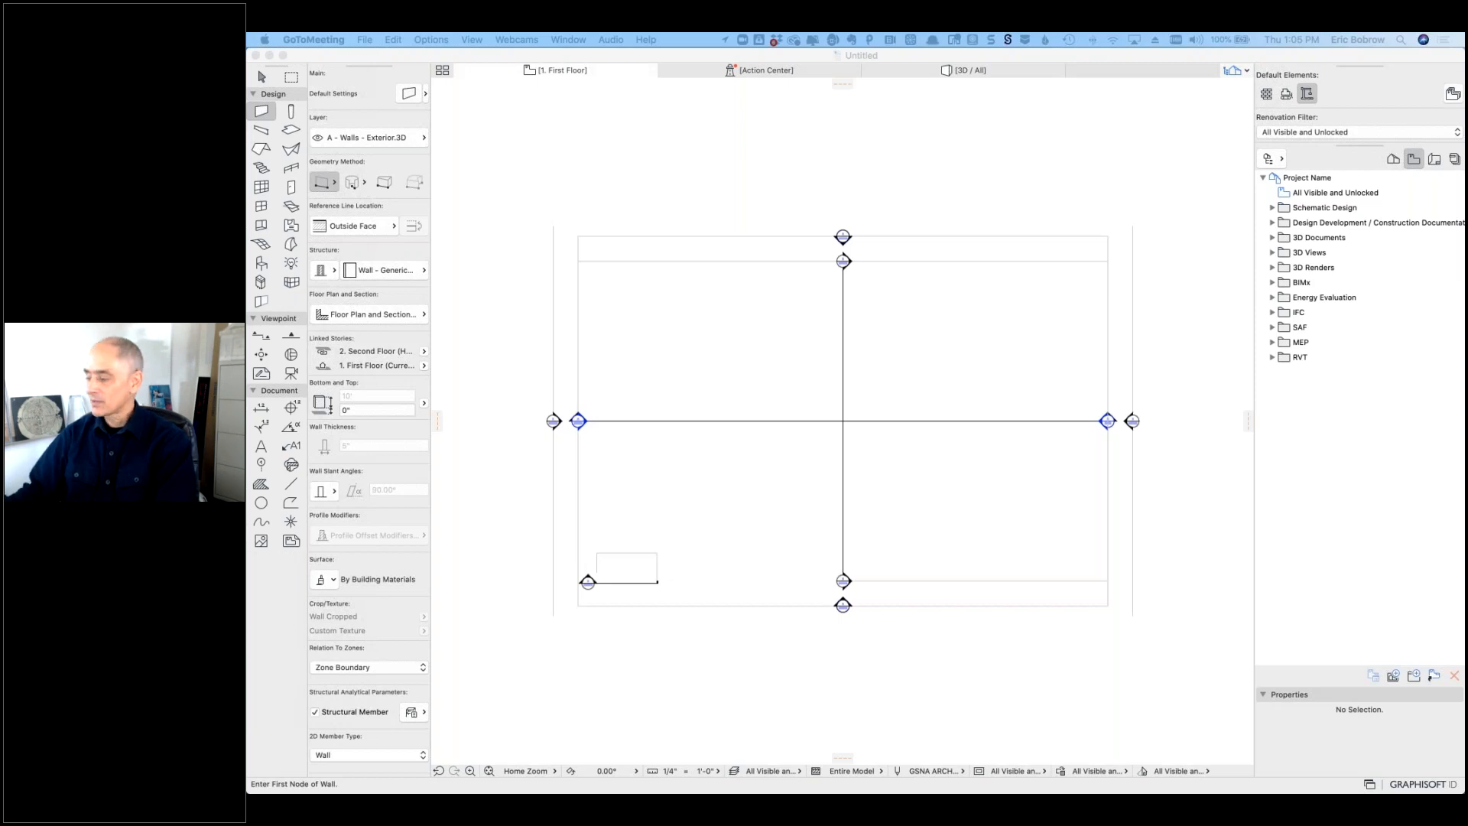
Step: Switch to Chrome and read through the multi-floor mezzanine walls support ticket, including its list of PDF attachments
key(super+Tab)
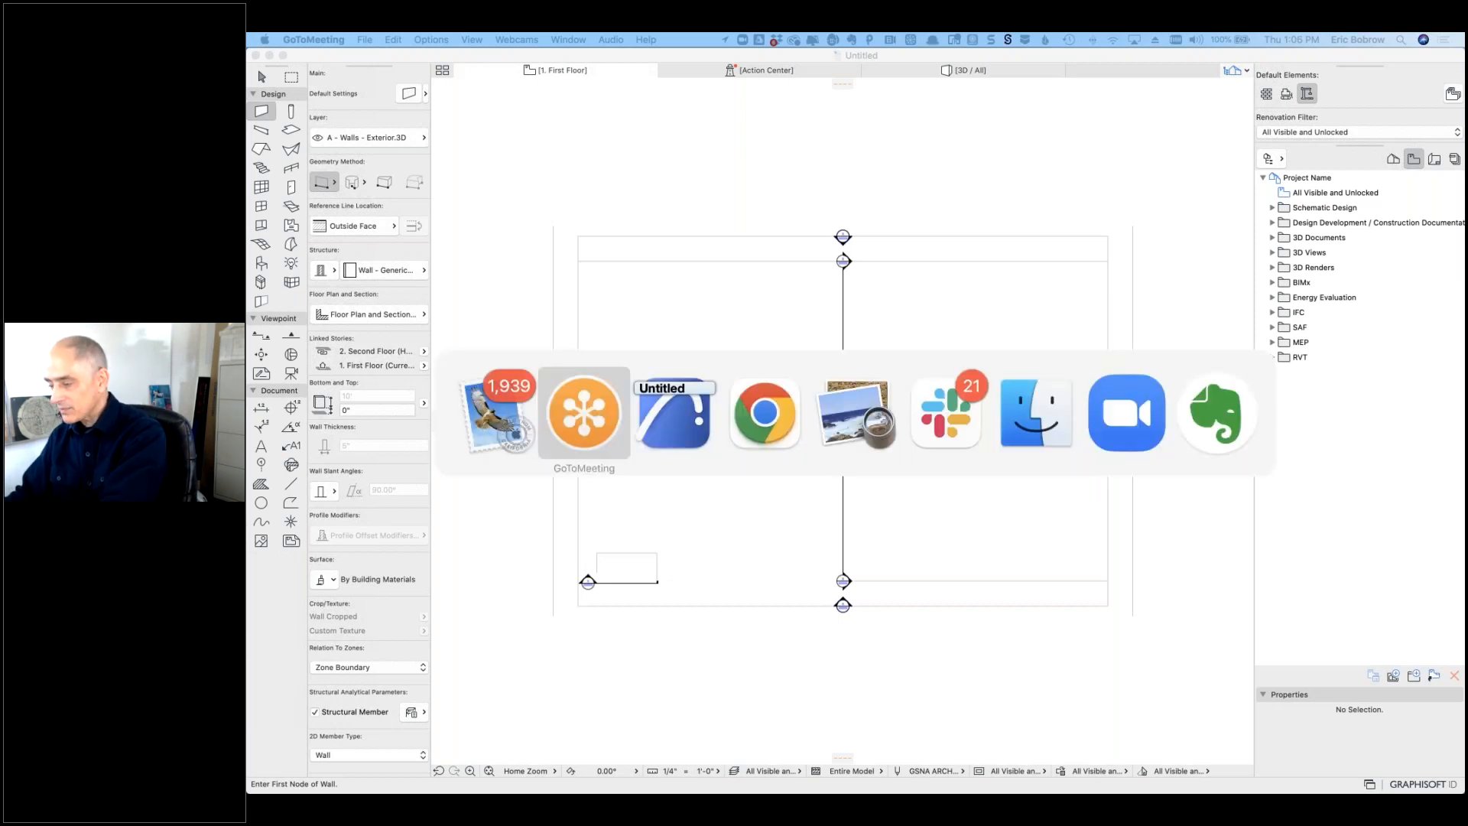
click(754, 434)
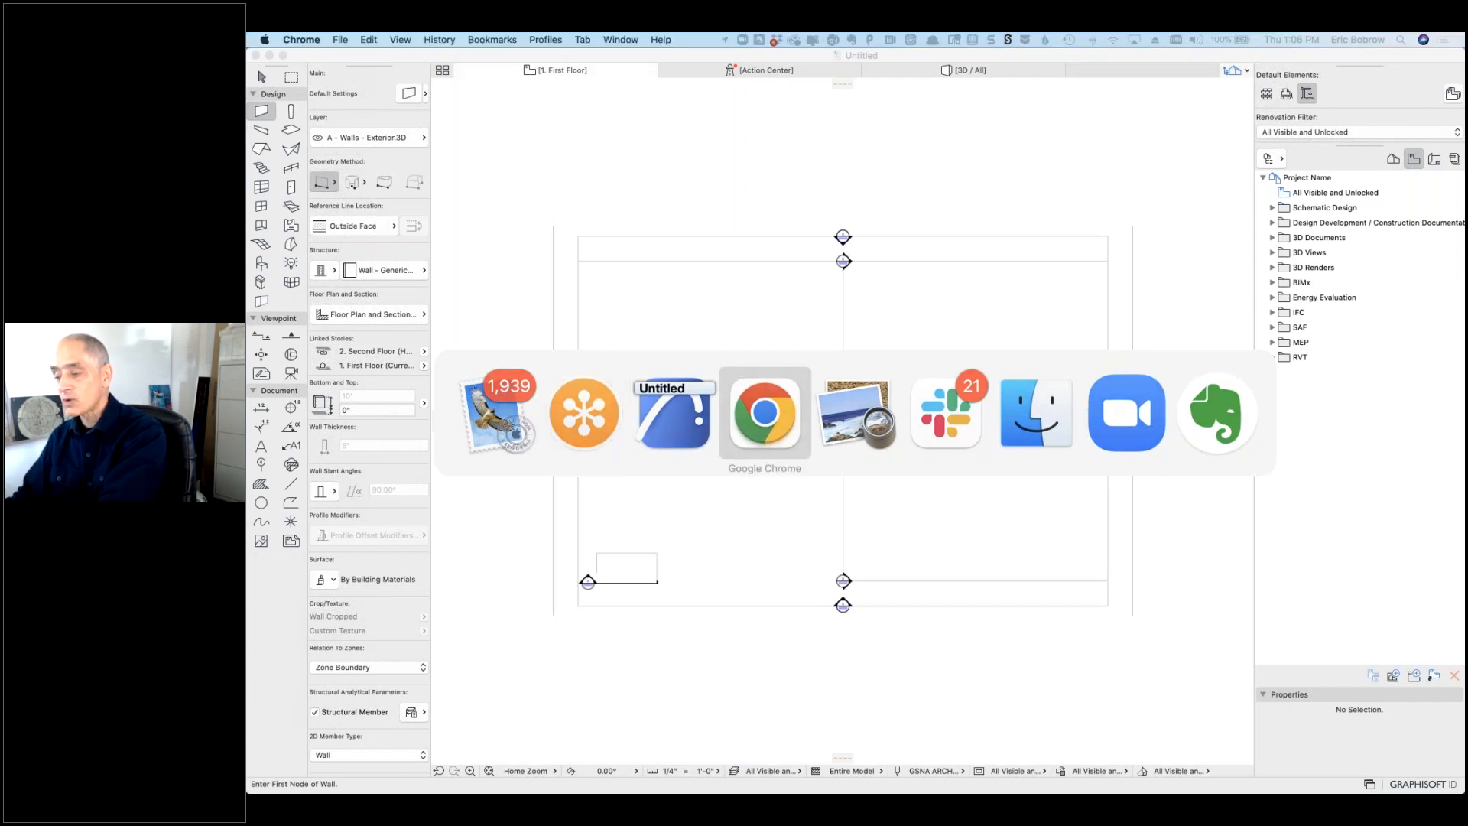
click(471, 68)
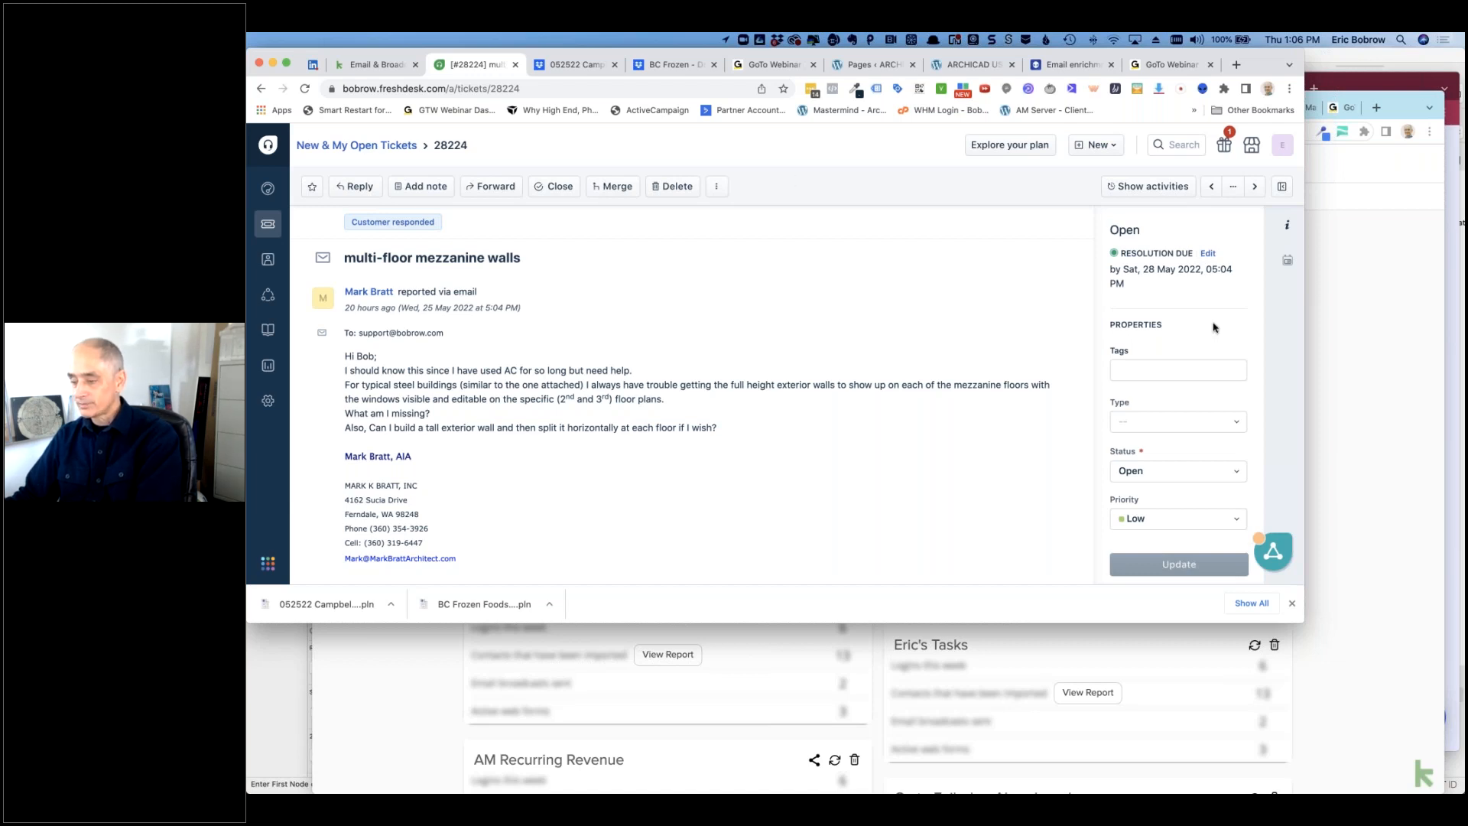
click(1291, 604)
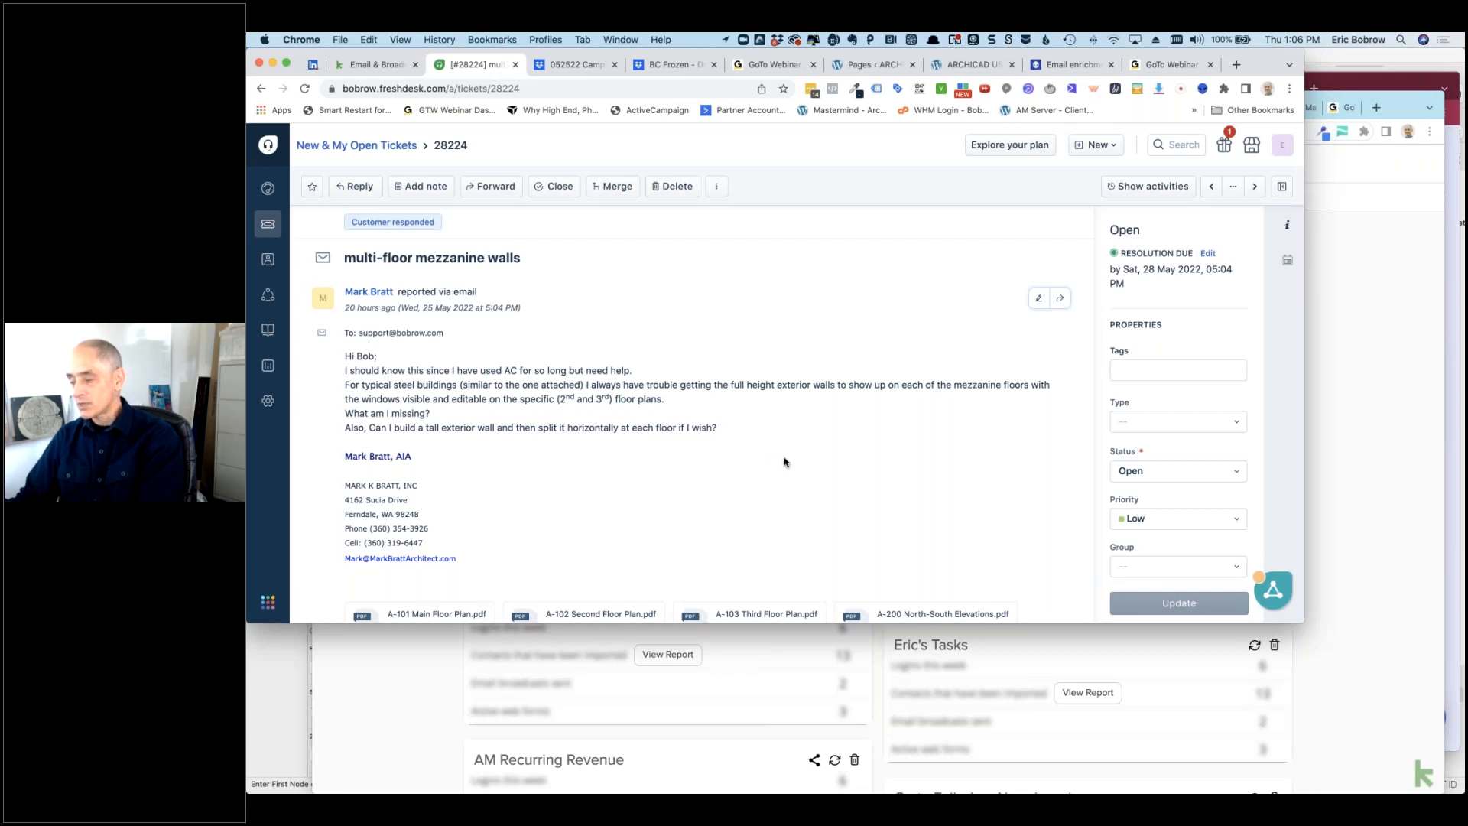
scroll(785, 462, down, 1)
scroll(784, 462, down, 5)
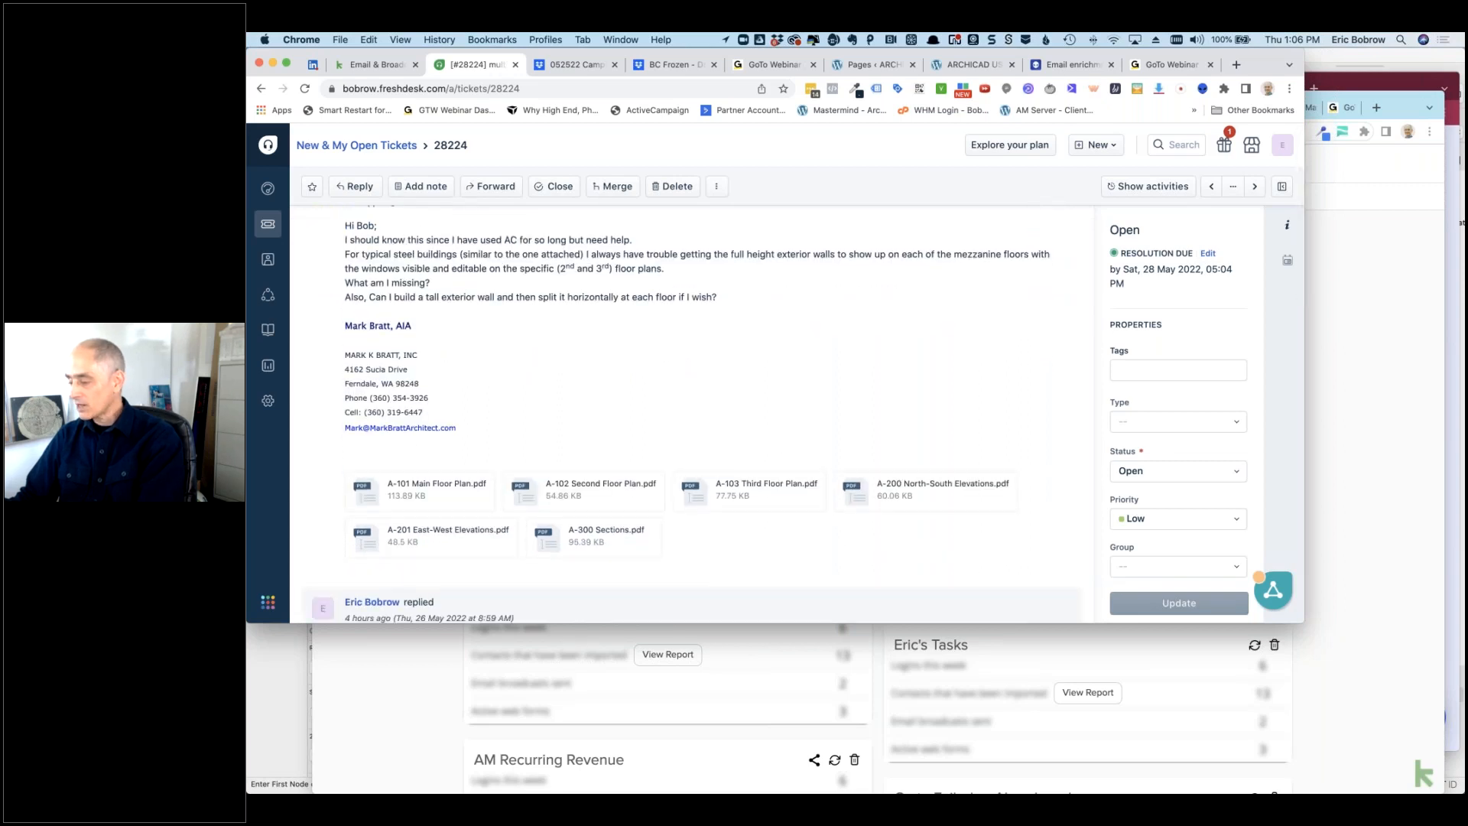
drag(1303, 622, 1302, 695)
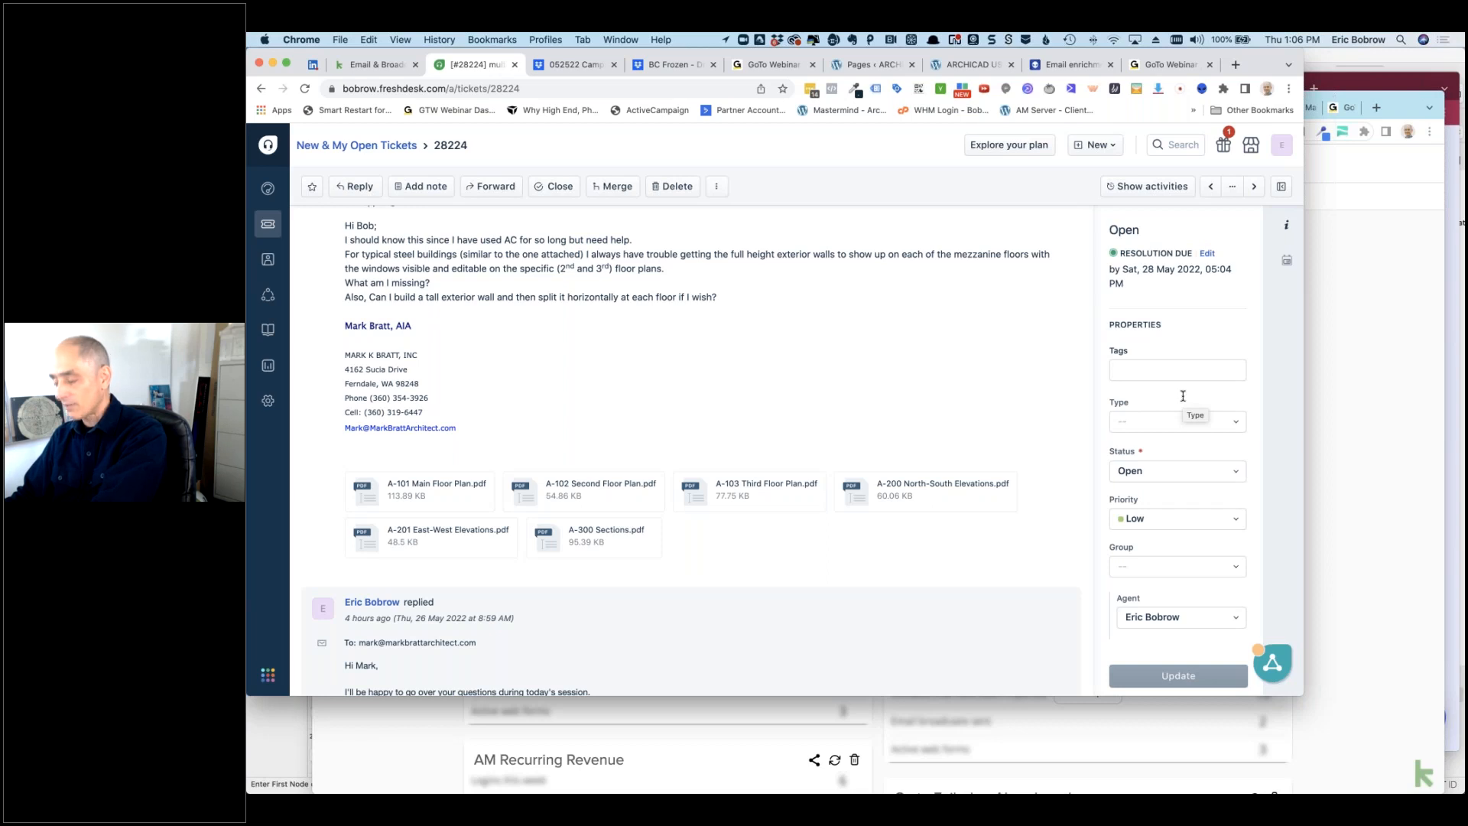
Step: Switch back to ARCHICAD and open the project BC Frozen Foods 2022.pln from the Downloads folder
key(super+Tab)
key(super+Tab)
key(super+Tab)
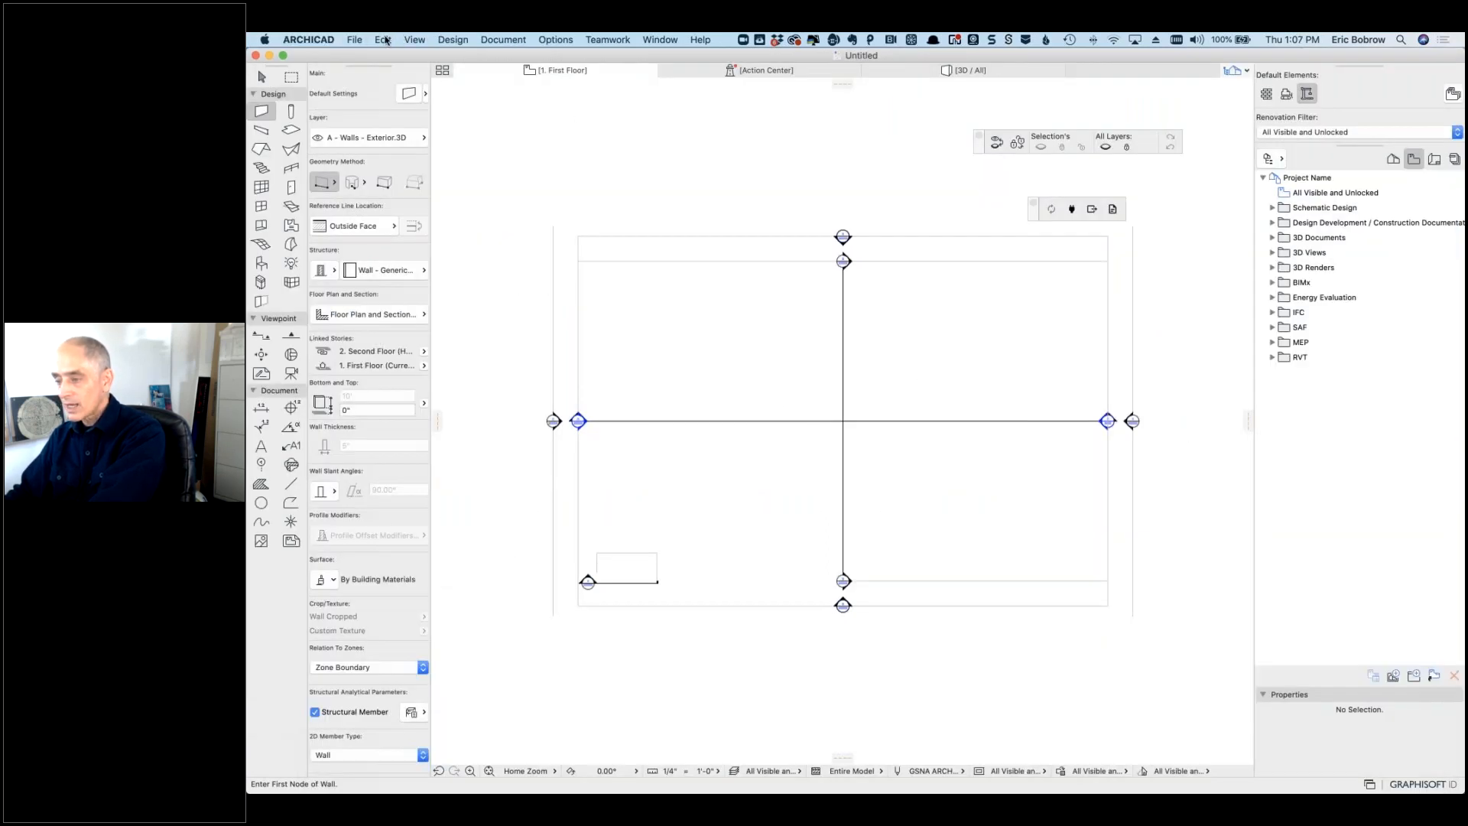
click(355, 40)
mouse_move(382, 72)
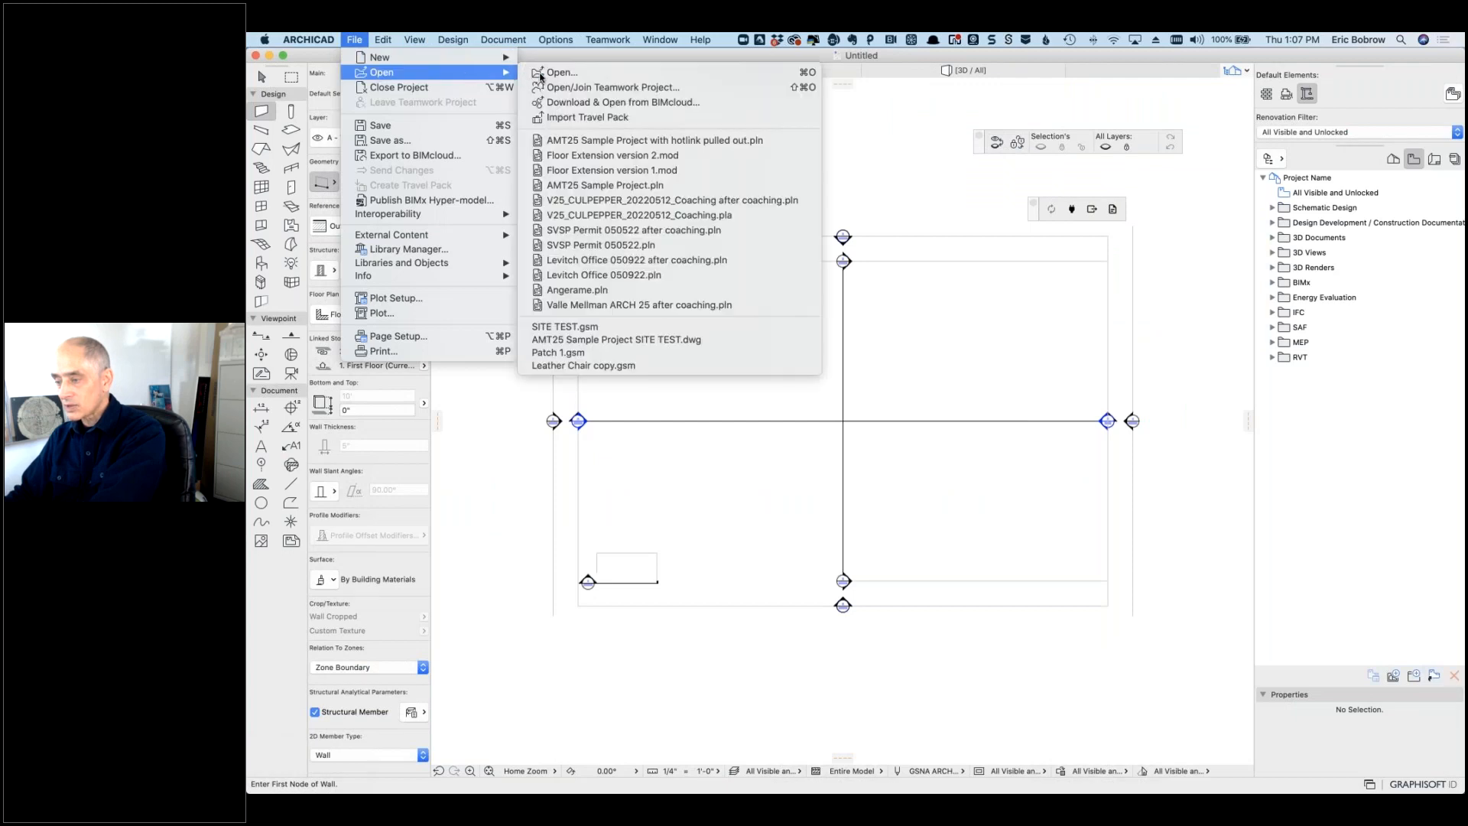
click(547, 74)
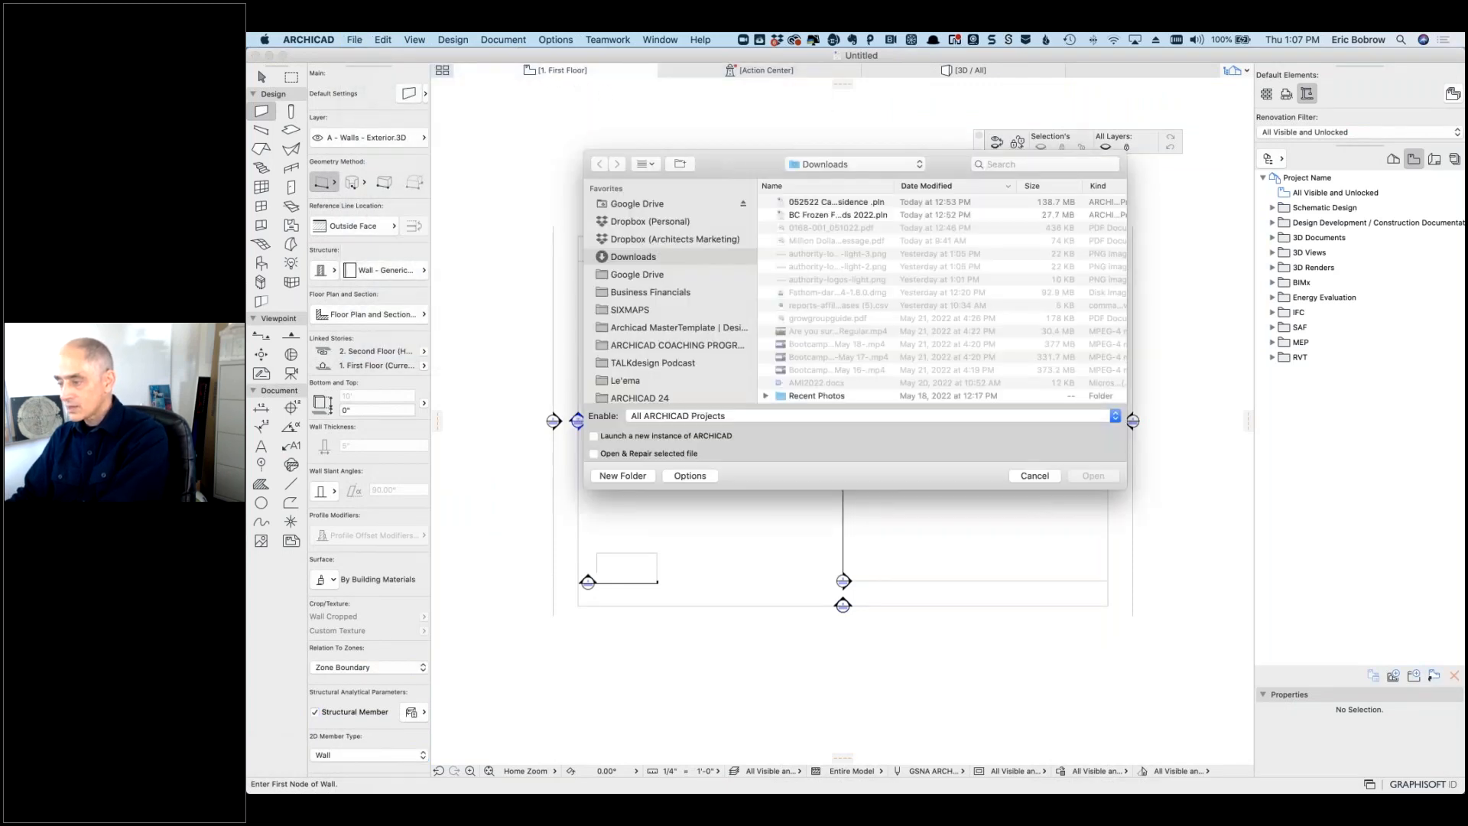
click(834, 219)
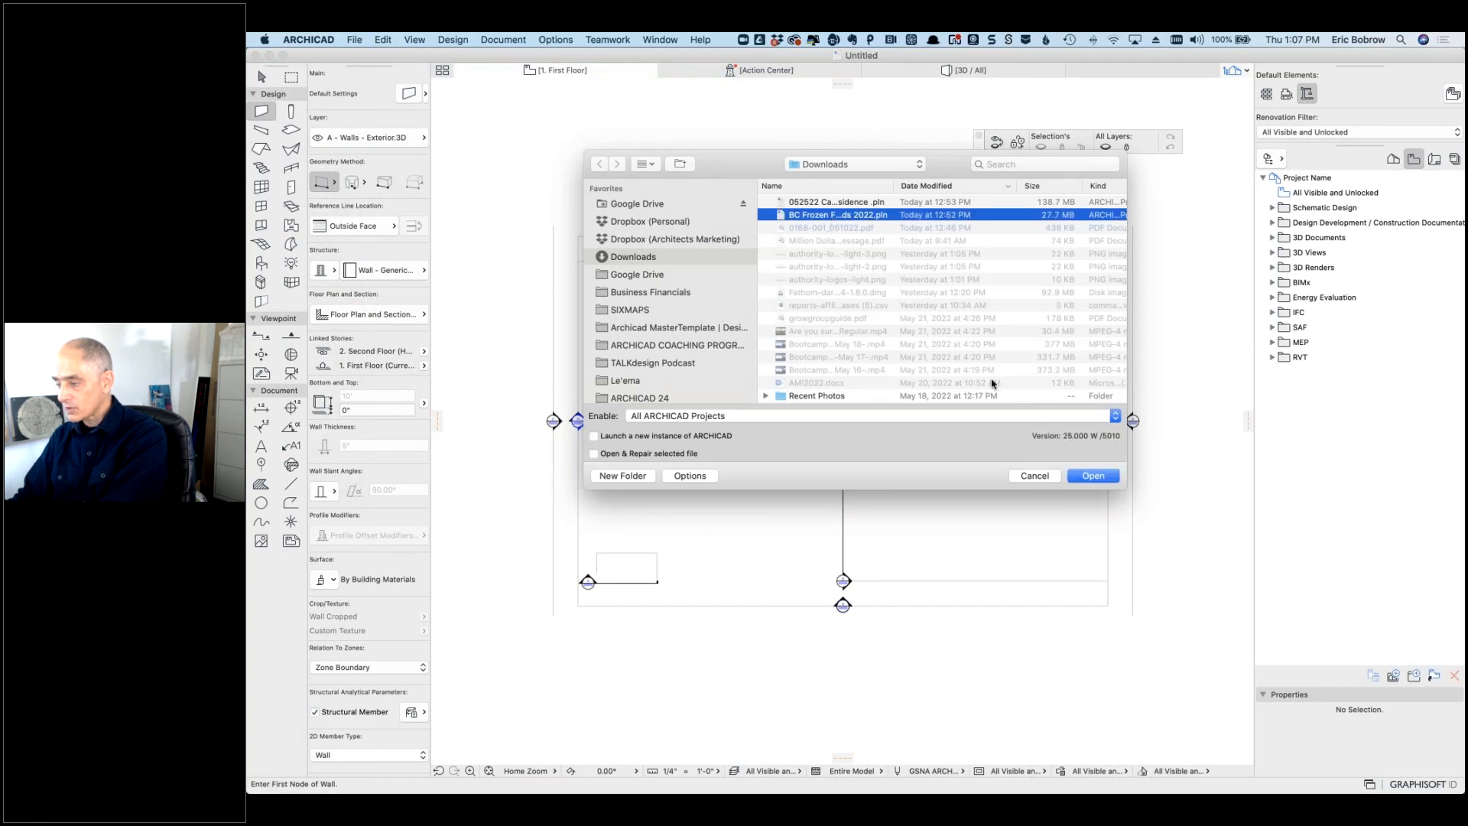
click(1093, 475)
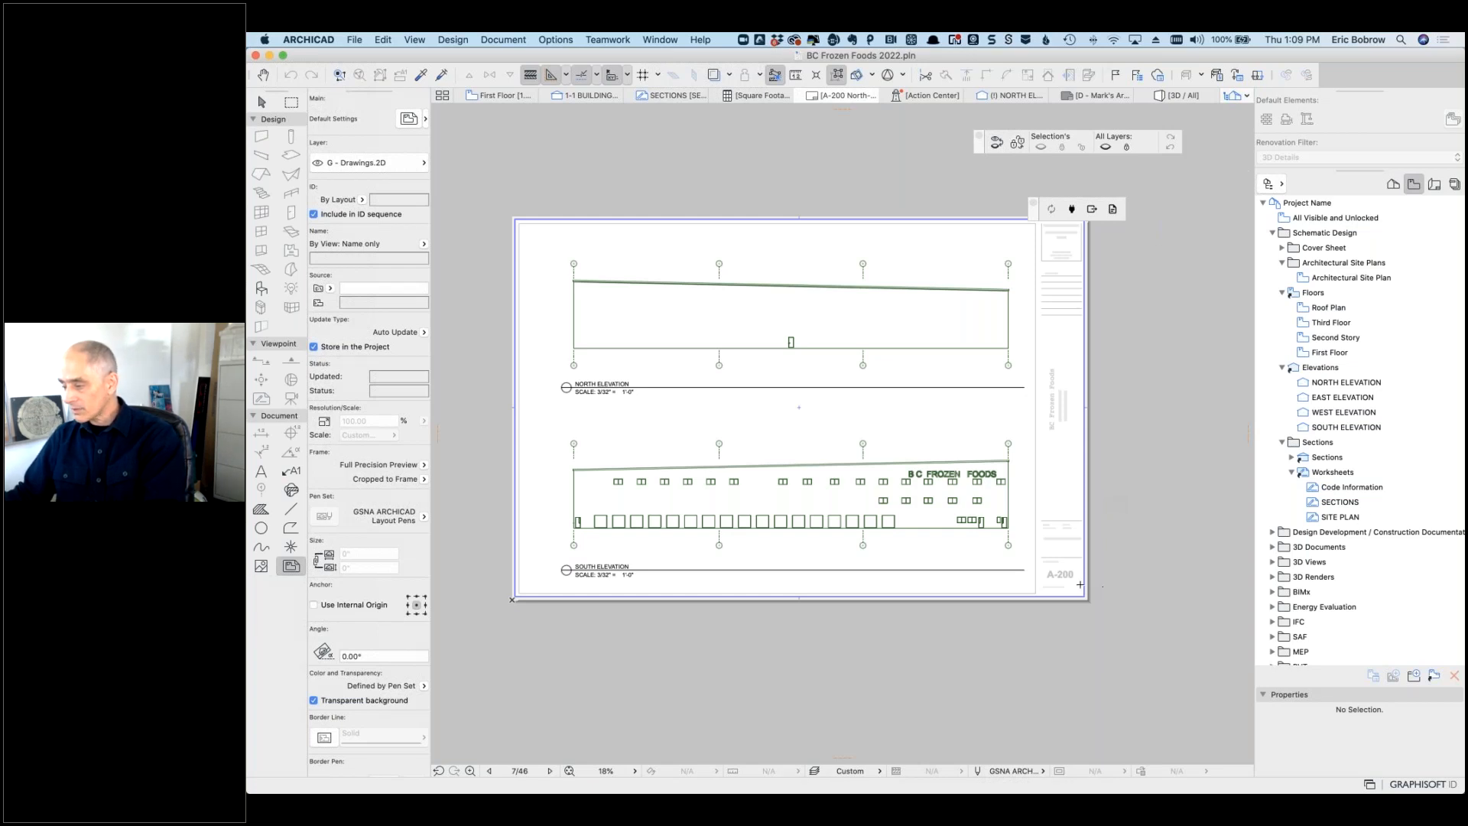
Step: Examine the north and south elevation drawings placed on layout A-200
click(568, 770)
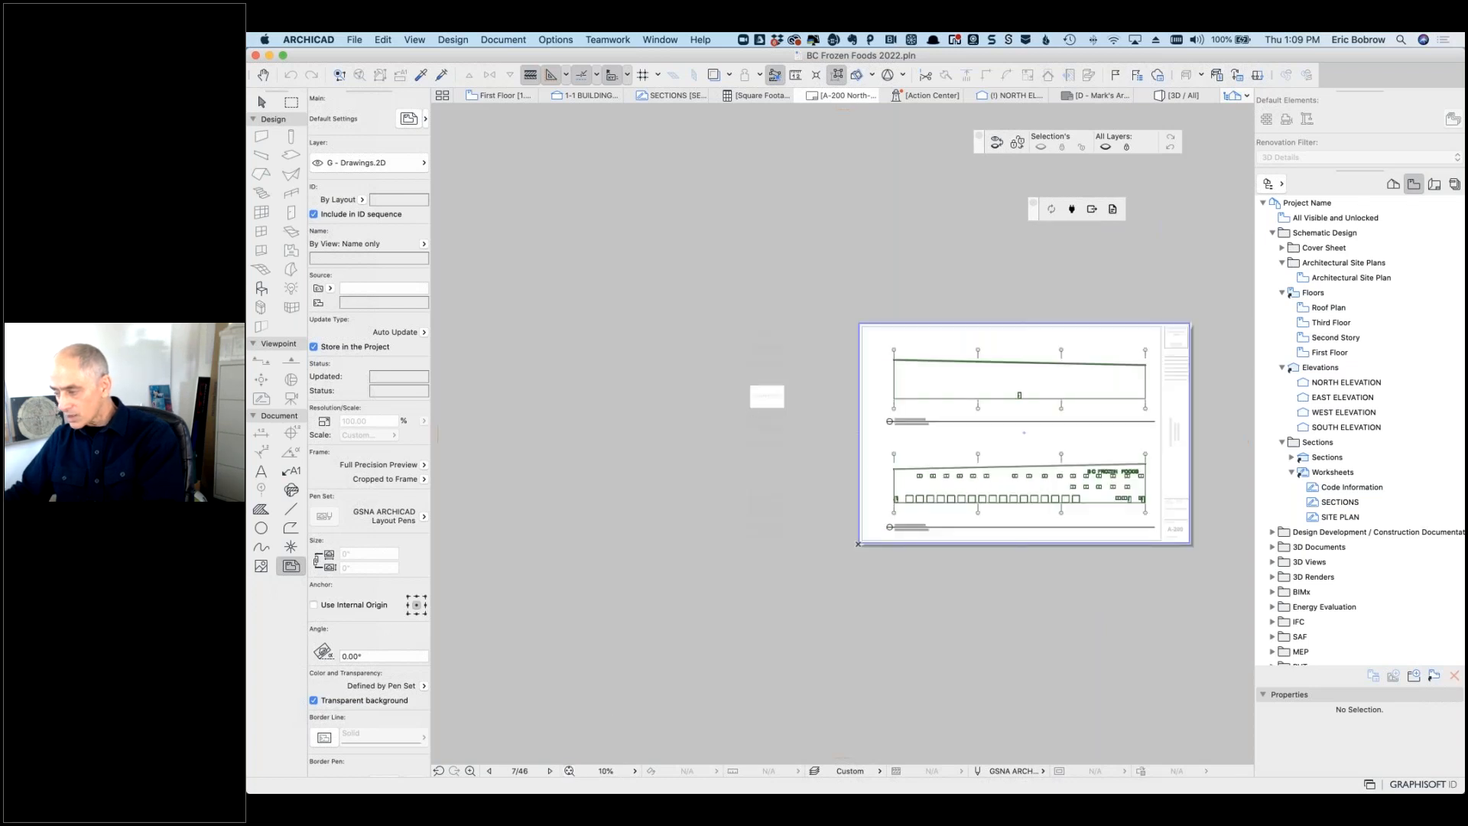
click(262, 101)
mouse_move(448, 117)
mouse_down()
mouse_move(1058, 570)
mouse_move(1192, 678)
mouse_move(1233, 741)
mouse_up()
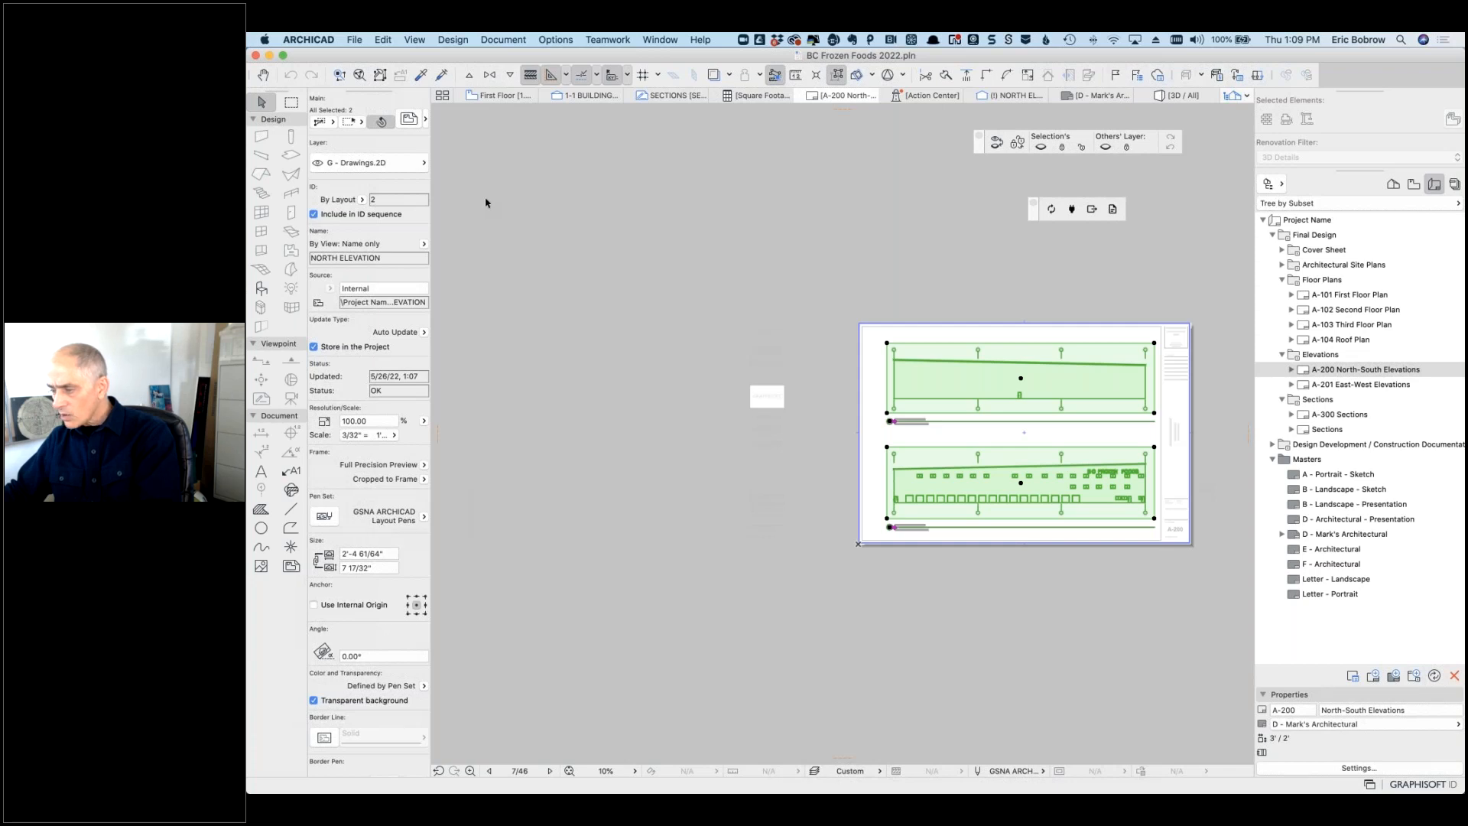
click(684, 198)
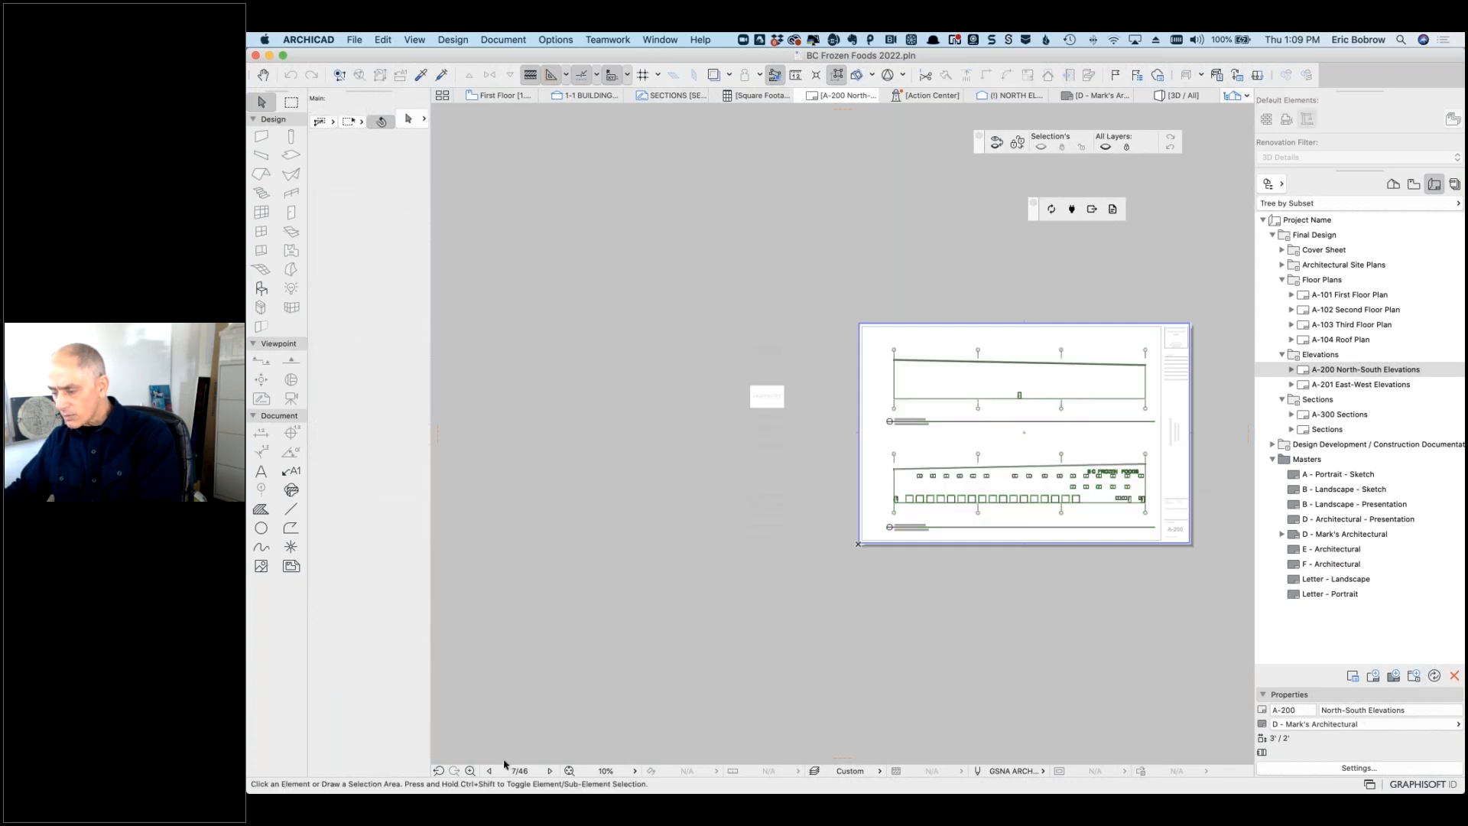
click(471, 771)
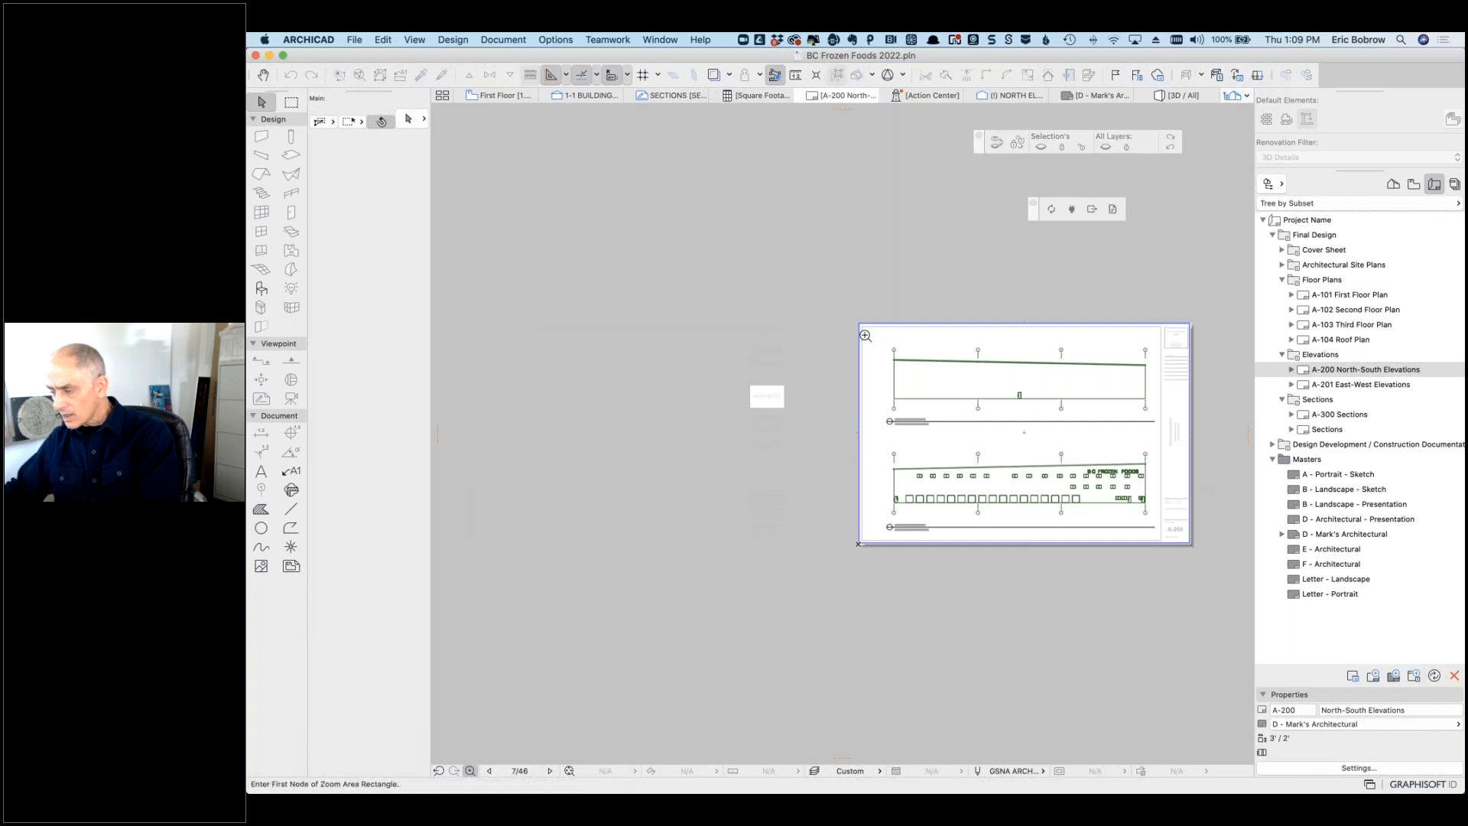
click(1155, 527)
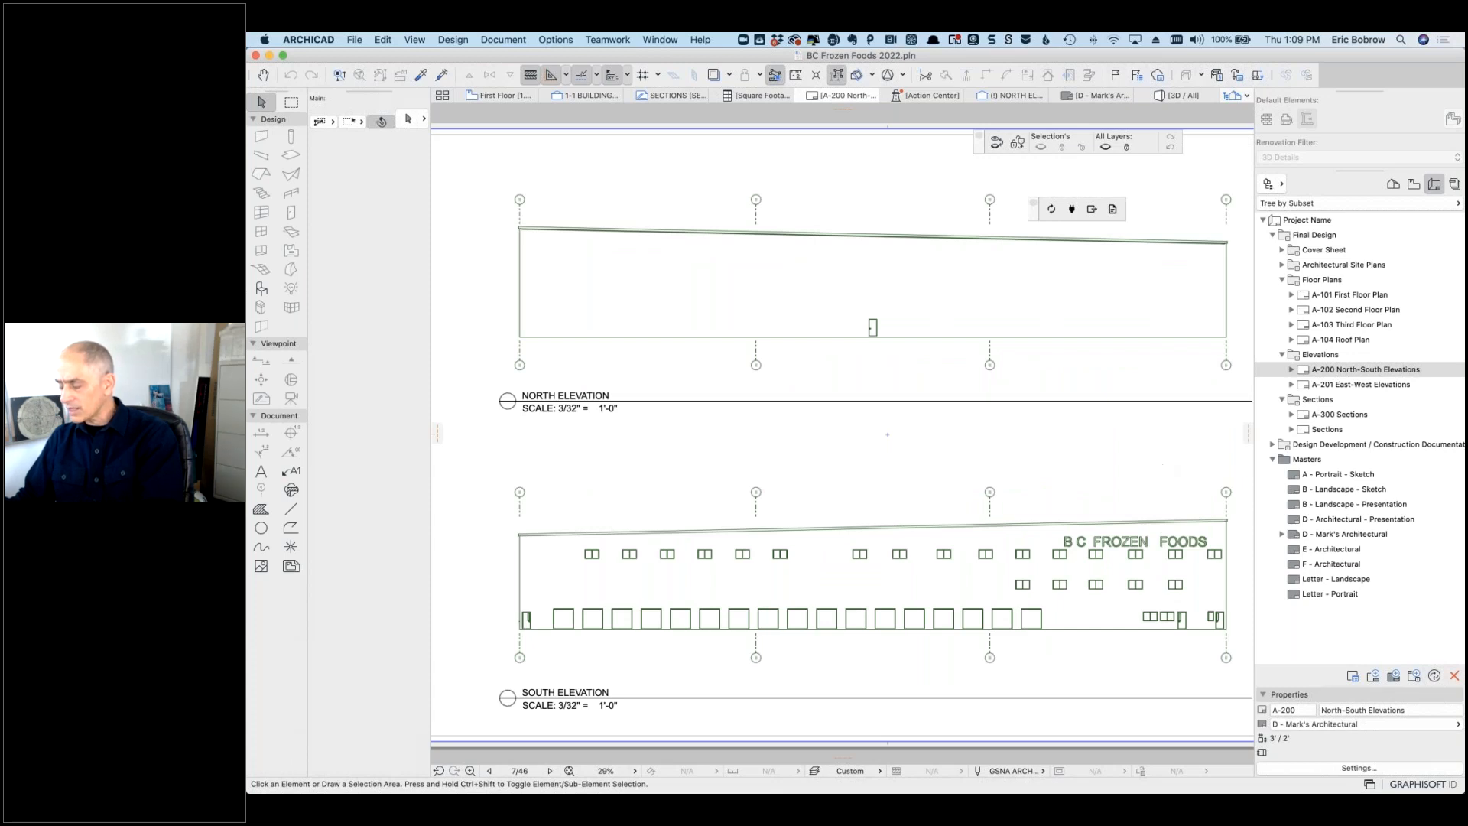
Step: Open the source view of the South Elevation drawing from the layout
click(1127, 625)
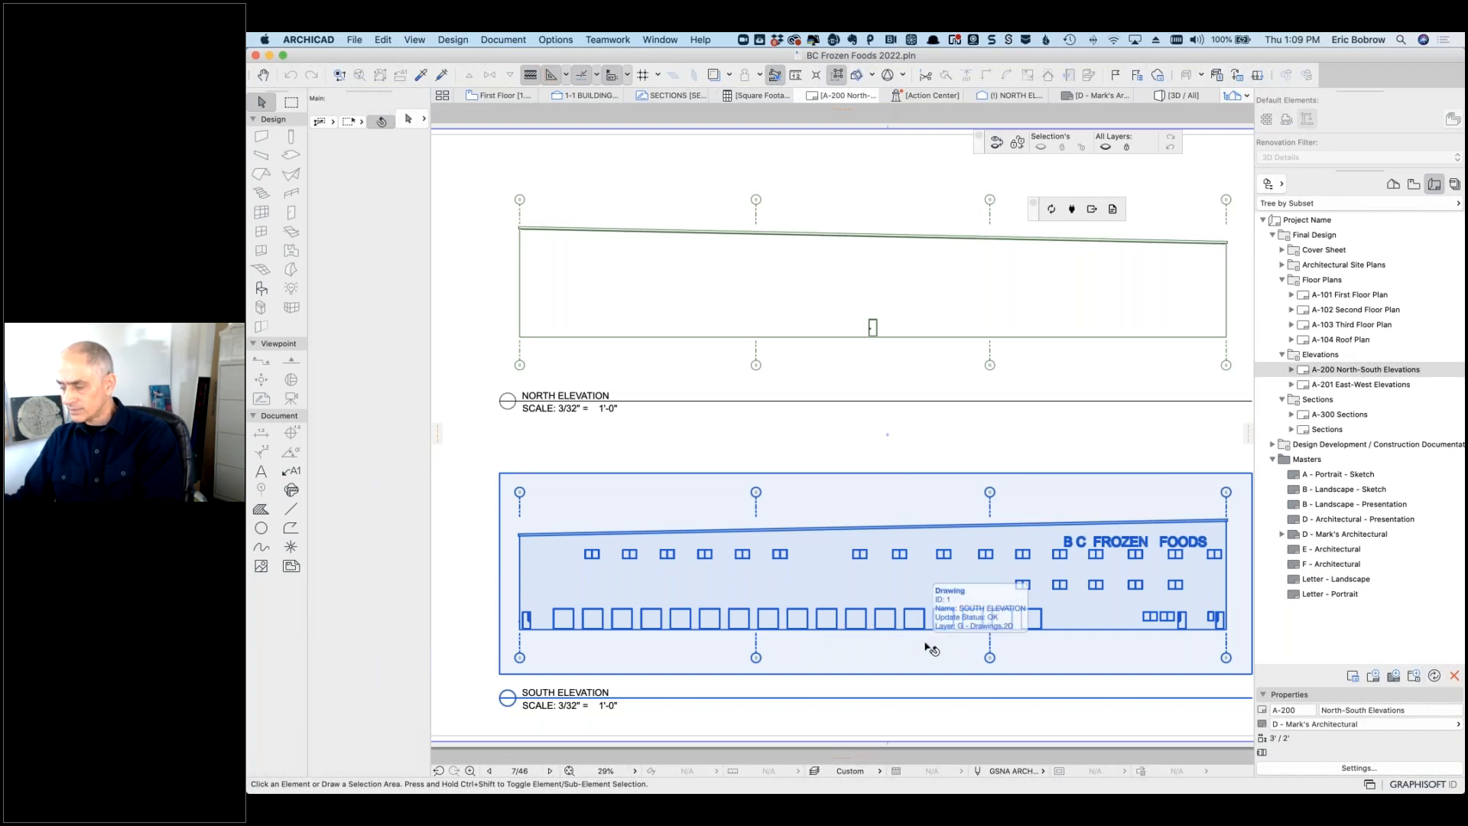
key(Escape)
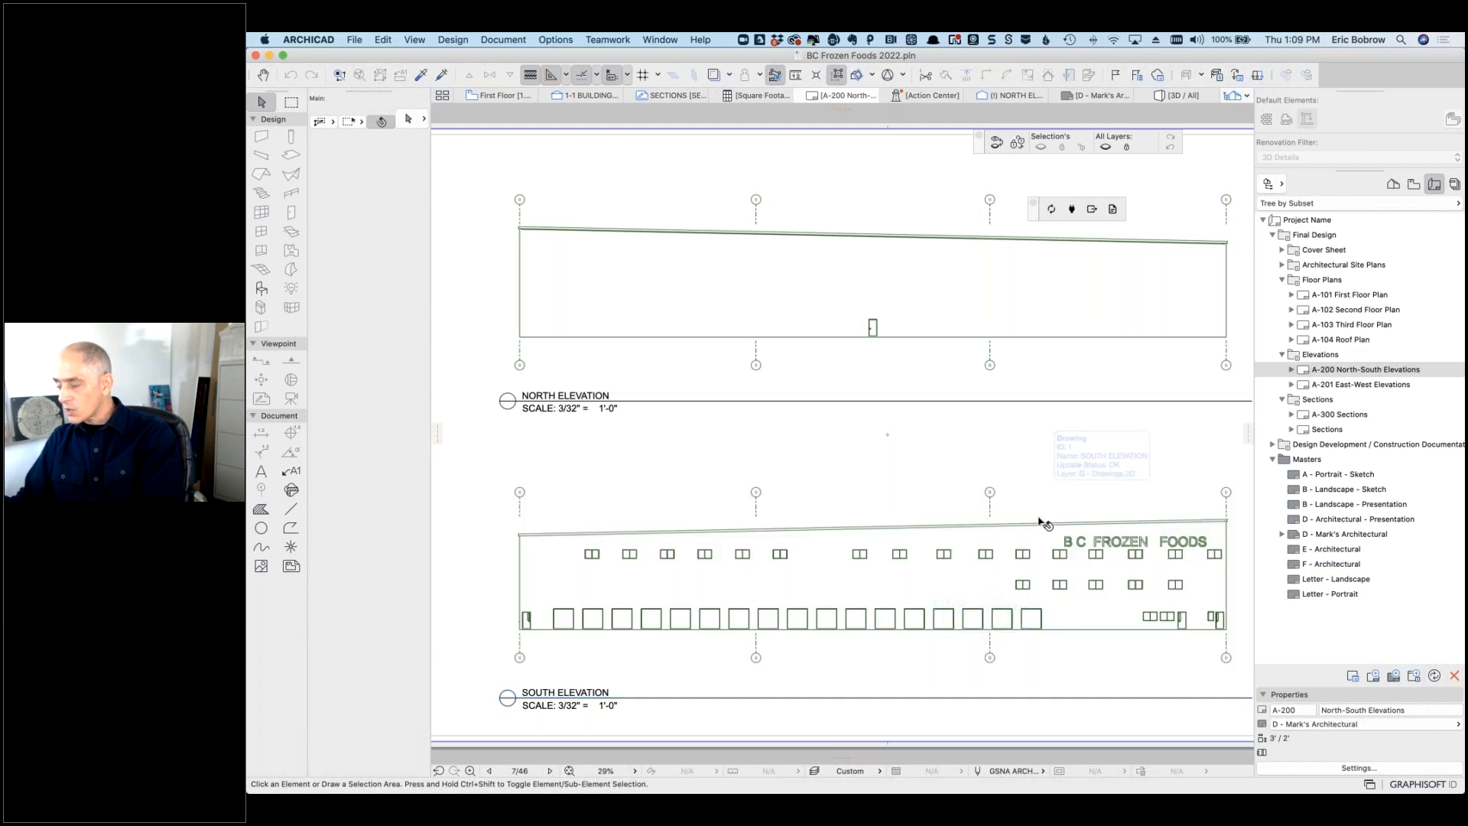
click(1022, 569)
click(1025, 571)
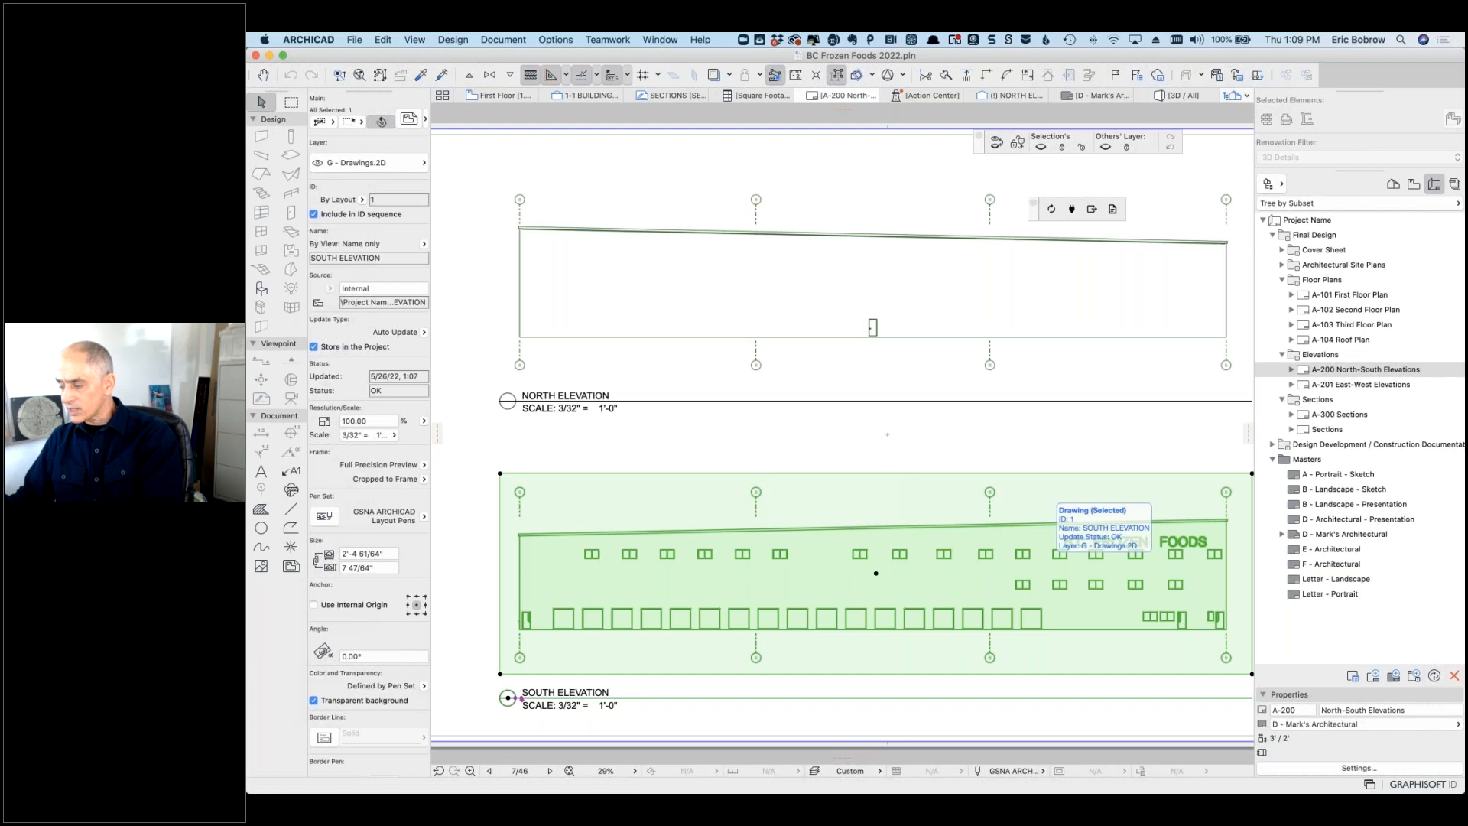
right_click(1043, 565)
click(1091, 609)
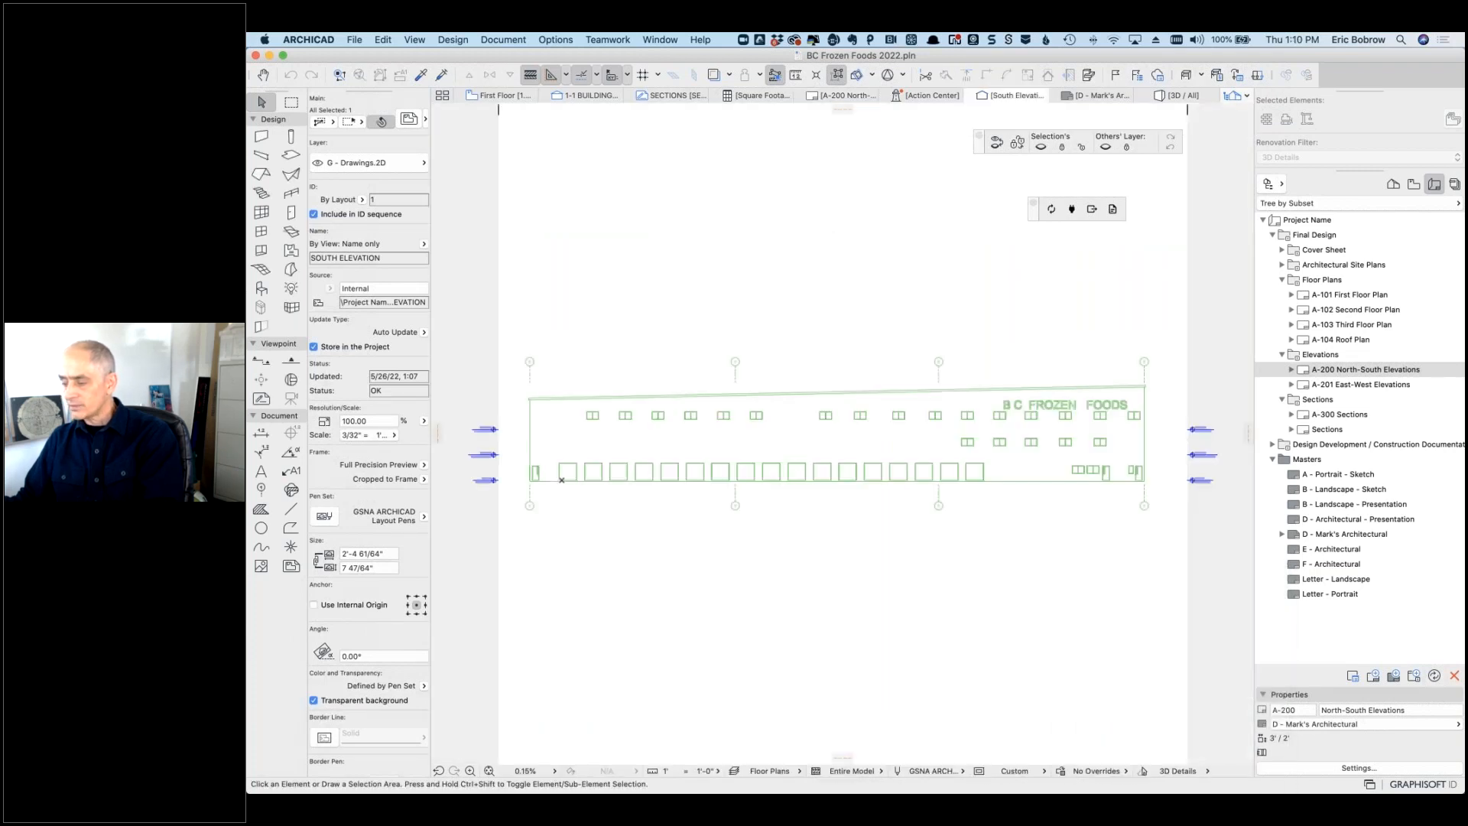
Step: Check how the south facade is divided by selecting its first-, second- and third-story walls one after another
click(1041, 478)
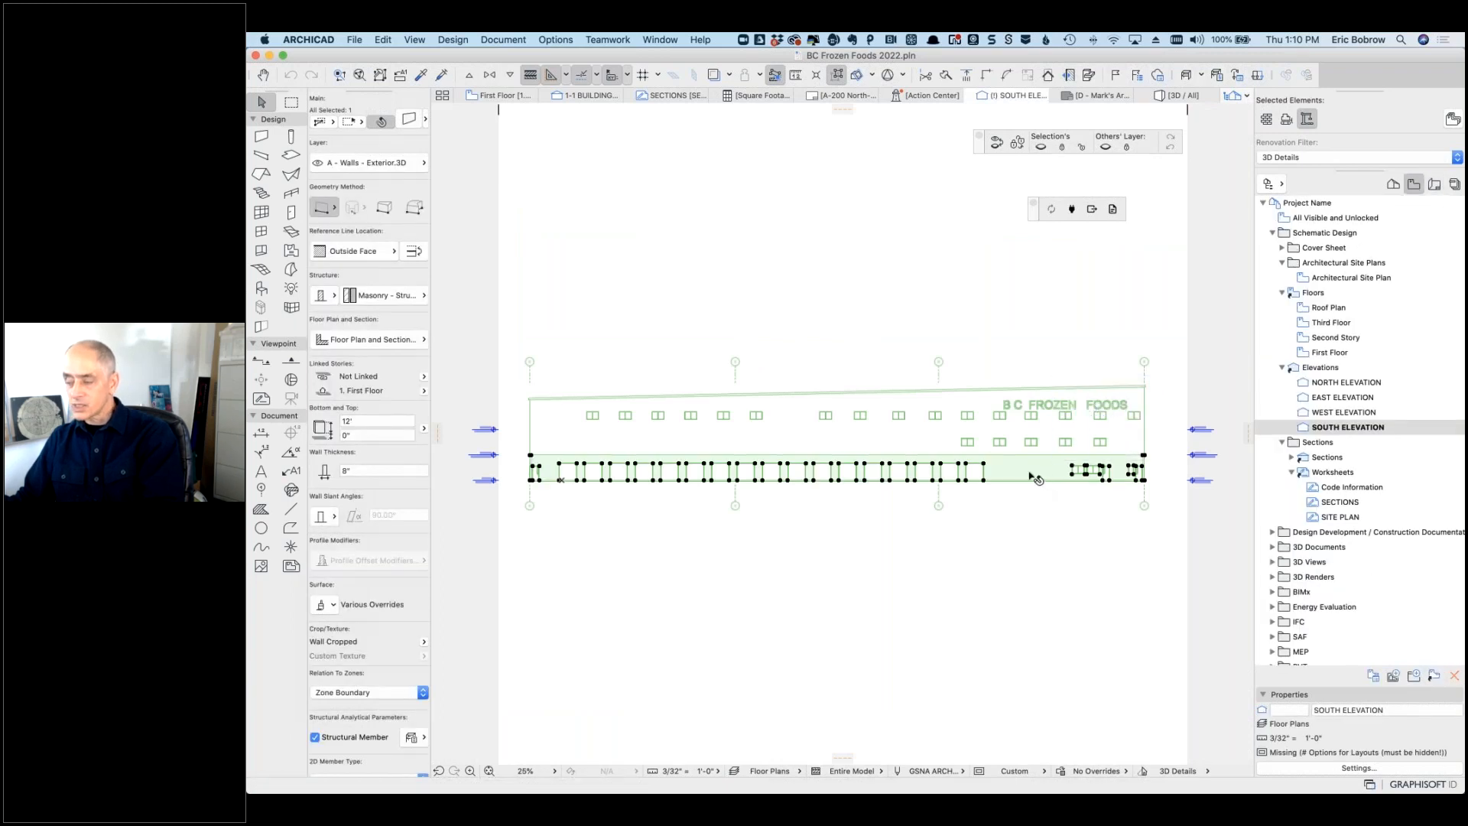
click(945, 430)
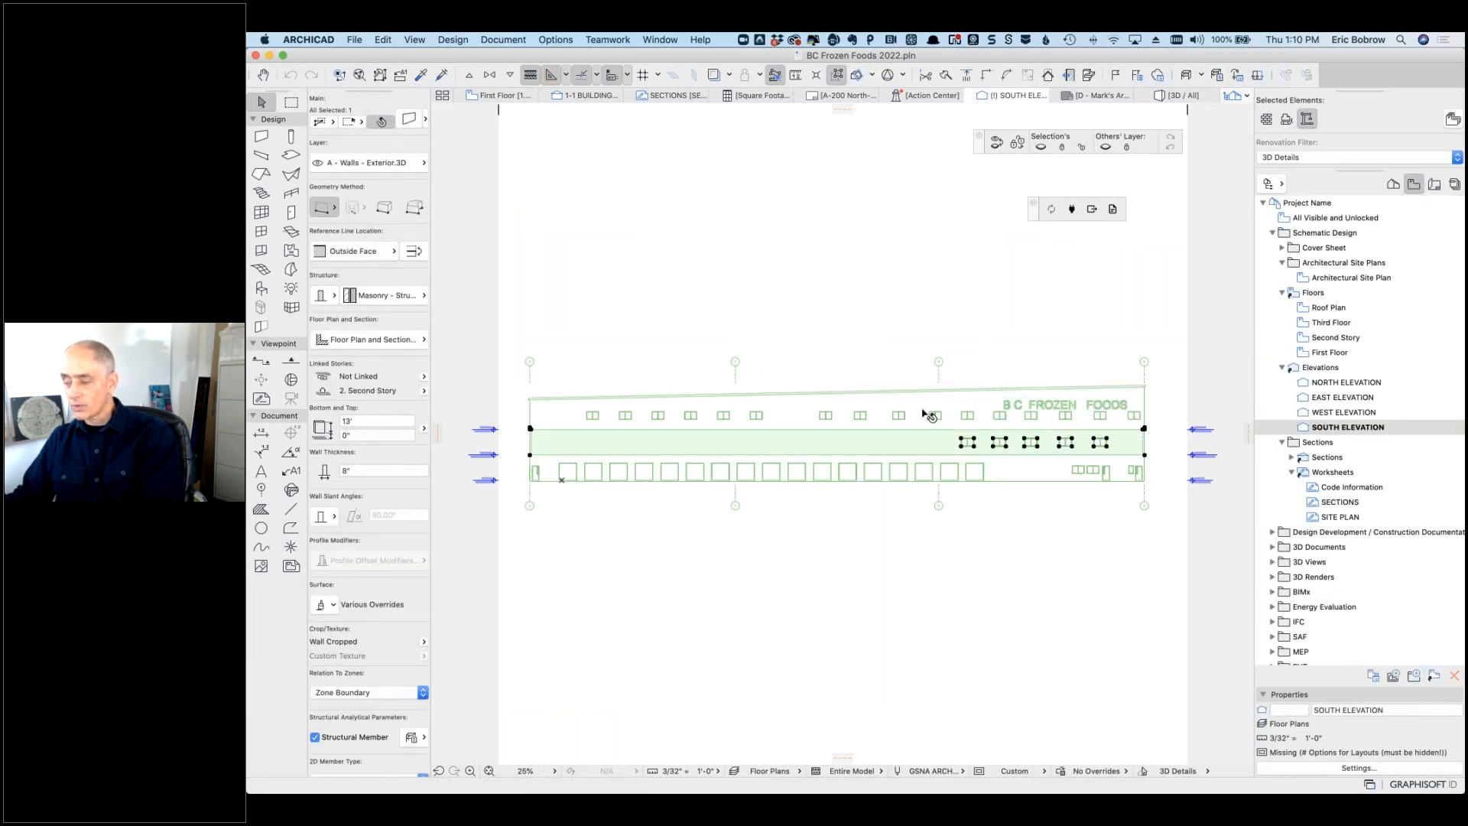
click(927, 415)
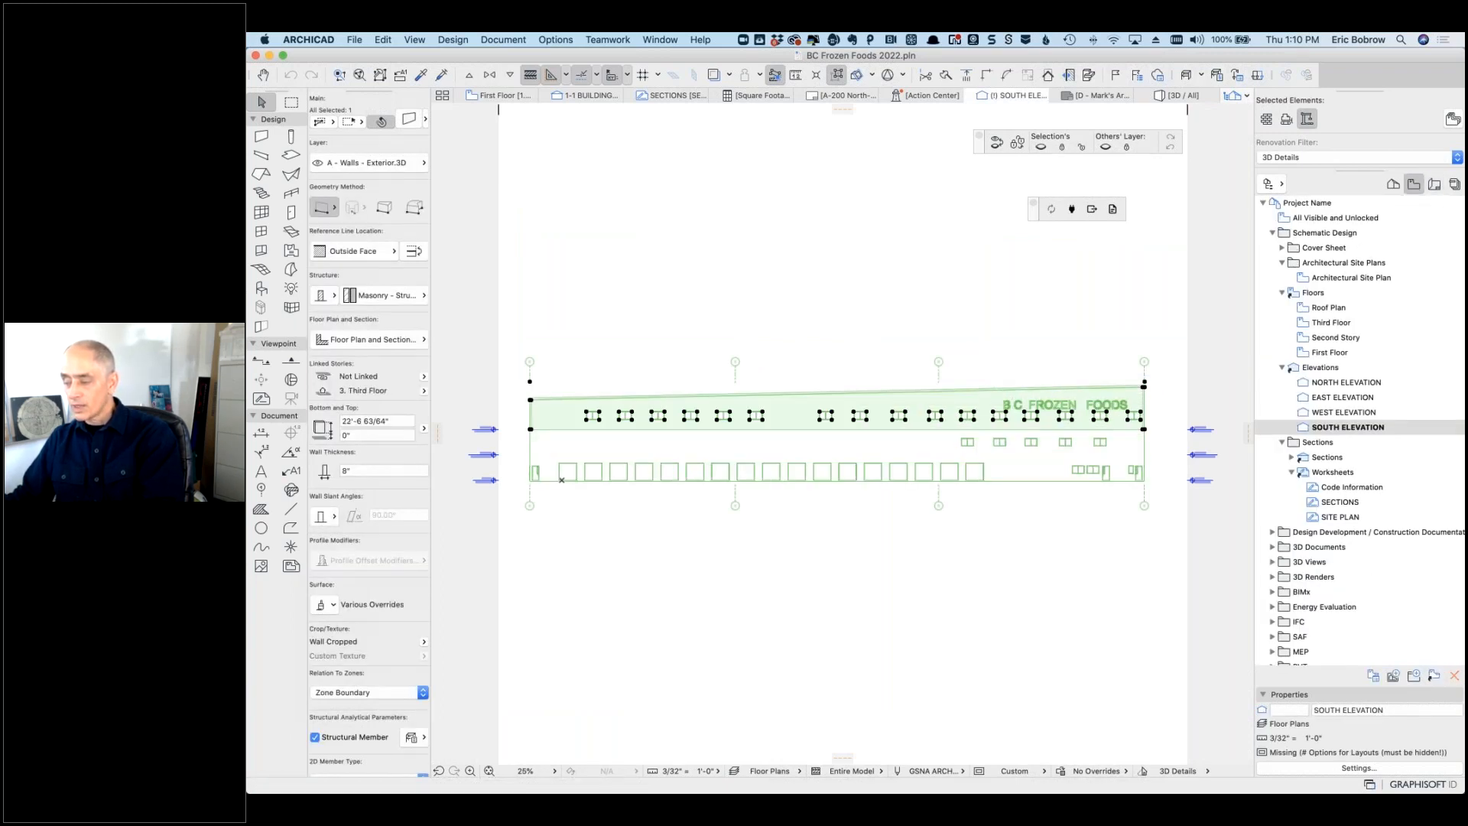
click(984, 519)
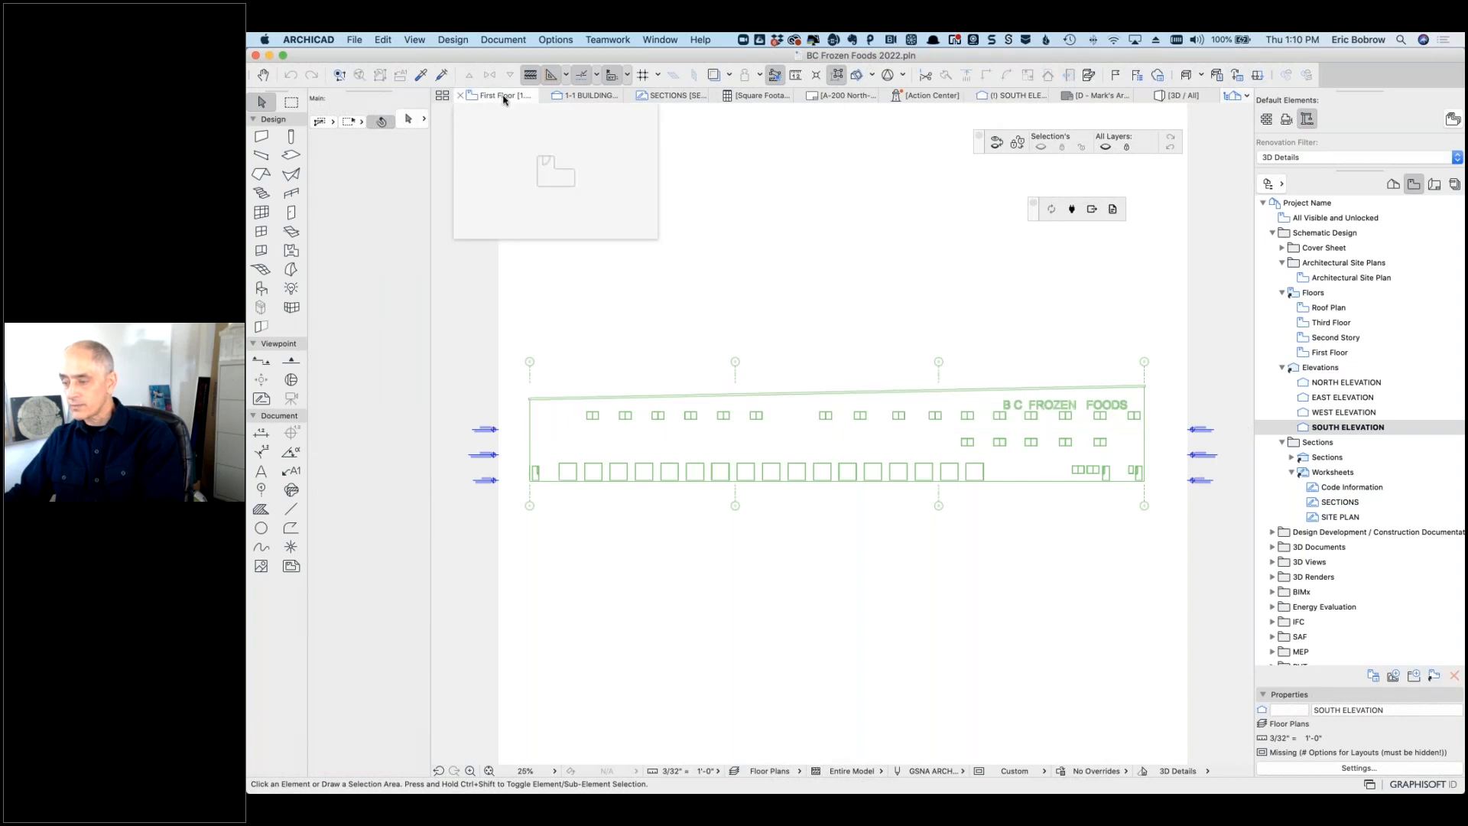
Step: In the First Floor plan, select the exterior wall along the loading docks and inspect its top-link story options
click(503, 99)
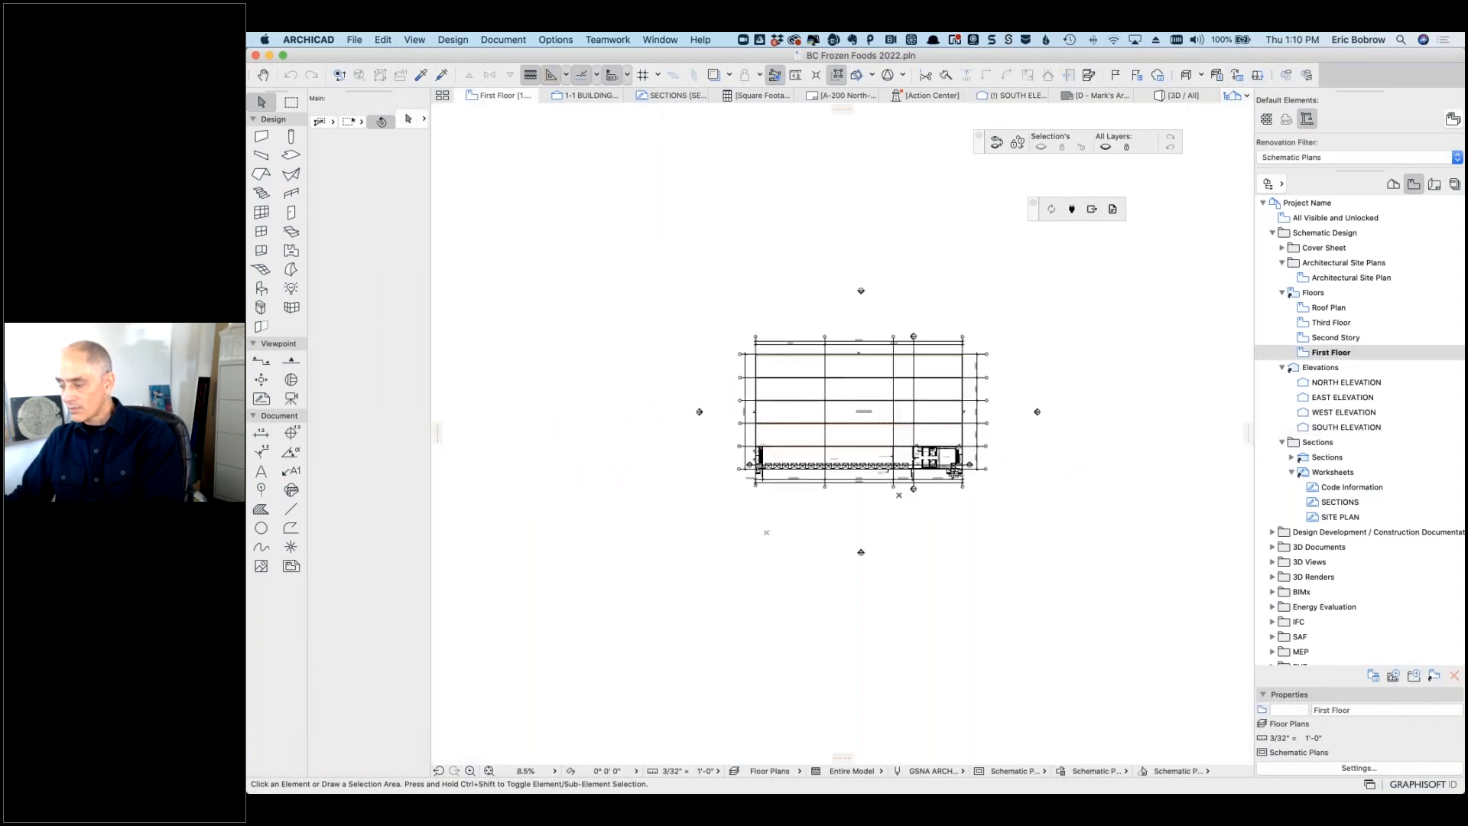
scroll(967, 469, up, 5)
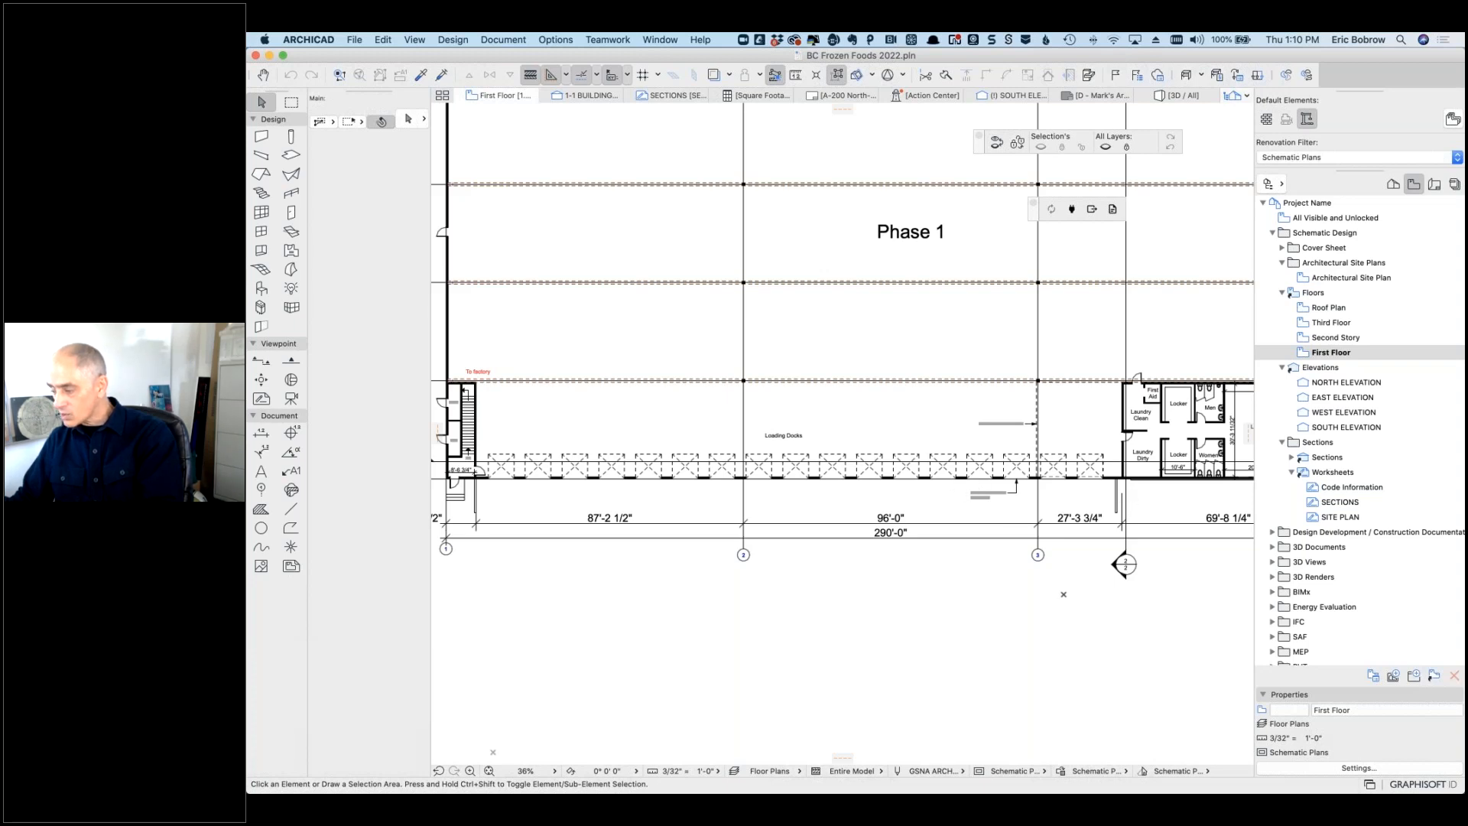
scroll(1104, 470, up, 10)
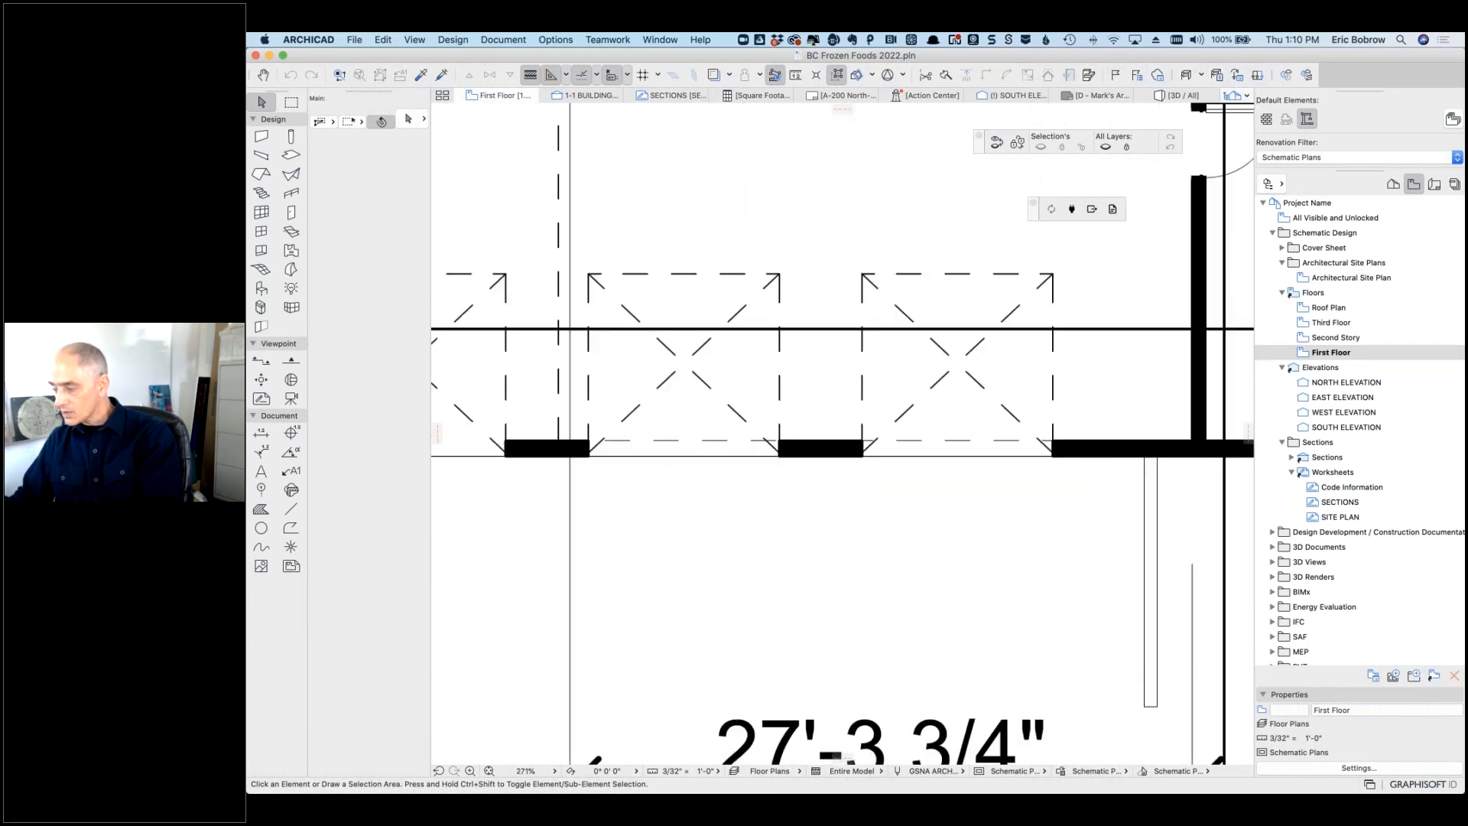
click(1095, 454)
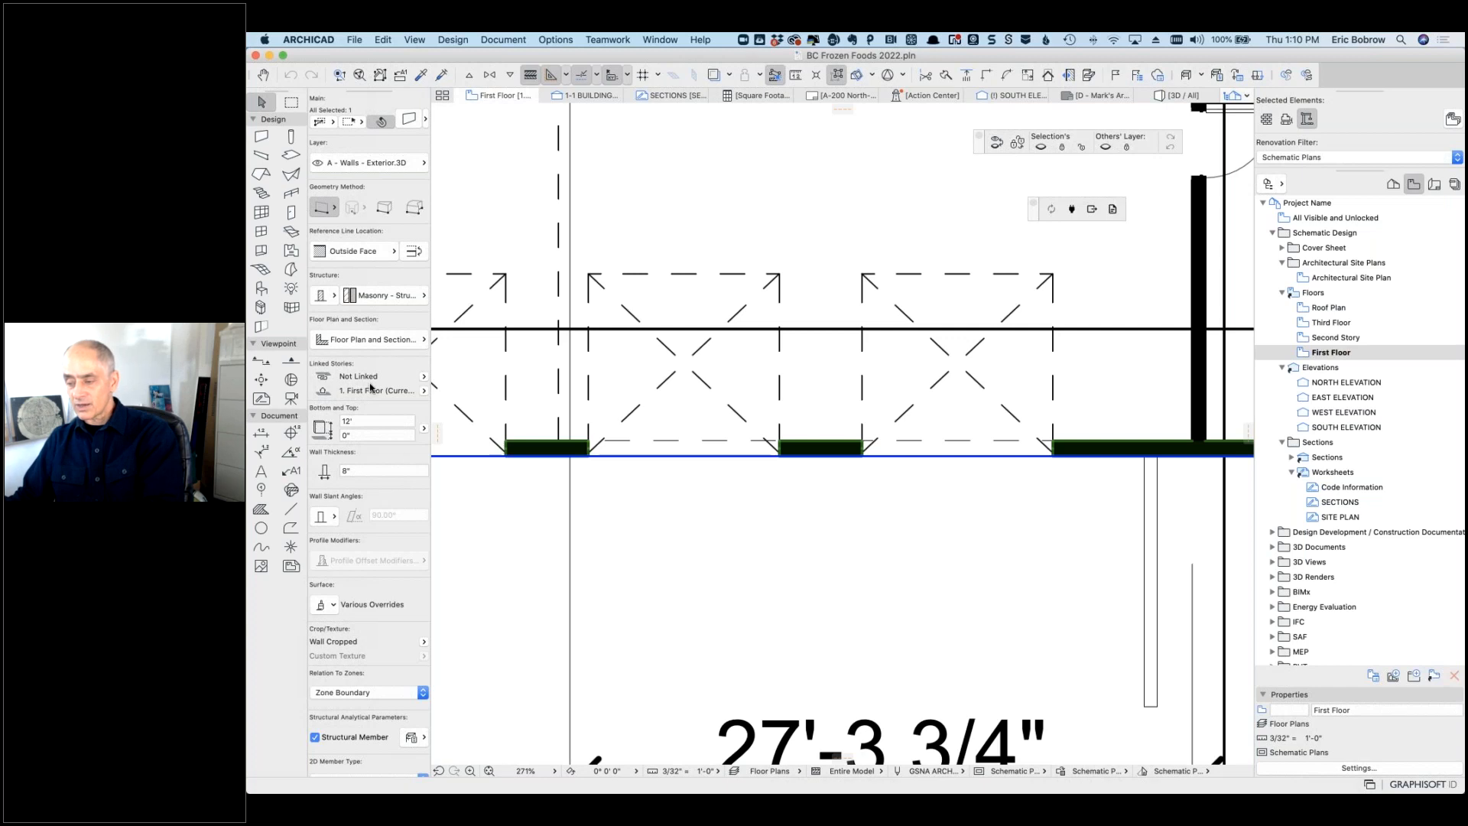
click(423, 377)
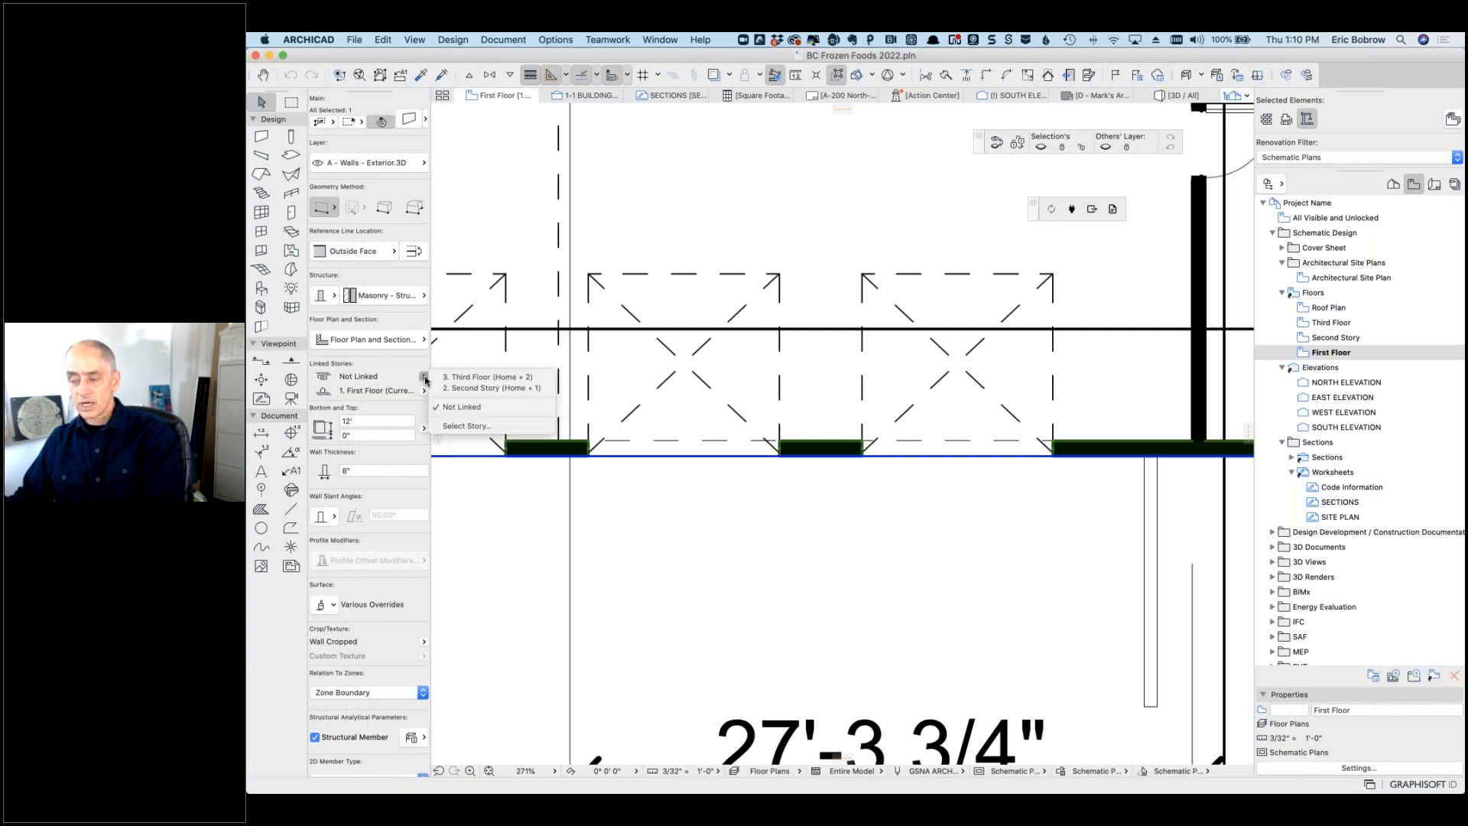
click(386, 369)
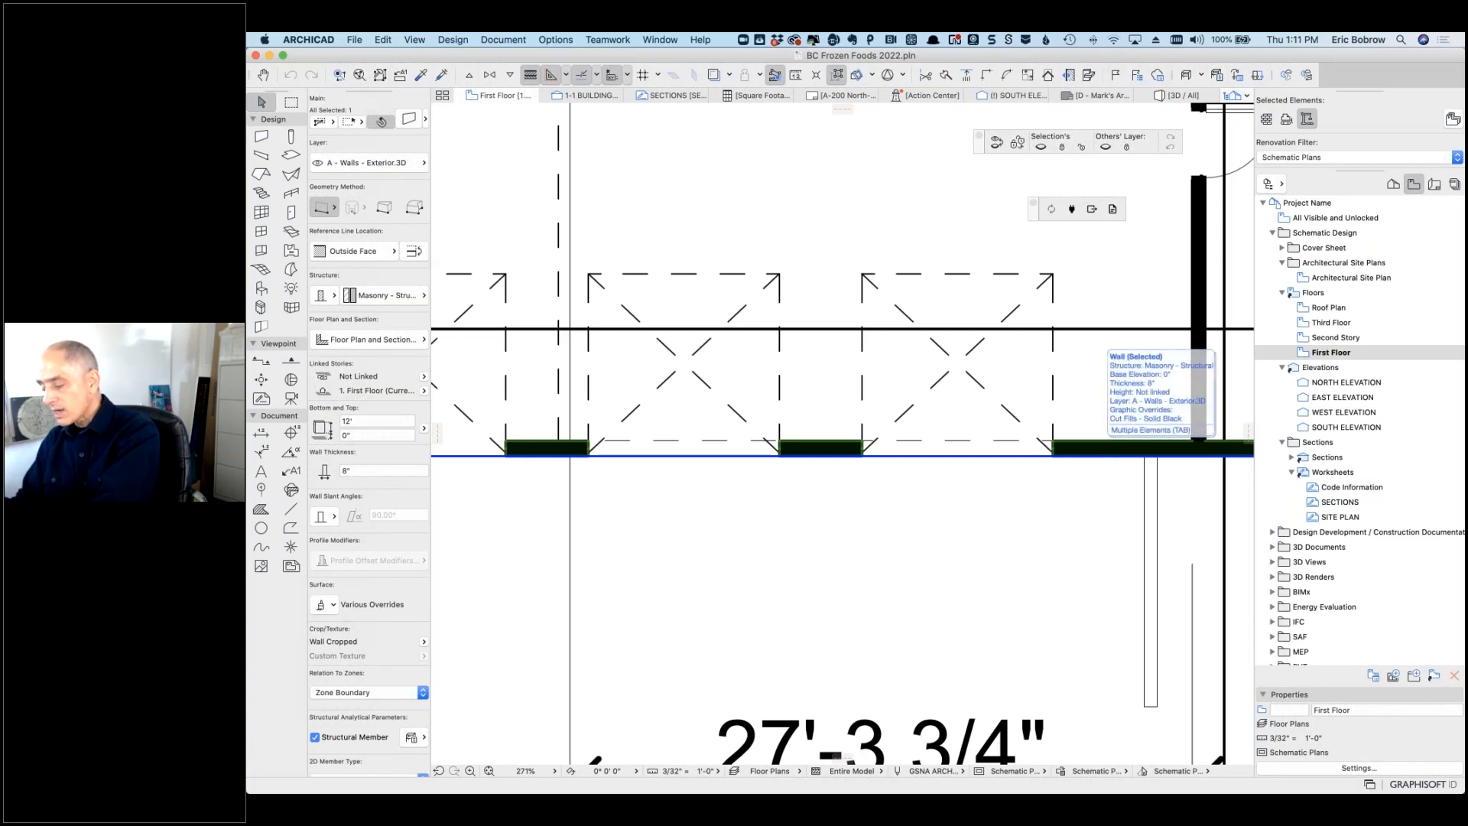
Step: Place a copy of the selected loading-dock wall about 5'-8" outside the original, directly below it in plan
key(super+d)
click(1094, 449)
key(alt)
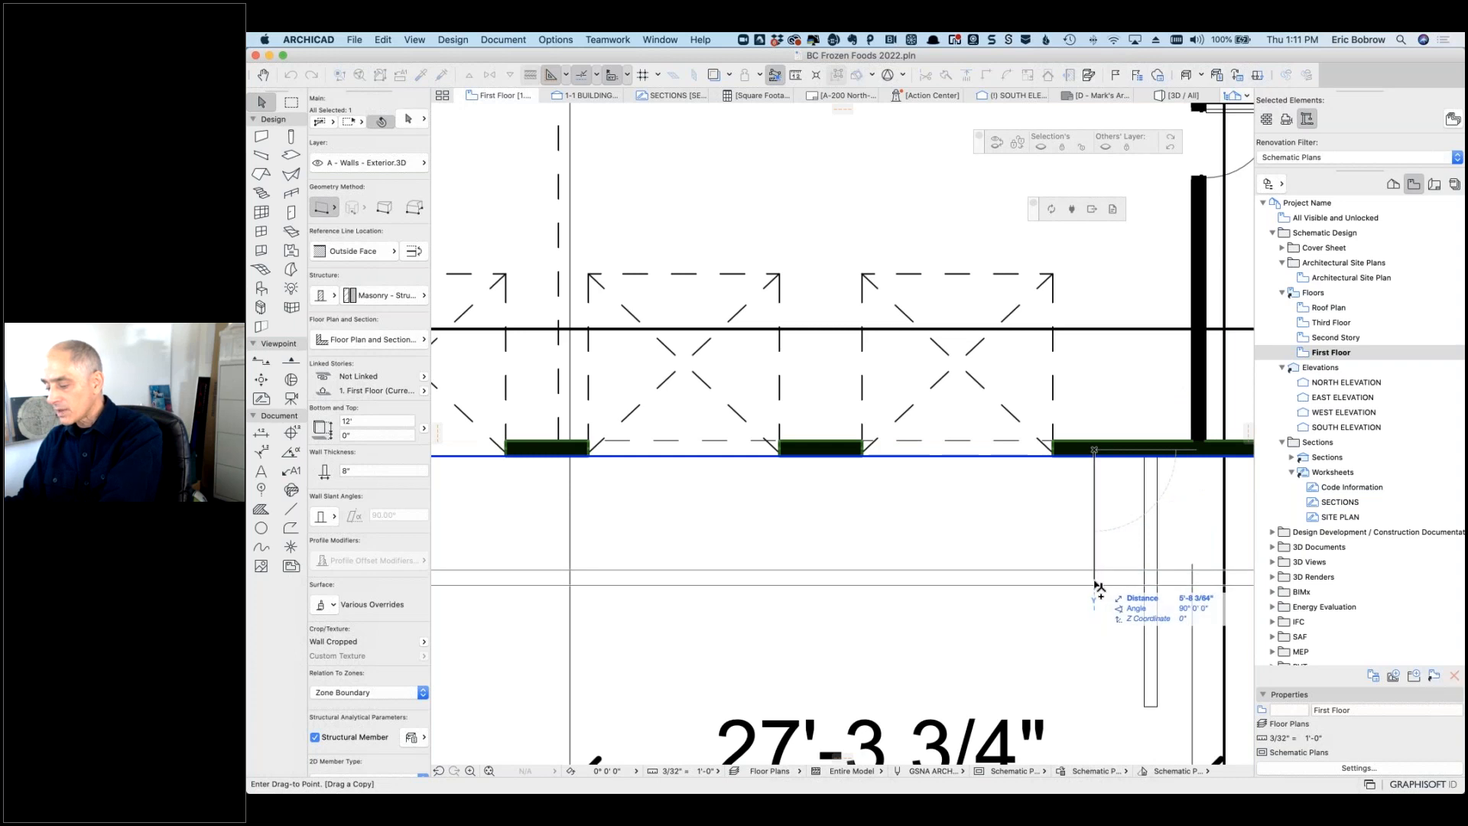
click(1095, 587)
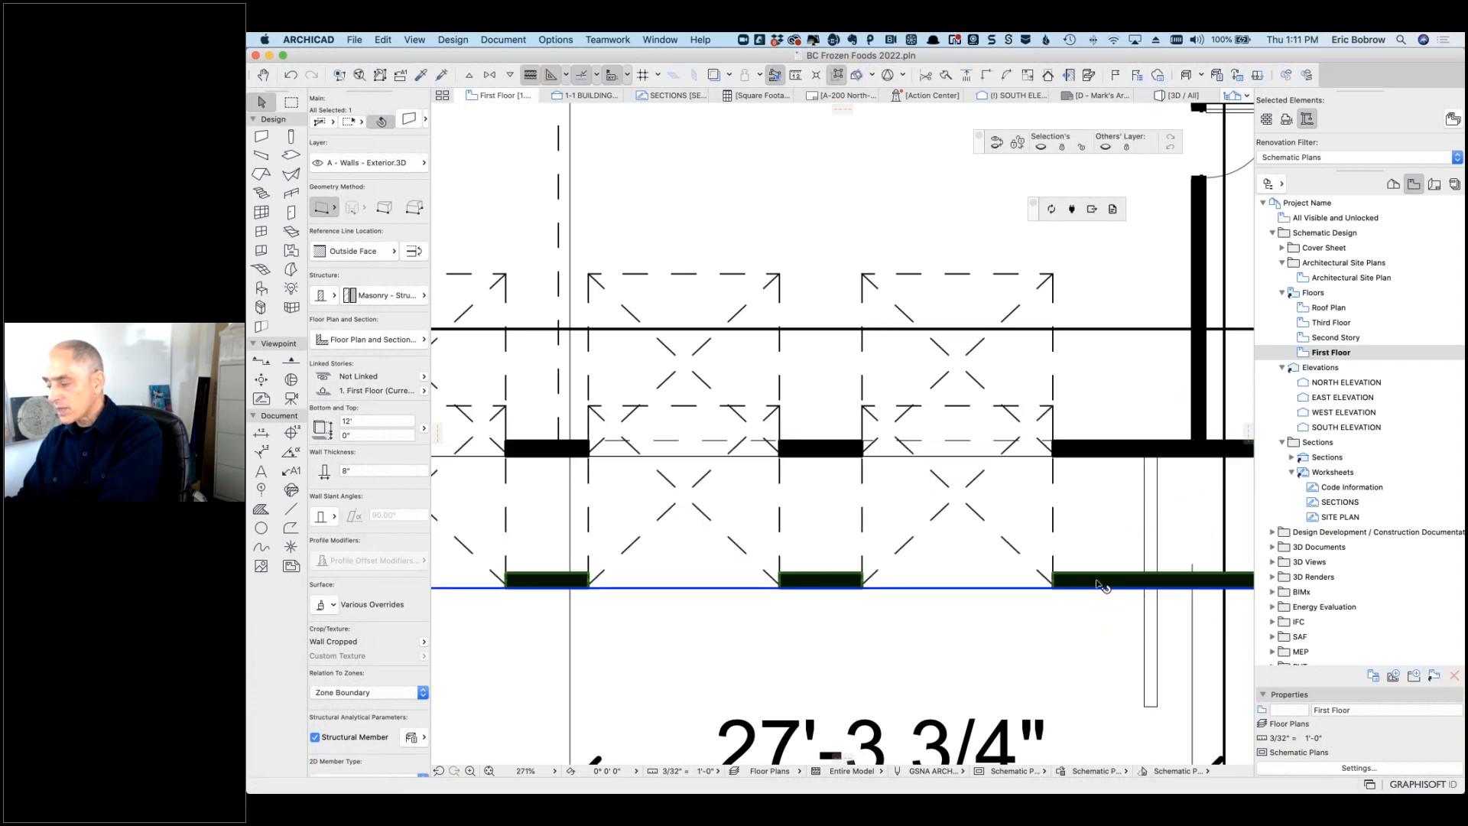
Step: Move the copied loading-dock wall farther outside the building, to a spot below the dimension strings and grid bubbles in plan
scroll(1078, 625, down, 5)
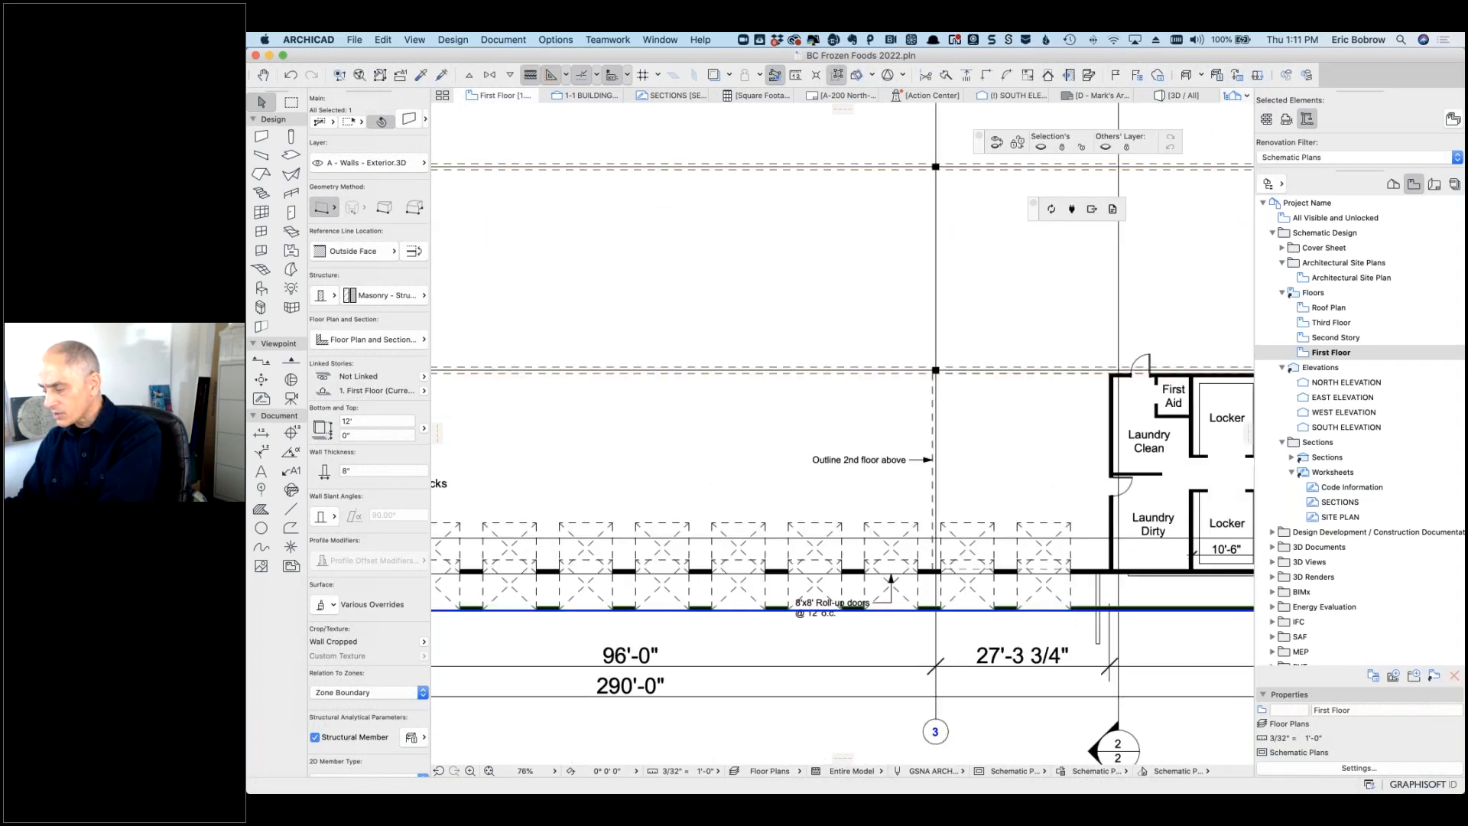
scroll(1163, 647, down, 4)
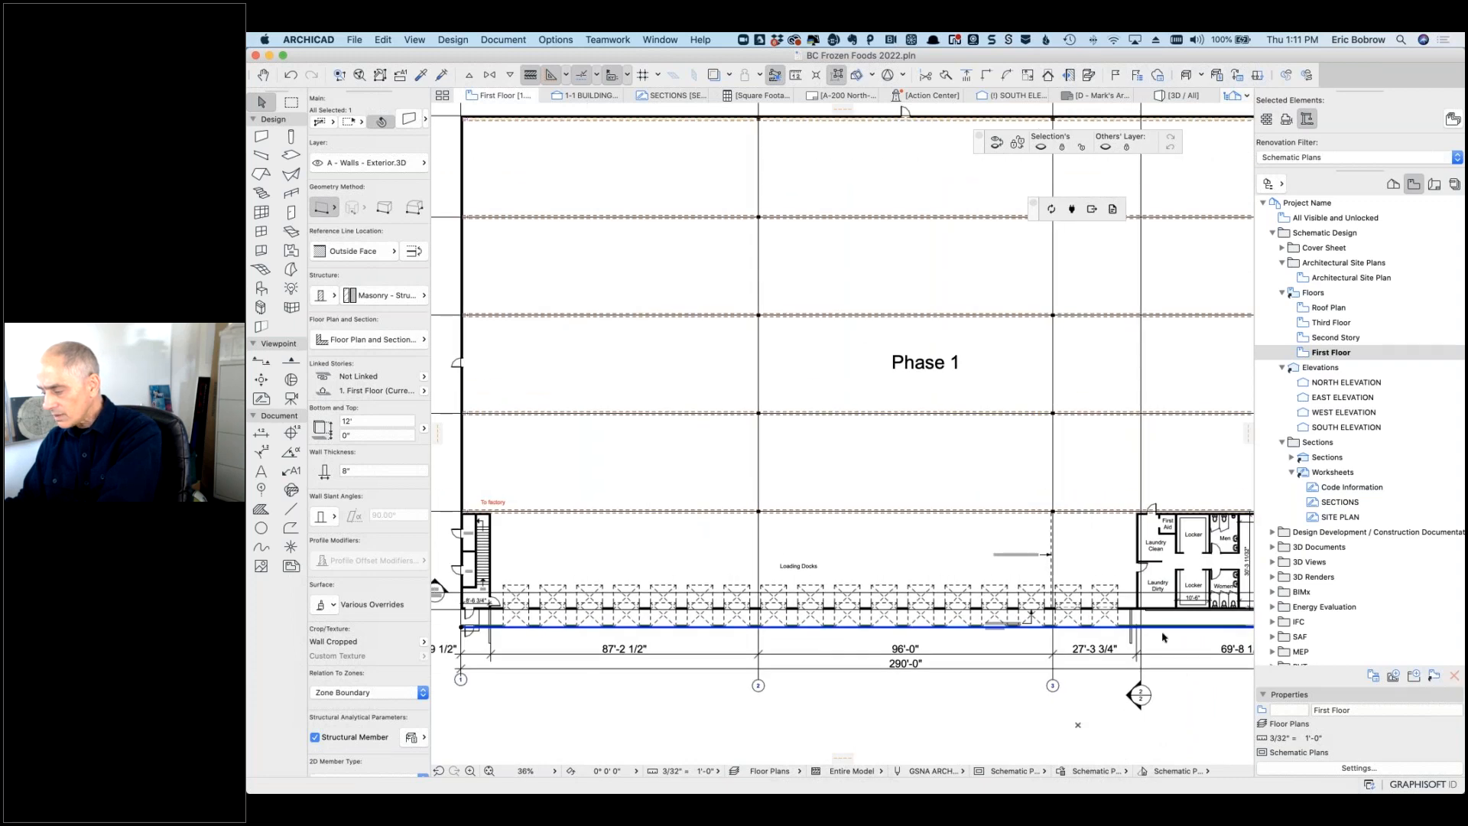
key(super+d)
click(1161, 629)
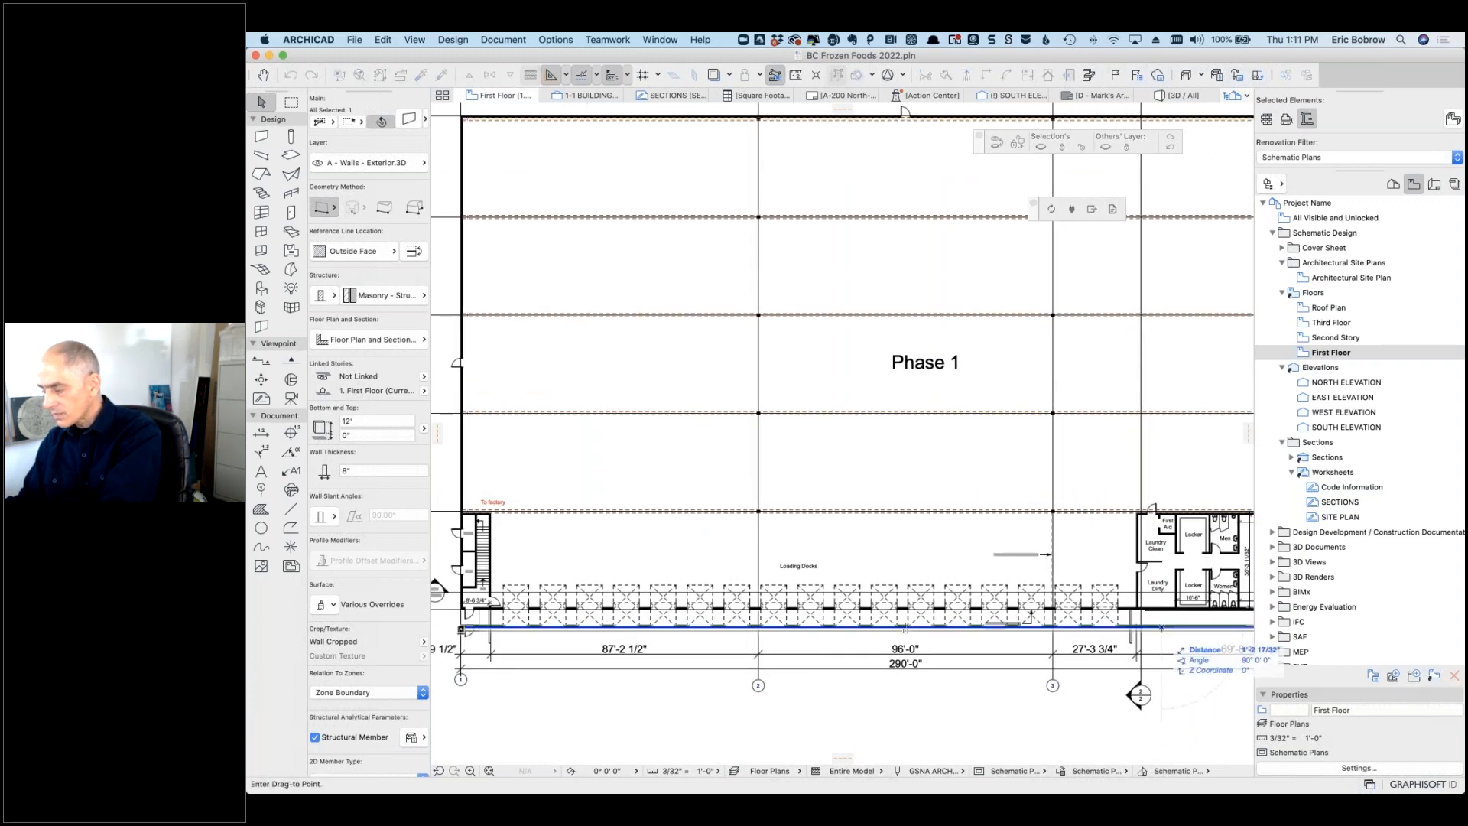
click(1162, 739)
scroll(1198, 451, down, 5)
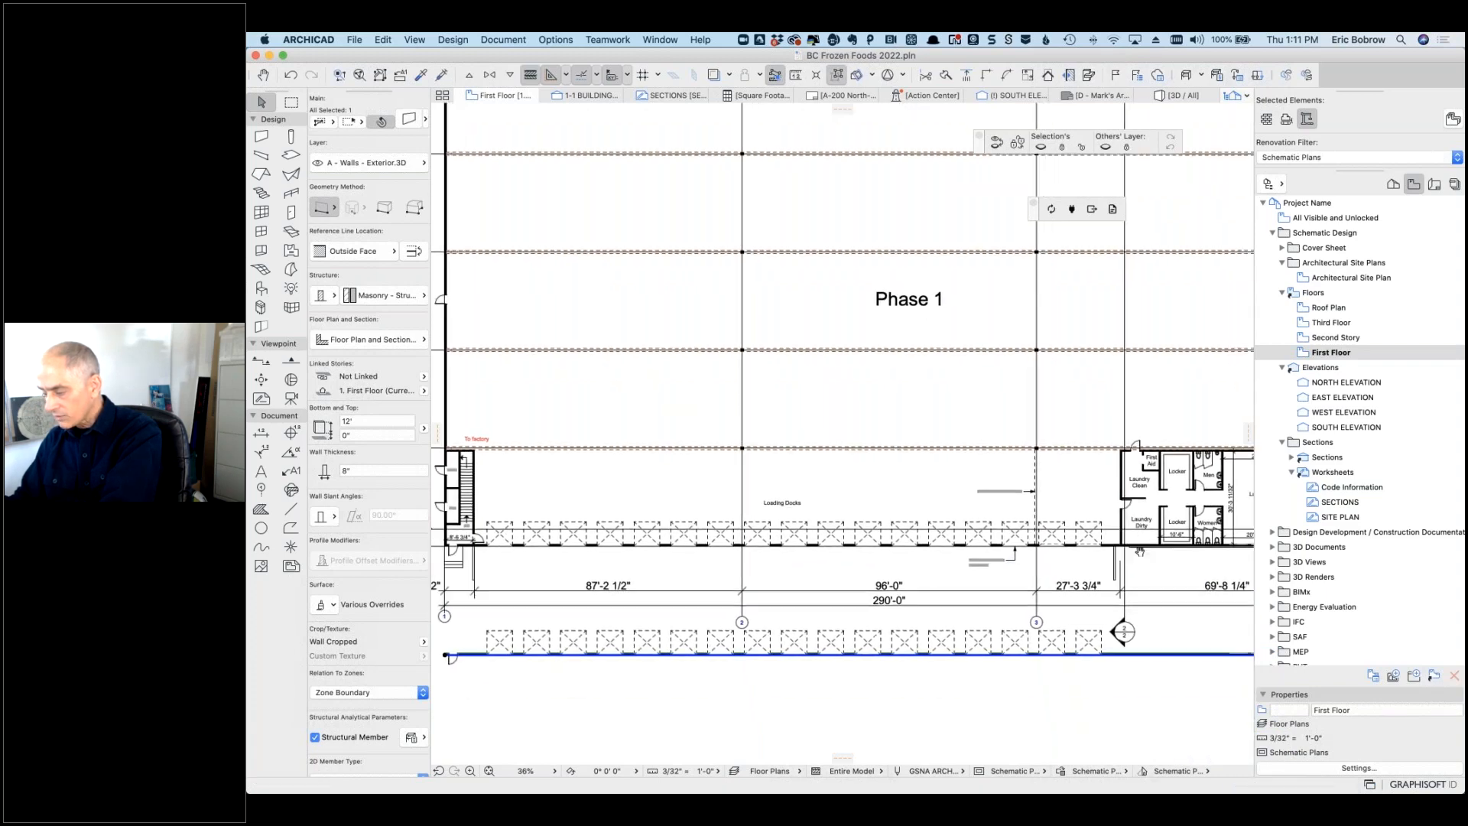
scroll(1197, 451, down, 2)
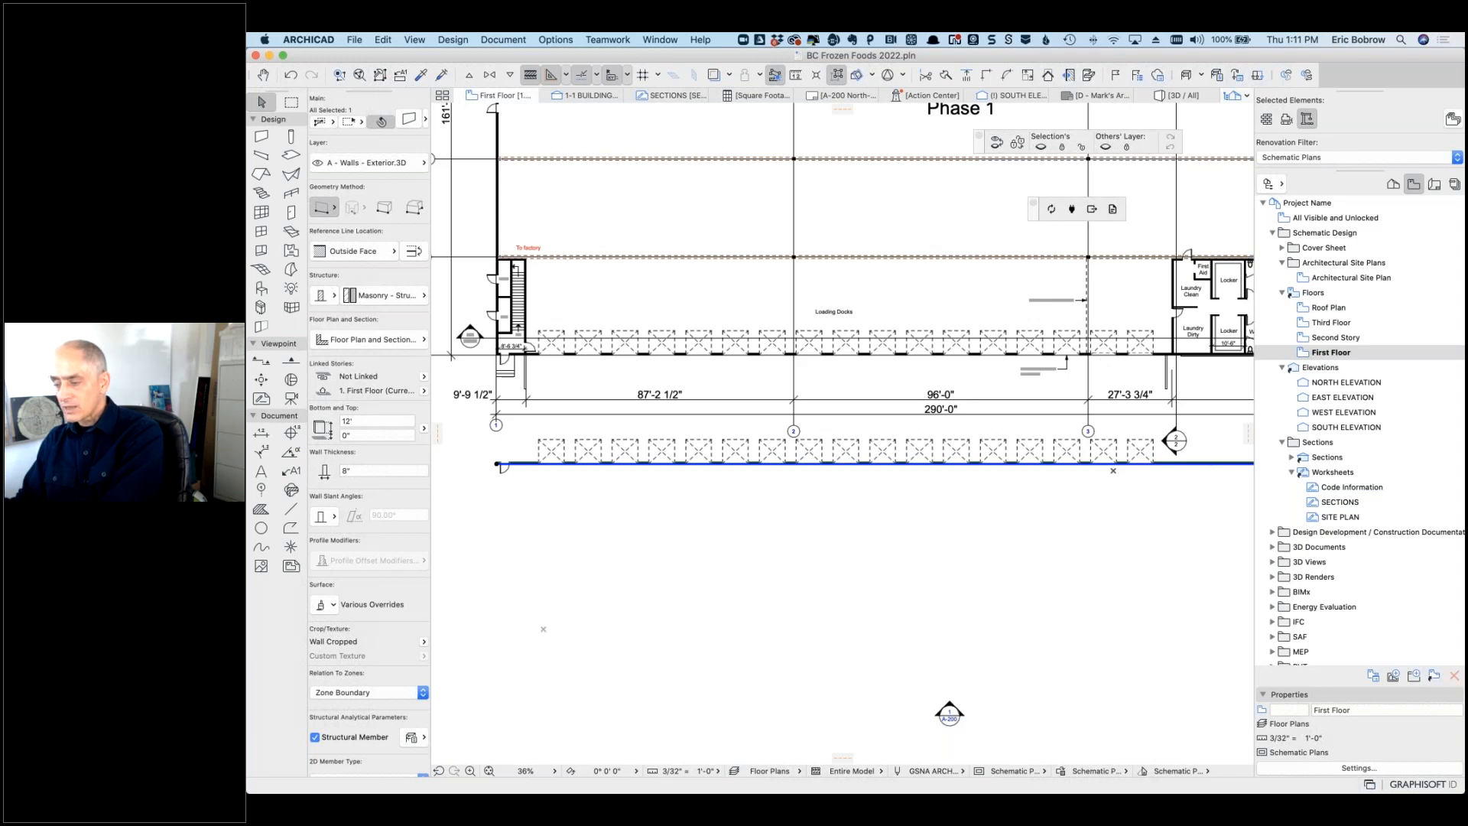
Step: Set the copied wall's height to 36' and deselect it
click(369, 420)
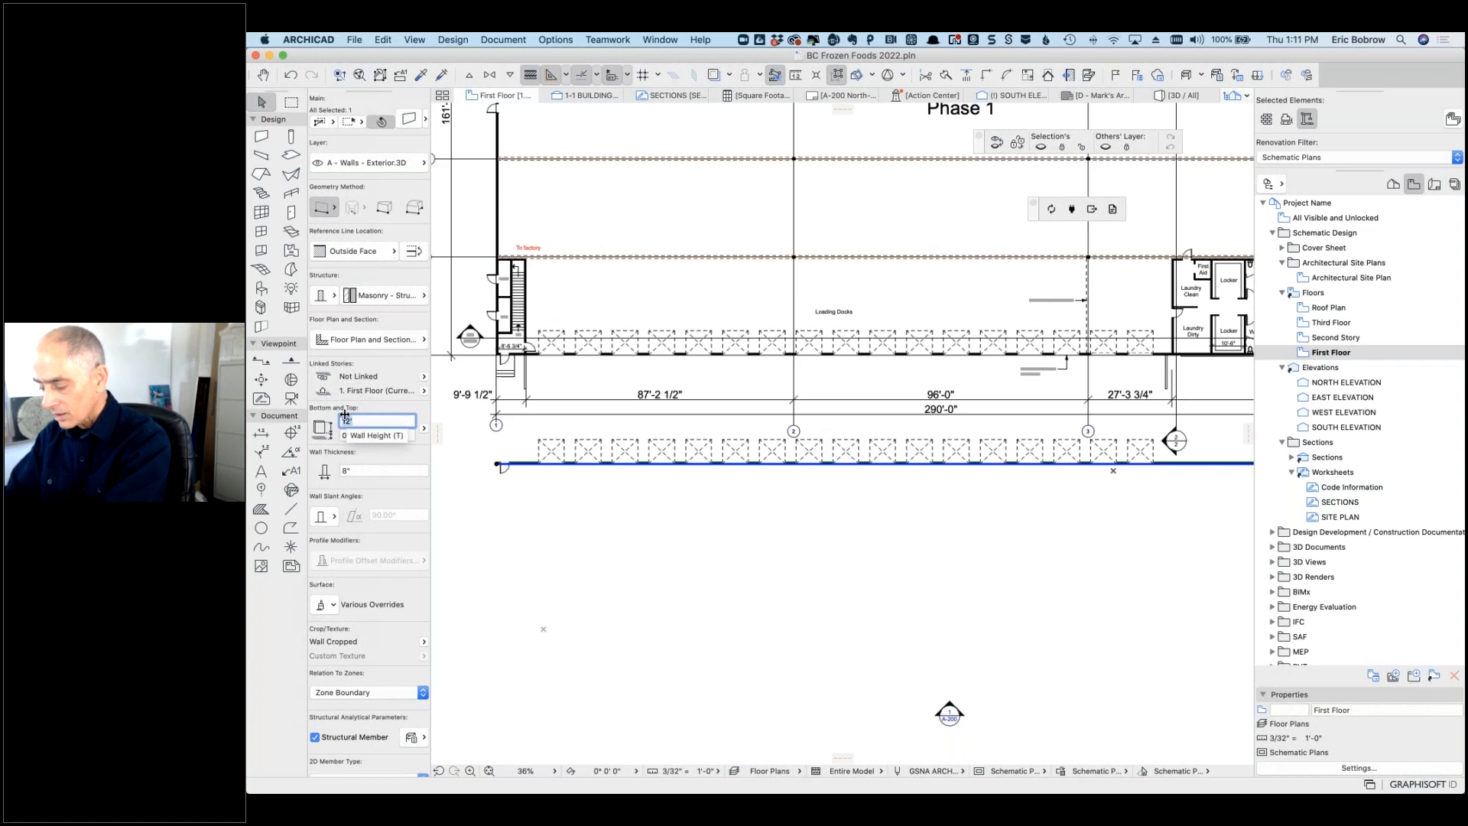
text(36)
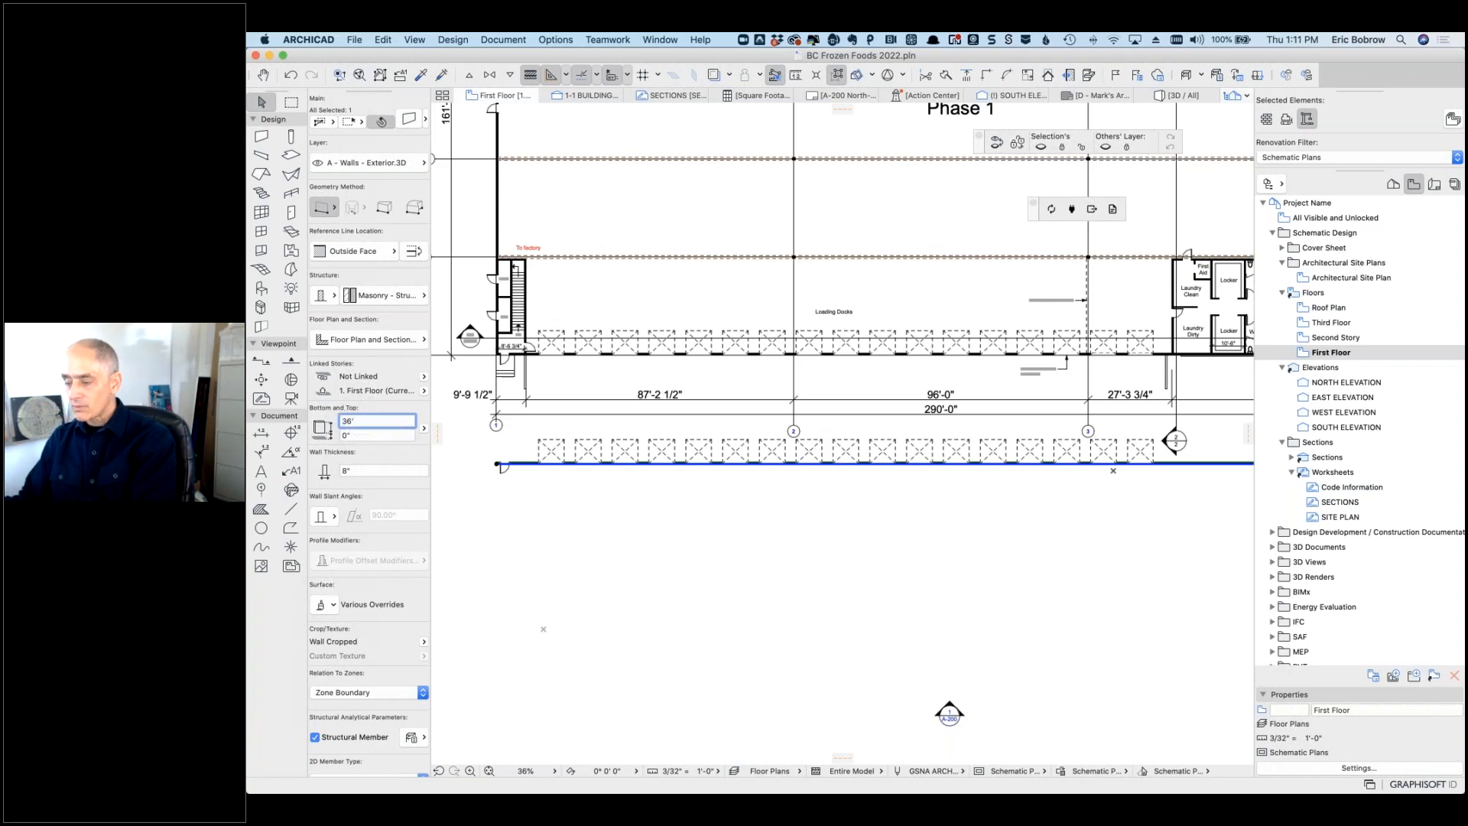
click(898, 583)
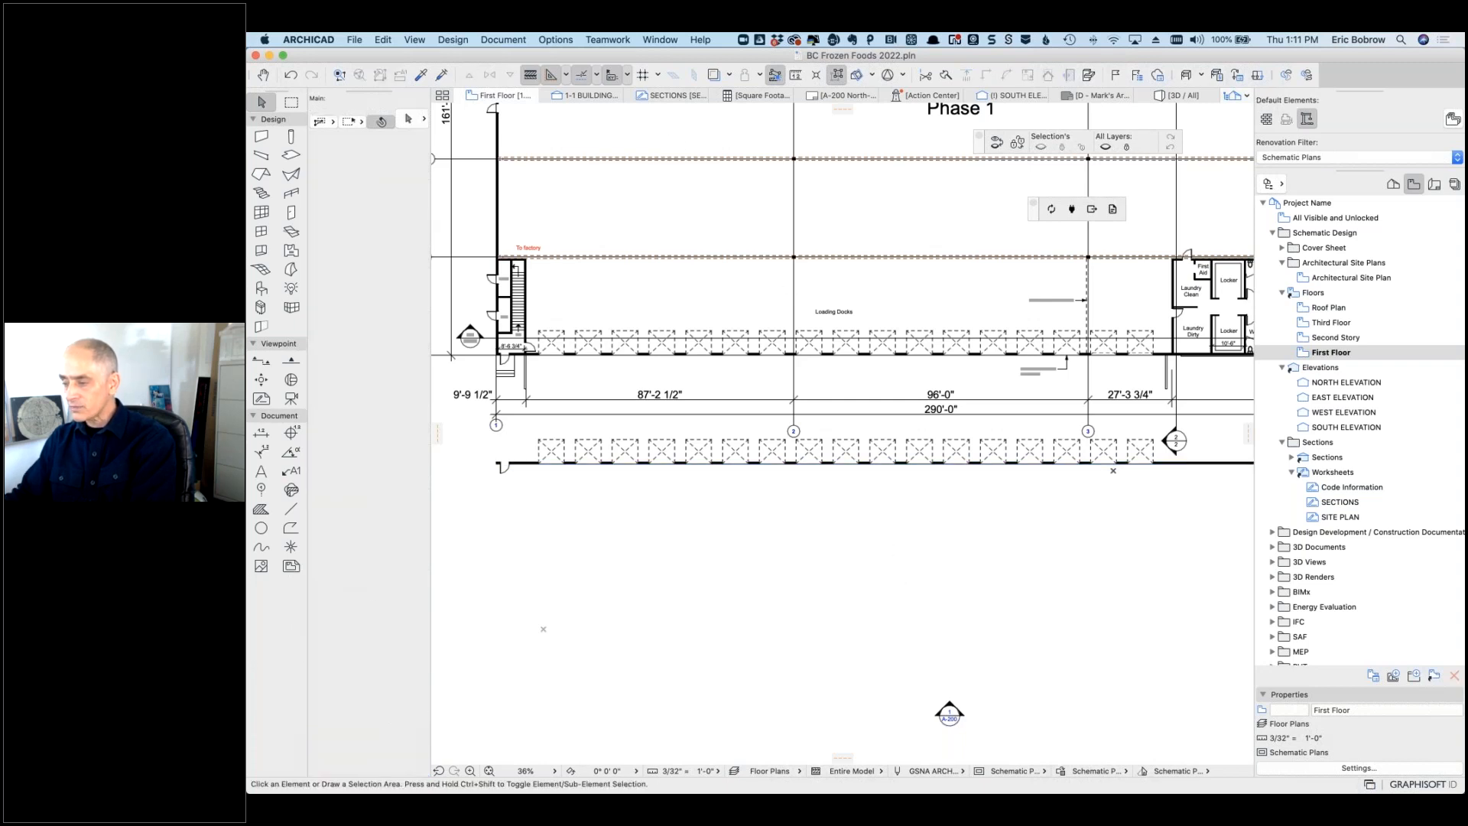
Step: In the South Elevation, select the copied wall to check how its full height covers the facade
mouse_move(586, 100)
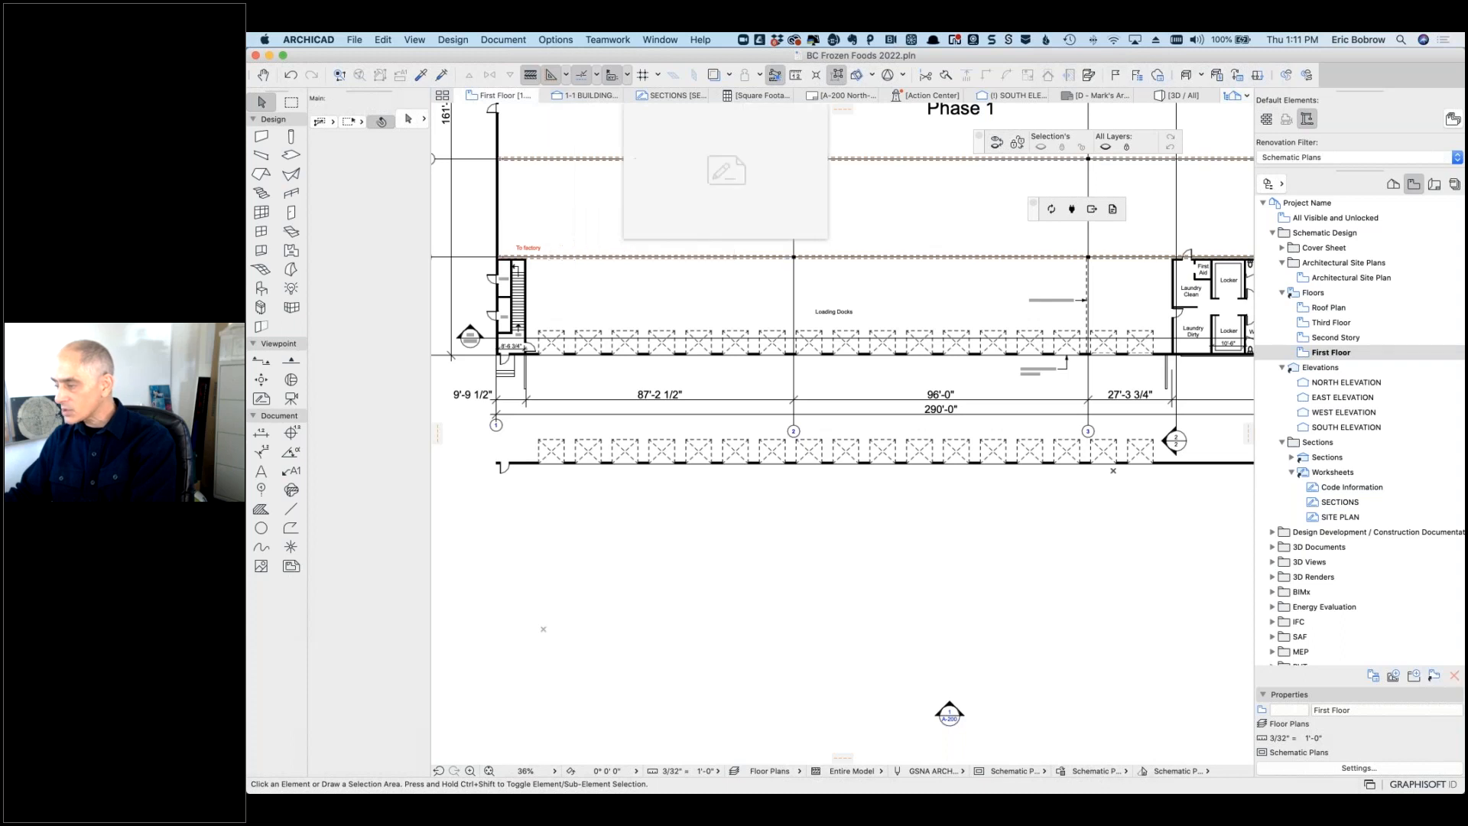
click(1019, 98)
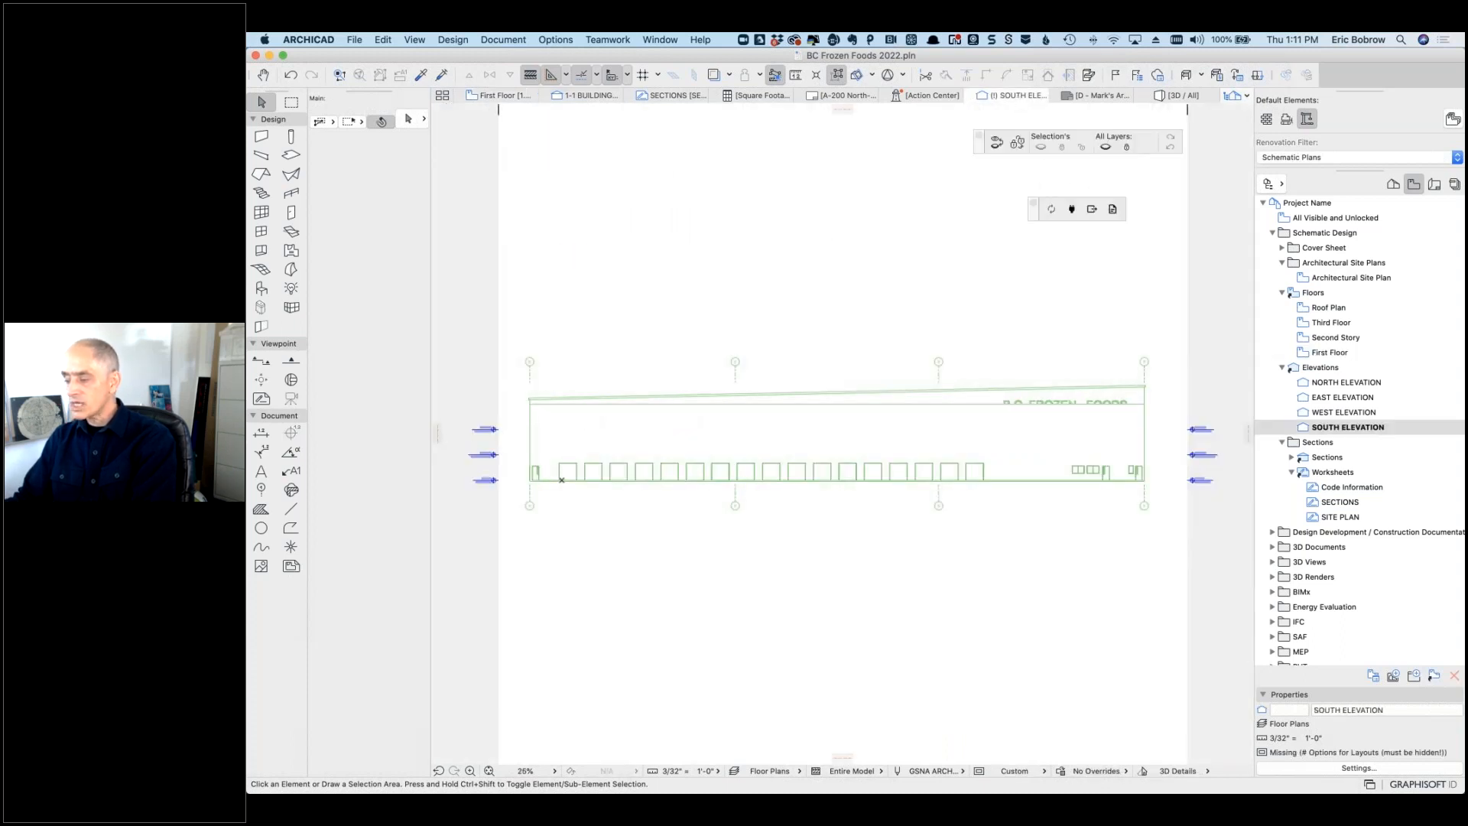
click(1025, 477)
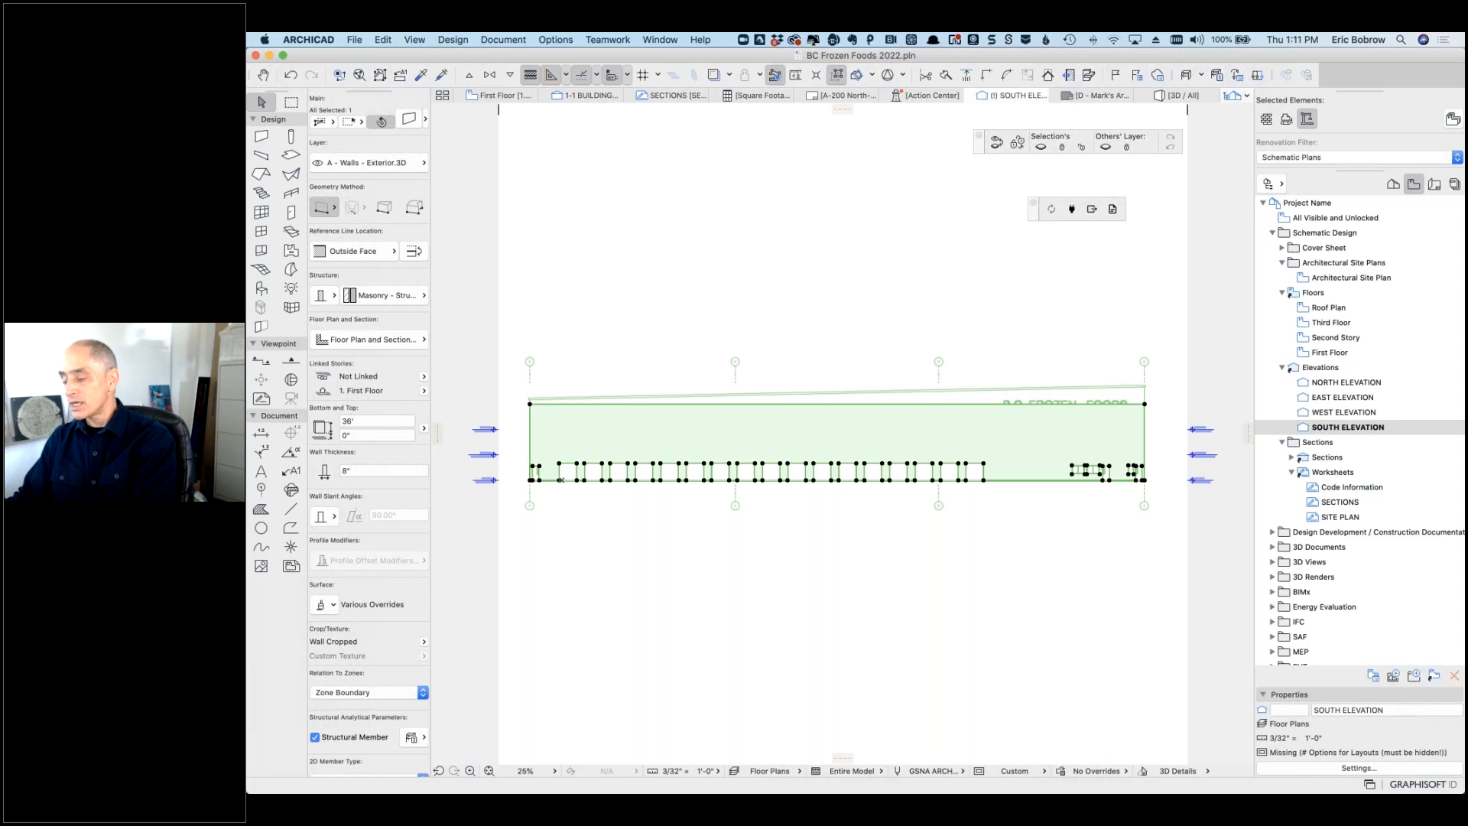
key(Escape)
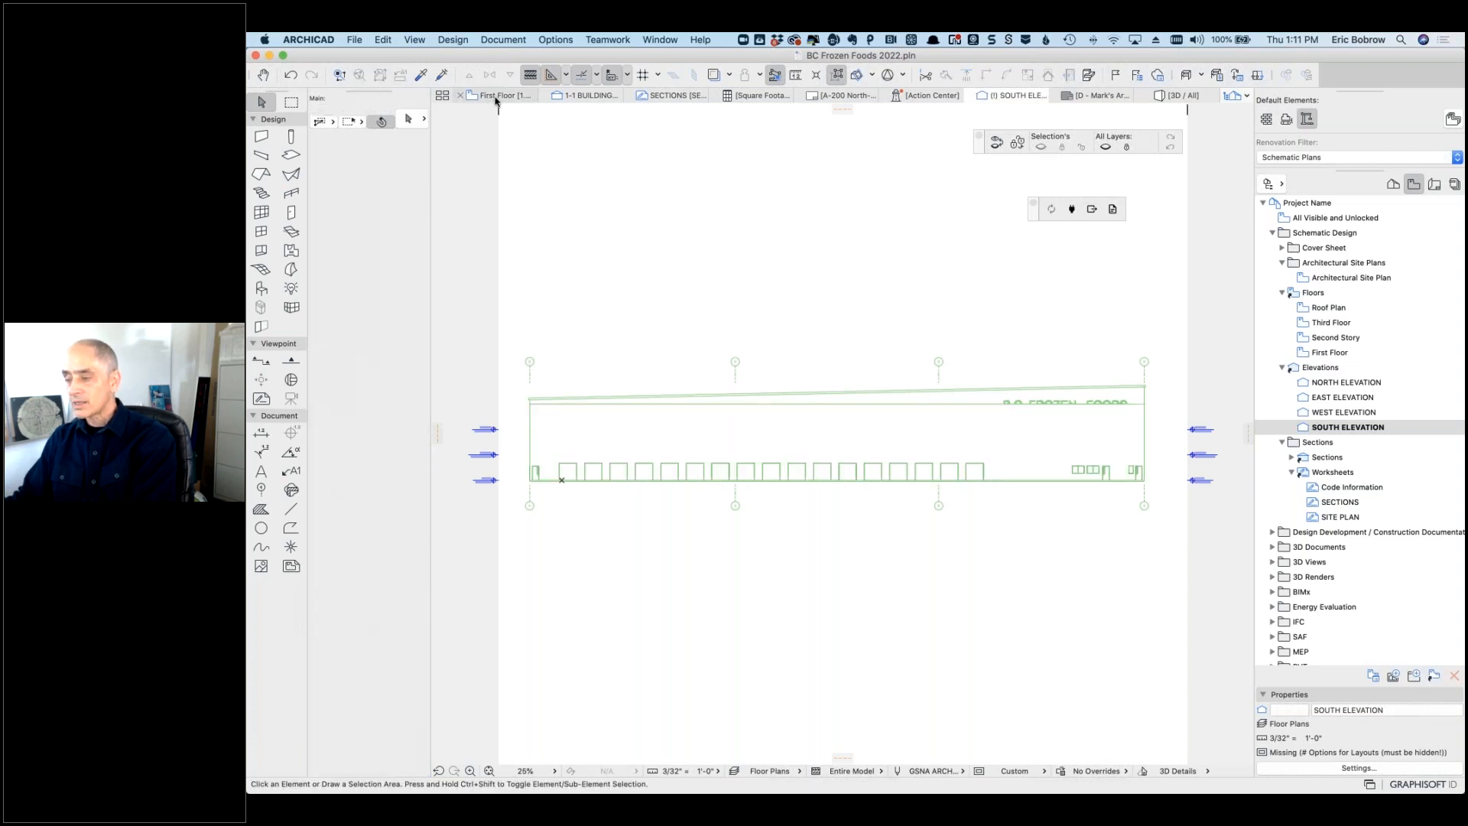
Step: Open the Second Story plan and examine how the copied full-height wall is shown there
click(495, 96)
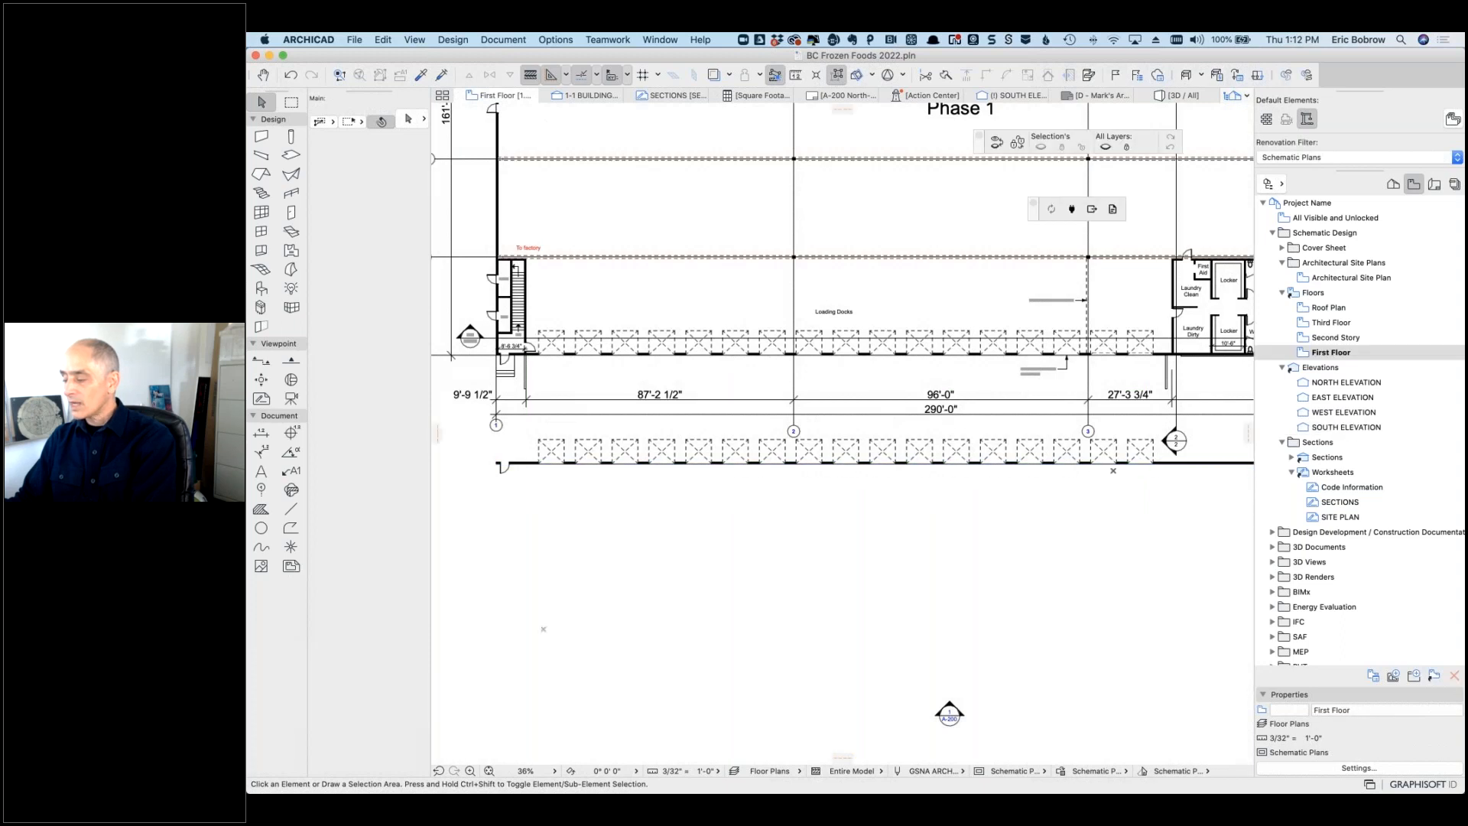
click(1303, 340)
double_click(1303, 340)
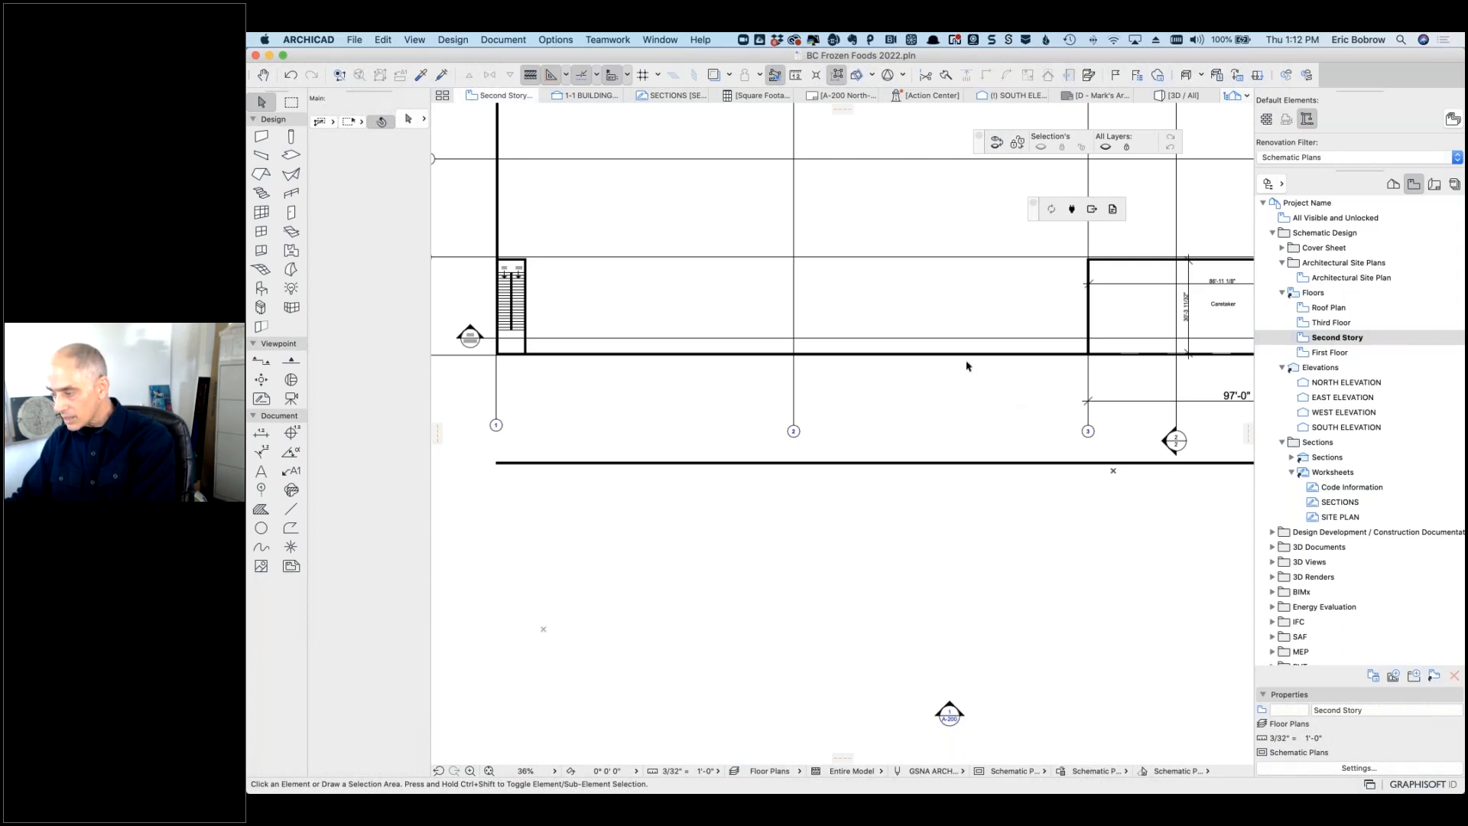
scroll(948, 363, up, 10)
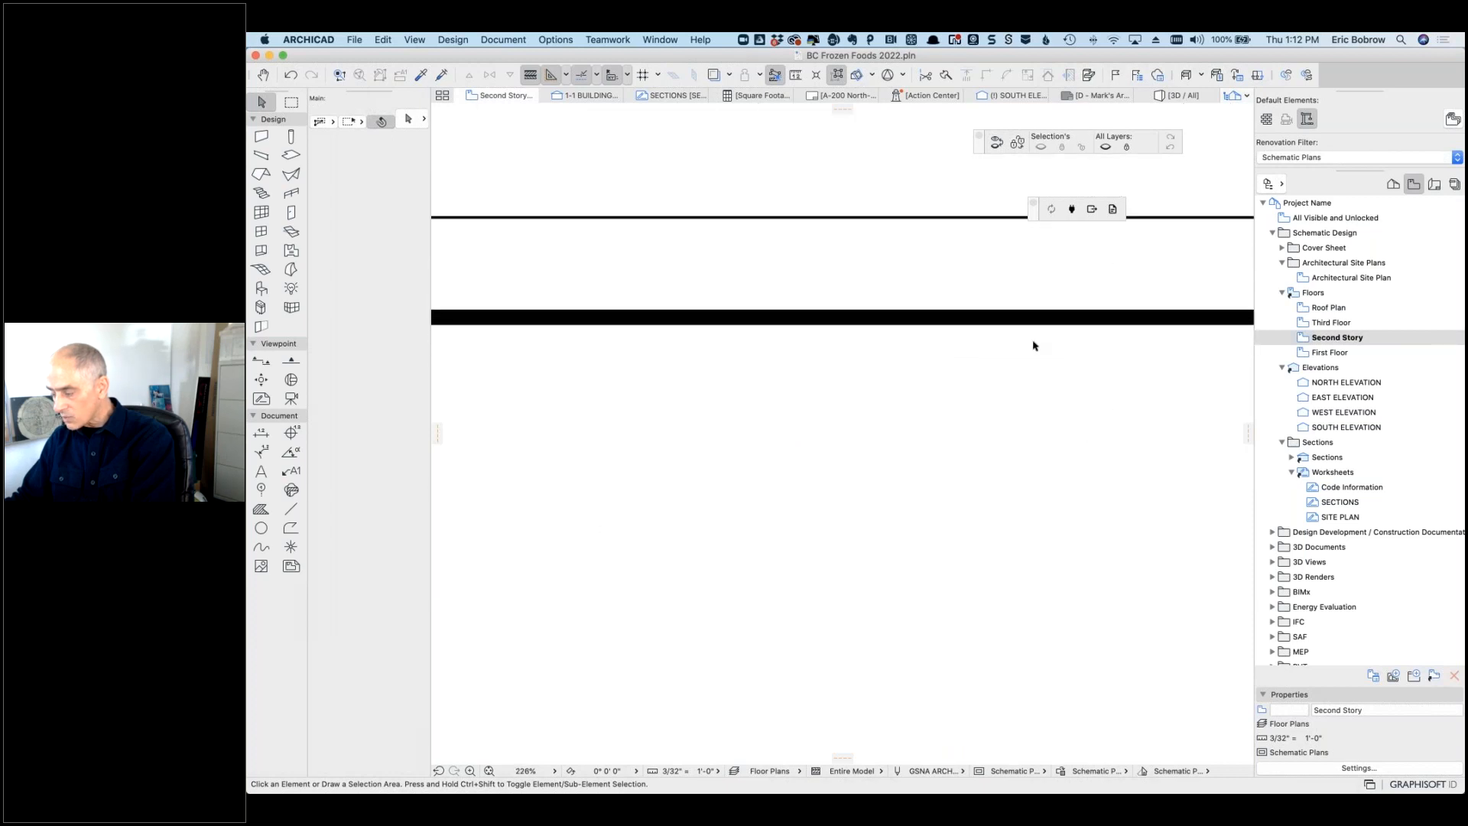
scroll(1031, 344, down, 7)
scroll(1031, 344, down, 4)
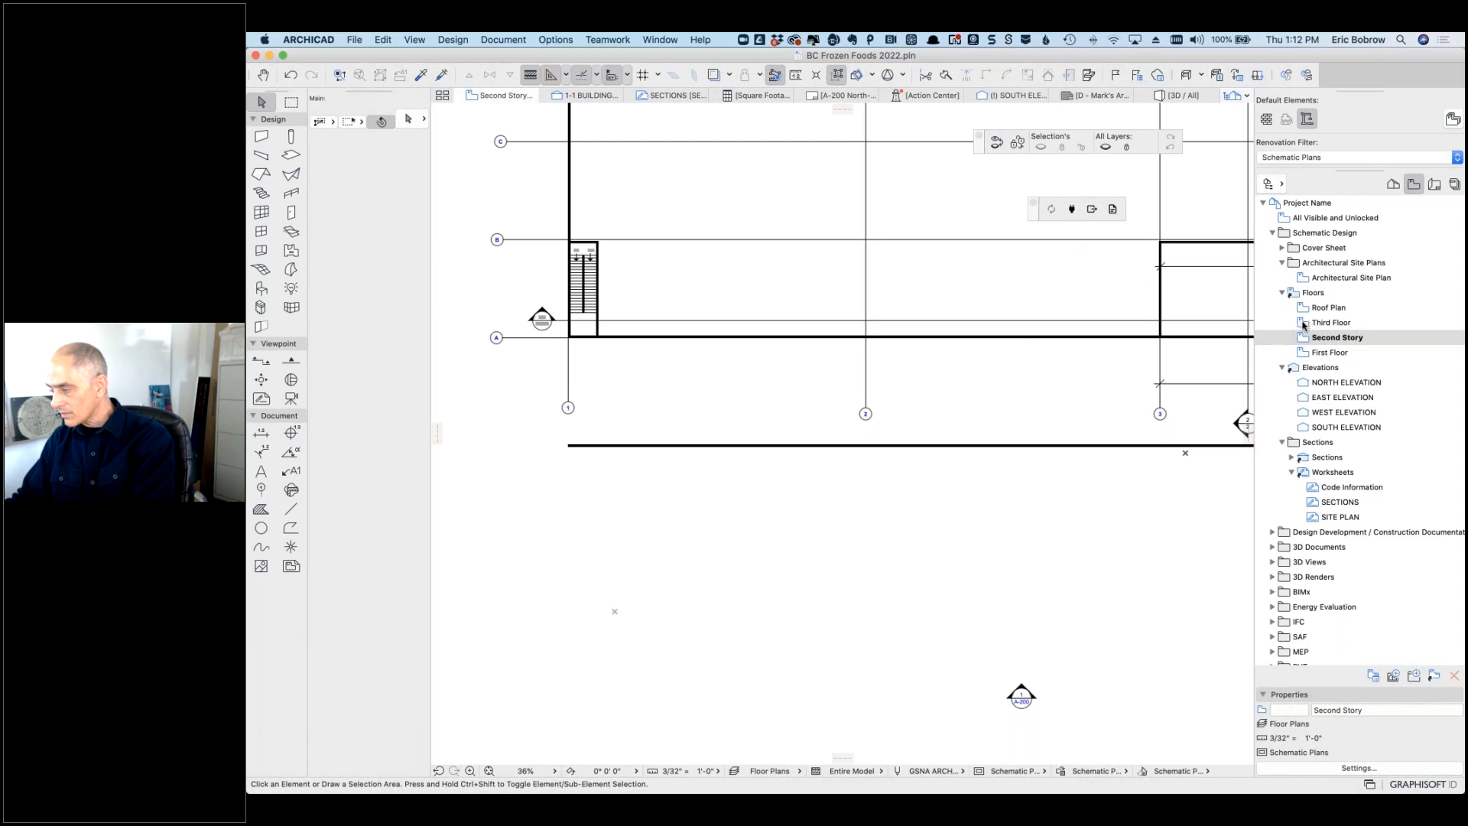
Step: Examine how the windows in the original exterior wall along the Caretaker room are drawn in the Second Story plan
scroll(1145, 380, right, 8)
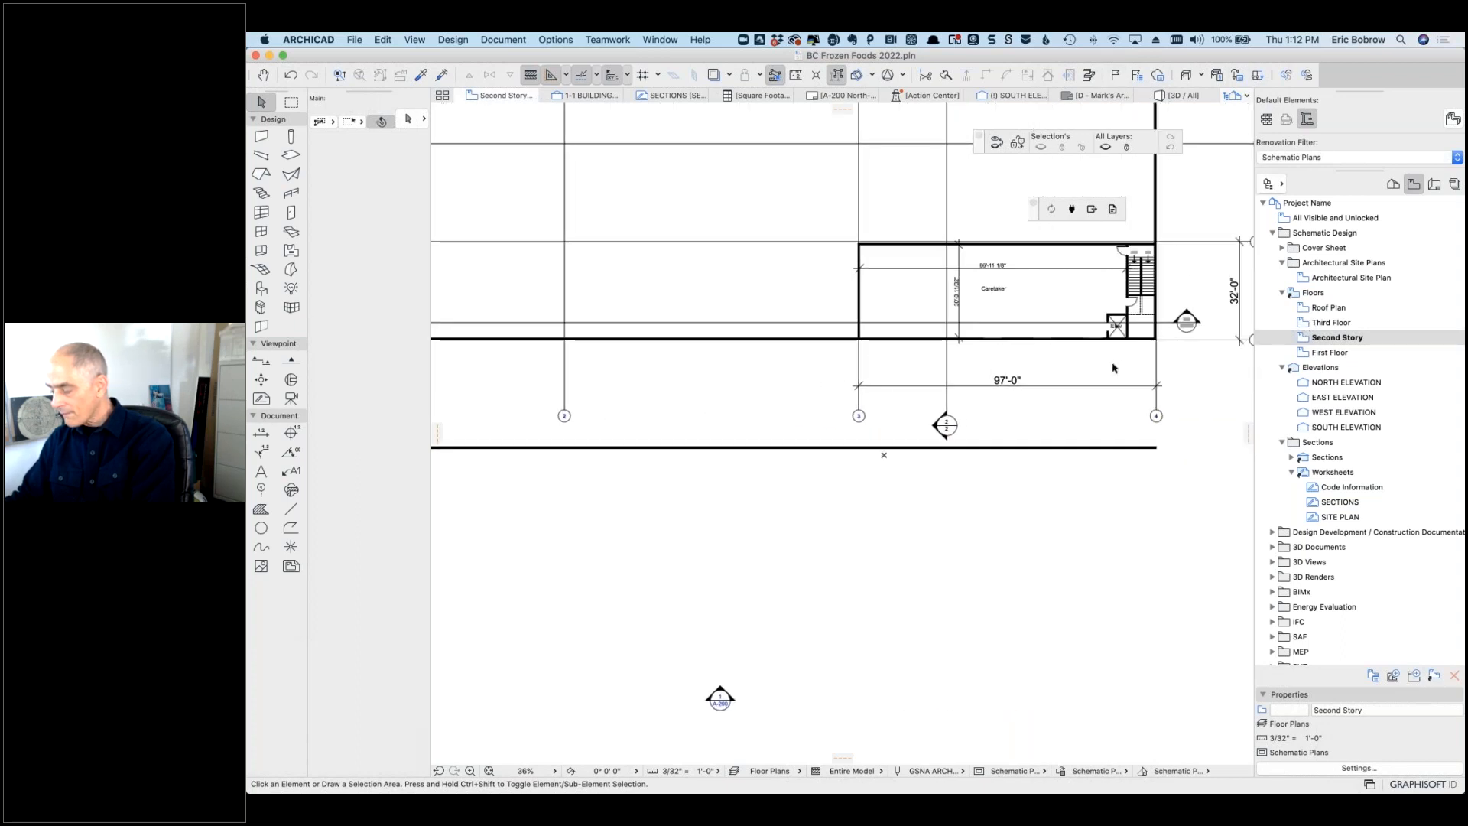
scroll(1103, 367, right, 2)
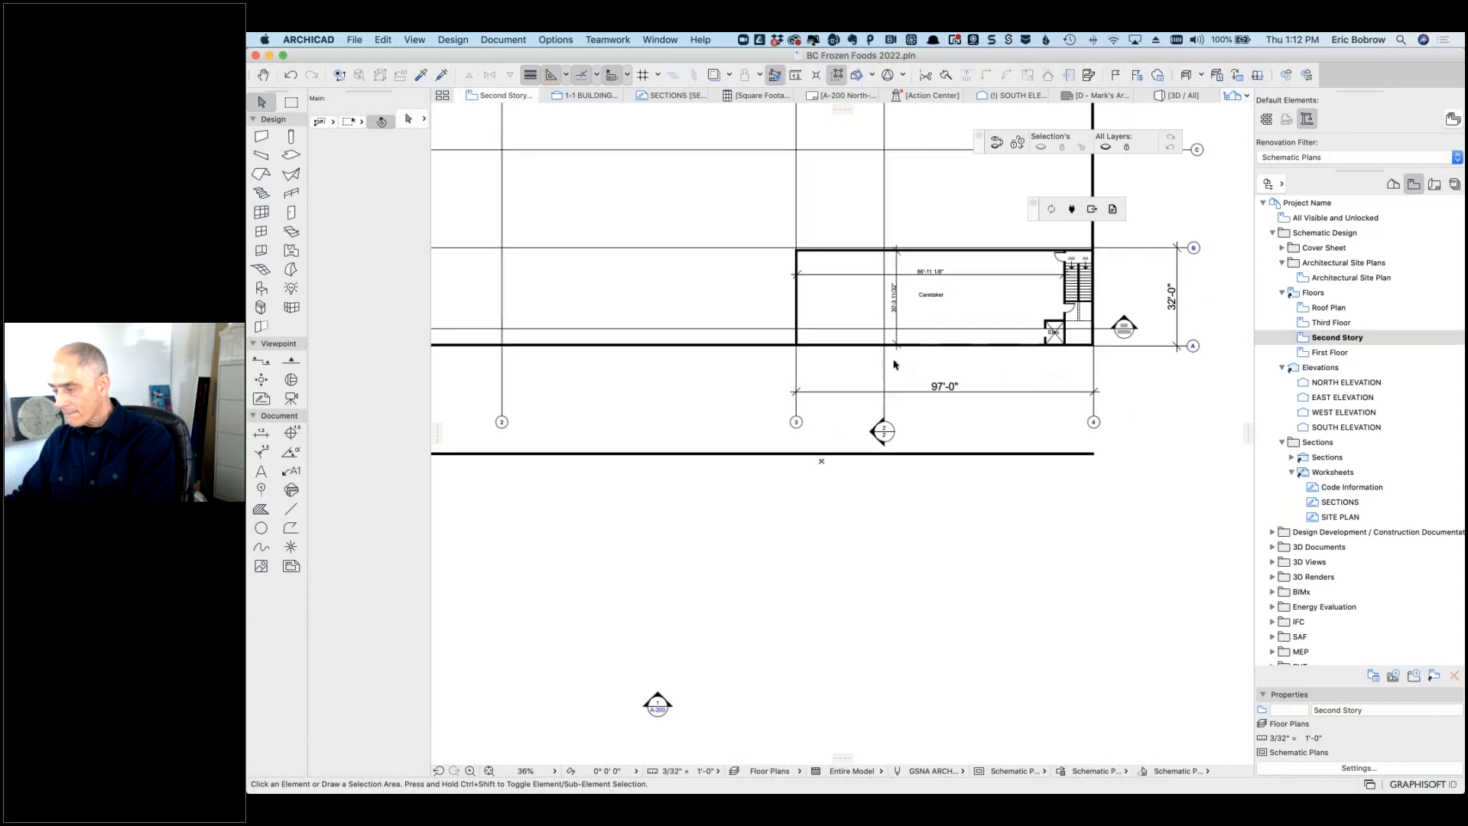
scroll(895, 364, up, 5)
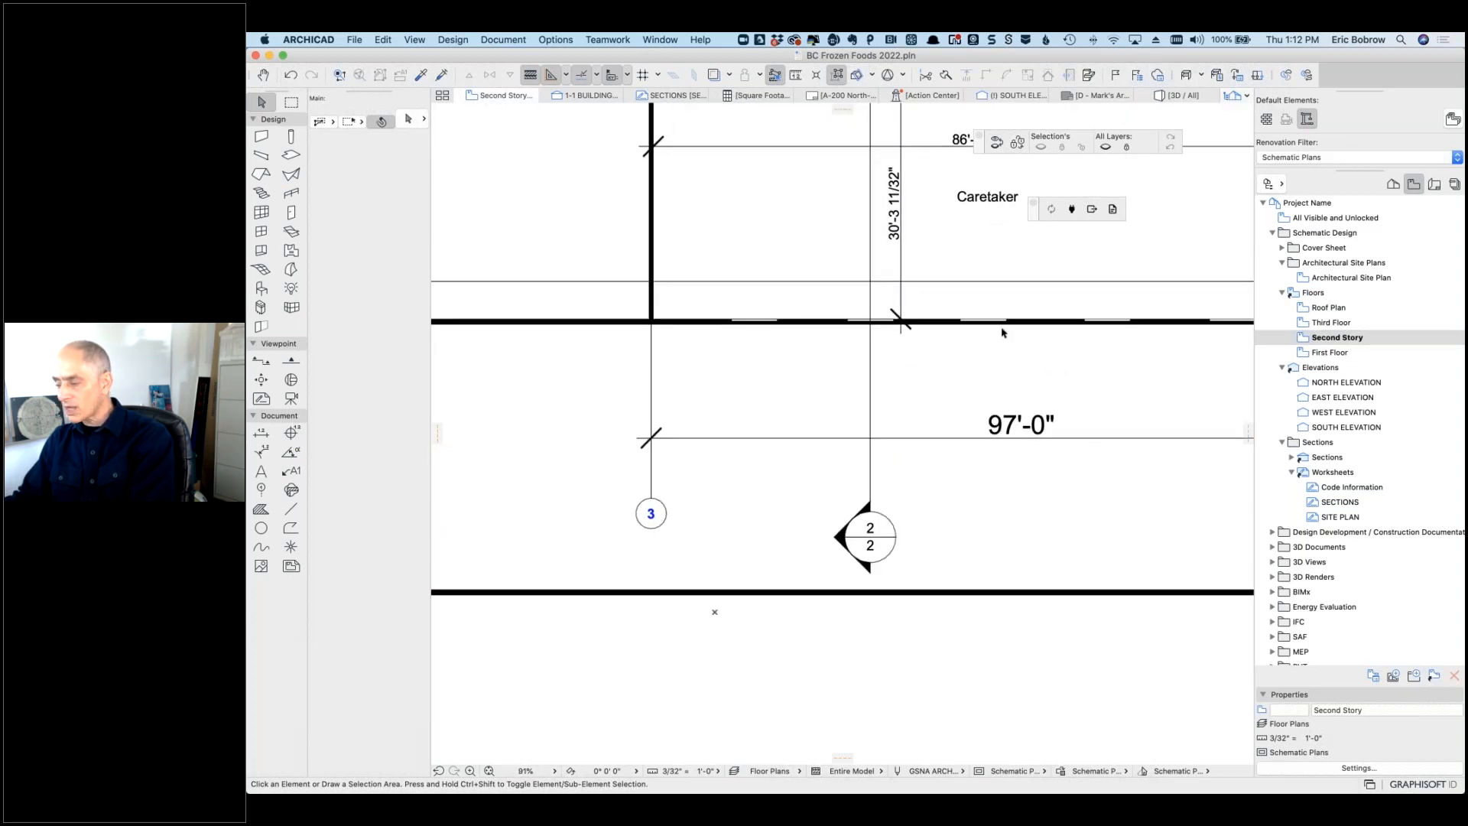
scroll(1001, 330, up, 5)
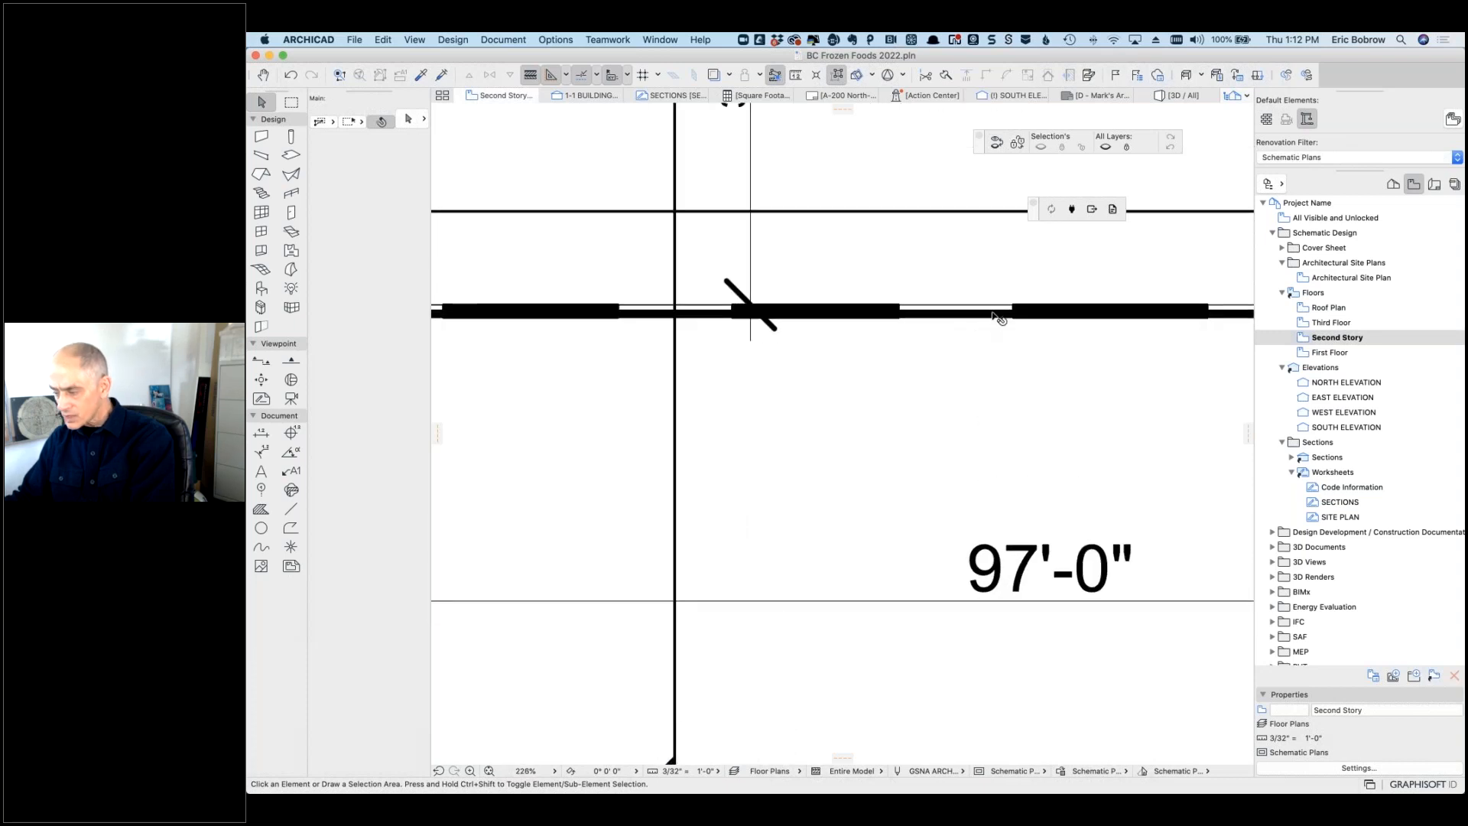
scroll(998, 327, up, 6)
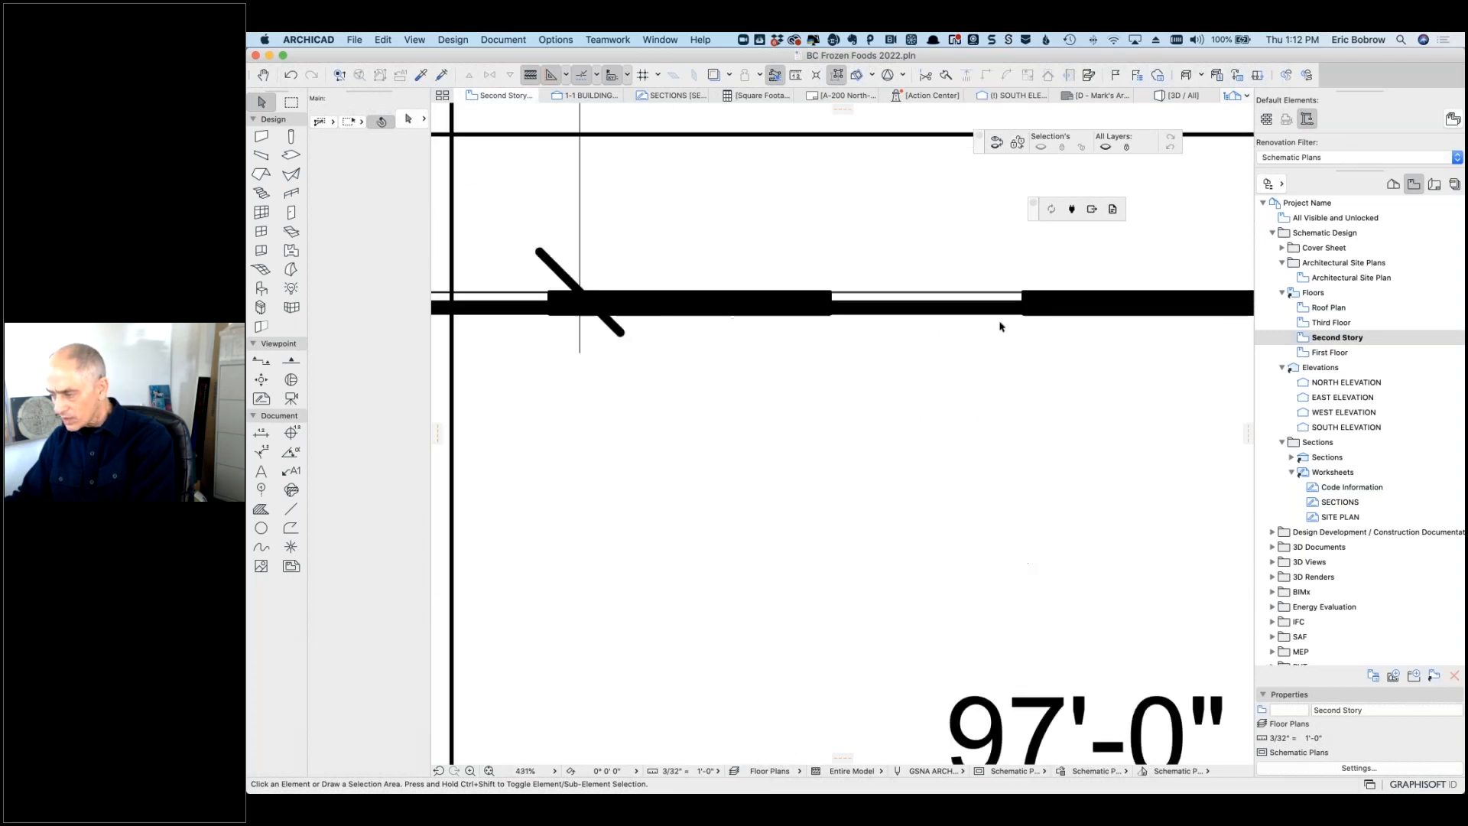
scroll(1015, 319, down, 12)
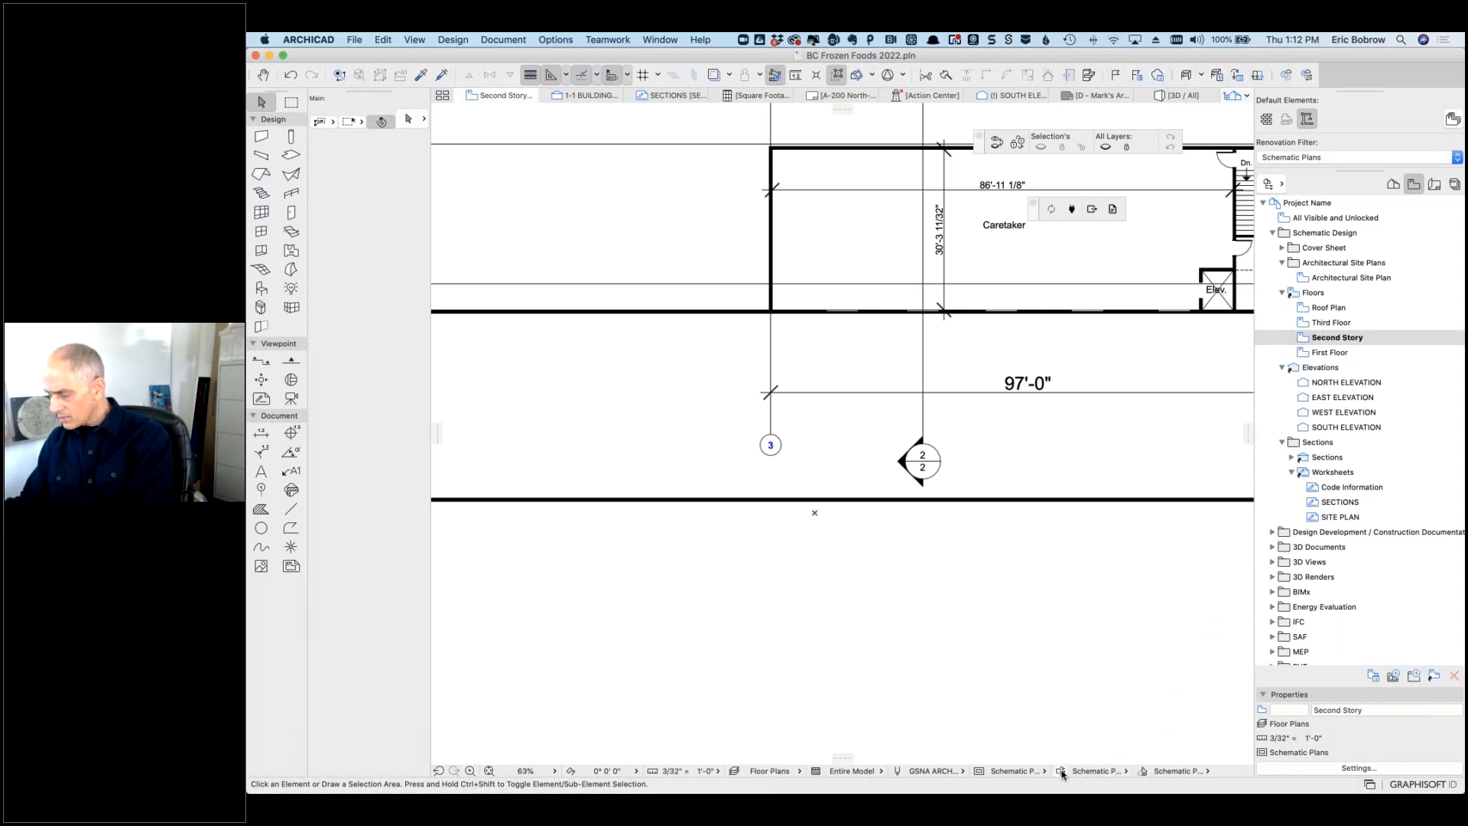
Step: Switch the Second Story plan's graphic overrides to No Overrides and compare the original and copied walls
click(1122, 770)
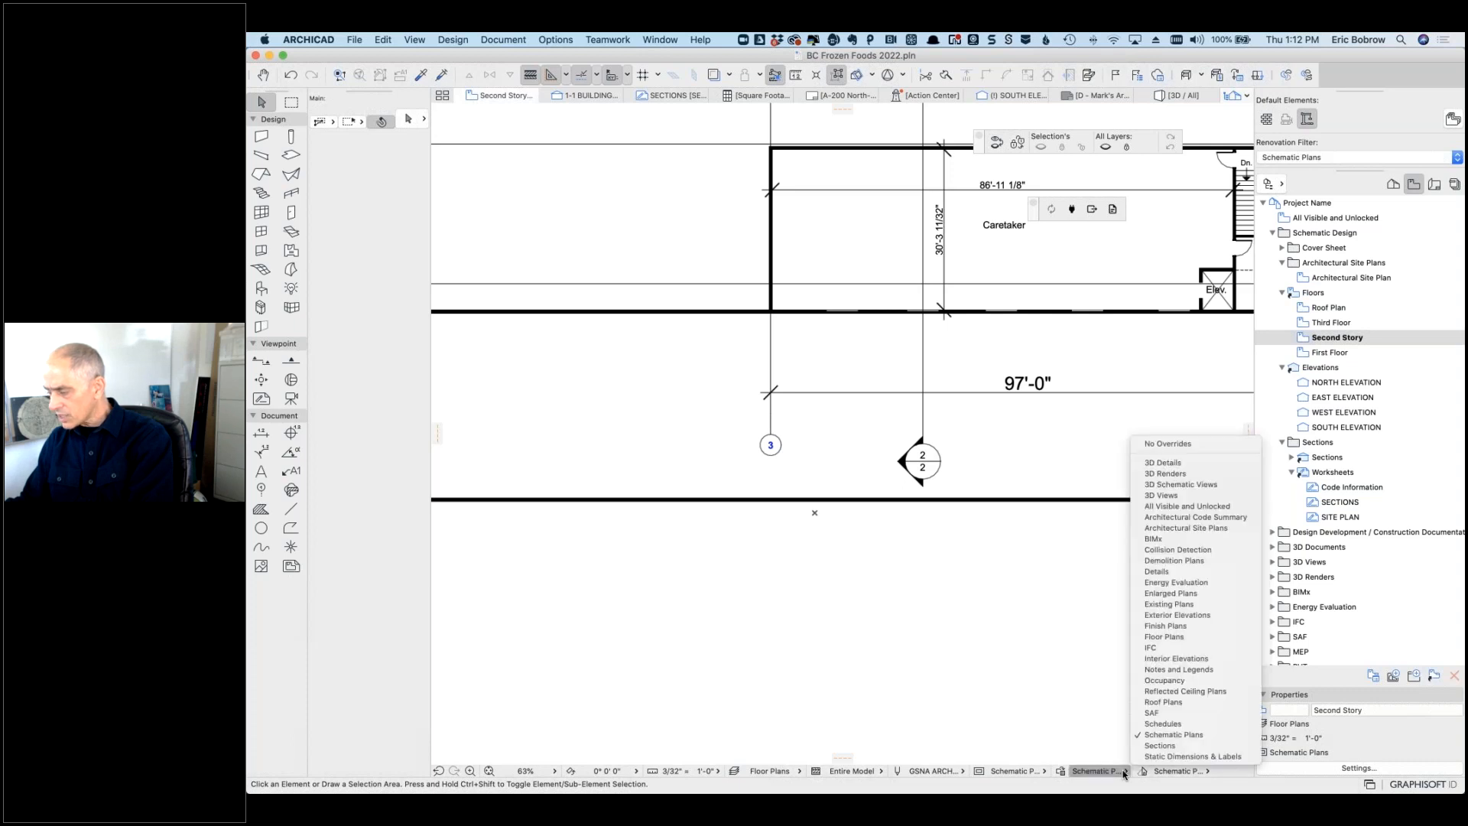
click(1185, 448)
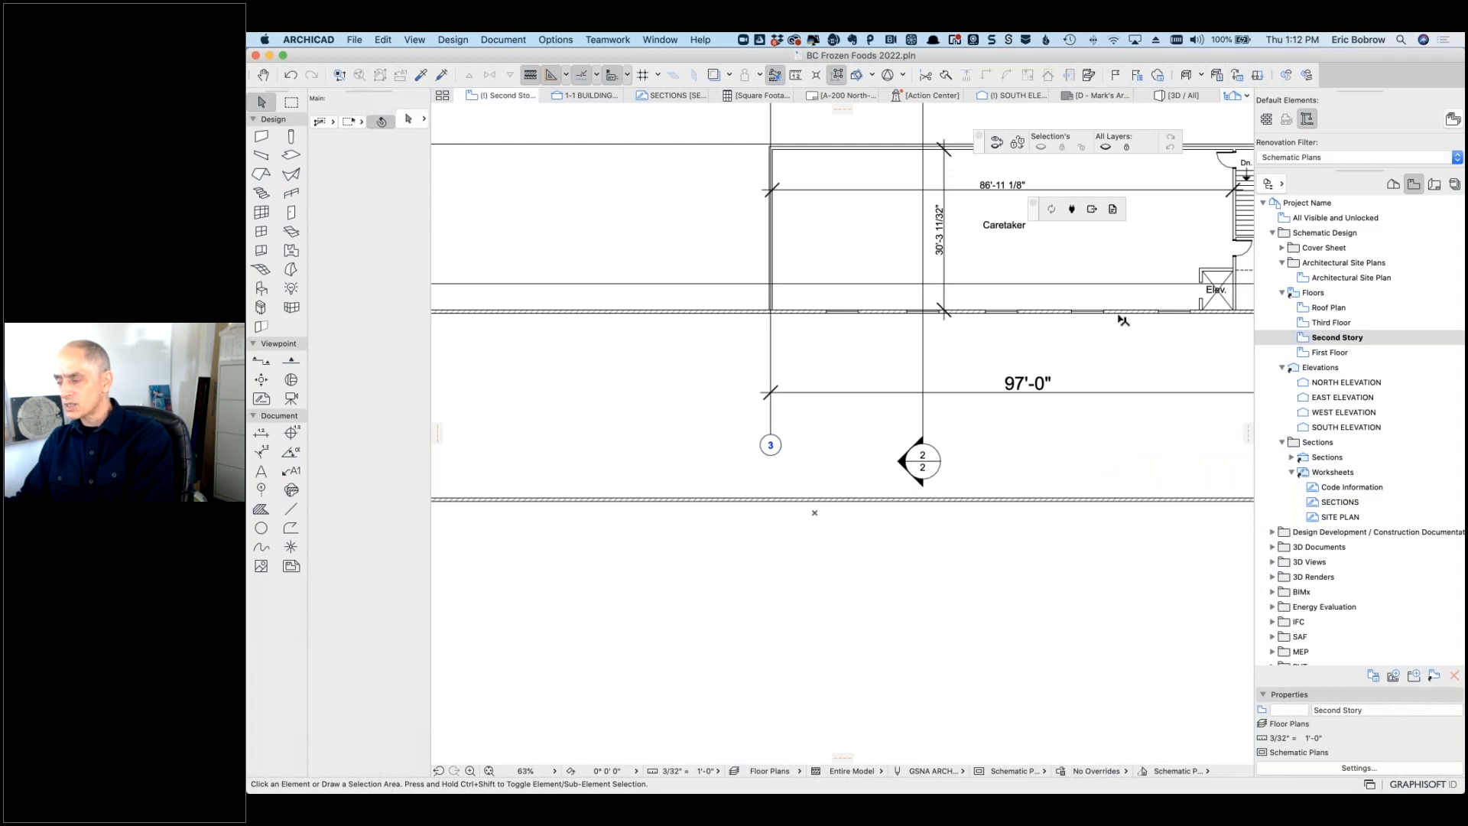
scroll(1120, 321, up, 4)
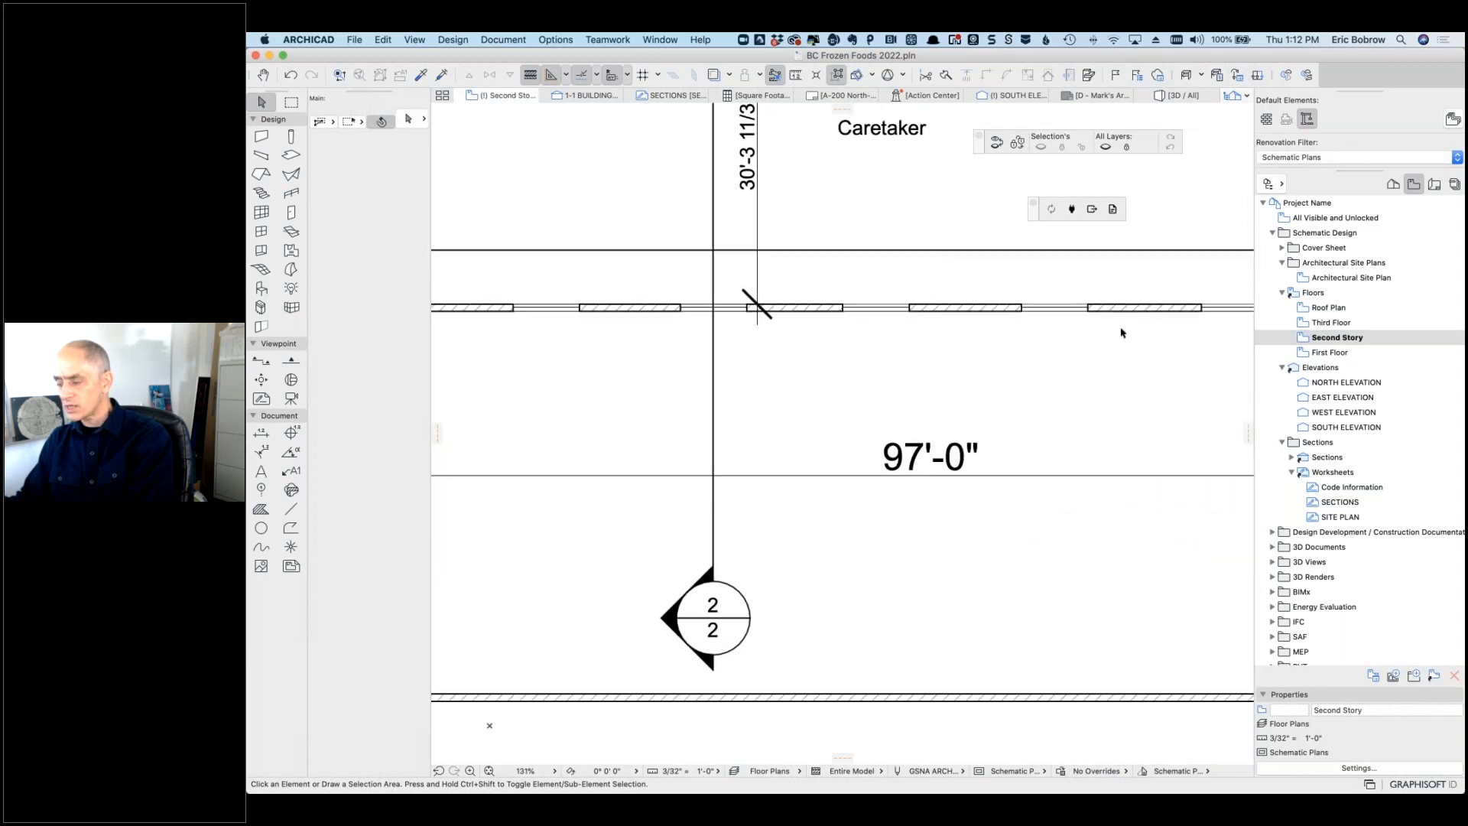
scroll(1120, 333, down, 3)
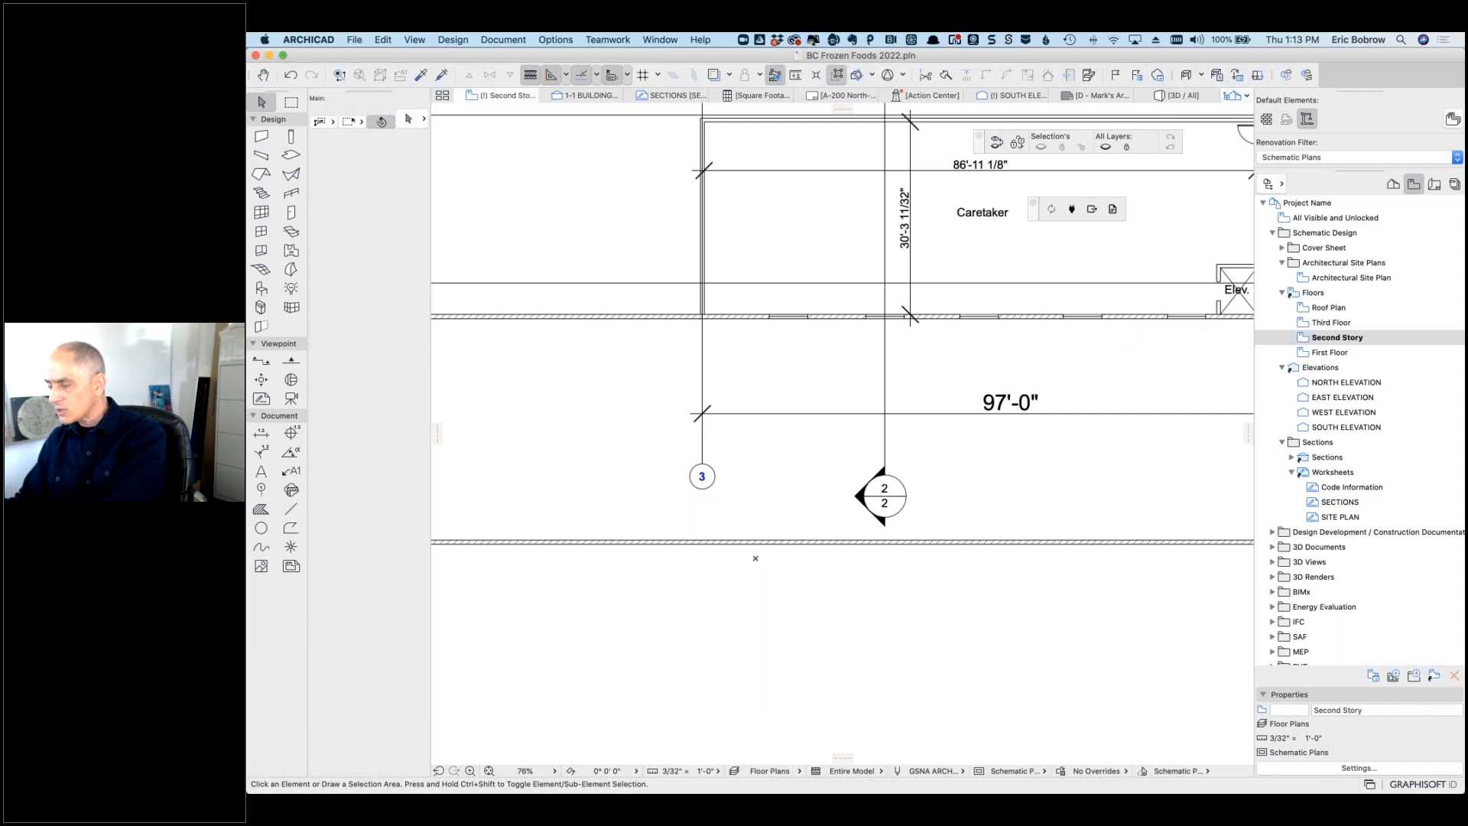
Step: Place a window matching those in the Caretaker room's exterior wall into the wall copy and inspect the sill and header anchor options
alt+click(1101, 315)
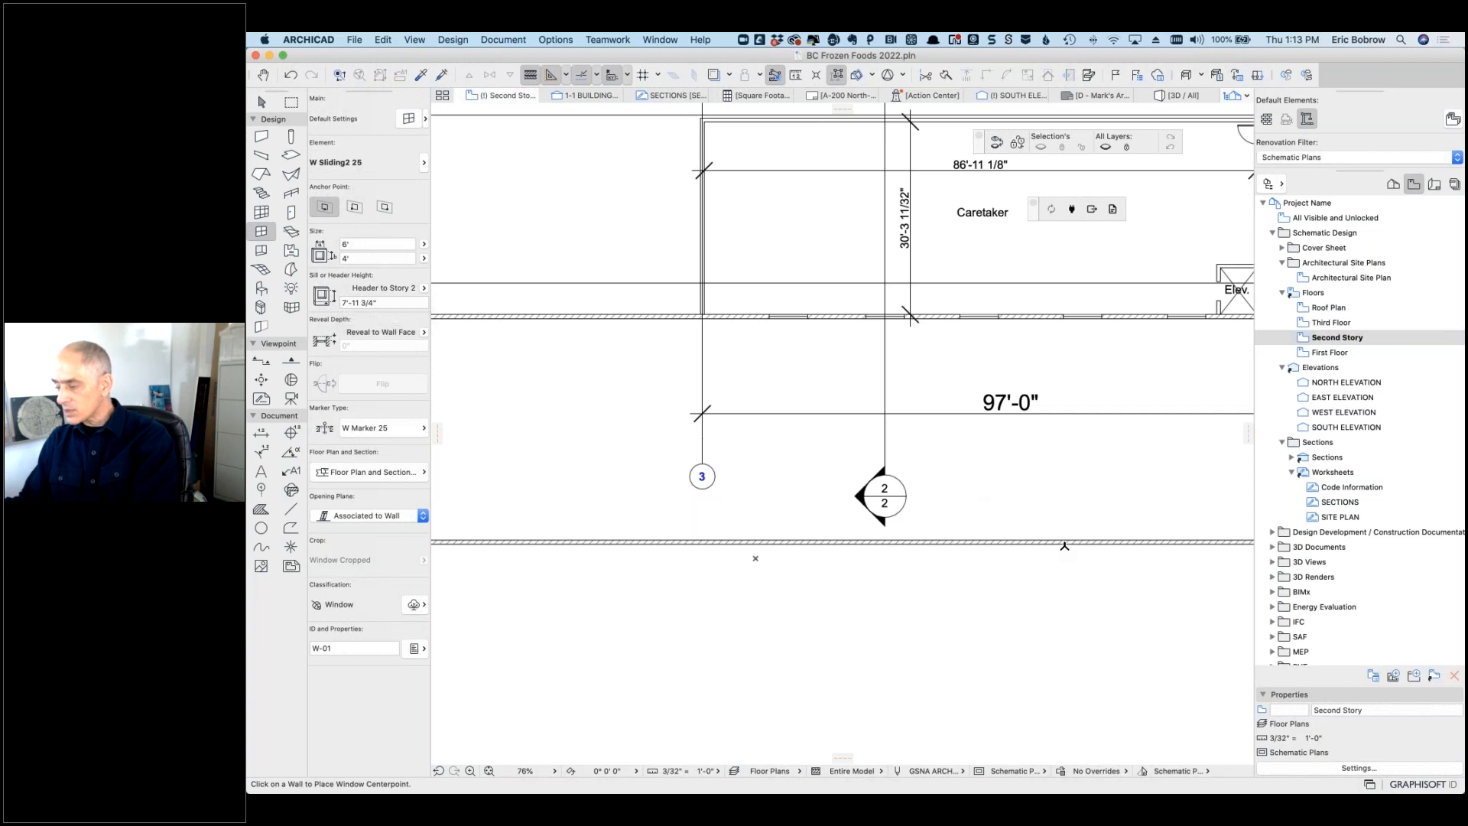
click(1064, 544)
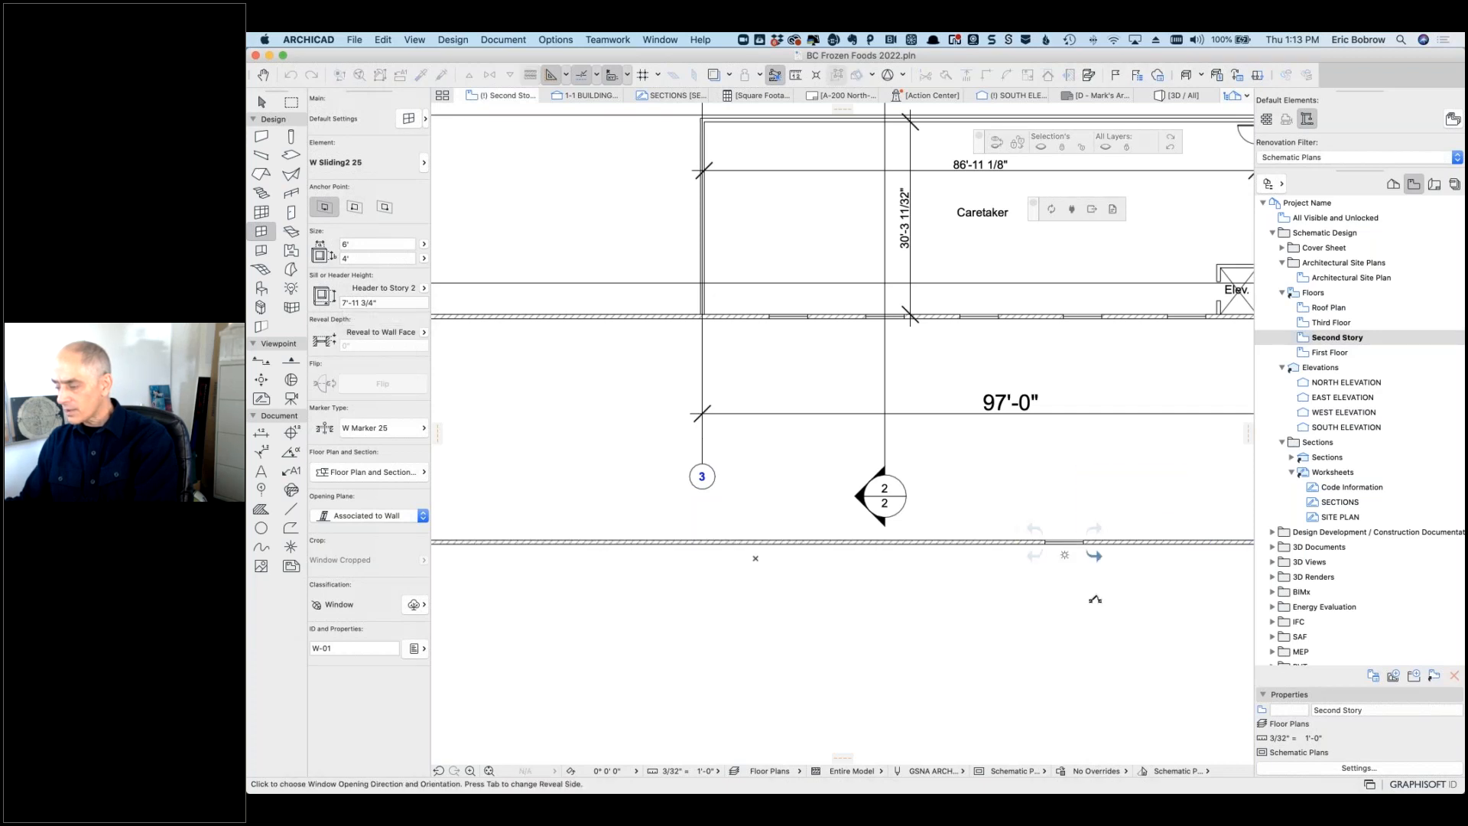
click(1095, 599)
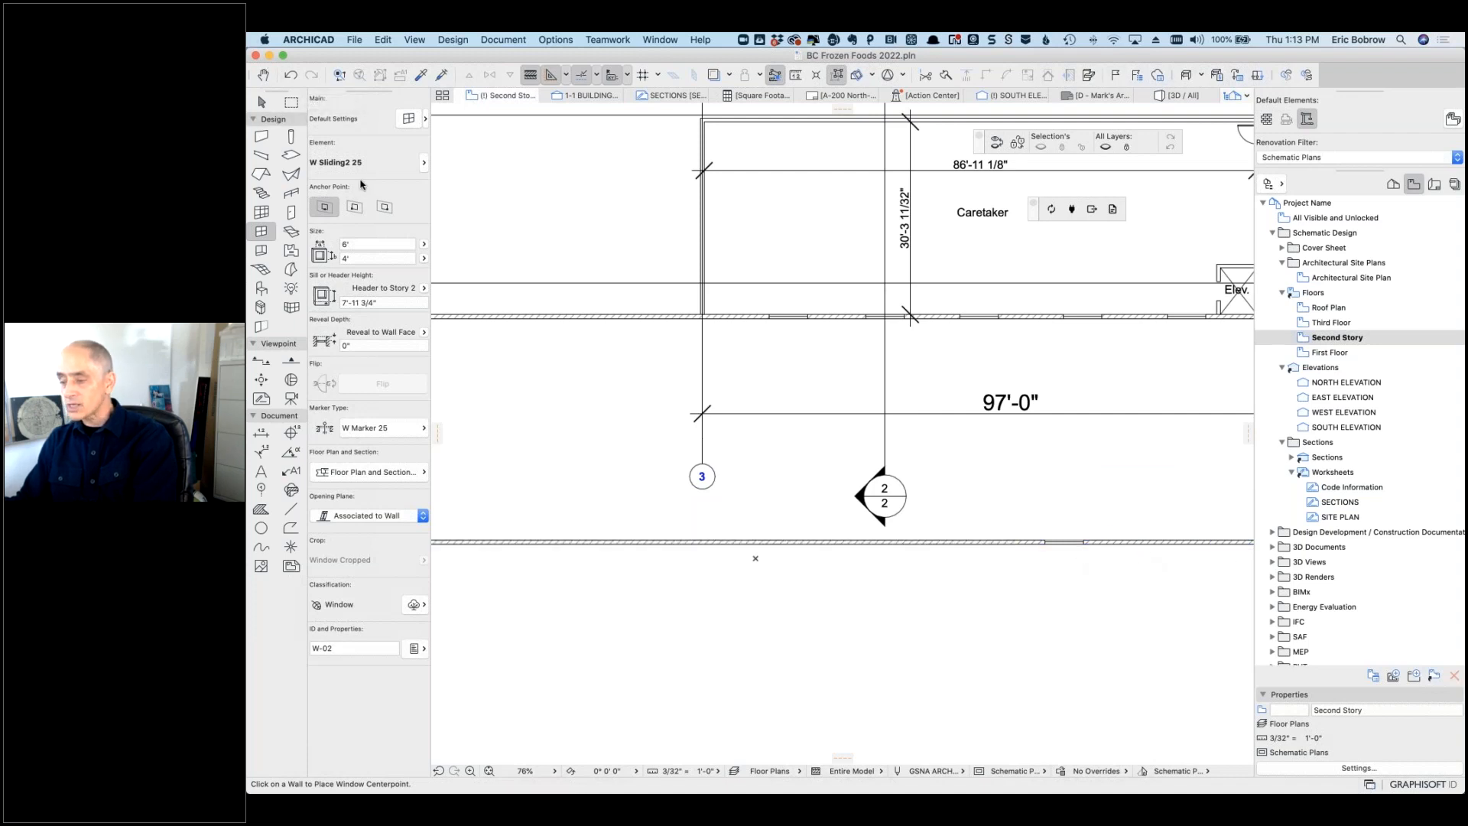
click(423, 289)
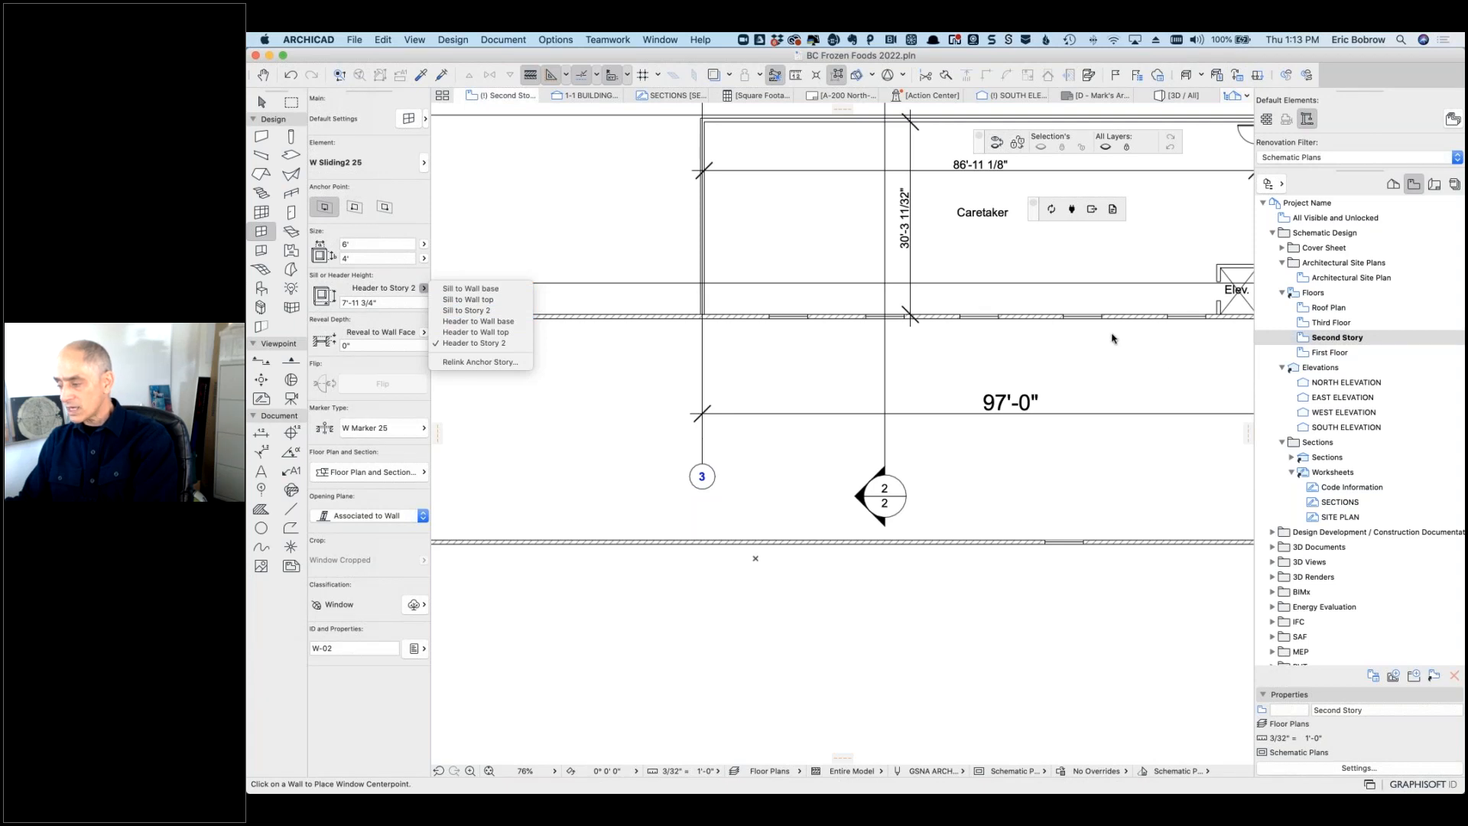
click(1084, 509)
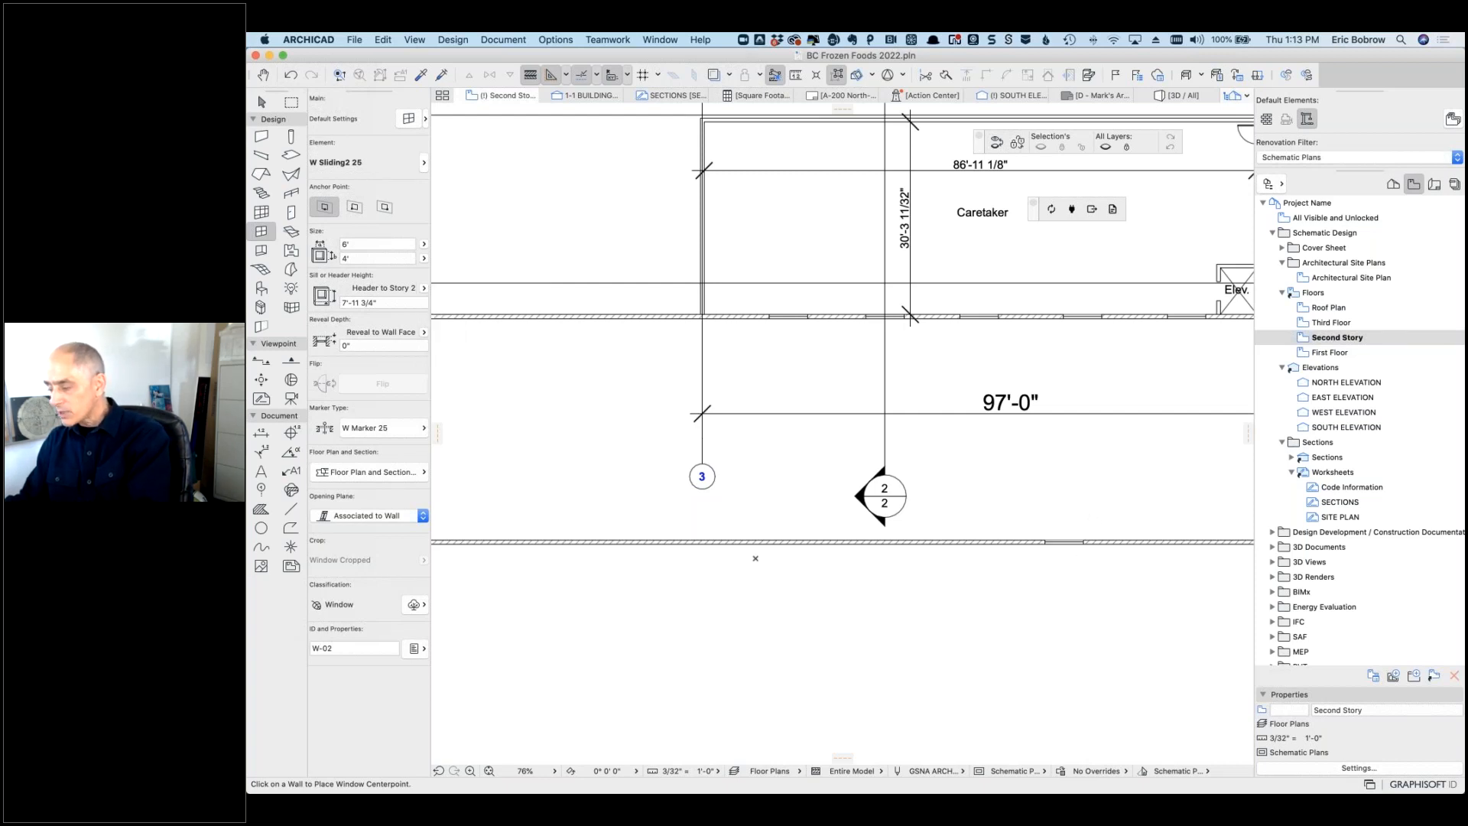
Step: Move the new window along the wall copy so its end aligns with the corresponding window in the original wall above
click(263, 103)
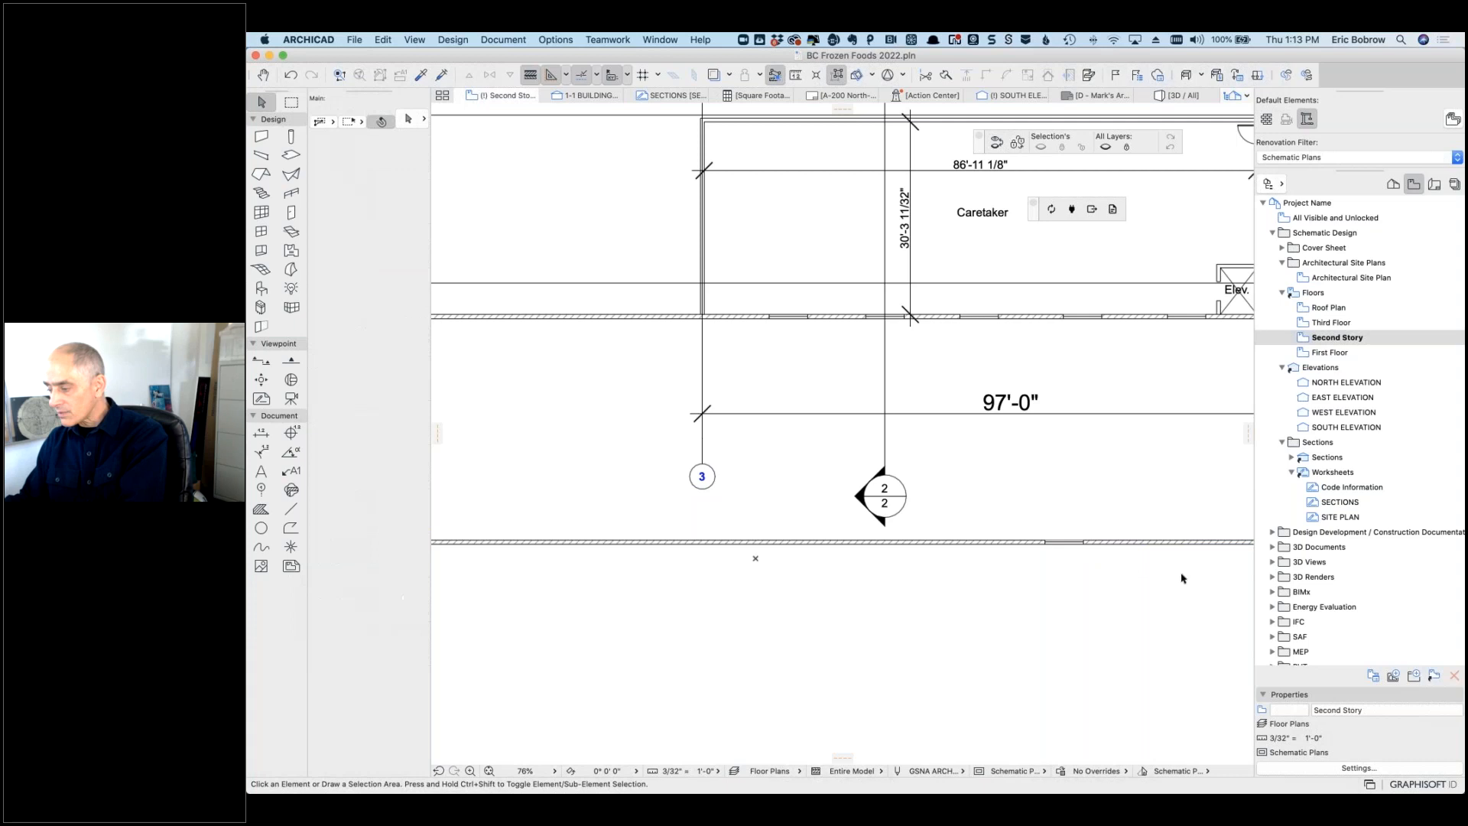
click(1083, 543)
click(1083, 542)
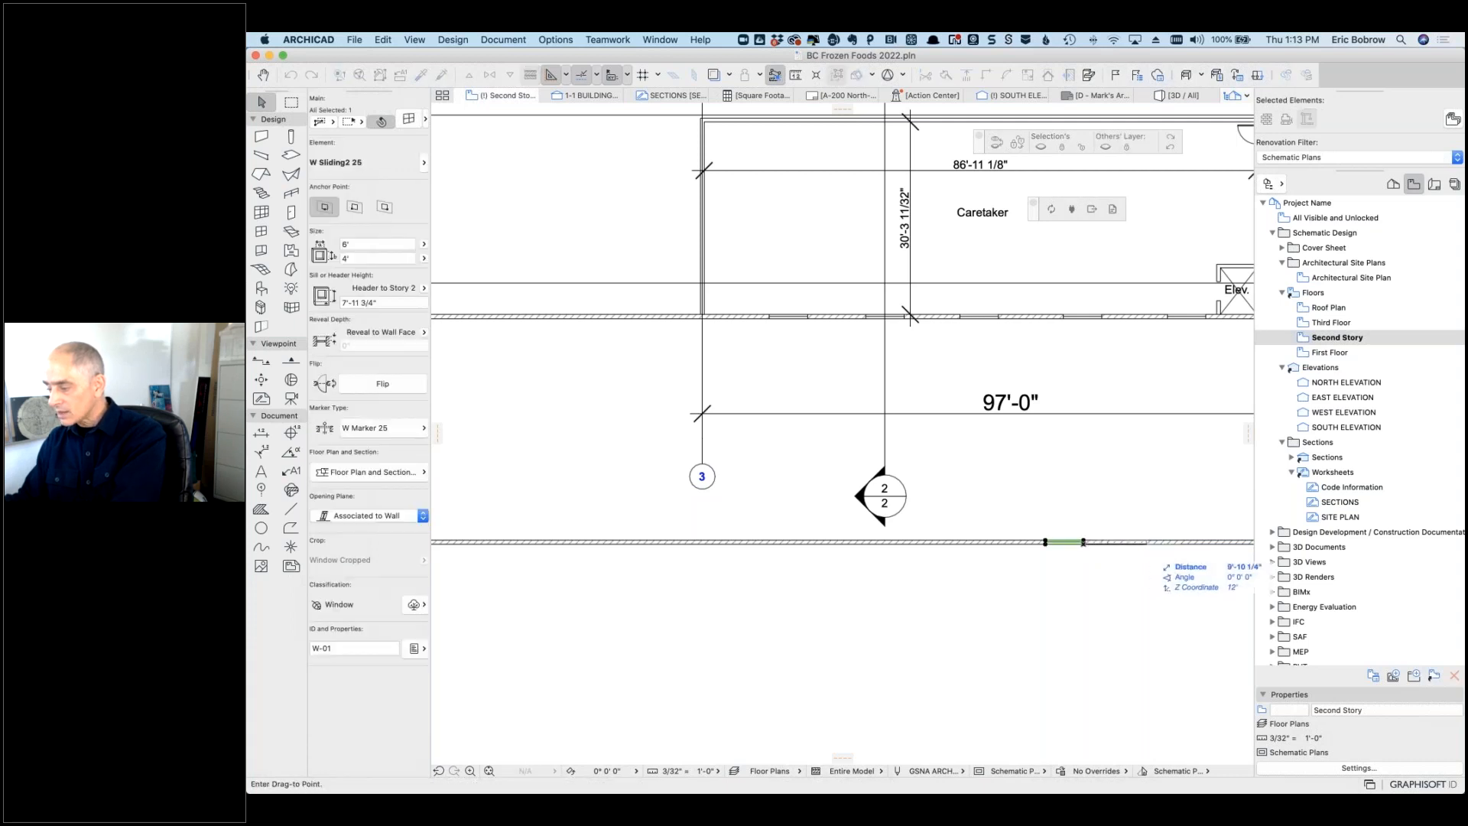
click(1101, 324)
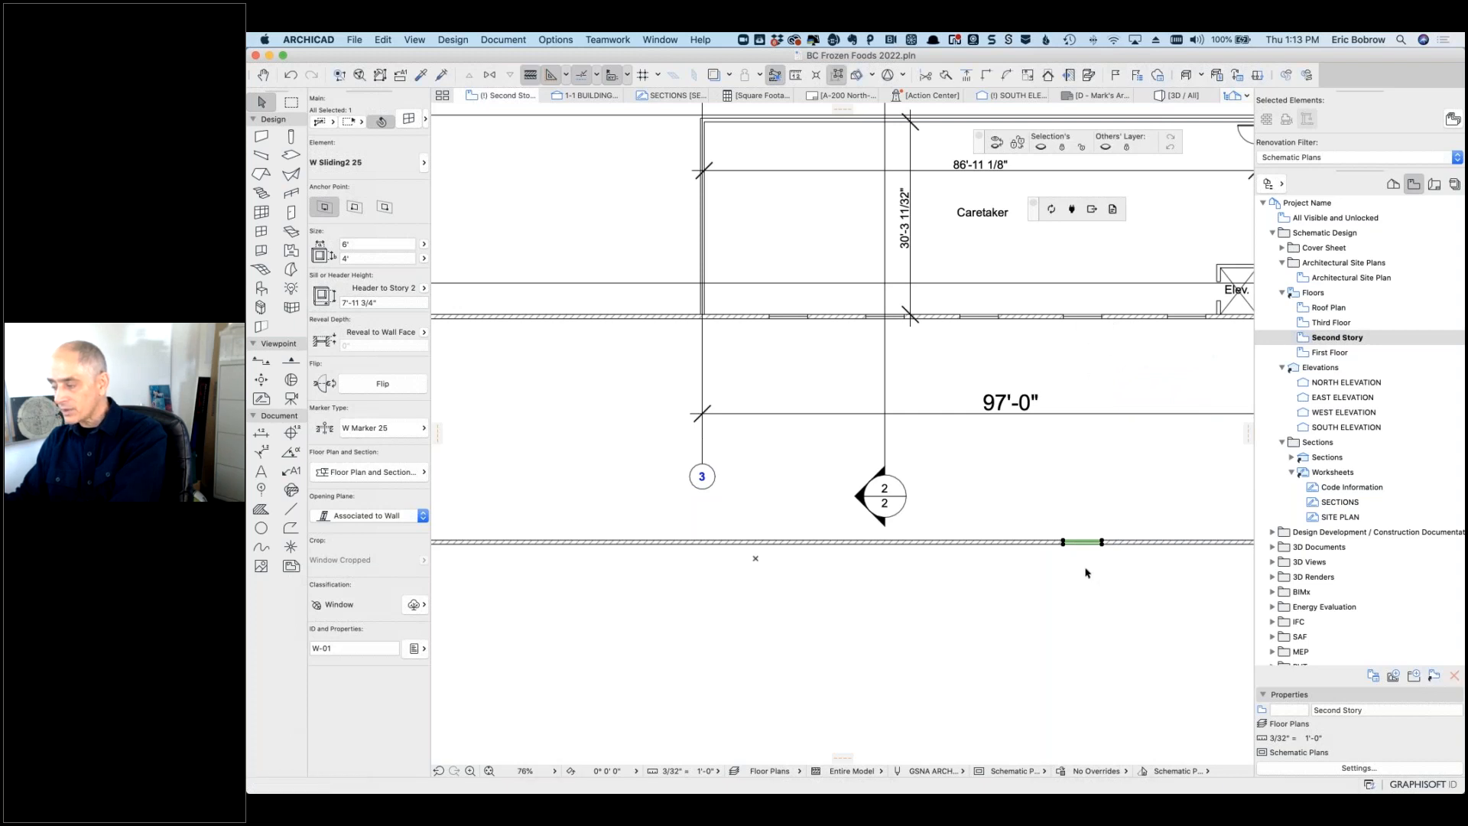
key(Escape)
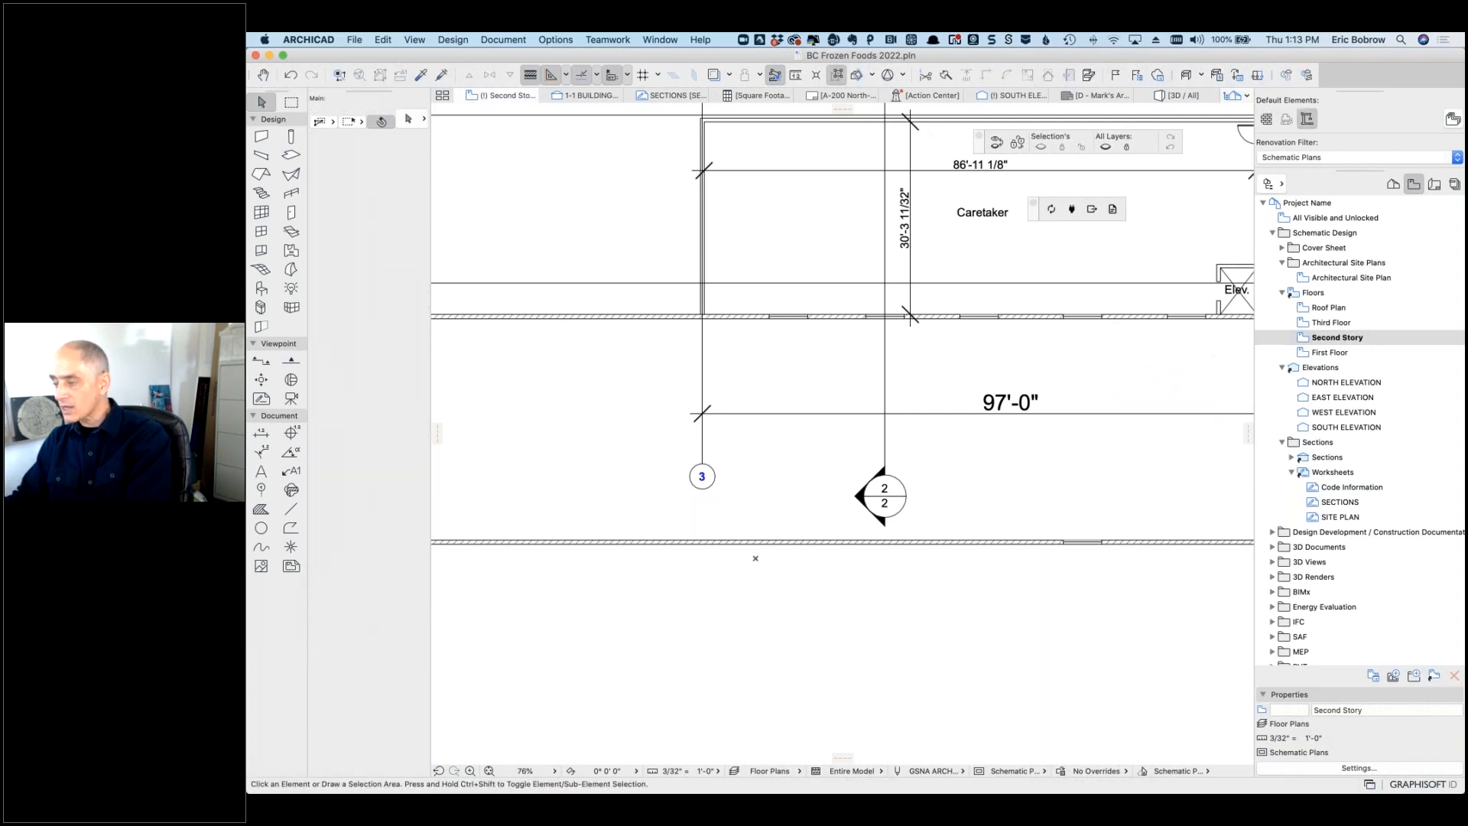
Step: Check the wall copy in the South Elevation, and set it to show on Home Story Only from the Second Story plan
click(1015, 96)
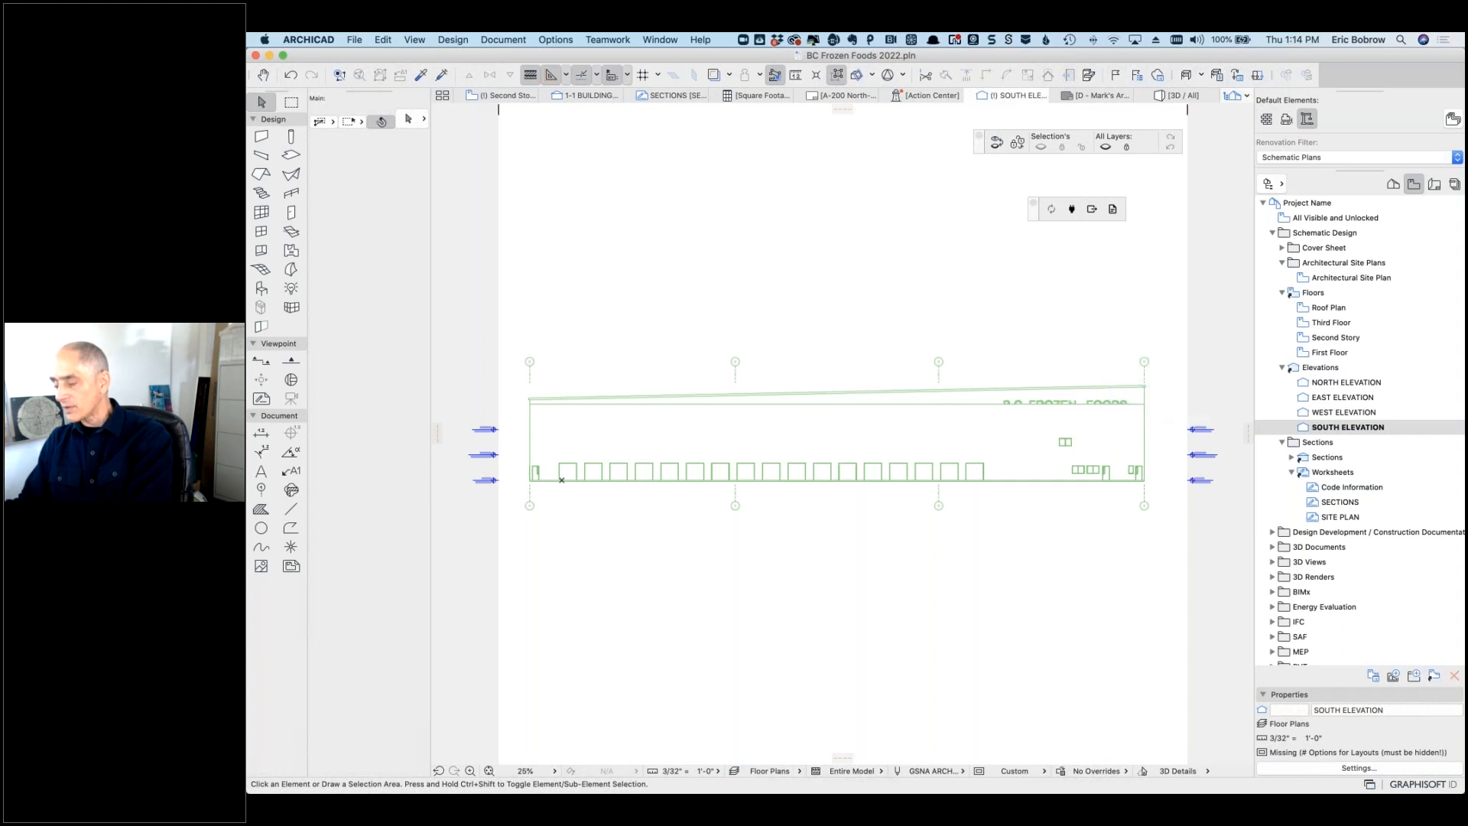
click(523, 98)
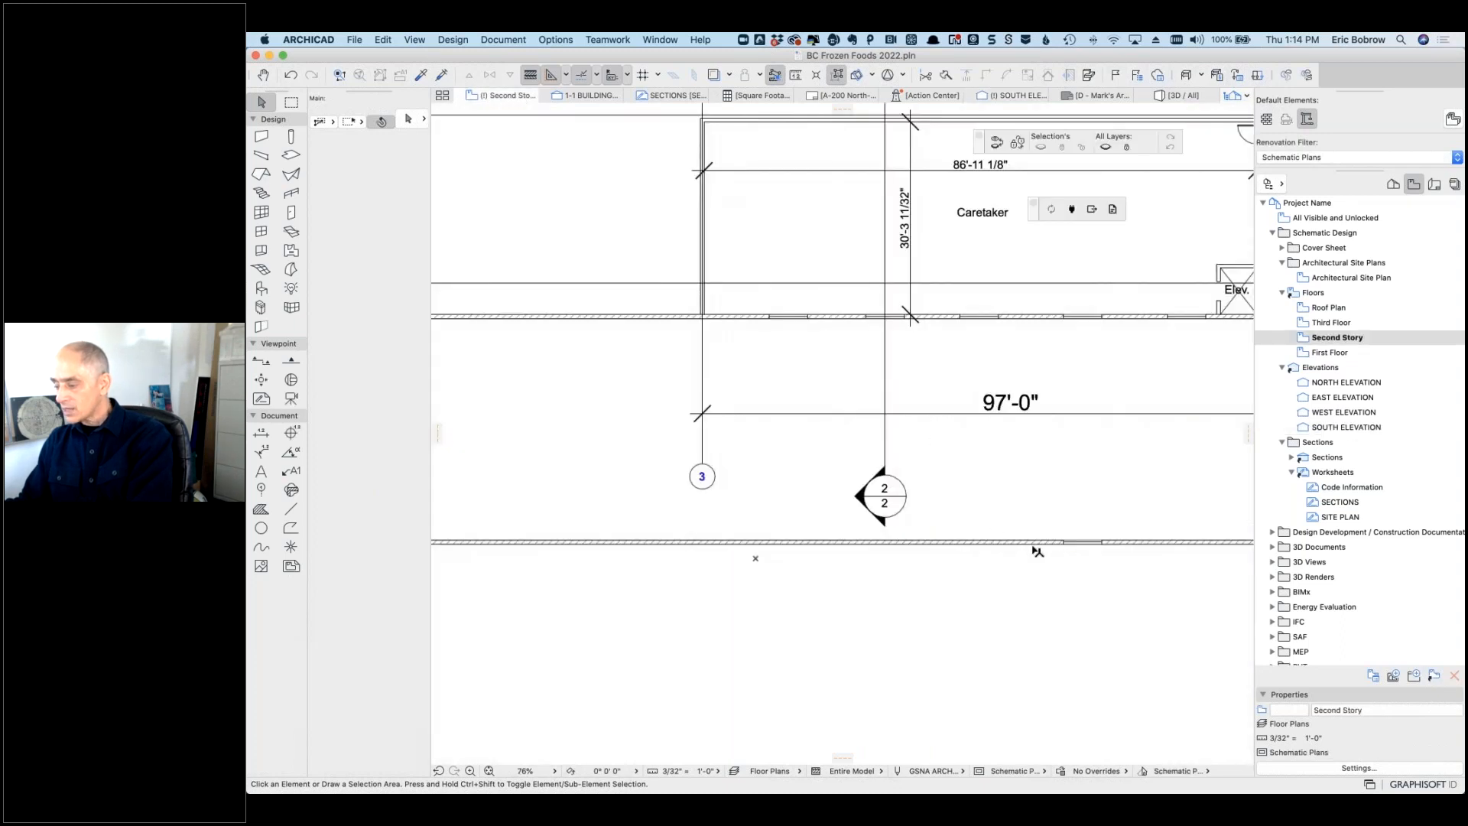
click(1036, 544)
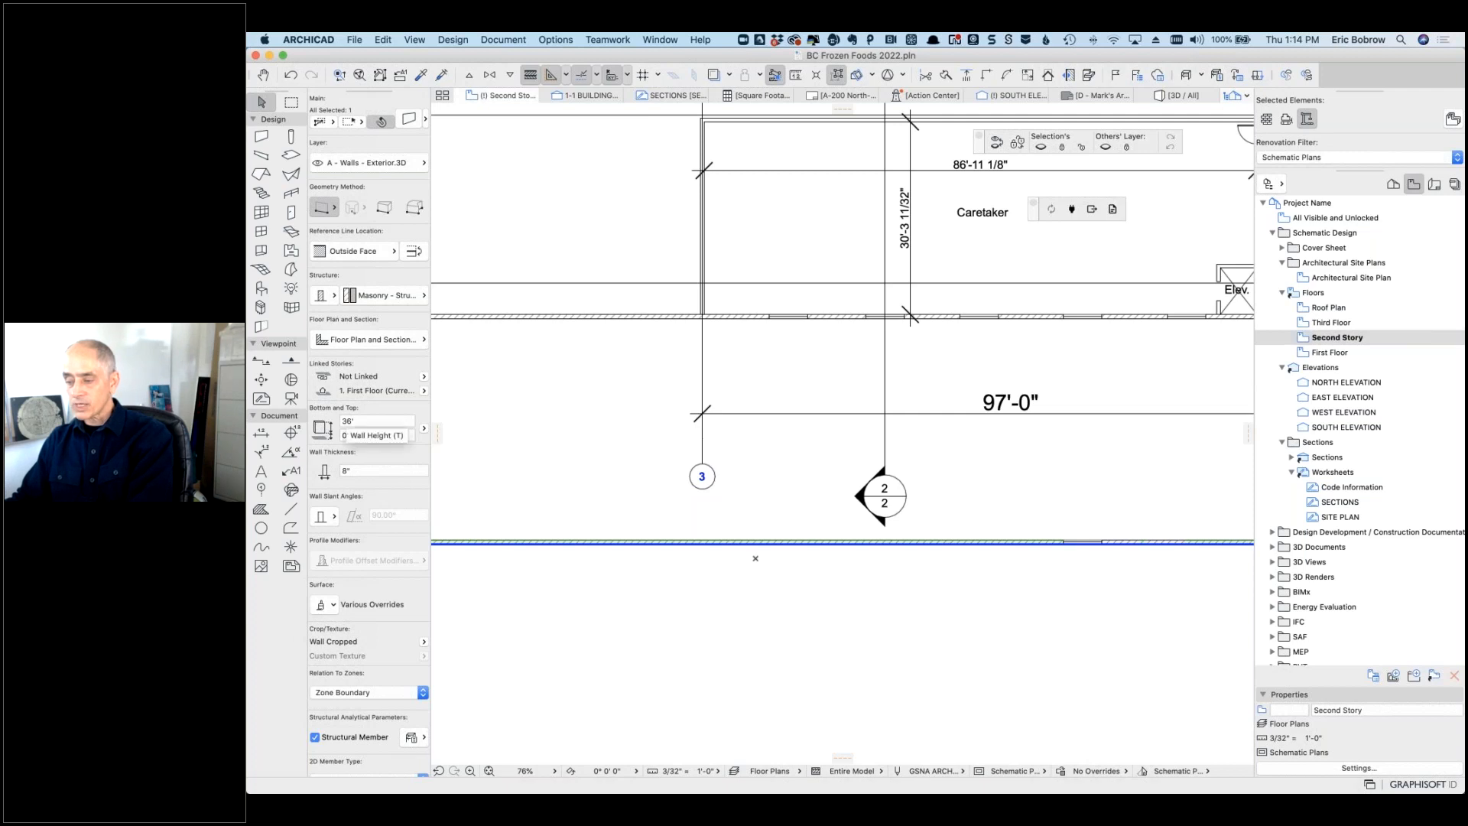
click(421, 341)
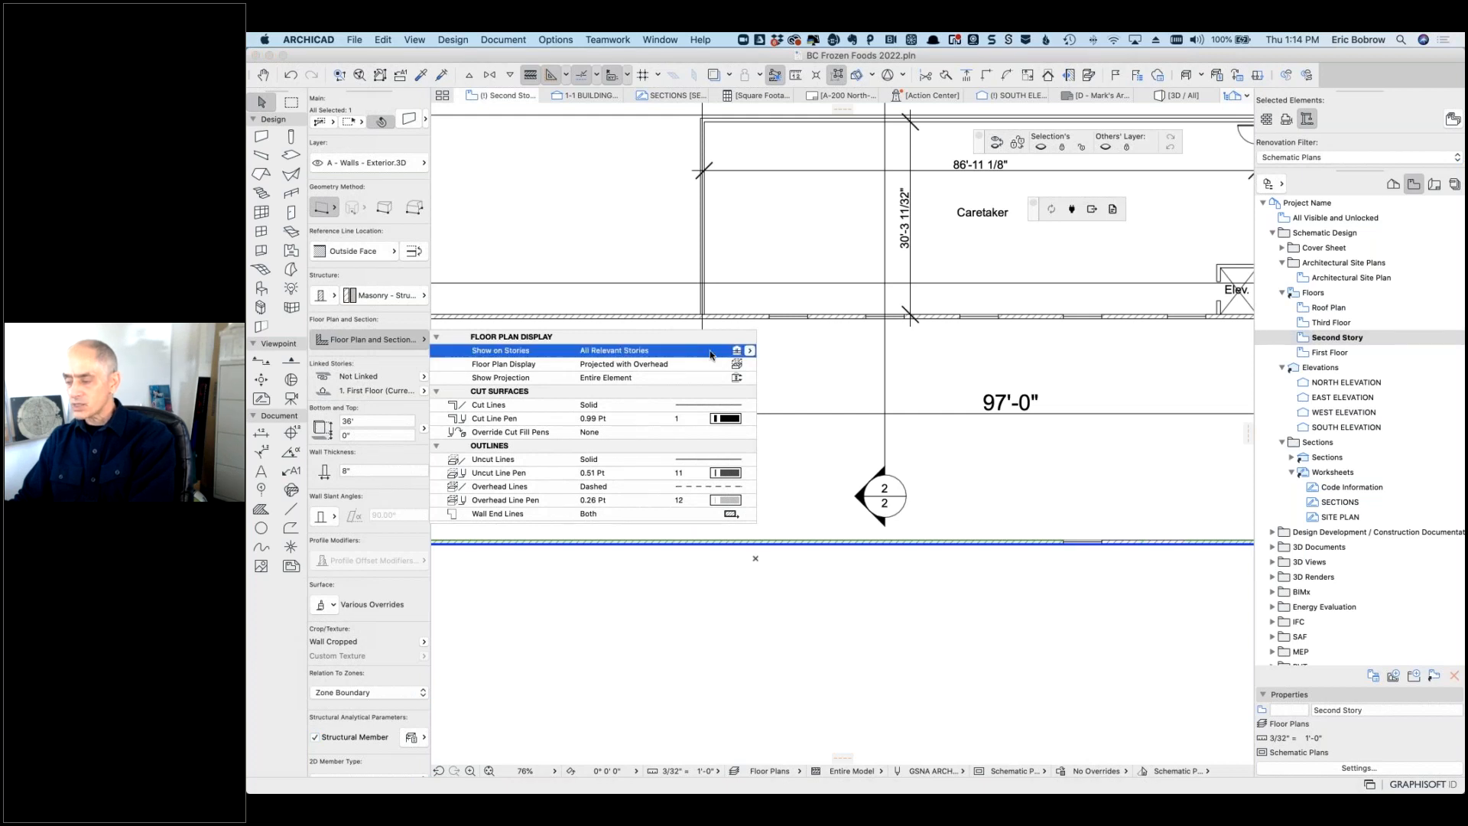
click(749, 351)
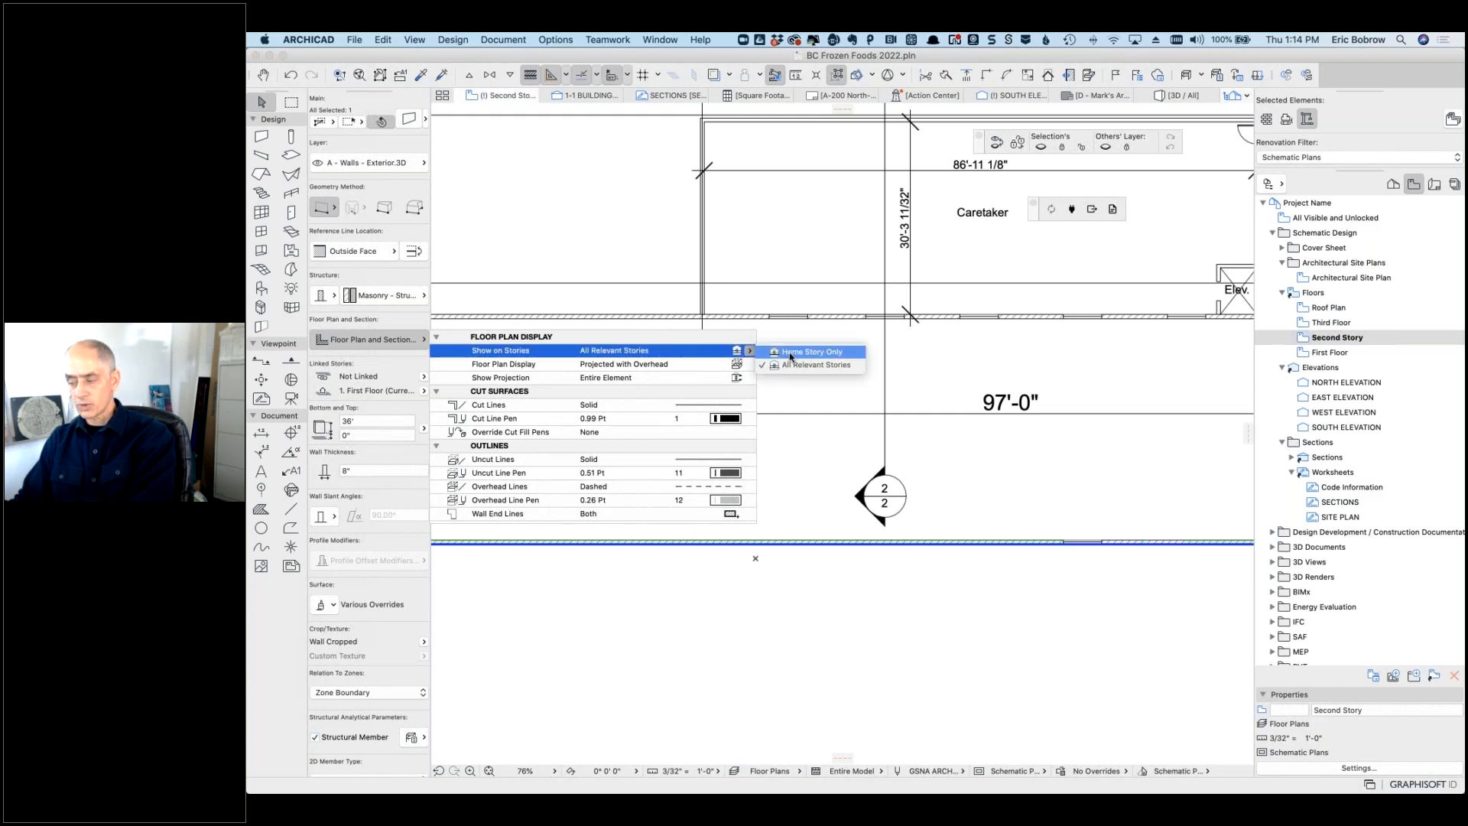
click(844, 425)
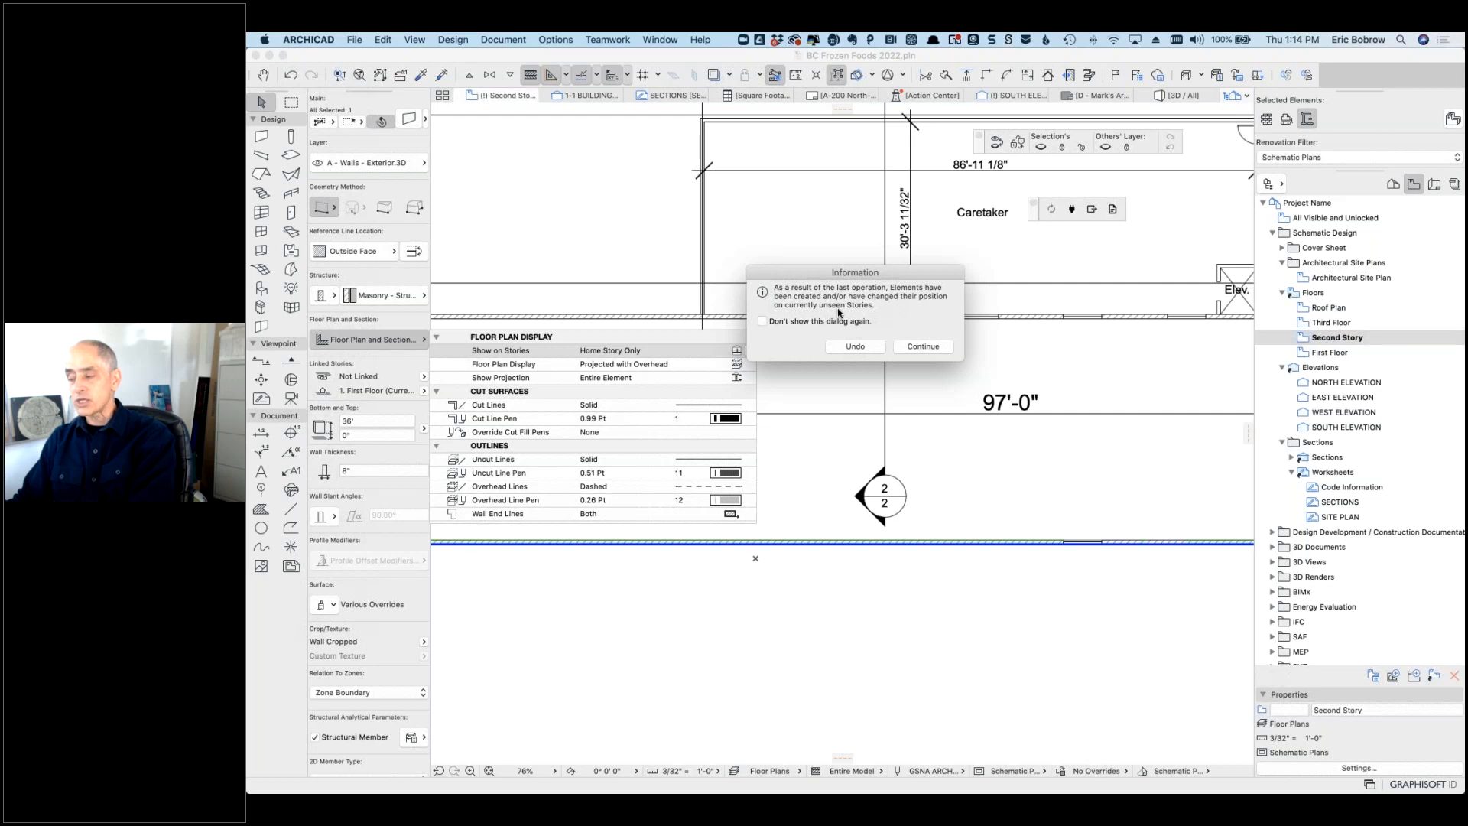
click(920, 348)
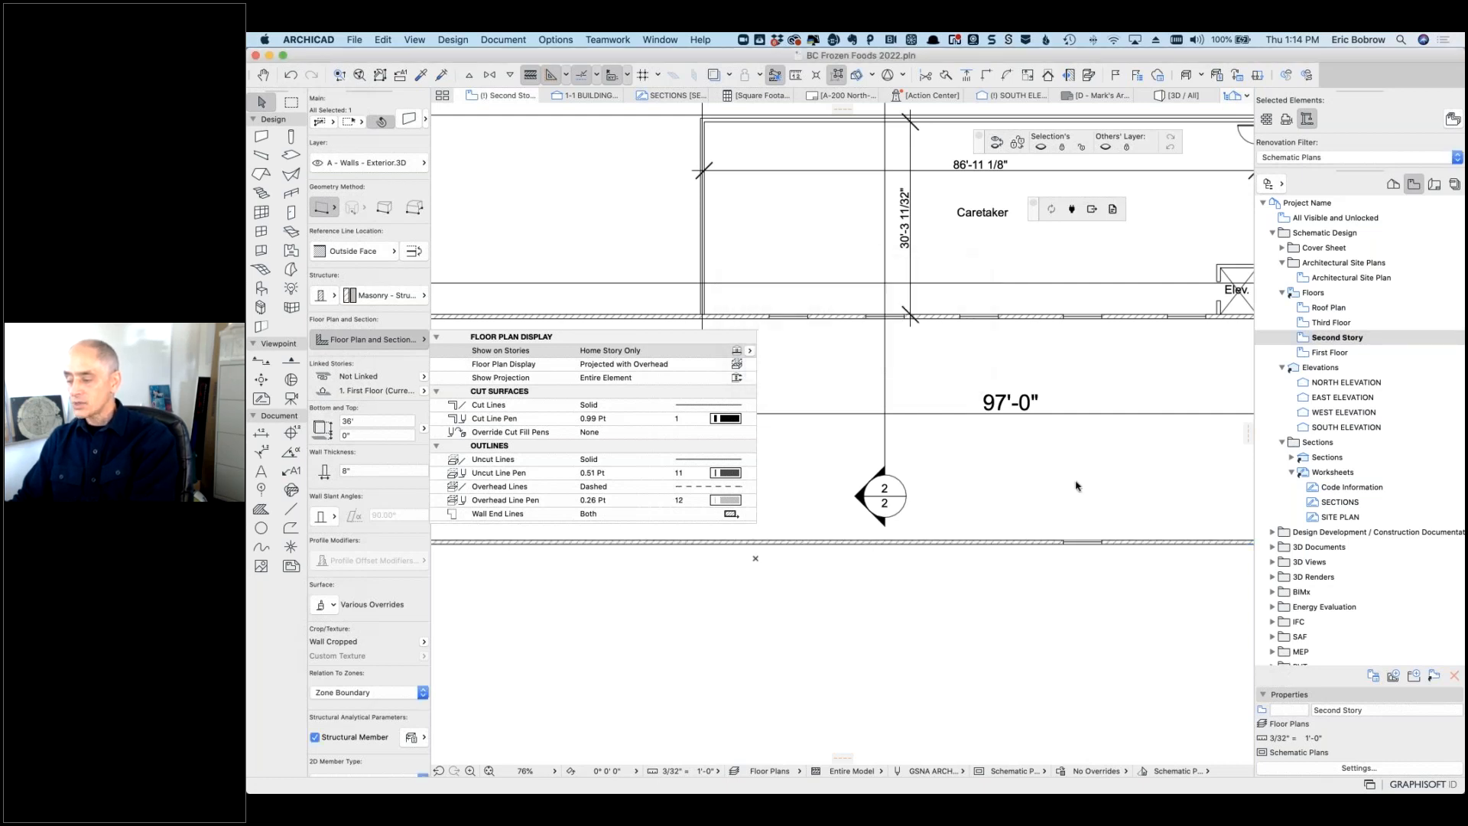
click(1011, 518)
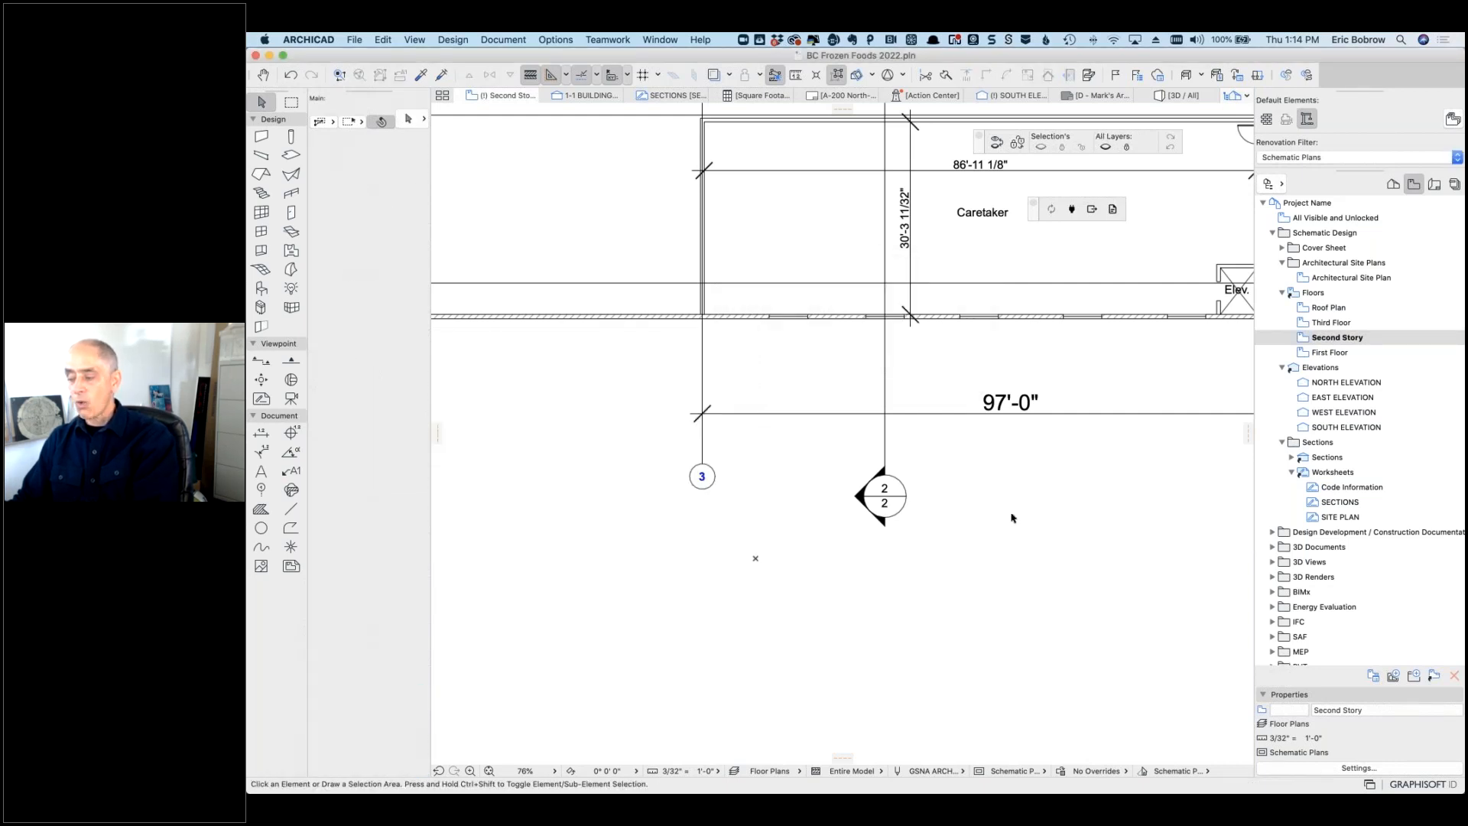
Step: Open the First Floor plan and inspect the wall copy's Show on Stories and Floor Plan Display options
double_click(1304, 354)
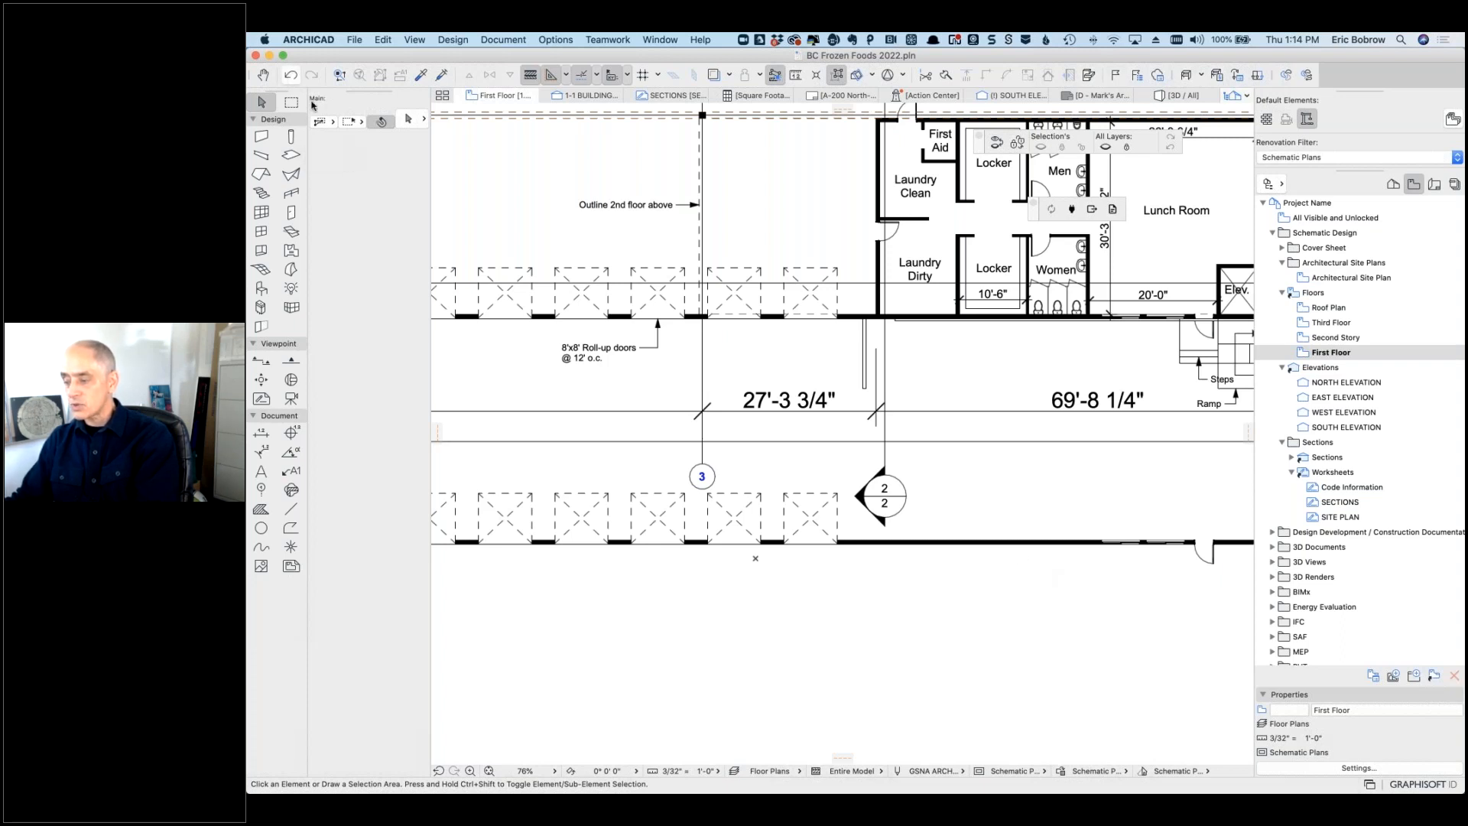
click(935, 543)
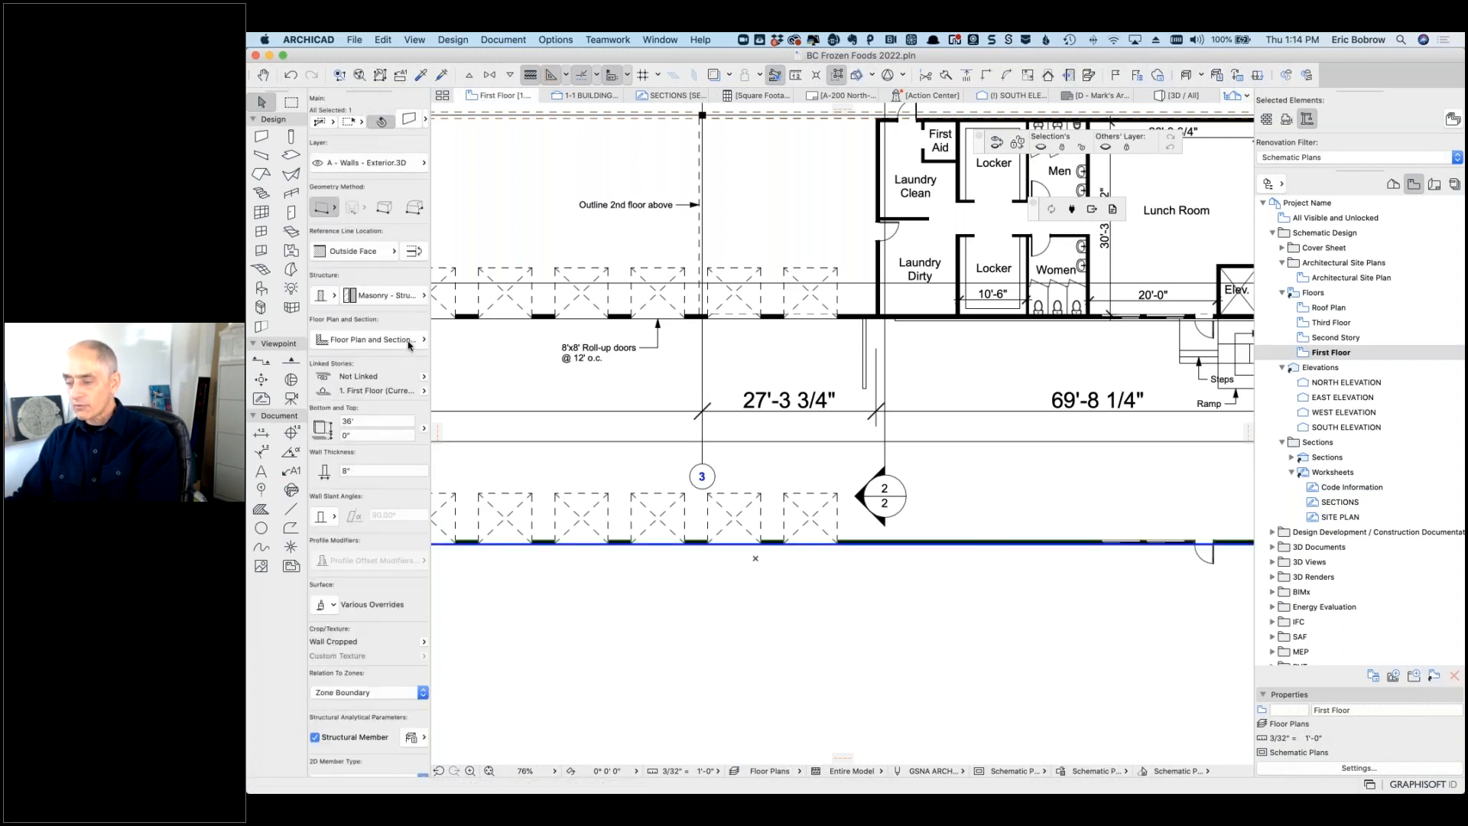
click(410, 344)
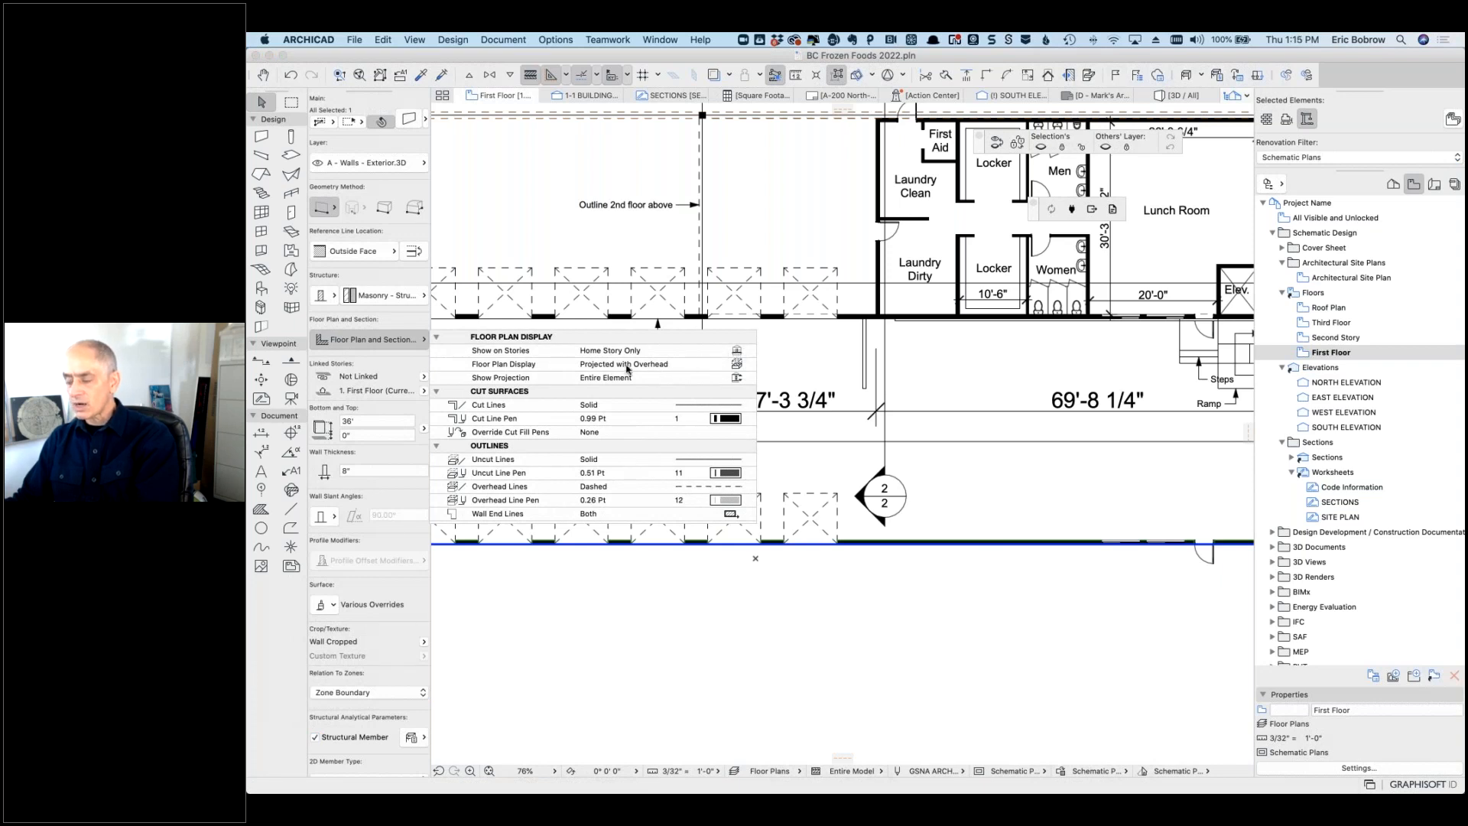
click(745, 355)
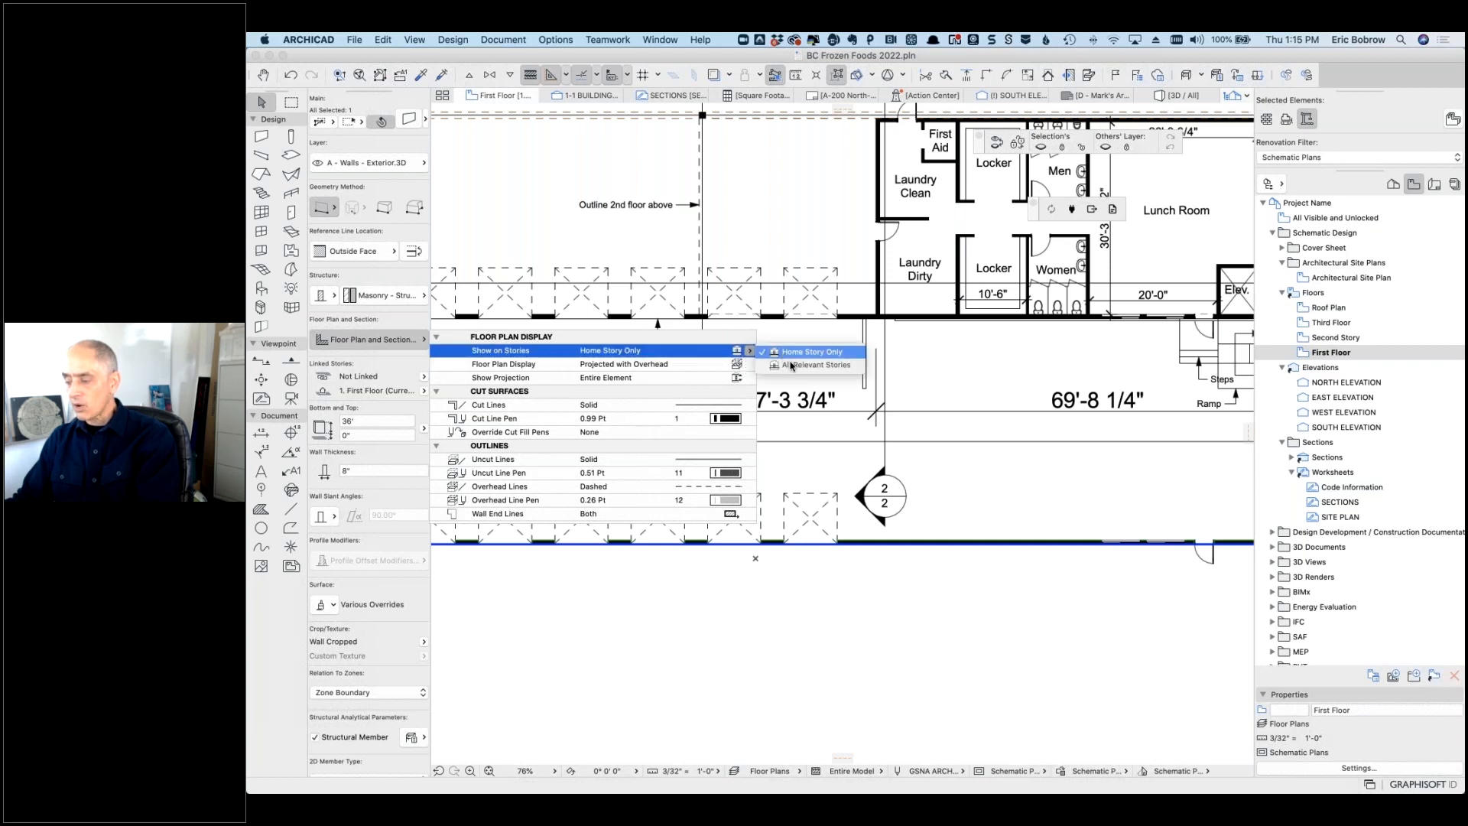
click(717, 337)
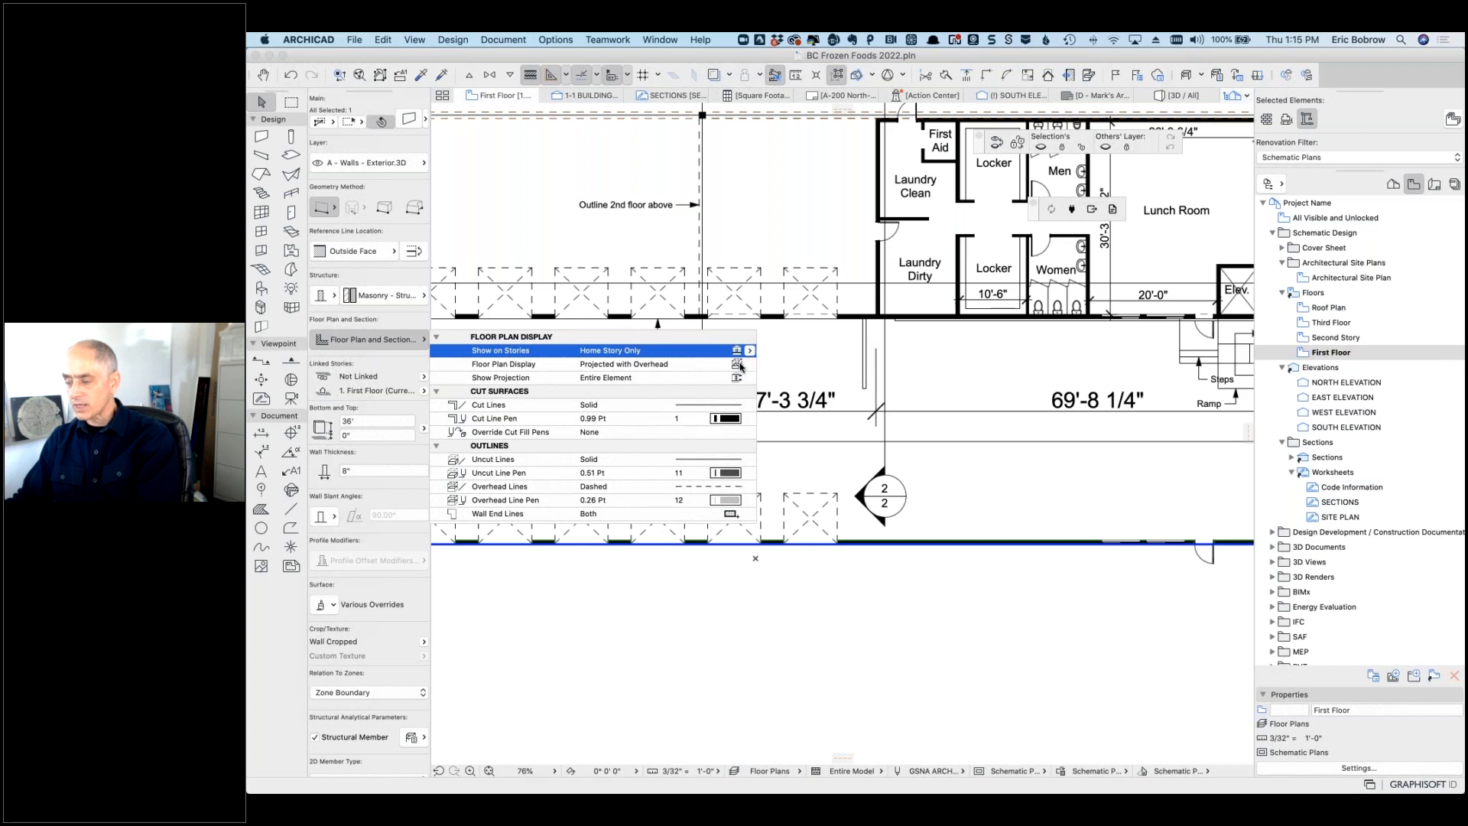
click(740, 365)
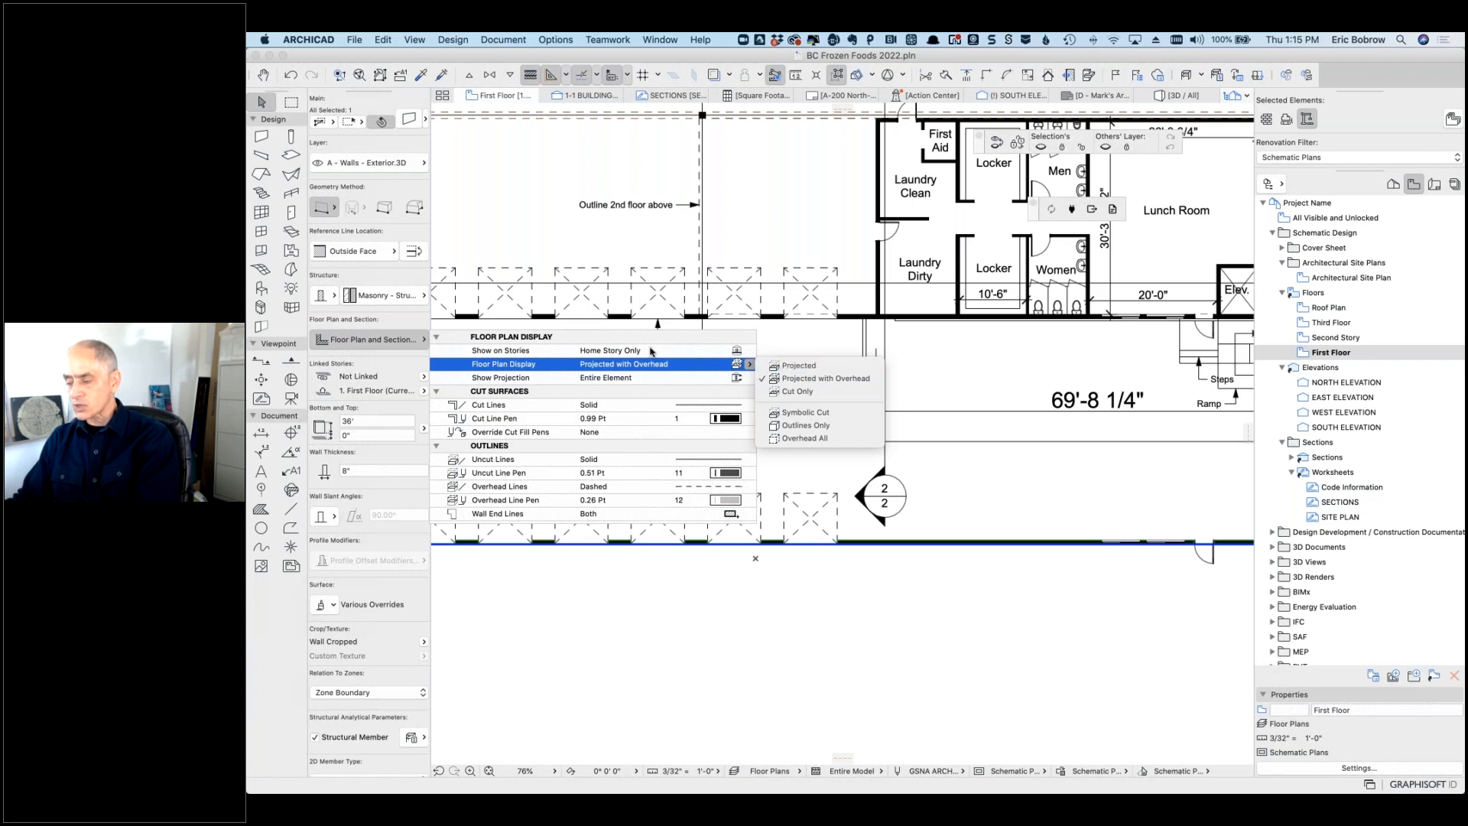
click(669, 342)
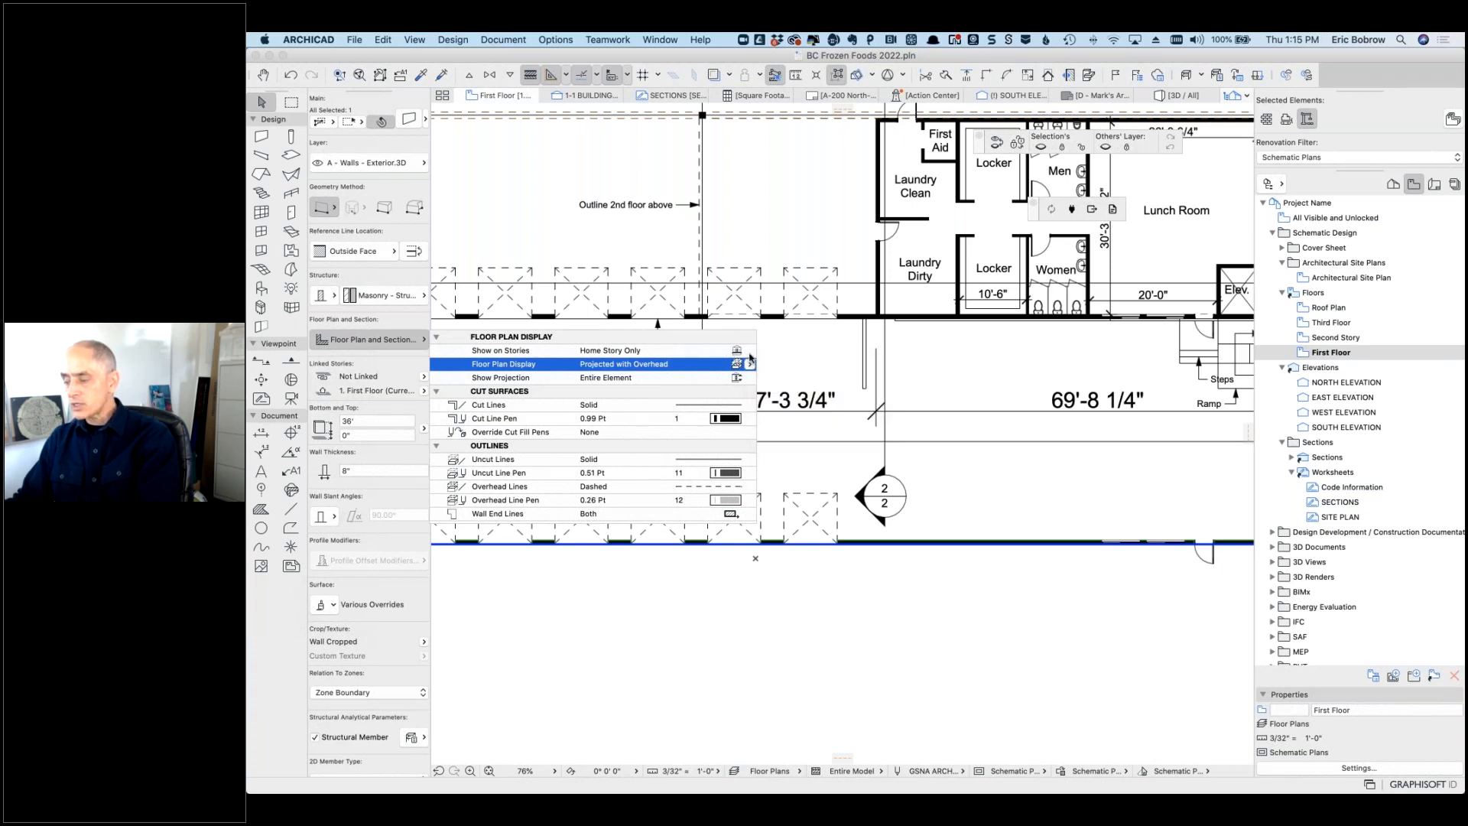
Step: Set the wall copy to show on All Relevant Stories with its Floor Plan Display as Projected with Overhead
click(743, 352)
click(792, 366)
click(748, 366)
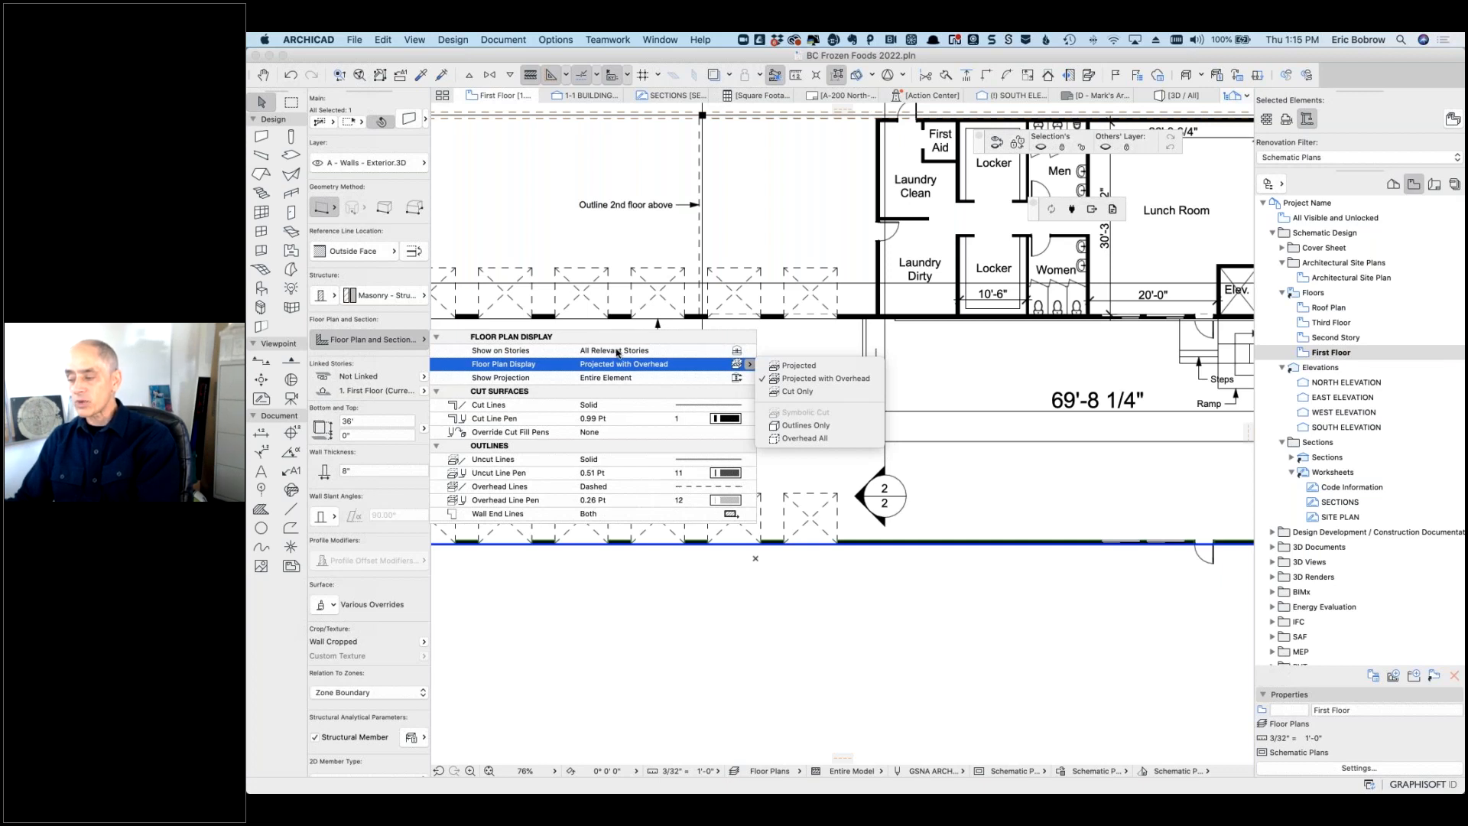
click(805, 379)
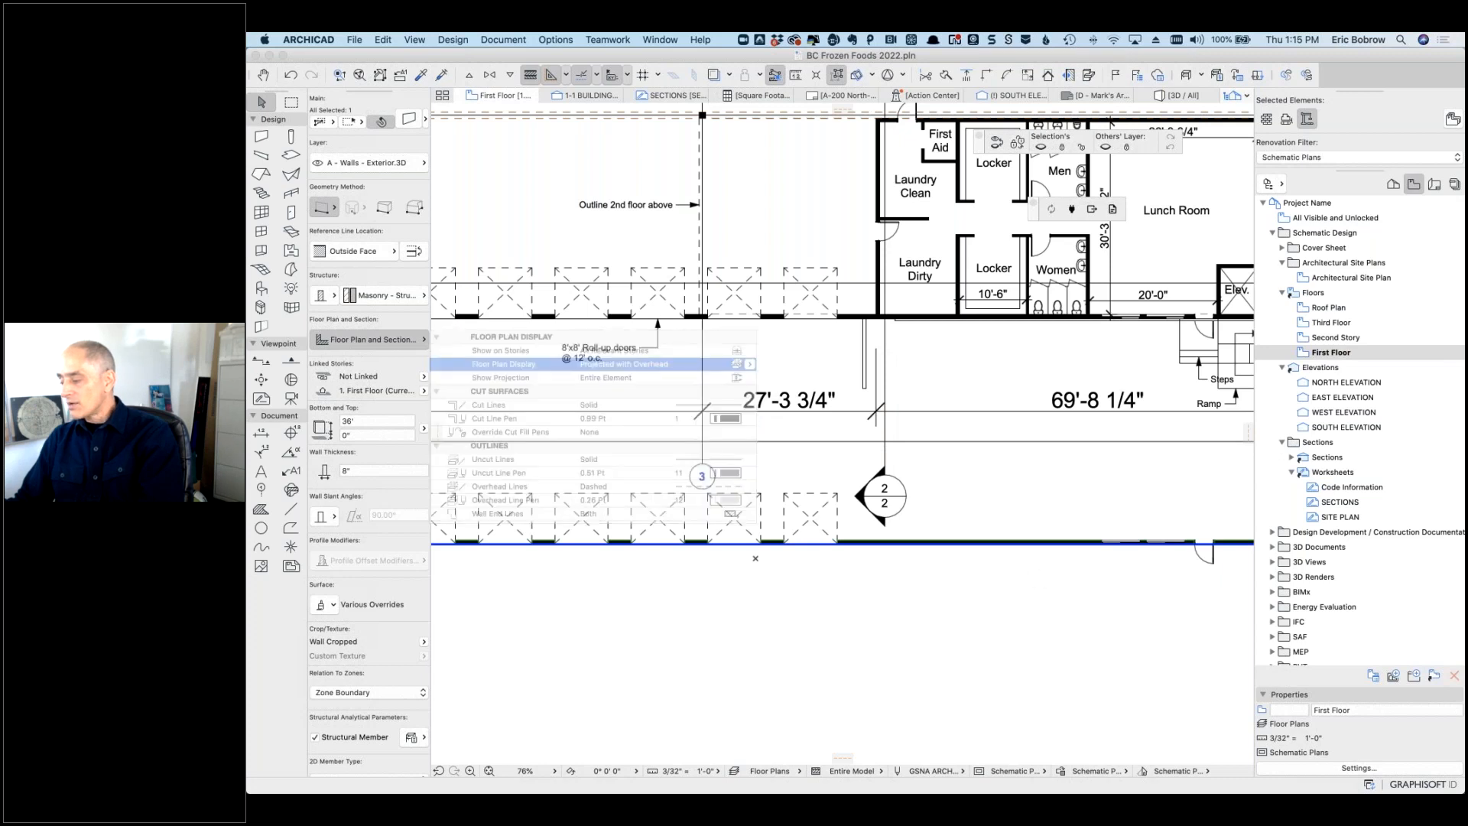
click(1091, 574)
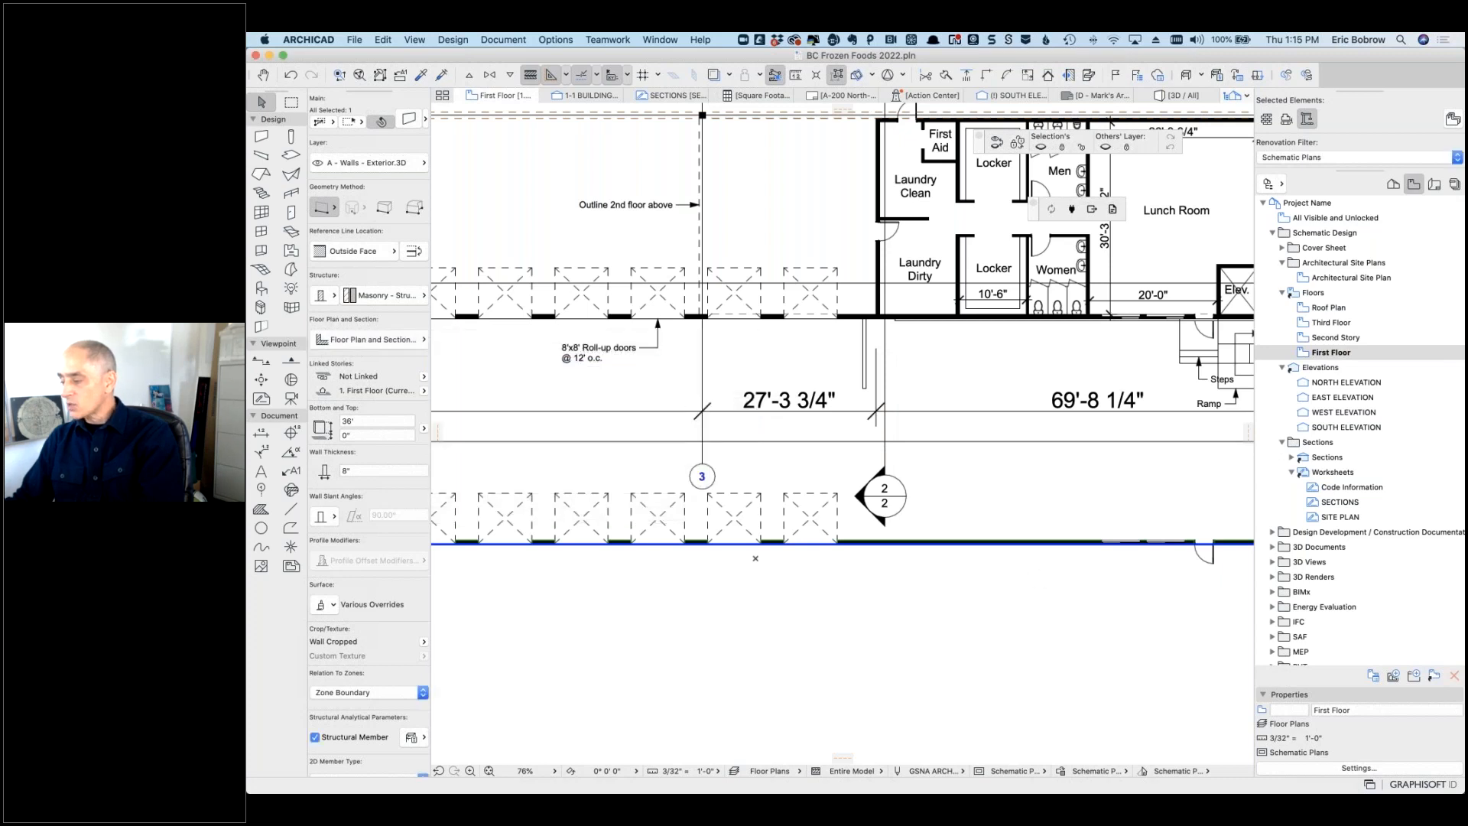
Step: Examine how the wall copy appears in the Second Story, Third Floor and Roof Plan views, including its end near the Third Floor lobby
double_click(1304, 341)
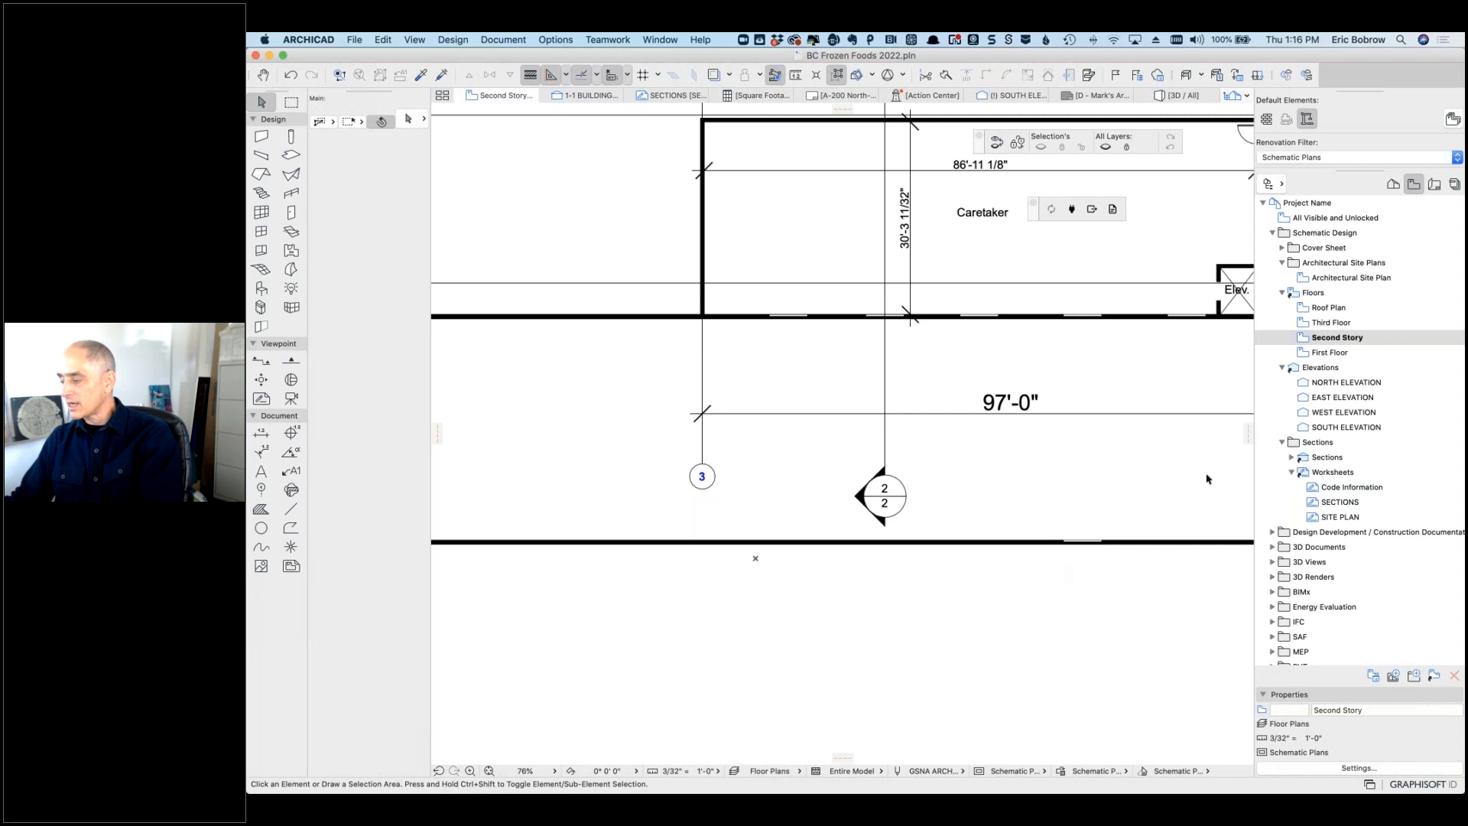
double_click(1305, 324)
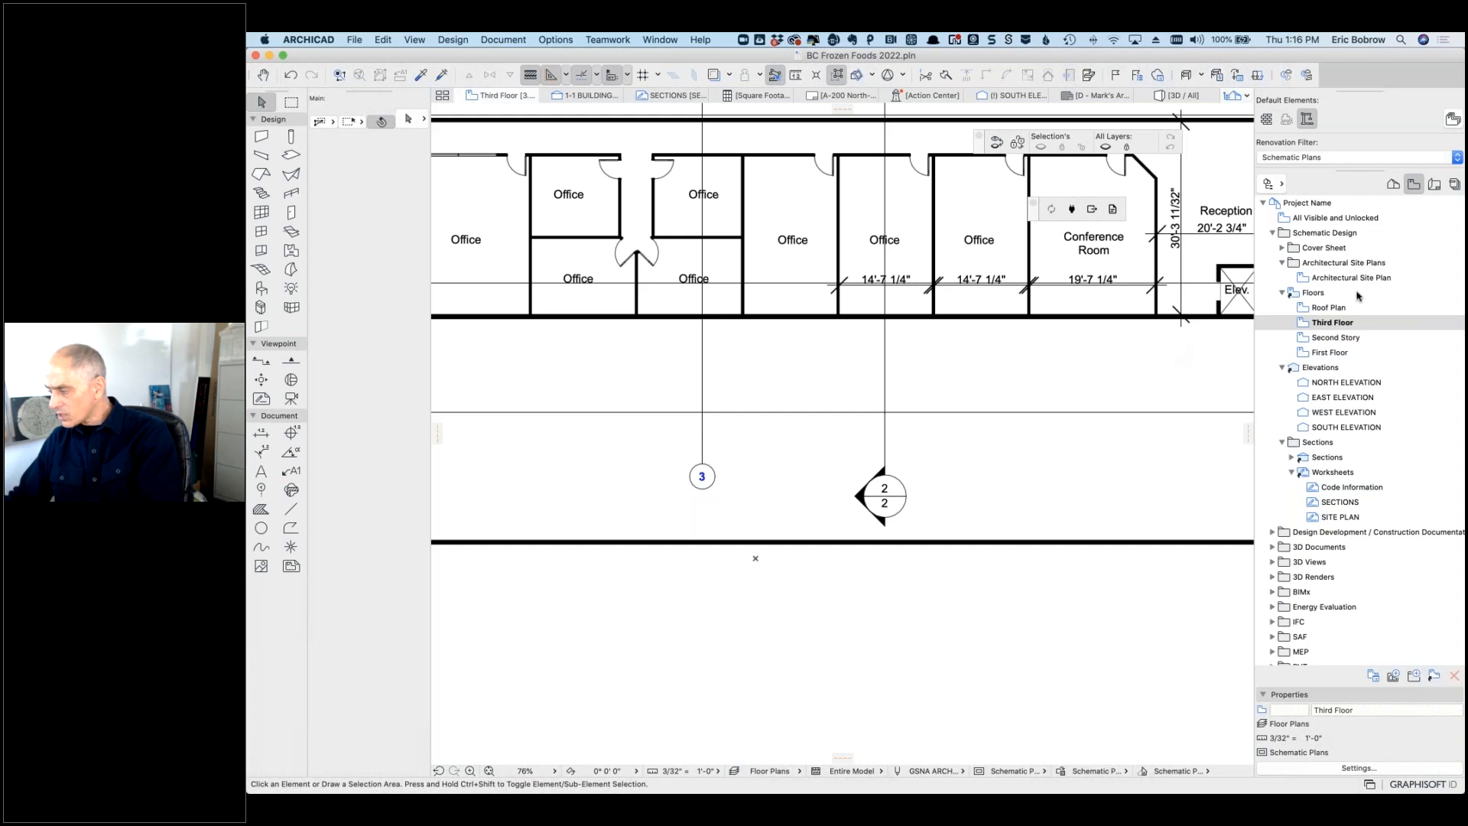
click(1307, 309)
double_click(1308, 309)
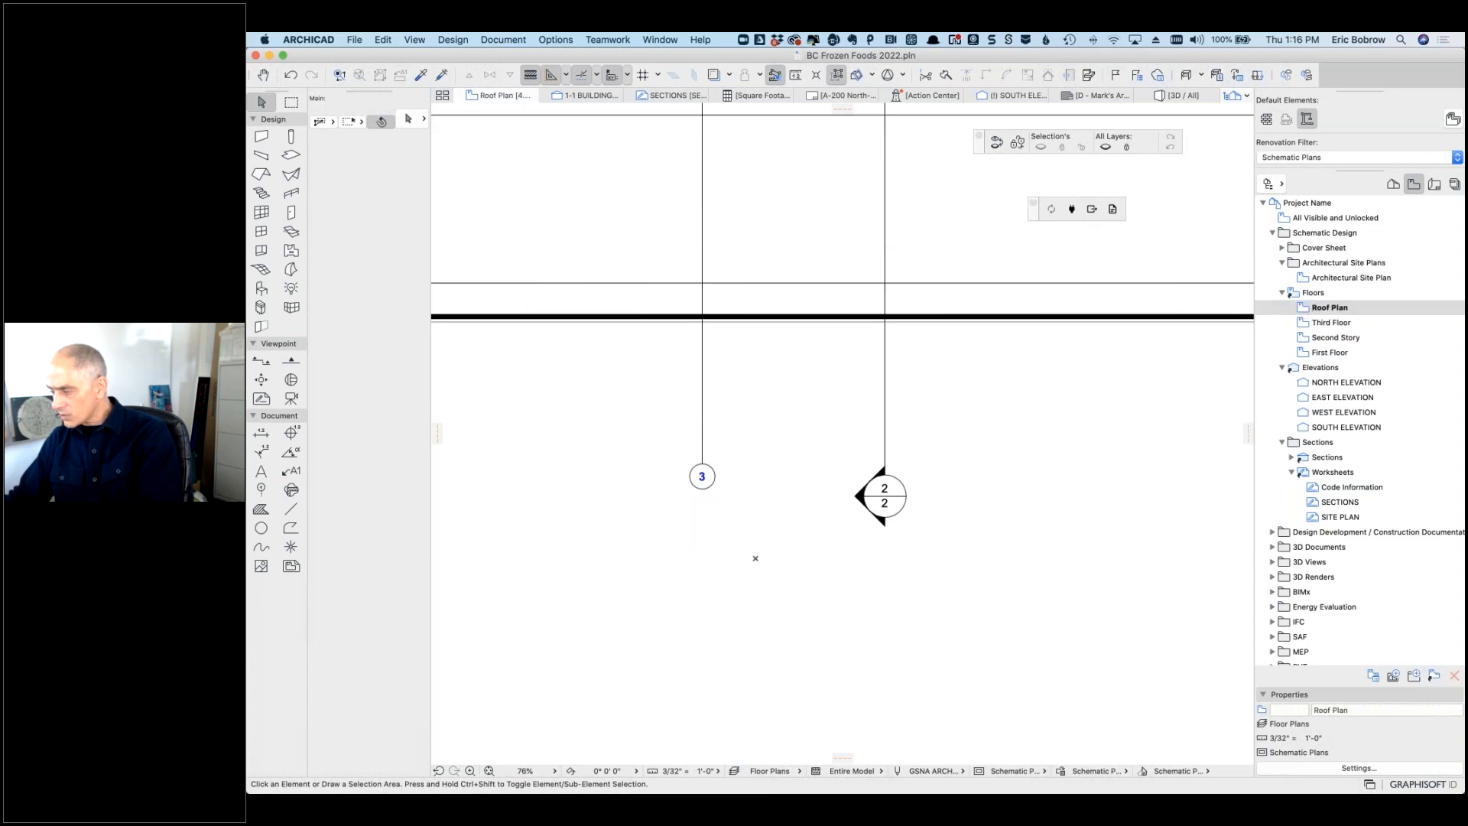
double_click(1312, 324)
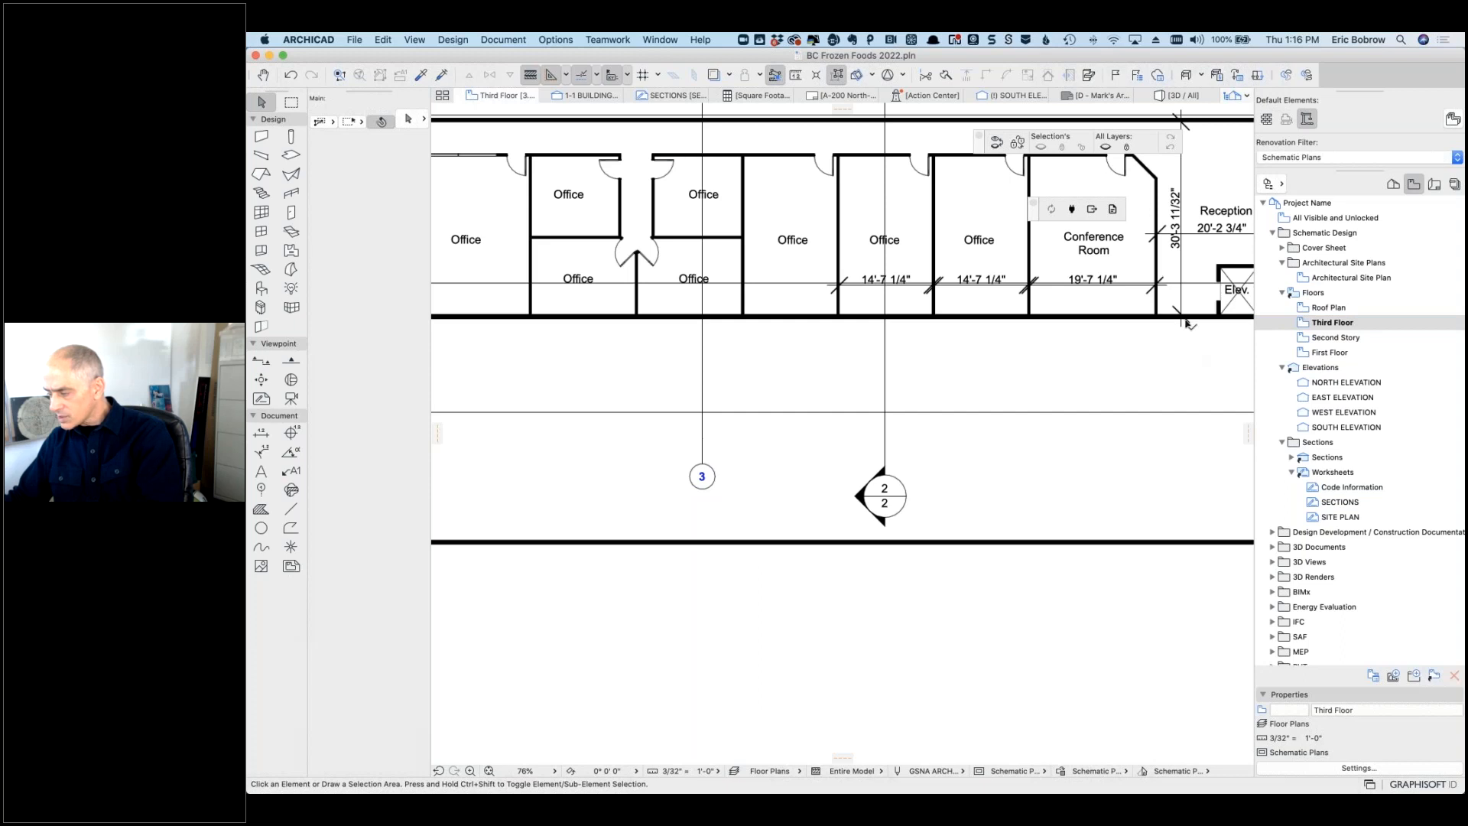
scroll(1187, 323, up, 10)
scroll(1187, 323, down, 5)
right_click(1171, 396)
click(1006, 399)
scroll(1009, 402, down, 2)
scroll(1070, 400, down, 3)
middle_drag(1154, 400, 906, 409)
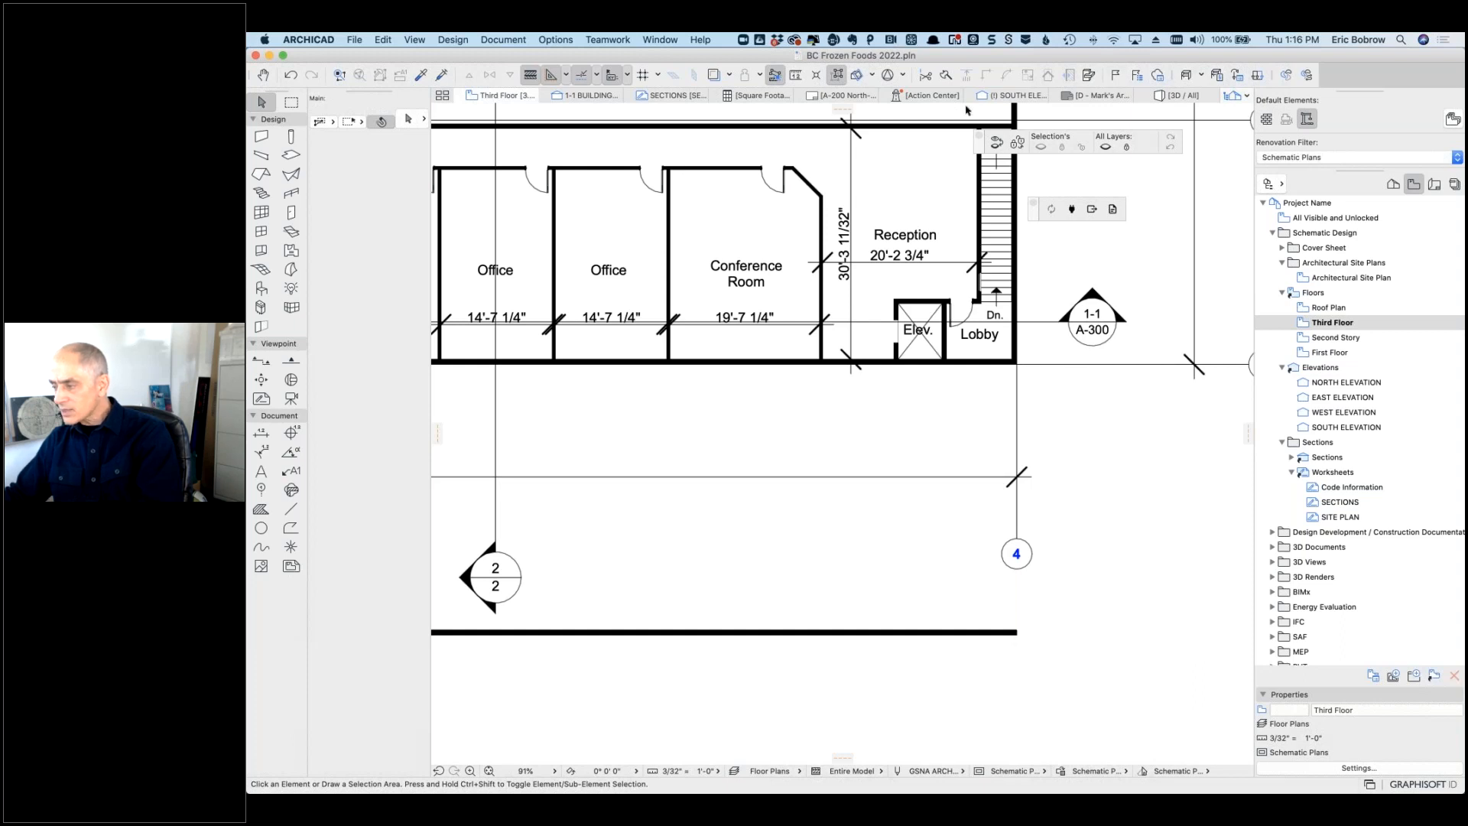
Step: In the South Elevation, lower the top of the wall copy to the Third Floor level, giving it a height of 24'
click(1008, 94)
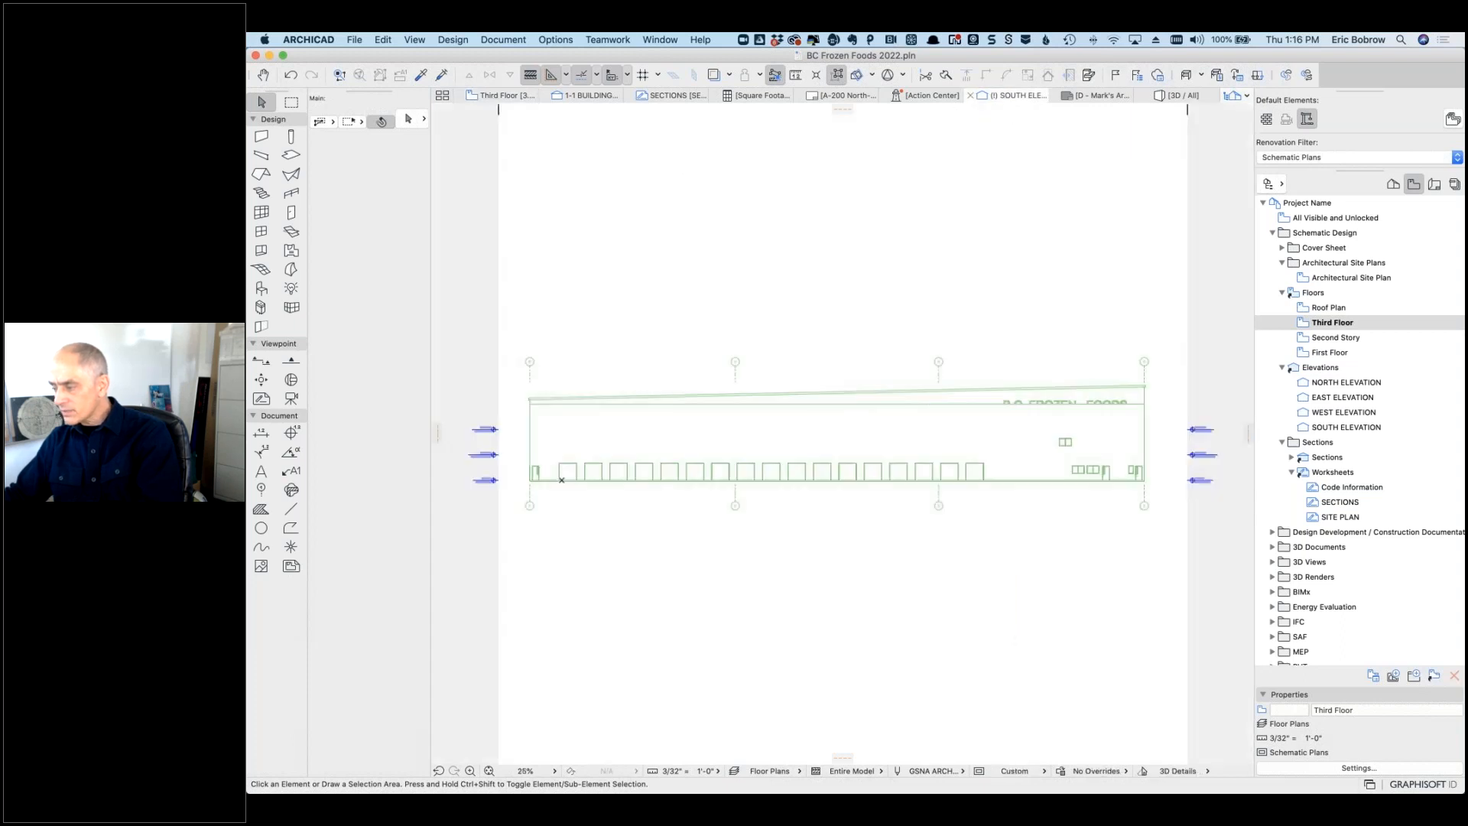
click(1144, 406)
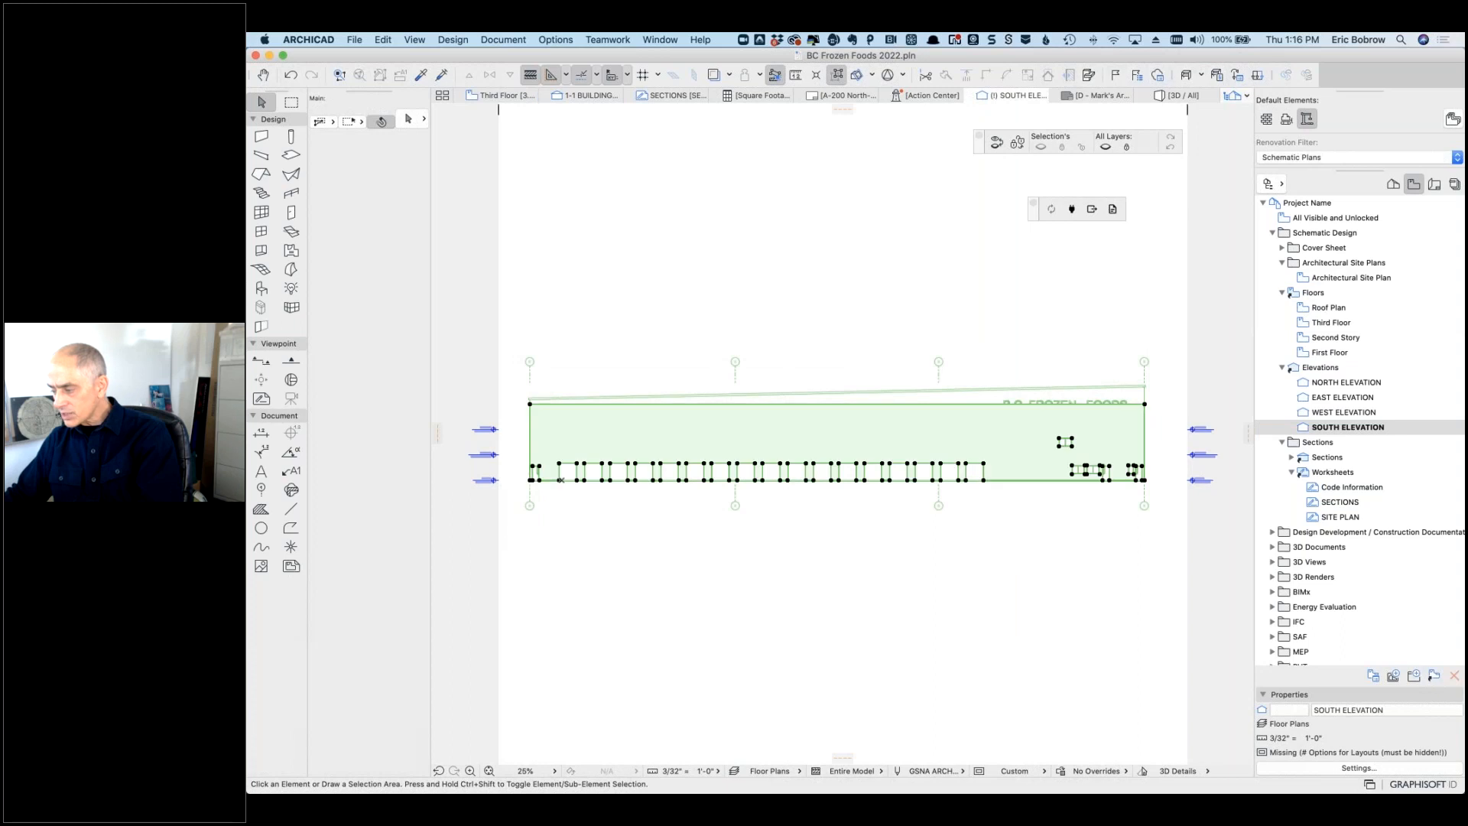
click(1145, 403)
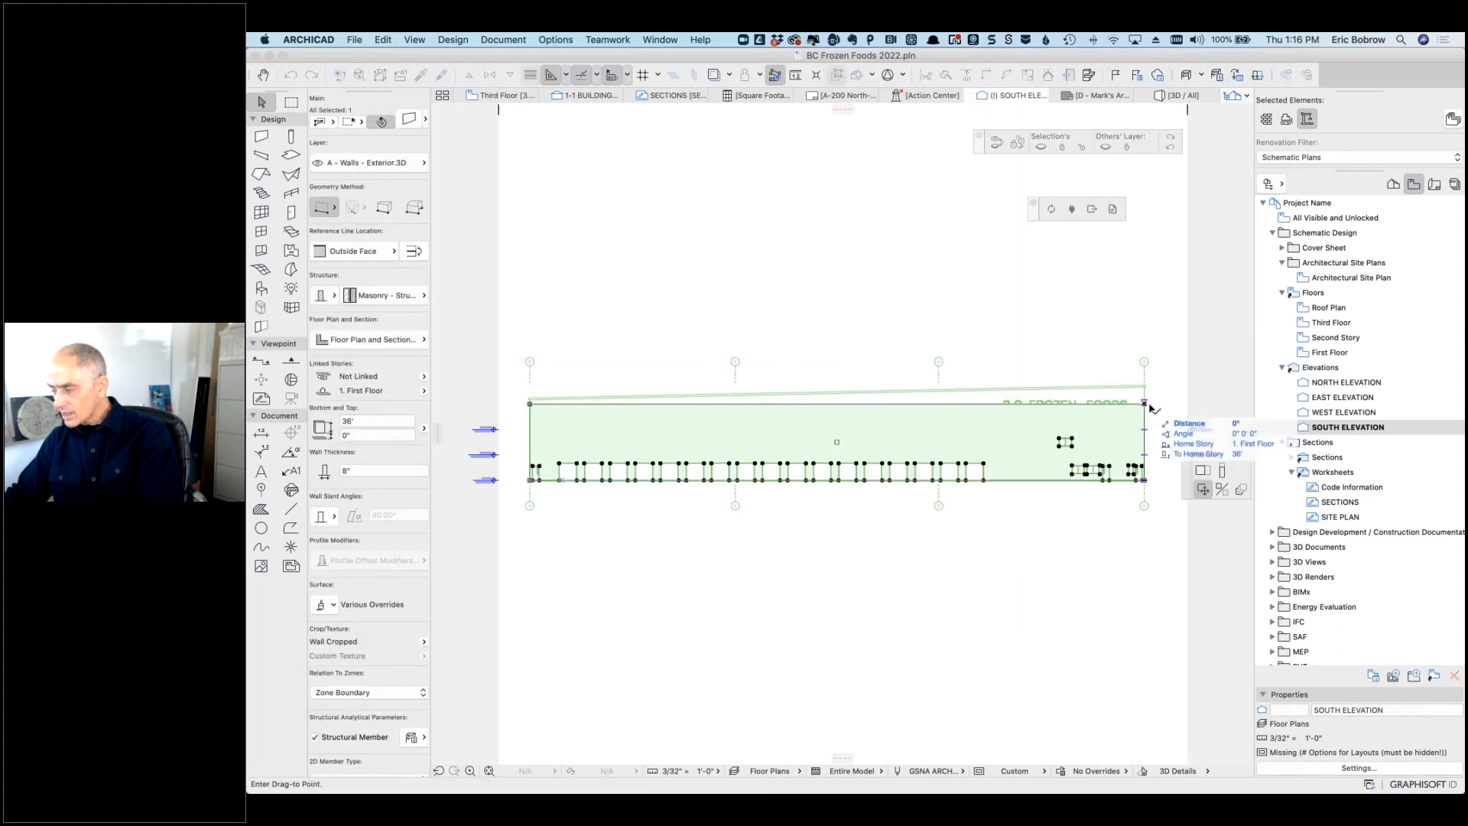
click(1139, 477)
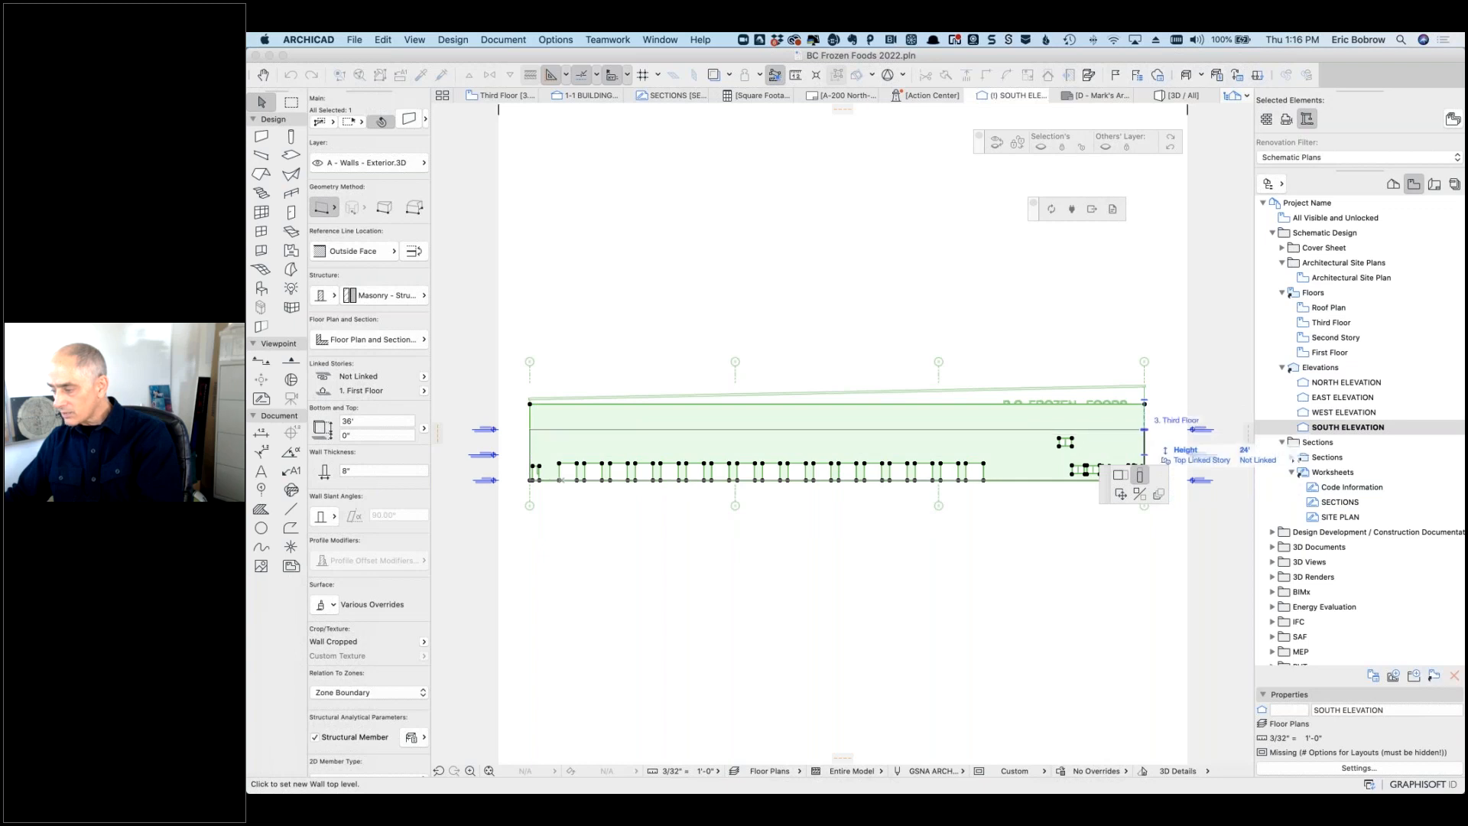
click(1145, 429)
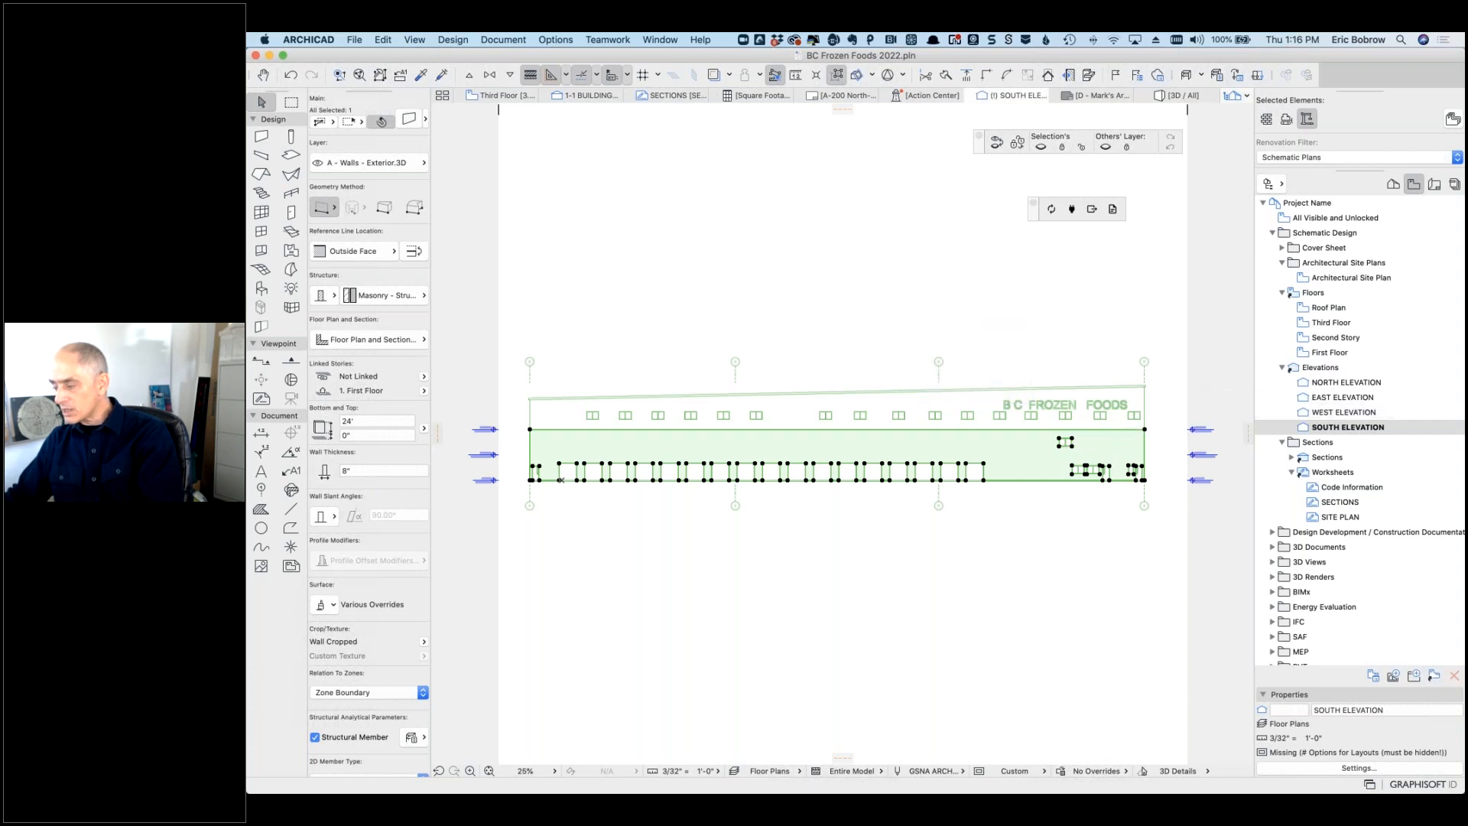
scroll(1185, 430, up, 4)
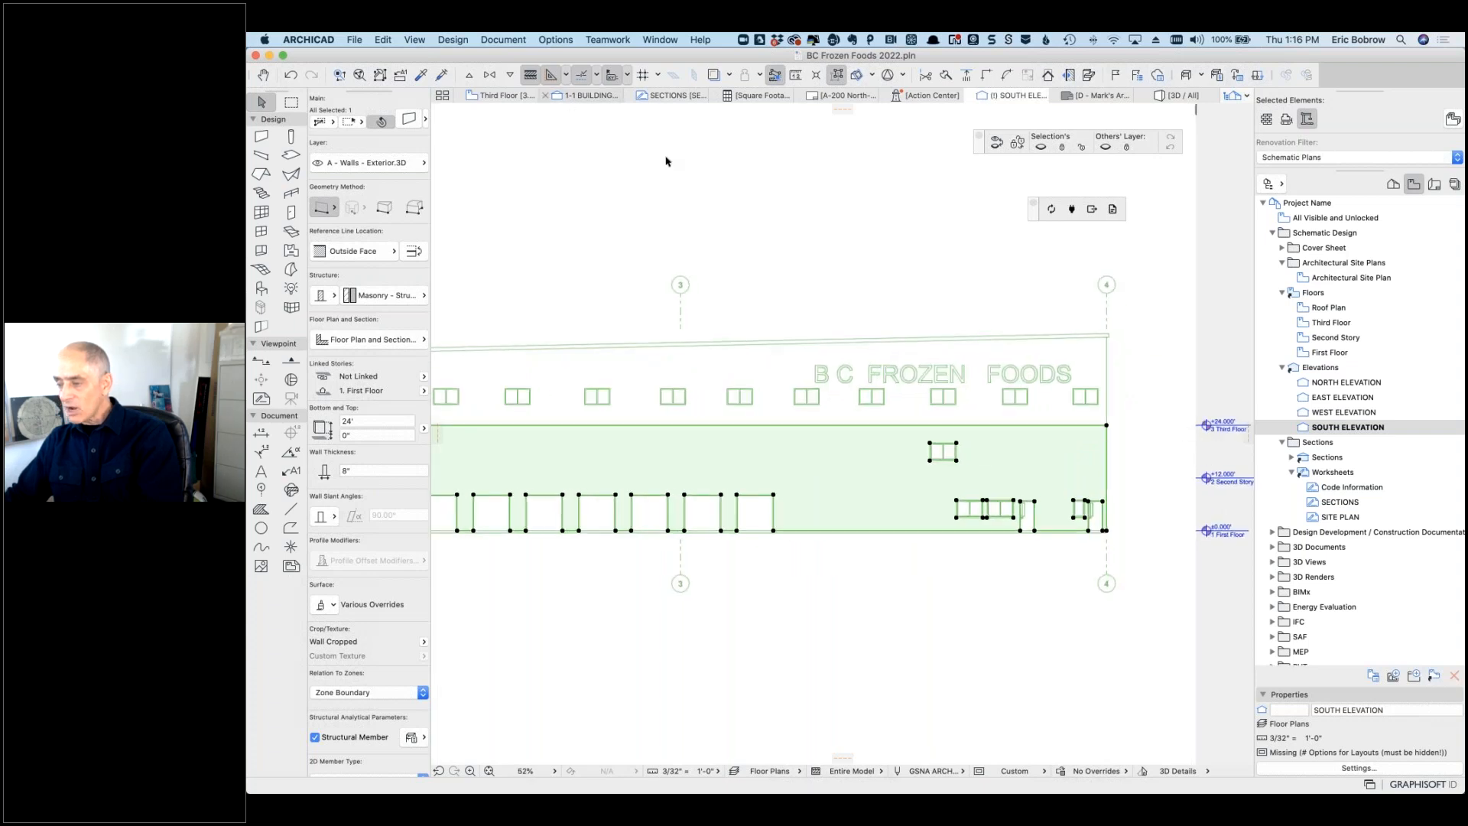
Step: Open the Third Floor plan, inspect its south exterior wall and set the graphic override combination to No Overrides
click(501, 95)
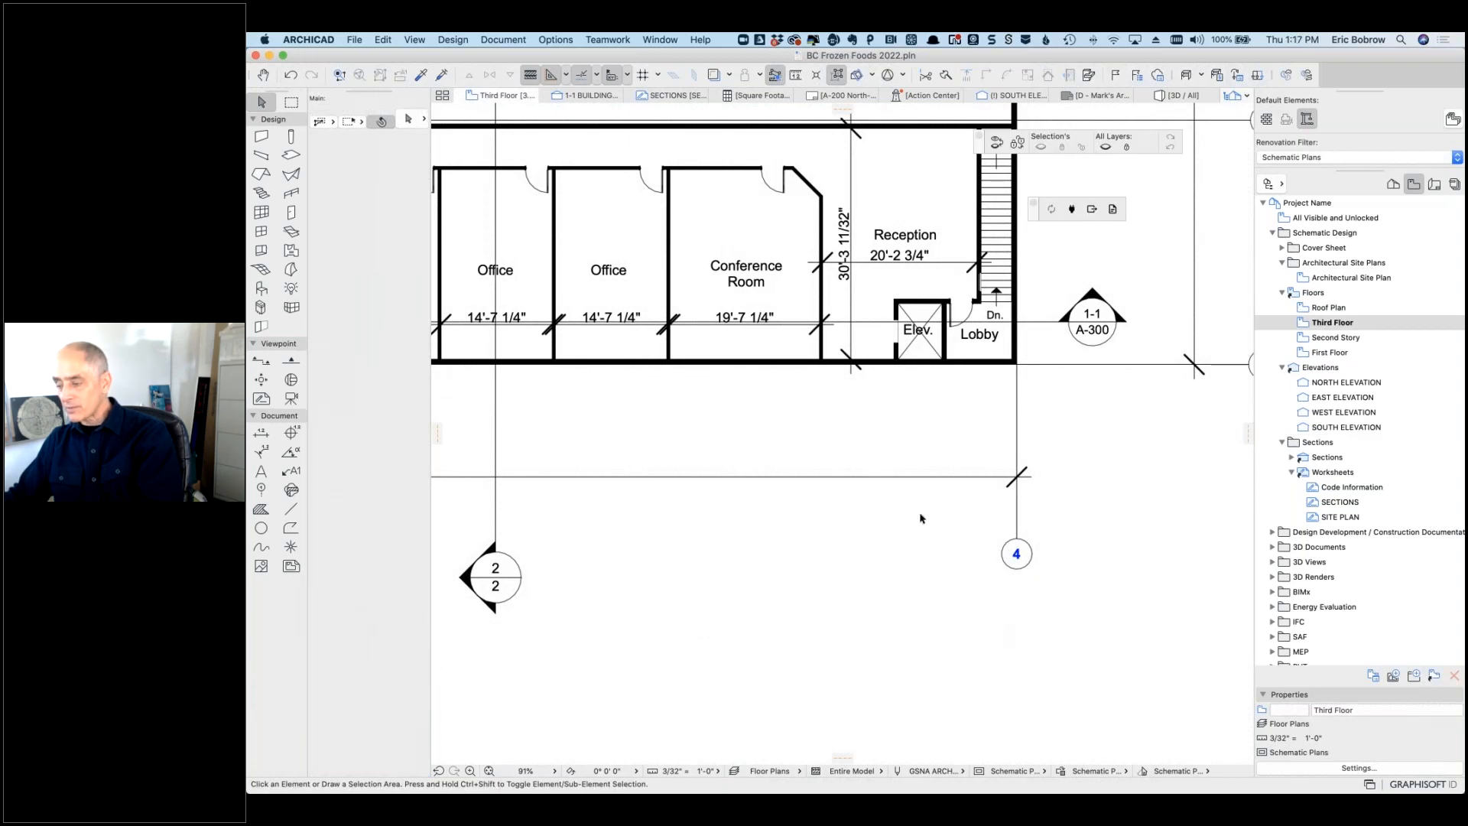
scroll(828, 376, up, 2)
scroll(828, 376, up, 4)
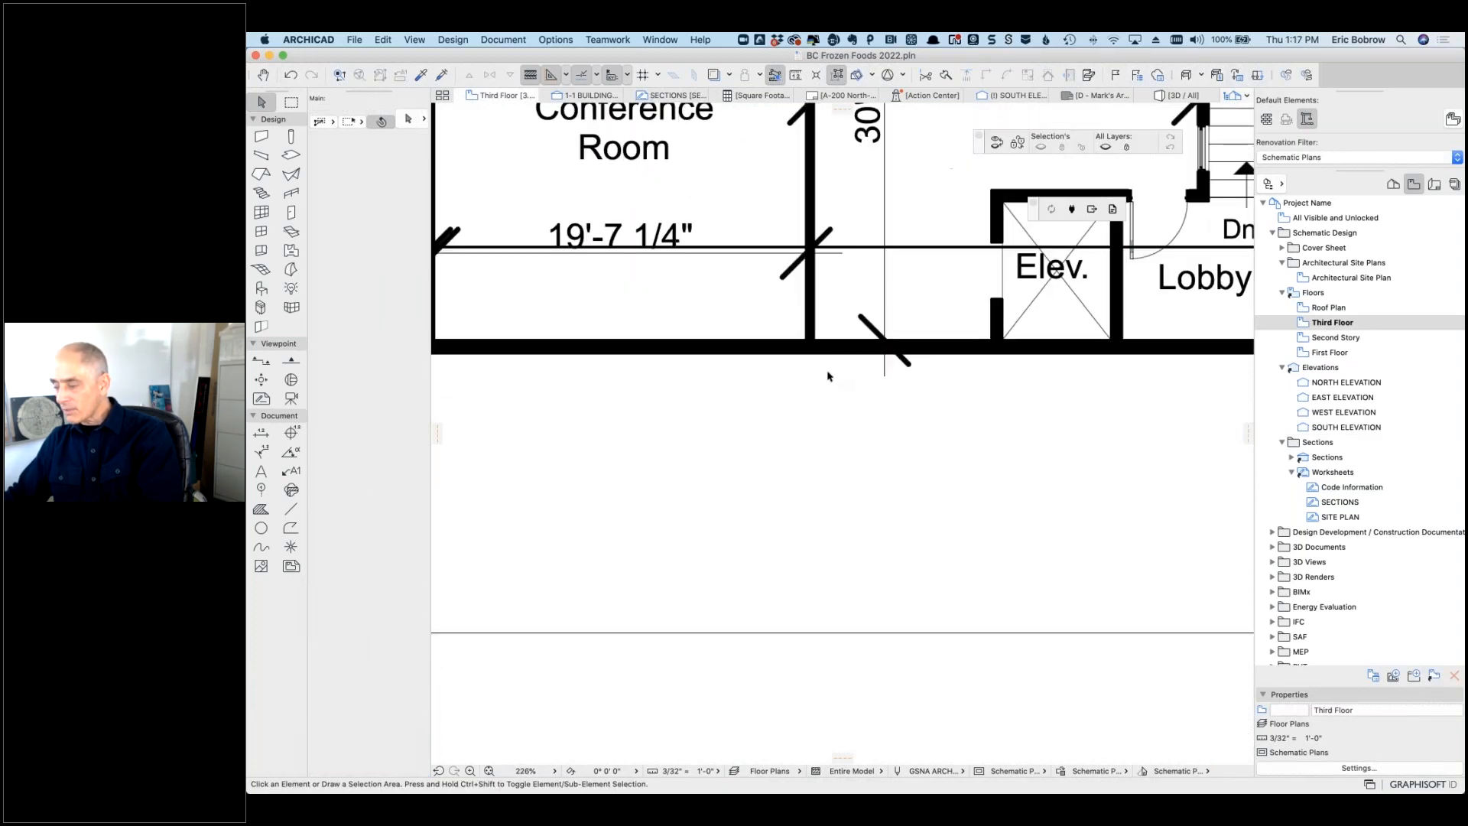
scroll(828, 376, up, 4)
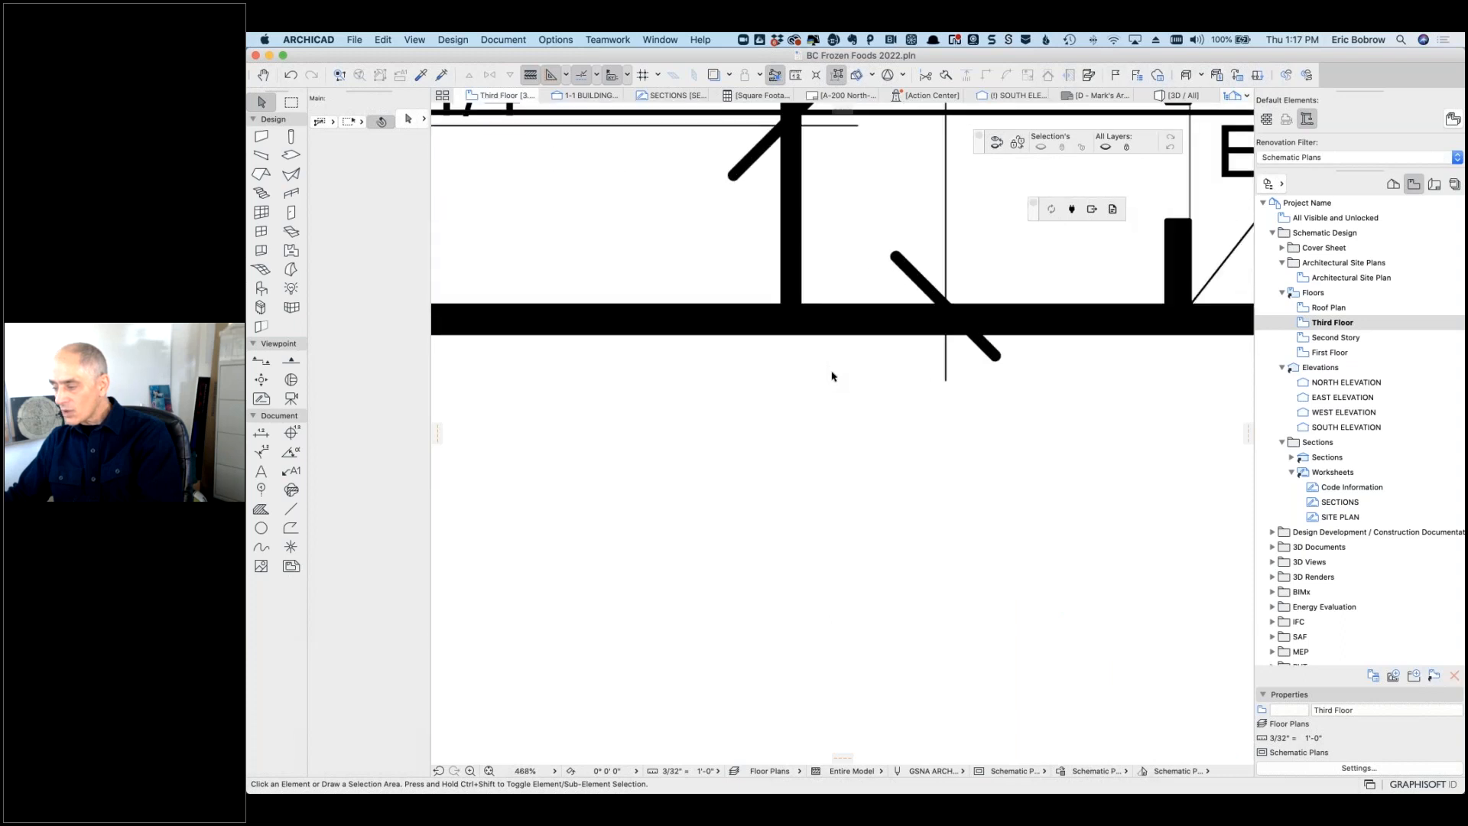
scroll(831, 376, down, 4)
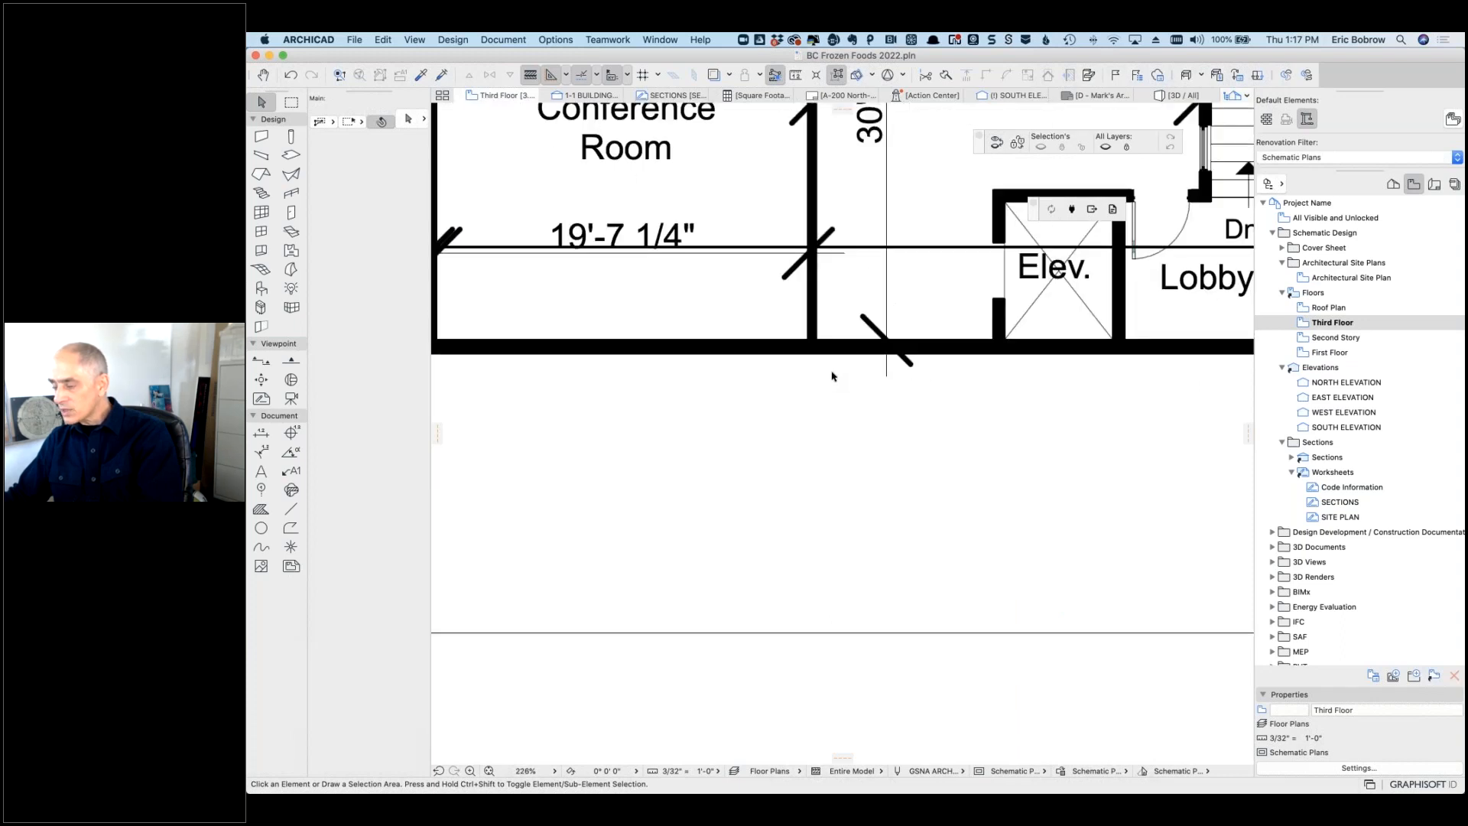
scroll(832, 376, down, 3)
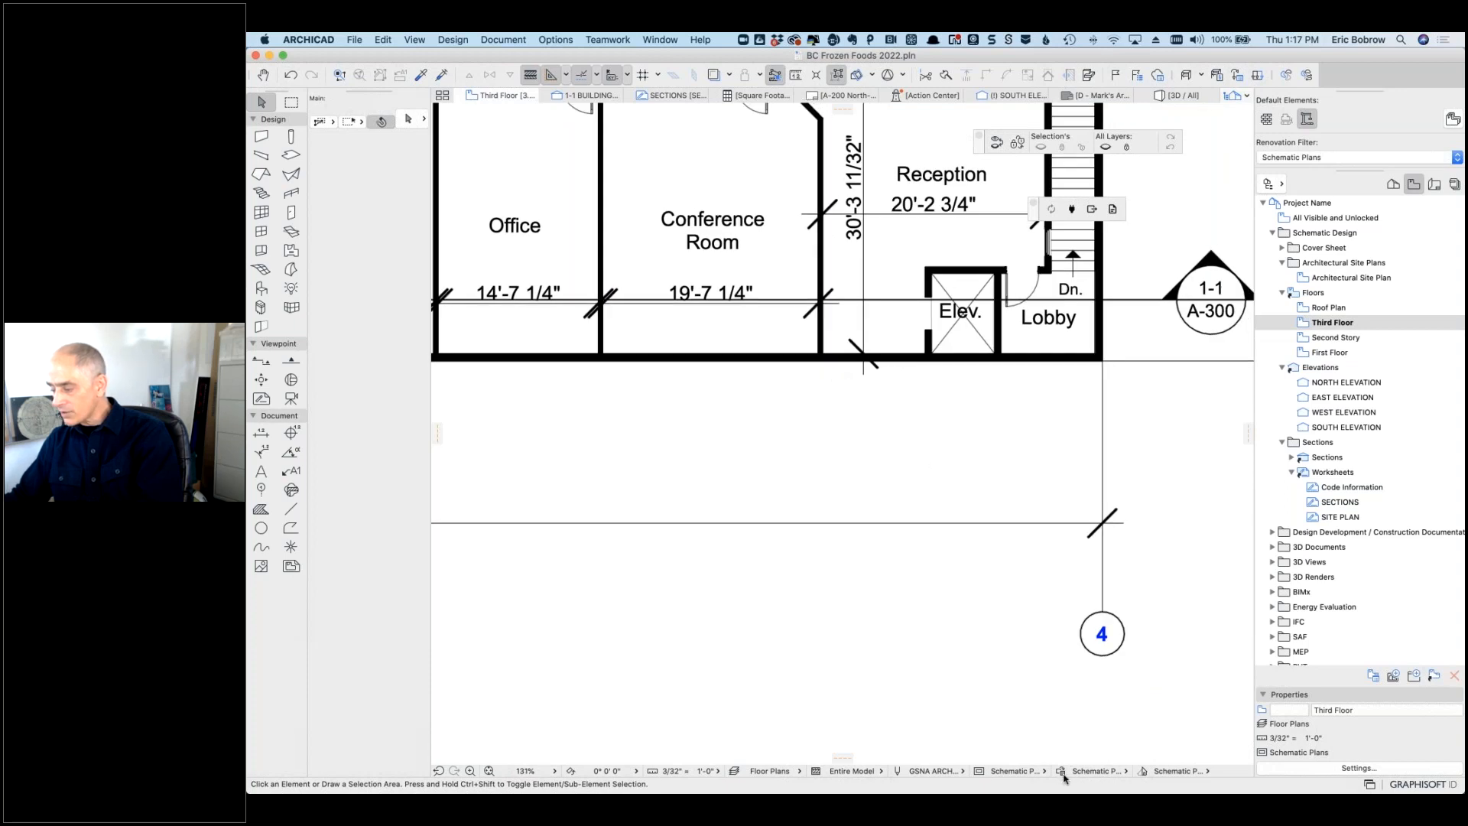
click(1126, 768)
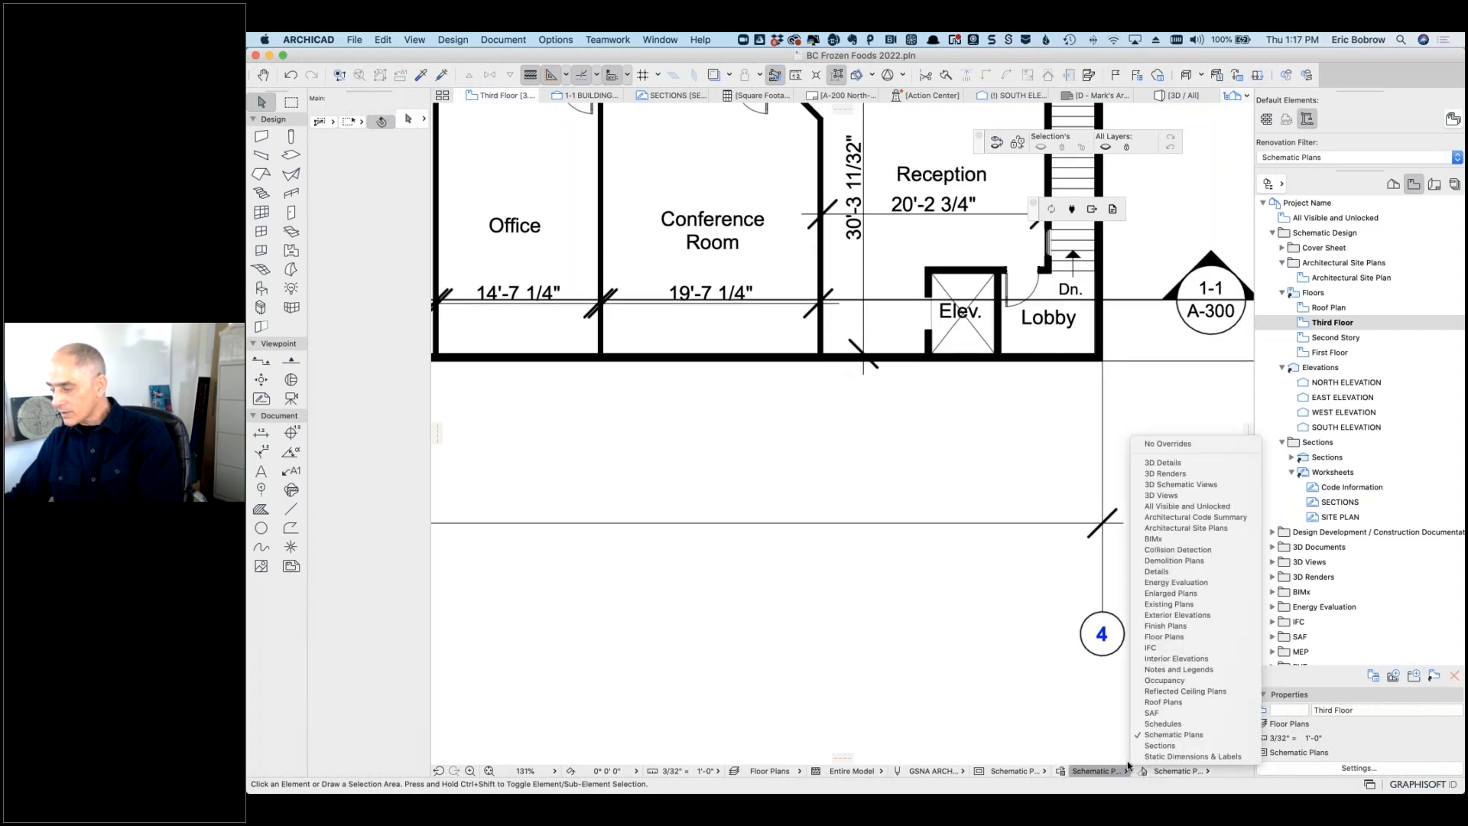
click(1181, 445)
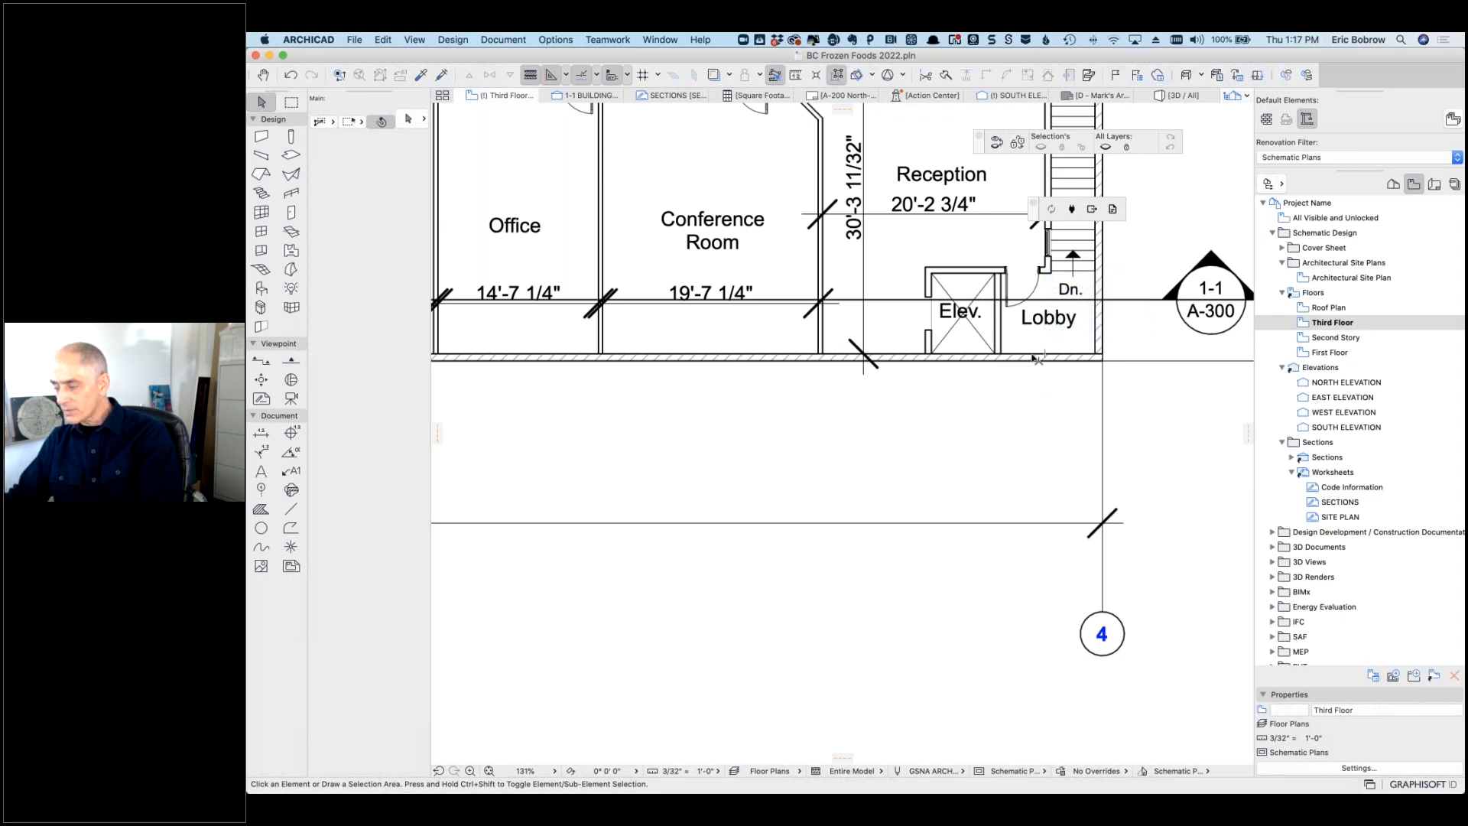
Step: Move the Third Floor's south exterior wall 3' outward from the building
mouse_move(1035, 360)
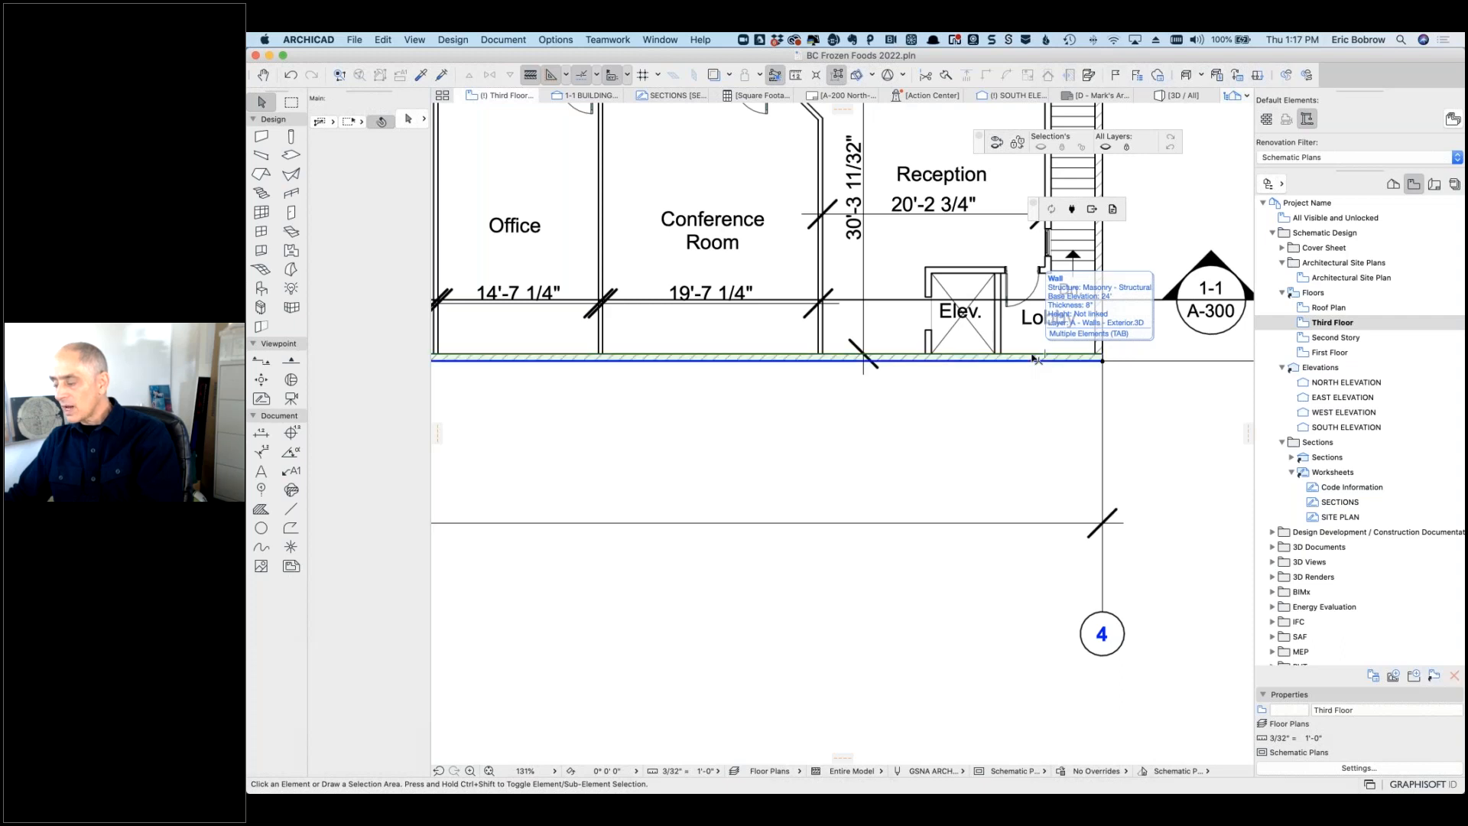
drag(1036, 359, 1034, 399)
text(3)
key(Return)
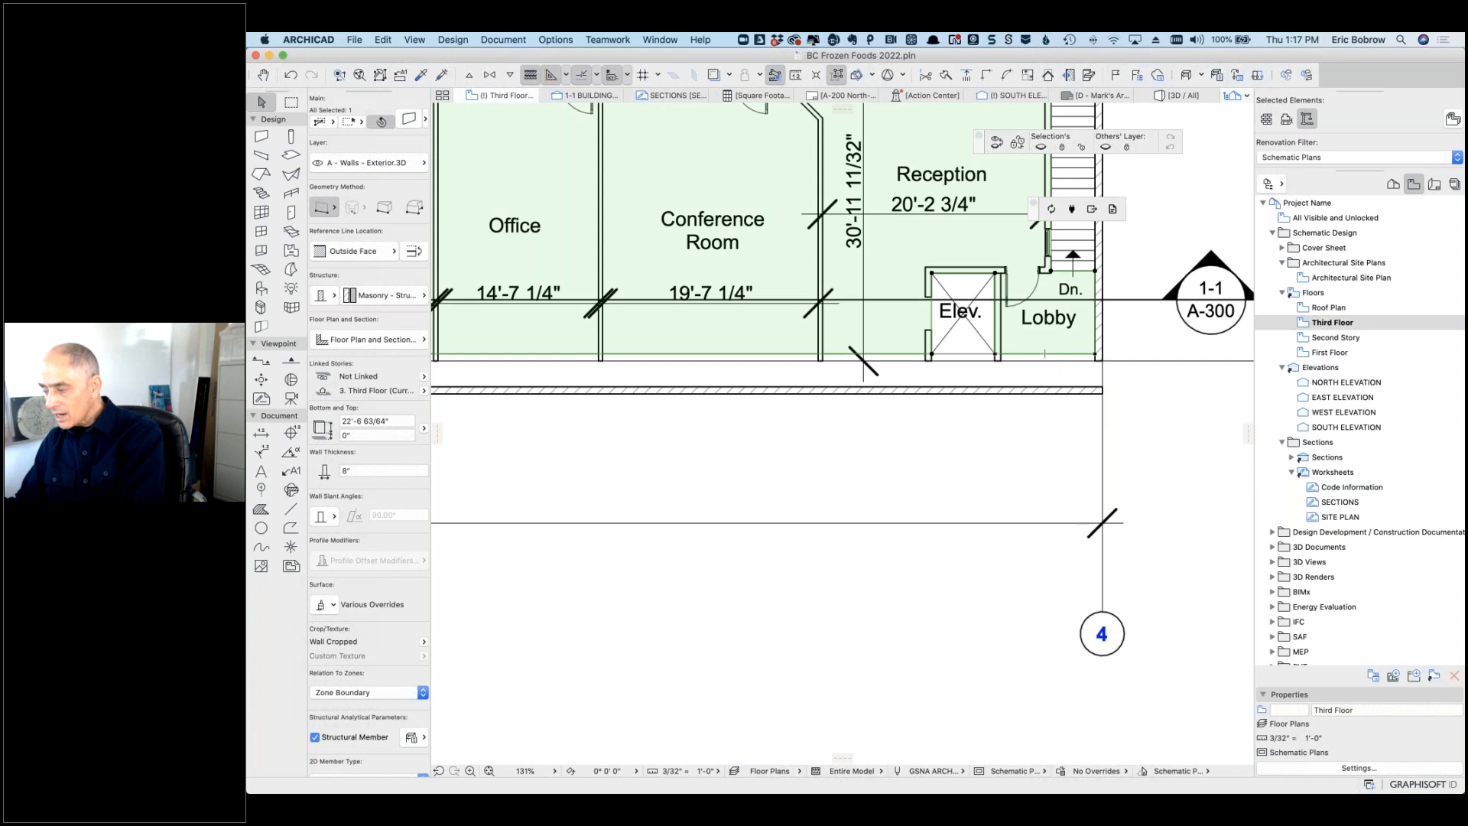
Step: Move the Second Story exterior wall 6' outward, past the Third Floor wall, and deselect it
click(1047, 359)
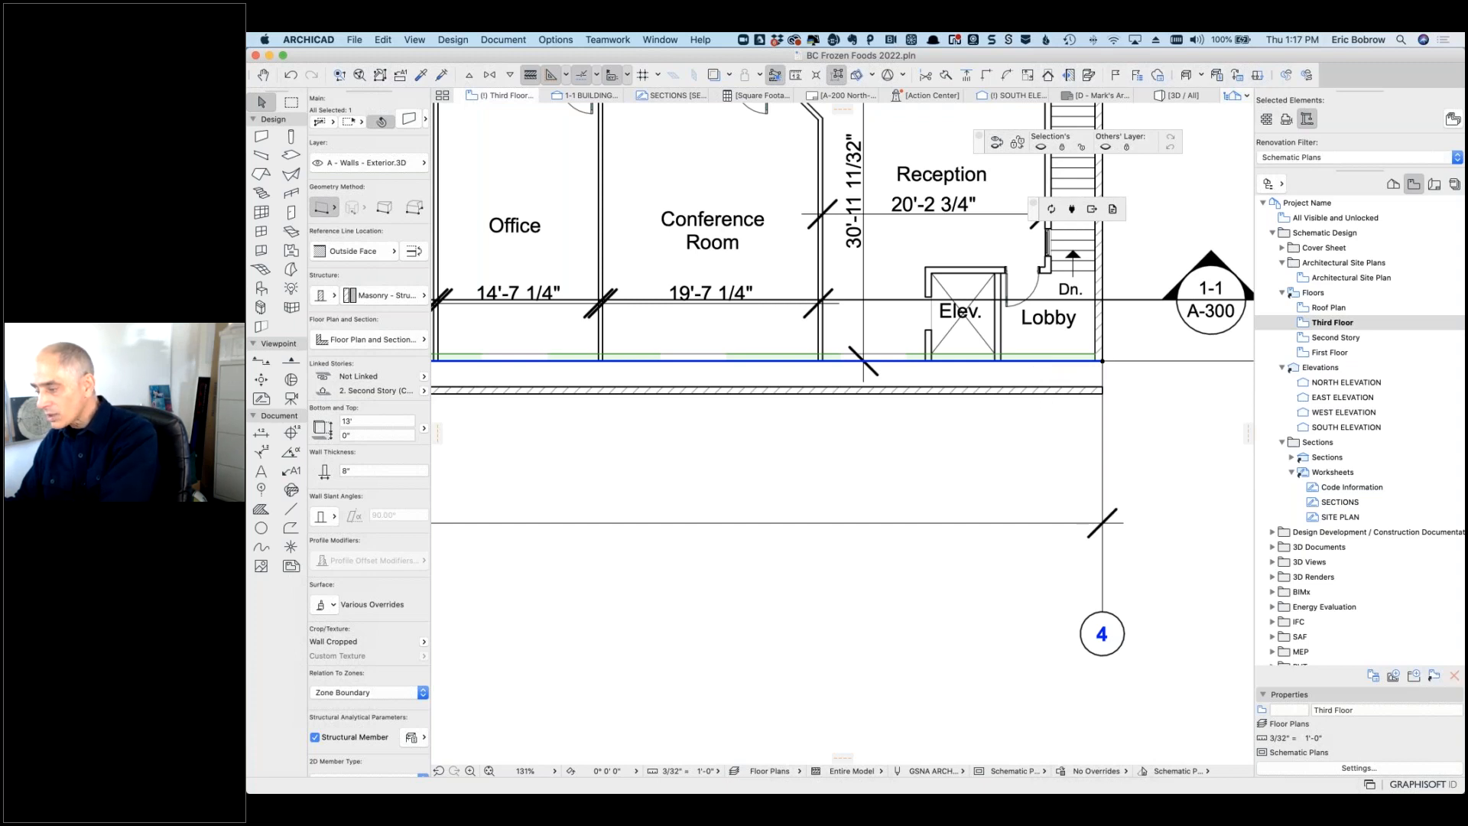
key(super+d)
click(1033, 360)
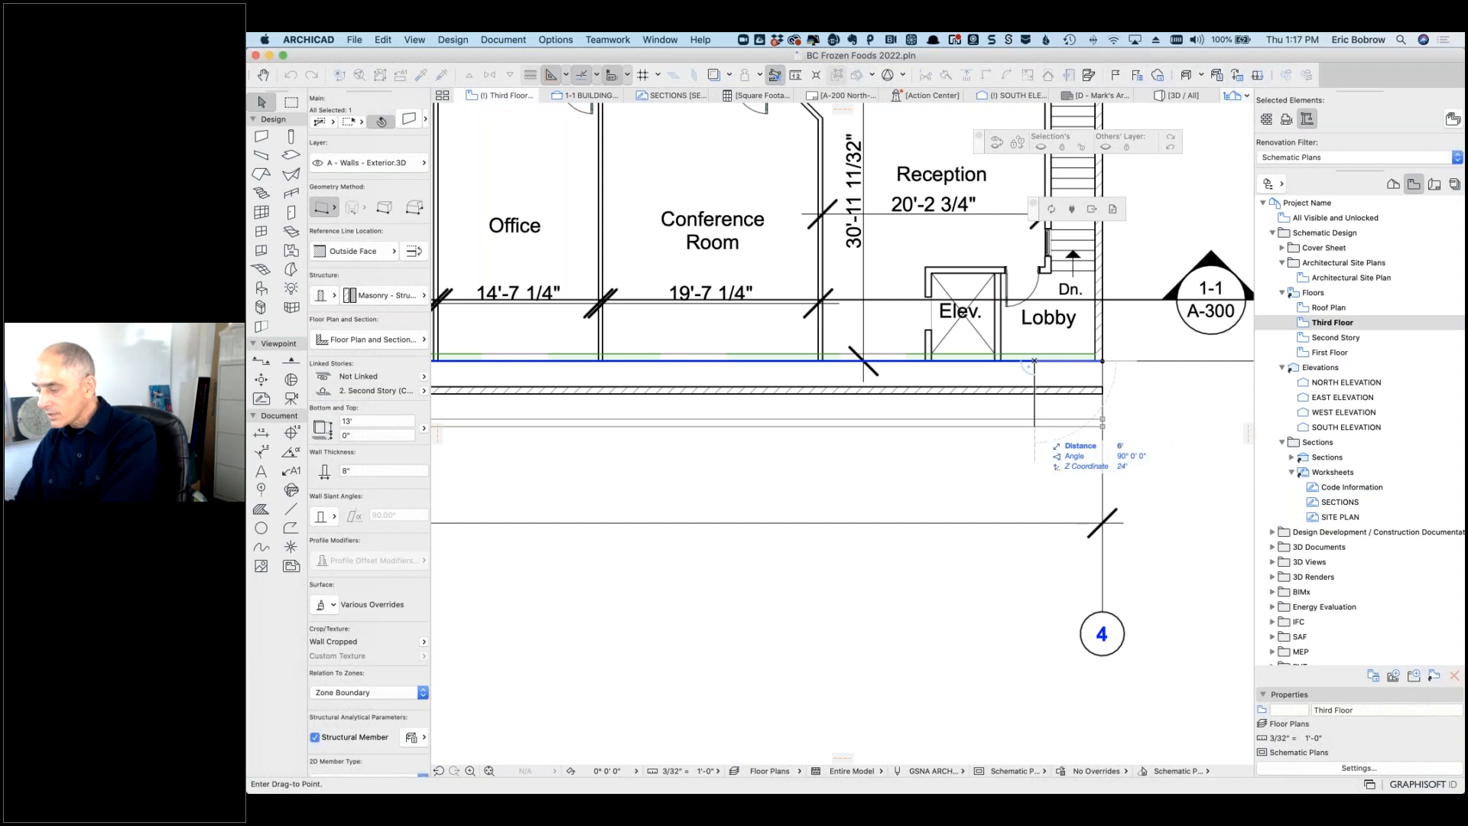
click(1034, 426)
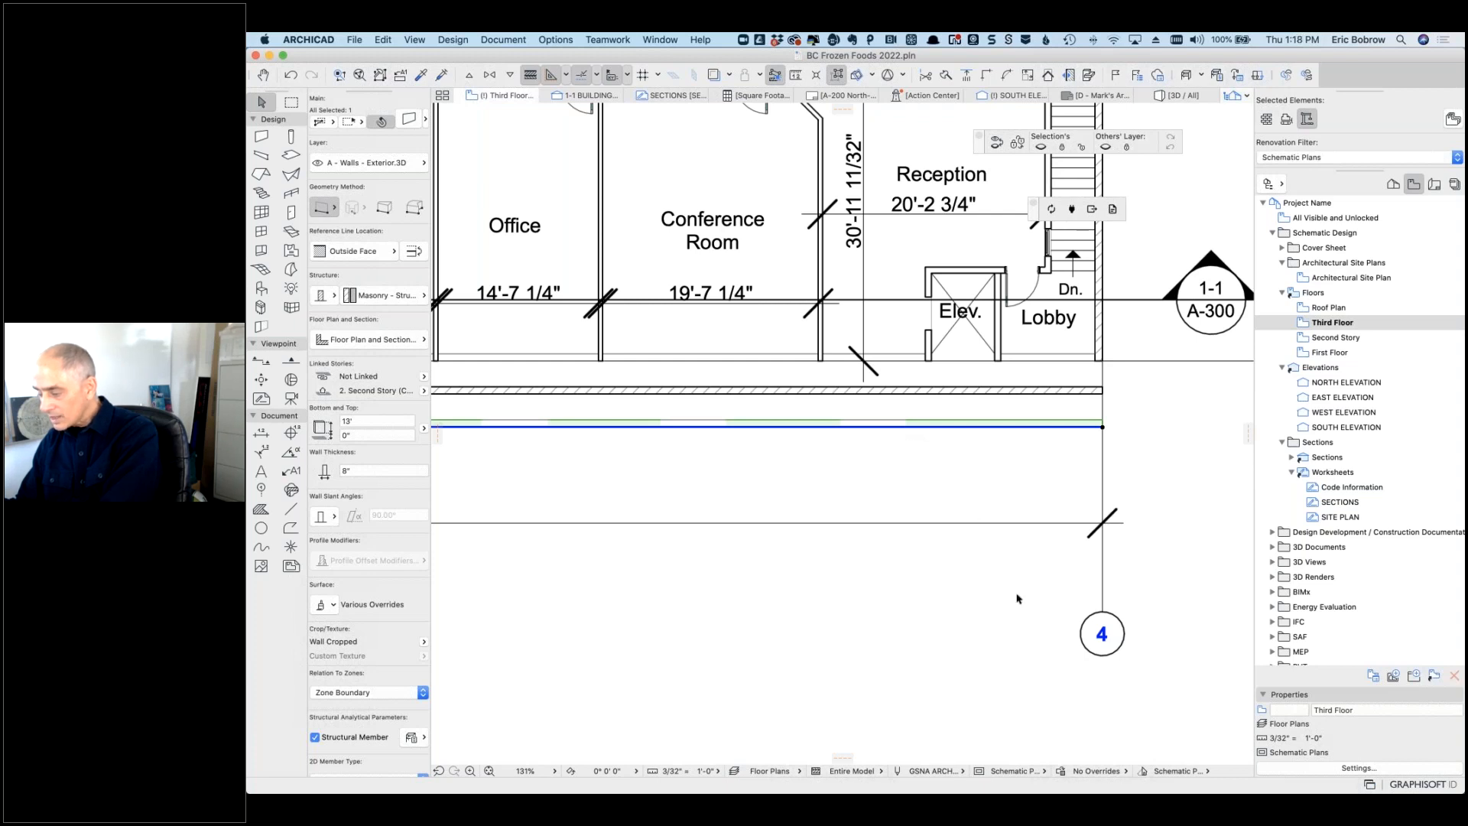
key(Escape)
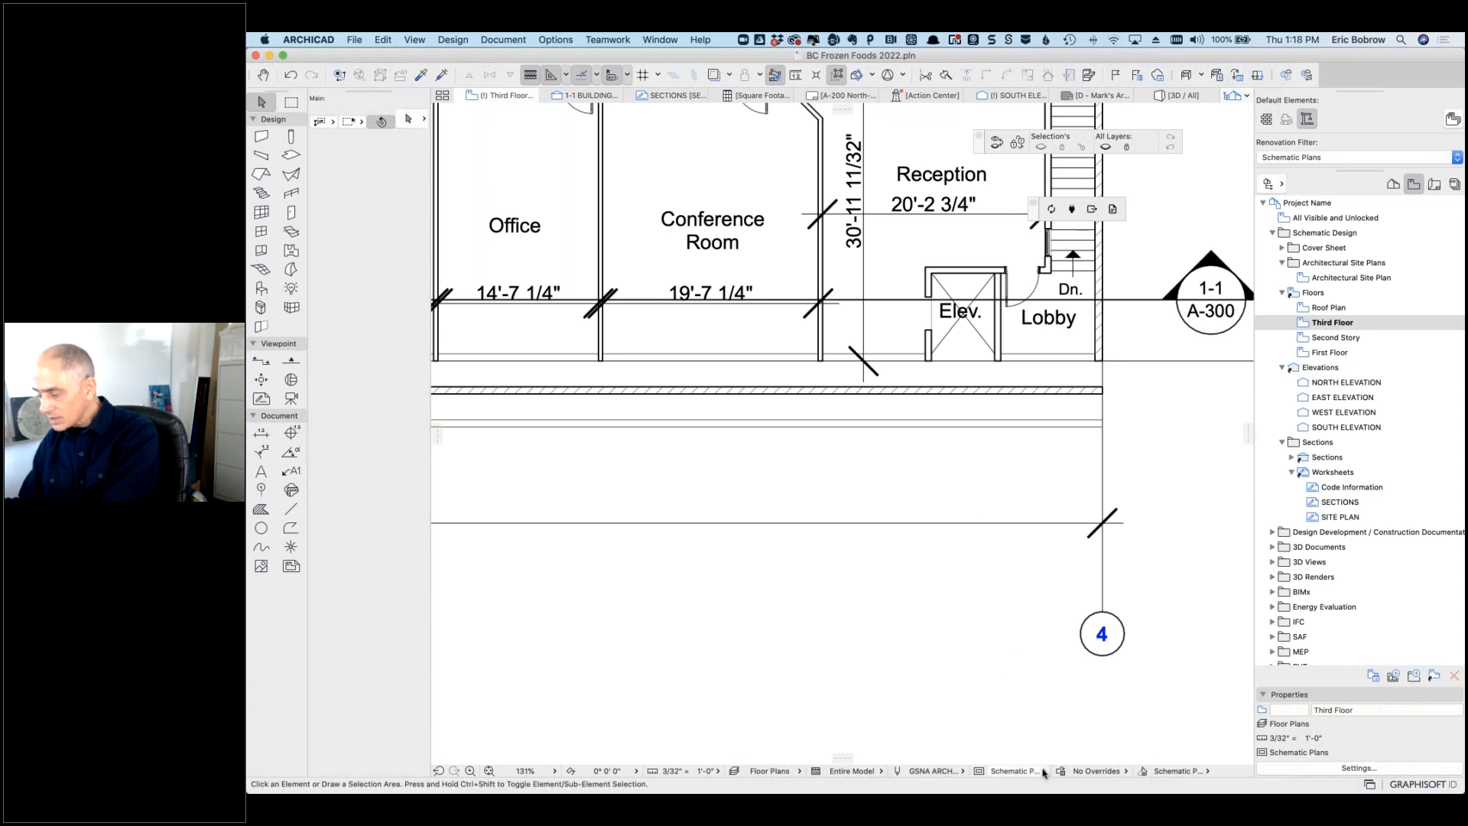
Step: Try the All Visible and Unlocked model view options, set them to Floor Plans, and examine the two separated walls near the Lobby
click(1014, 771)
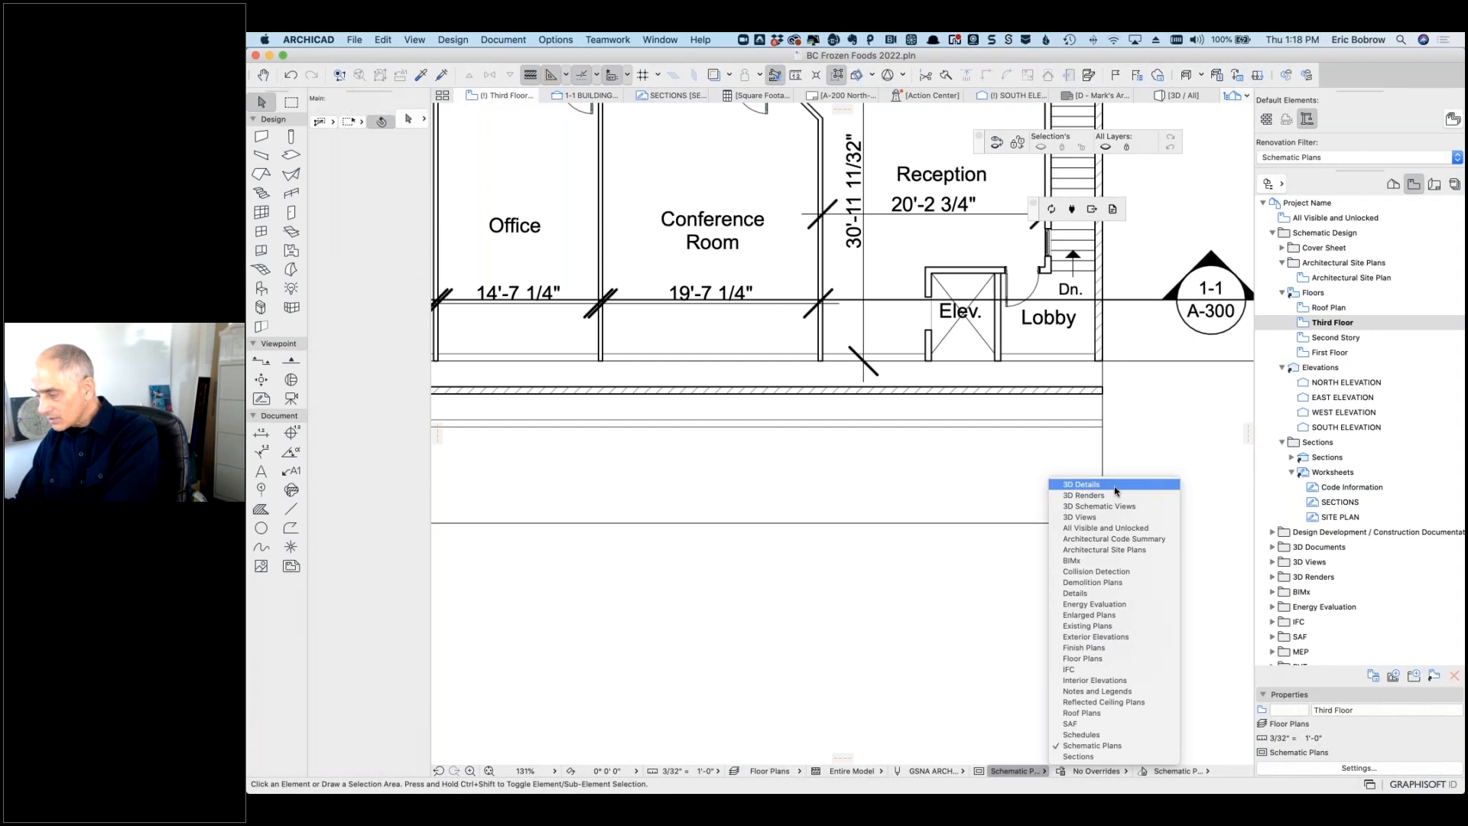
click(1105, 528)
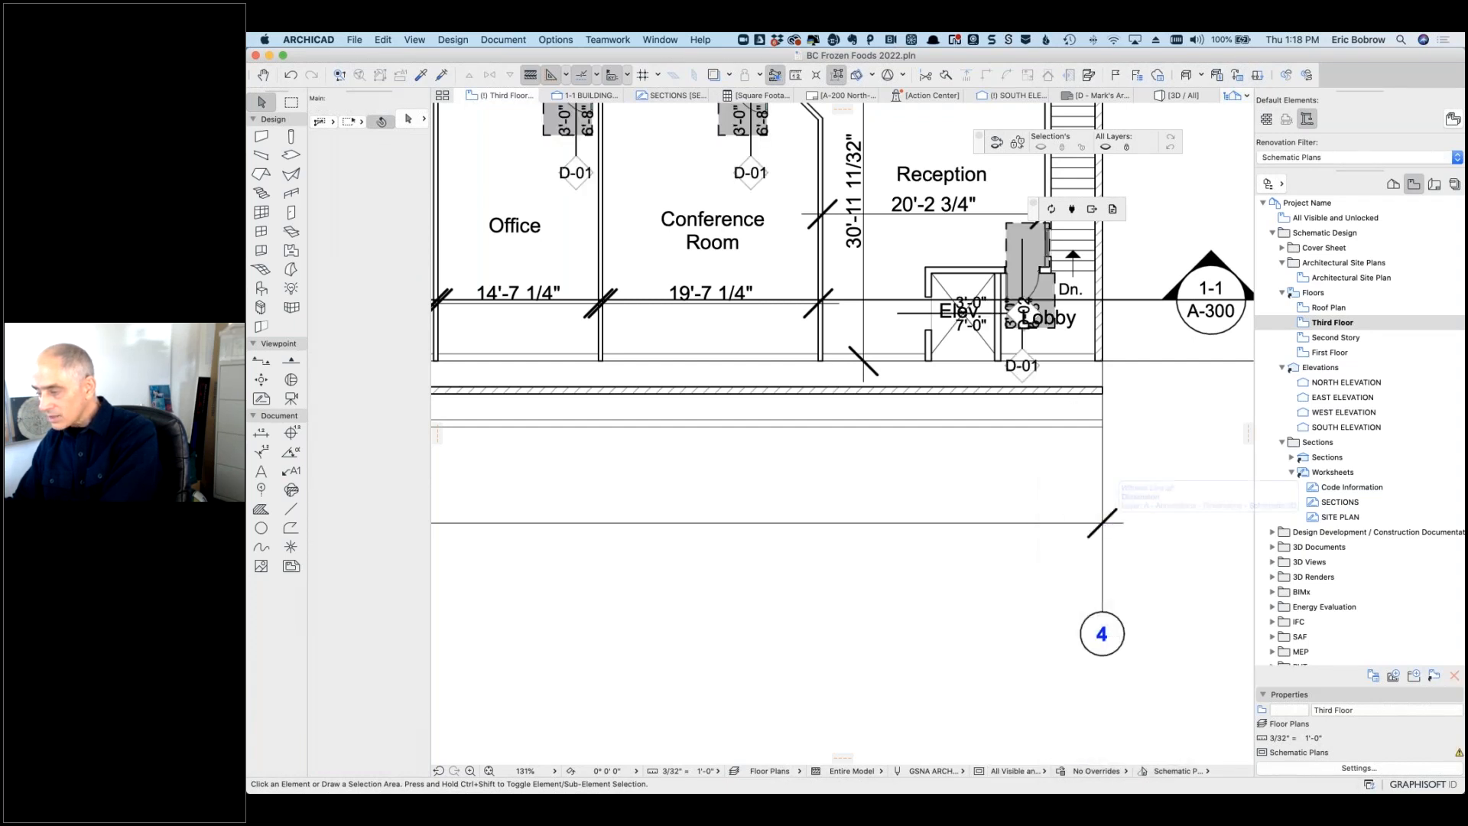
click(1044, 771)
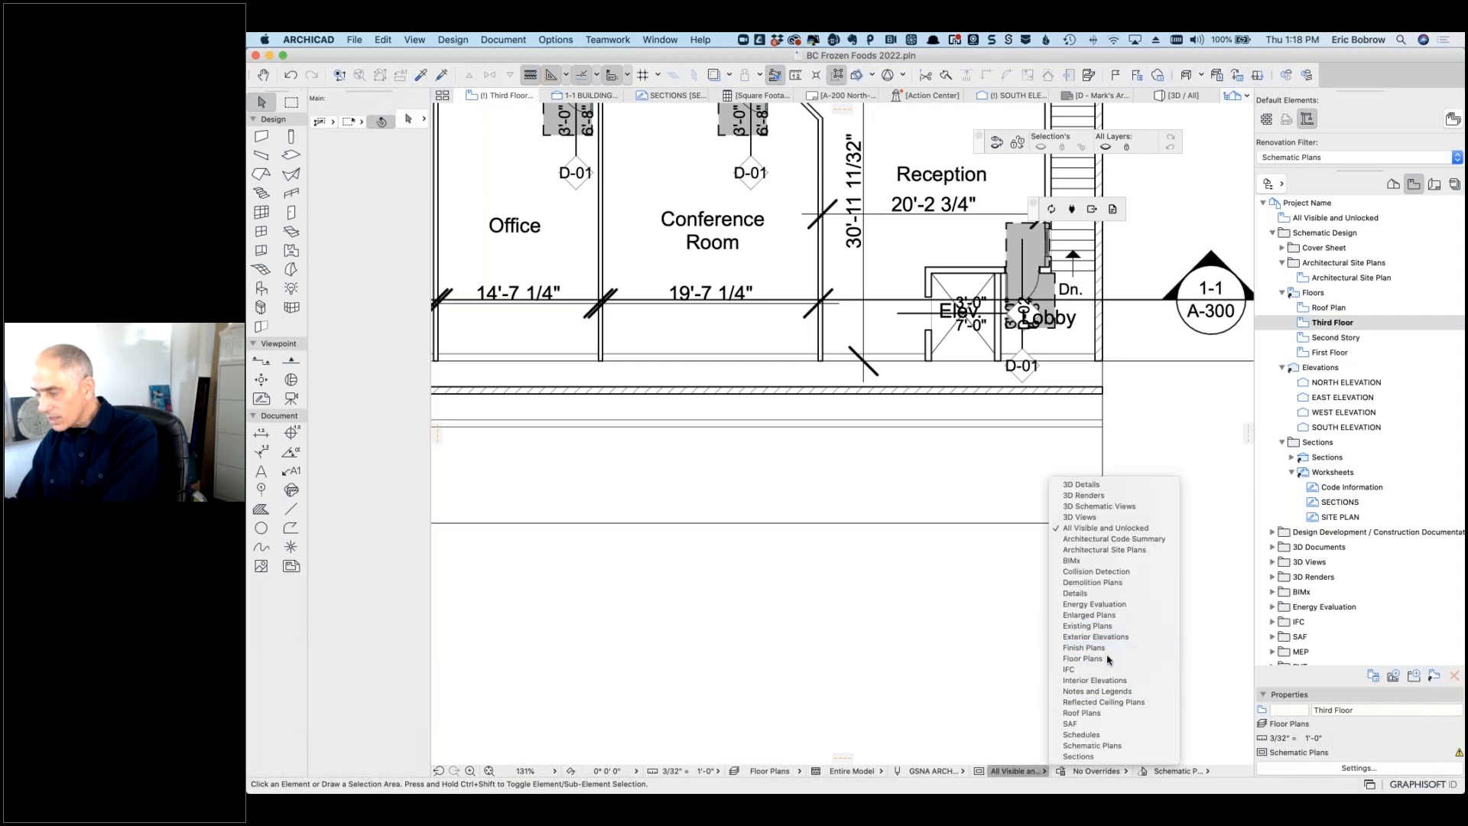
click(1084, 658)
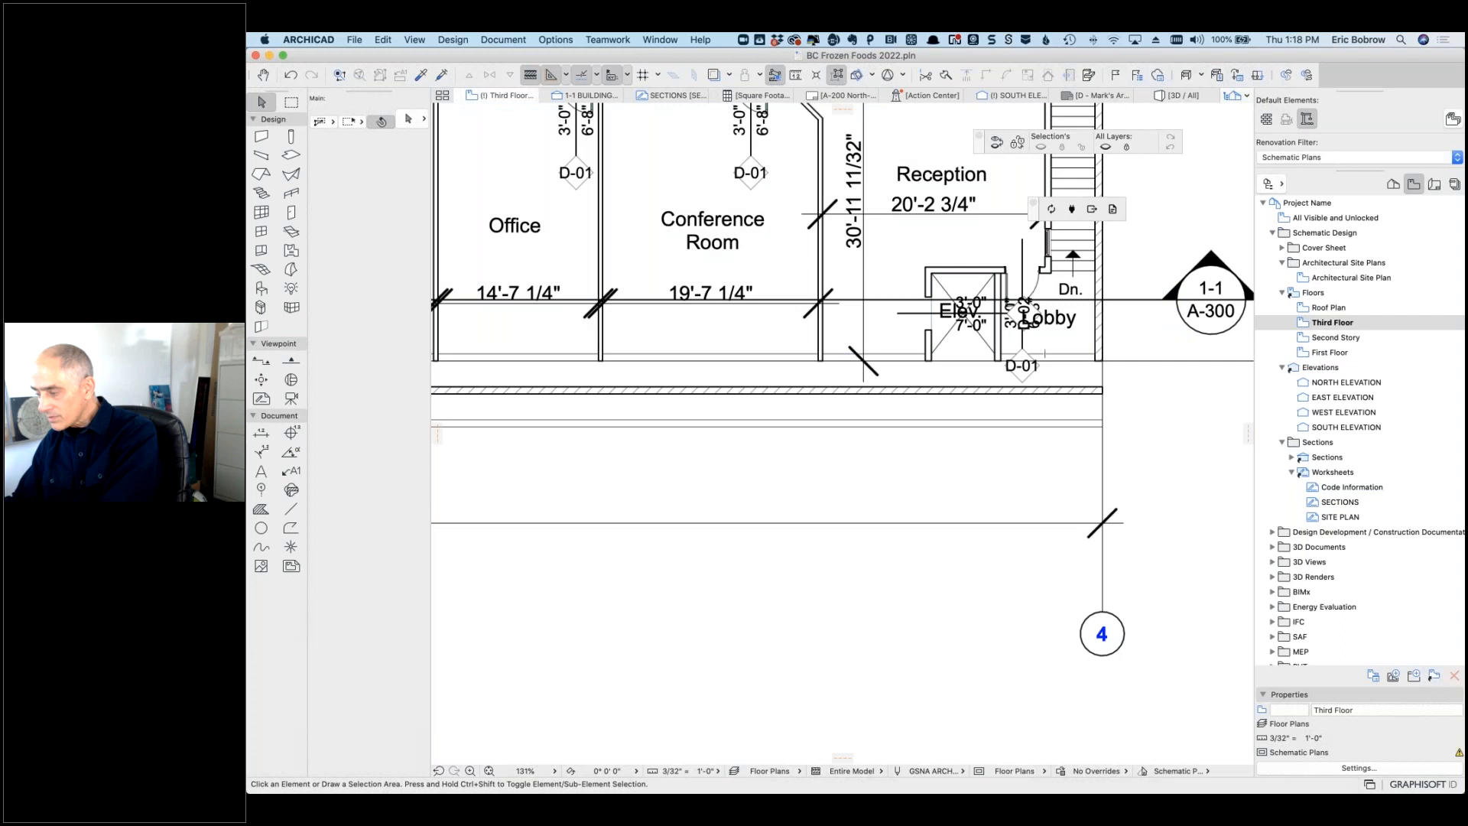
scroll(1072, 363, up, 5)
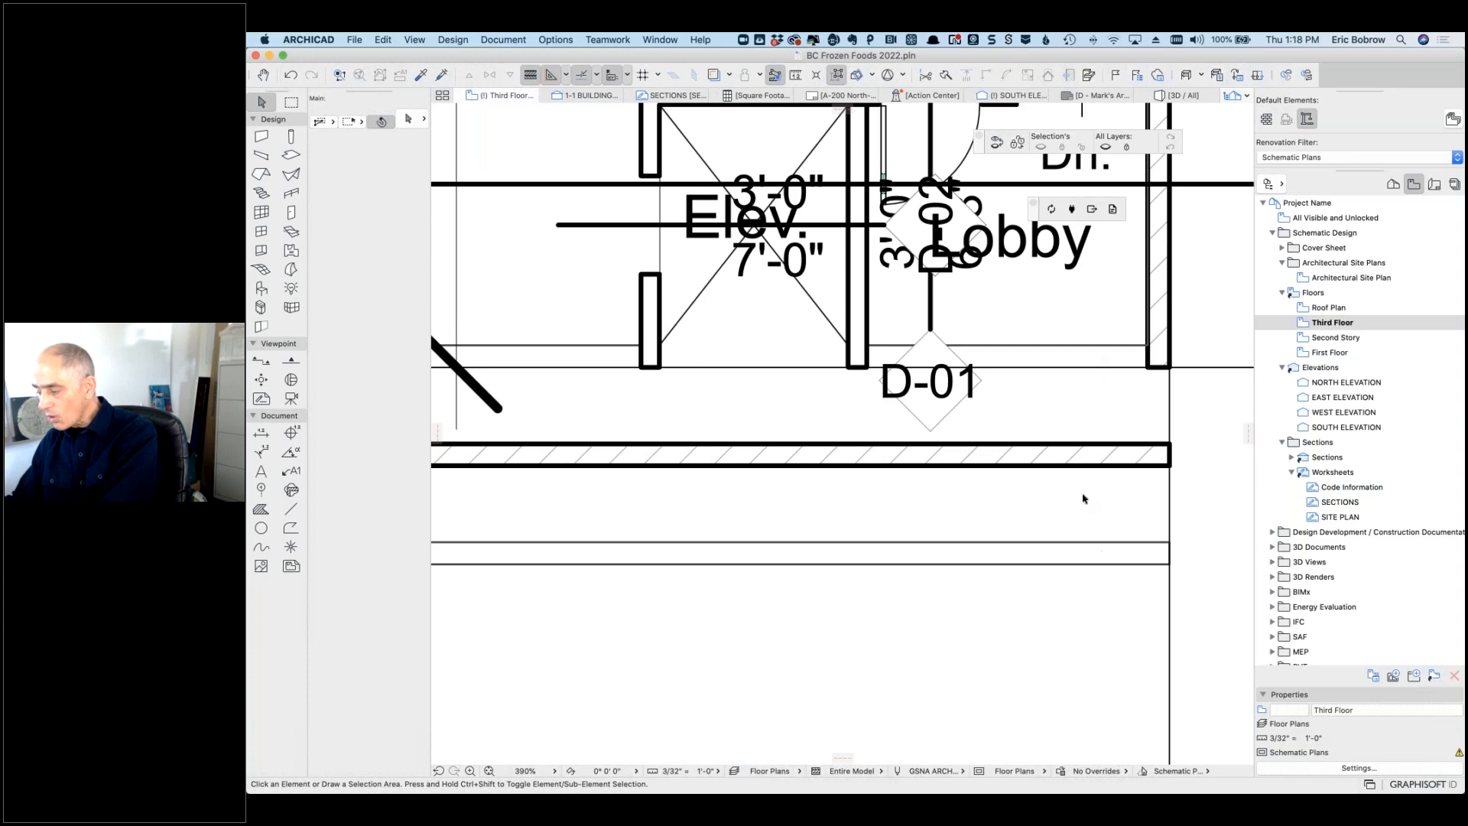
scroll(1083, 498, down, 6)
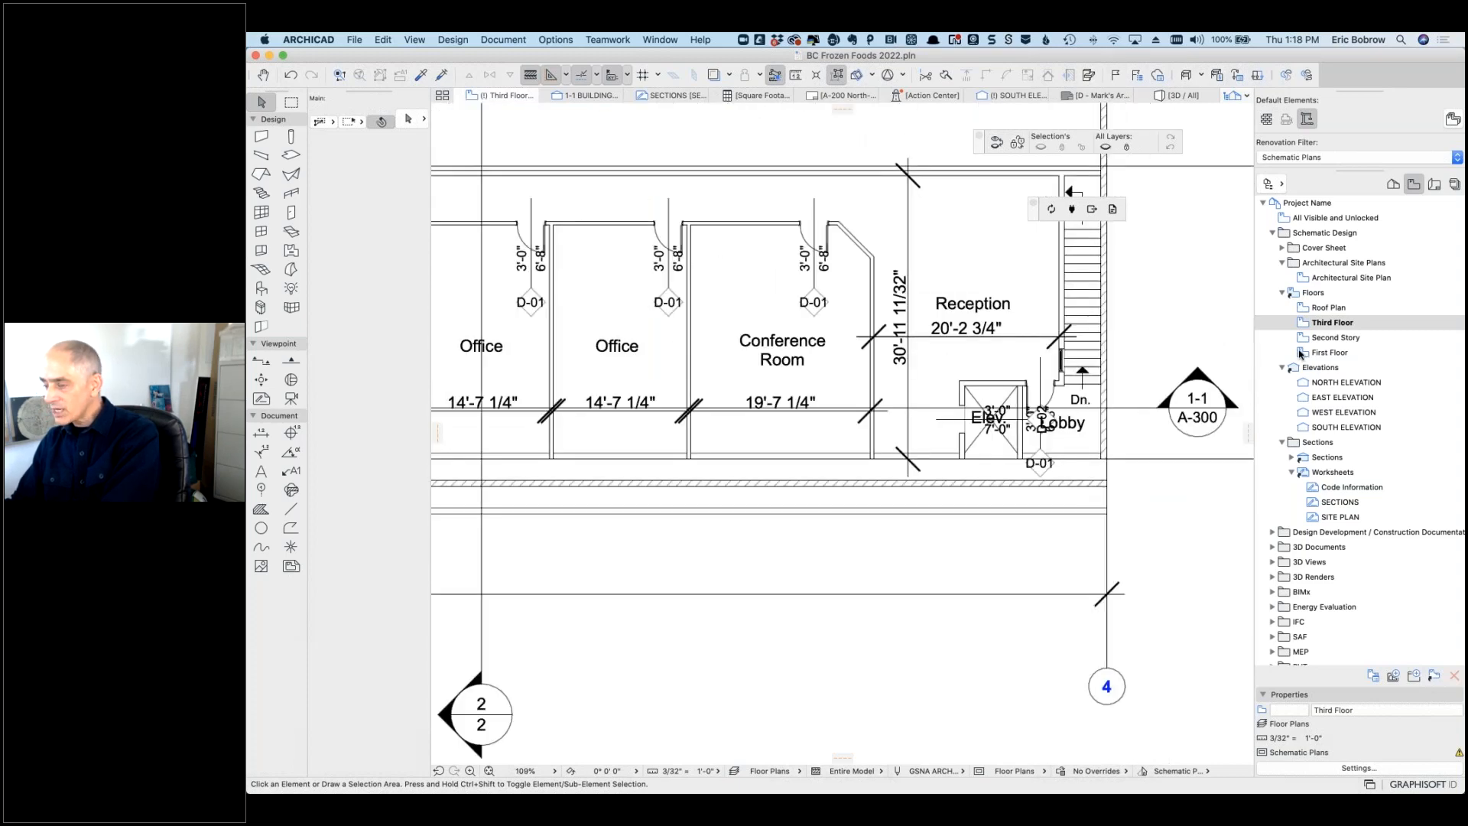
Step: Review the Floor Plan Cut Plane Settings and leave them without changes
click(500, 42)
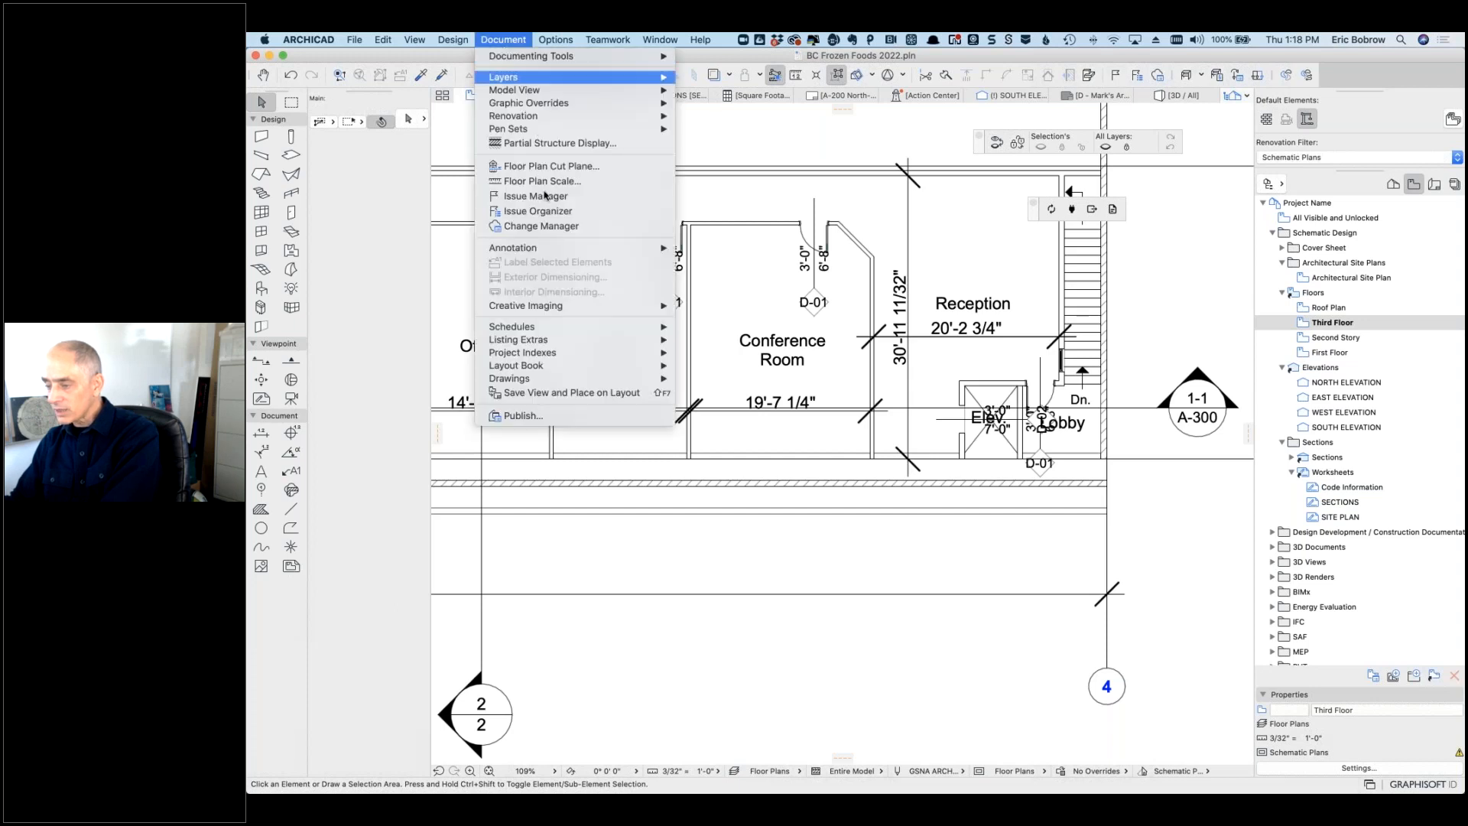
mouse_move(534, 310)
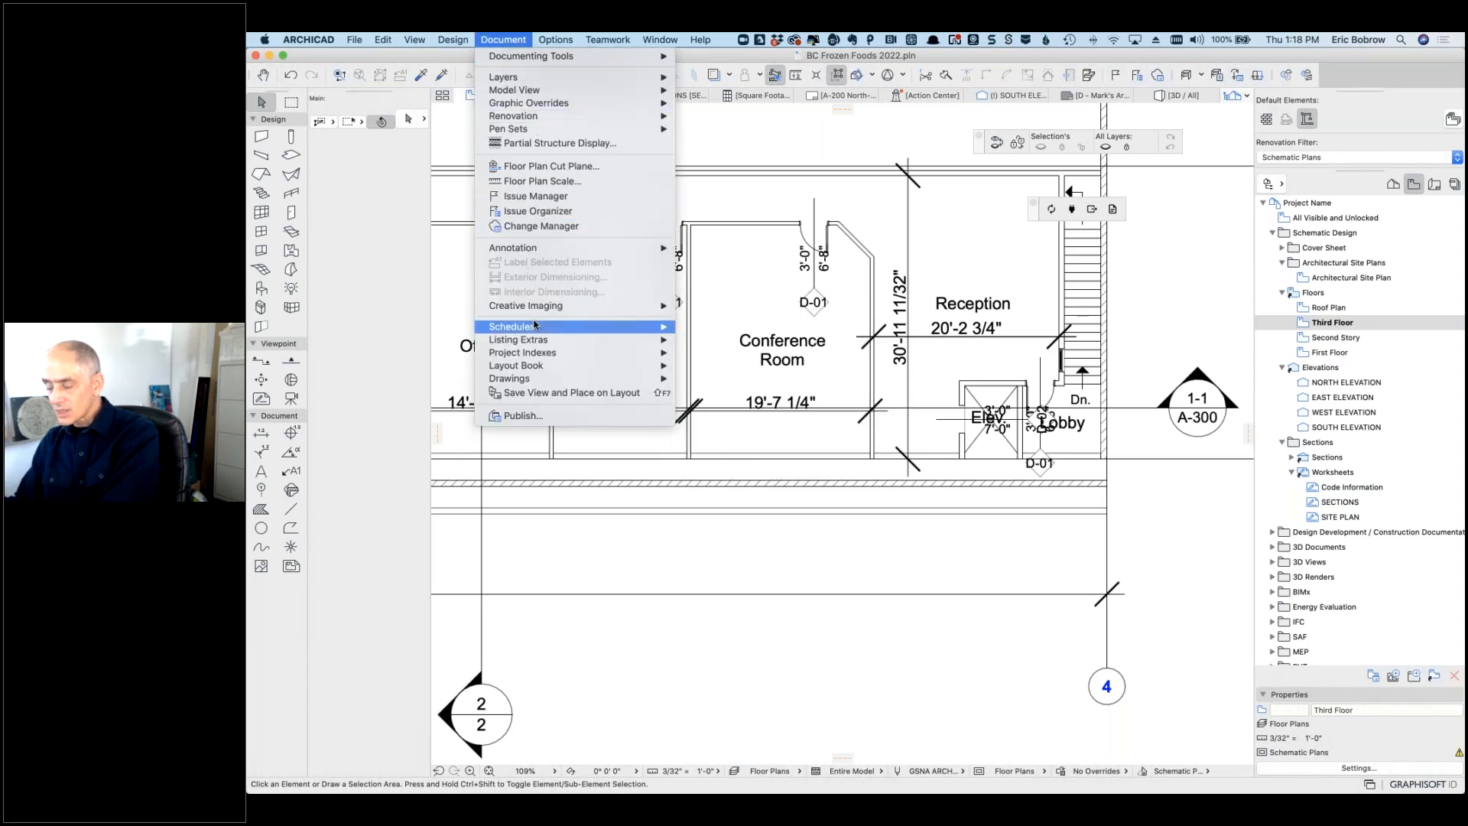
click(550, 167)
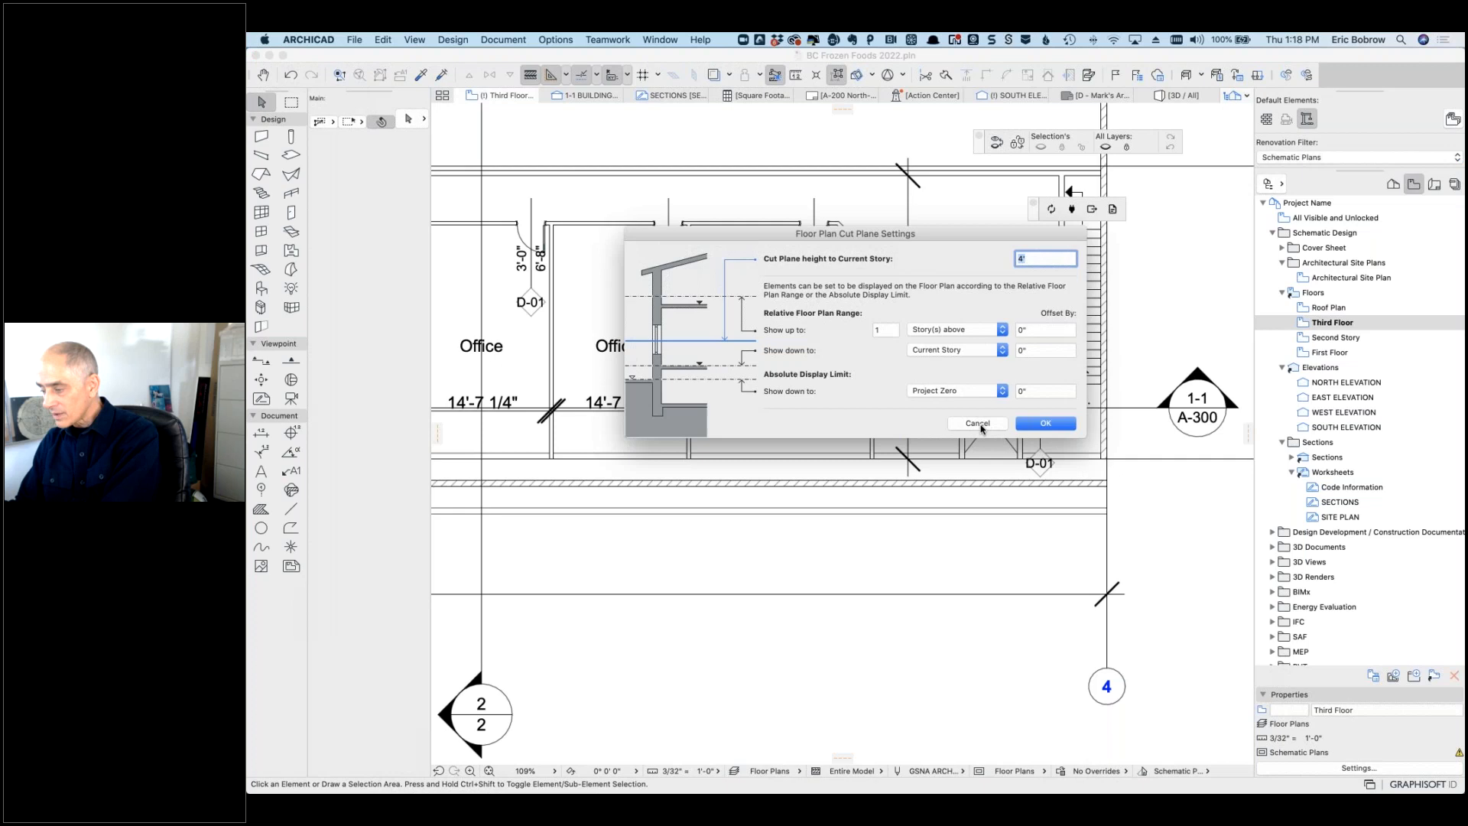
click(980, 427)
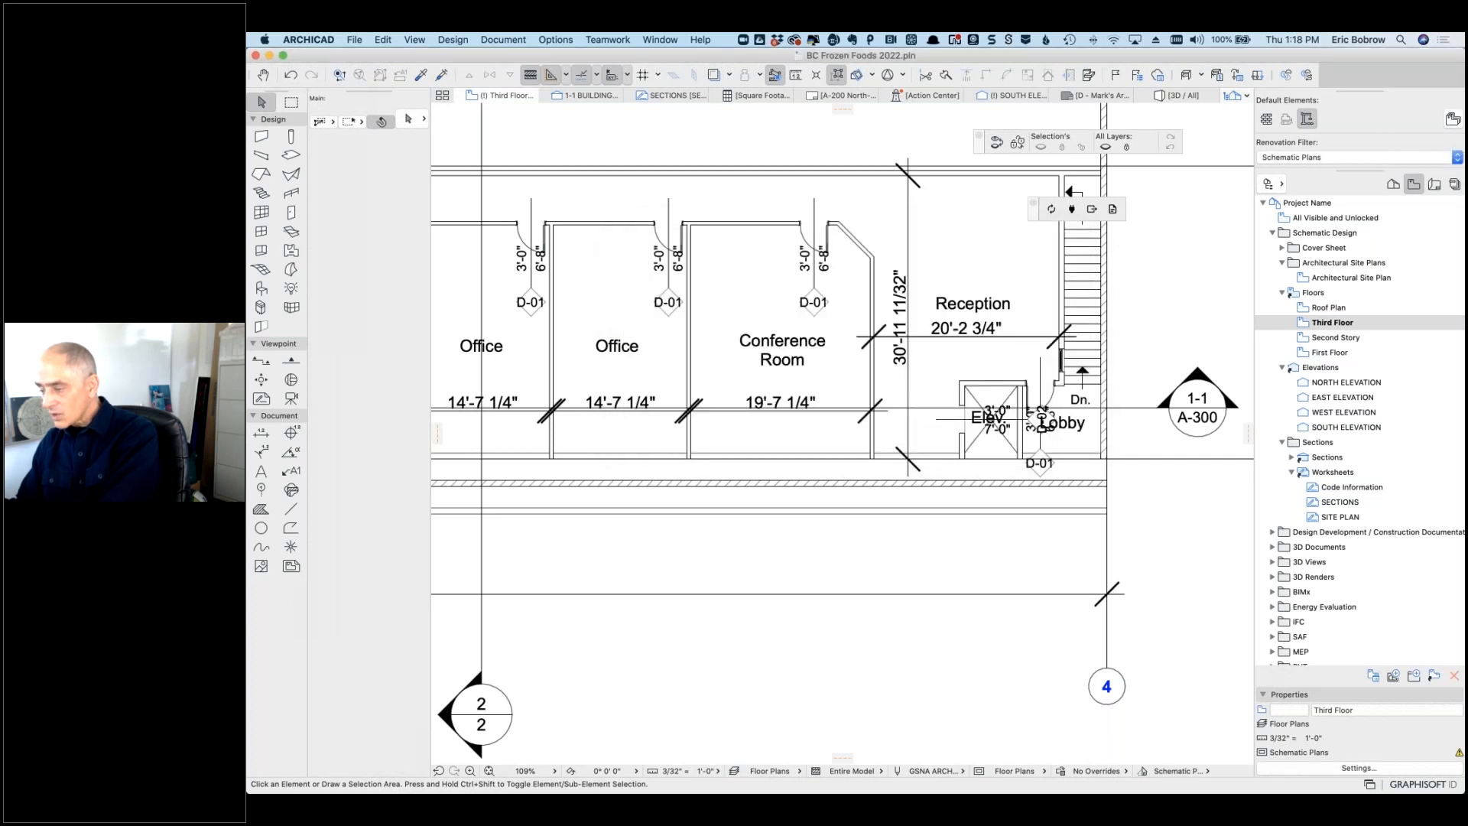
Step: Check the Floor Plan and Section settings of the two relocated exterior walls, including story display and line types
click(969, 486)
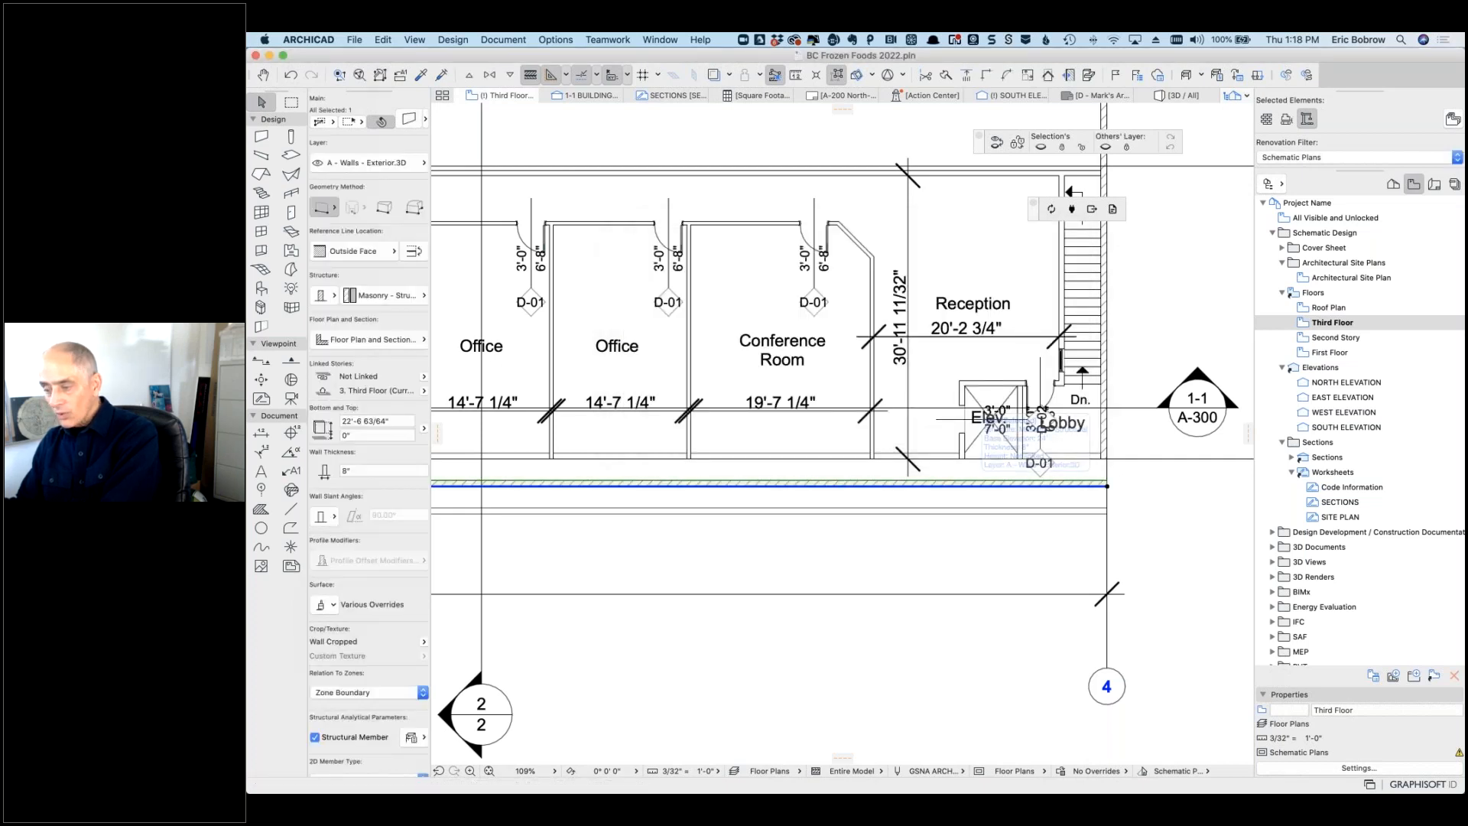
click(411, 342)
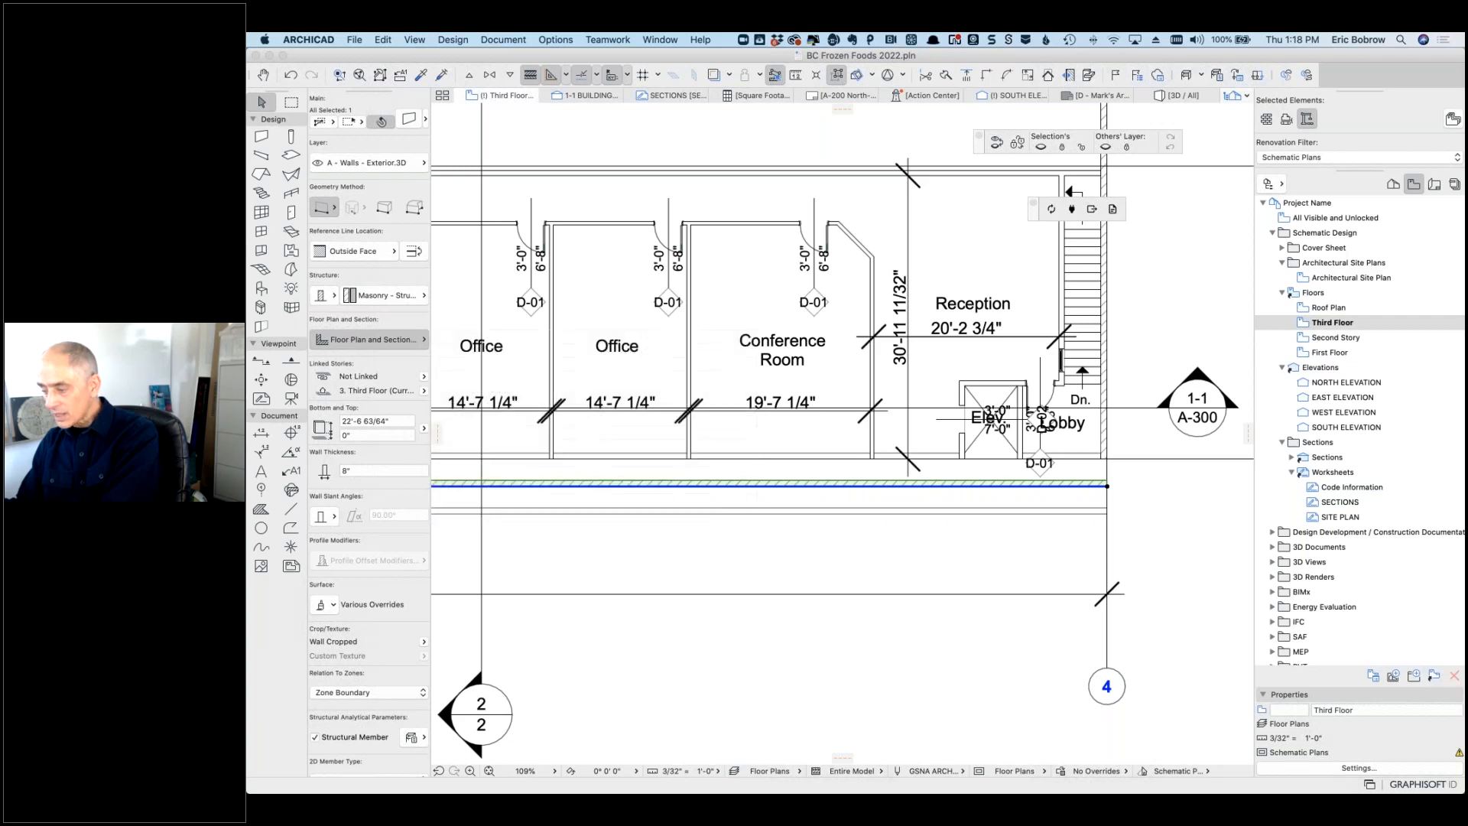
click(881, 513)
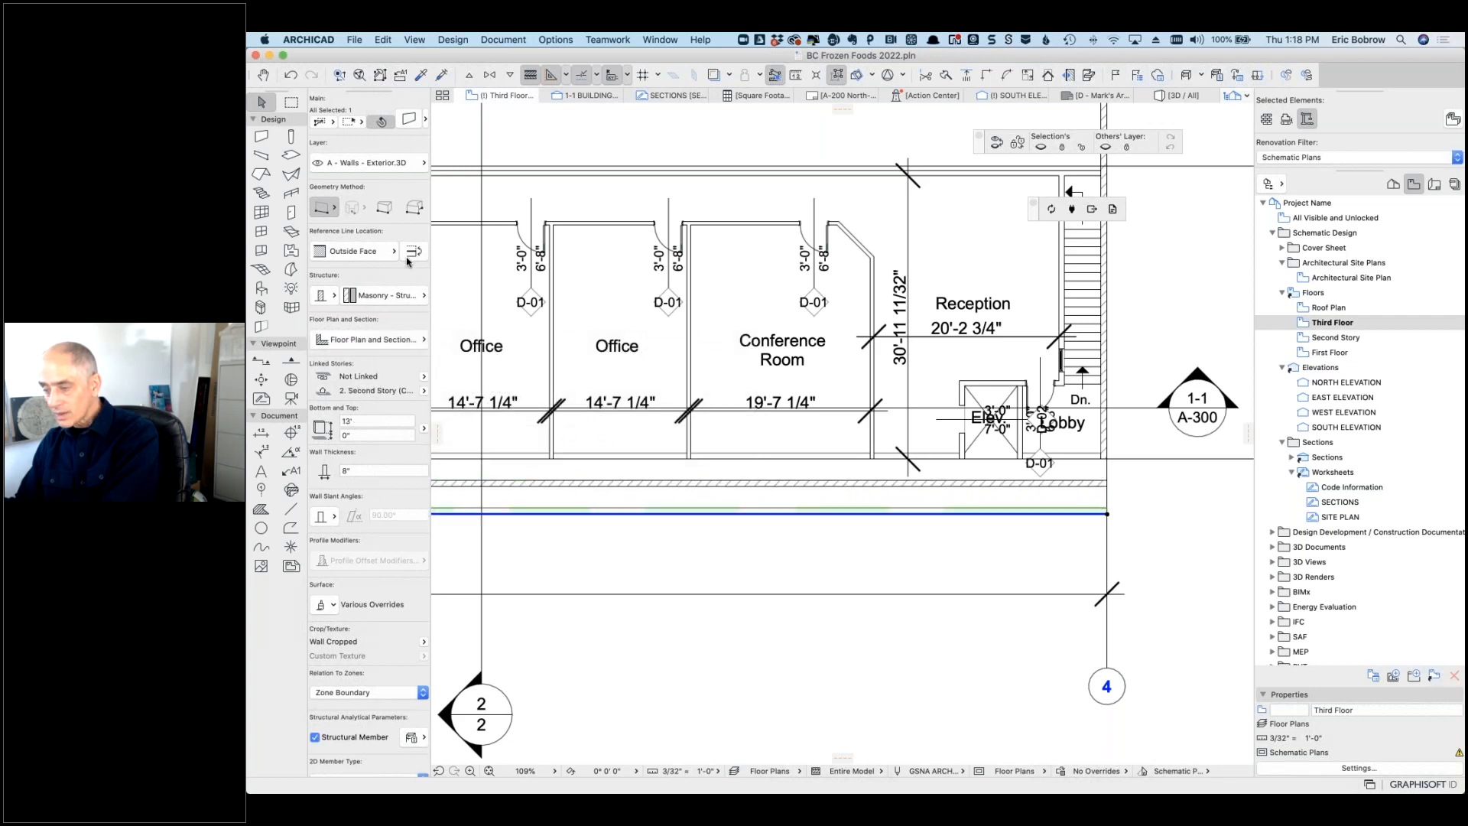
click(416, 341)
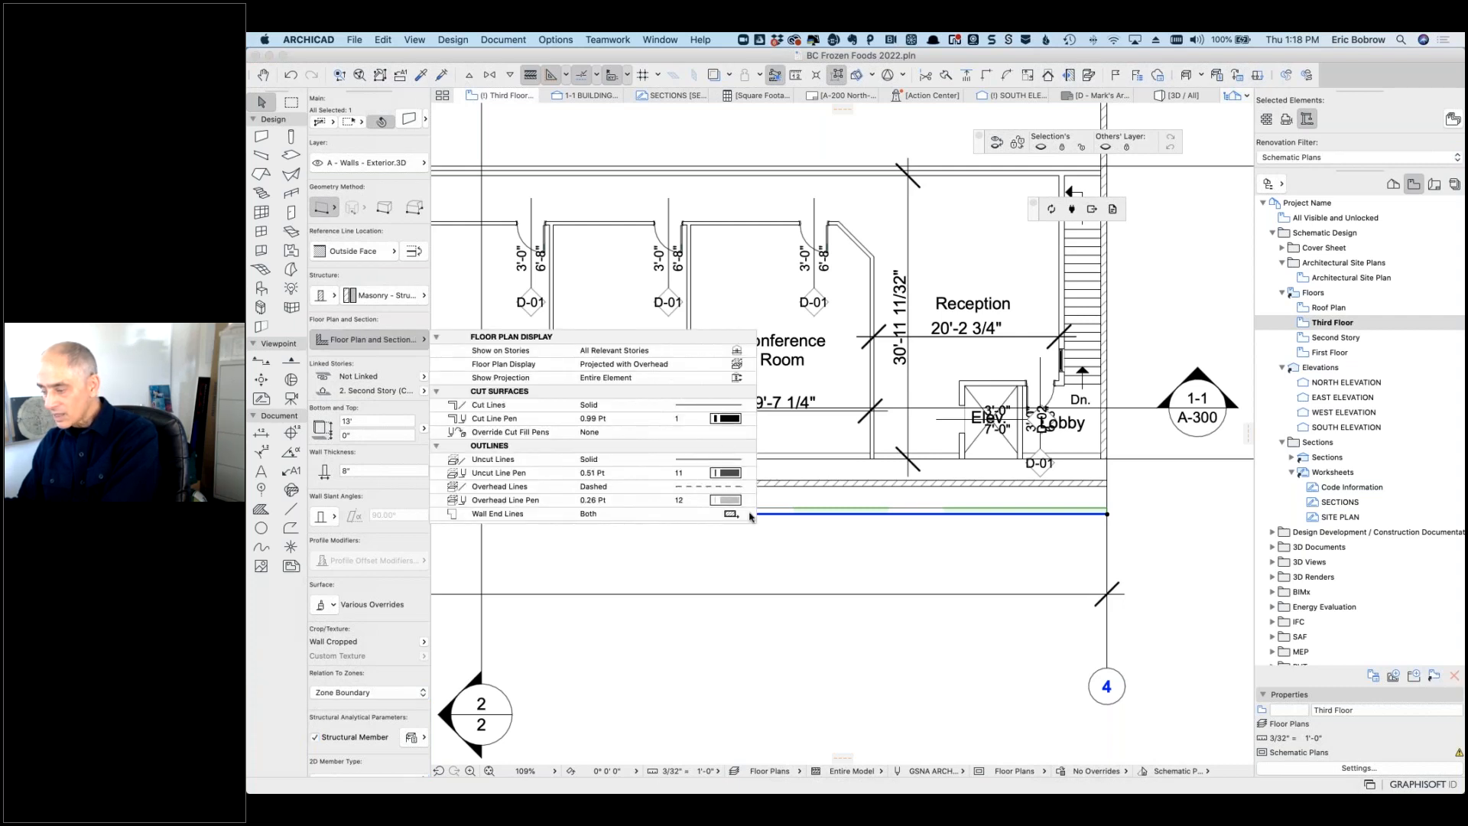
click(904, 621)
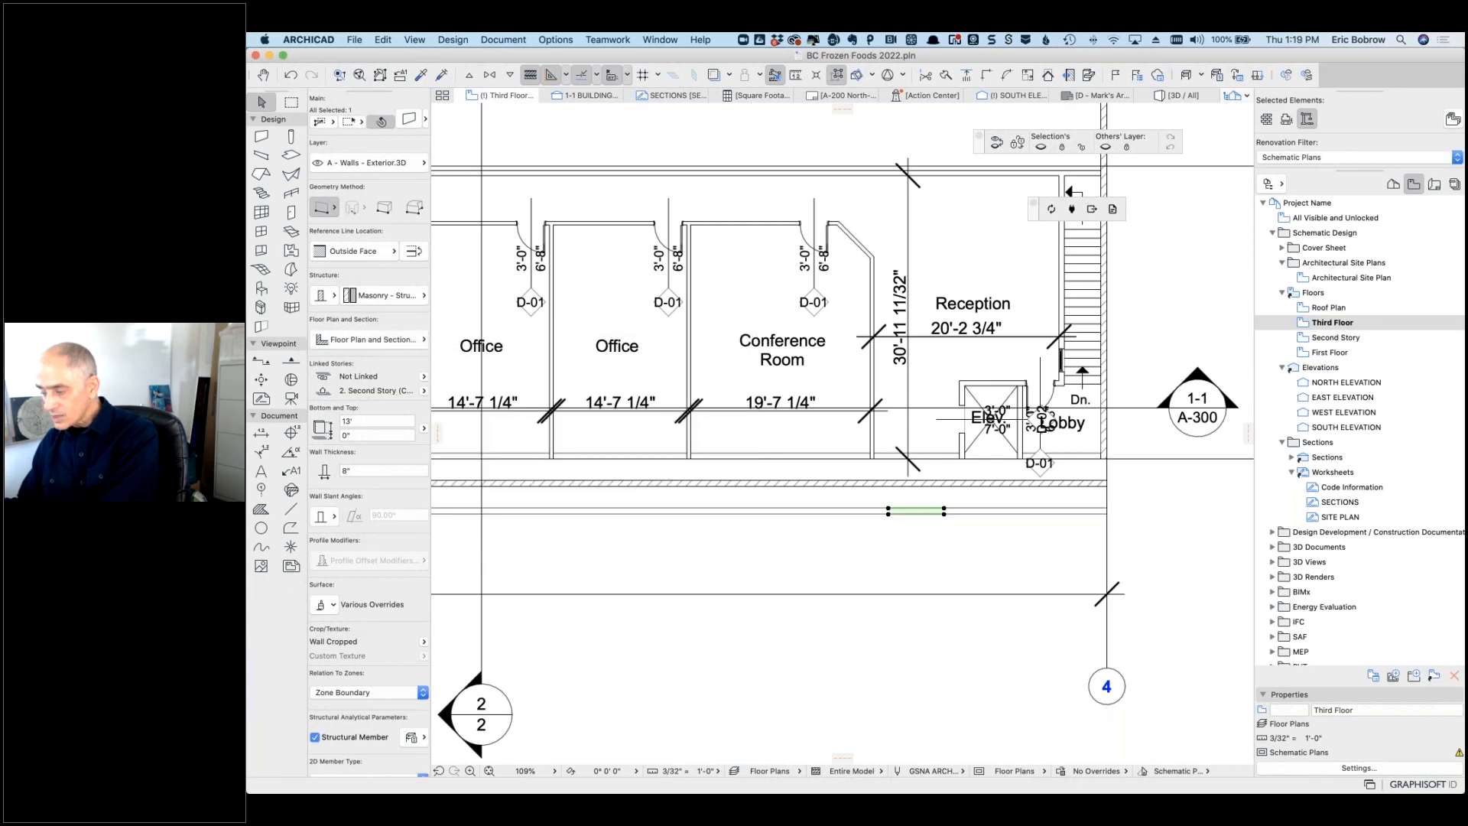
Step: Select the window in the outermost wall and review its Floor Plan Display settings
click(918, 510)
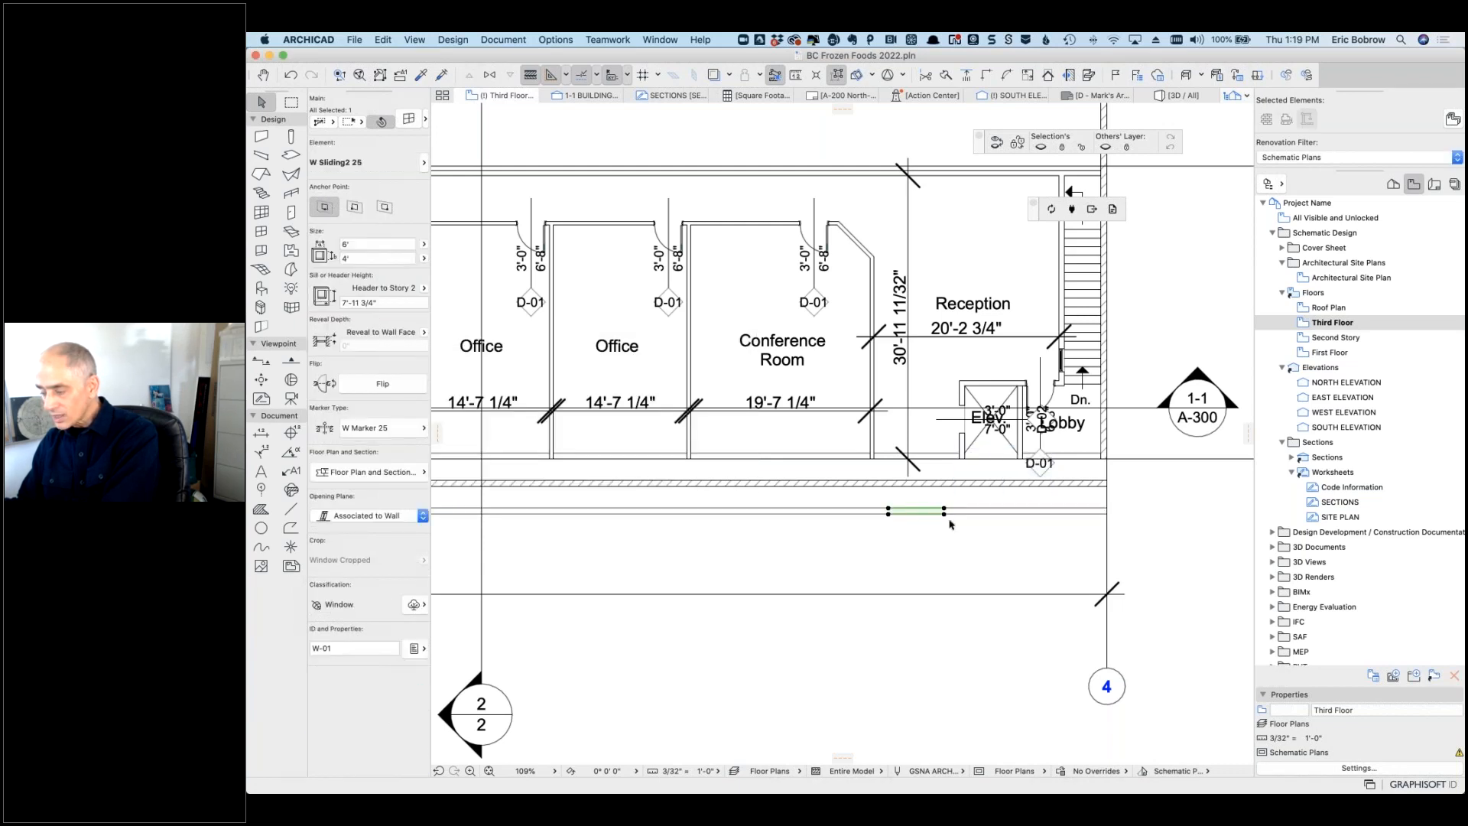
click(408, 121)
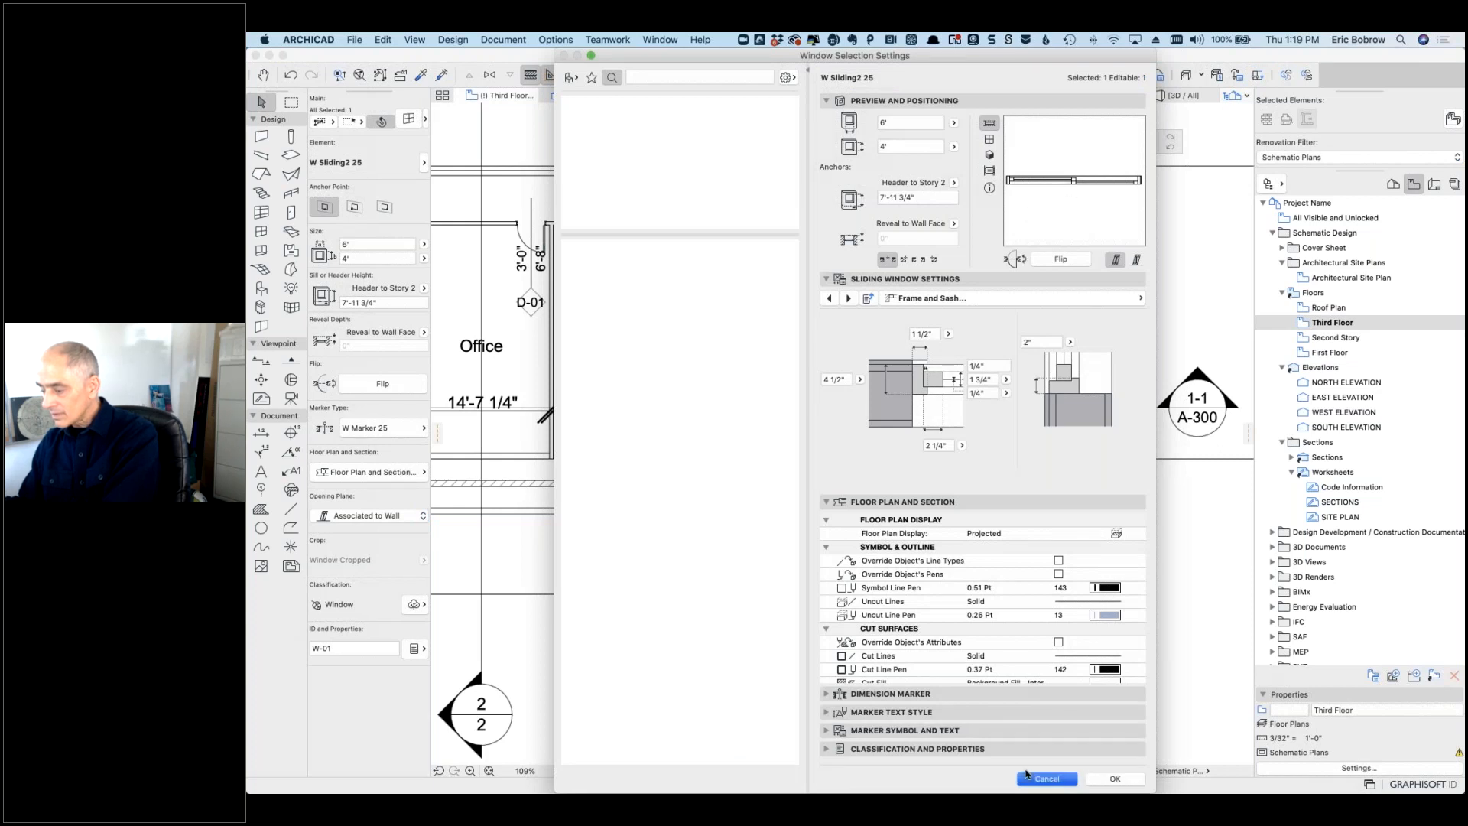
click(1115, 778)
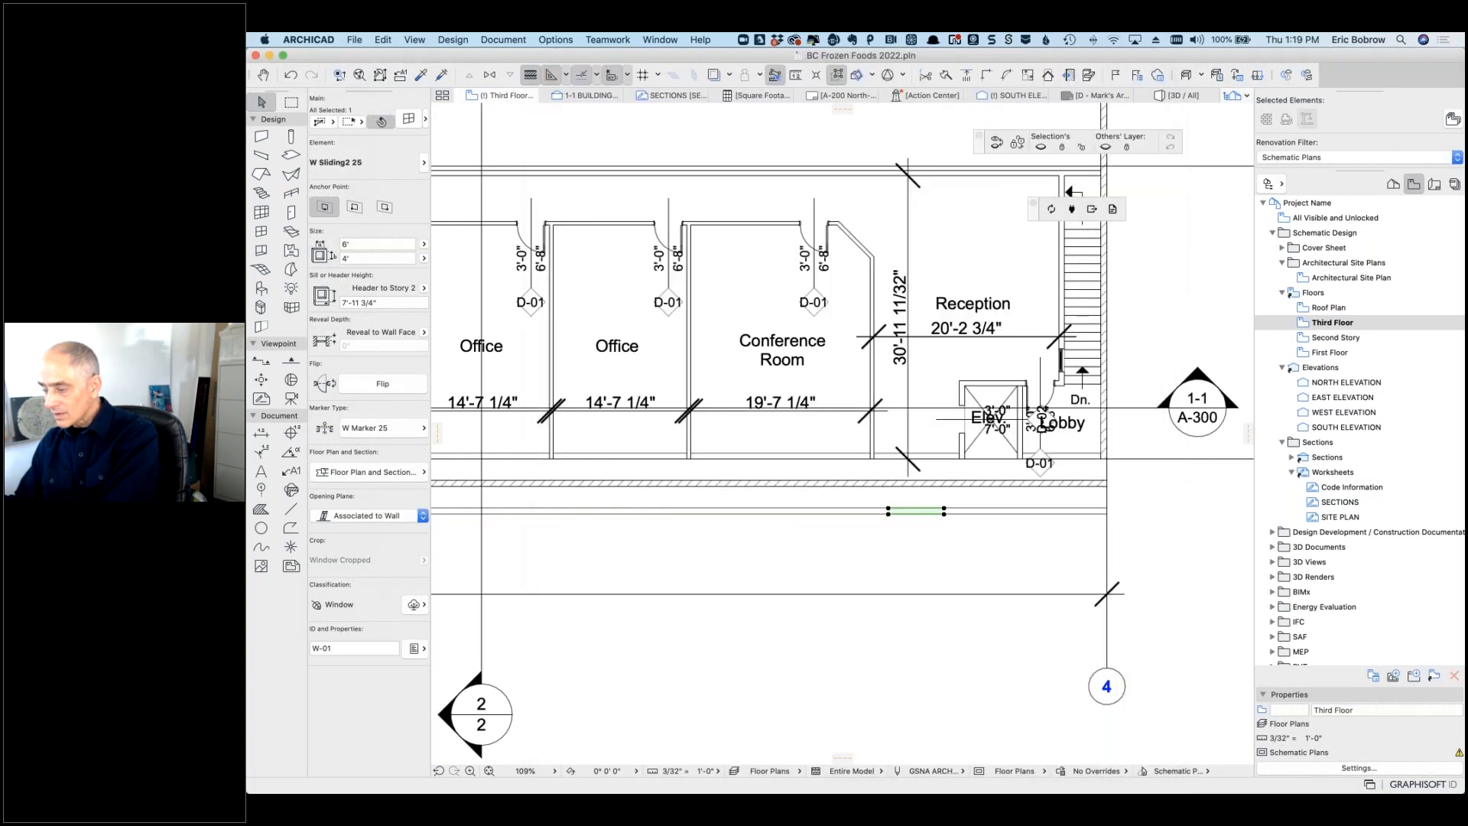
Step: Examine the windows along the relocated walls in plan, and select the Third Floor exterior wall in the South Elevation
scroll(690, 567, down, 5)
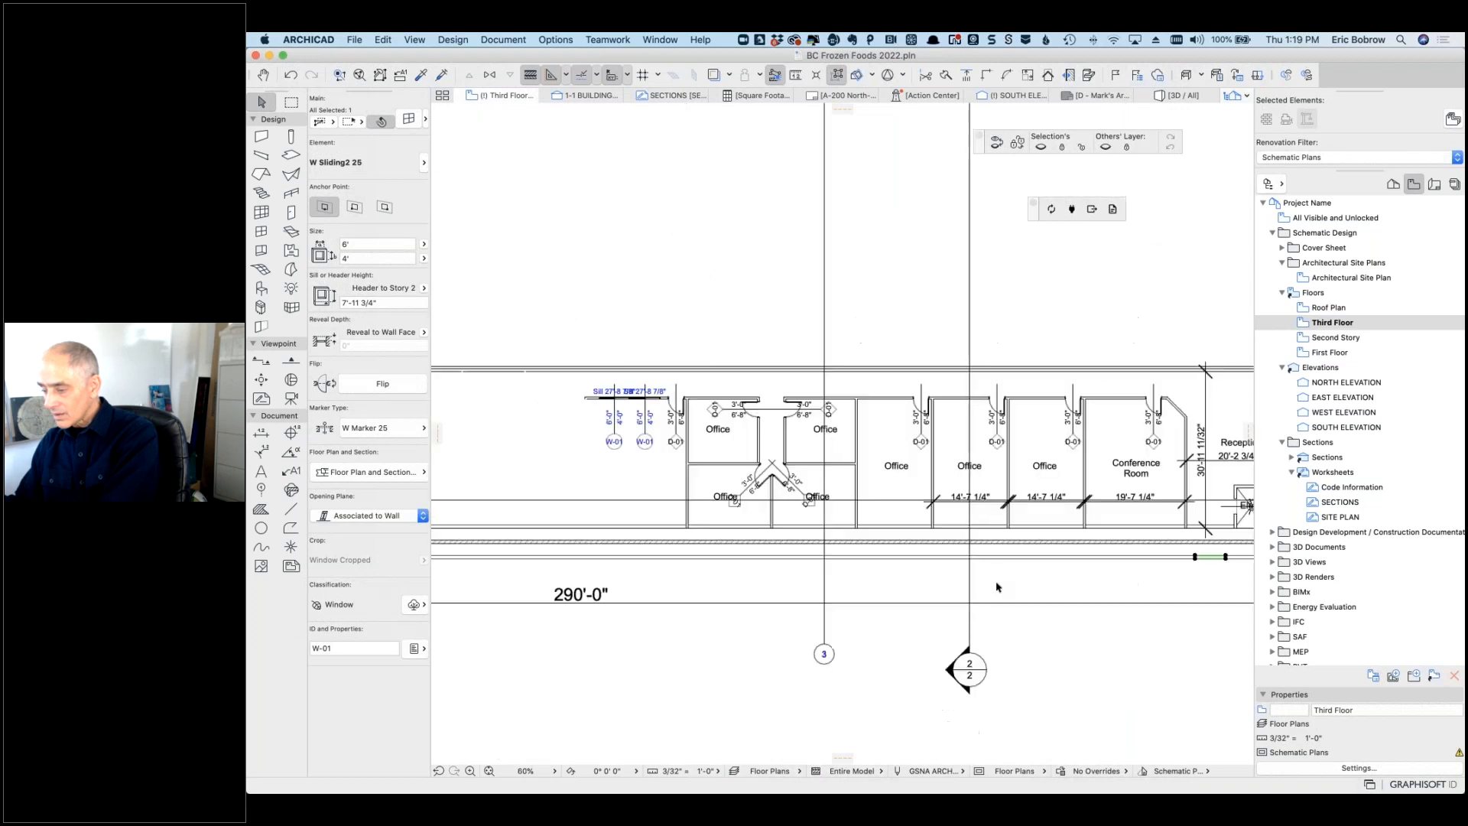
middle_drag(590, 550, 898, 562)
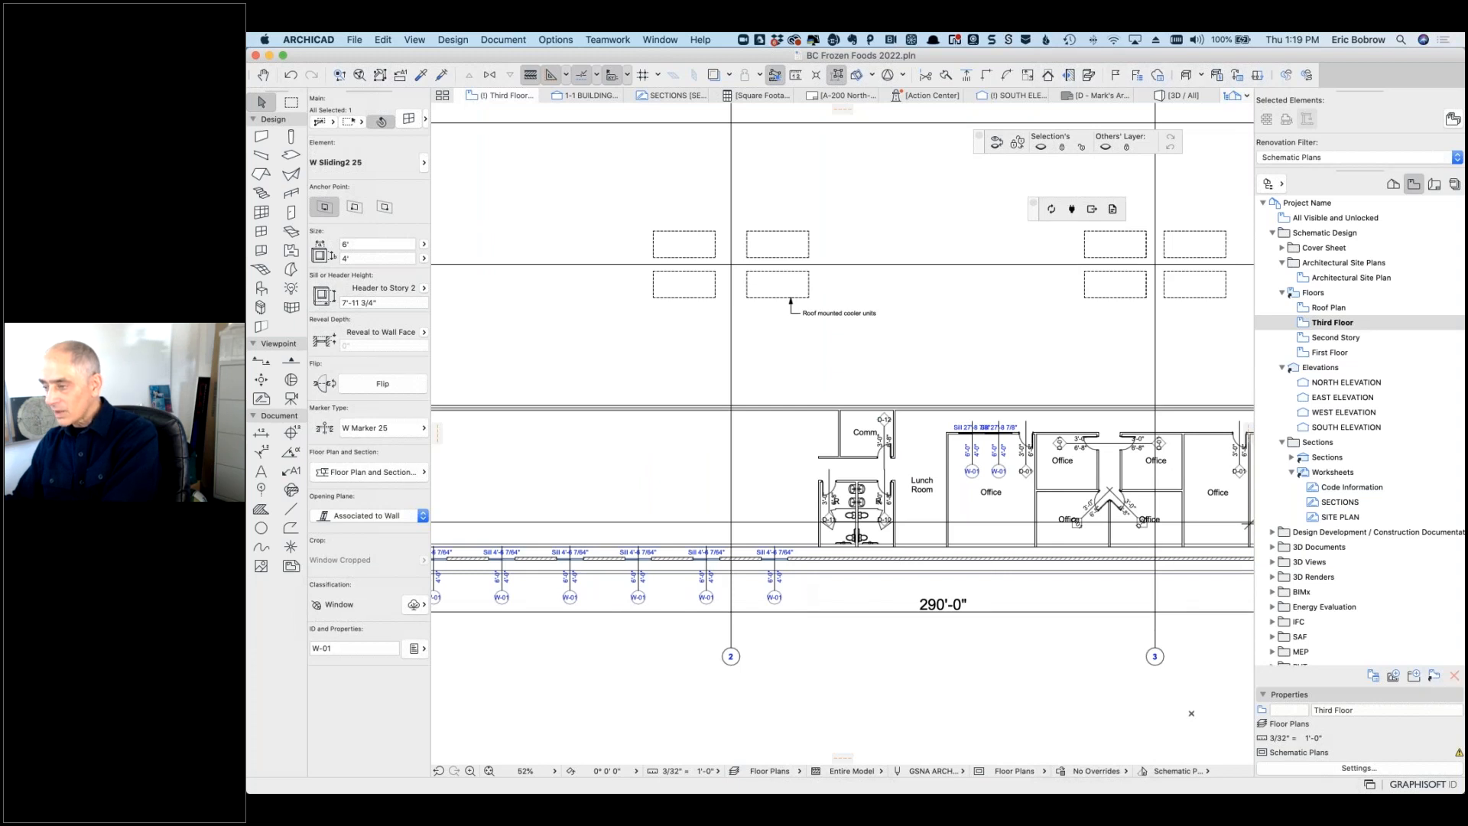
click(1013, 98)
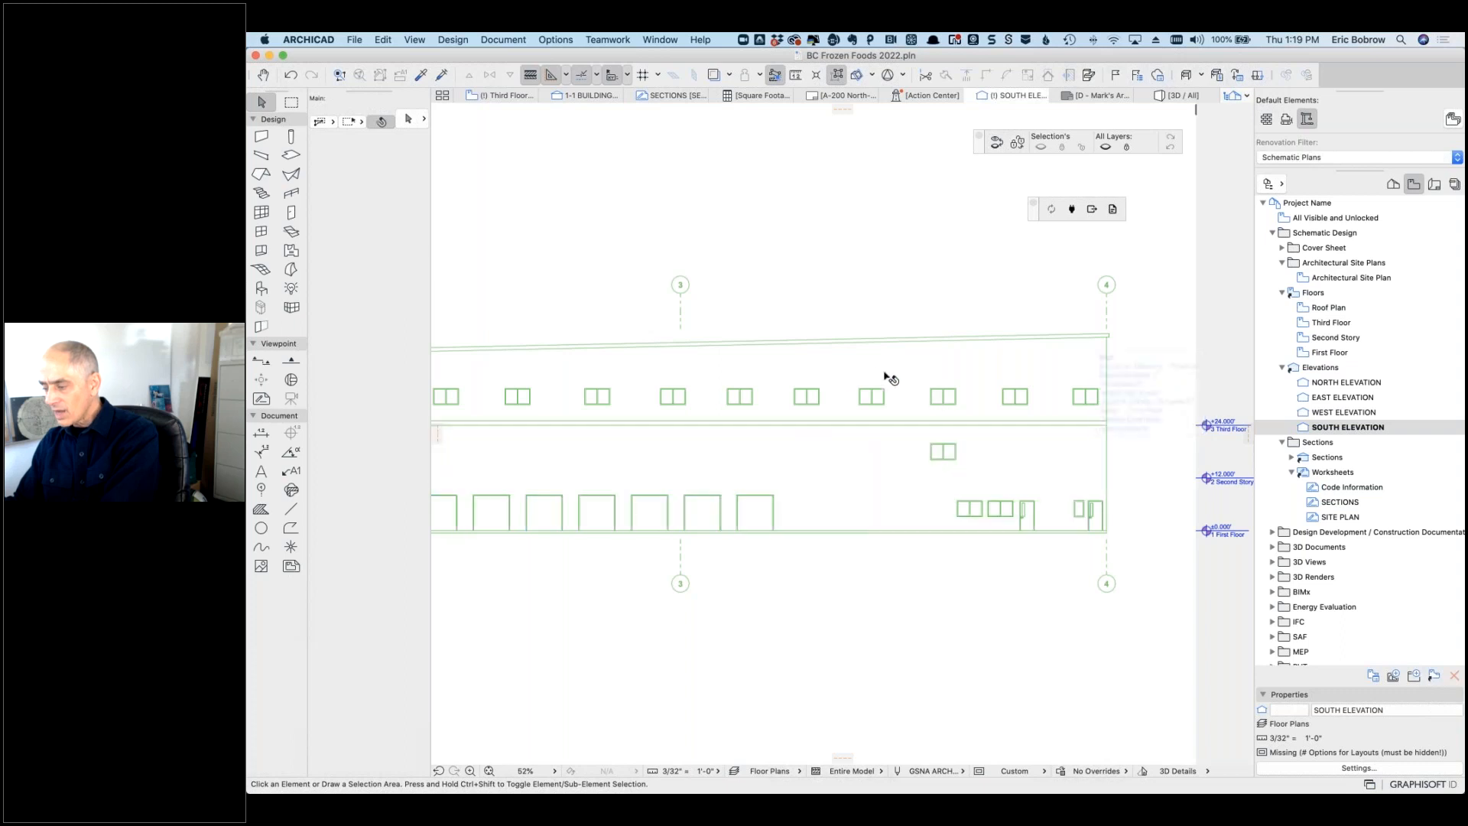
click(791, 373)
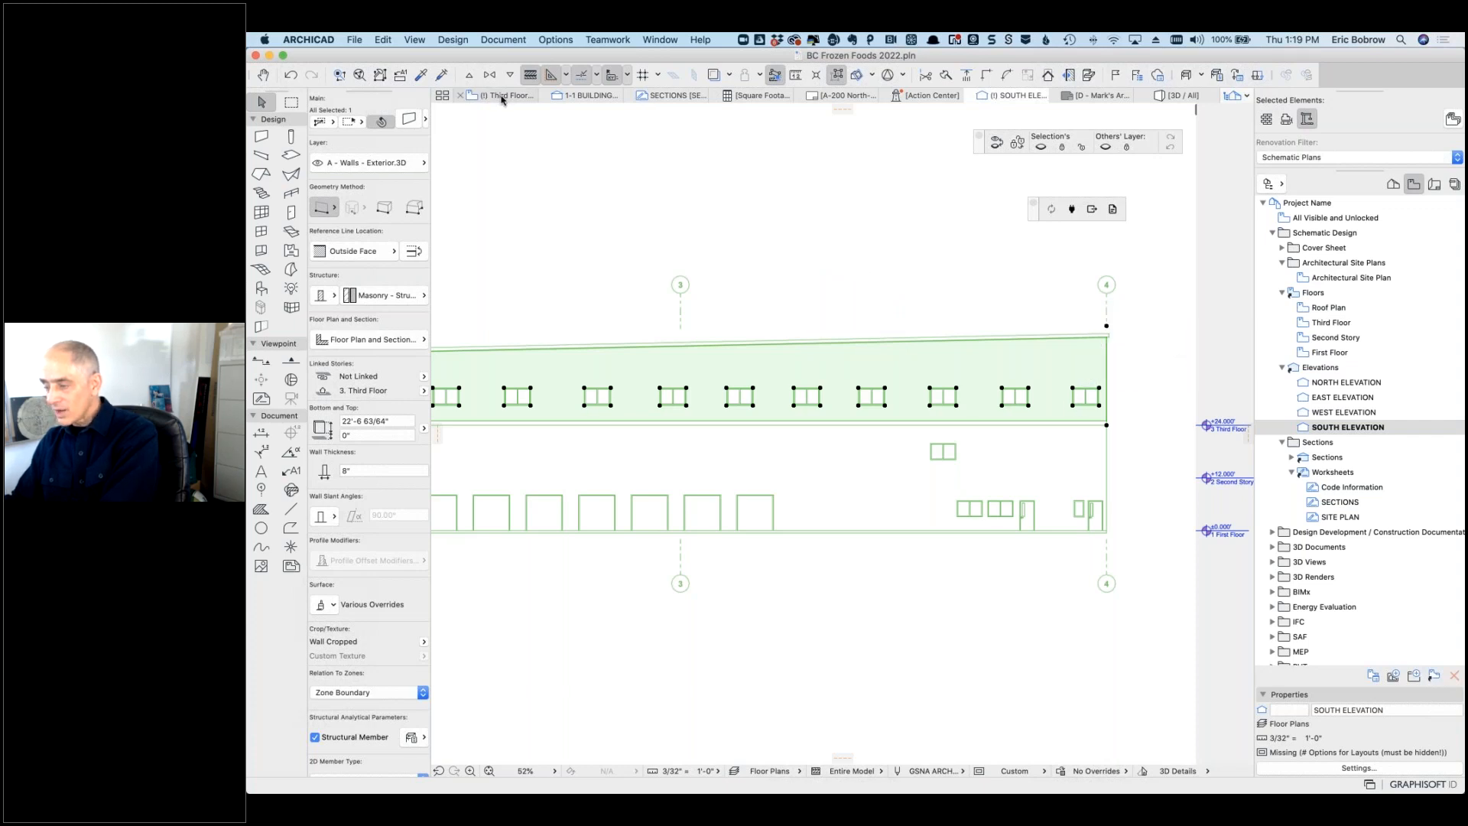
Step: Select the First Floor exterior wall in the South Elevation and review its Show on Stories and Floor Plan Display options without changes
mouse_move(503, 98)
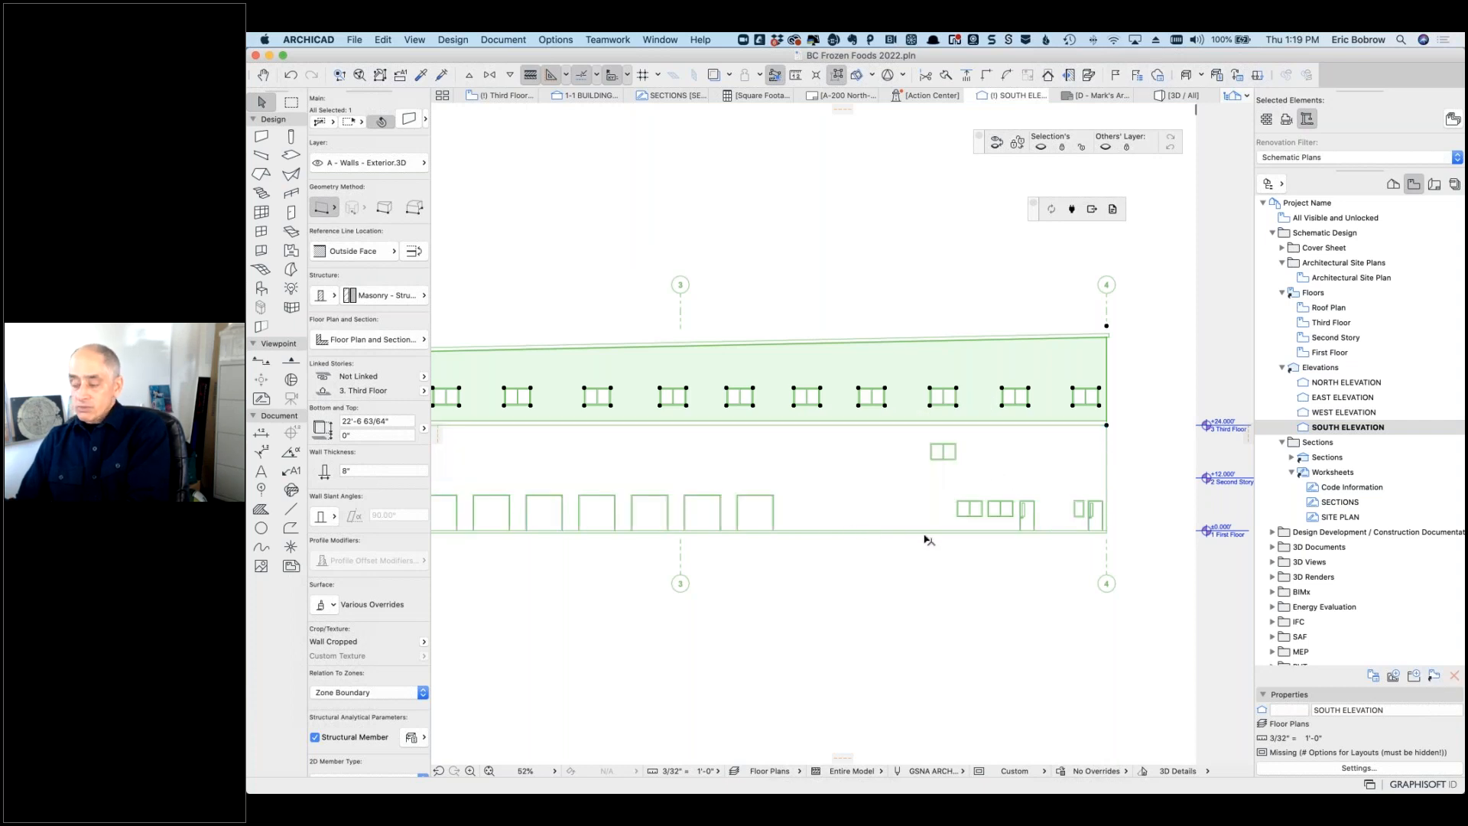
click(996, 470)
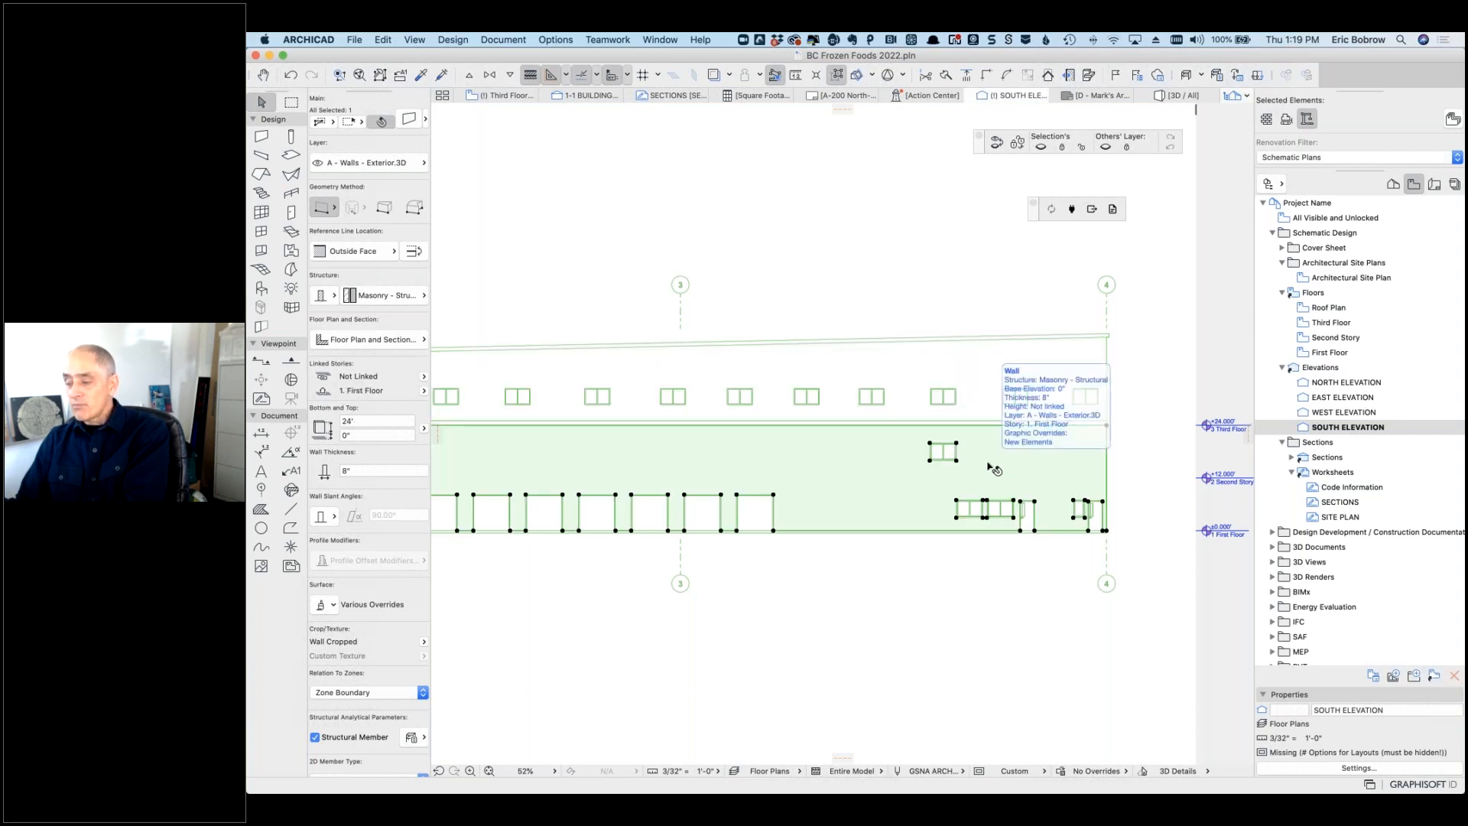
click(420, 339)
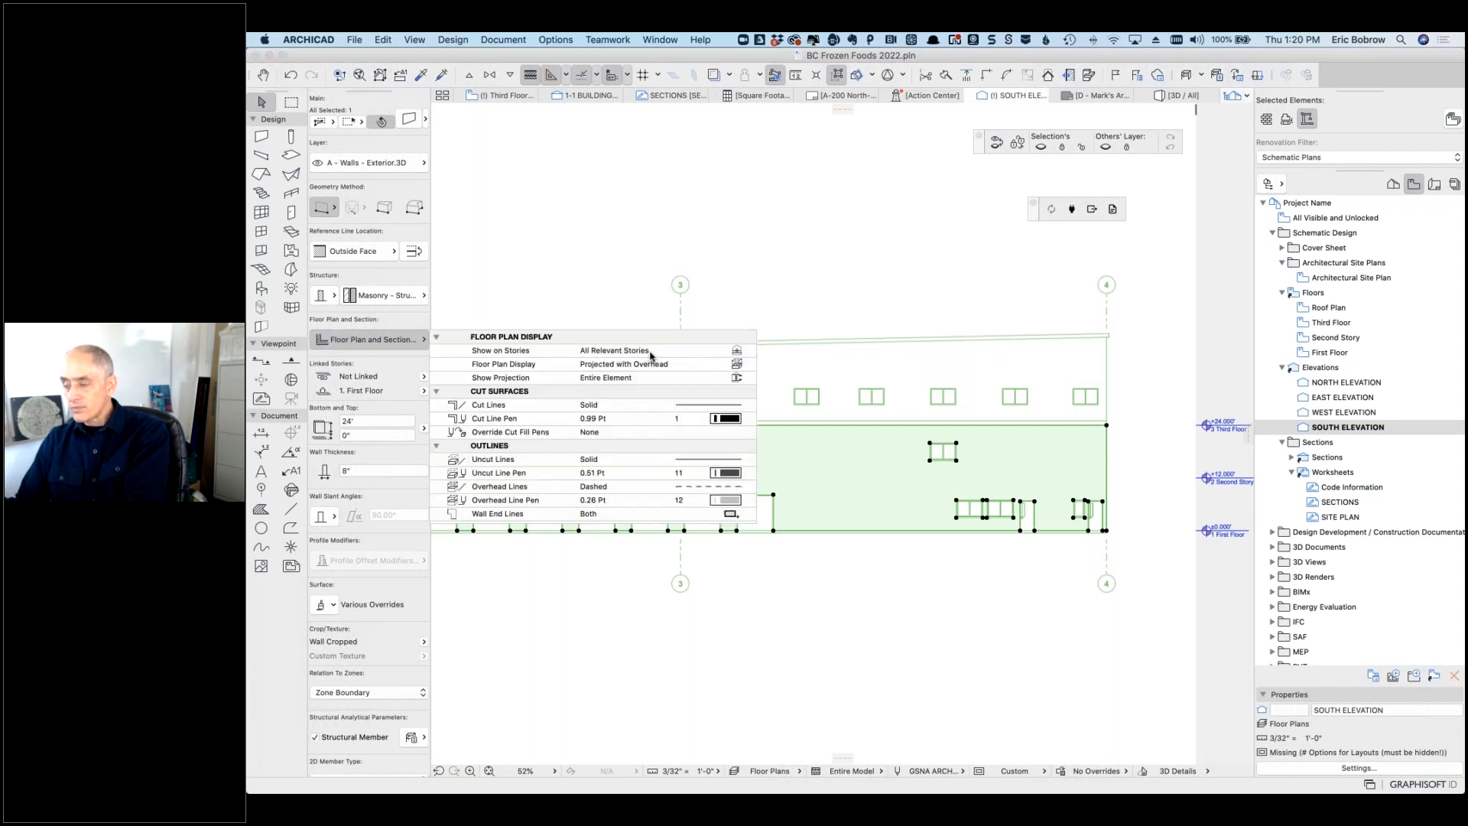
click(651, 353)
click(750, 351)
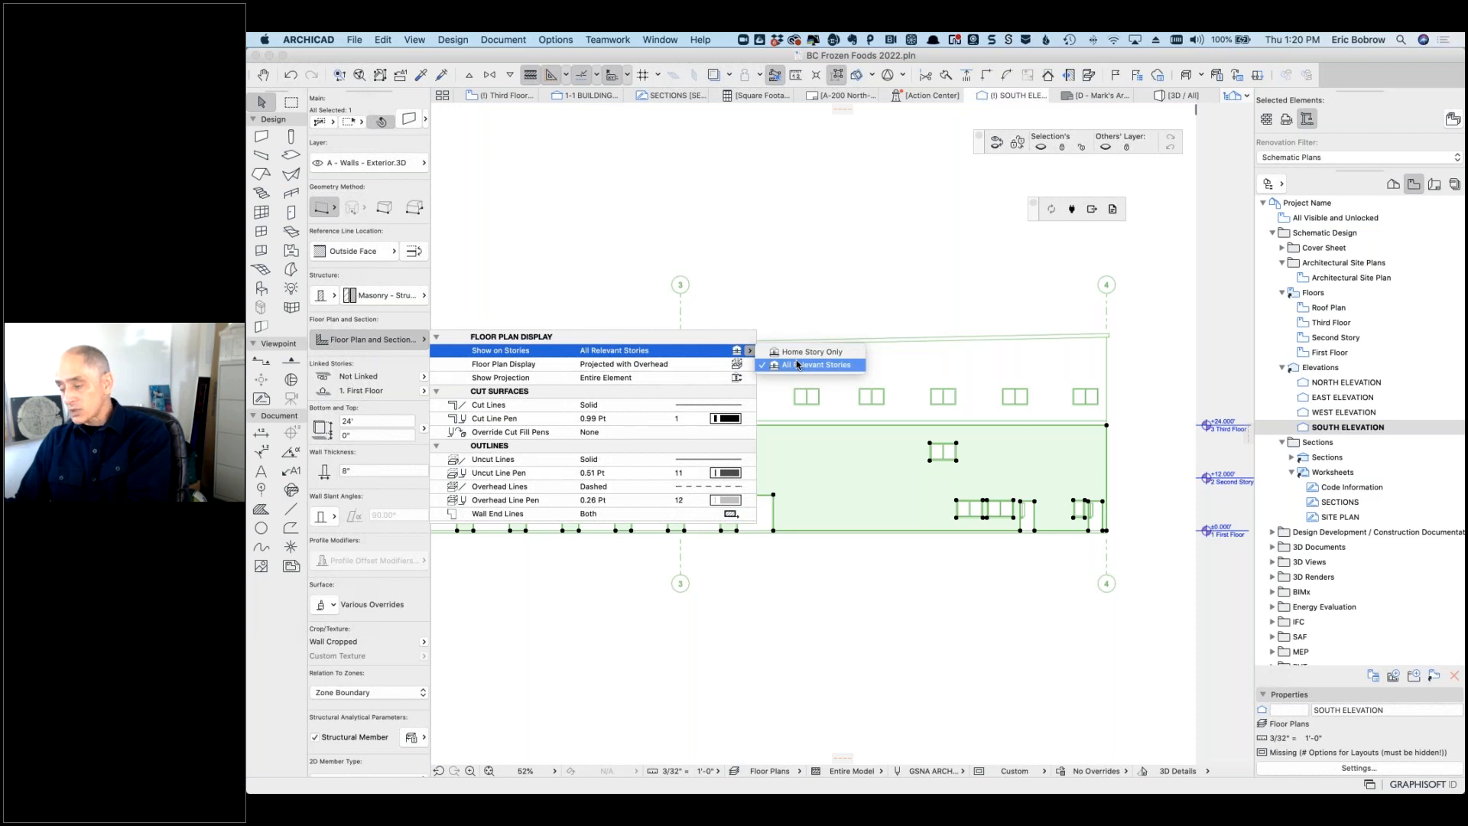
click(786, 309)
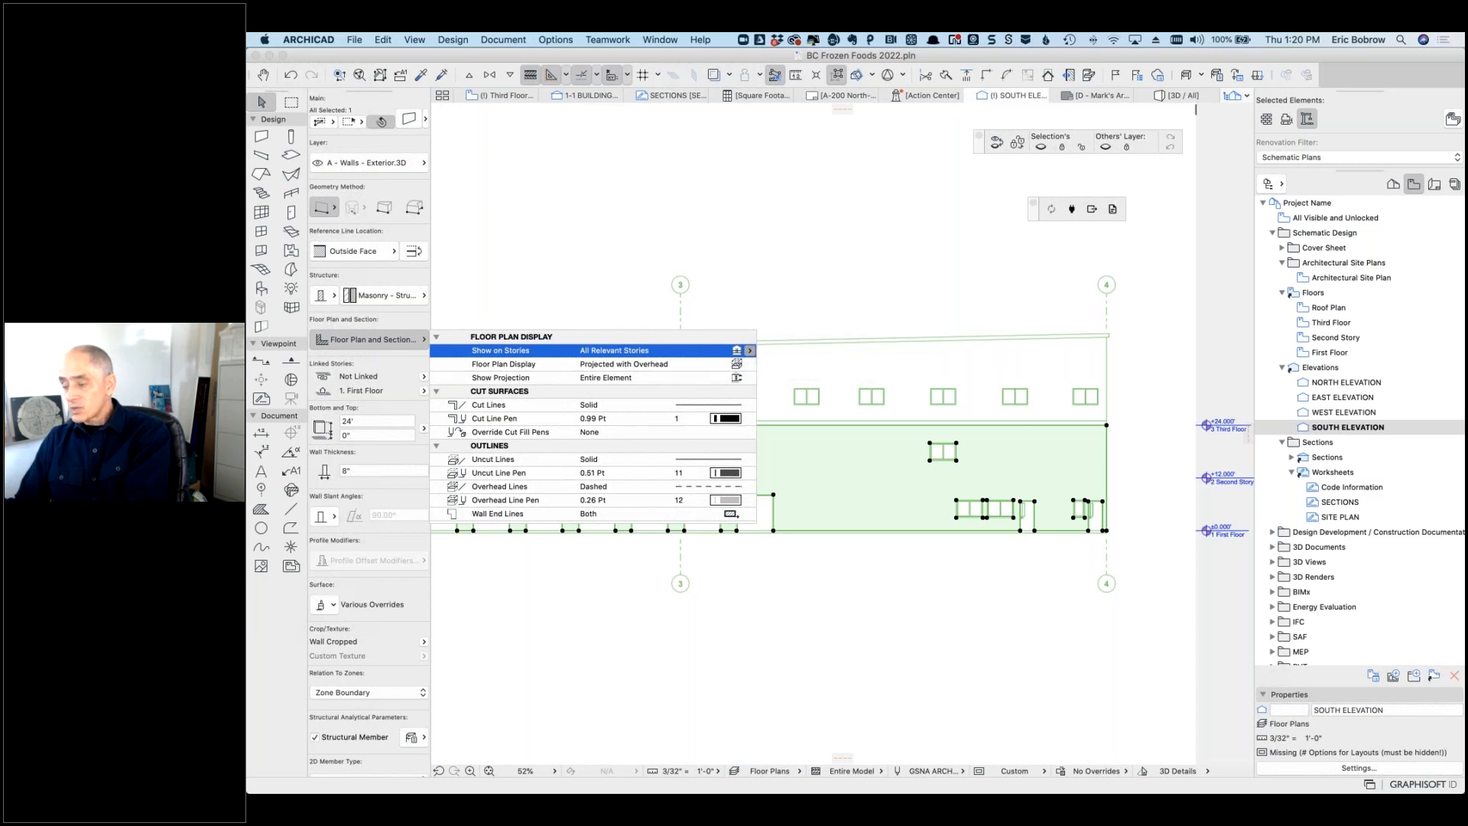
click(745, 369)
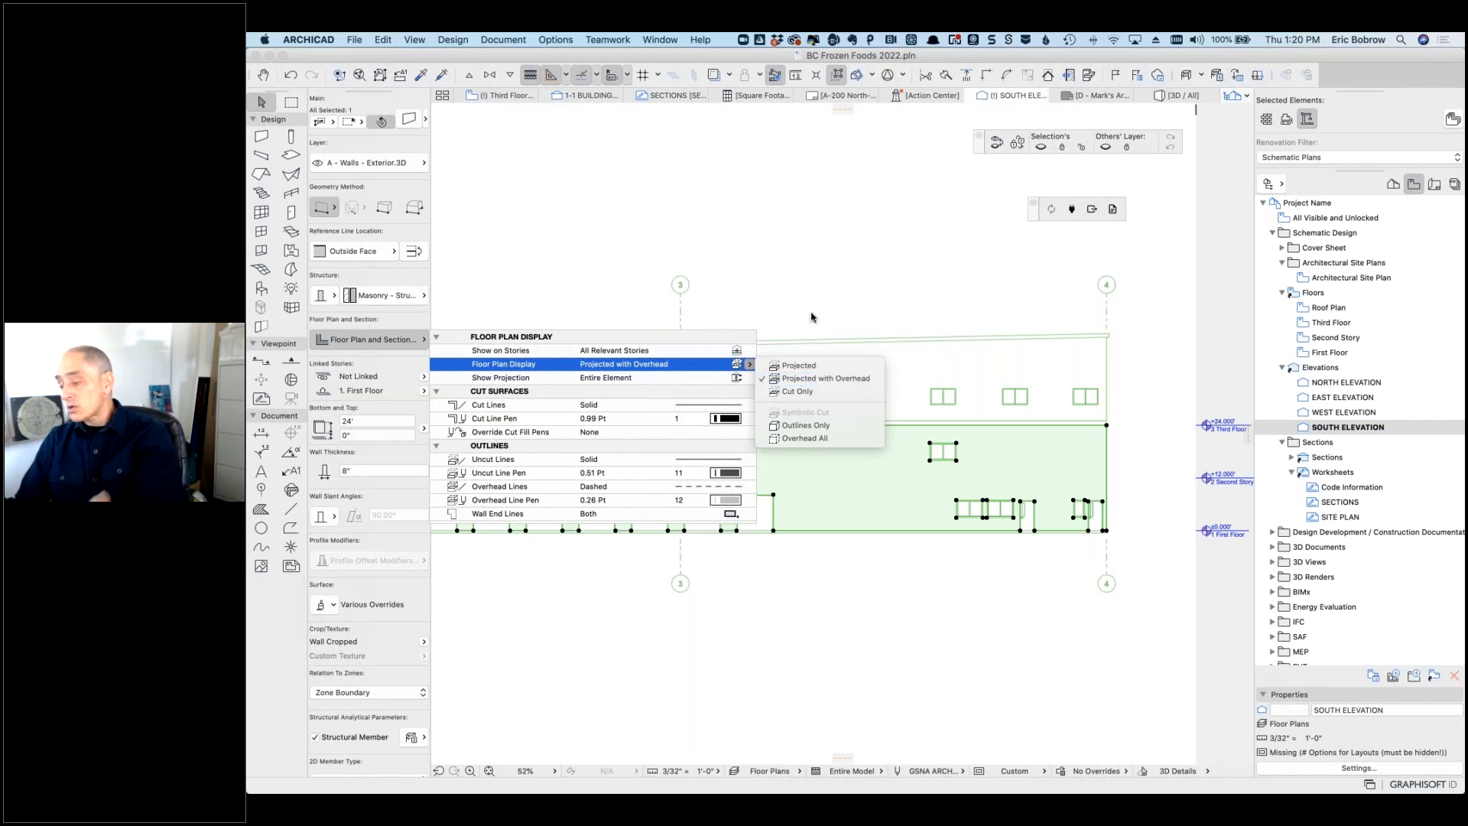
key(Escape)
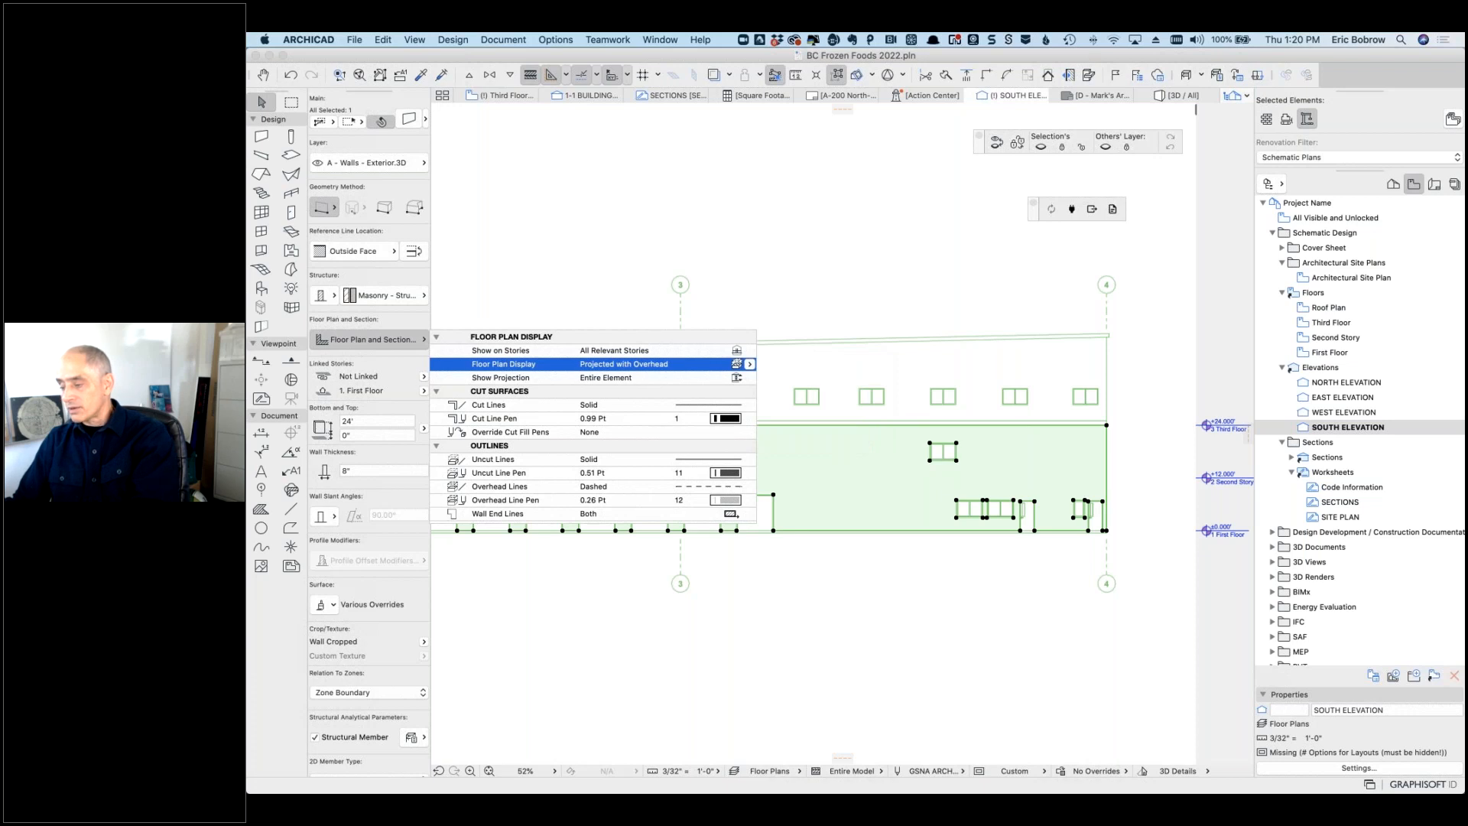
key(Escape)
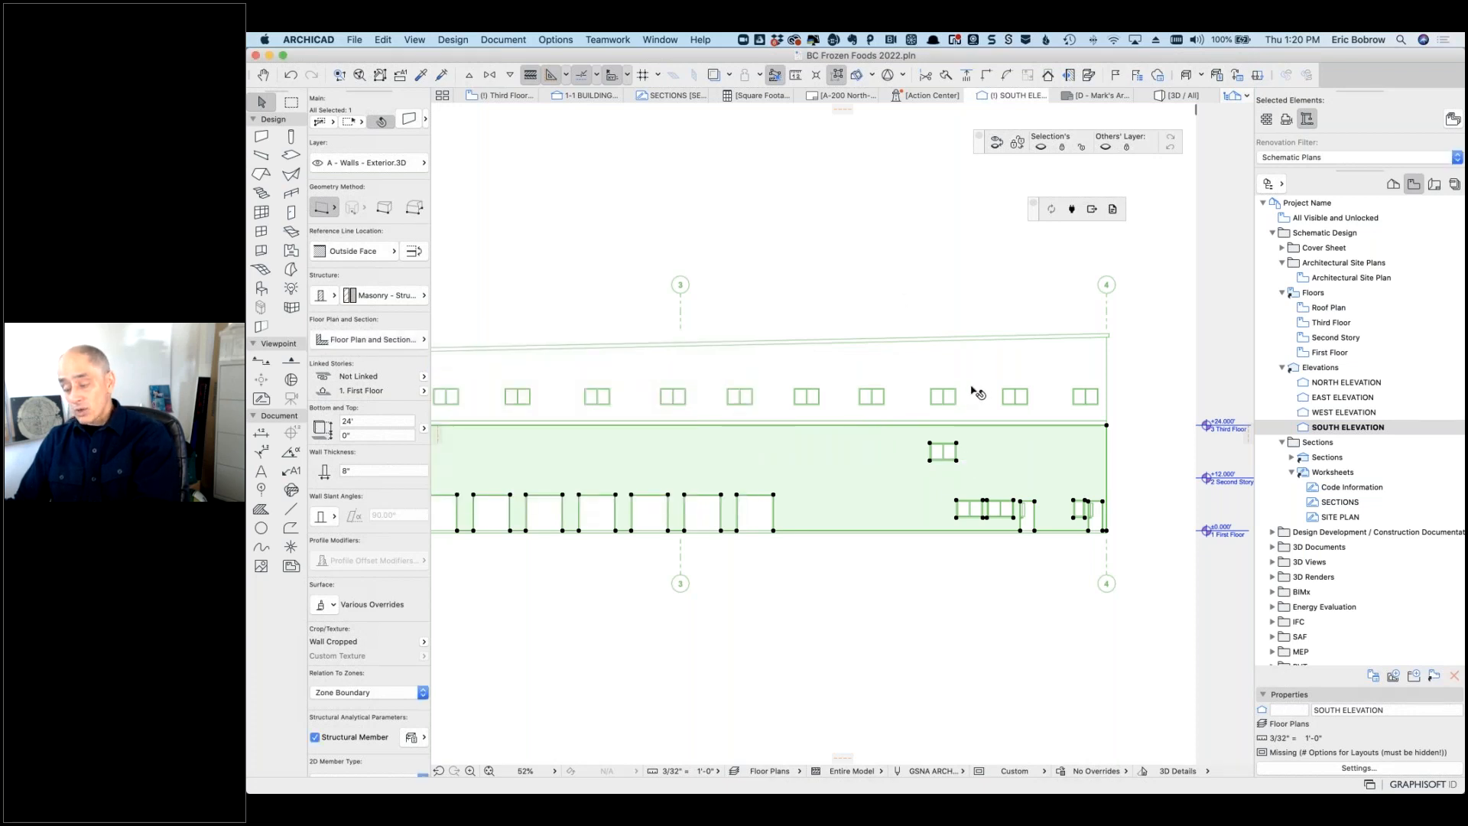
Step: Check the size and header height of a Third Floor window in the South Elevation, and reopen the saved Third Floor view
click(943, 396)
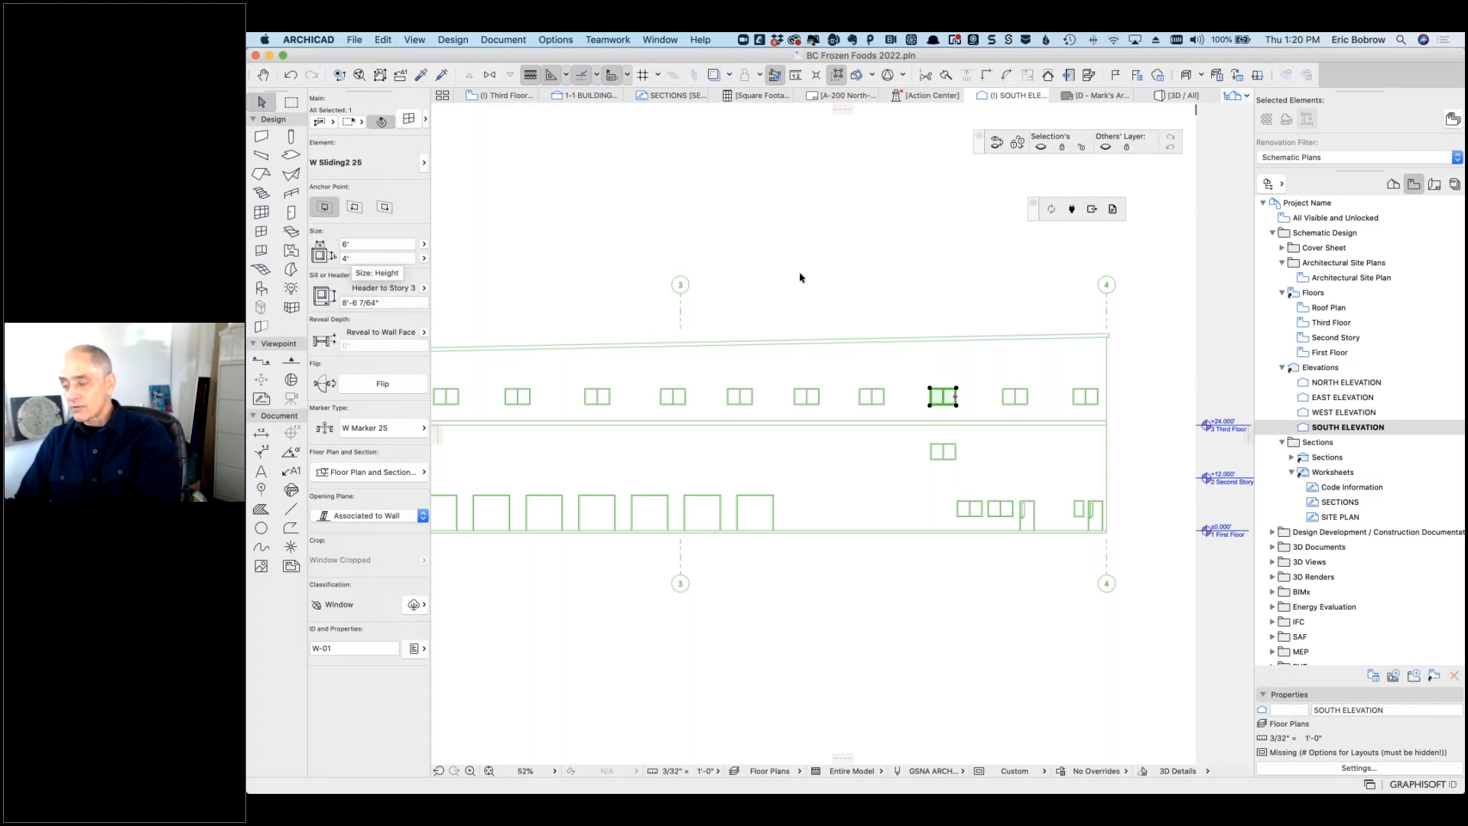
click(871, 200)
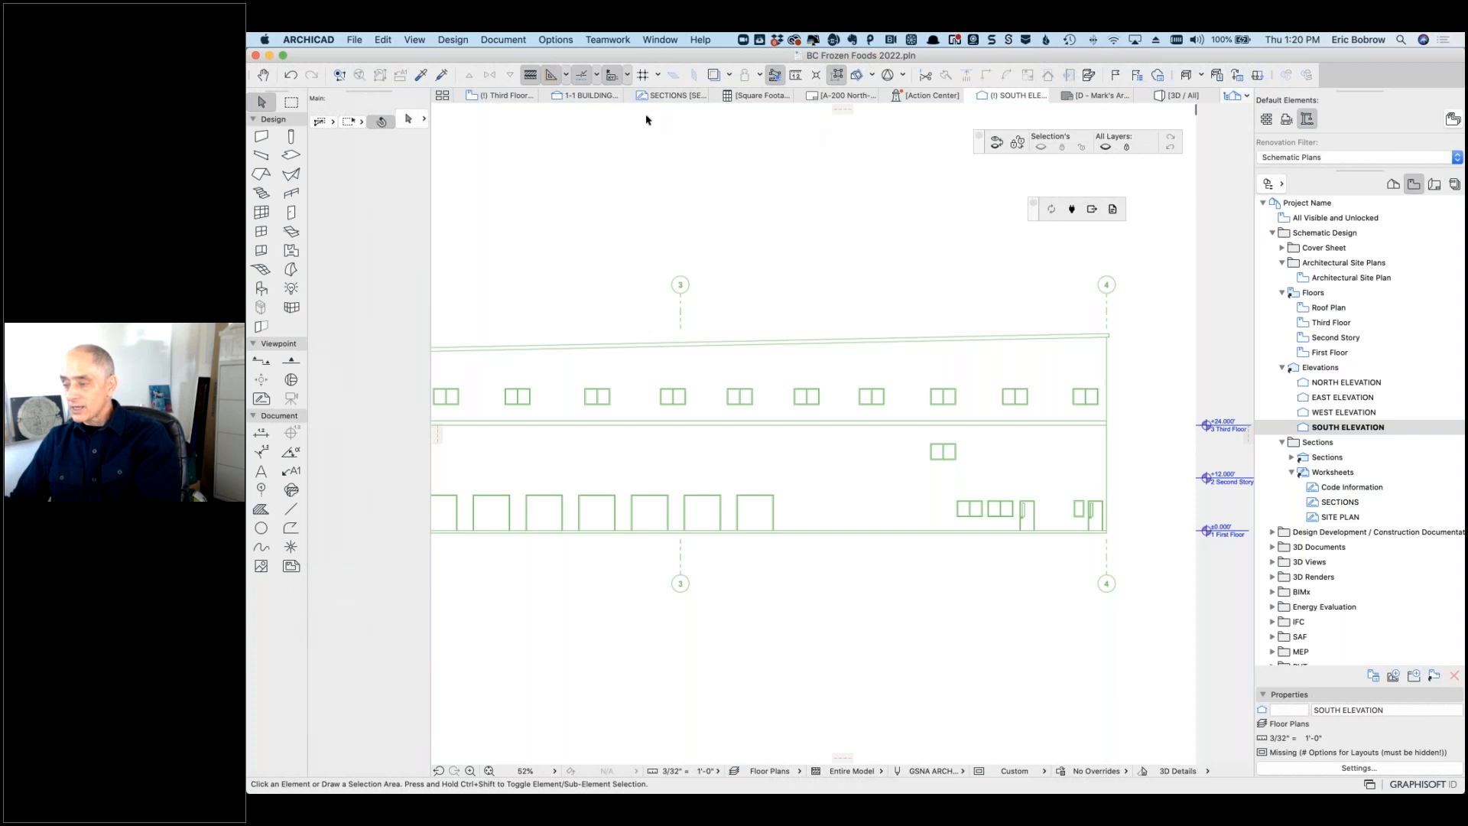
click(507, 94)
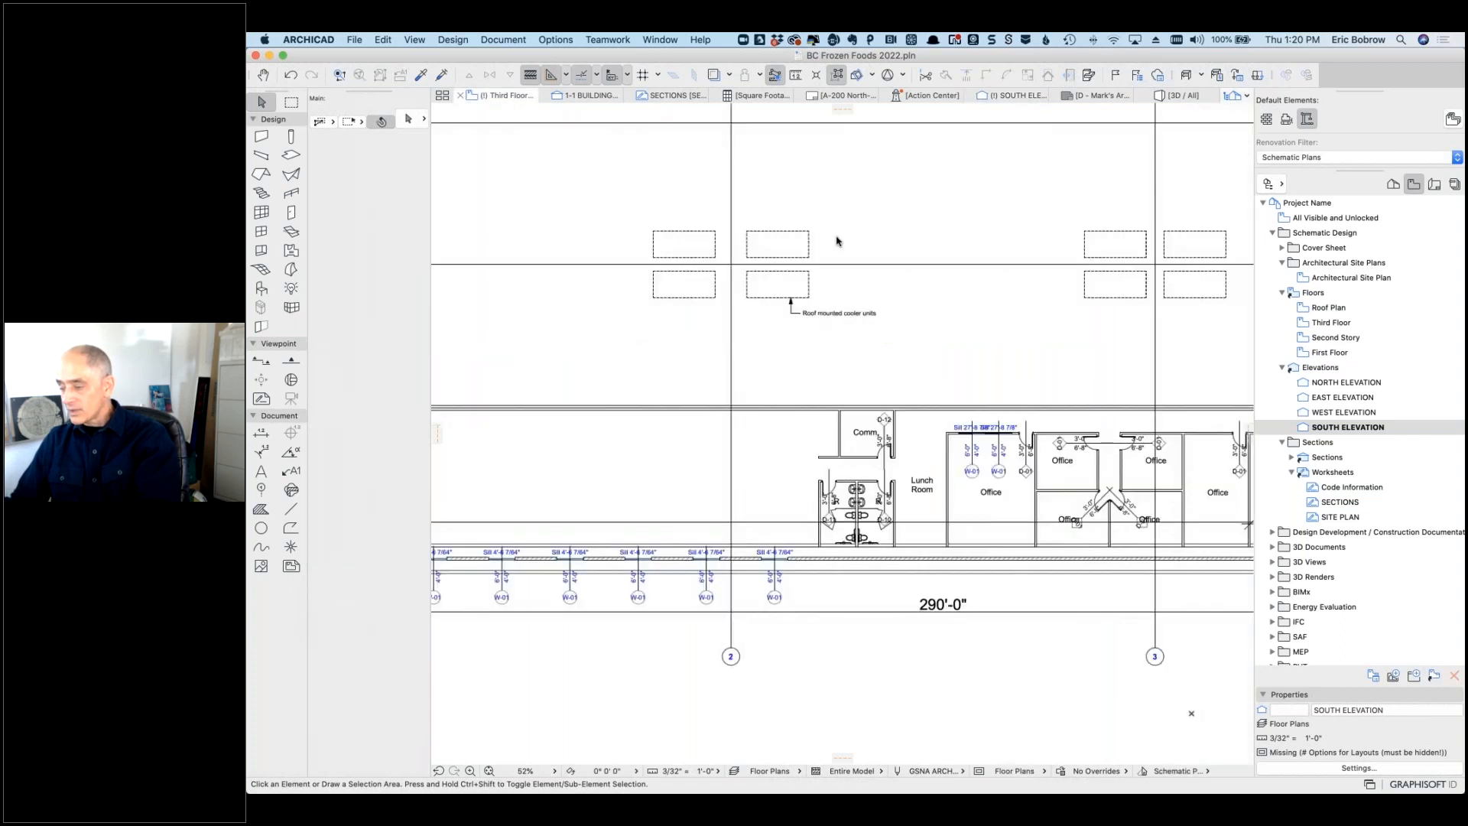
click(1302, 323)
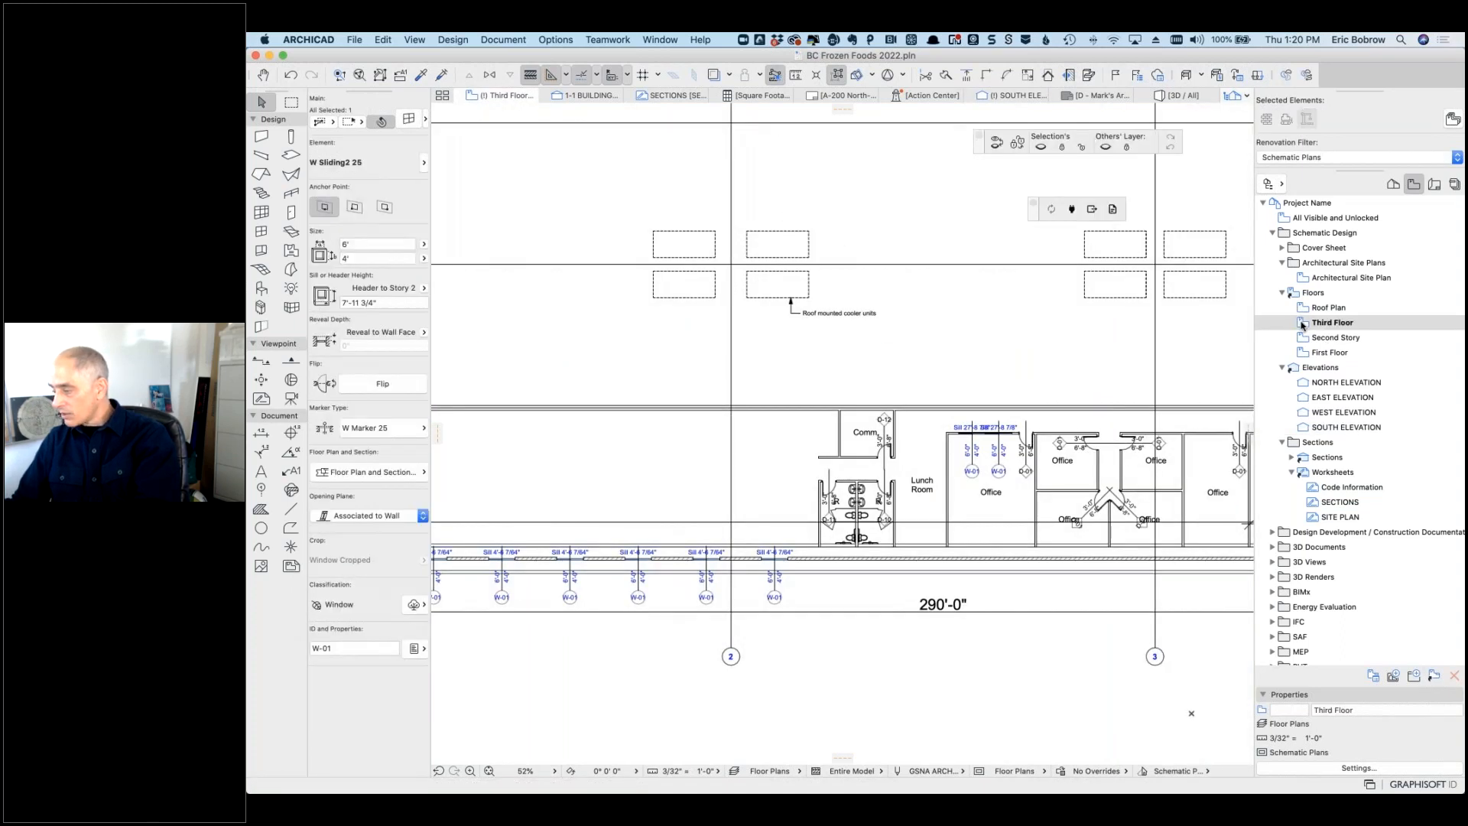
double_click(1302, 323)
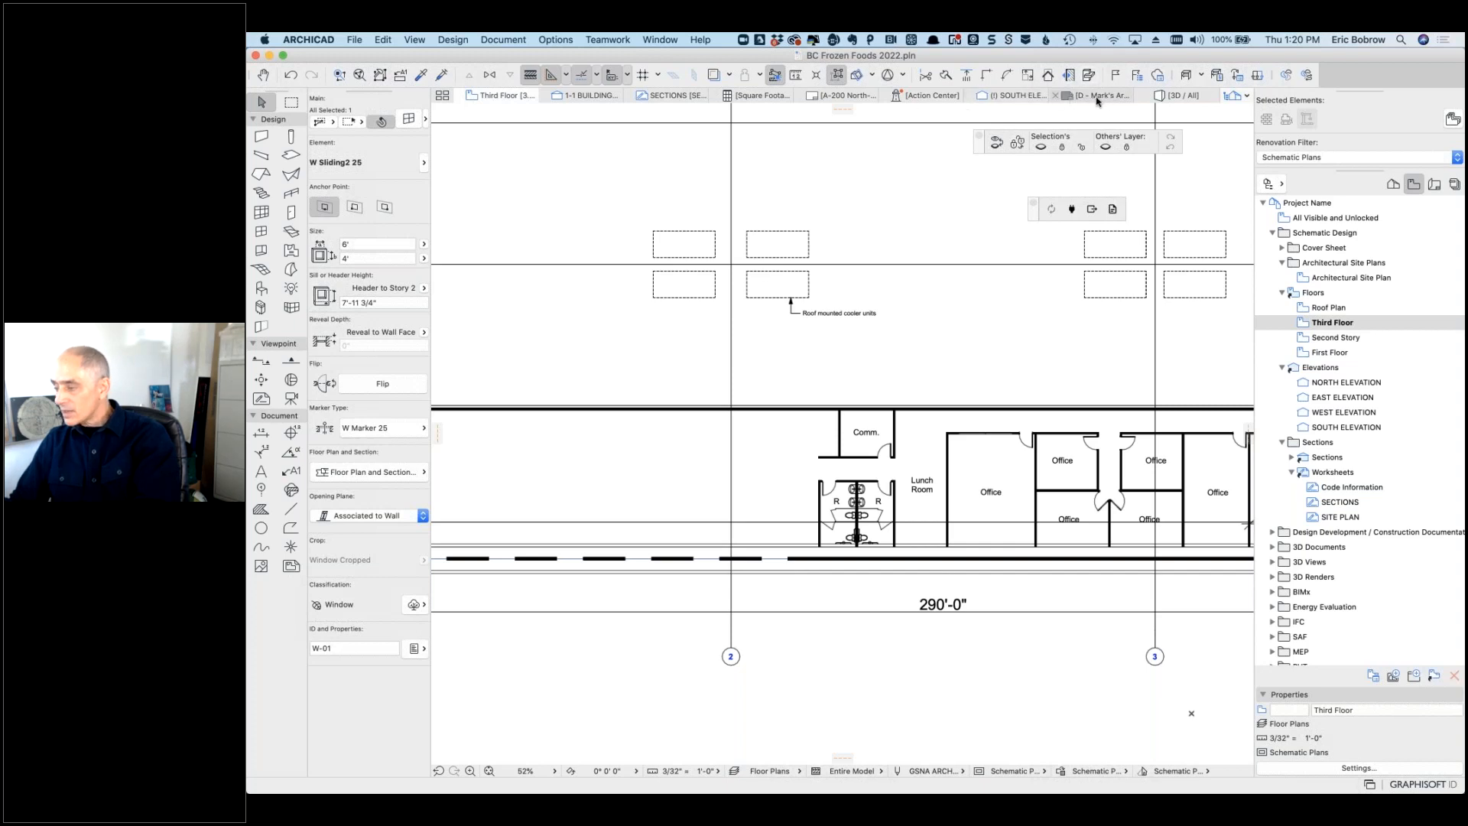
Step: Show the whole South Elevation and check the header heights of two upper-row windows and the wall that contains them
click(1003, 98)
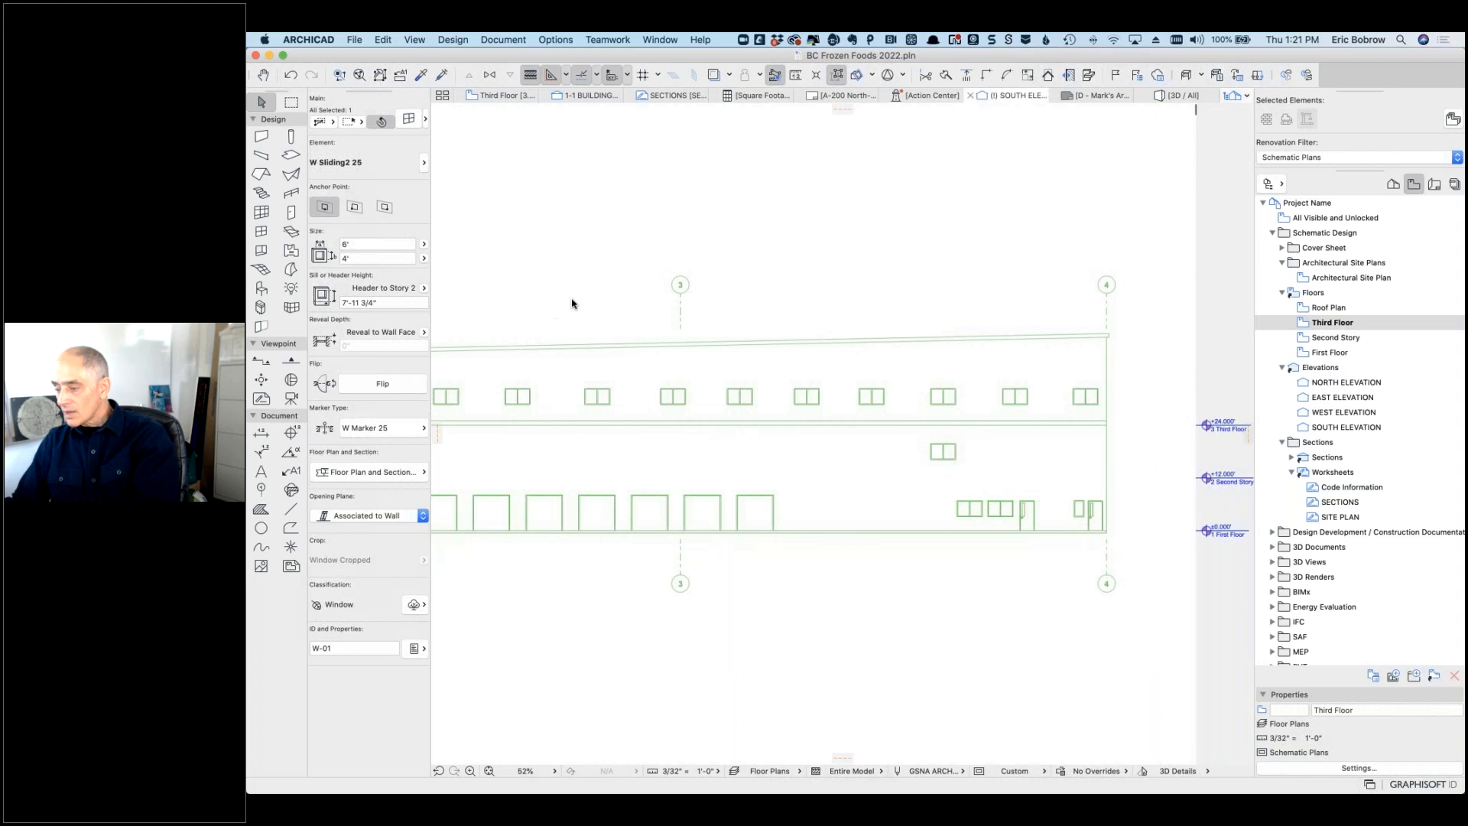
click(581, 288)
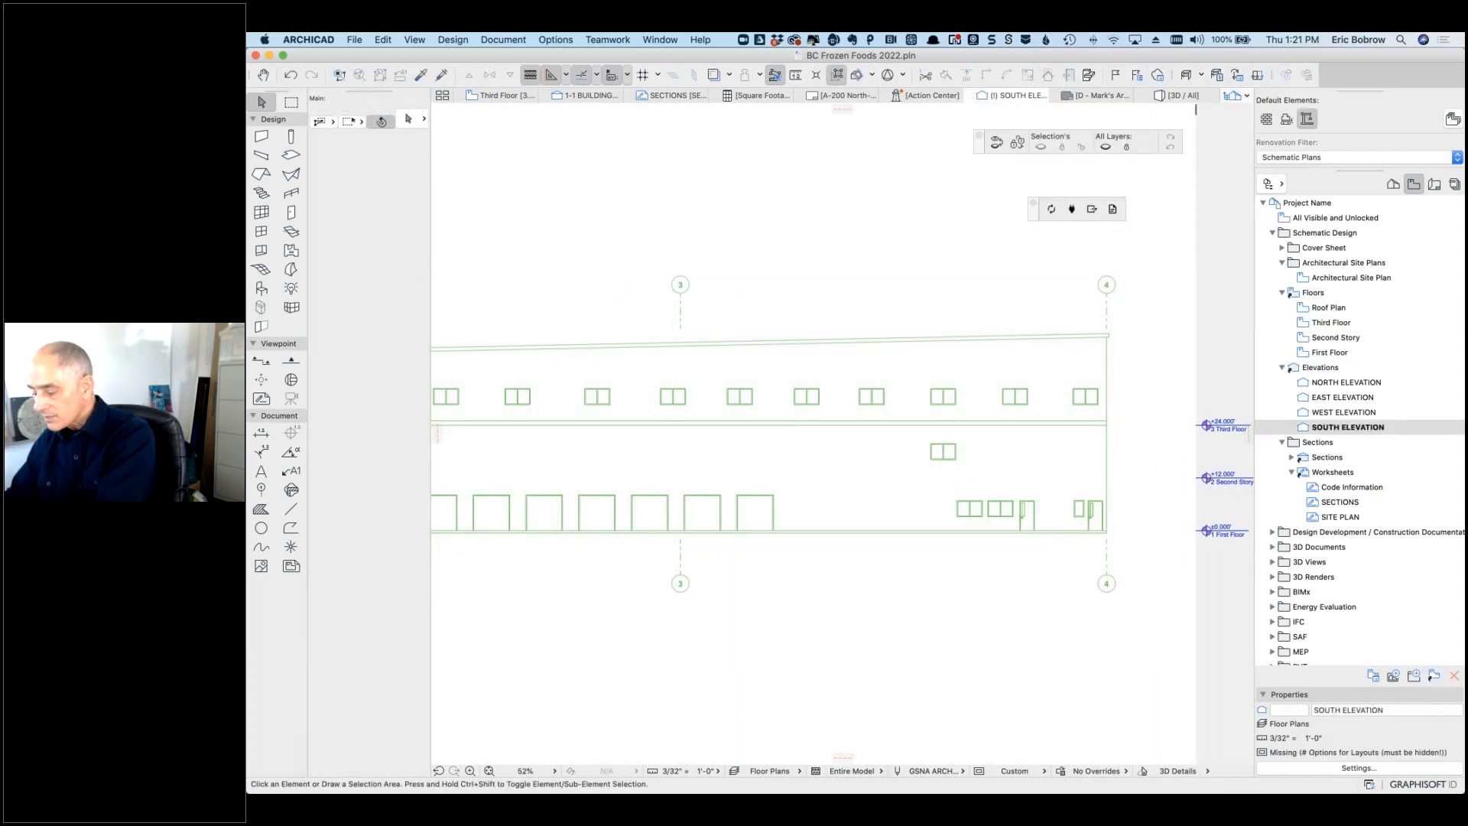
key(super+apostrophe)
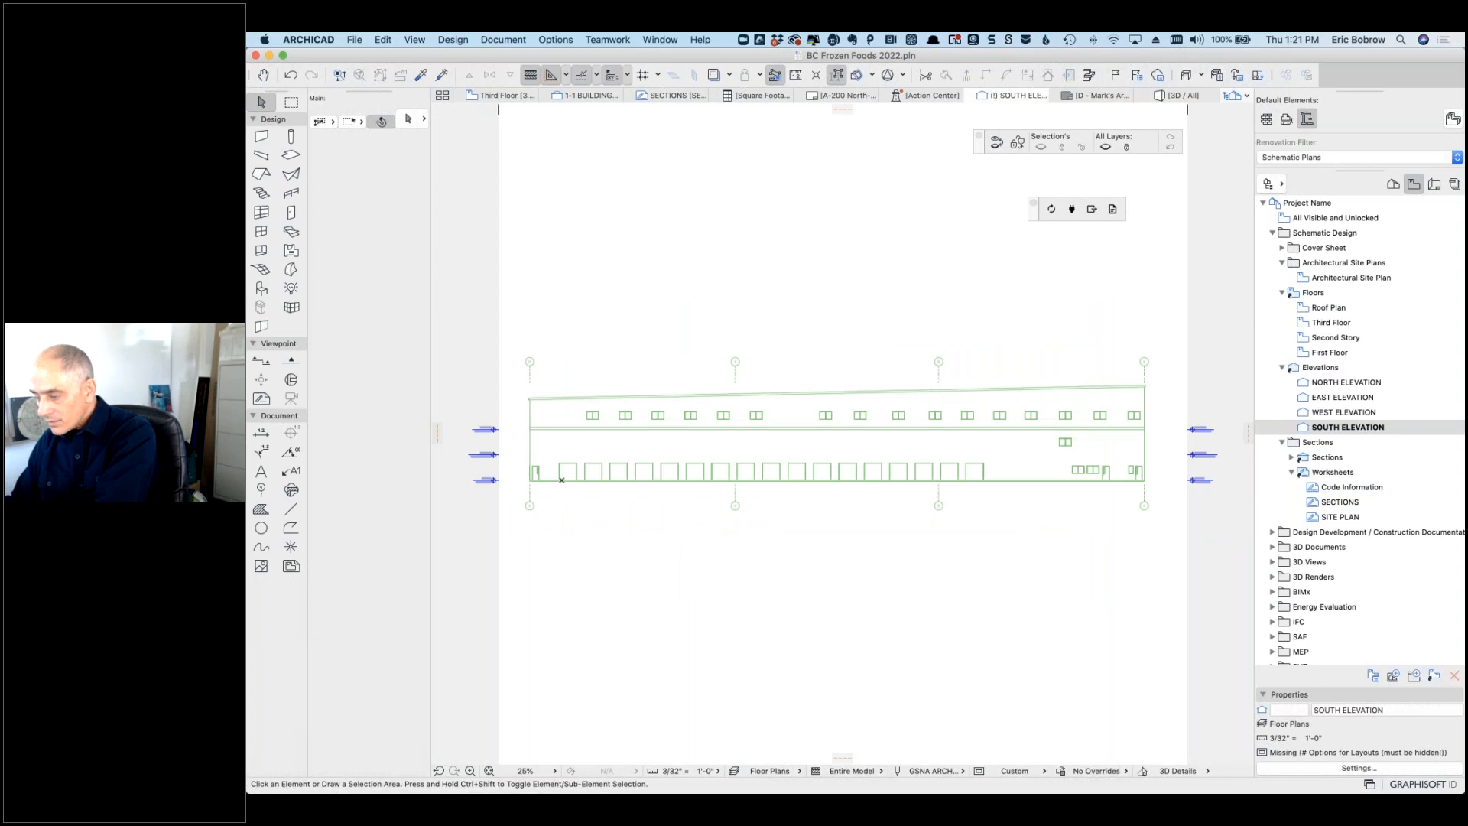
click(761, 415)
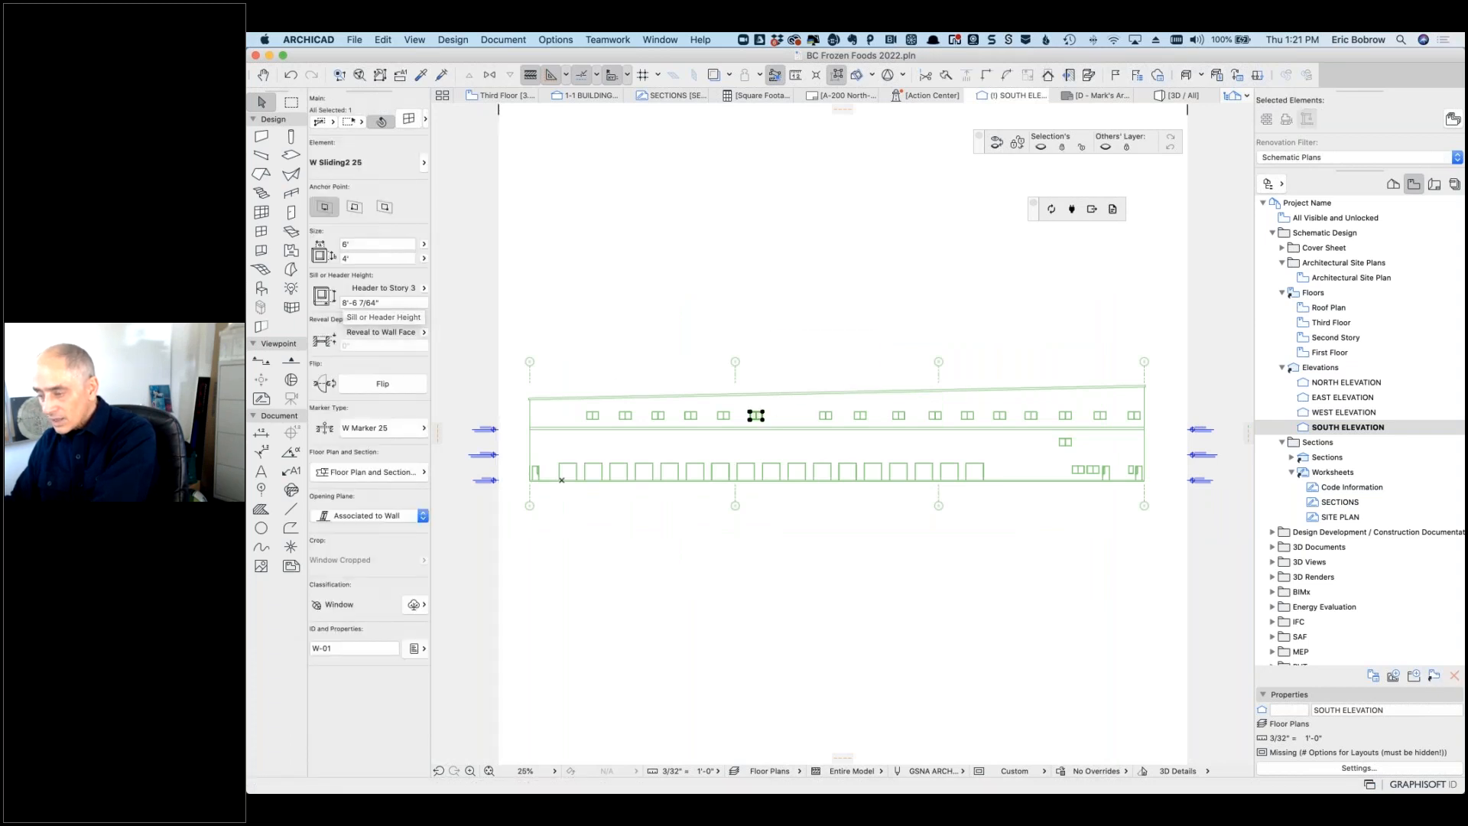
click(662, 415)
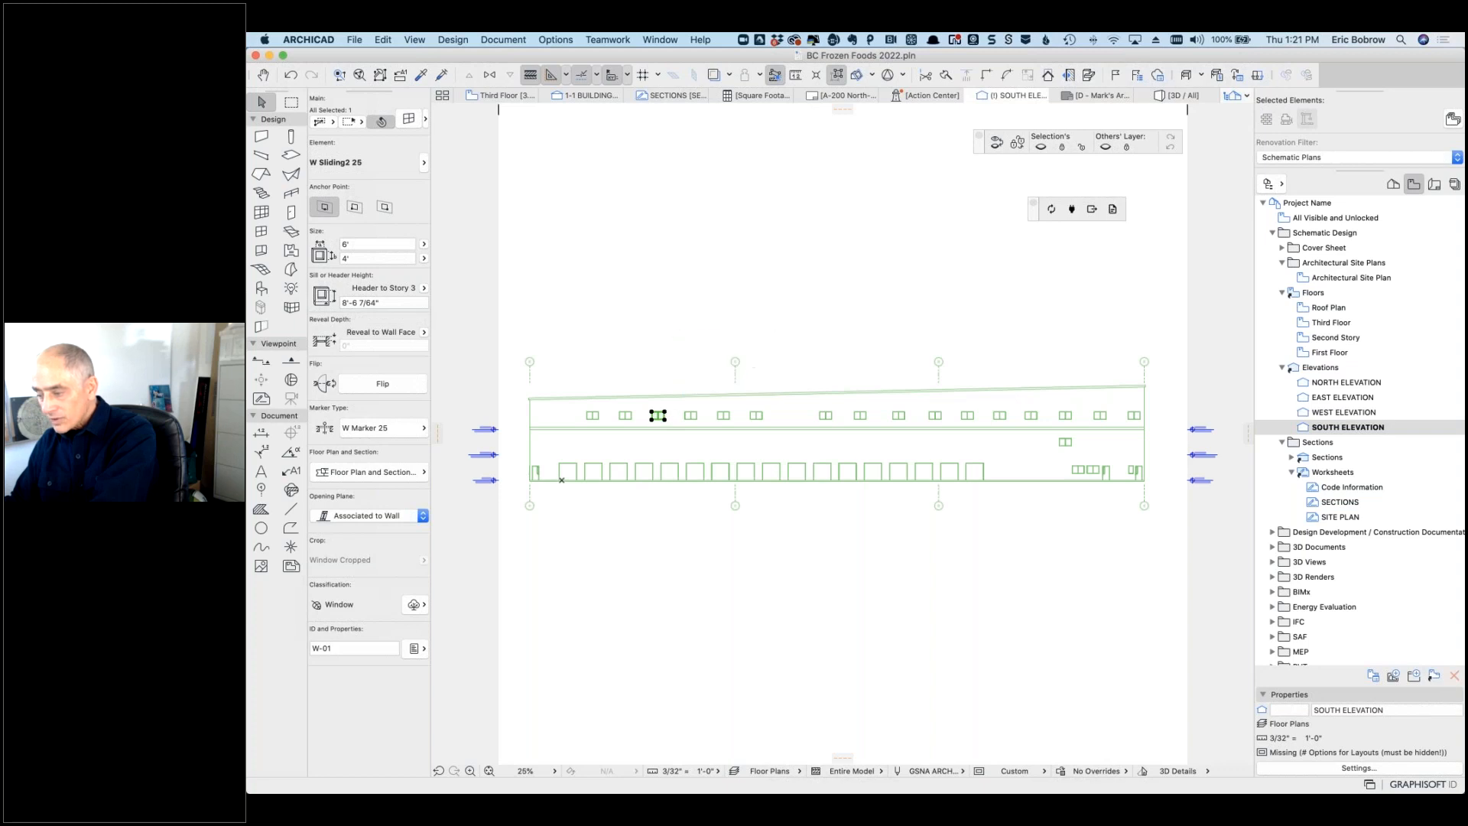
click(781, 408)
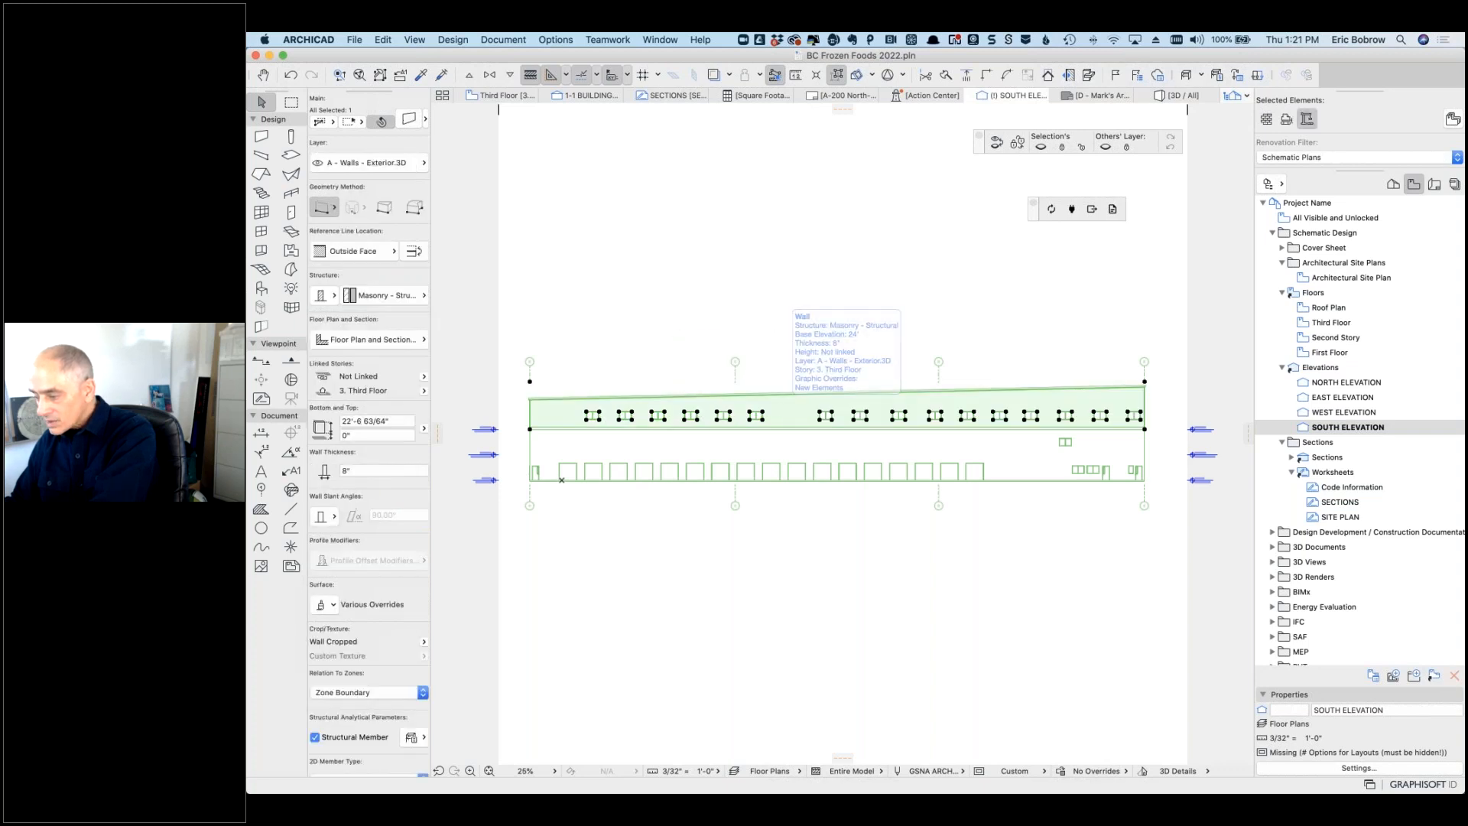
click(825, 362)
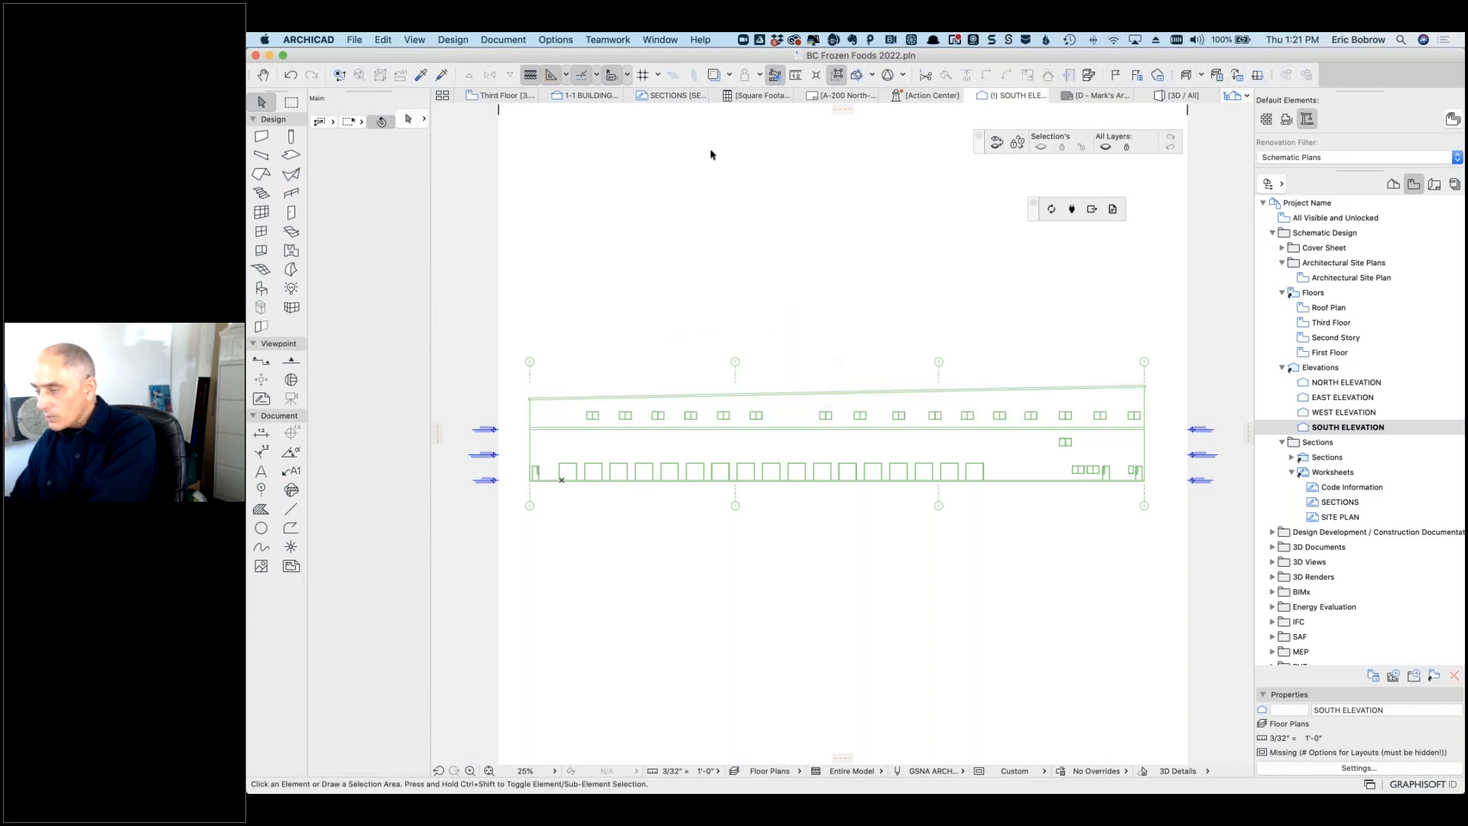
Step: Set the cut plane height of the current Third Floor plan to 5' and examine the windows along the south exterior wall
click(510, 100)
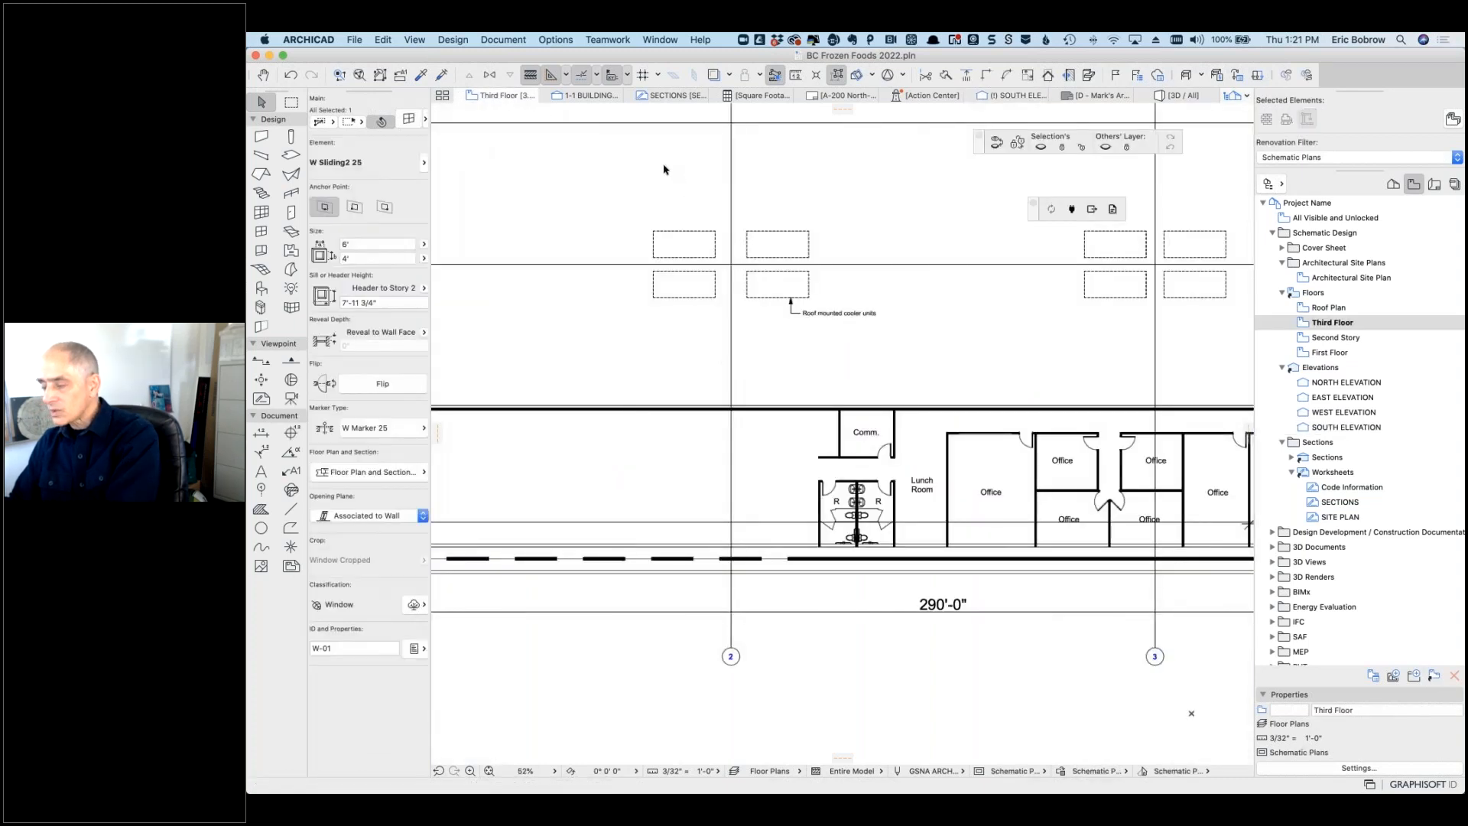
click(503, 40)
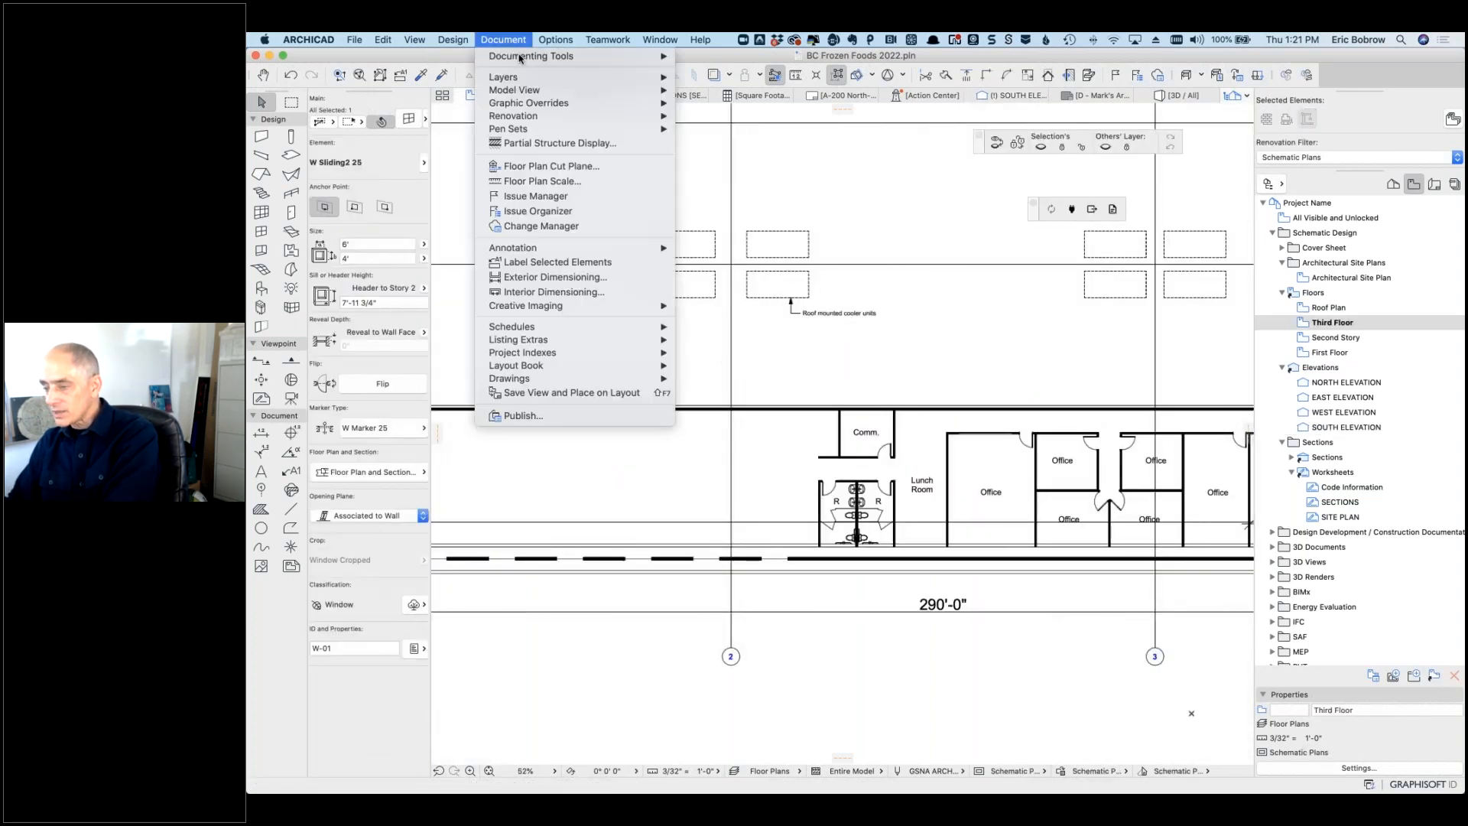
click(536, 165)
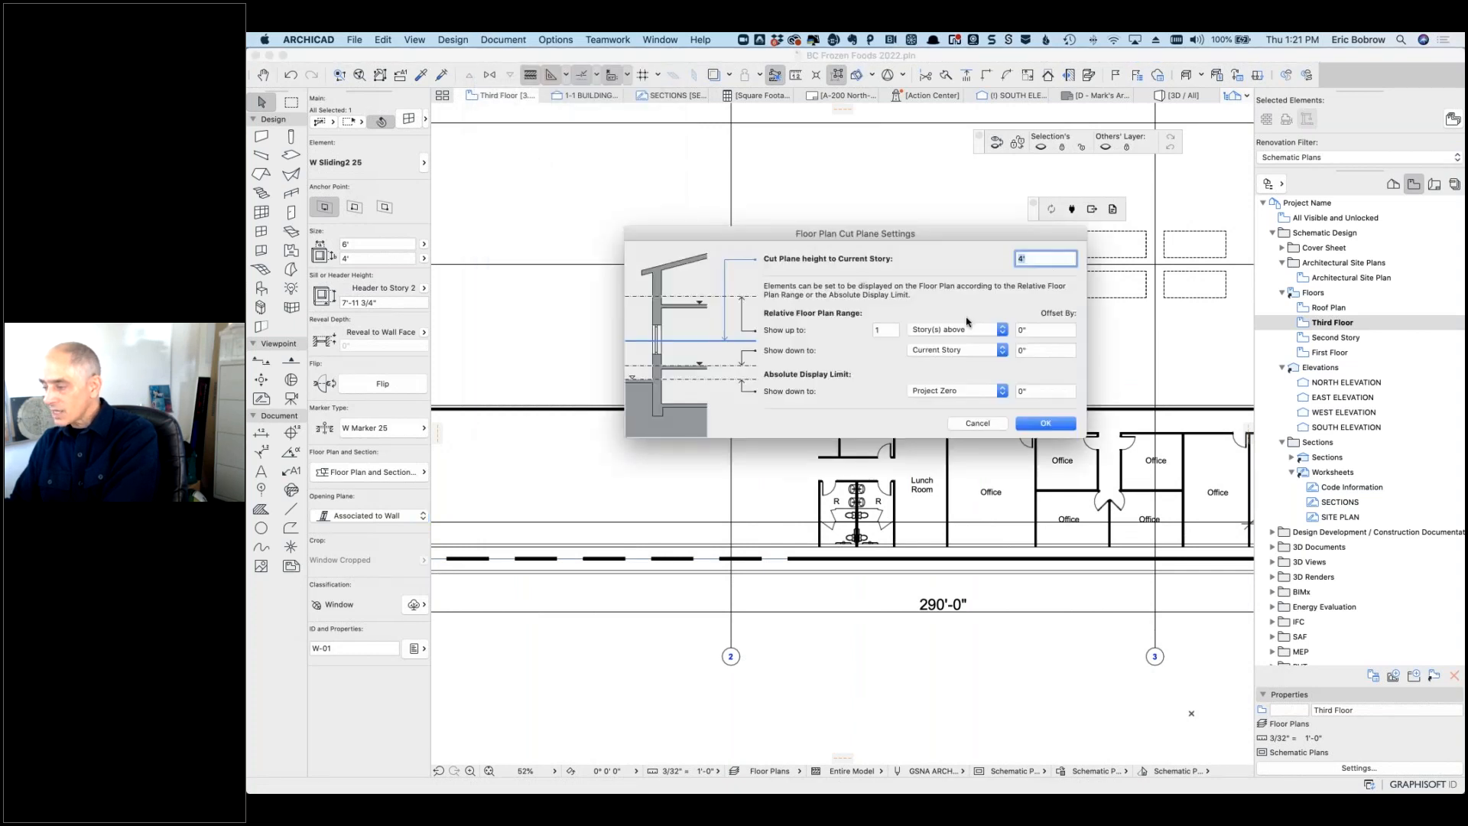
text(4)
key(BackSpace)
text(5)
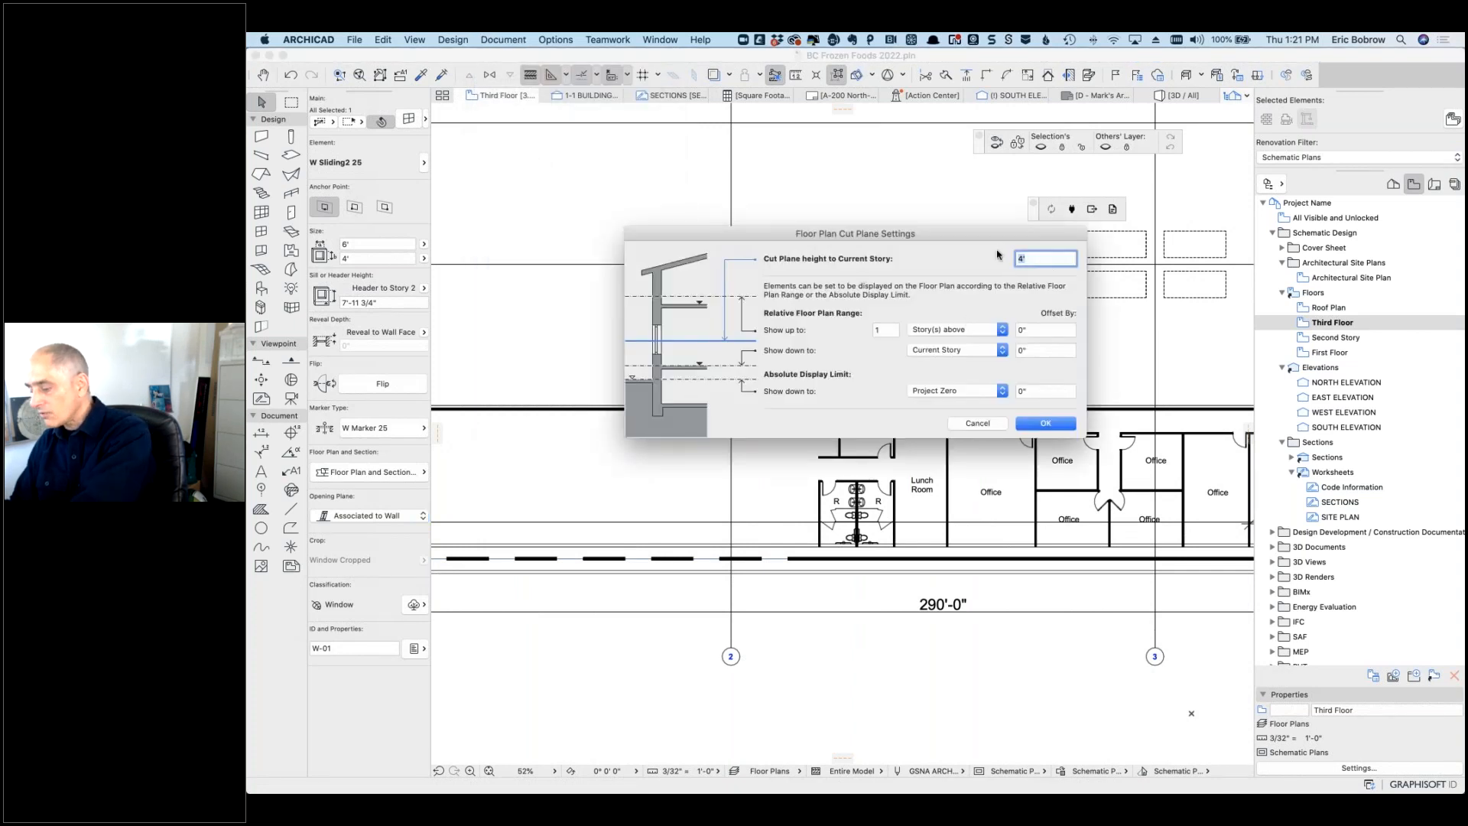
click(1045, 422)
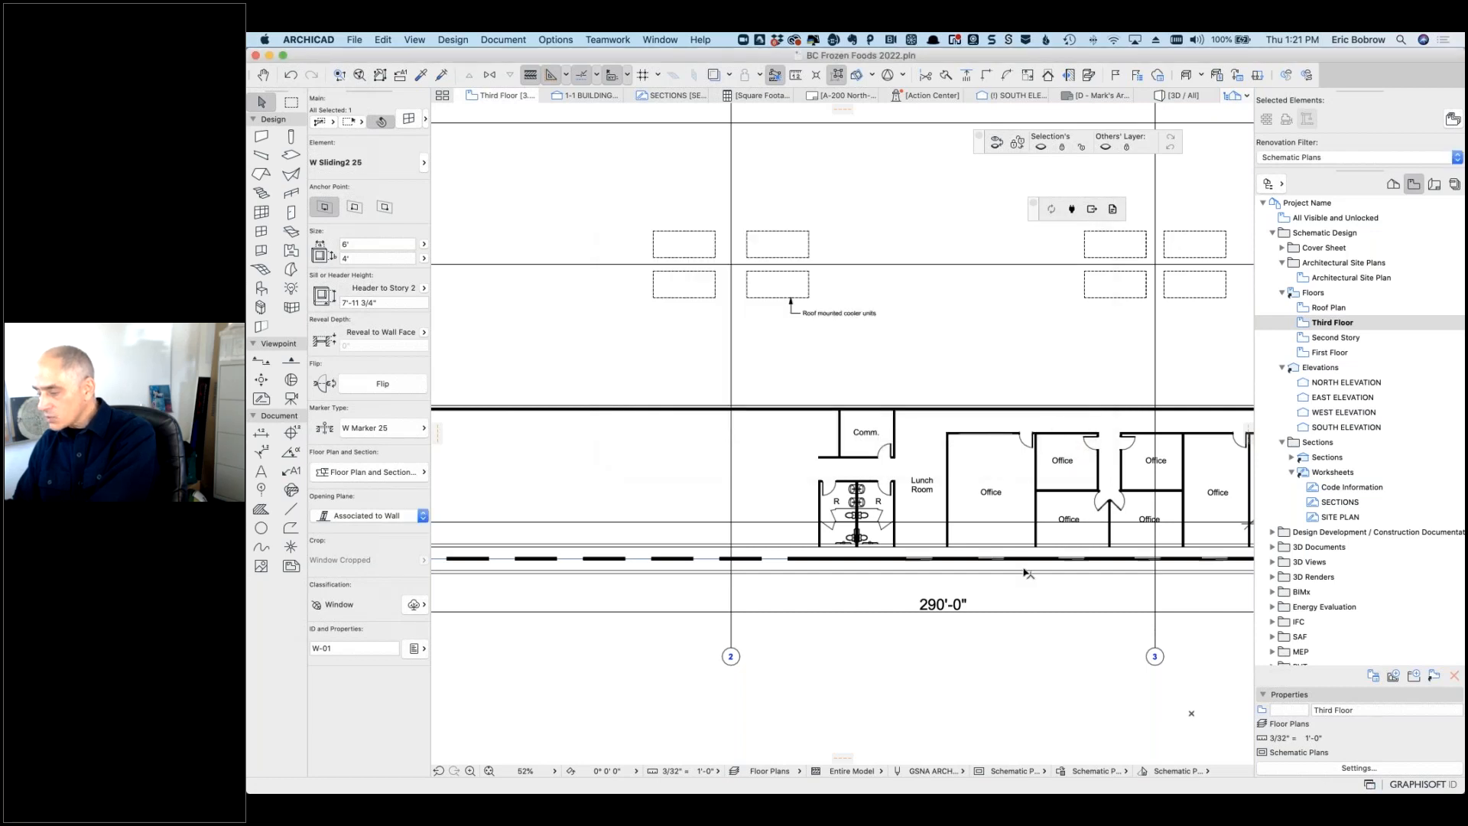
scroll(1024, 571, up, 5)
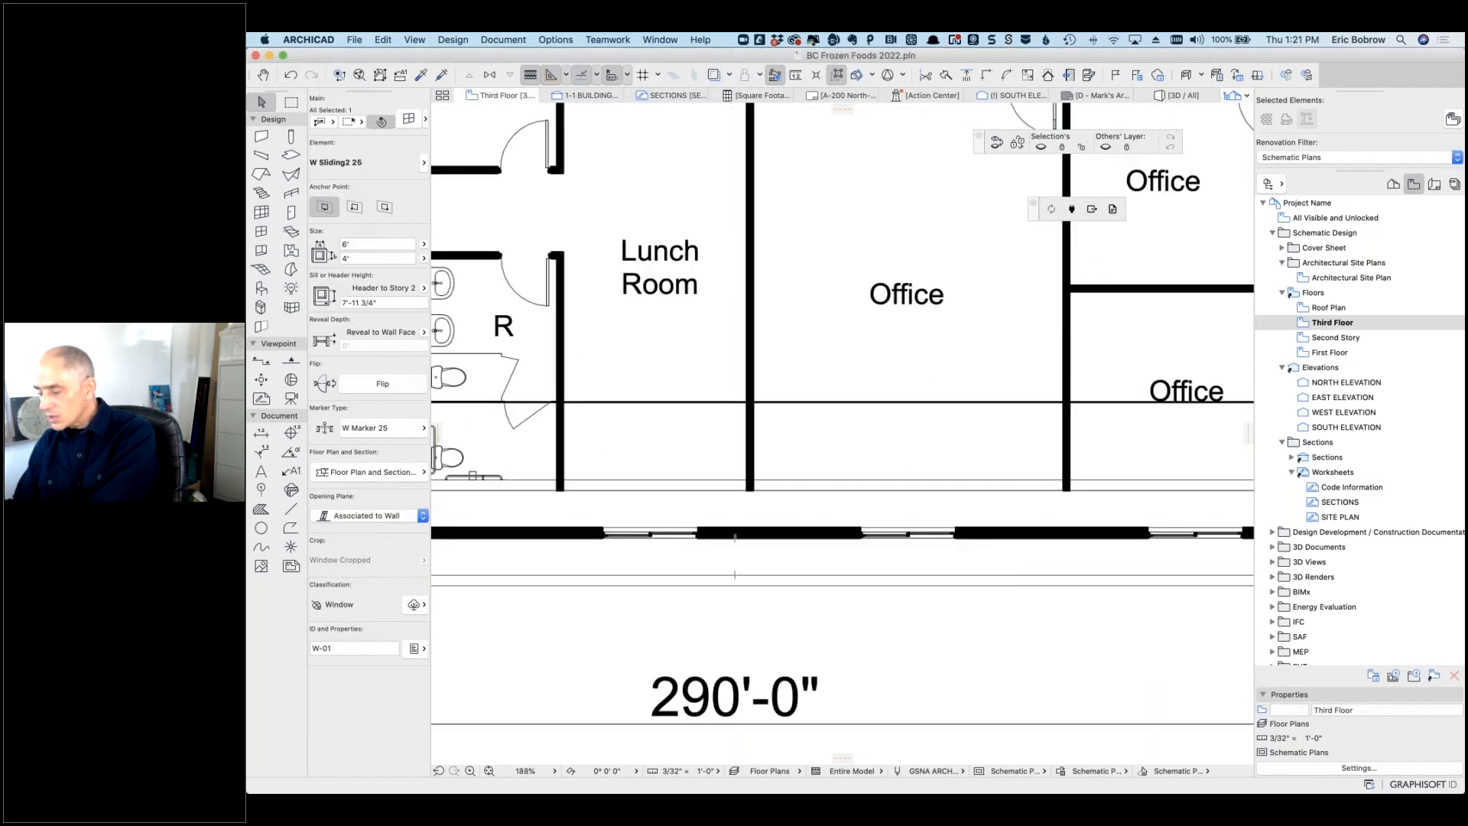
scroll(968, 550, down, 6)
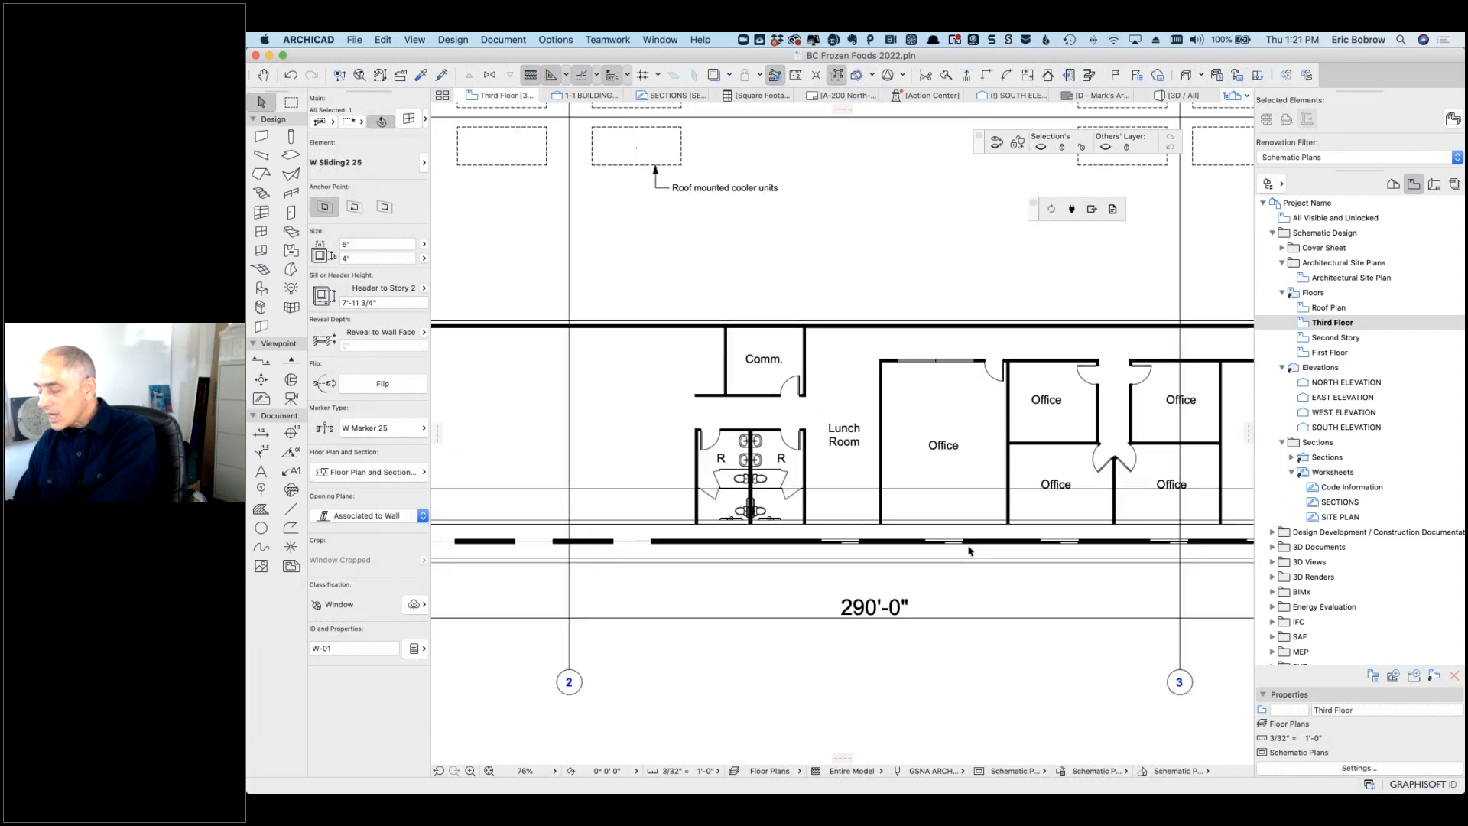
scroll(968, 550, up, 1)
scroll(966, 547, up, 3)
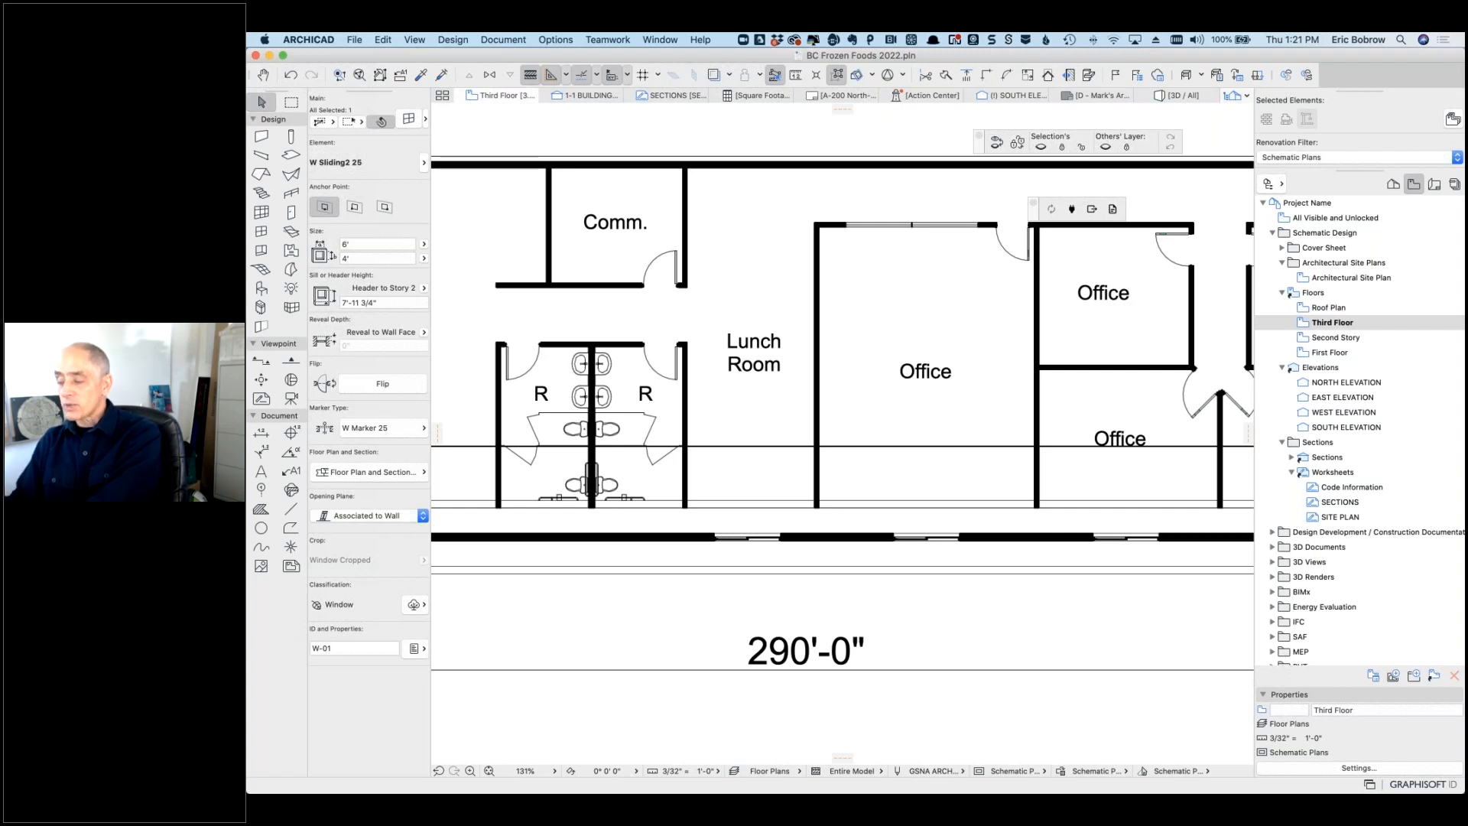
Step: Reopen the Third Floor view and set the cut plane height to 5' in its saved view settings
double_click(1304, 324)
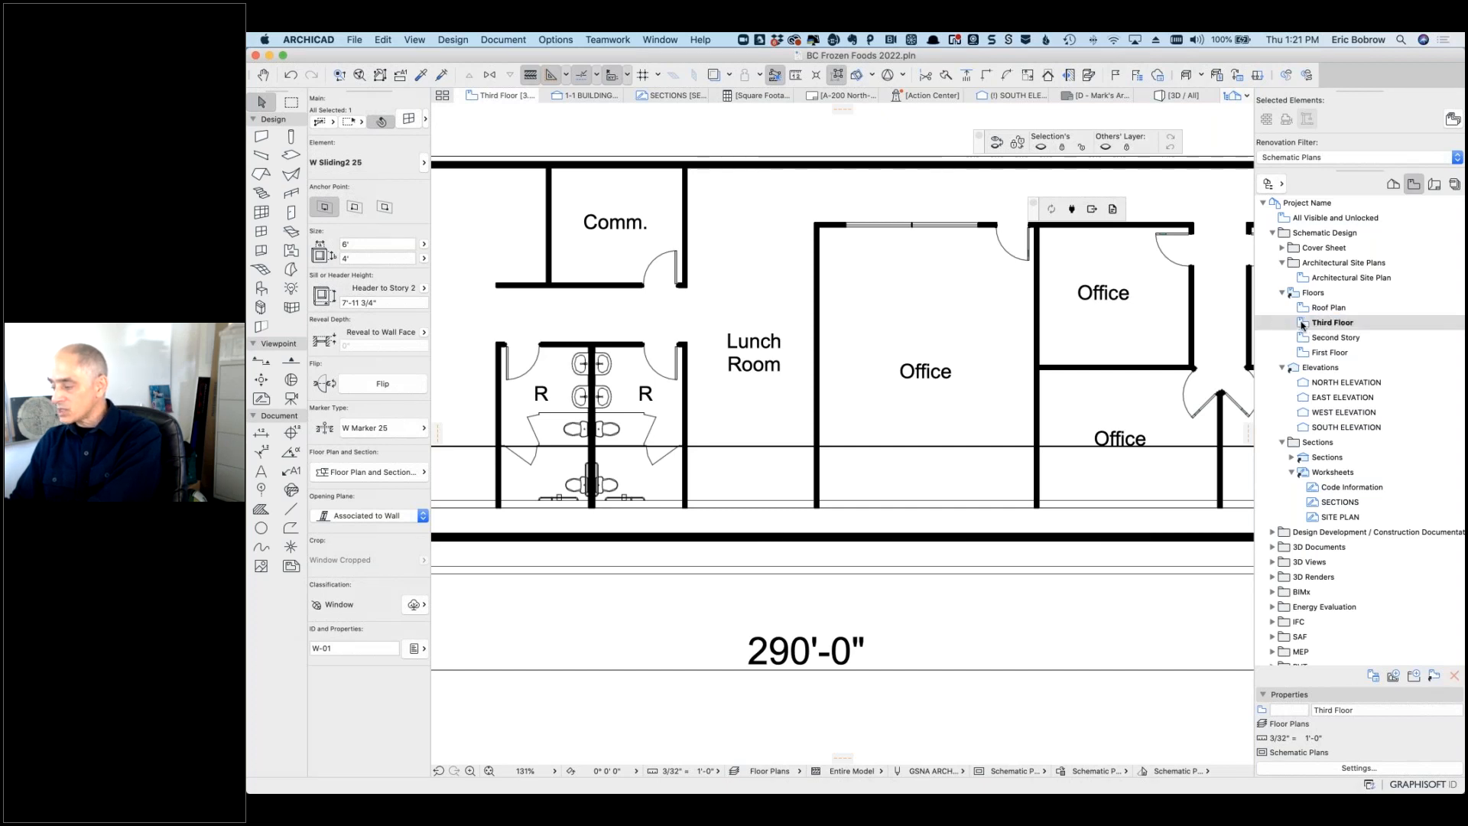
click(1362, 770)
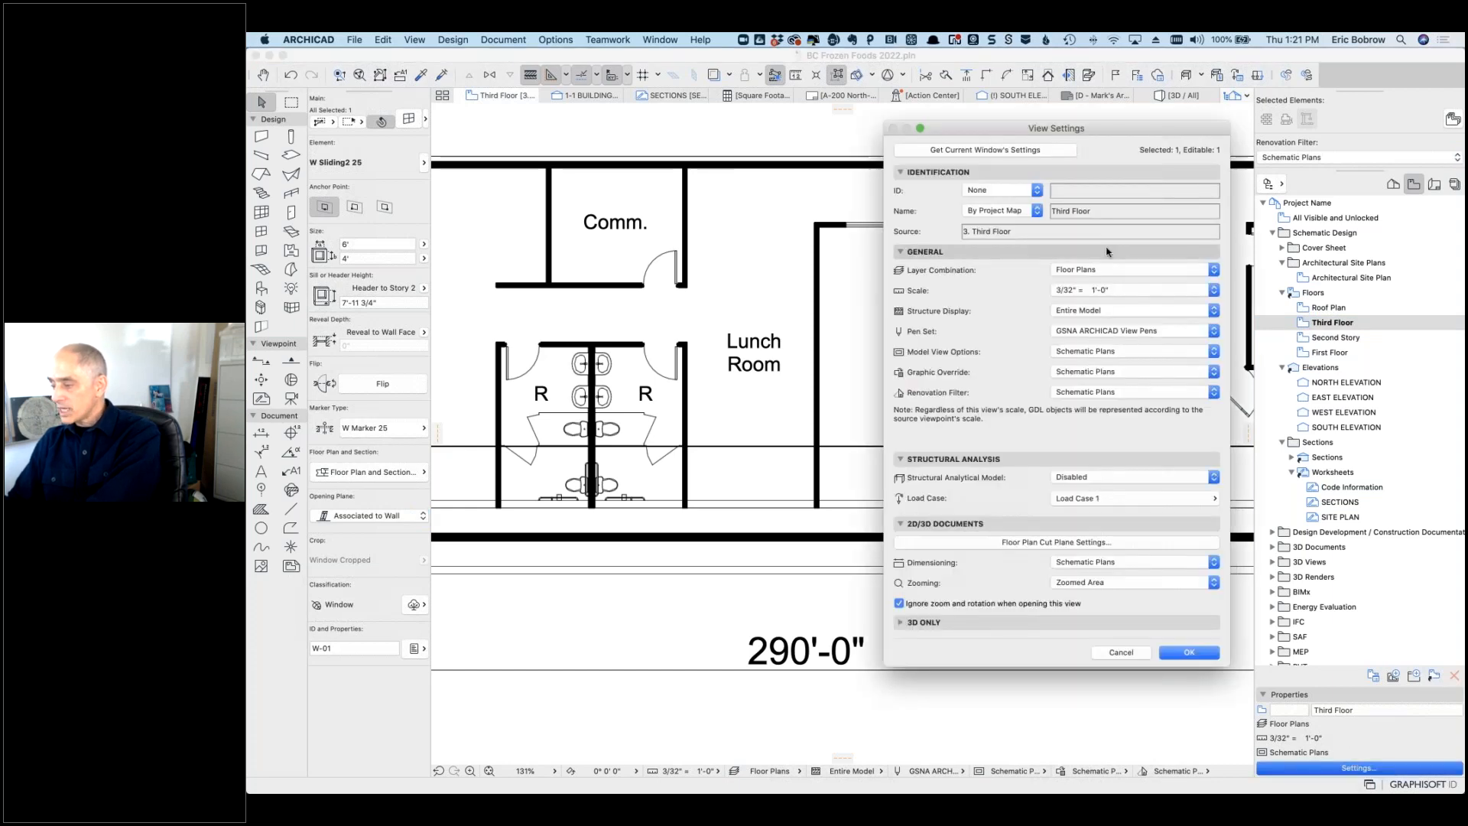
click(1067, 543)
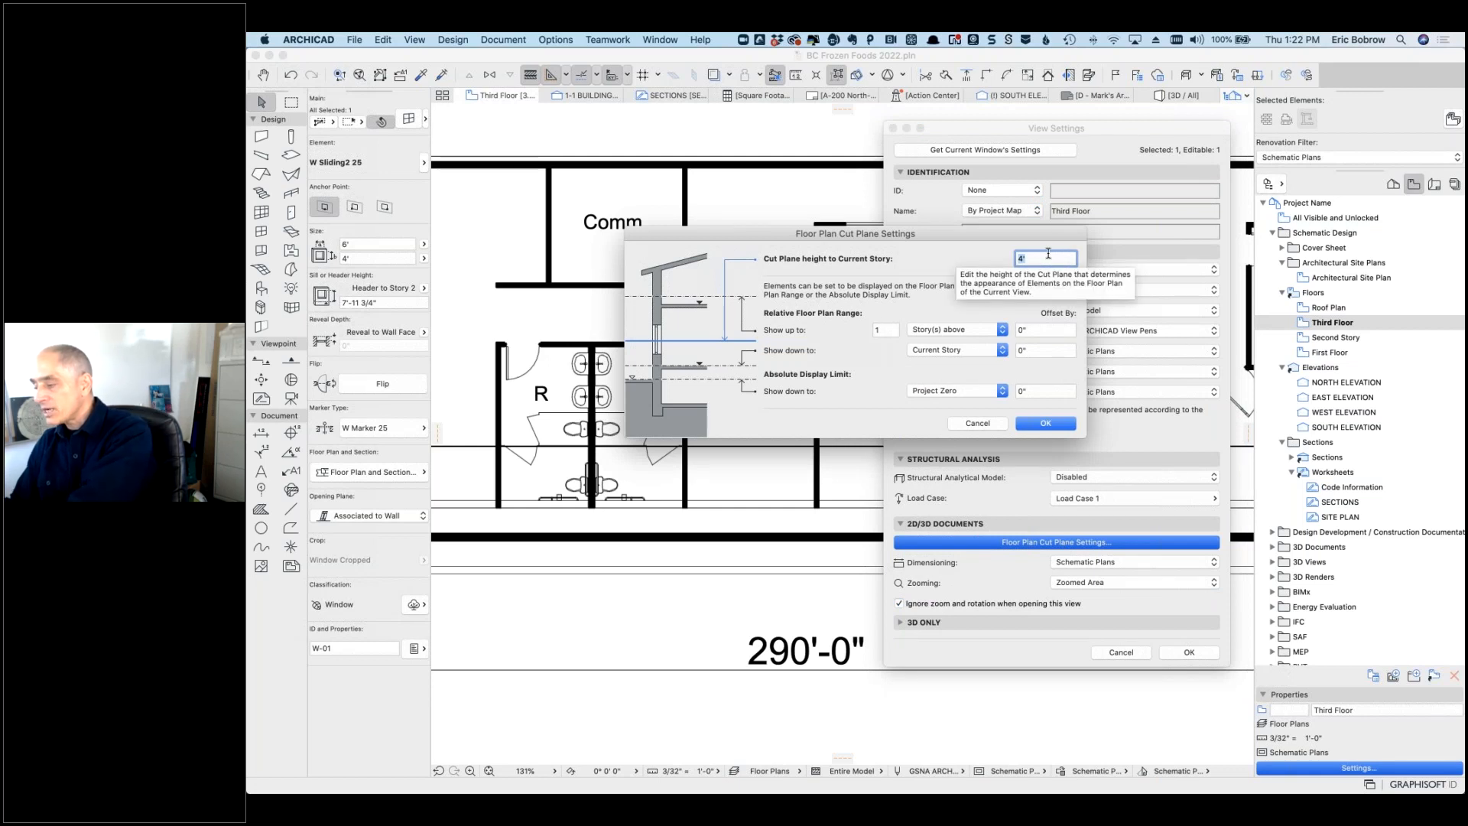
text(5)
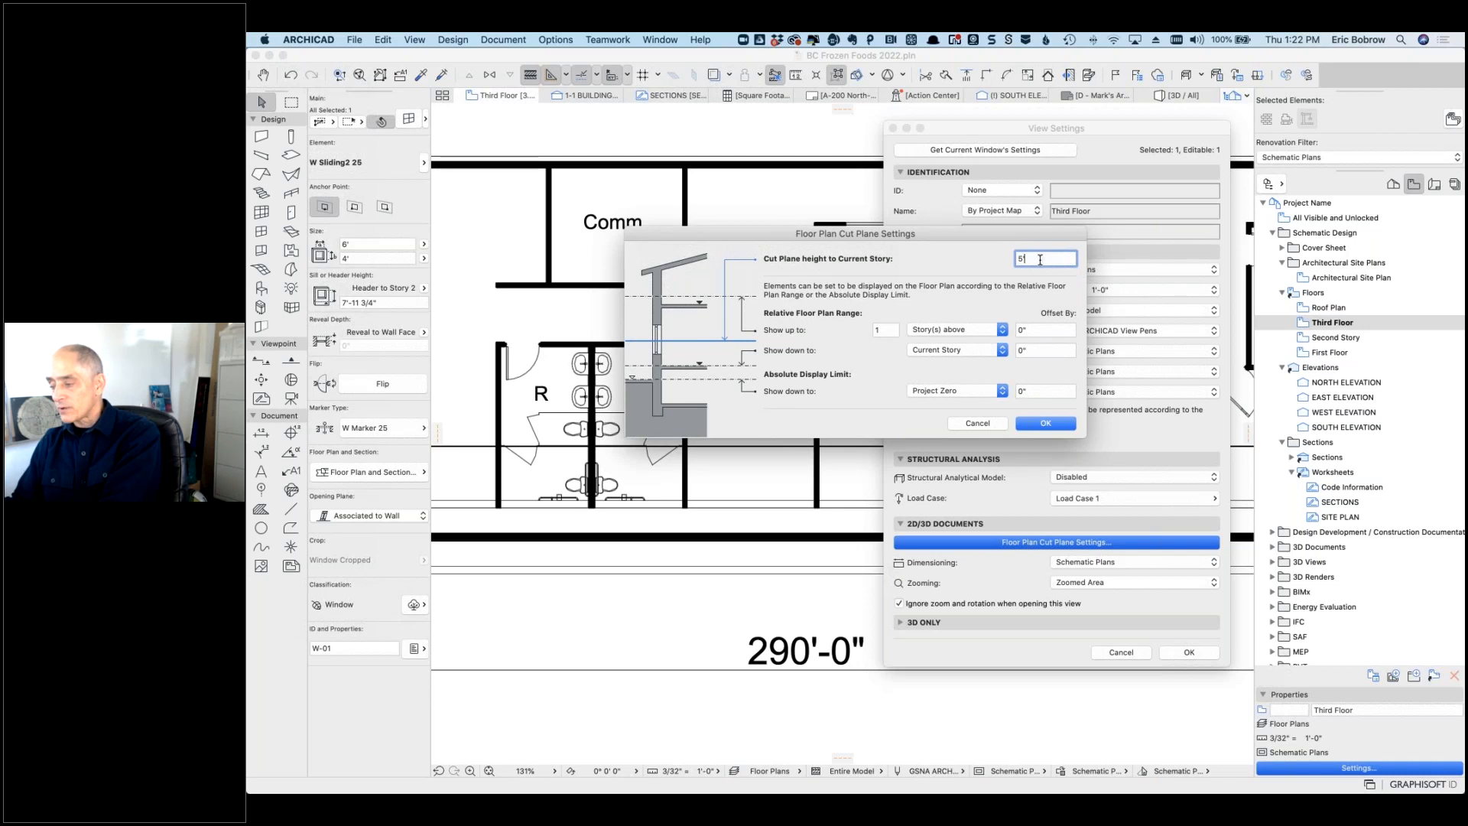
text(')
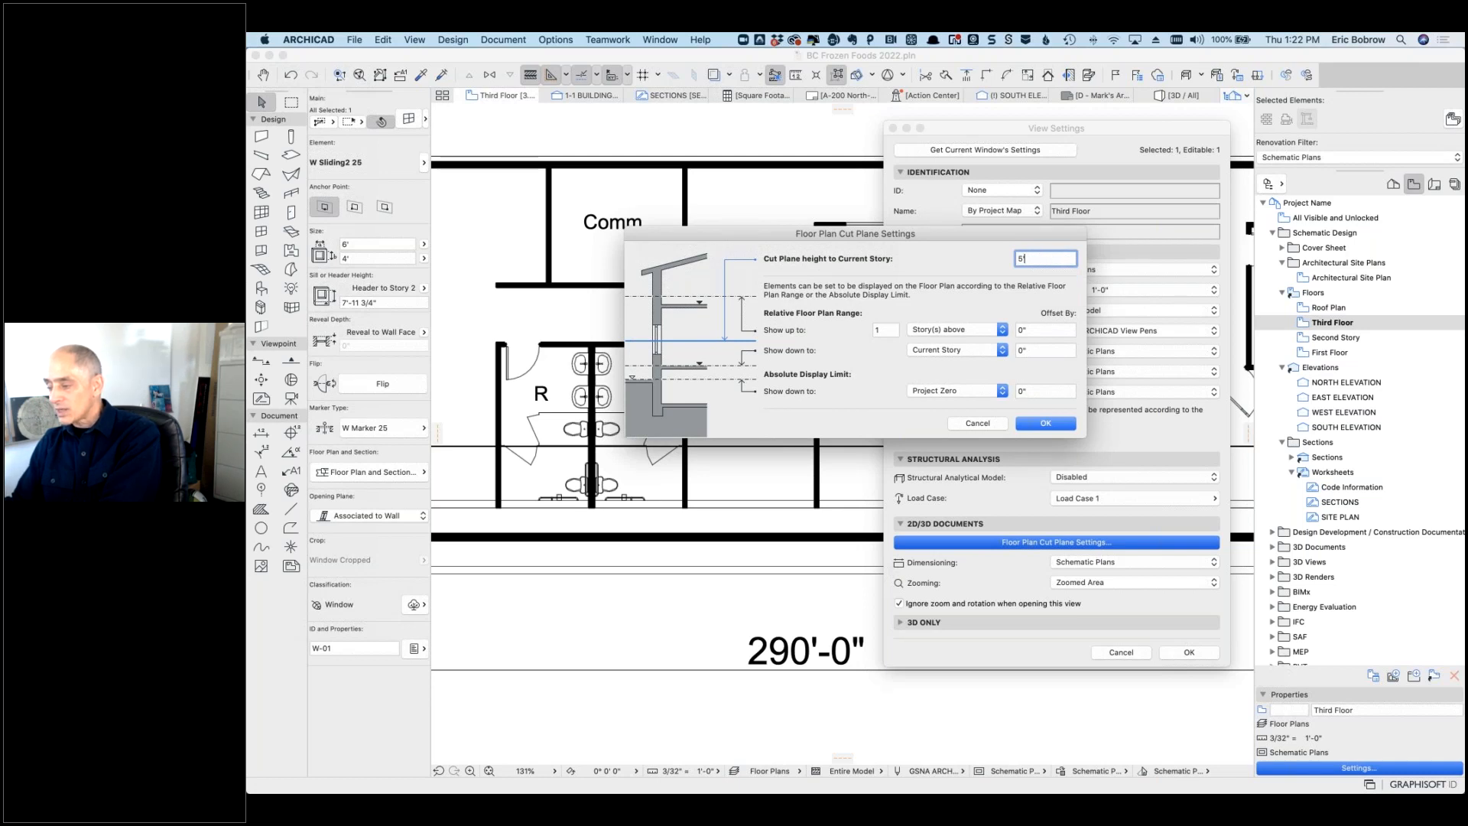
click(1046, 423)
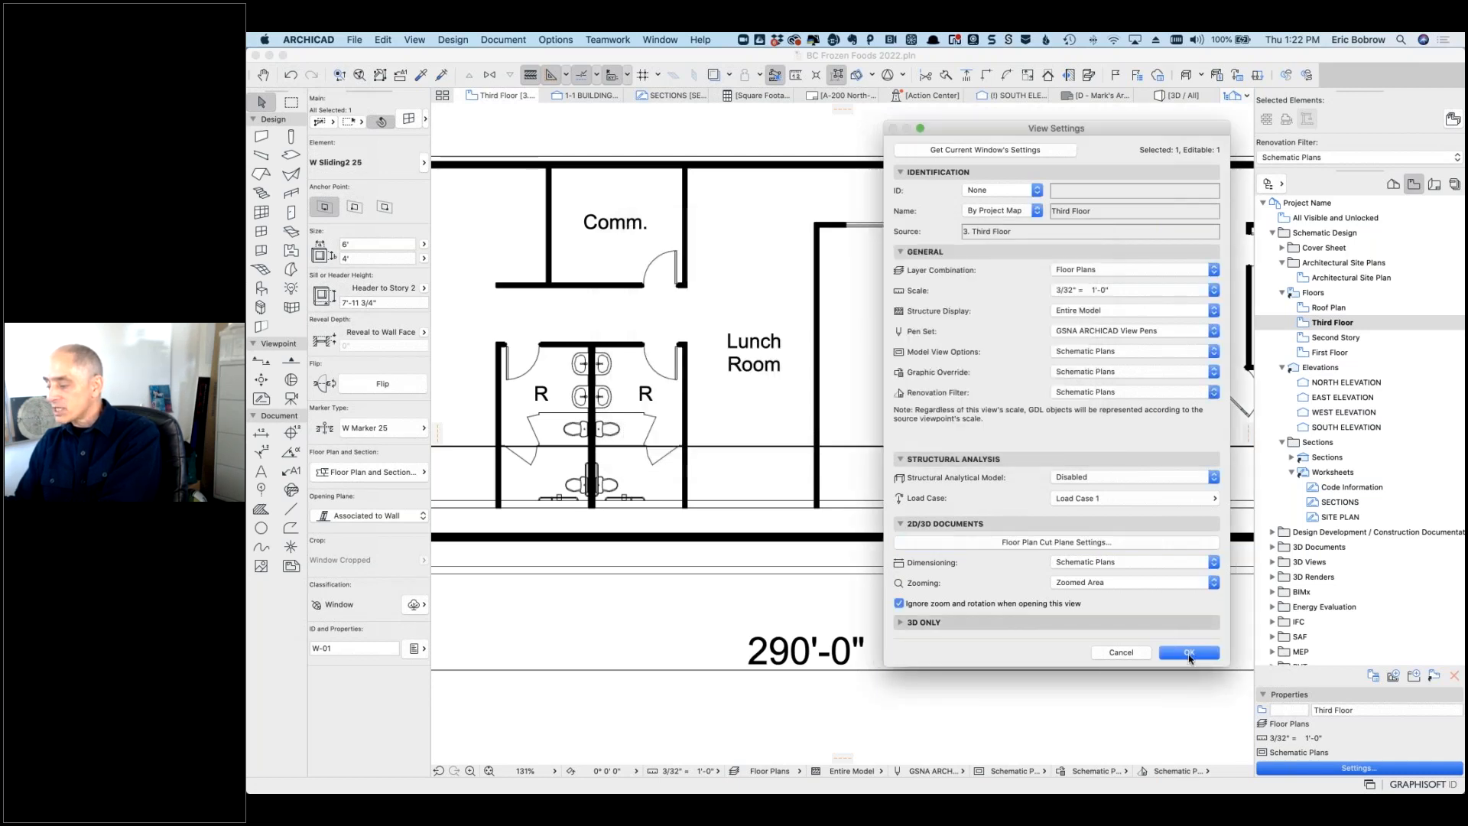
click(1188, 653)
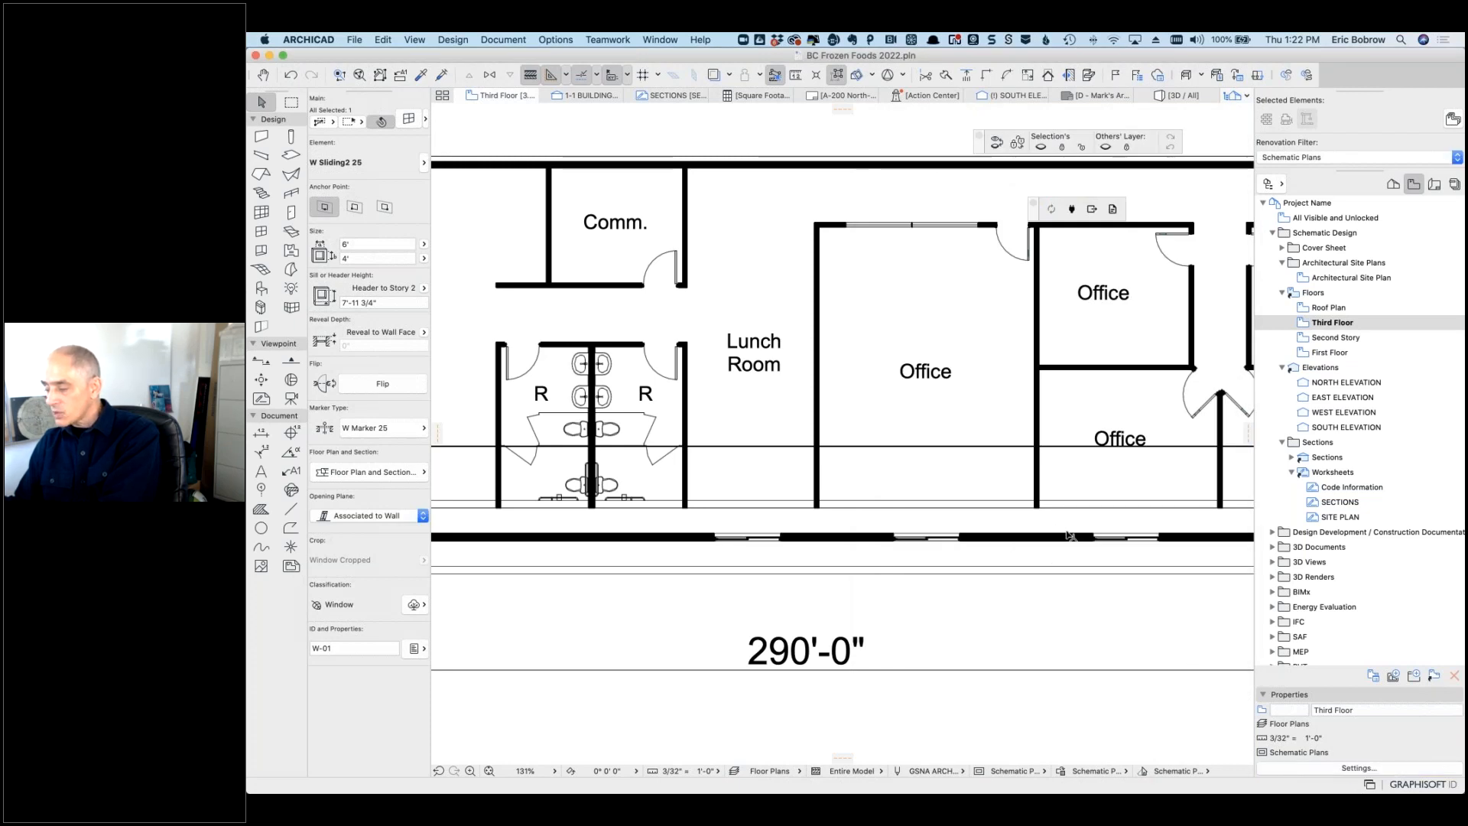
Step: Move the offset south exterior wall and the wall outline beyond it back against the office and restroom partitions on the Third Floor plan
drag(1065, 533, 1066, 504)
click(1062, 567)
drag(1063, 567, 1070, 509)
click(1066, 532)
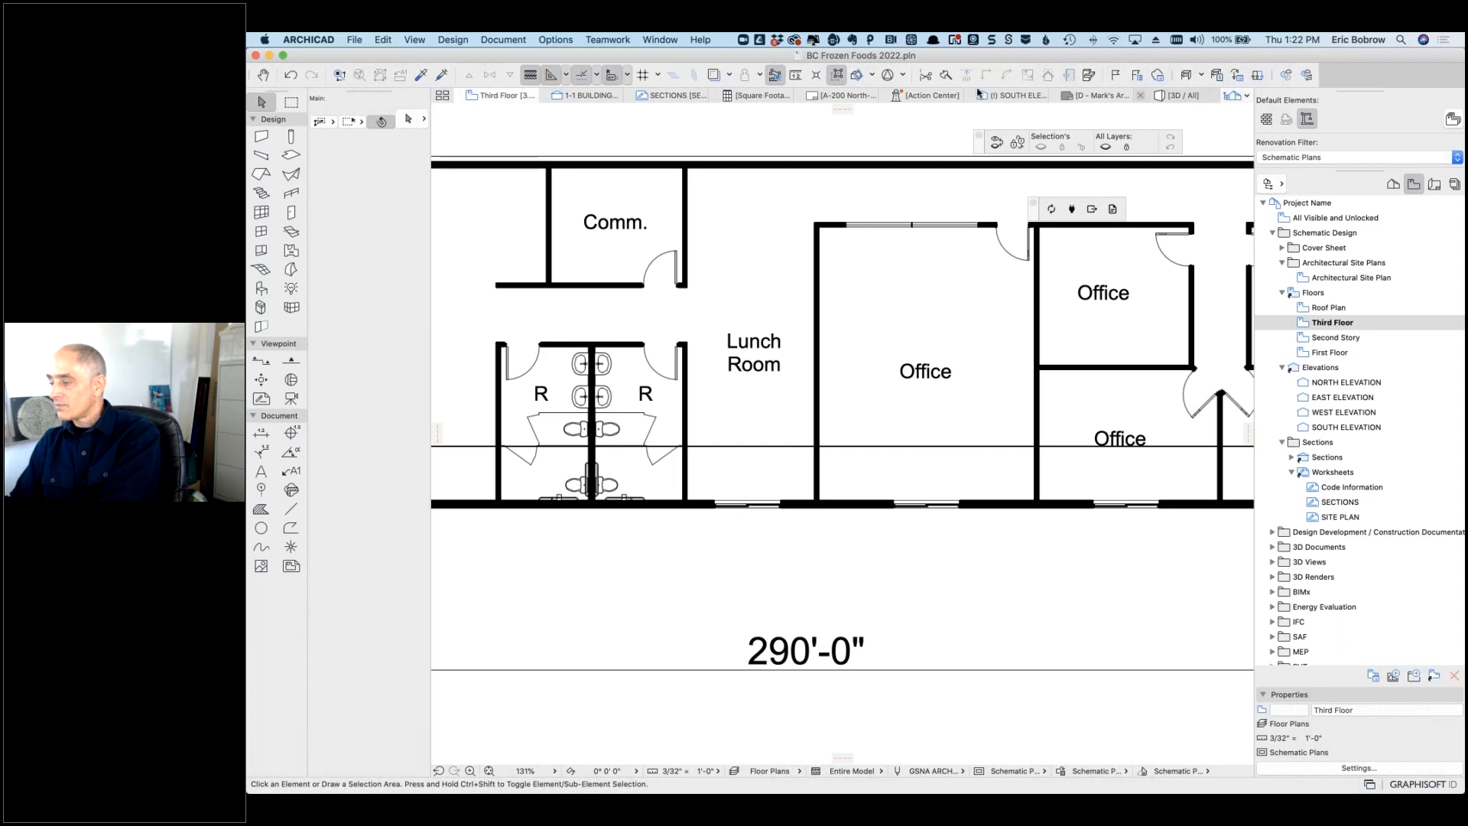
Step: In the South Elevation, raise the top of the 24' exterior wall to the roofline, for a wall height of 44'-1/2"
click(1011, 98)
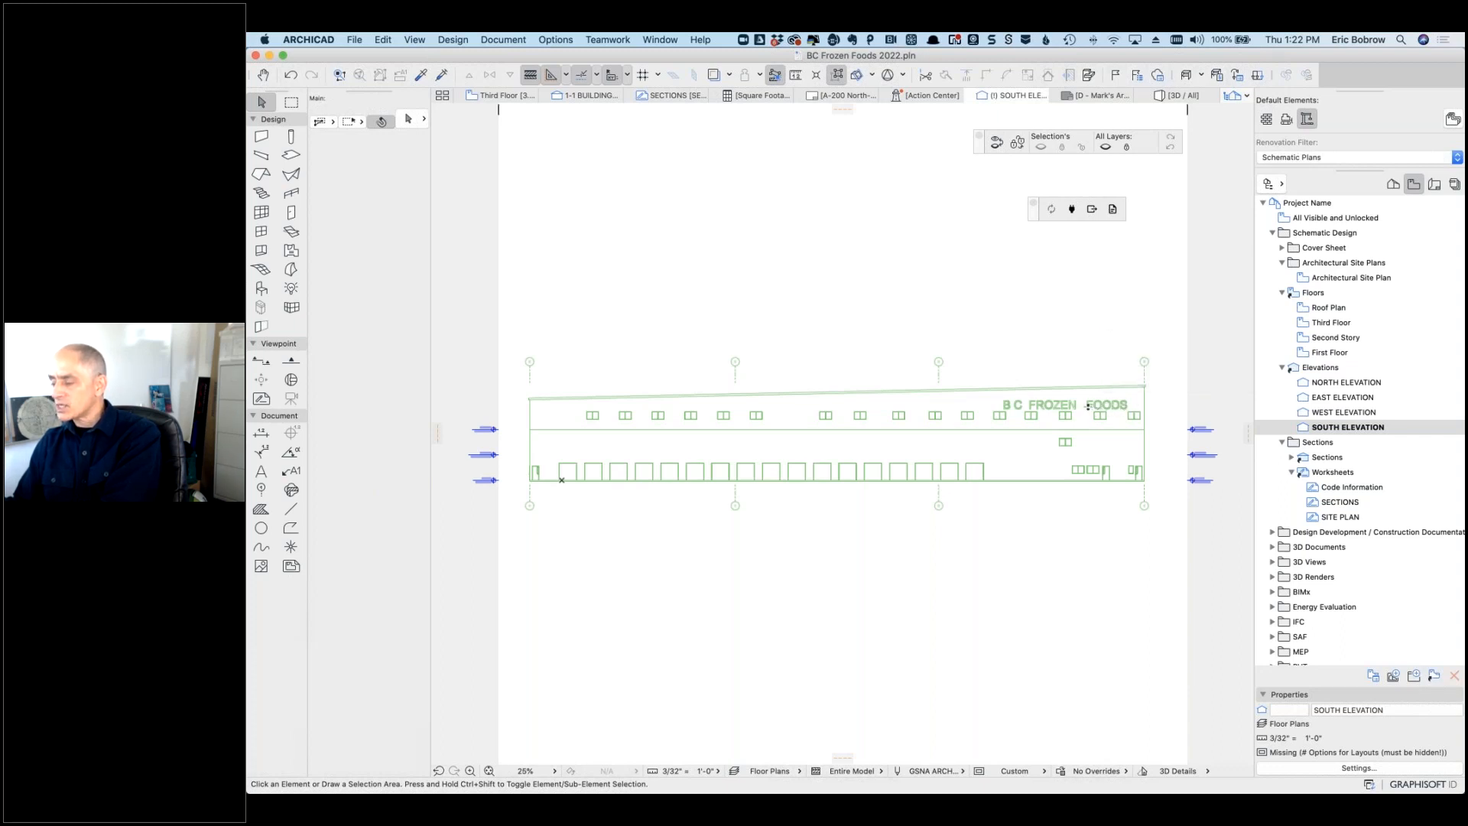
click(1127, 404)
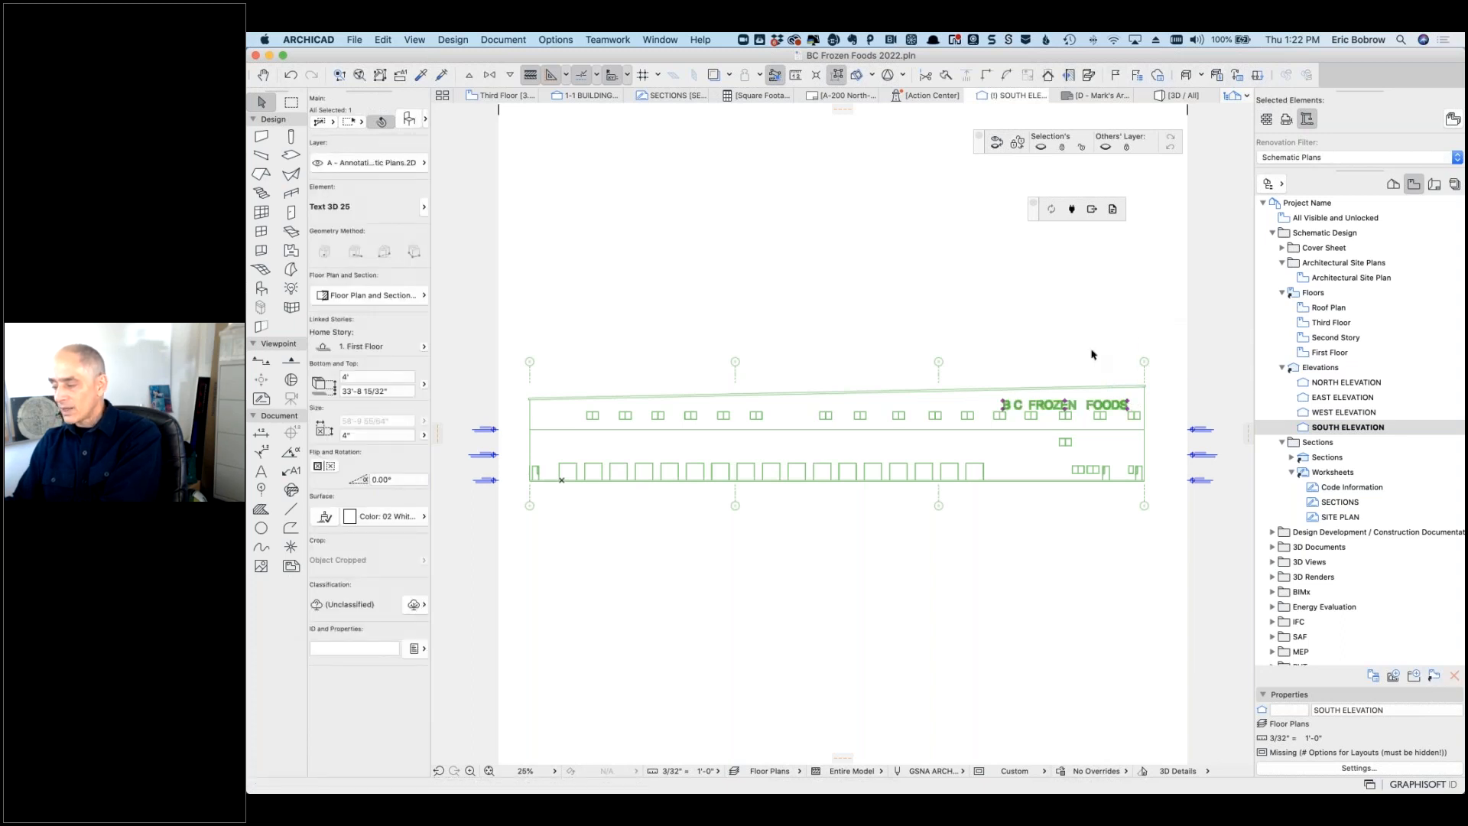
key(Escape)
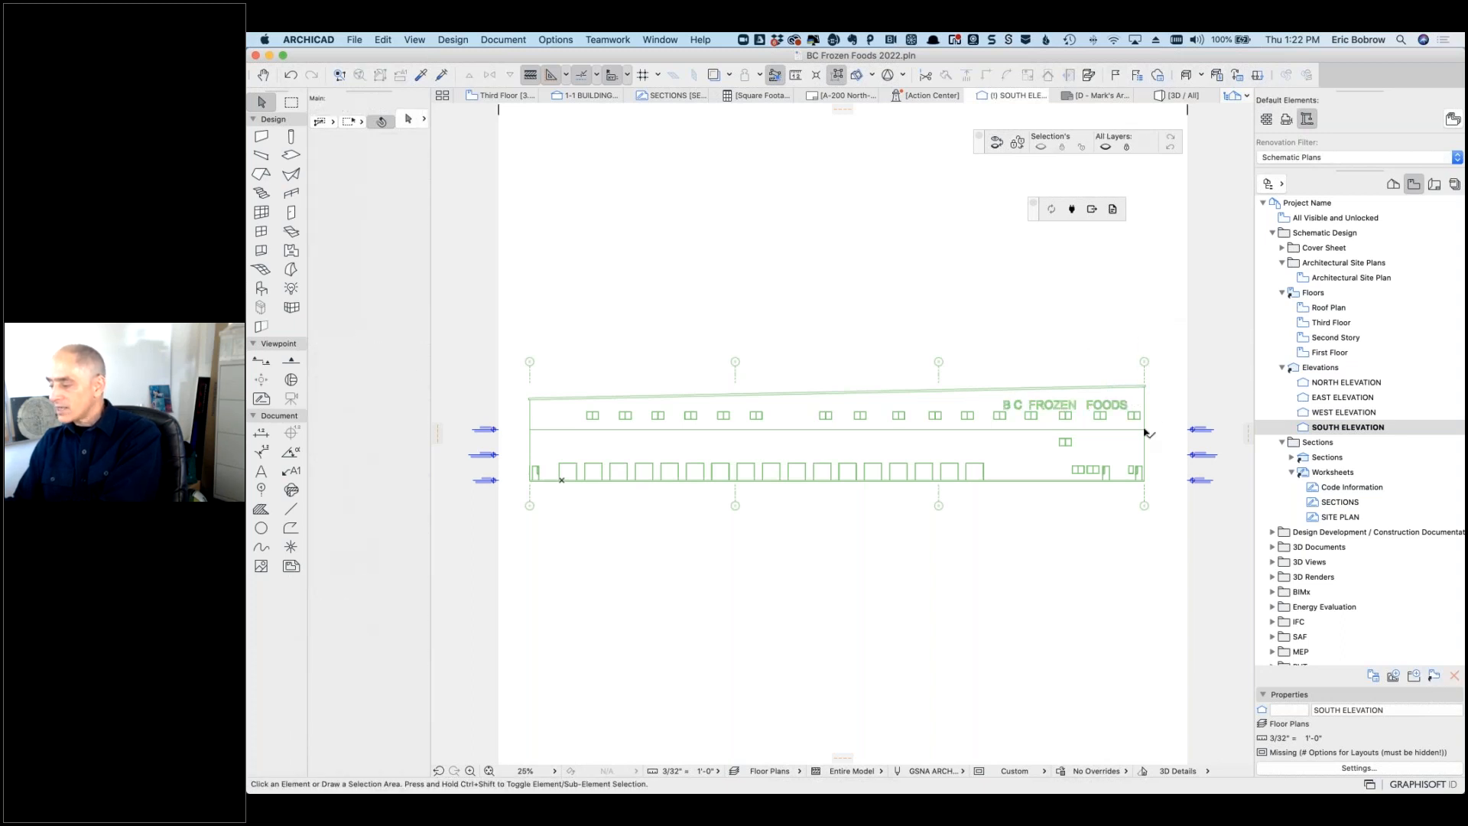
click(1145, 431)
click(1145, 430)
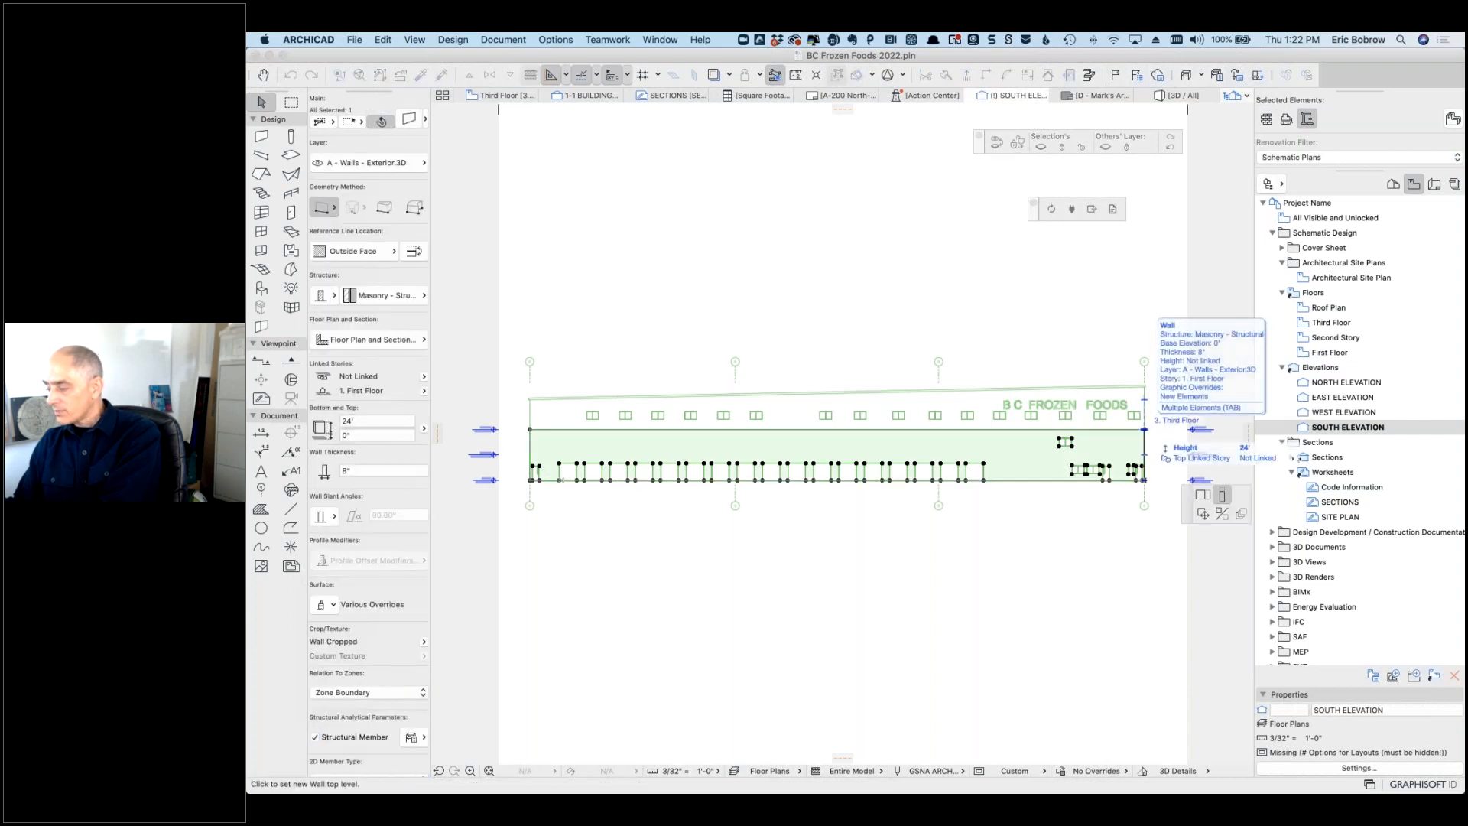
click(1156, 403)
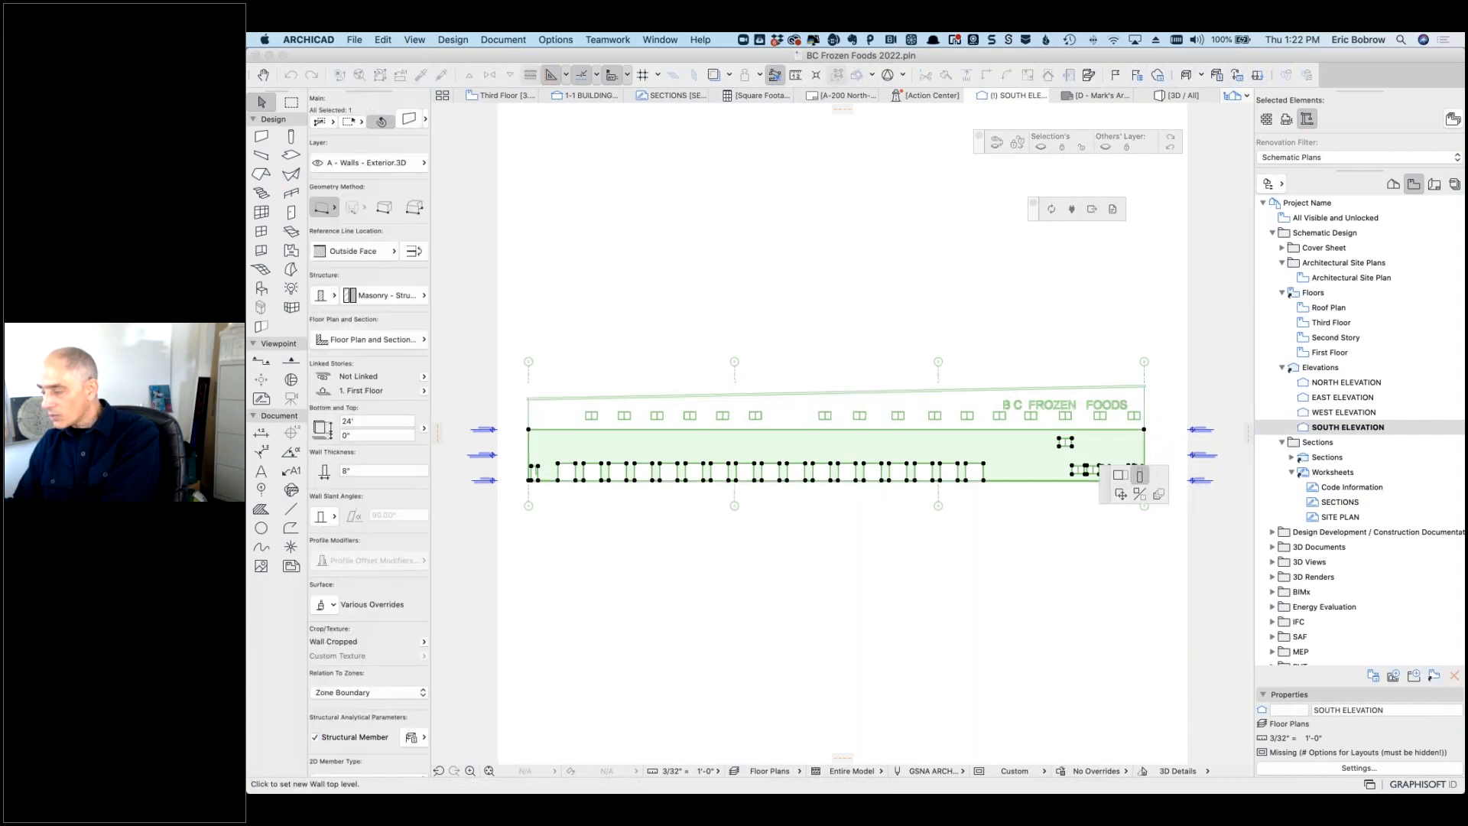
scroll(1139, 386, up, 5)
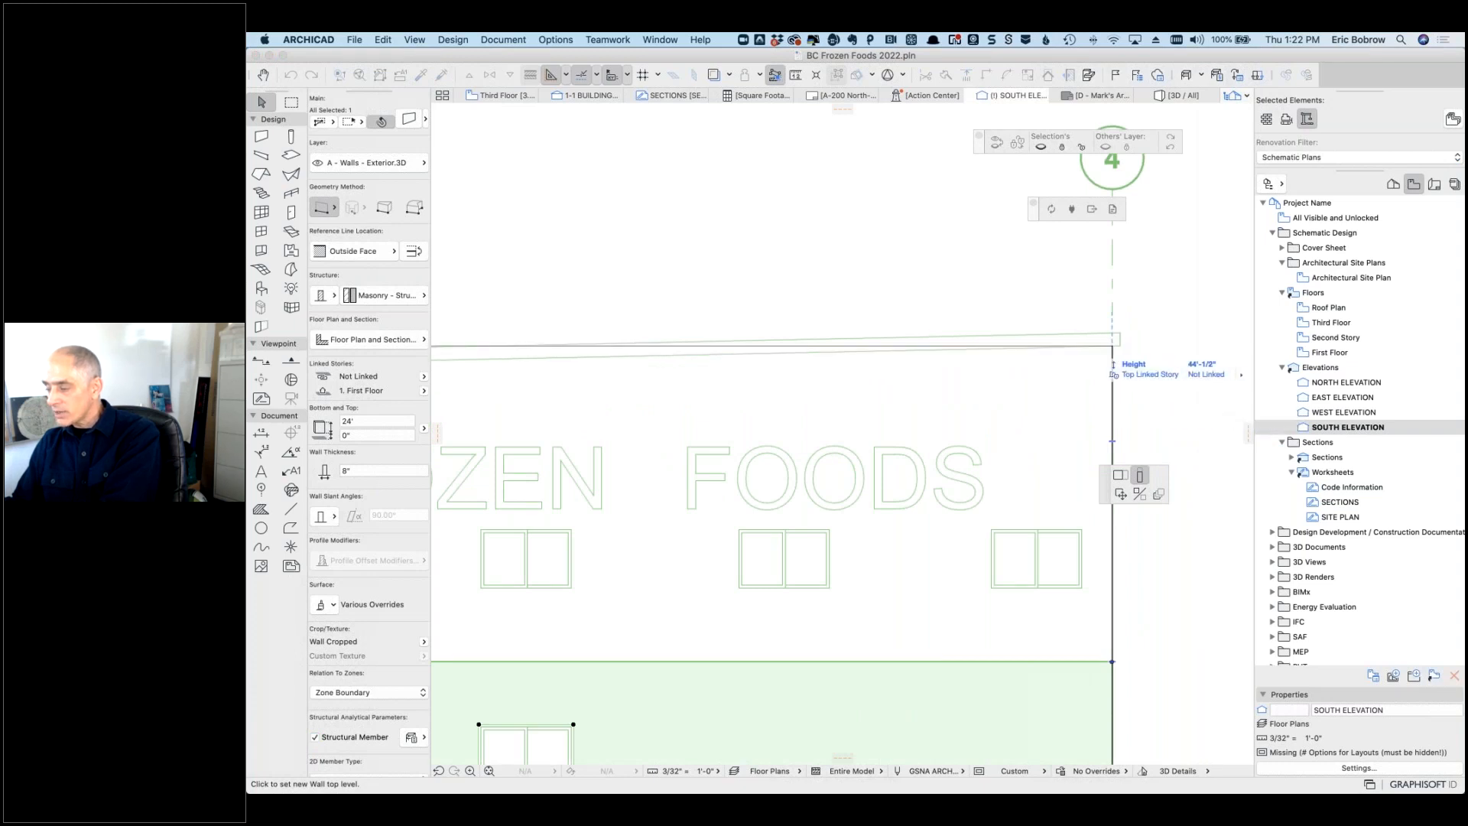
click(1112, 365)
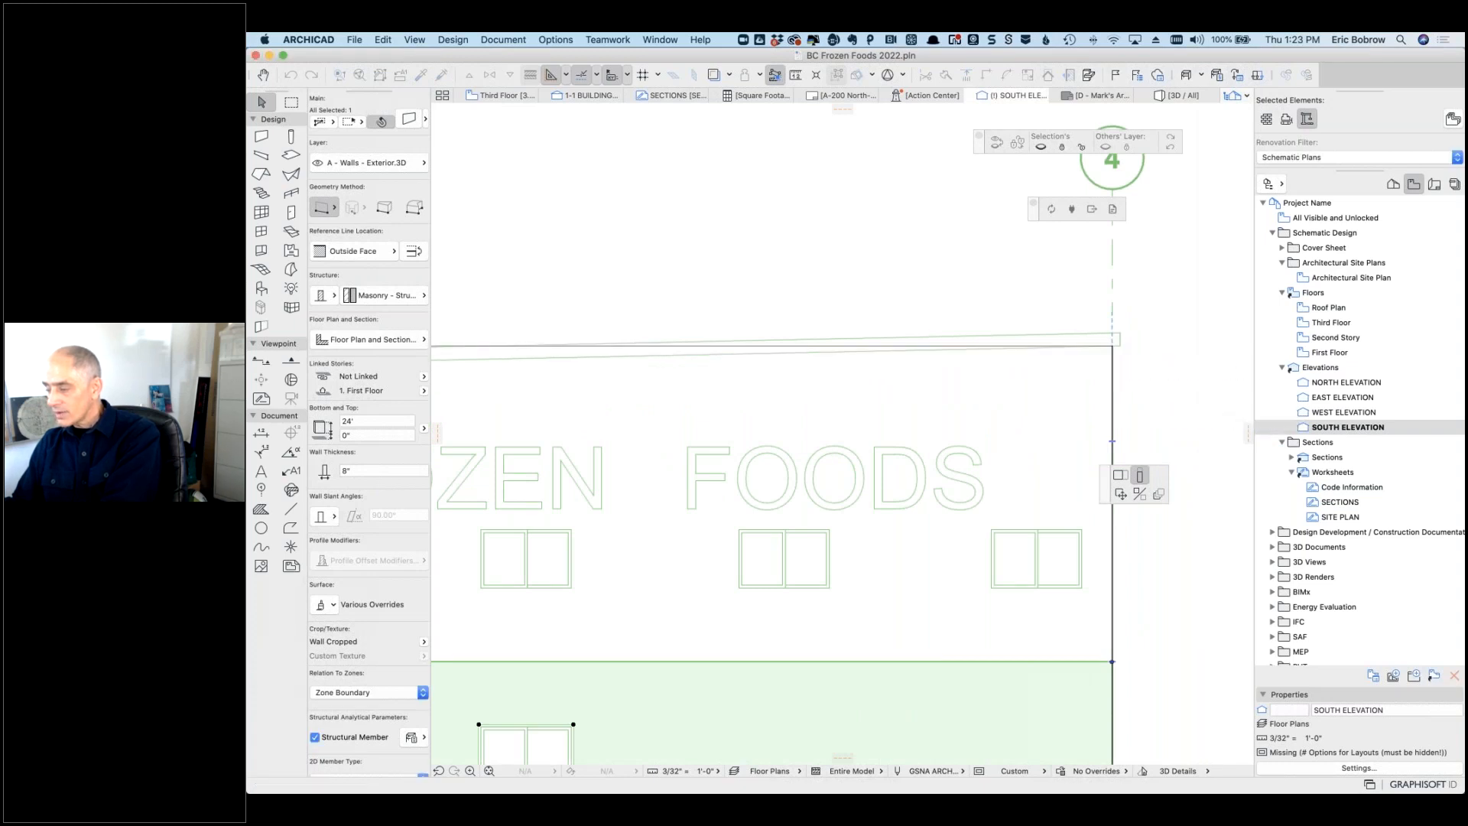
scroll(1140, 365, down, 10)
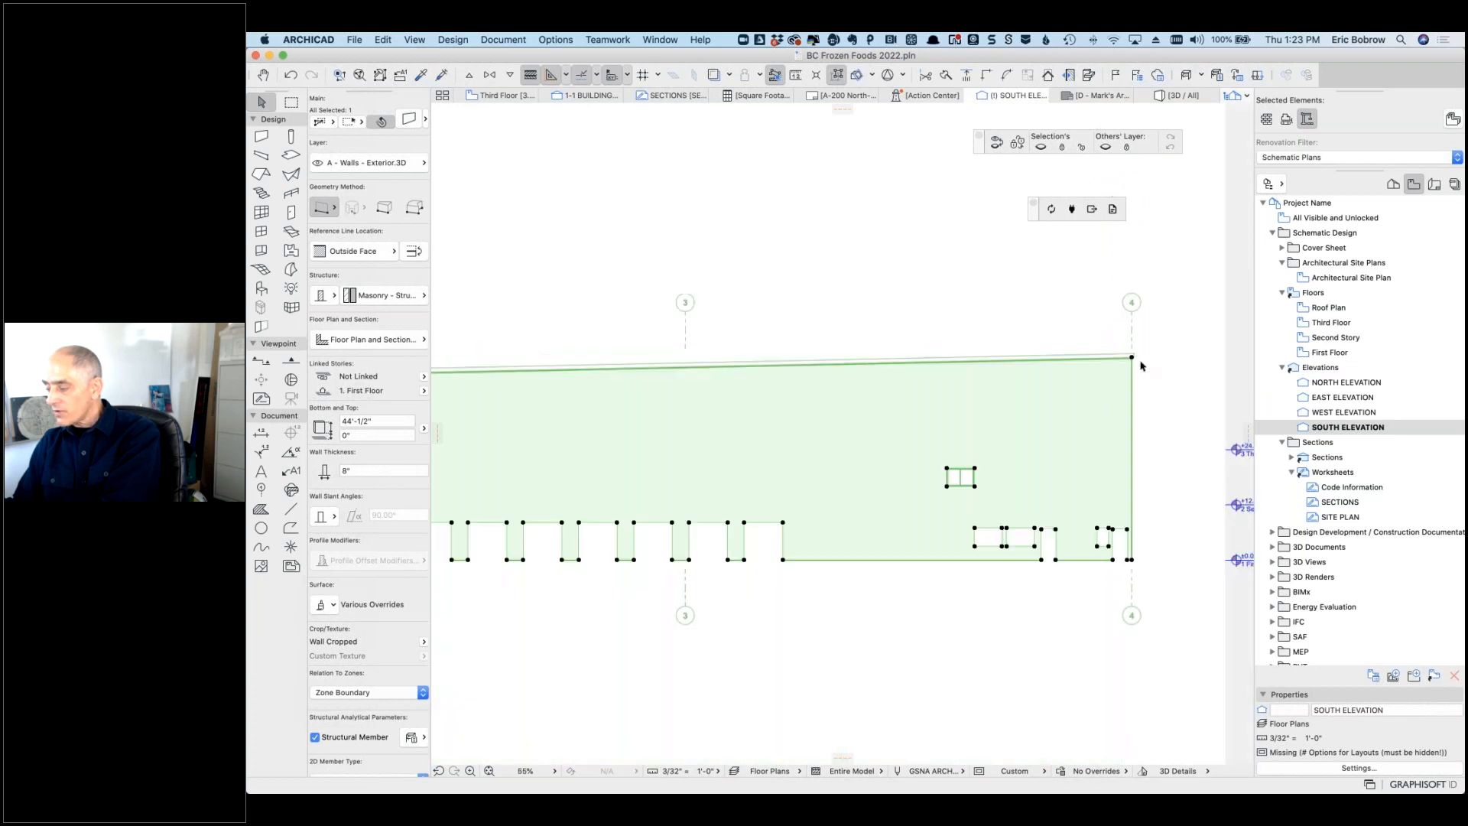
scroll(889, 304, down, 3)
scroll(889, 303, down, 1)
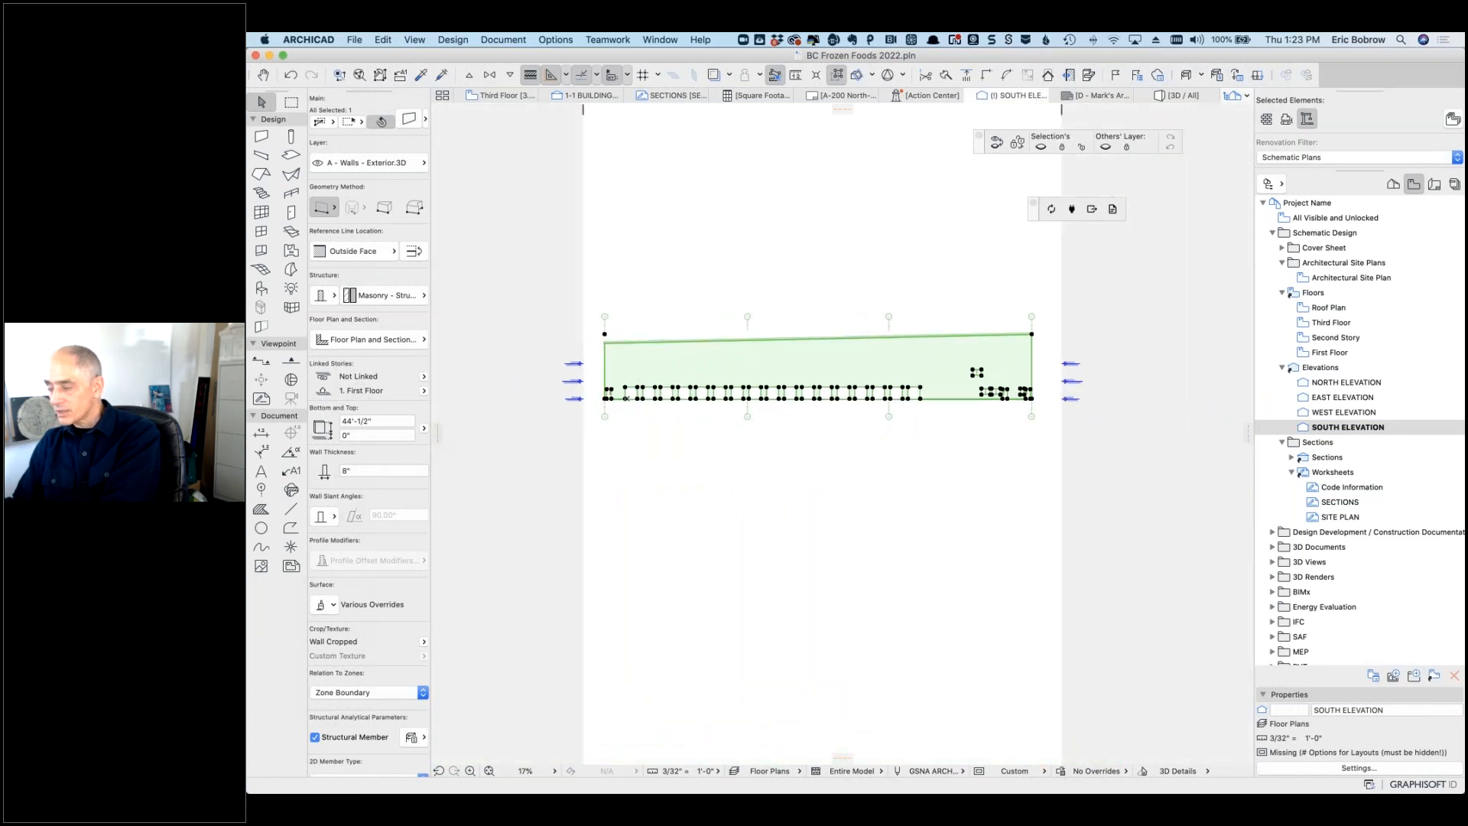
key(Escape)
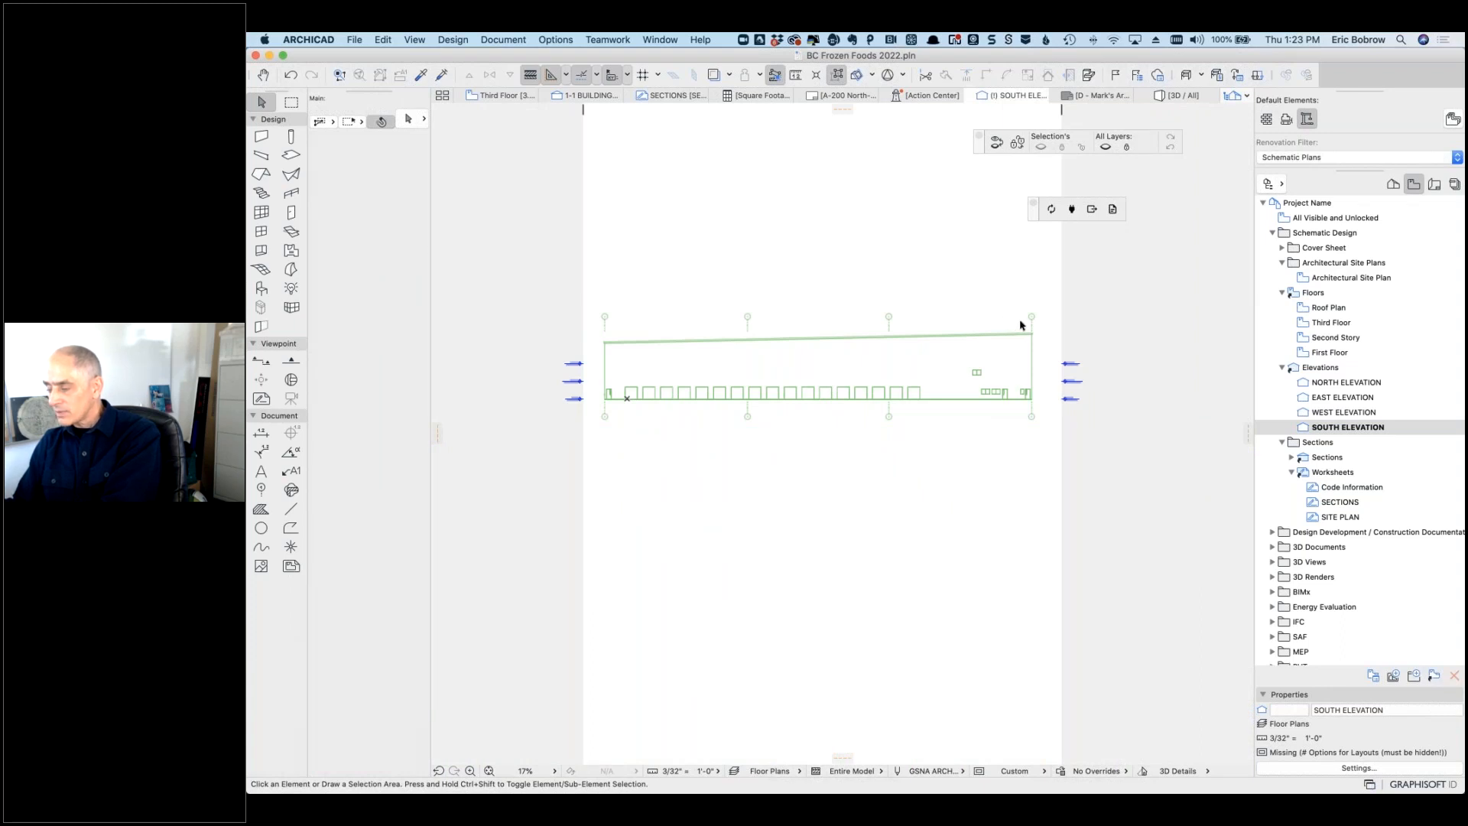
scroll(1021, 325, up, 5)
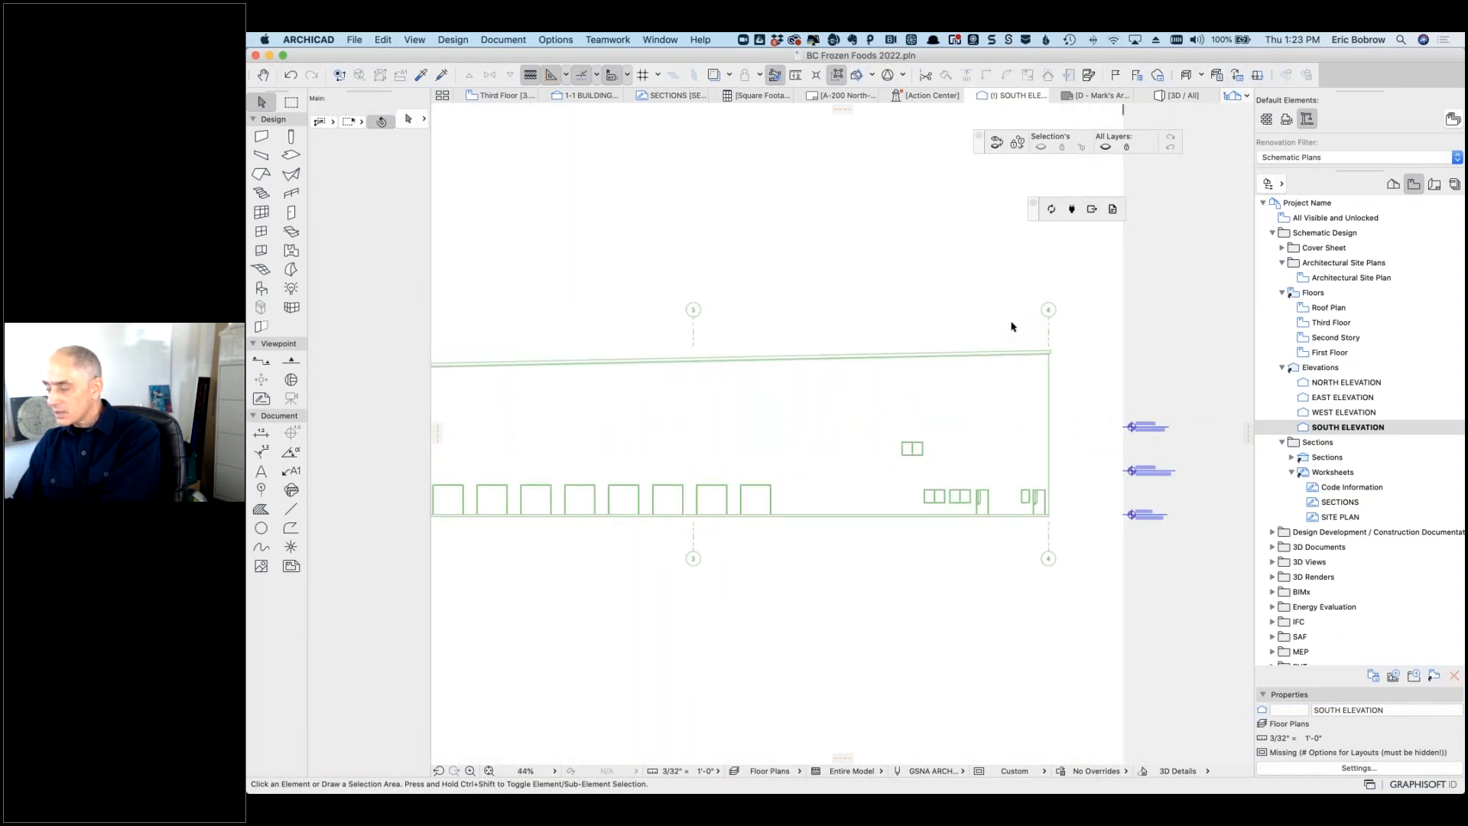
Step: On the Third Floor plan, place a 6' by 4' sliding window with the Lobby window's settings near the east end of the separate outer wall
click(506, 96)
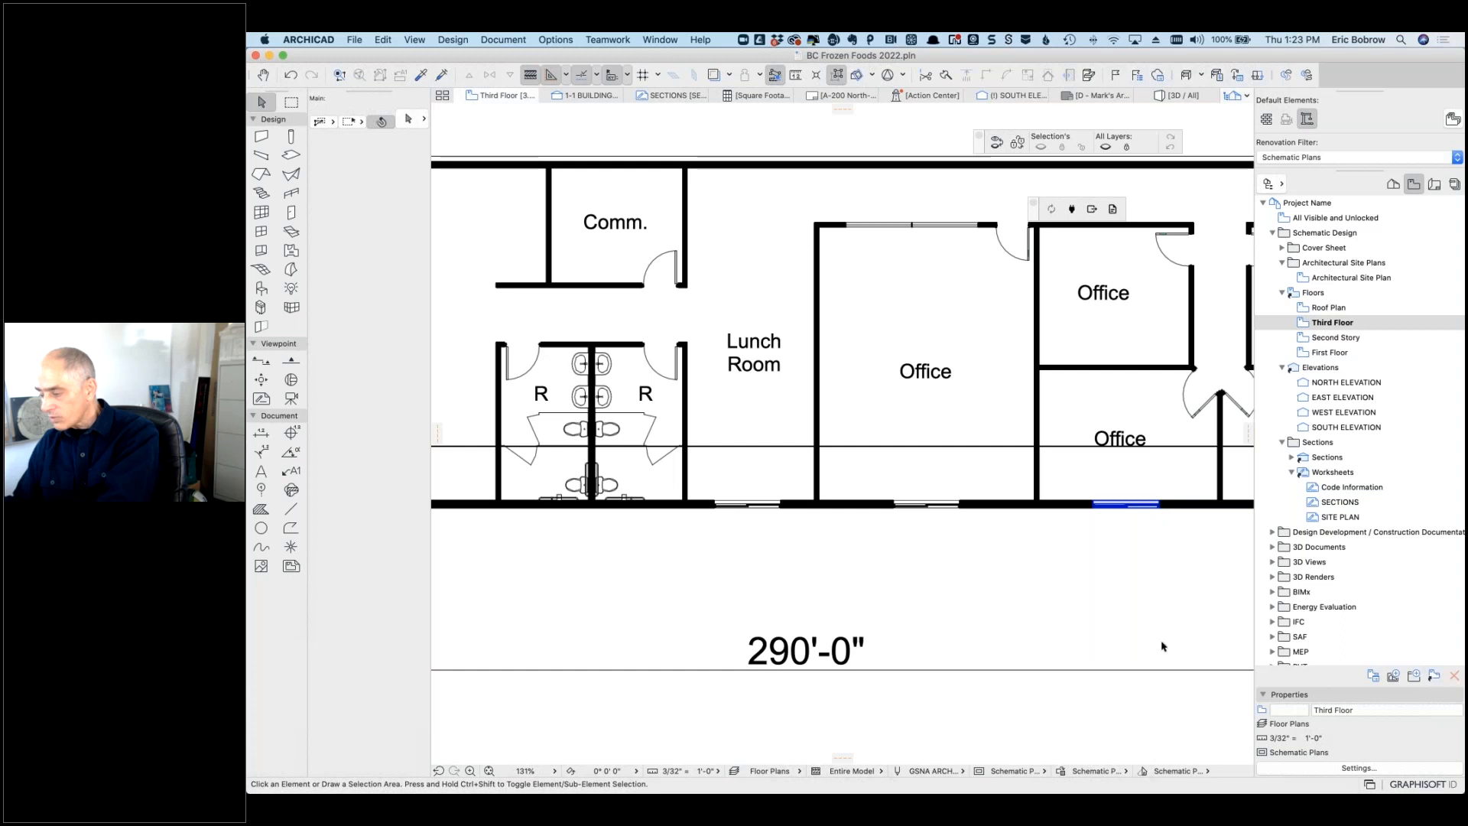
scroll(1121, 648, down, 6)
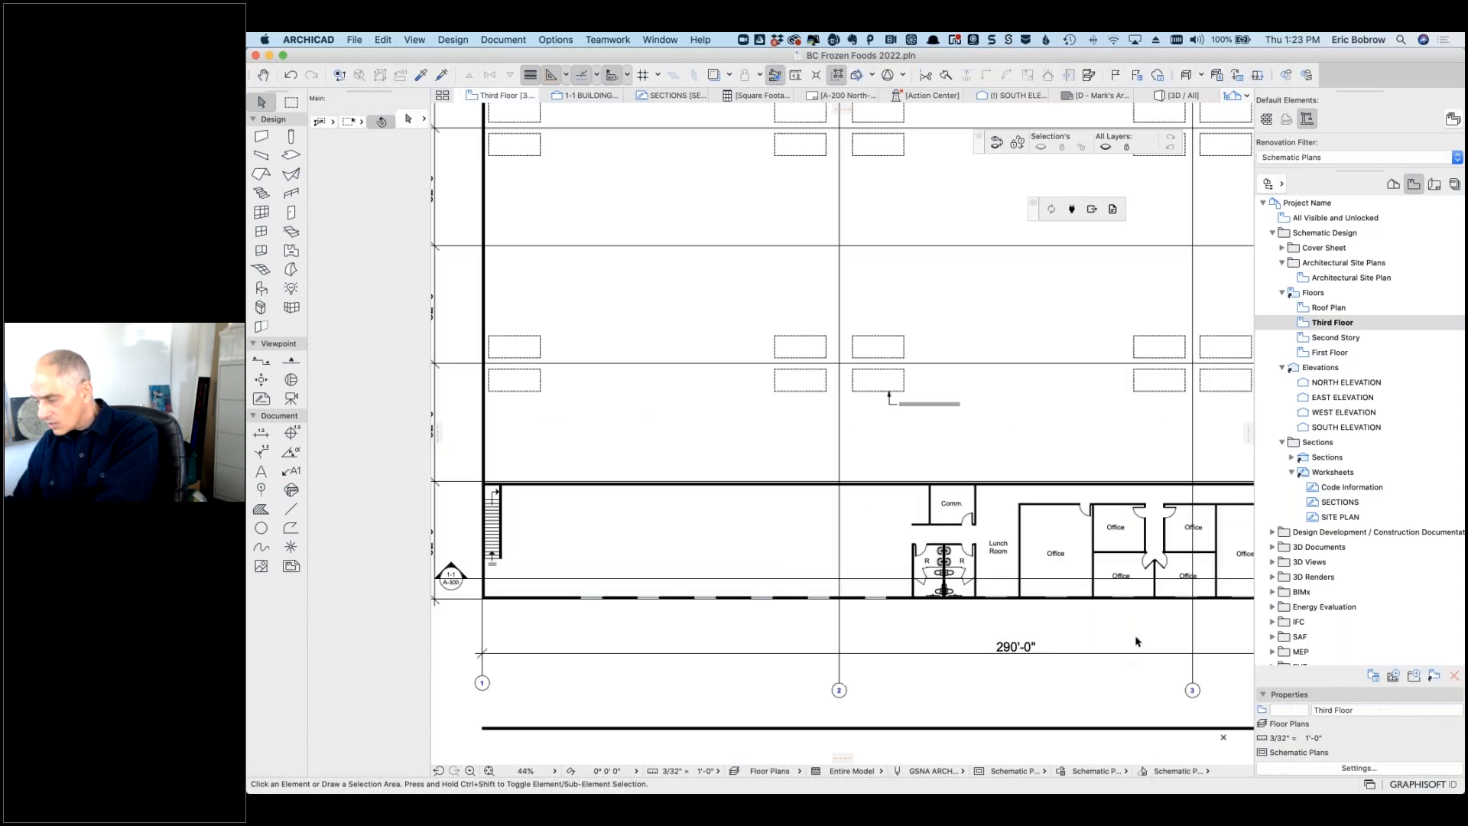
scroll(1130, 633, right, 3)
scroll(1129, 634, down, 2)
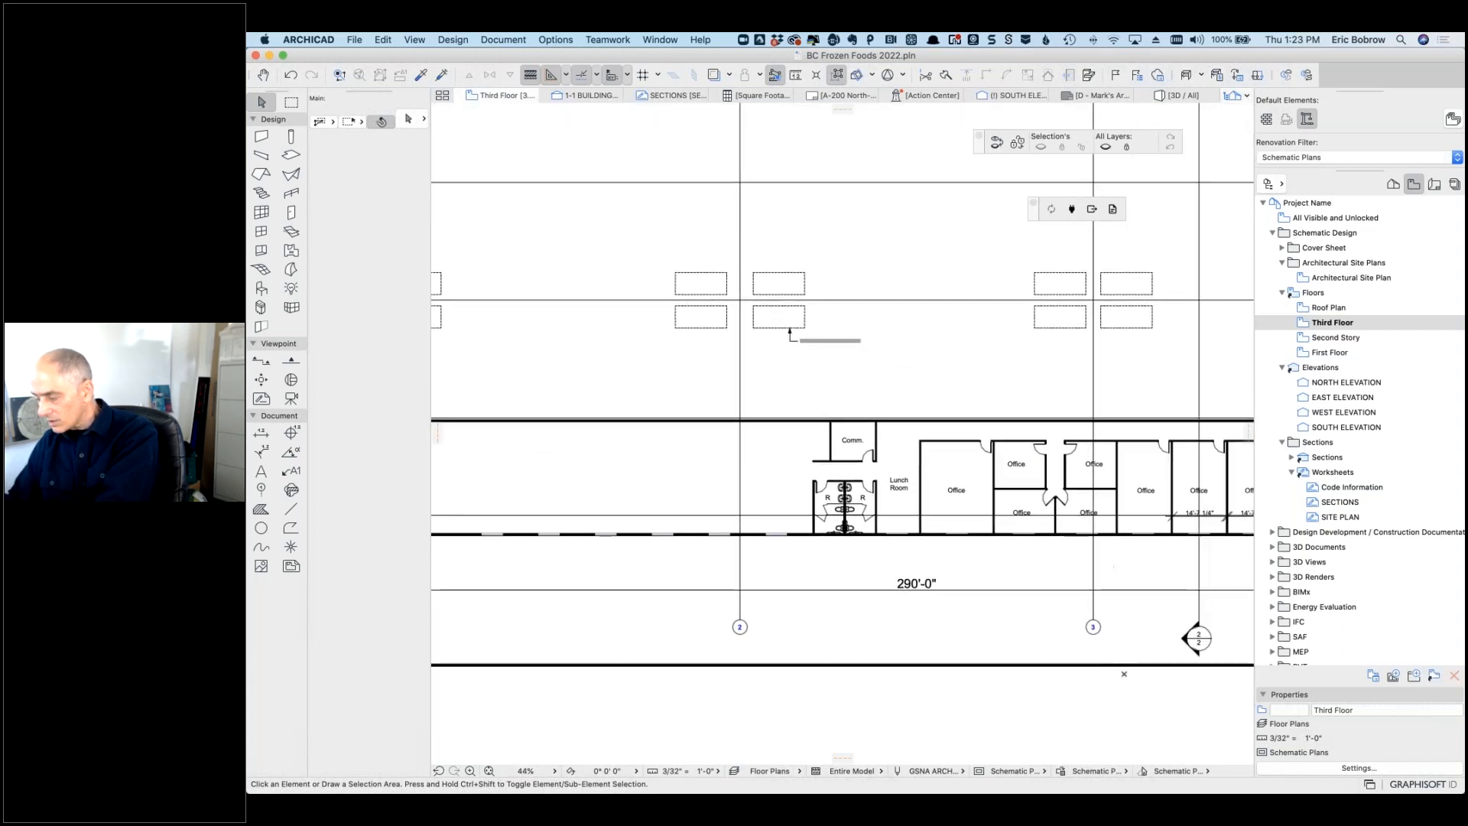
middle_drag(1233, 564, 825, 504)
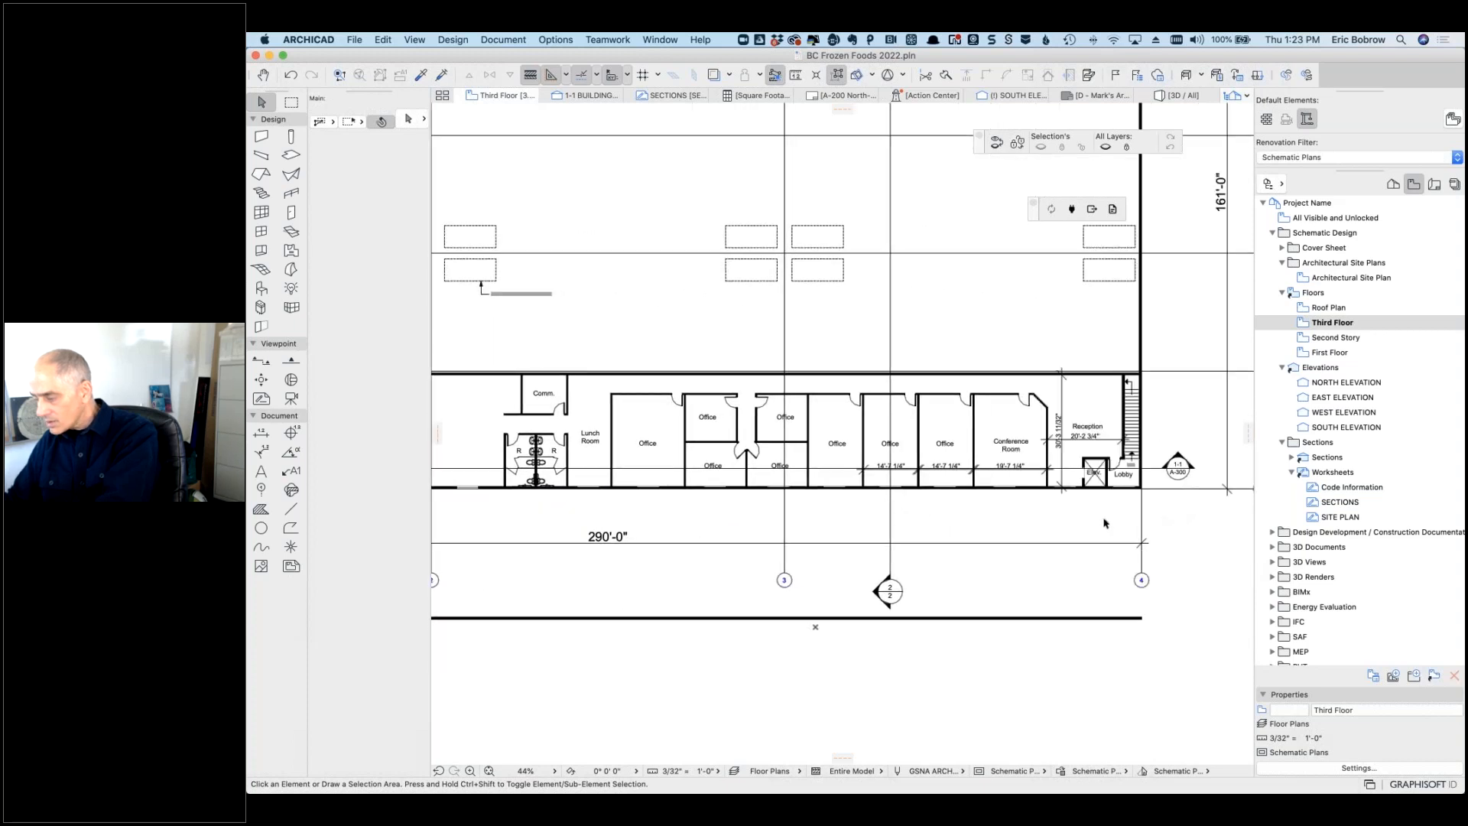
scroll(1103, 523, up, 5)
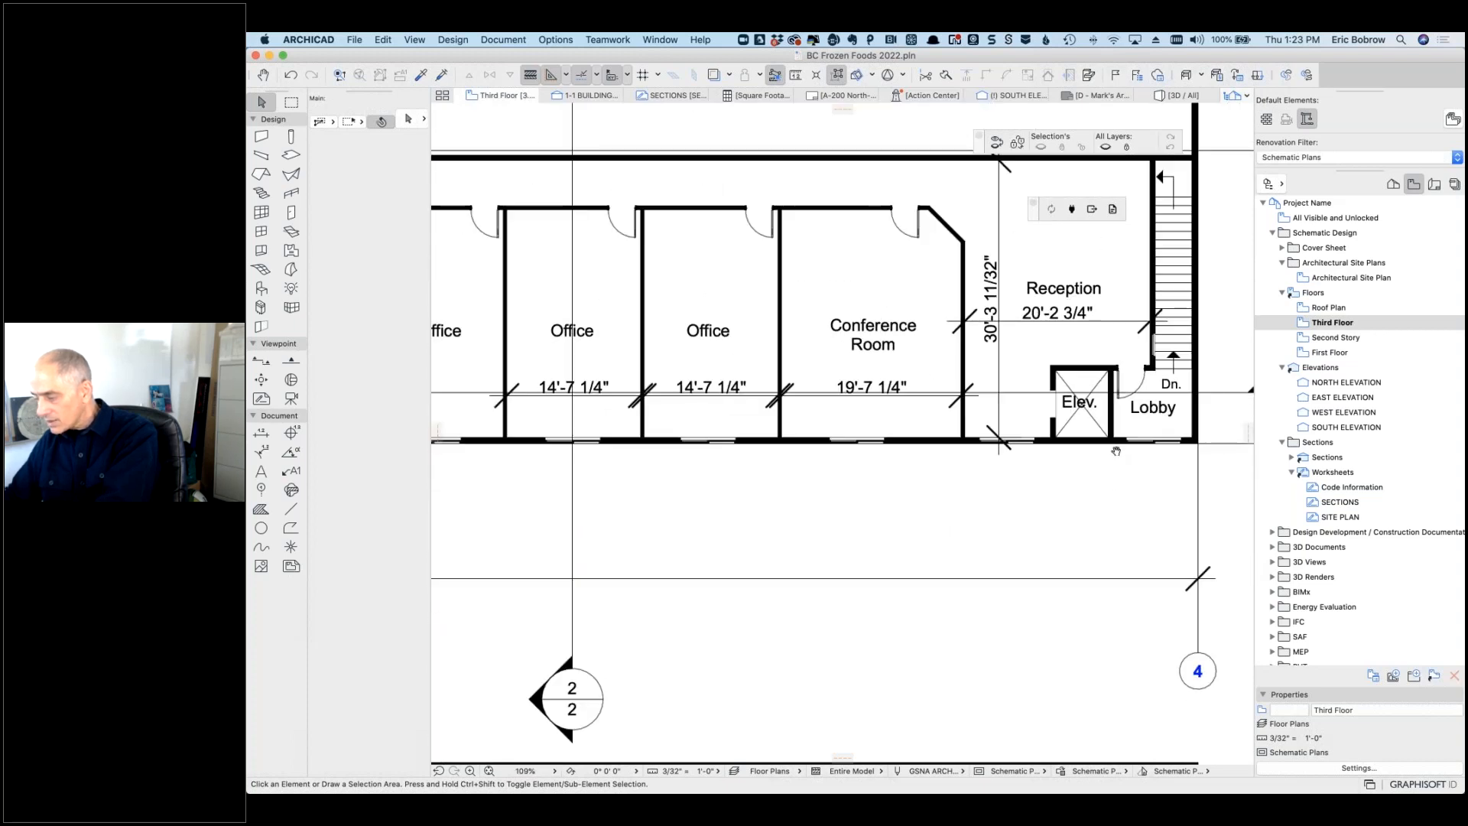
middle_drag(1116, 451, 1130, 367)
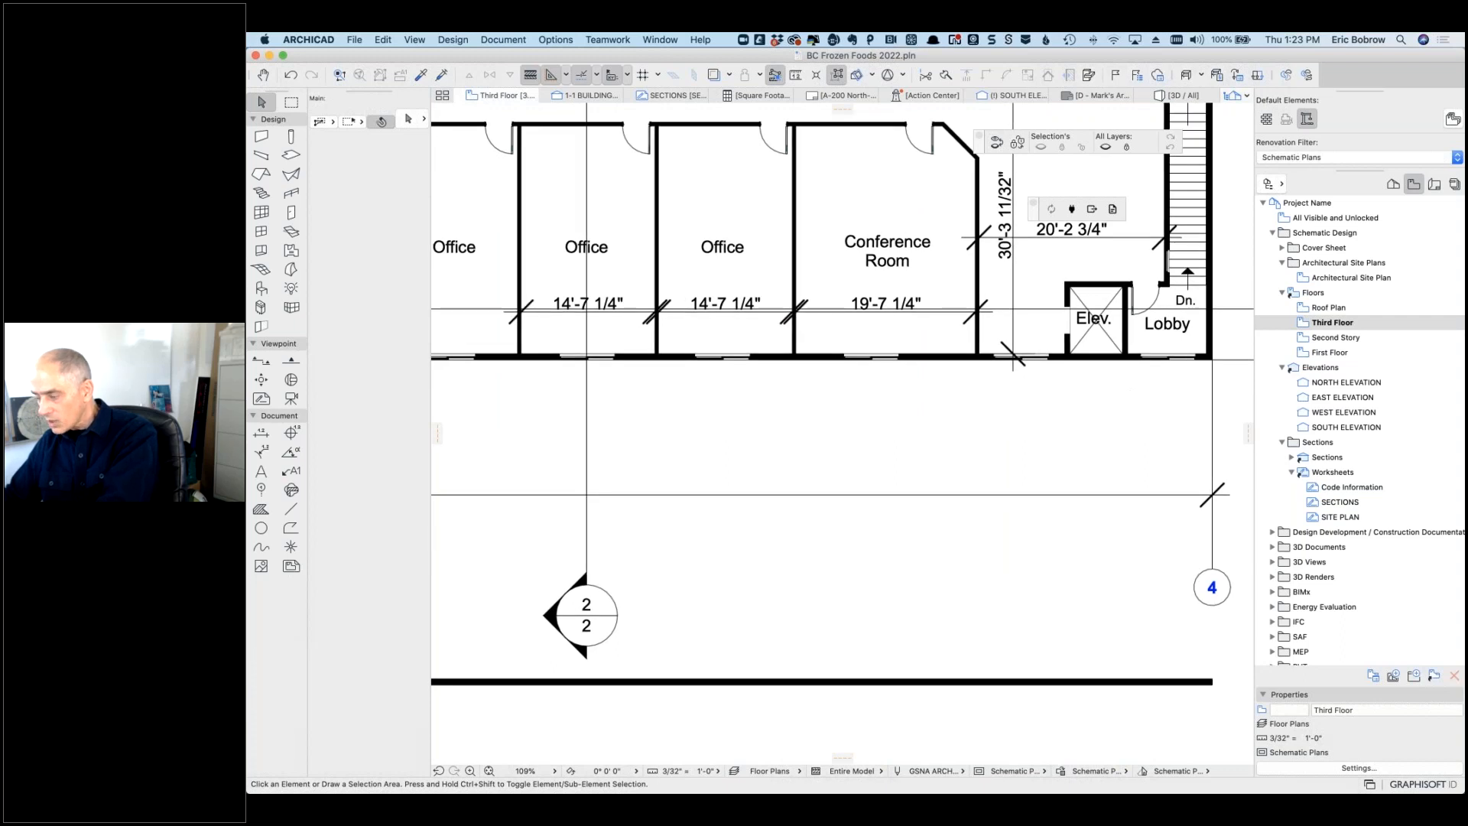
alt+click(1164, 357)
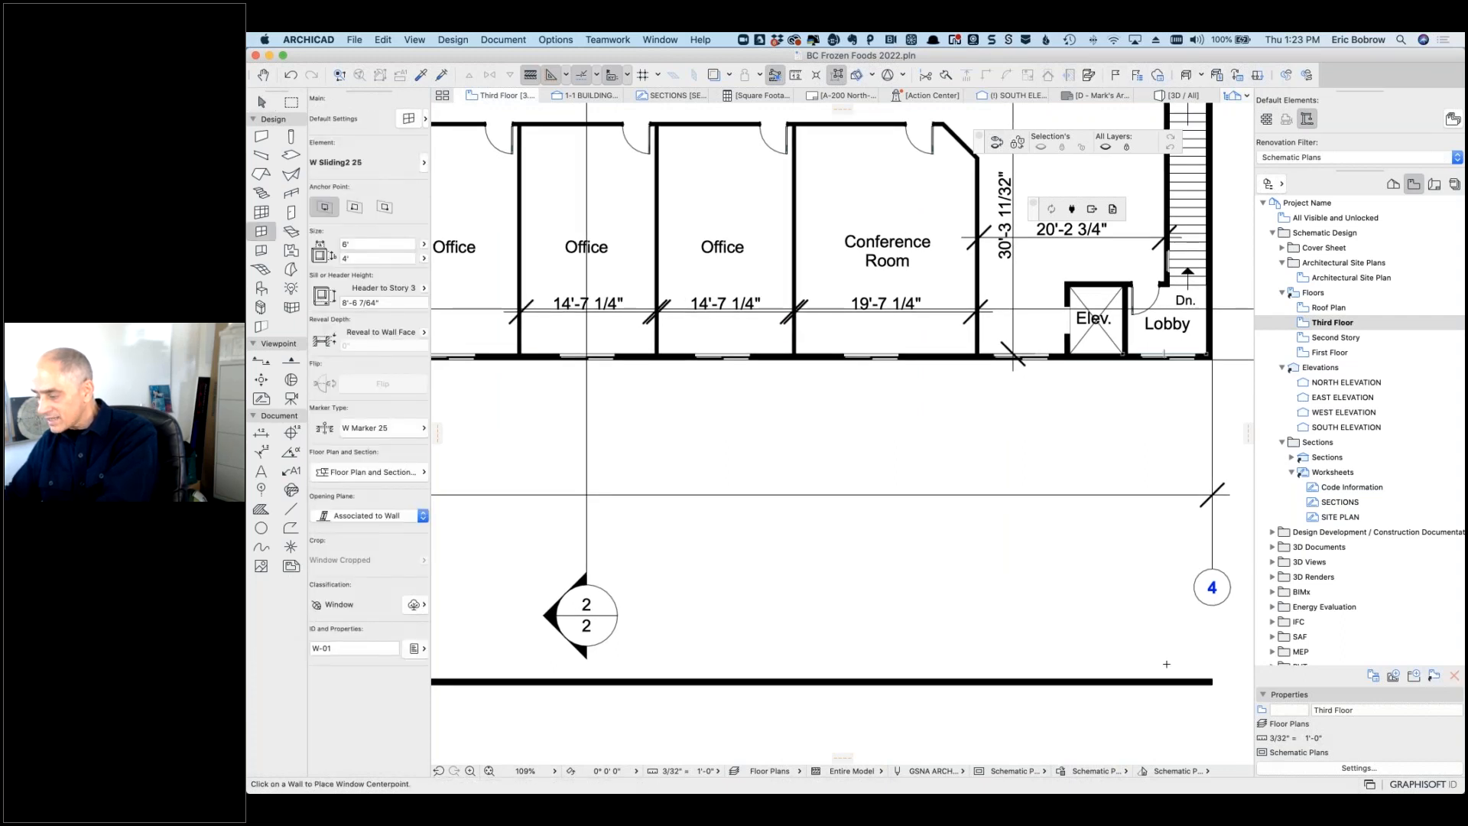
click(1118, 680)
click(1117, 696)
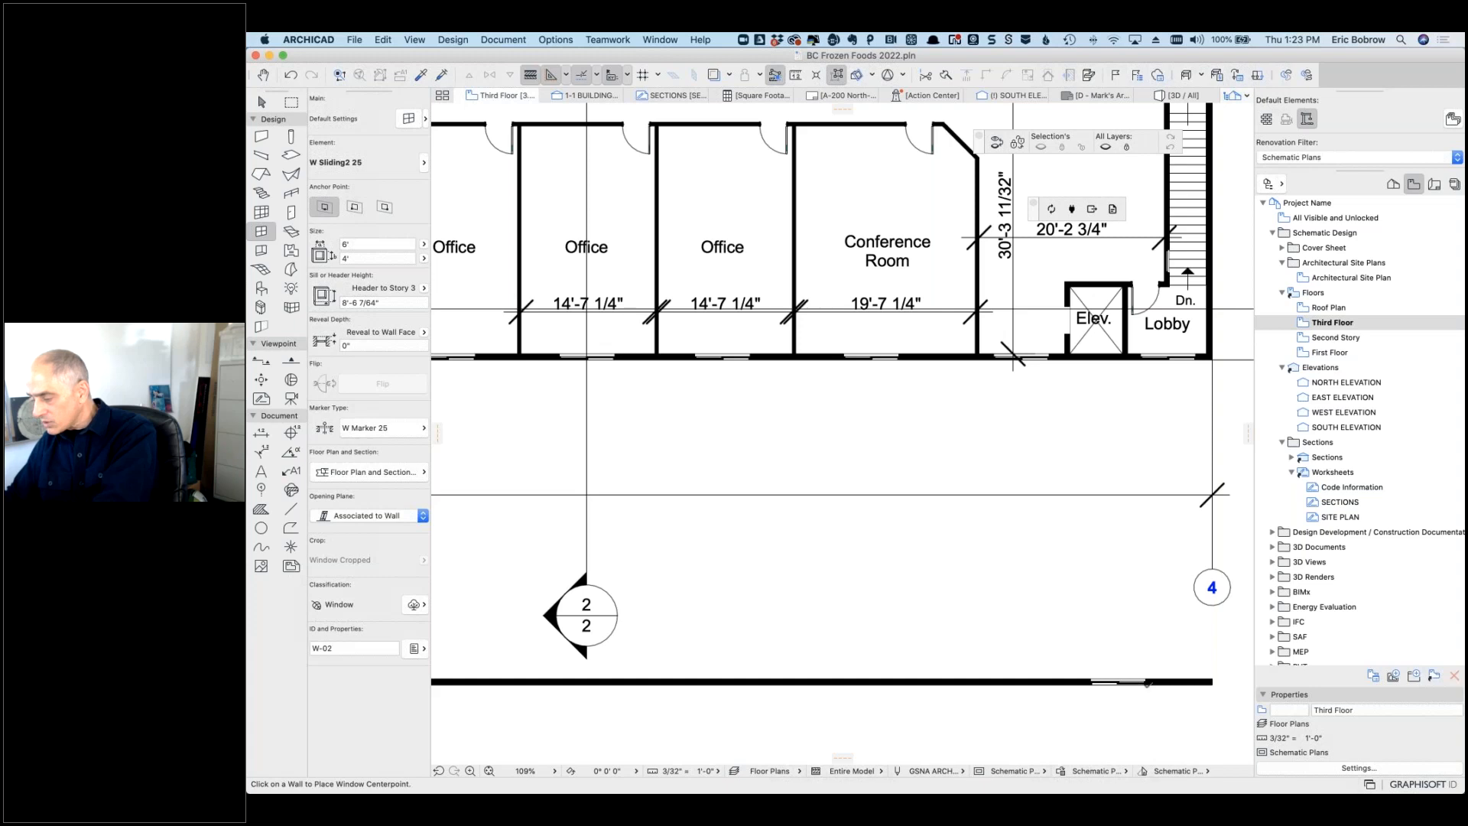
Step: Move the new window along the outer wall until it lines up with the Lobby window
key(shift)
shift+click(1148, 696)
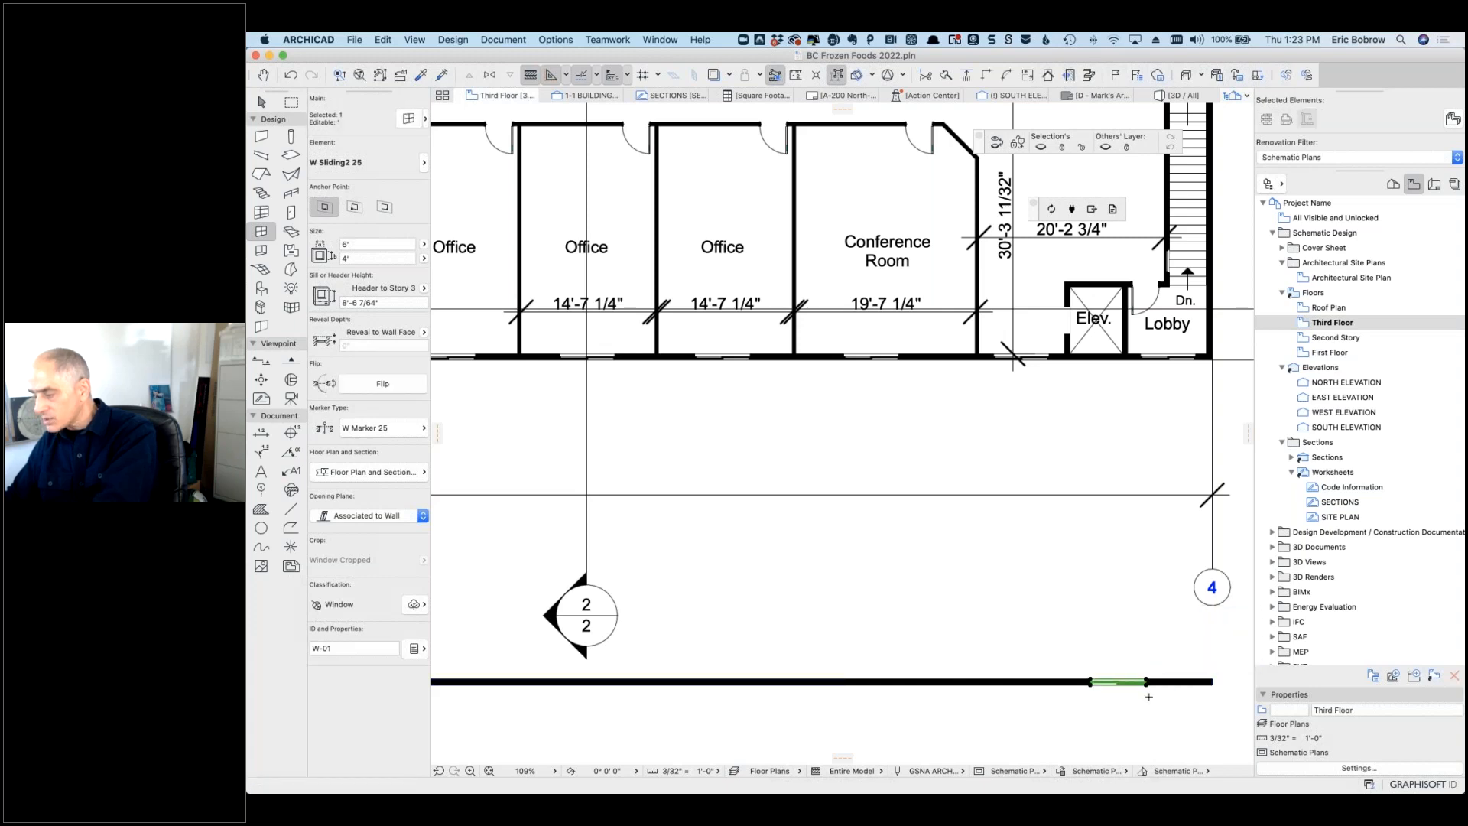
key(super+d)
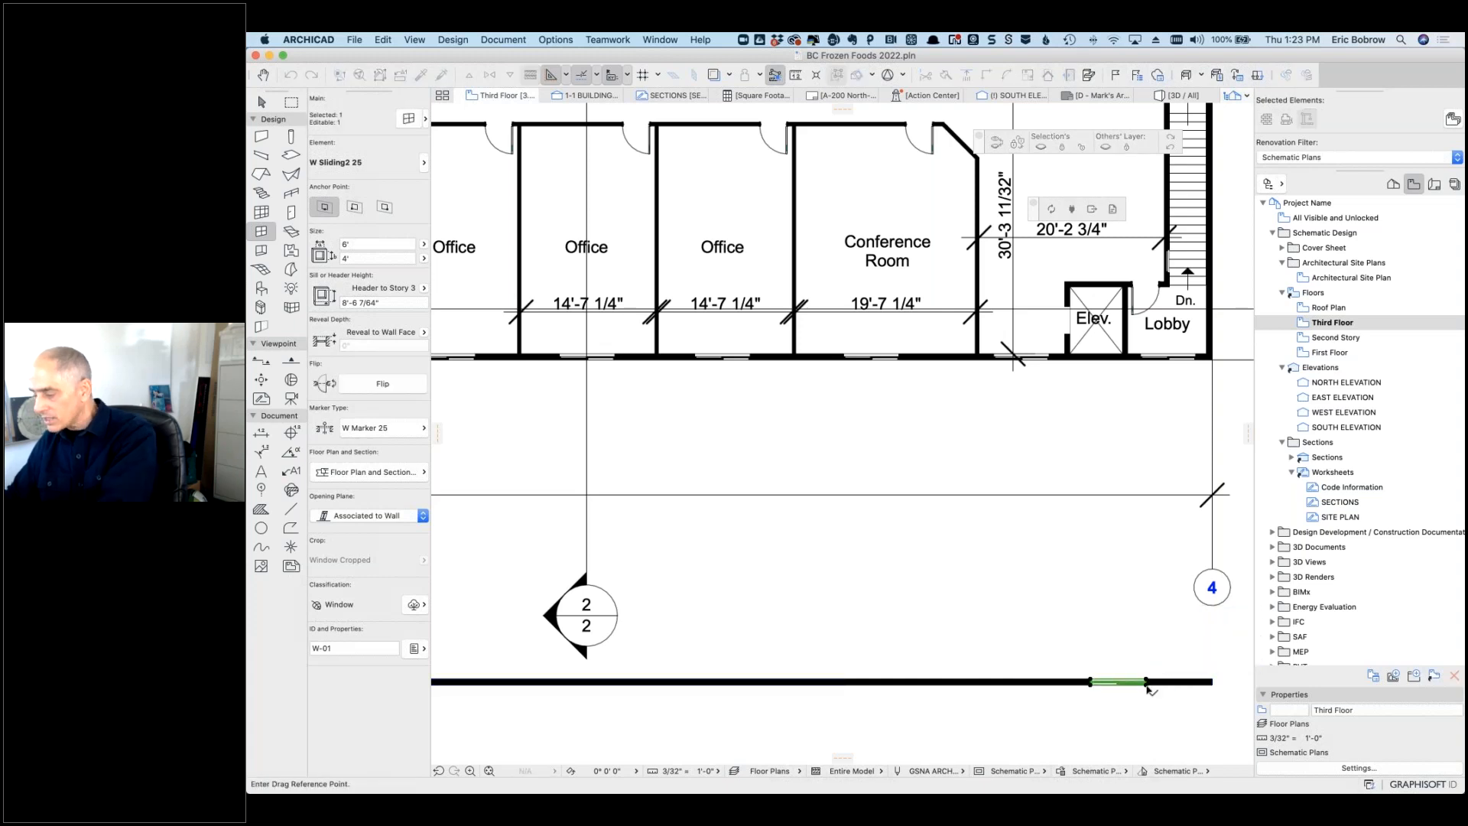
click(1145, 682)
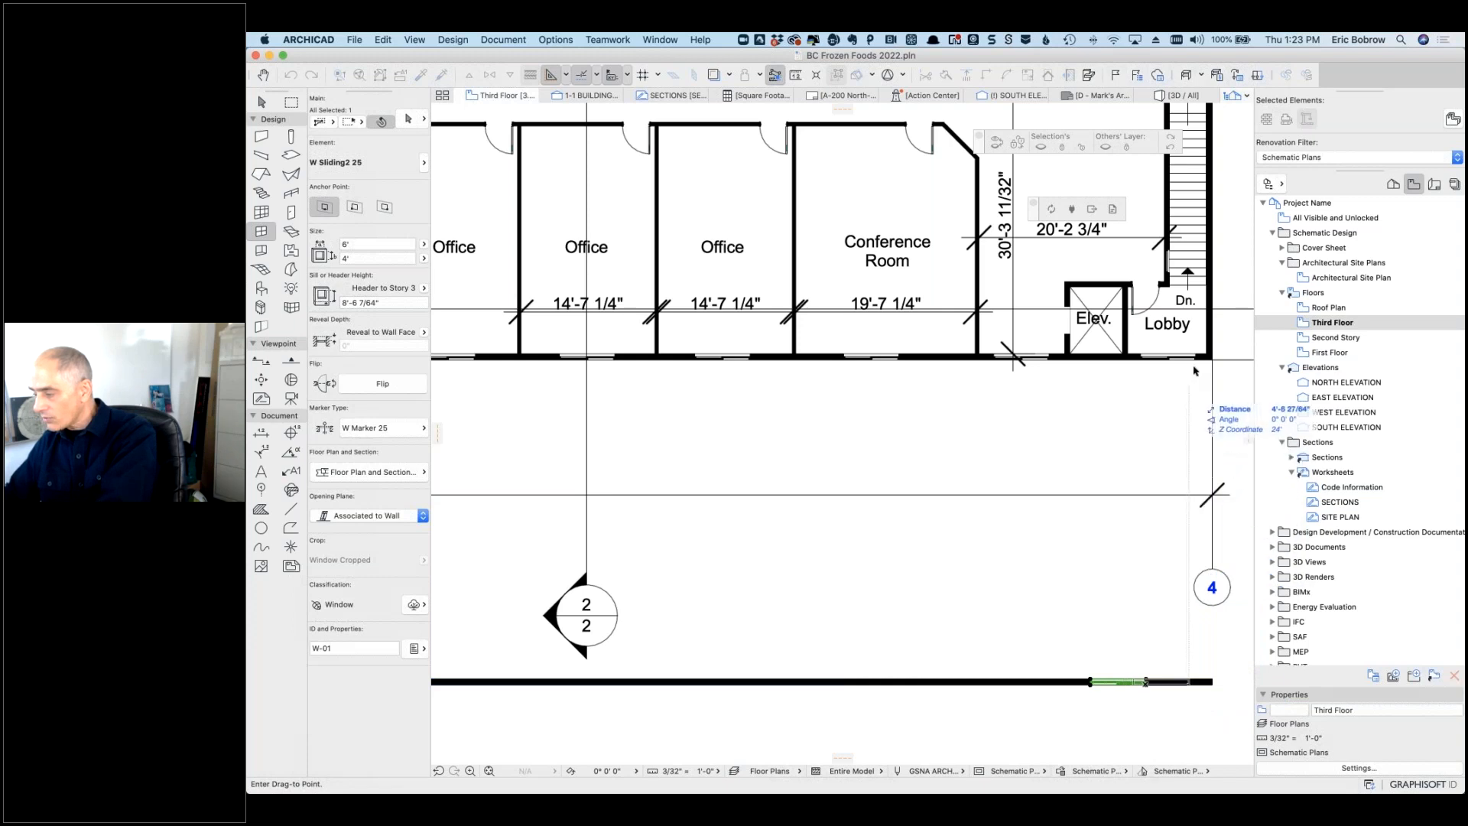
key(Escape)
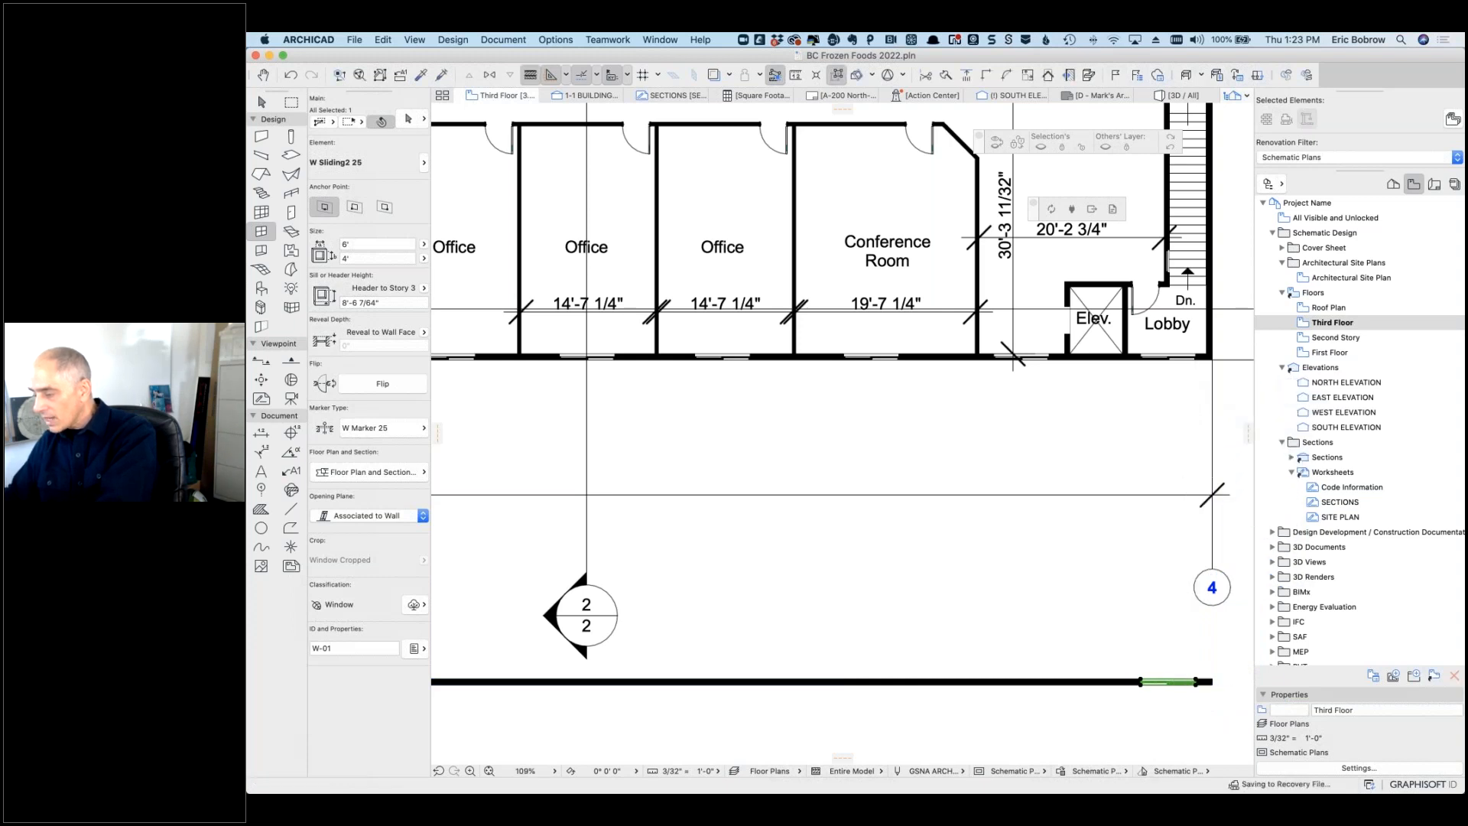
Step: Drag four copies of the window along the outer wall, aligned with the Reception, Conference Room and two adjacent Office windows
right_click(1114, 596)
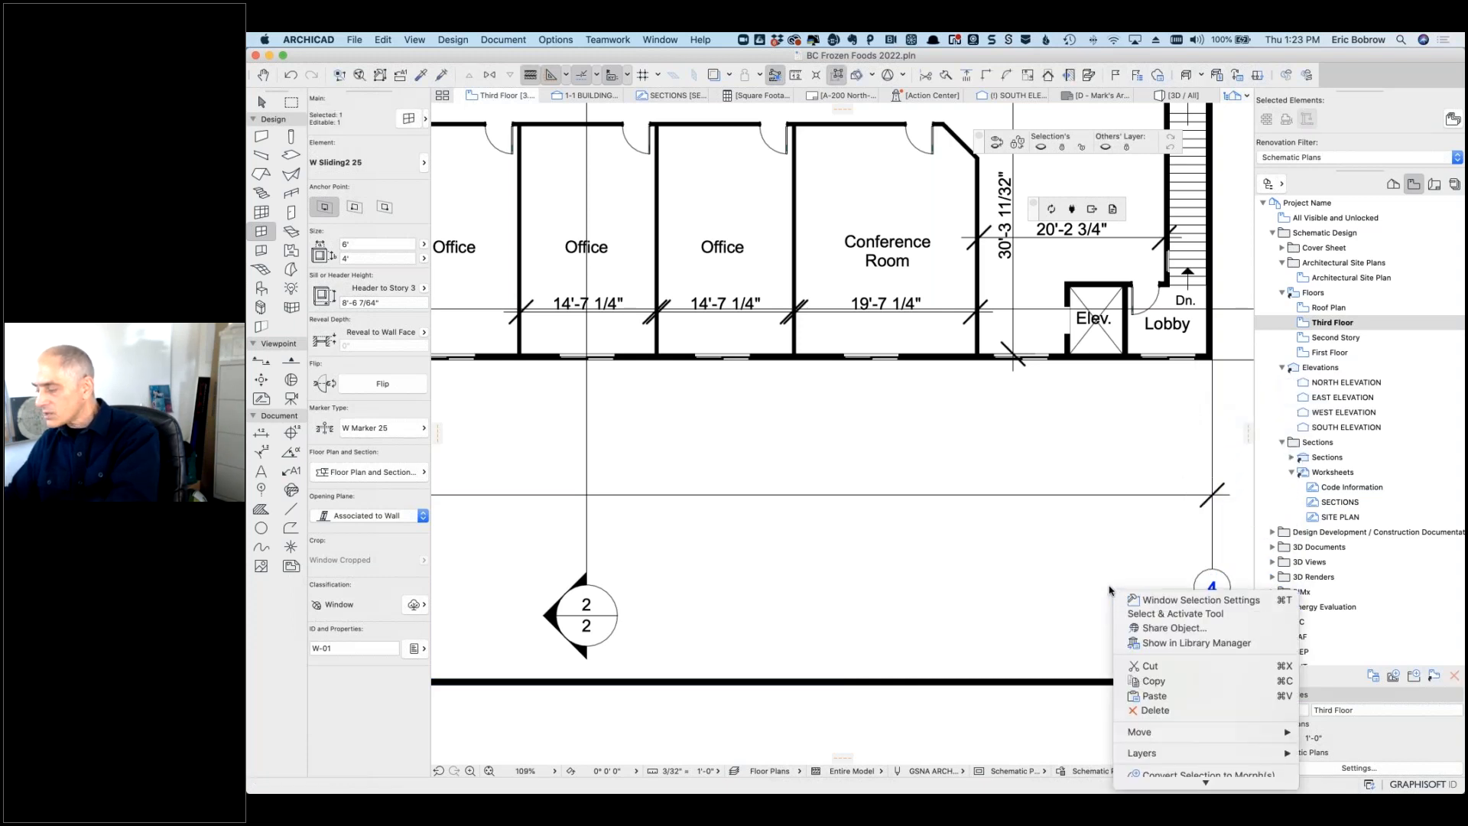
mouse_move(1196, 732)
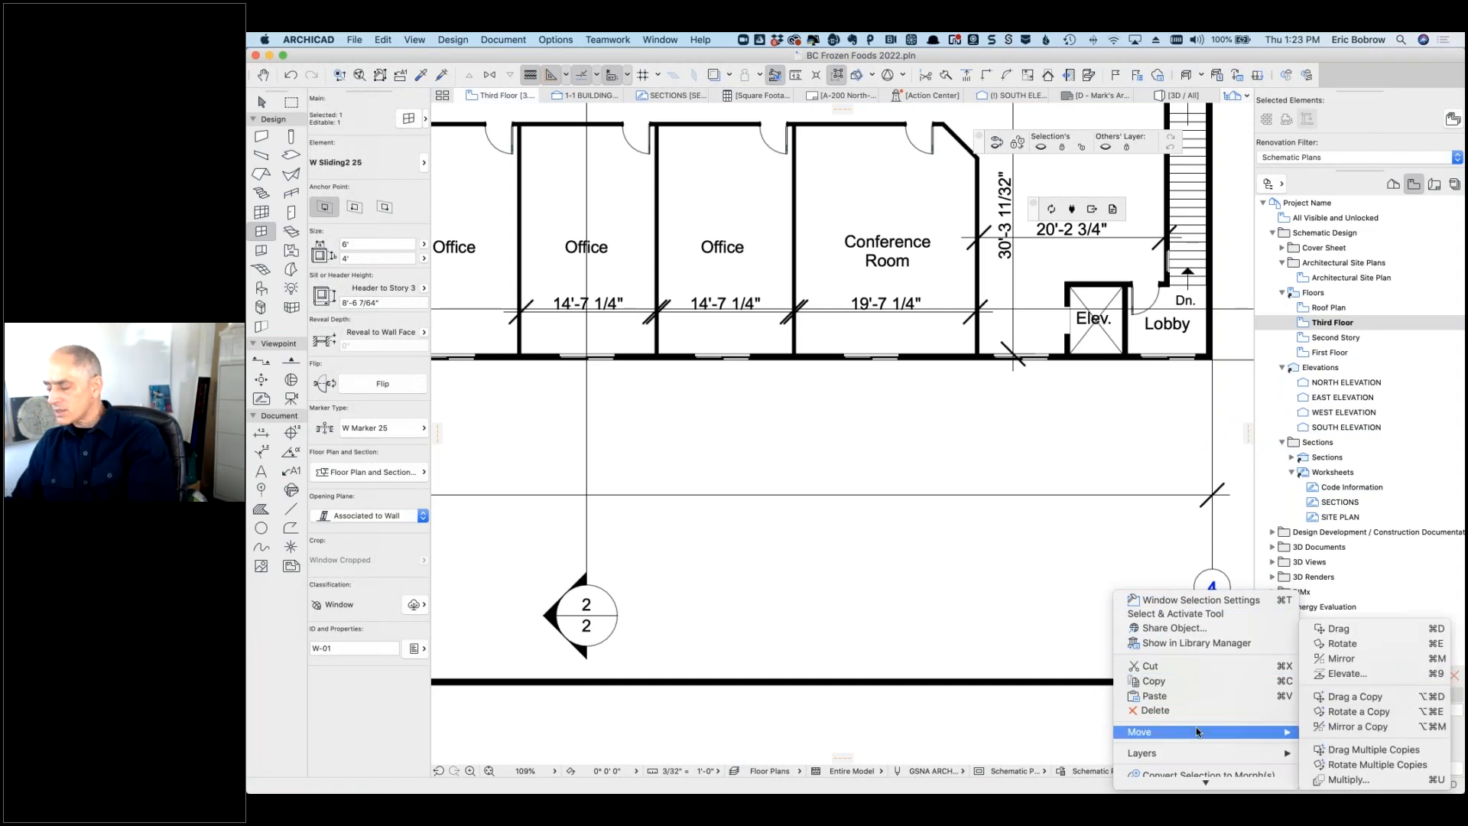
click(1348, 751)
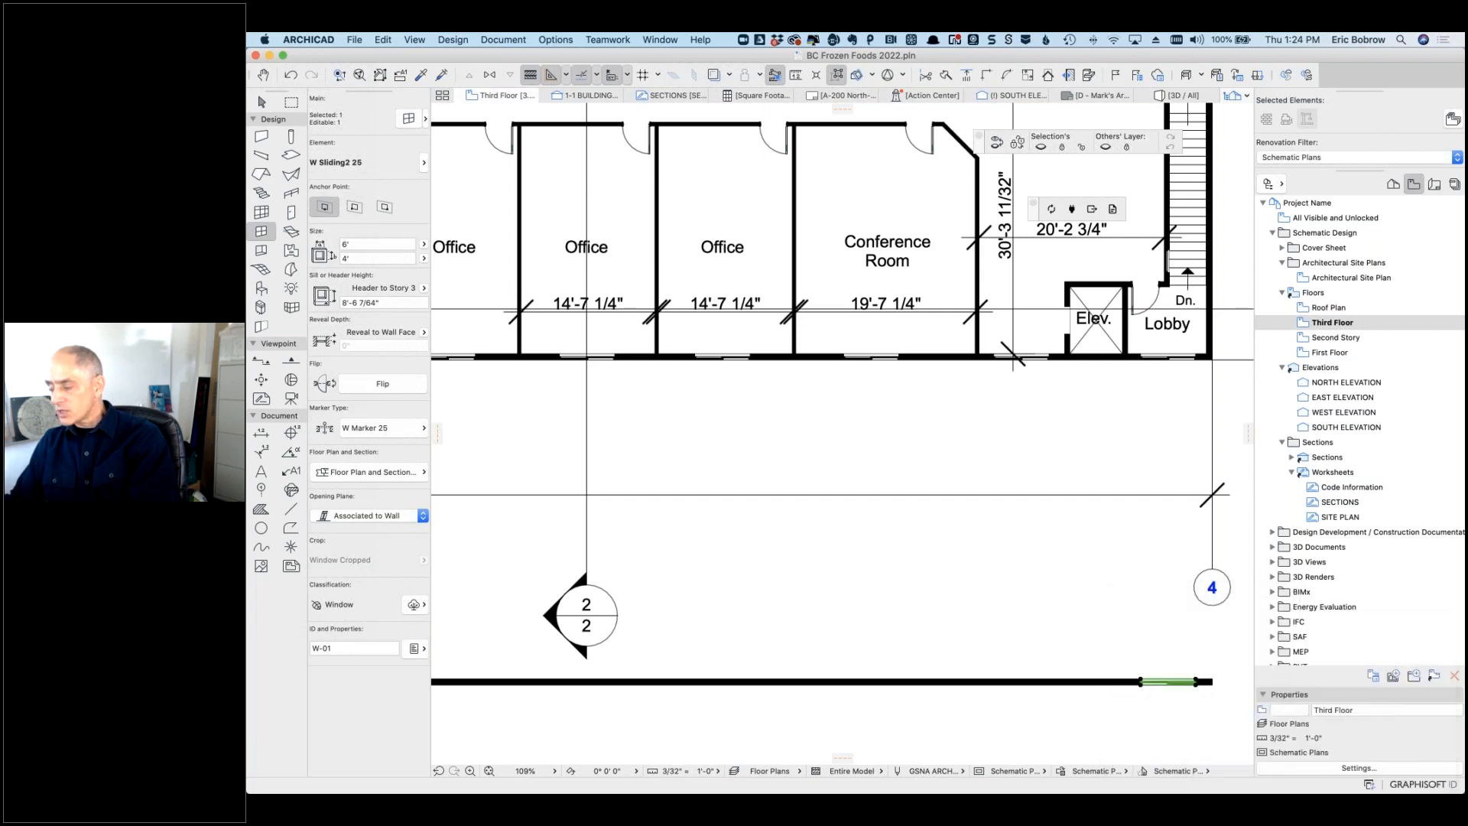
click(1139, 681)
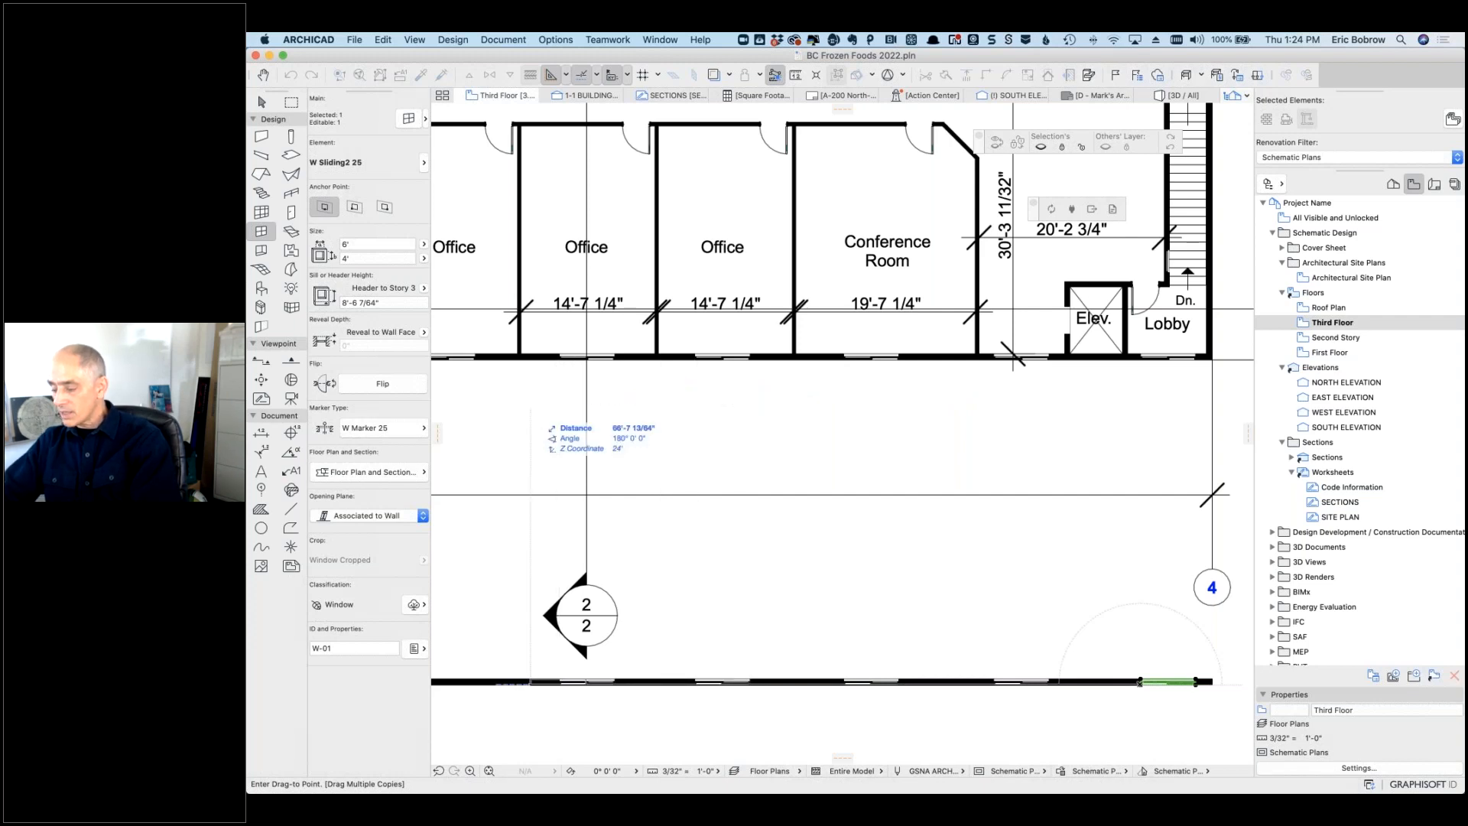
key(Escape)
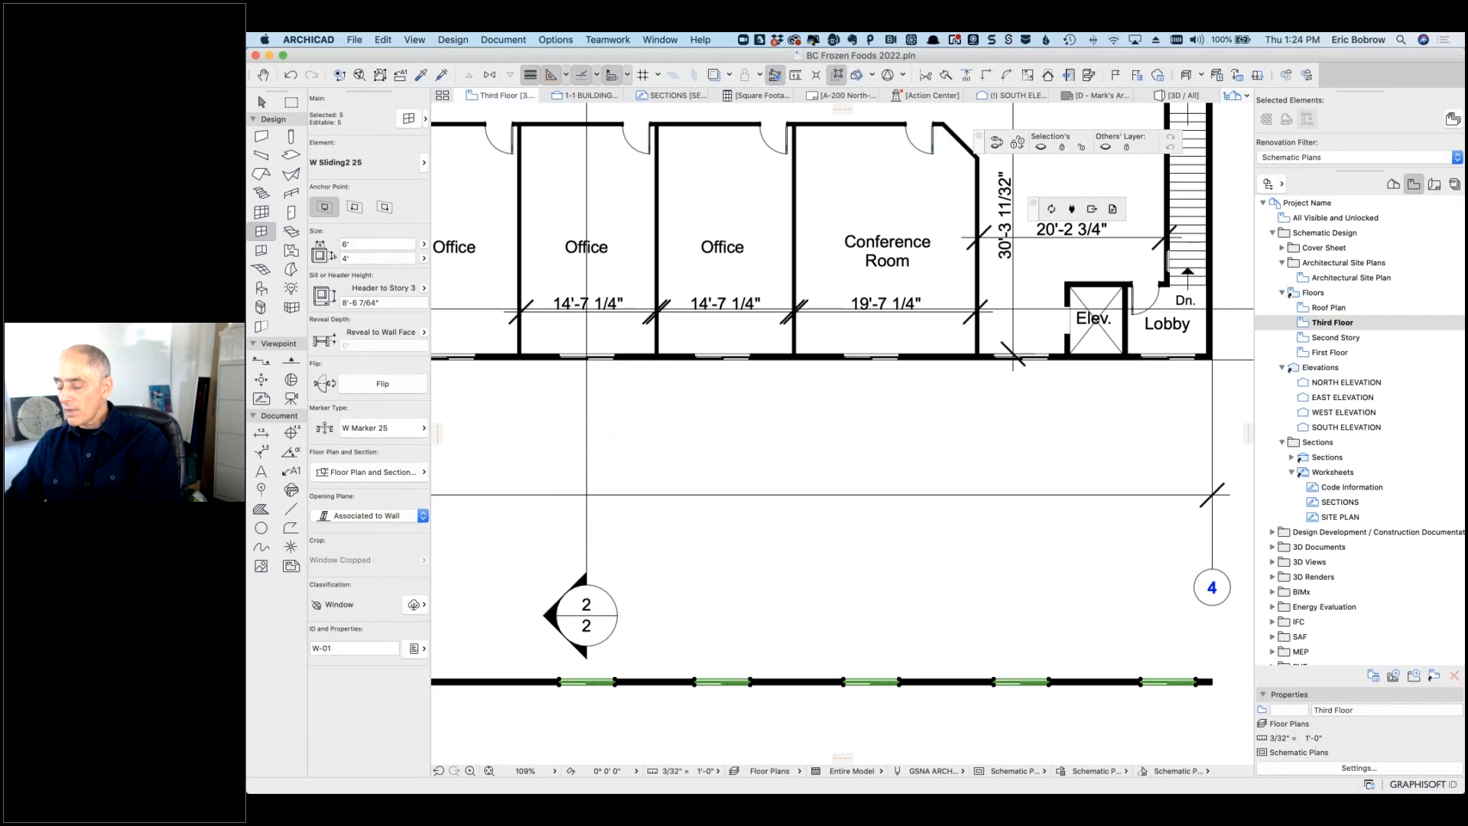
key(Escape)
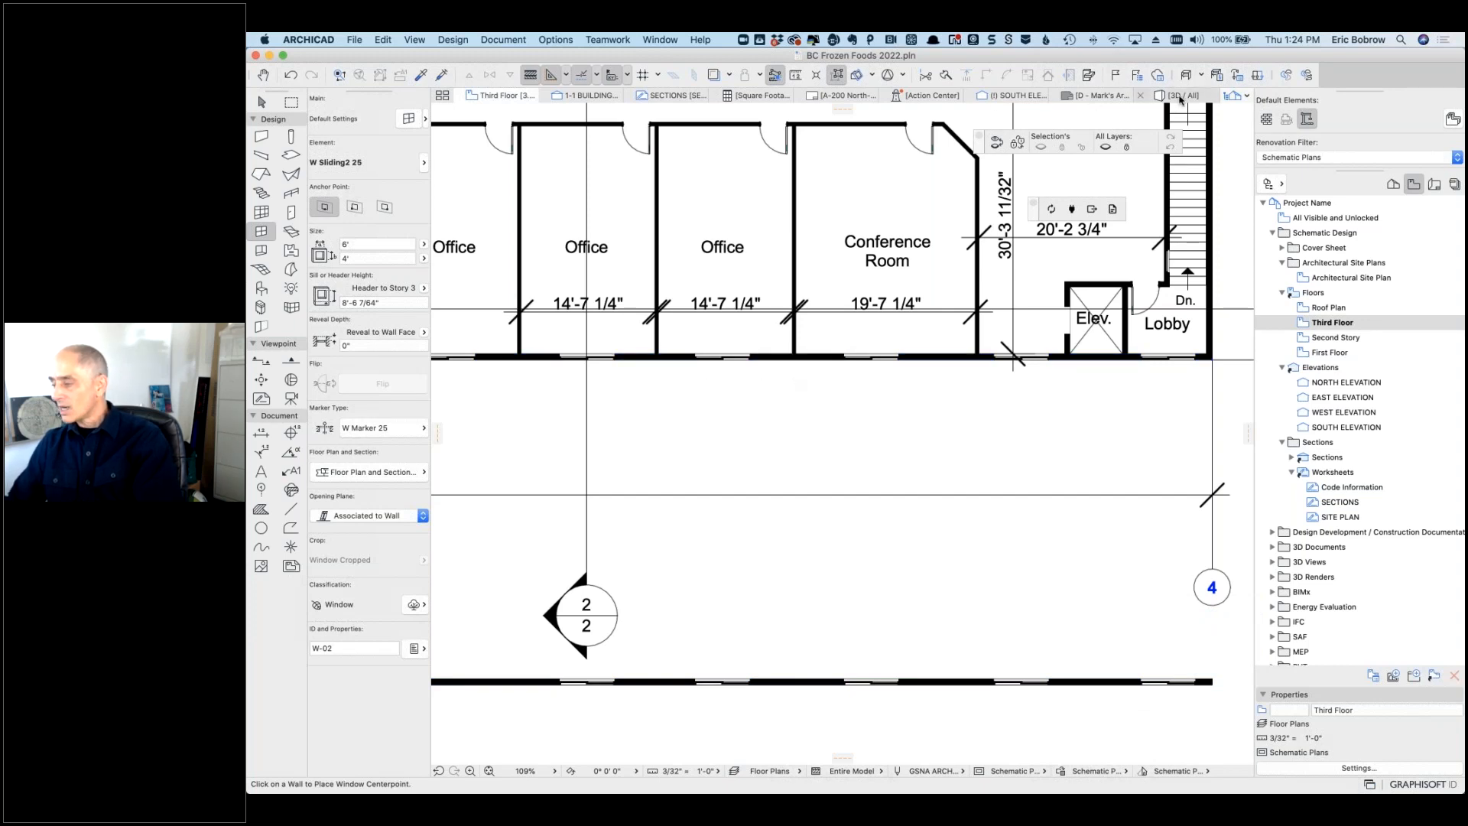
Step: Check the copied windows in the South Elevation, and switch to Chrome to reread the exterior wall question in the support ticket
click(1013, 97)
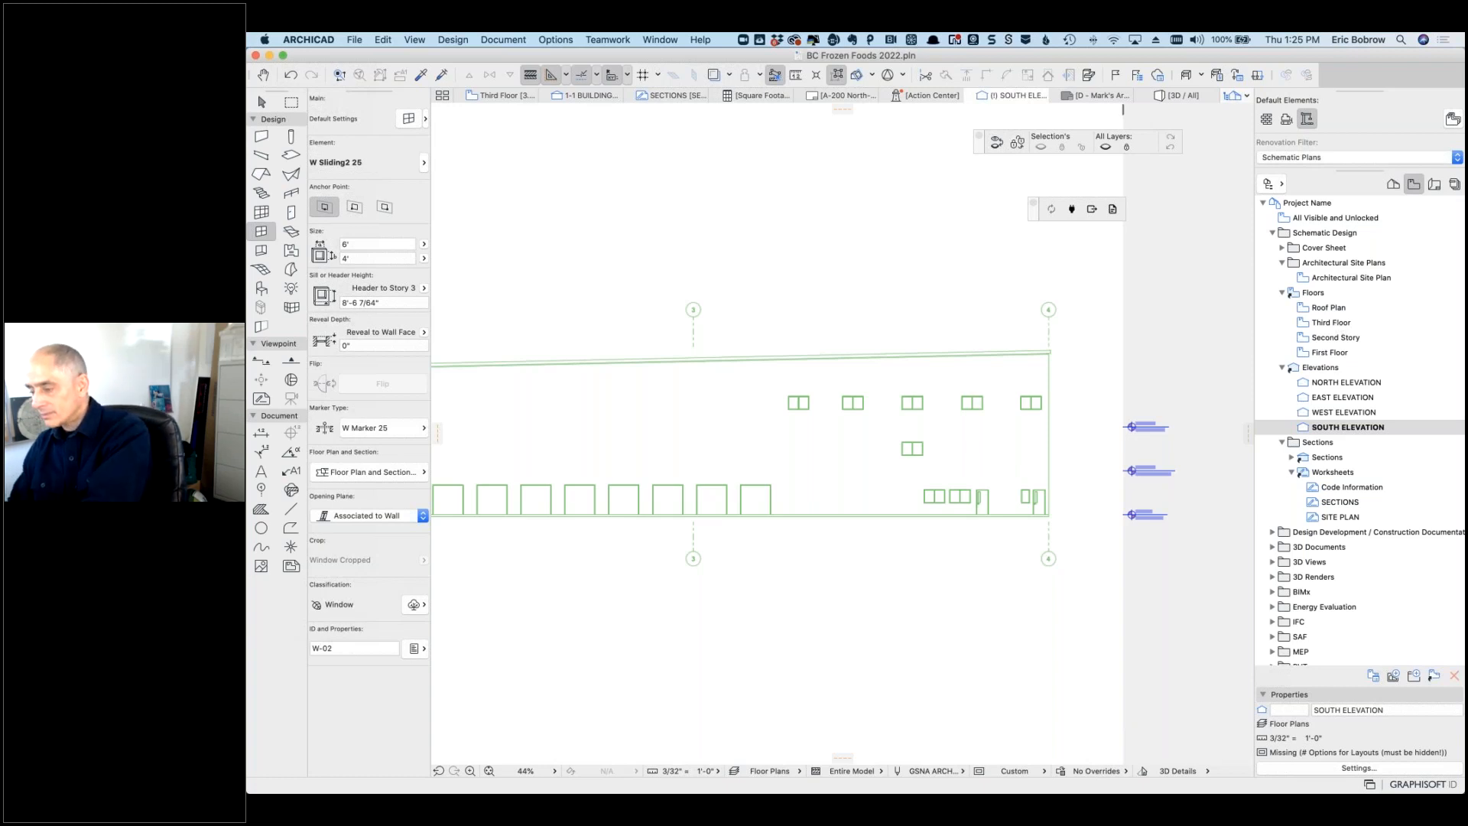
key(super+Tab)
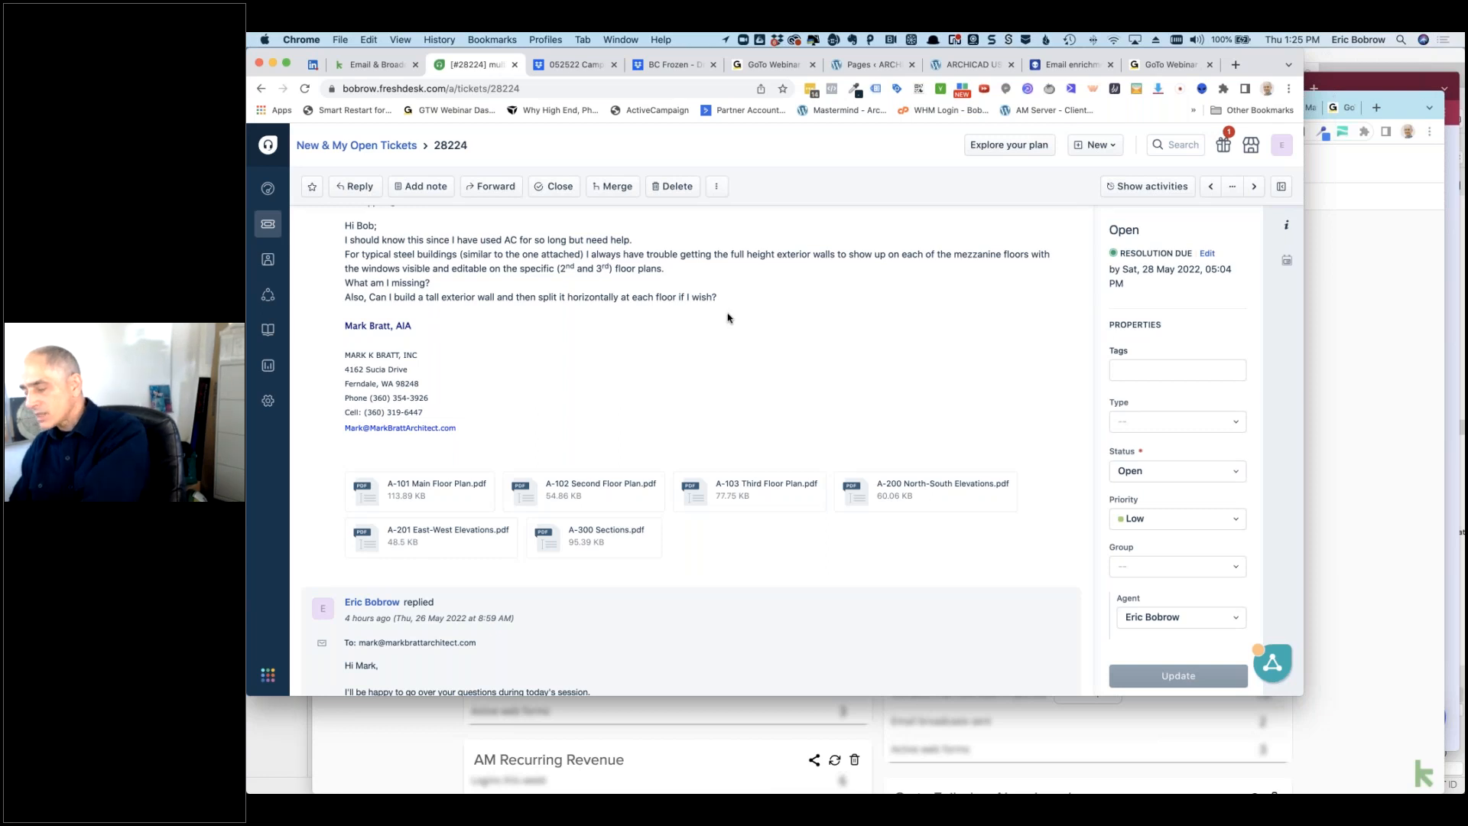
key(super+Tab)
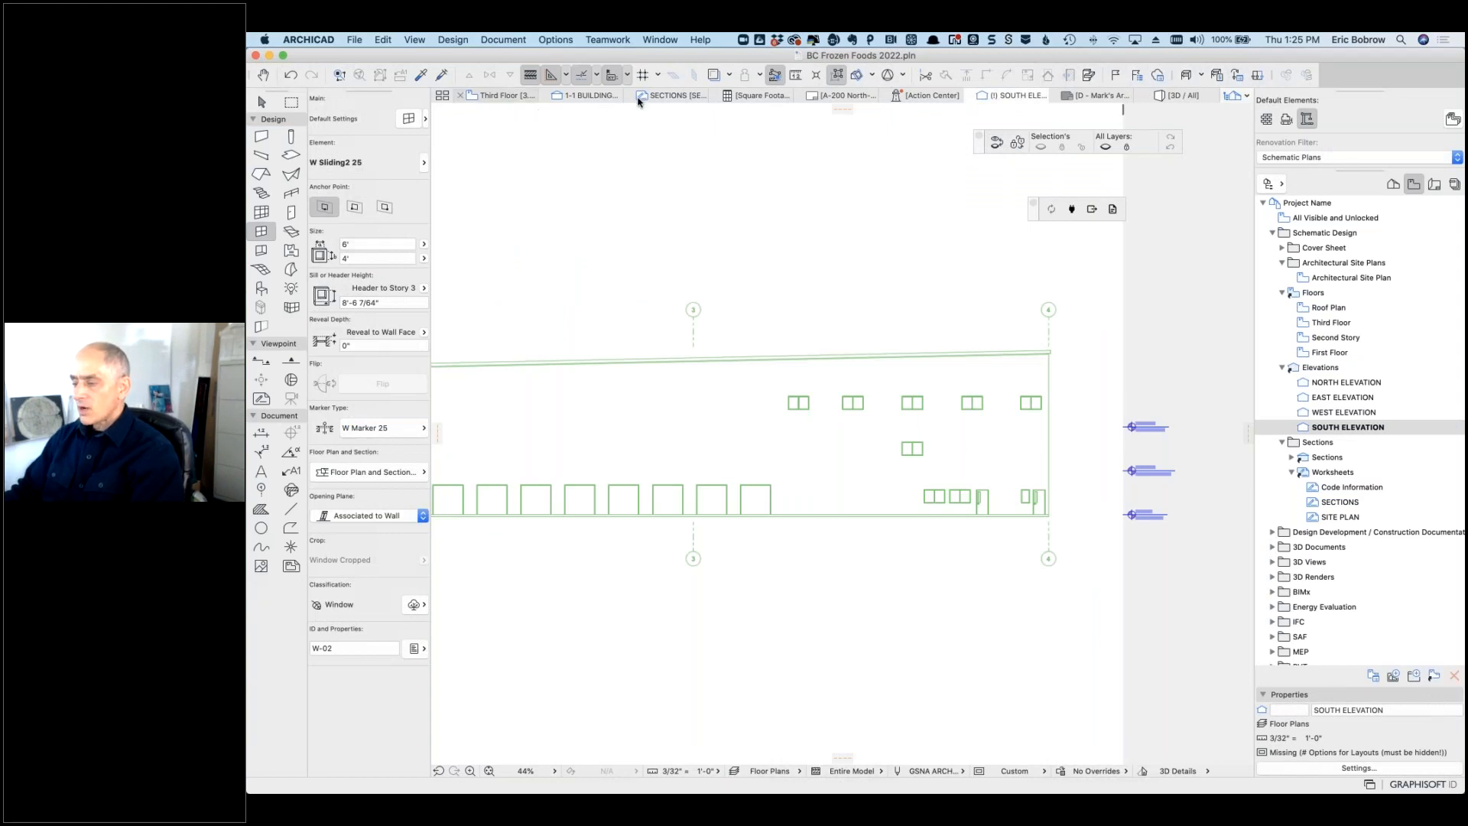
Step: In the 3D view, select the separate outer wall and try to split it crosswise, keeping the east part selected
click(1184, 97)
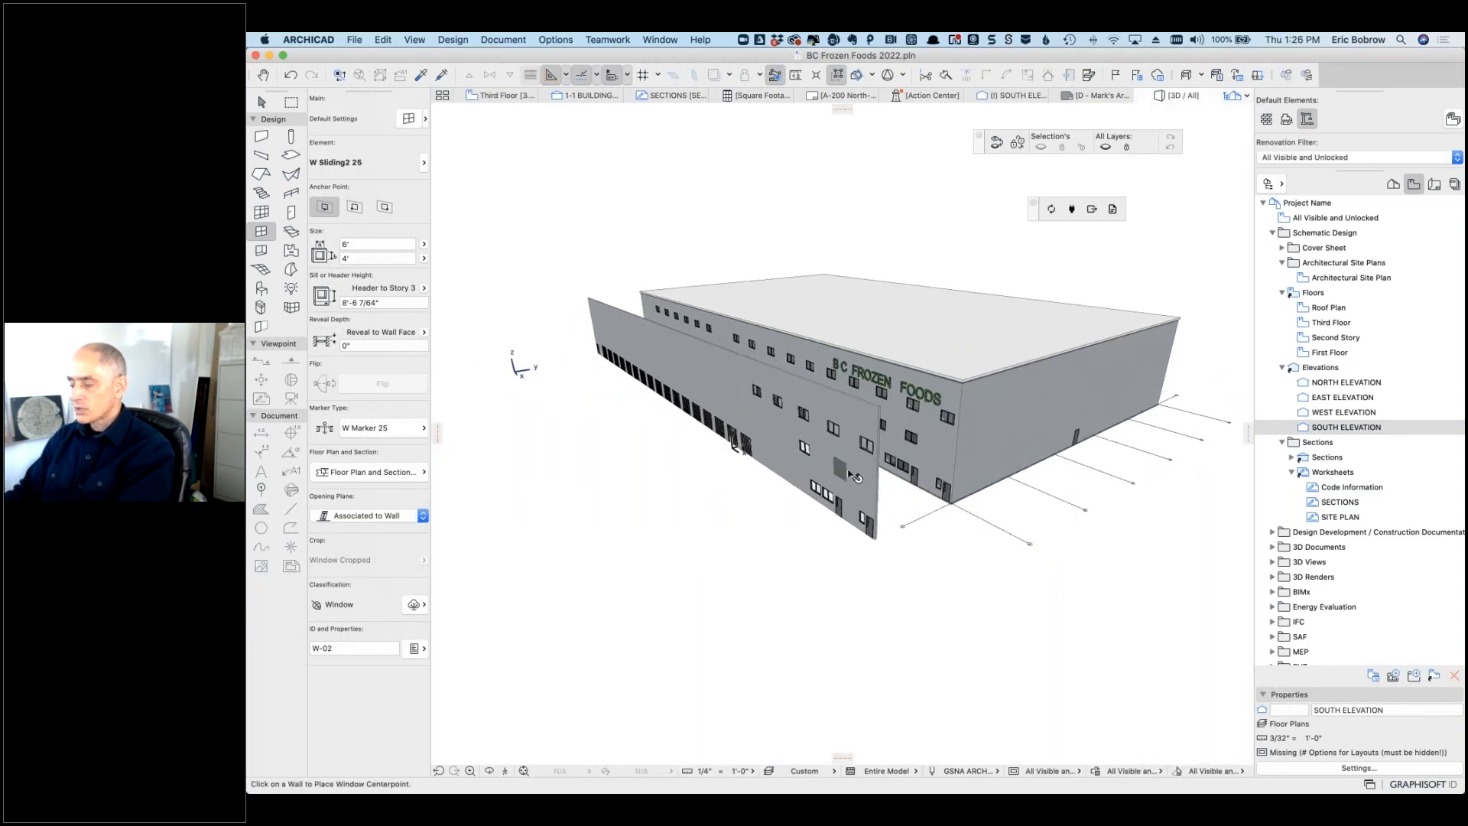
shift+click(850, 473)
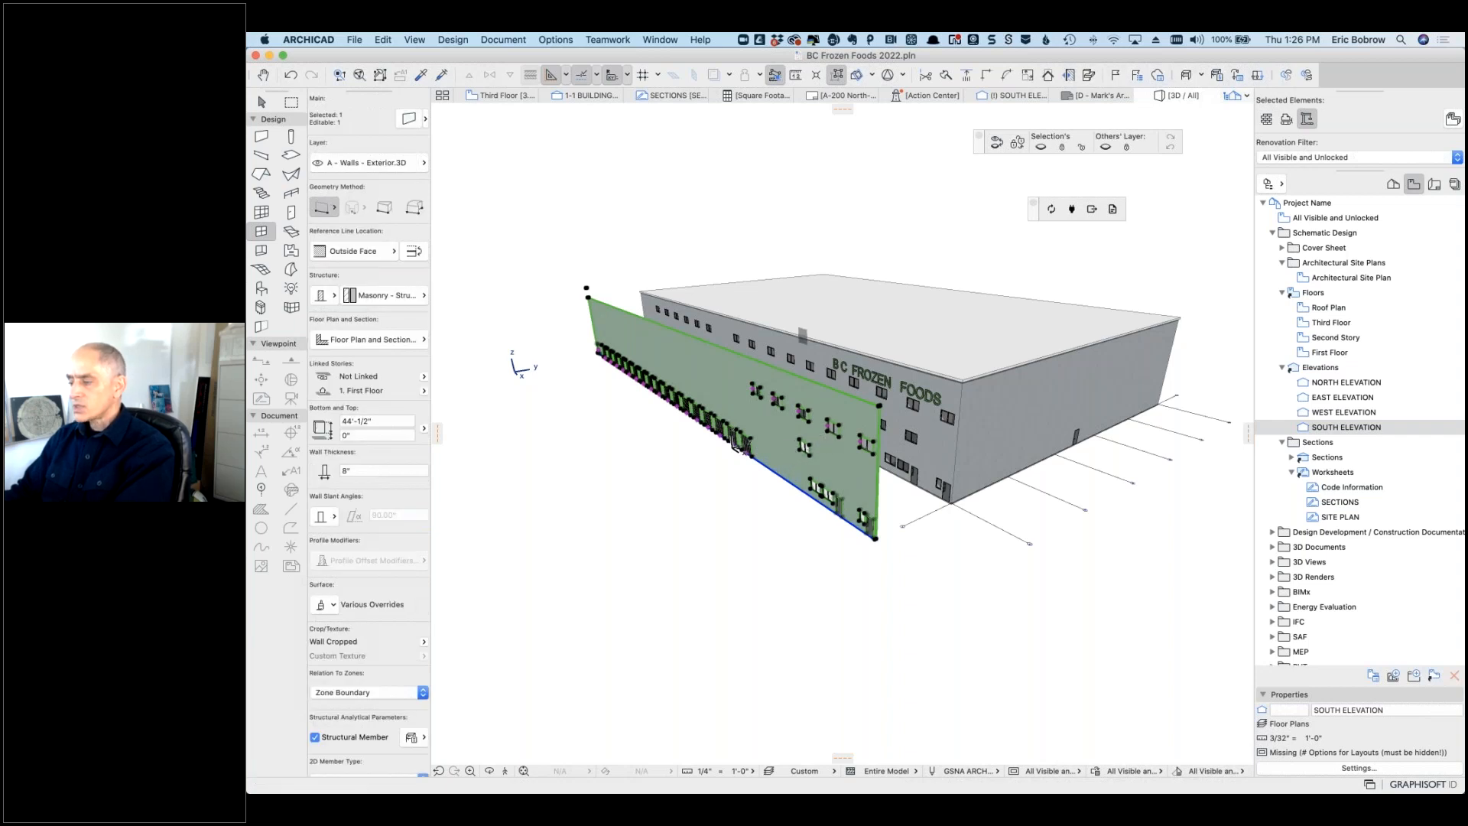
click(944, 76)
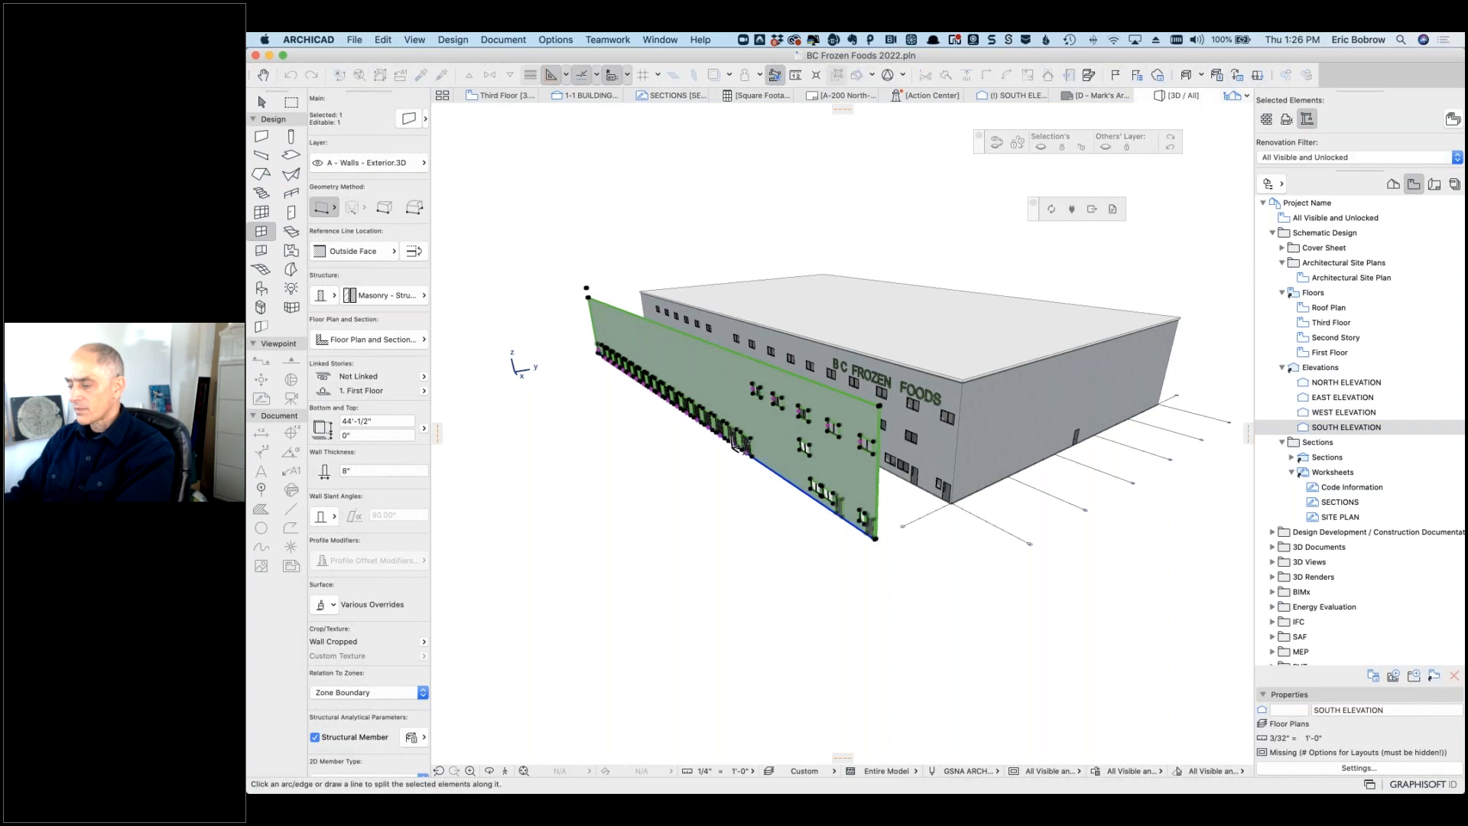
click(735, 491)
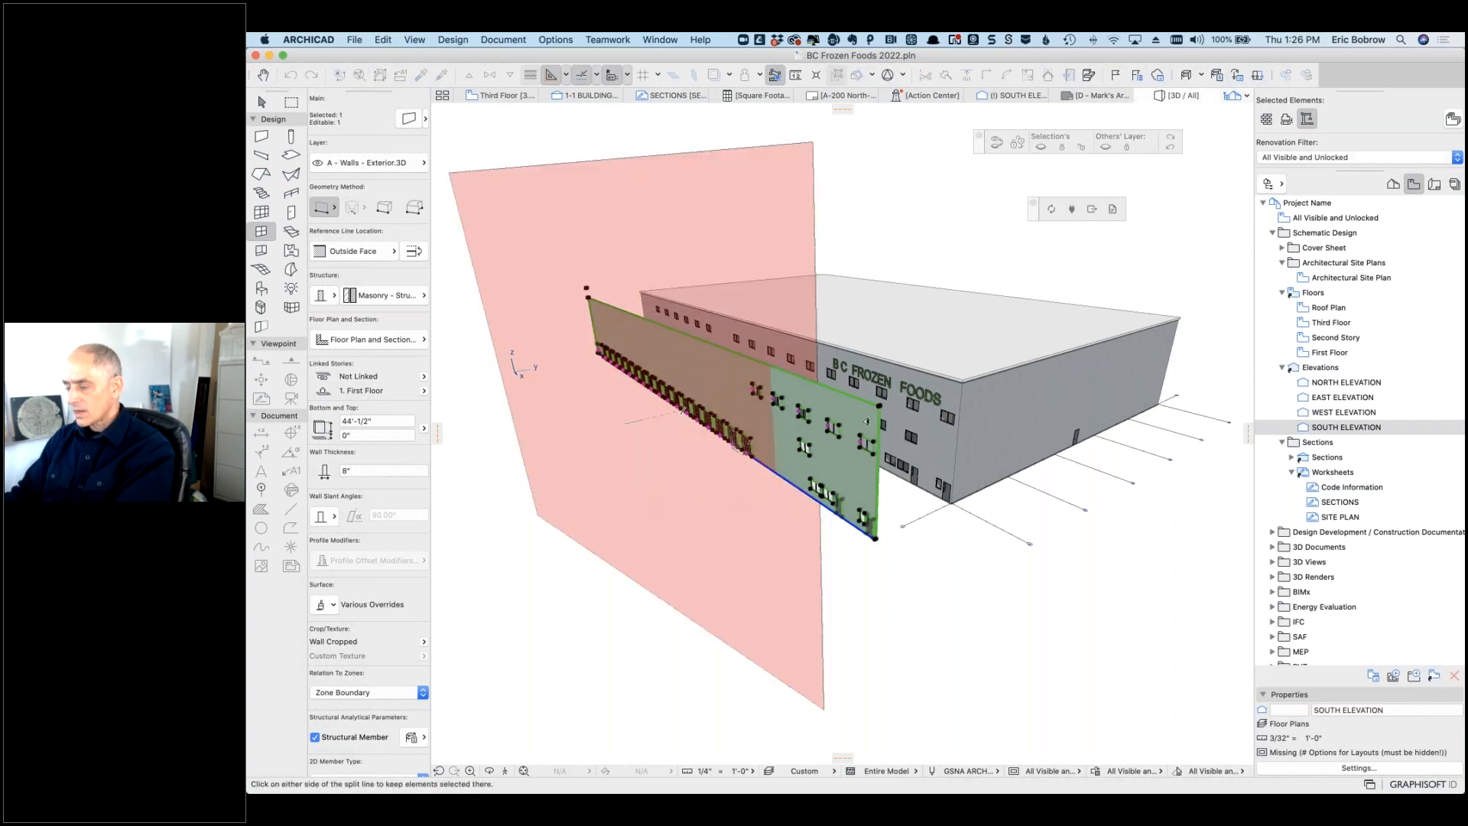
click(860, 420)
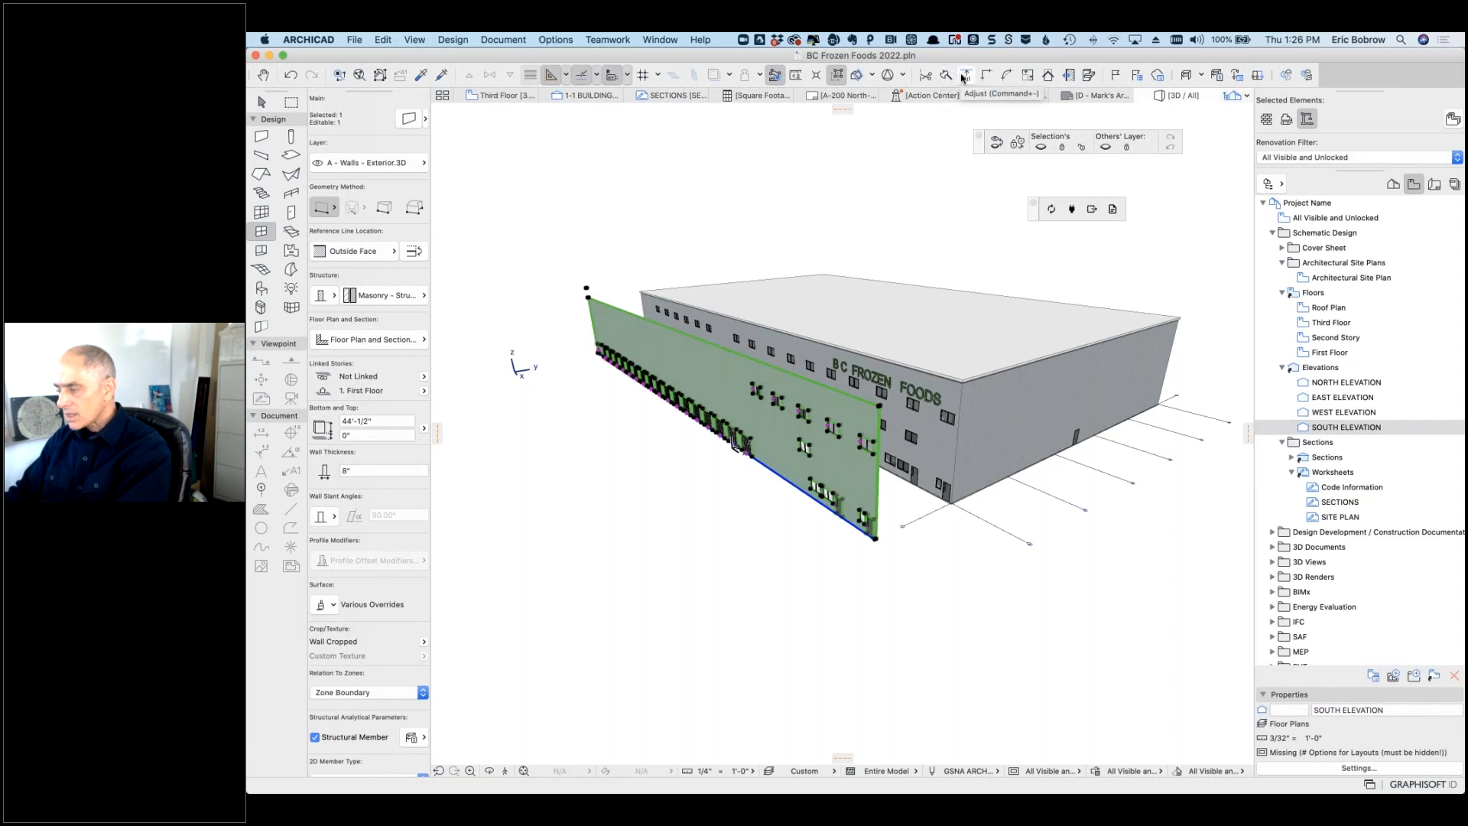
Step: On the Third Floor plan, split the outer wall along a perpendicular line between the Conference Room and Reception windows, keeping the east part selected
click(507, 96)
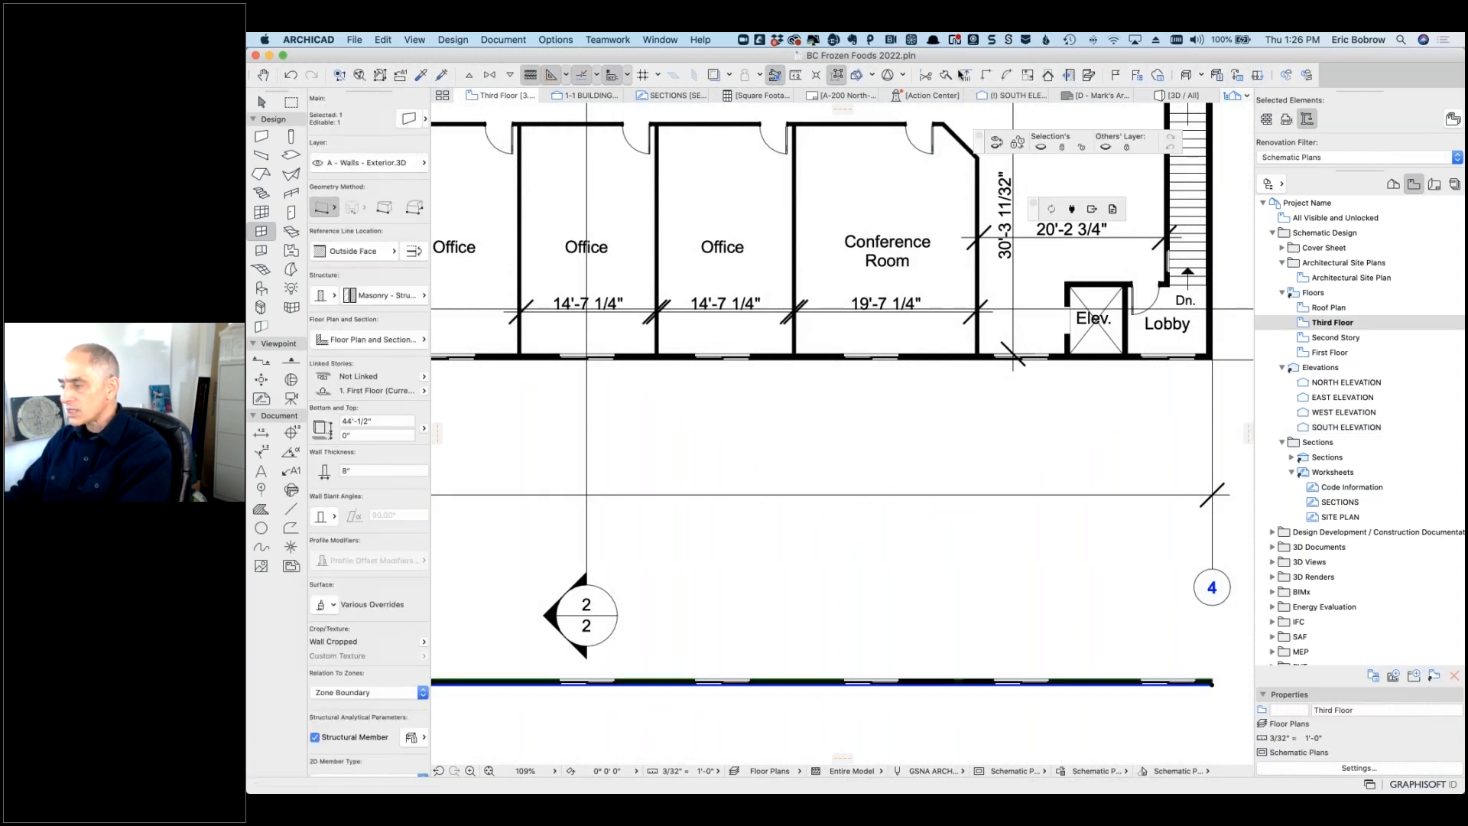
click(946, 76)
click(944, 588)
click(944, 740)
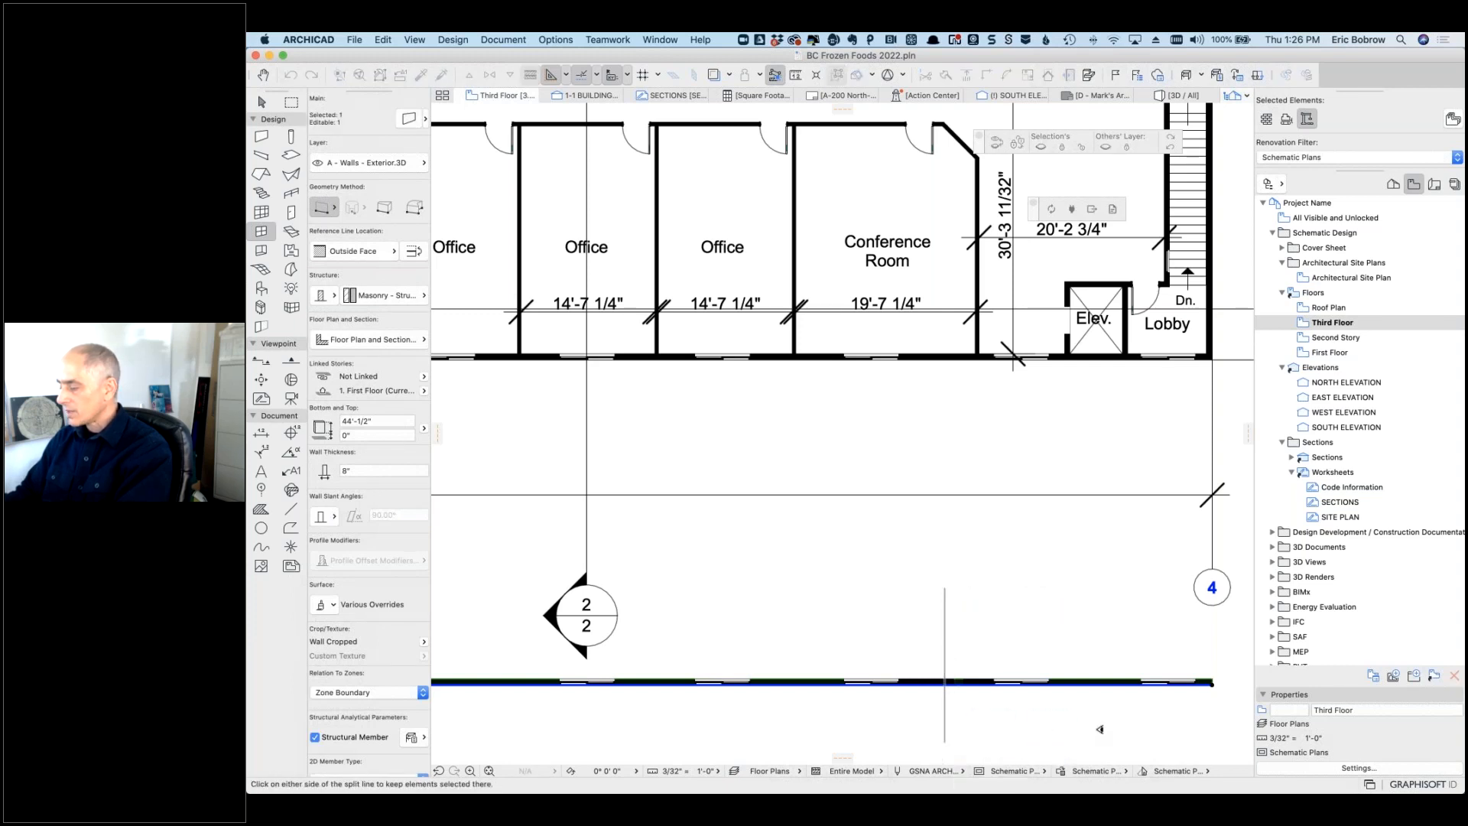
click(1099, 728)
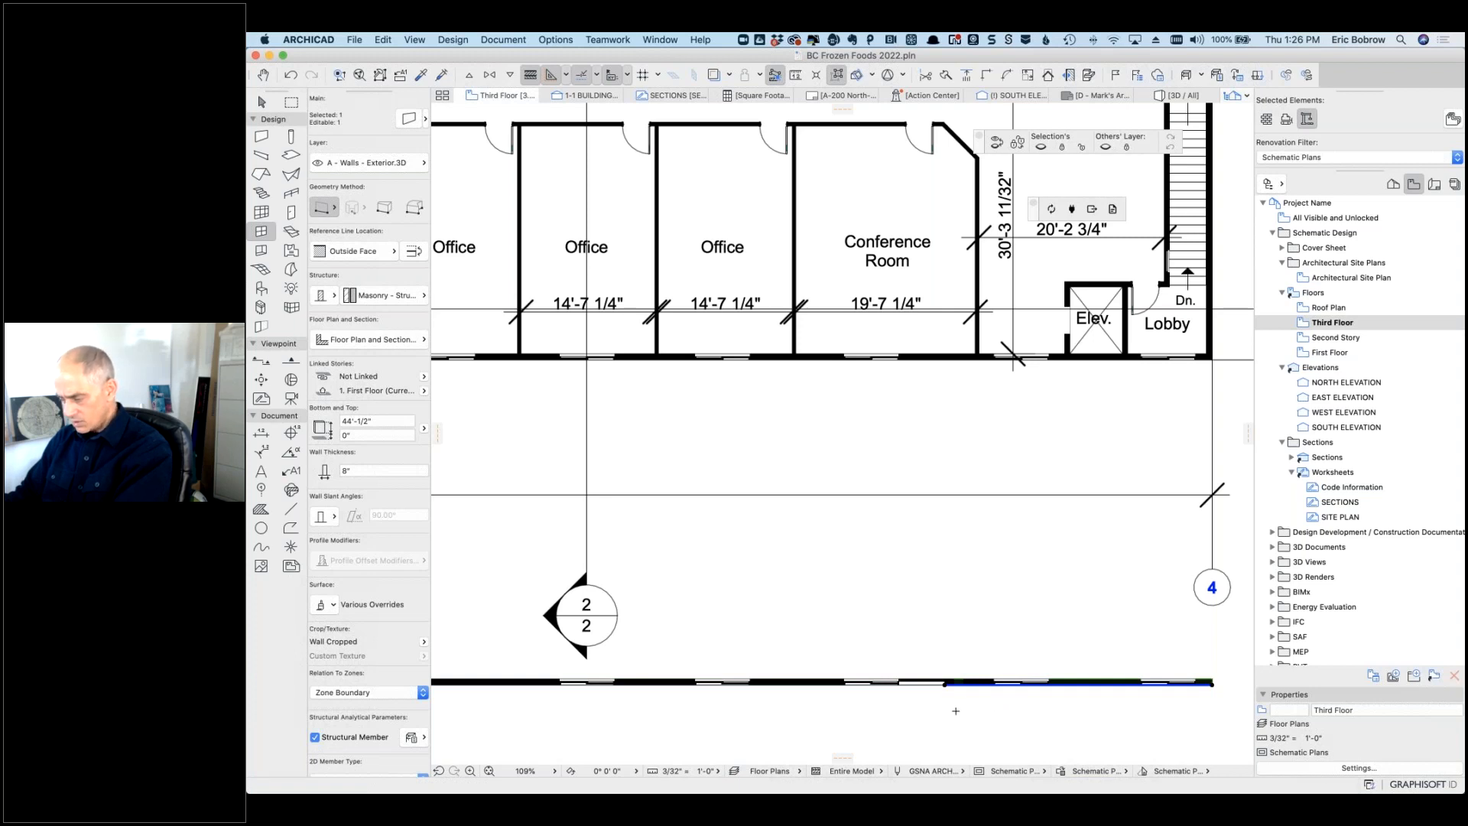
Step: Inspect the outer wall up close at the split point and undo the split
key(Escape)
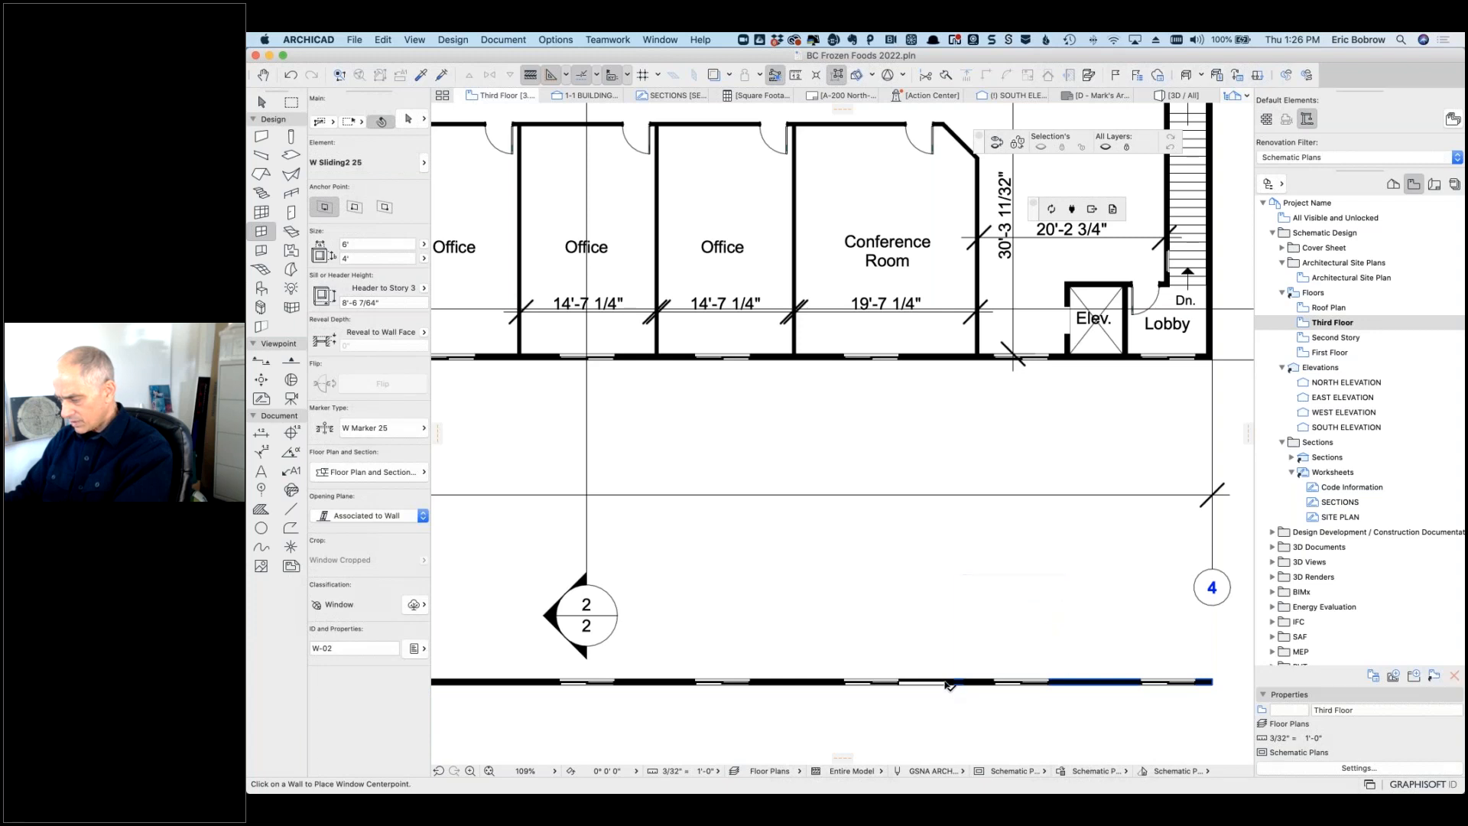
scroll(947, 682, up, 10)
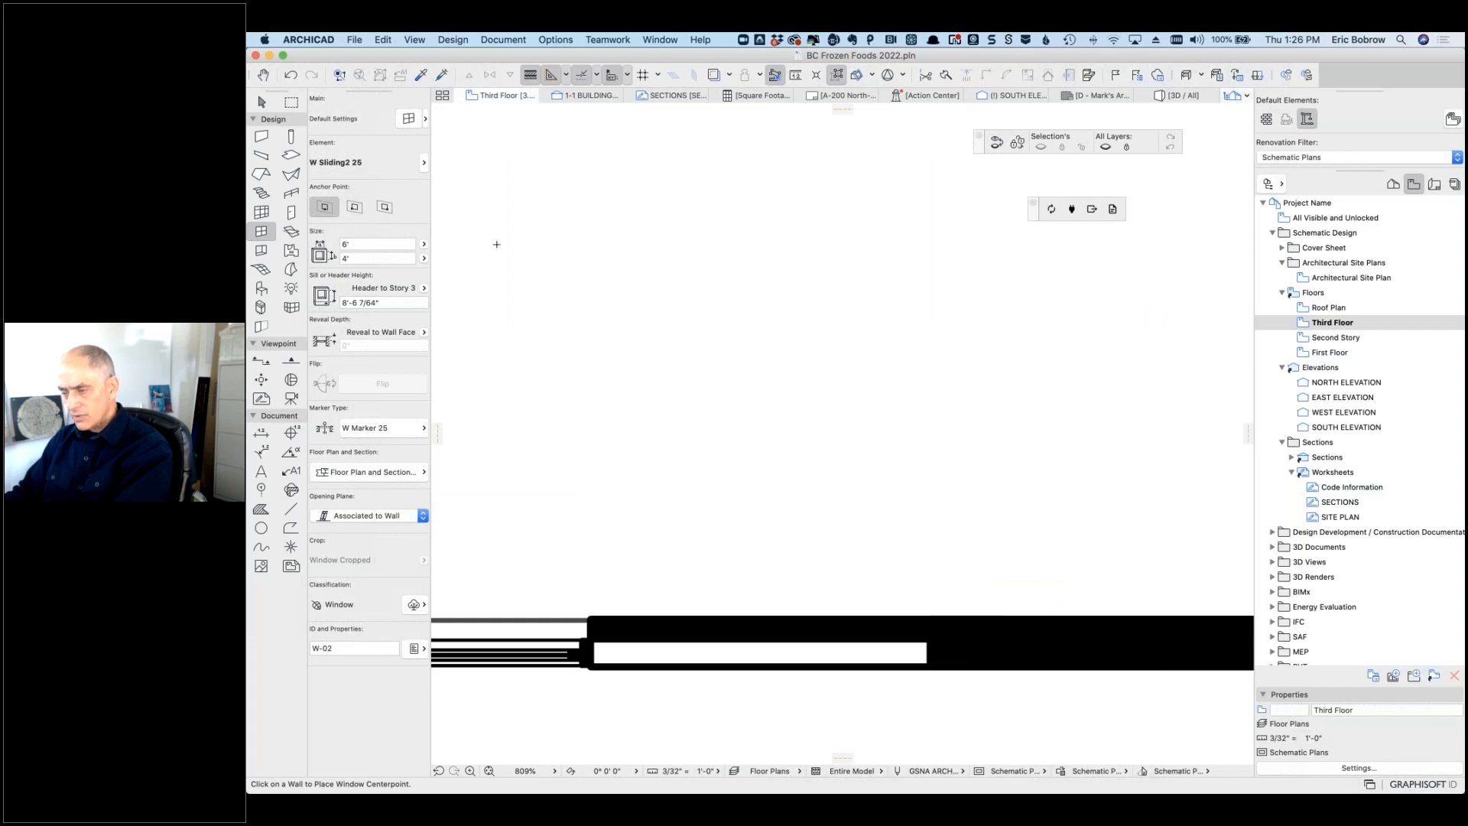
click(261, 101)
click(289, 79)
click(290, 77)
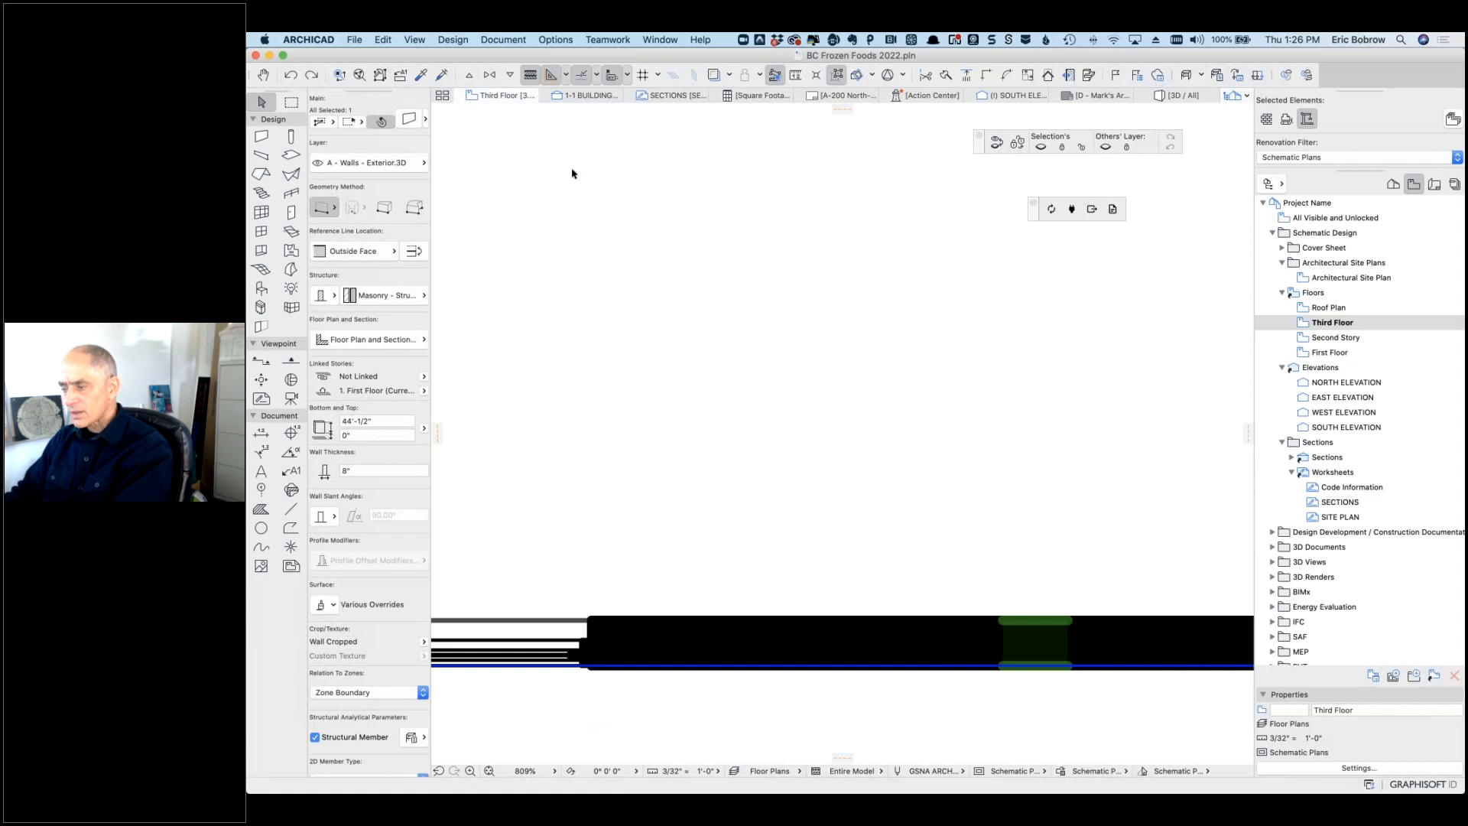
Step: Split the outer wall with a perpendicular line just west of the Conference Room window, keeping the east part selected
scroll(714, 203, down, 5)
scroll(731, 200, down, 2)
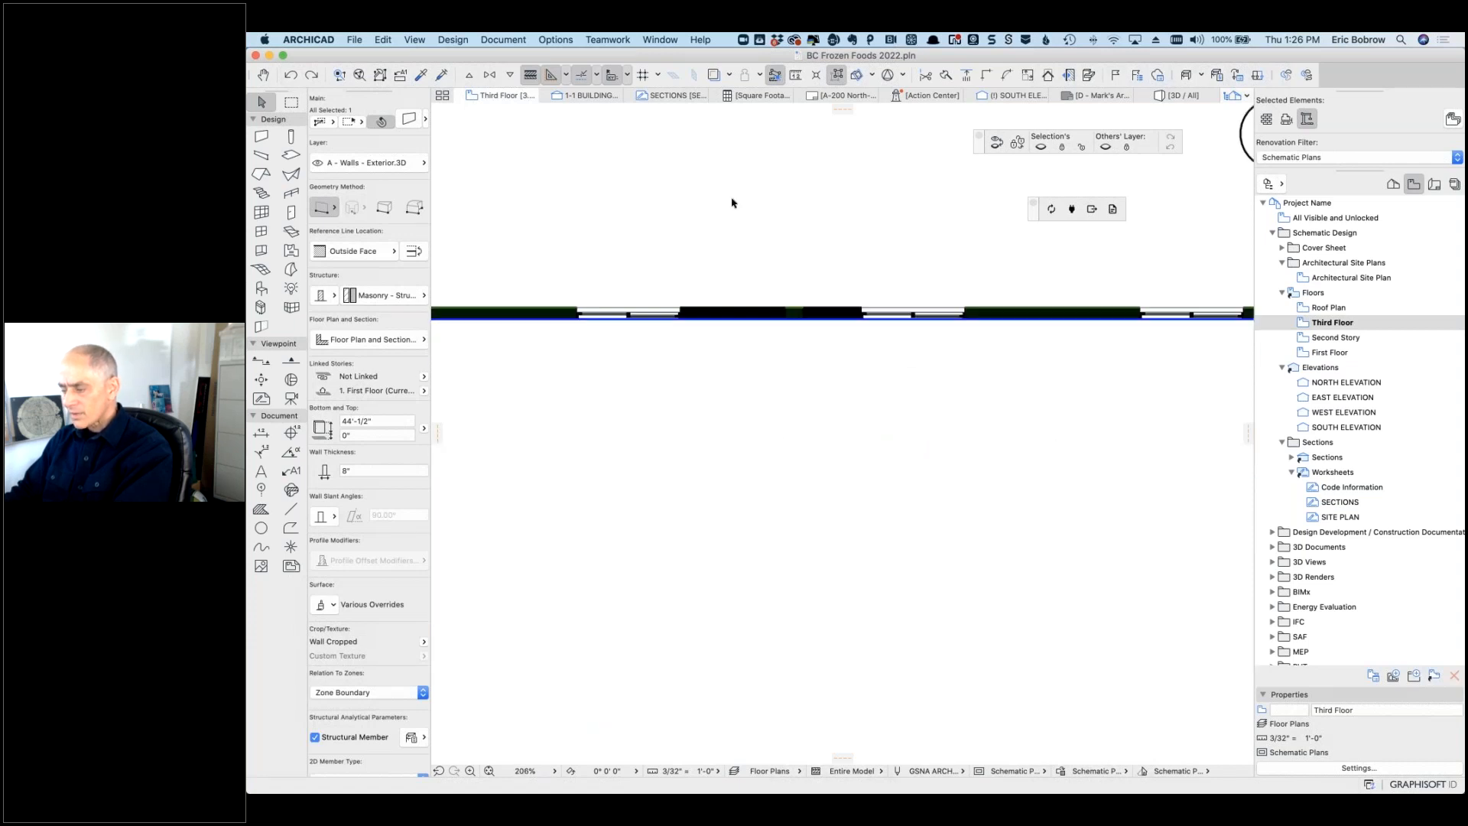
mouse_move(756, 205)
middle_down()
mouse_move(771, 373)
mouse_move(752, 525)
middle_up()
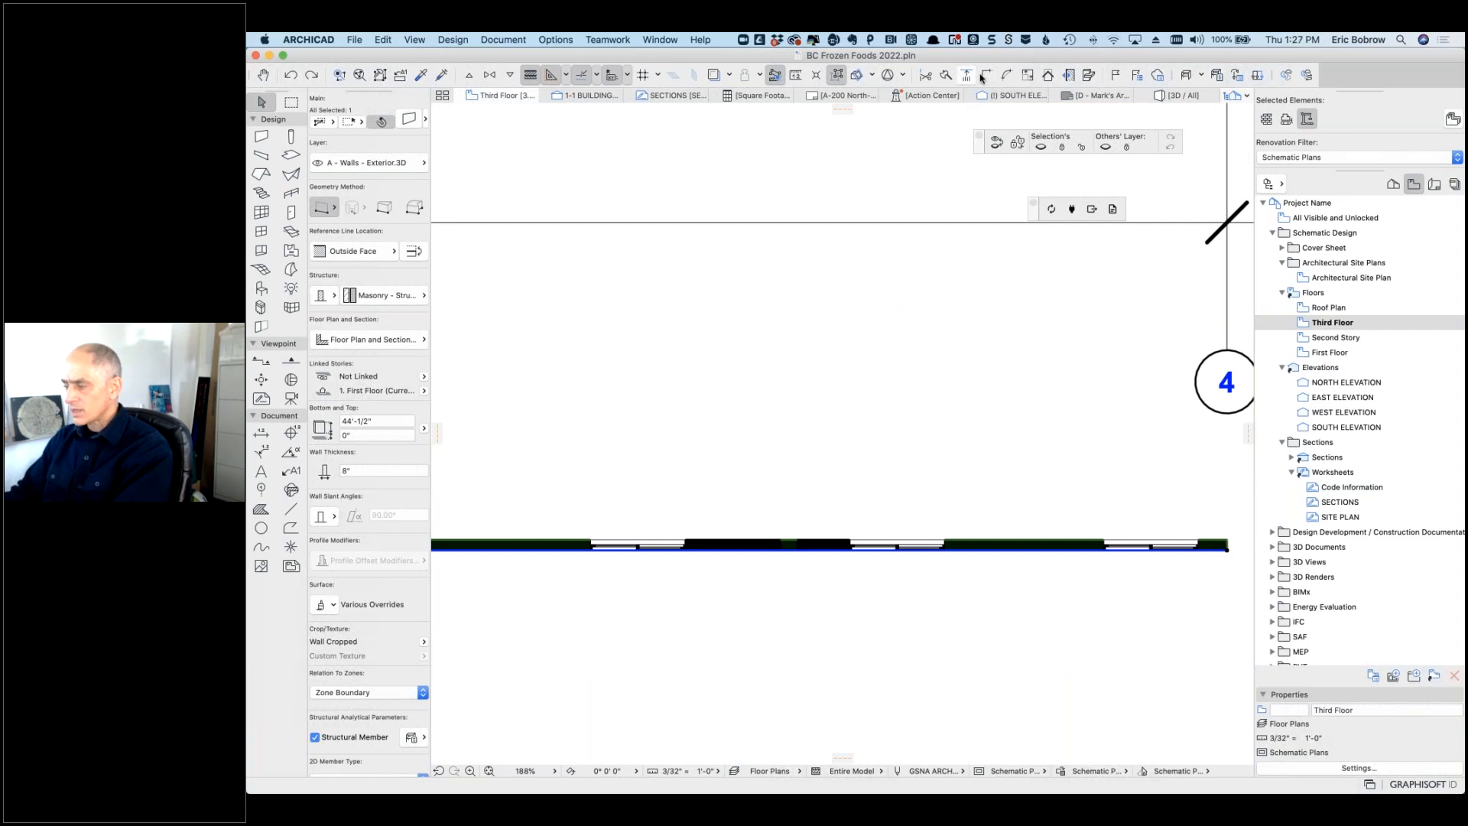
click(946, 74)
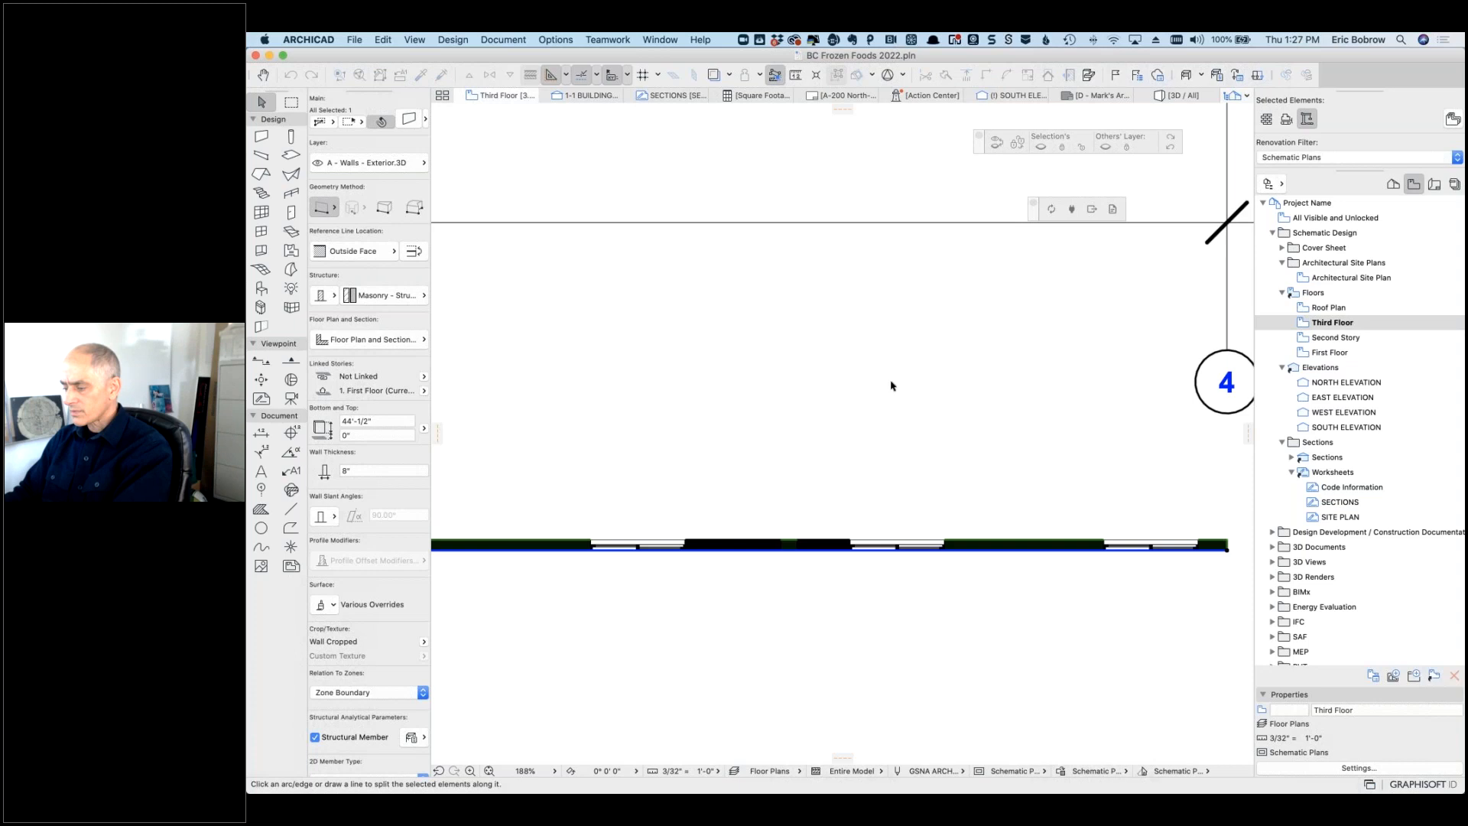
click(542, 407)
click(542, 657)
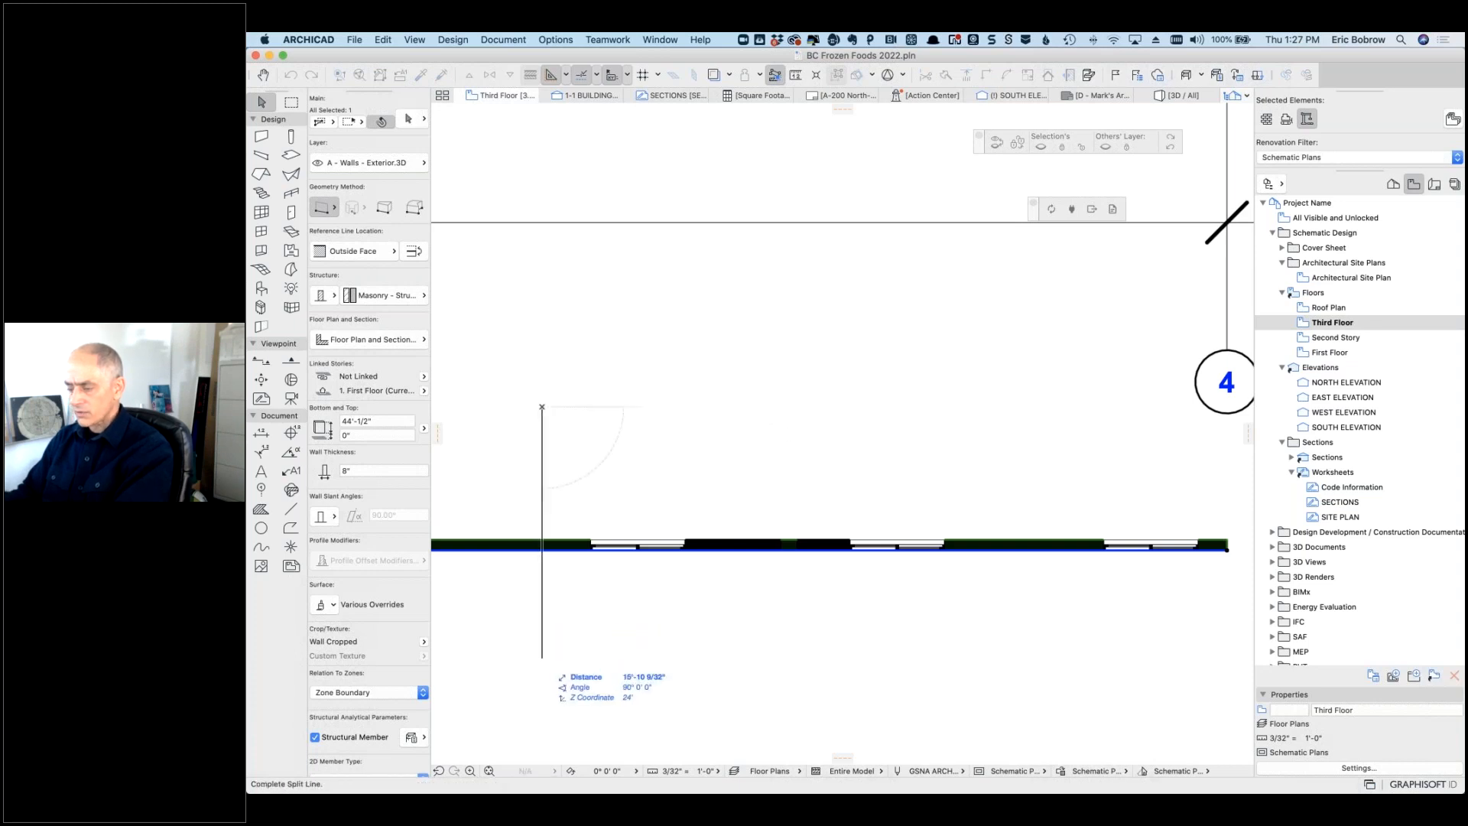
click(693, 641)
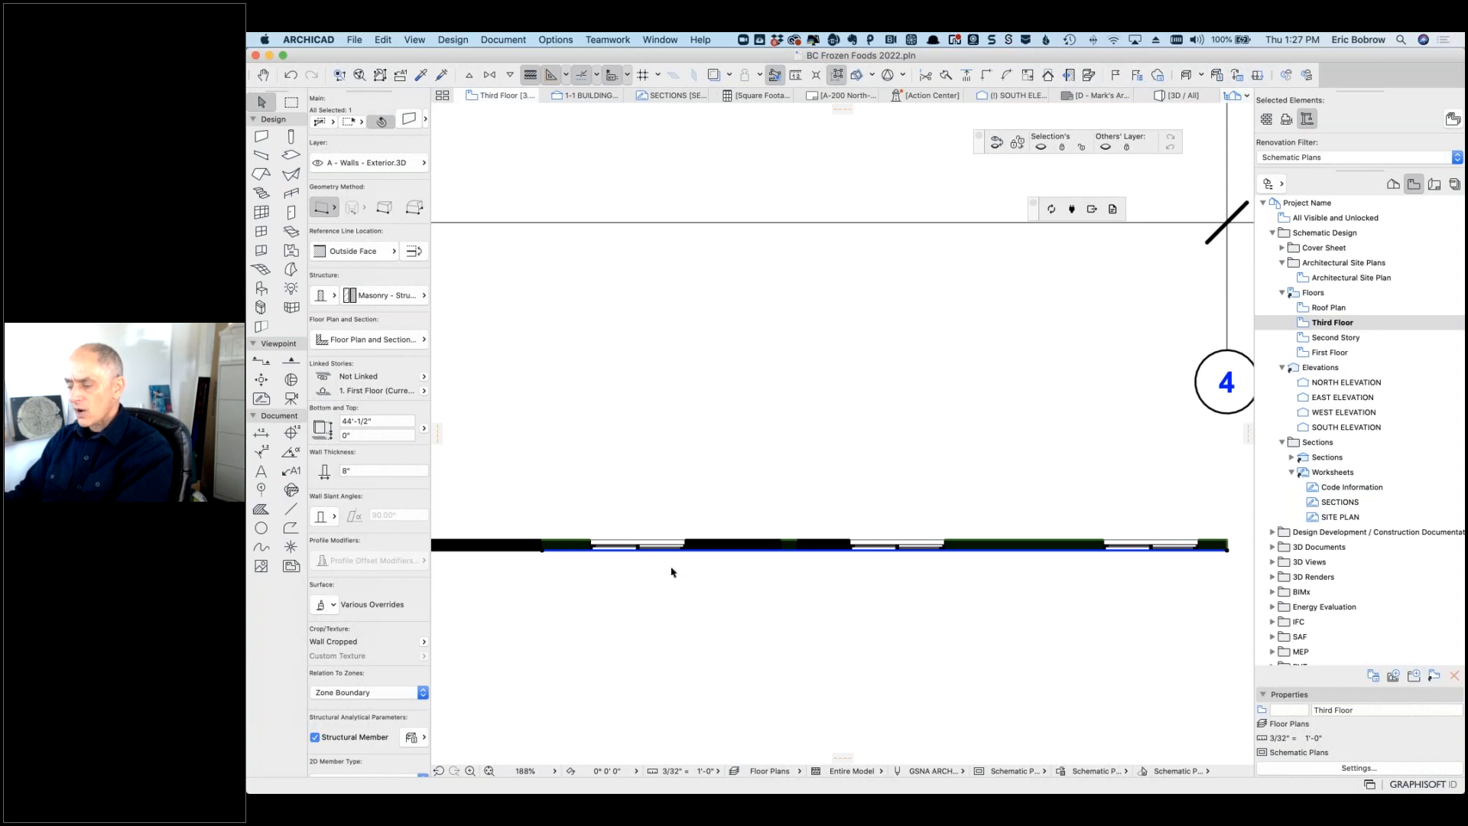
Step: Select both parts of the split wall, set the plan's graphic override to No Overrides, and clear the selection
shift+click(519, 557)
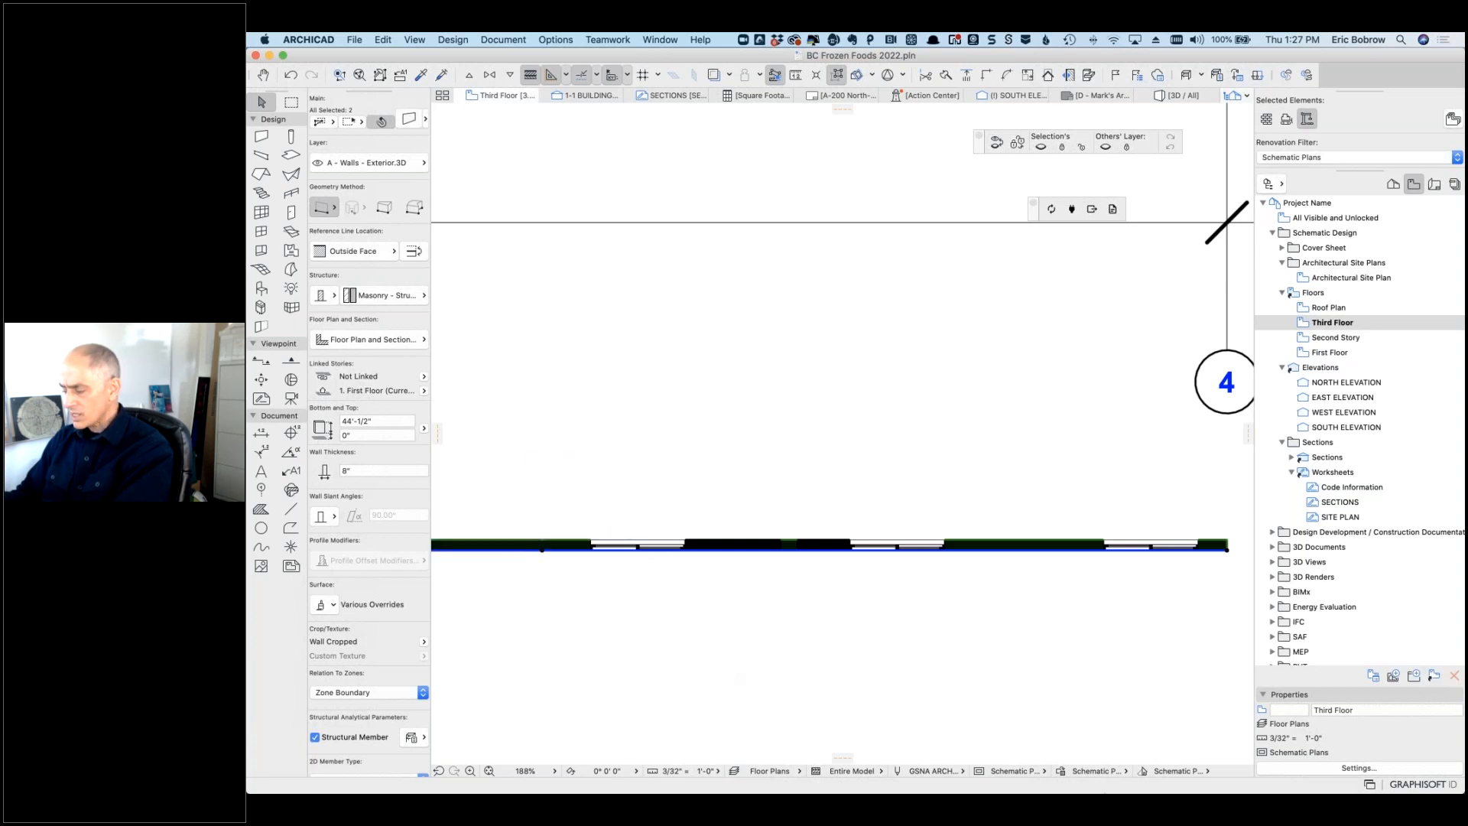
click(1125, 771)
click(1154, 443)
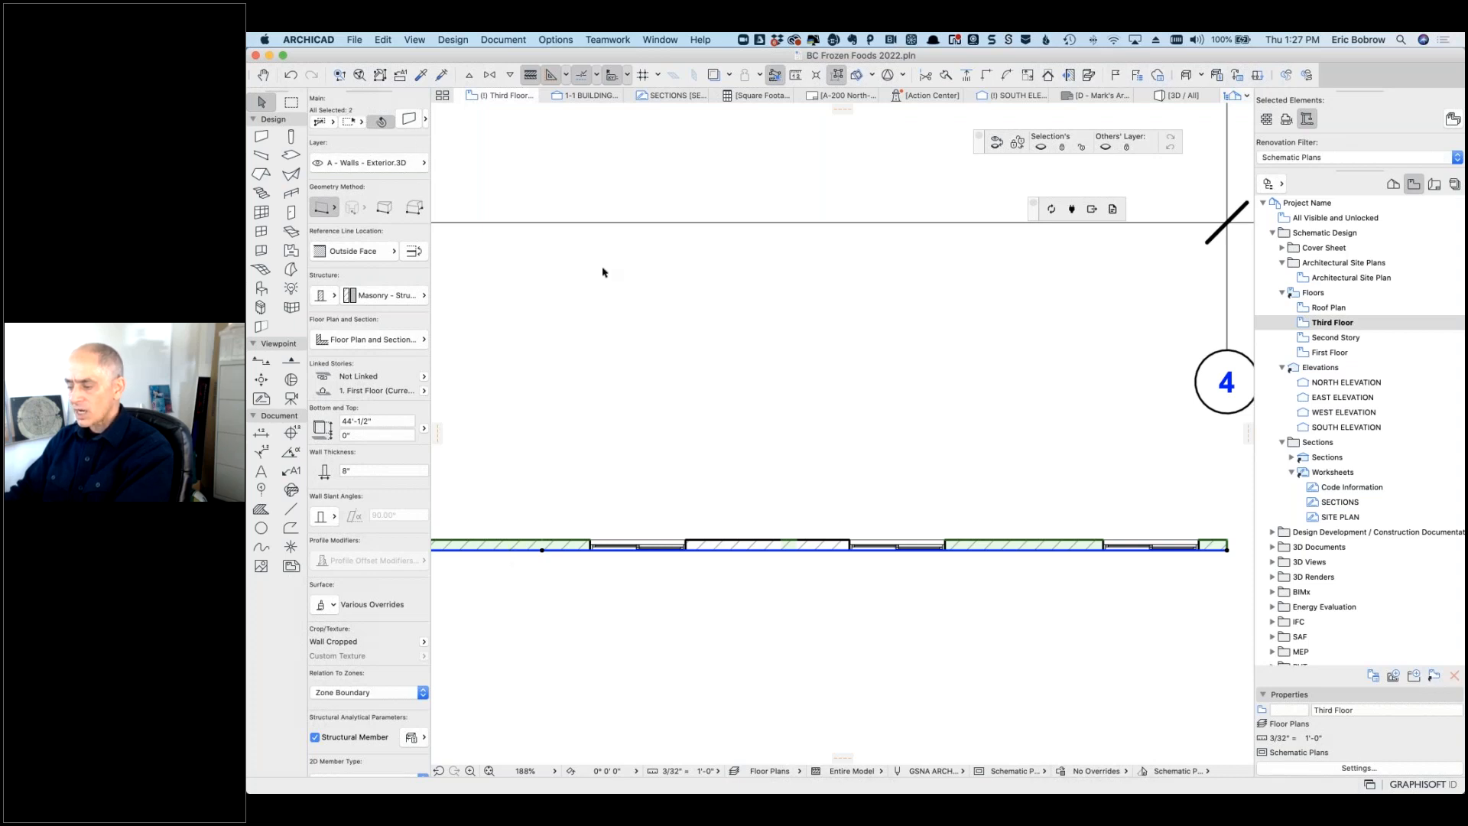
click(667, 322)
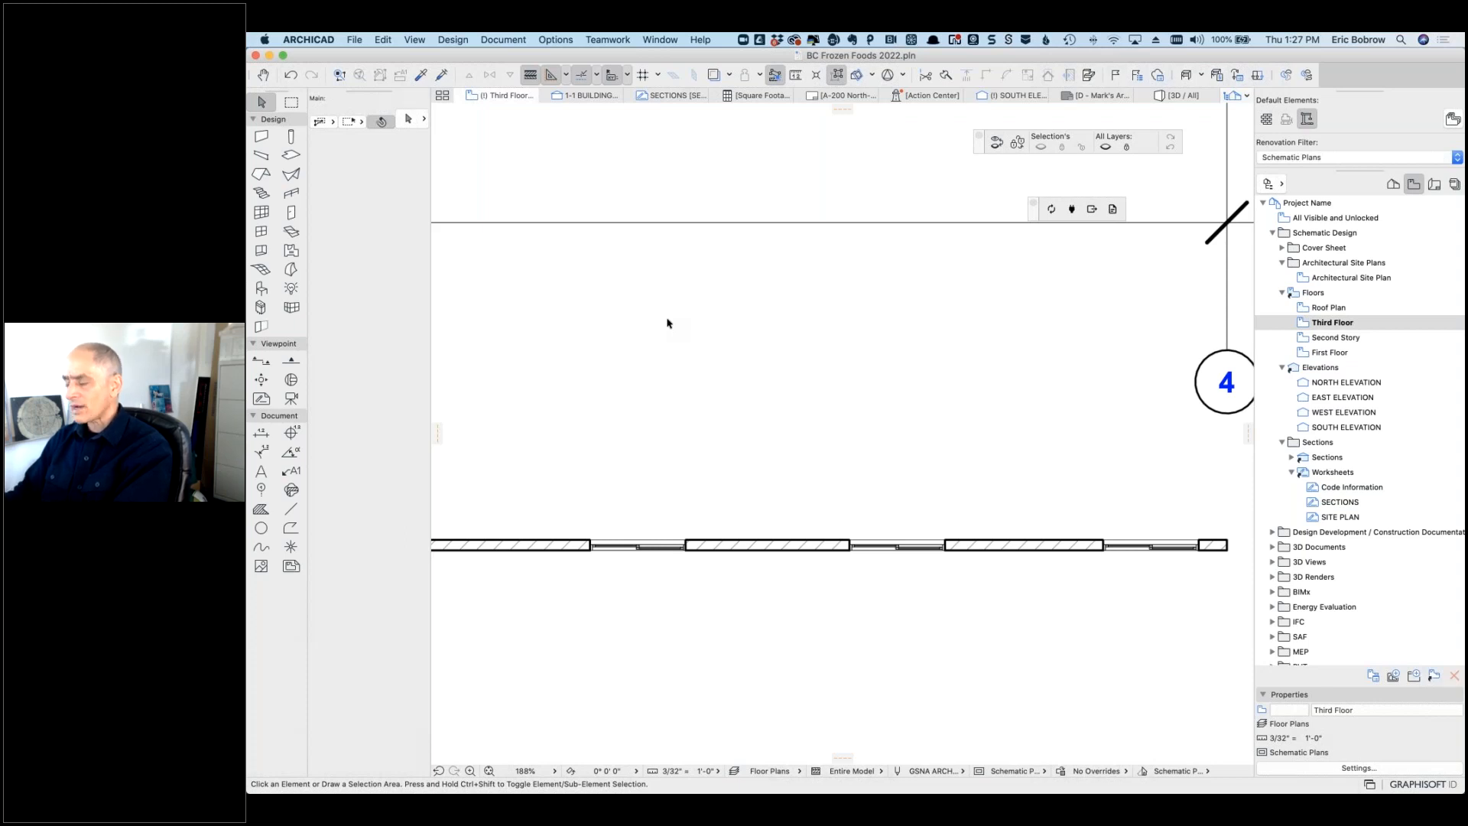
Step: Examine the split in the 3D view by selecting the east and west parts of the outer wall together
click(1181, 96)
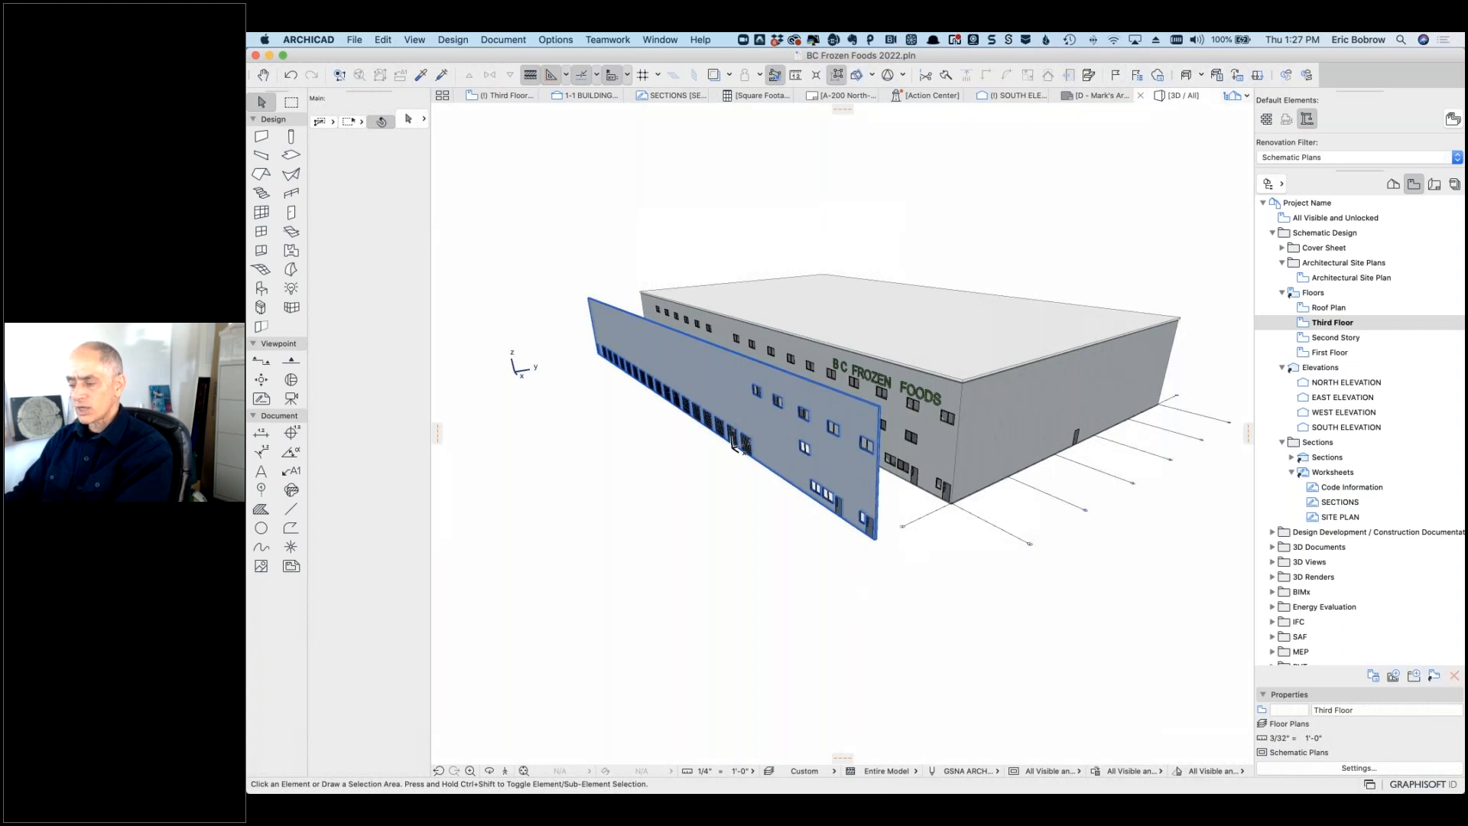
click(740, 445)
click(794, 544)
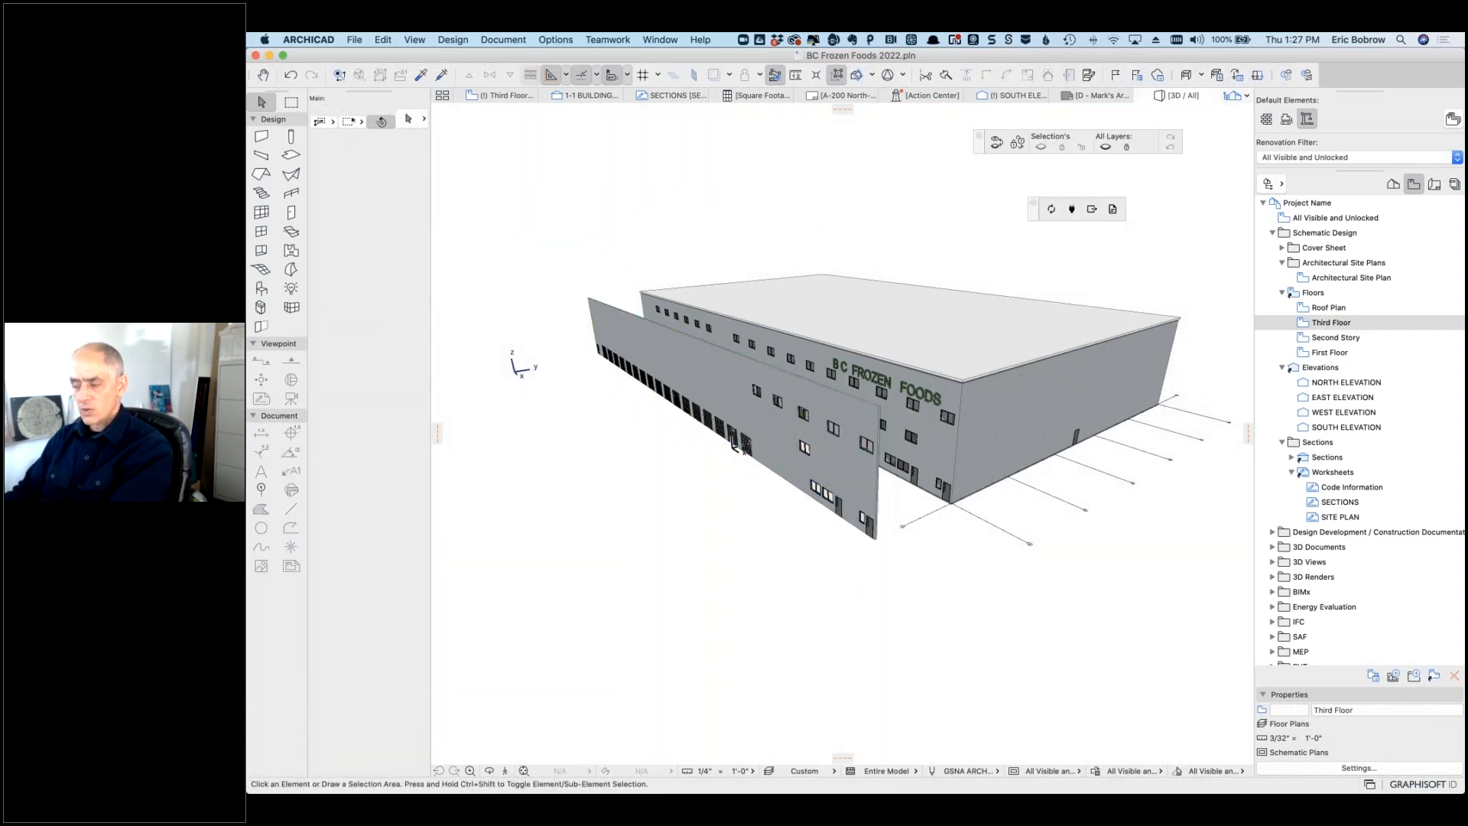
click(833, 416)
shift+click(740, 445)
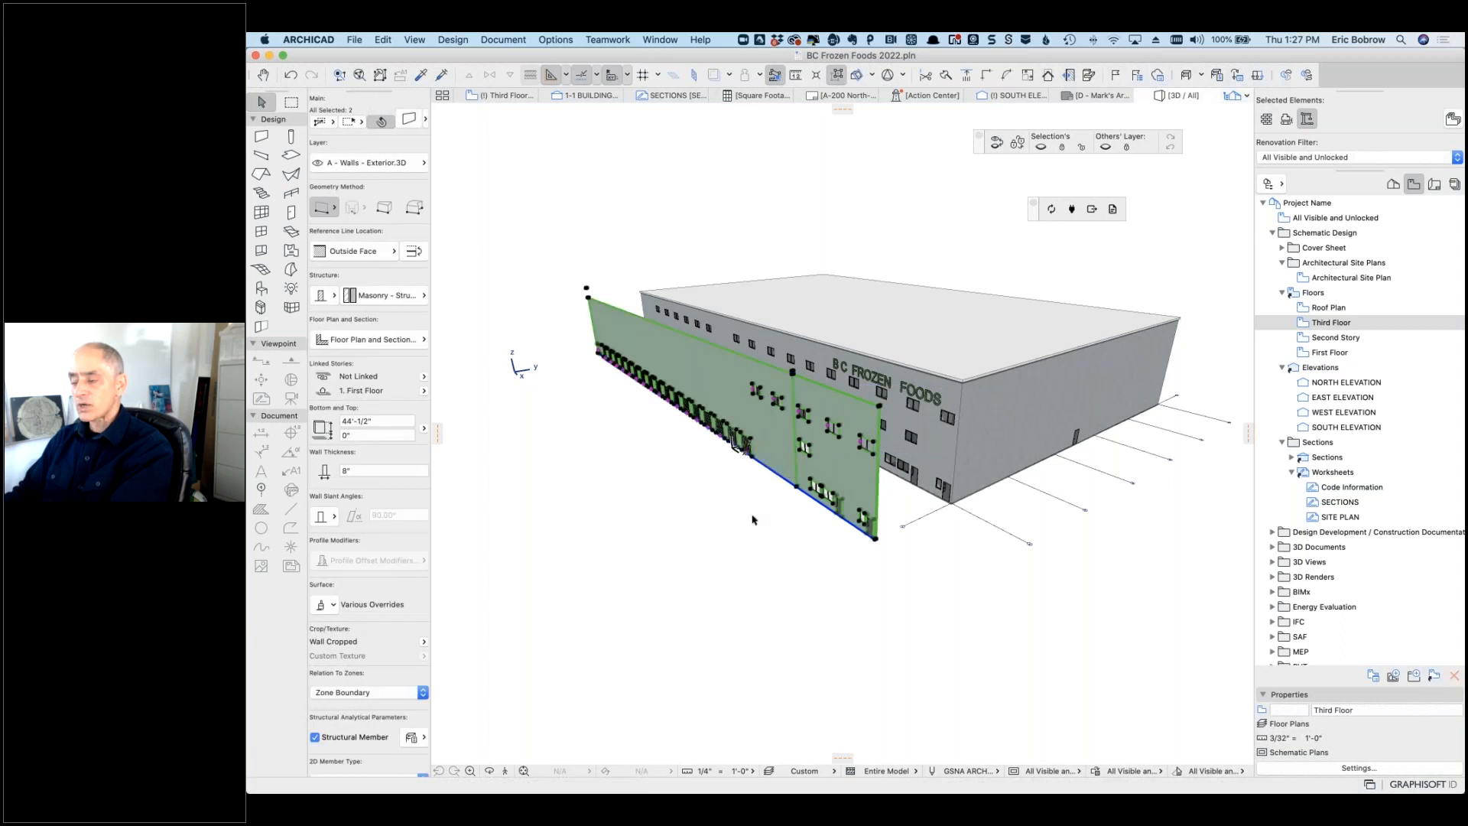
key(Escape)
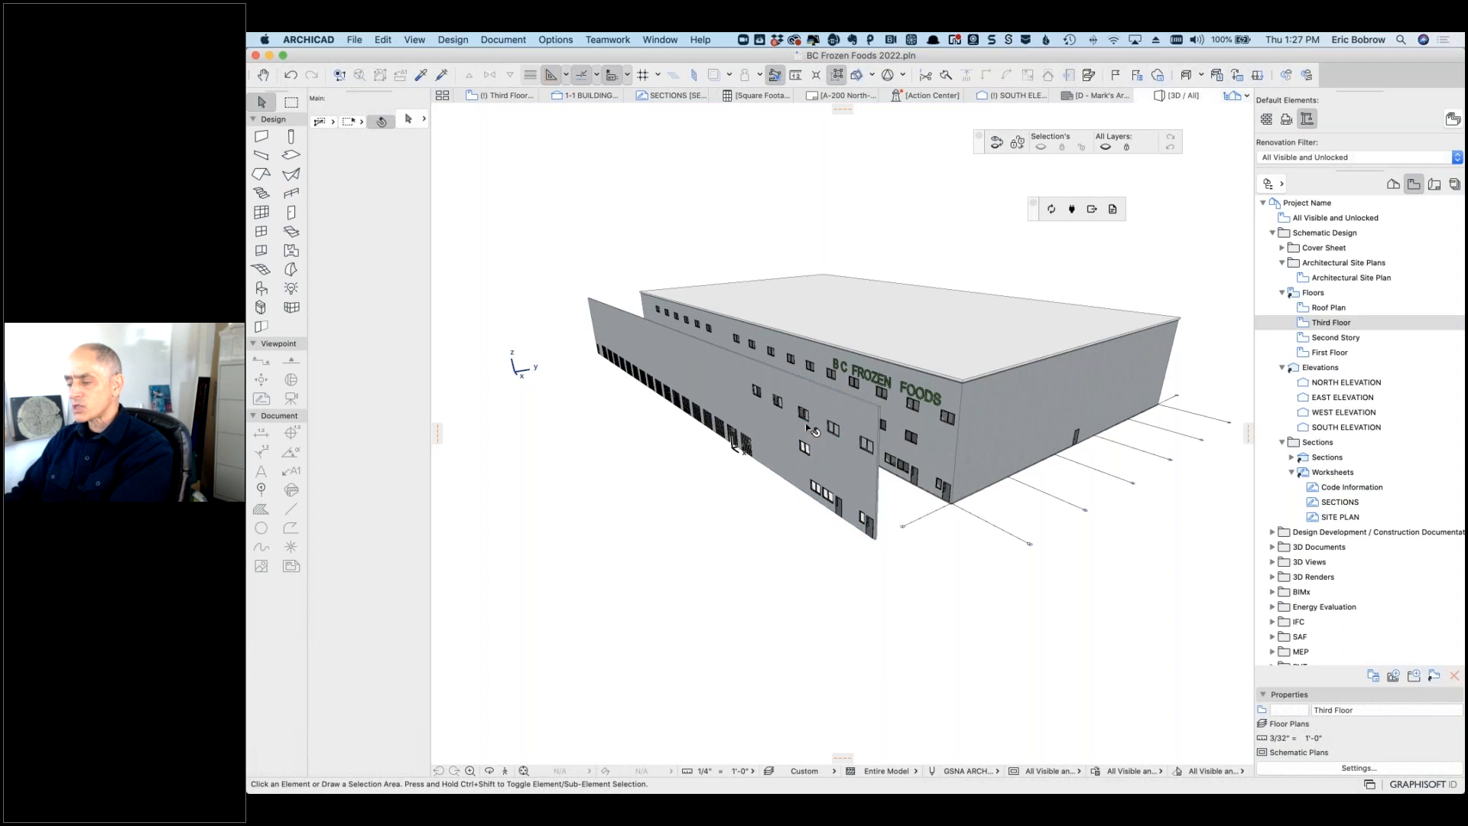
Step: Try dragging a copy of the outer wall's east part 10' outward from its lower corner, and undo the copy
click(856, 459)
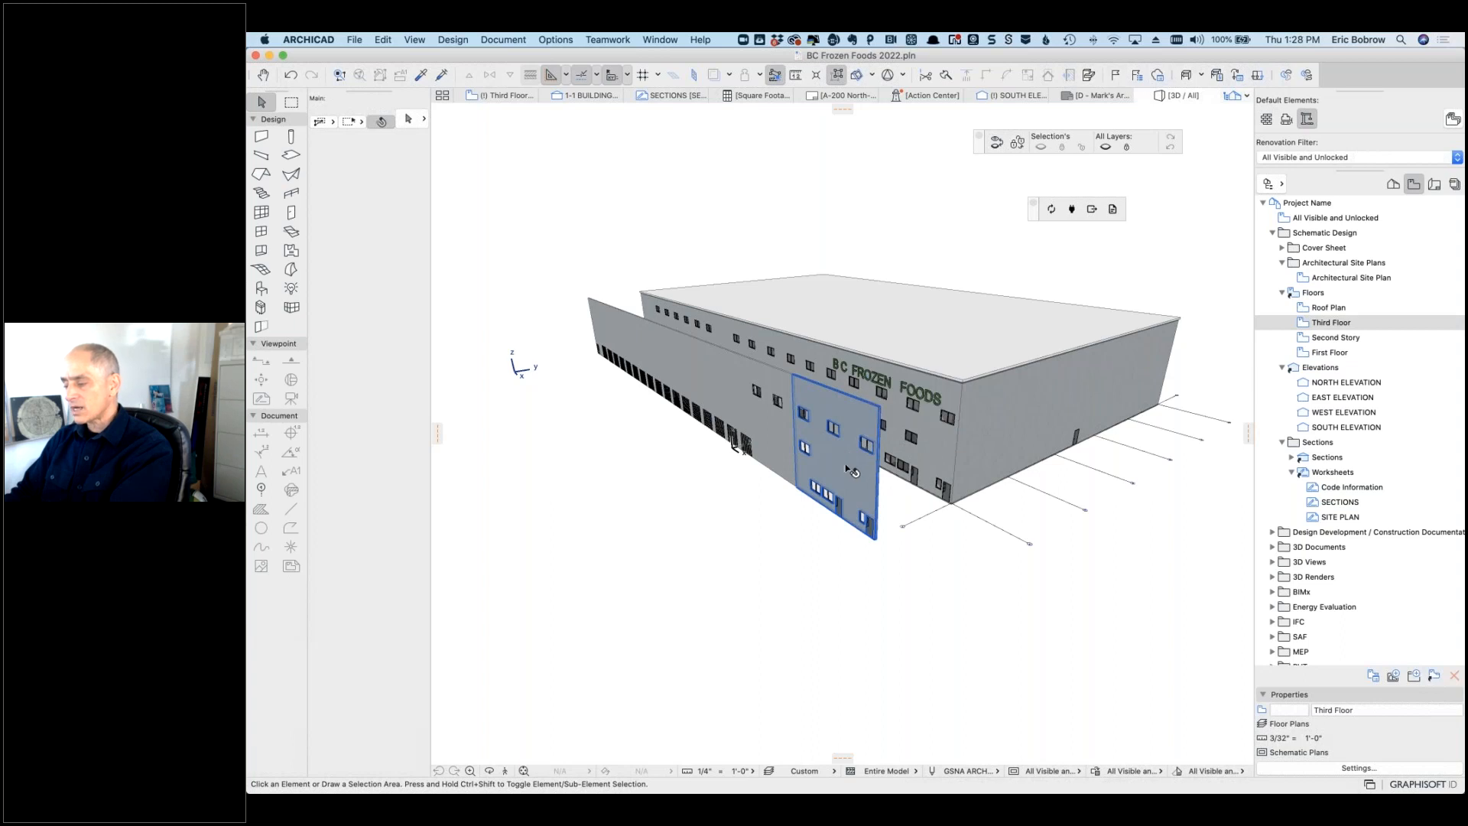
click(851, 470)
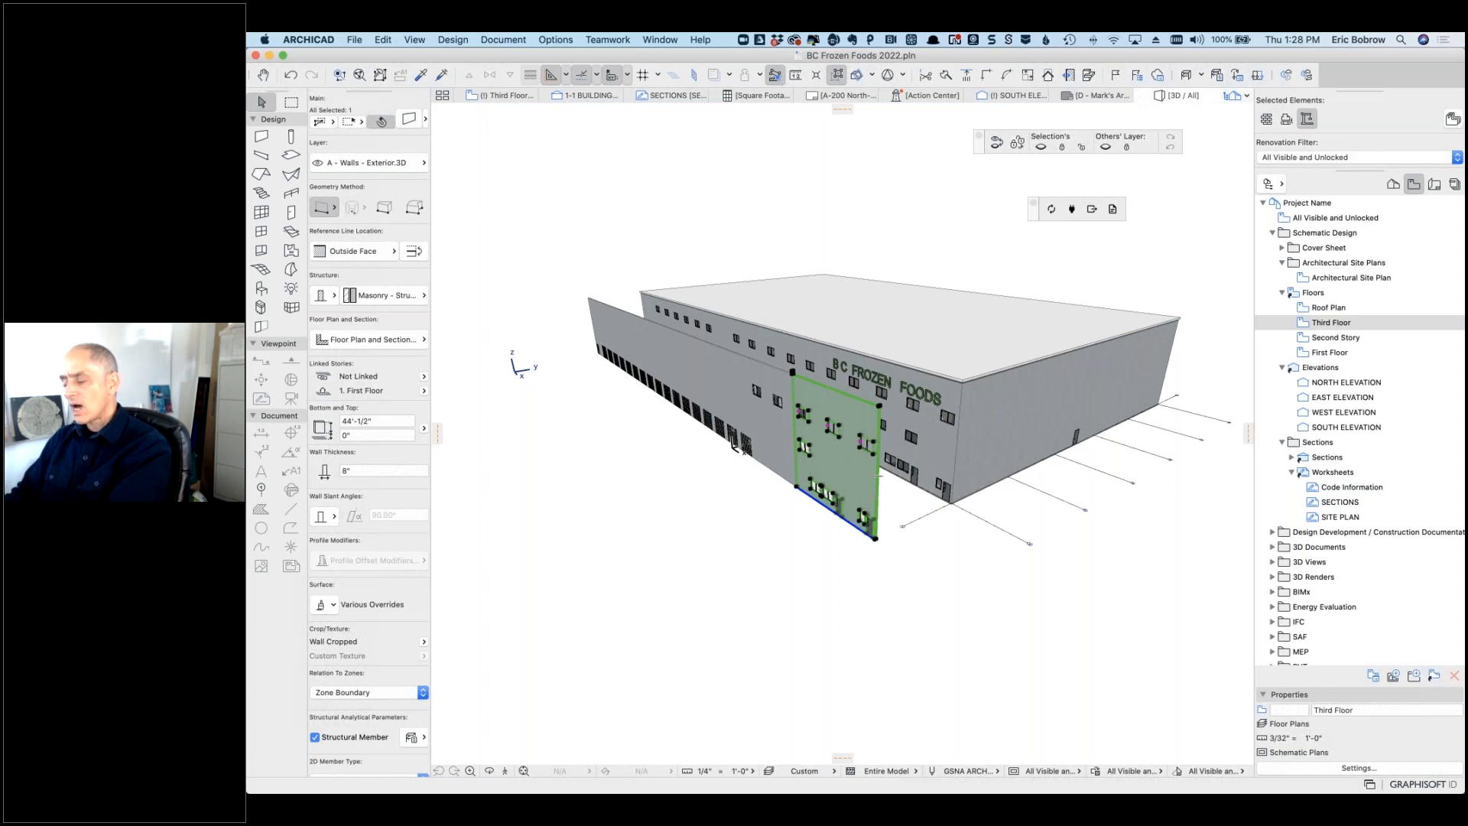
key(super+d)
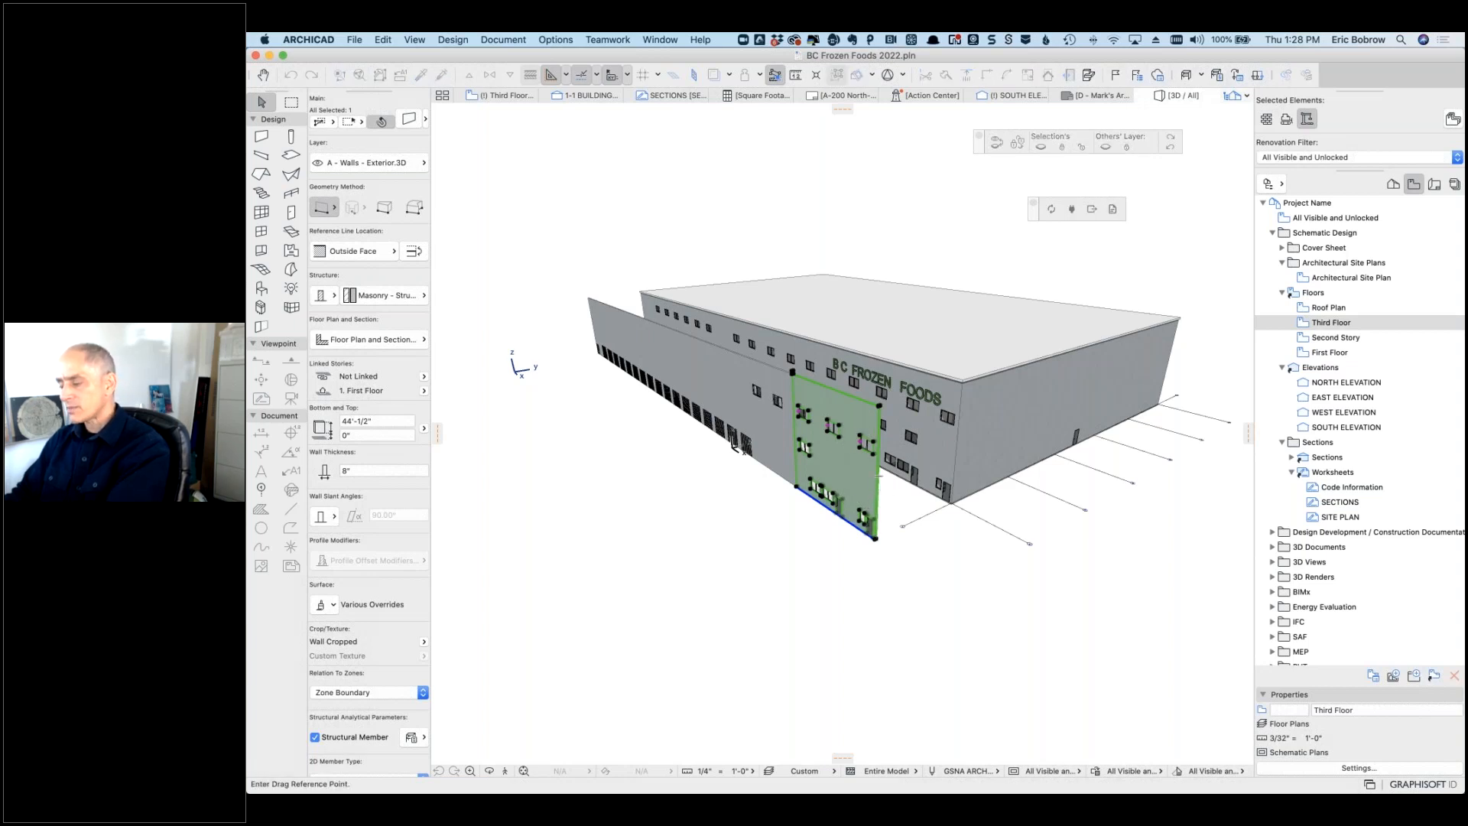
click(874, 537)
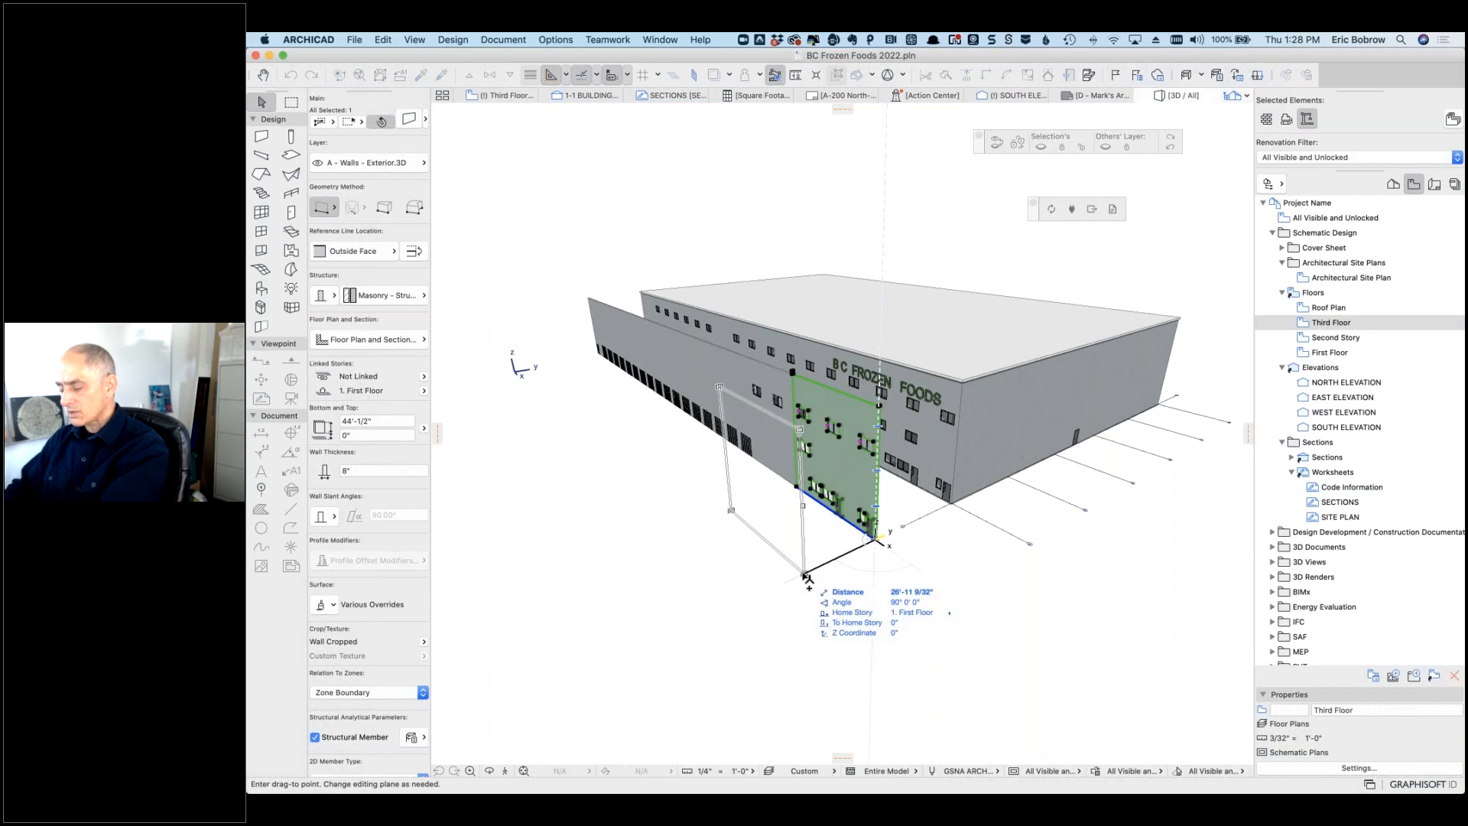
text(10)
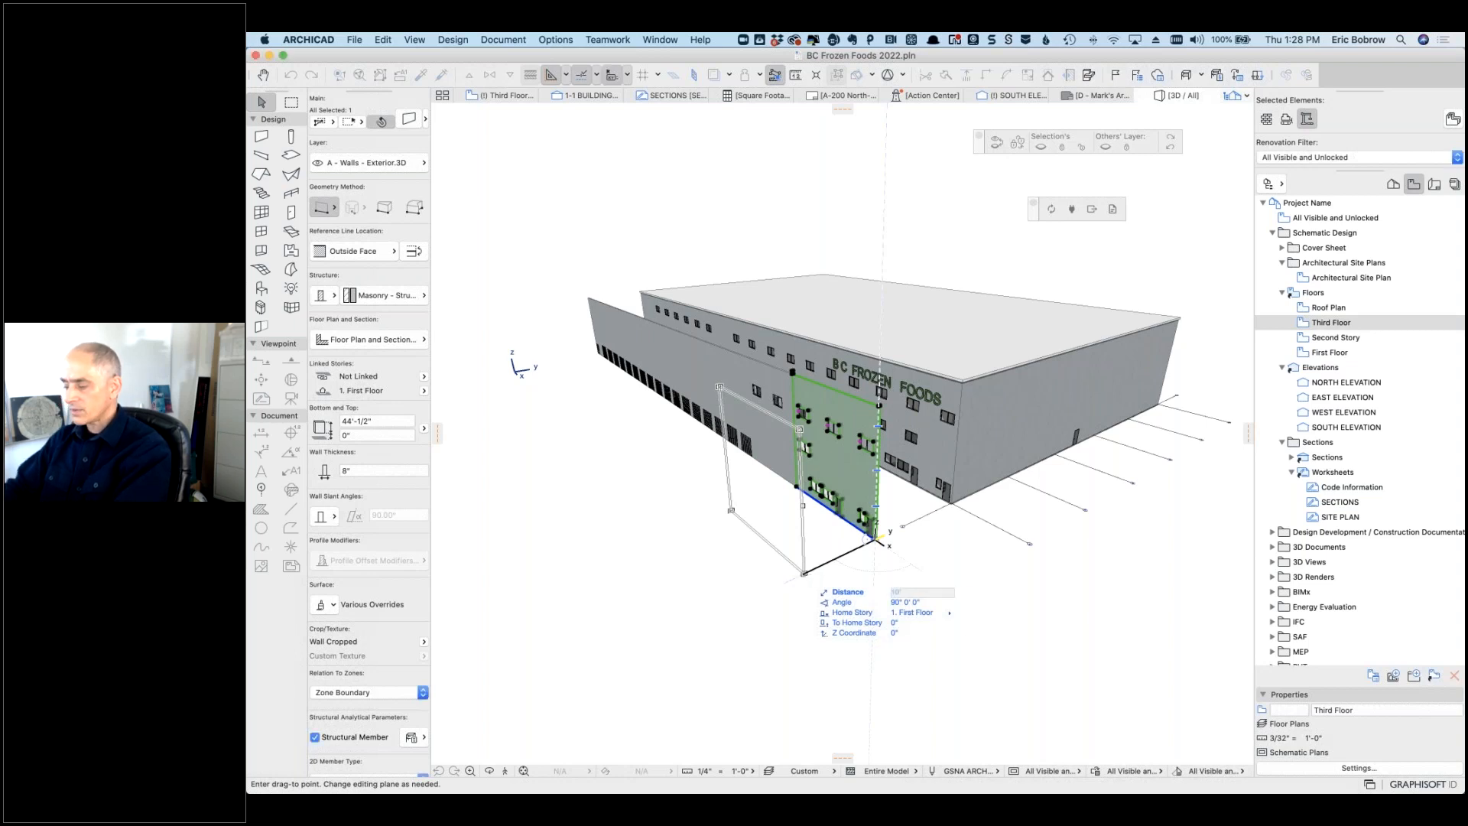
key(Return)
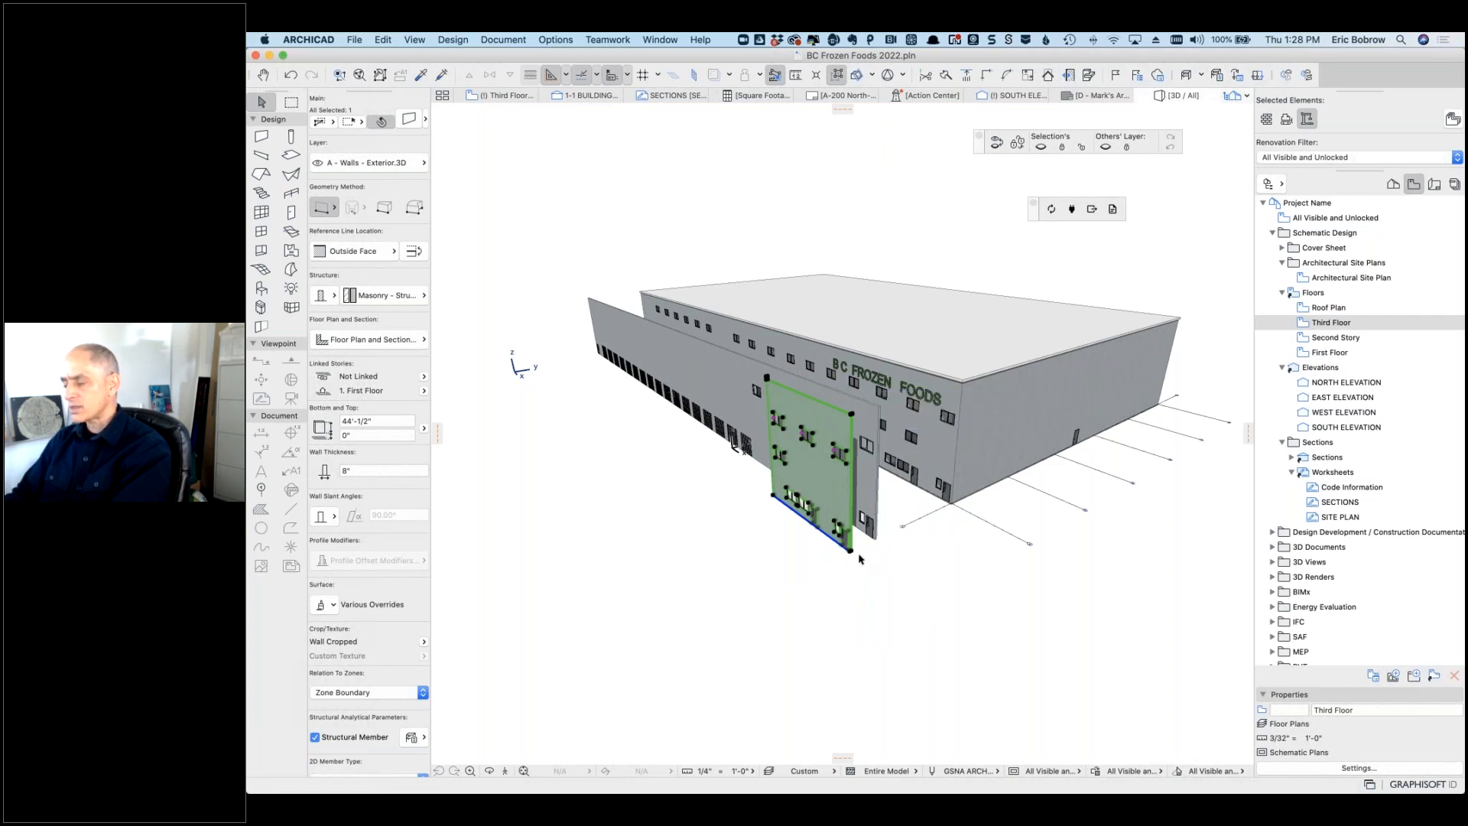
key(super+z)
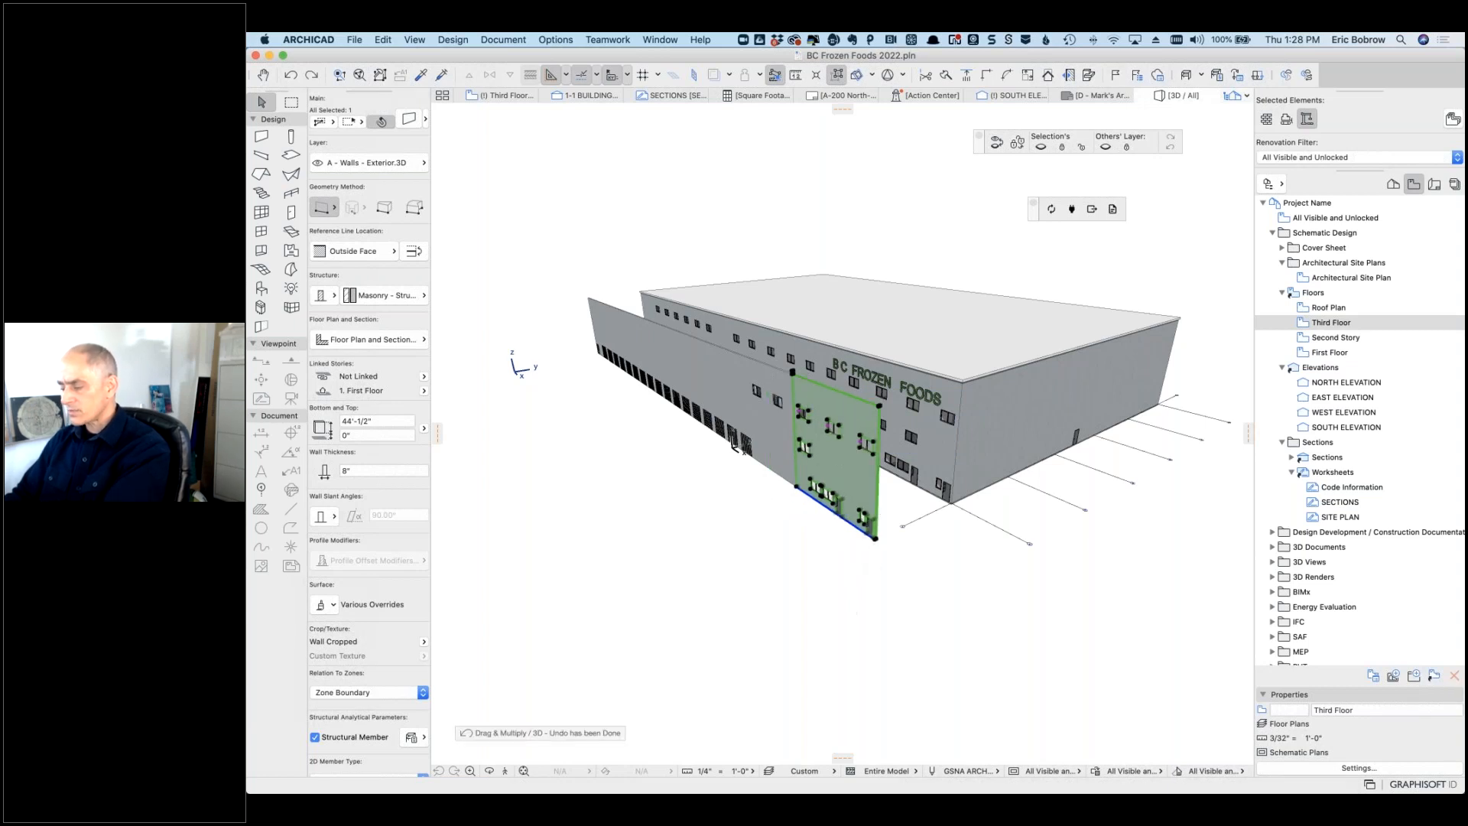
Step: Multiply the east wall part outward into three copies using Drag with Increment and Spread, and select the outermost copy
right_click(856, 606)
mouse_move(980, 684)
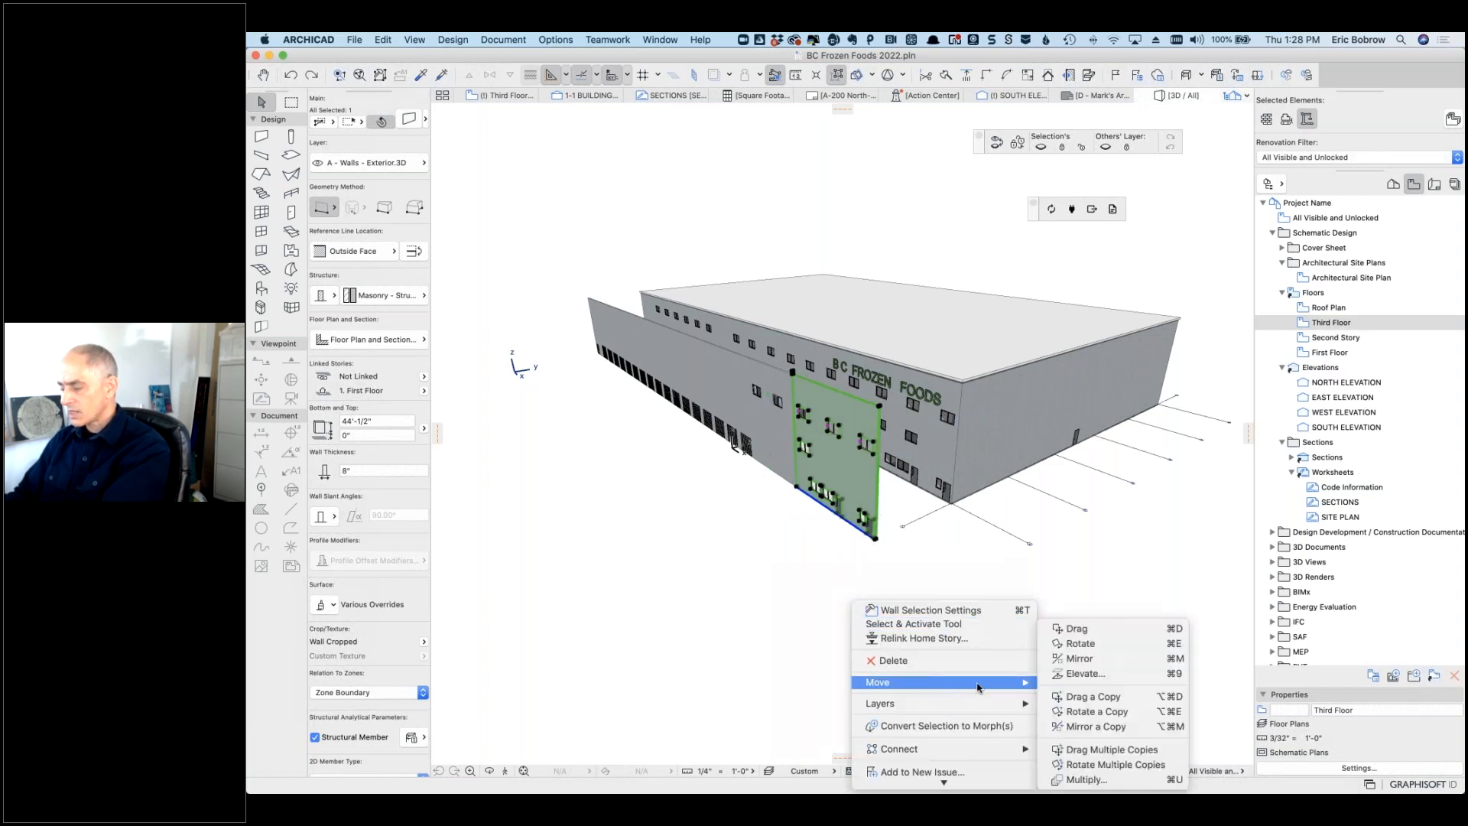
click(1078, 779)
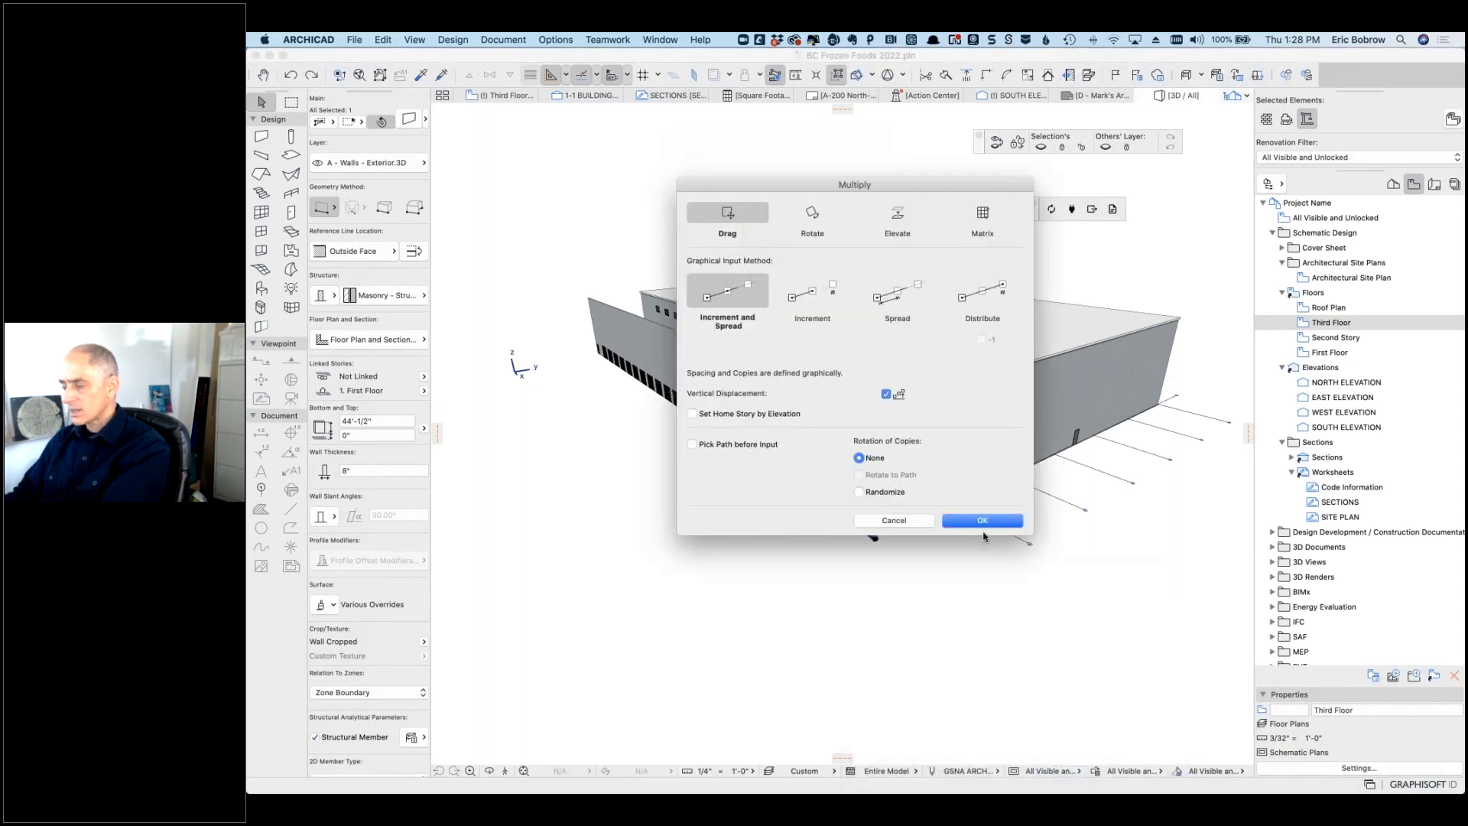
click(982, 521)
click(875, 538)
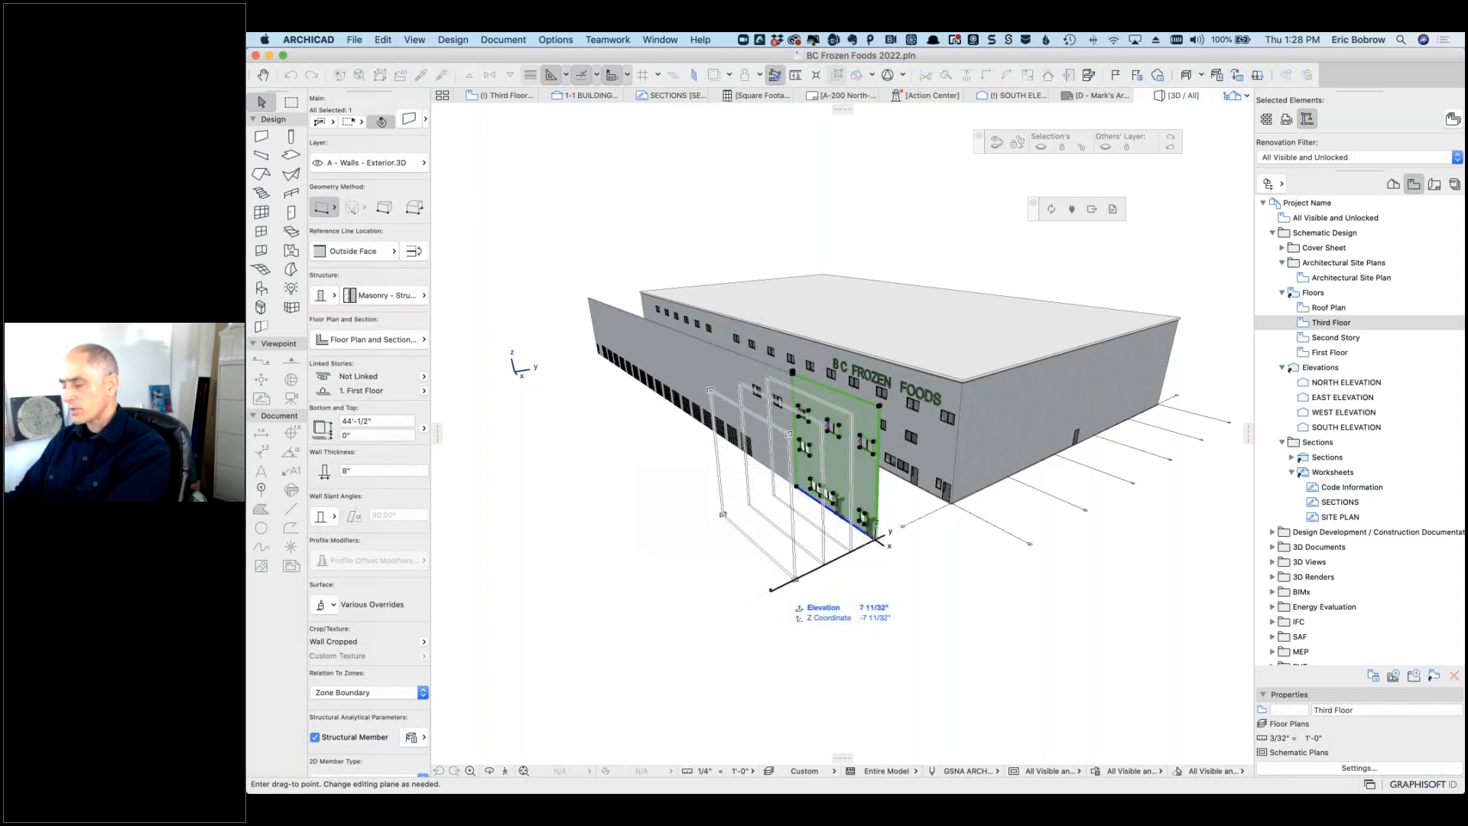
click(771, 589)
key(Escape)
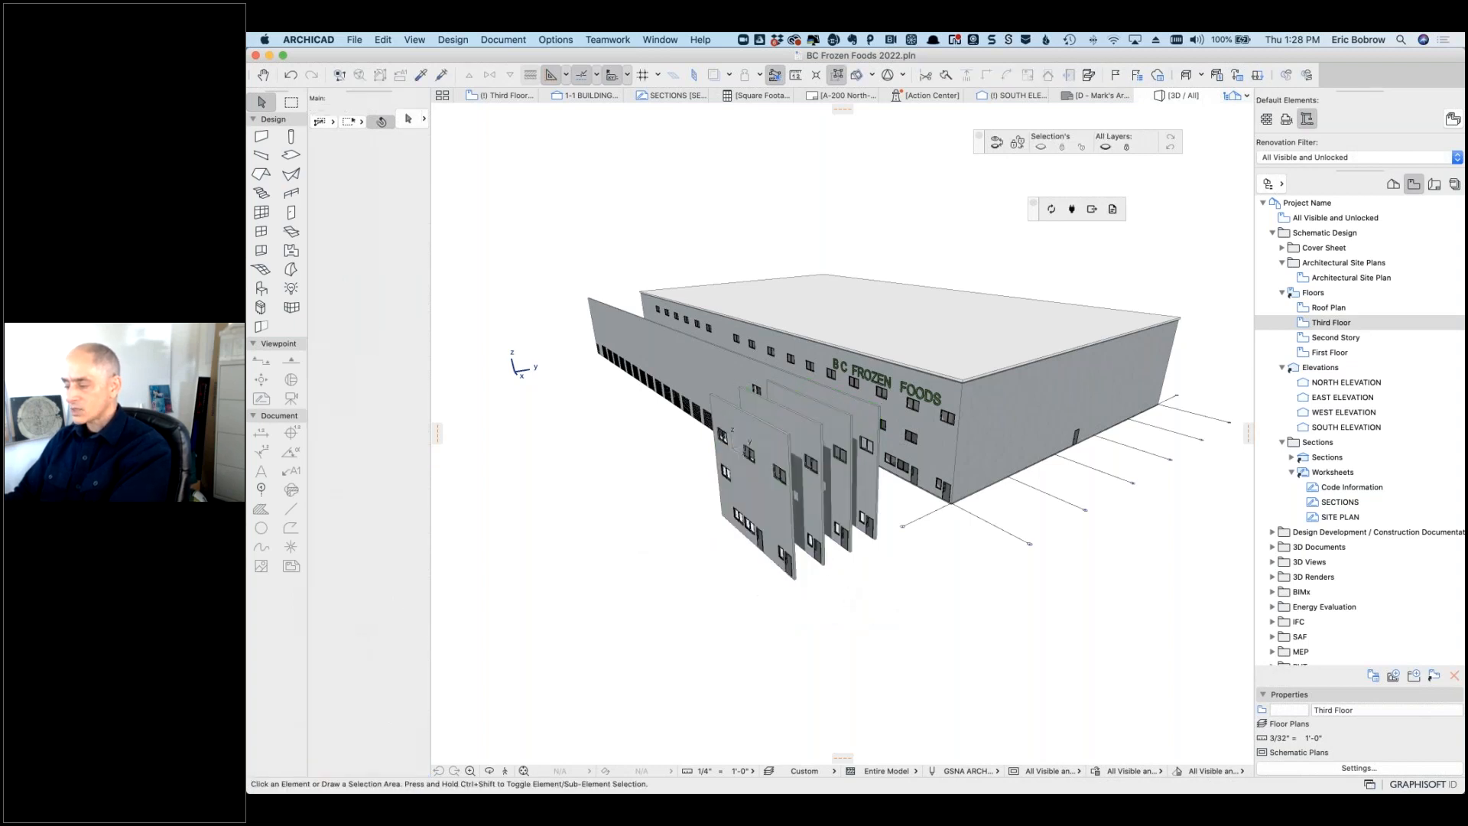
click(791, 527)
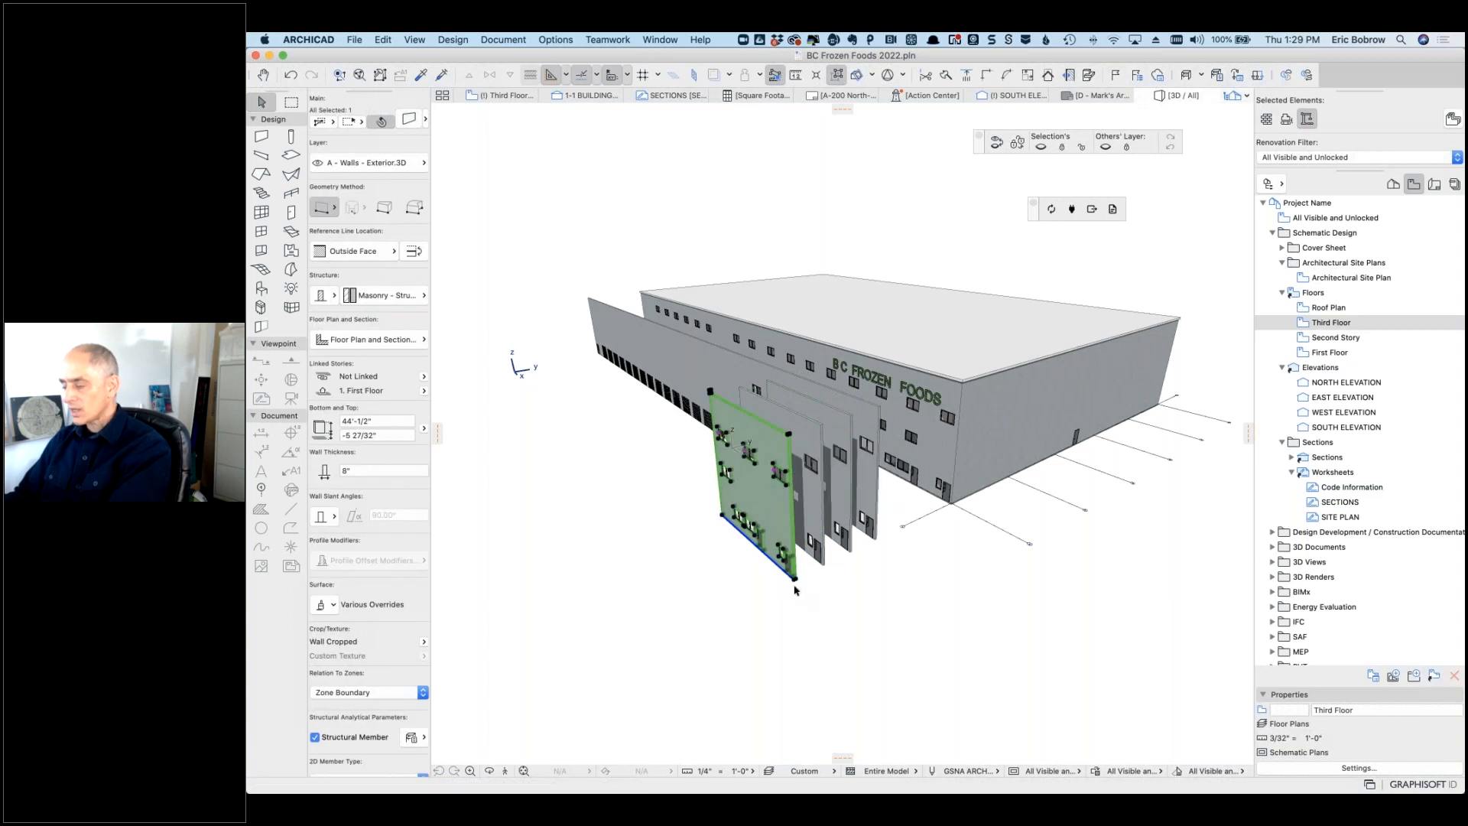
scroll(794, 589, up, 5)
scroll(795, 589, down, 6)
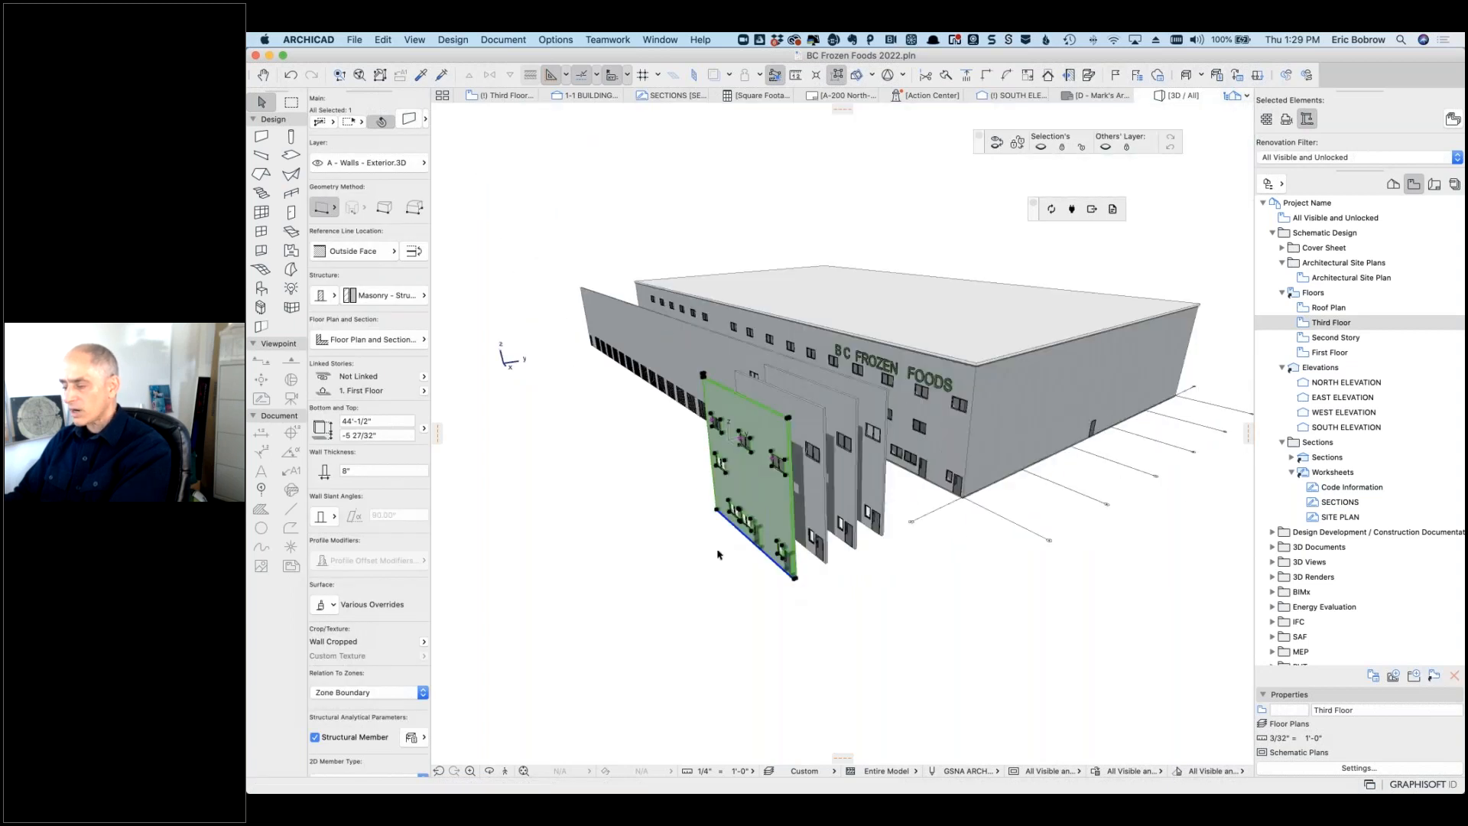
key(Escape)
click(720, 463)
shift+click(746, 519)
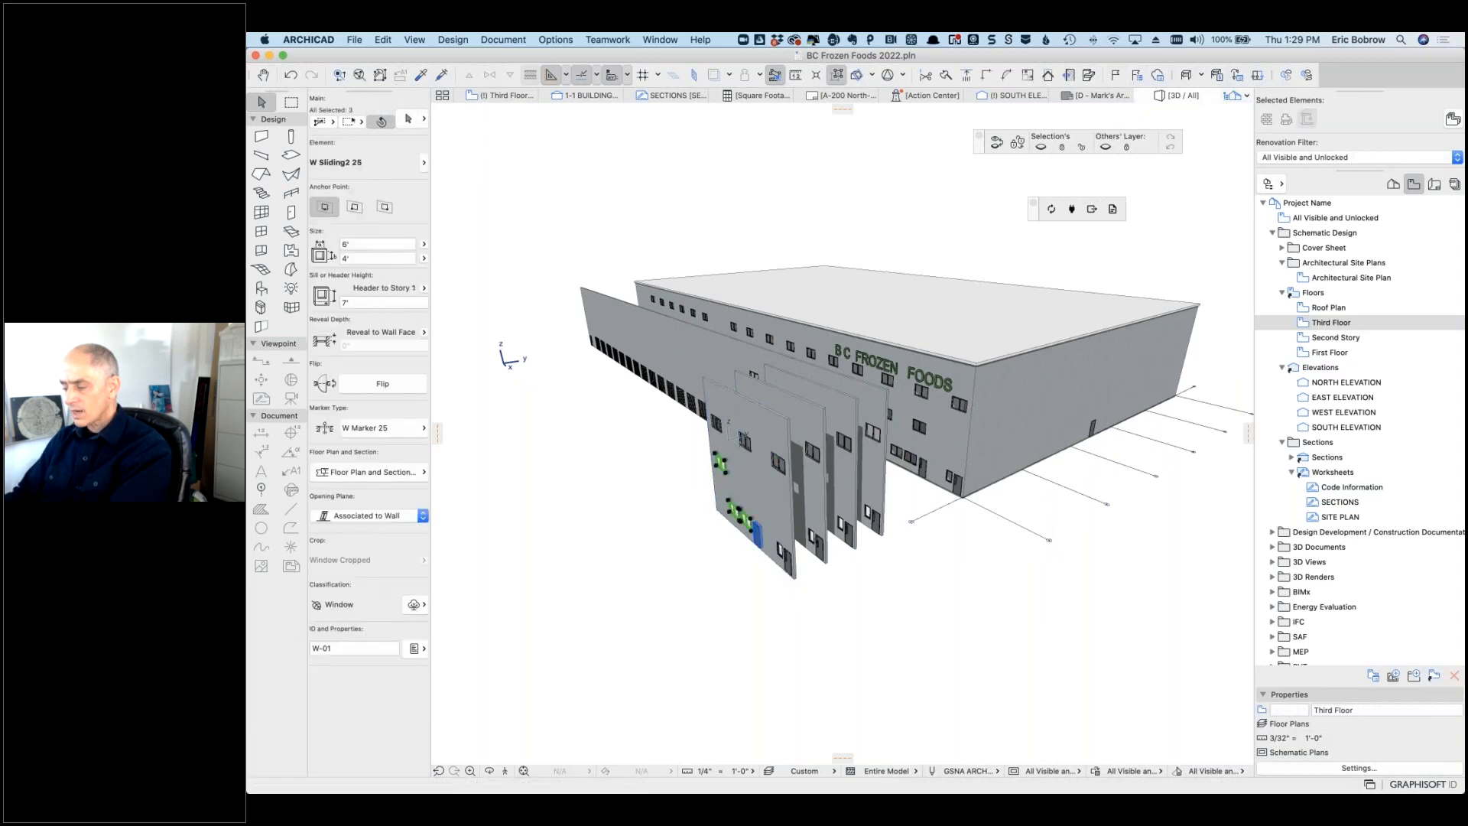
shift+click(780, 549)
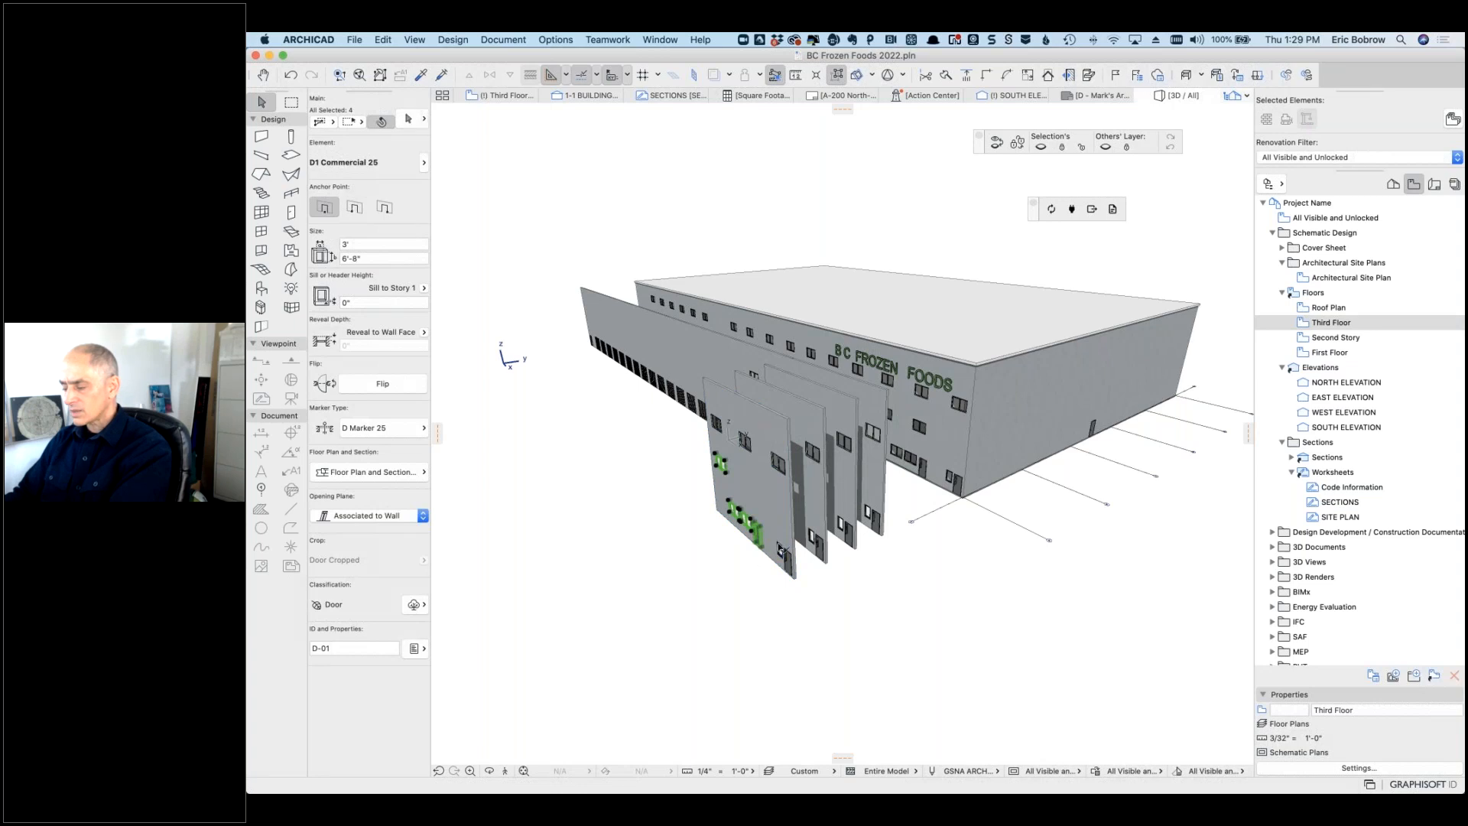
shift+click(792, 557)
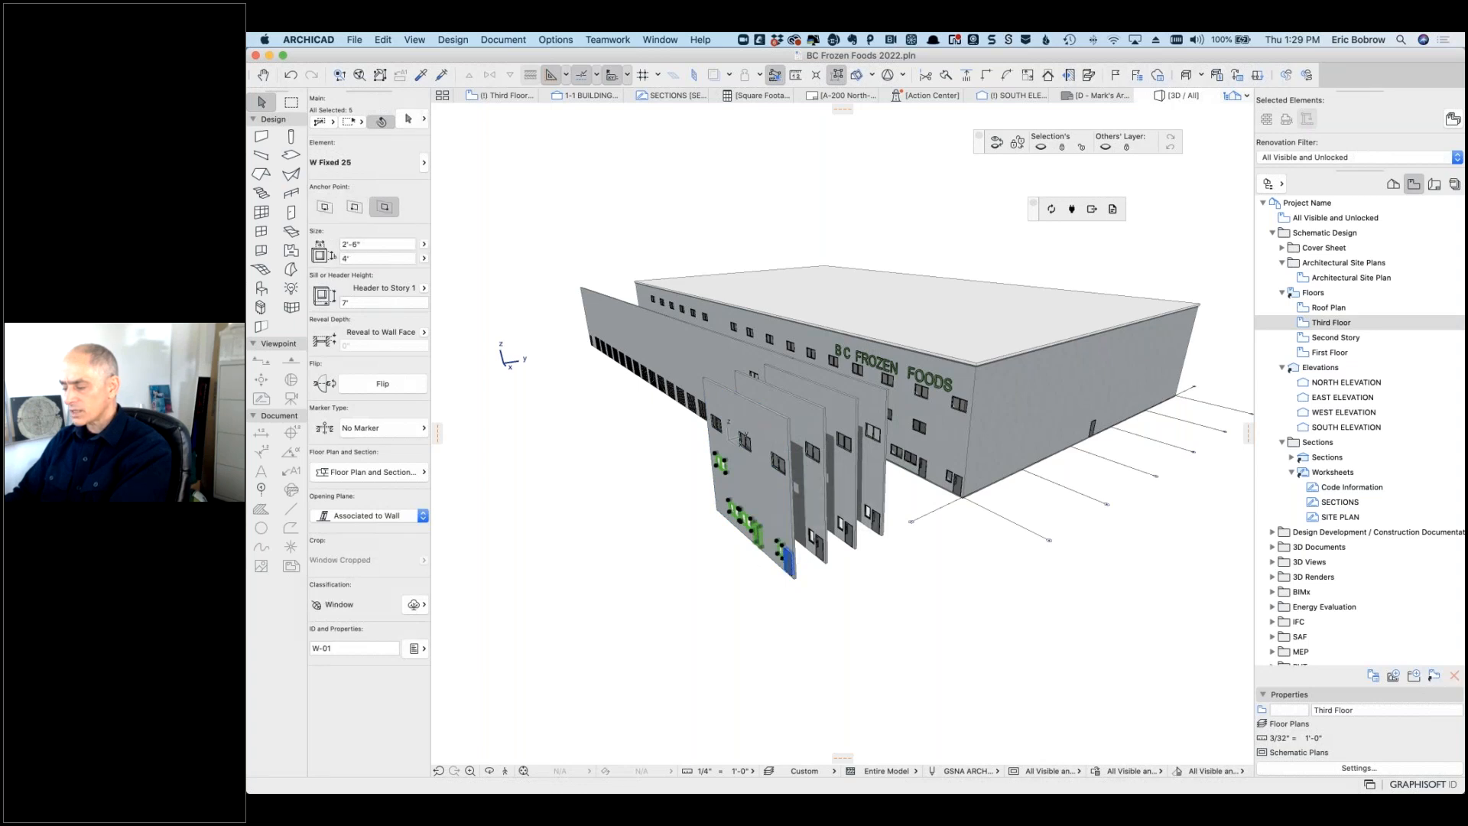
key(Escape)
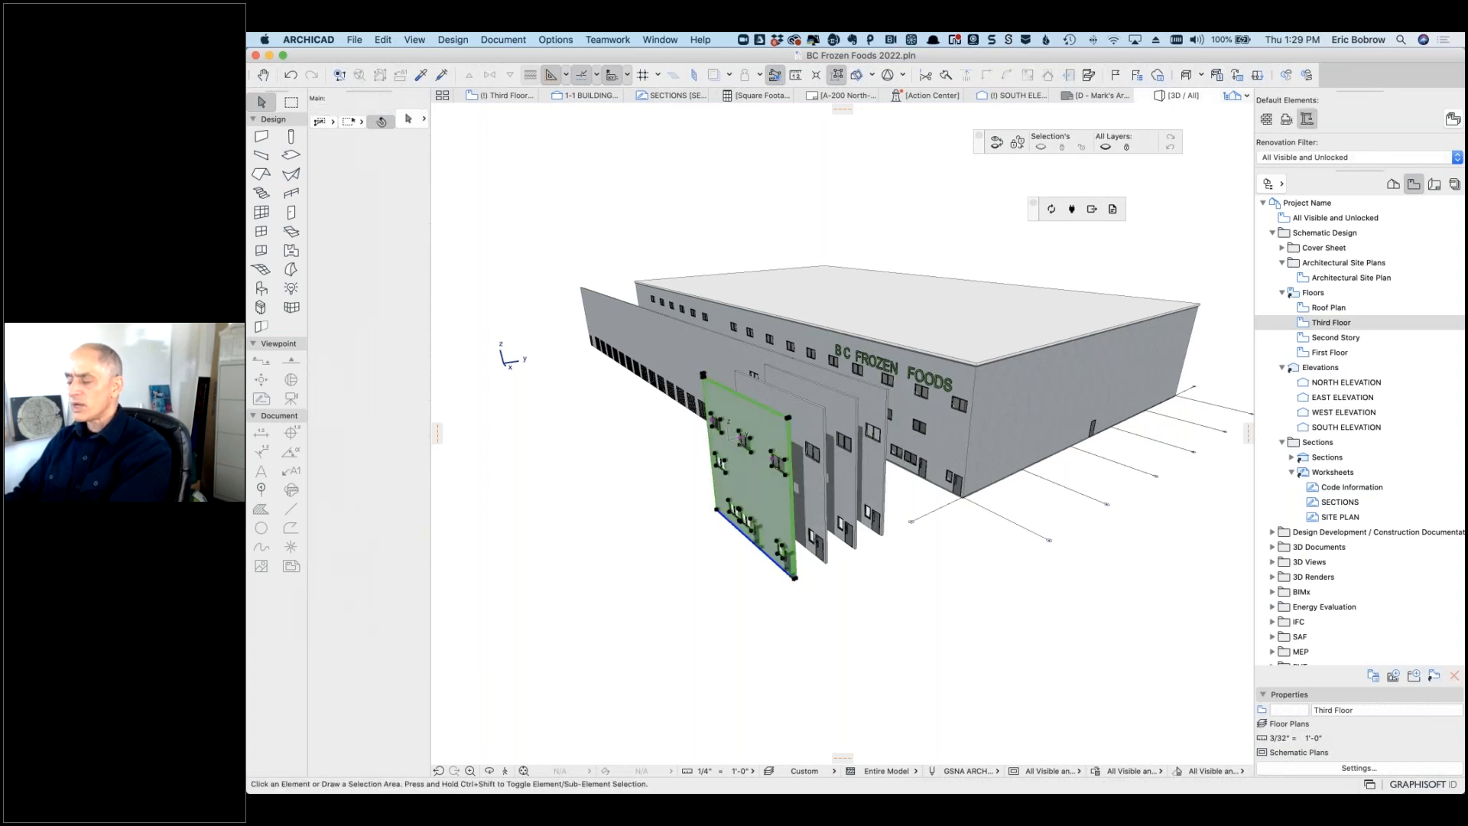
Step: Raise the bottom of the outermost wall copy to the Third Floor level at 24' and clear the selection
click(795, 579)
click(795, 578)
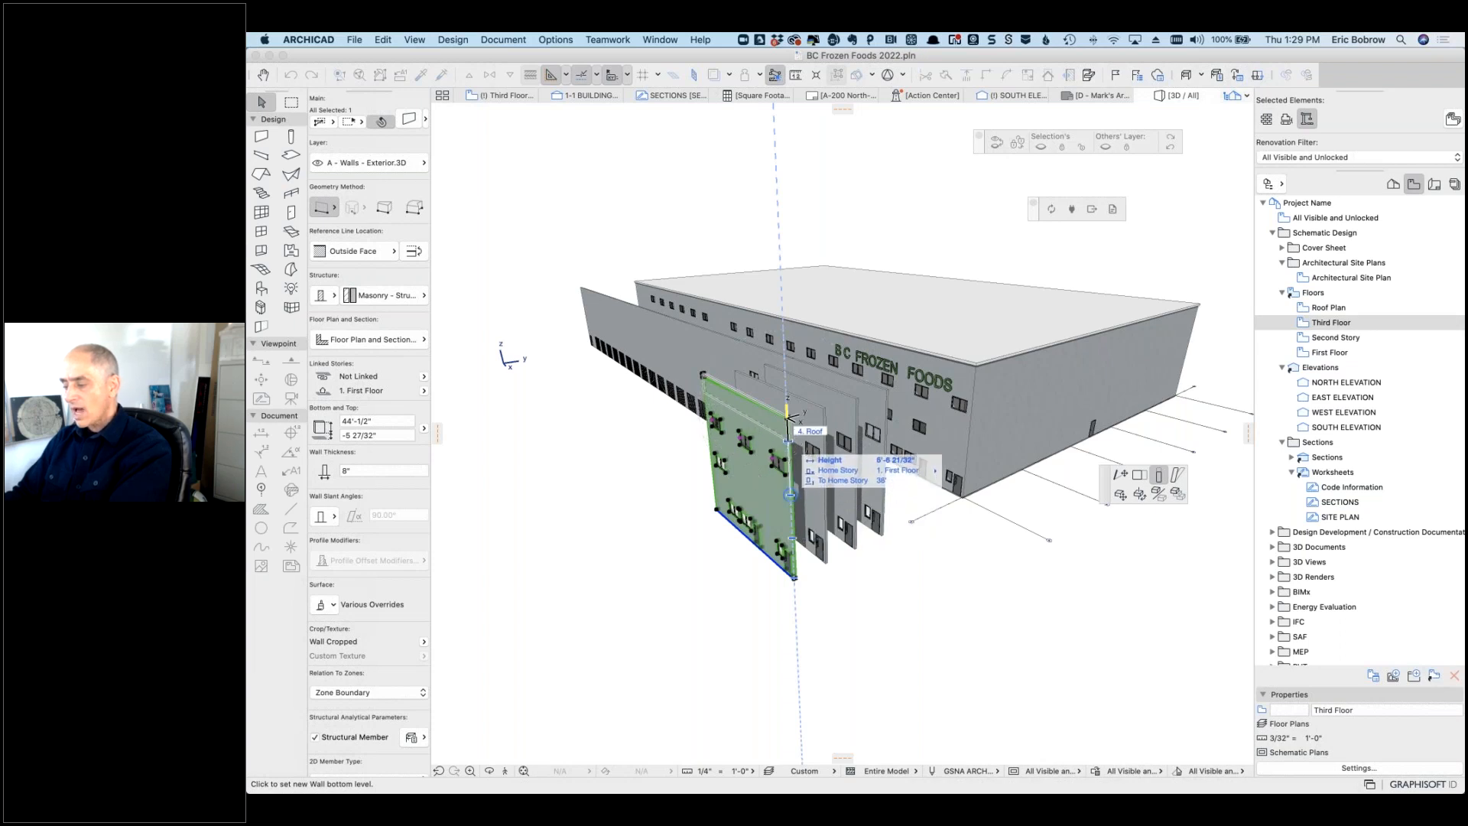
scroll(795, 486, up, 5)
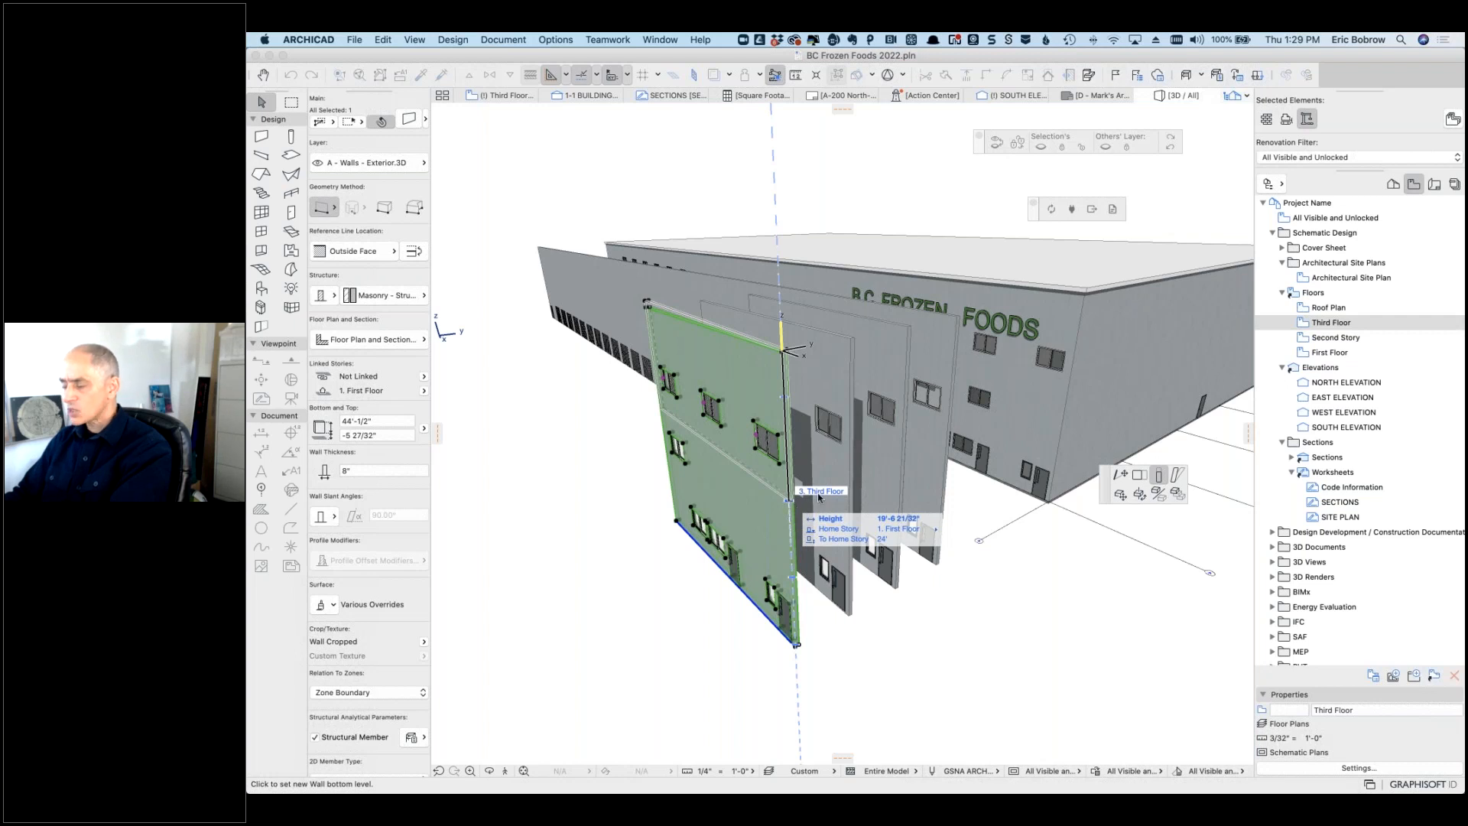
click(789, 500)
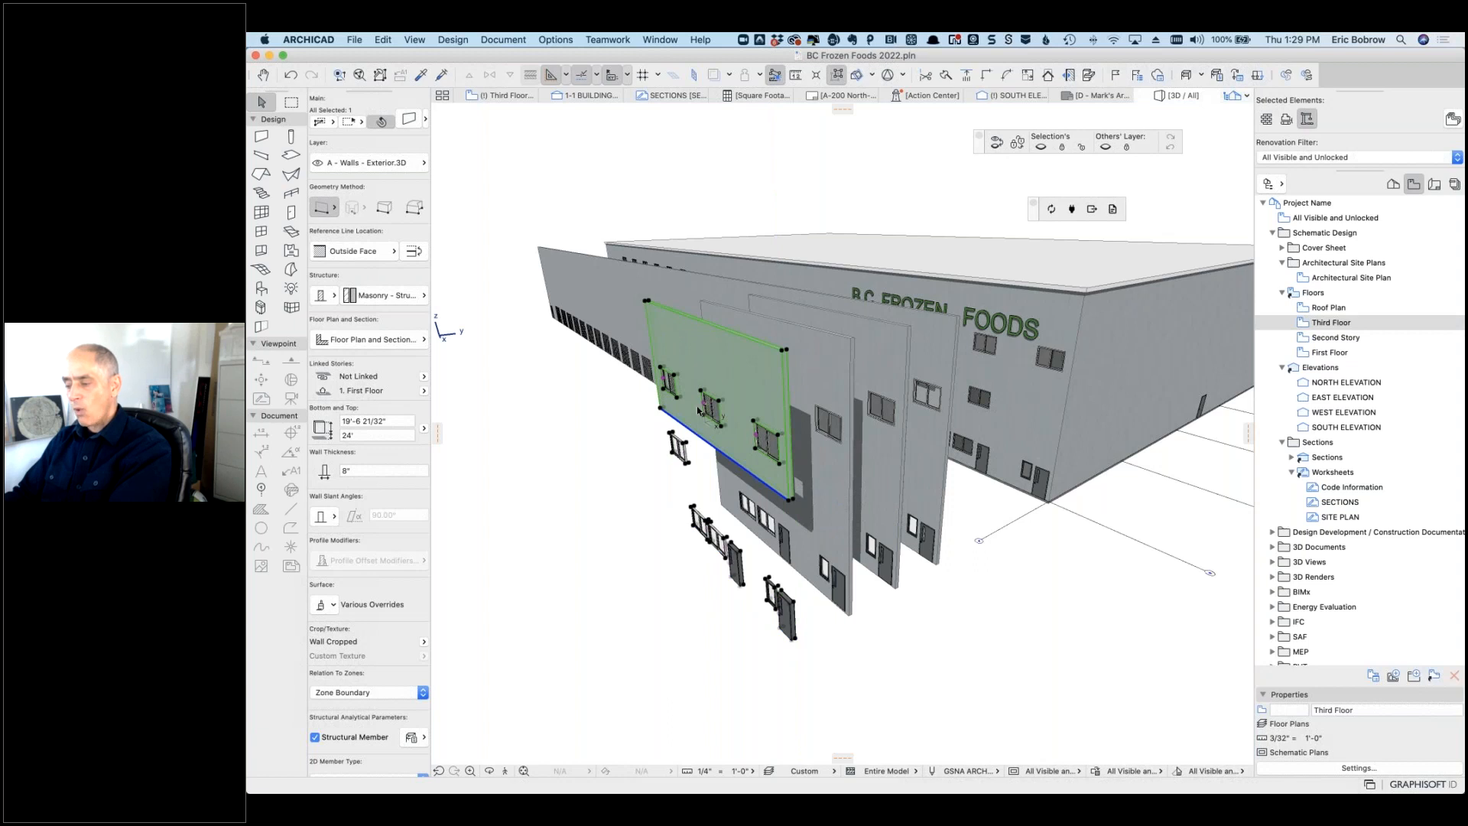
key(Escape)
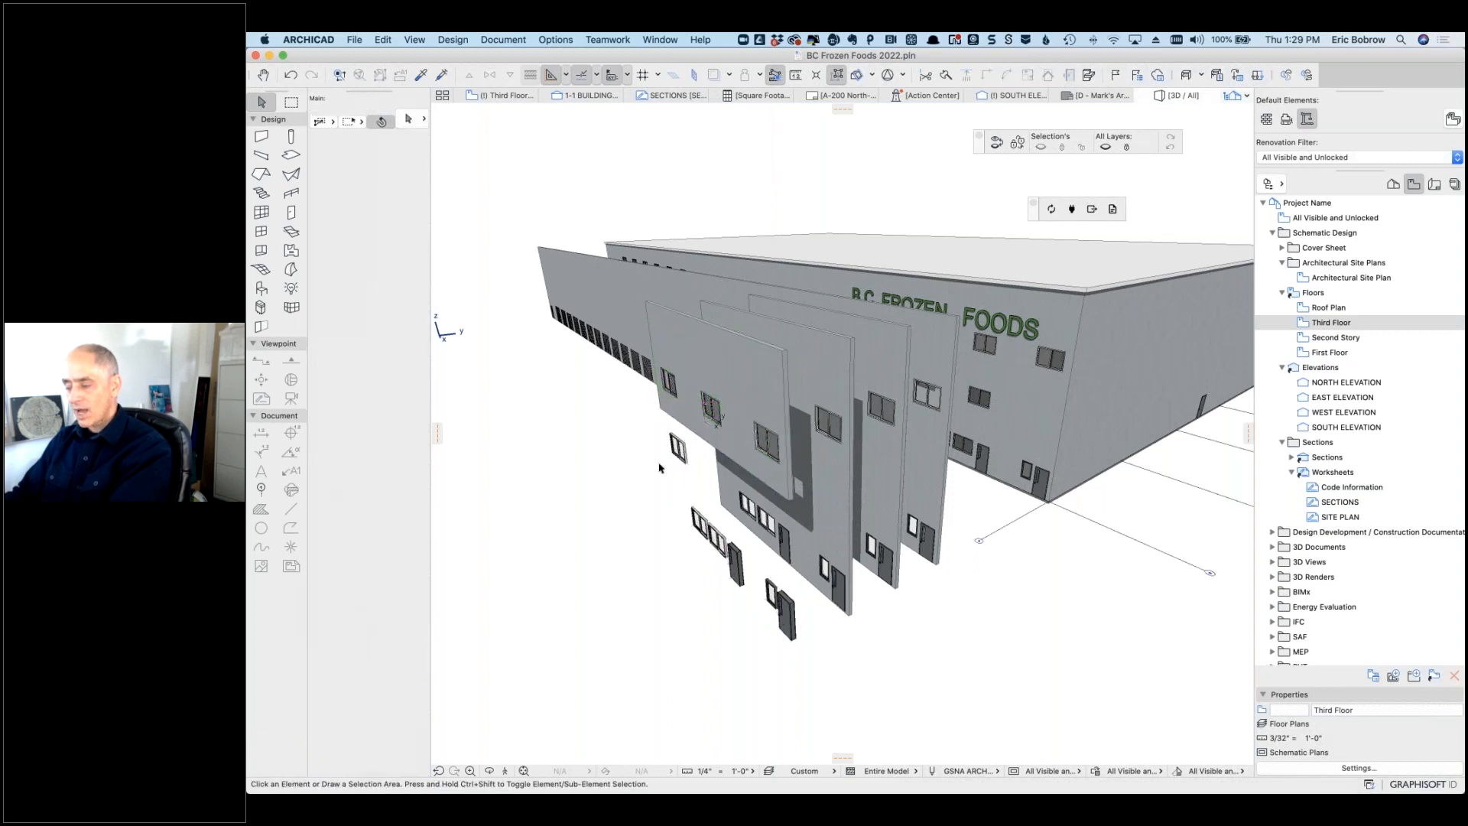
Step: Delete the first- and second-story windows and doors left hanging below the outermost wall copy
click(683, 458)
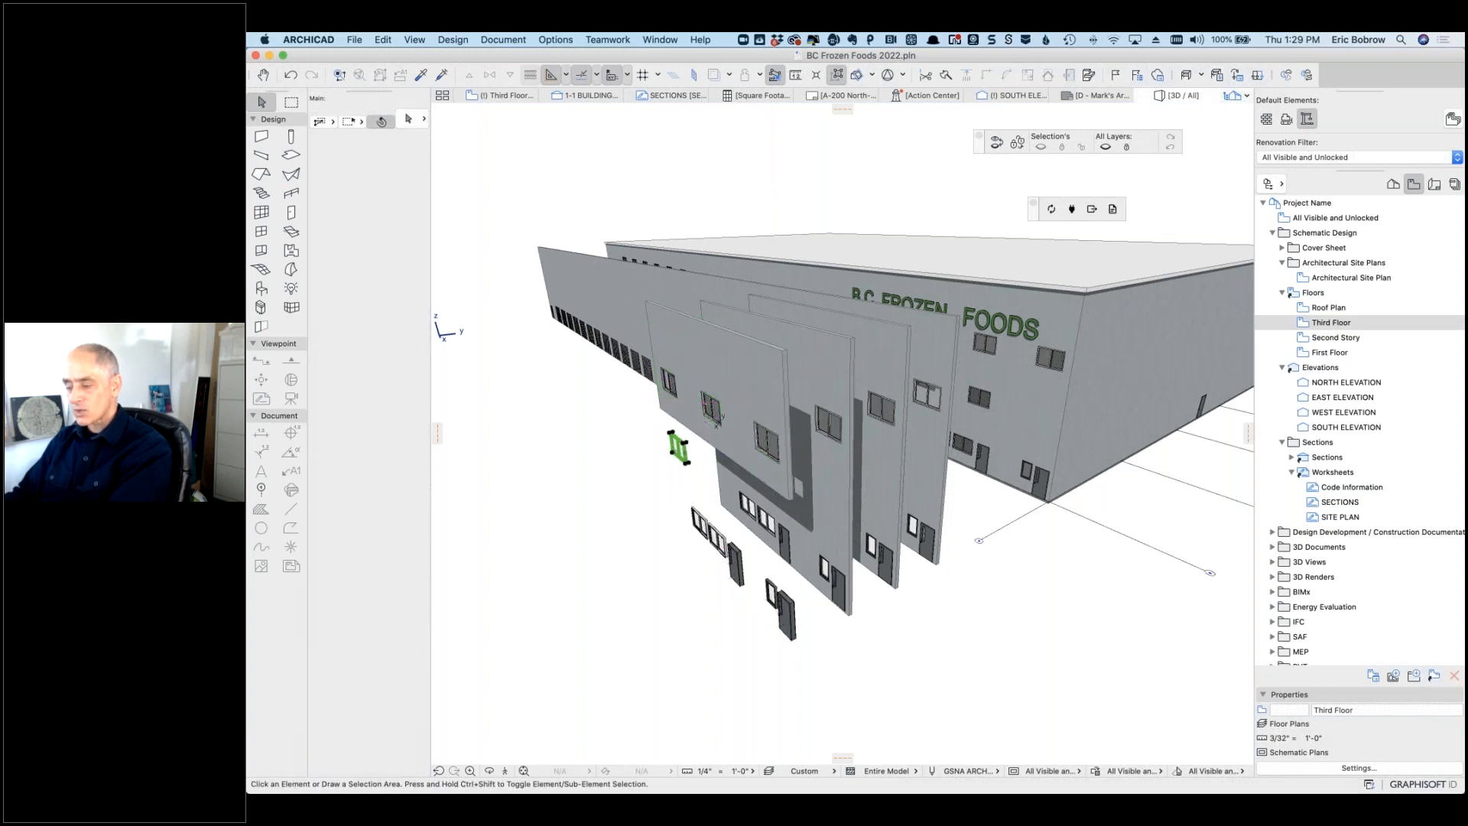
shift+click(698, 519)
shift+click(717, 539)
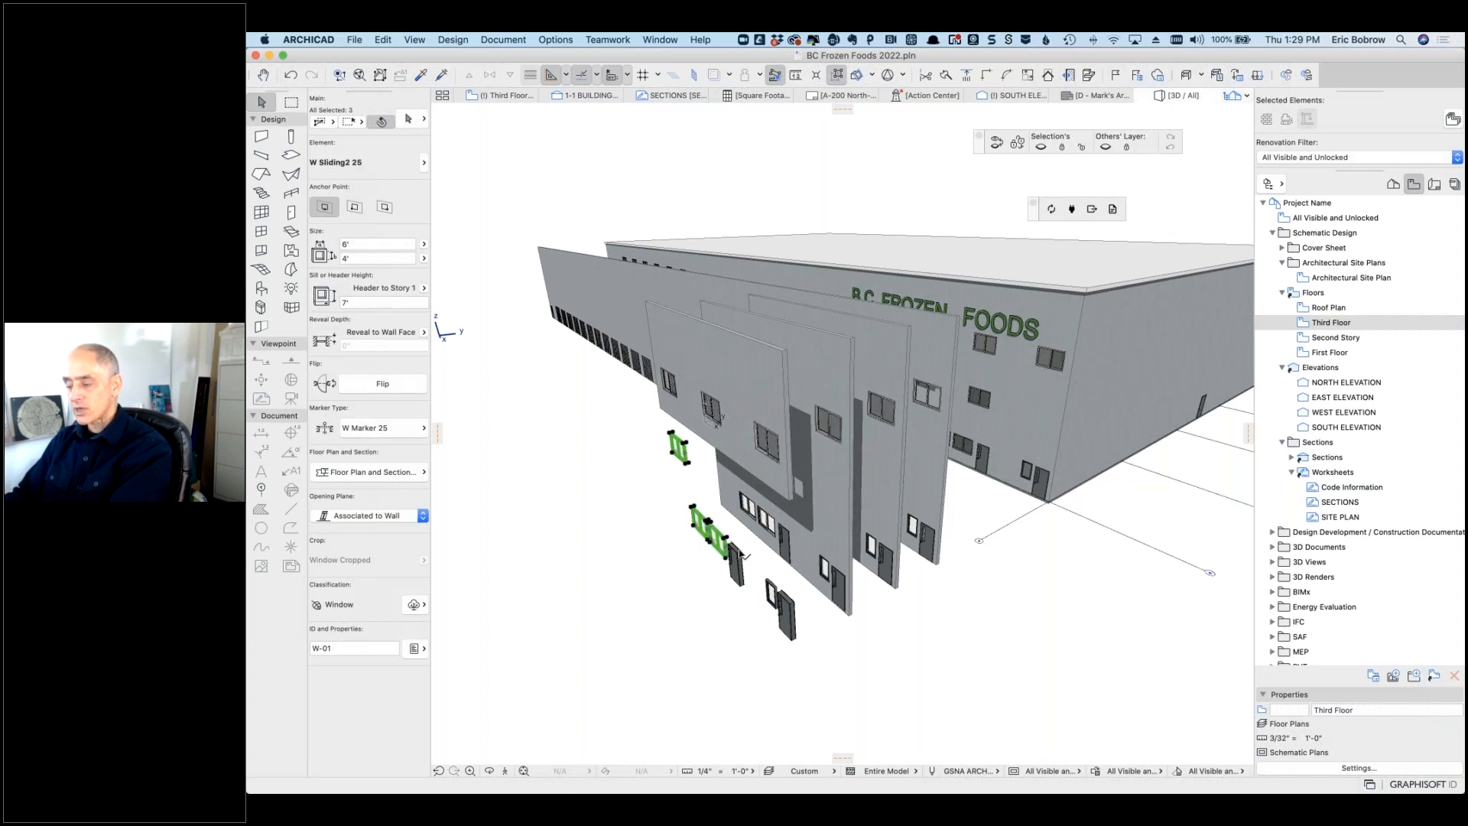
shift+click(735, 563)
shift+click(774, 590)
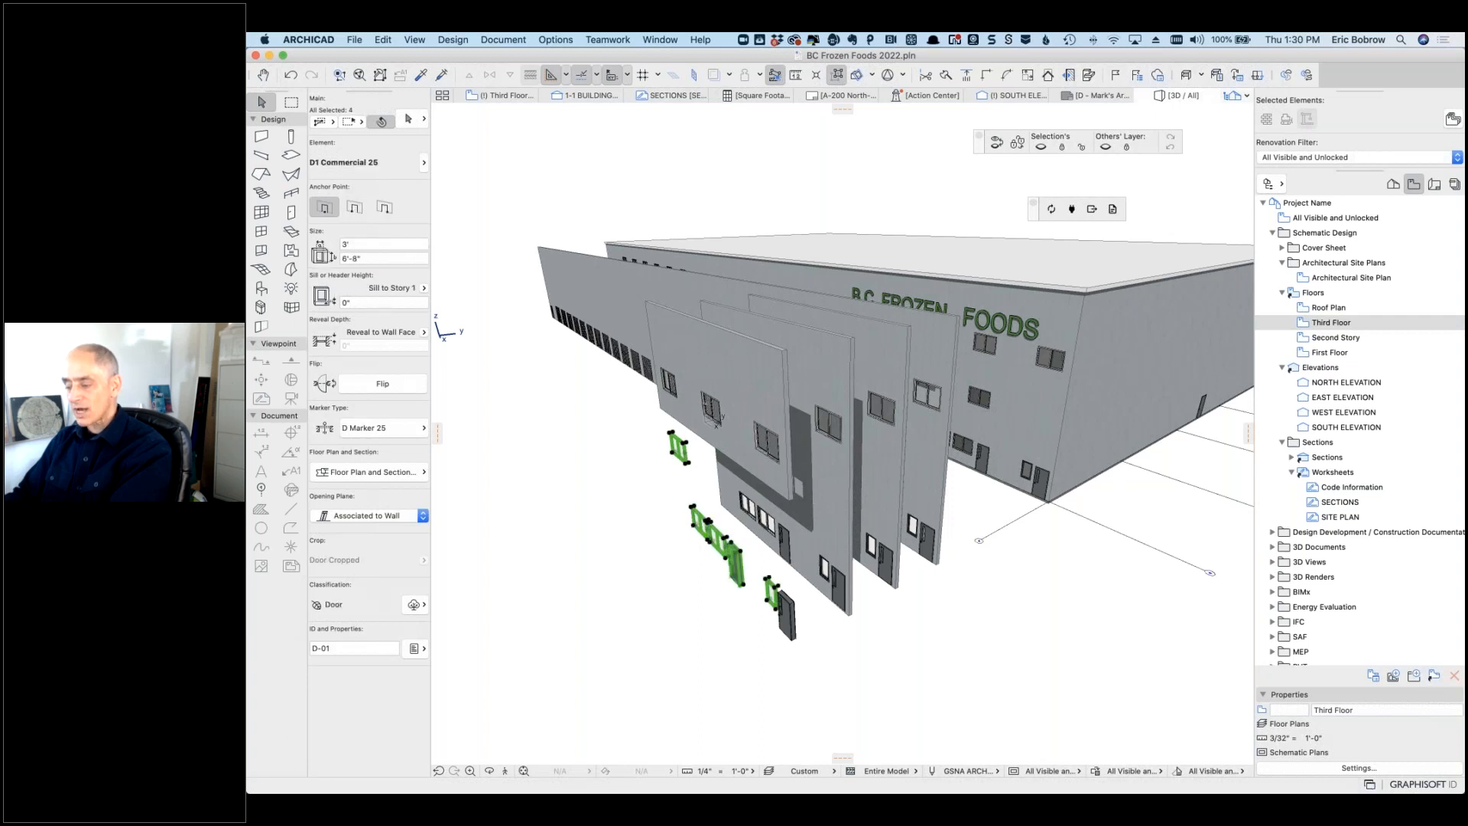
shift+click(788, 603)
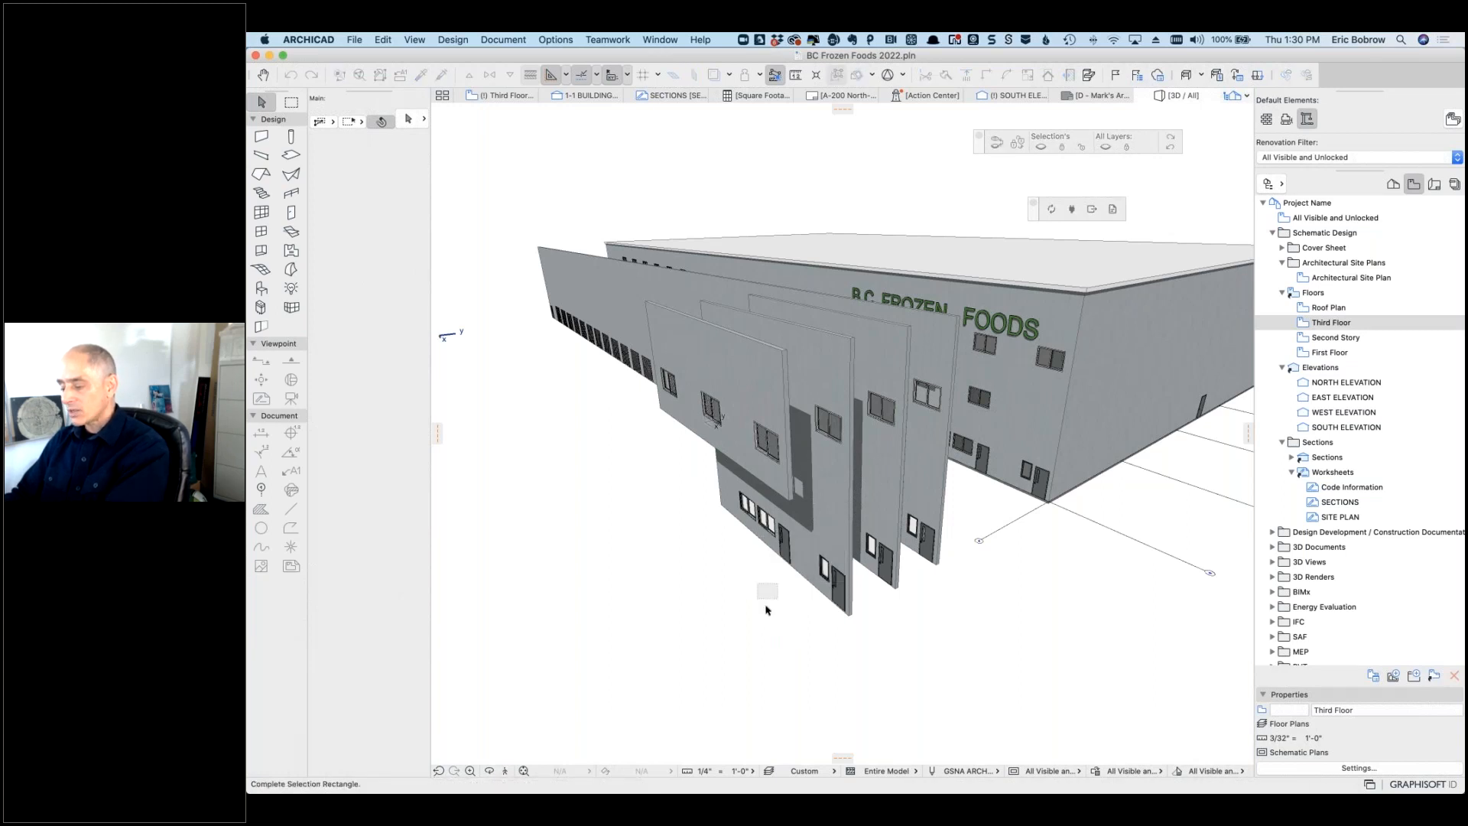
Step: Trim the next wall copy inward to the second story, lowering its top to the Third Floor level and raising its bottom to 12'
click(831, 570)
click(716, 419)
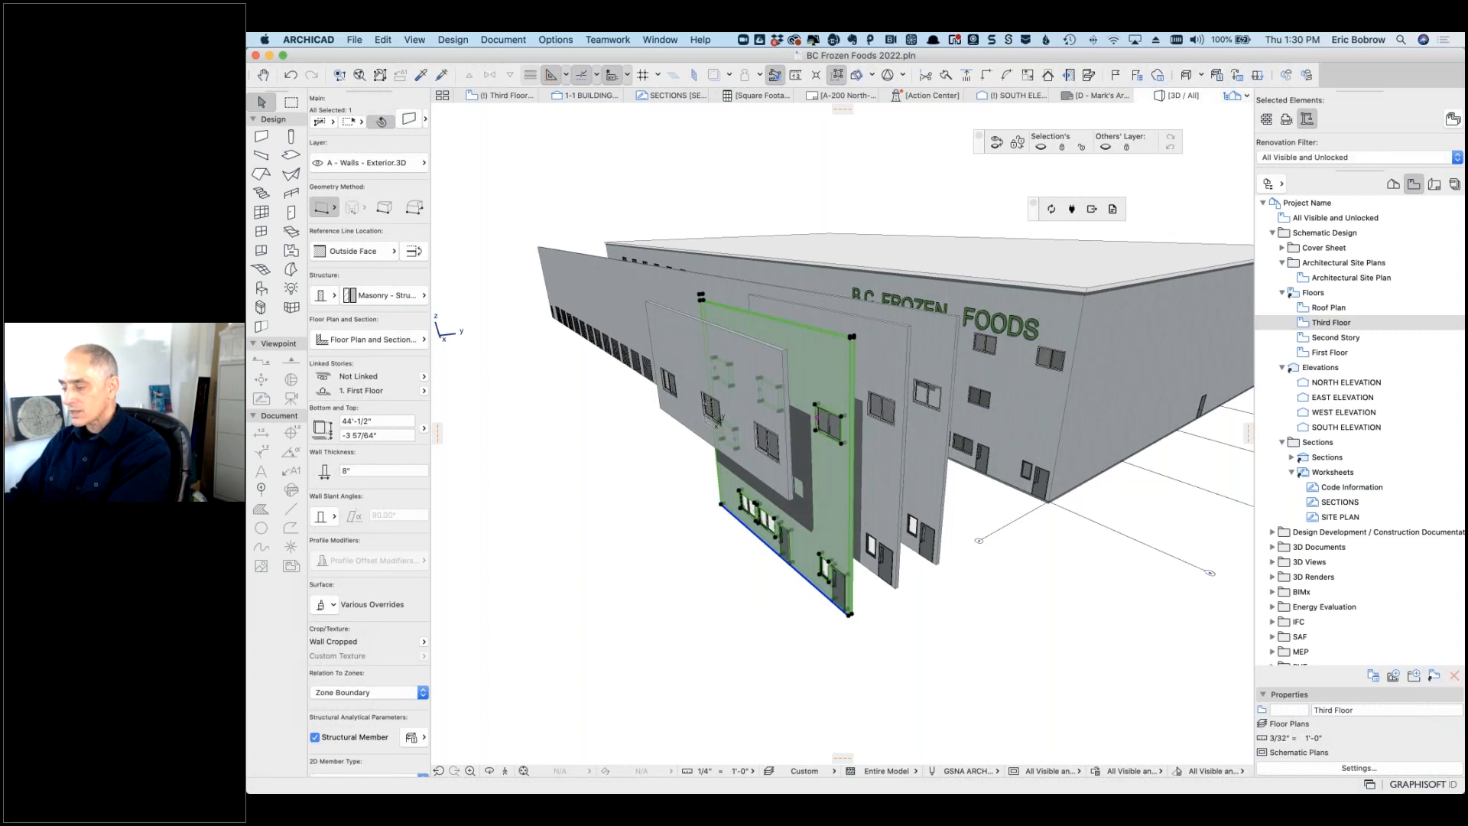
click(851, 381)
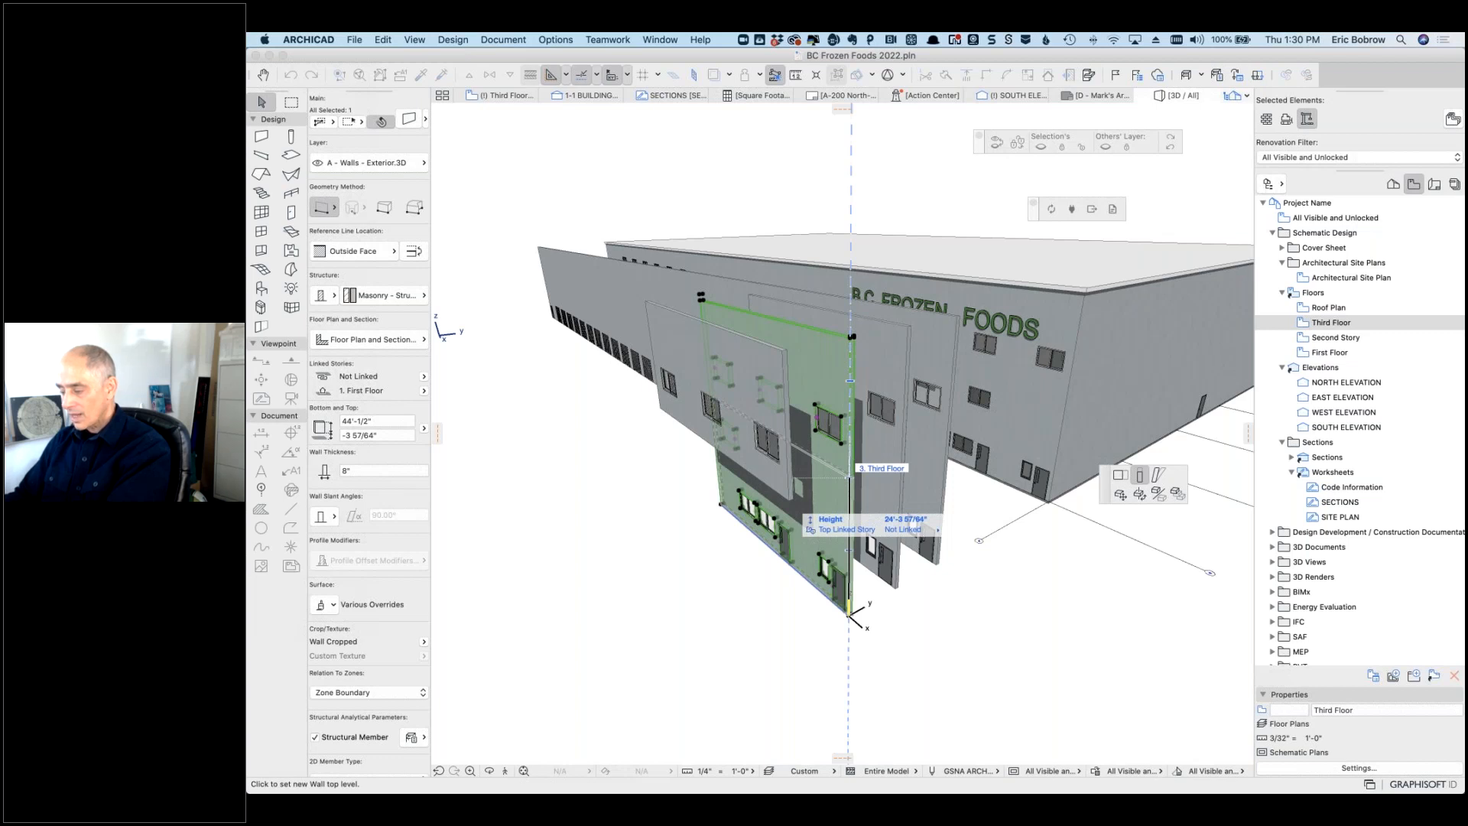
key(Return)
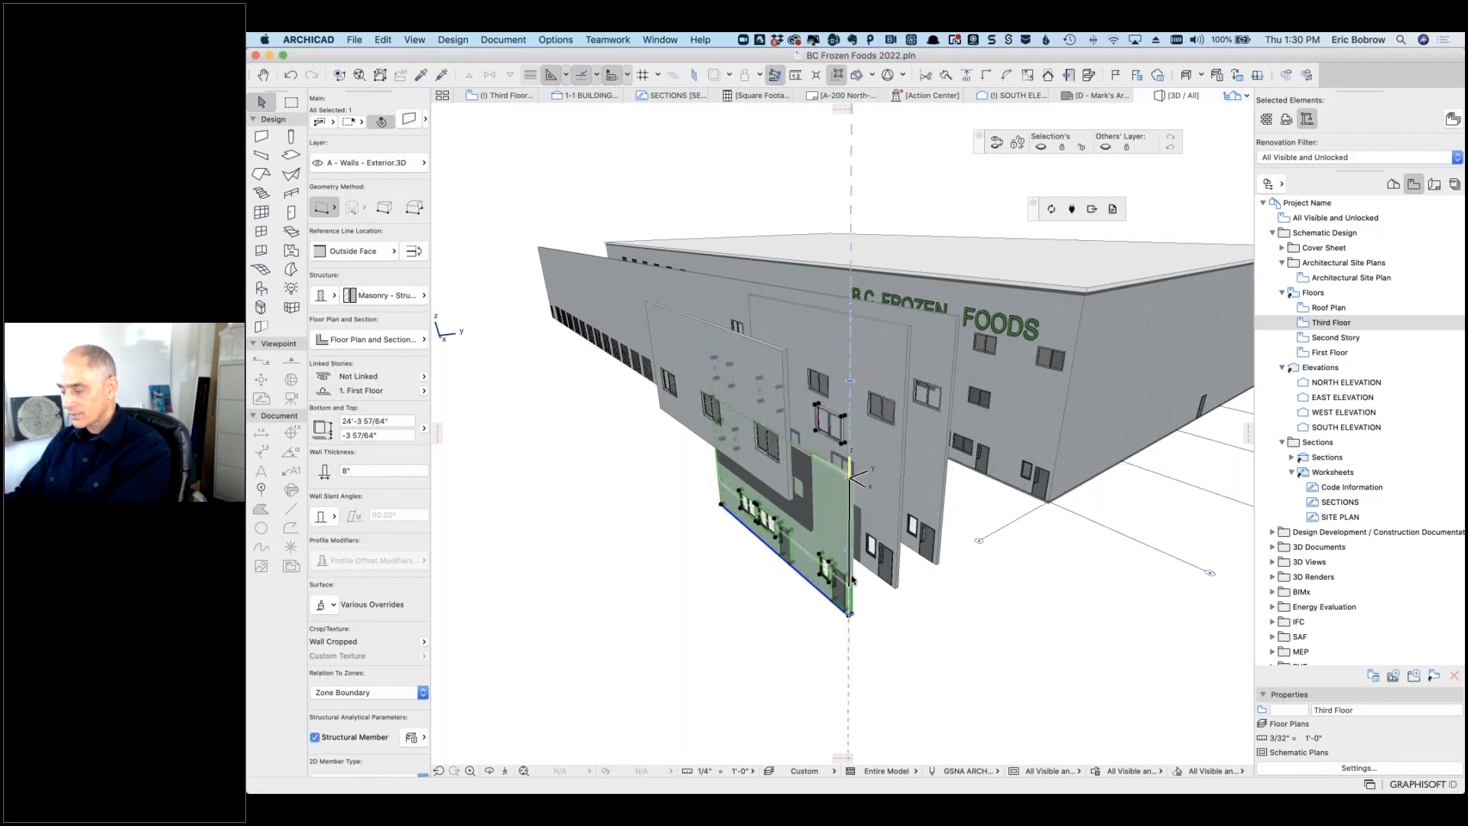
click(849, 613)
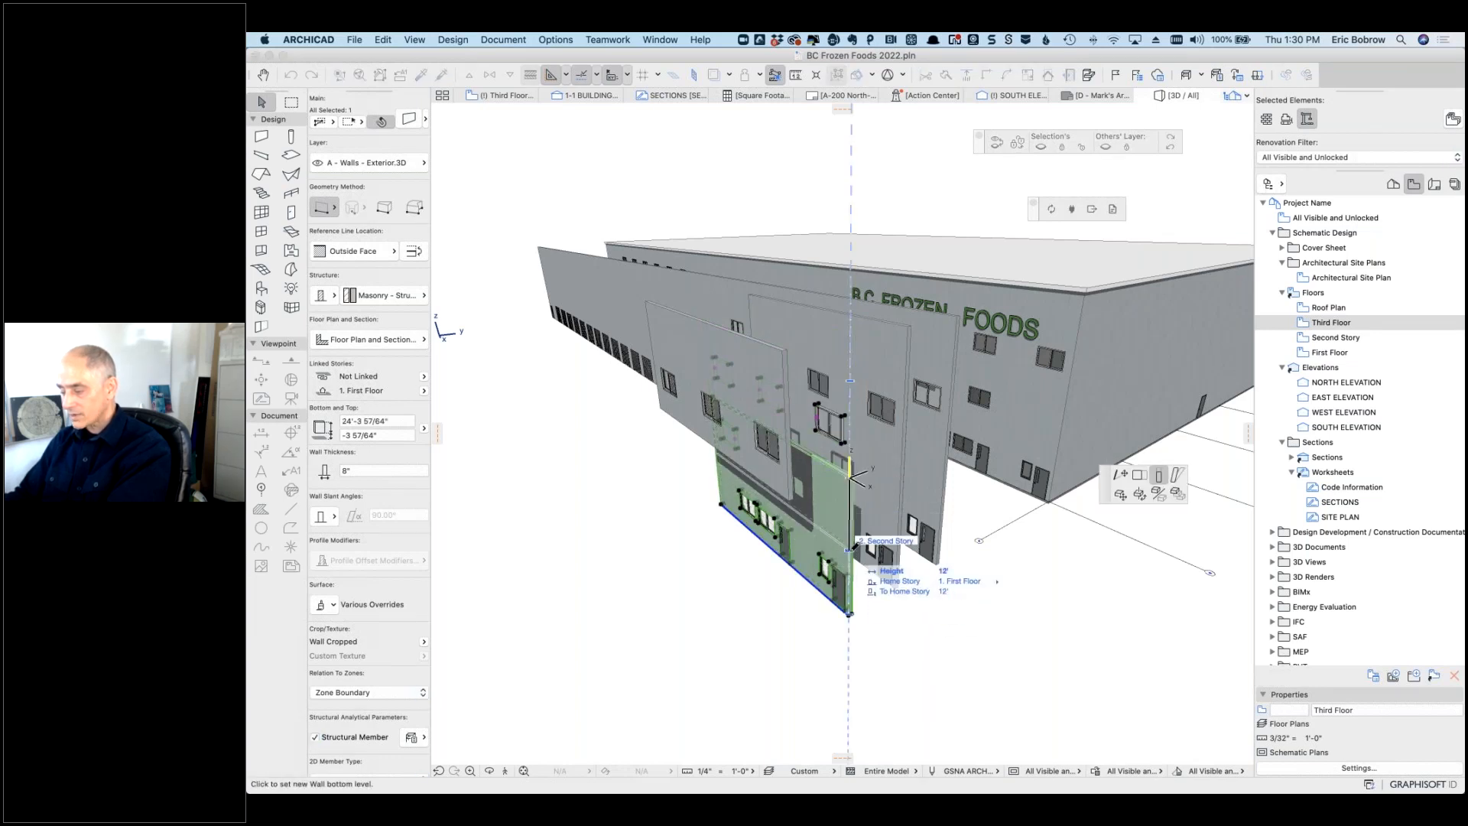
click(877, 597)
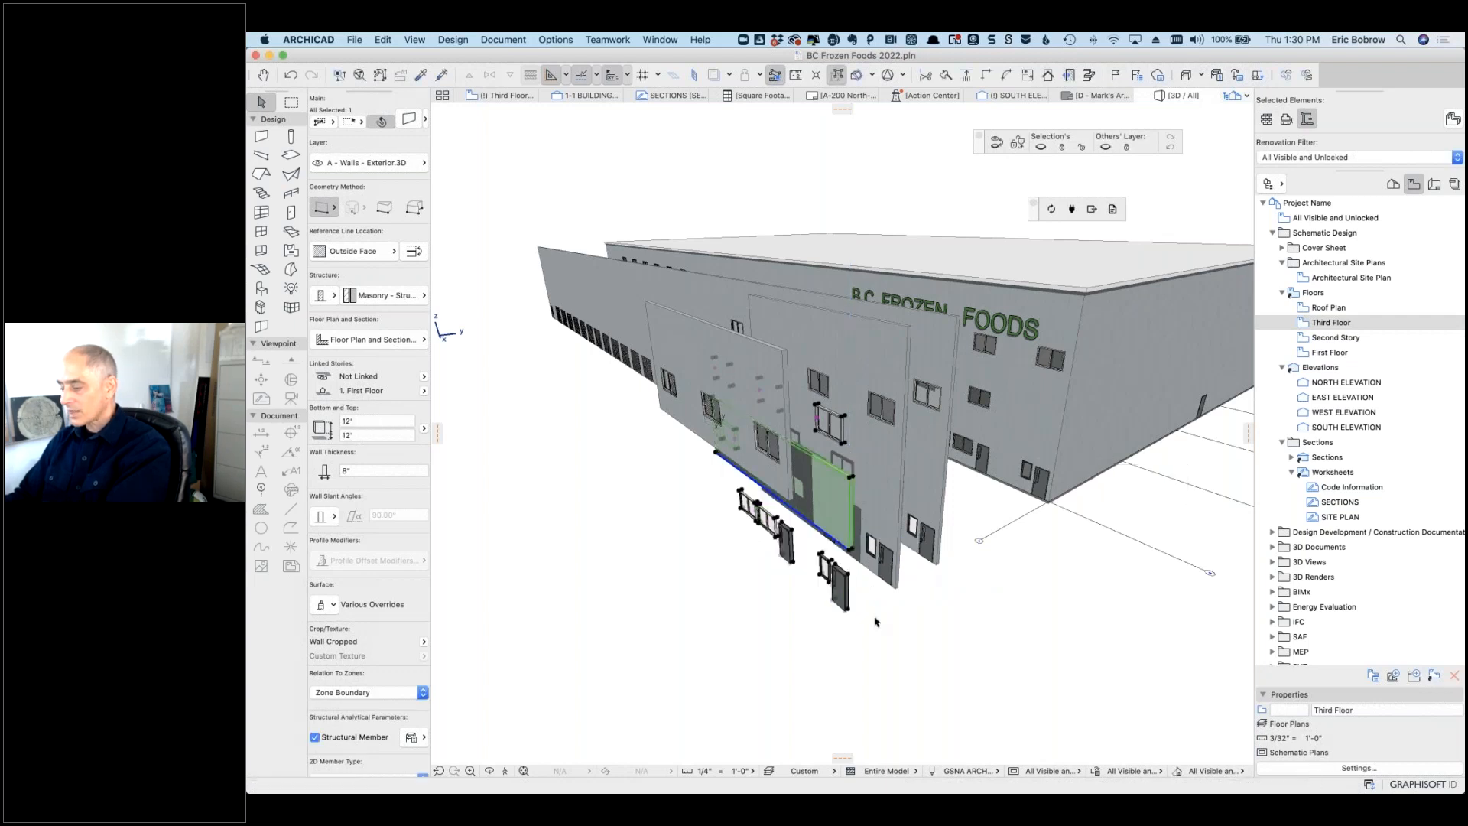
key(Escape)
Step: Delete the first-floor windows and doors left below the second-story wall piece and the third-floor window left above it
click(839, 585)
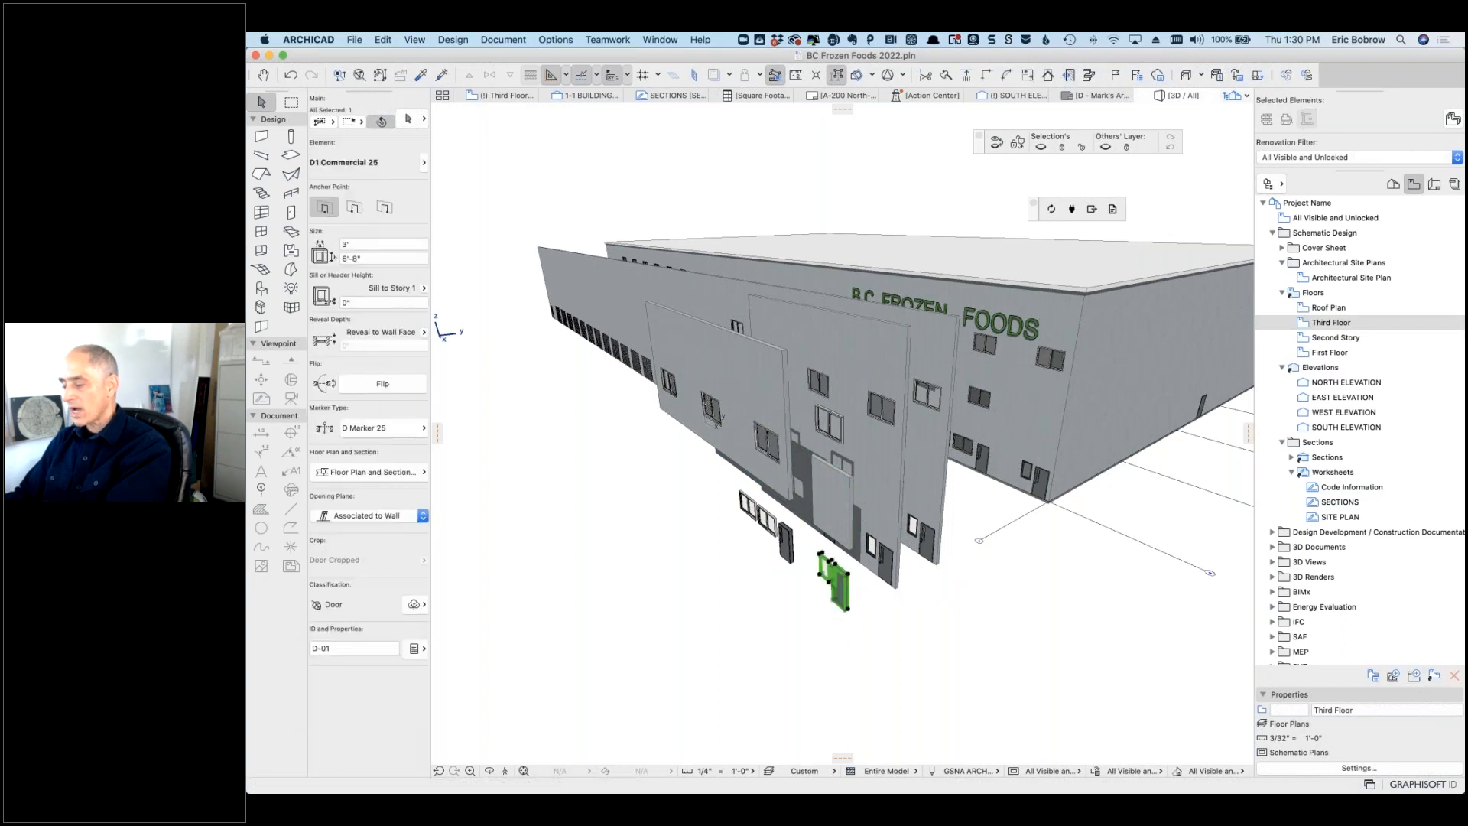
shift+click(787, 544)
shift+click(766, 518)
shift+click(770, 516)
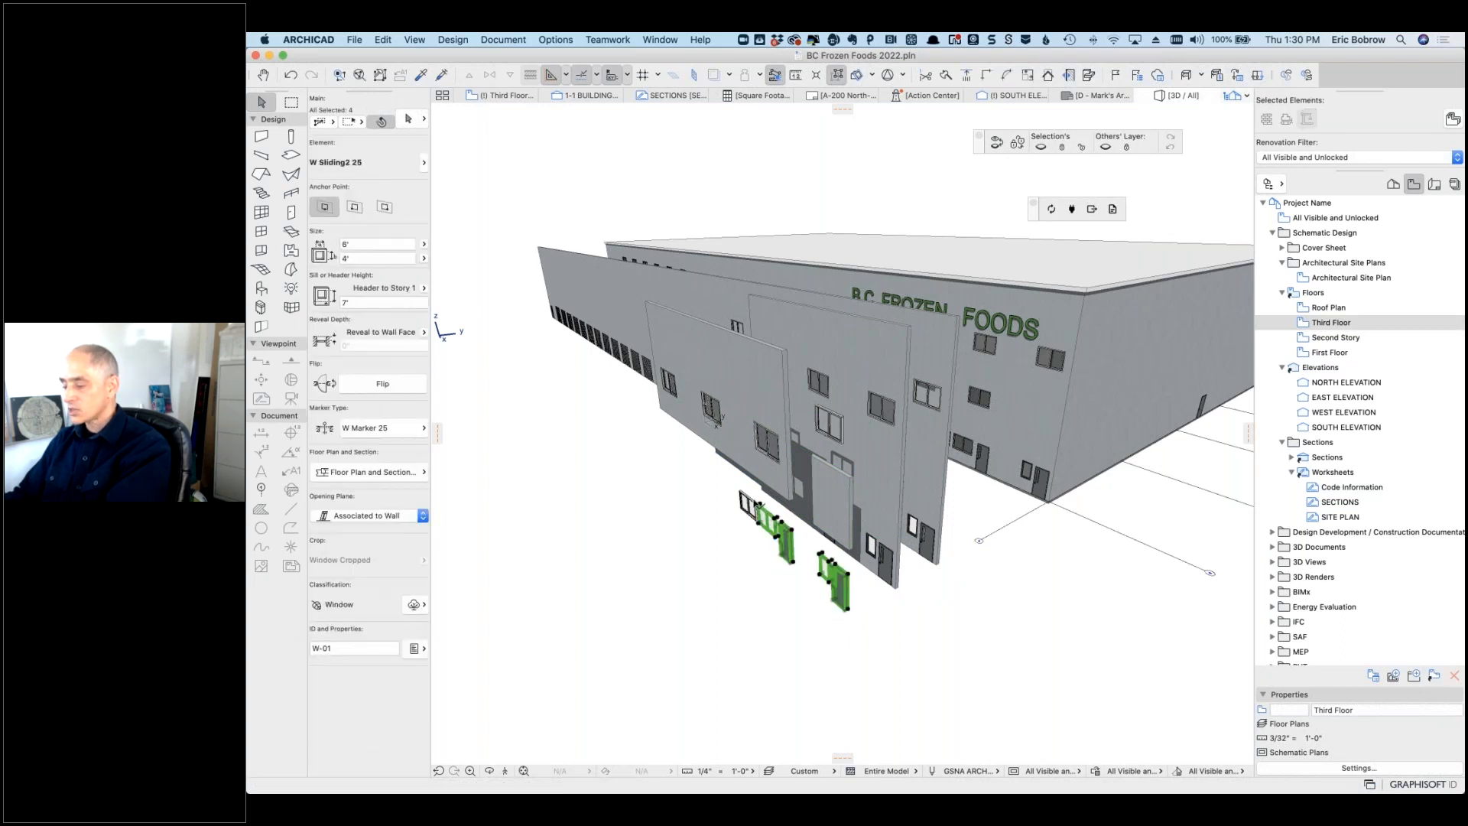
shift+click(746, 498)
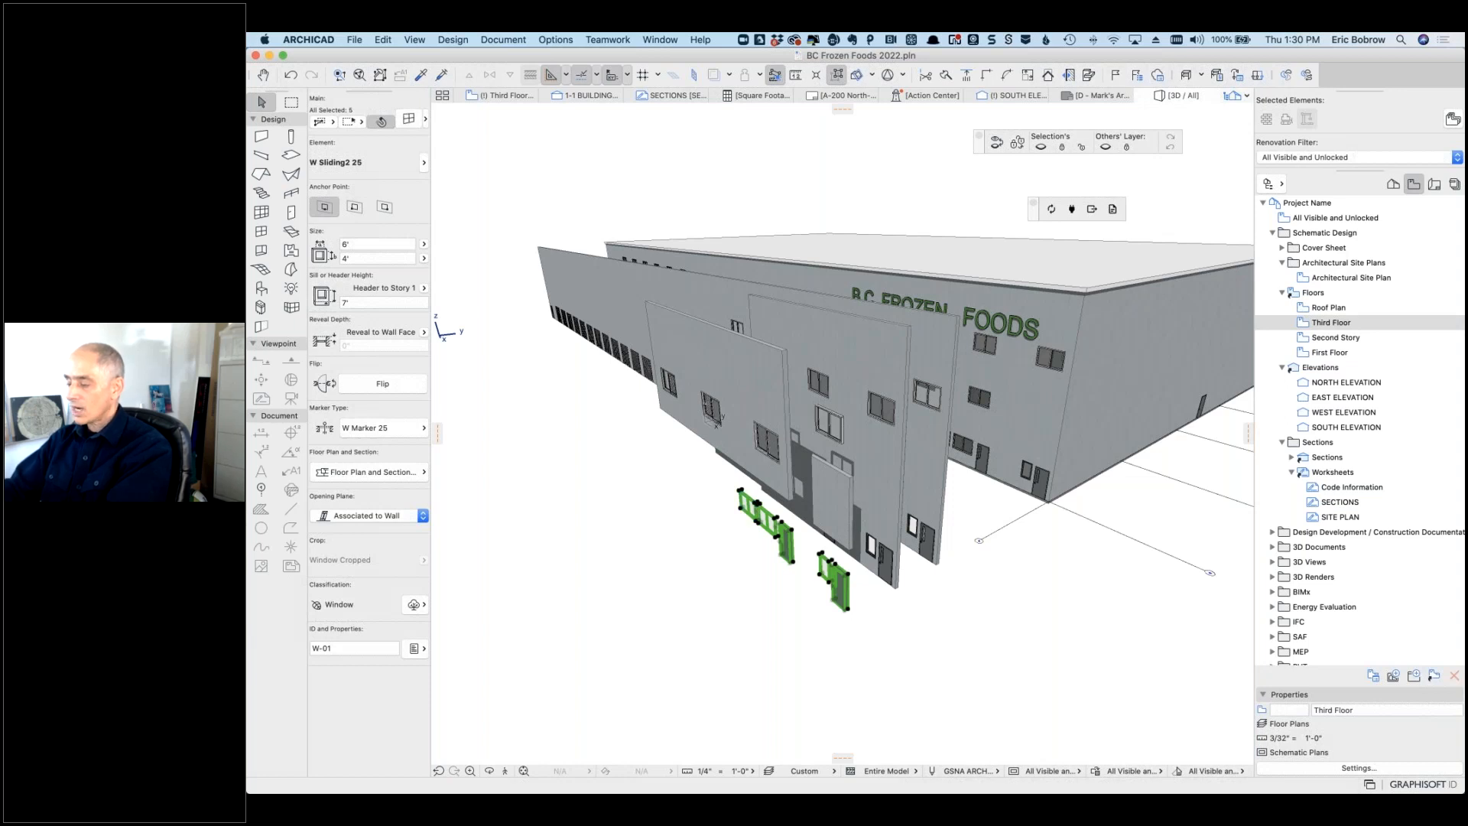
key(Delete)
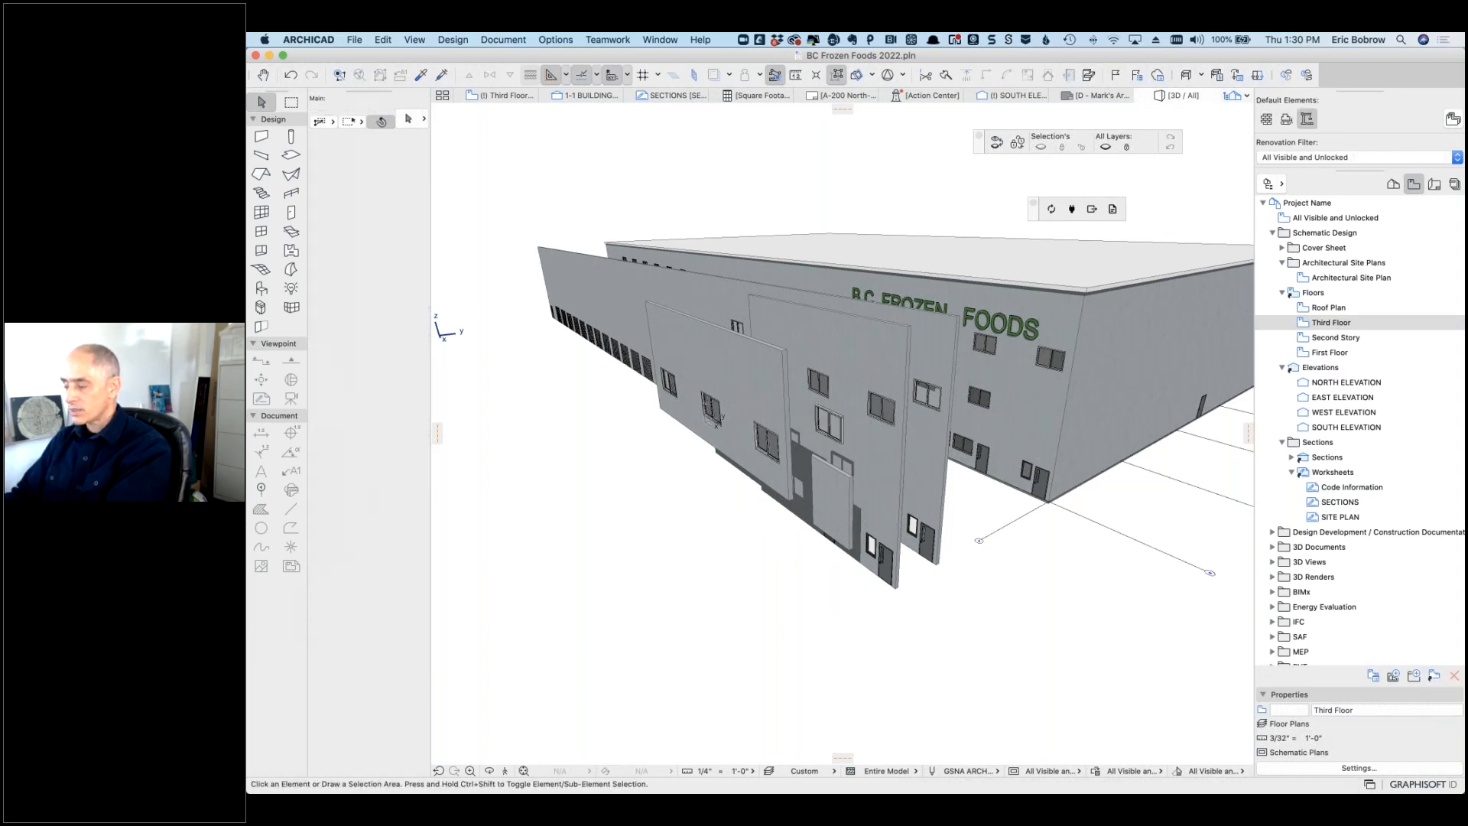
click(829, 425)
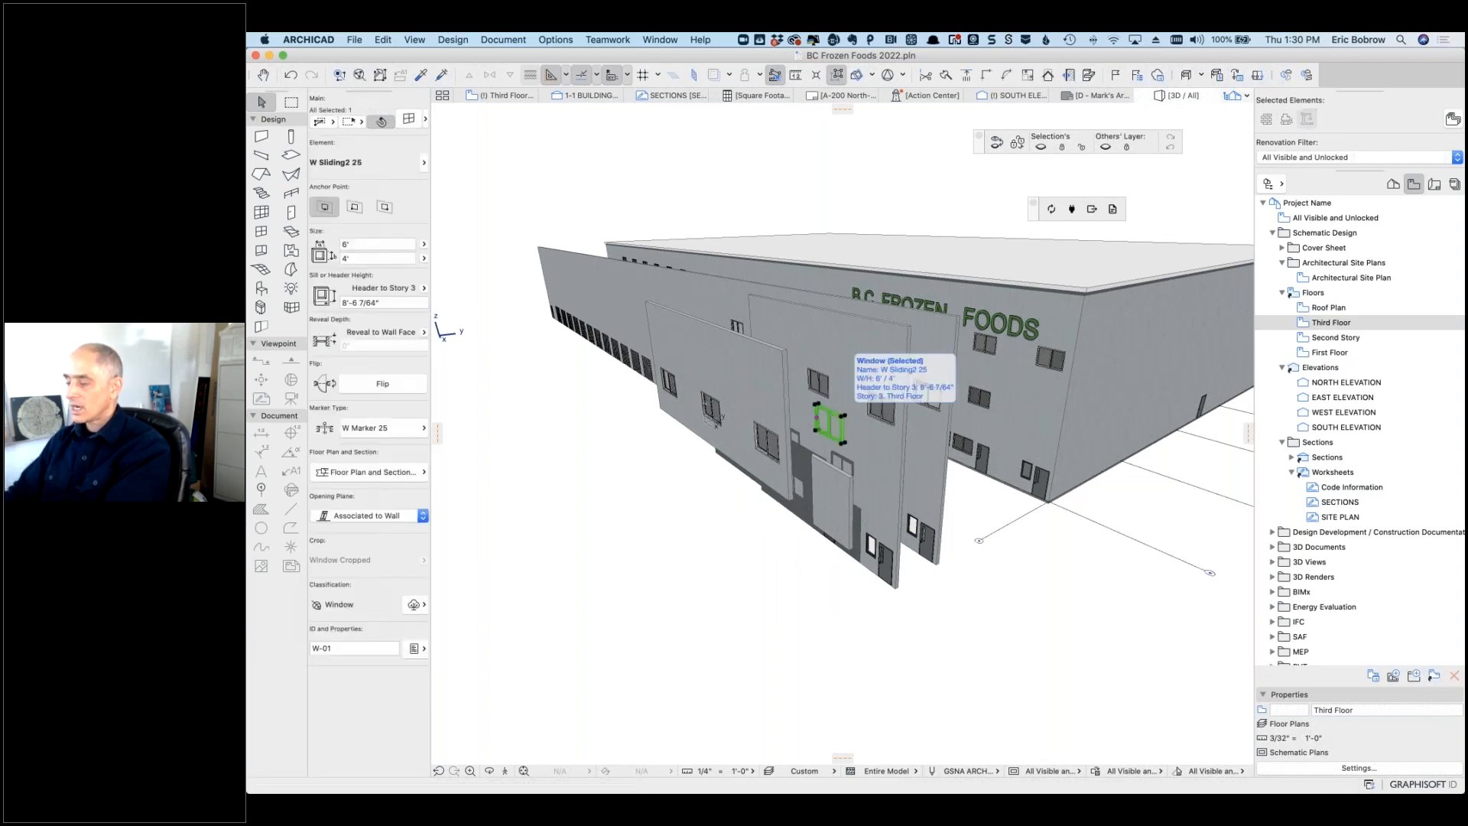
key(Delete)
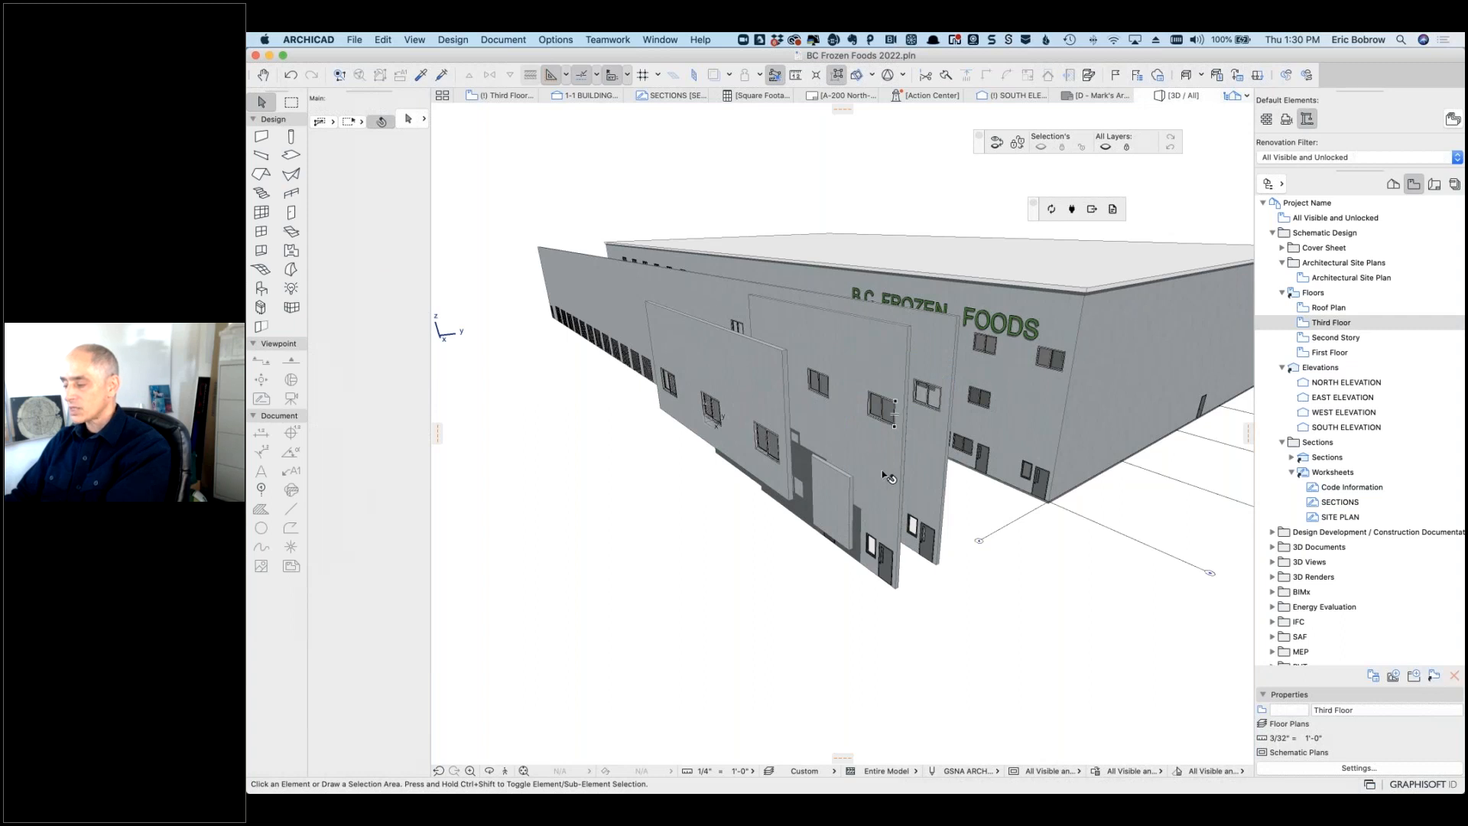
Step: Lower the top of the innermost wall copy to the Second Story level and clear the selection
mouse_move(891, 478)
click(893, 413)
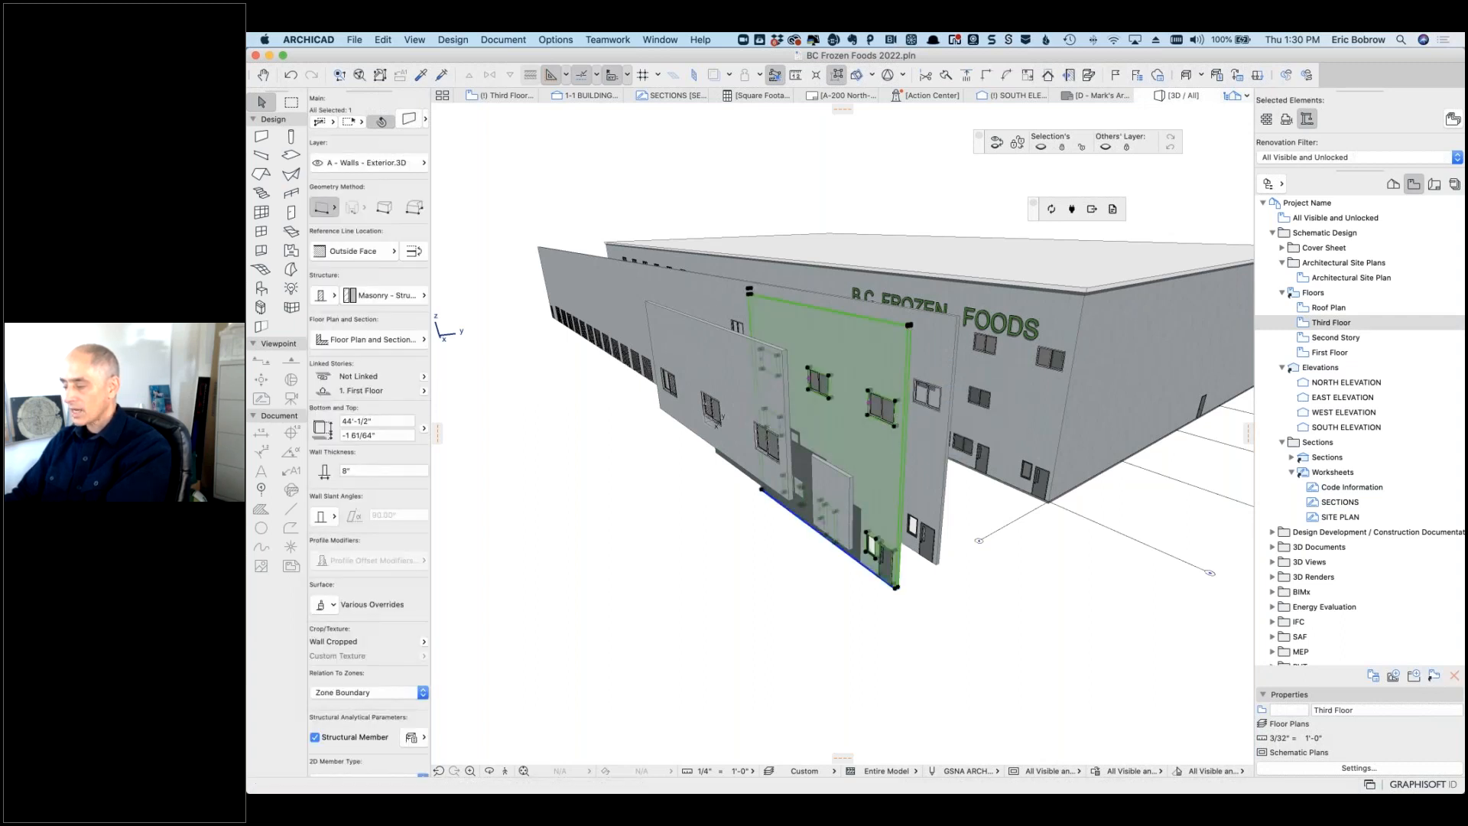
click(909, 327)
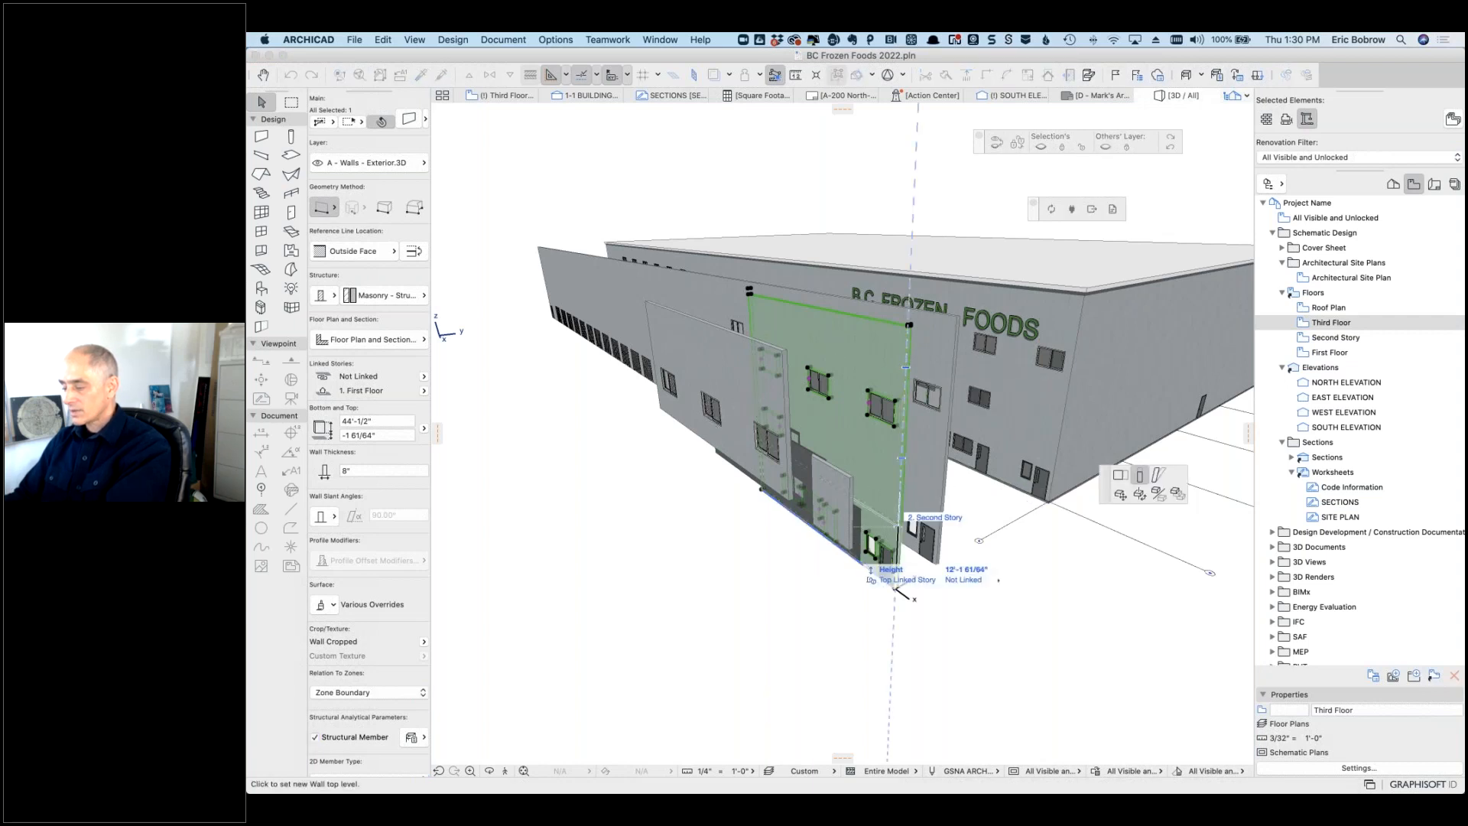
click(895, 587)
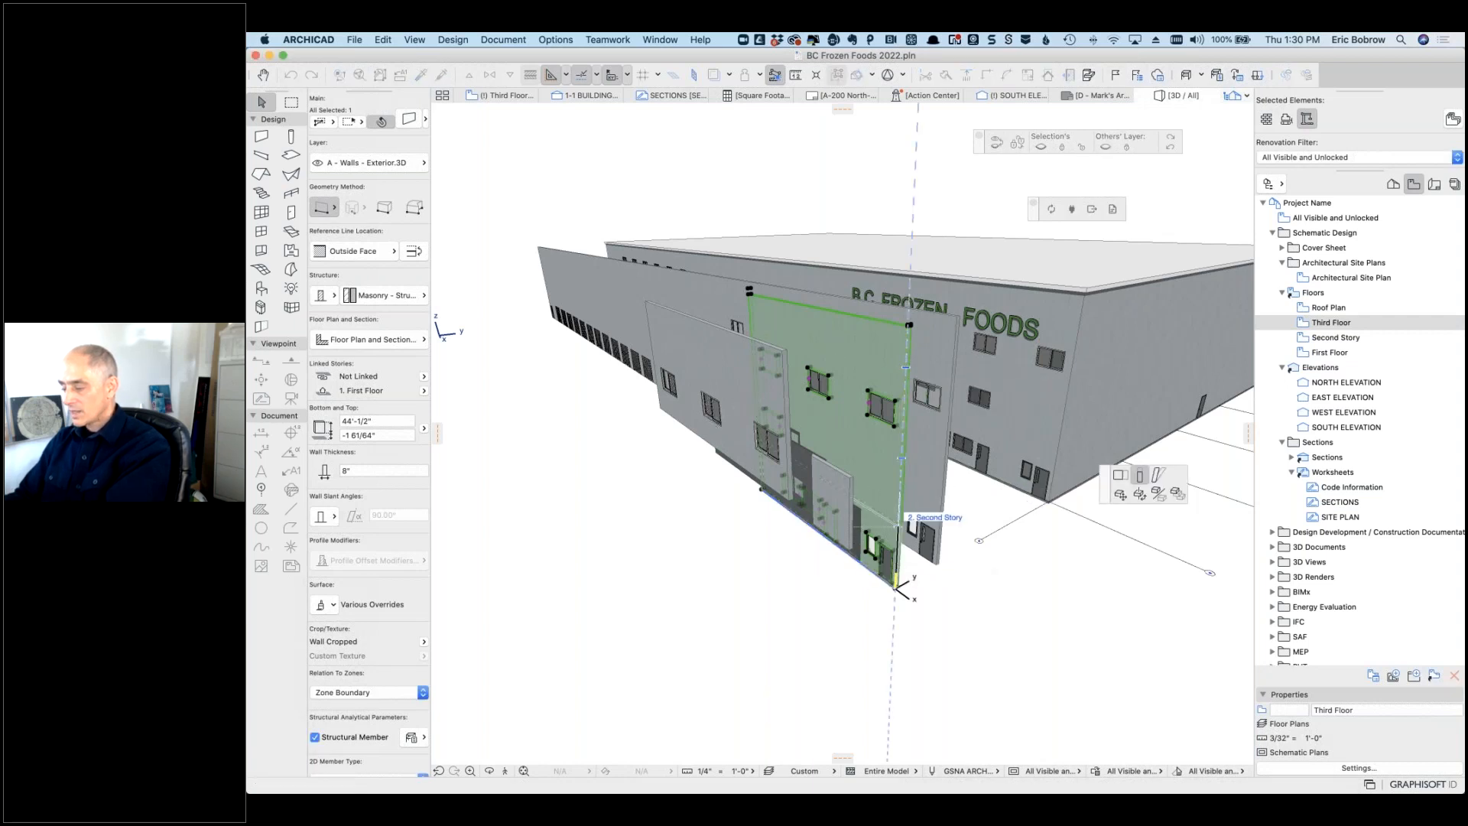
click(846, 601)
Step: Delete the two third-floor sliding windows left floating above the shortened first-floor wall piece
click(882, 408)
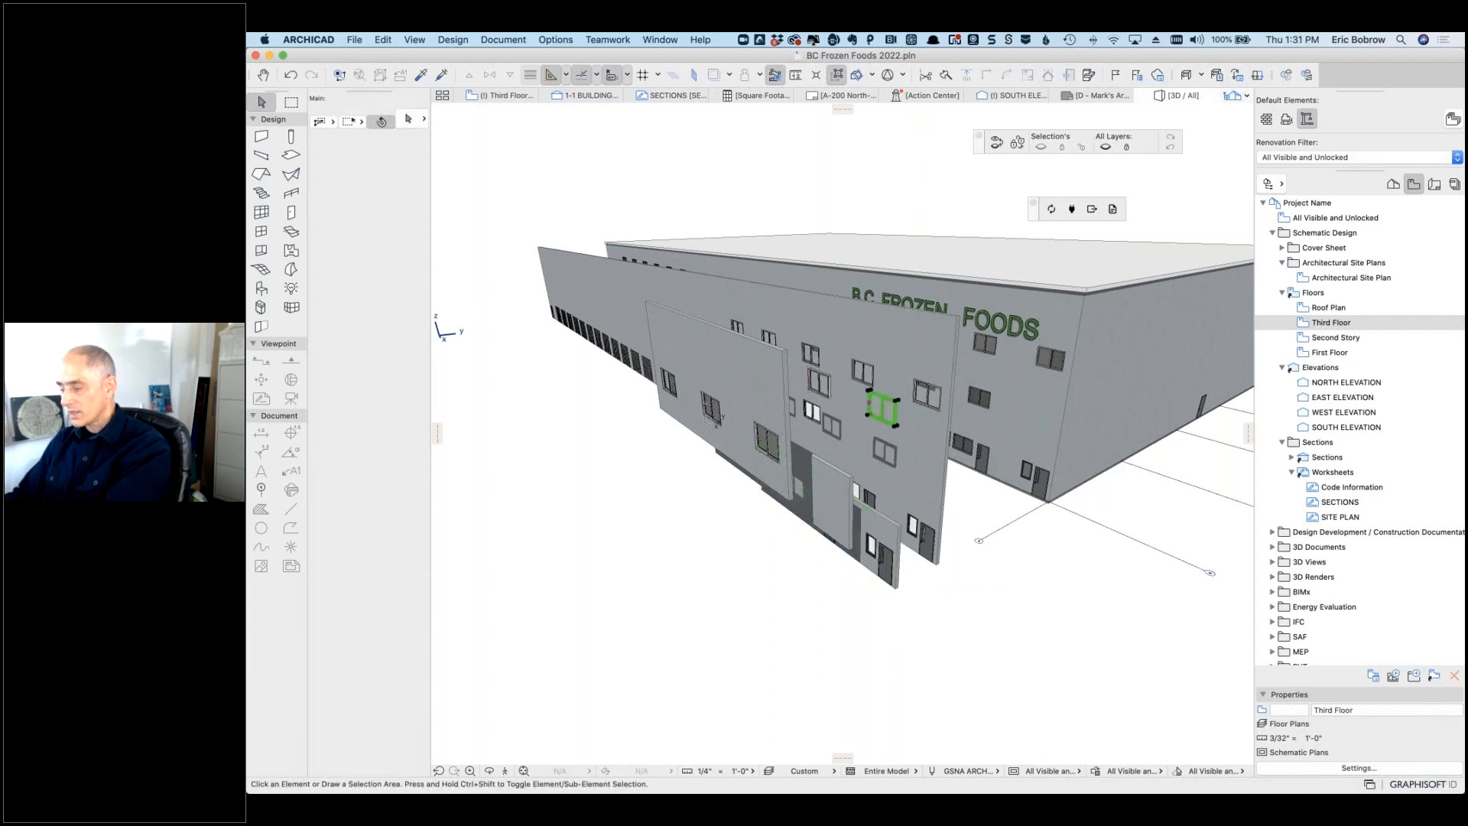
shift+click(819, 383)
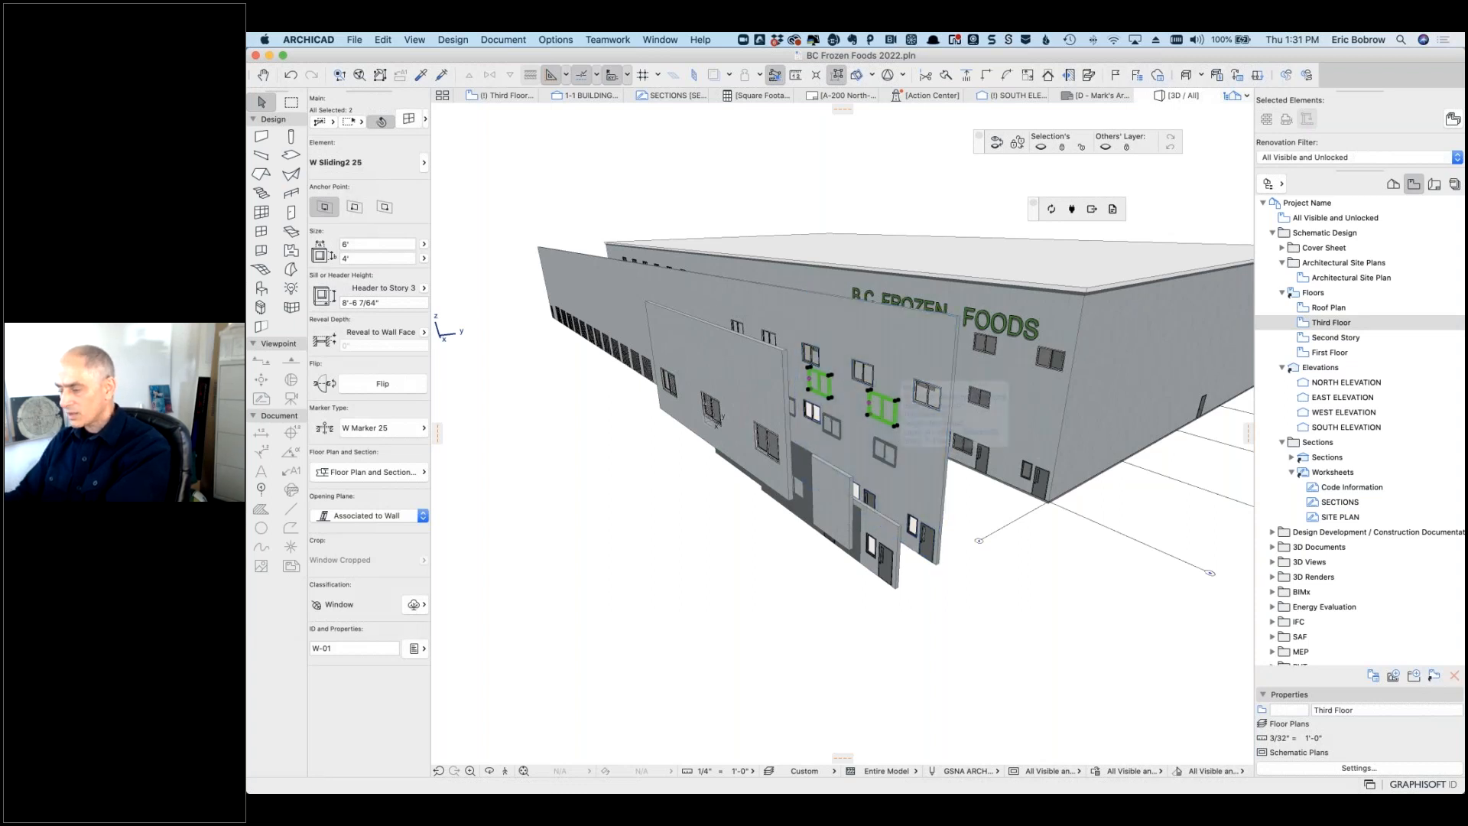
key(Delete)
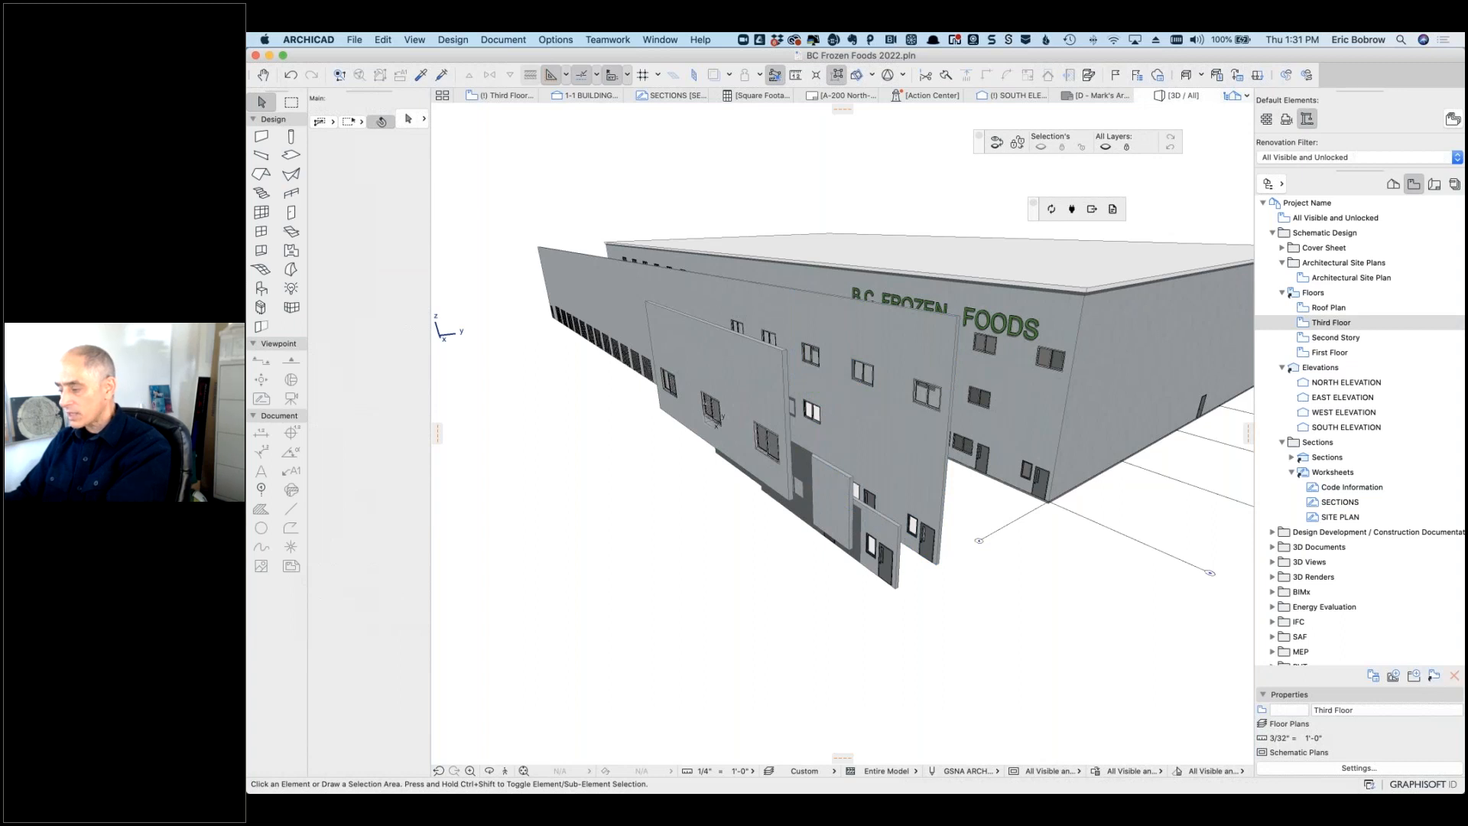
Step: Drag the second-story wall piece 10' outward from its upper corner so it sits directly beneath the third-floor piece
click(716, 419)
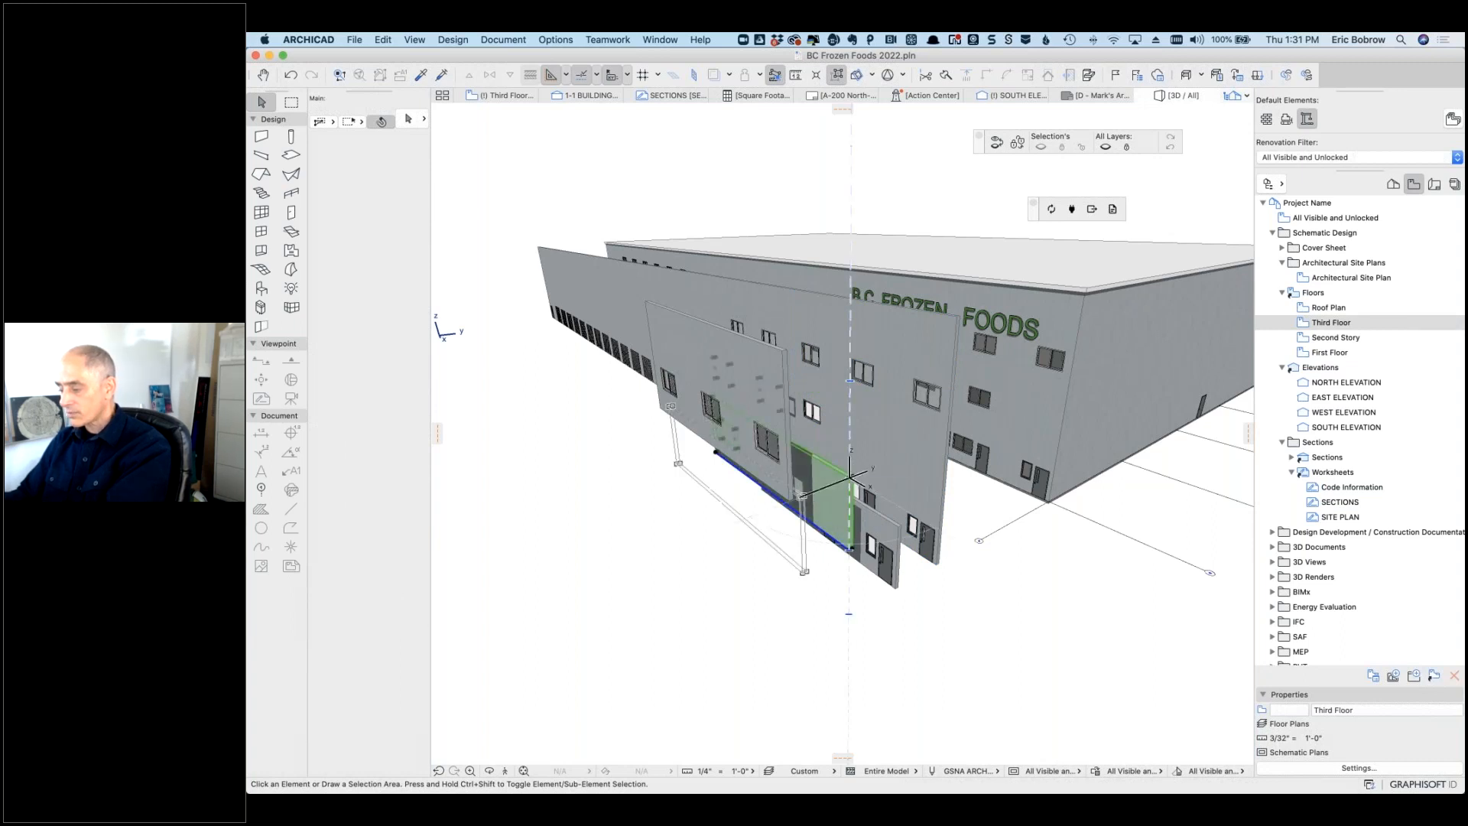
drag(799, 501, 795, 502)
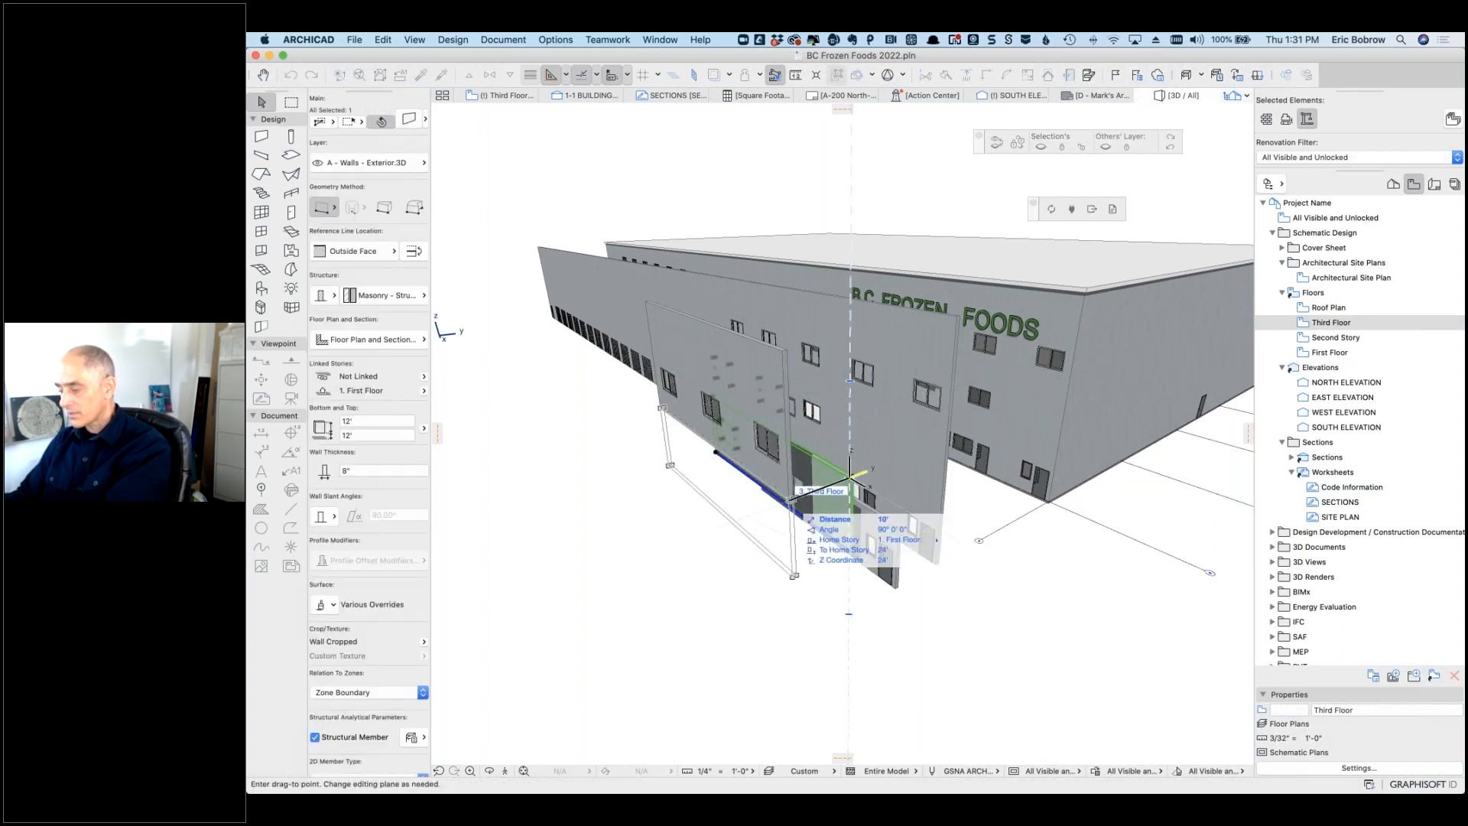
click(850, 477)
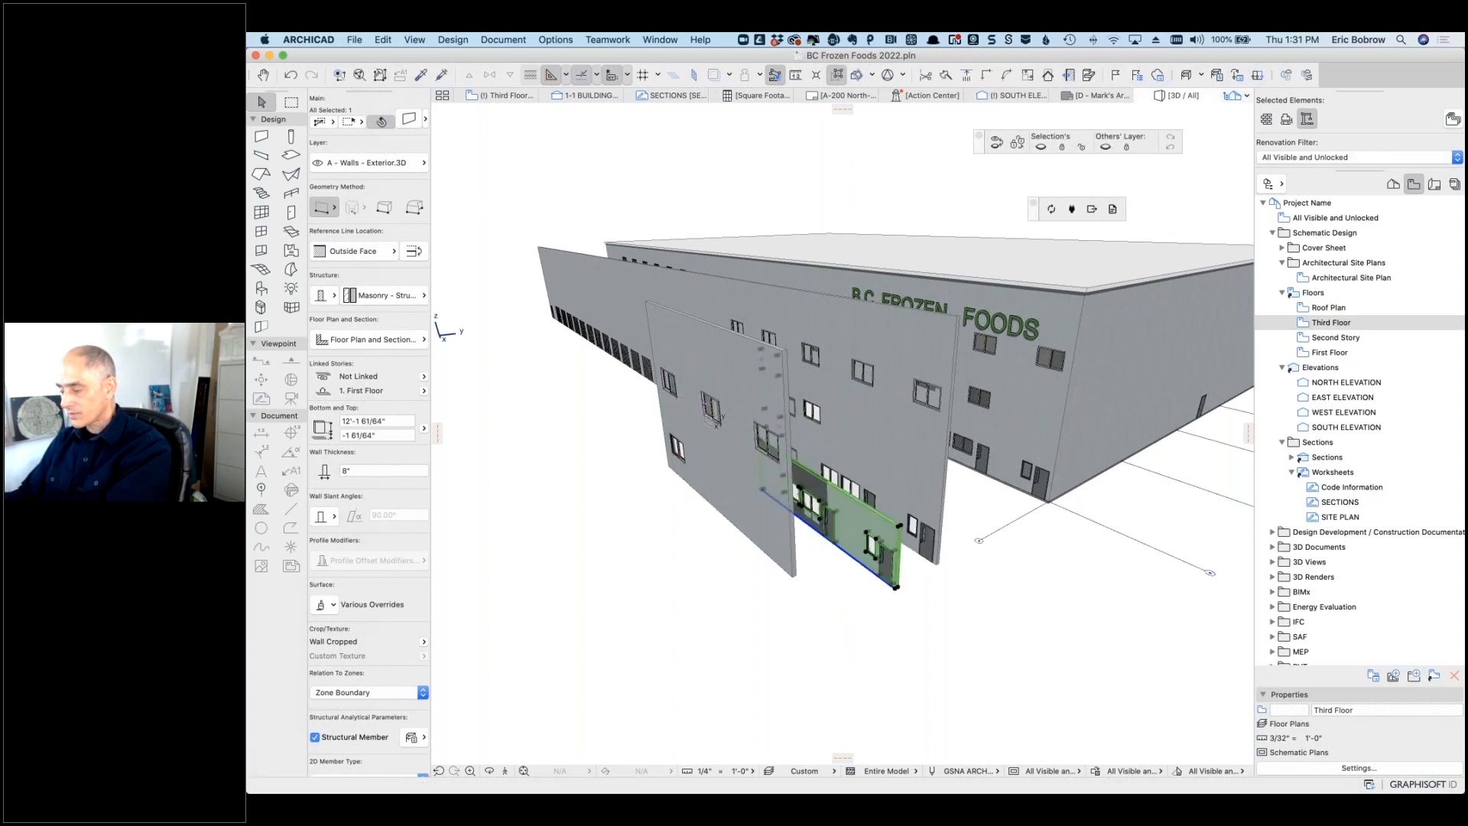
Step: Move the first-floor wall piece 20' outward from its upper corner, directly beneath the second-story piece, and clear the selection
click(898, 526)
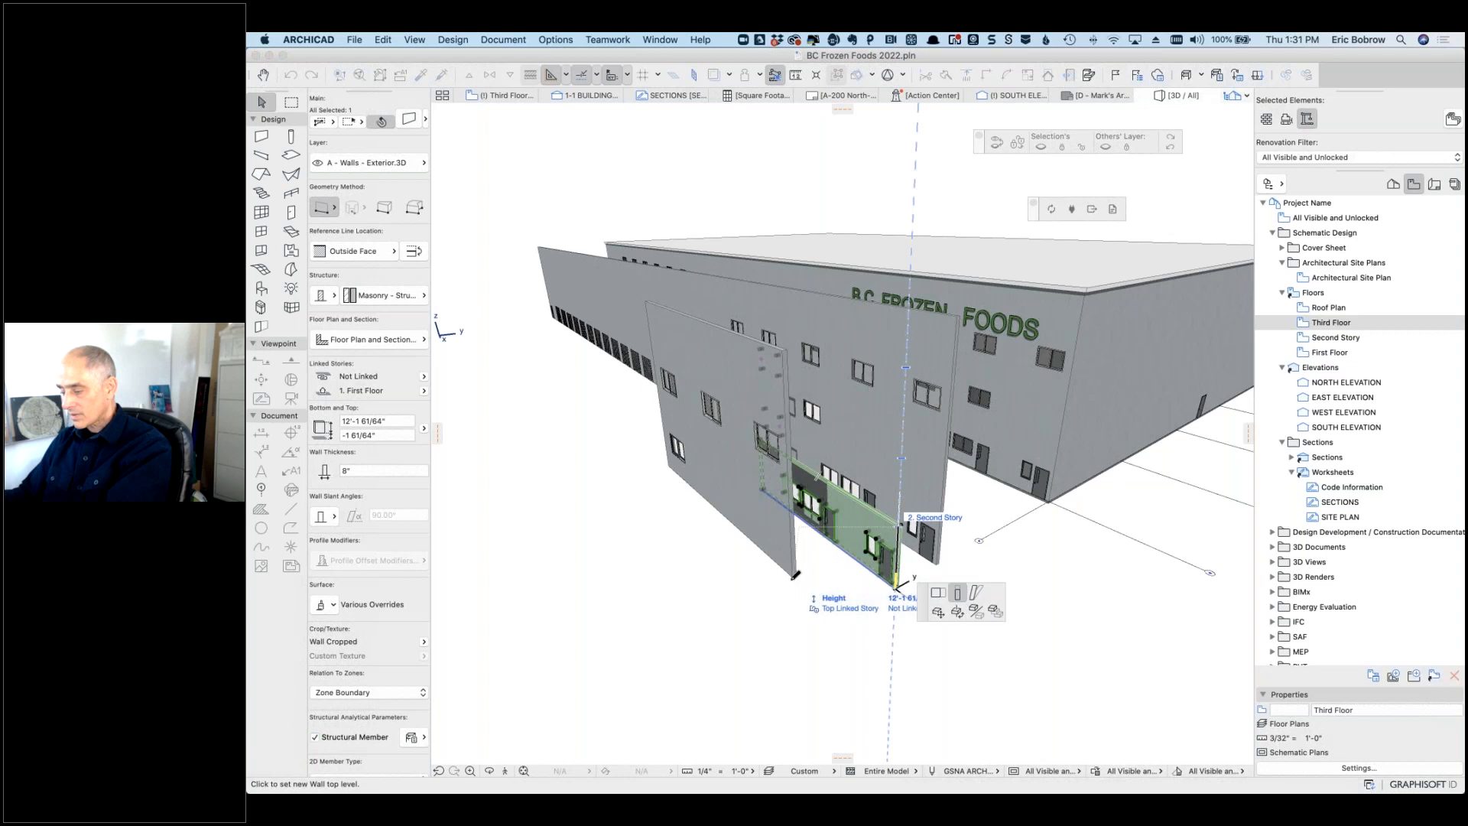
click(1120, 493)
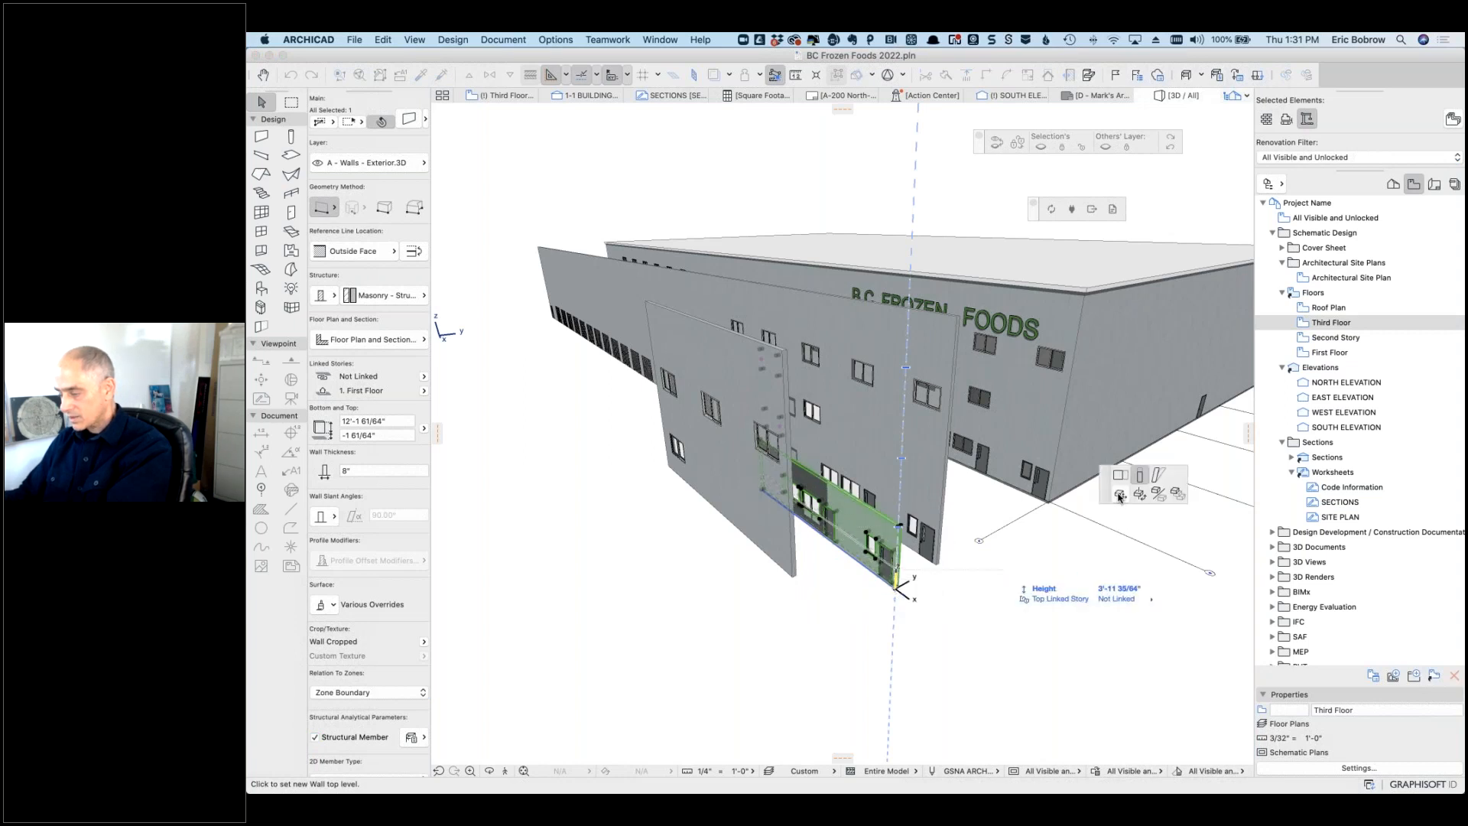
click(795, 574)
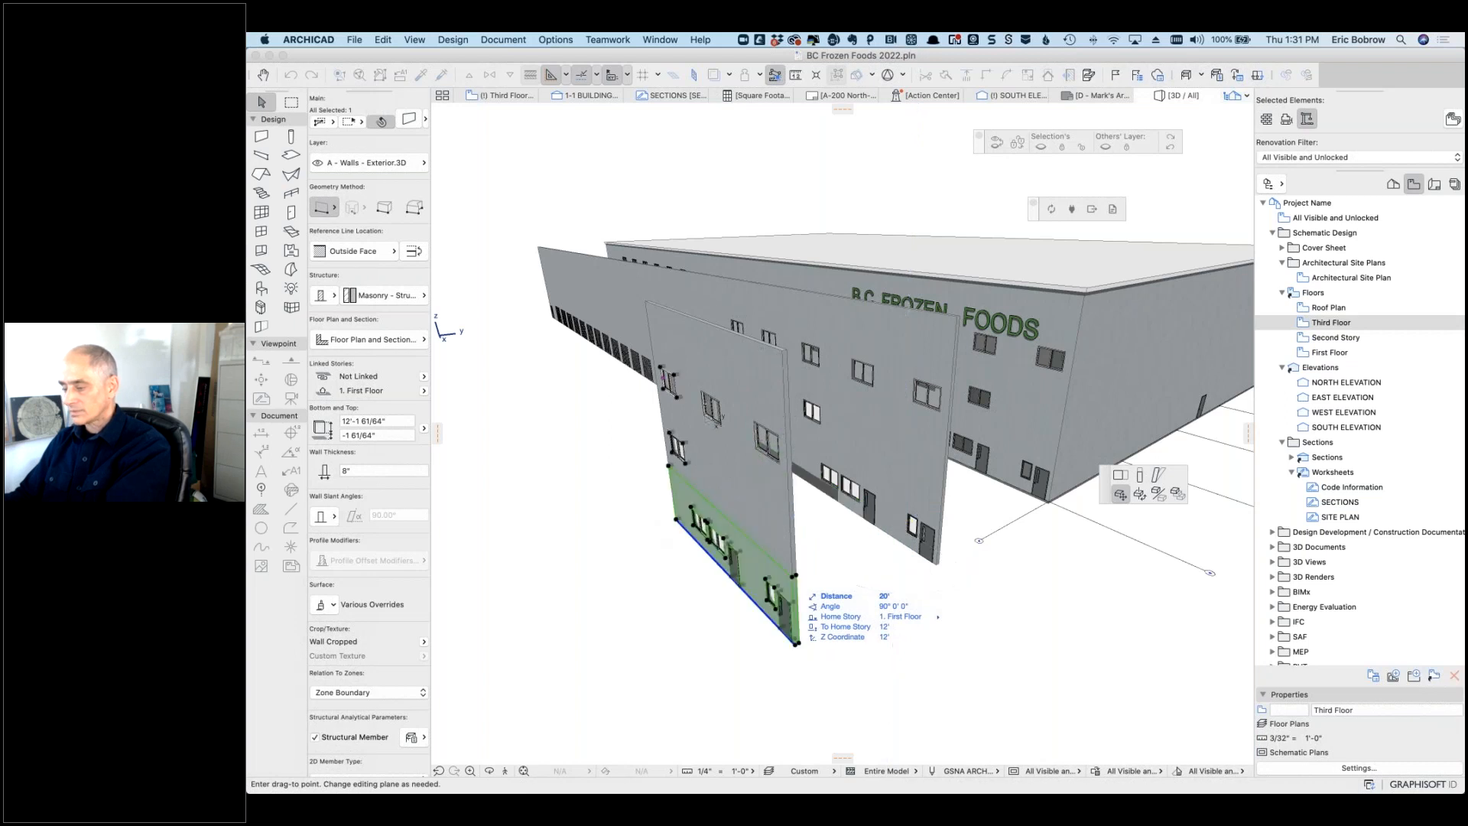
click(646, 477)
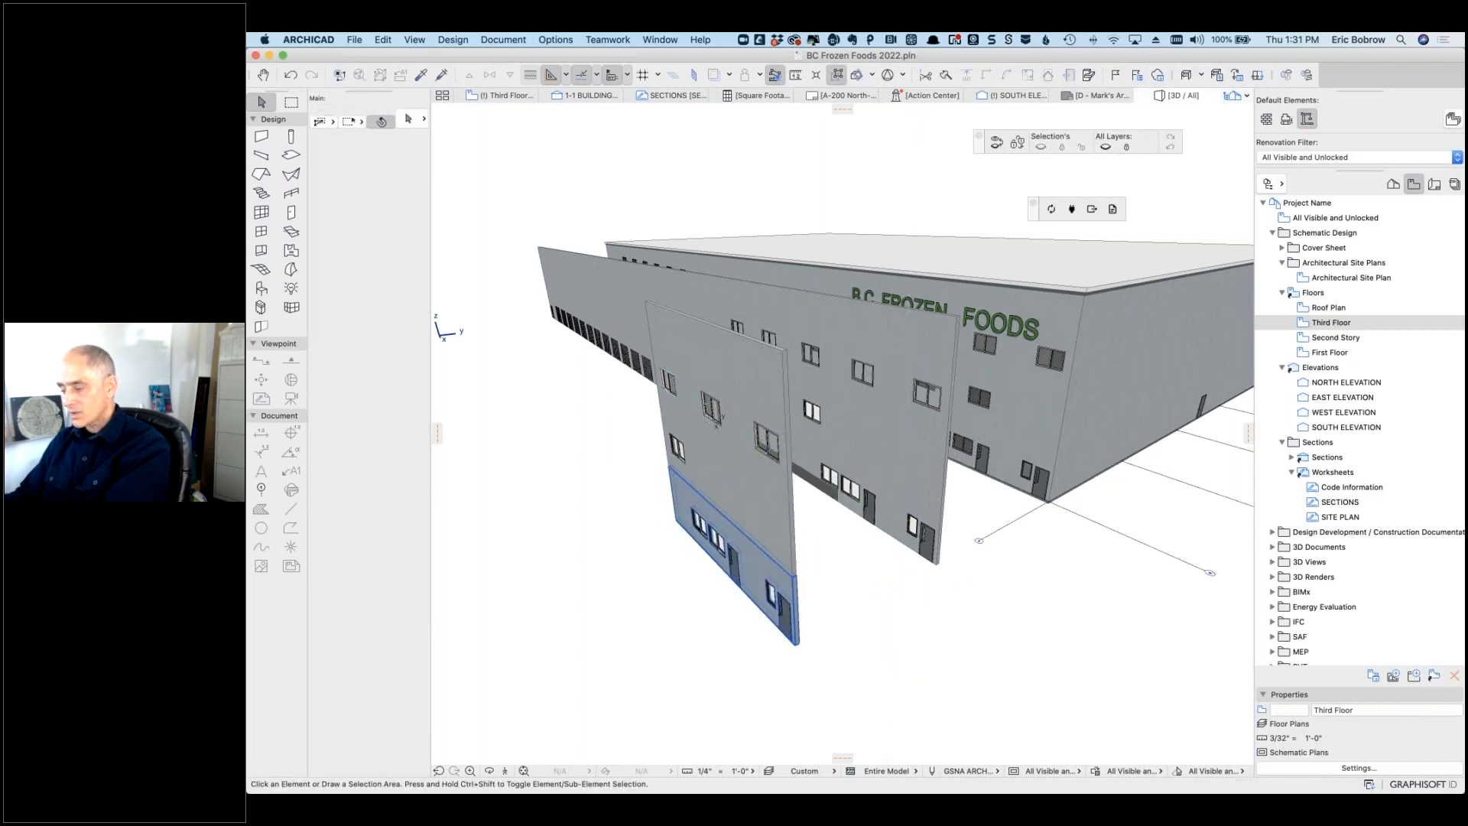
click(757, 589)
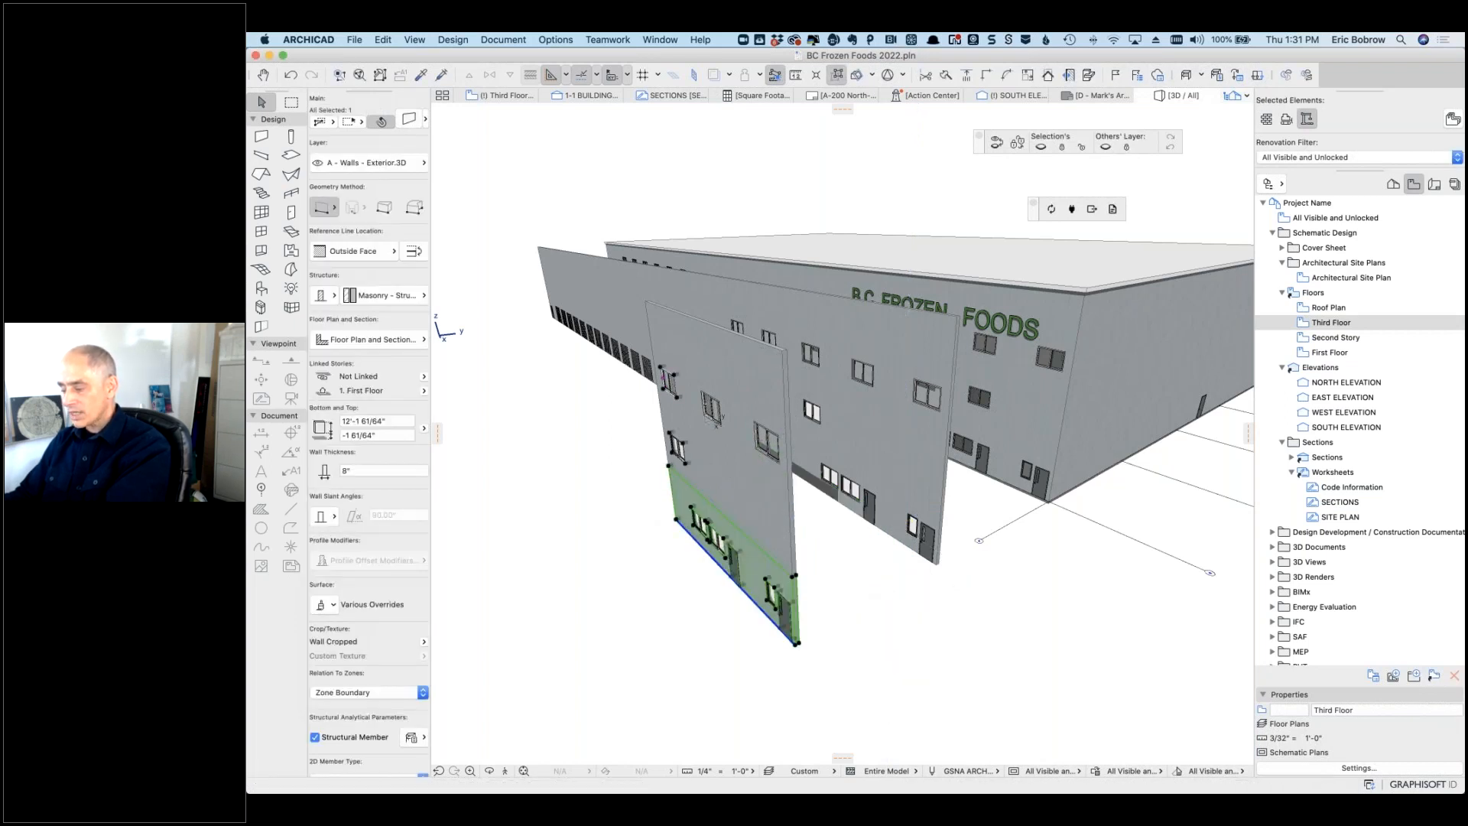
key(Escape)
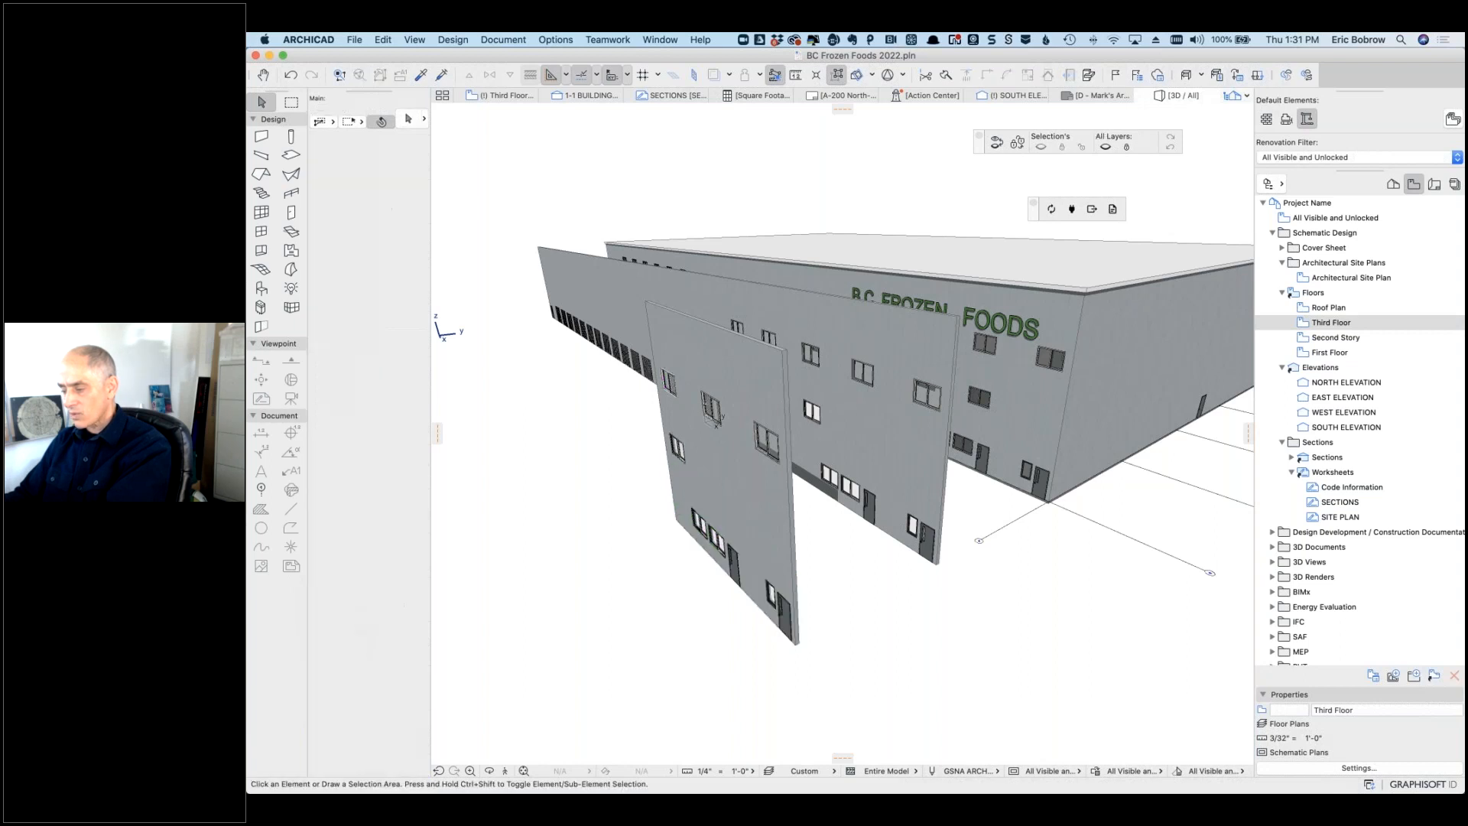
Step: Try to delete the window in the second-story part of the stacked wall and clear the selection
click(677, 447)
key(Delete)
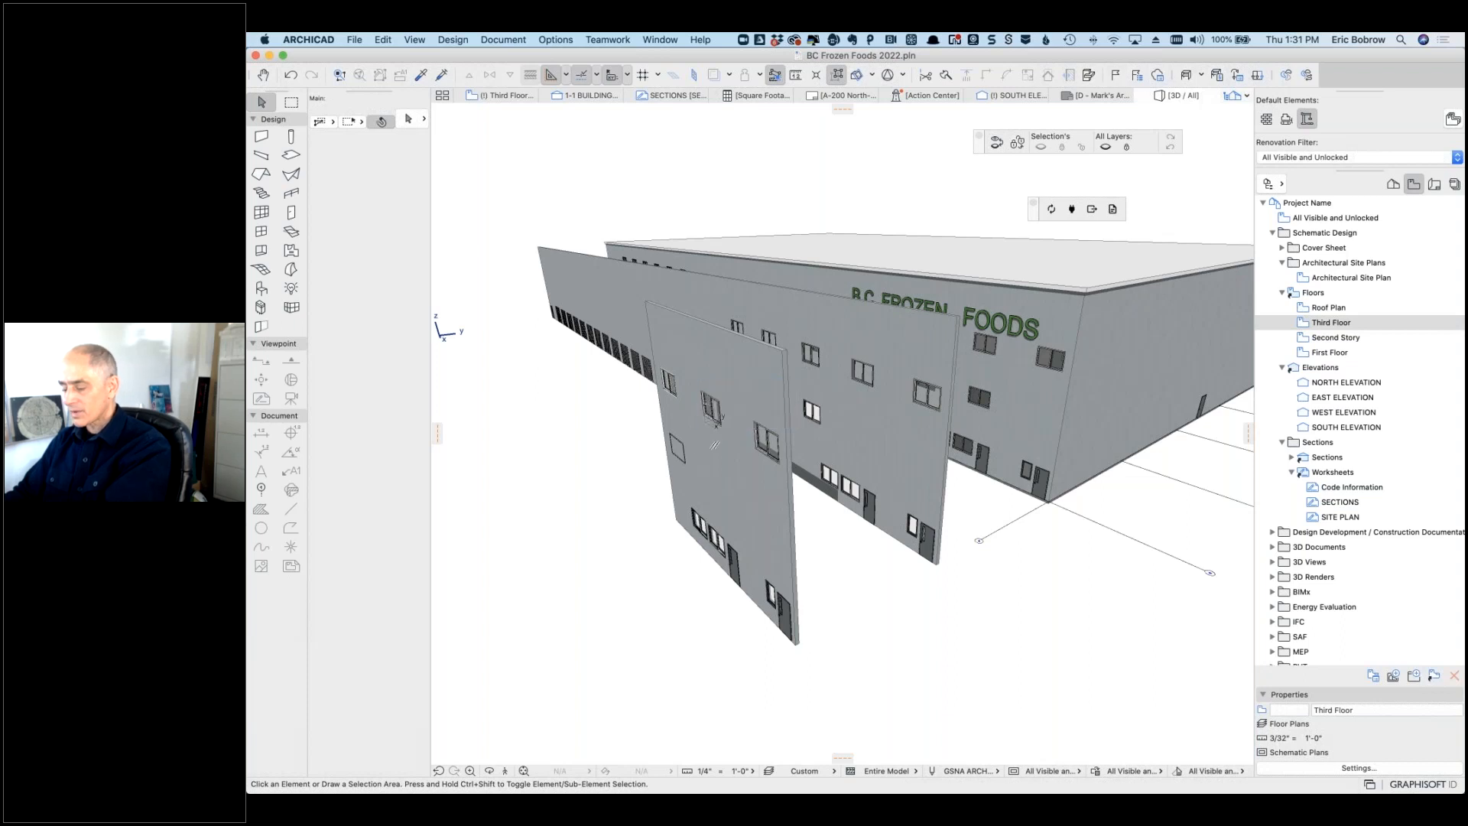
click(673, 455)
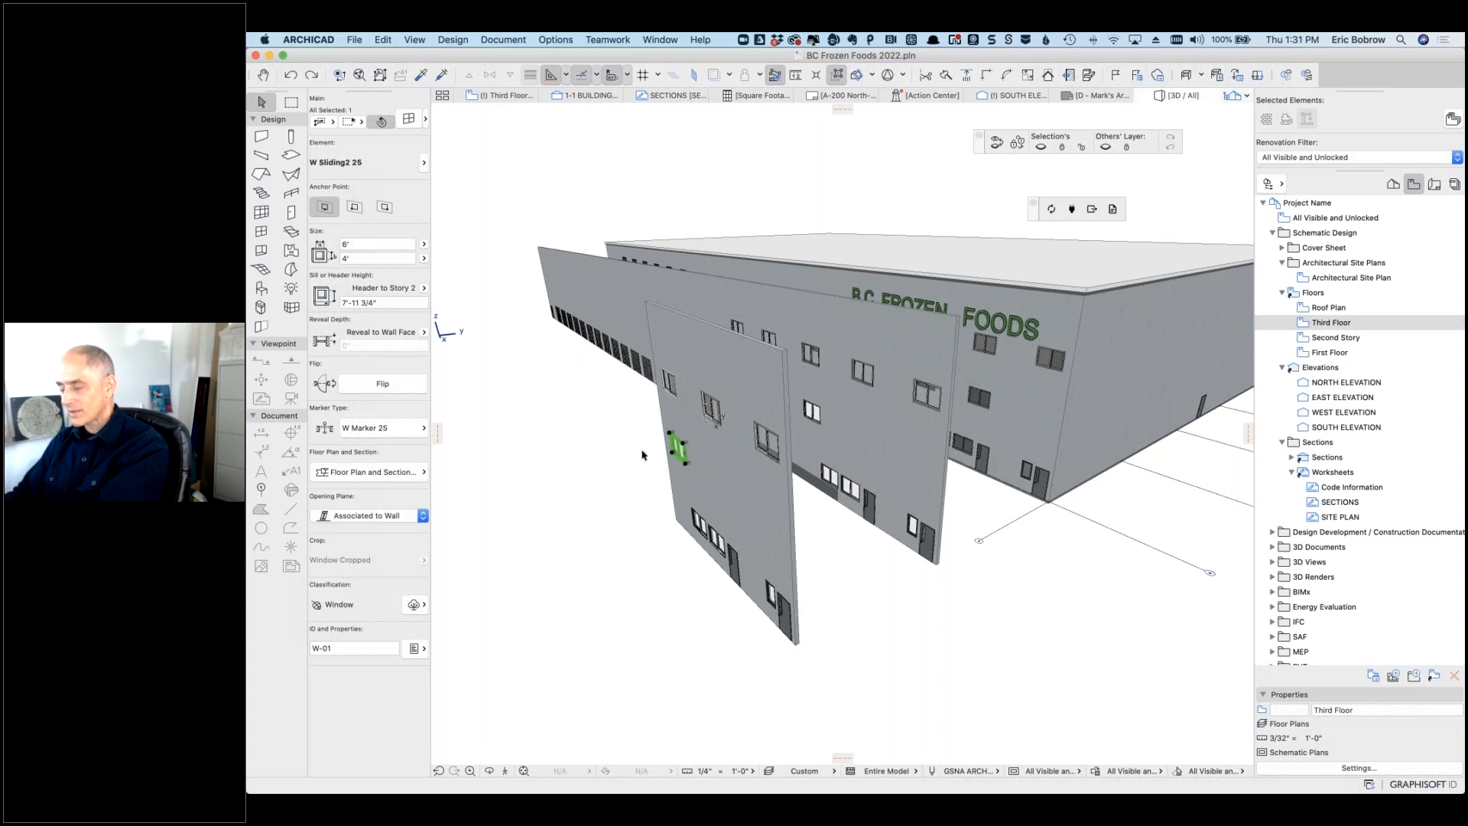
click(623, 460)
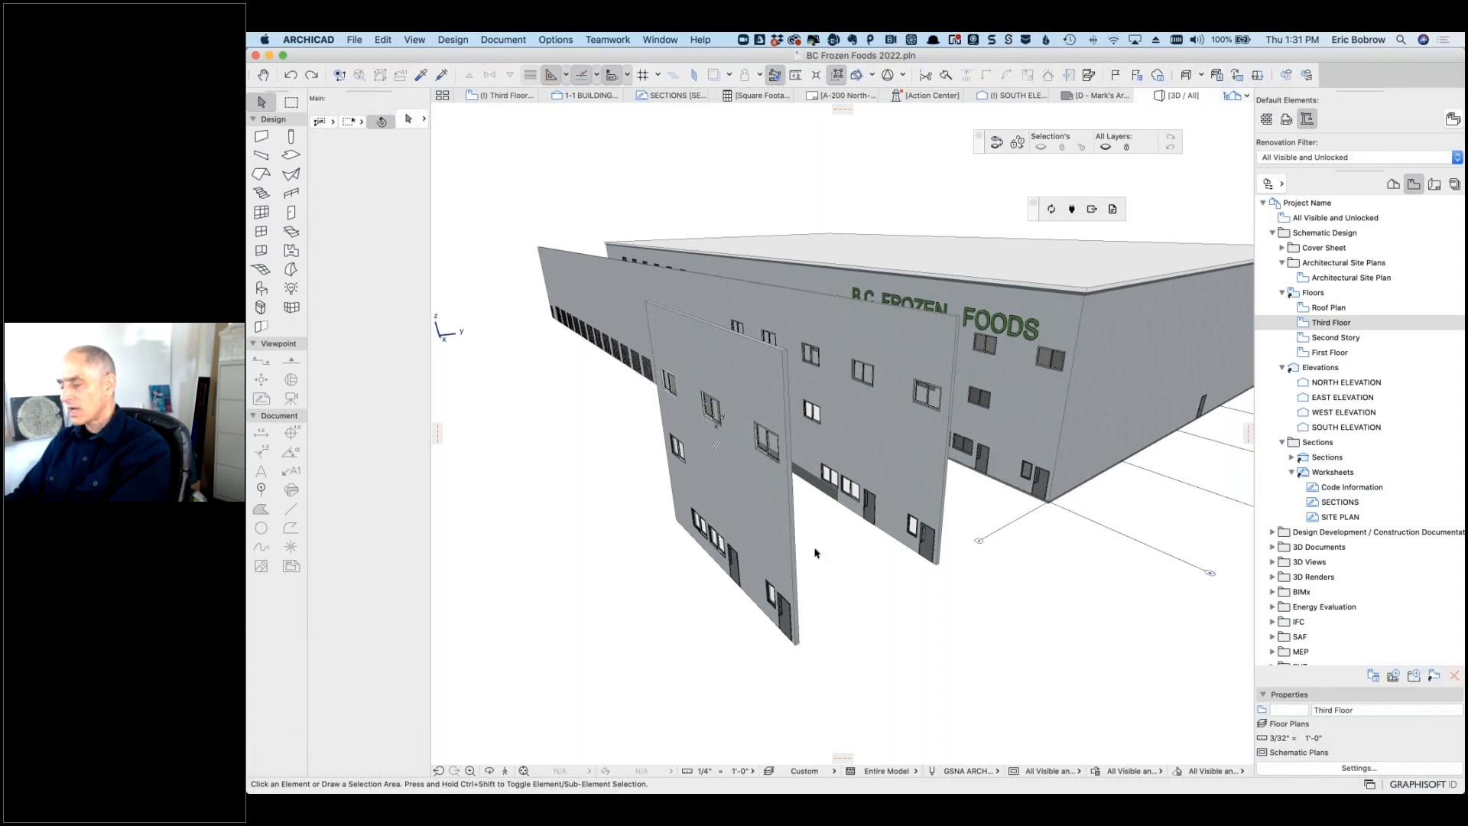
Step: Select the third-floor wall piece and examine its Show on Stories floor plan display options
click(775, 478)
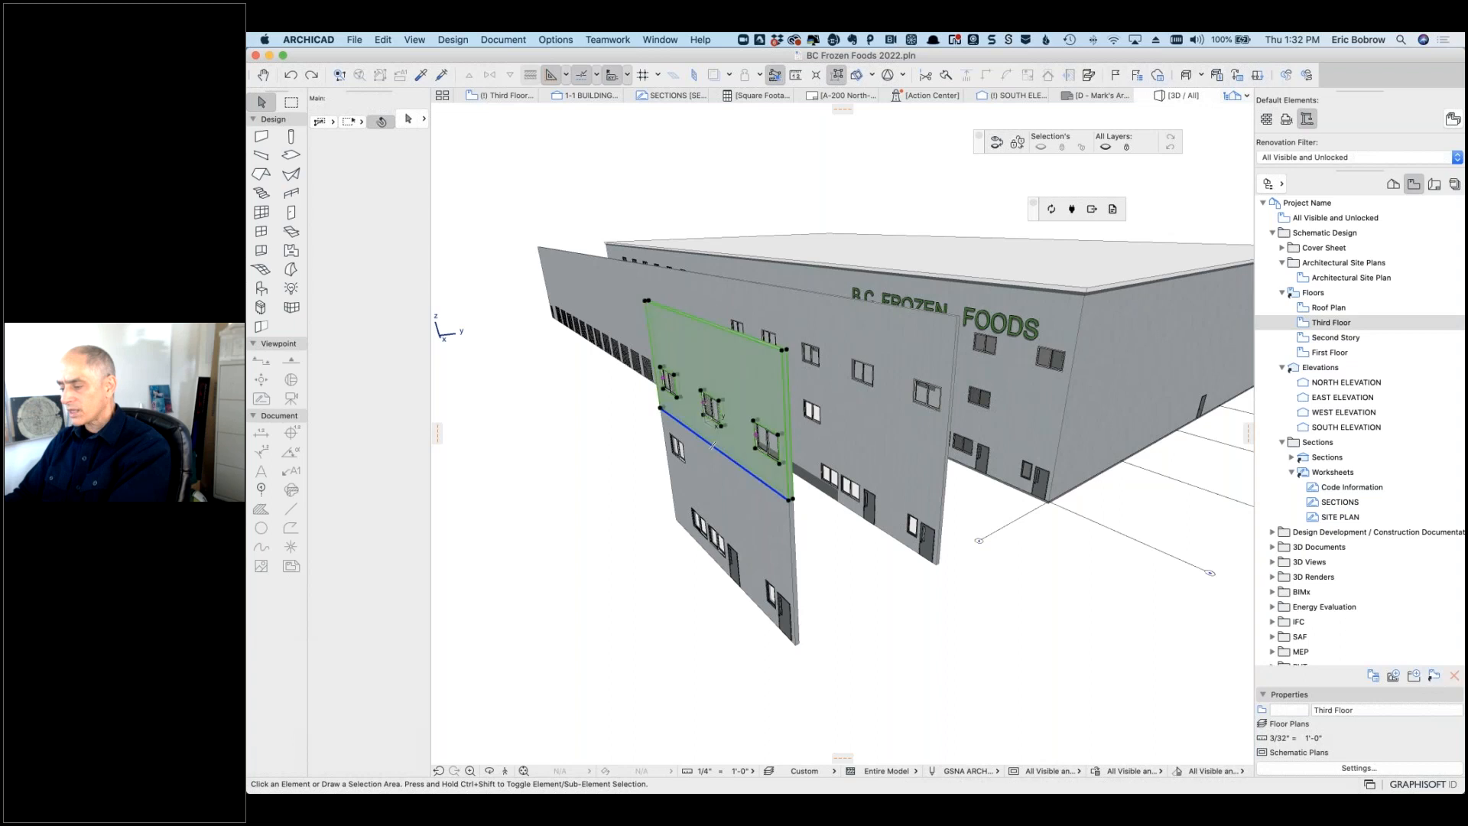
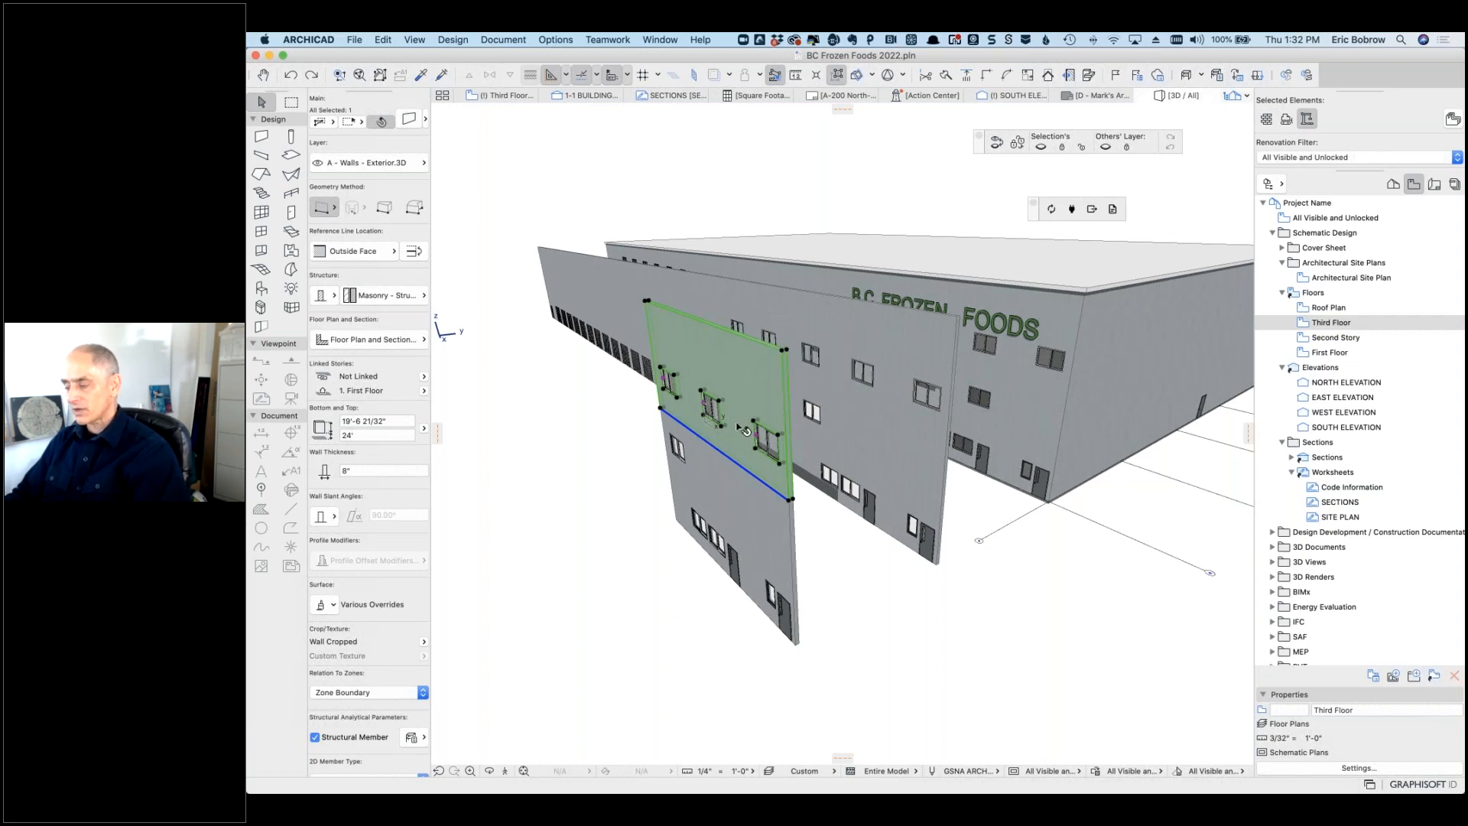
click(409, 340)
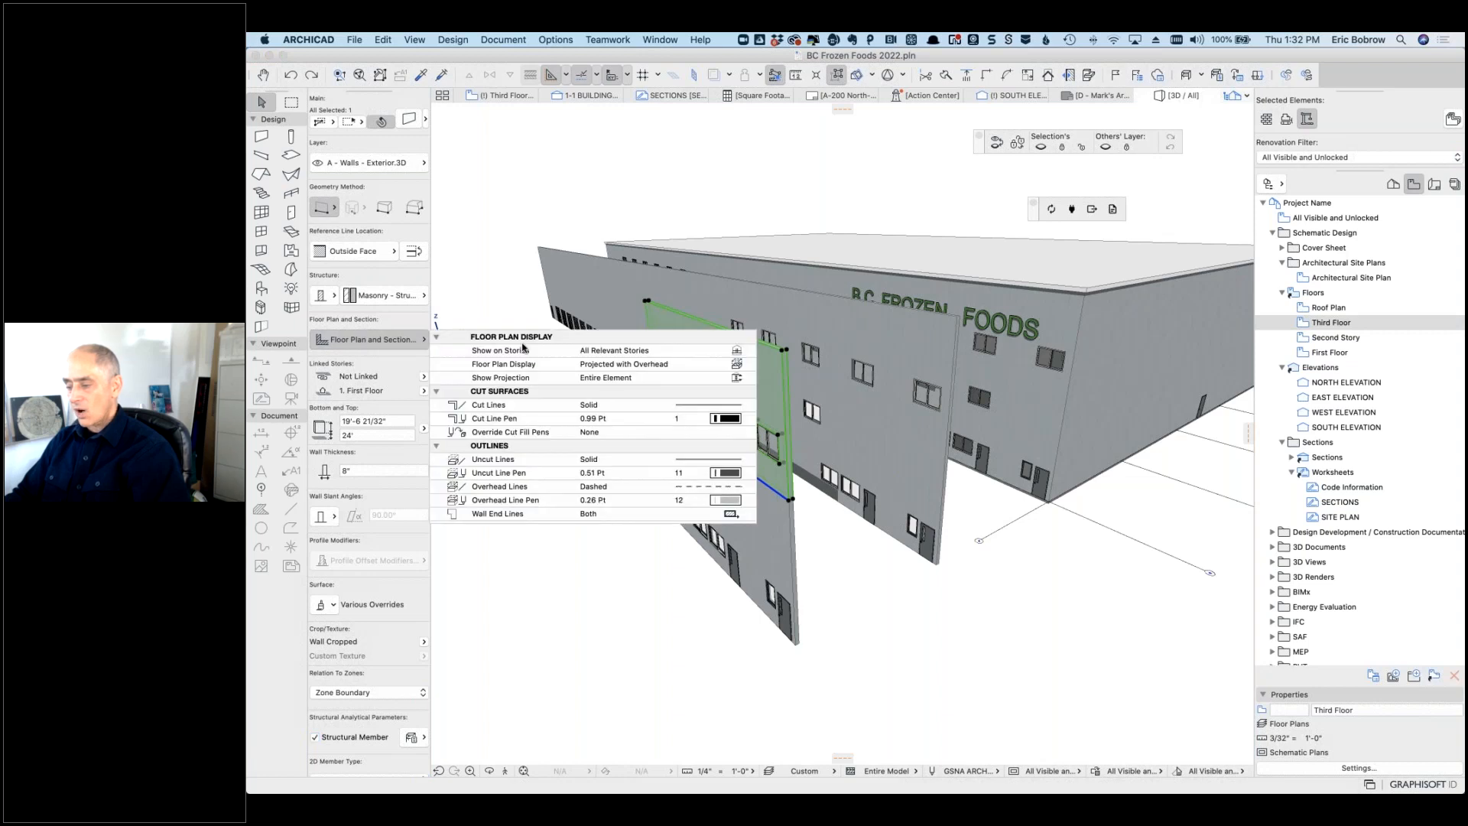
click(736, 350)
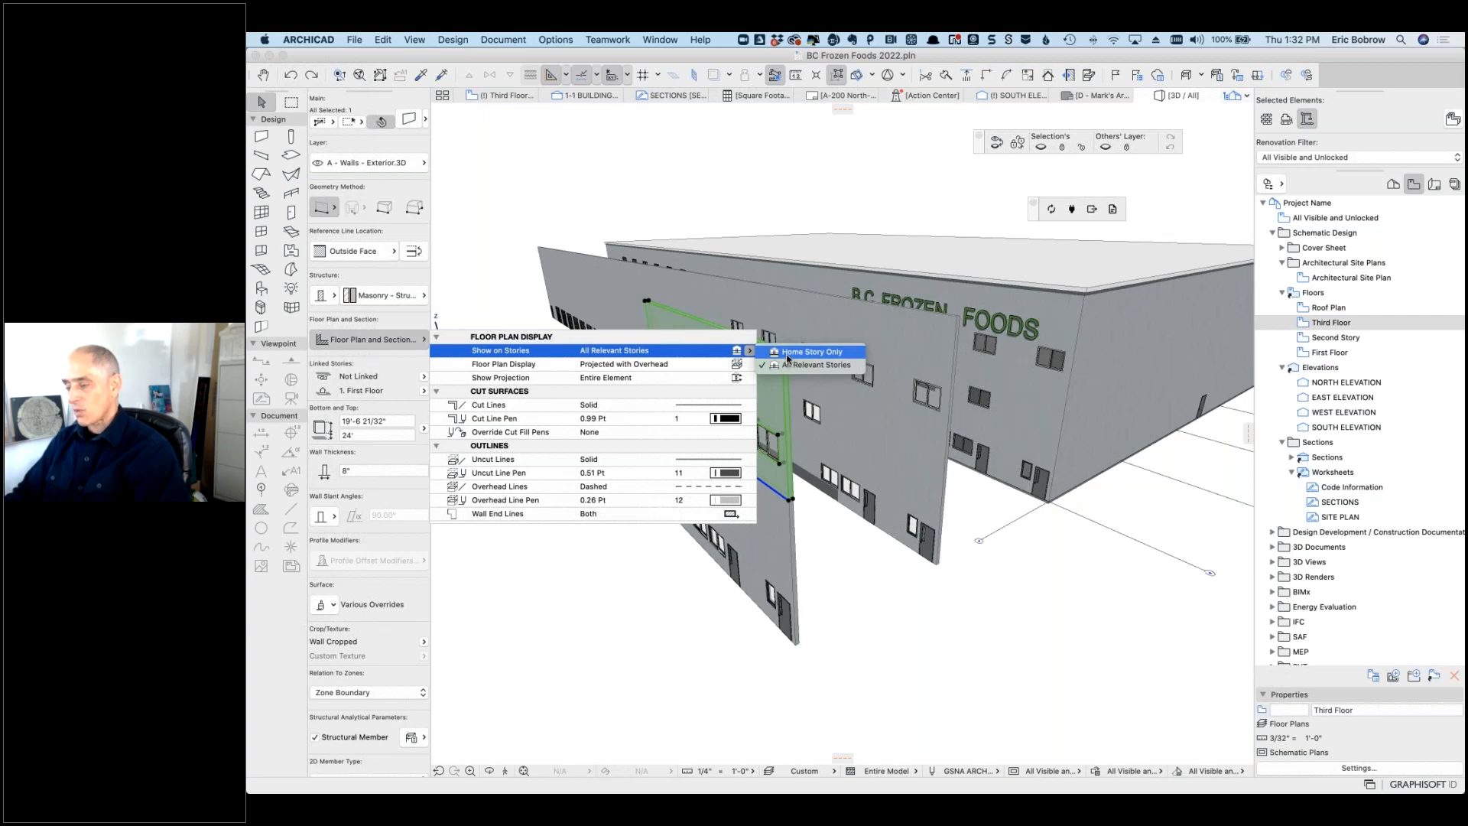
click(875, 624)
click(840, 566)
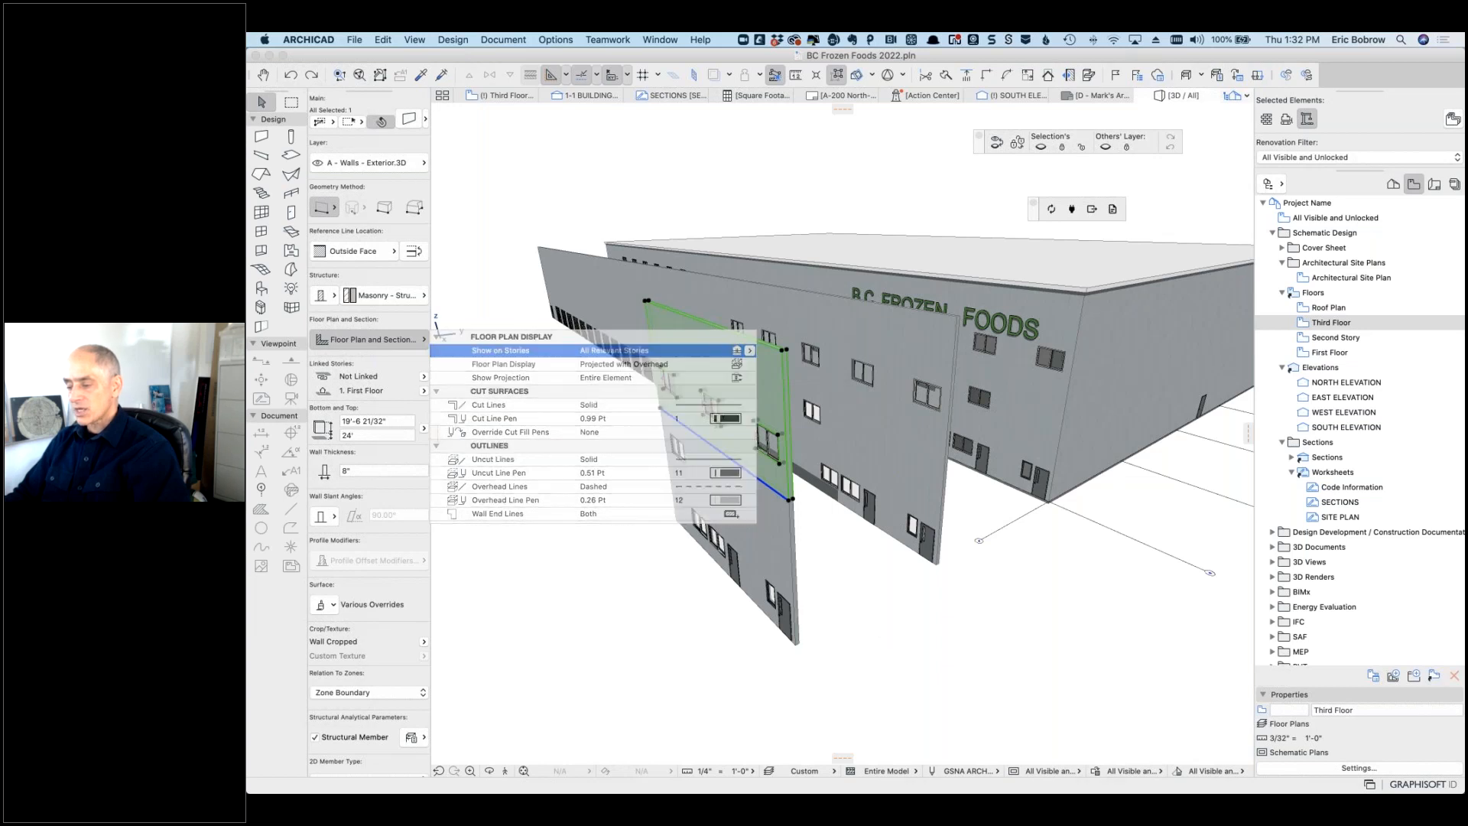
Step: Try assigning the third-floor wall piece directly to home story 3. Third Floor, and undo the change
click(424, 392)
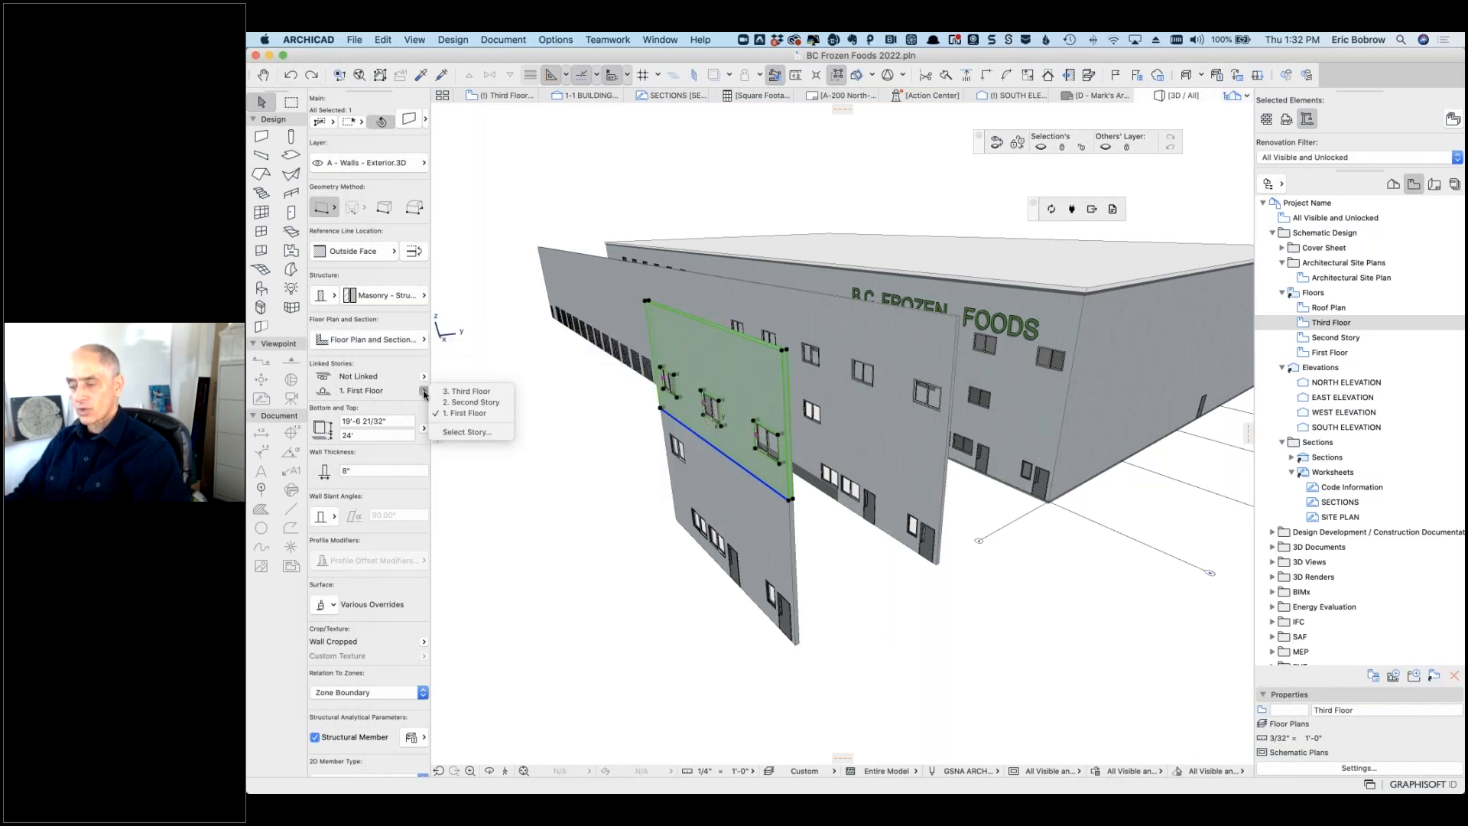
click(464, 393)
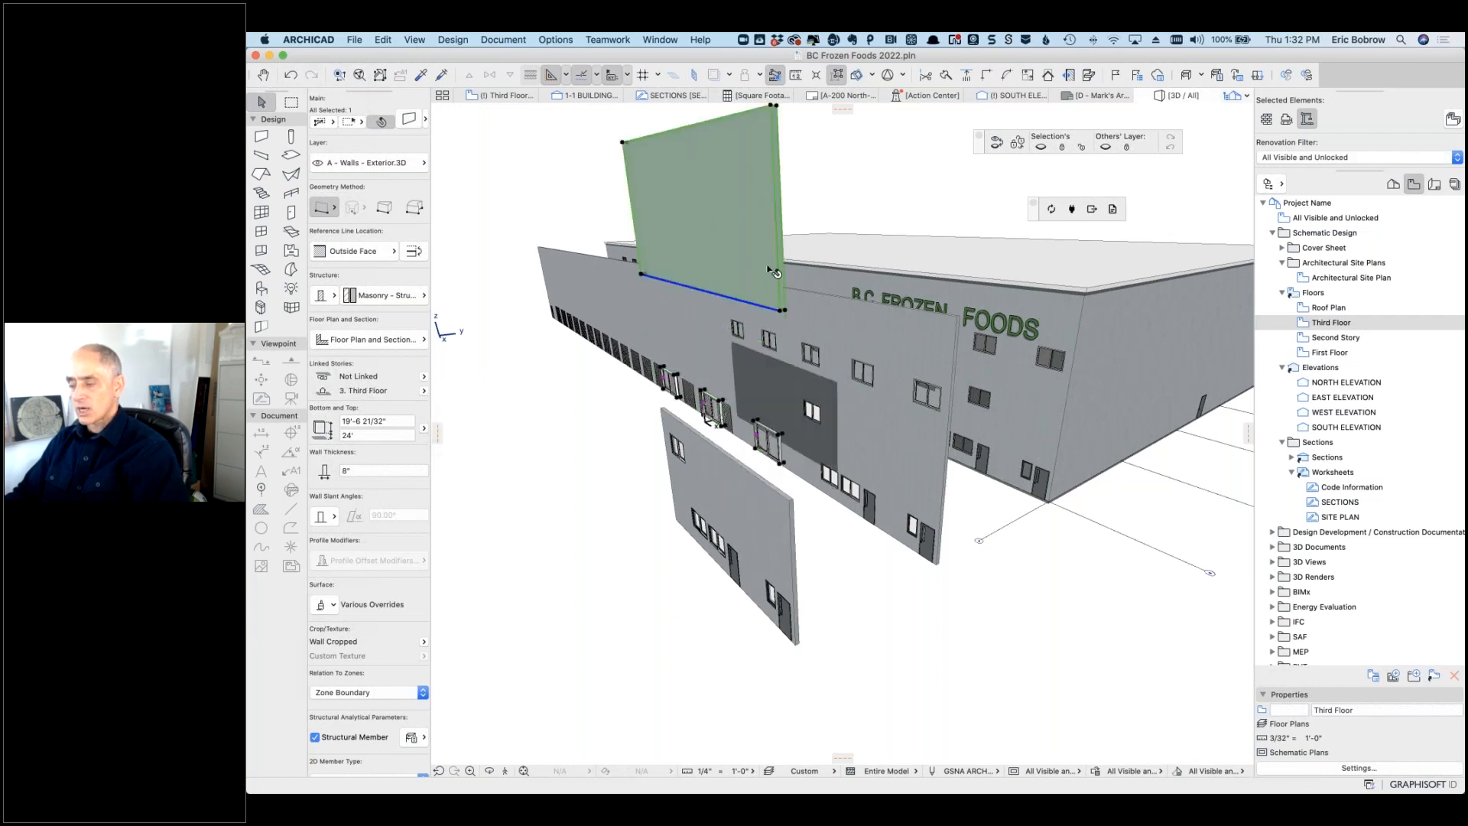
click(292, 75)
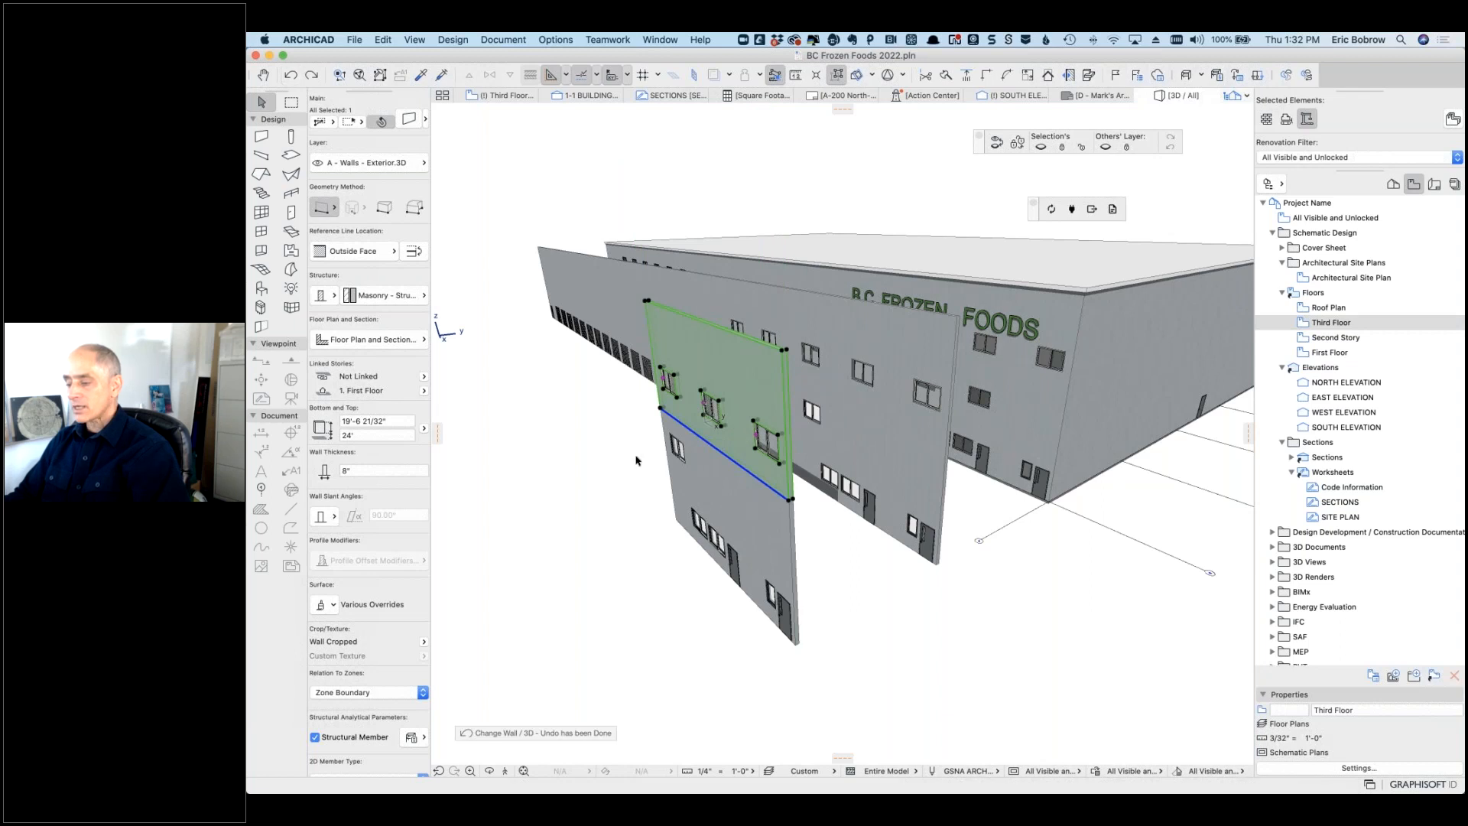
Step: Relink the third-floor wall piece's home story to 3. Third Floor, keeping its elevation and height
right_click(601, 387)
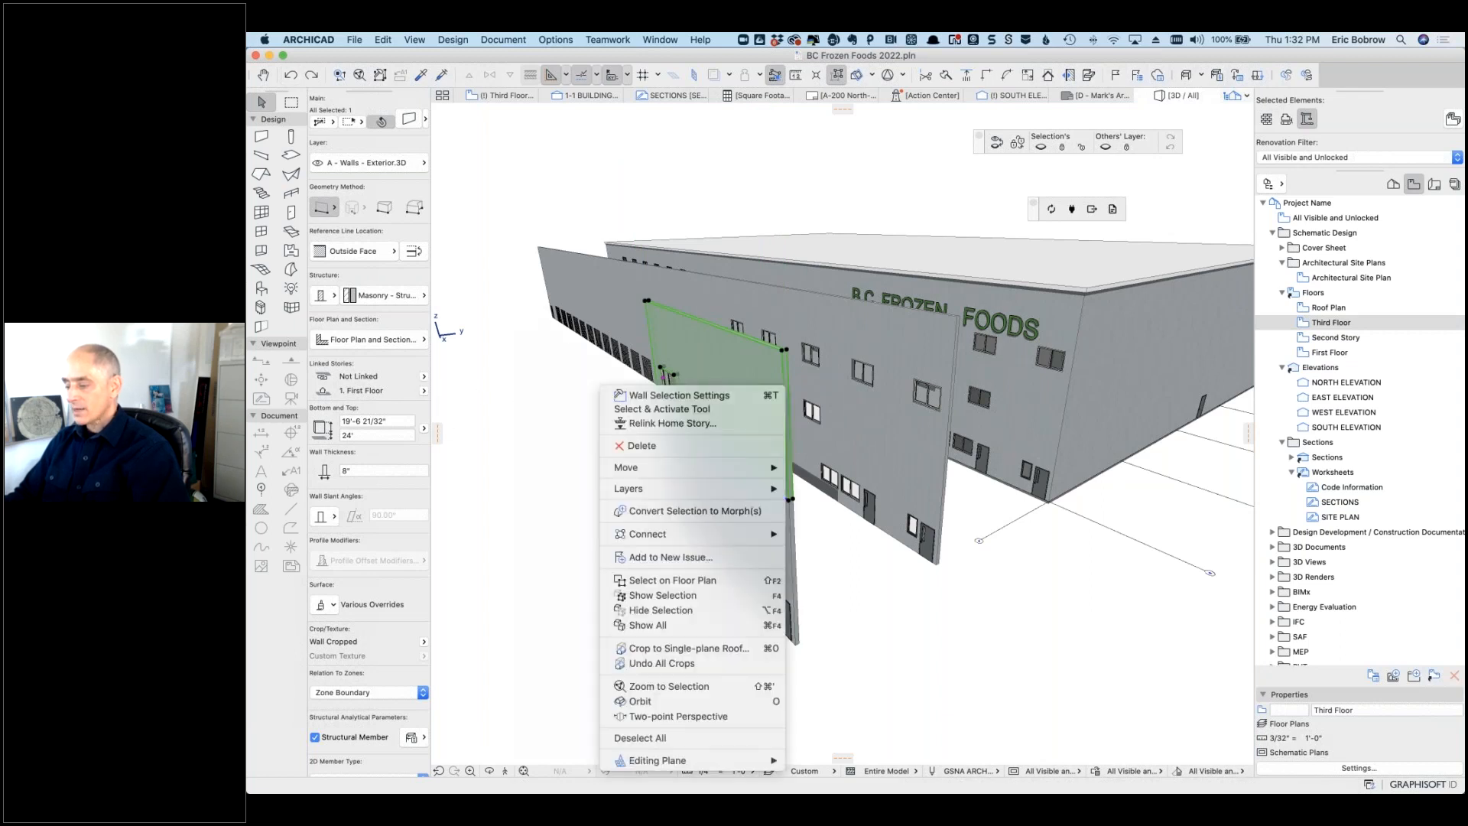
click(676, 422)
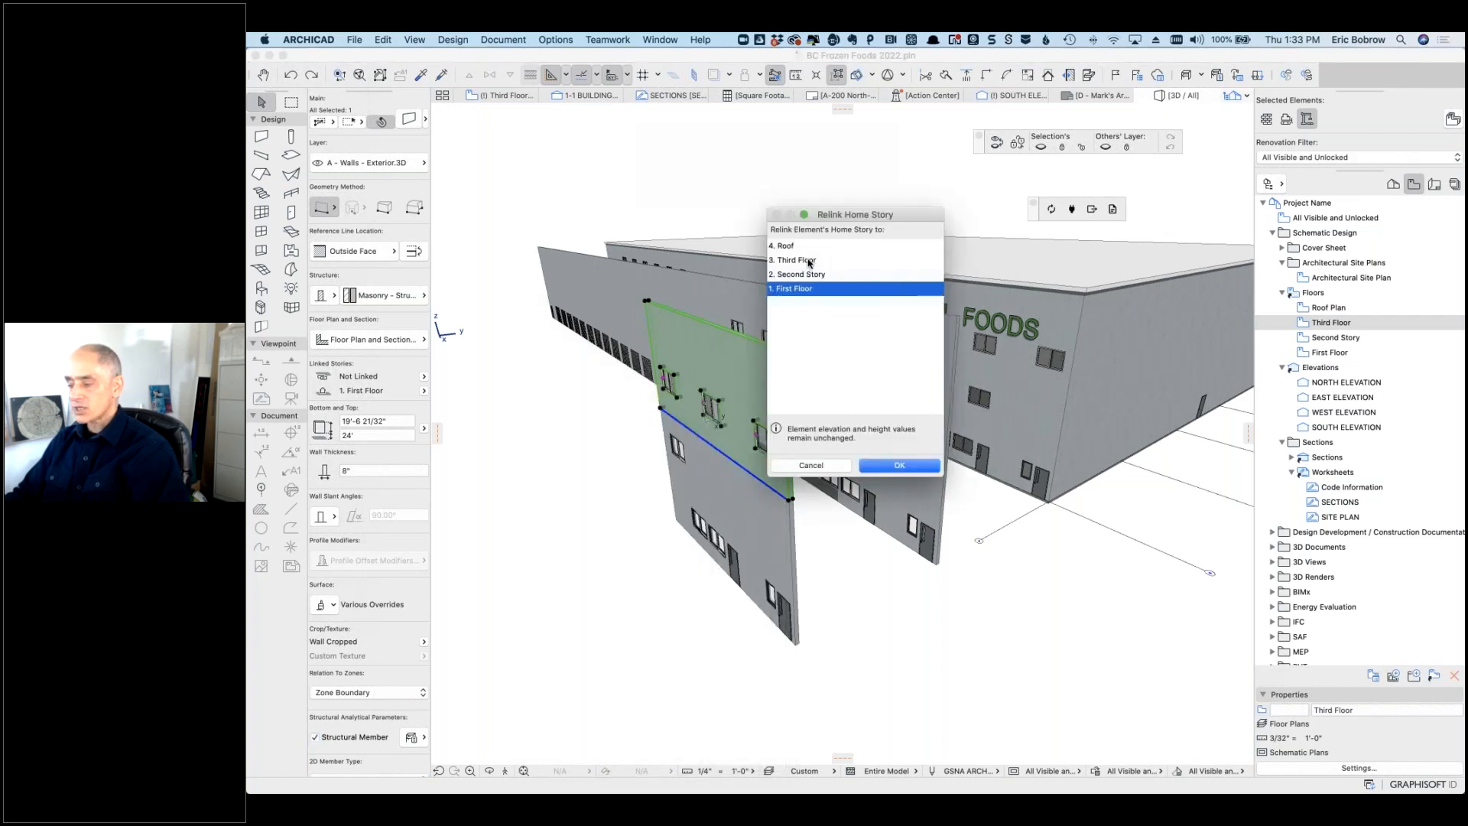
click(809, 261)
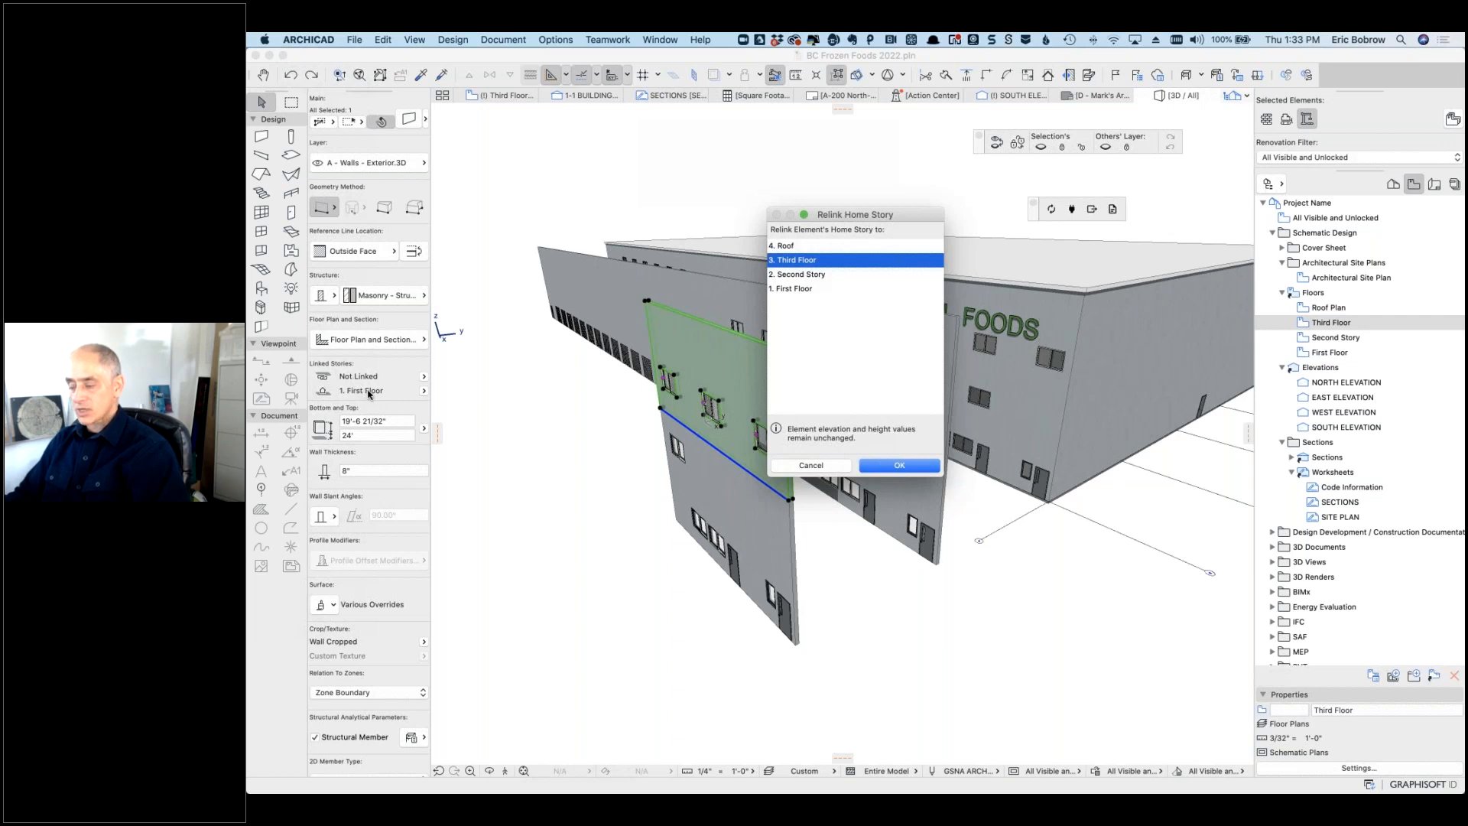
click(896, 466)
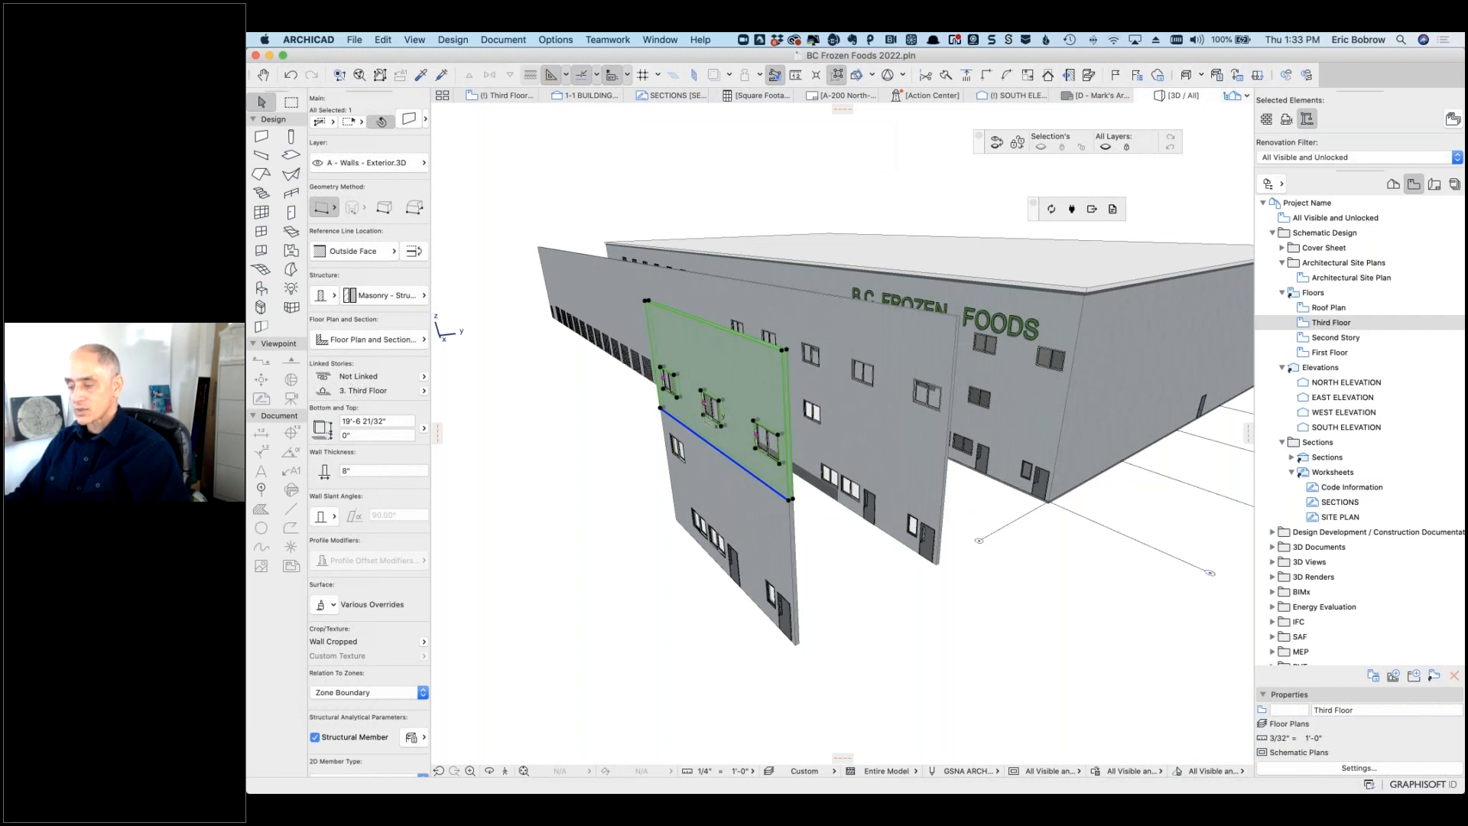
Step: Select the second-story wall piece and search the commands for "relink" to locate Relink Home Story
click(709, 465)
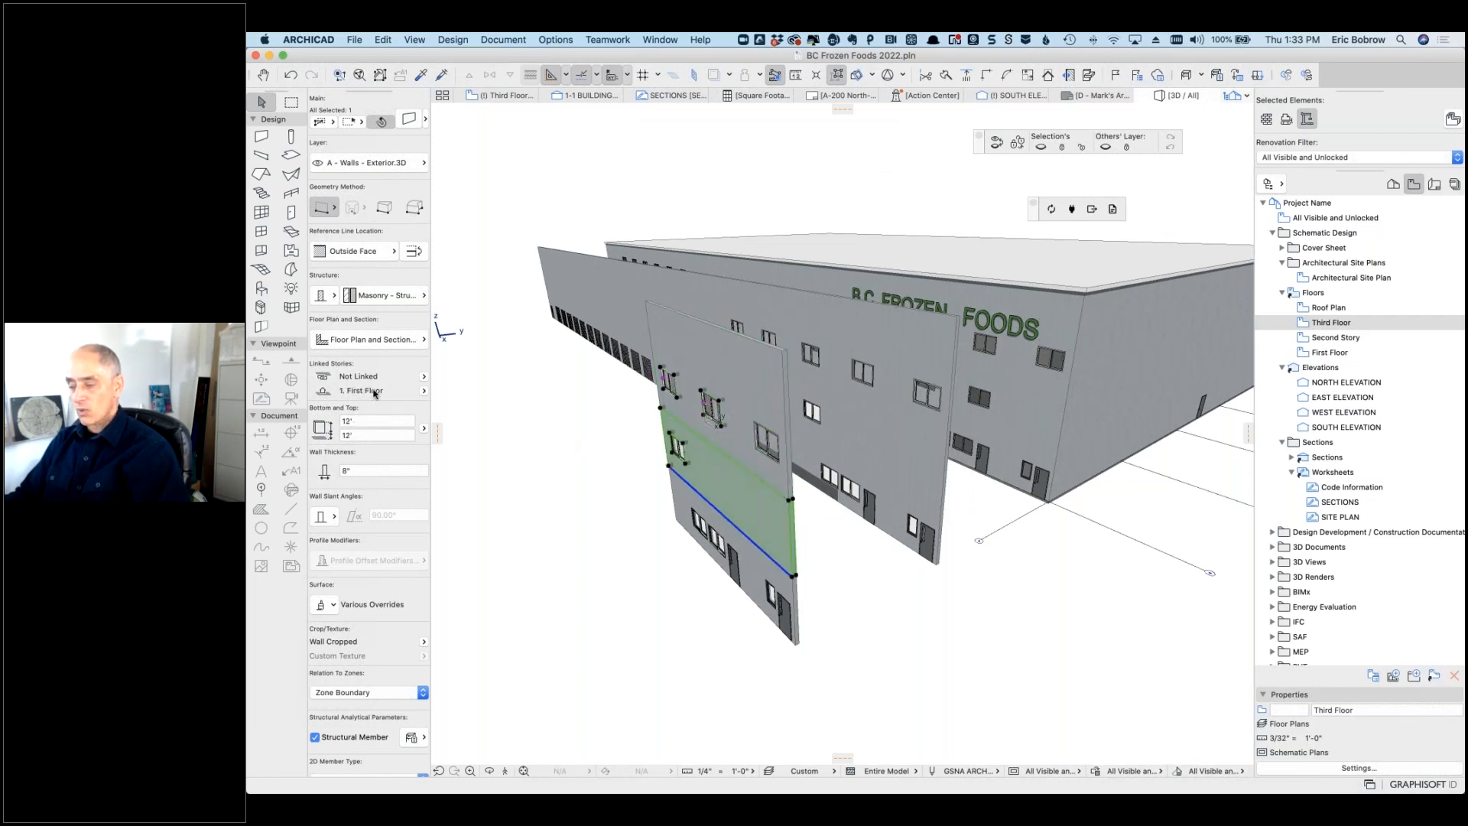
right_click(593, 394)
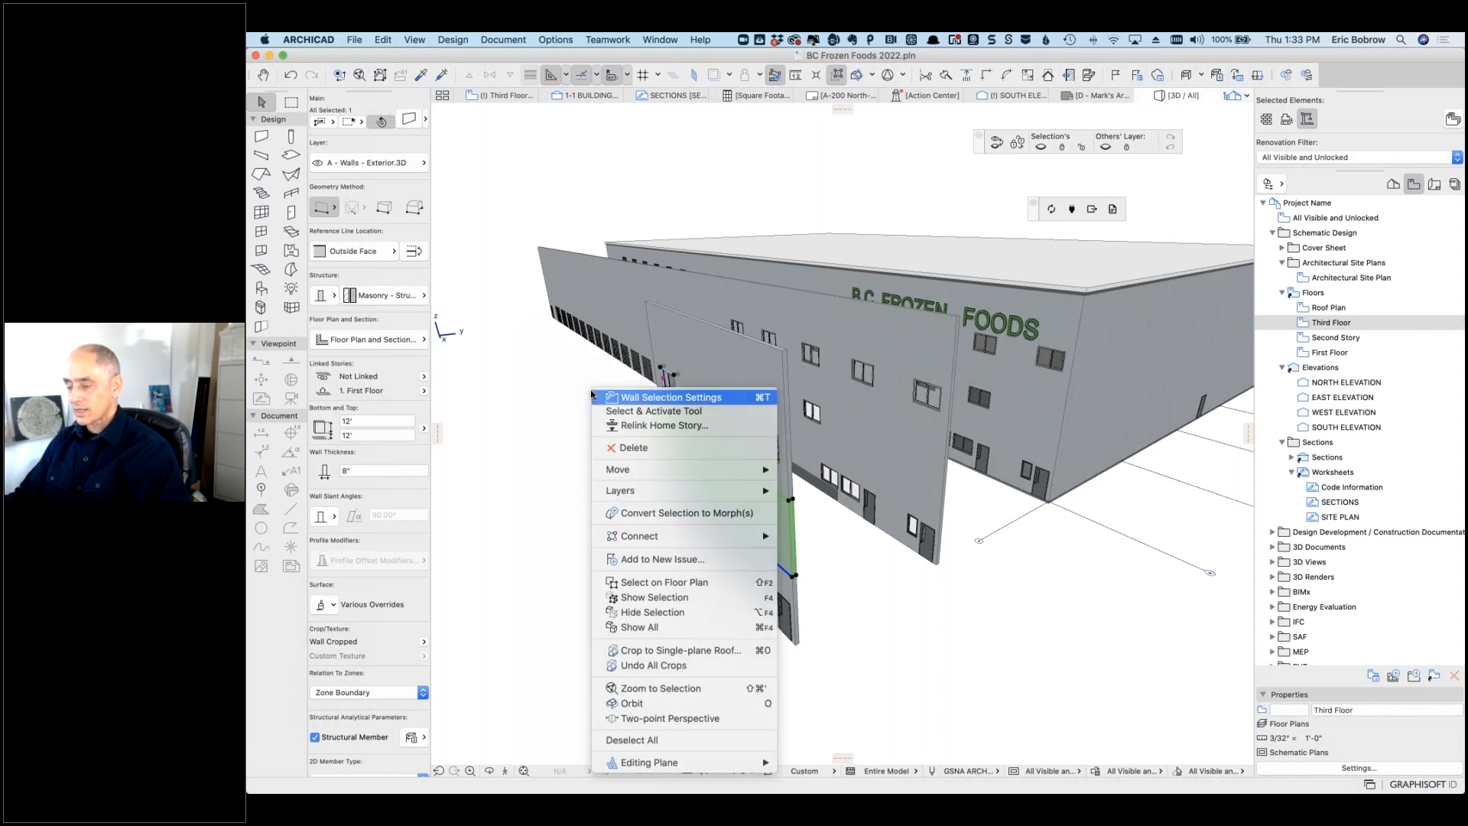
click(542, 396)
click(380, 41)
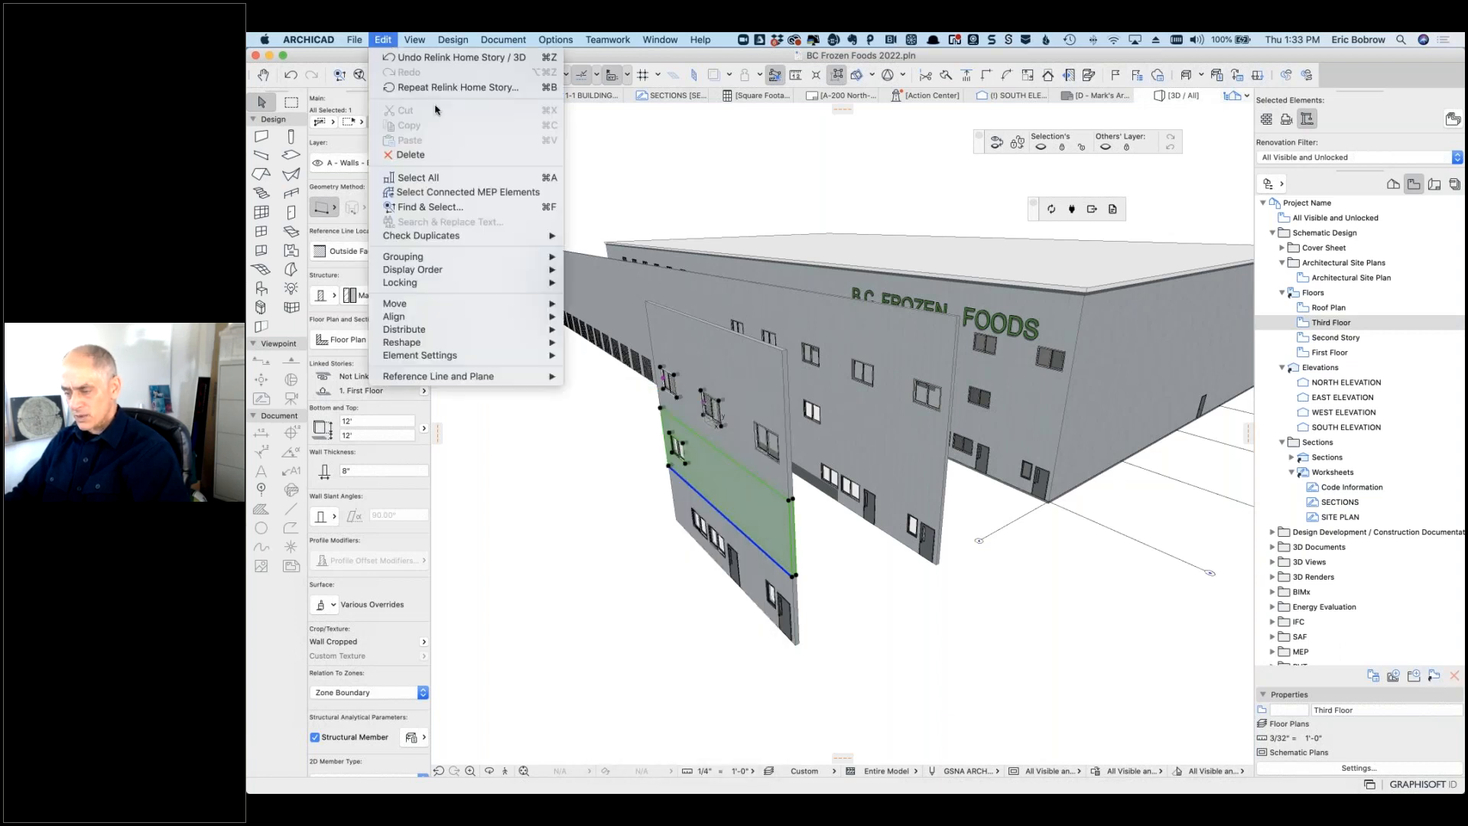
mouse_move(518, 378)
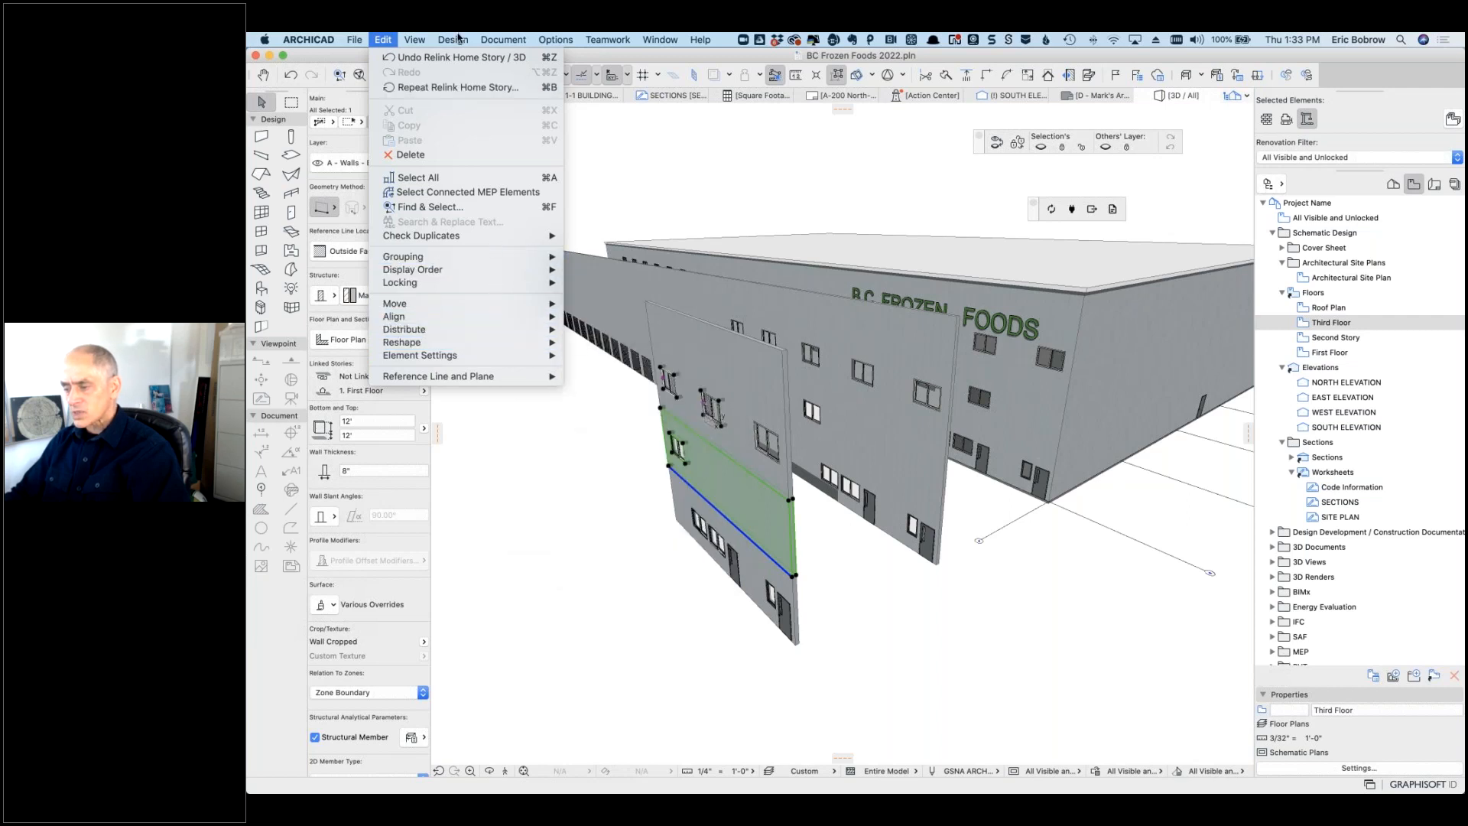
mouse_move(460, 41)
mouse_move(501, 179)
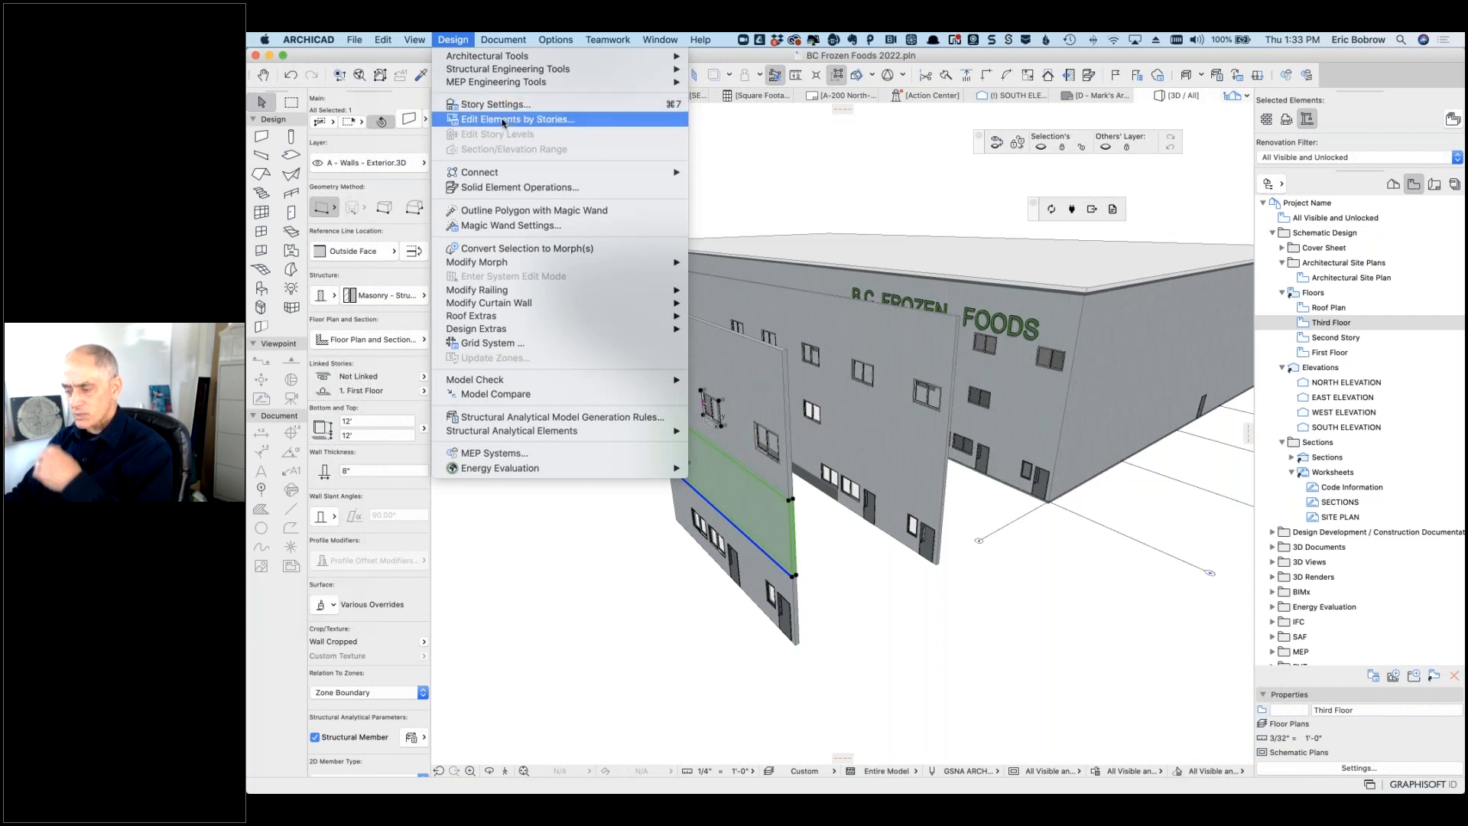
mouse_move(707, 41)
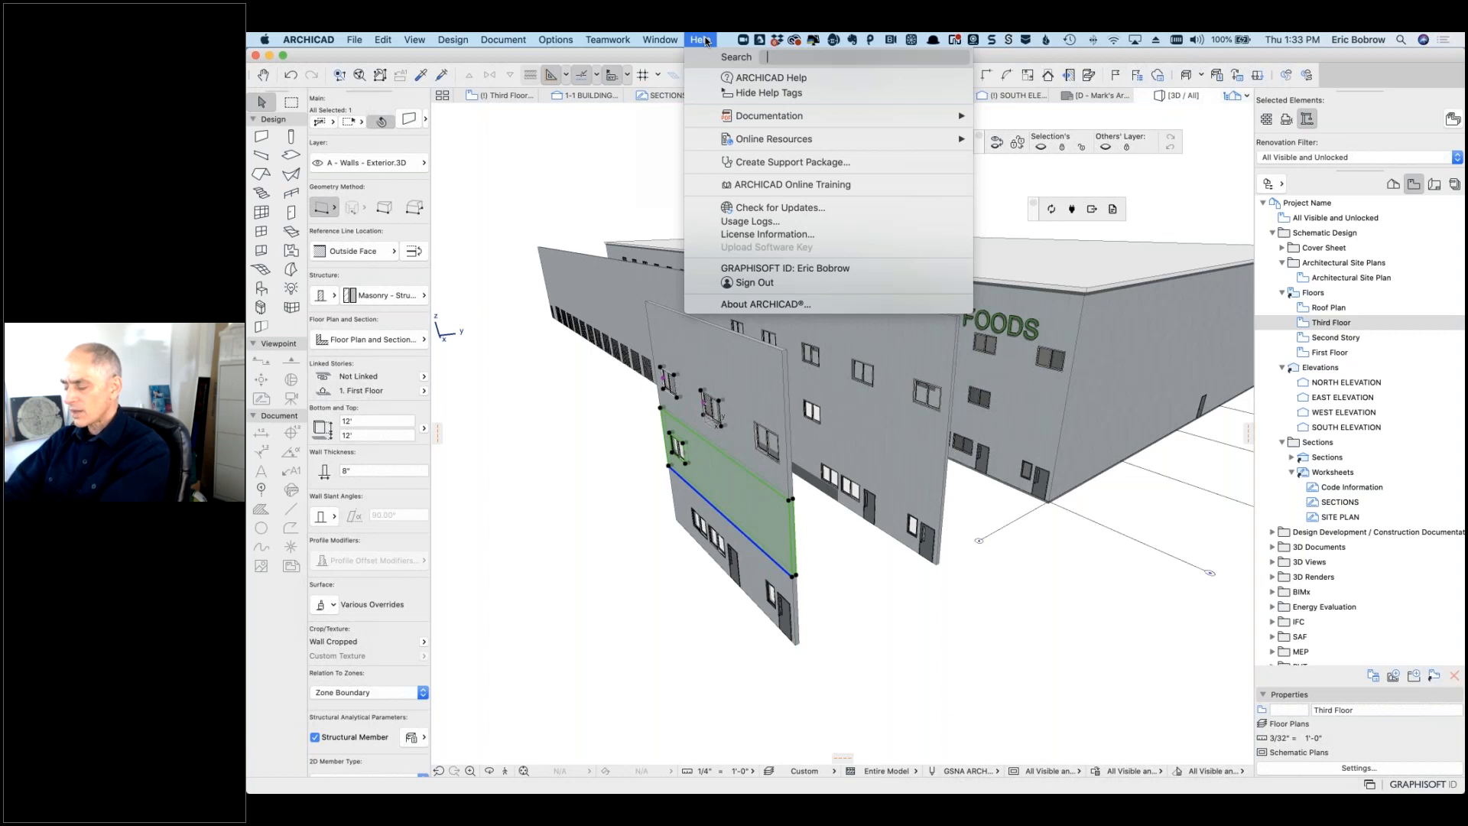
text(relink)
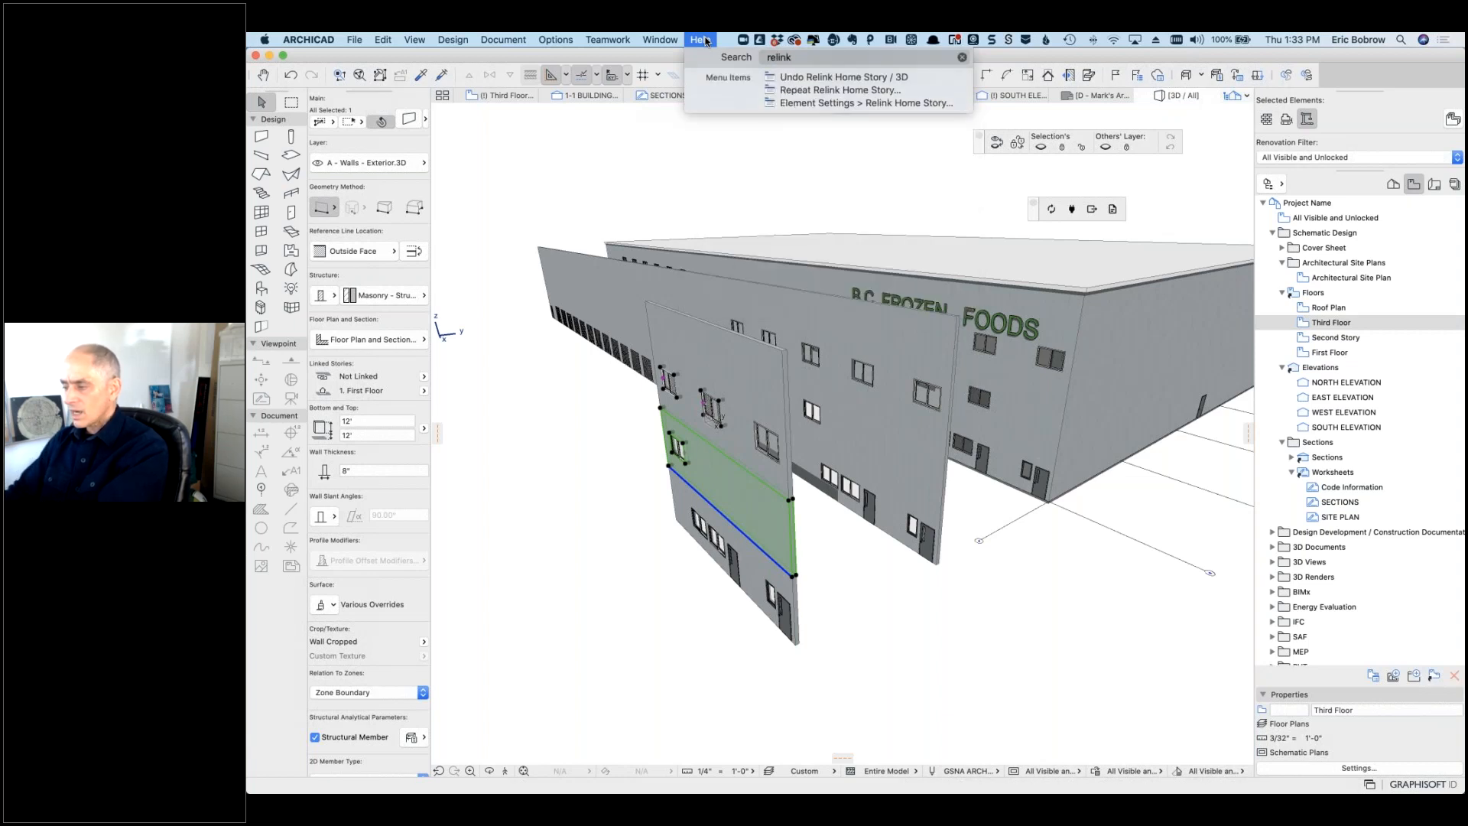
mouse_move(863, 102)
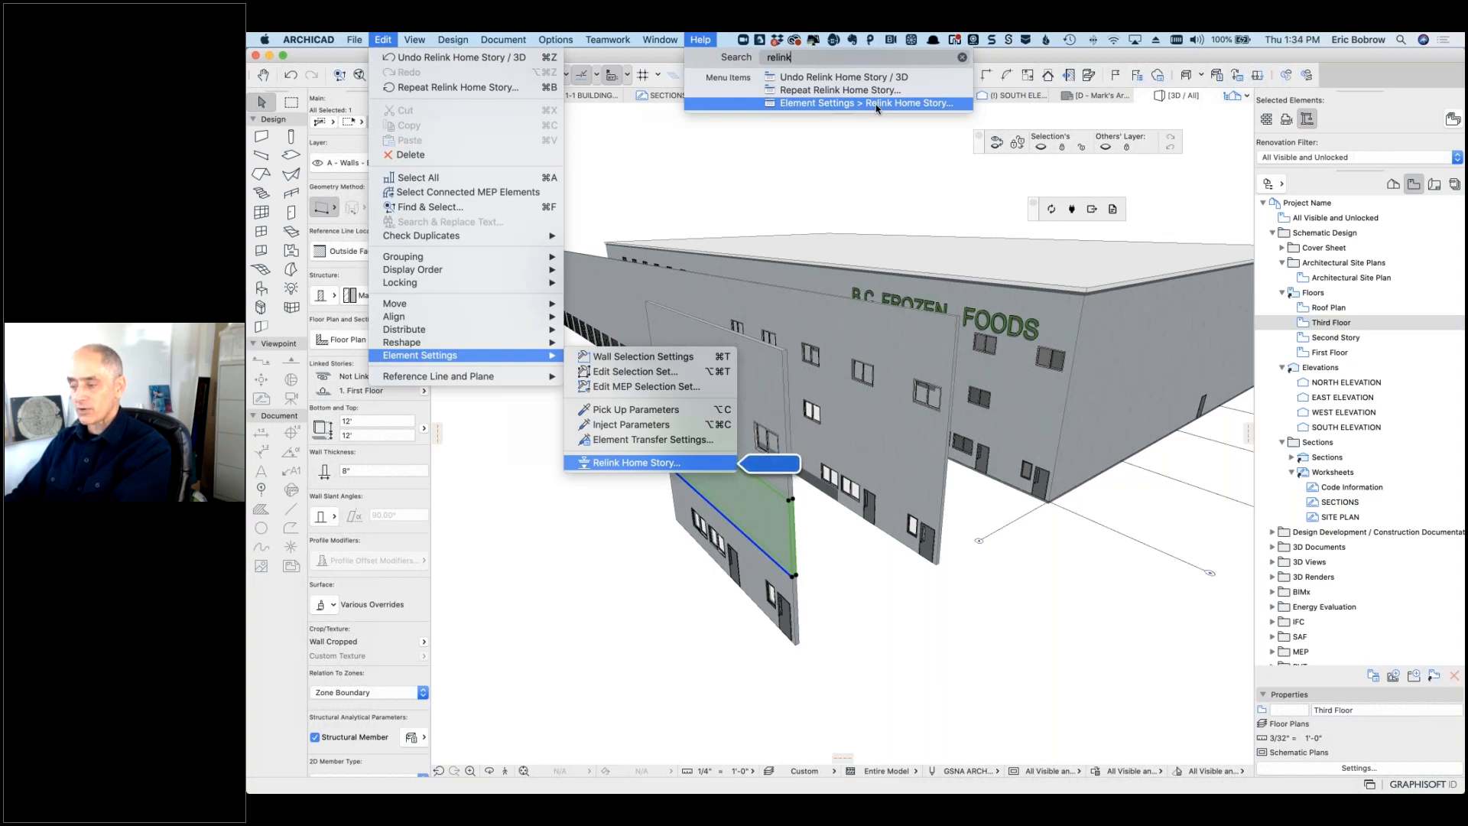
click(874, 104)
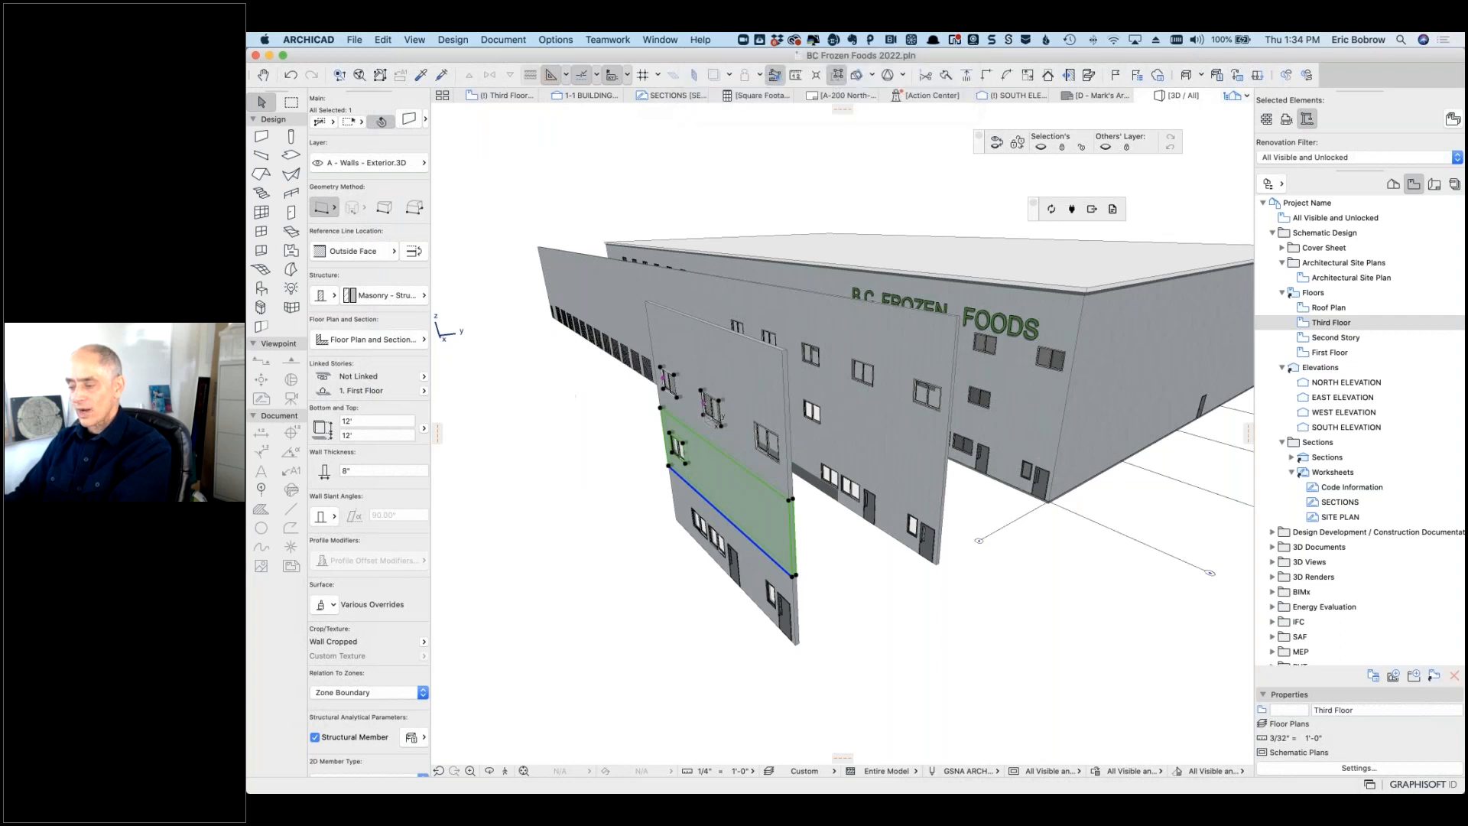
Step: Relink the second-story wall piece's home story to 2. Second Story and clear the selection
right_click(571, 391)
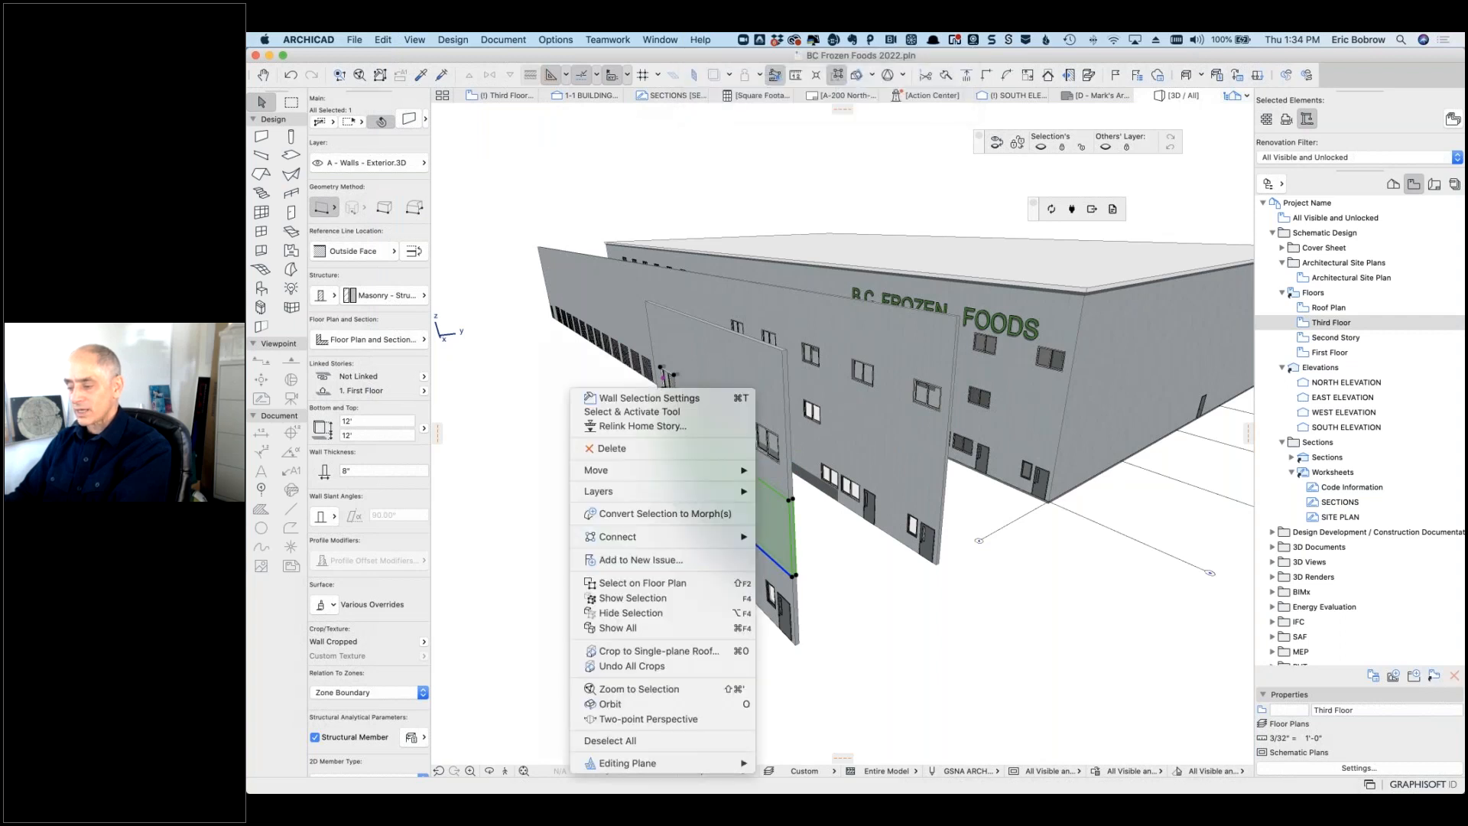
click(670, 428)
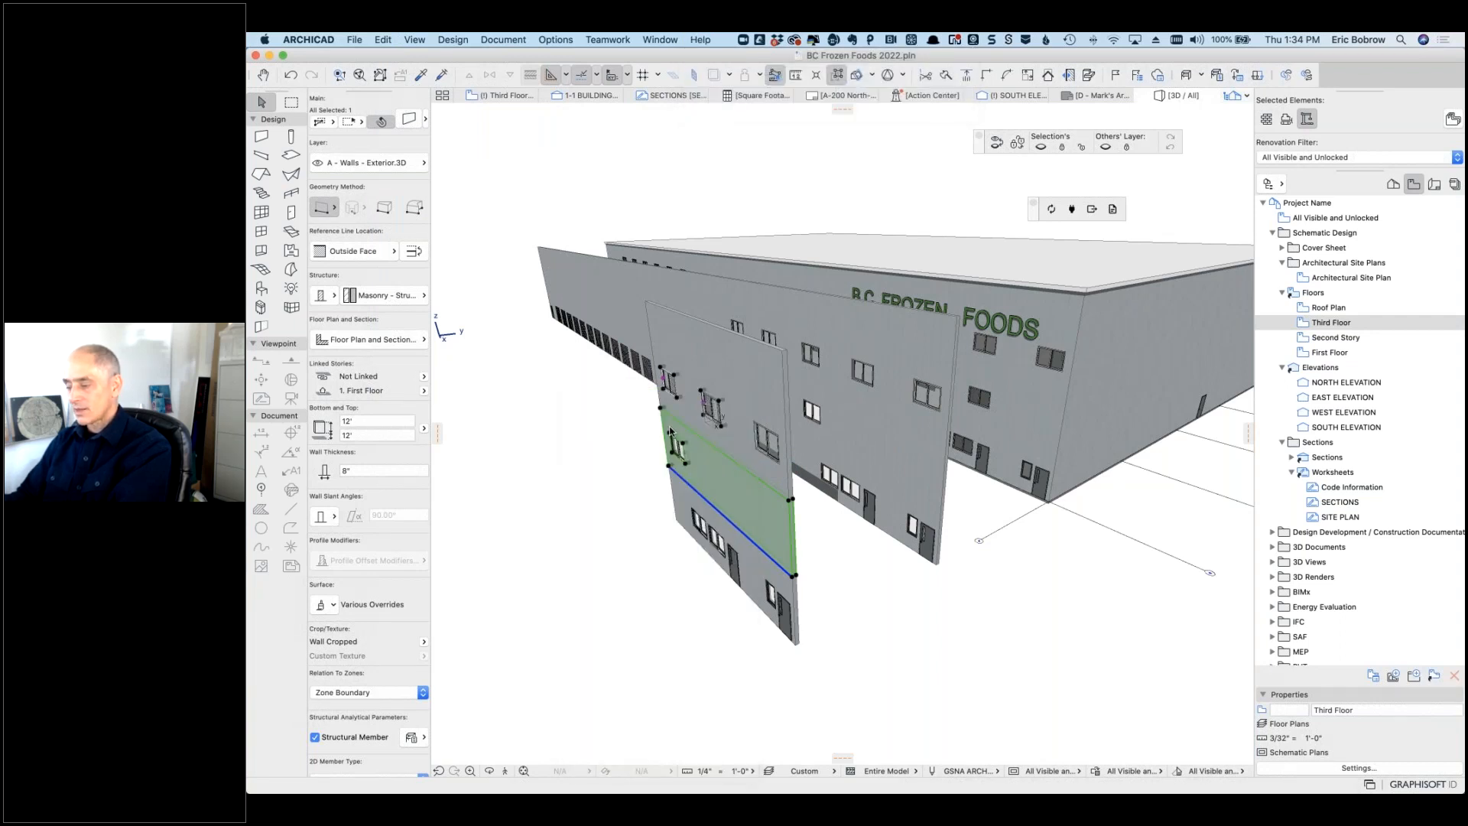
click(817, 274)
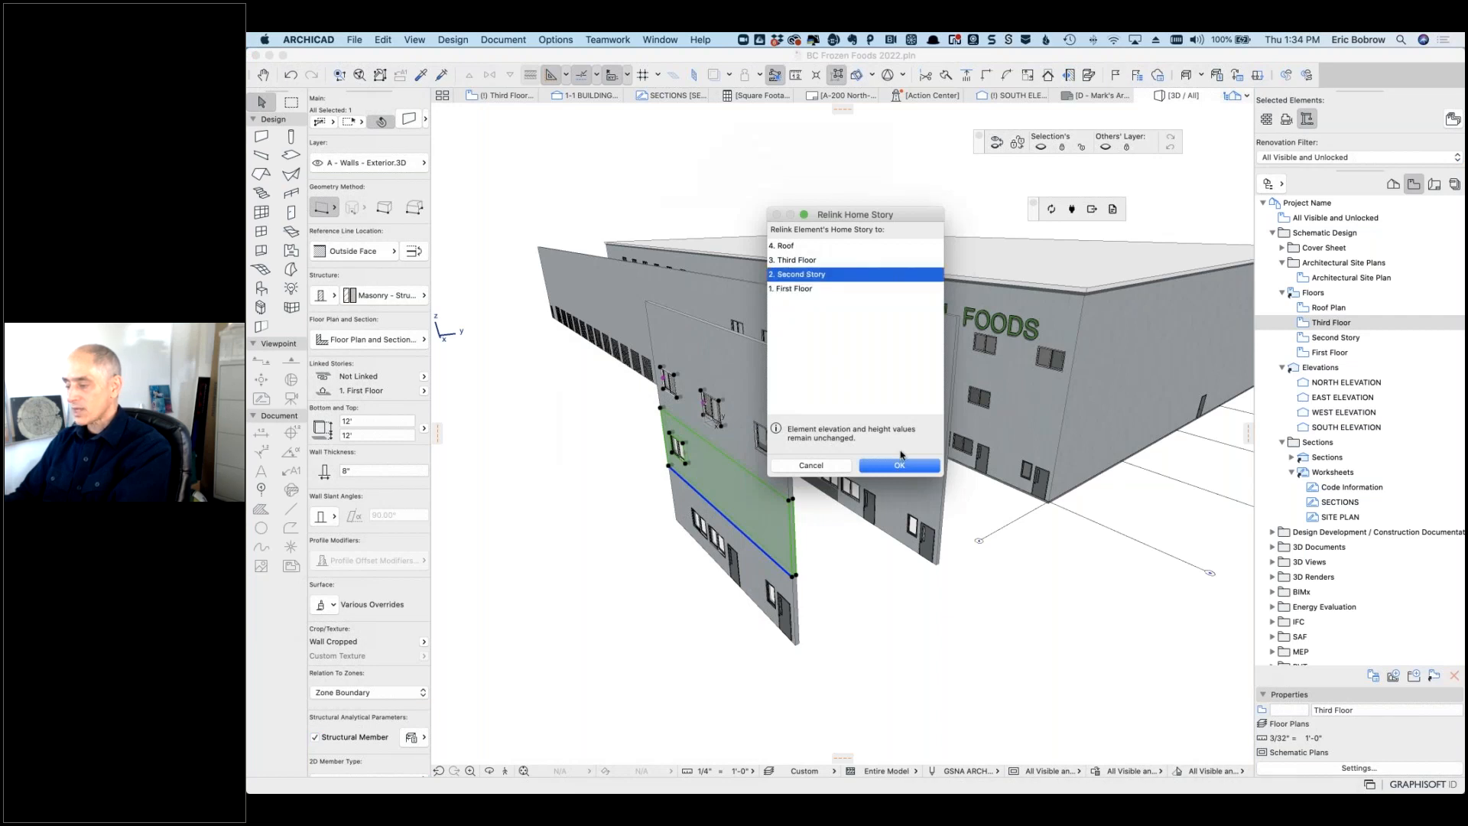
click(899, 464)
key(Escape)
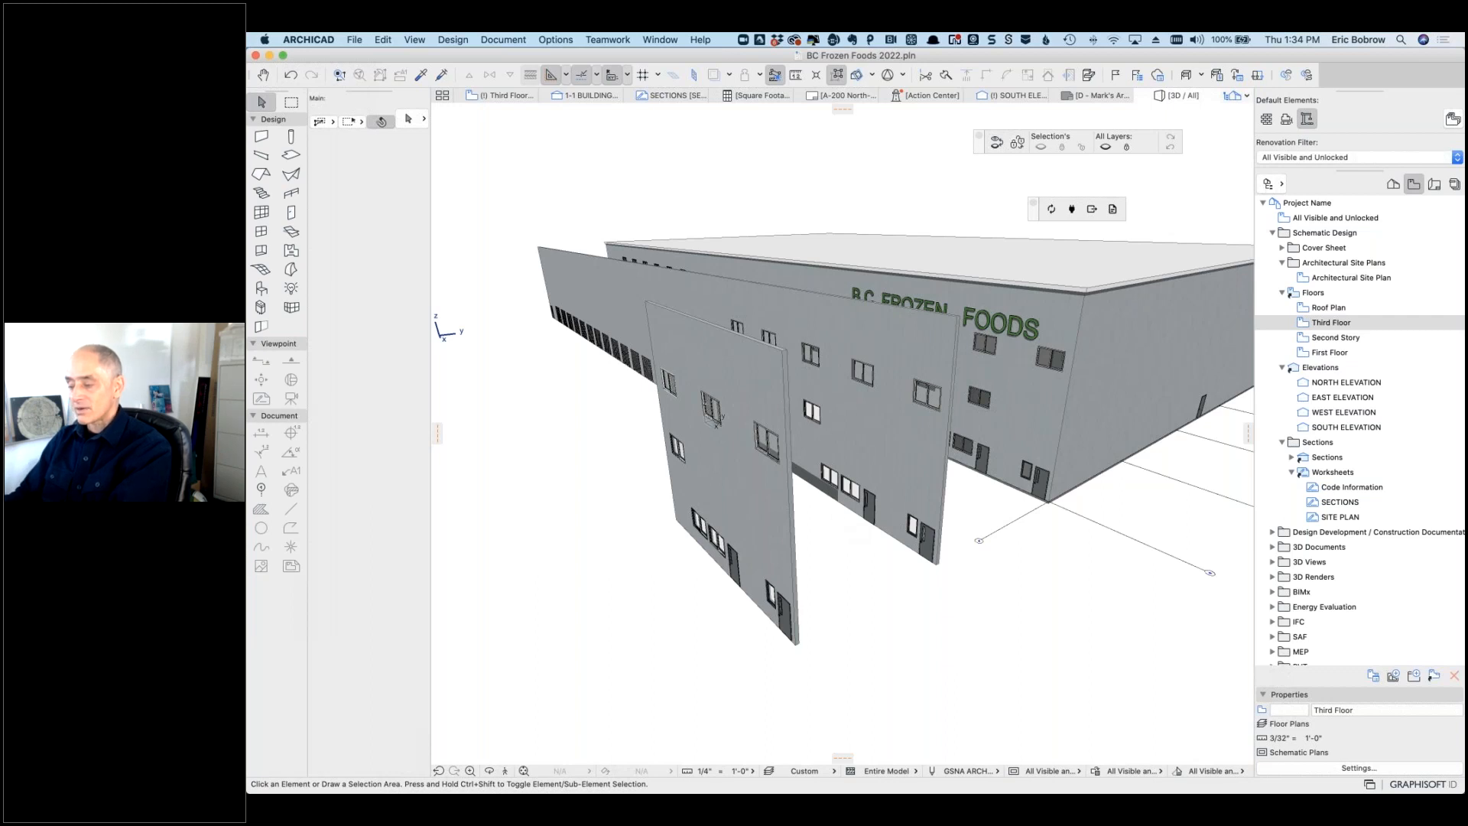
Step: Inspect the third-floor wall piece's linked story and commands, and select all three stacked wall pieces to review them together
click(717, 422)
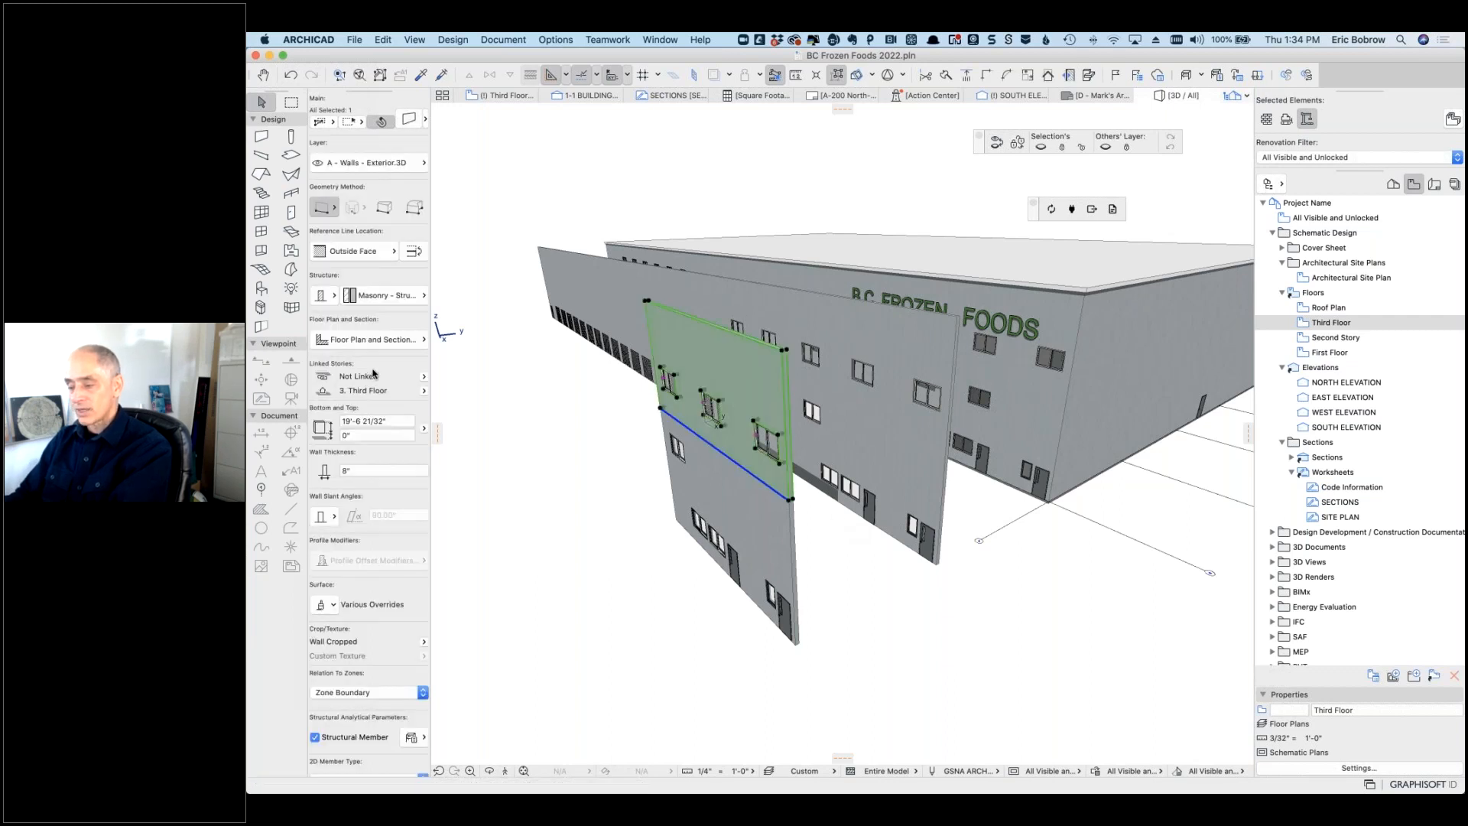
right_click(578, 393)
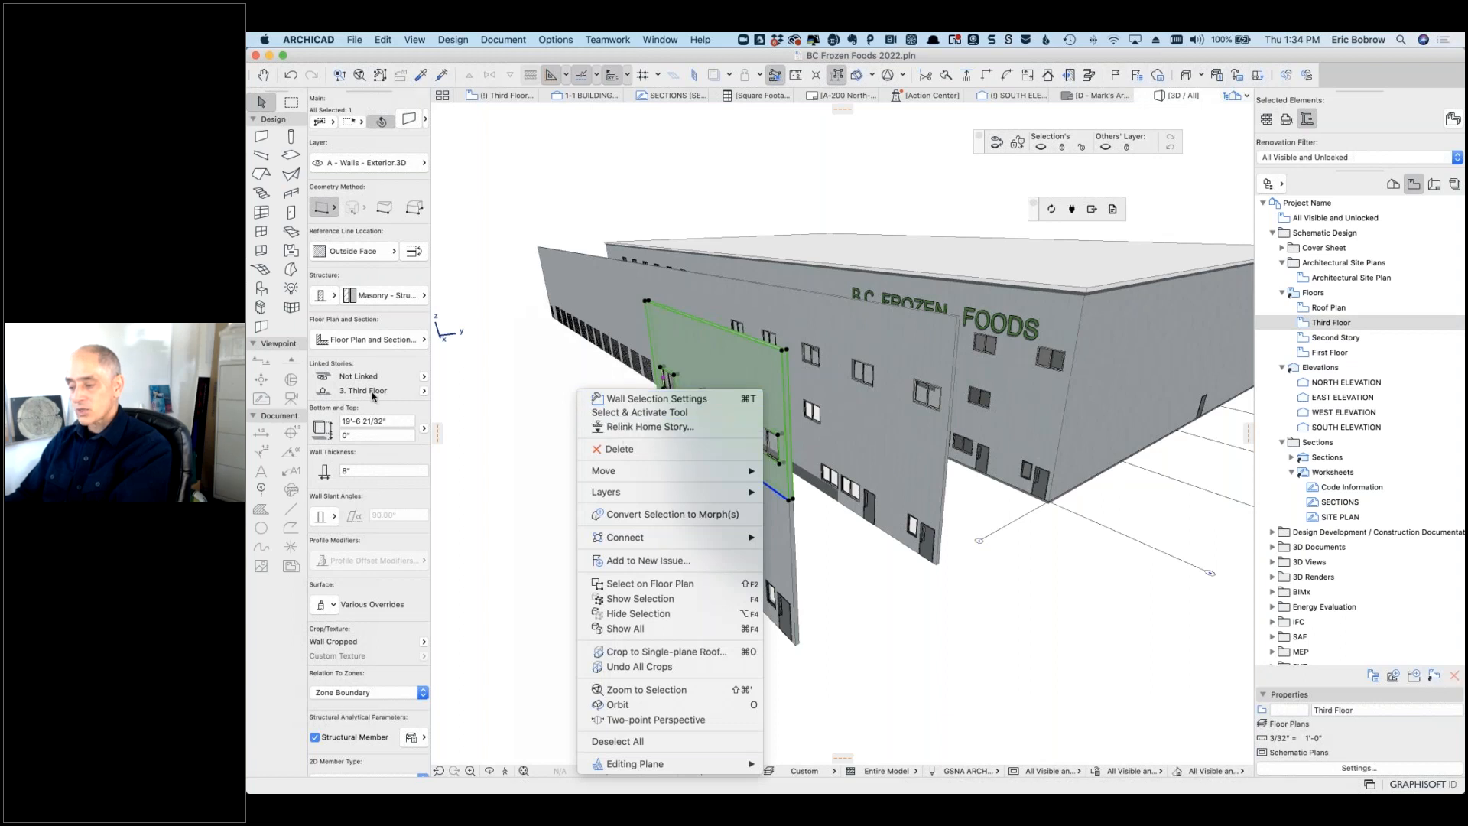
click(507, 410)
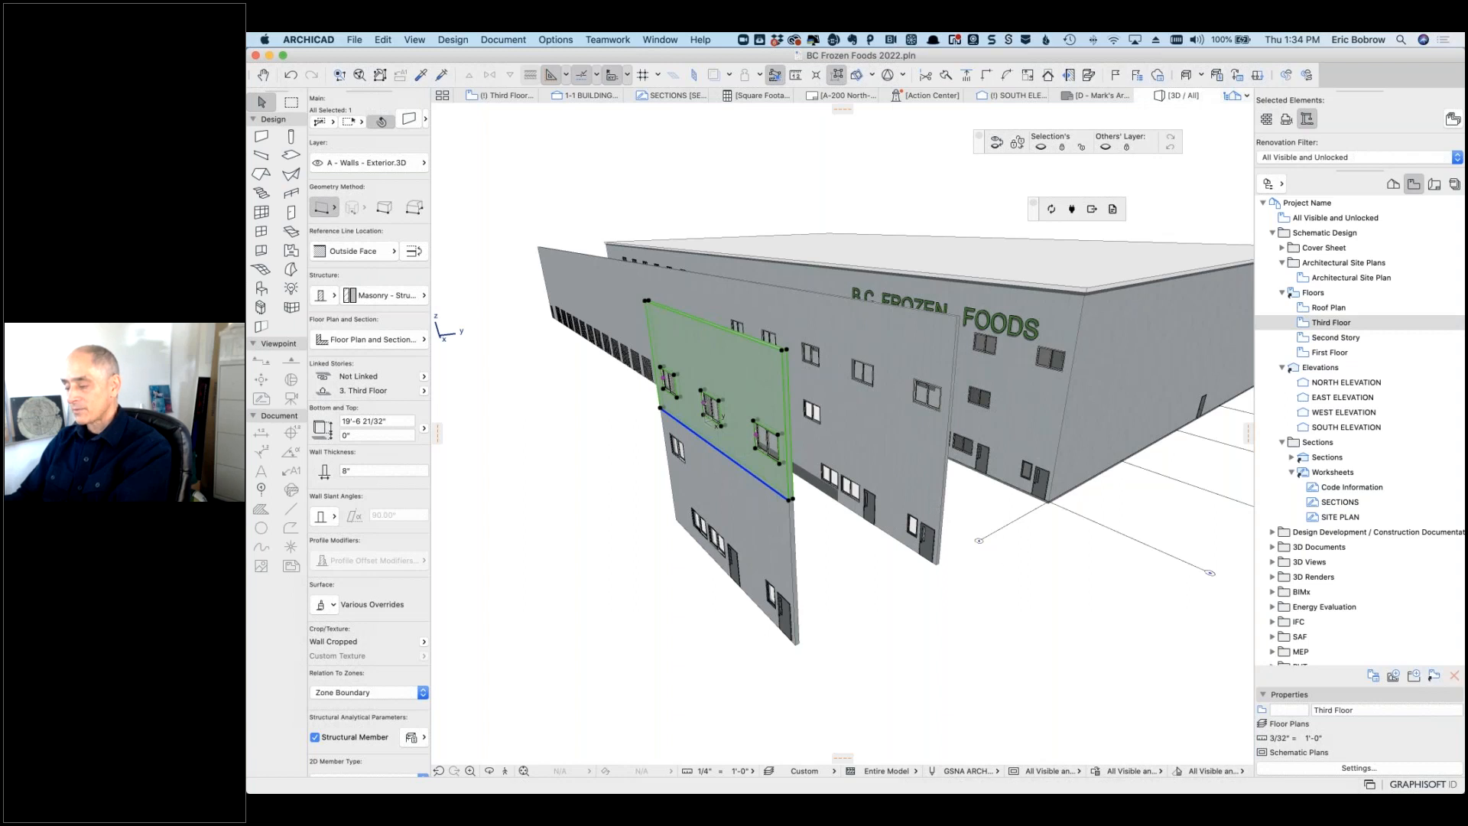
click(855, 597)
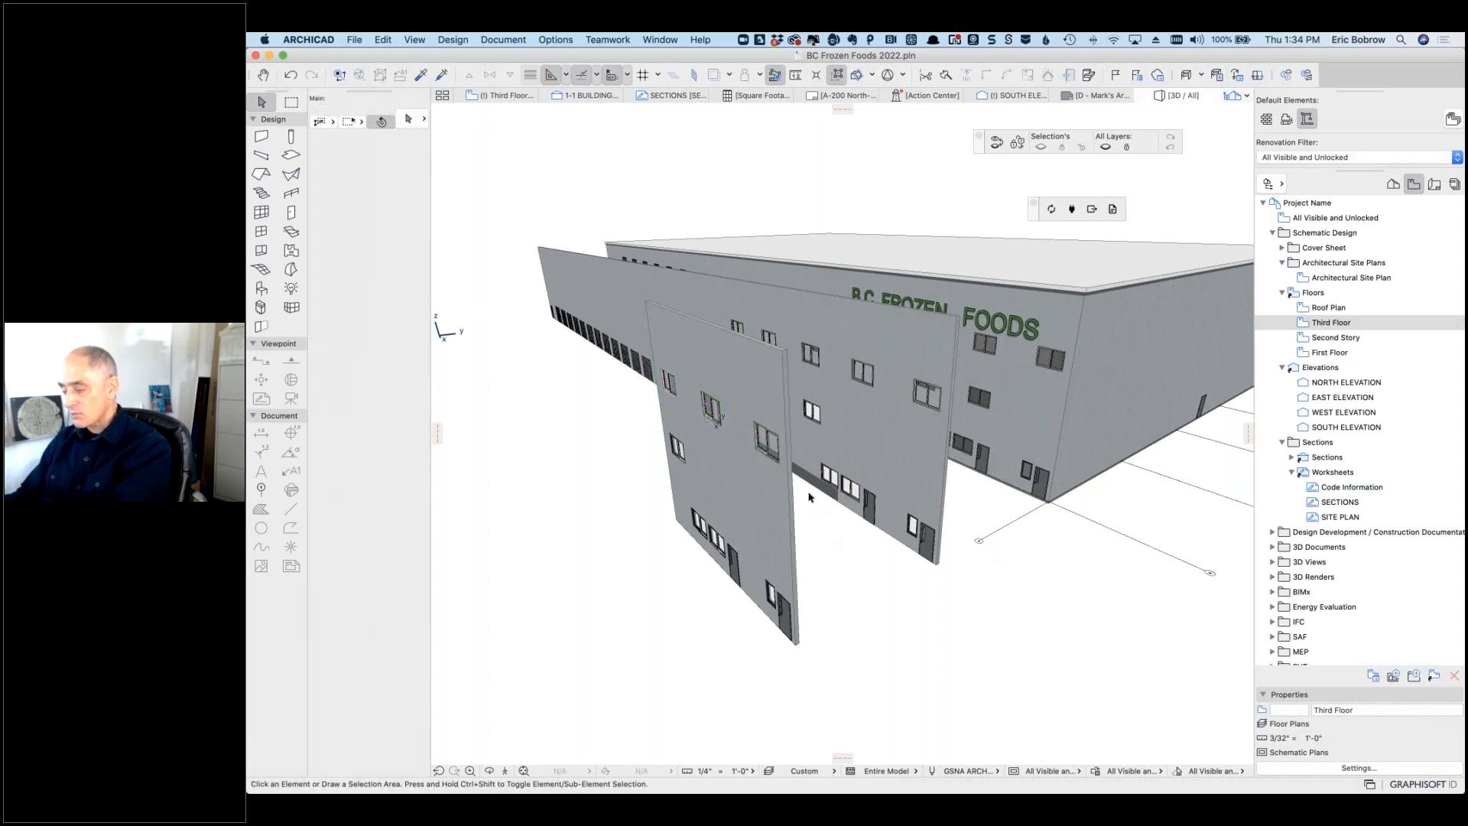
drag(805, 494, 772, 661)
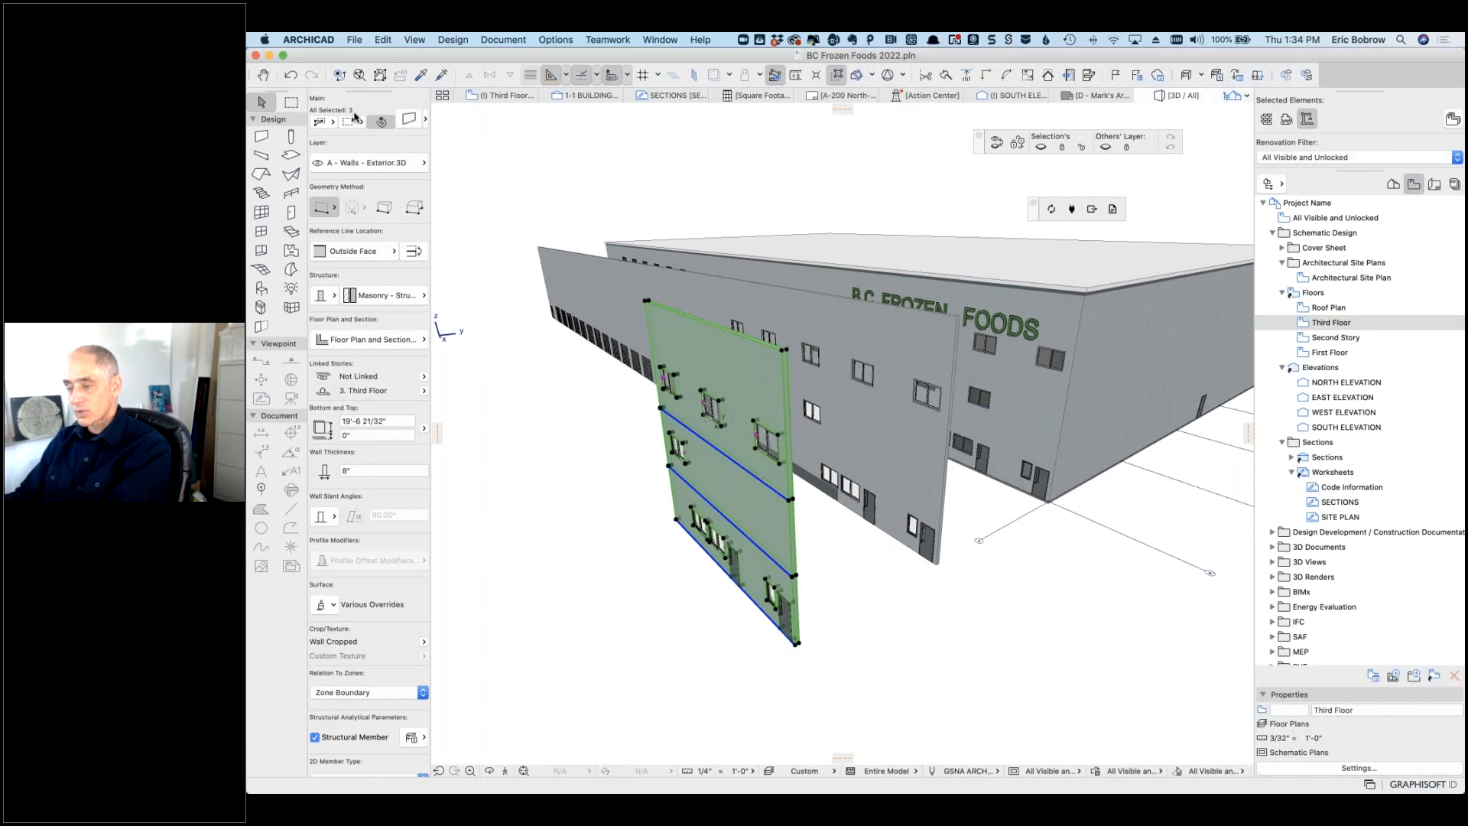
click(951, 590)
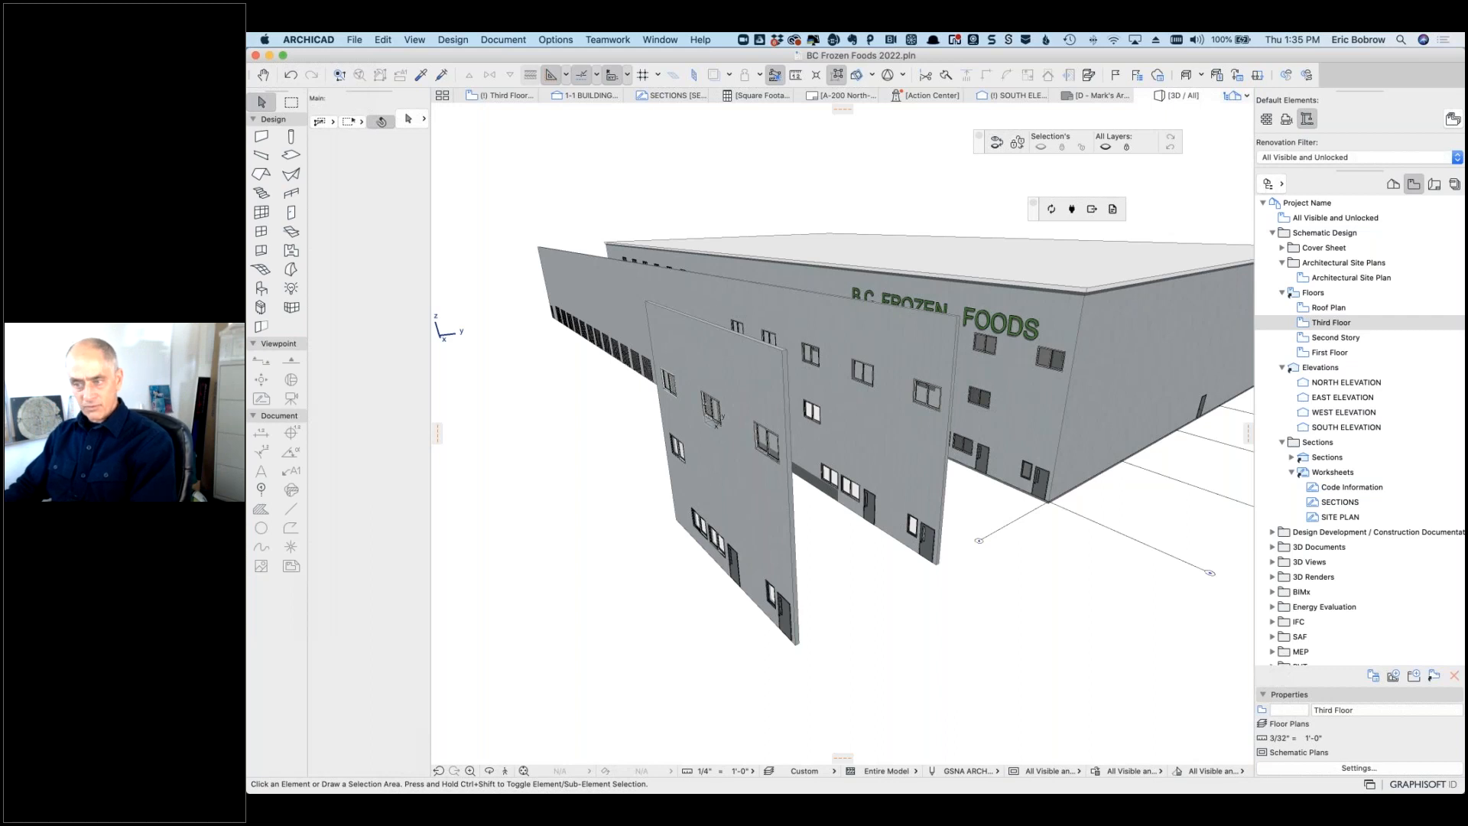
Step: Switch to the Third Floor plan and save it in Downloads as a PDF file named "BC Frozen Foods 2022 after coaching"
mouse_move(767, 101)
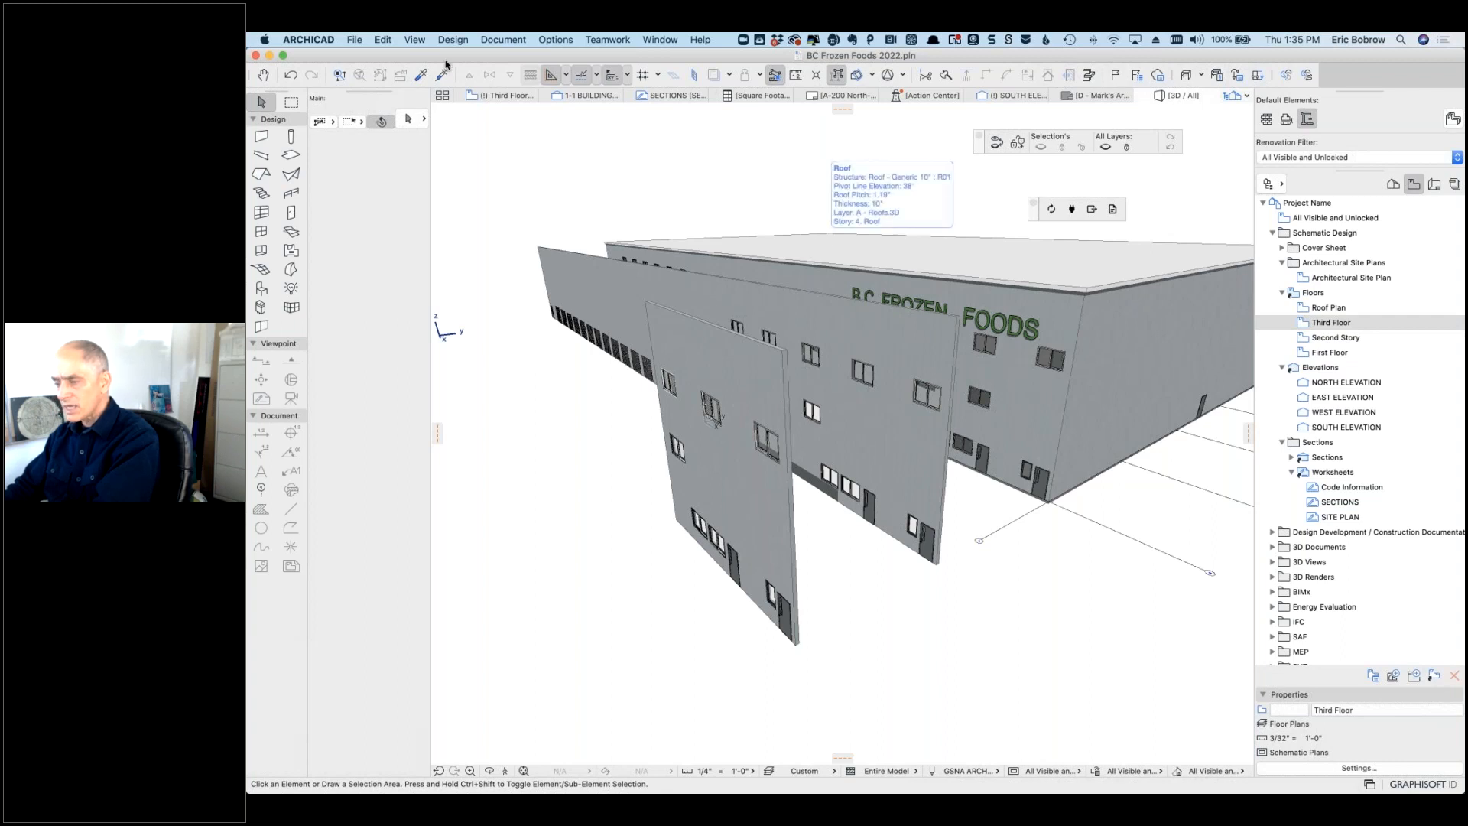
click(507, 96)
click(354, 40)
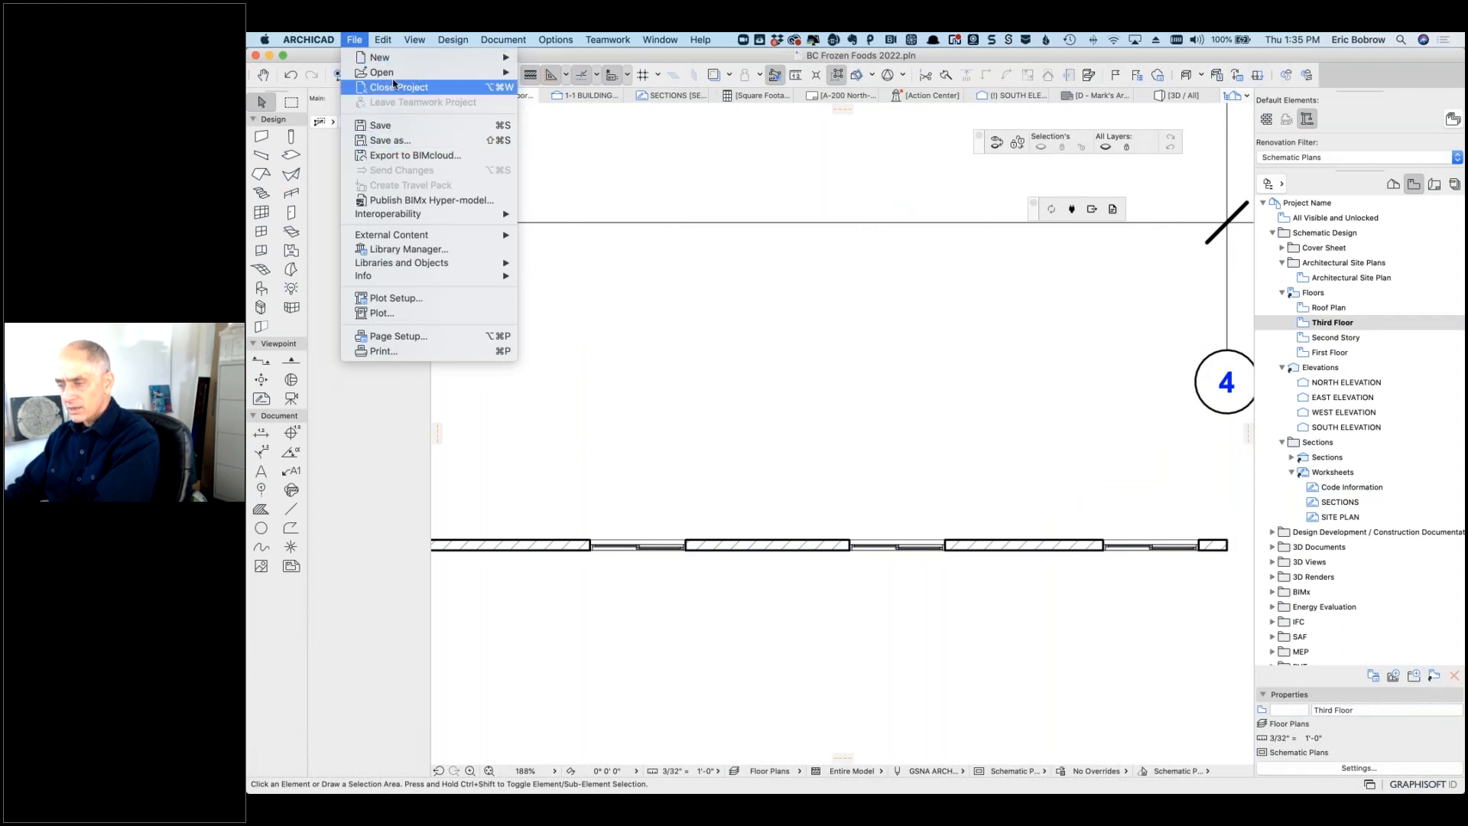
click(397, 141)
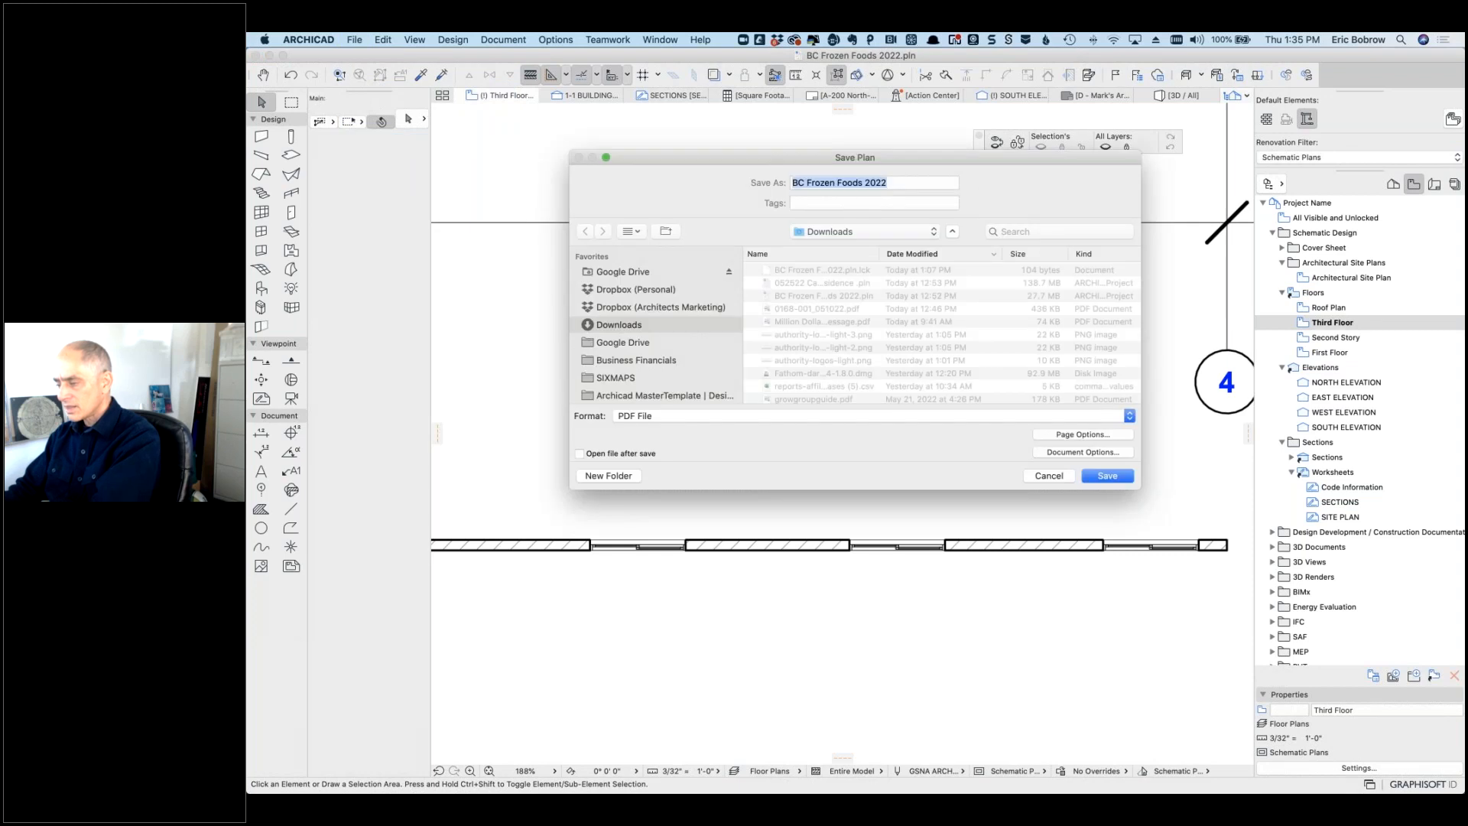
key(Right)
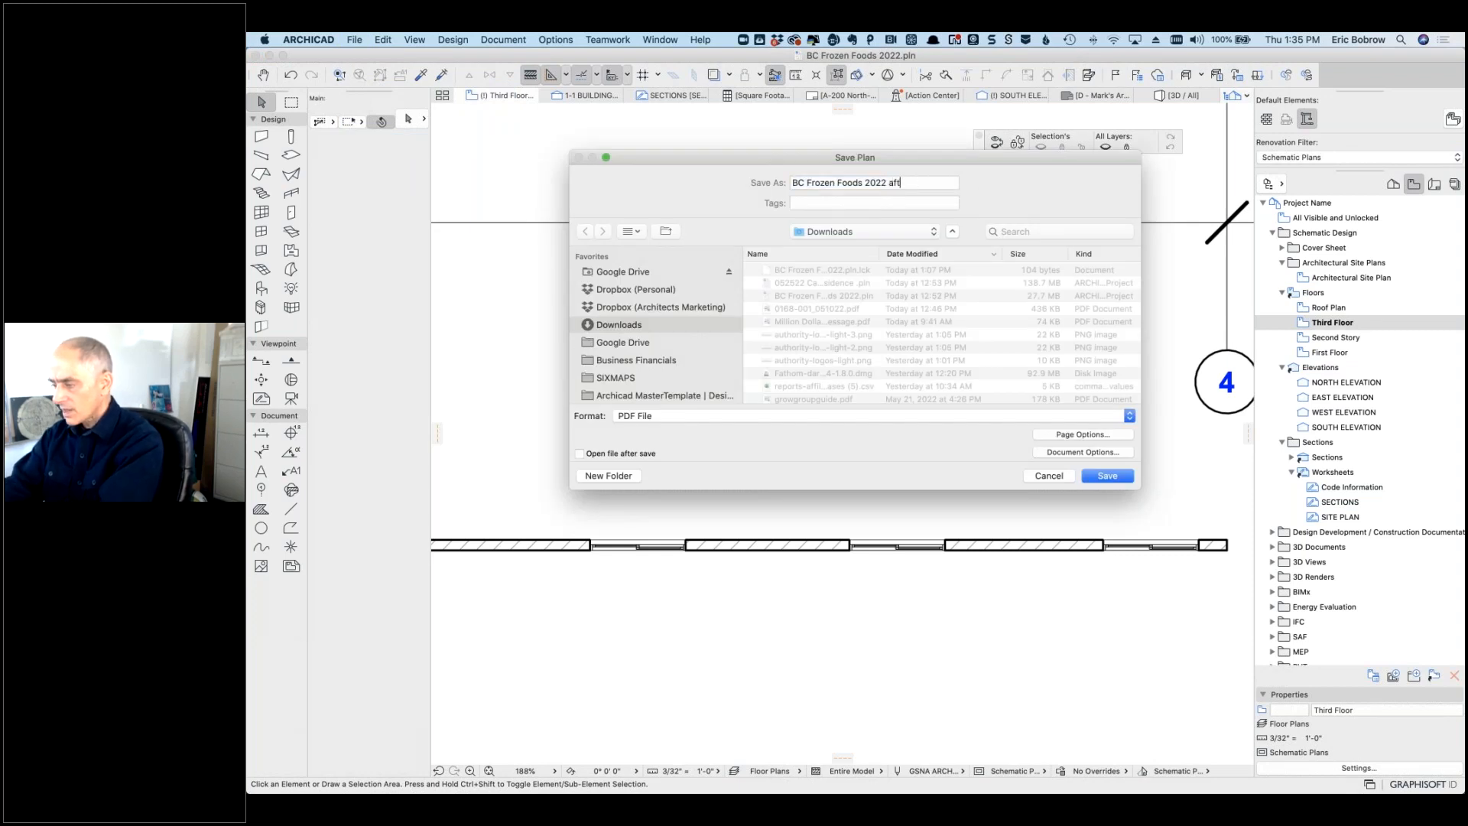
text(after coaching)
key(Return)
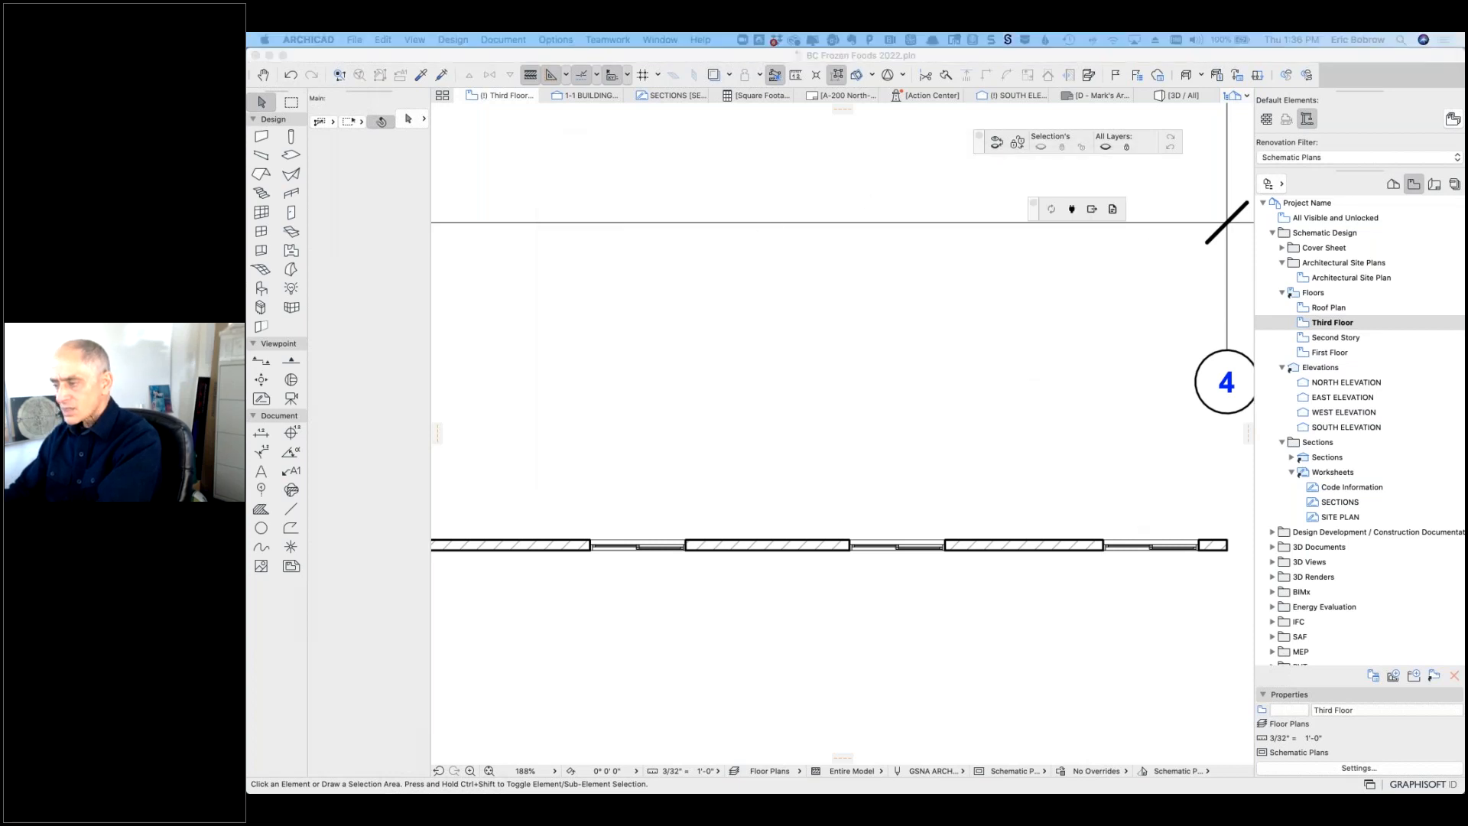
Step: Save the project in Downloads as an ARCHICAD Solo Project named "BC Frozen Foods 2022 after coaching"
click(354, 38)
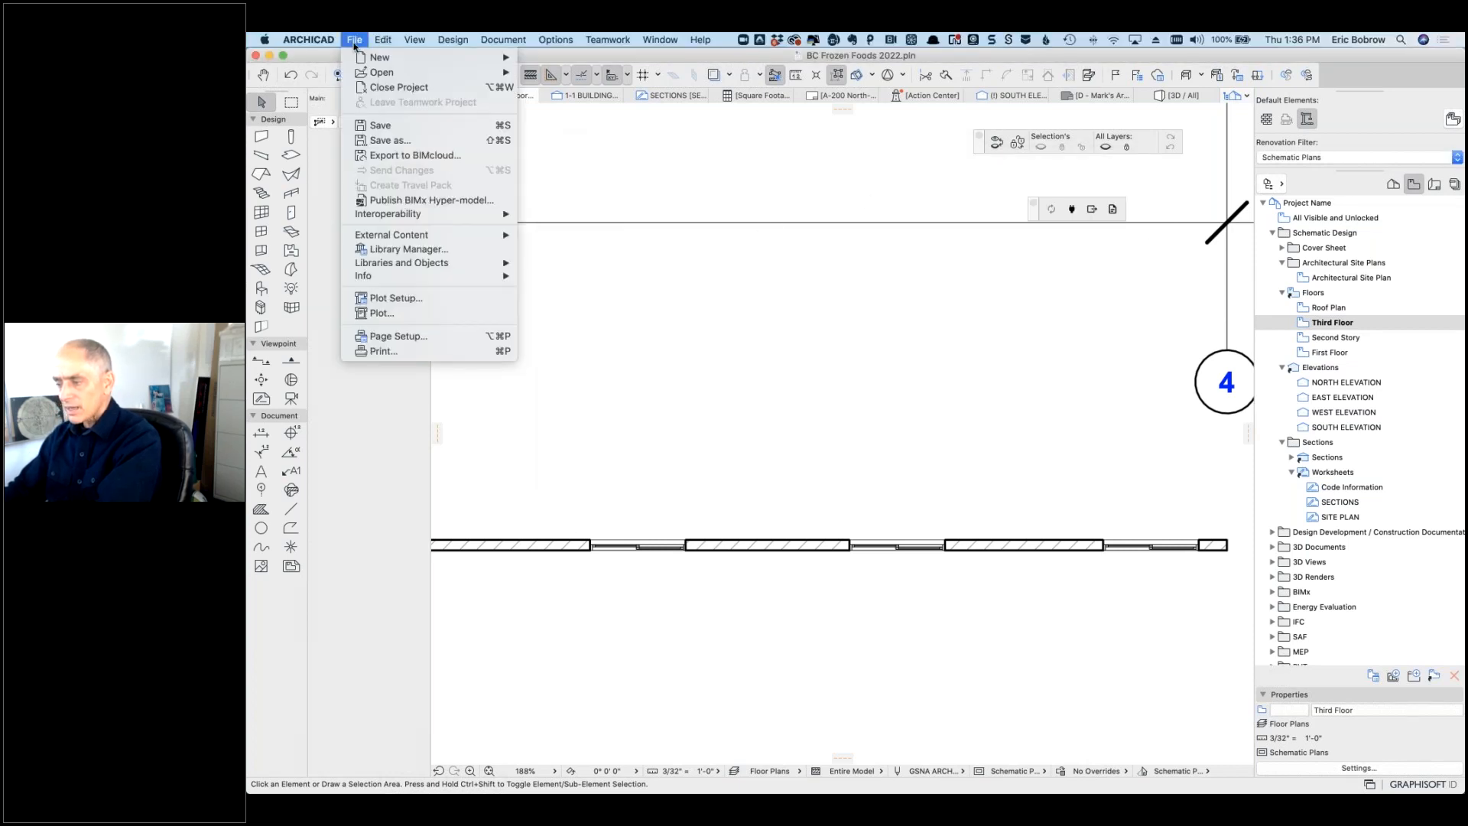
click(388, 140)
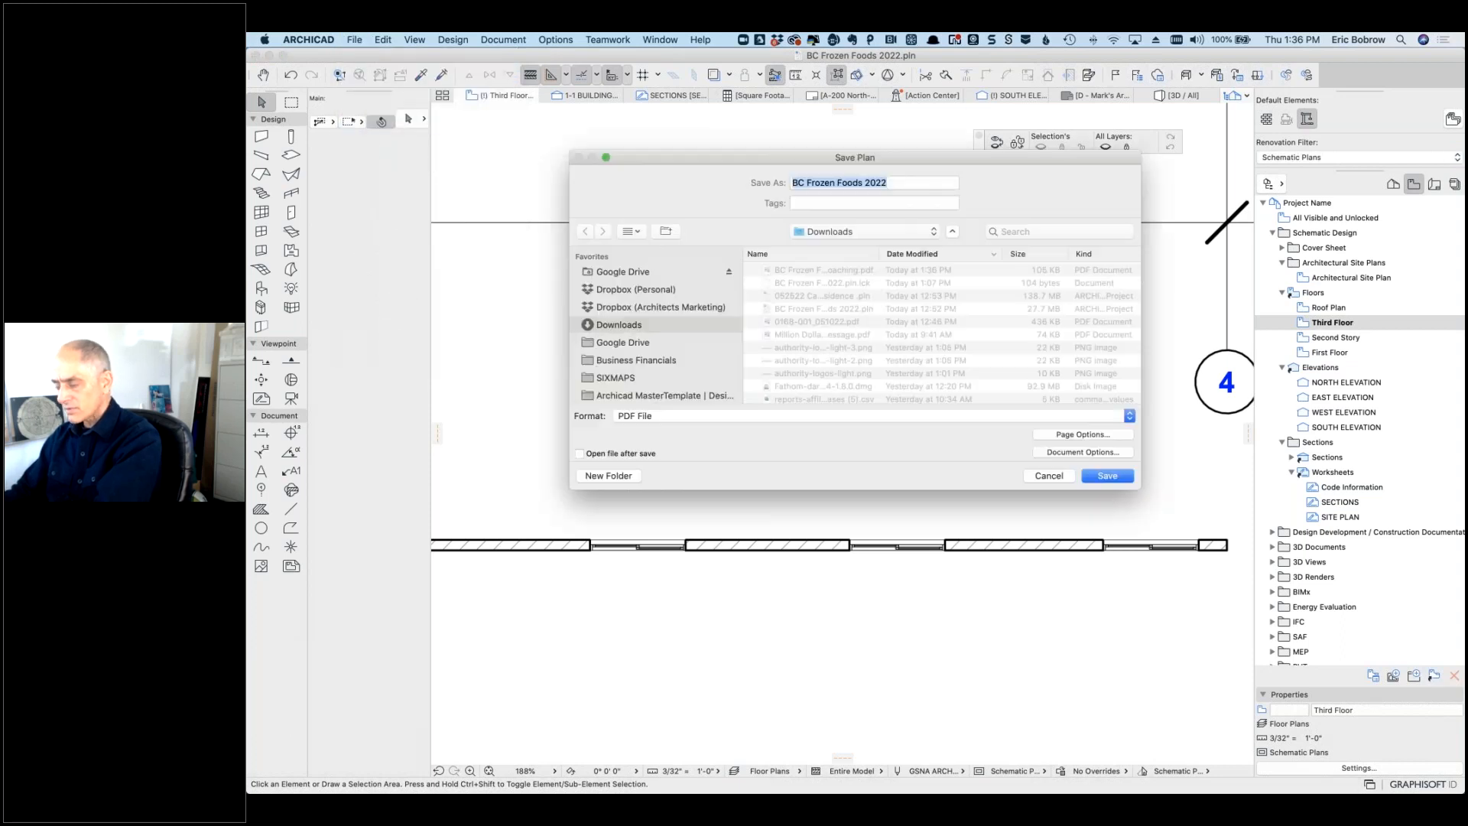
click(673, 417)
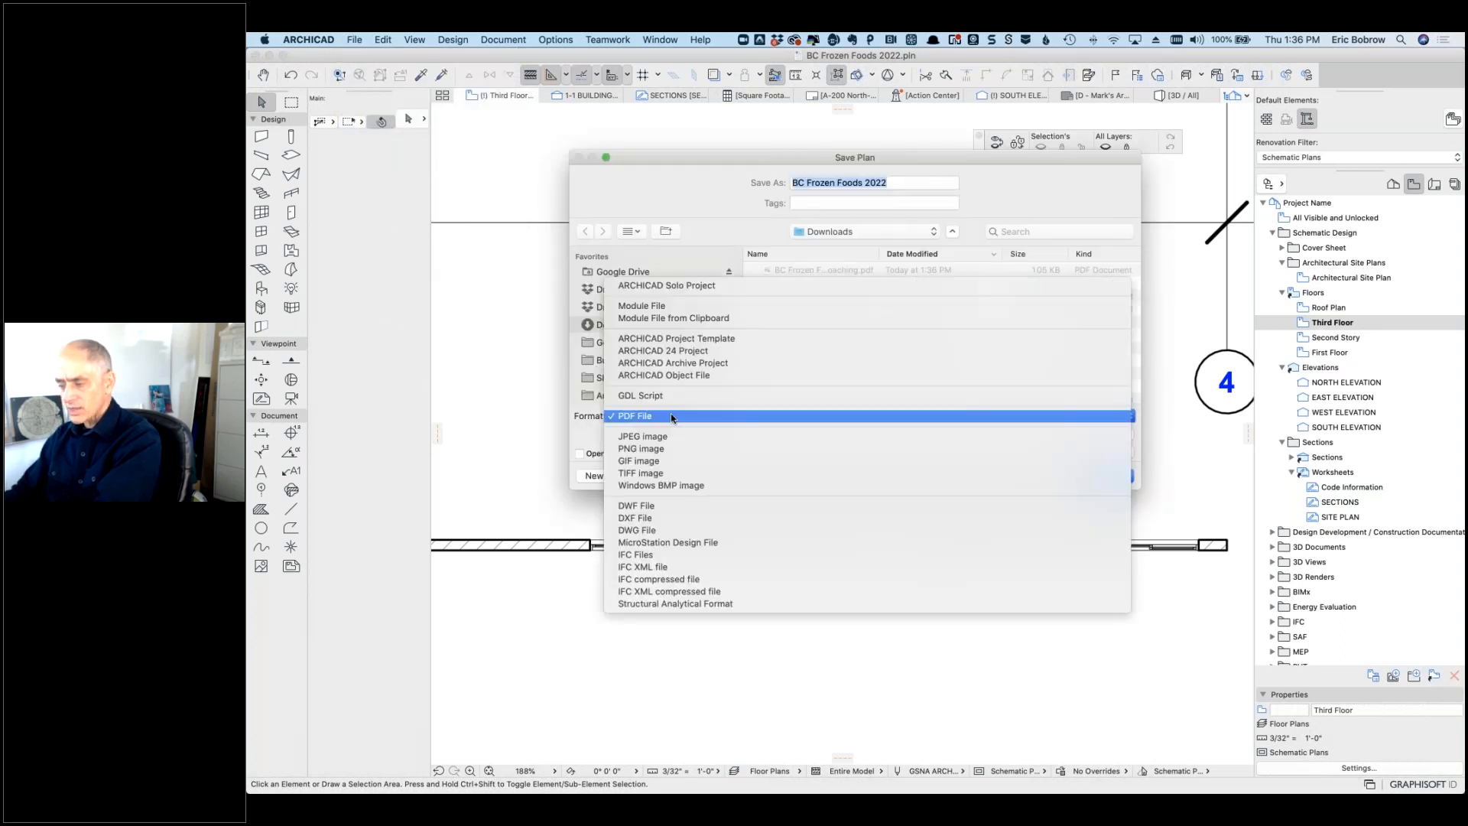
click(682, 288)
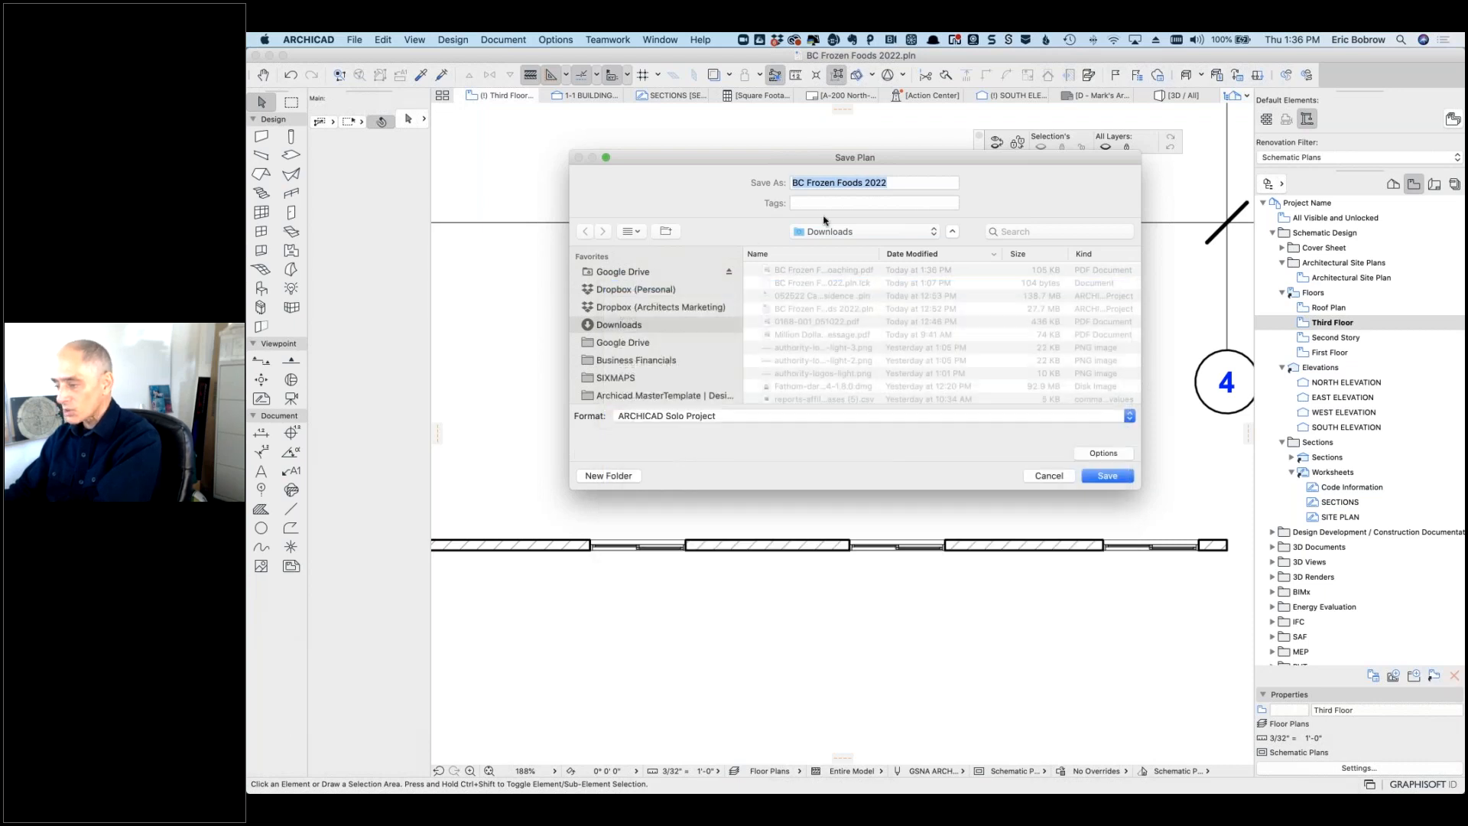
click(915, 184)
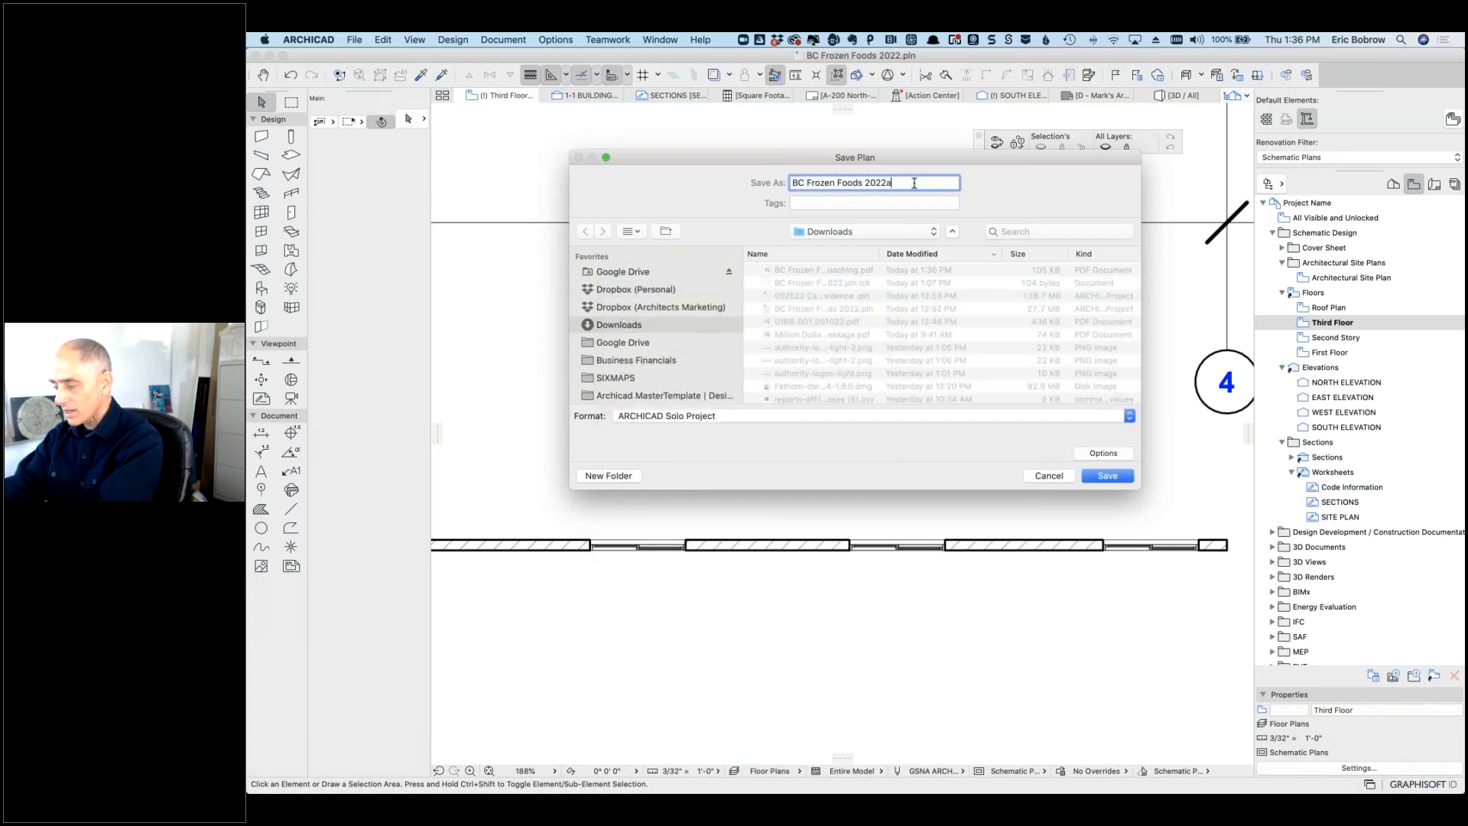
text(after coaching)
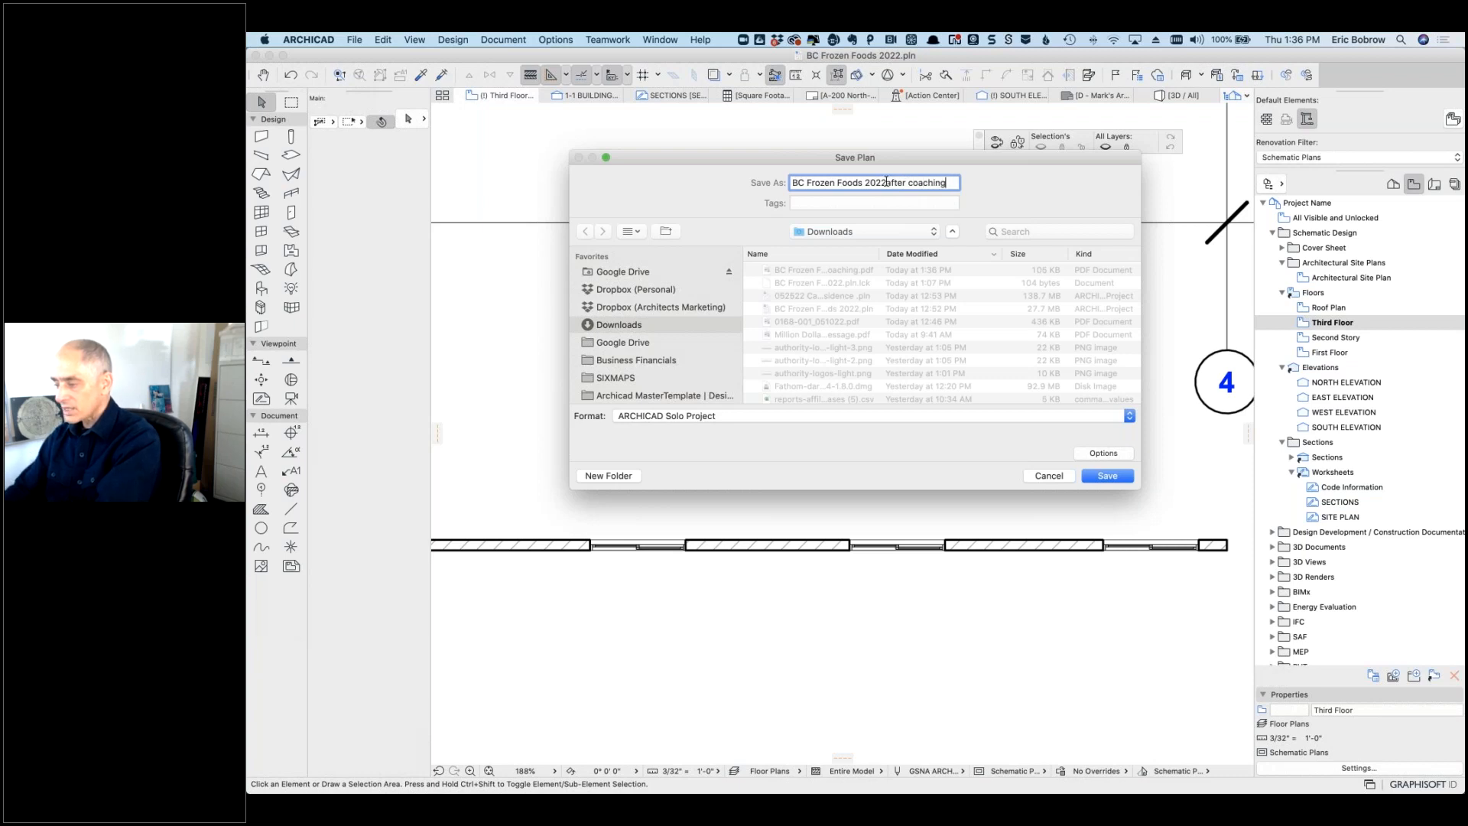
click(1106, 476)
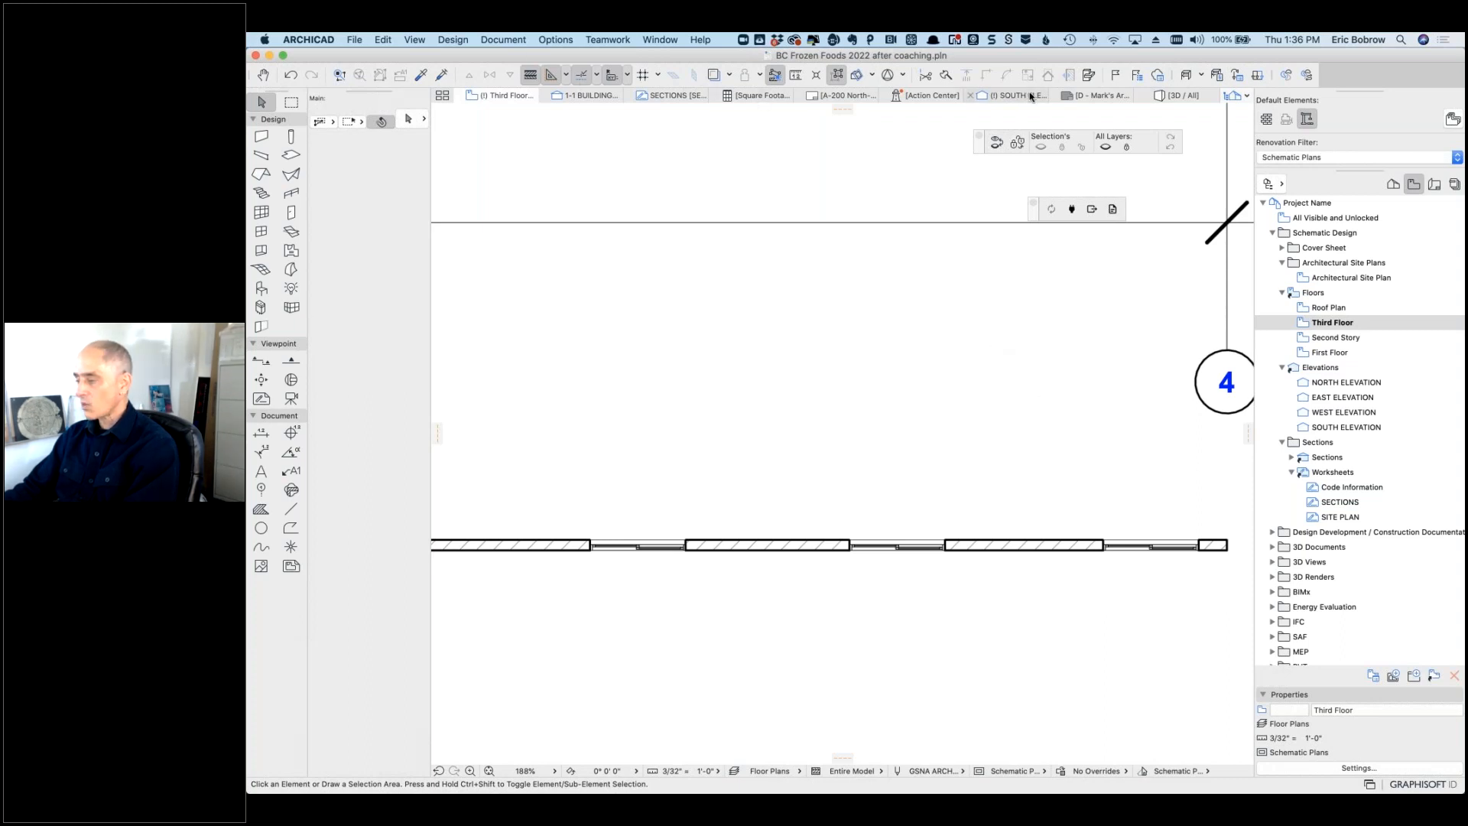
Step: Return to the 3D view and compare the split wall pieces' story settings with those of the unsplit full-height wall
mouse_move(1029, 97)
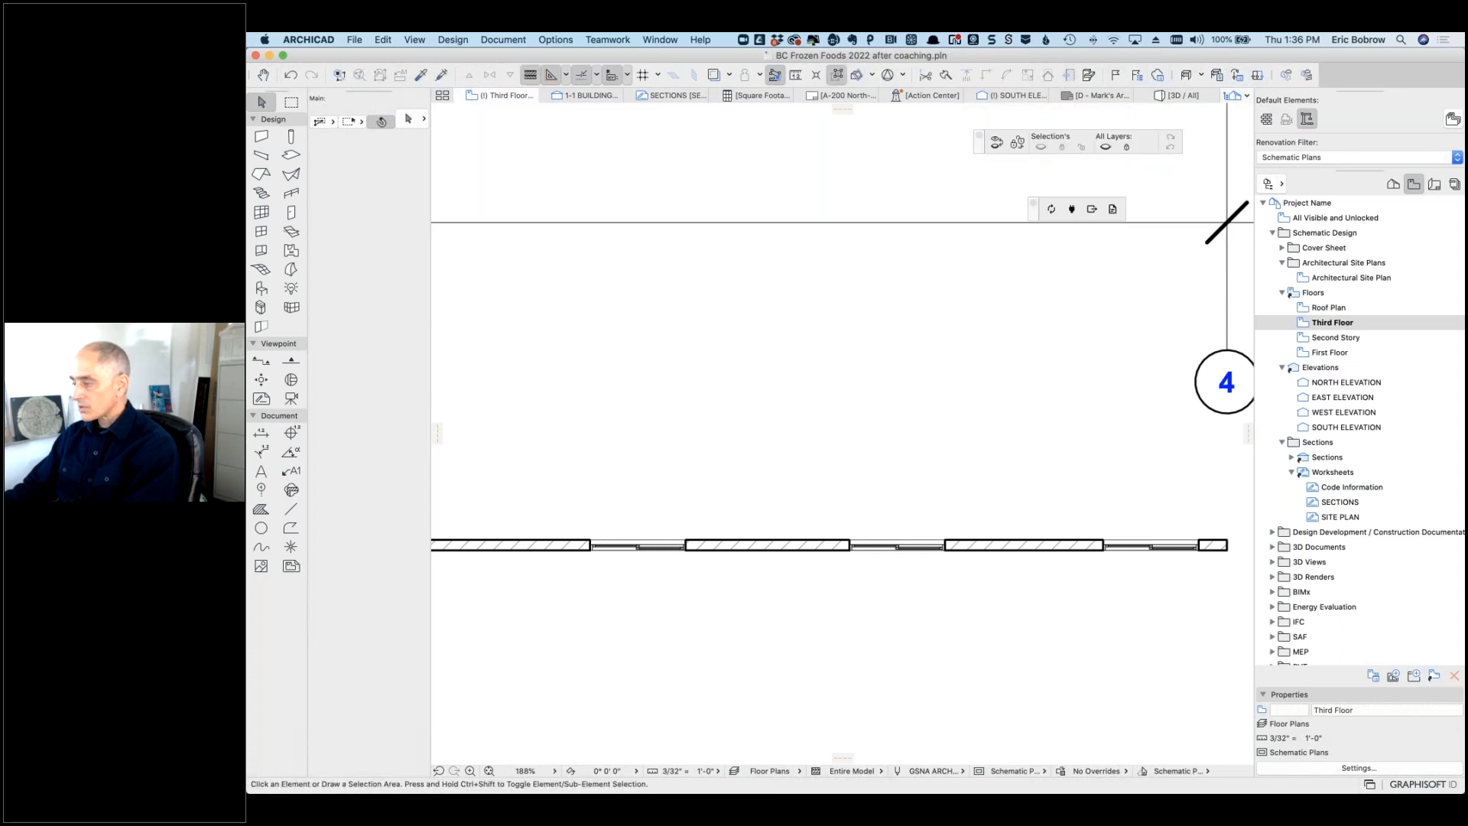
click(1173, 97)
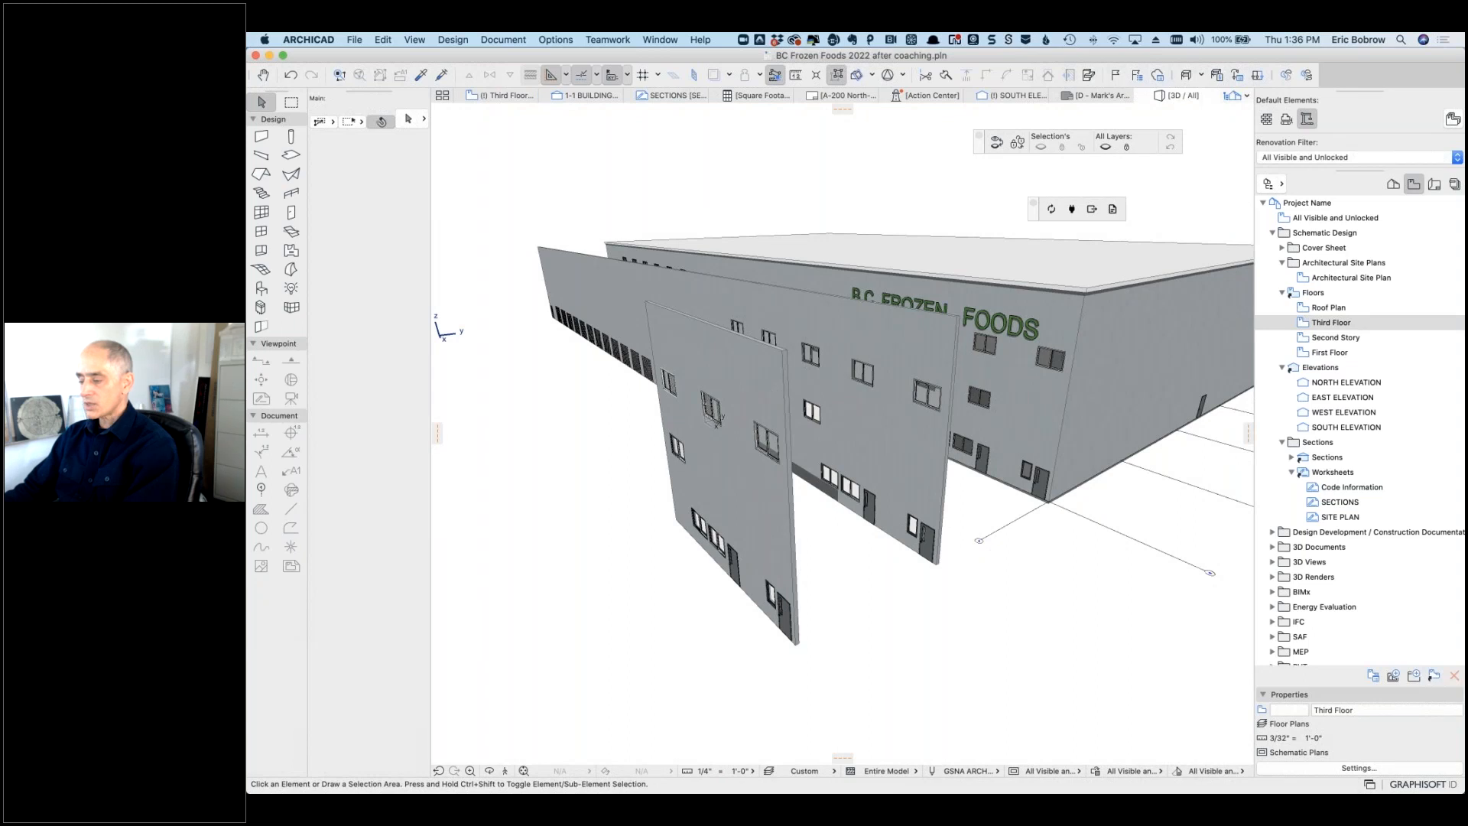
click(715, 422)
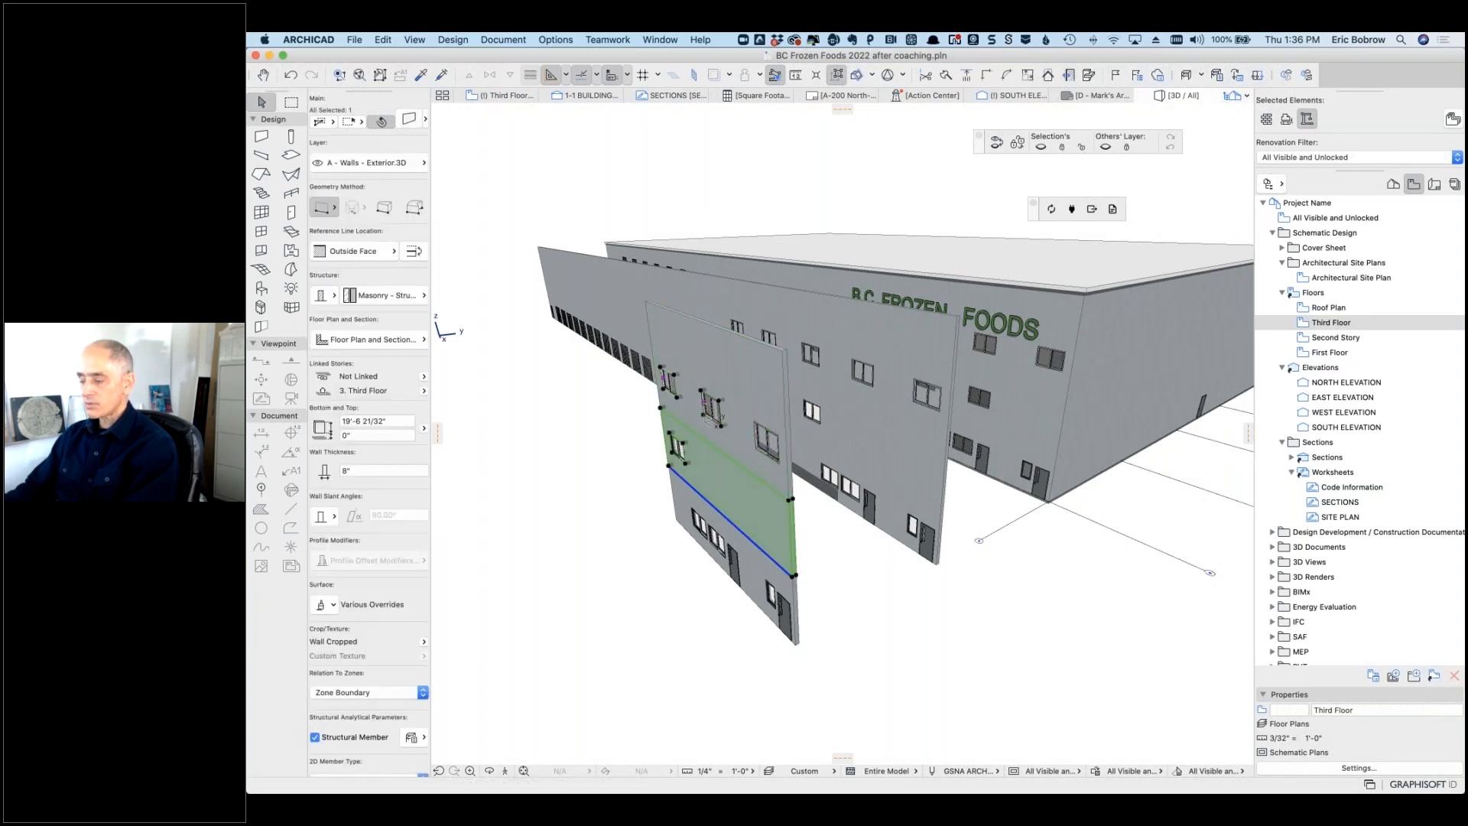
click(830, 546)
click(868, 459)
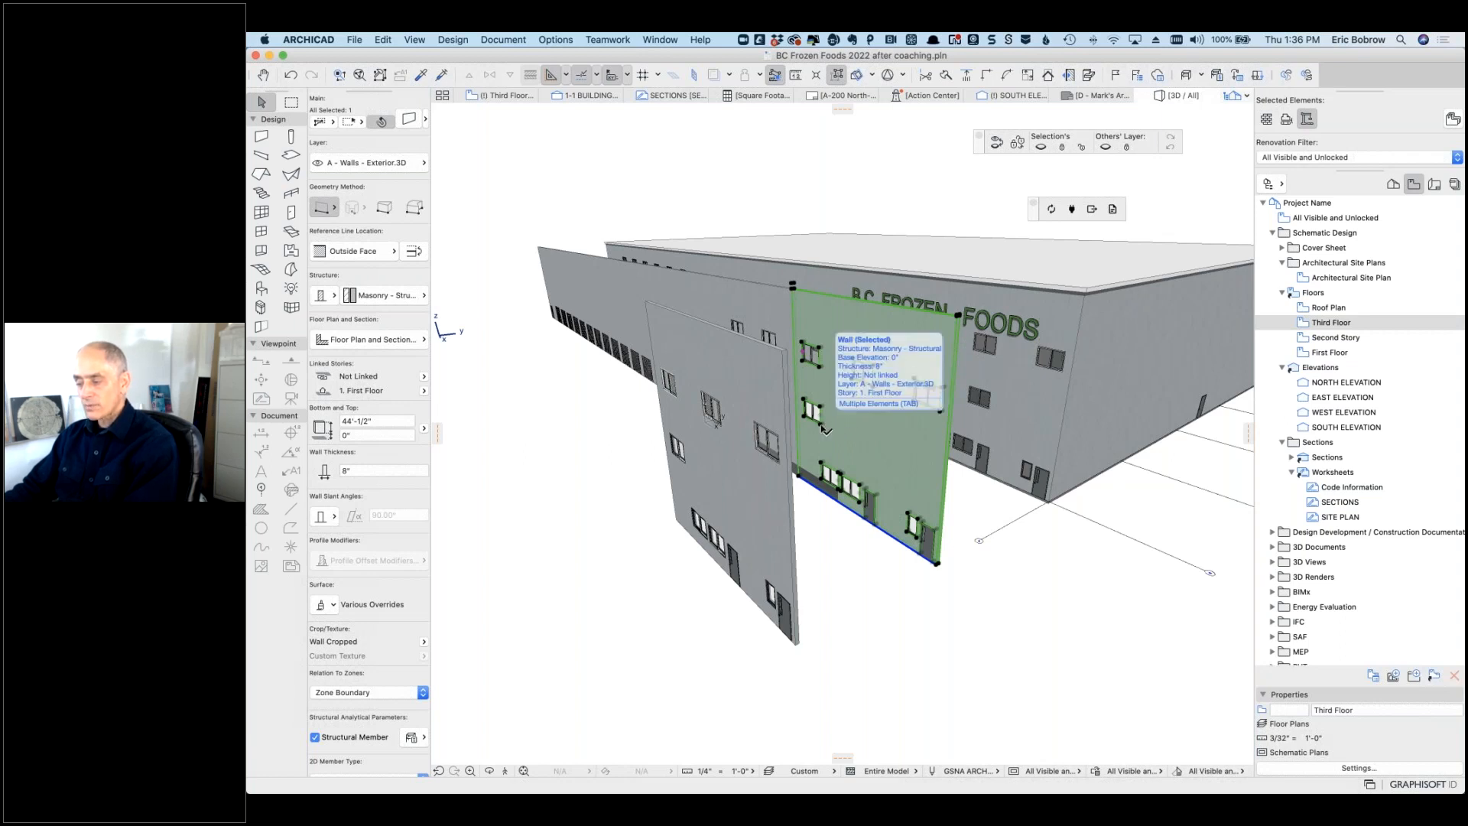
click(832, 590)
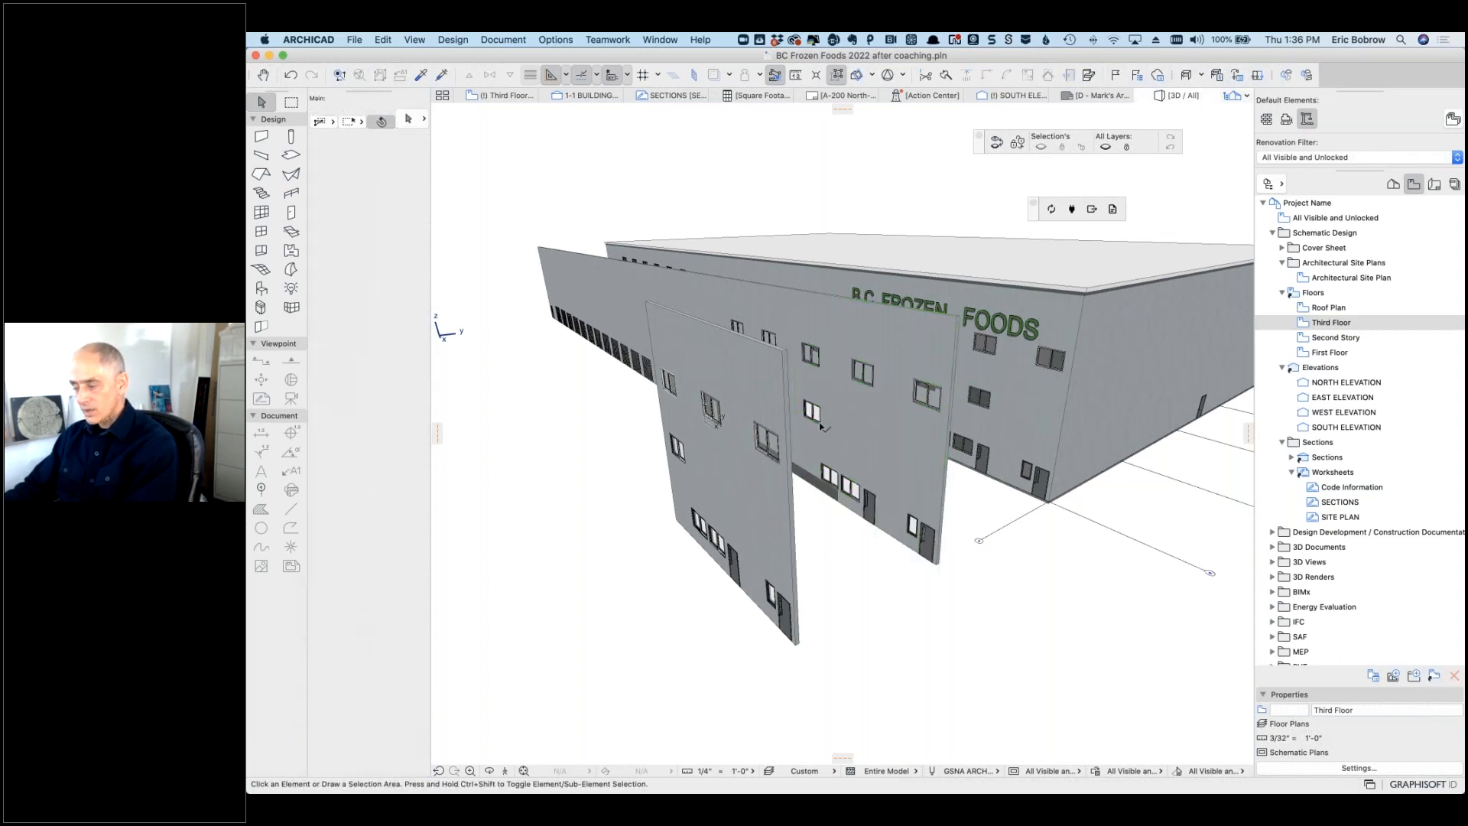
Step: Lower the second-story sliding window in the middle detached wall vertically by 6'
click(814, 416)
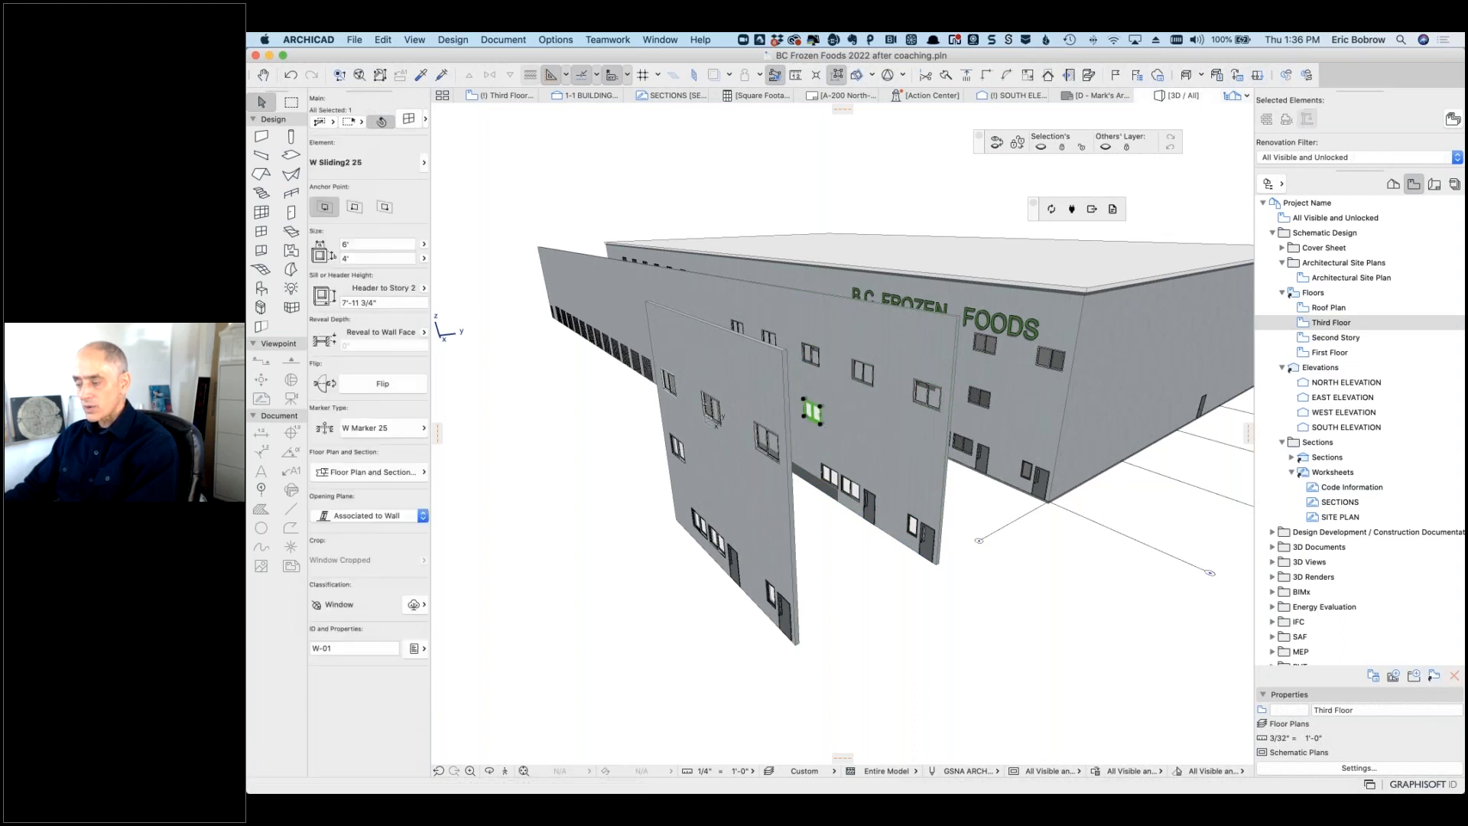
scroll(814, 417, up, 10)
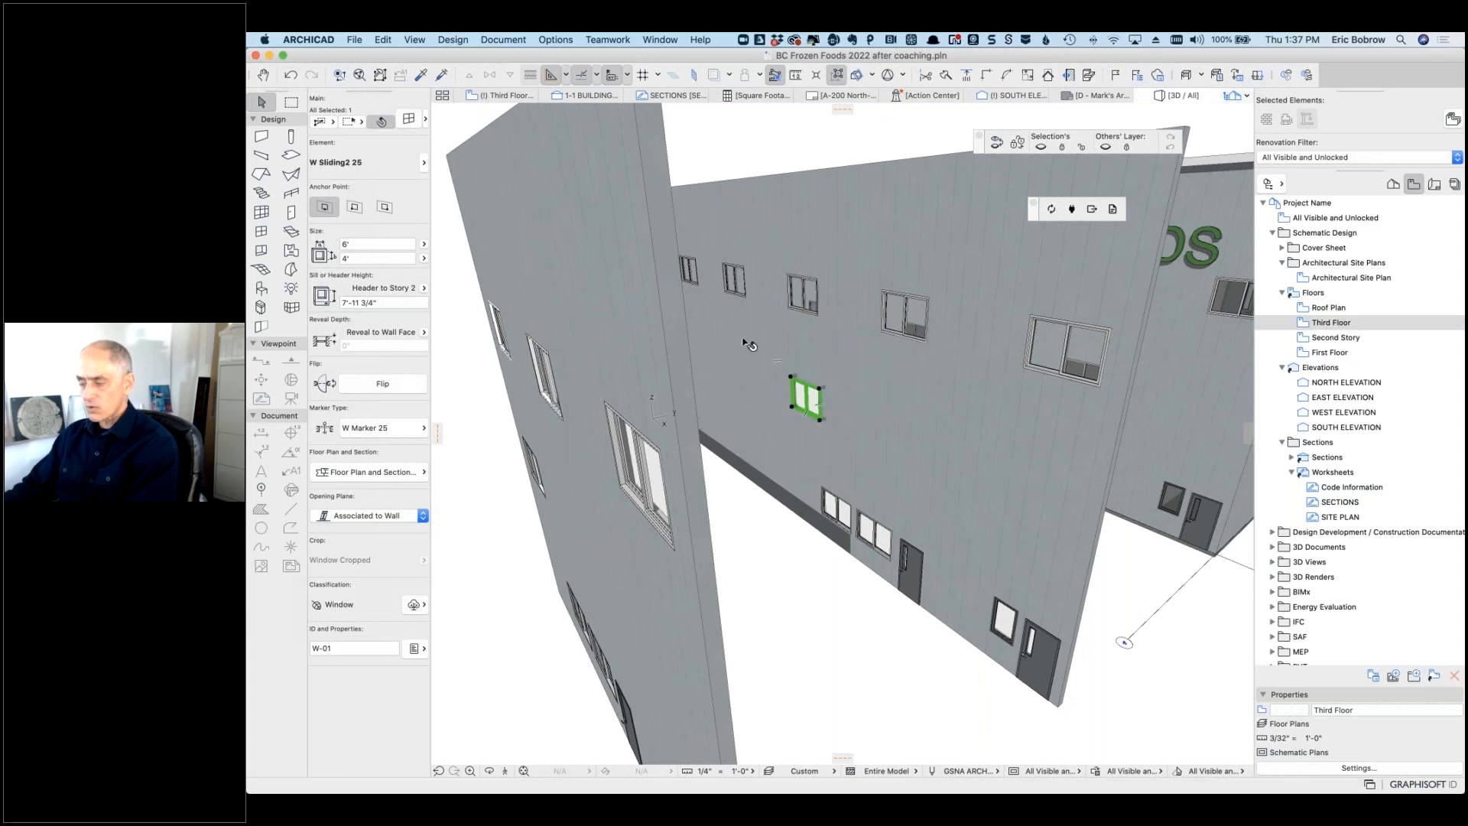
click(818, 388)
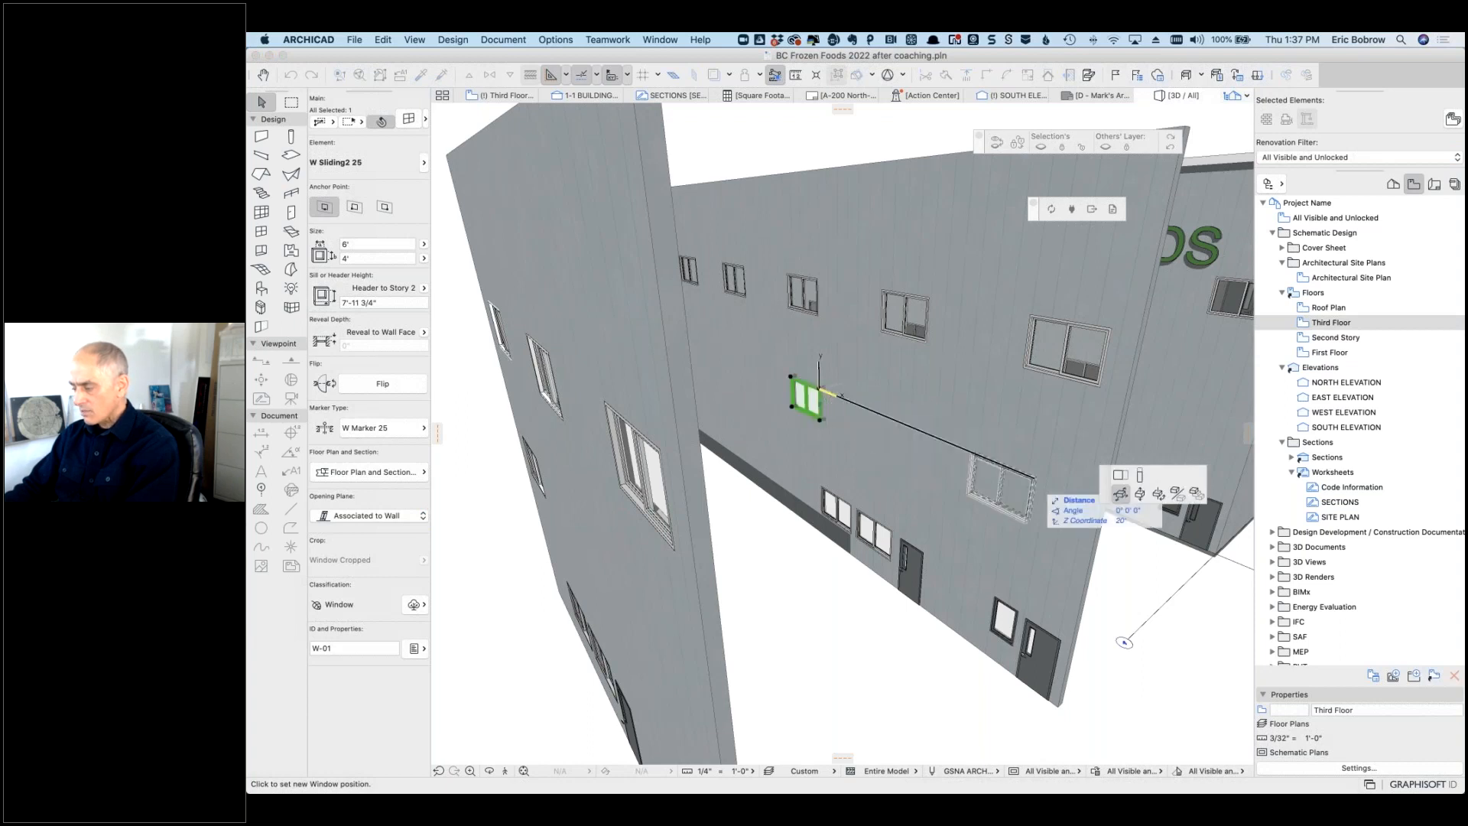
click(1139, 493)
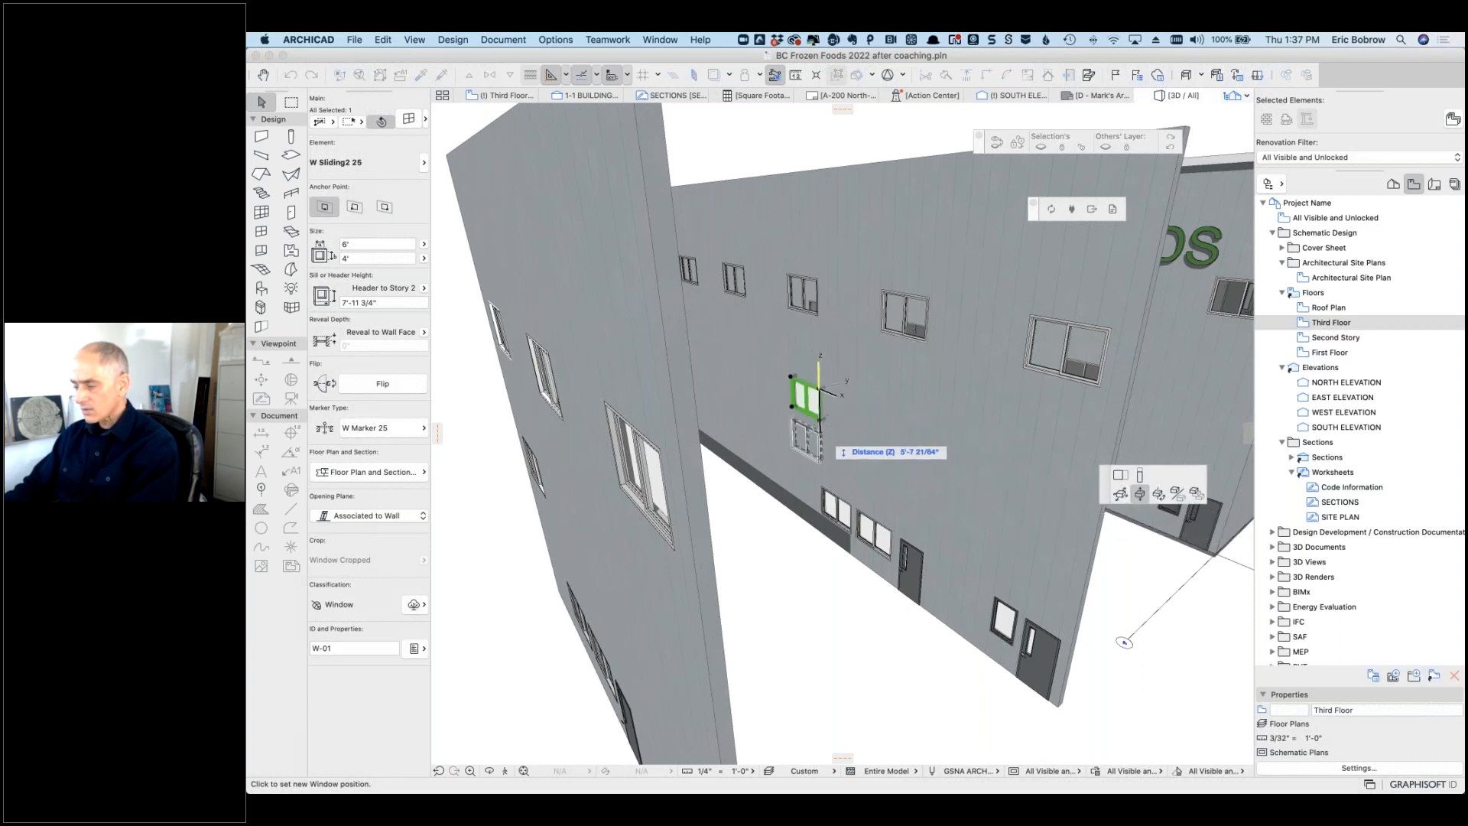
text(6')
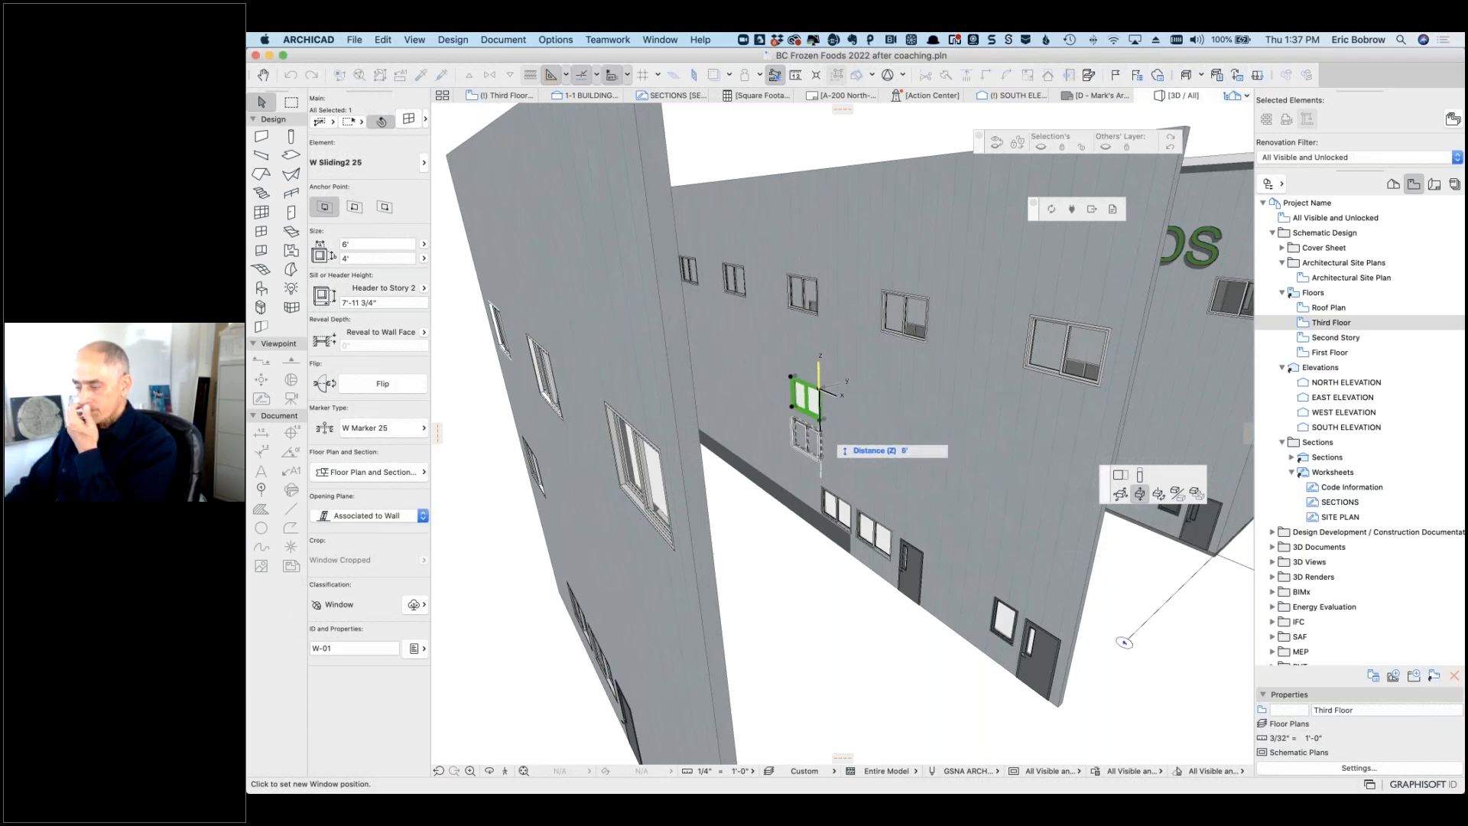
key(Return)
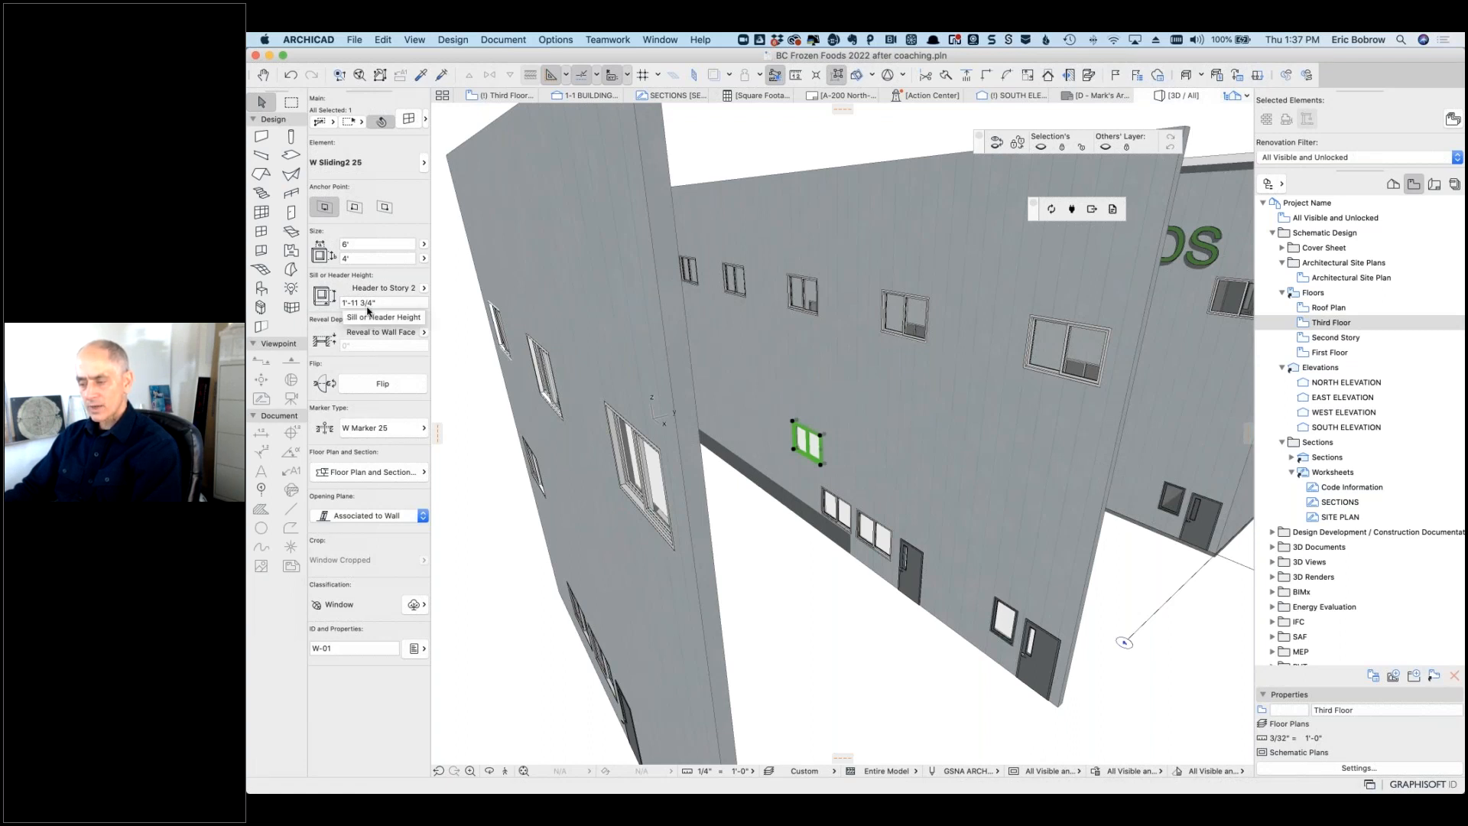
Step: Stretch the selected window vertically to a height of 6'
click(820, 435)
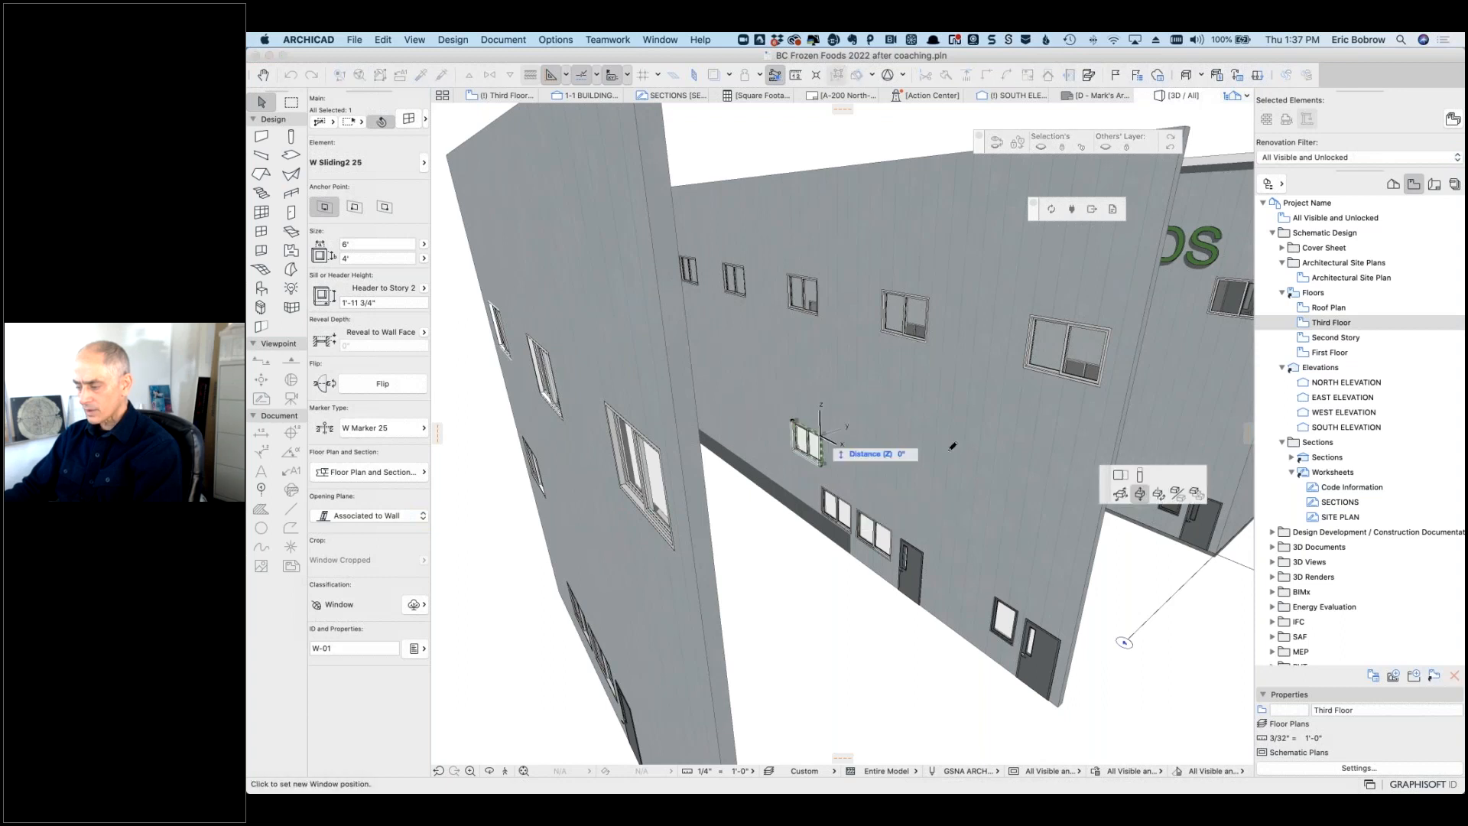
click(1139, 474)
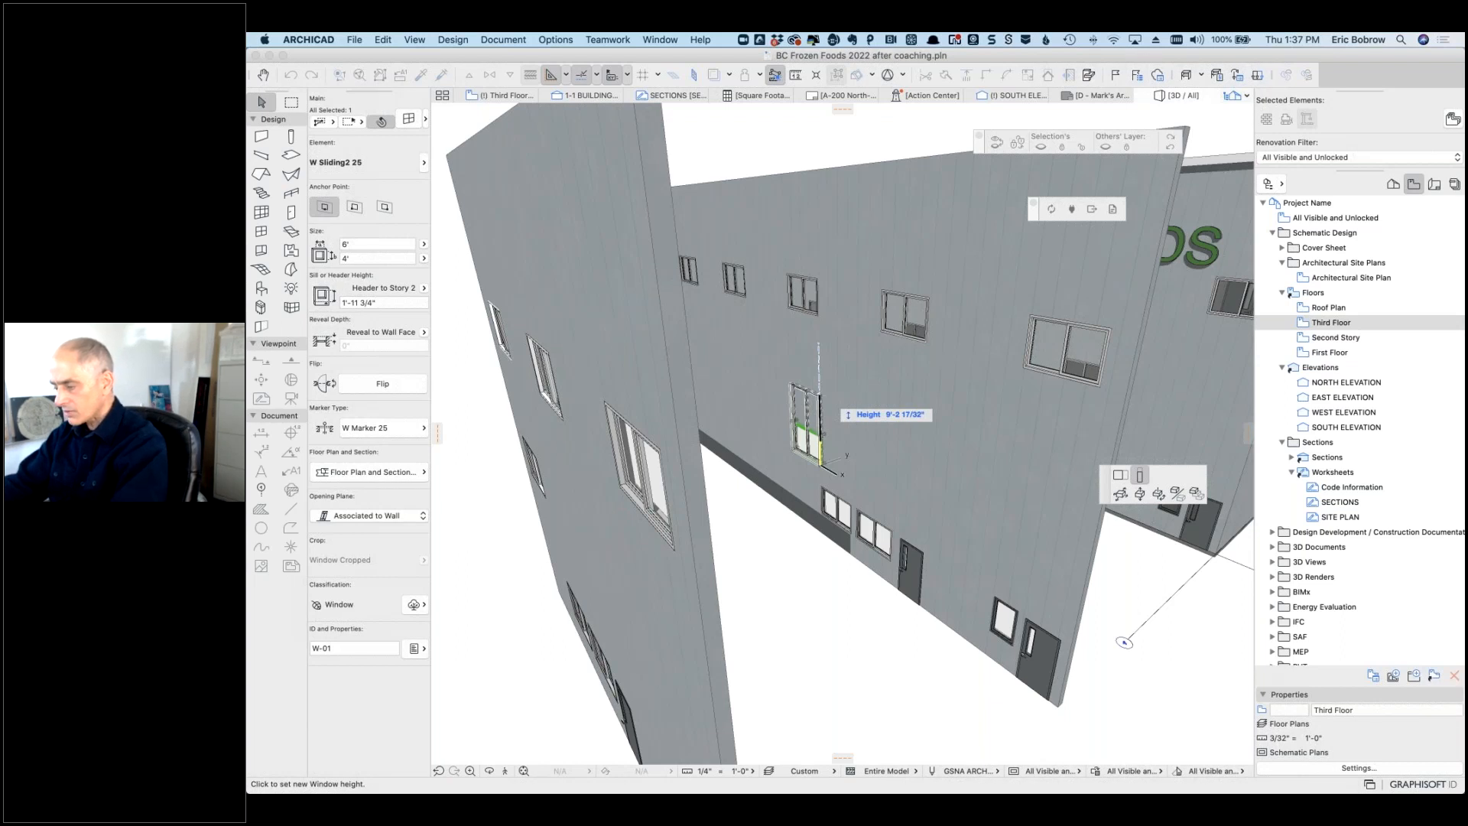
text(6)
key(Return)
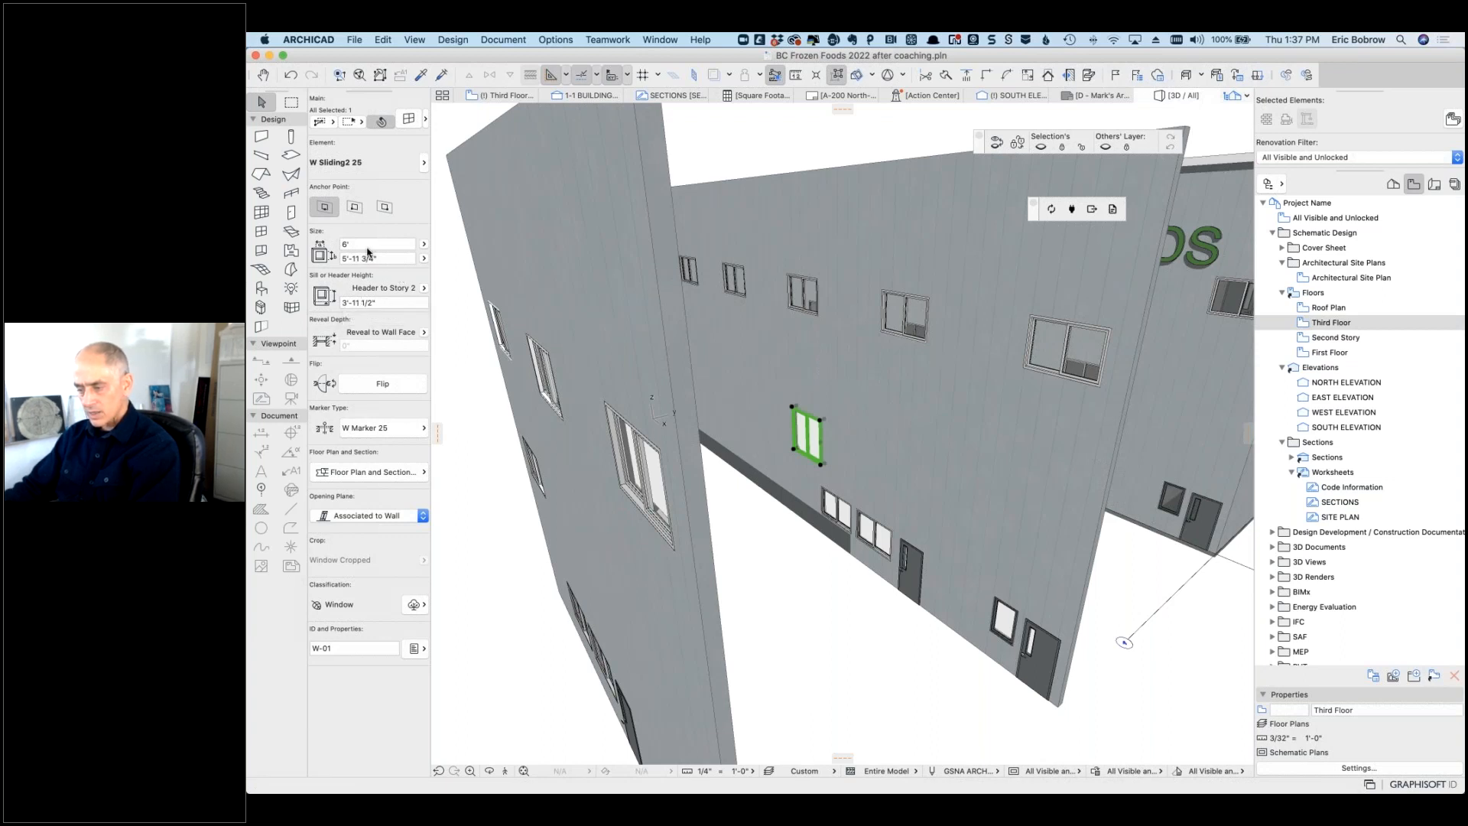
Step: Set the selected window's height to 7' and its header height to Story 2 to 5', and deselect it
click(386, 260)
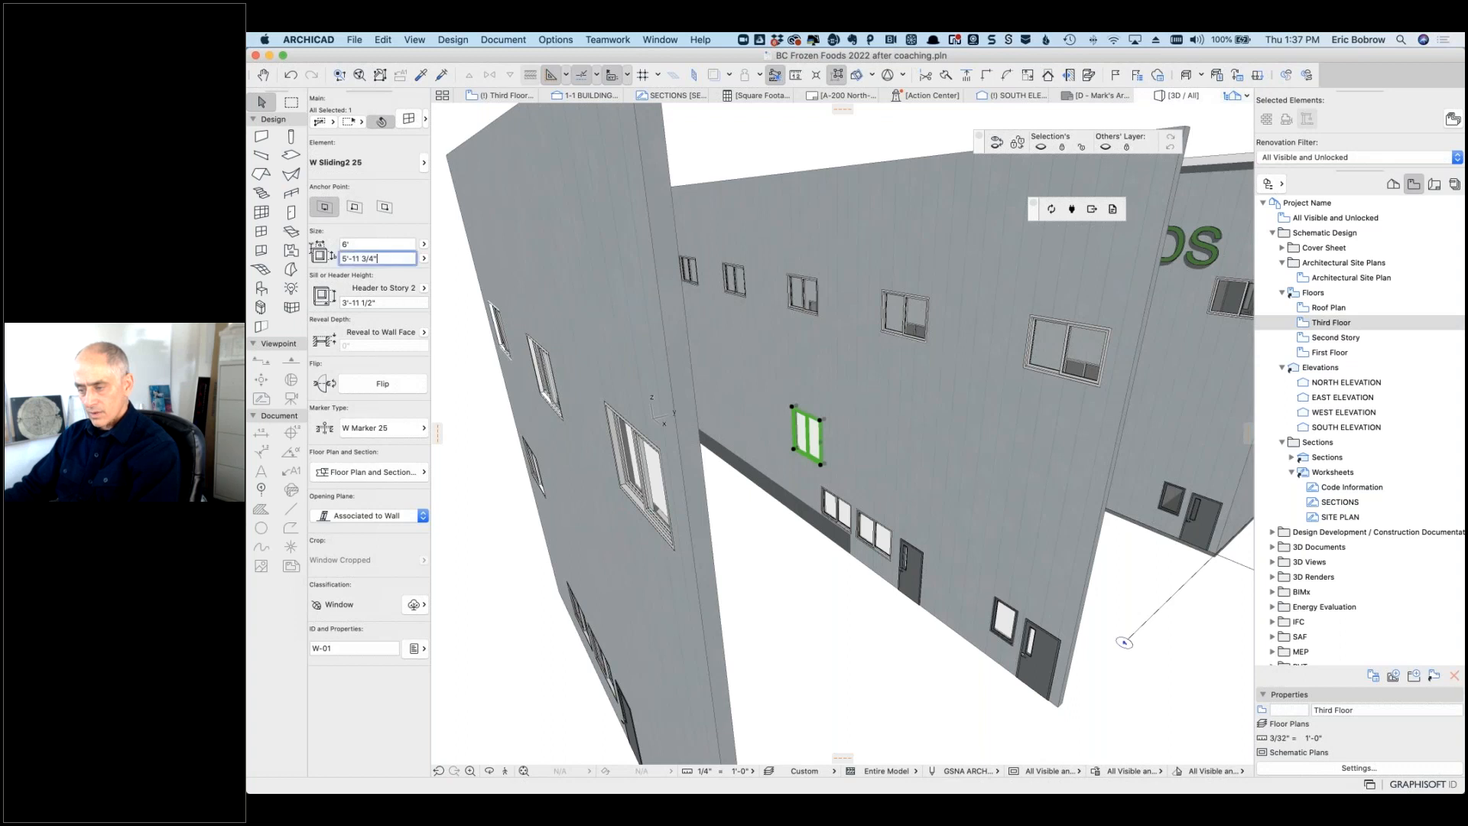
text(7')
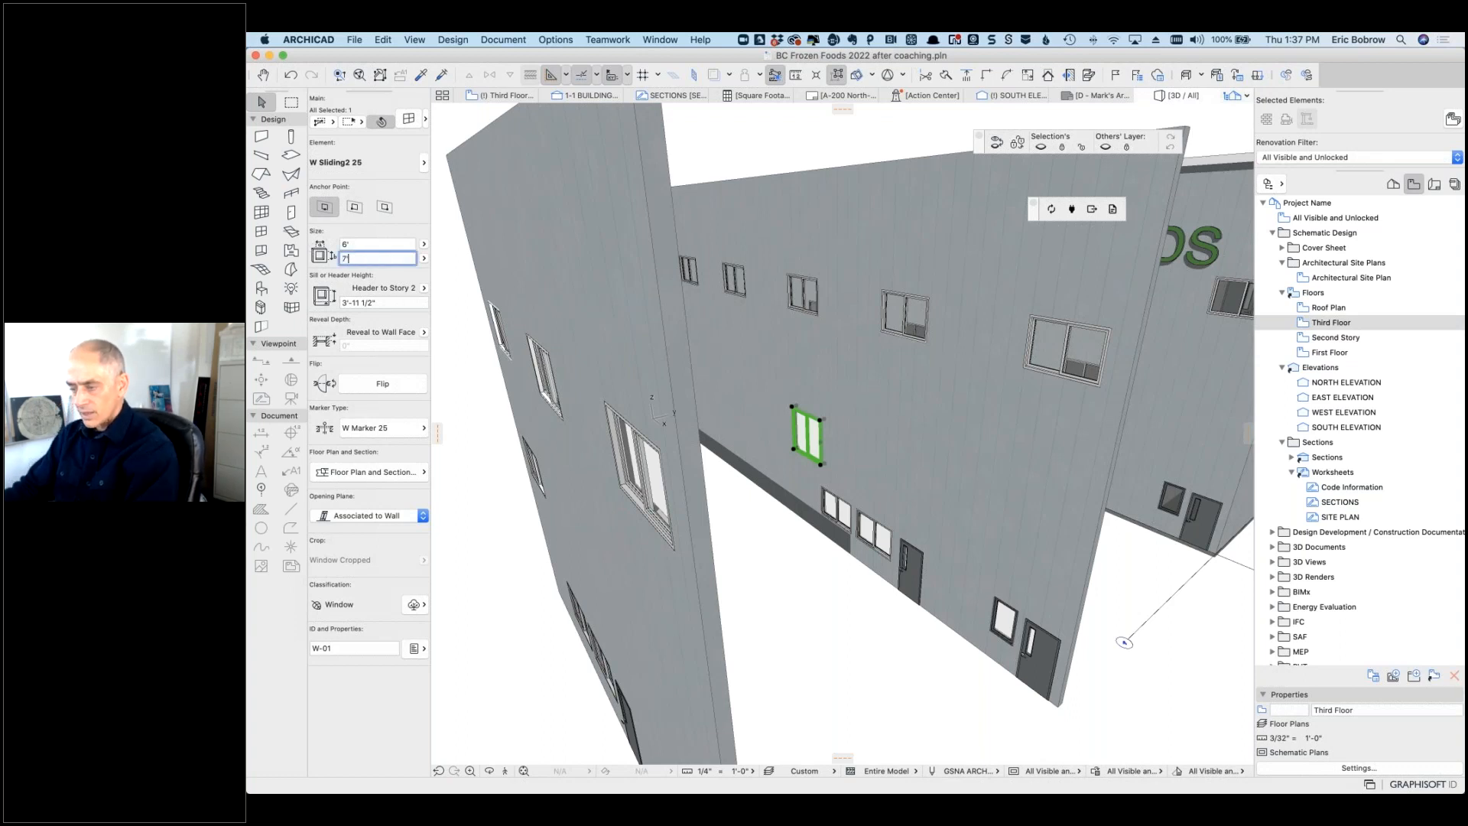
key(Tab)
text(5)
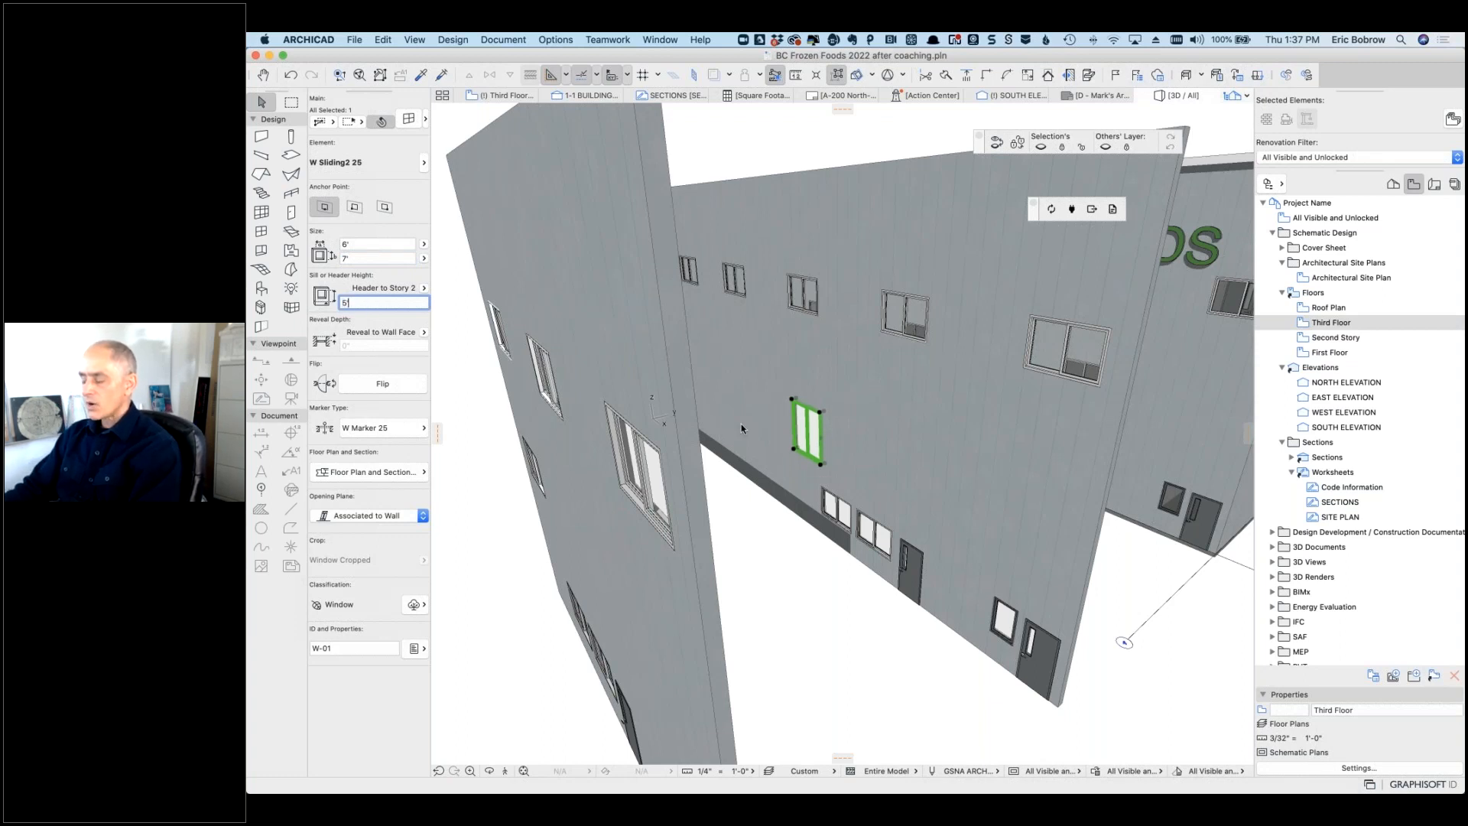
key(Escape)
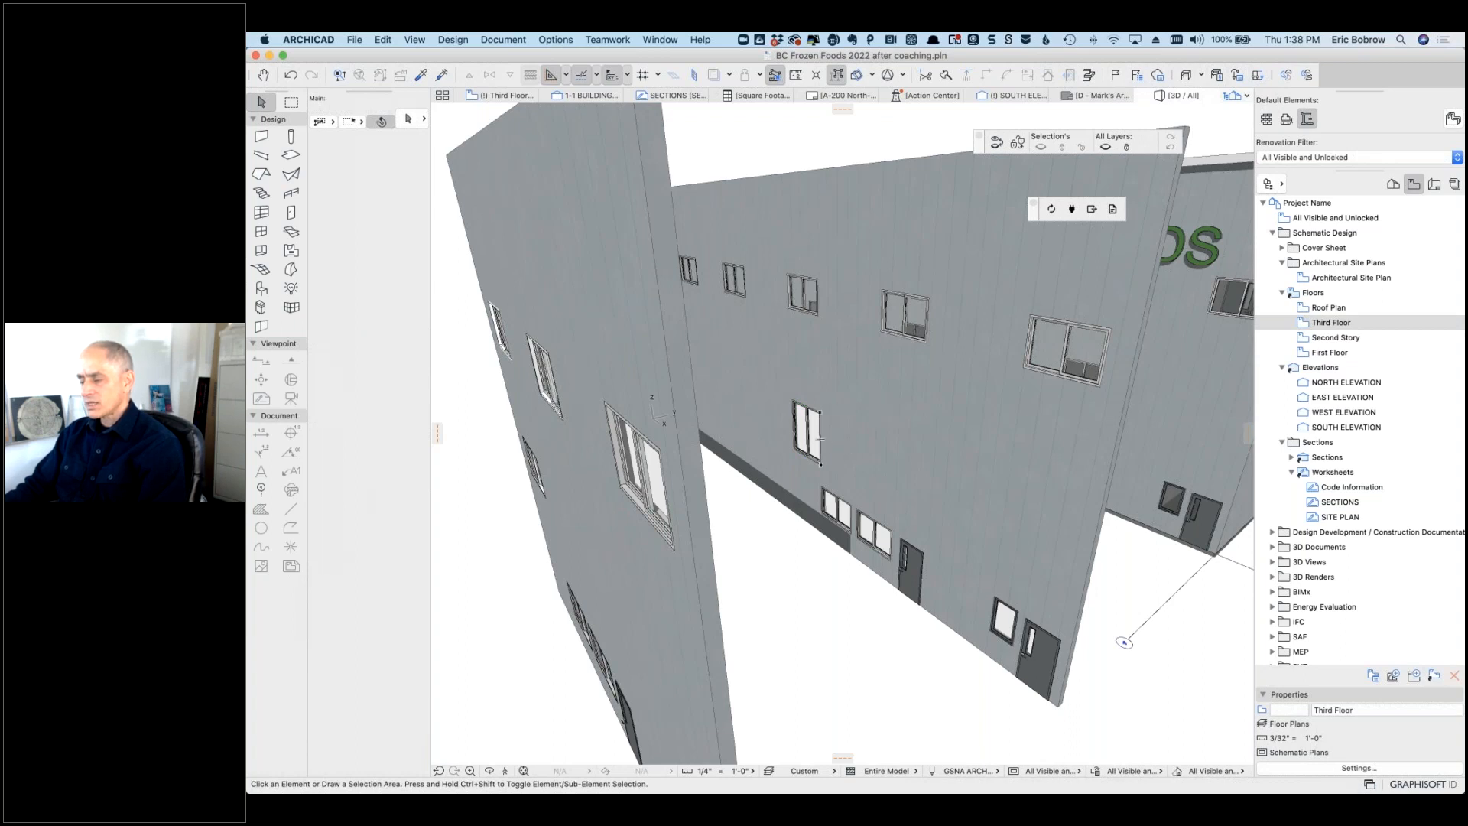
click(851, 438)
key(Escape)
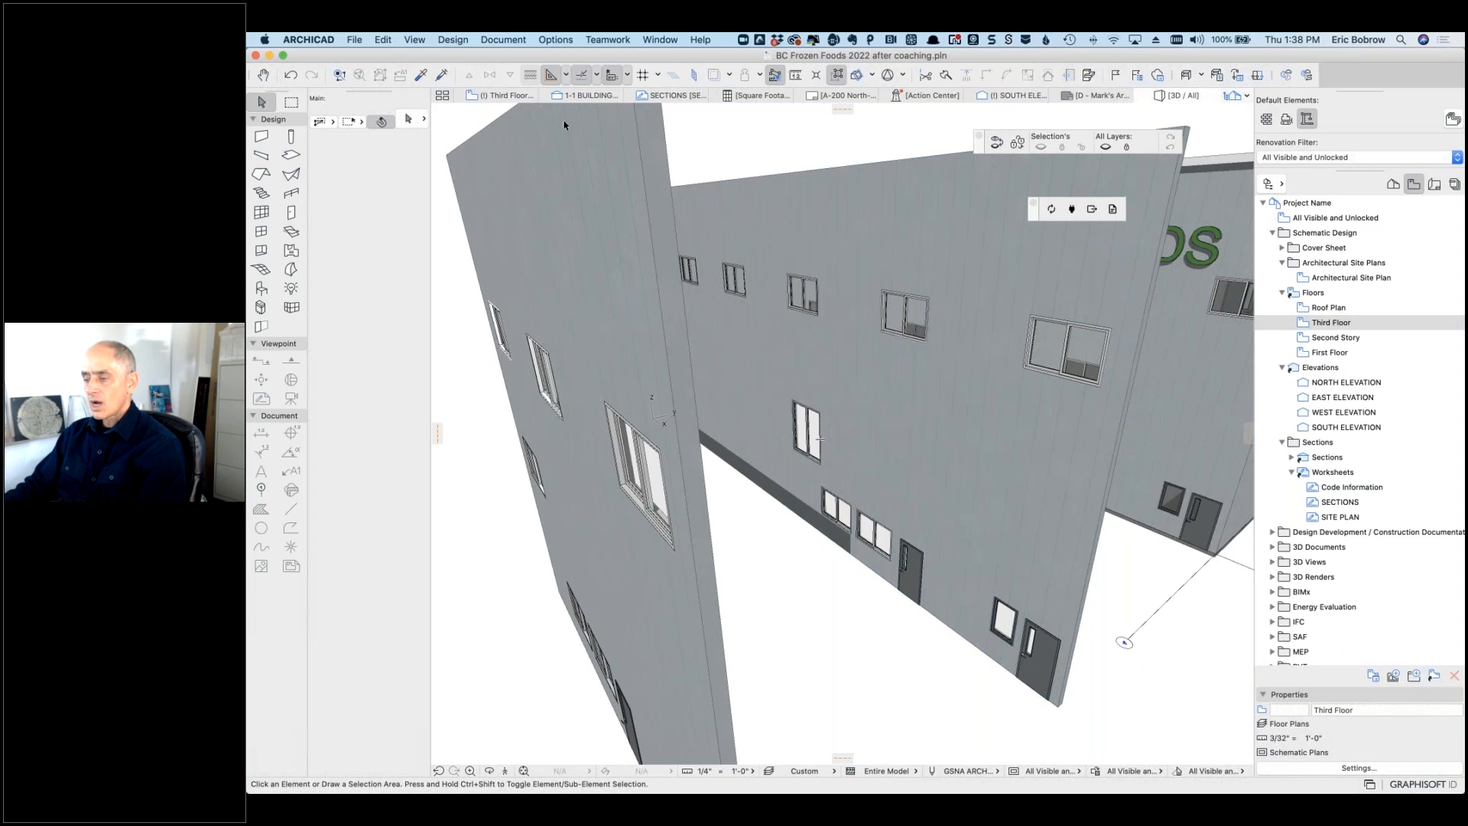
Step: Check how the middle detached wall's windows appear on the Third Floor plan, and return to the 3D view
click(502, 96)
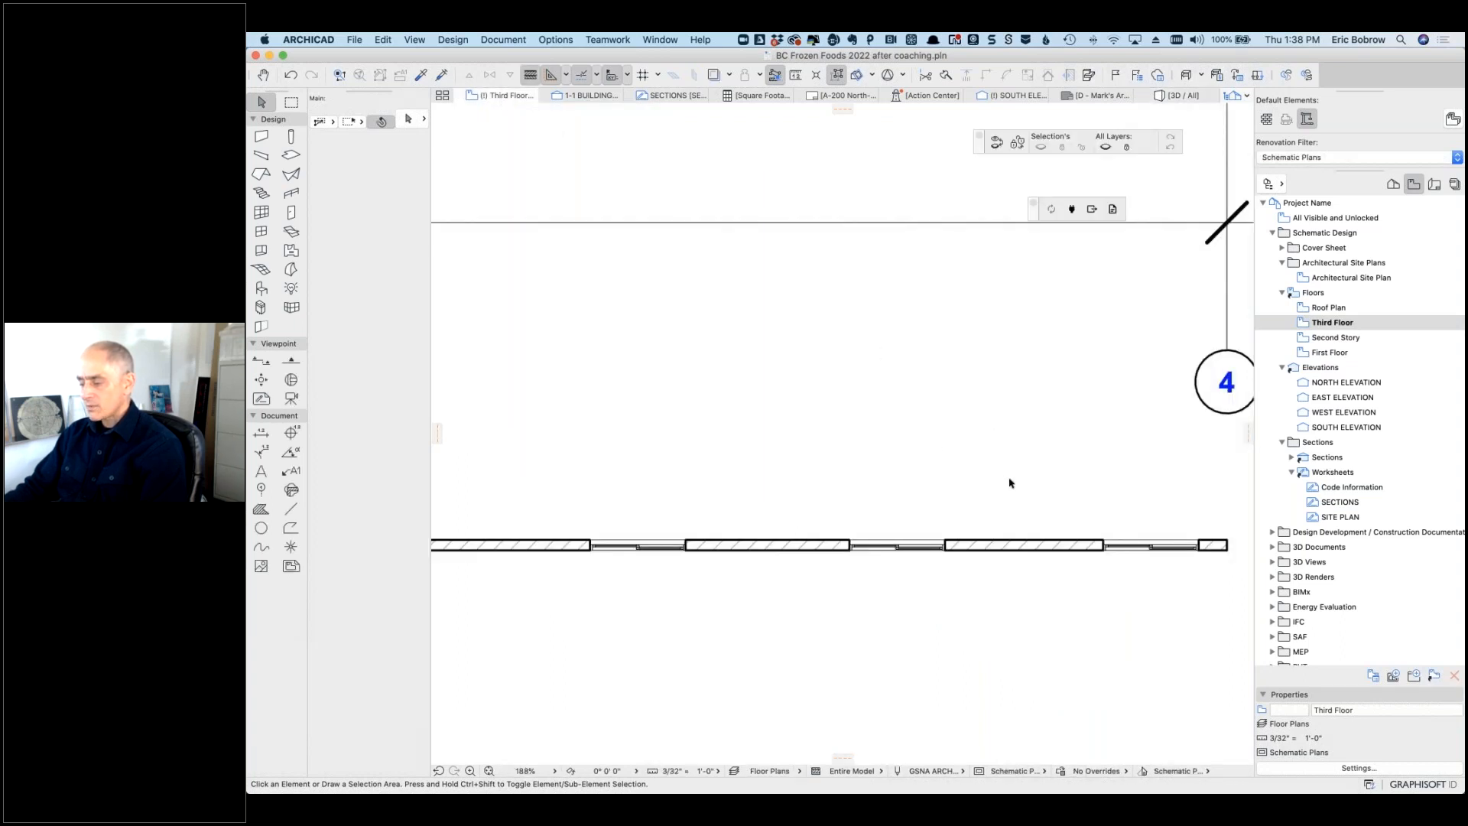
scroll(1009, 482, down, 5)
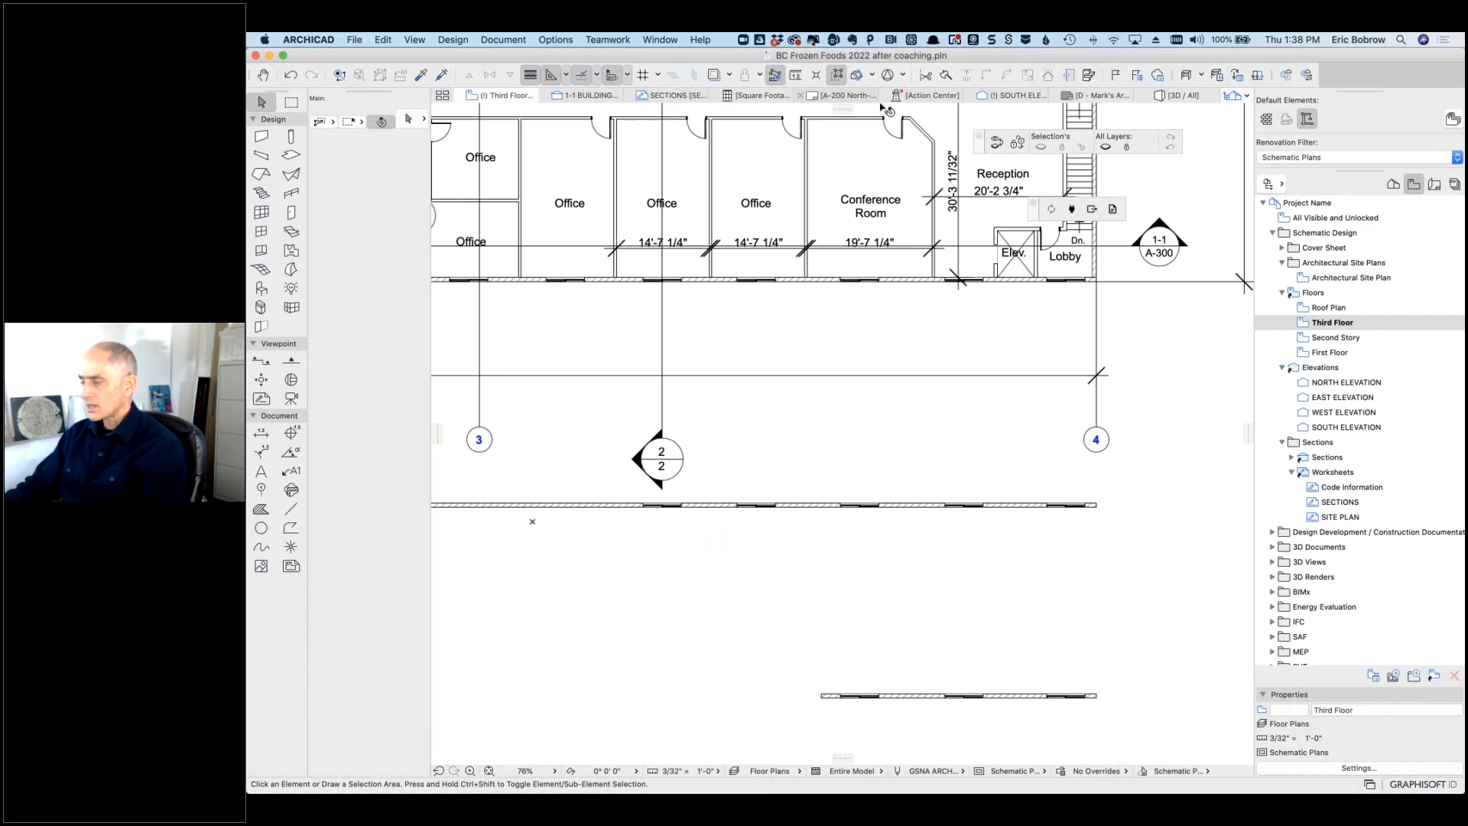
click(1177, 95)
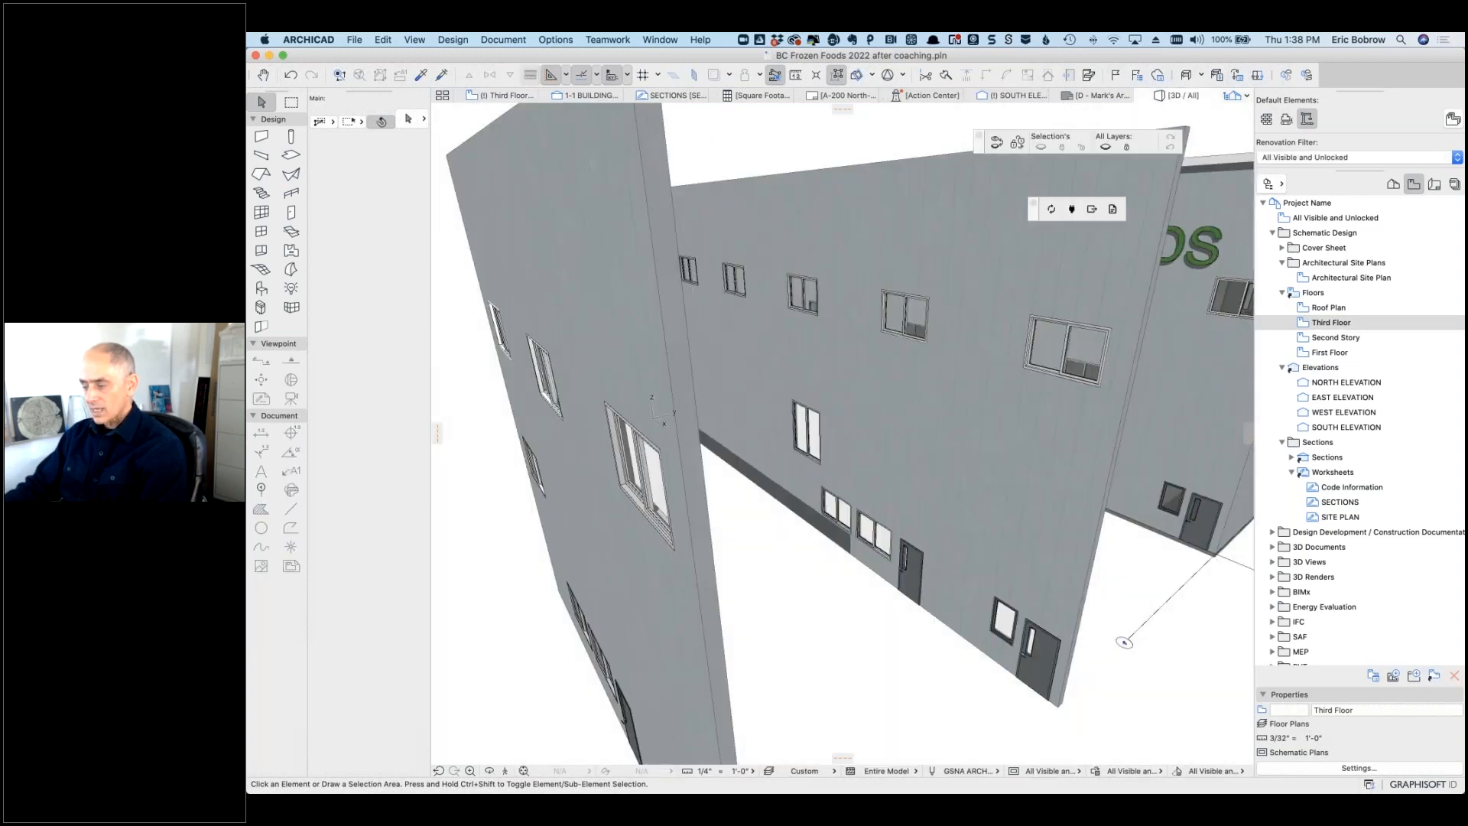
Step: Move the 7' tall window about 26' horizontally along its wall toward the wall's near end
click(807, 428)
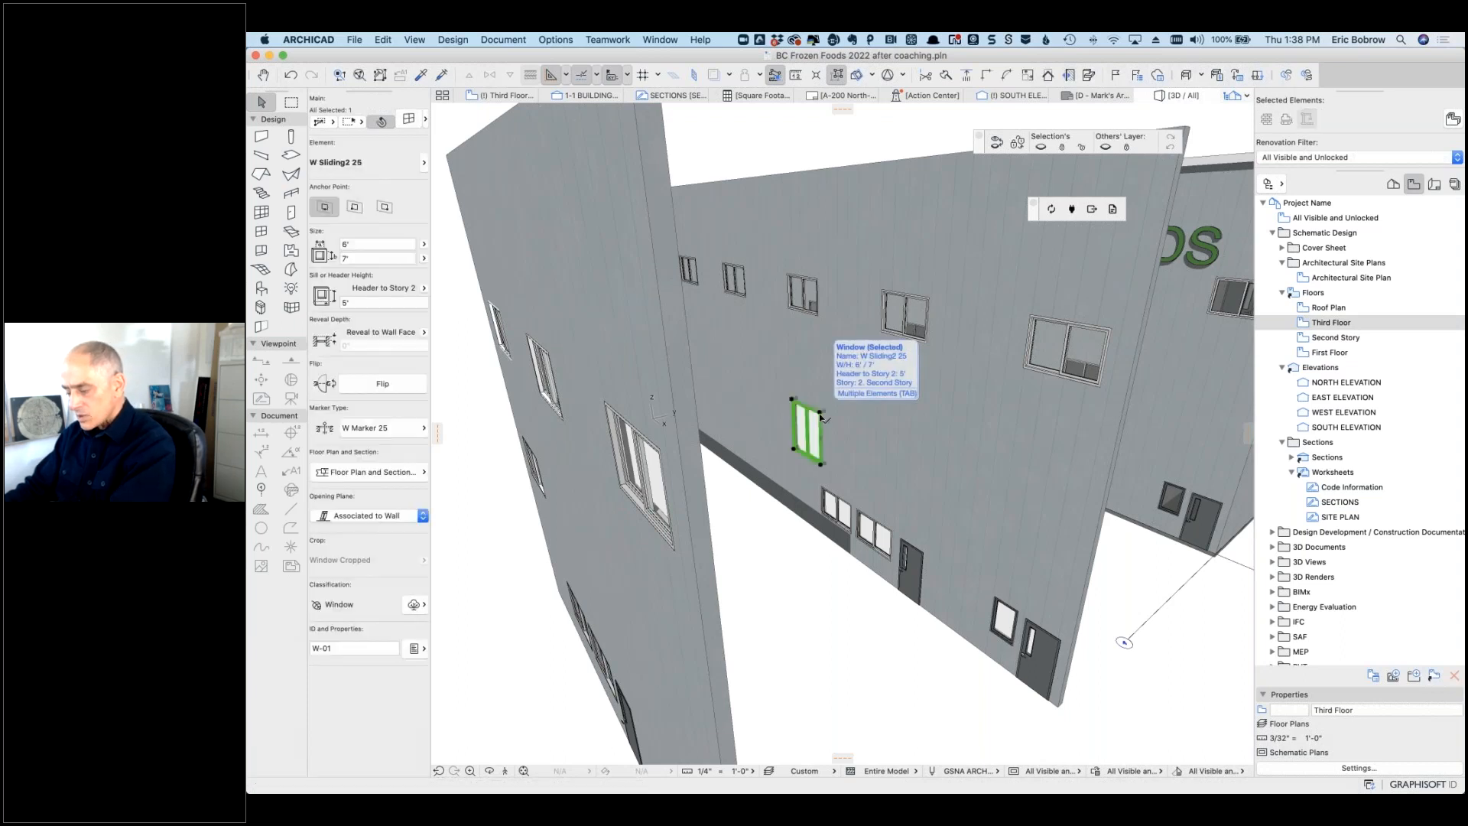
key(super+d)
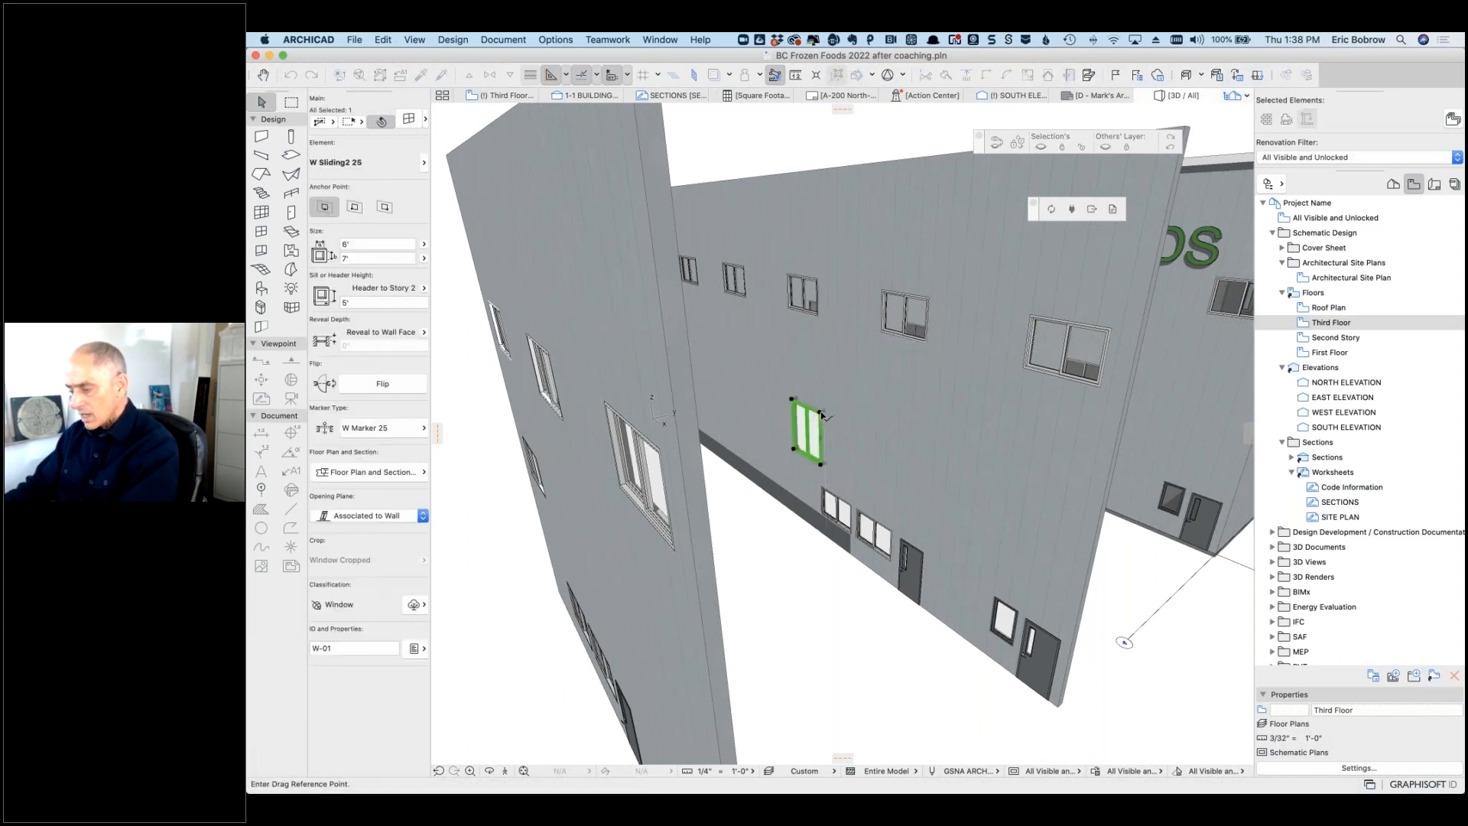
click(820, 411)
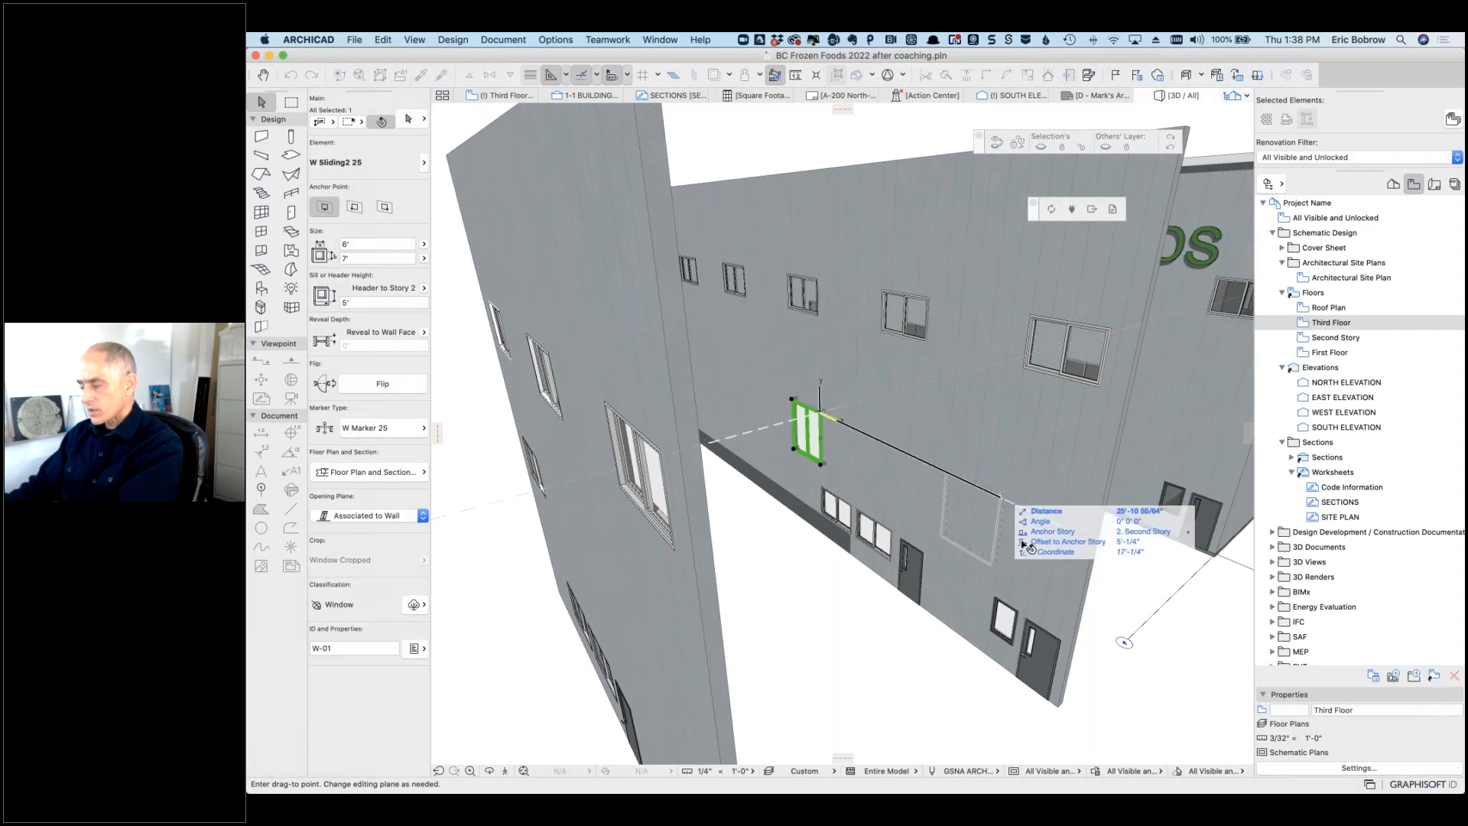
click(1037, 493)
key(Escape)
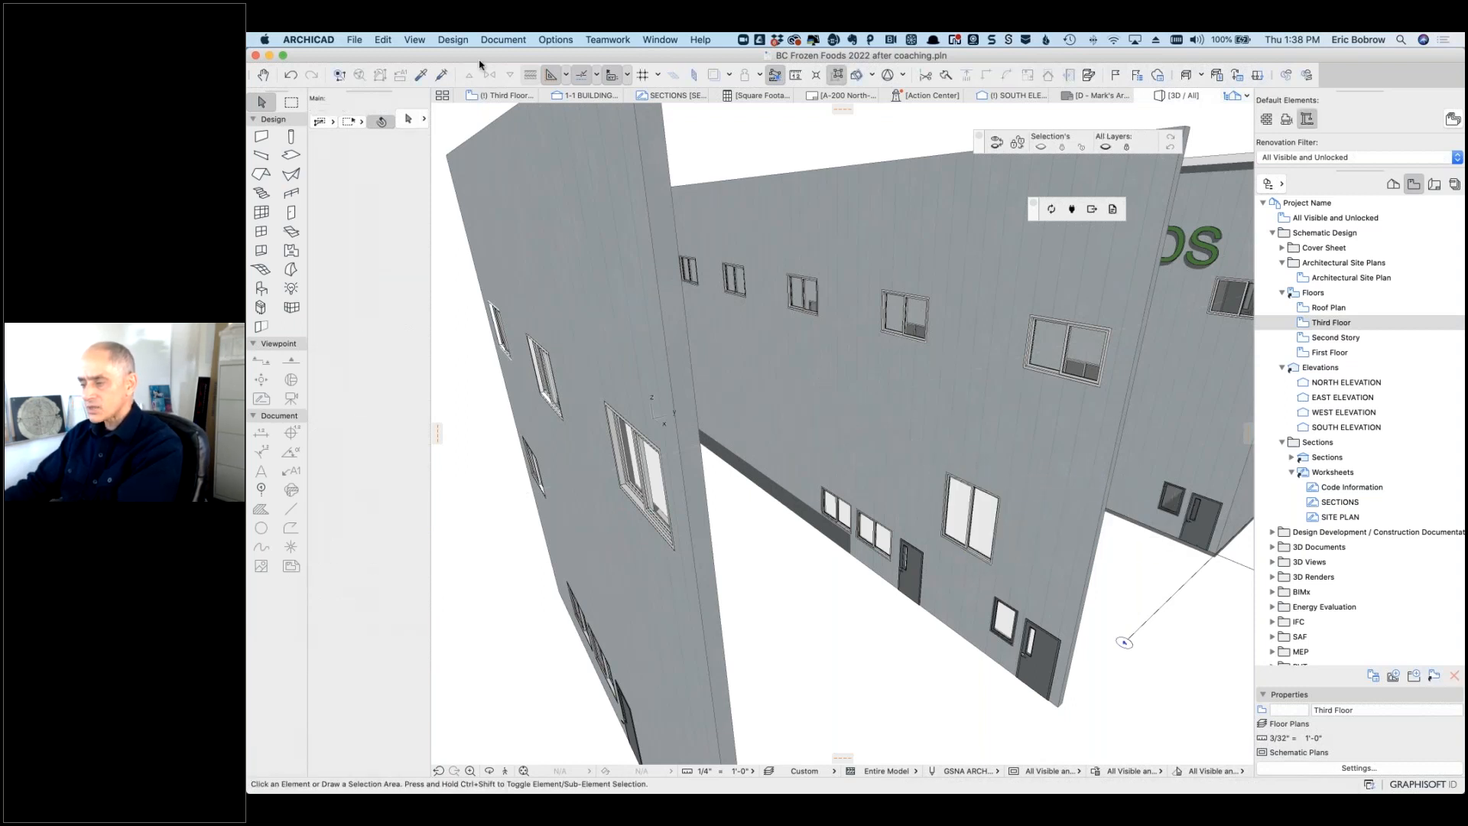
Step: Display the Second Story plan with No Overrides as its graphic override, and inspect the moved window in the detached wall
click(508, 96)
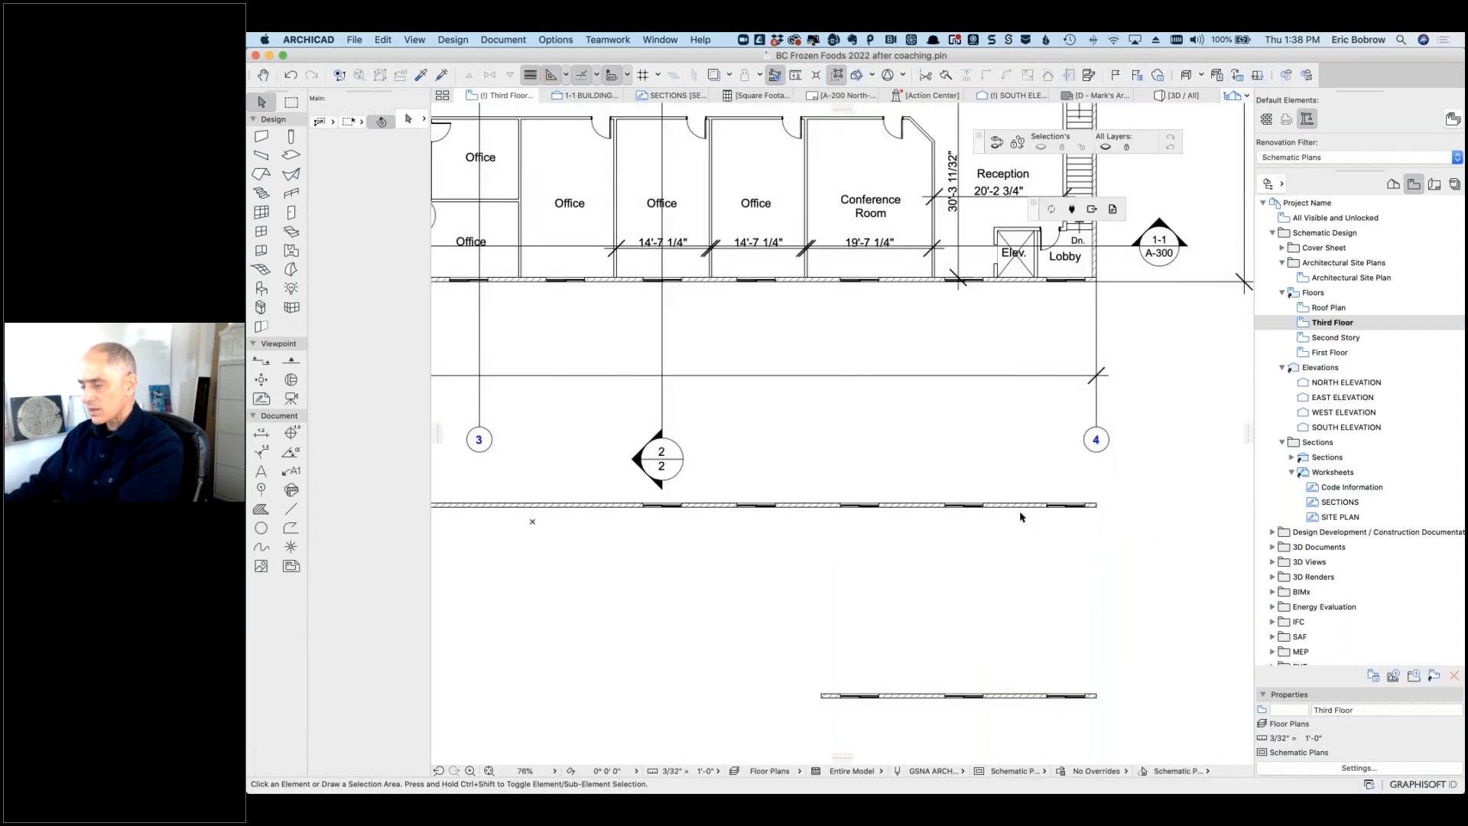
double_click(1299, 338)
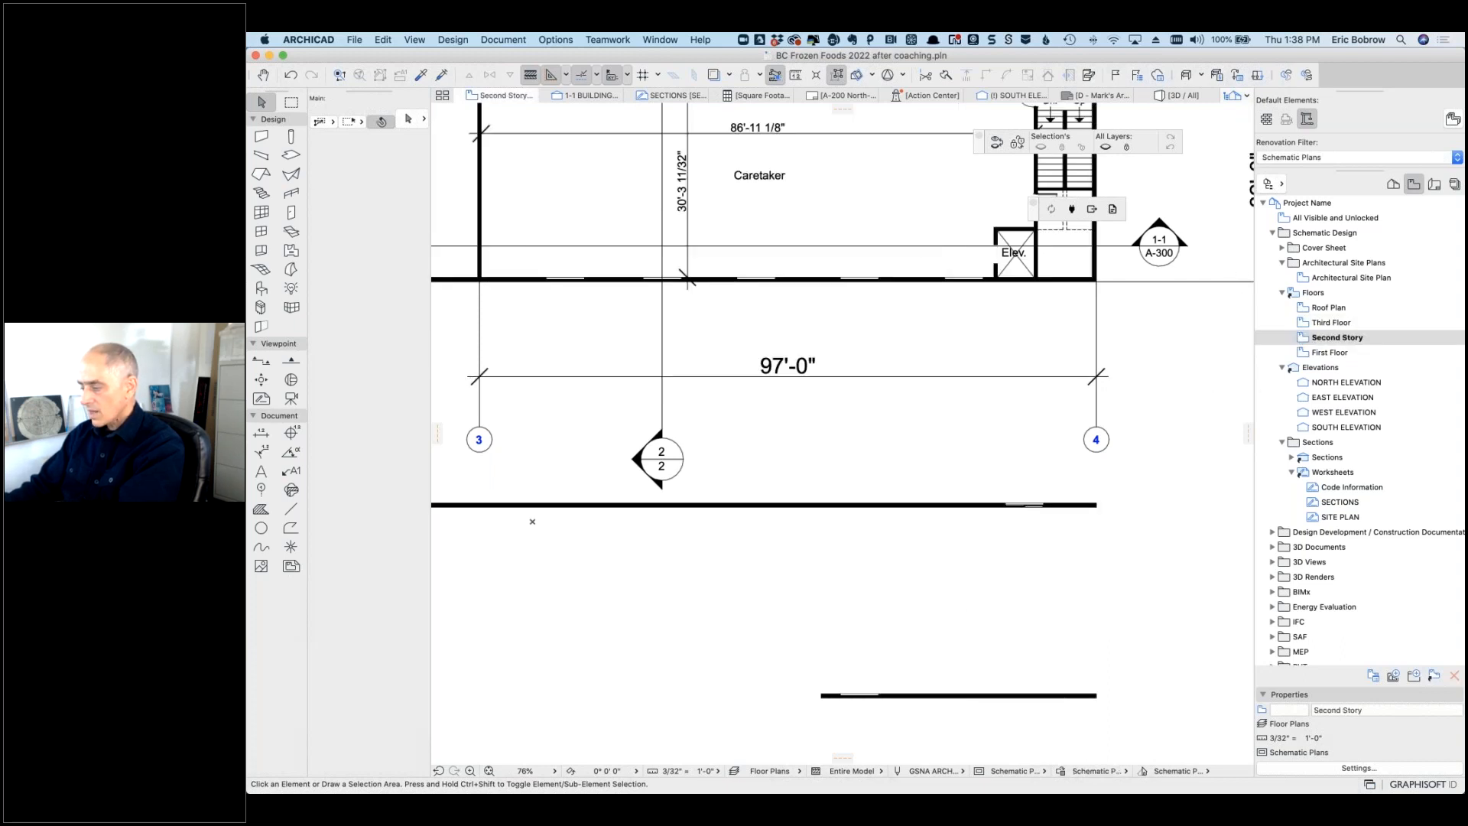
click(1126, 773)
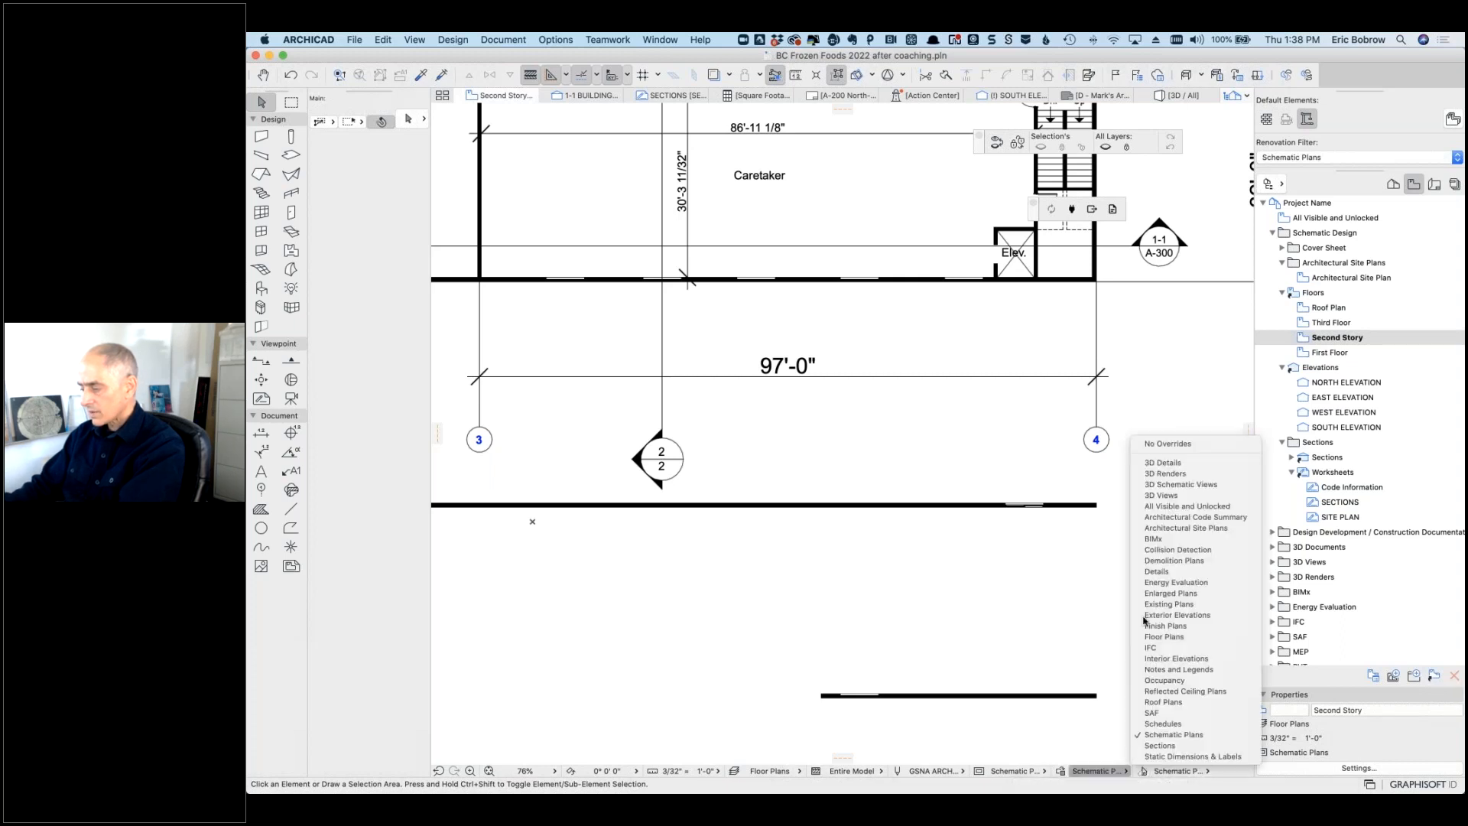
click(1174, 446)
scroll(1045, 489, up, 8)
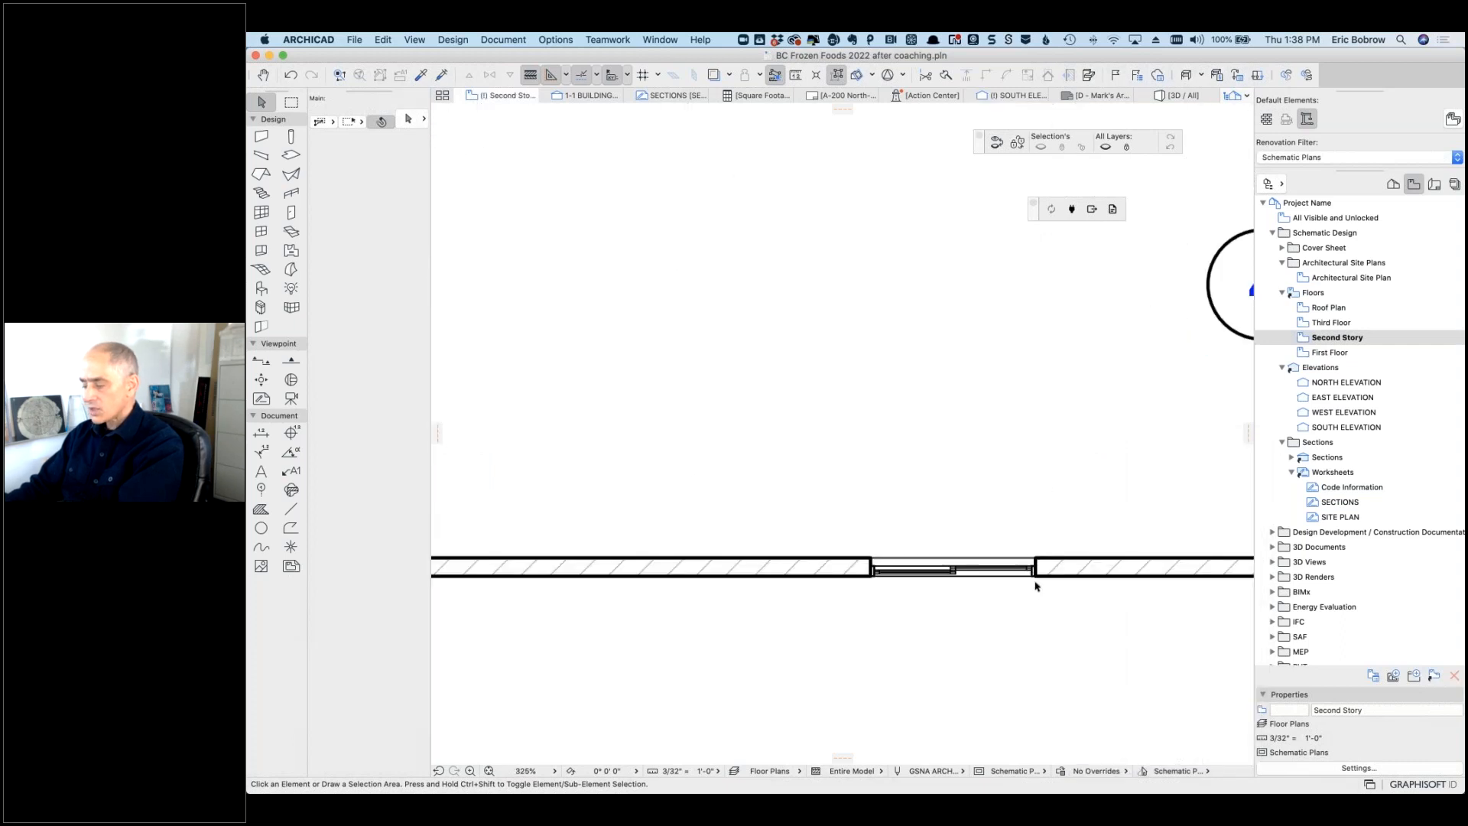
click(952, 567)
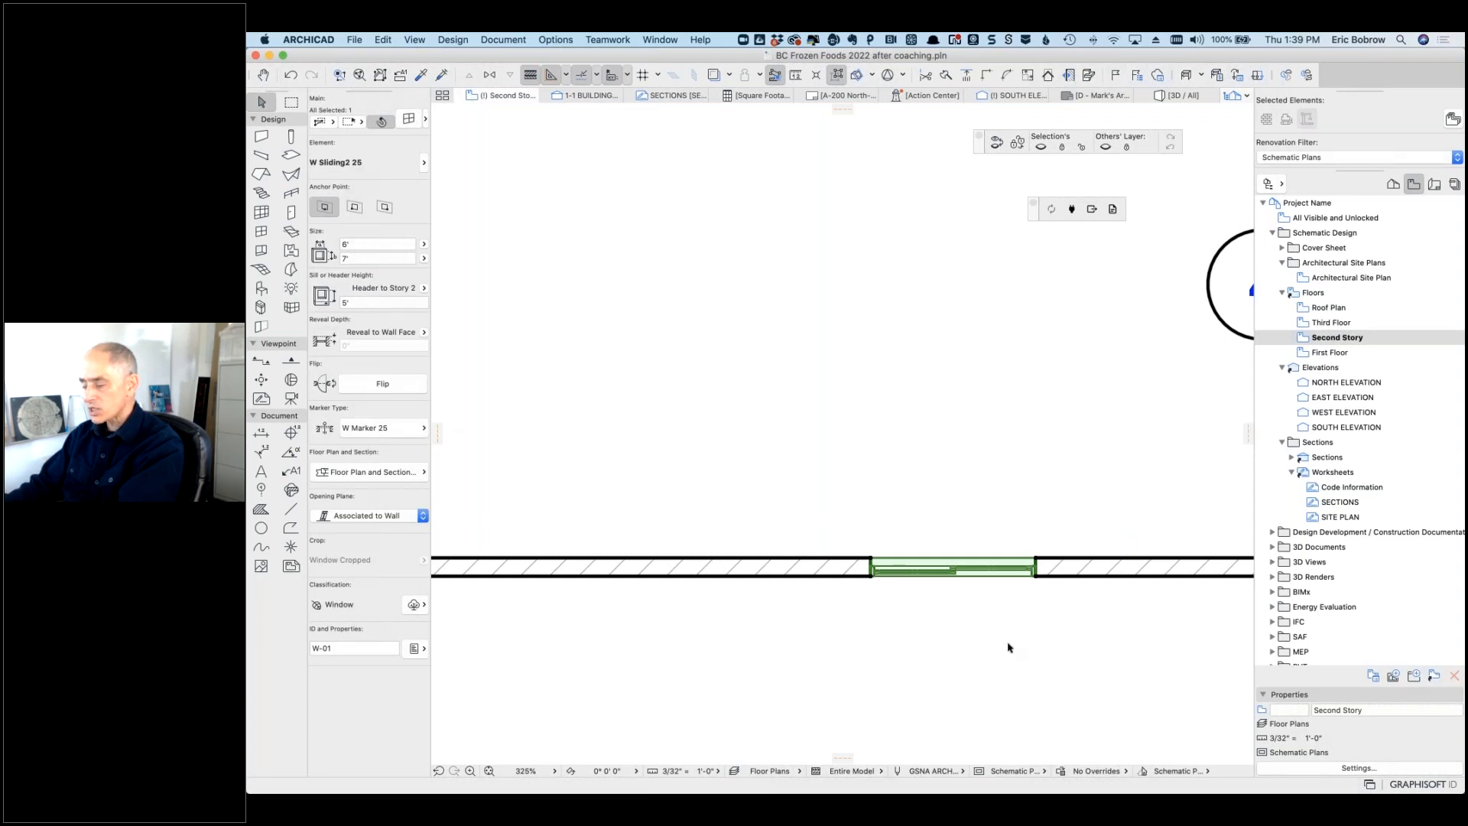
click(1009, 621)
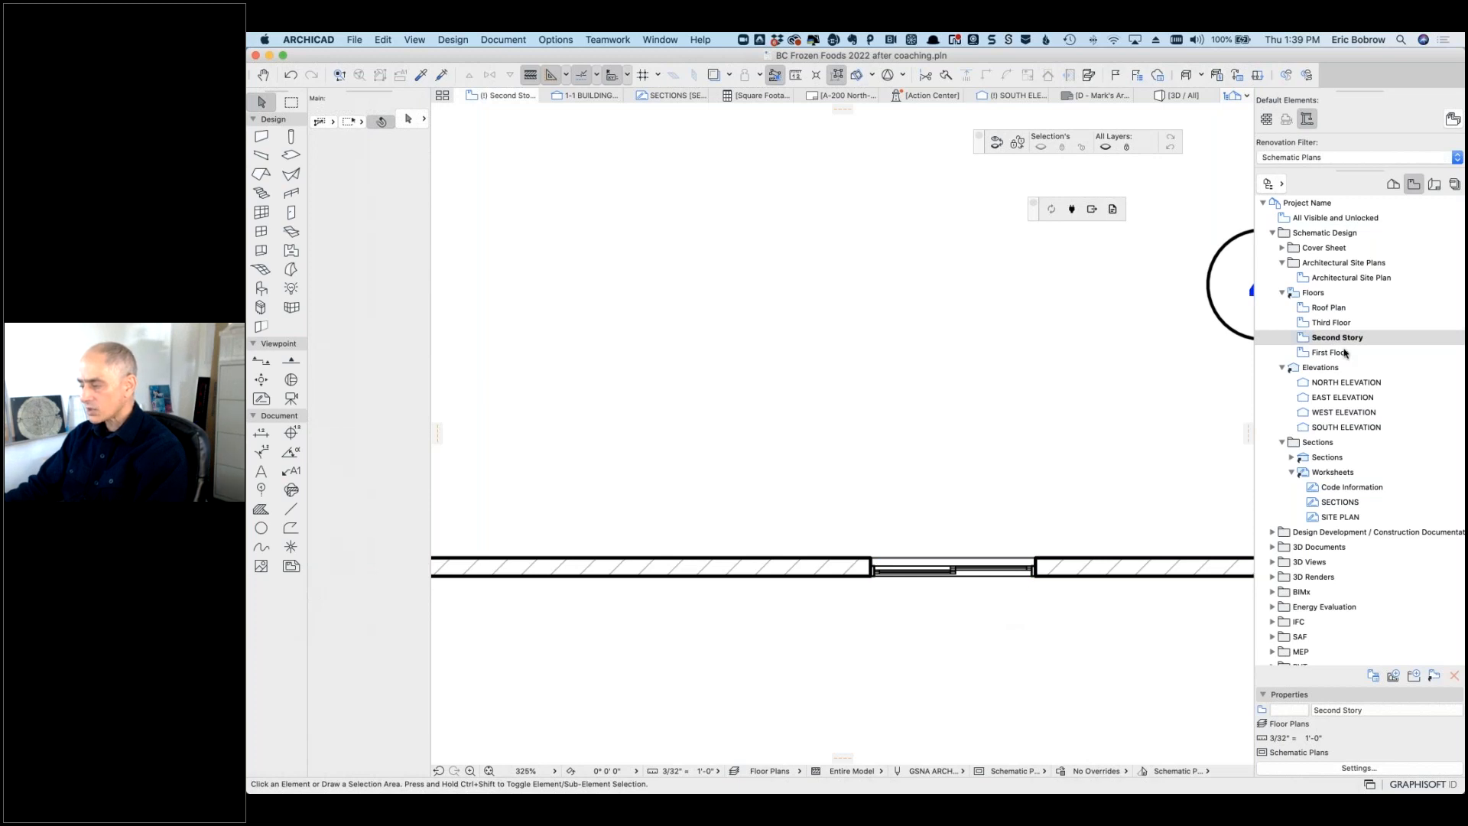
Step: Display the First Floor plan with No Overrides as its graphic override
double_click(1317, 353)
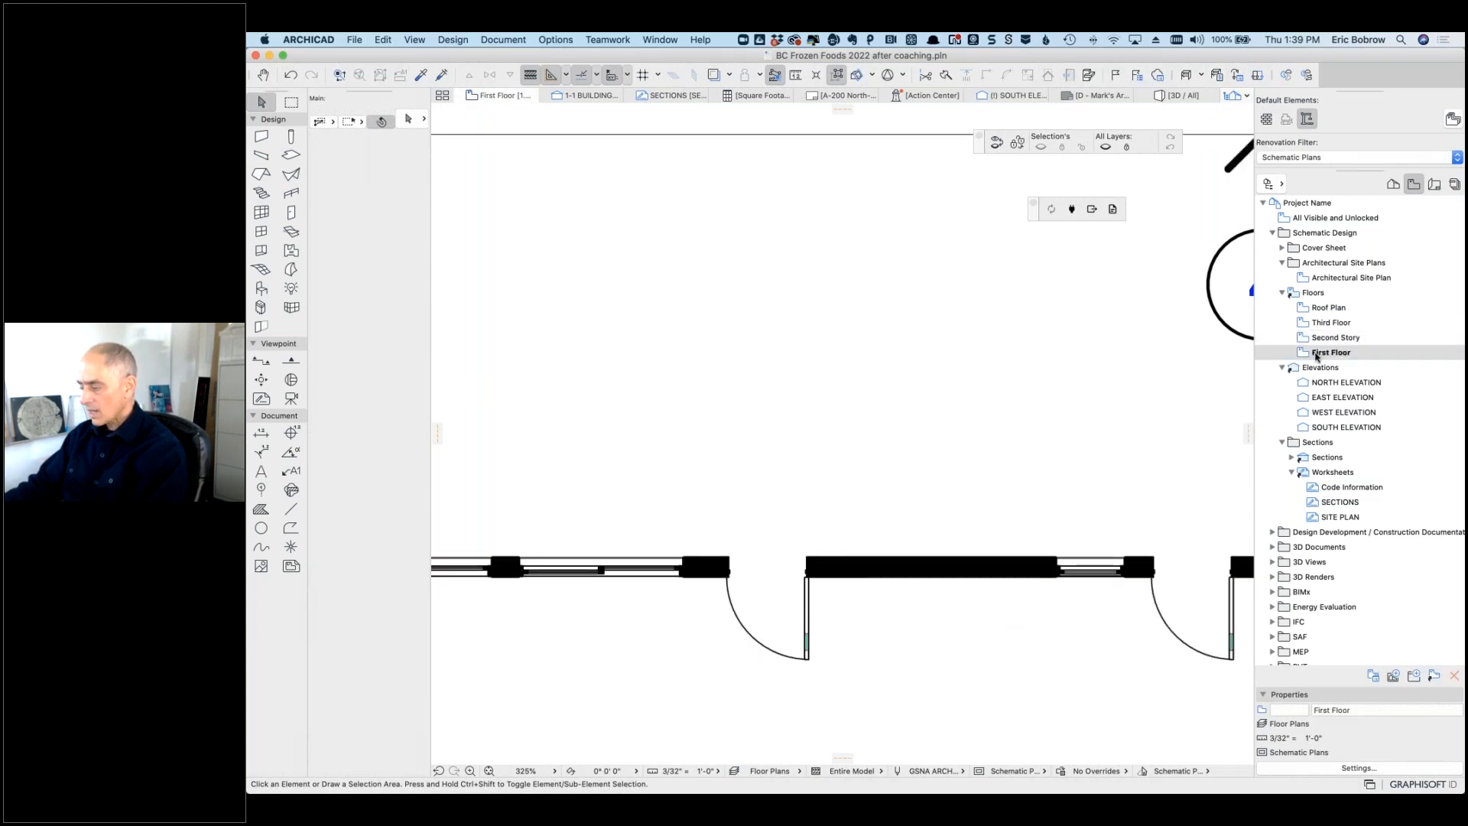
click(1126, 772)
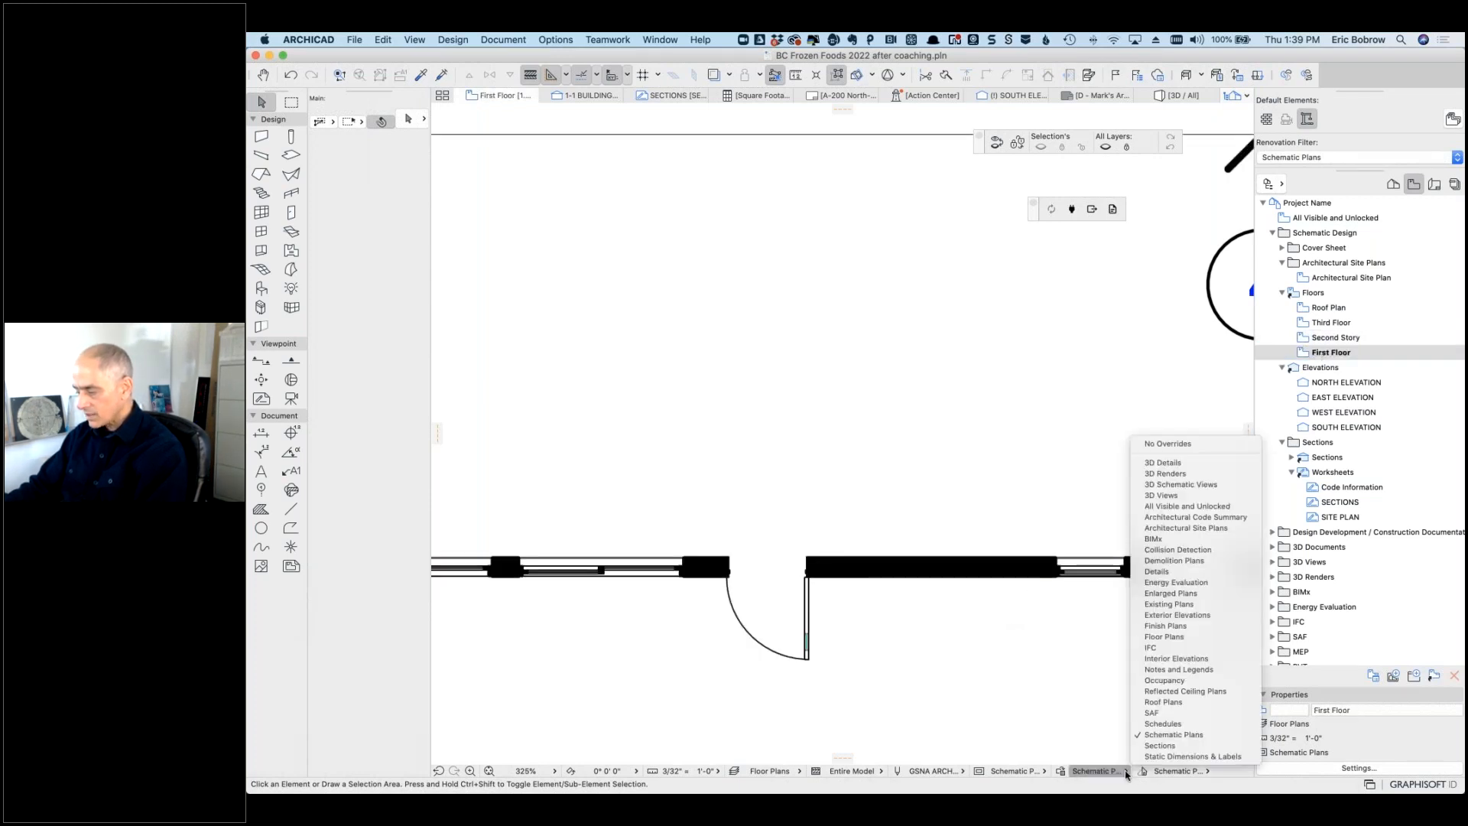
click(1174, 446)
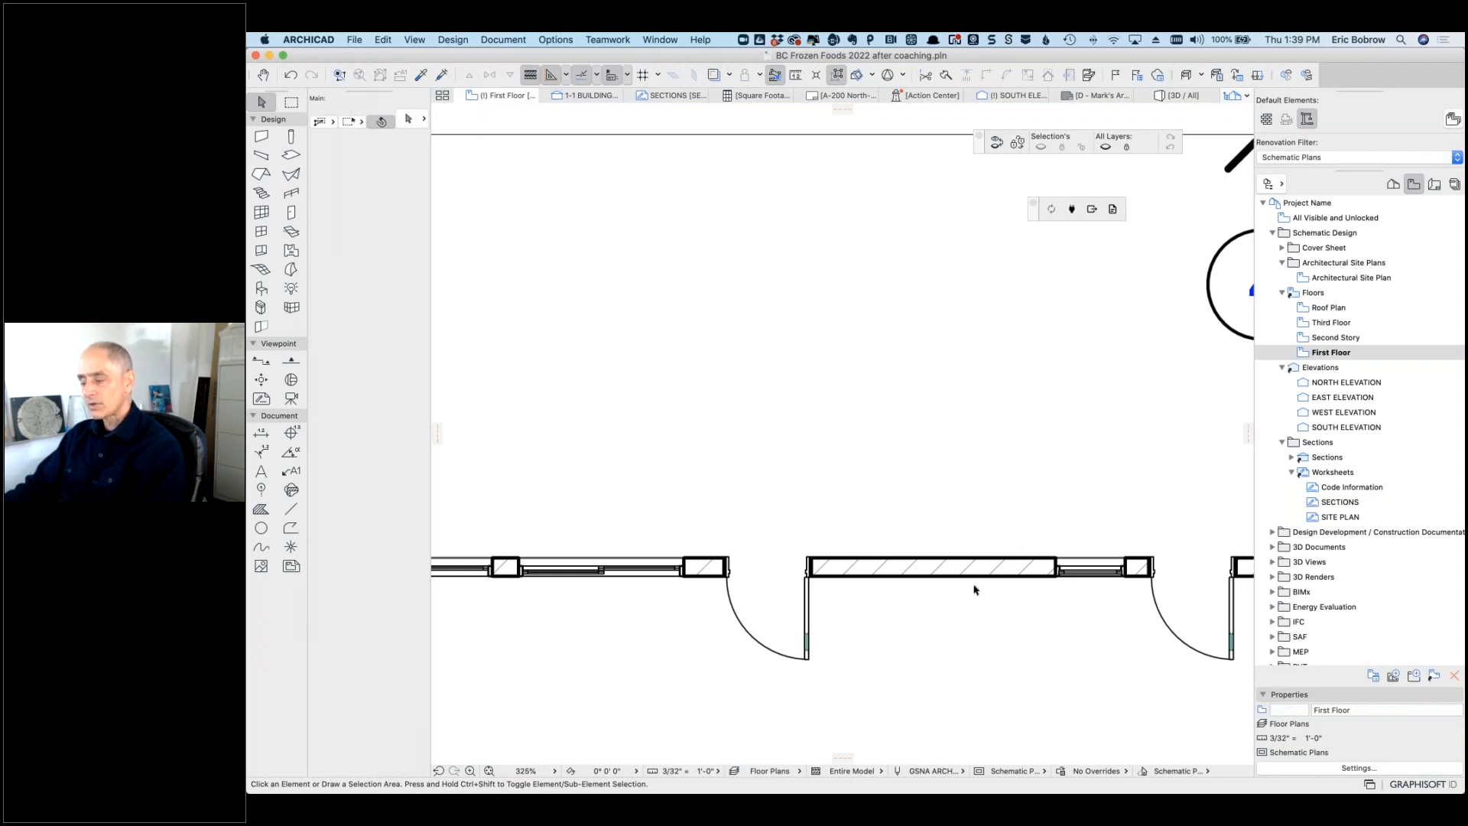
Step: Set the floor plan cut plane height to the current story to 7'-6"
click(505, 39)
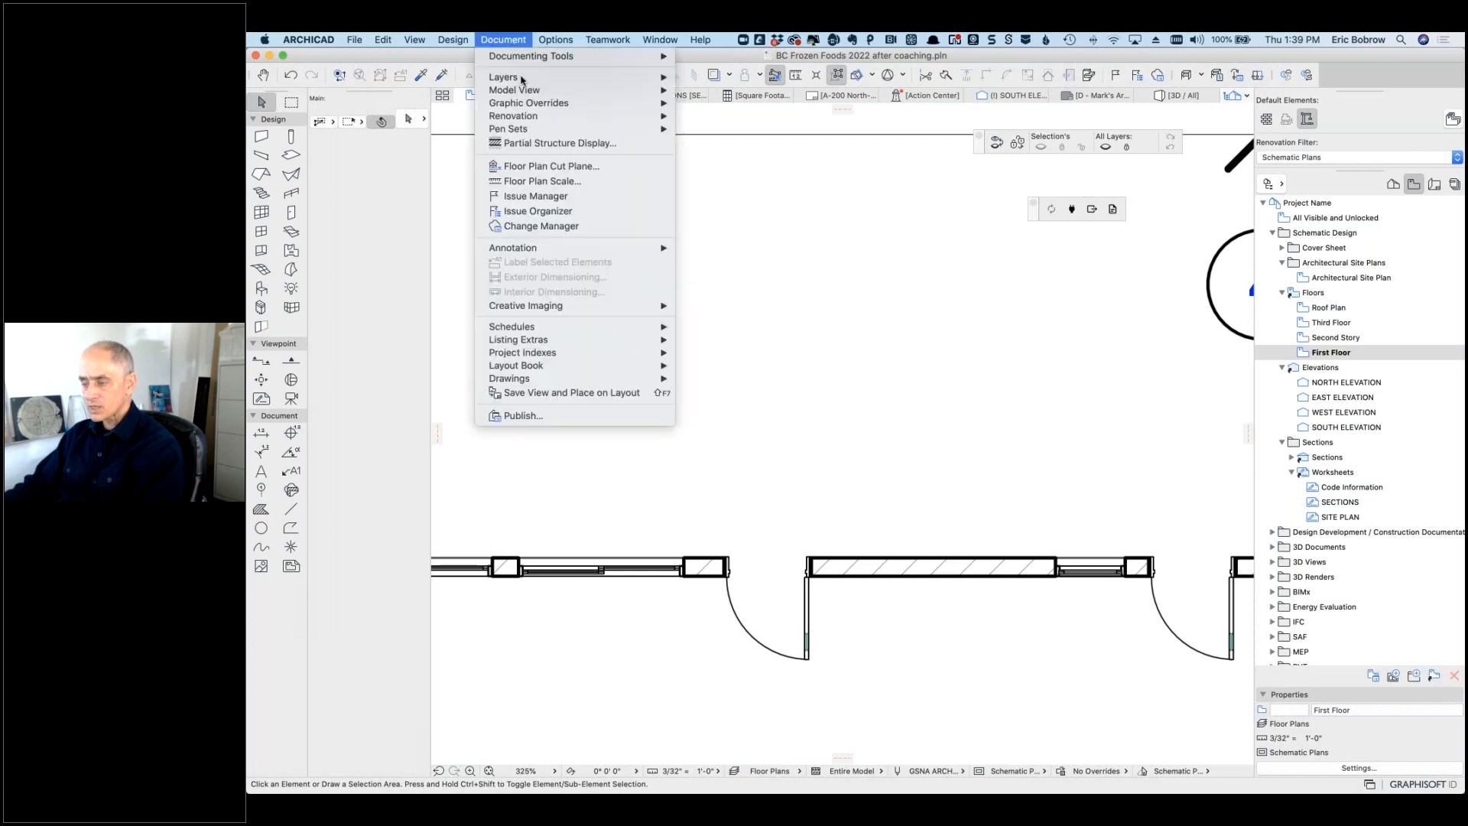
click(535, 167)
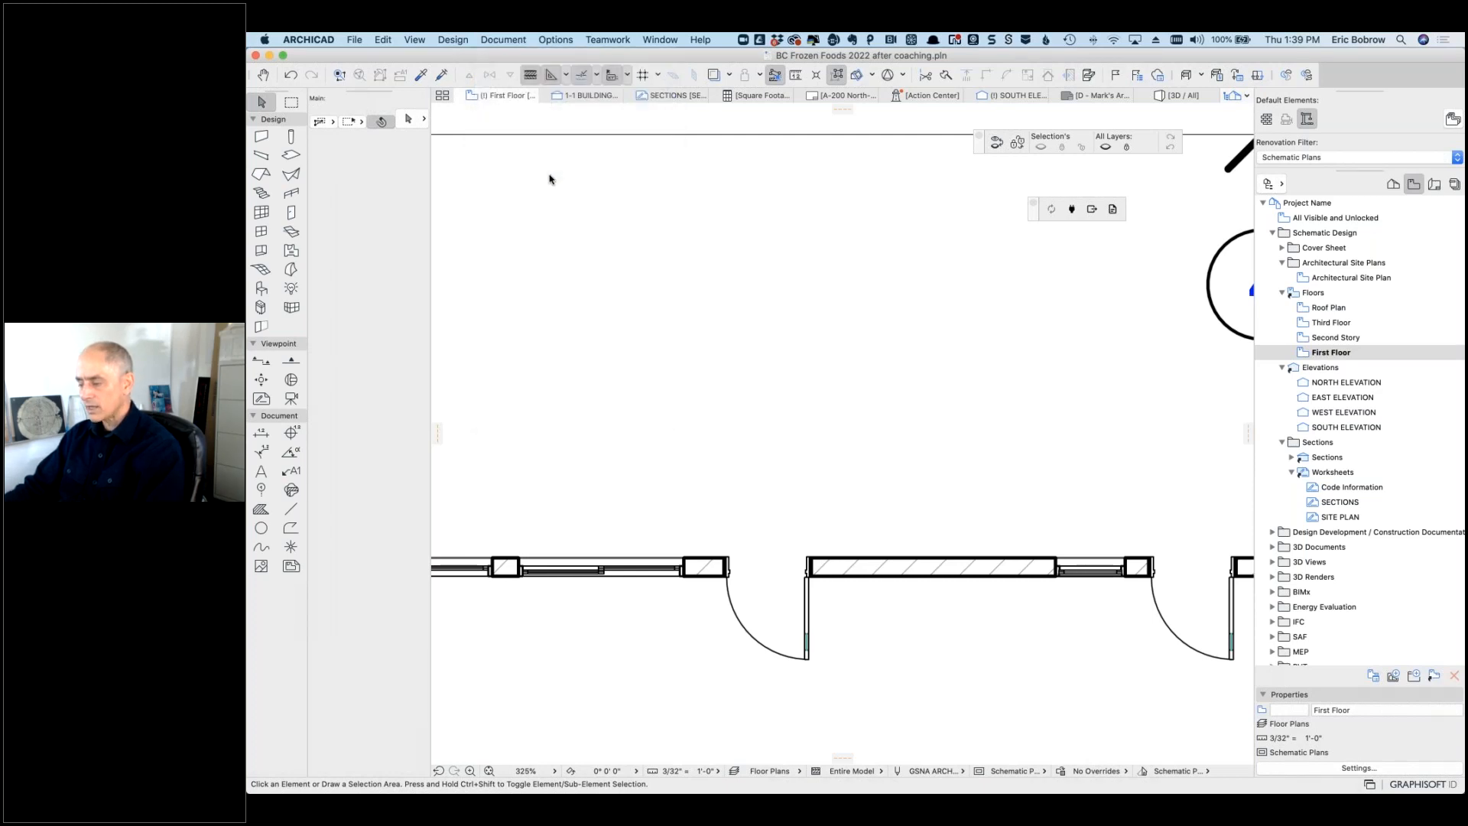
text(7')
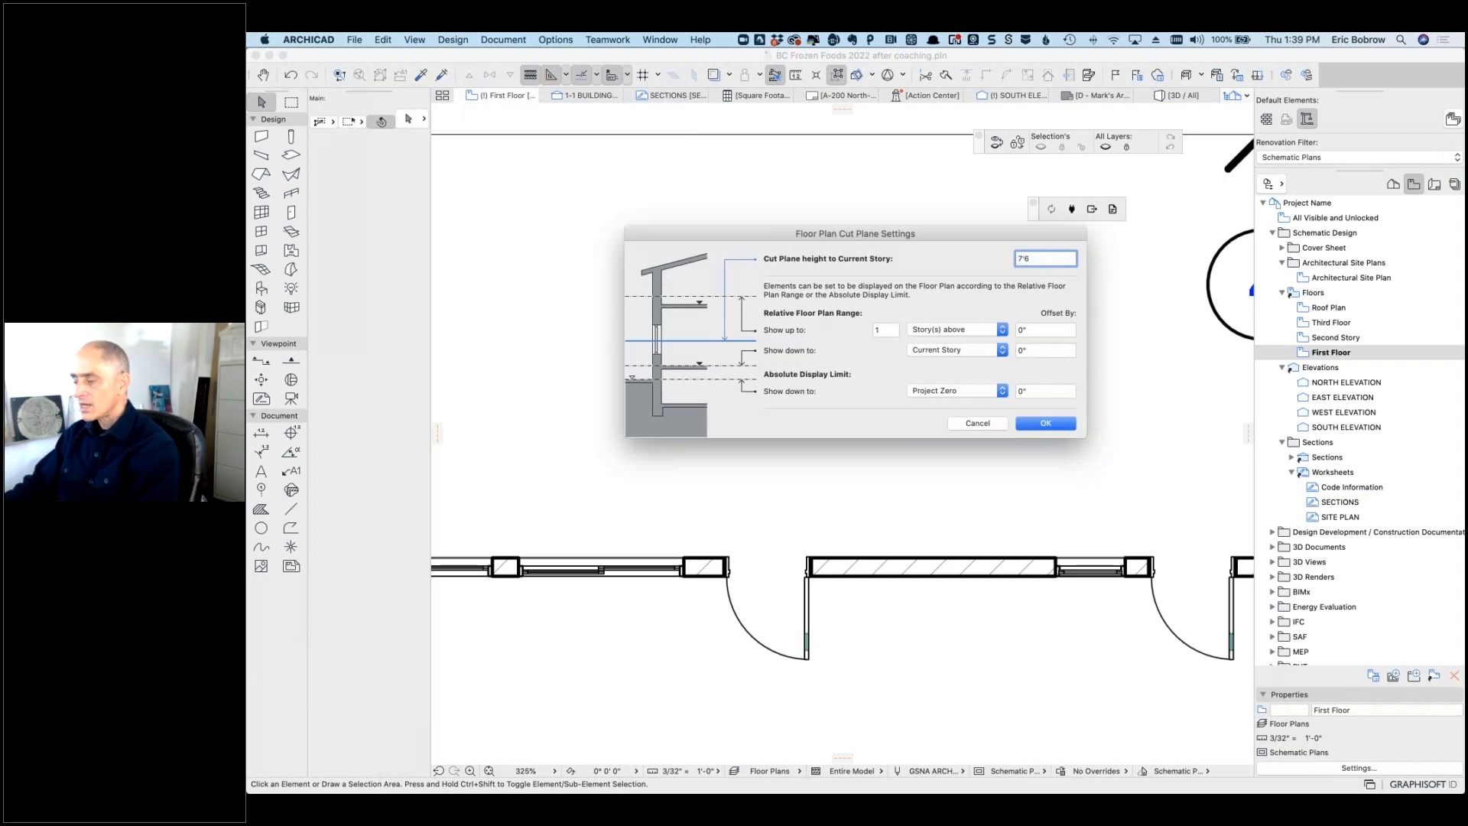
text(-6")
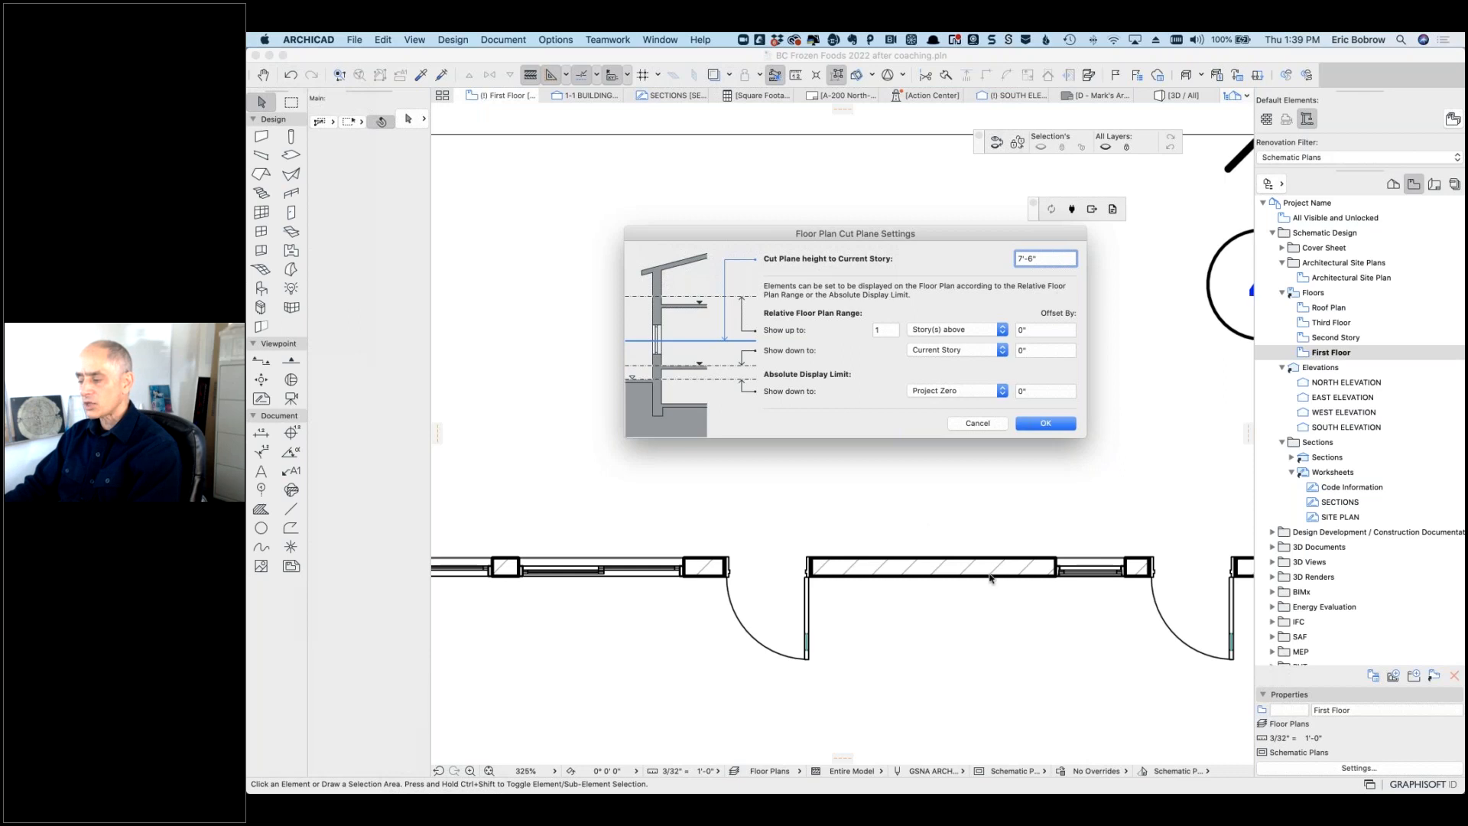
click(1046, 425)
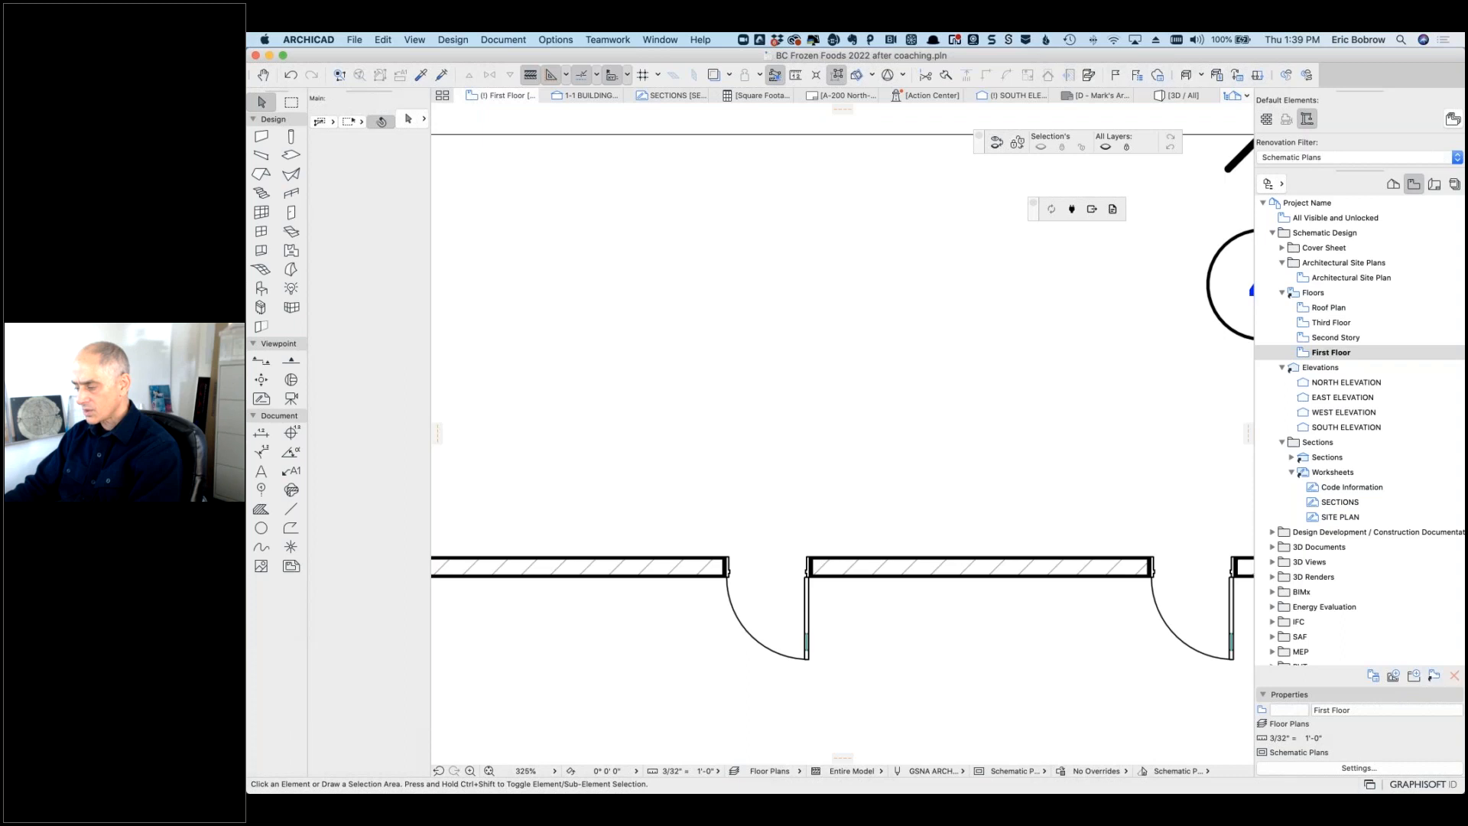
Step: In the 3D view, set the floor plan display of the 6' by 7' sliding window to Projected with Overhead
scroll(1056, 445, down, 5)
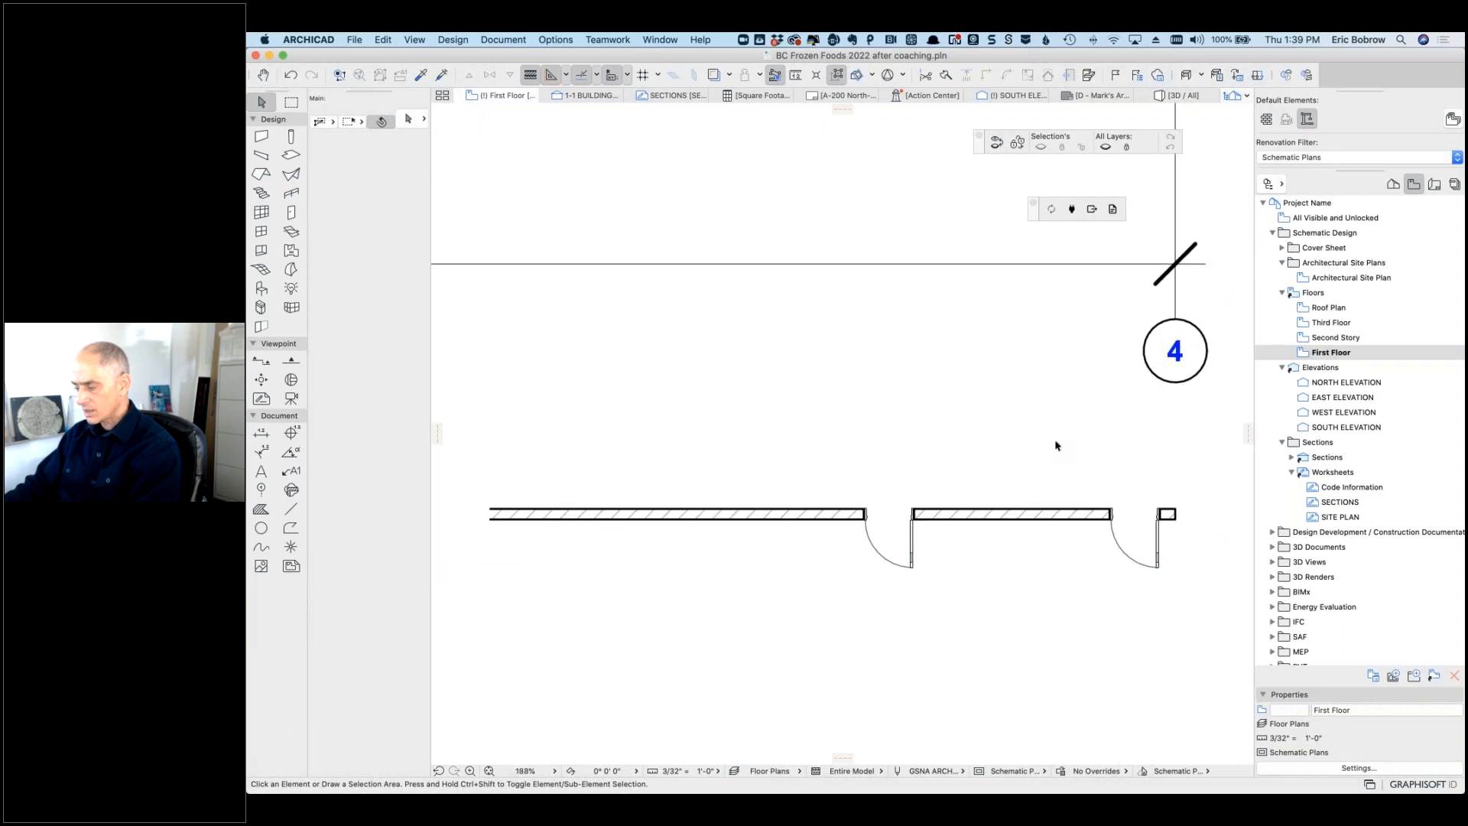
scroll(1055, 445, up, 1)
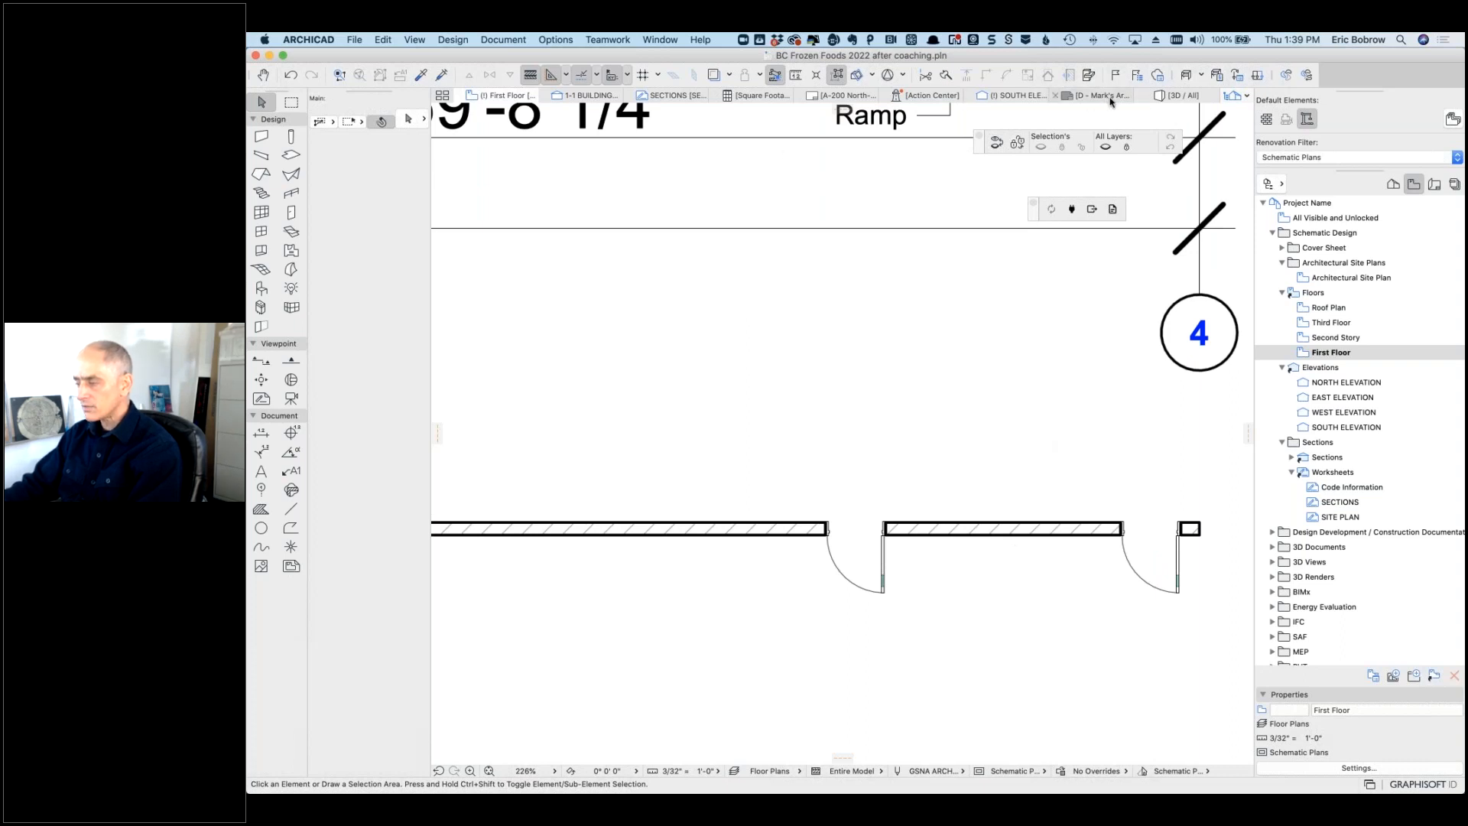
click(1189, 96)
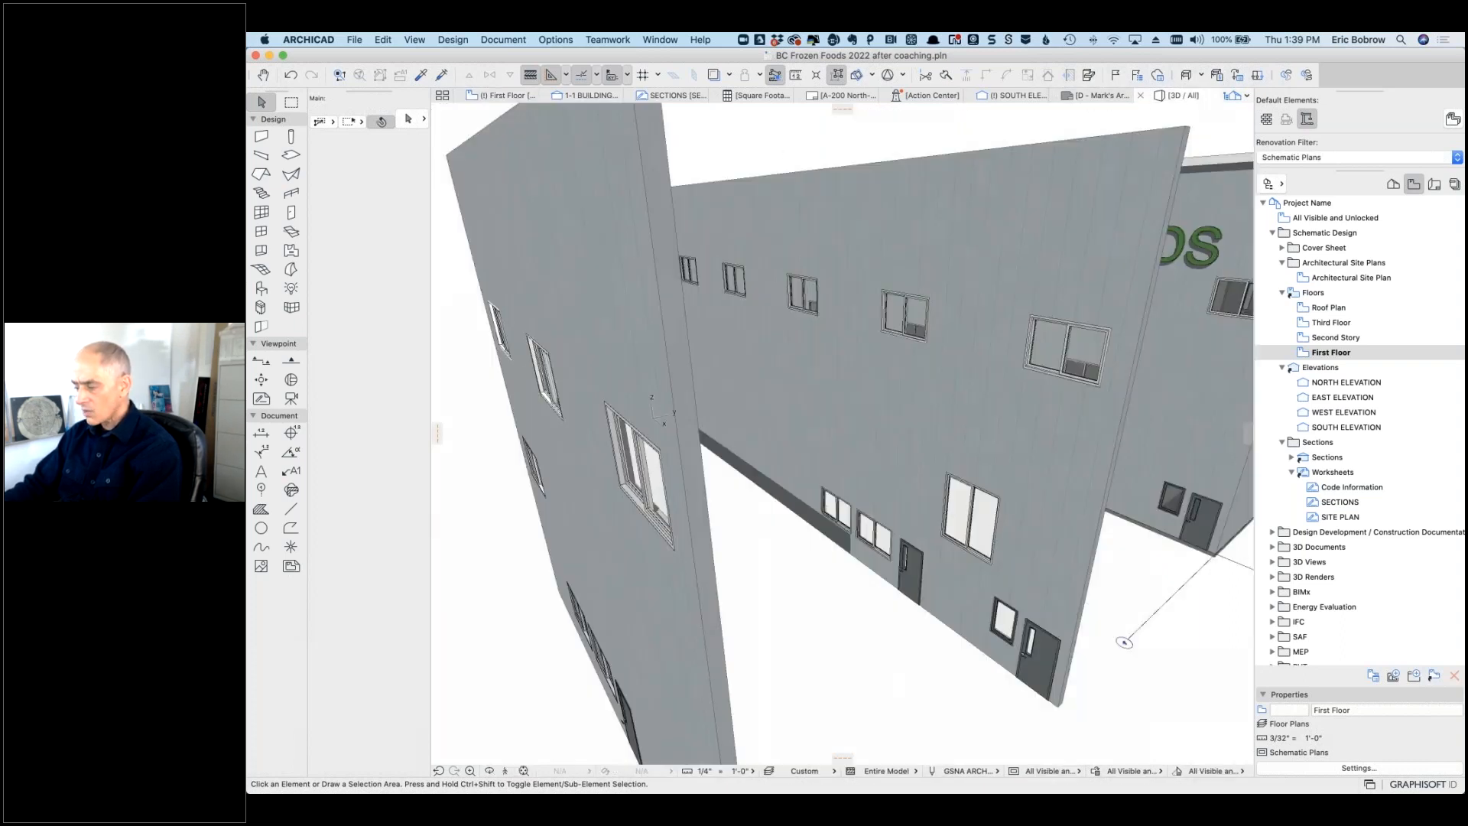
click(969, 520)
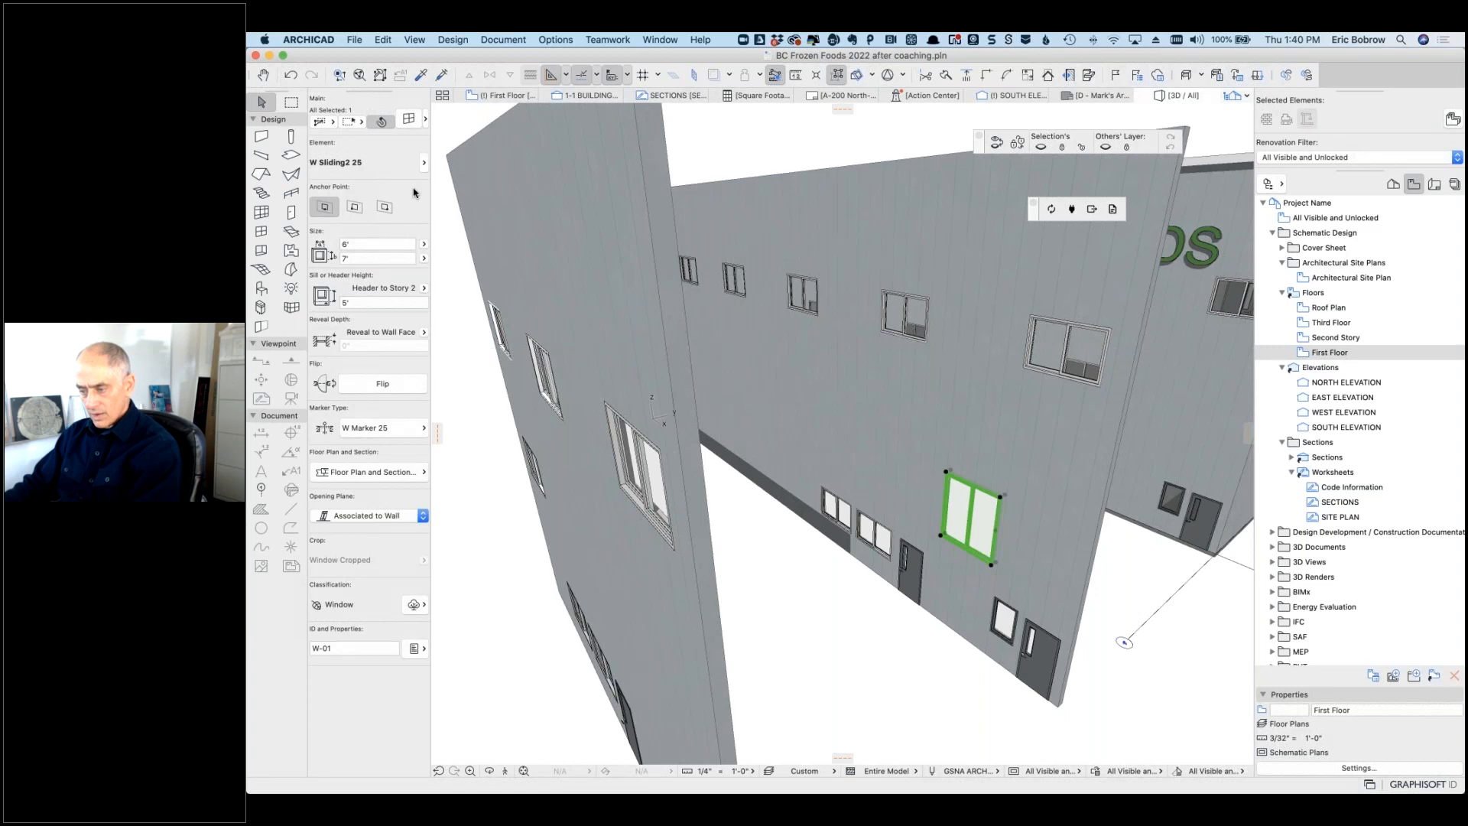
click(408, 120)
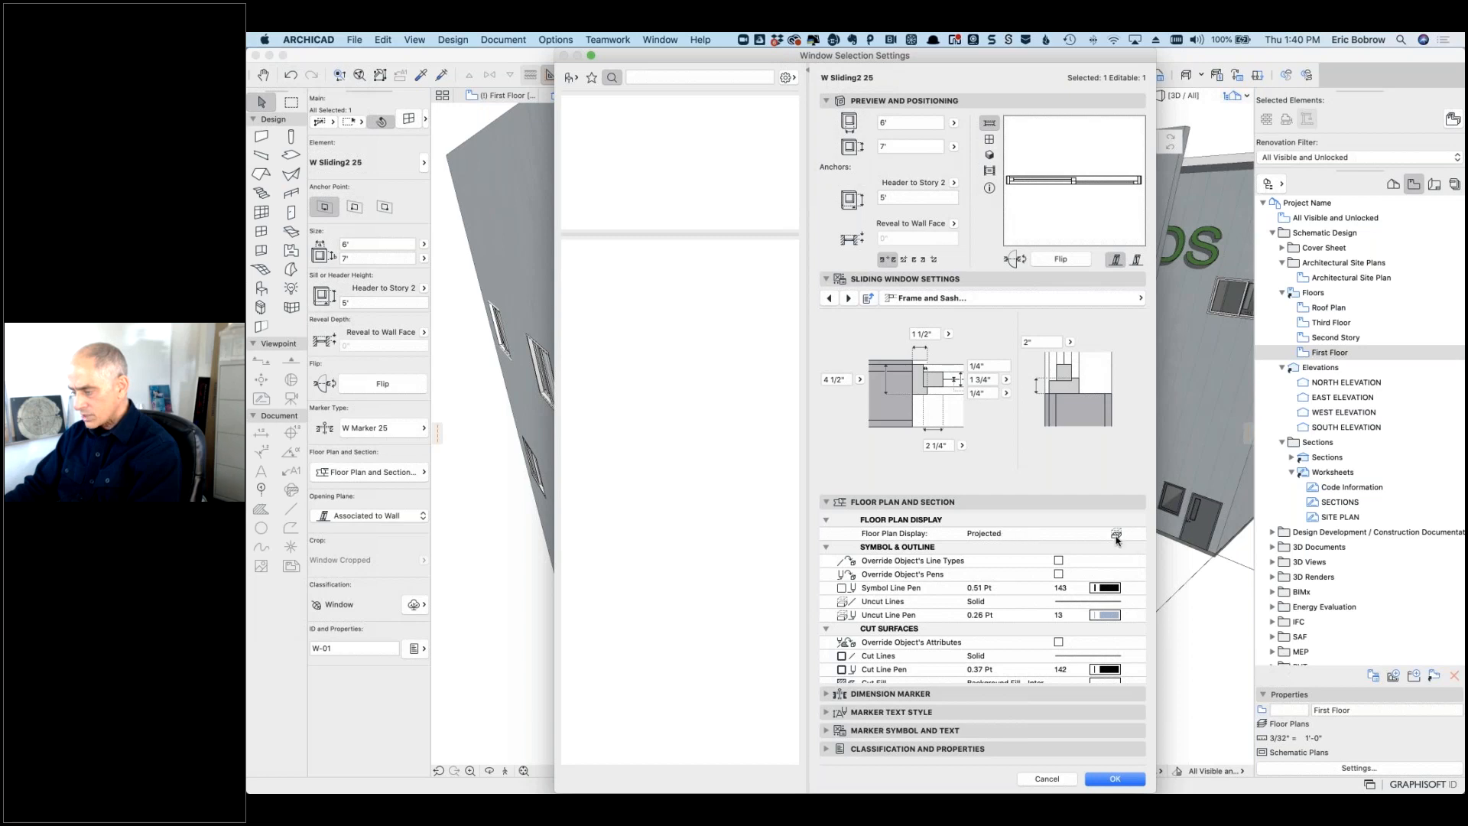
click(1124, 536)
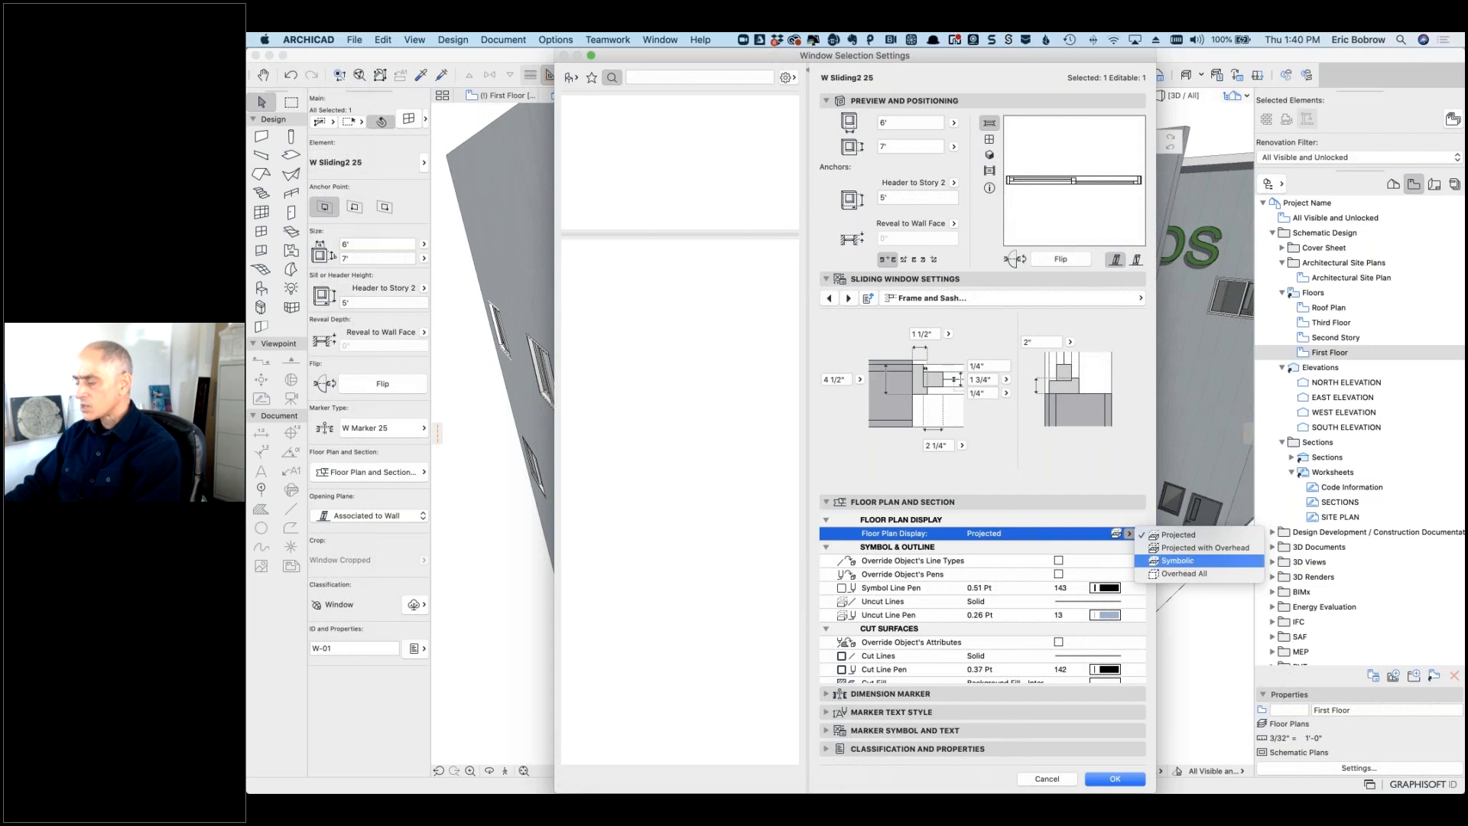
click(1181, 548)
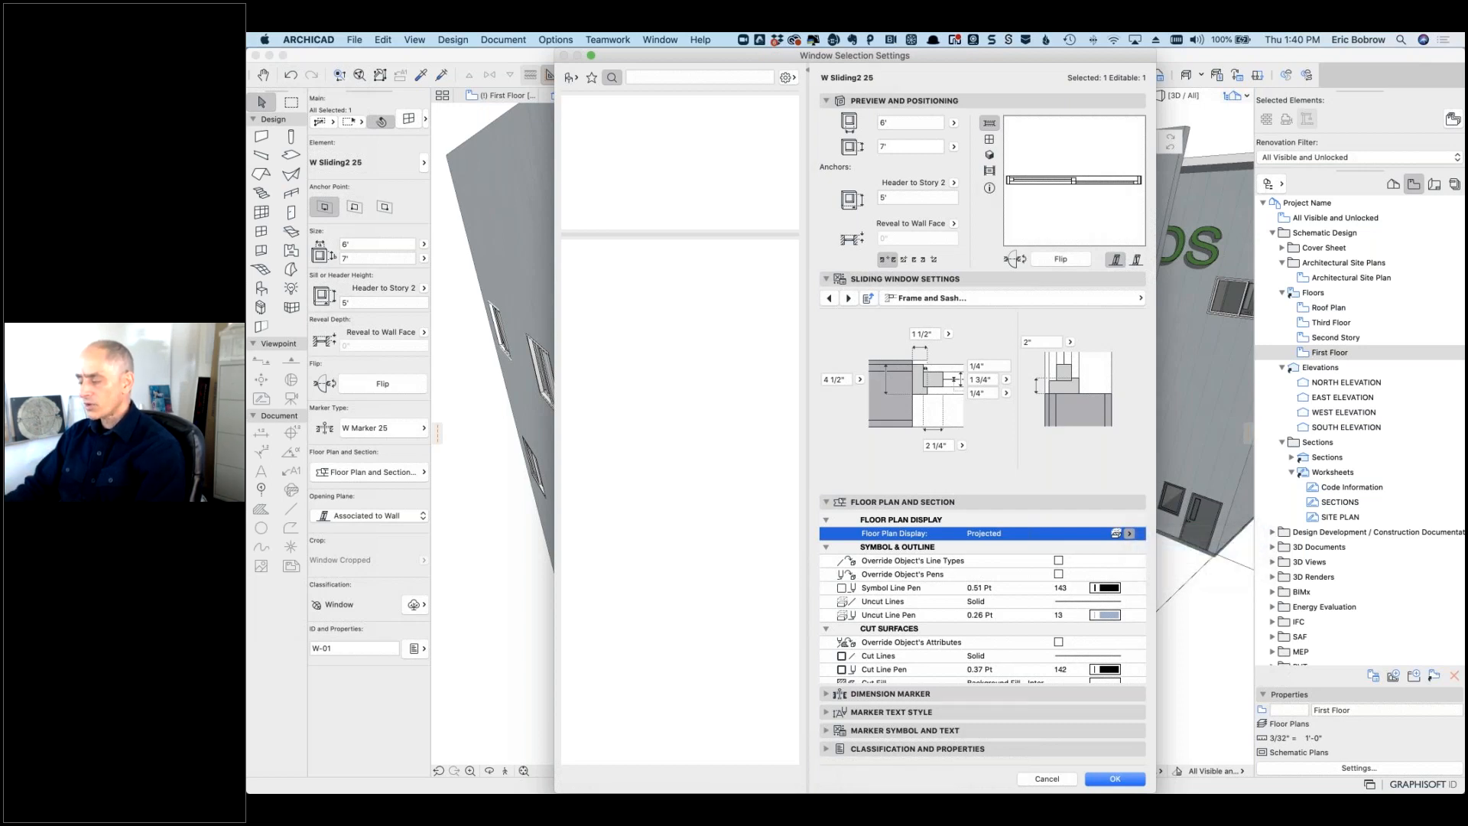
click(1107, 773)
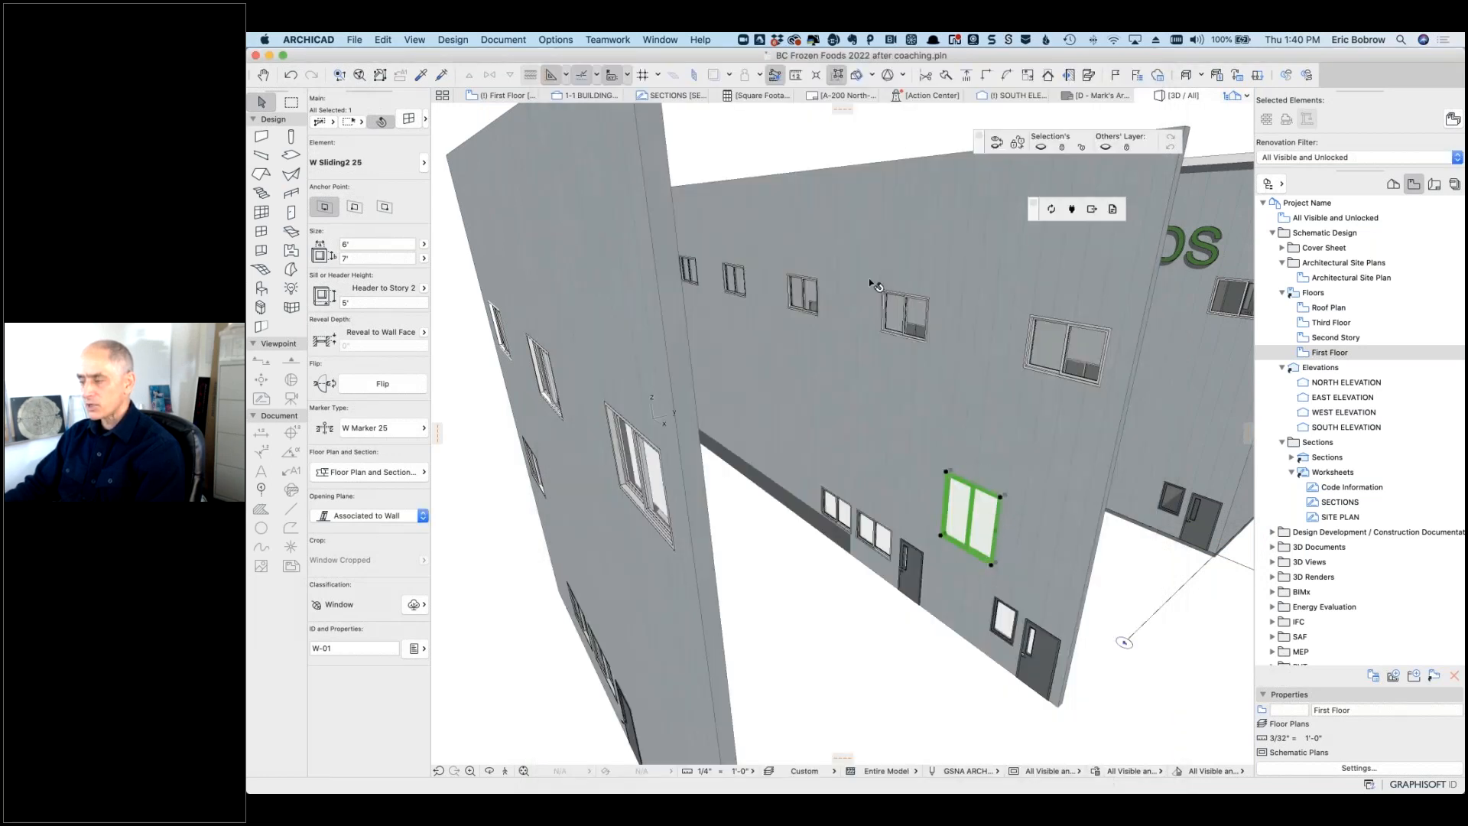
Step: Inspect the 2'-6" fixed window between the doors on the First Floor plan and review the floor plan cut plane settings
click(503, 95)
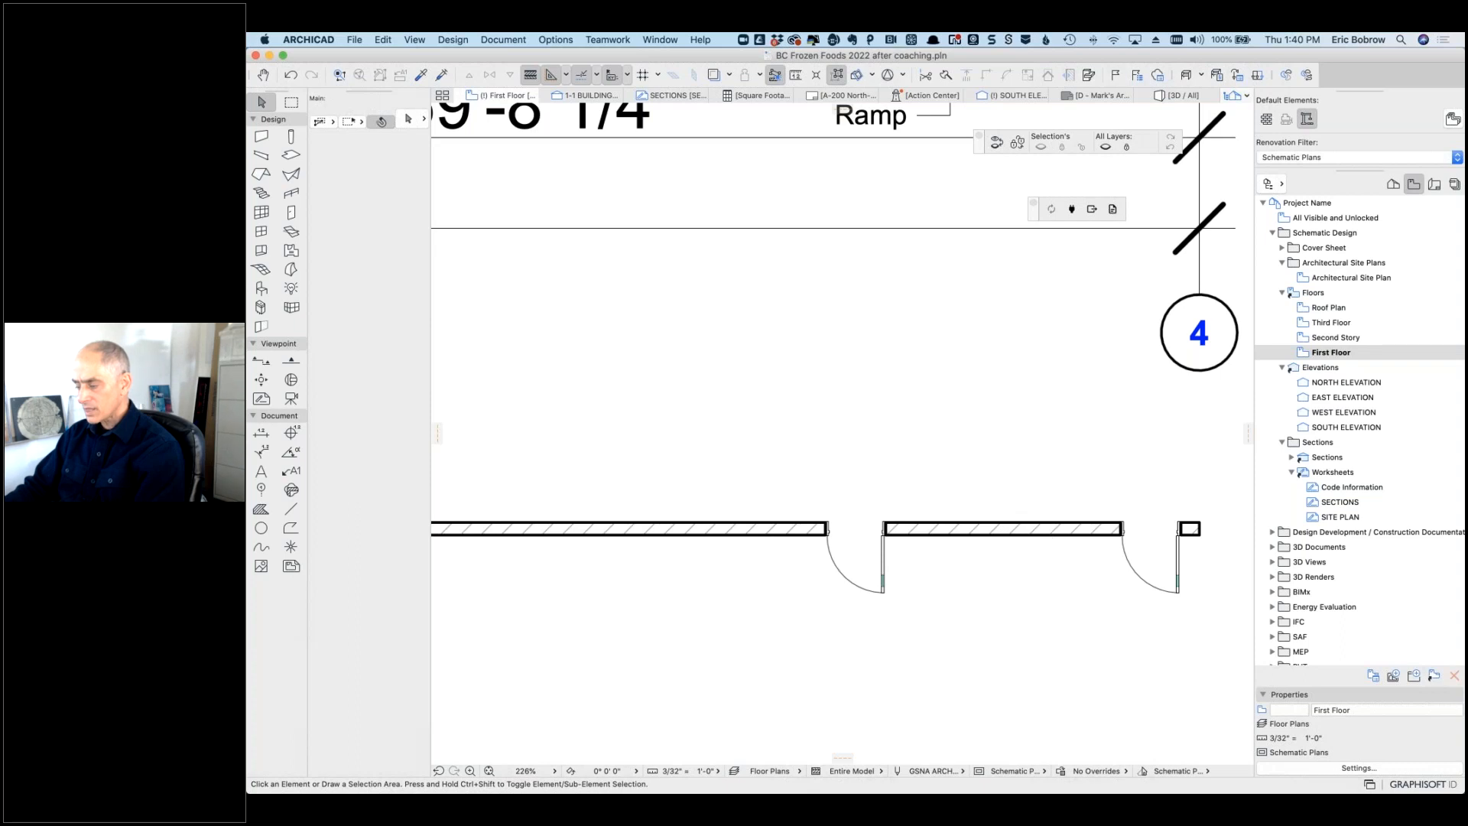
click(1079, 528)
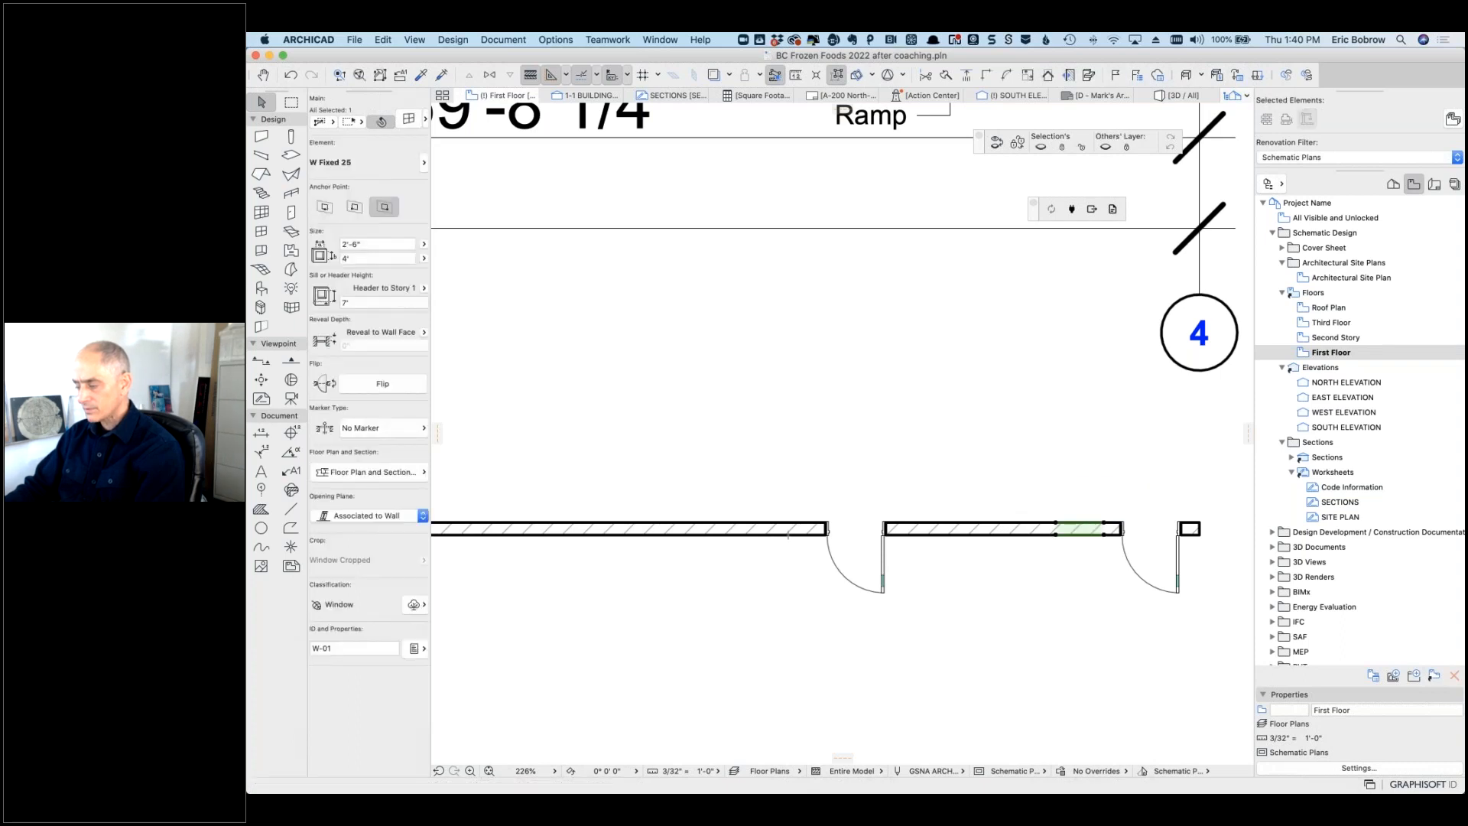
click(1100, 549)
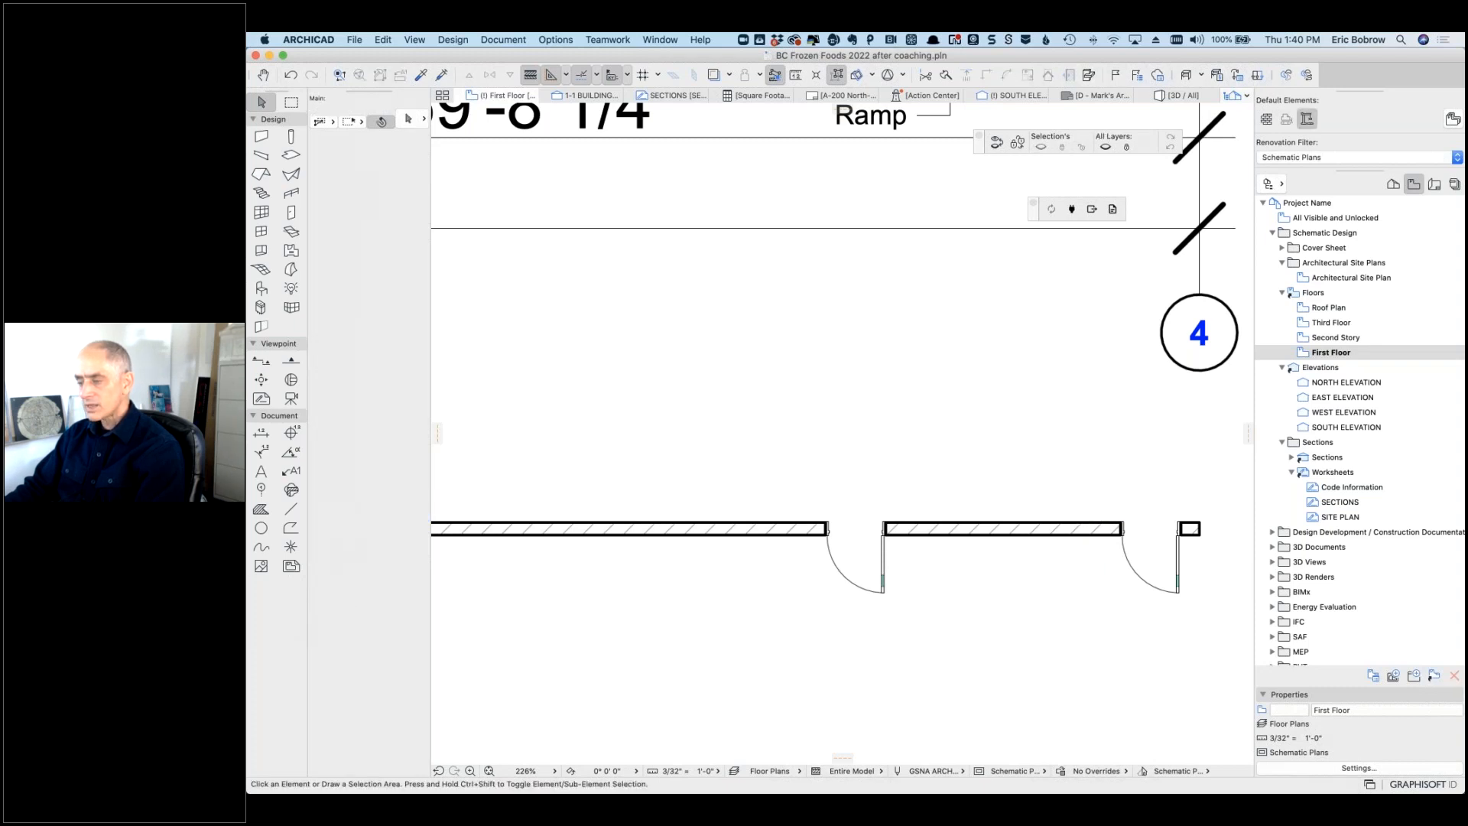
click(493, 39)
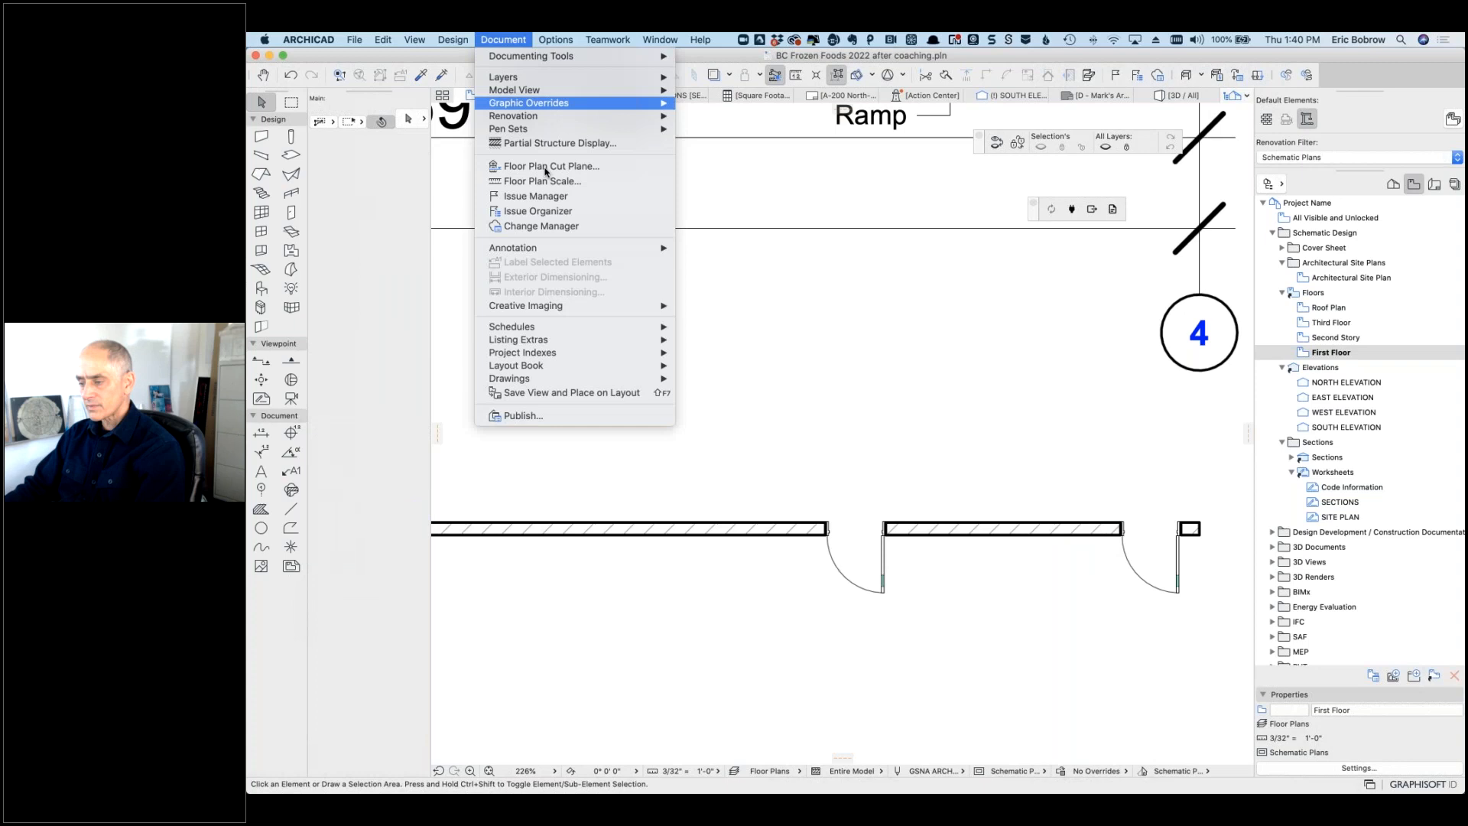
click(542, 166)
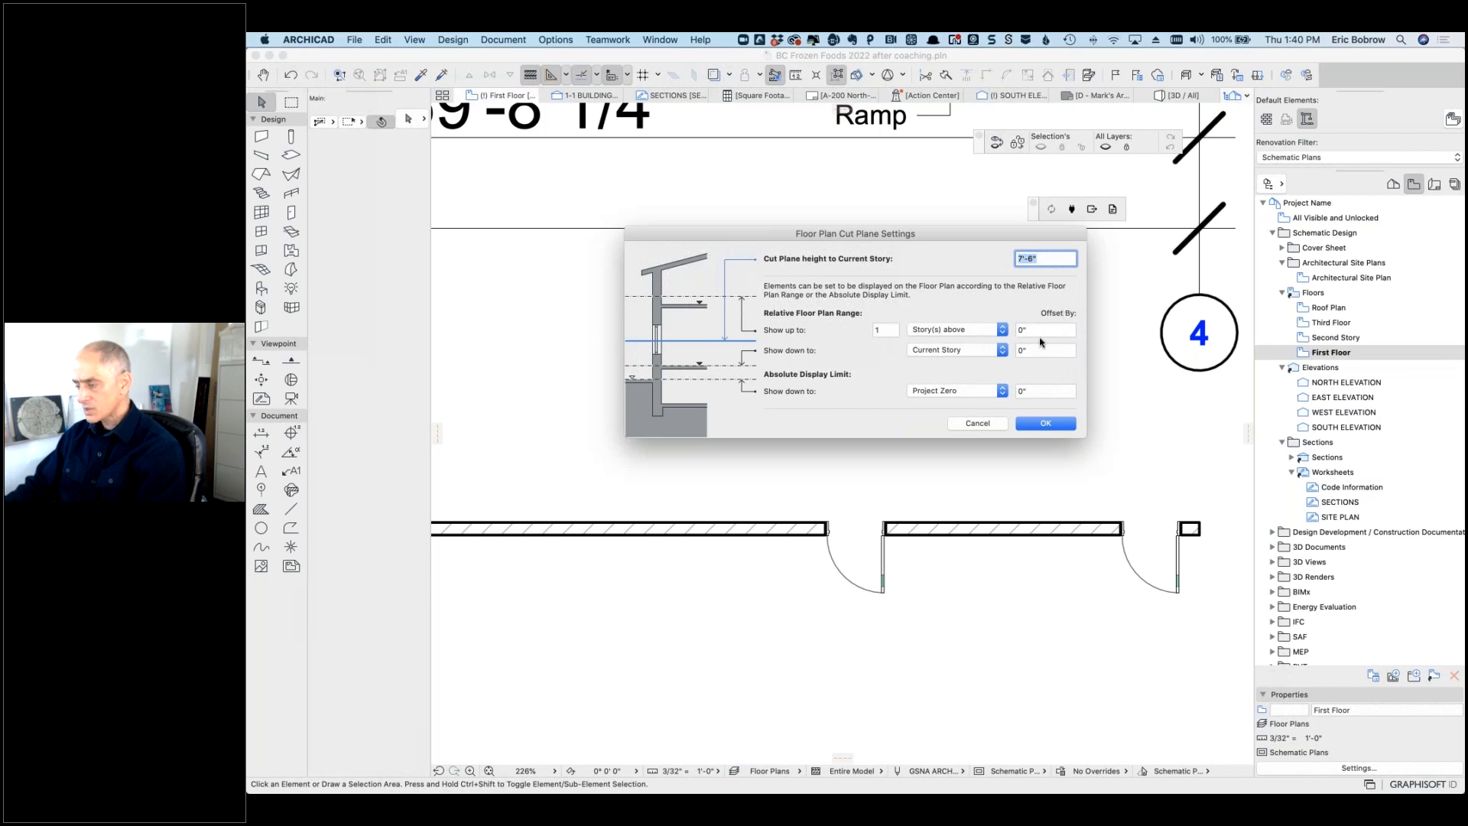
click(978, 424)
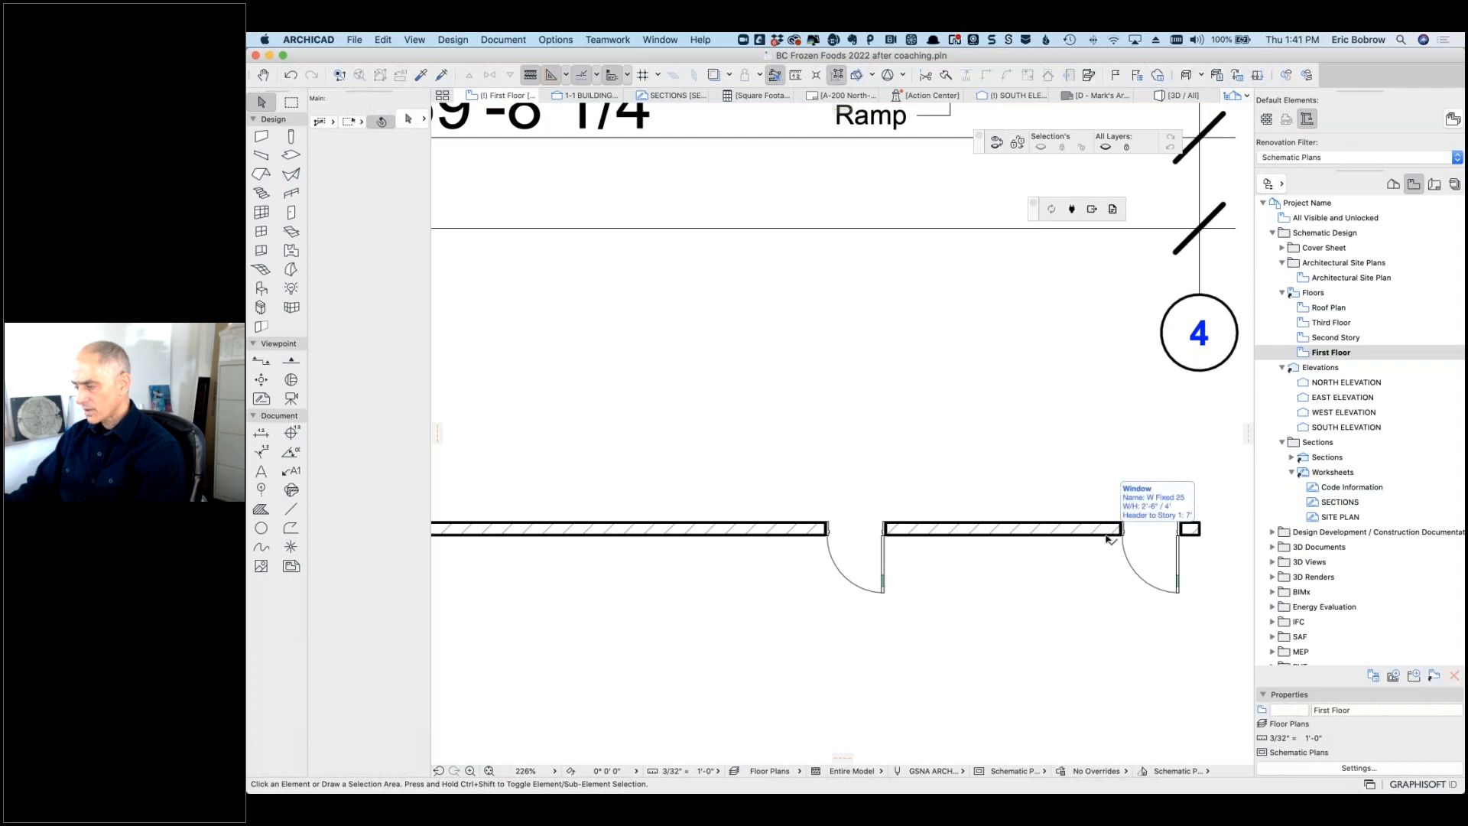
Step: Set the floor plan display of the 2'-6" by 4' fixed window between the doors to Symbolic
scroll(1108, 540, down, 5)
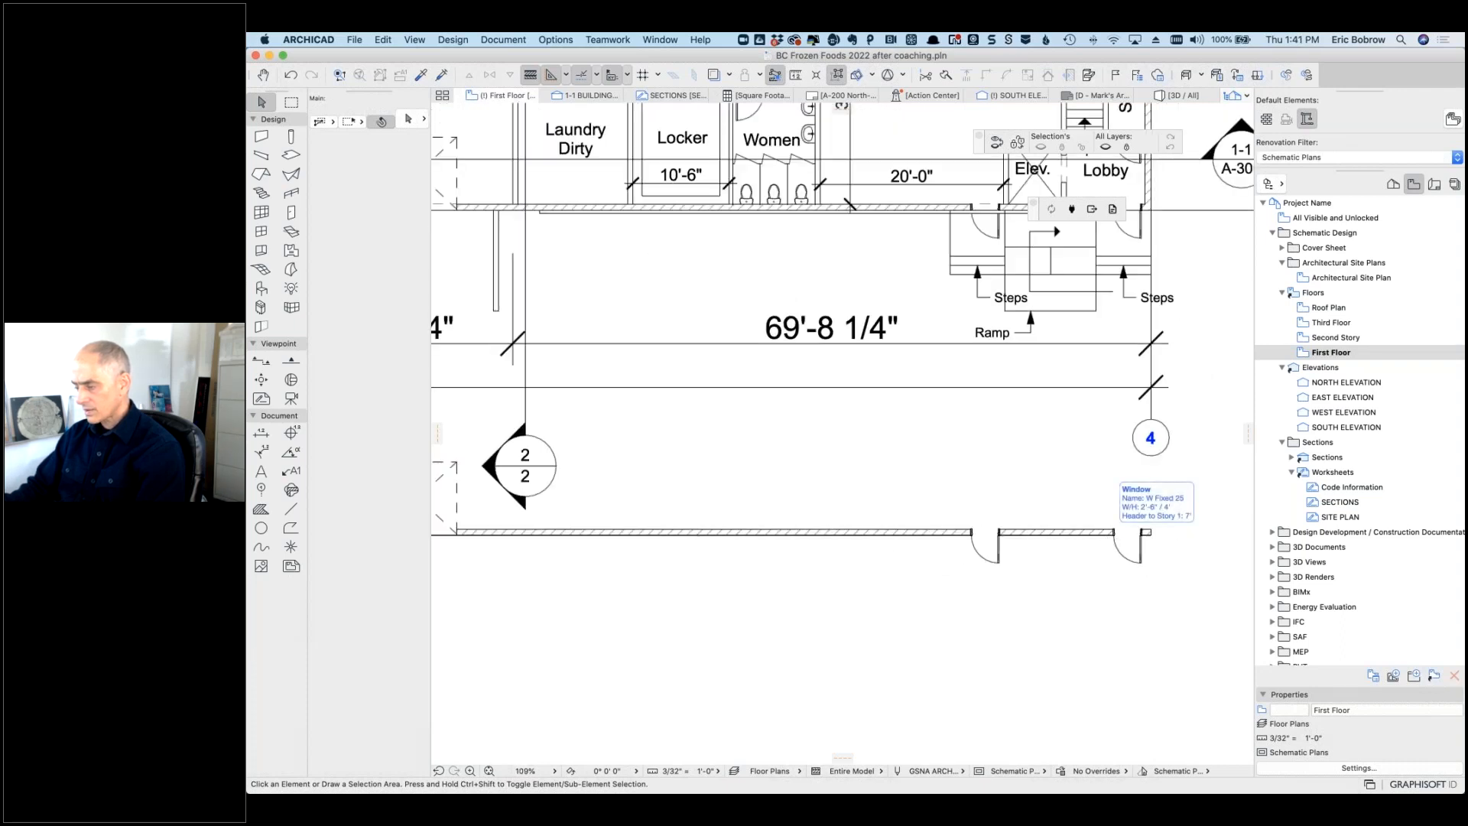
scroll(1101, 554, up, 3)
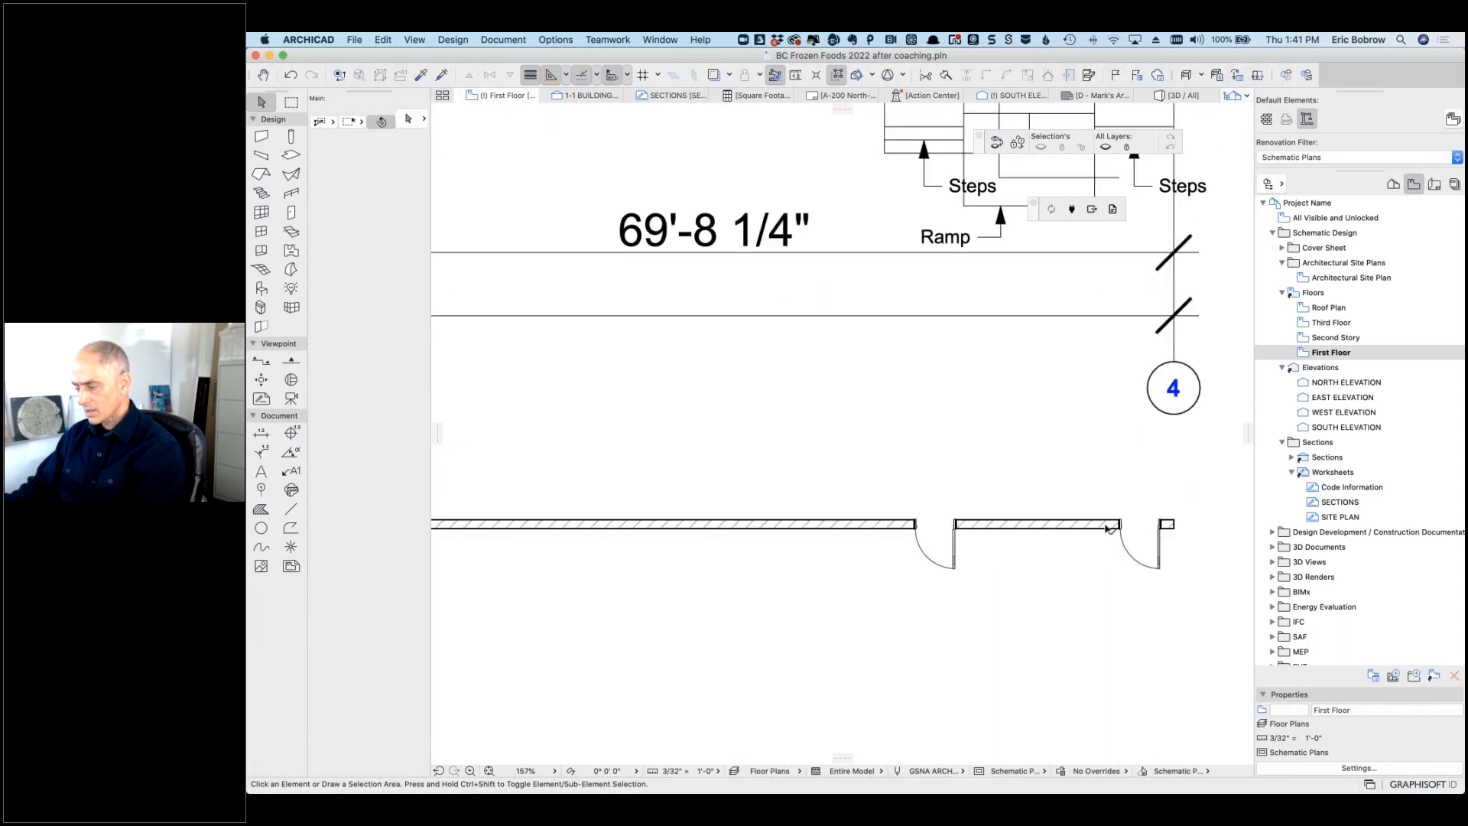
click(1110, 529)
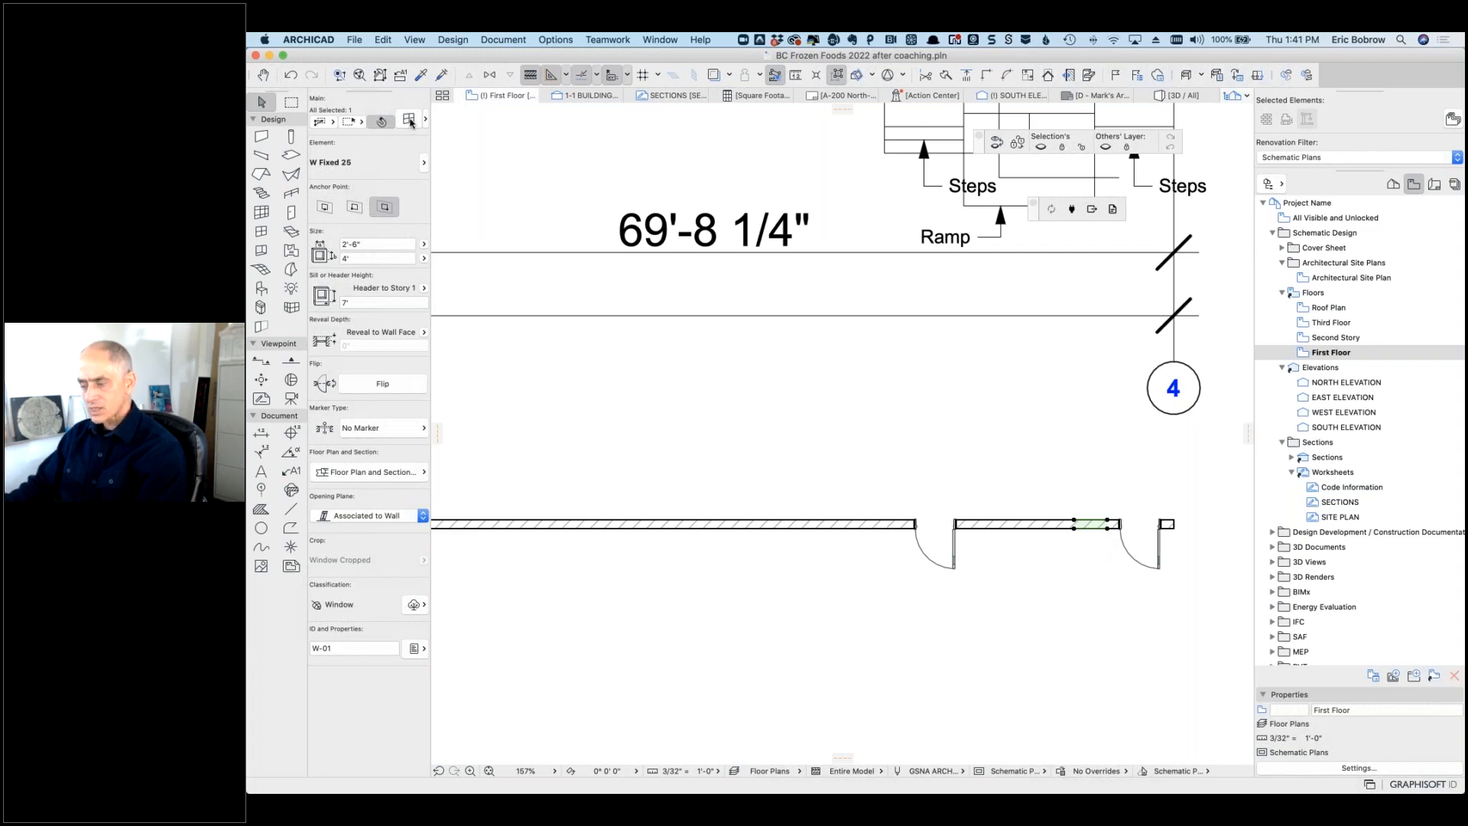
click(409, 120)
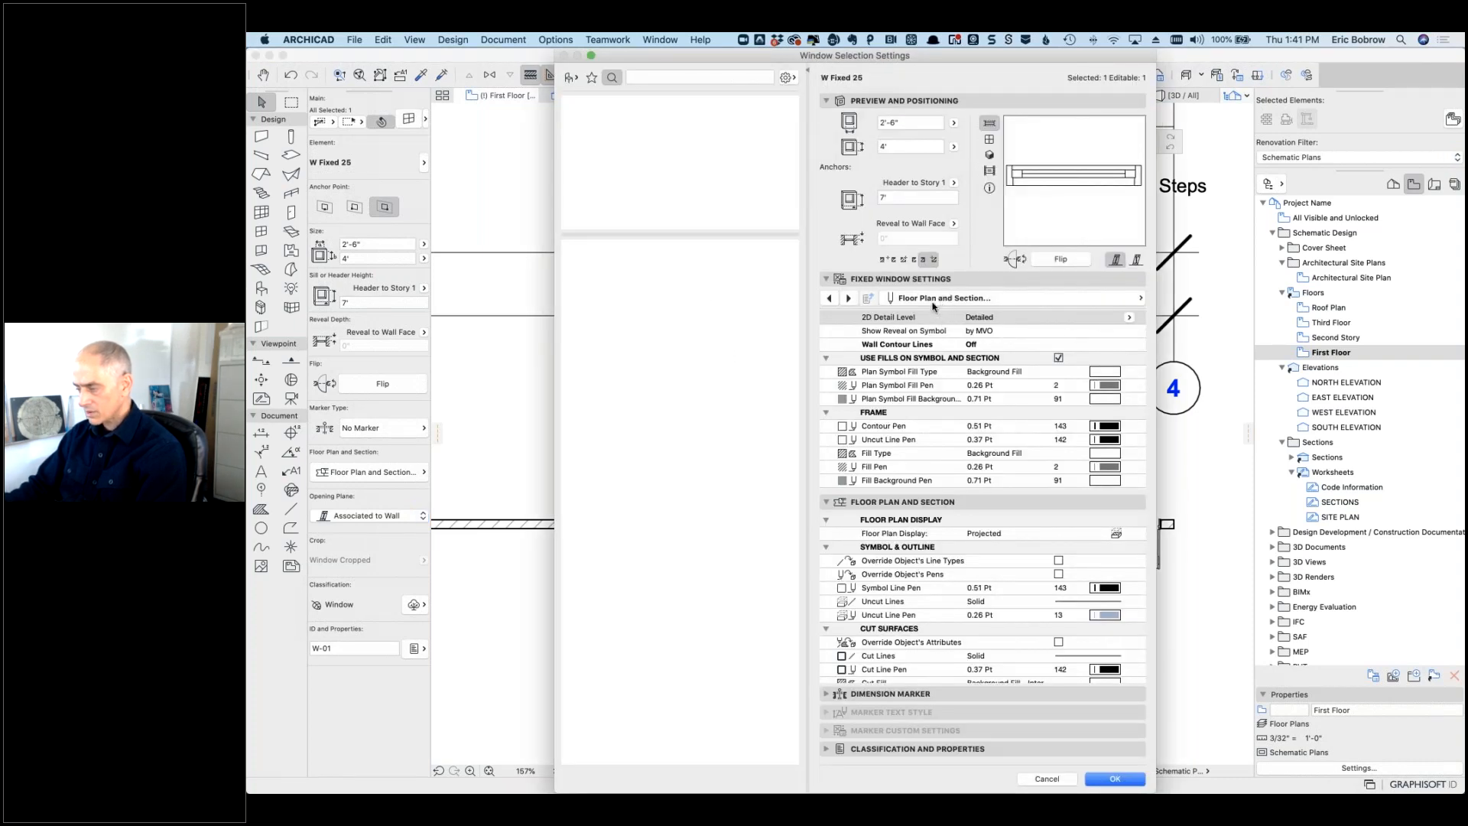
click(1129, 533)
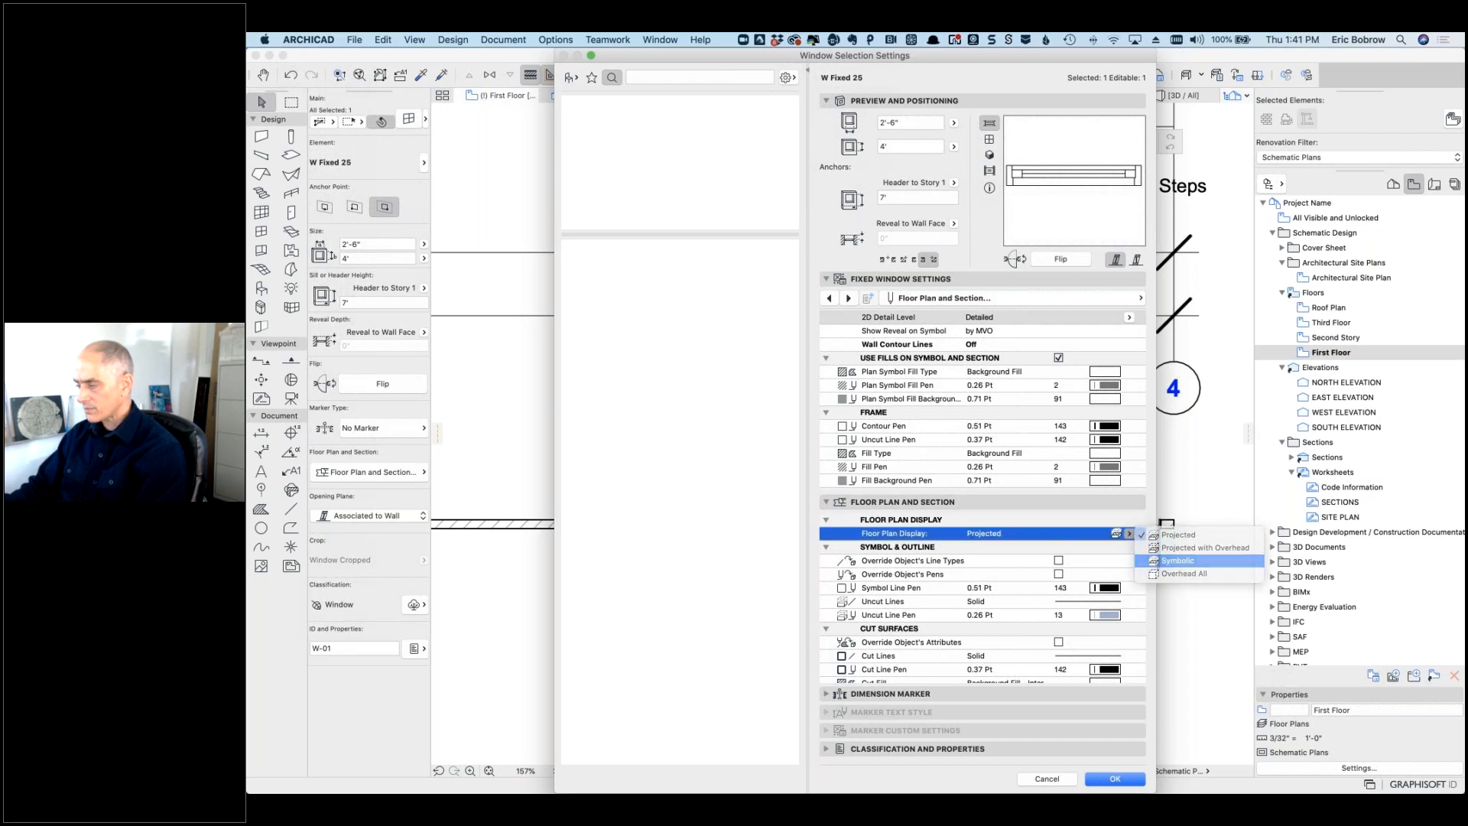
click(1177, 561)
click(1115, 779)
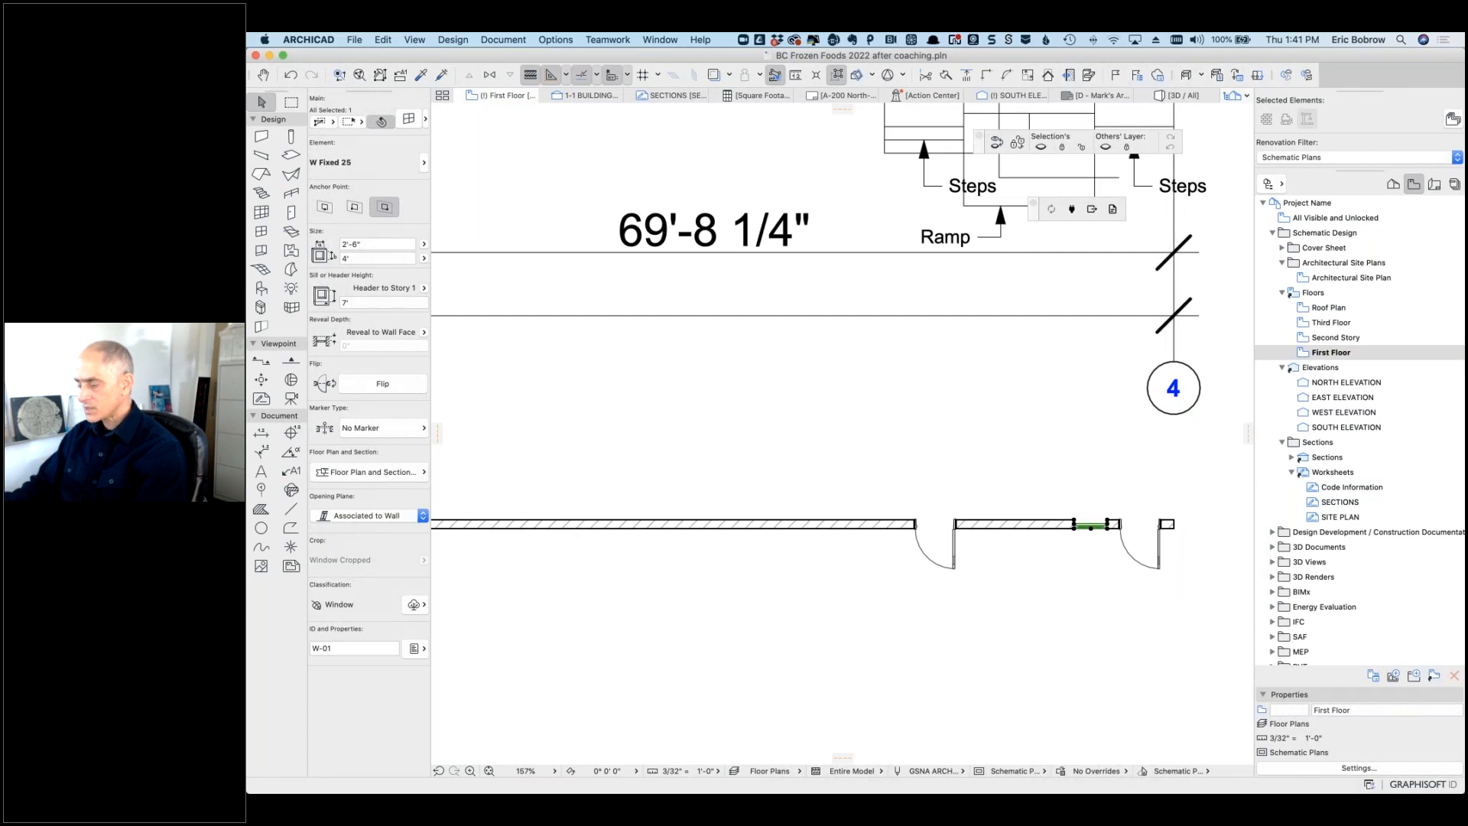
click(1110, 545)
scroll(1110, 545, up, 5)
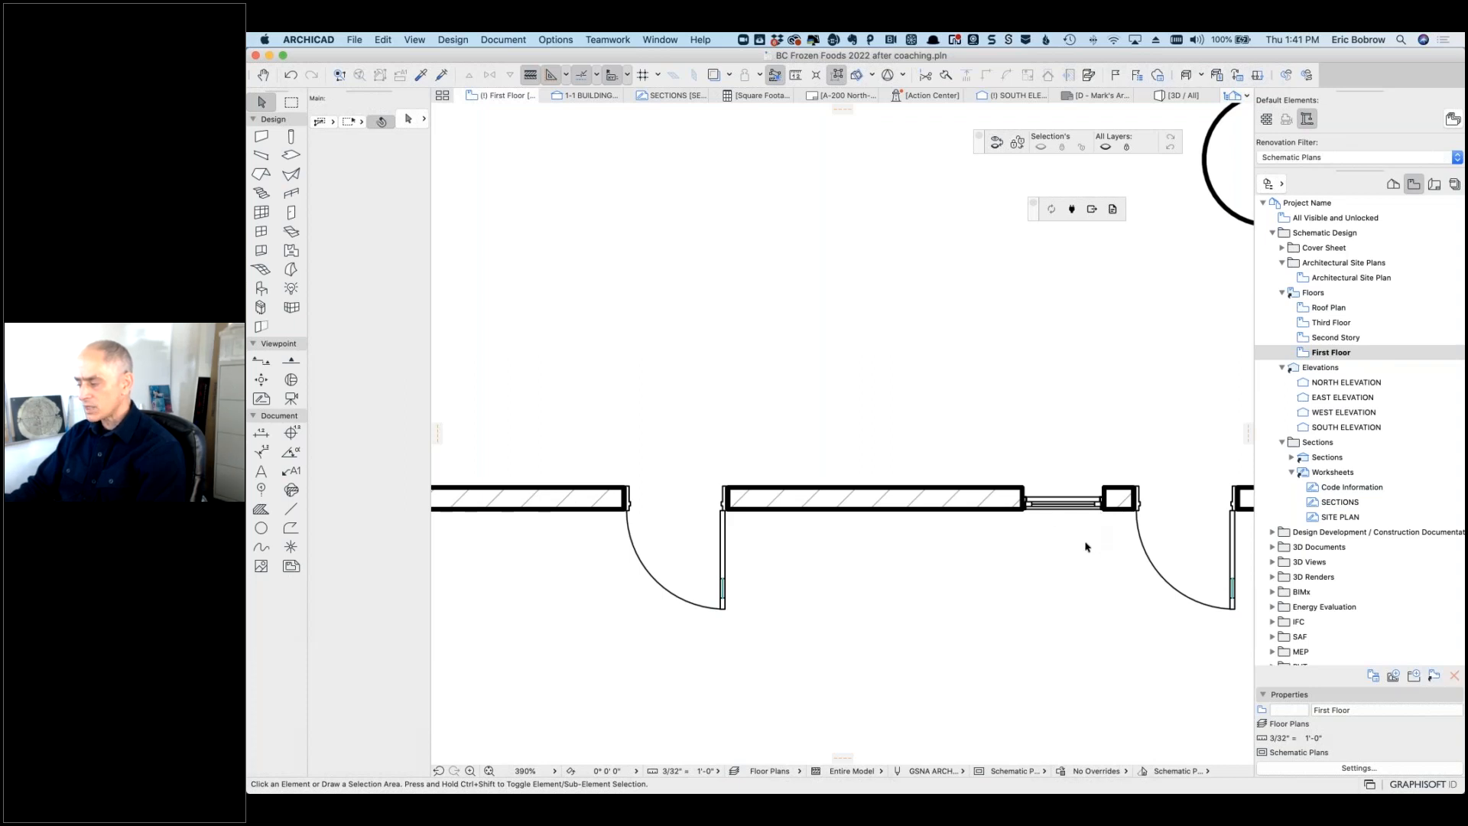
Step: Display the Second Story plan with No Overrides as its graphic override, and inspect the sliding window near the detached wall's end
double_click(1304, 339)
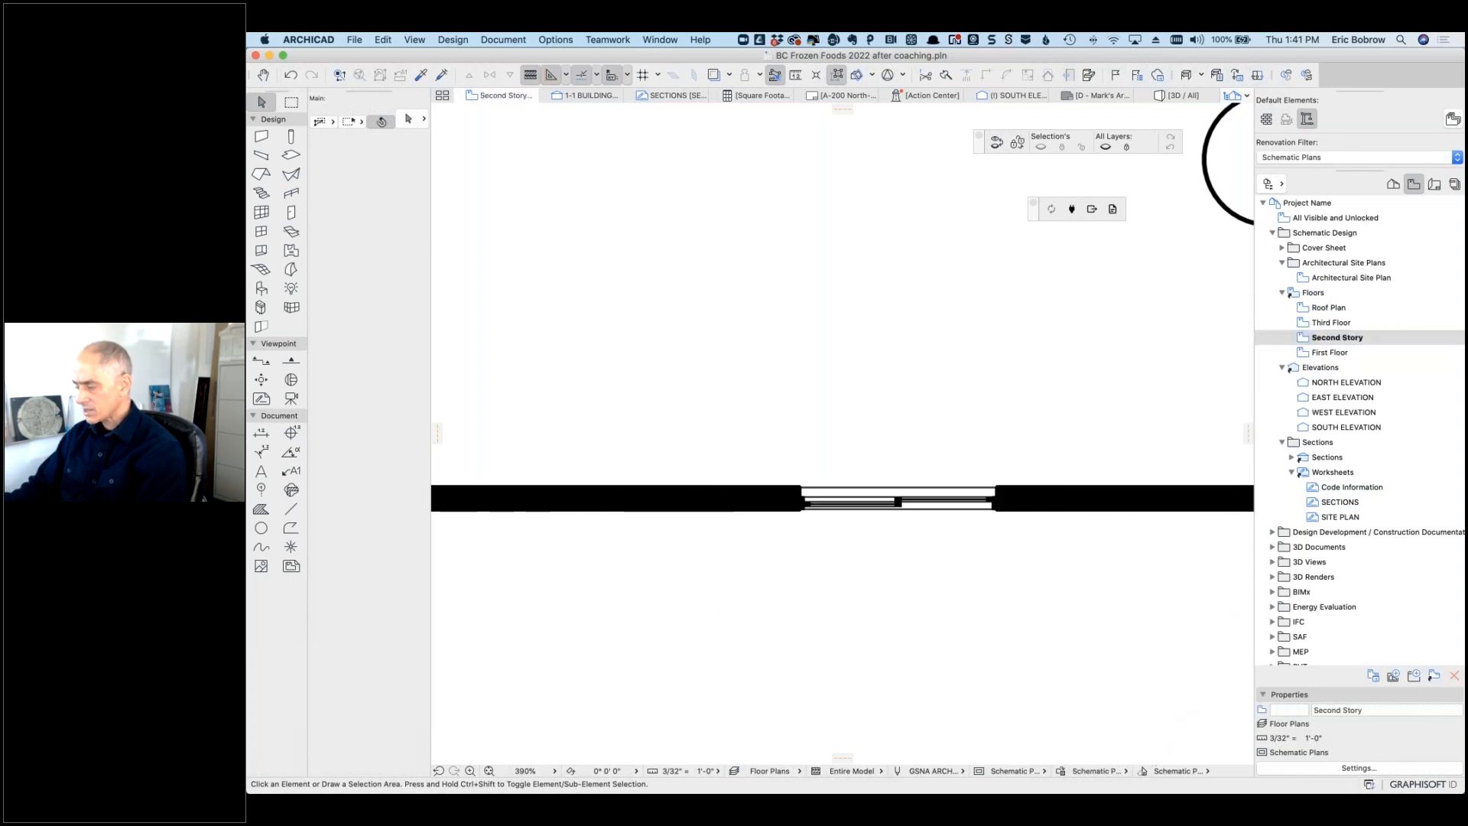
click(1096, 771)
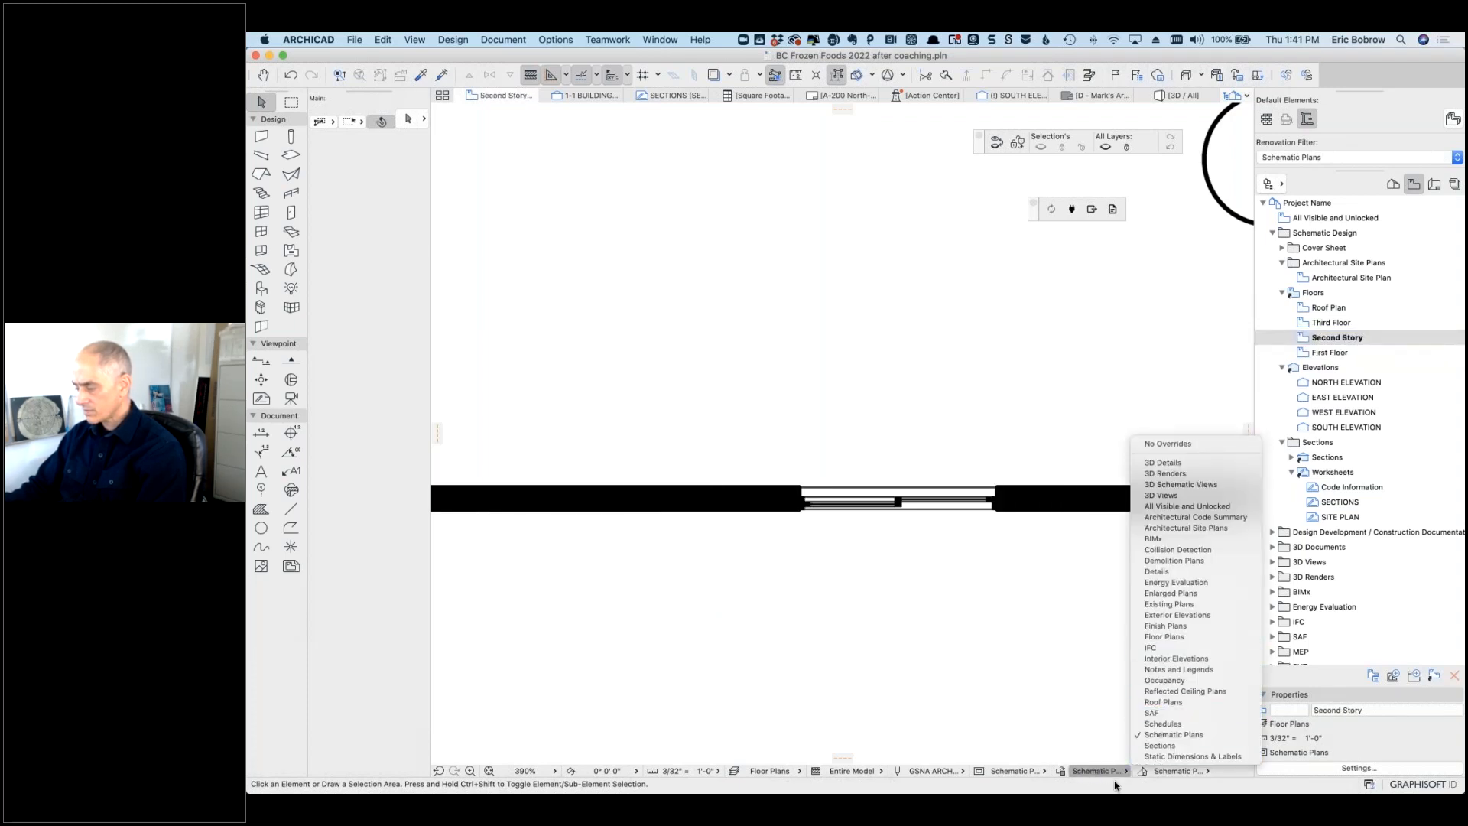
click(1175, 442)
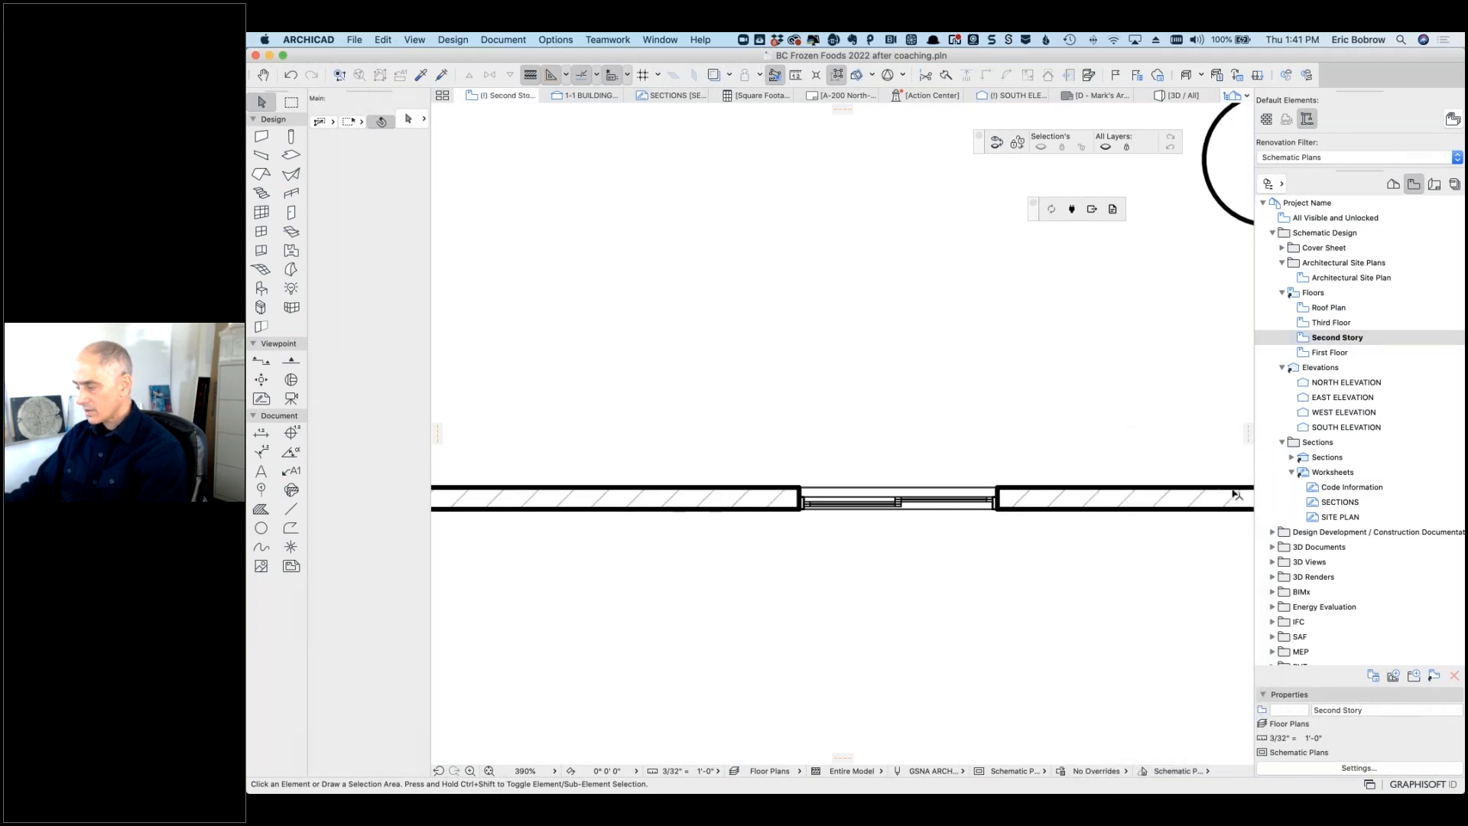
scroll(1074, 459, right, 3)
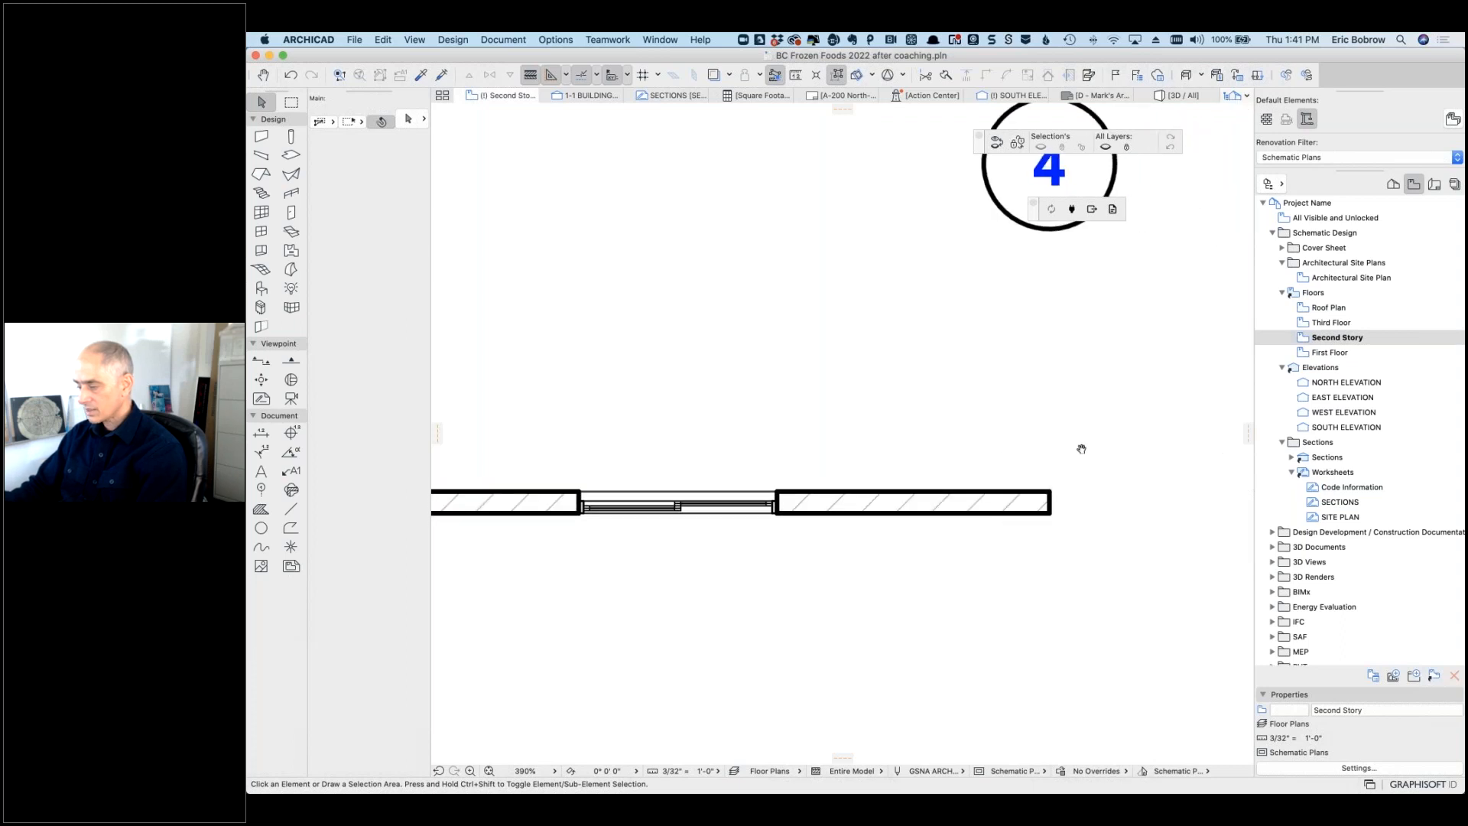
scroll(1078, 449, left, 1)
click(865, 495)
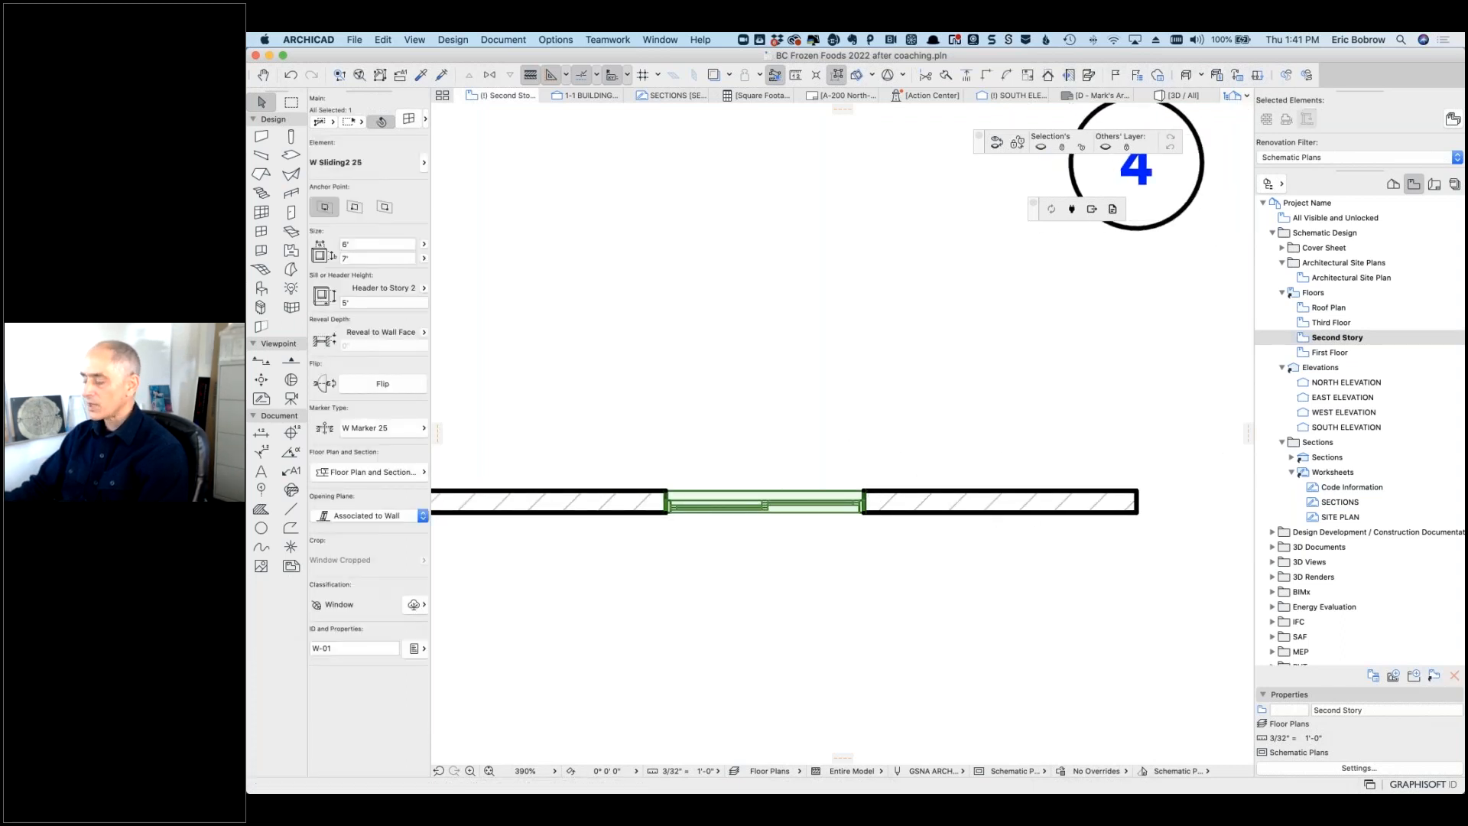
scroll(1035, 419, left, 3)
click(1003, 459)
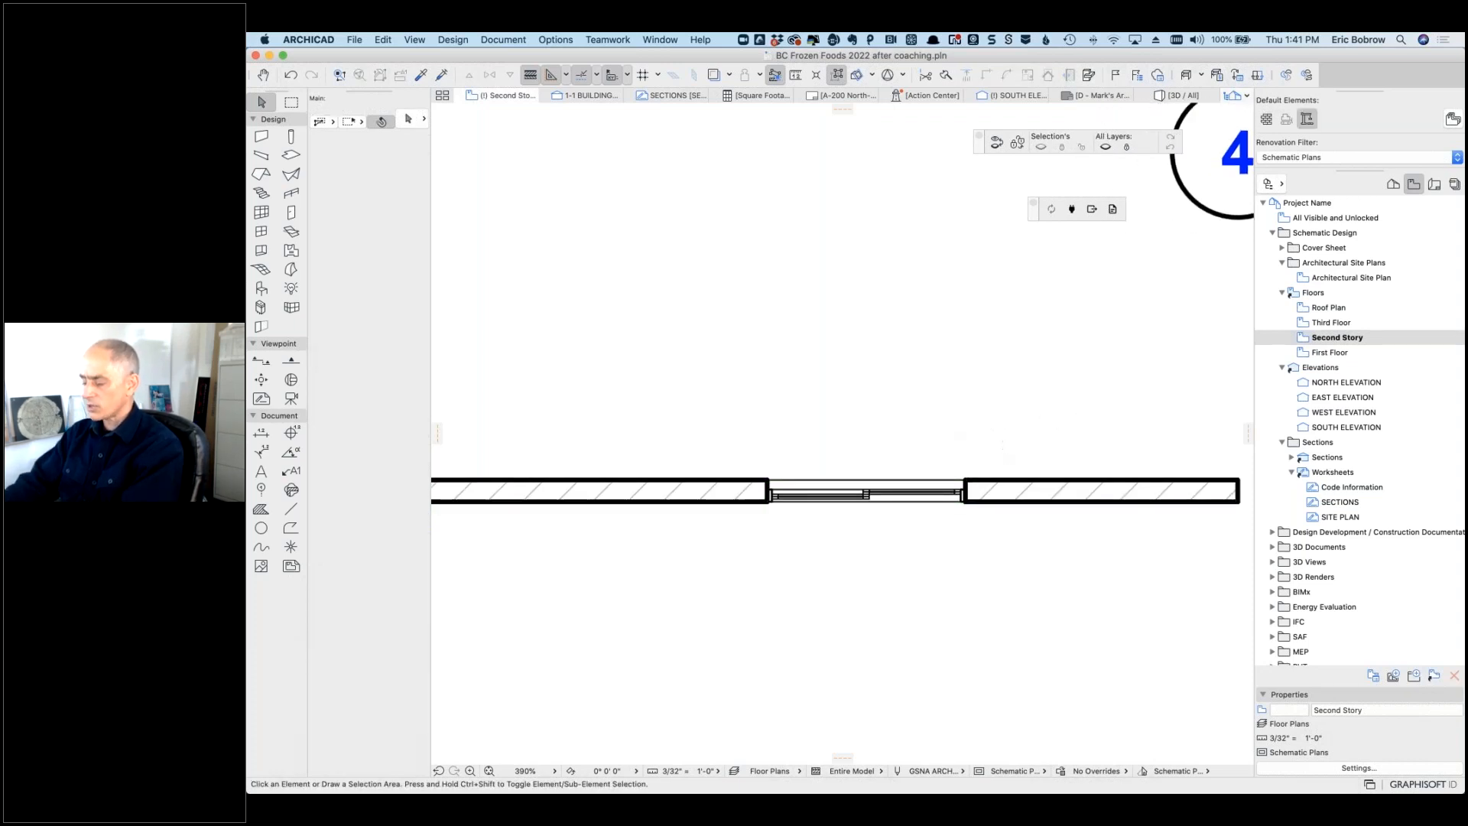
Step: Go down to the First Floor story and inspect the fixed window between the doors
key(super+Down)
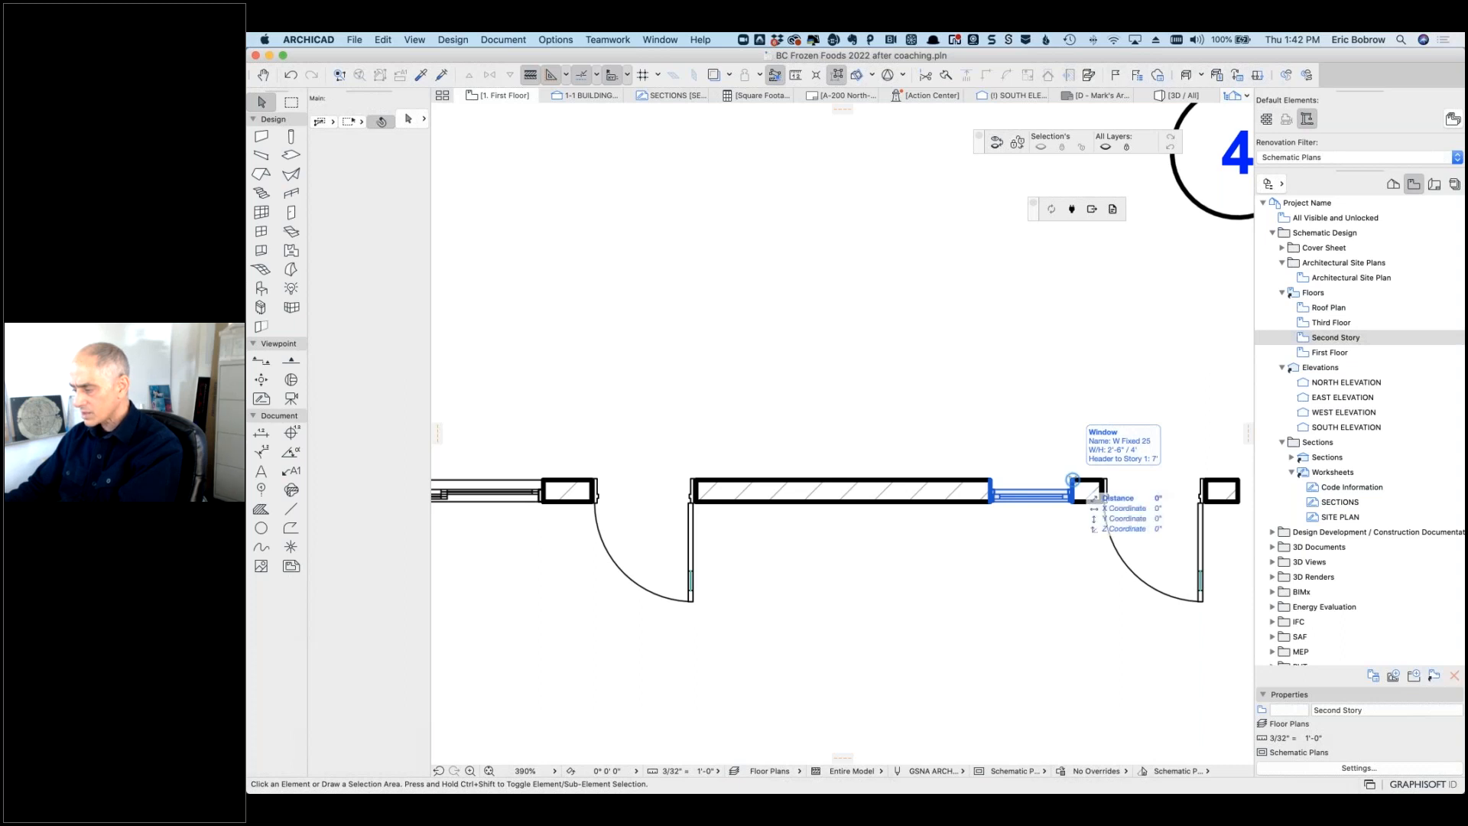
click(1072, 479)
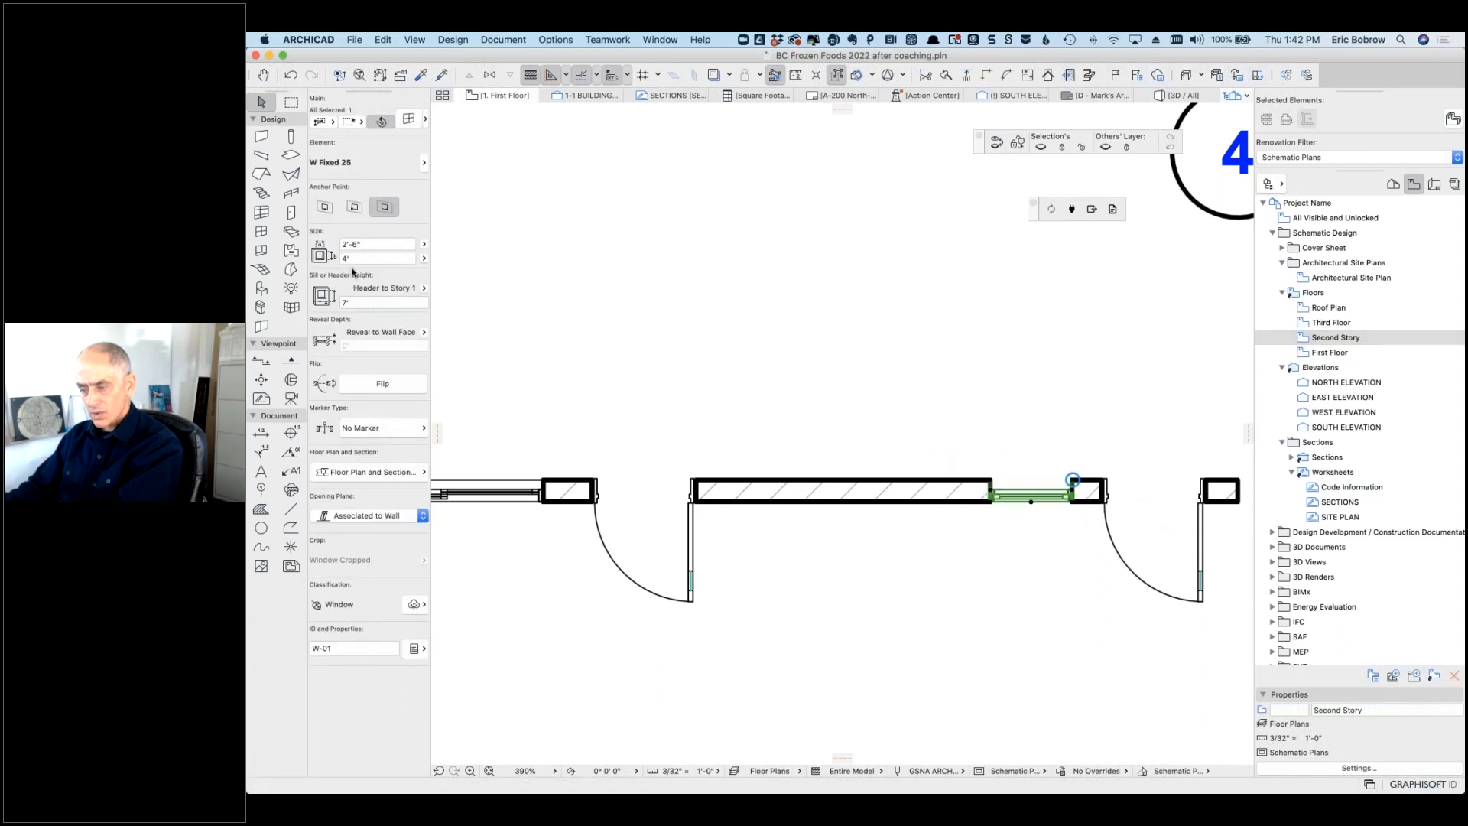
click(952, 411)
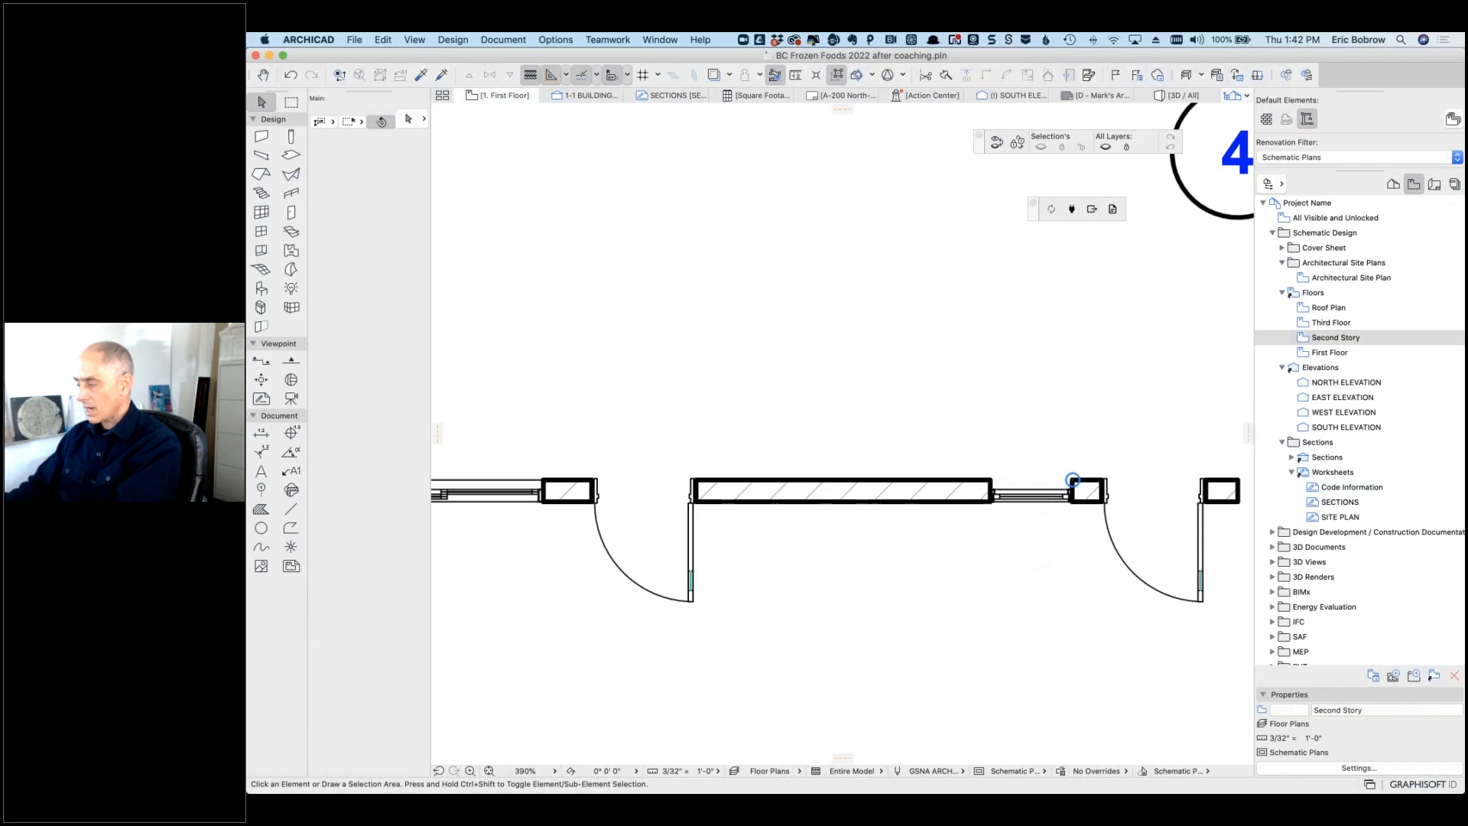
Step: On the Second Story plan, set the floor plan display of the 6' by 7' sliding window to Symbolic
double_click(1306, 338)
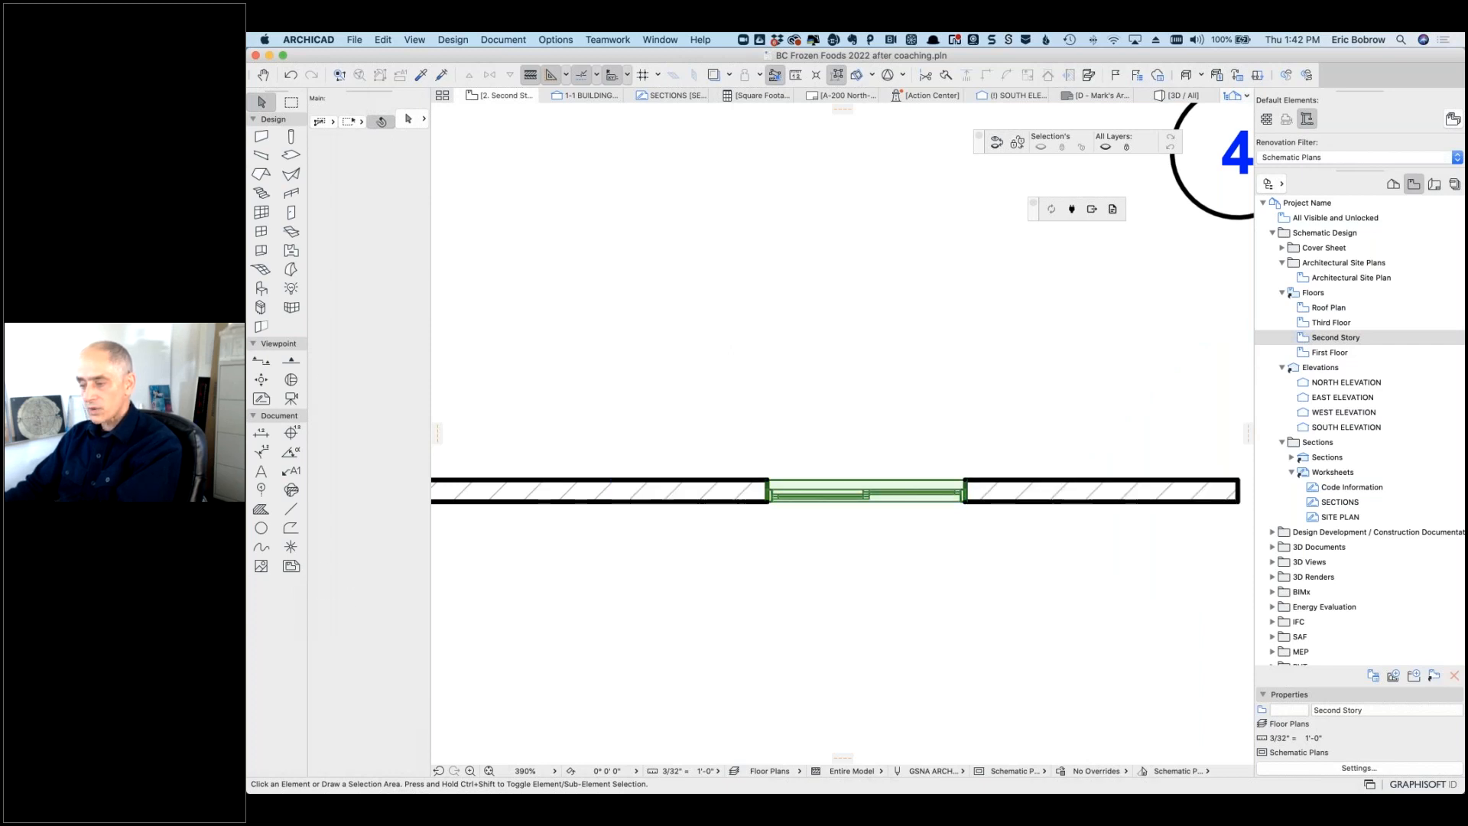
click(866, 493)
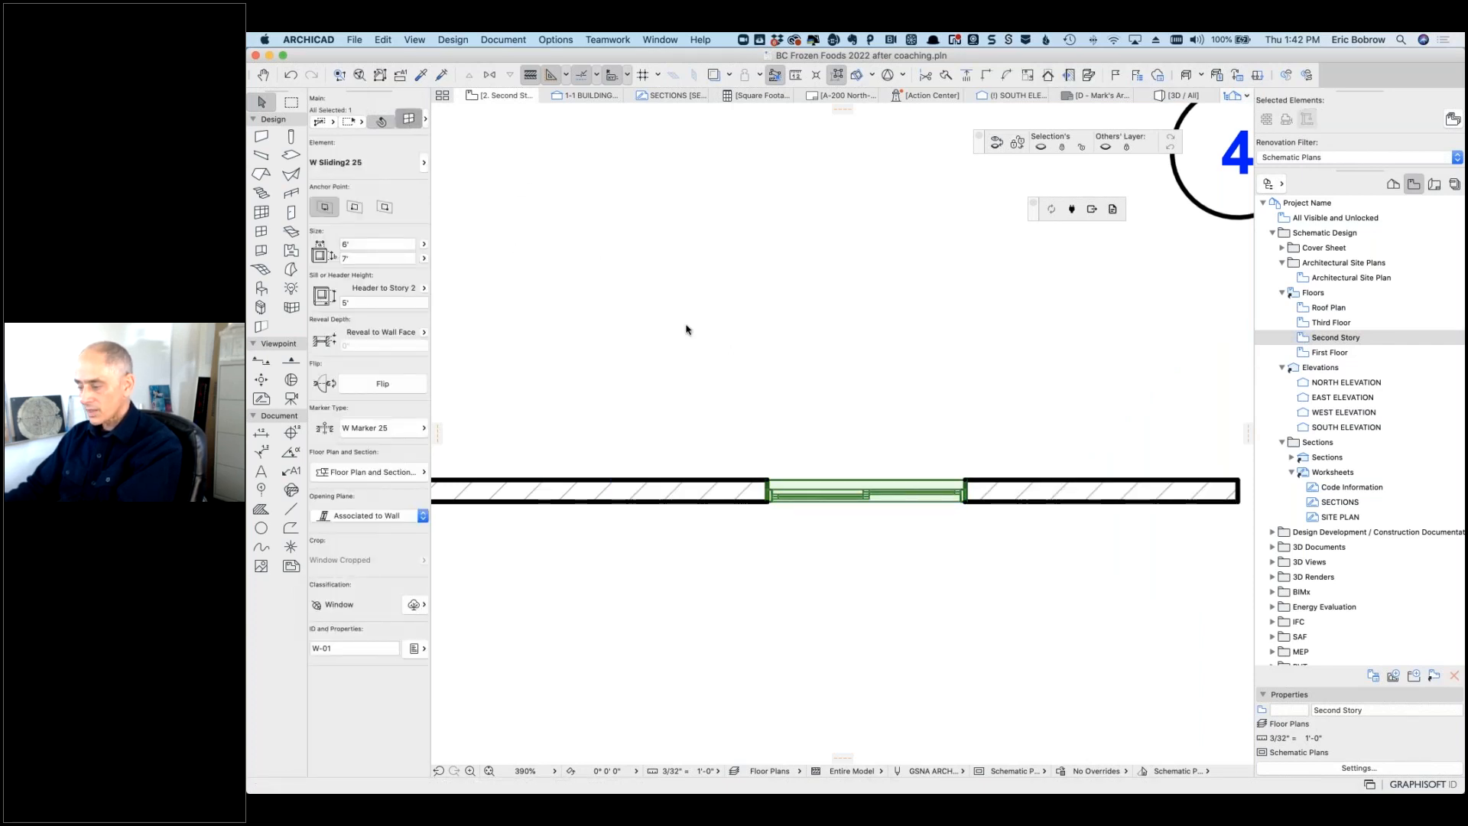
click(408, 119)
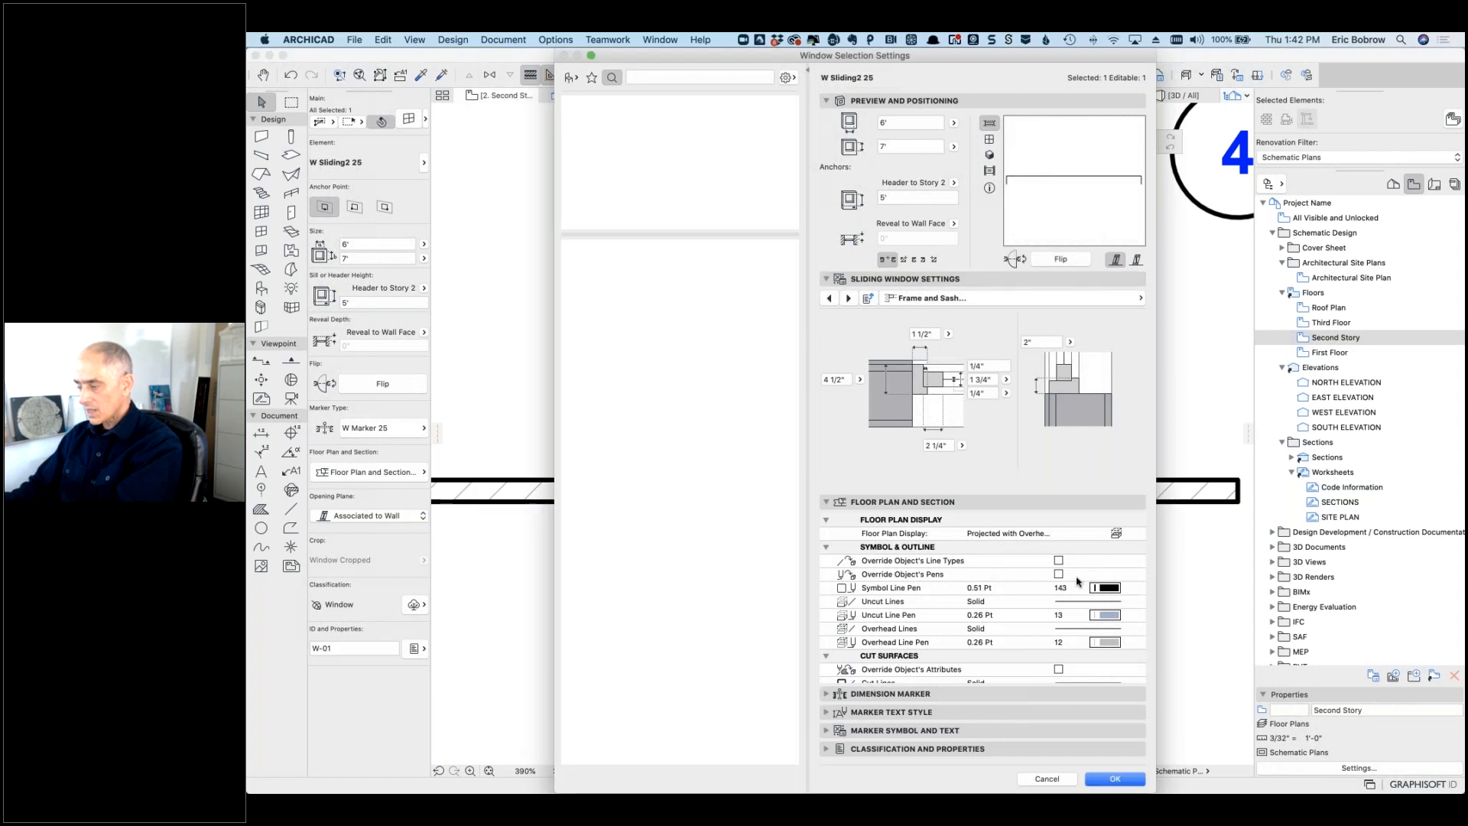
click(1118, 534)
click(1170, 562)
click(1122, 781)
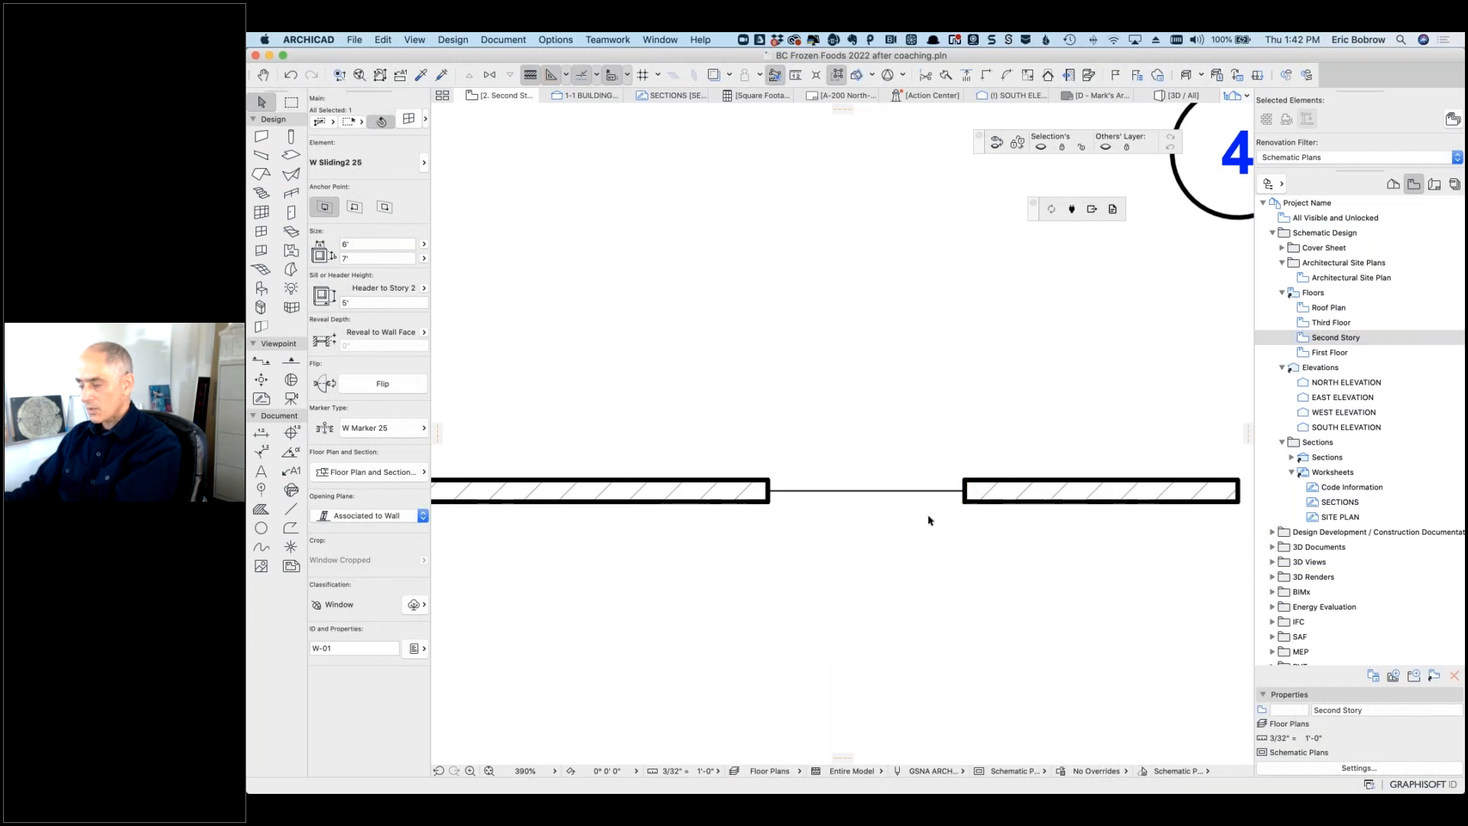
click(787, 475)
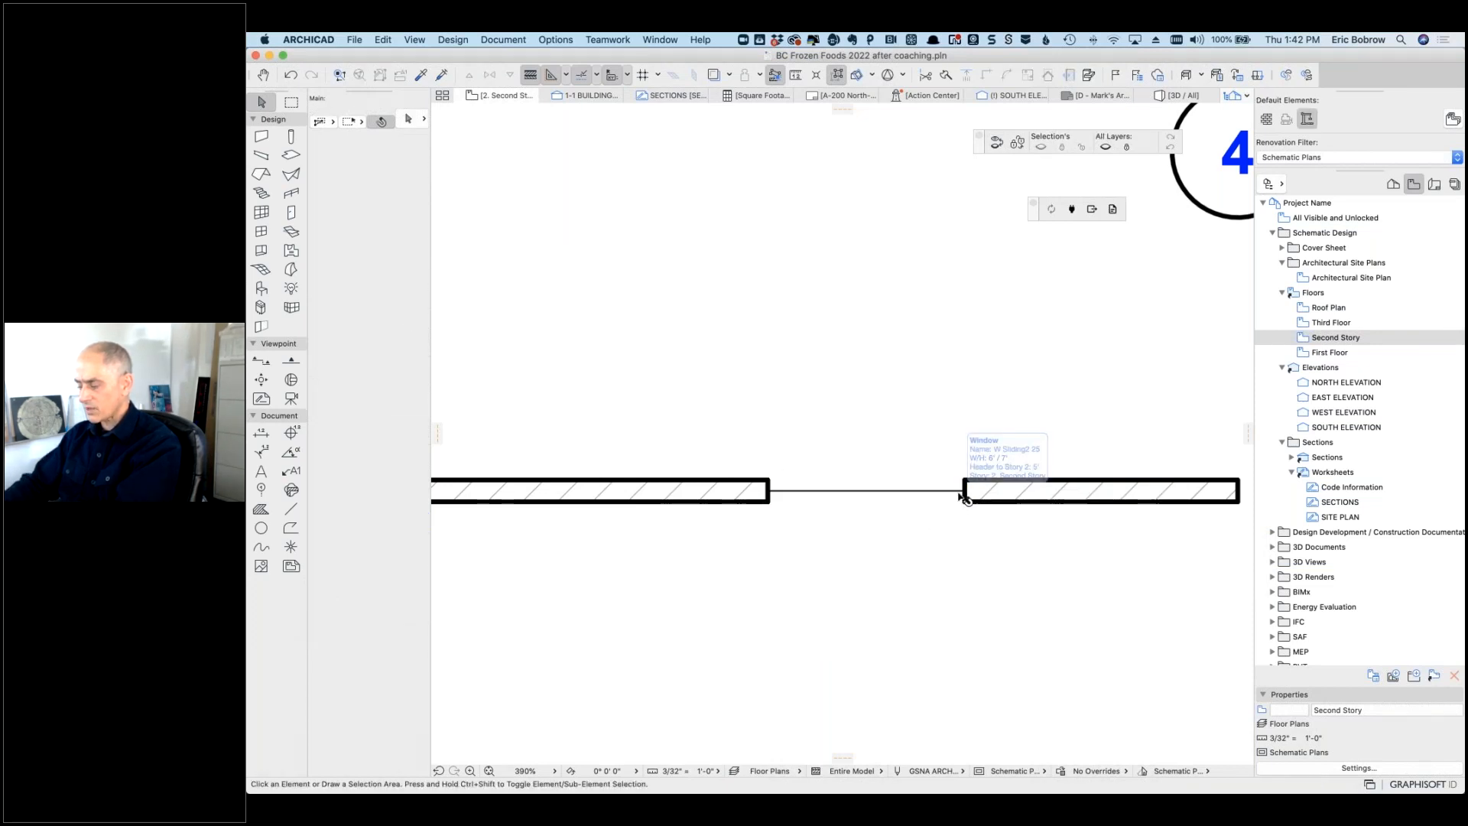
Step: Compare the 6' by 7' sliding window on the First Floor story and in 3D, and open the saved First Floor plan view
key(super+Down)
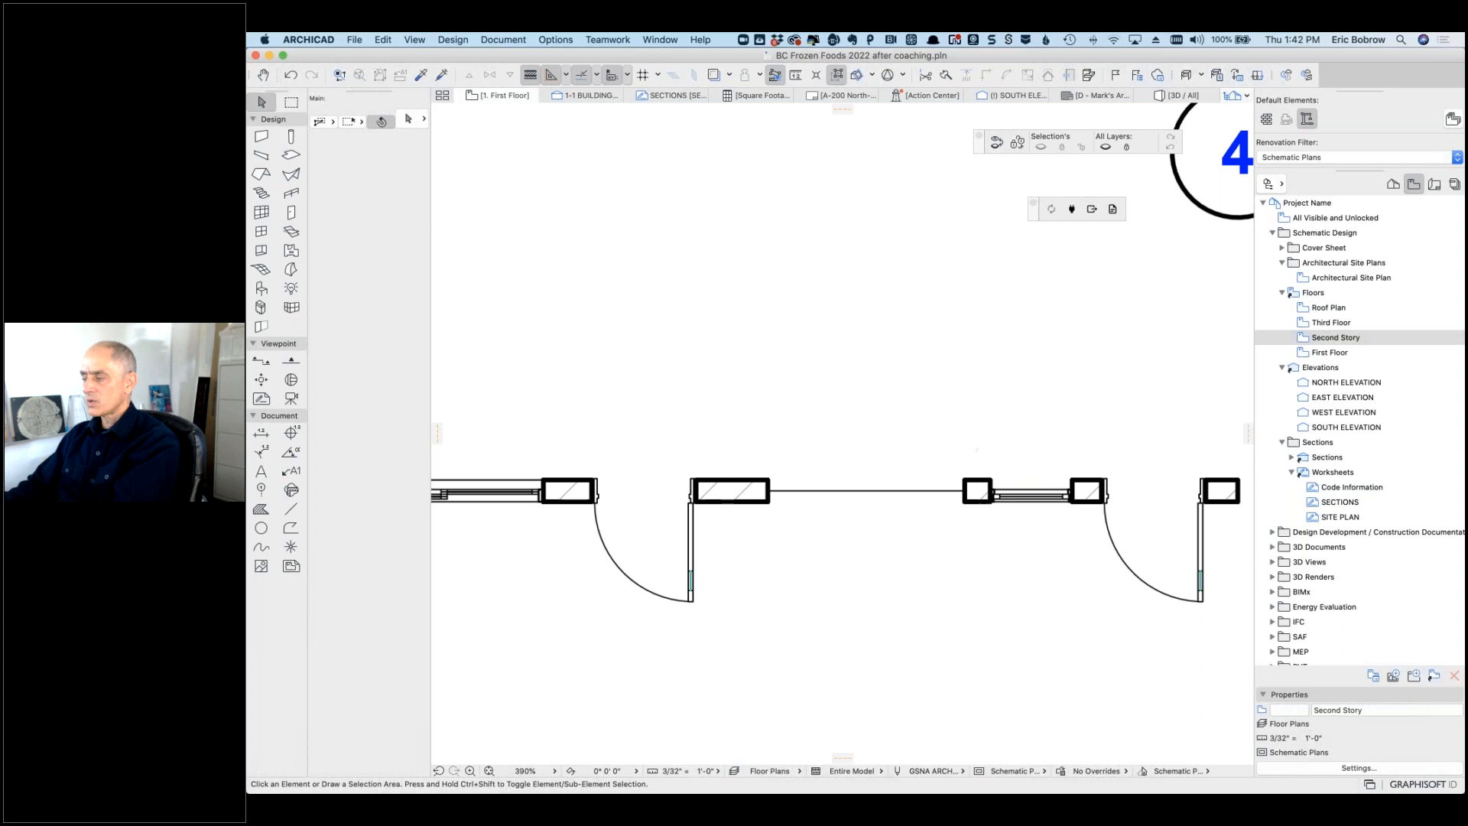
click(1171, 99)
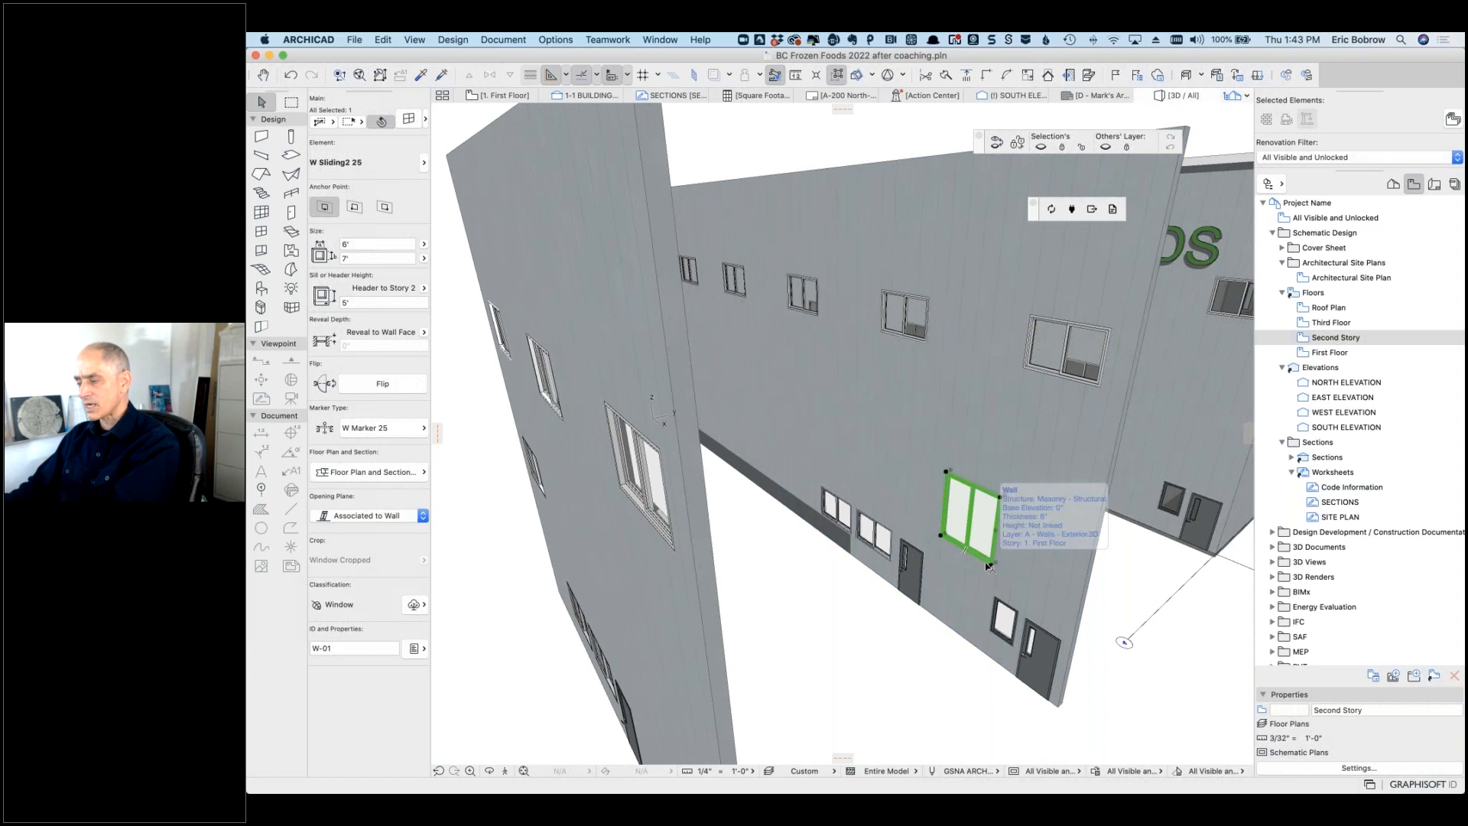
double_click(1303, 353)
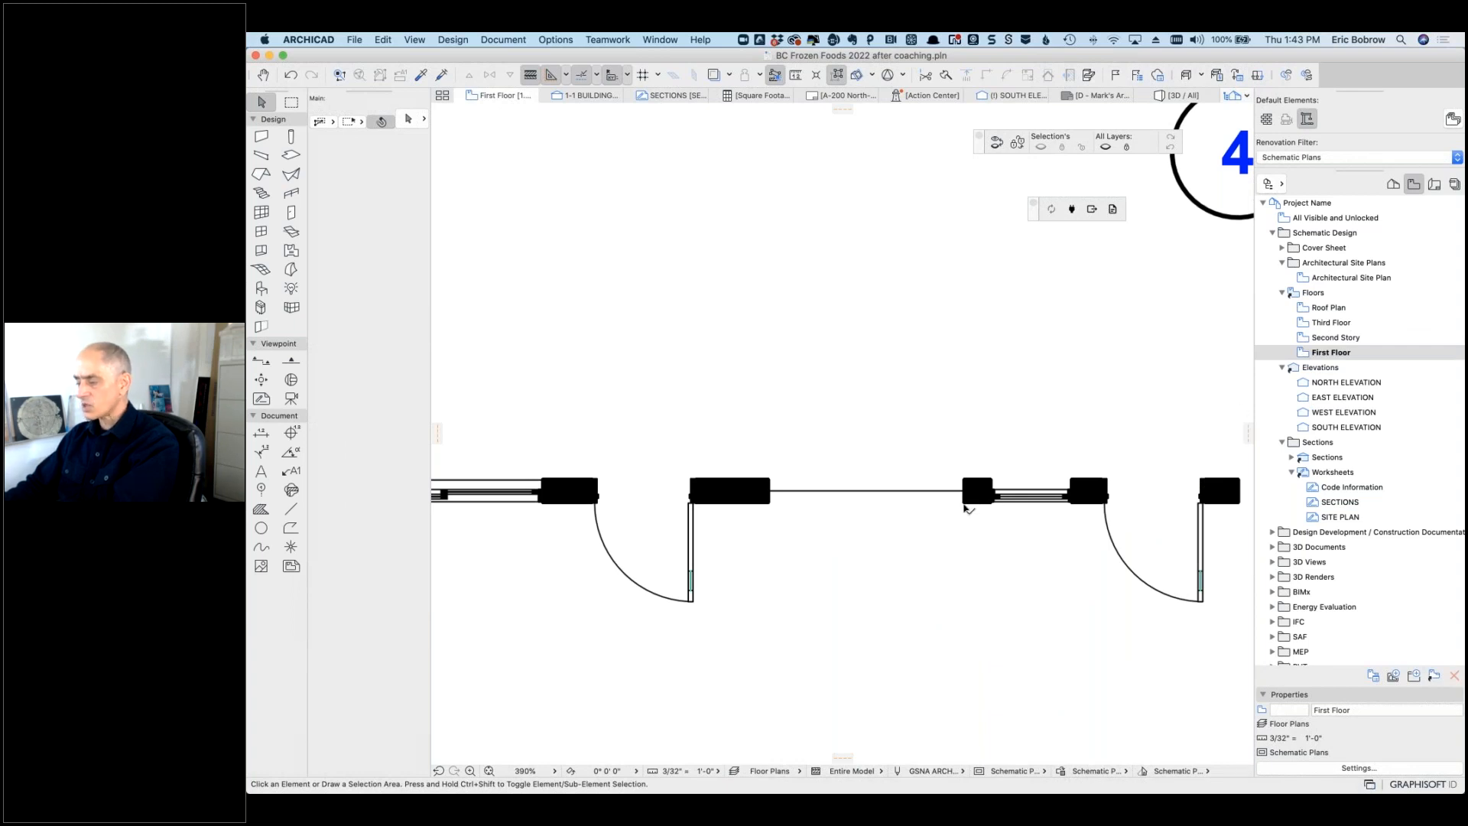
Step: Review the floor plan cut plane settings without changing them, and select the 6' by 7' sliding window on the First Floor plan
click(505, 40)
mouse_move(527, 306)
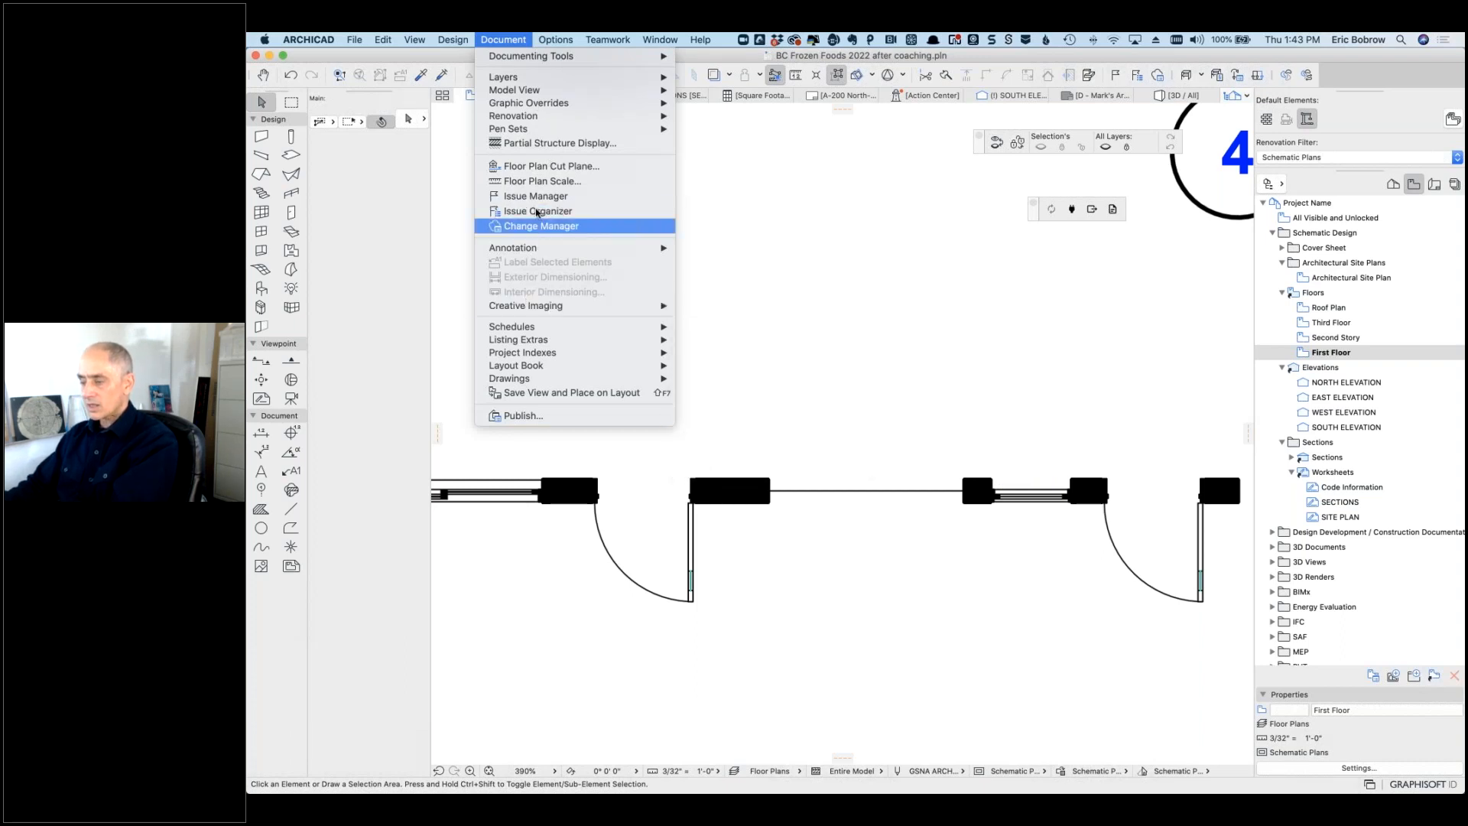
click(545, 168)
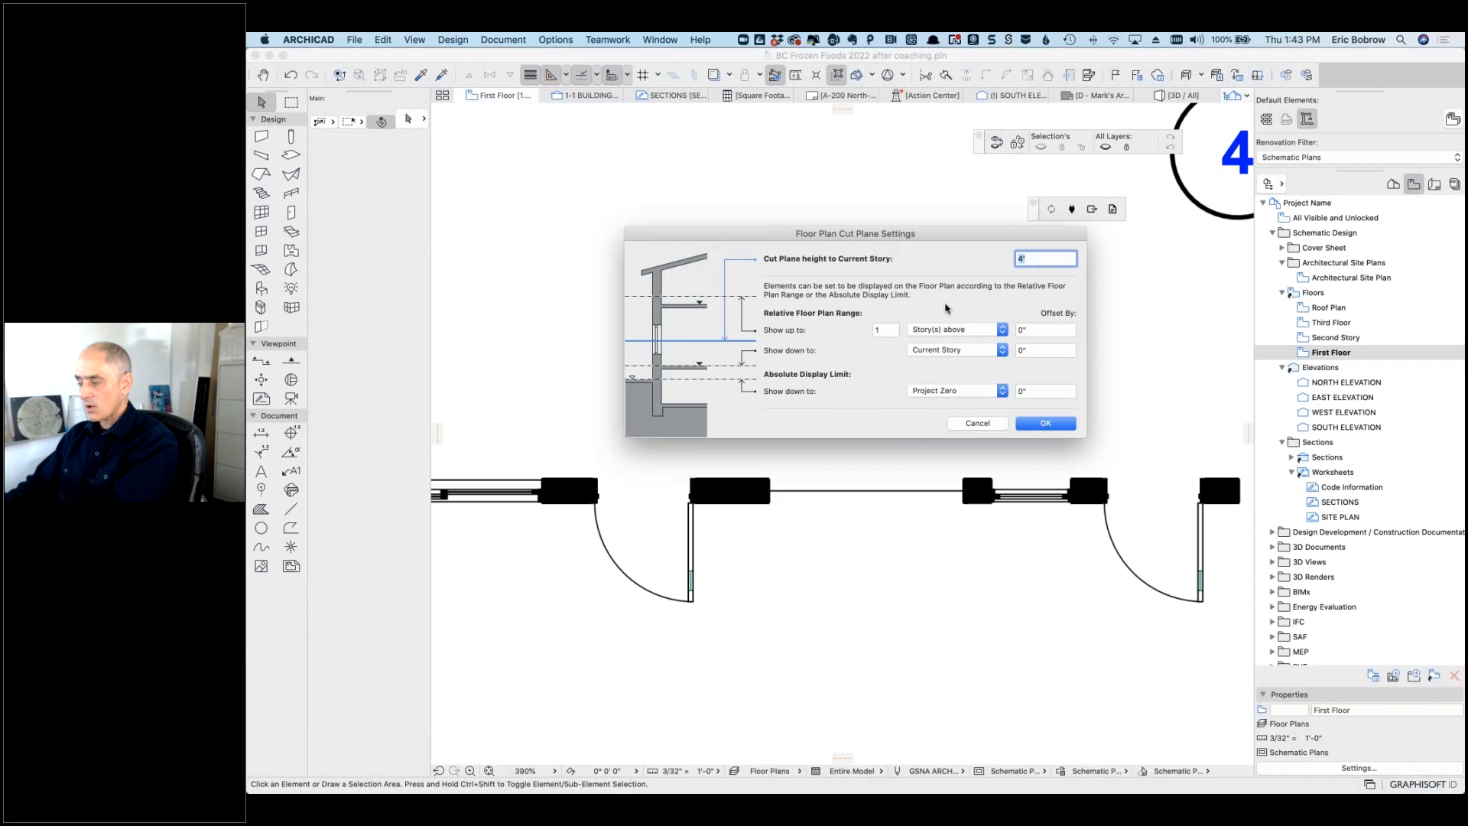
click(980, 422)
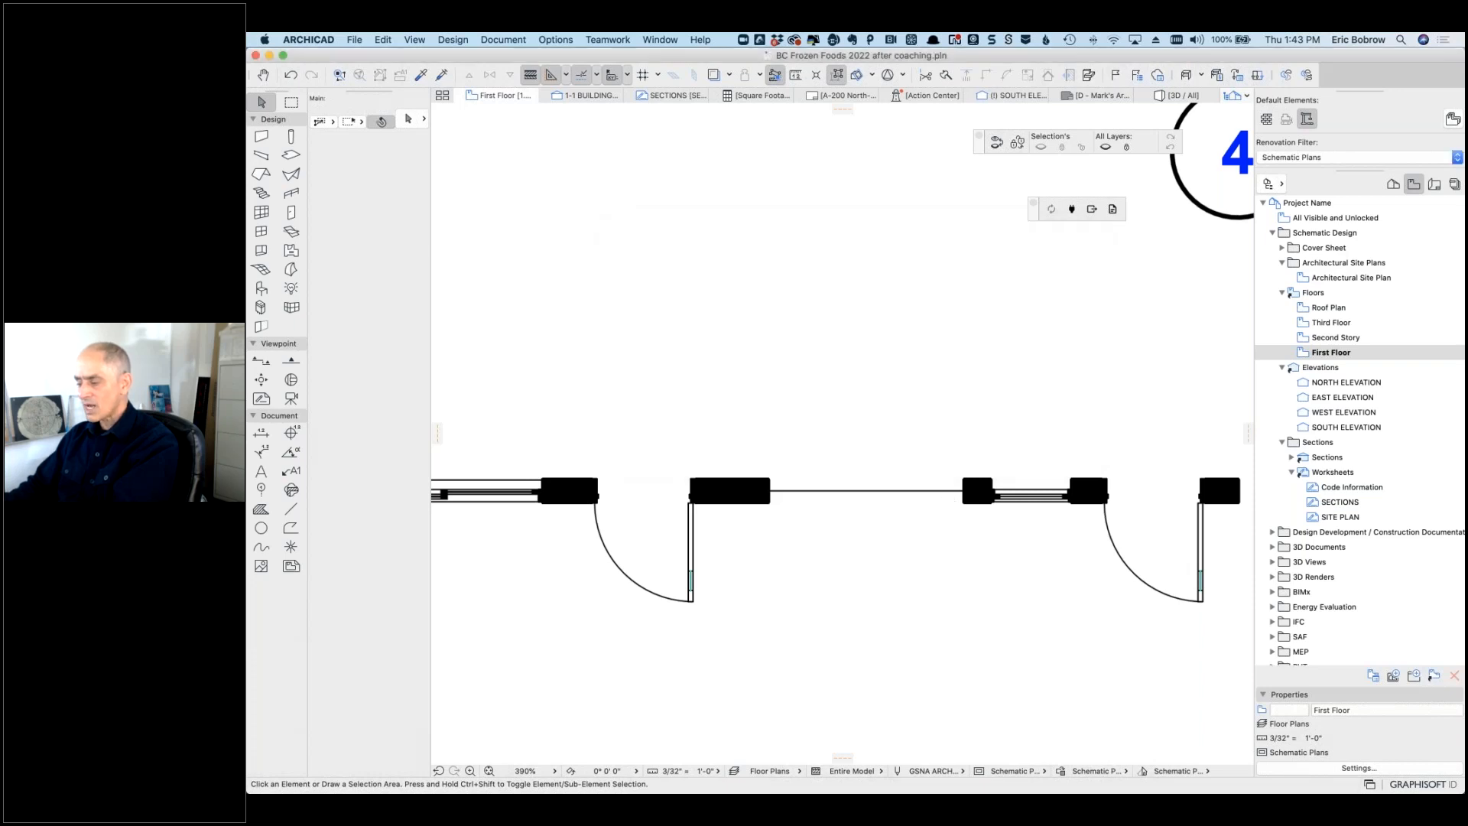
click(963, 507)
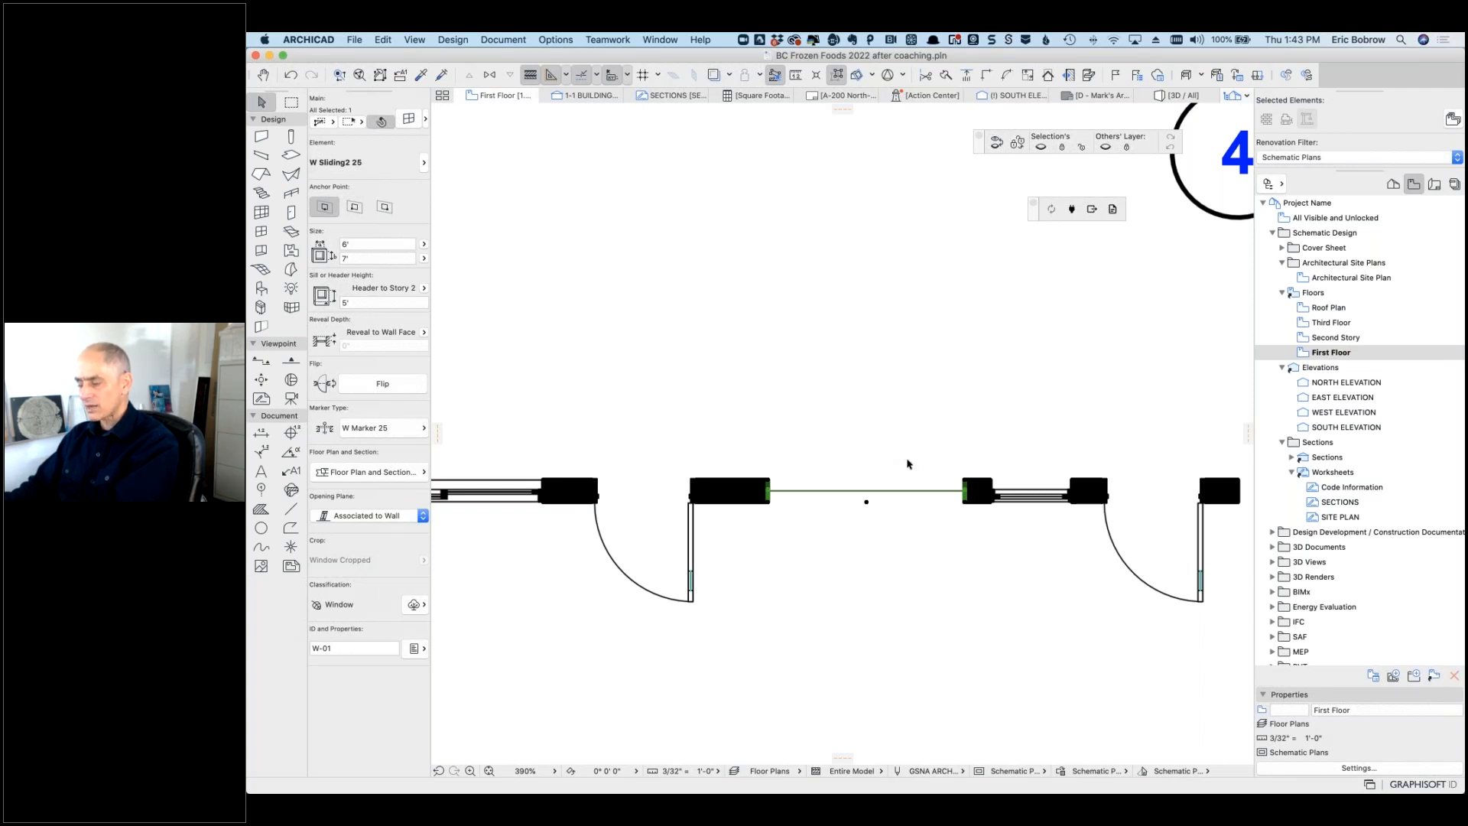
Step: View the saved Third Floor and Second Story plans for comparison, and return to the First Floor plan
double_click(1301, 323)
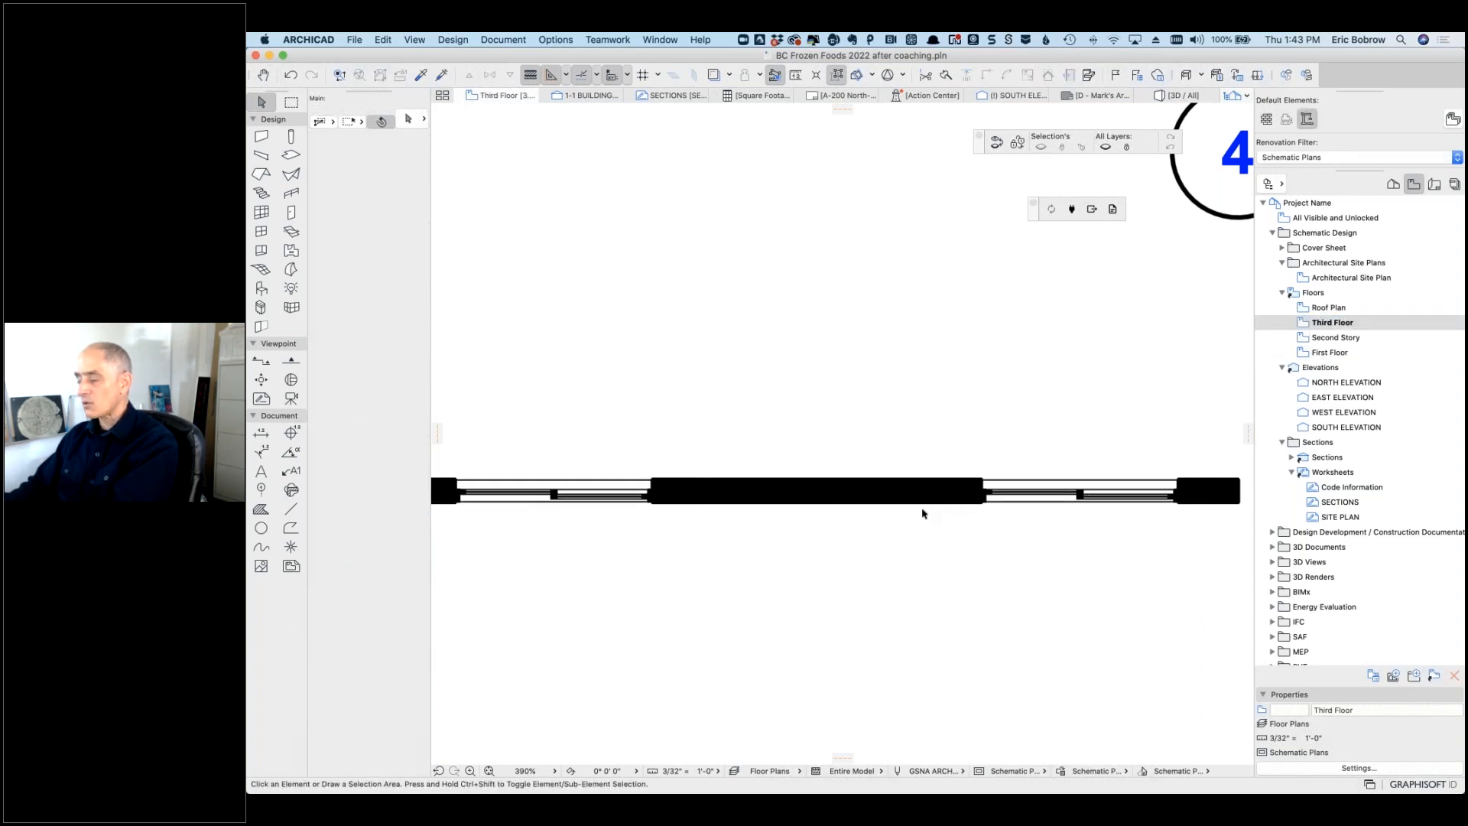
double_click(1310, 340)
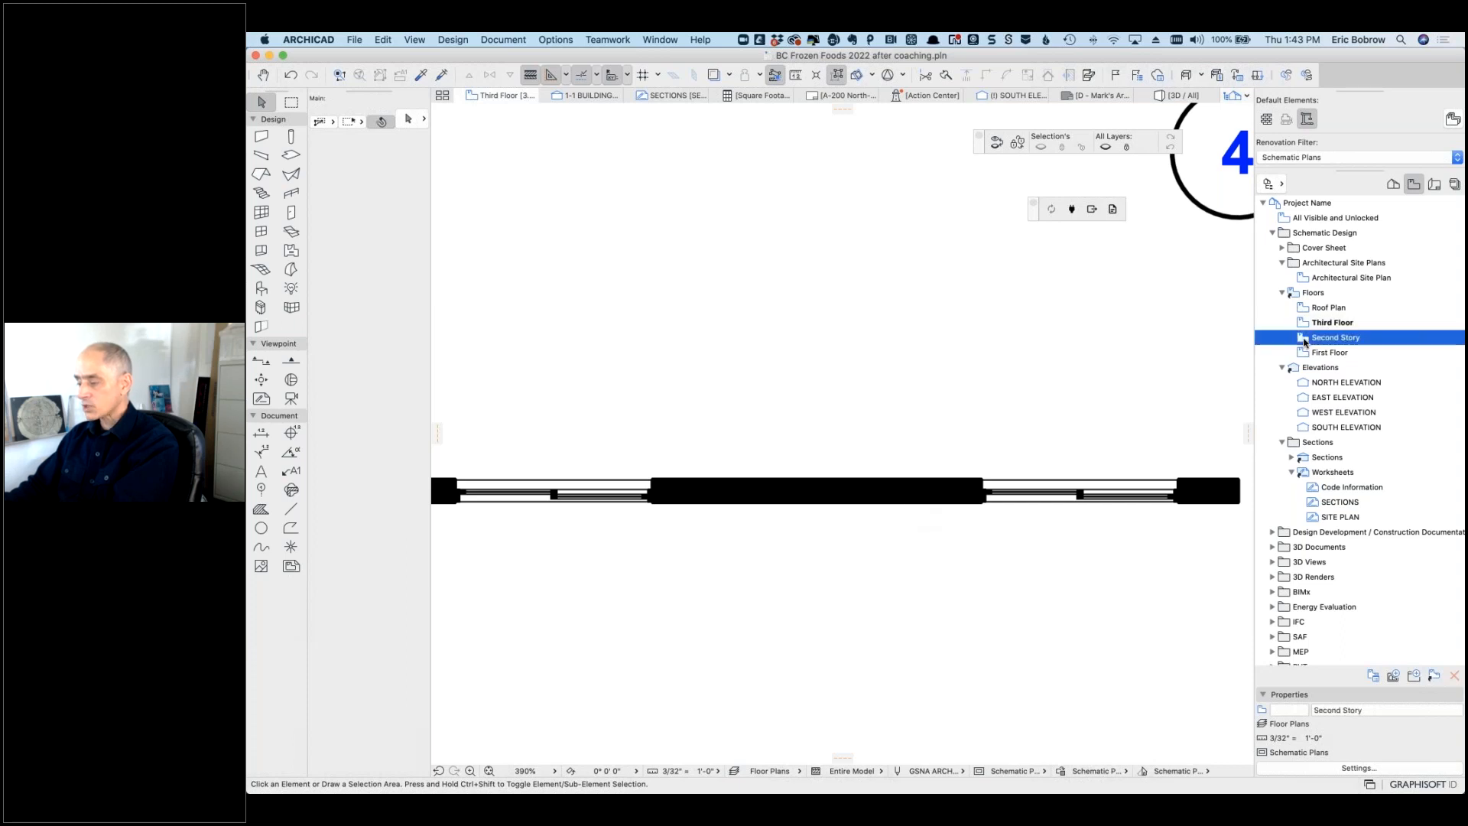
double_click(1305, 354)
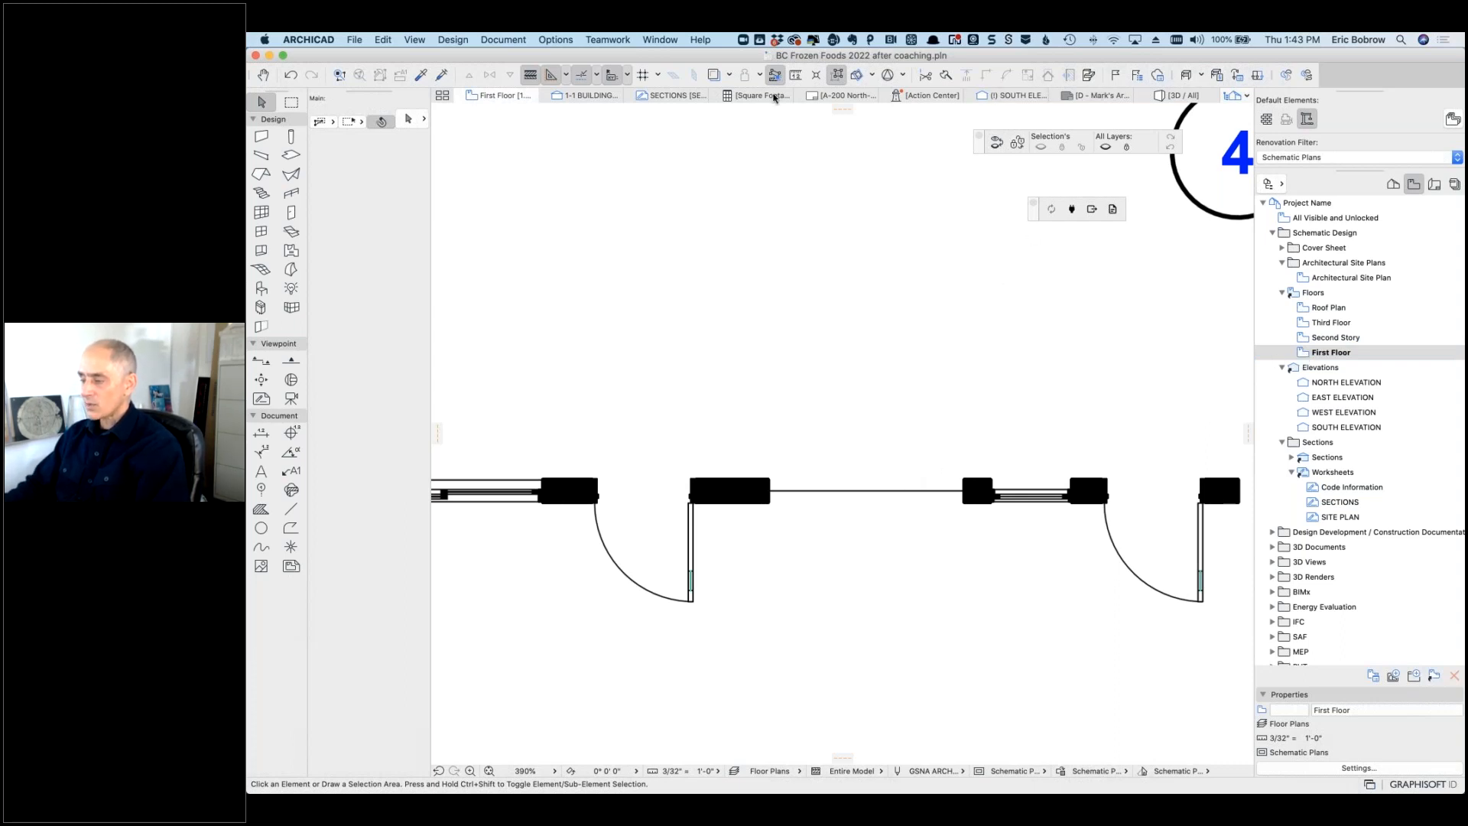
Step: From the 3D view, inspect the 6' by 7' sliding window's floor plan display options and symbol preview without changing them
click(1182, 98)
click(994, 527)
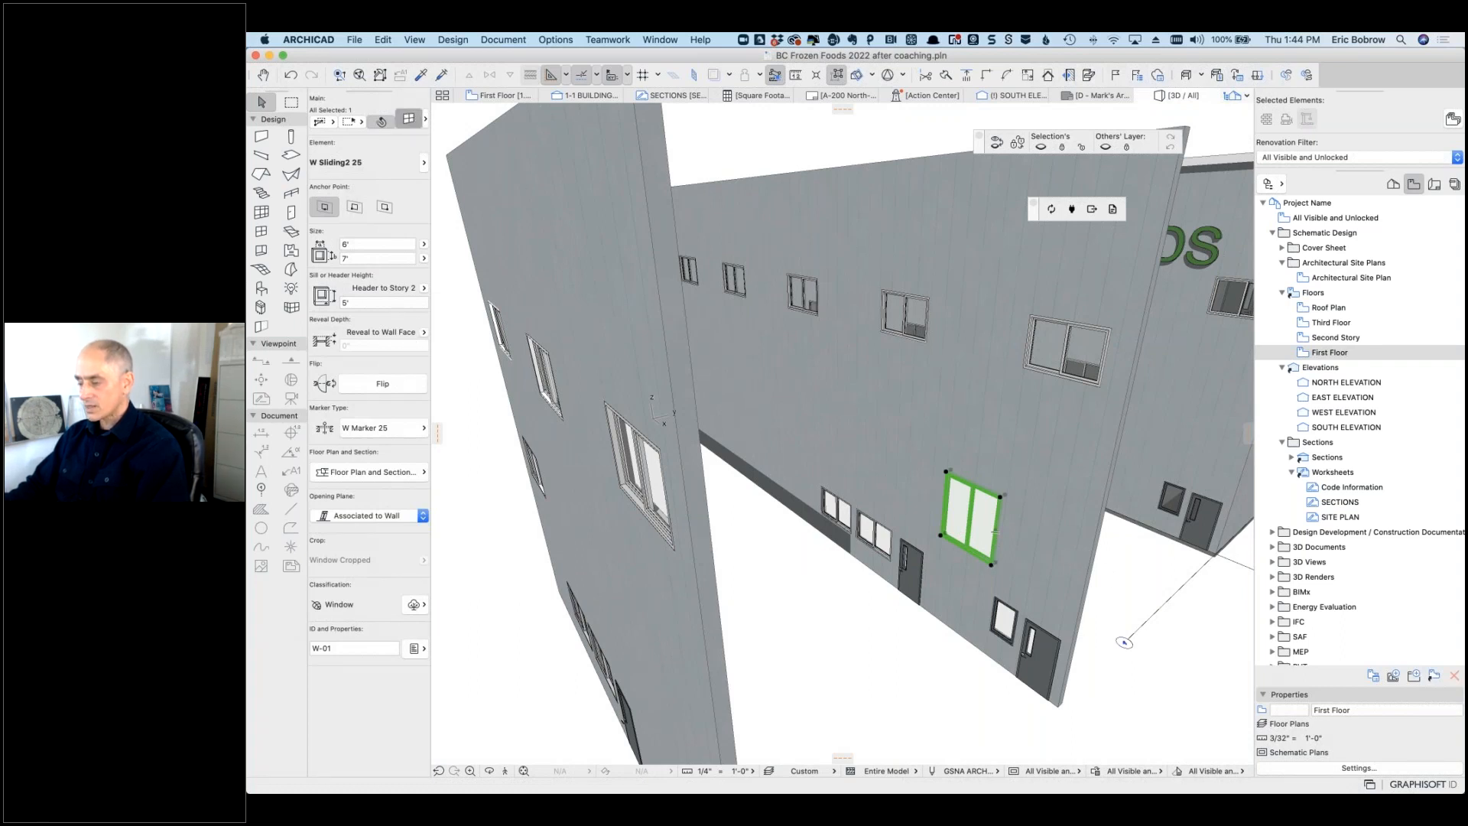
double_click(994, 532)
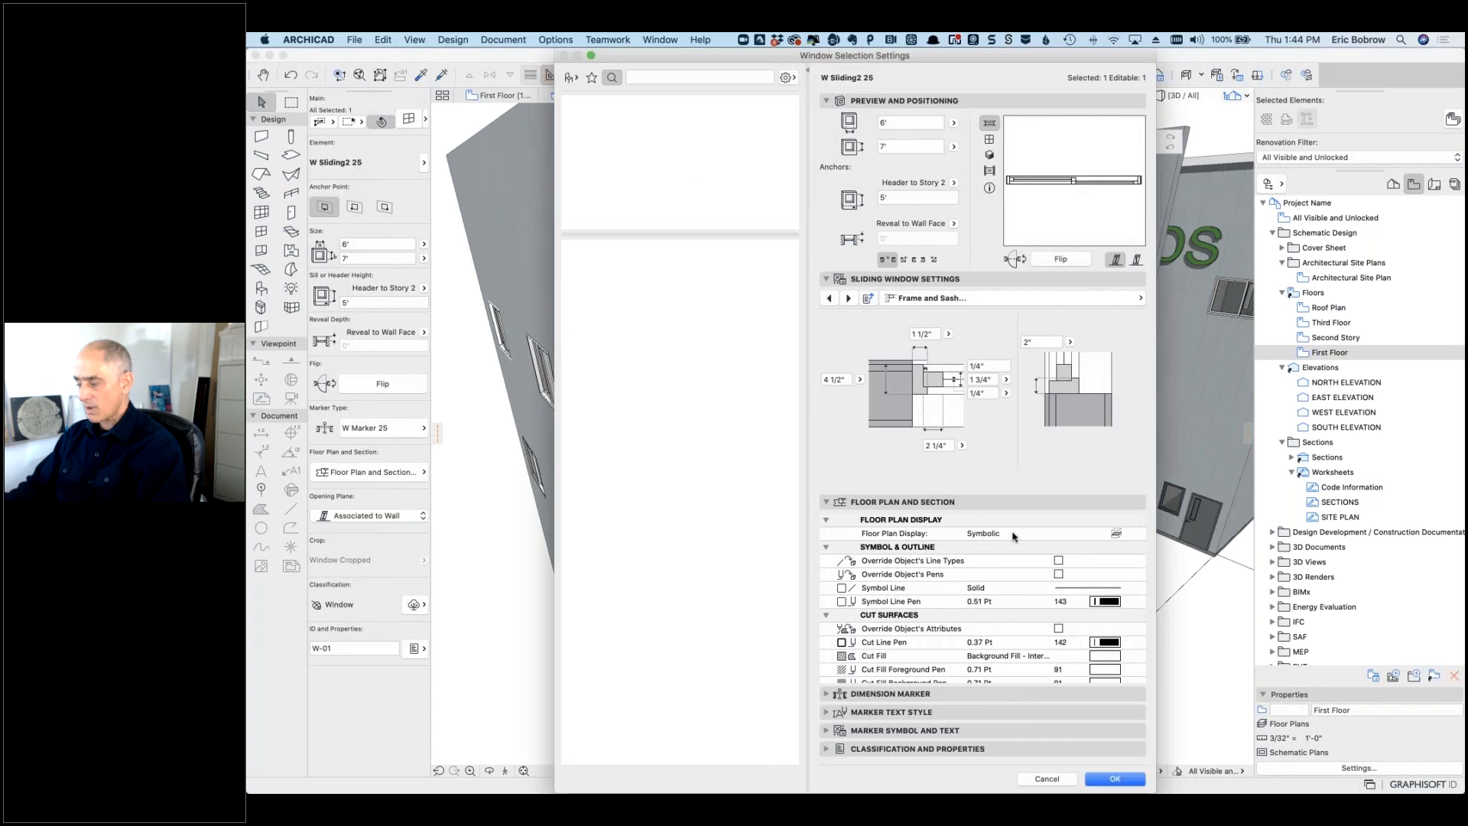
click(1121, 534)
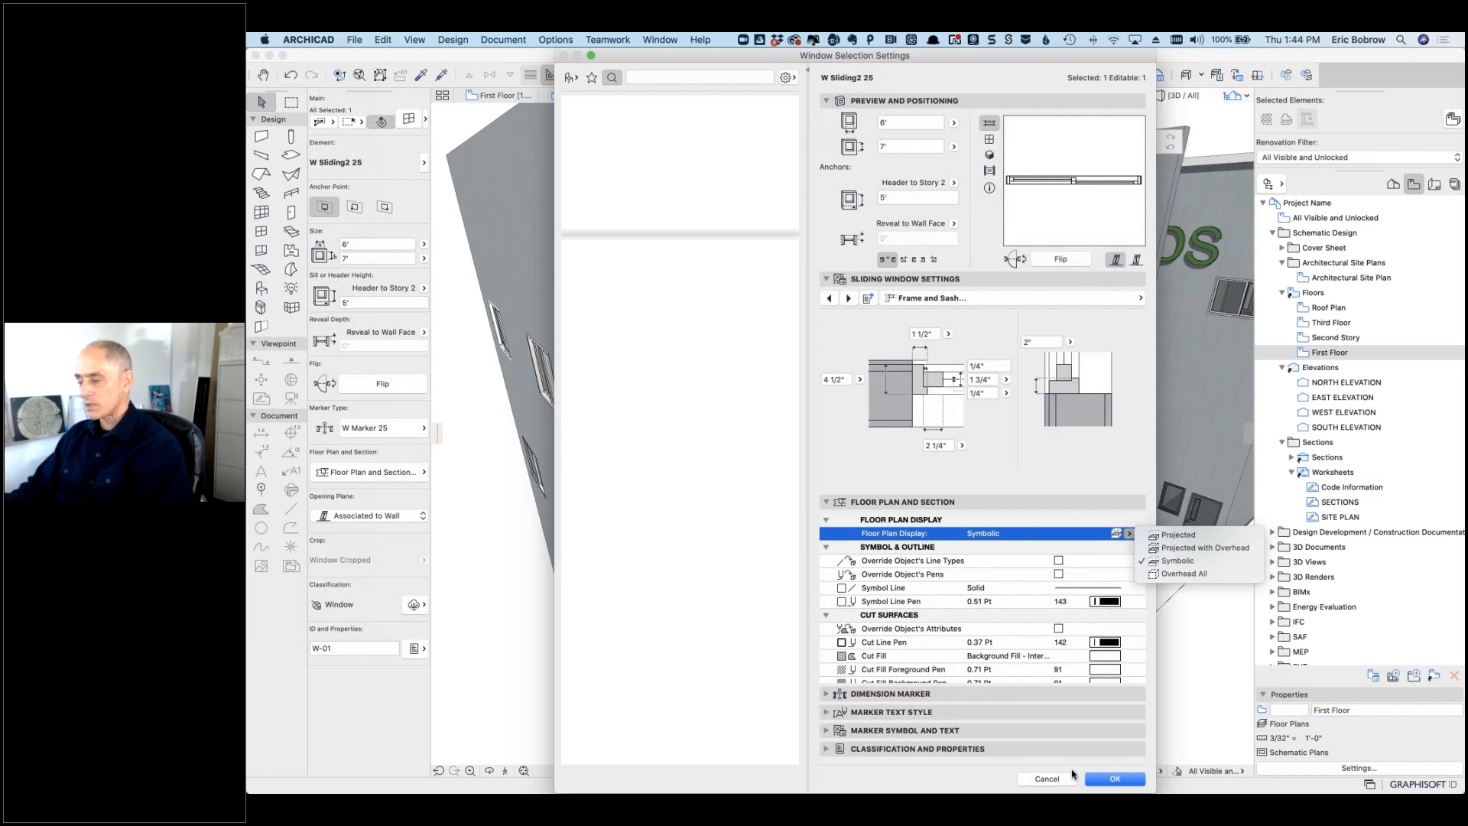
click(1057, 260)
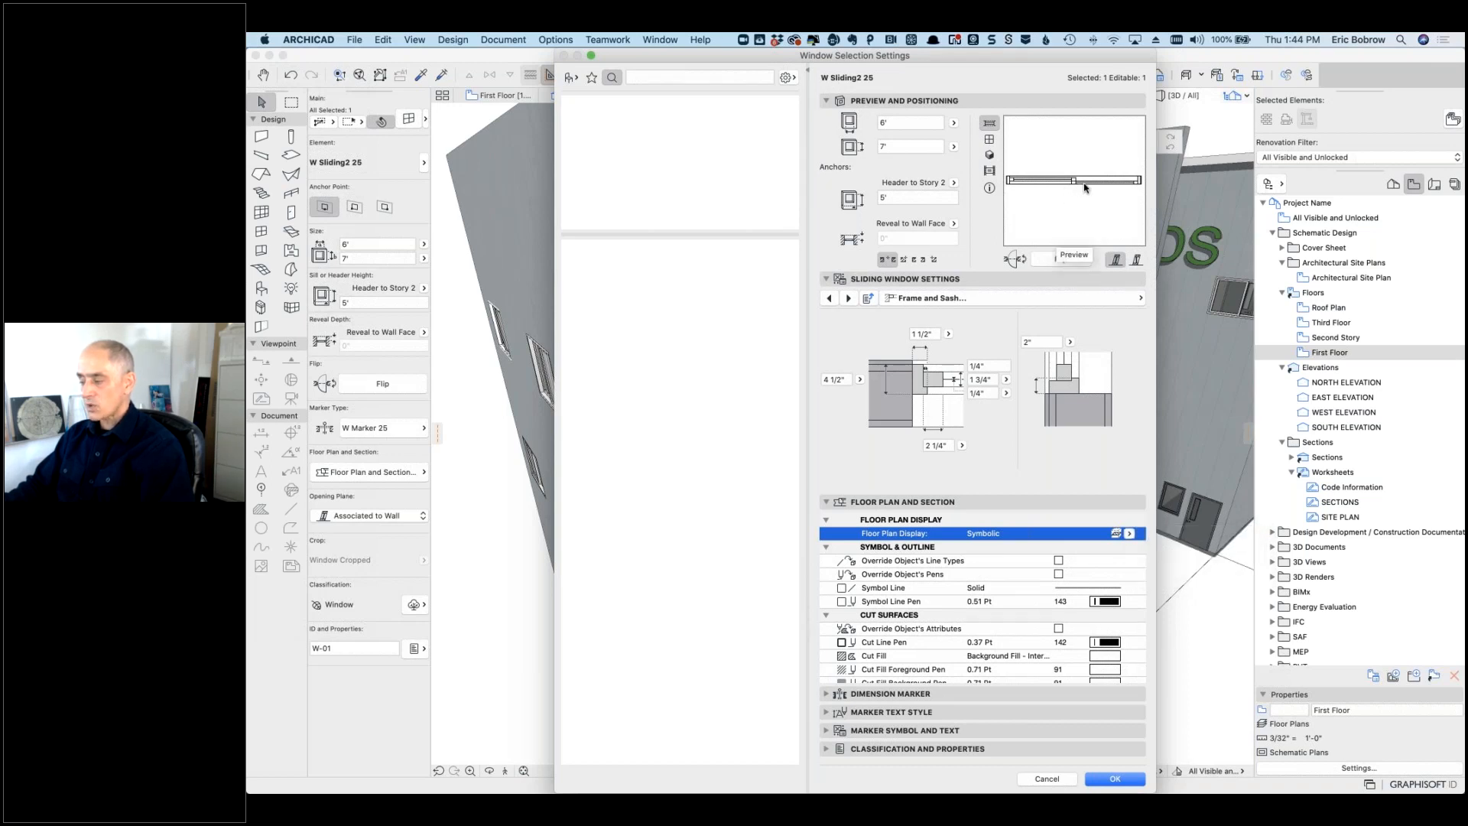
click(1046, 778)
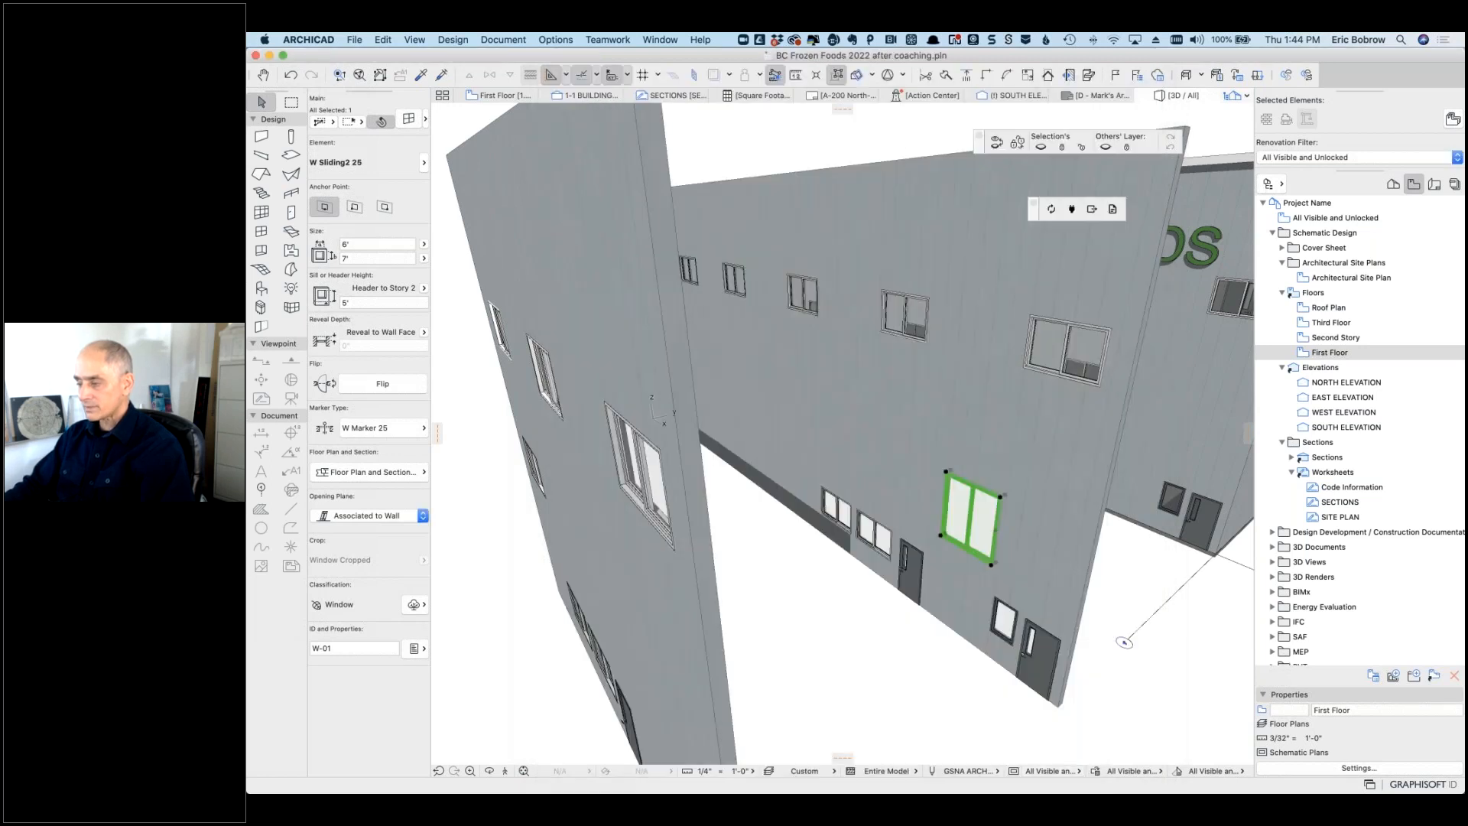
Step: Apply the Floor Plans model view options to the First Floor plan to check the sliding window, and restore Schematic Plans
click(495, 96)
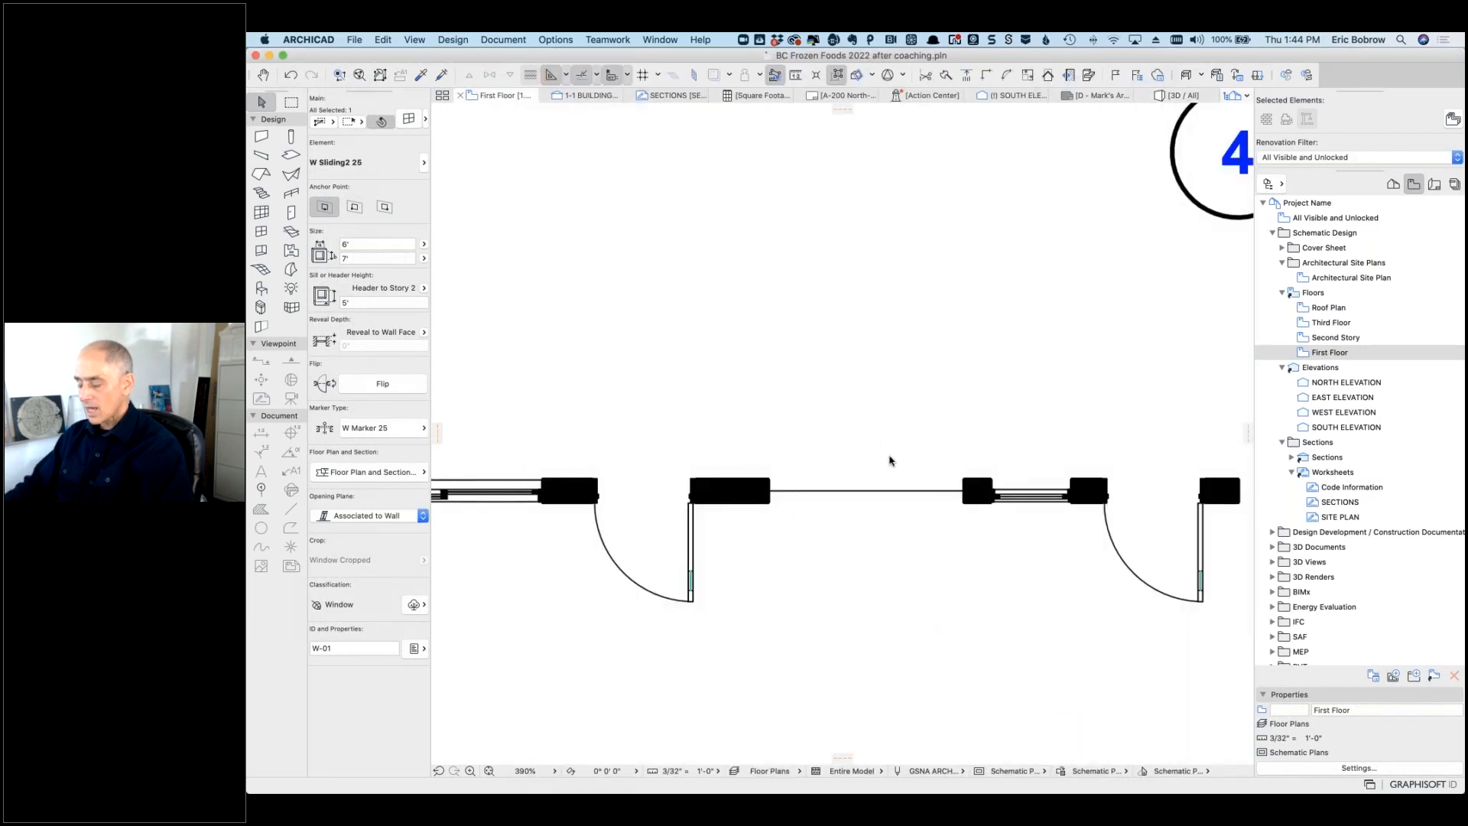
click(1045, 771)
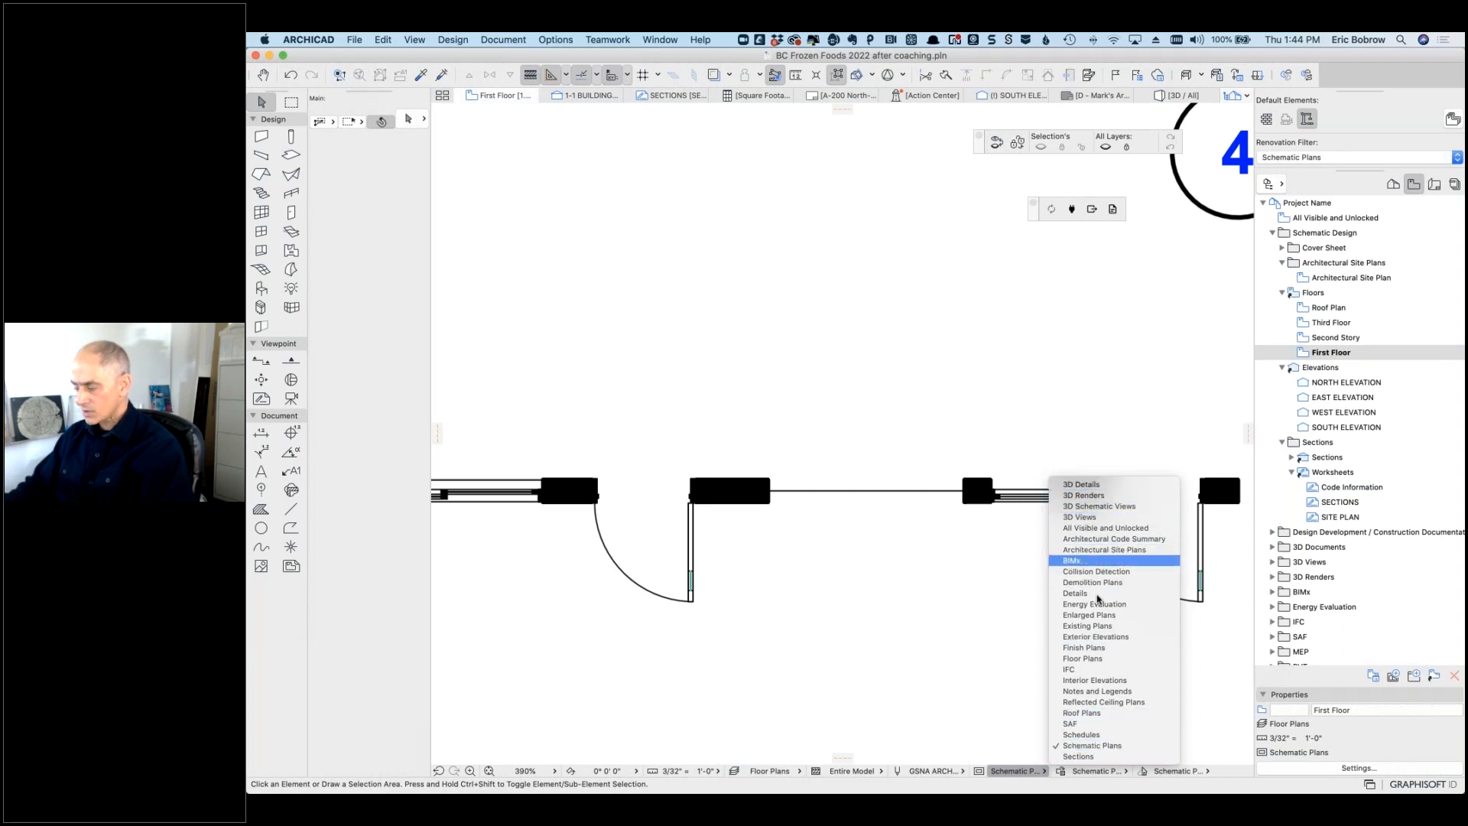
click(1084, 659)
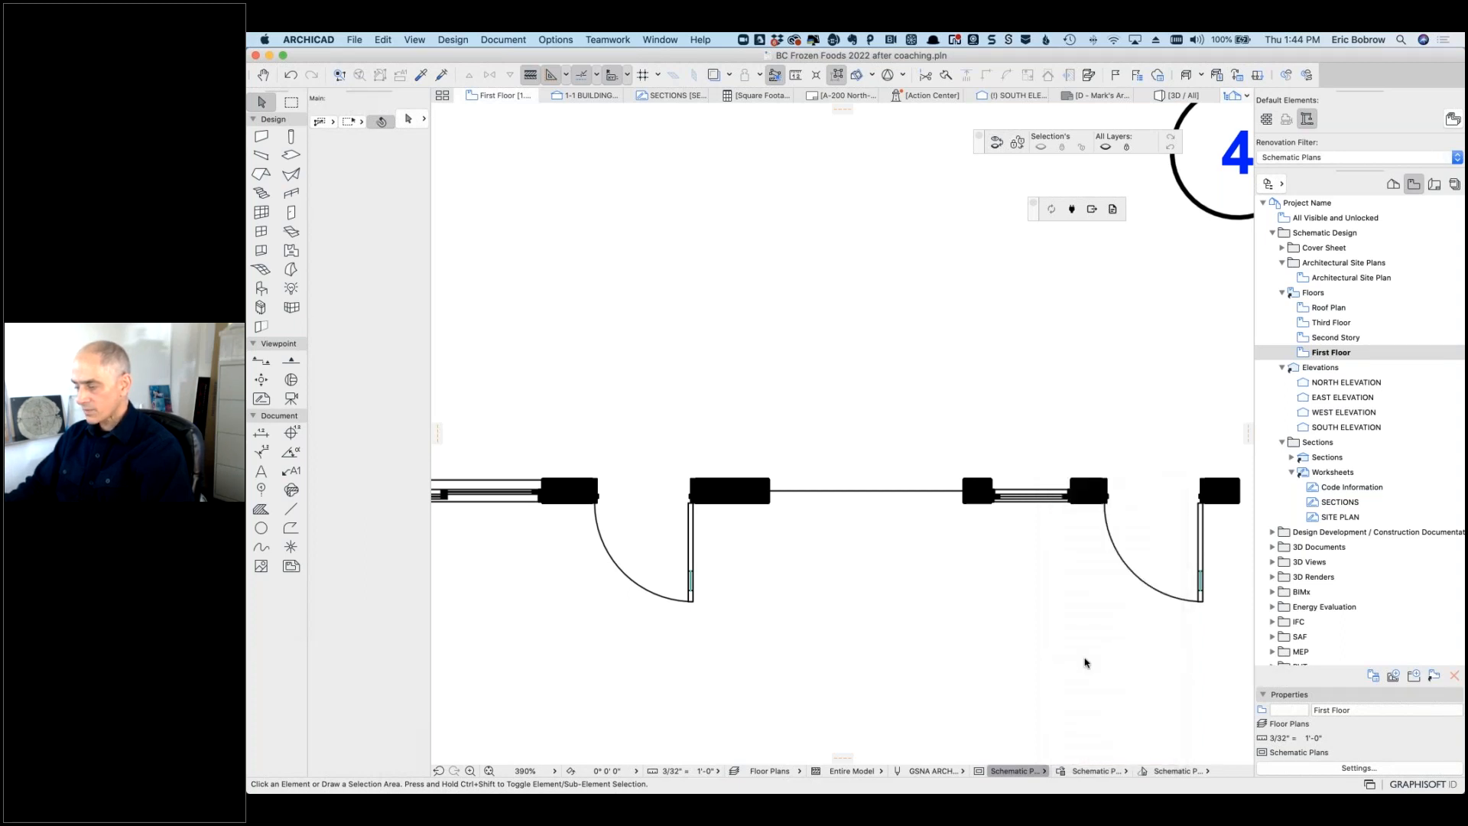
click(963, 504)
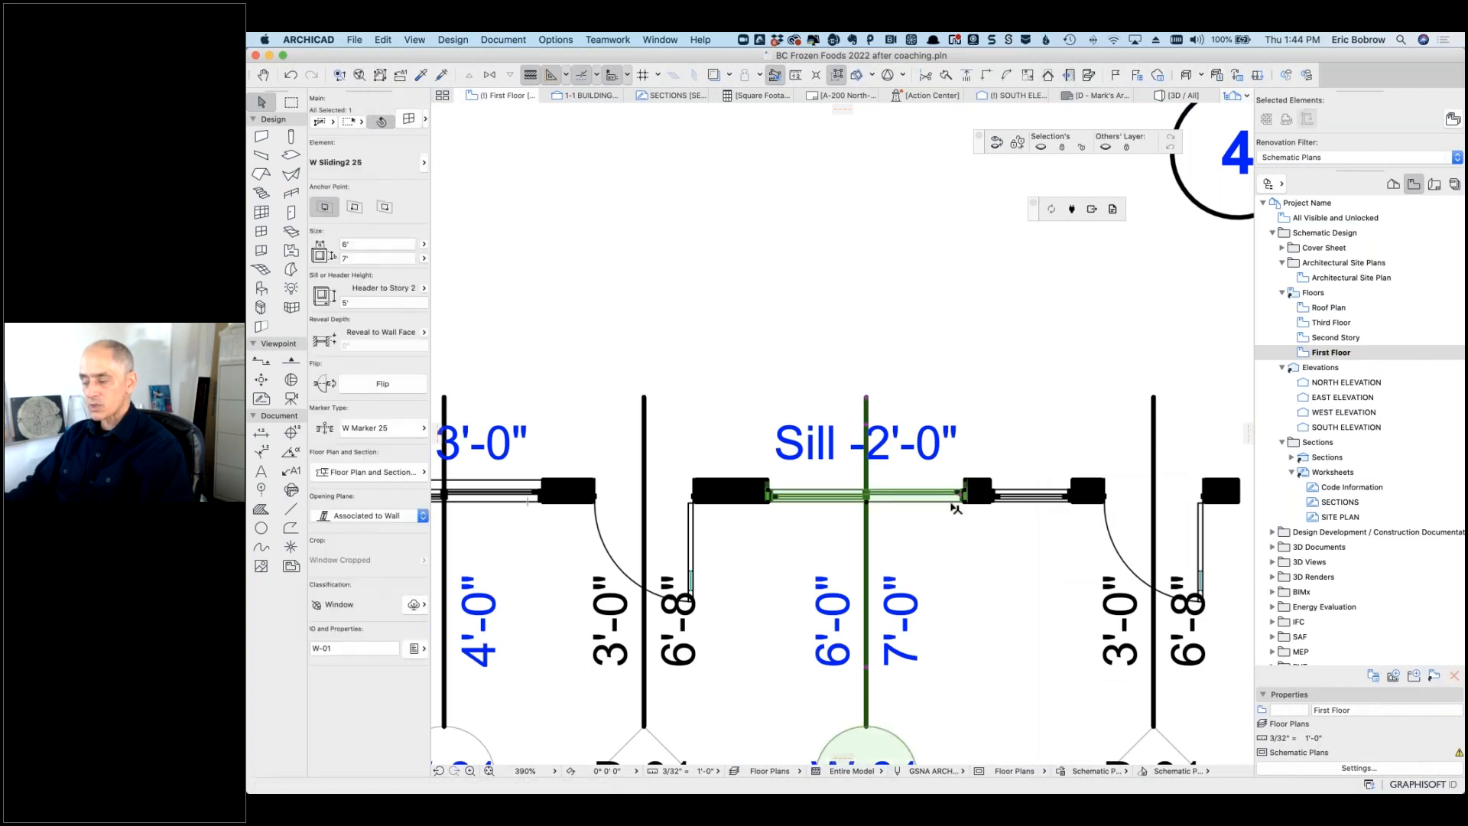
click(1044, 773)
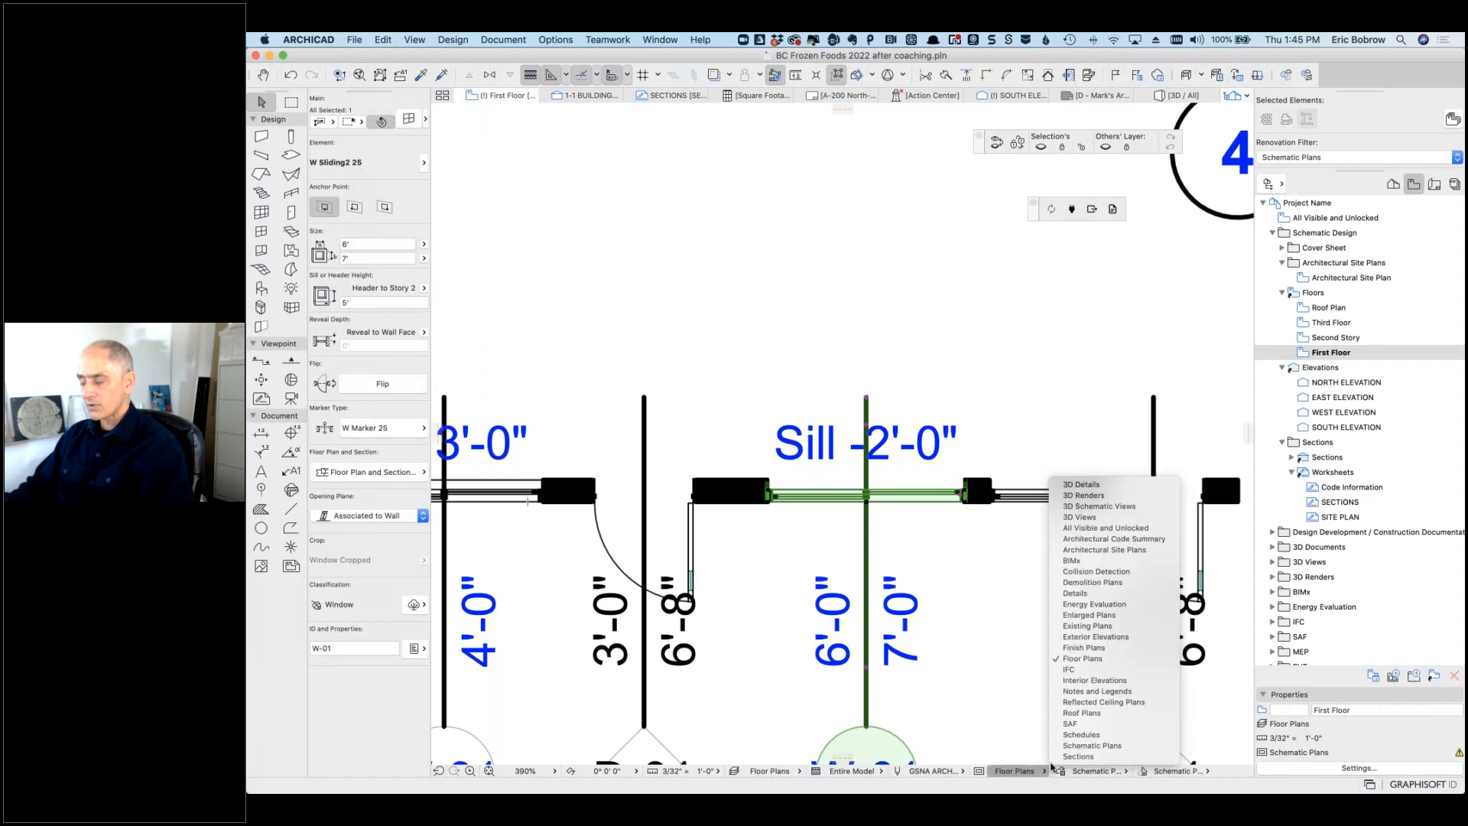
click(1098, 746)
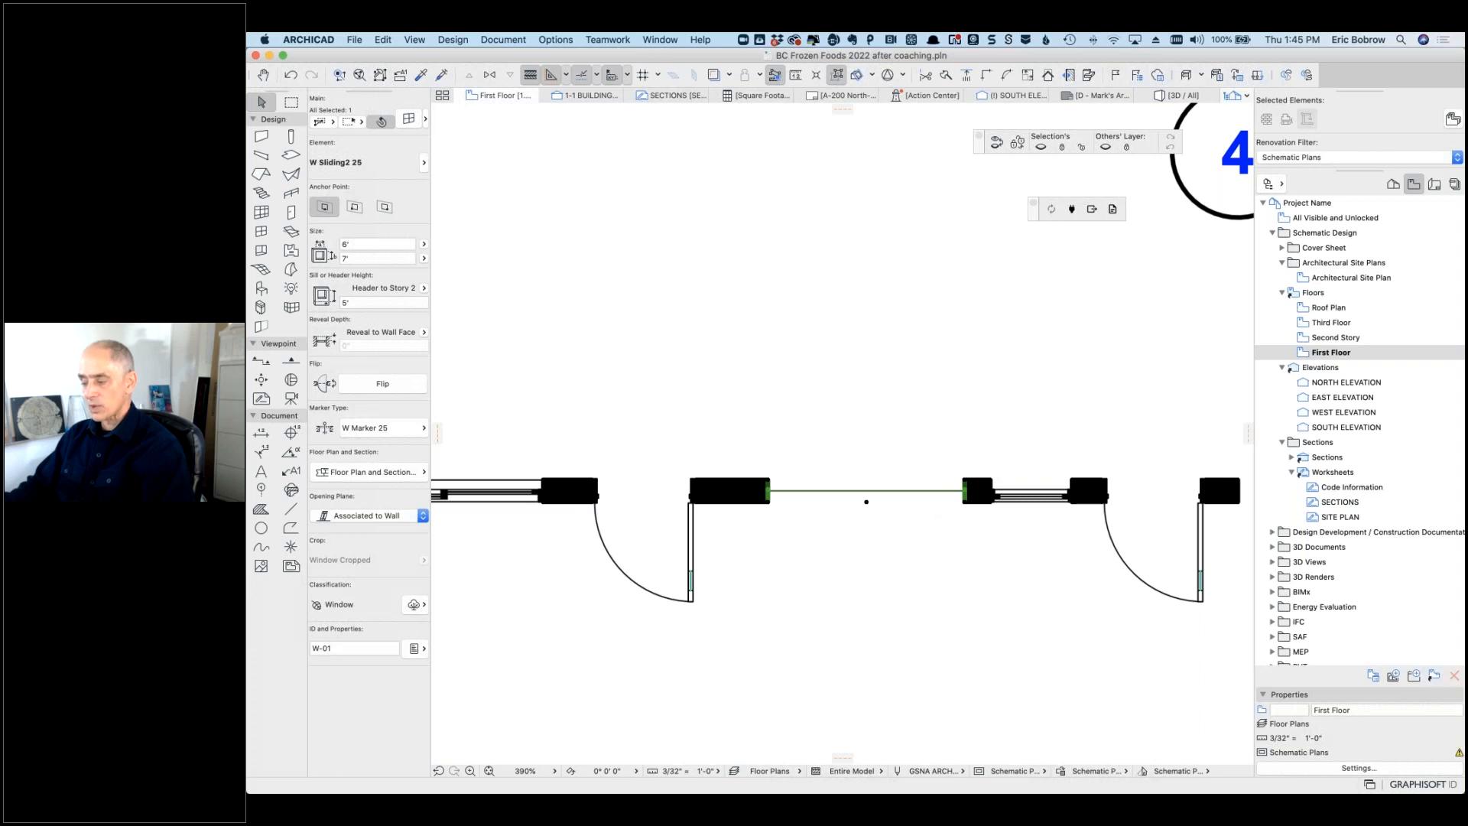
Step: Examine the window display and the door, window and skylight symbol detail levels of the Schematic Plans model view options
click(979, 772)
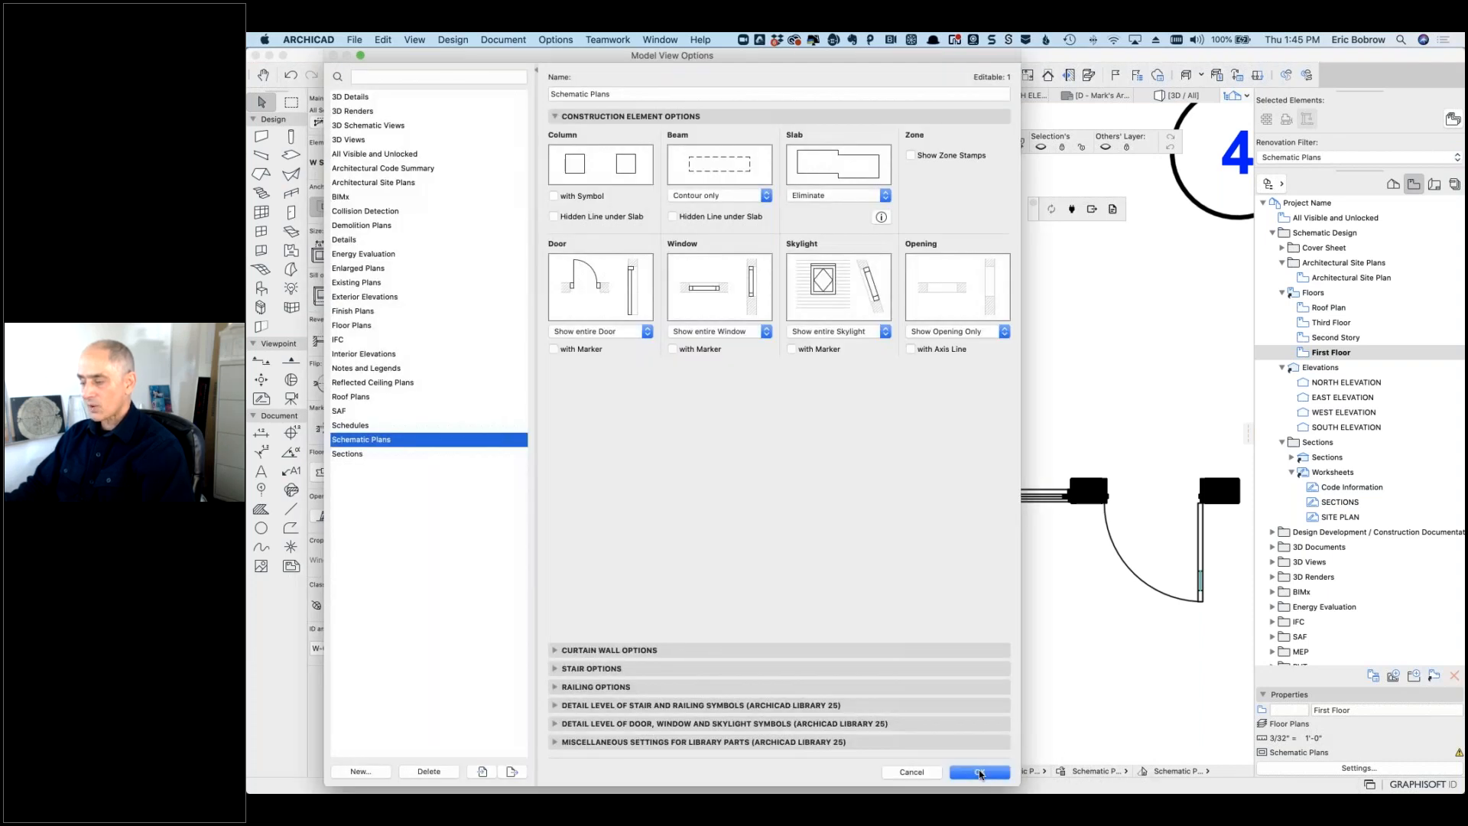
click(765, 332)
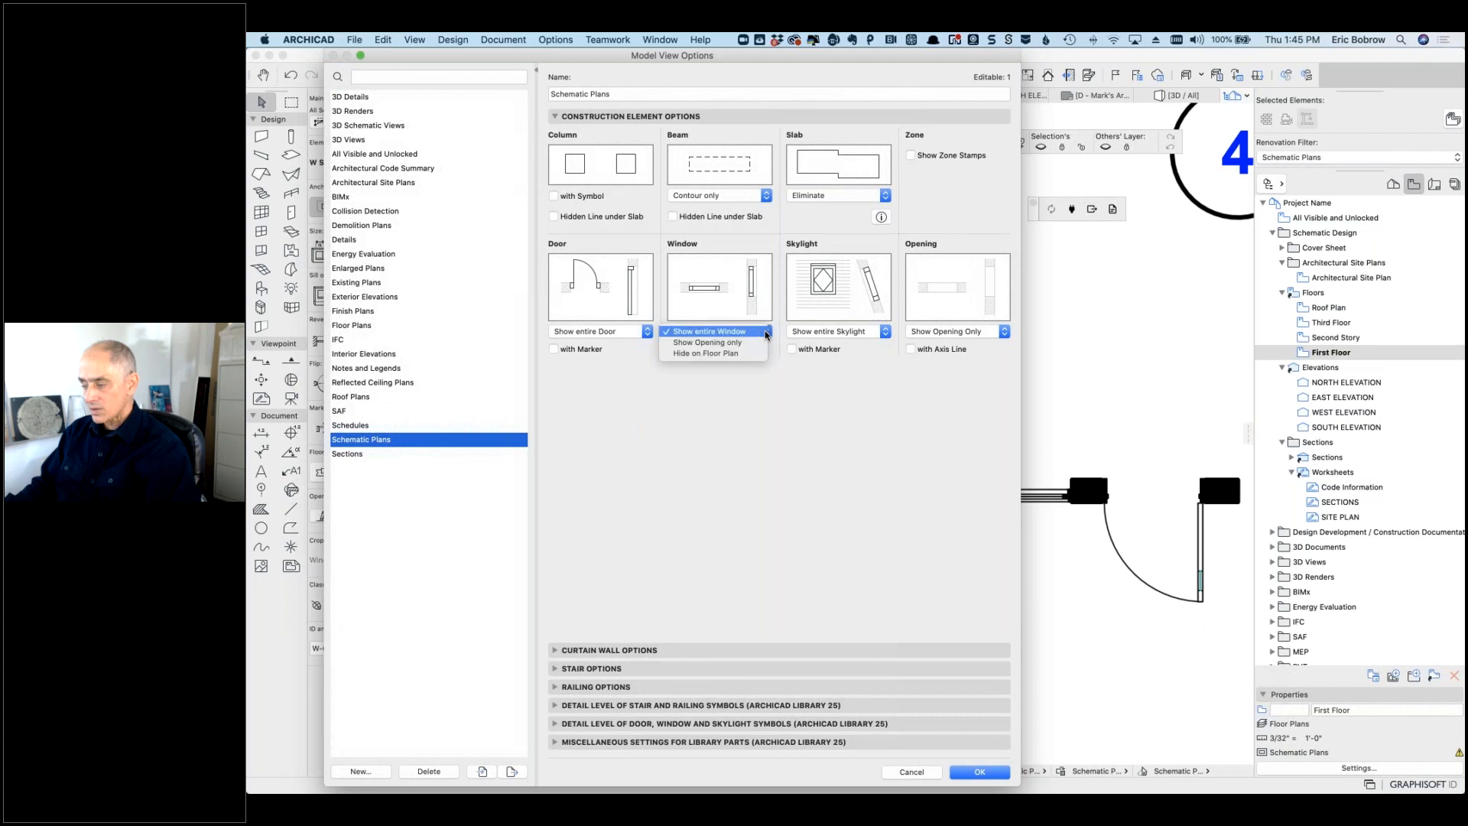
click(775, 370)
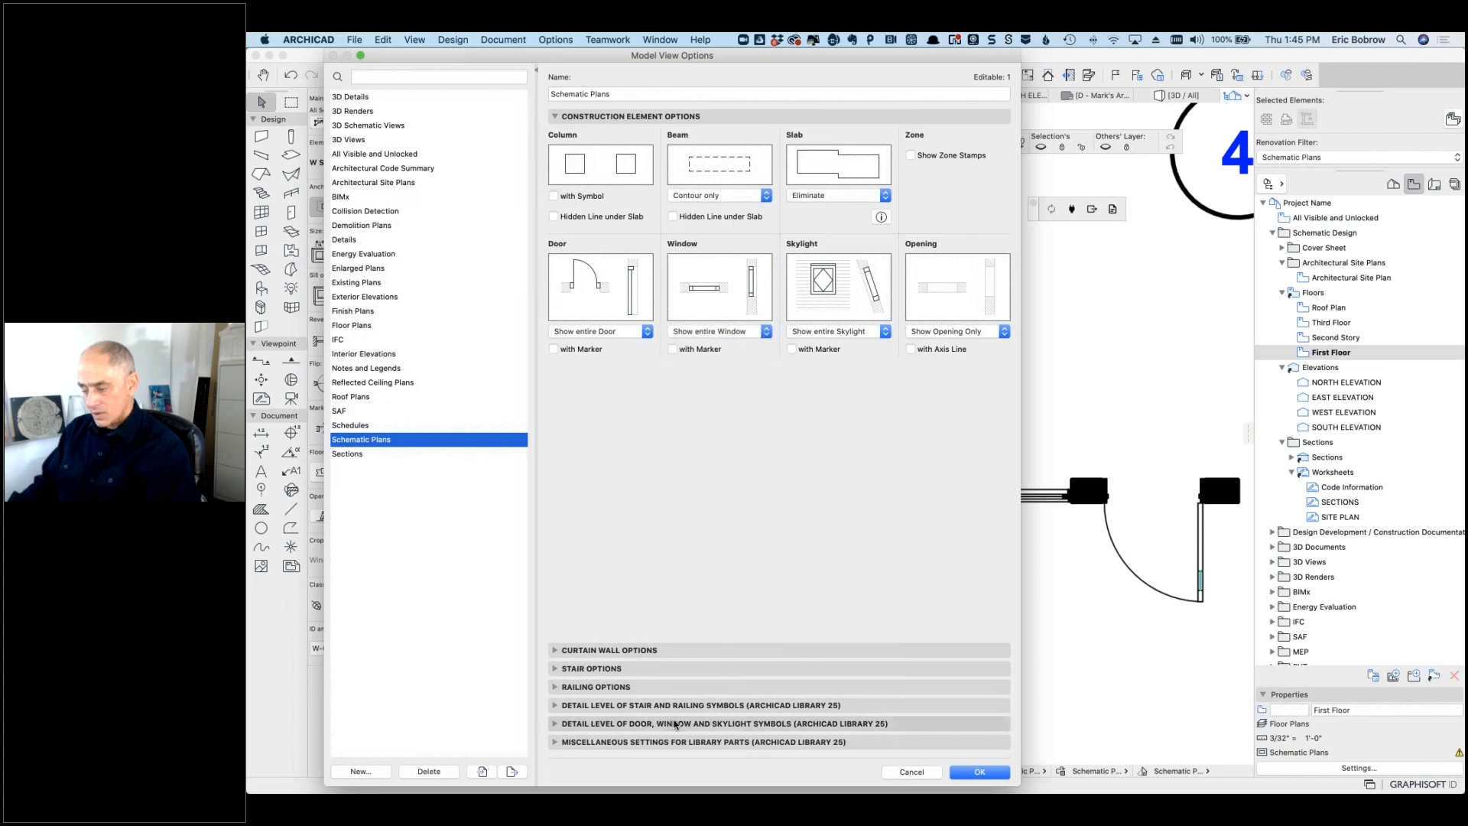
click(556, 724)
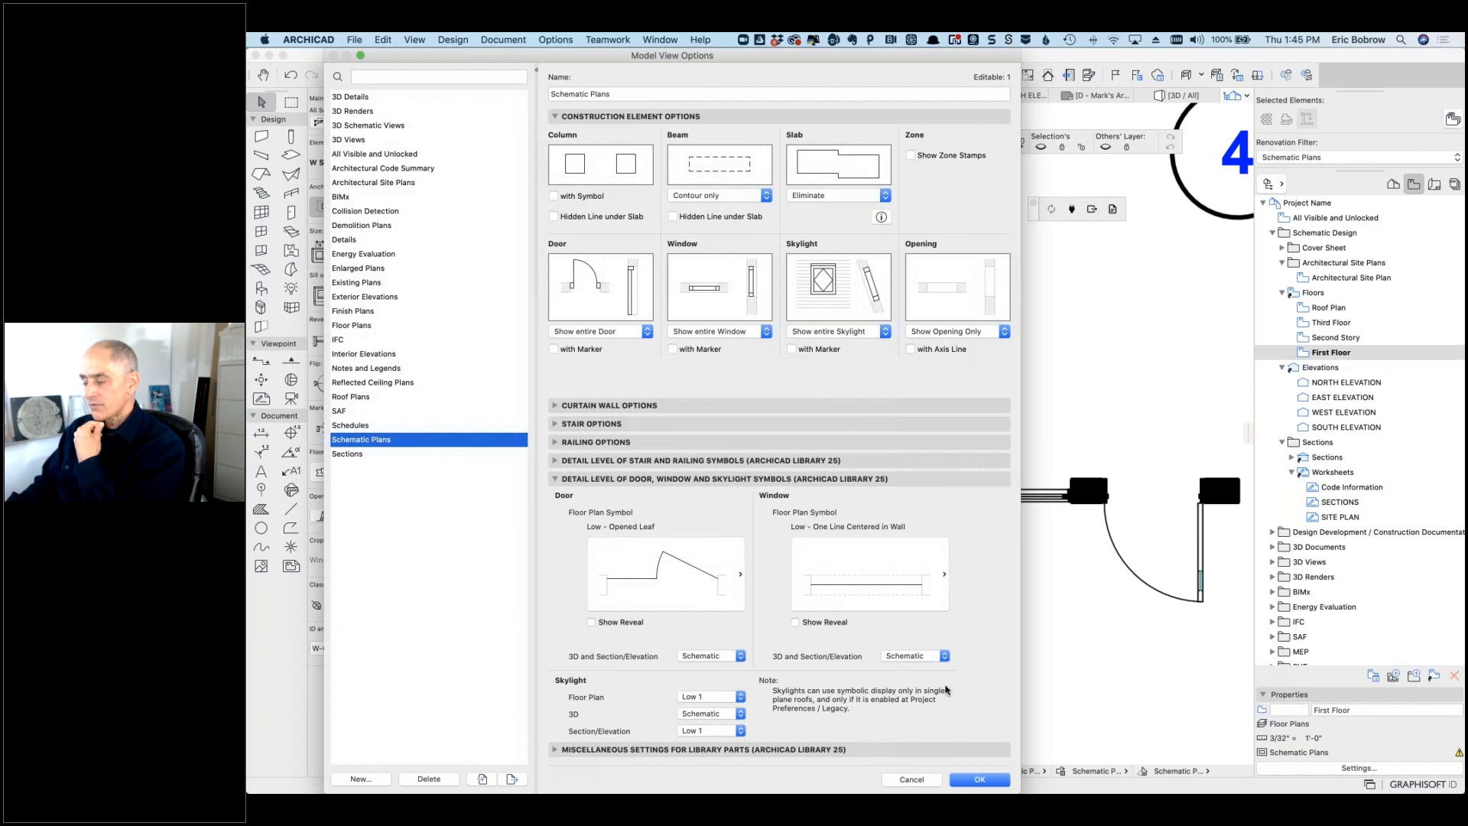
click(909, 779)
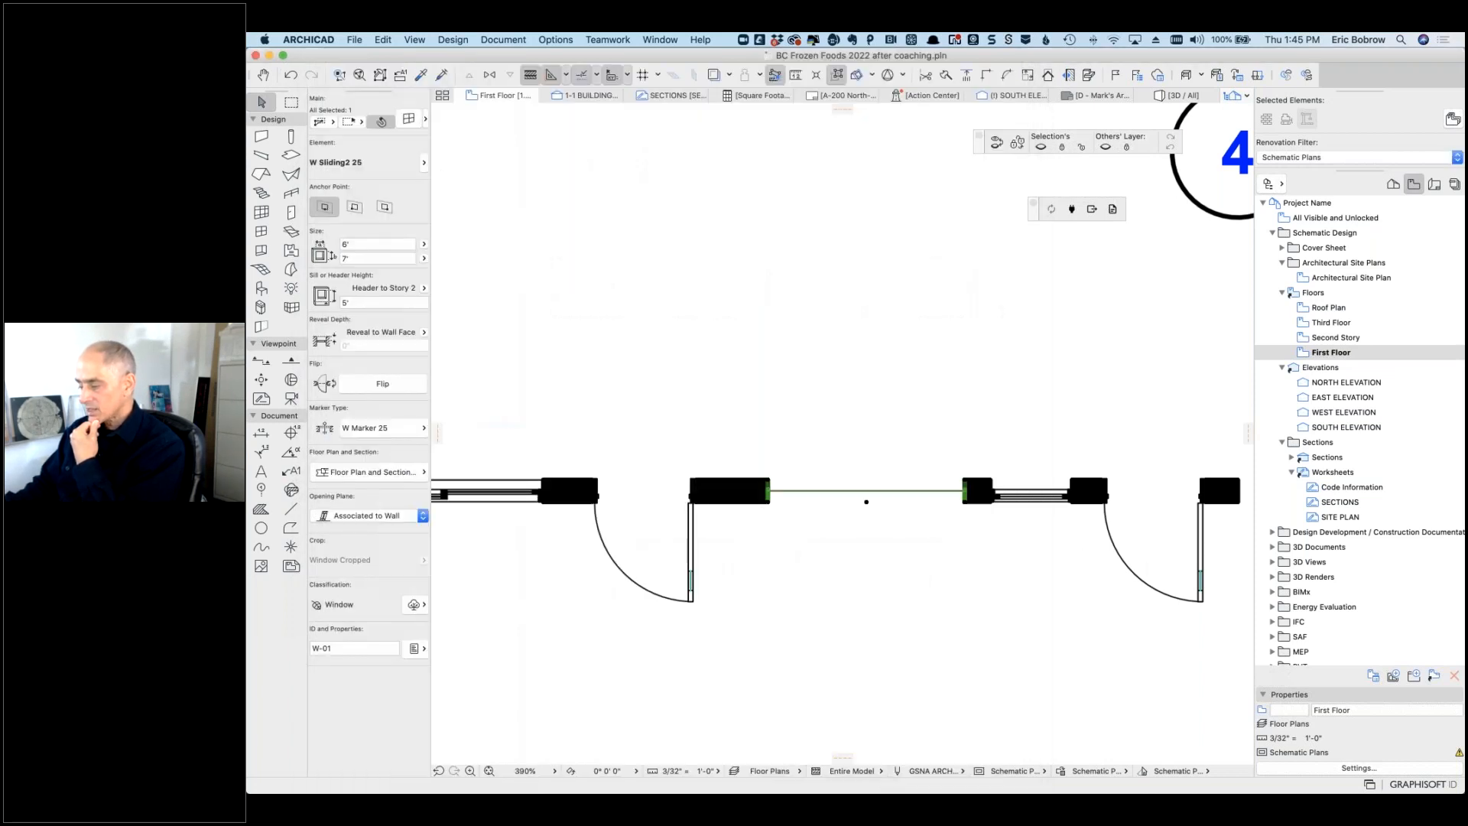
Step: Set the 2D detail level of the 2'-6" by 4' fixed window between the doors to by MVO
click(1071, 503)
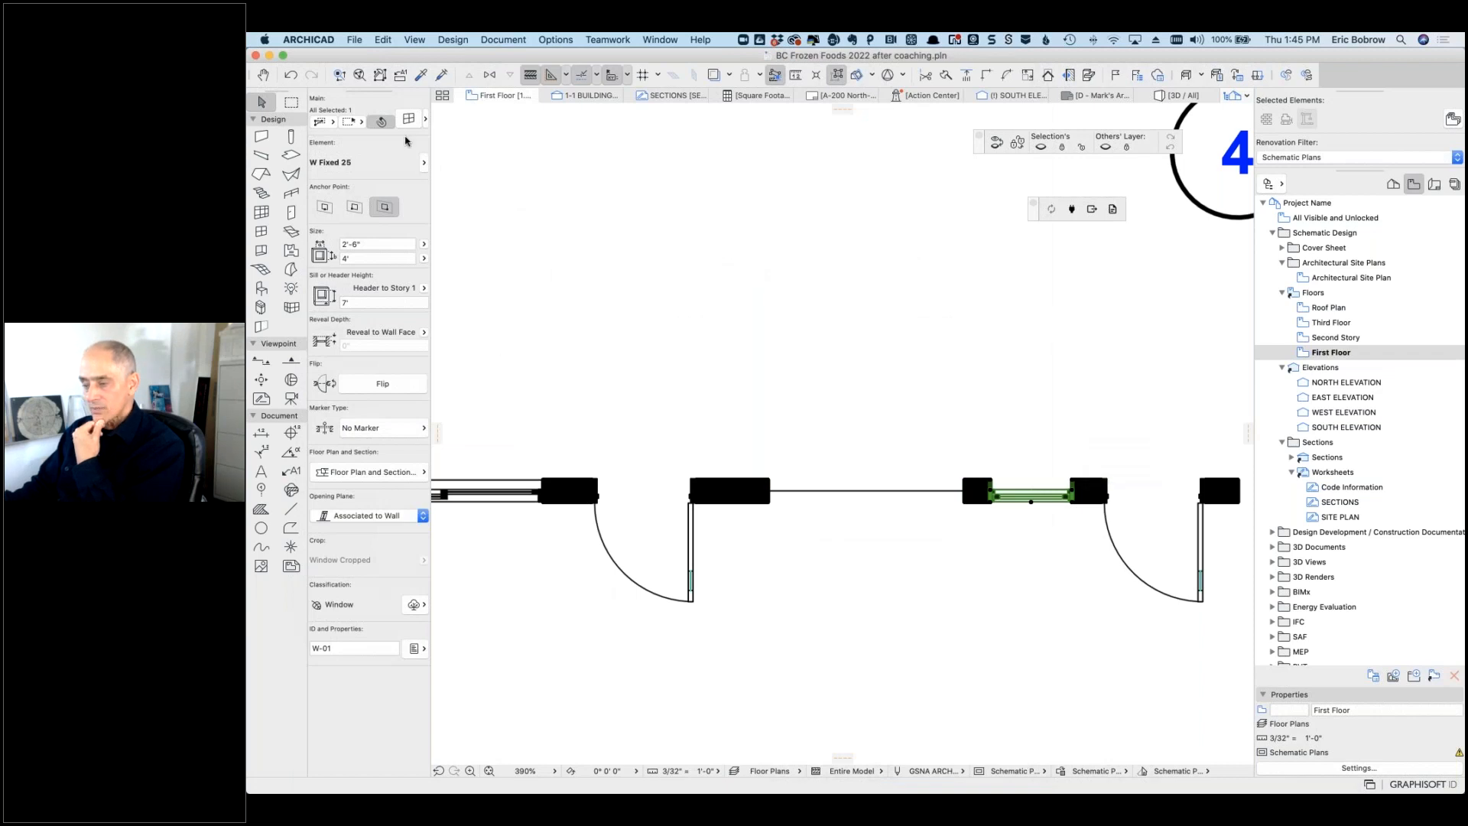
click(409, 120)
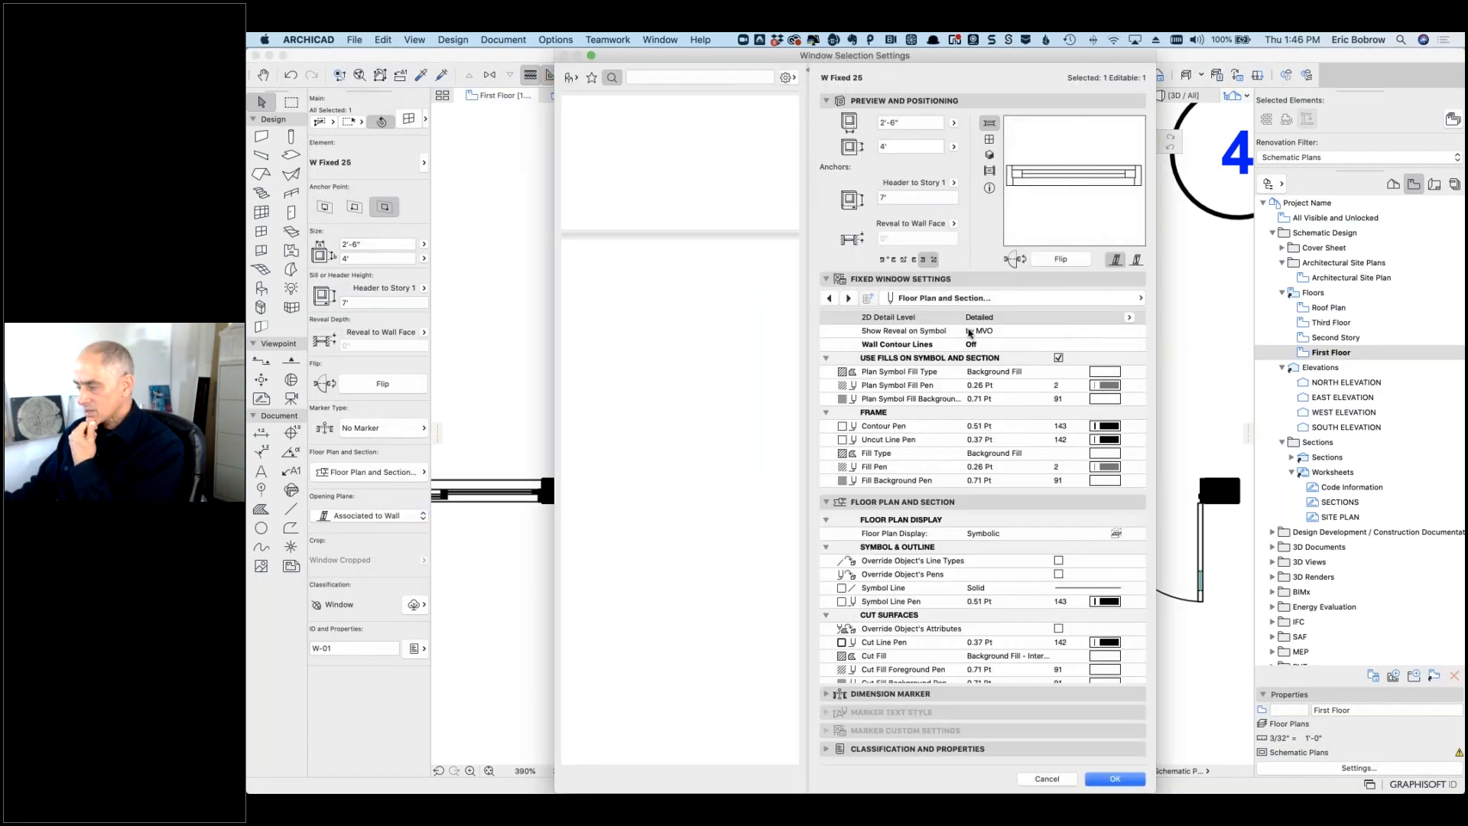
click(1129, 318)
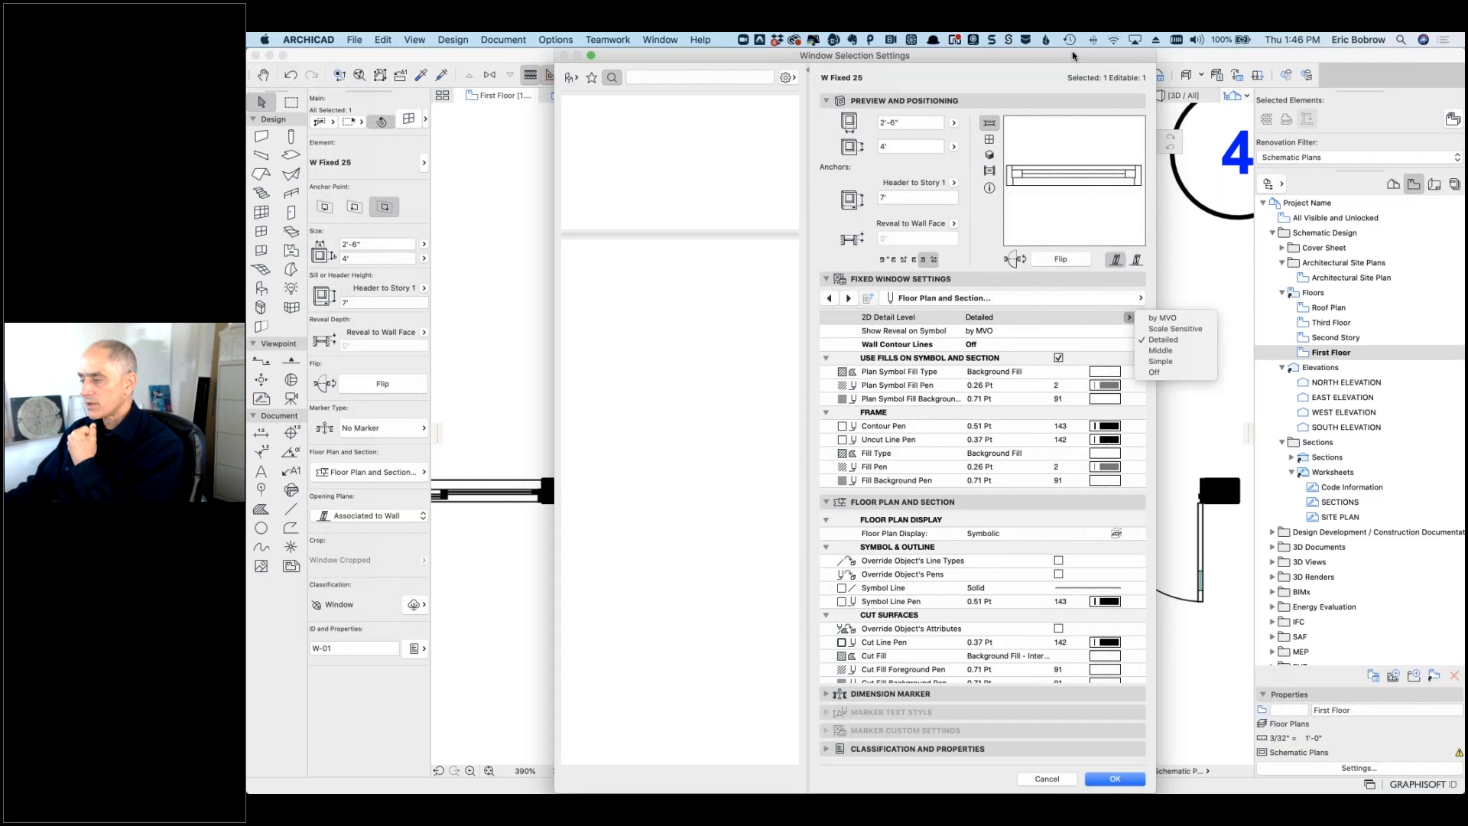
drag(940, 59, 641, 59)
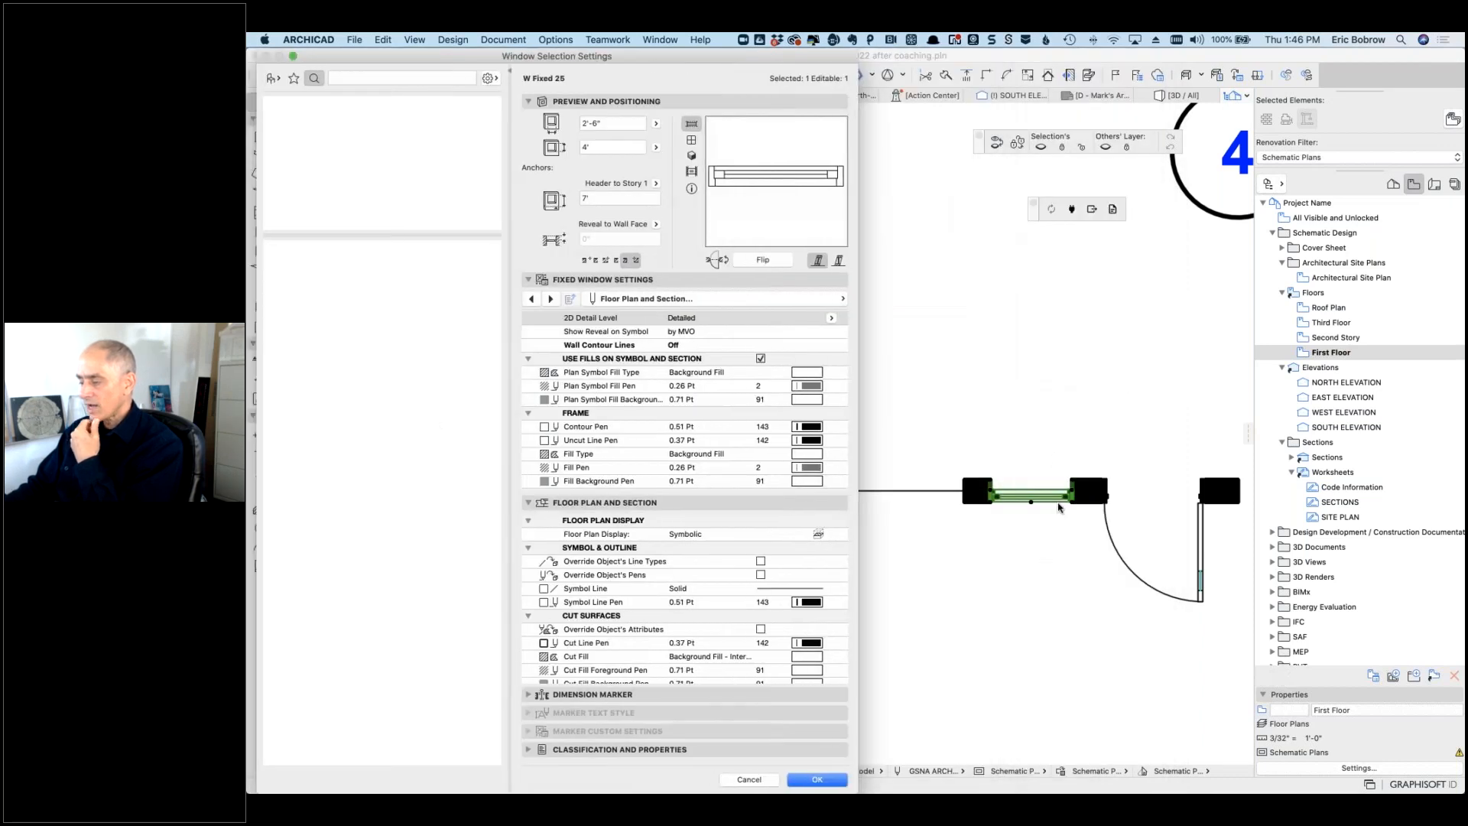
click(832, 318)
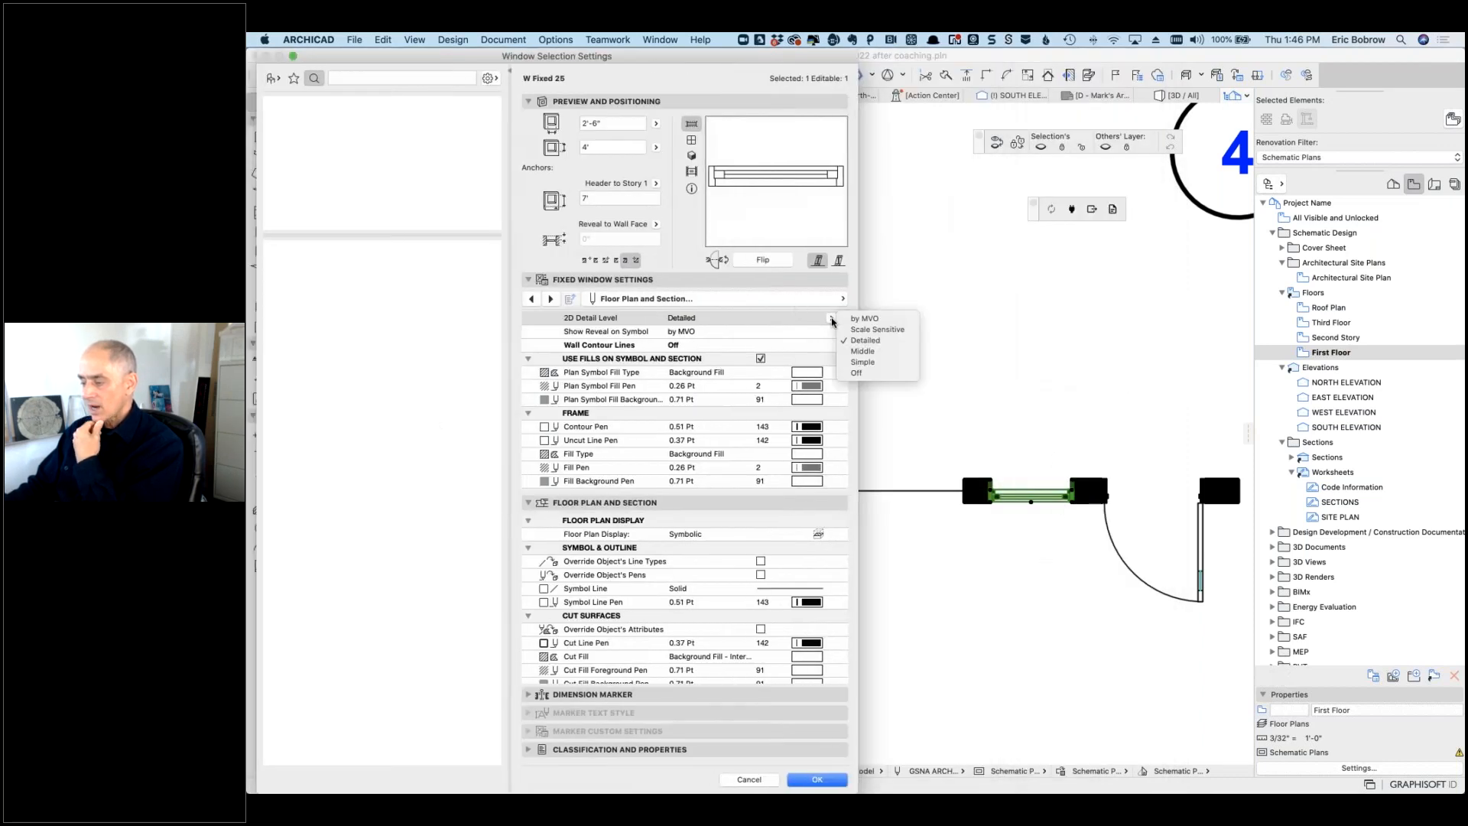
click(872, 319)
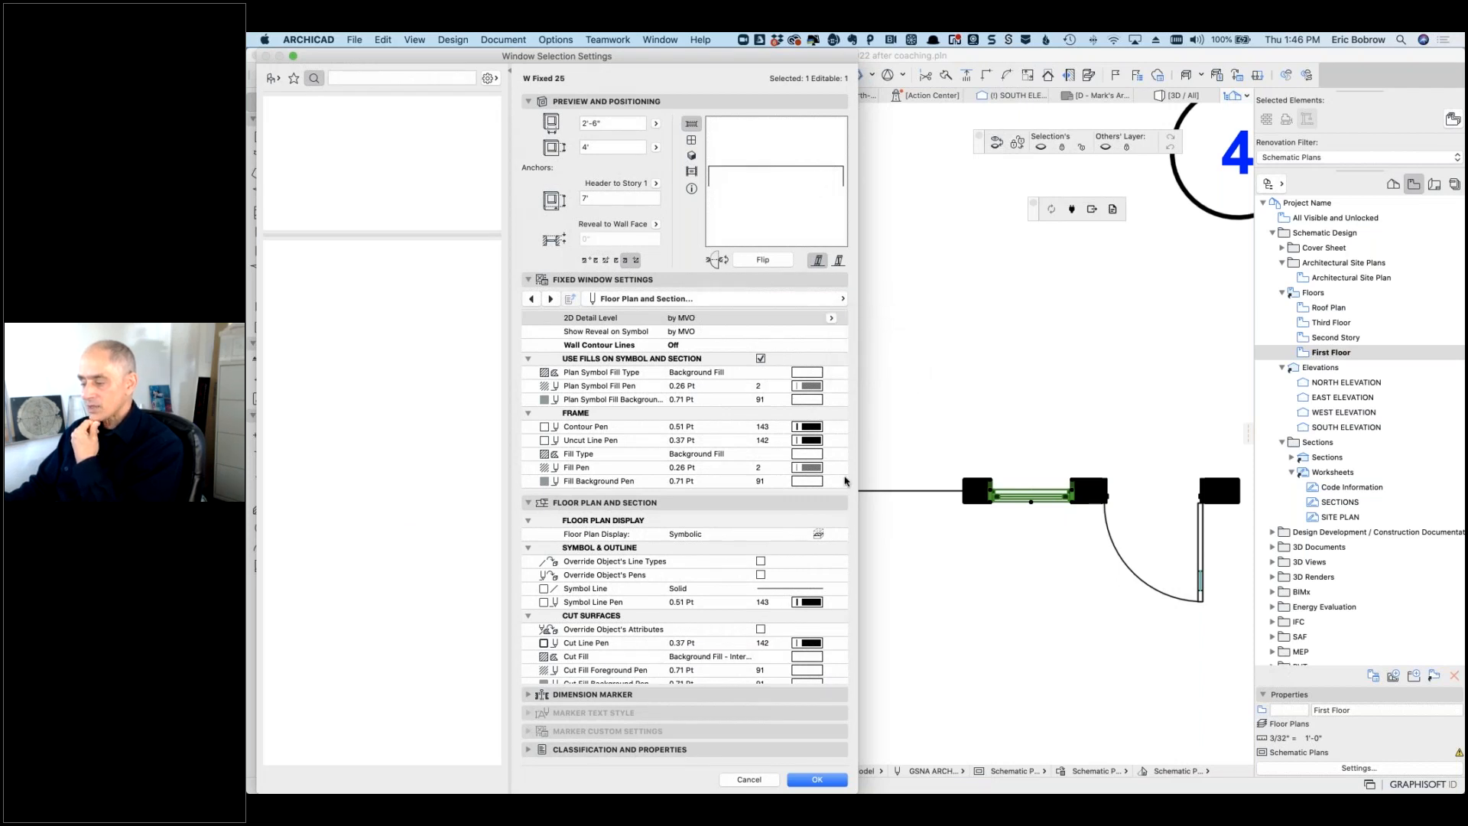
key(Return)
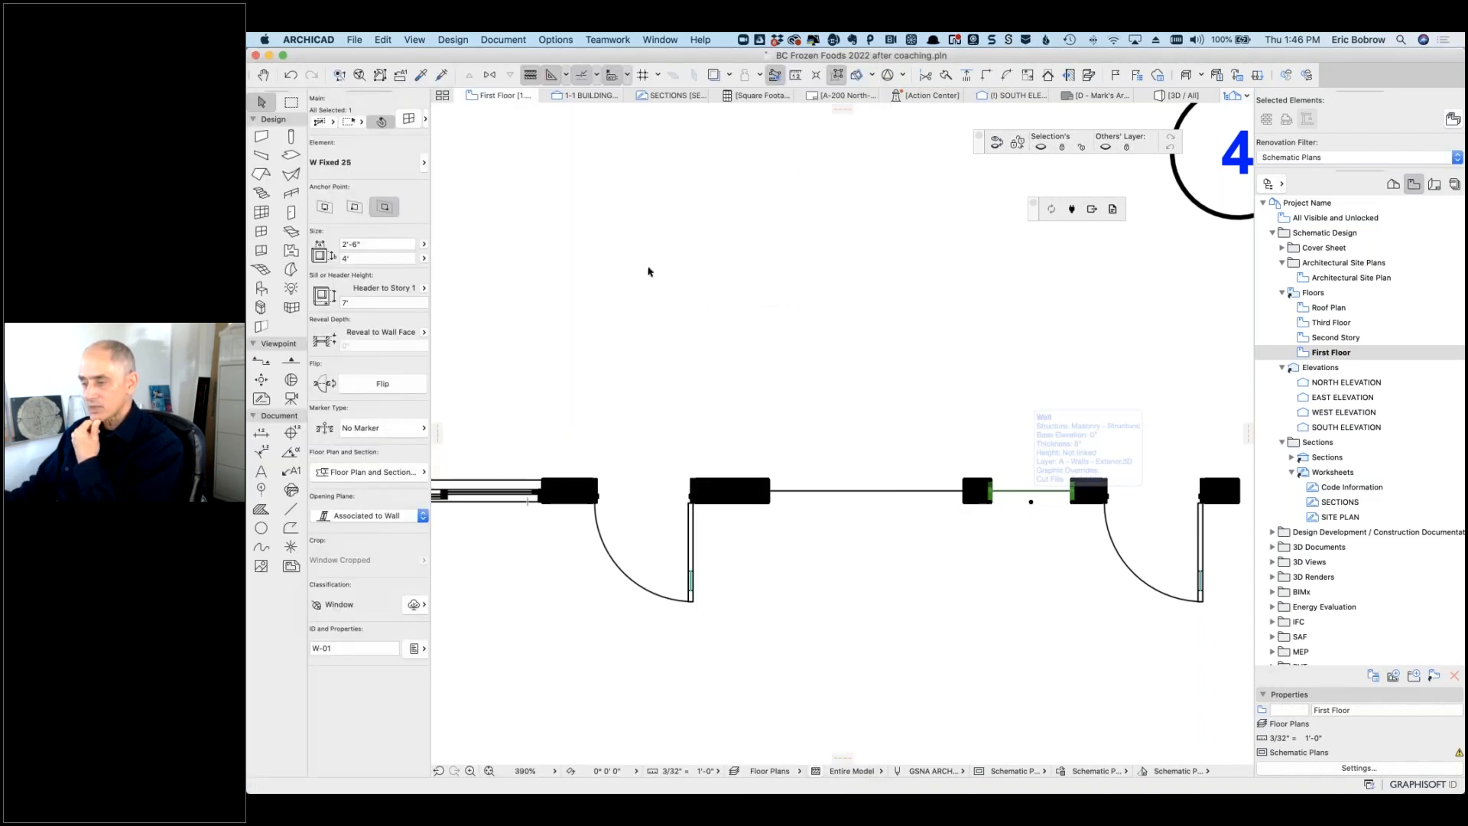
Step: Undo the fixed window's 2D detail level change, and select the 6' by 7' sliding window
click(291, 74)
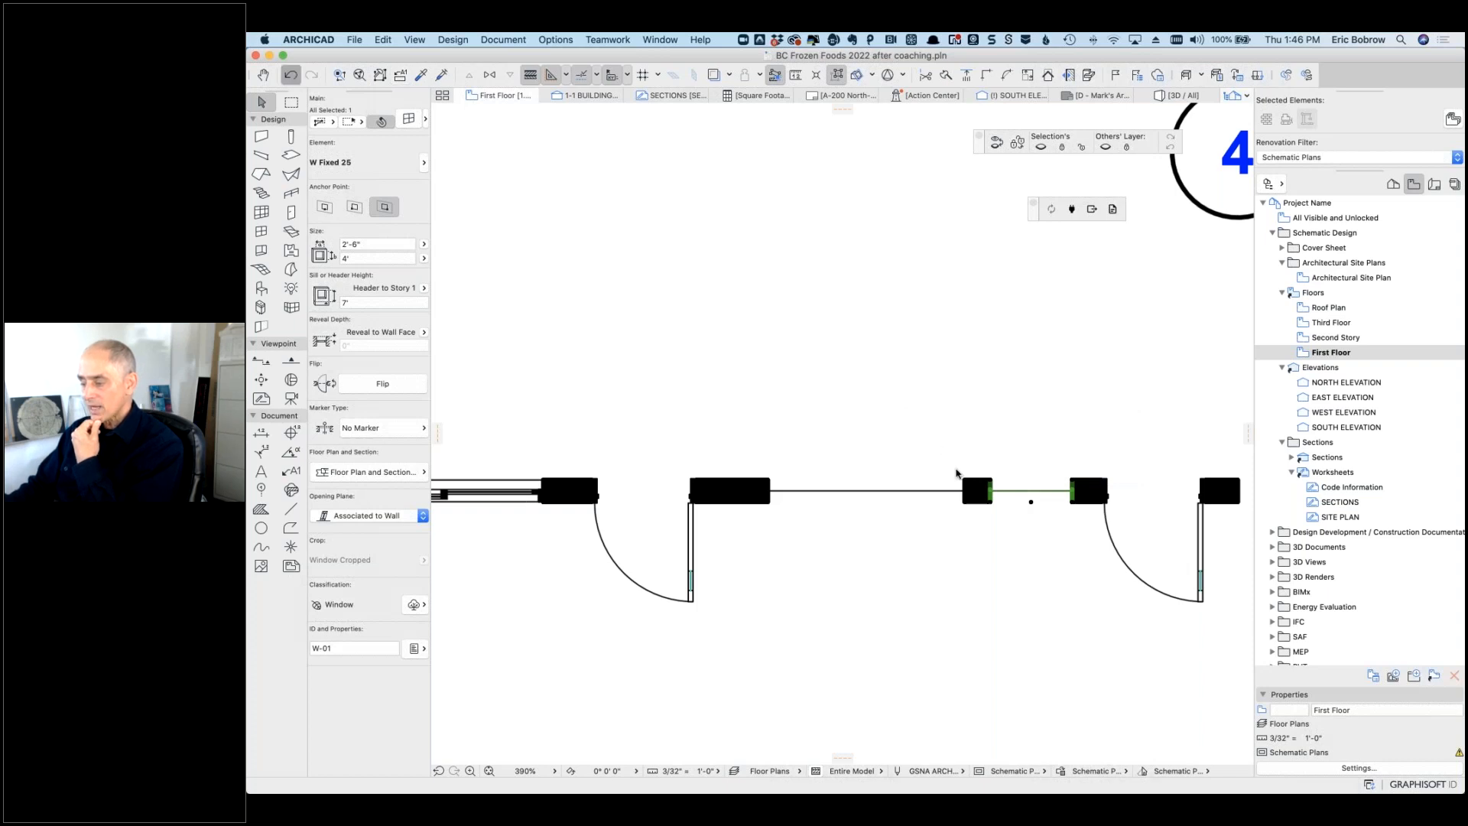
click(947, 493)
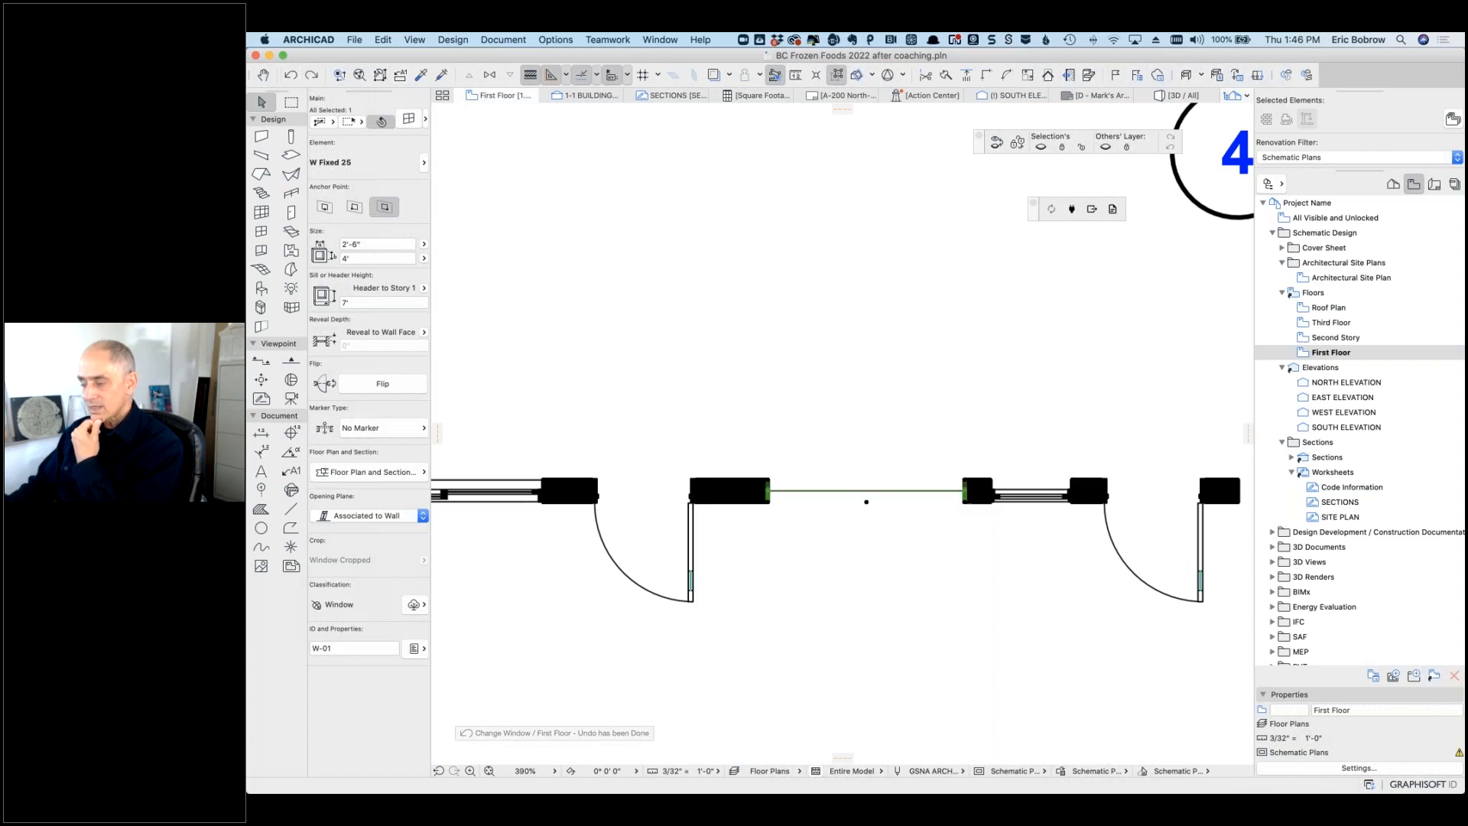
Step: Set the 2D detail level of the selected 6' by 7' sliding window to Detailed
click(409, 120)
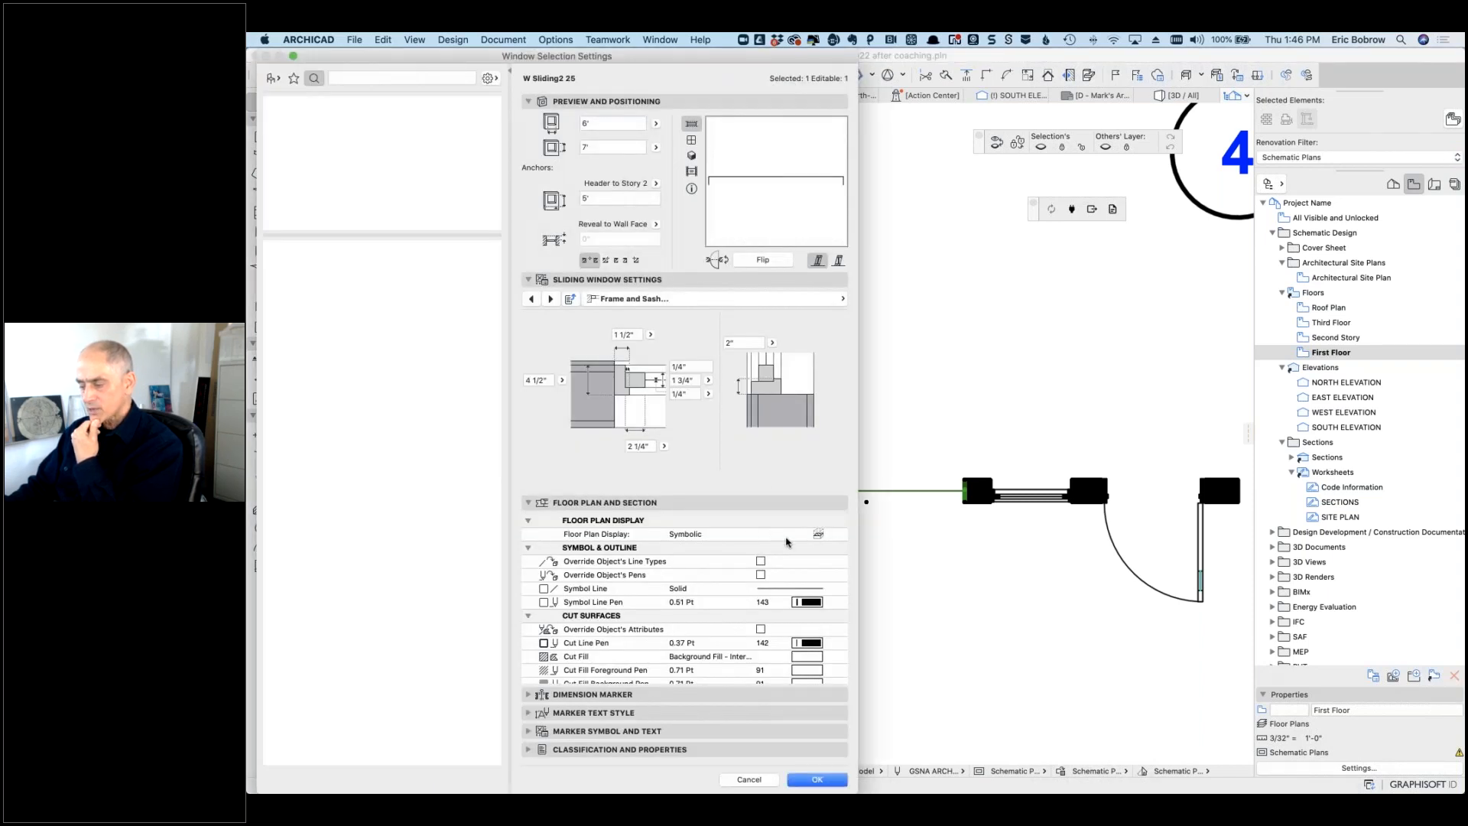
click(824, 534)
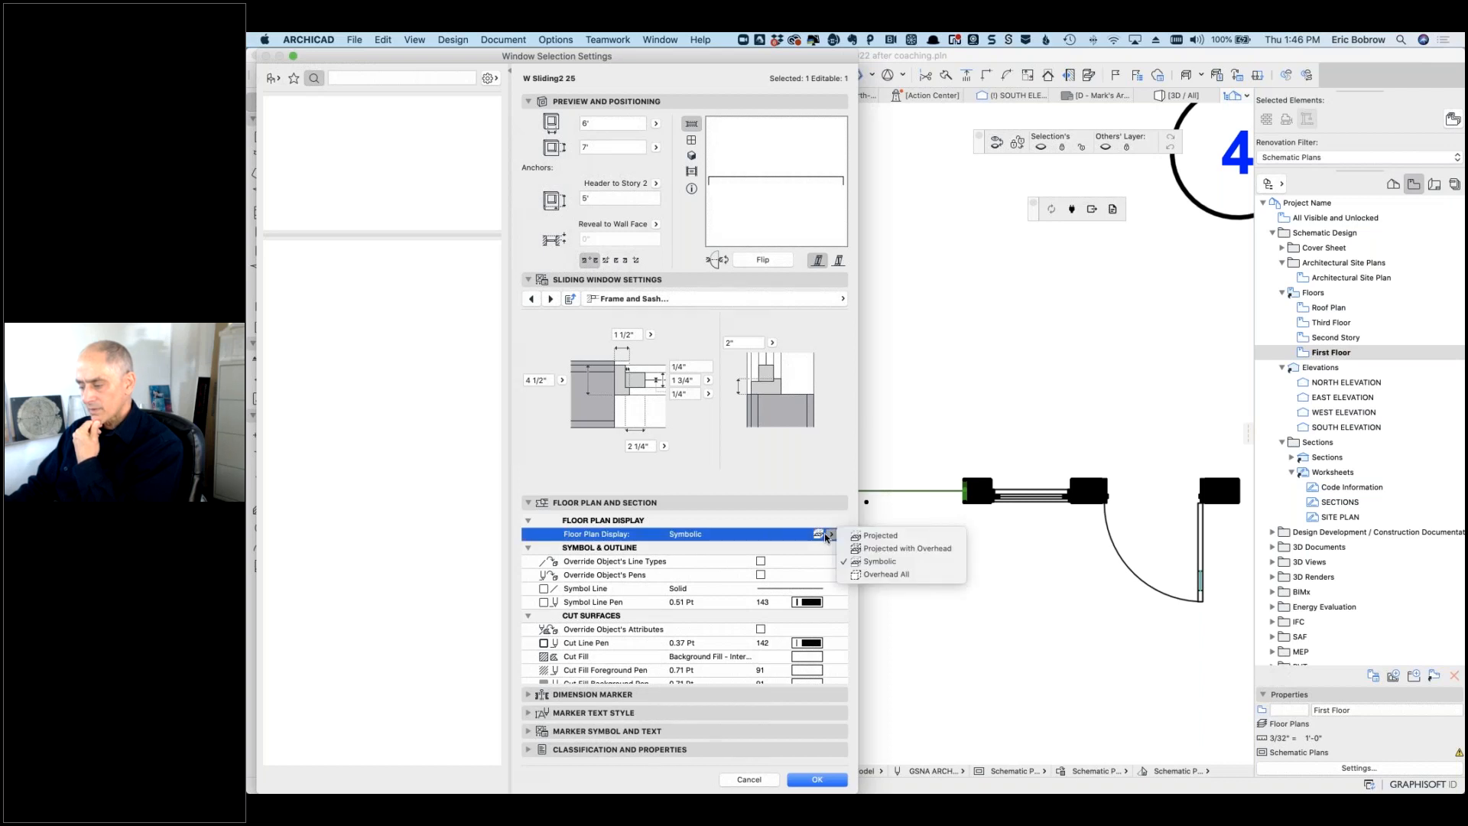
click(820, 469)
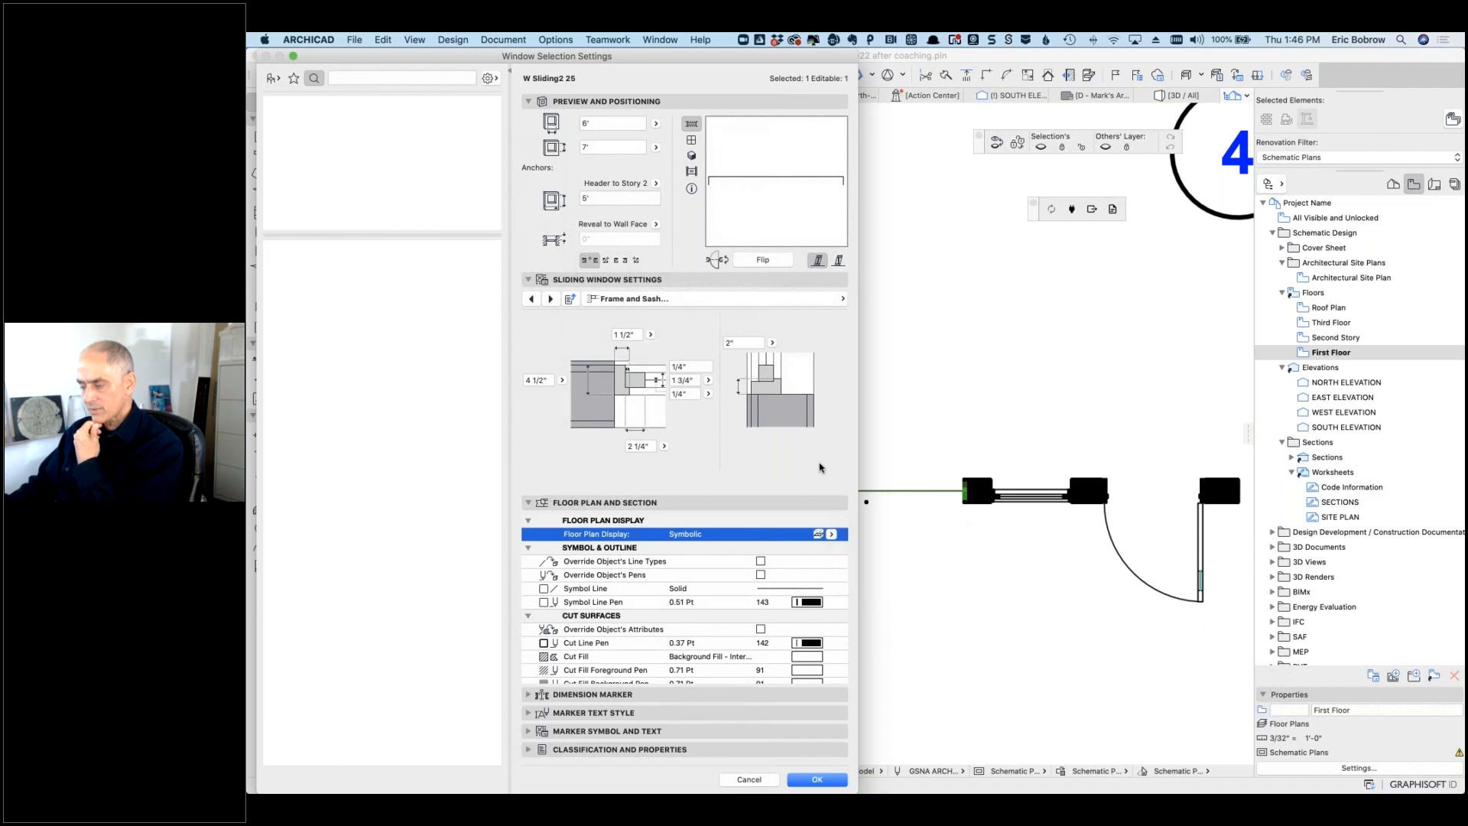
click(842, 299)
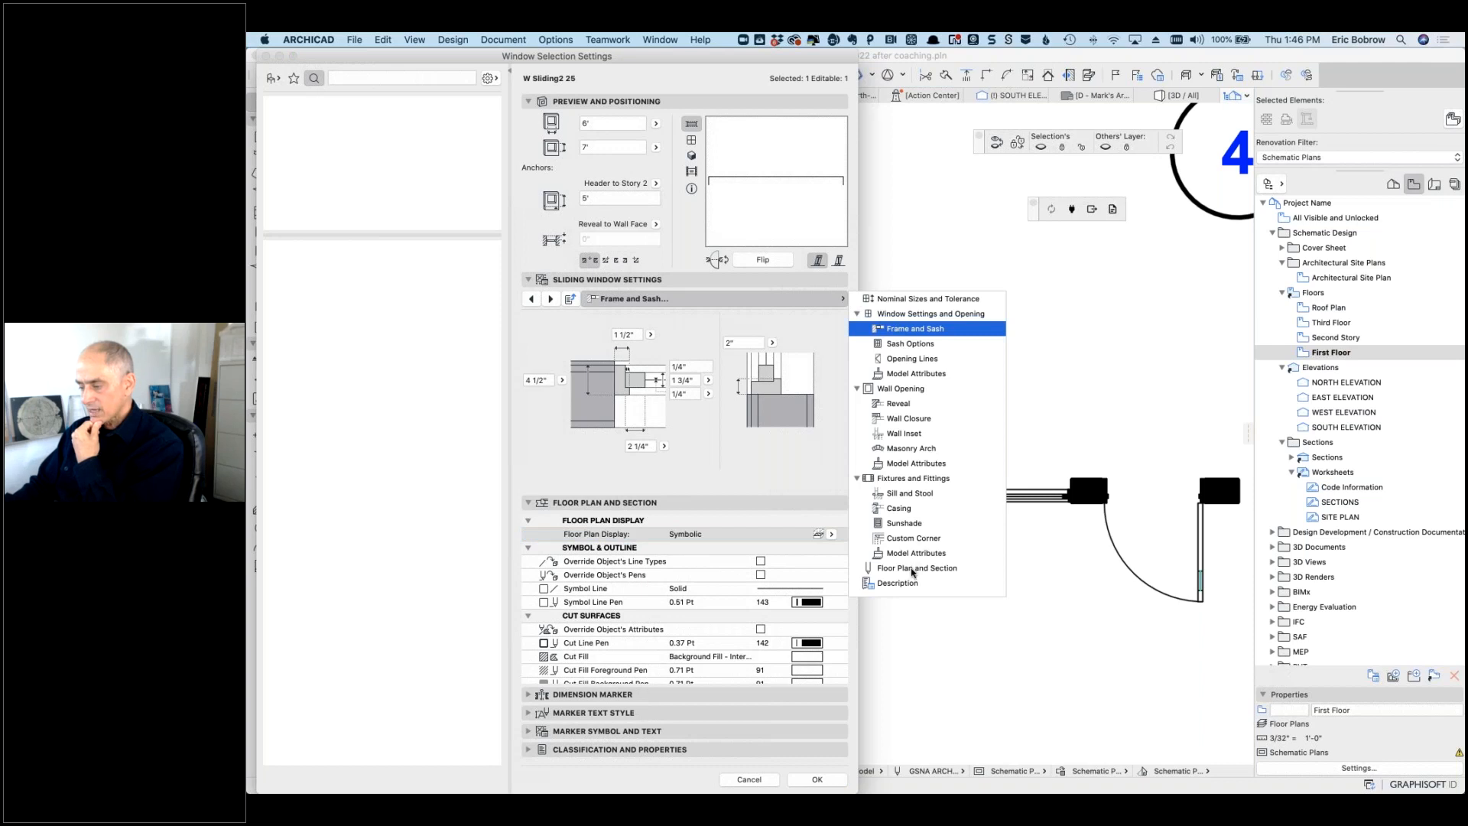
click(912, 569)
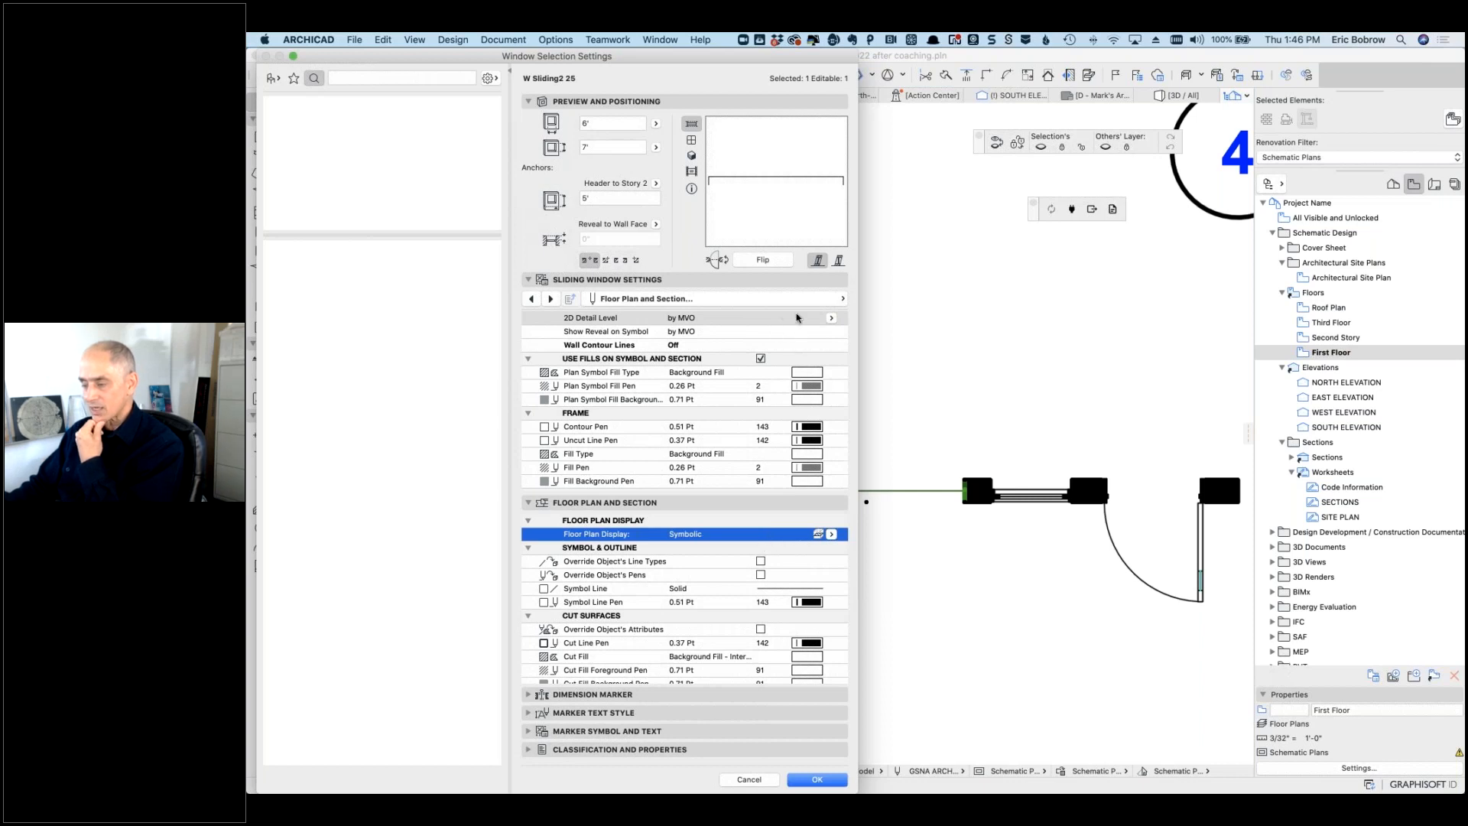
click(831, 318)
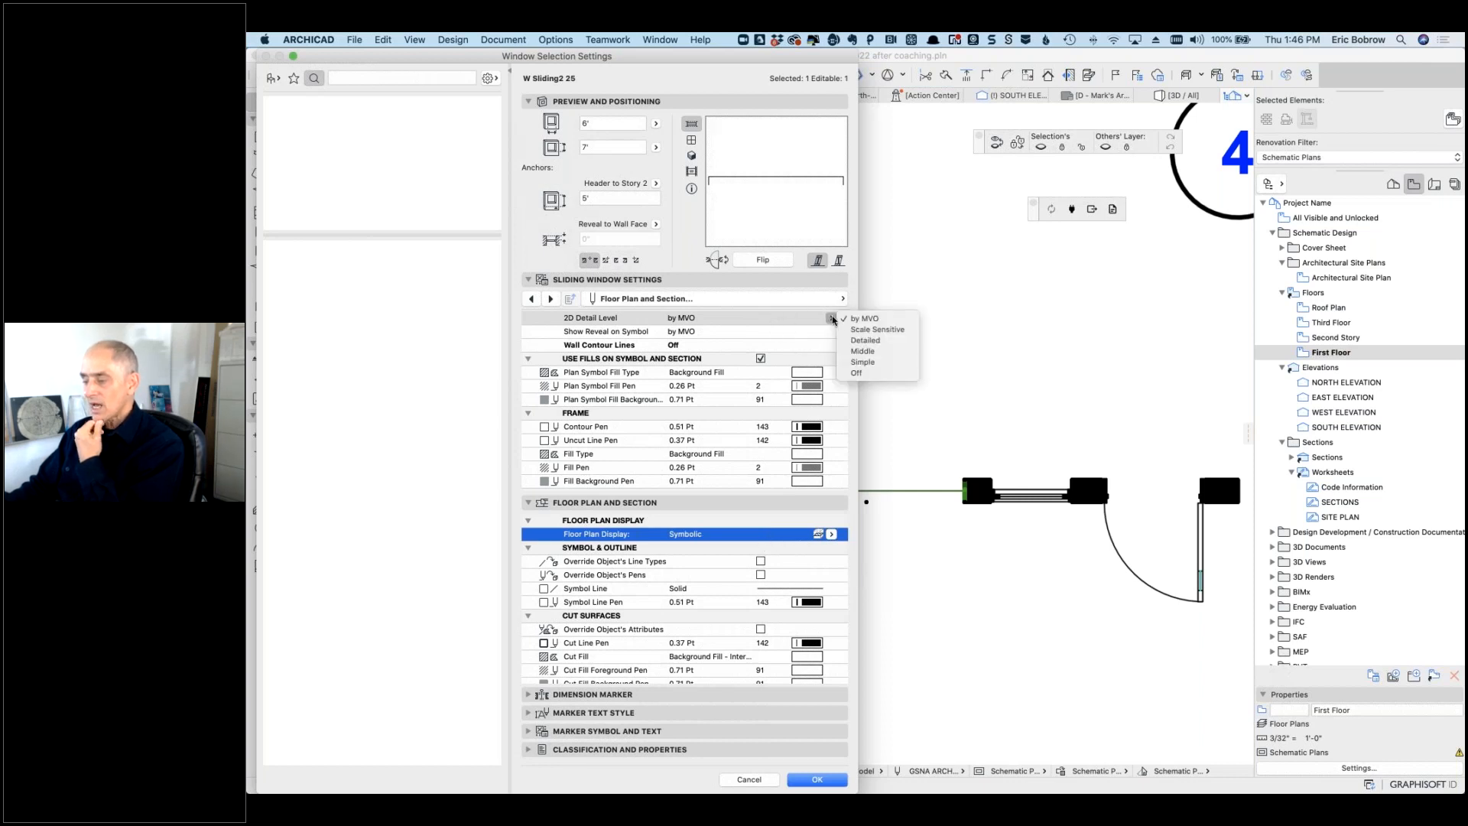
click(866, 340)
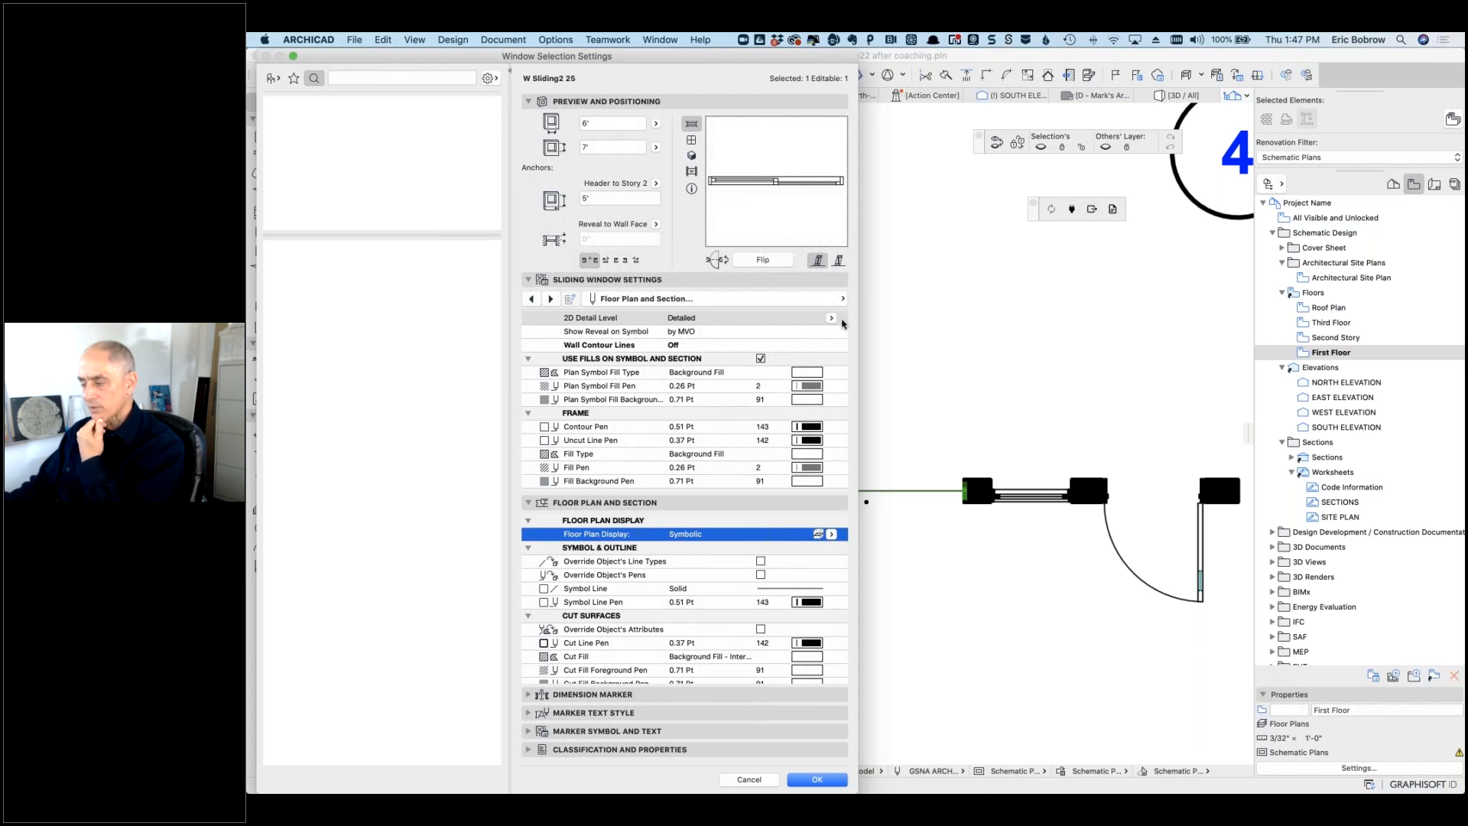
click(819, 779)
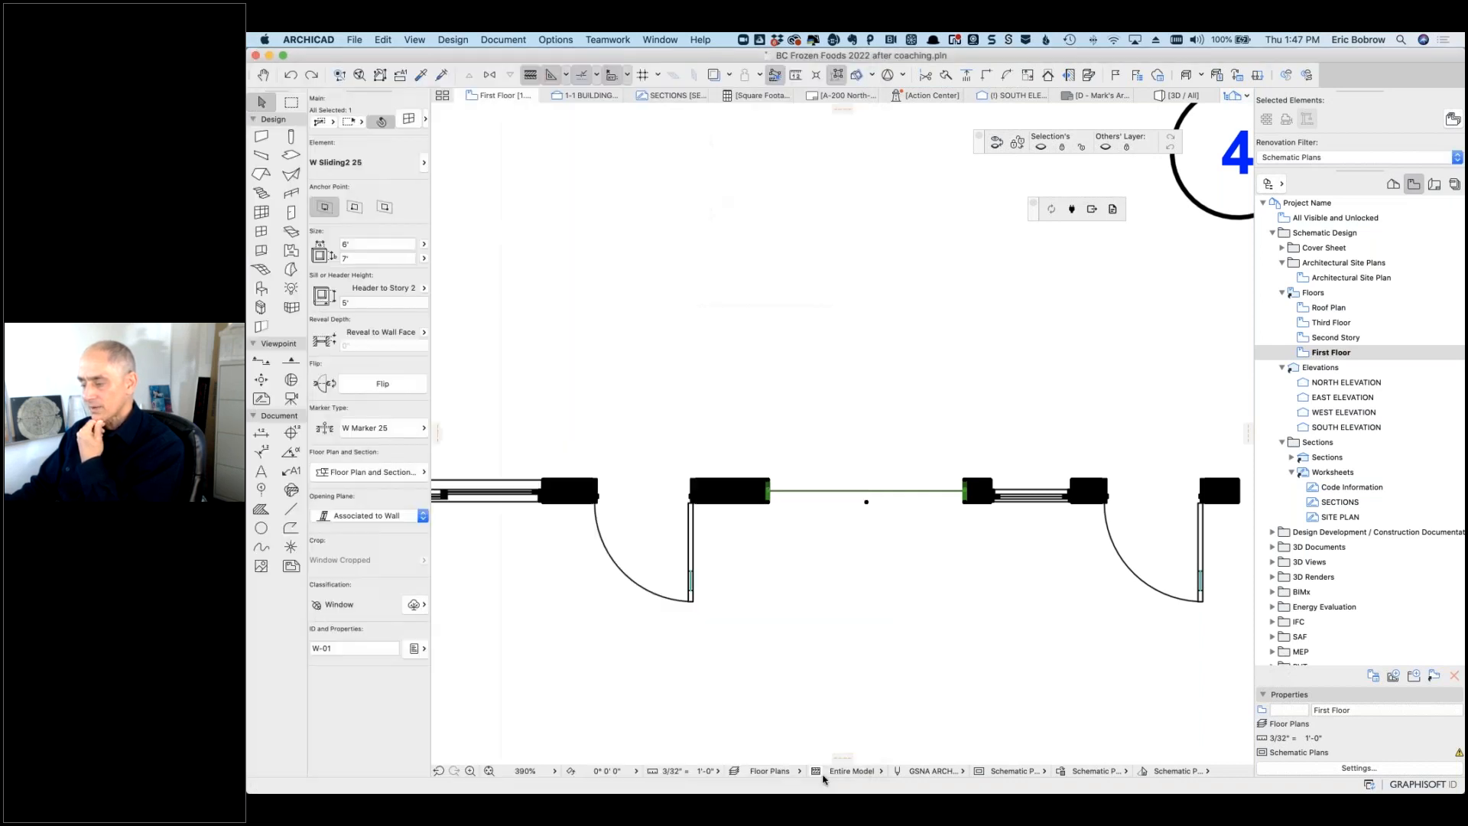
click(983, 536)
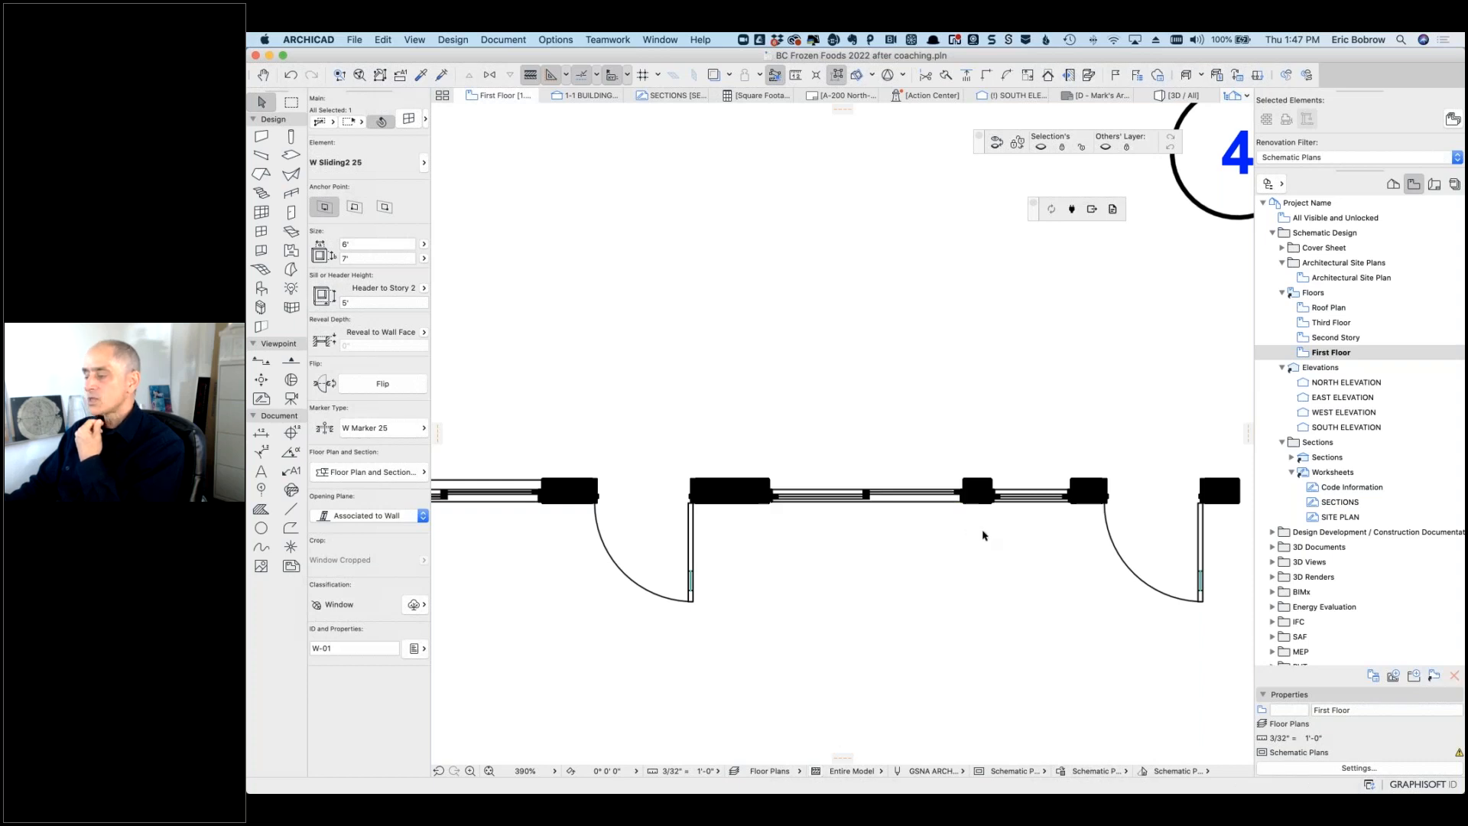
Step: Check the sliding window's display on the Second Story plan, and return to the First Floor plan
click(1303, 342)
double_click(1303, 341)
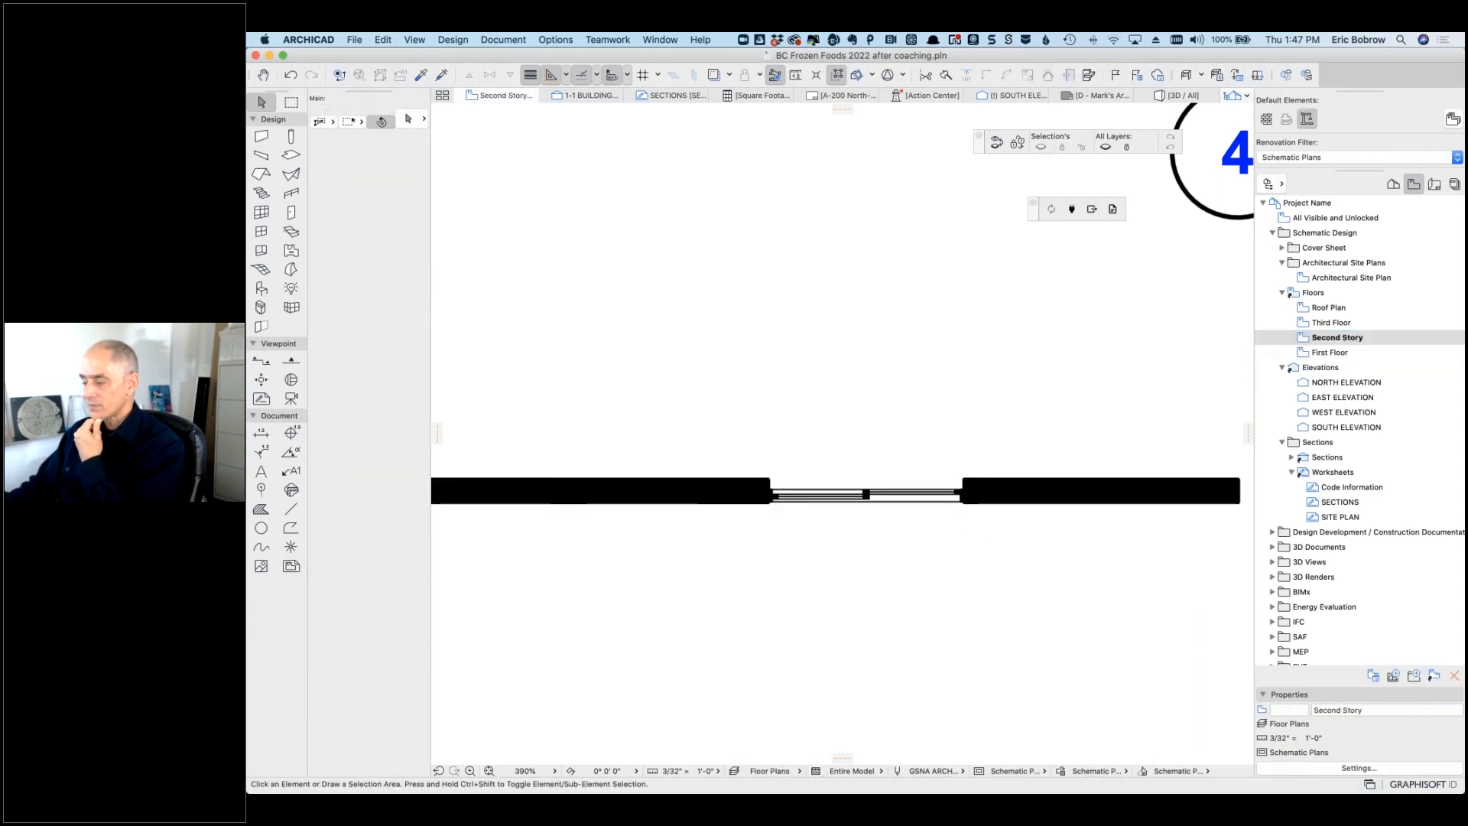
double_click(1306, 353)
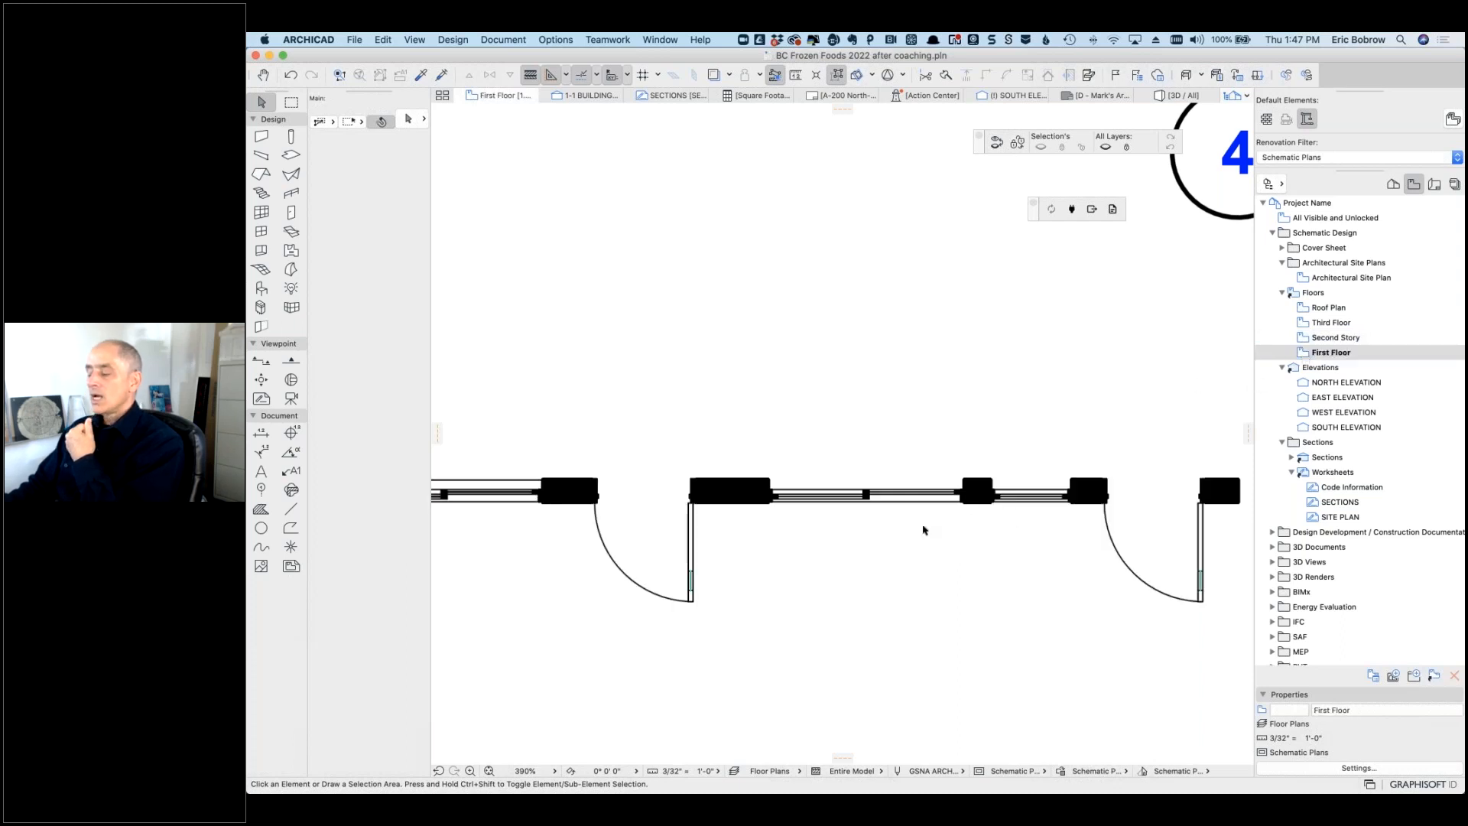
Step: Inspect the 6' by 7' sliding window and the nearer building face's second-story wall in the 3D view
click(1180, 97)
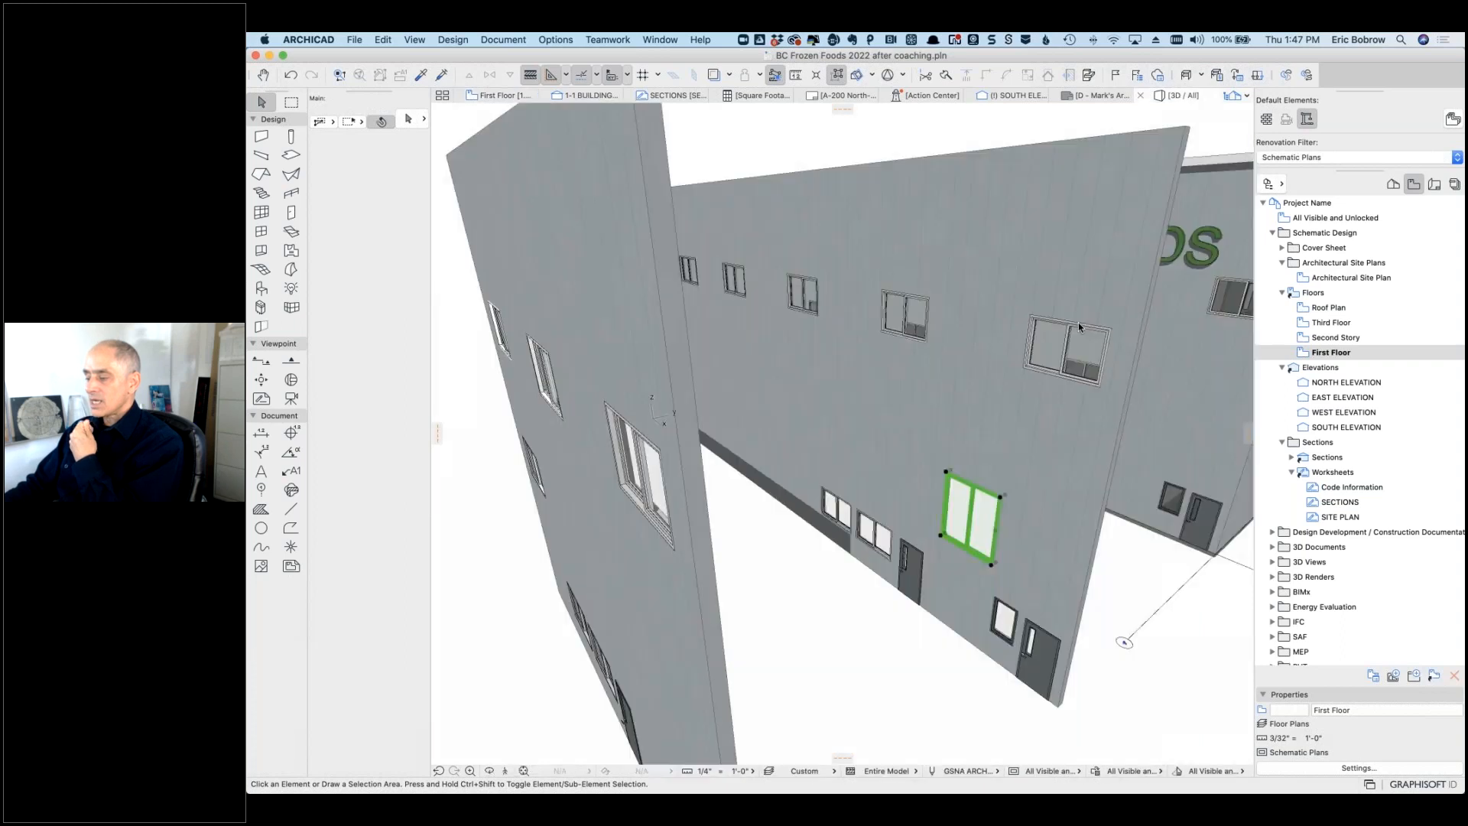
click(967, 485)
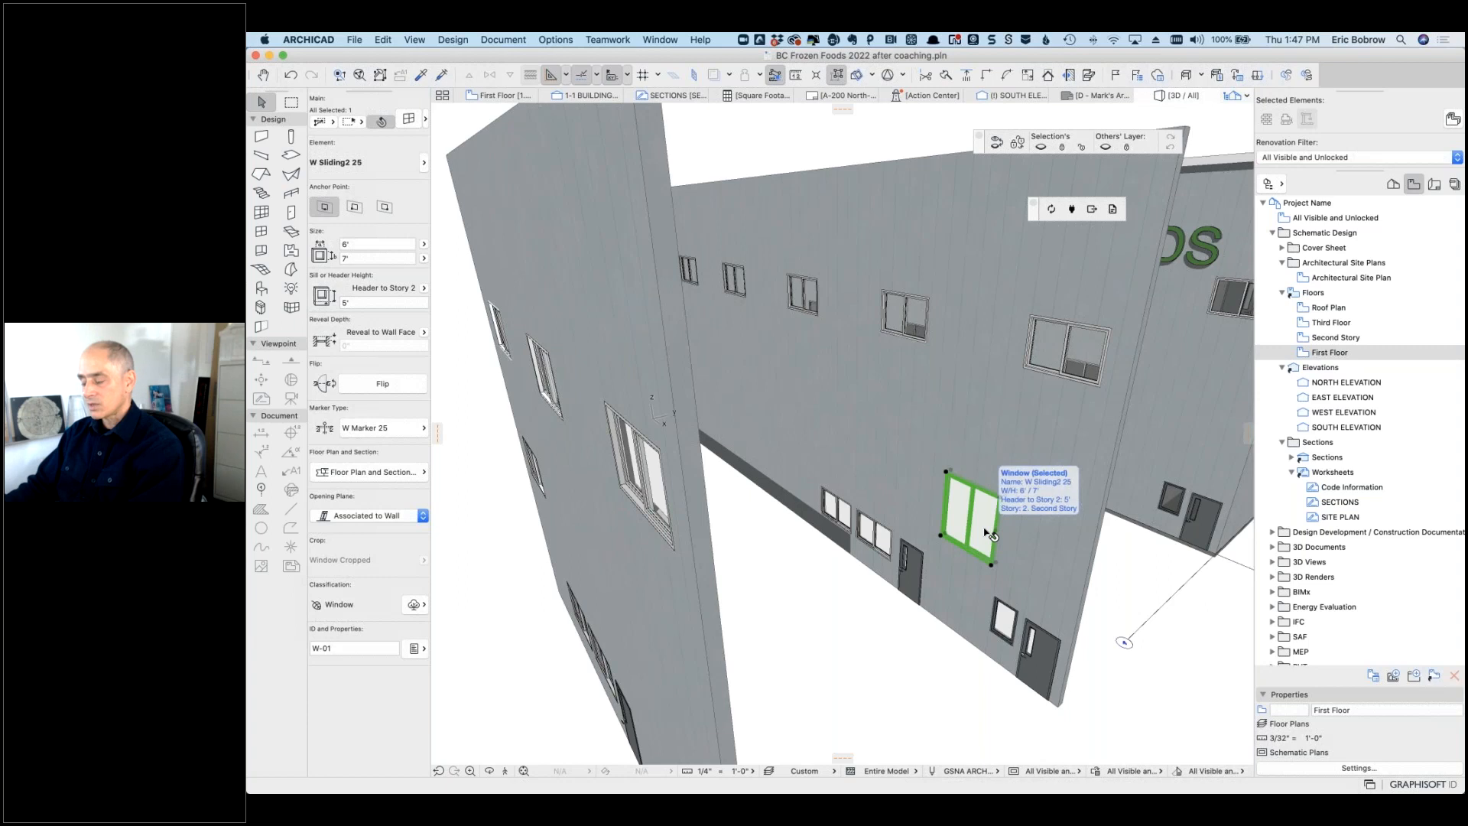
drag(948, 446, 891, 451)
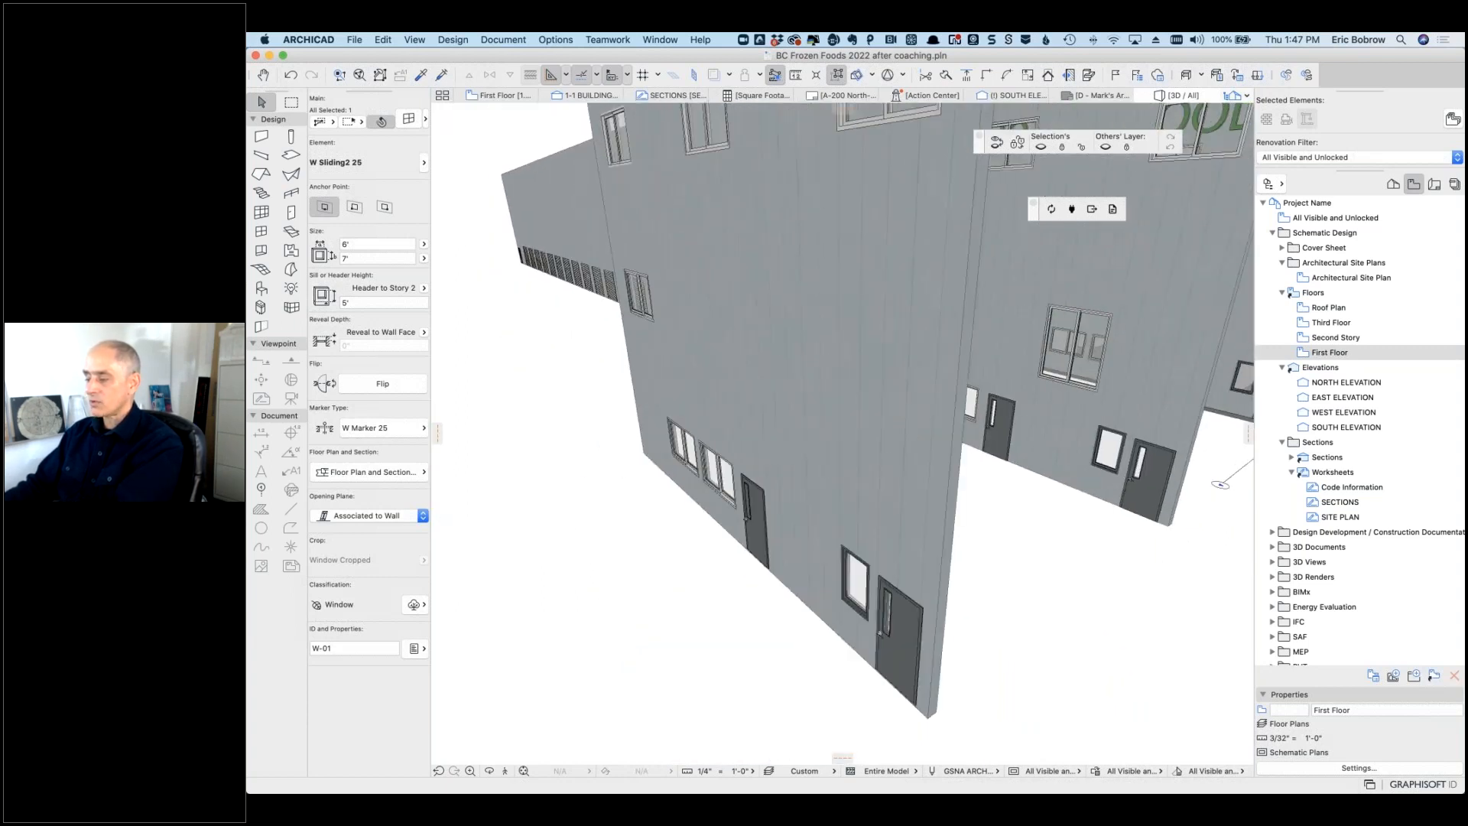
click(887, 446)
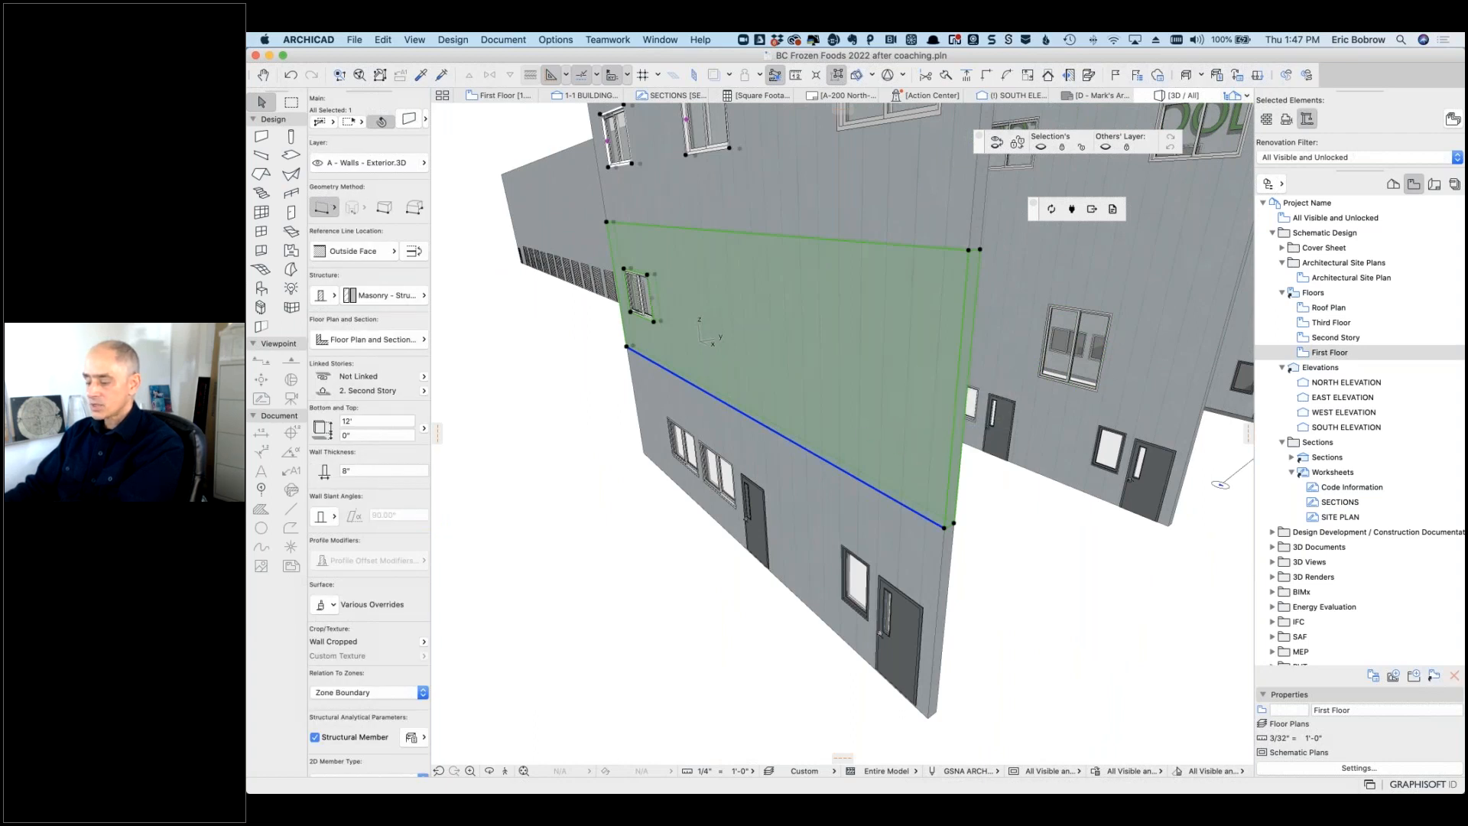
key(Escape)
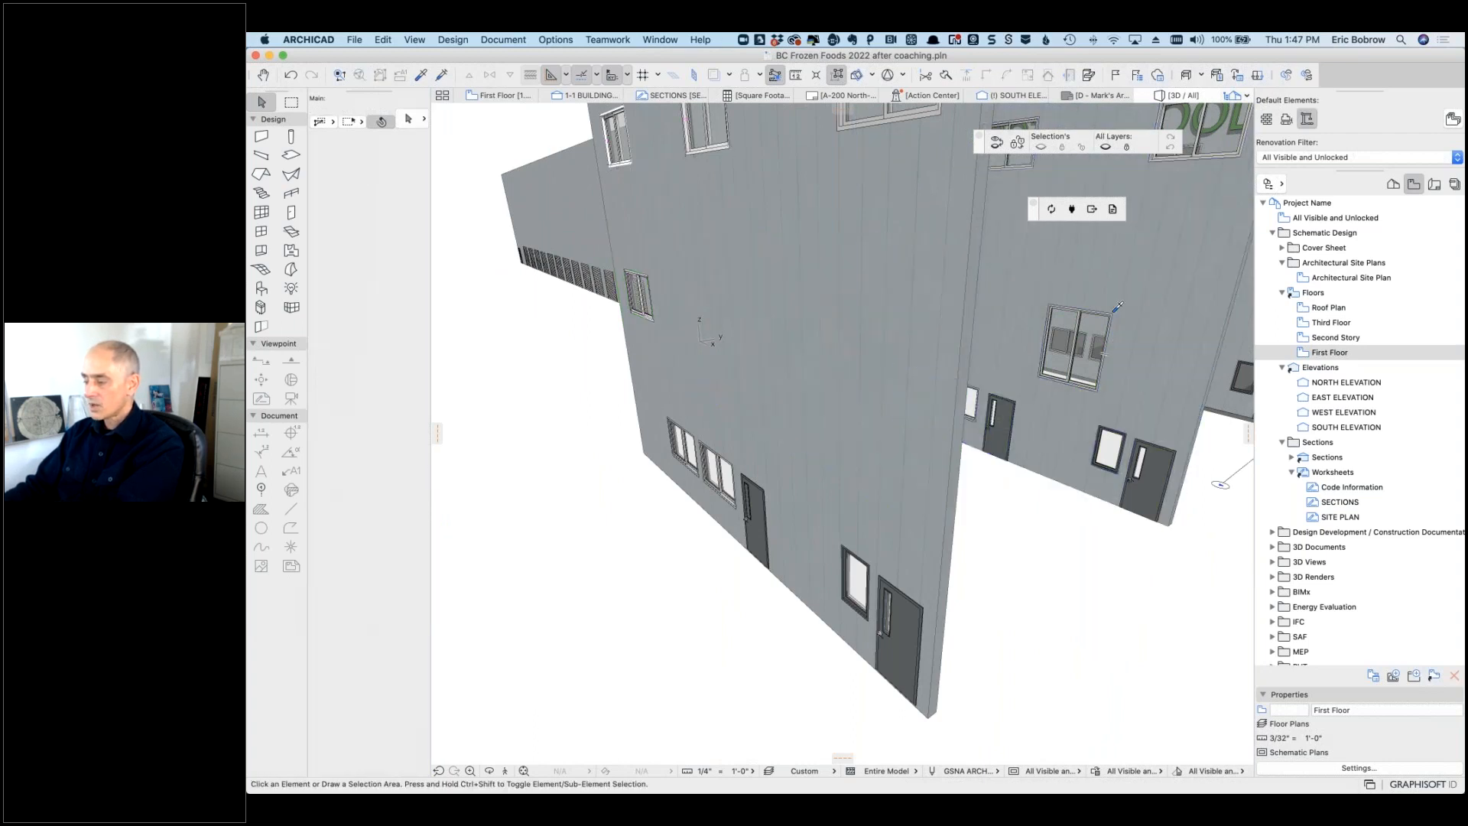
Step: Pick up the 6' by 7' sliding window's settings and place a matching window above the fixed window and door in the nearer wall
click(1112, 318)
alt+click(1112, 318)
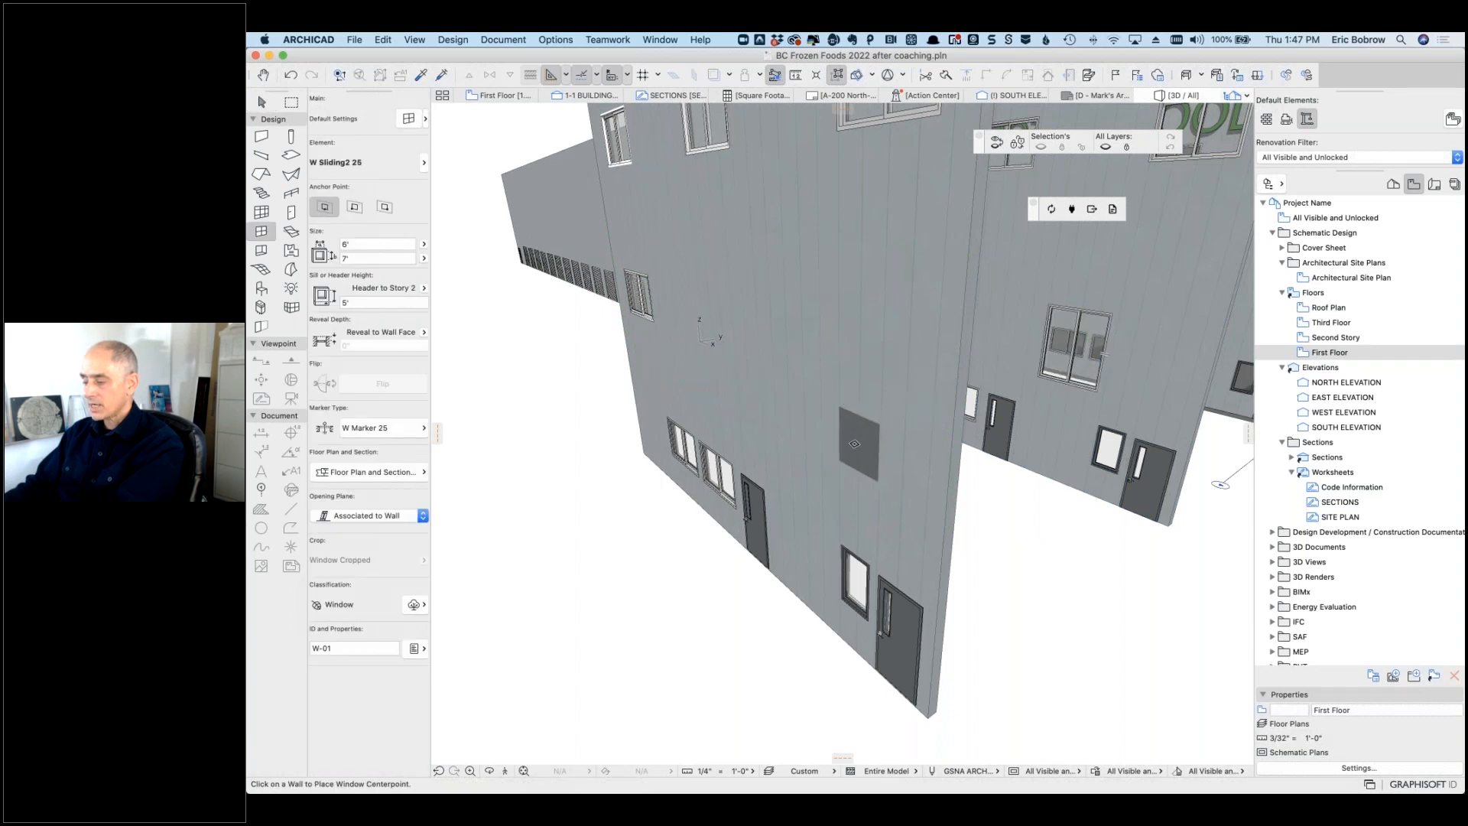
click(853, 443)
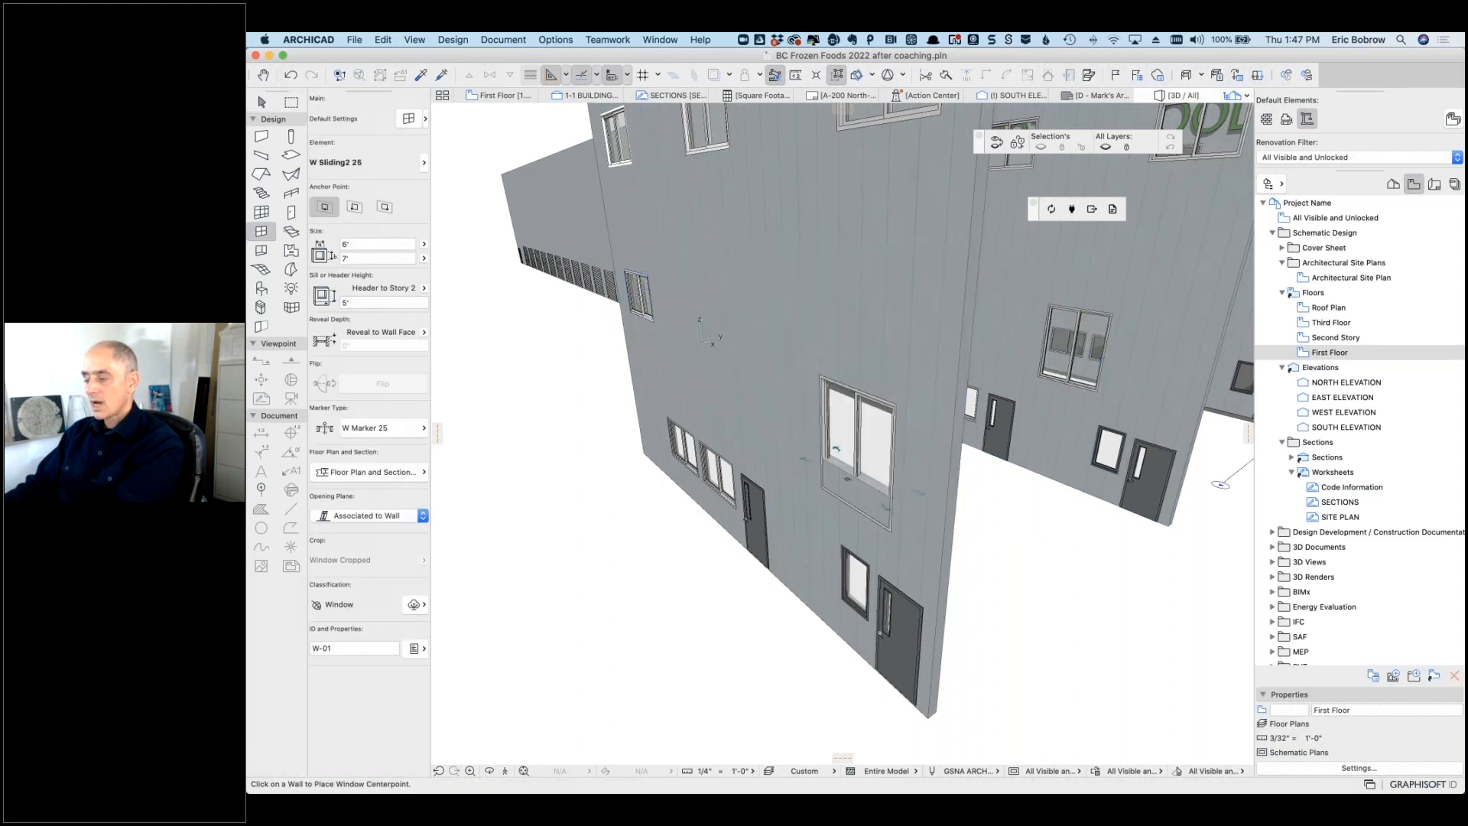
click(854, 443)
click(910, 454)
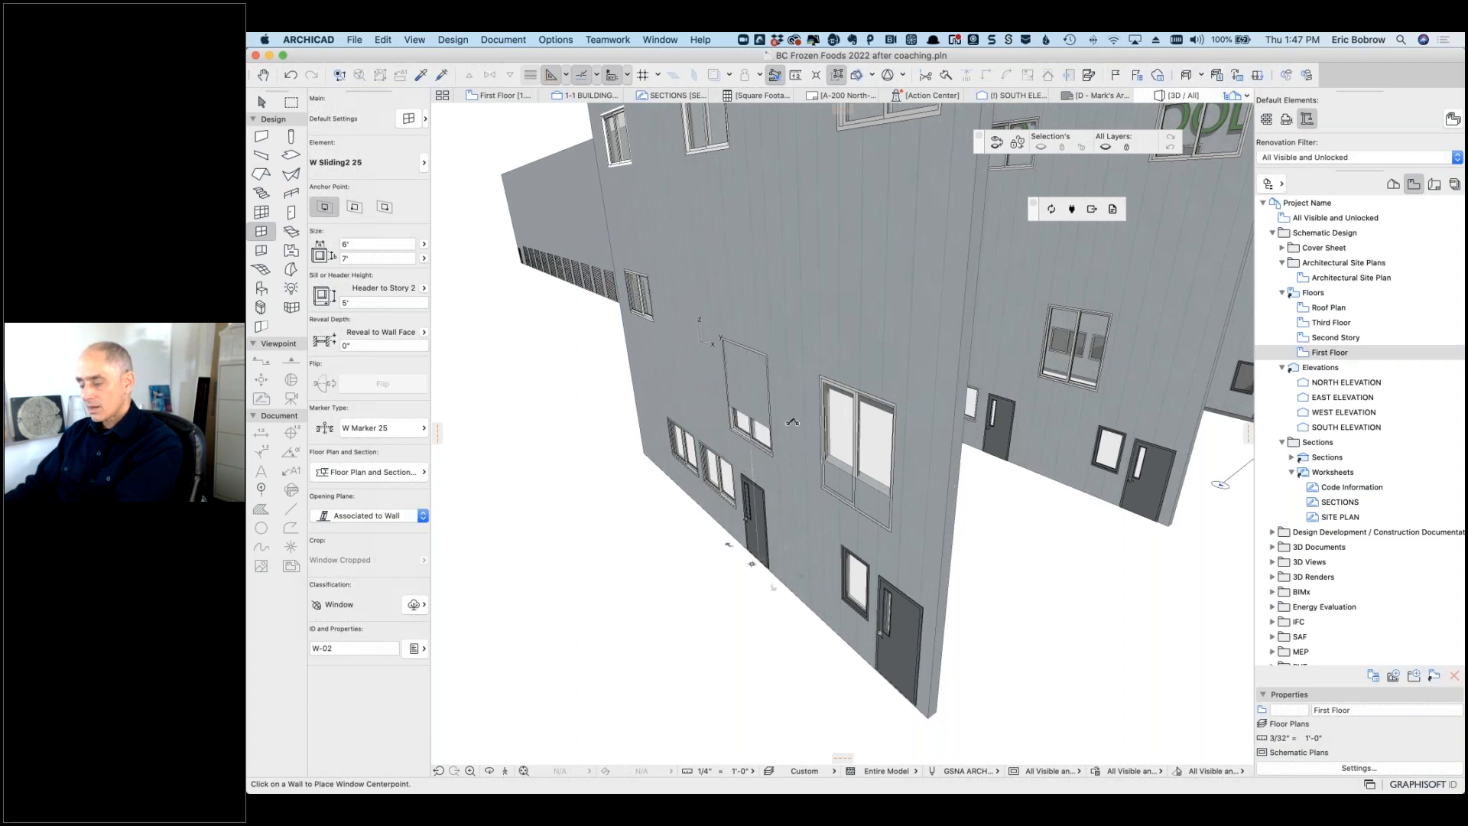
click(746, 395)
click(751, 563)
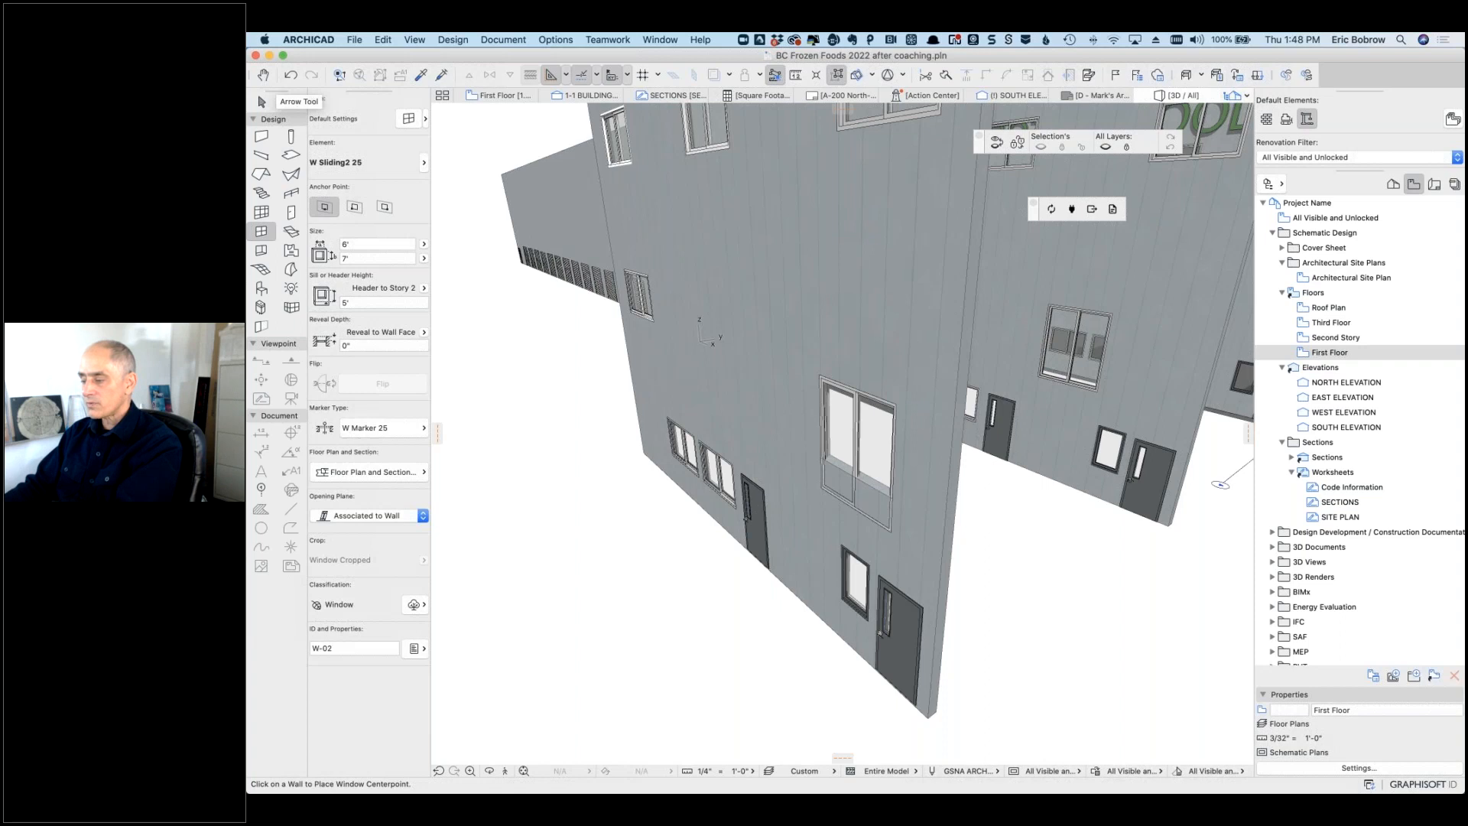
Step: Select the new sliding window, the second-story wall and the first-floor wall in turn to check which wall holds the window
click(262, 103)
click(896, 403)
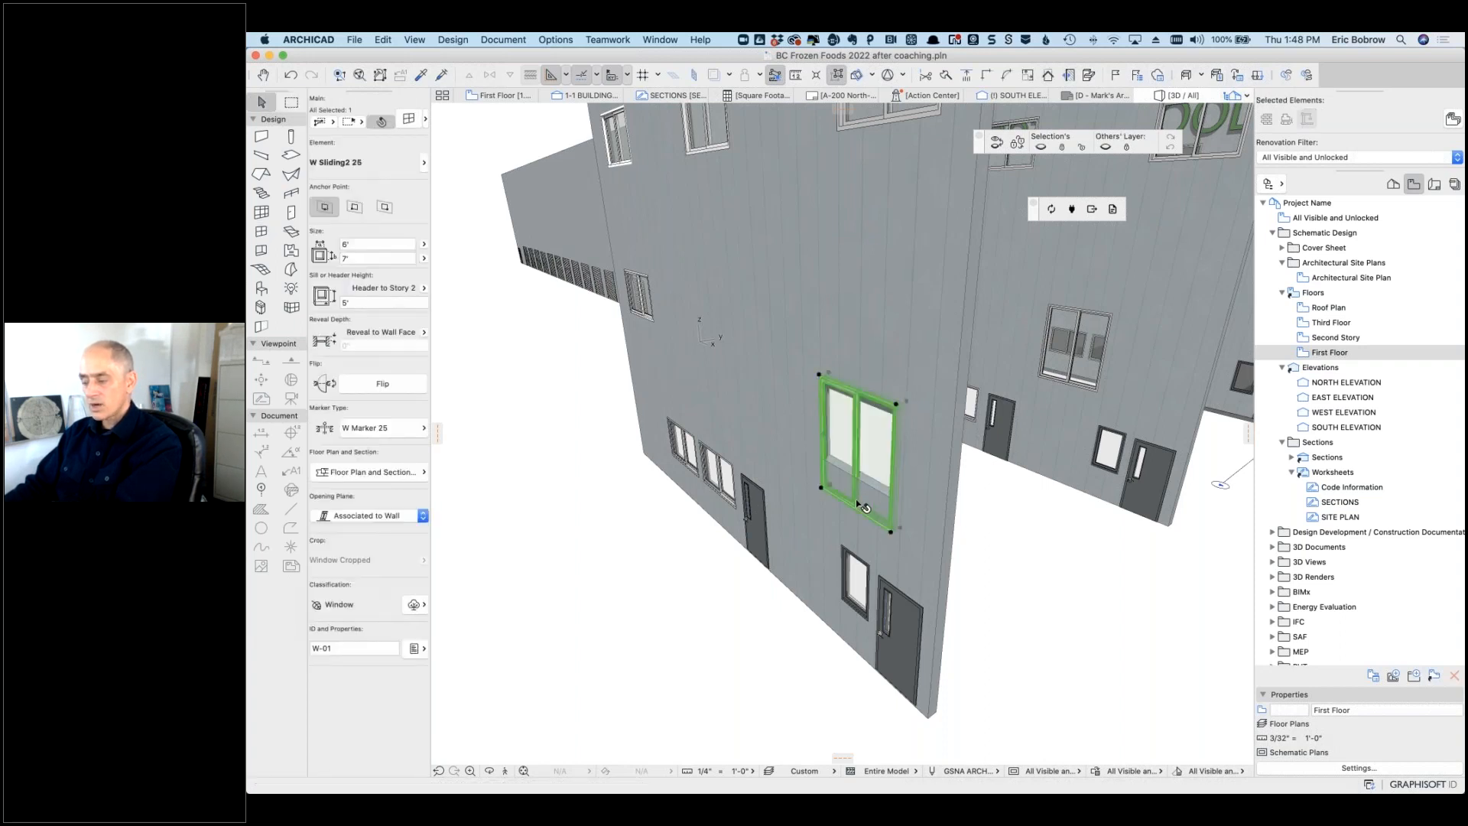
click(912, 461)
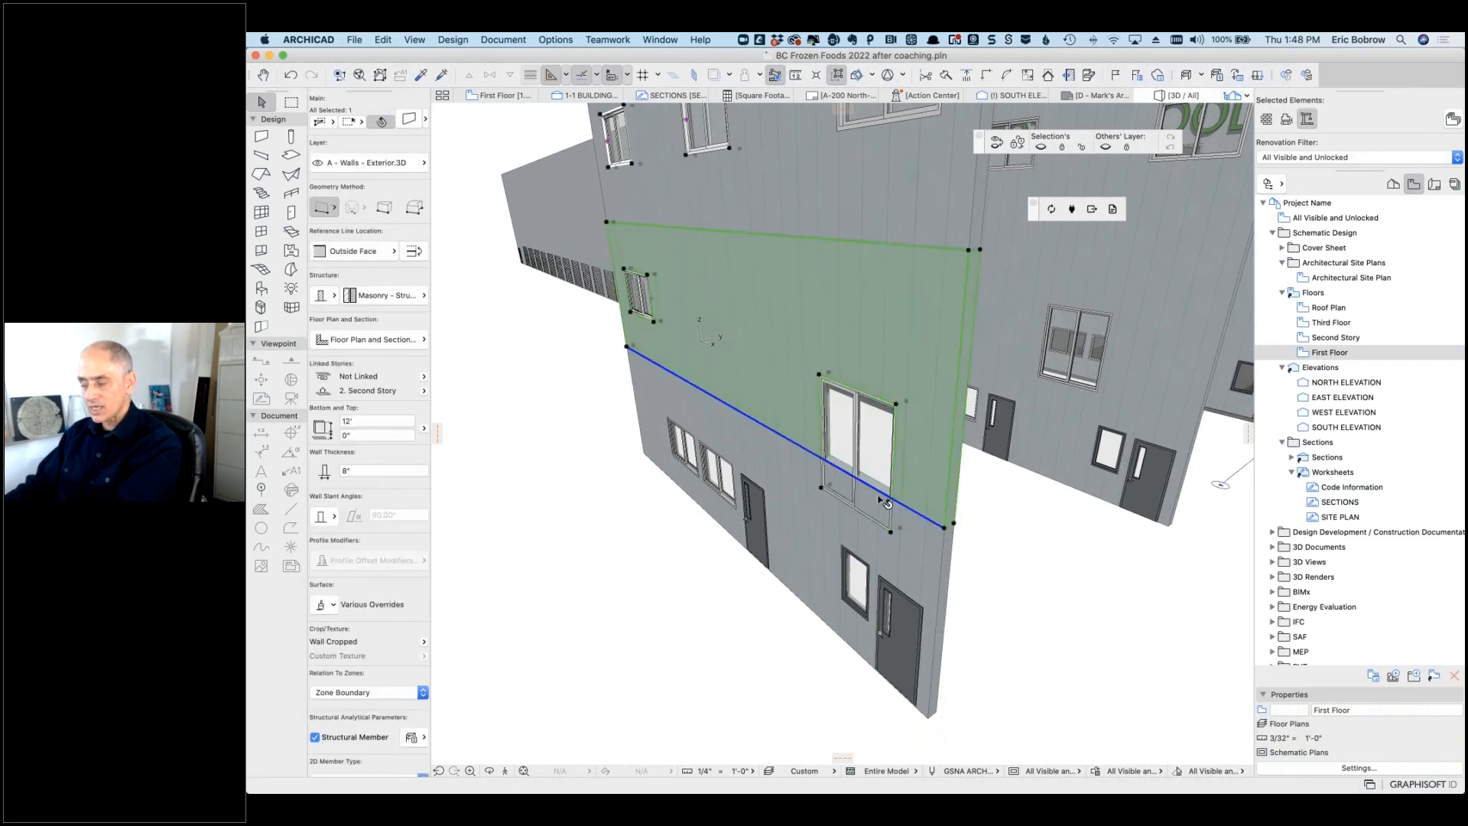
click(911, 534)
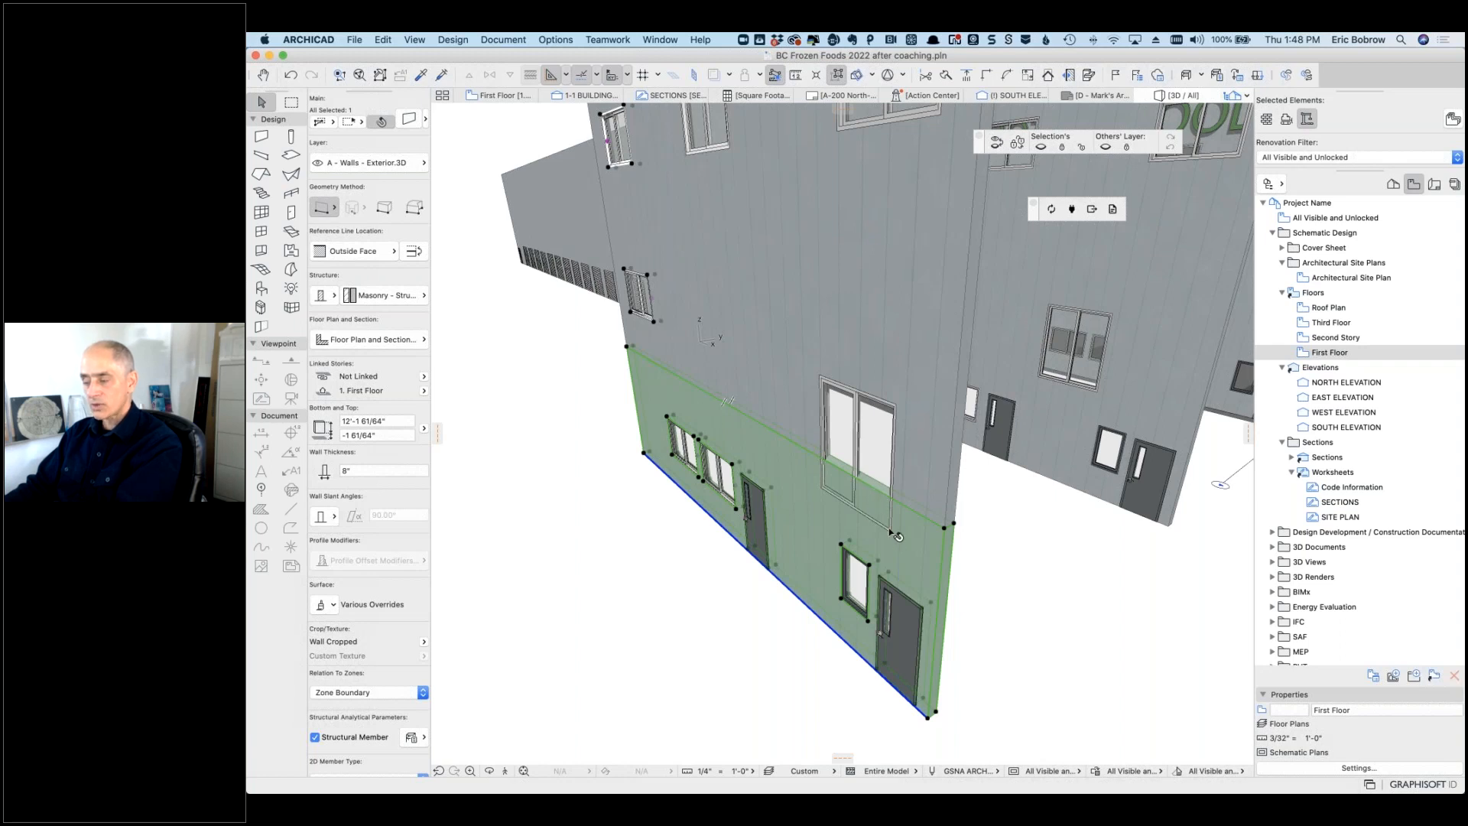
Step: Drag a copy of the new sliding window about 9'-2" along the second-story wall, toward the door farther from the corner
click(898, 409)
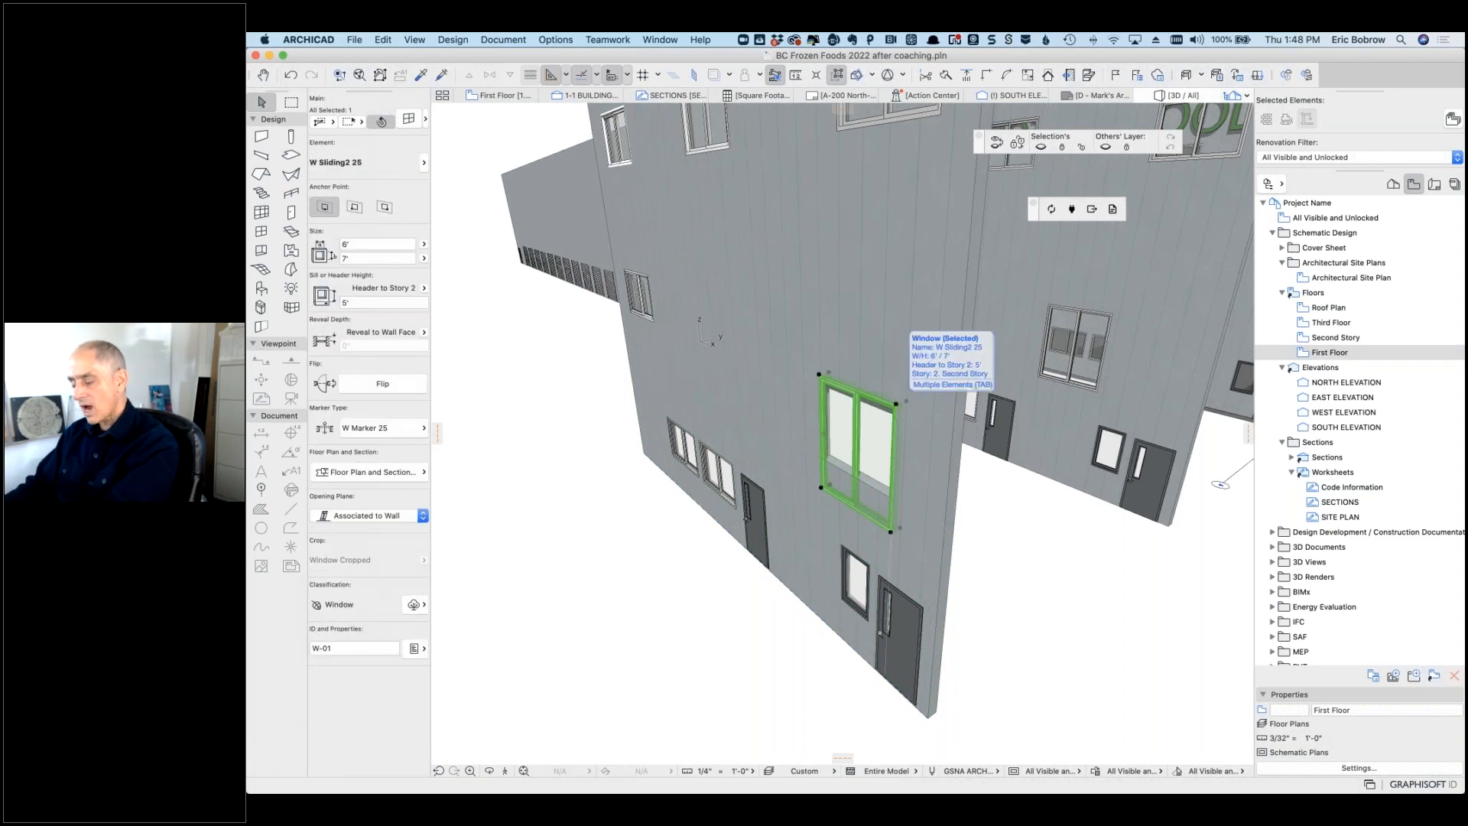
key(super+d)
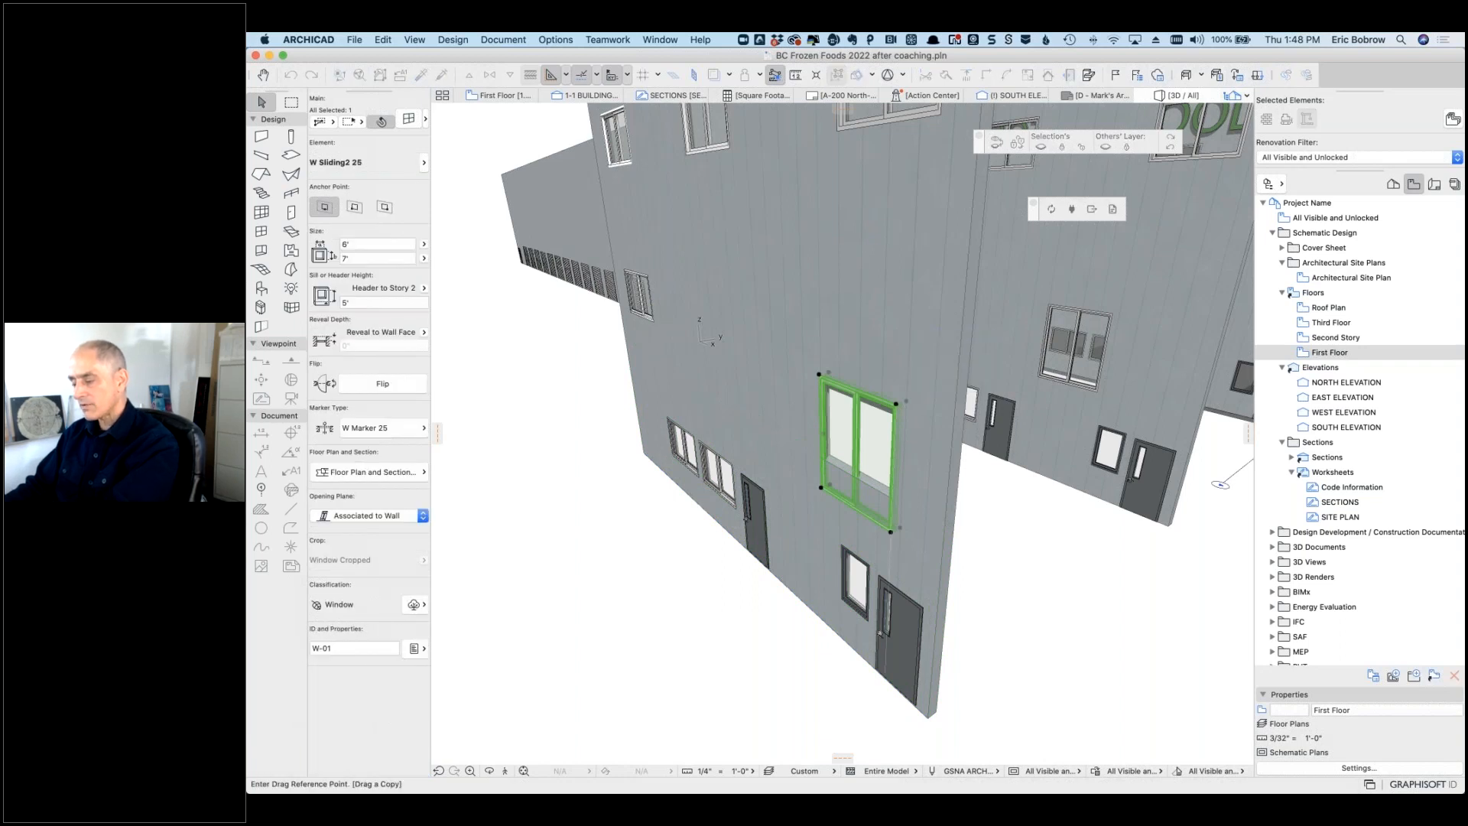
click(897, 407)
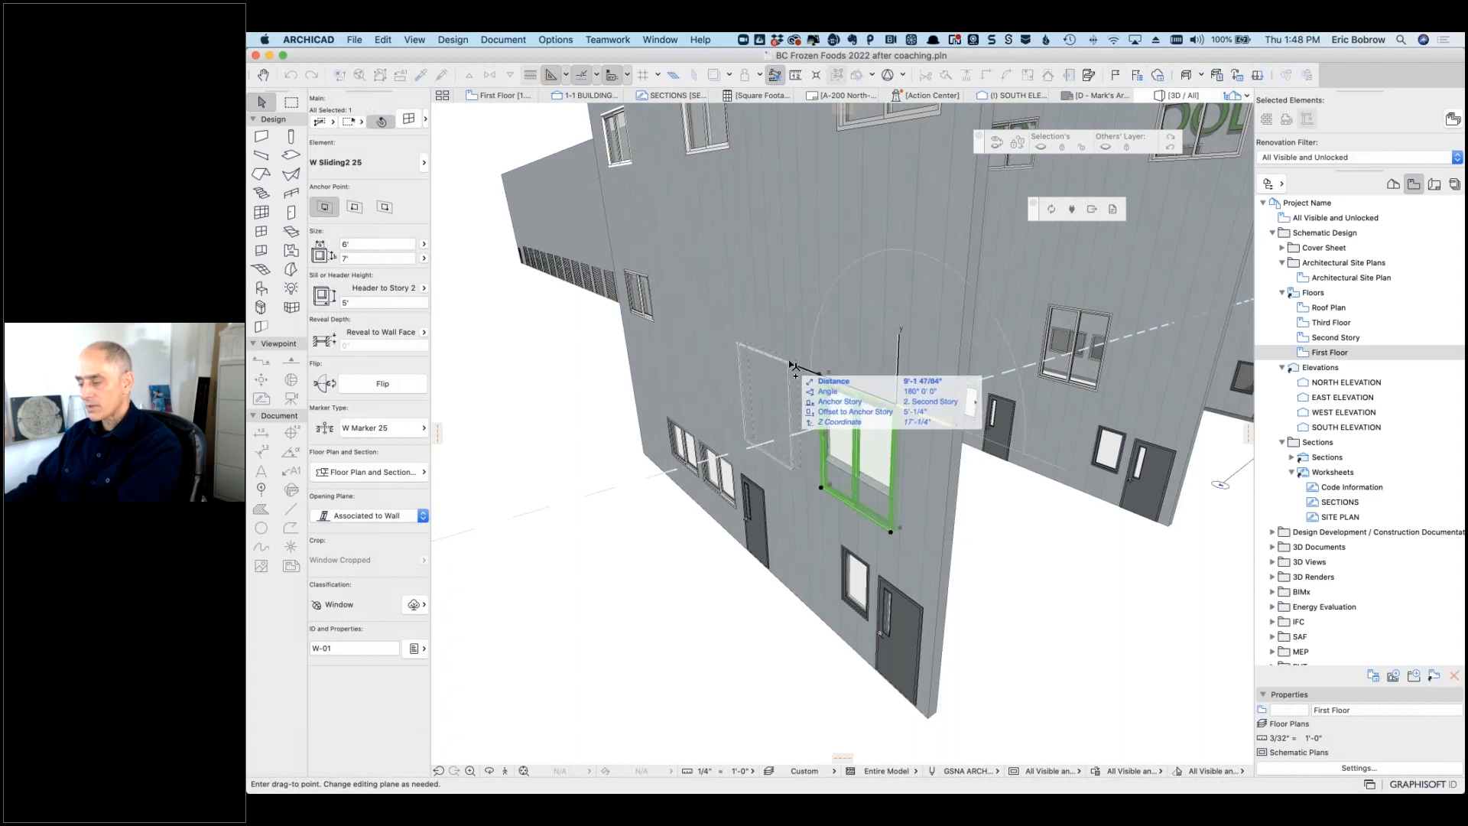
click(791, 363)
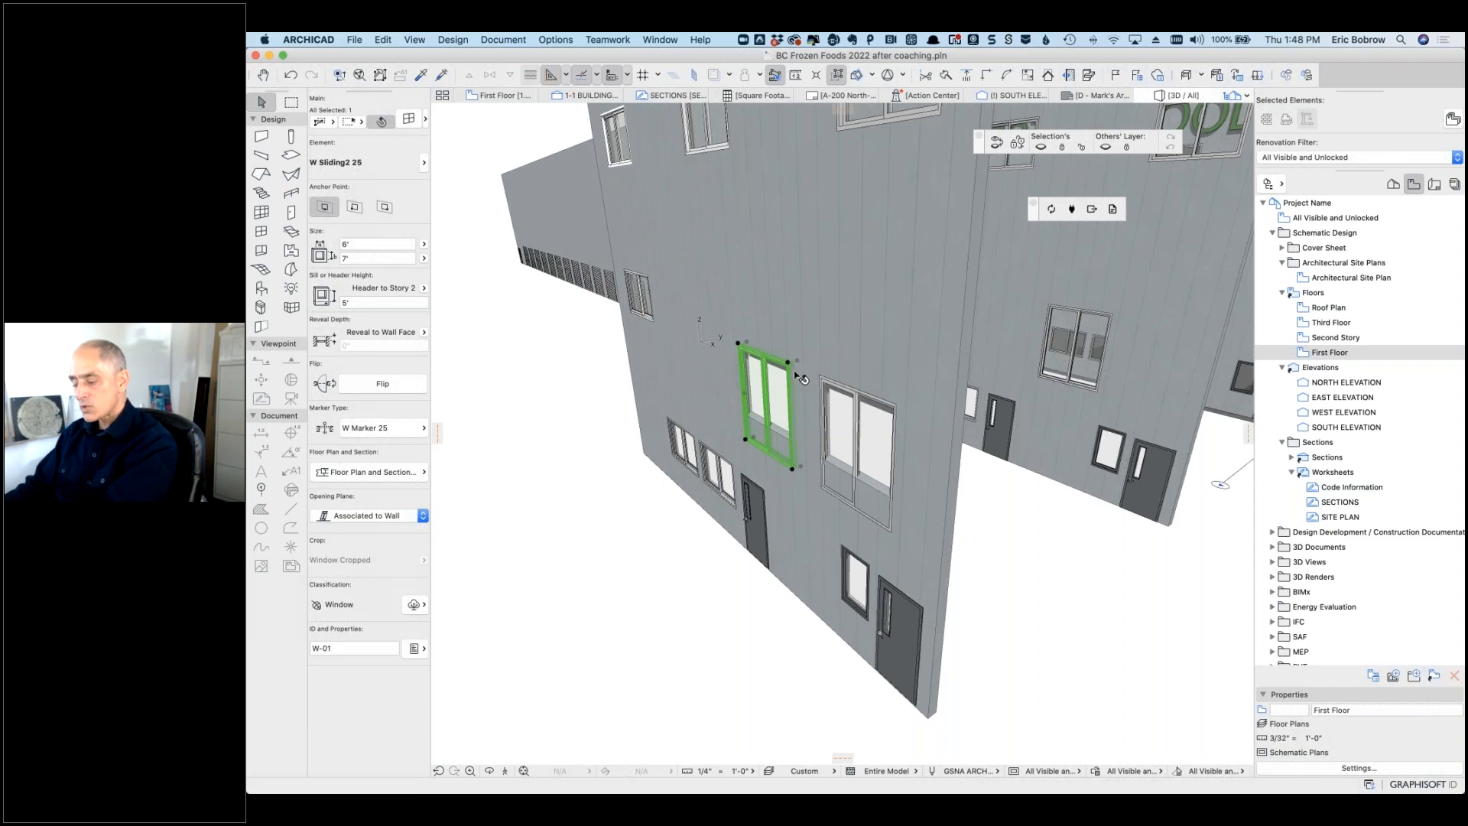
Step: Move the copied window down into the first-floor wall, aligning its upper corner with the lower corner of the original sliding window
key(super+d)
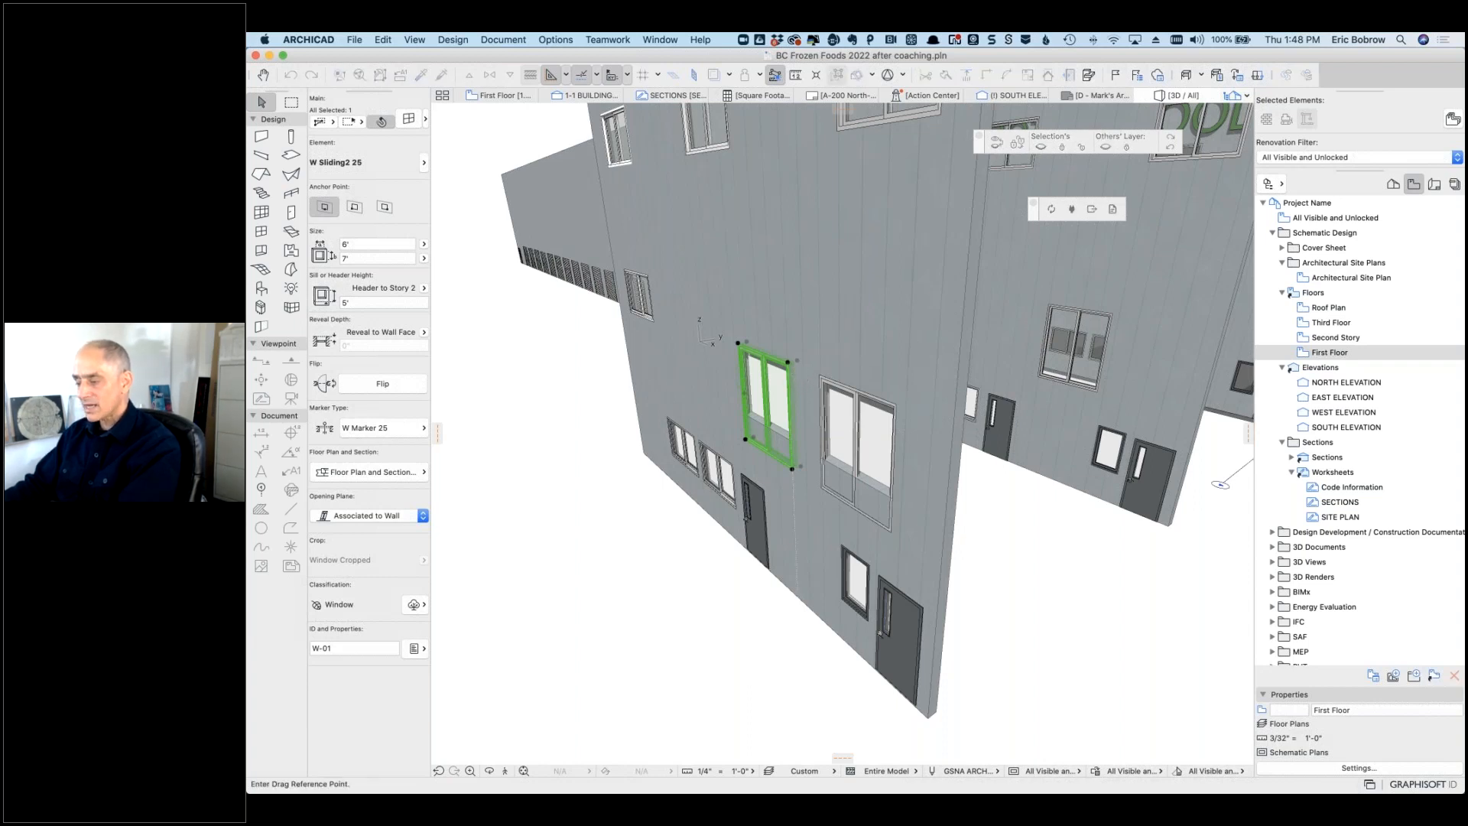
click(788, 362)
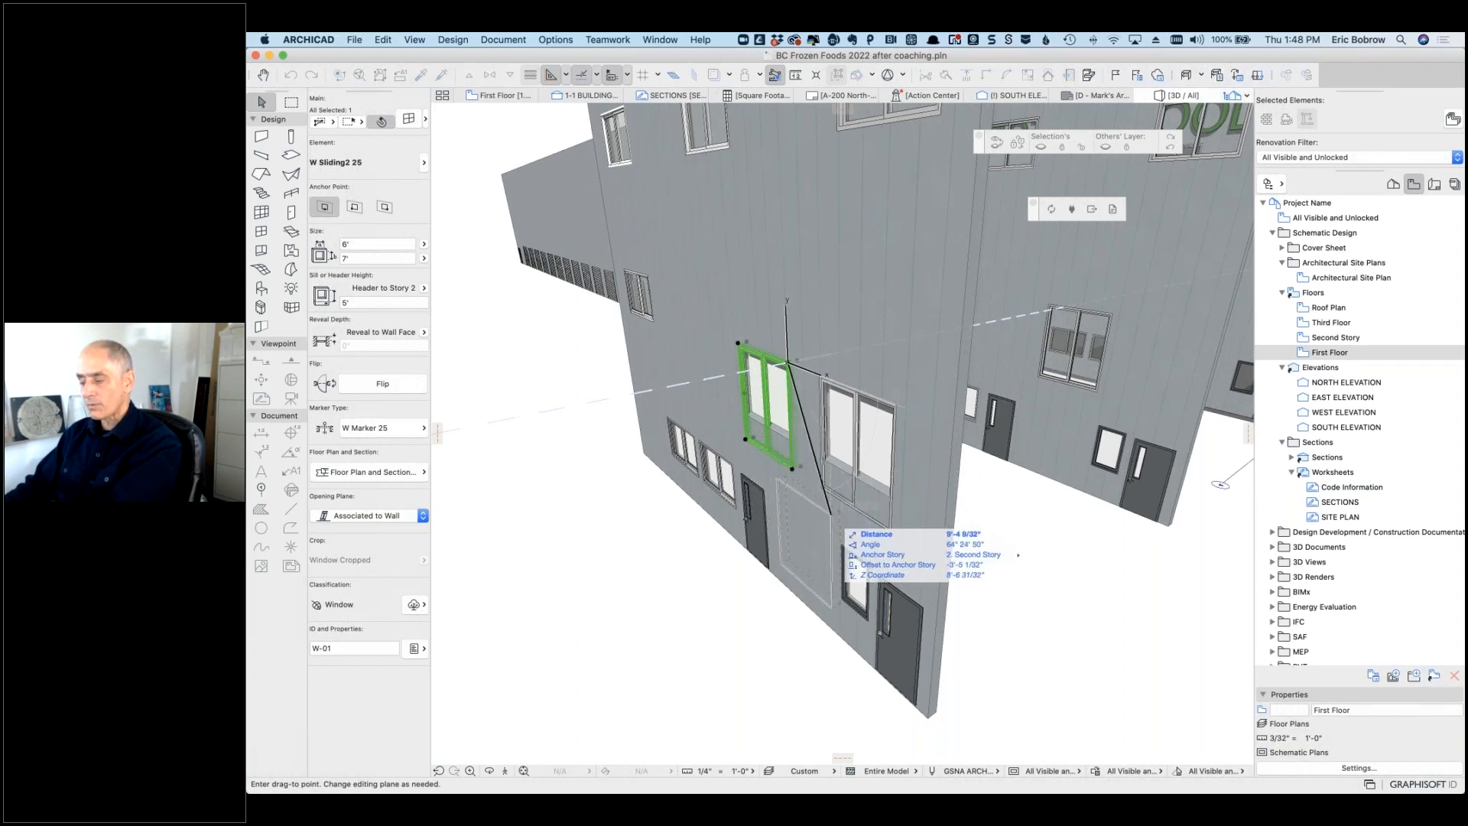
click(831, 513)
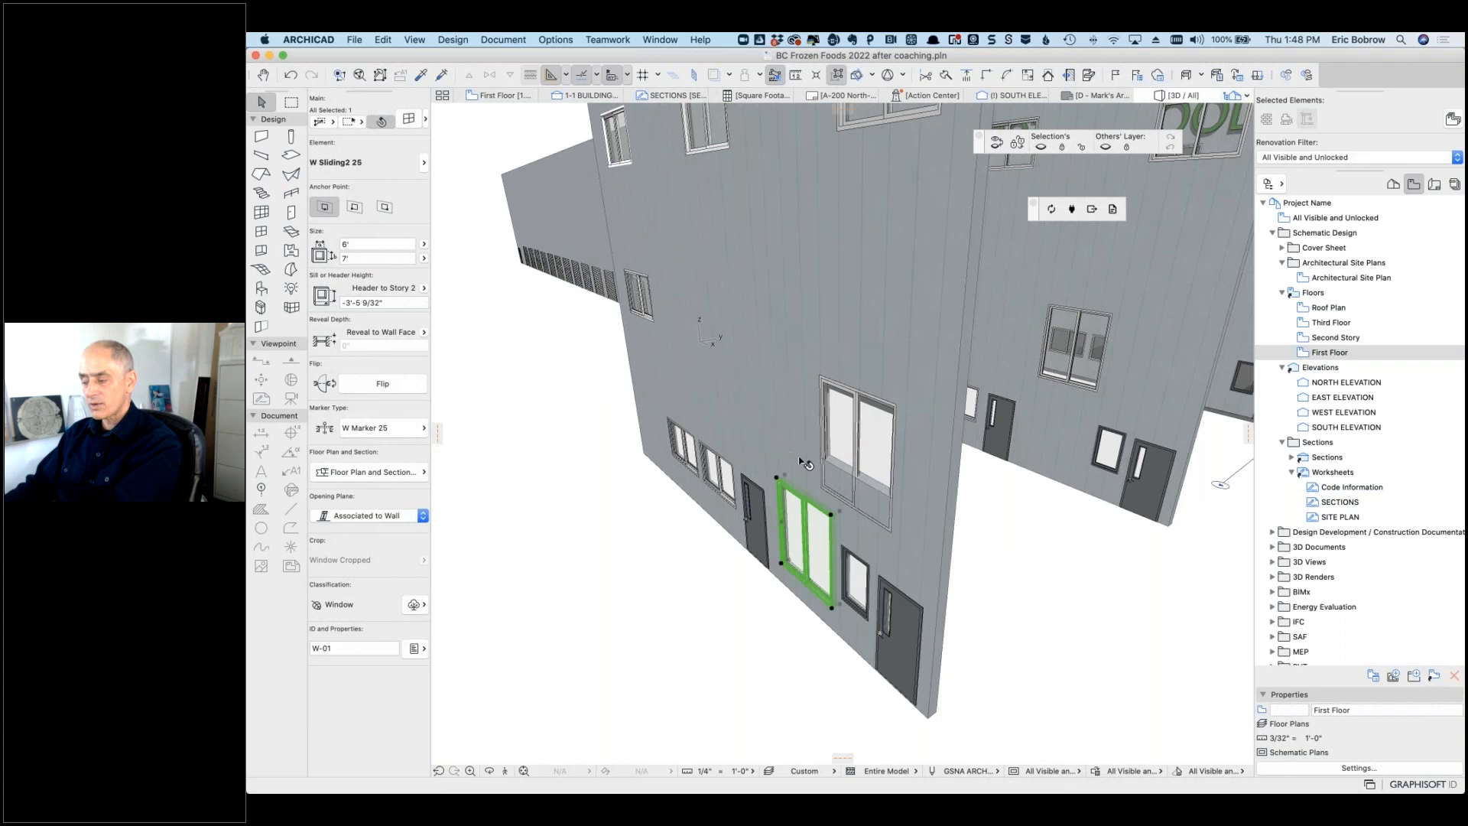
click(831, 513)
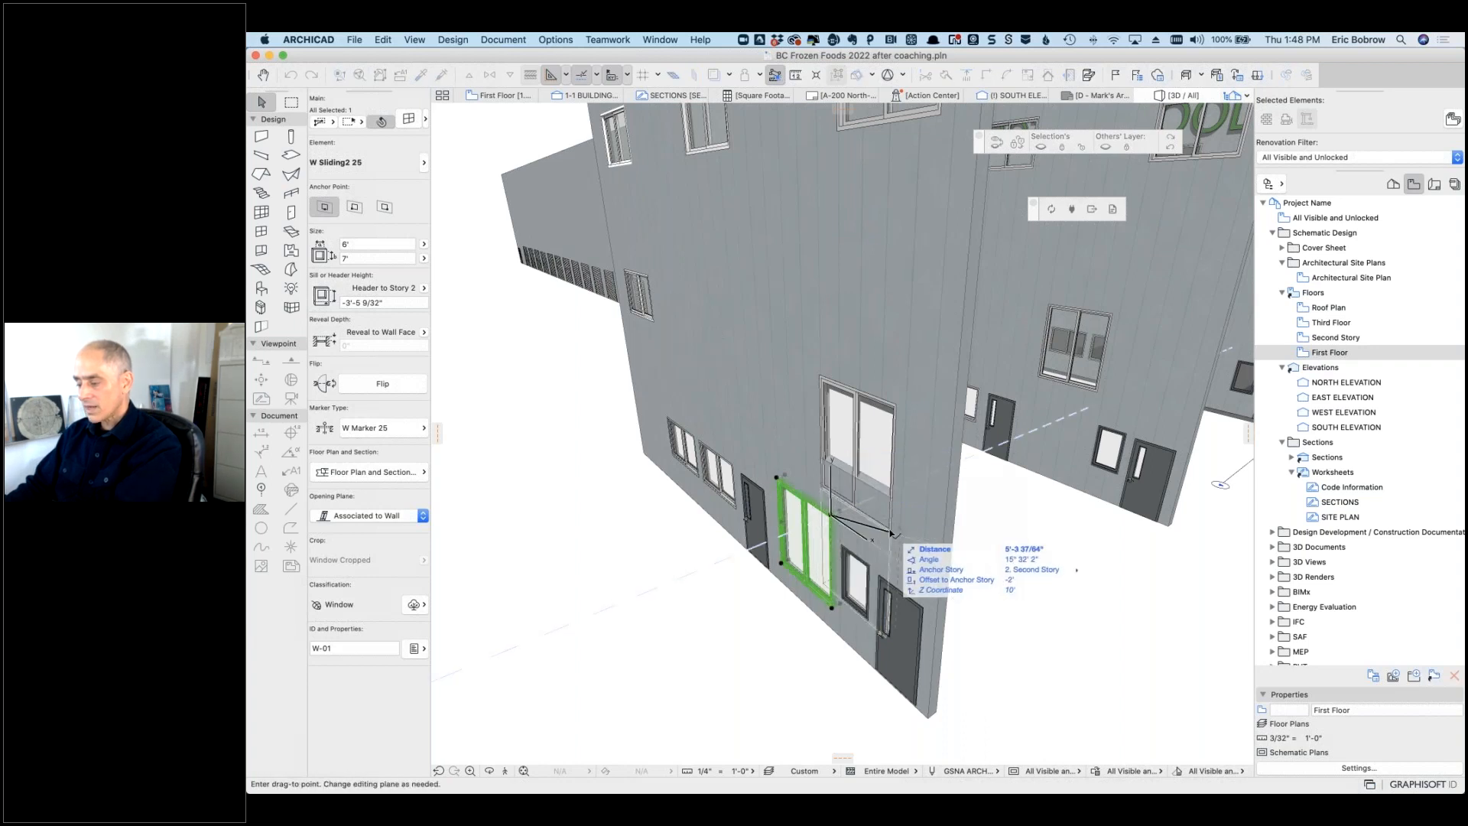
click(894, 532)
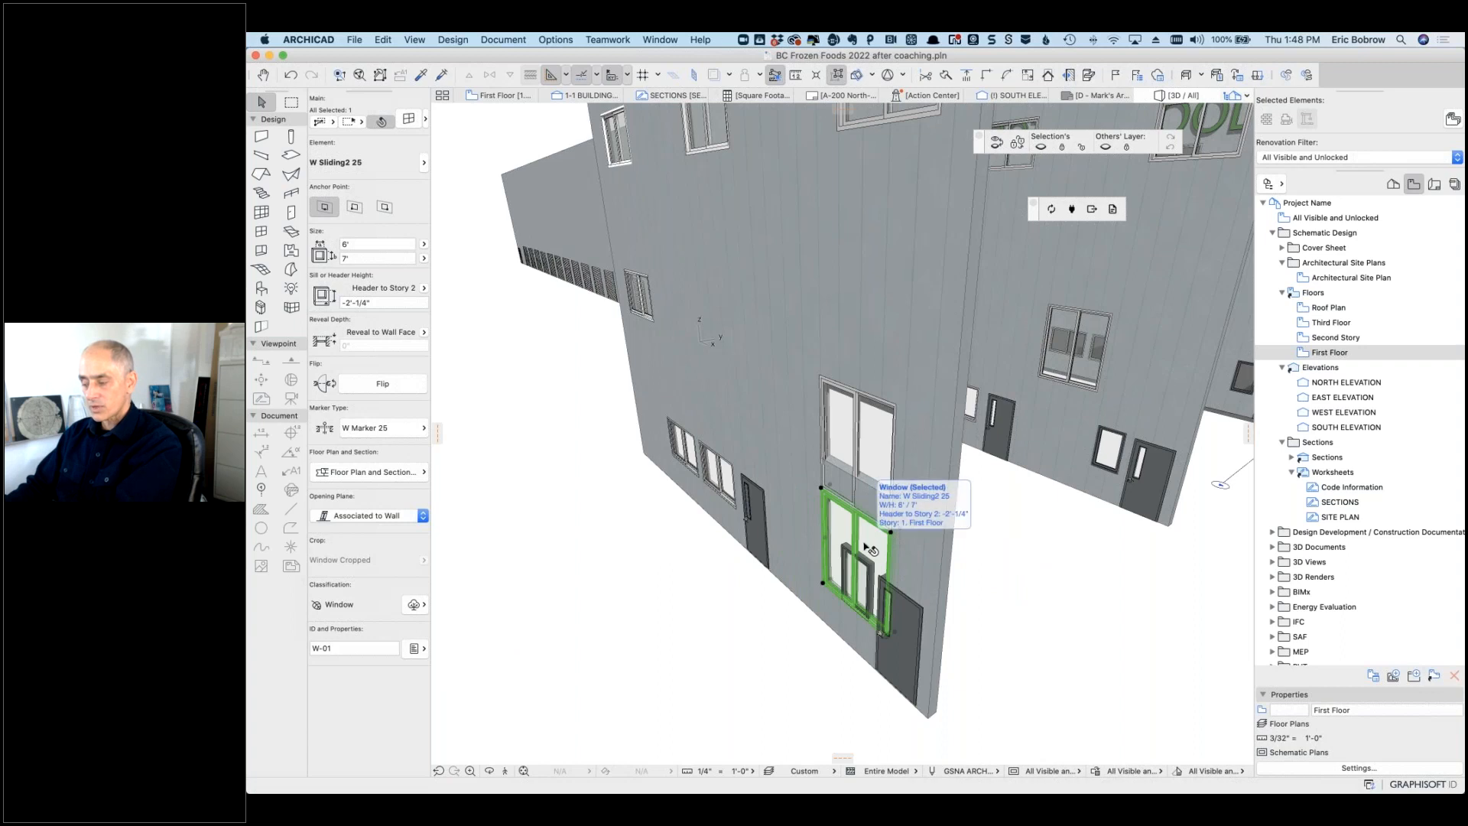
click(982, 570)
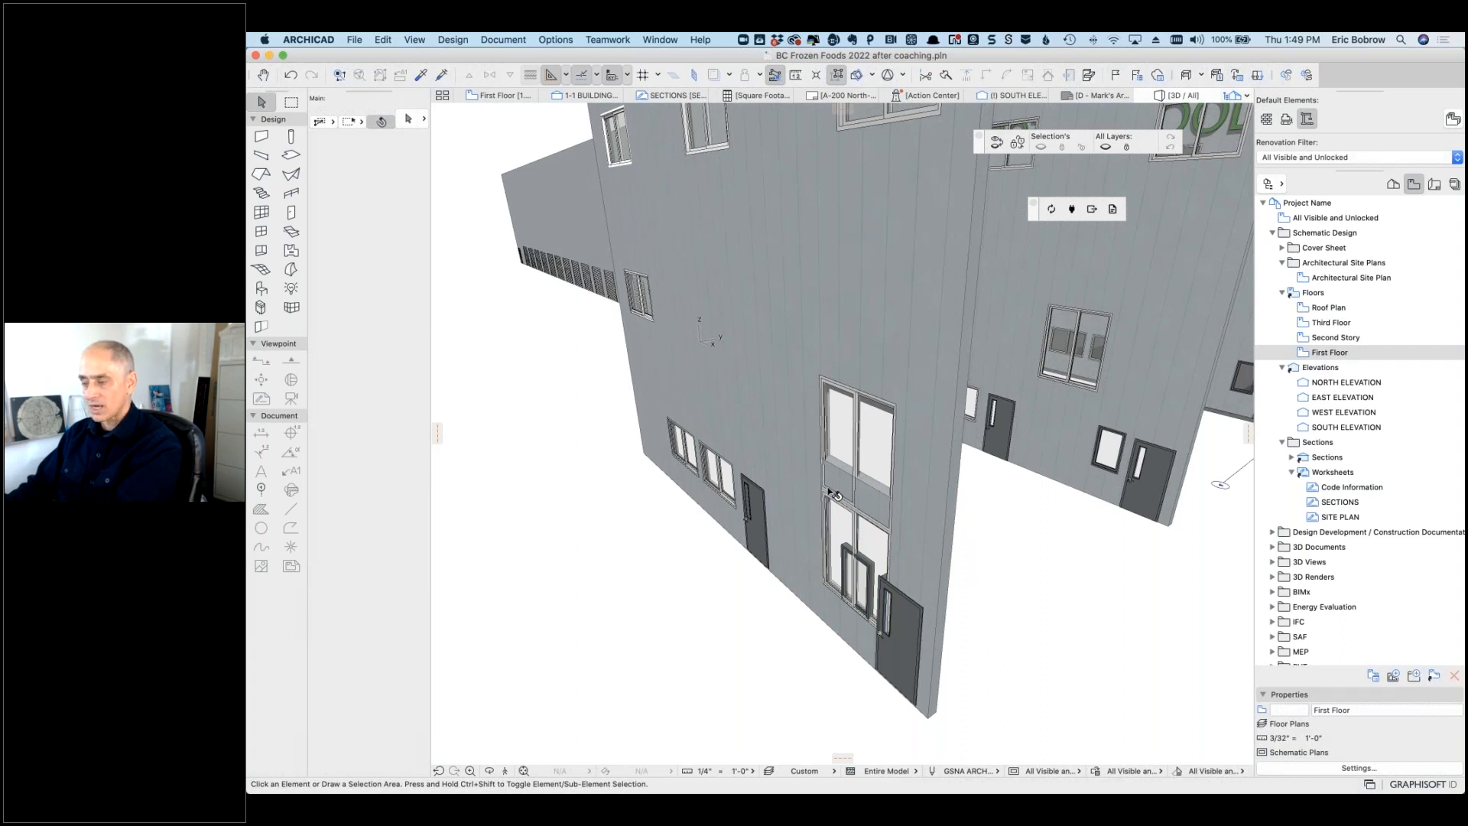
Step: Examine on the First Floor plan how the stacked sliding windows display in the opposite wall
click(493, 96)
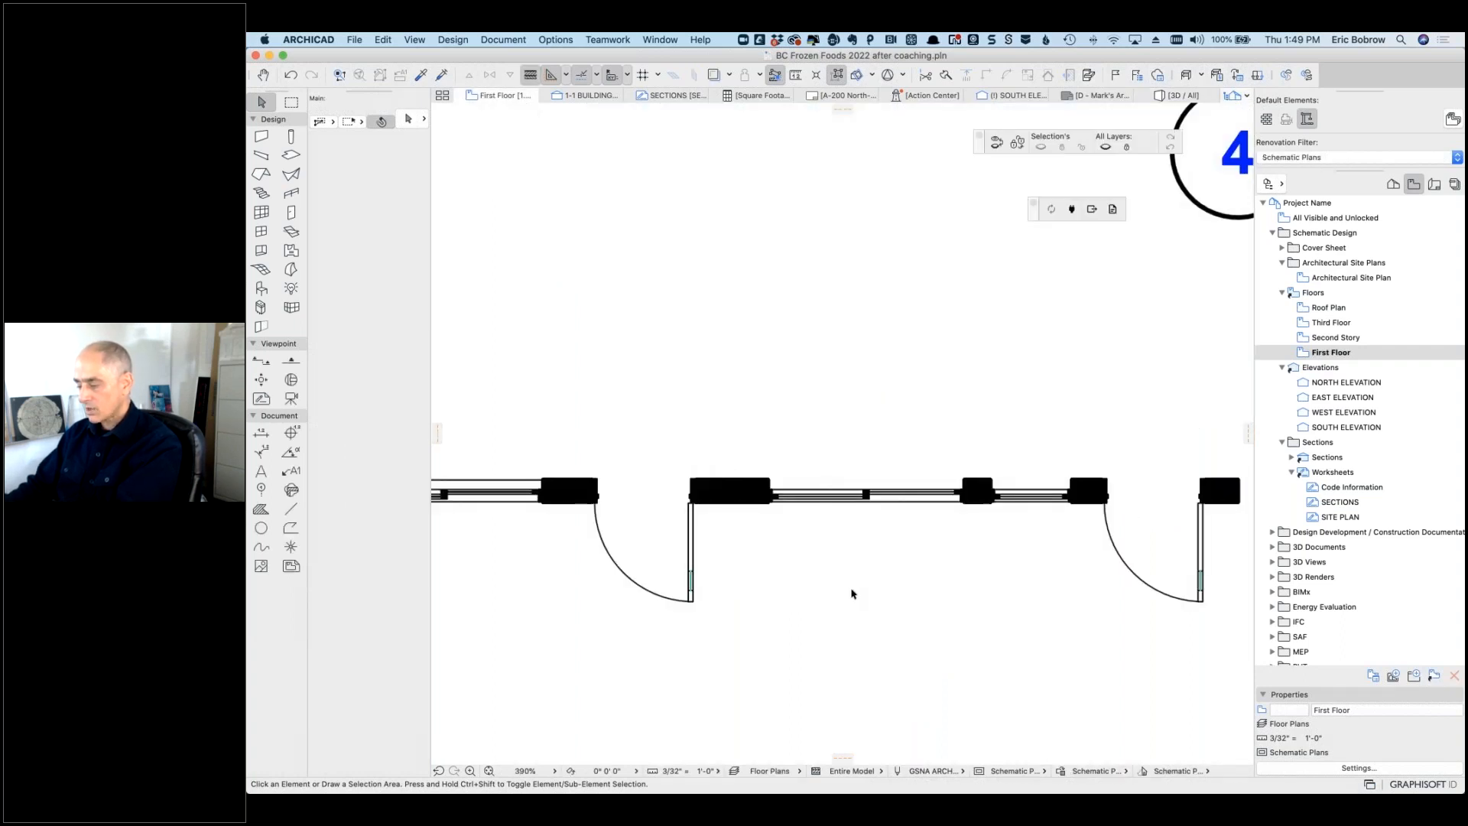
scroll(852, 593, down, 5)
middle_drag(896, 581, 894, 268)
scroll(895, 458, down, 1)
scroll(901, 649, up, 1)
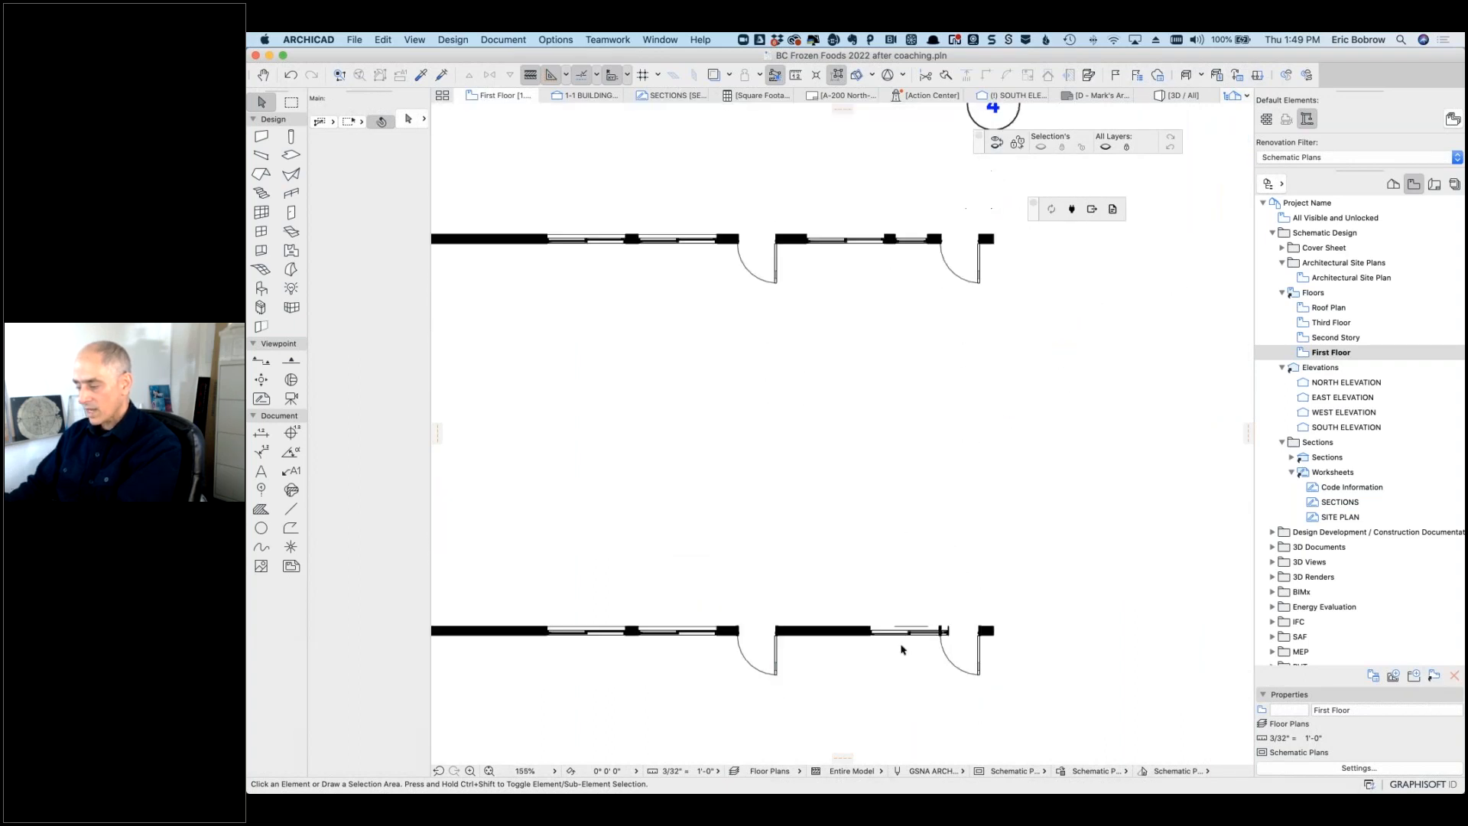
Step: Compare the stacked windows on the Second Story and First Floor plans, and select the fixed window overlapping the sliding window to identify it
scroll(901, 649, up, 6)
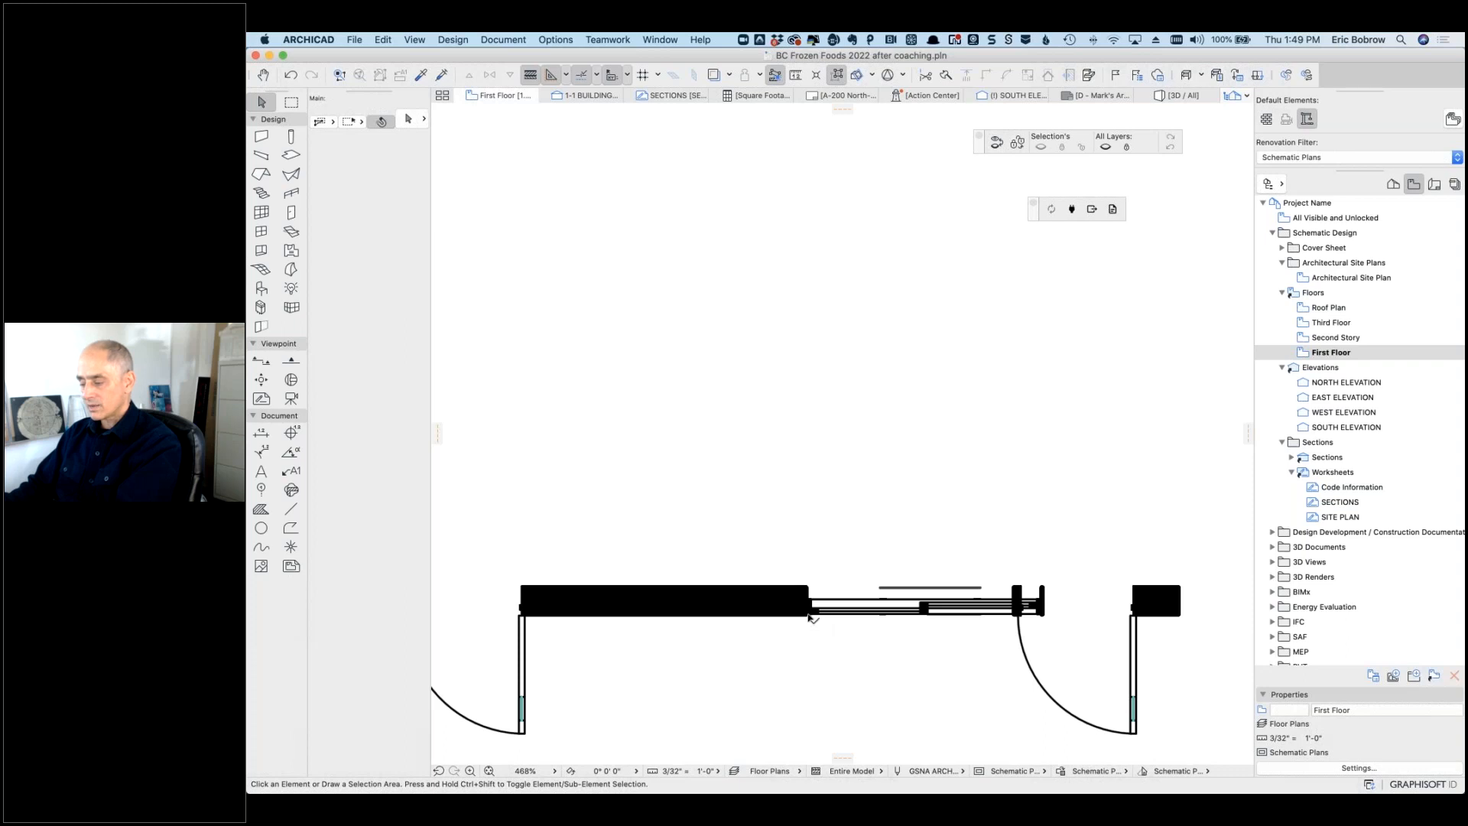
double_click(1302, 341)
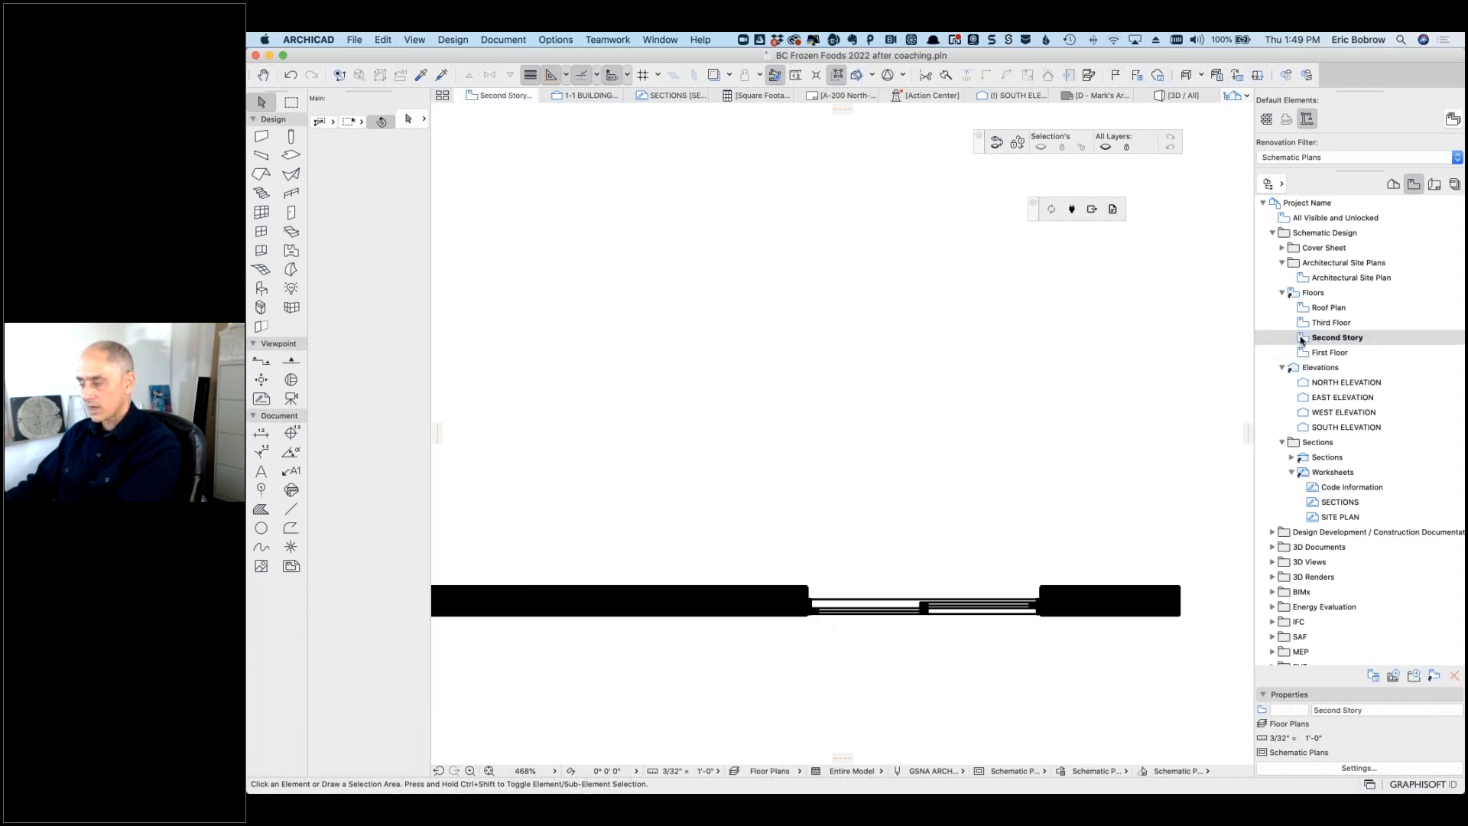
double_click(1302, 352)
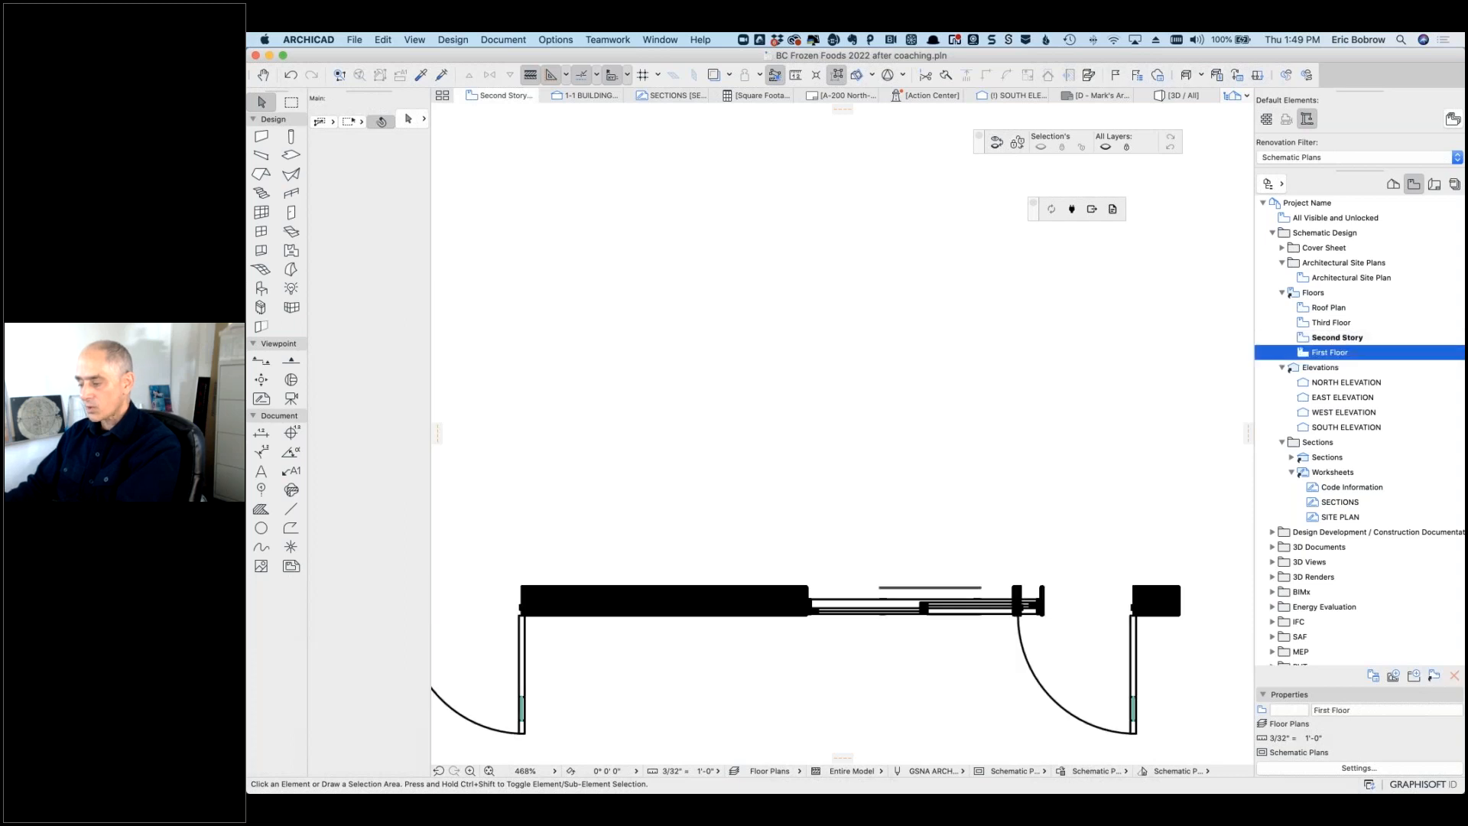
click(883, 590)
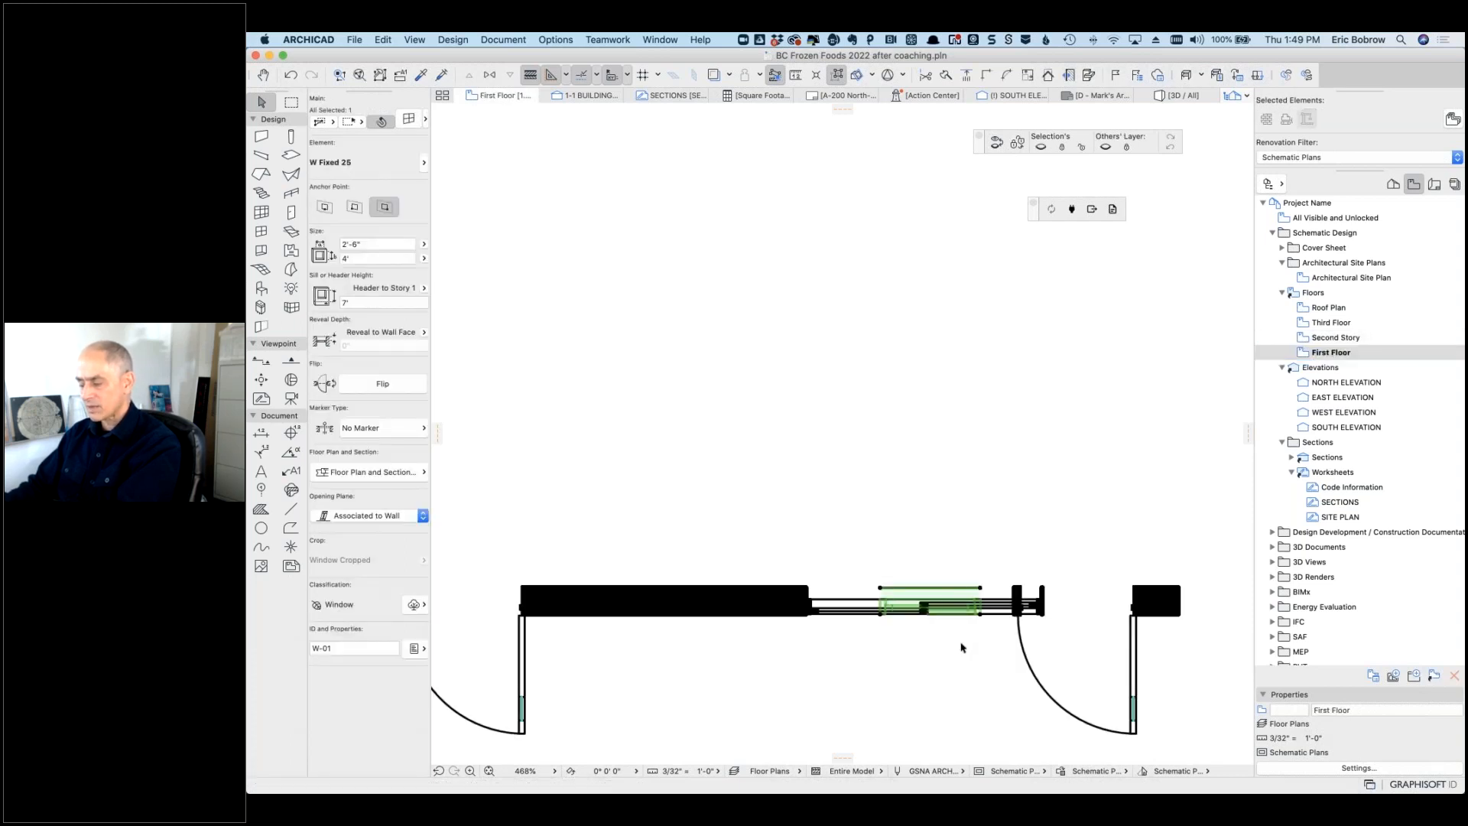
key(Escape)
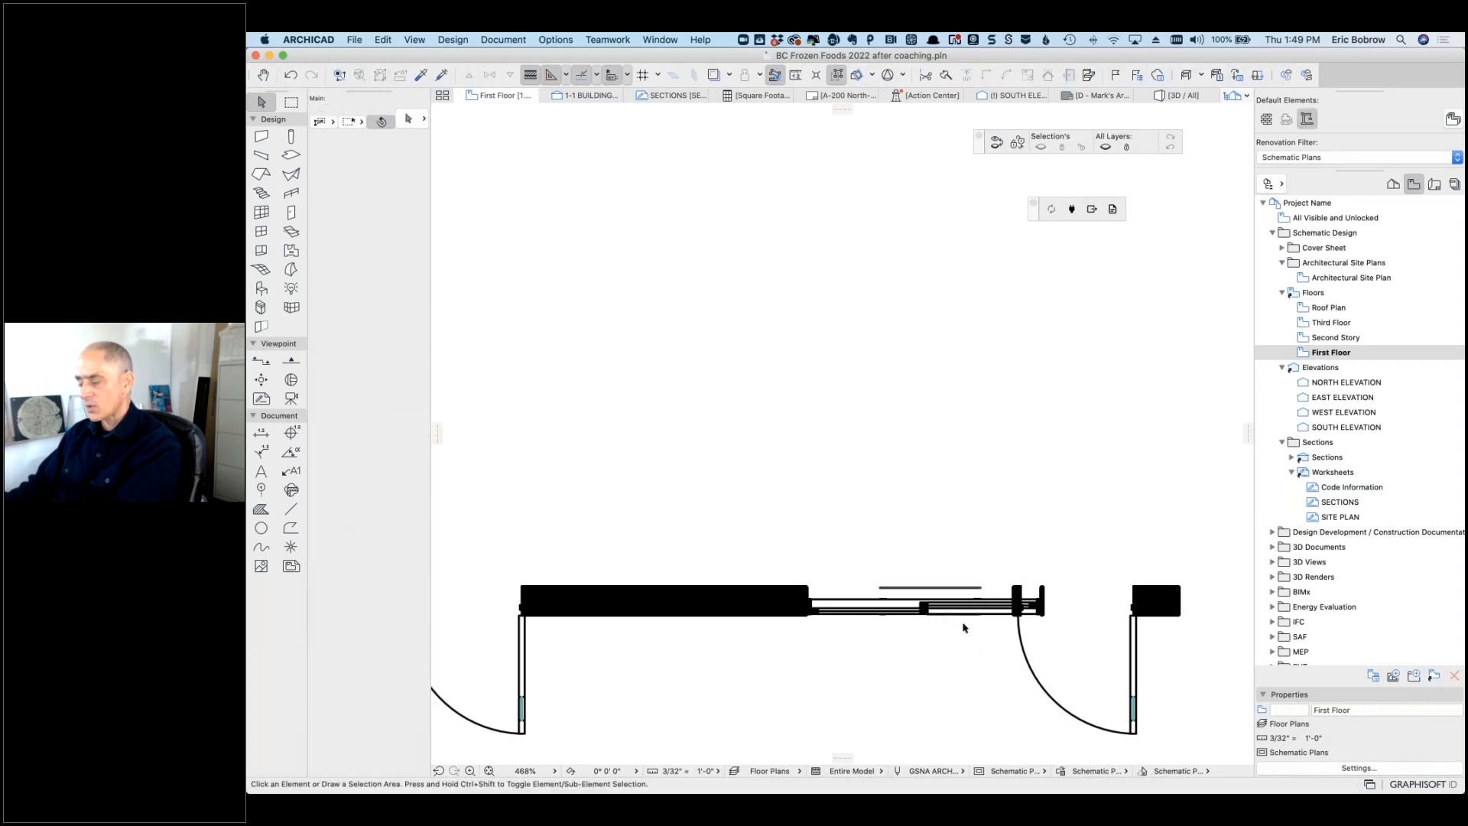
Step: In the 3D model, relink the lower sliding window's anchor story to 1. First Floor
click(1184, 99)
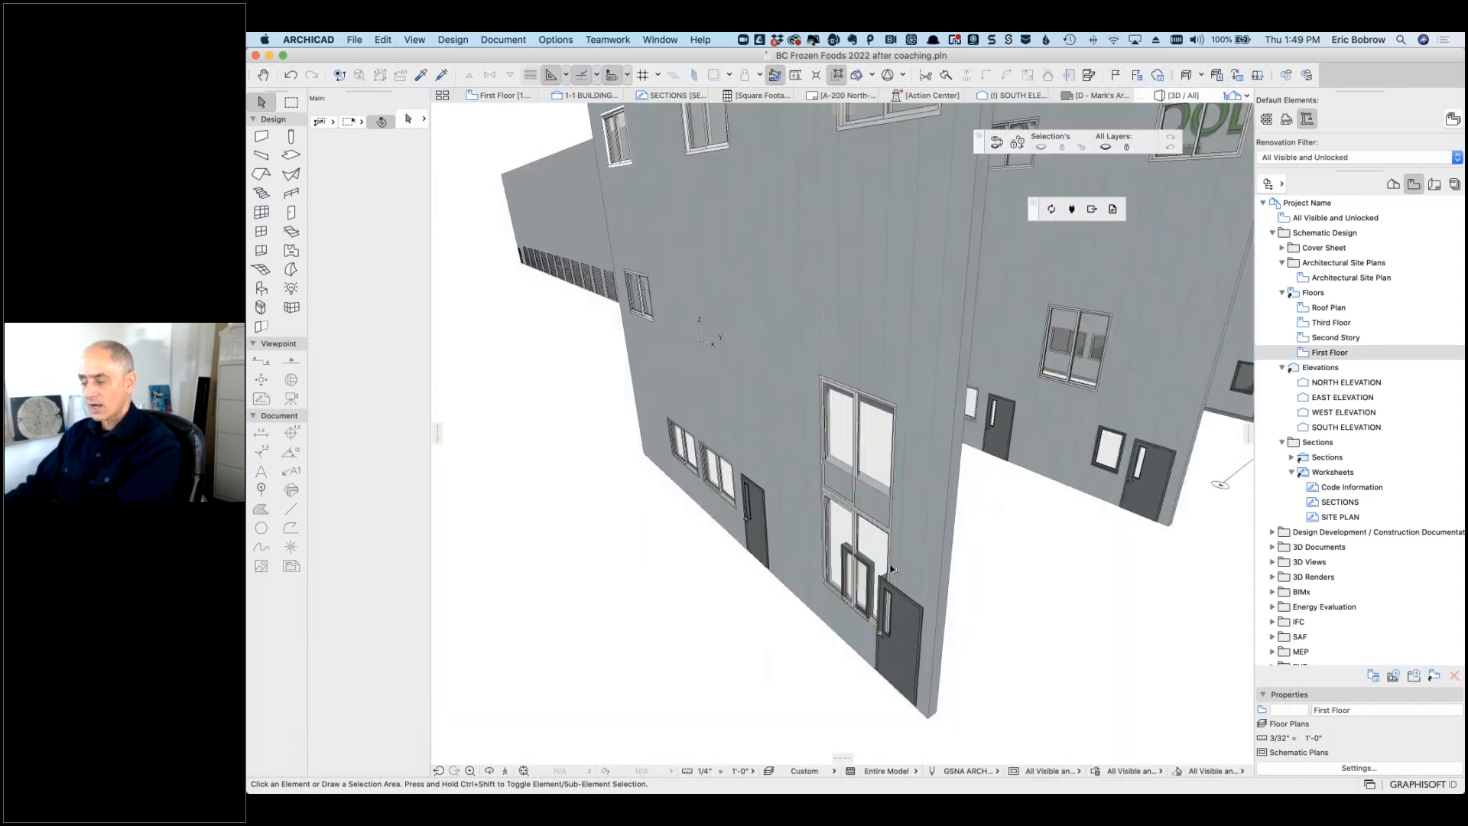
click(857, 550)
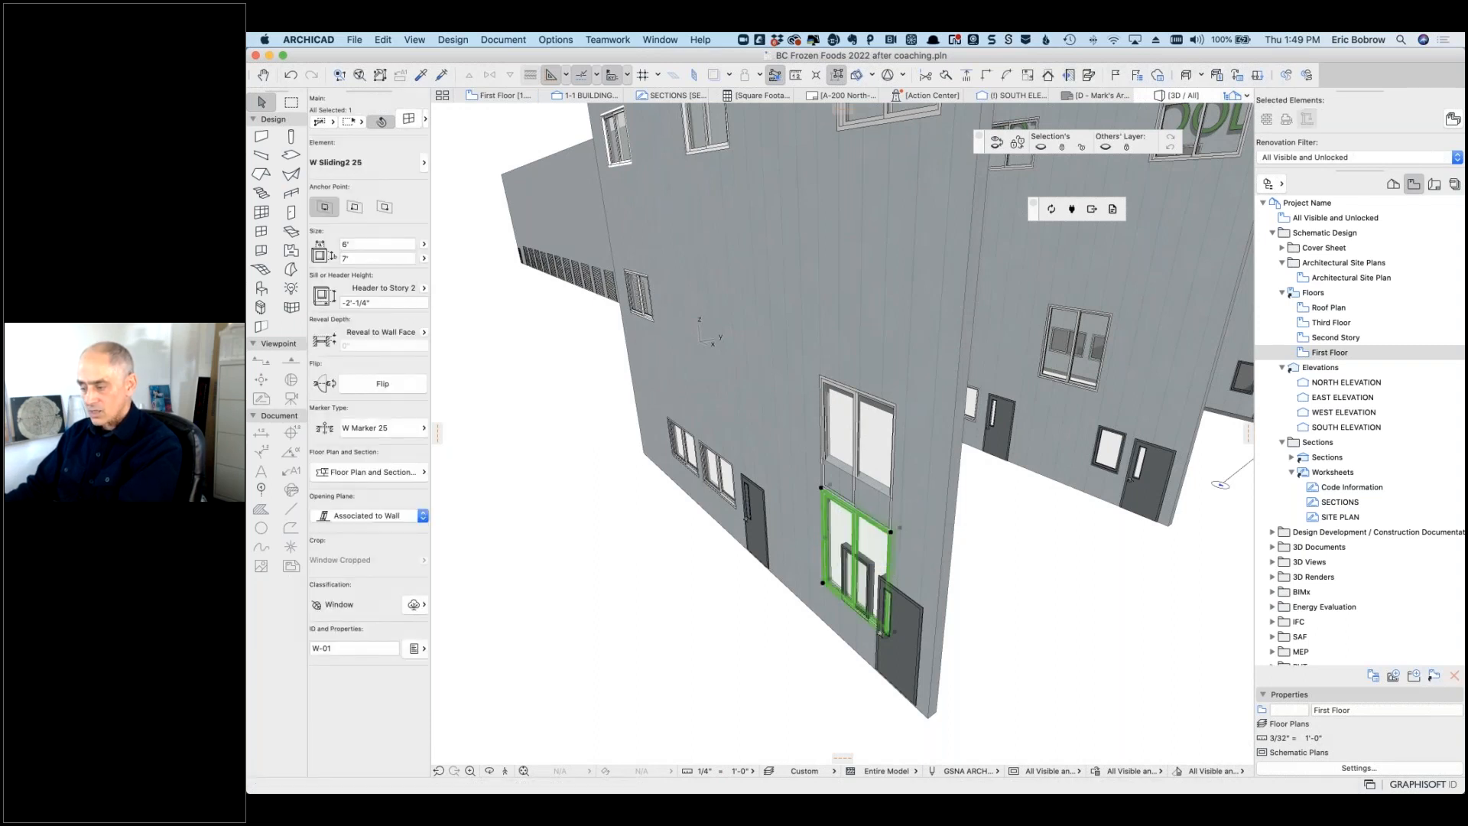
right_click(1017, 548)
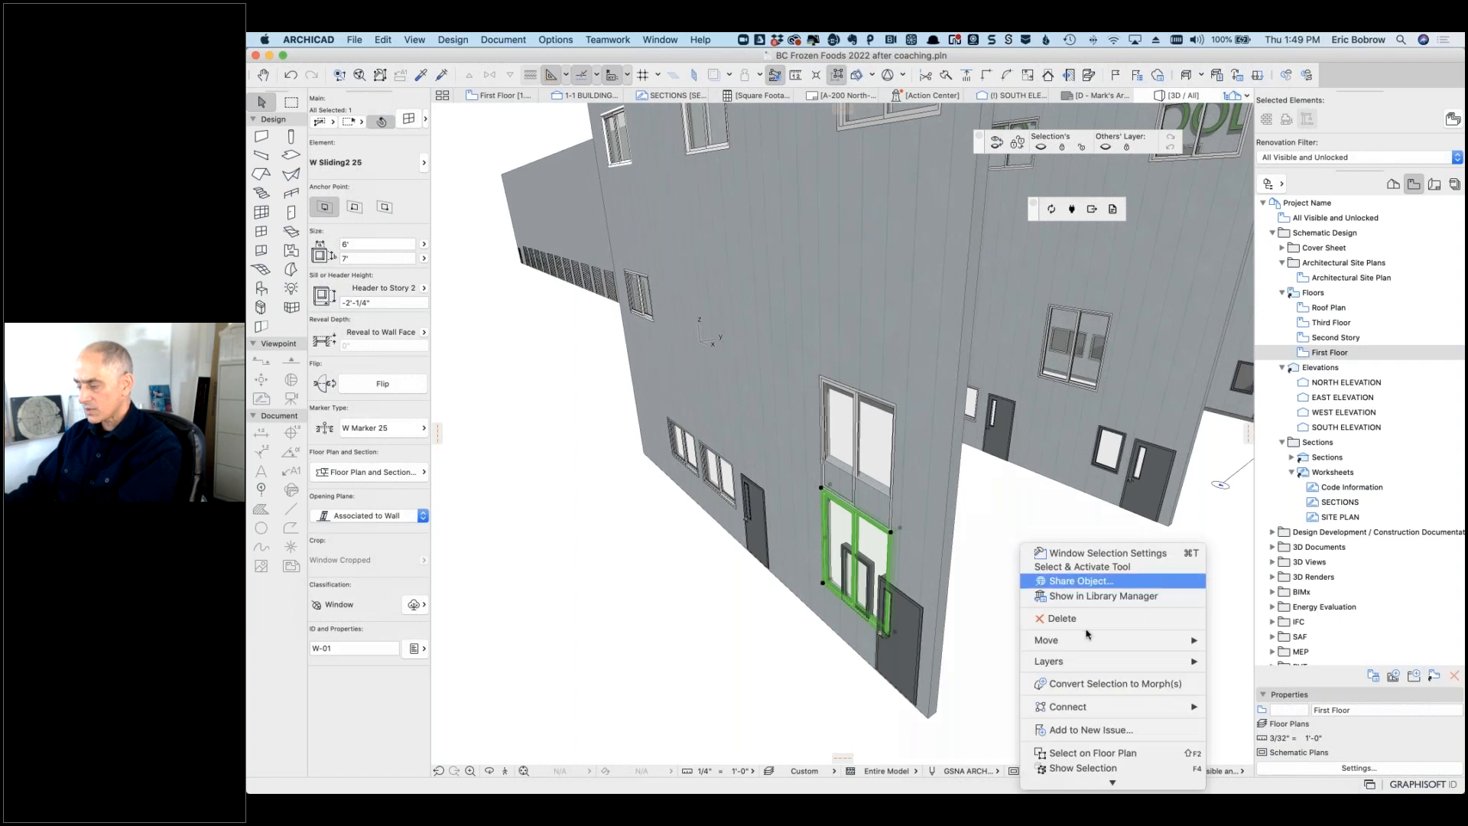
click(988, 623)
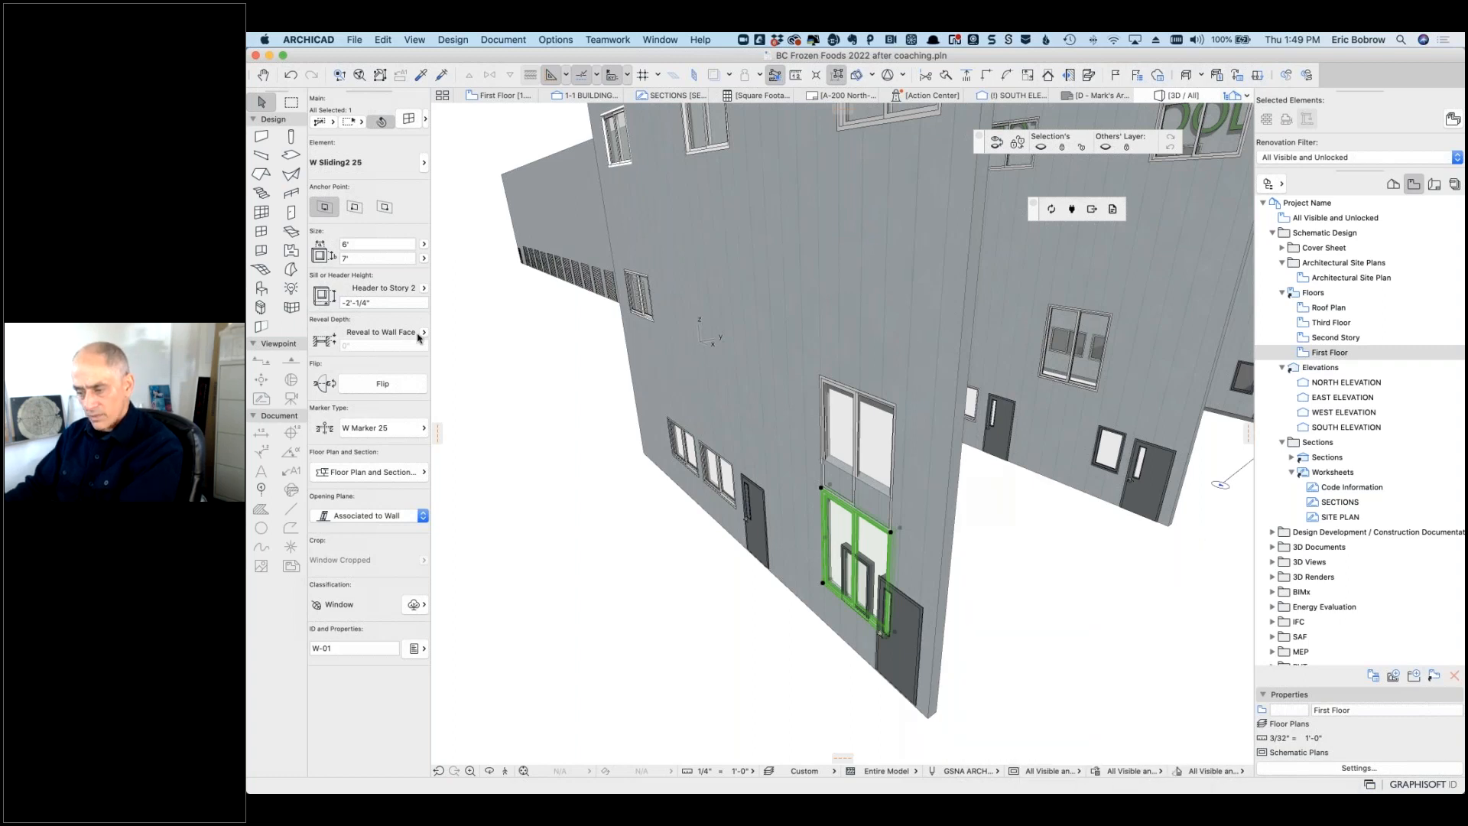
click(424, 290)
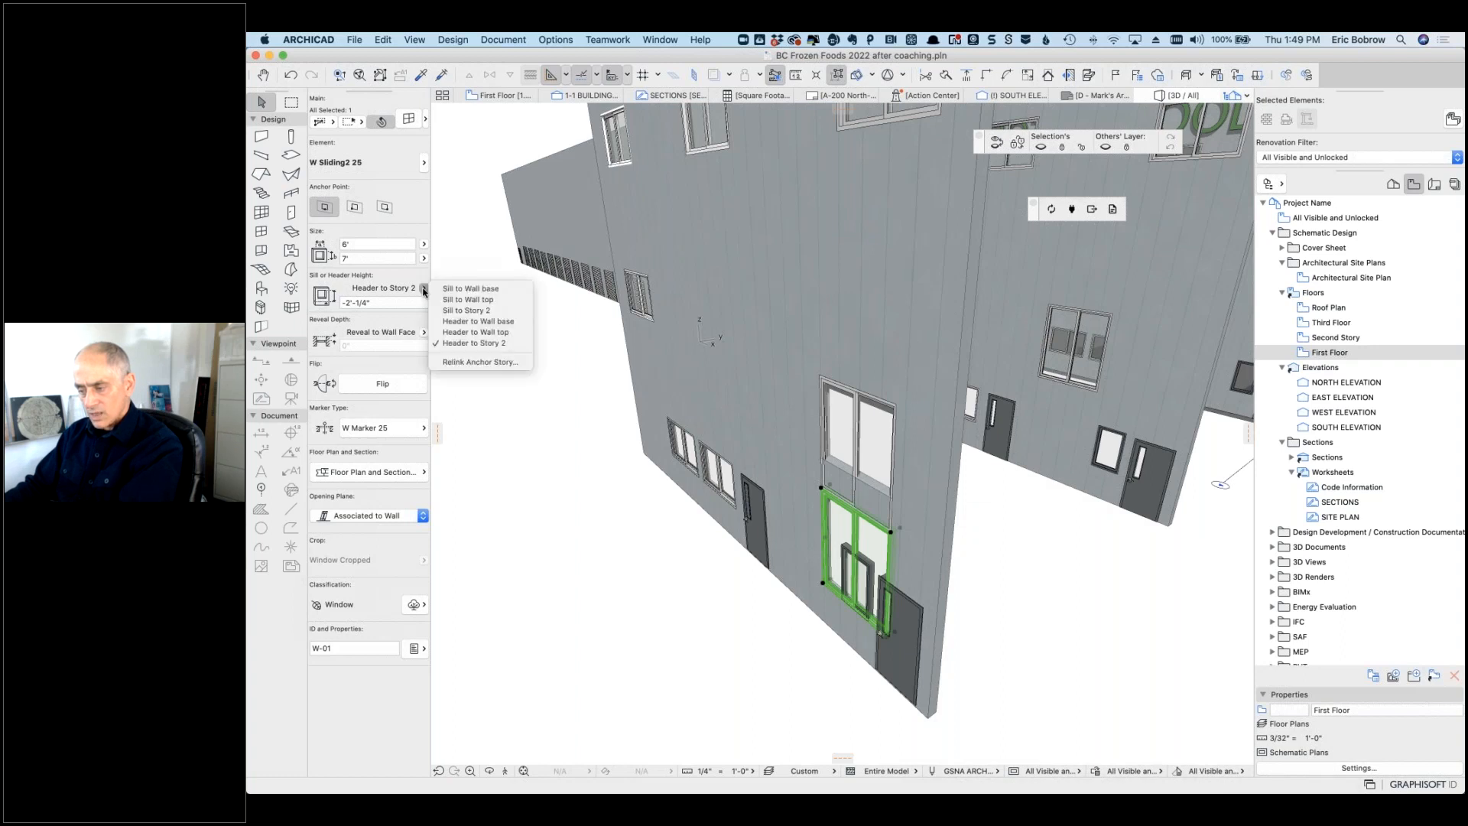
click(486, 364)
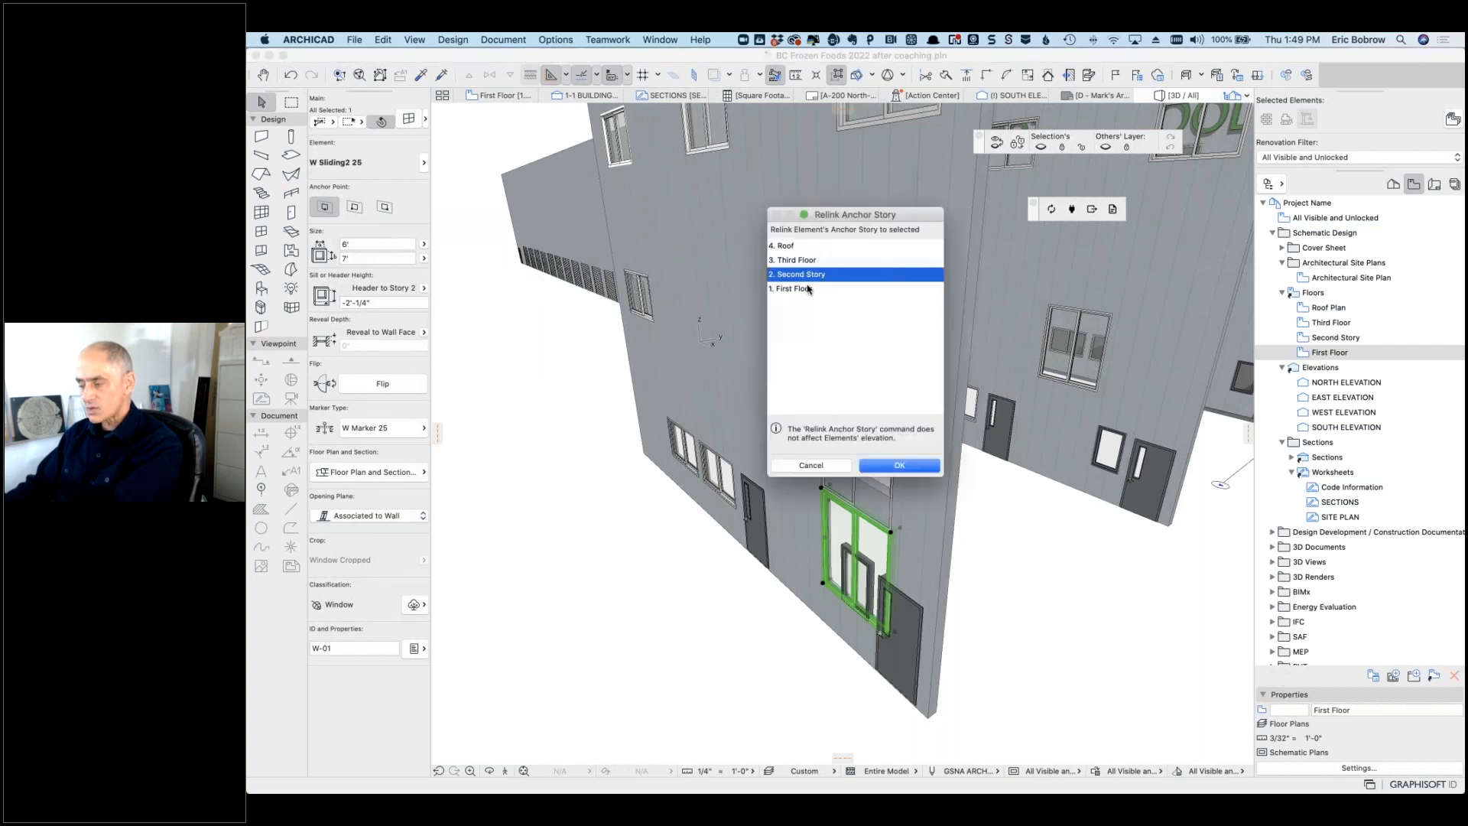
click(804, 290)
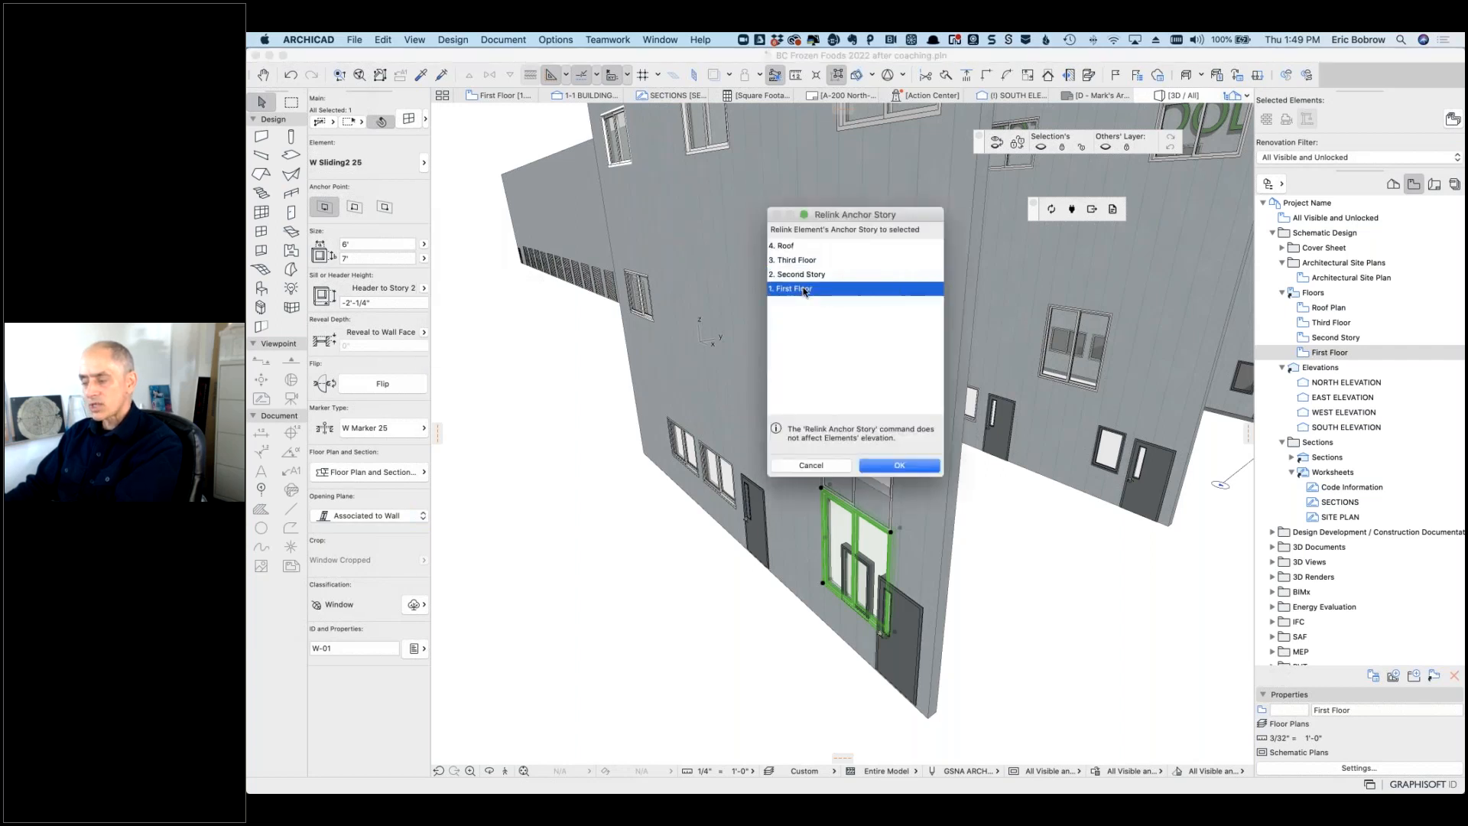
click(892, 465)
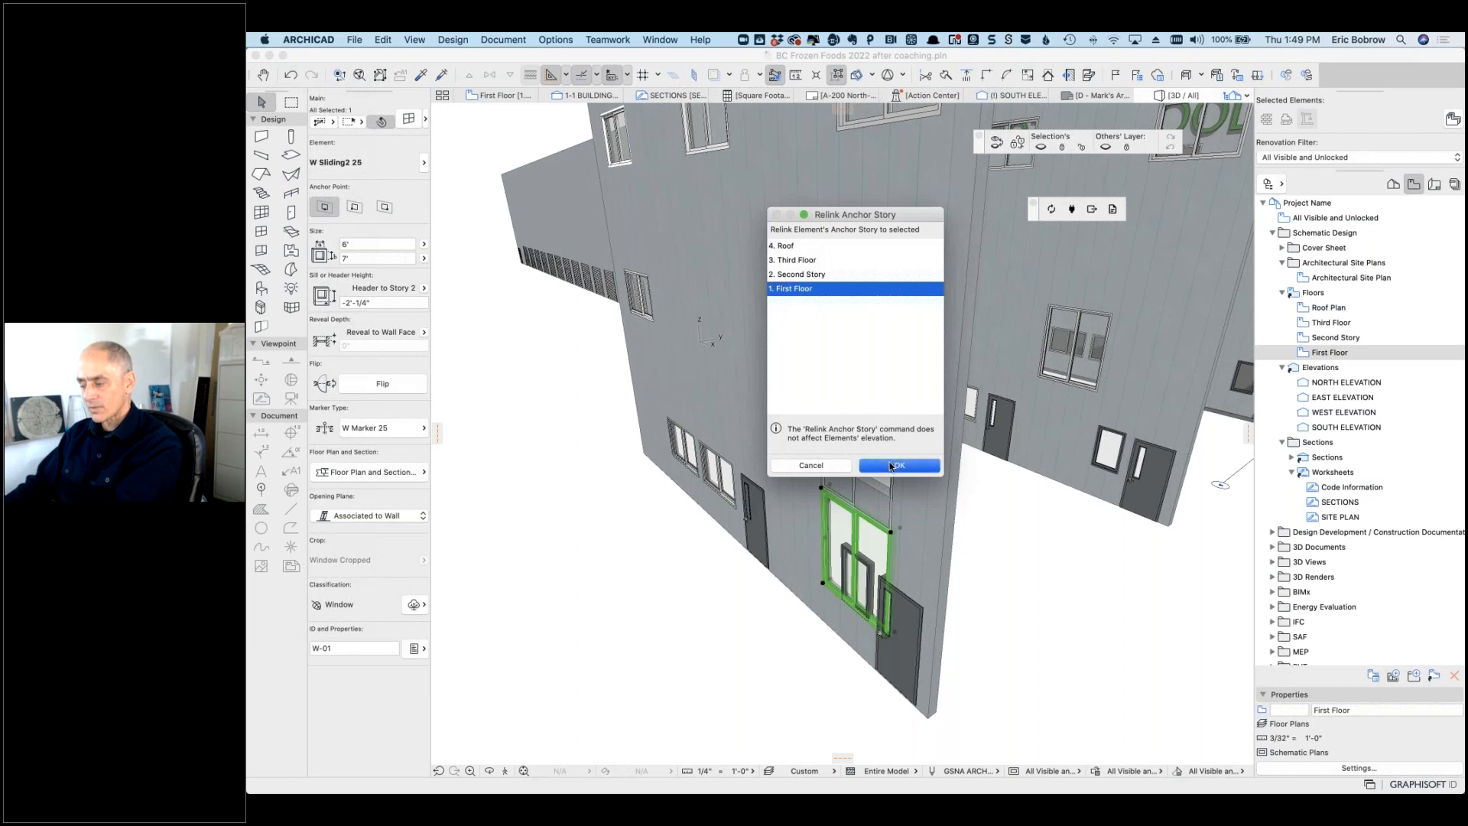
Step: Move the lower sliding window up onto the upper one, matching their upper corners, and check its display on the First Floor plan
key(super+d)
click(890, 535)
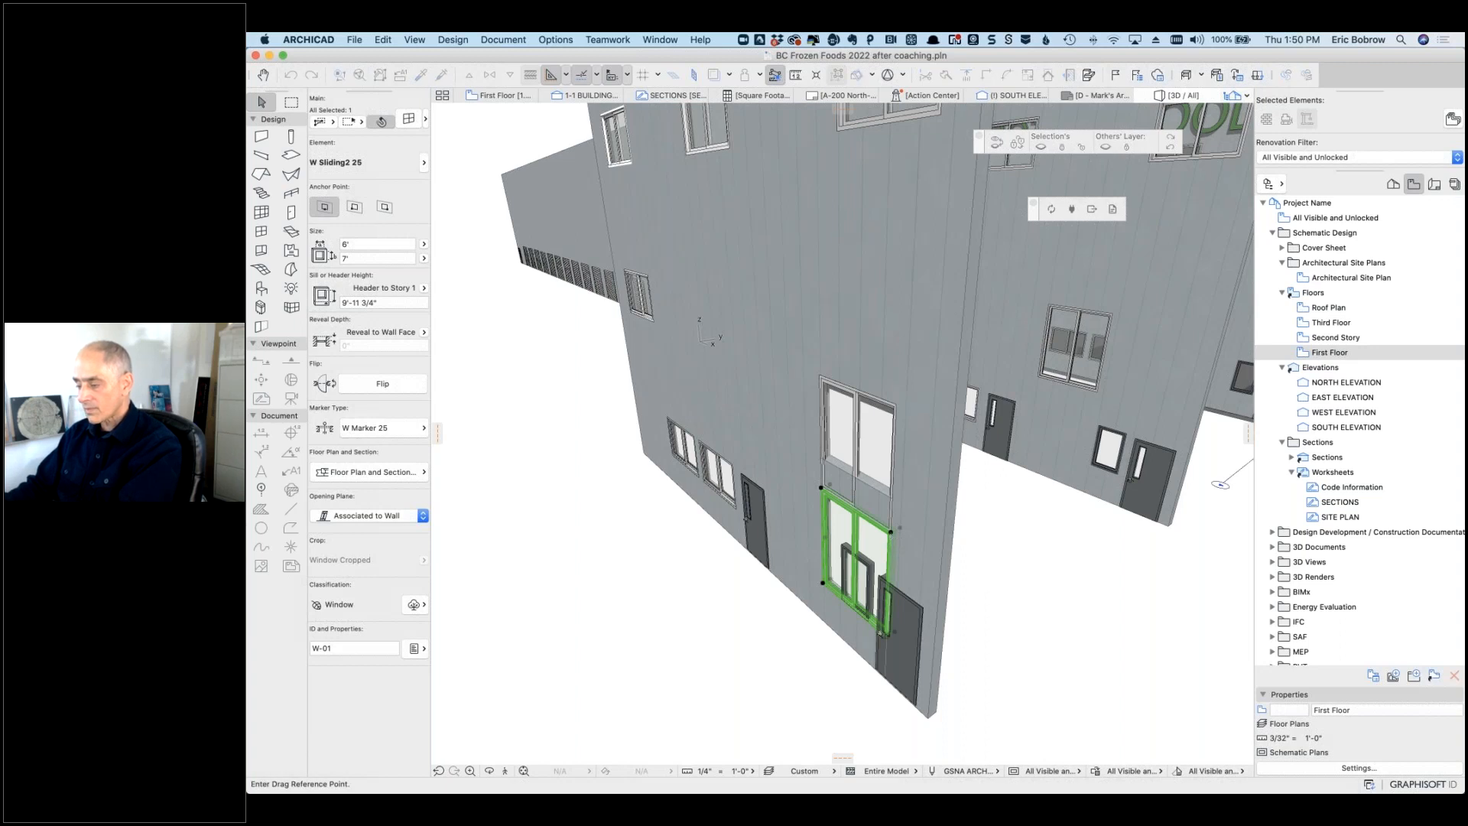
click(895, 400)
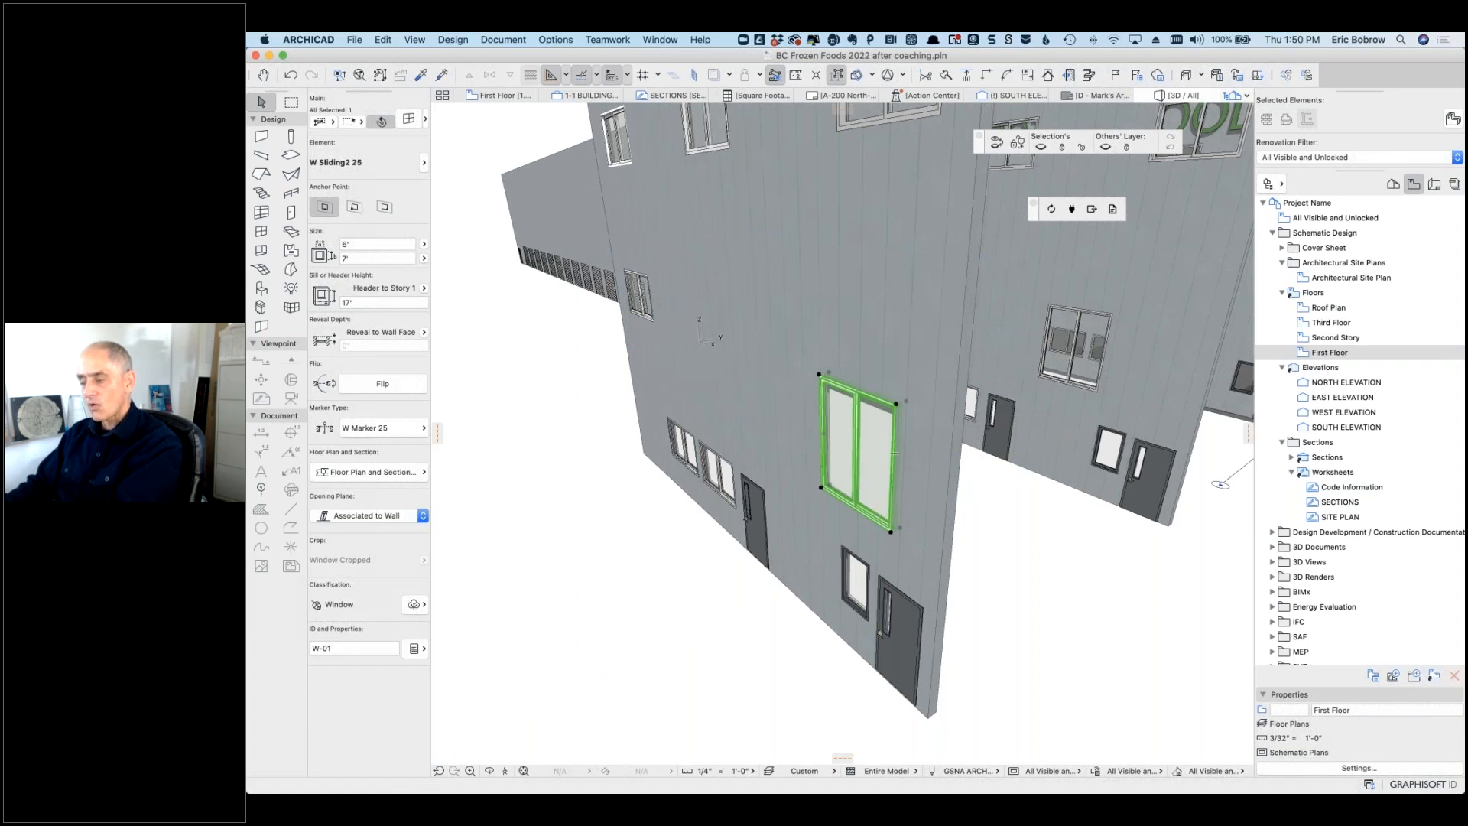
key(Escape)
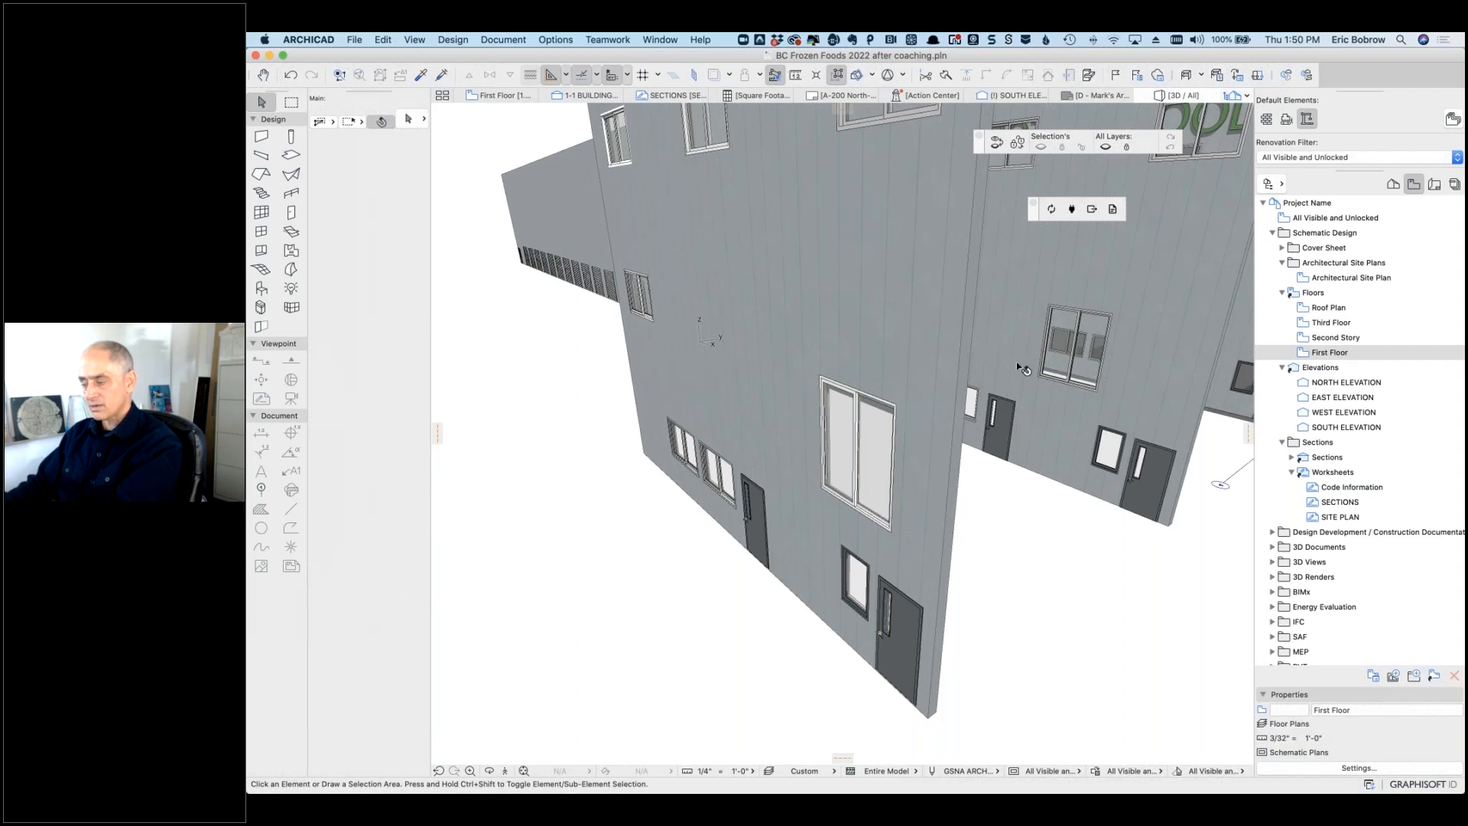
click(492, 93)
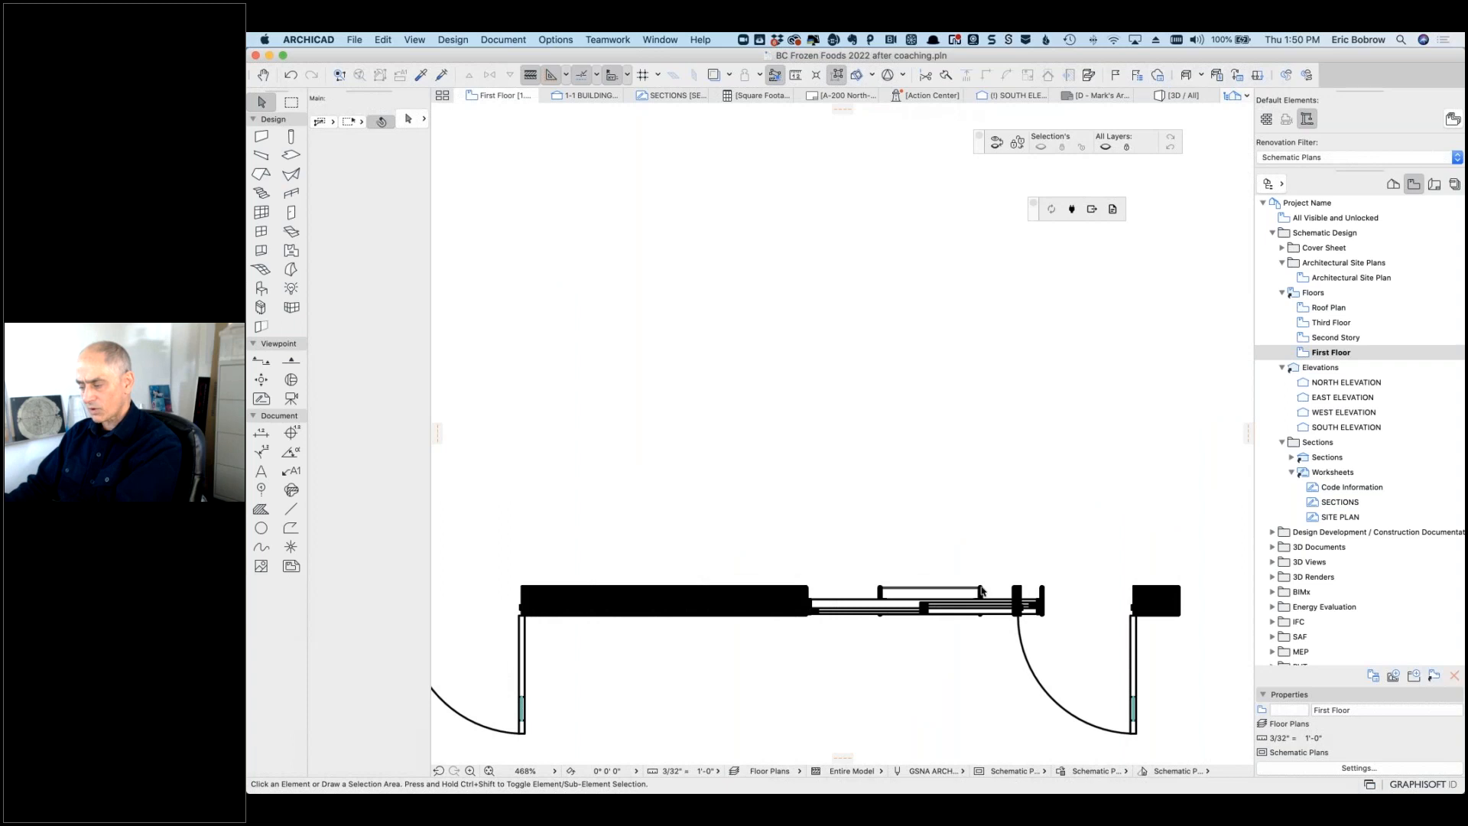
mouse_move(984, 591)
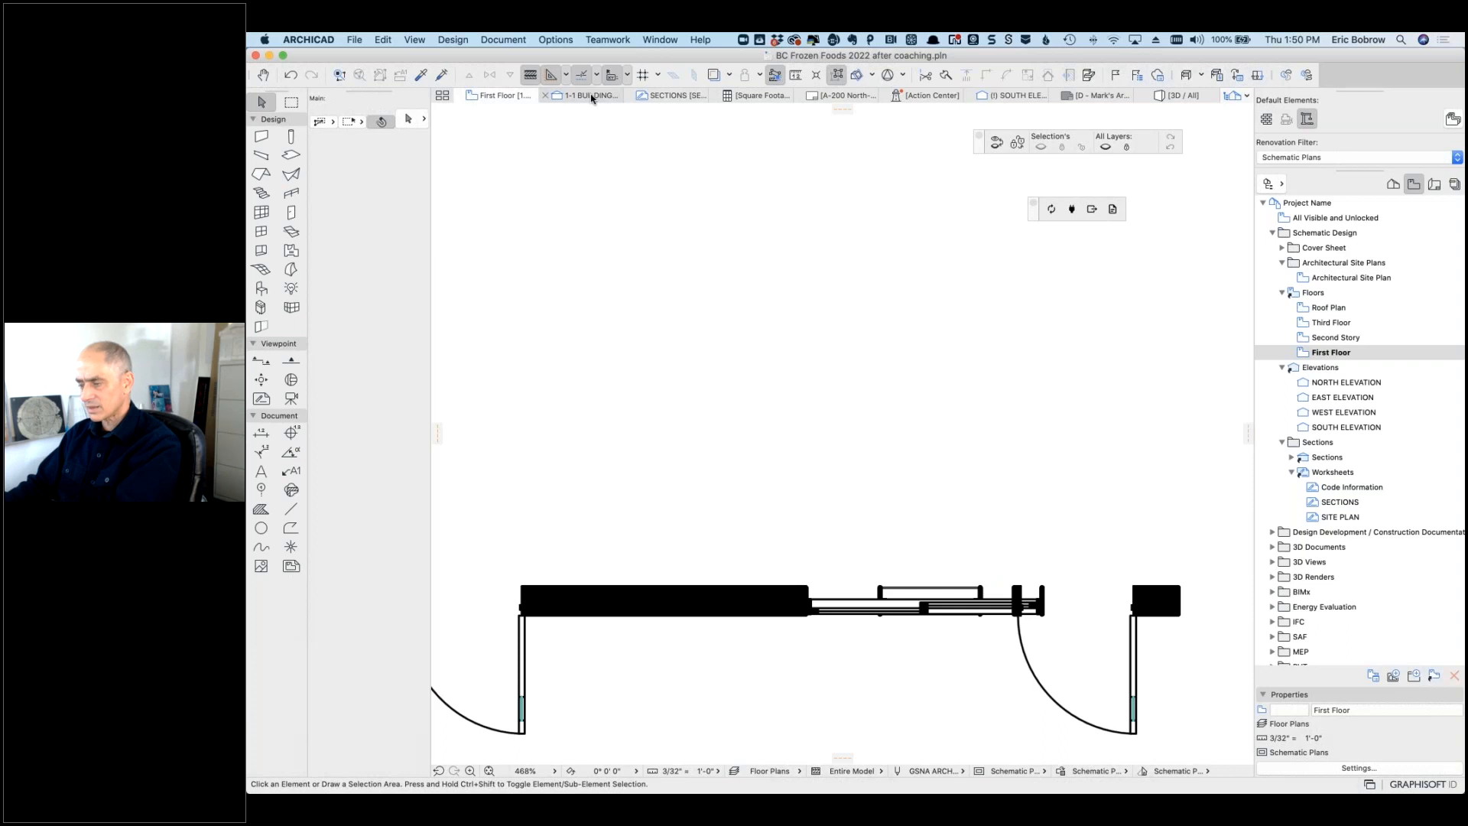
Step: Move the fixed window in 3D about 6'-7" along the wall toward the farther door, and compare the First Floor plan with the model
click(1181, 94)
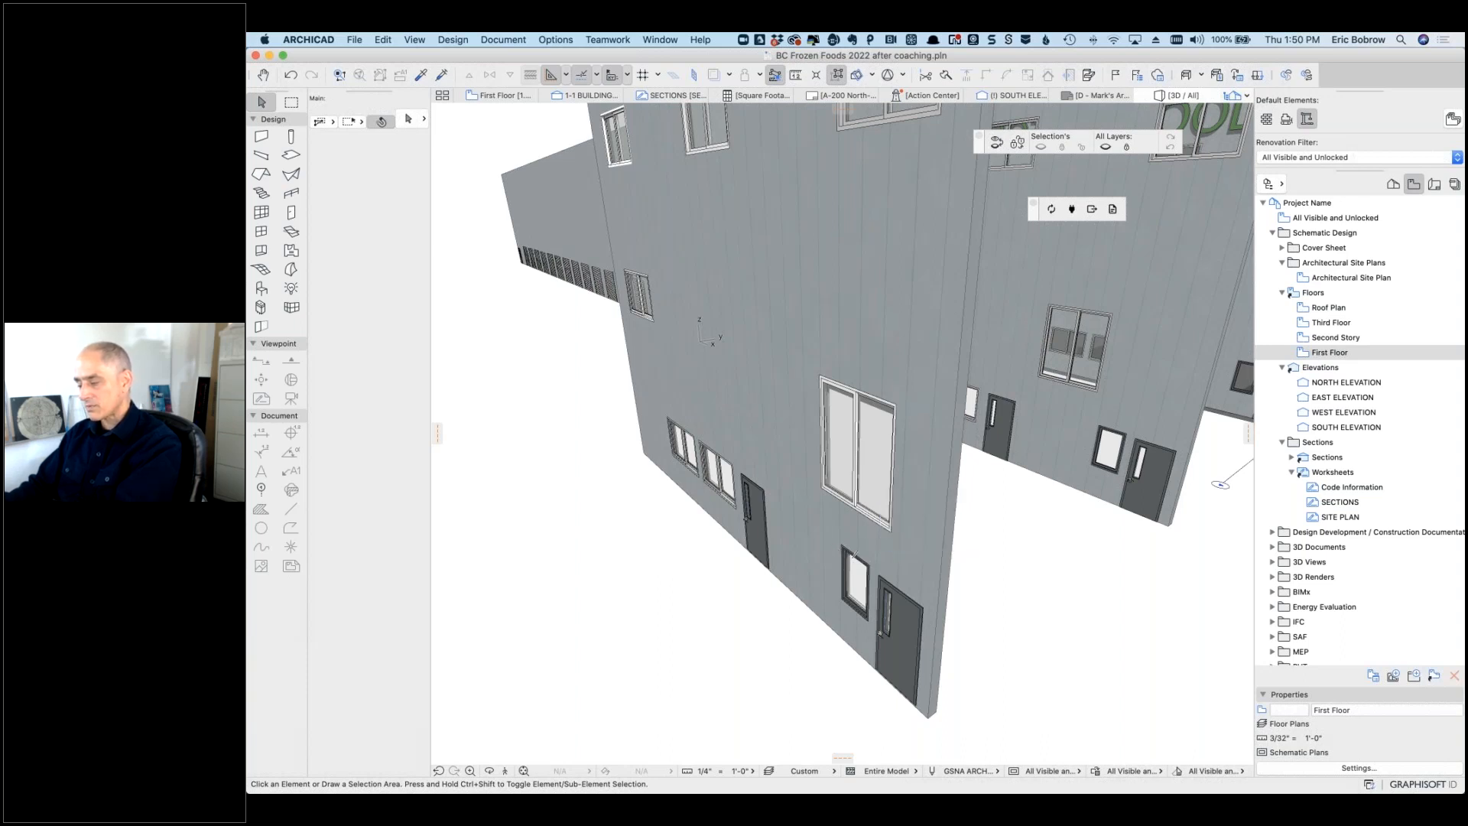
drag(843, 550, 781, 507)
click(1009, 588)
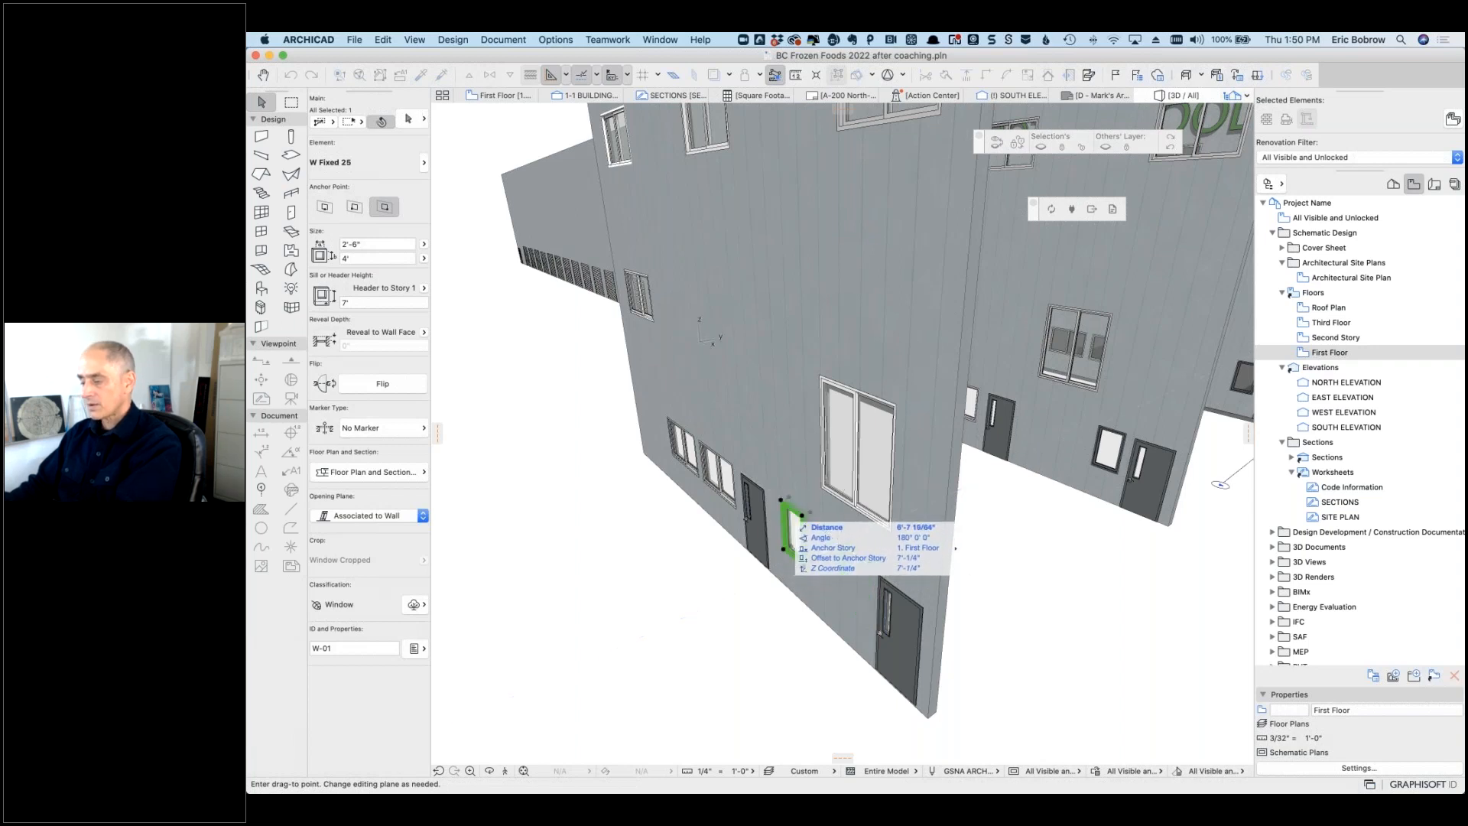
key(Escape)
click(504, 96)
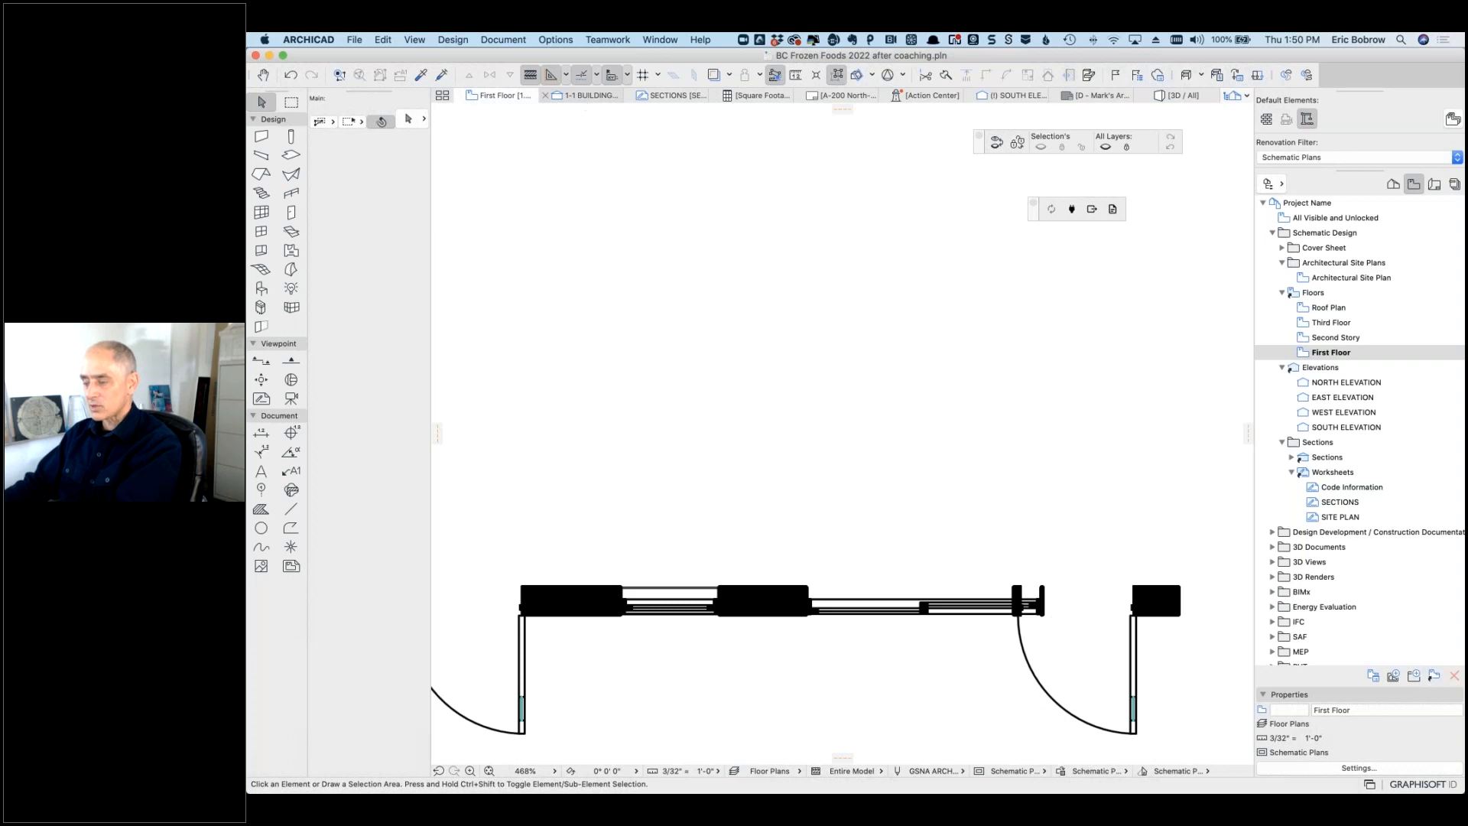
click(1179, 97)
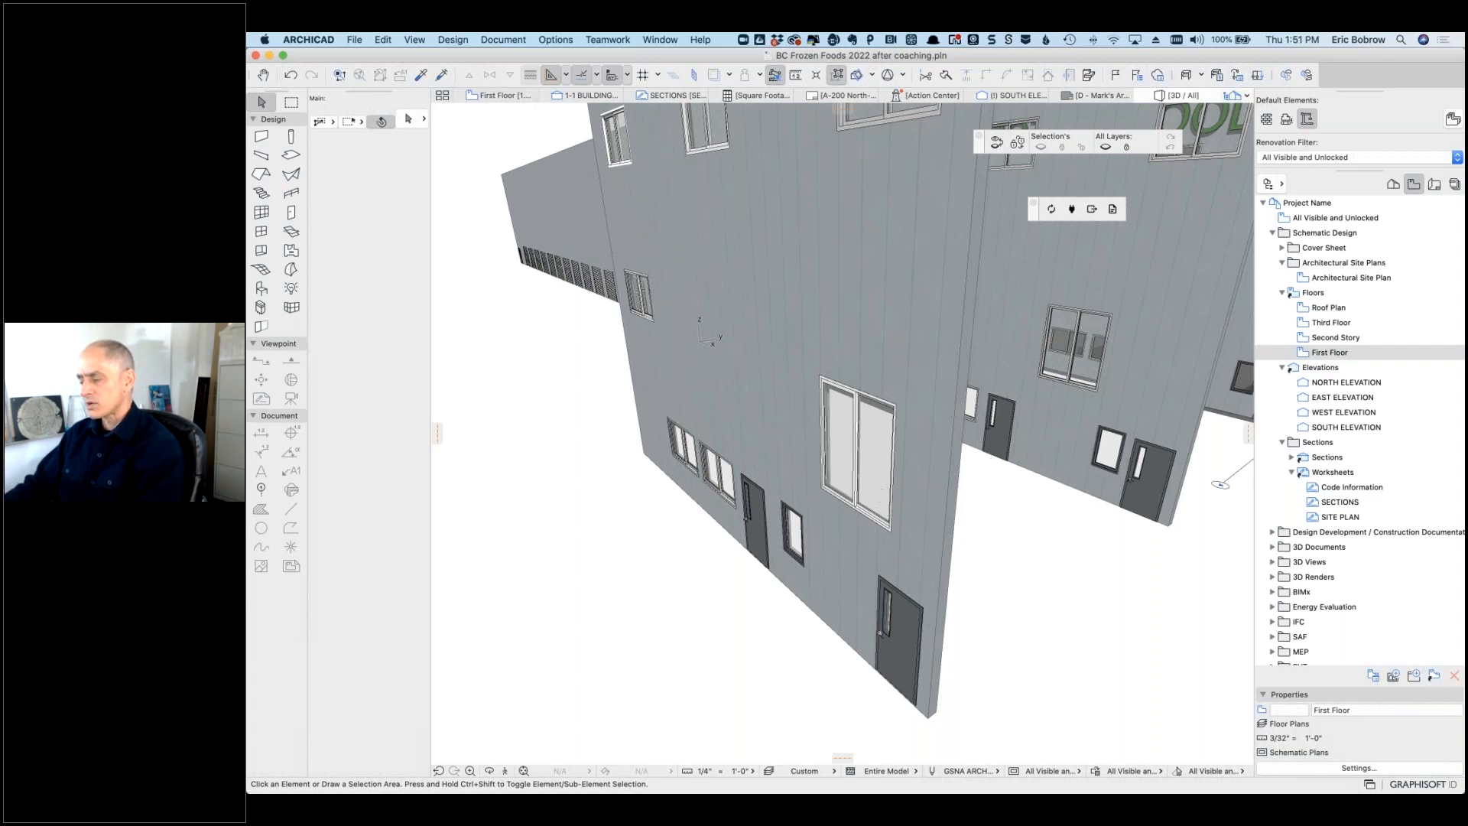
click(491, 97)
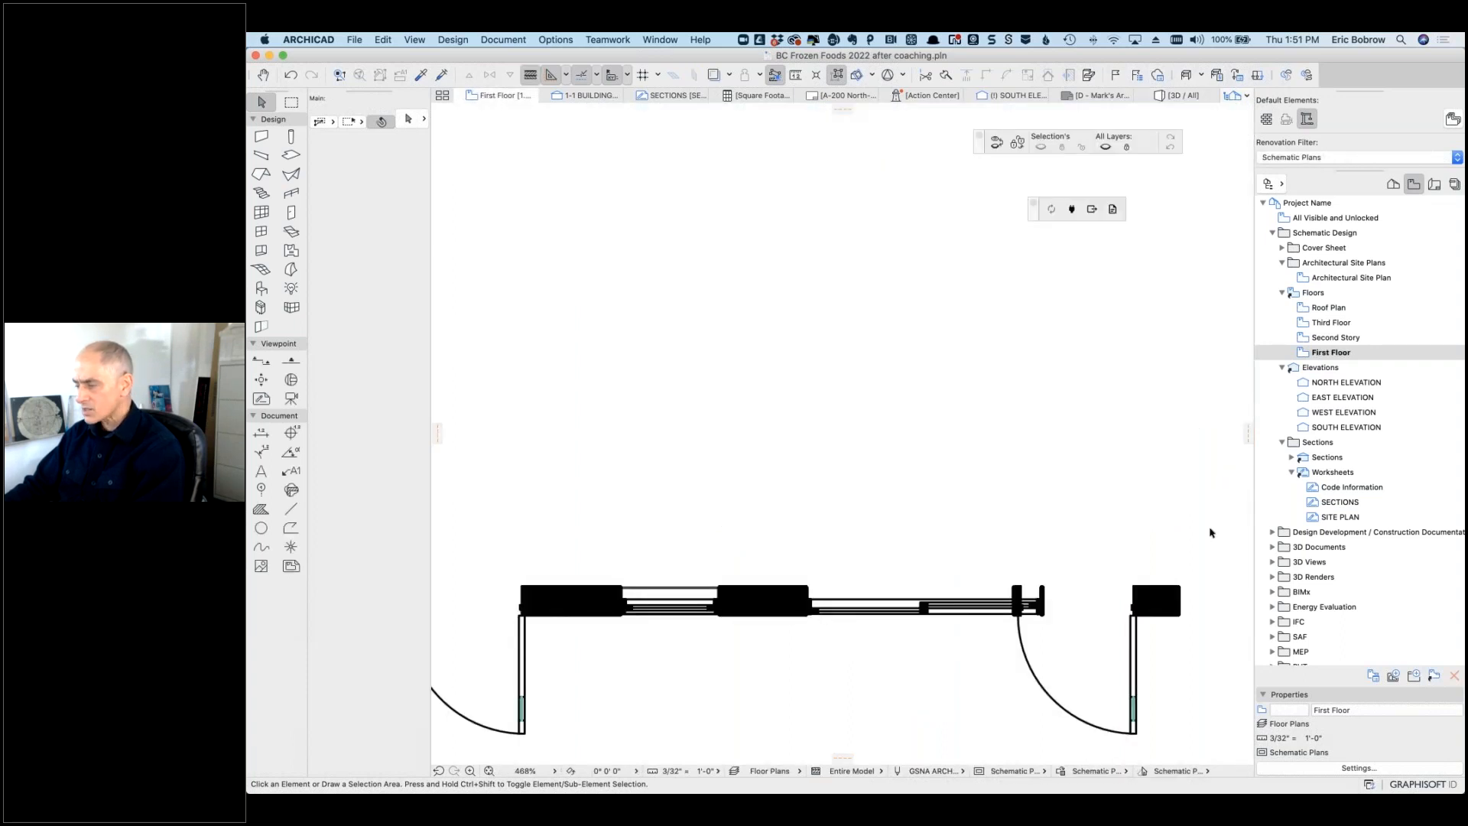
Step: On the First Floor plan, shift the sliding window 1' along the wall toward the fixed window
click(809, 616)
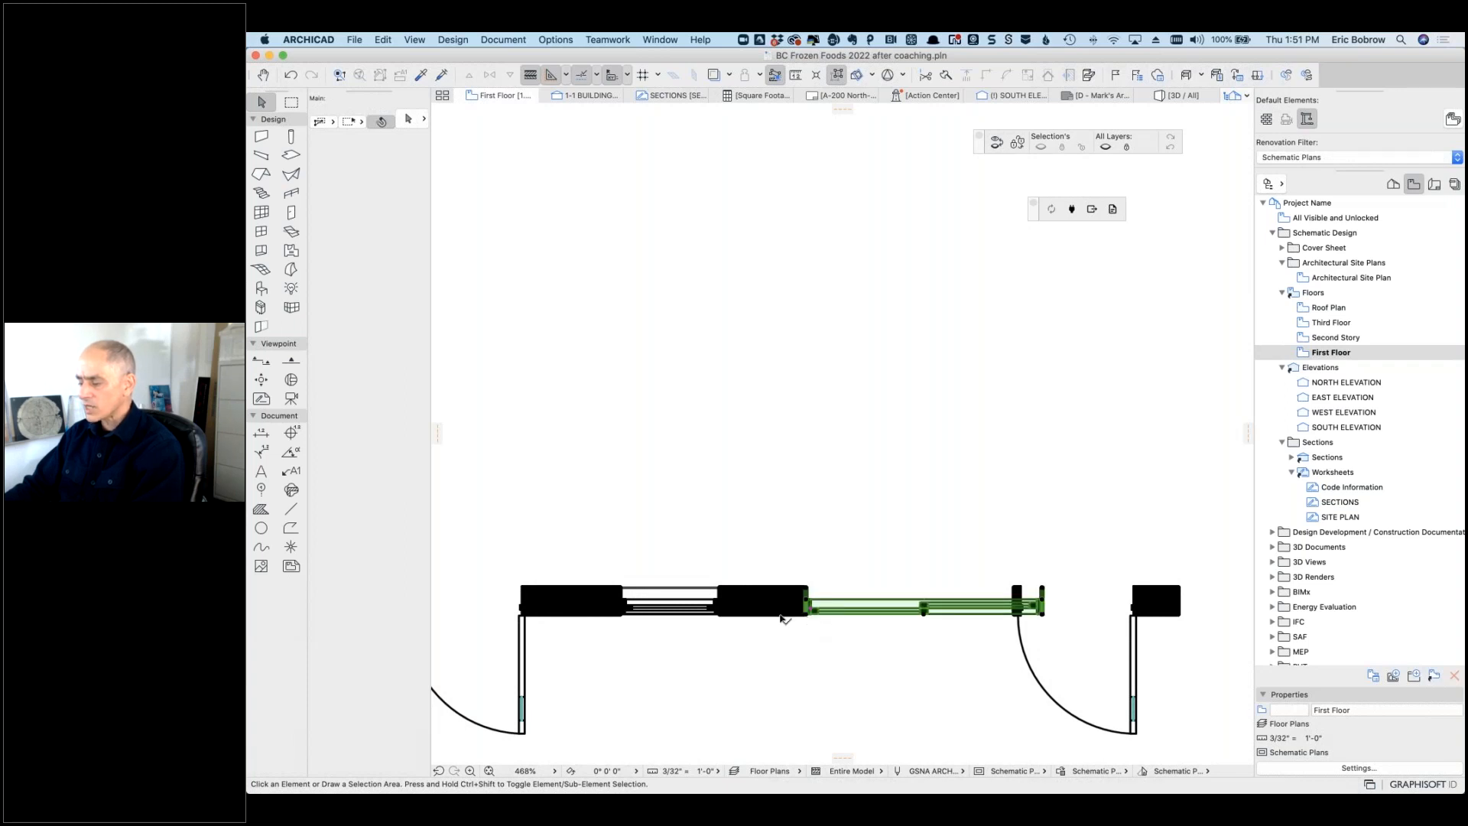
drag(767, 616, 758, 614)
text(1)
key(Return)
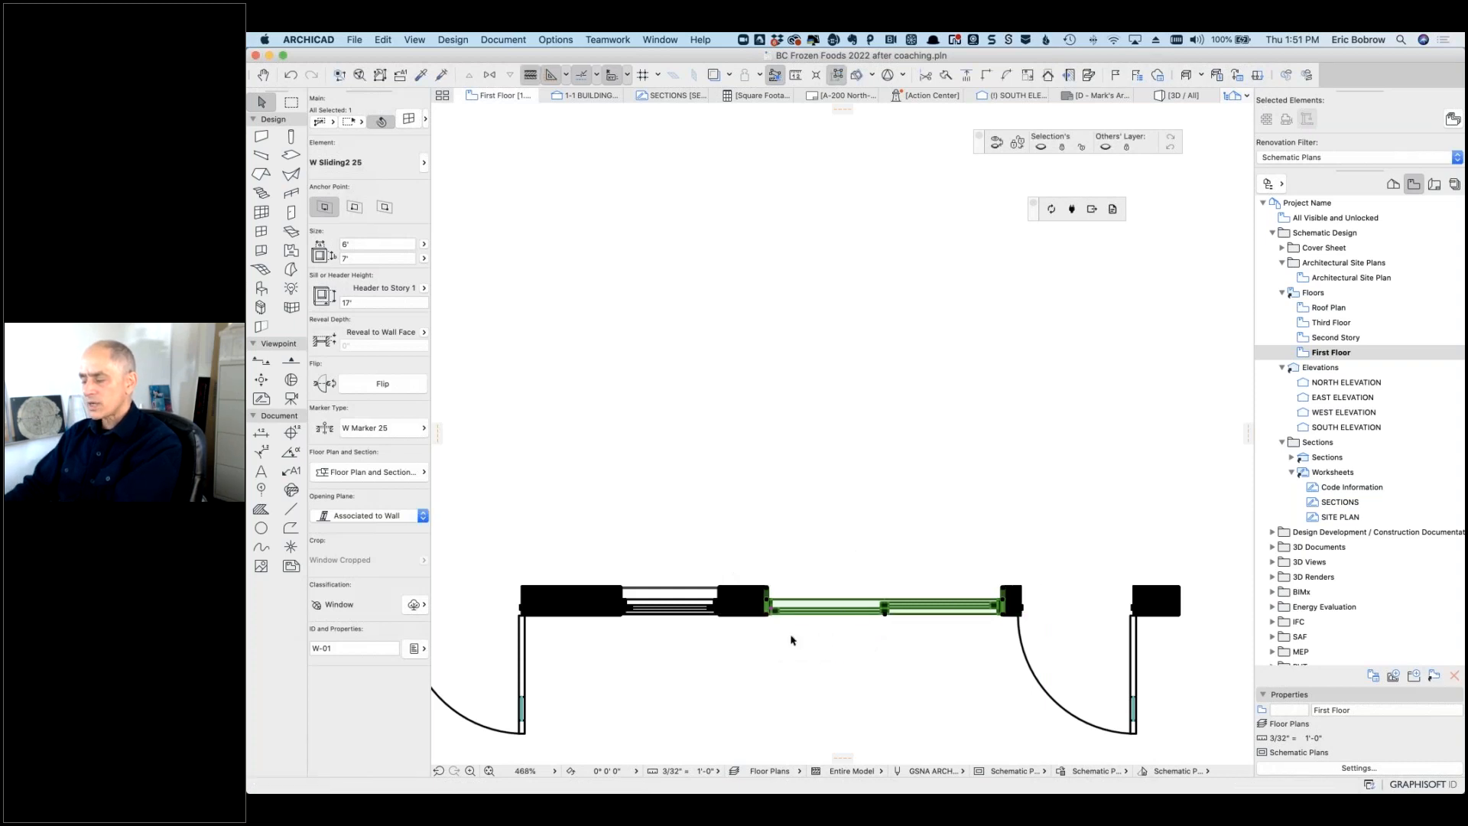
key(Escape)
Step: In the 3D model, select the two overlapping sliding windows in turn to compare their header heights and anchor stories
click(1171, 98)
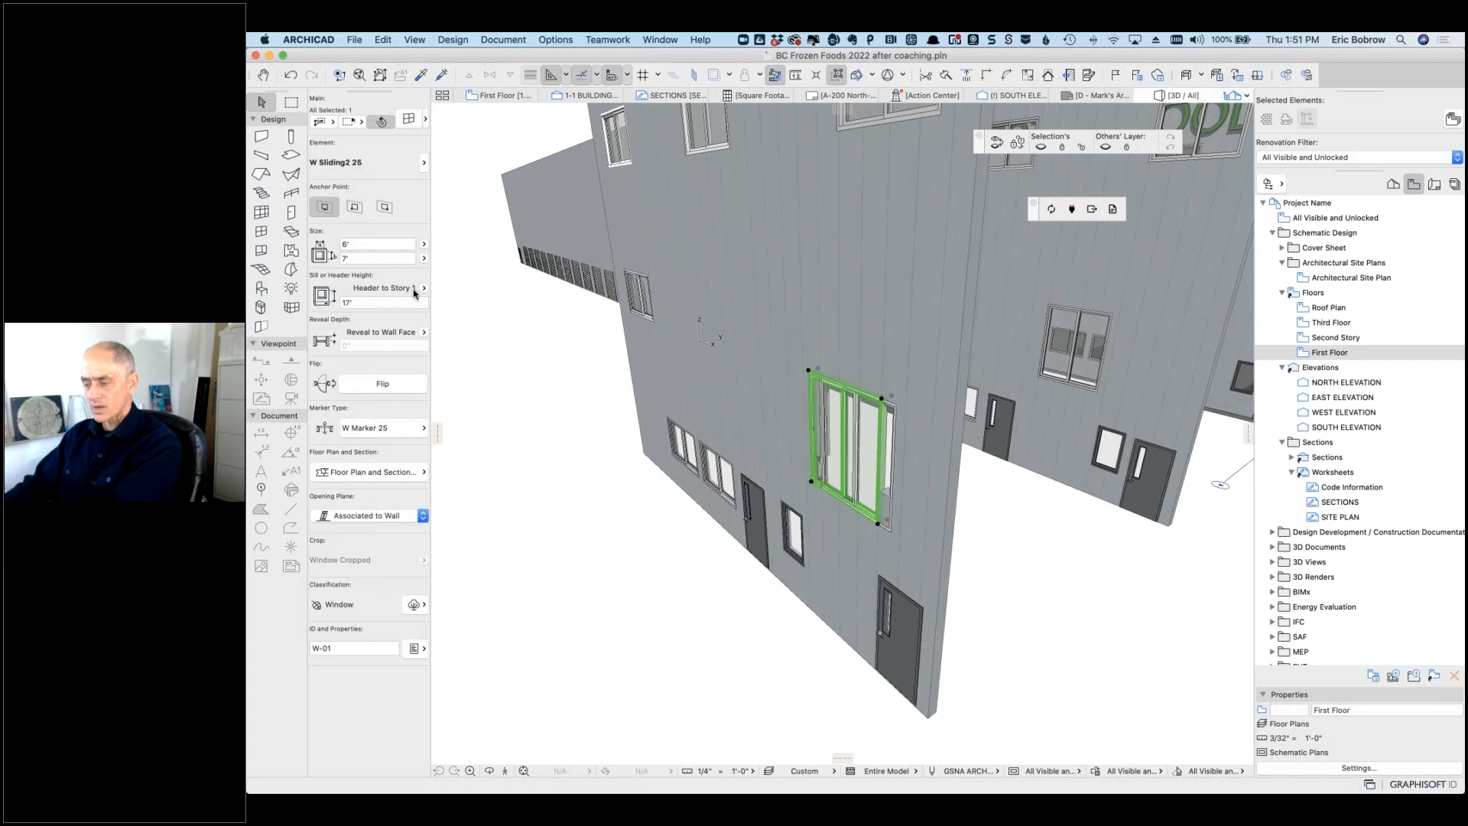
click(895, 406)
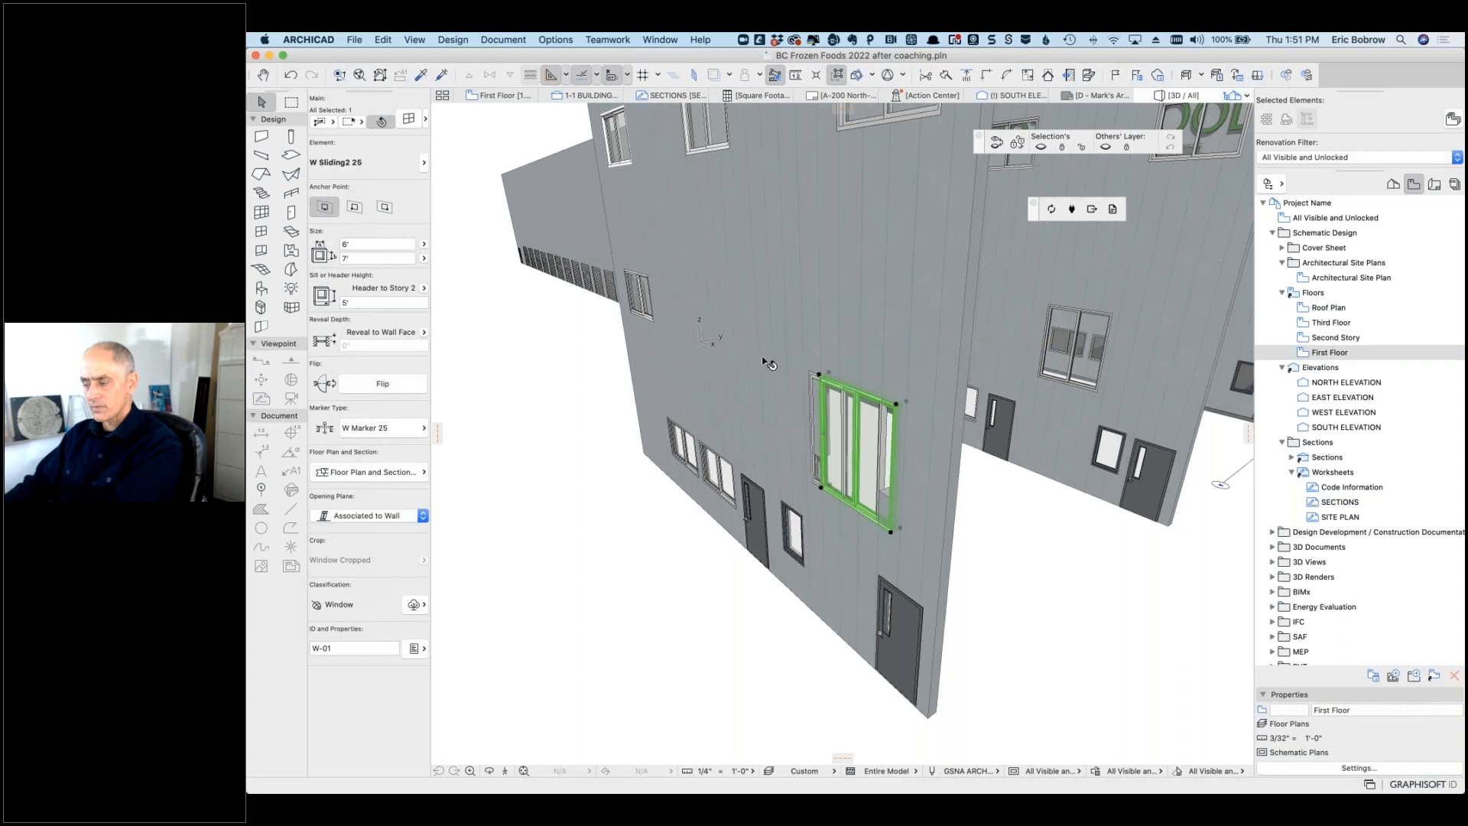
click(810, 375)
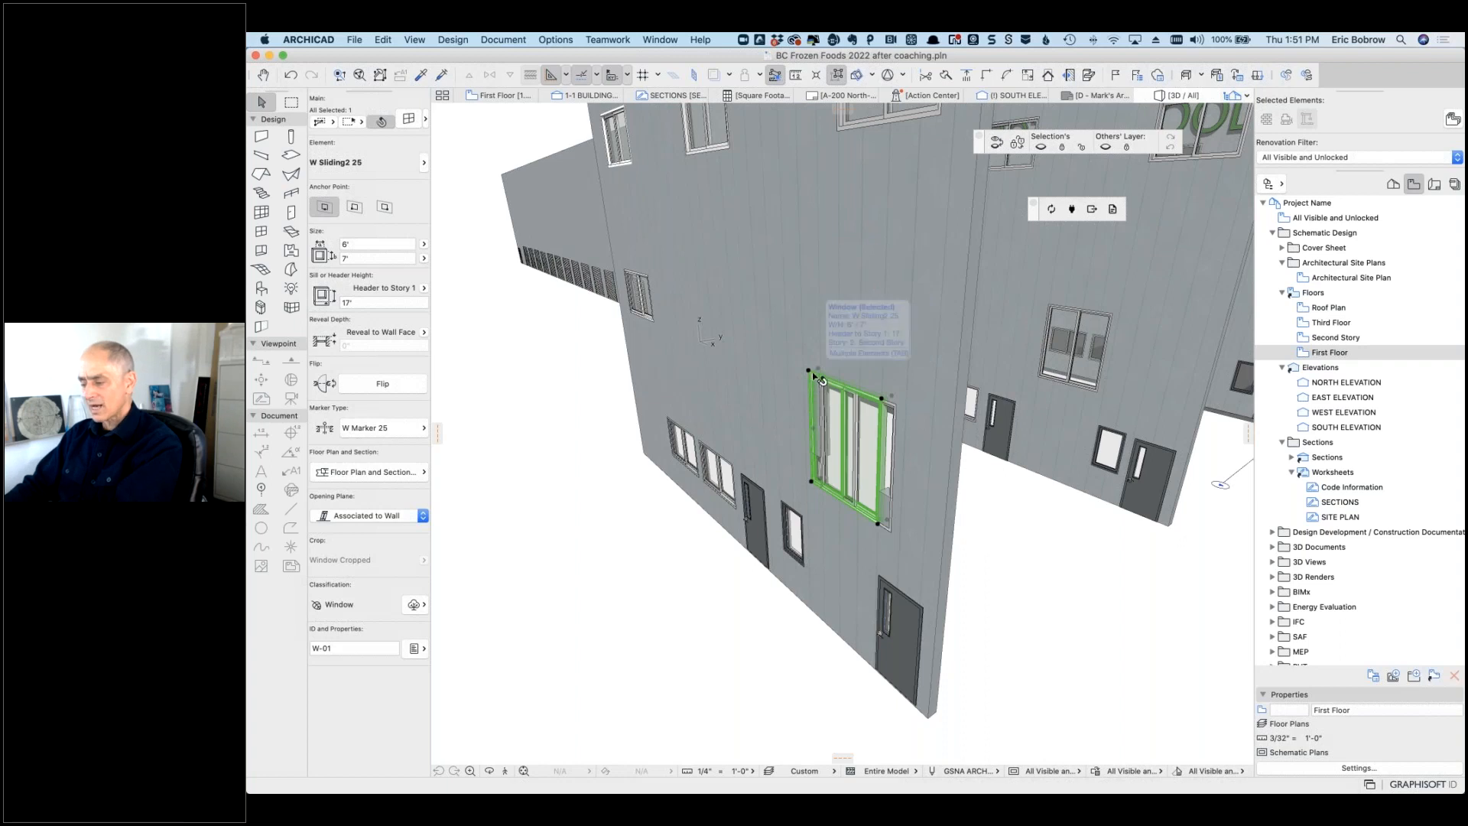
click(382, 40)
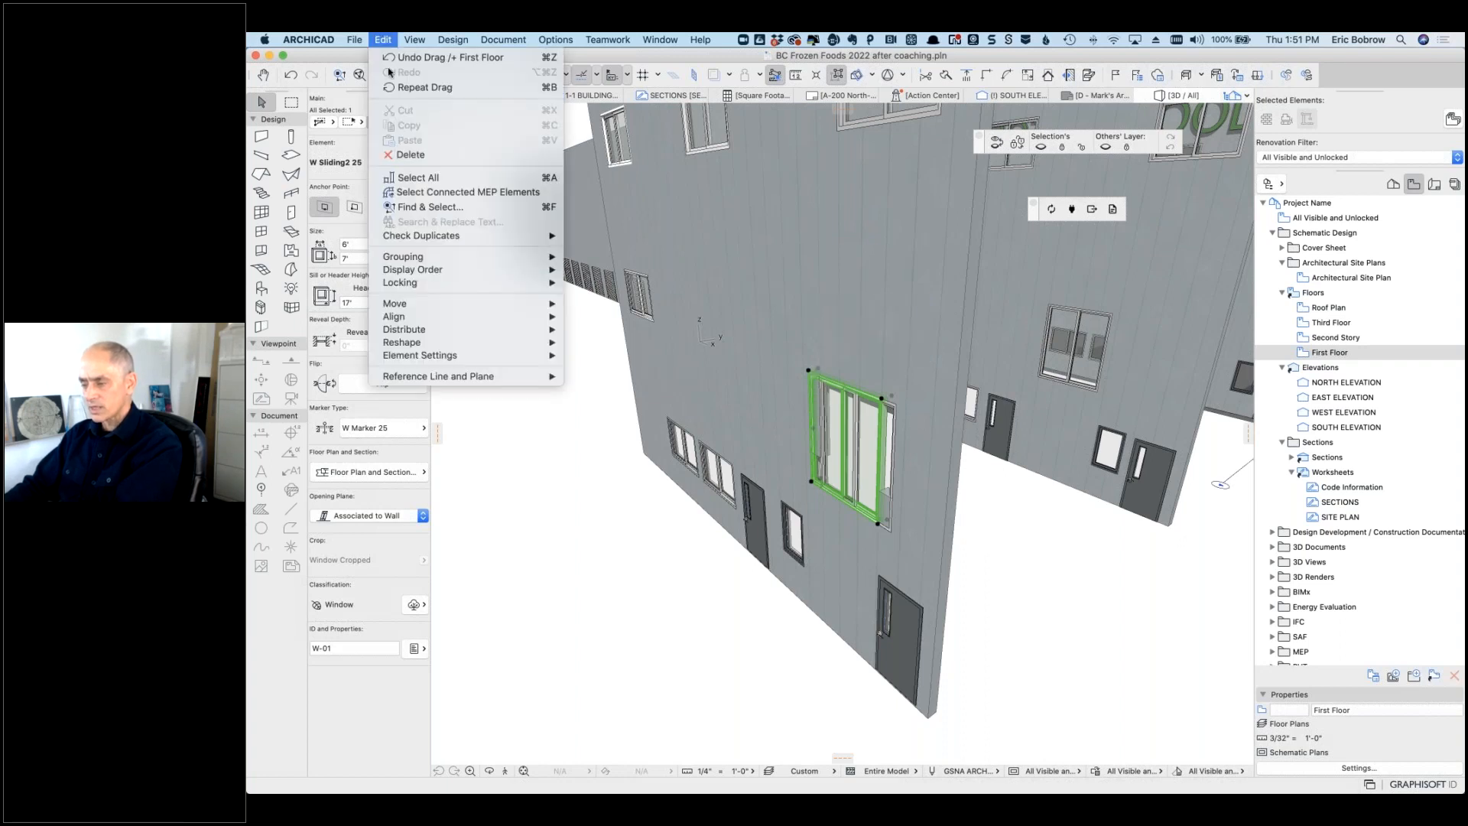
mouse_move(547, 343)
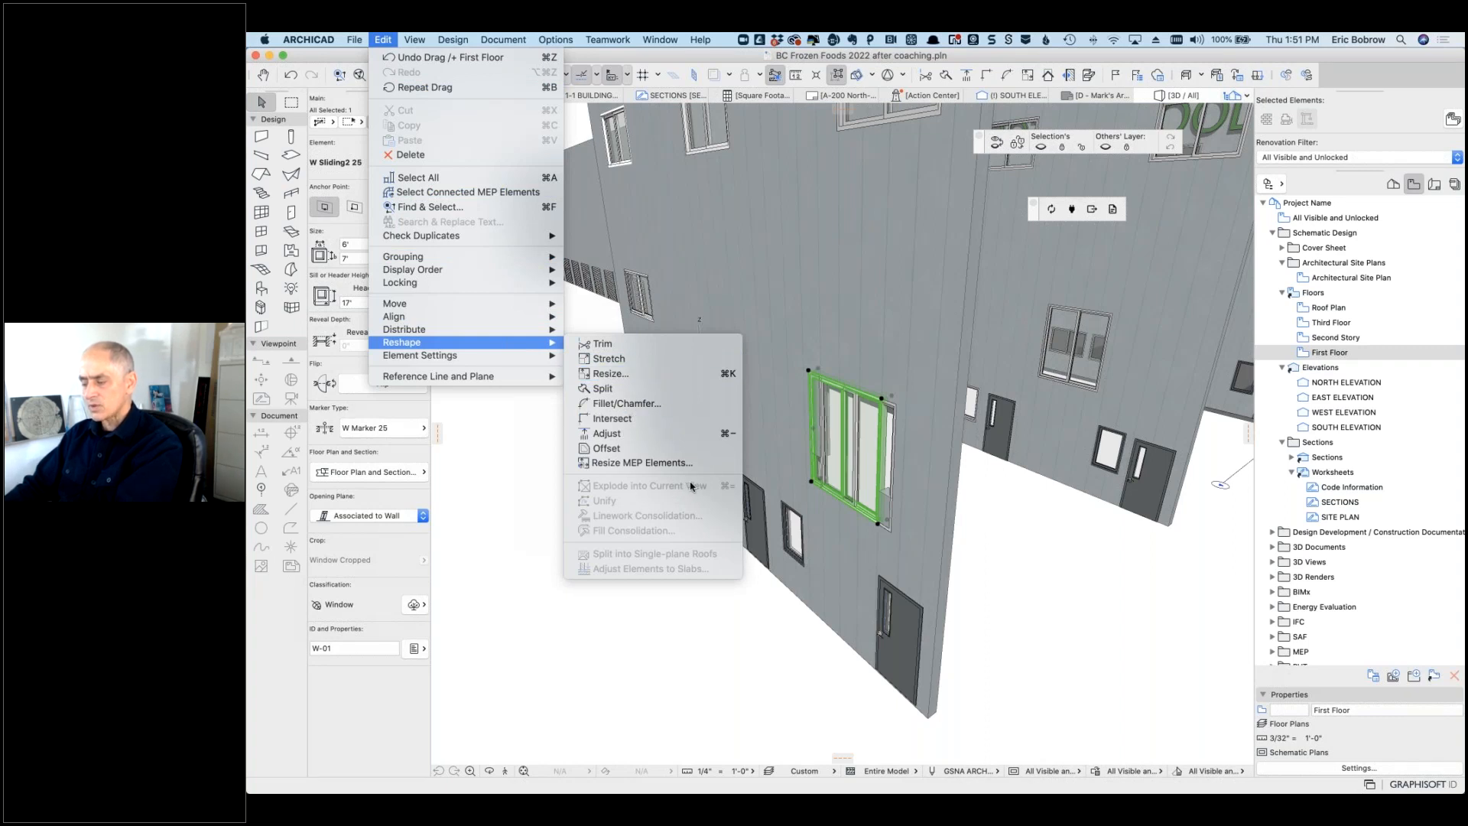
click(697, 677)
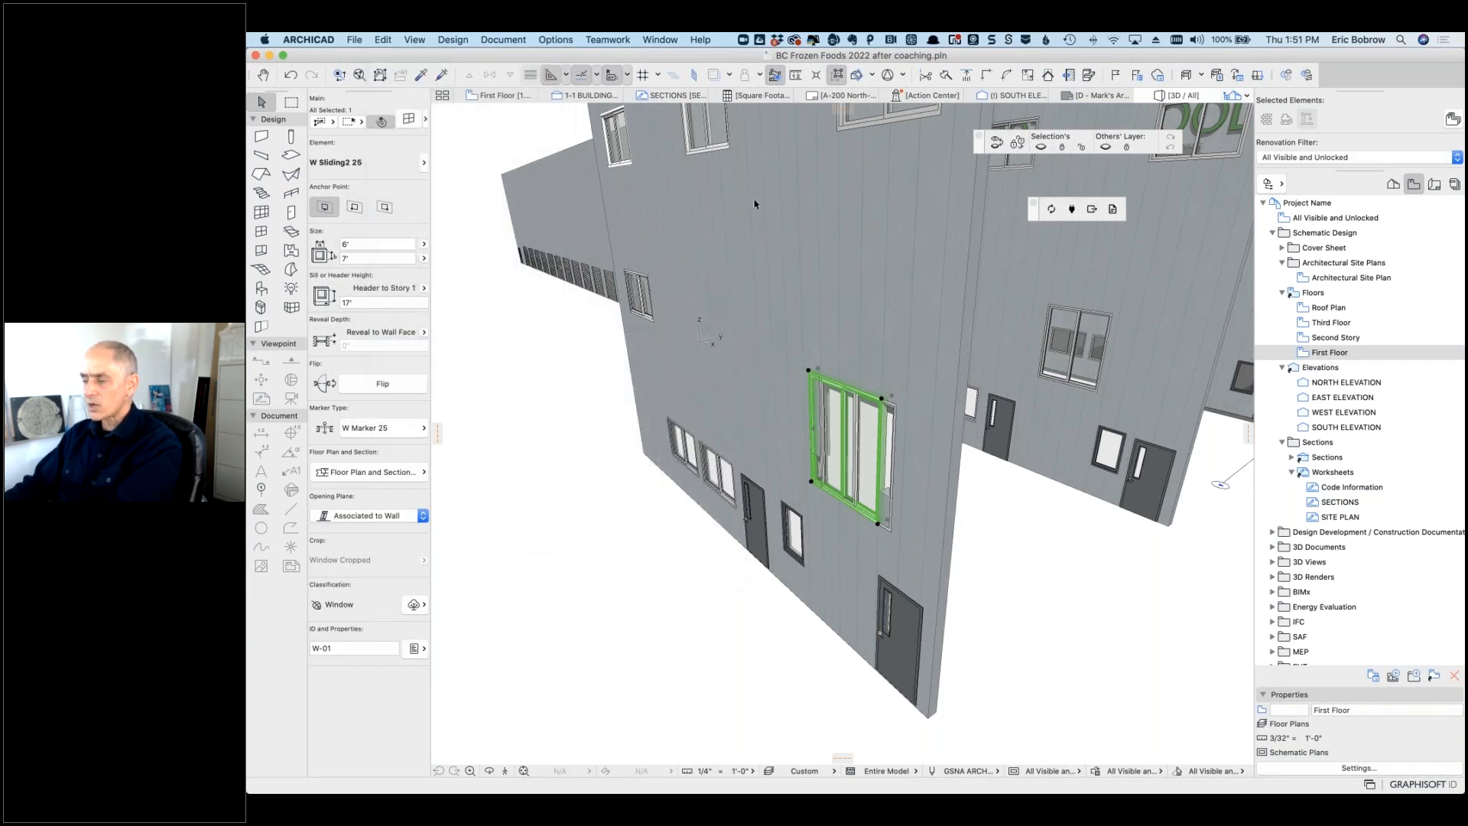
Step: On the First Floor plan, explode the 6' by 7' sliding window into the current view without keeping the original element
click(498, 96)
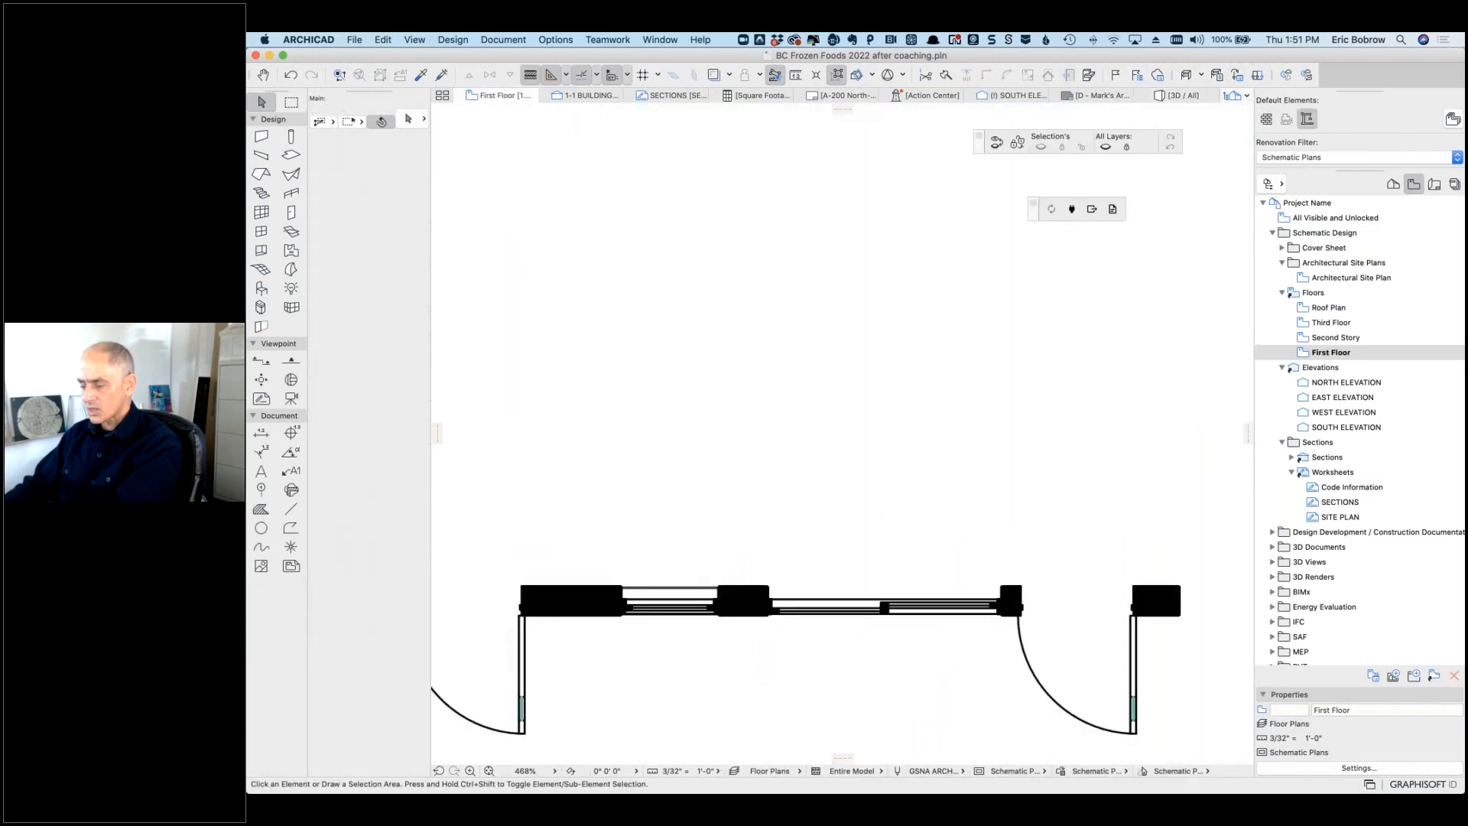
click(769, 620)
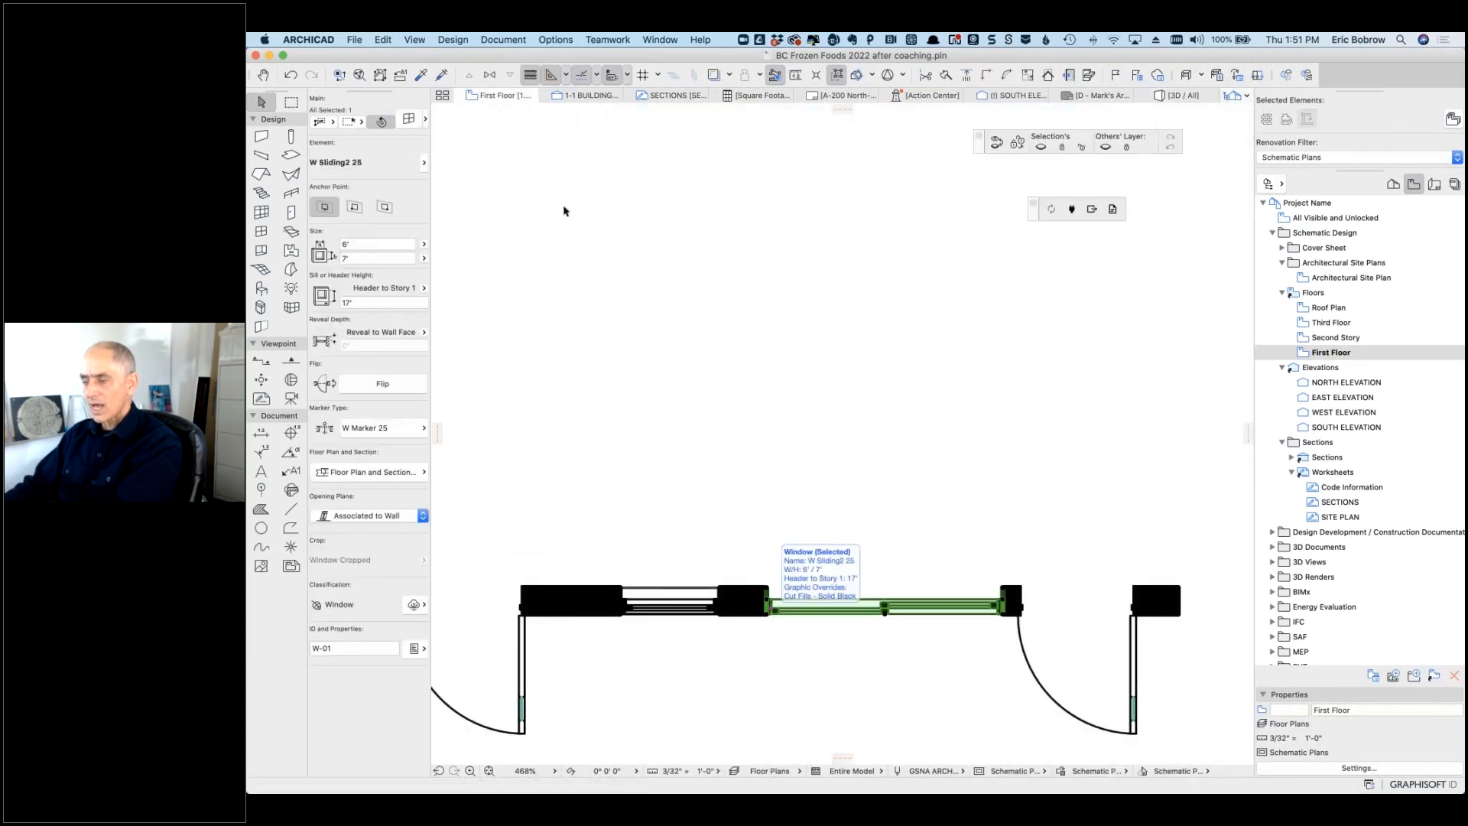
click(383, 40)
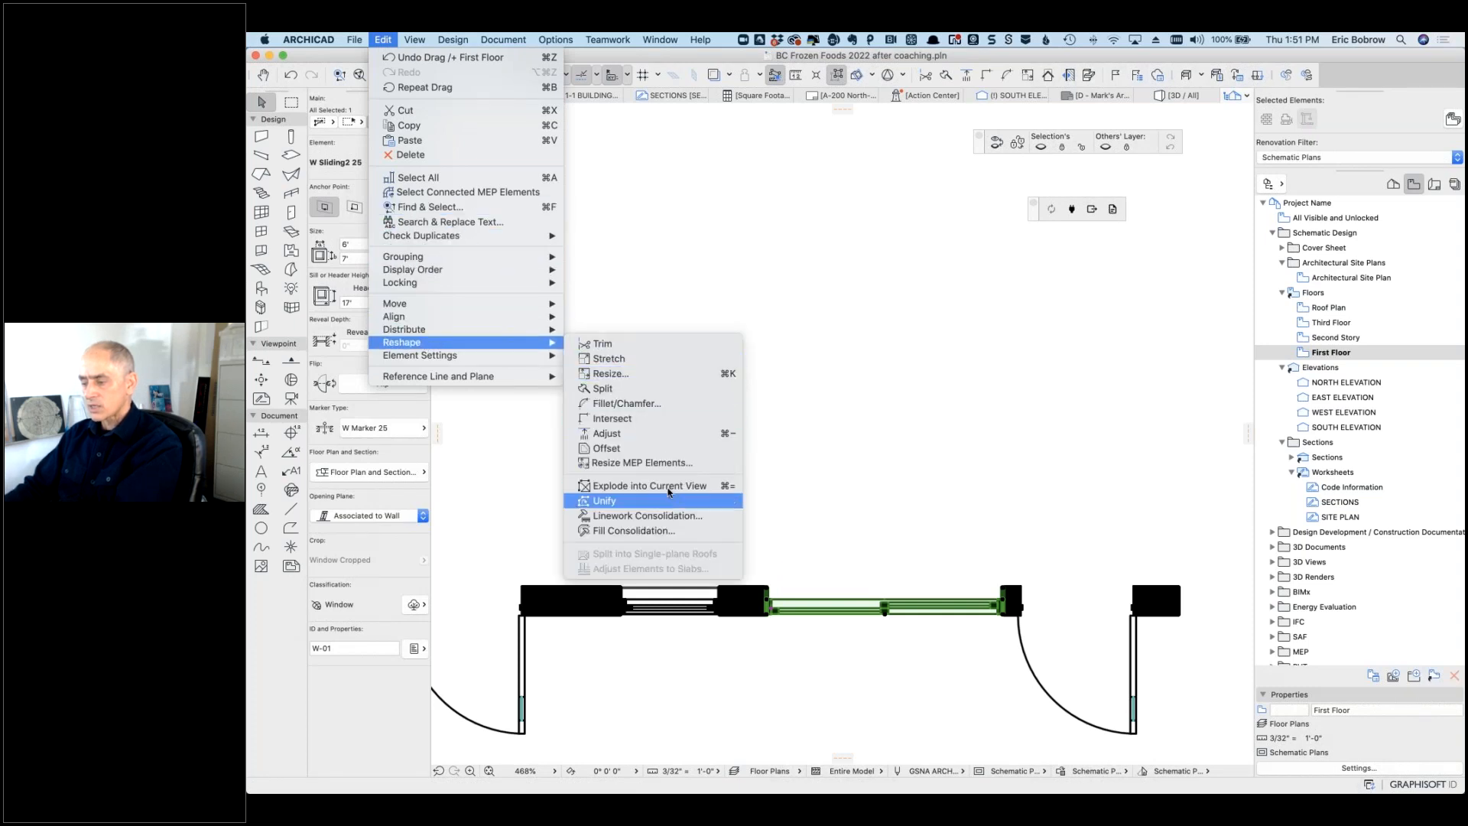
click(673, 491)
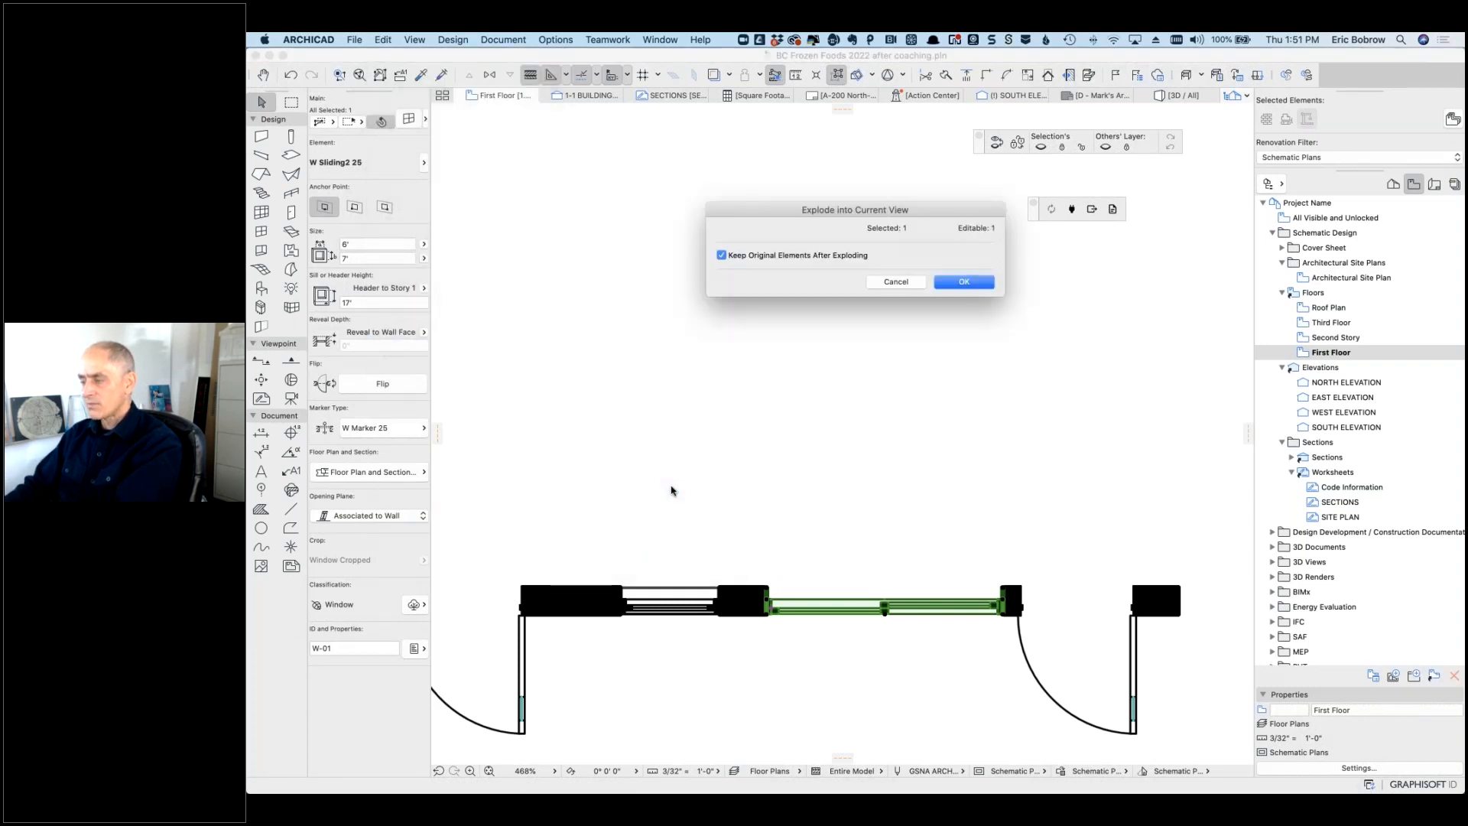
click(722, 256)
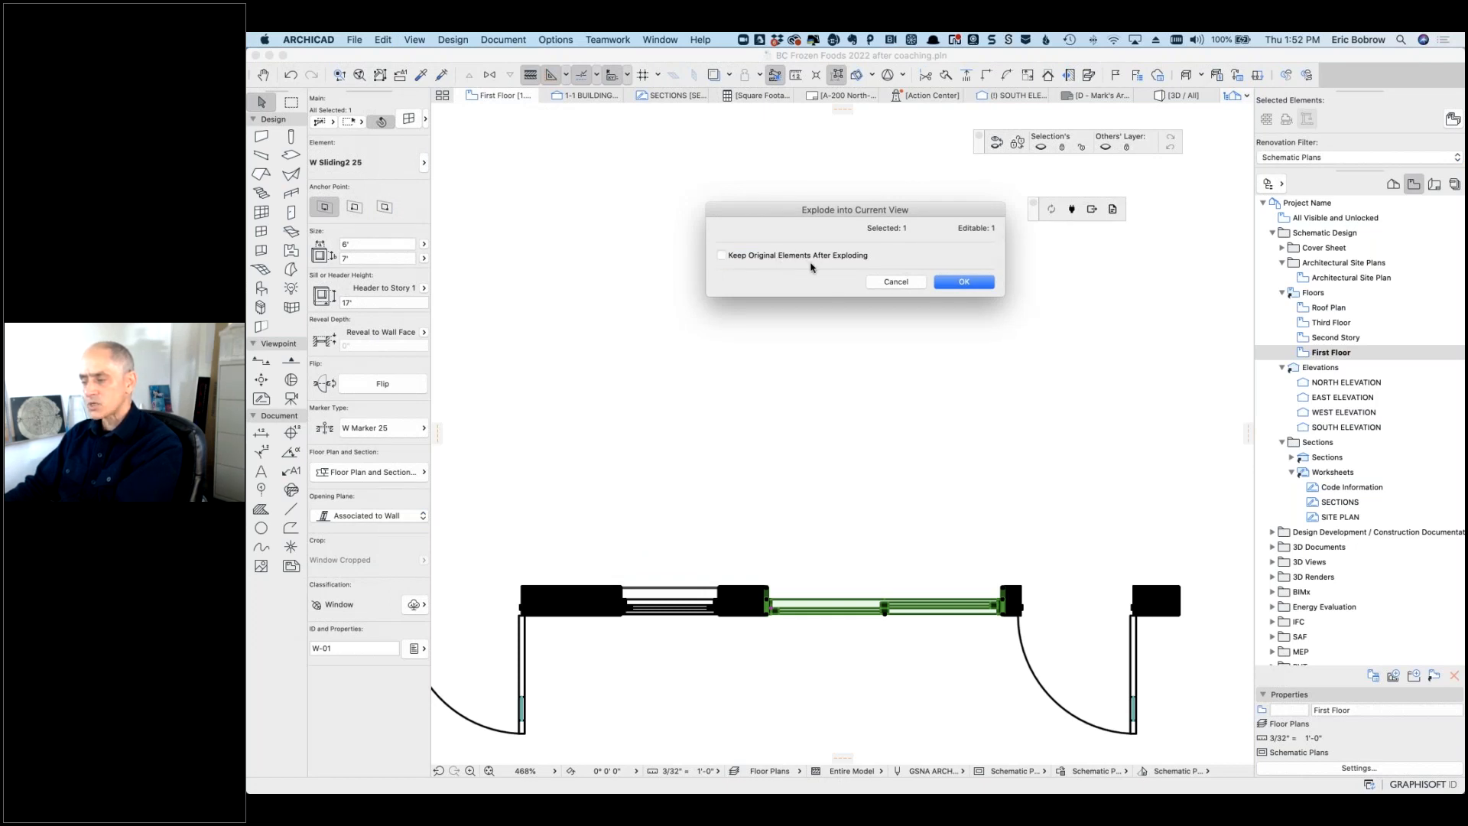
click(964, 283)
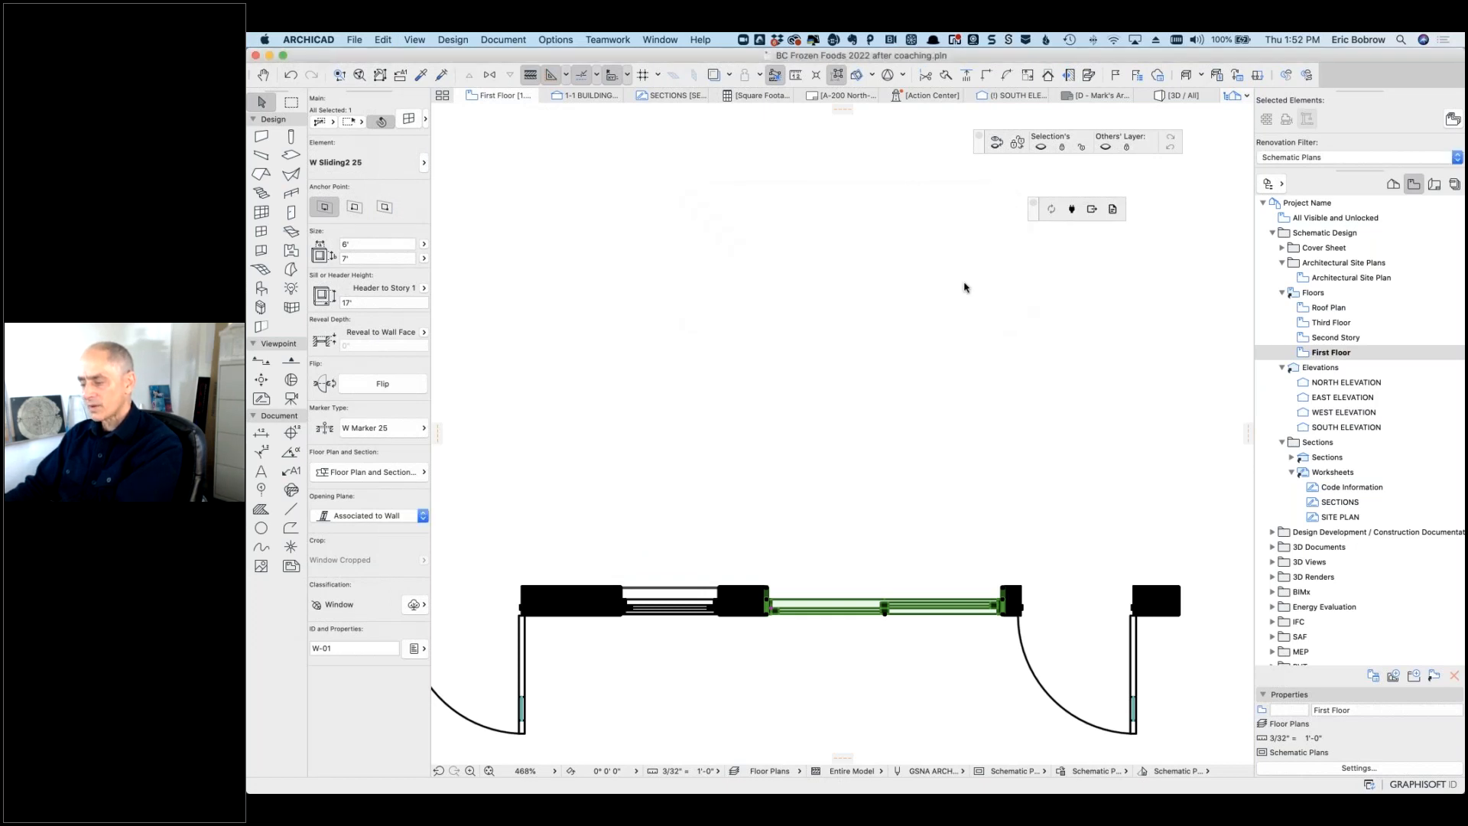
click(898, 651)
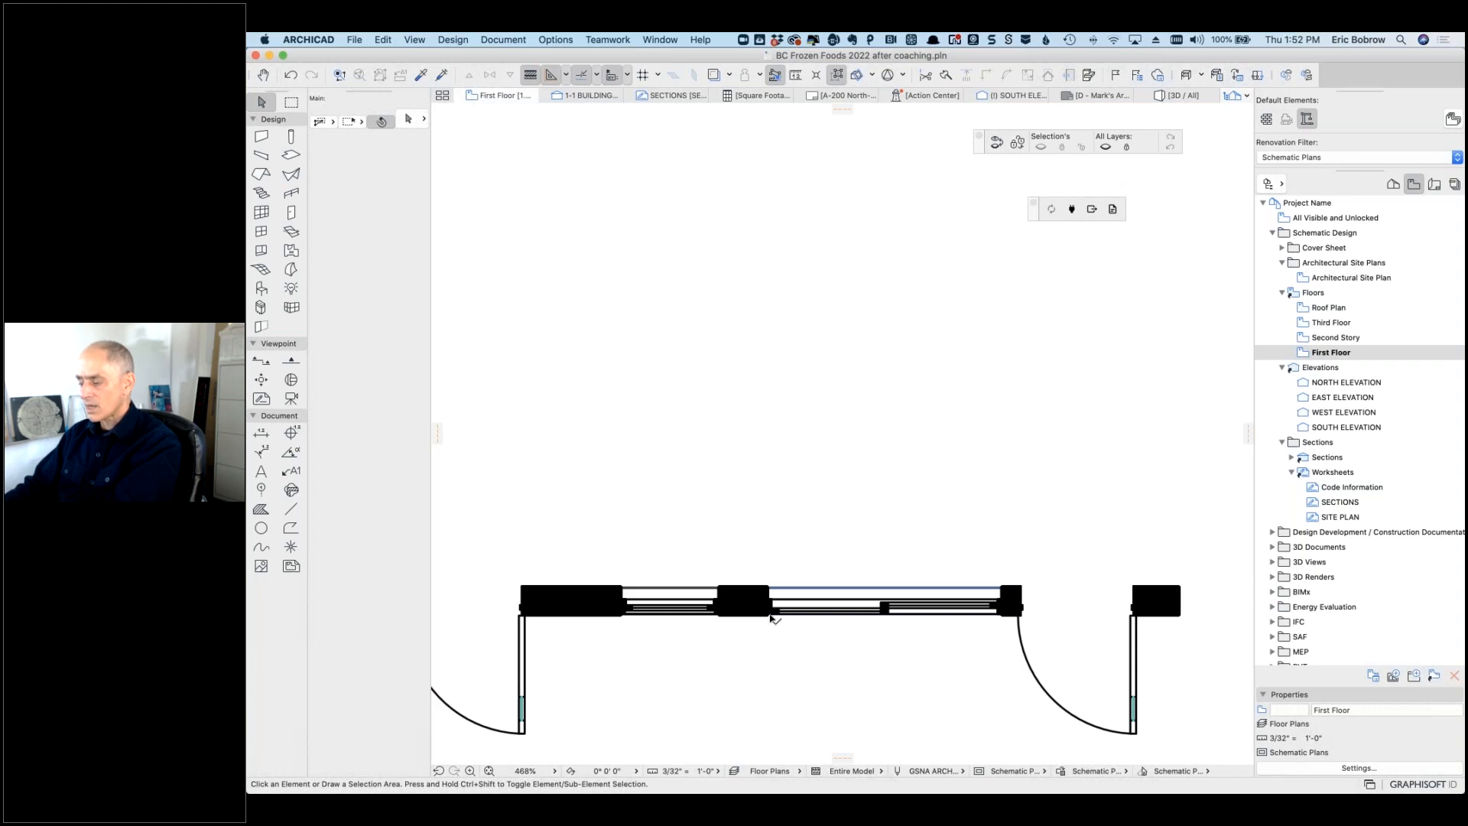
Step: Select the simple window opening left at the exploded window and inspect its settings with the 3D preview
scroll(845, 617, up, 5)
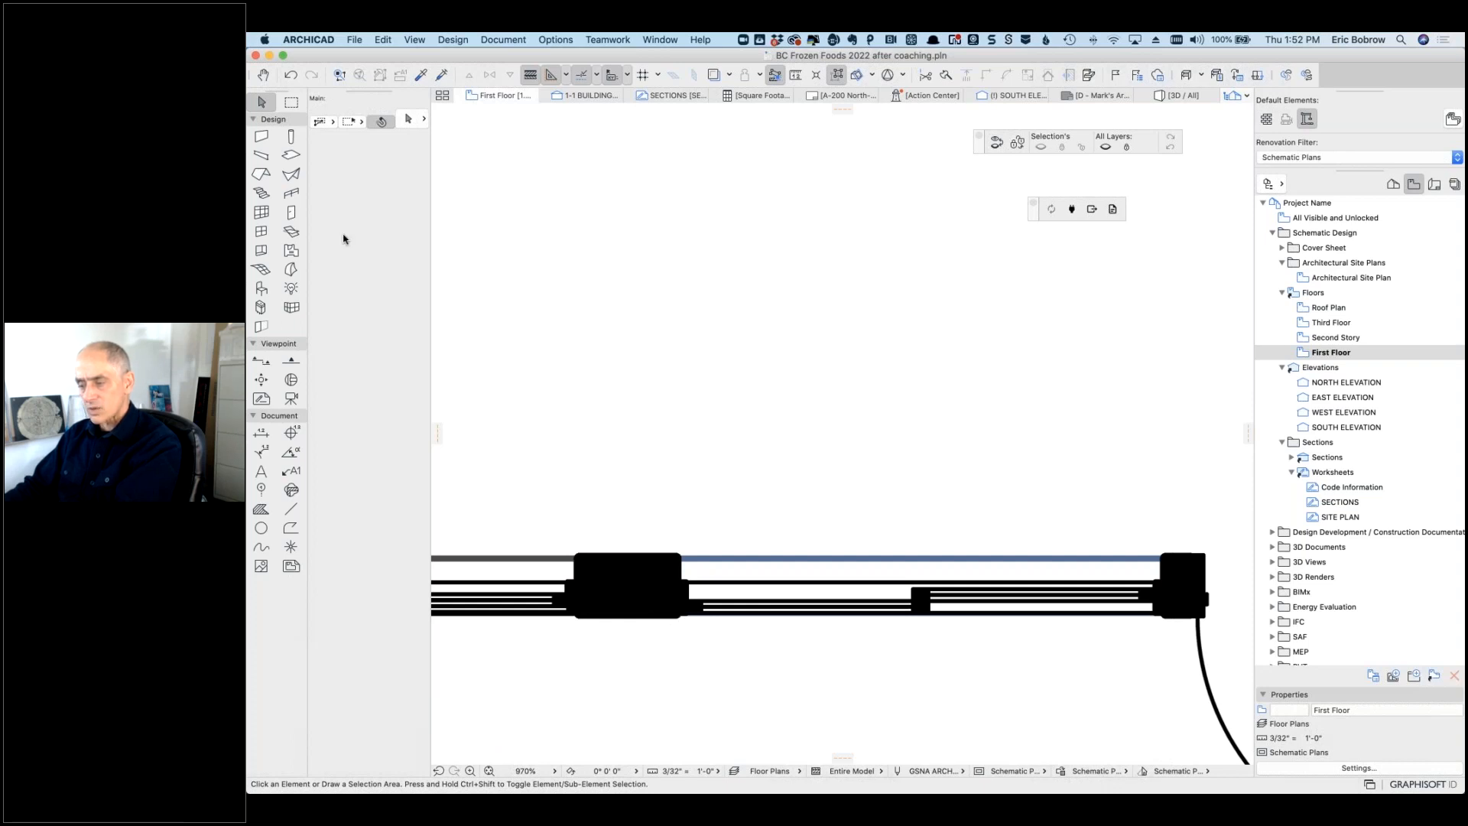
click(262, 230)
click(382, 39)
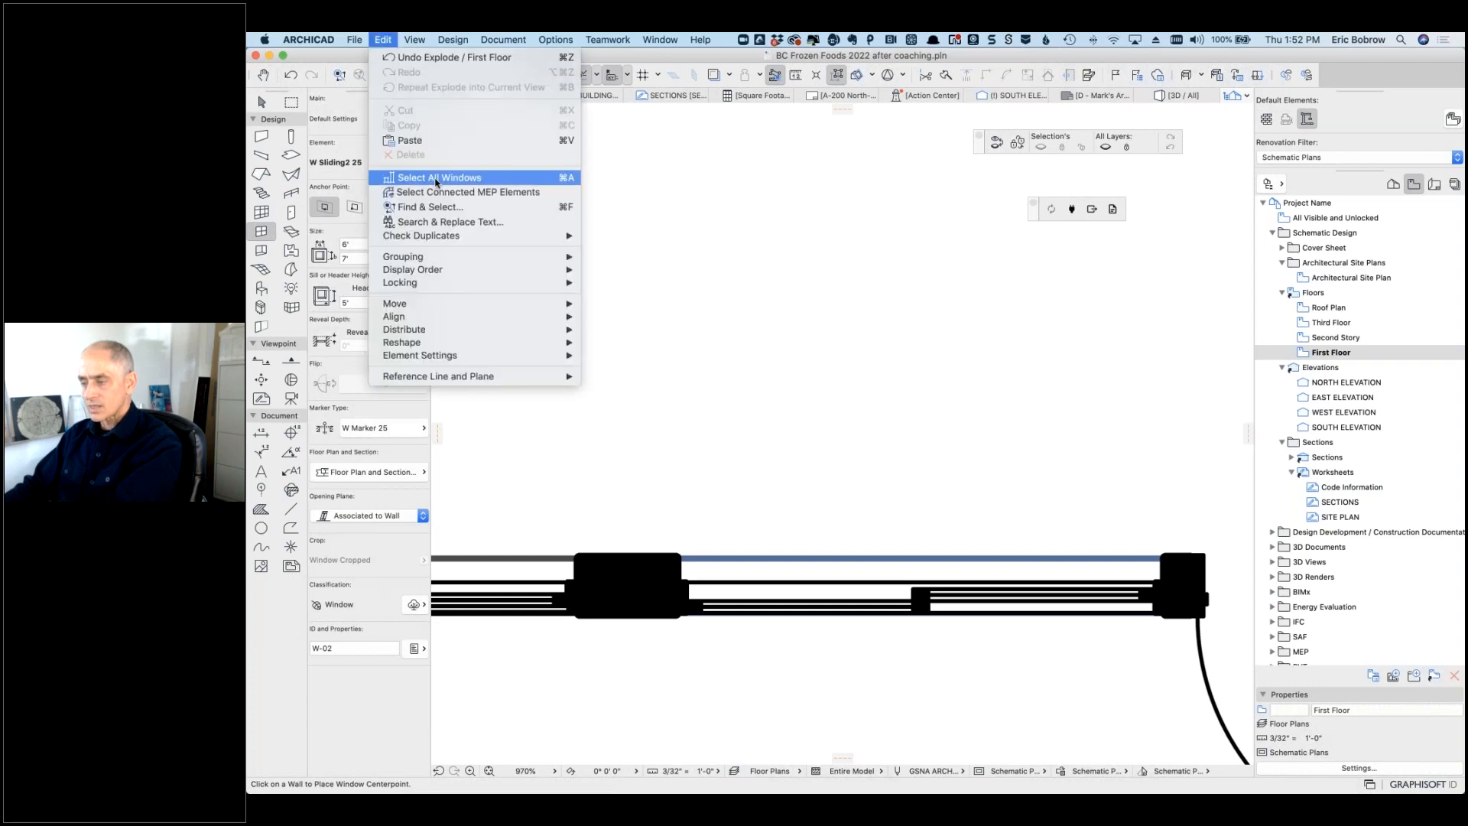
click(438, 181)
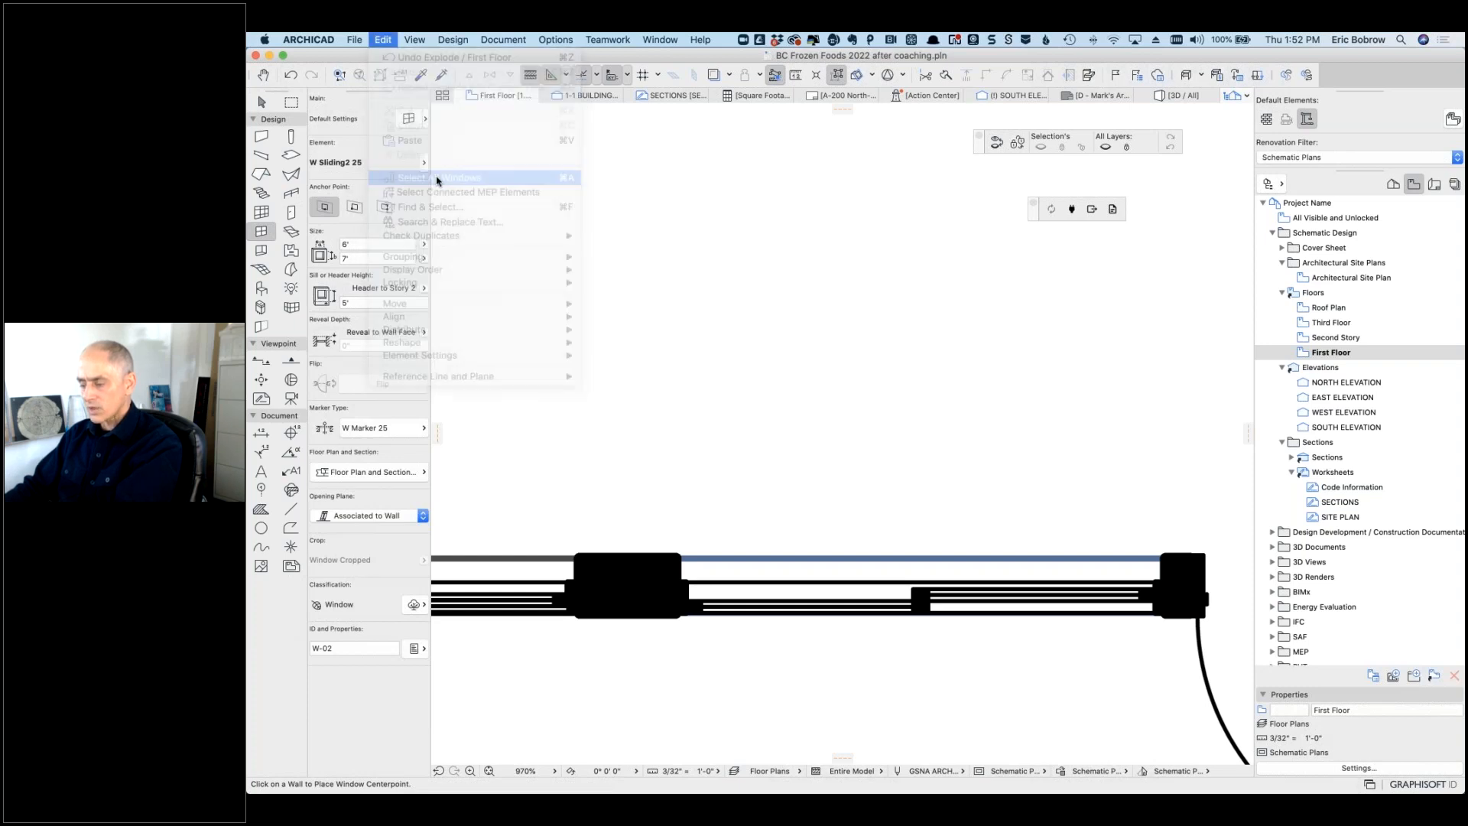
key(Escape)
shift+click(674, 616)
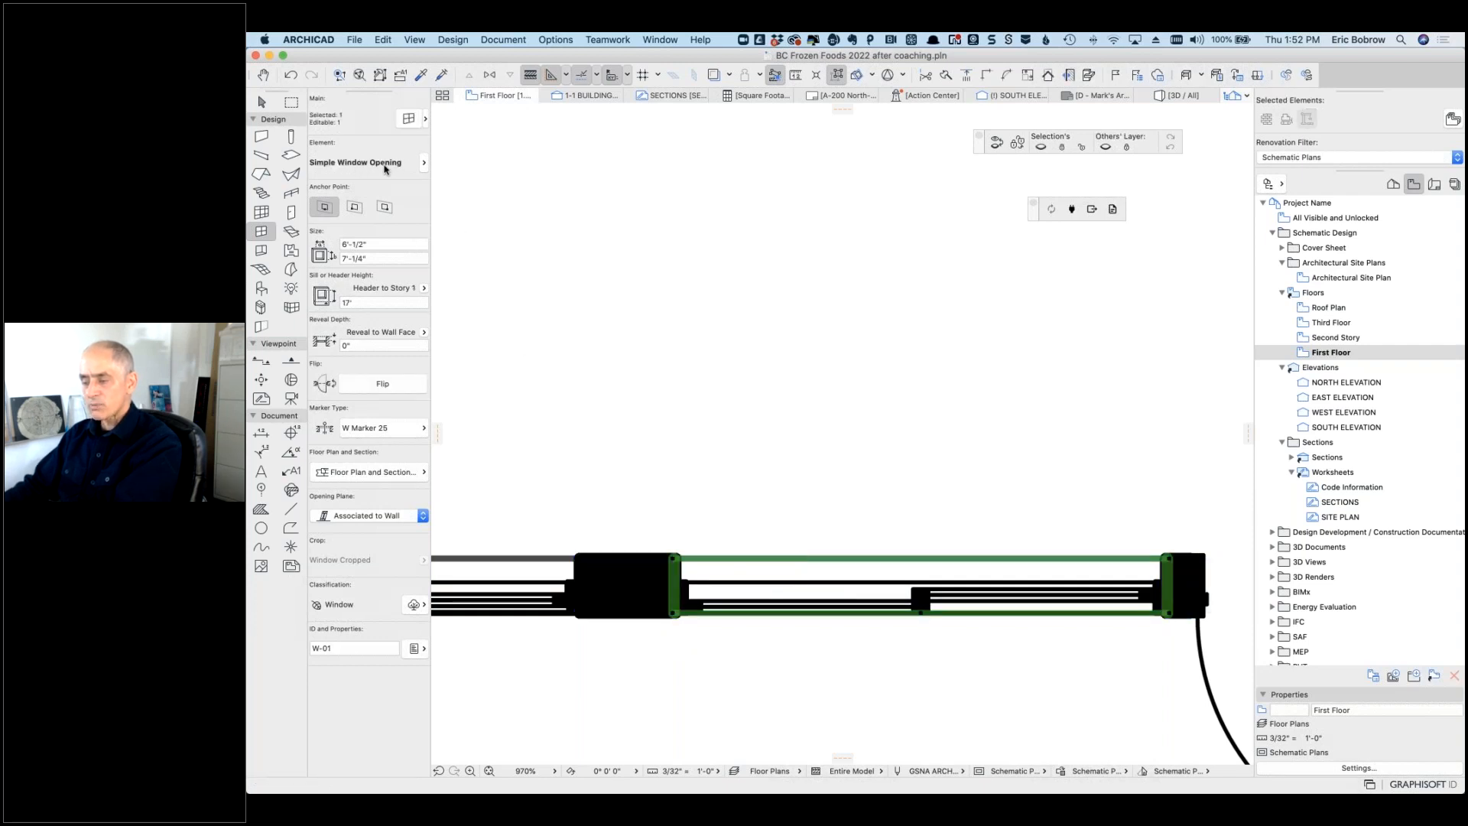
click(409, 116)
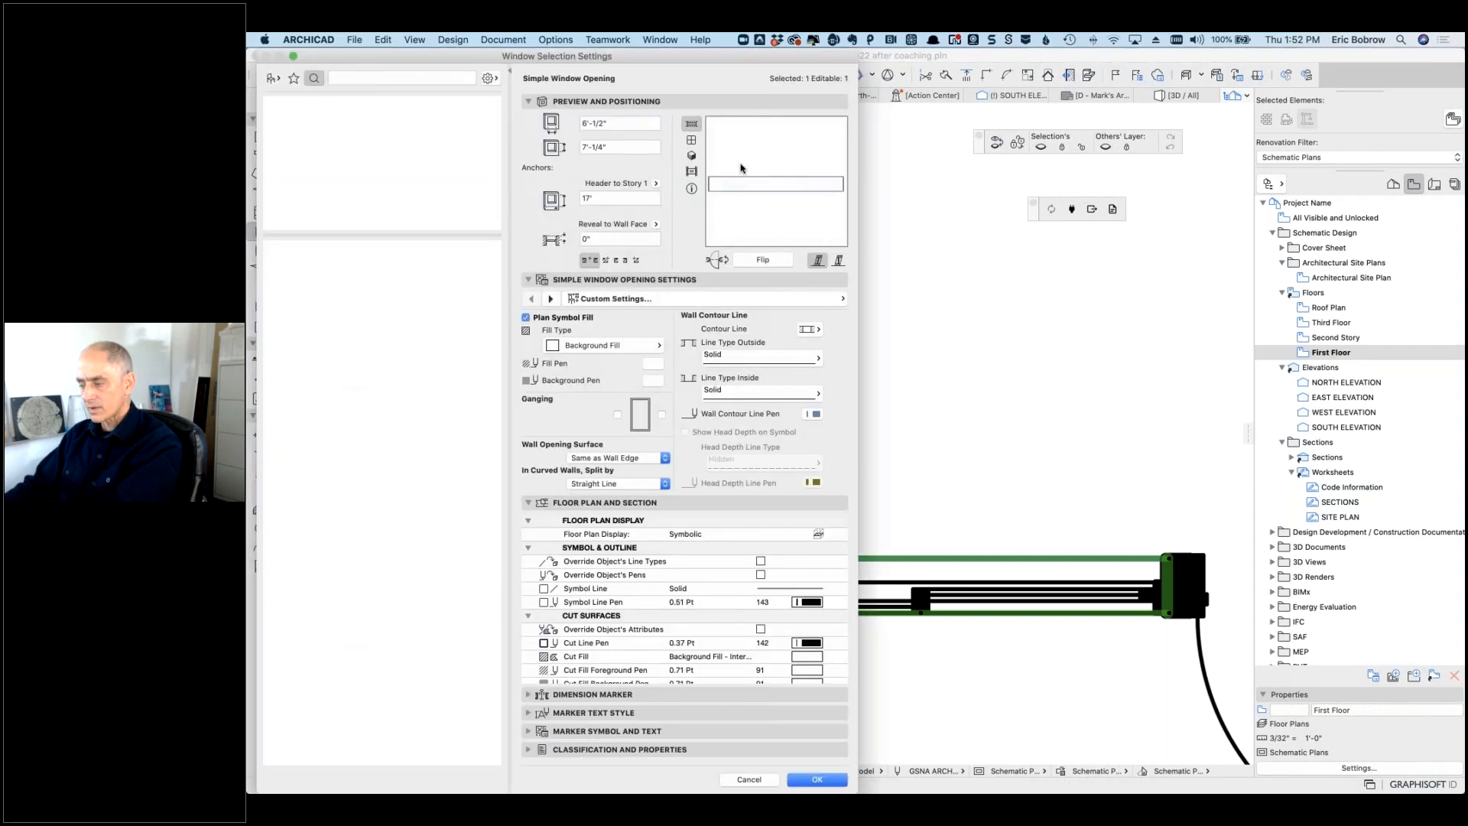
click(691, 155)
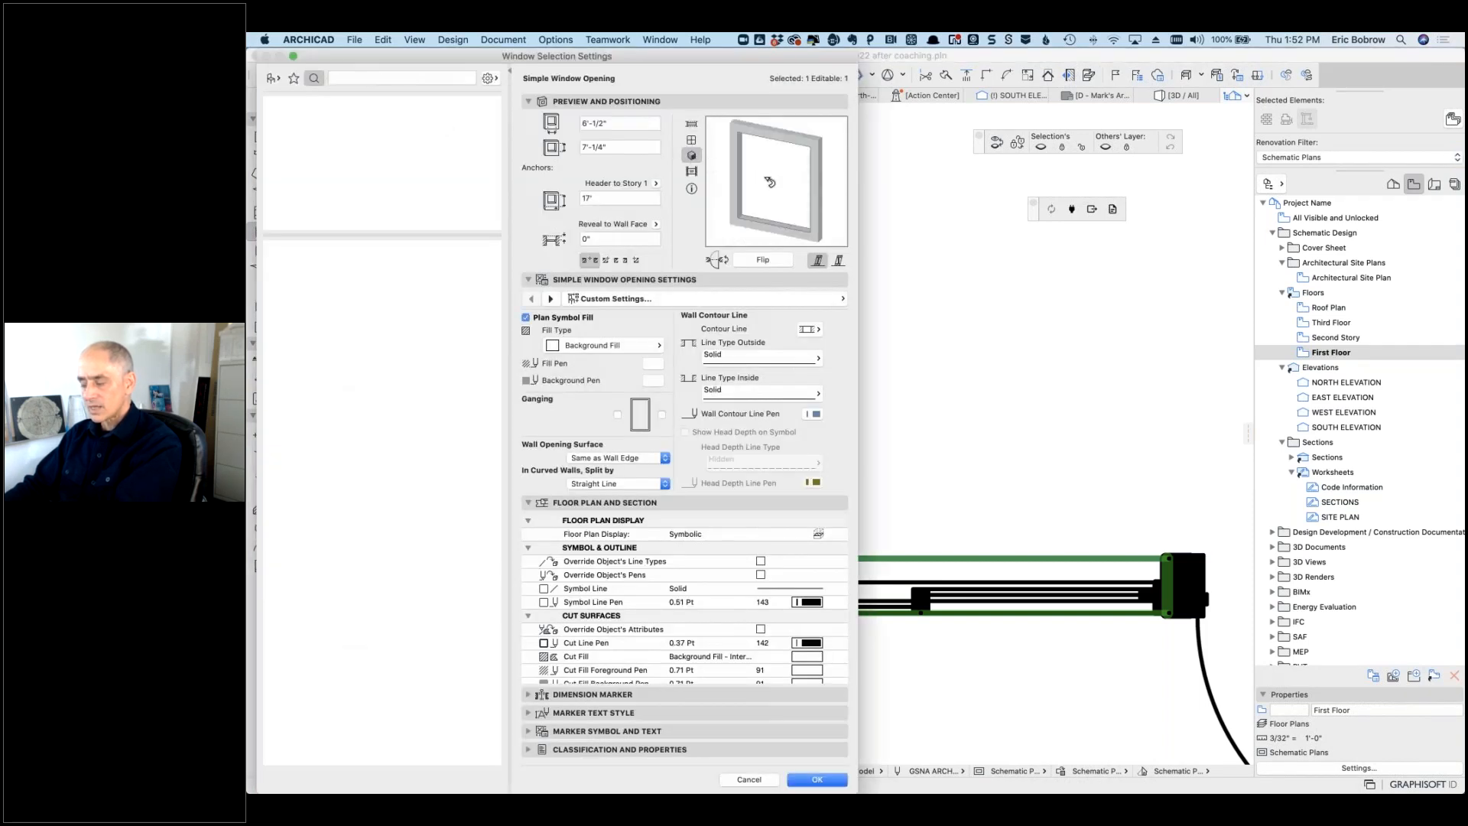
click(762, 778)
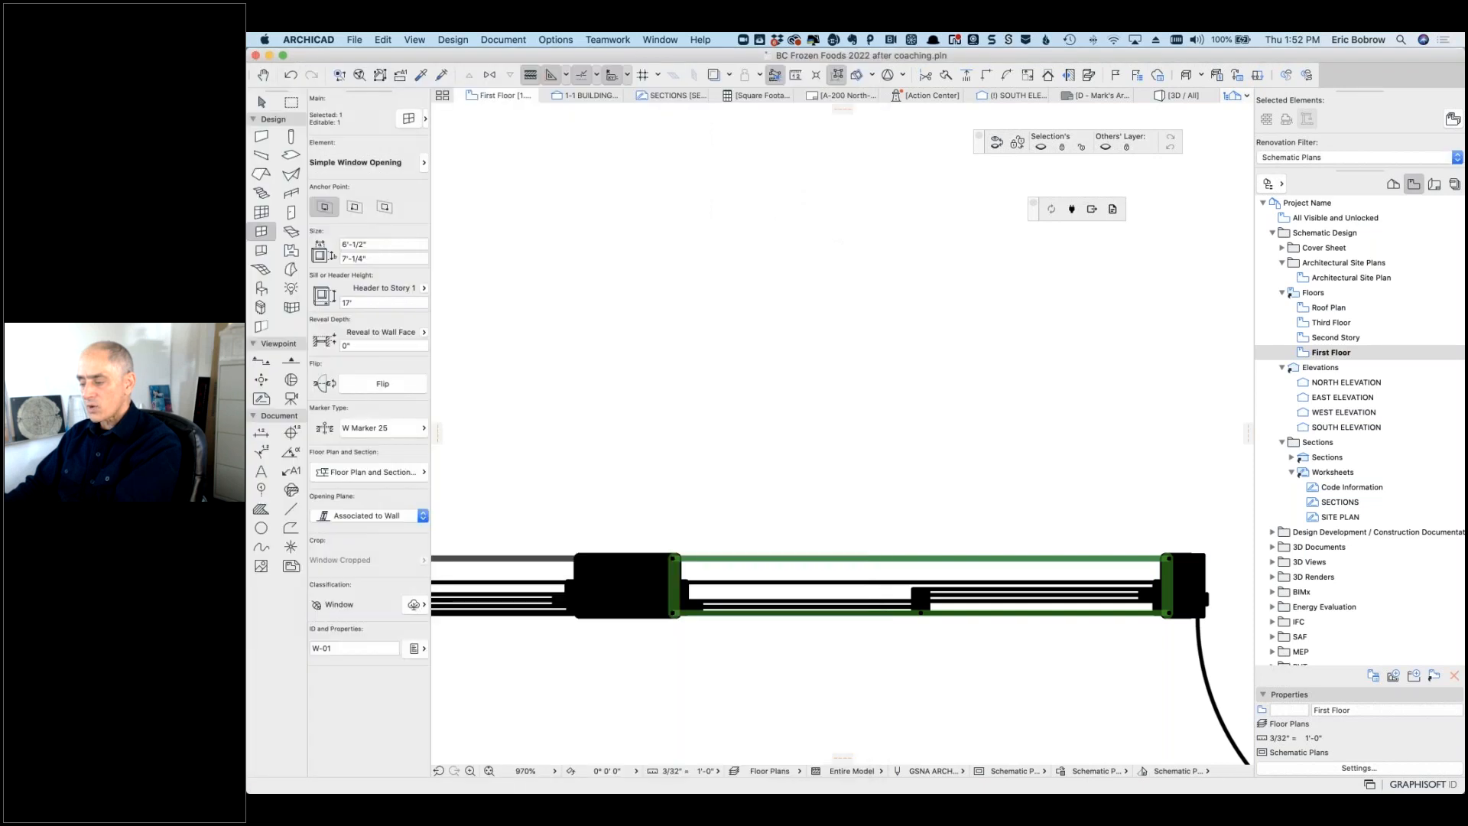
Step: Turn off True Line Weight and check the loose drafting lines of the exploded window by selecting them
key(Escape)
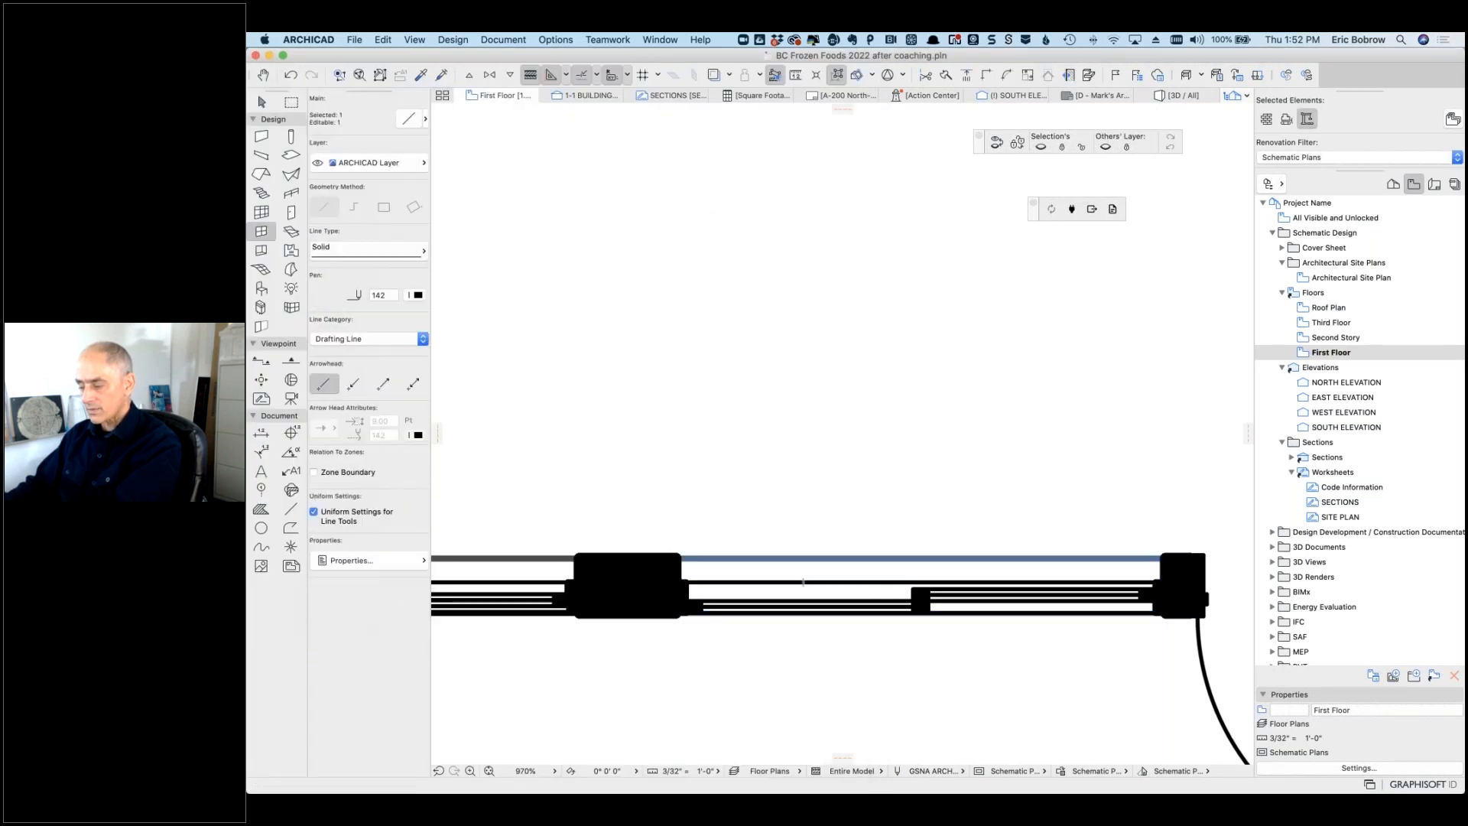
click(434, 40)
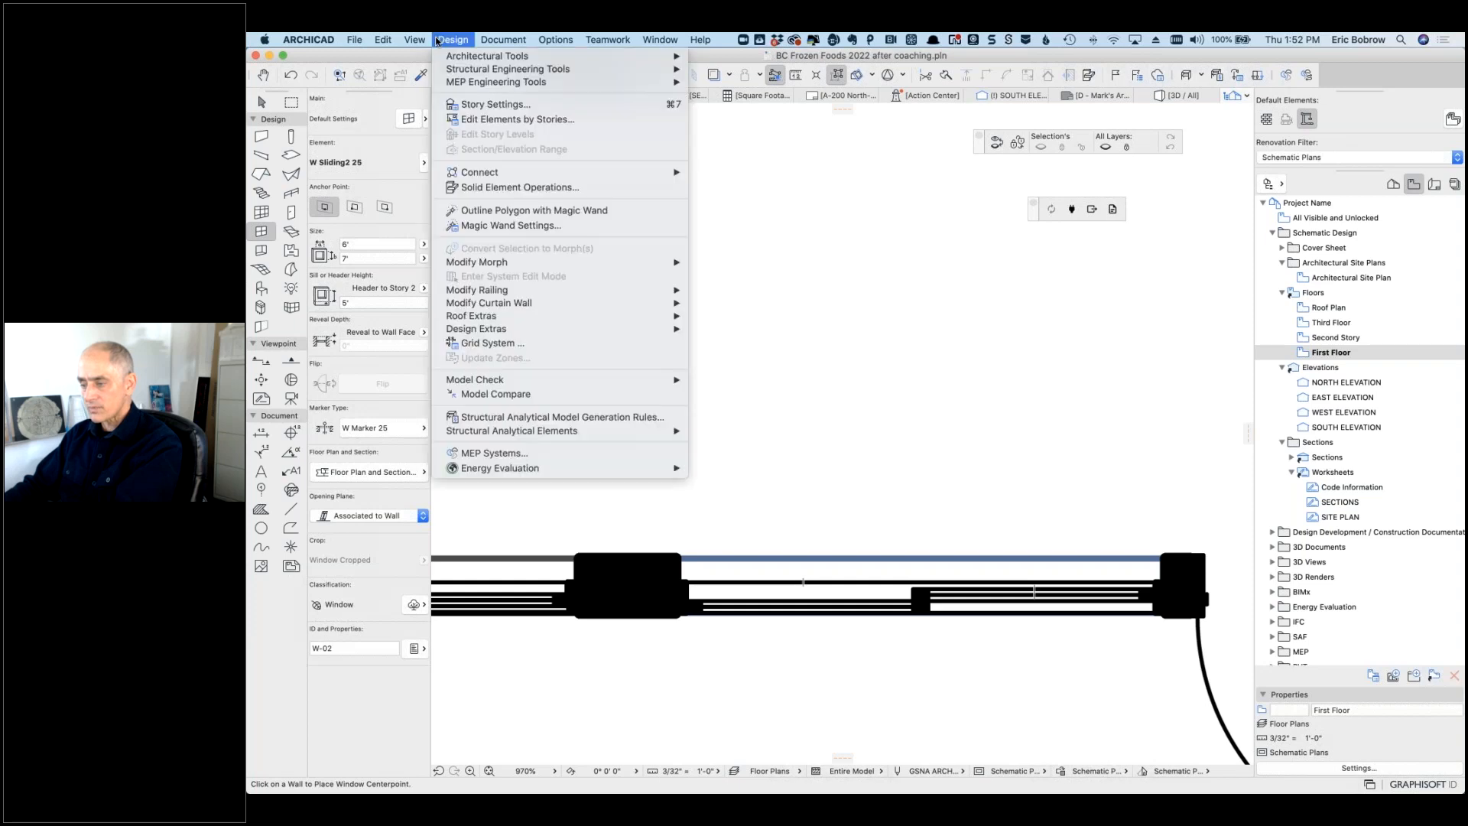
mouse_move(421, 41)
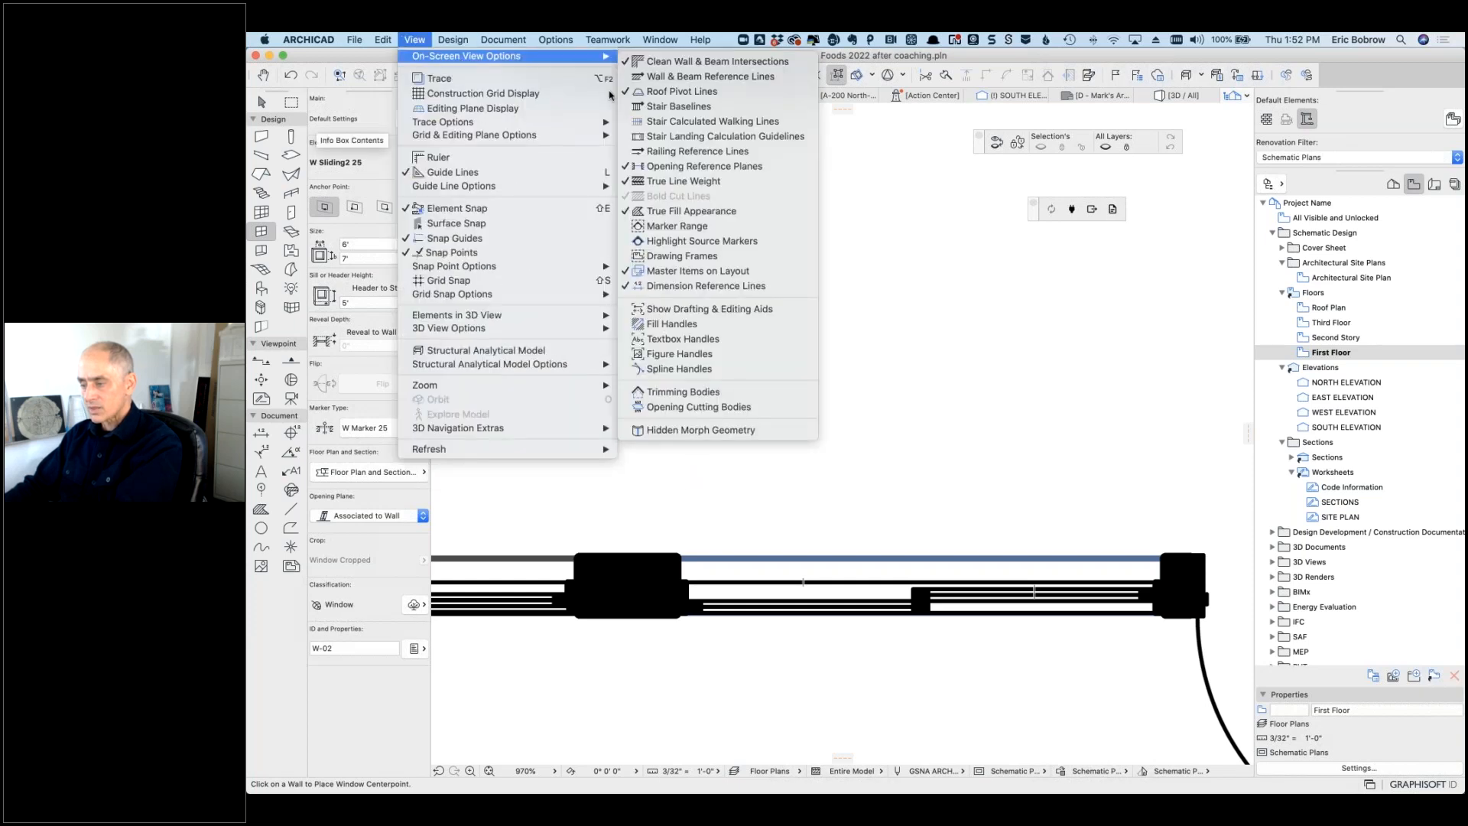
click(668, 182)
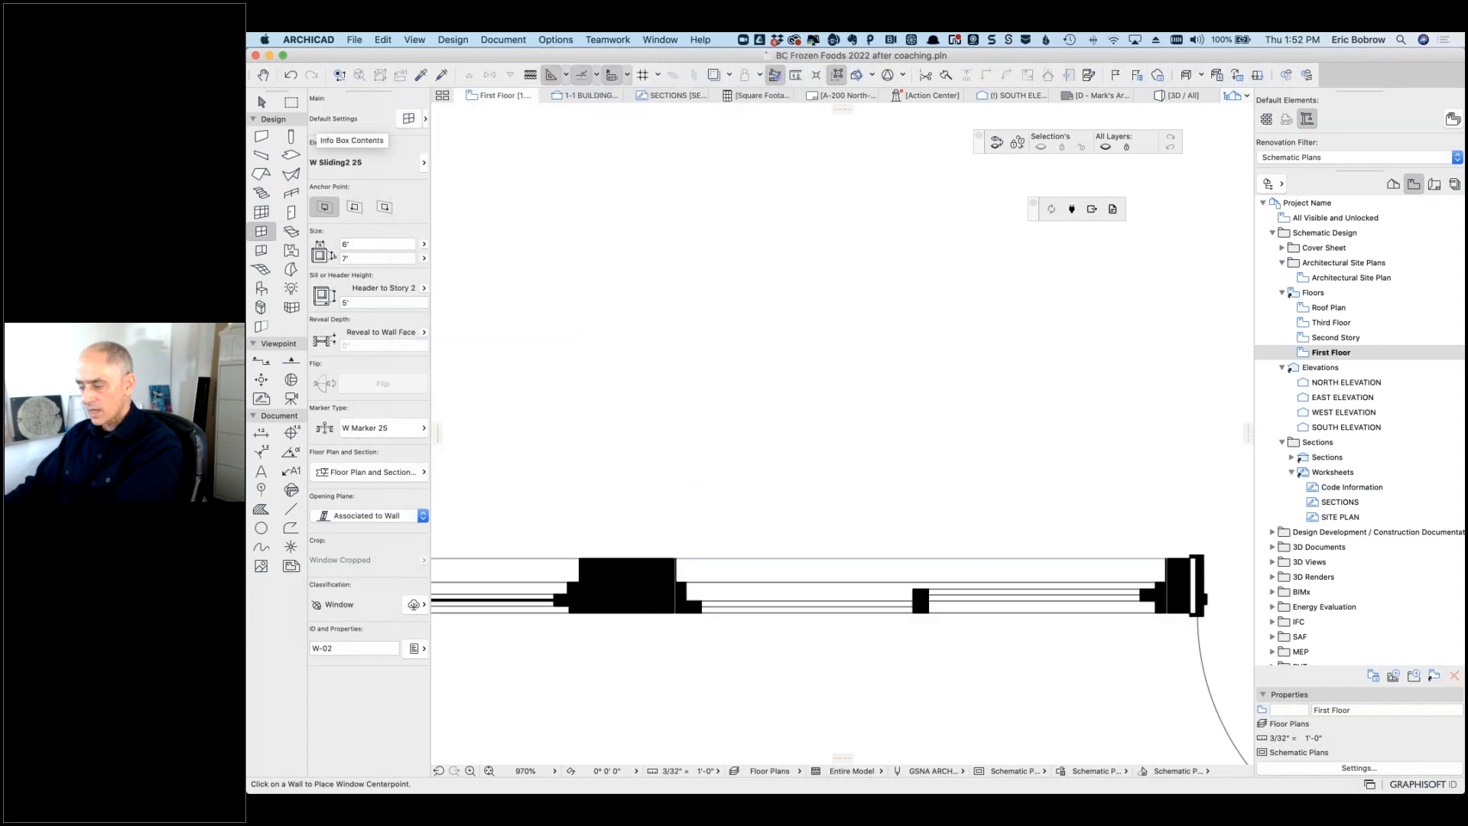
shift+click(803, 582)
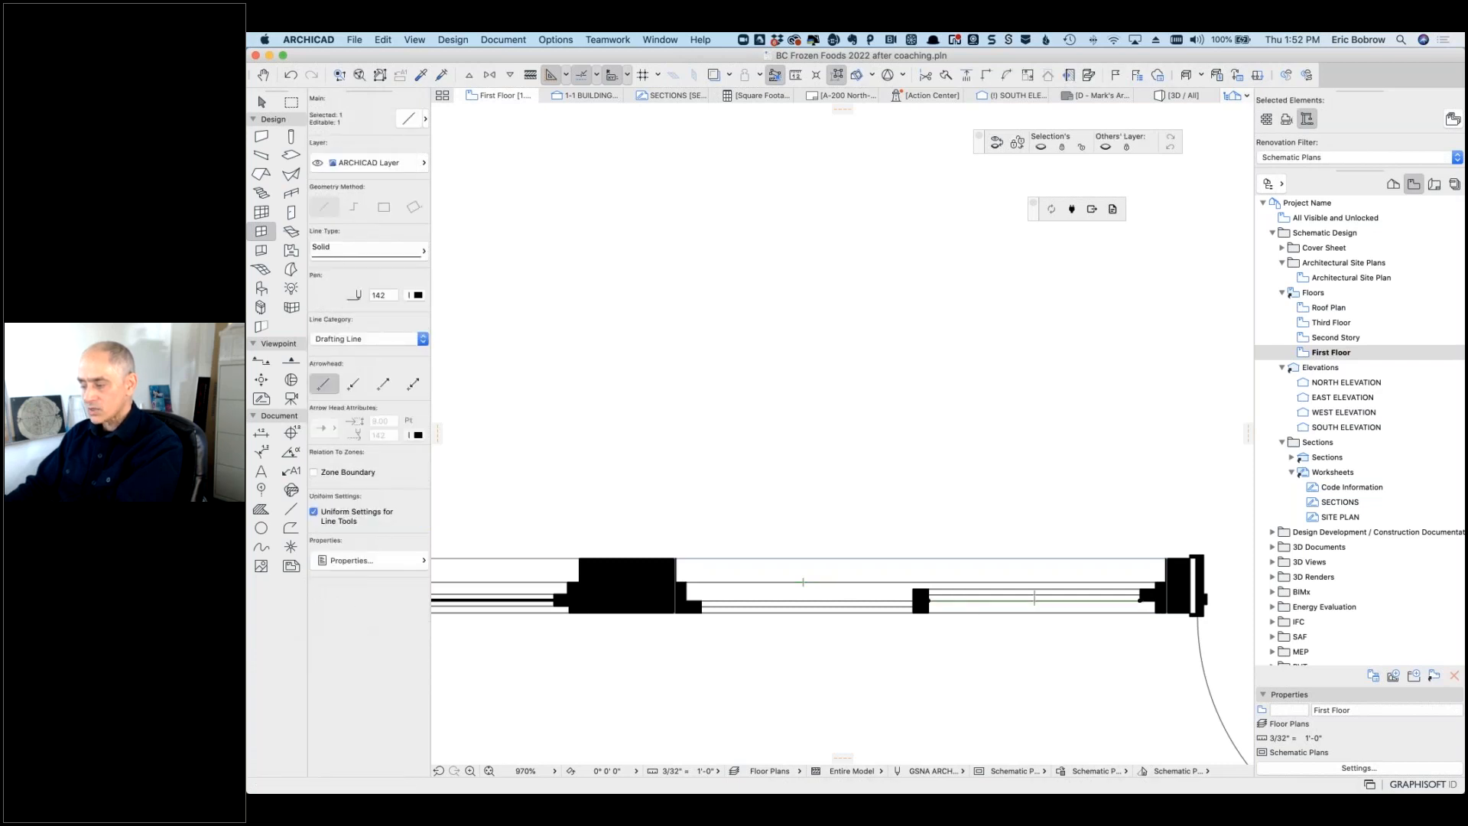
shift+click(1034, 597)
key(Escape)
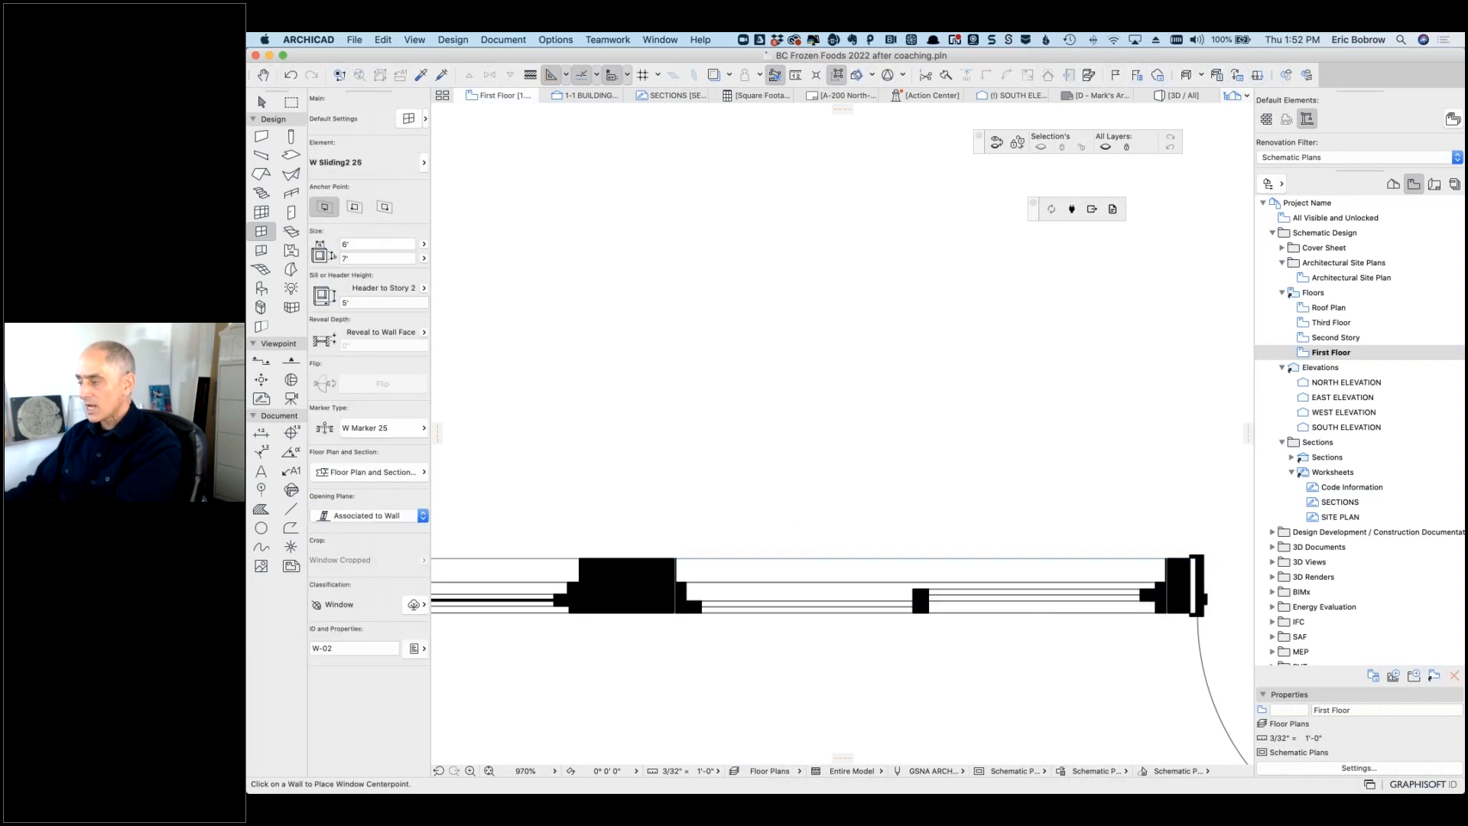
Step: In the 3D model, select the remaining sliding window to check its size, header height and anchor story
click(1178, 98)
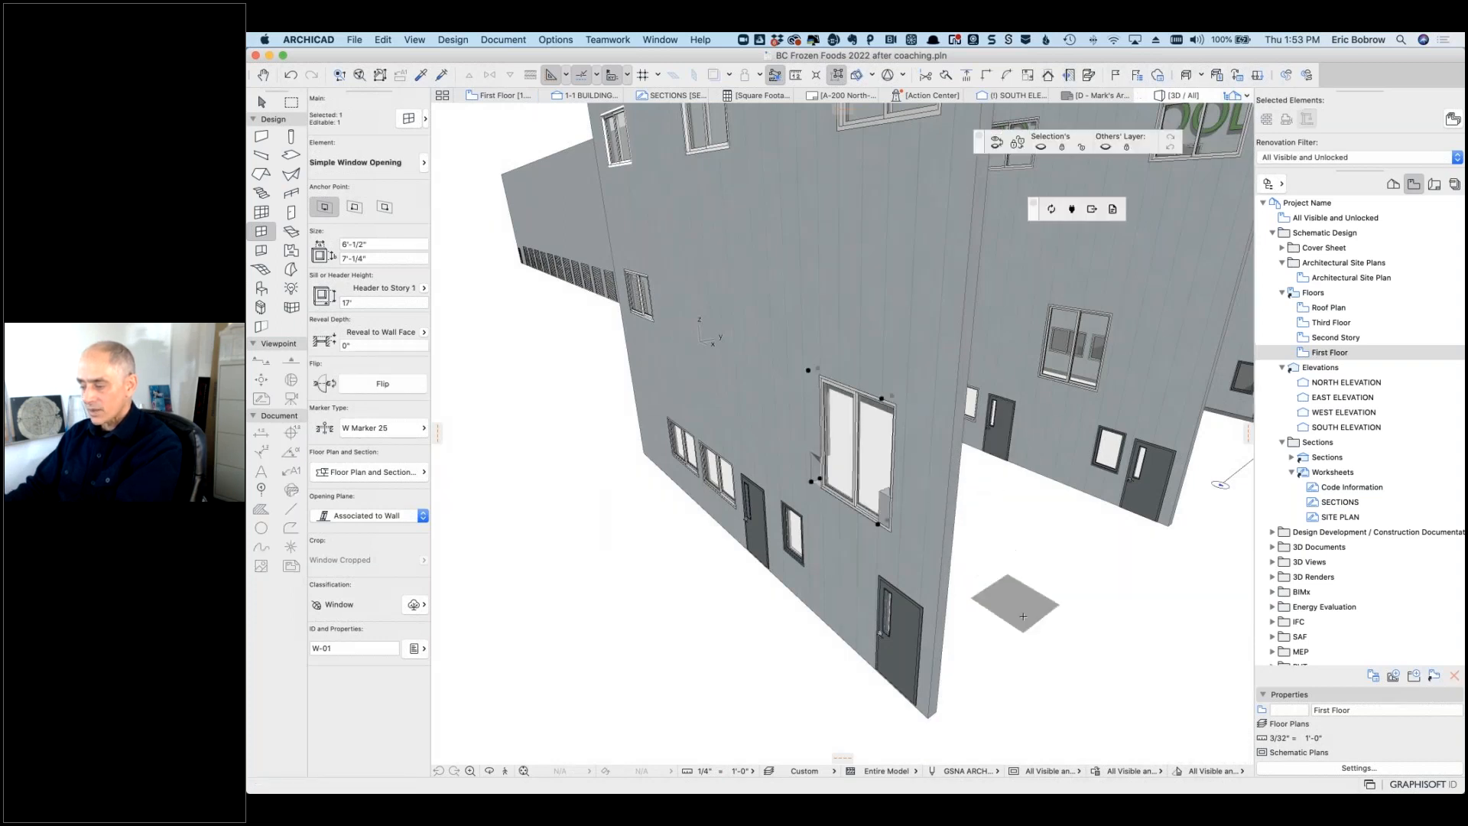
key(Escape)
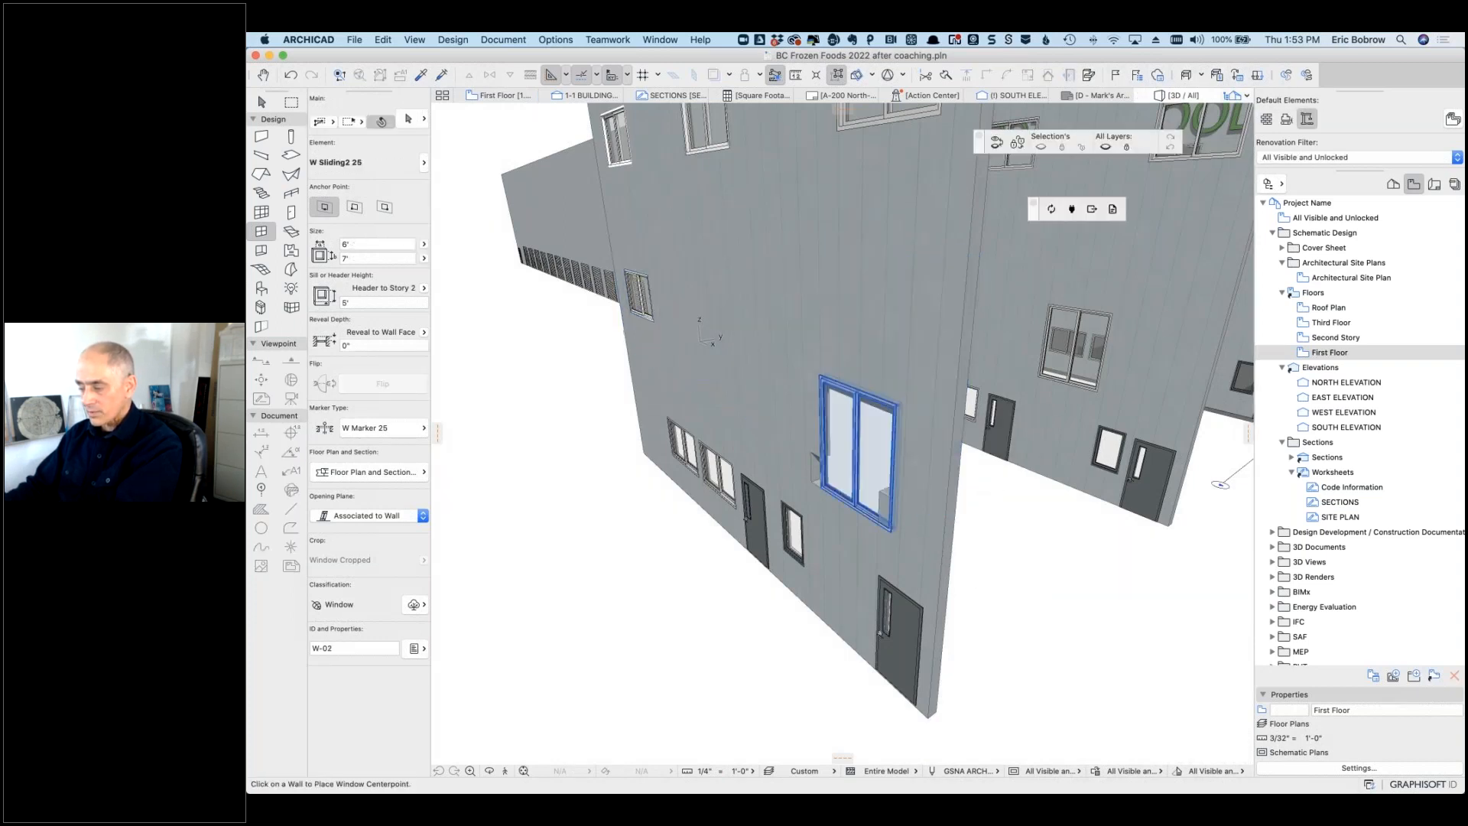
shift+click(893, 405)
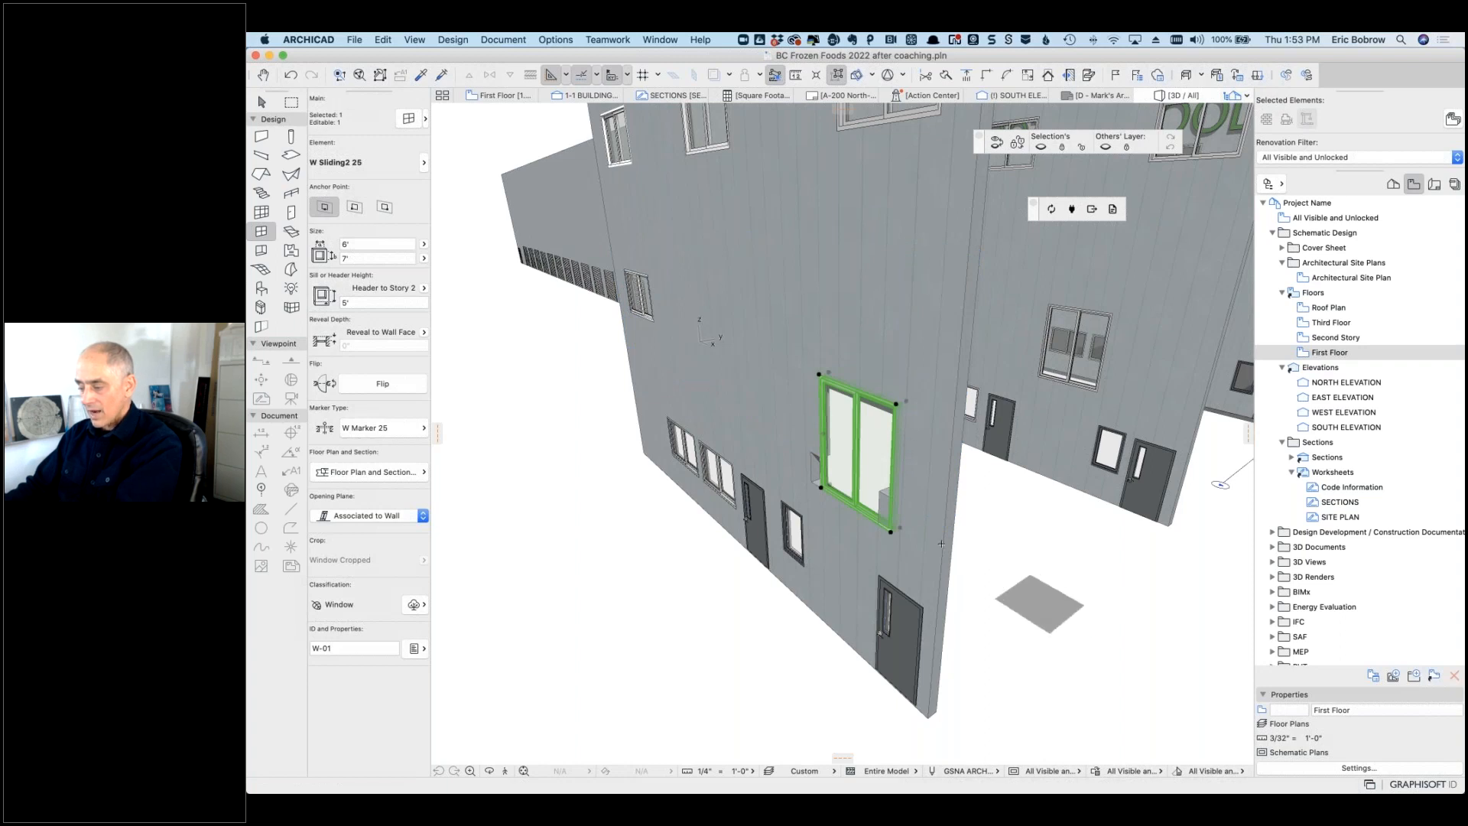
key(Escape)
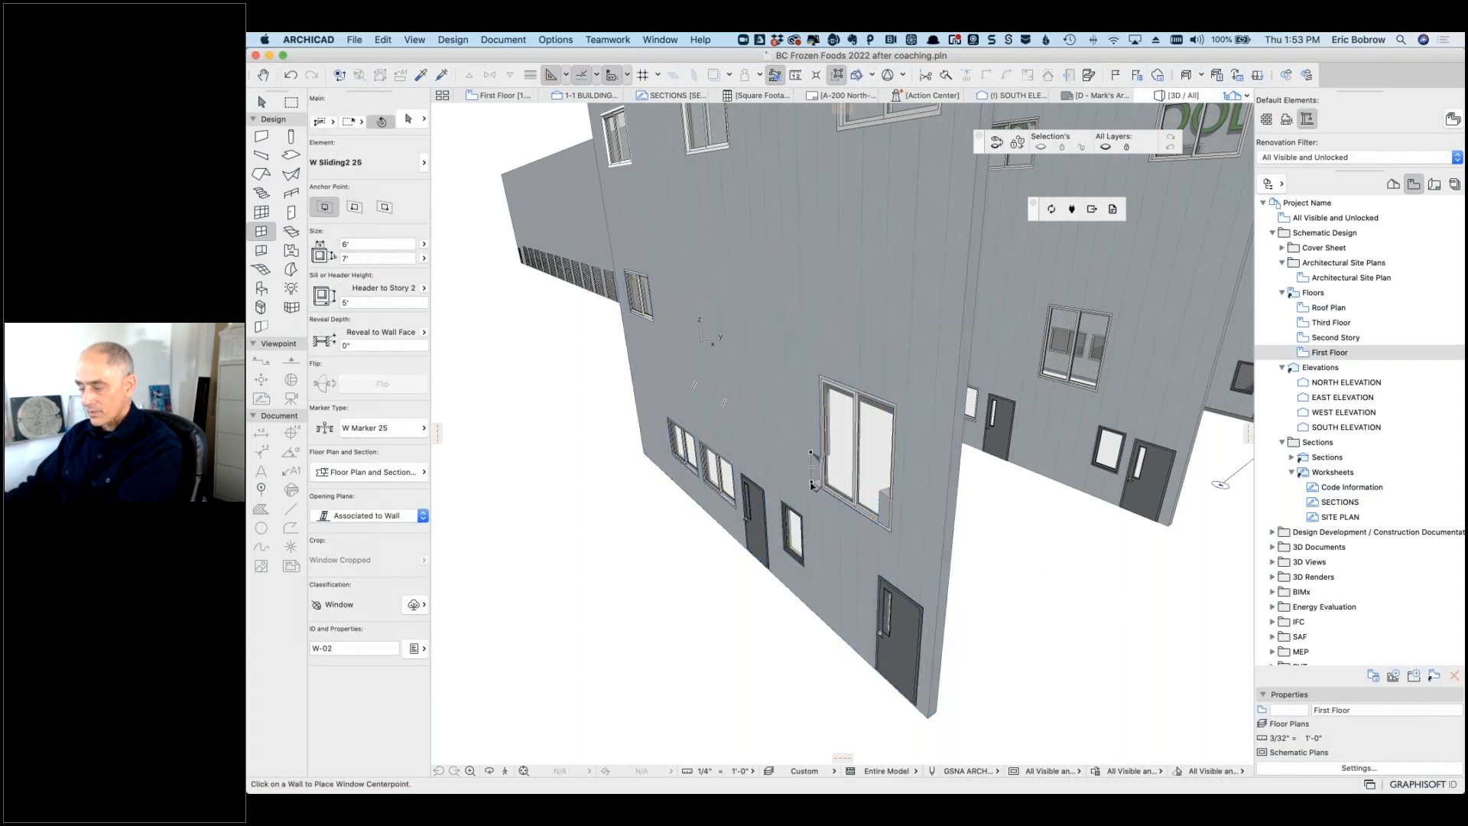
Step: Move the empty window opening about 1'-1/4" in 3D so its lower corner matches the sliding window's lower corner
shift+click(815, 478)
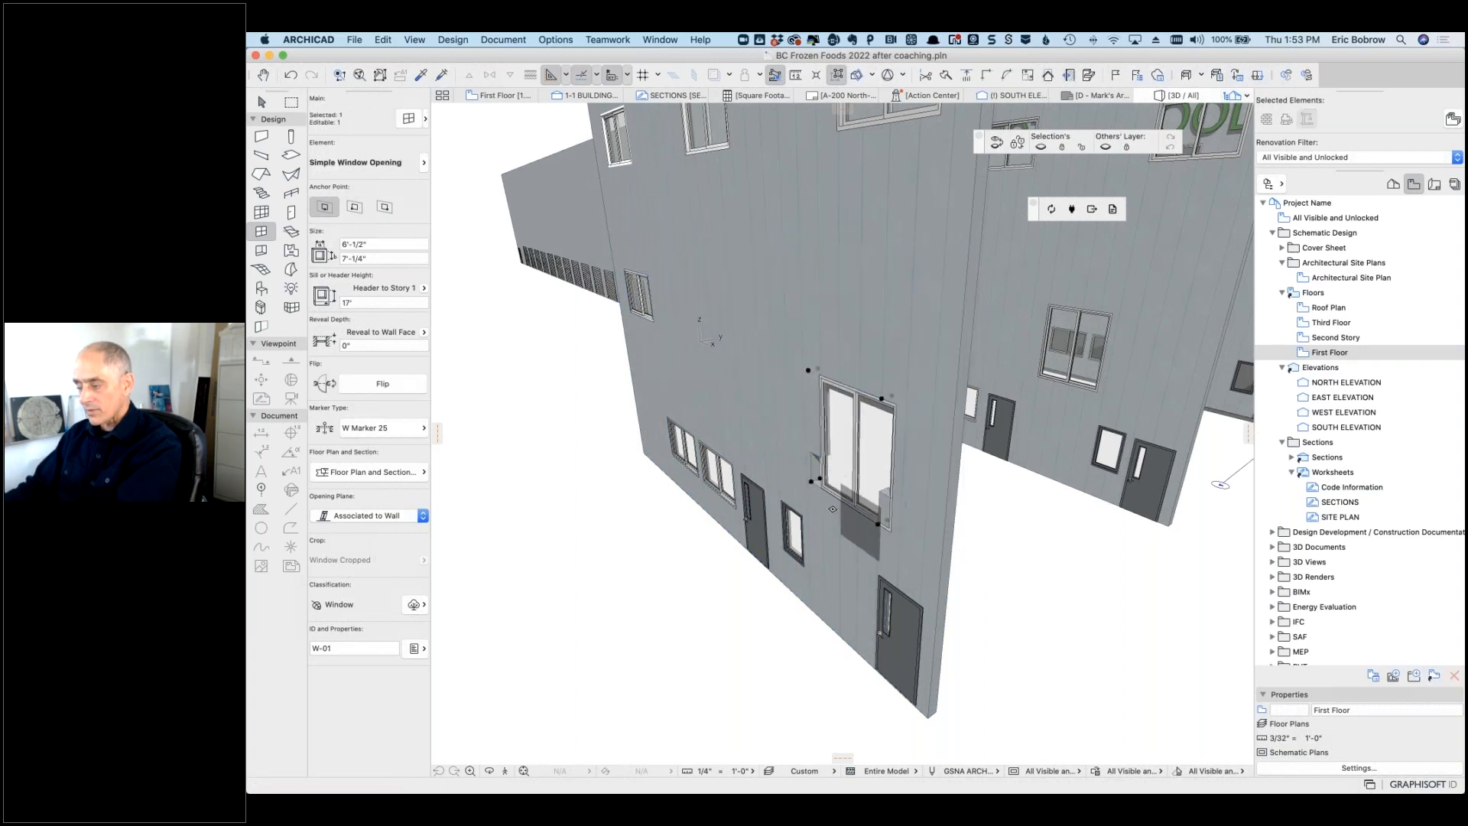
scroll(834, 508, up, 2)
scroll(834, 508, up, 3)
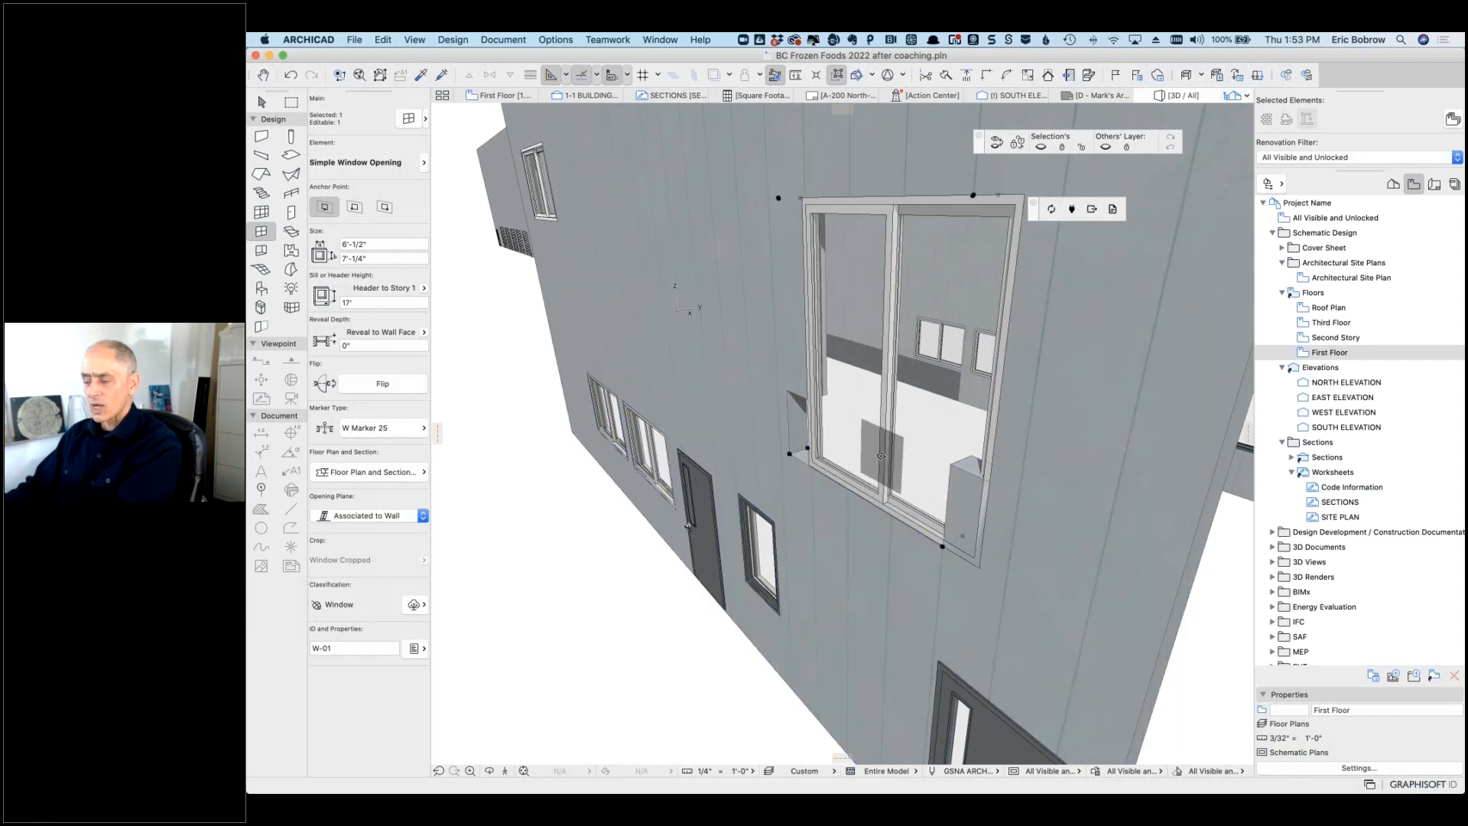
click(807, 449)
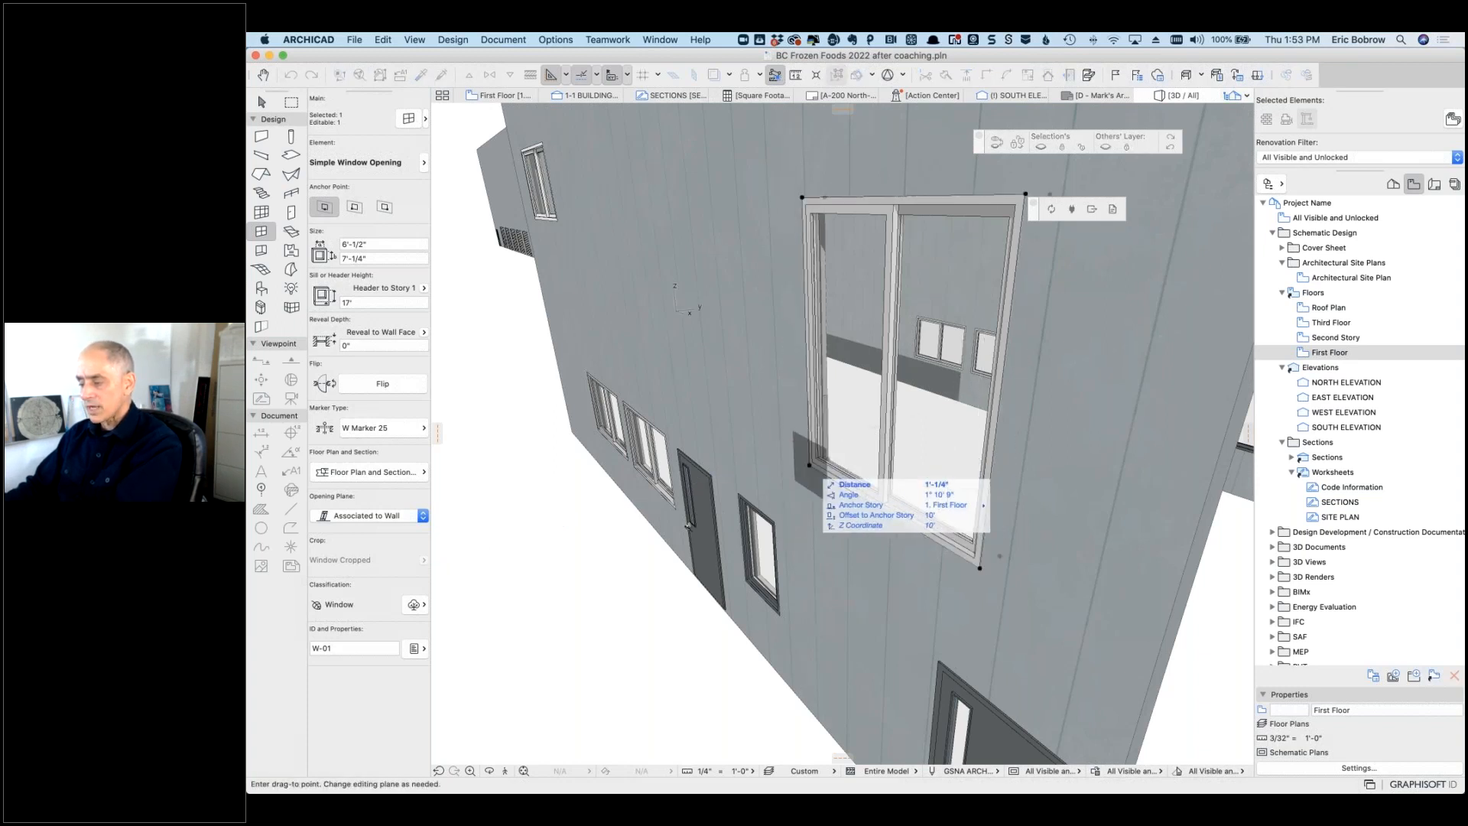
click(807, 463)
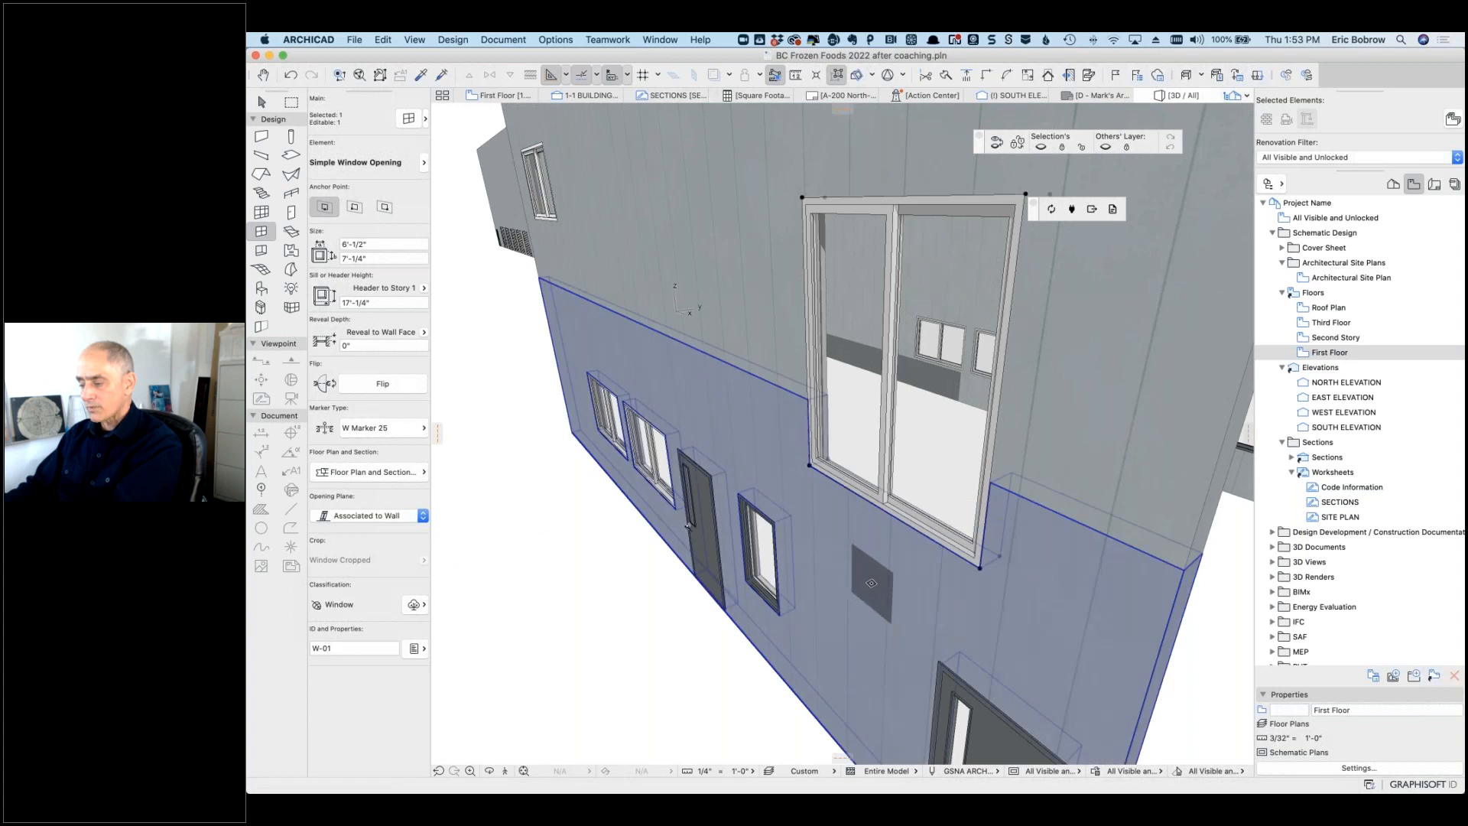
key(Escape)
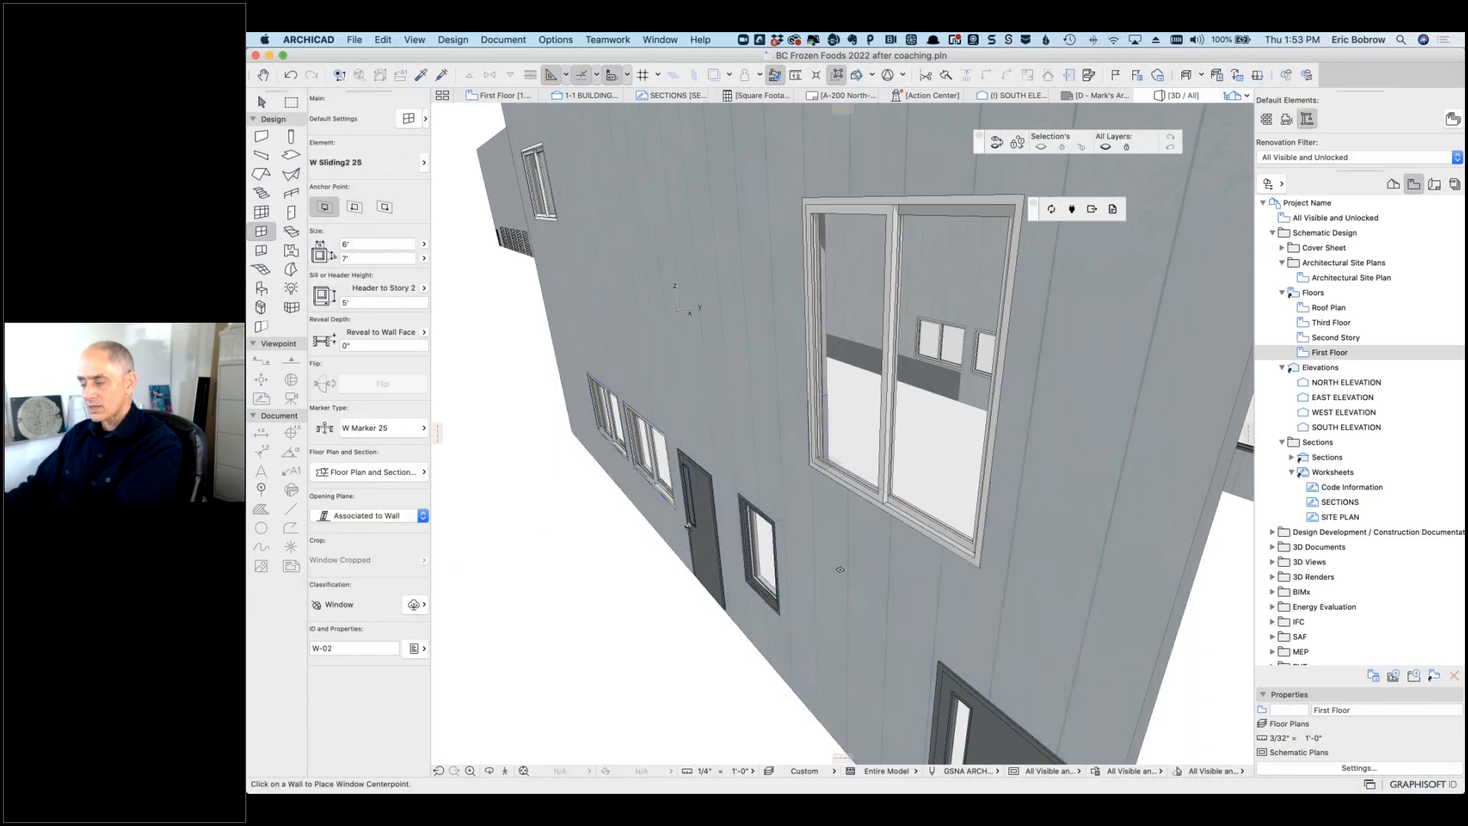
Step: Select the lower and upper exterior walls in turn to examine how the window and the empty opening cut each one
shift+click(864, 581)
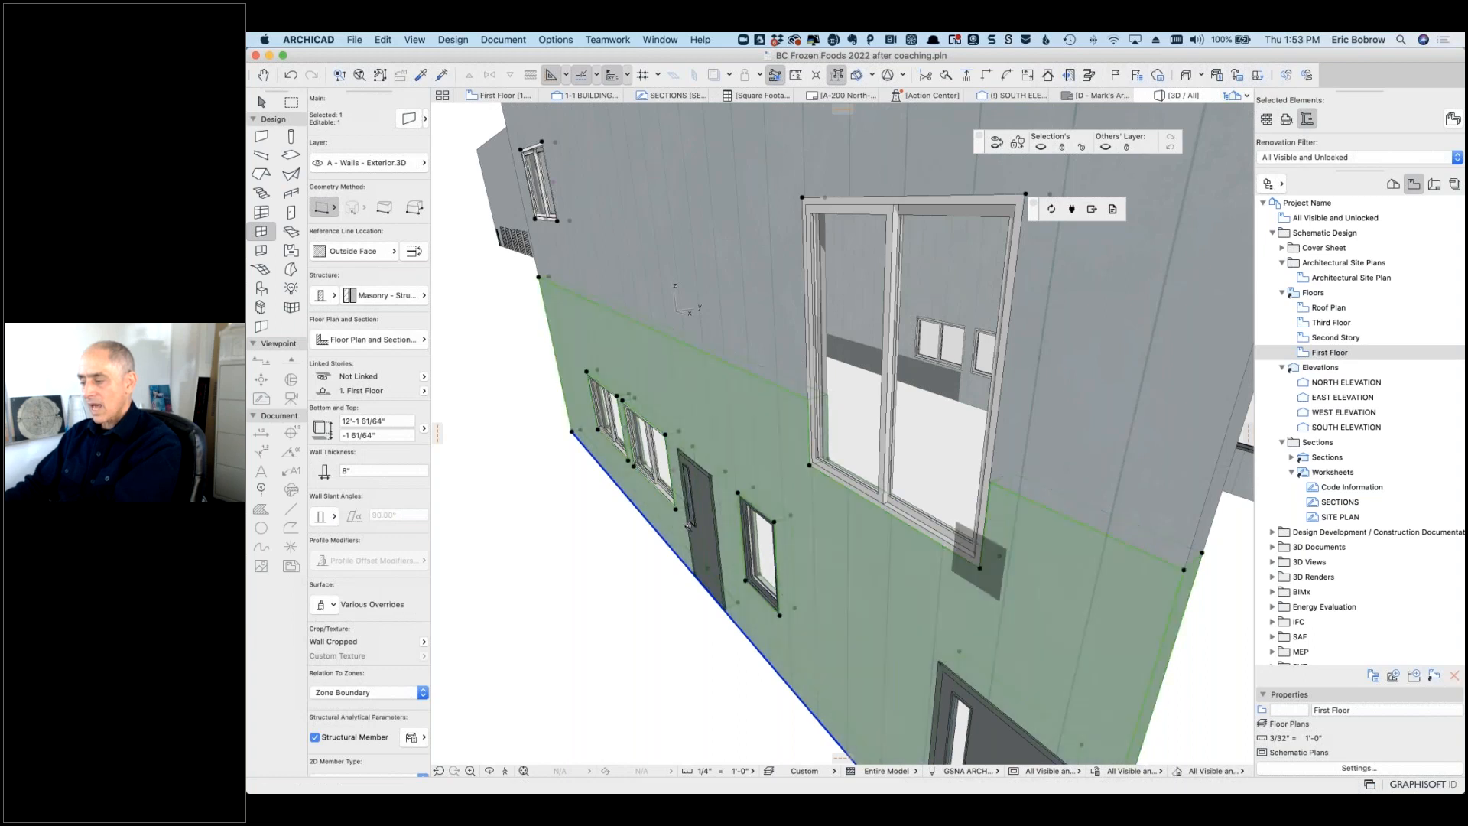
click(1071, 296)
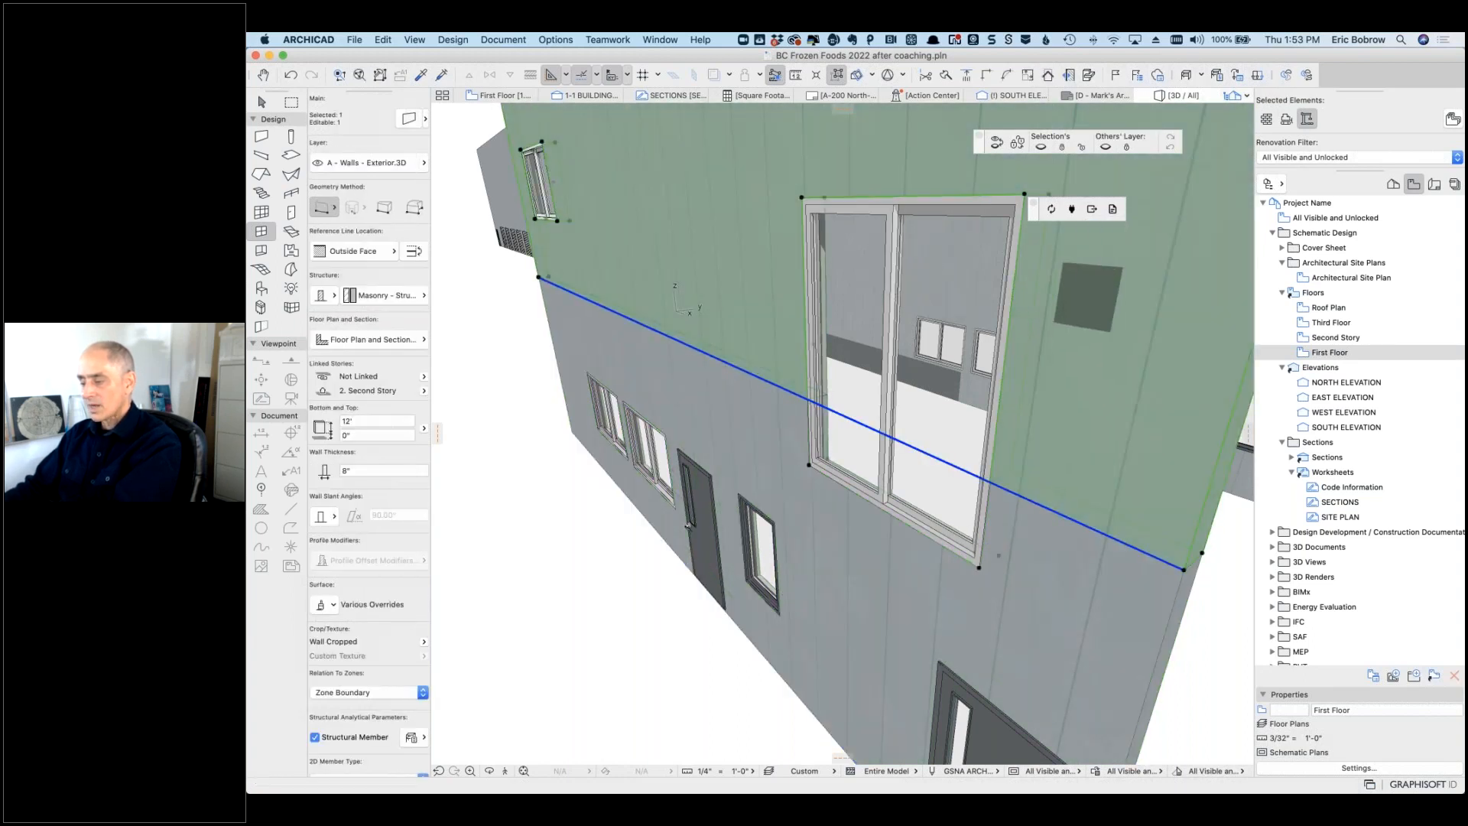
shift+middle_drag(1084, 310, 1080, 320)
scroll(1080, 319, down, 5)
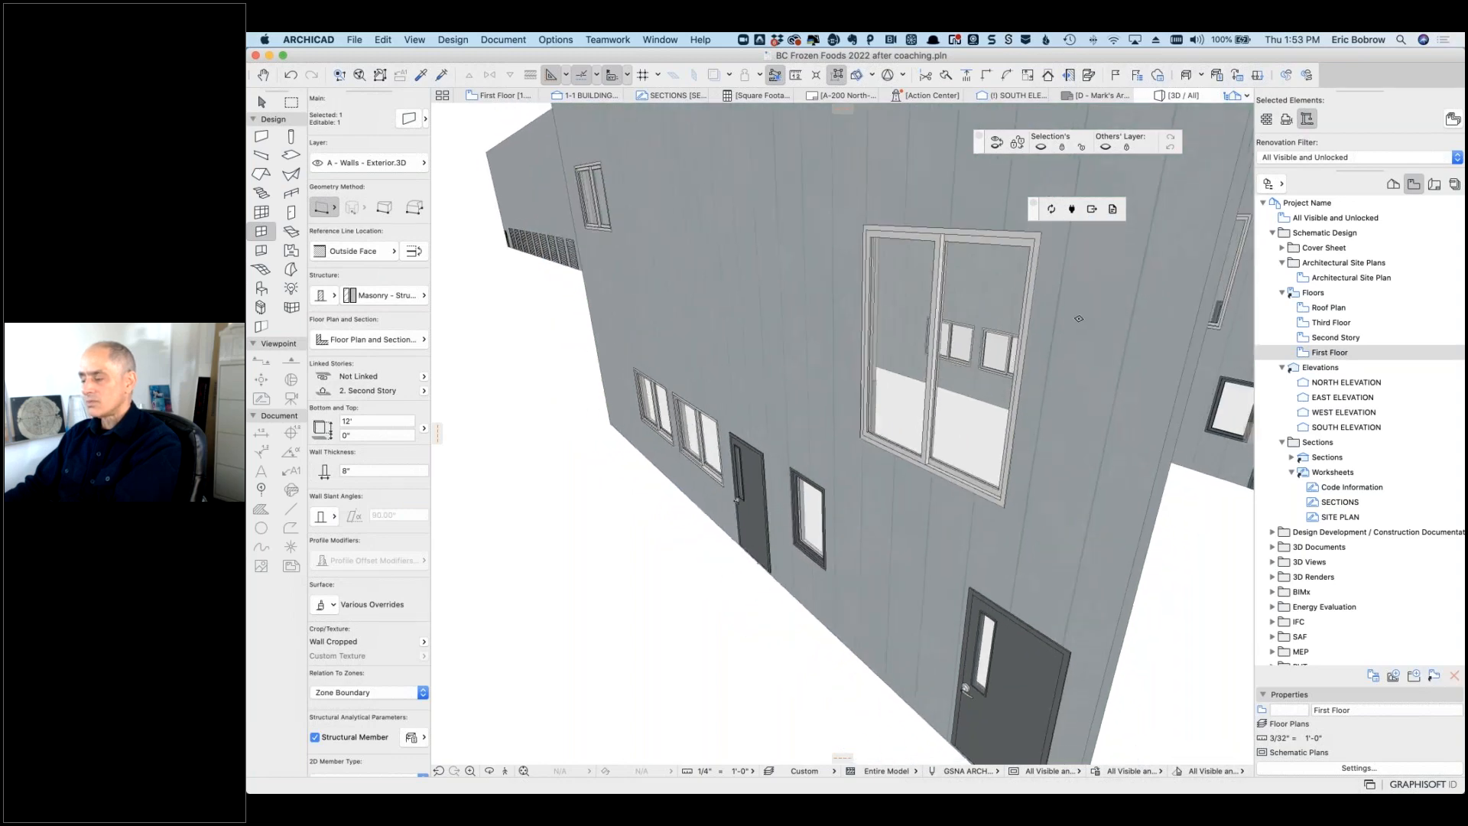
shift+middle_drag(1165, 511, 1116, 498)
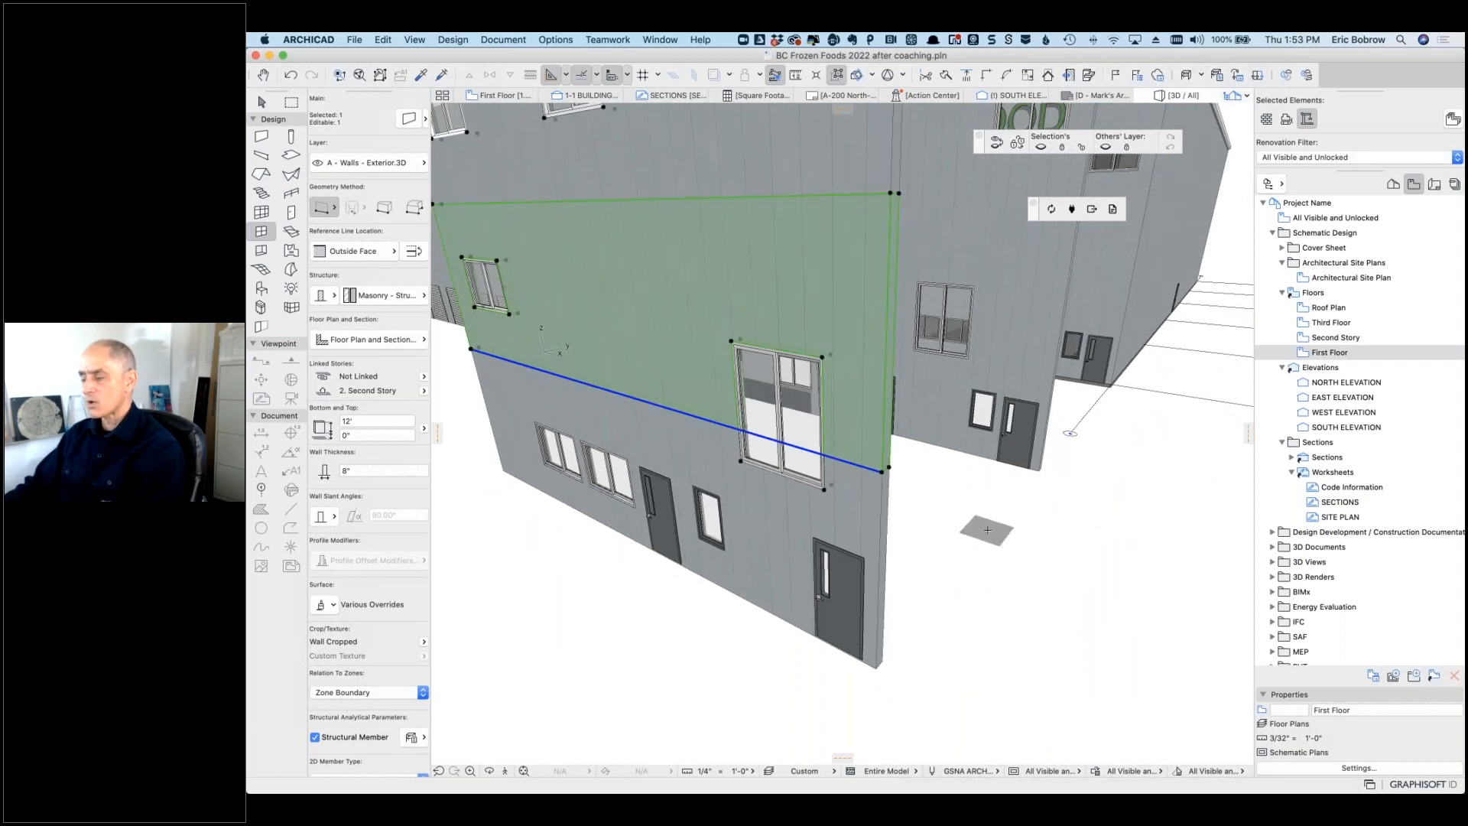
key(Escape)
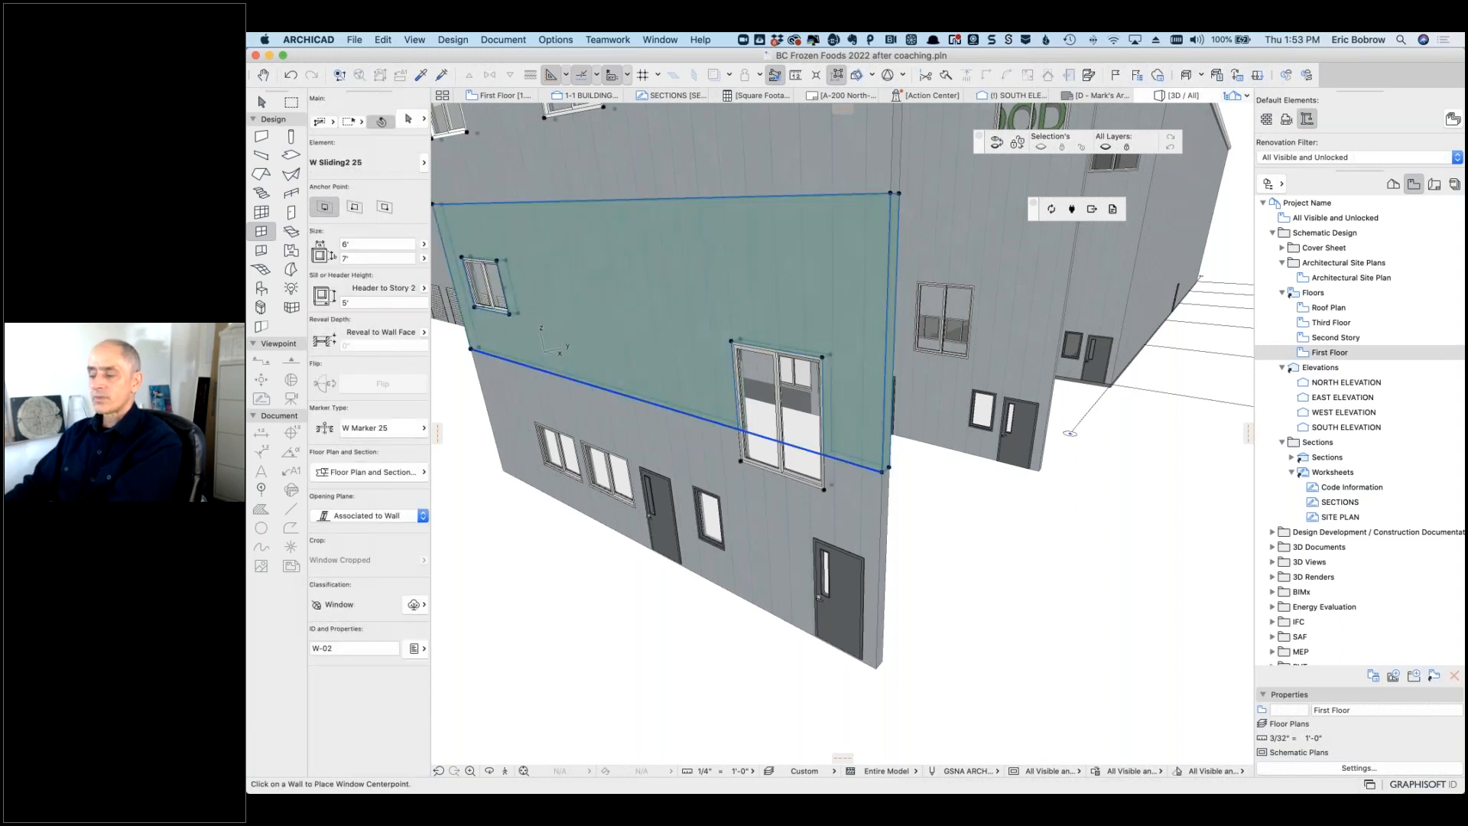
shift+click(862, 400)
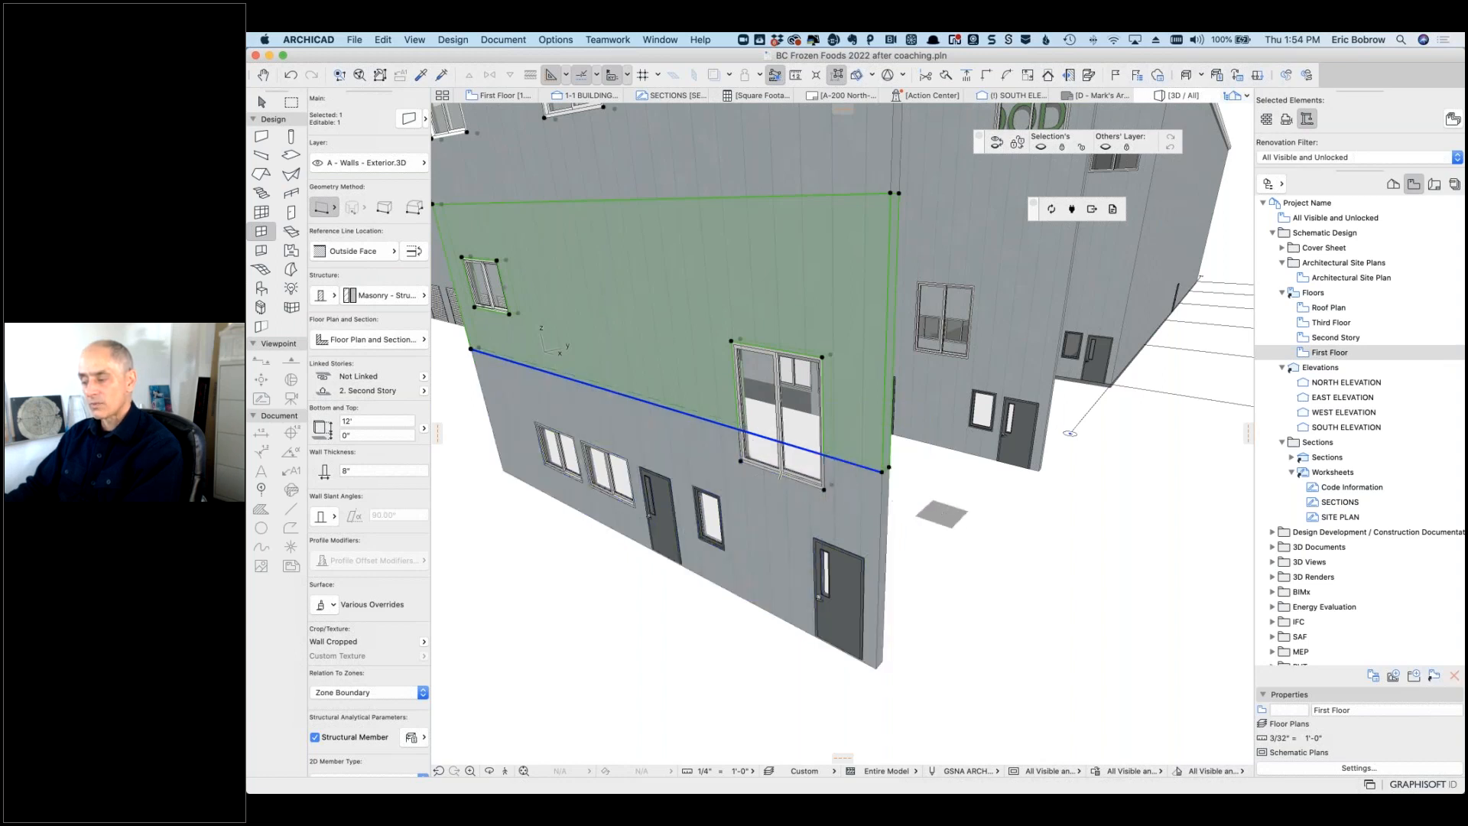
Step: Compare the full-height exterior wall with the separate Second Story wall by selecting each in the 3D model
key(Escape)
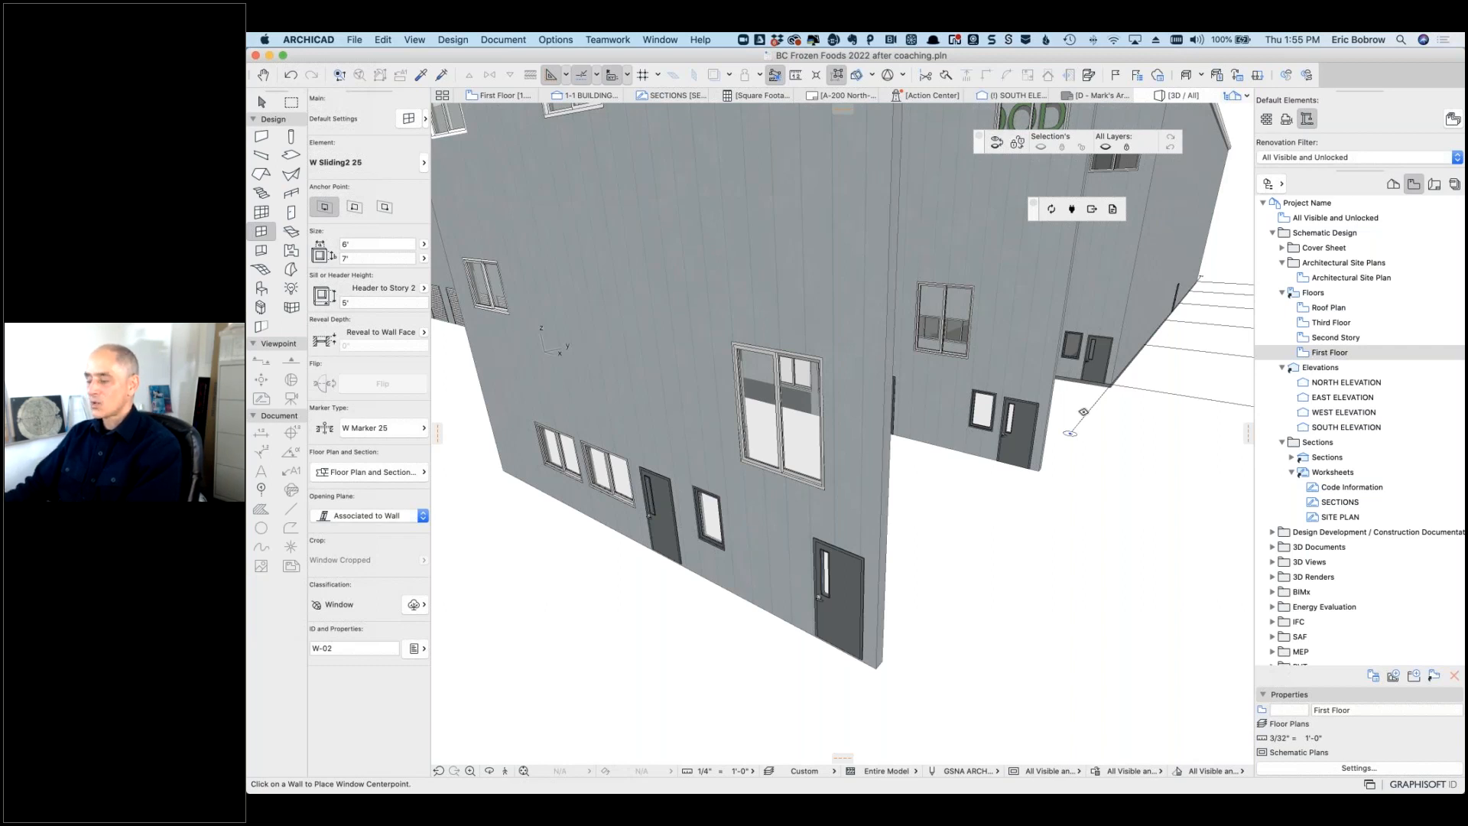
scroll(1035, 494, down, 5)
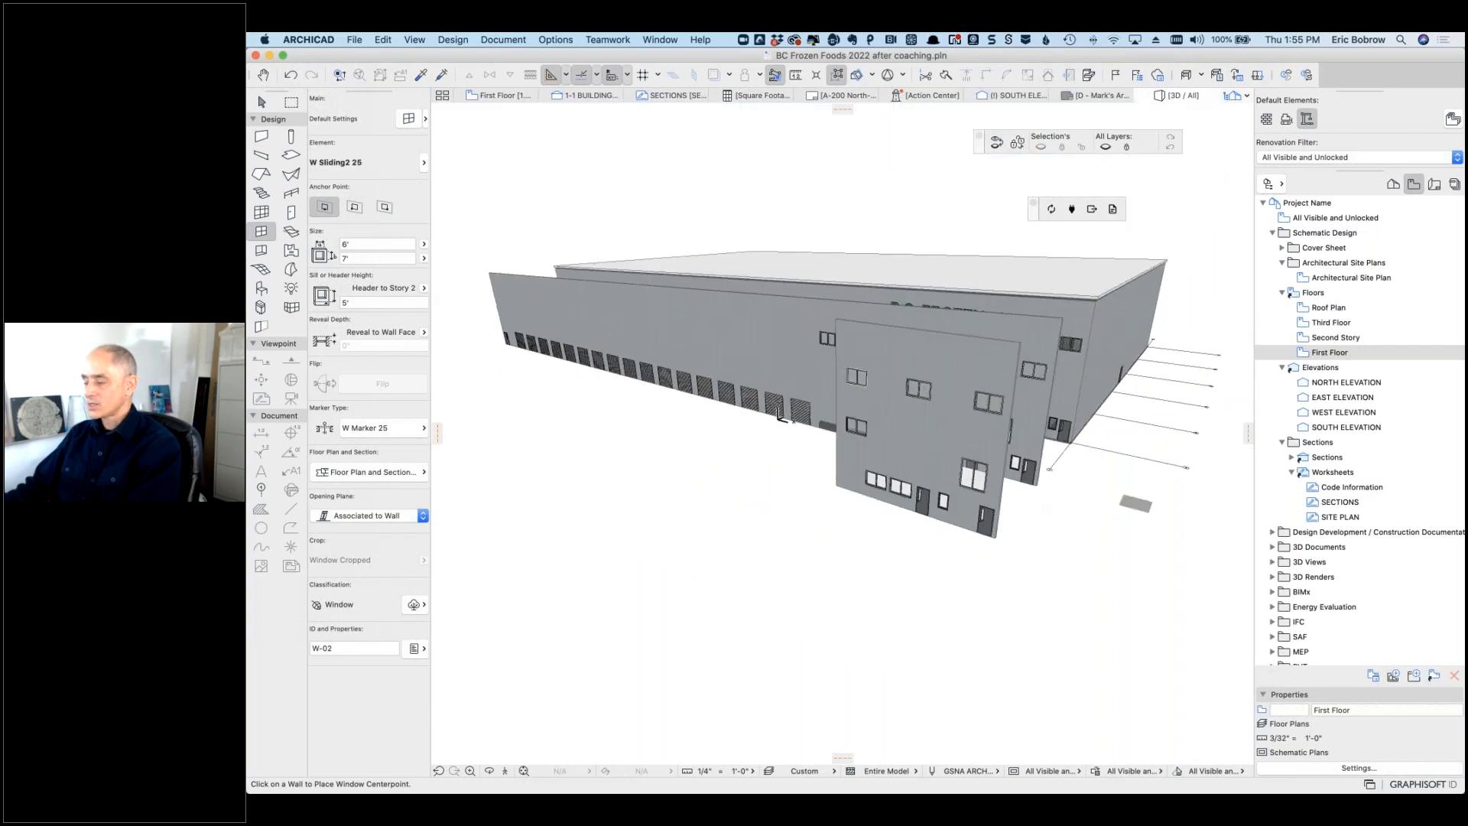
shift+middle_drag(1136, 502, 1012, 515)
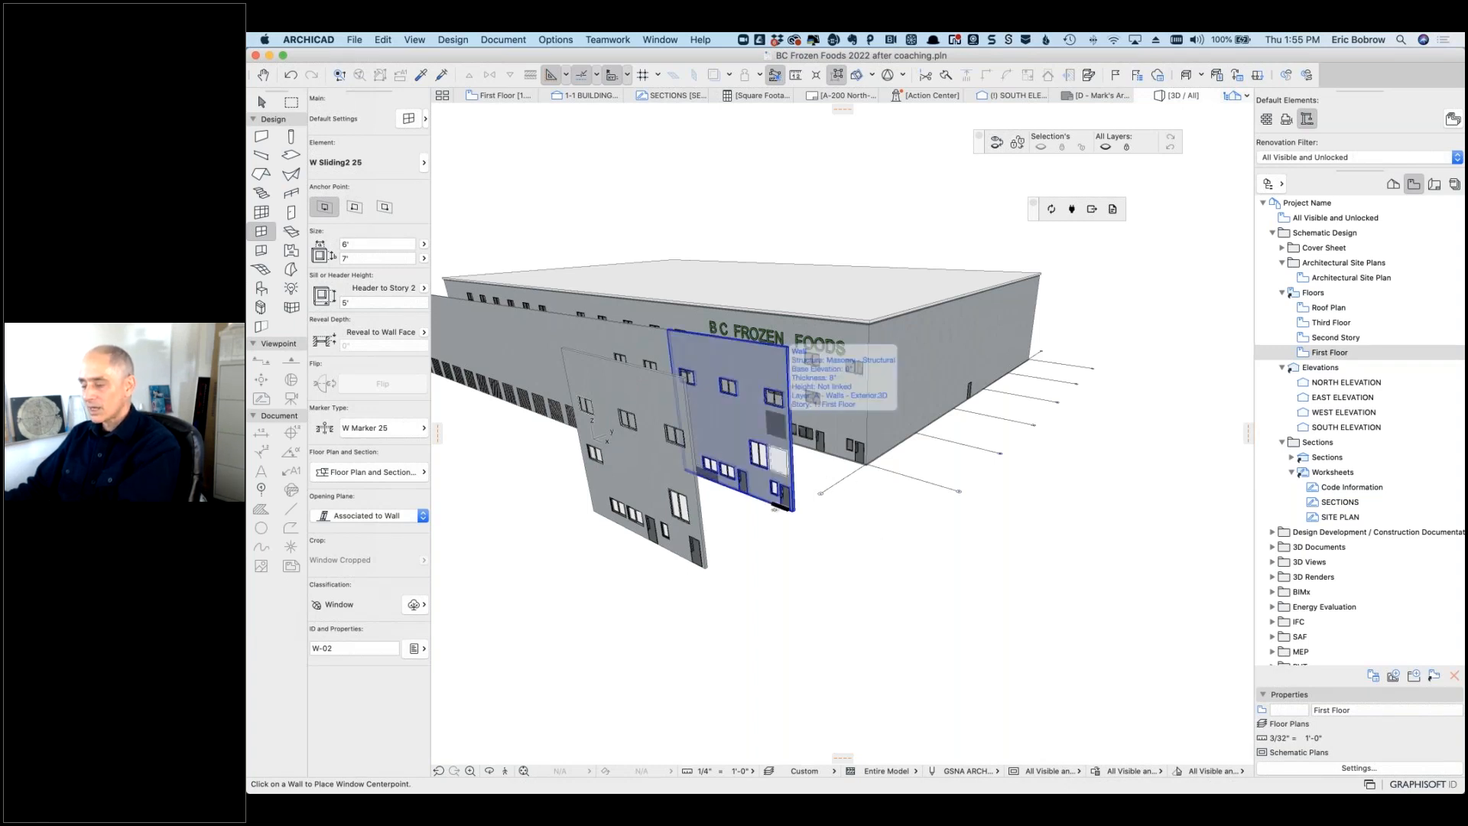
shift+click(774, 508)
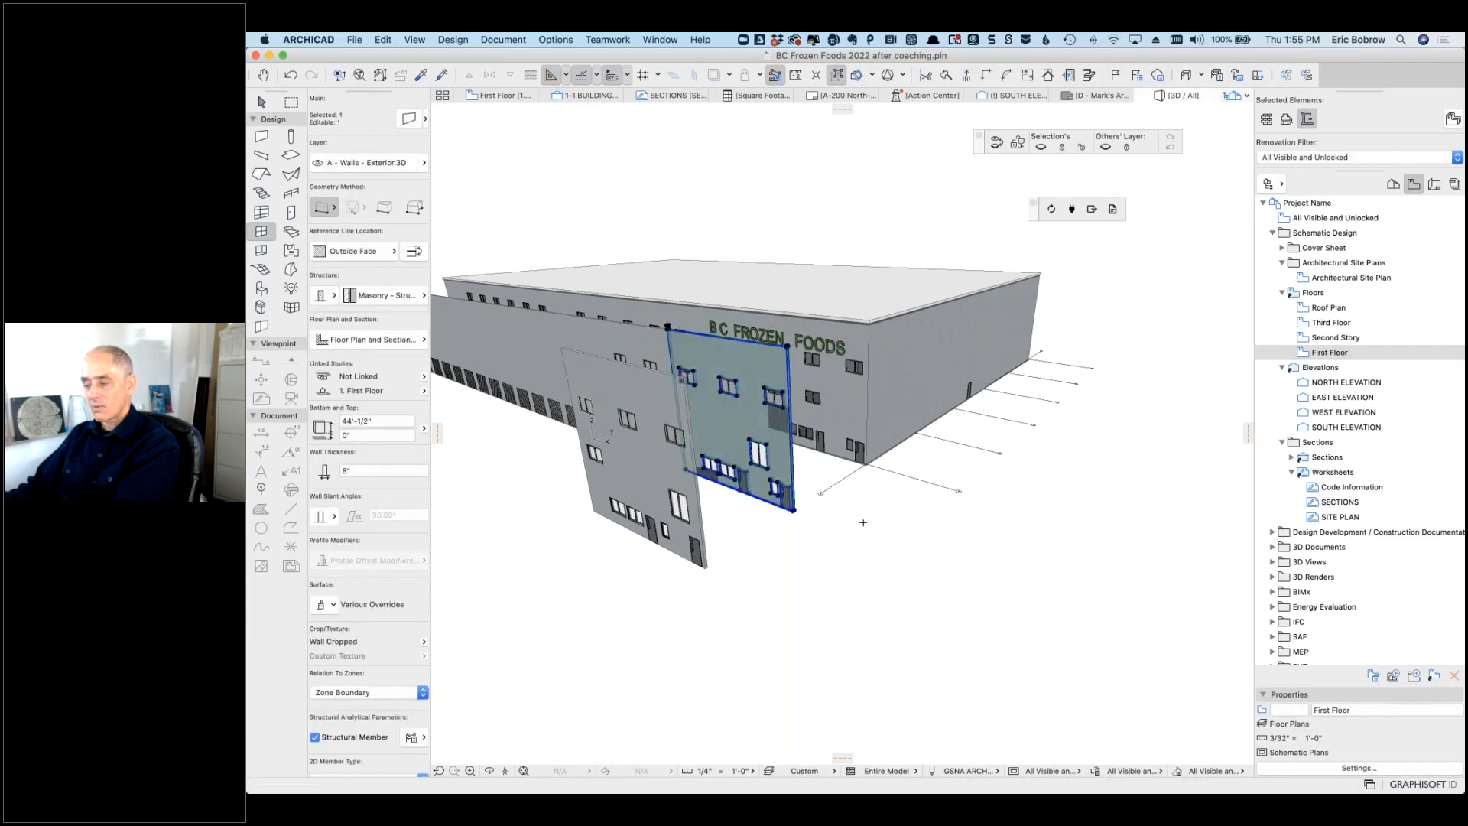
key(Escape)
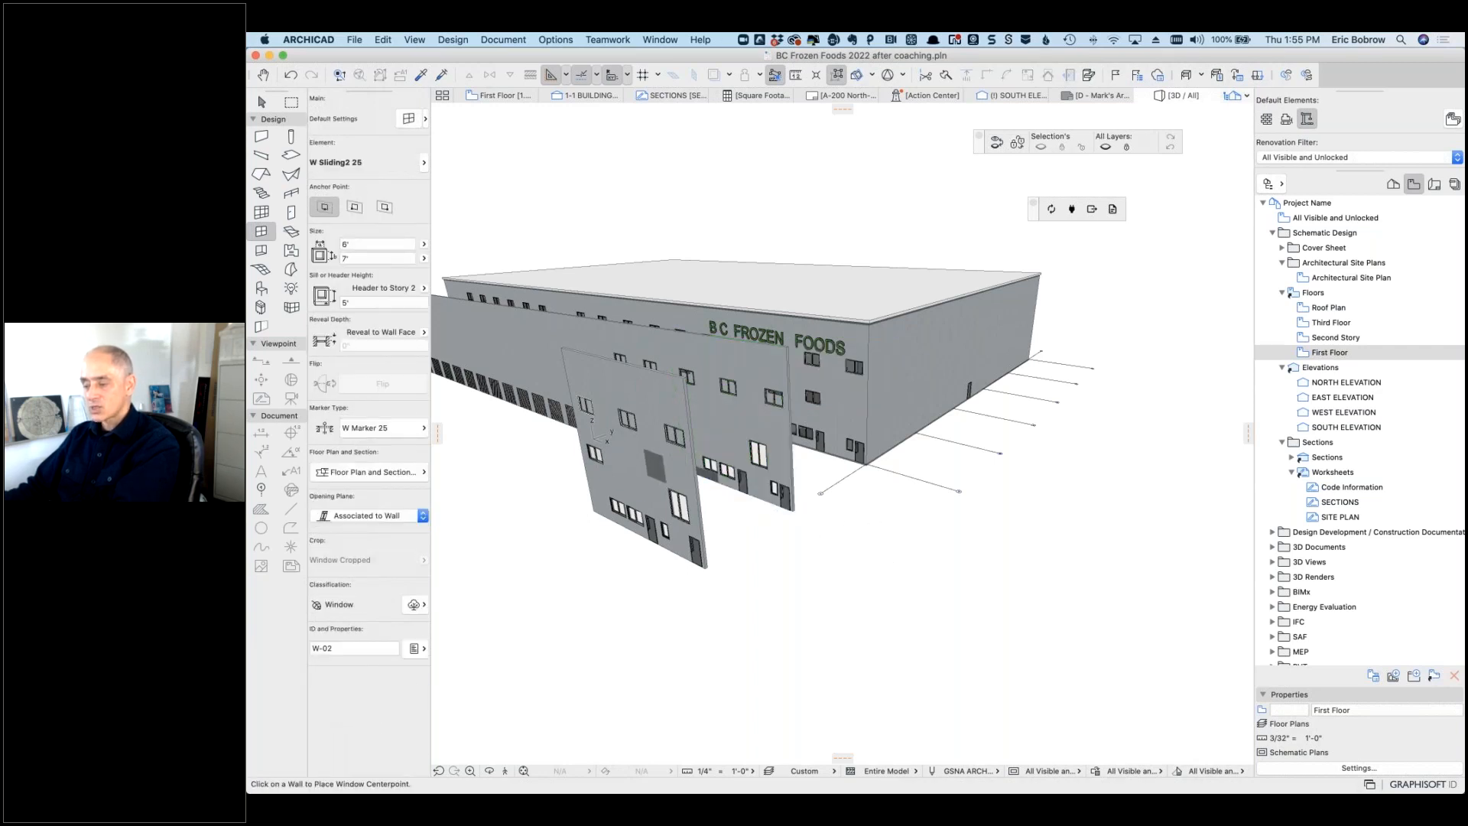
shift+click(601, 437)
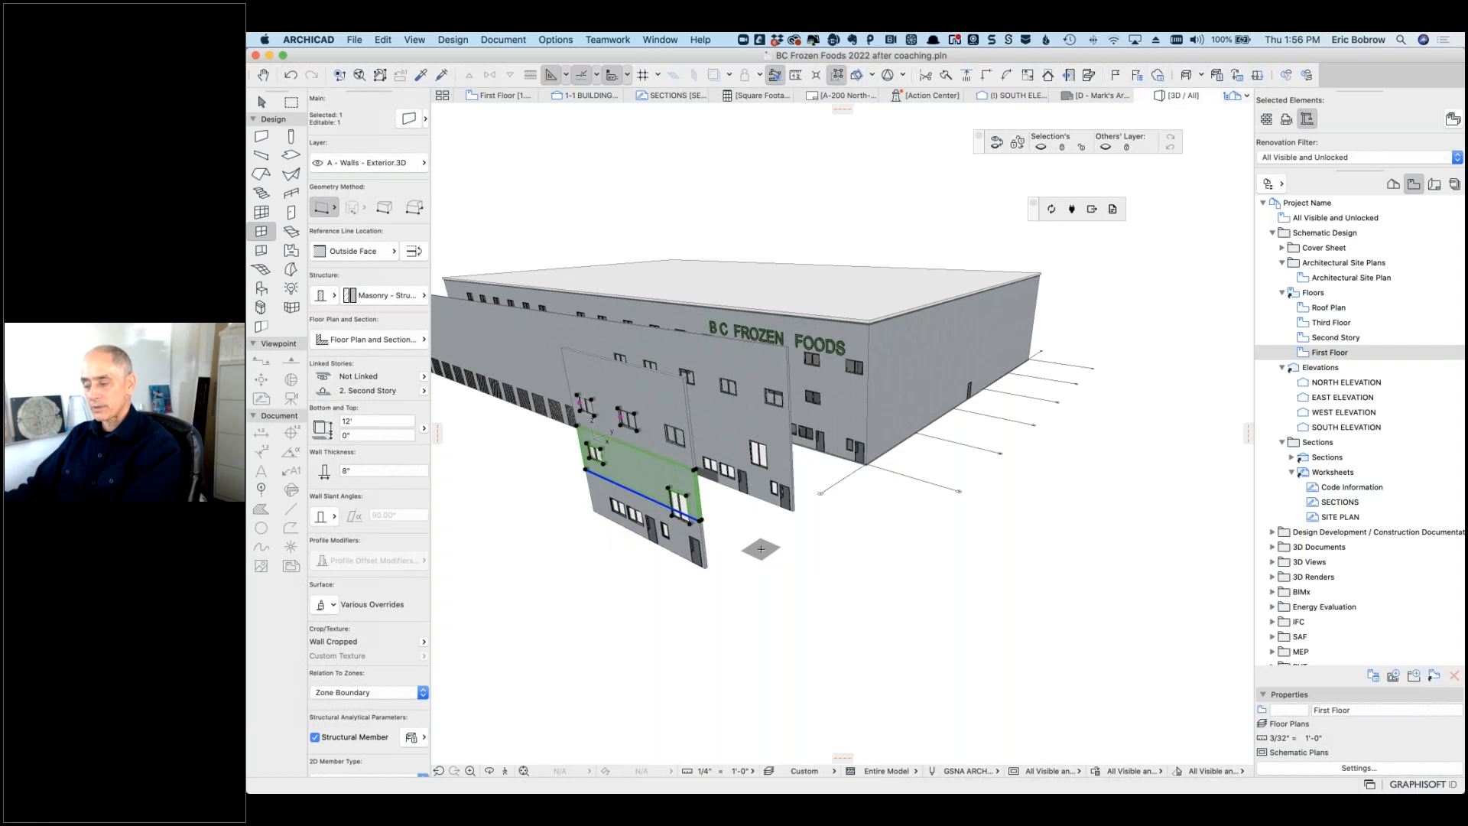
key(Escape)
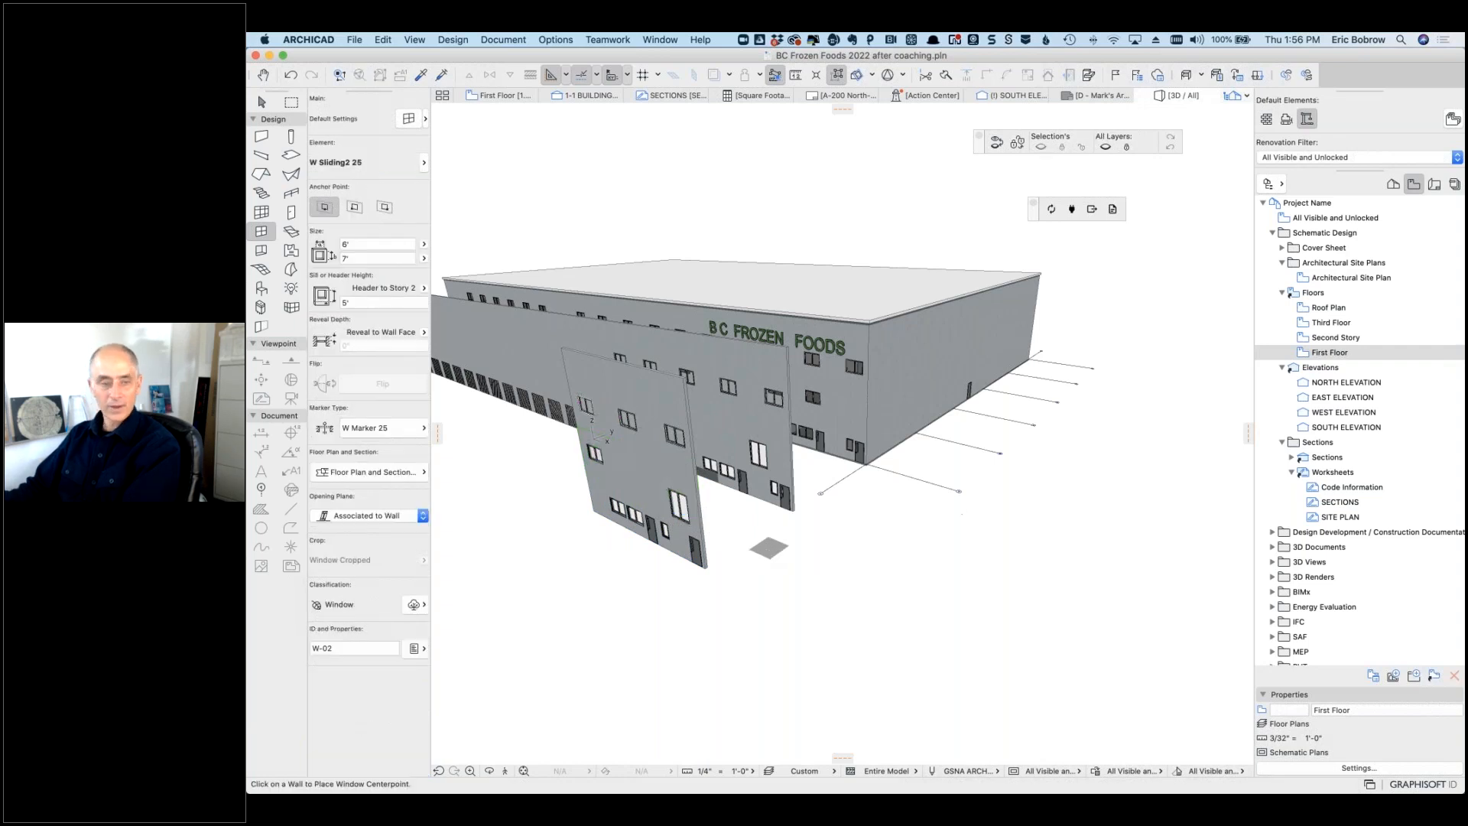
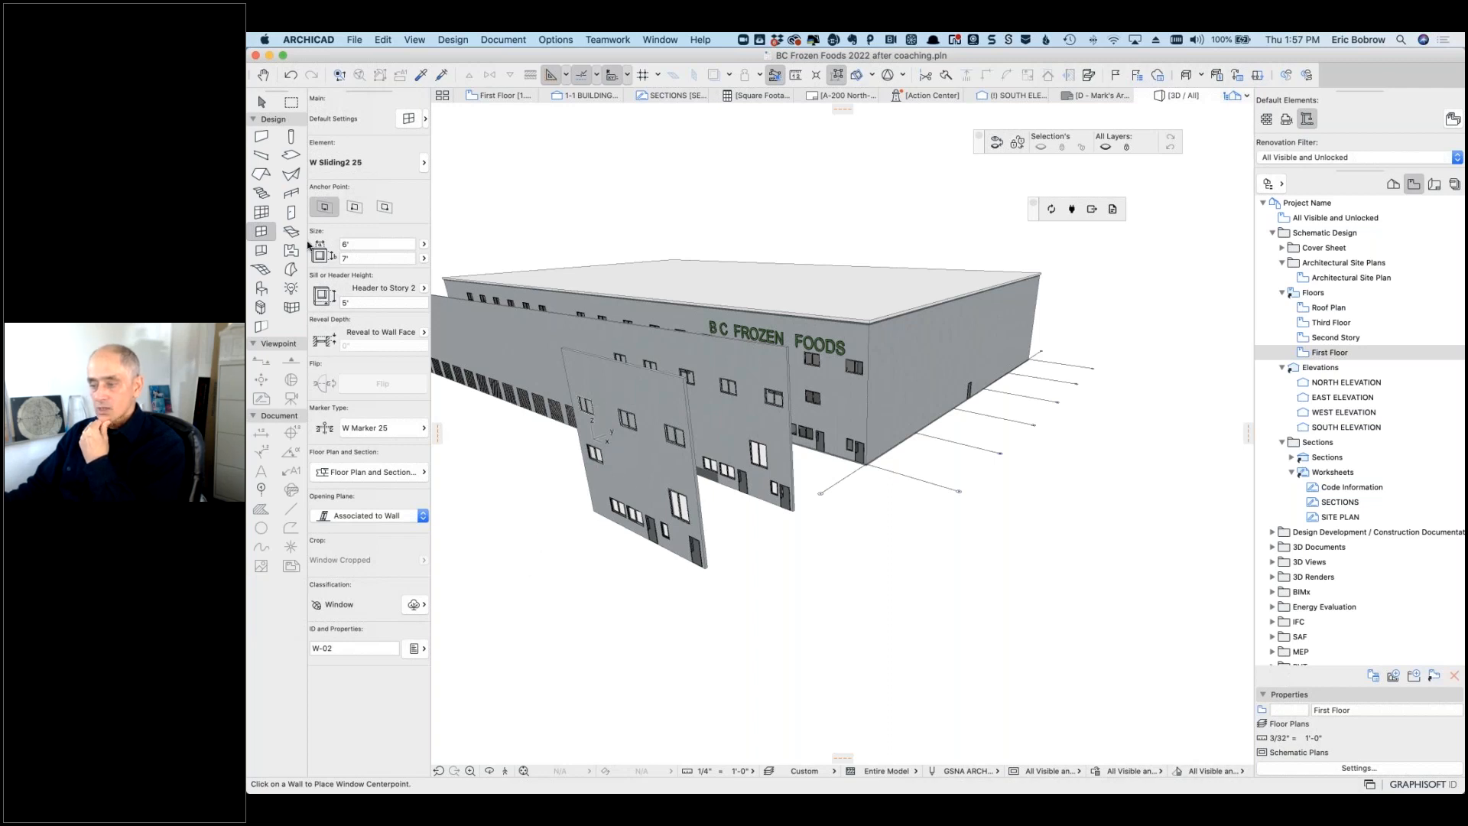
Step: Search the window library for "empty" from the Window tool's default settings
click(265, 253)
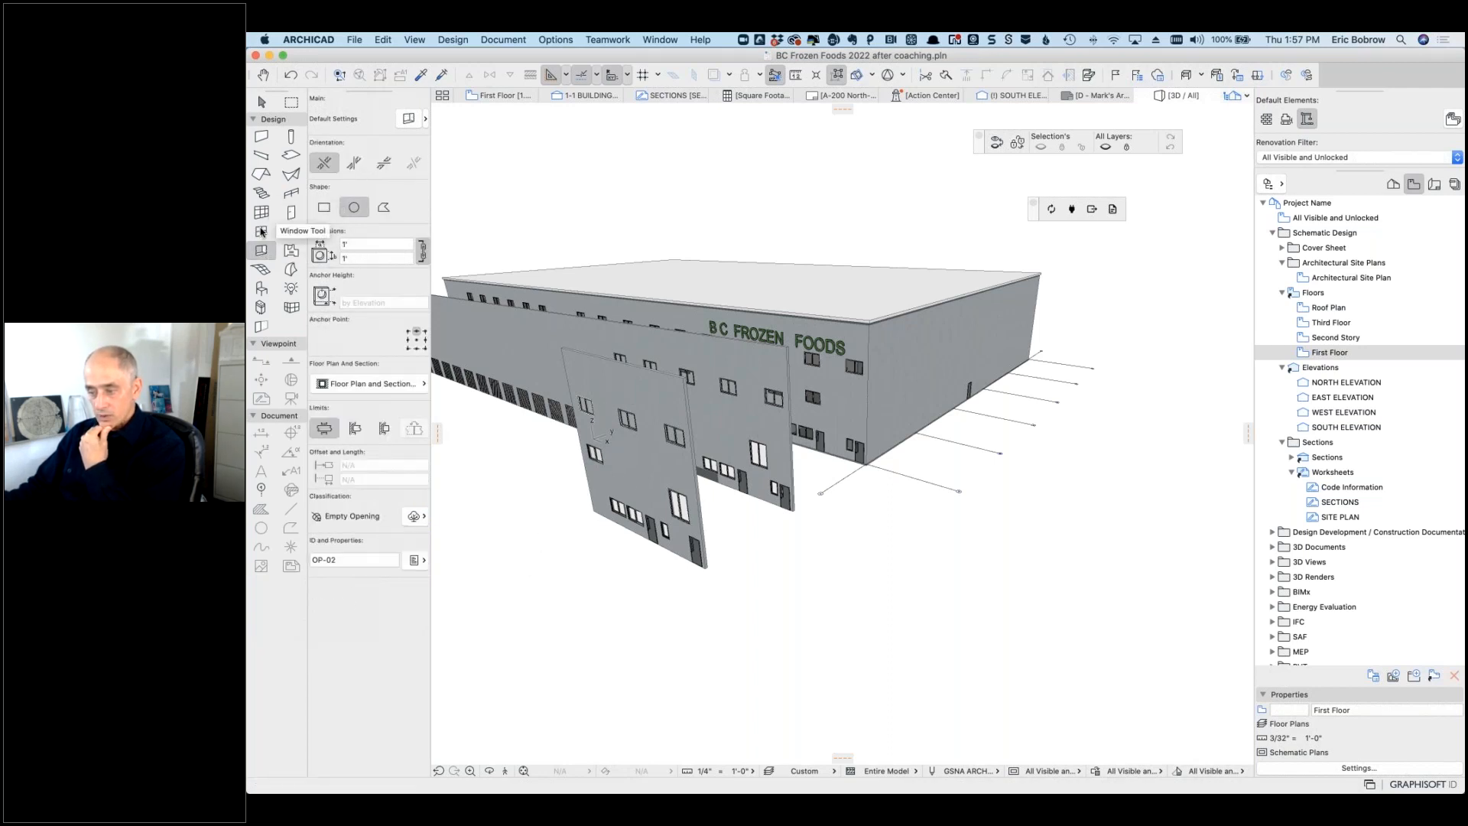
click(262, 231)
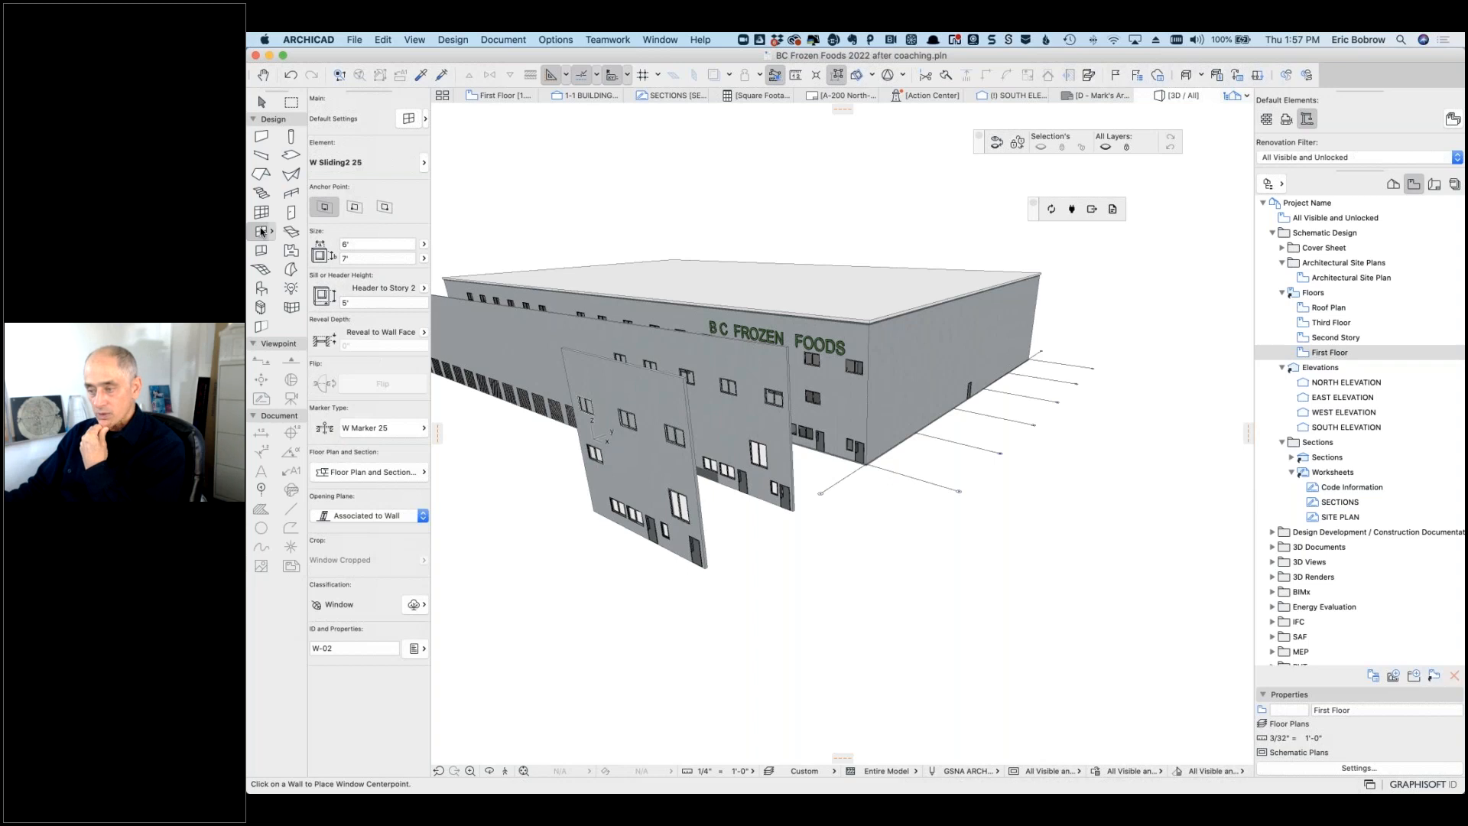
click(407, 120)
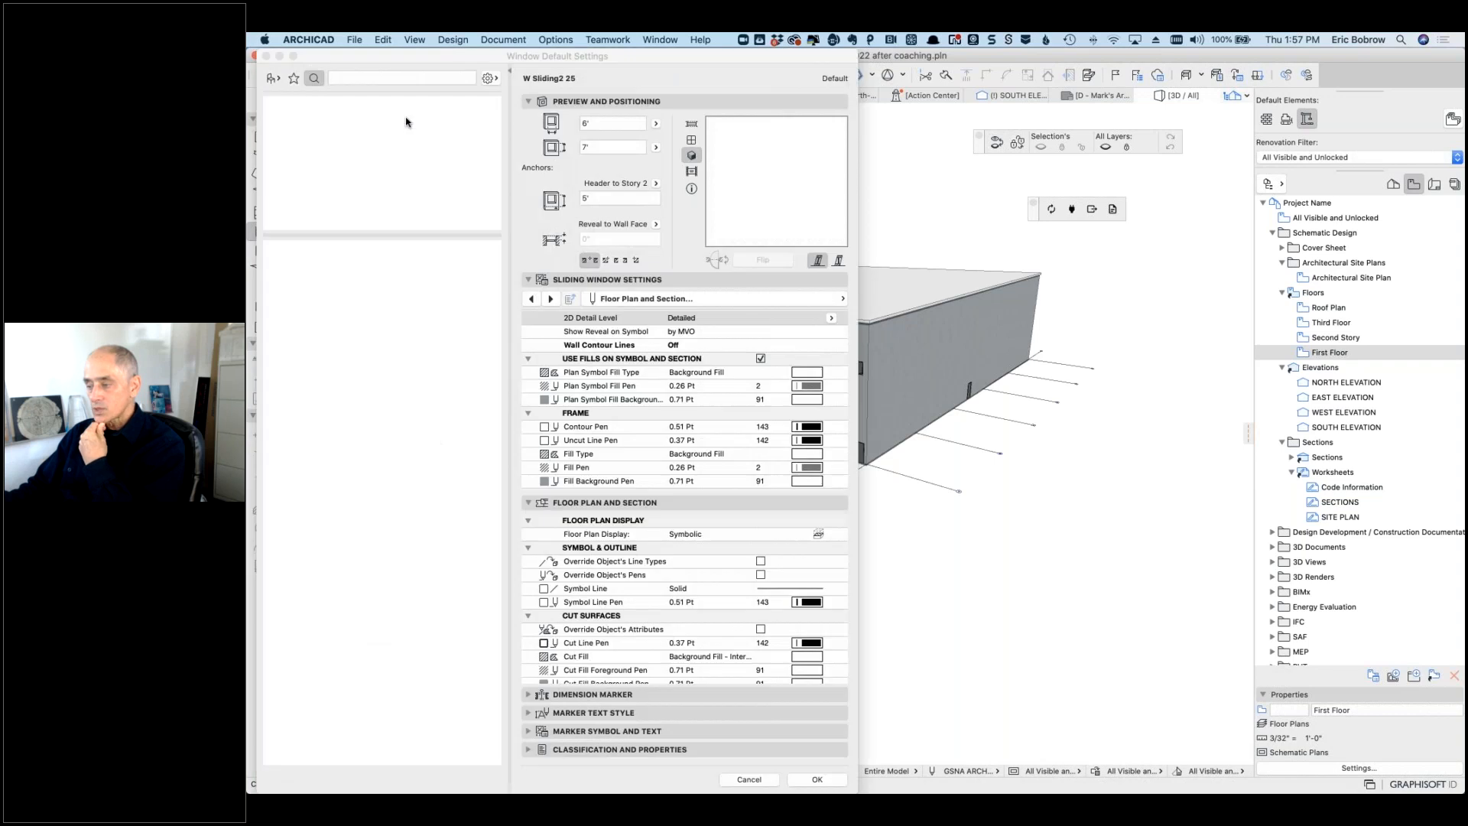
click(273, 78)
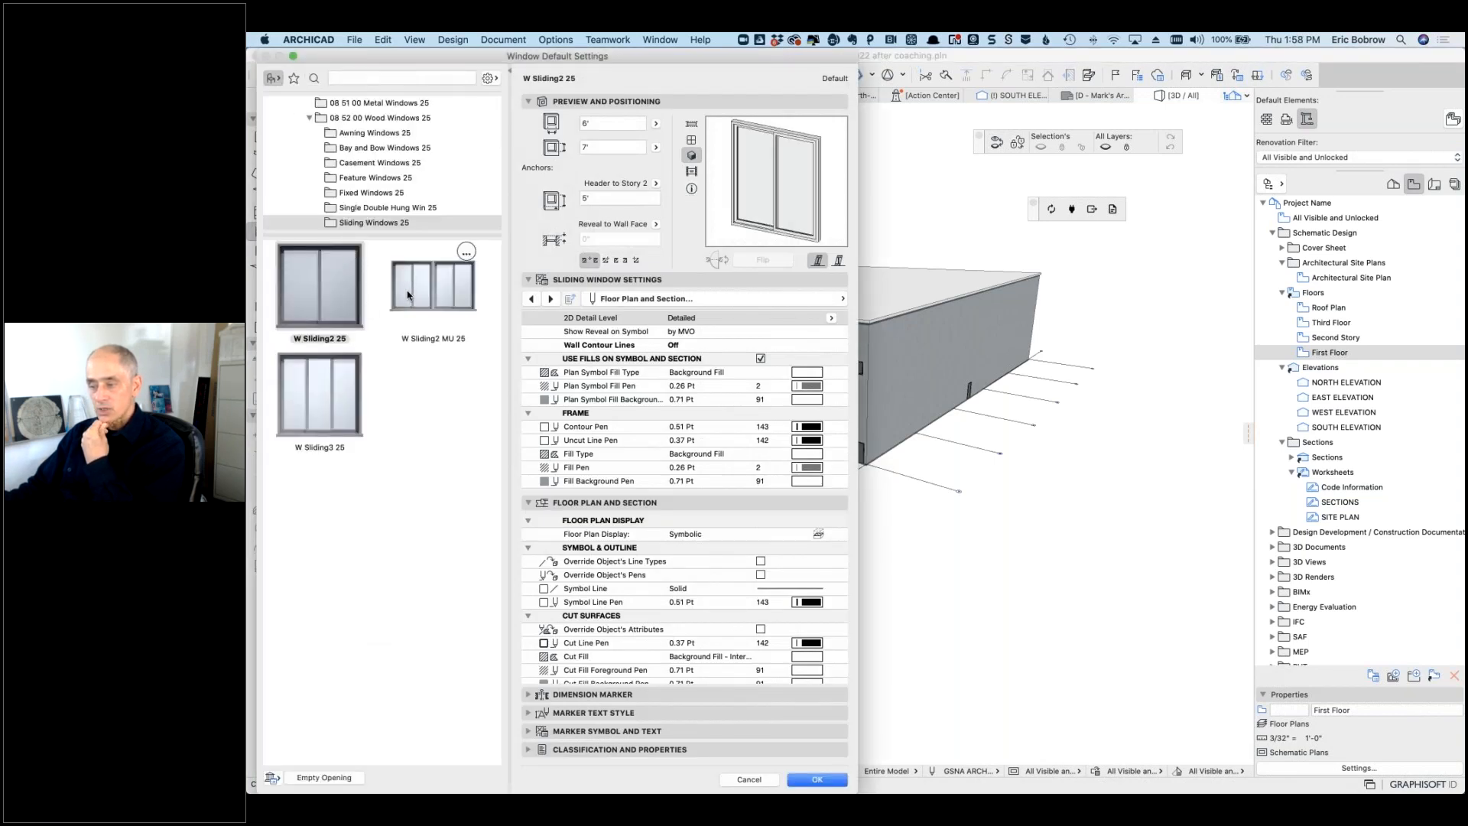
click(373, 77)
text(e)
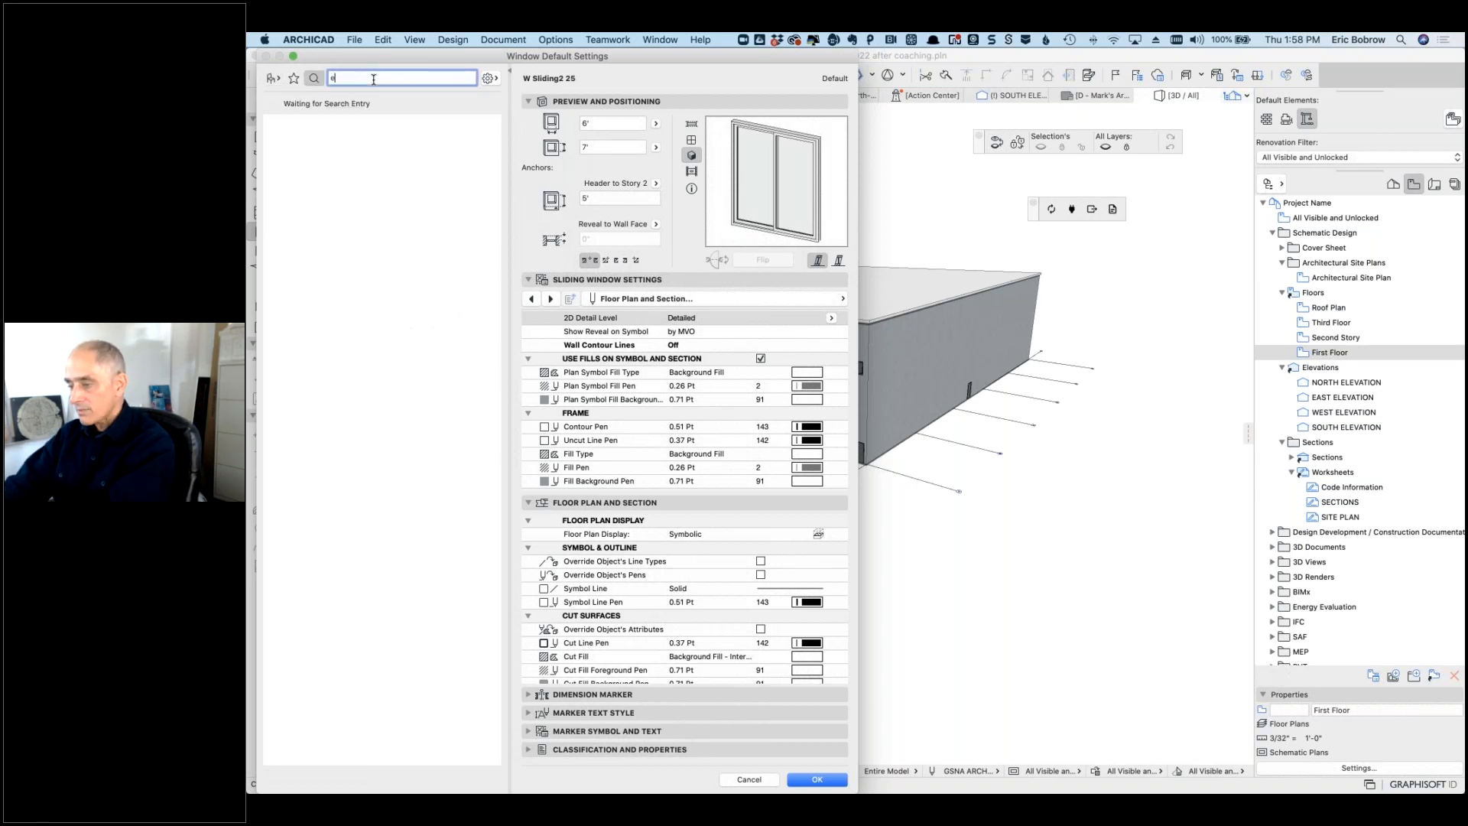
text(mpty)
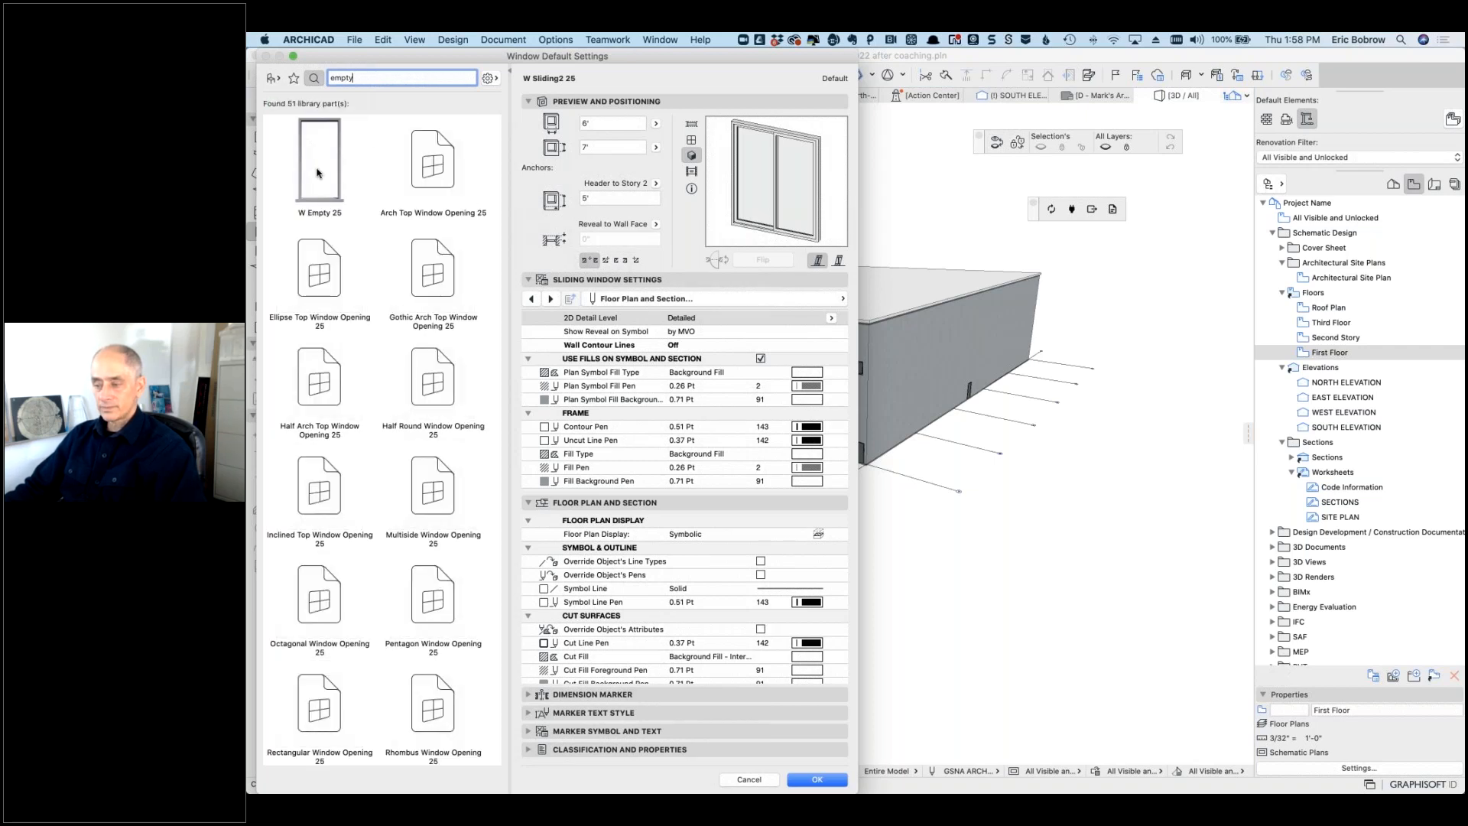
Step: Preview W Empty 25 and Rectangular Window Opening 25, and close the default settings without applying either one
click(318, 173)
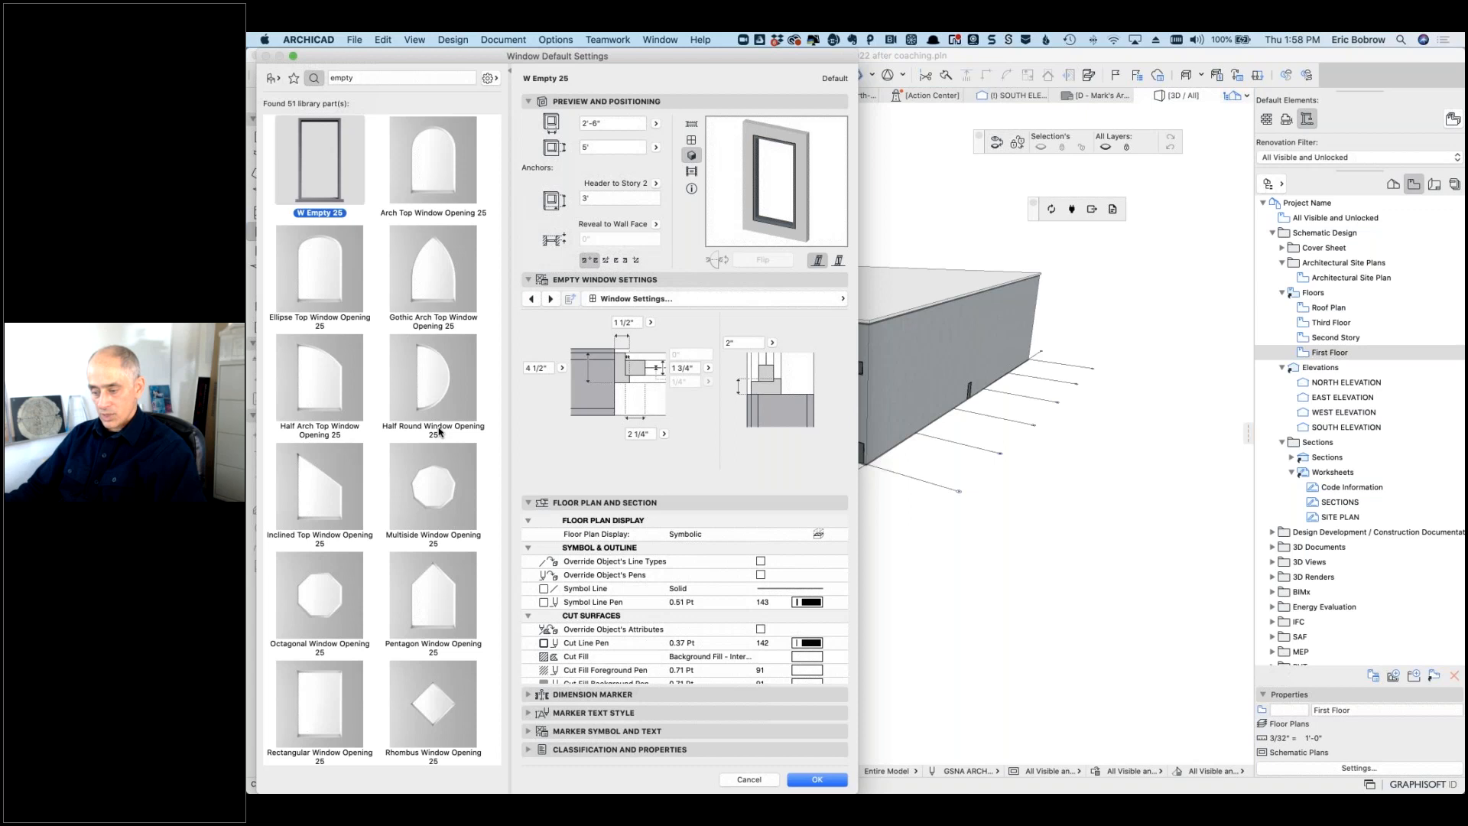
scroll(442, 474, down, 3)
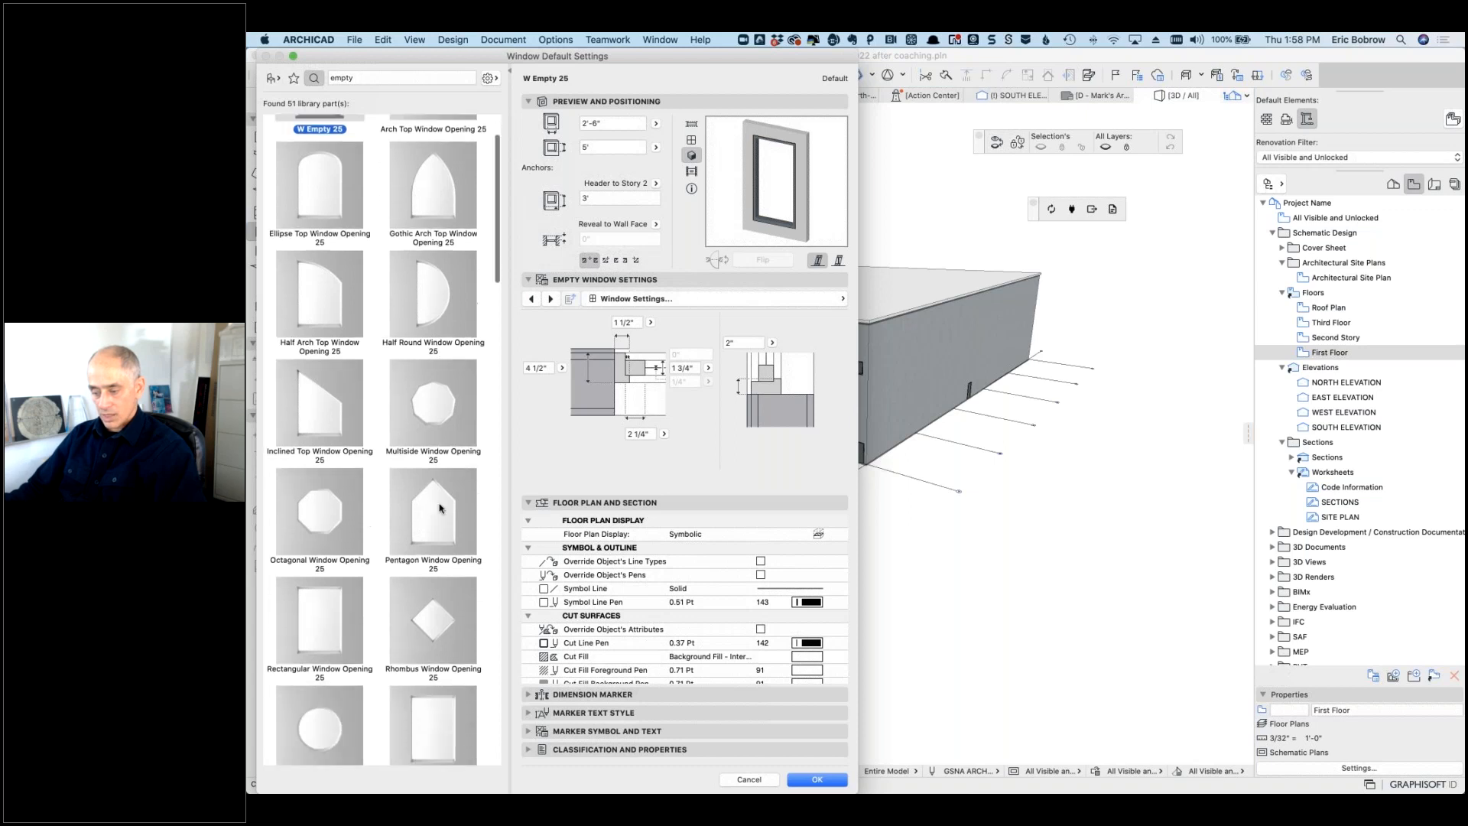
click(322, 621)
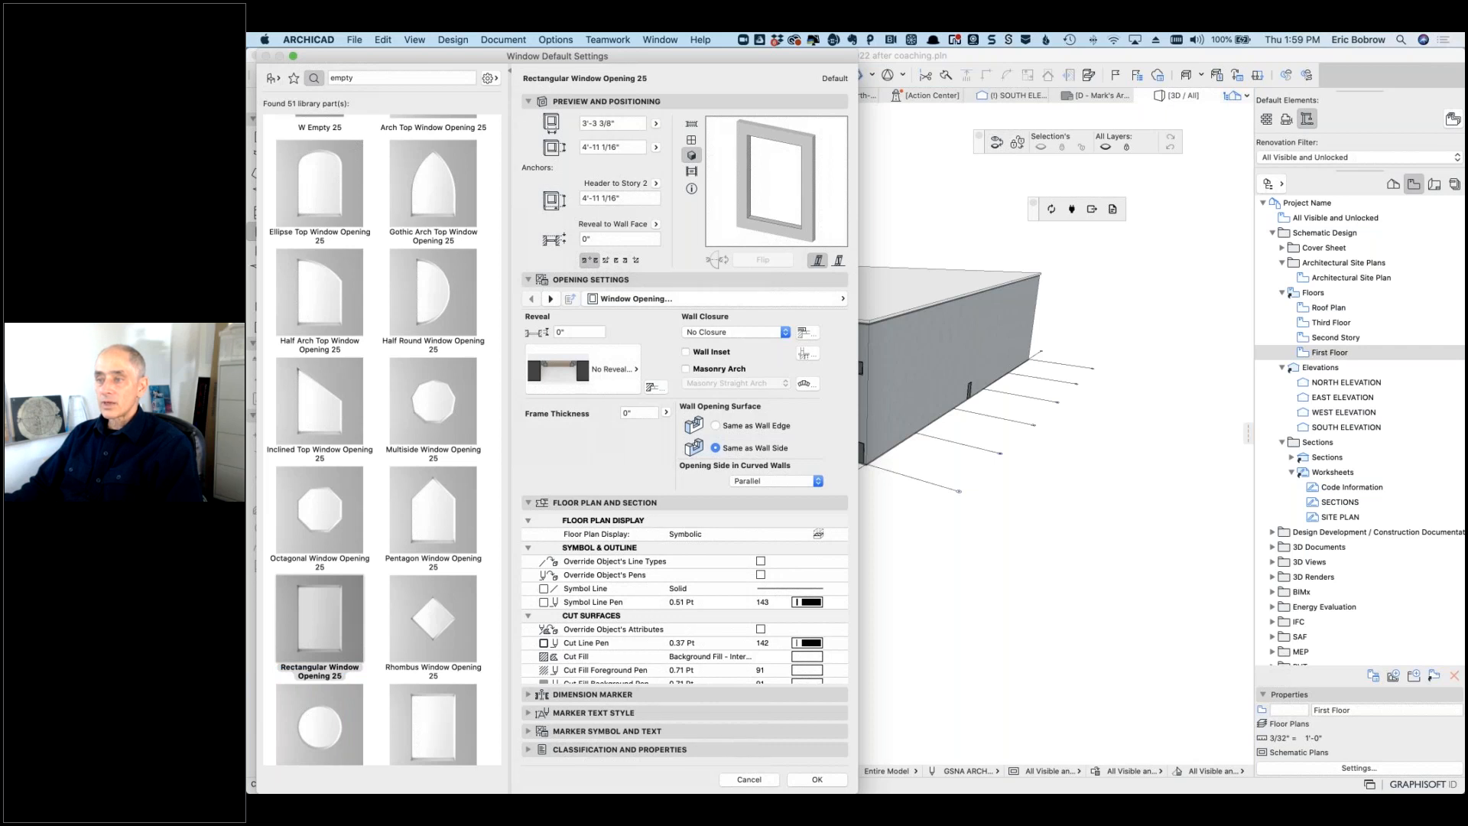
key(super+Tab)
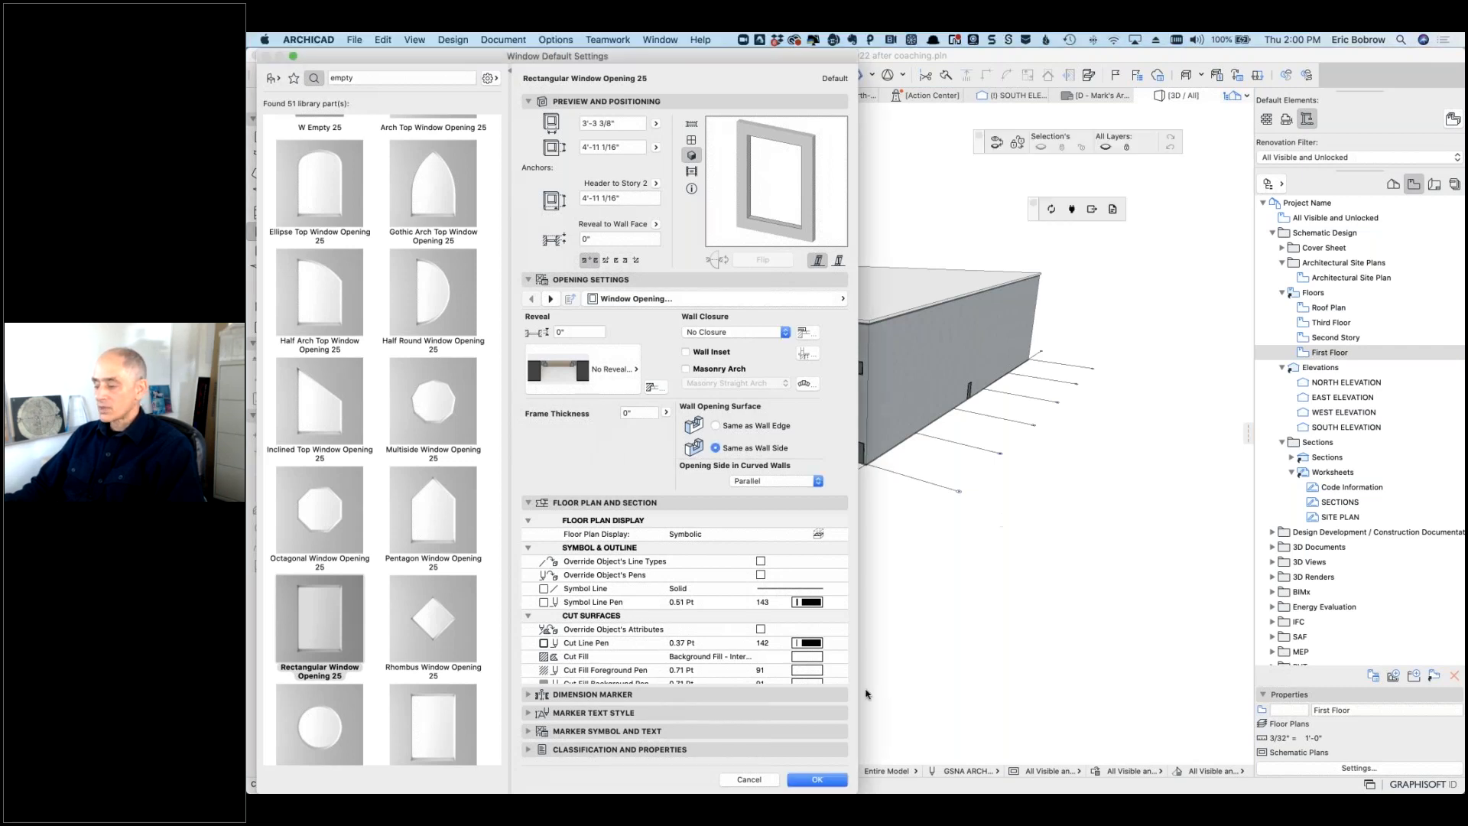
click(755, 780)
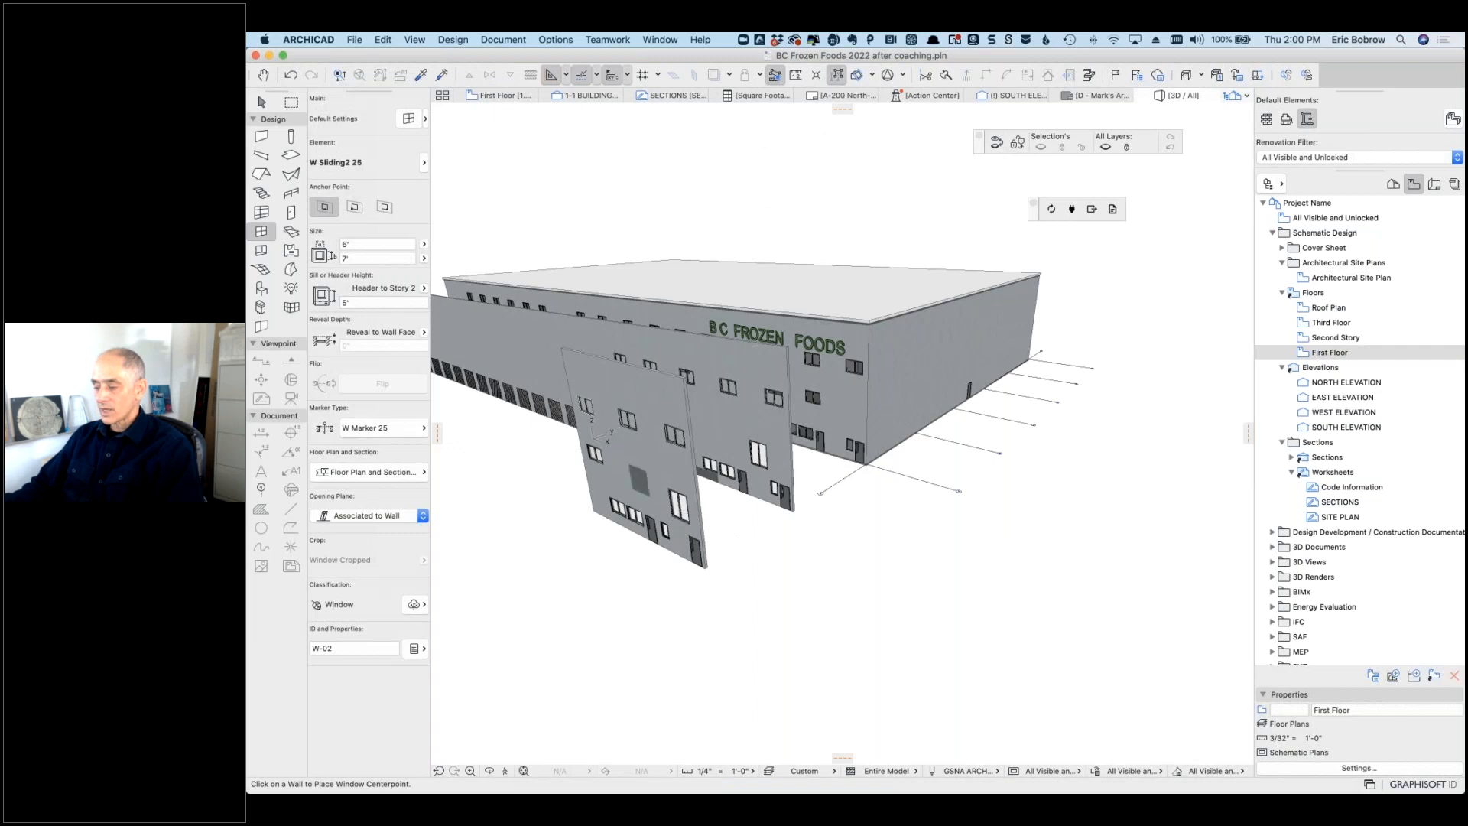
Step: Select the simple window opening in the nearest exterior wall to check its size and header height, and clear the selection
click(261, 101)
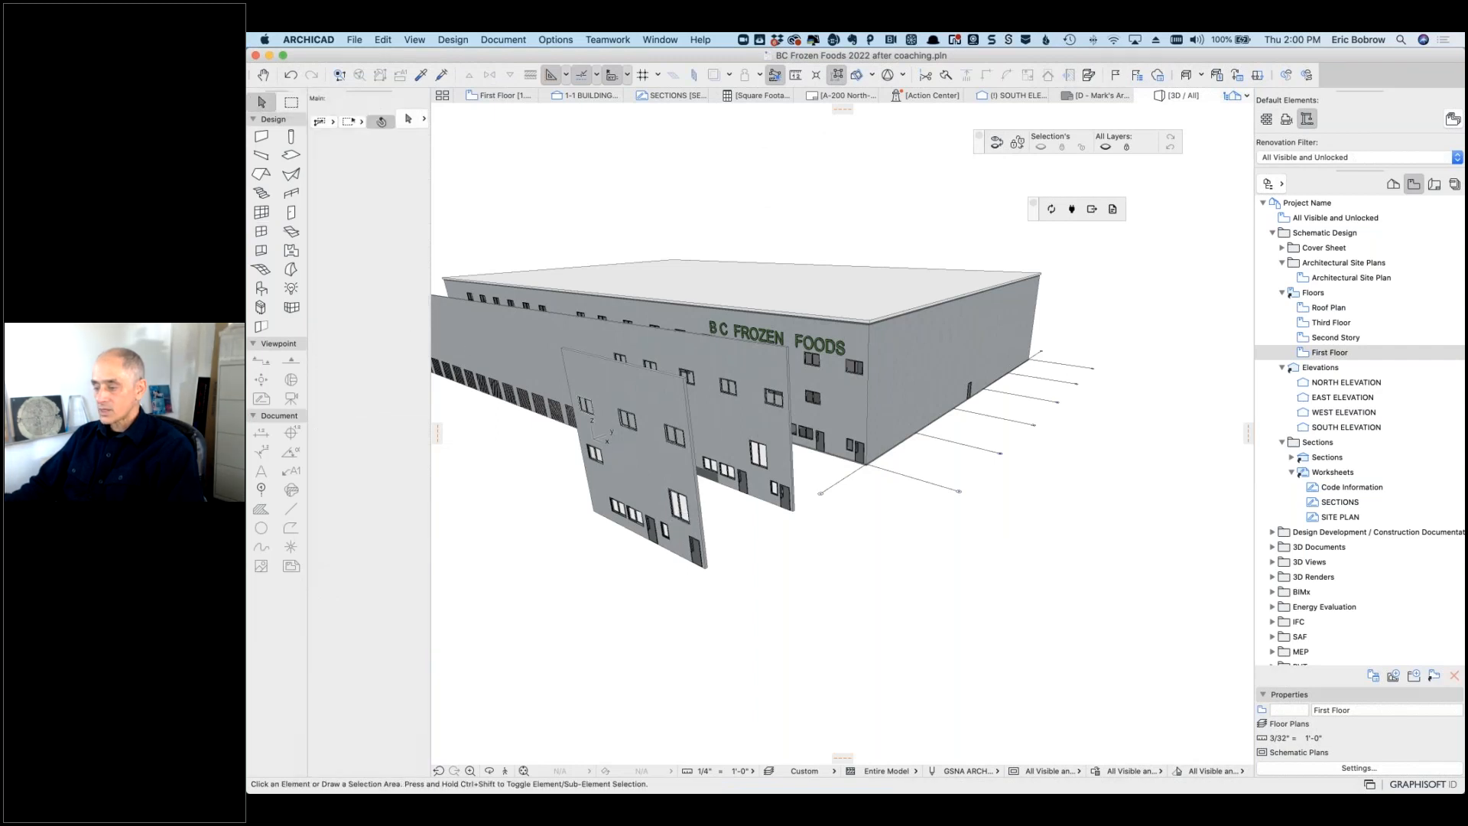
click(686, 499)
scroll(685, 497, up, 6)
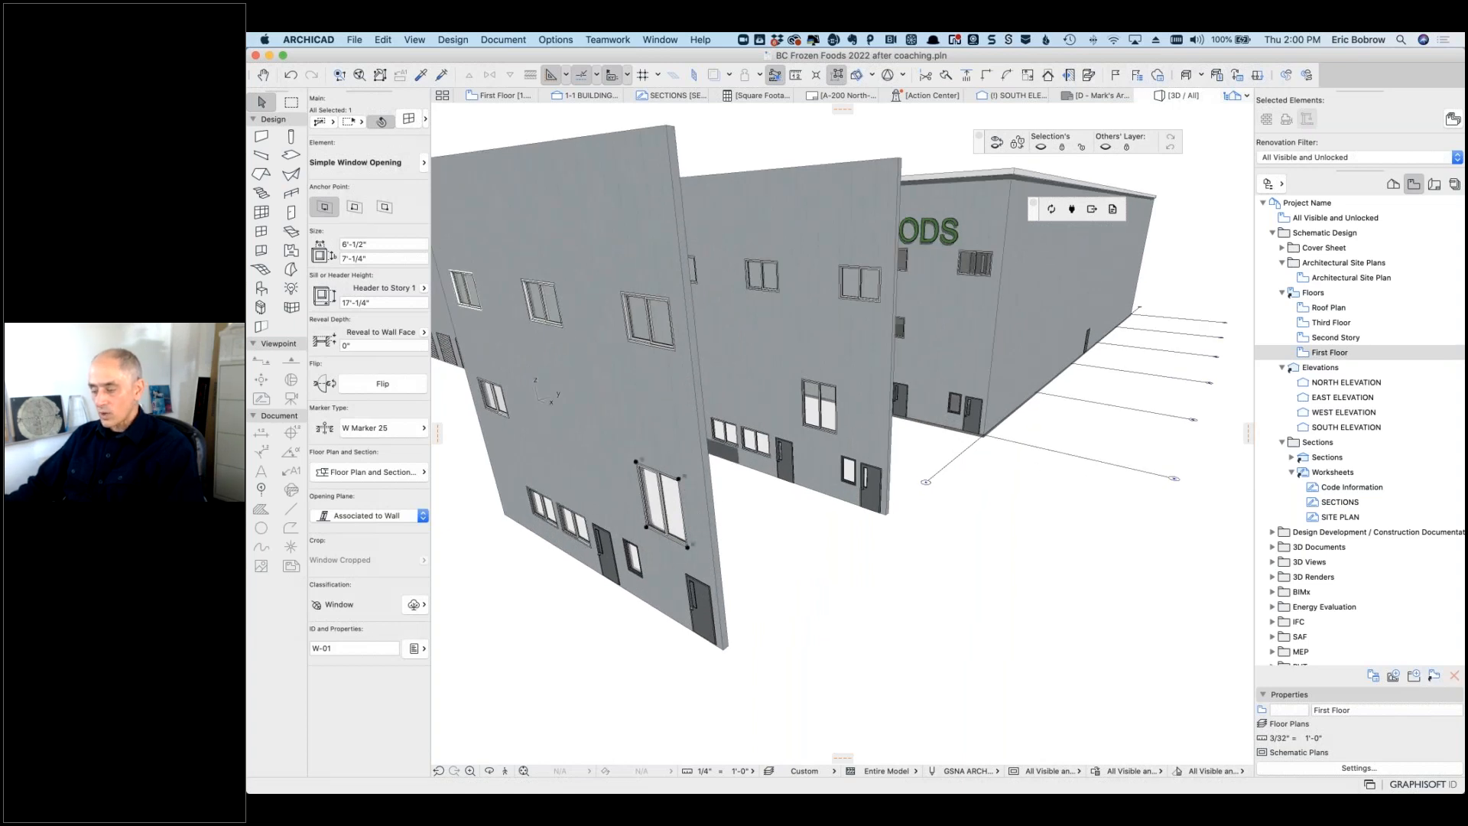
scroll(673, 493, up, 5)
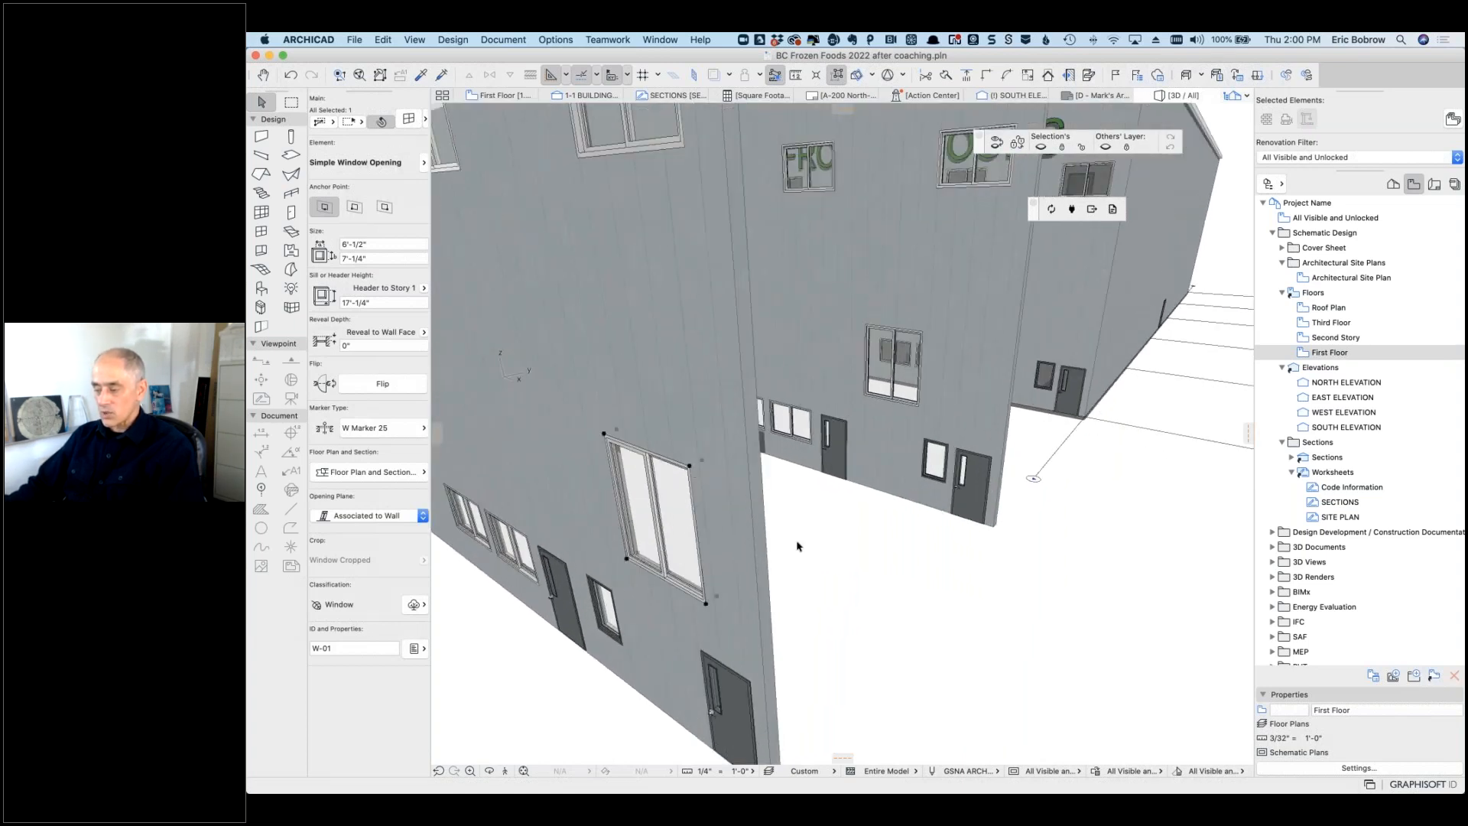
key(Escape)
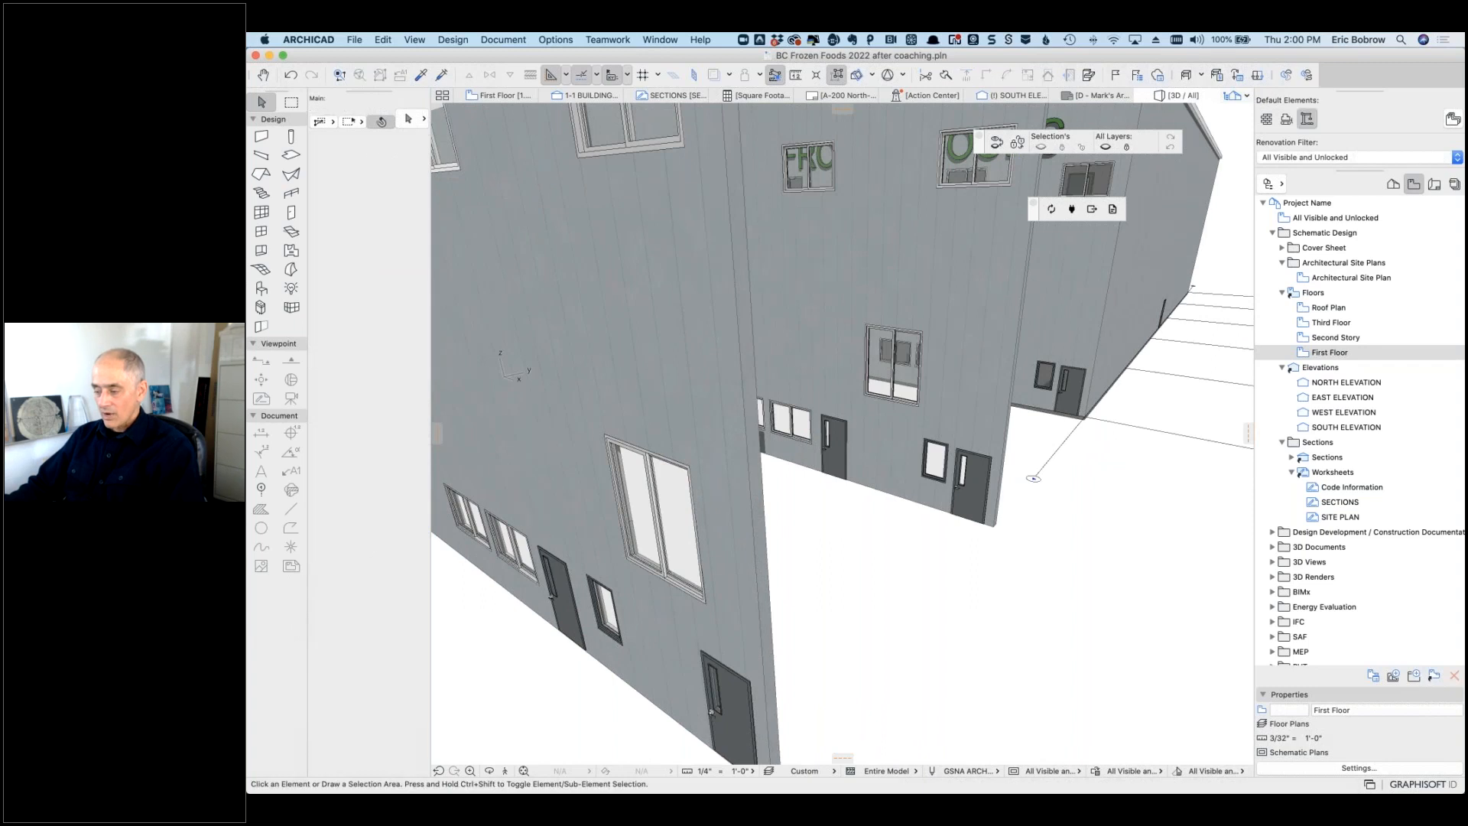
Step: Select the W Sliding2 25 window overlapping the opening and review its Floor Plan Display options without changing them
click(689, 468)
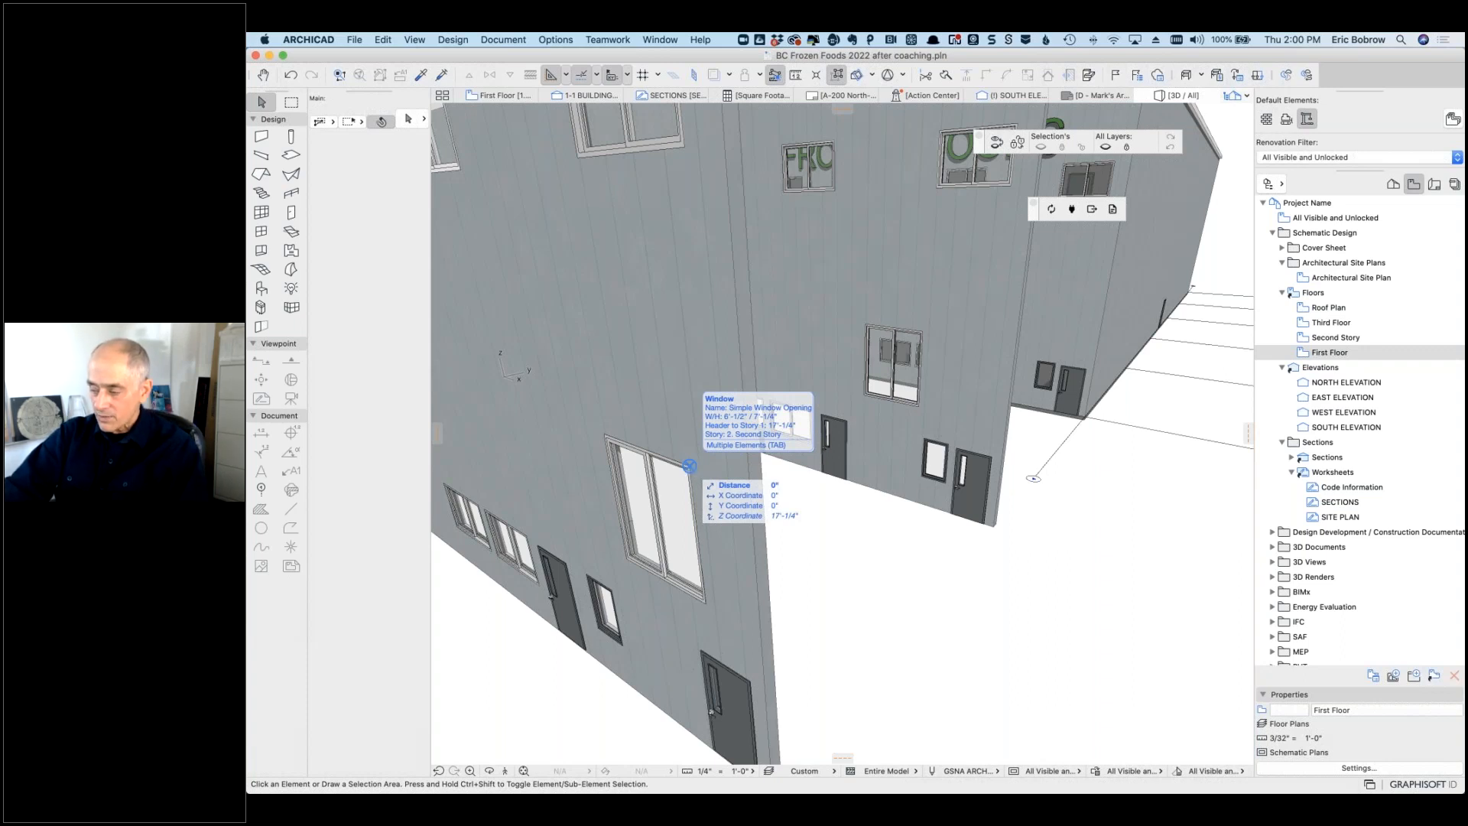
key(Tab)
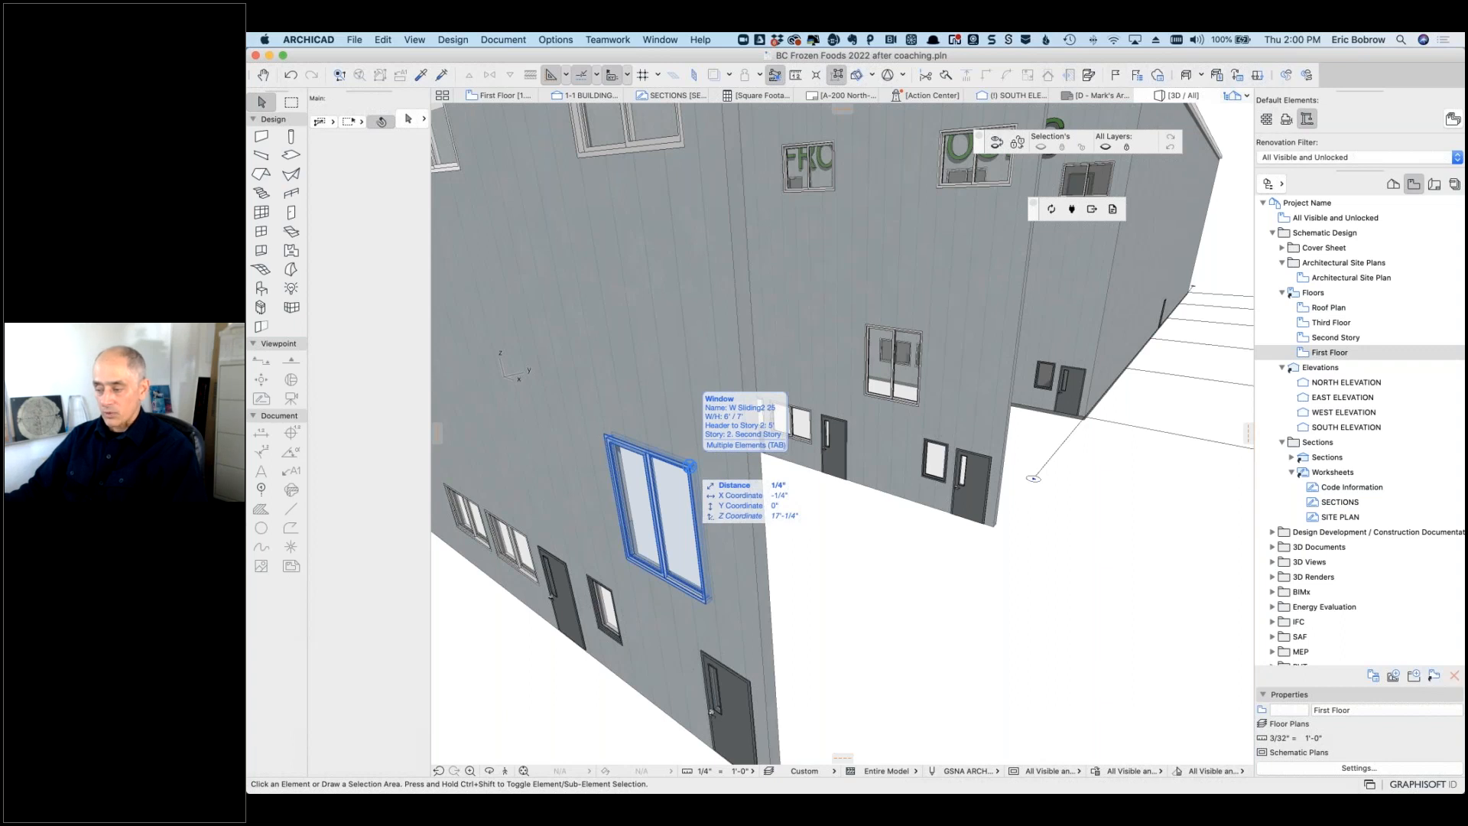
click(691, 464)
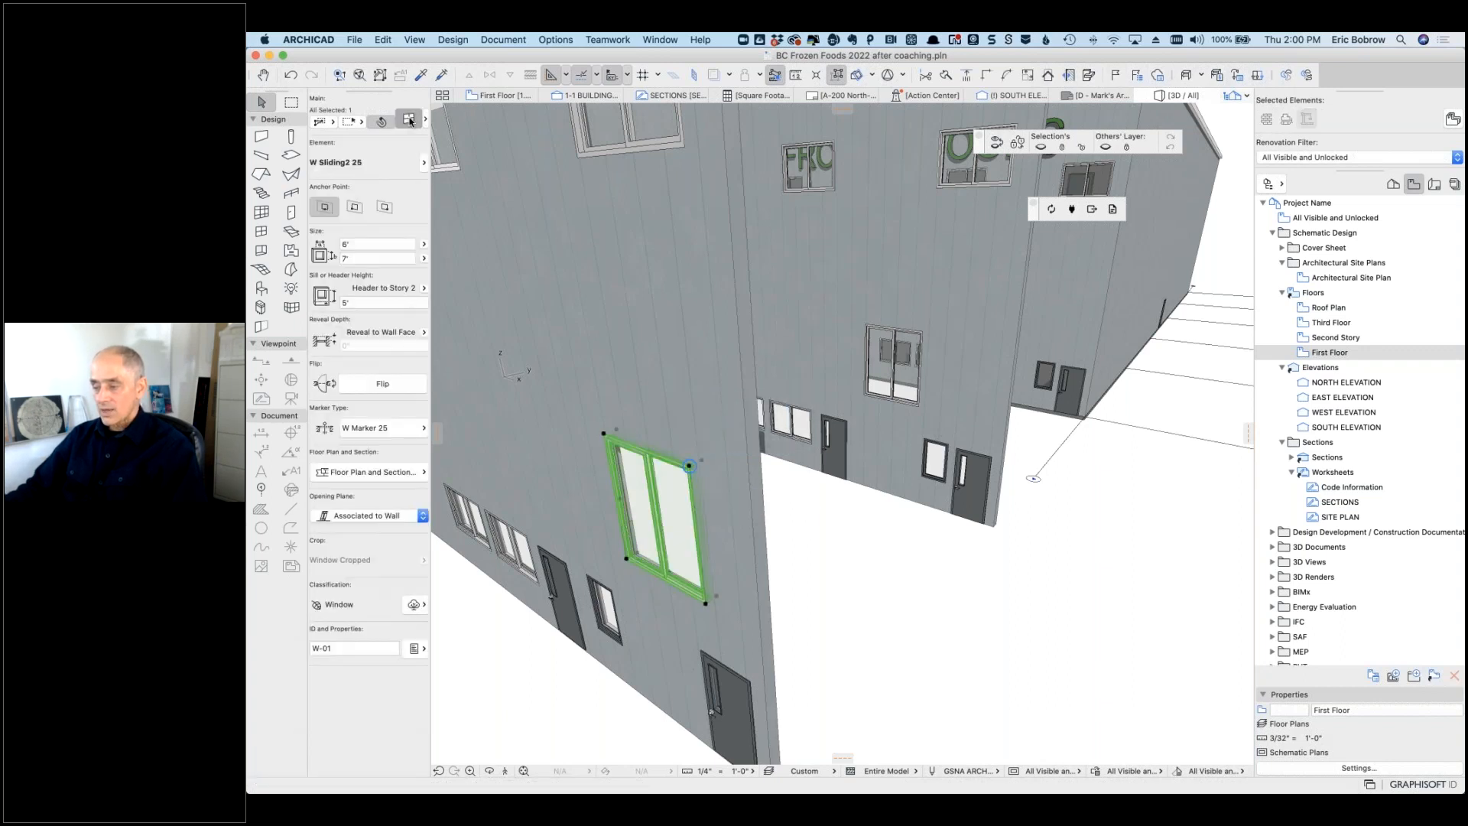
click(409, 121)
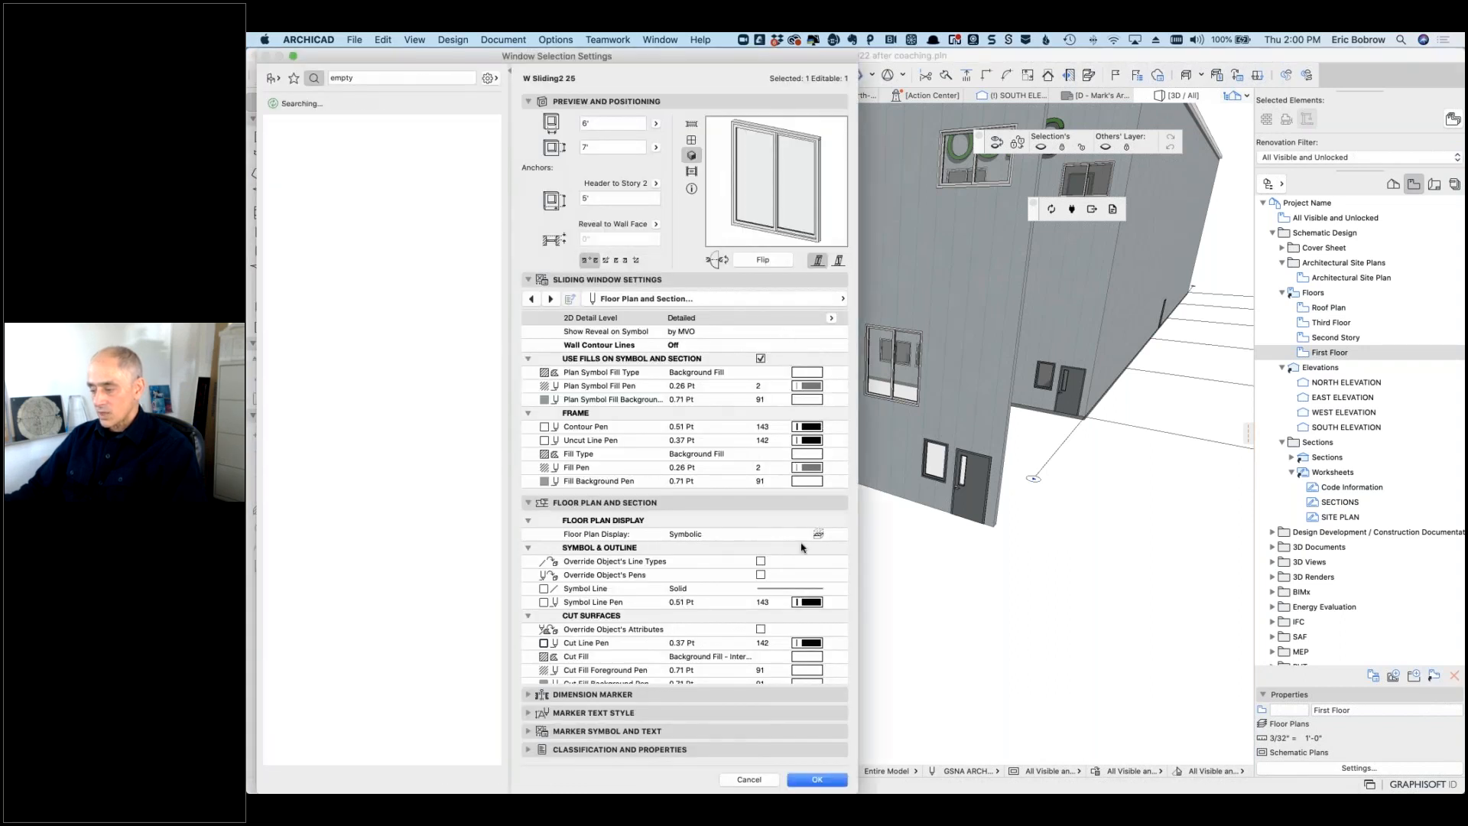
click(827, 536)
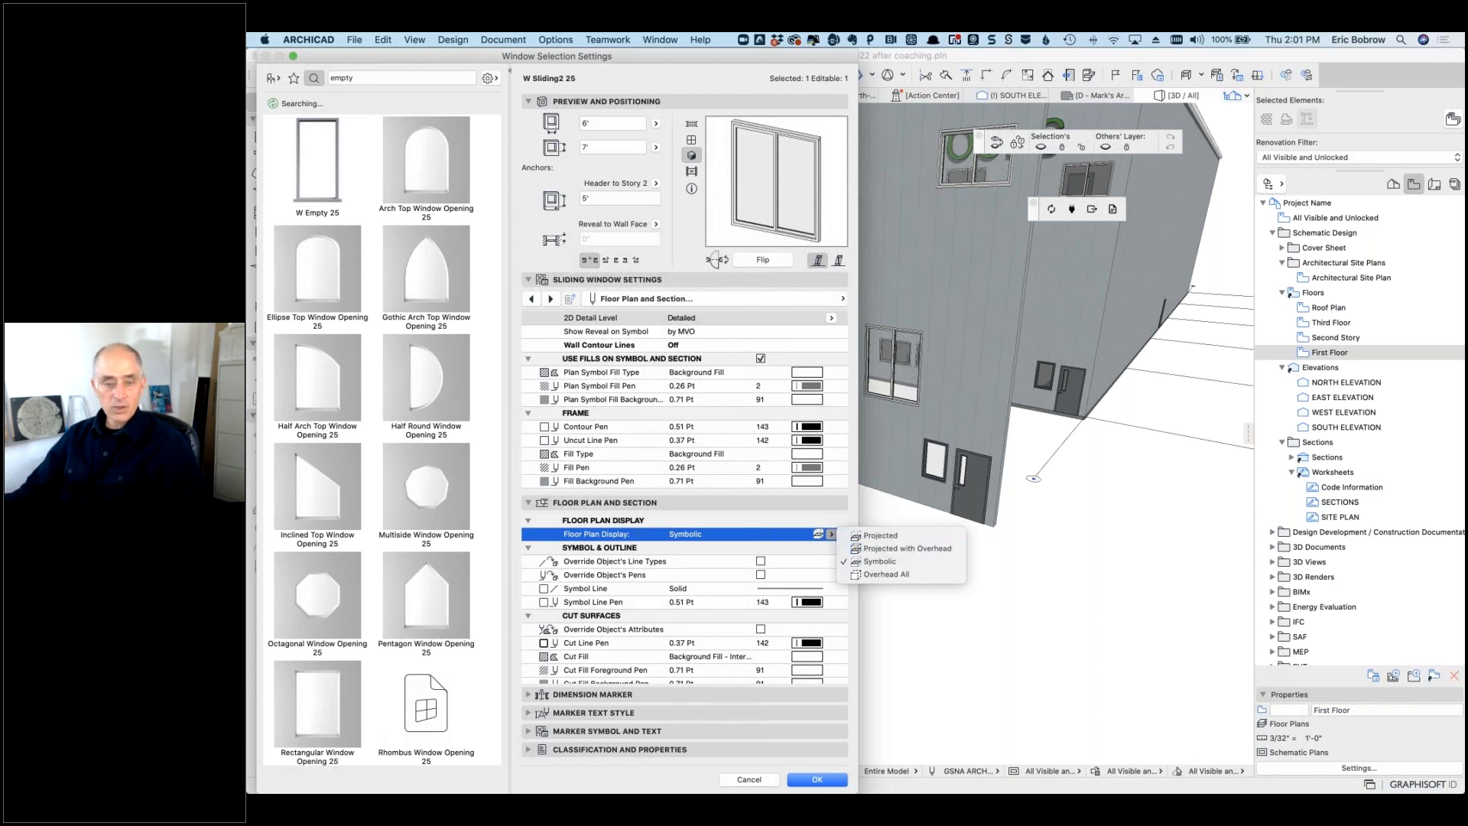
key(Escape)
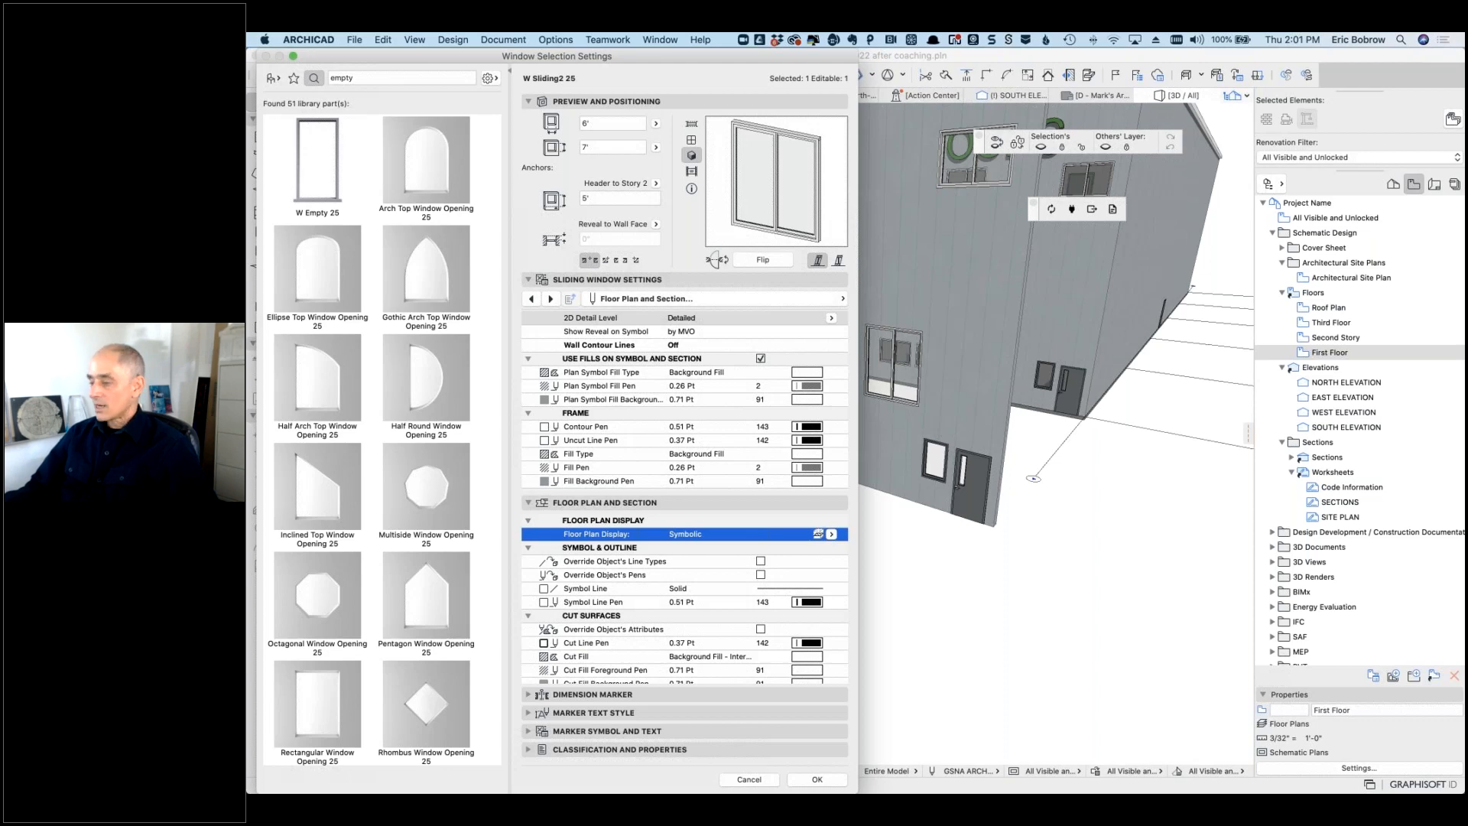
click(745, 776)
key(Escape)
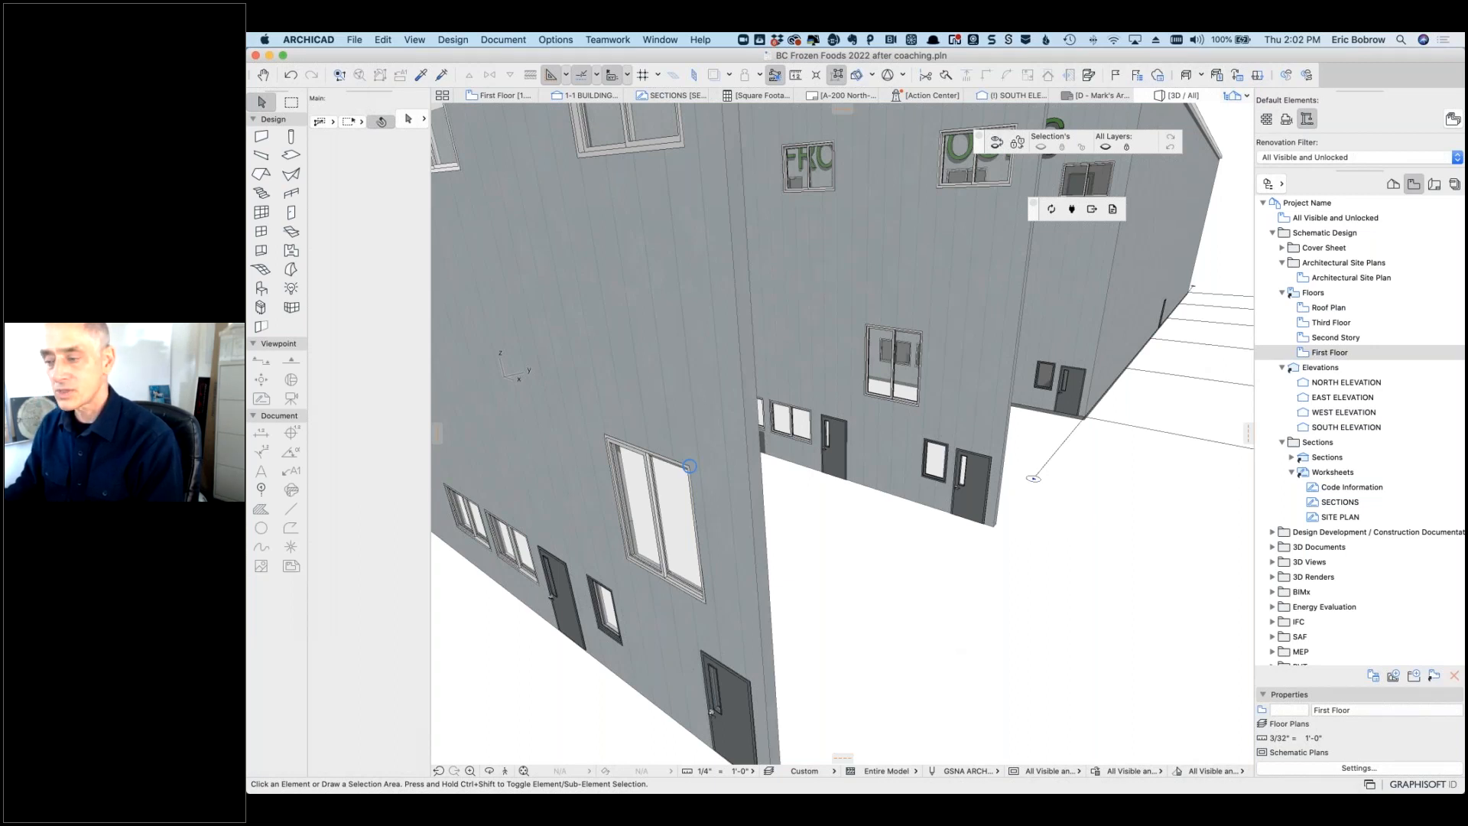
Step: Switch to the Freshdesk ticket in Chrome and return to the New & My Open Tickets list
key(super+Tab)
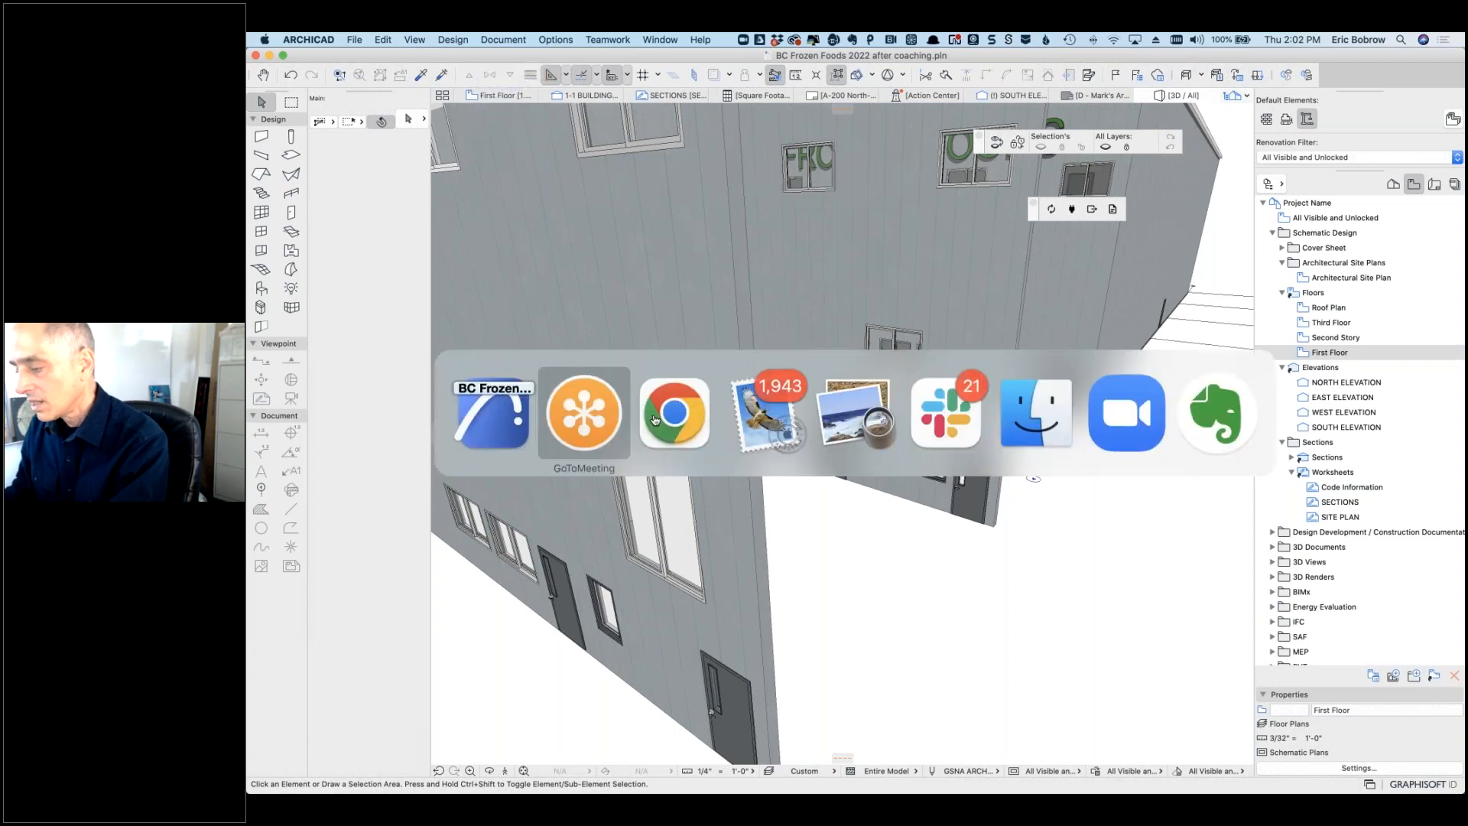
click(672, 430)
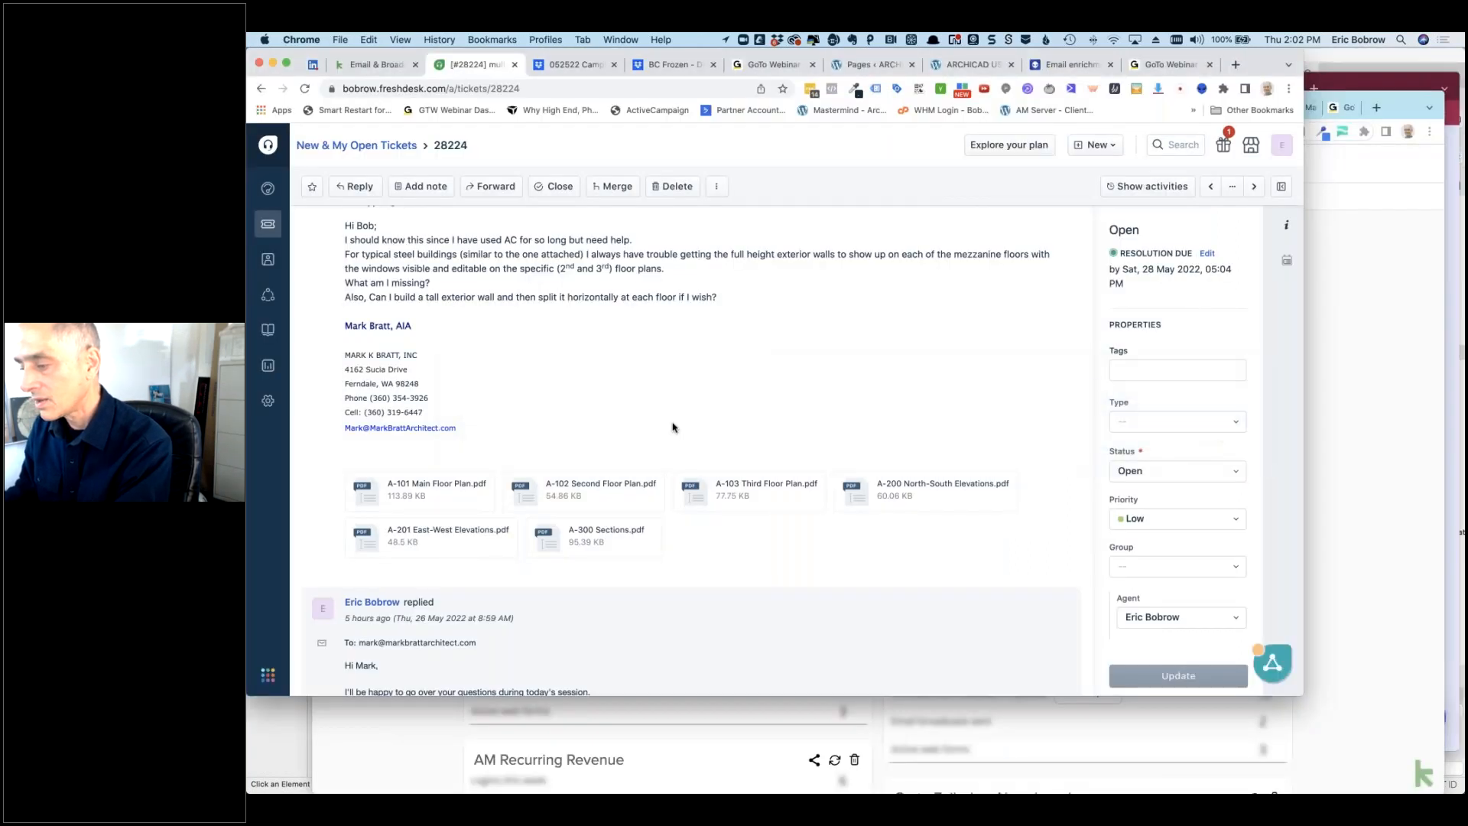
scroll(672, 428, up, 1)
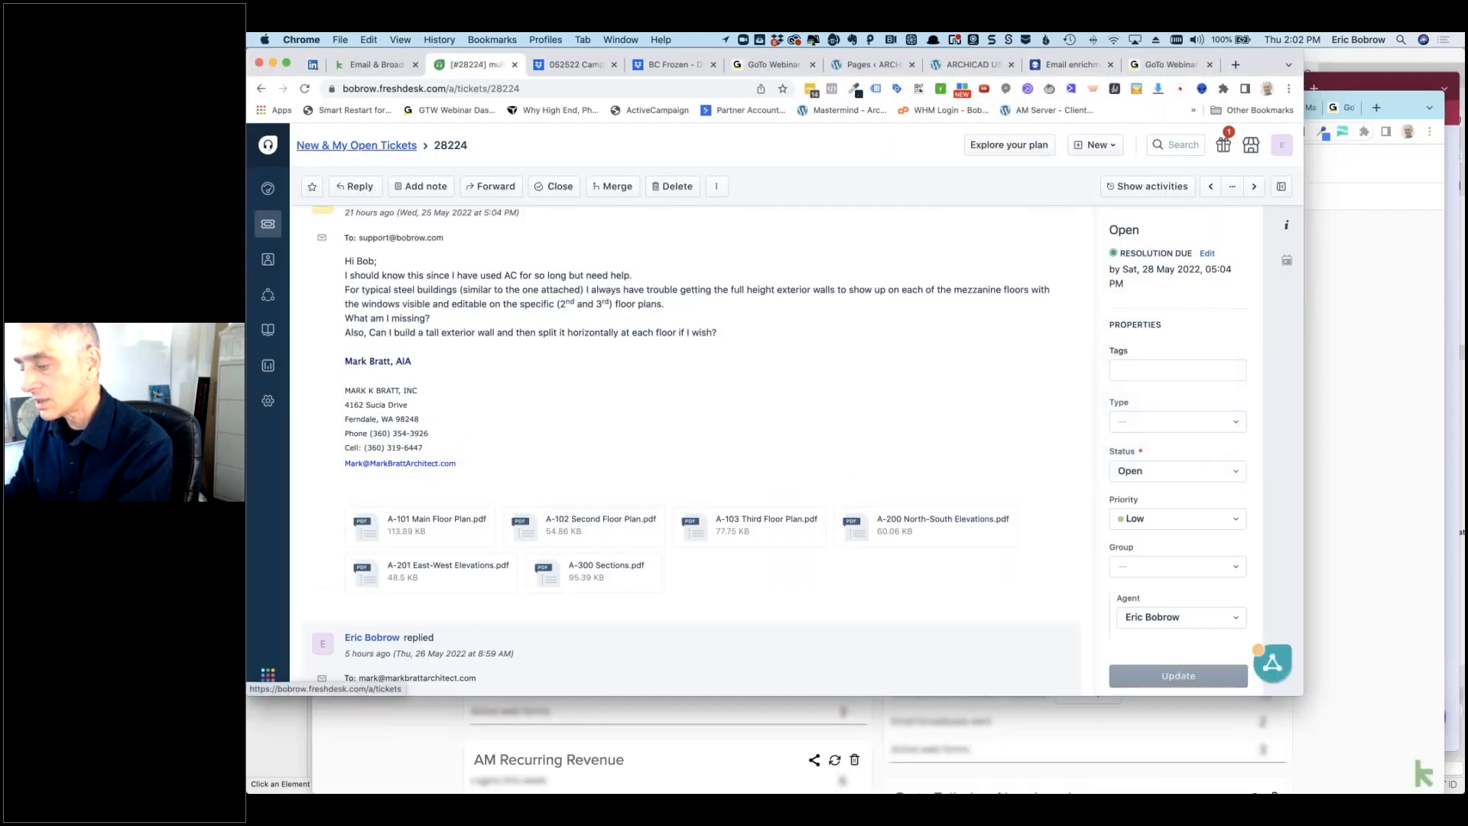
click(395, 147)
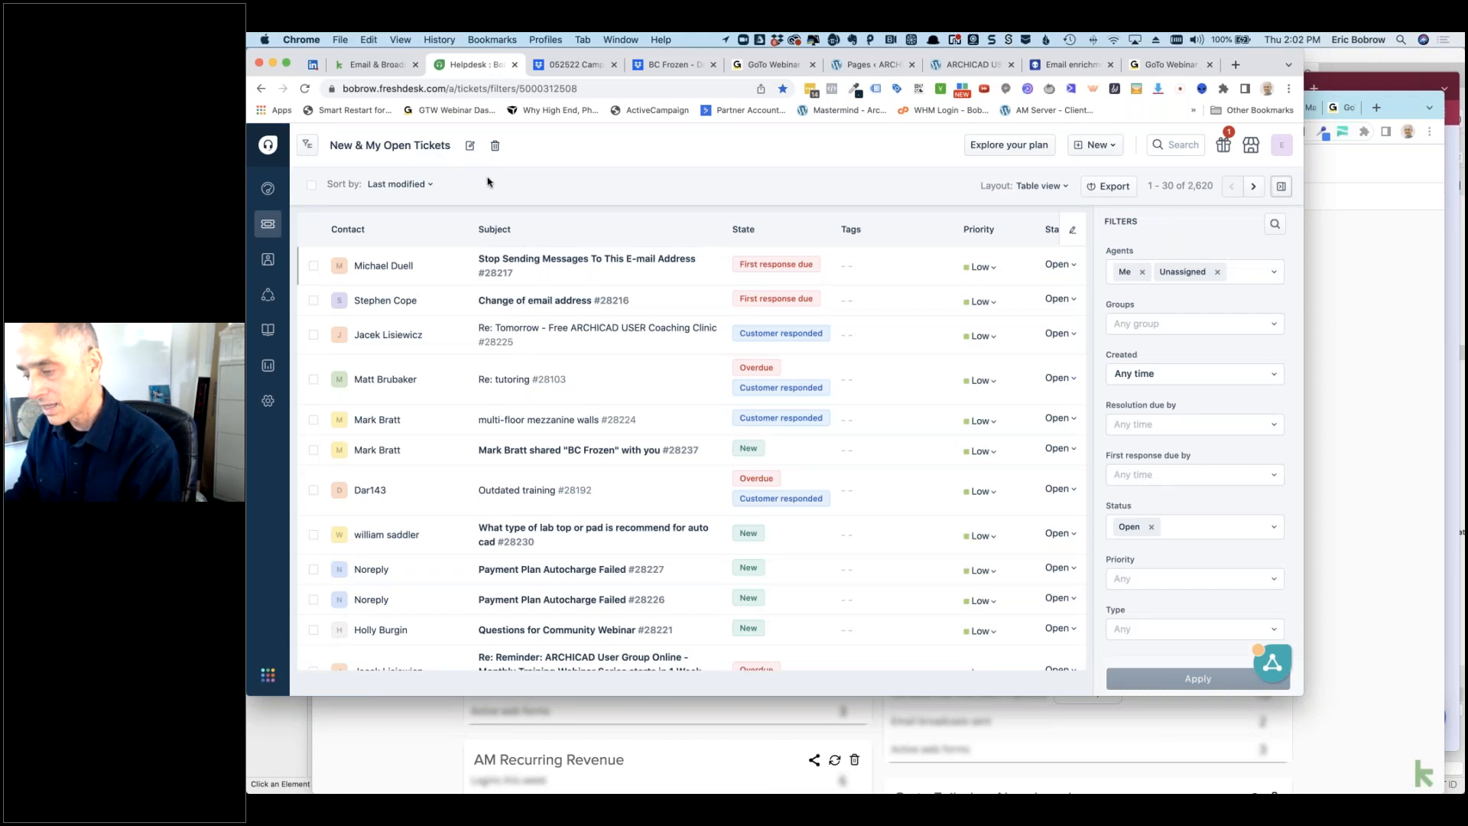
Step: Preview the ticket "Stop Sending Messages To This E-mail Address" and delete it from the list
mouse_move(555, 264)
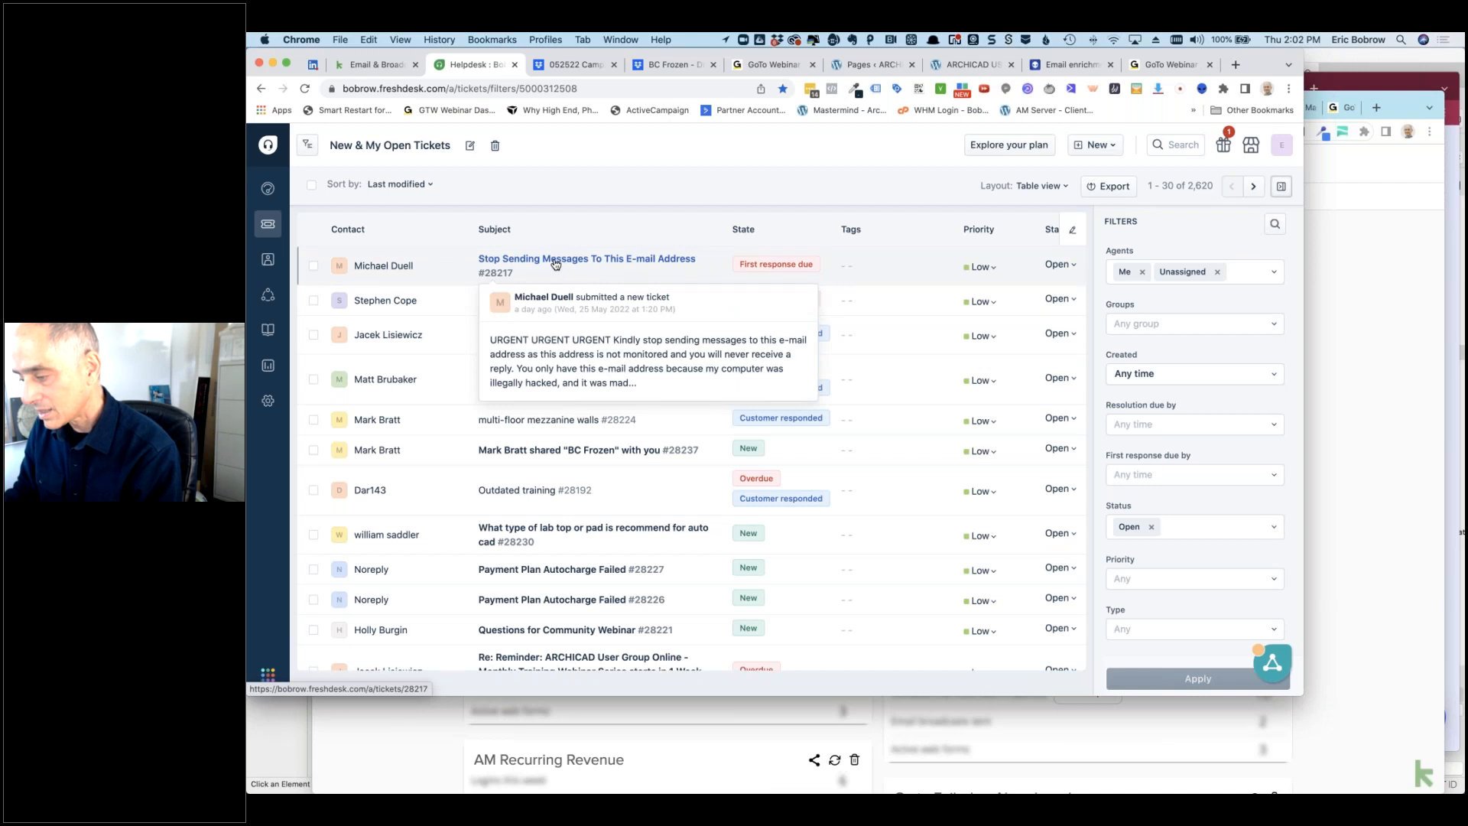
click(313, 265)
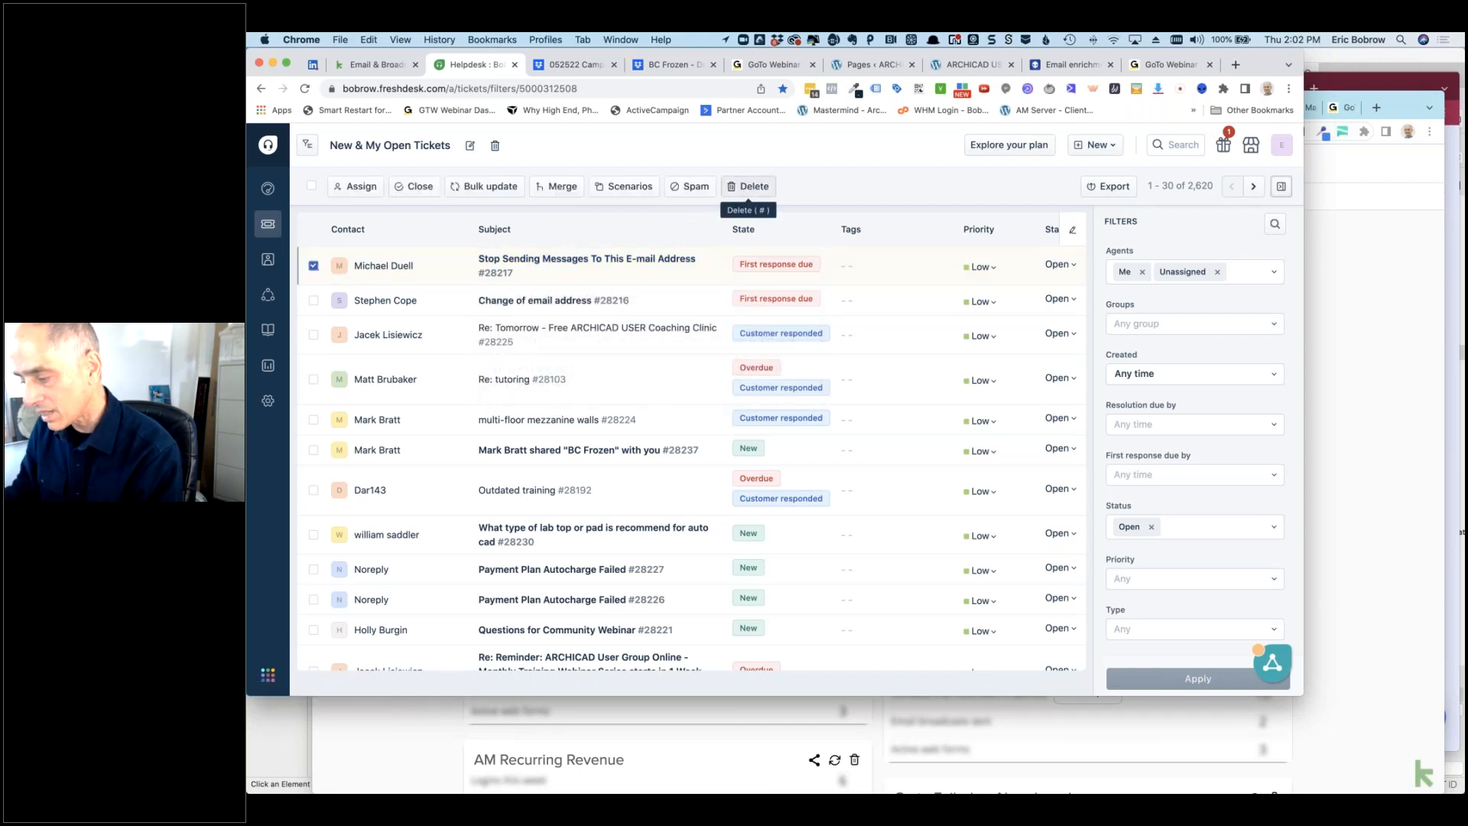
click(750, 187)
click(917, 226)
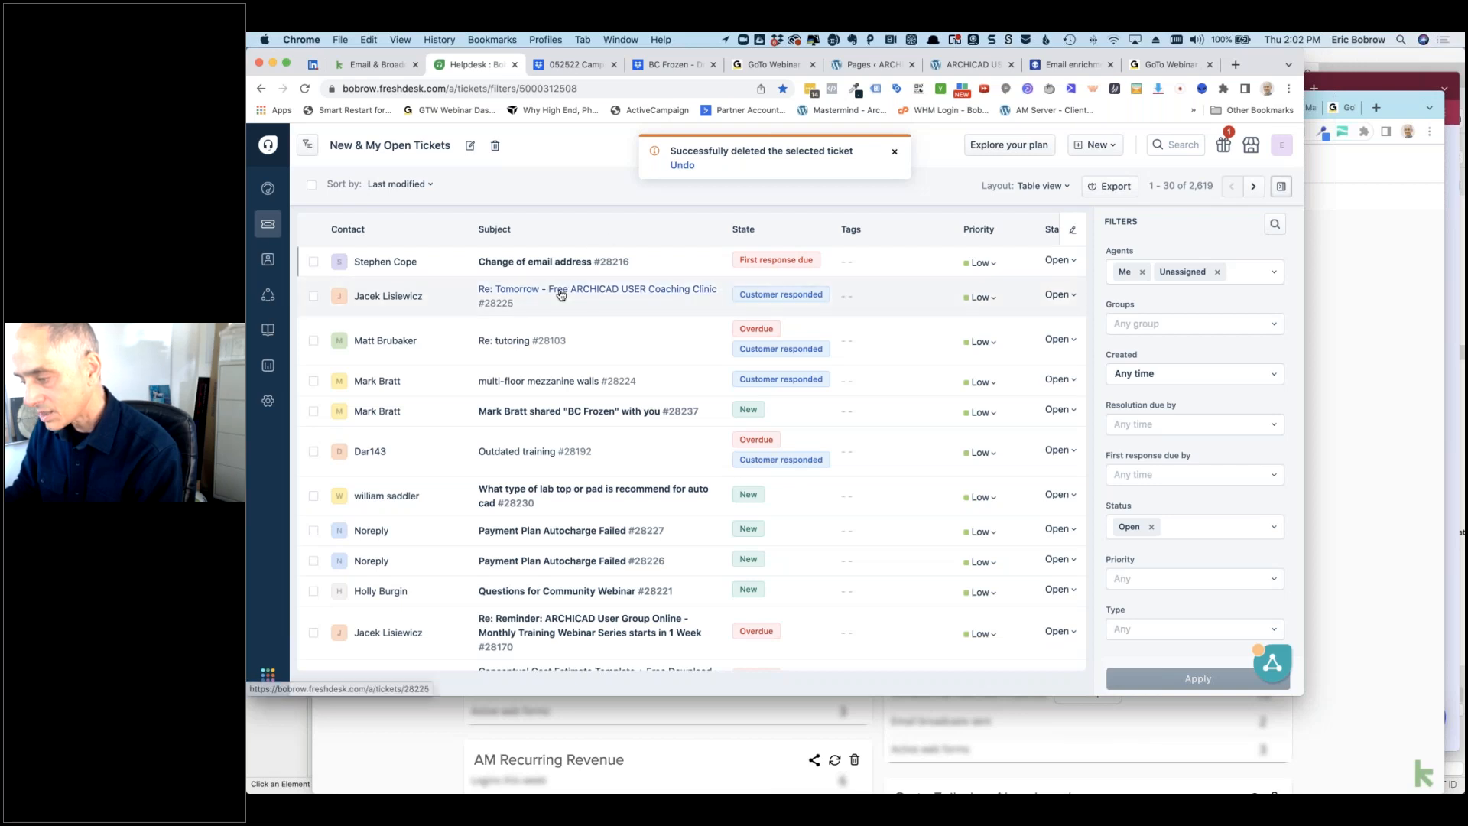
Step: Open the "Re: Tomorrow - Free ARCHICAD USER Coaching Clinic" ticket to read its latest reply, and switch to the survey PDF in Preview
mouse_move(560, 295)
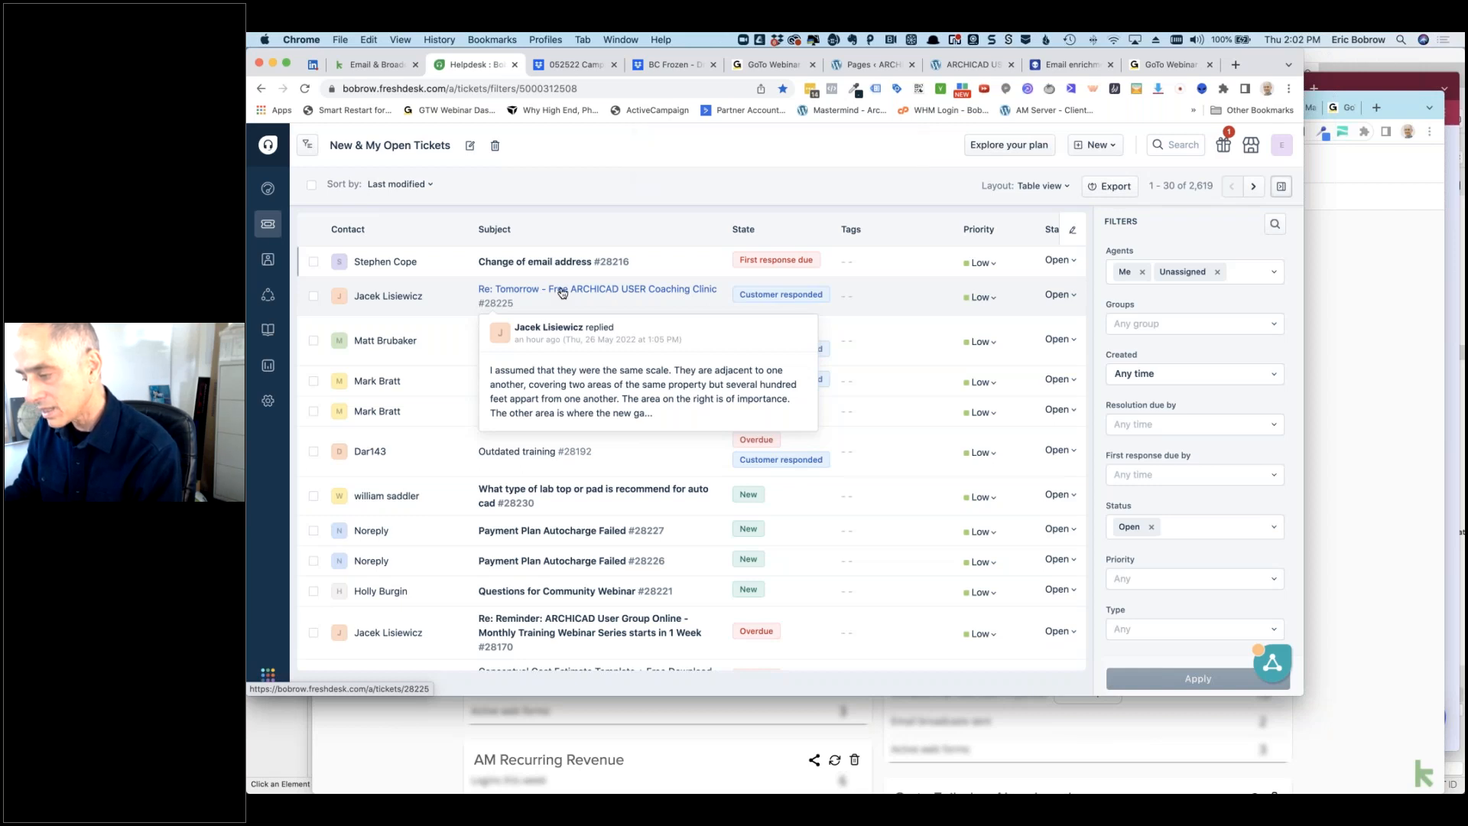
click(562, 292)
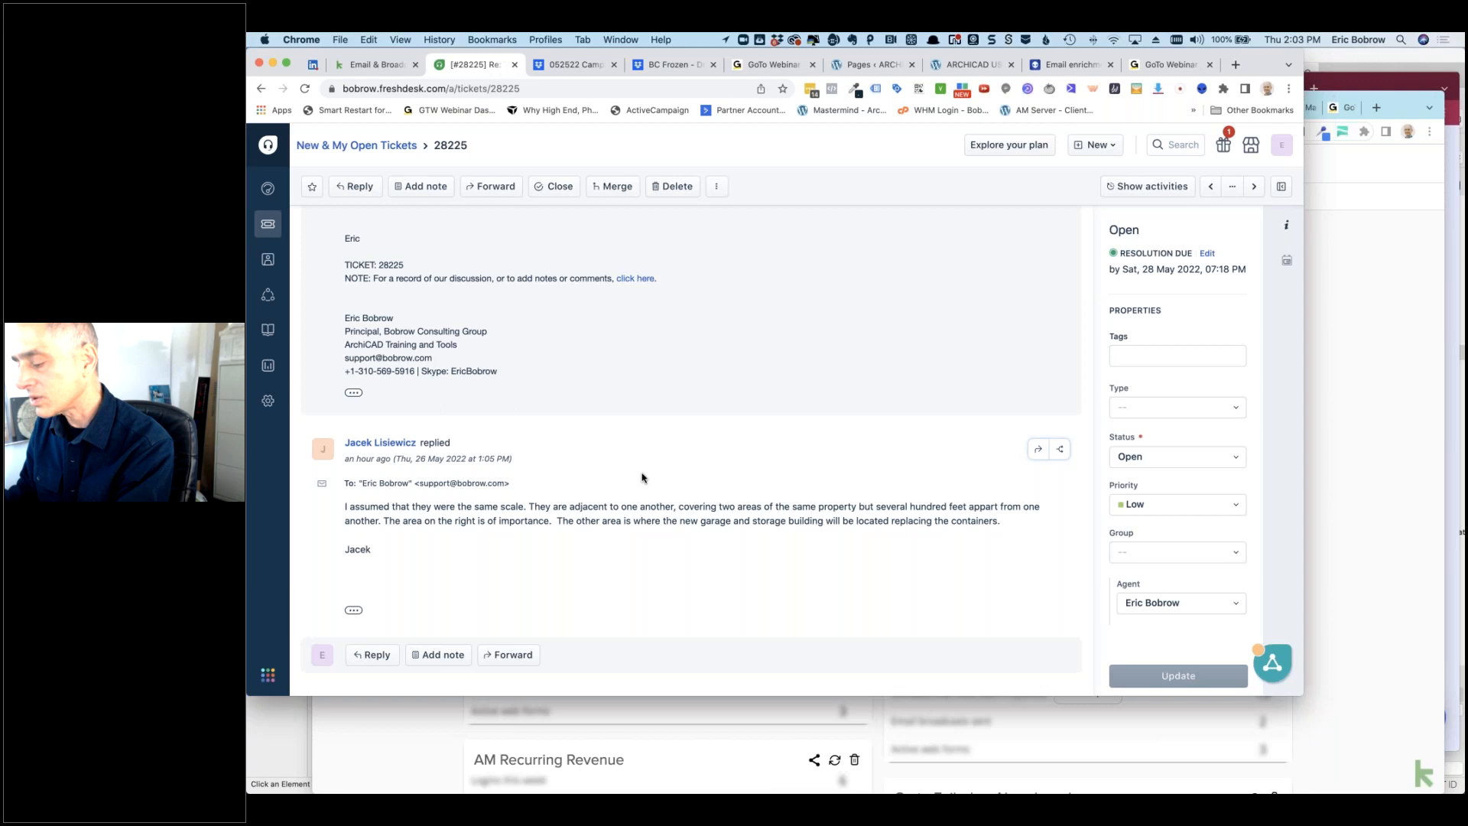
key(super+Tab)
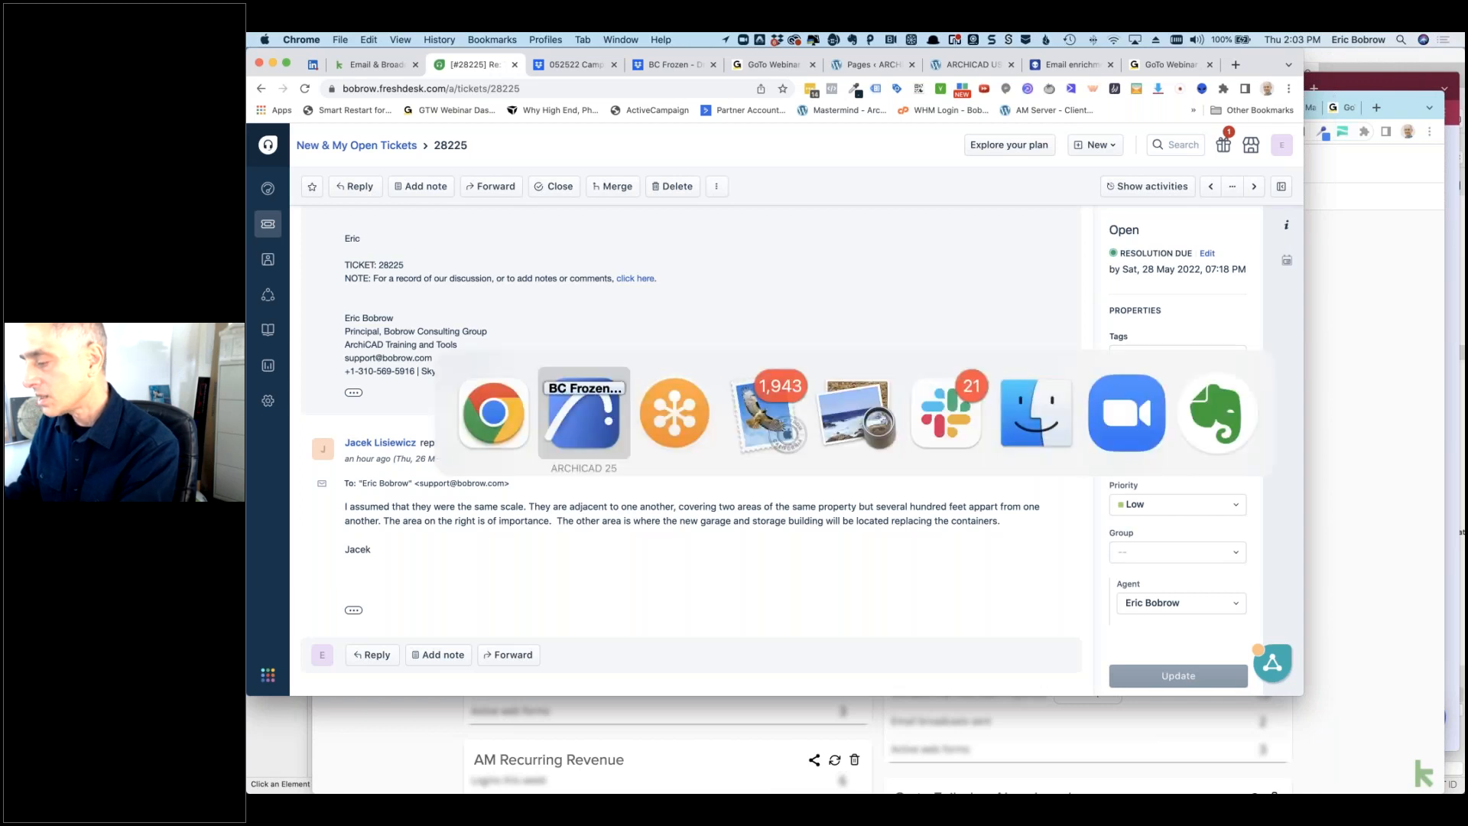
key(super+Tab)
key(super+Tab)
key(super+Tab)
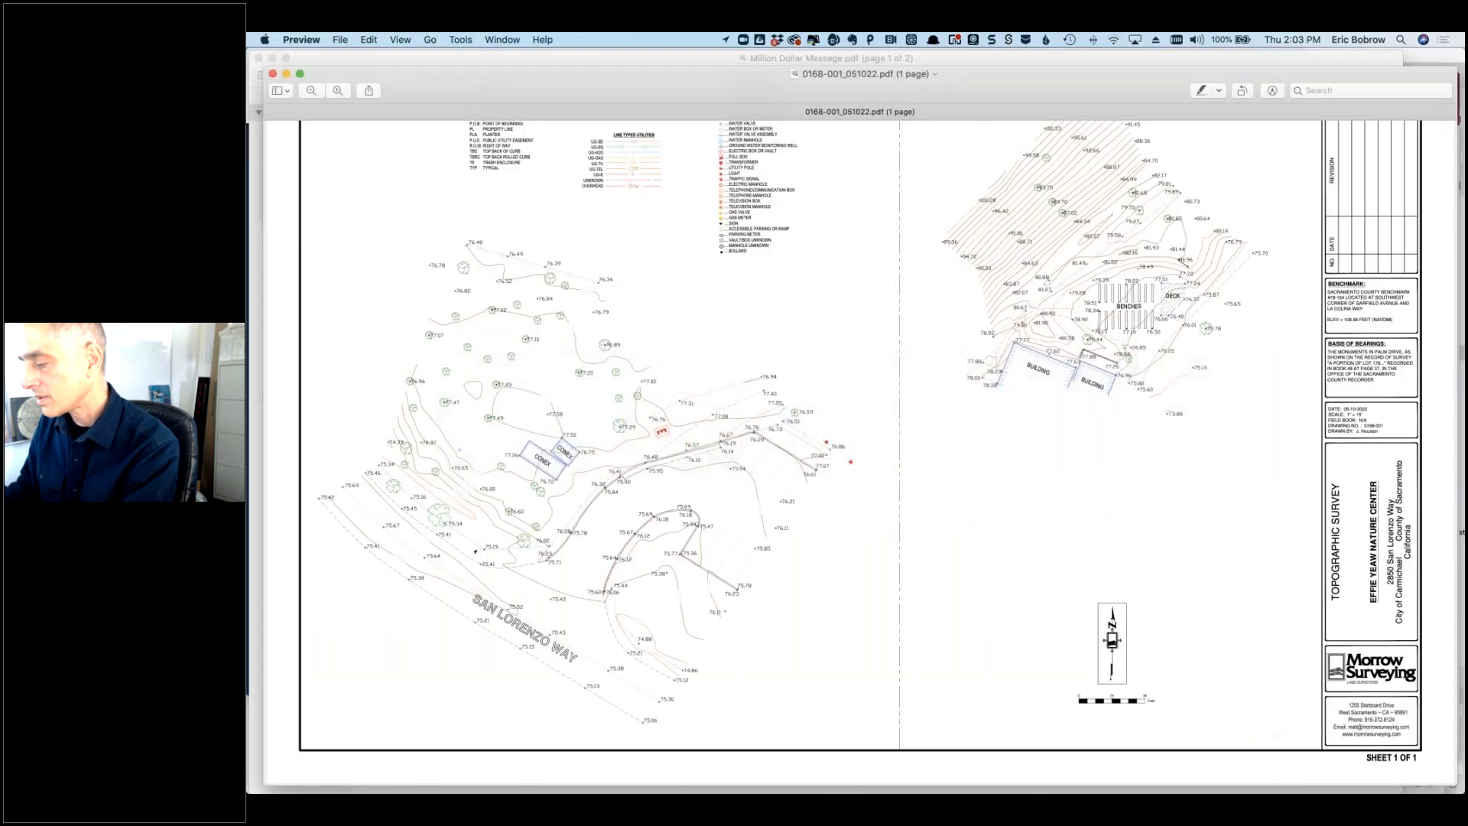
Step: Examine the two separate site areas, contours and buildings on the topographic survey sheet 0168-001_051022.pdf
scroll(869, 453, up, 1)
scroll(868, 453, up, 2)
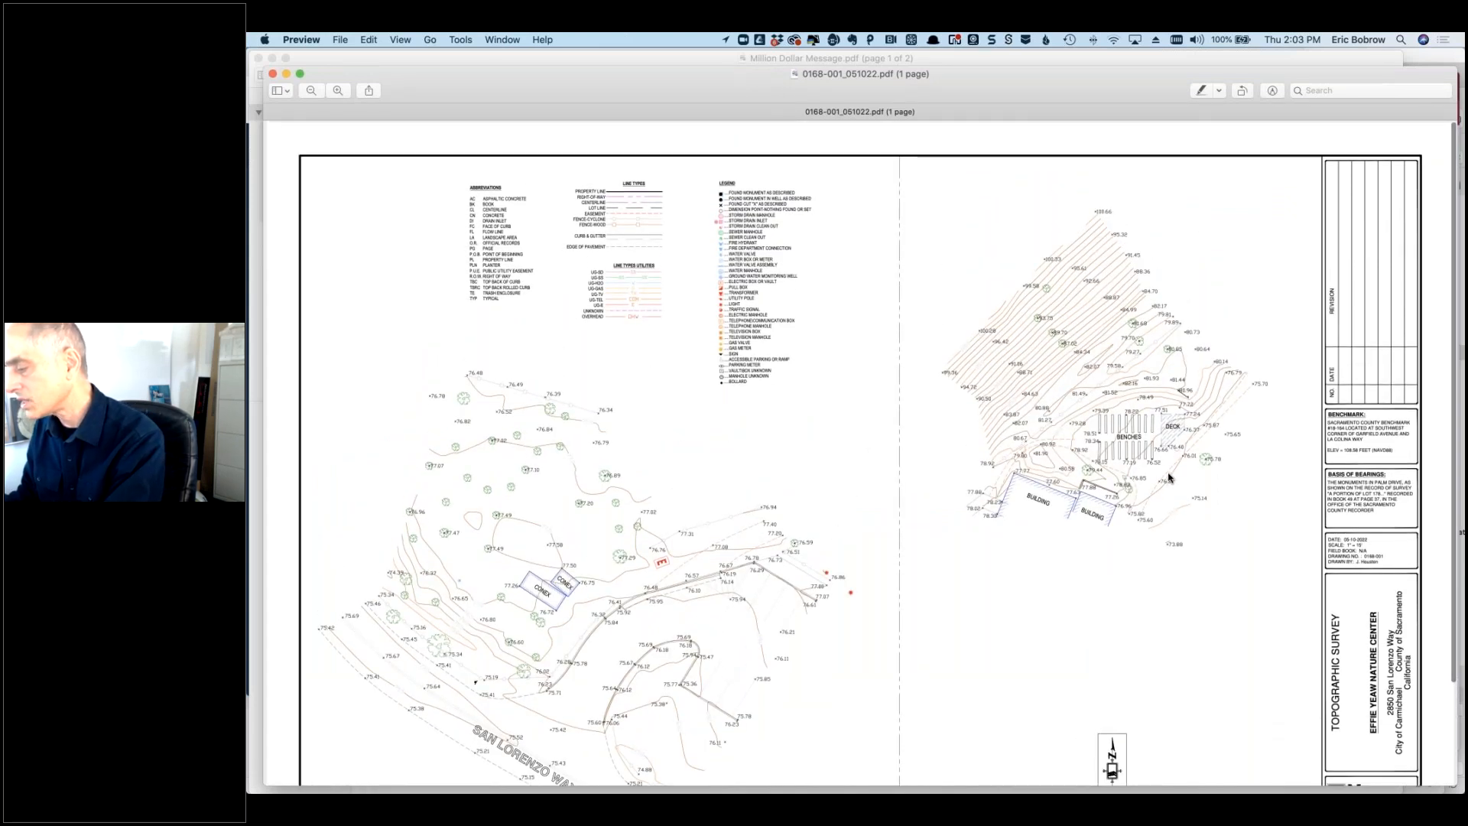
scroll(1168, 477, down, 1)
scroll(1168, 477, down, 3)
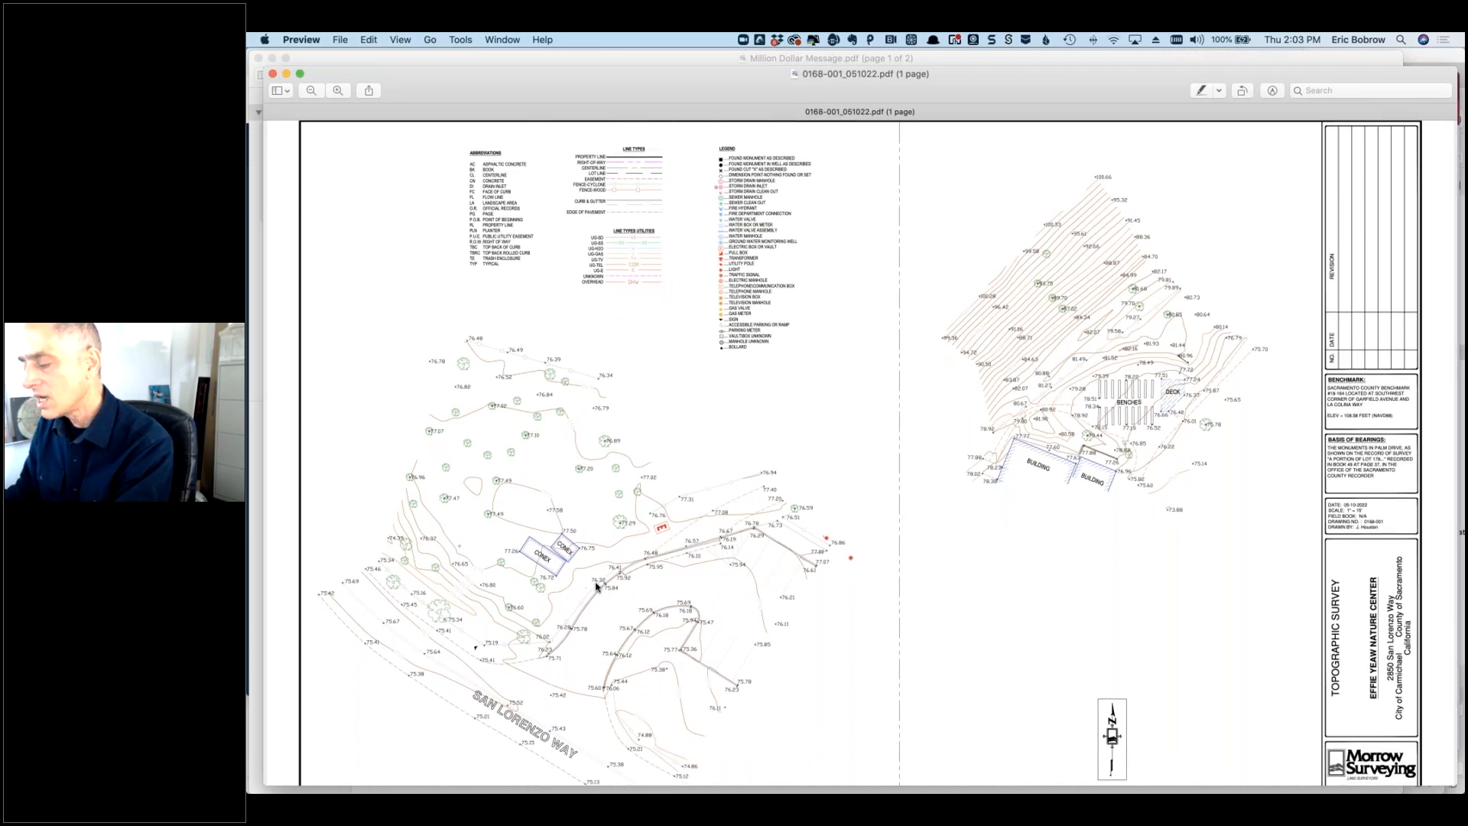
scroll(607, 592, down, 3)
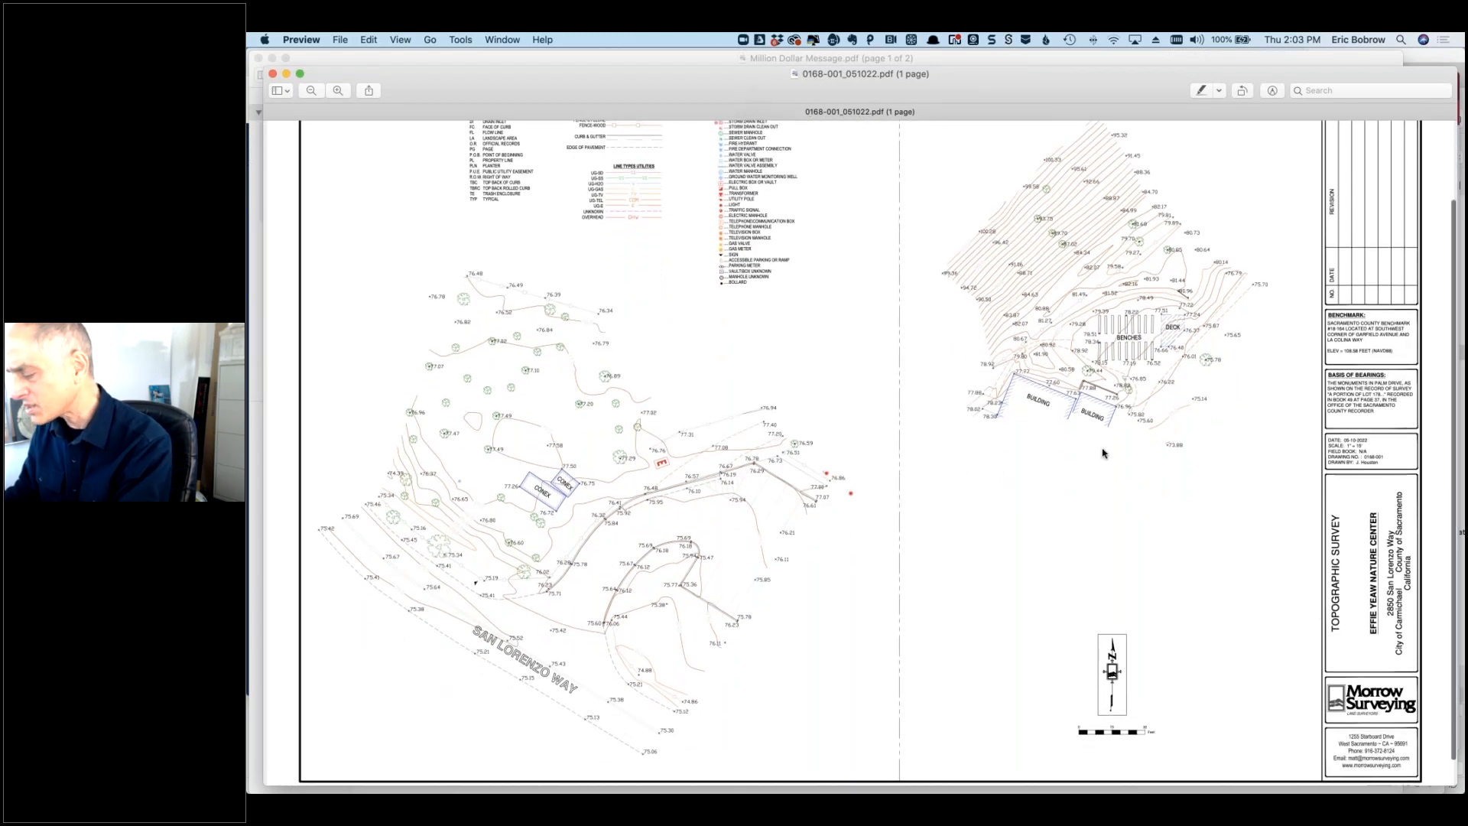
scroll(937, 541, down, 2)
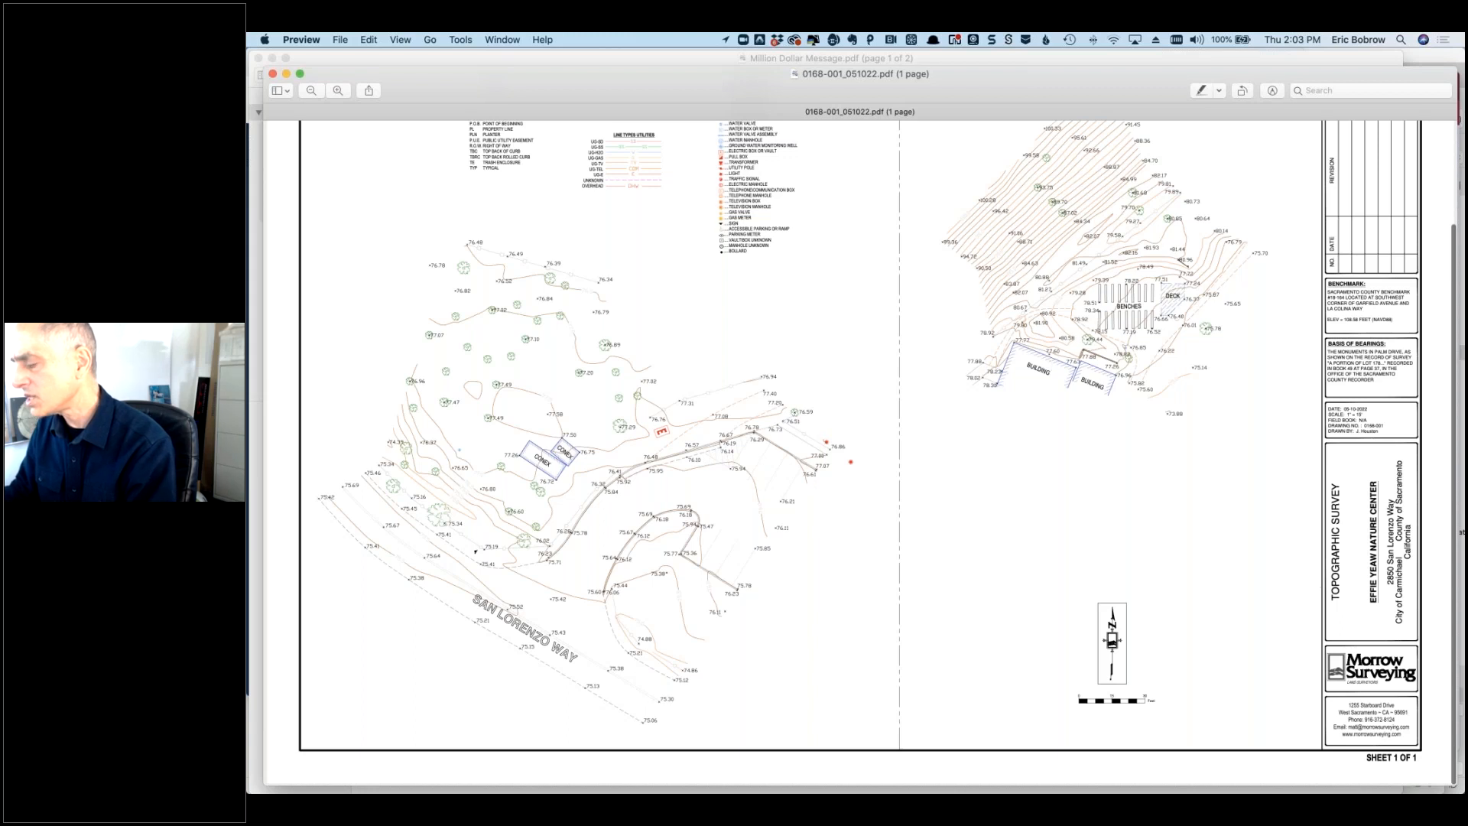
scroll(1118, 377, up, 3)
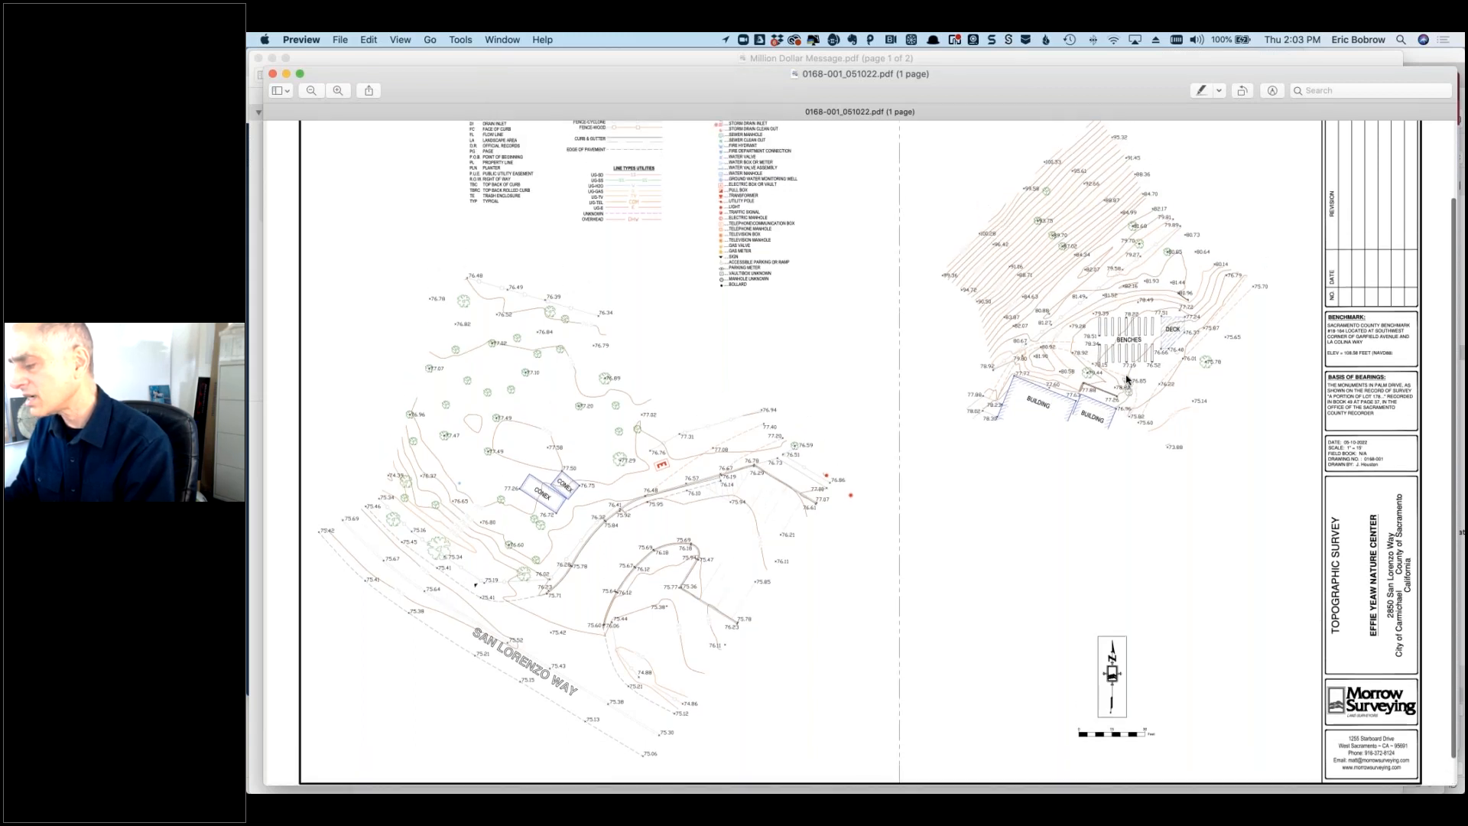
scroll(1110, 405, up, 1)
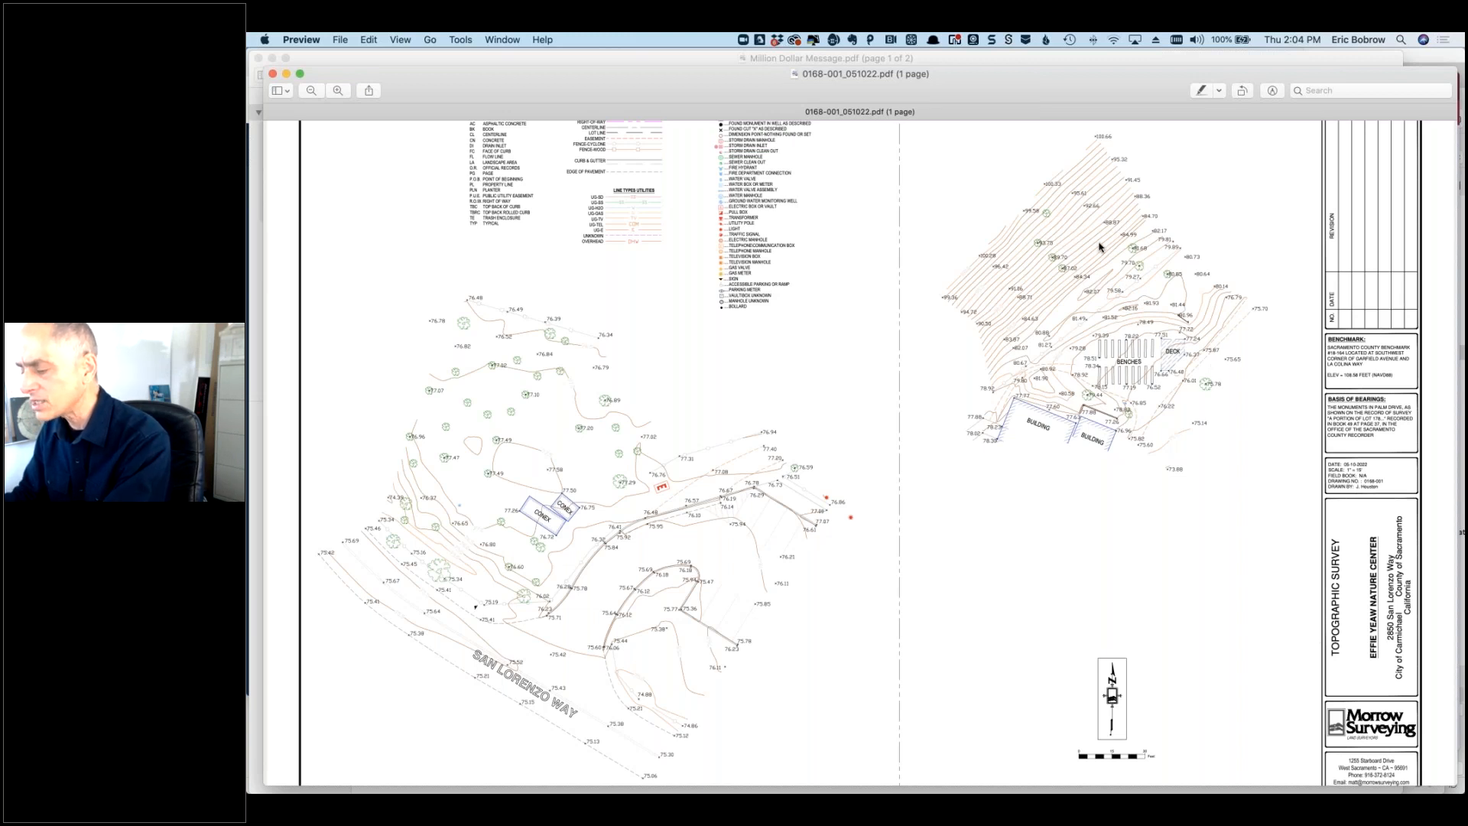
Step: Switch to ARCHICAD, bring up the First Floor plan and save the BC Frozen Foods project
key(super+Tab)
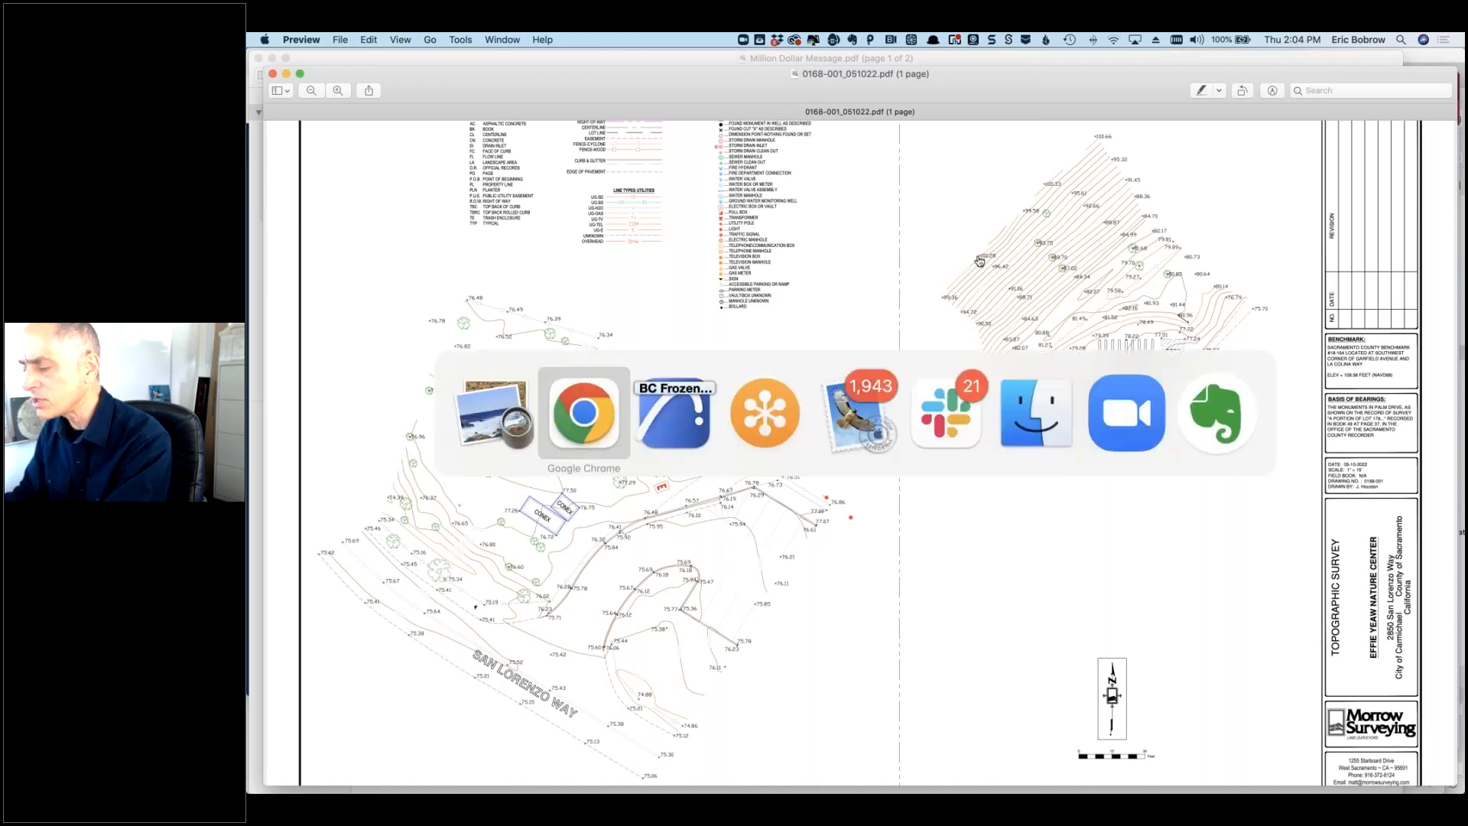
click(690, 421)
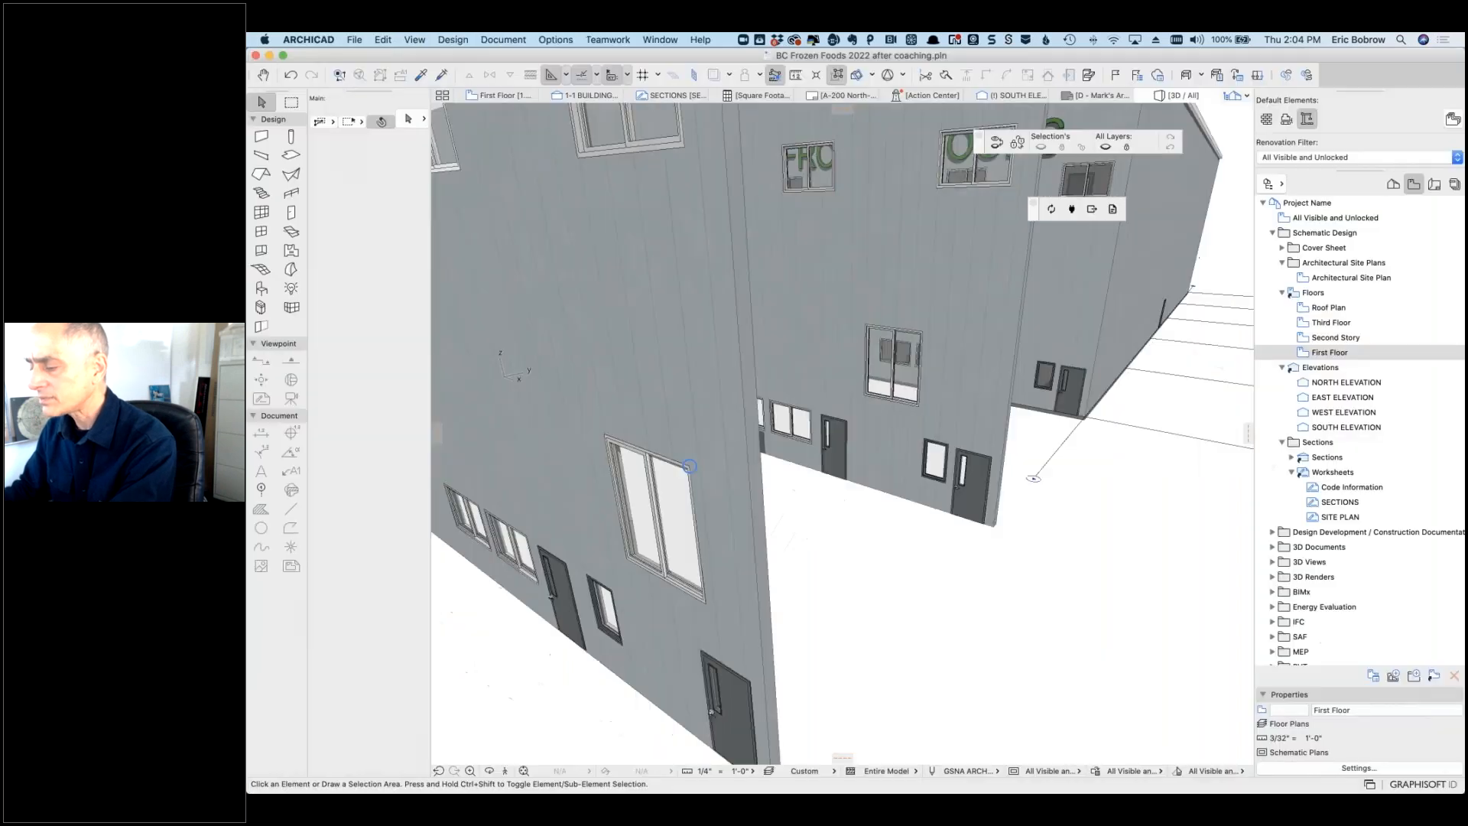
click(496, 96)
click(354, 39)
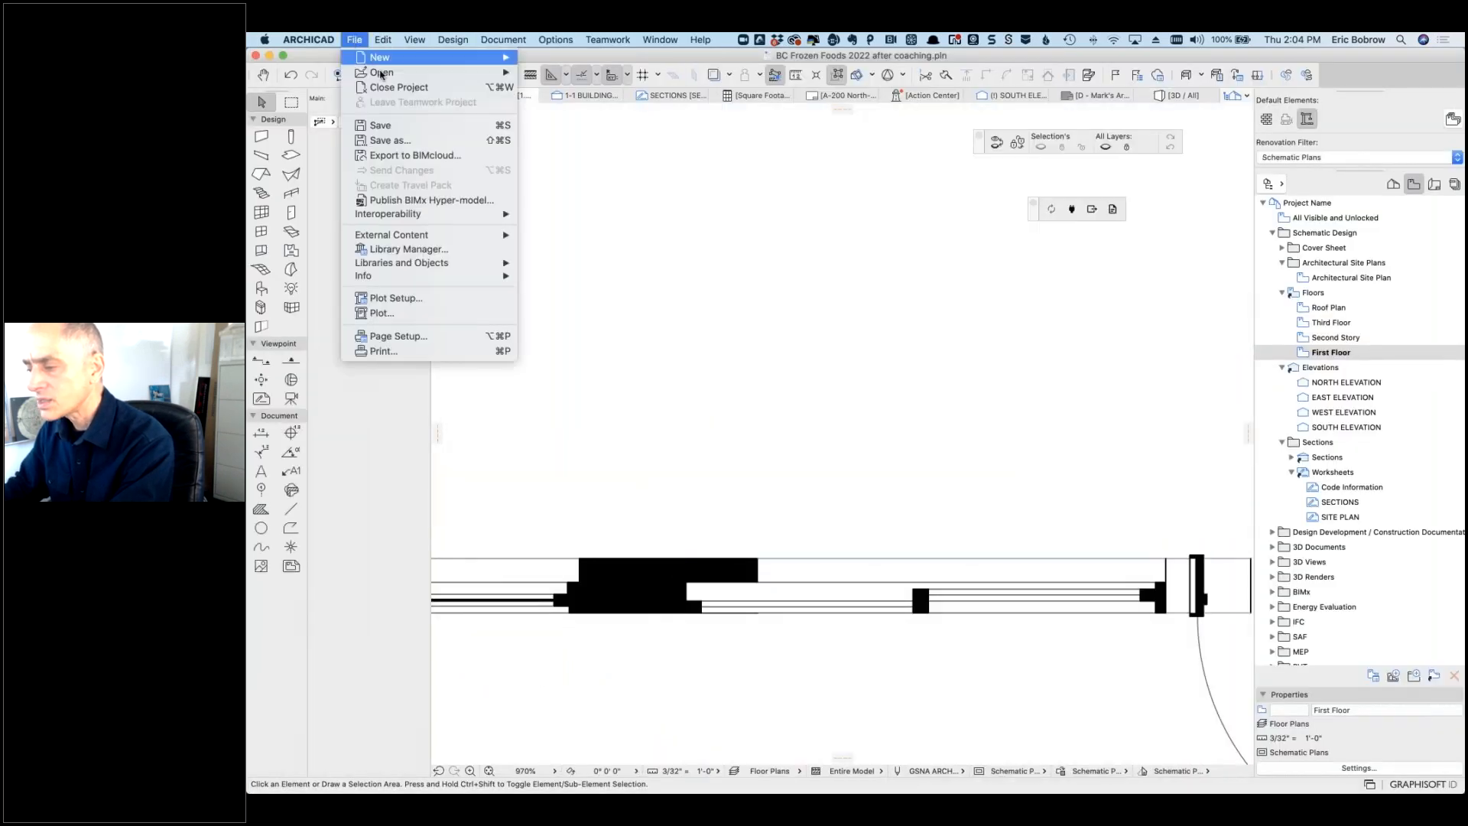
click(389, 127)
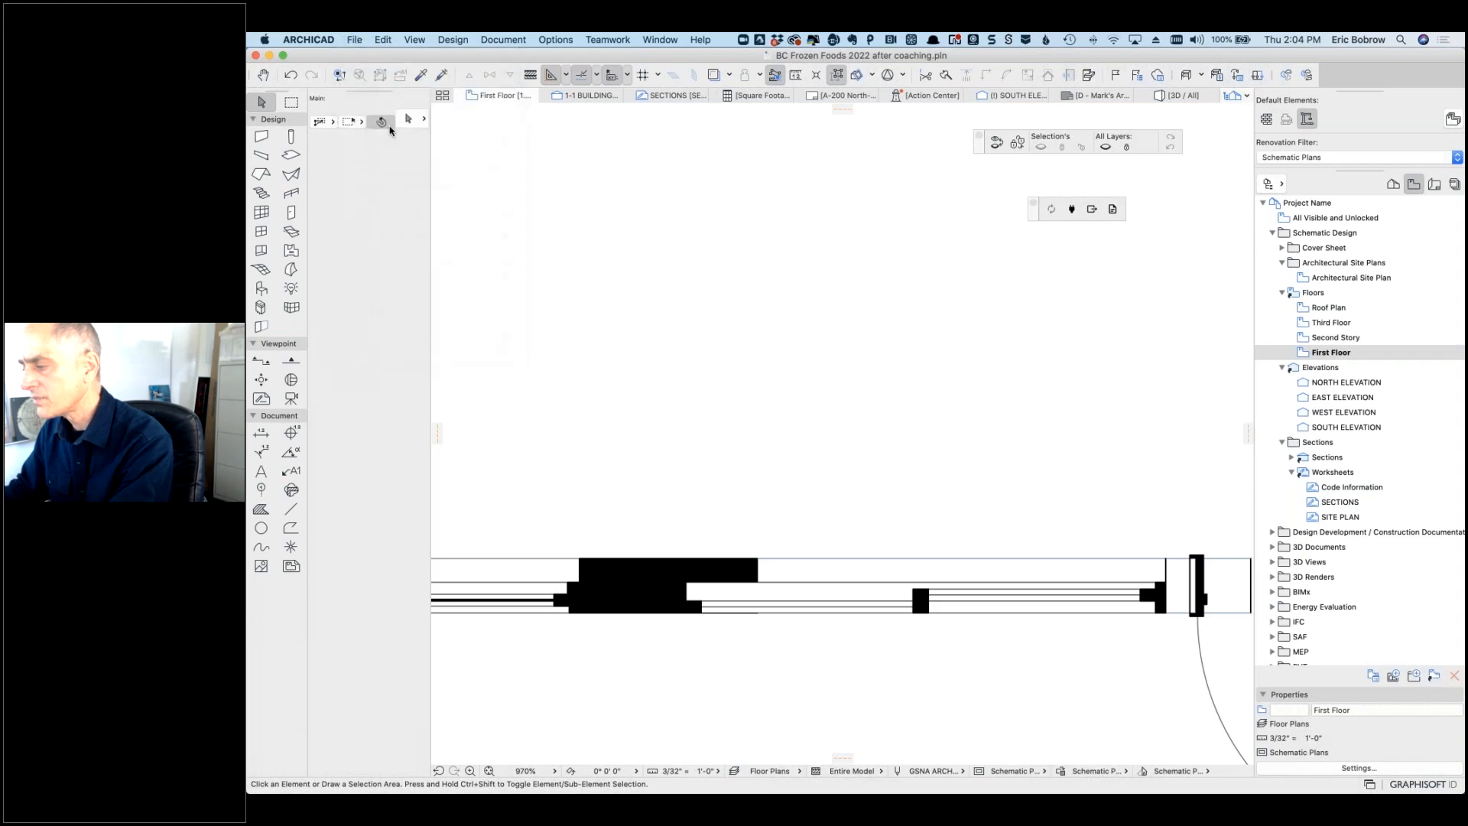
Step: Create a new project from the ARCHICAD 25 Template.tpl template with the current work environment profile
click(356, 40)
mouse_move(458, 57)
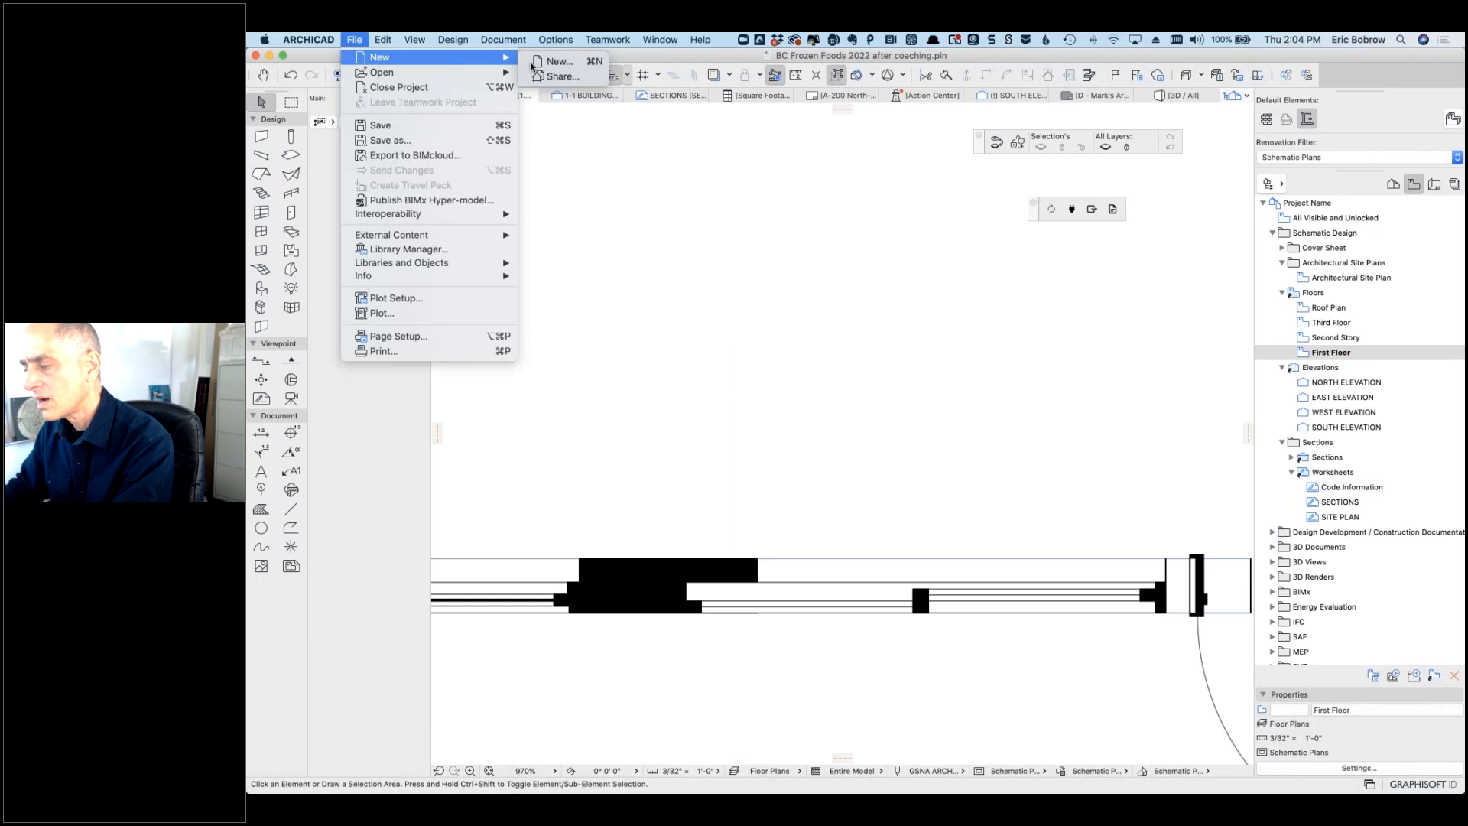
click(546, 62)
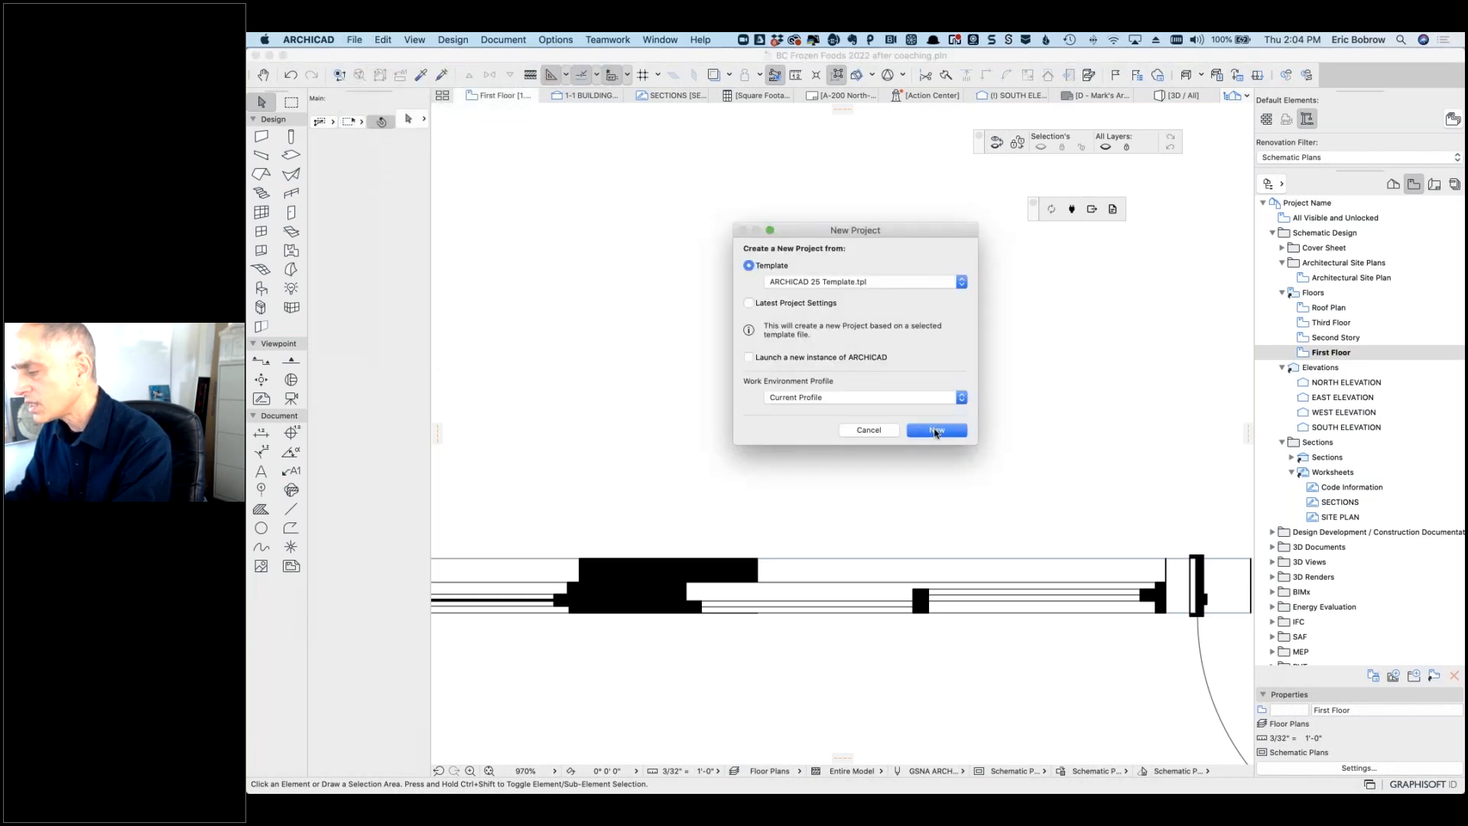
click(935, 431)
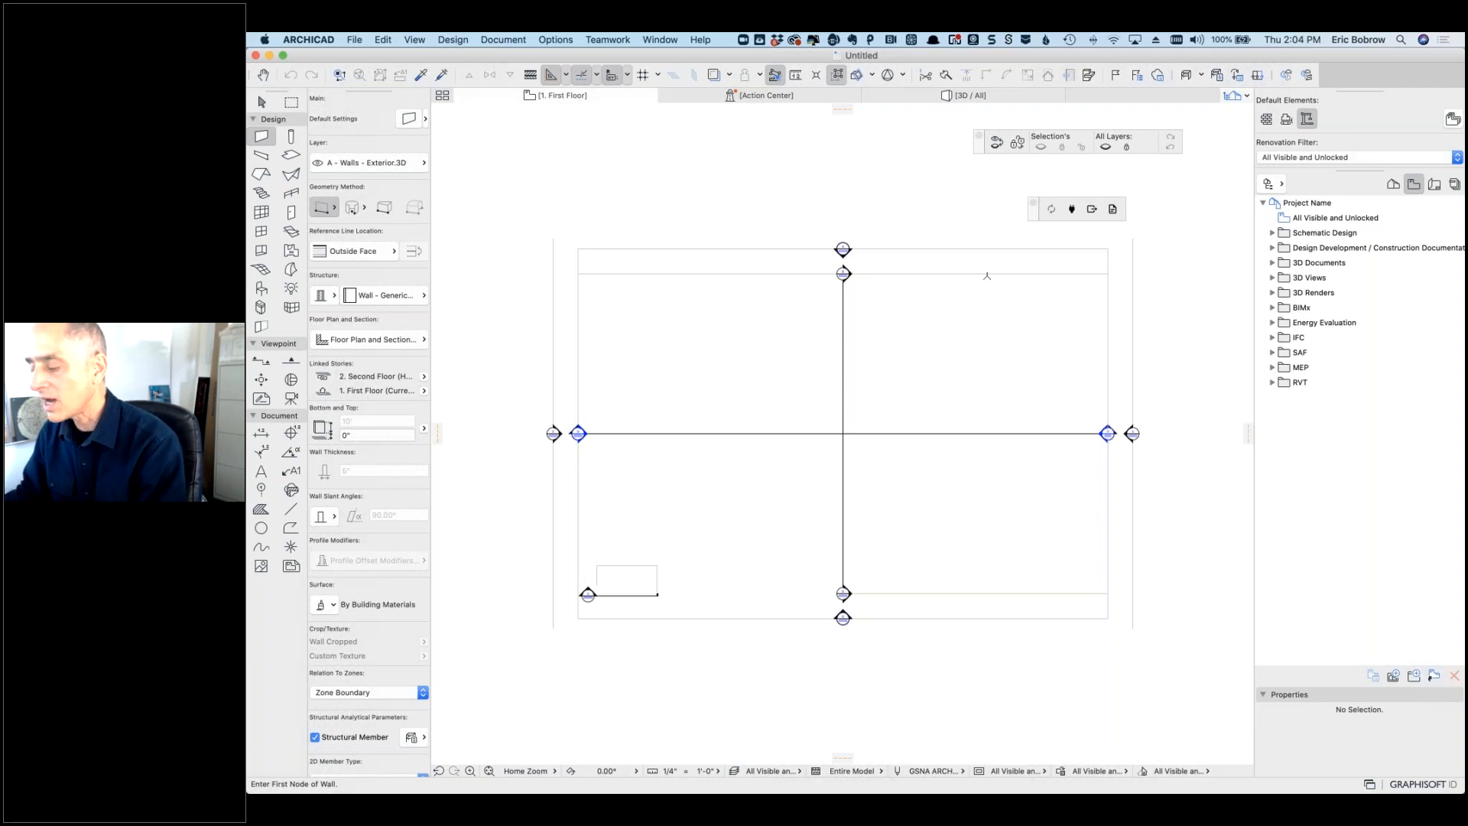
Step: Switch to the survey PDF in Preview and enlarge it to inspect the graphic scale bar below the north arrow
key(super+Tab)
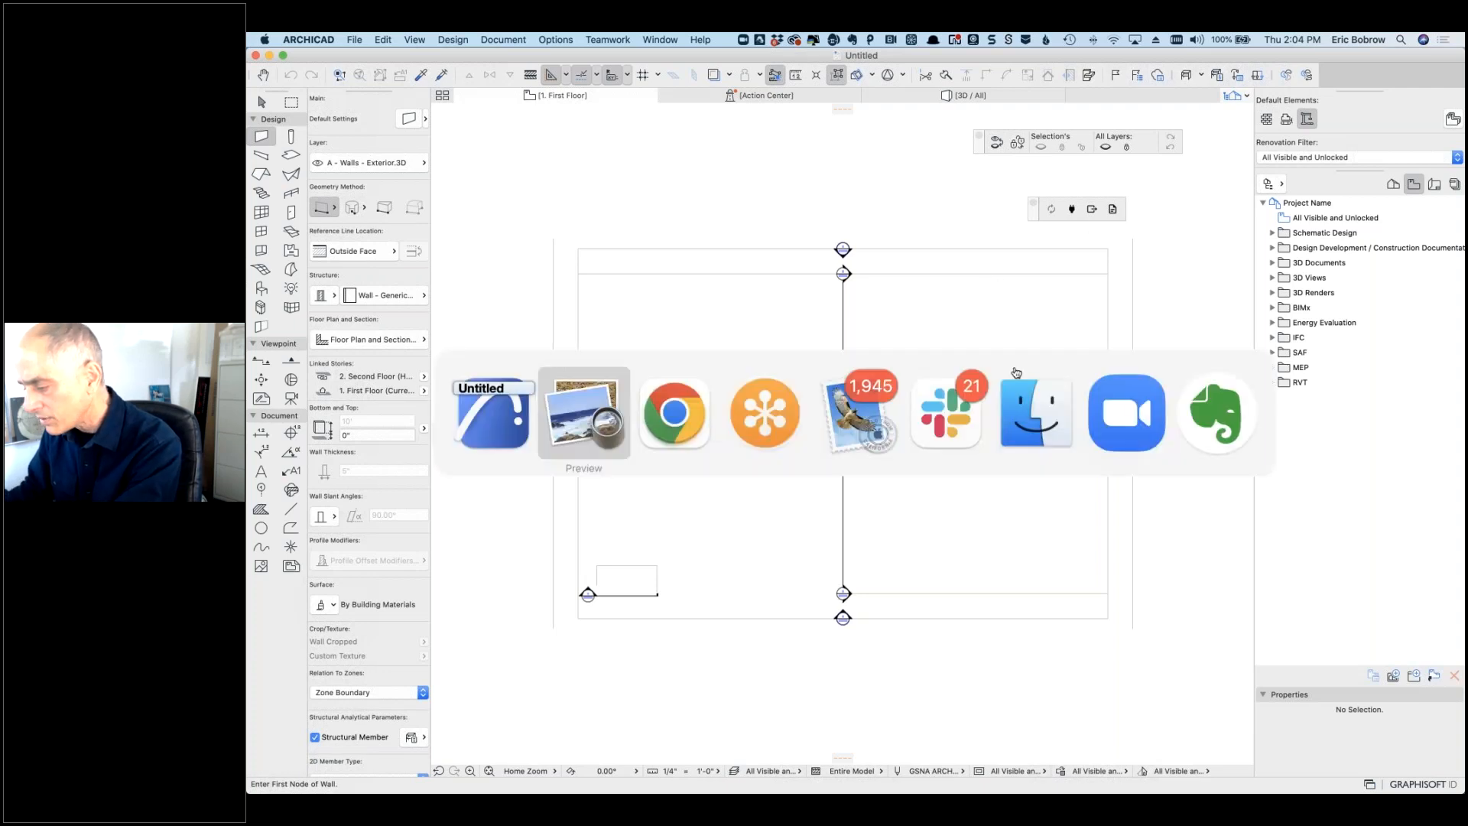
scroll(1239, 306, down, 2)
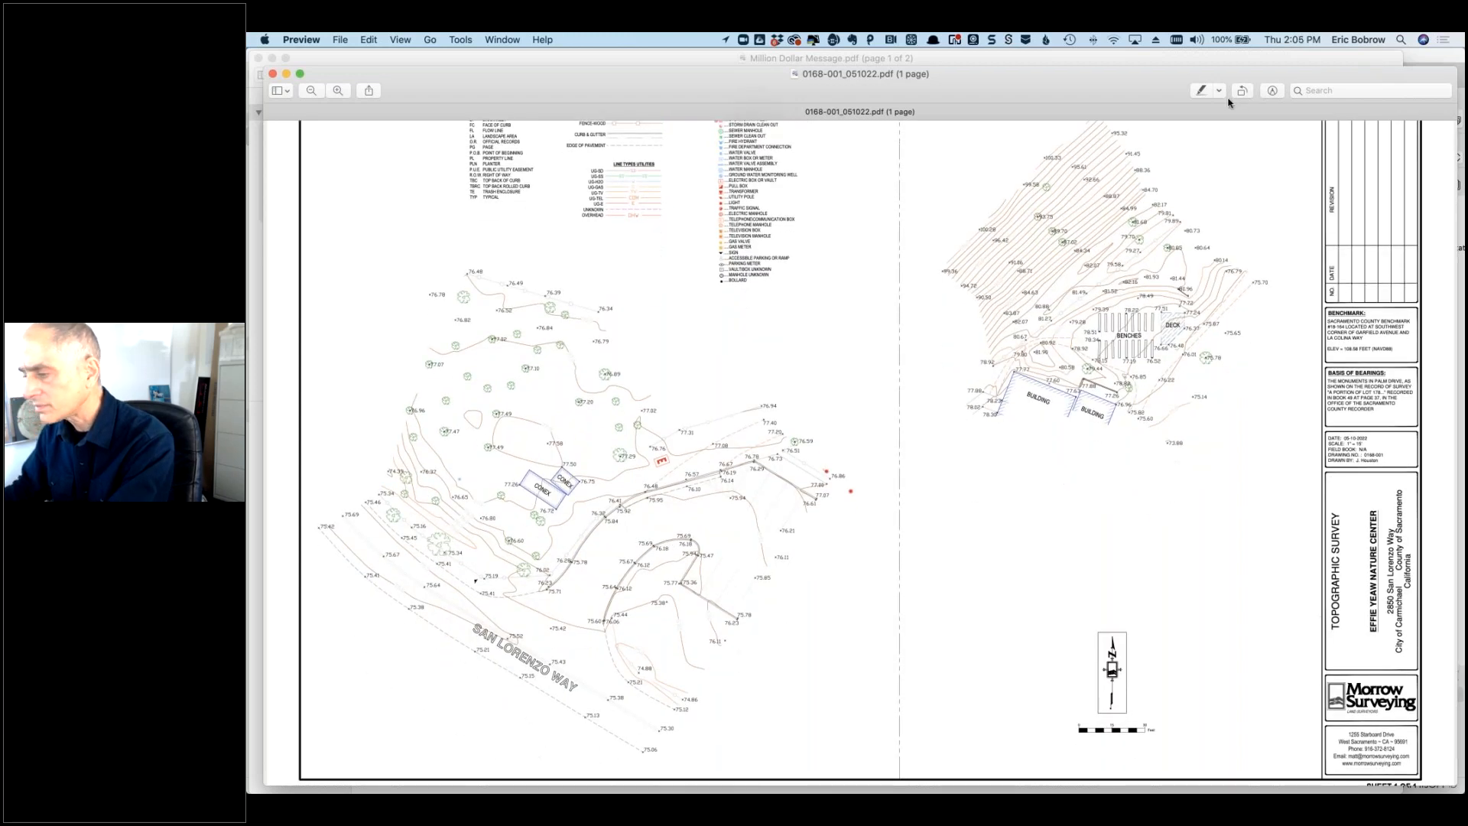
click(338, 90)
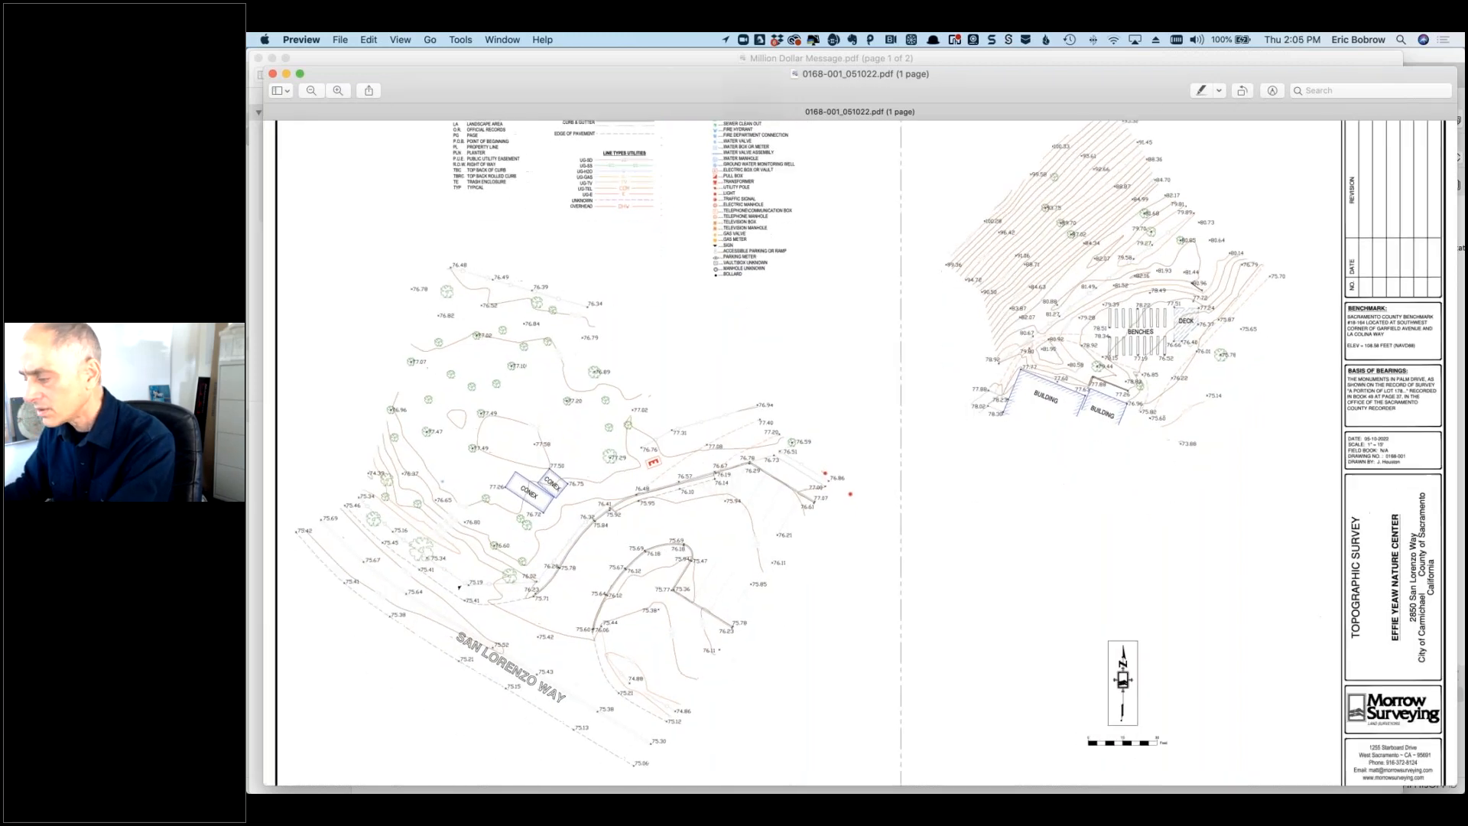
click(338, 90)
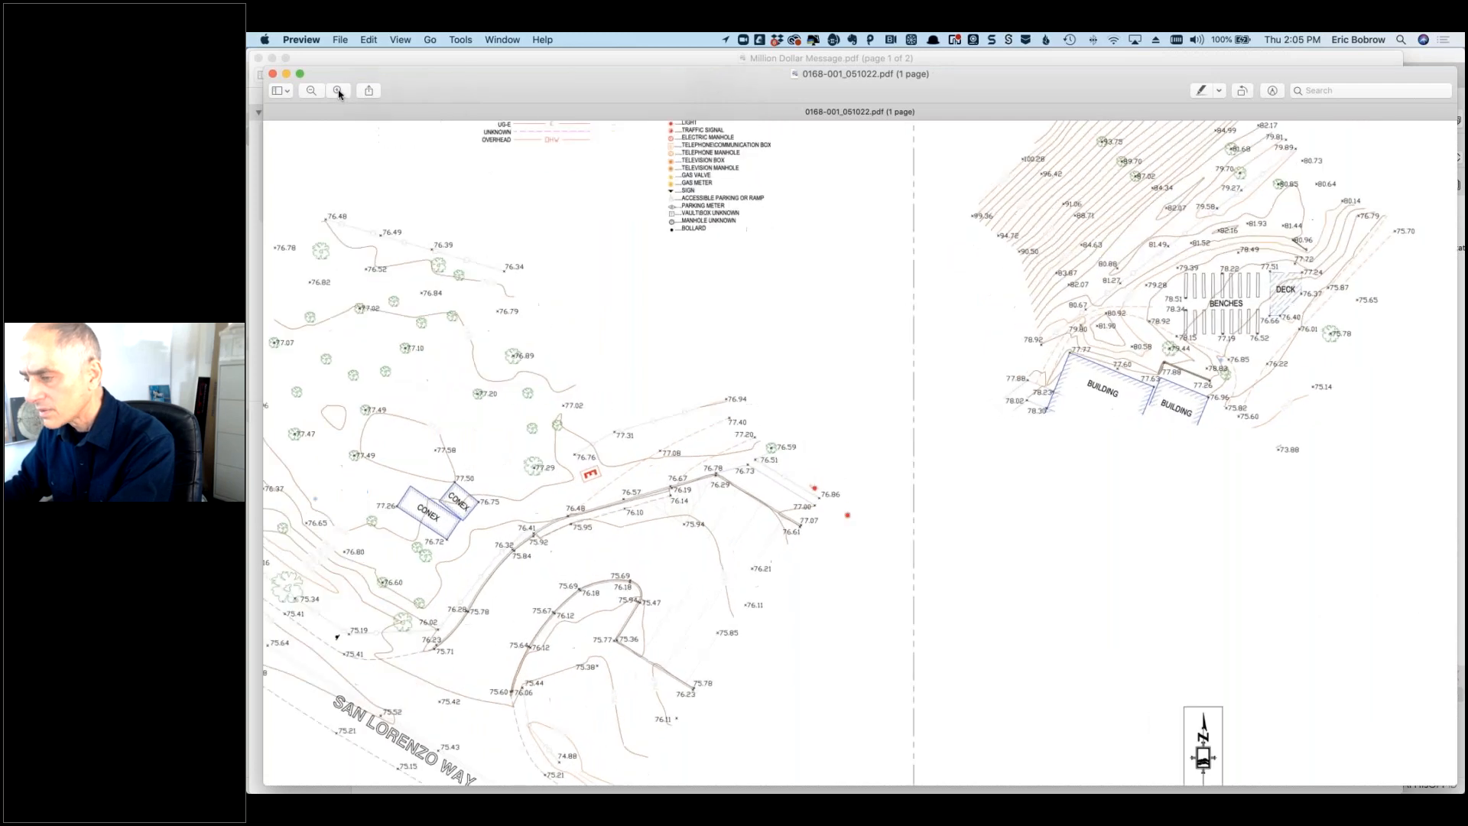
click(337, 91)
click(337, 91)
scroll(913, 394, down, 10)
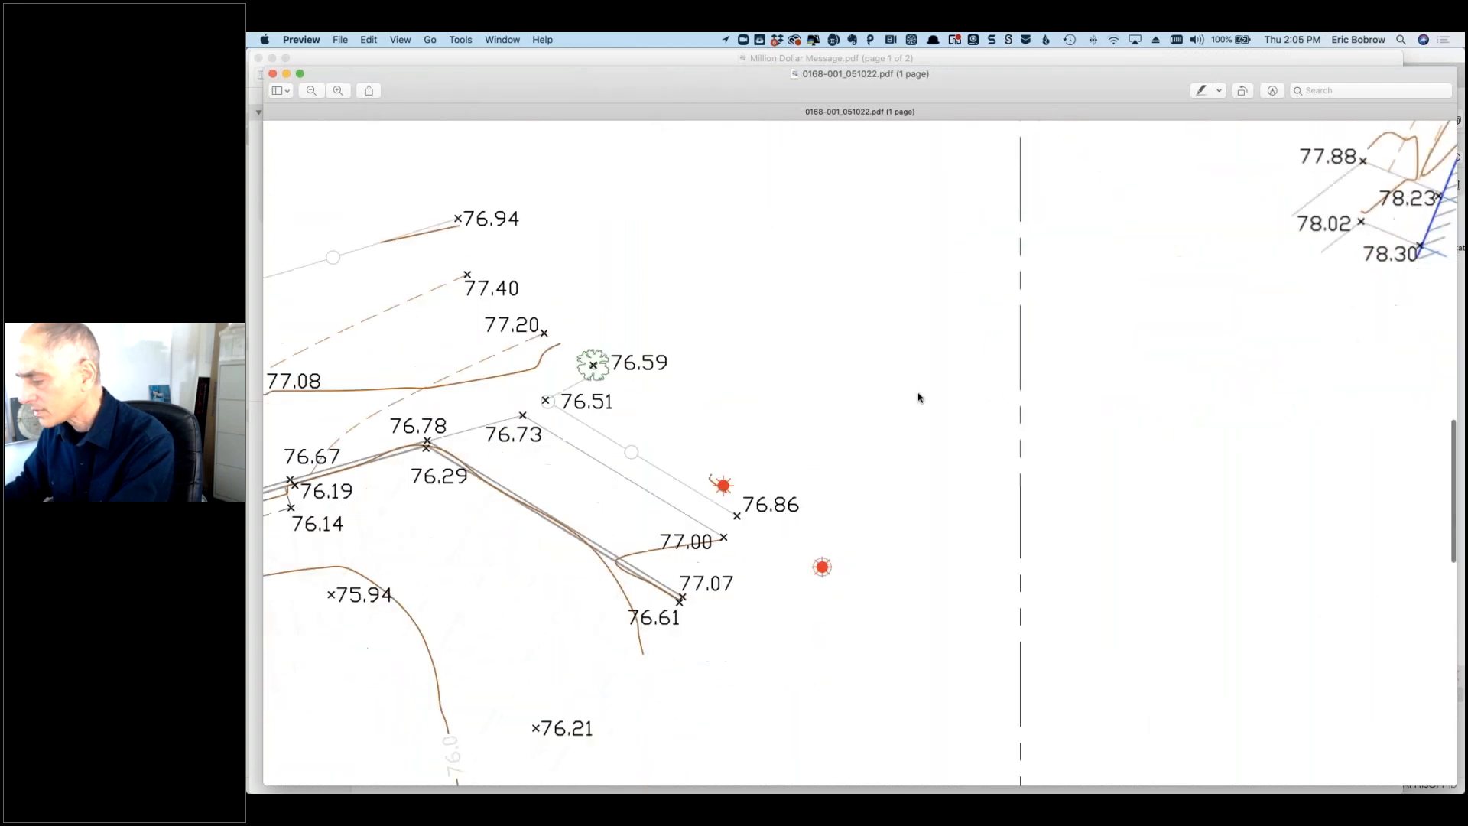
scroll(924, 396, down, 10)
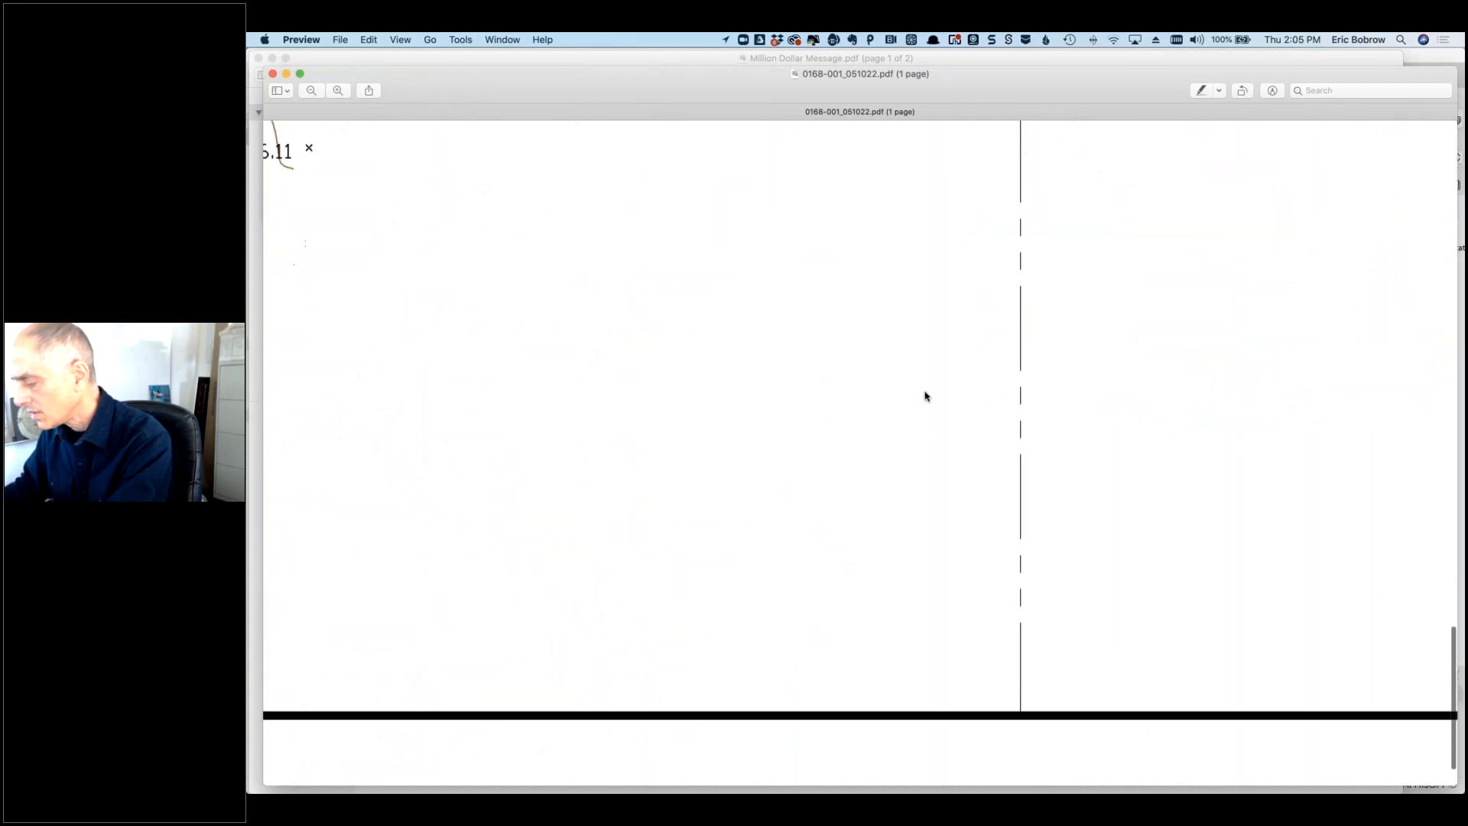
scroll(1001, 419, right, 4)
scroll(998, 419, right, 10)
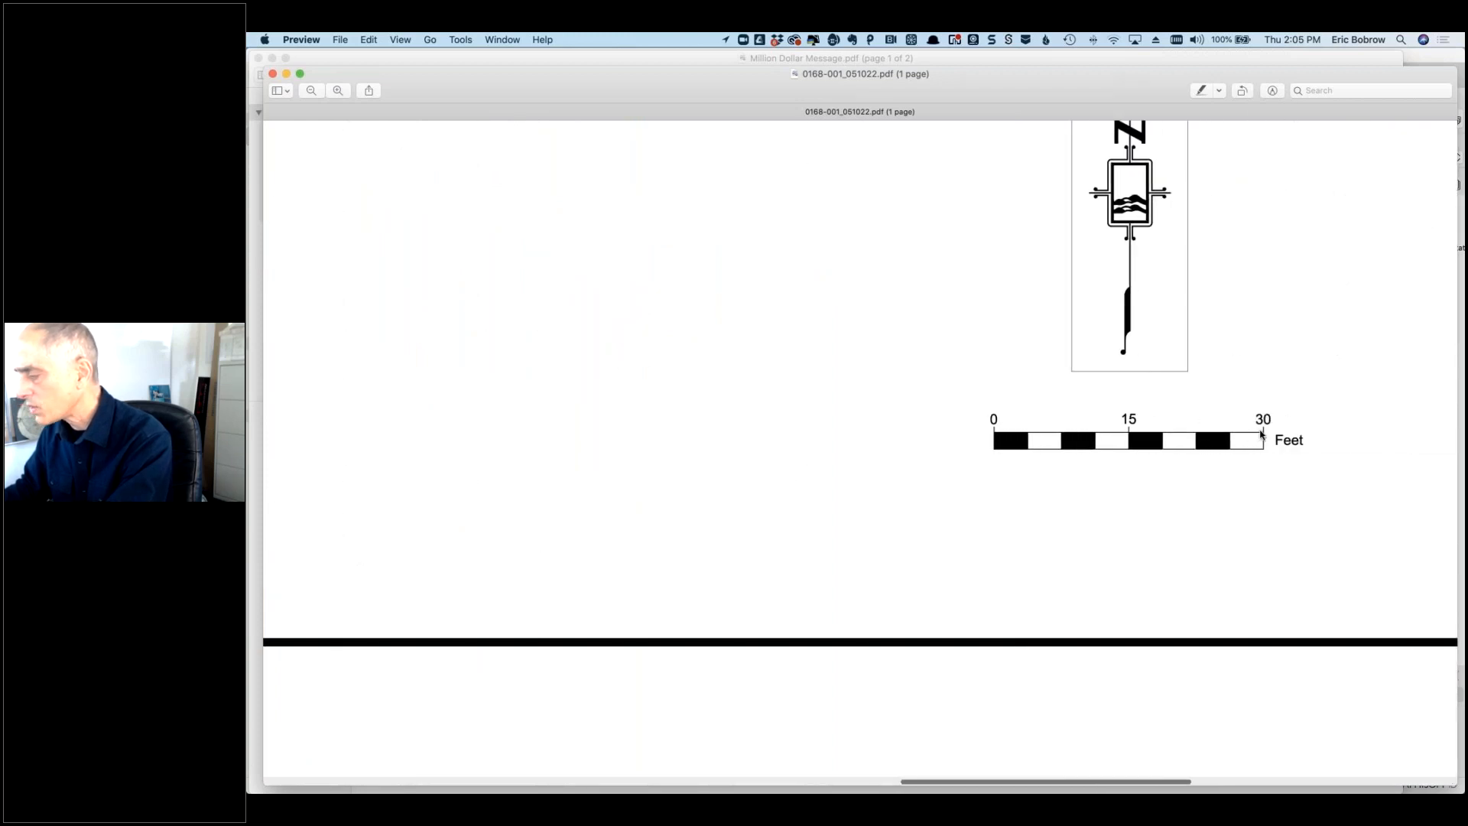
scroll(1135, 432, right, 5)
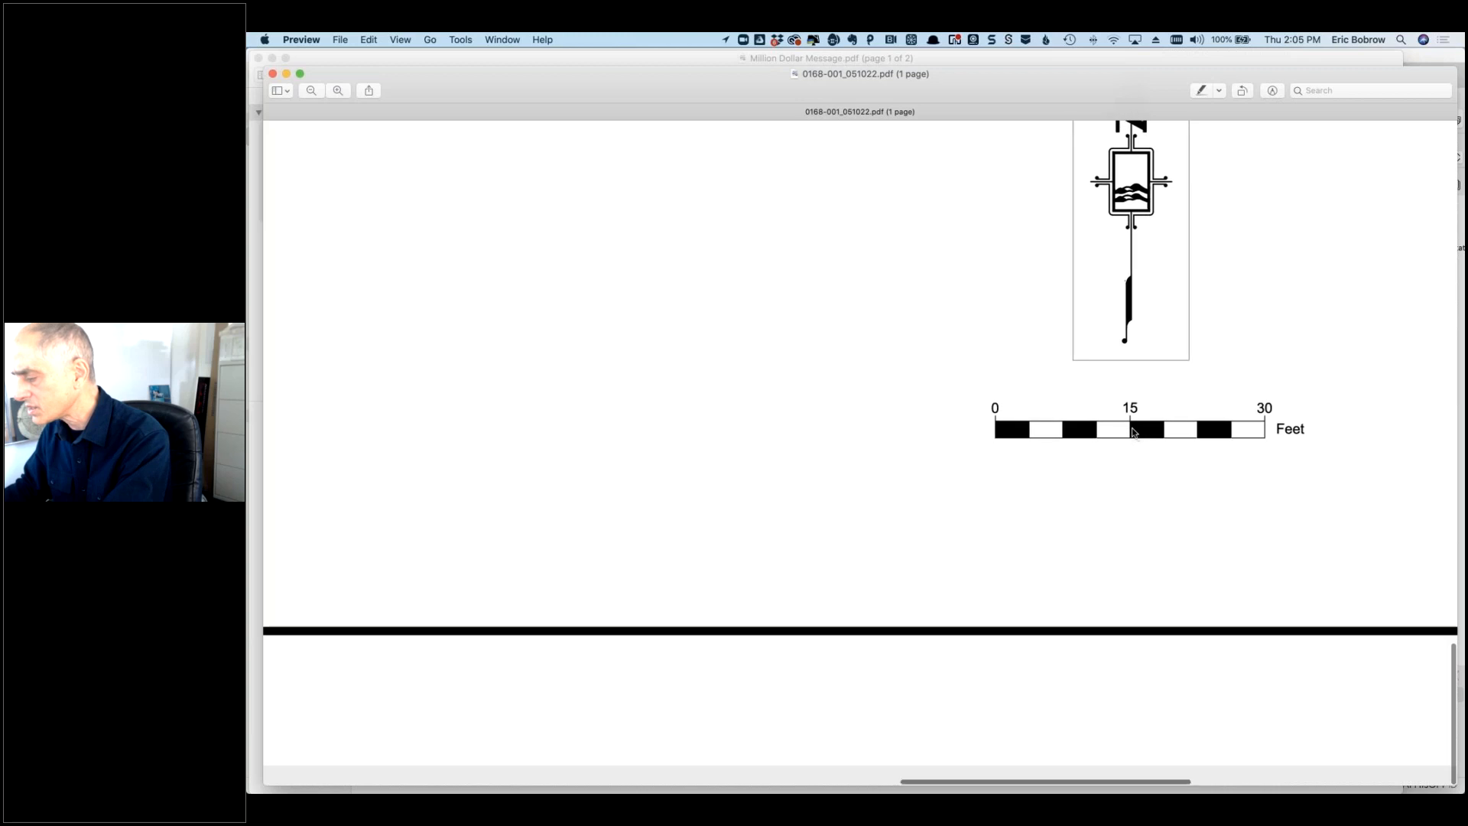
Step: Check the drawing scale given in the survey sheet's title block
scroll(1129, 426, right, 13)
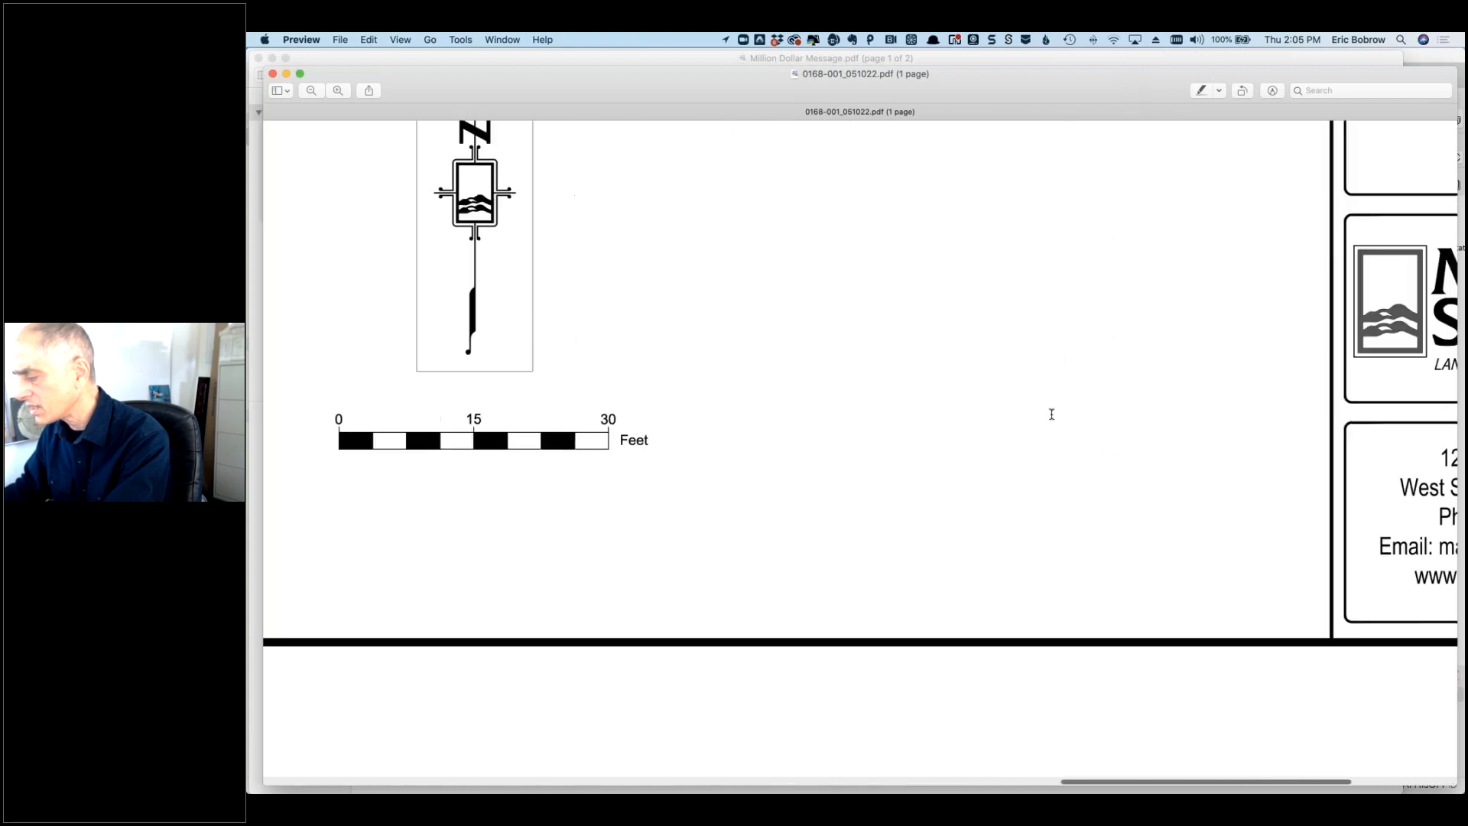
scroll(1035, 413, right, 2)
scroll(1040, 417, up, 12)
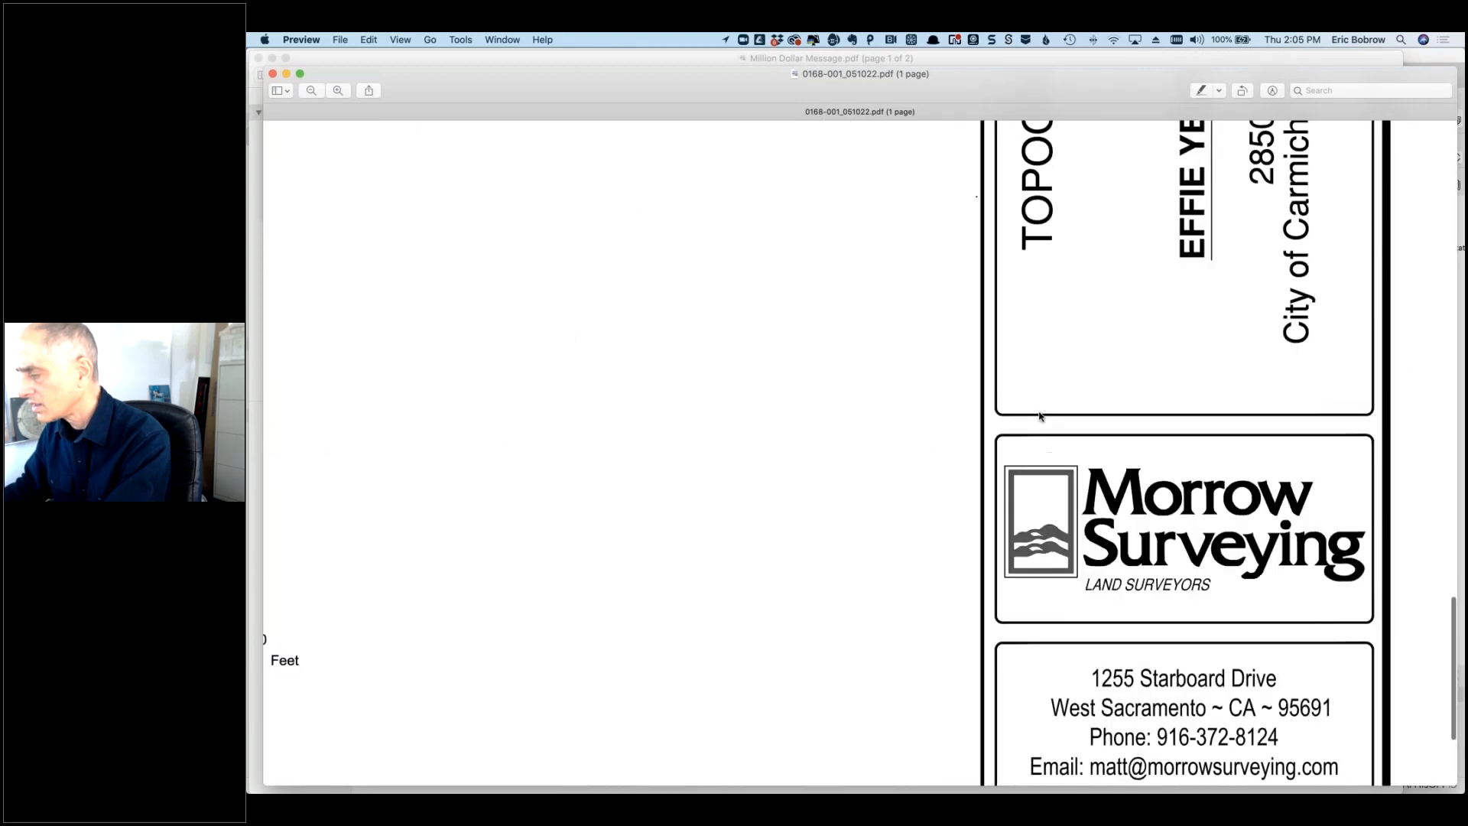
scroll(1039, 417, up, 8)
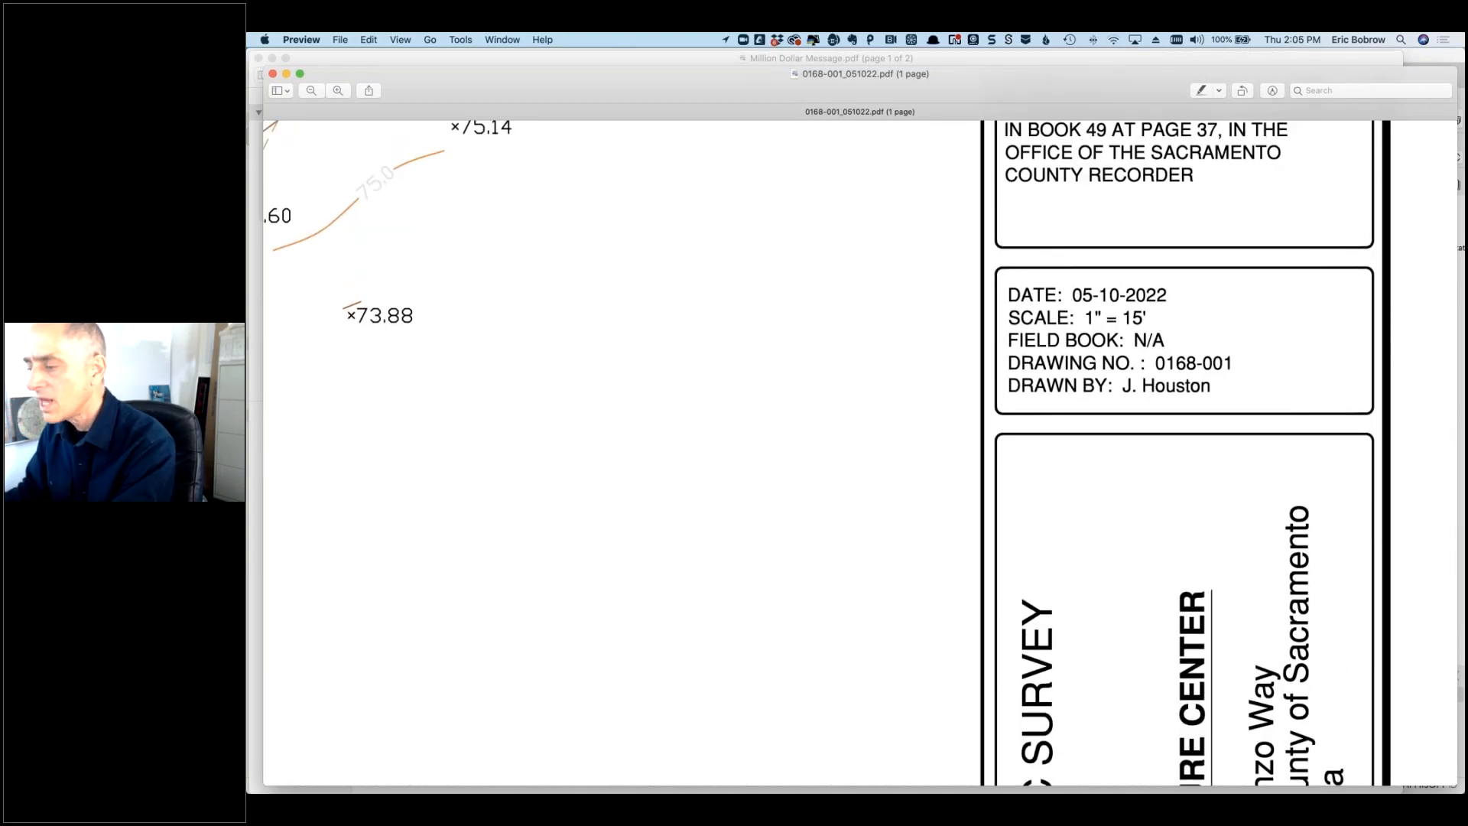
Step: Switch to ARCHICAD and create a new independent worksheet with reference ID 1 named SURVEY
key(super+Tab)
key(super+Tab)
key(super+Tab)
key(super+Tab)
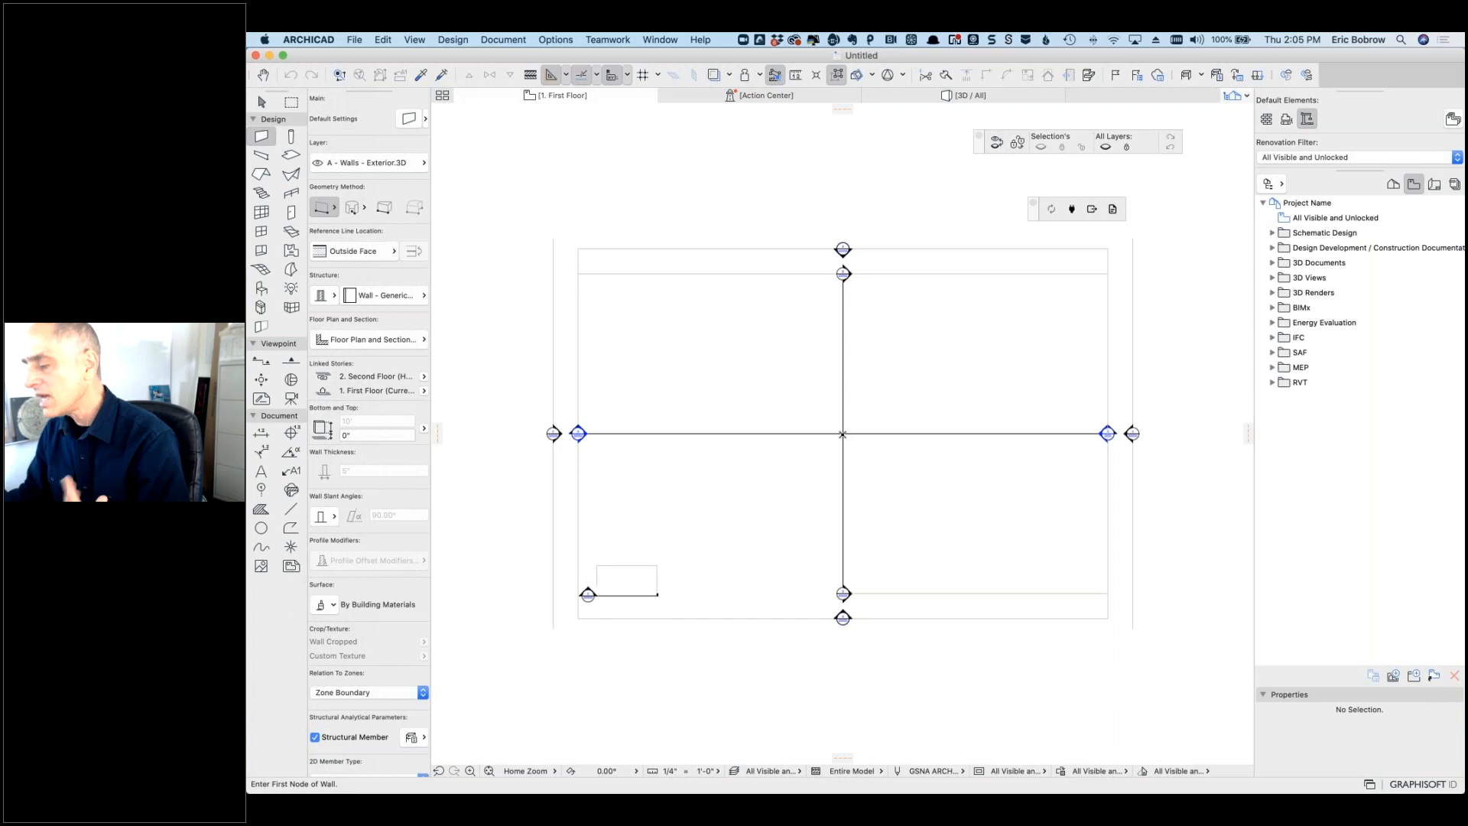
click(1392, 185)
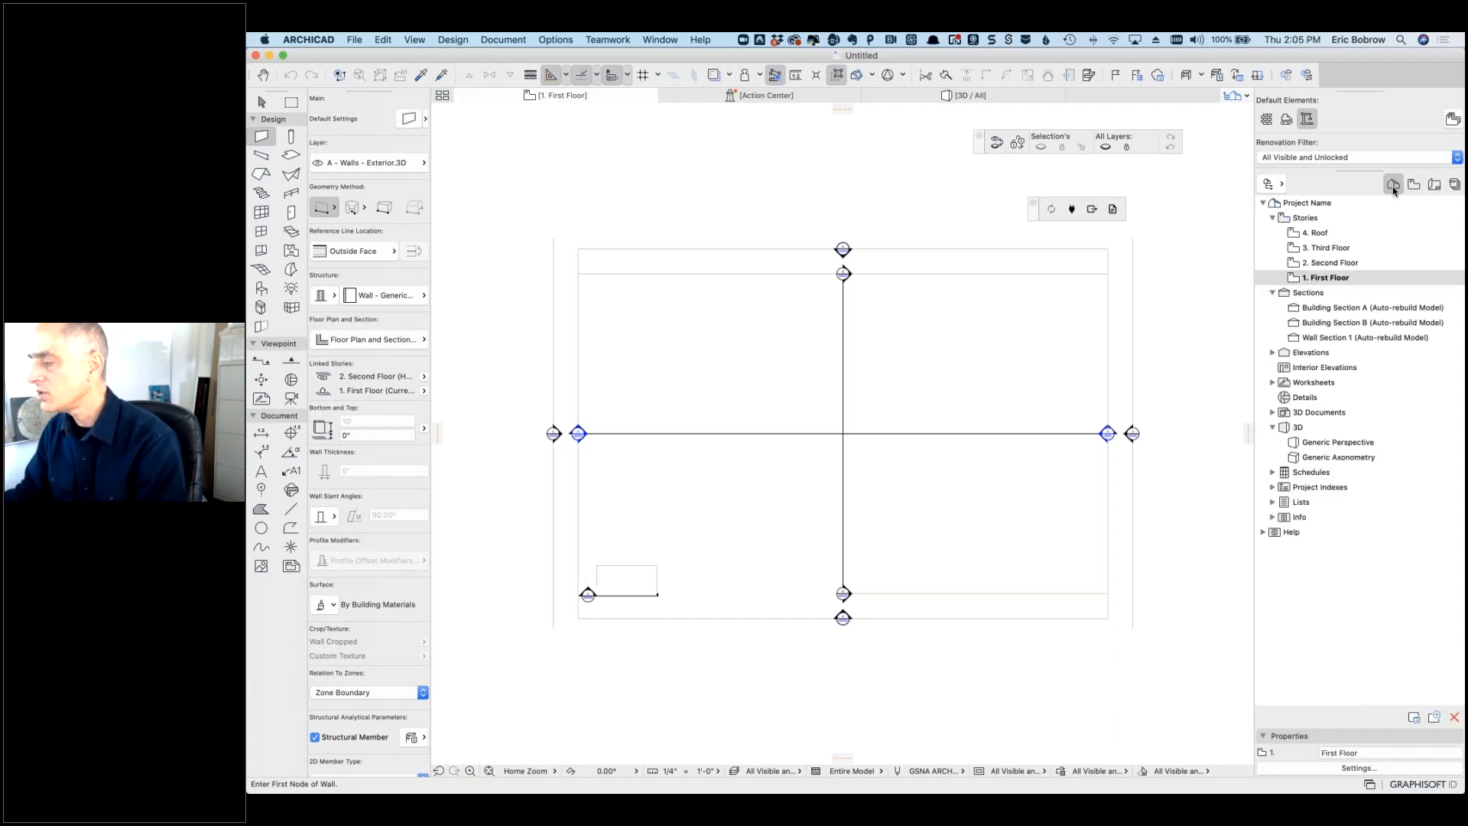
click(1272, 383)
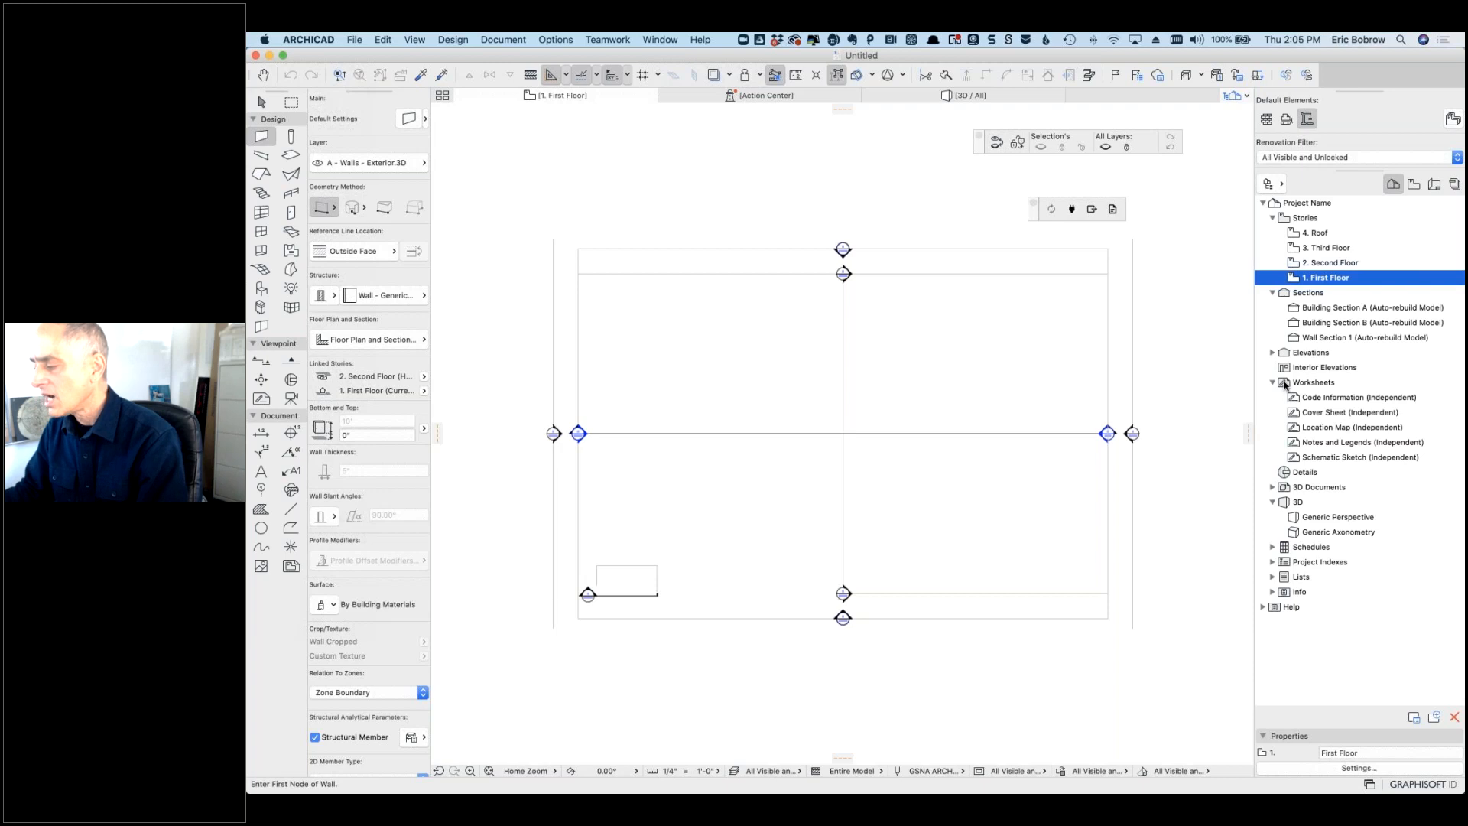
right_click(1284, 384)
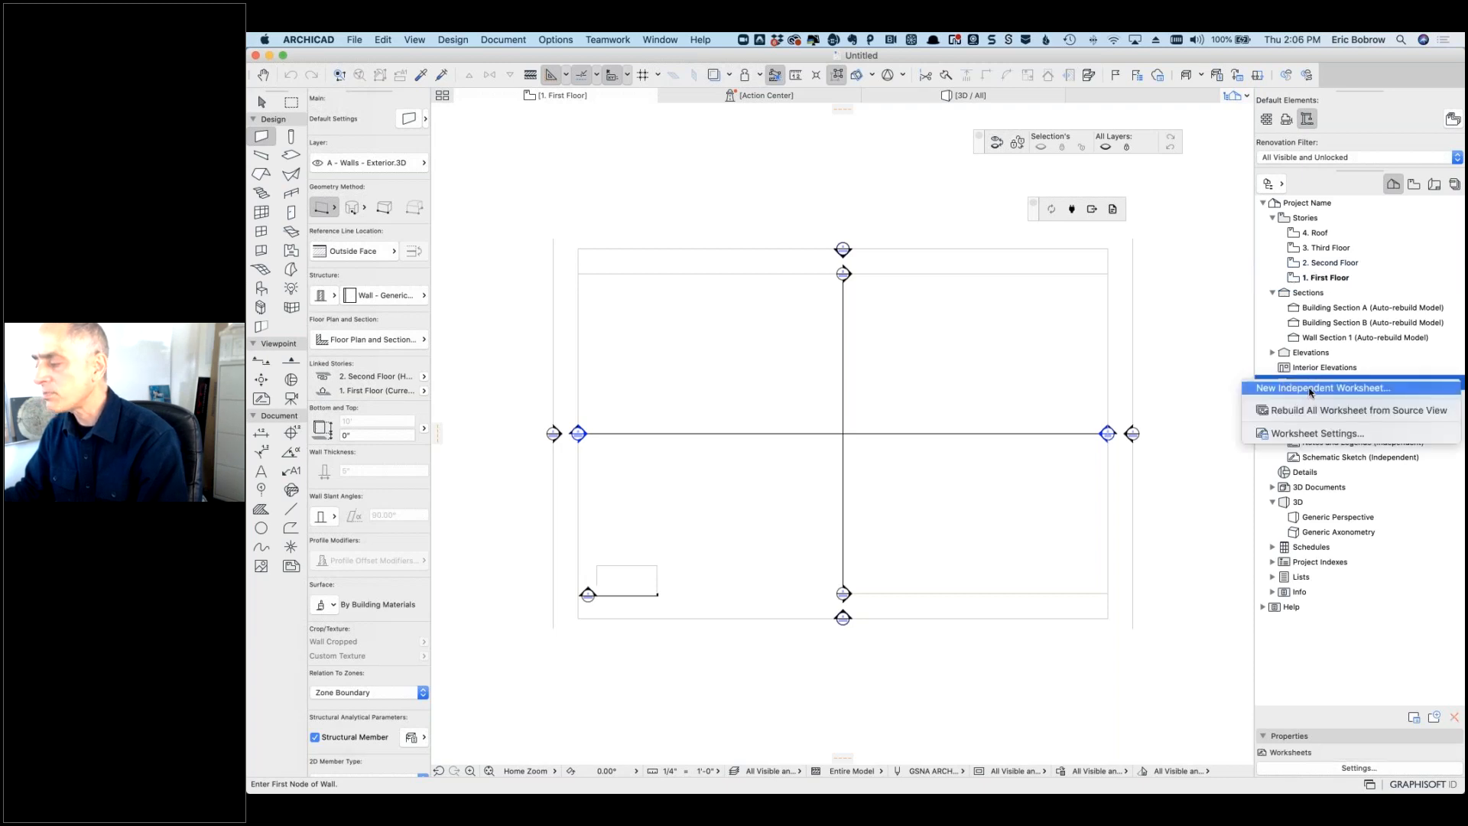
click(1310, 390)
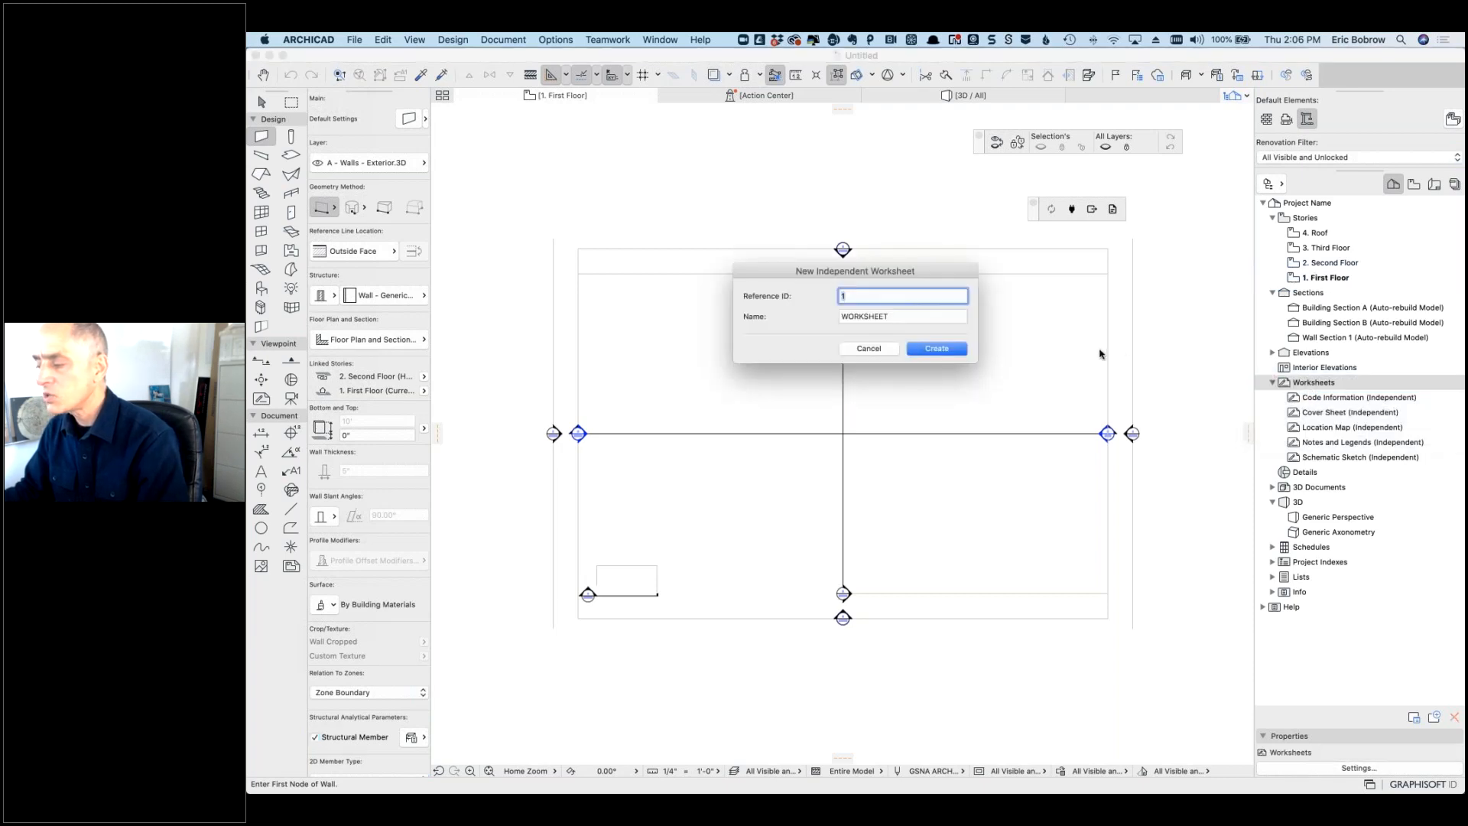
double_click(858, 311)
text(SURVEY)
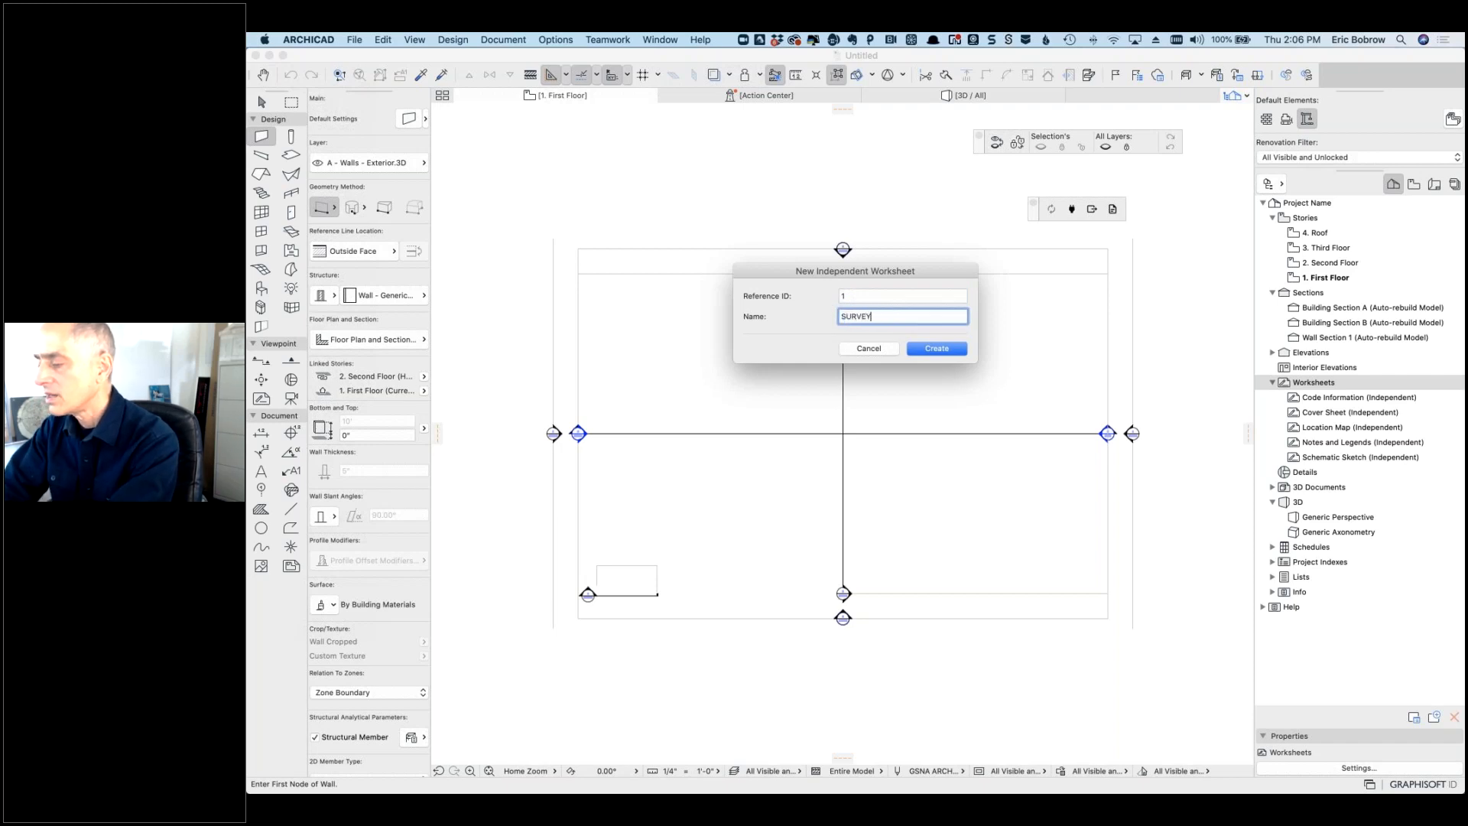
click(937, 349)
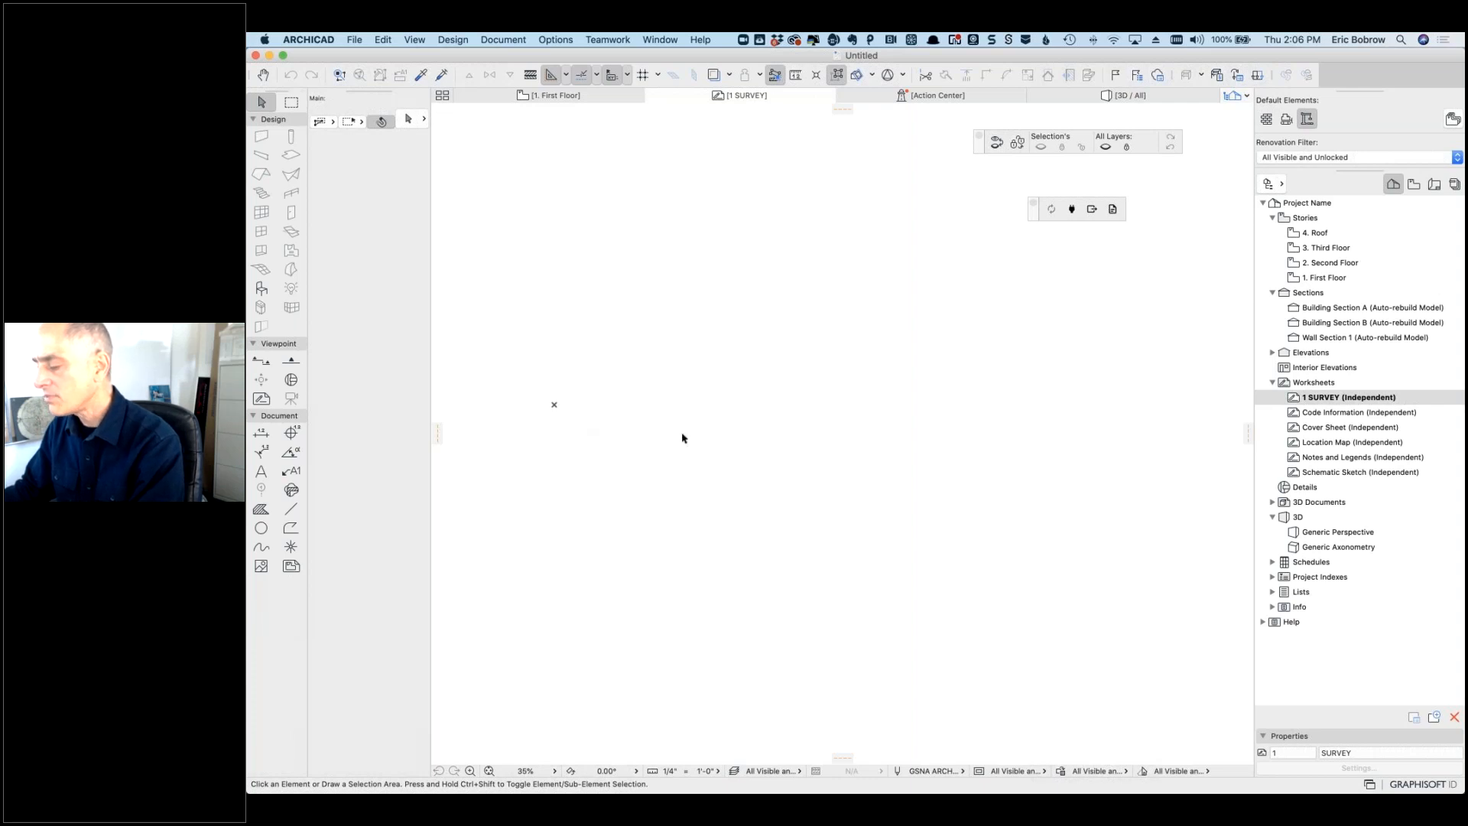
Step: Set the SURVEY worksheet's scale to a custom 1:180
click(716, 772)
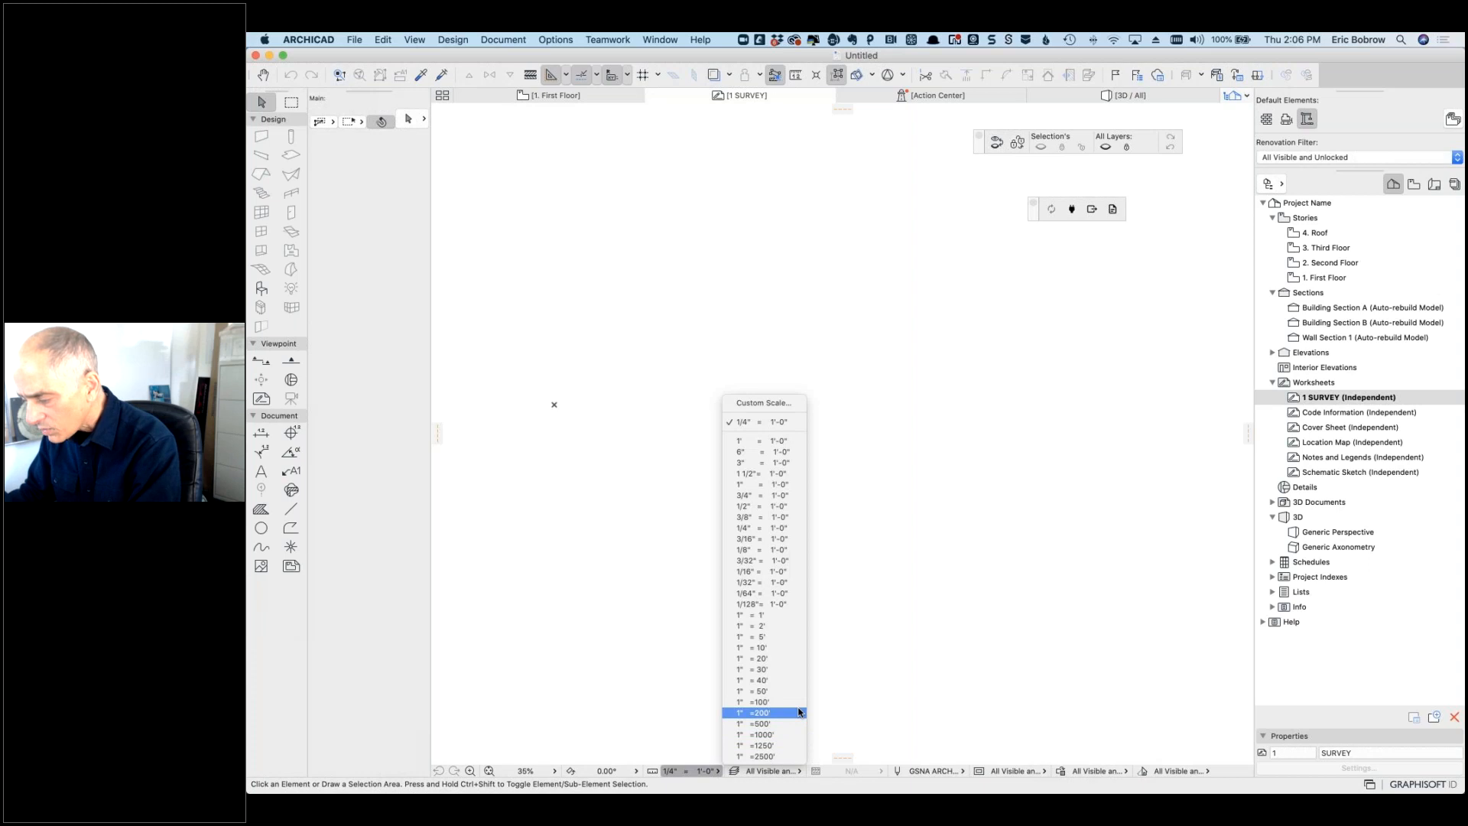
click(783, 649)
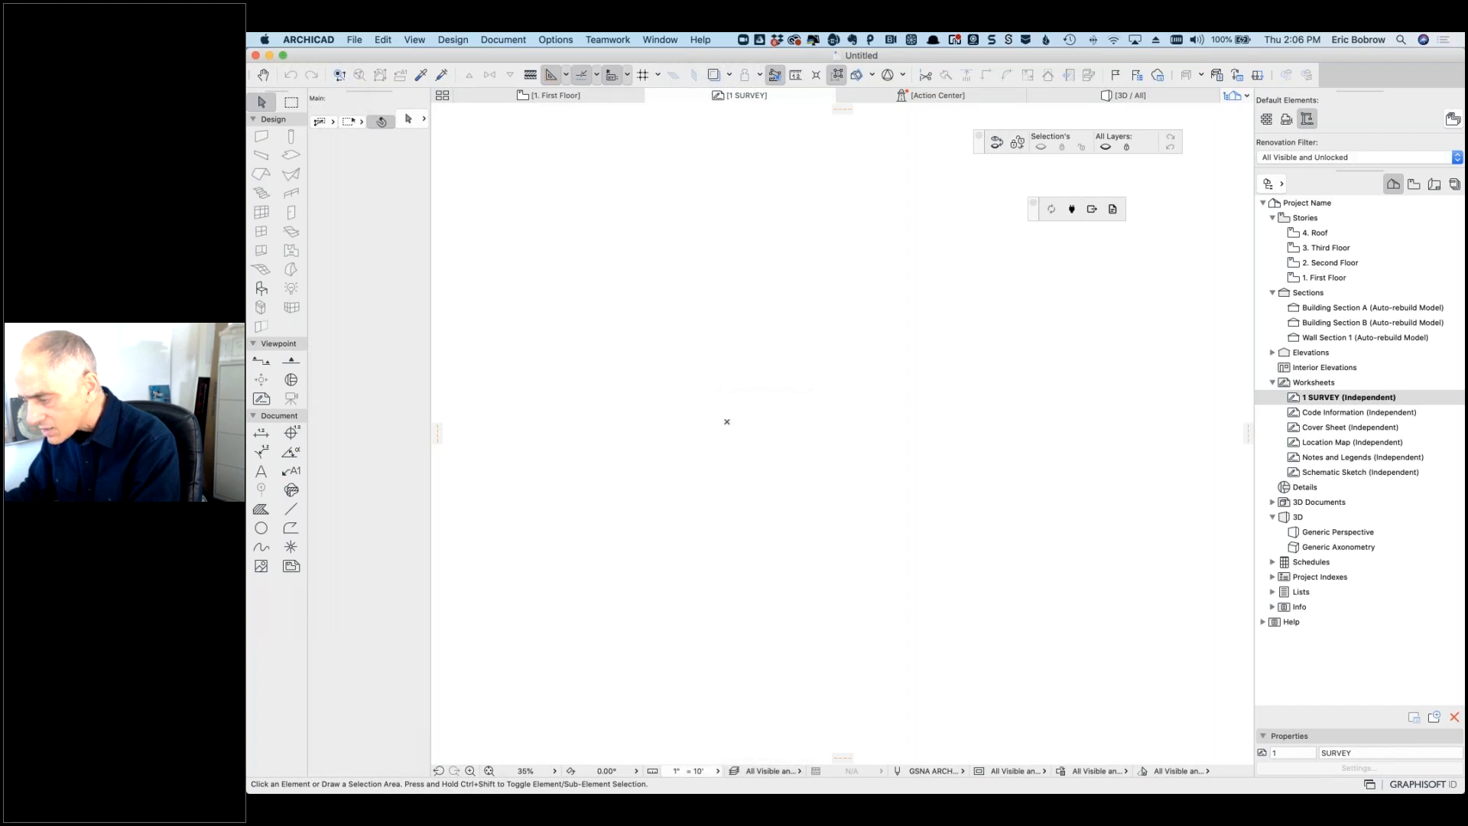
click(715, 772)
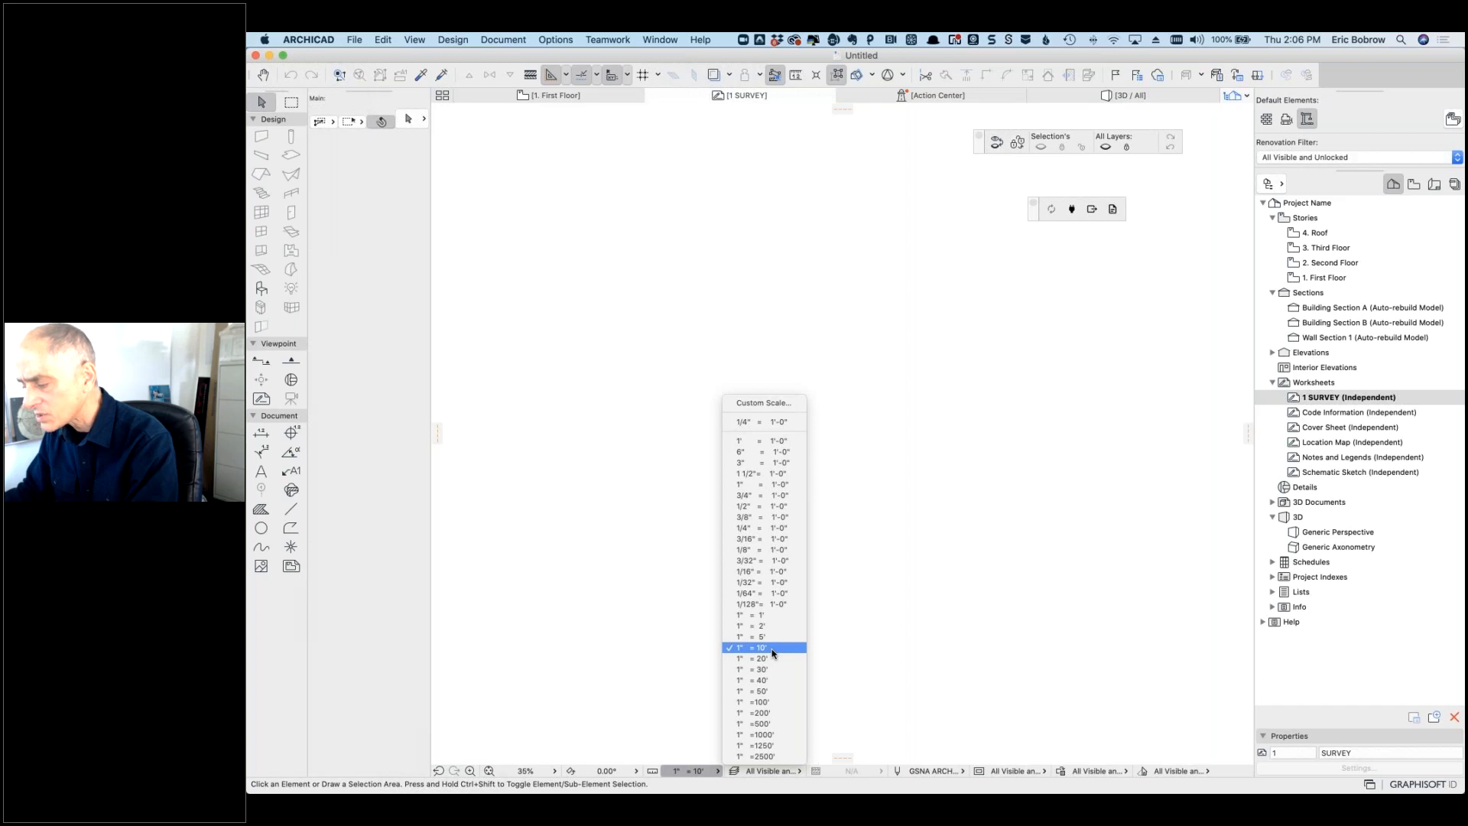
click(773, 403)
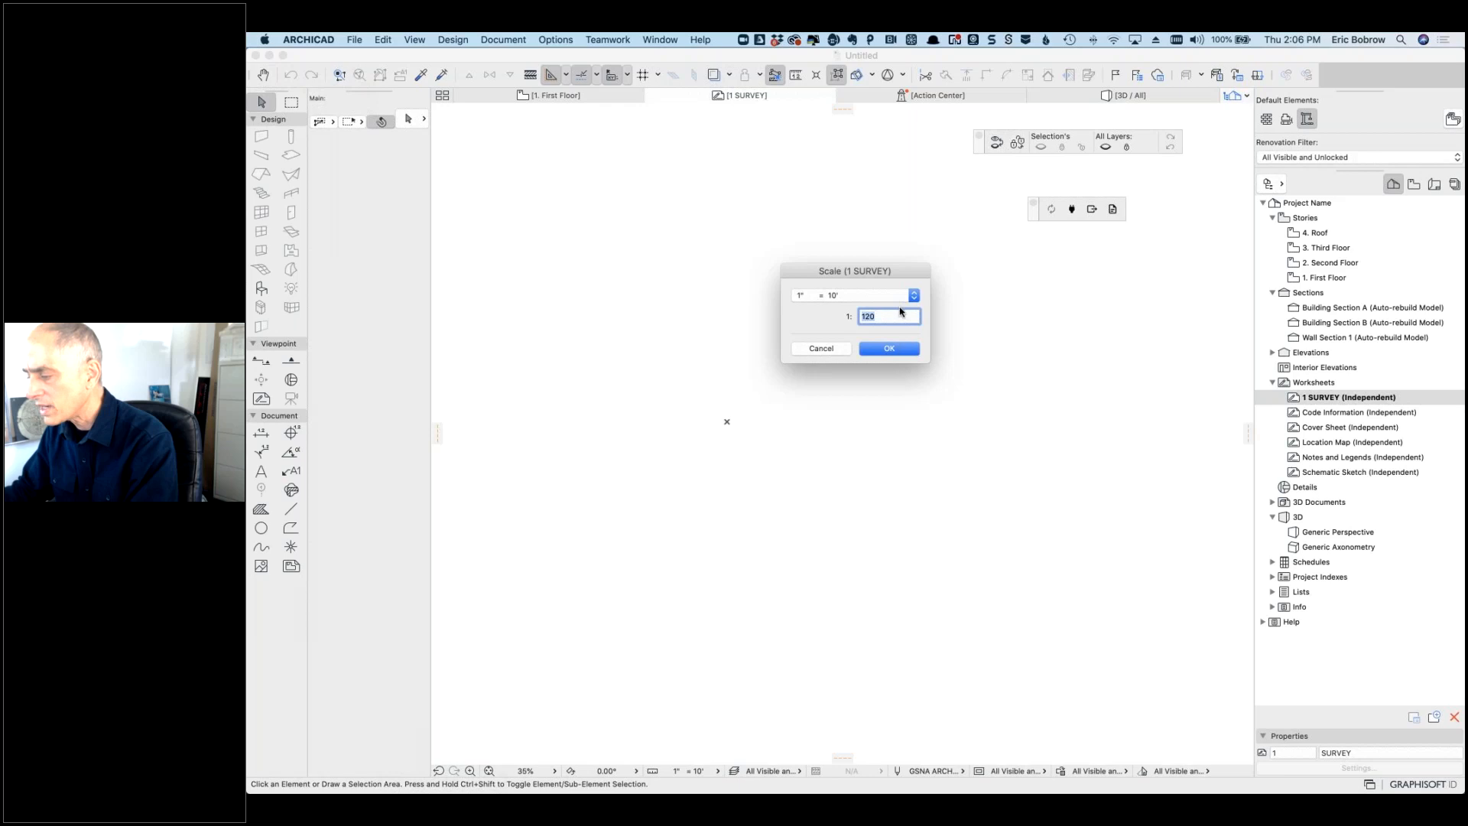
click(866, 316)
key(BackSpace)
text(8)
click(889, 350)
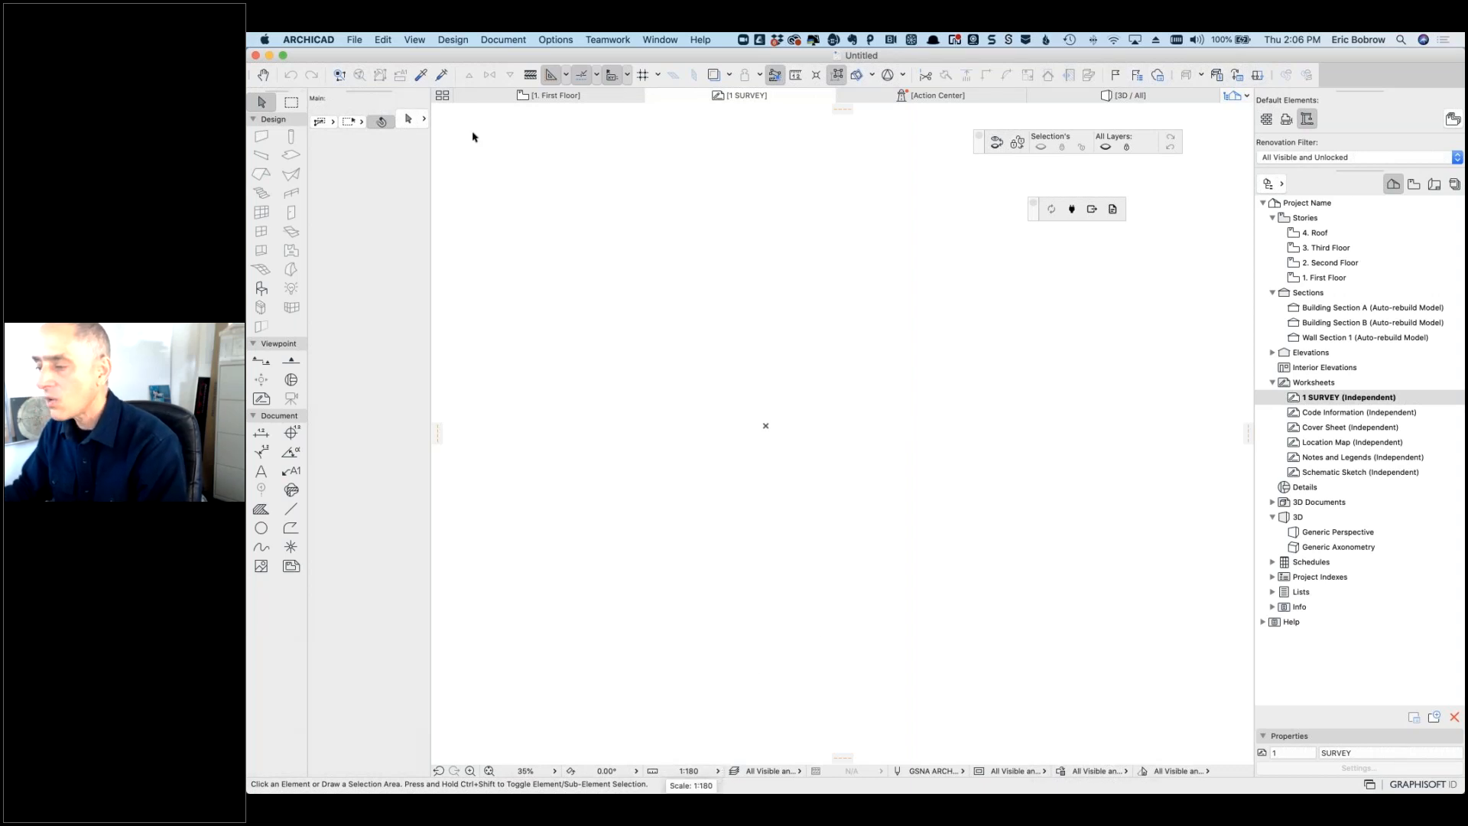
Step: Start placing an external drawing in the SURVEY worksheet from the Downloads folder
click(354, 40)
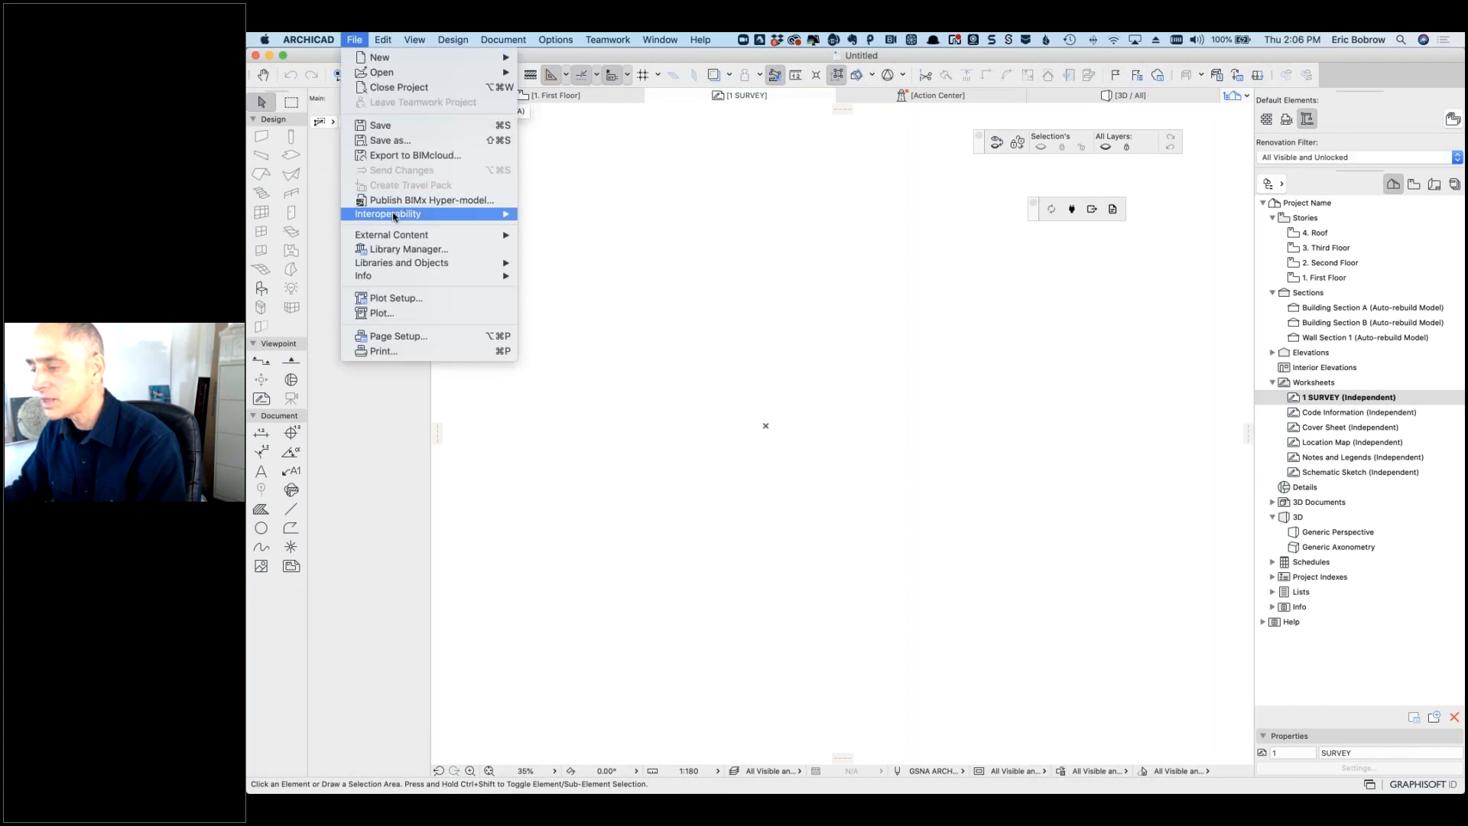
mouse_move(409, 241)
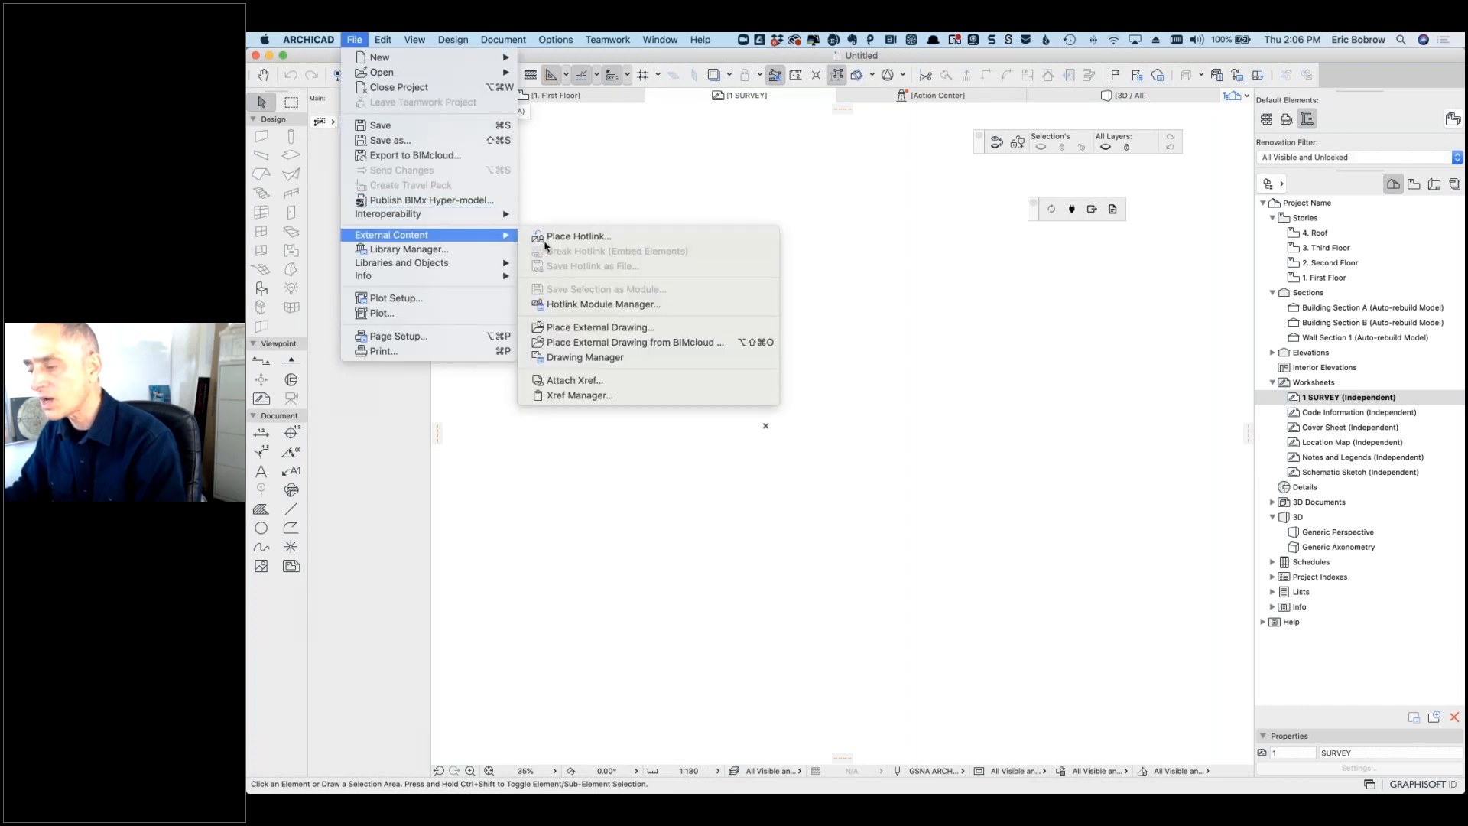
click(614, 329)
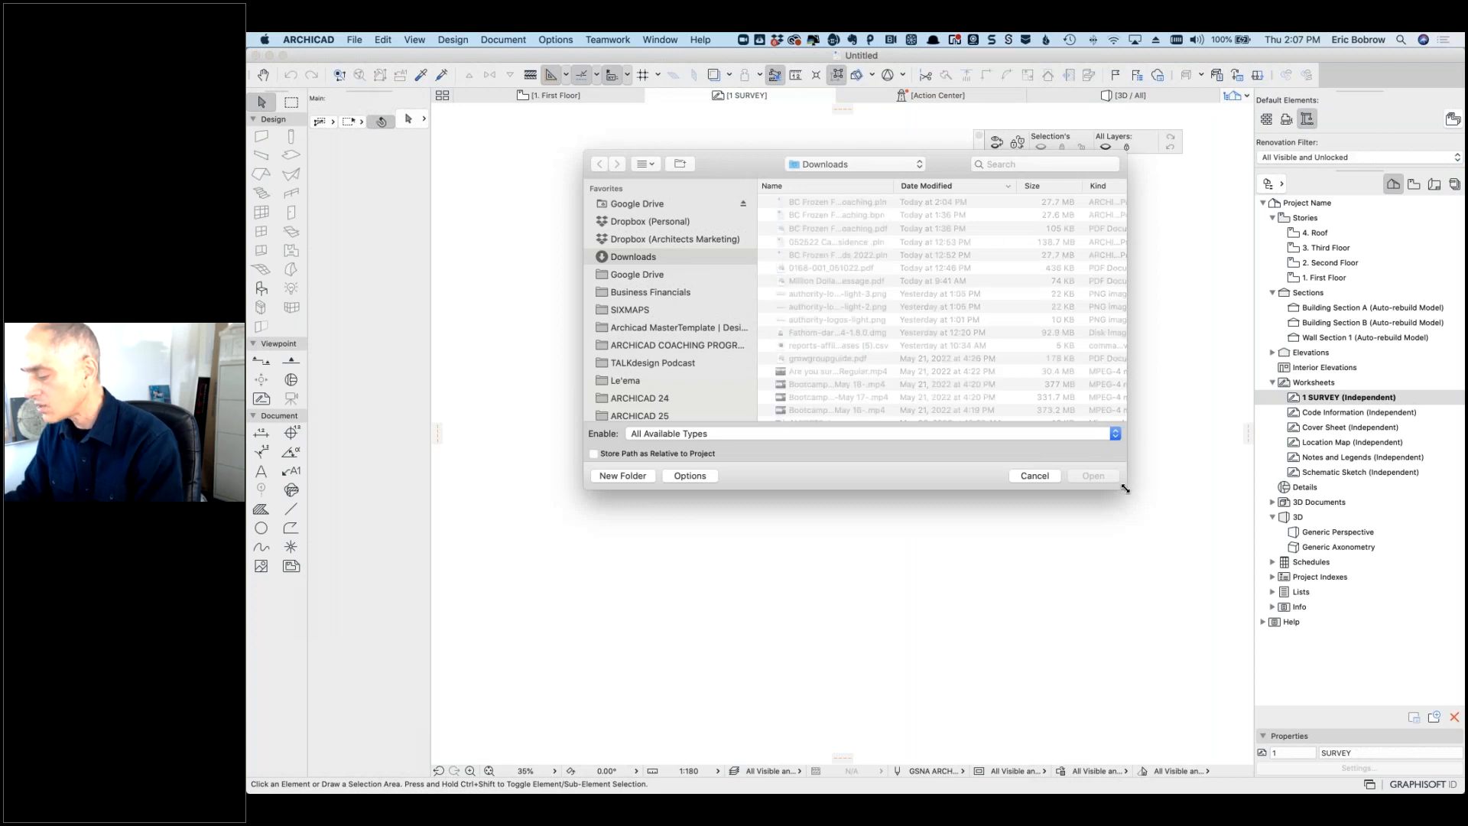
Step: Switch to the support ticket in Chrome and download the attached survey 0168-001_051022.pdf
key(super+Tab)
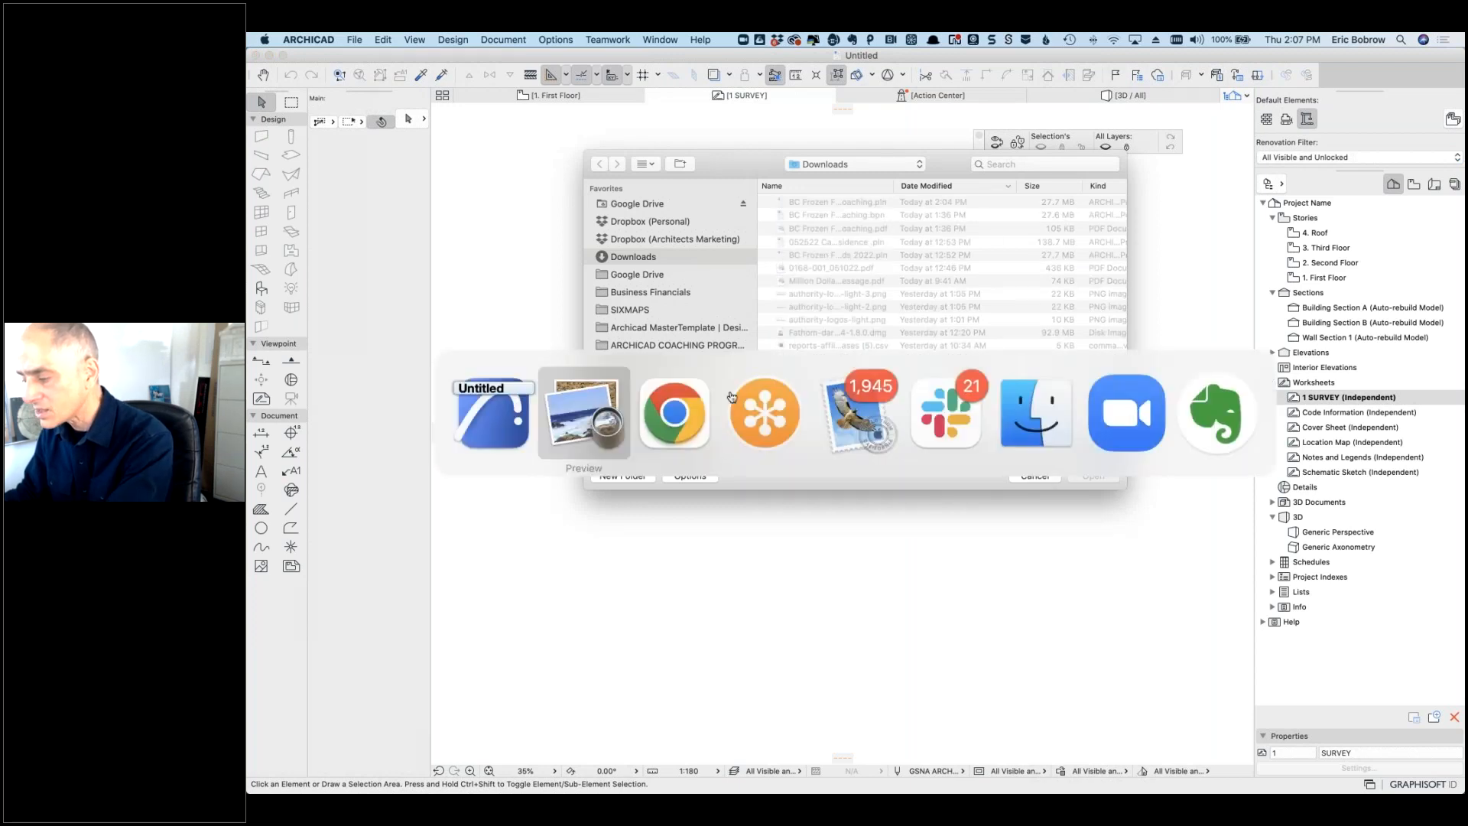
click(684, 416)
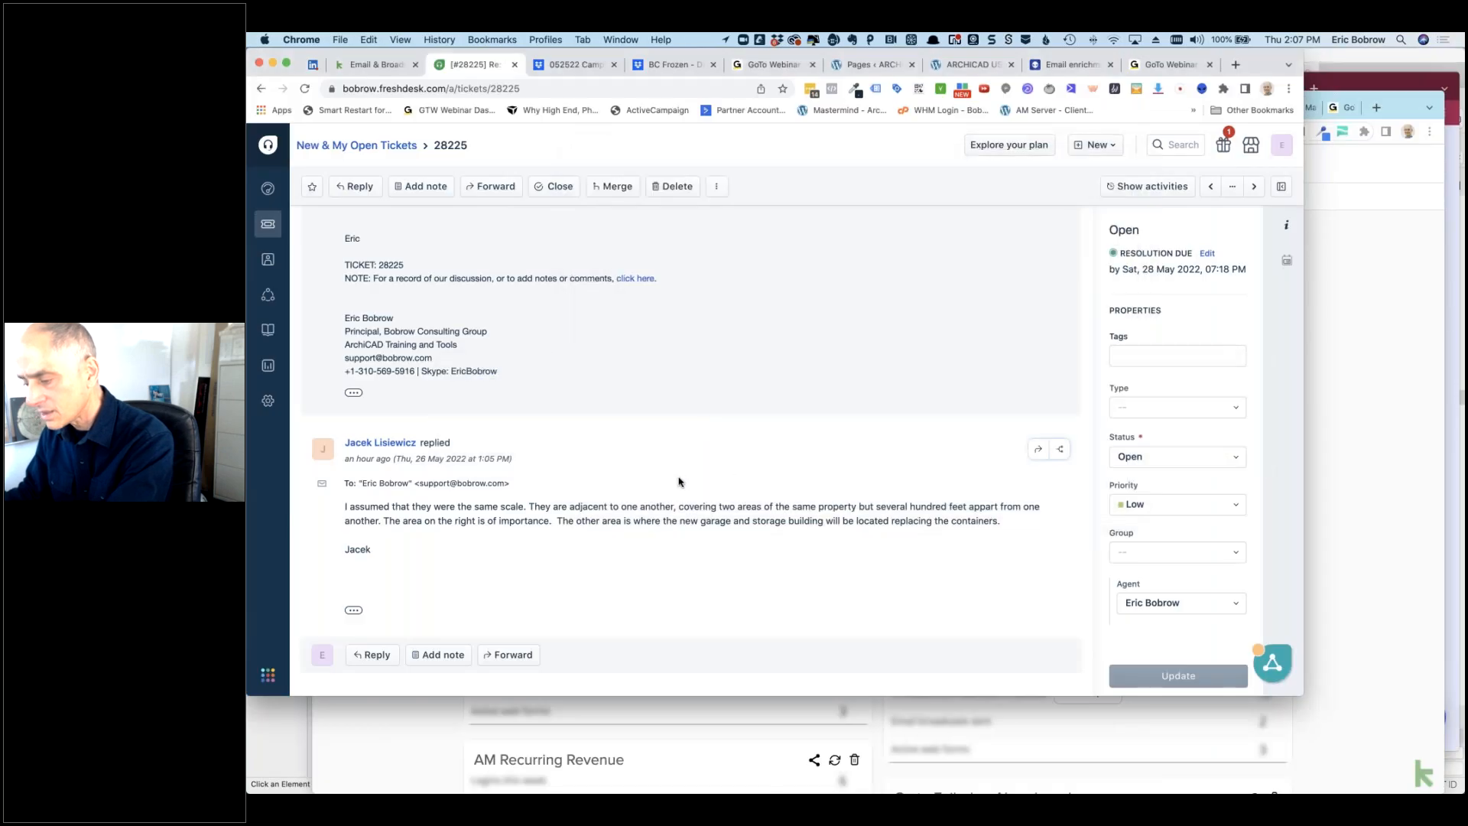
scroll(683, 483, up, 10)
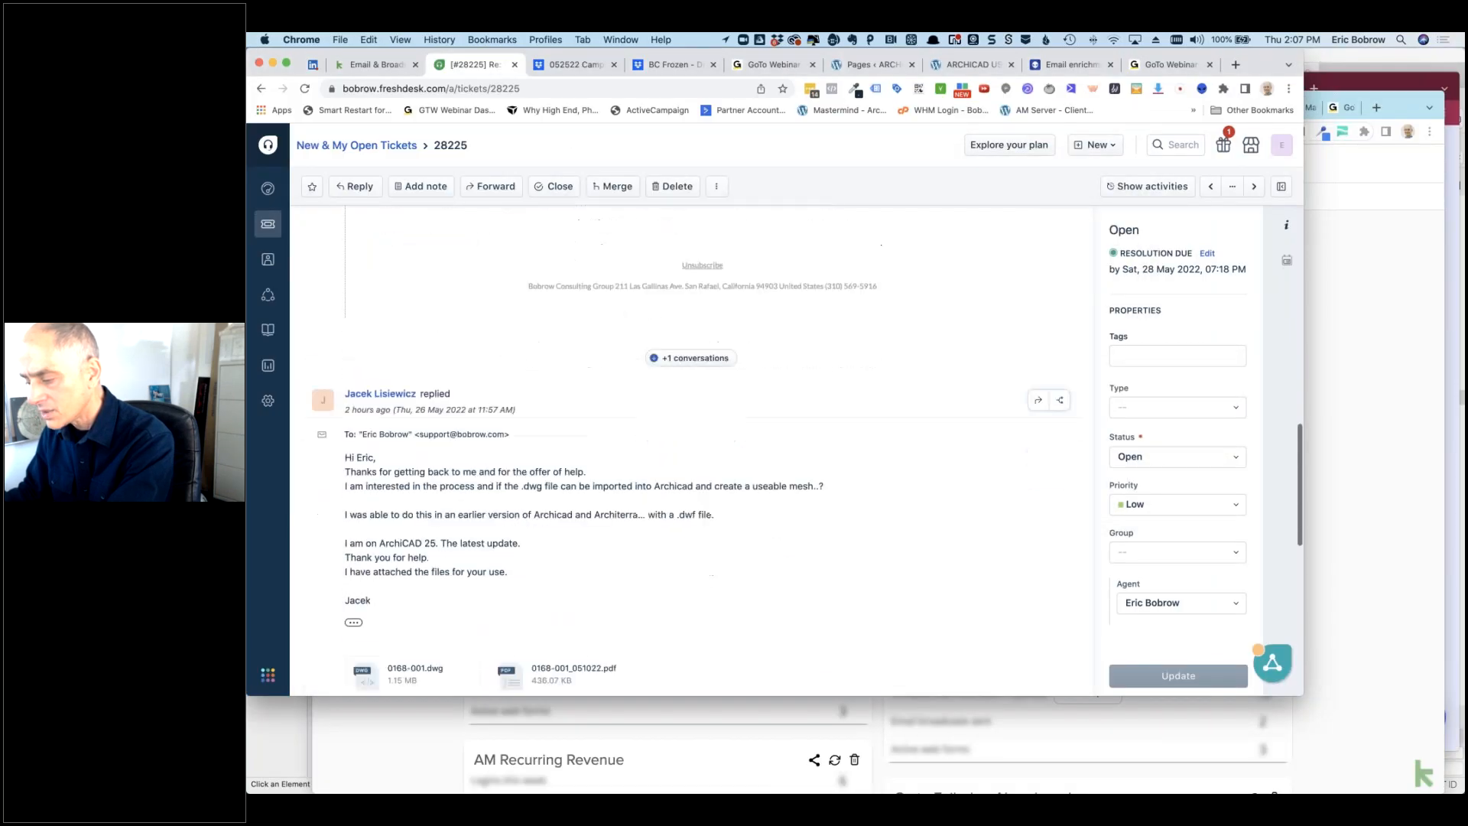
scroll(691, 450, down, 1)
mouse_move(590, 538)
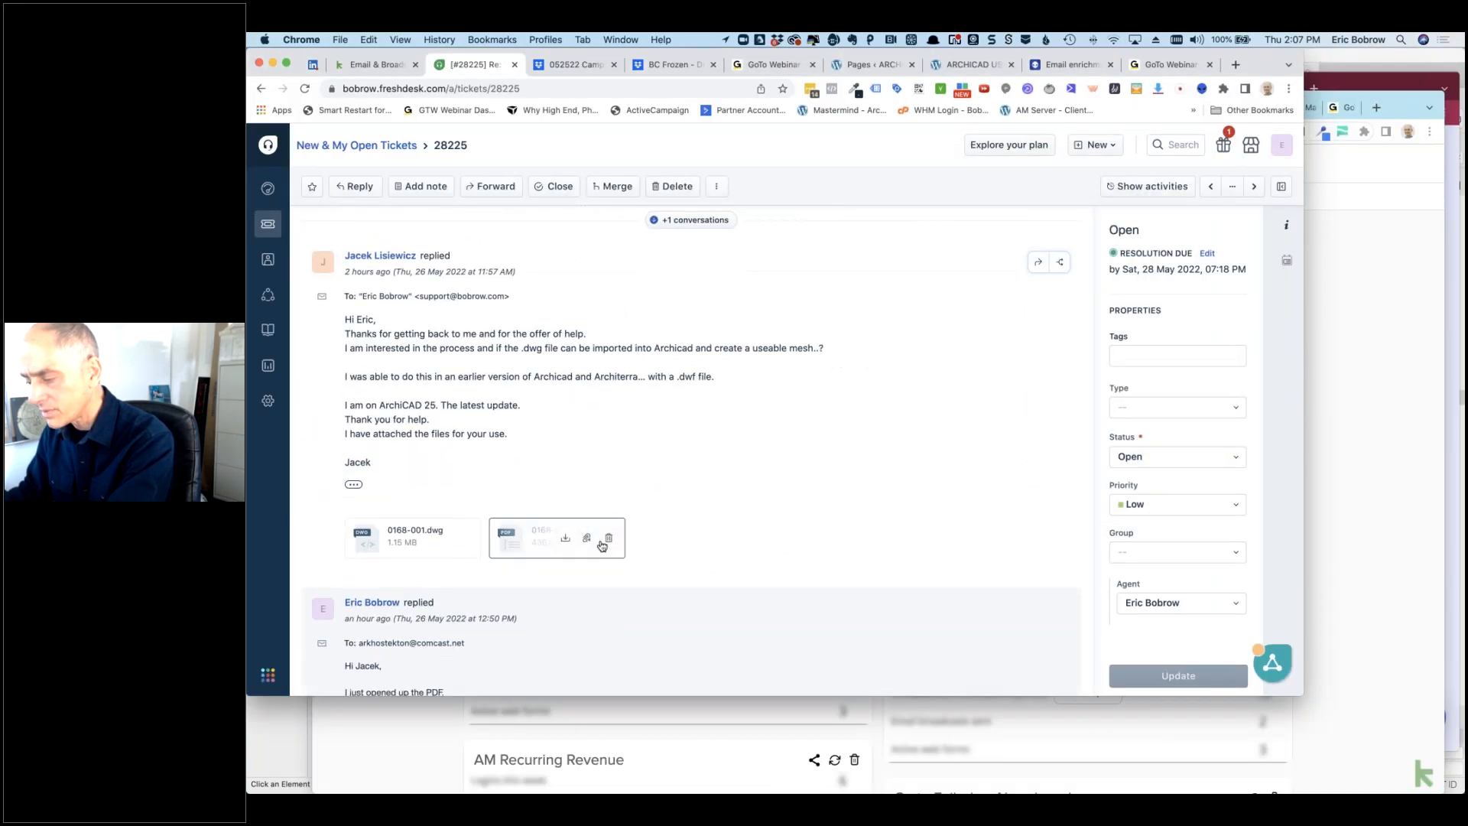
click(563, 540)
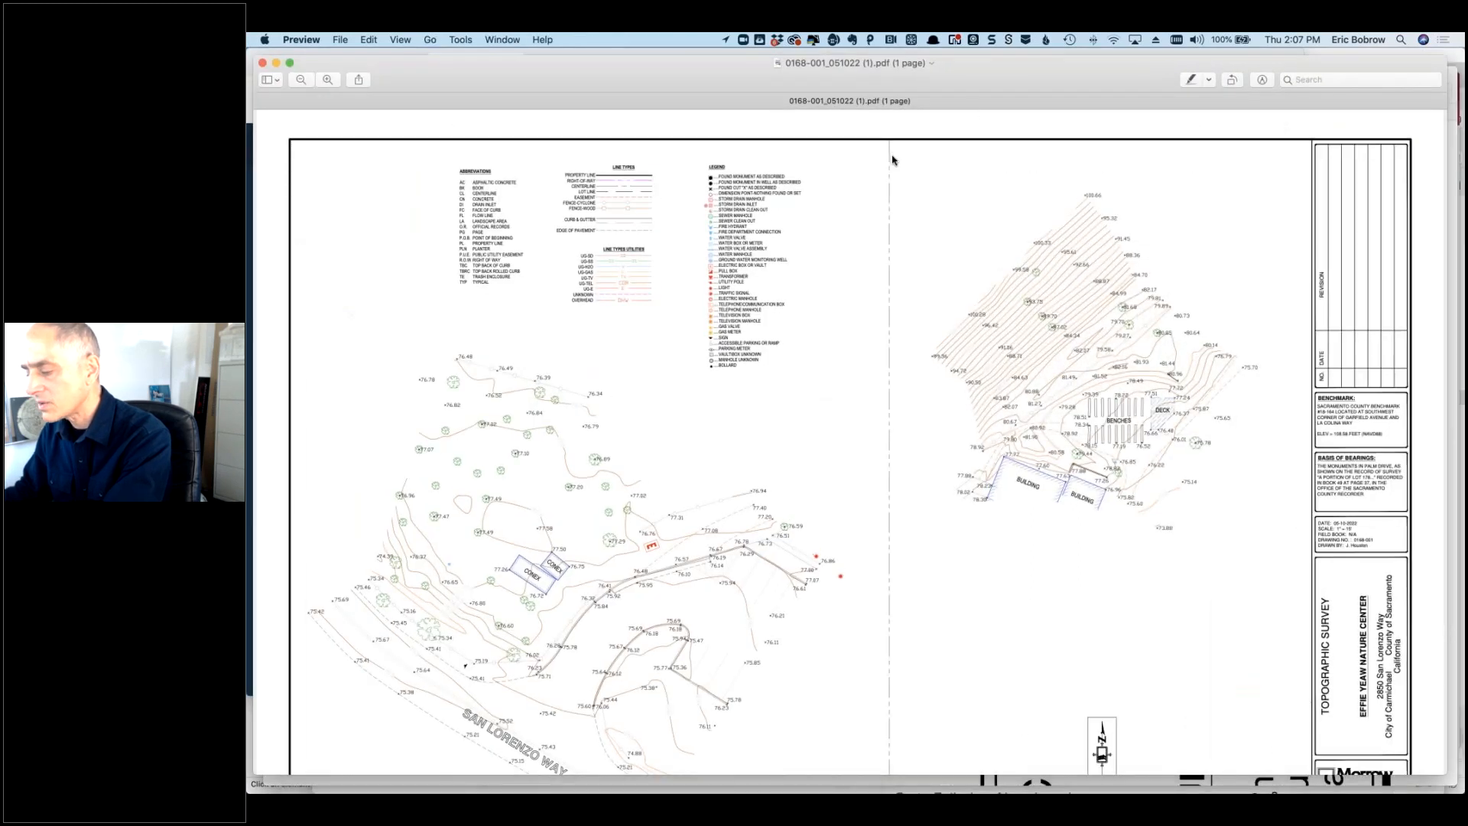
Step: Back in ARCHICAD, choose the PDF File type and place 0168-001_051022 (1).pdf as a drawing at the SURVEY worksheet's origin
key(super+Tab)
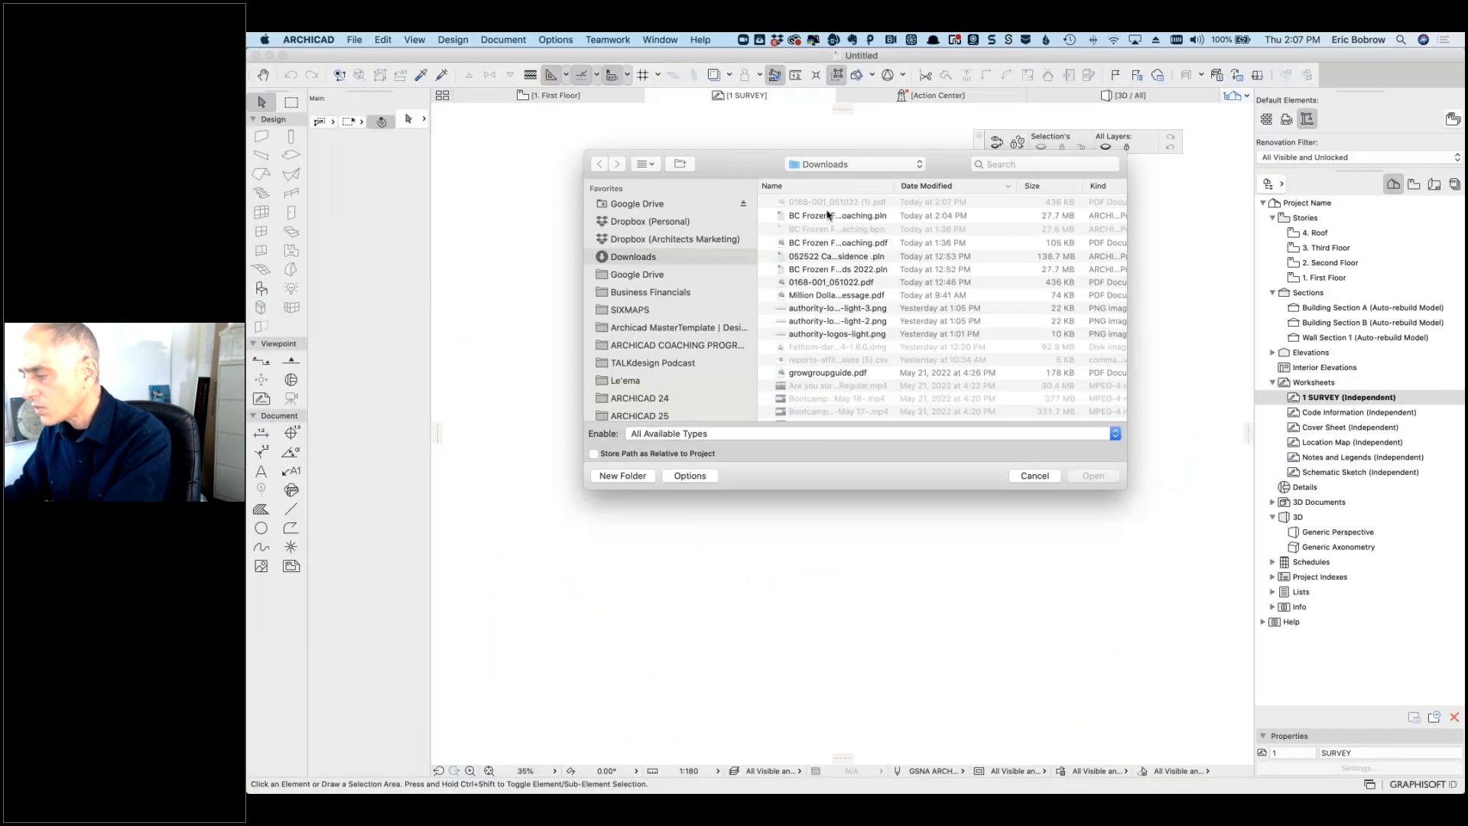
click(756, 438)
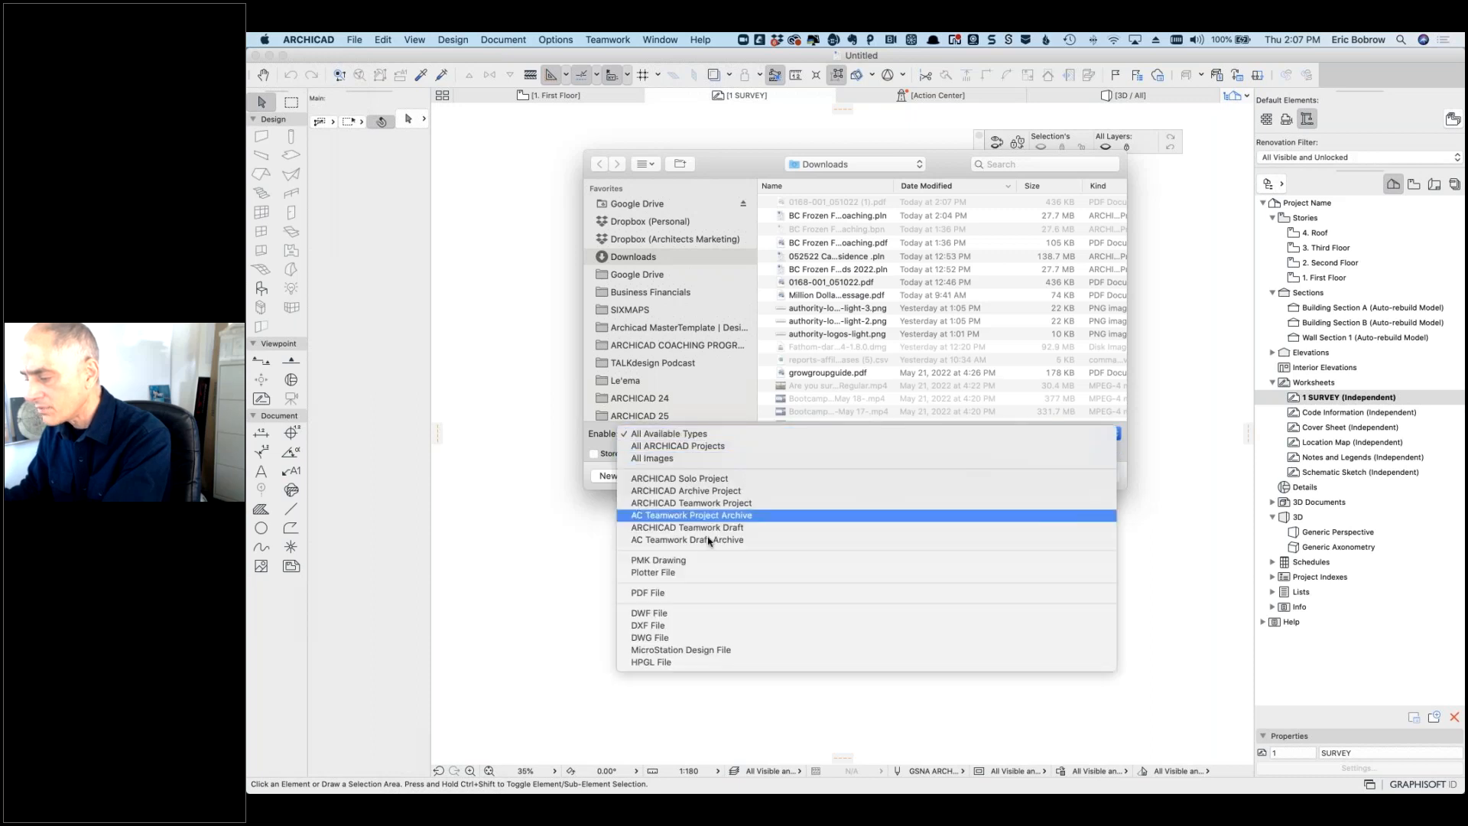
click(710, 592)
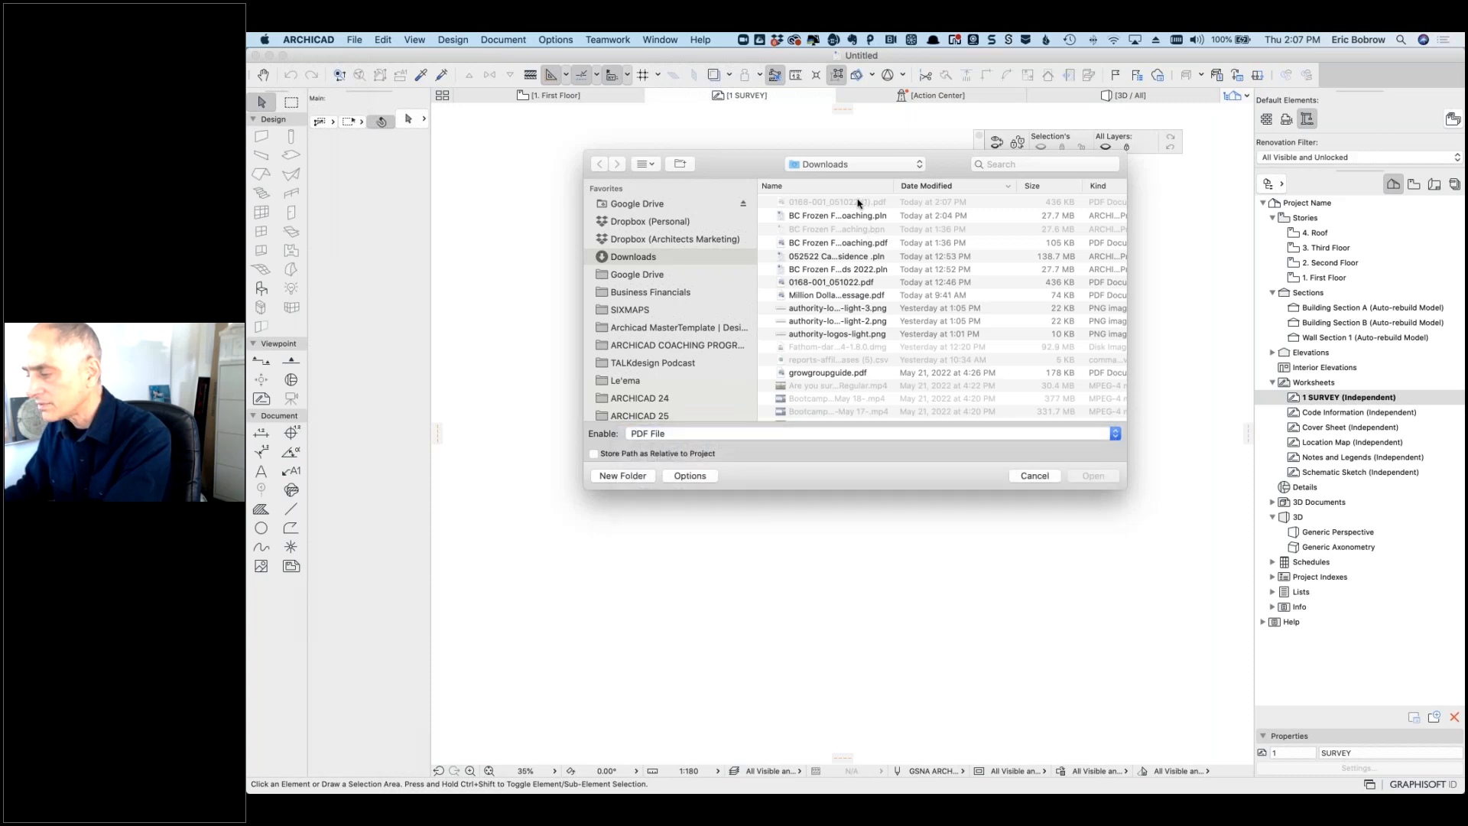
click(795, 202)
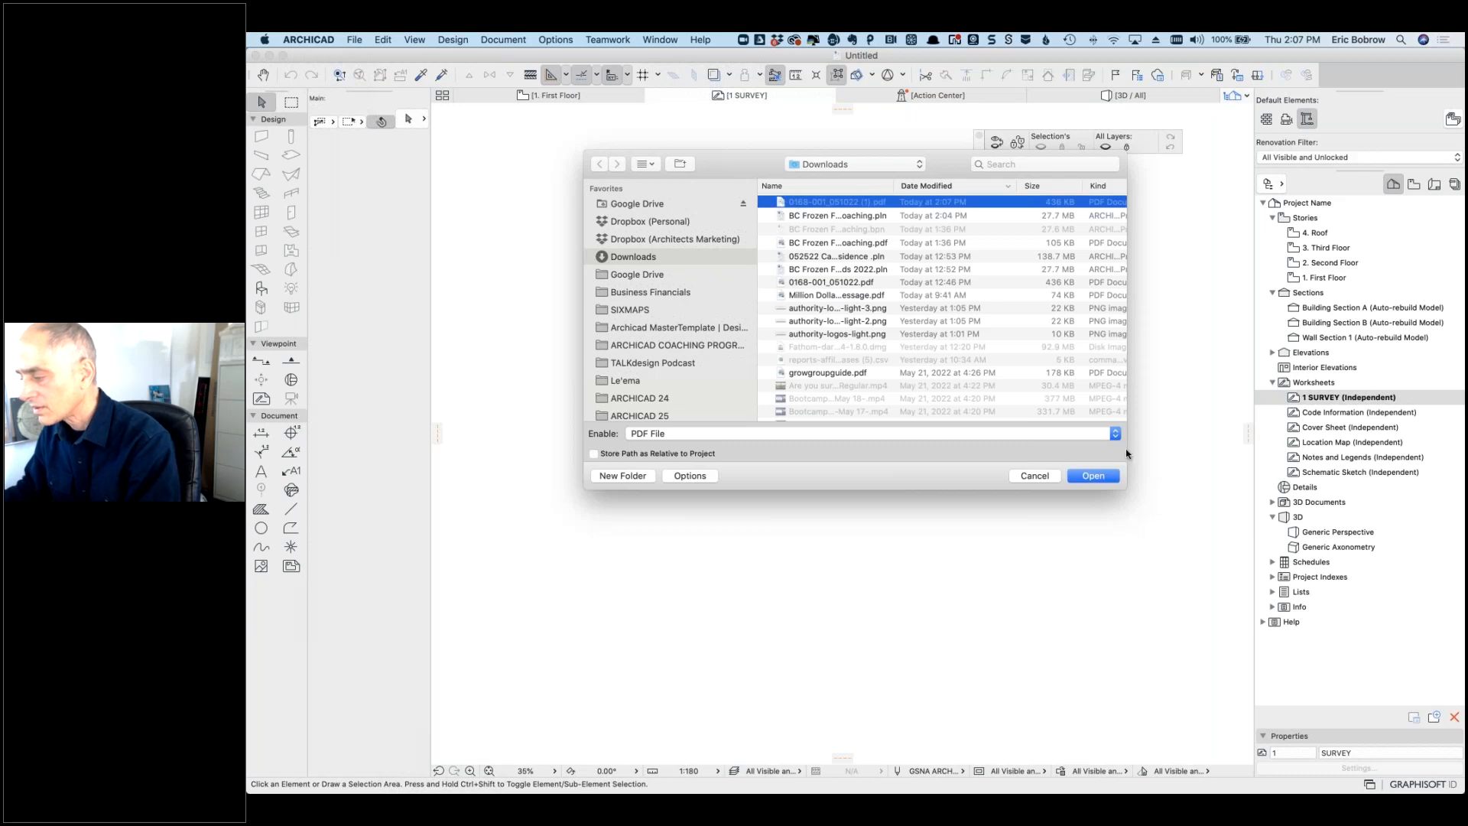
click(1093, 476)
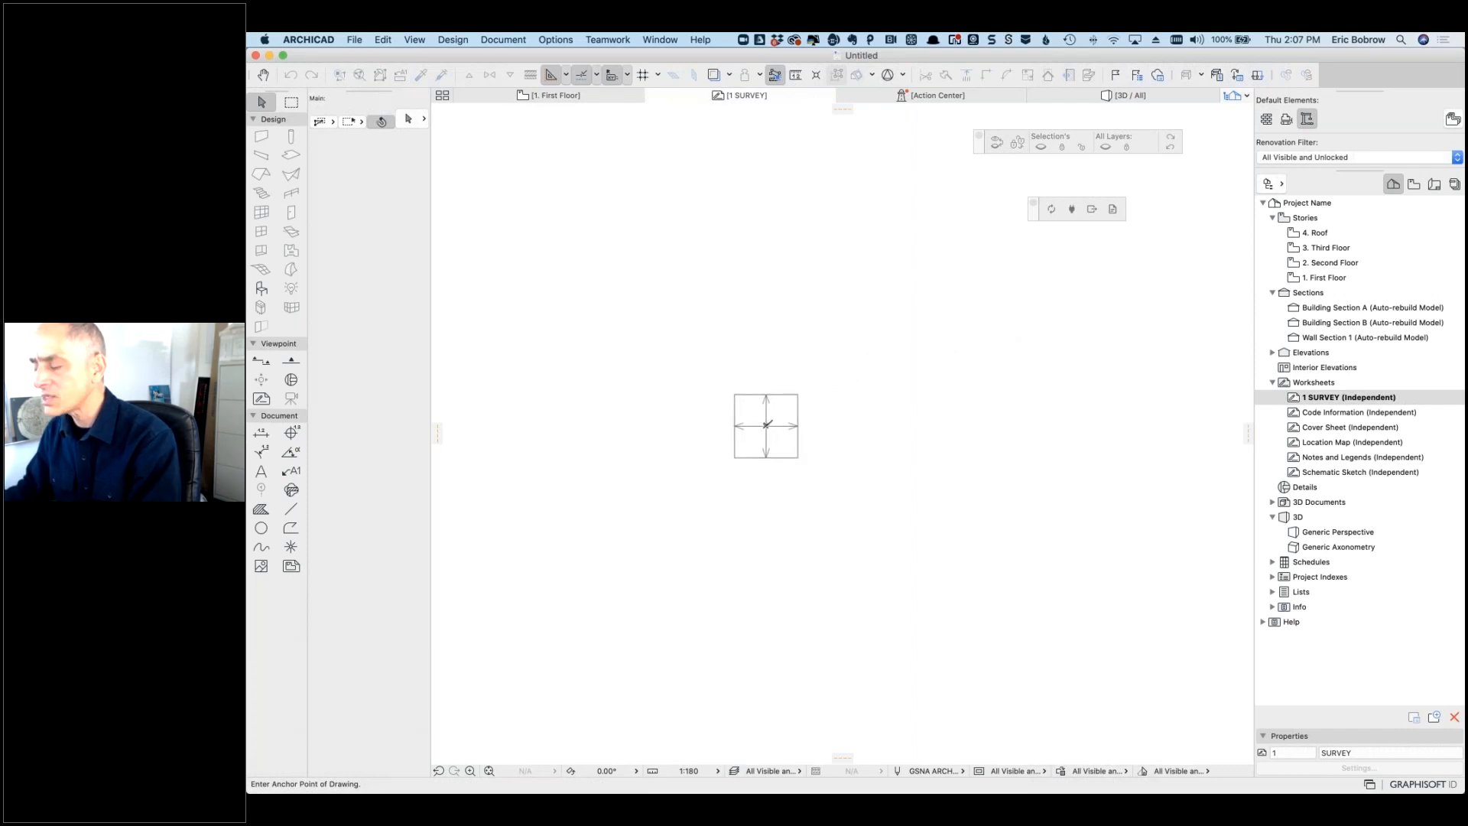
click(766, 424)
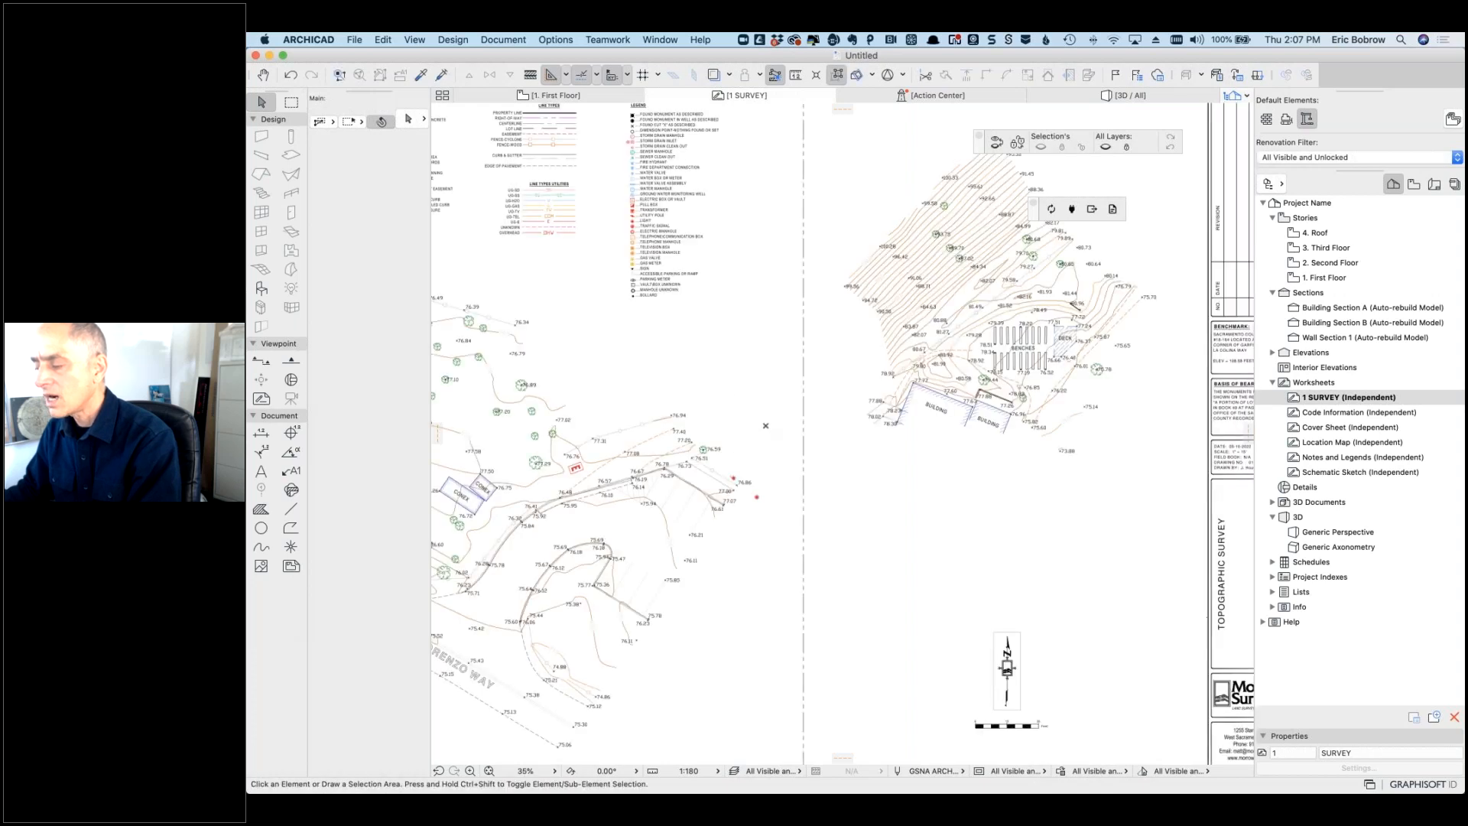
scroll(767, 426, down, 6)
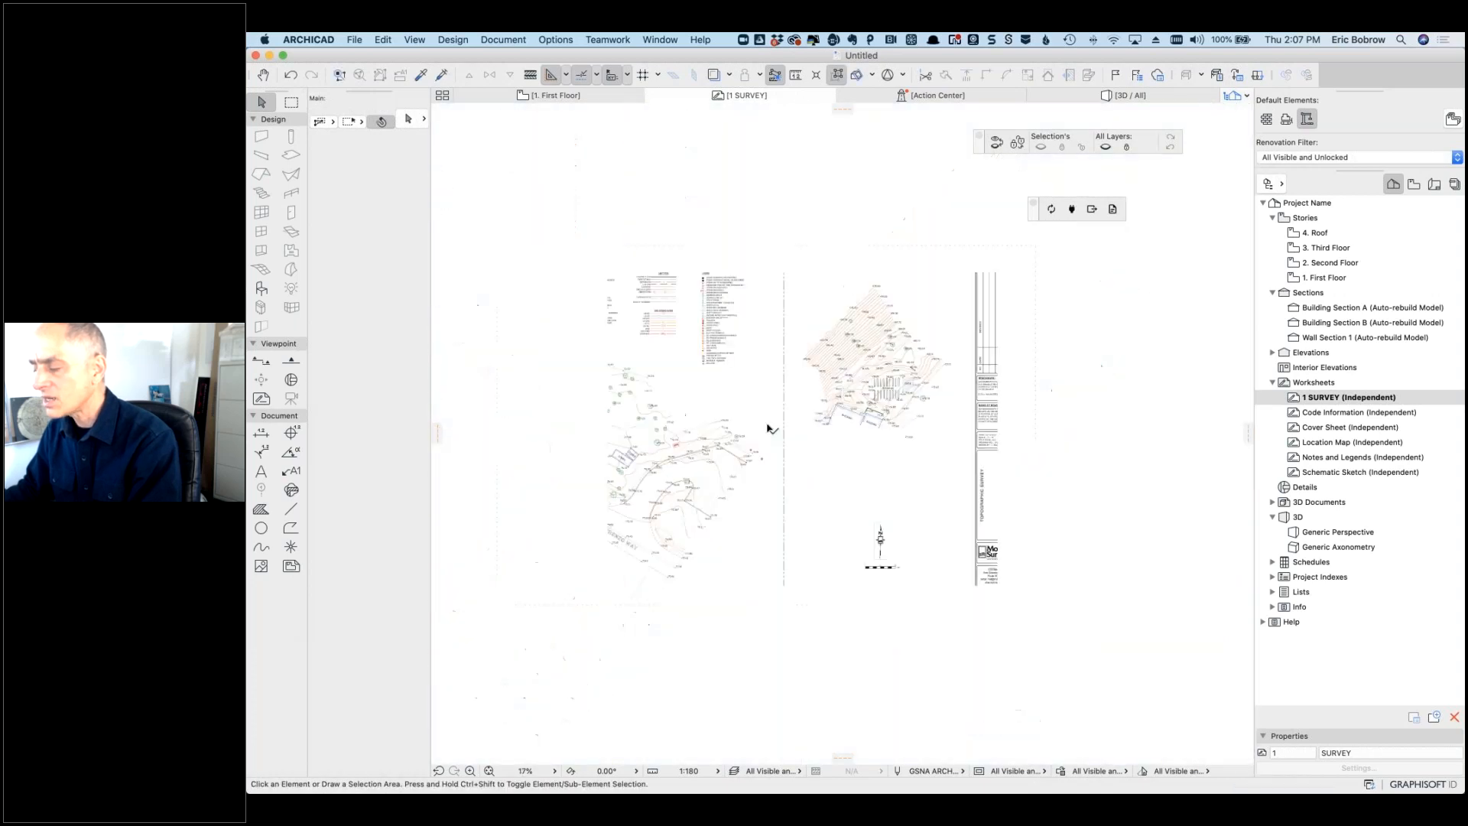
scroll(769, 430, up, 1)
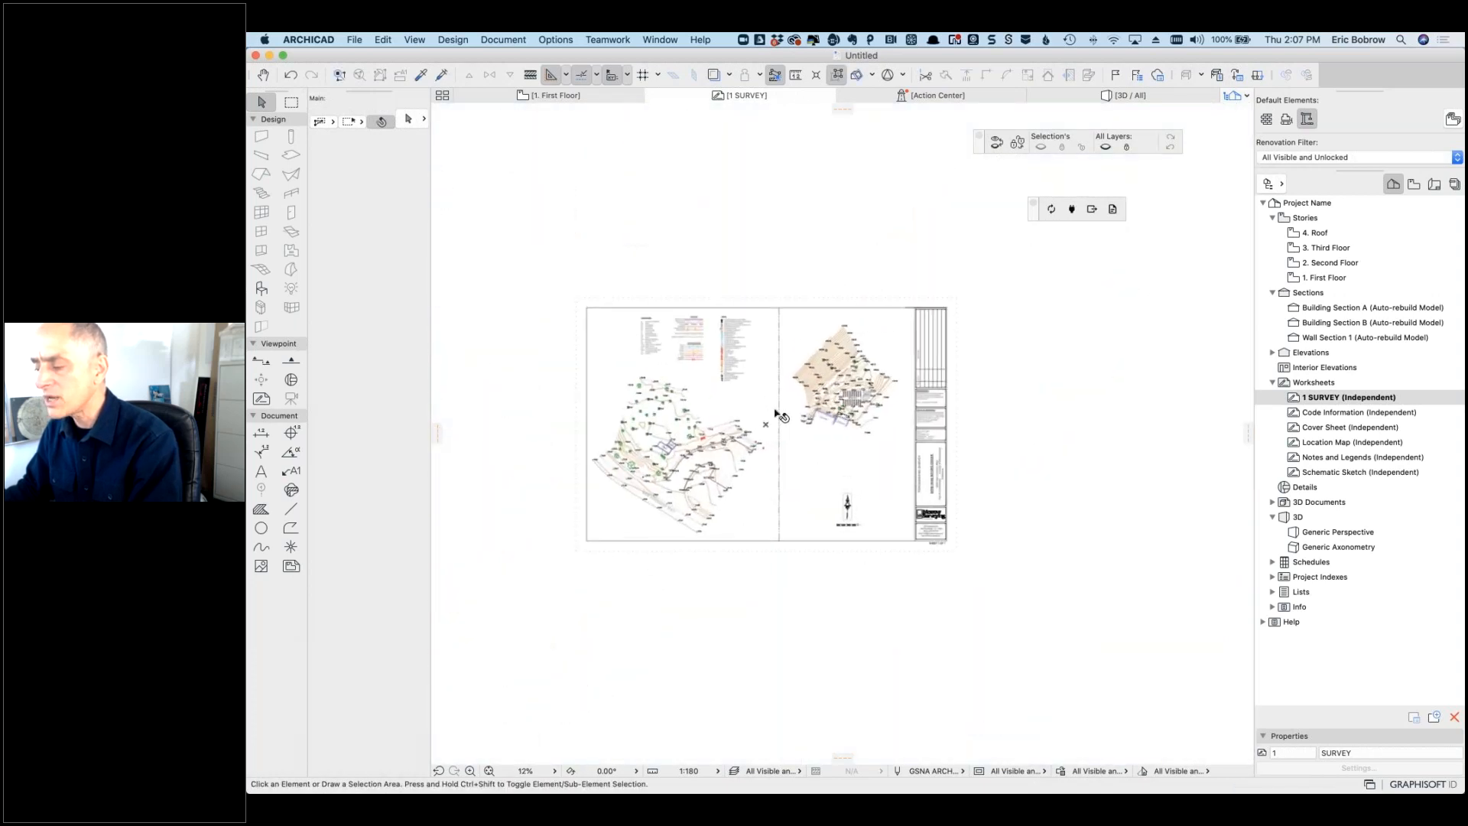
click(834, 393)
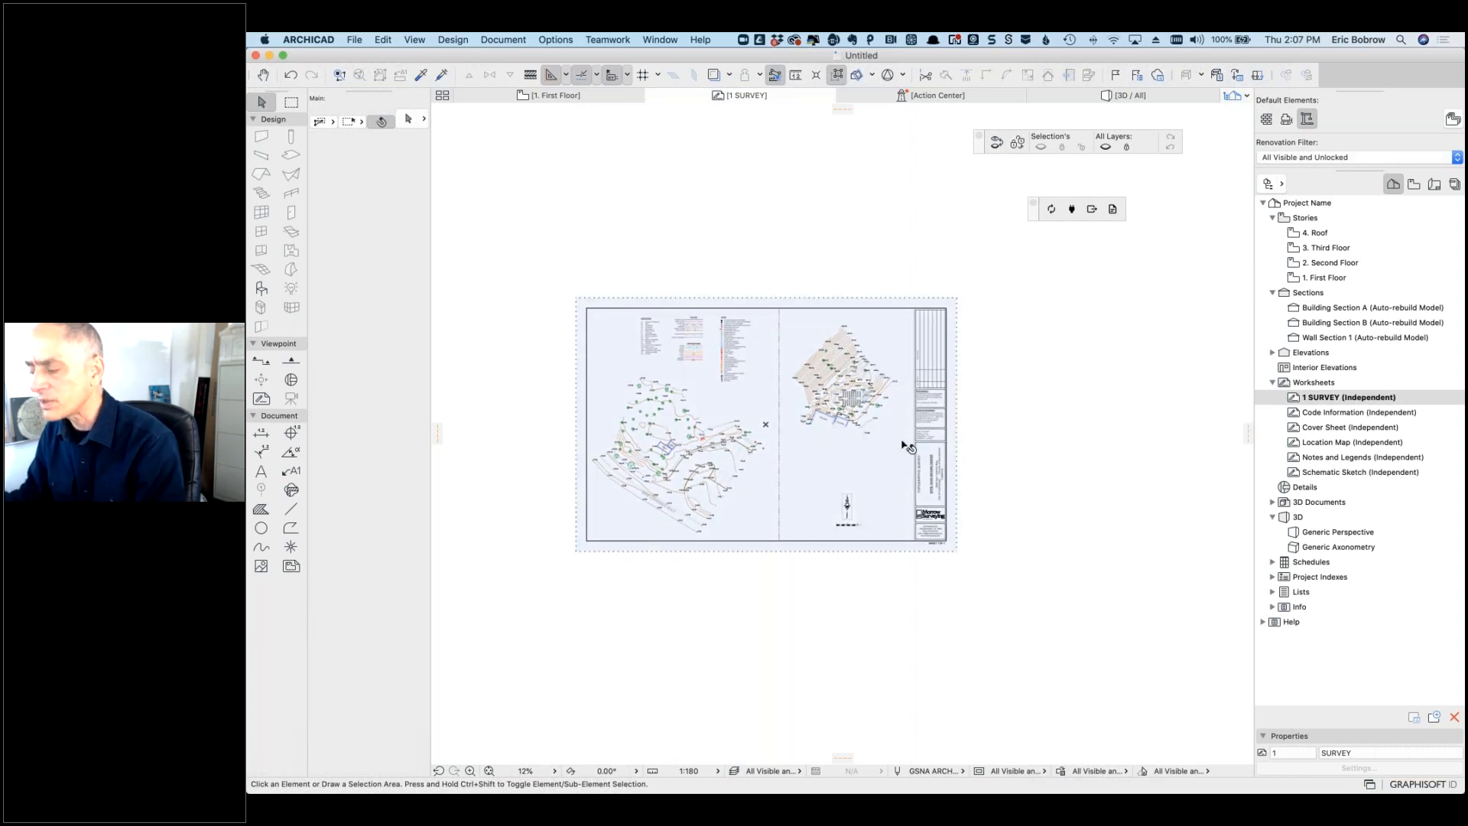
click(977, 481)
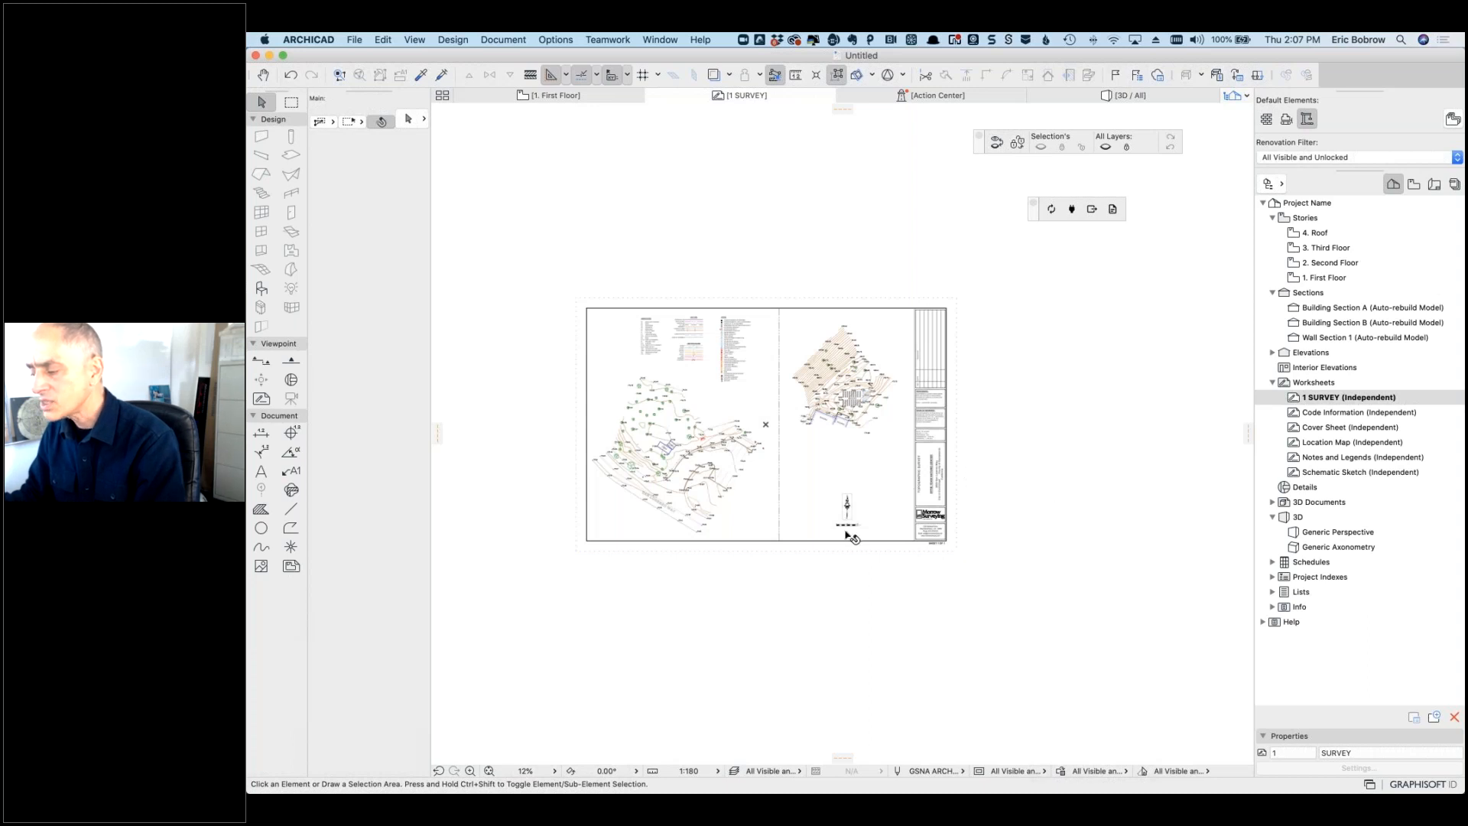
Step: Measure the survey's graphic scale bar from its 0 mark to its 30 feet mark
scroll(847, 534, up, 10)
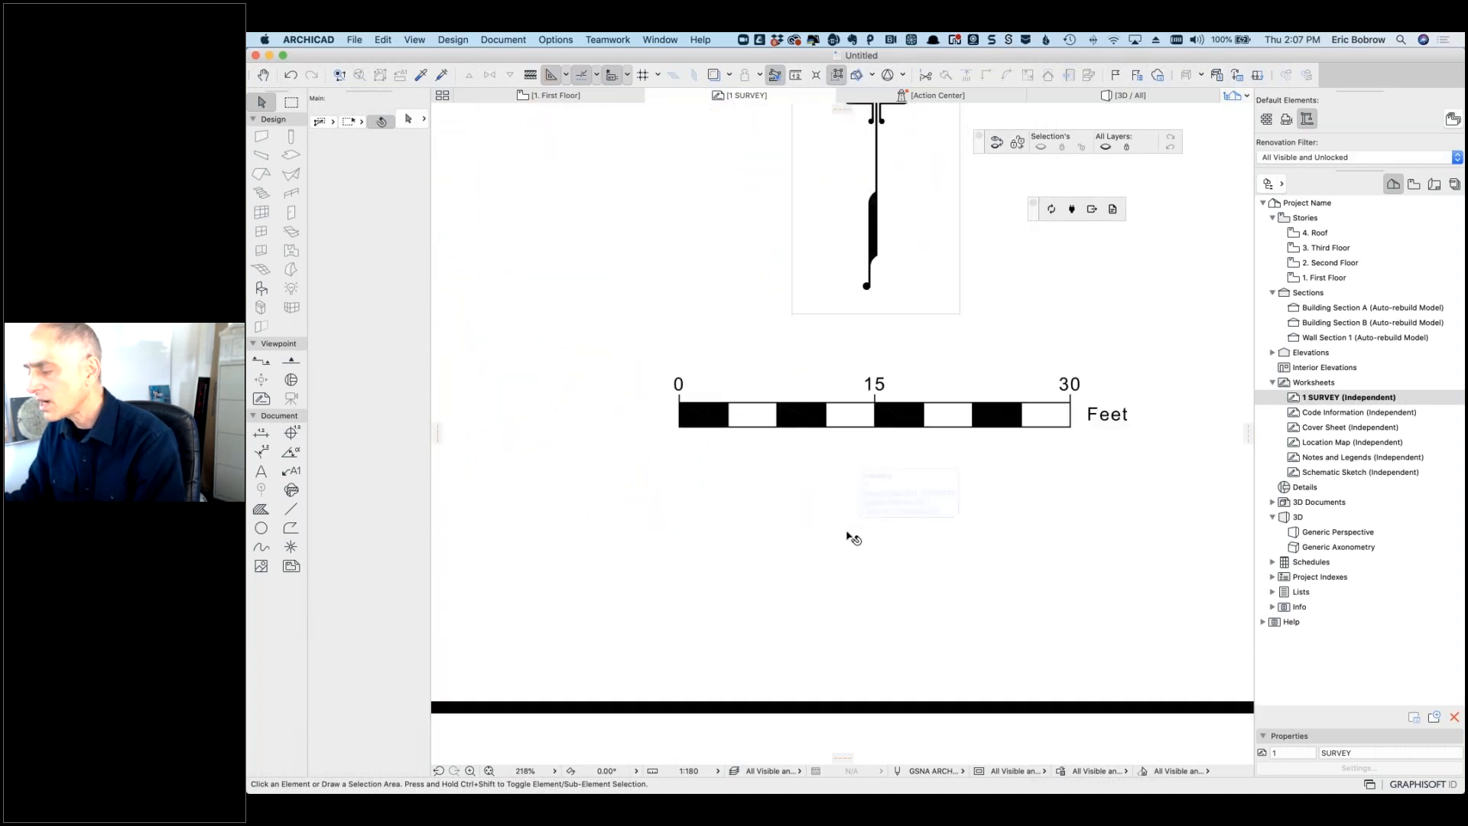
click(795, 74)
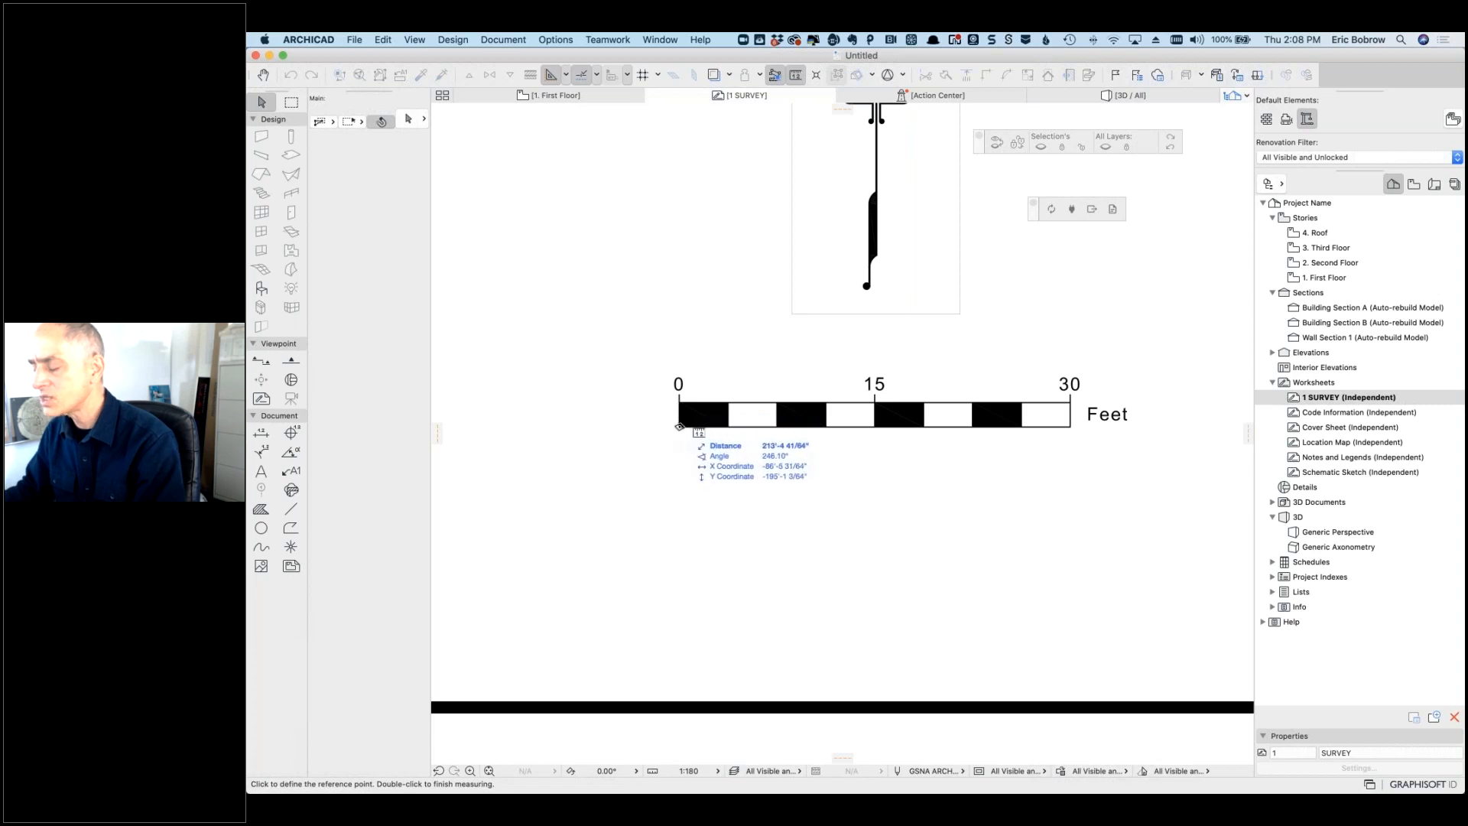
click(679, 426)
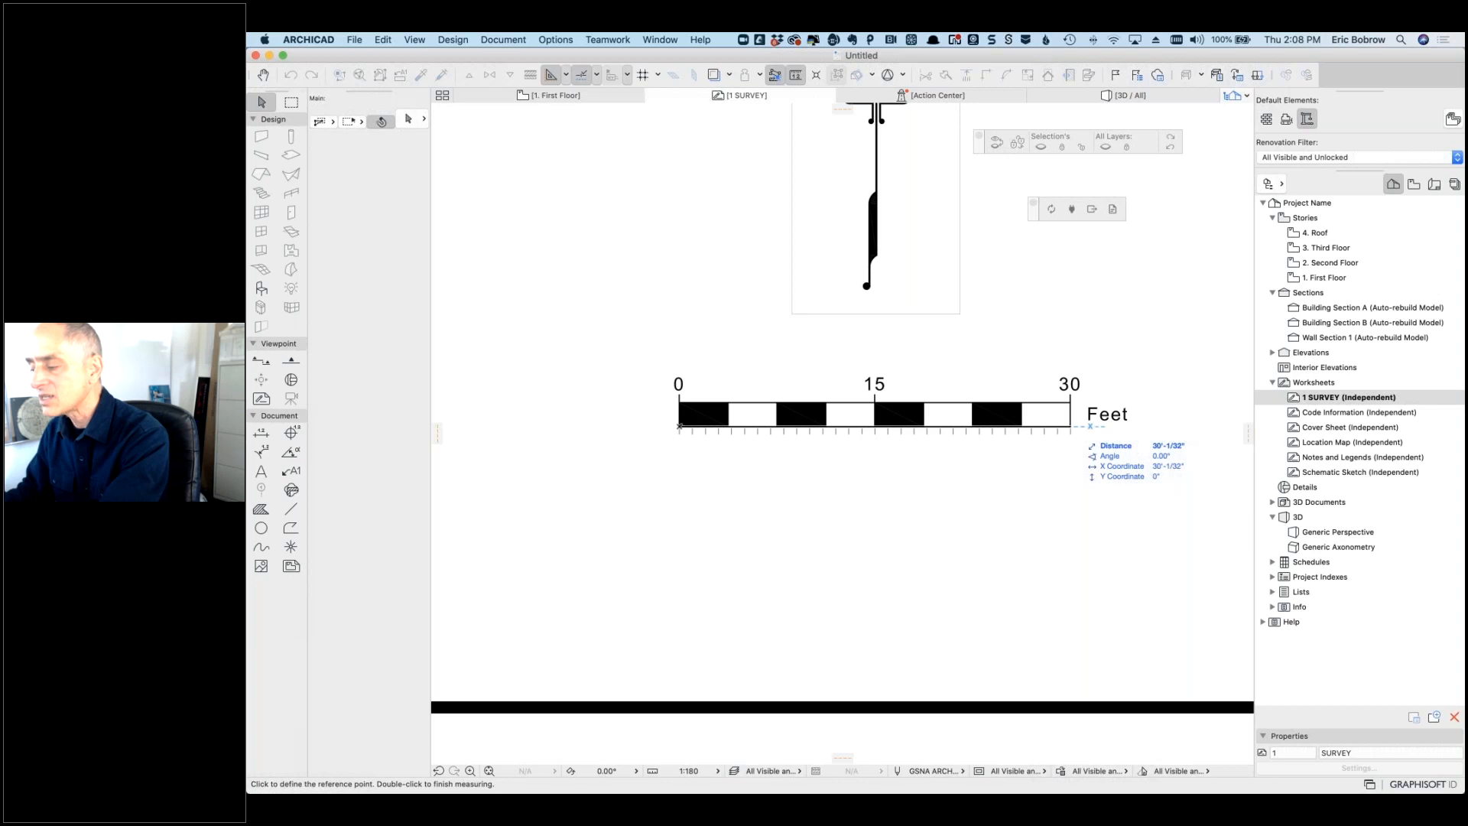
key(Escape)
scroll(1061, 423, down, 10)
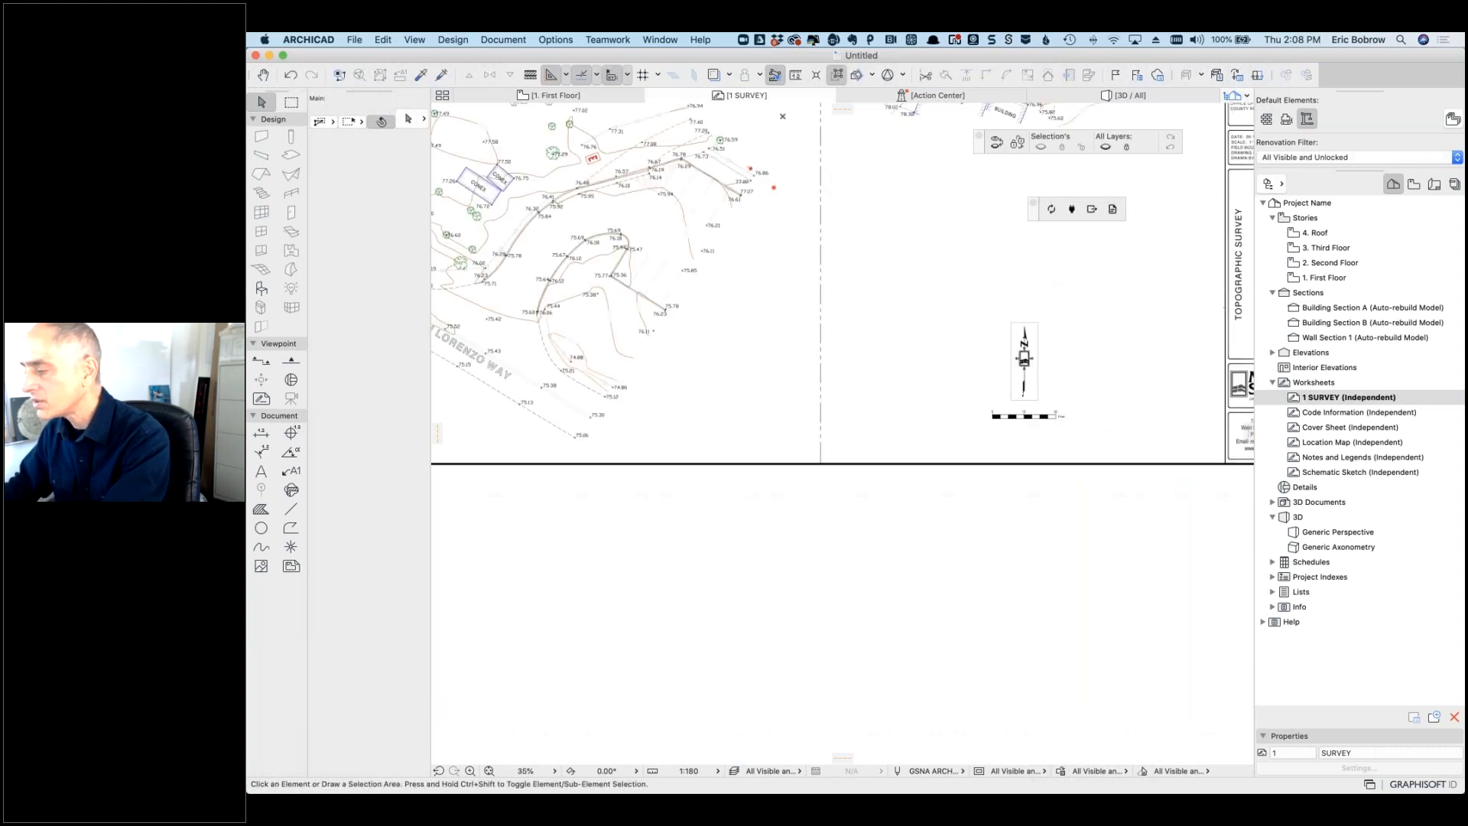
scroll(926, 303, up, 5)
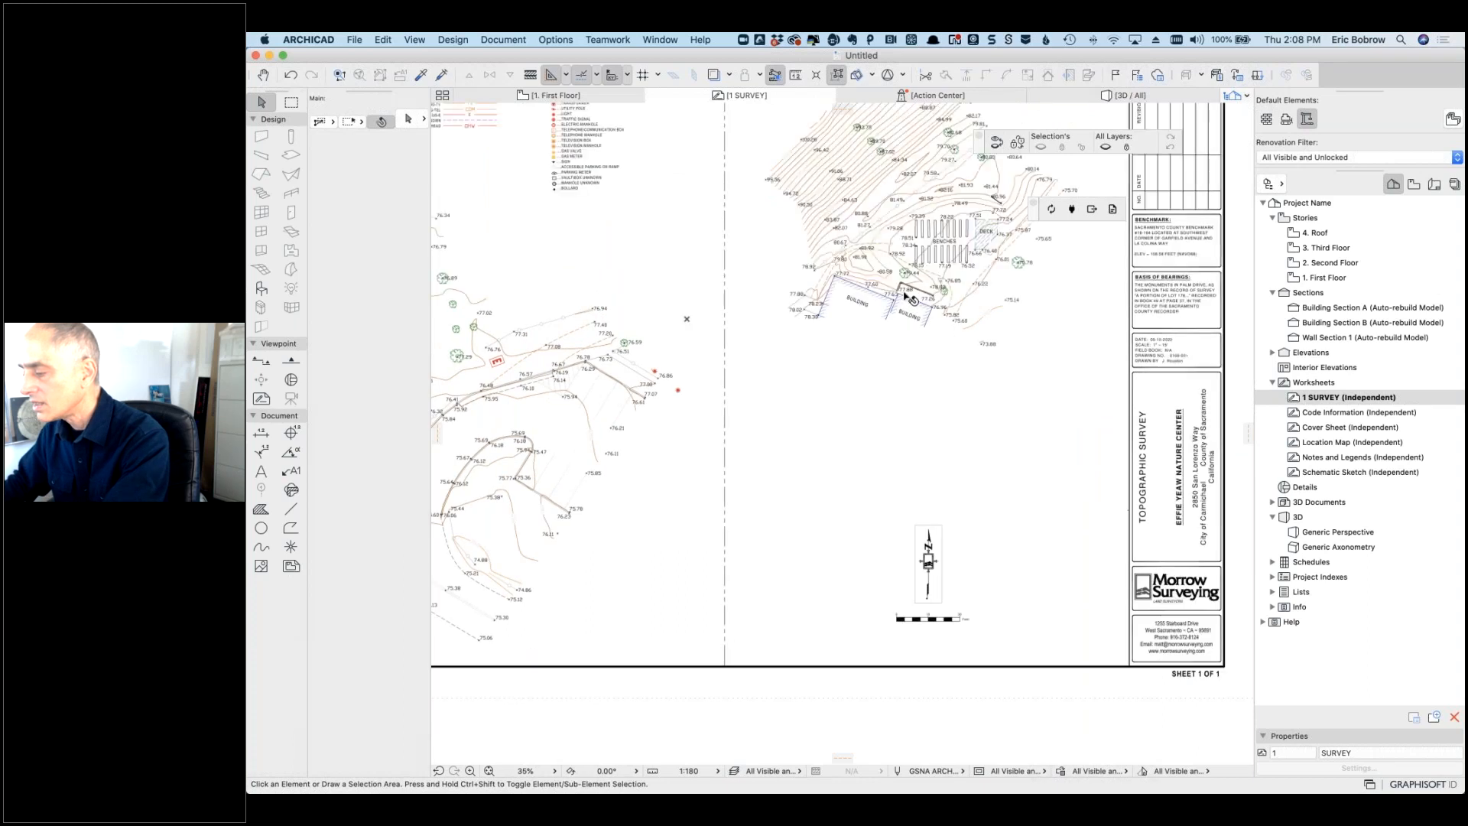
Step: Examine the survey's building outlines, then the contours, spot elevations and CONEX boxes in the San Lorenzo Way area
scroll(909, 299, up, 10)
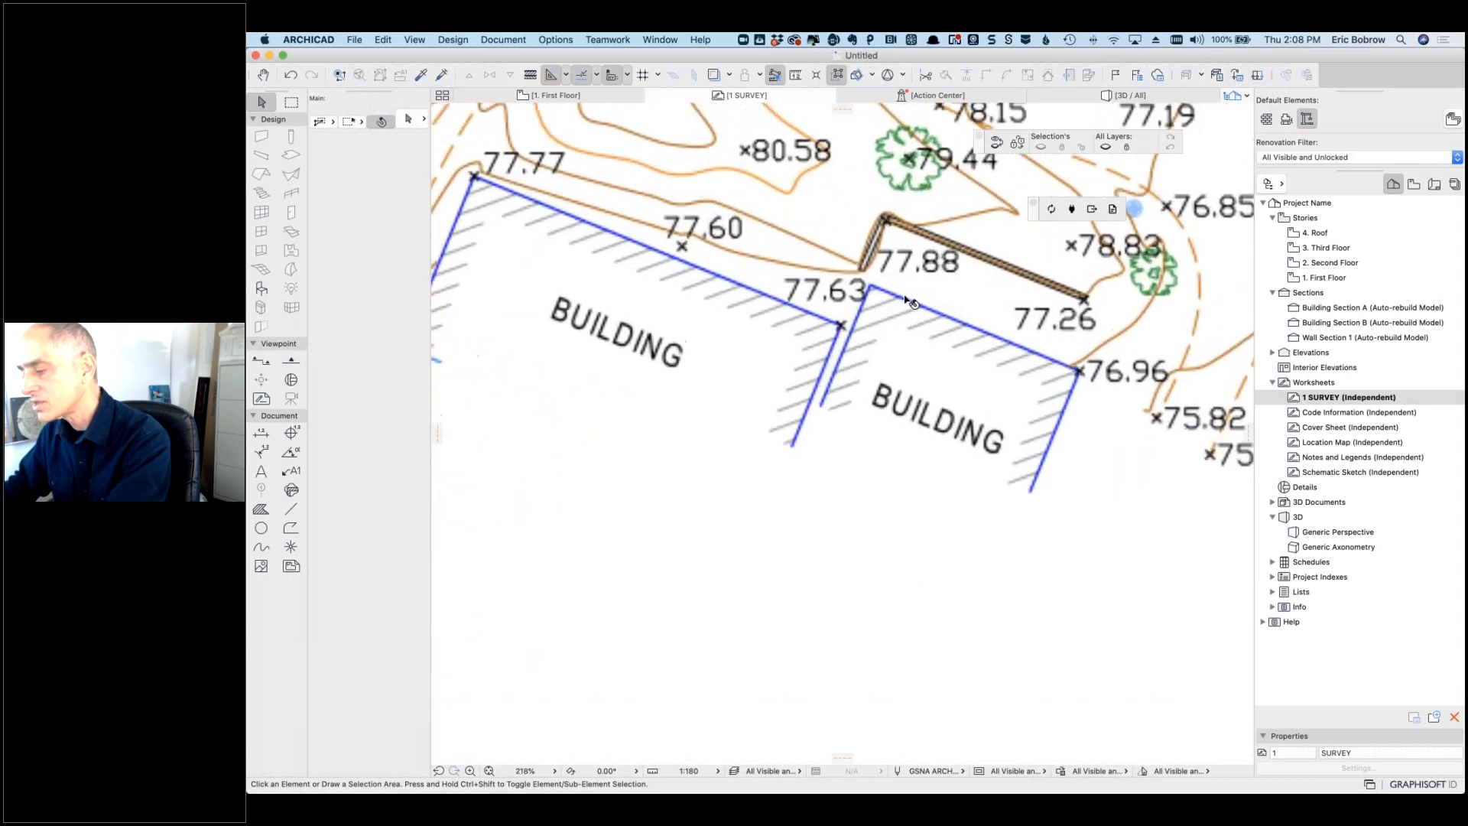
scroll(910, 300, down, 2)
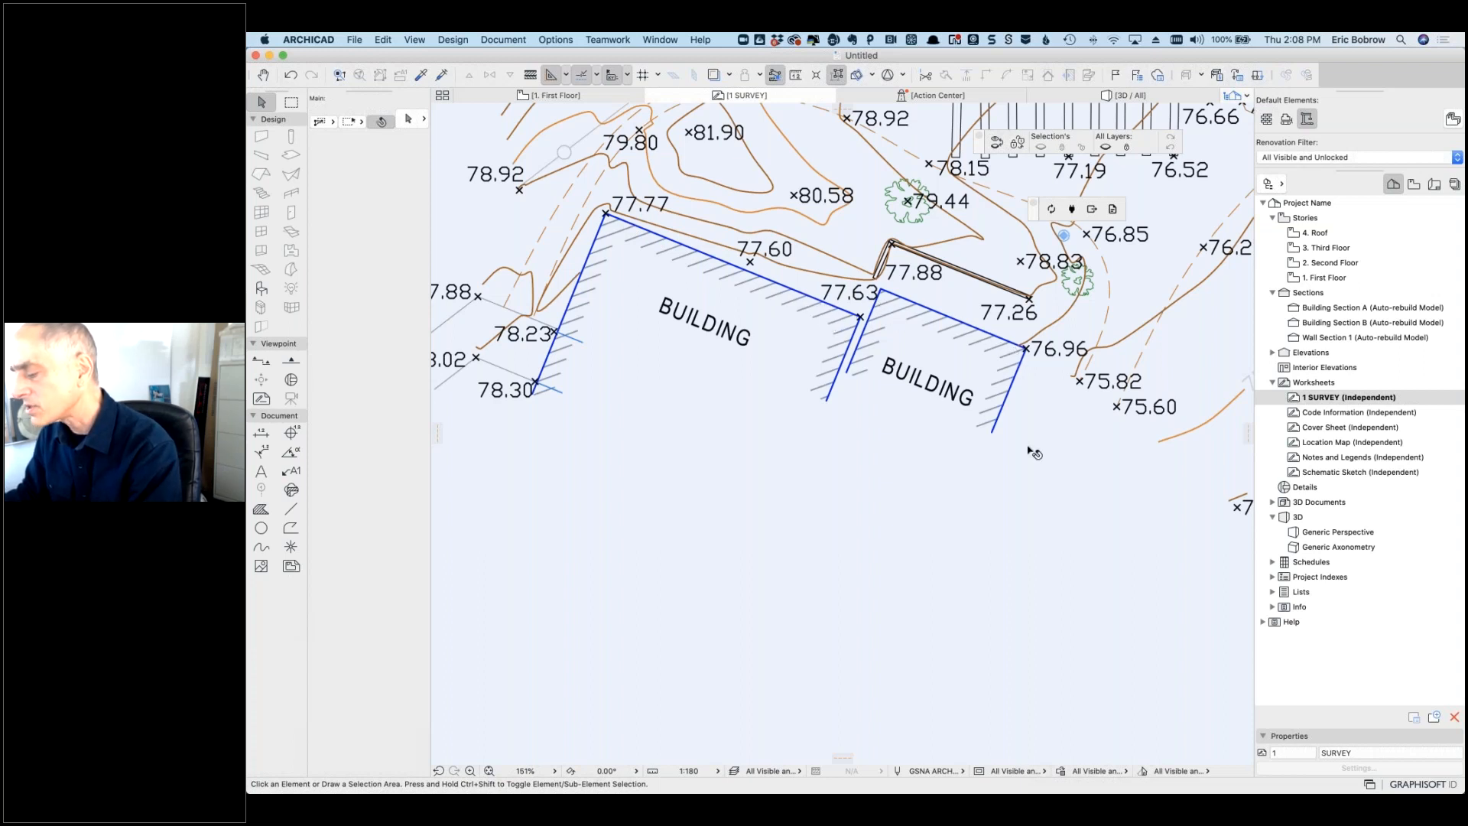
scroll(1025, 468, down, 8)
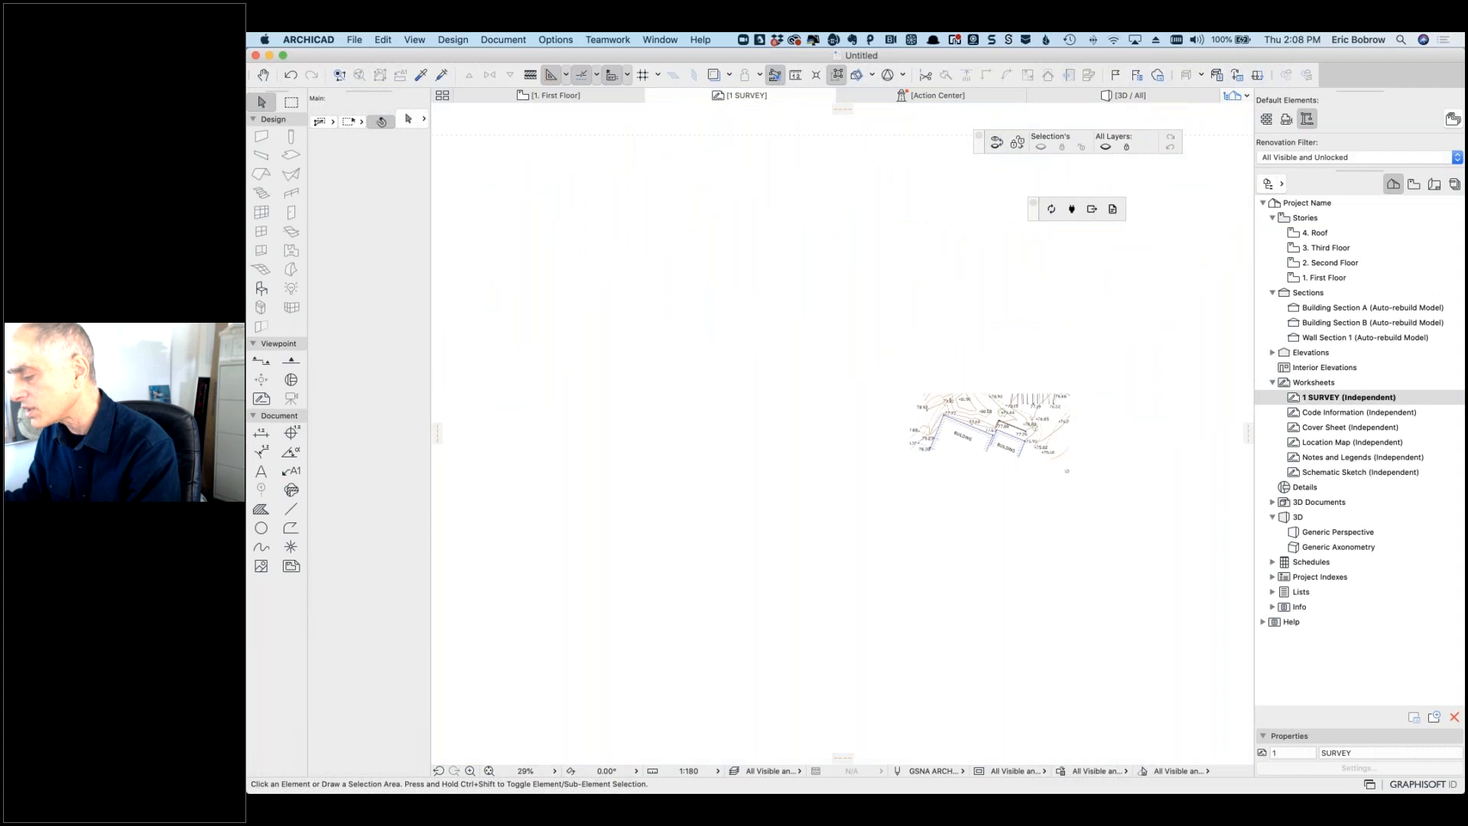
middle_drag(973, 727, 981, 618)
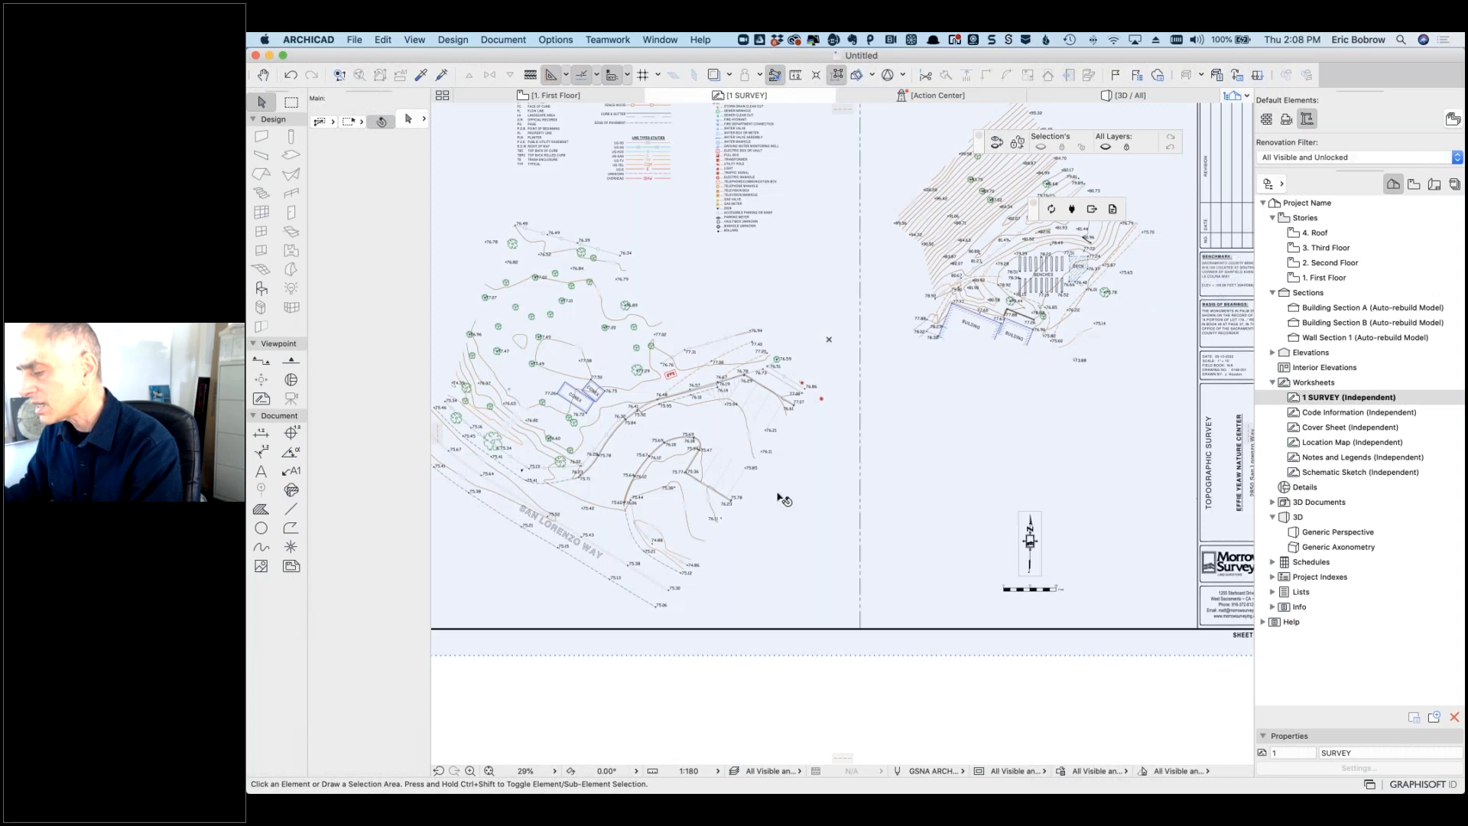
middle_drag(1035, 476, 1295, 451)
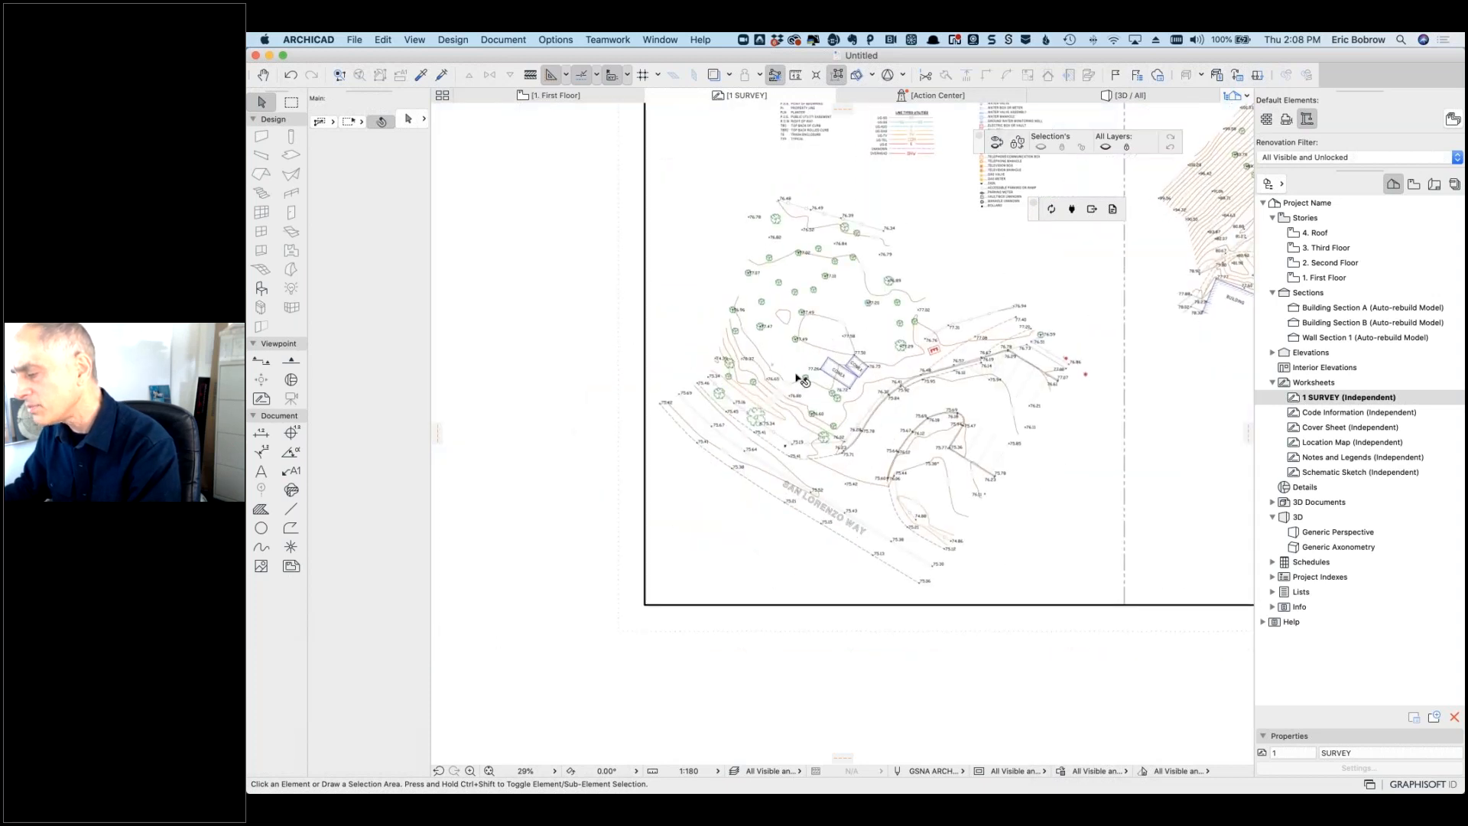
scroll(797, 378, up, 4)
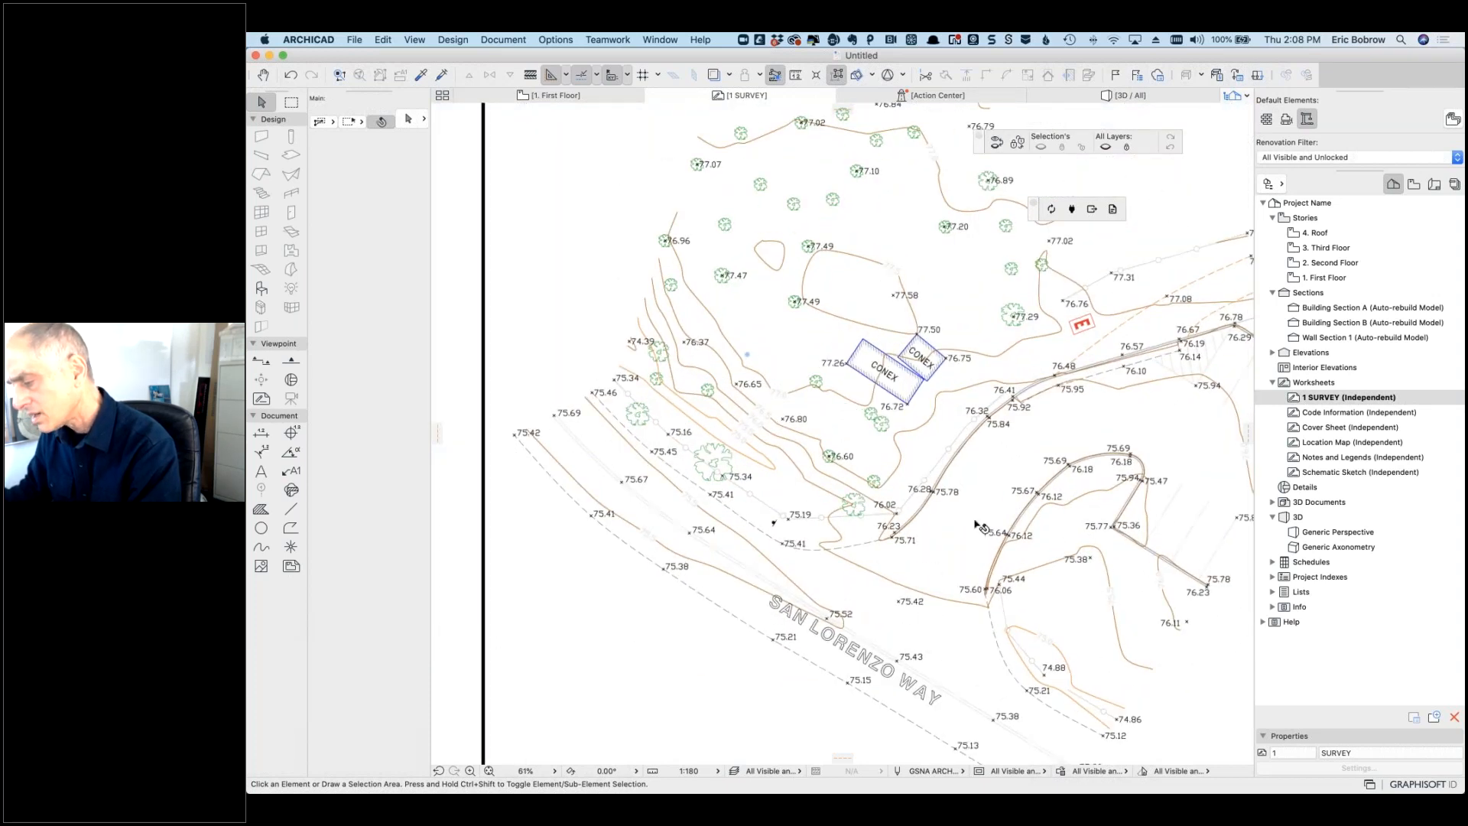
mouse_move(997, 498)
middle_down()
mouse_move(884, 422)
mouse_move(884, 504)
mouse_move(927, 468)
mouse_move(934, 415)
middle_up()
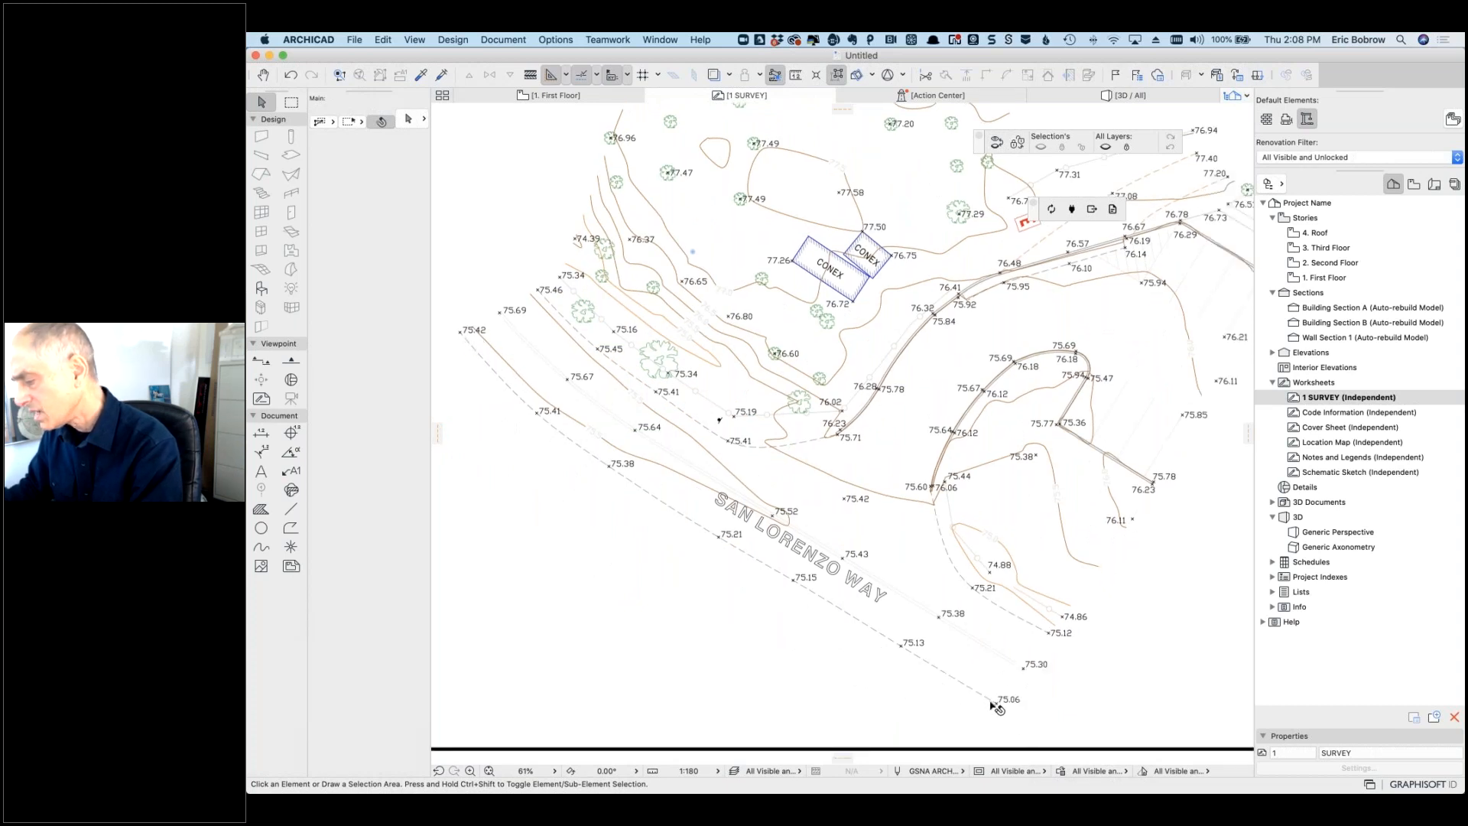
scroll(634, 283, up, 5)
scroll(634, 282, right, 5)
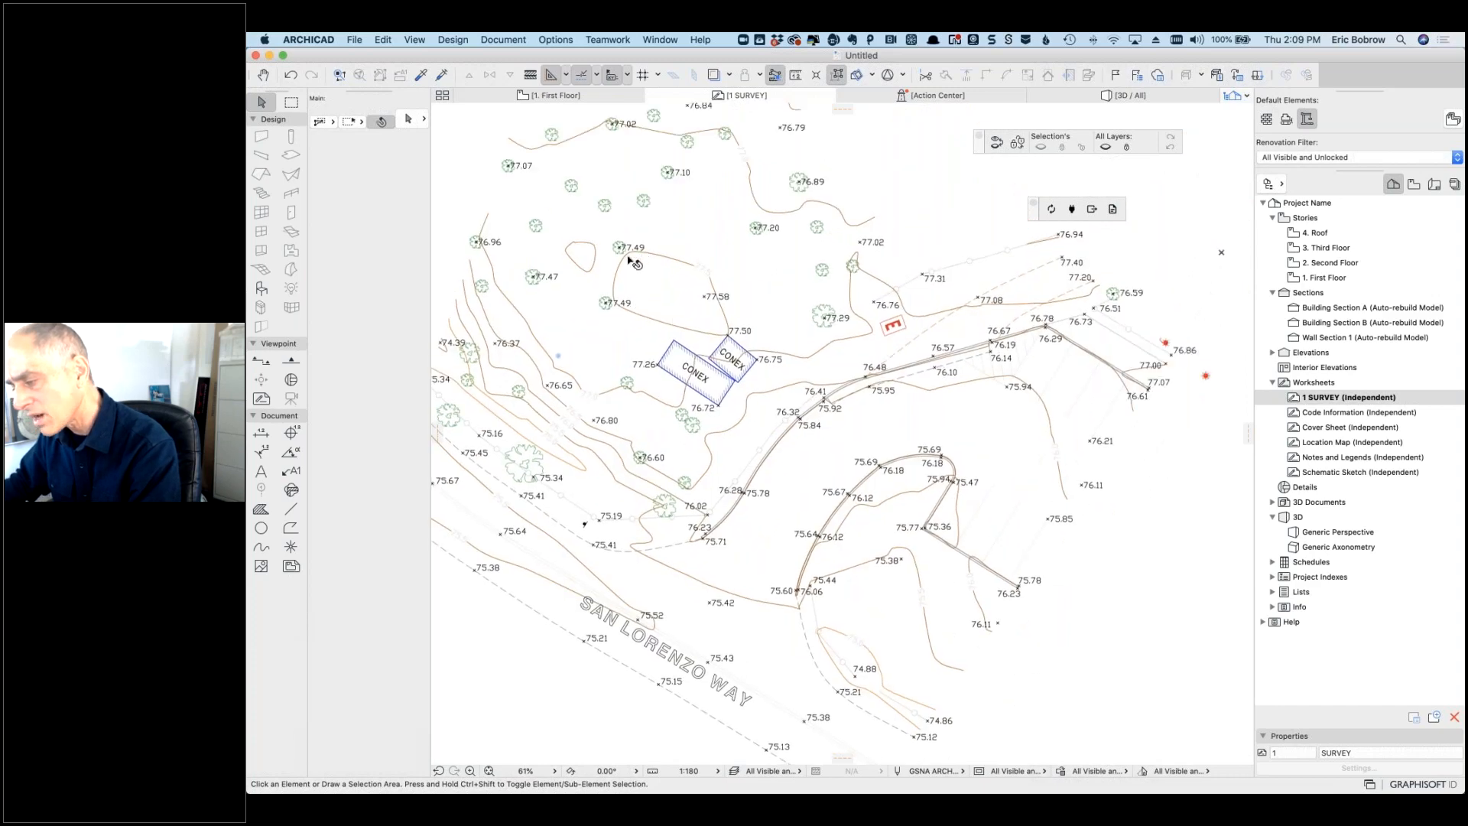
scroll(699, 301, up, 5)
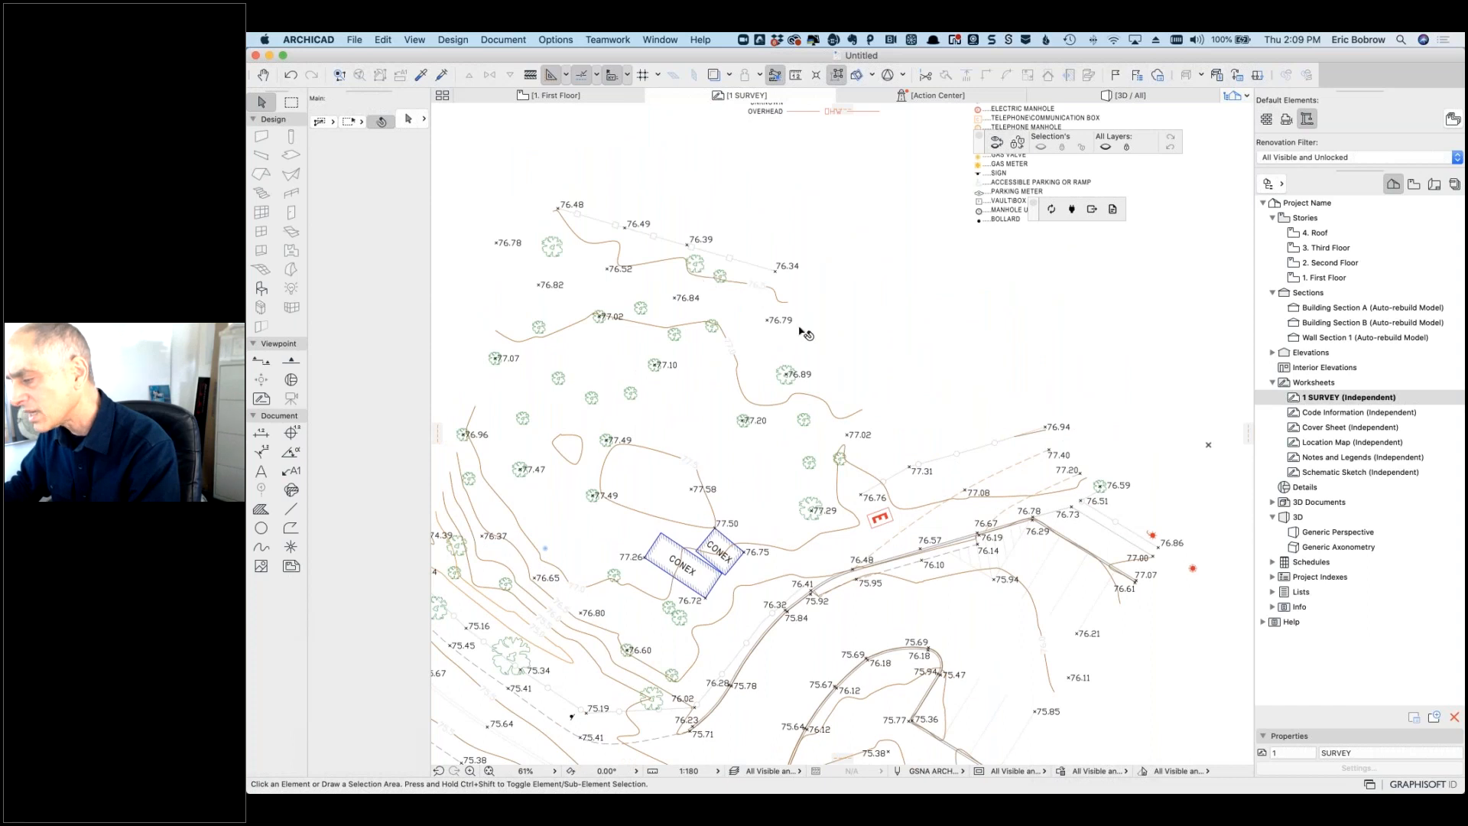
Step: Examine the contours and spot elevations around the hillside, benches and deck, and check the placed survey drawing's properties
key(super+apostrophe)
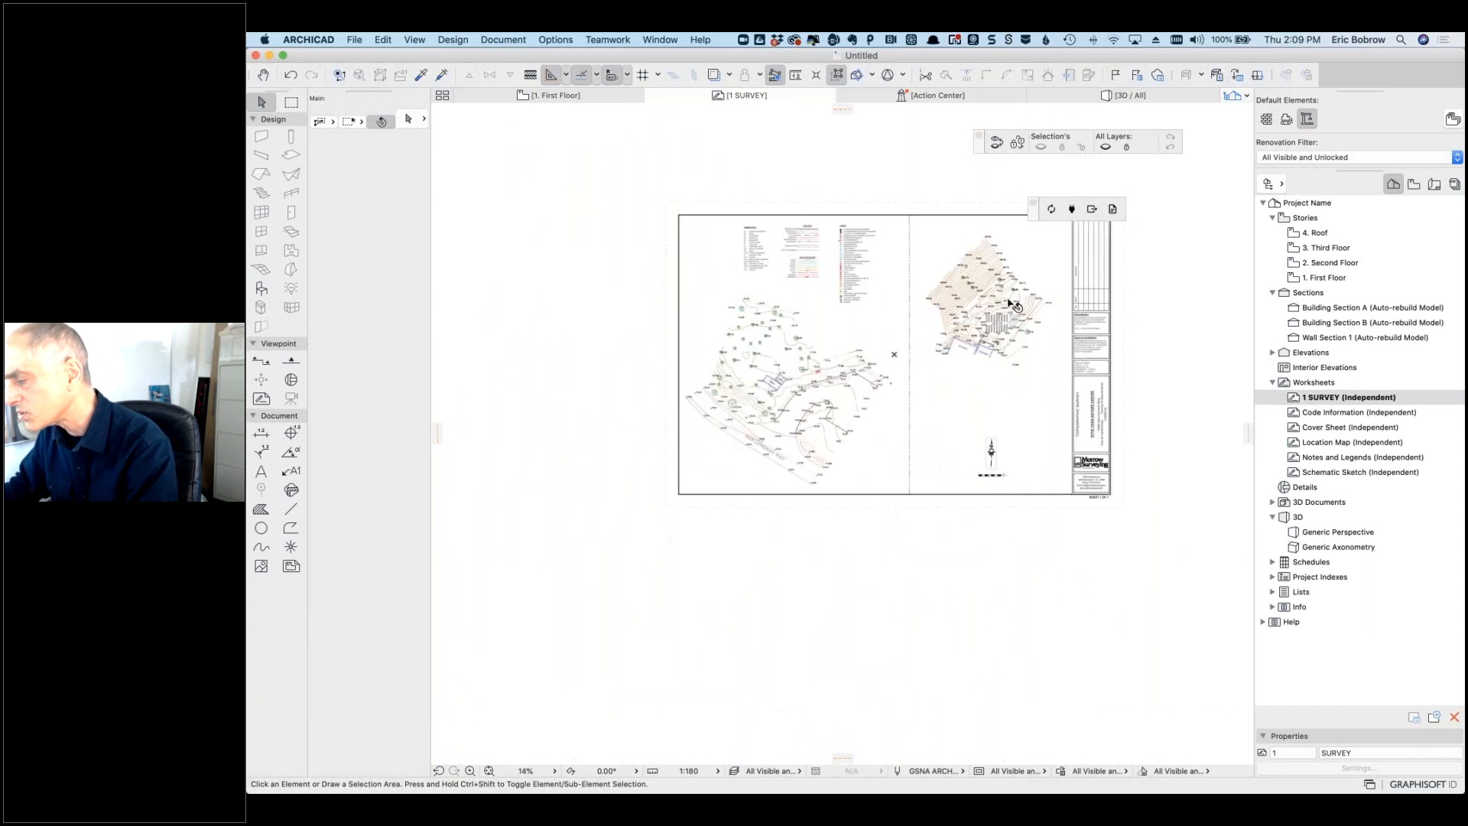
scroll(1009, 304, up, 6)
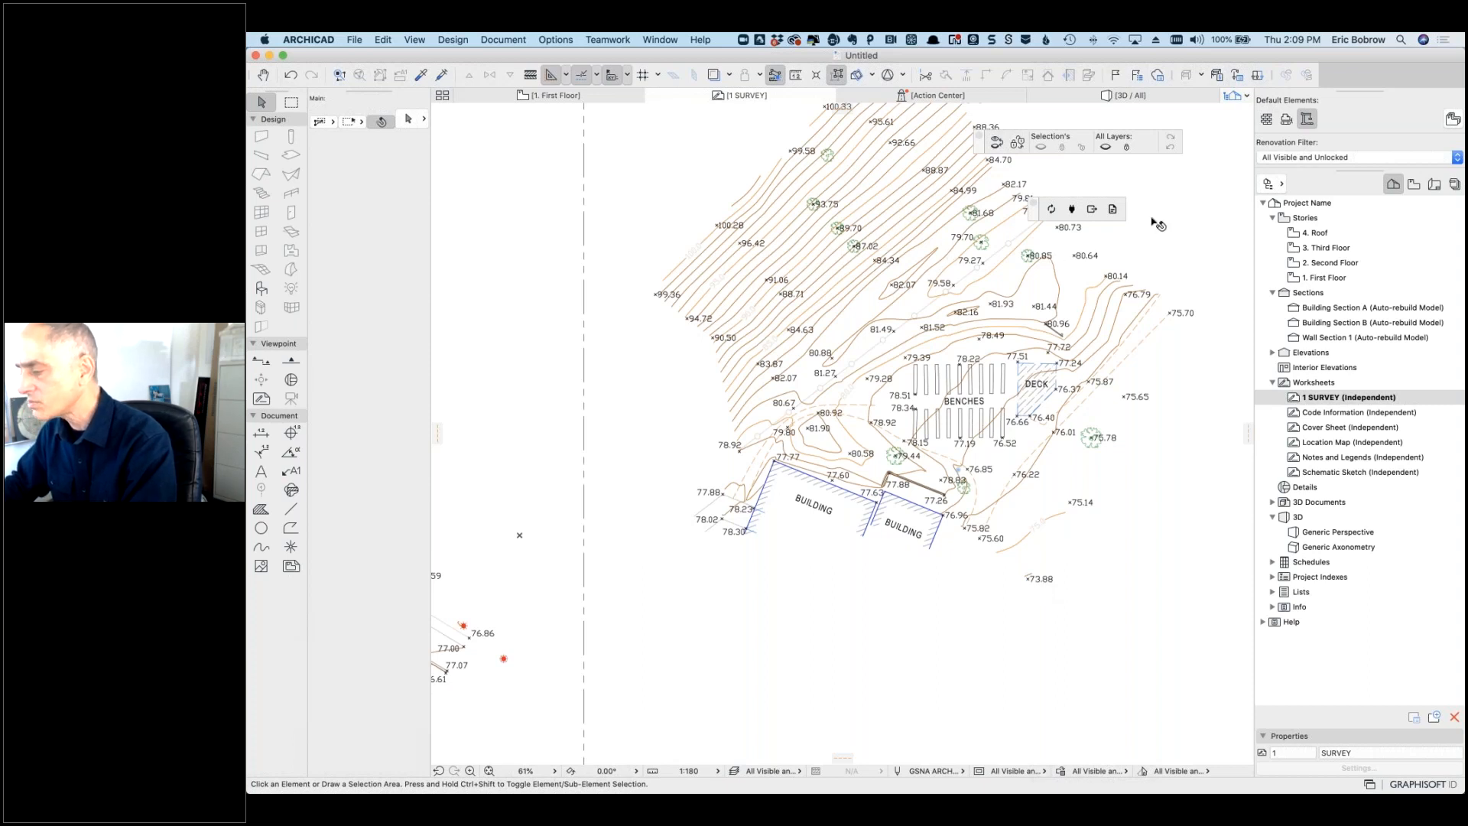
middle_drag(1055, 278, 957, 361)
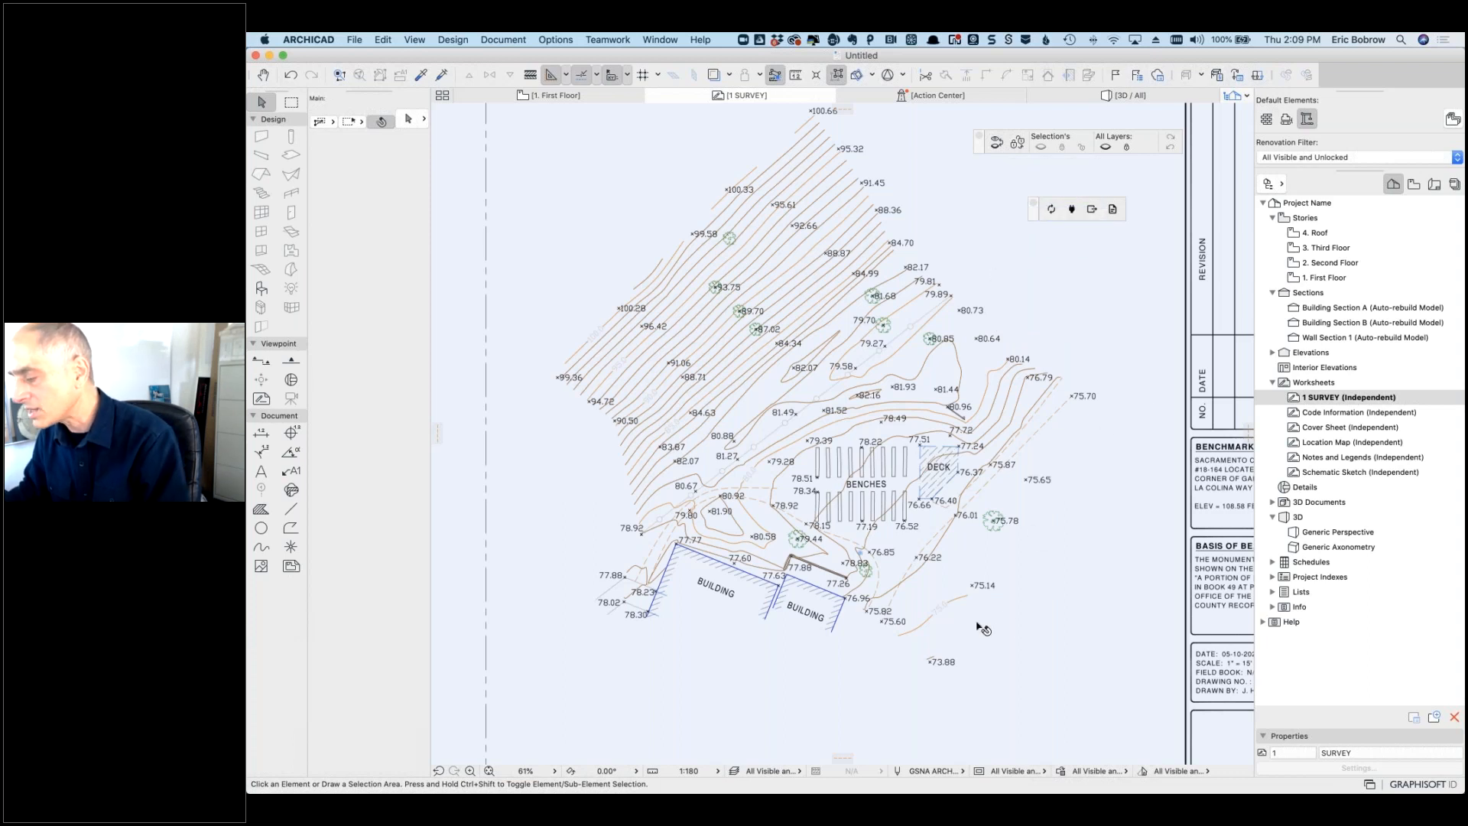
scroll(983, 628, up, 5)
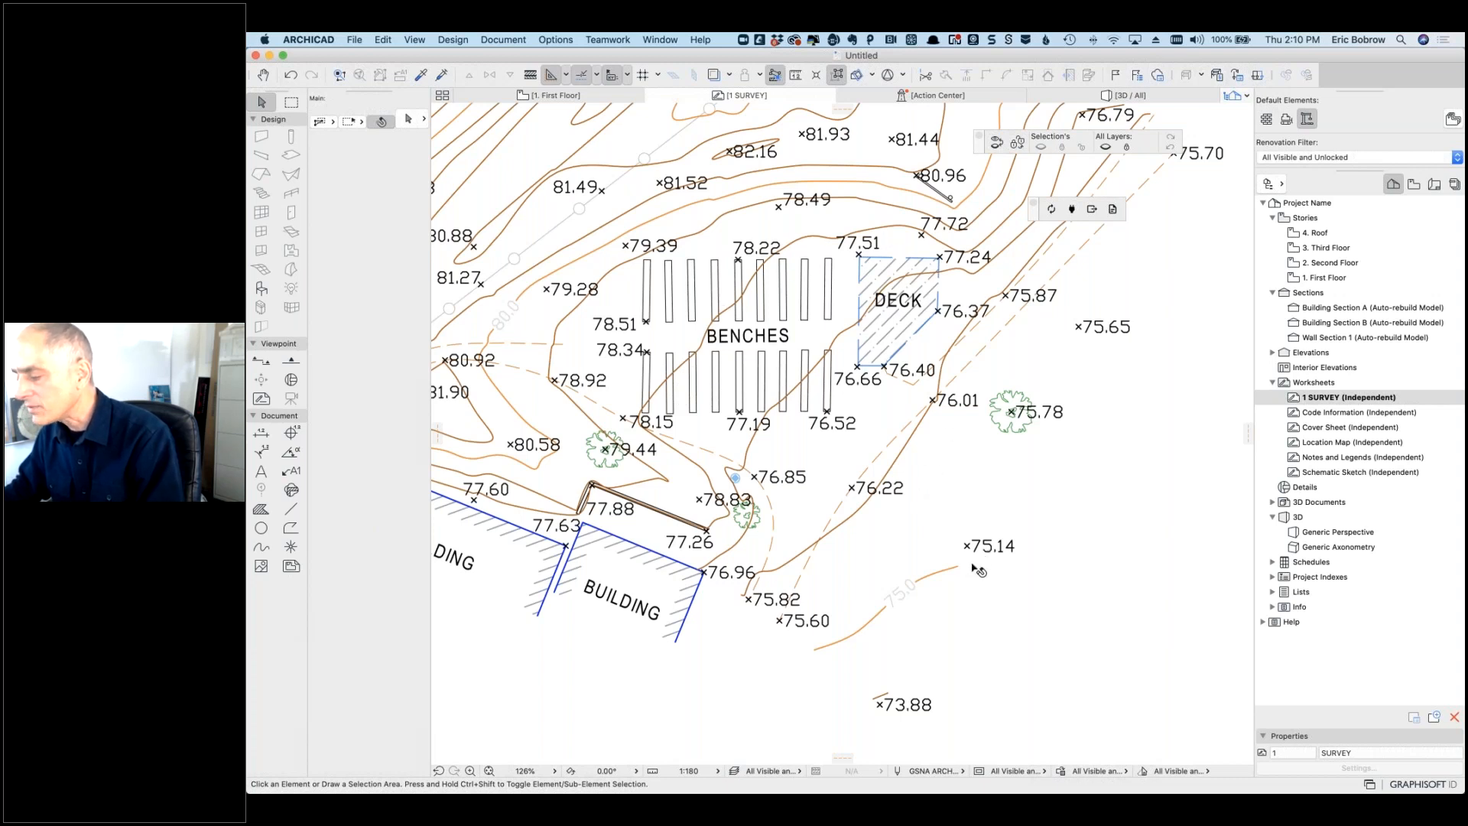
scroll(977, 570, down, 5)
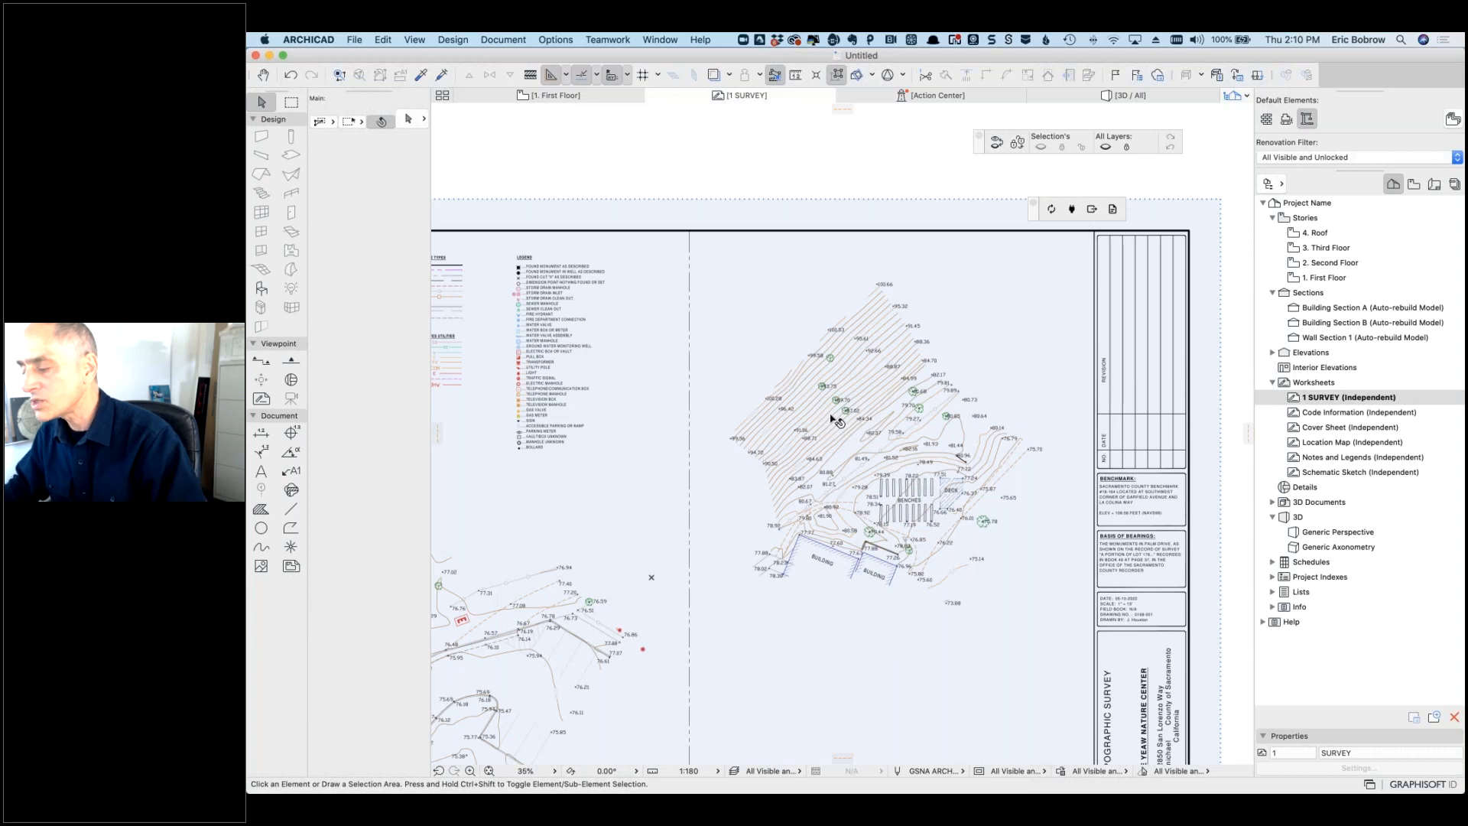
mouse_move(832, 417)
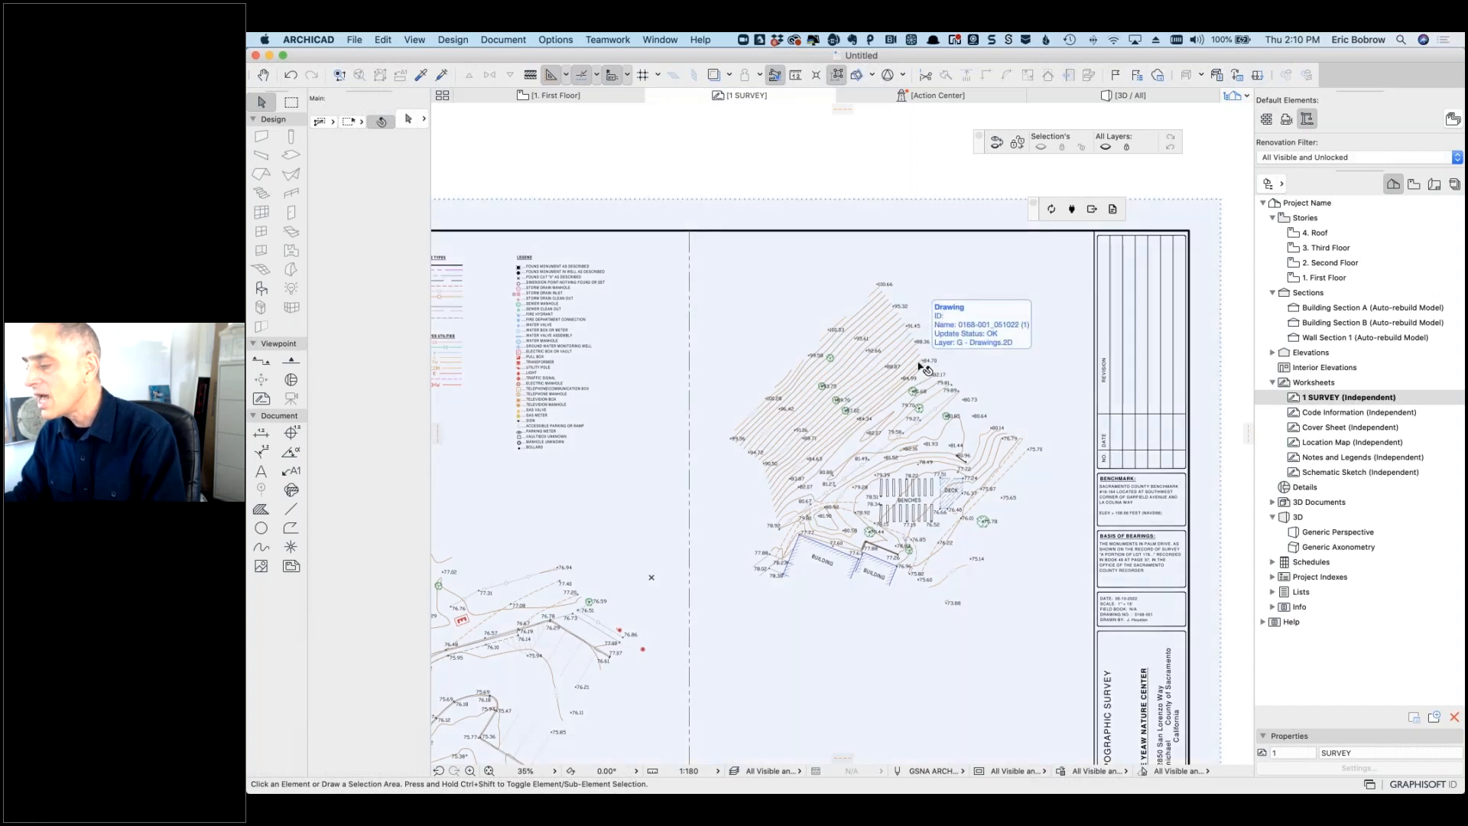
click(920, 364)
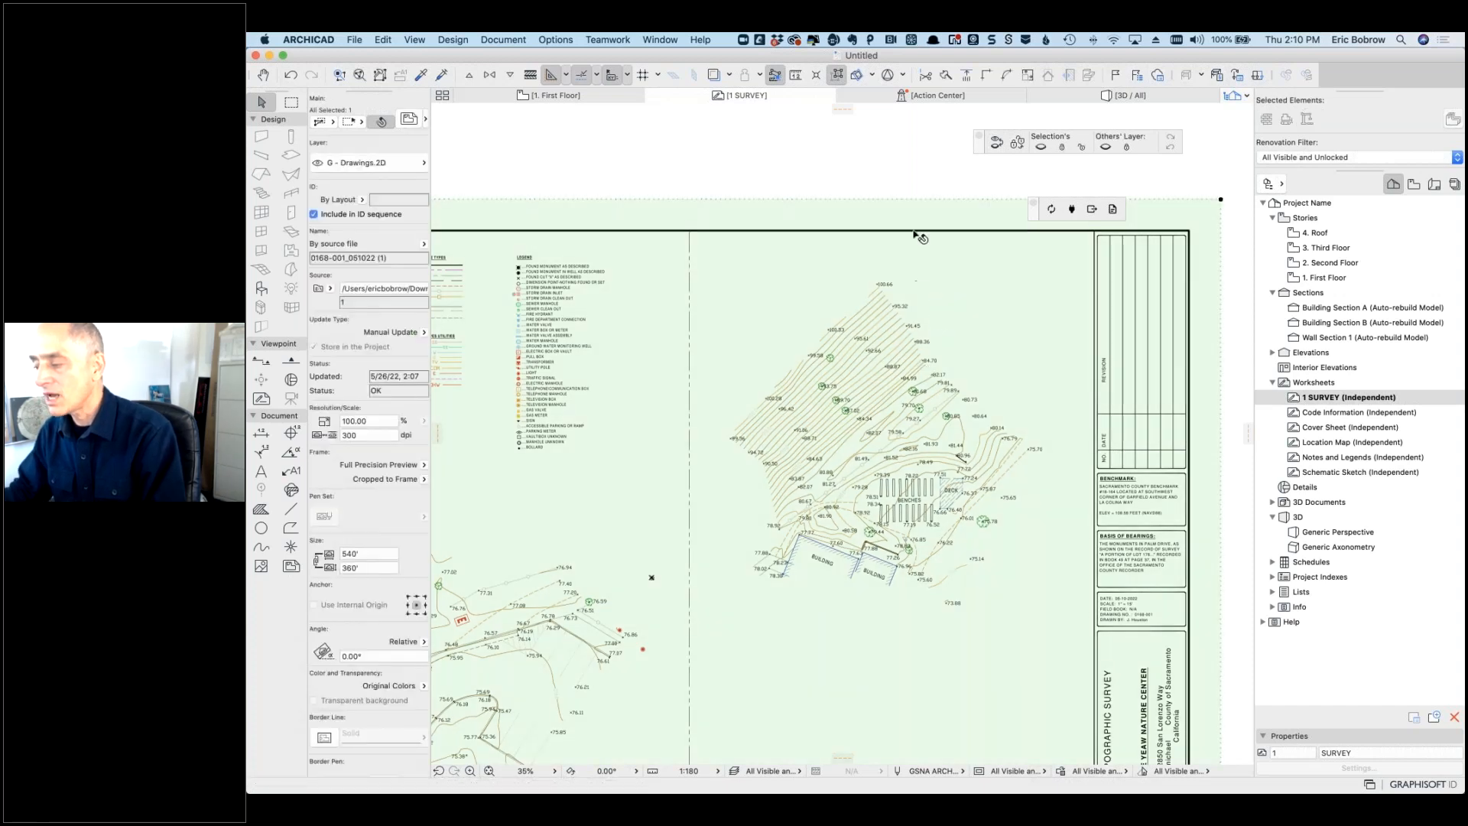
key(Escape)
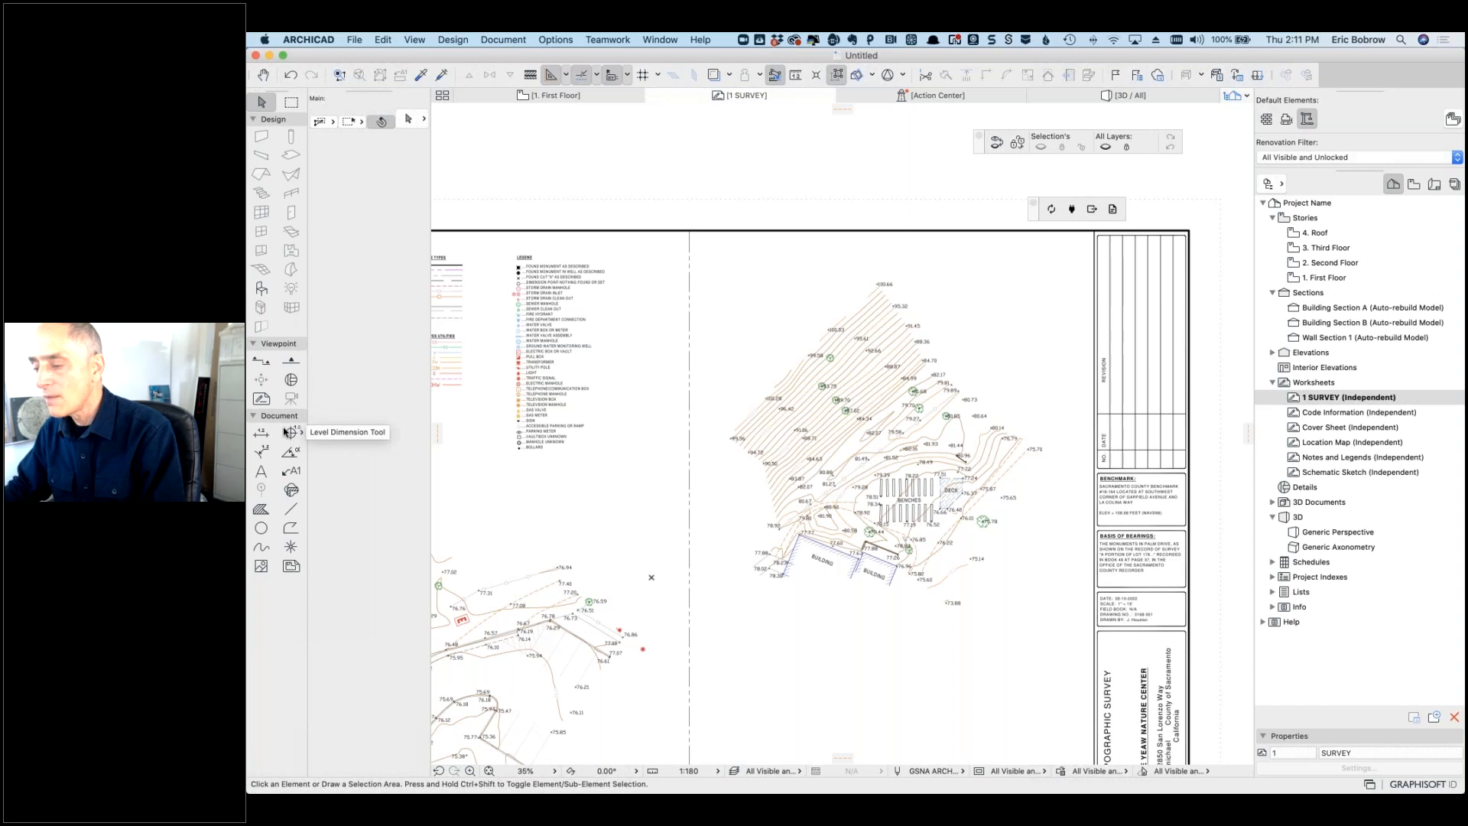
Step: Open the First Floor plan and bring up the commands available for the SURVEY worksheet
double_click(1292, 279)
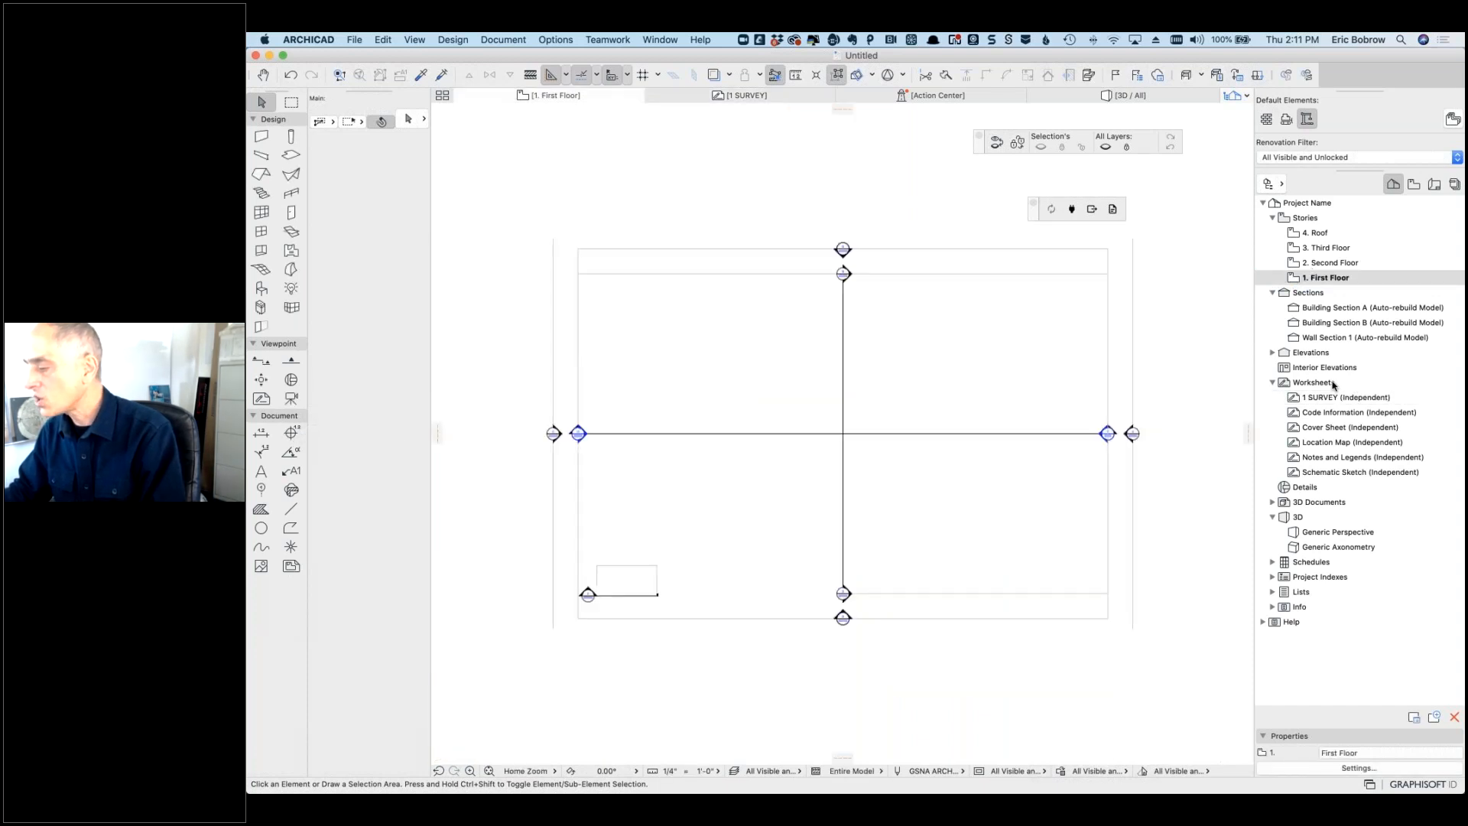
right_click(1292, 398)
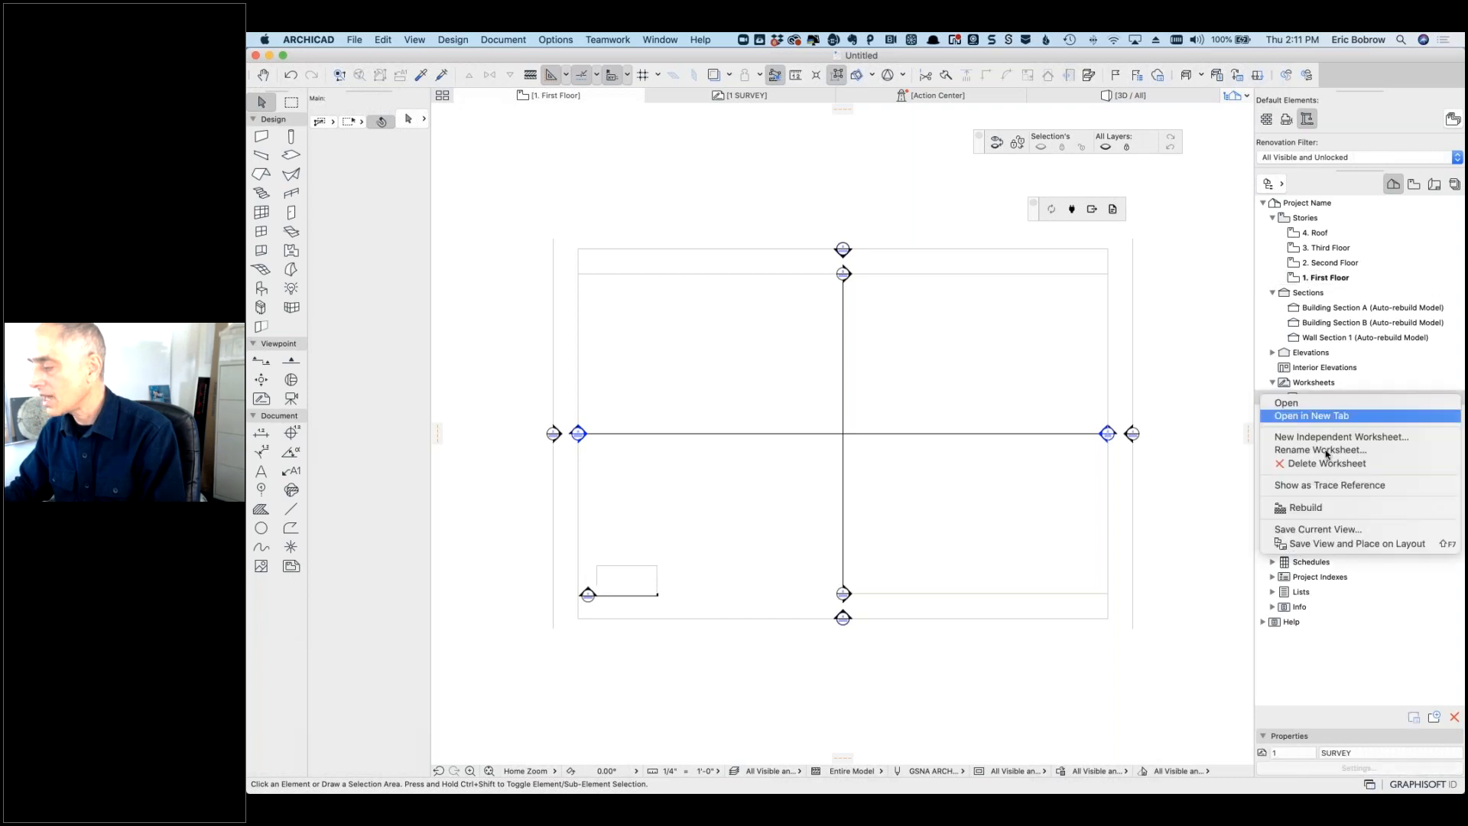
Step: Show the 1 SURVEY worksheet as a trace reference beneath the First Floor plan
click(1327, 487)
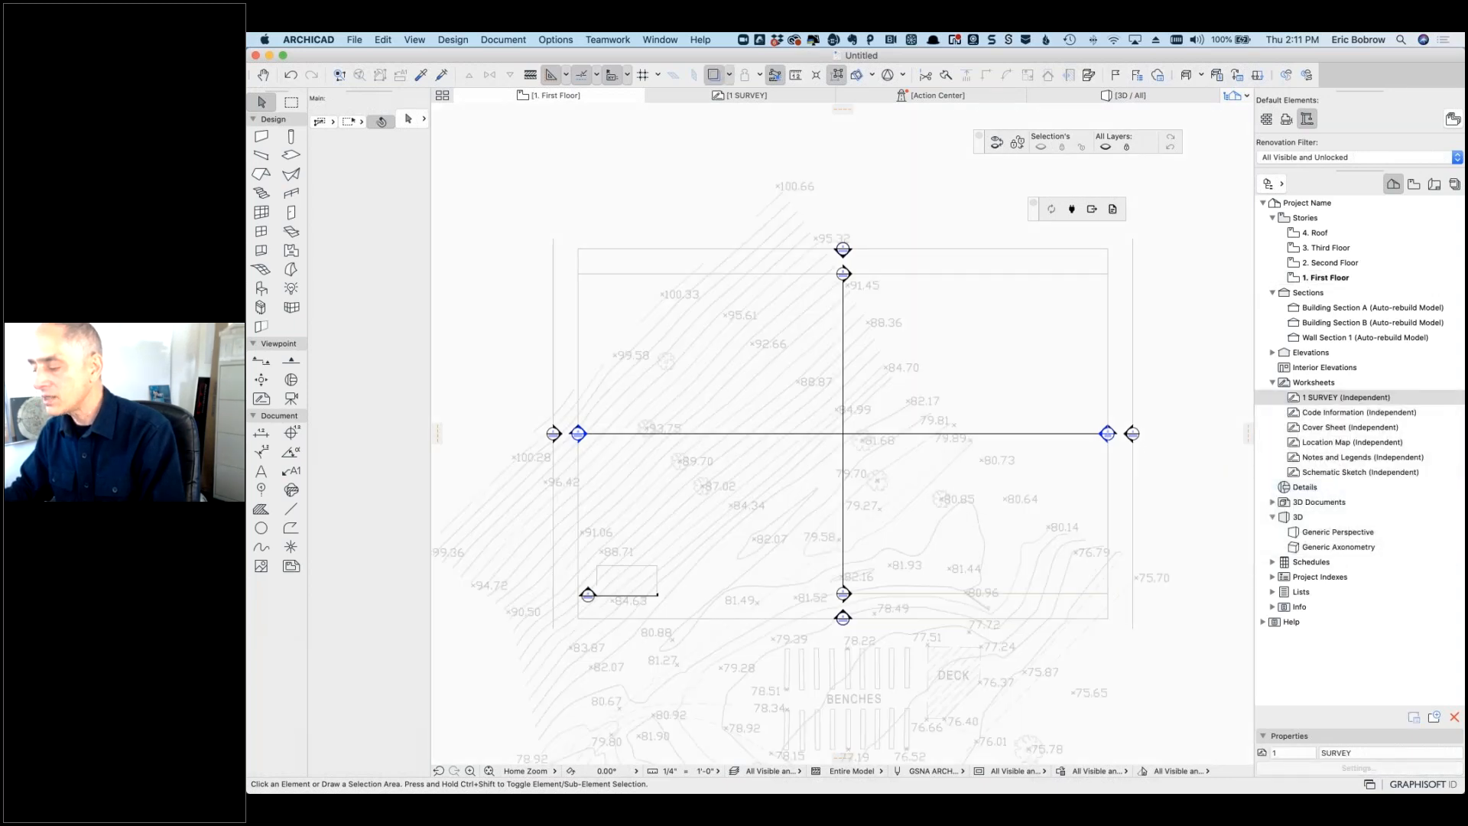
scroll(971, 516, down, 3)
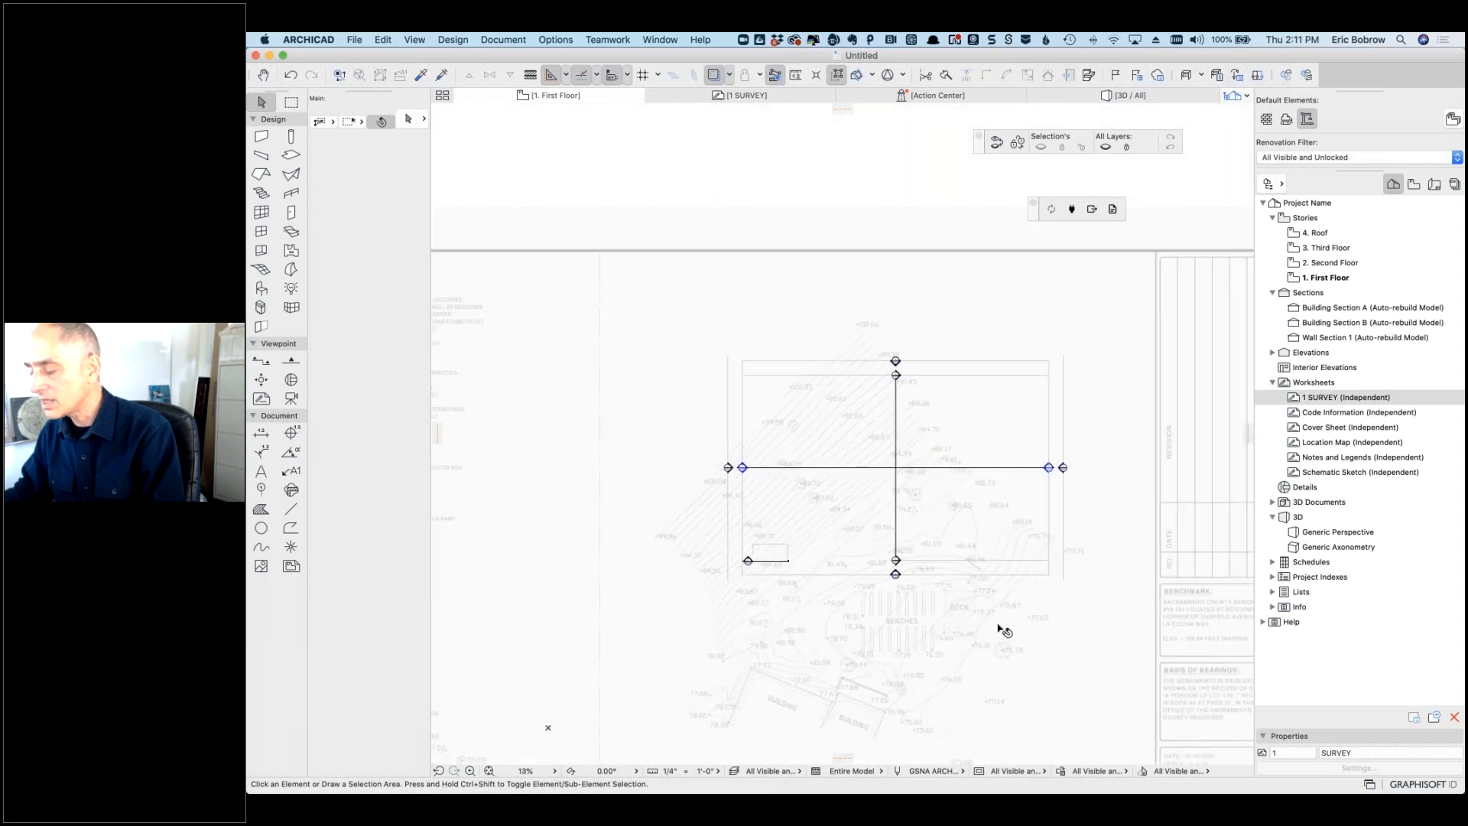
middle_drag(1000, 628, 1008, 507)
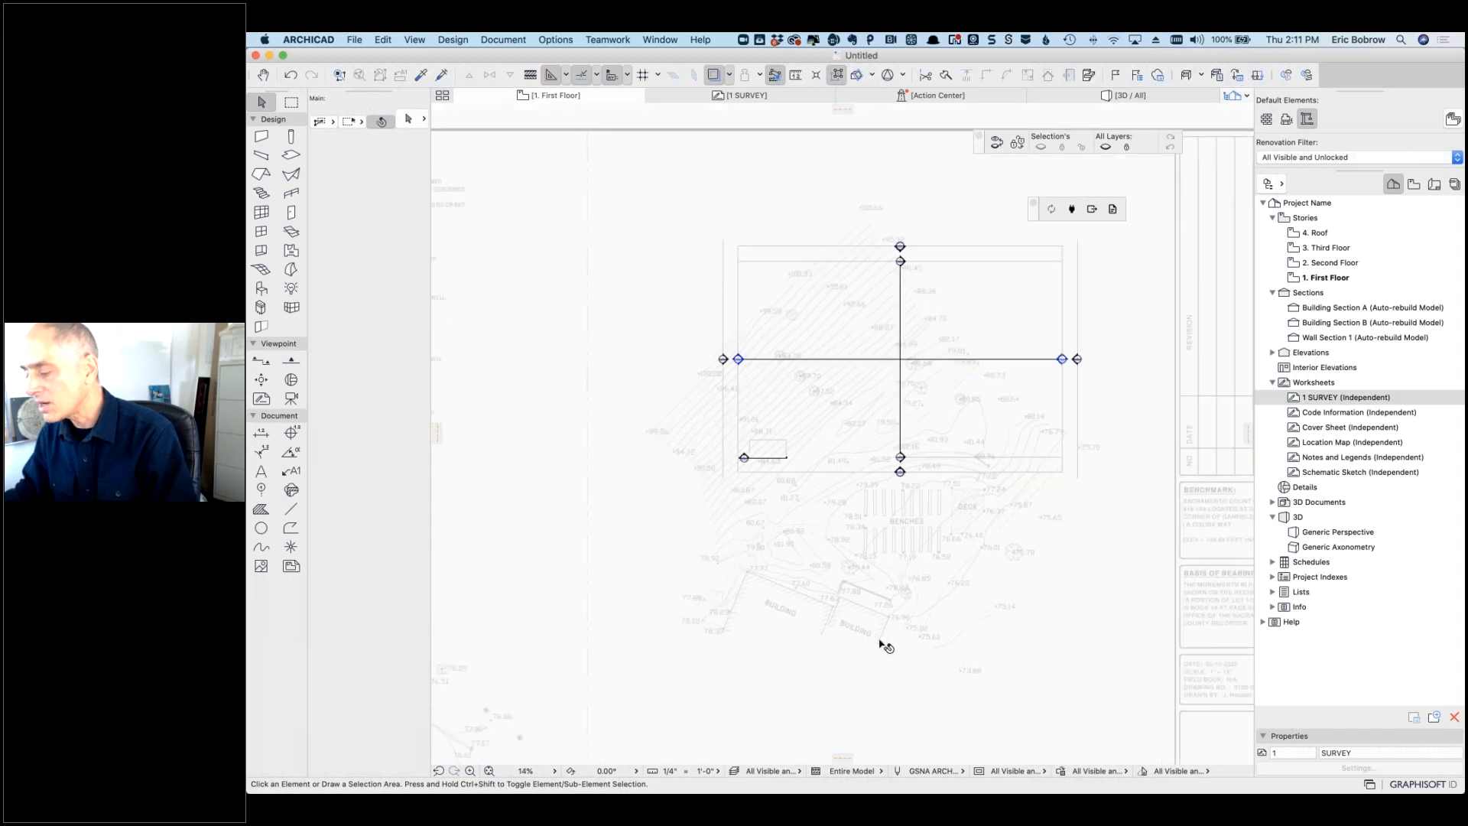
Step: Measure the survey's graphic scale bar from its 0 mark to its 30 feet mark to verify the drawing scale
scroll(885, 648, up, 5)
scroll(922, 662, down, 5)
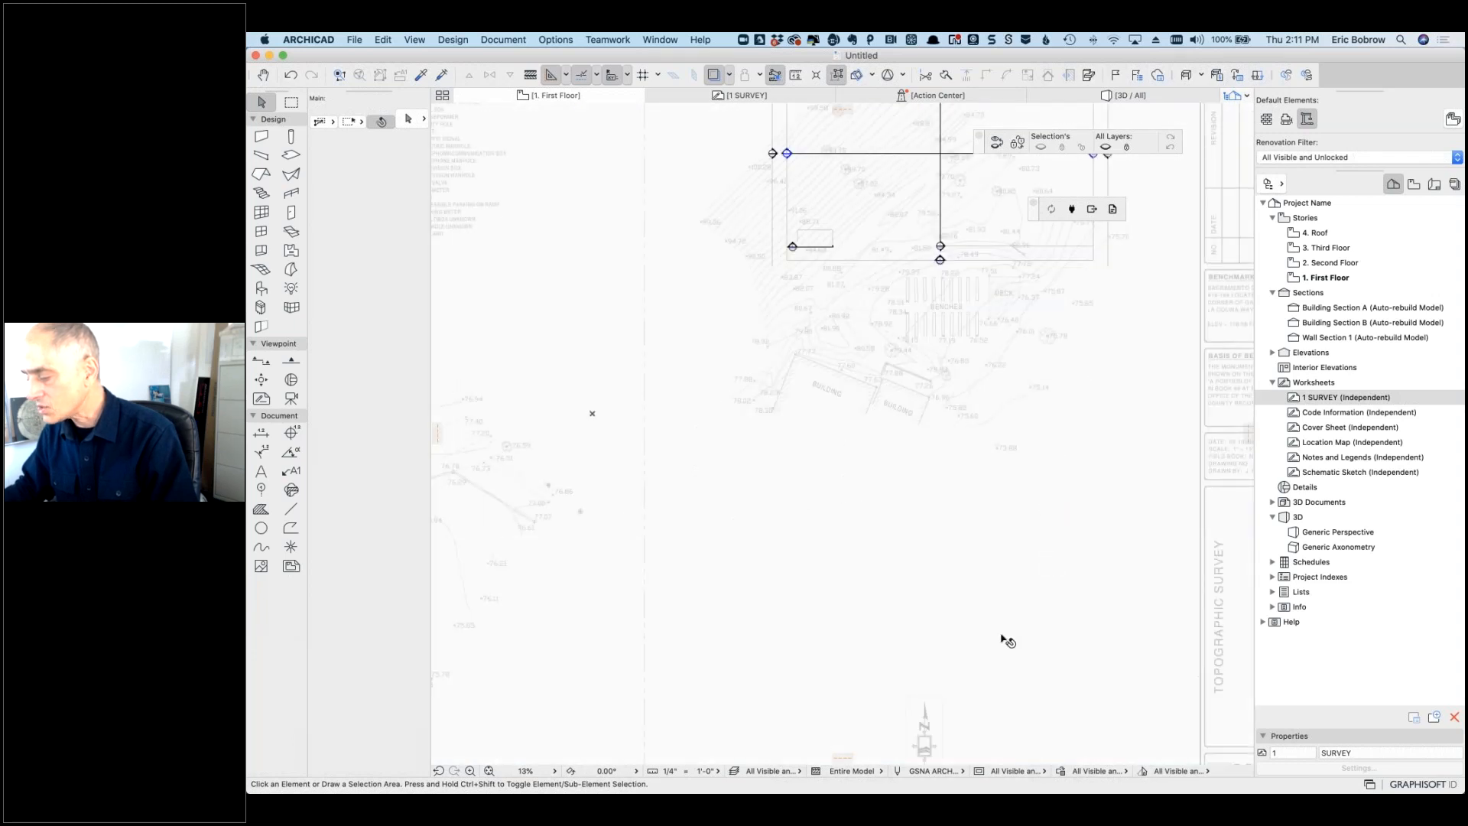
middle_drag(1004, 528, 1011, 322)
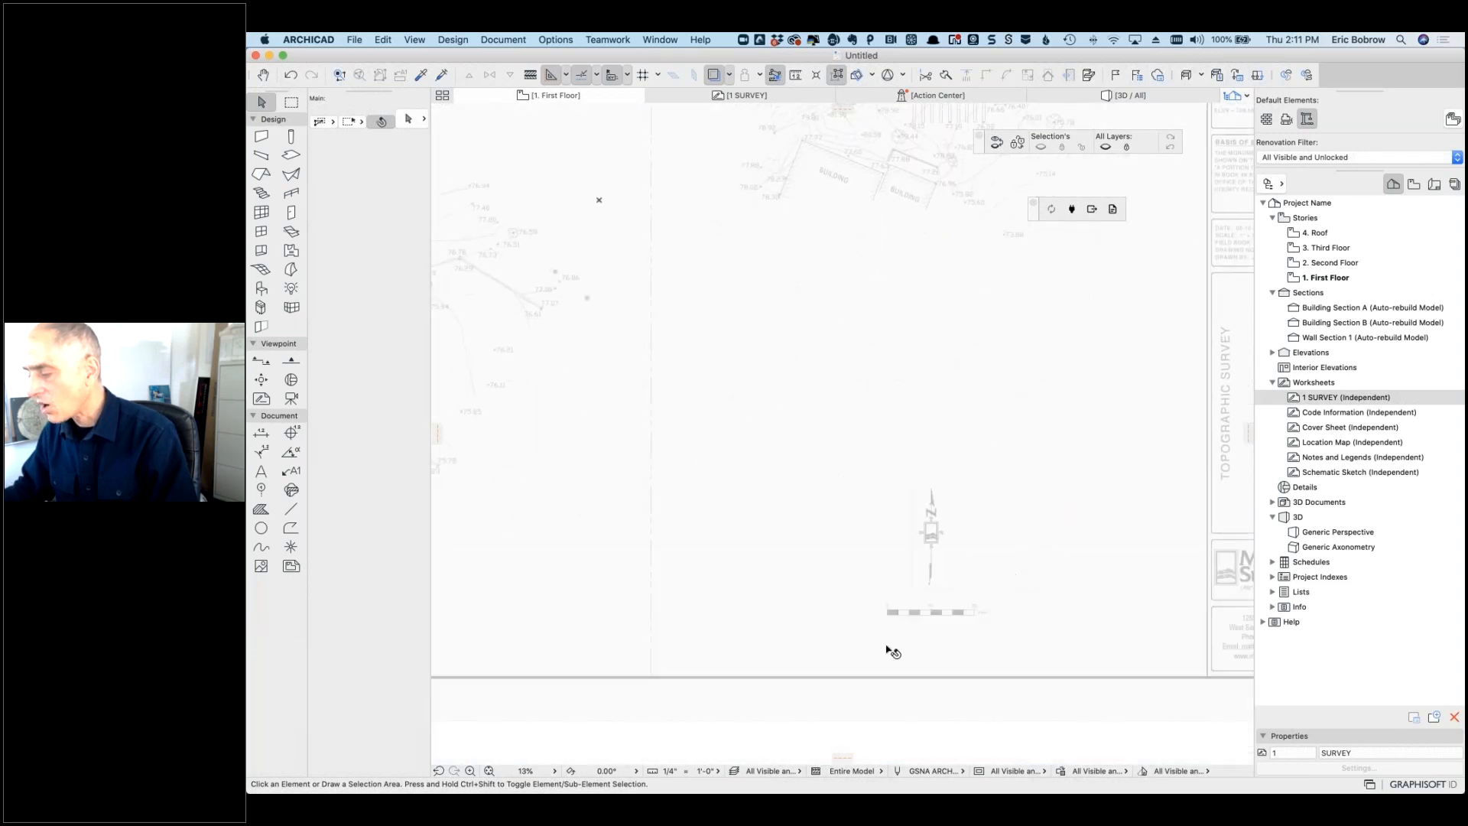
scroll(920, 627, up, 7)
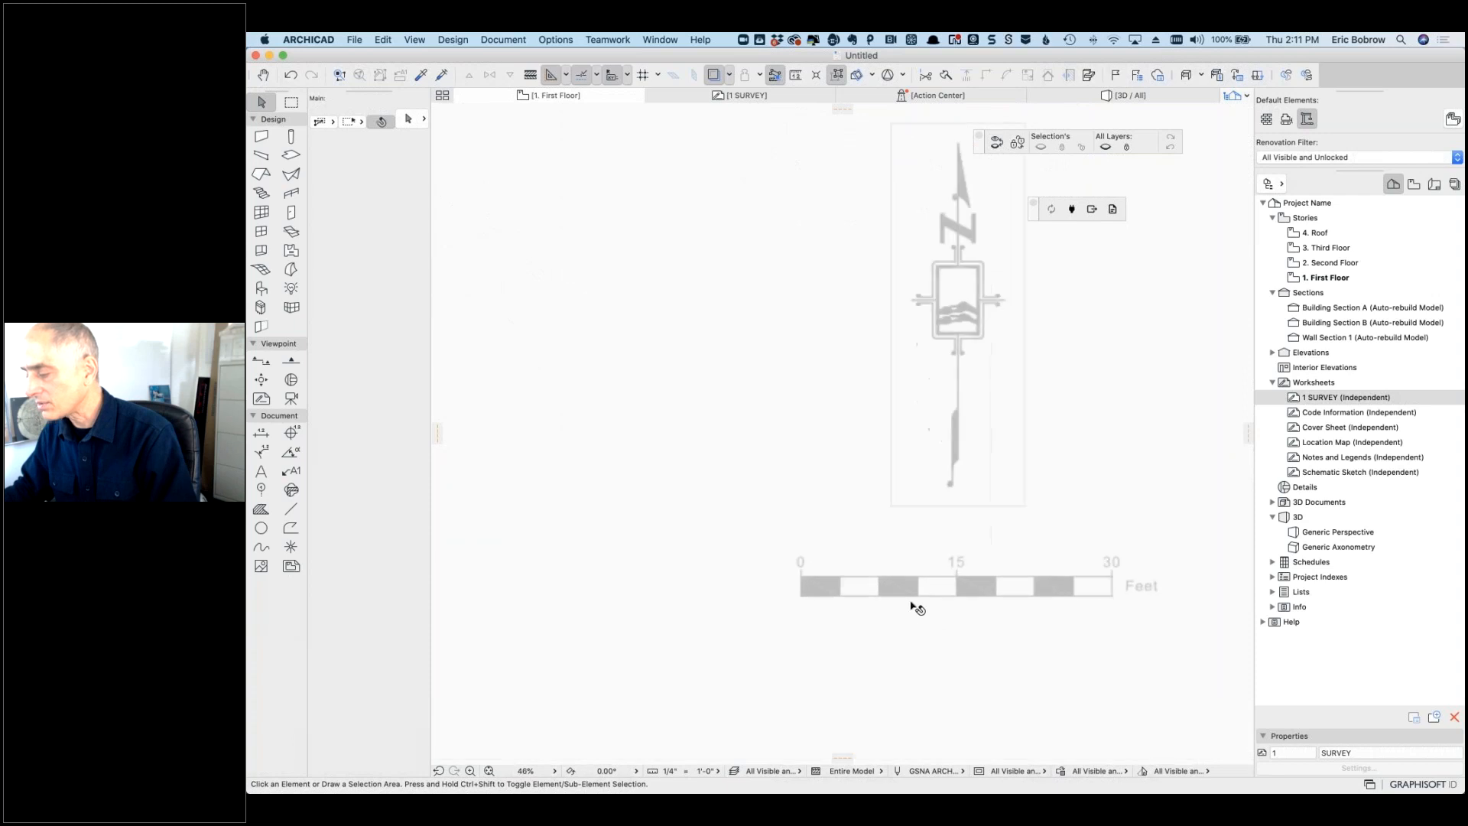
click(795, 74)
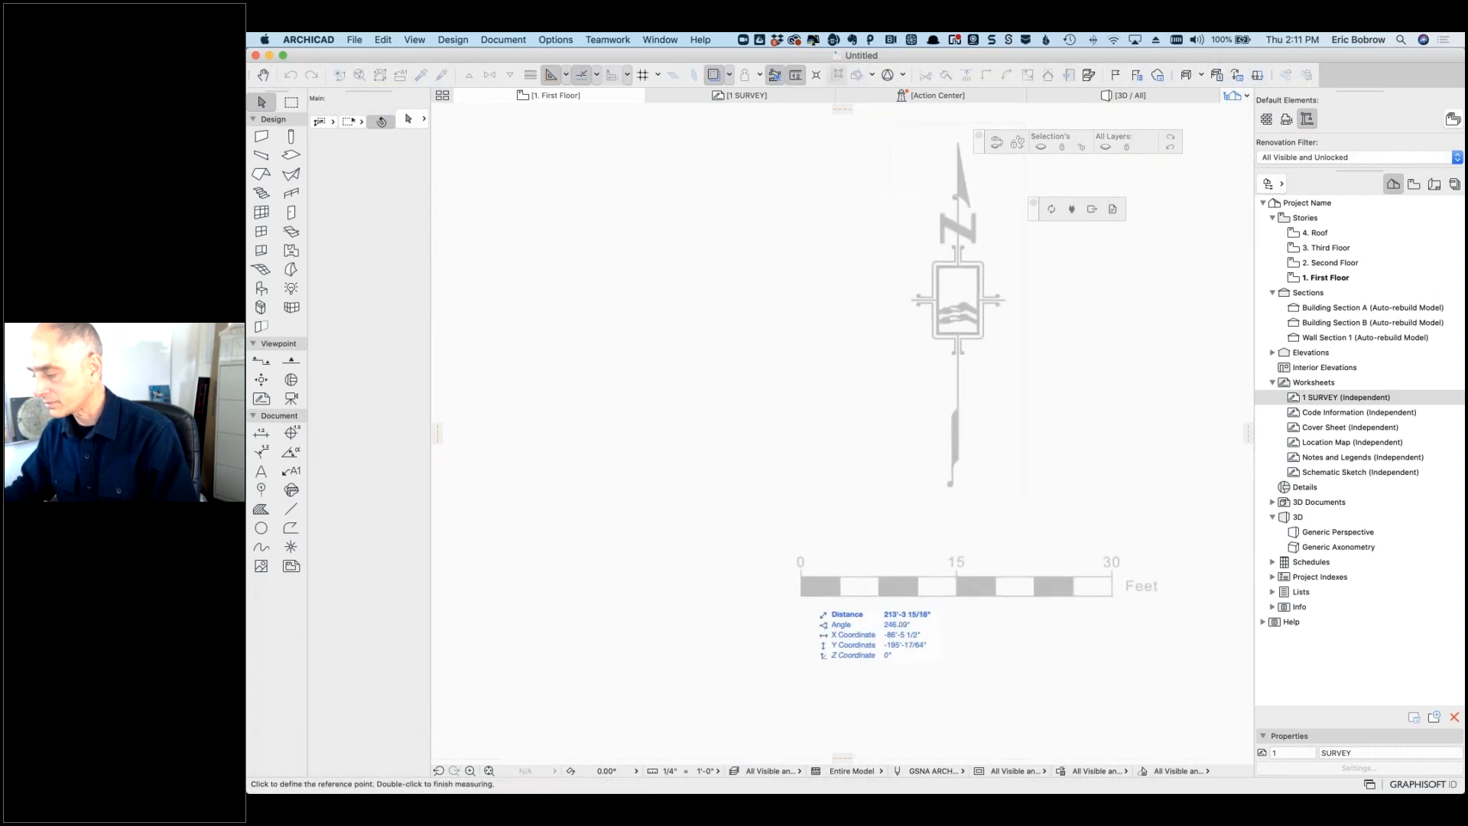
click(801, 594)
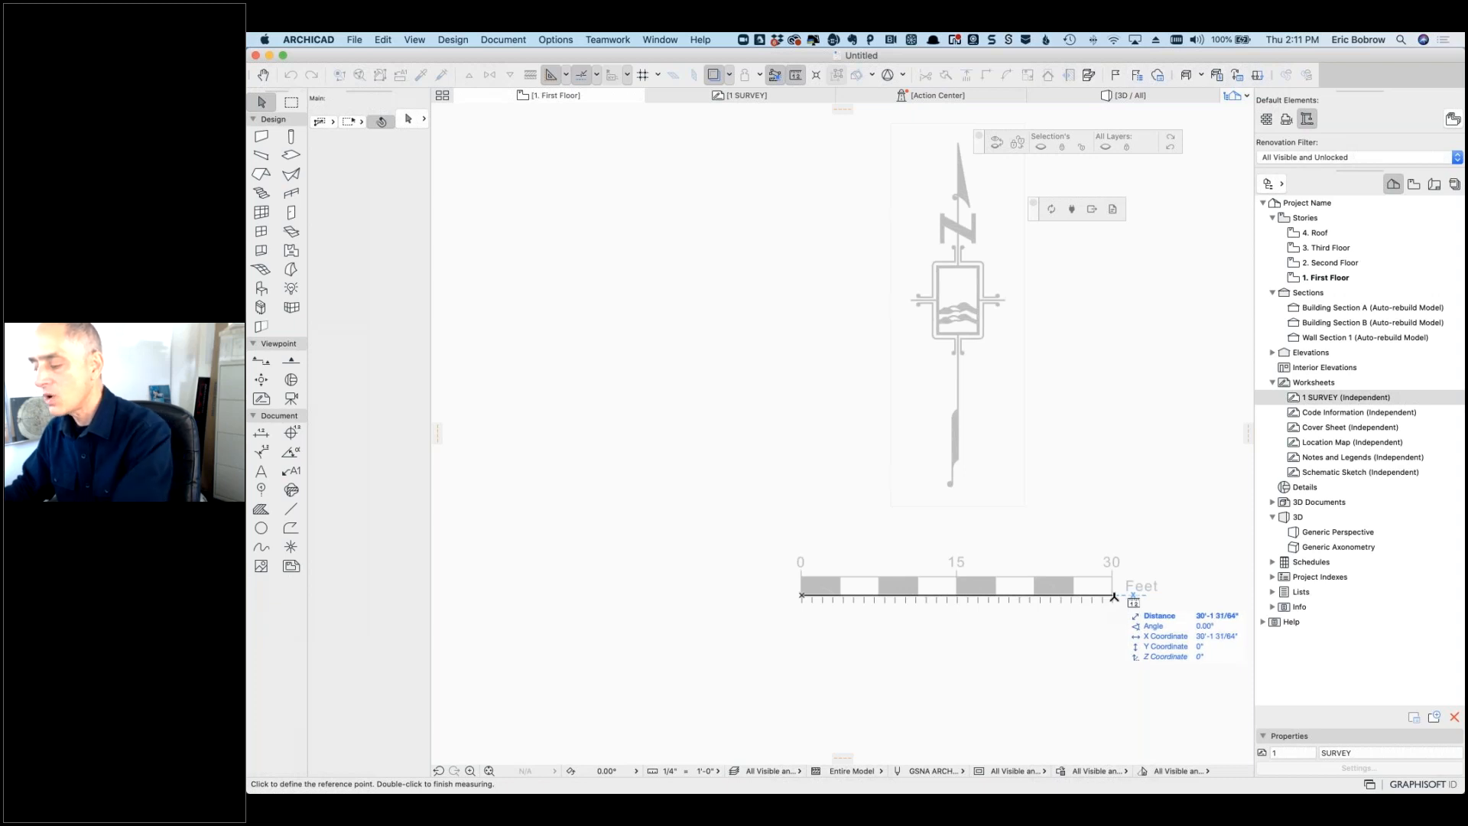
double_click(1114, 596)
Step: Set the project's altitude above sea level to 72.00 ft in the Location Settings
scroll(1114, 602, down, 5)
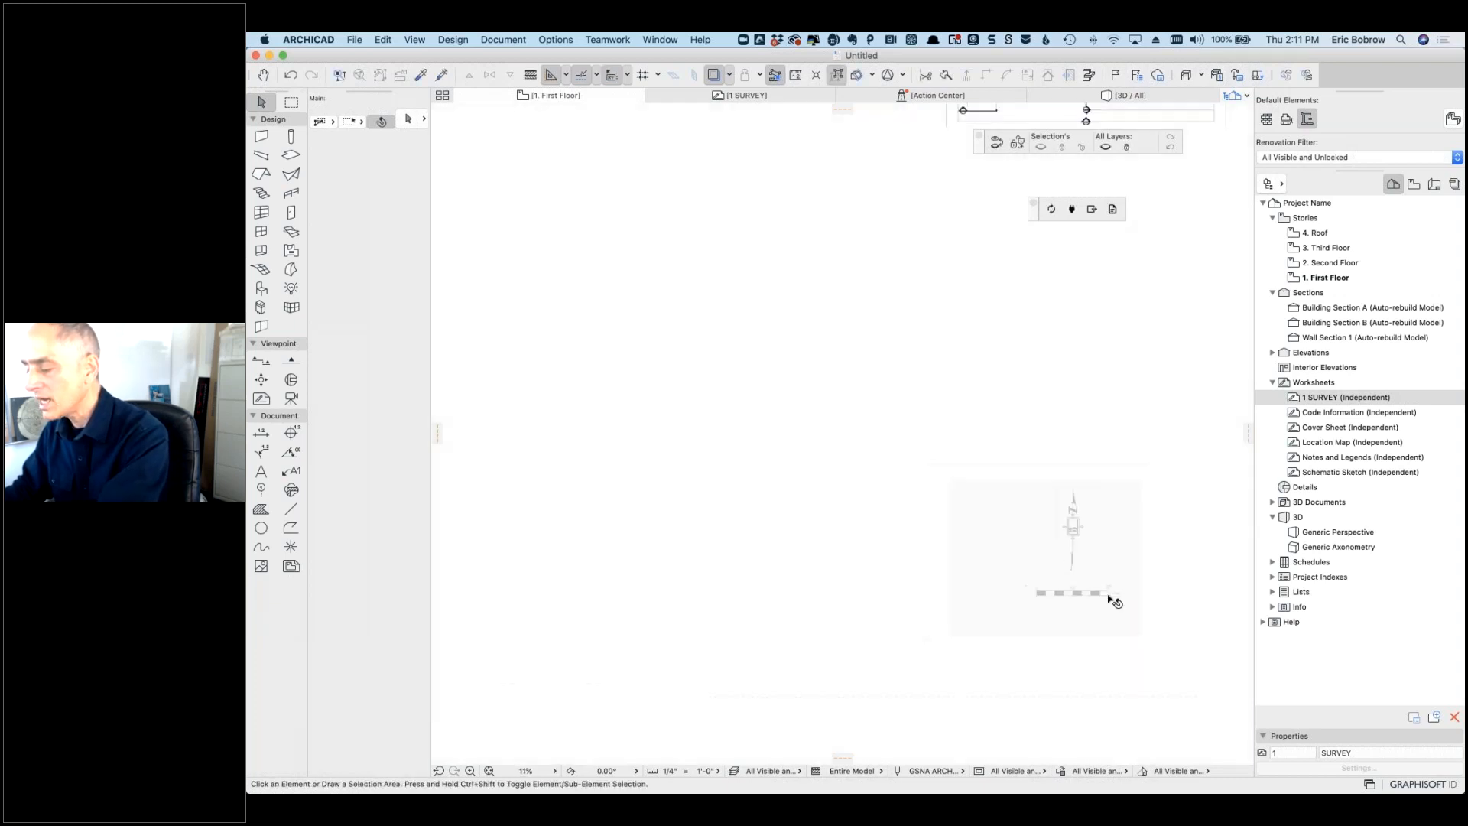
scroll(1139, 420, down, 4)
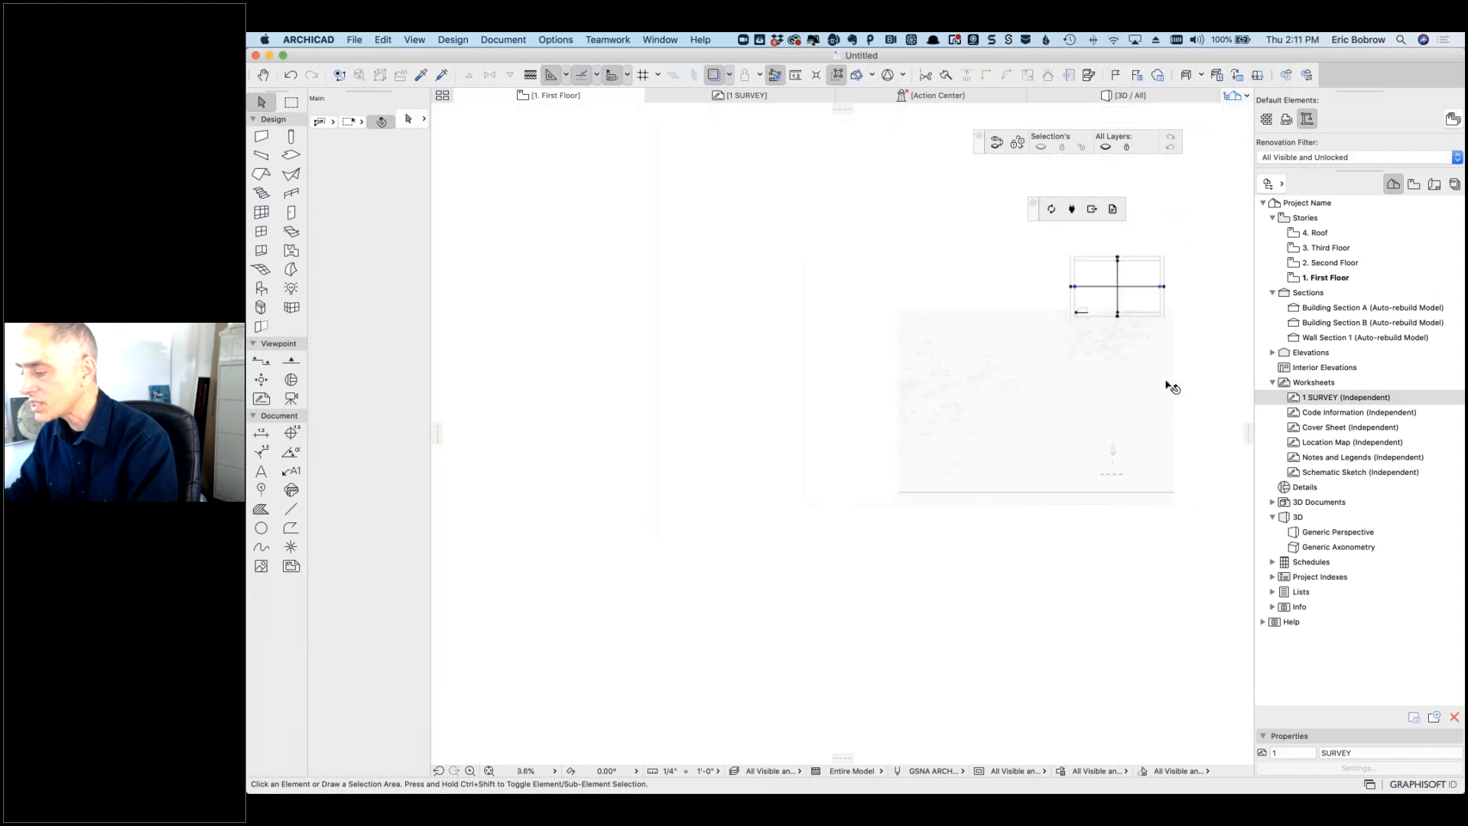
scroll(1162, 400, right, 5)
scroll(1163, 399, up, 3)
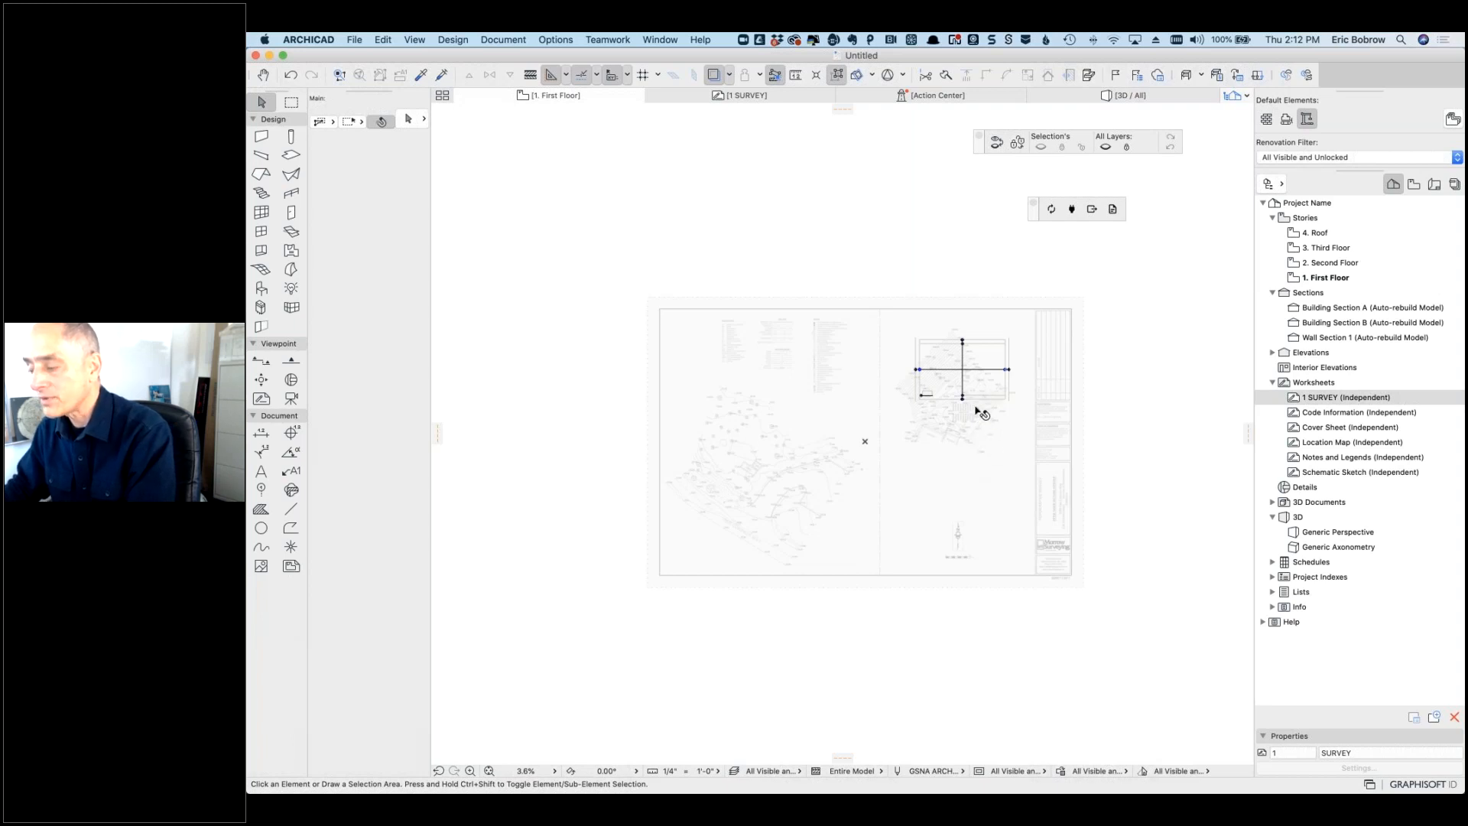
scroll(979, 417, up, 6)
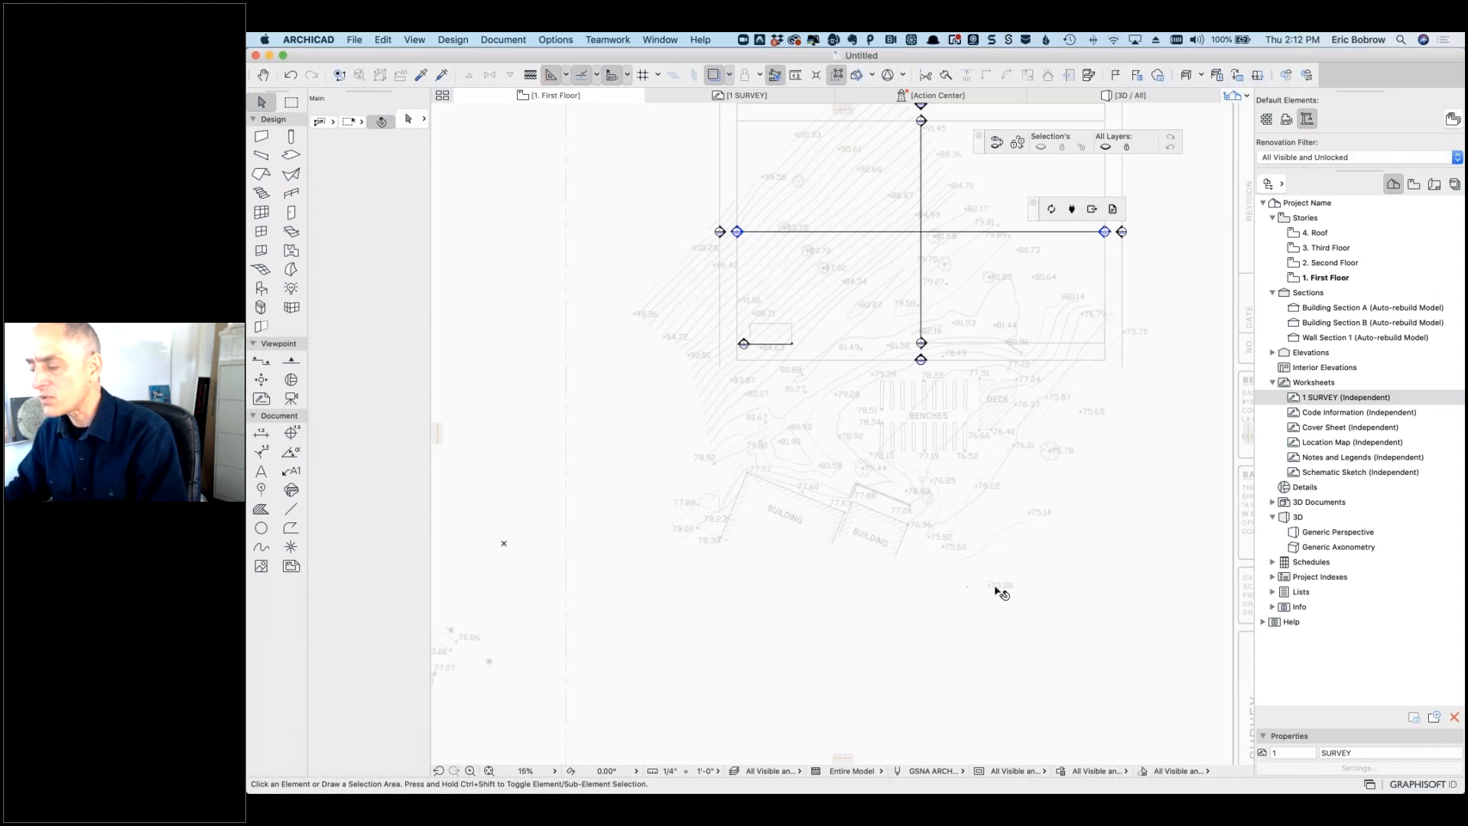
click(555, 41)
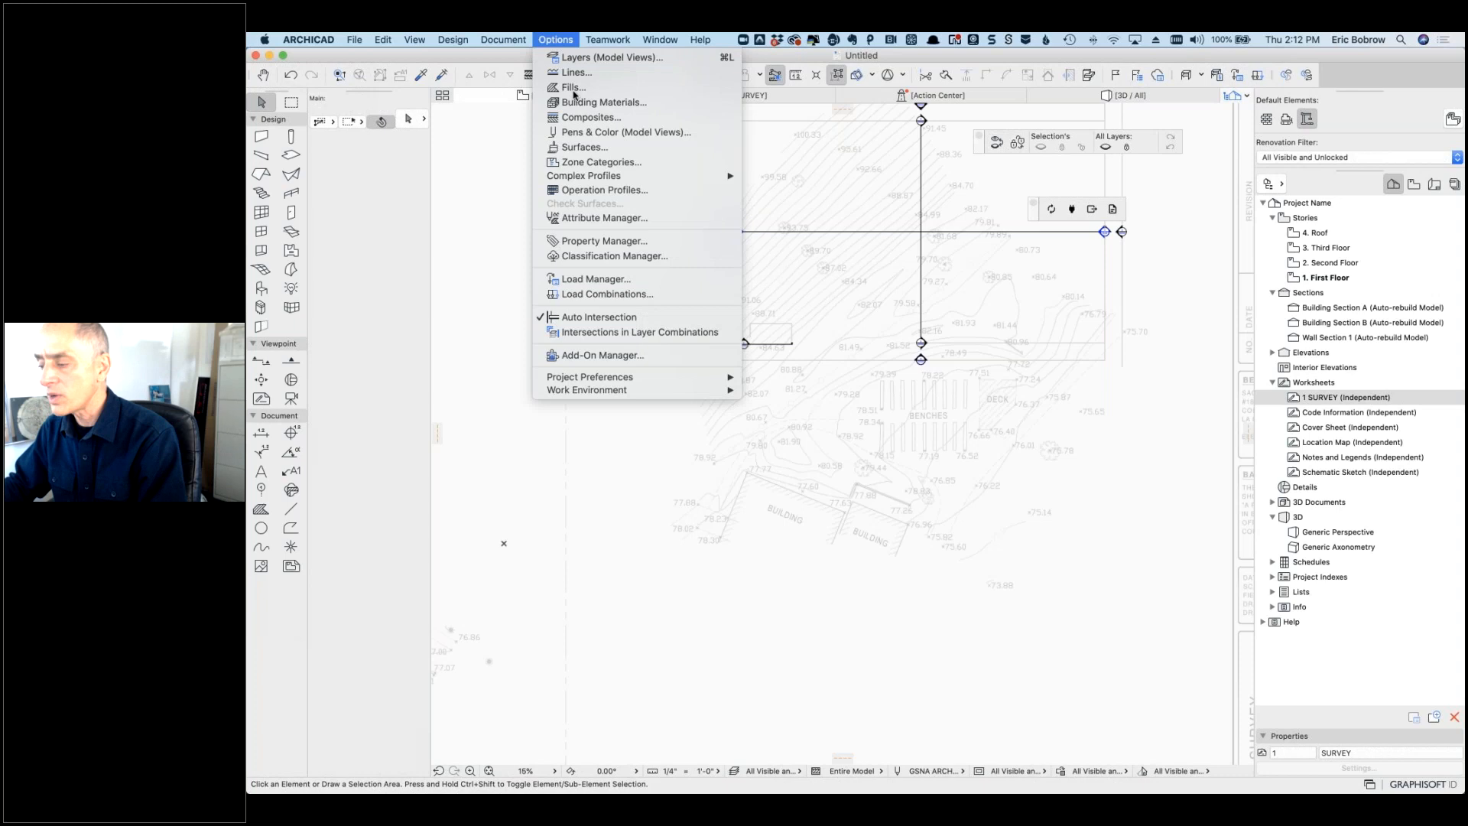
mouse_move(618, 377)
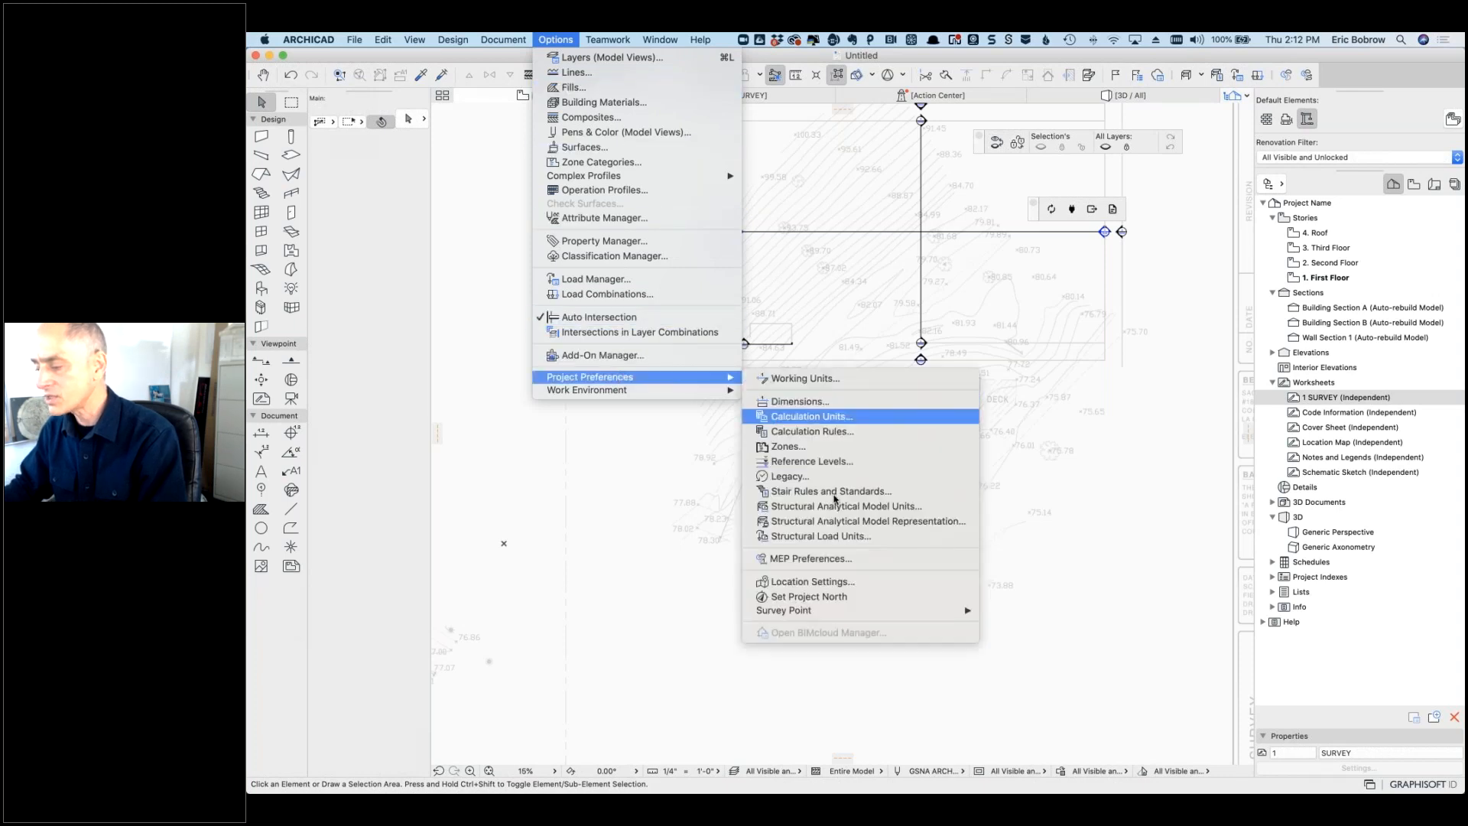
click(818, 583)
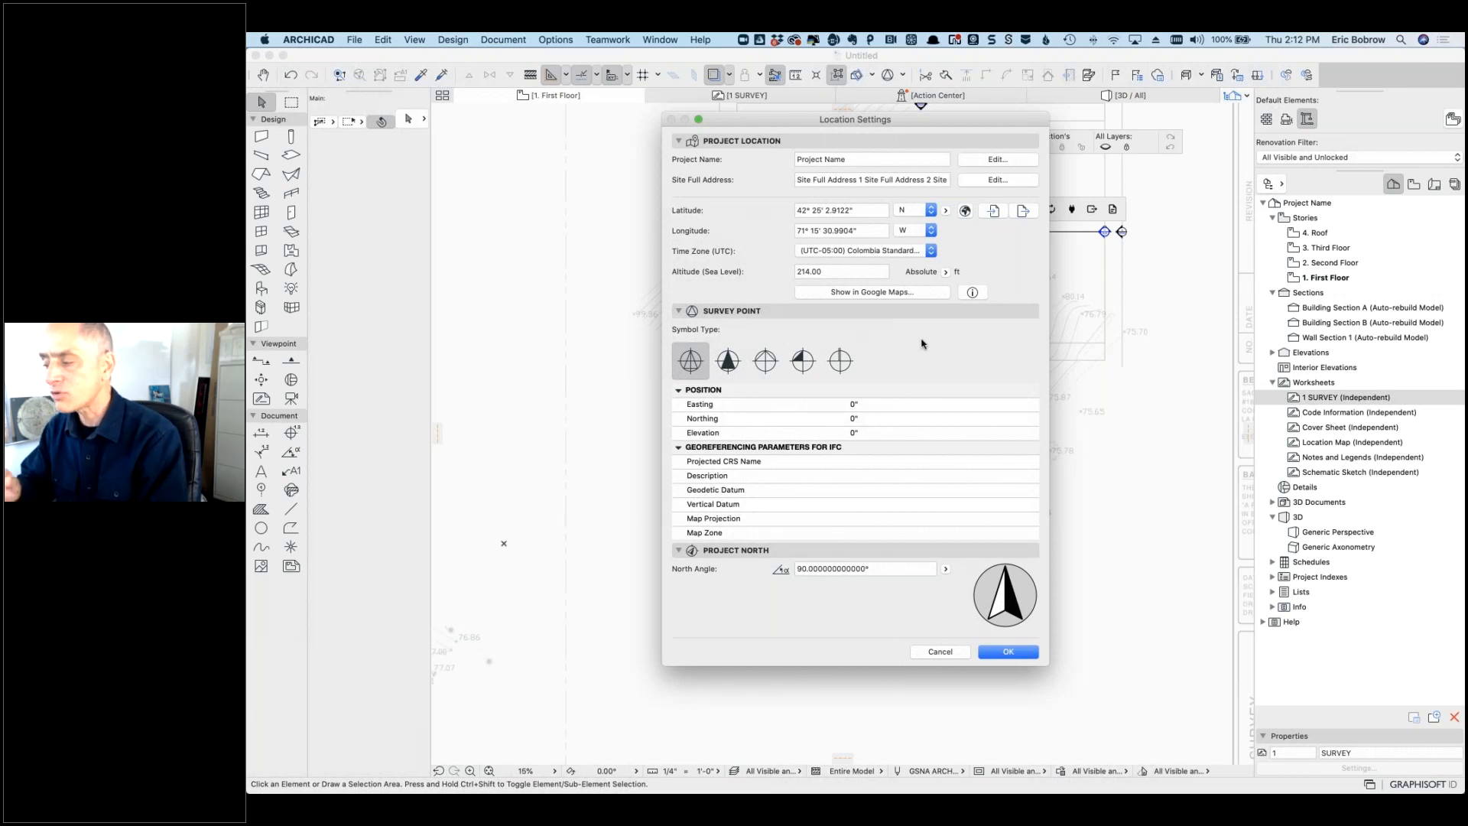
double_click(841, 272)
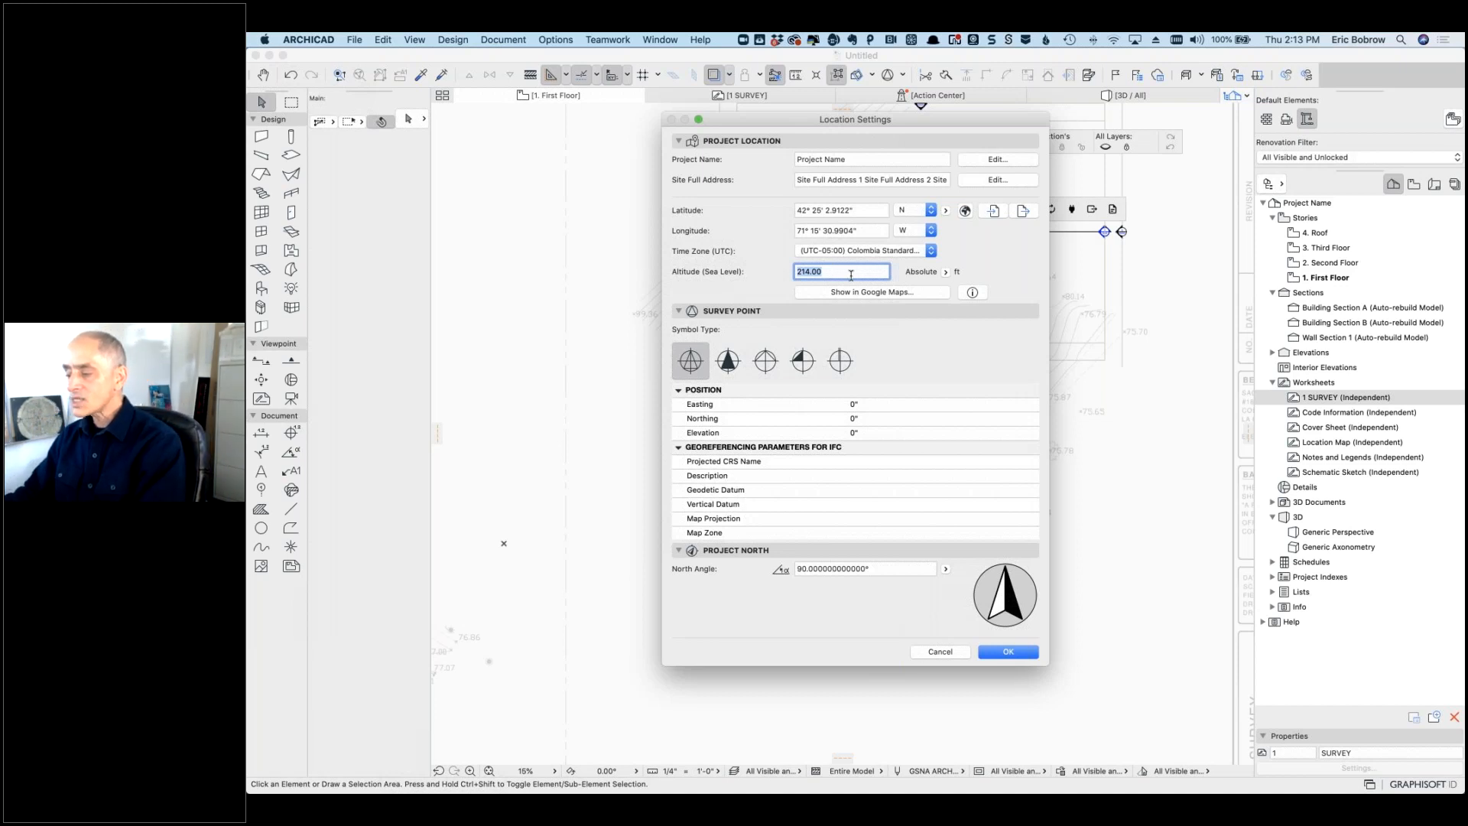
text(7)
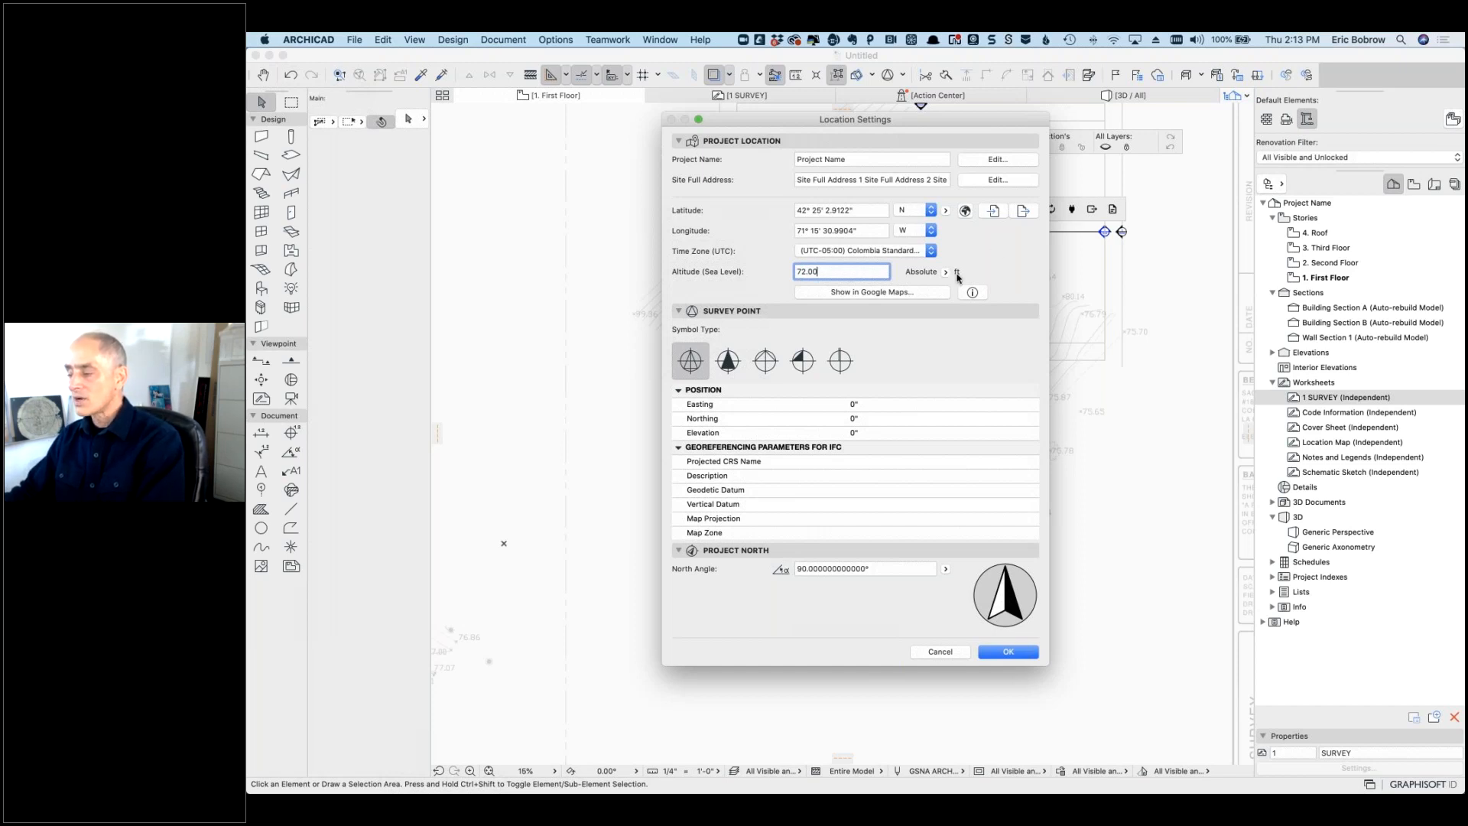
click(1009, 652)
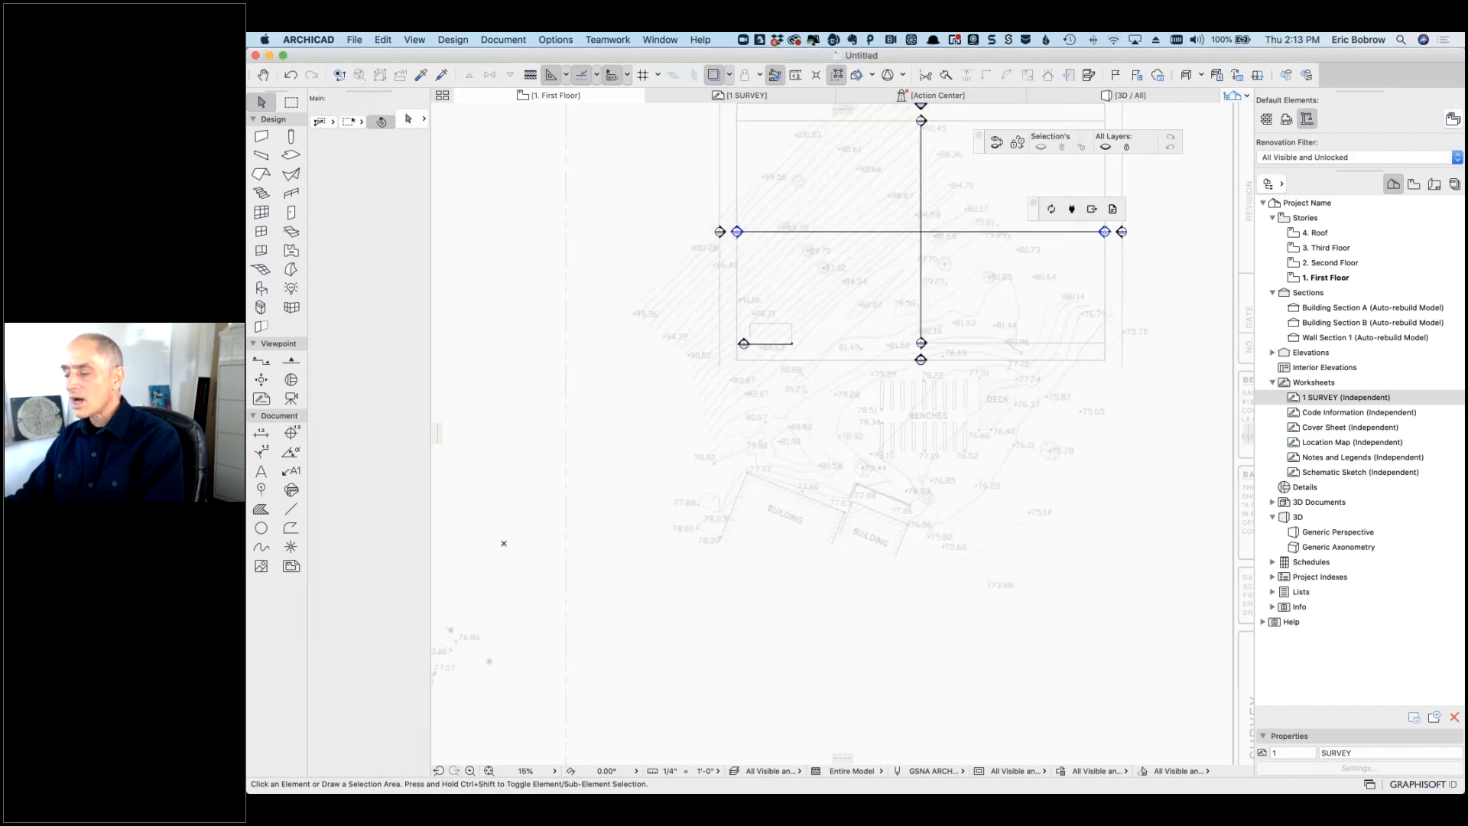
Step: Activate the Wall tool and check its default bottom elevation relative to Sea Level, restoring Project Zero as the reference
double_click(261, 138)
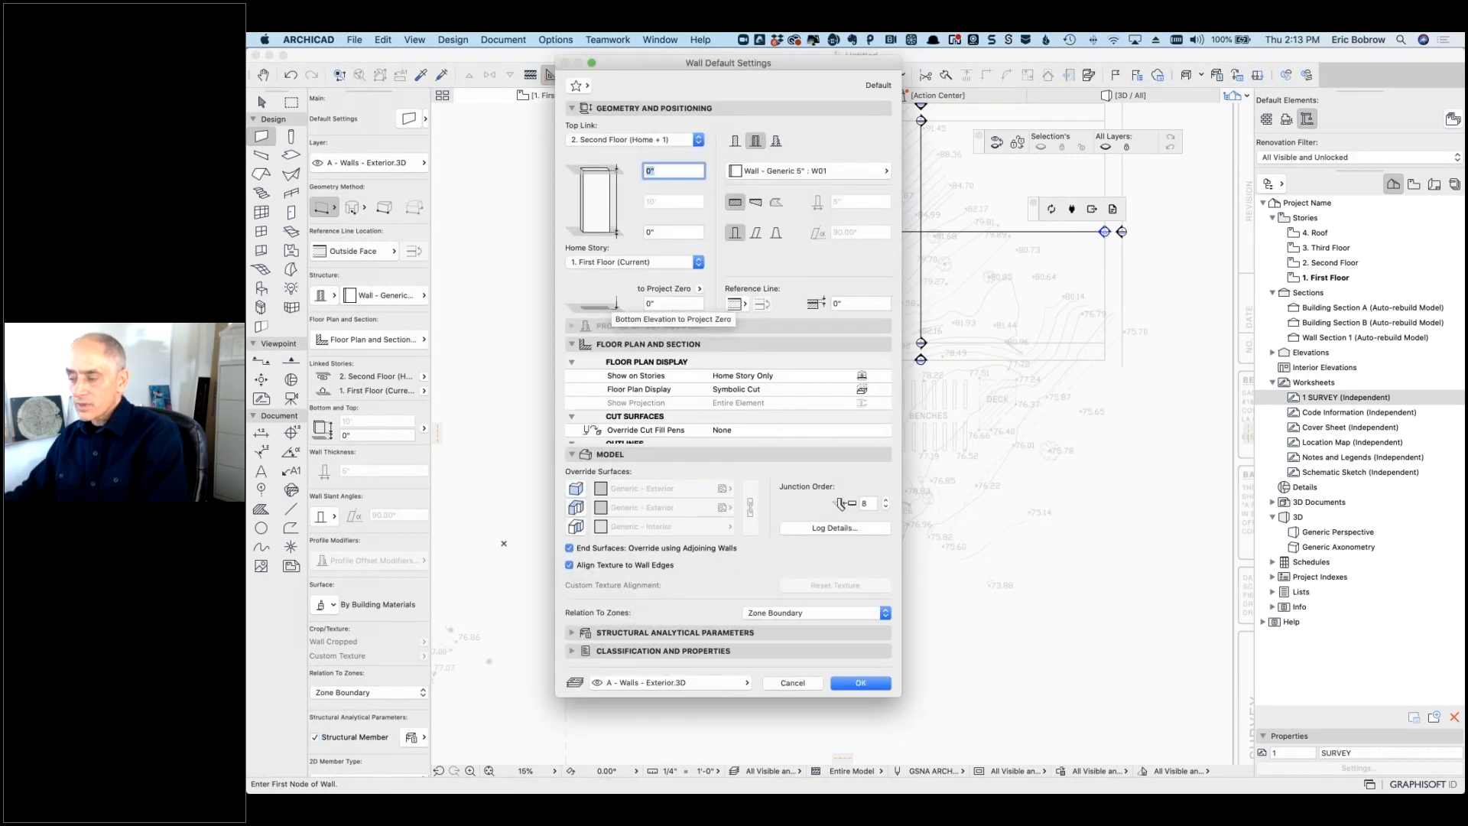
click(792, 683)
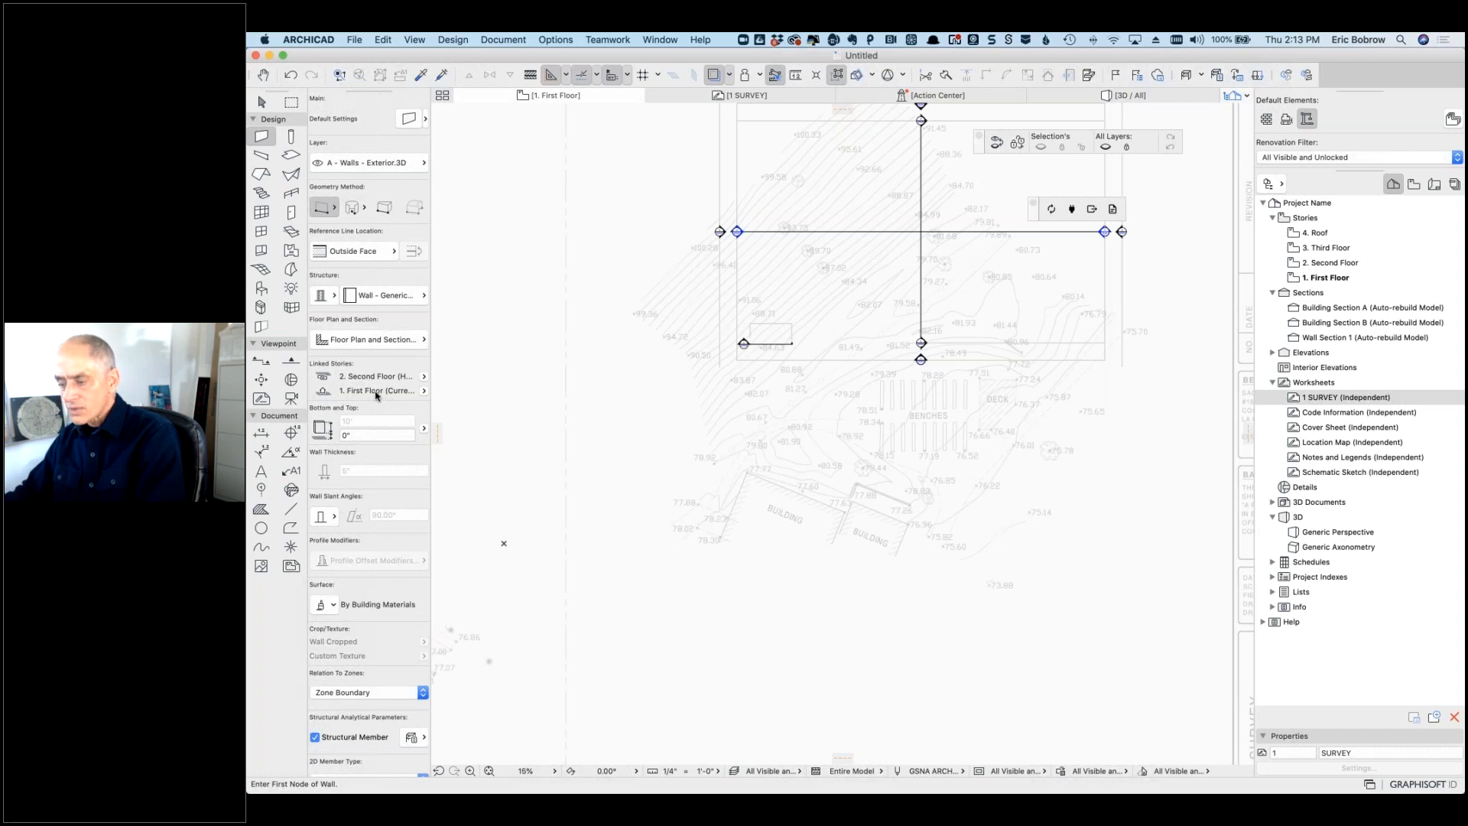
click(409, 119)
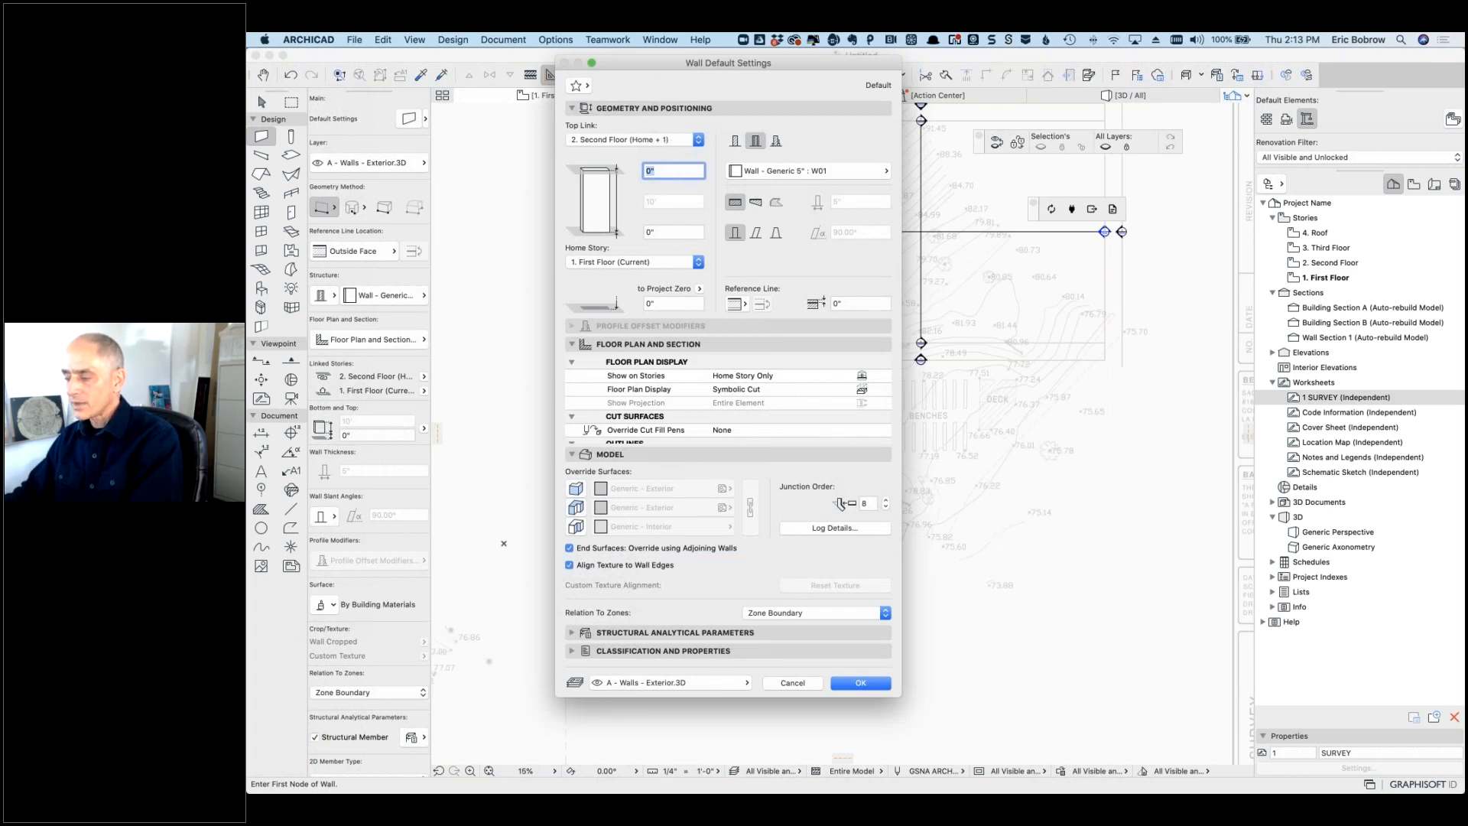
click(700, 290)
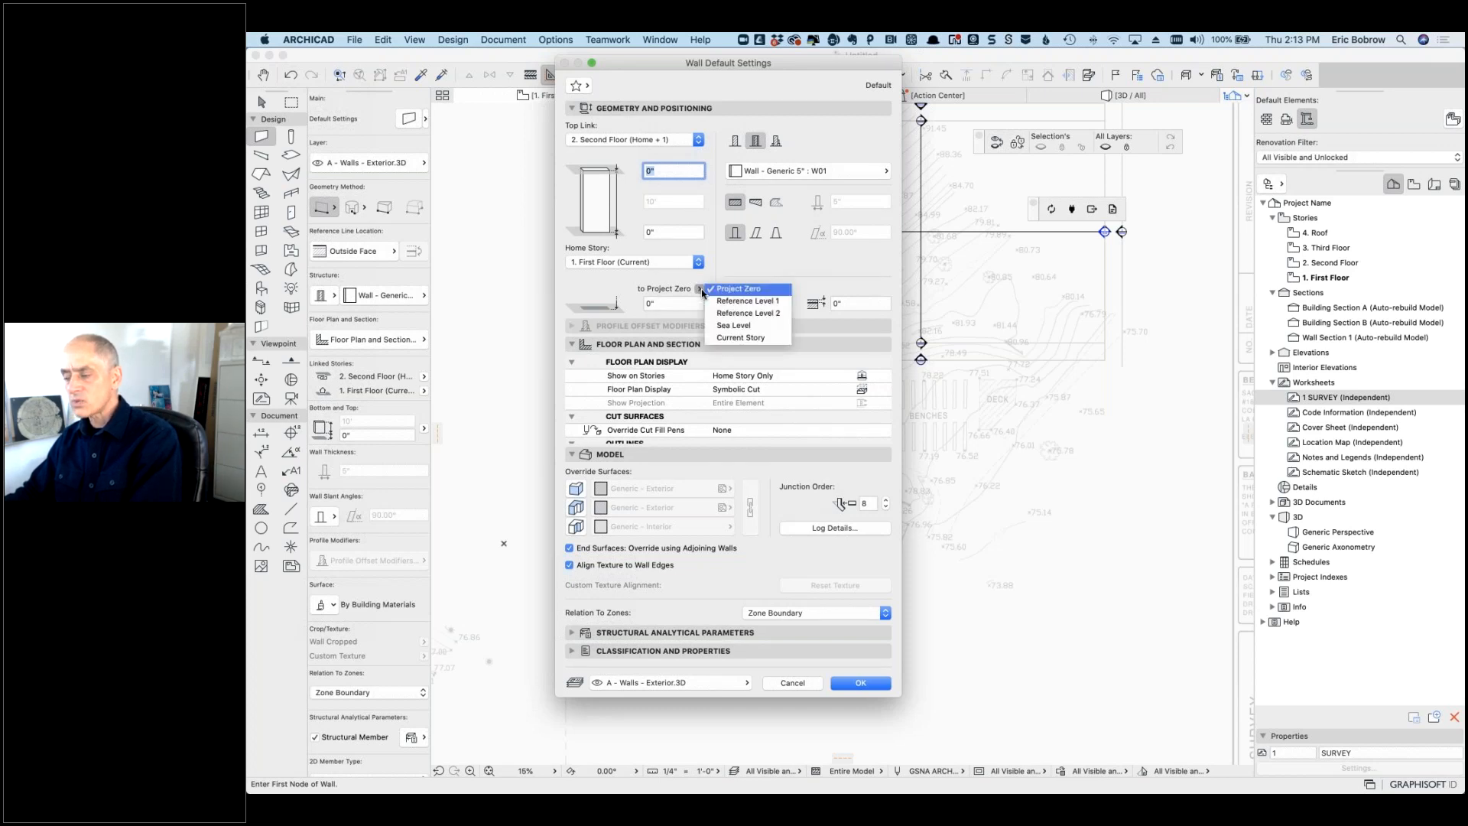
click(732, 327)
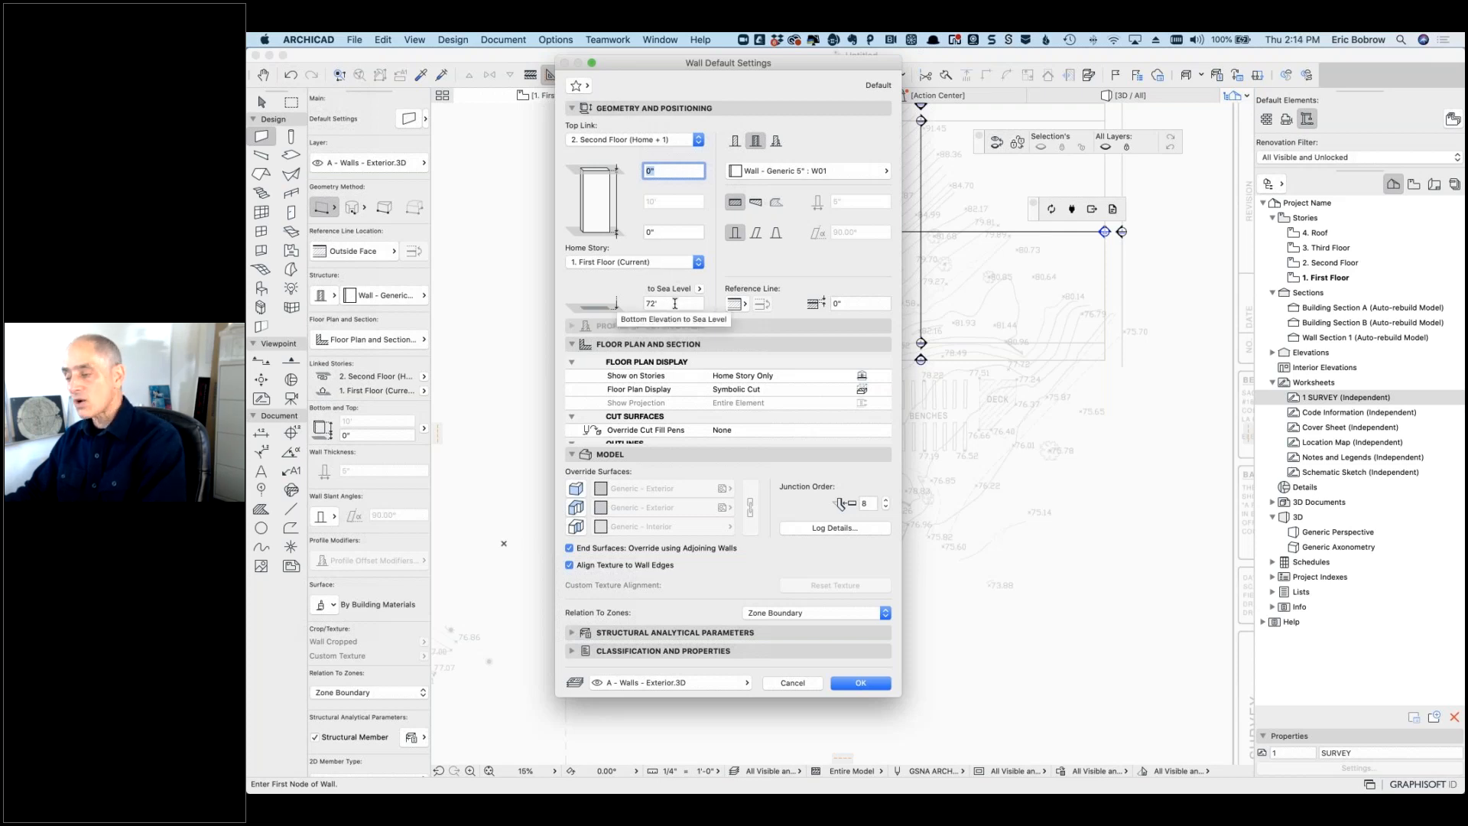
click(700, 289)
click(742, 289)
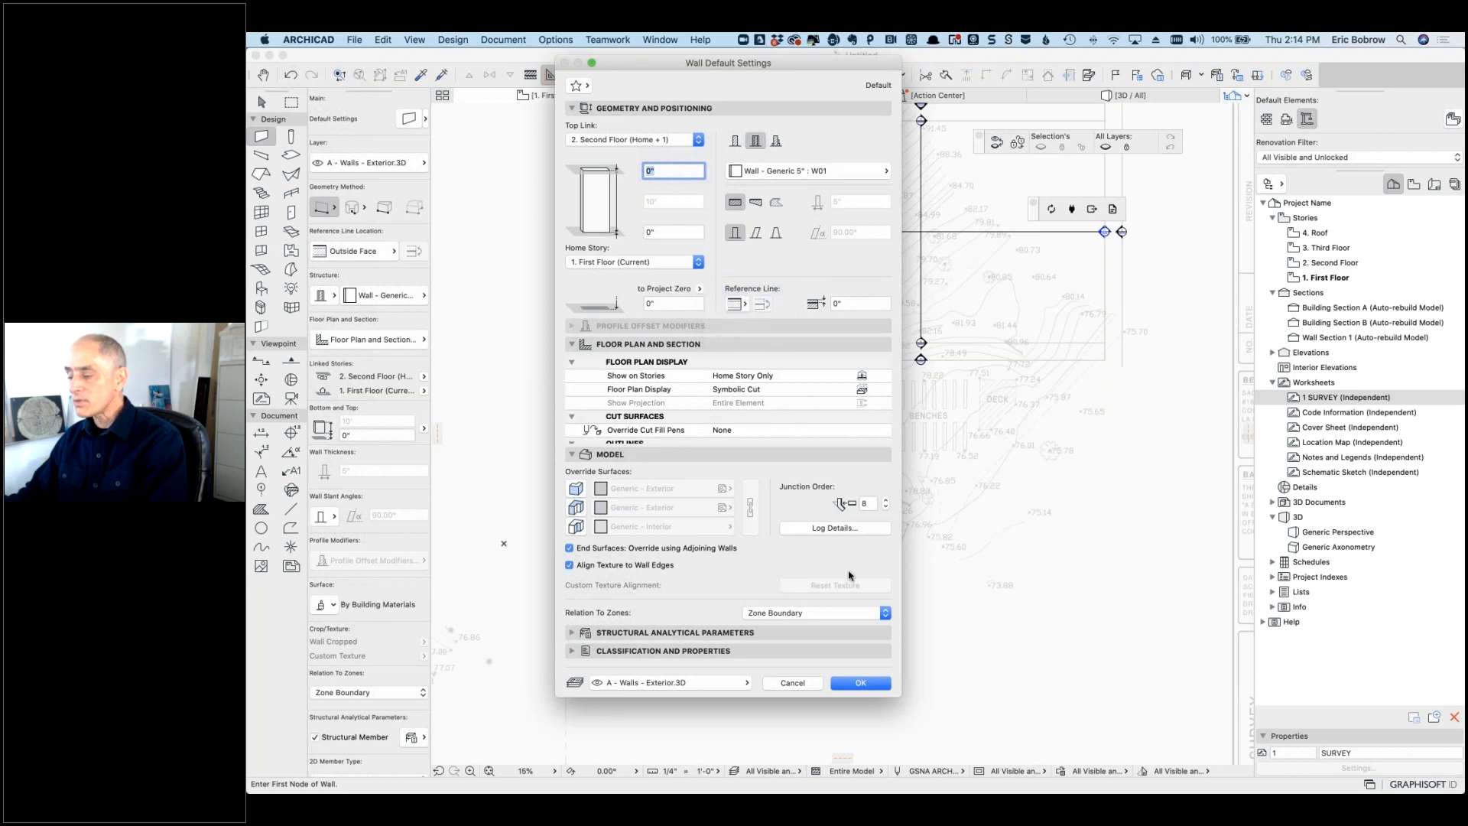
key(Return)
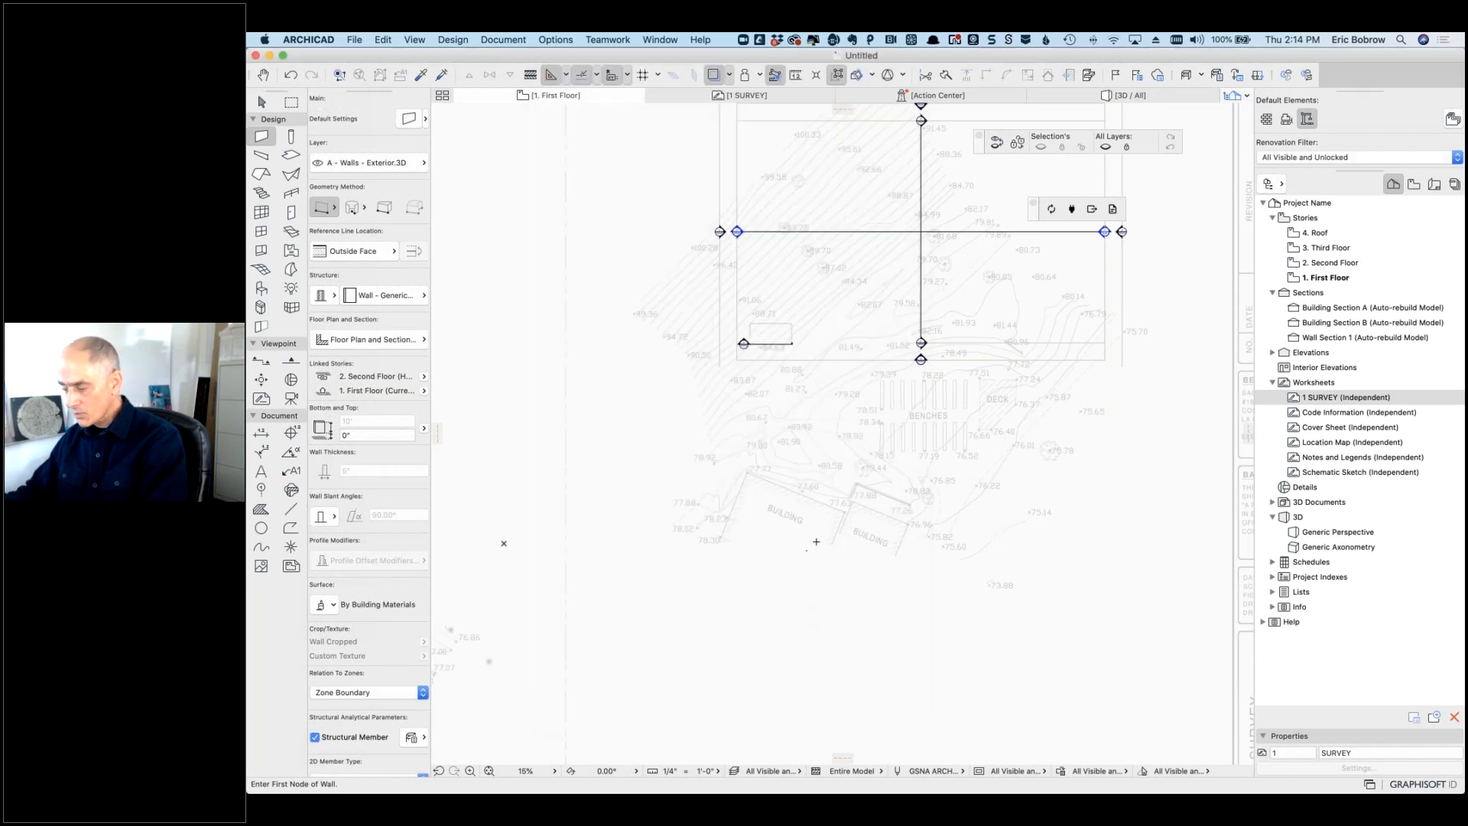
Step: Trace the three visible sides of the larger, western building on the survey with chained exterior walls, leaving its south side open
scroll(819, 569, up, 5)
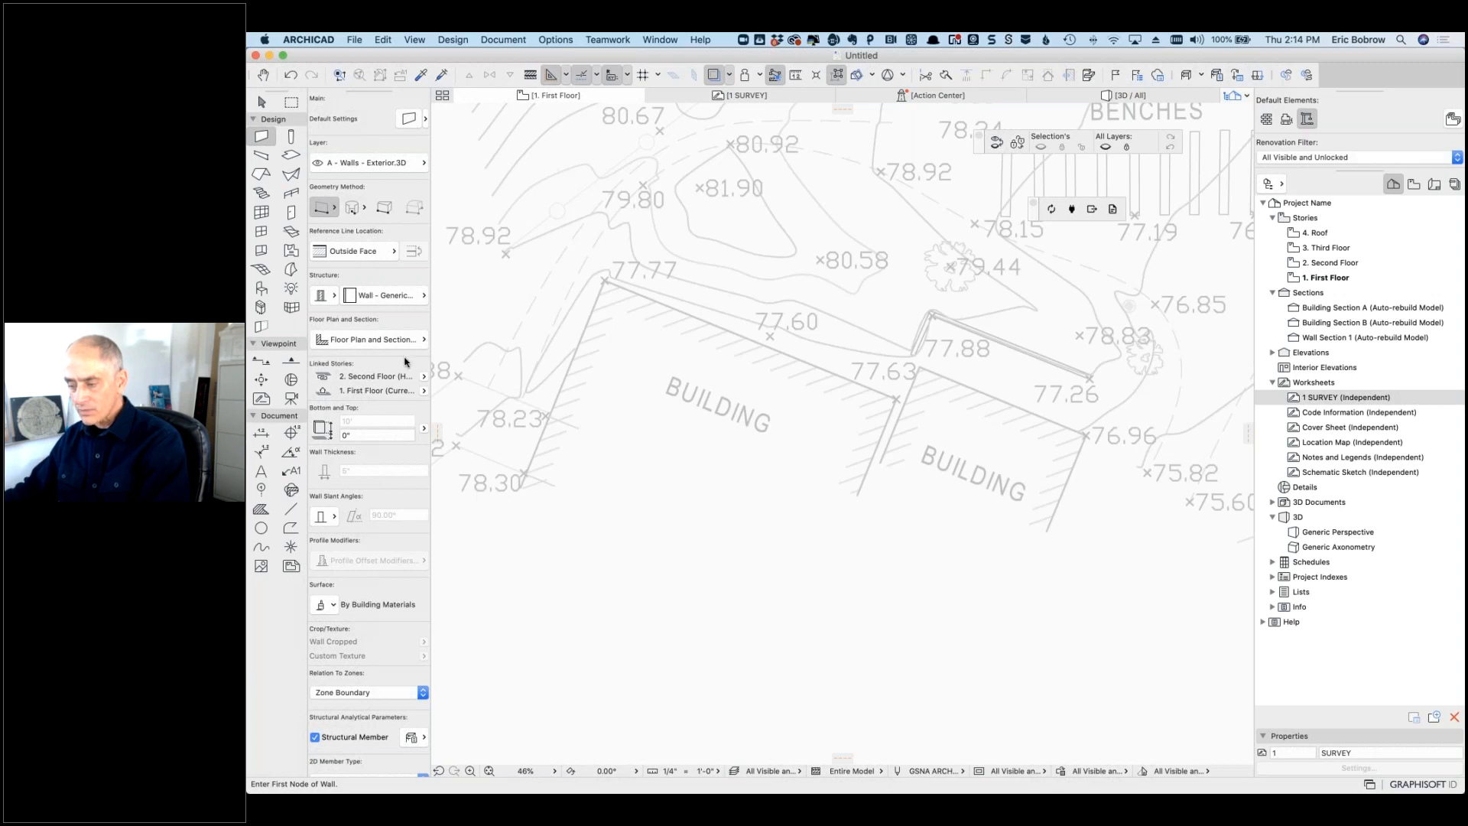
click(325, 207)
click(379, 222)
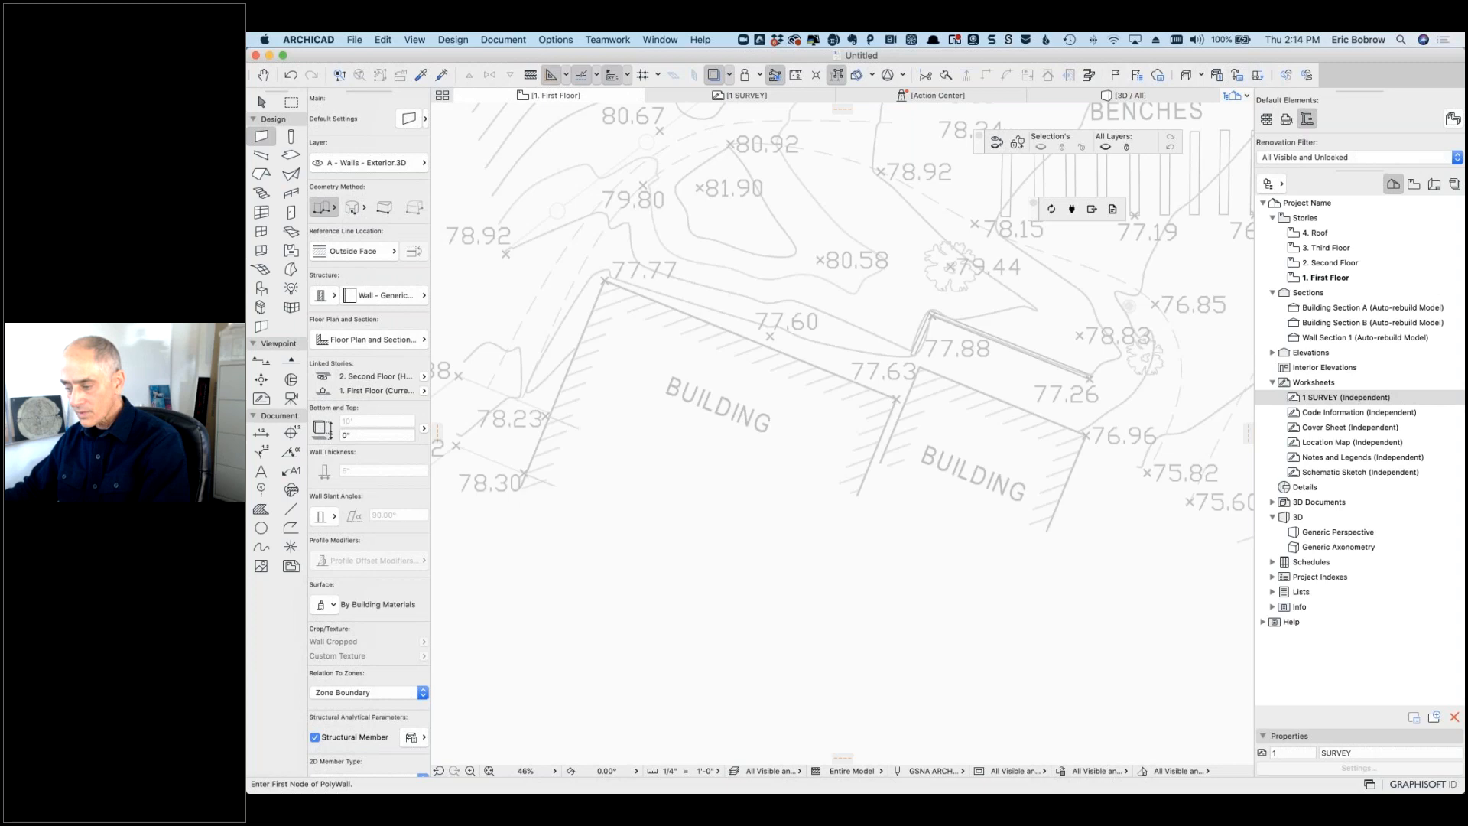
click(520, 487)
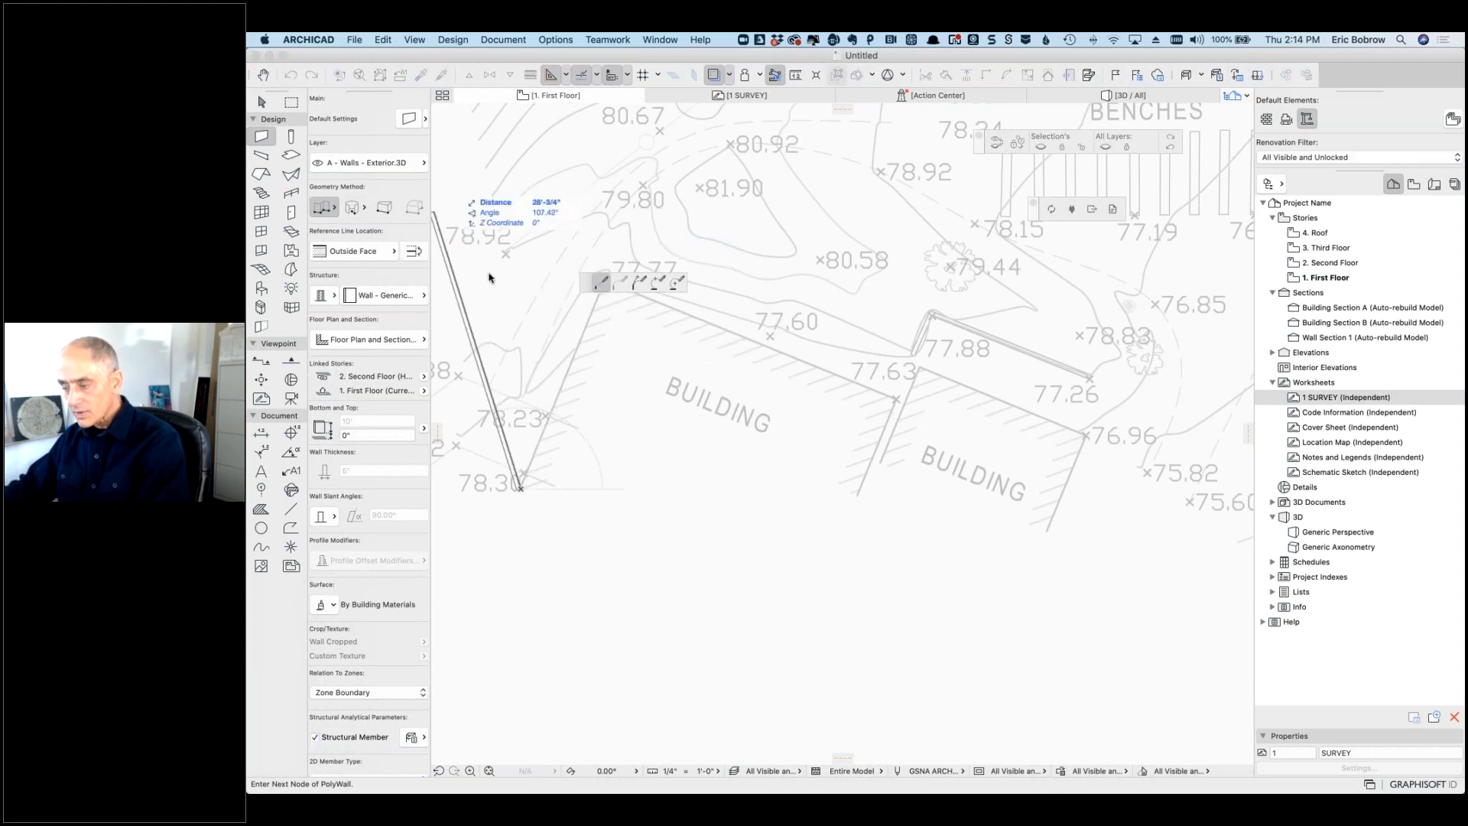
click(606, 281)
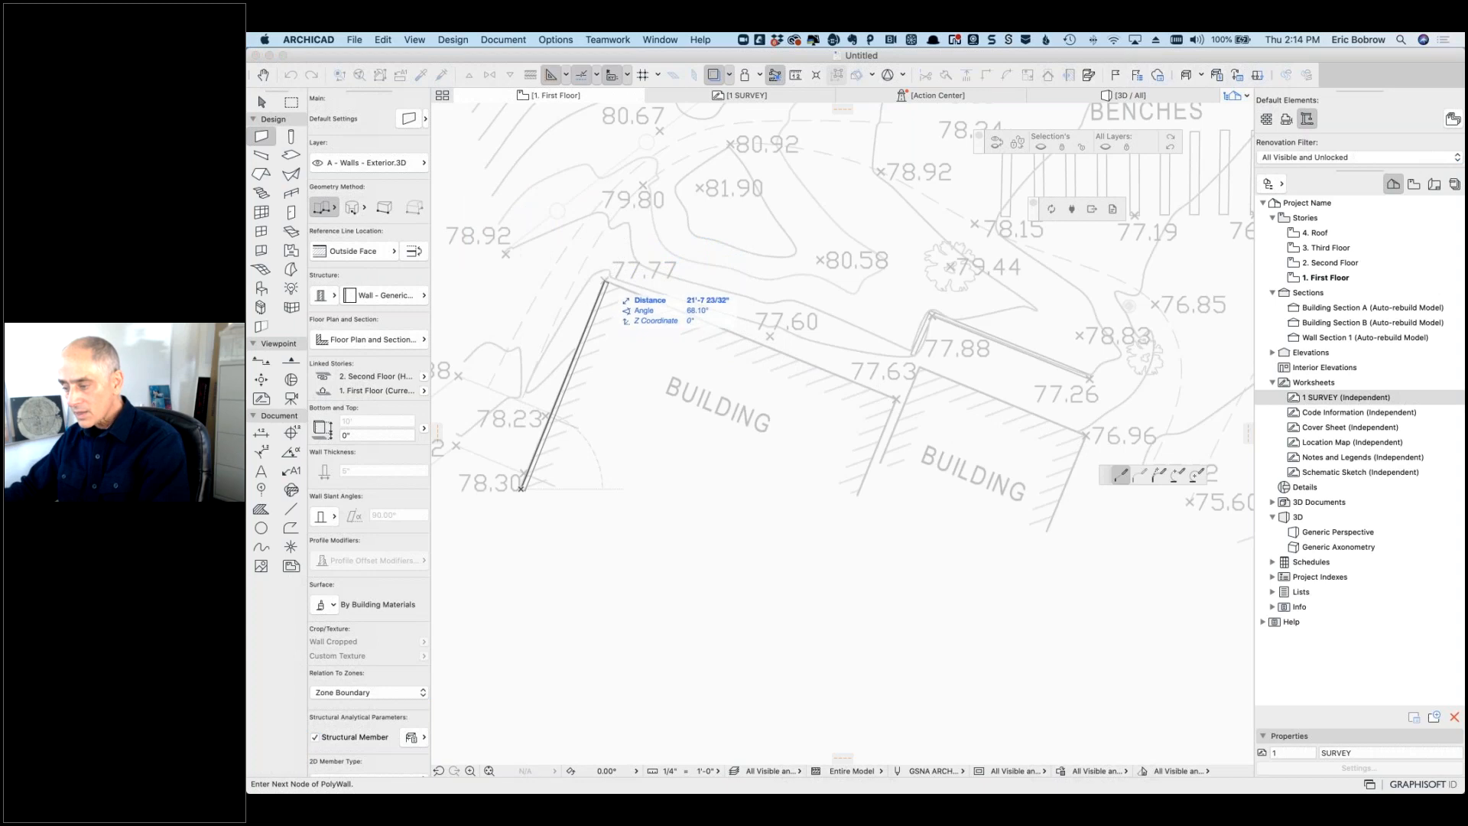
click(897, 397)
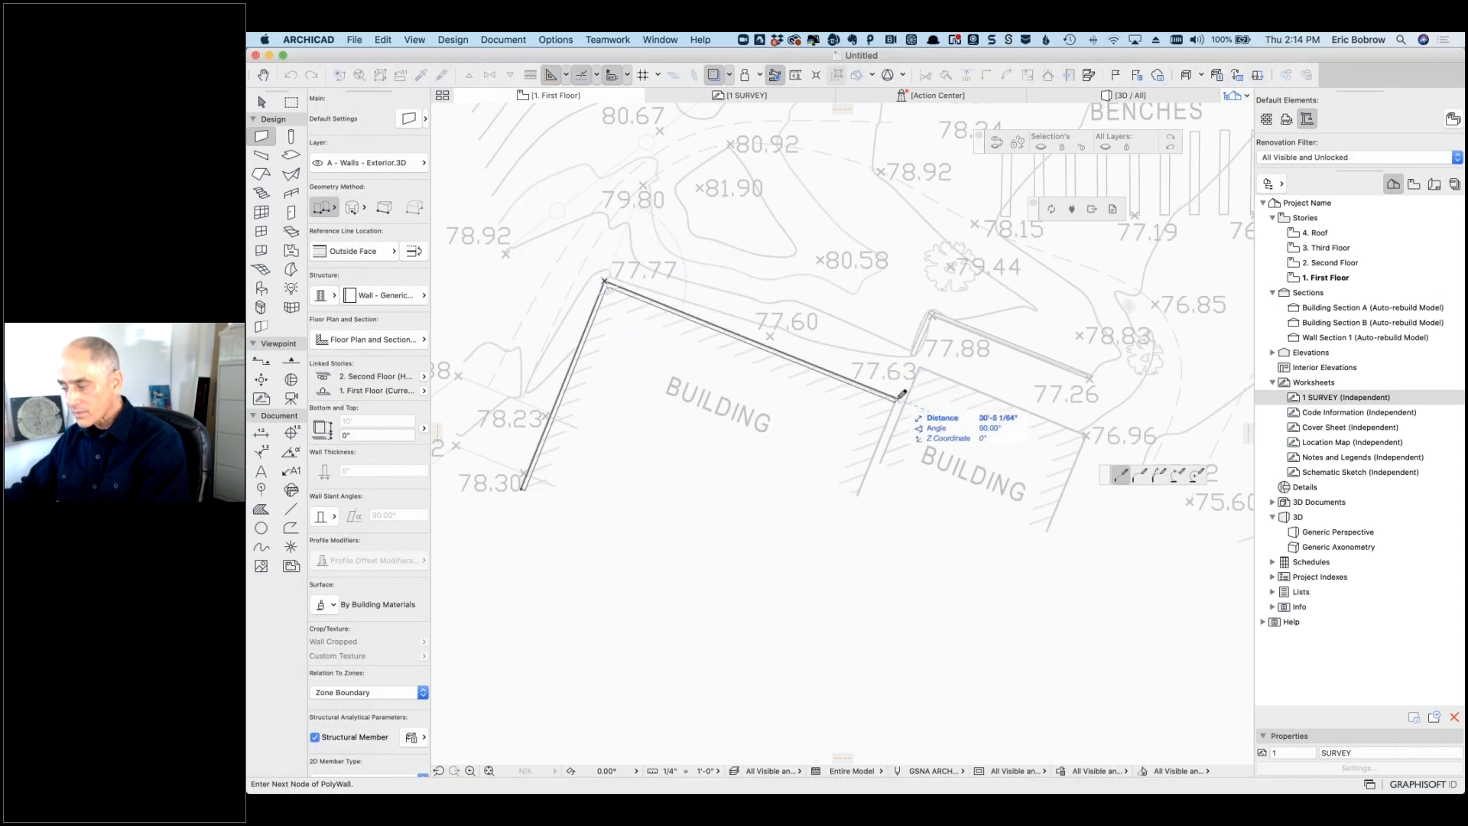
double_click(856, 494)
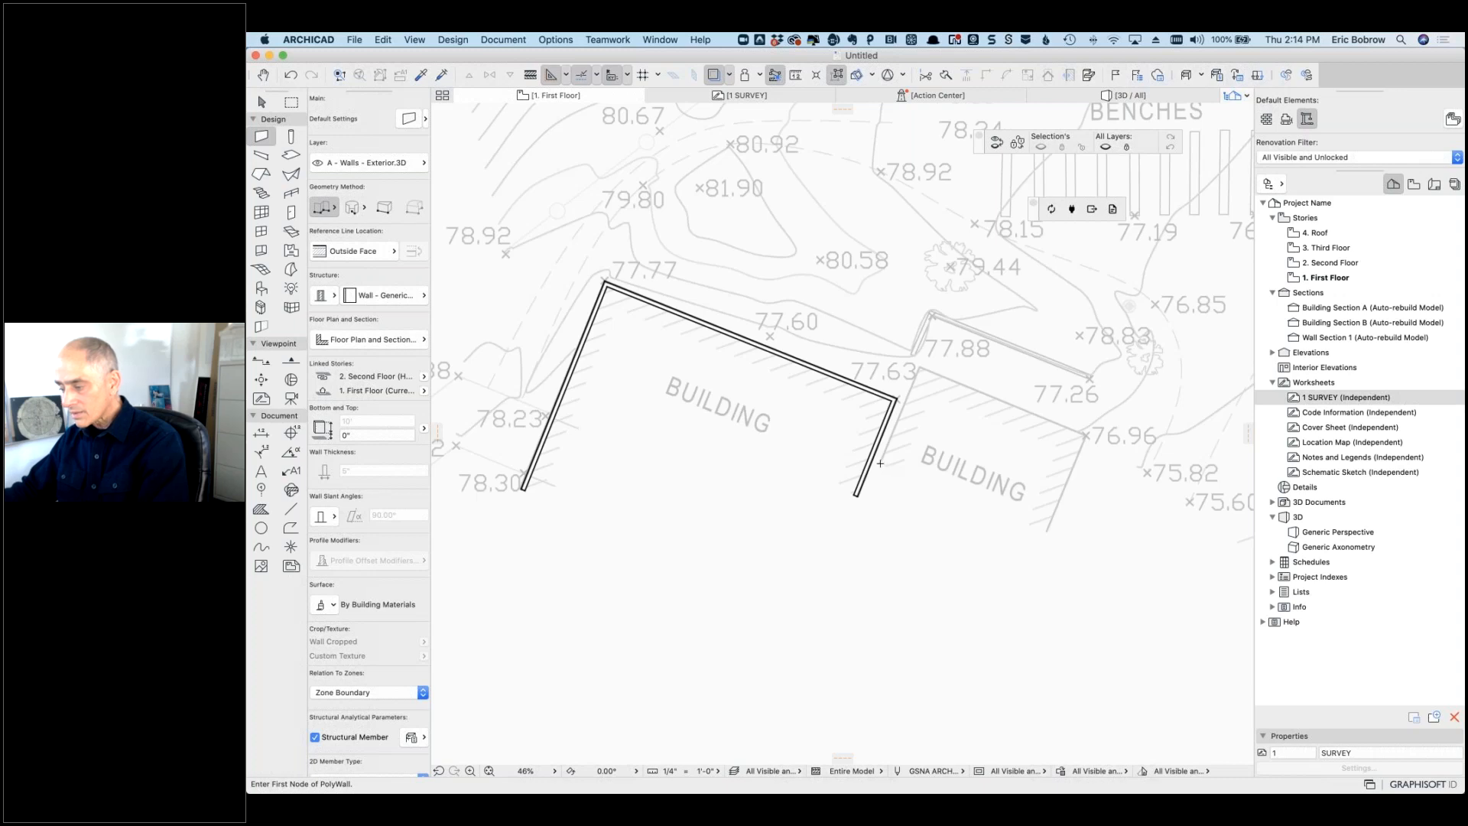
Step: Trace the three visible sides of the smaller, eastern building with chained exterior walls, leaving its south side open
click(881, 463)
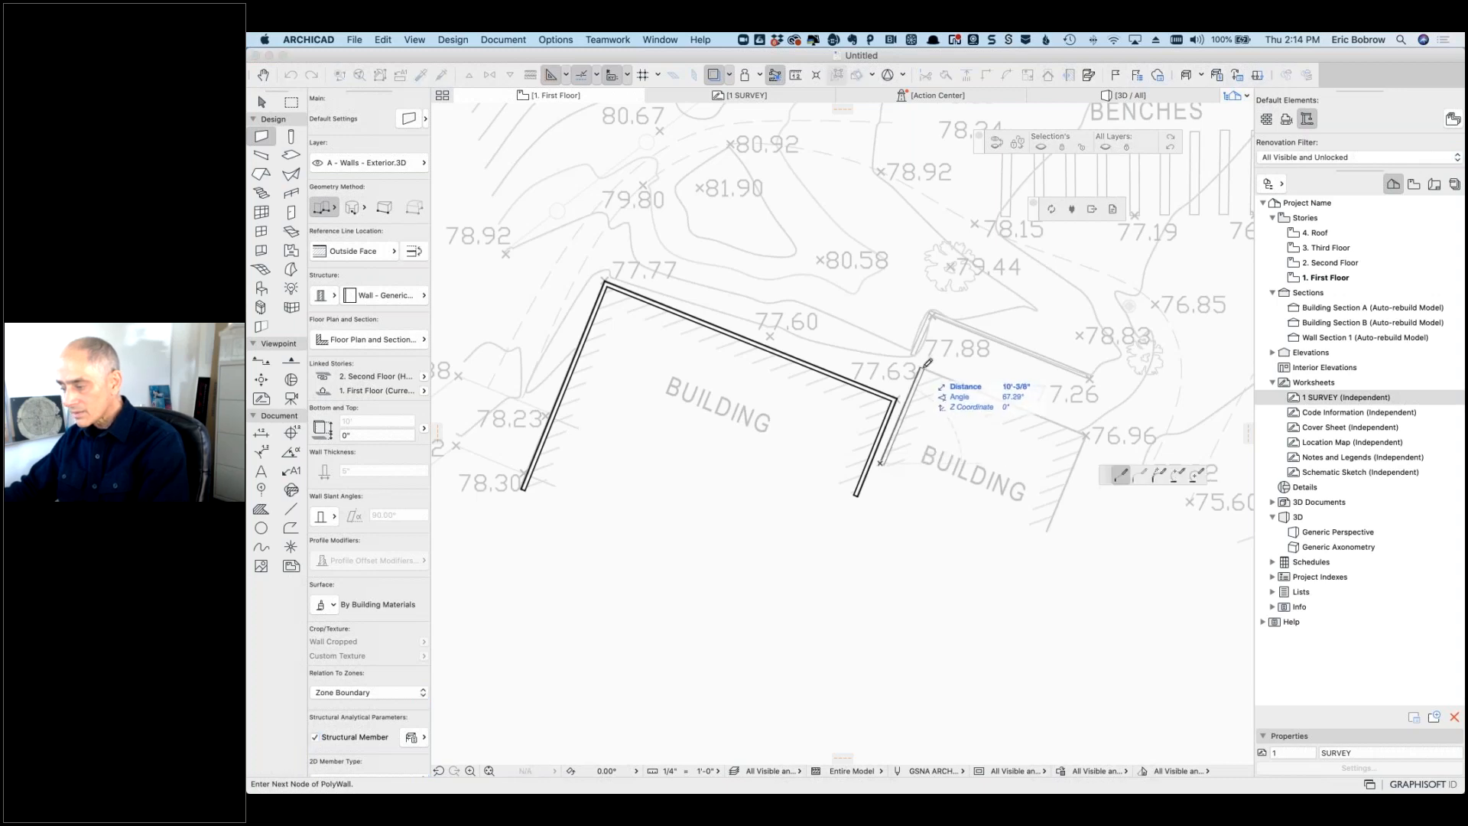
click(920, 370)
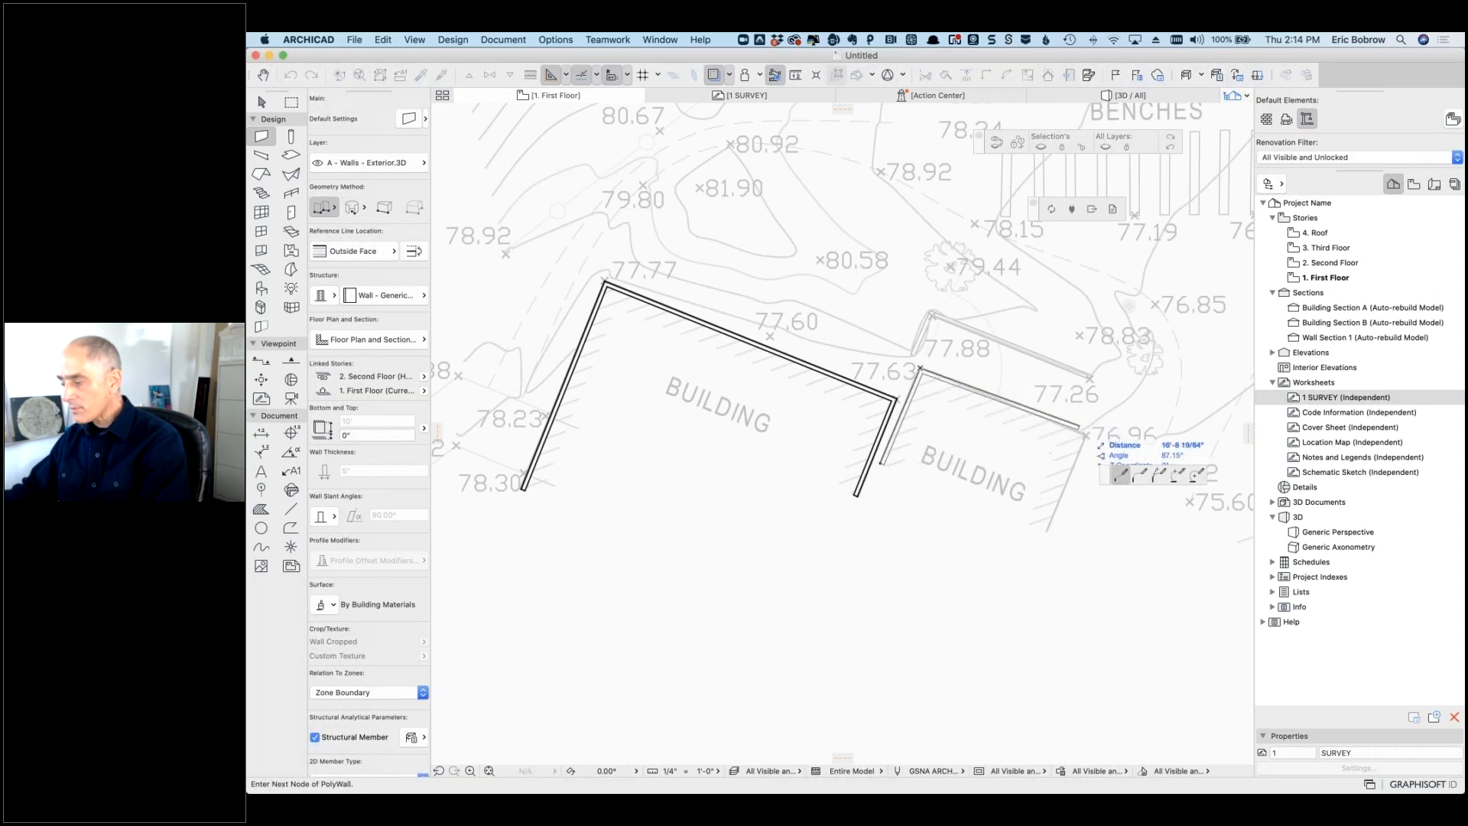
click(1085, 434)
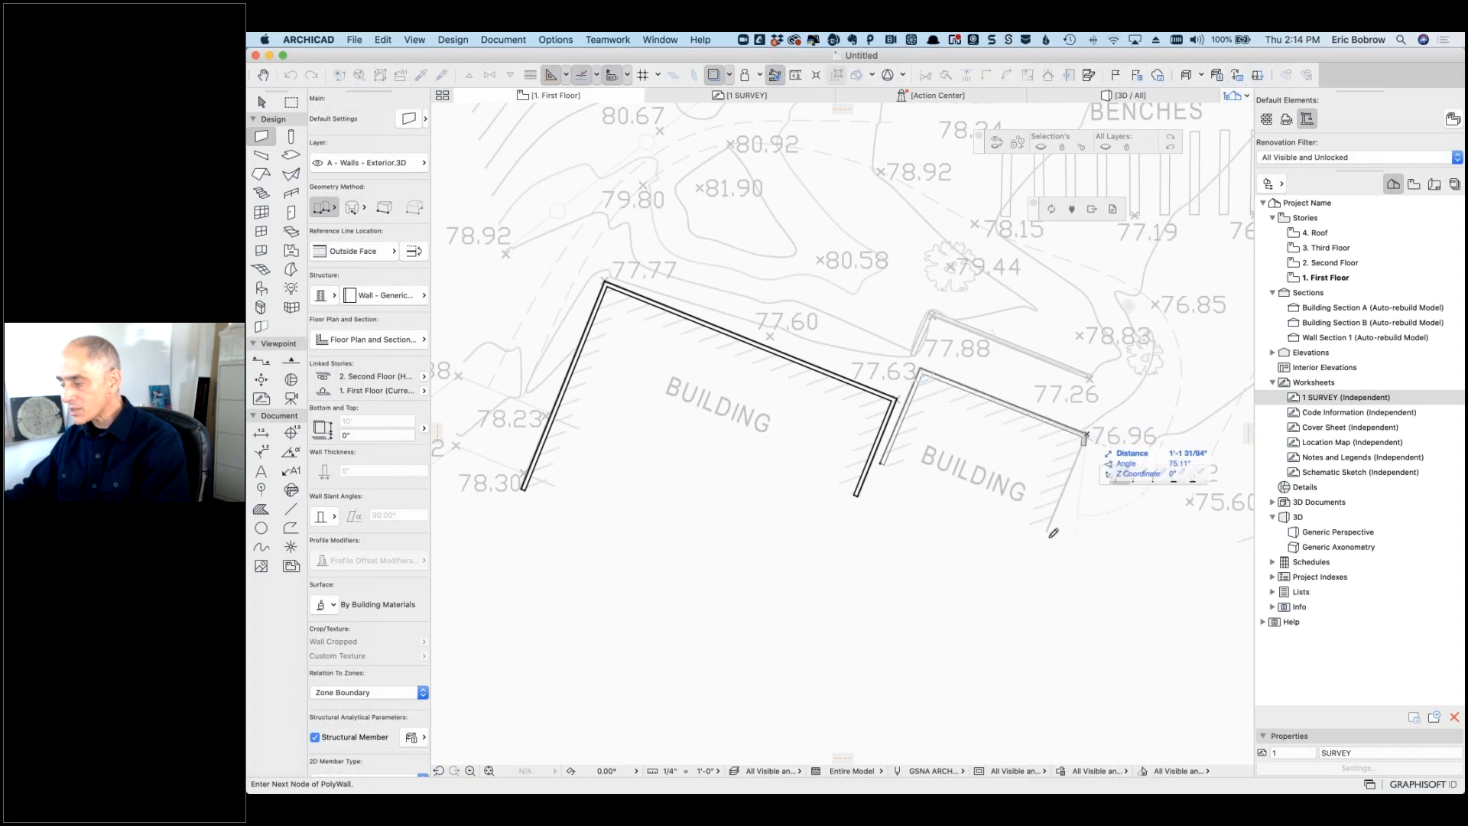
double_click(1044, 531)
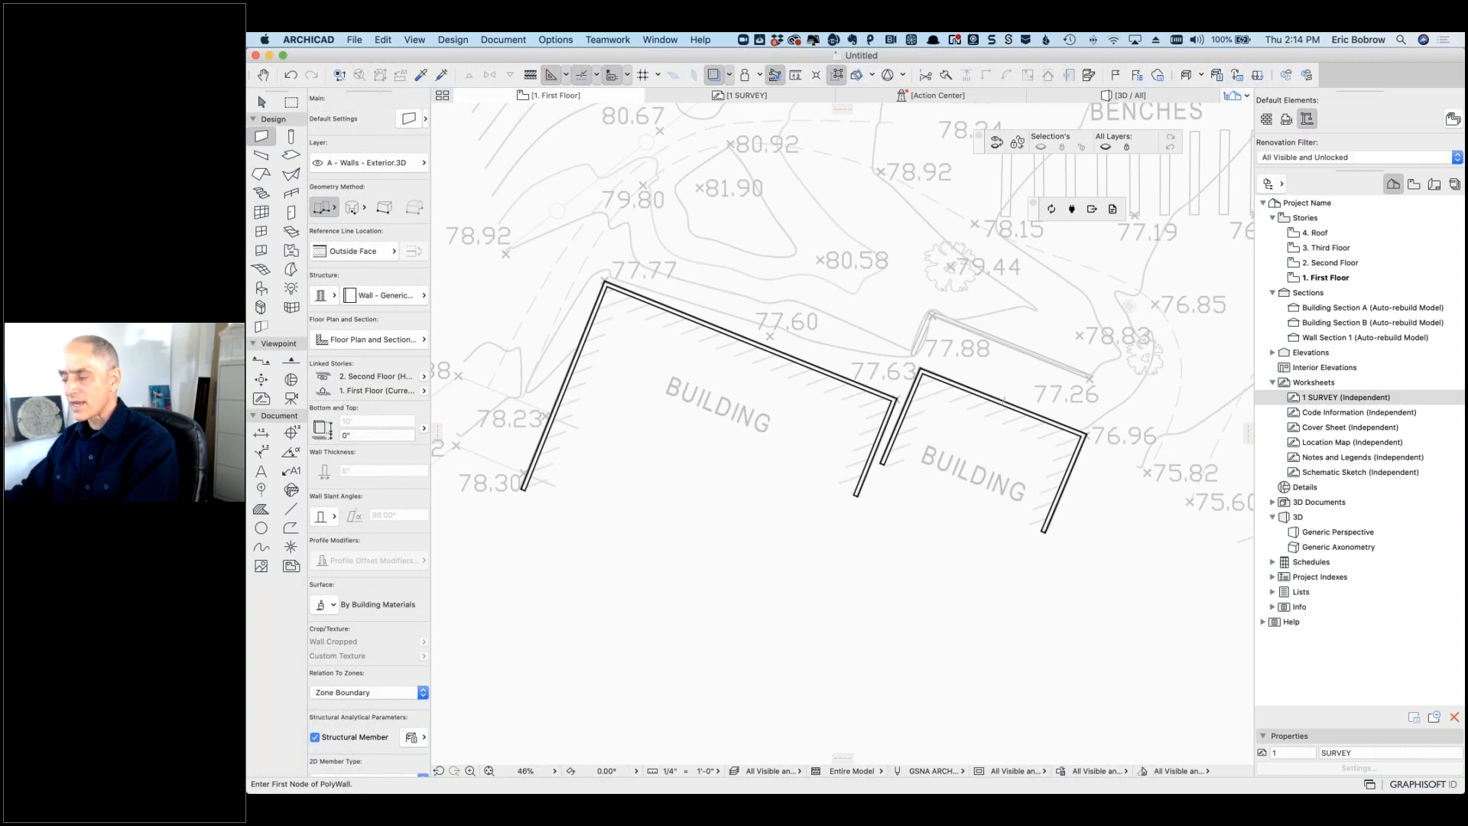
Step: Activate the Mesh tool and review its default floor plan display options and the available building materials in the Mesh Default Settings
scroll(970, 390, down, 5)
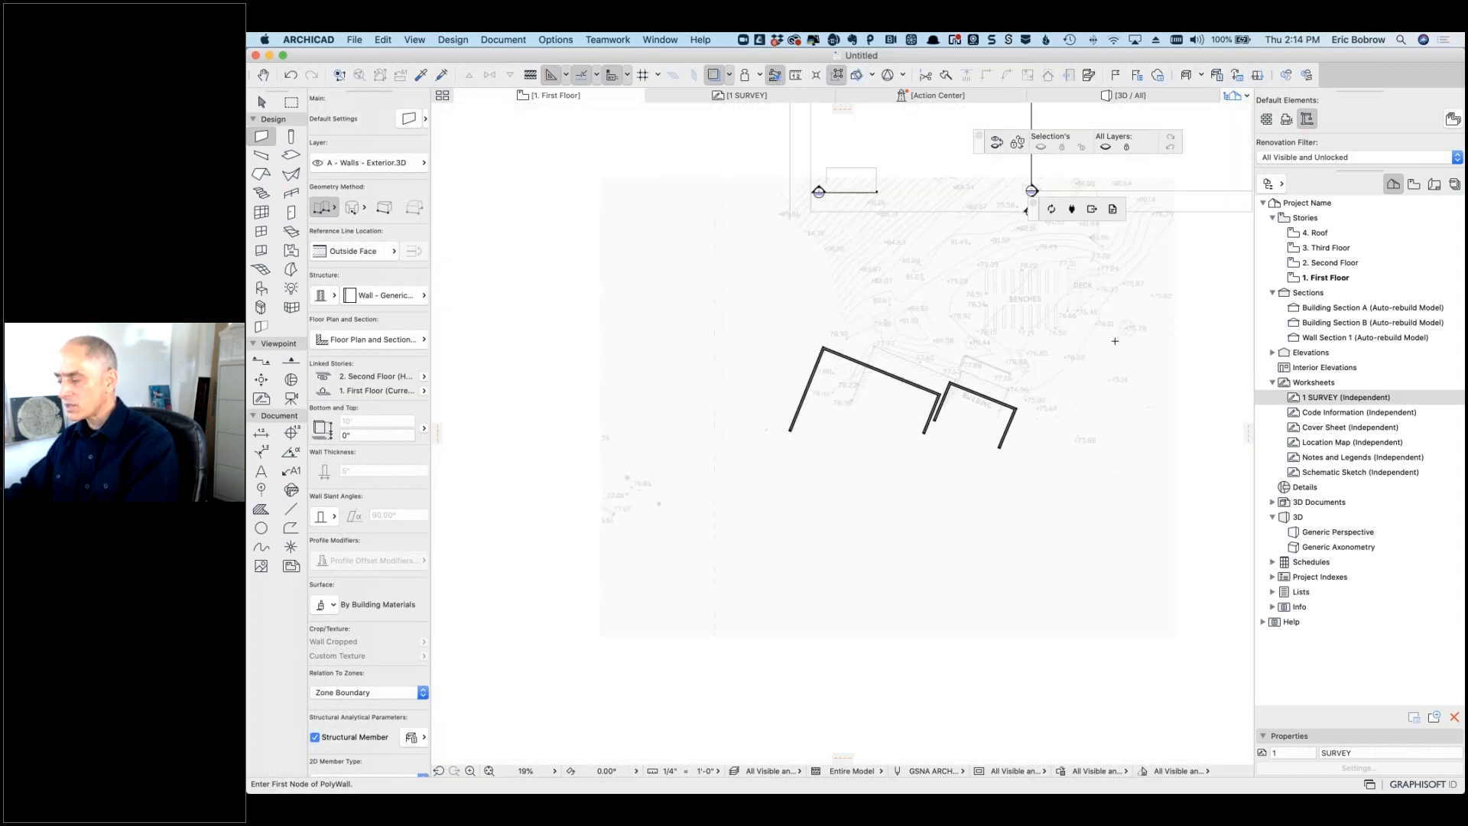
middle_drag(1116, 341, 1024, 513)
scroll(1025, 513, down, 2)
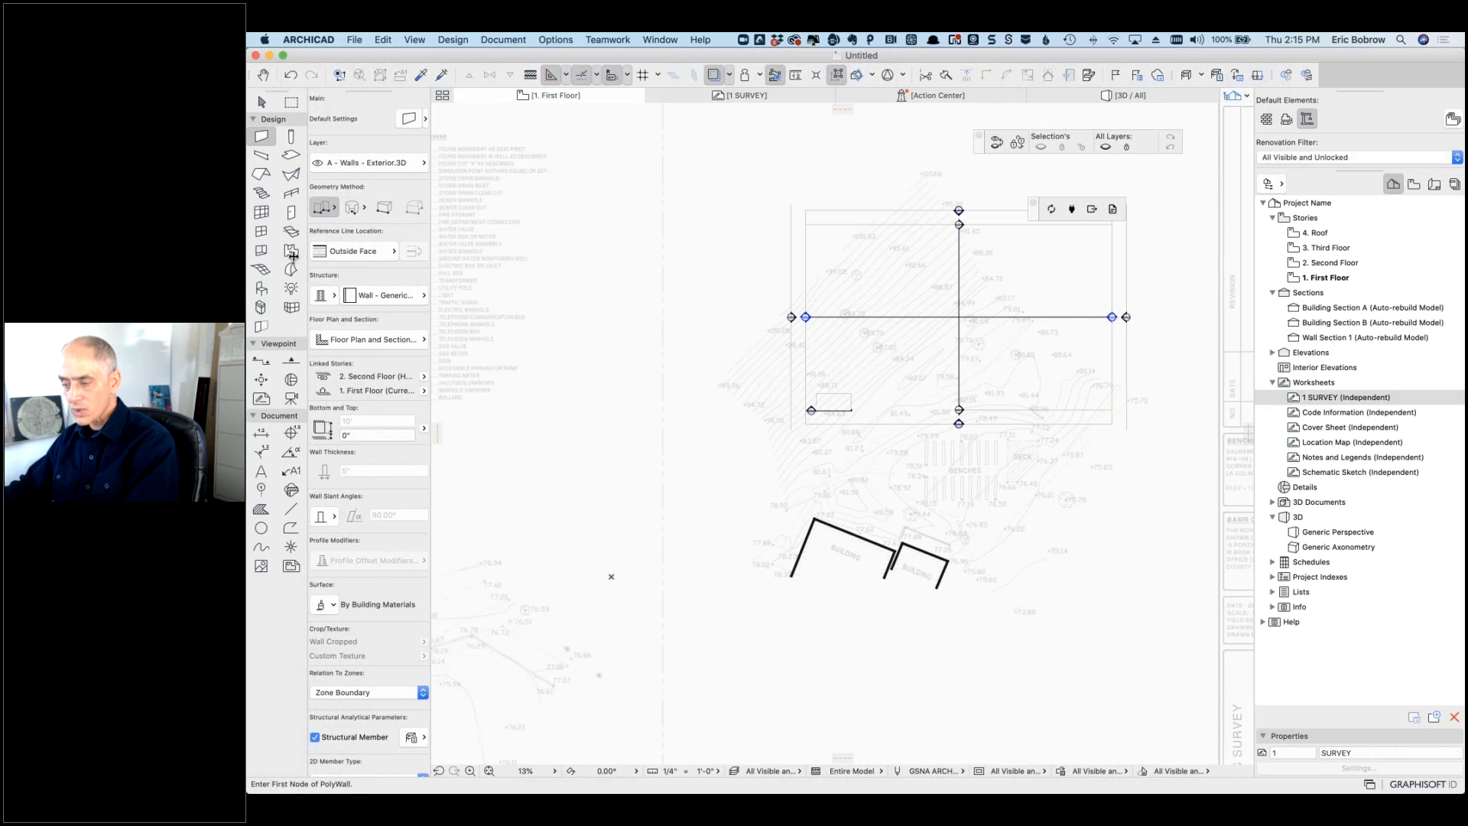
click(262, 269)
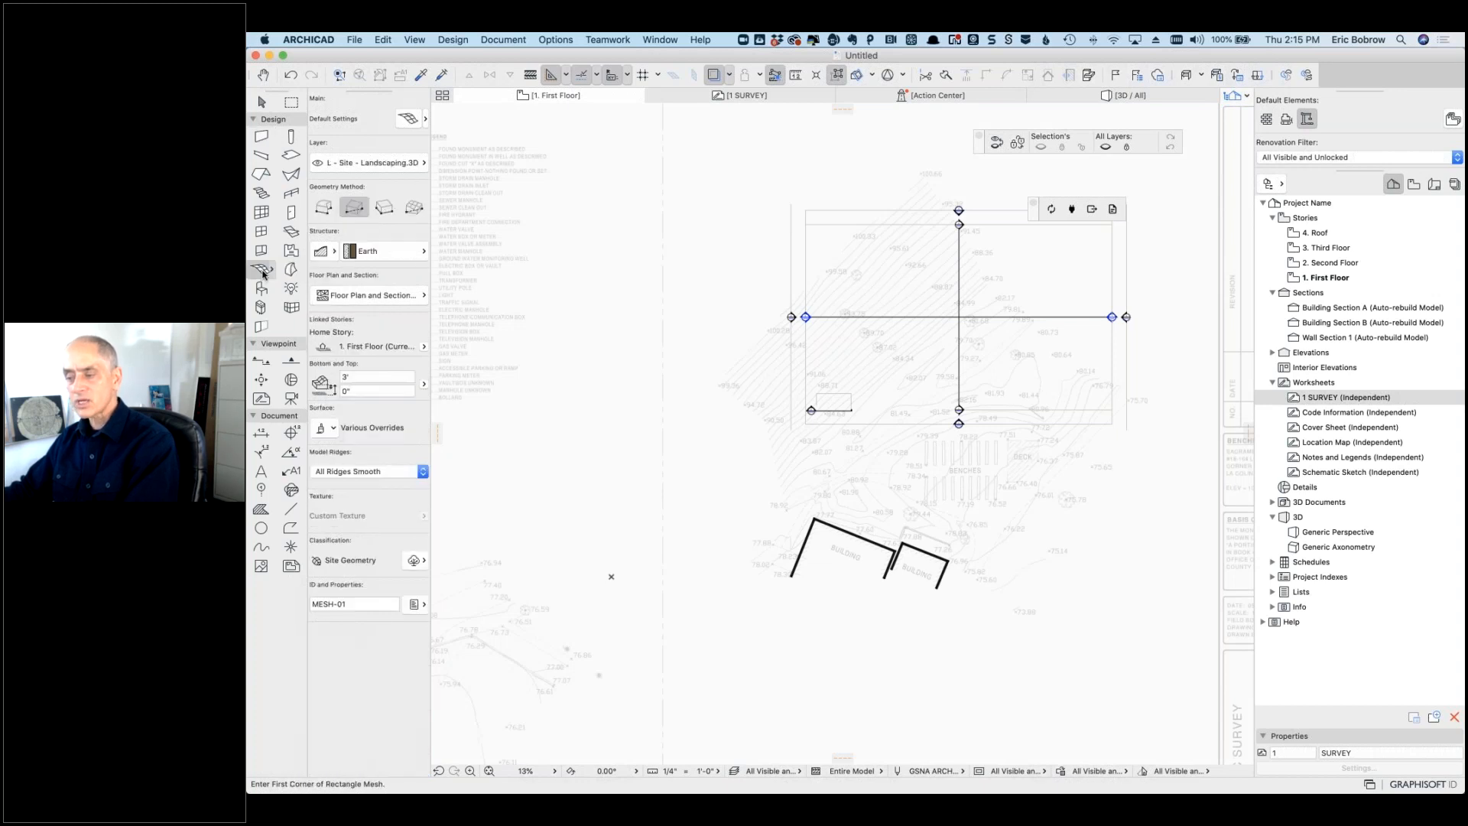
click(411, 120)
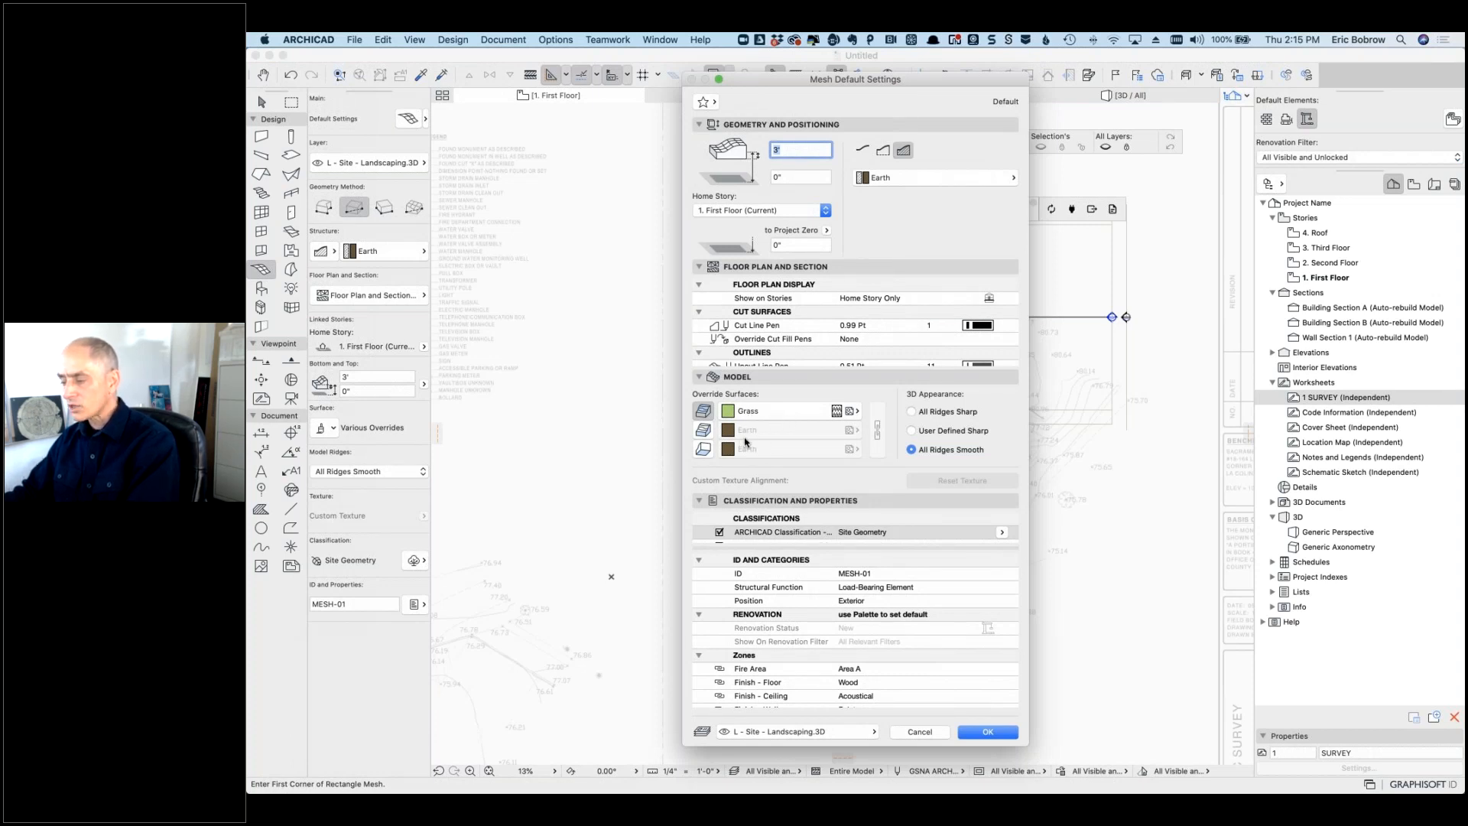
scroll(955, 344, down, 2)
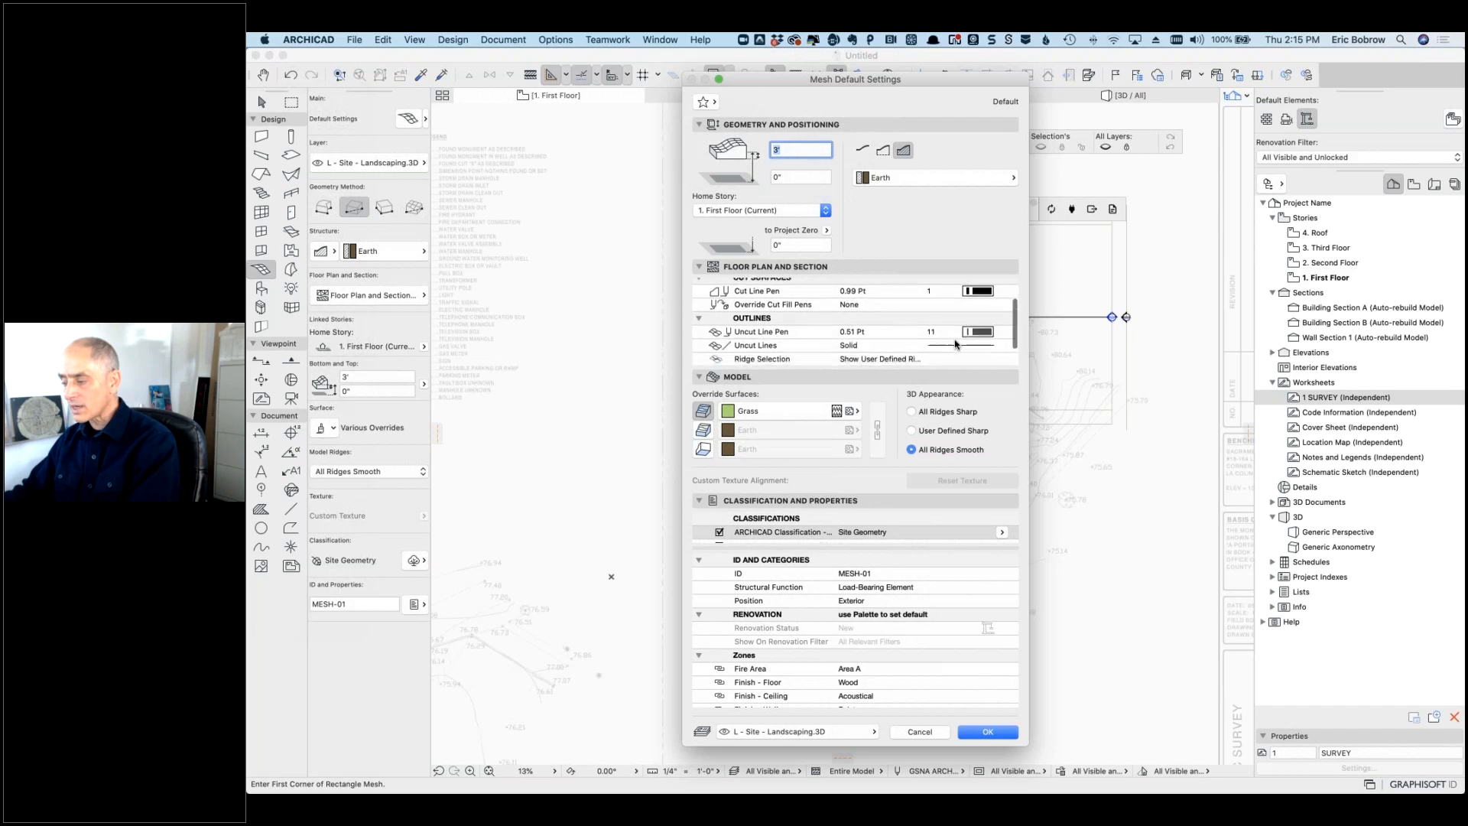
scroll(955, 344, down, 2)
scroll(956, 336, up, 4)
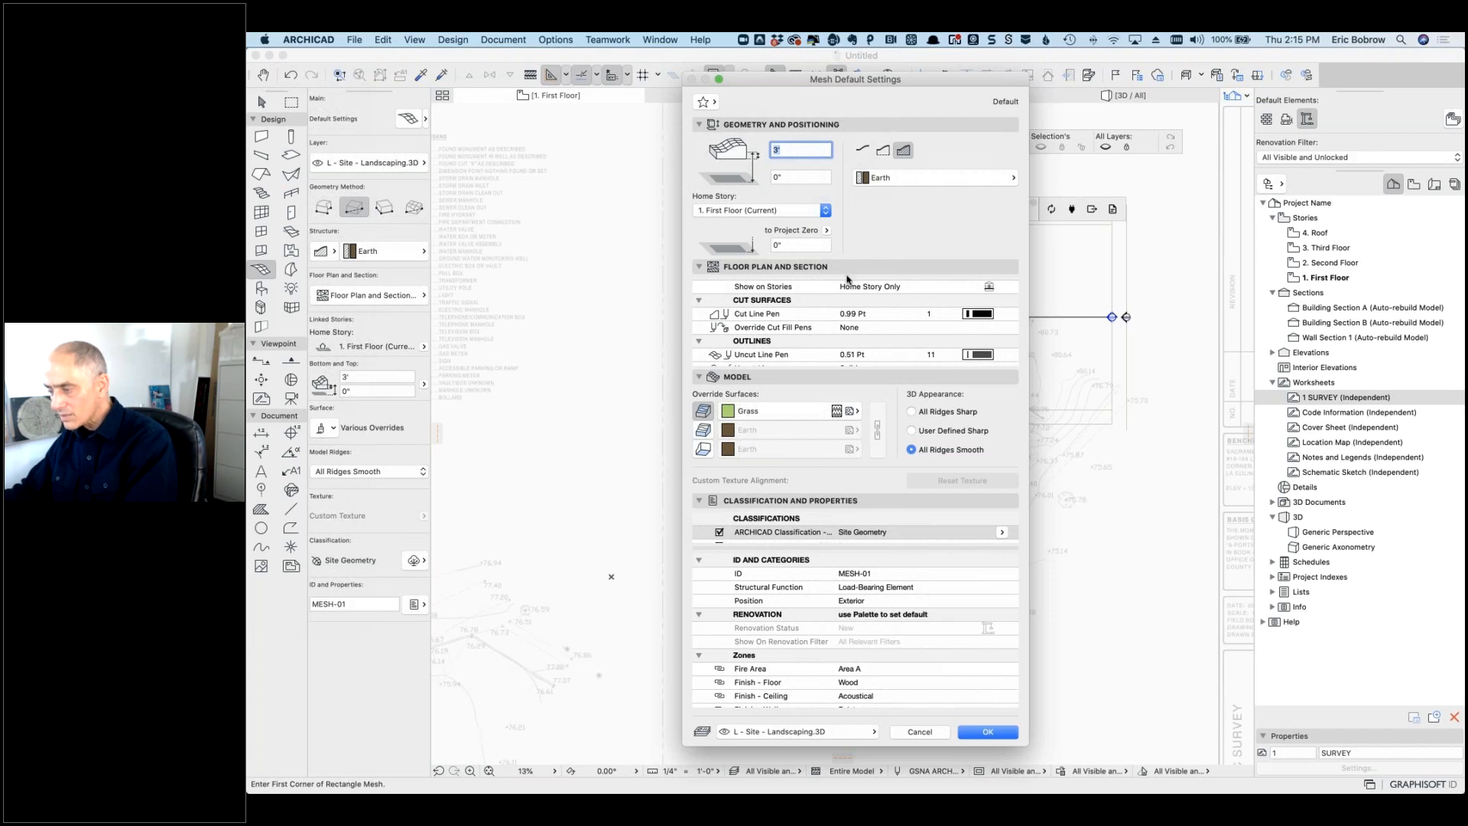
click(887, 179)
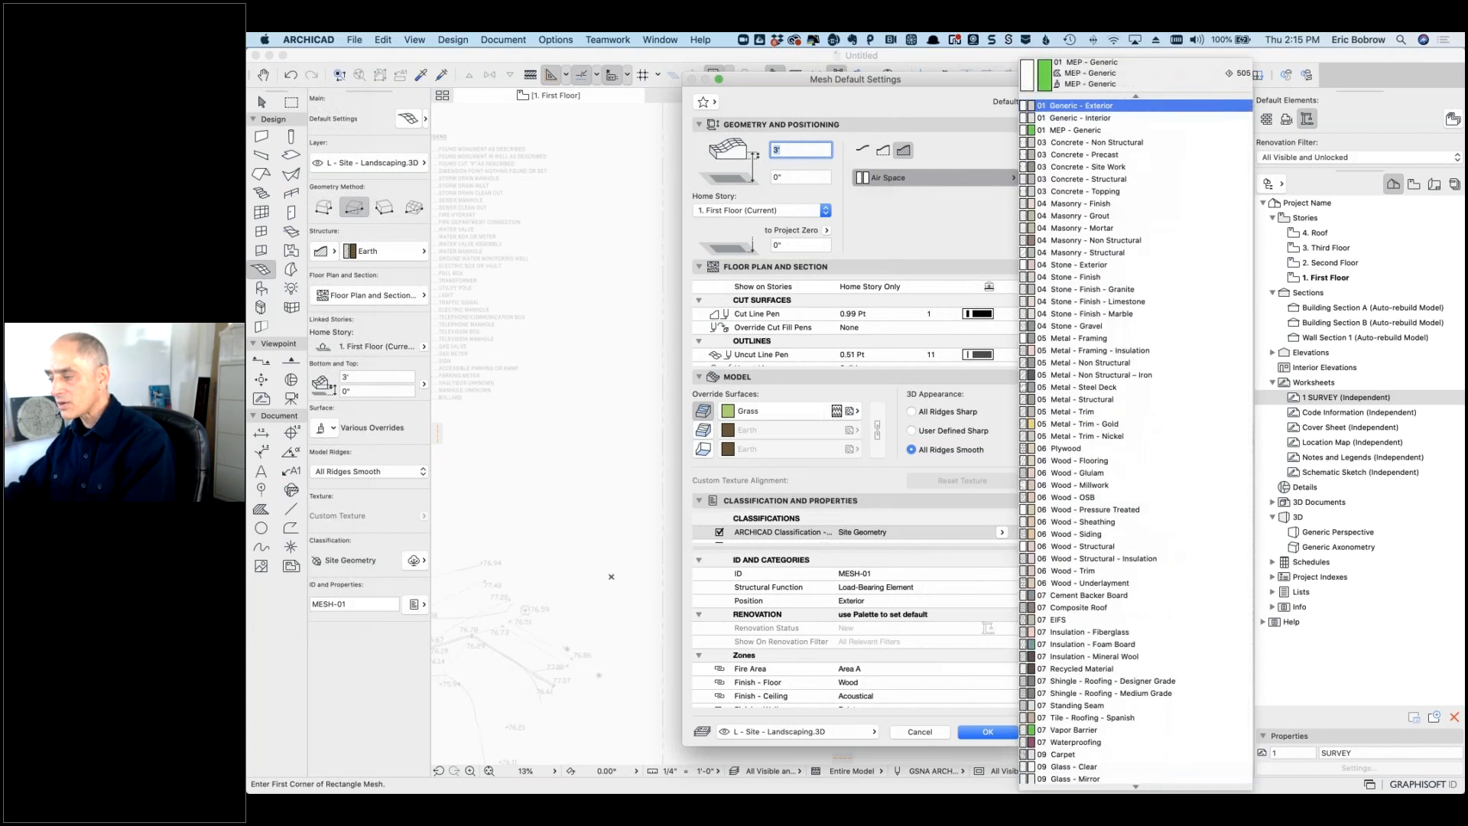
key(Escape)
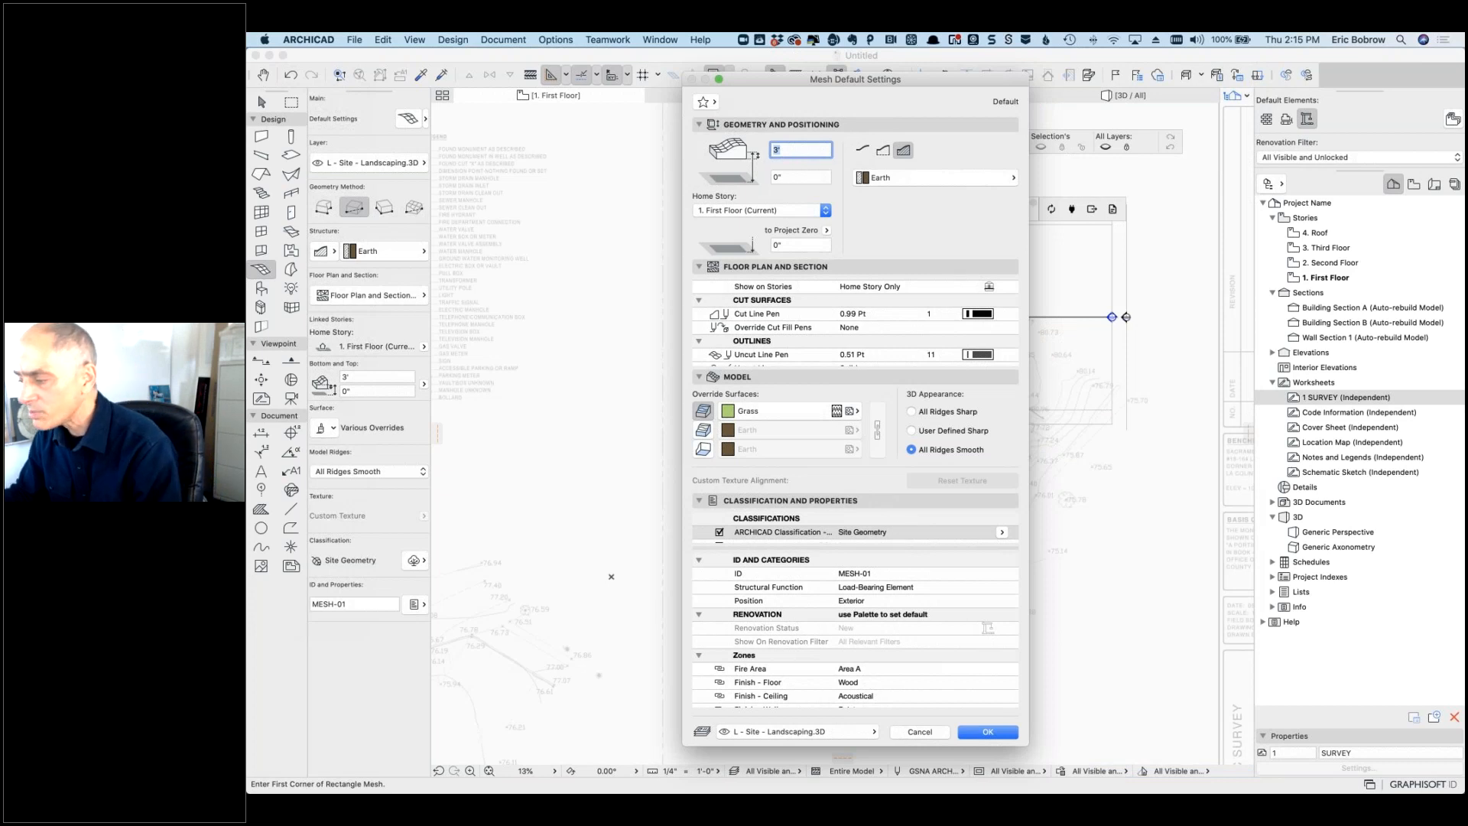
Step: Set the default mesh elevation to 70' relative to Sea Level
click(778, 178)
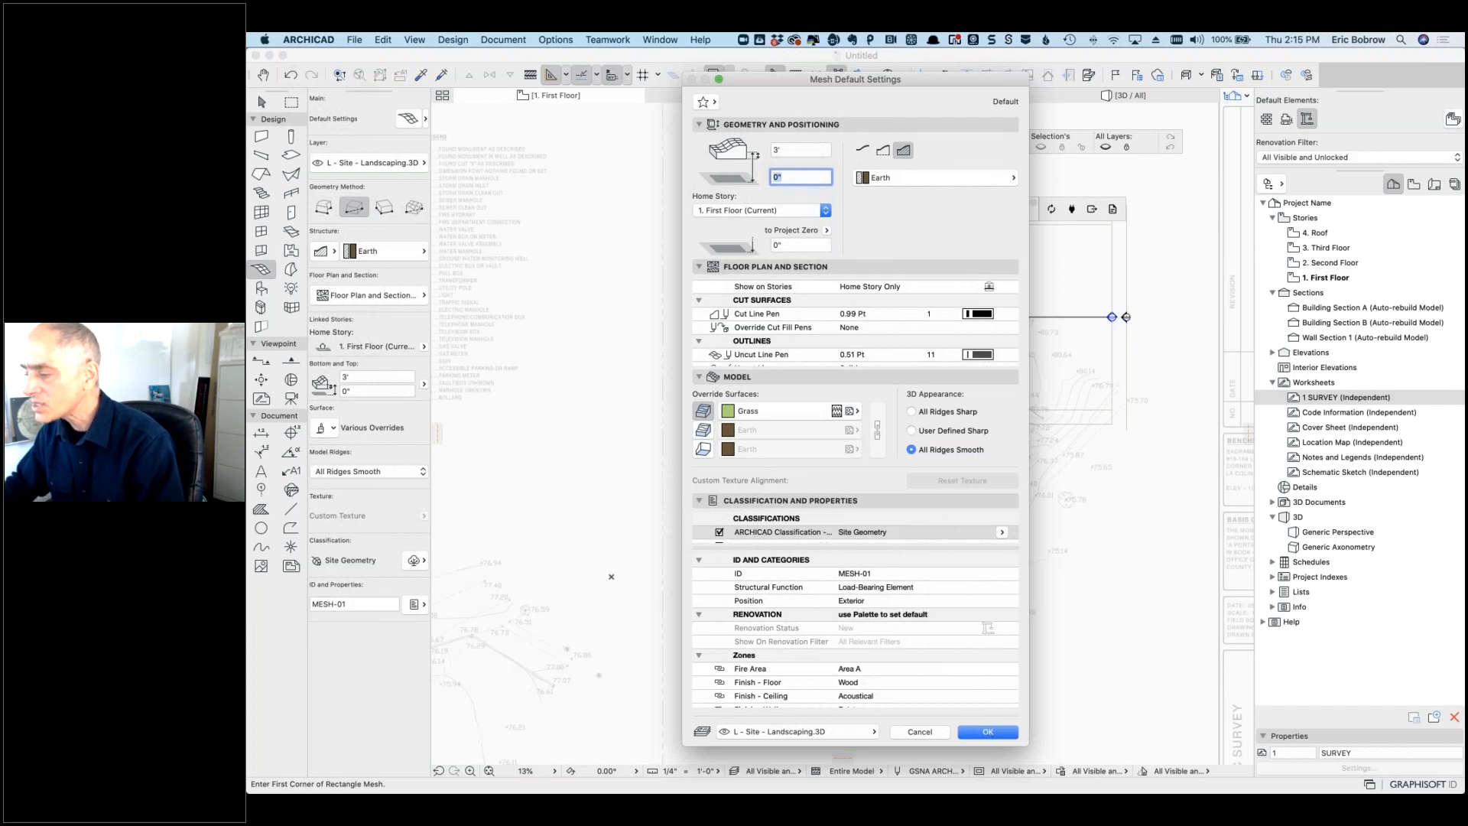
click(826, 230)
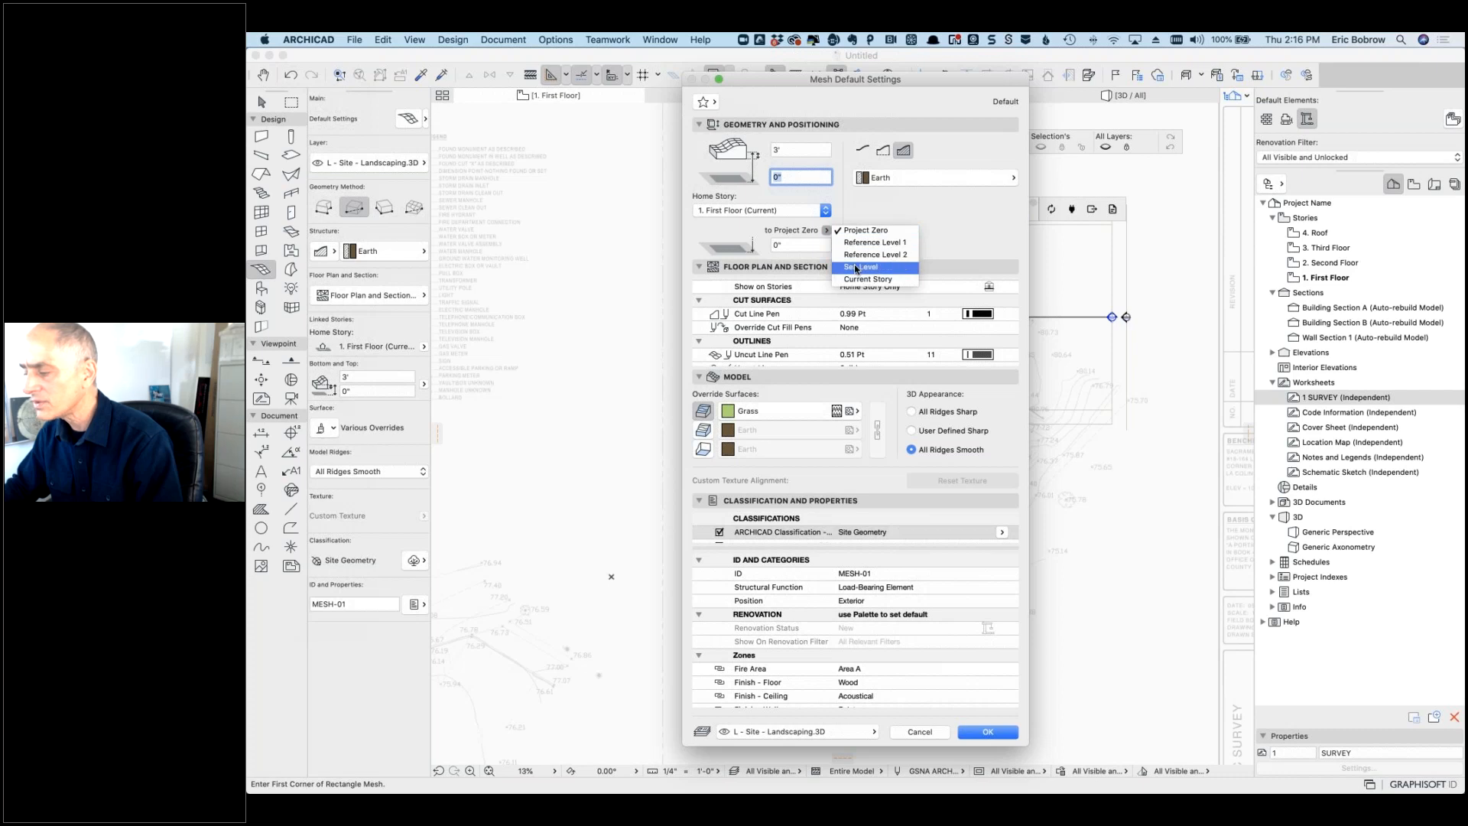
click(860, 230)
key(Tab)
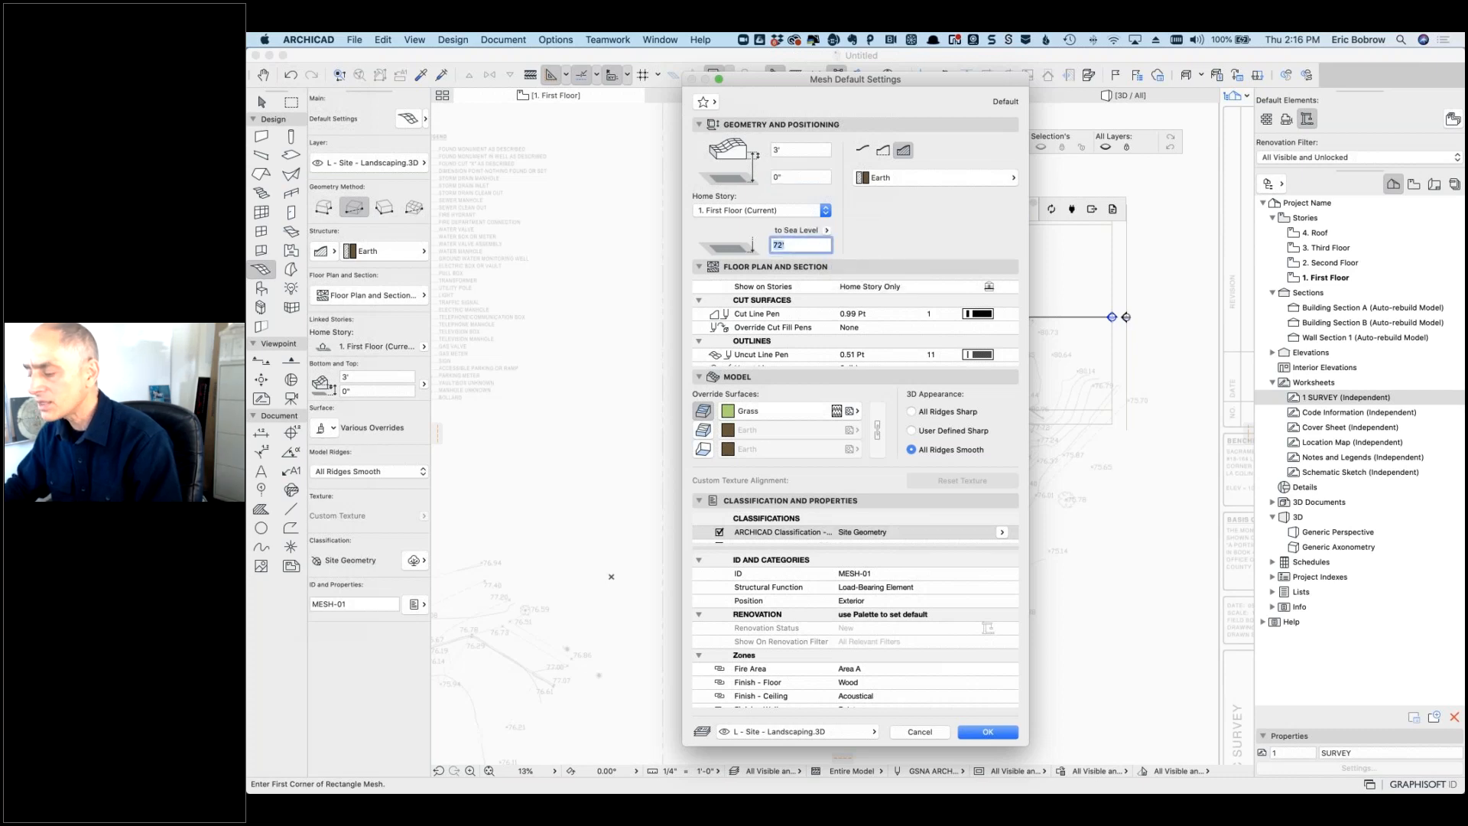
text(7)
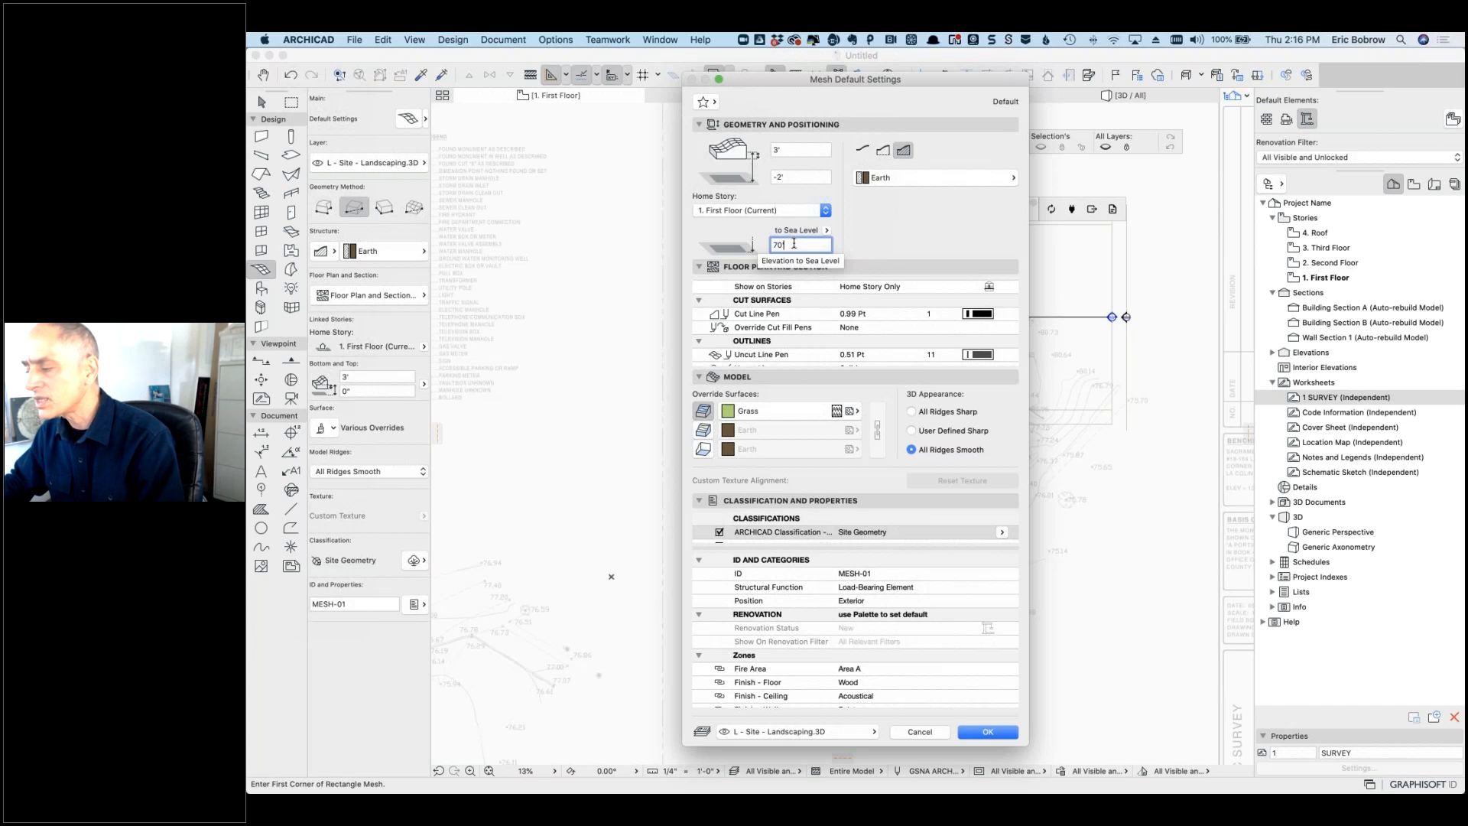
click(988, 733)
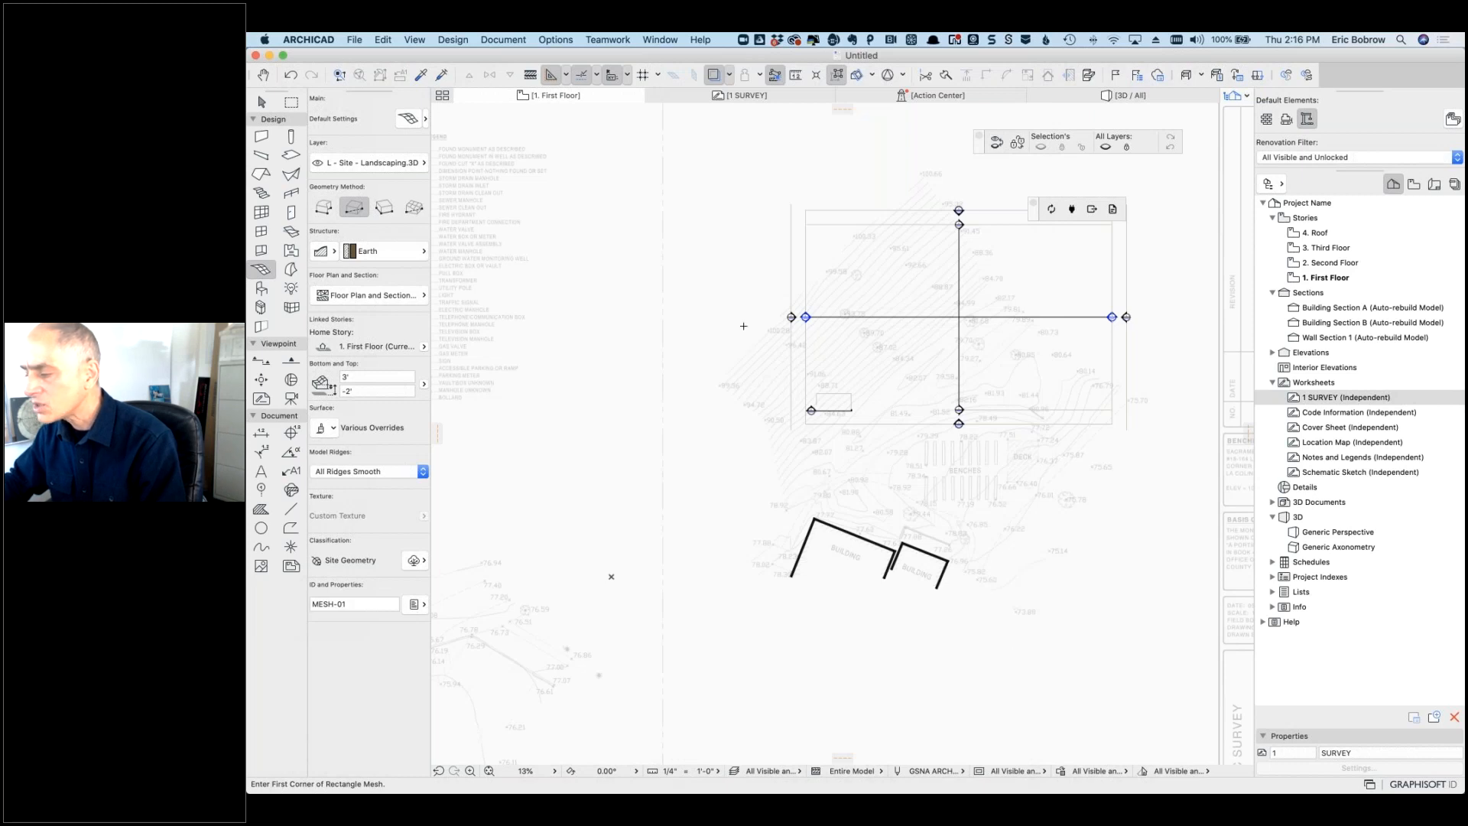
Step: Draw a closed six-corner polygonal mesh enclosing the survey's contours and both traced buildings
click(321, 209)
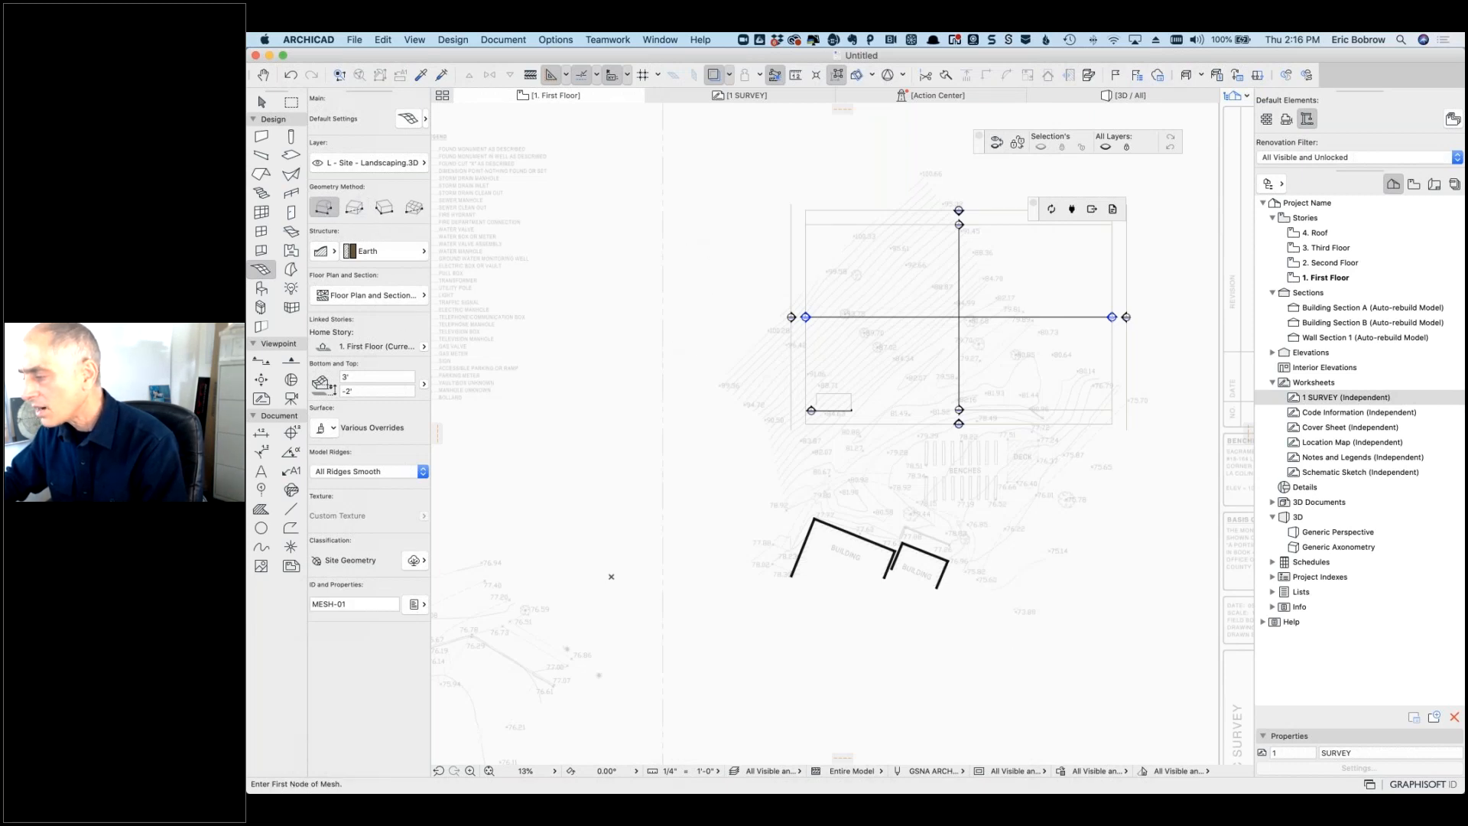
click(704, 297)
click(916, 130)
click(1188, 350)
click(1058, 656)
click(771, 633)
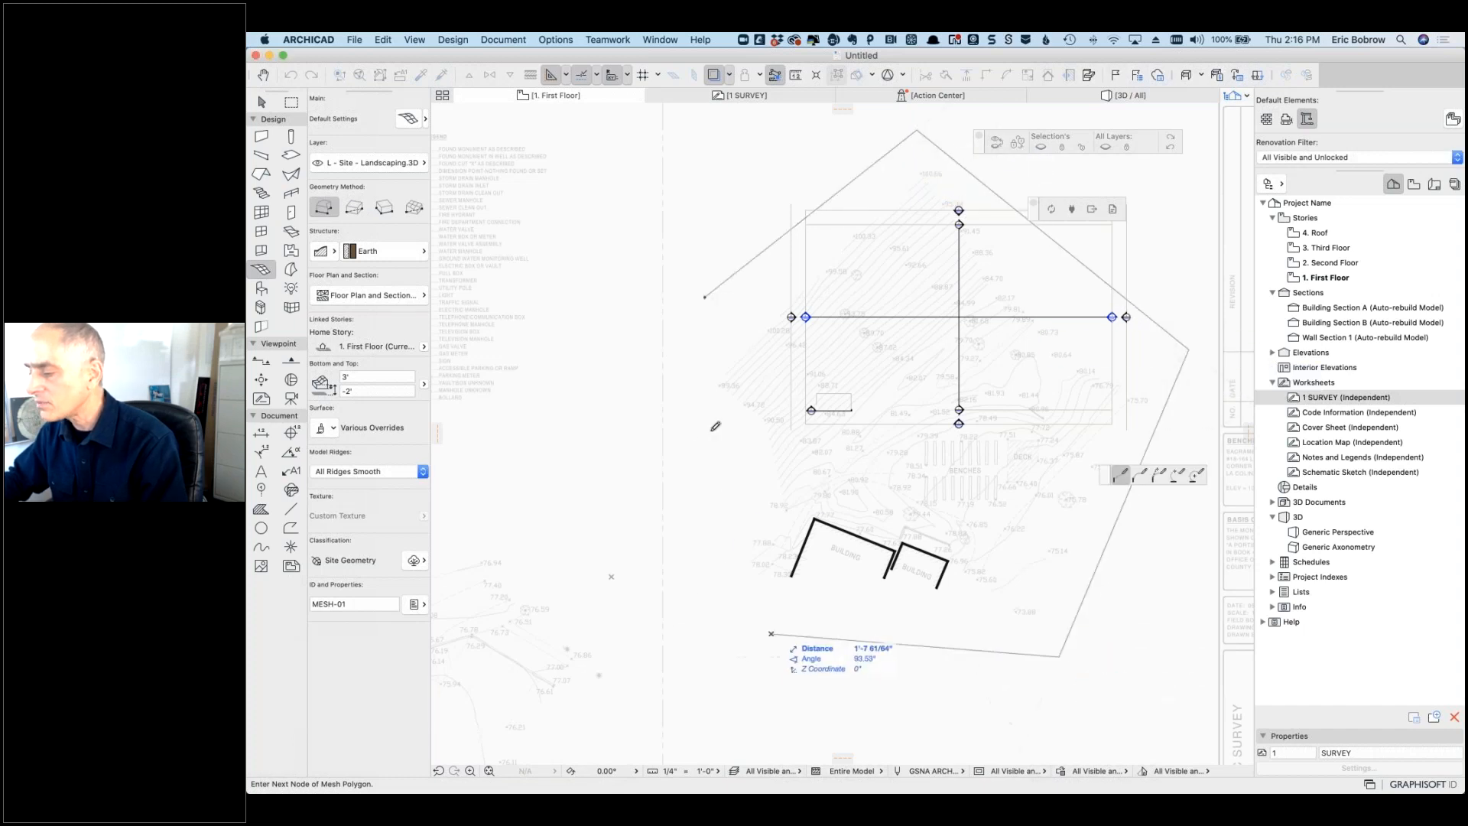
click(689, 450)
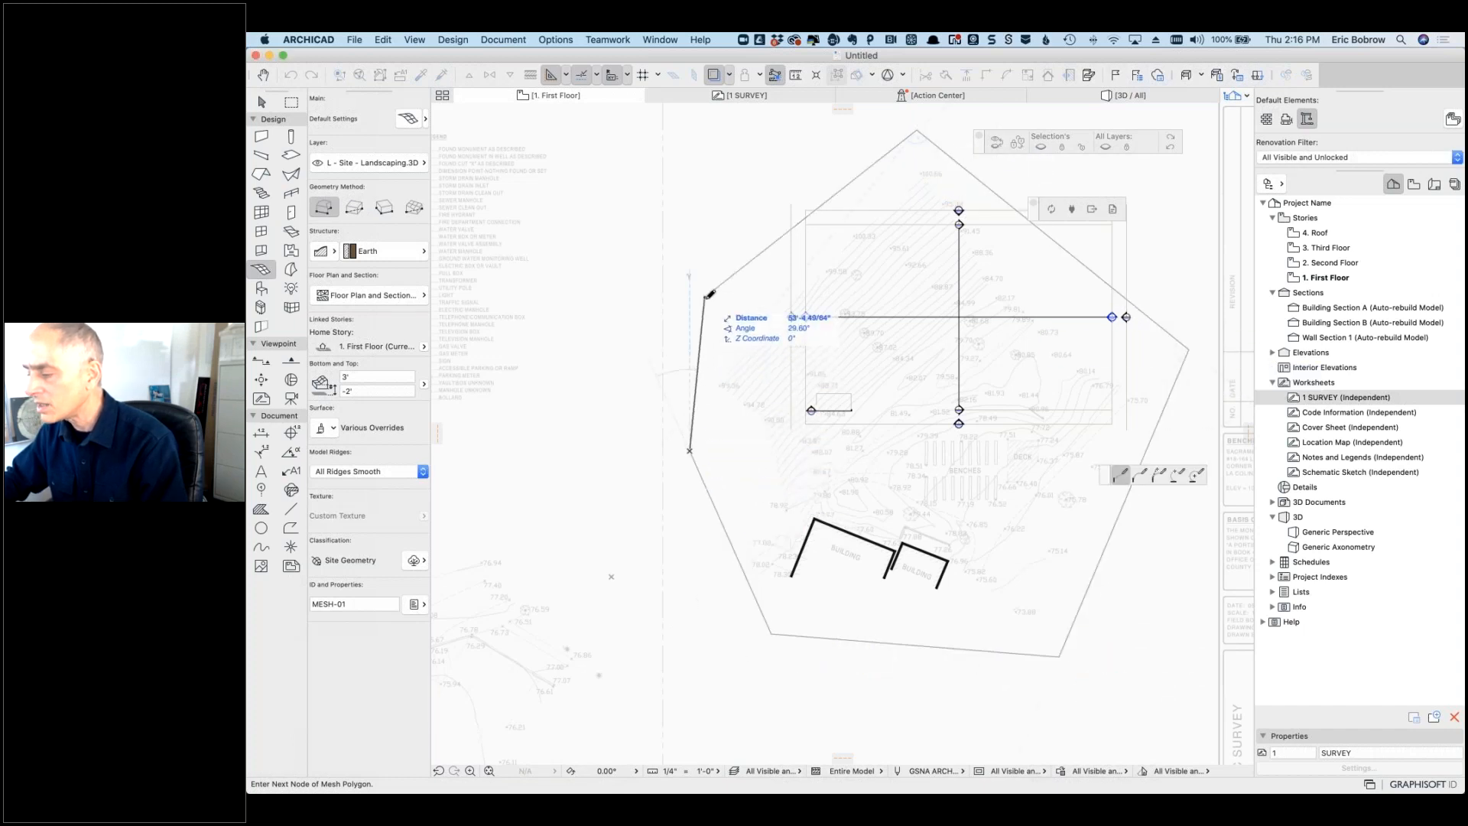
click(704, 296)
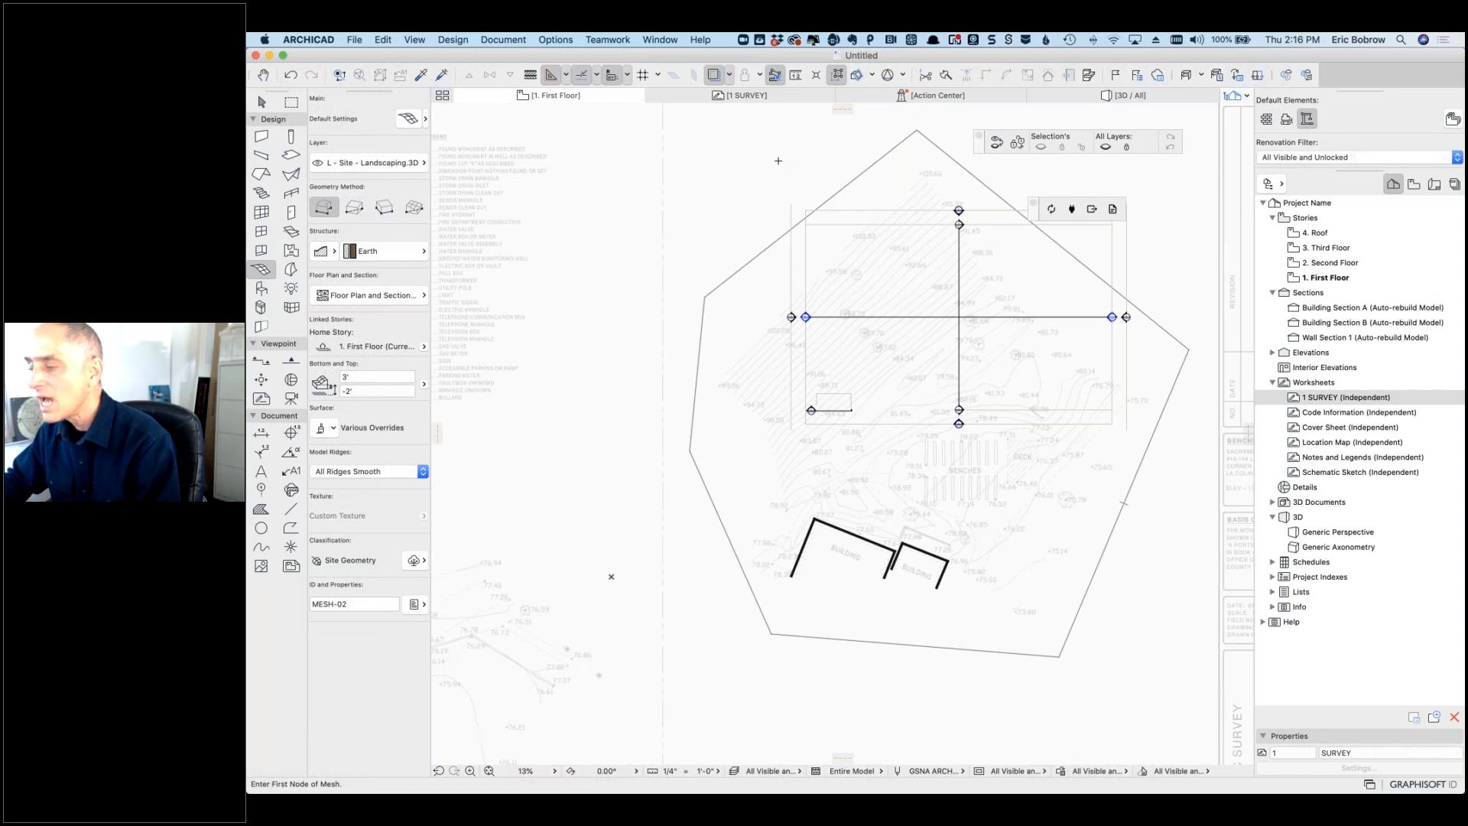
Step: Inspect the new terrain mesh together with the building walls in the 3D view
click(1137, 95)
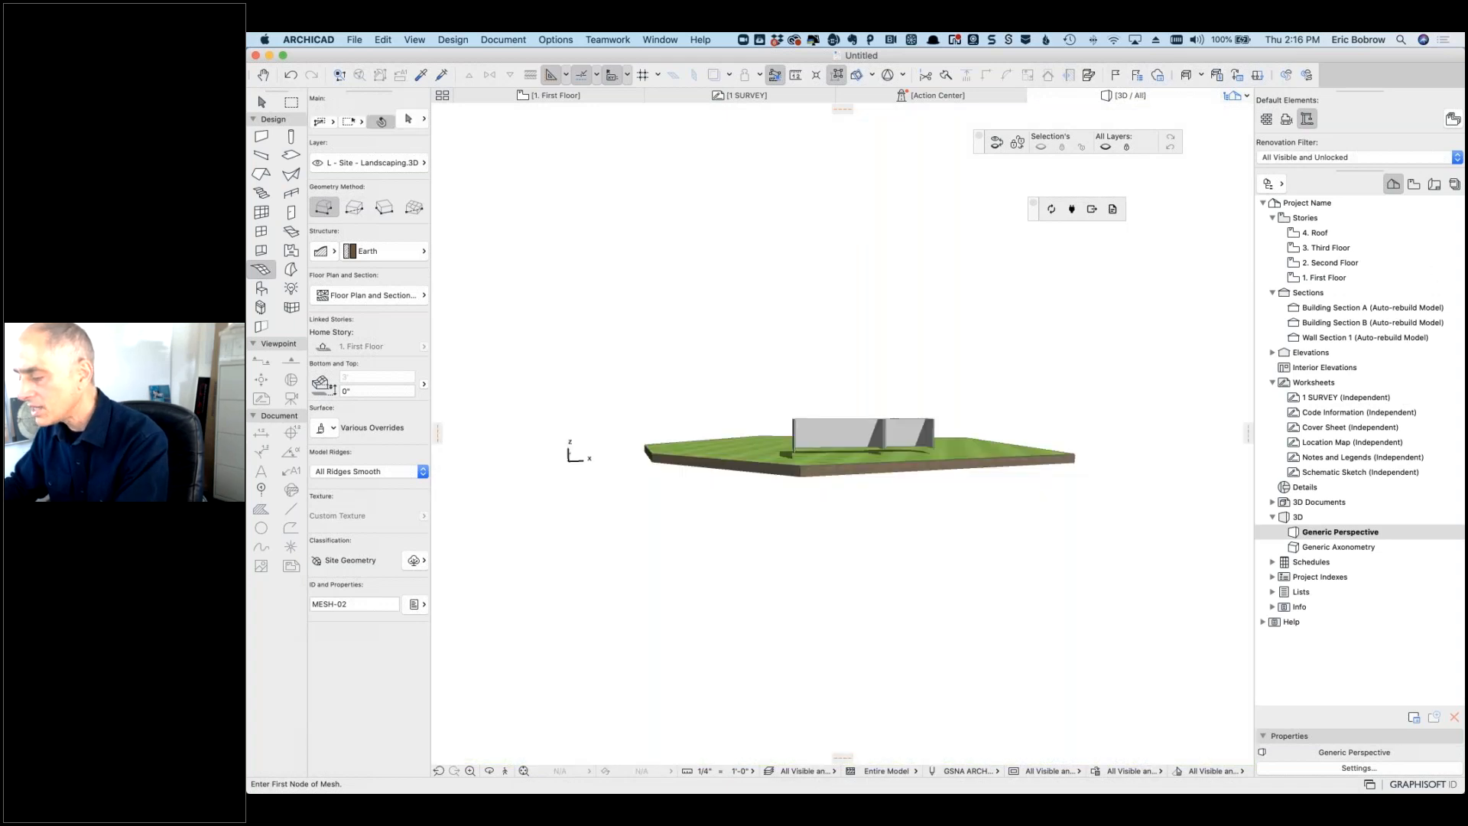
shift+middle_drag(1031, 376, 1022, 367)
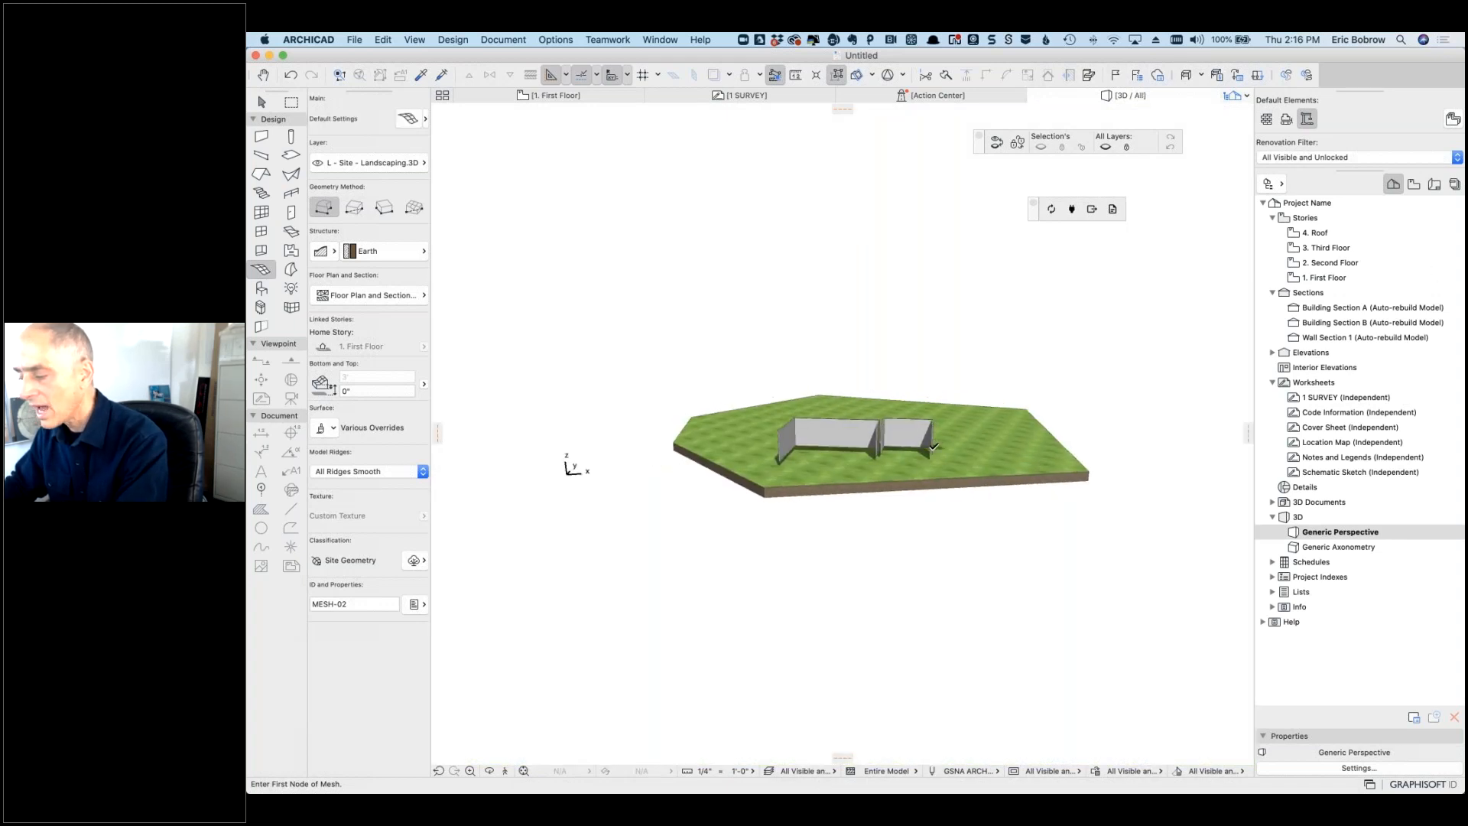
scroll(911, 445, up, 2)
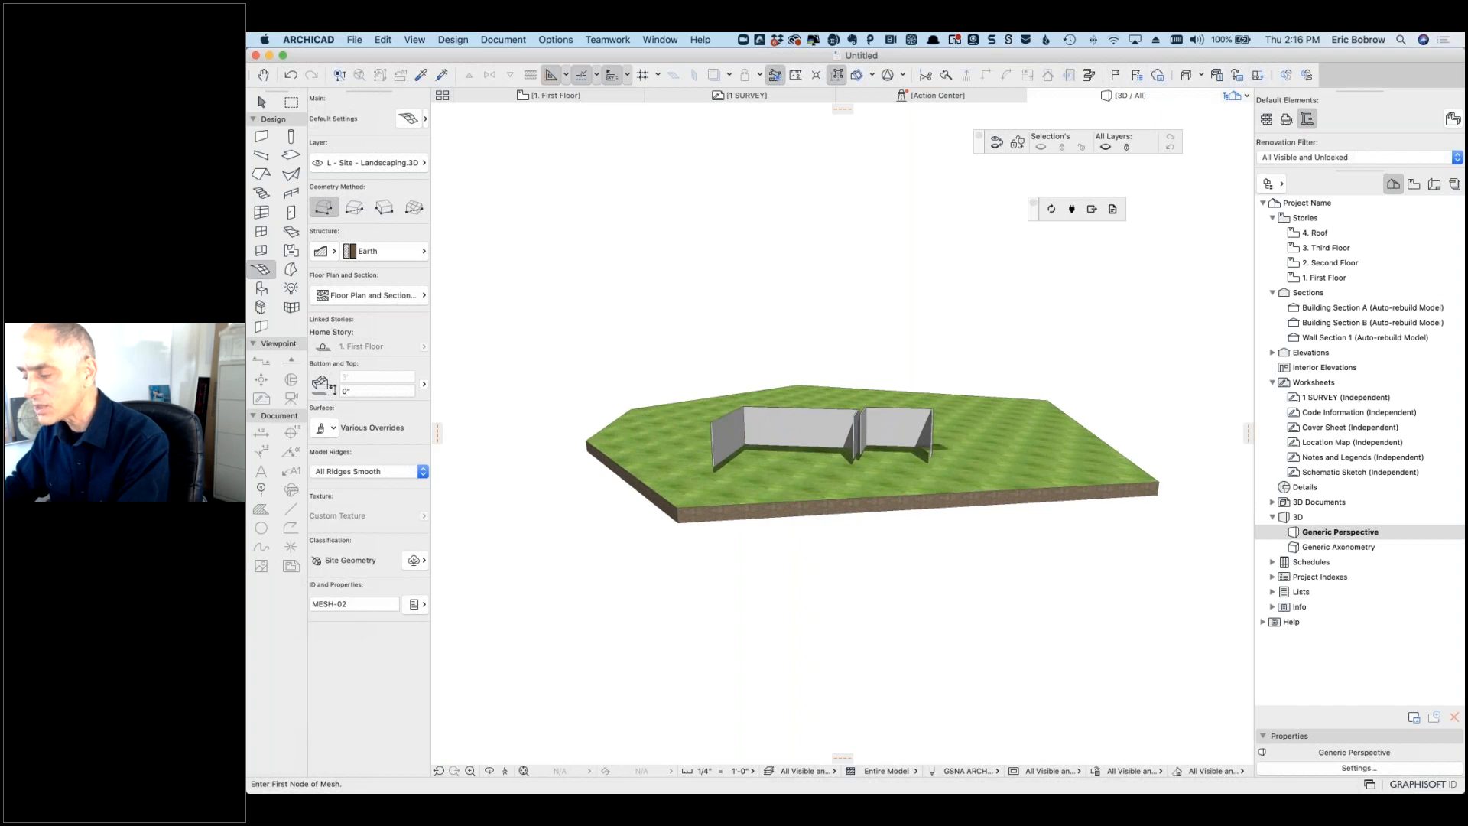
key(super+a)
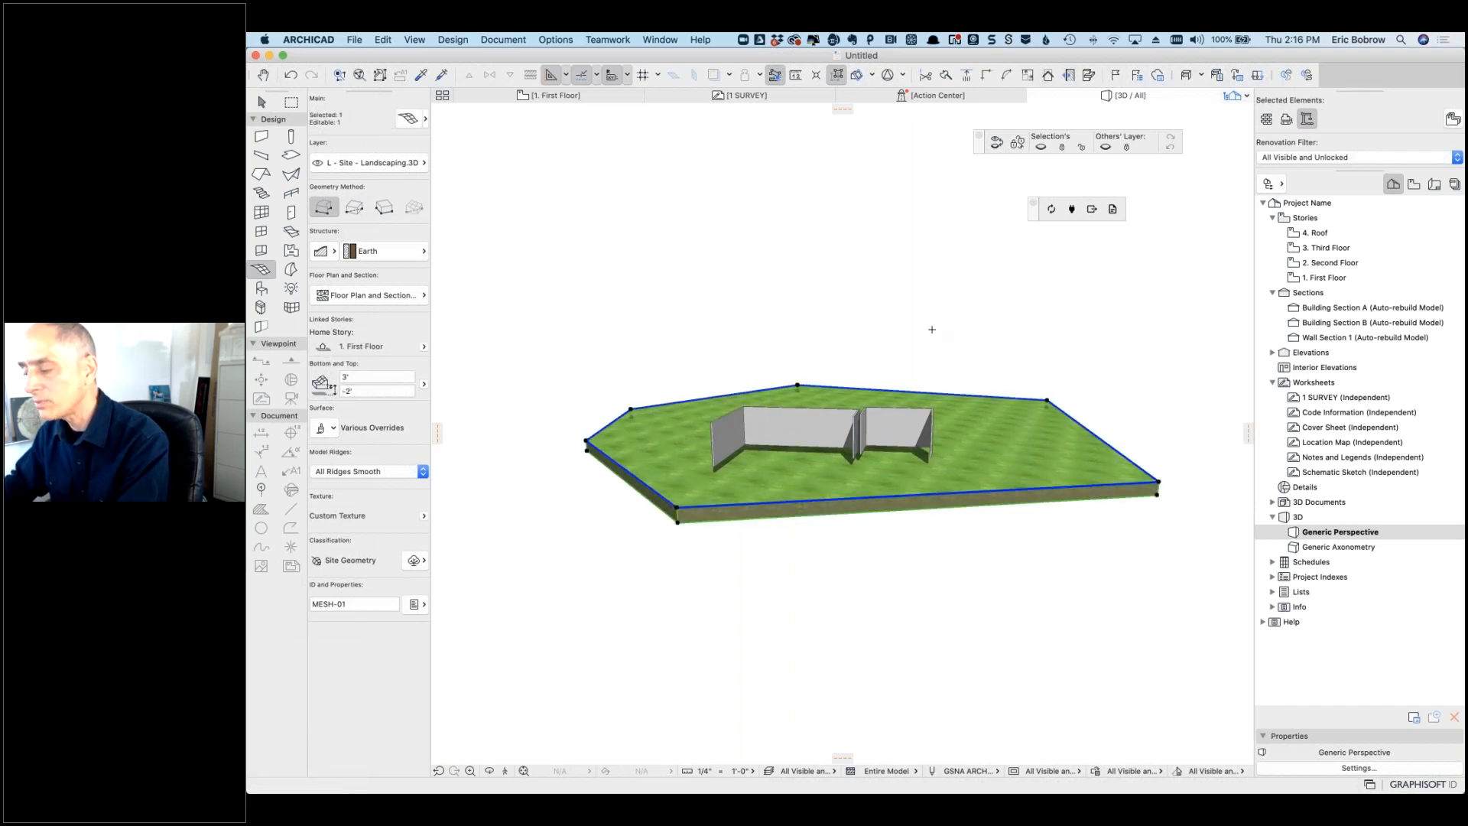
key(Escape)
Step: On the First Floor plan, set the height of the mesh's northernmost corner to 105' relative to Sea Level
click(627, 97)
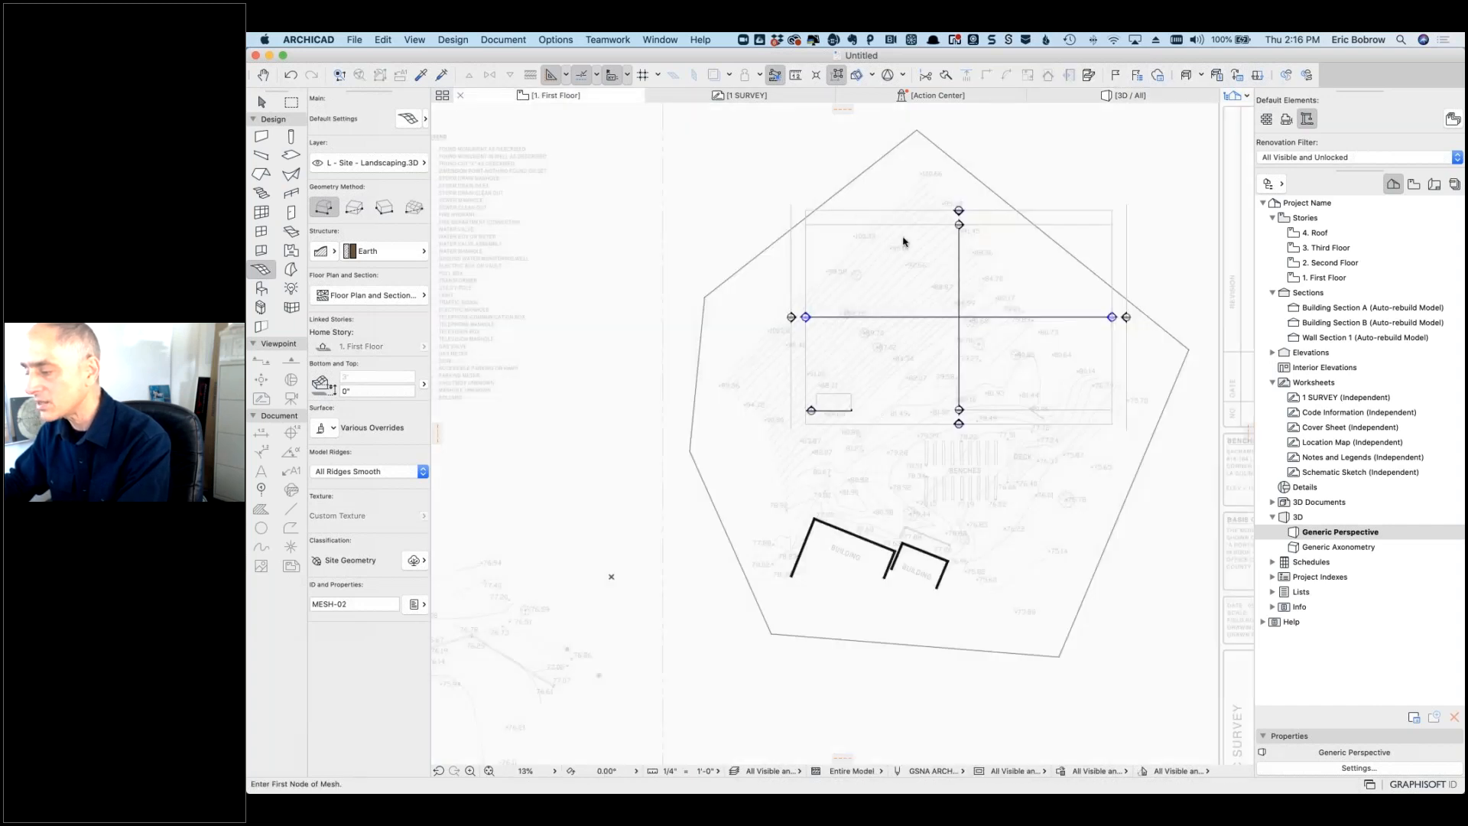
scroll(903, 242, up, 5)
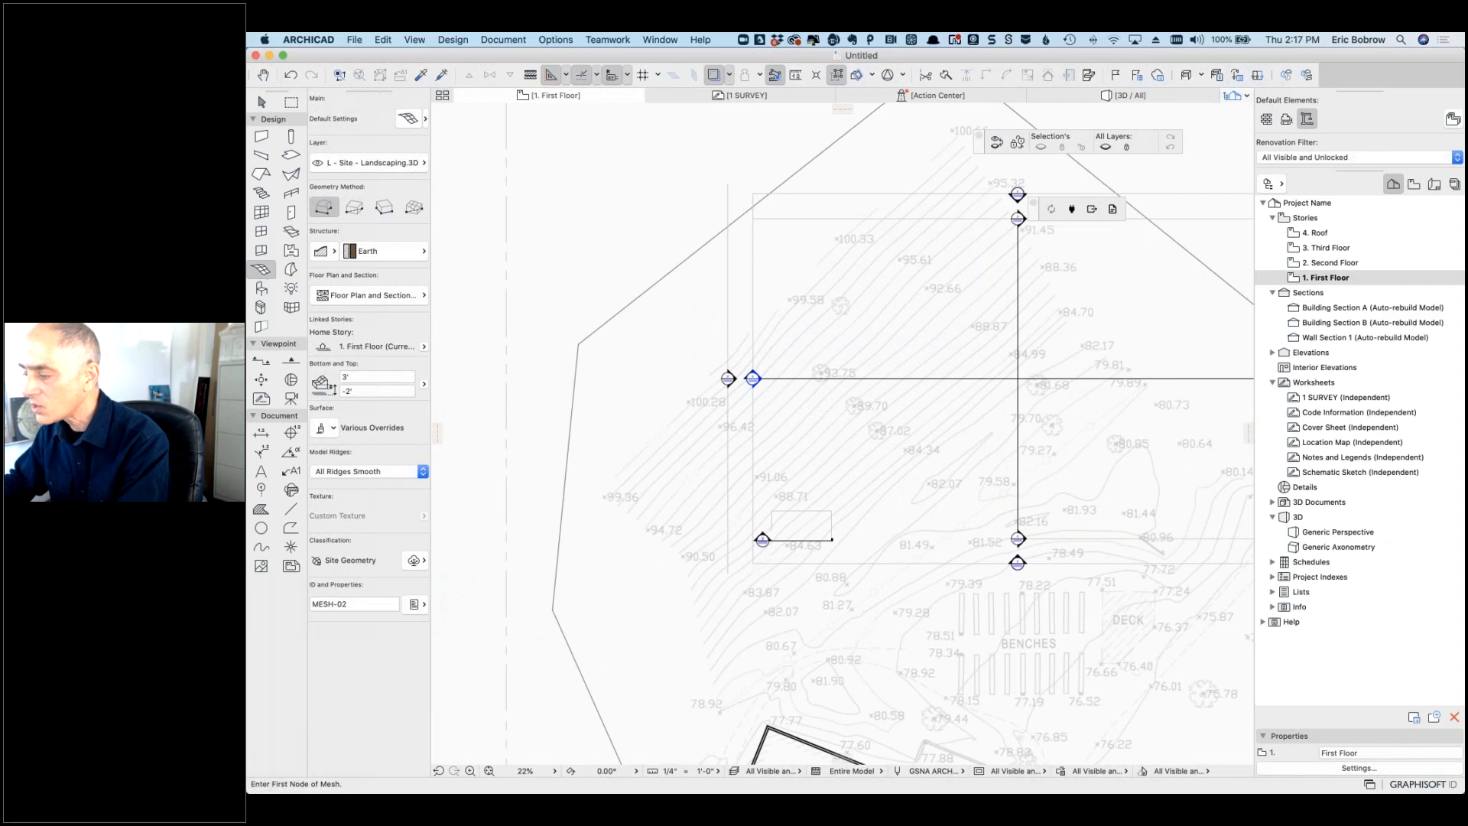
scroll(640, 328, up, 3)
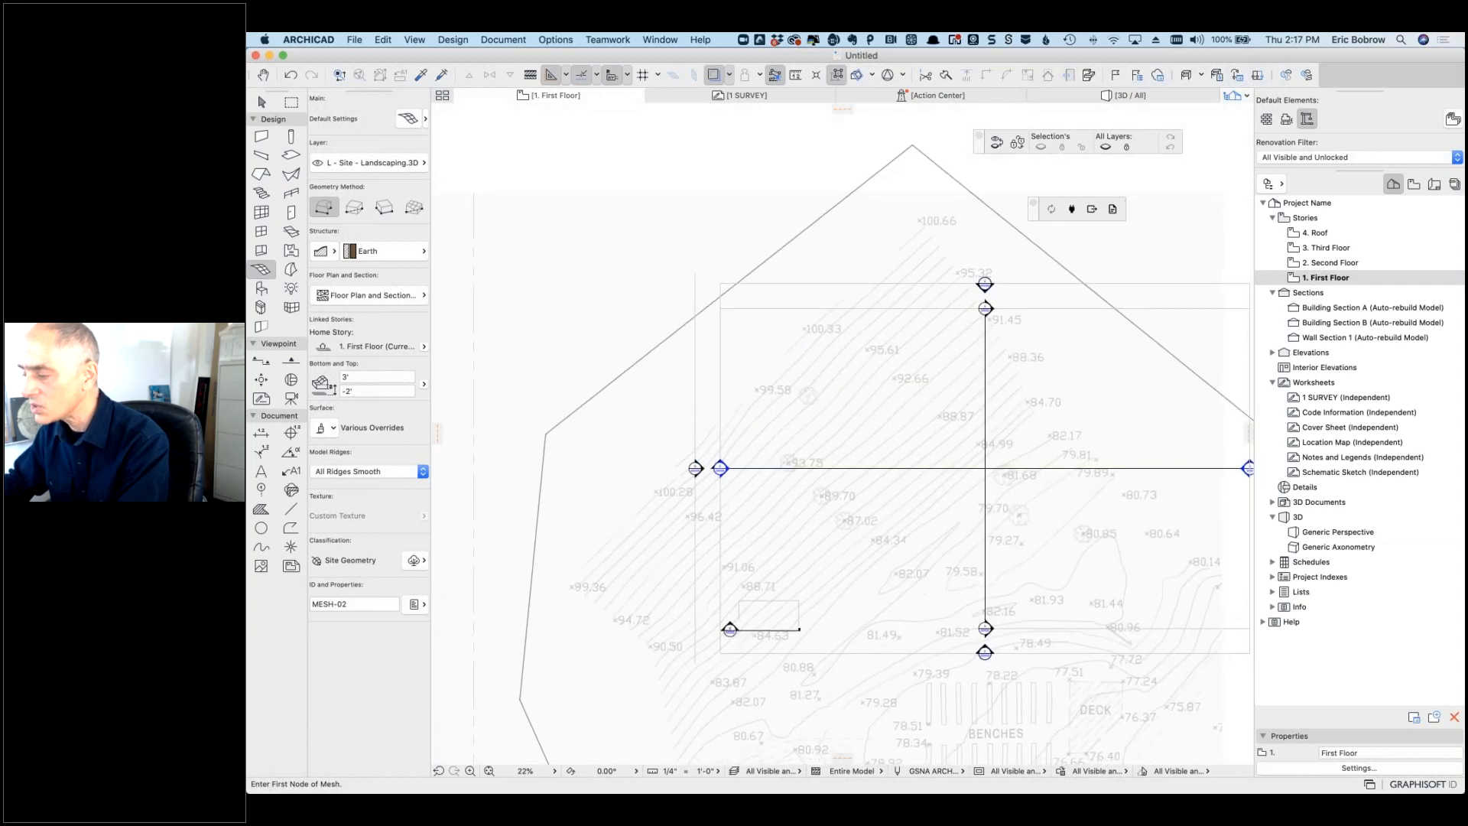
click(915, 148)
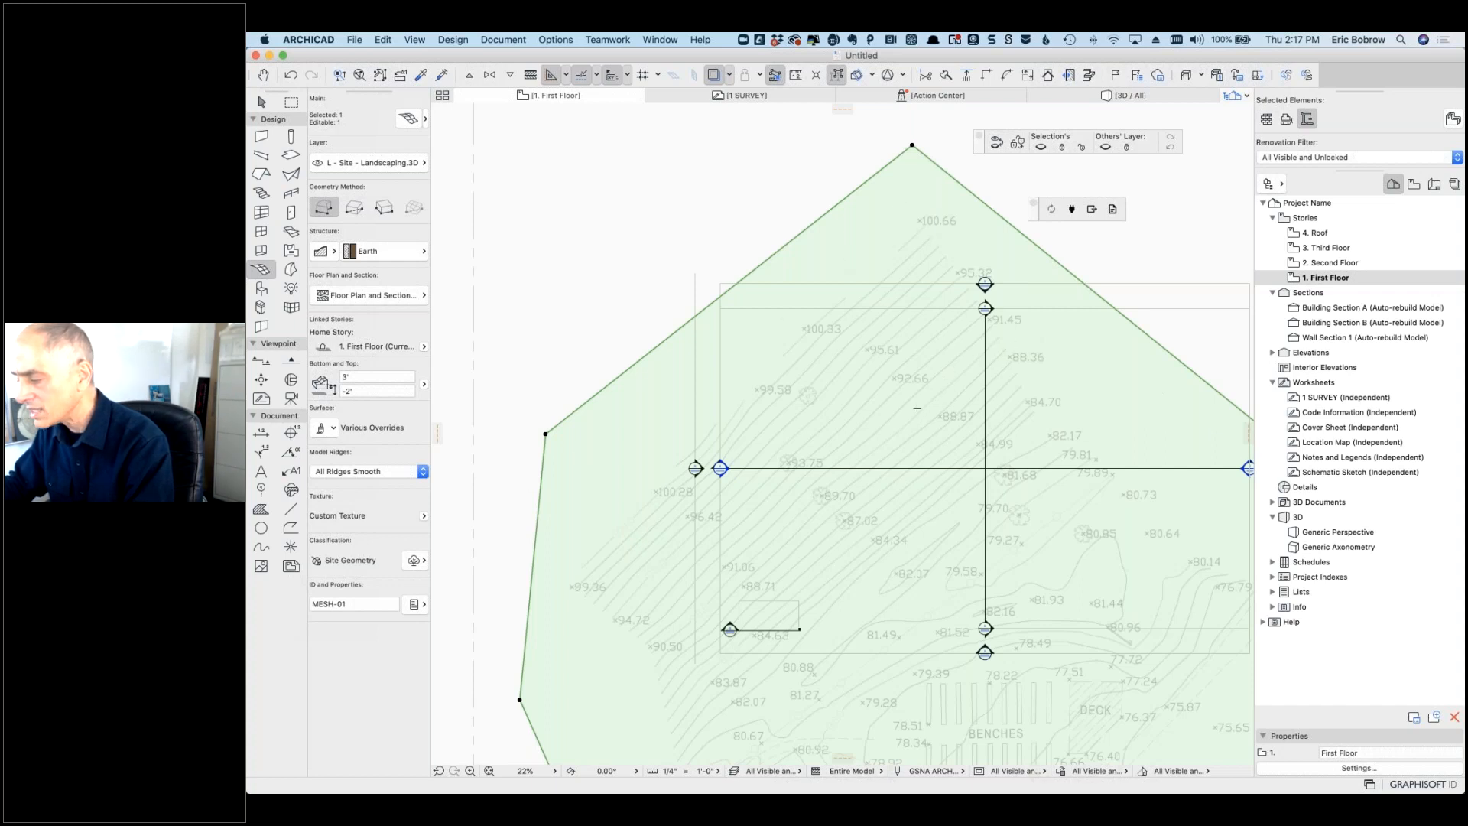
click(912, 146)
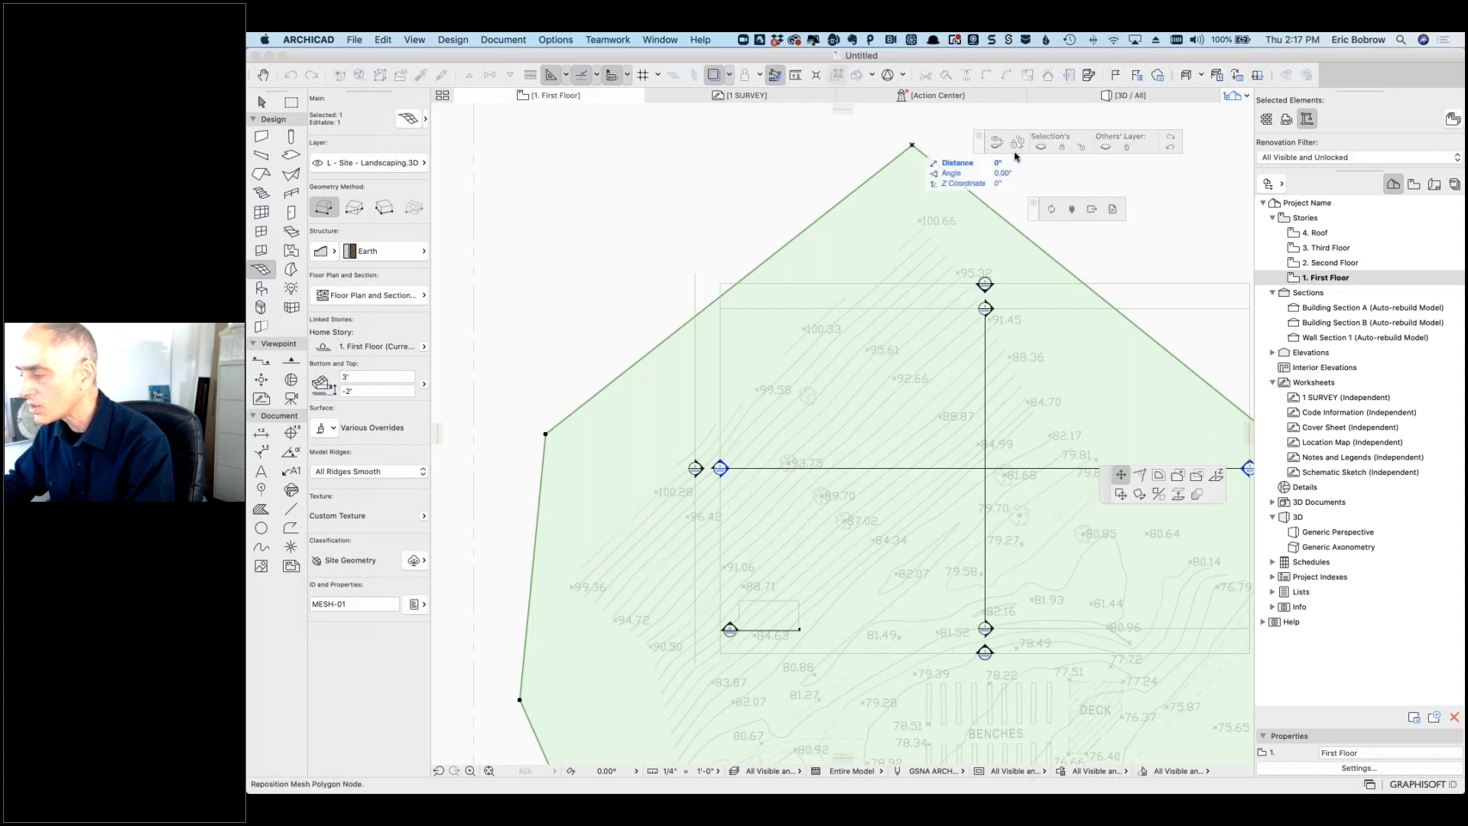
click(1215, 476)
text(105)
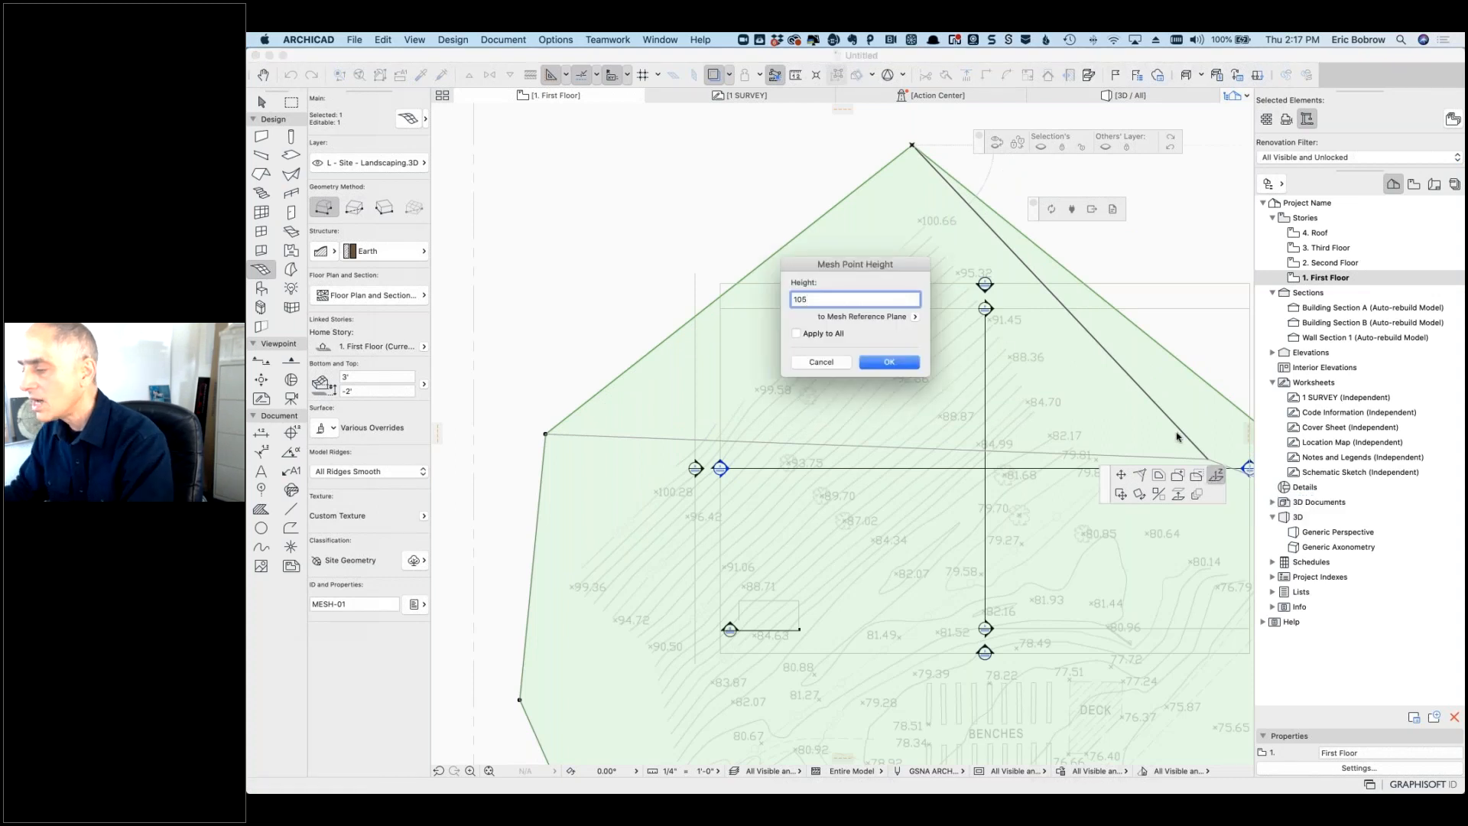
text(')
click(915, 317)
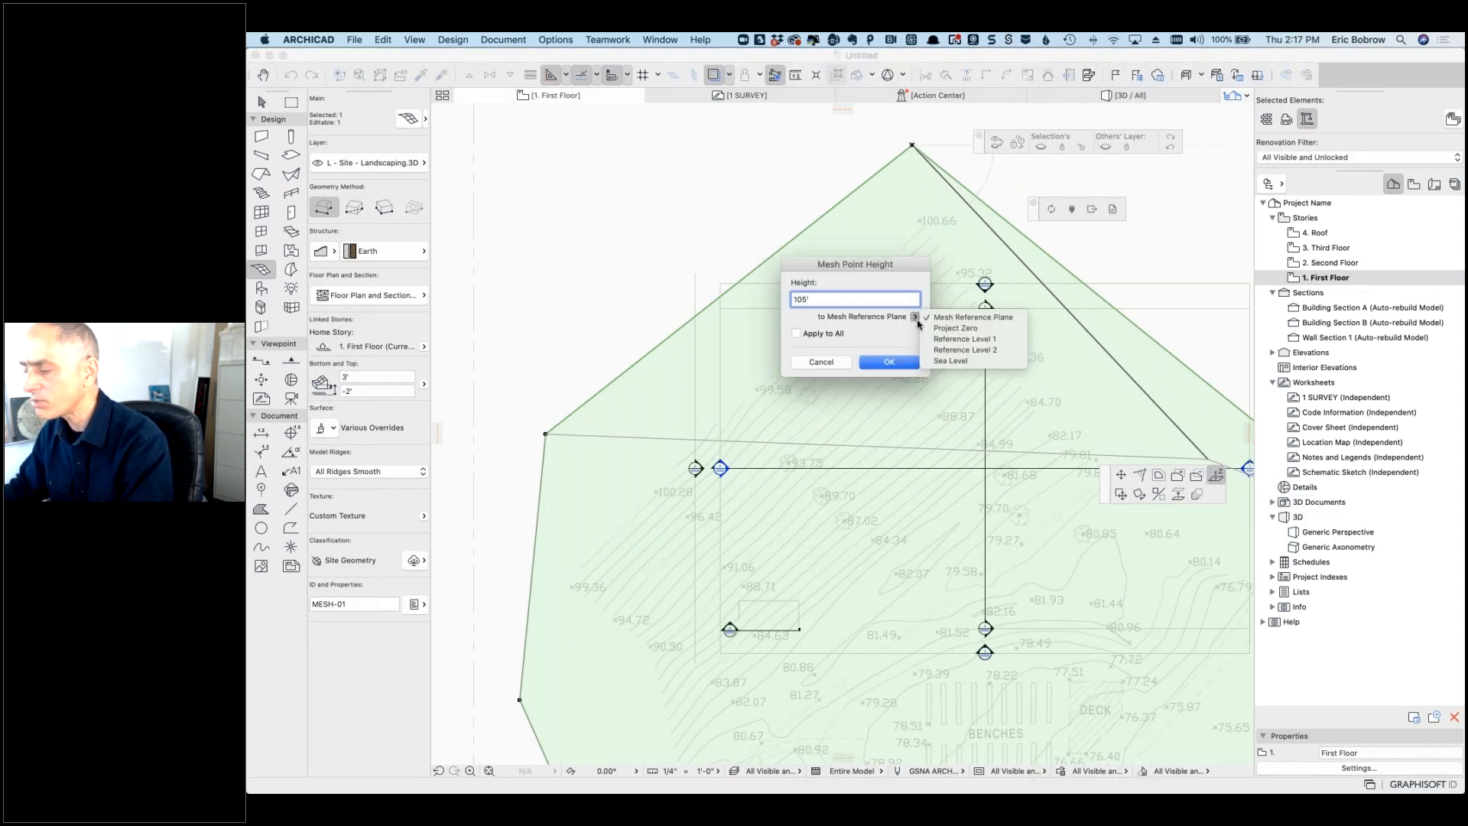
click(941, 361)
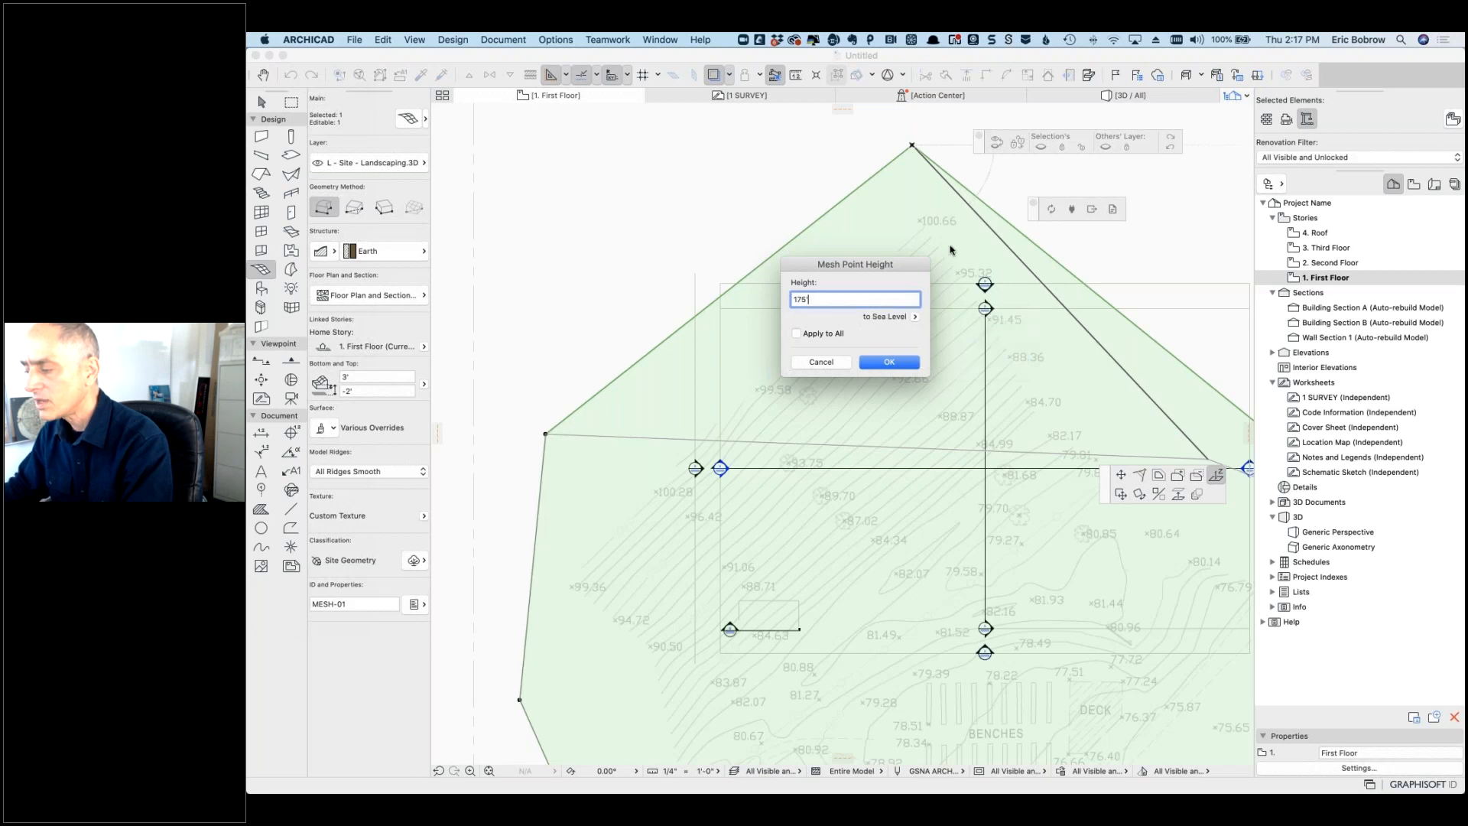
double_click(824, 298)
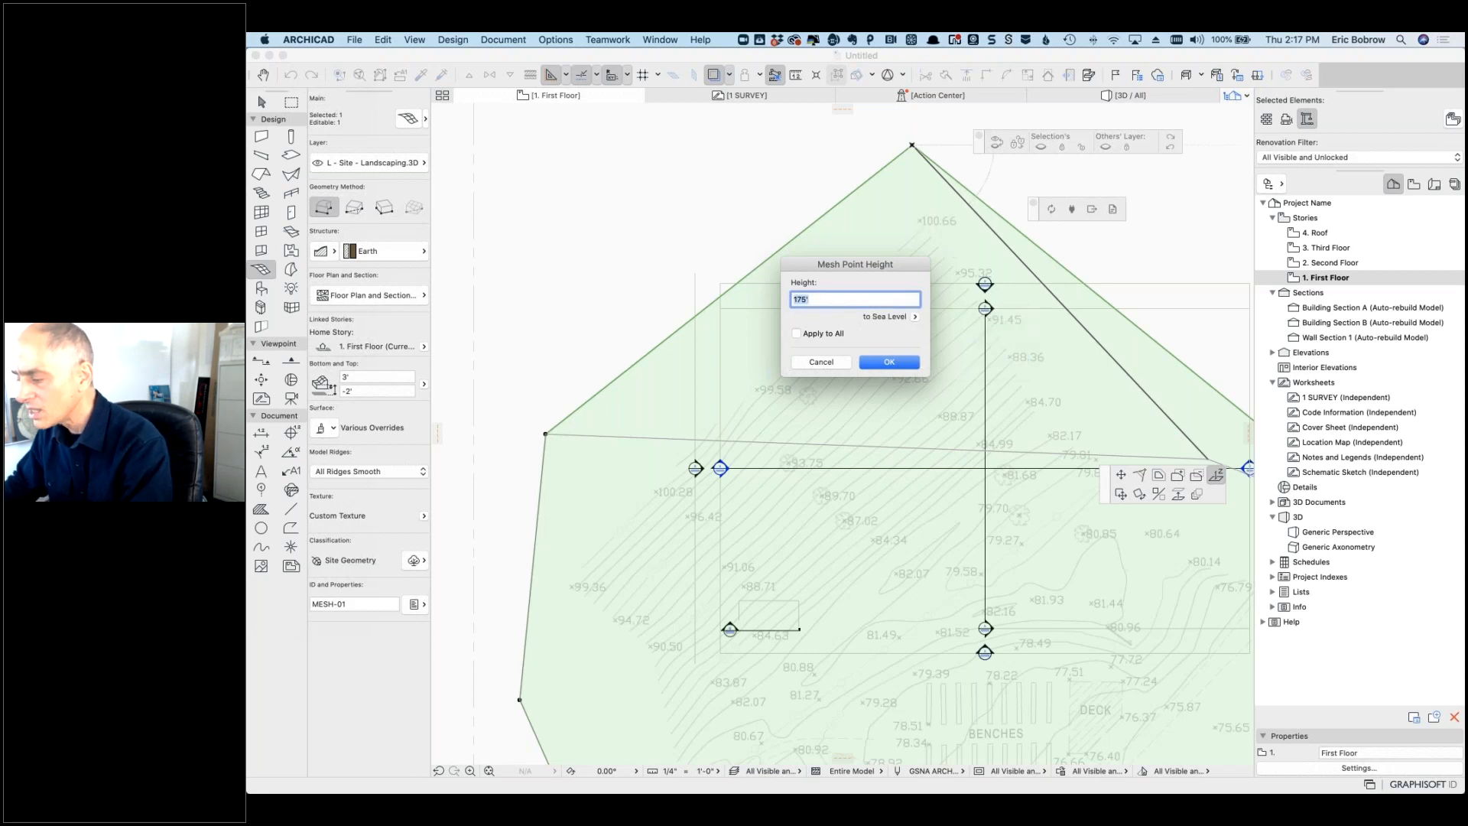
text(105)
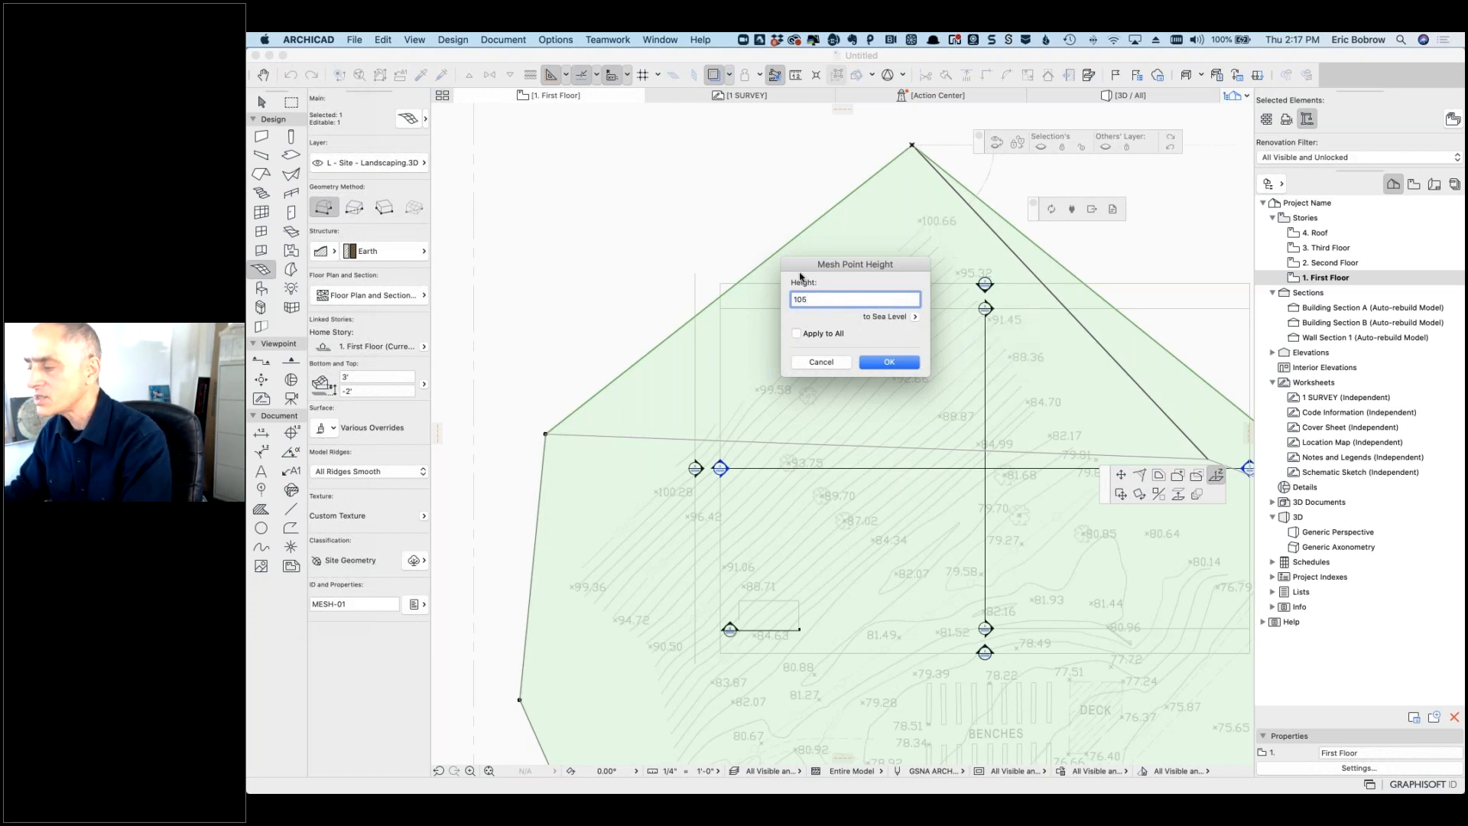
click(905, 365)
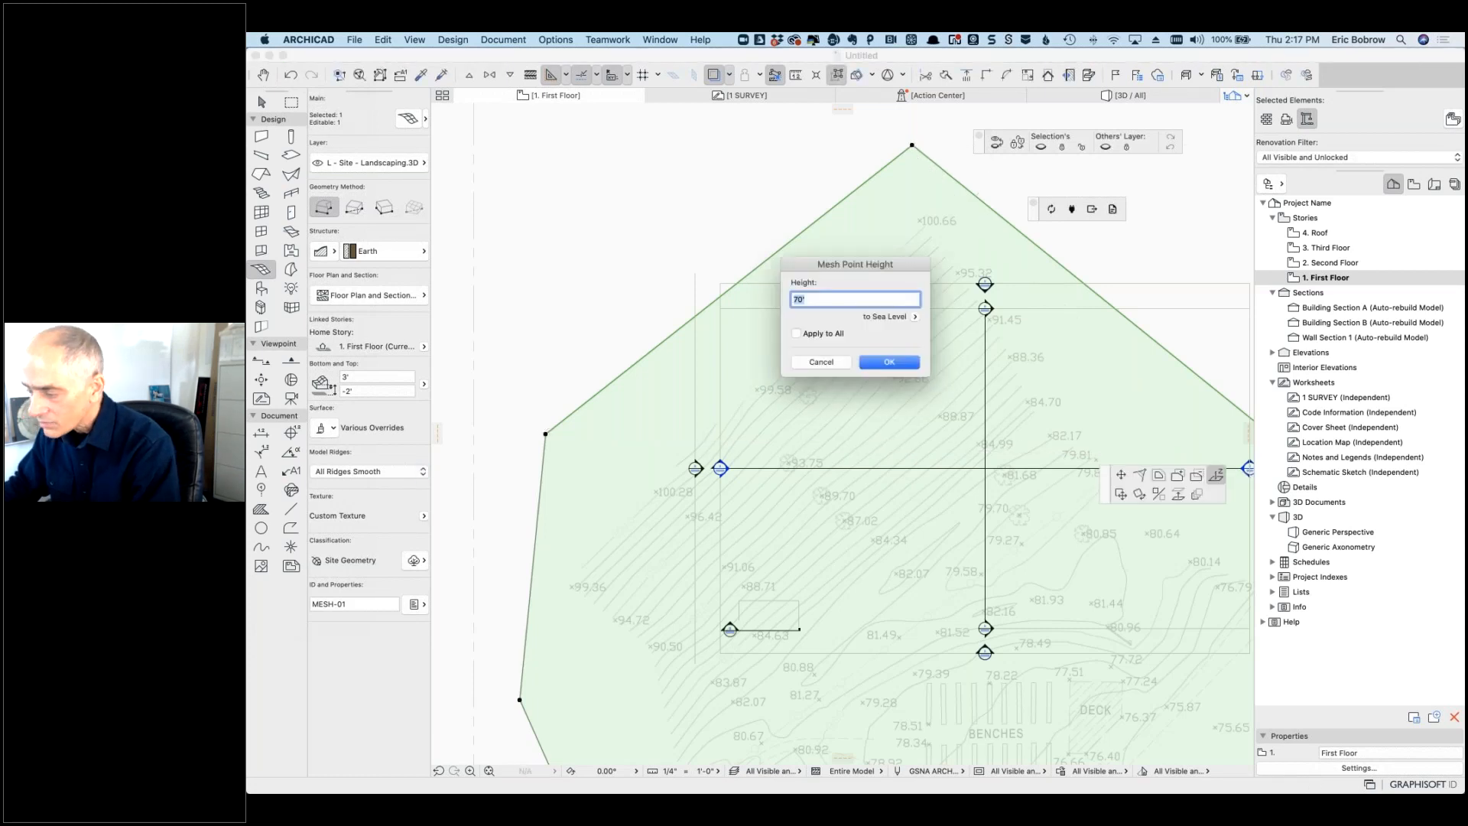
Step: Set the mesh's northwest corner to 107' and its westernmost corner to 95', both relative to Sea Level
text(107)
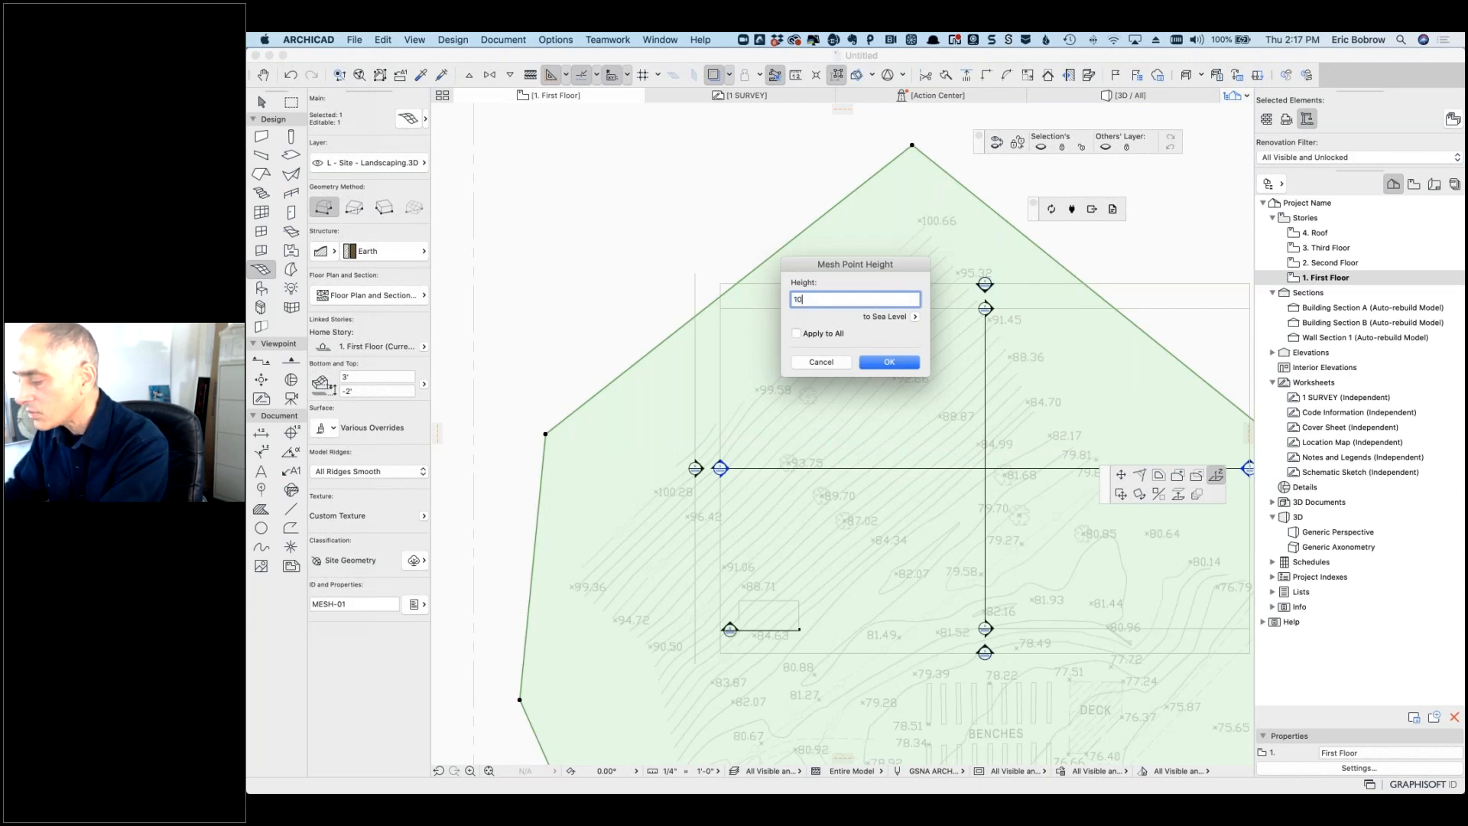
click(889, 363)
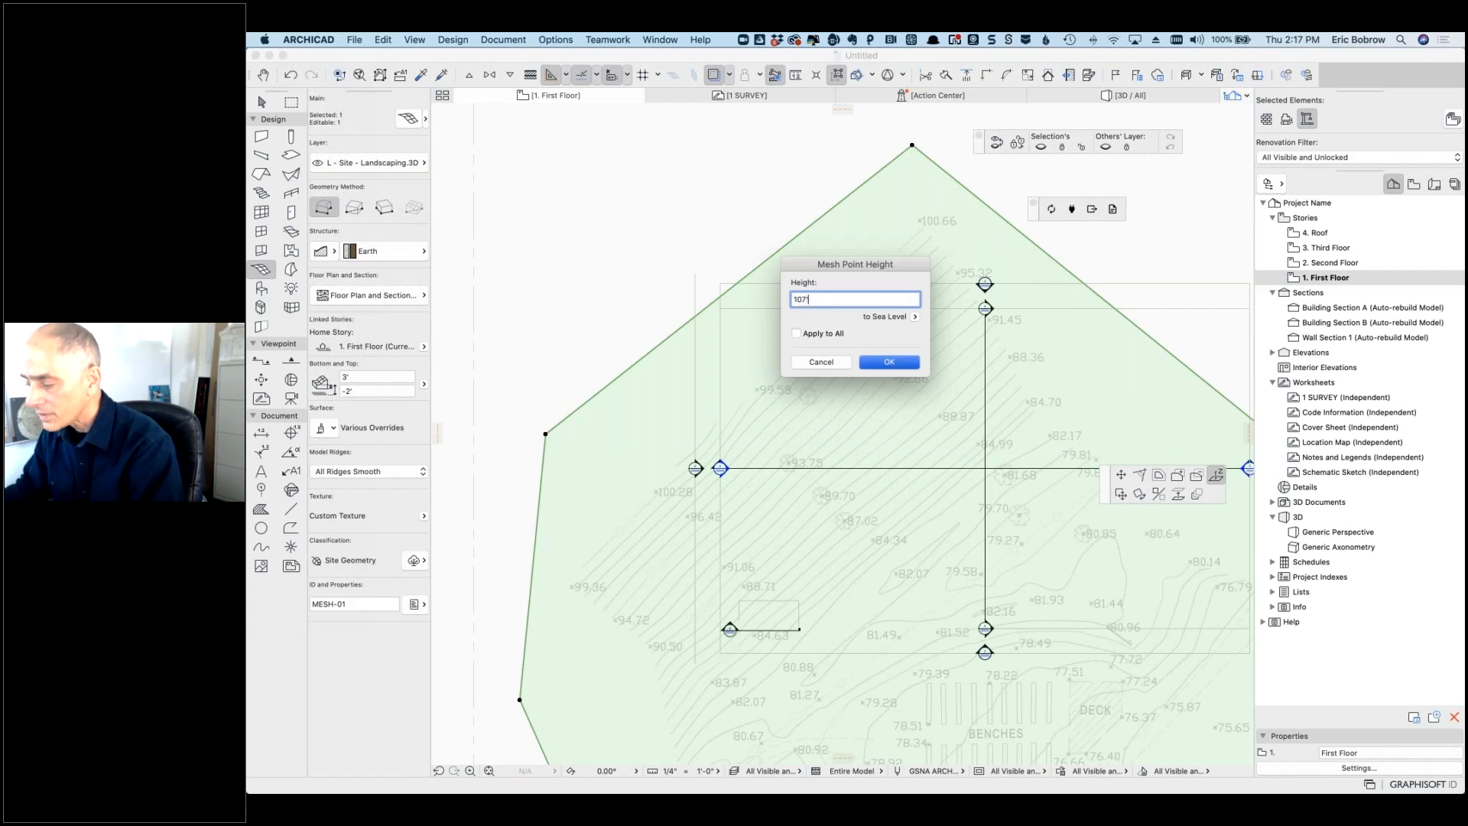
click(520, 701)
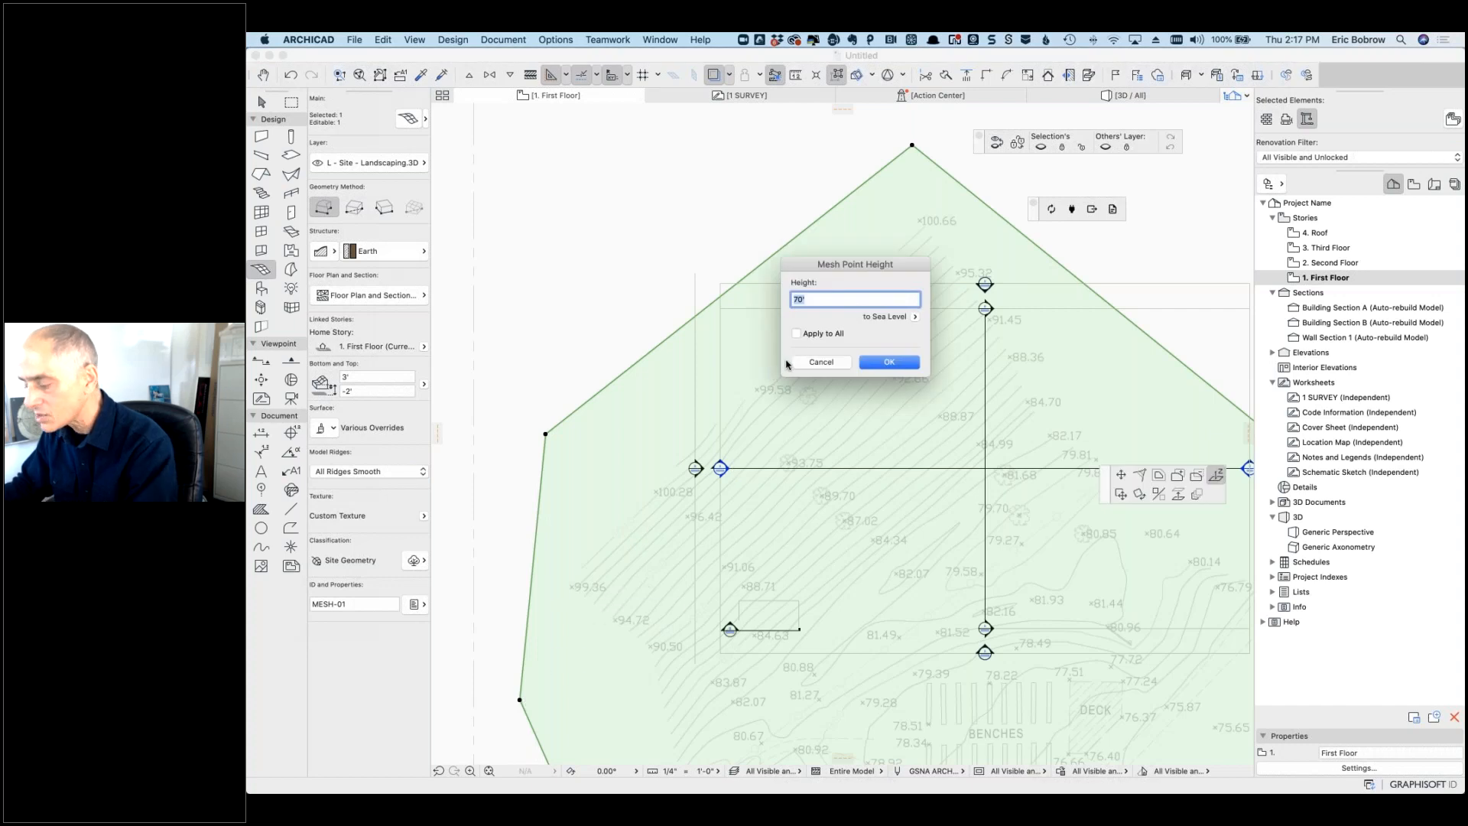
key(Return)
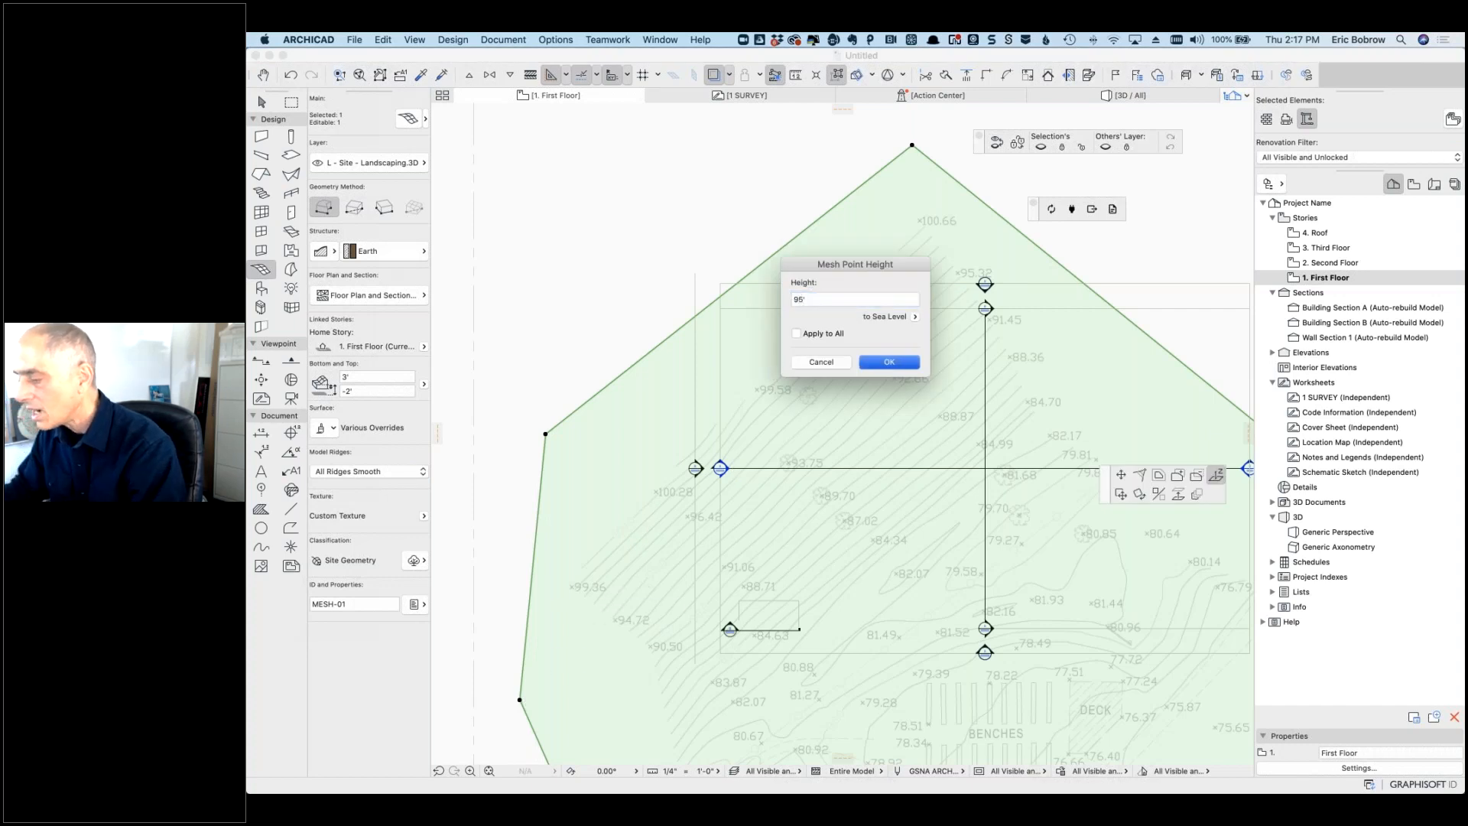
Step: Set the mesh's easternmost corner to 75' and its southeast corner to 73', both relative to Sea Level
scroll(724, 344, down, 3)
scroll(852, 367, up, 5)
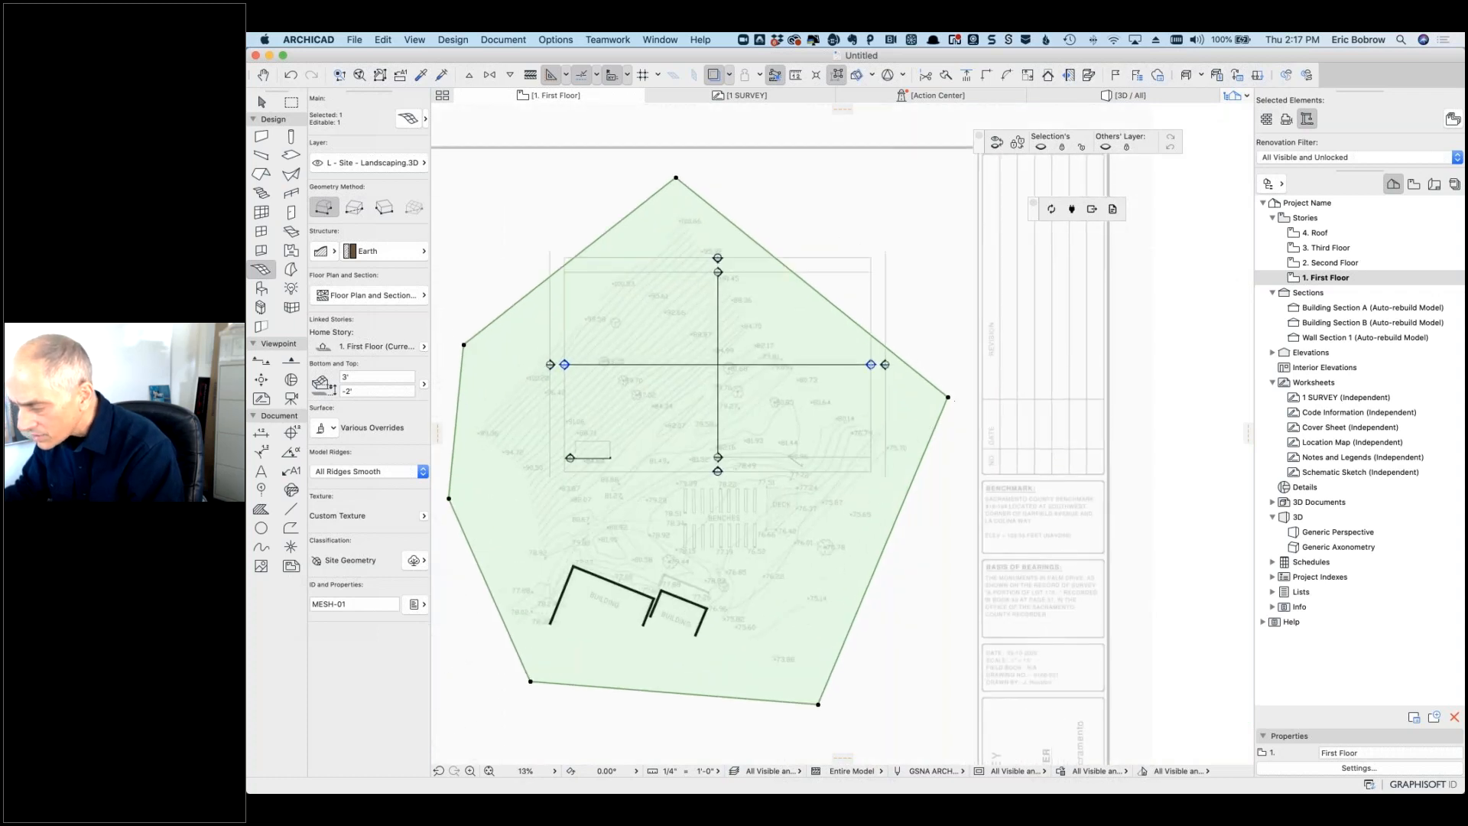
click(948, 397)
text(75)
key(Return)
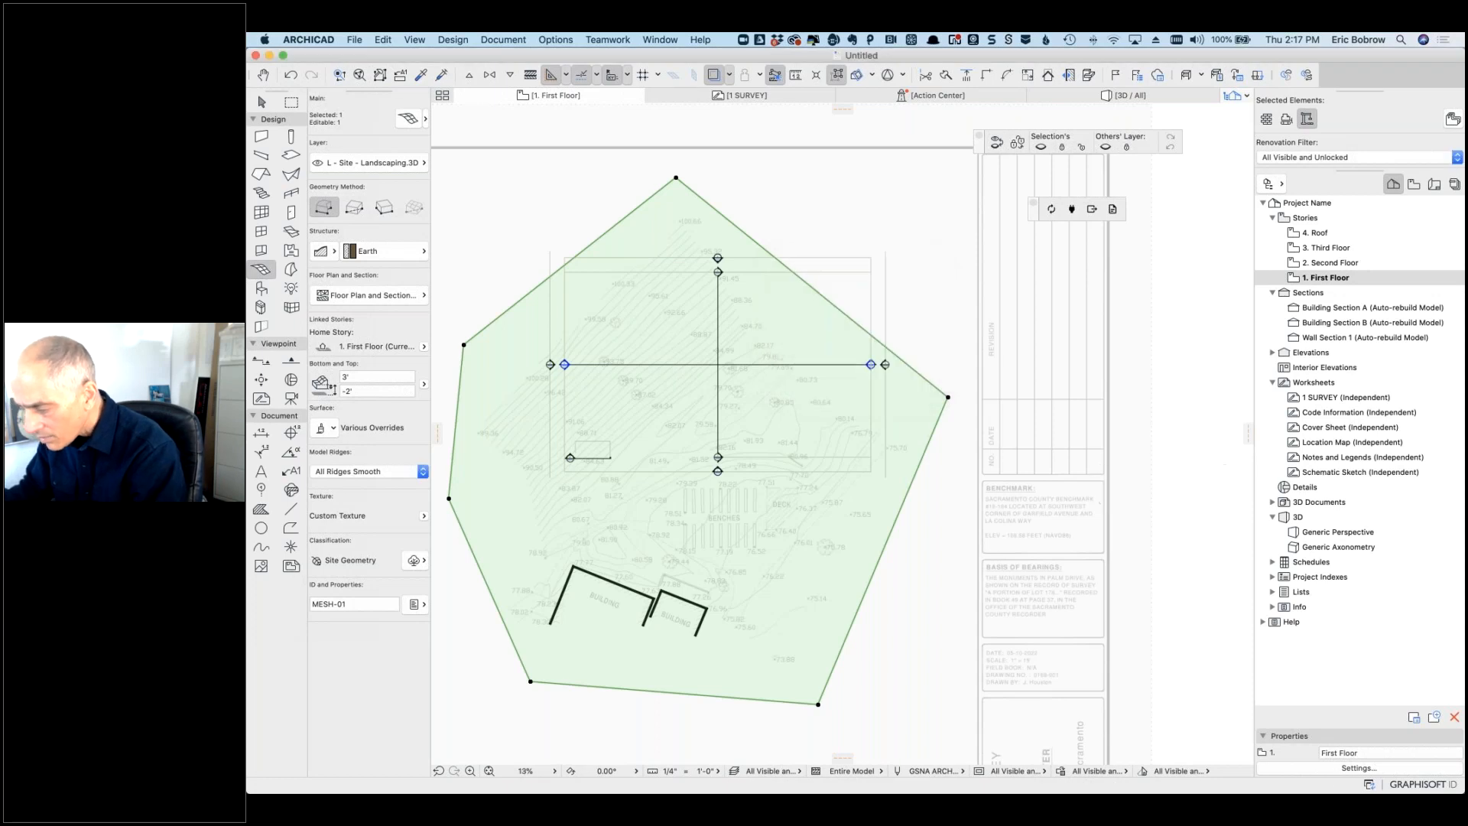
click(818, 704)
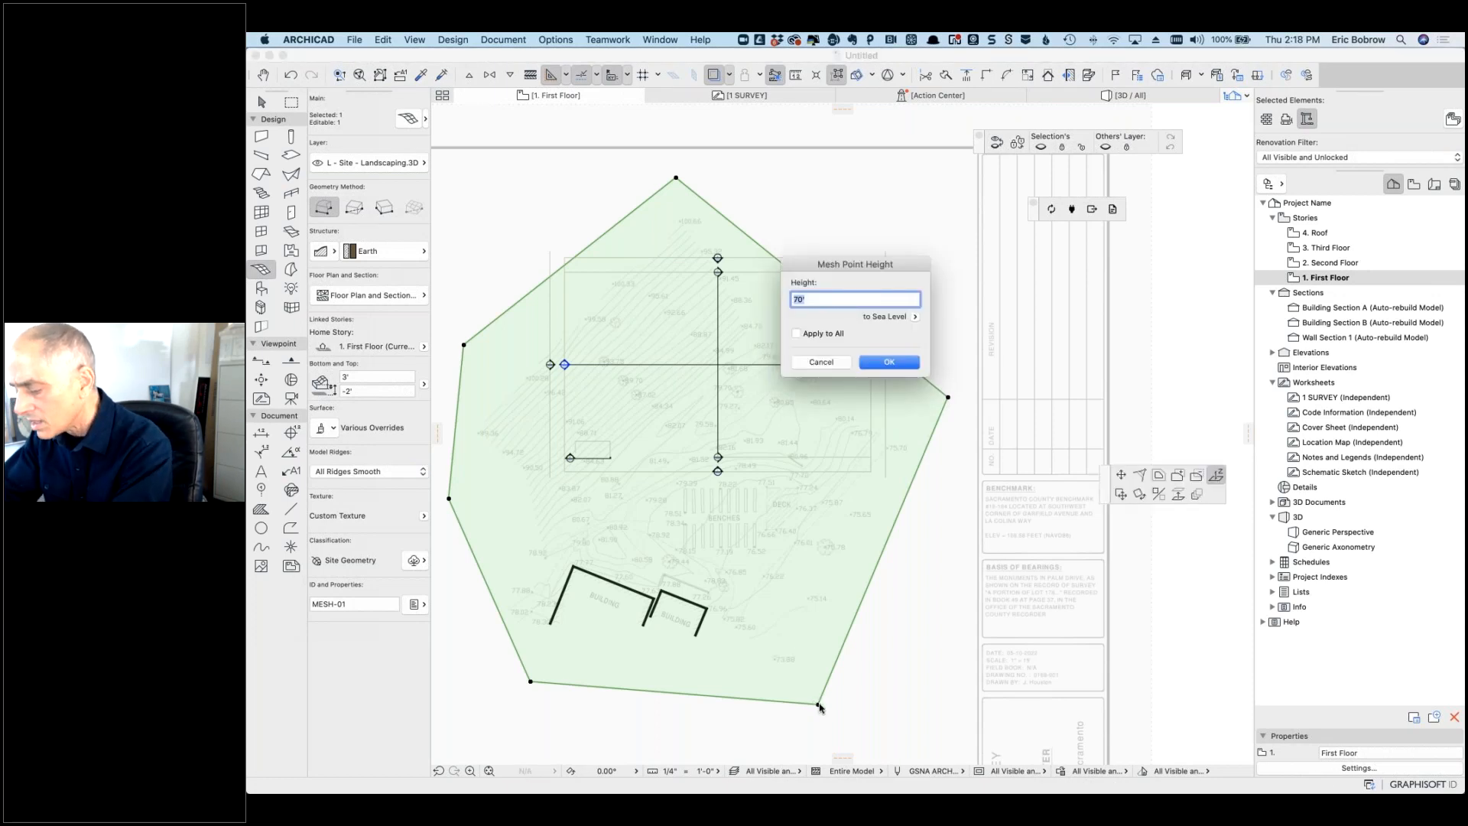
text(73)
key(Return)
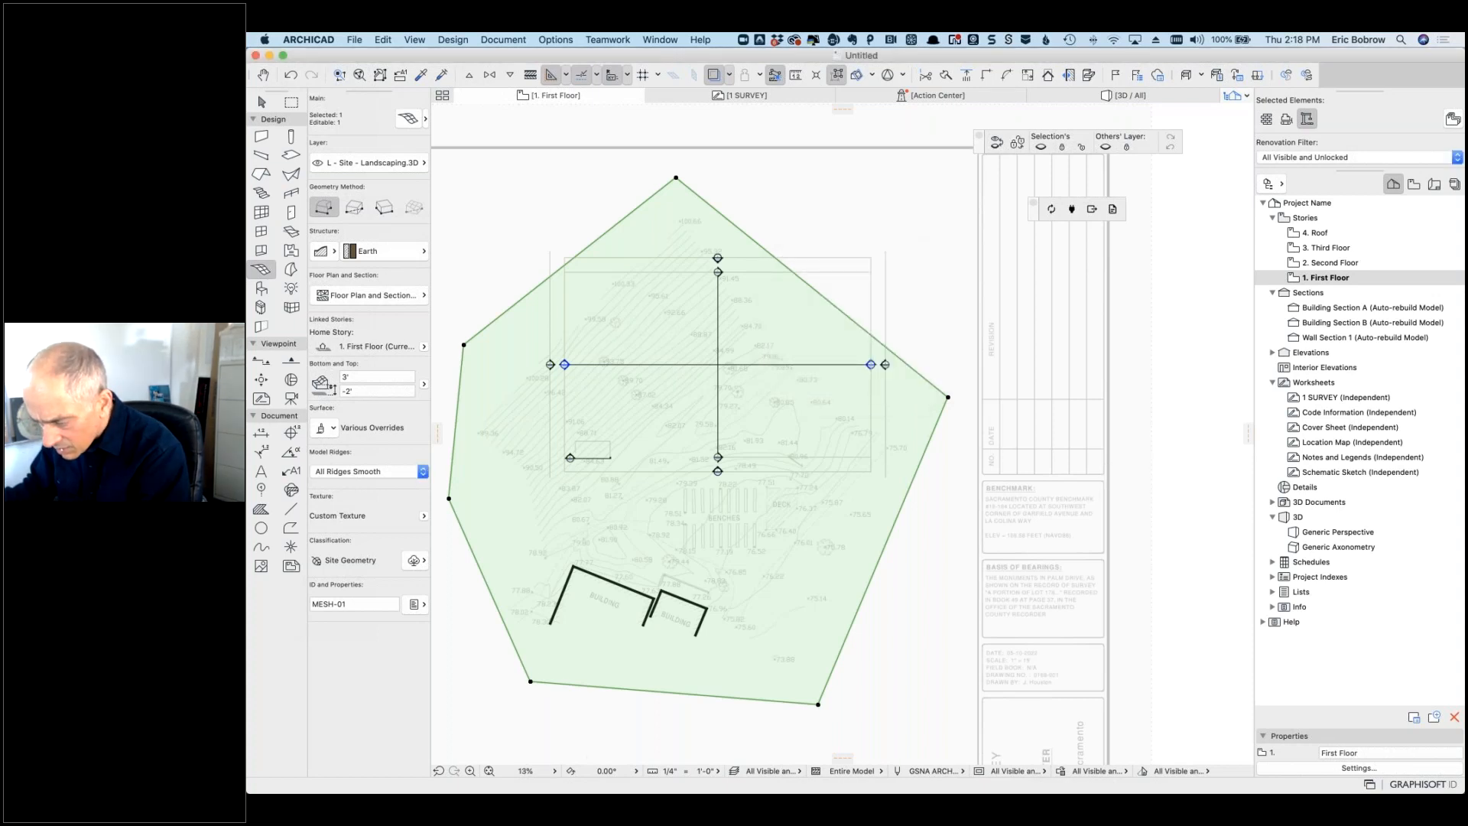
Step: Set the height of the mesh's southwest corner to 75' relative to Sea Level
click(531, 682)
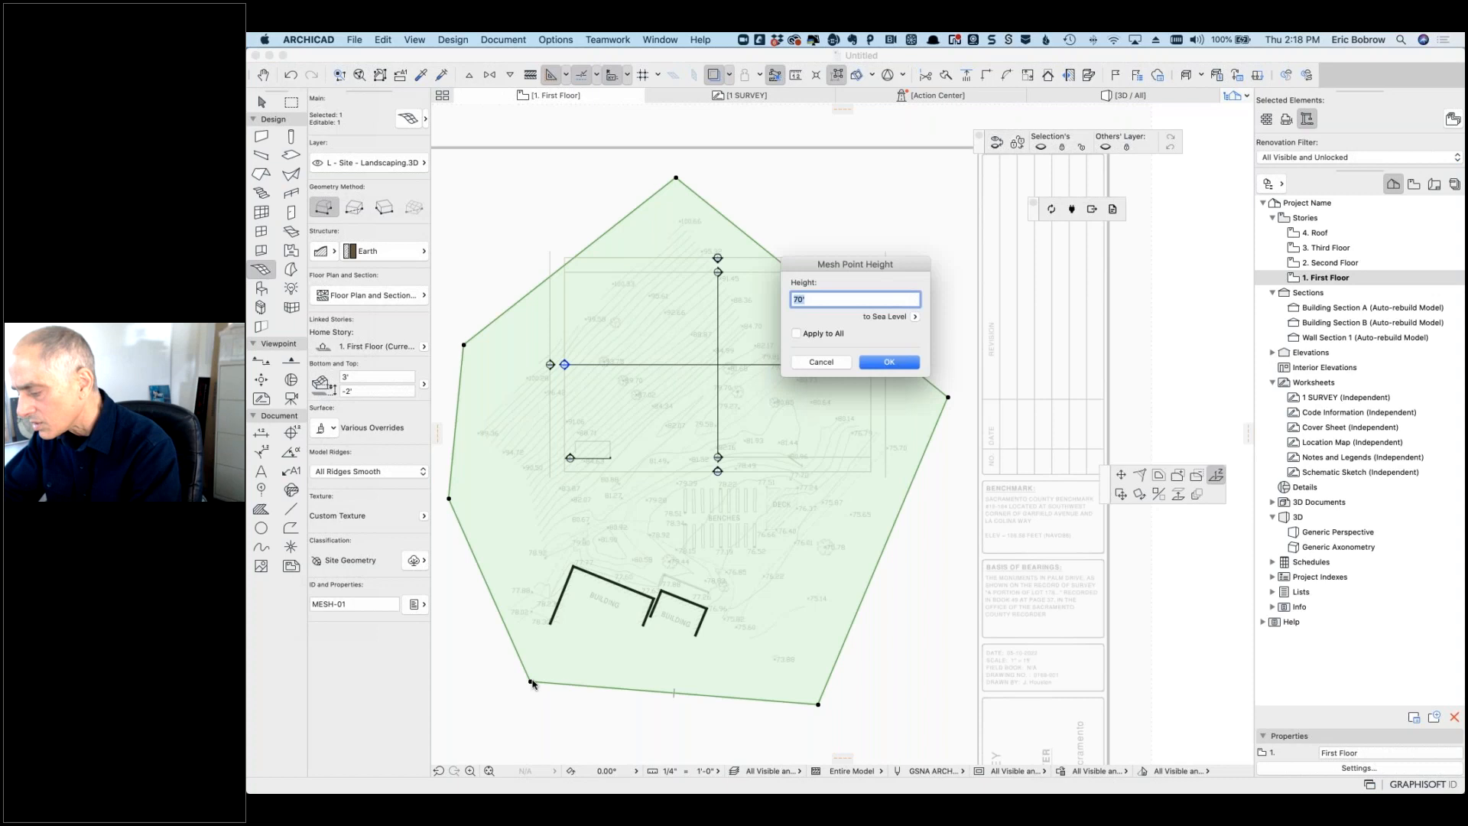
text(75)
key(Return)
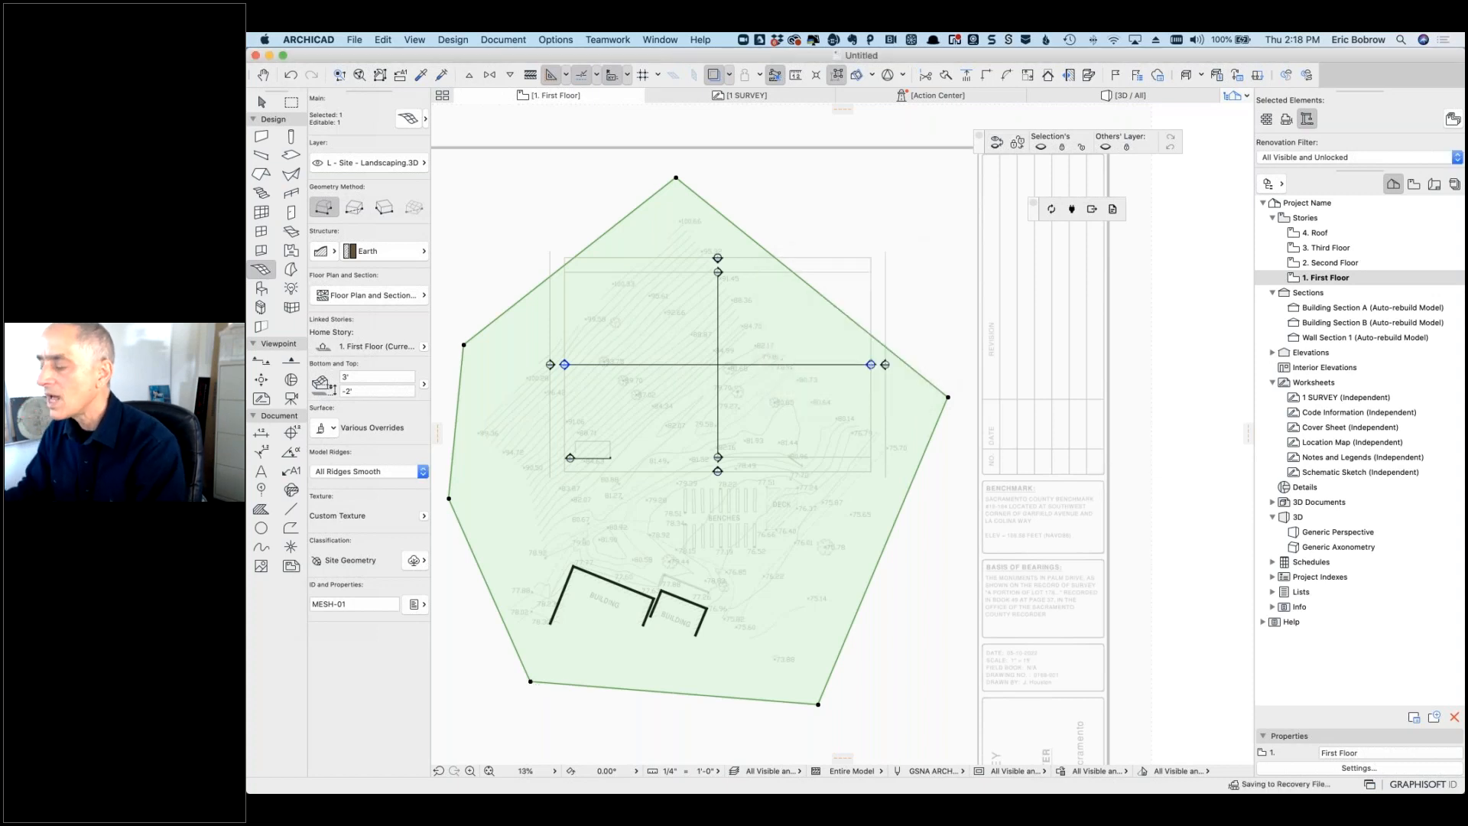
Step: Inspect the sloped terrain mesh with the building walls in the 3D view and return to the First Floor plan
key(Escape)
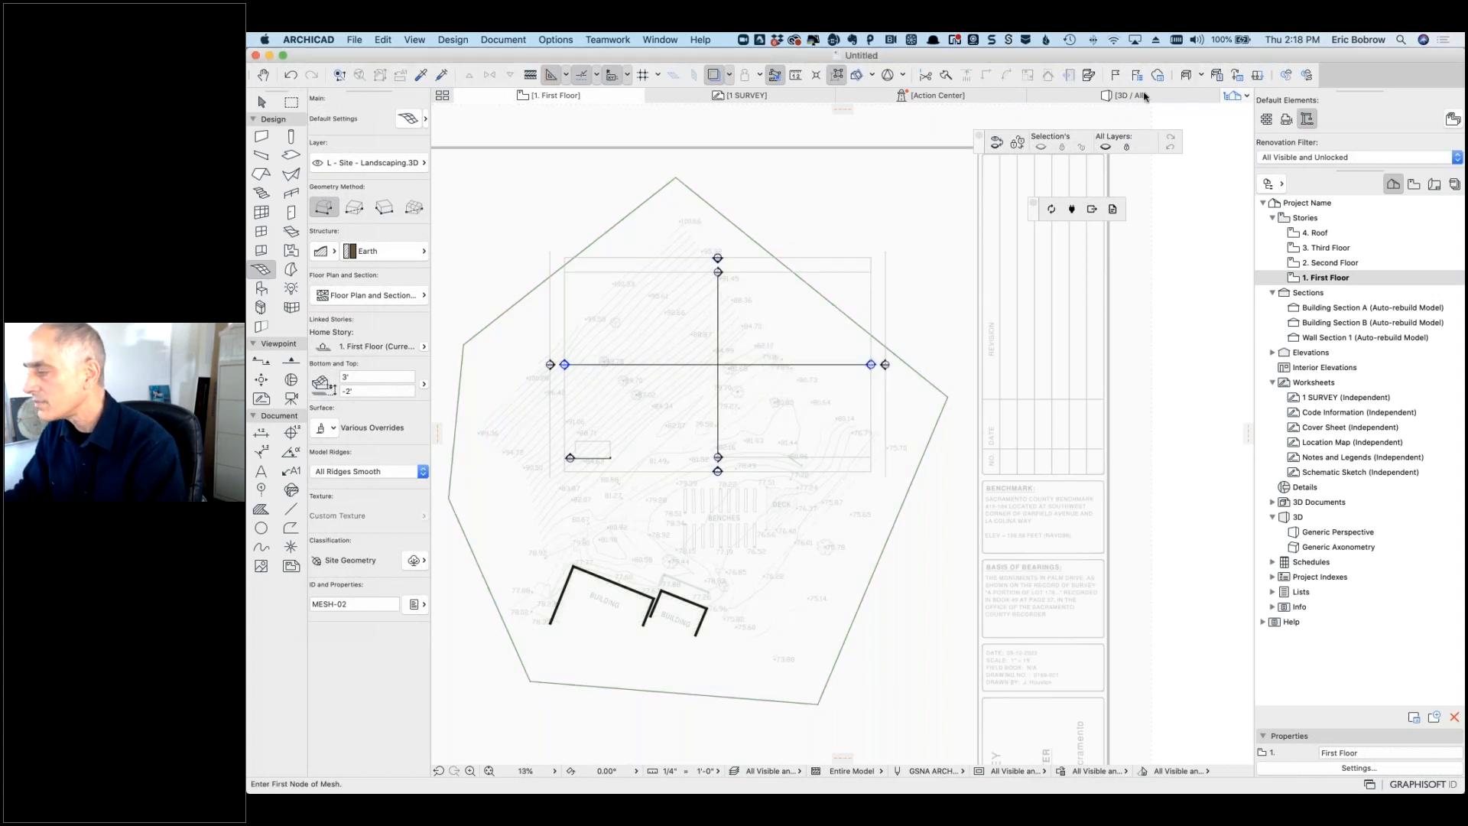
click(1139, 96)
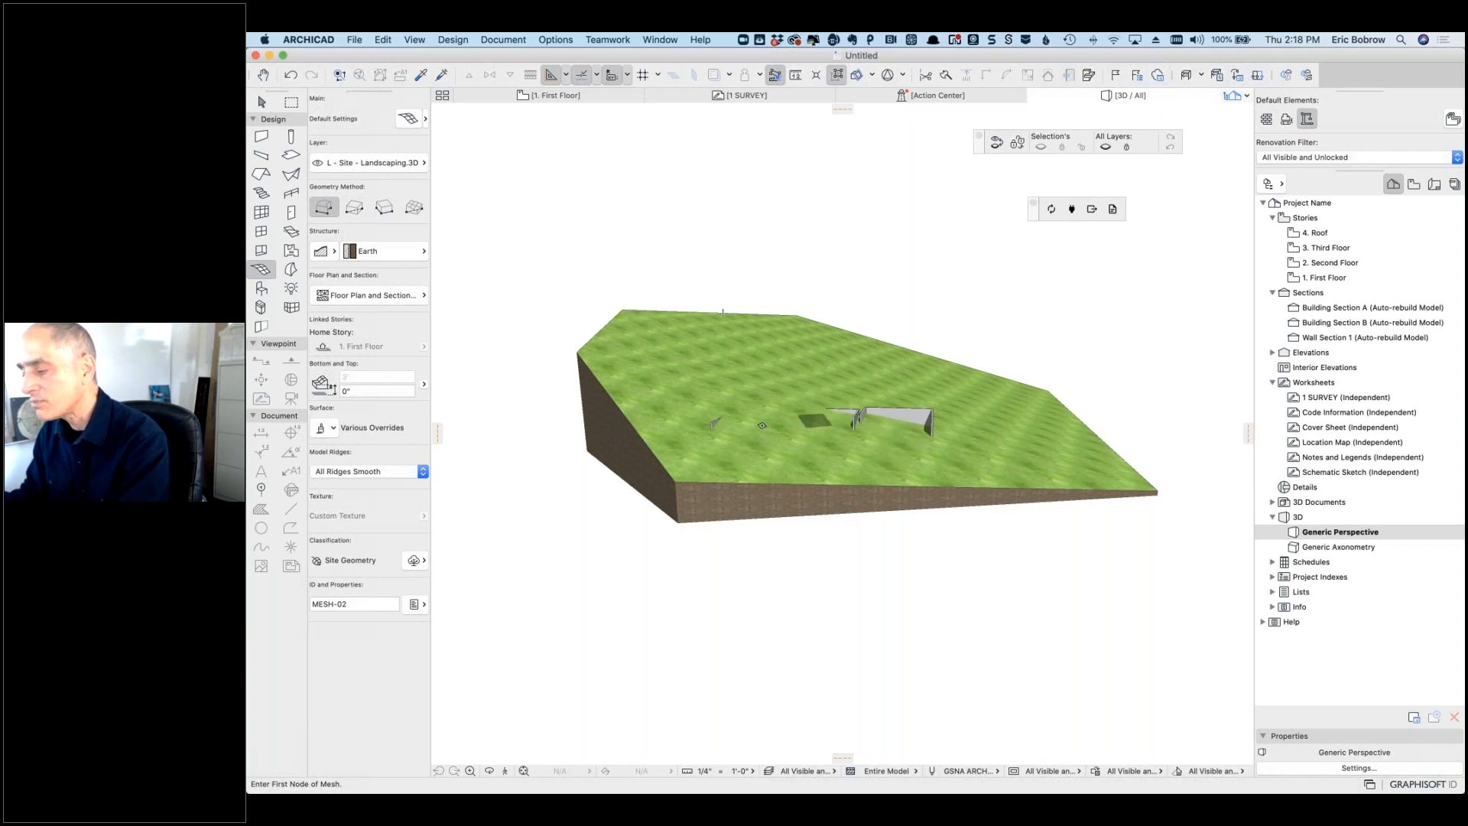
click(570, 97)
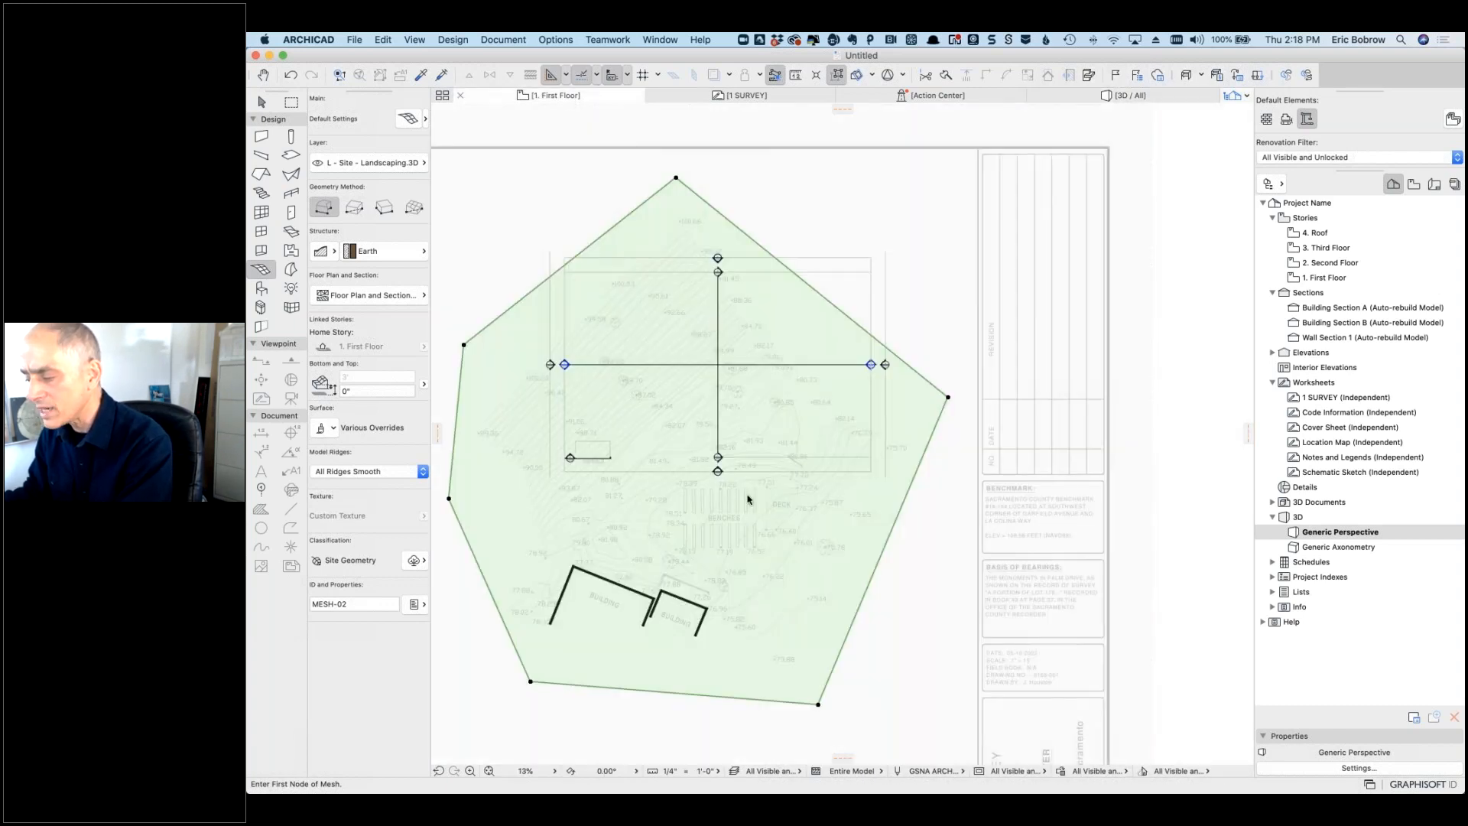
Step: Trace the survey contour from near the 76.79 spot height past the deck to the smaller building's corner, adding mesh points fitted to user ridges
scroll(612, 589, up, 4)
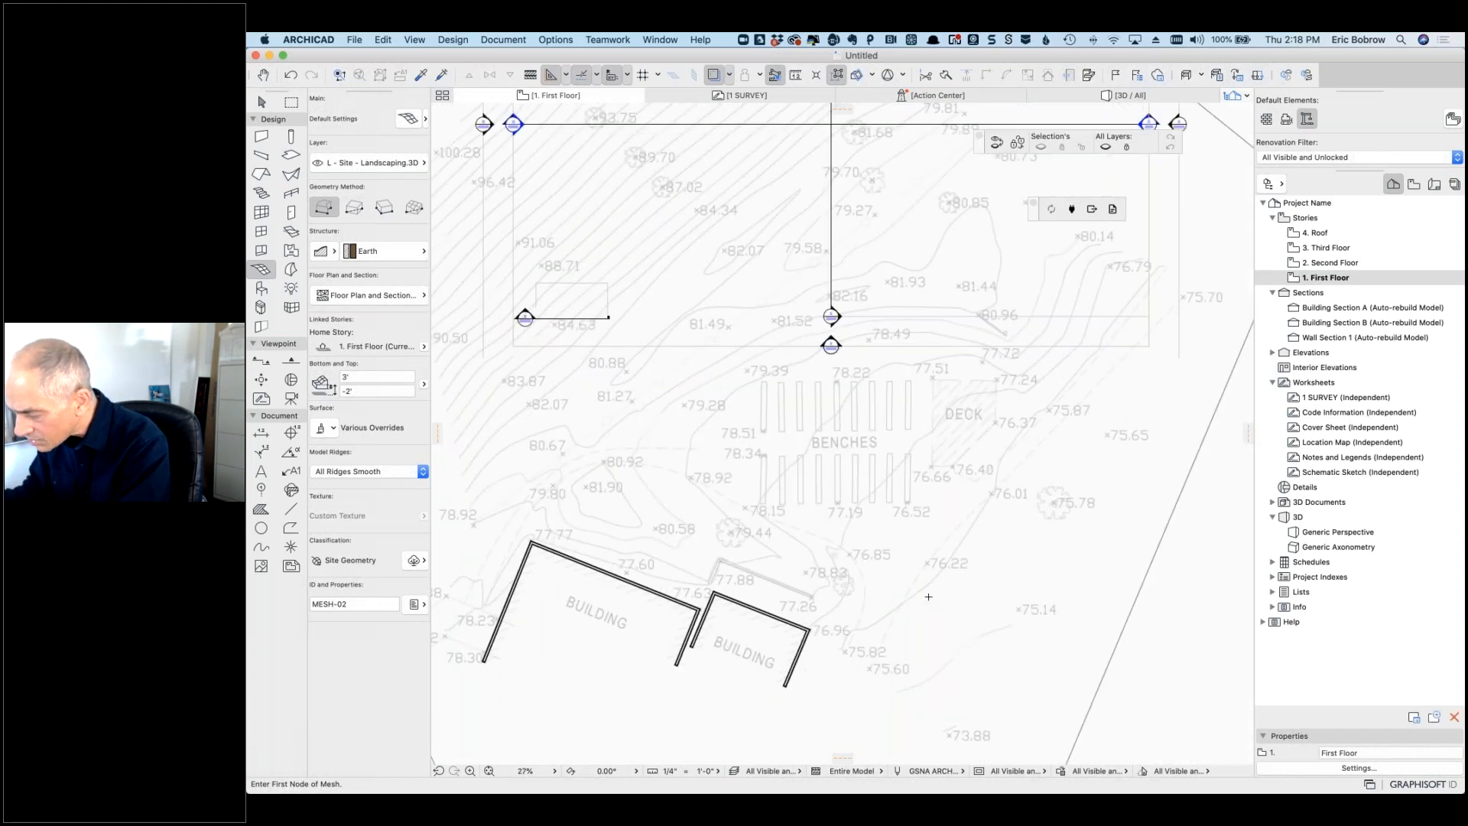
scroll(966, 556, up, 6)
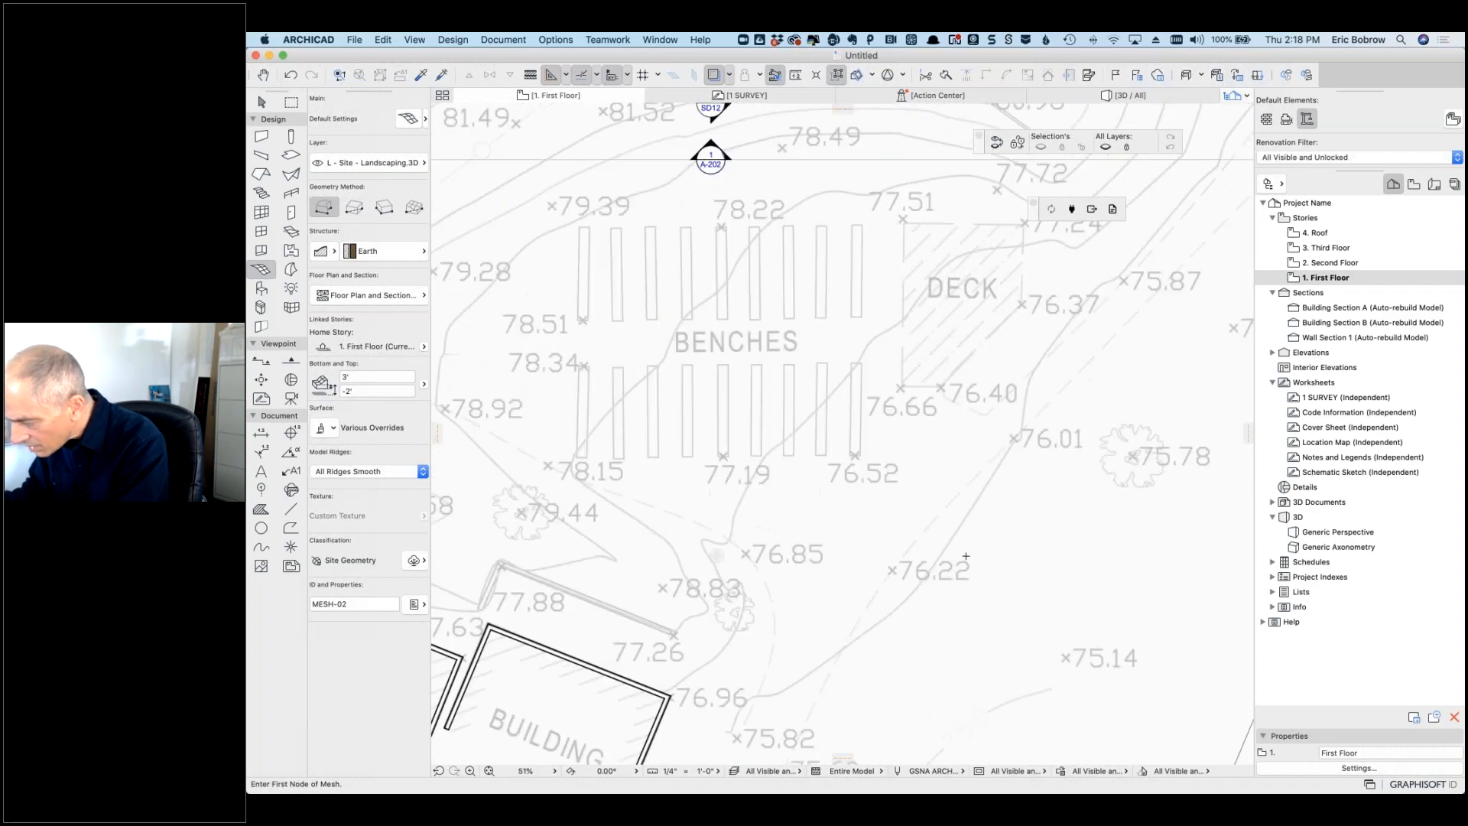
scroll(966, 554, down, 6)
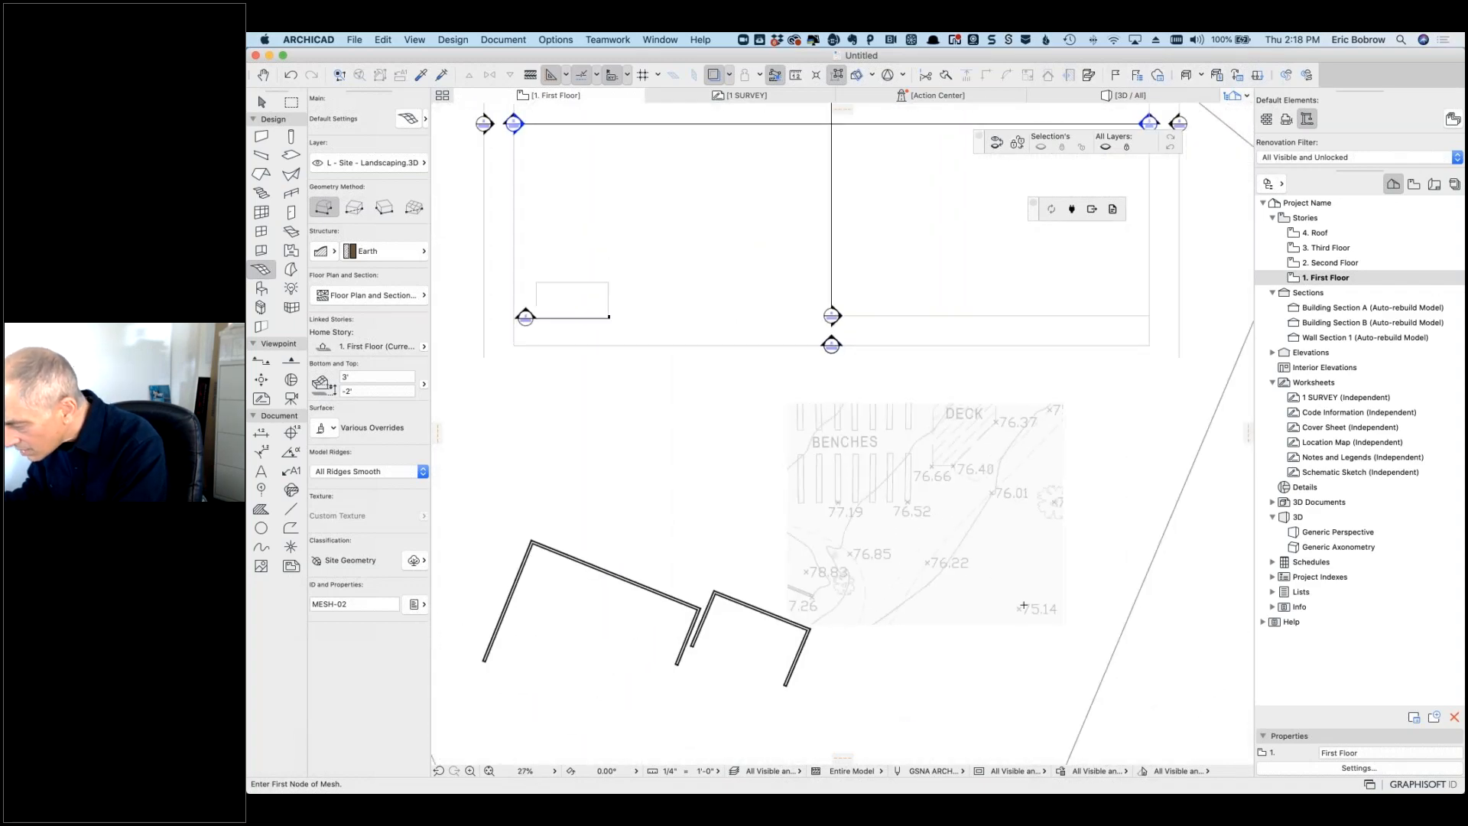
scroll(965, 658, up, 6)
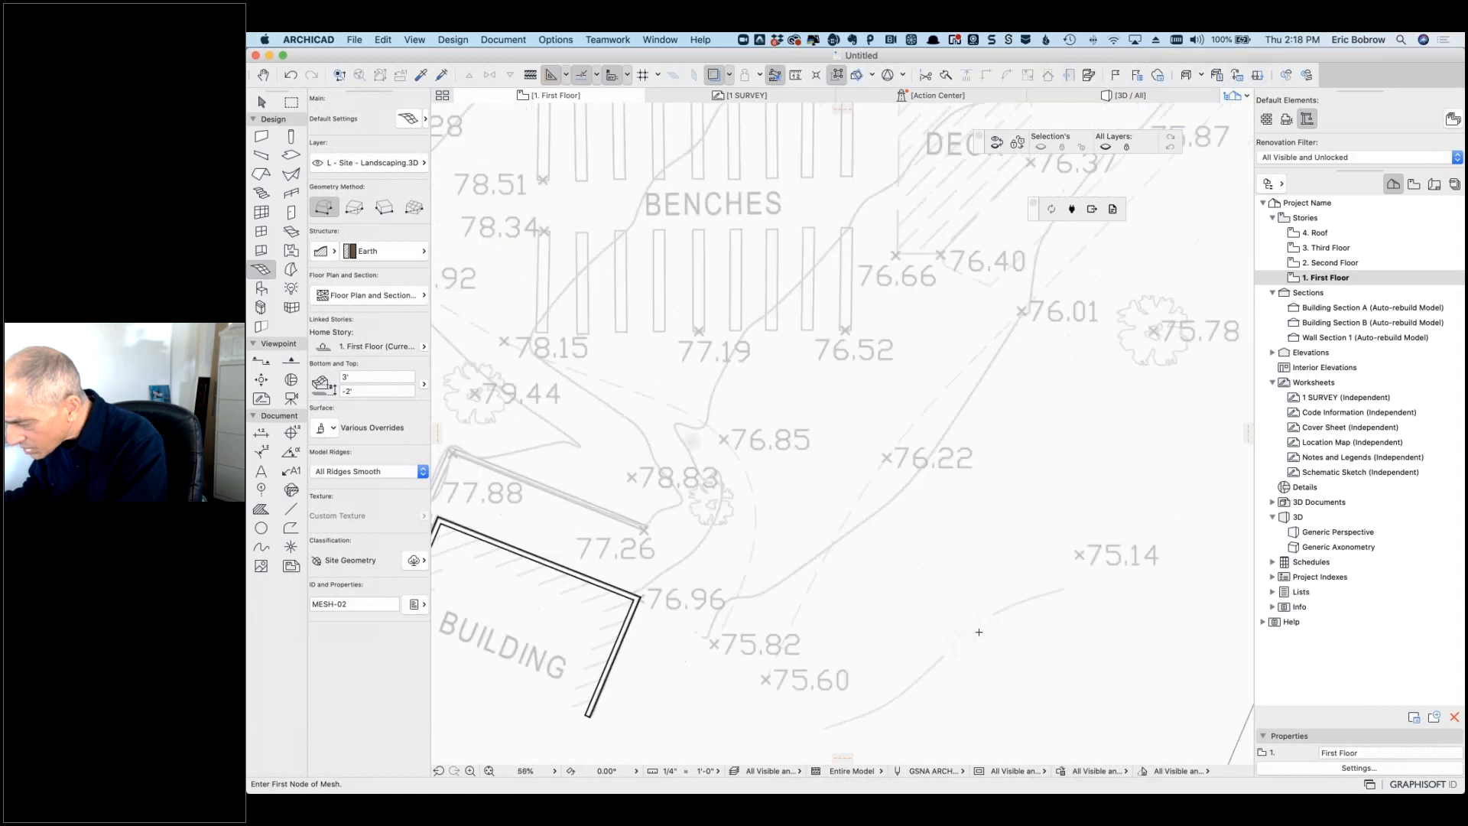
scroll(867, 472, down, 6)
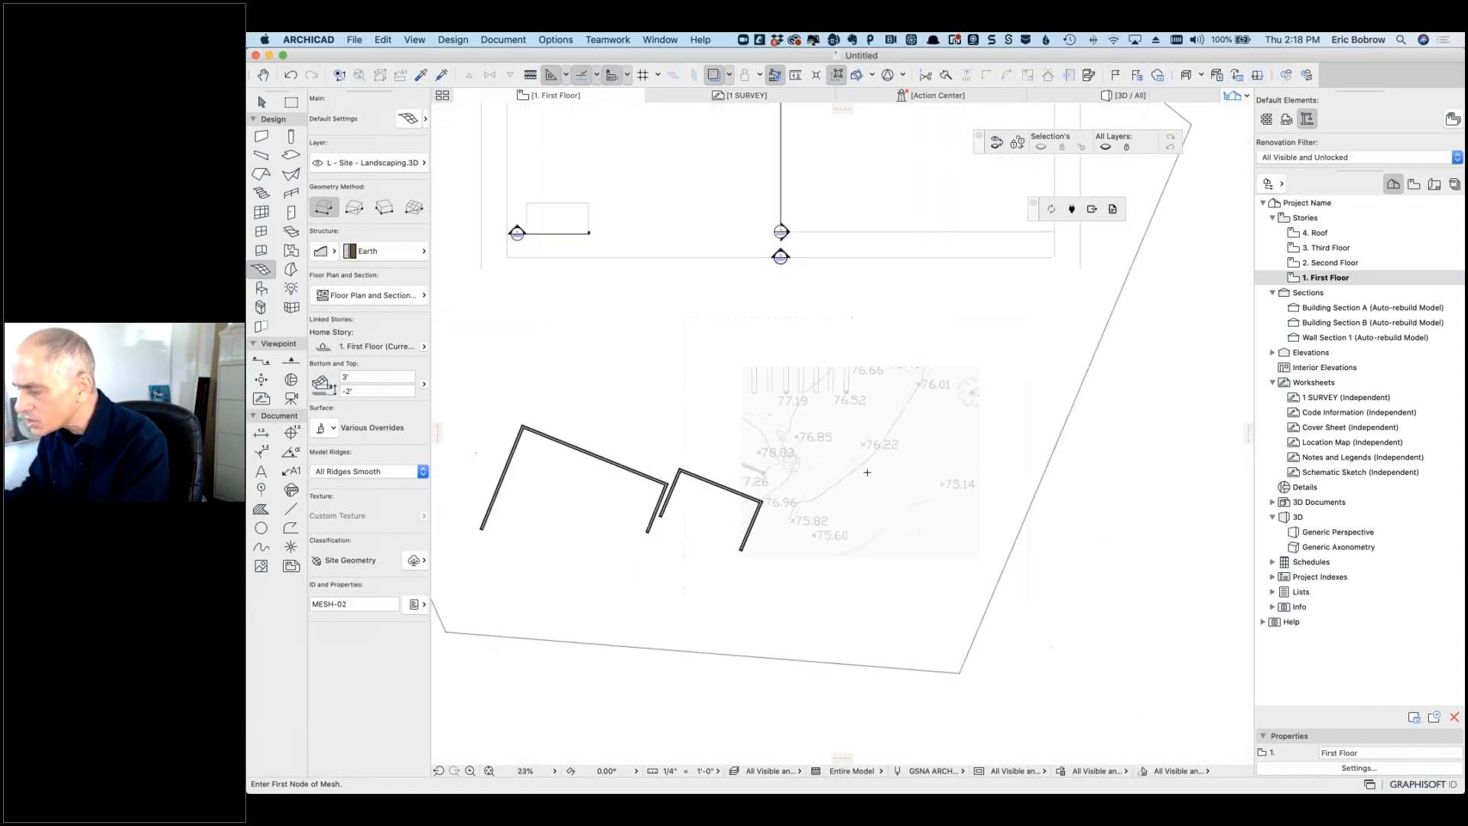
click(956, 668)
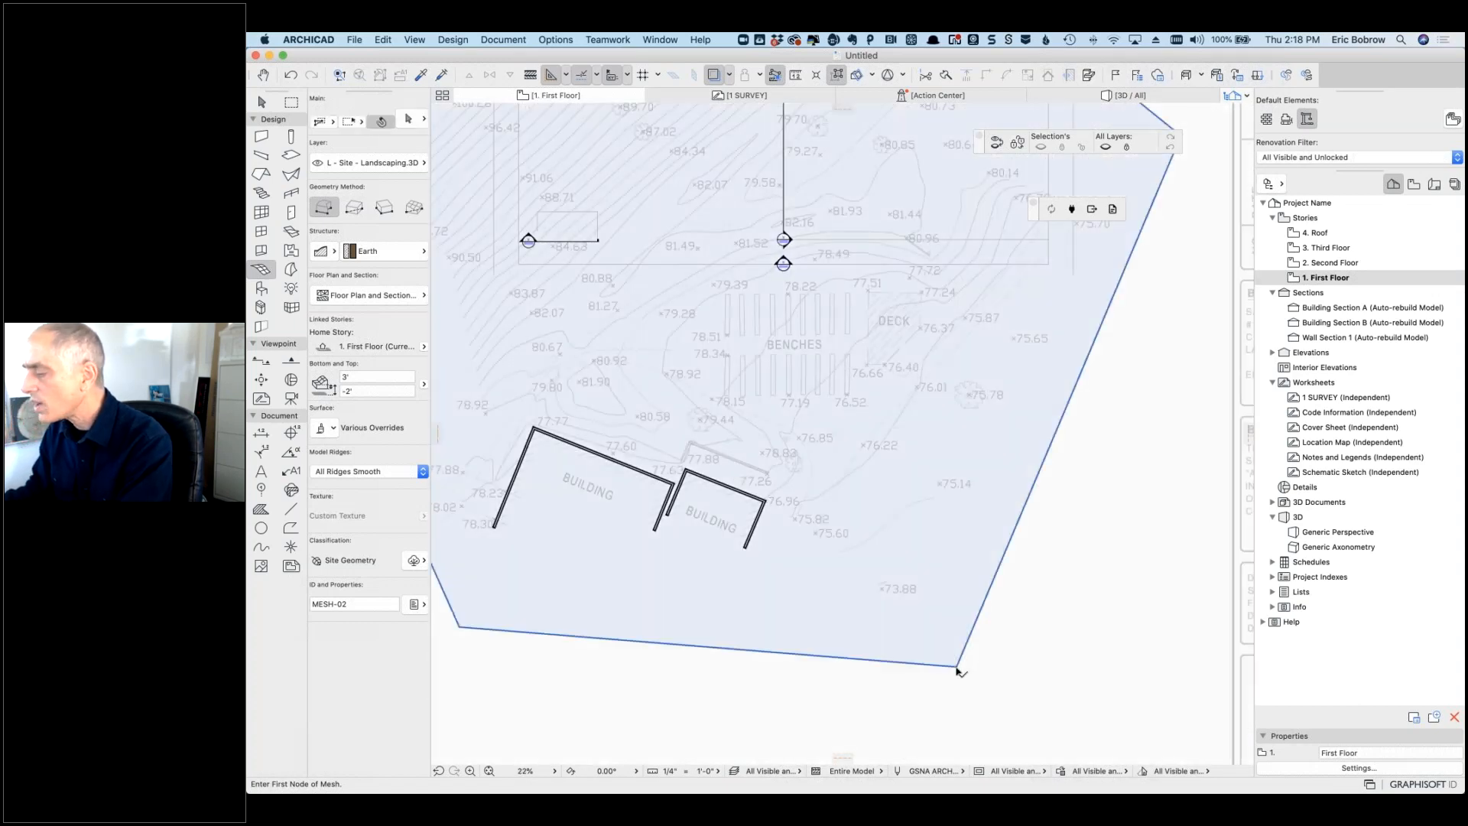
scroll(1117, 390, up, 3)
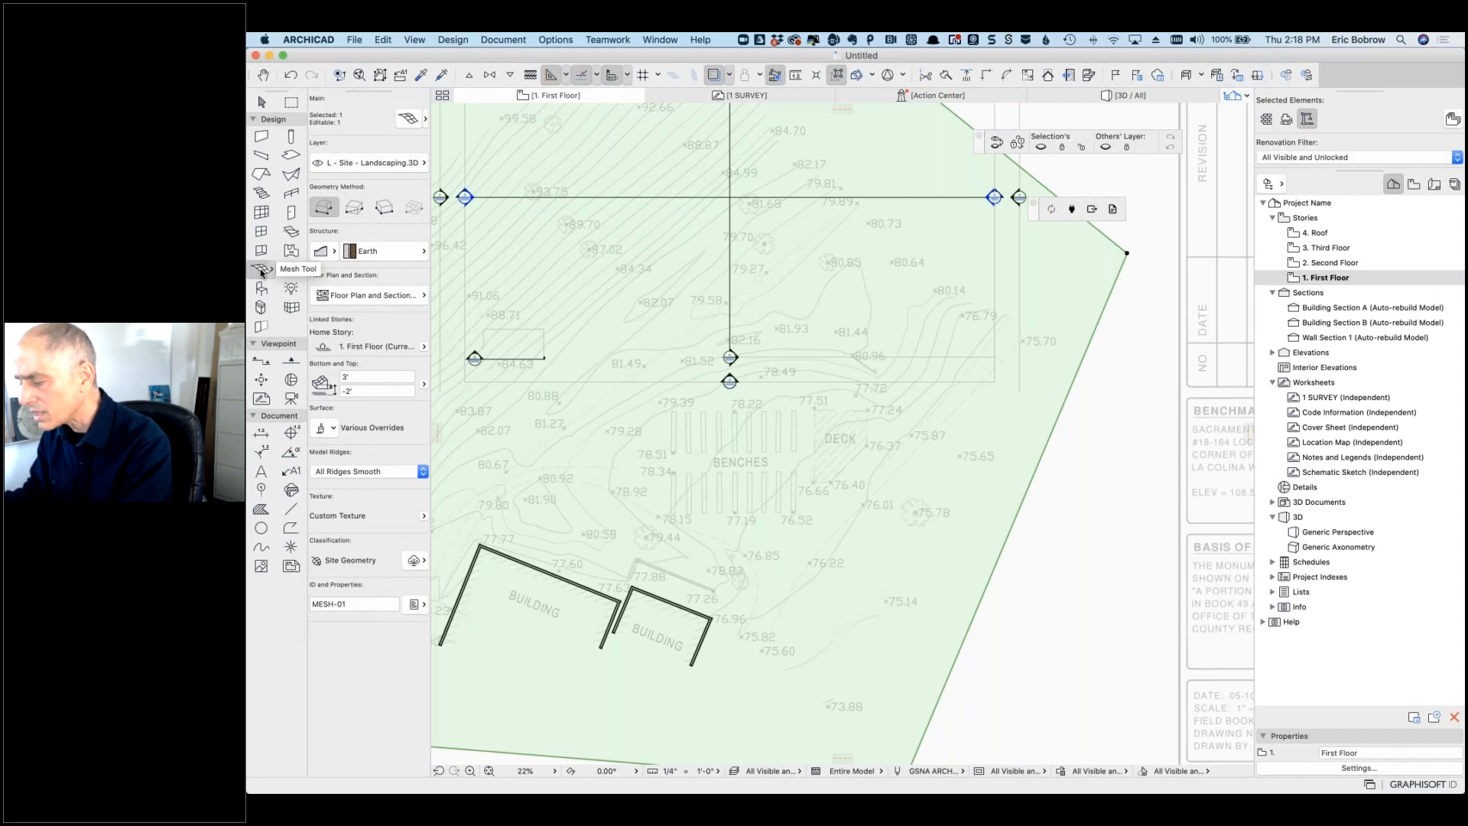
click(325, 208)
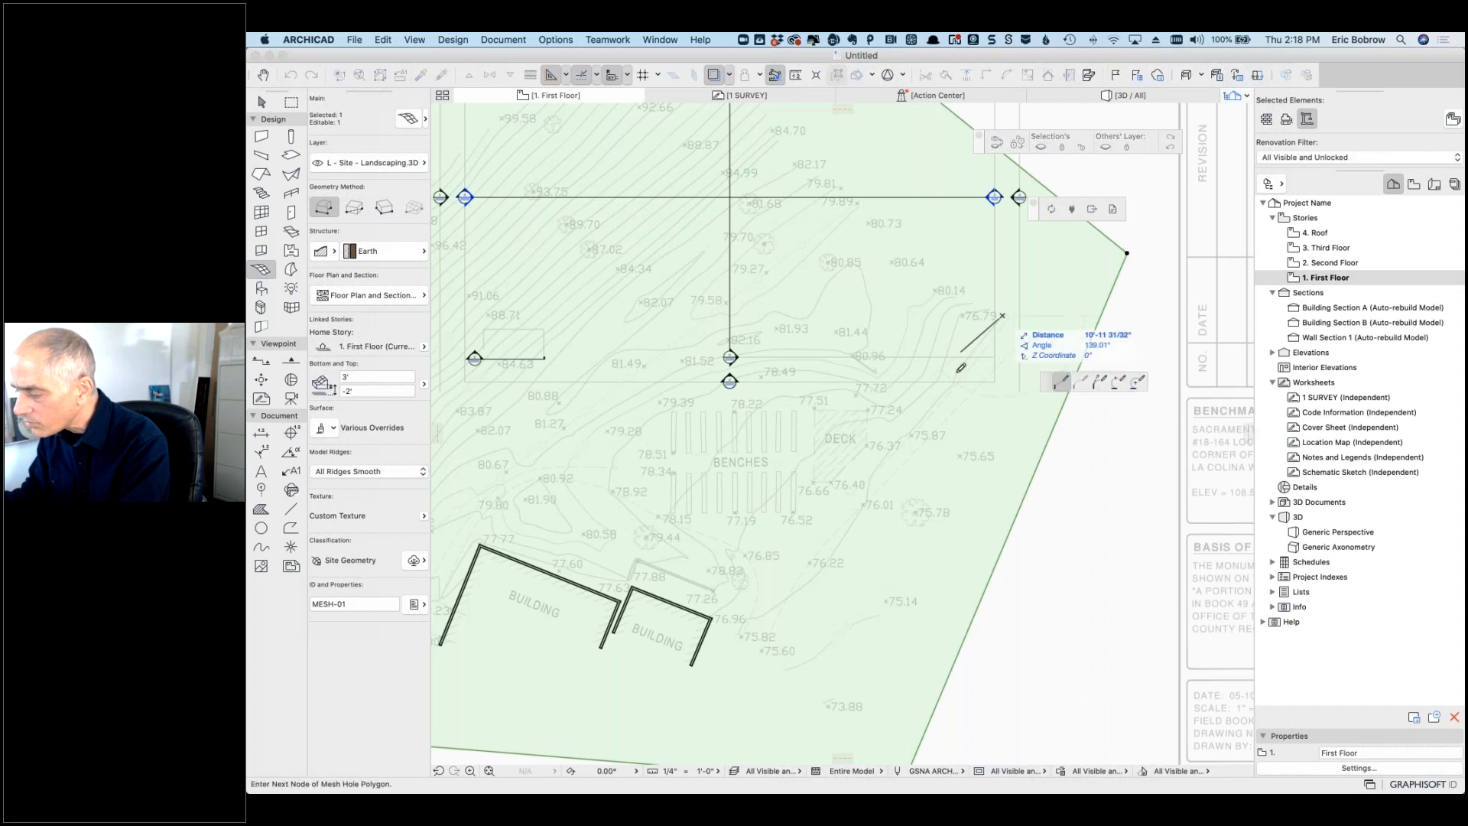
click(1002, 314)
click(955, 377)
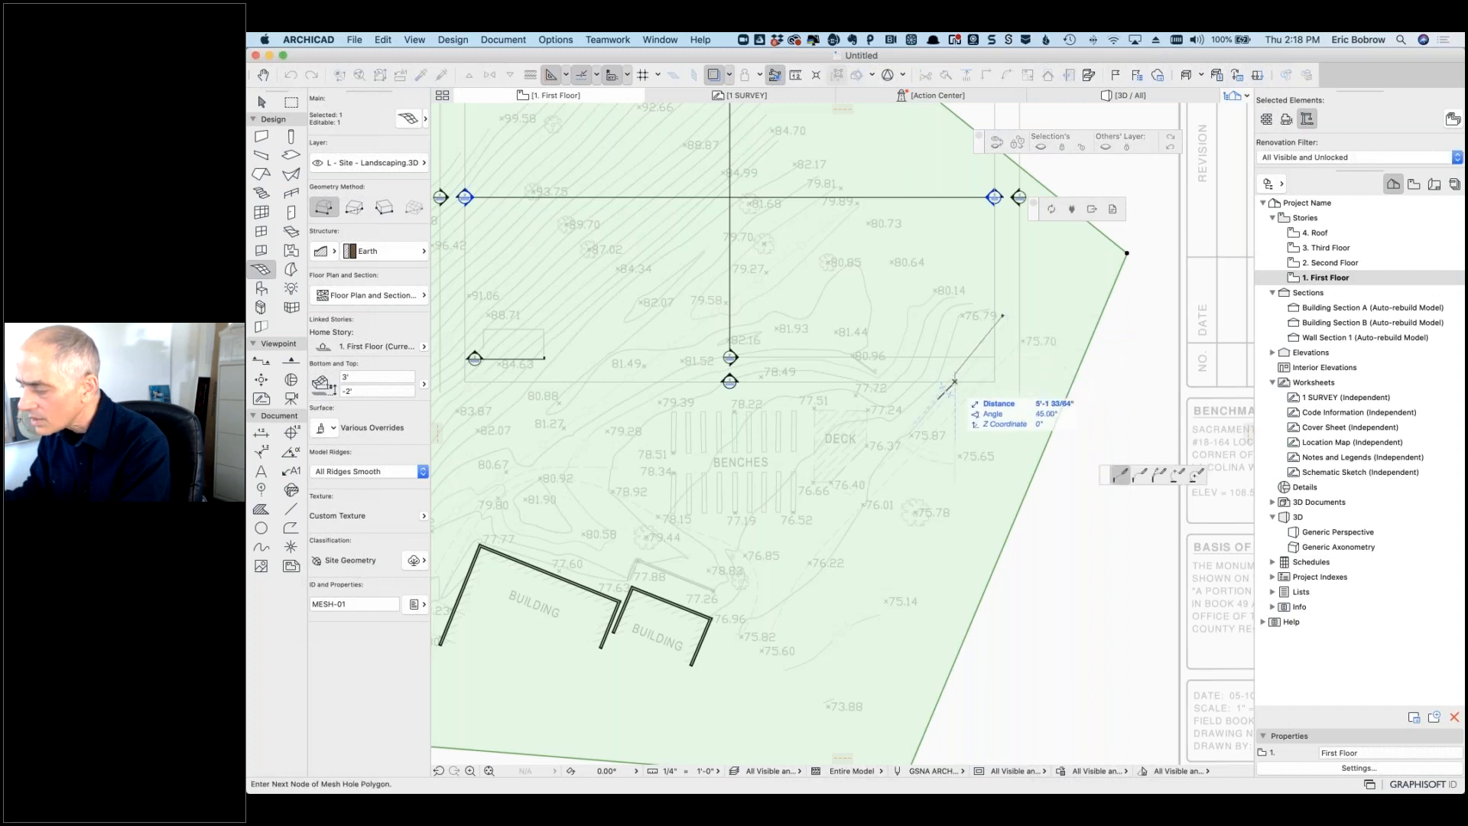
click(870, 477)
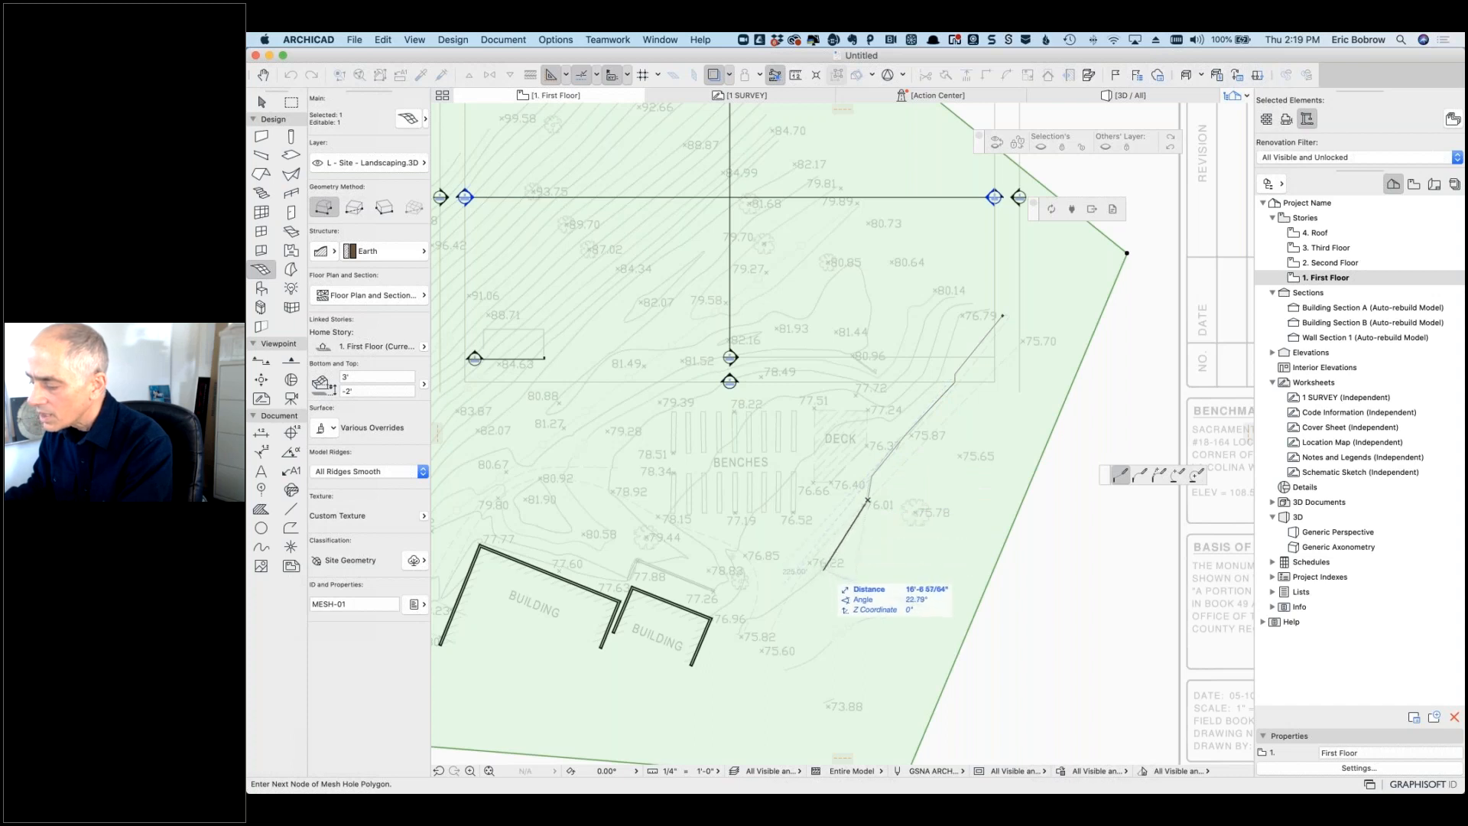
click(823, 569)
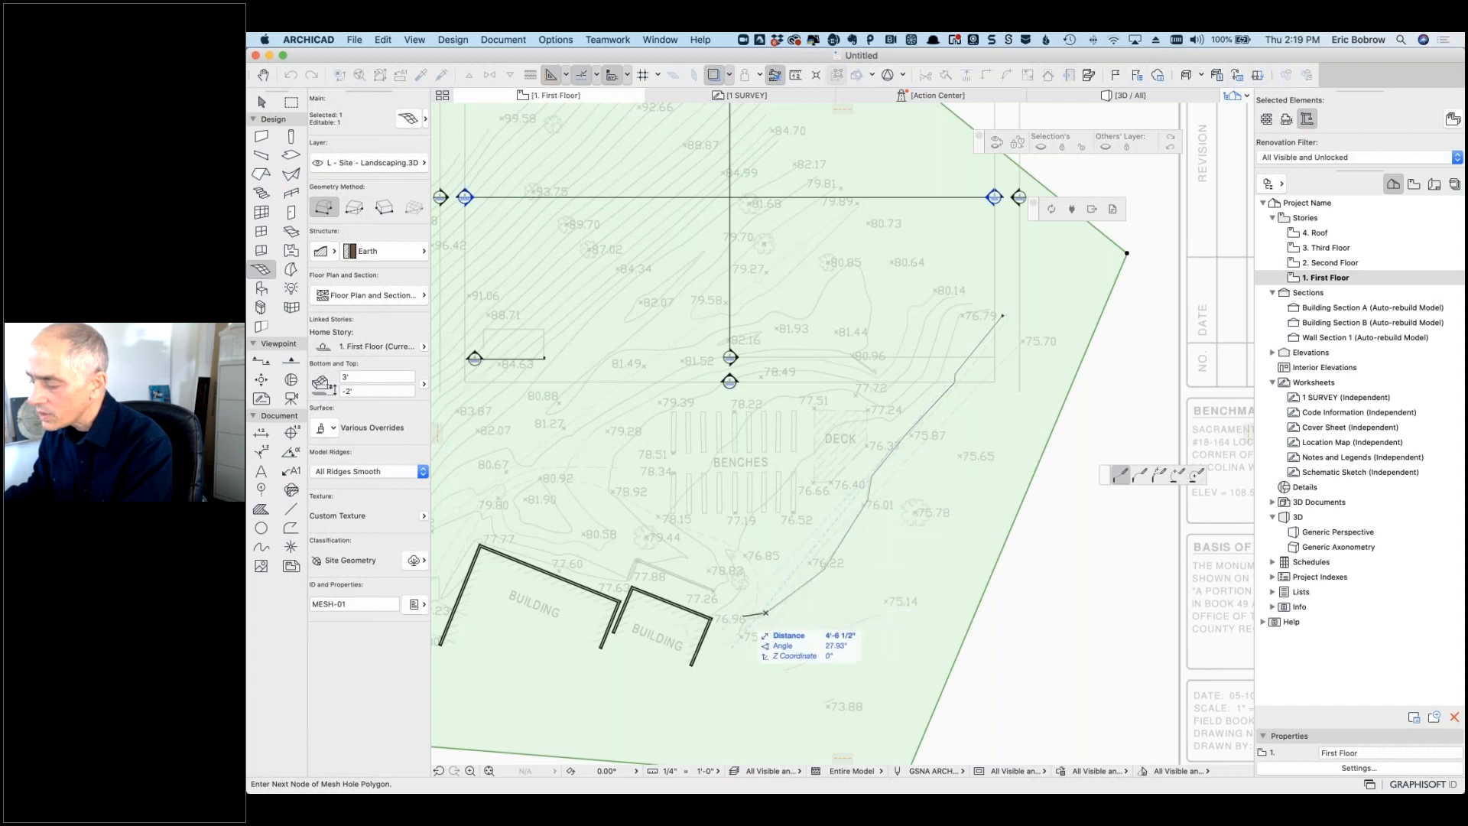
click(747, 620)
click(716, 616)
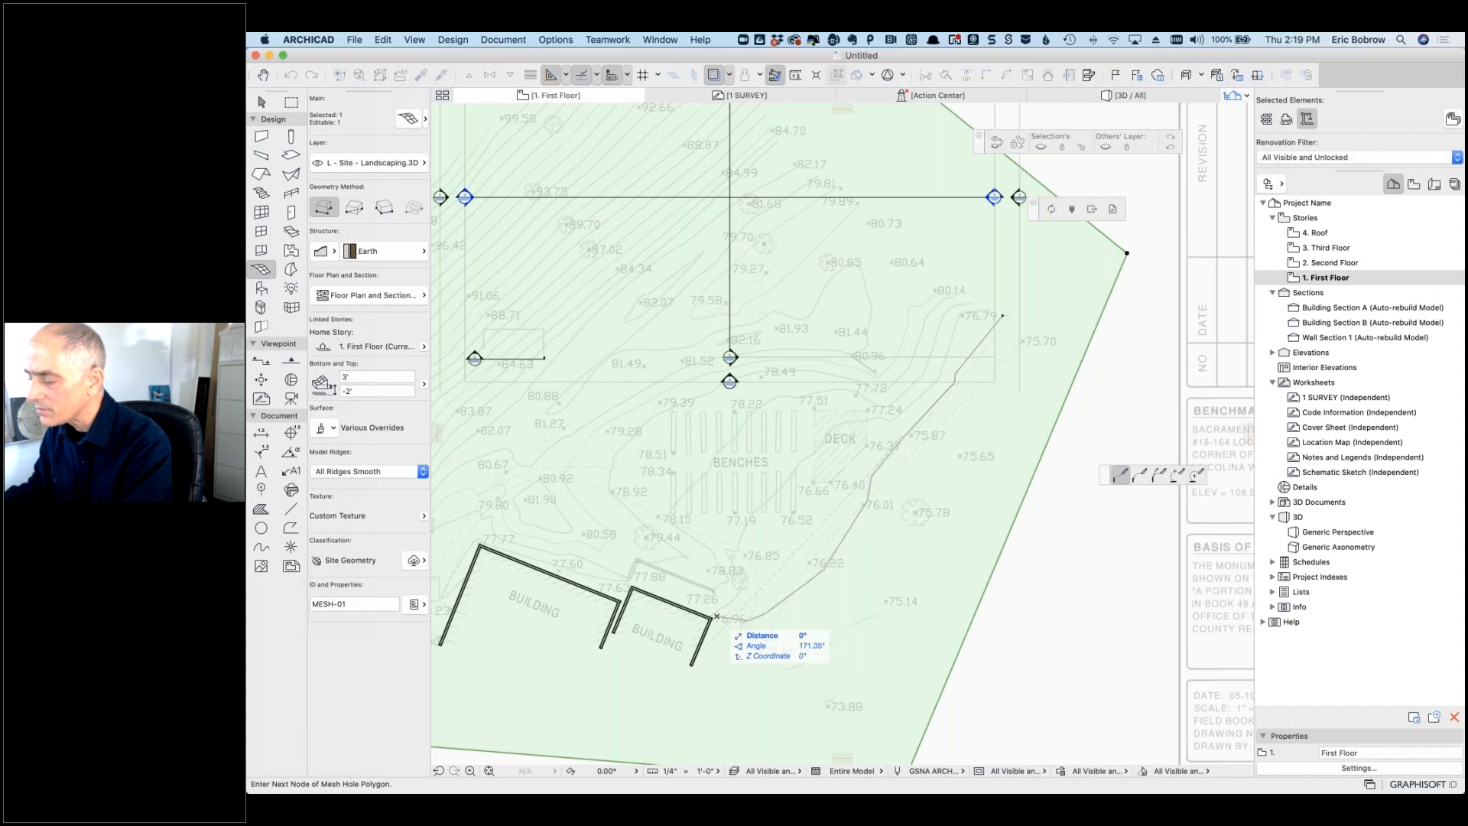
click(716, 615)
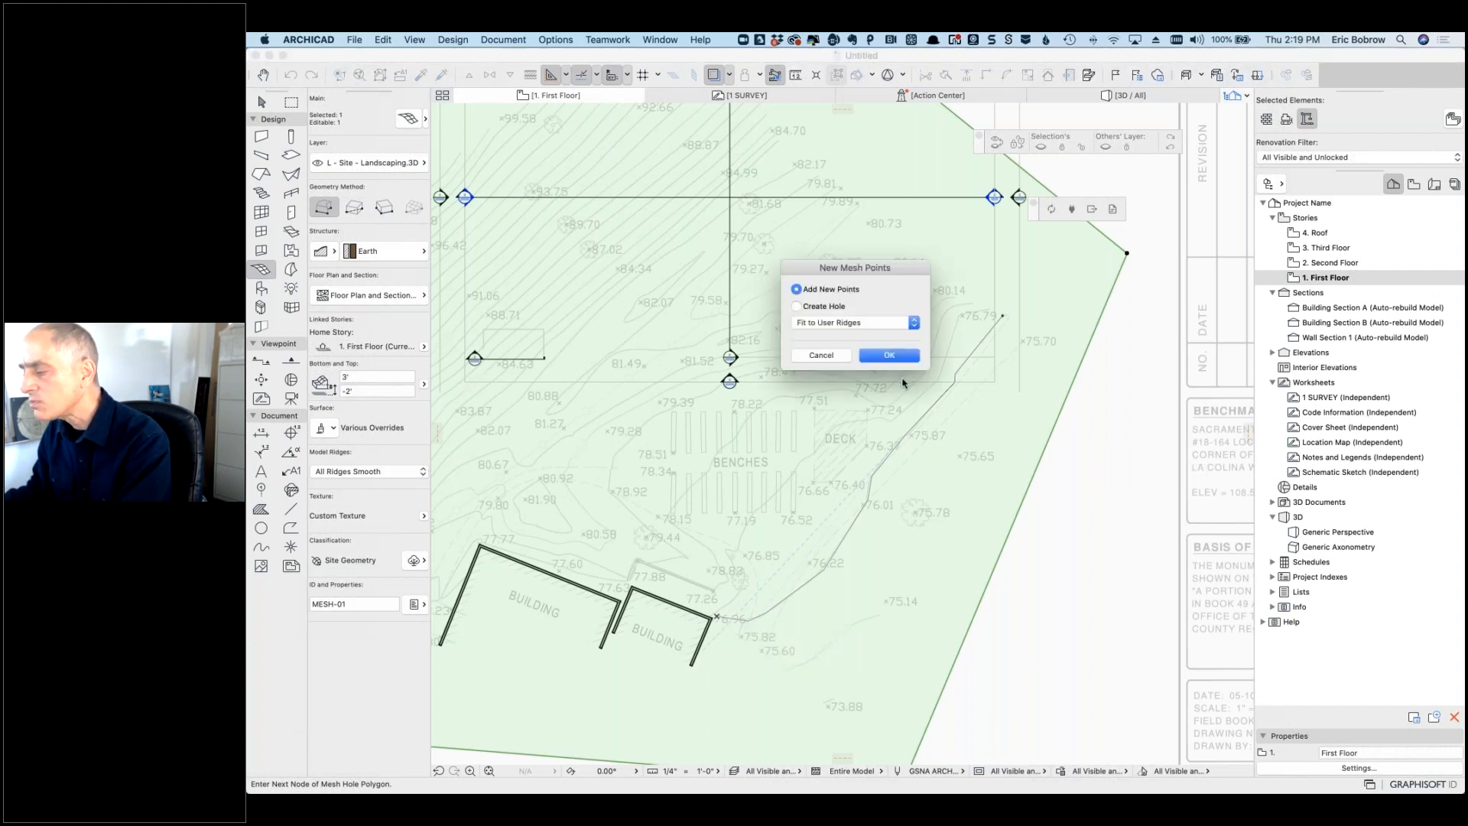
click(889, 356)
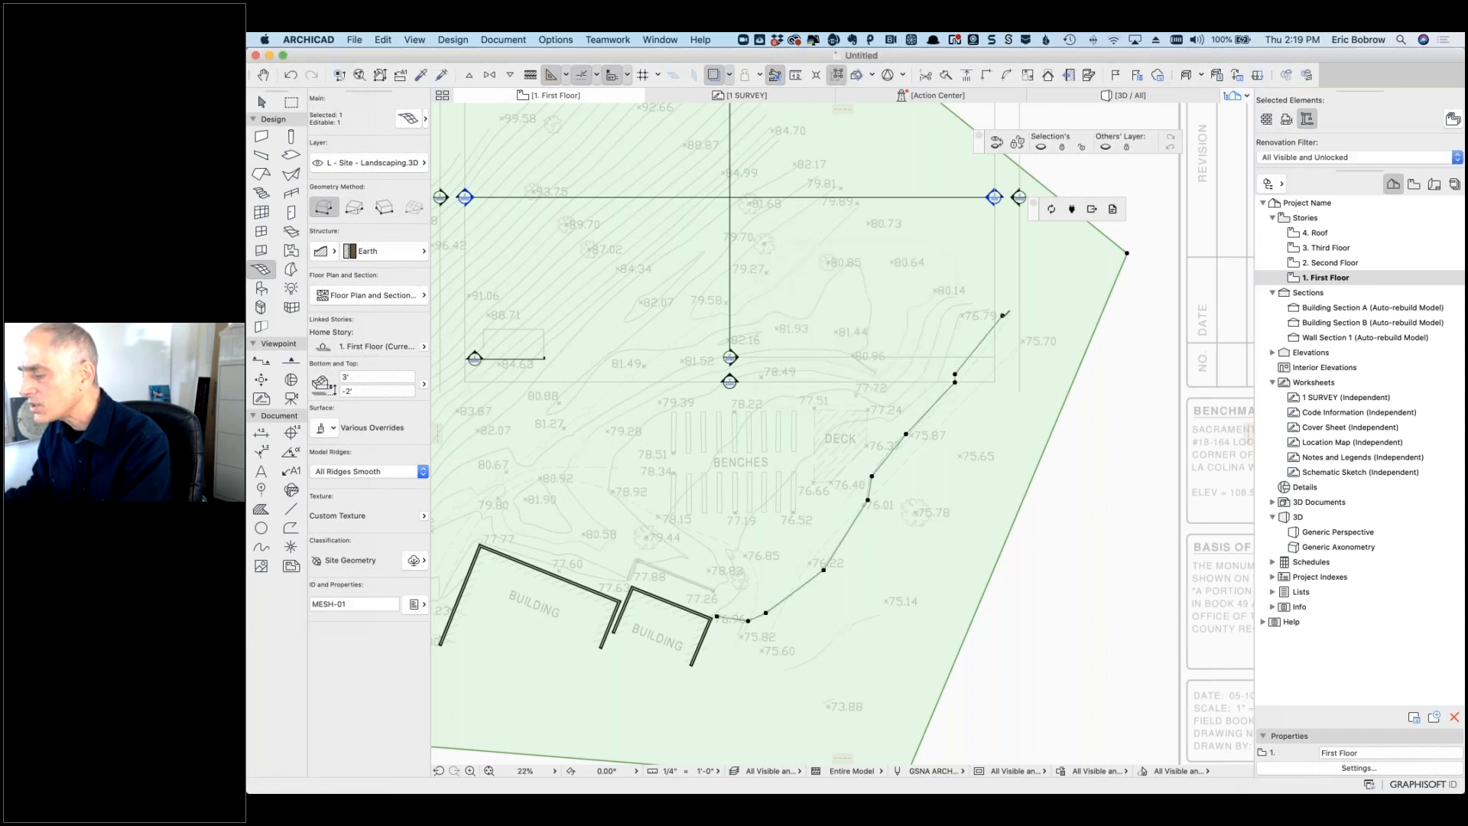
Step: Set the height of all points along the traced contour to 76' relative to Sea Level
click(1003, 315)
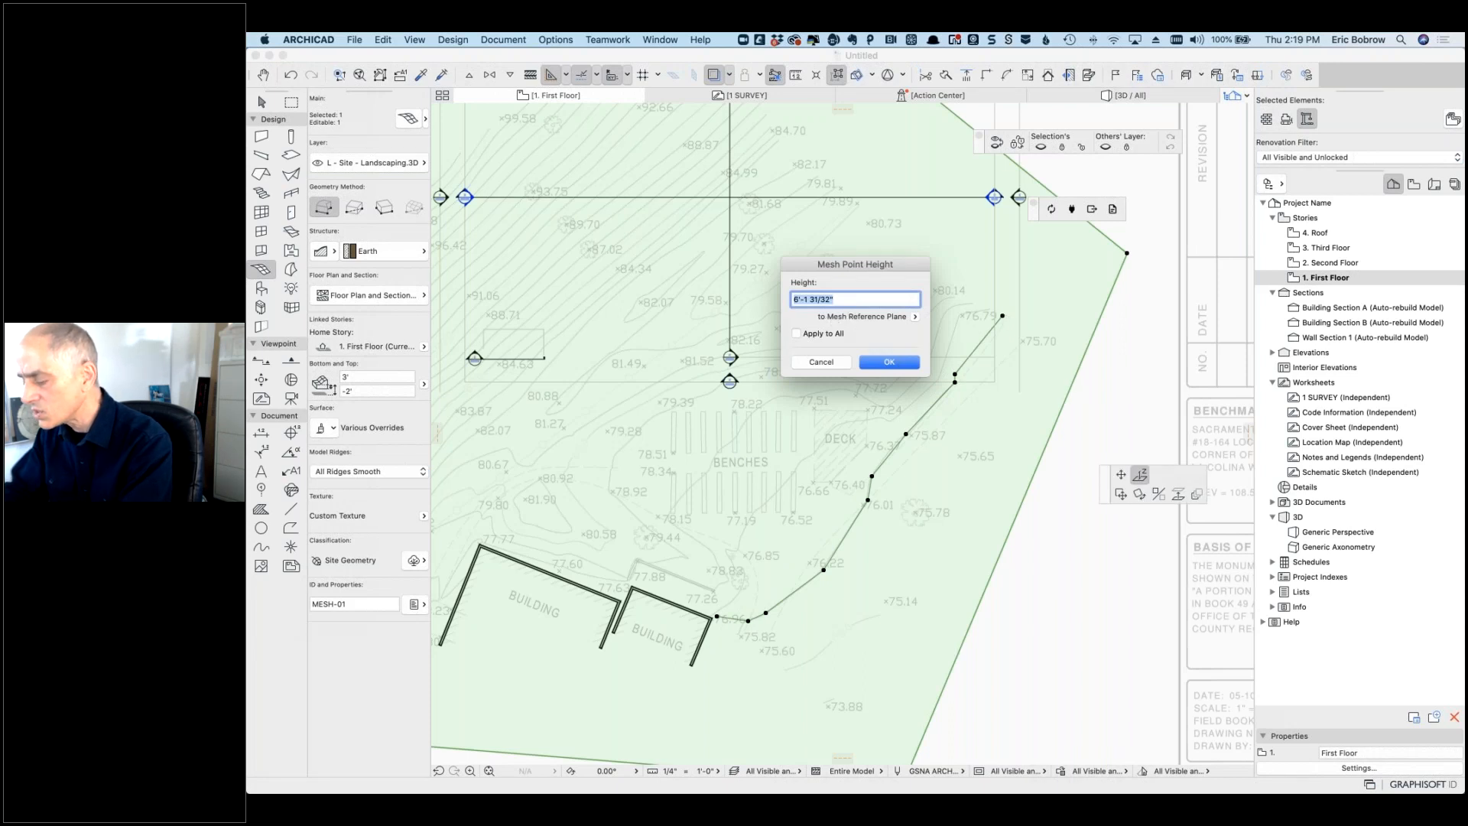
text(76')
click(915, 316)
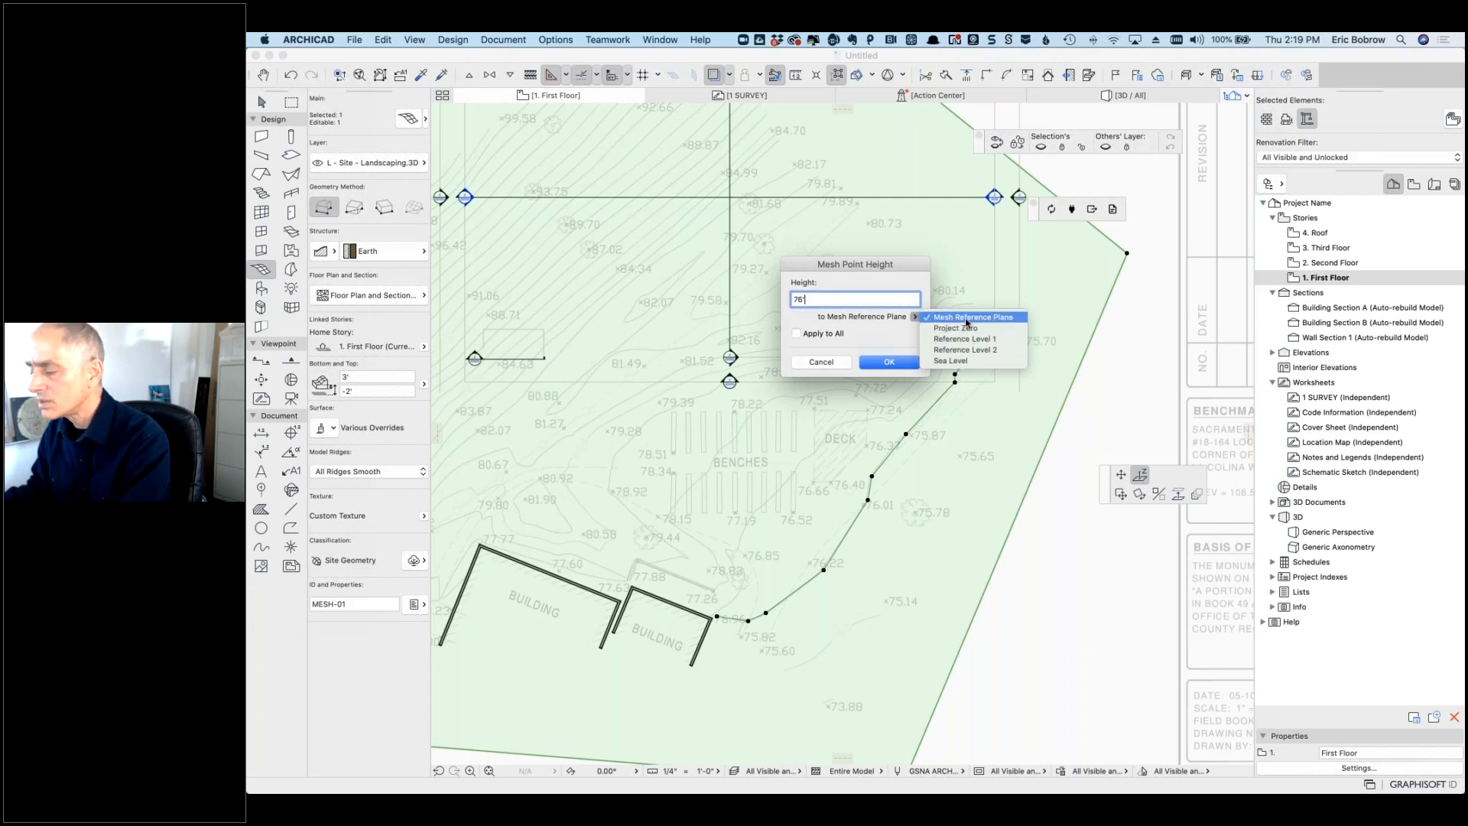
click(952, 360)
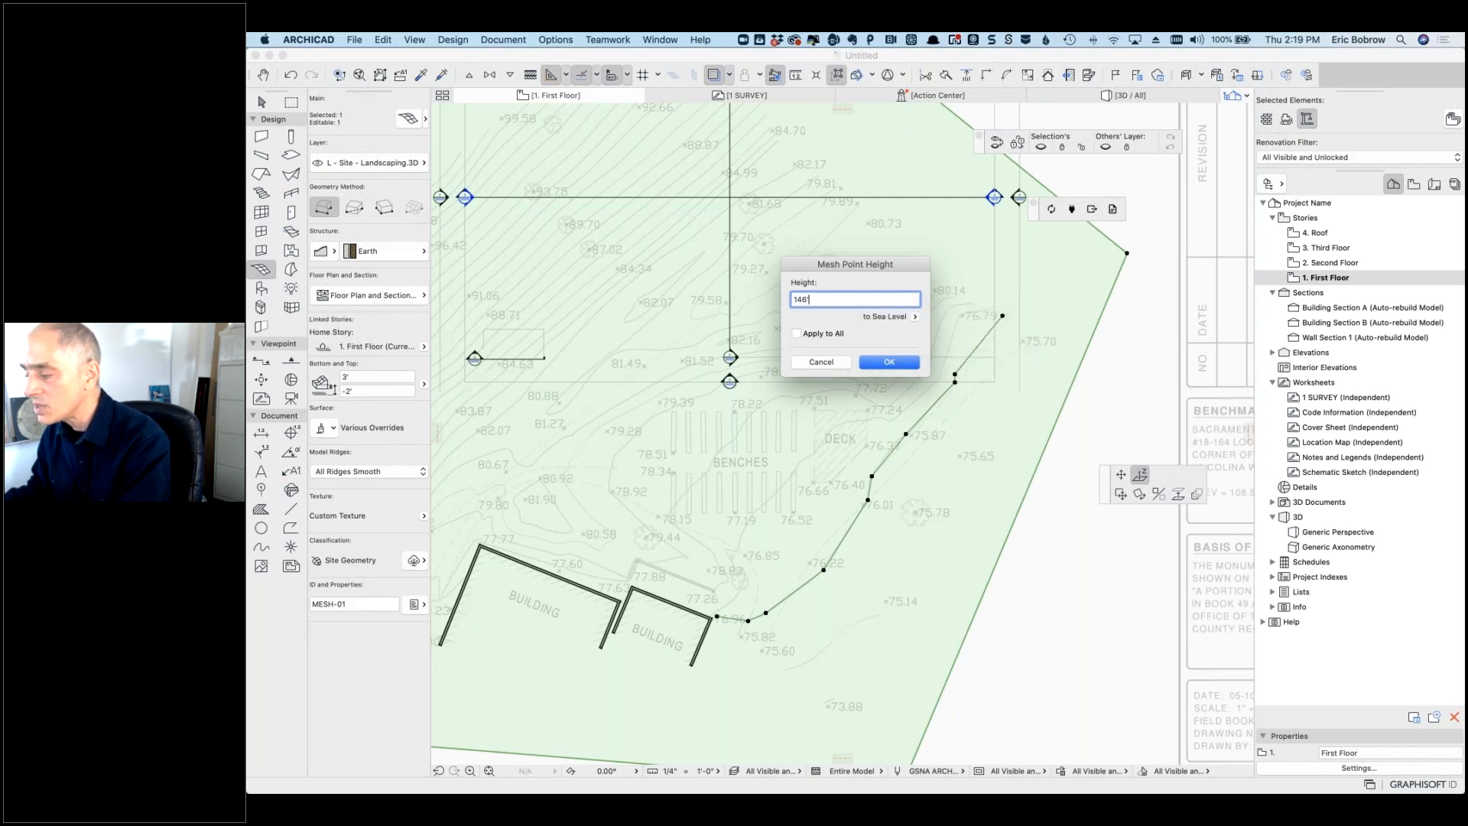
key(BackSpace)
key(BackSpace)
key(BackSpace)
text(76')
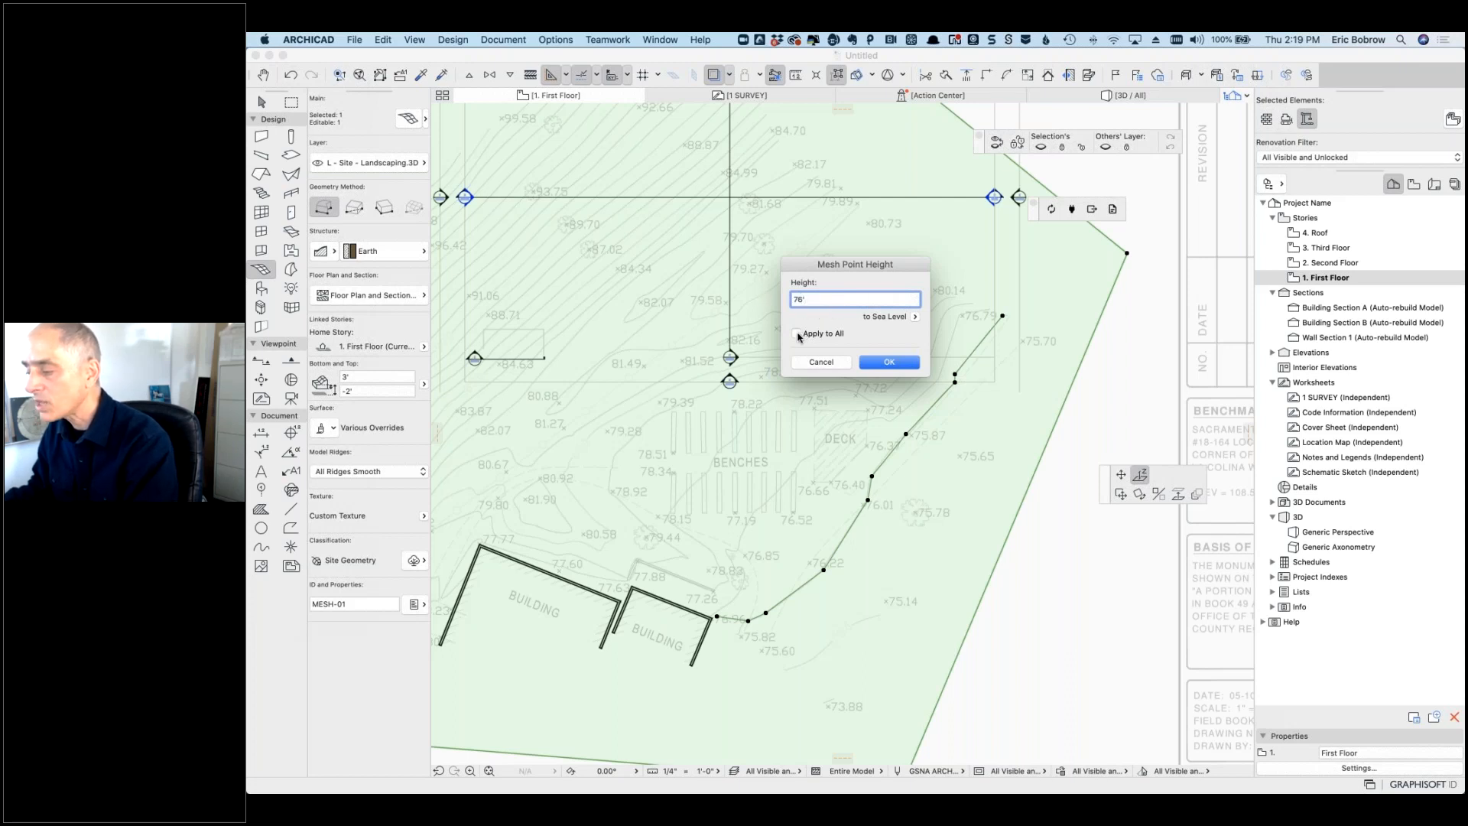
click(797, 334)
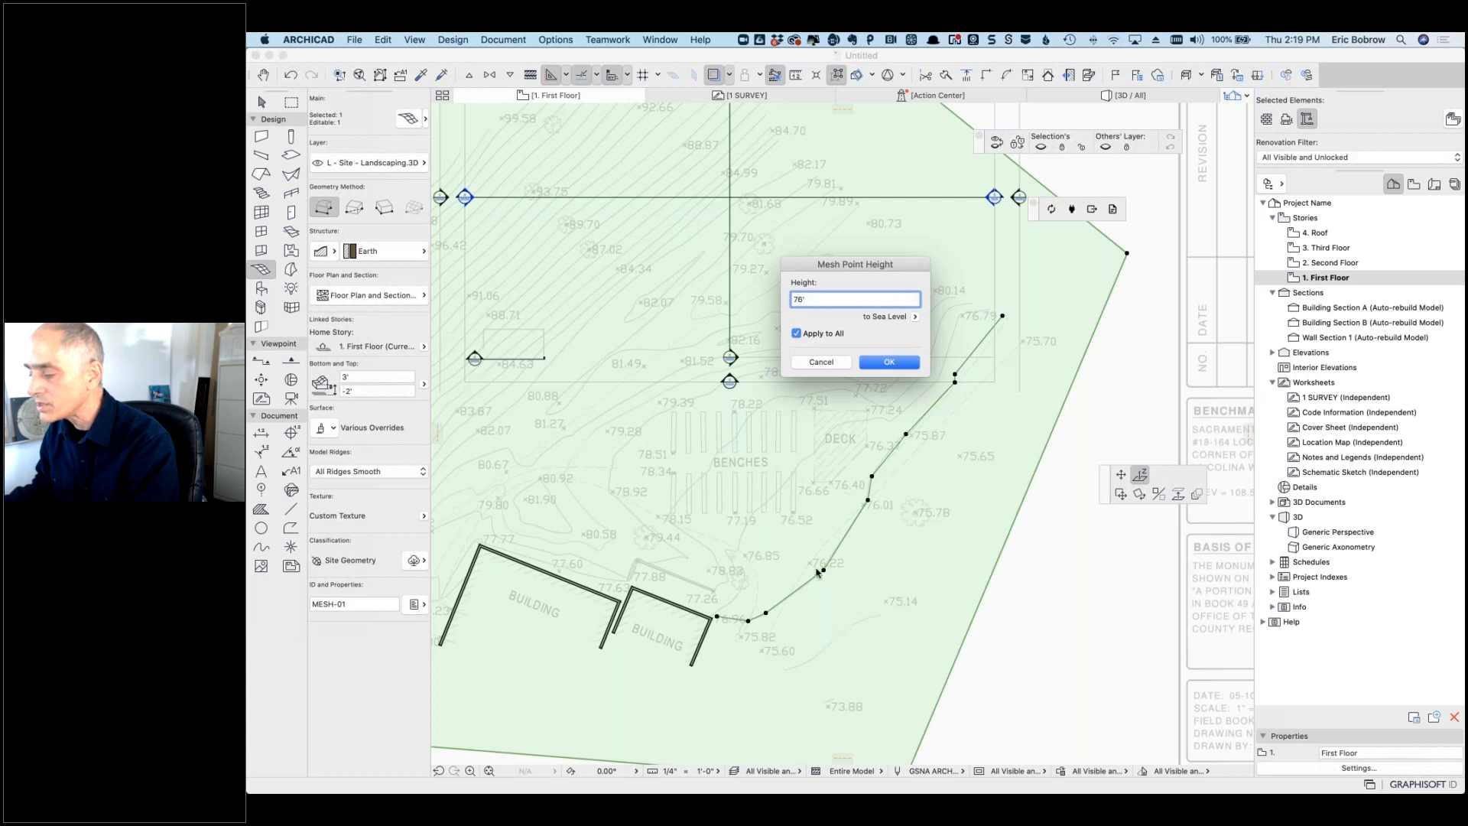
click(901, 364)
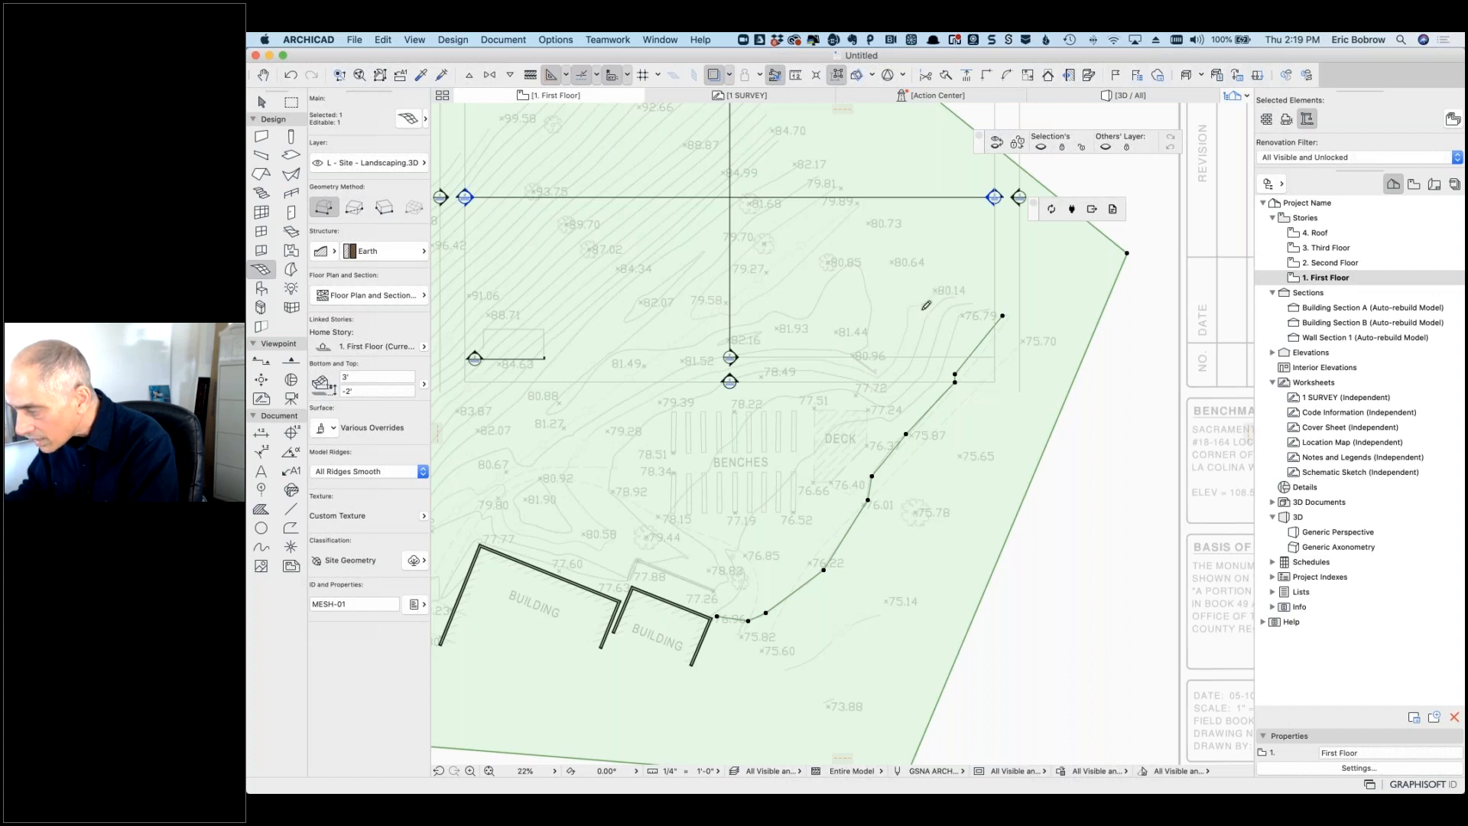
Step: Trace the survey contour from the 80.14 spot height around the benches to the loop near the larger building, adding mesh points fitted to user ridges
click(938, 289)
click(923, 305)
click(908, 304)
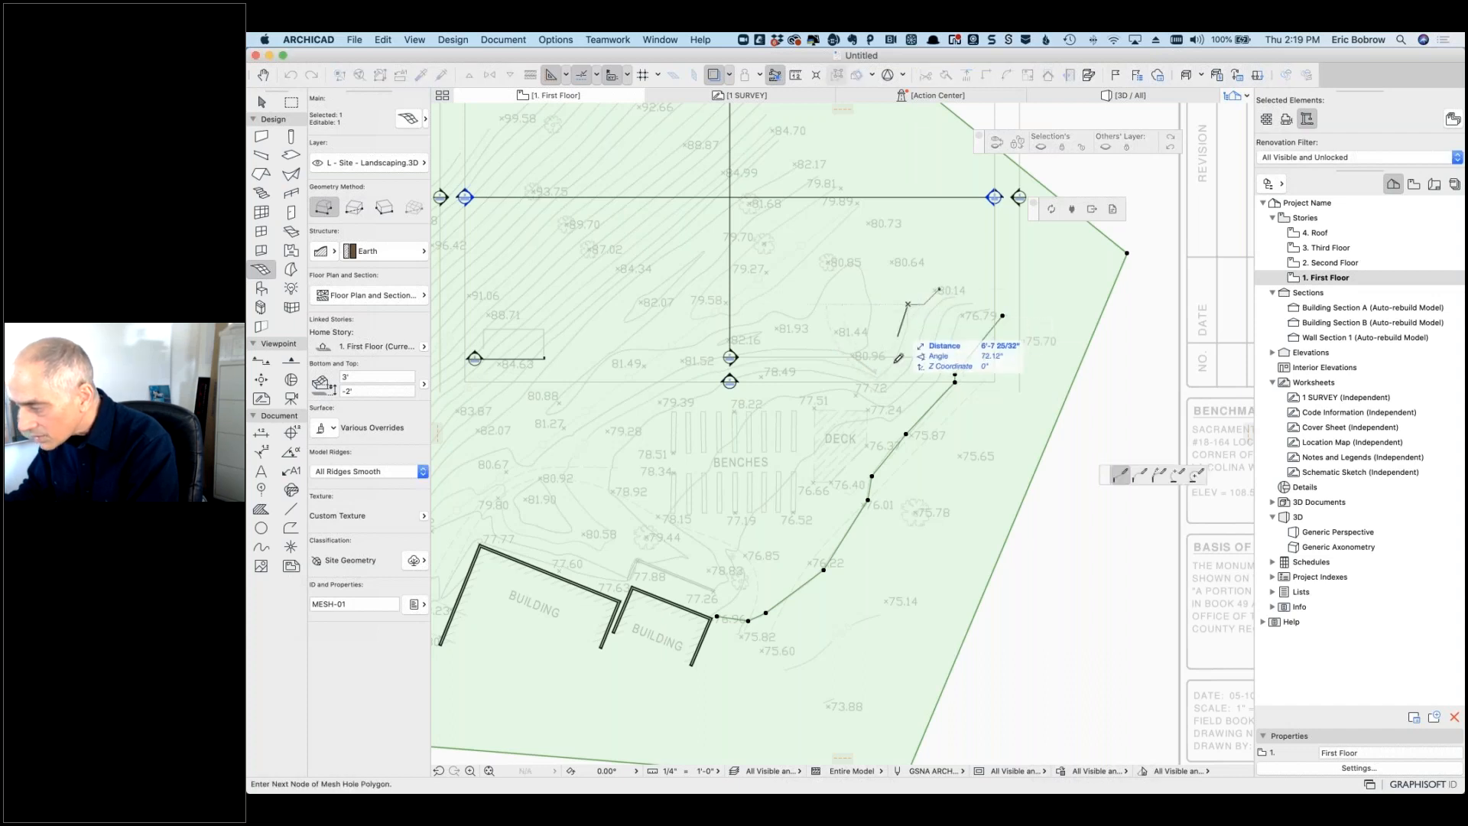
click(898, 358)
click(878, 377)
click(822, 359)
click(731, 357)
click(689, 380)
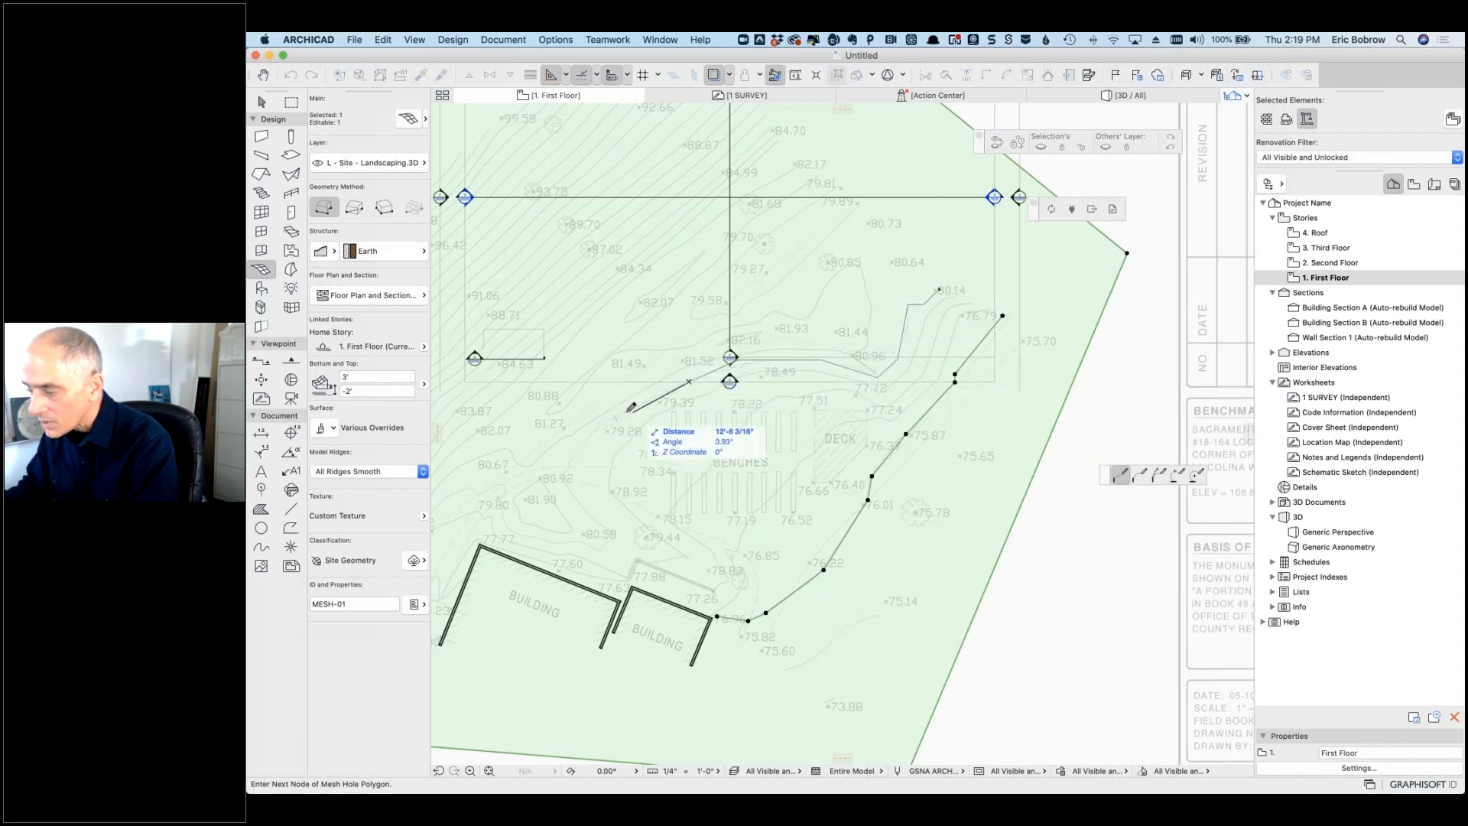
click(588, 437)
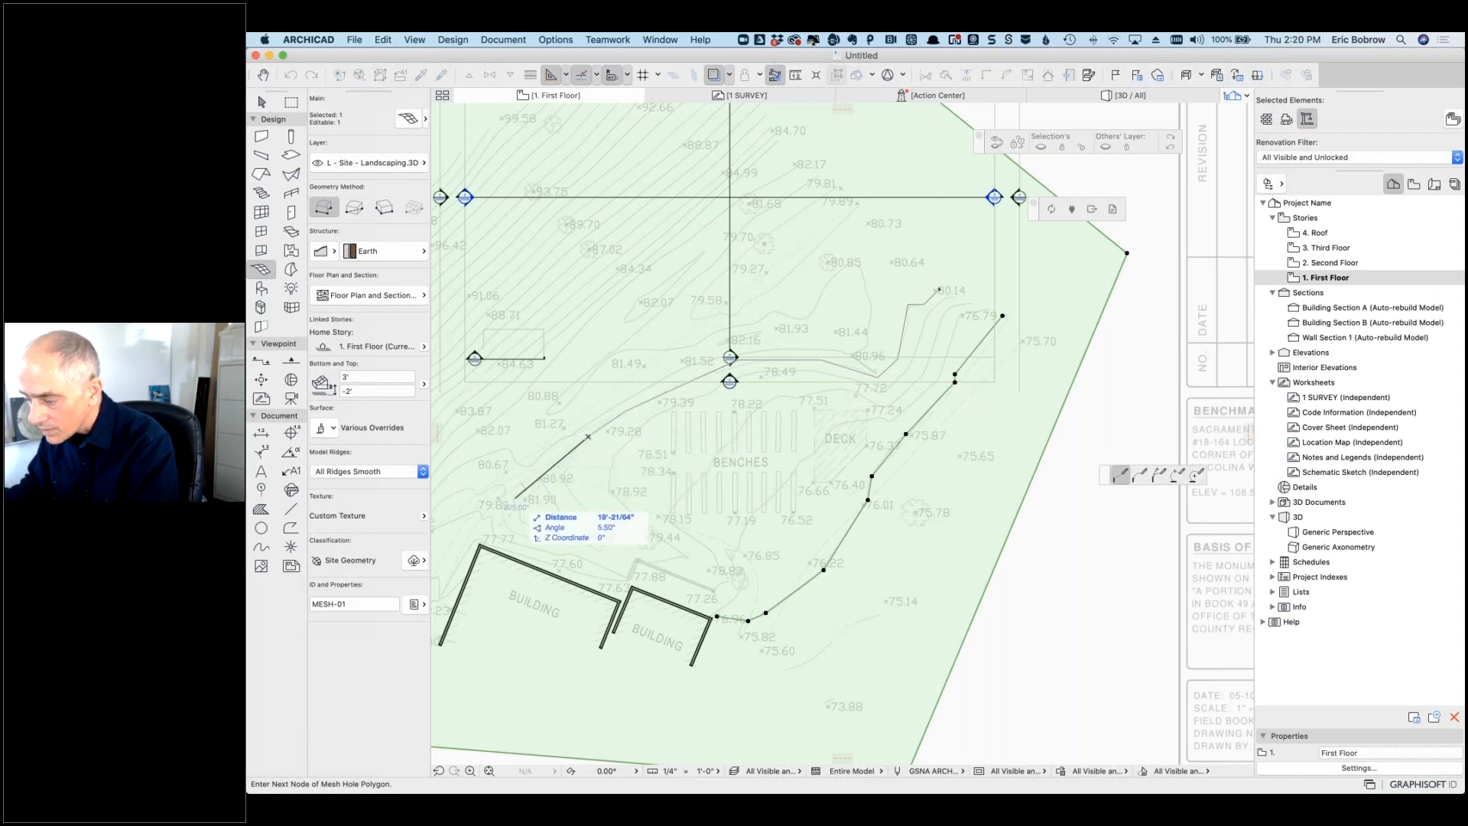
click(516, 497)
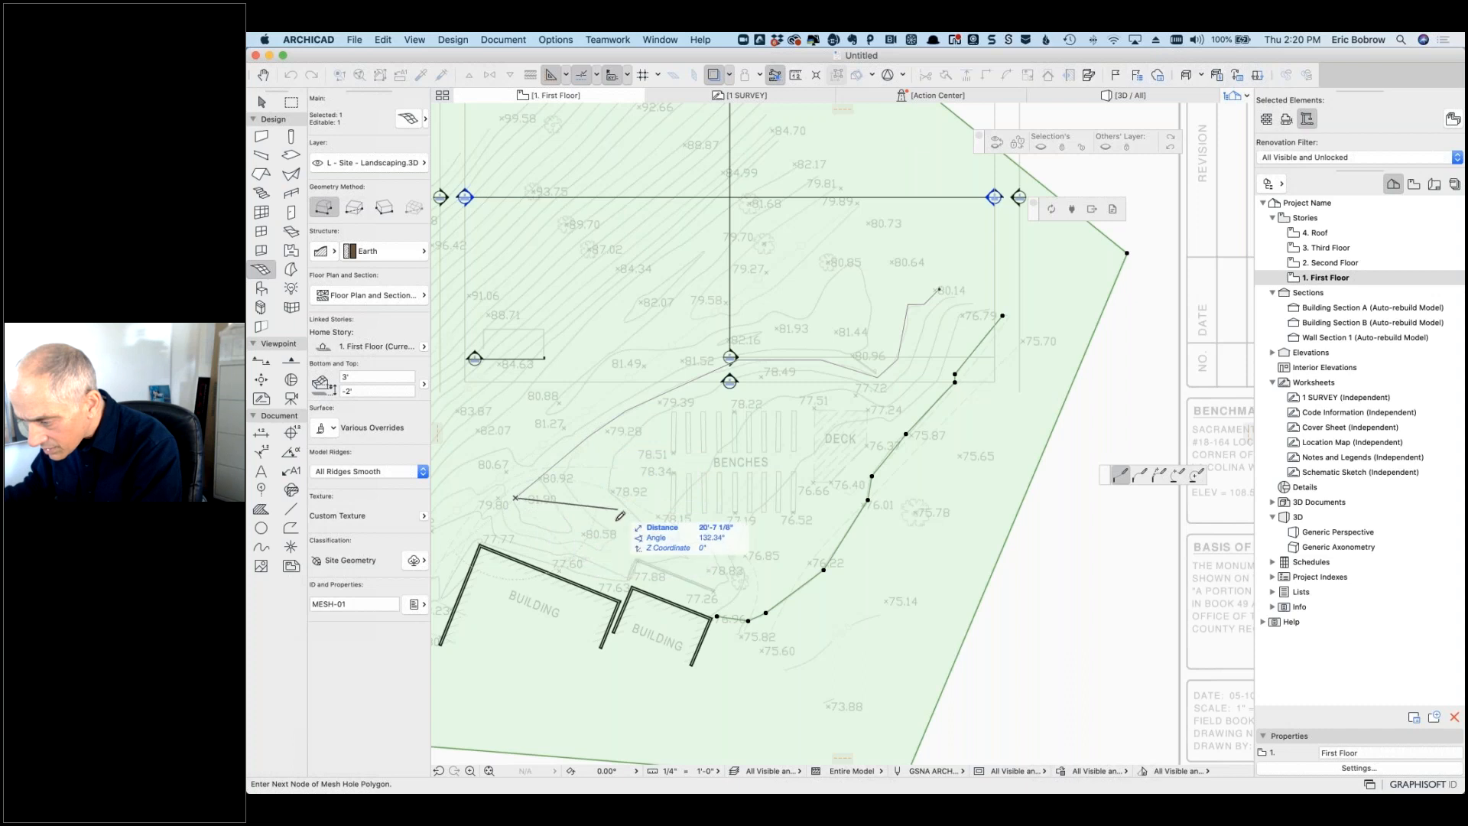
click(520, 522)
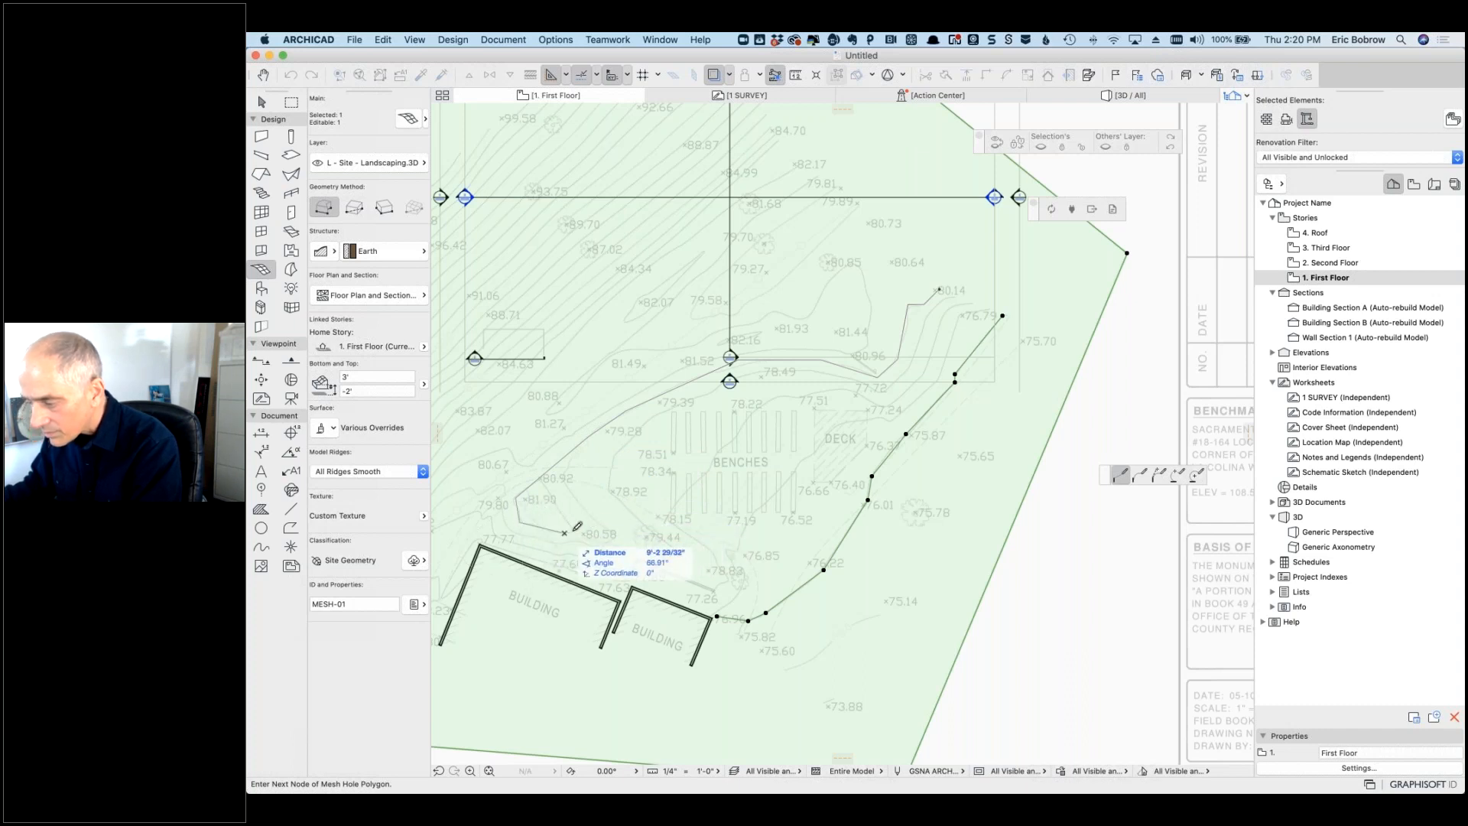
click(553, 495)
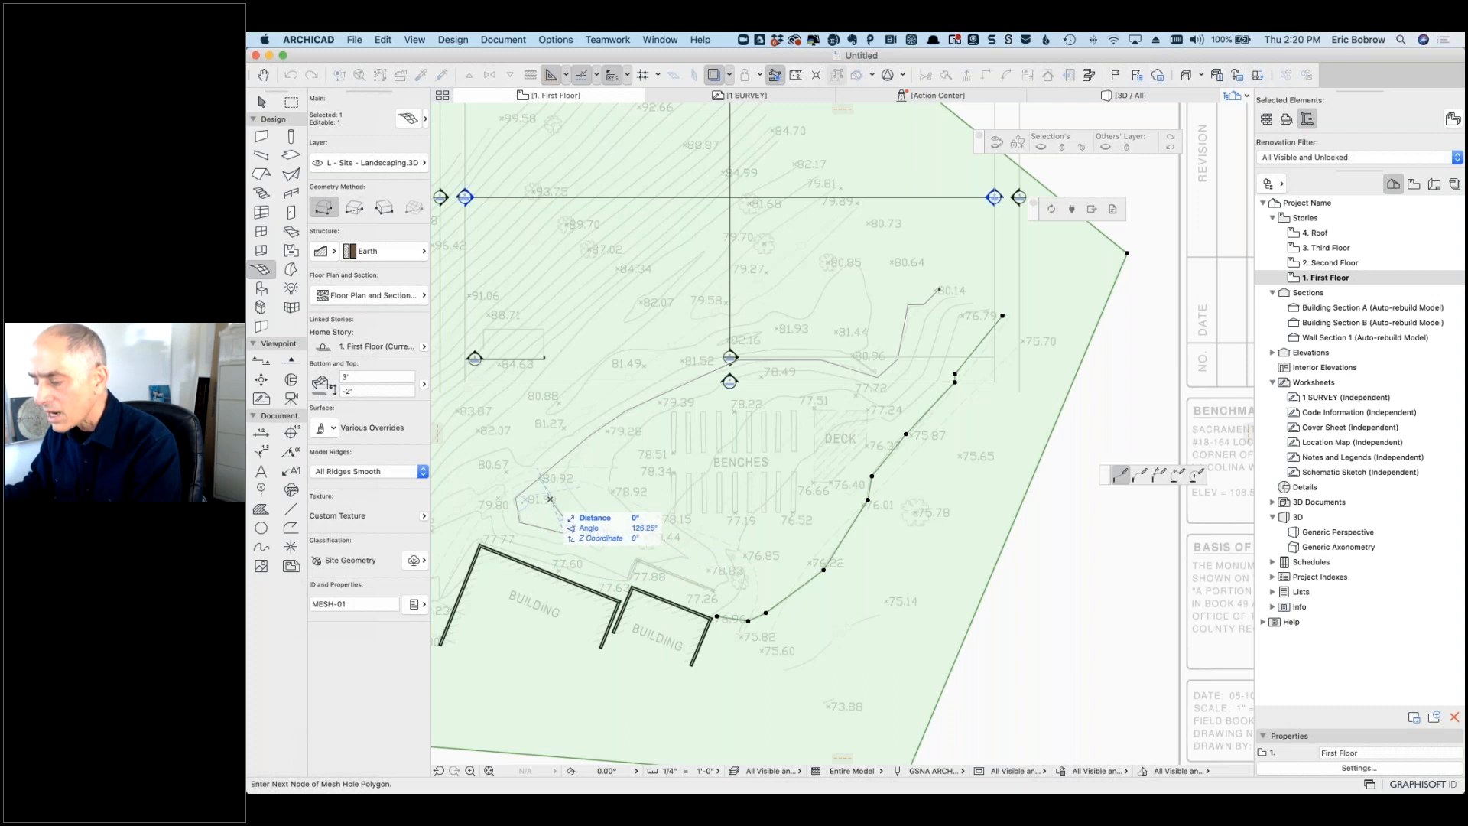
click(550, 498)
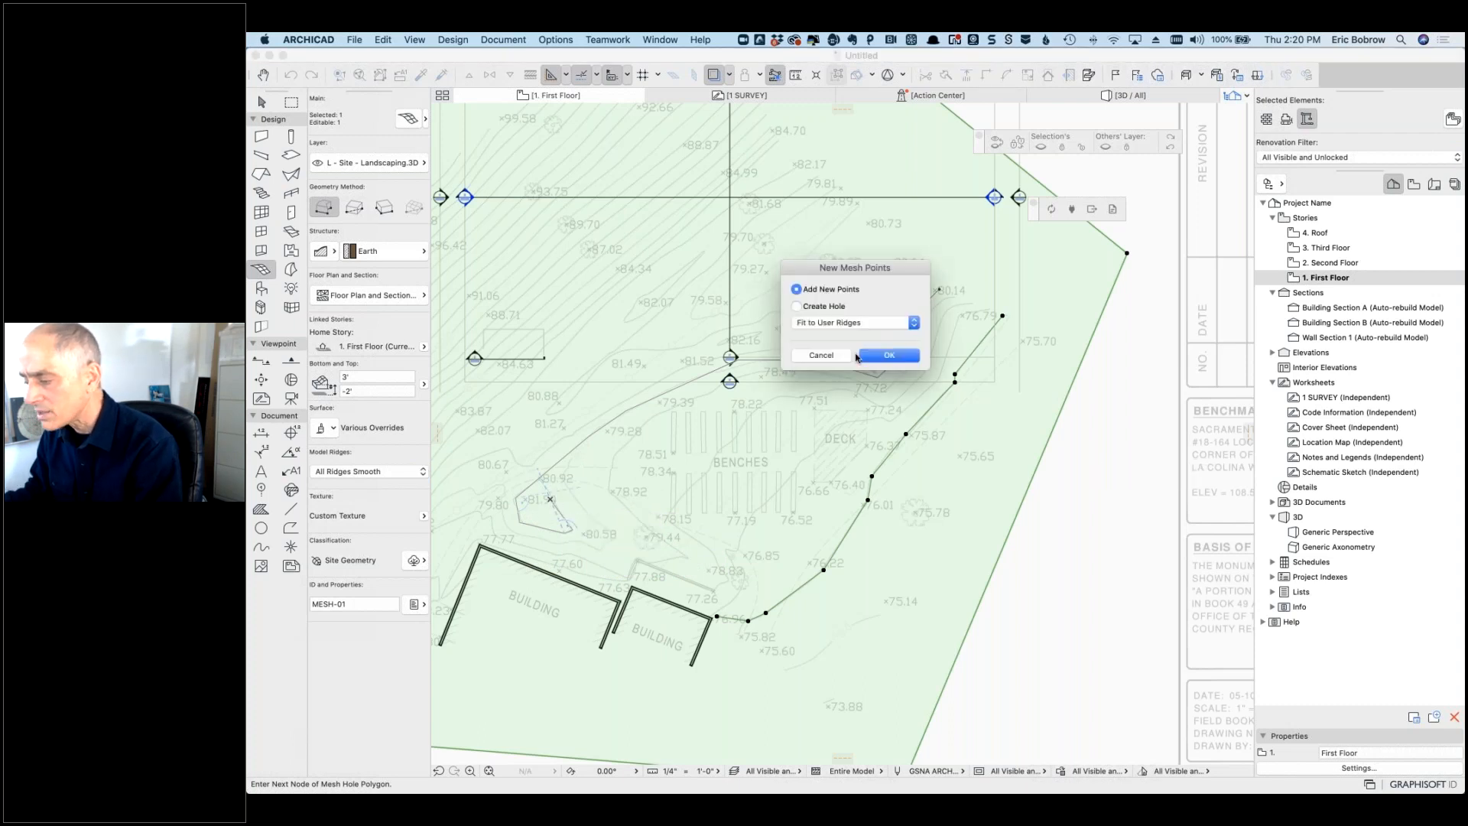
key(Return)
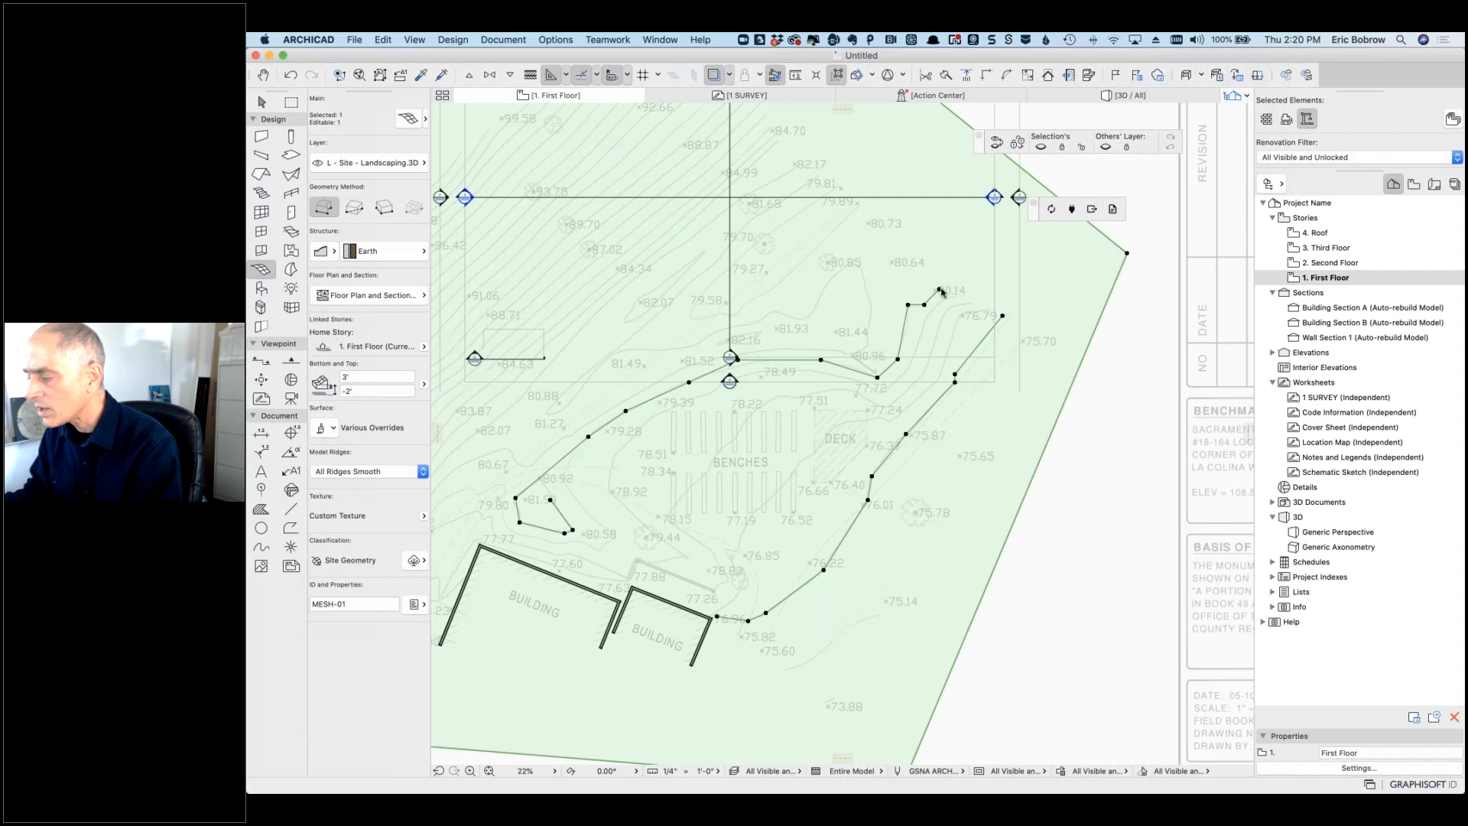
Step: Set the height of all points along the newly traced contour to 80' relative to Sea Level
click(940, 290)
text(8)
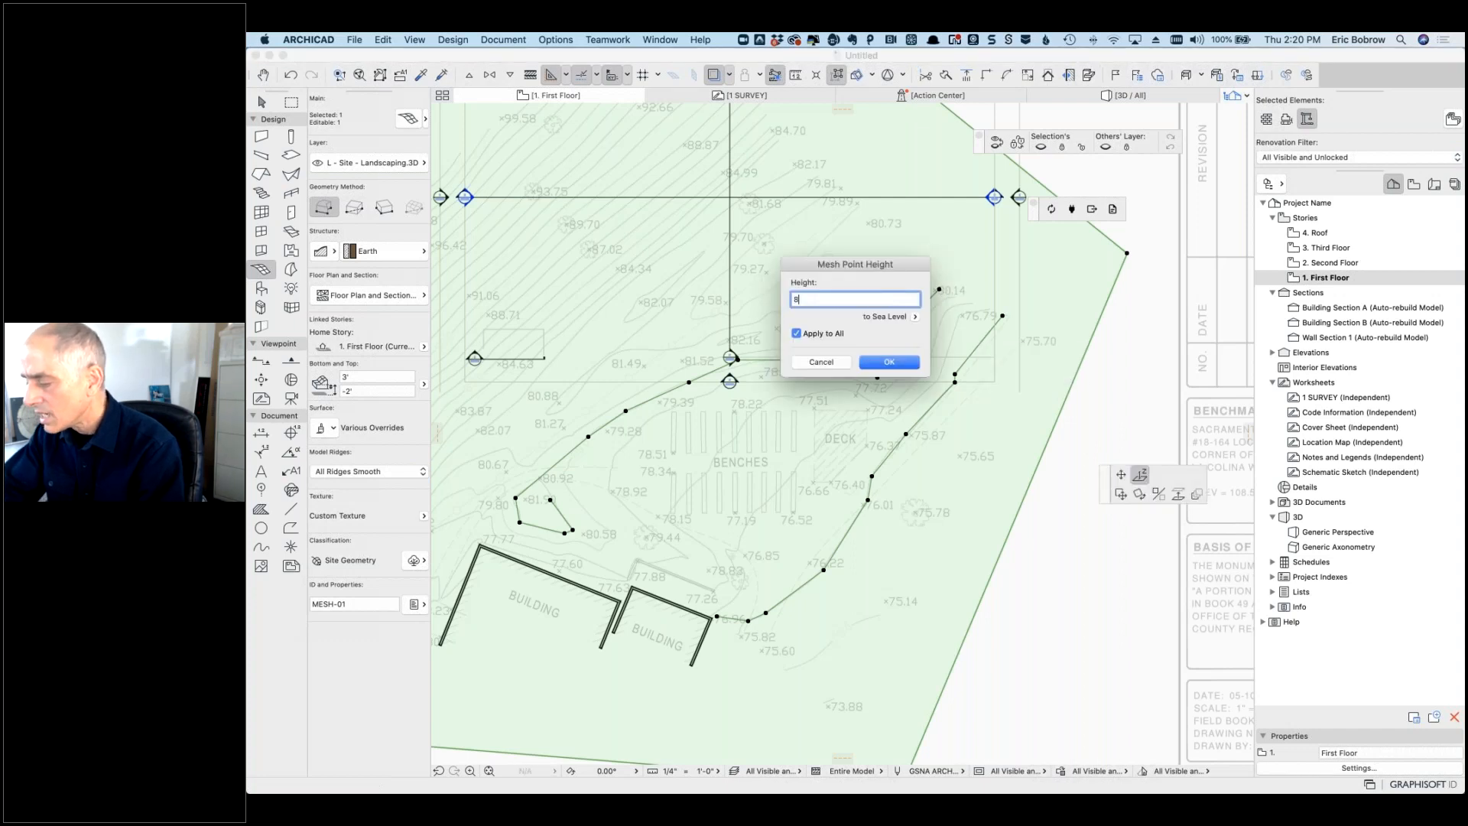
text(0)
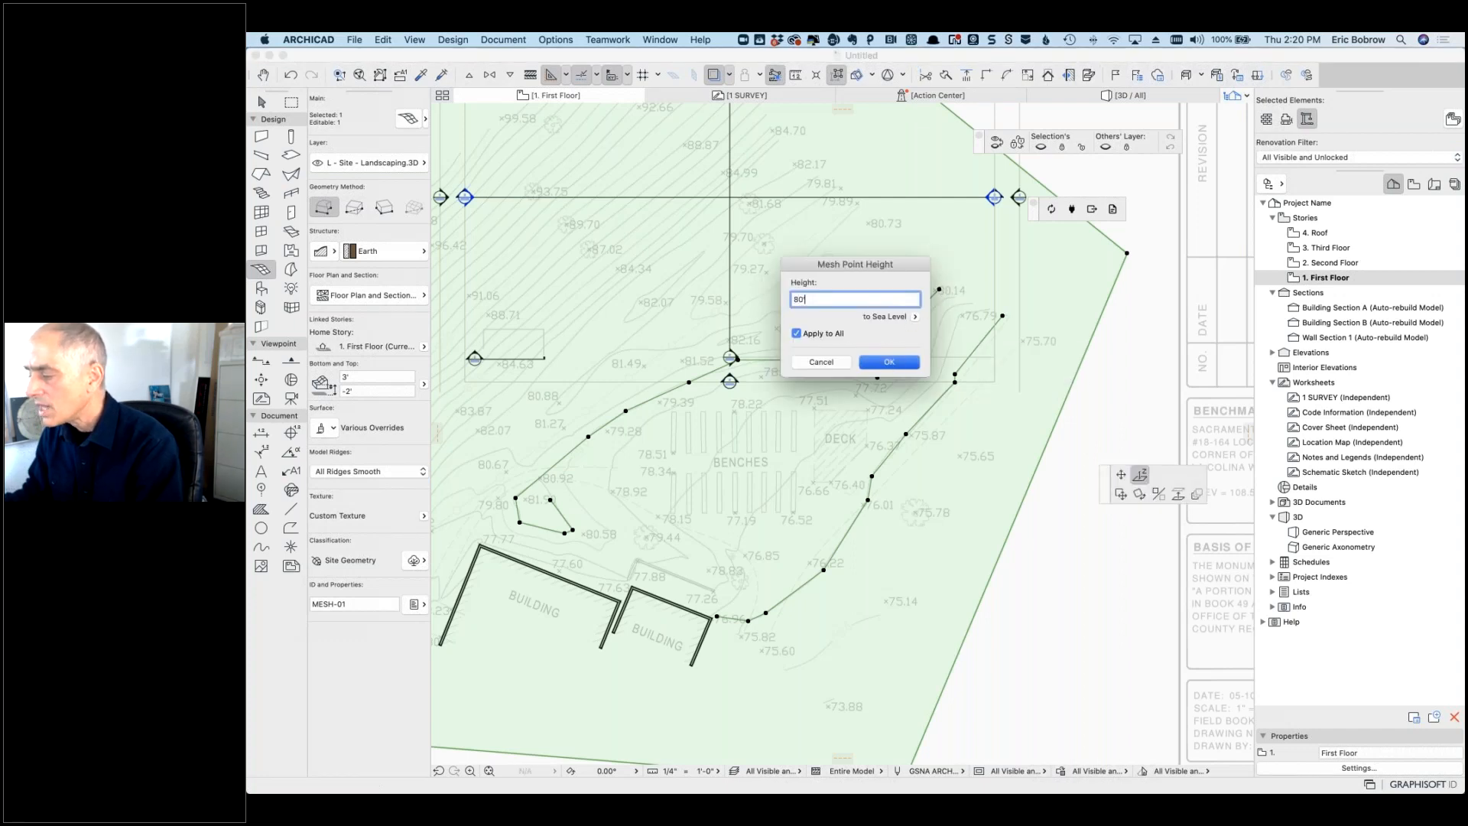
click(888, 362)
Step: Inspect the reshaped terrain mesh around the building walls in the 3D view and return to the First Floor plan
scroll(1045, 554, down, 5)
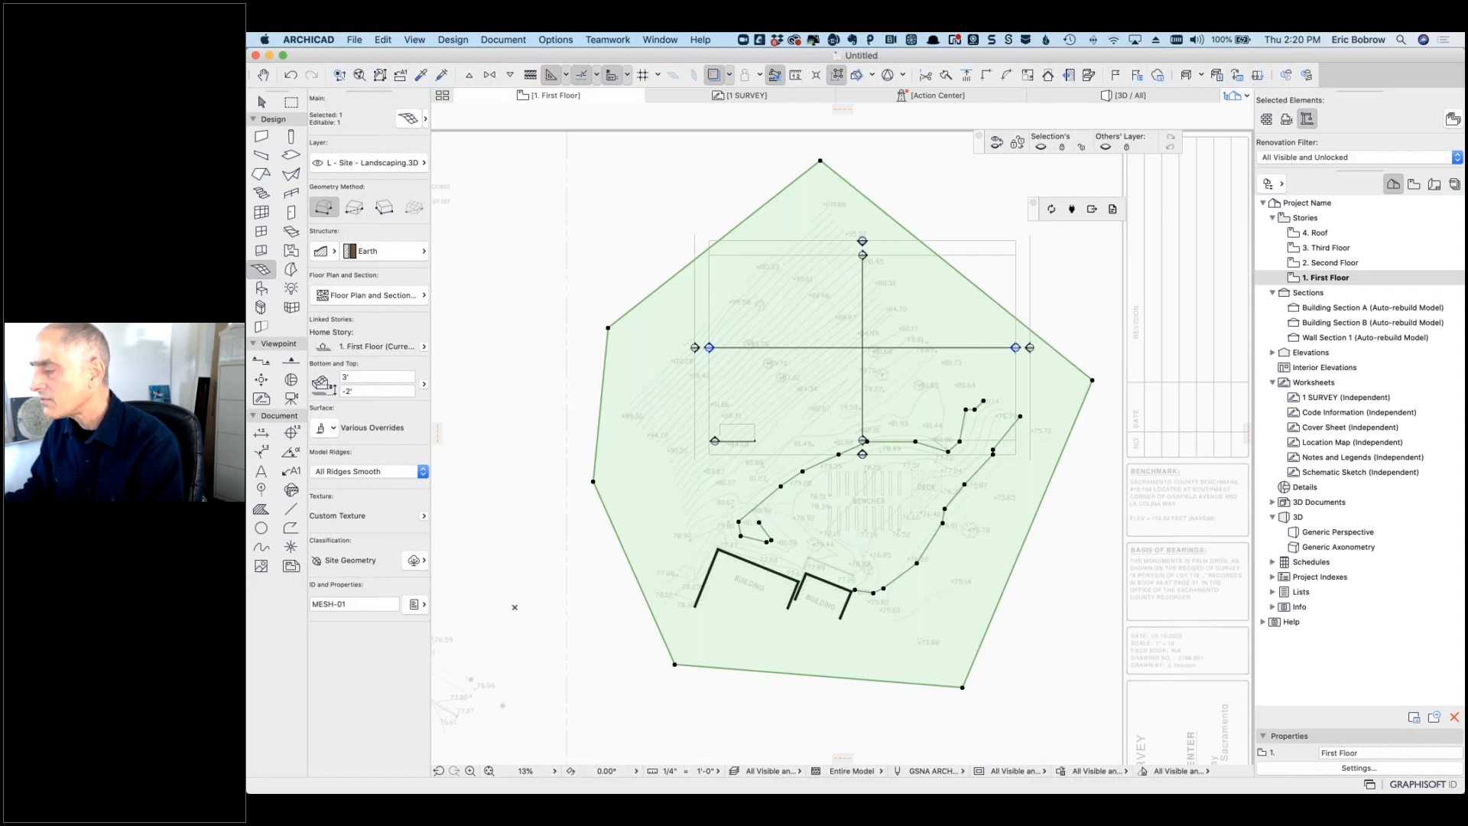
key(Escape)
click(1126, 95)
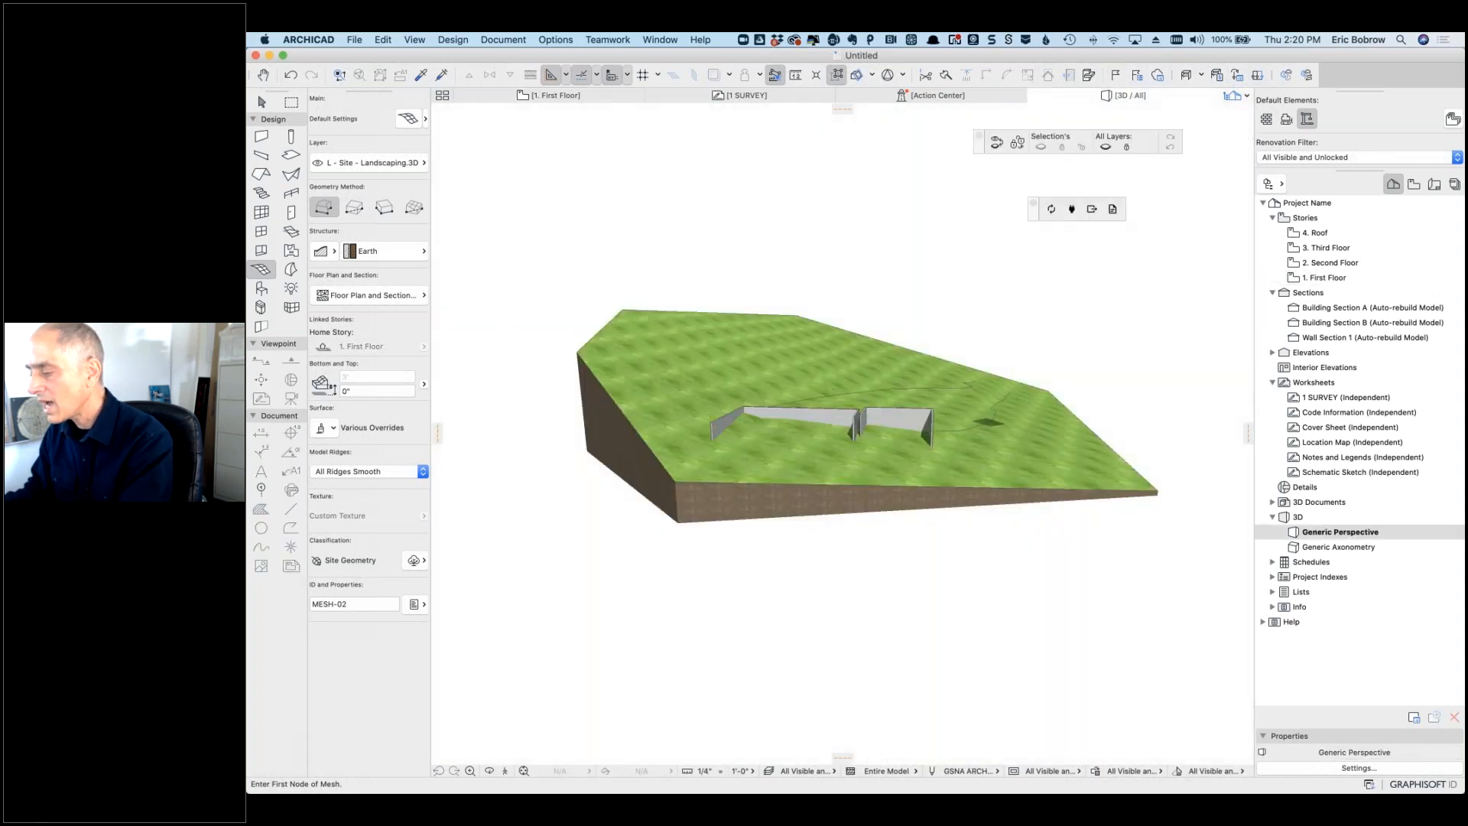
scroll(1003, 419, up, 5)
shift+click(996, 422)
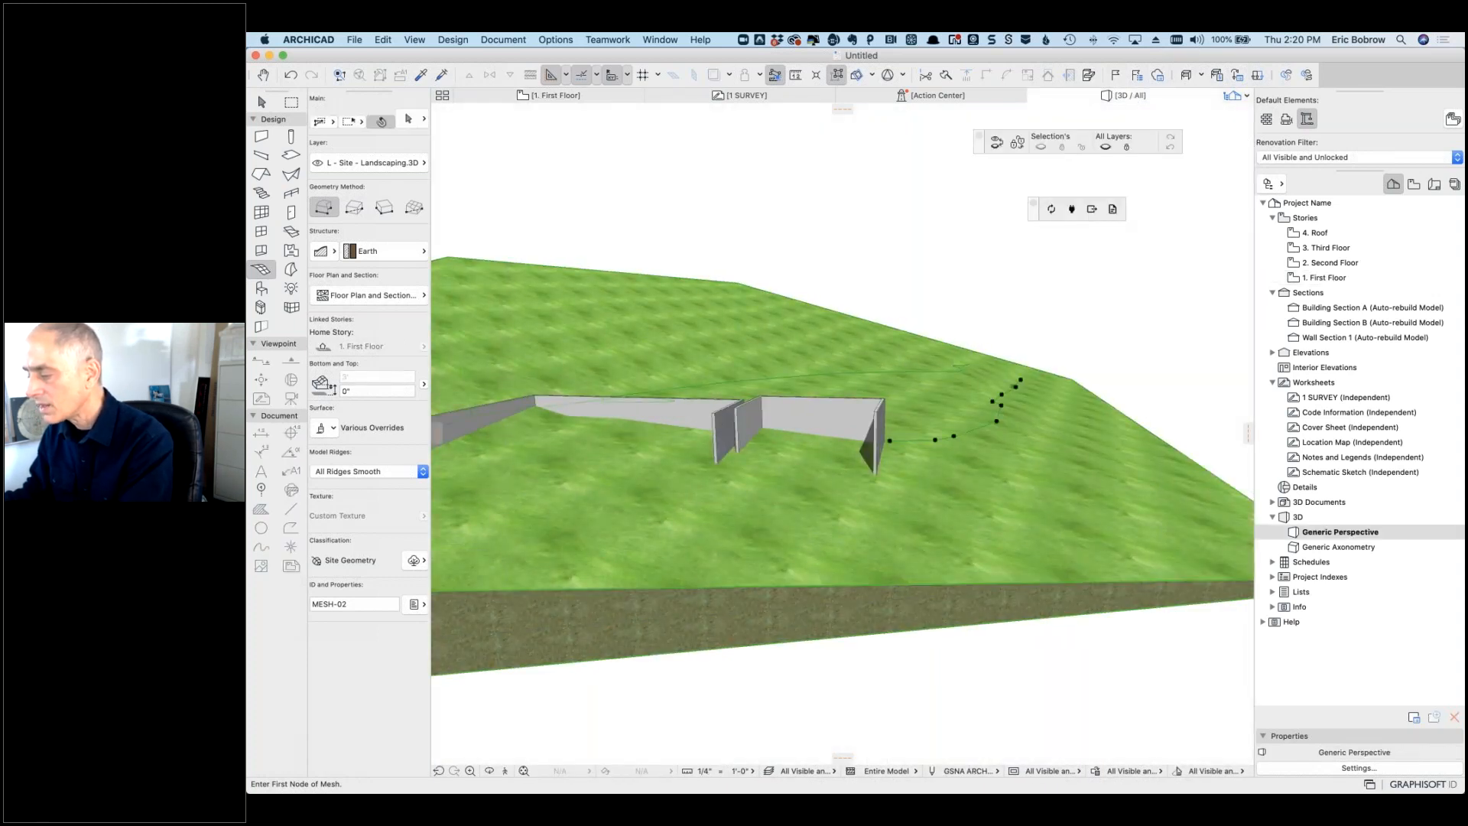
shift+middle_drag(1133, 321, 811, 484)
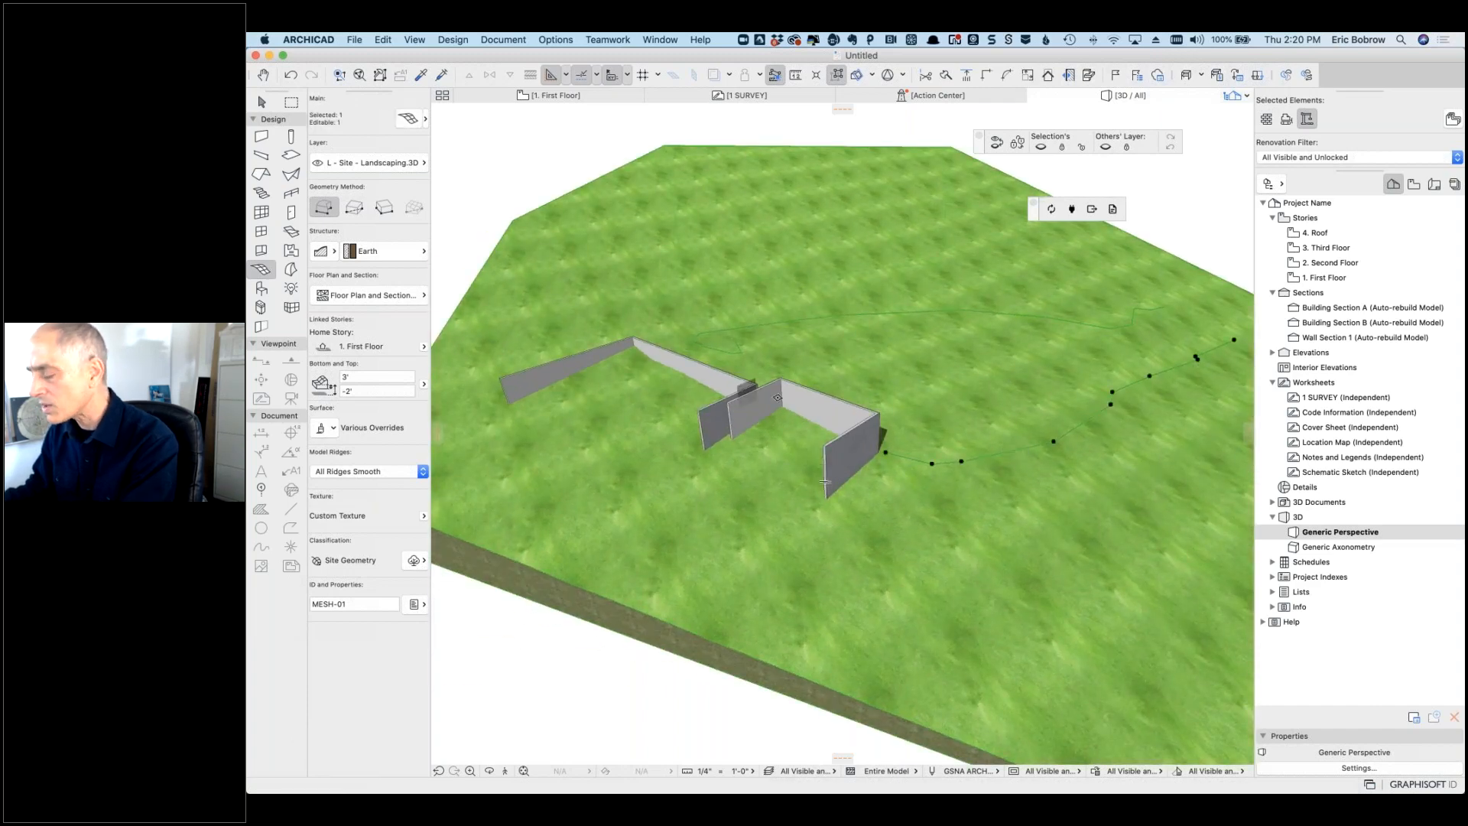
key(Escape)
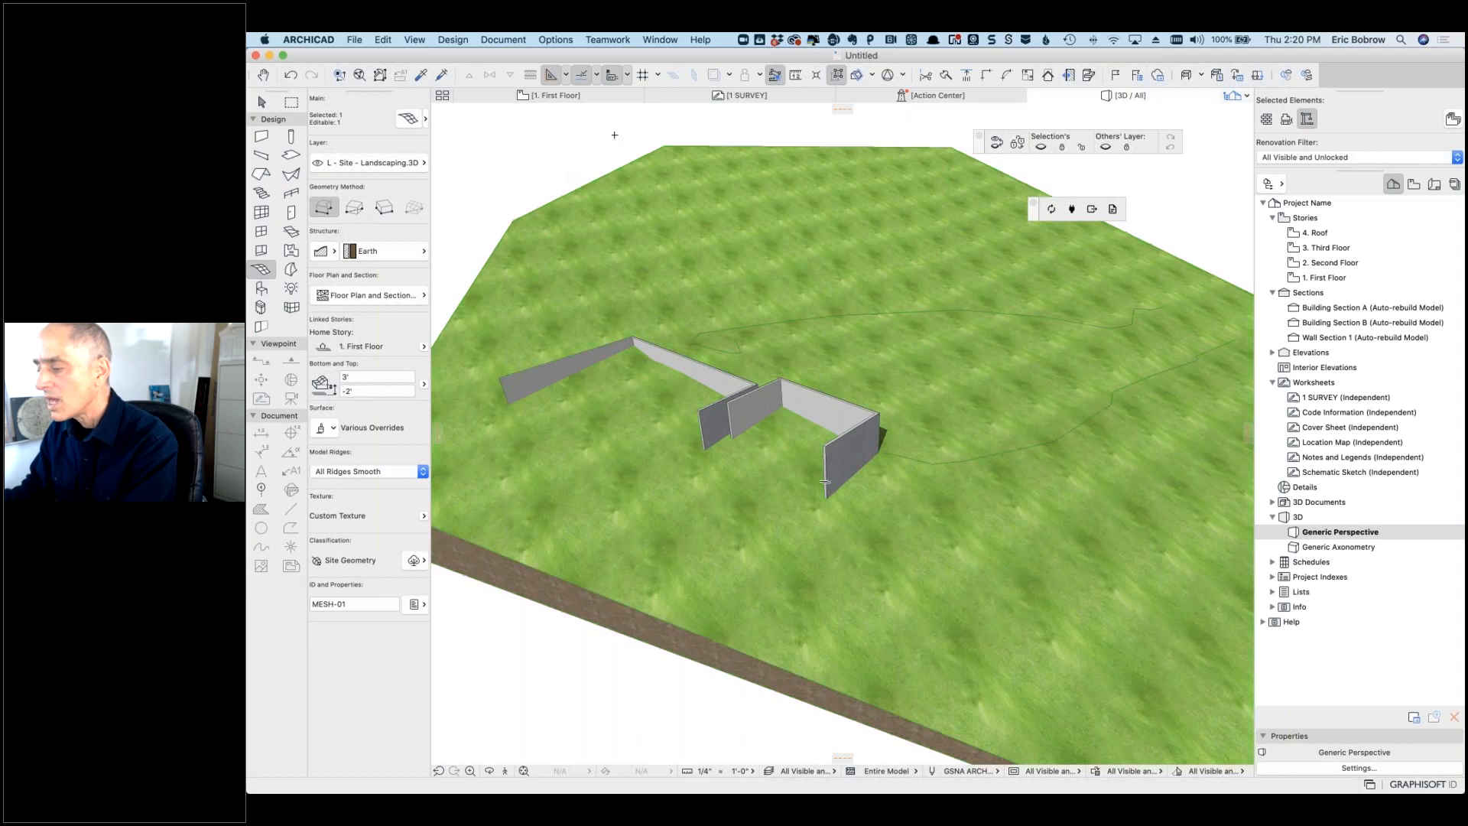
click(570, 96)
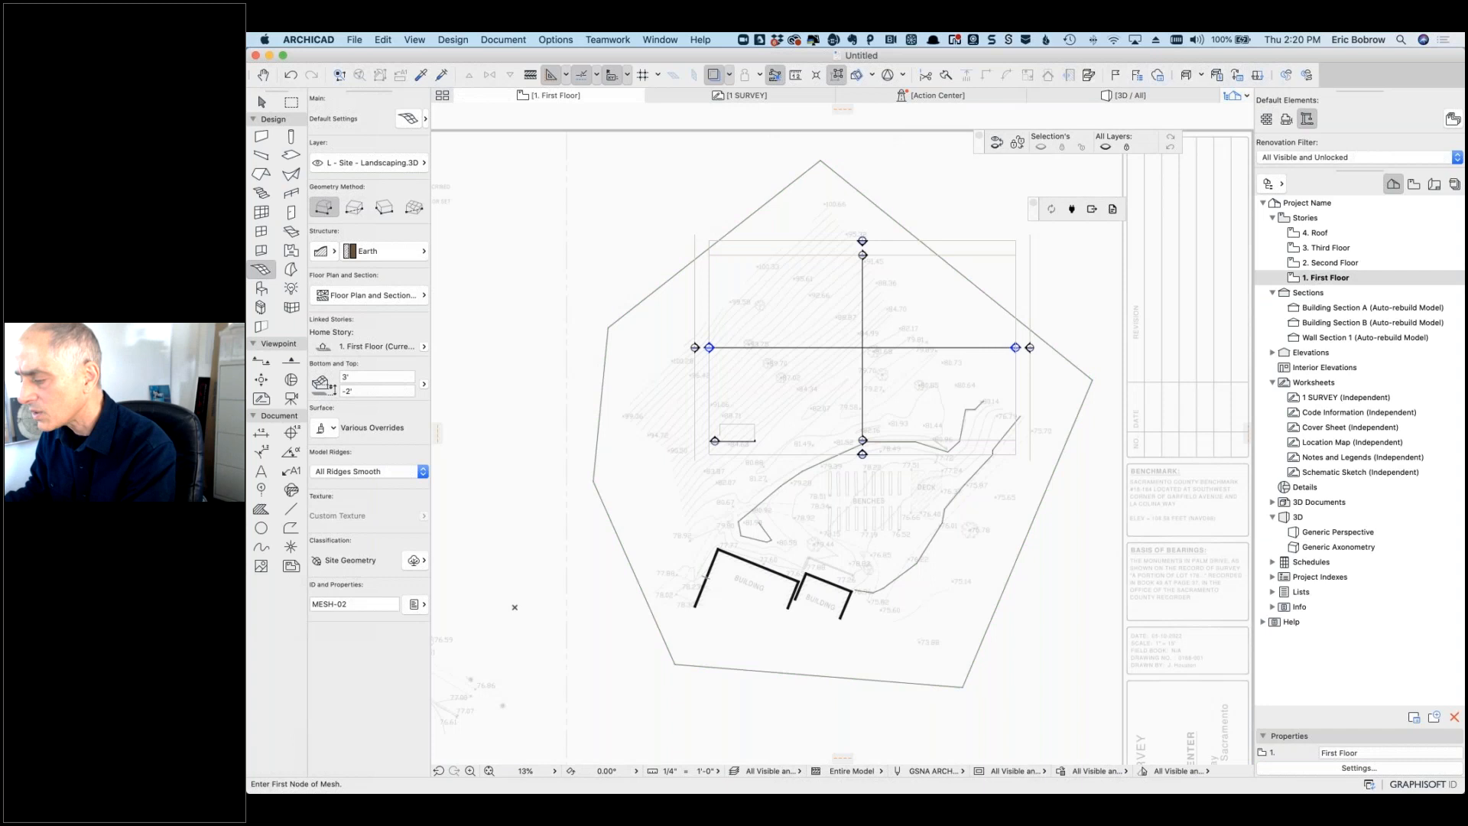
Step: Trace the hillside contour from below the 91.45 spot height to the 90.50 one, fitted to user ridges, and set all its points to 90'
shift+click(821, 162)
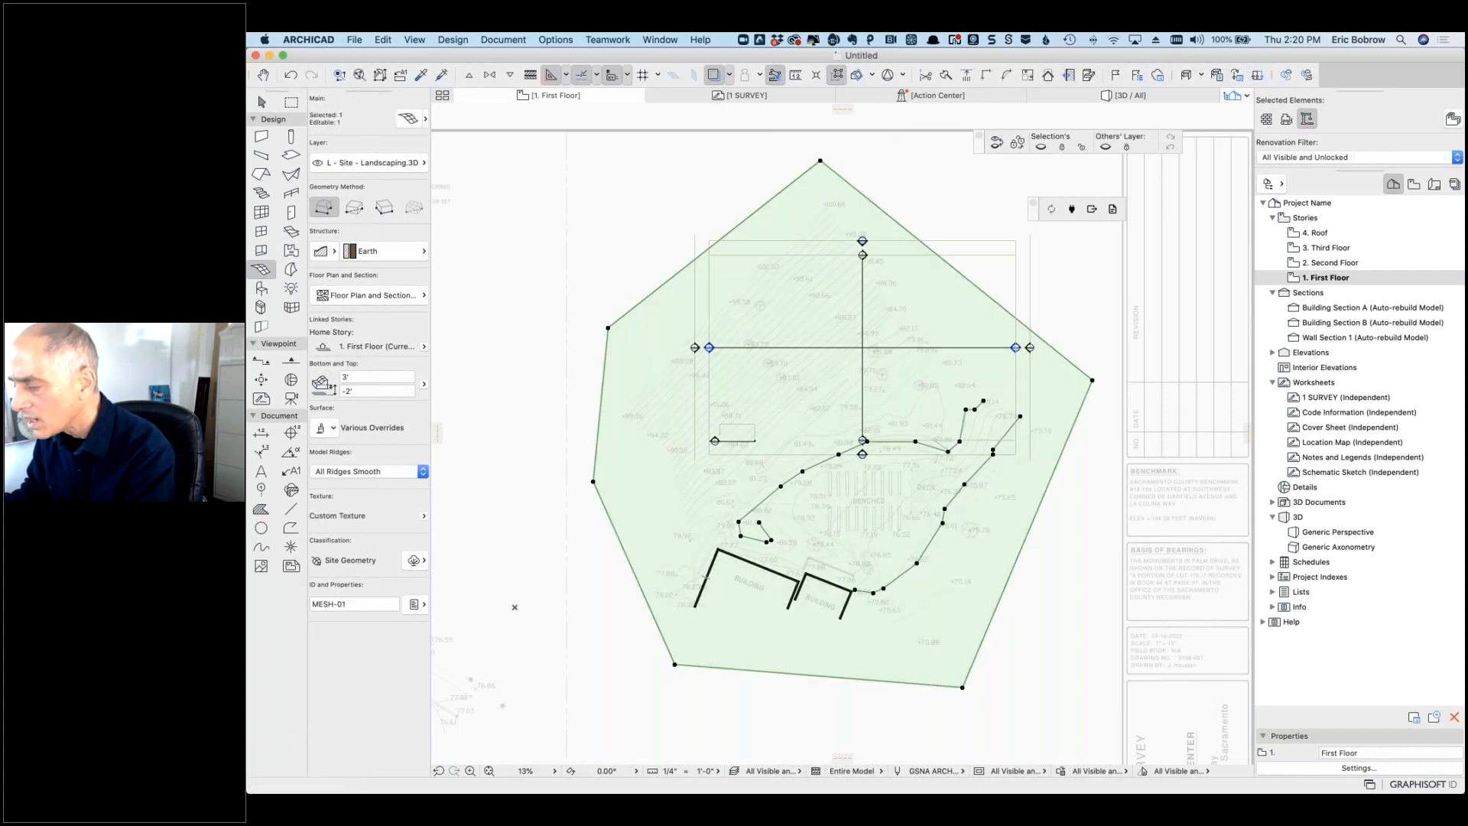
scroll(800, 252, up, 1)
scroll(804, 253, up, 3)
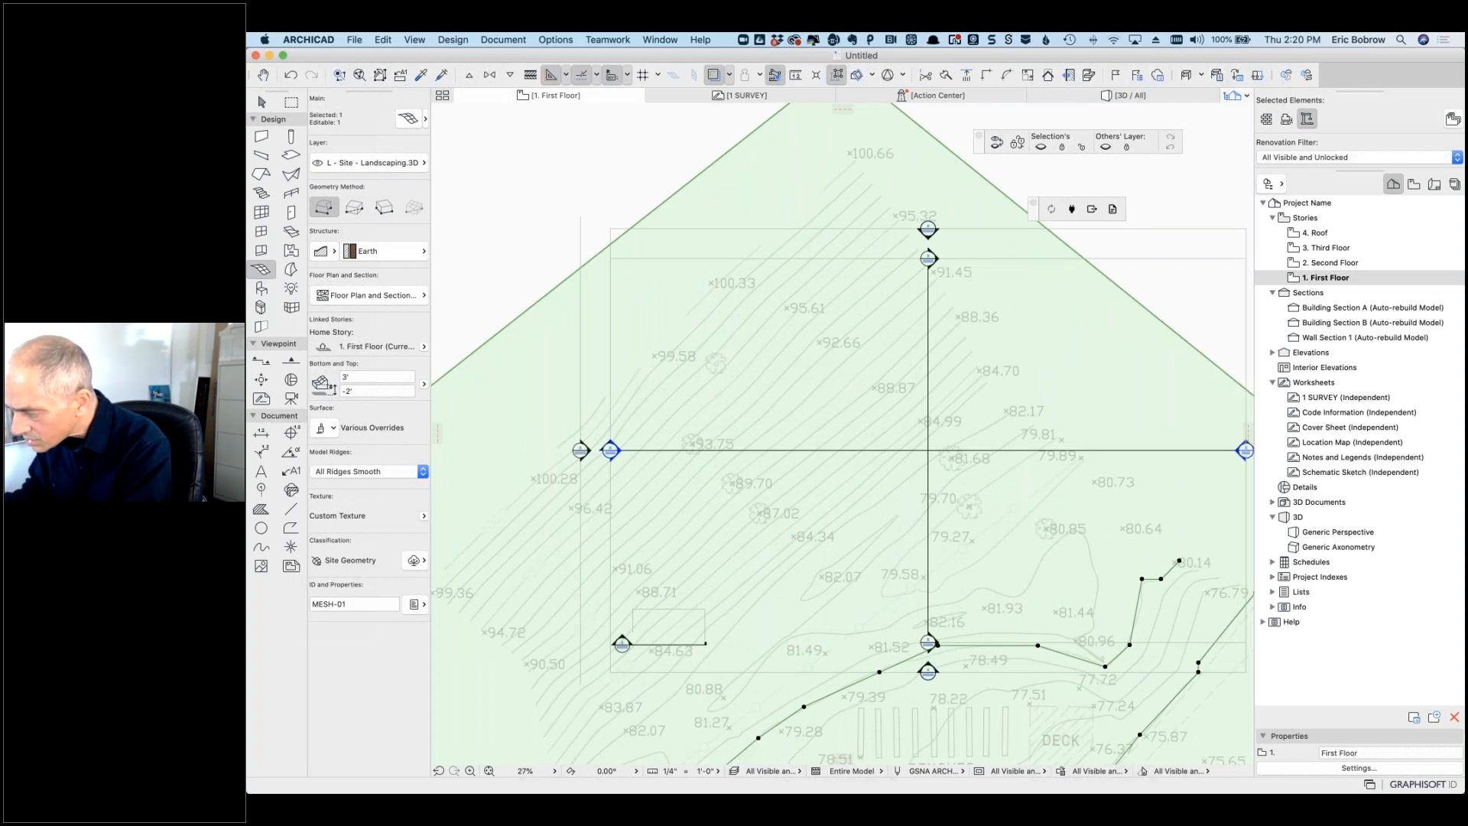
click(946, 294)
click(830, 403)
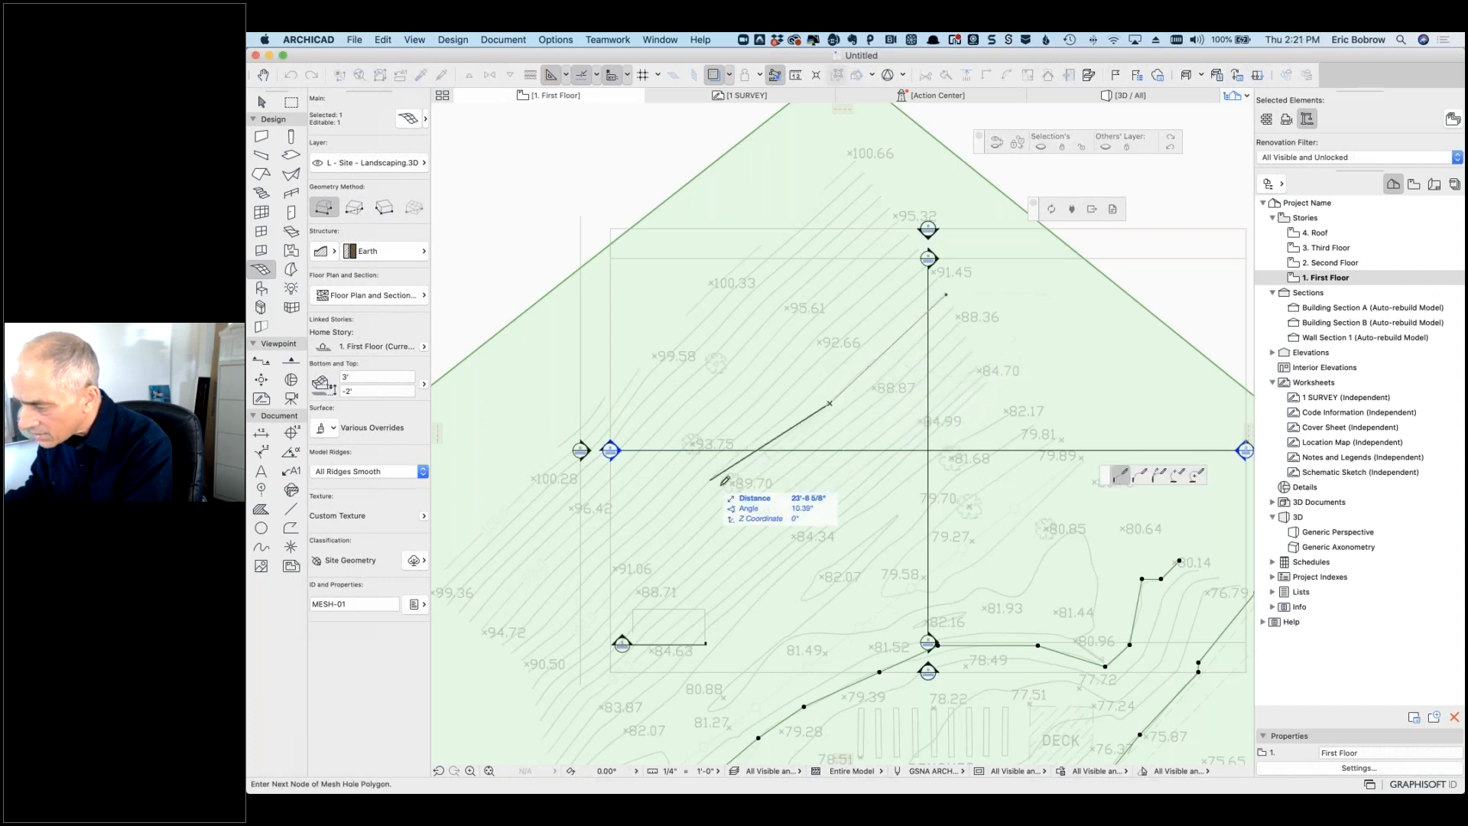
click(724, 483)
click(651, 558)
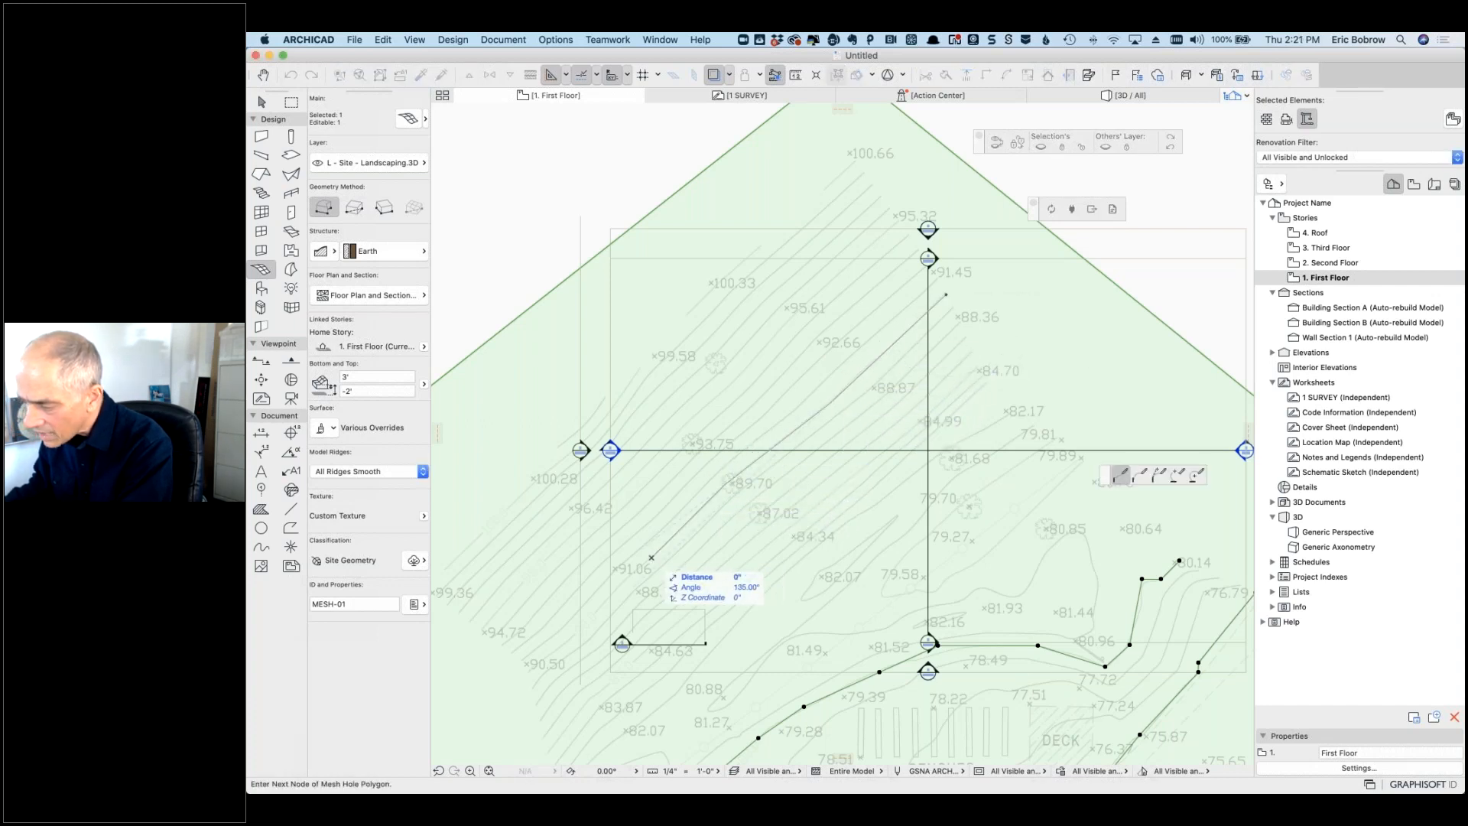
click(529, 669)
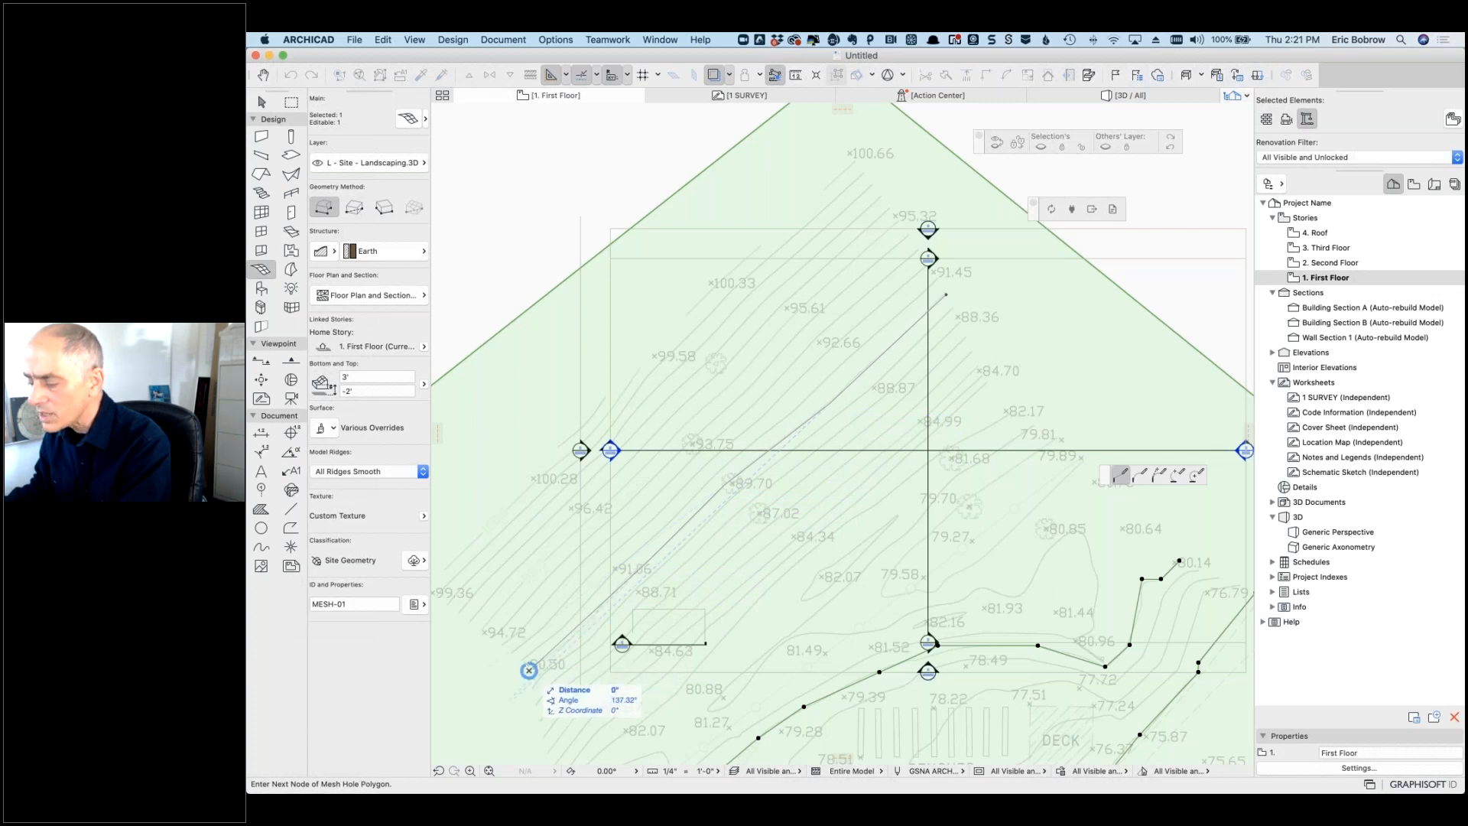
click(529, 670)
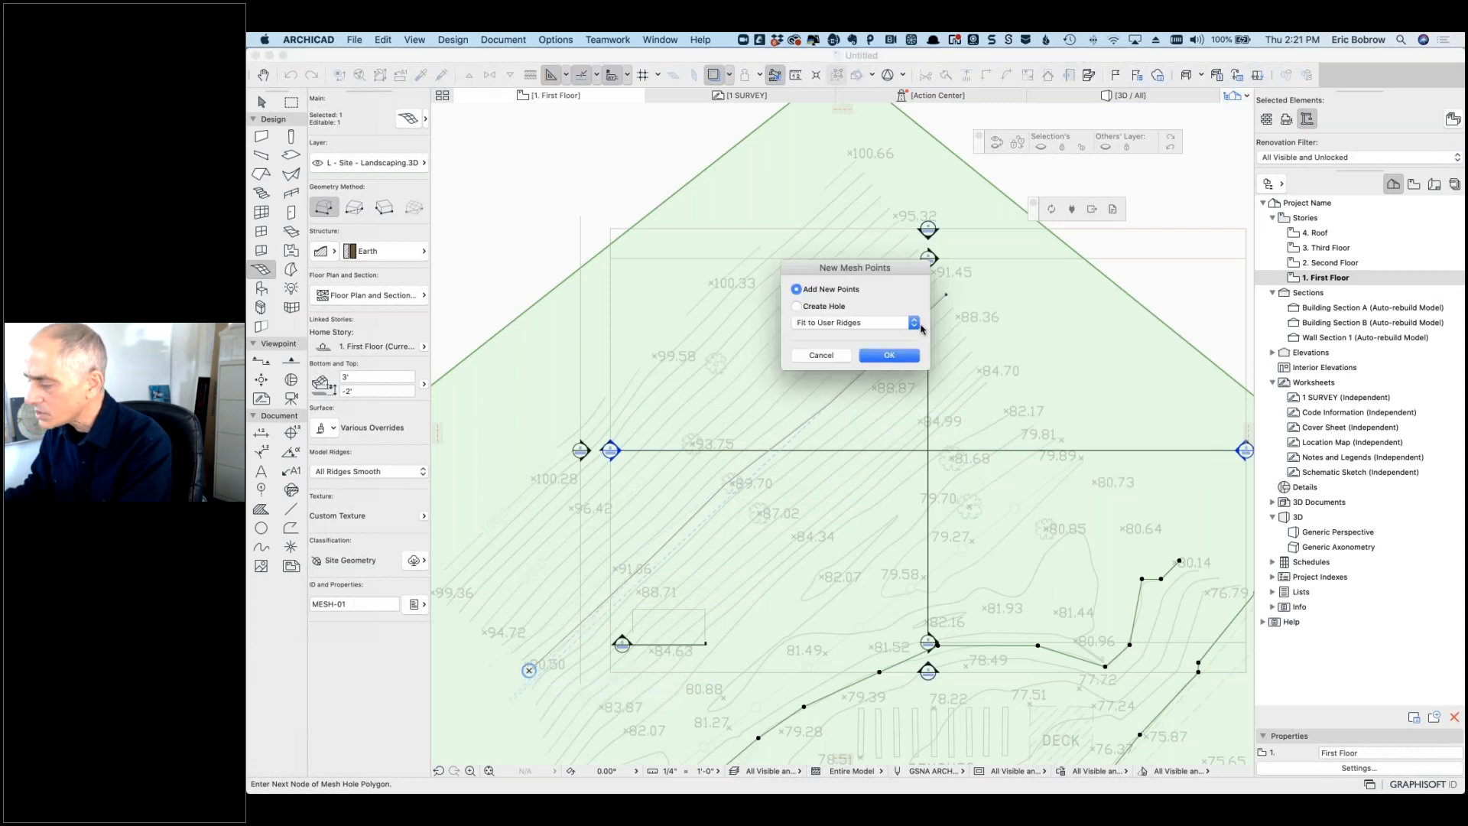
click(888, 355)
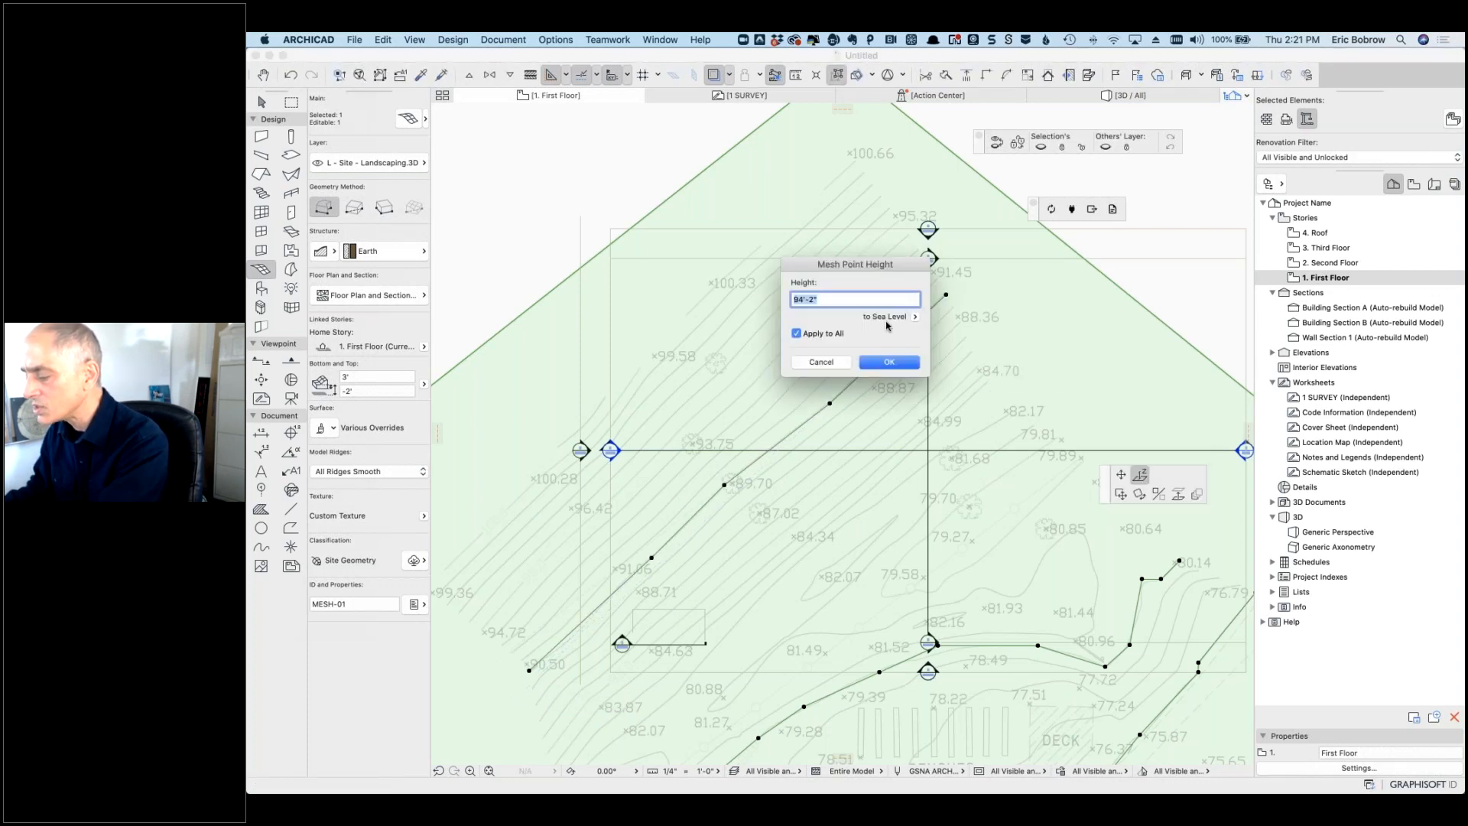
text(90)
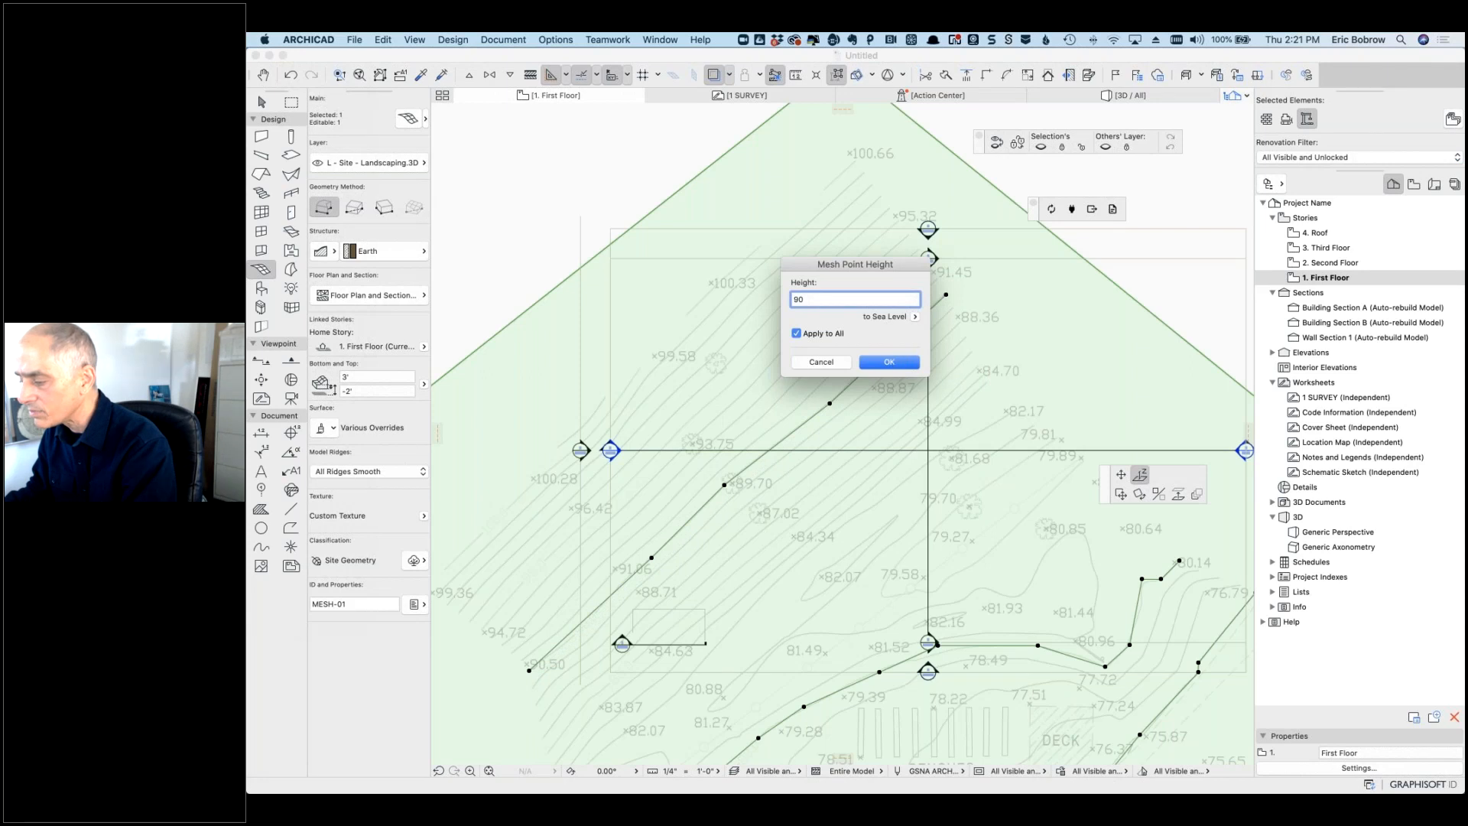
click(889, 361)
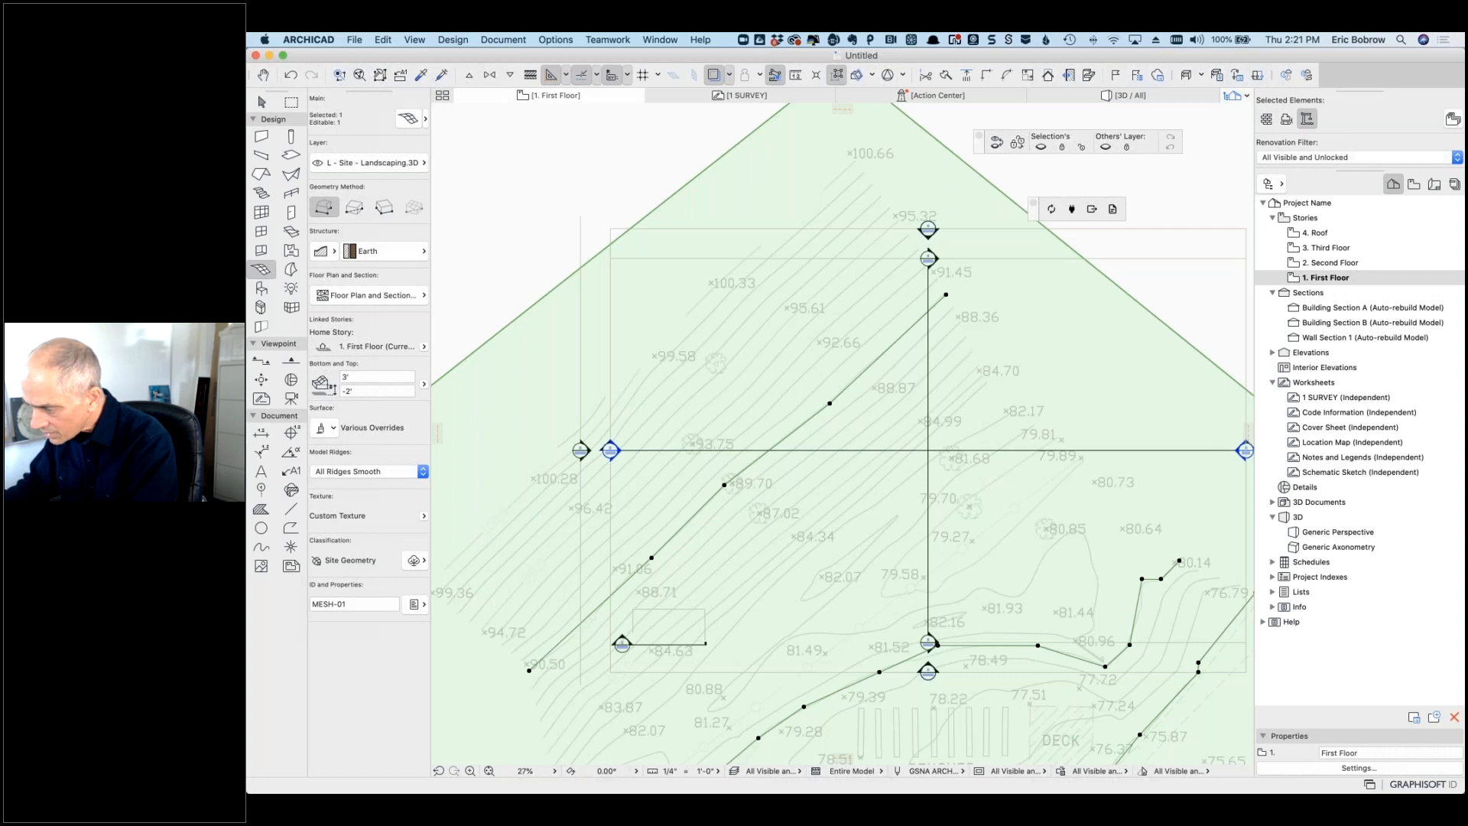
Step: Trace the contour from the 84.70 spot height past the 83.87 one, fitted to user ridges, and set all its points to 85' relative to Sea Level
click(979, 367)
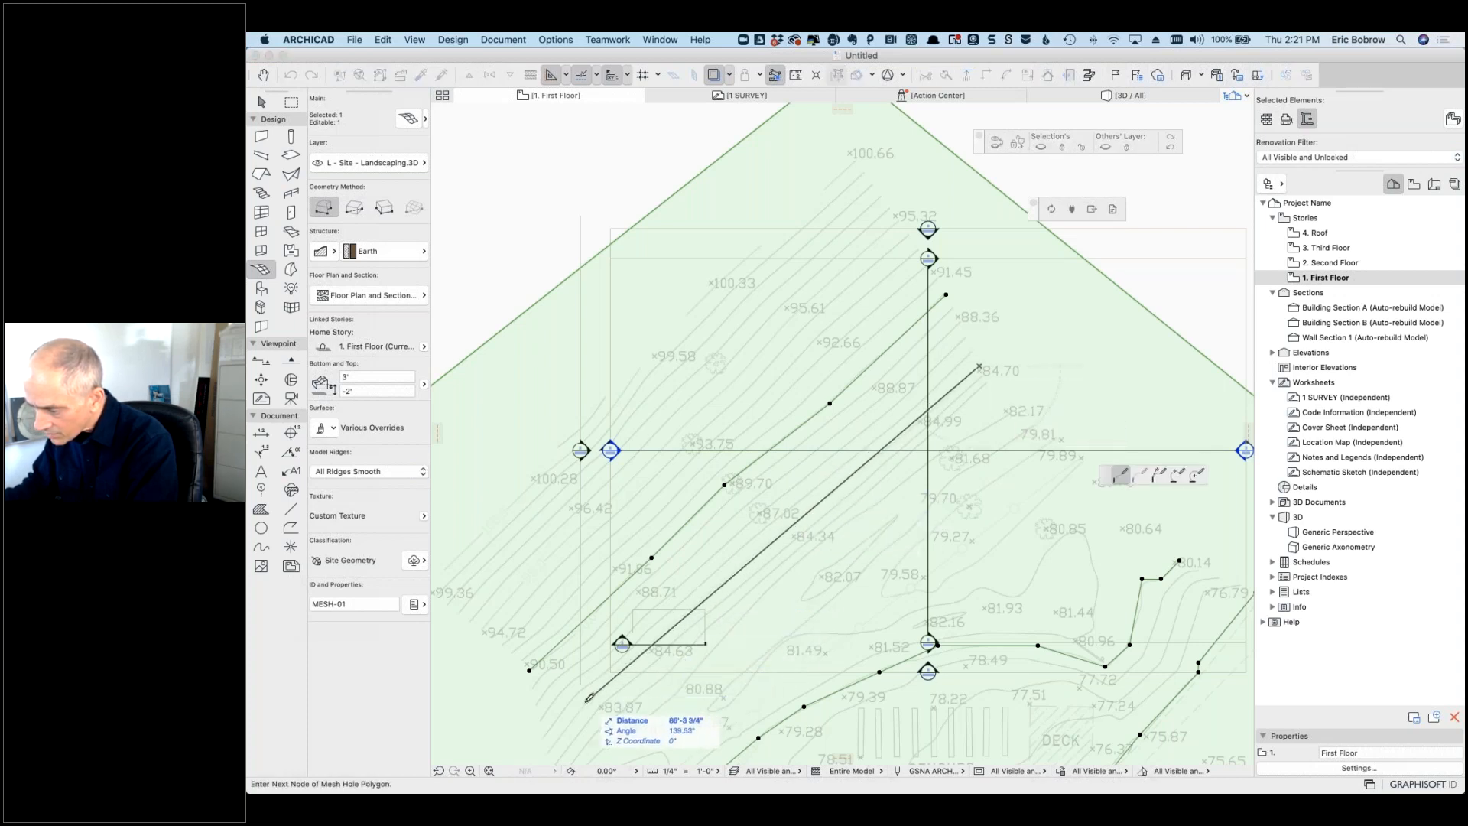
click(546, 753)
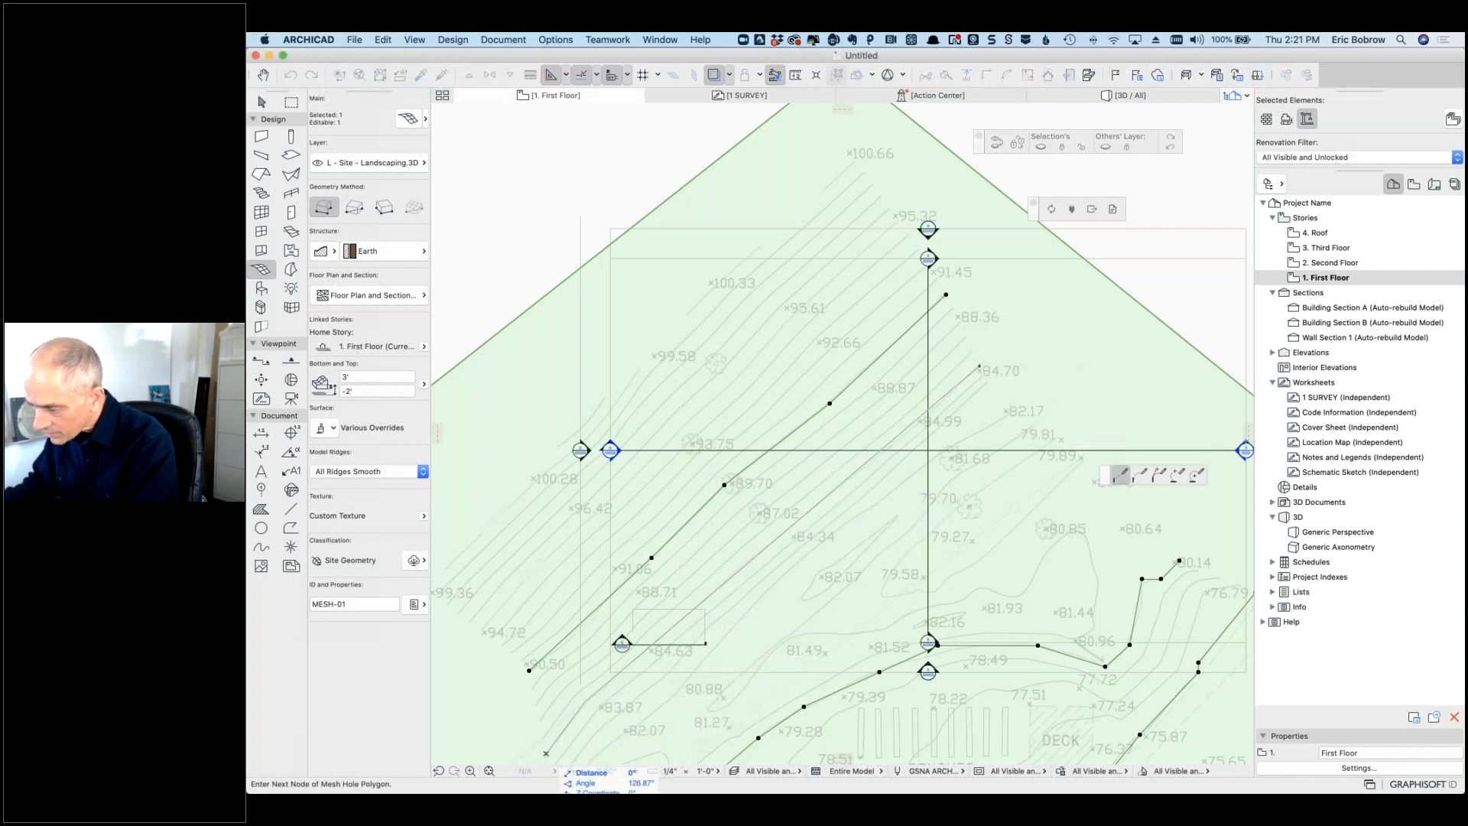
click(546, 753)
click(880, 354)
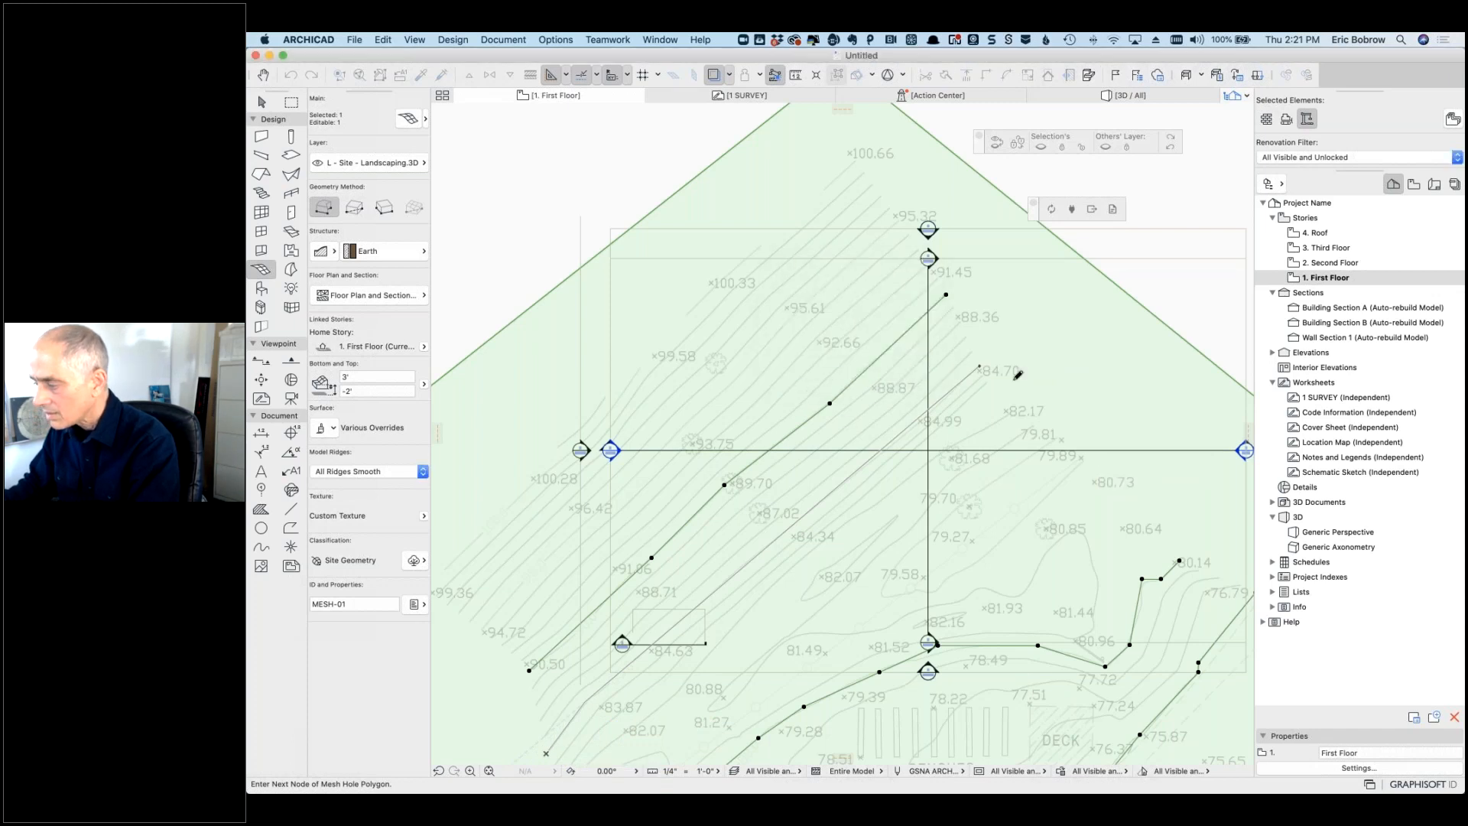
click(981, 367)
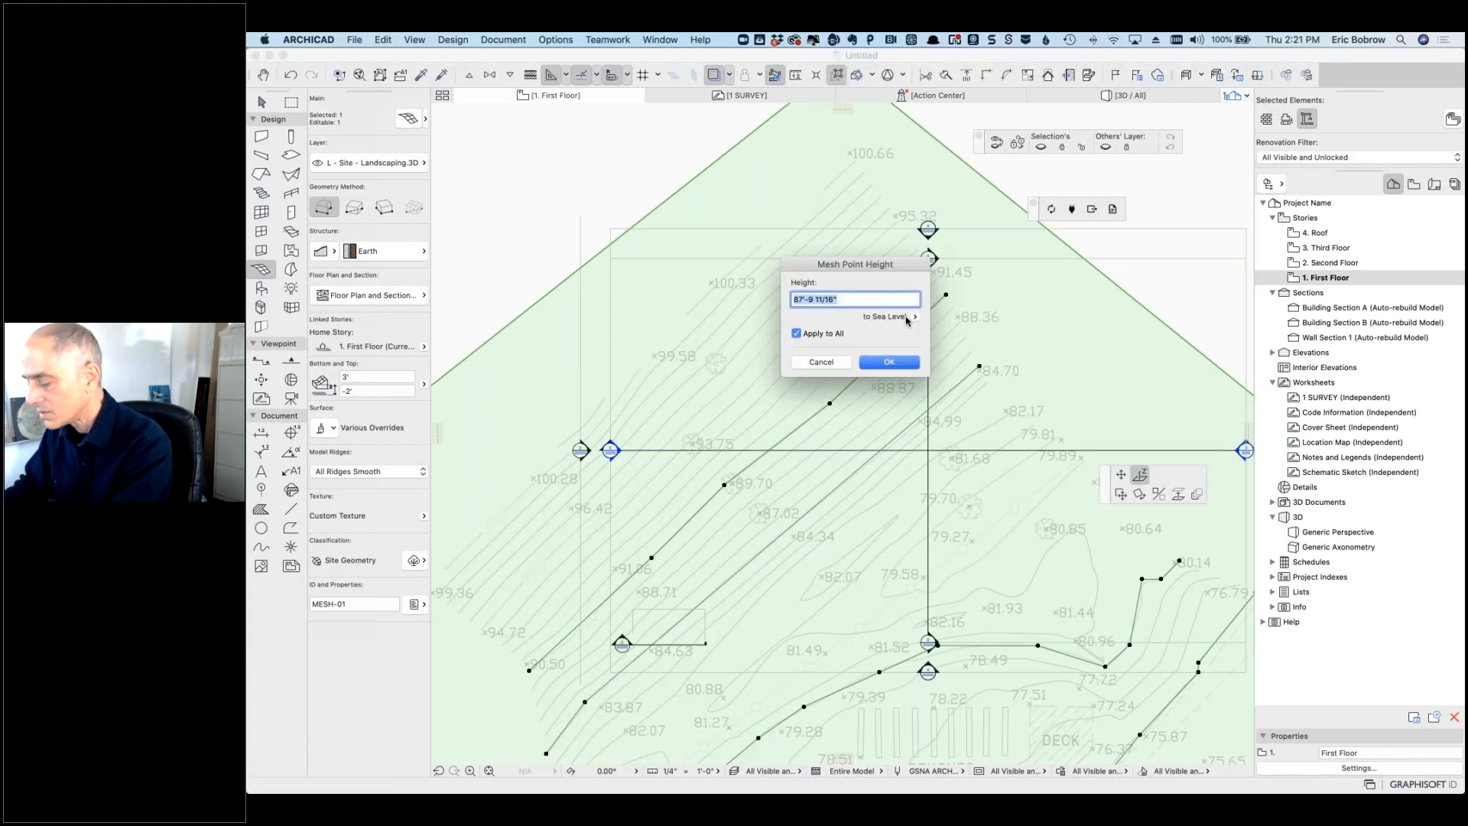
text(85)
click(891, 367)
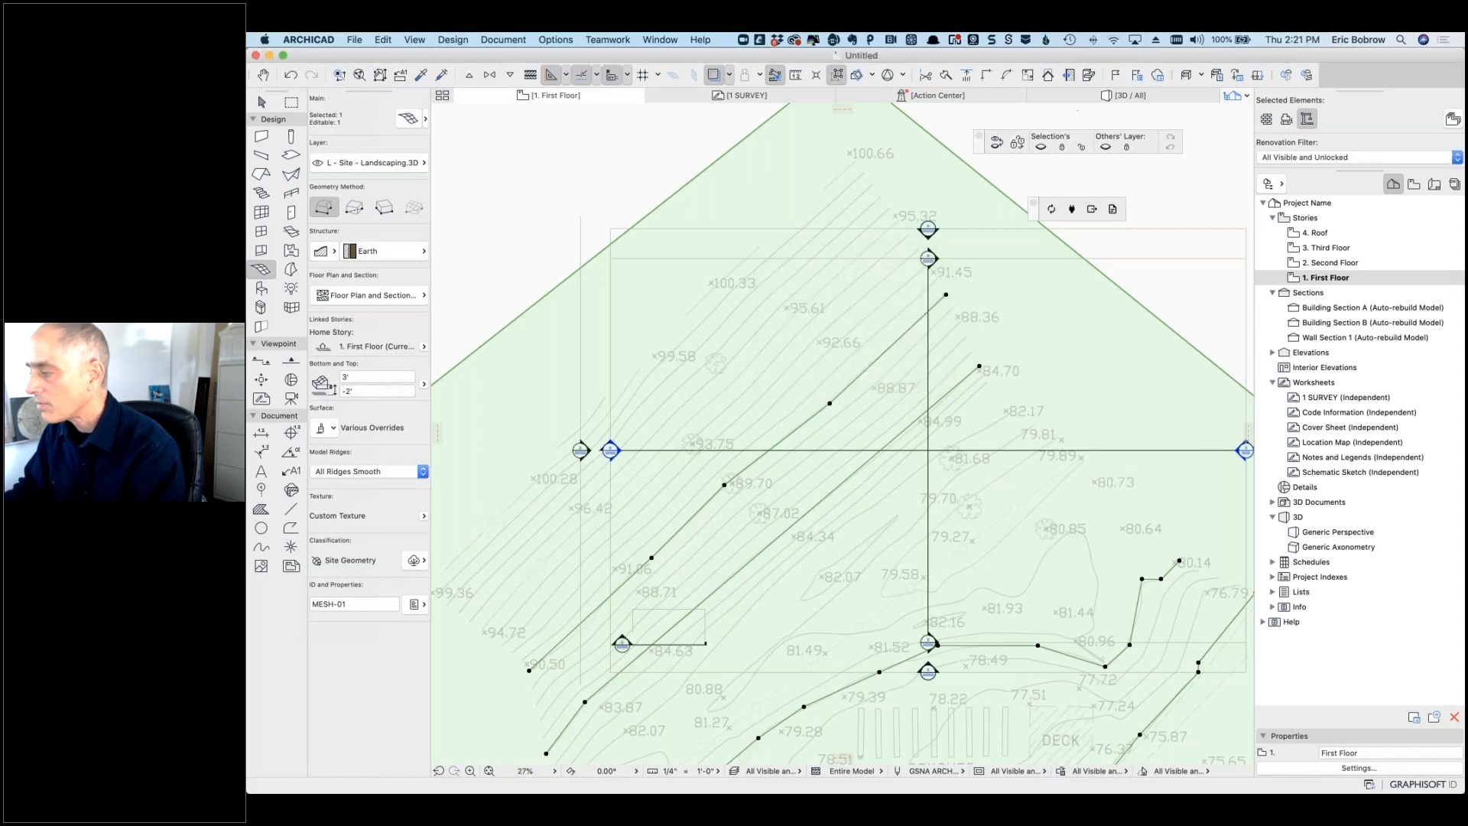
Step: Inspect the terrain mesh's uphill slope and added ridges behind the building walls in the 3D view
click(1144, 98)
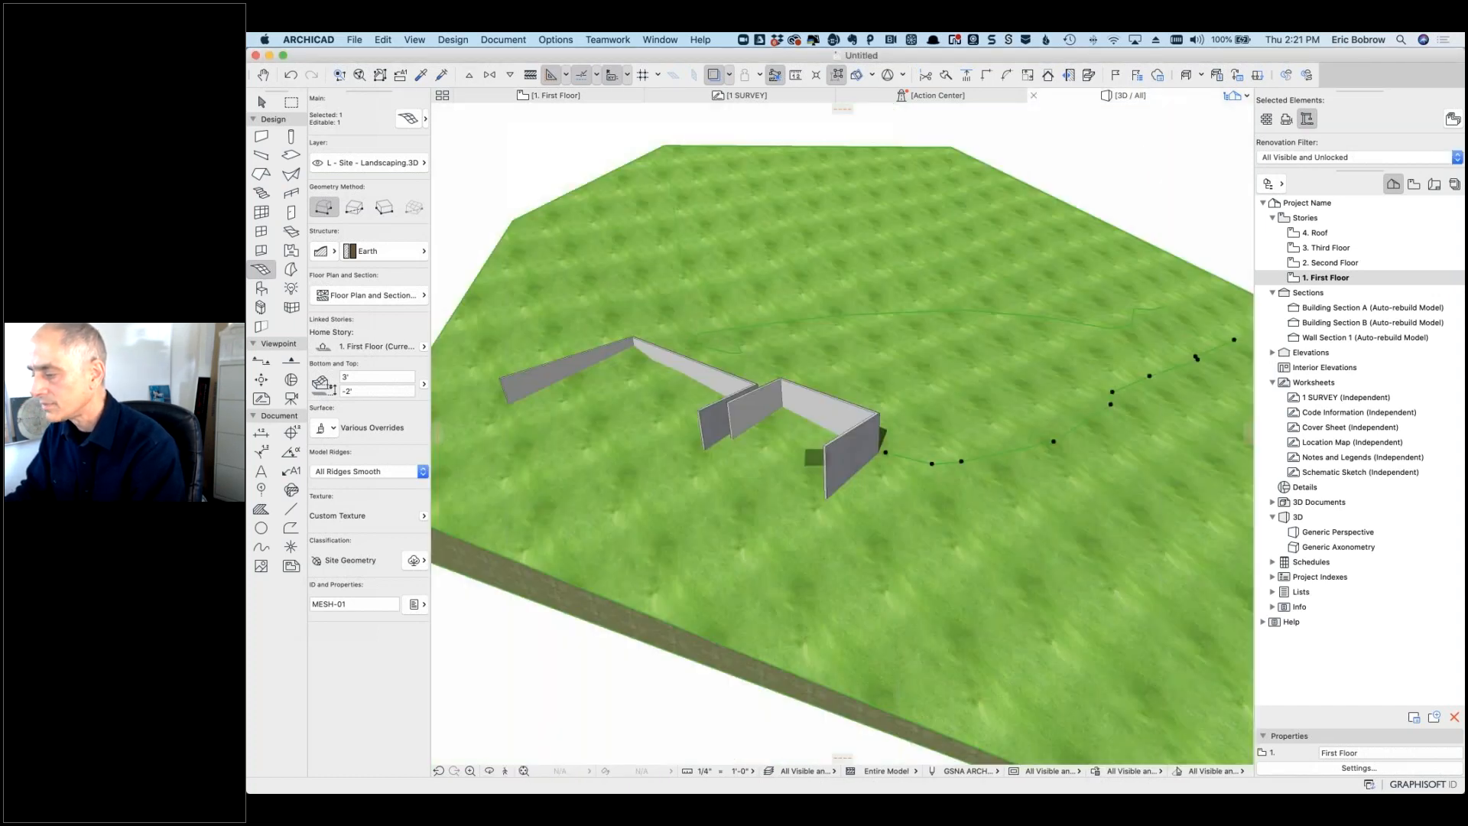
shift+middle_drag(769, 309, 994, 245)
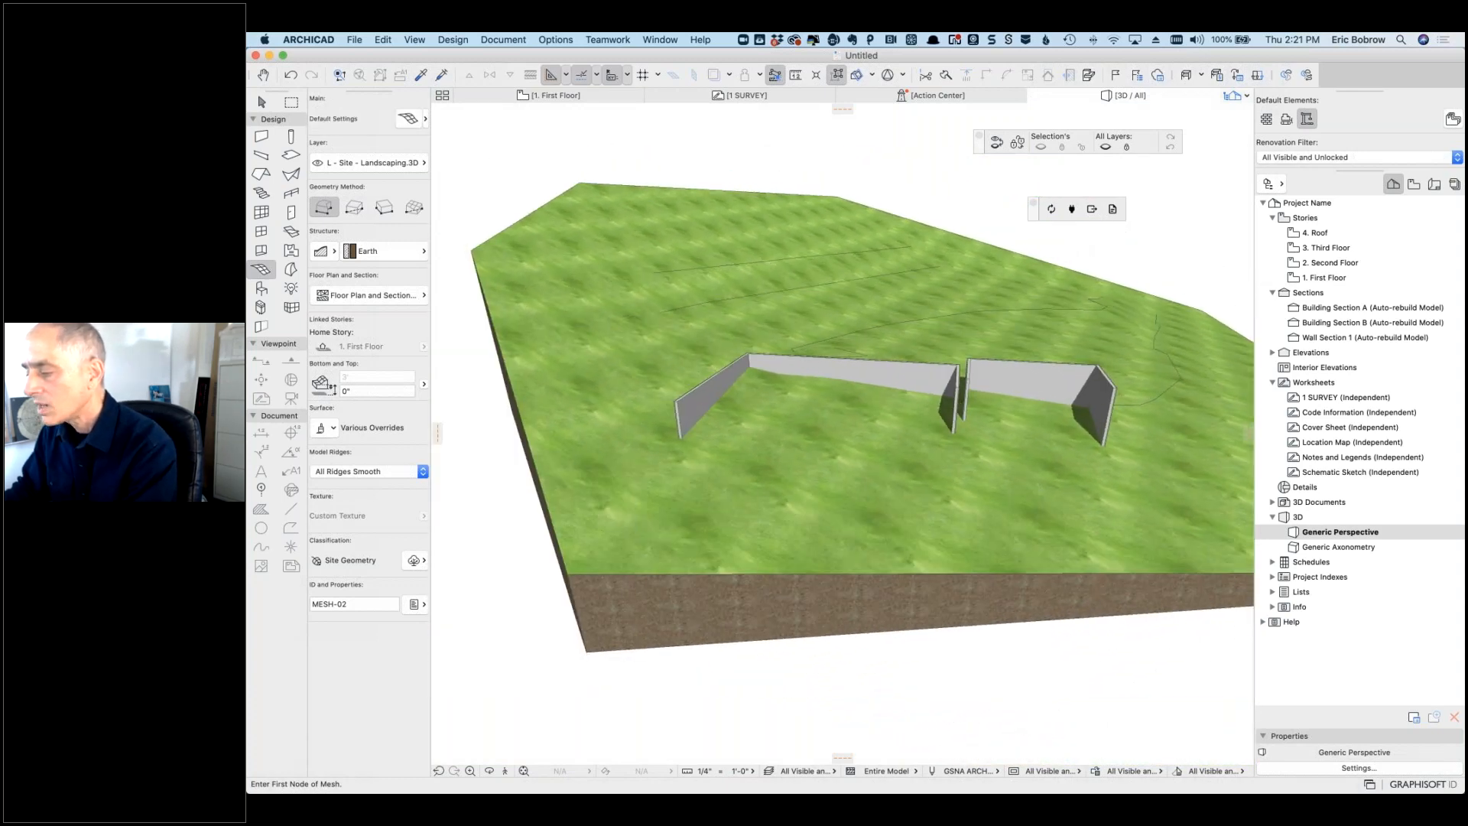
right_click(804, 178)
click(815, 175)
mouse_move(815, 177)
shift+middle_down()
mouse_move(927, 196)
mouse_move(826, 200)
shift+middle_up()
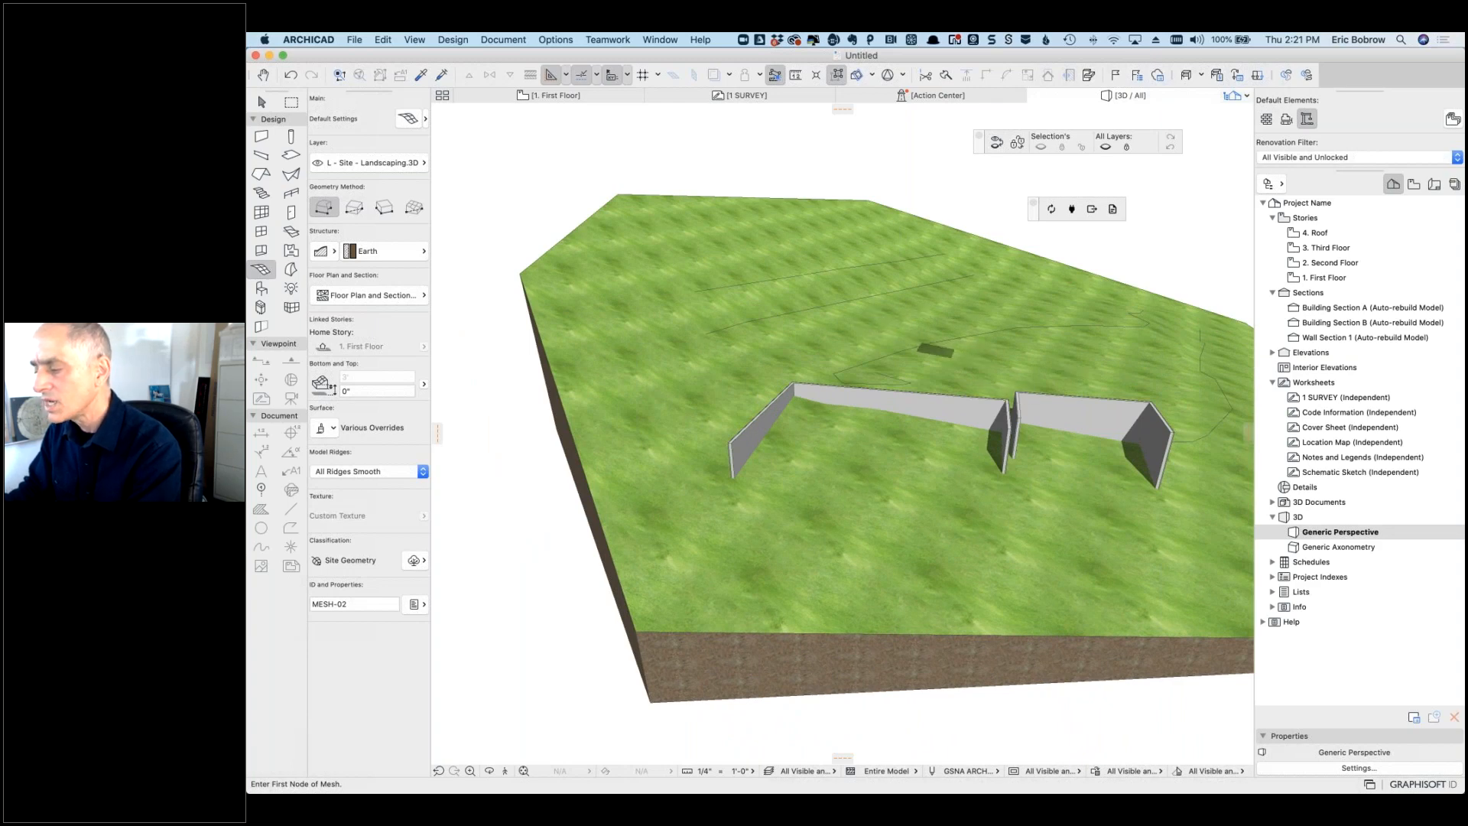
Step: Switch the 3D view to the Hidden Line - Vectorial style and view the terrain mesh from a slightly different angle
click(414, 40)
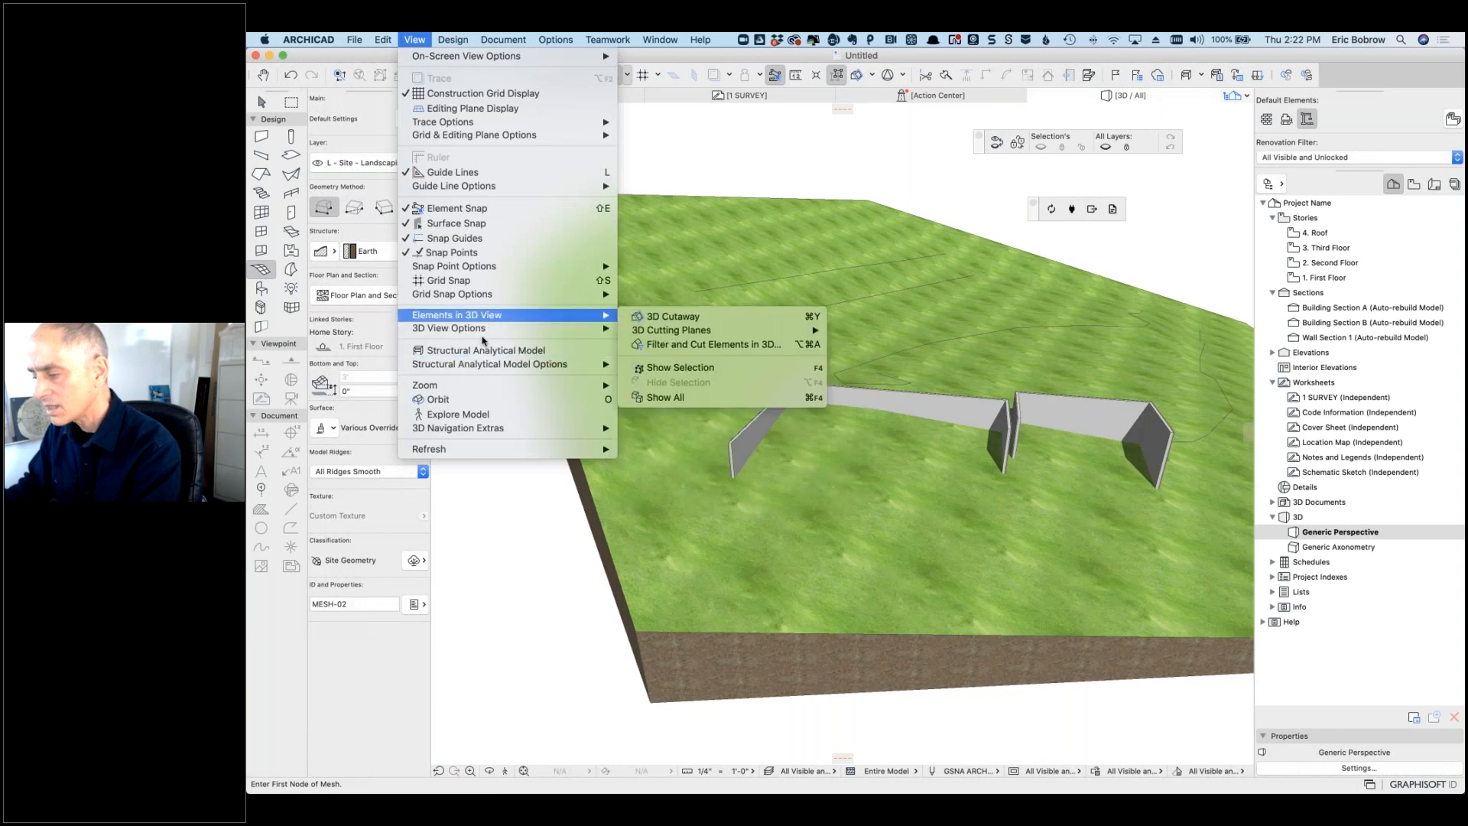
mouse_move(487, 333)
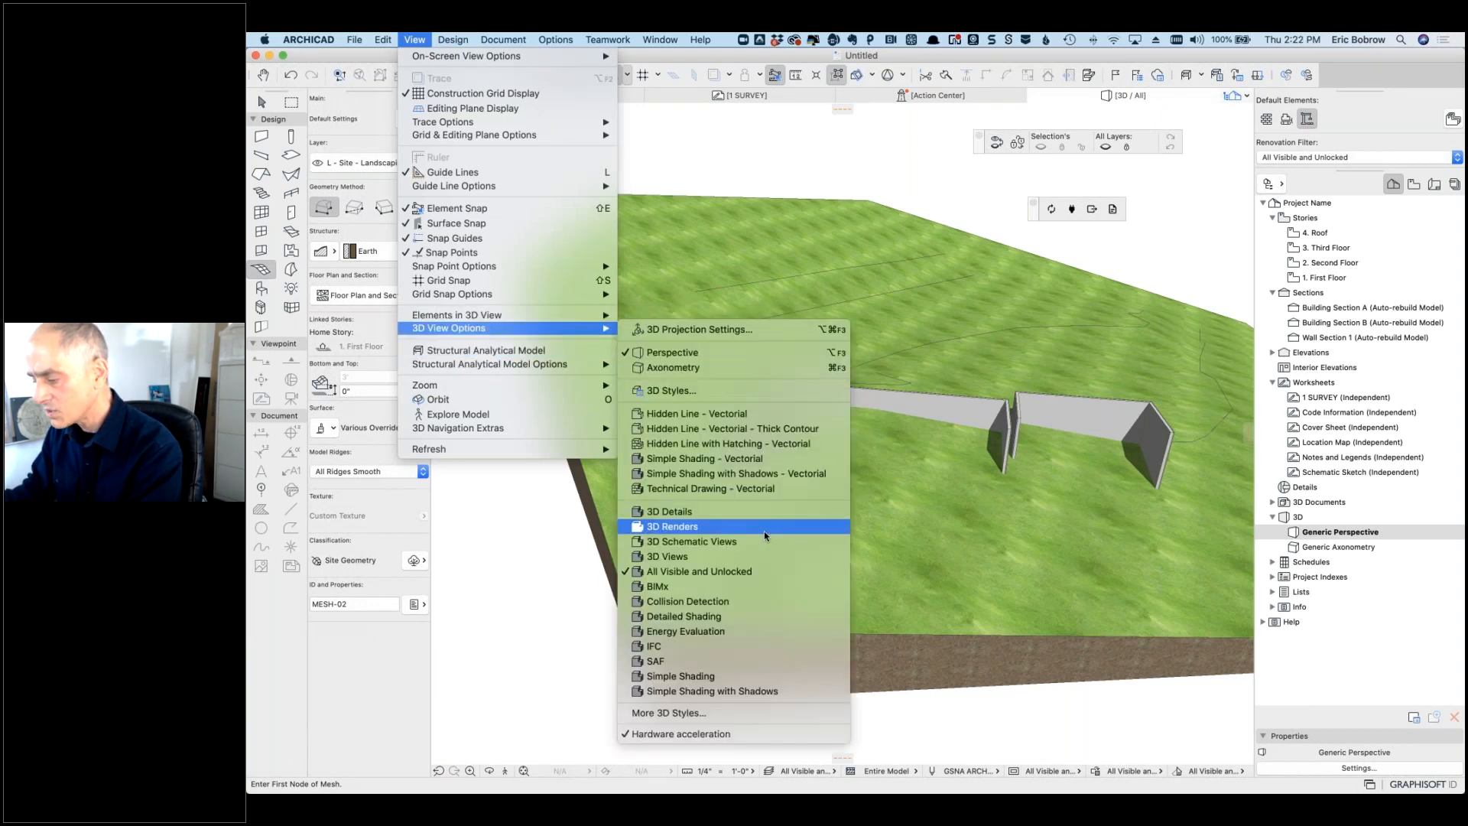
click(738, 413)
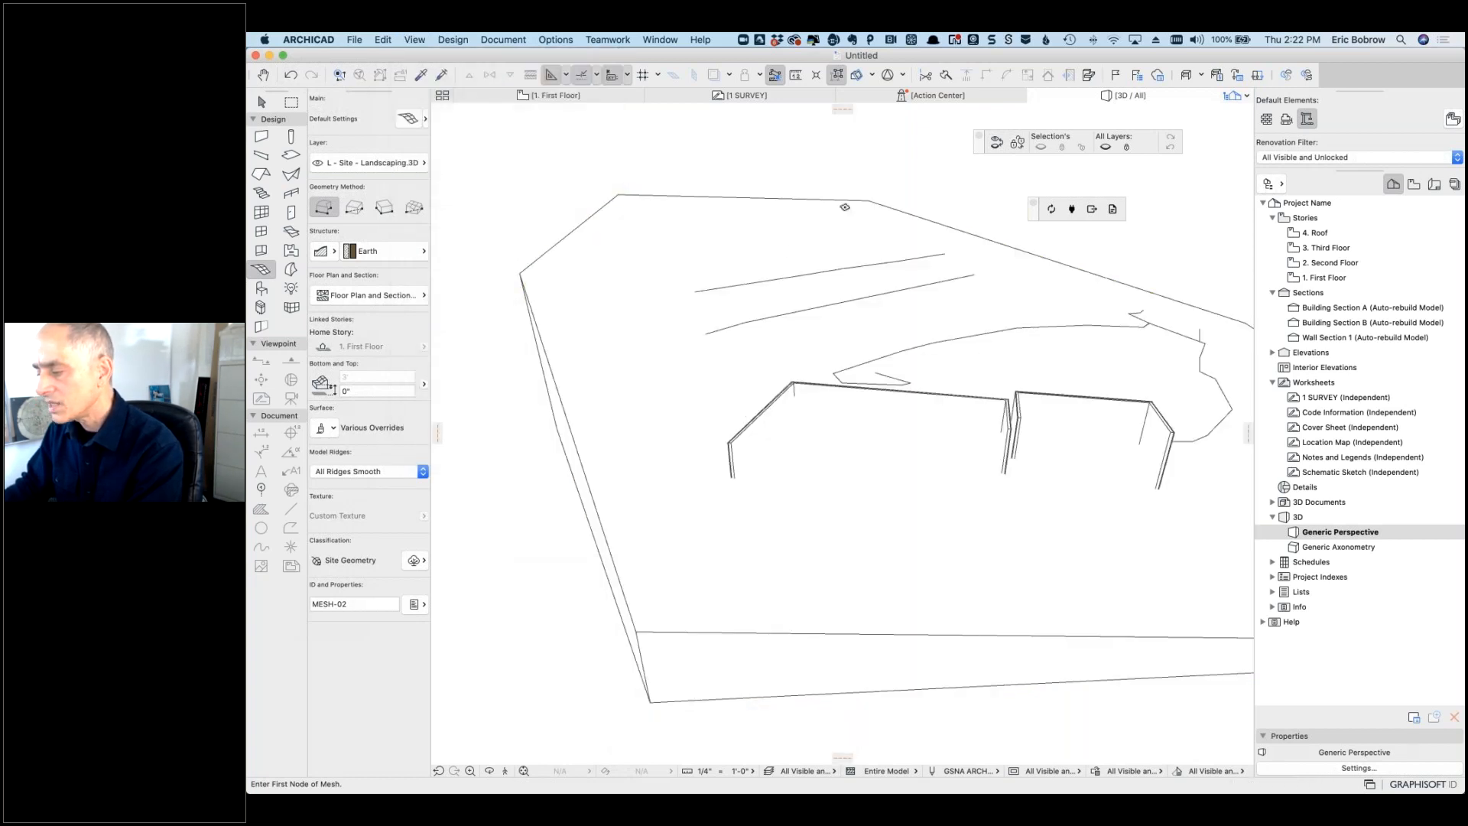
shift+middle_drag(872, 186, 841, 194)
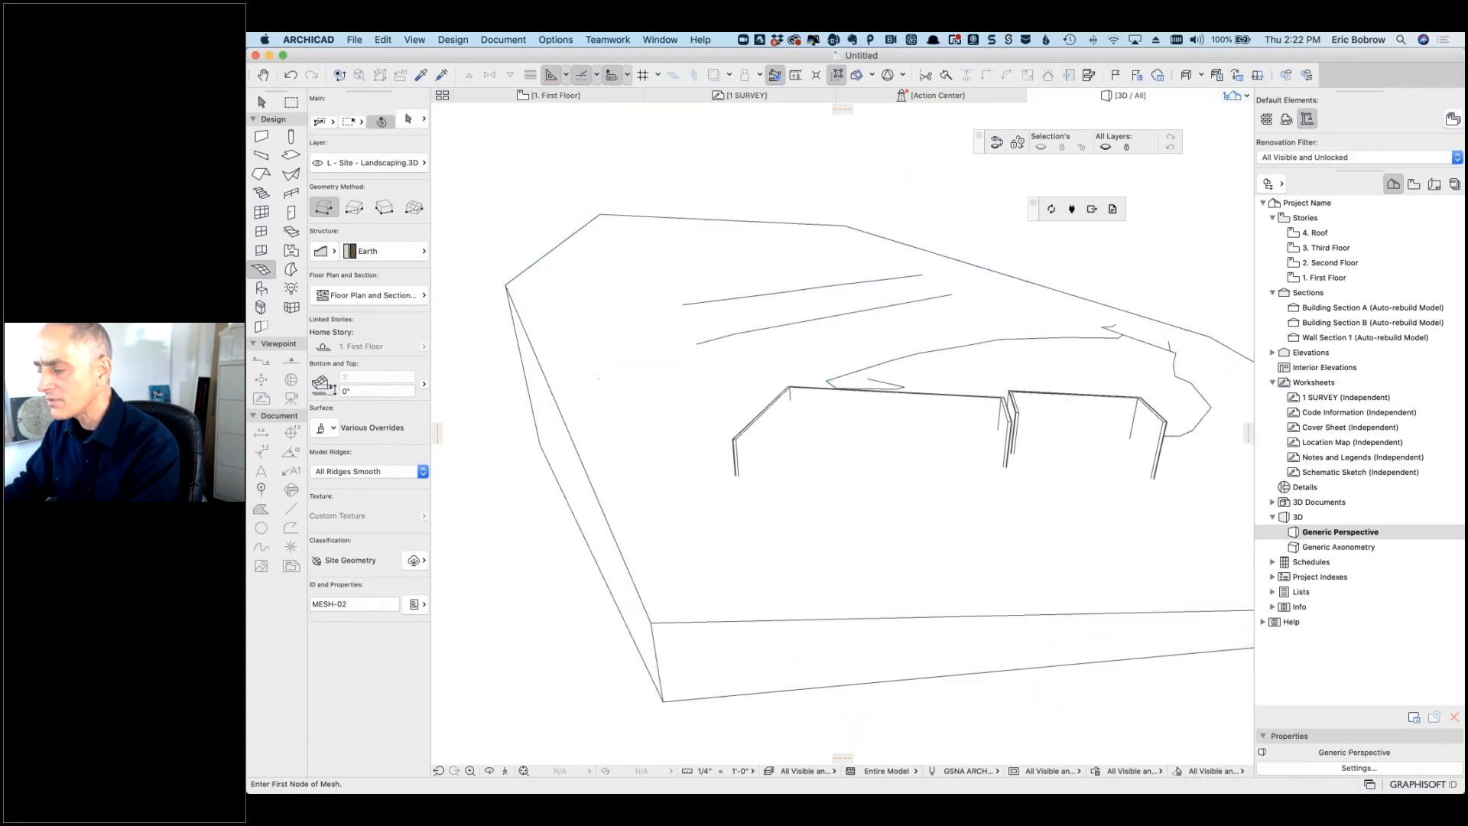
Step: Set the terrain mesh's model ridges to All Ridges Sharp
shift+click(660, 236)
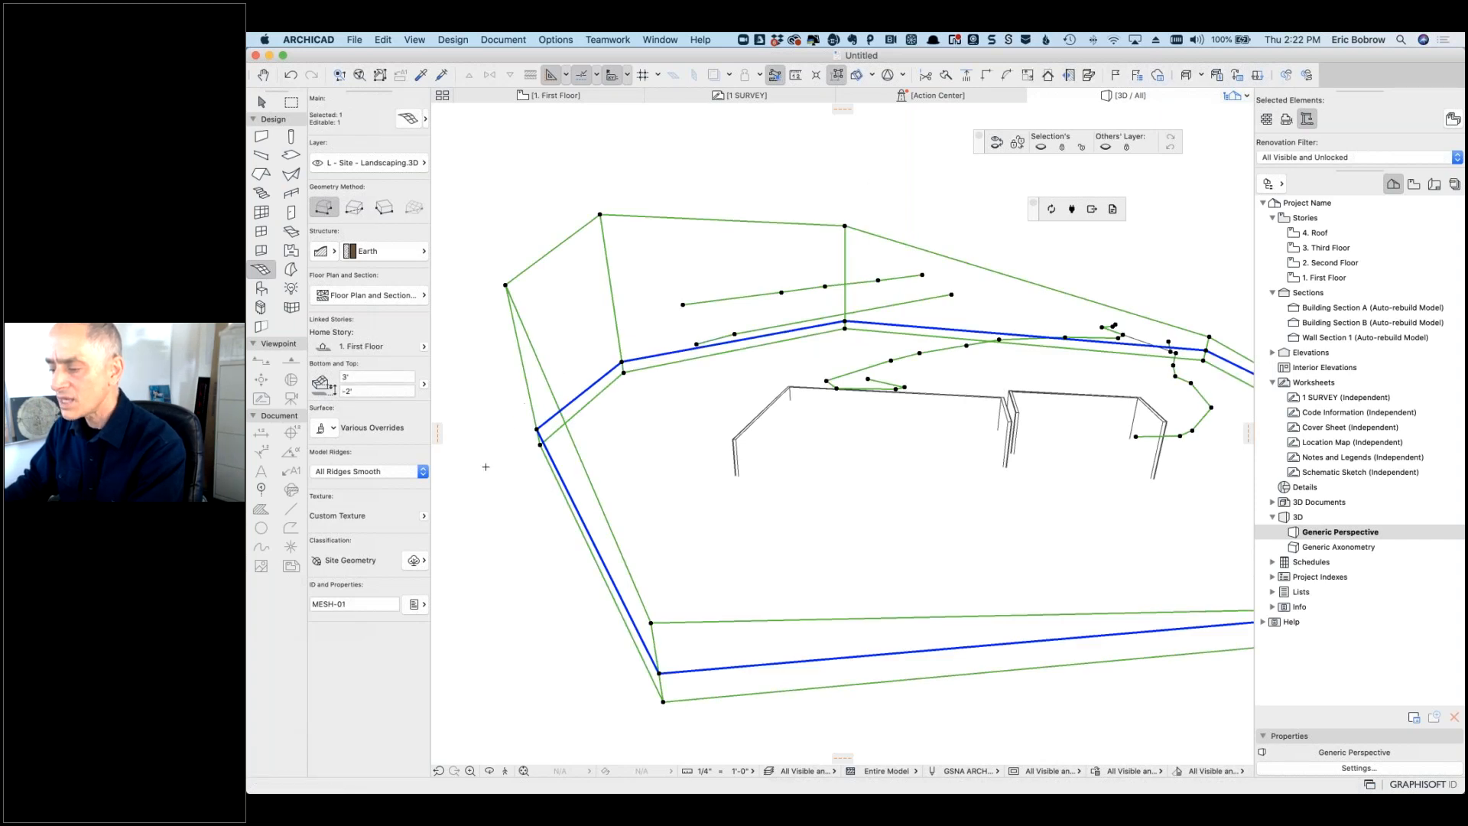
click(422, 472)
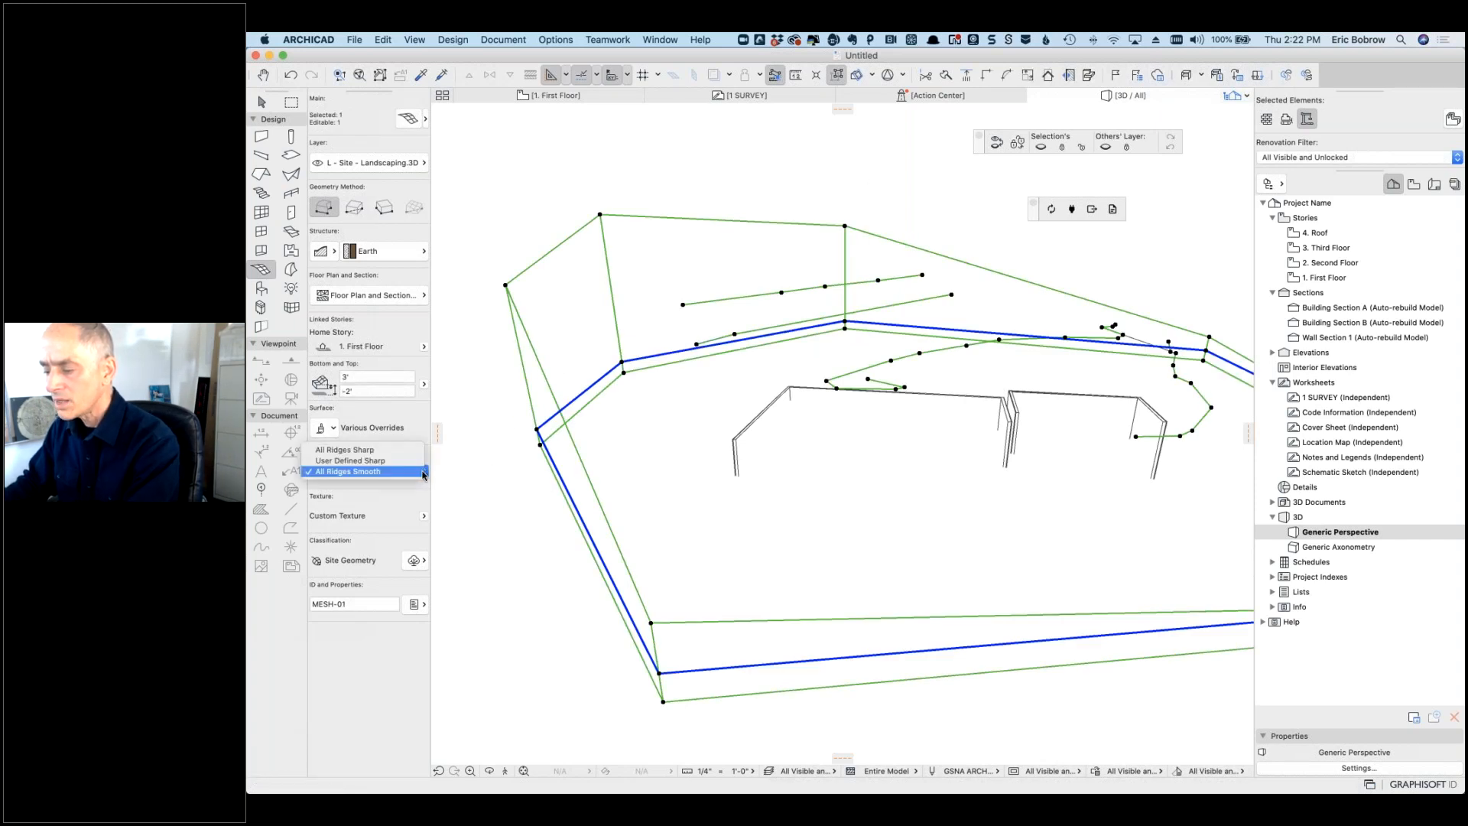
click(393, 454)
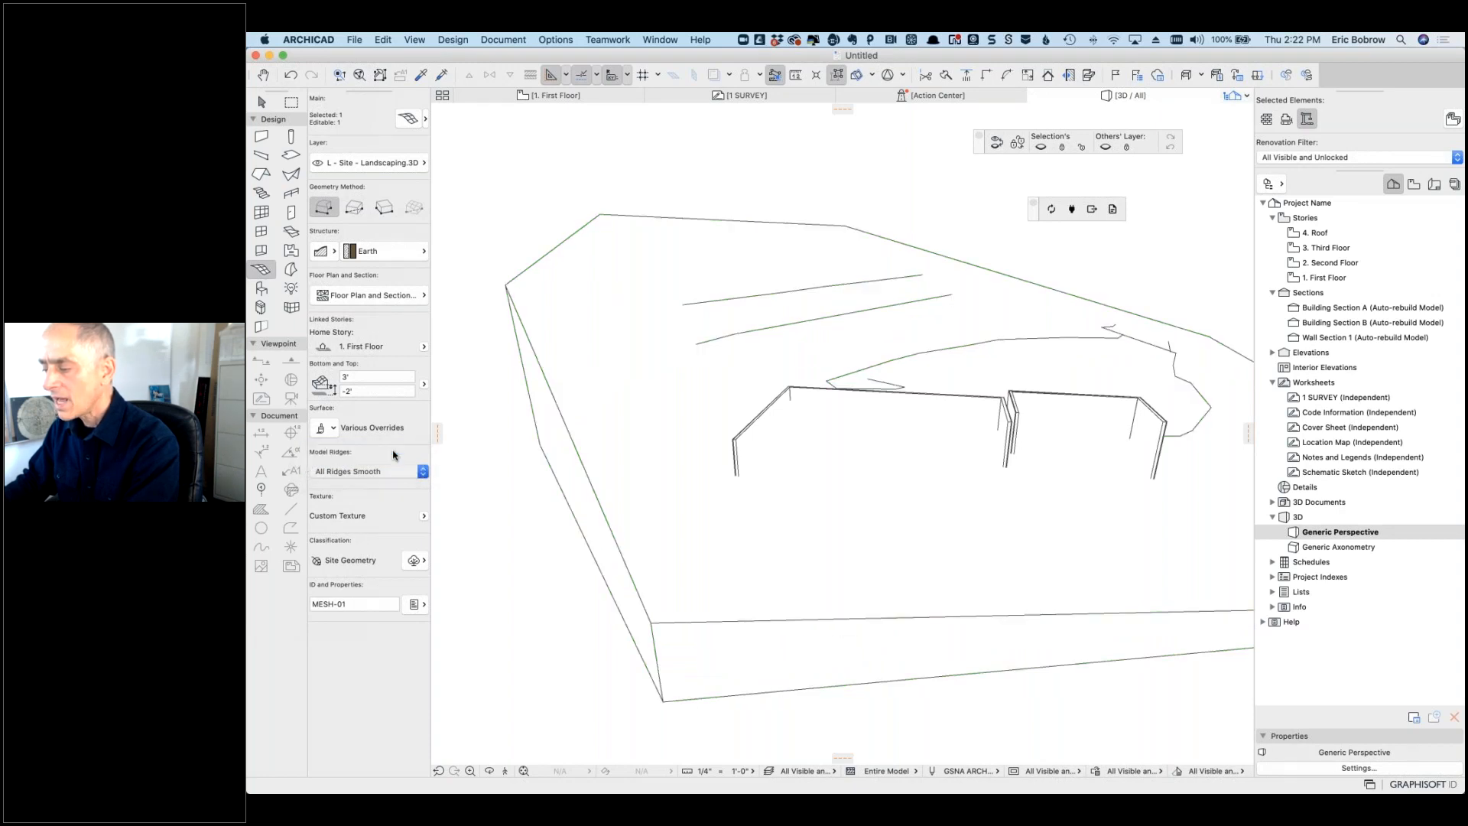
key(Escape)
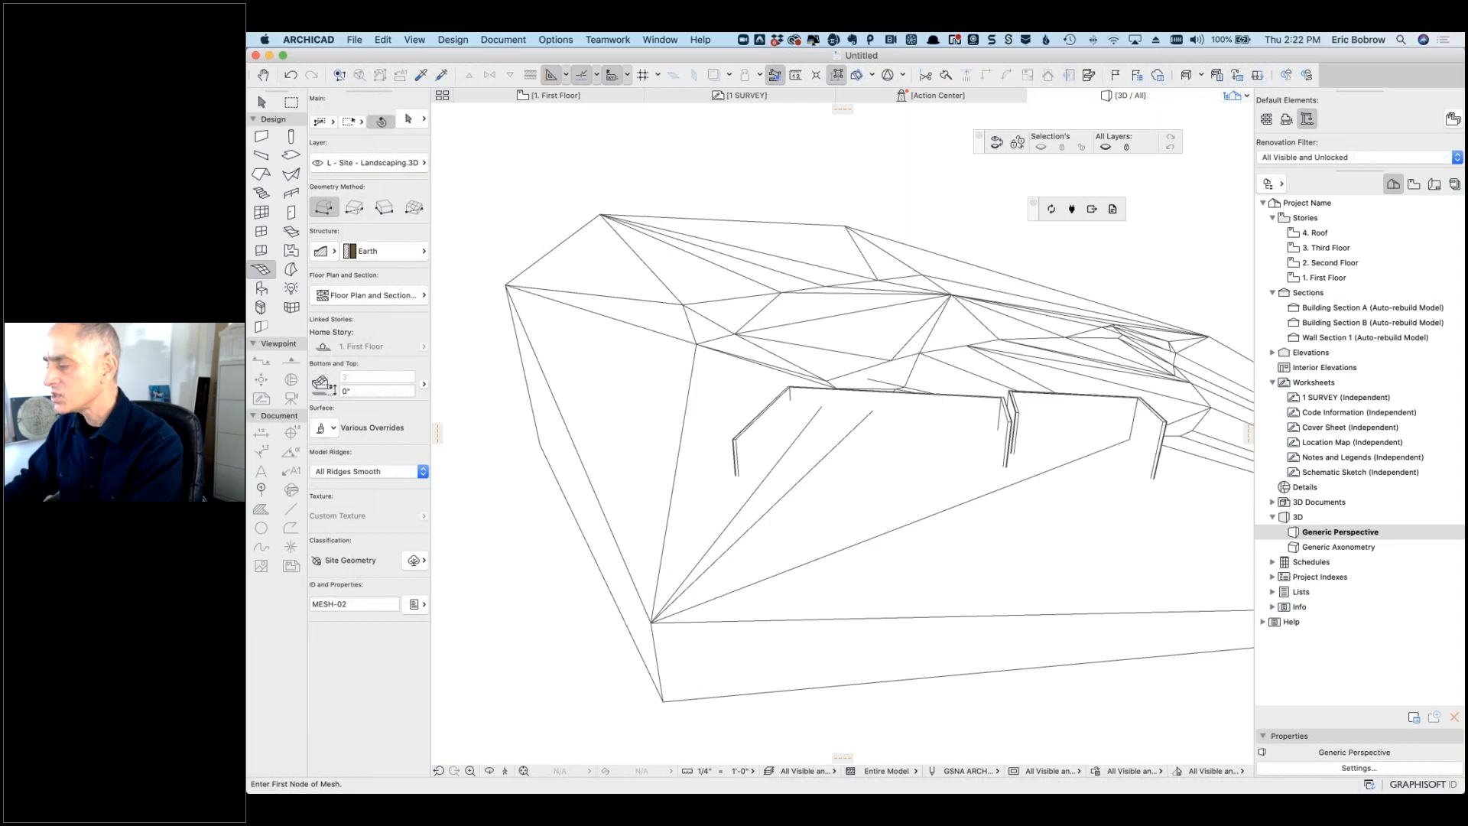
Step: Inspect the mesh's triangulated facets uphill of the building walls and undo the ridge change
scroll(808, 285, up, 10)
scroll(808, 285, up, 8)
scroll(1064, 323, up, 8)
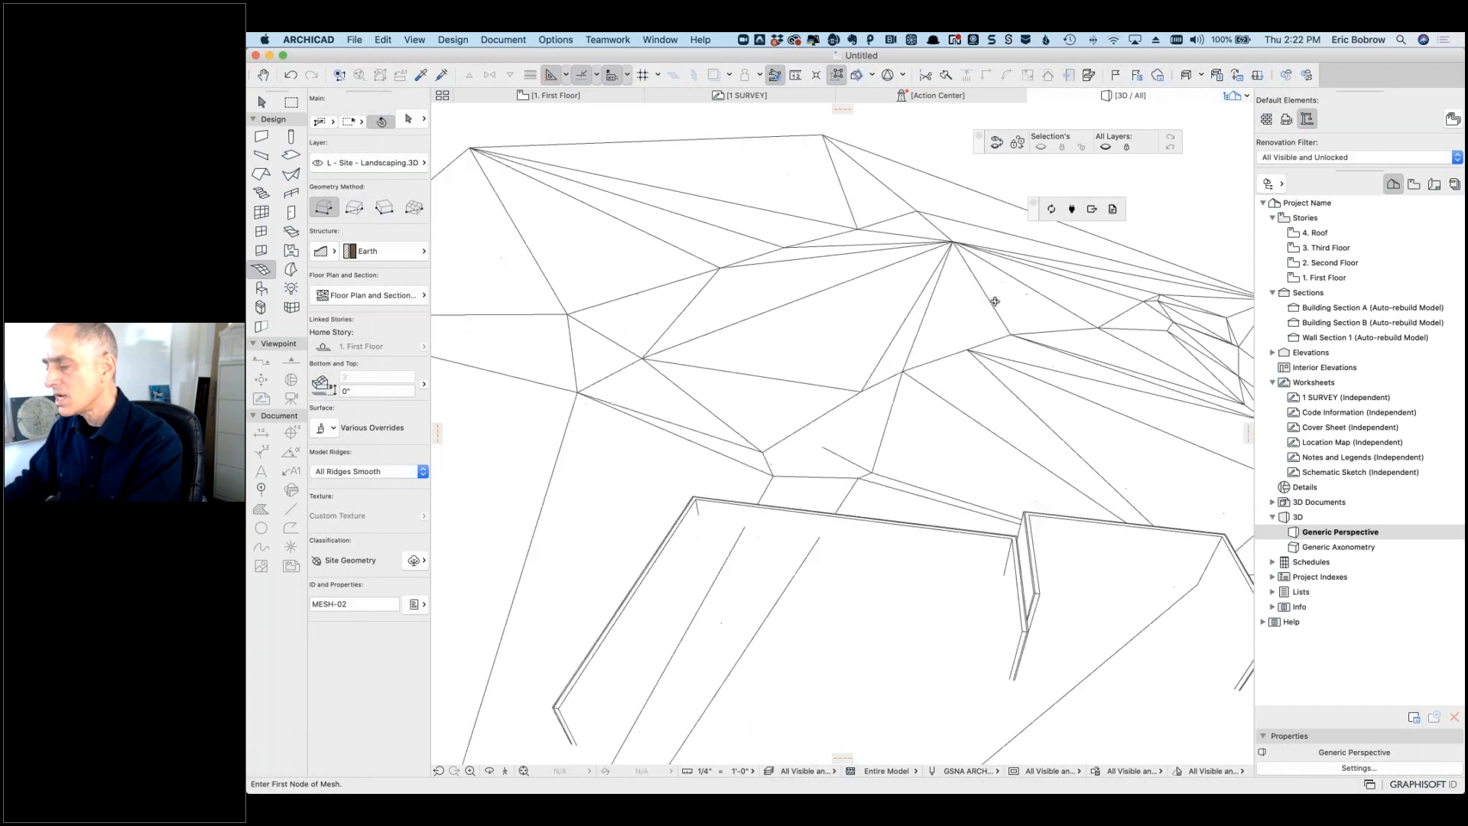
shift+middle_drag(995, 301, 832, 324)
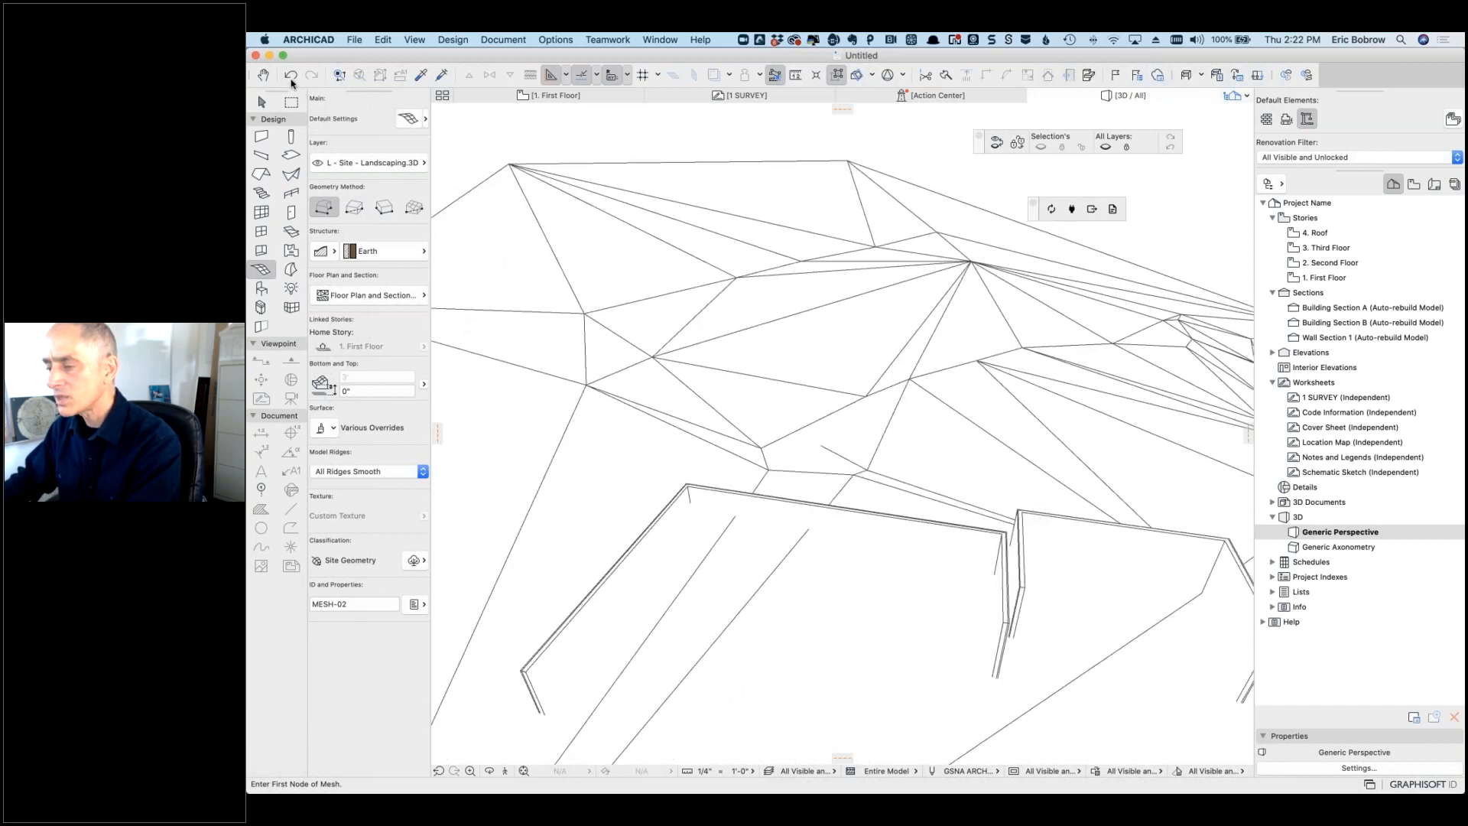
click(291, 76)
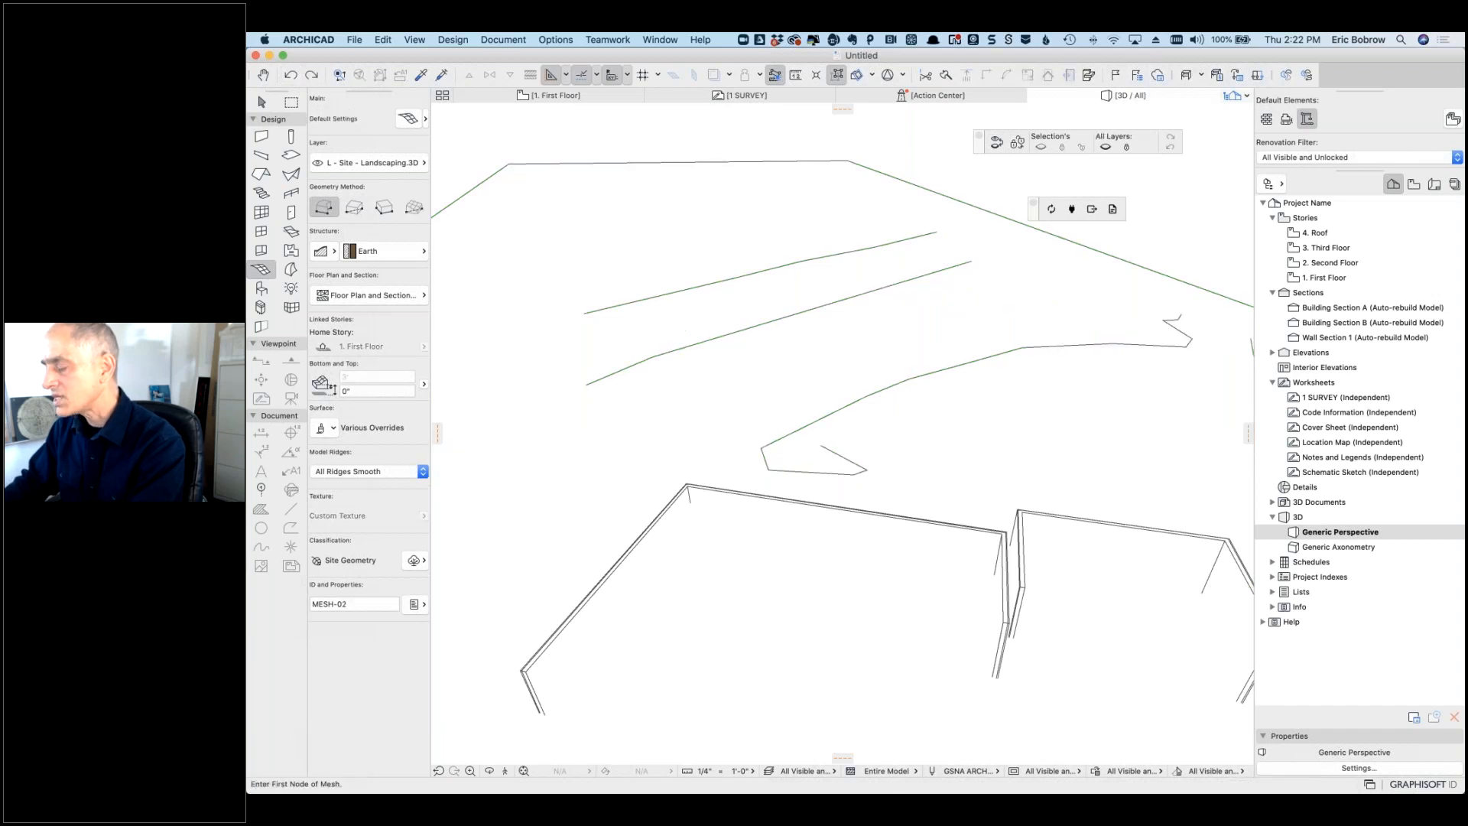
scroll(1047, 337, down, 5)
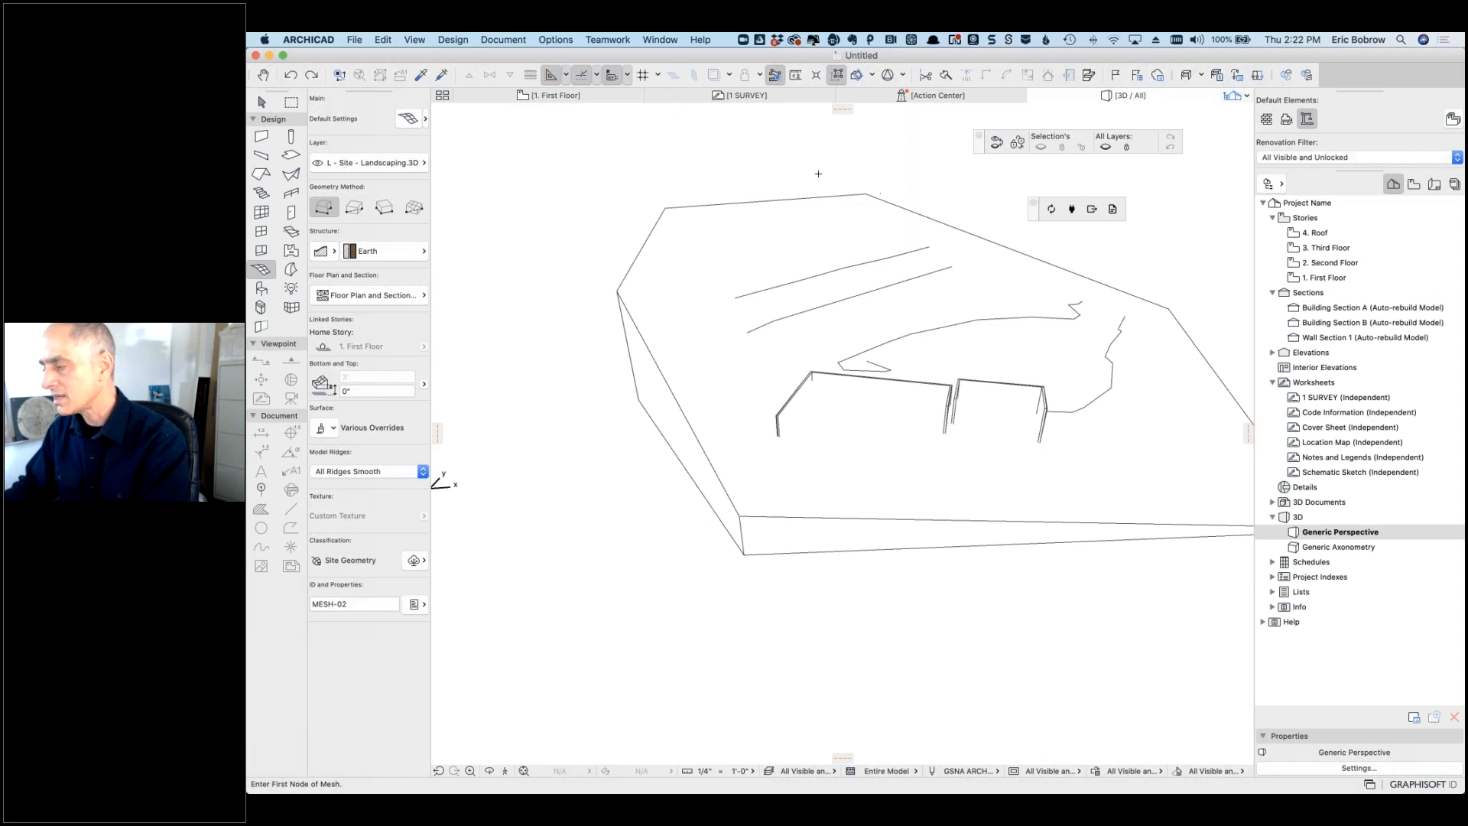
Step: Switch to Chrome and read through the support ticket about creating a 3D site mesh from a .dwg or PDF survey
key(super+Tab)
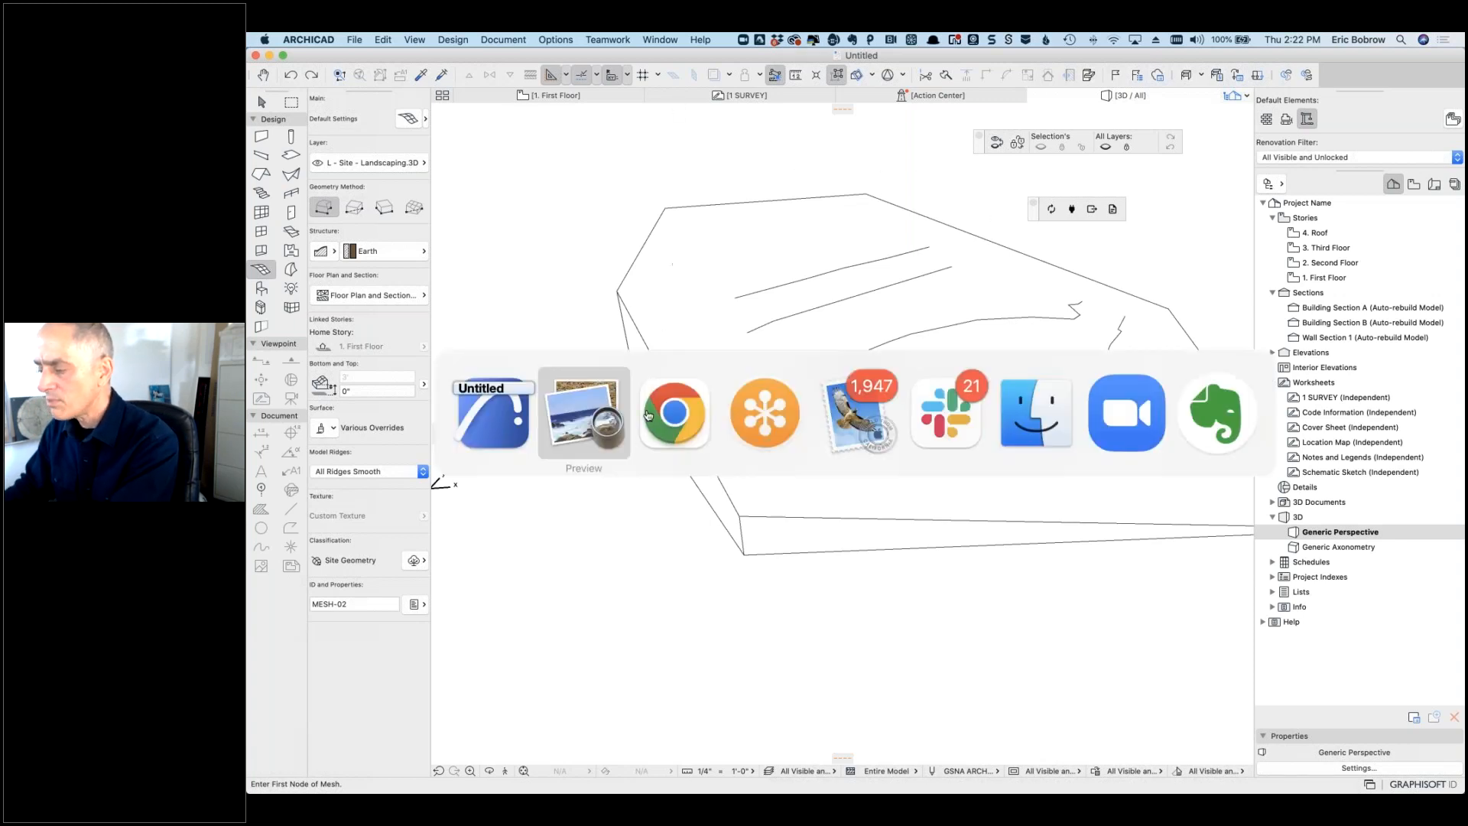
click(683, 423)
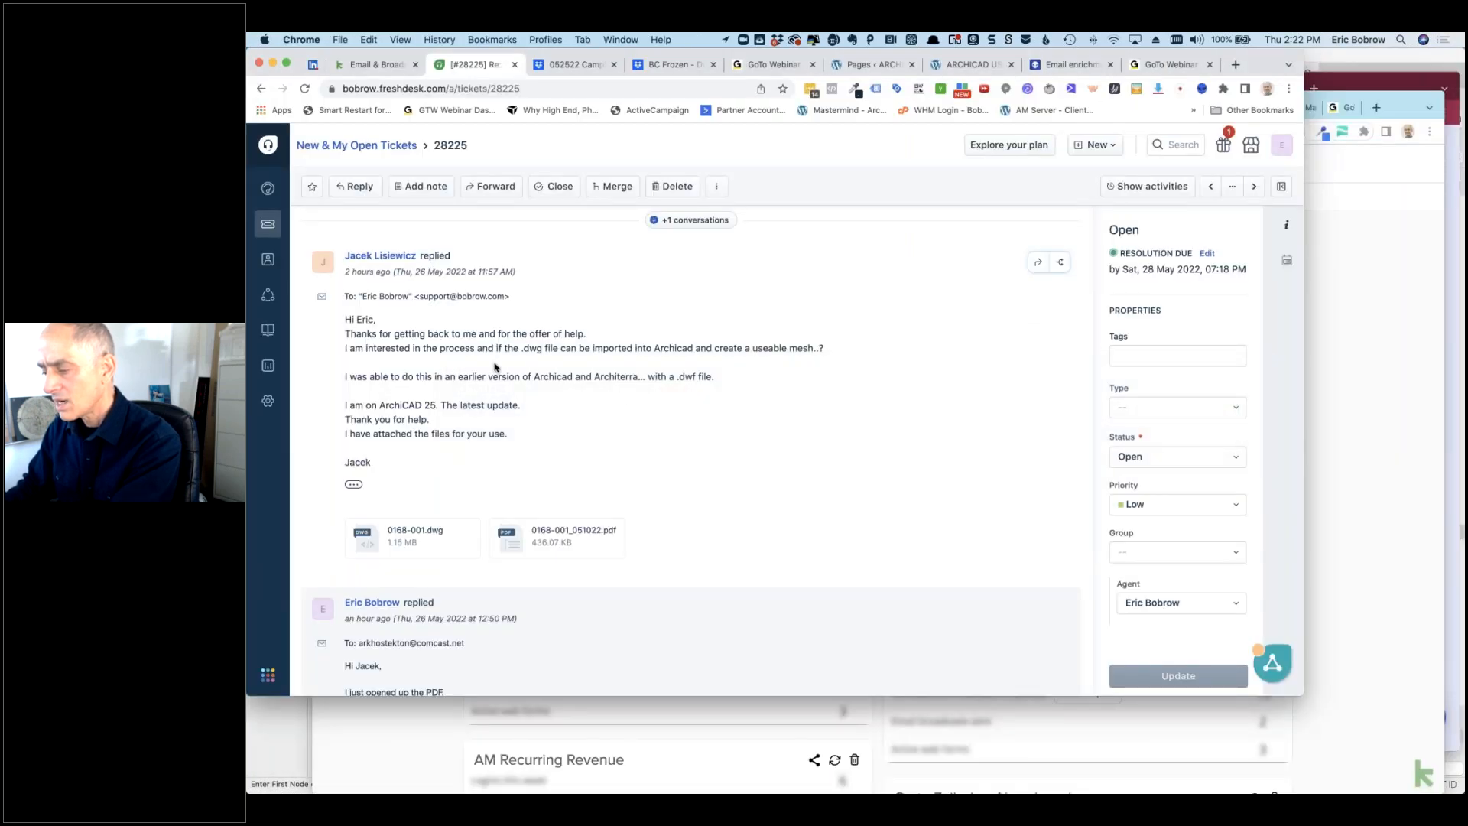
scroll(589, 359, up, 10)
scroll(692, 451, up, 10)
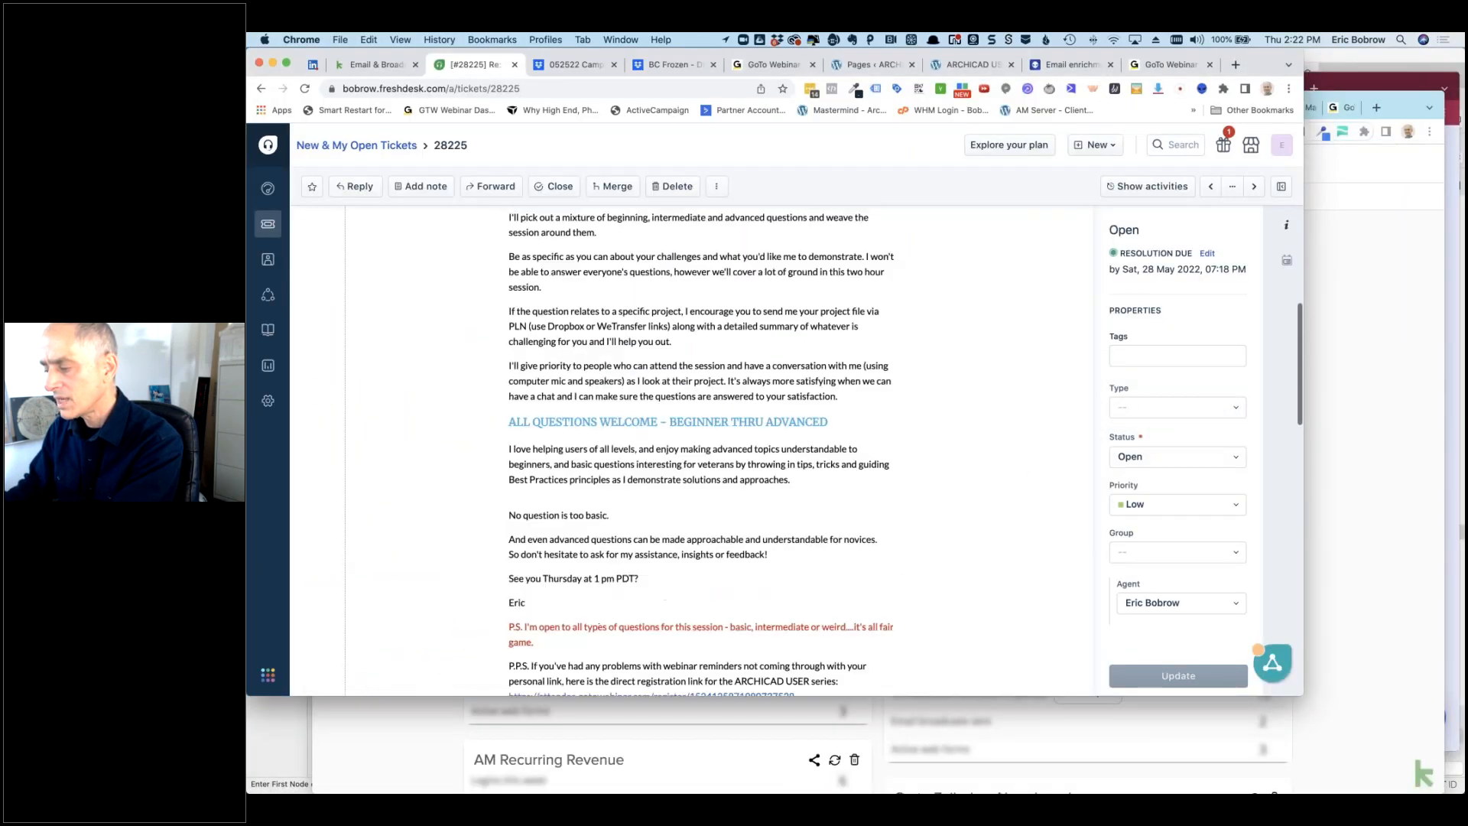
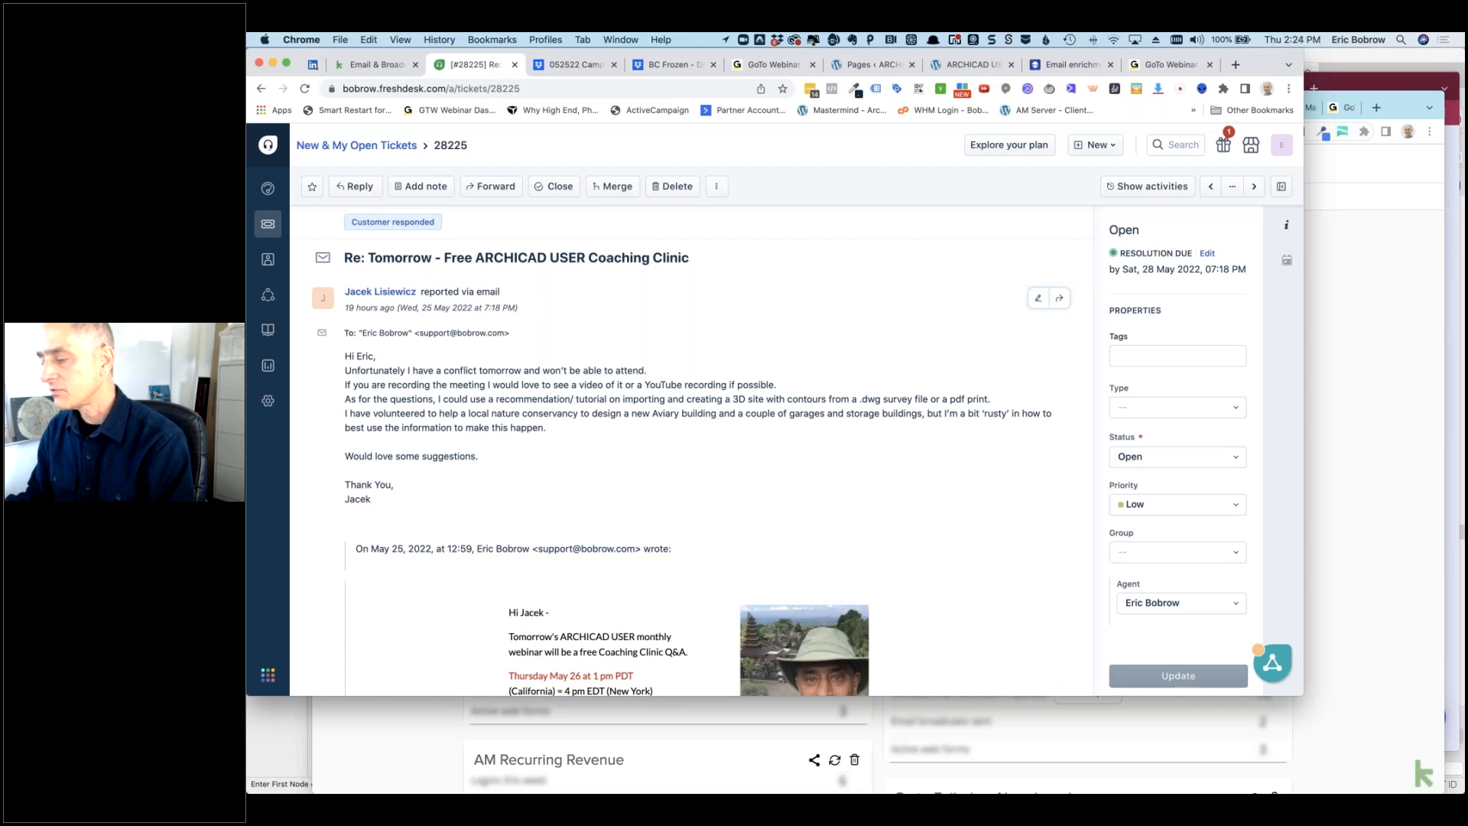
scroll(575, 401, down, 3)
scroll(587, 407, down, 10)
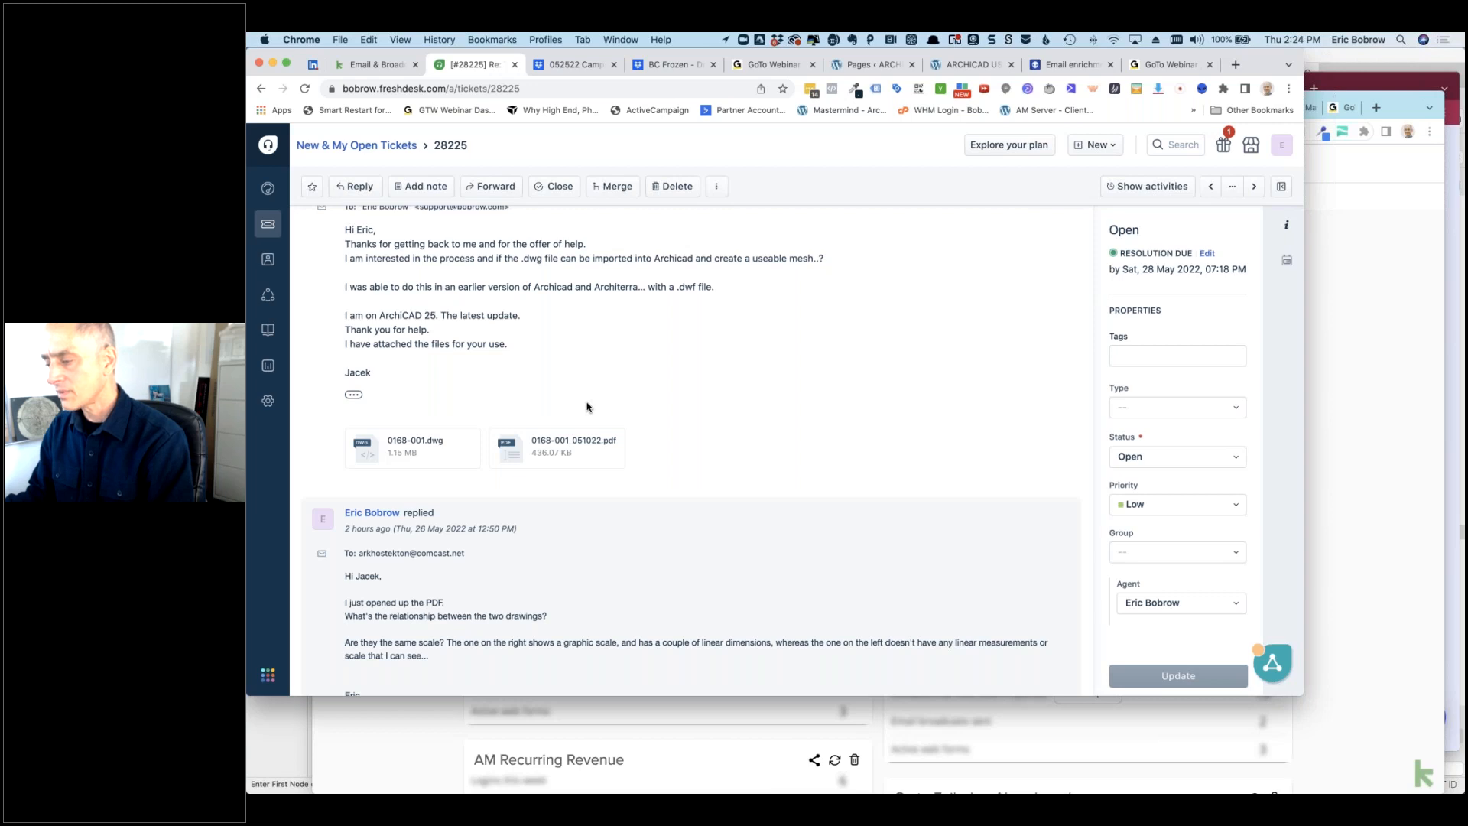
scroll(590, 406, down, 10)
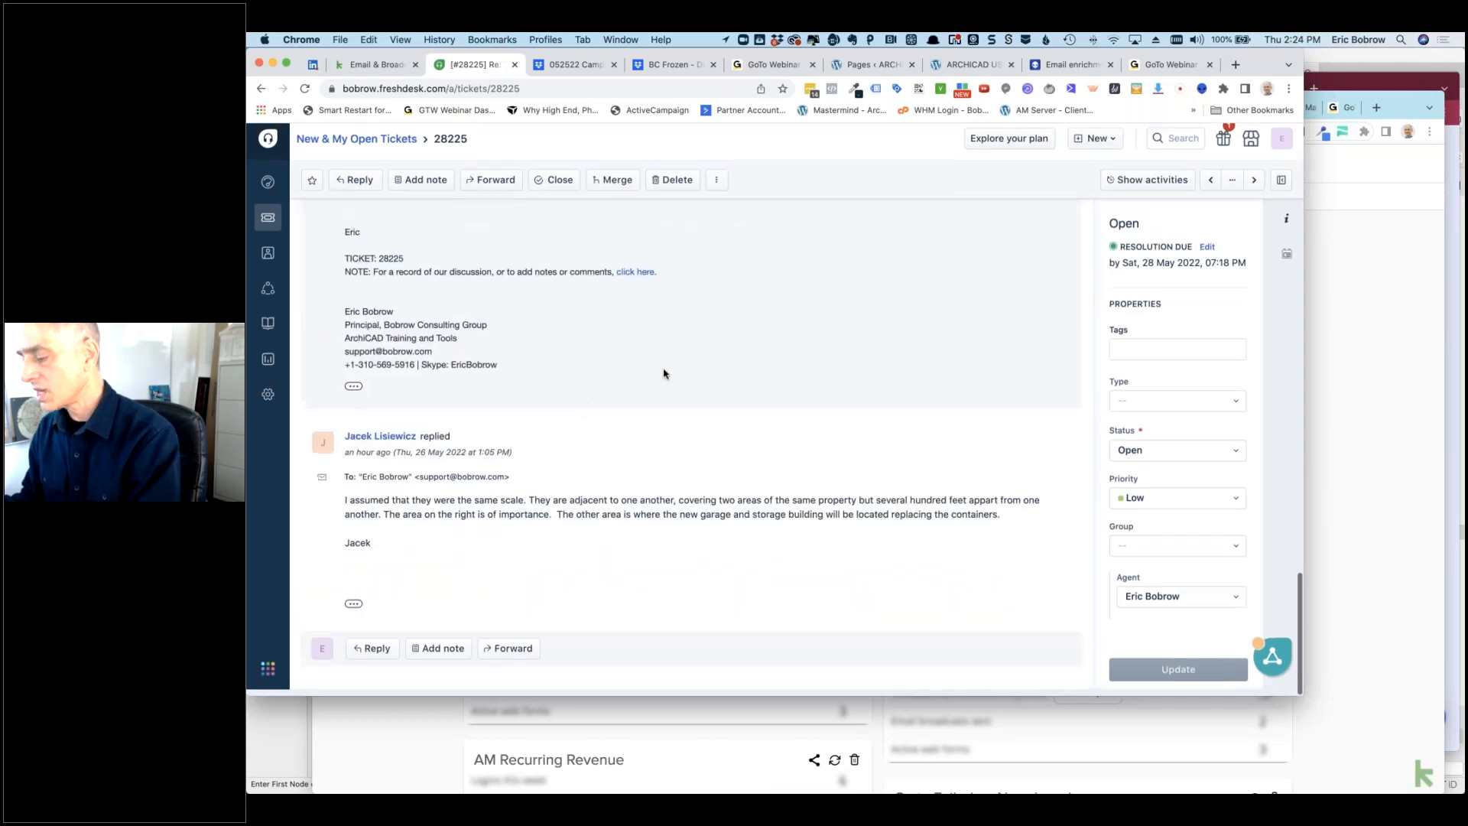
key(super+Tab)
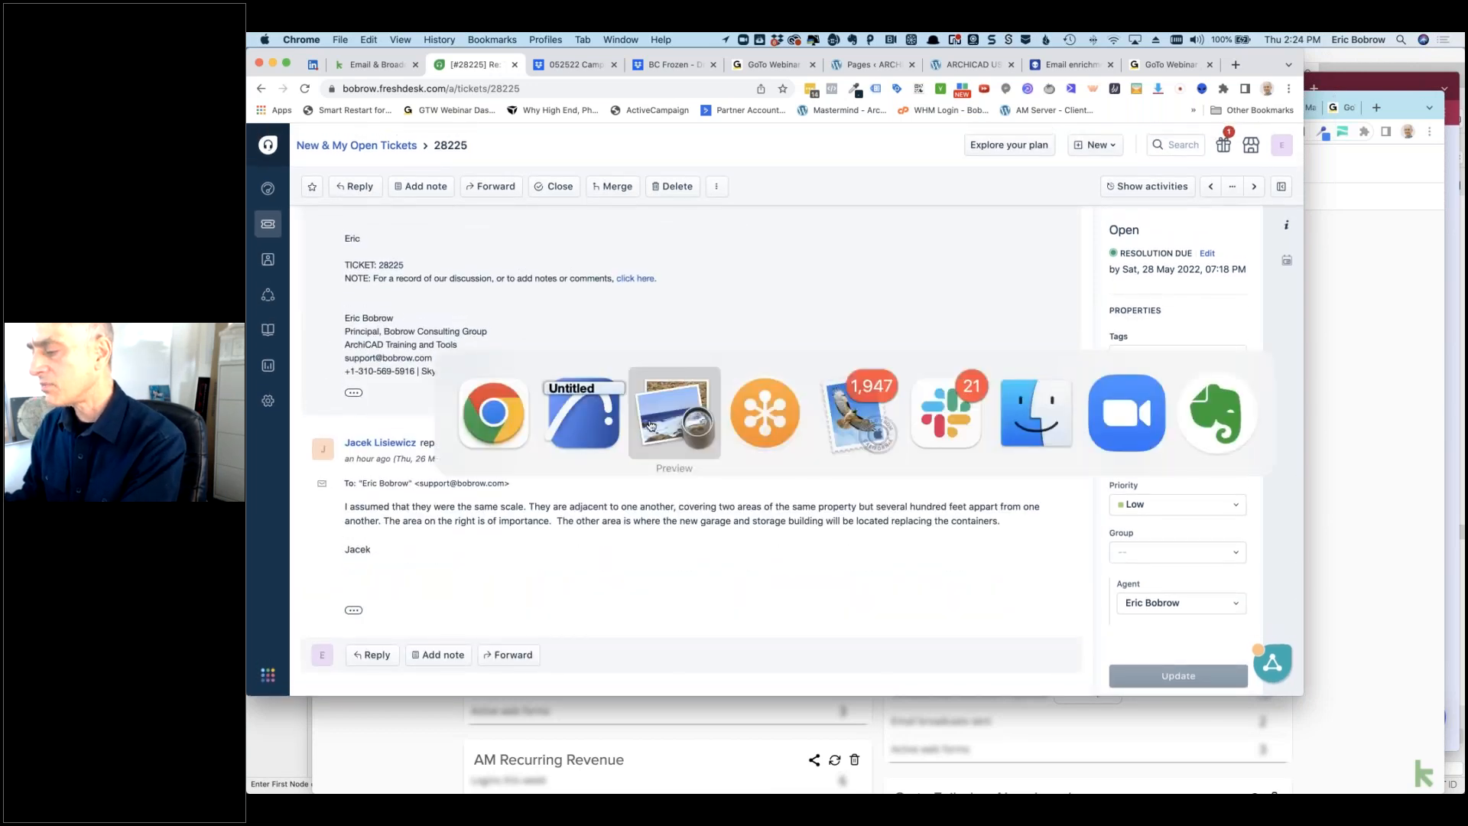
click(583, 417)
key(super+Tab)
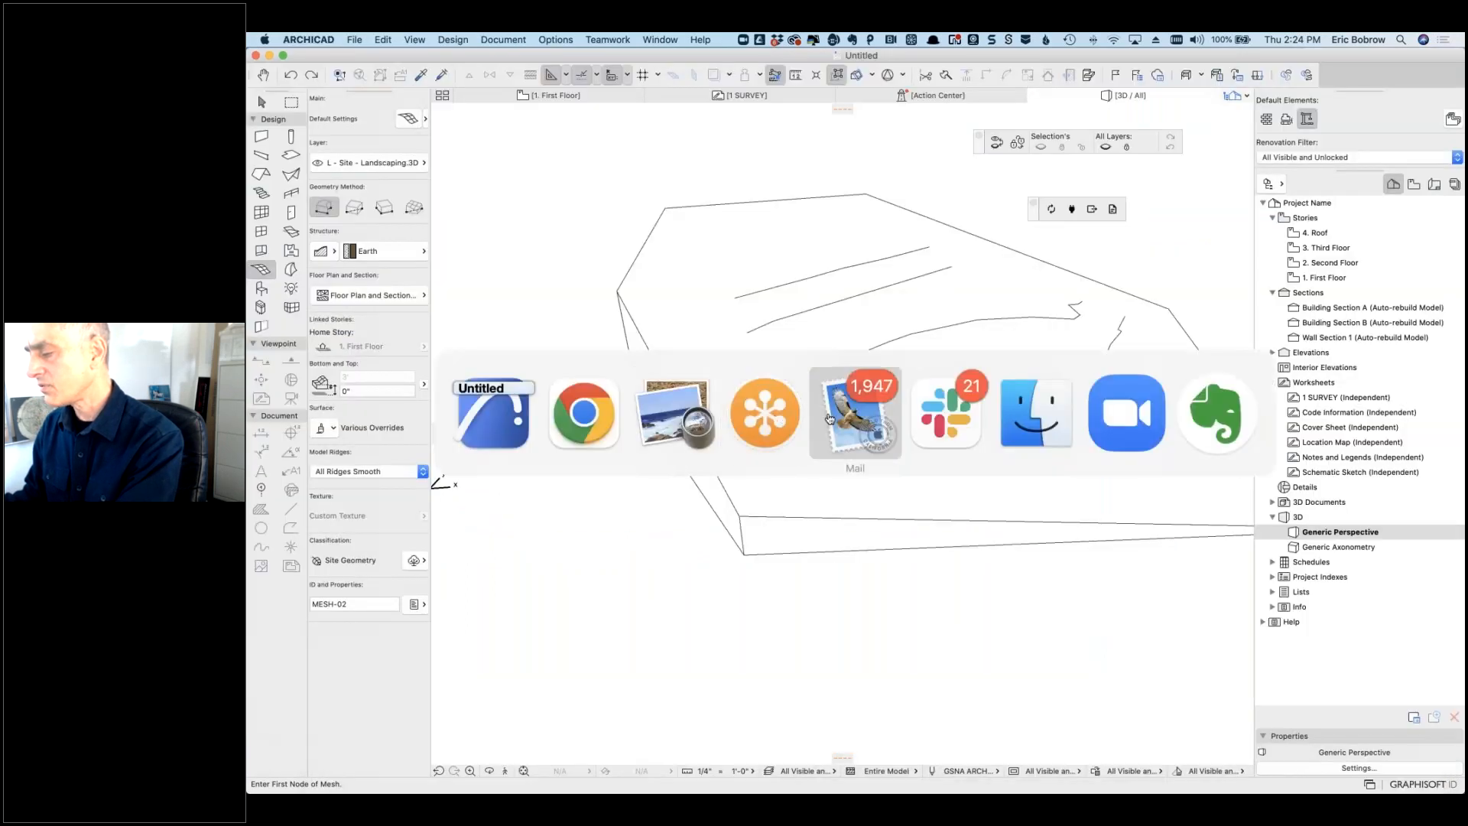
click(573, 423)
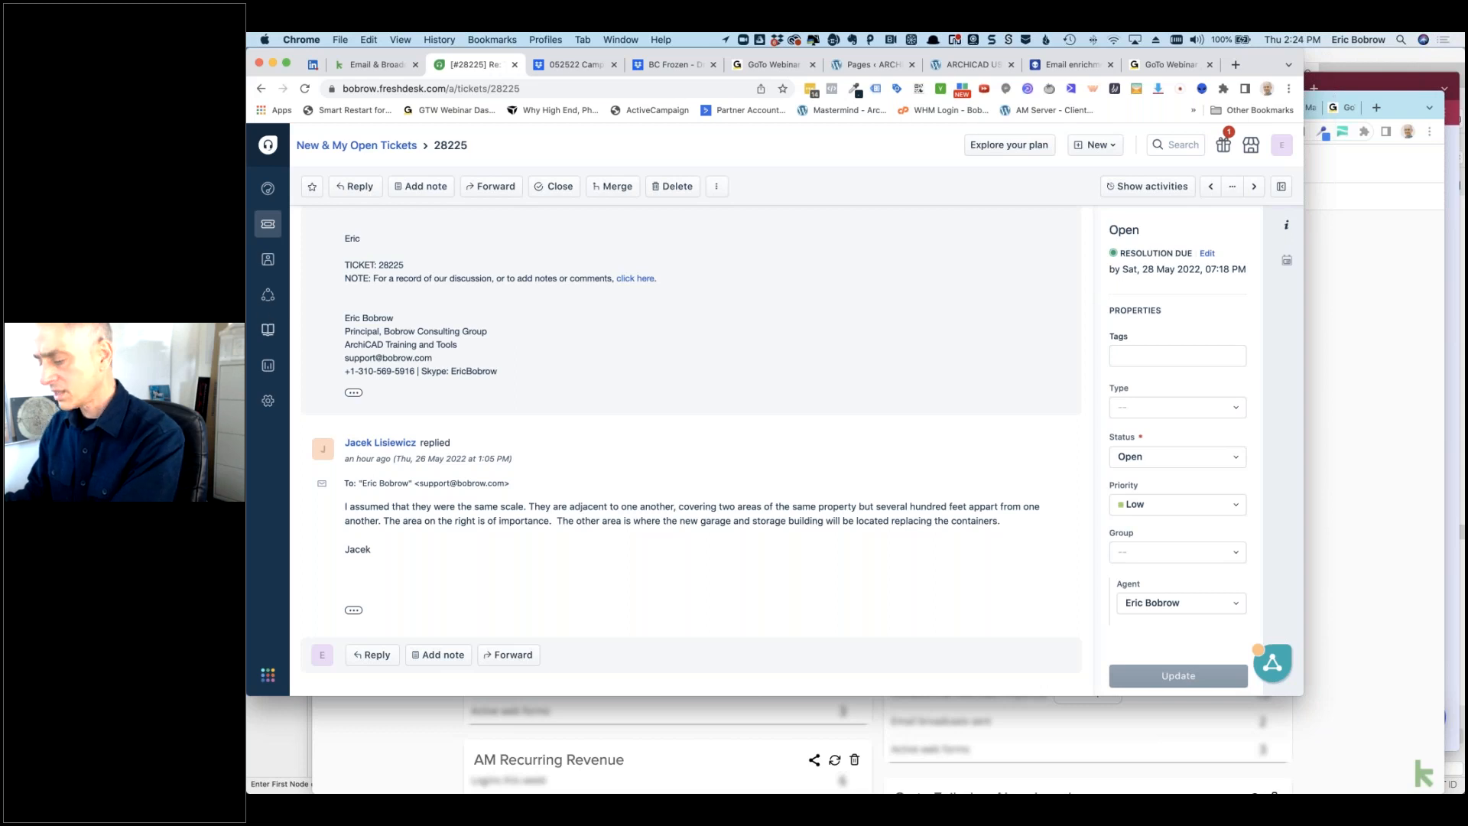
Step: Open the New & My Open Tickets list and look through the ticket subjects for webinar questions
click(393, 152)
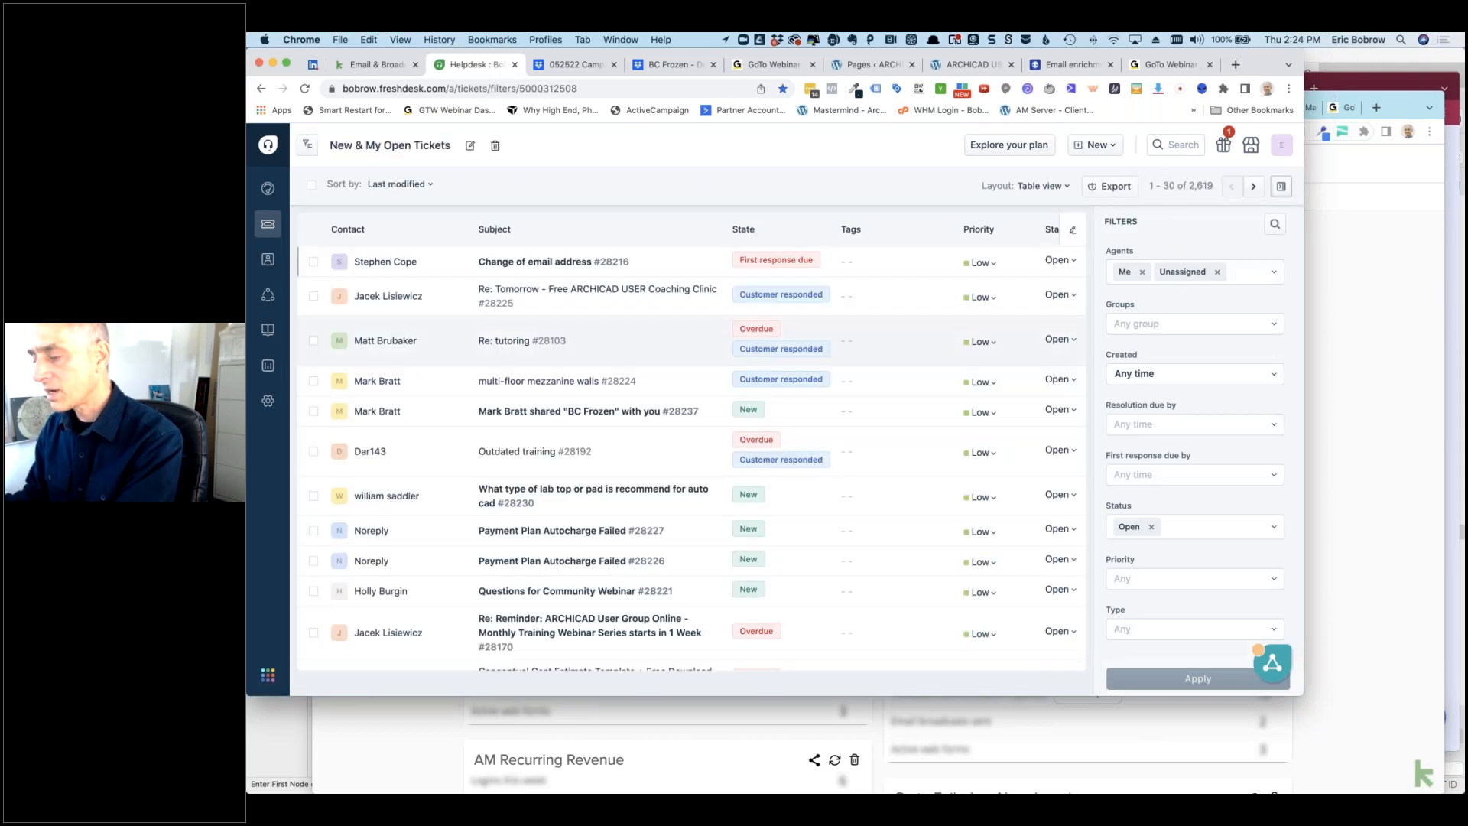
scroll(555, 516, down, 1)
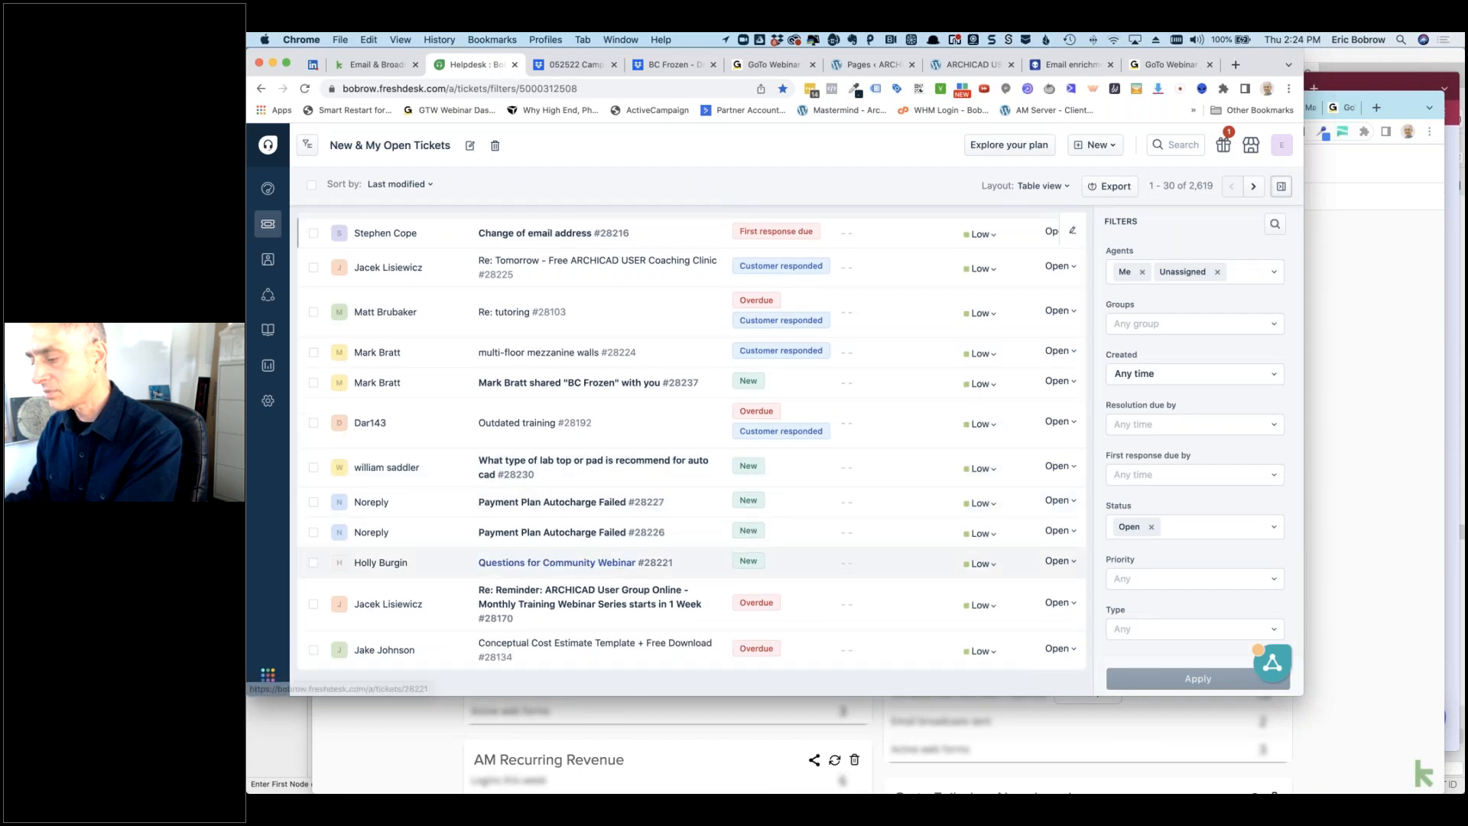
mouse_move(546, 563)
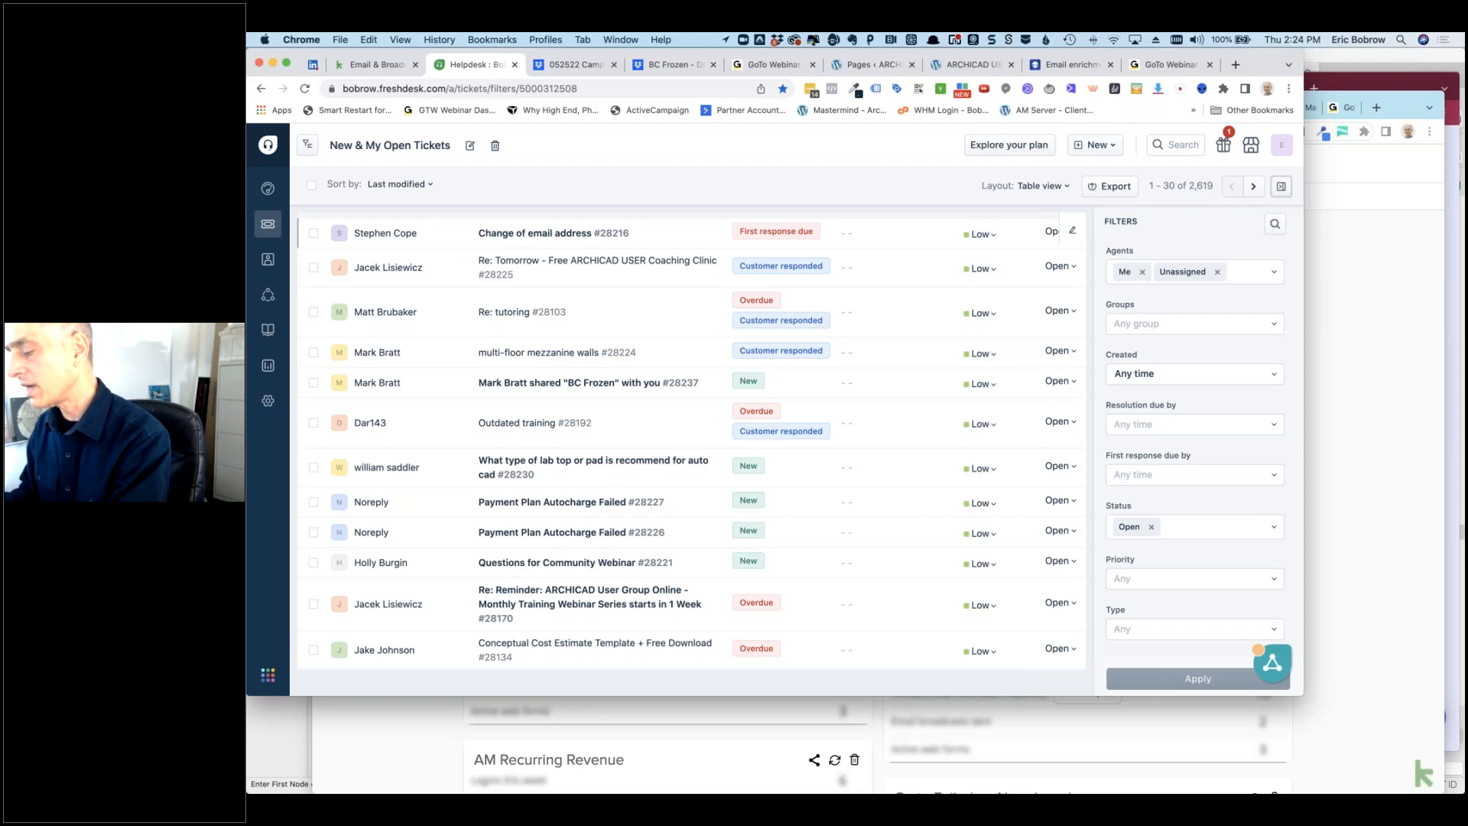
Step: Switch back to Archicad, open the 1 SURVEY worksheet and select the placed survey drawing
key(super+Tab)
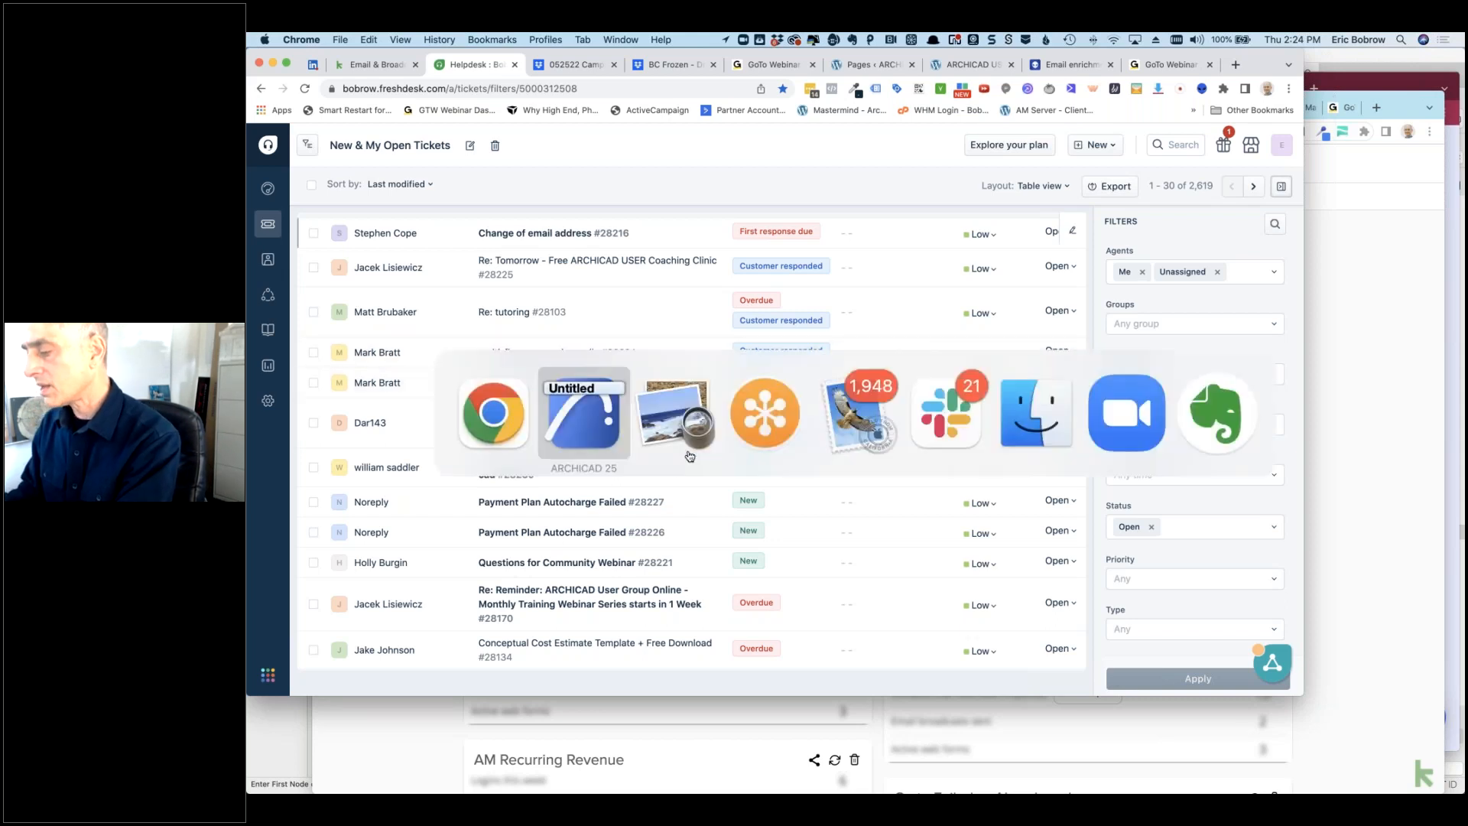
click(594, 417)
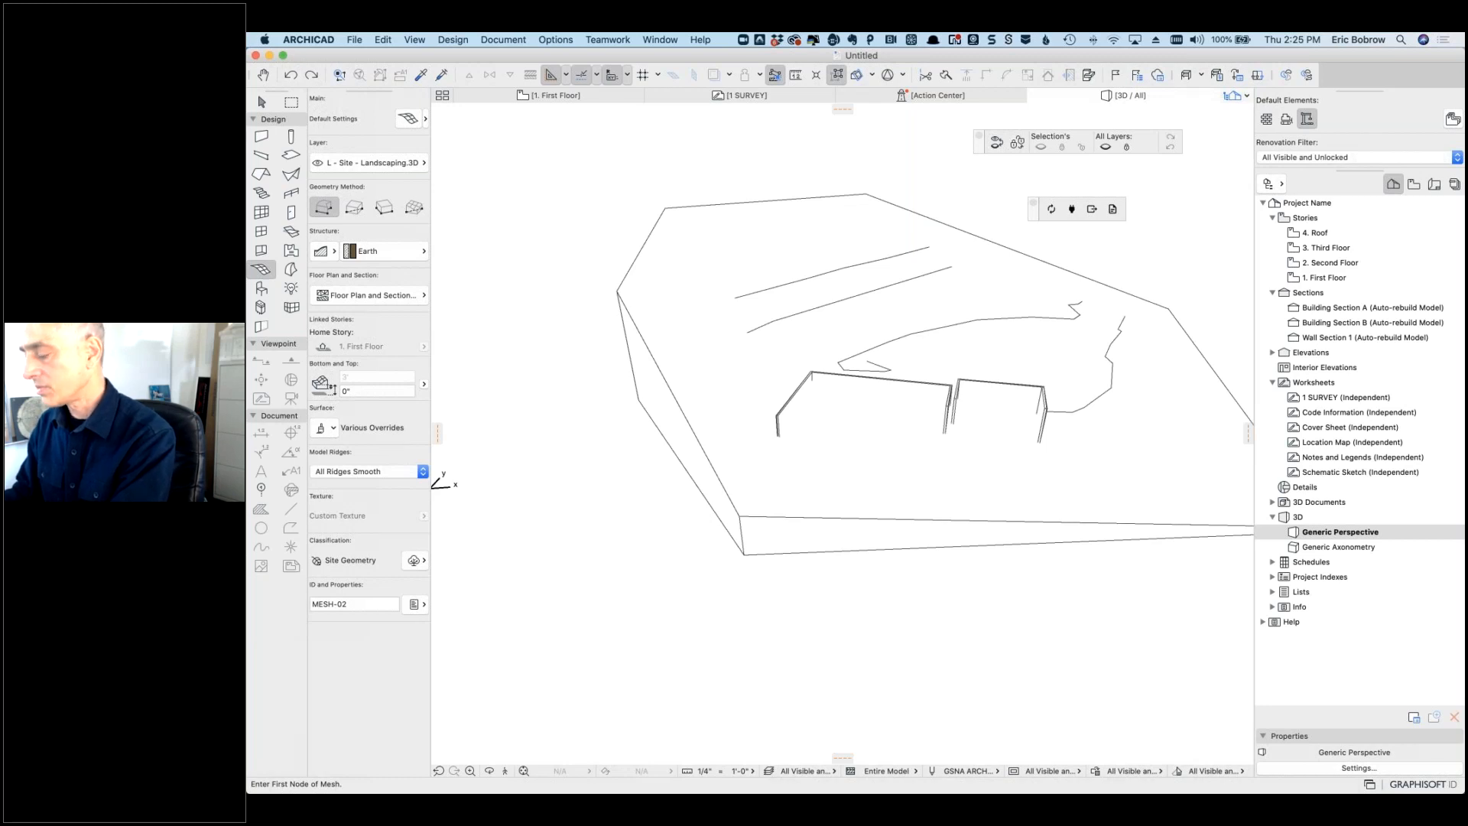
click(564, 96)
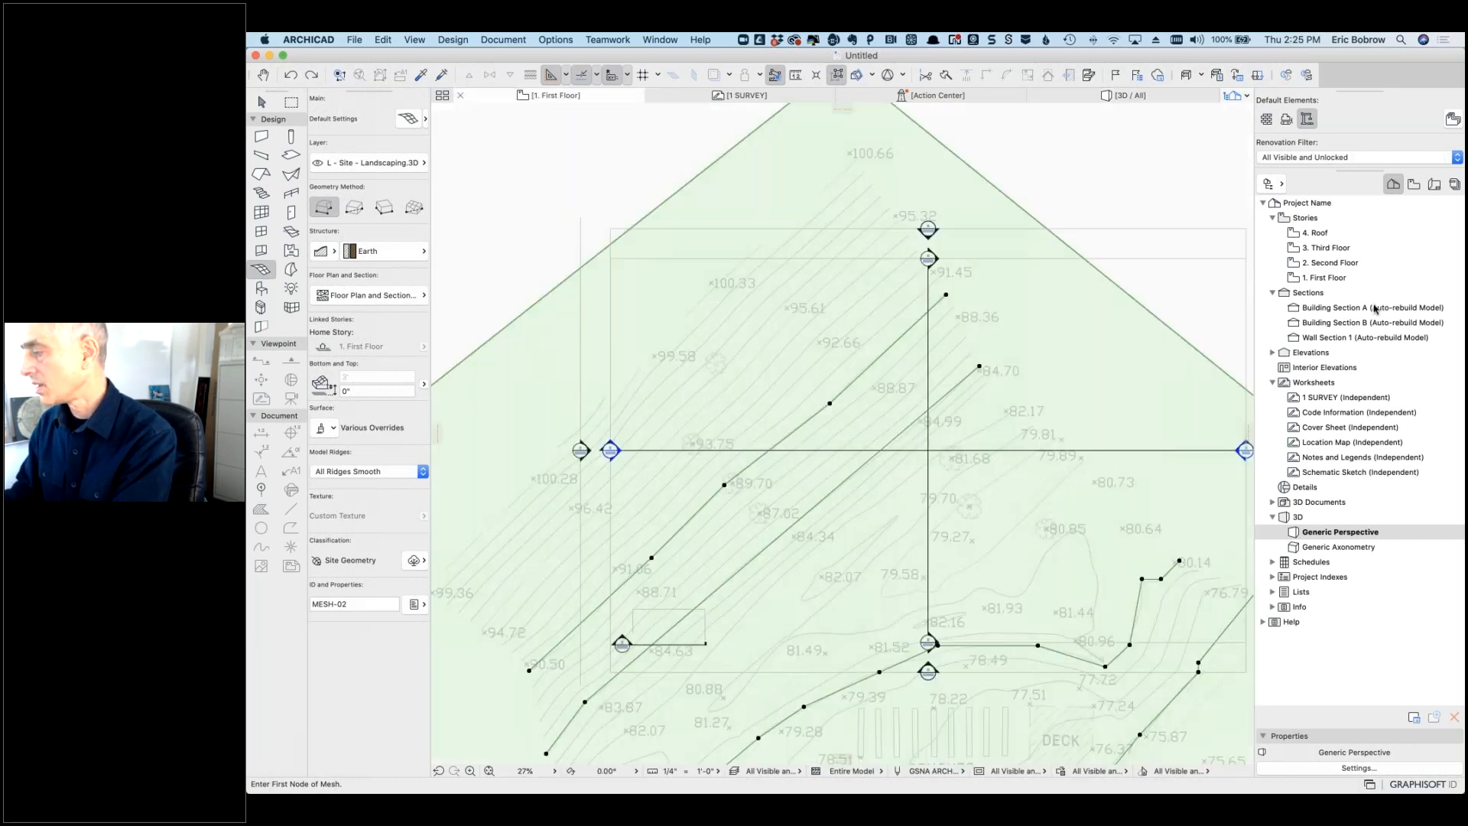
double_click(1343, 398)
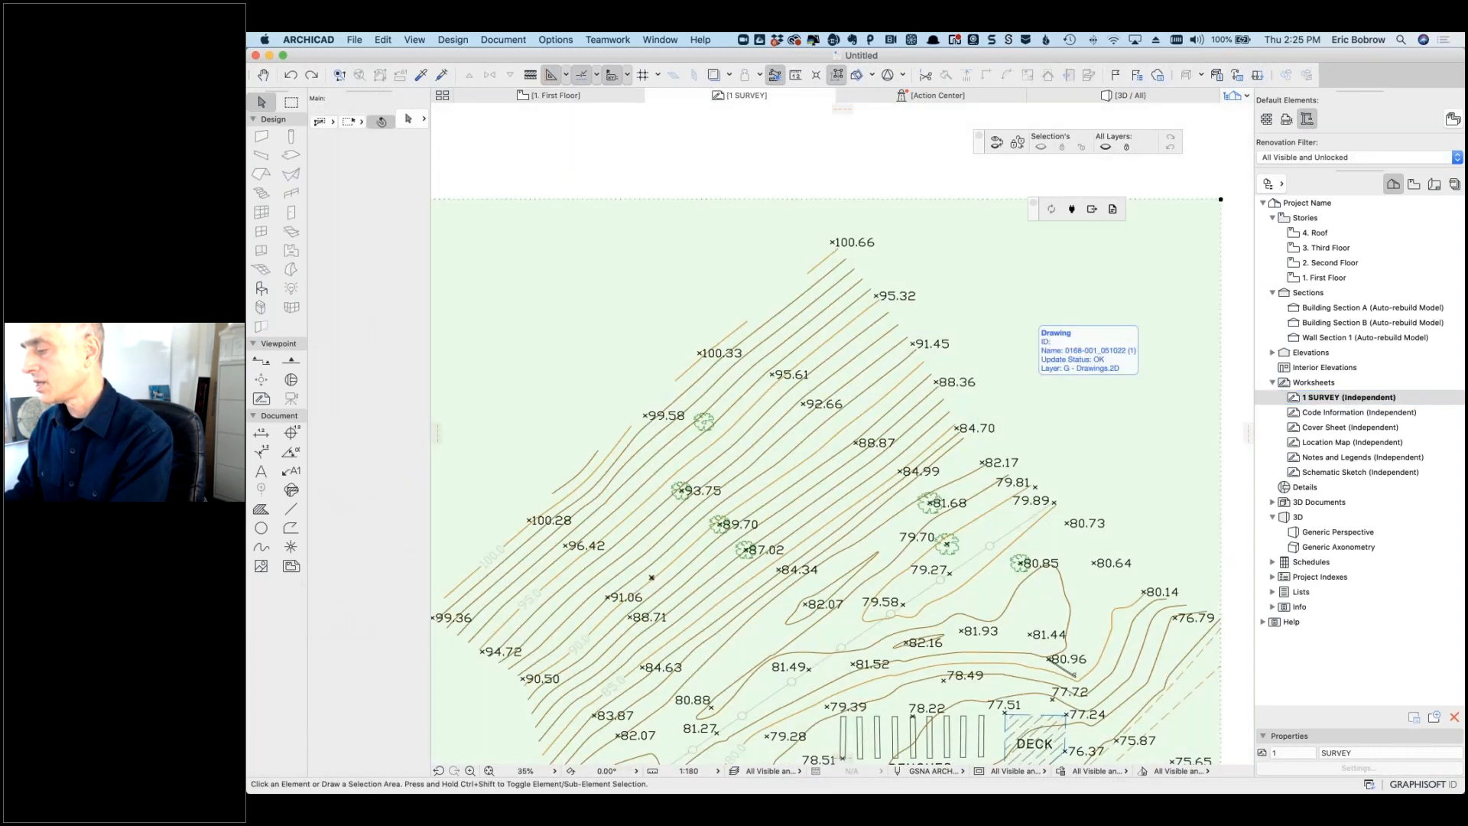
click(1030, 393)
scroll(1025, 390, down, 5)
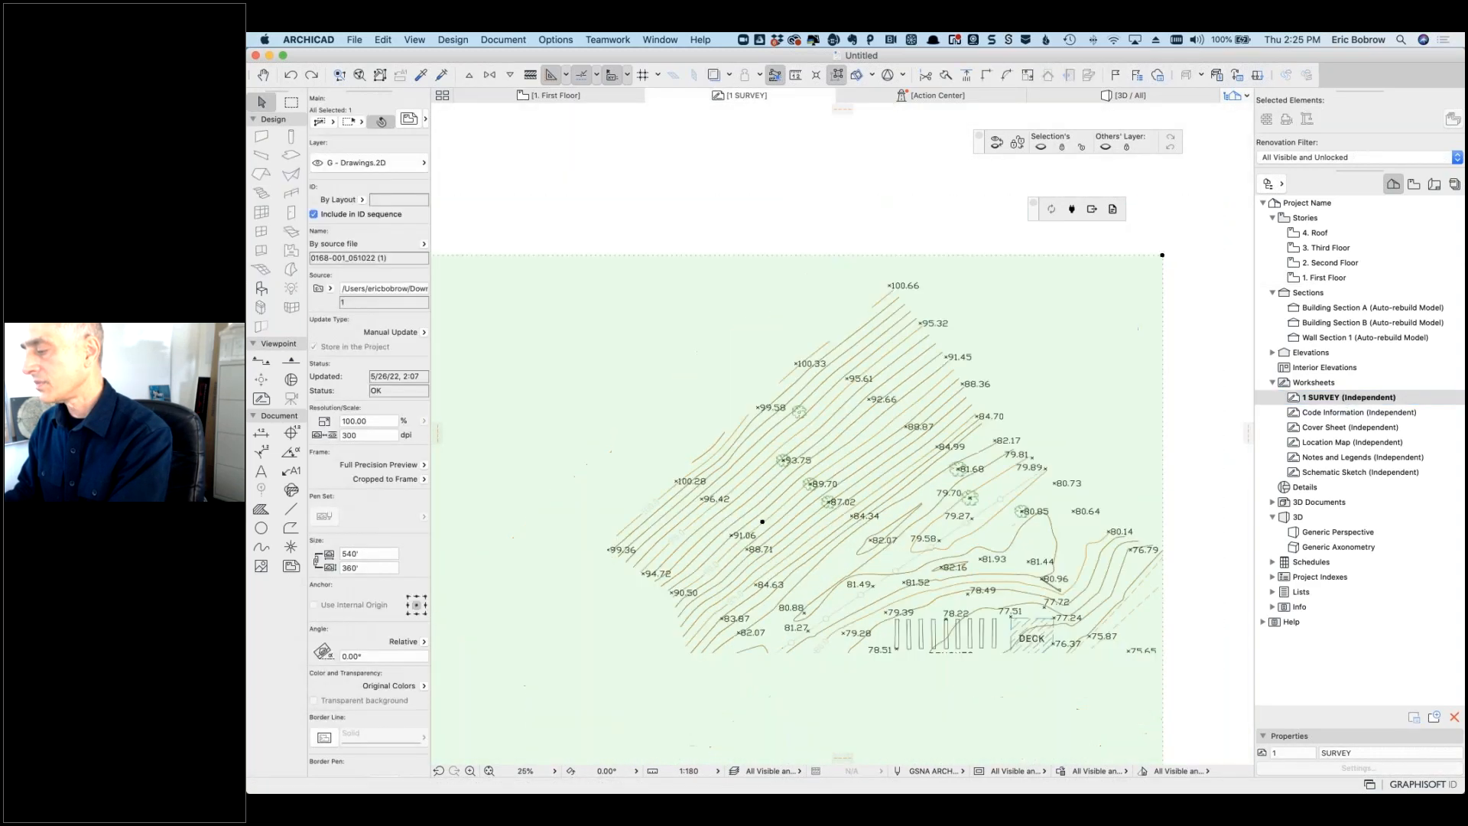
scroll(1034, 393, up, 3)
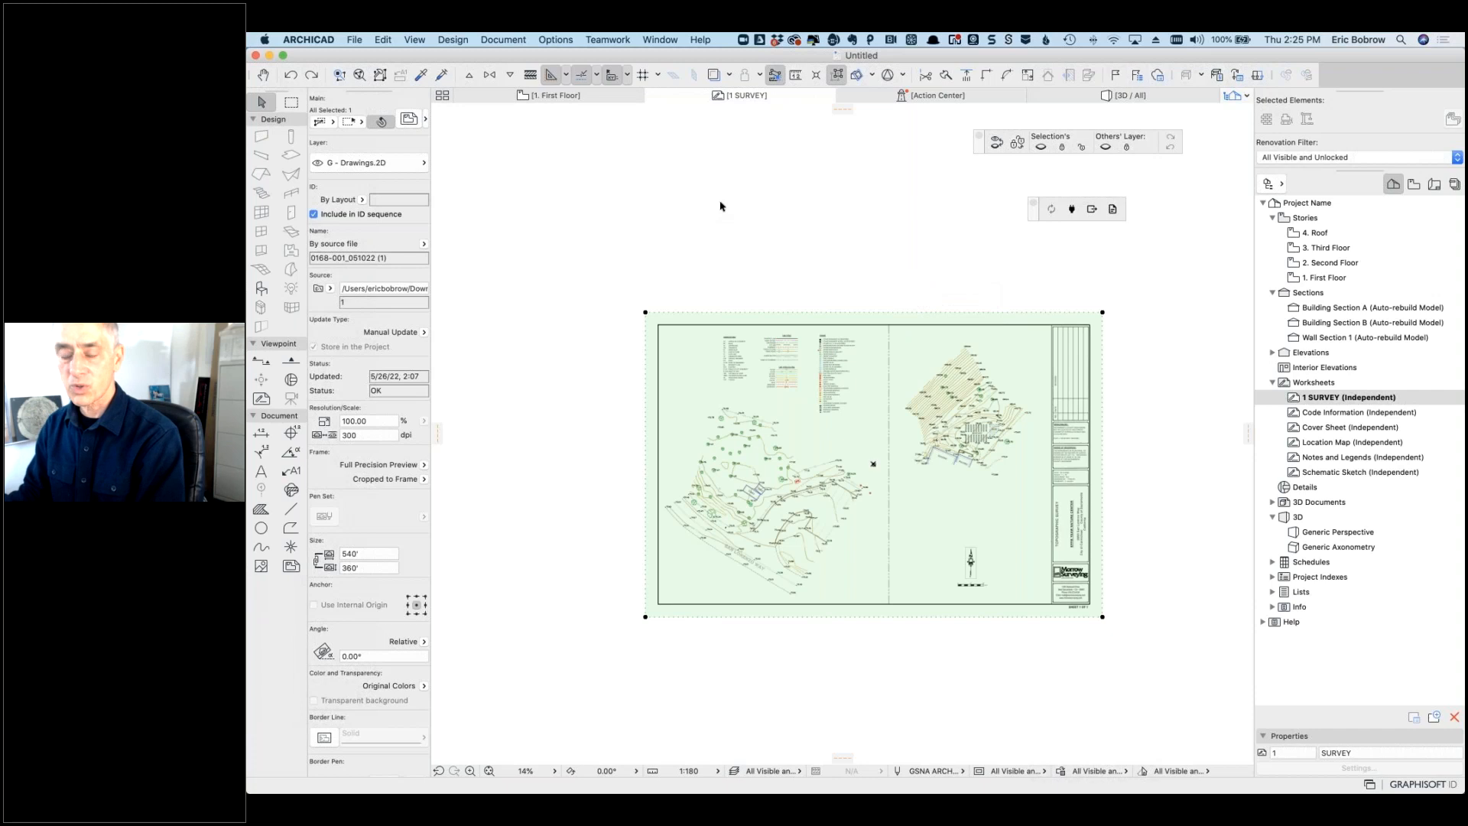
Step: Explode the survey drawing into the current view on the drawing's layer, keeping the original, and move the original drawing beside the exploded linework
click(383, 40)
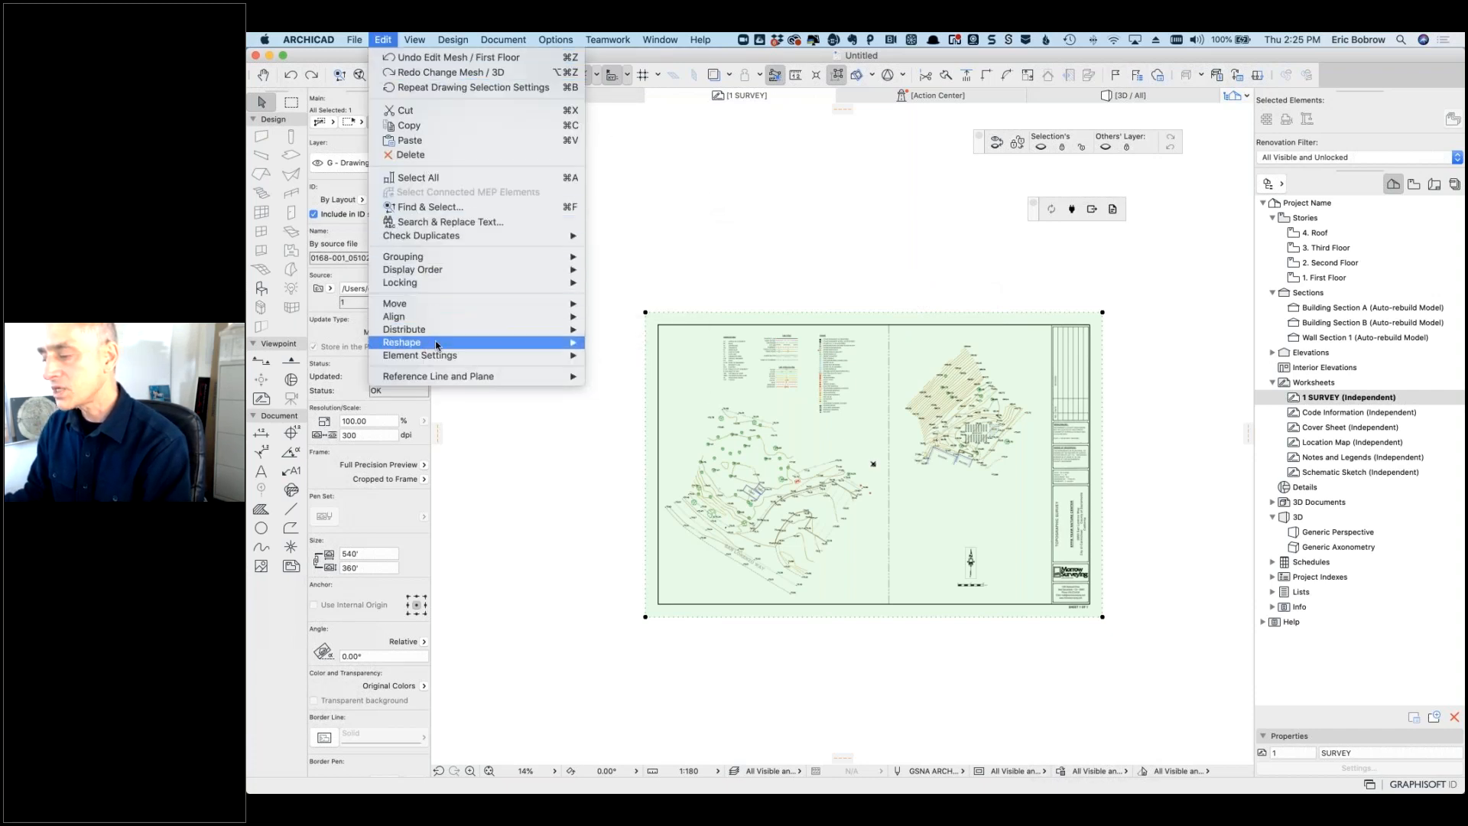
mouse_move(443, 341)
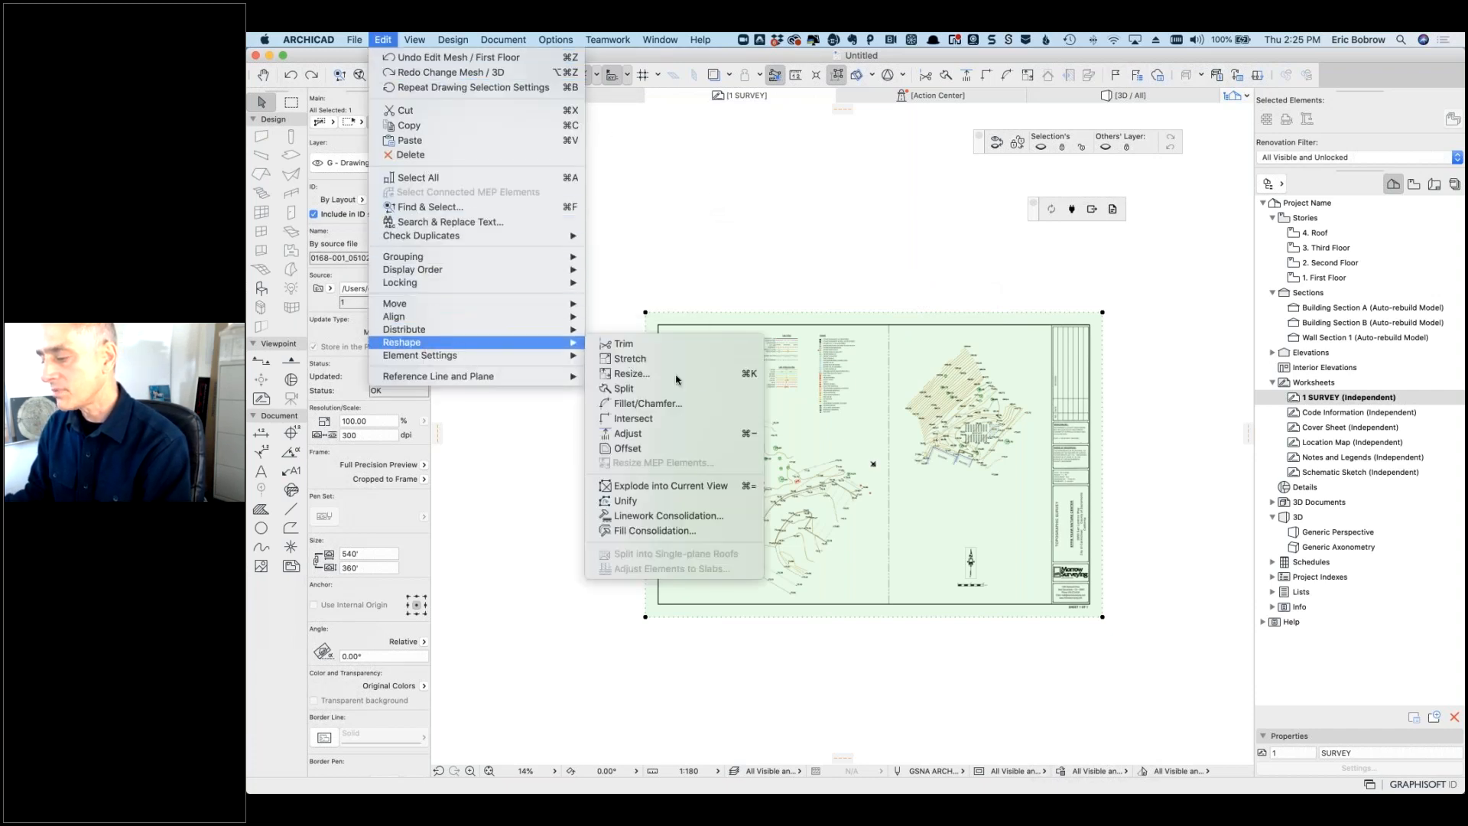
click(679, 491)
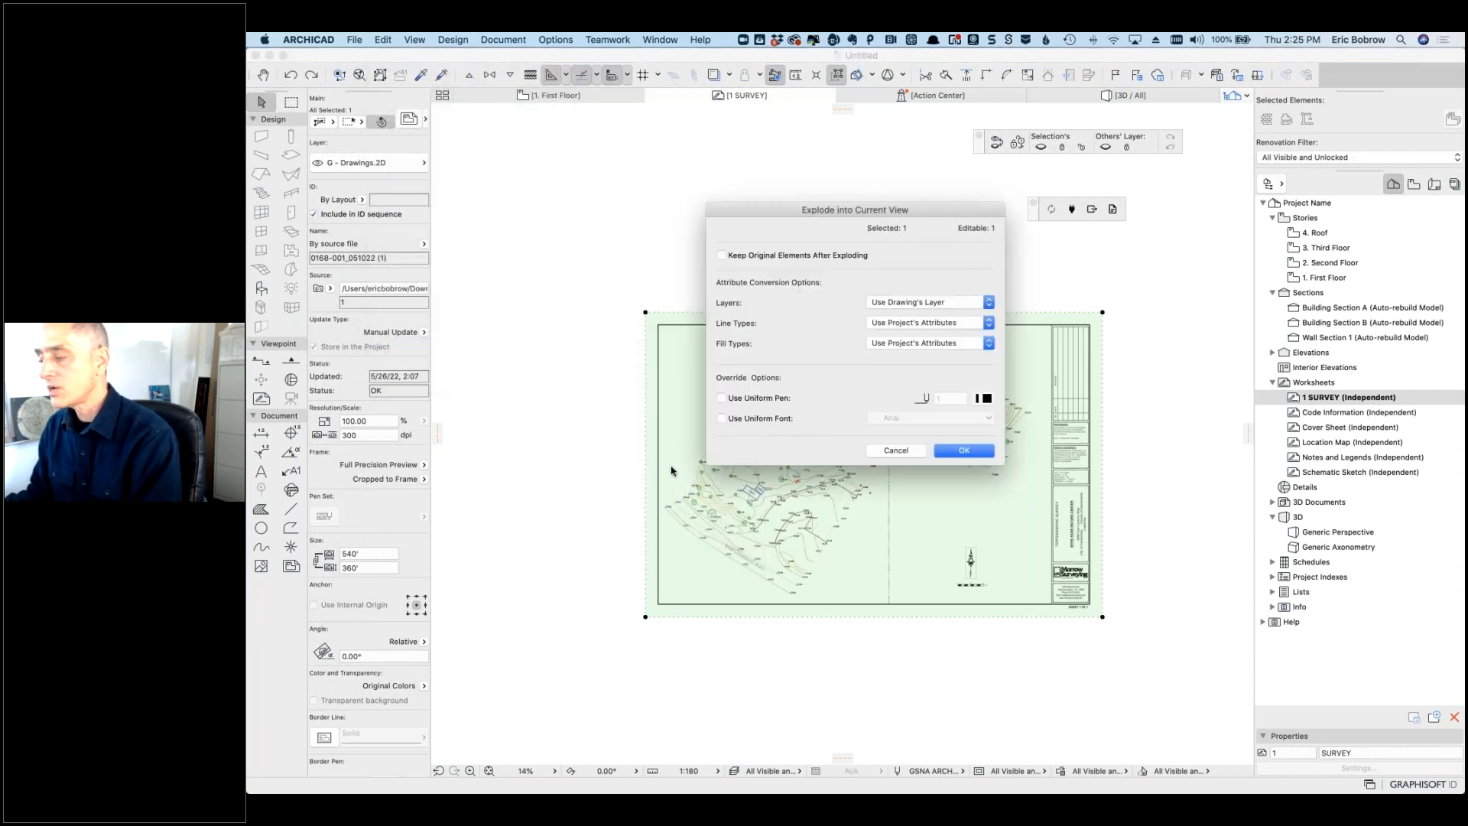
click(722, 256)
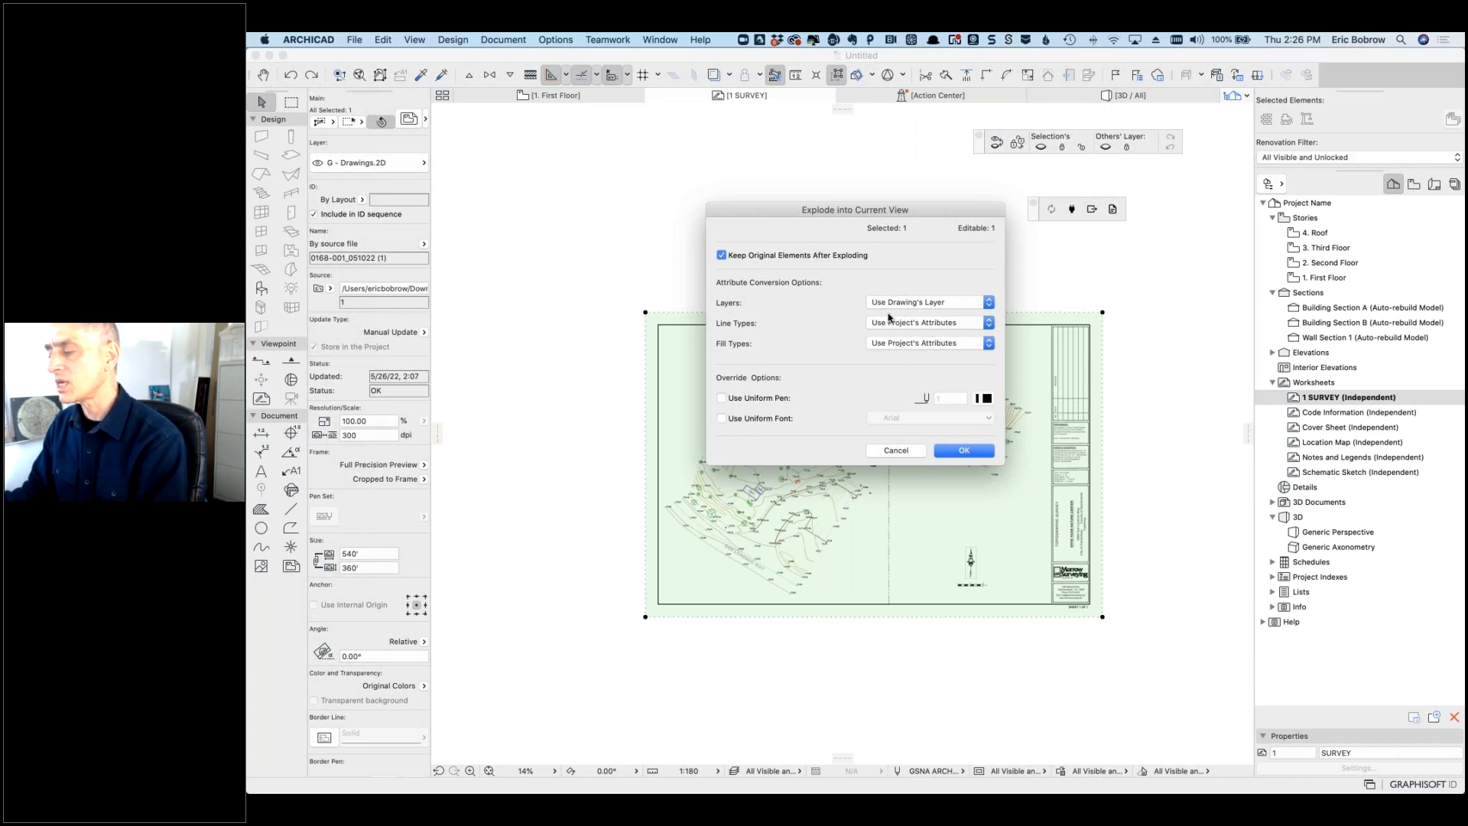
click(935, 302)
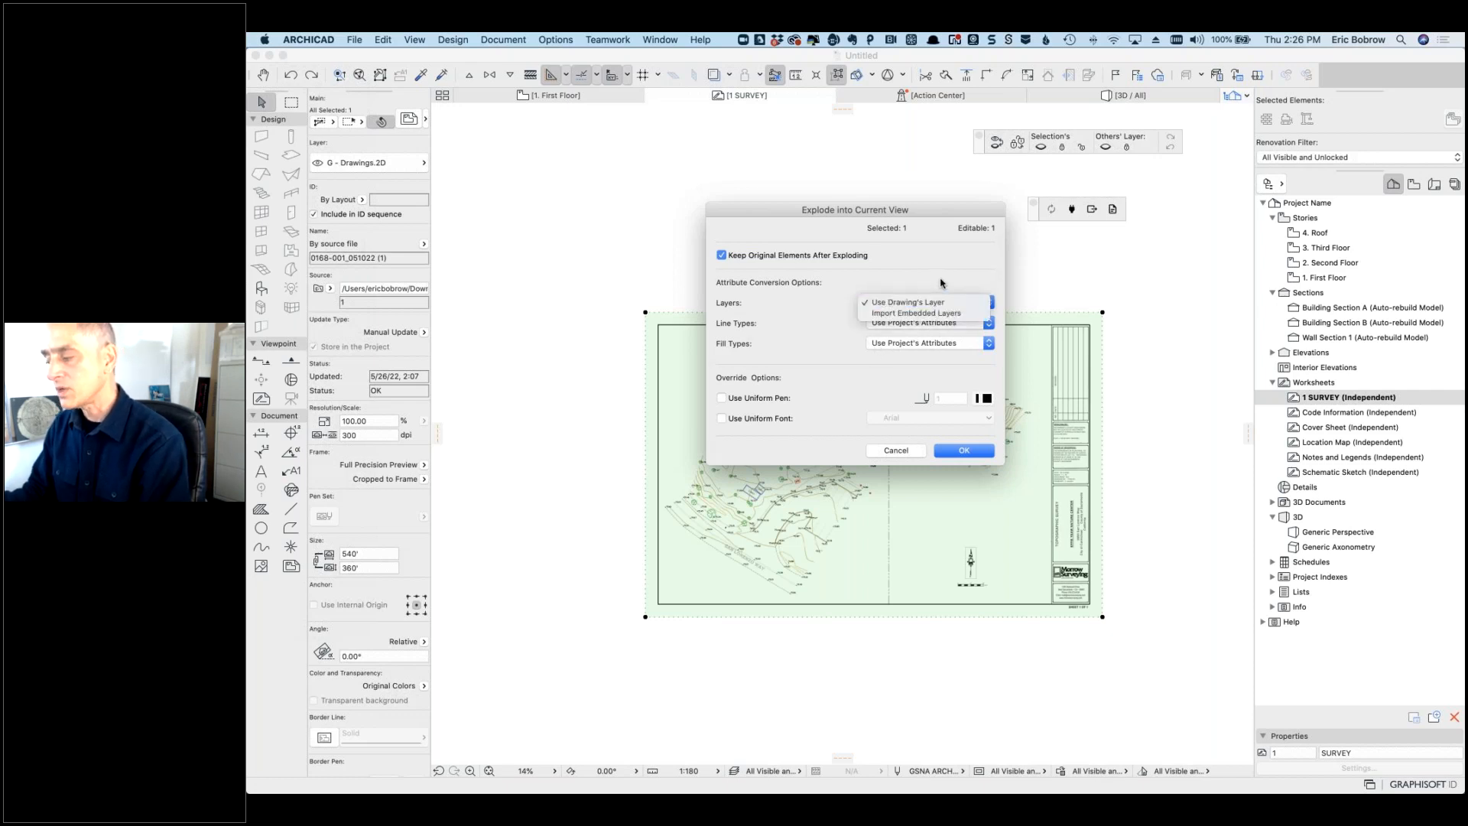
click(943, 284)
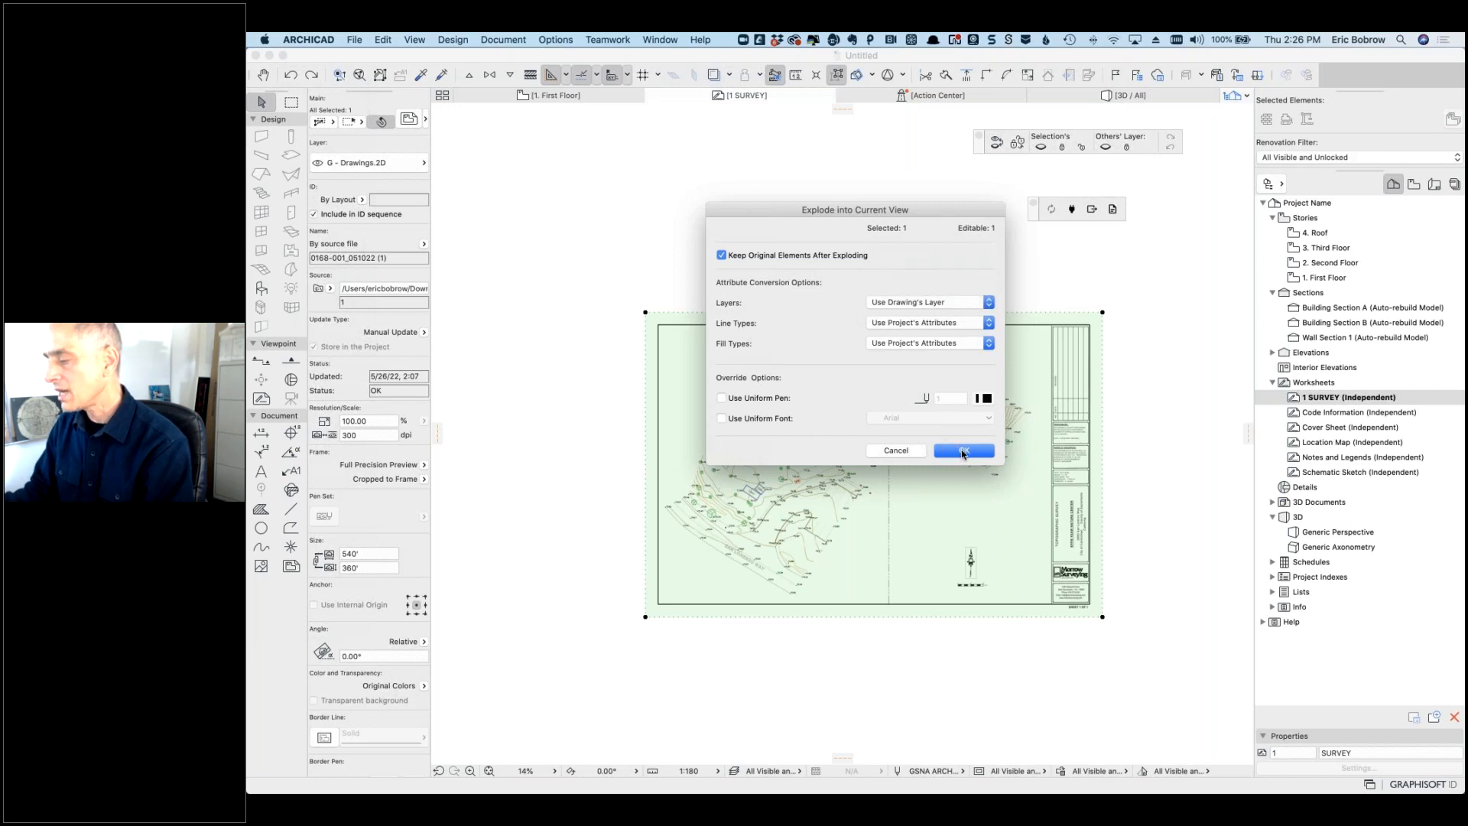
click(962, 452)
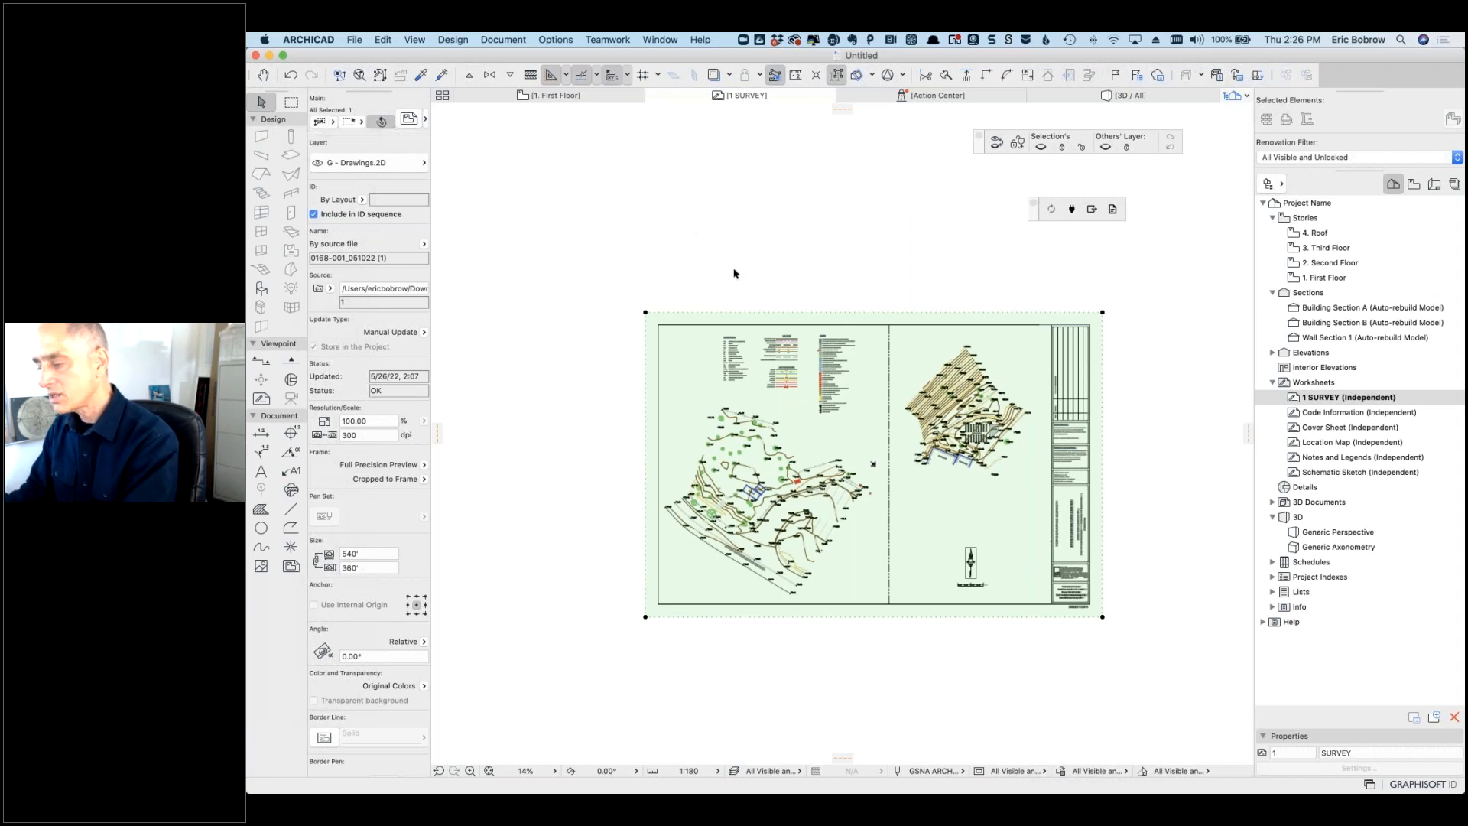
drag(645, 312, 1101, 312)
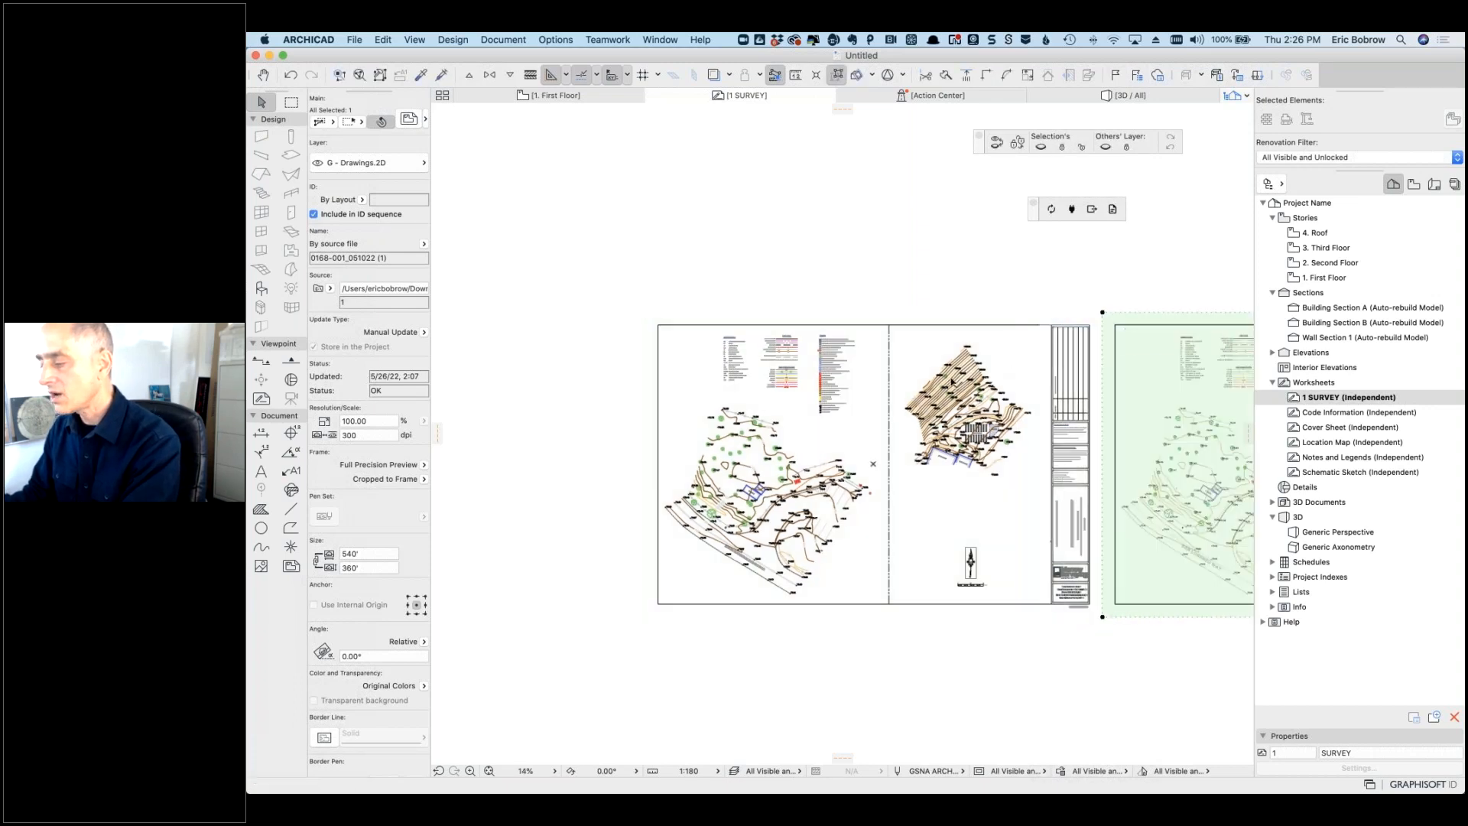
Step: Select individual contour lines on the slope near the 92.66 spot height to check how the exploded linework is built
scroll(952, 380, up, 5)
scroll(952, 380, up, 6)
click(957, 369)
click(985, 382)
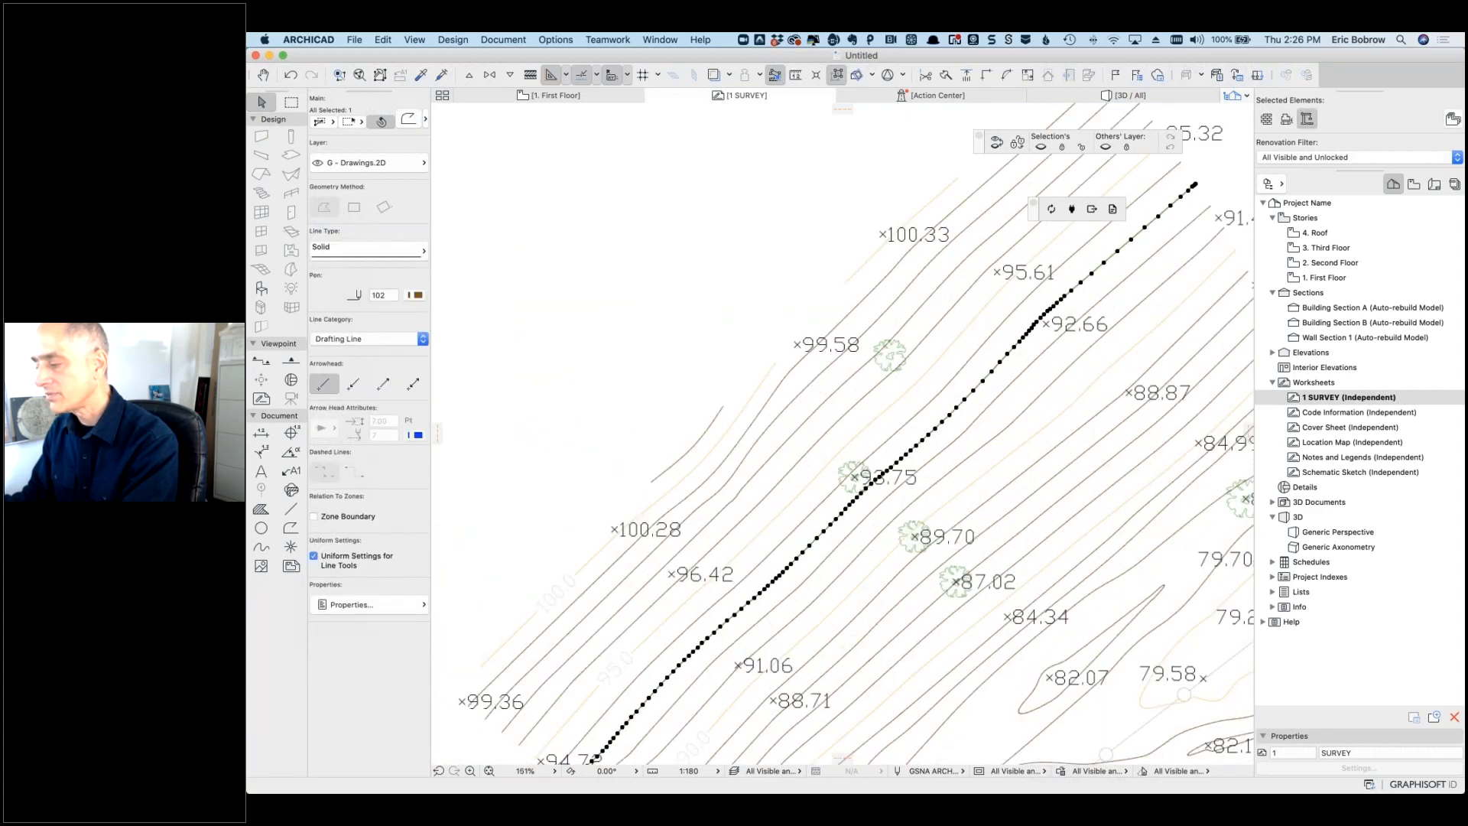
click(1003, 394)
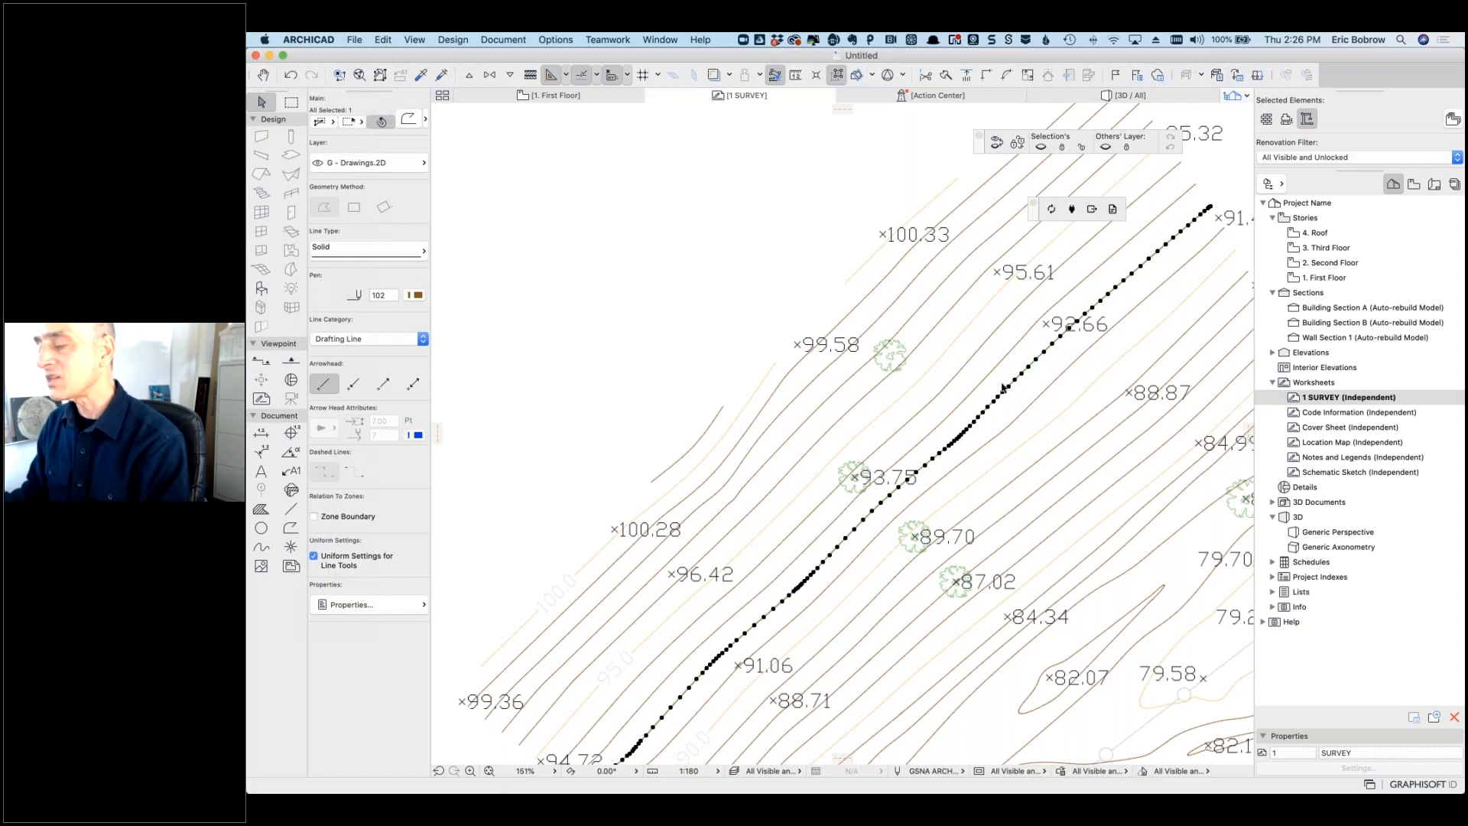
scroll(975, 405, down, 10)
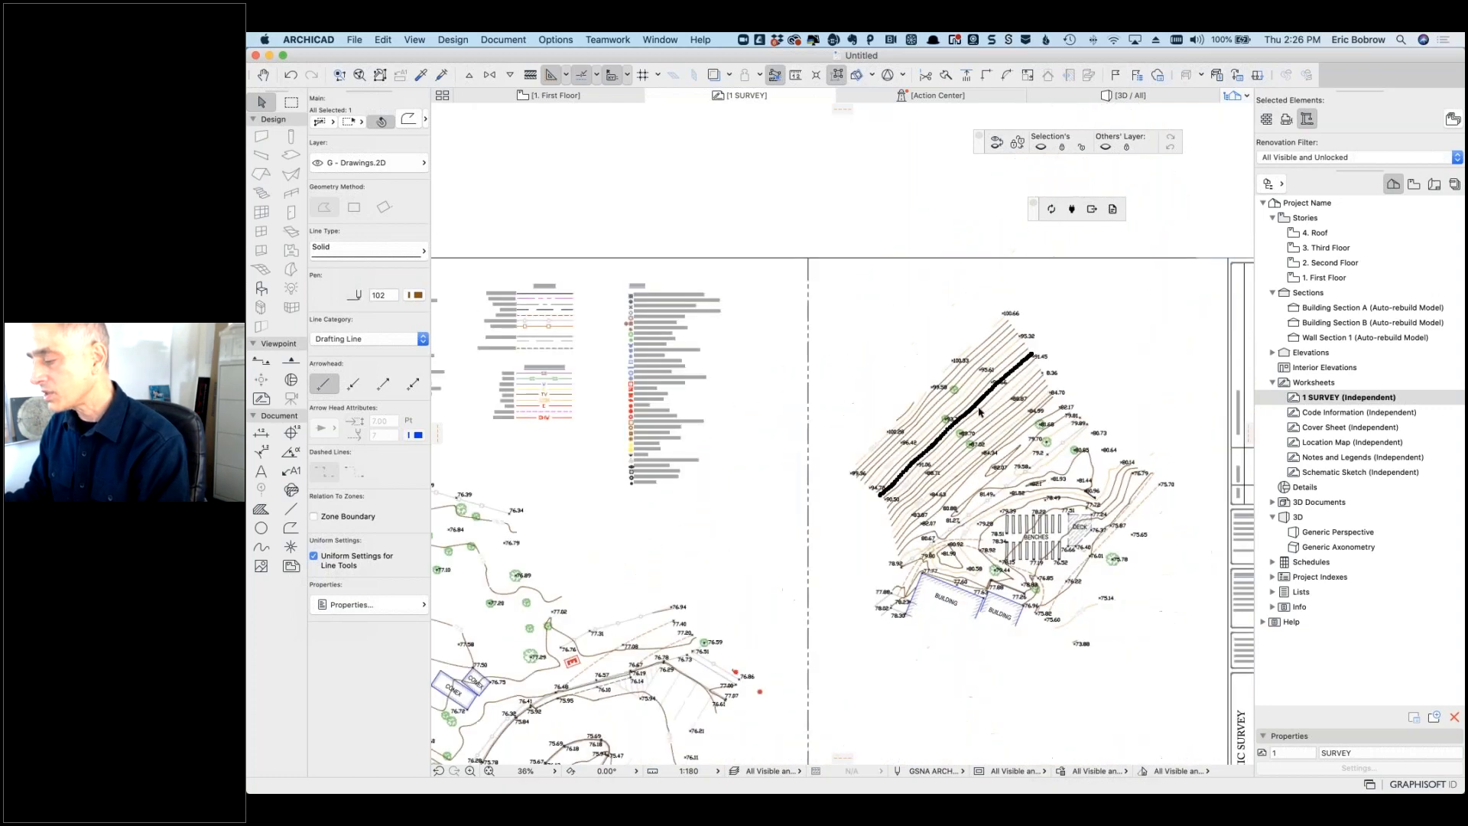
Step: Select the larger building's outline to check it as separate linework and look over the surrounding survey area
scroll(965, 545, up, 10)
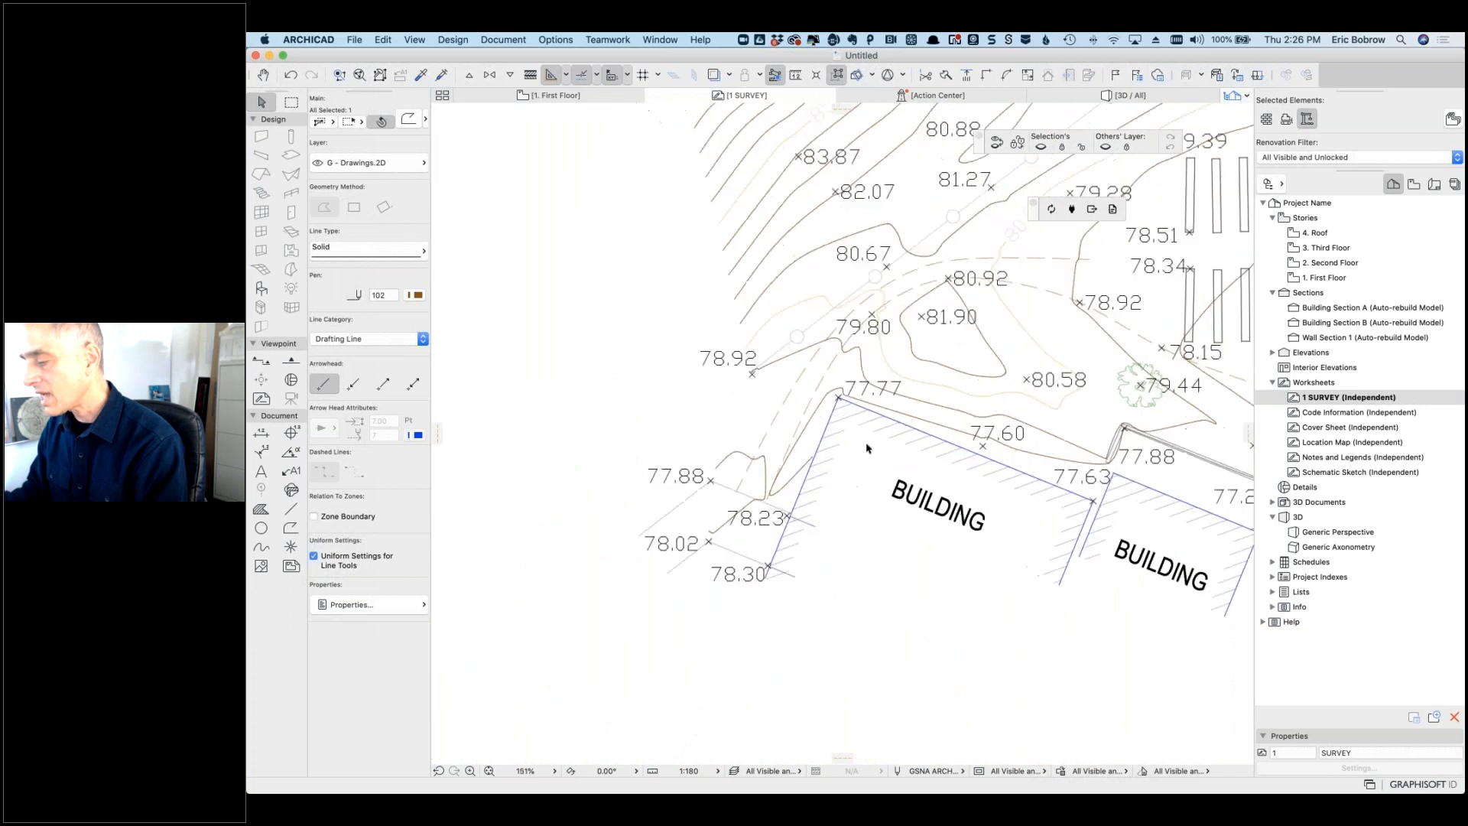
click(879, 415)
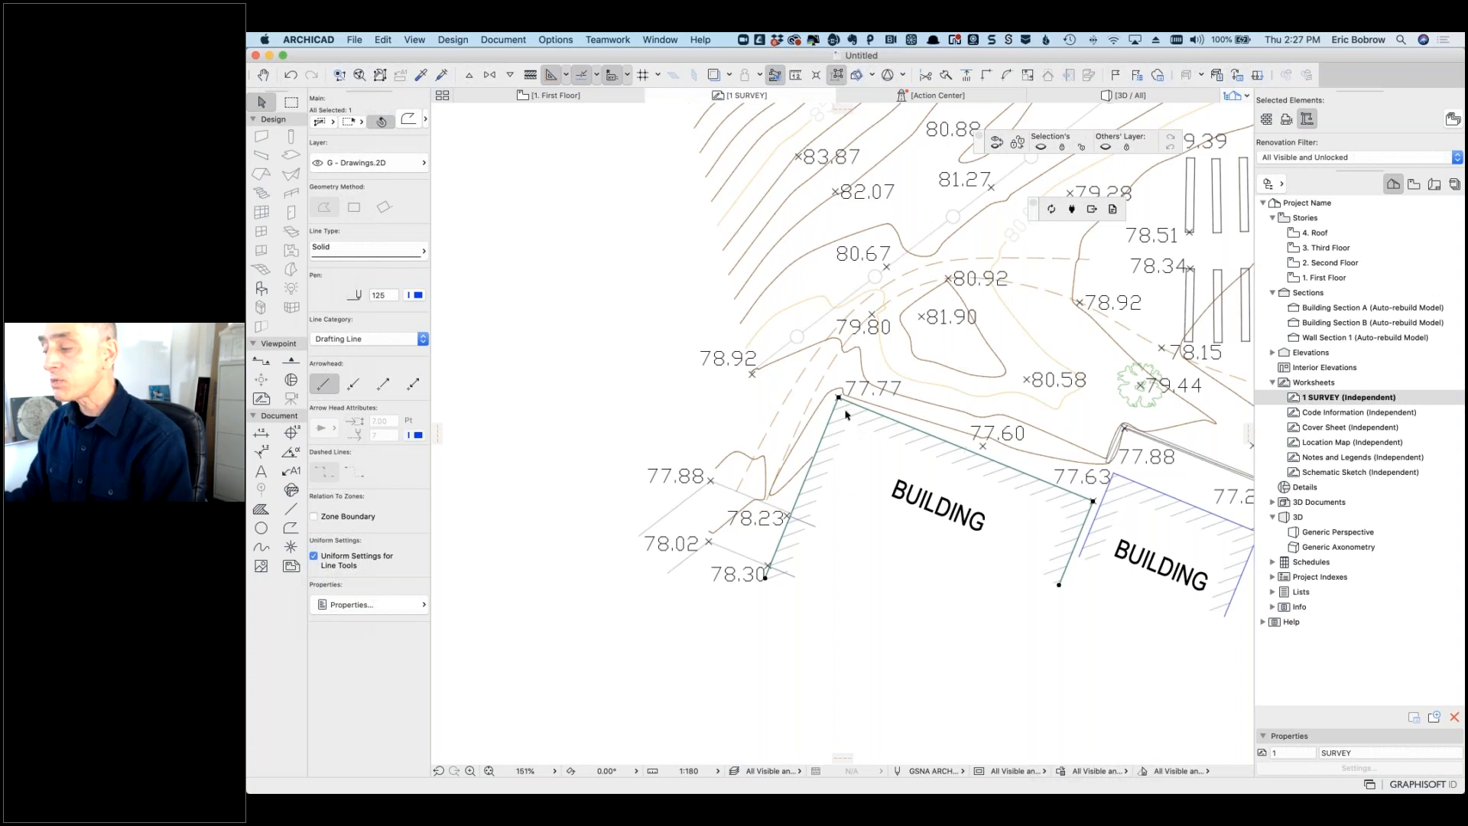
scroll(847, 413, down, 2)
scroll(847, 413, down, 3)
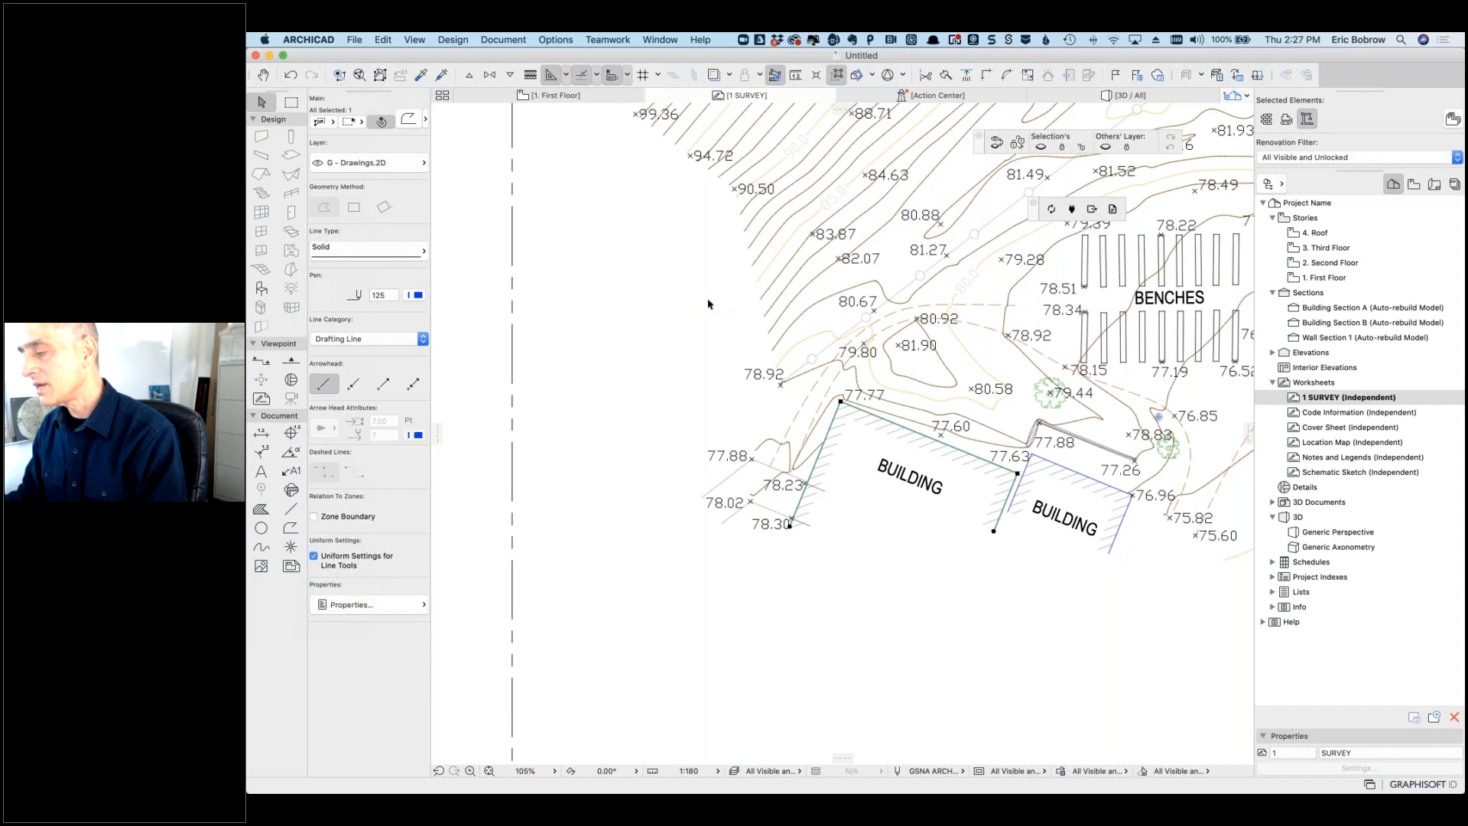
scroll(707, 304, down, 5)
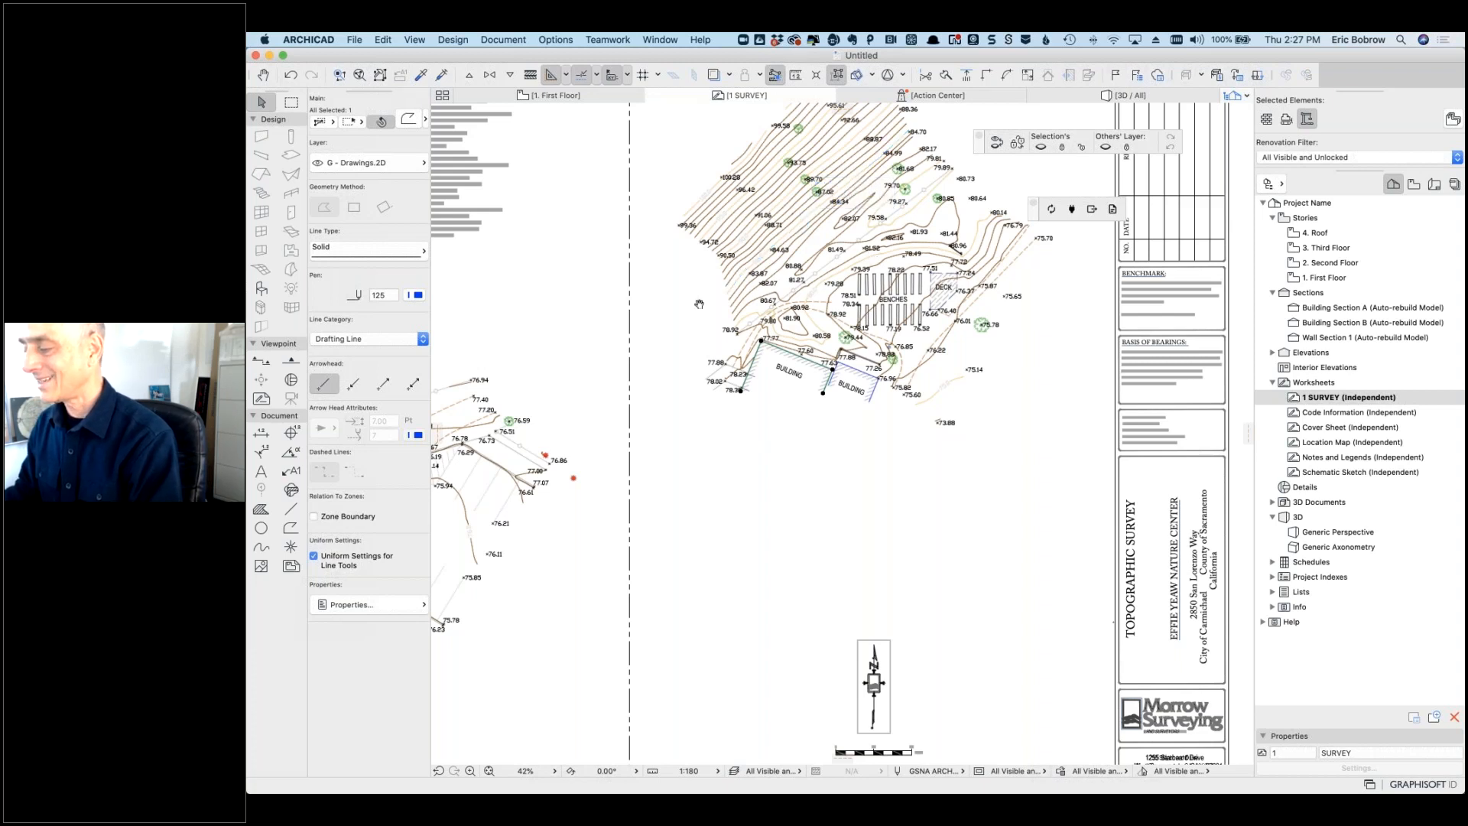
scroll(830, 434, up, 3)
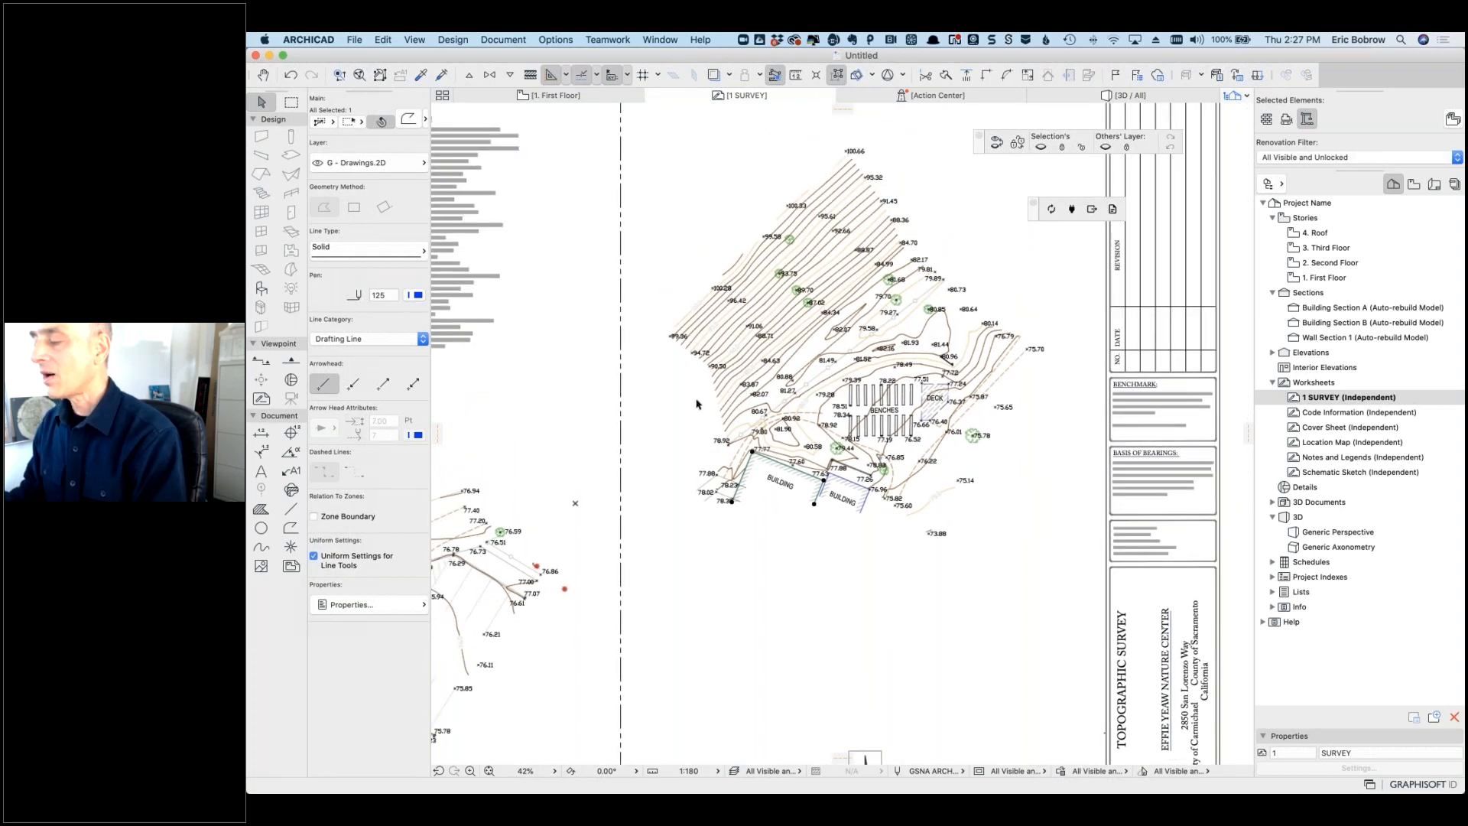
Step: Open the First Floor plan, clear the mesh selection and examine the exploded survey shown as a trace beneath the mesh
click(559, 96)
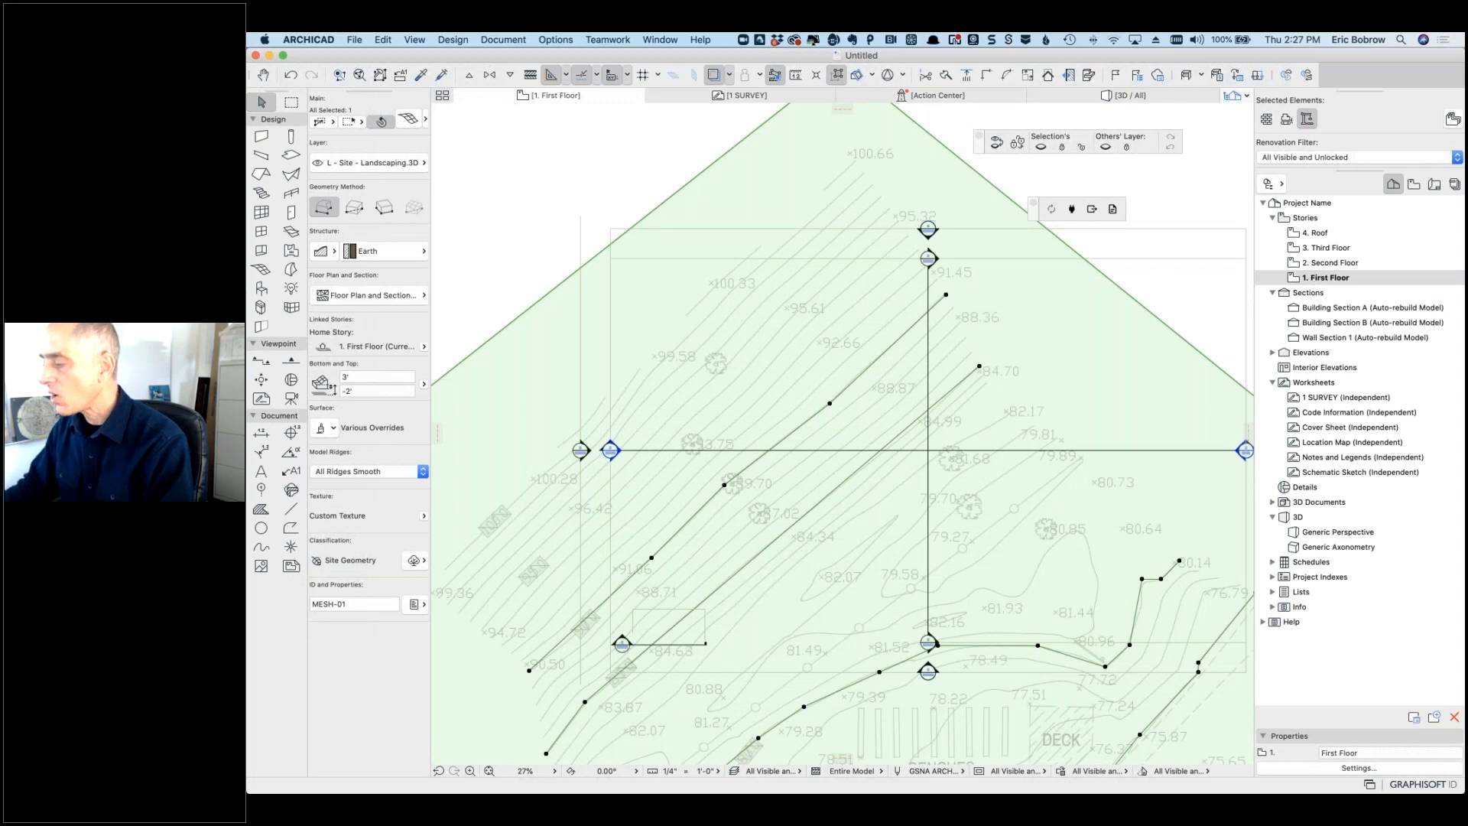
key(Escape)
scroll(1068, 354, down, 10)
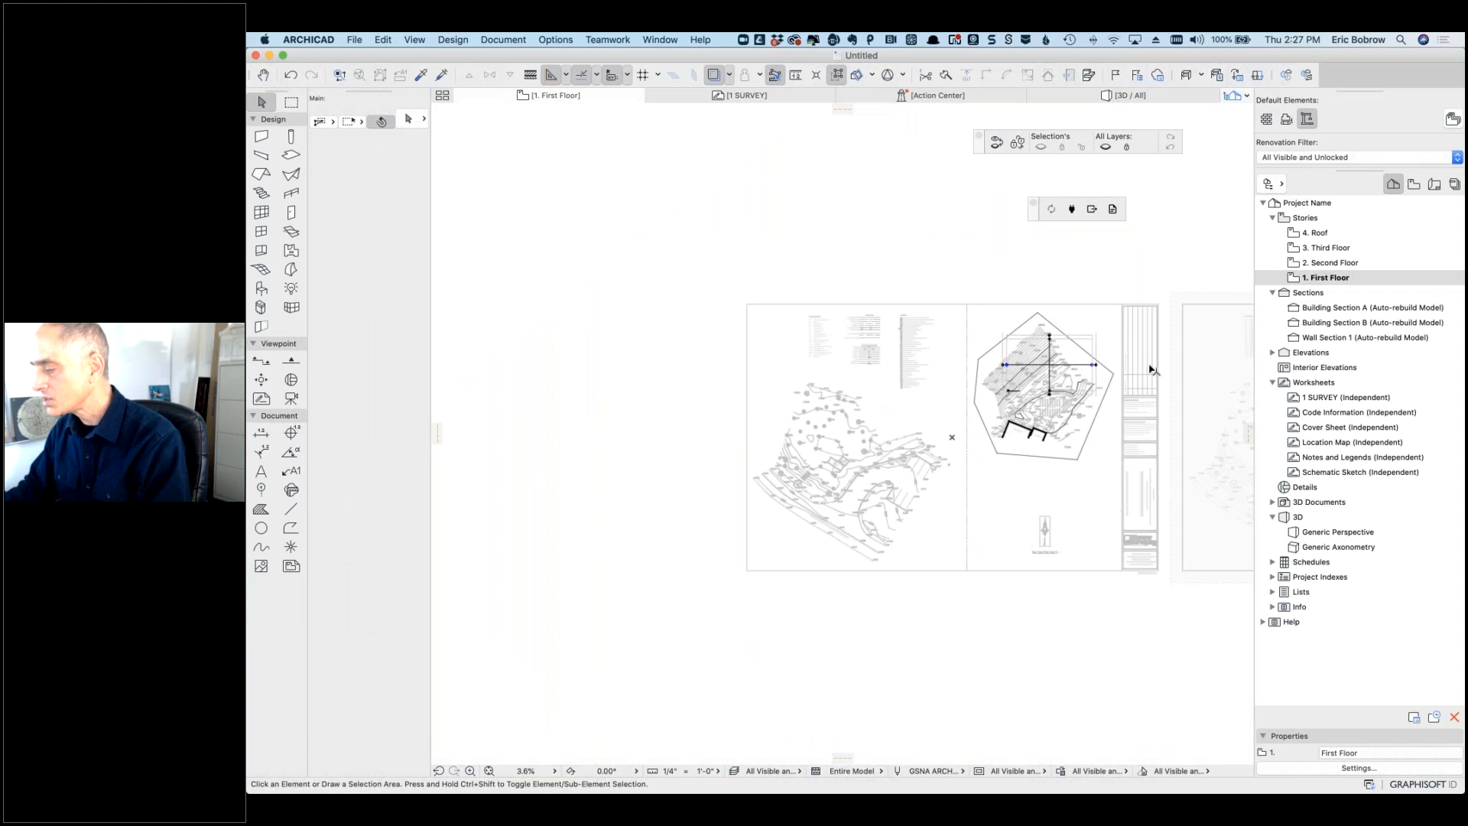
middle_drag(1197, 255, 914, 324)
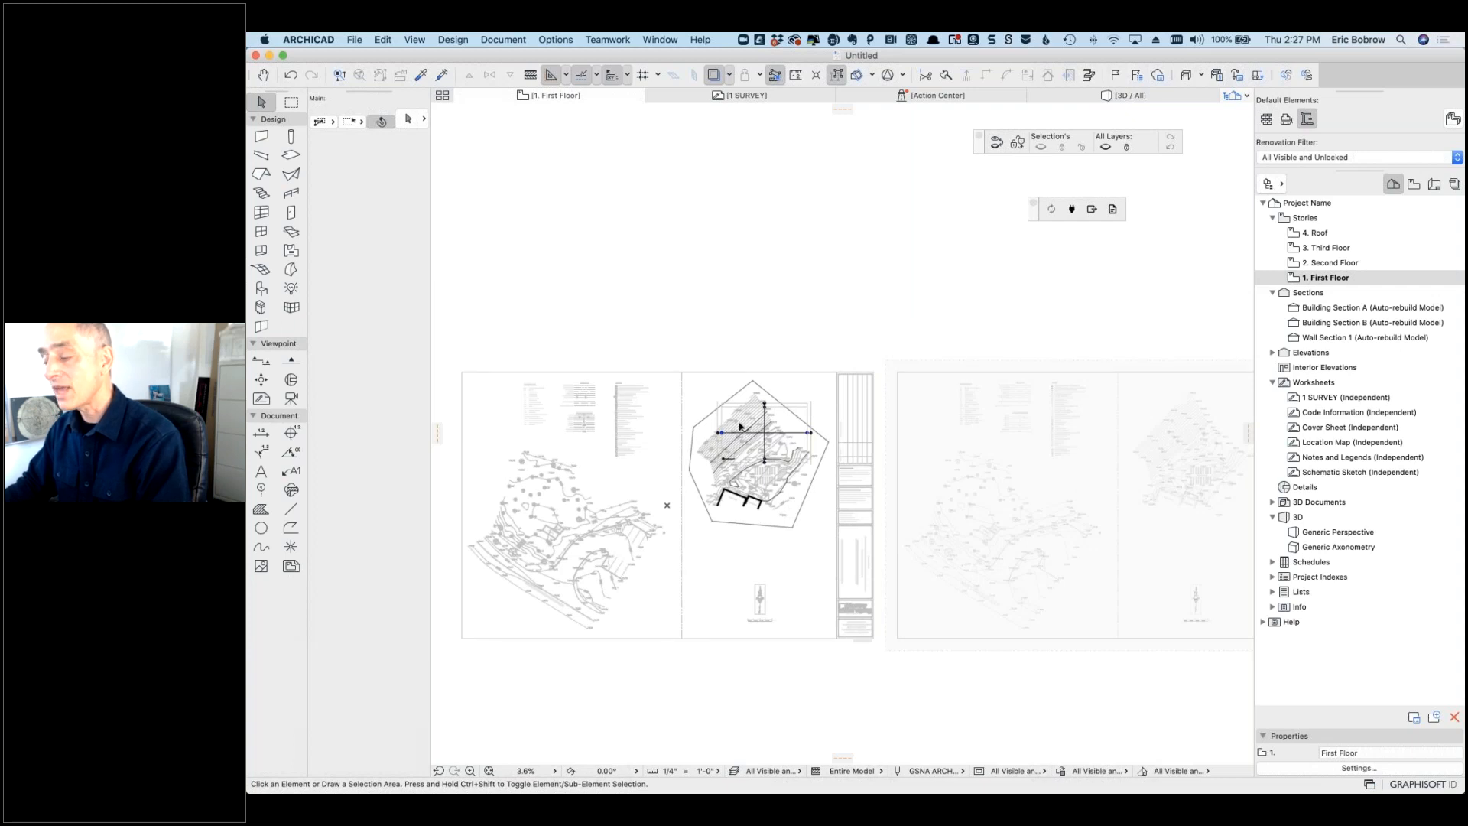
scroll(743, 431, up, 10)
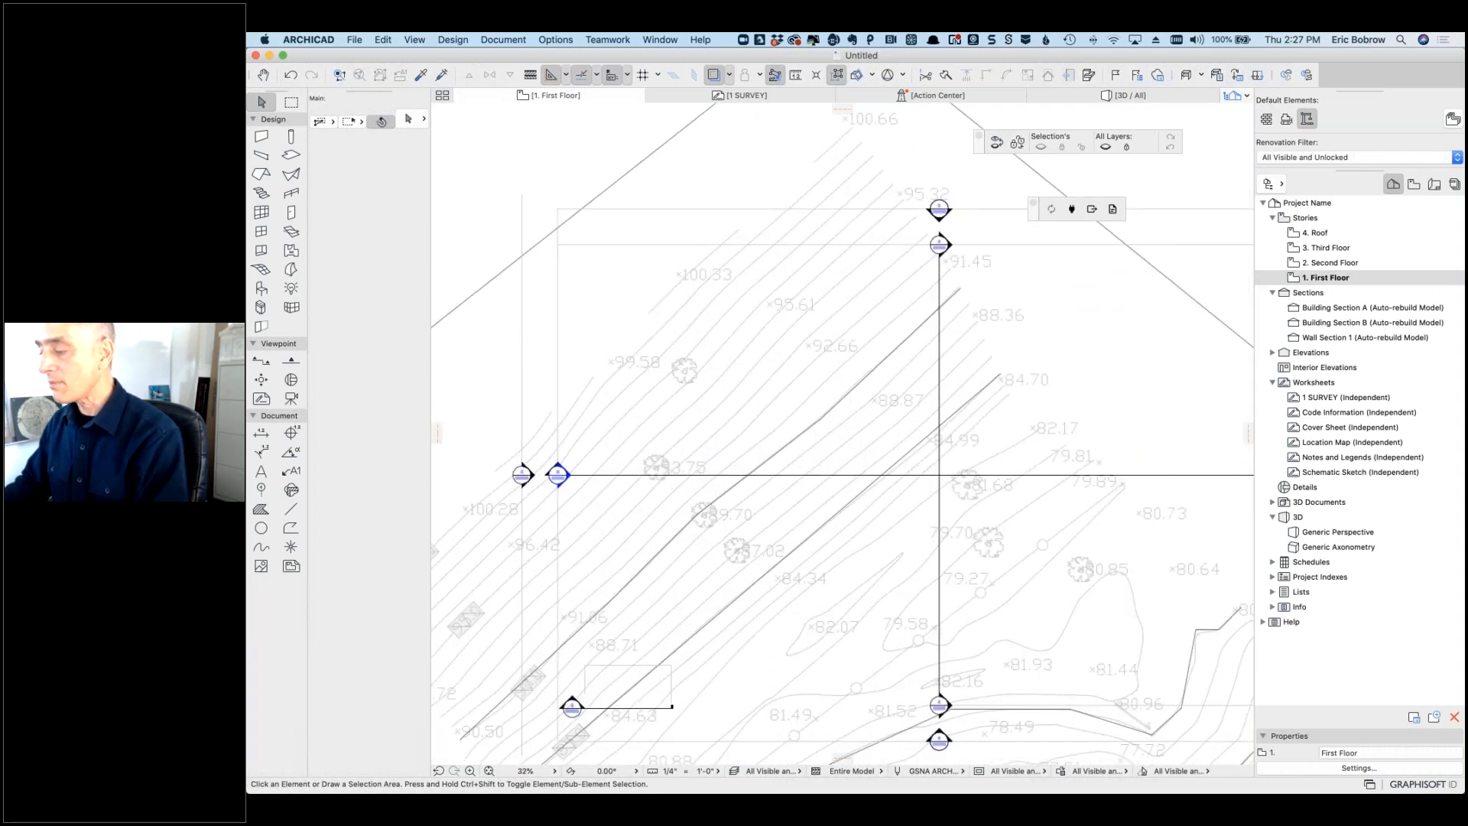
scroll(937, 271, down, 2)
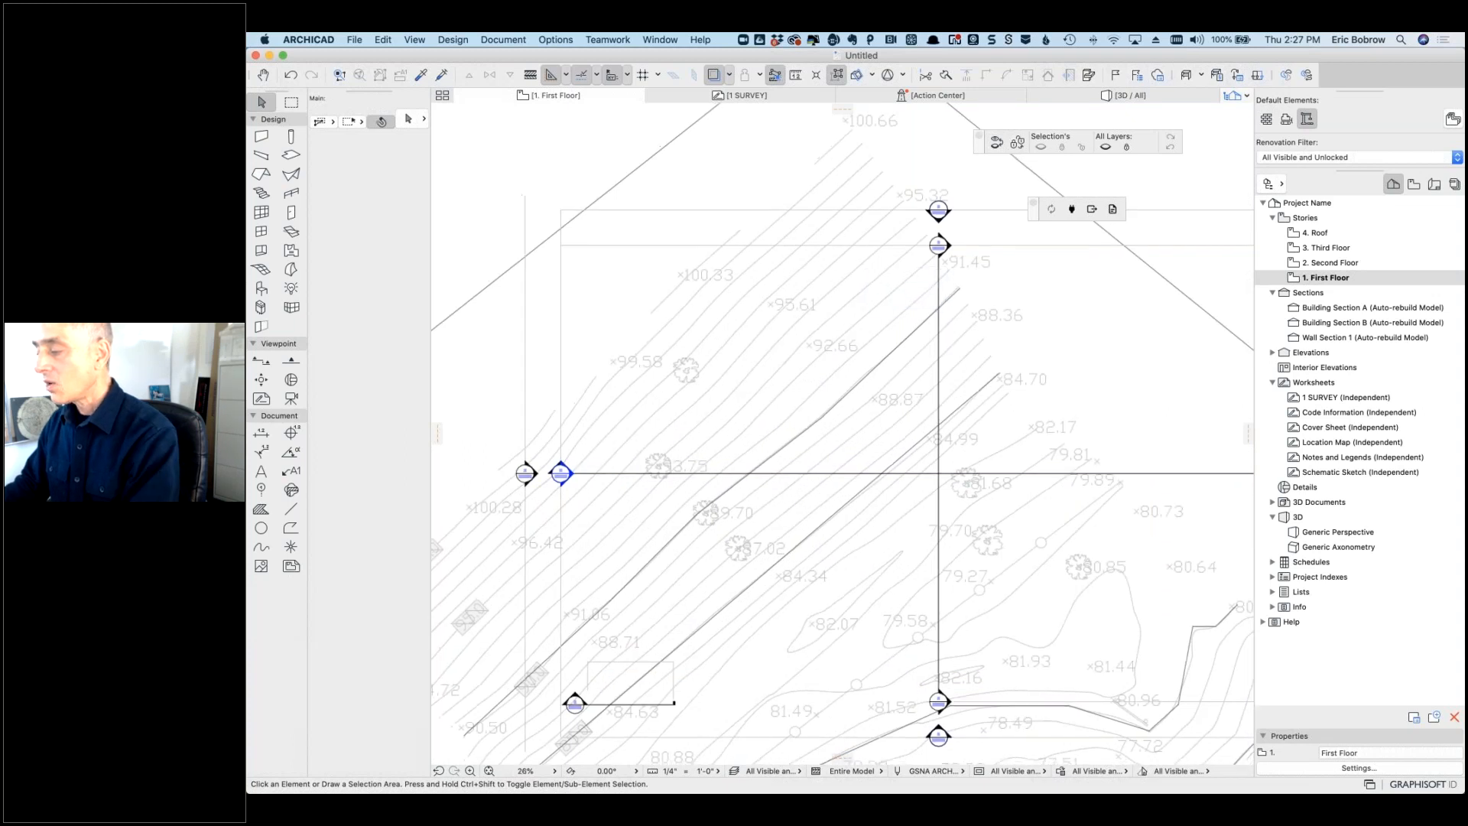
scroll(873, 321, down, 8)
Step: Select the terrain mesh and add new points along the uppermost traced contour below the 100.66 spot height, fitted to user ridges
click(874, 326)
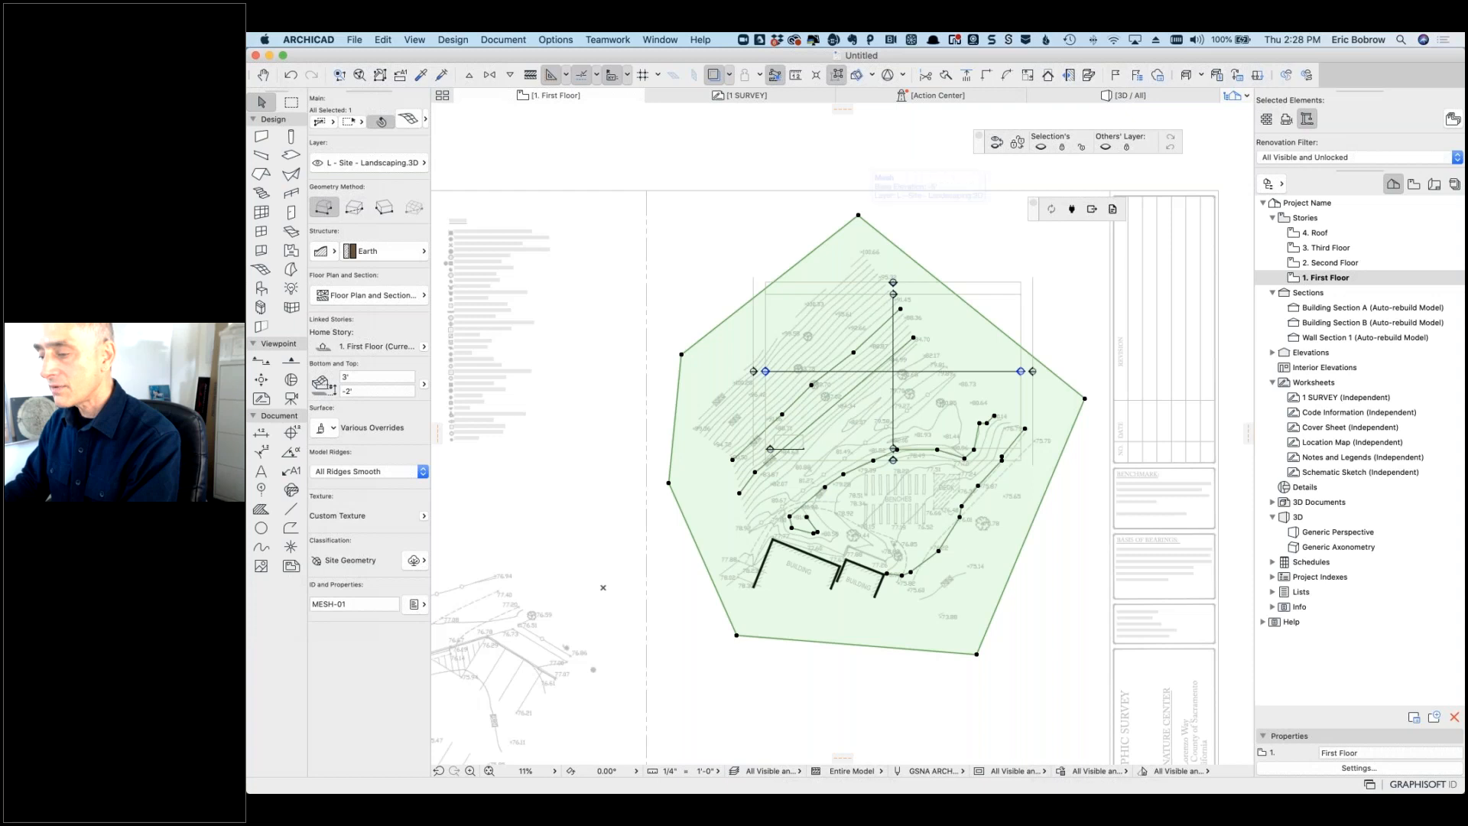
click(261, 269)
scroll(815, 294, up, 5)
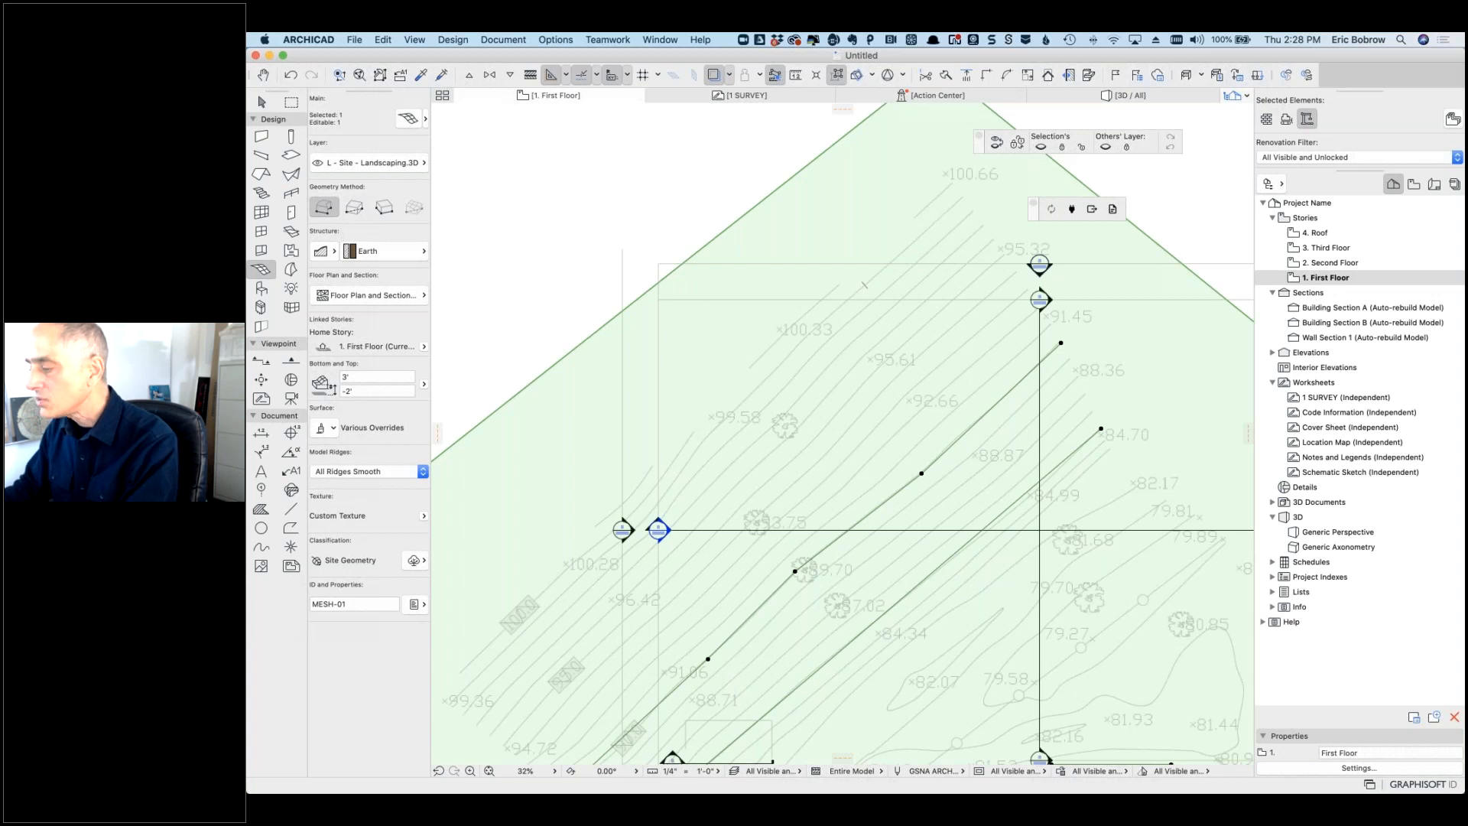
click(963, 202)
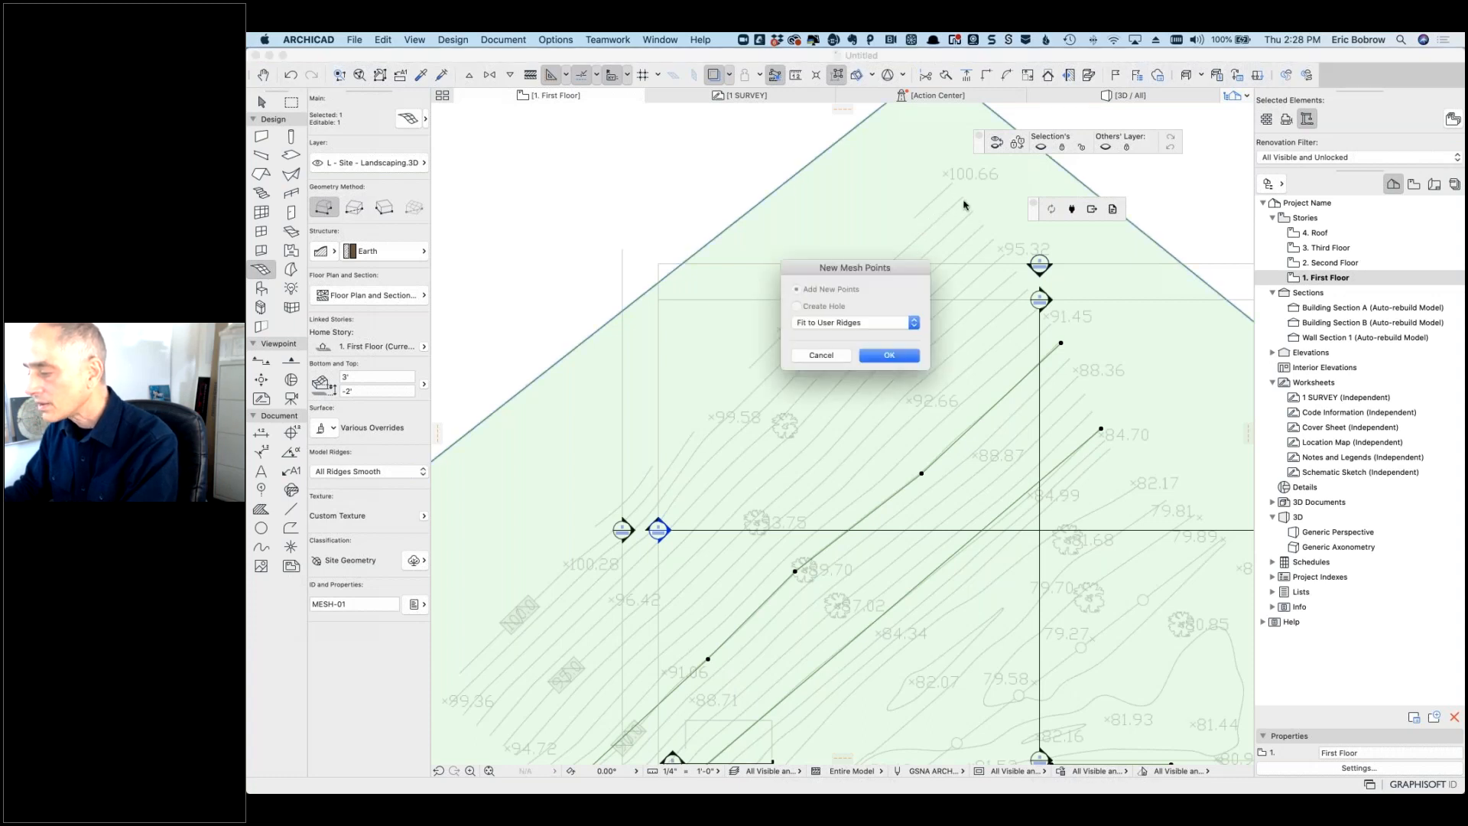
click(888, 354)
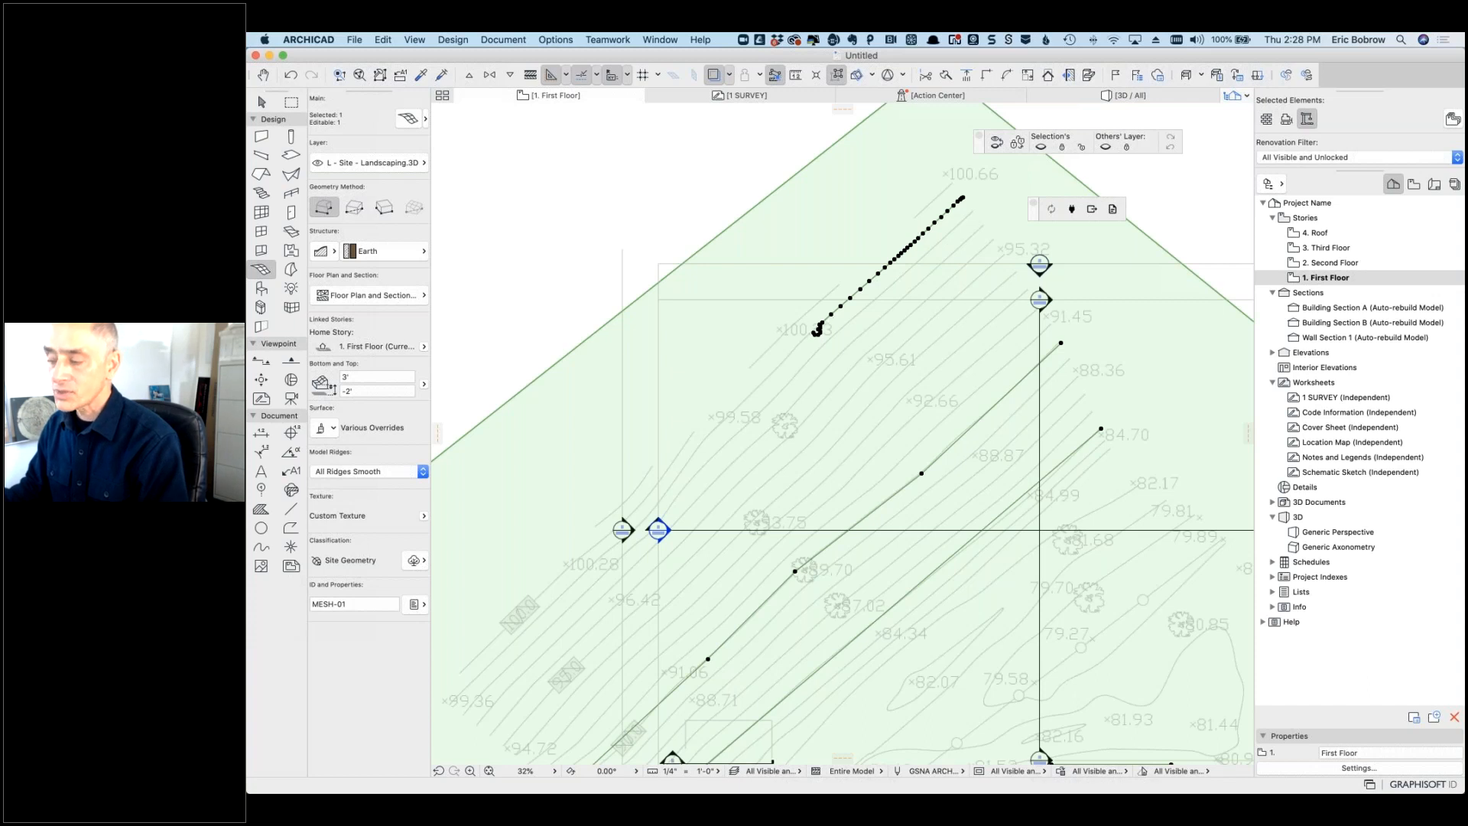
Step: Examine the dense points added along the contour, especially where they follow the digits of the 100.33 spot height
scroll(811, 338, up, 10)
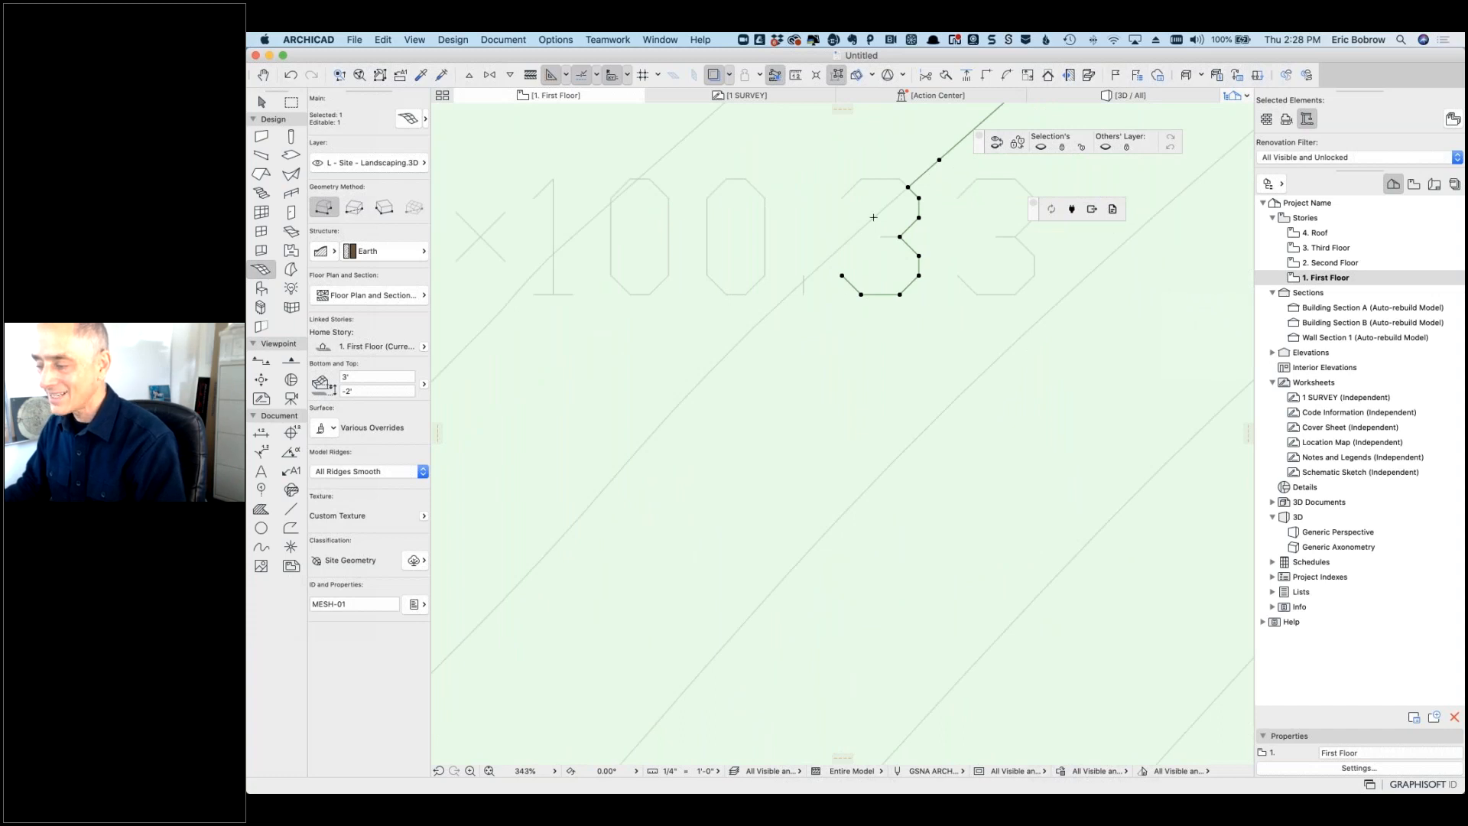
scroll(764, 318, down, 8)
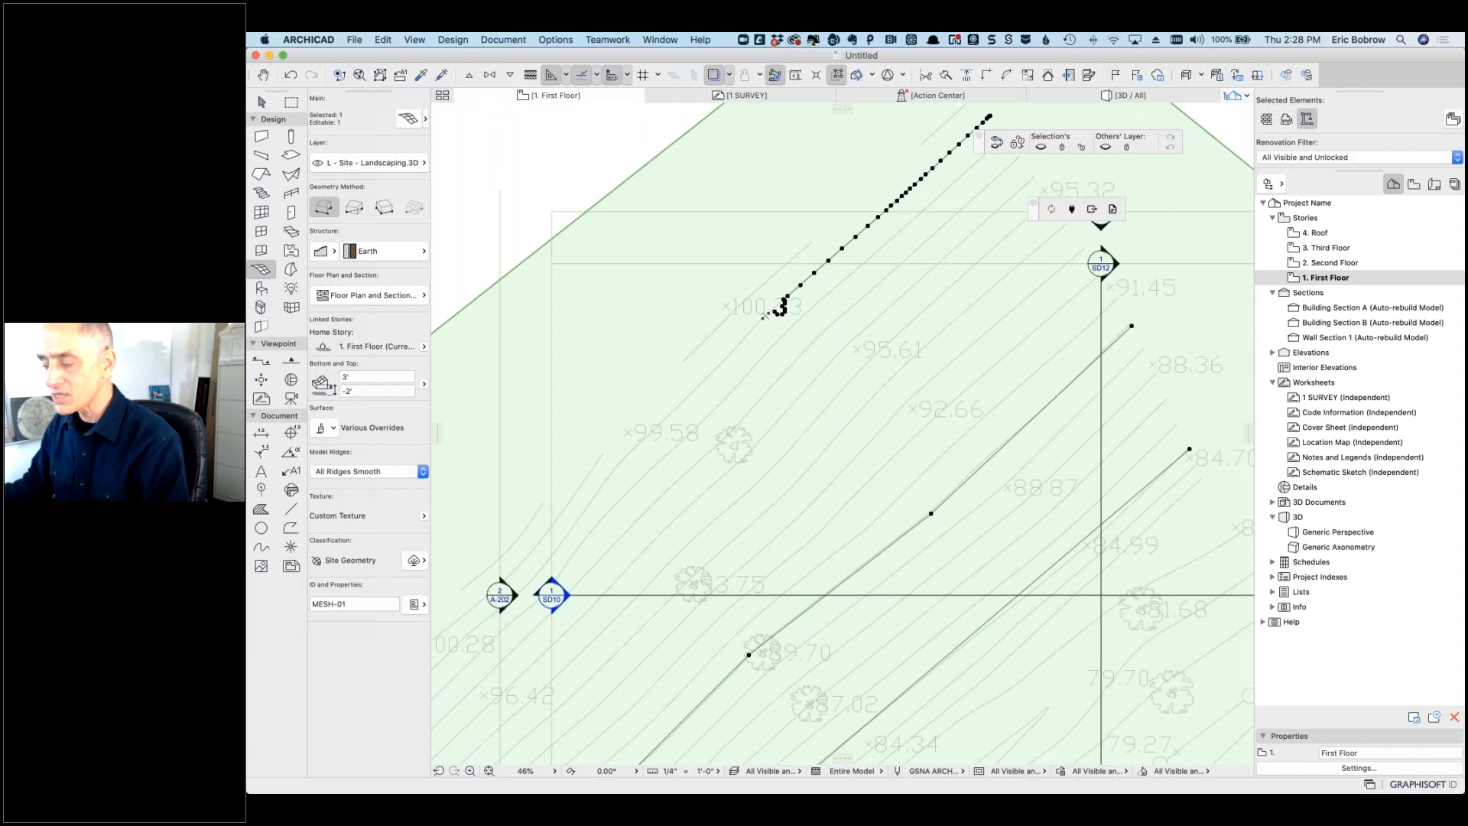
scroll(975, 128, down, 3)
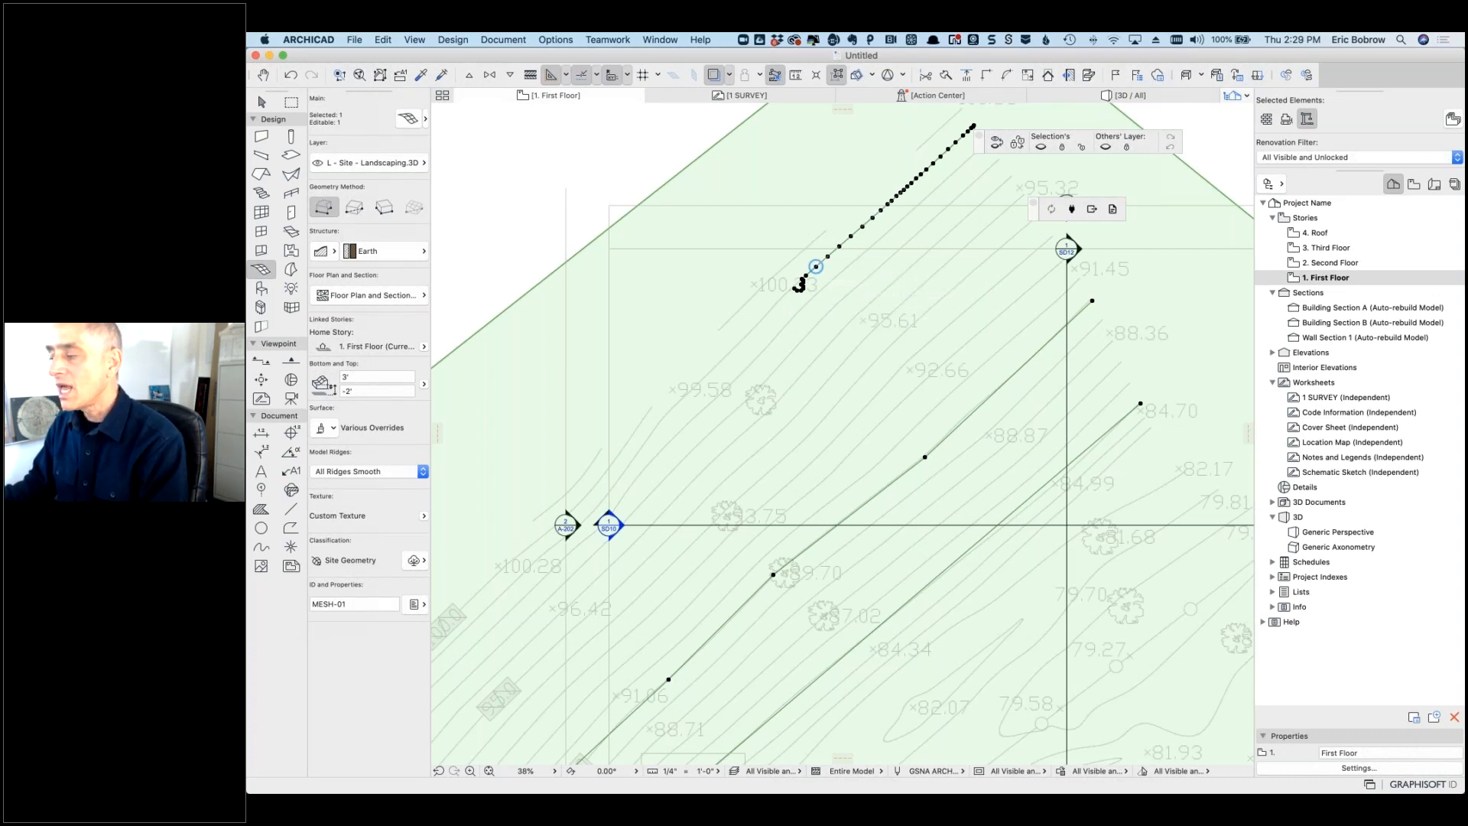
scroll(899, 242, down, 5)
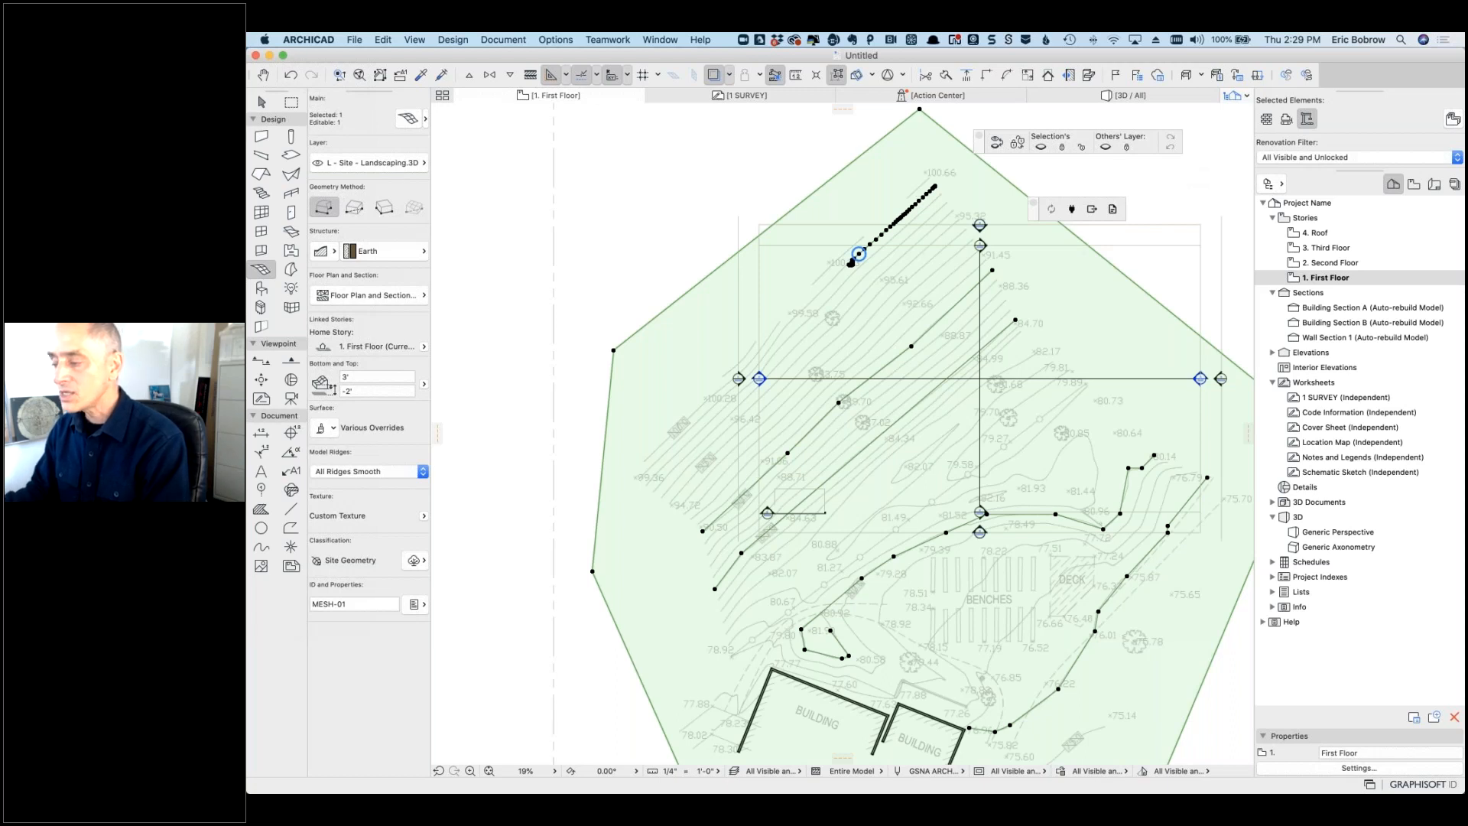
scroll(858, 254, up, 5)
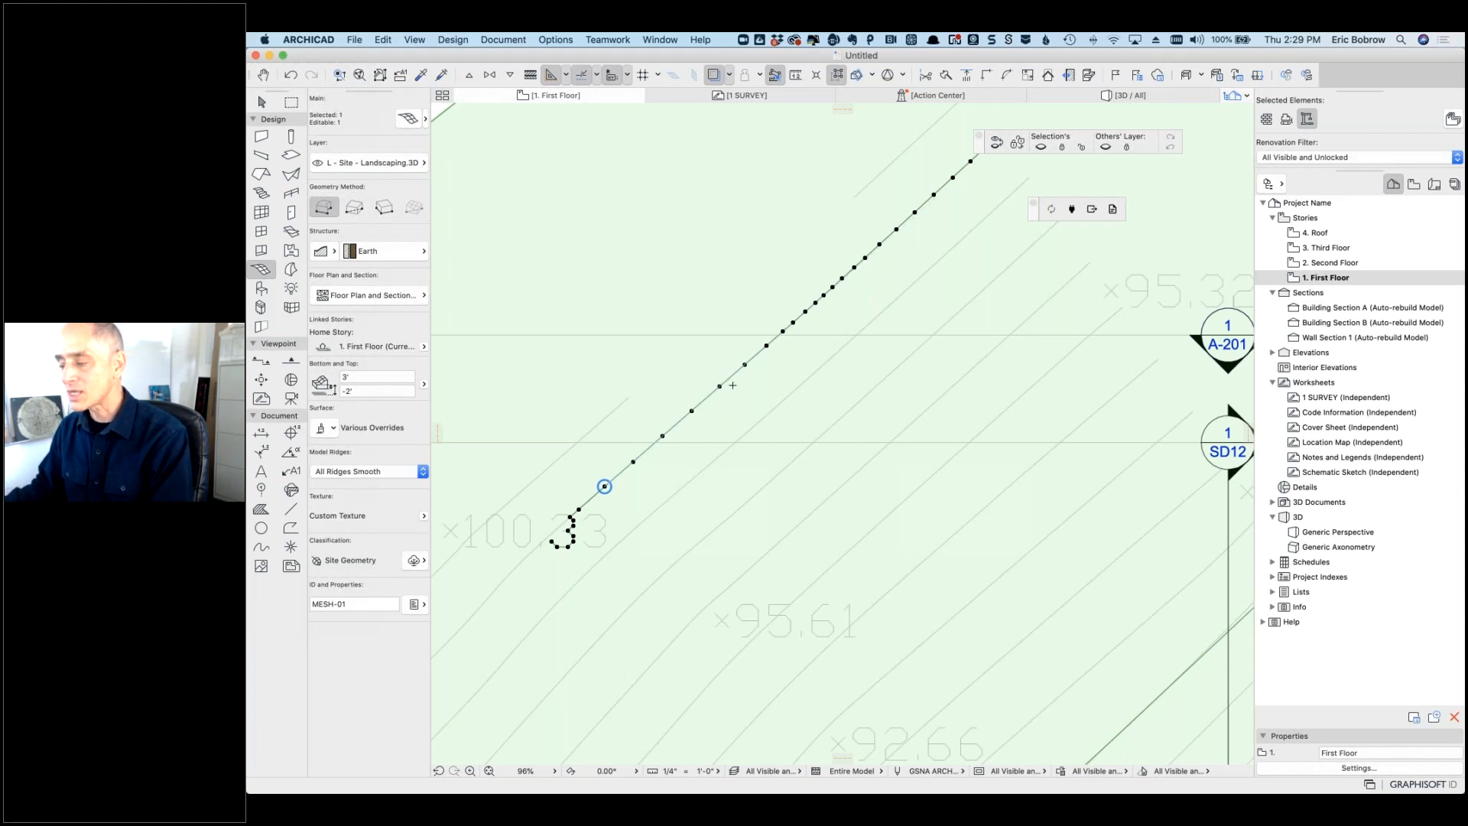
scroll(733, 385, down, 5)
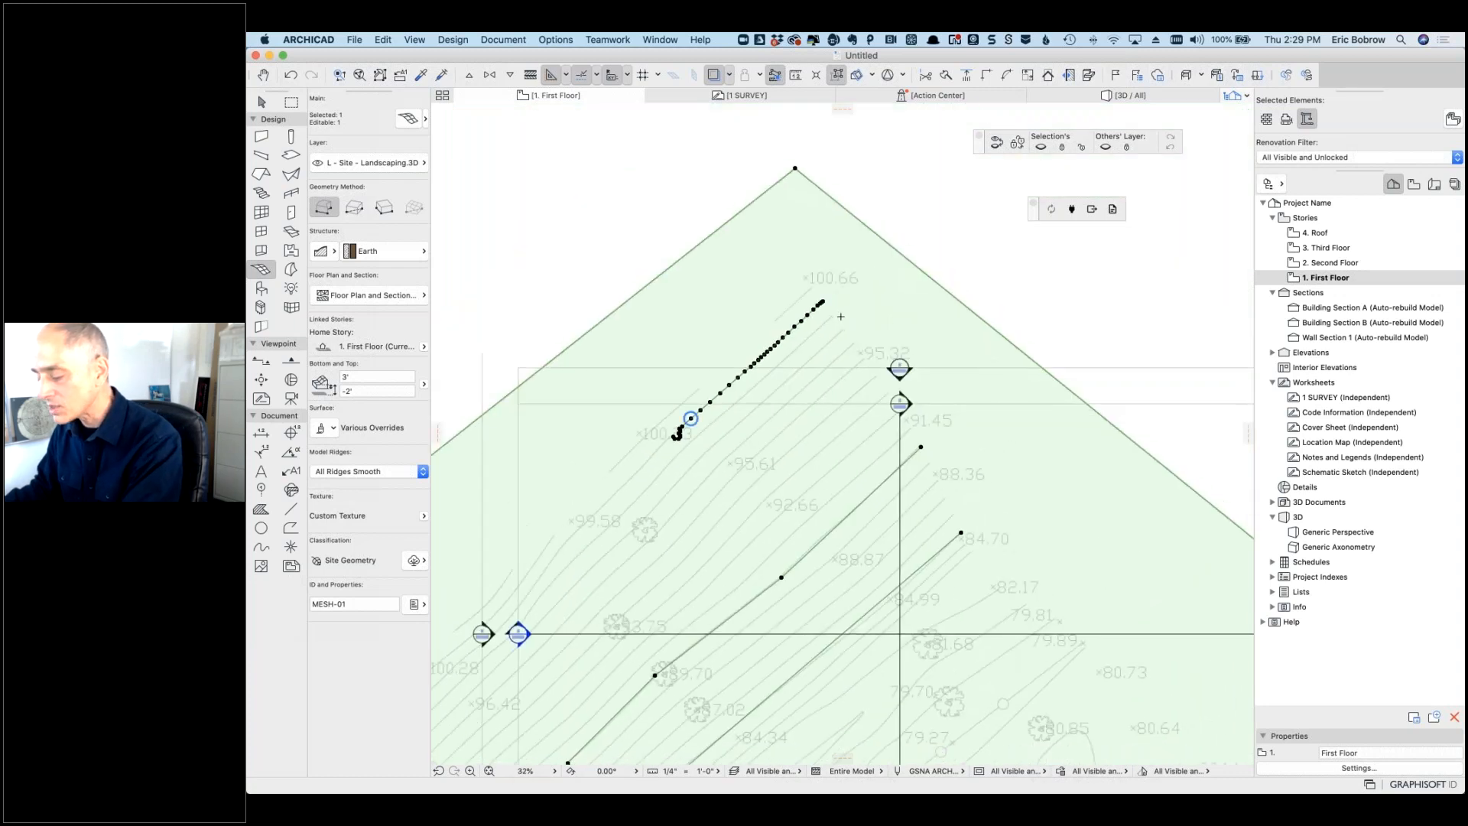
Step: Add new mesh points along the next traced contours below the 100.66 spot height, fitted to user ridges
double_click(838, 316)
click(880, 355)
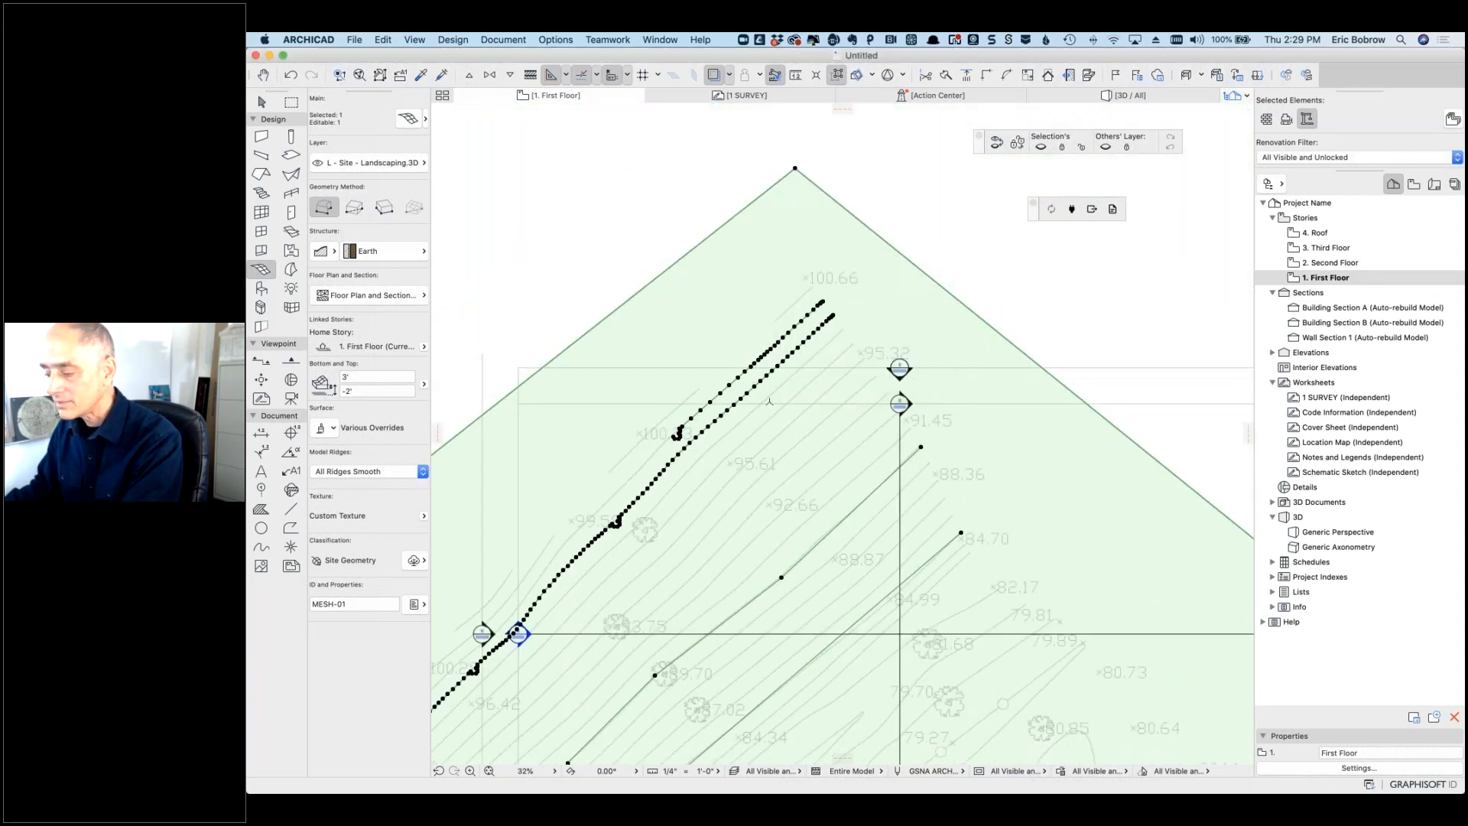
scroll(770, 400, down, 3)
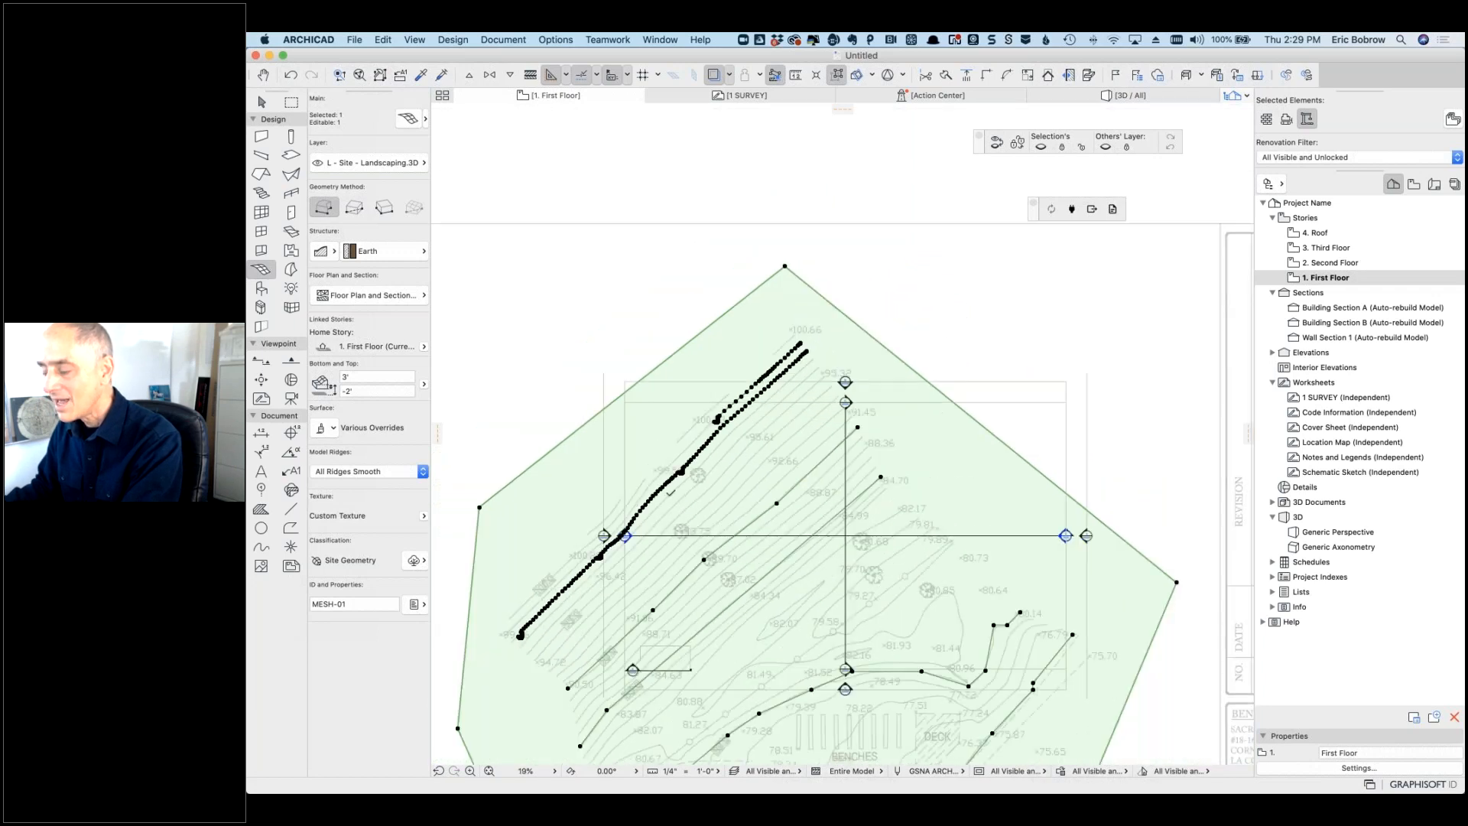
double_click(820, 368)
click(887, 356)
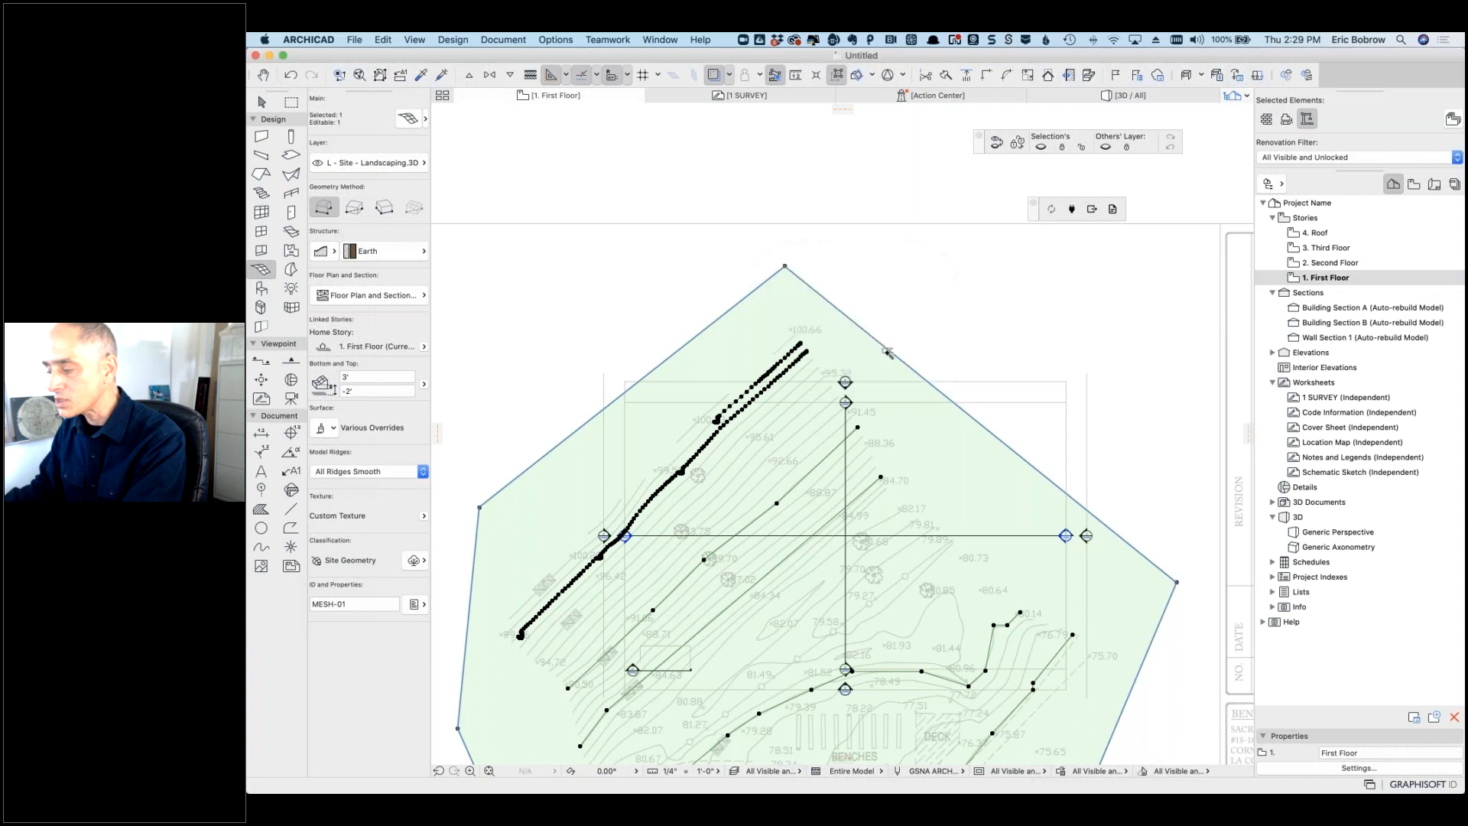
Step: Continue adding new mesh points along the traced contours near the 95.32 spot height, fitted to user ridges
double_click(840, 374)
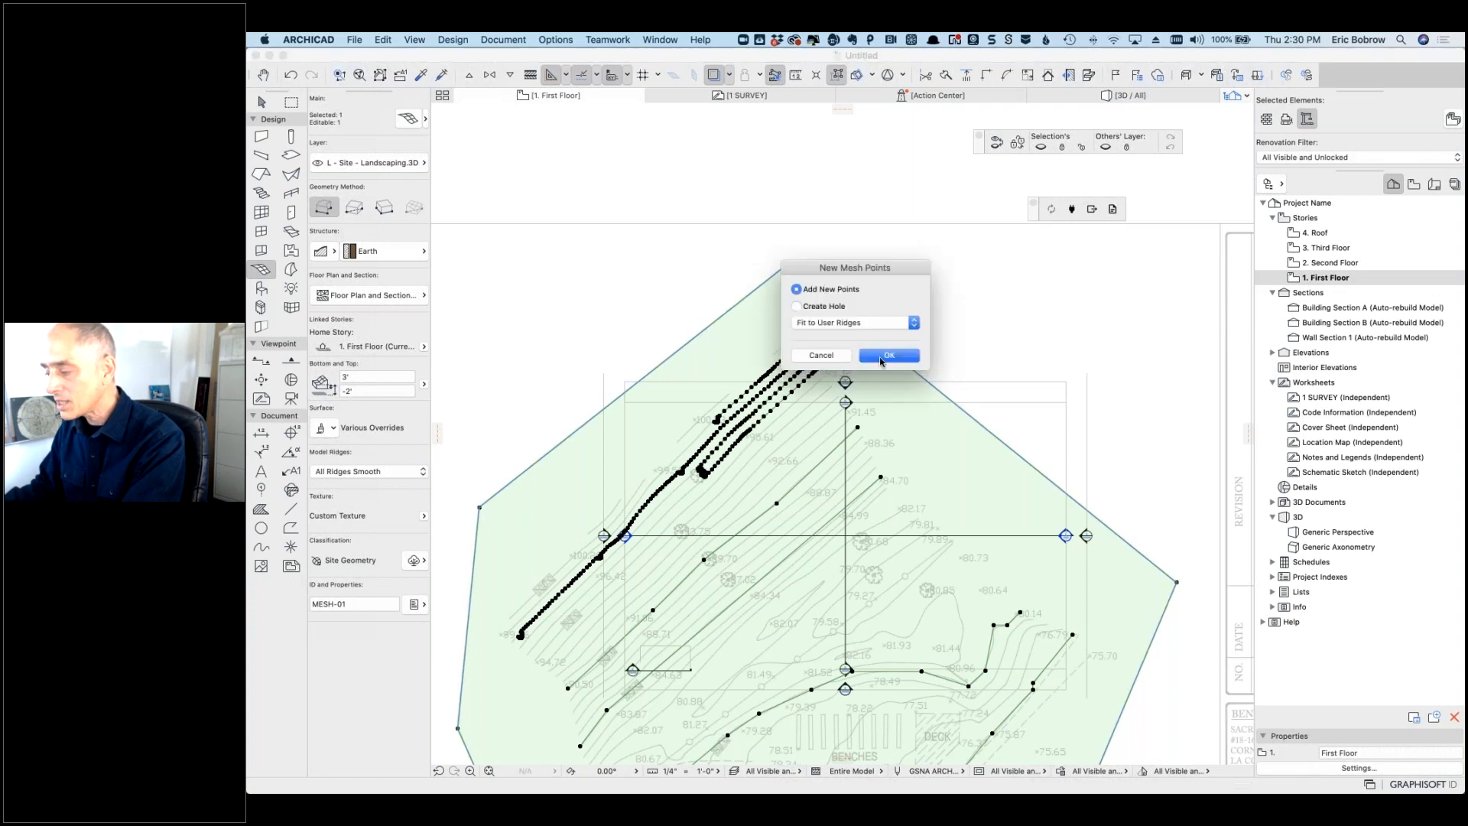
key(Return)
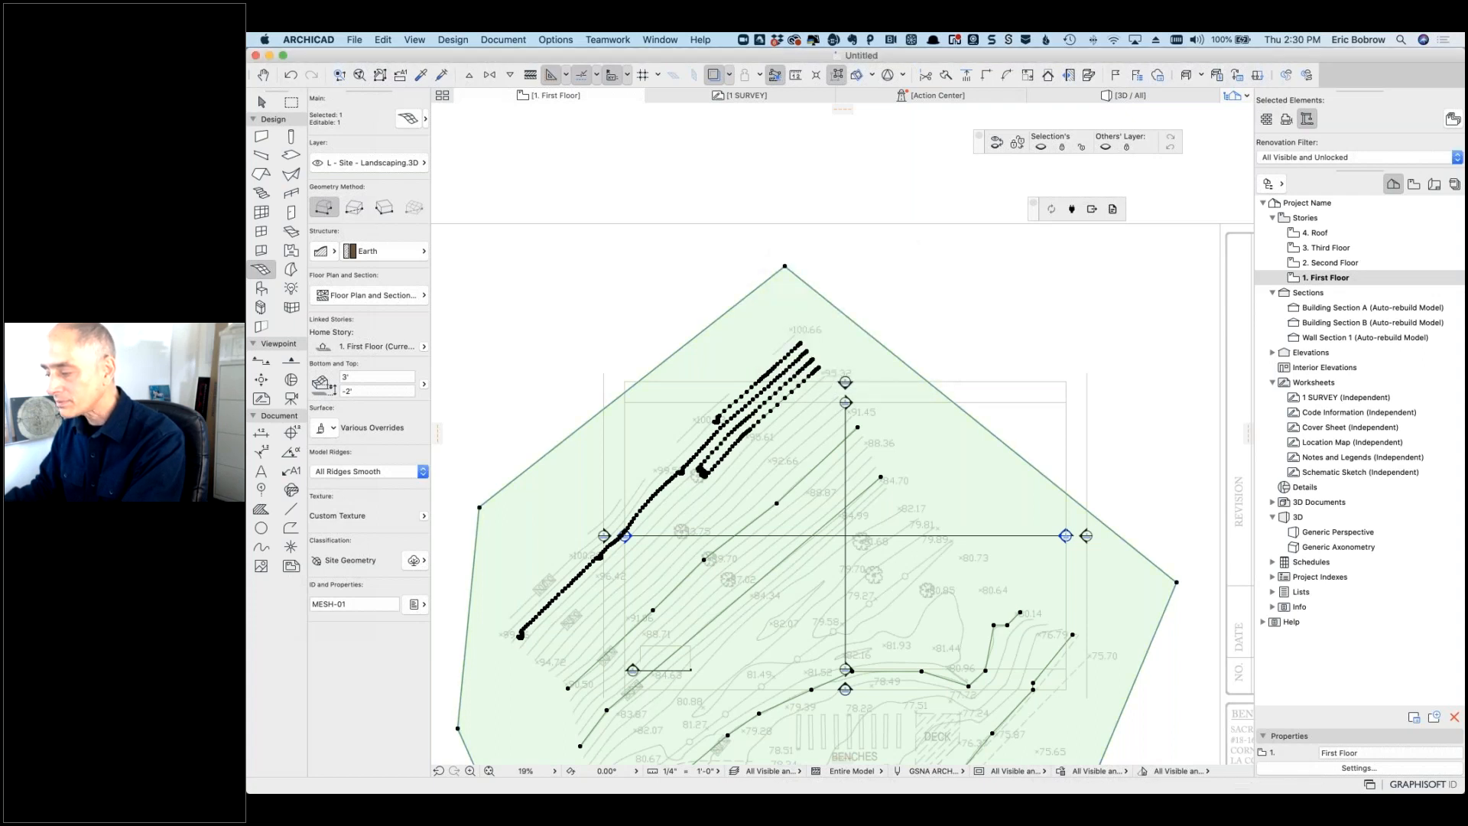
click(840, 387)
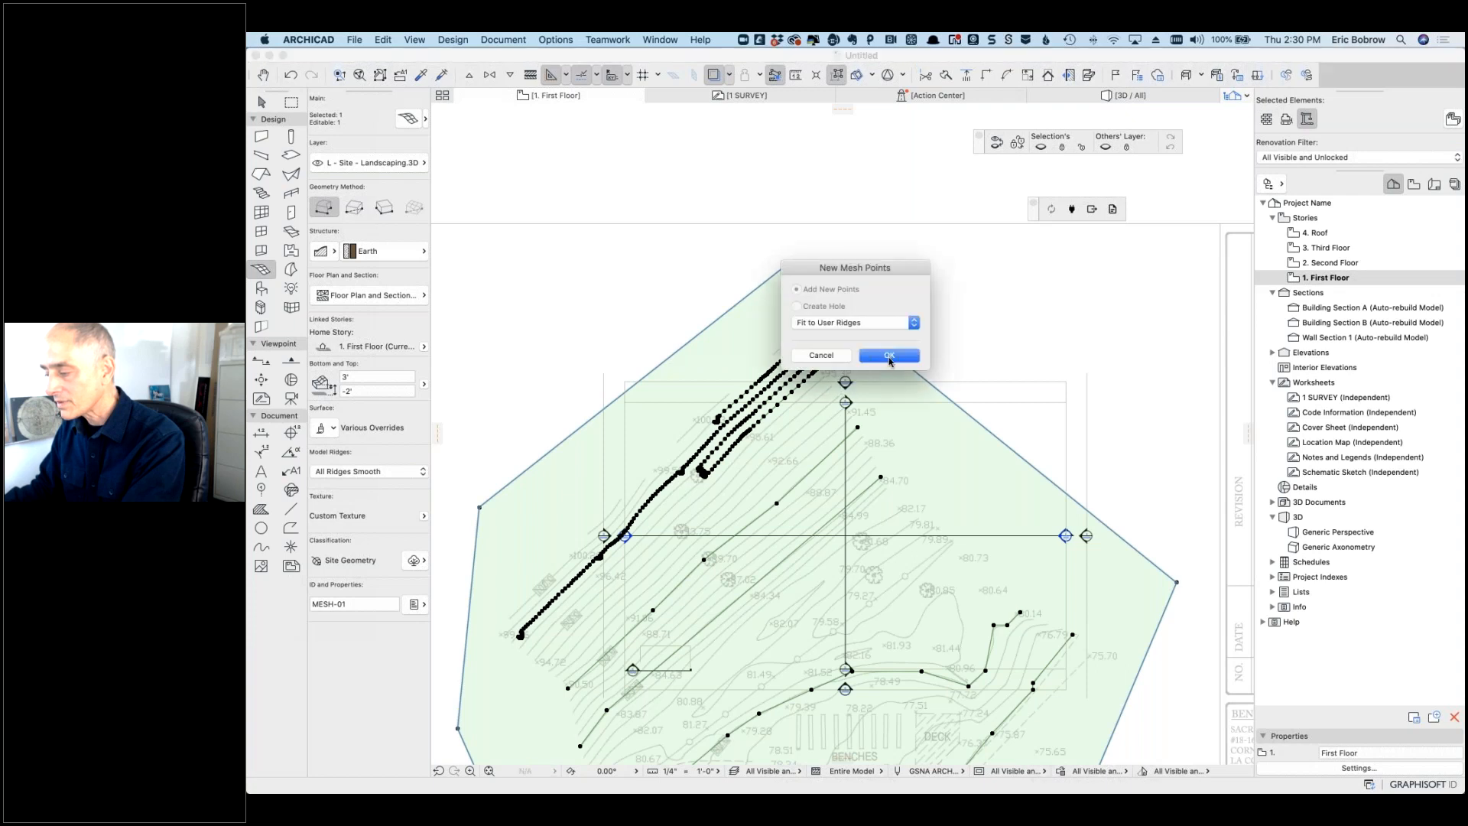
click(888, 355)
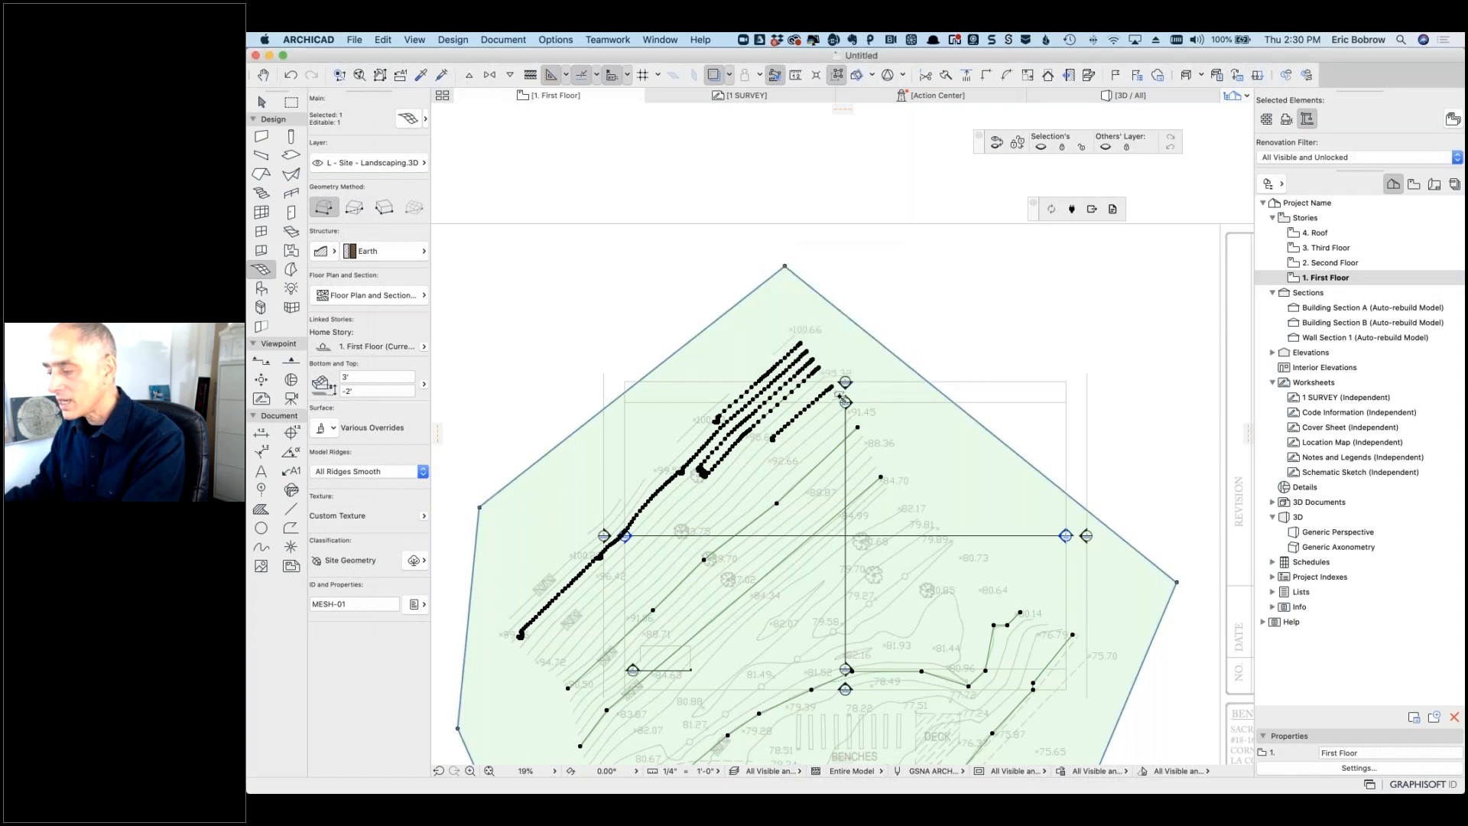
click(845, 399)
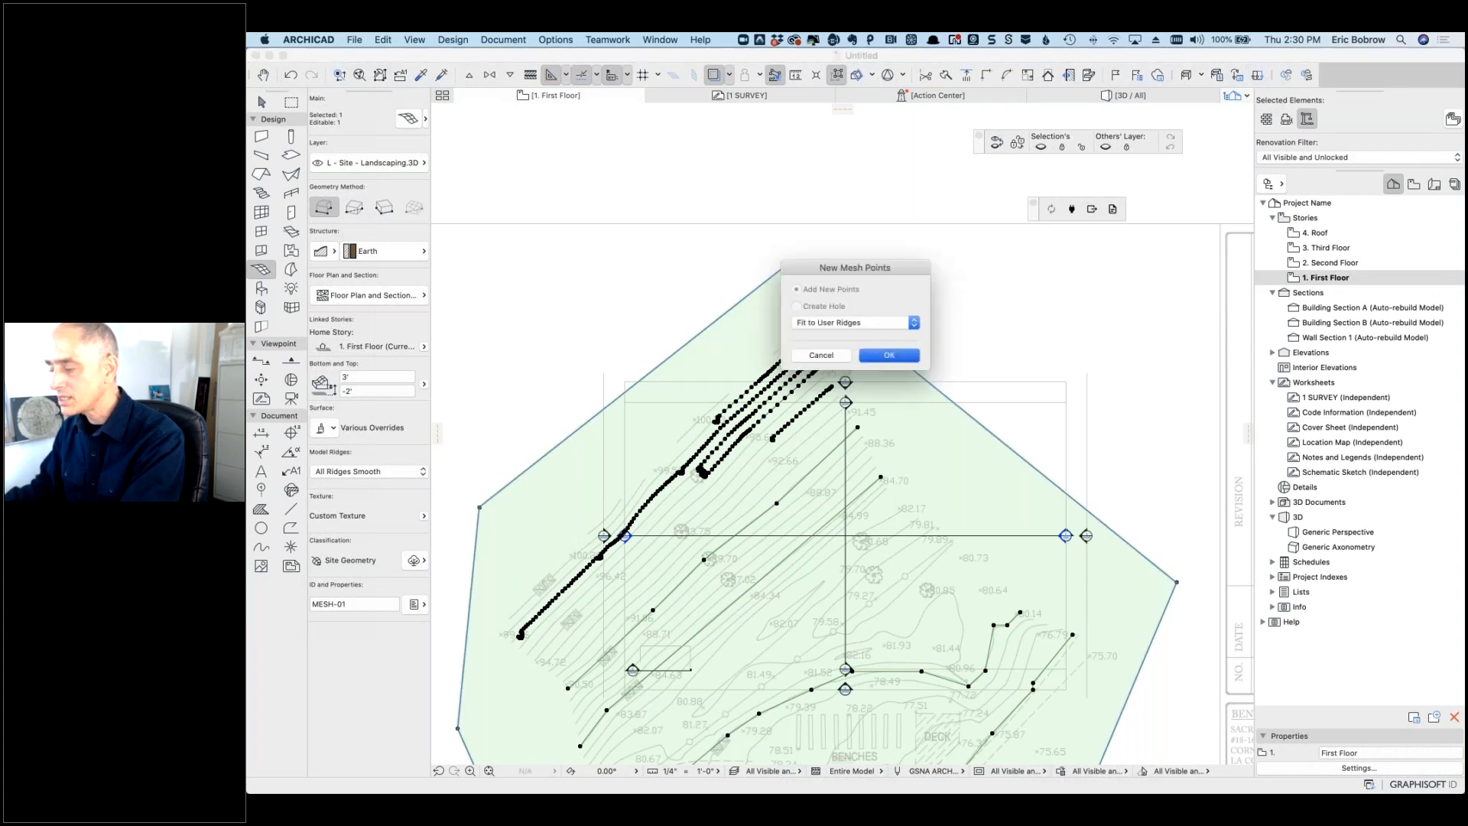
click(888, 355)
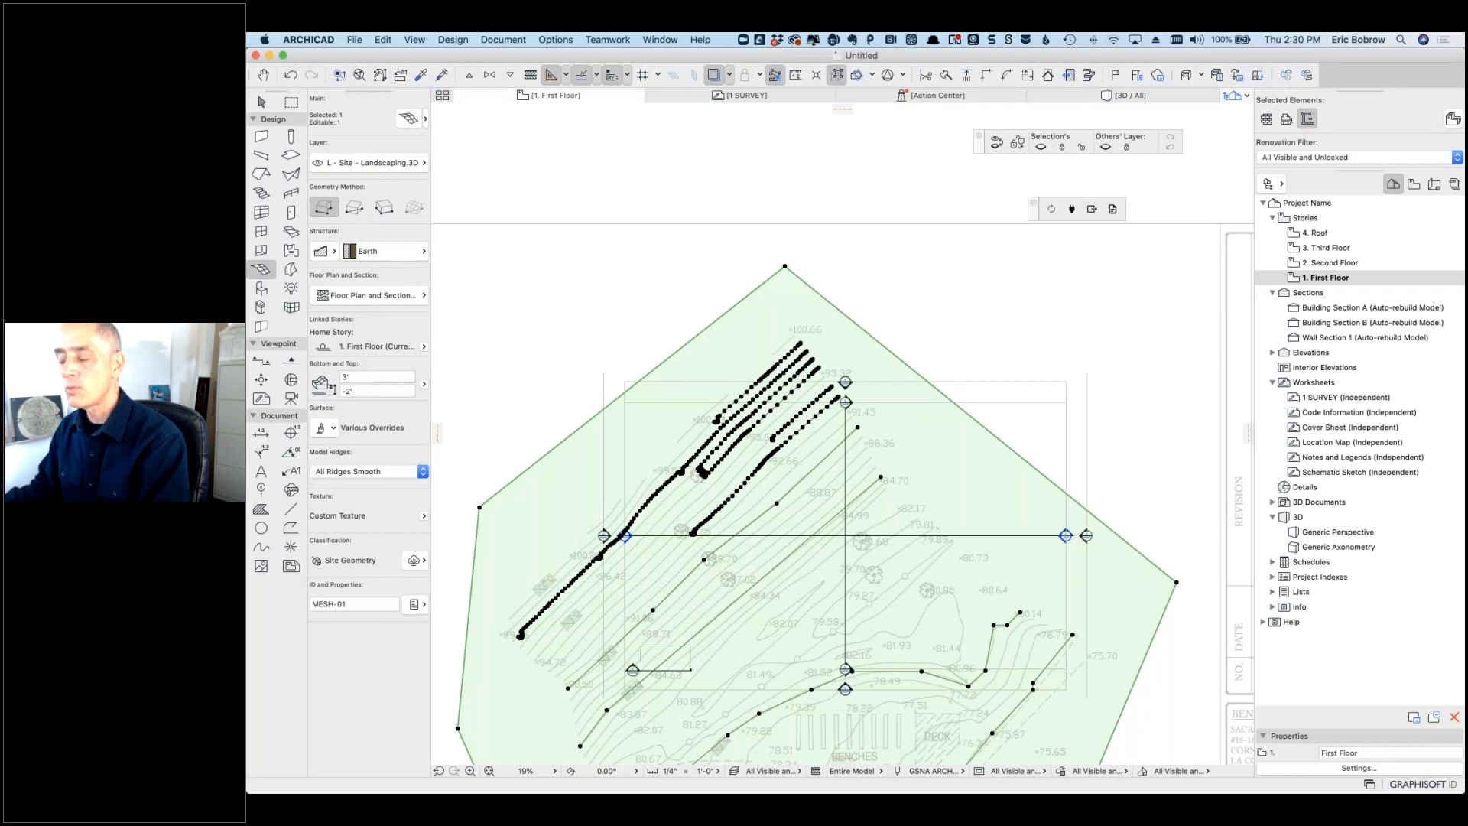
Step: Undo all the automatically traced contour points added to the terrain mesh
click(291, 76)
click(292, 76)
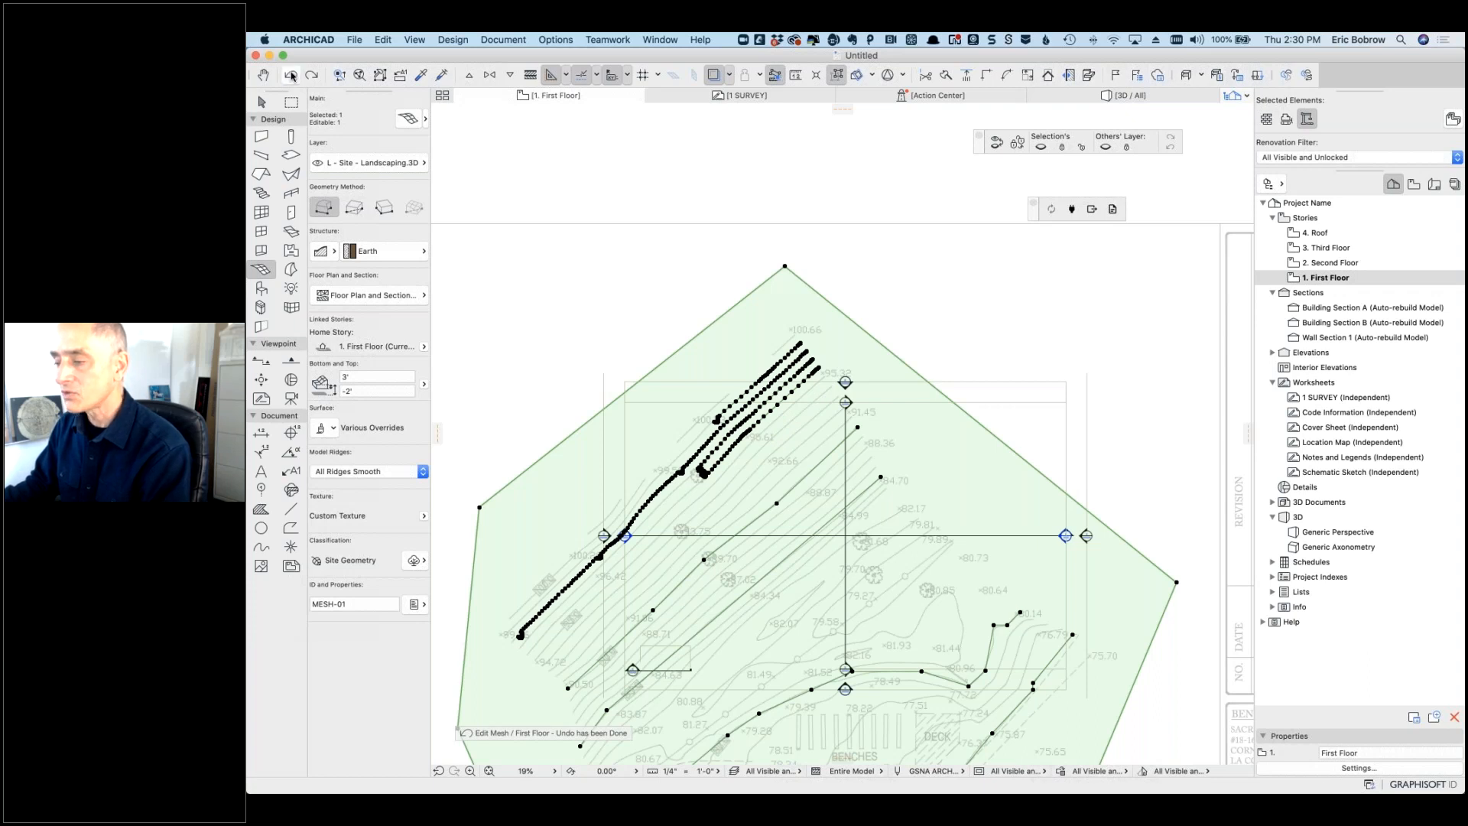
click(291, 75)
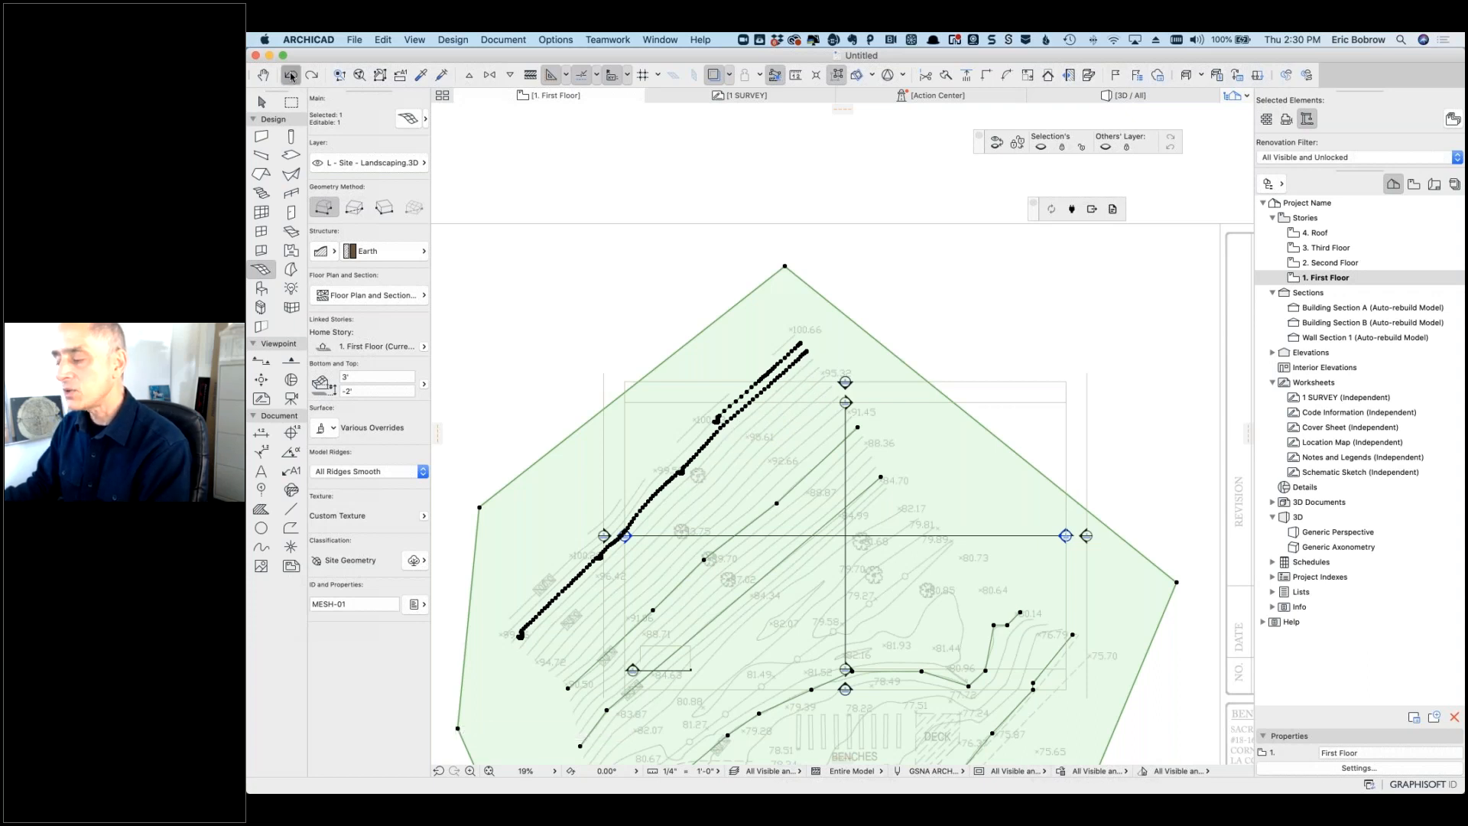
click(291, 76)
click(291, 76)
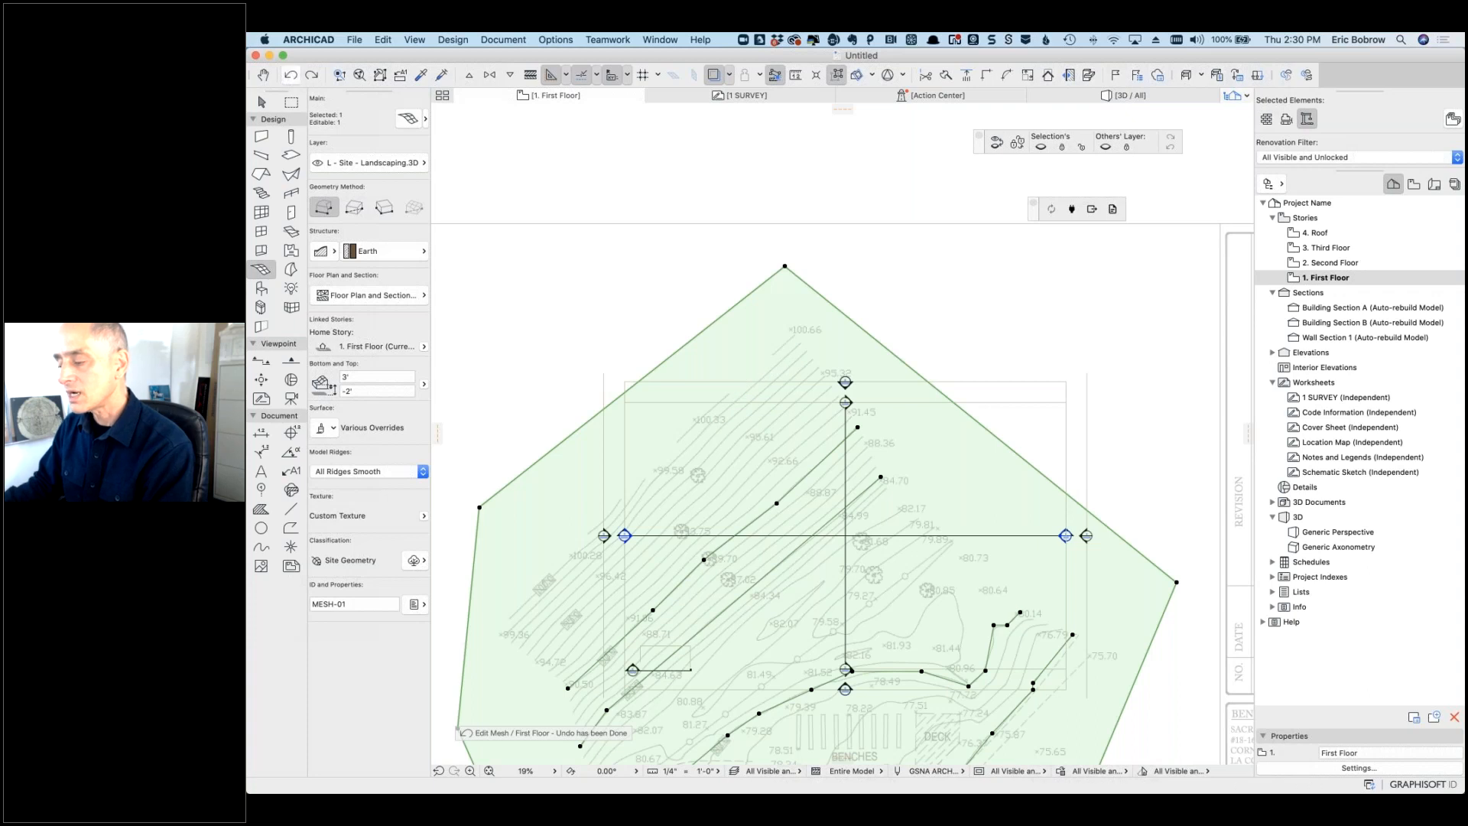
Step: Delete all the exterior walls traced along the two building outlines on the First Floor plan
scroll(816, 346, down, 5)
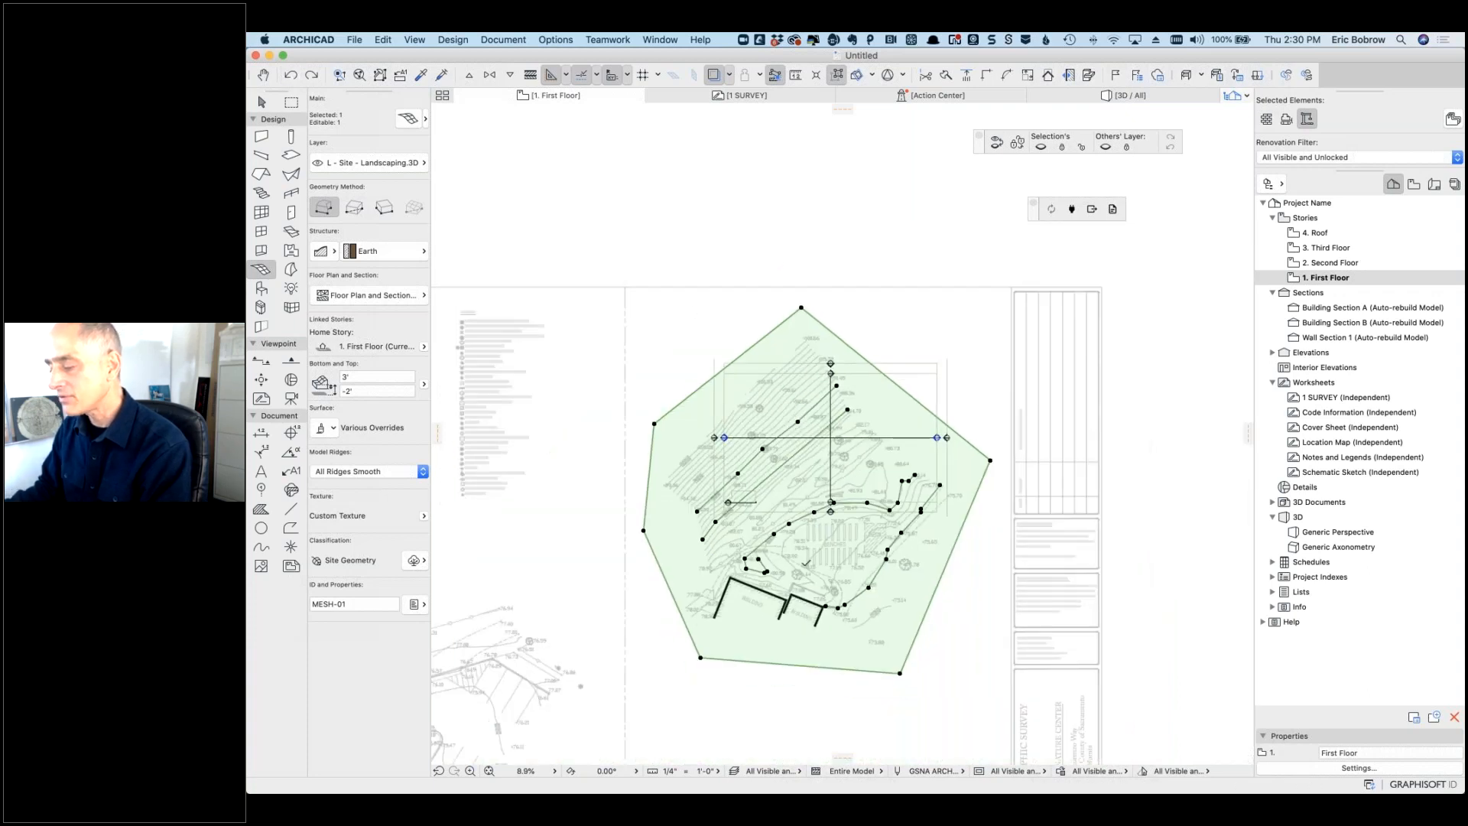
scroll(797, 630, up, 8)
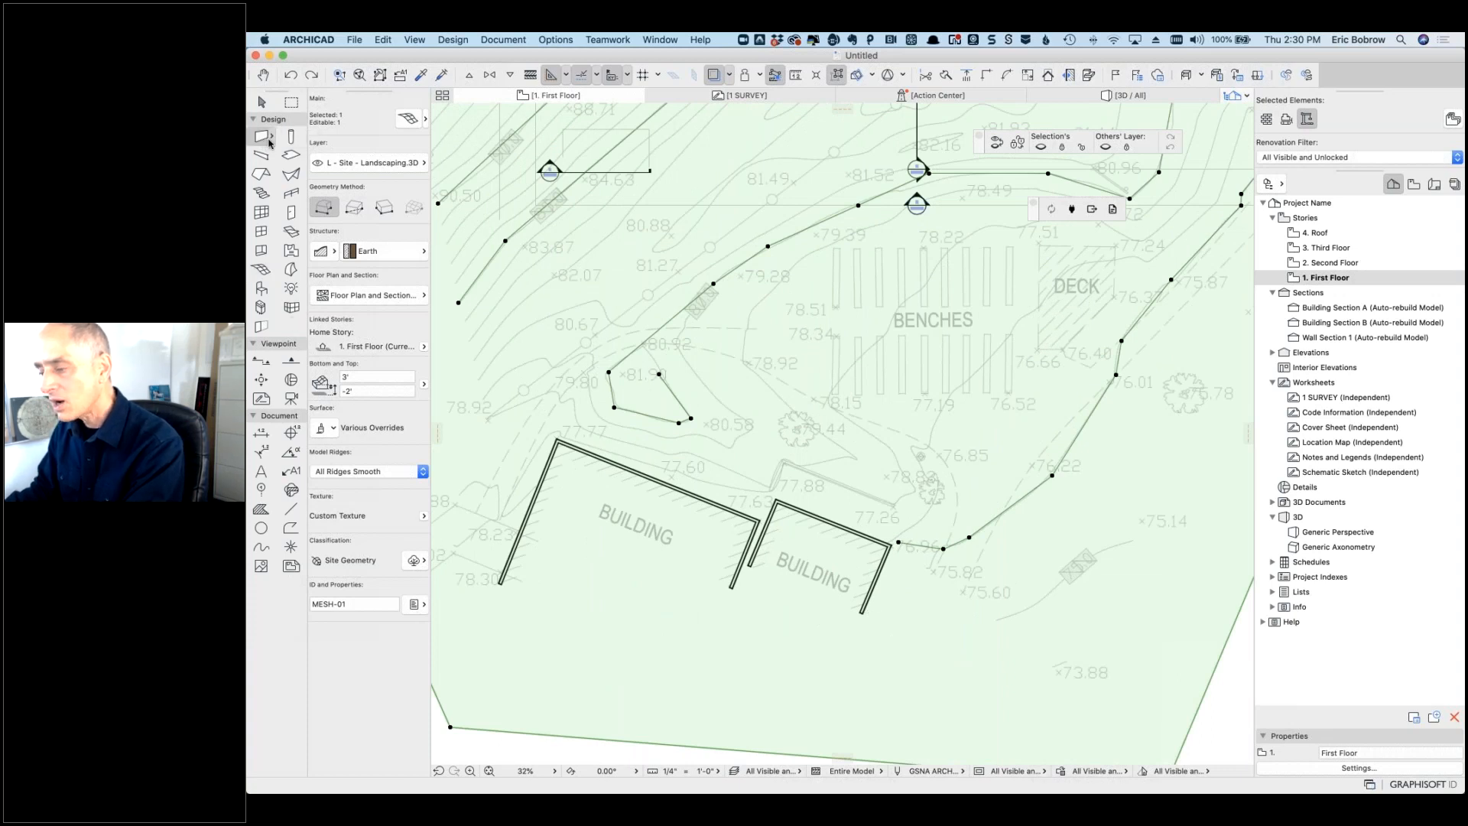
key(super+a)
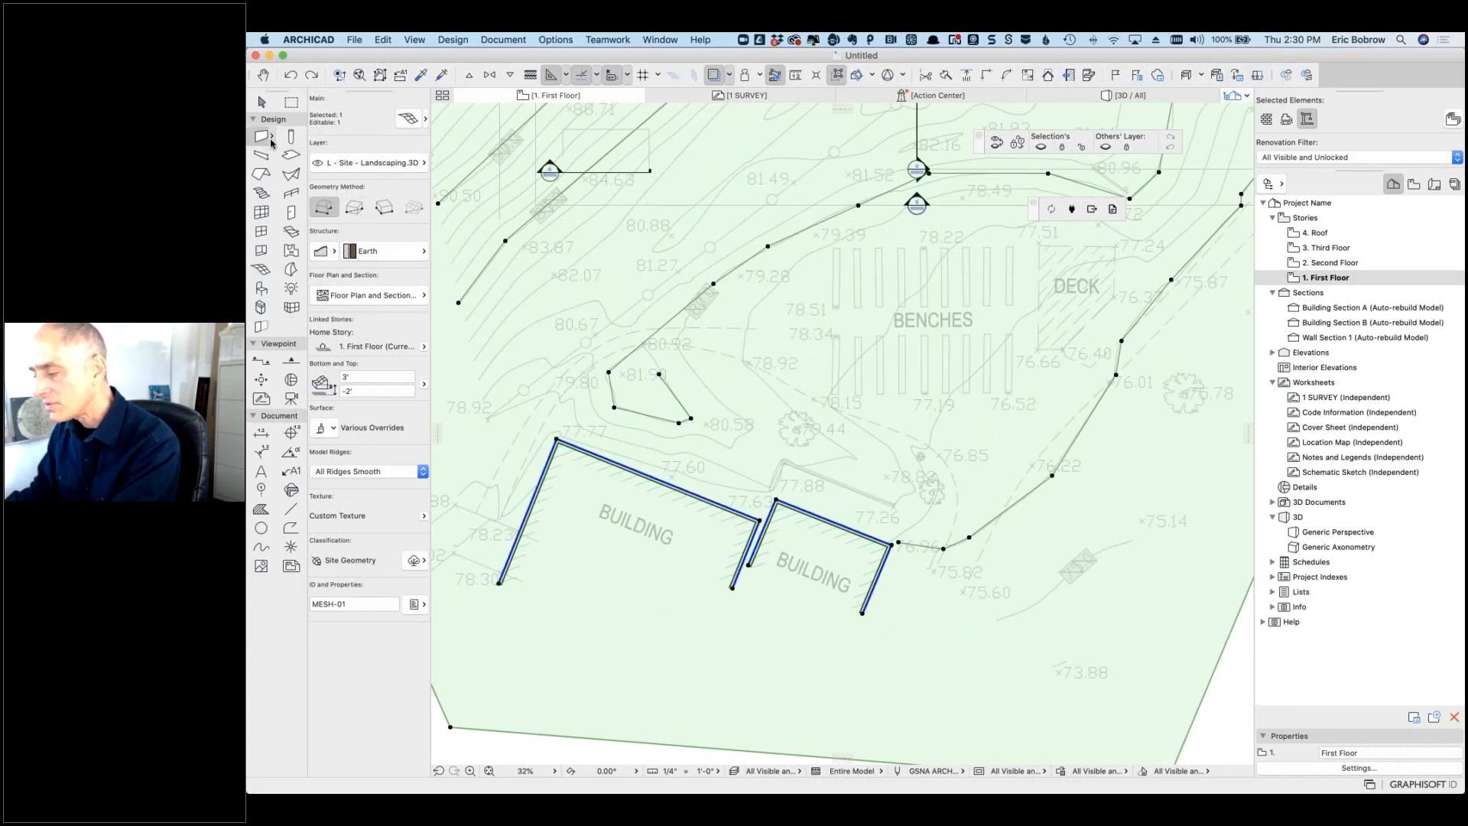
click(272, 142)
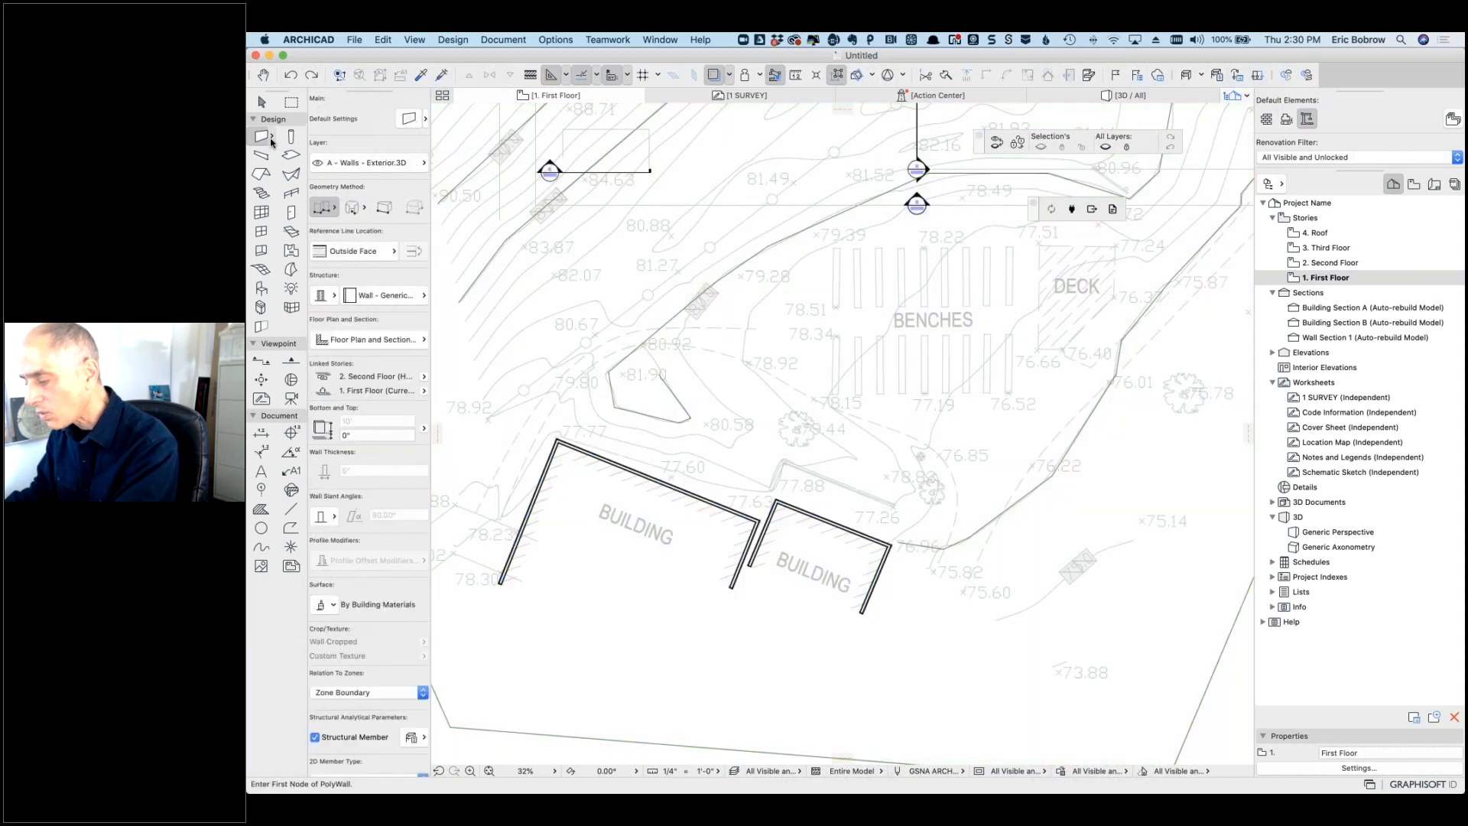
key(super+a)
key(Delete)
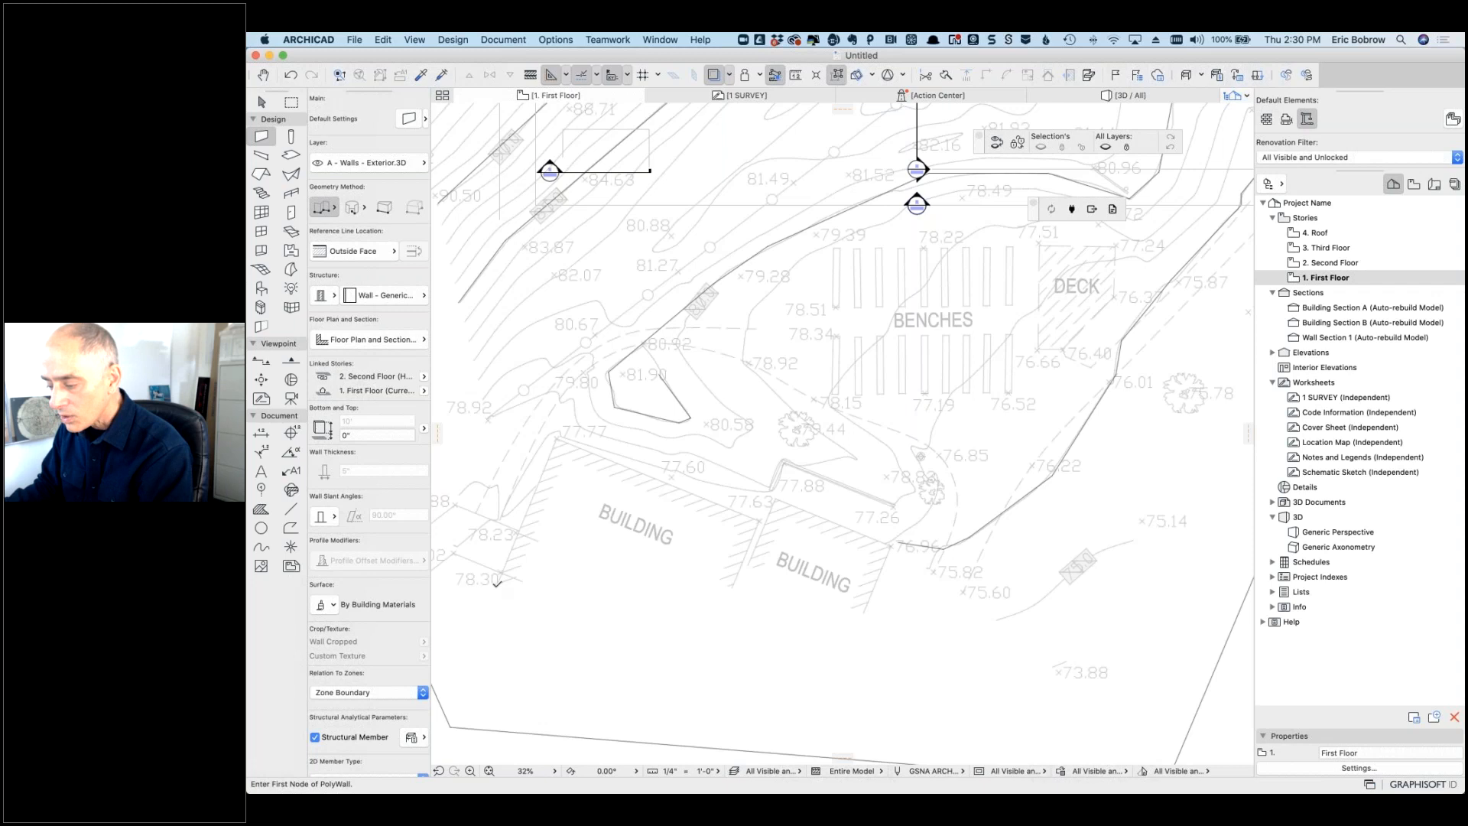
click(493, 583)
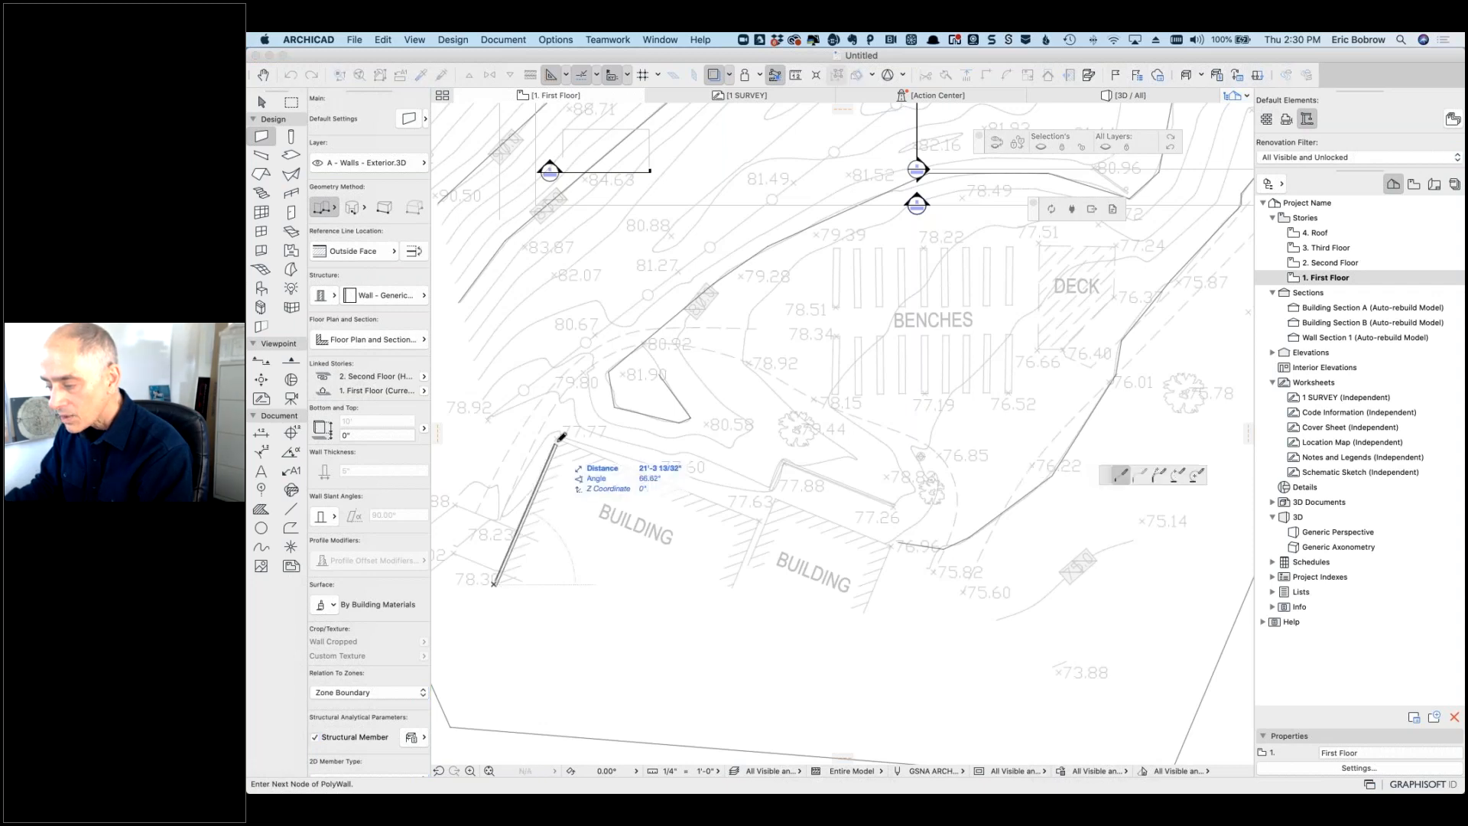
click(555, 436)
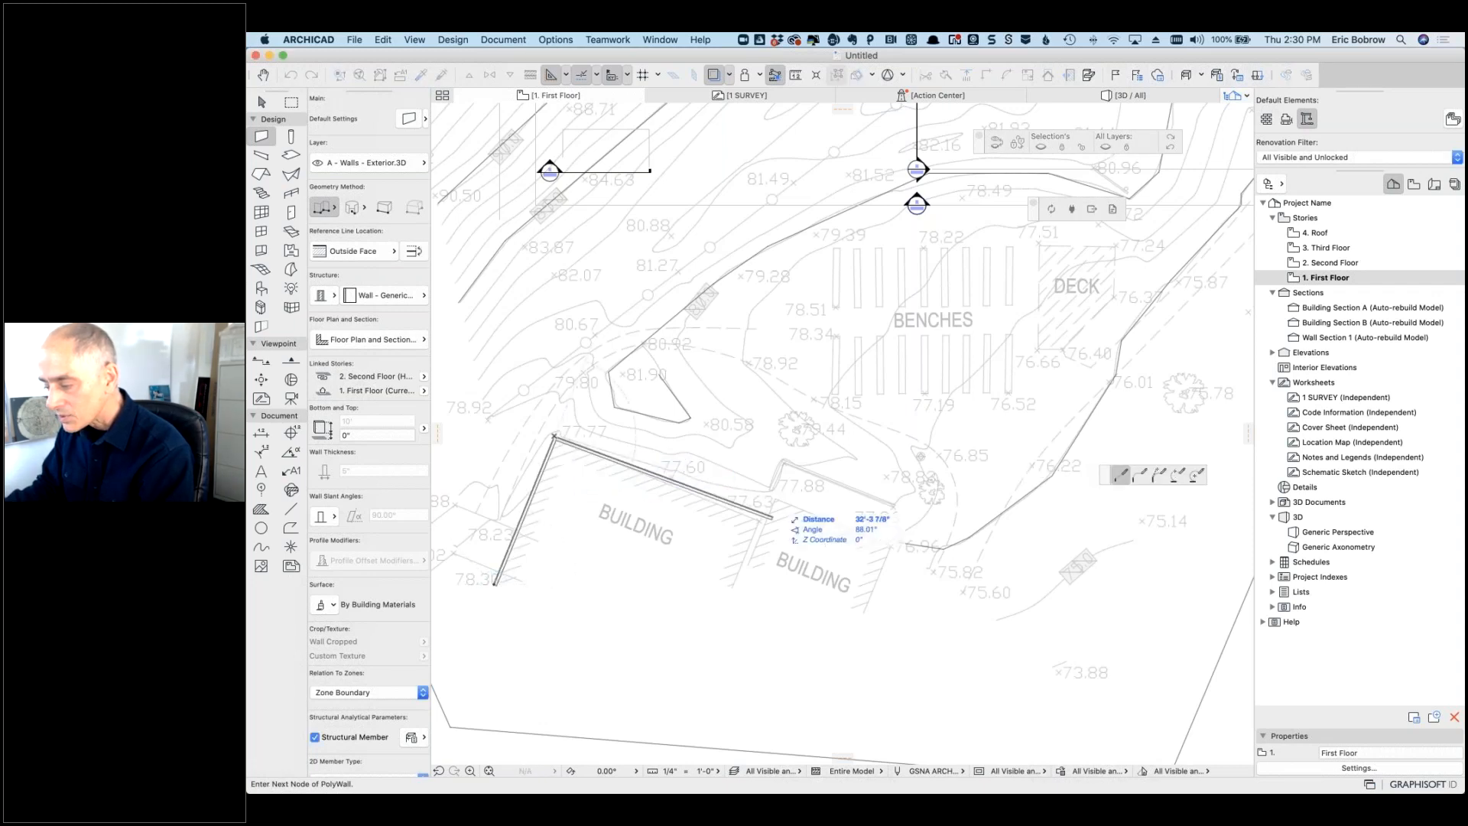
click(758, 518)
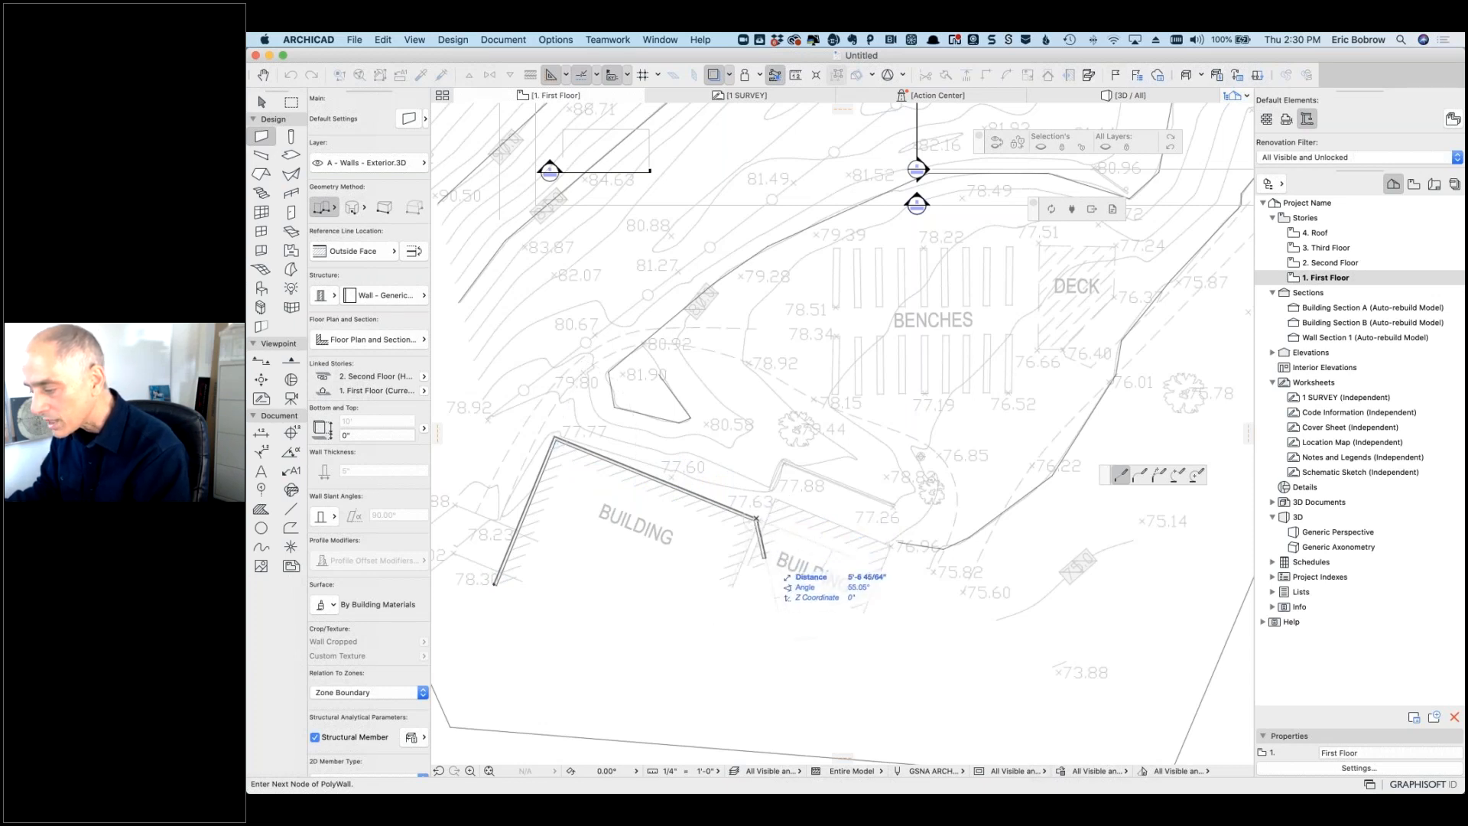
scroll(764, 557, up, 5)
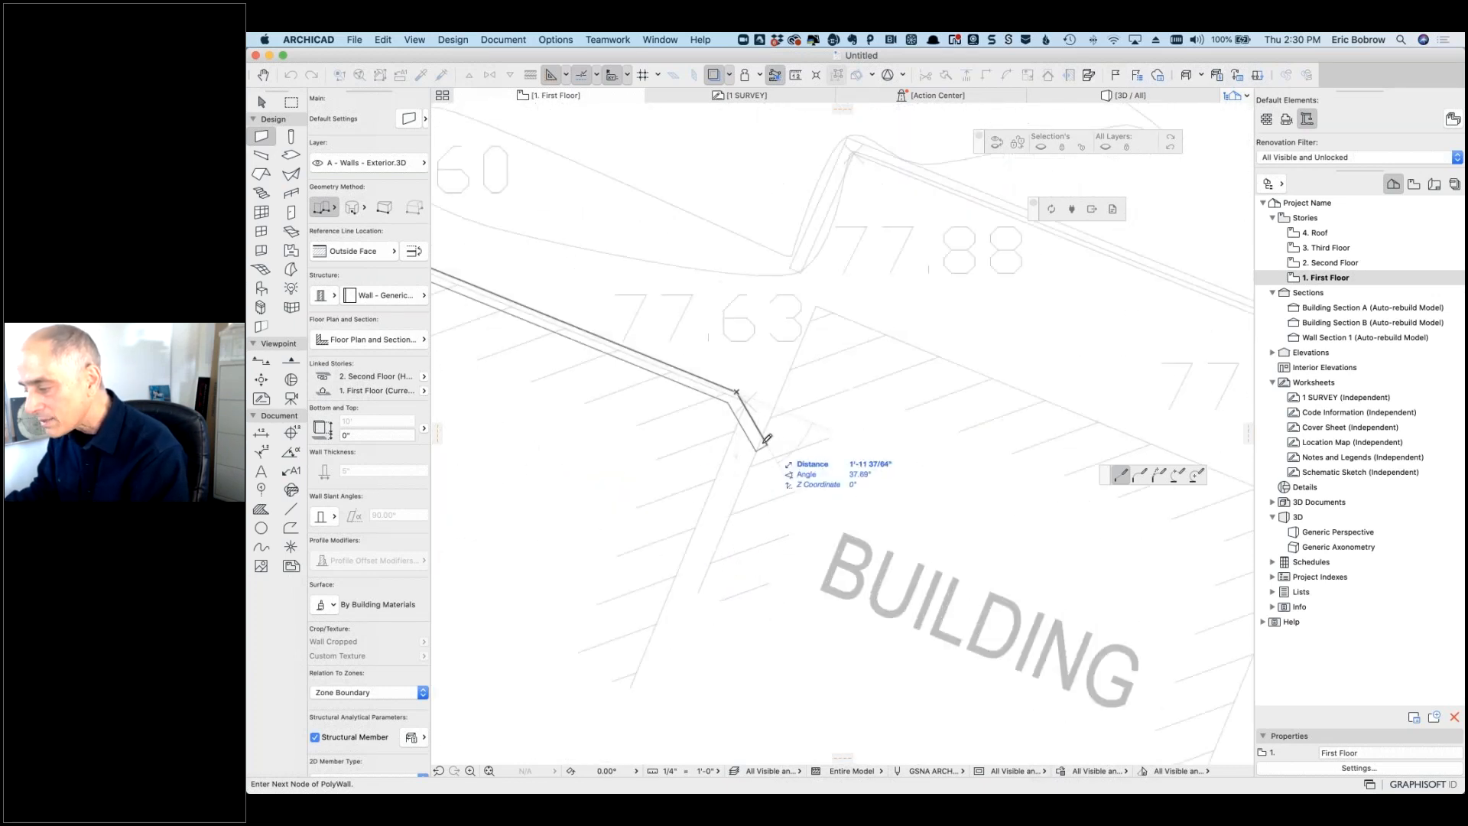
key(Escape)
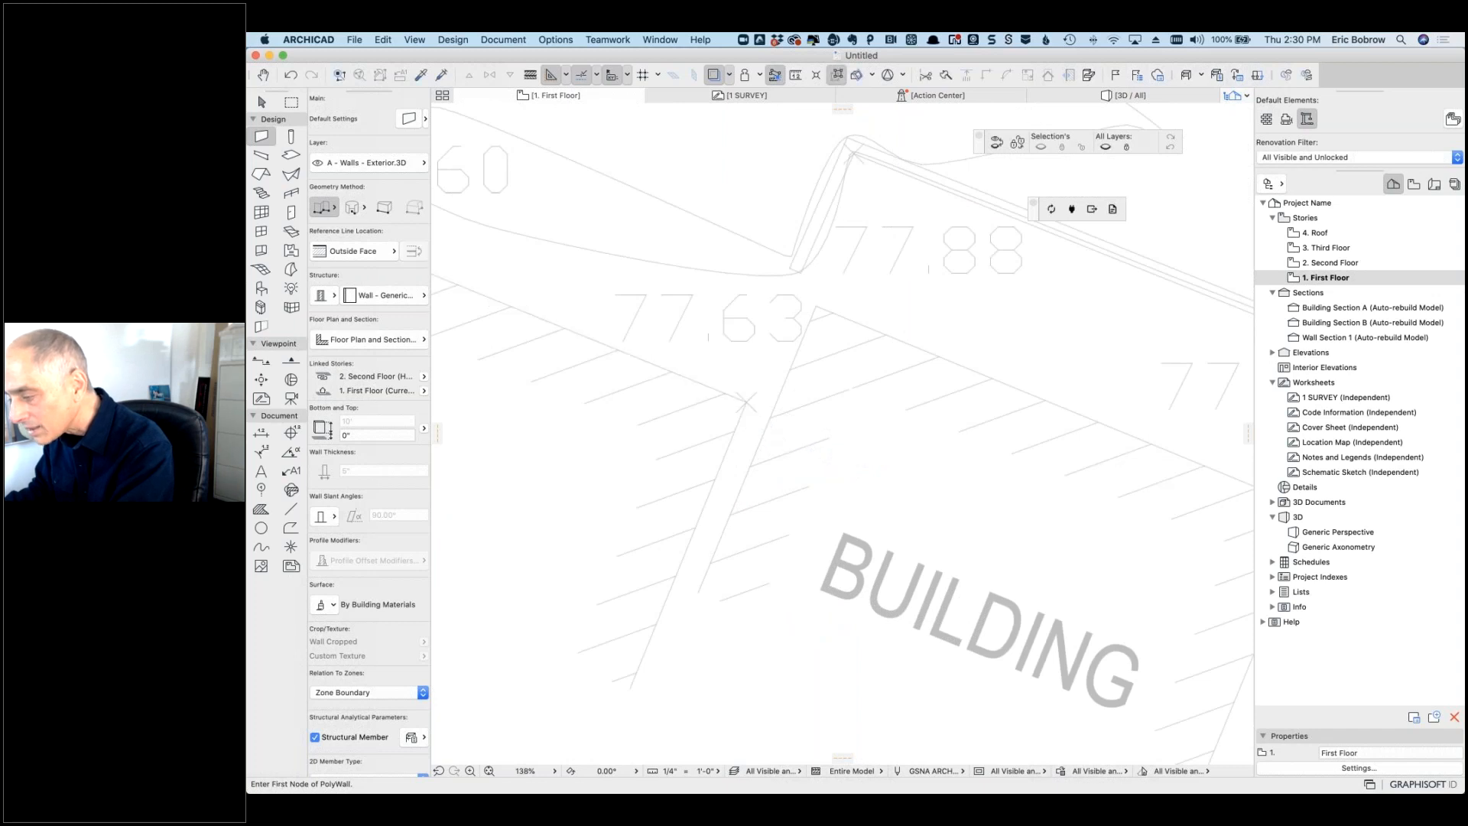
Step: Draw a single exterior wall along the larger building's side facing the smaller one, and undo it together with the wall deletion
click(745, 400)
double_click(623, 683)
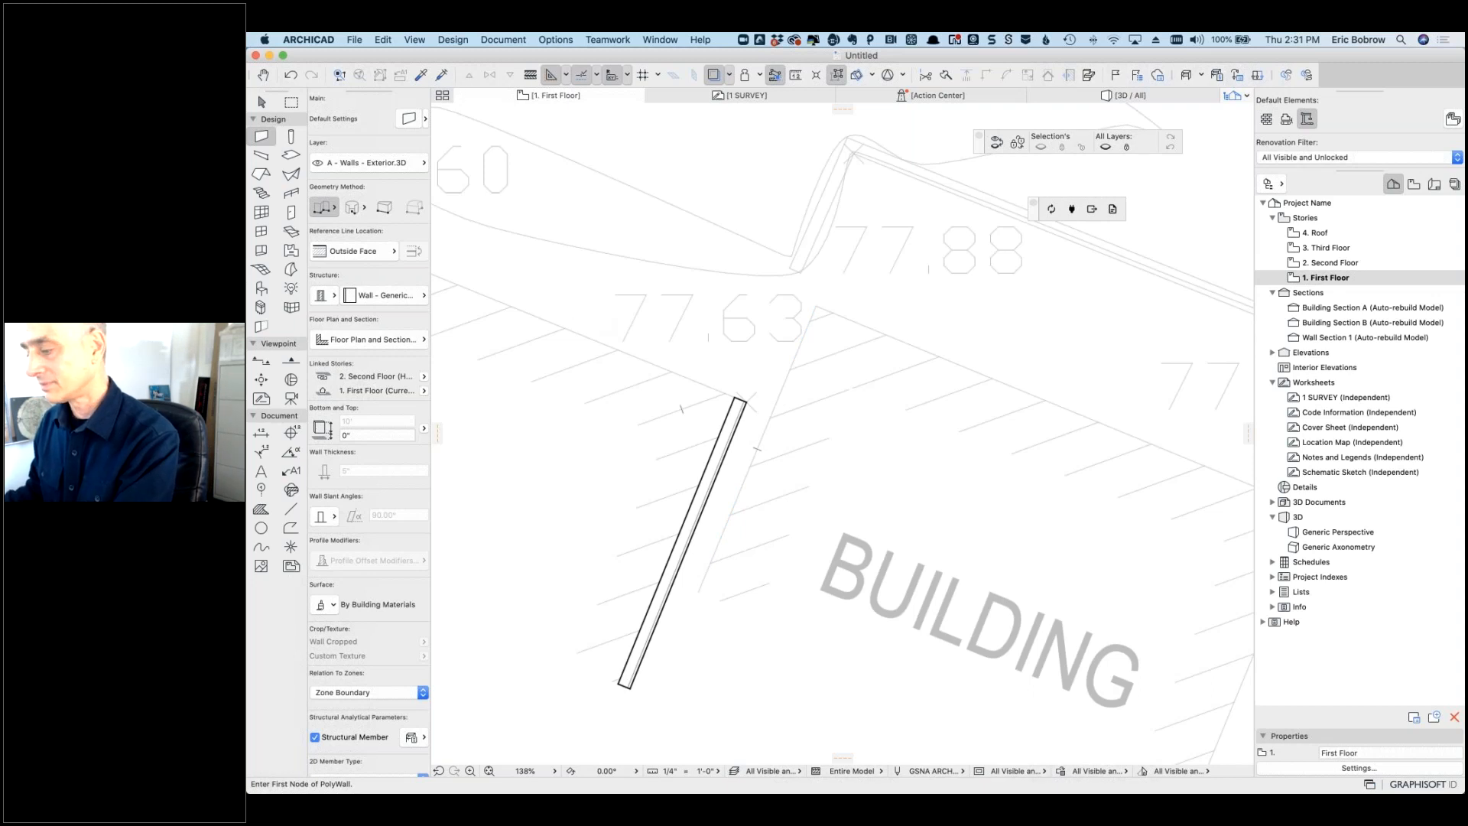
scroll(886, 337, down, 10)
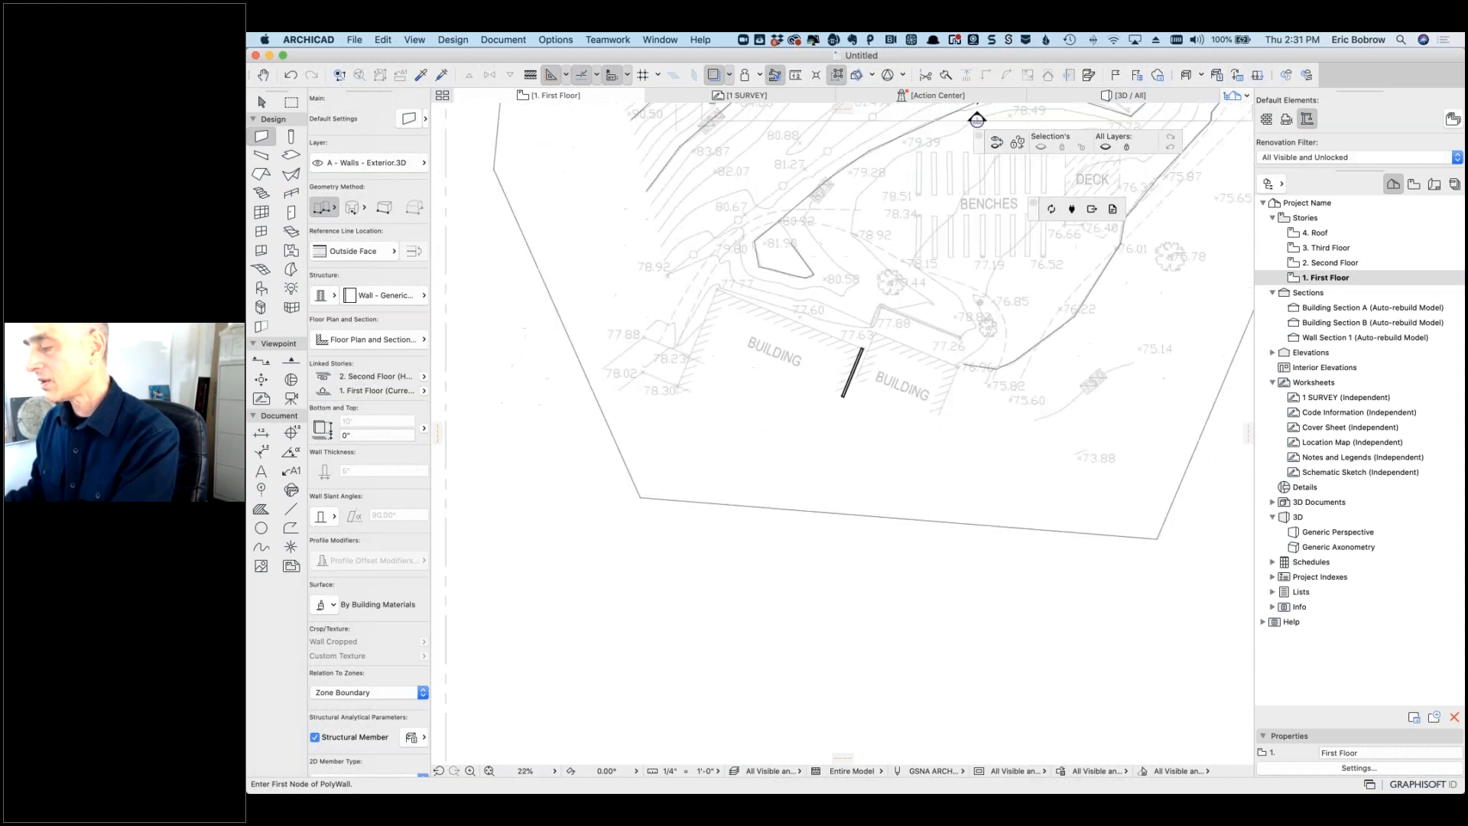
key(super+z)
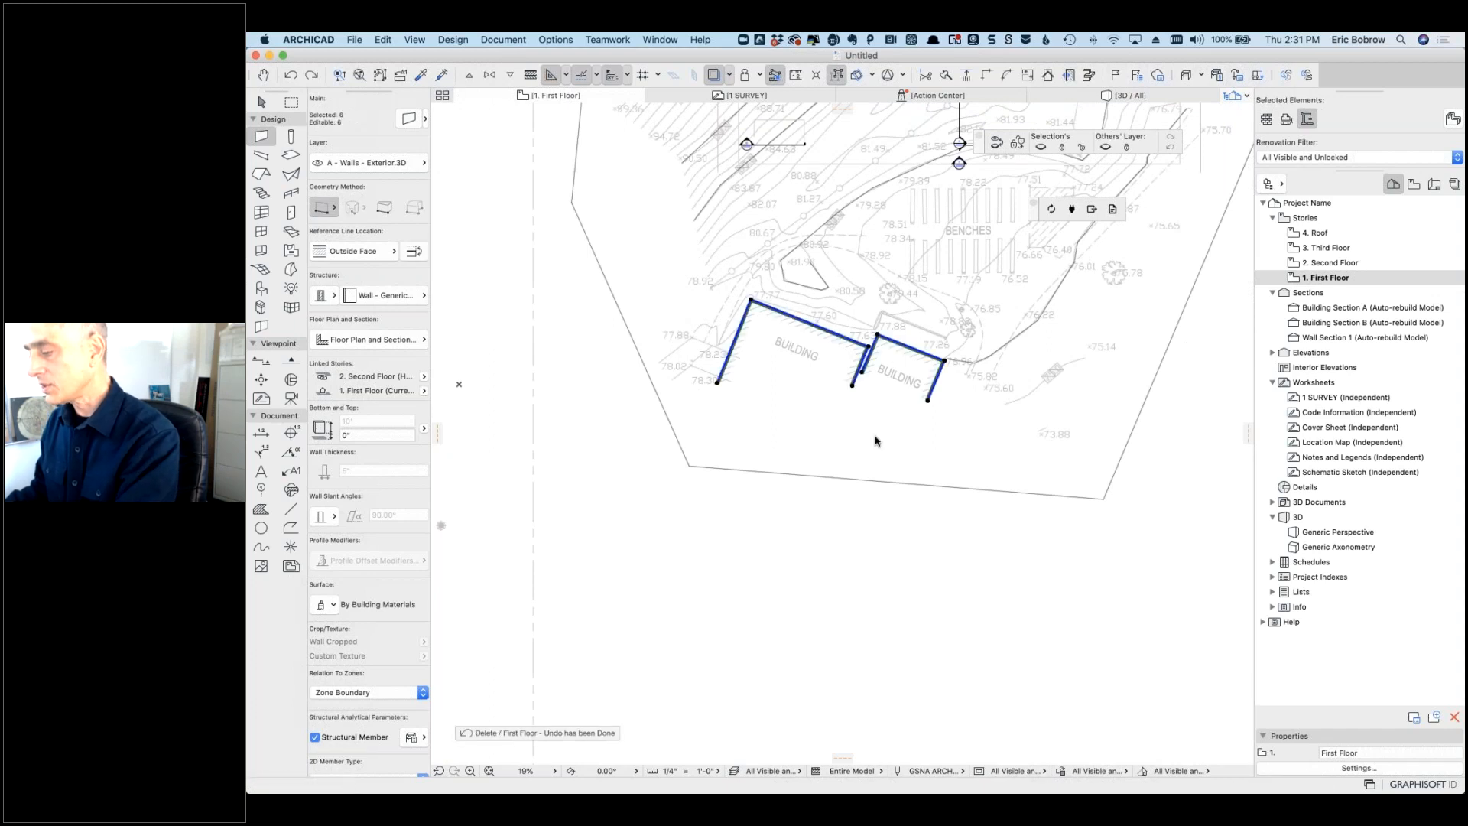
key(Escape)
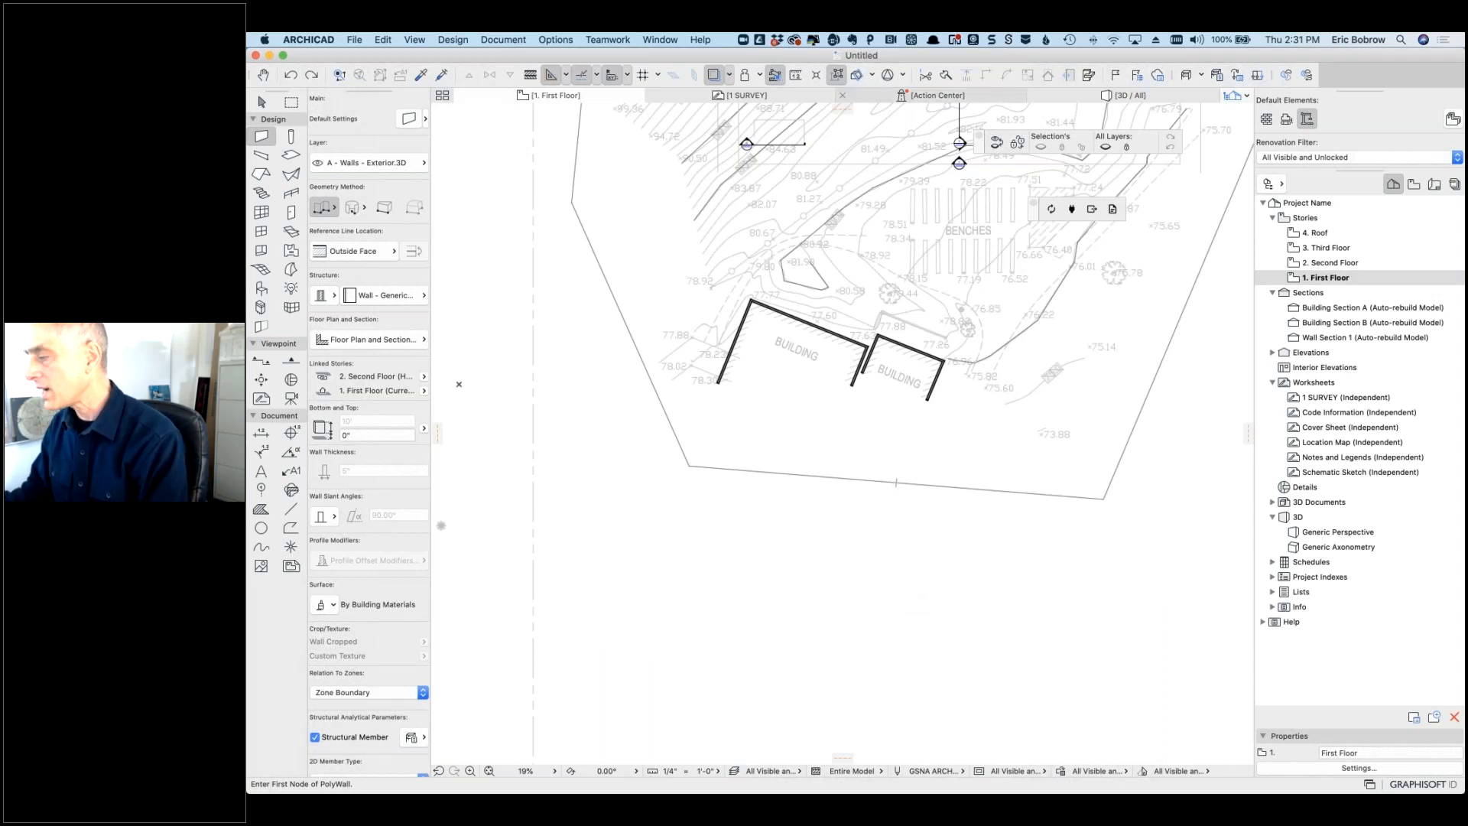
Step: Open the 3D view of the whole model and set its 3D style to 3D Views
click(1130, 95)
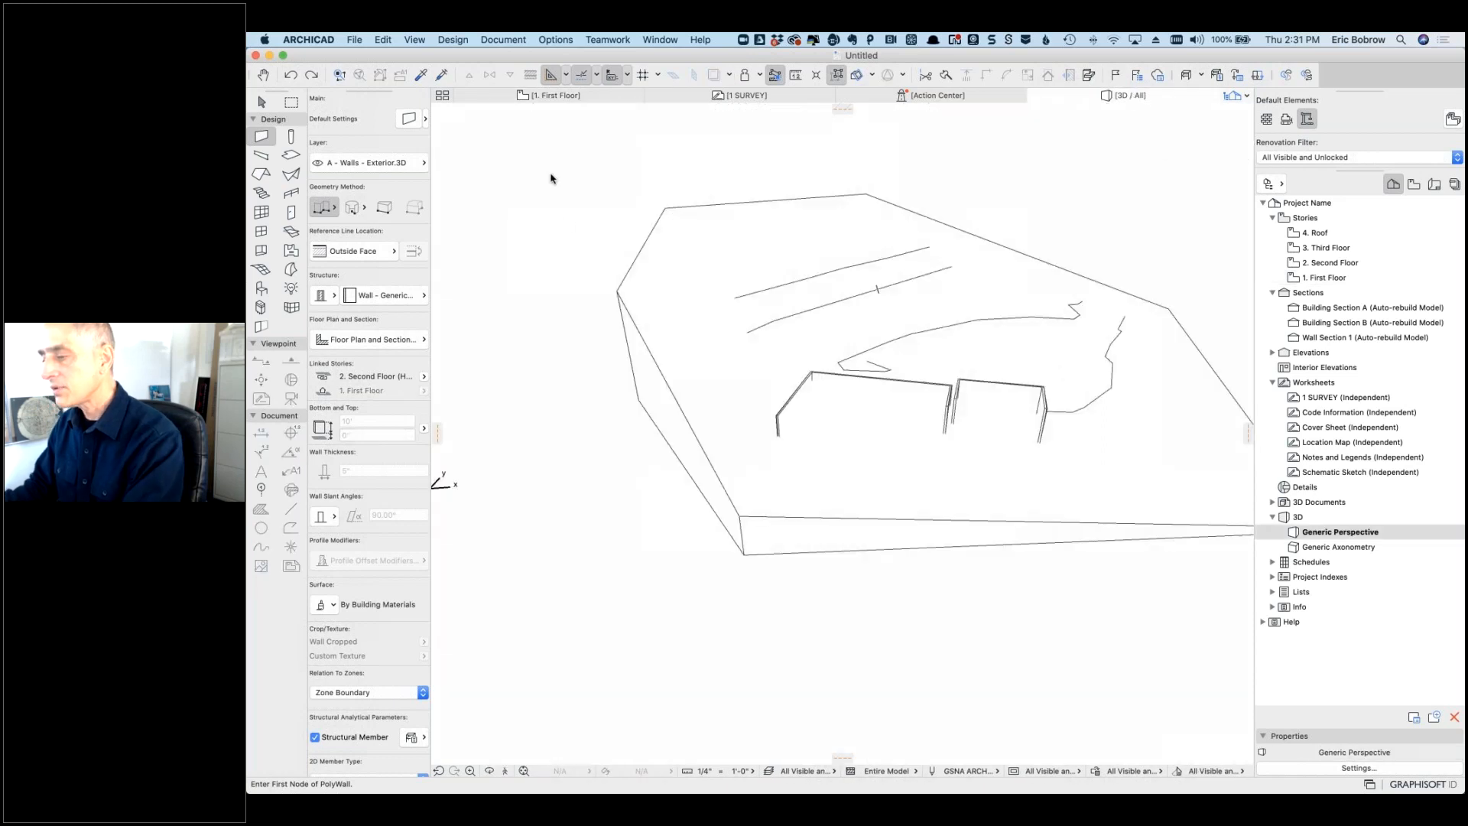
click(415, 39)
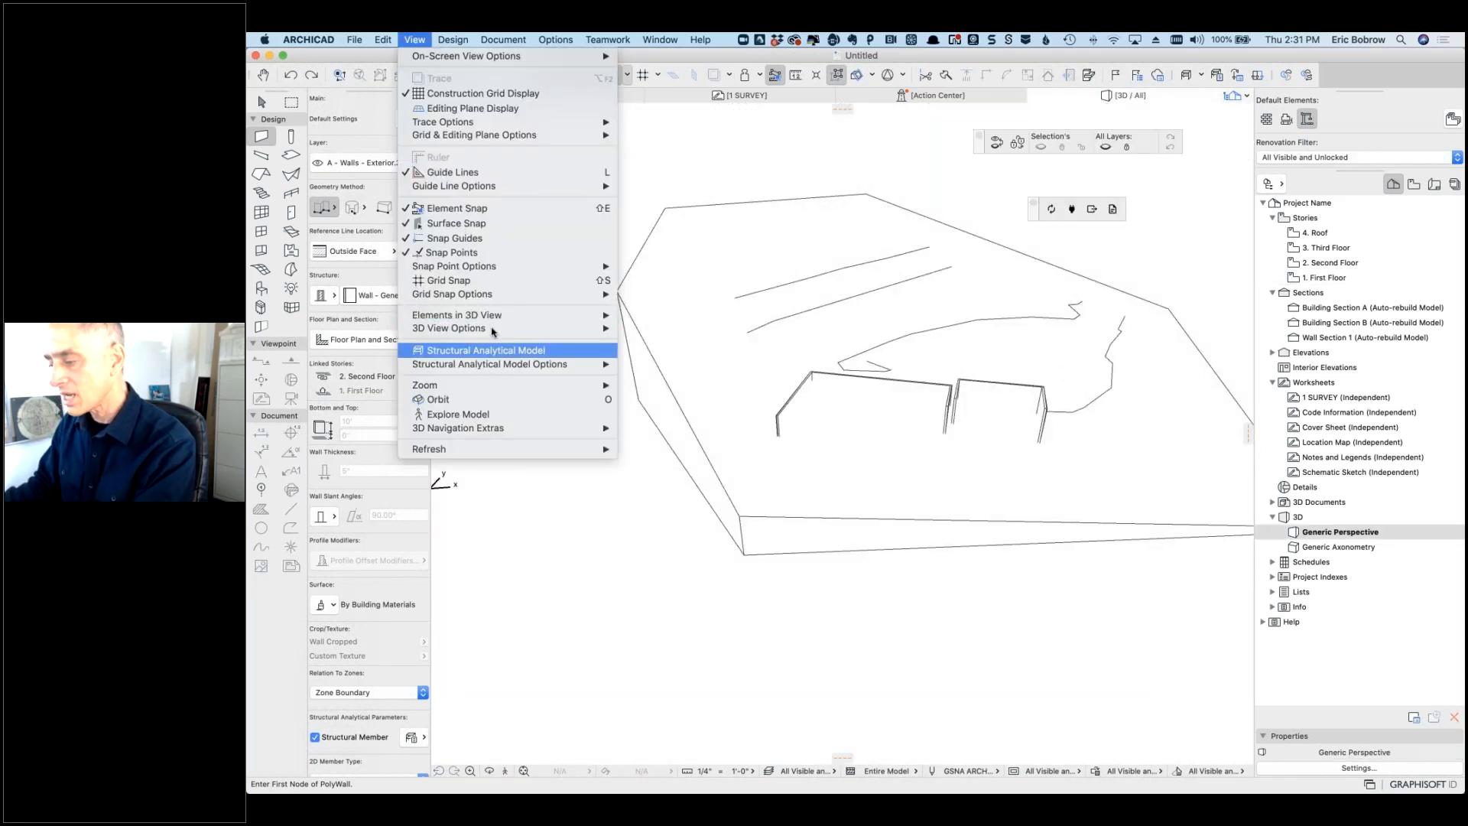
mouse_move(514, 329)
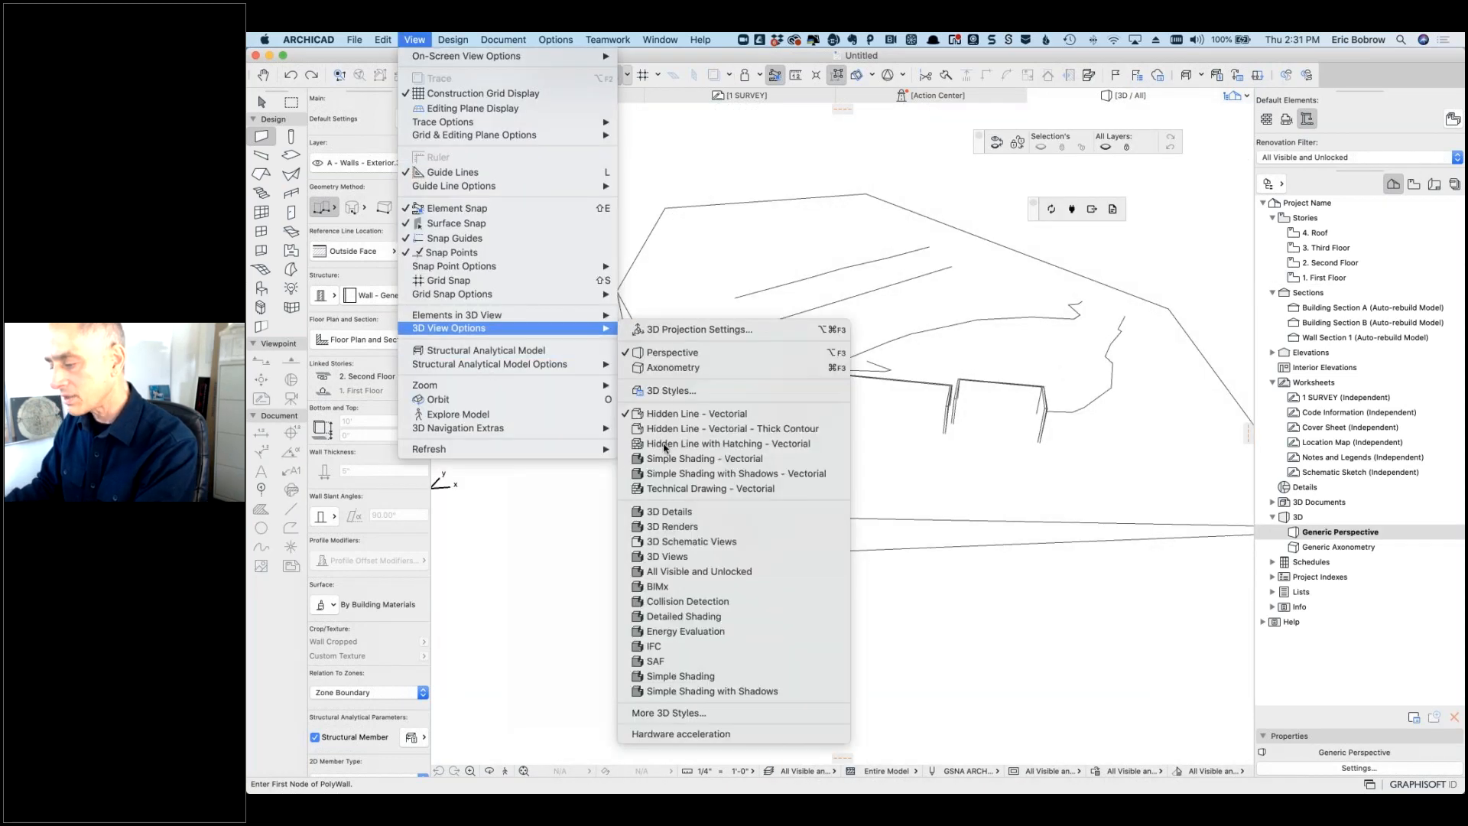
click(681, 555)
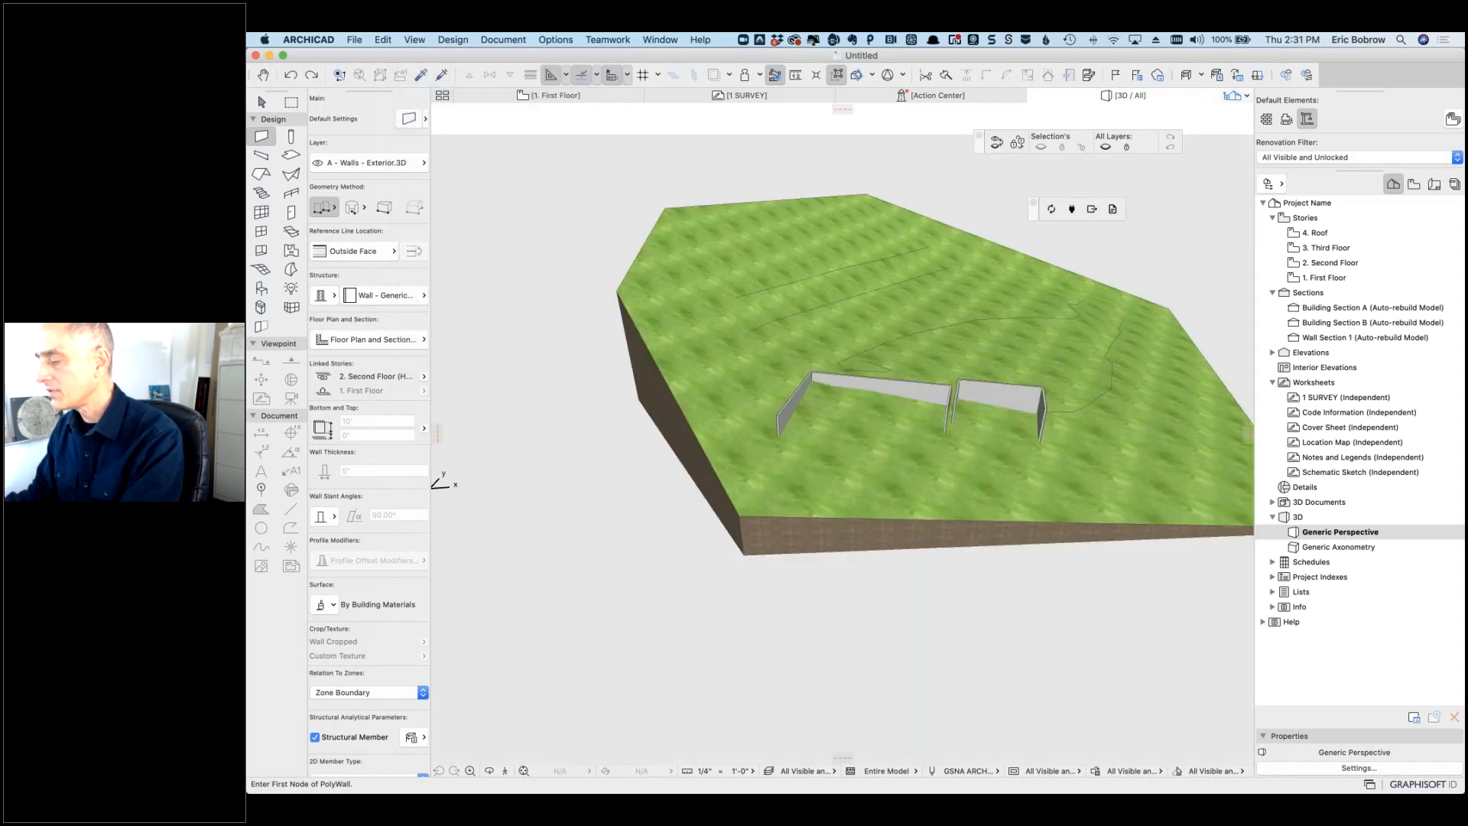
Step: Select the terrain mesh in 3D and examine its points, side skirt and the building walls standing on it from several angles
shift+middle_drag(1098, 253, 971, 410)
click(994, 406)
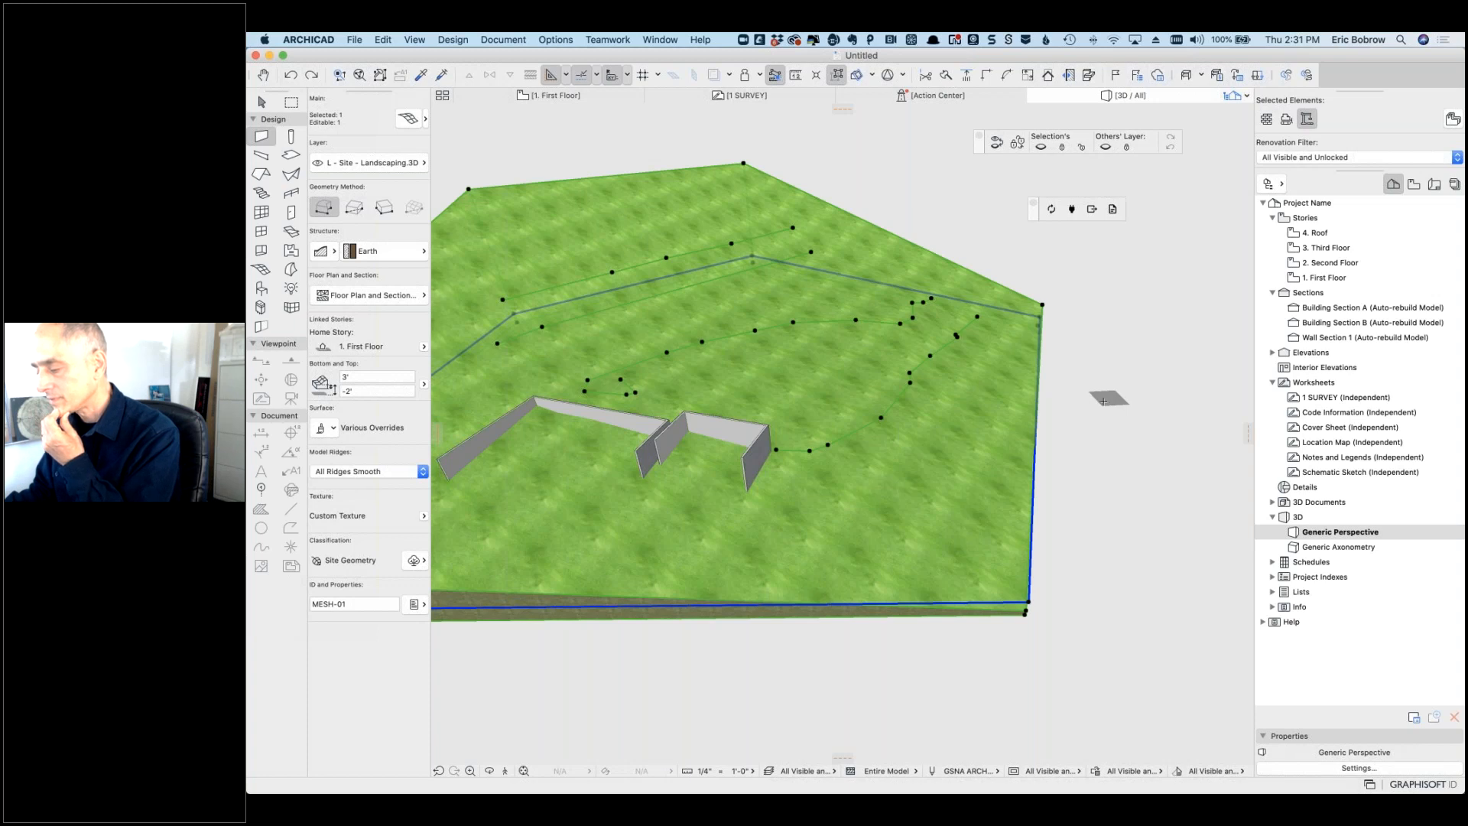
shift+middle_drag(1089, 500, 695, 440)
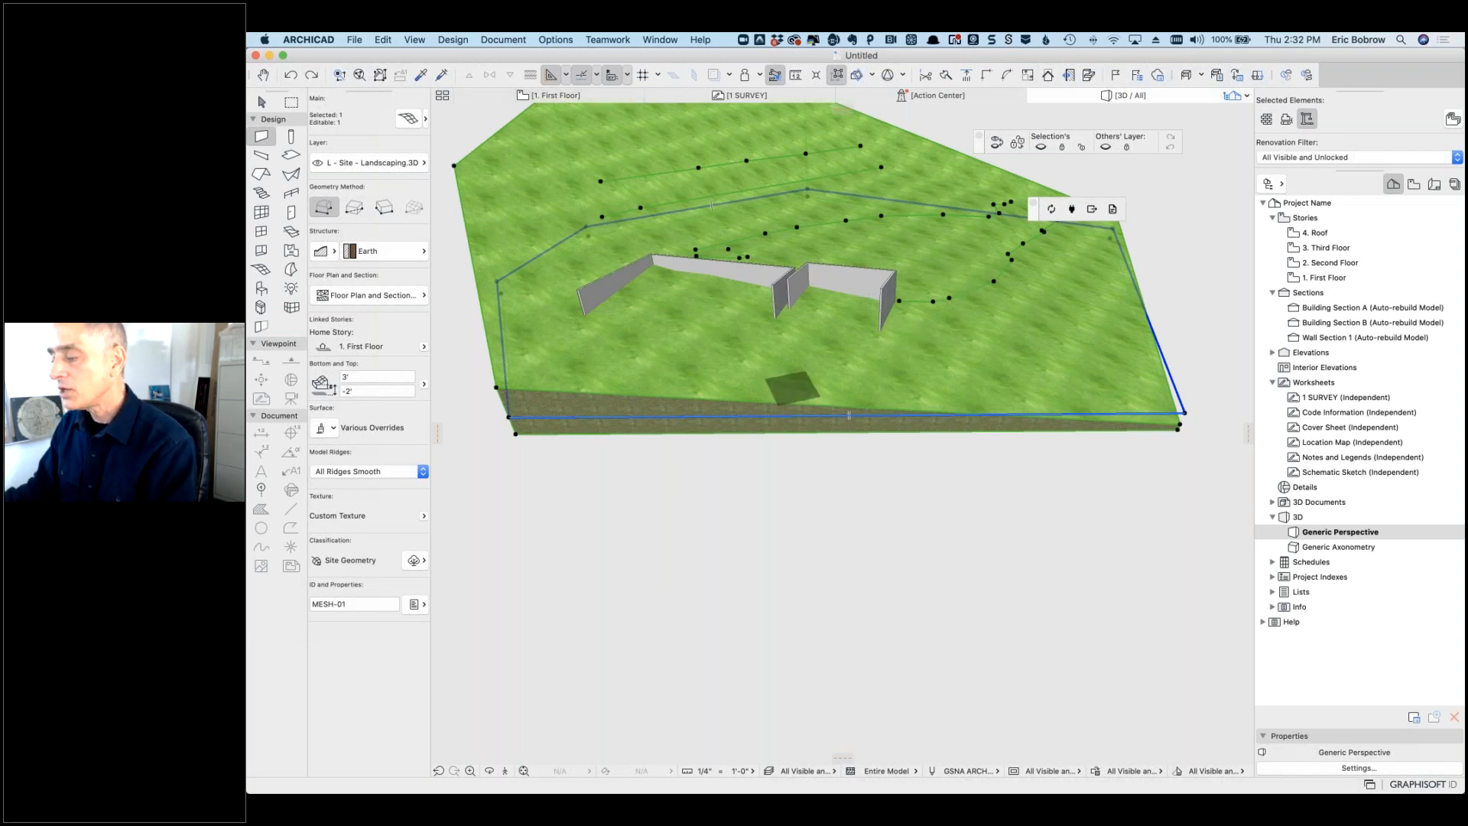
scroll(809, 438, down, 5)
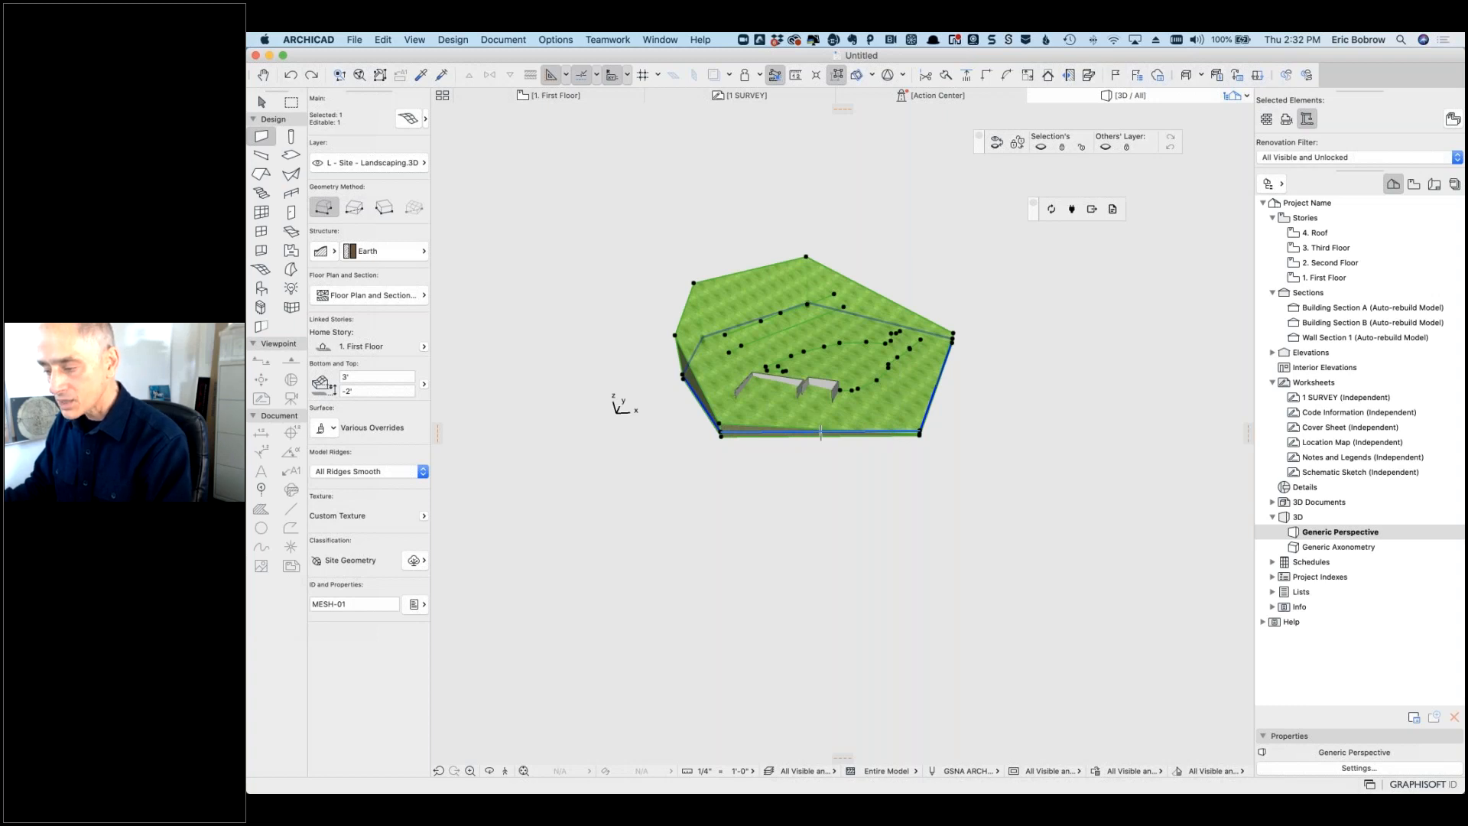
Step: Reference the selected terrain mesh's bottom and top heights to Sea Level
click(360, 376)
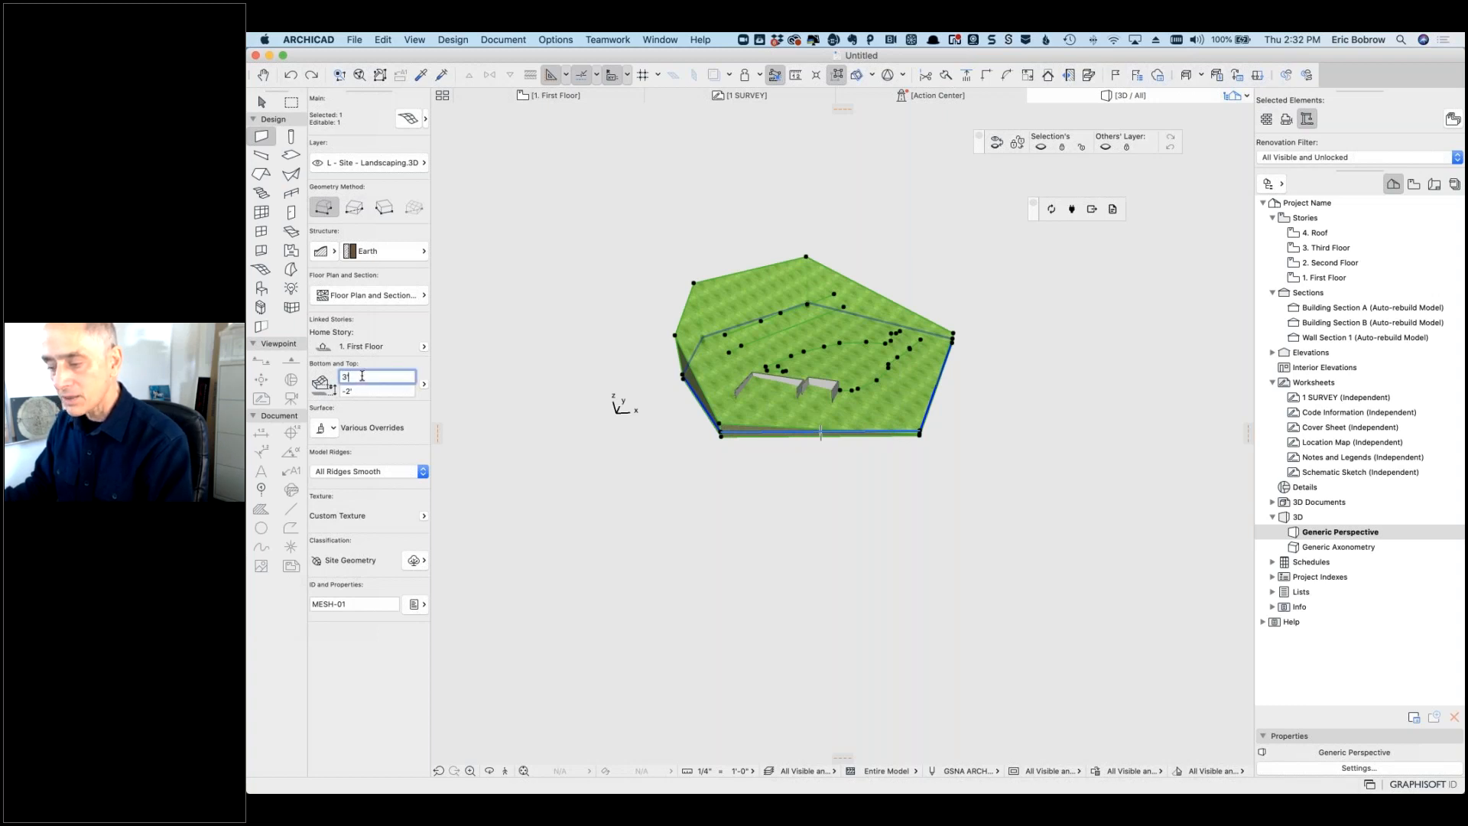
key(Tab)
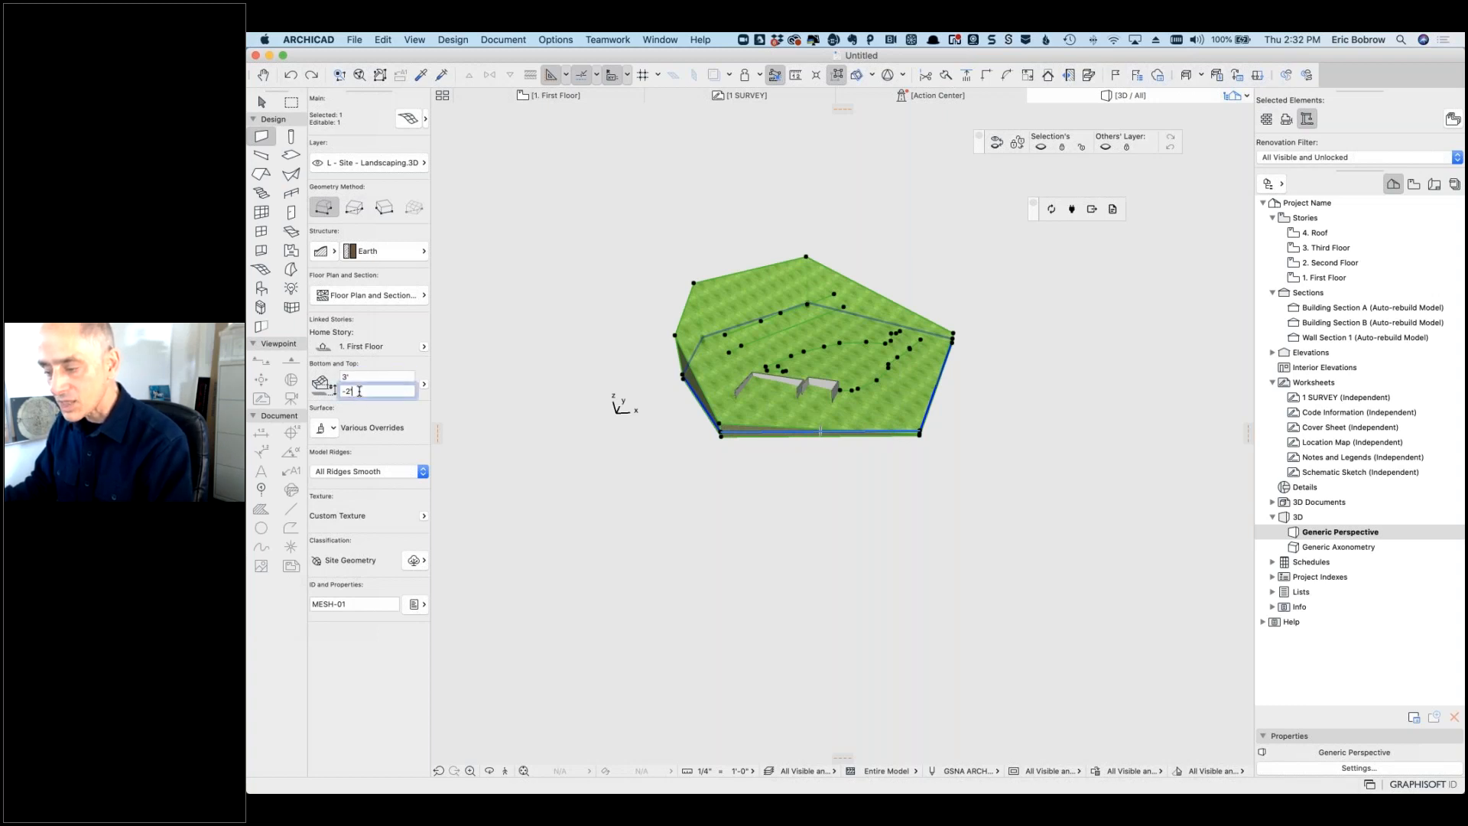
click(425, 386)
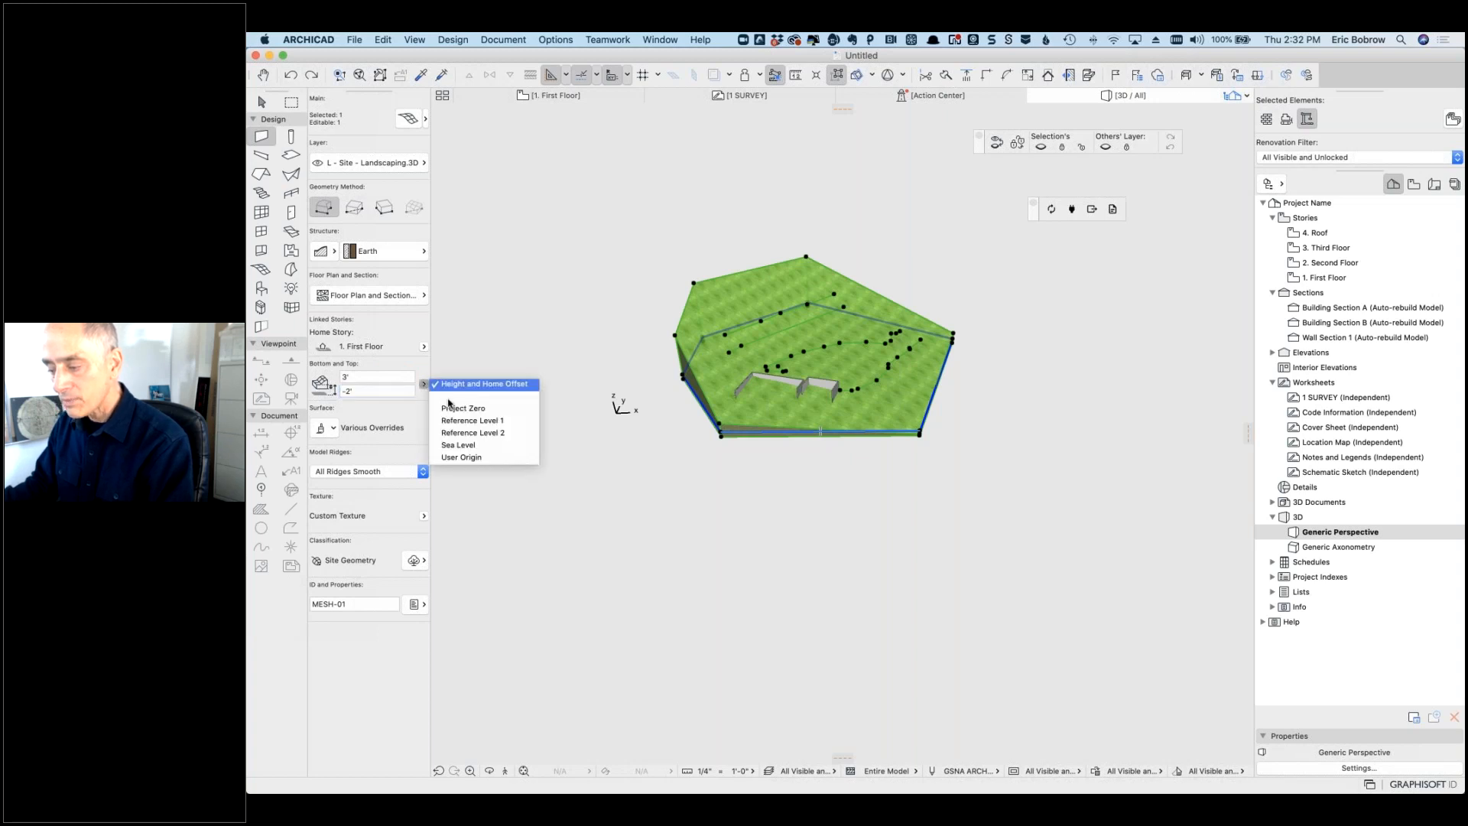
click(467, 446)
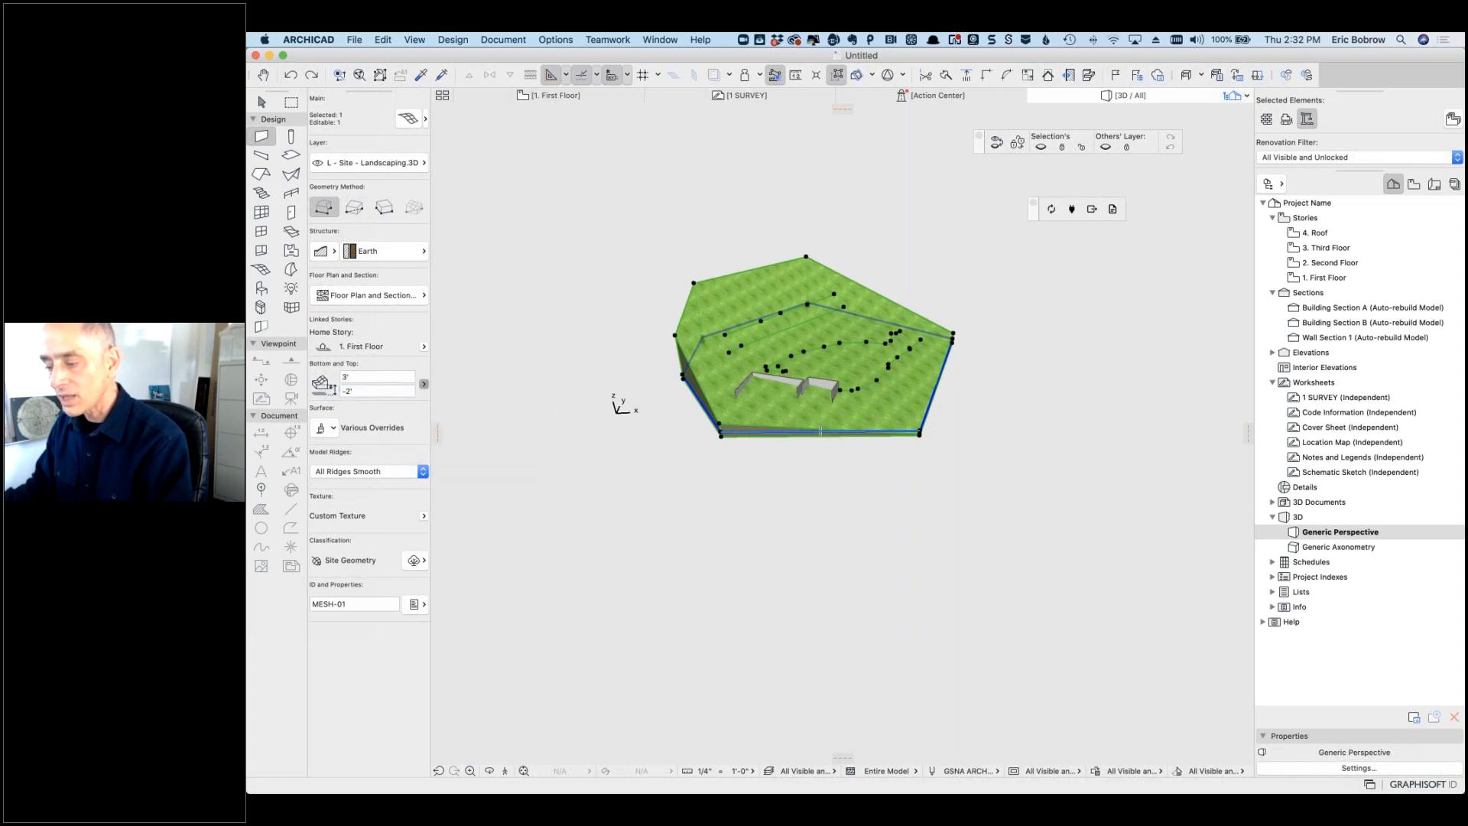
click(360, 375)
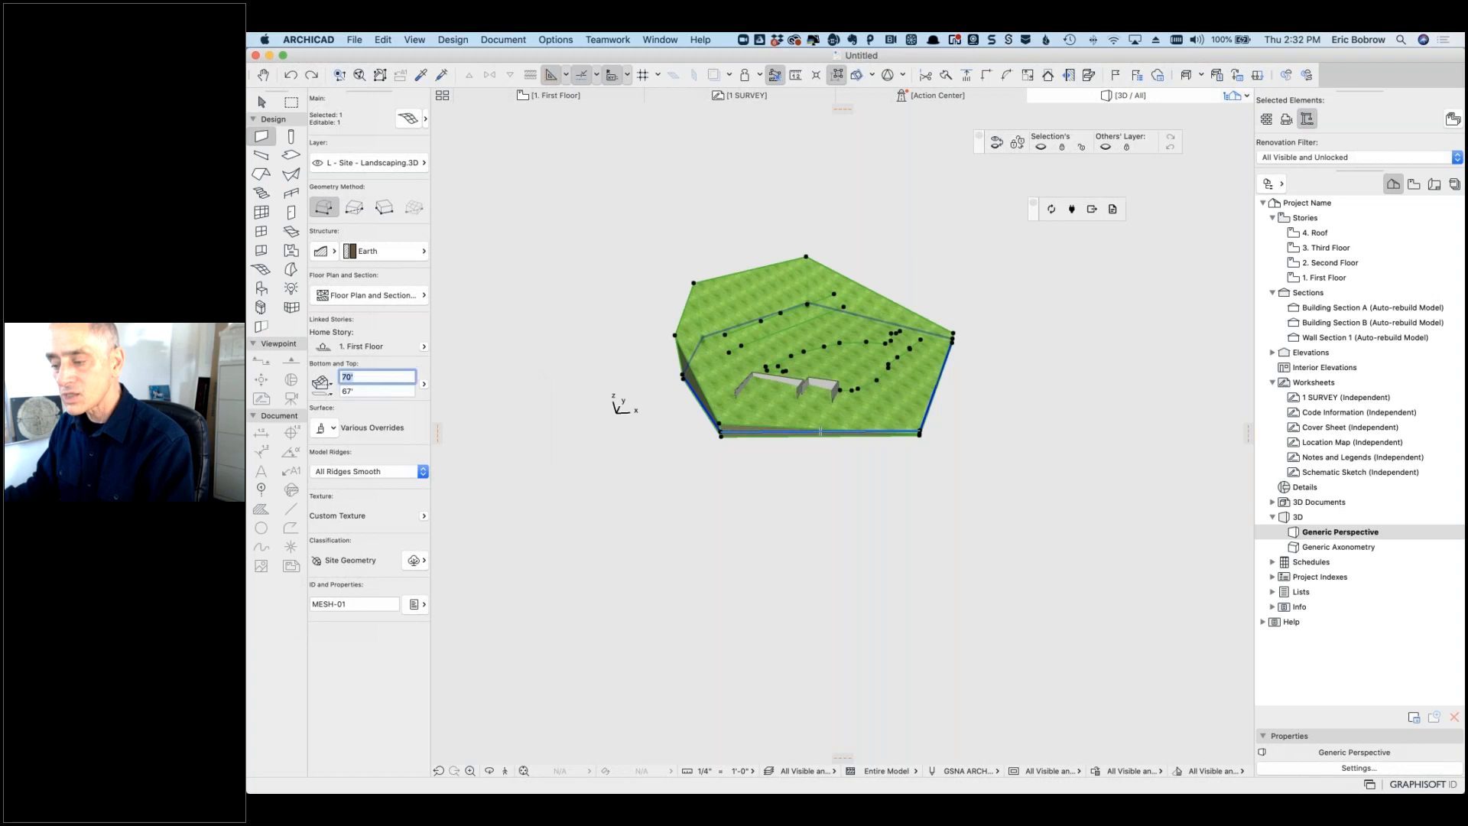
text(70)
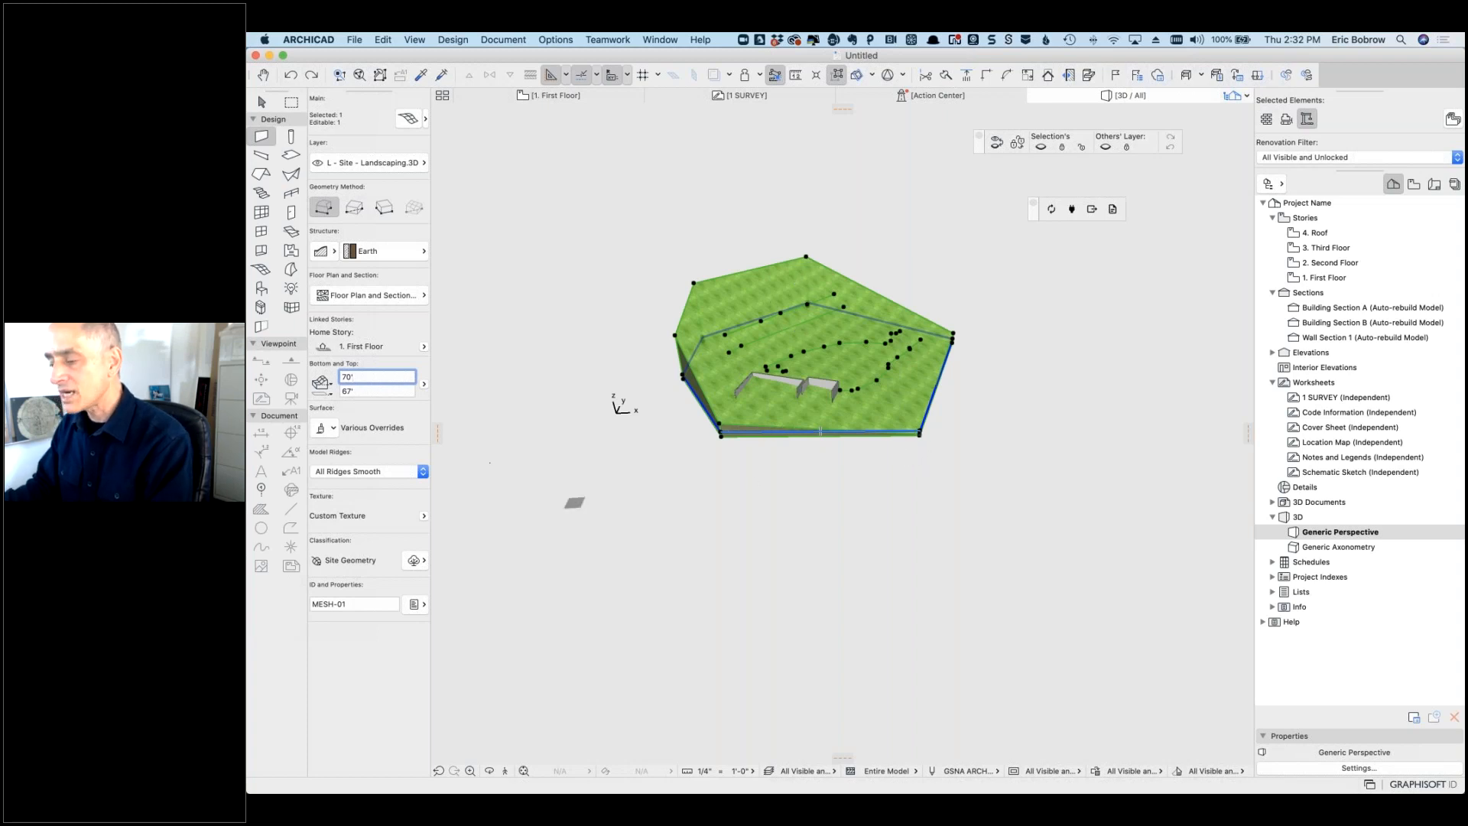
Step: Switch the mesh's height reference to Project Zero and back to Height and Home Offset
click(422, 384)
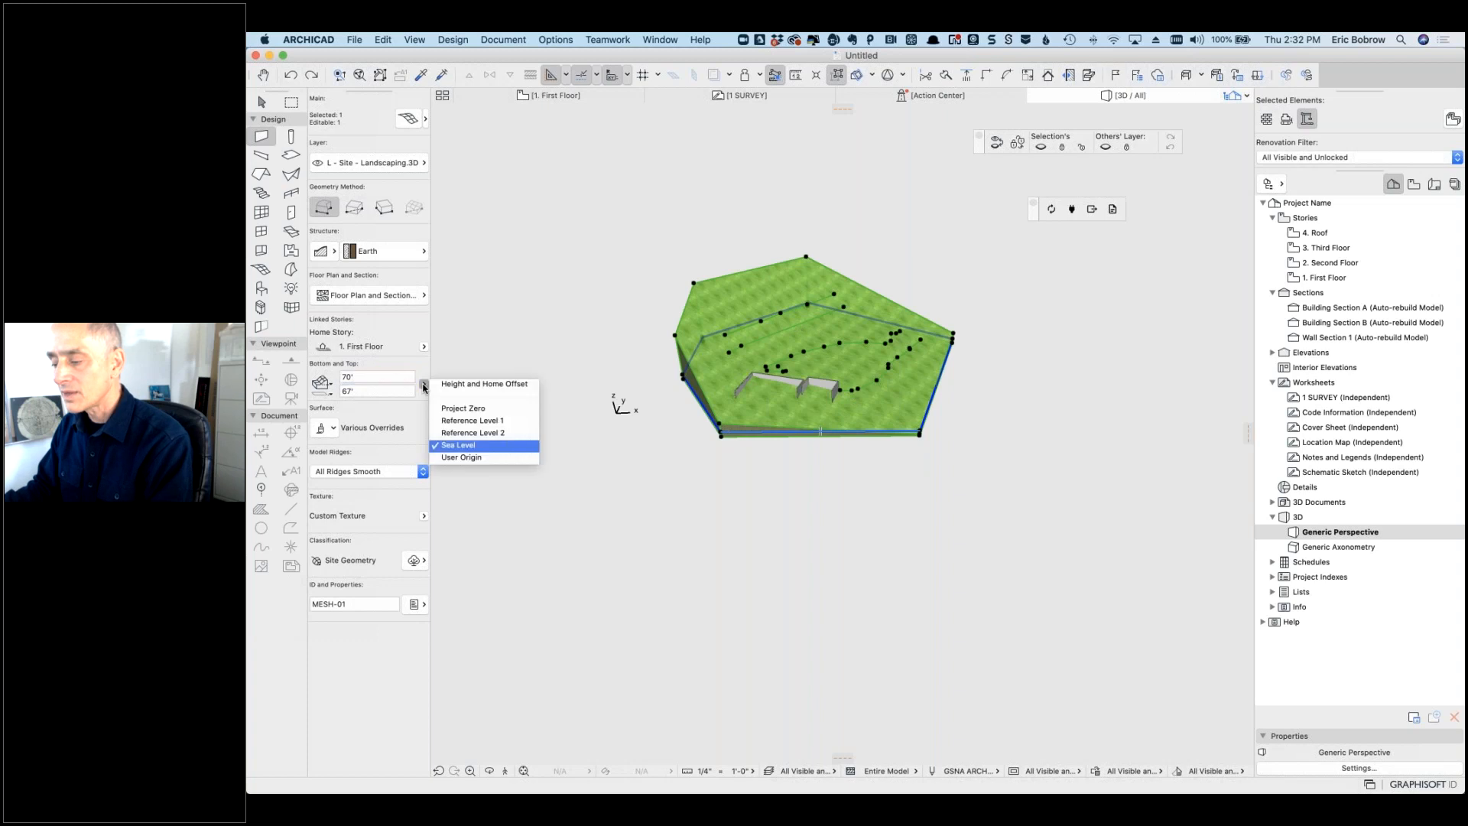
click(464, 410)
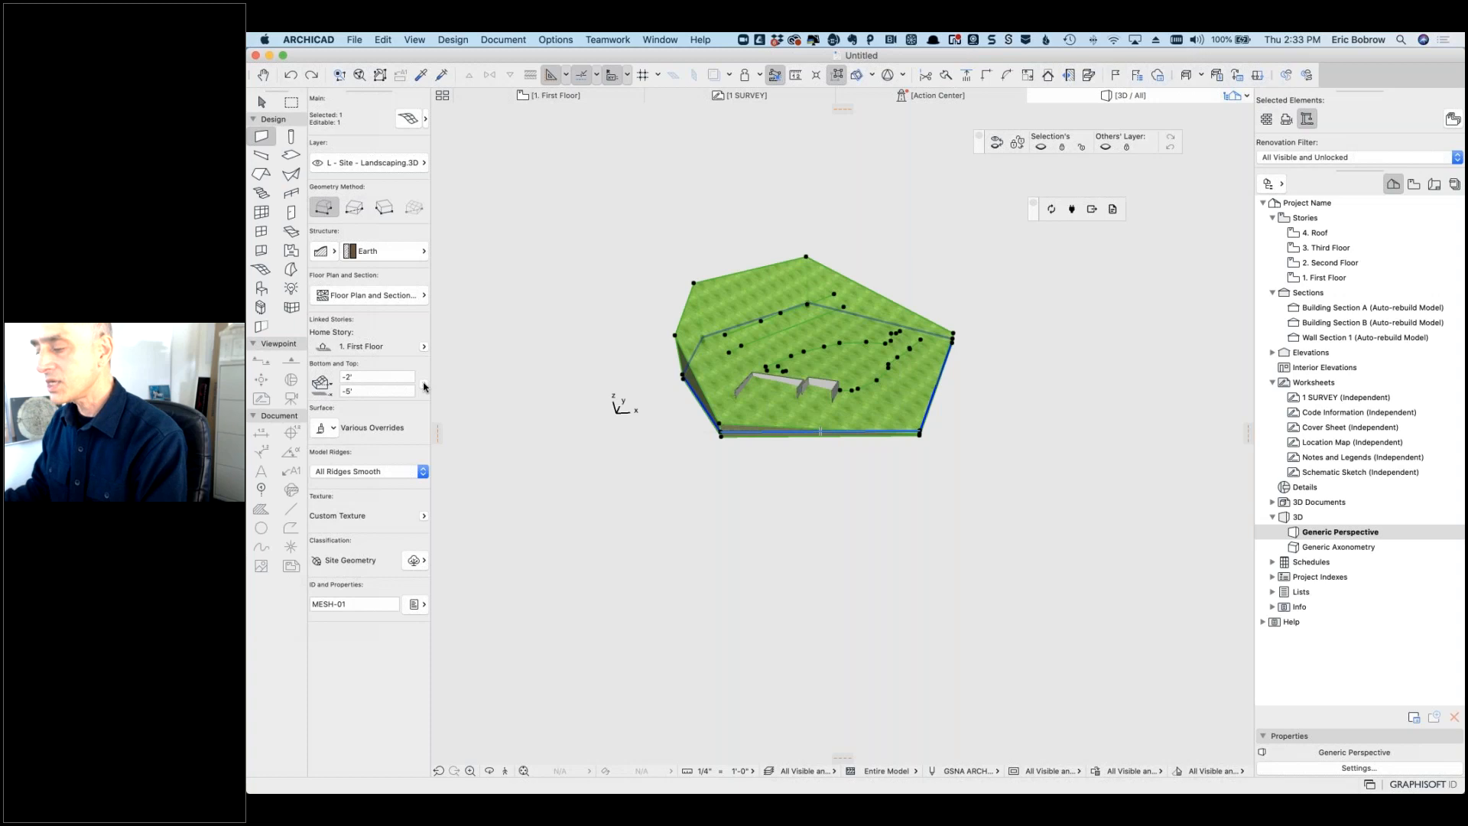
click(425, 386)
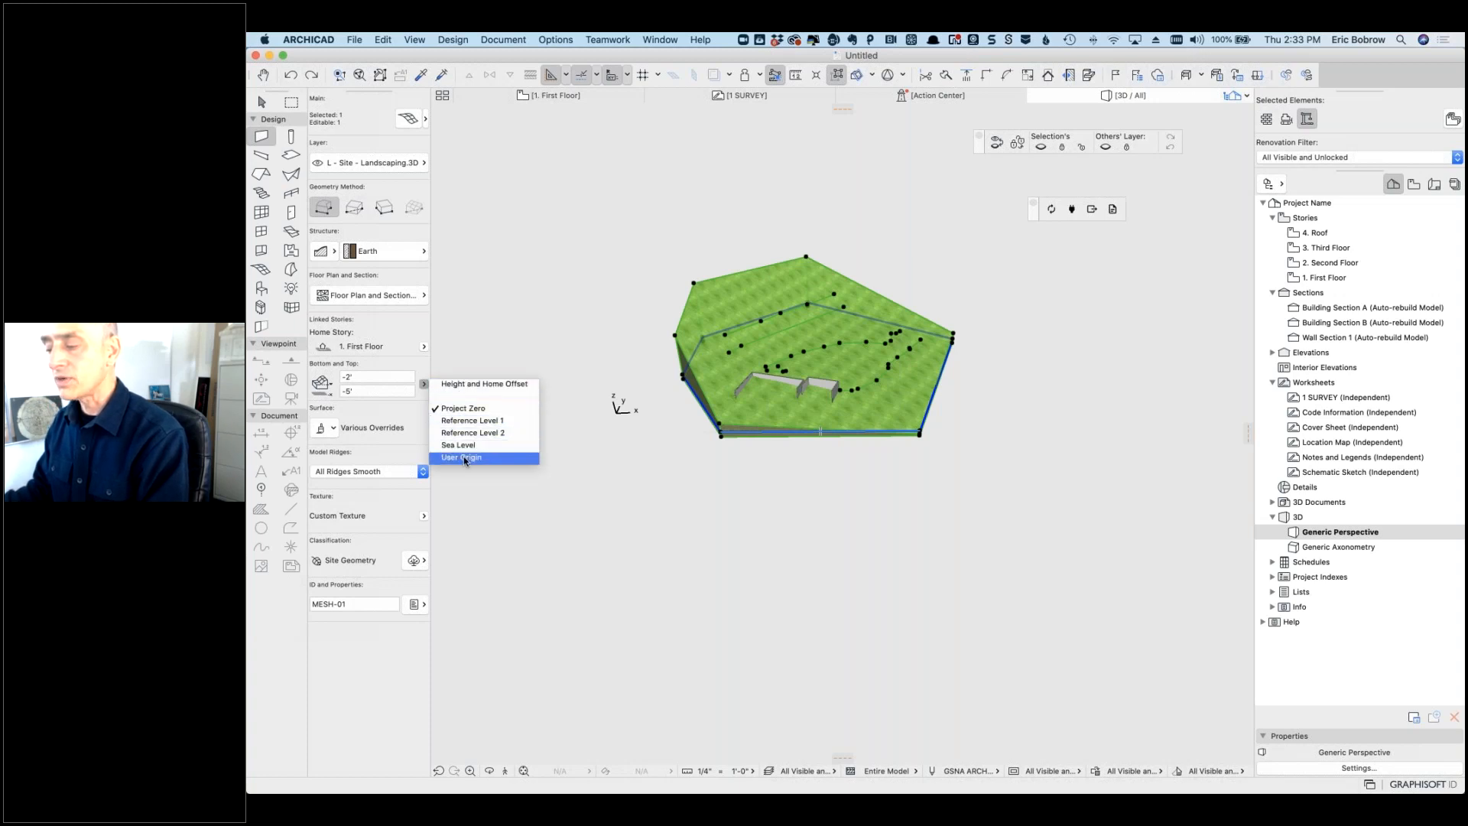
click(490, 386)
Step: Set the mesh's height reference to Sea Level and deselect the mesh
click(424, 385)
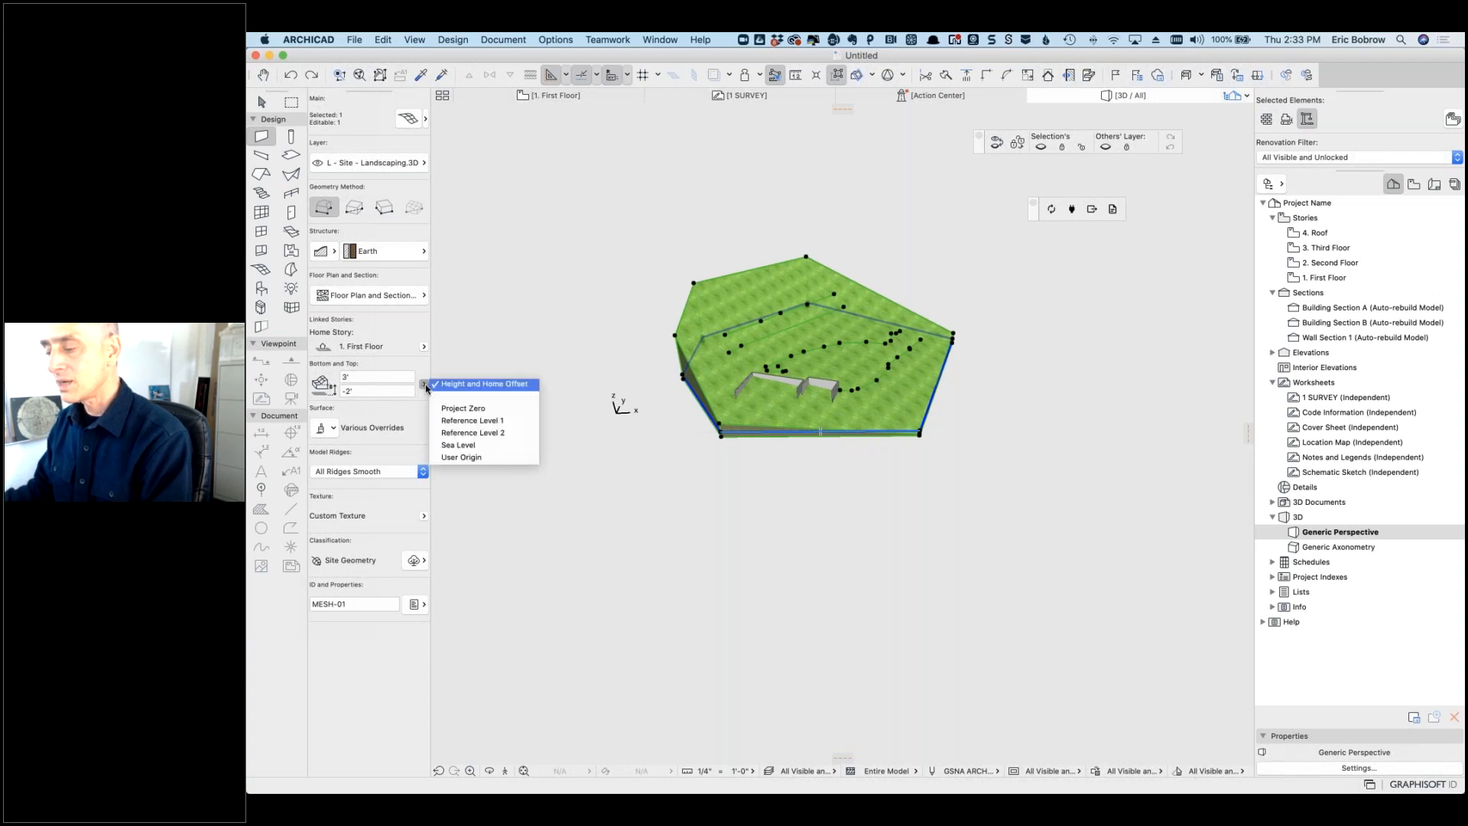
click(459, 445)
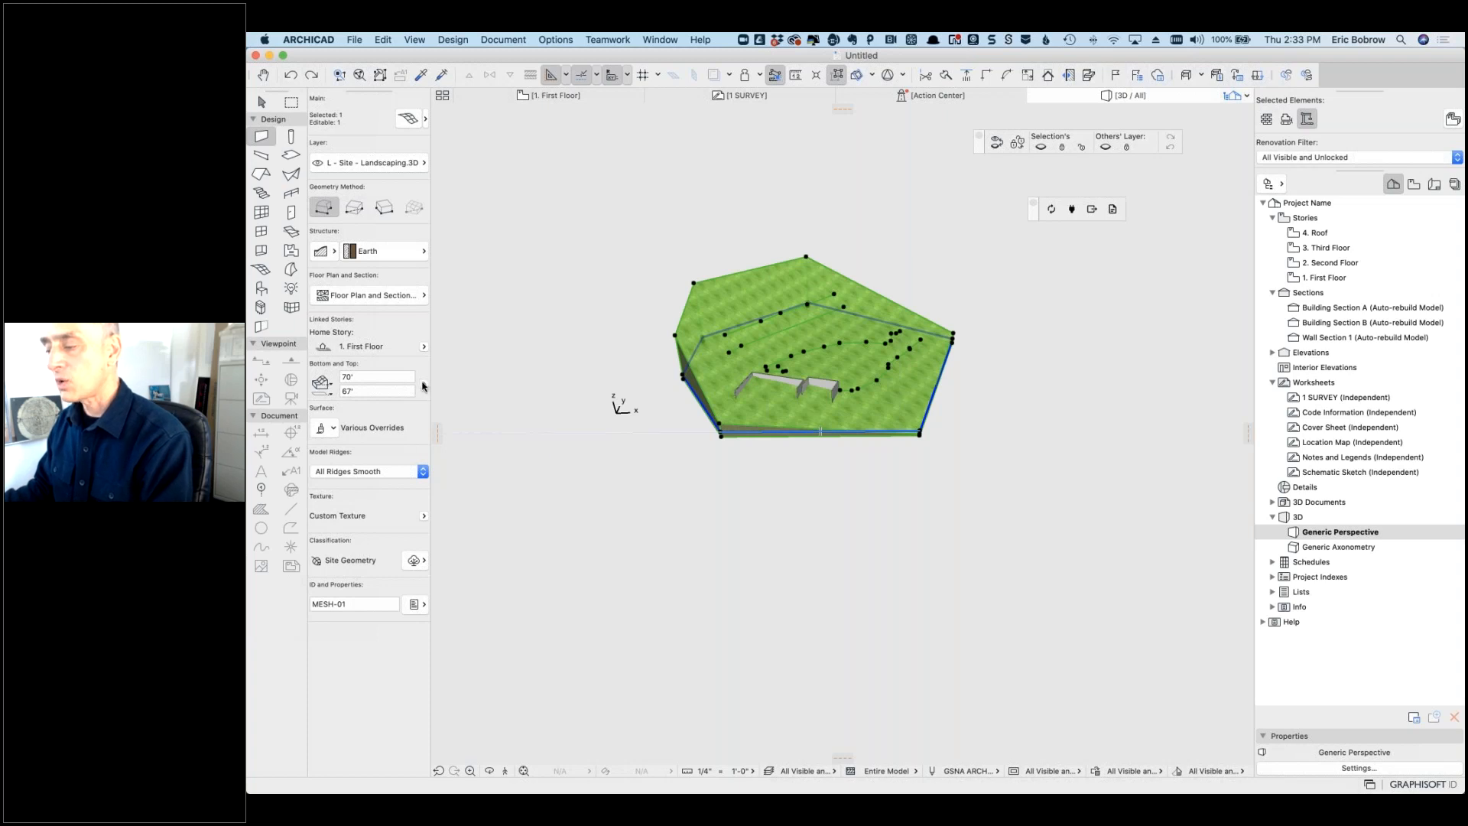
click(424, 385)
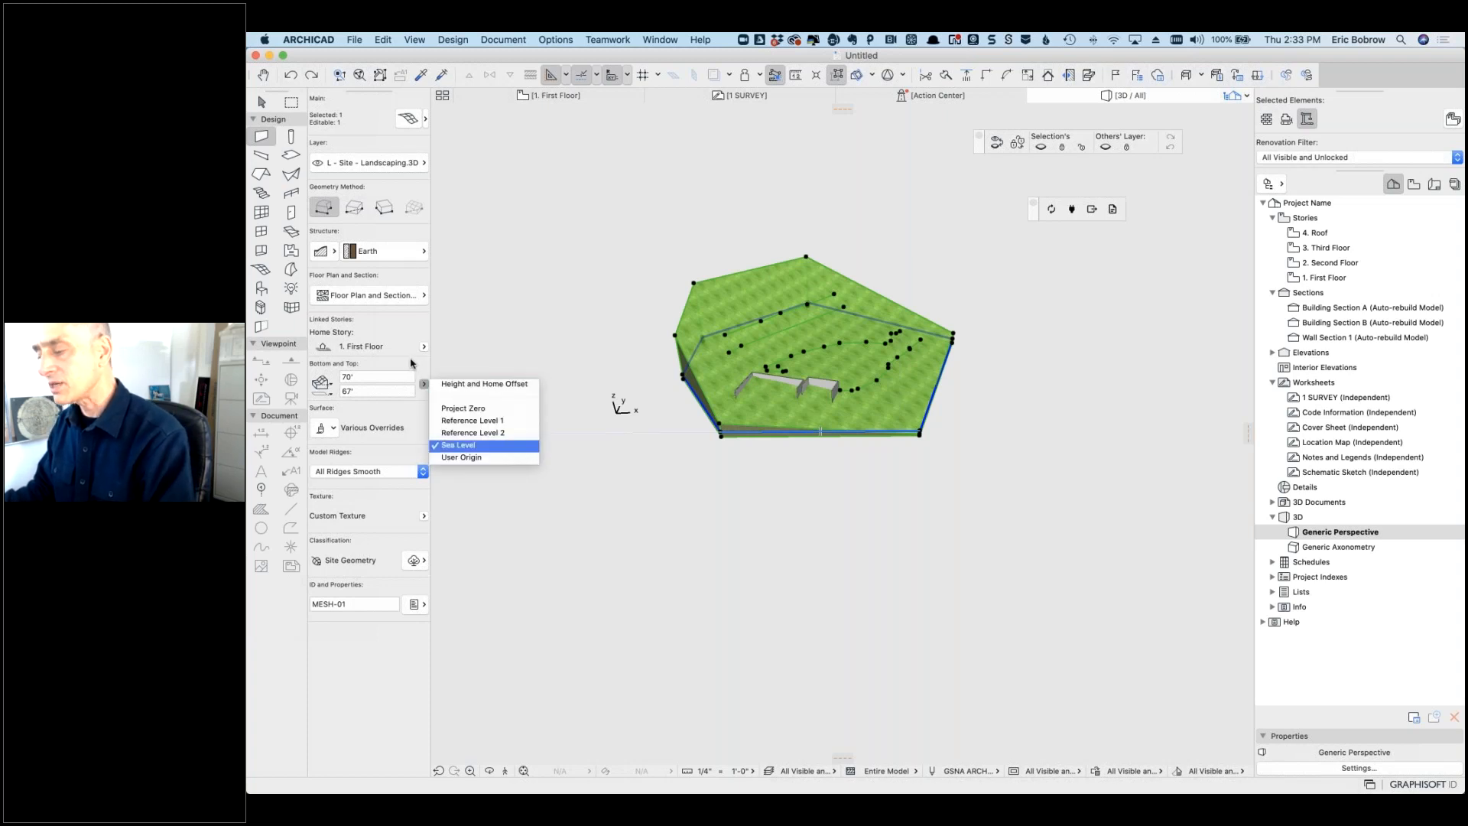
click(411, 363)
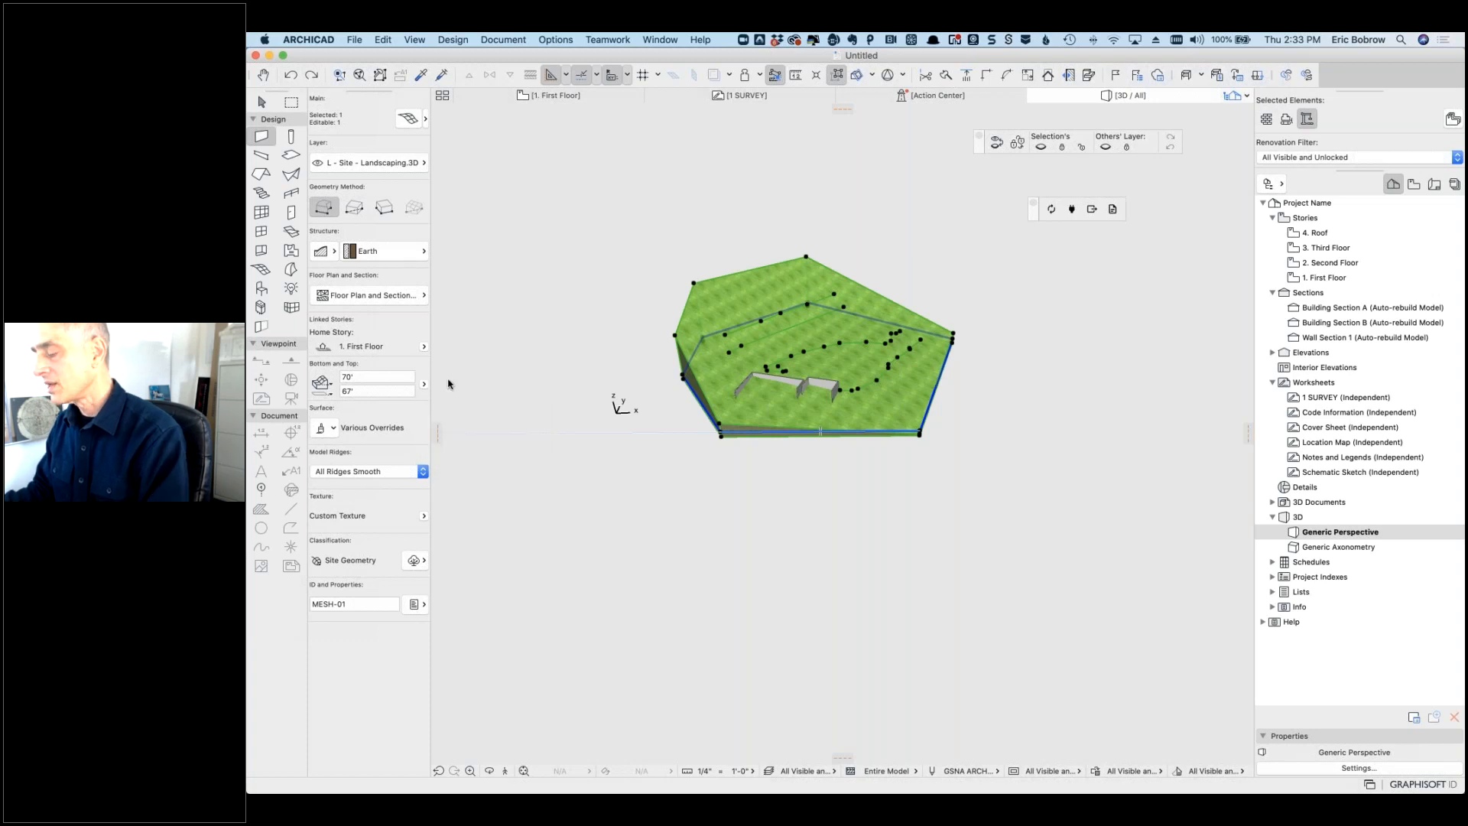
key(Escape)
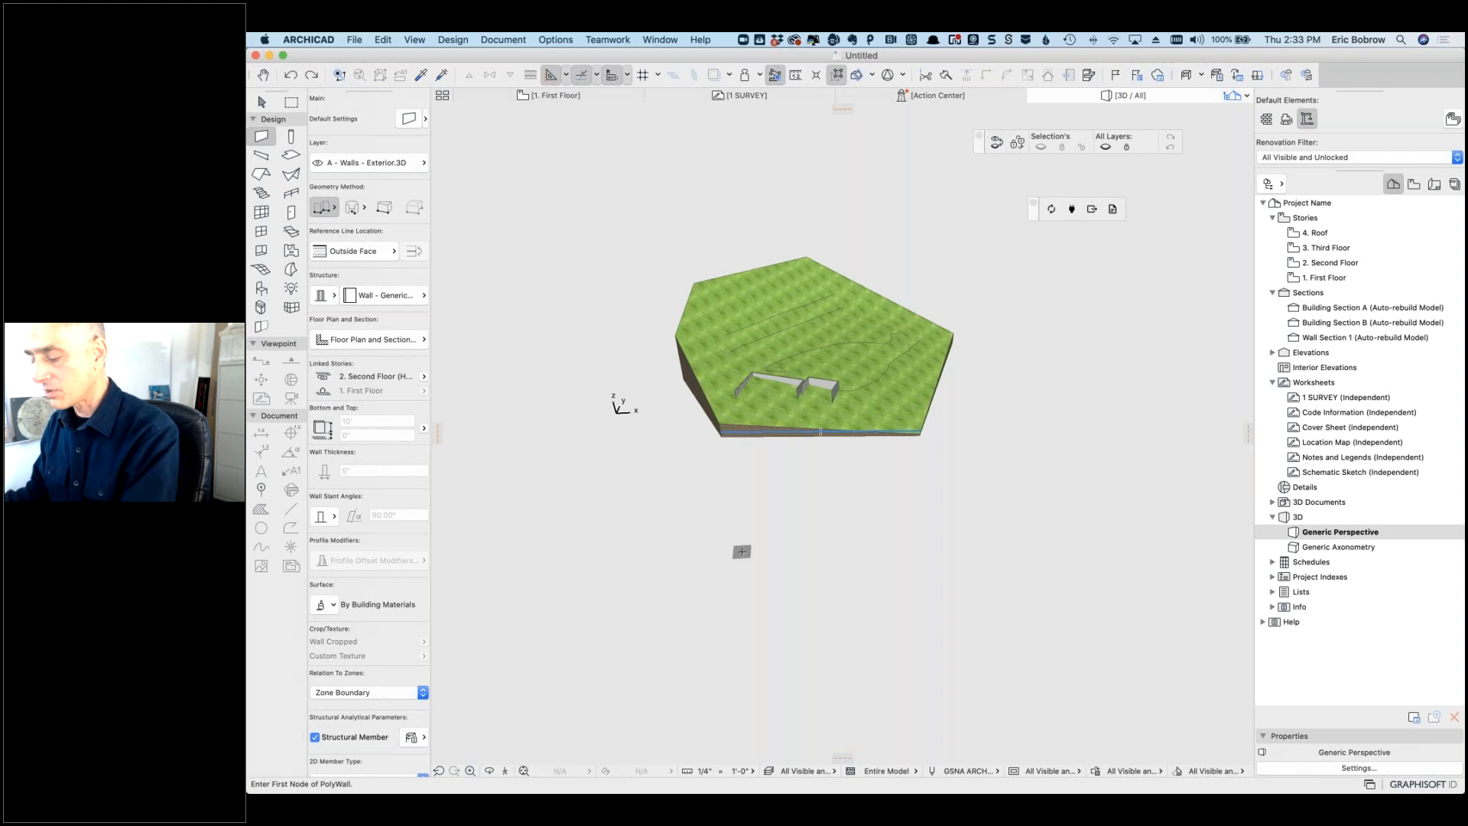
Step: Switch to the helpdesk in Chrome and look through the open tickets, previewing the reply about the scale of the survey areas
key(super+Tab)
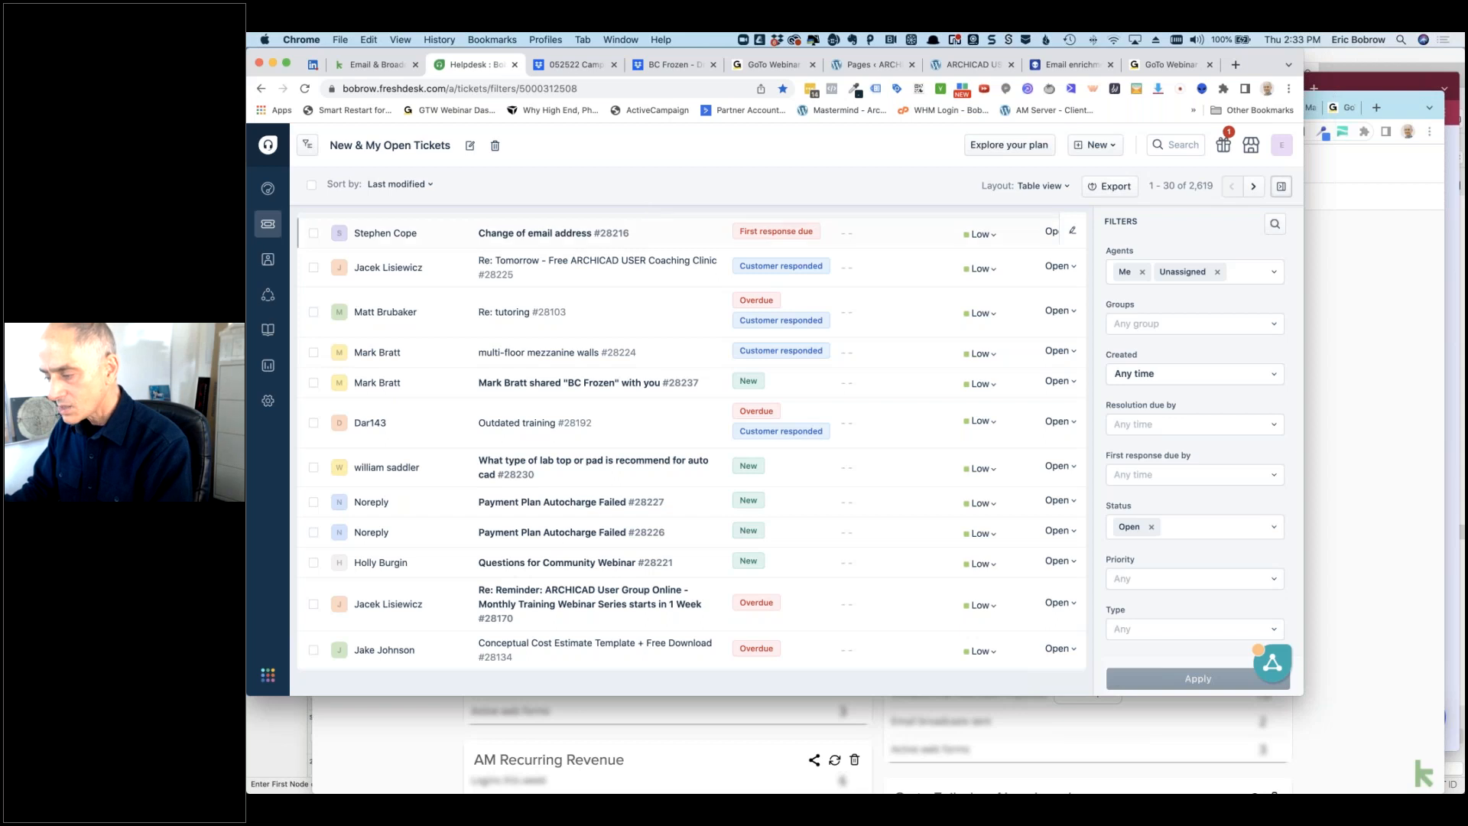
mouse_move(565, 382)
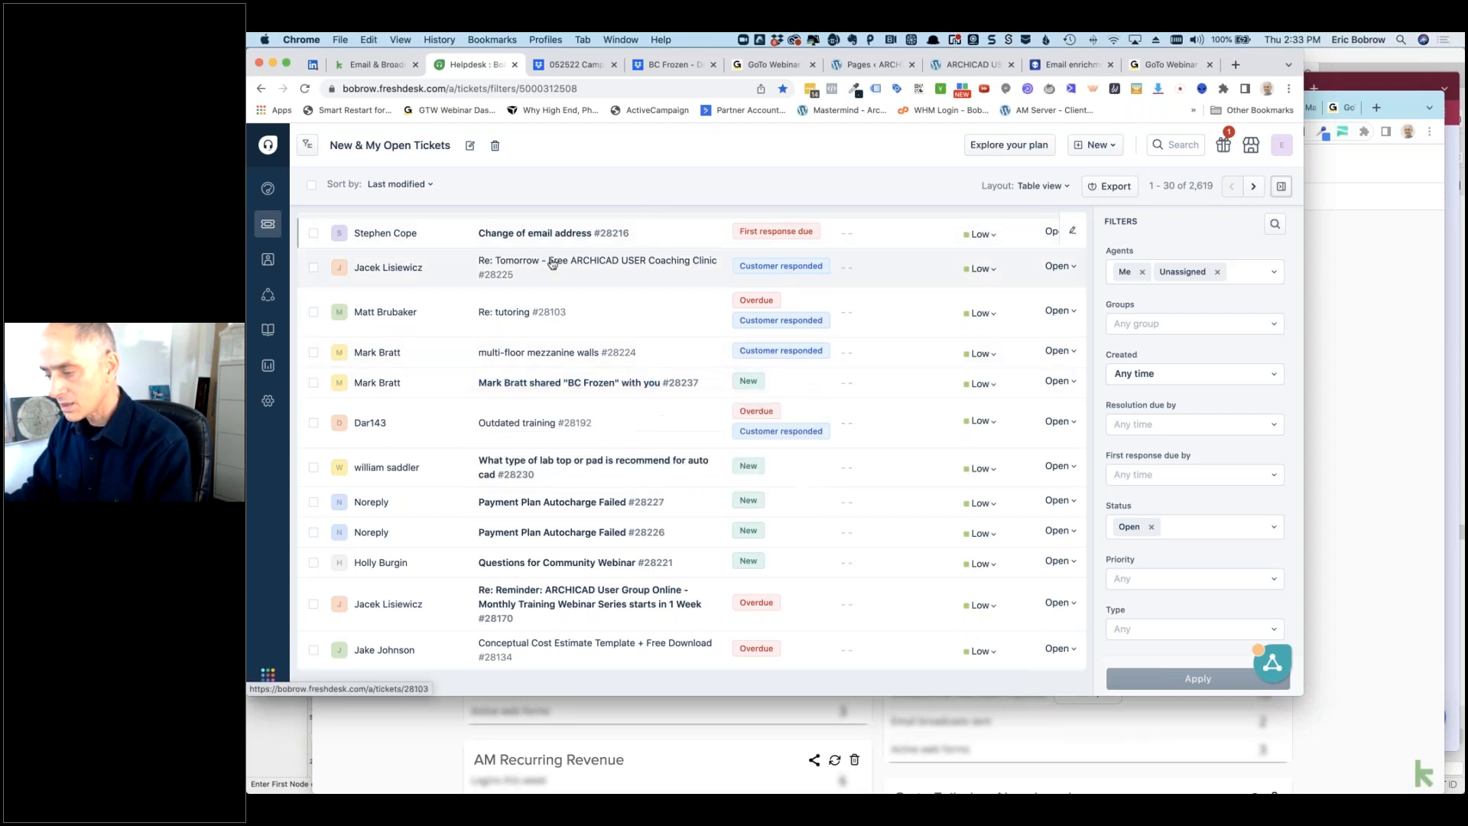
mouse_move(552, 264)
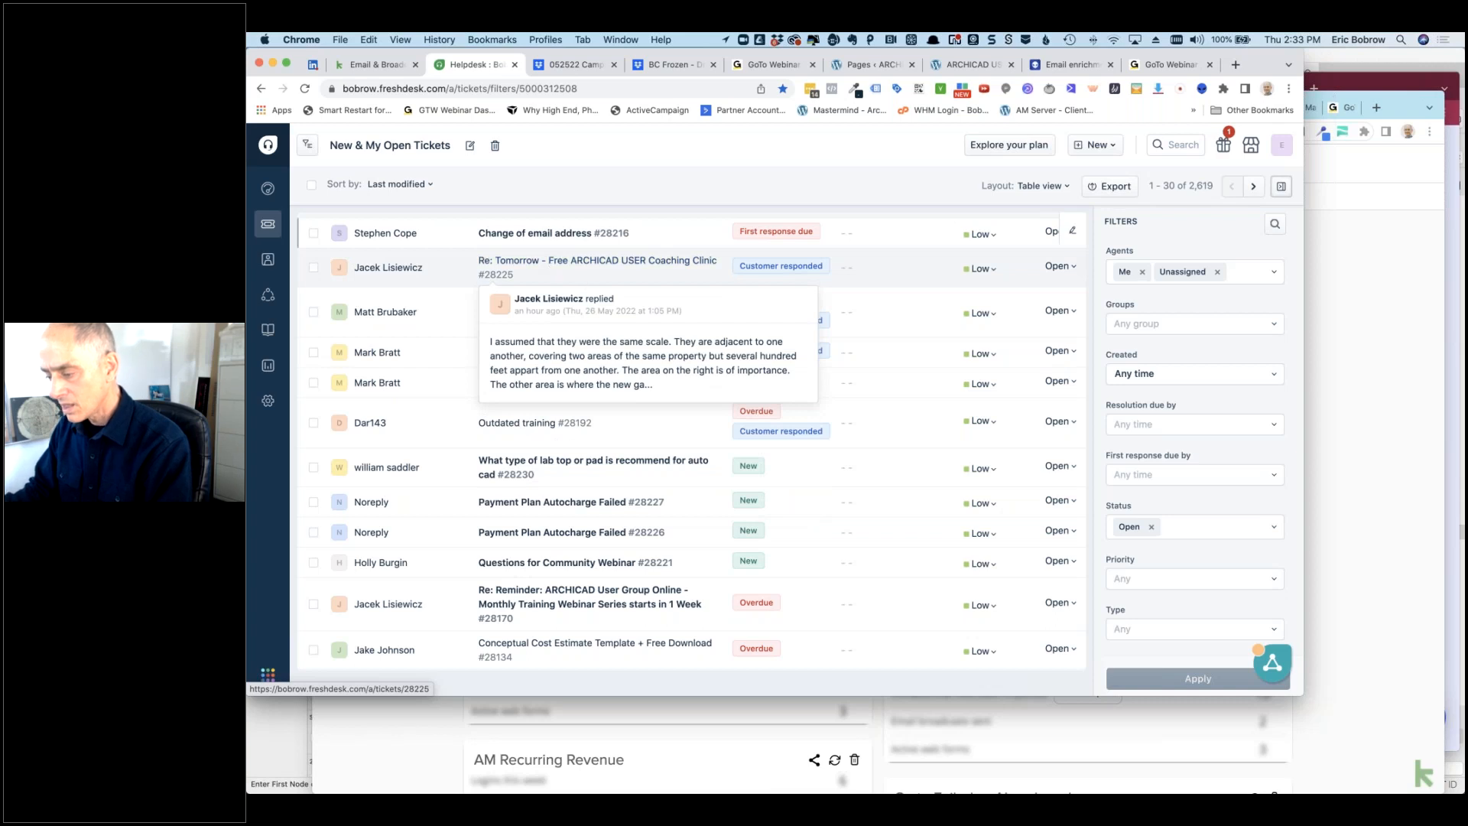
scroll(736, 469, down, 1)
scroll(736, 468, down, 2)
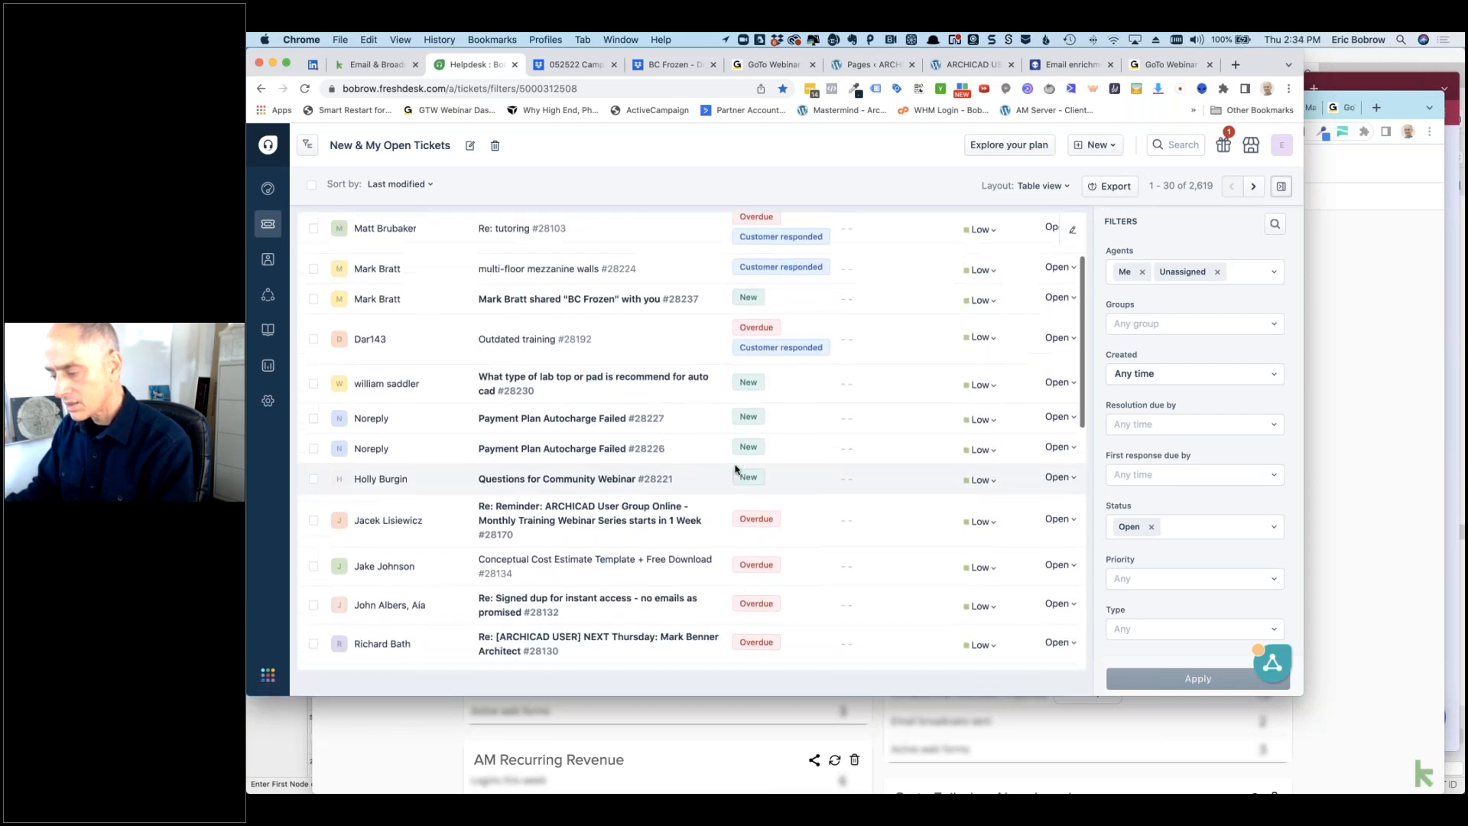
scroll(734, 469, up, 3)
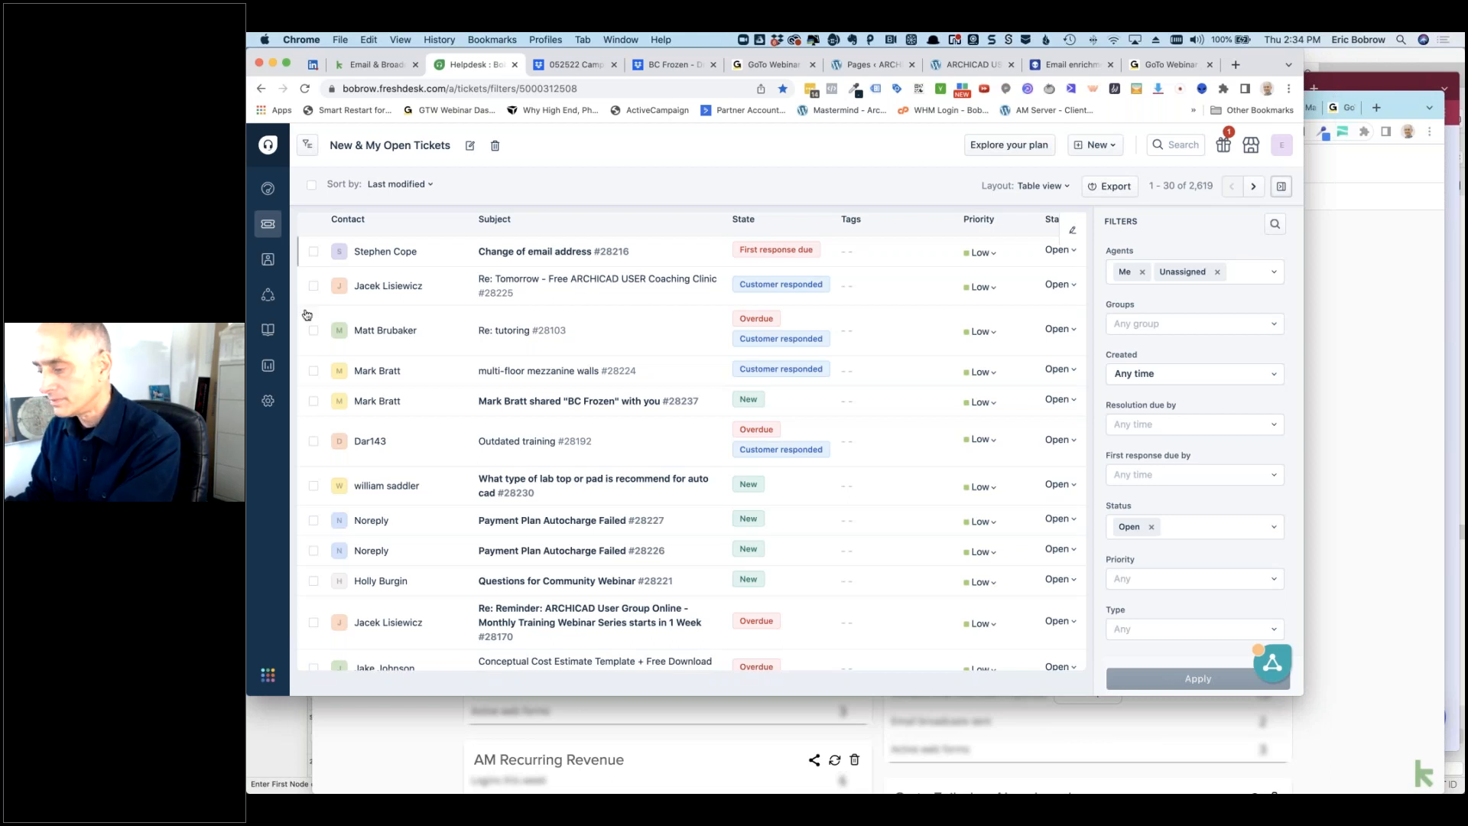
Step: Switch back to ARCHICAD and open the First Floor plan
key(super+Tab)
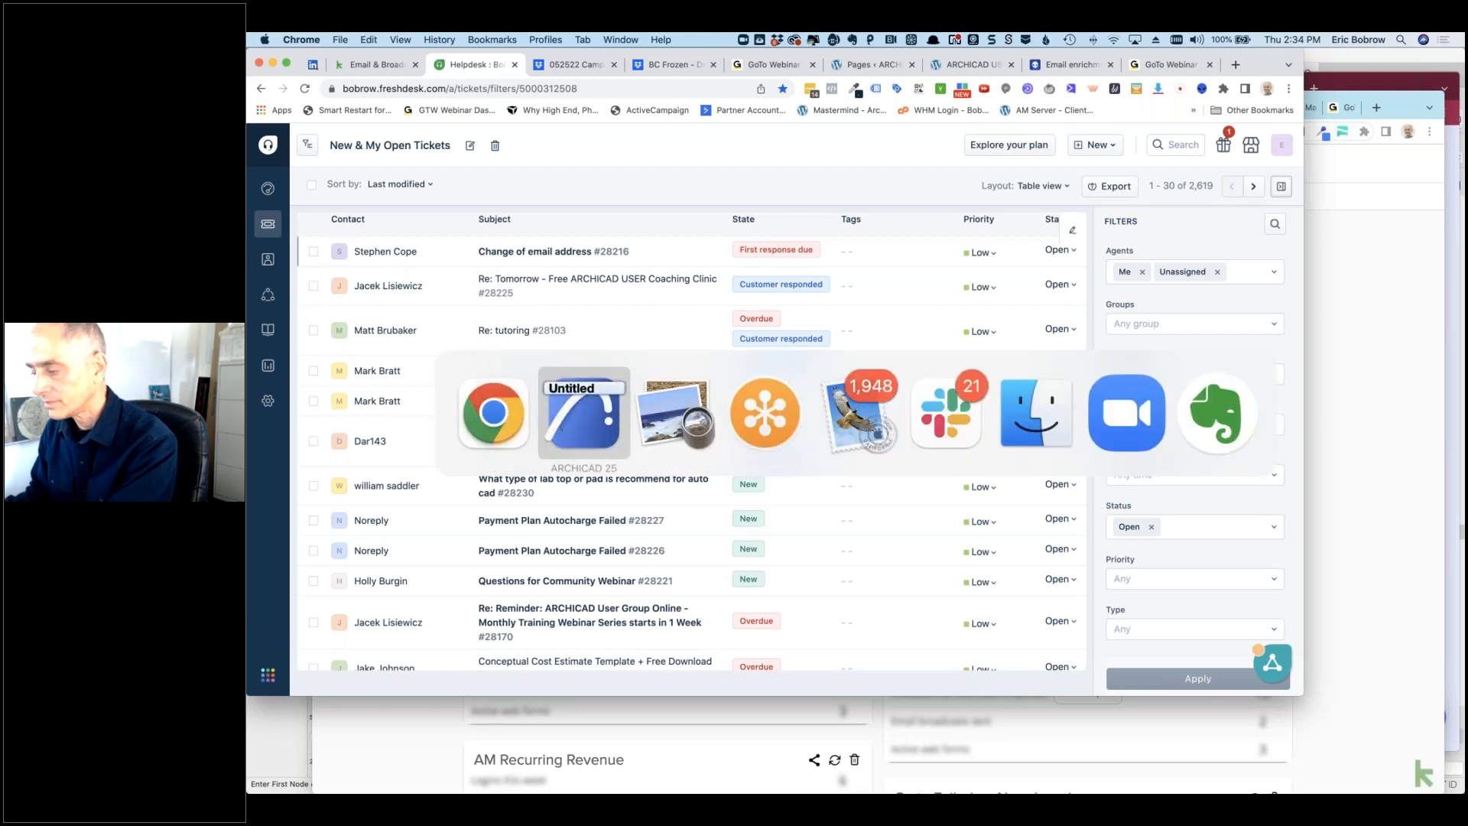
click(567, 429)
click(555, 95)
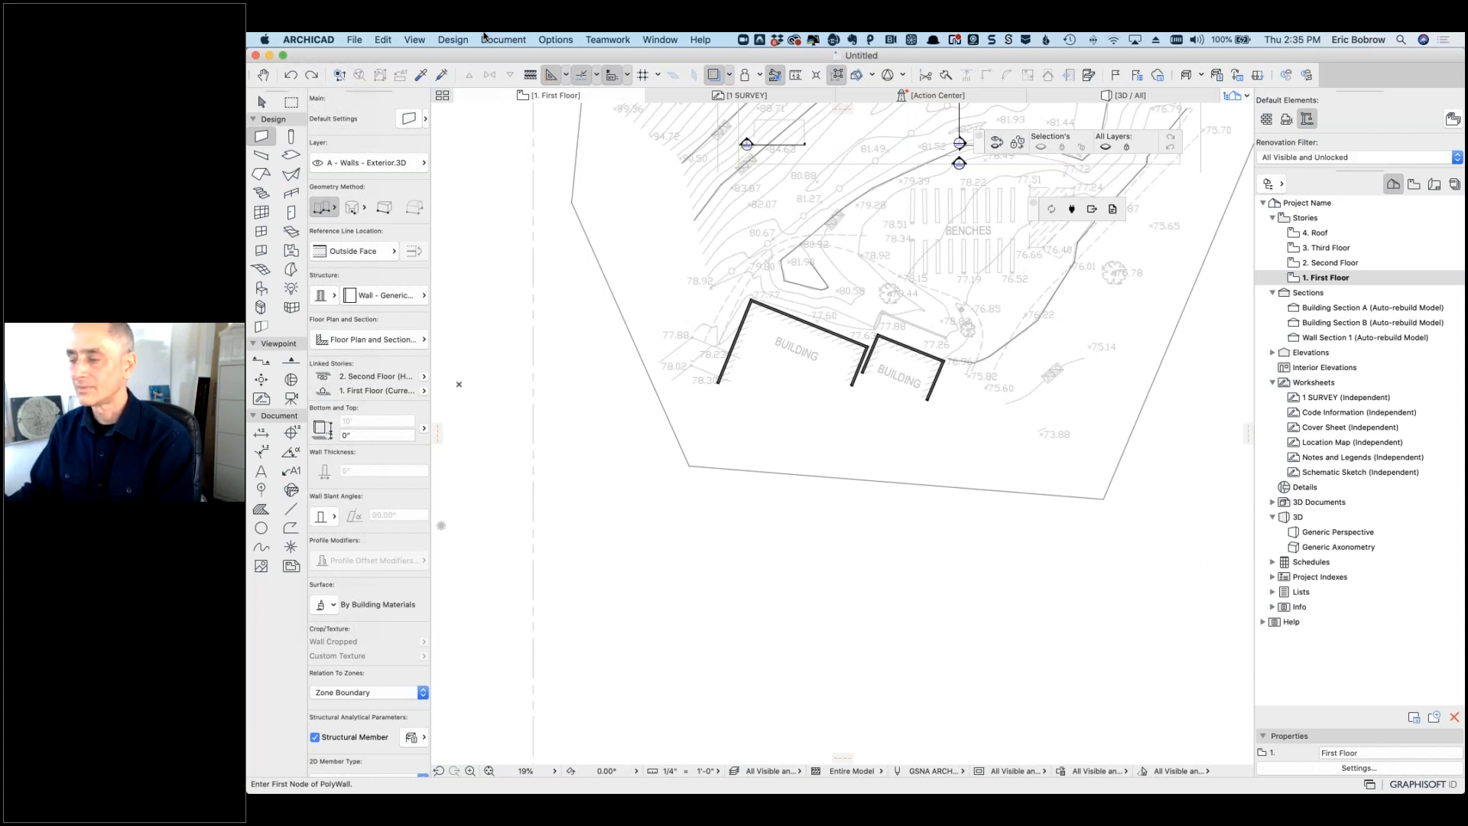
Step: Look at the Place Mesh from Surveyors Data command and its text file chooser, and dismiss it without picking a file
click(355, 41)
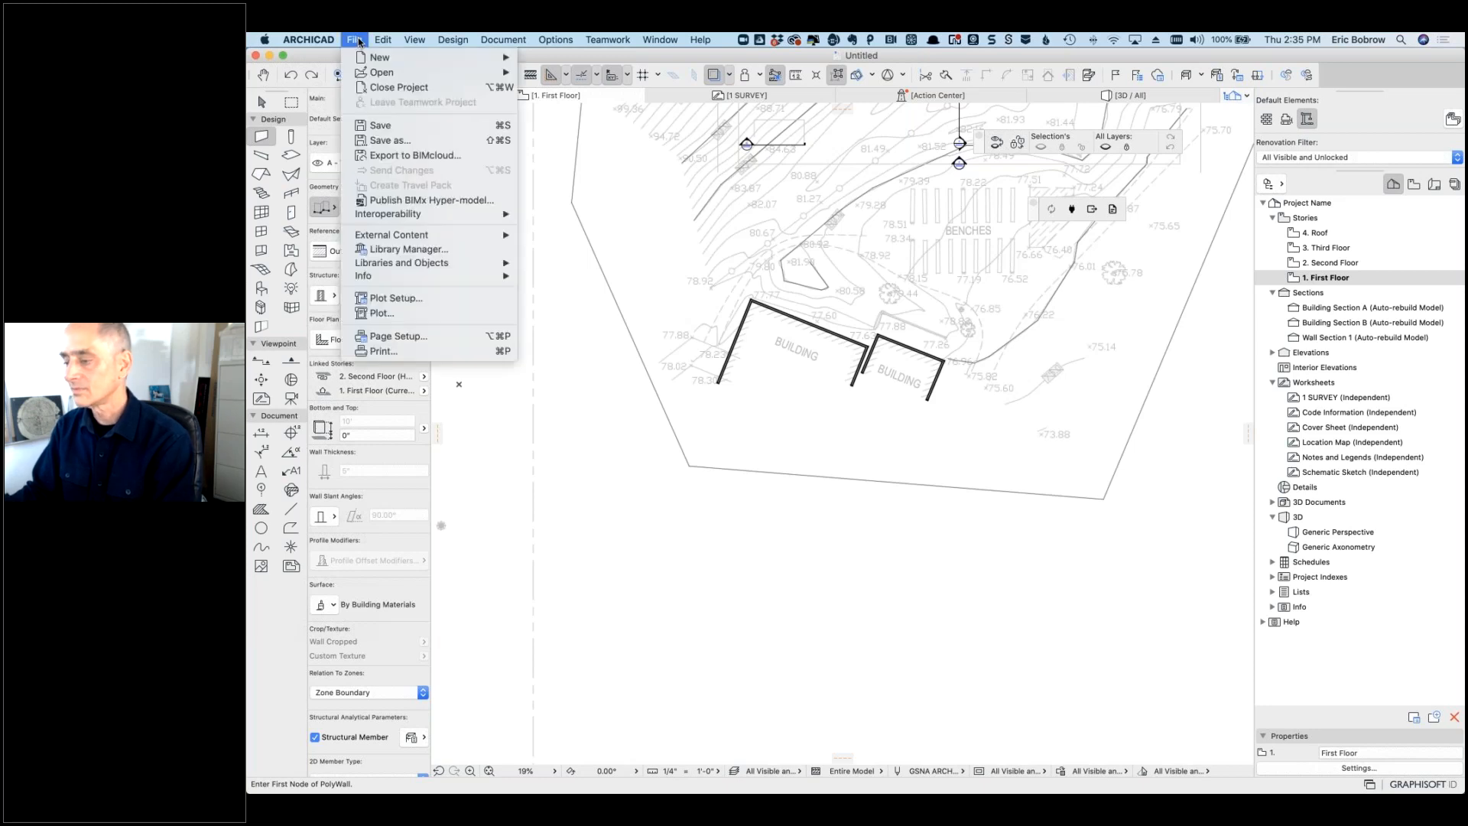
mouse_move(420, 216)
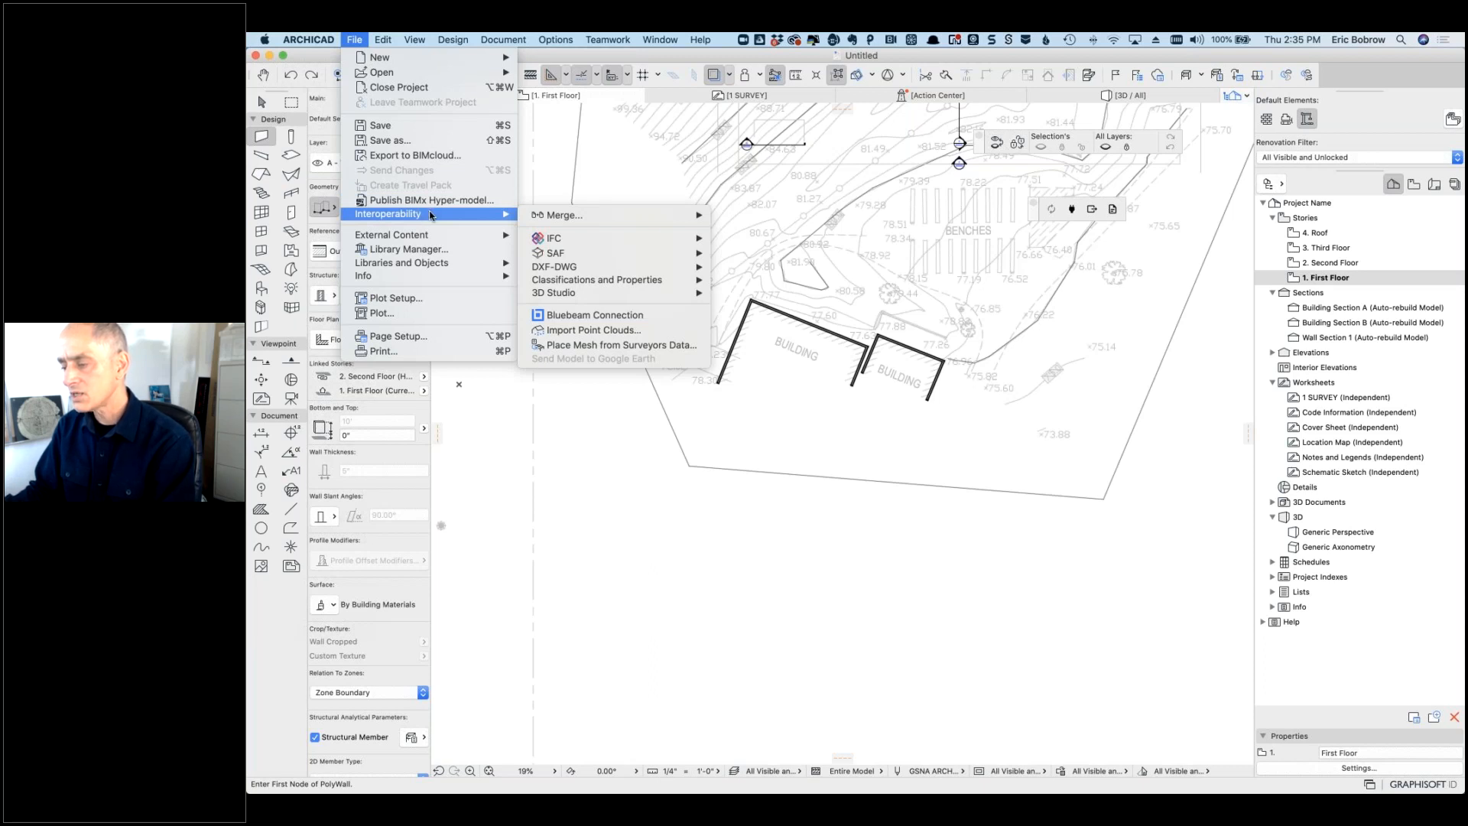
click(623, 345)
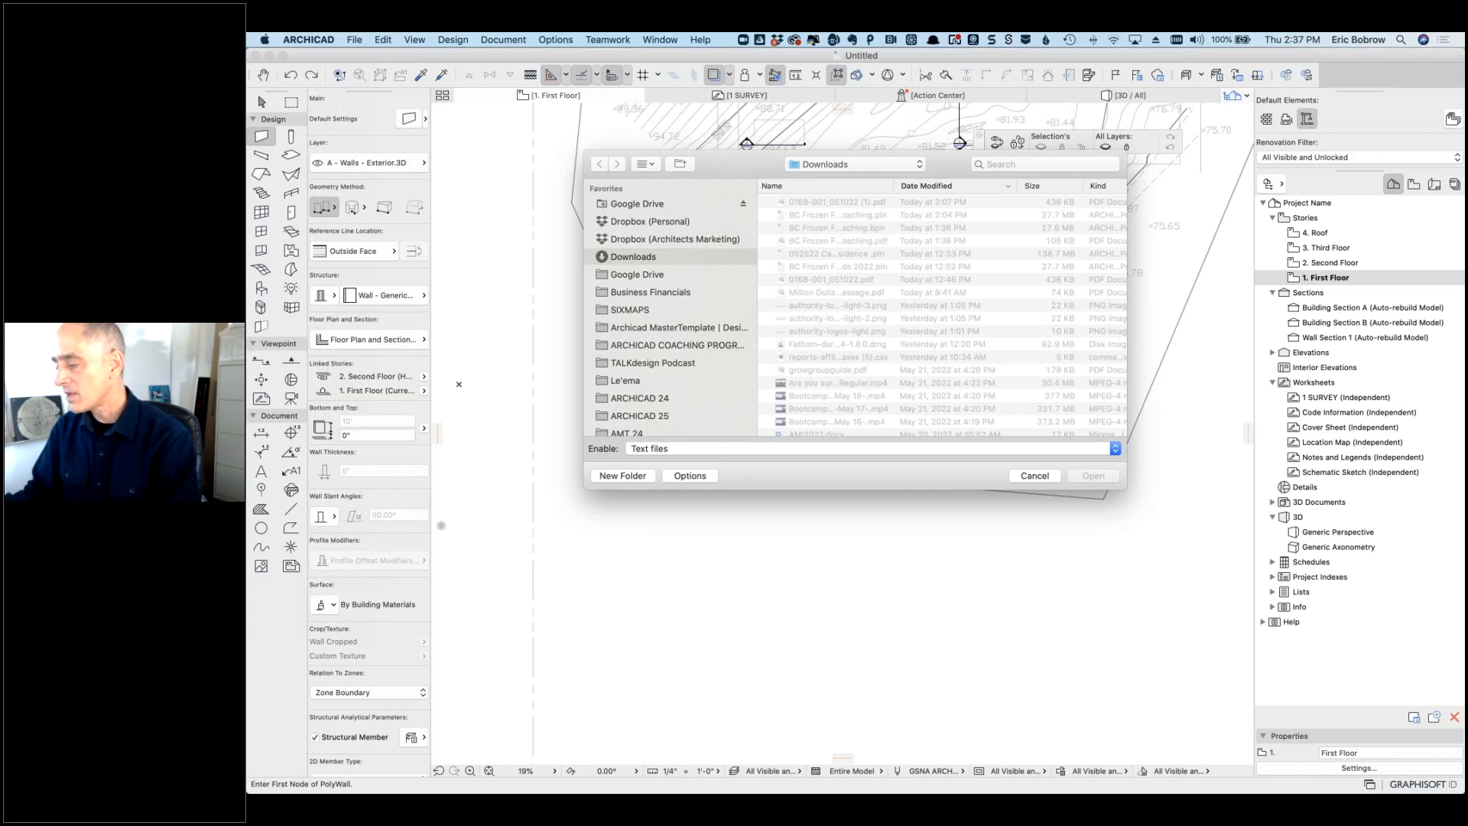
click(1034, 476)
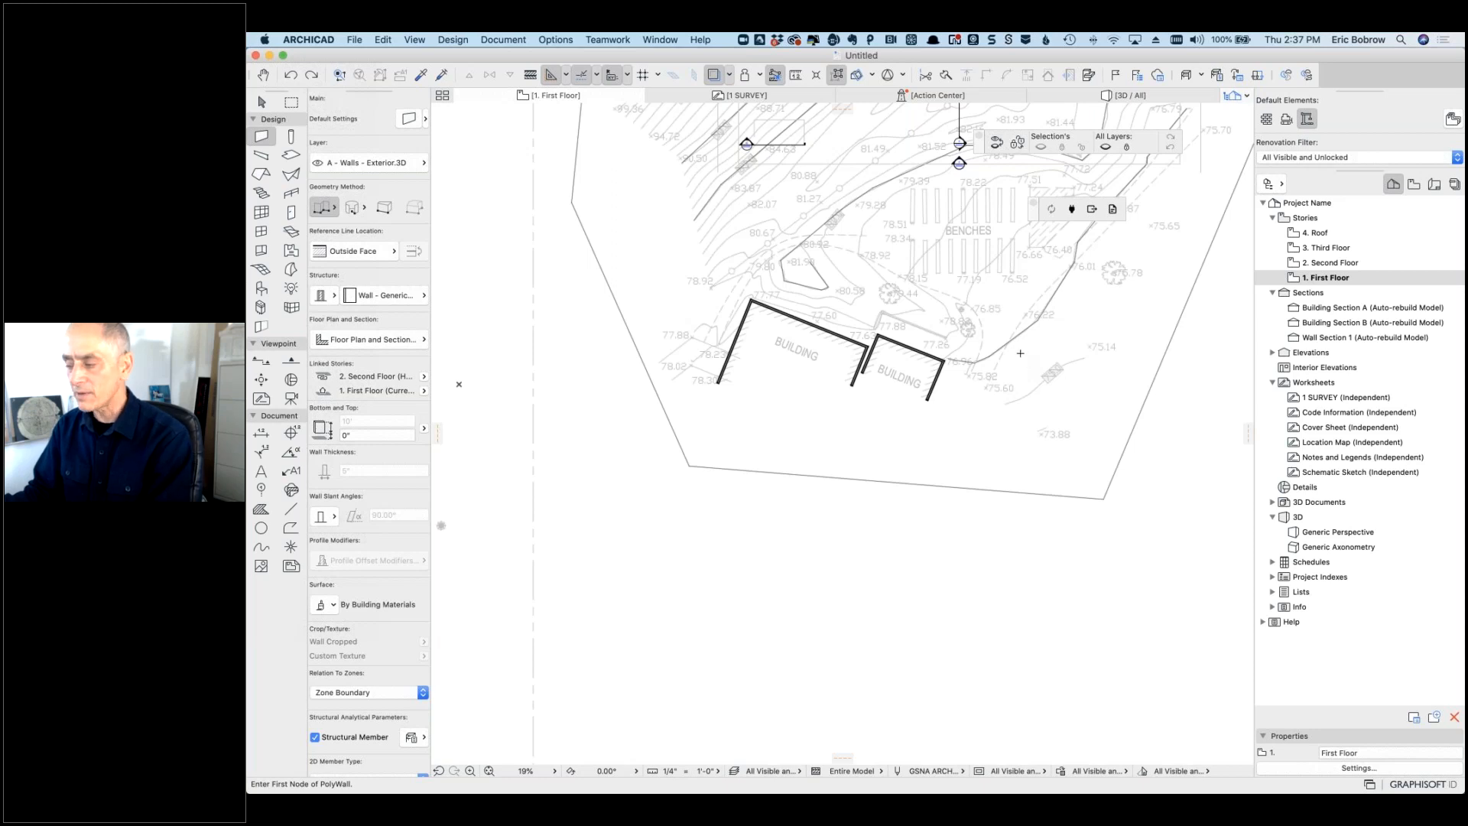
scroll(1067, 328, up, 10)
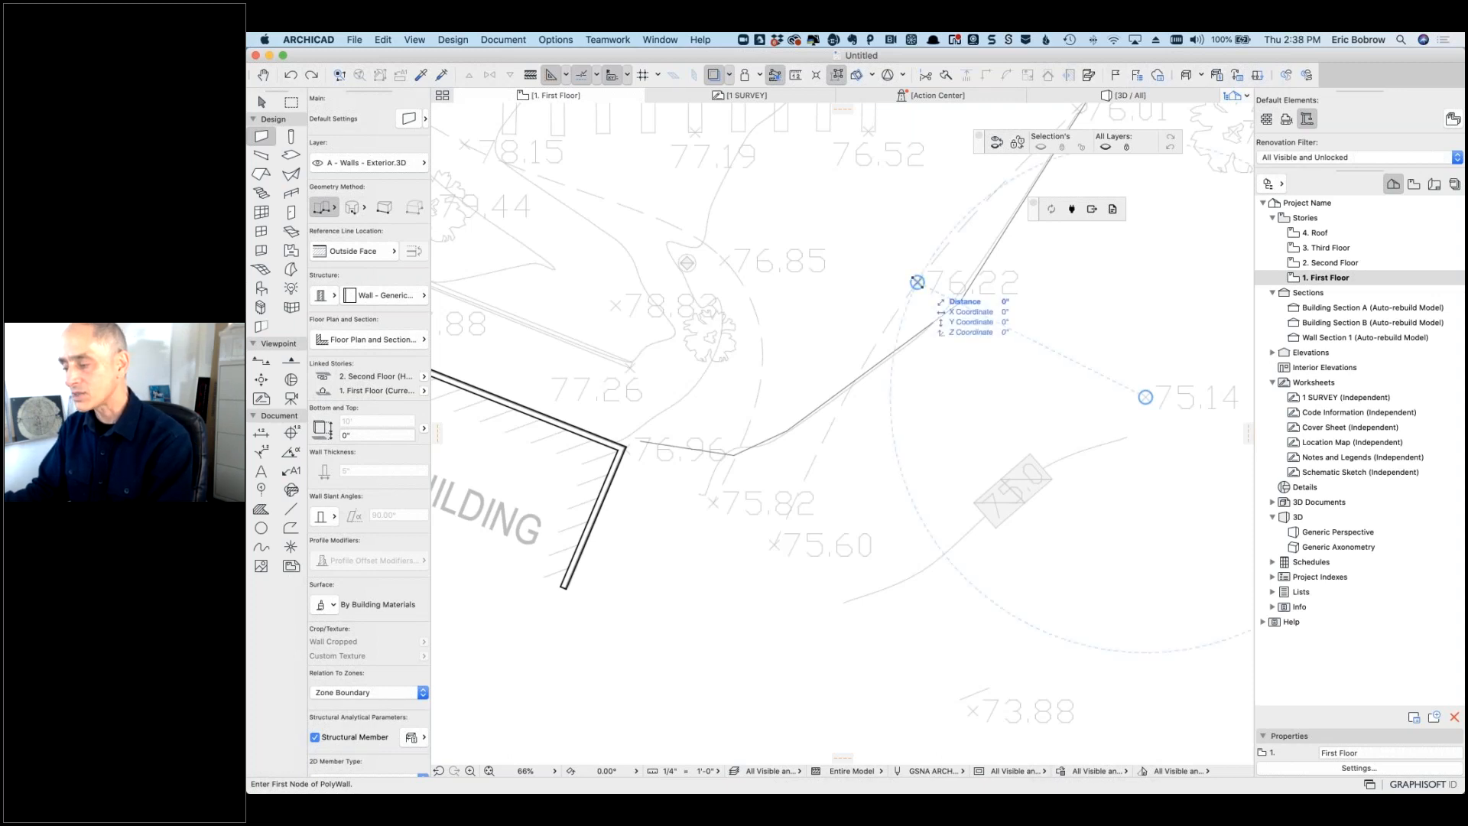
scroll(917, 282, down, 10)
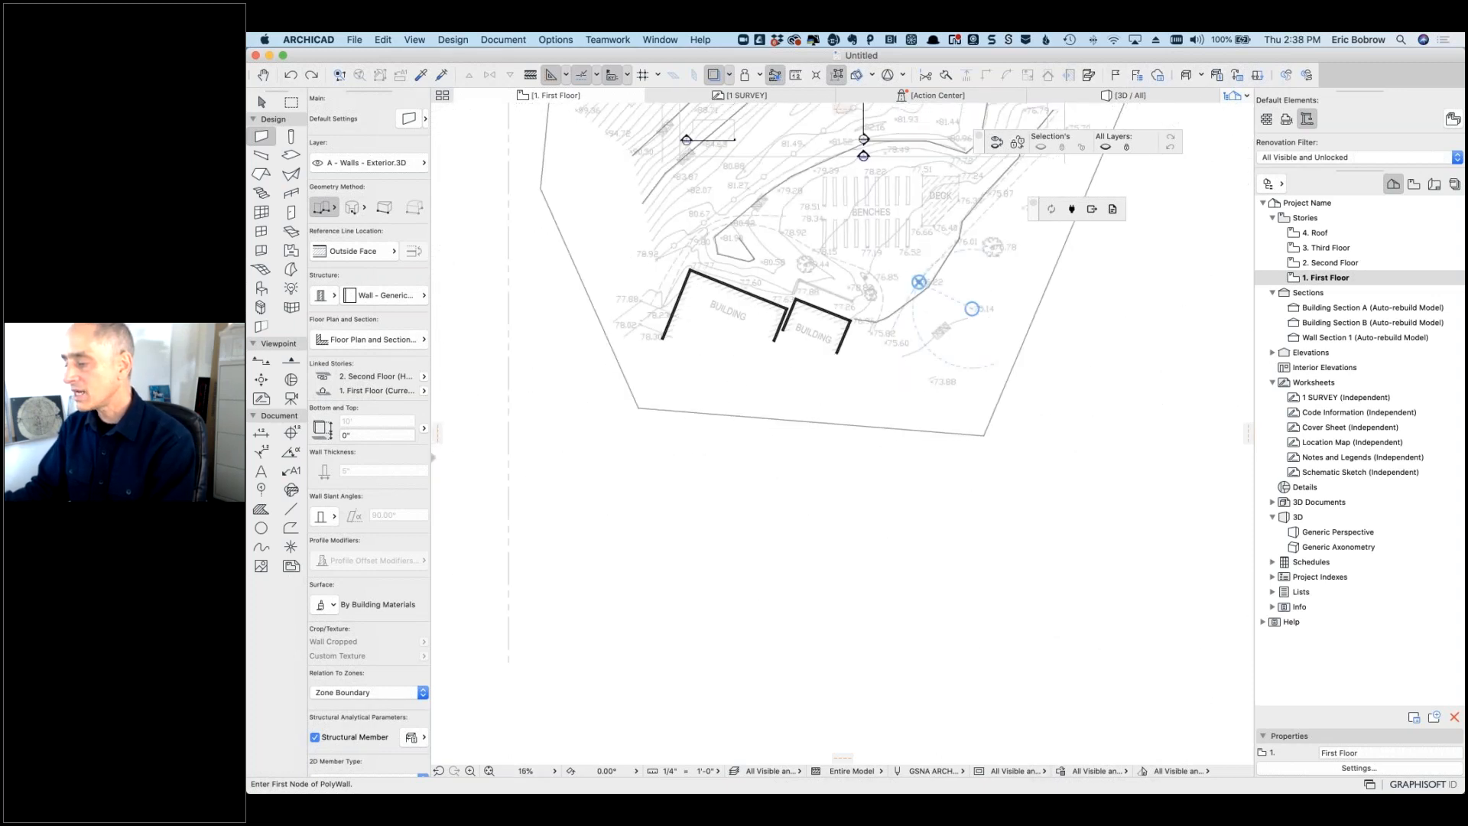
scroll(1167, 322, up, 6)
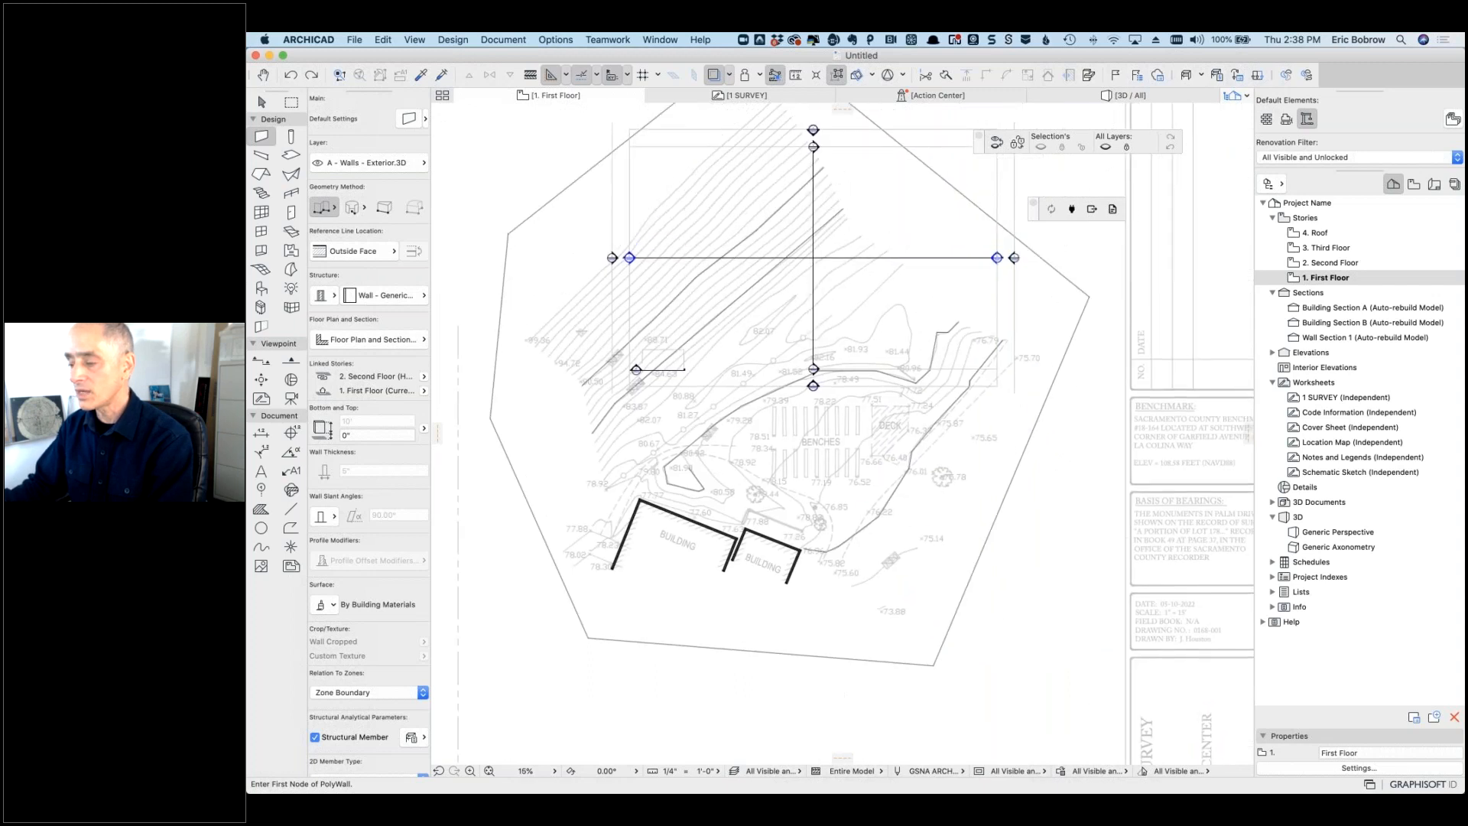
shift+click(1089, 295)
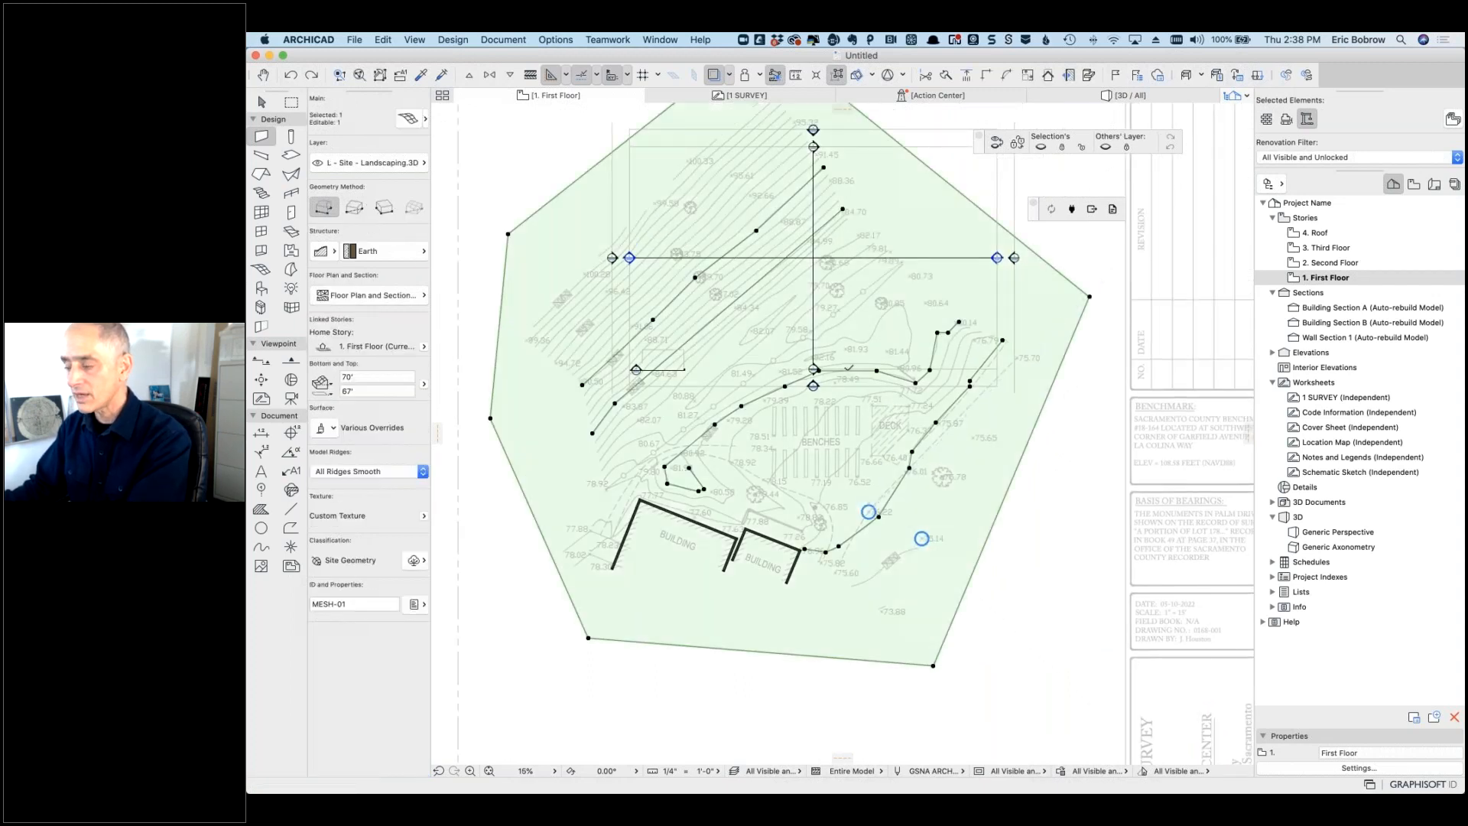
scroll(926, 493, up, 5)
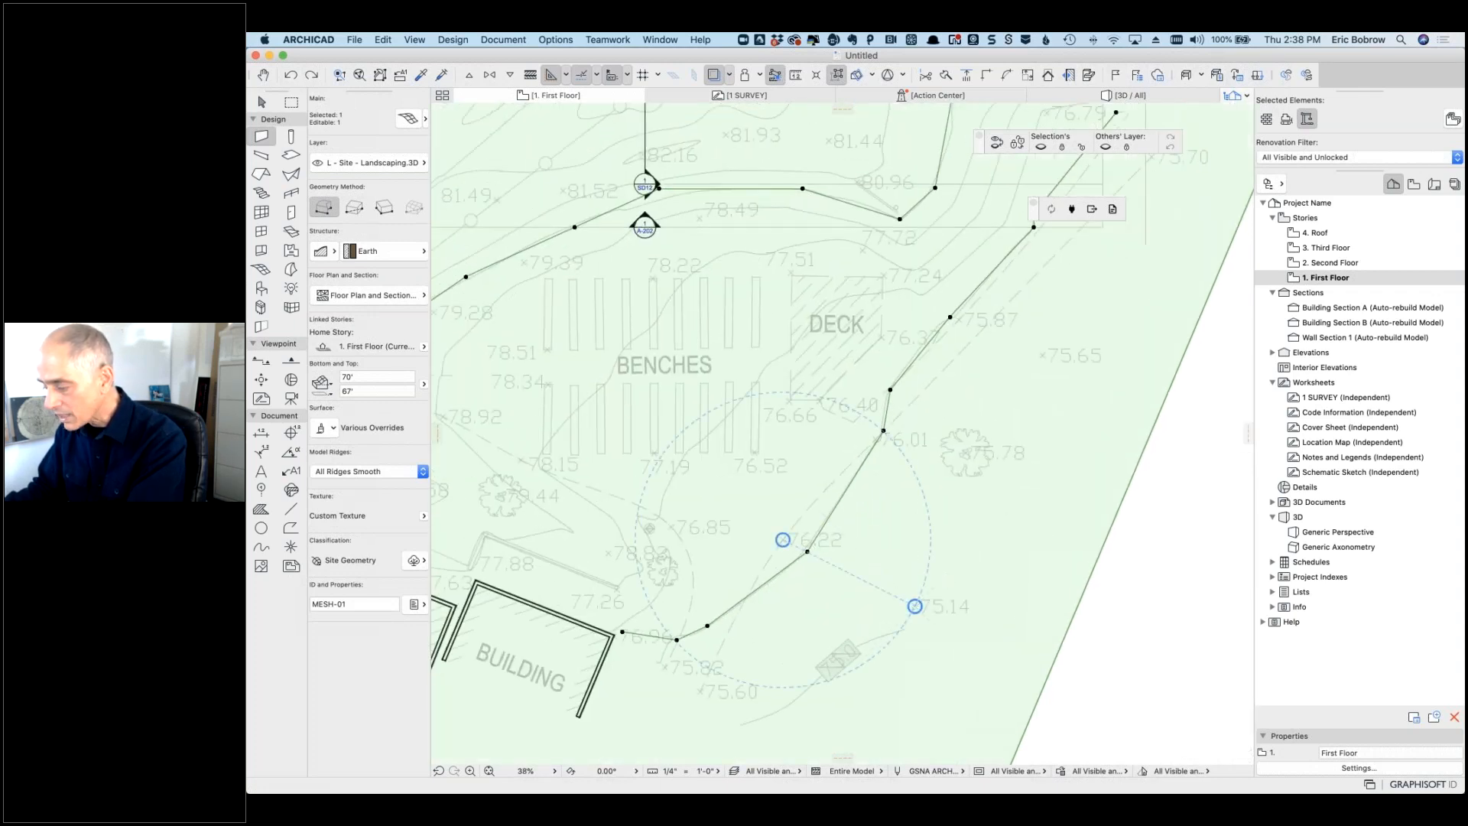
key(Escape)
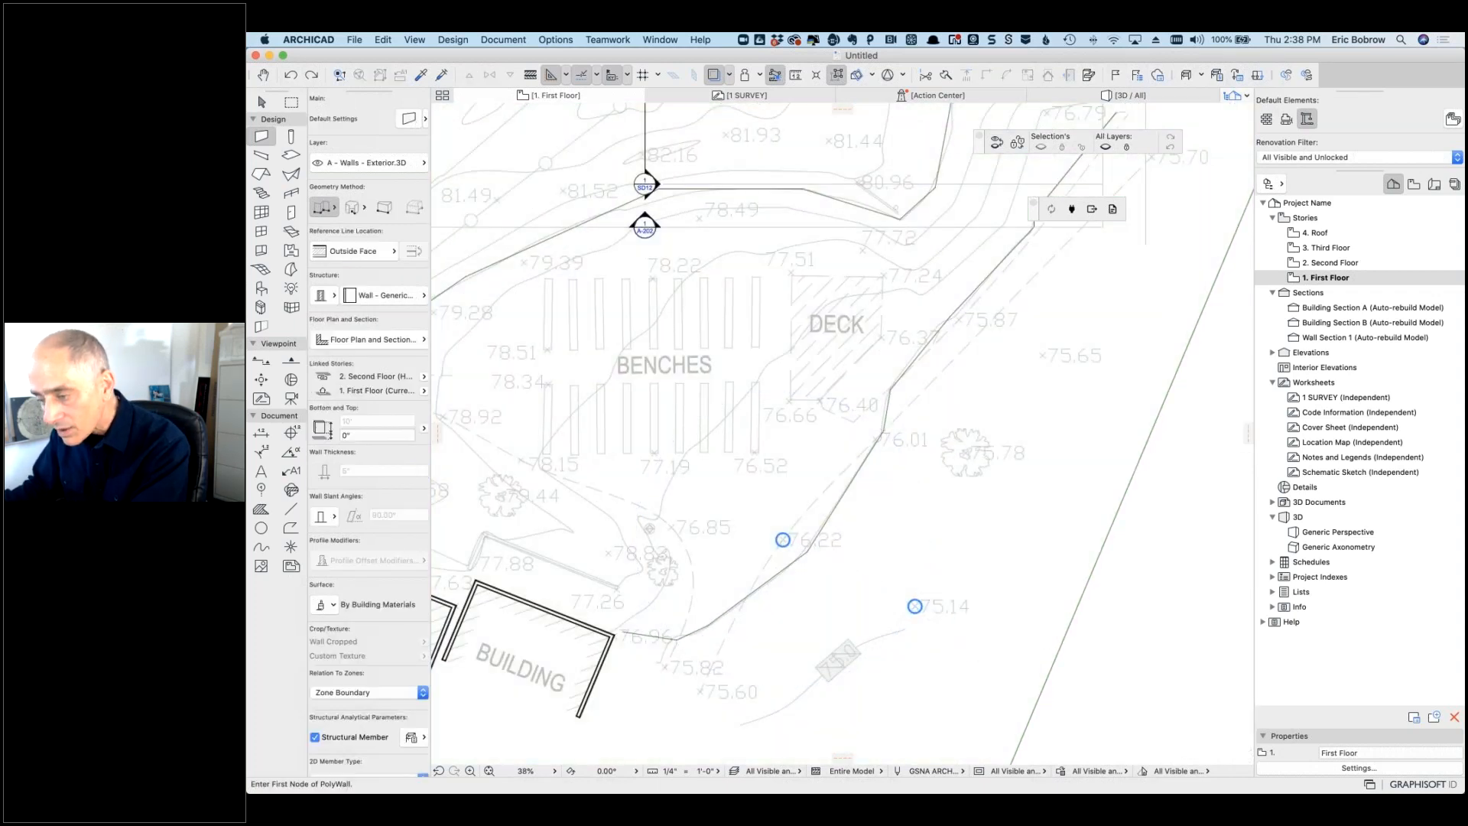
Step: Add mesh points to the terrain mesh at the 75.14 and 75.65 survey marks, using Fit to User Ridges
click(261, 270)
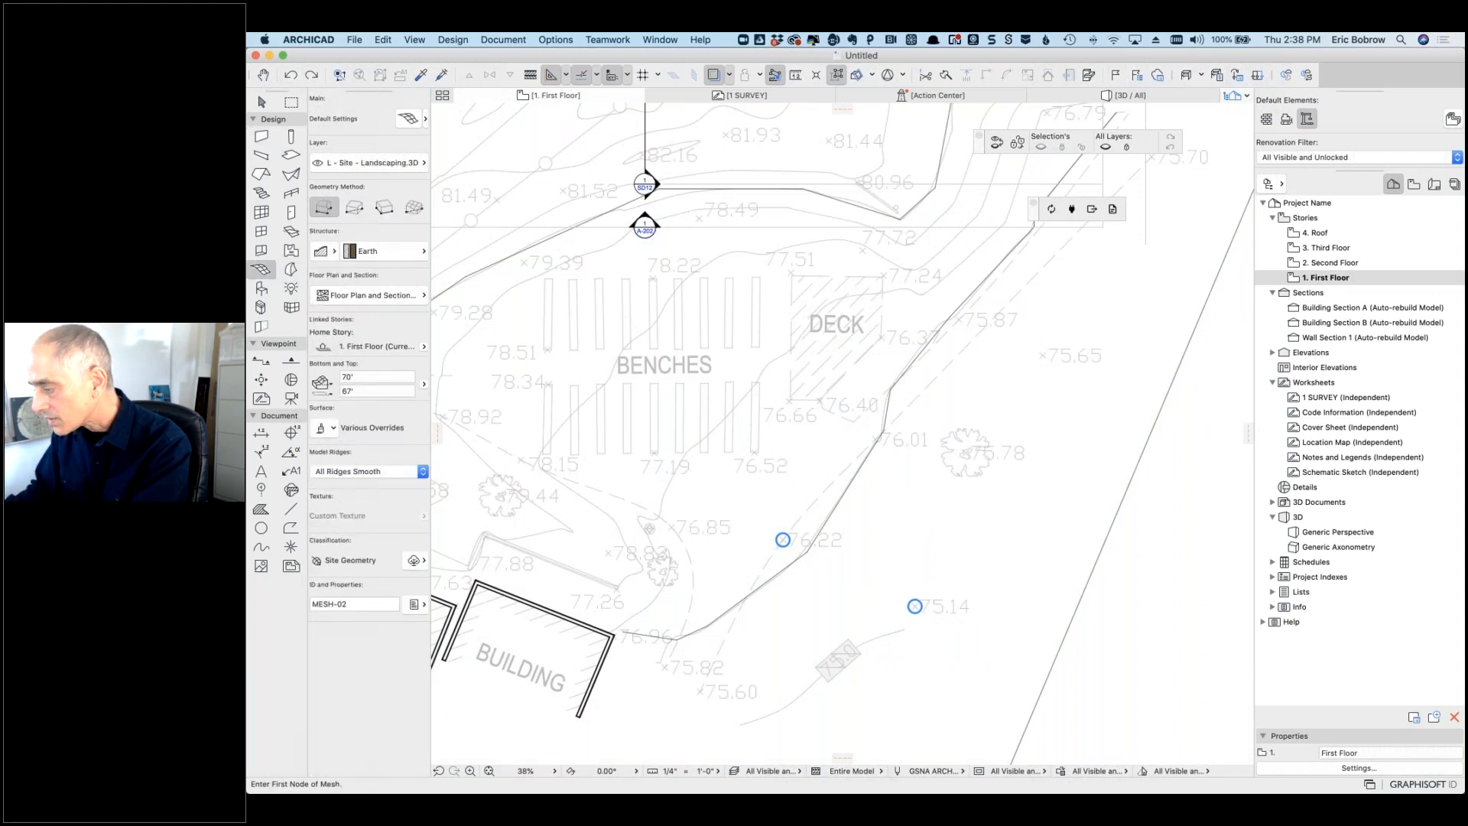
shift+click(1127, 491)
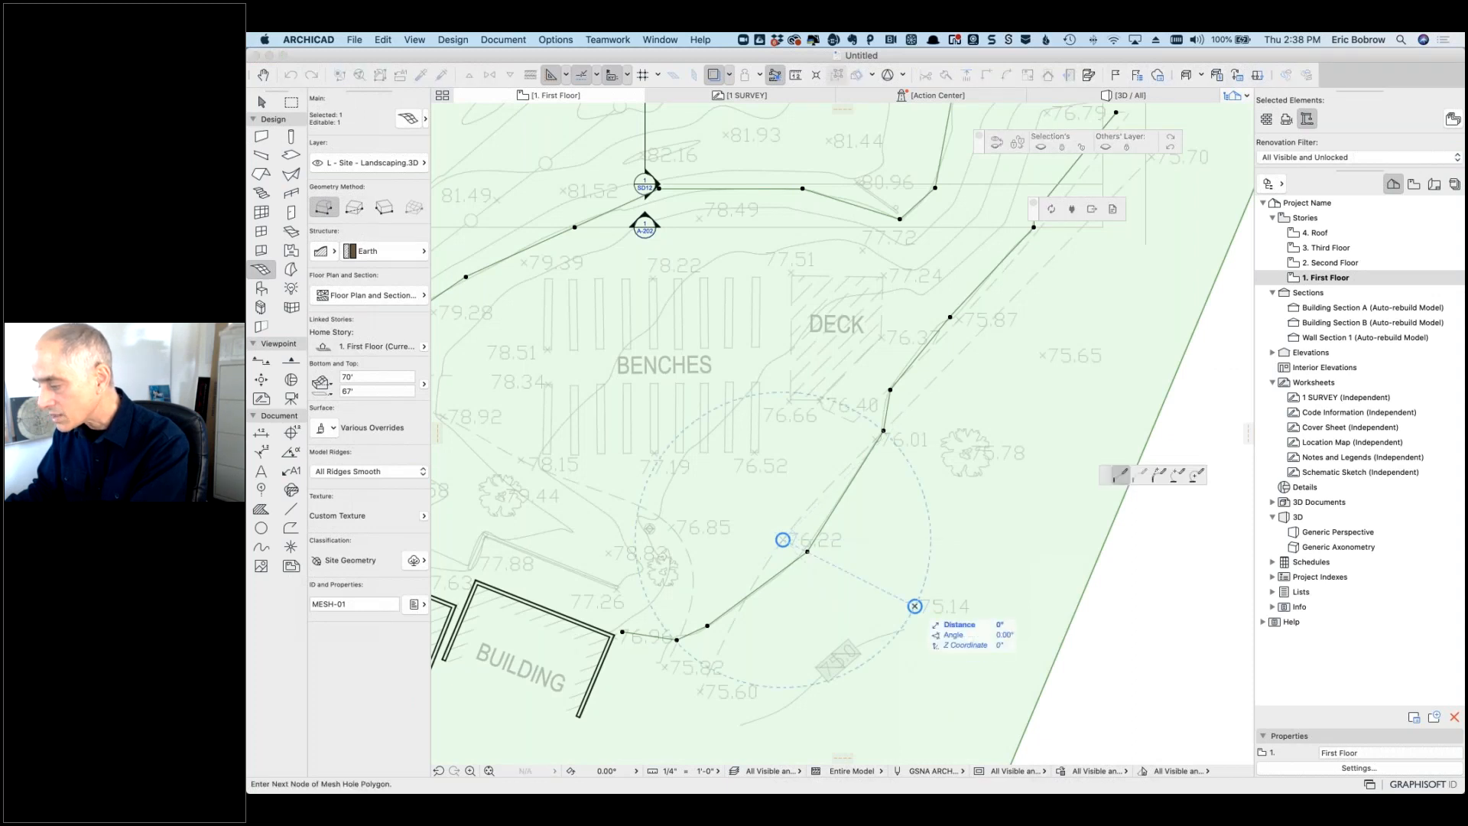
click(914, 605)
click(887, 355)
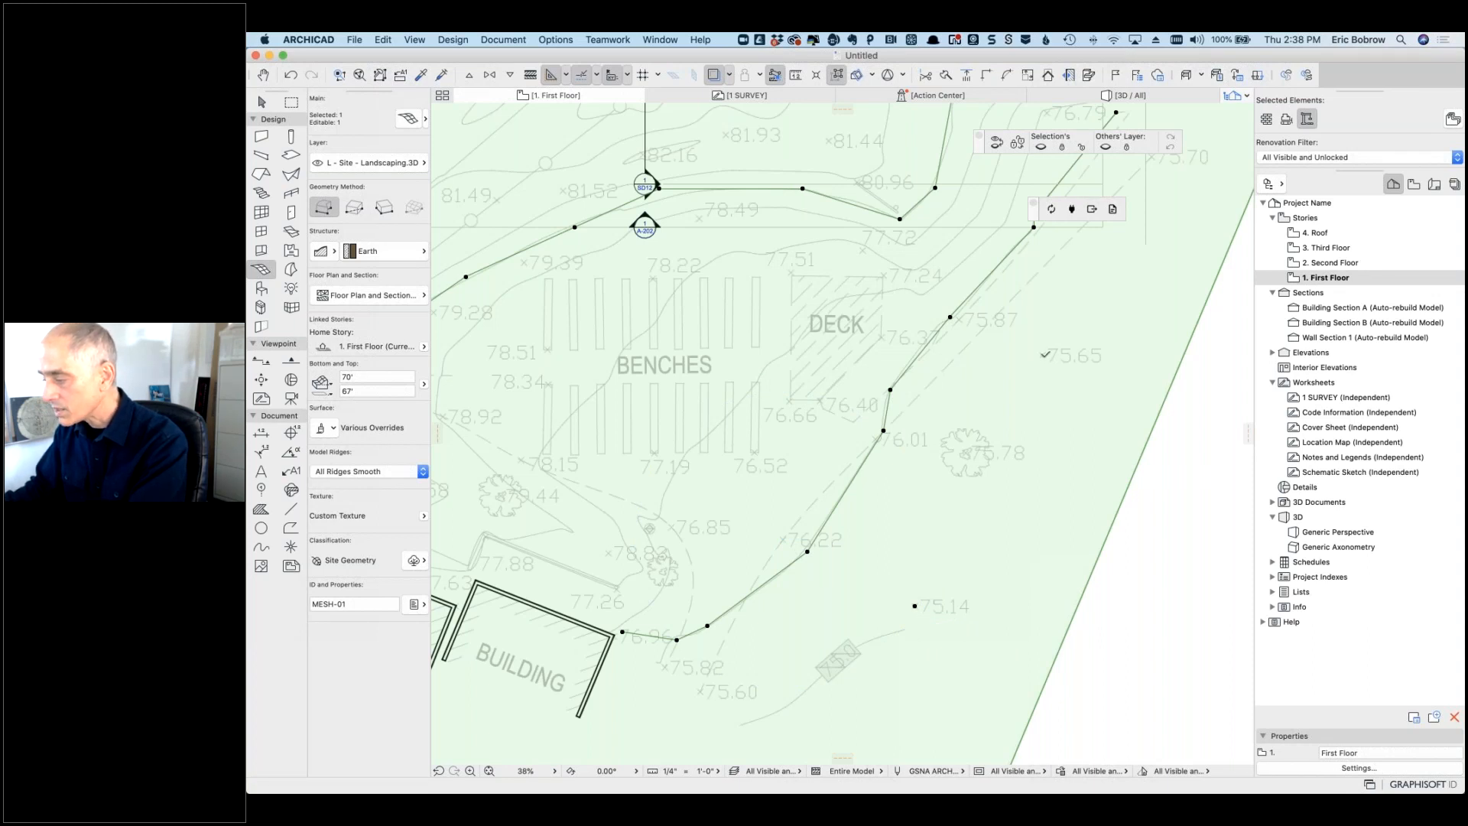
double_click(1045, 357)
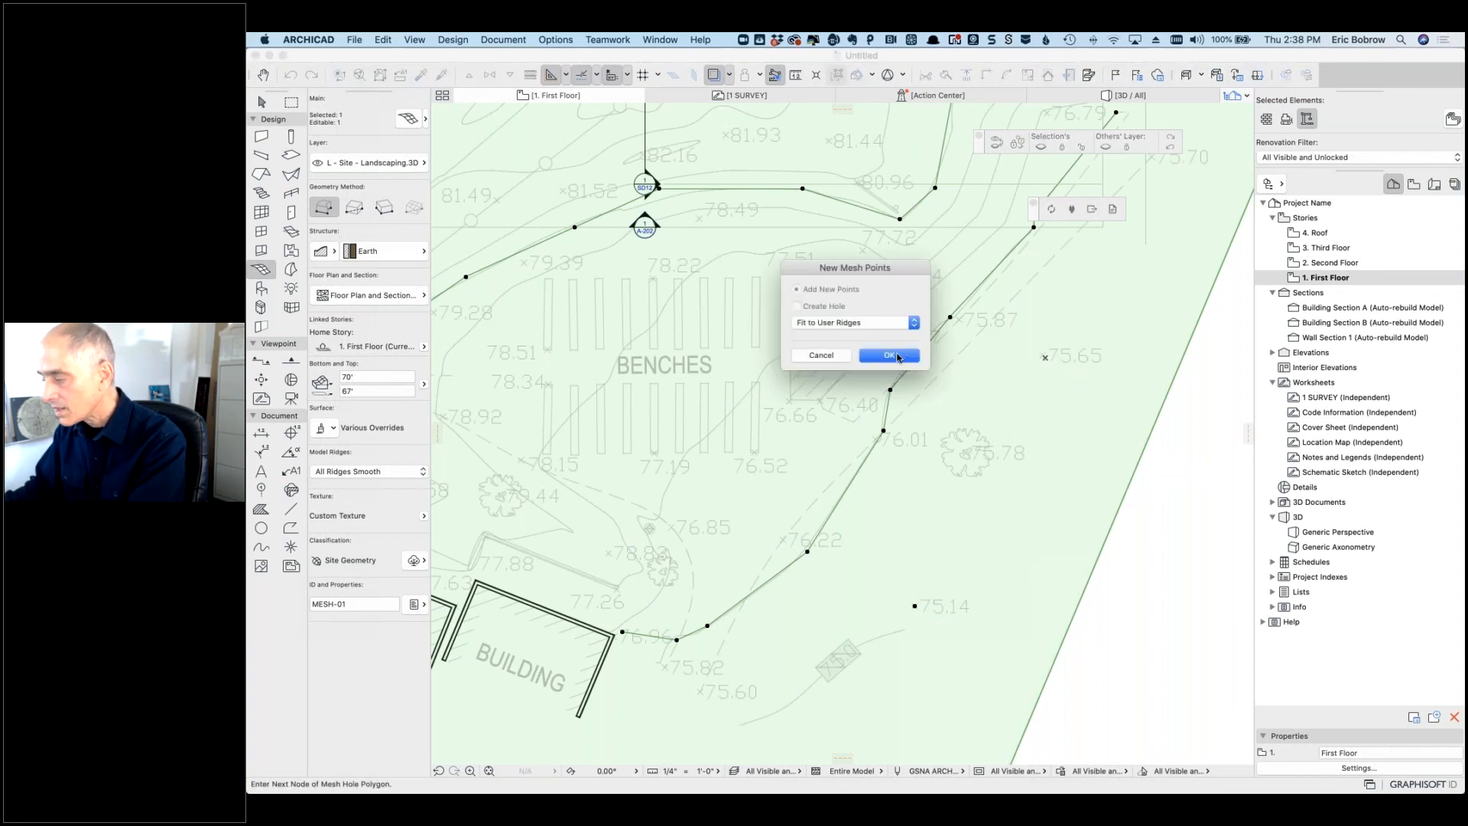
click(888, 355)
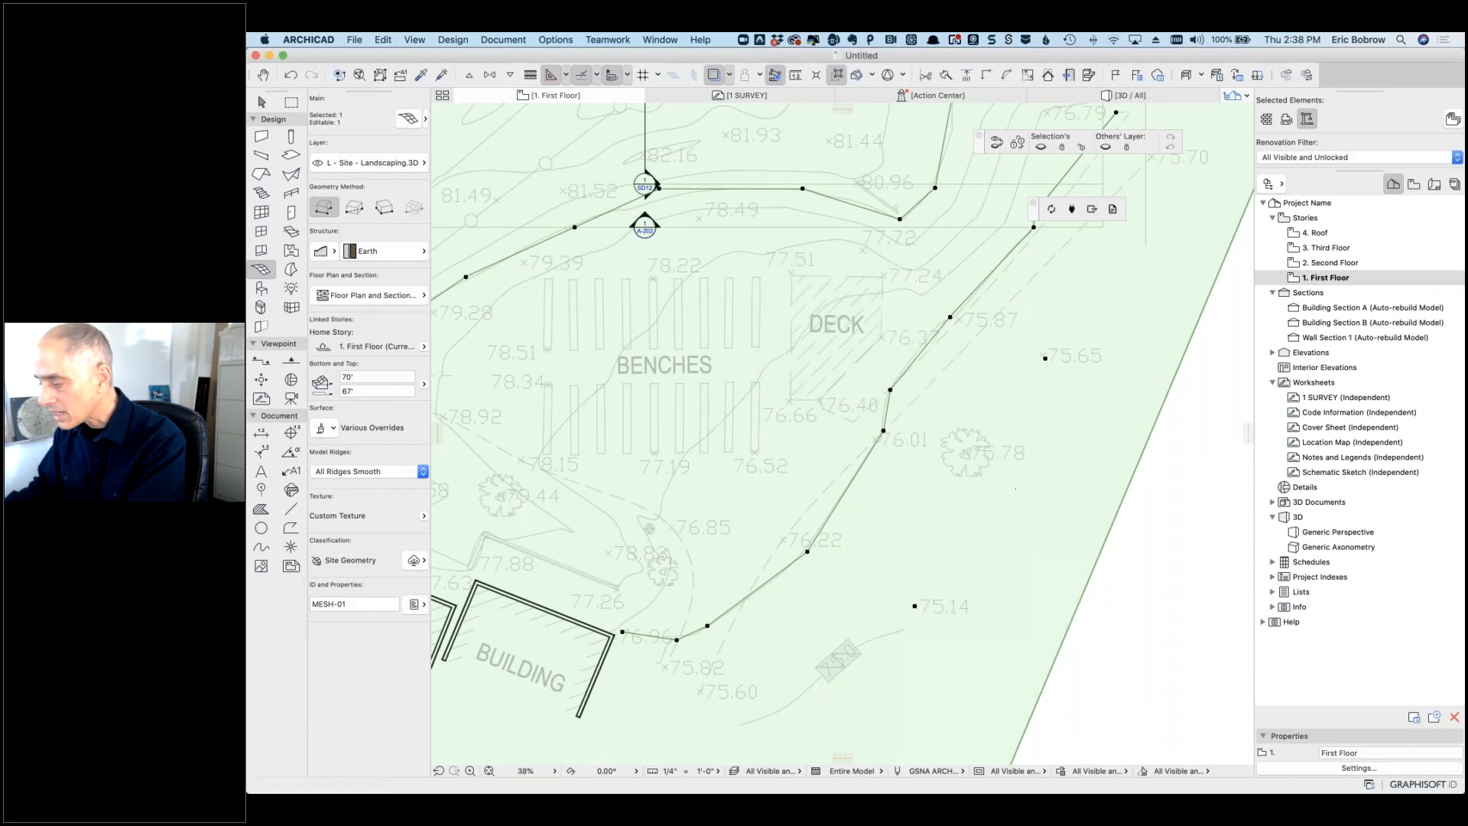
Step: Set the height of the mesh point at the 75.14 survey mark to 75.14 feet relative to Sea Level
click(914, 605)
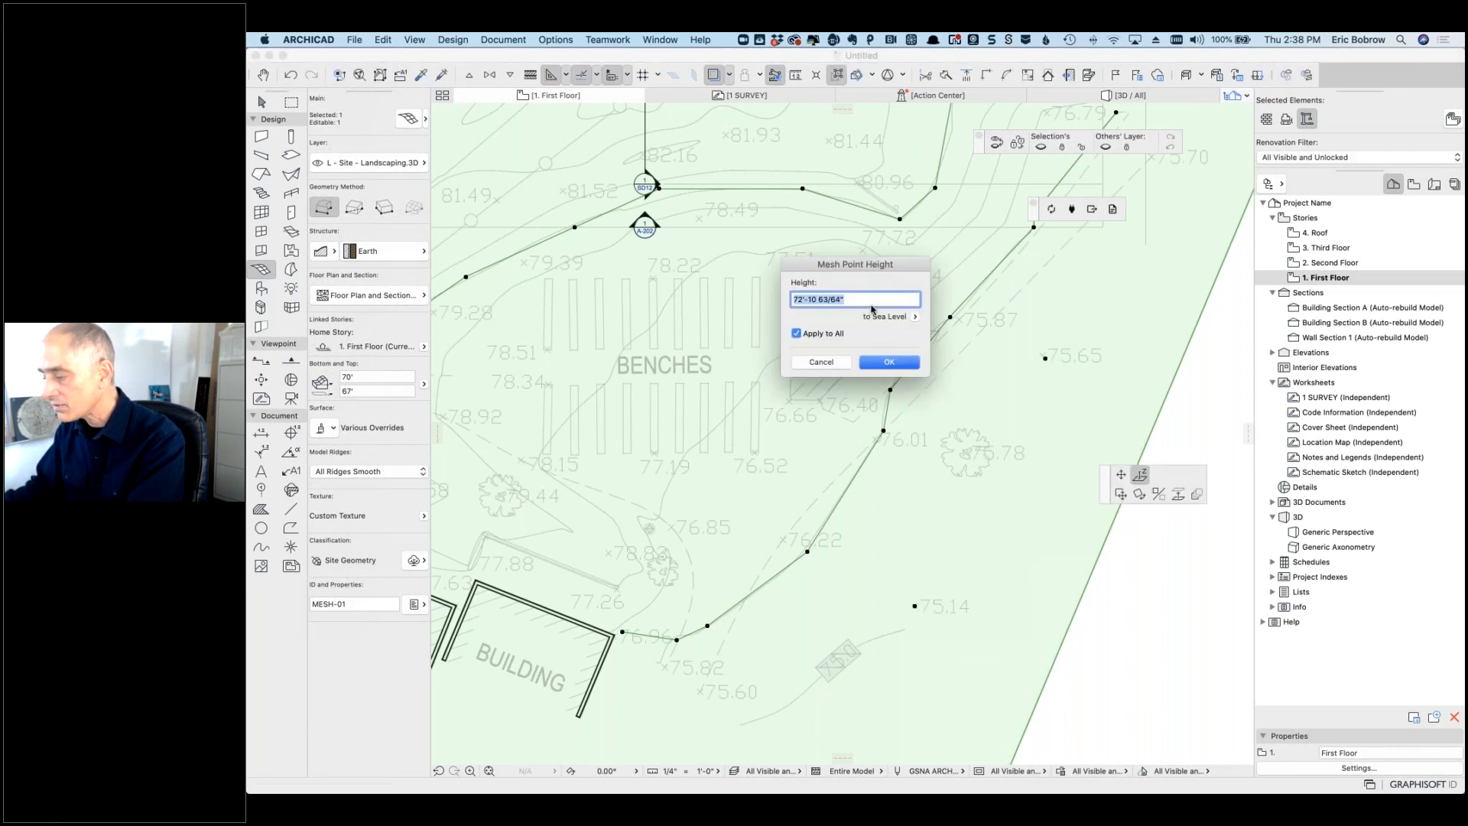
text(75.)
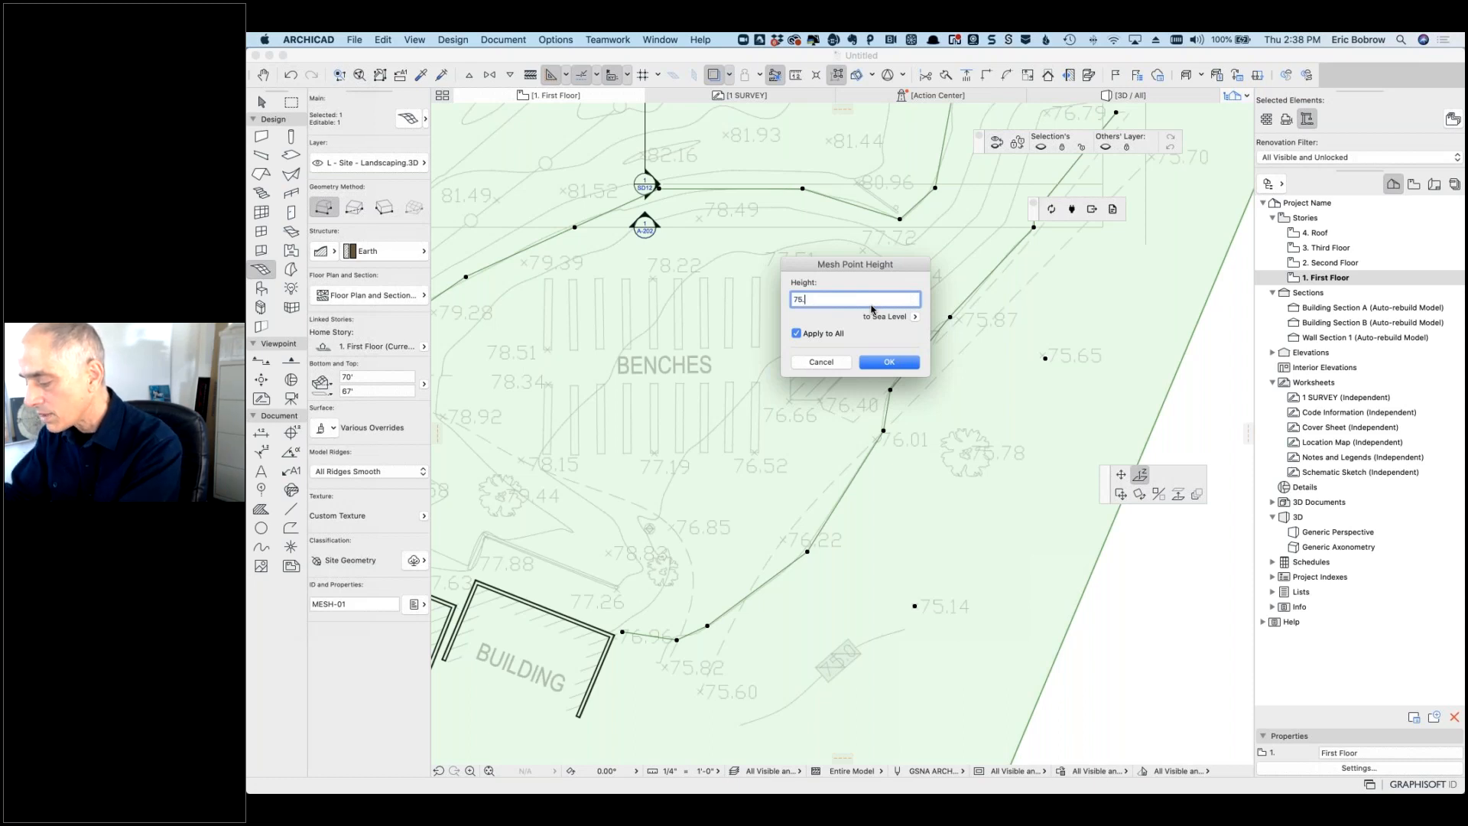
text(14)
click(796, 333)
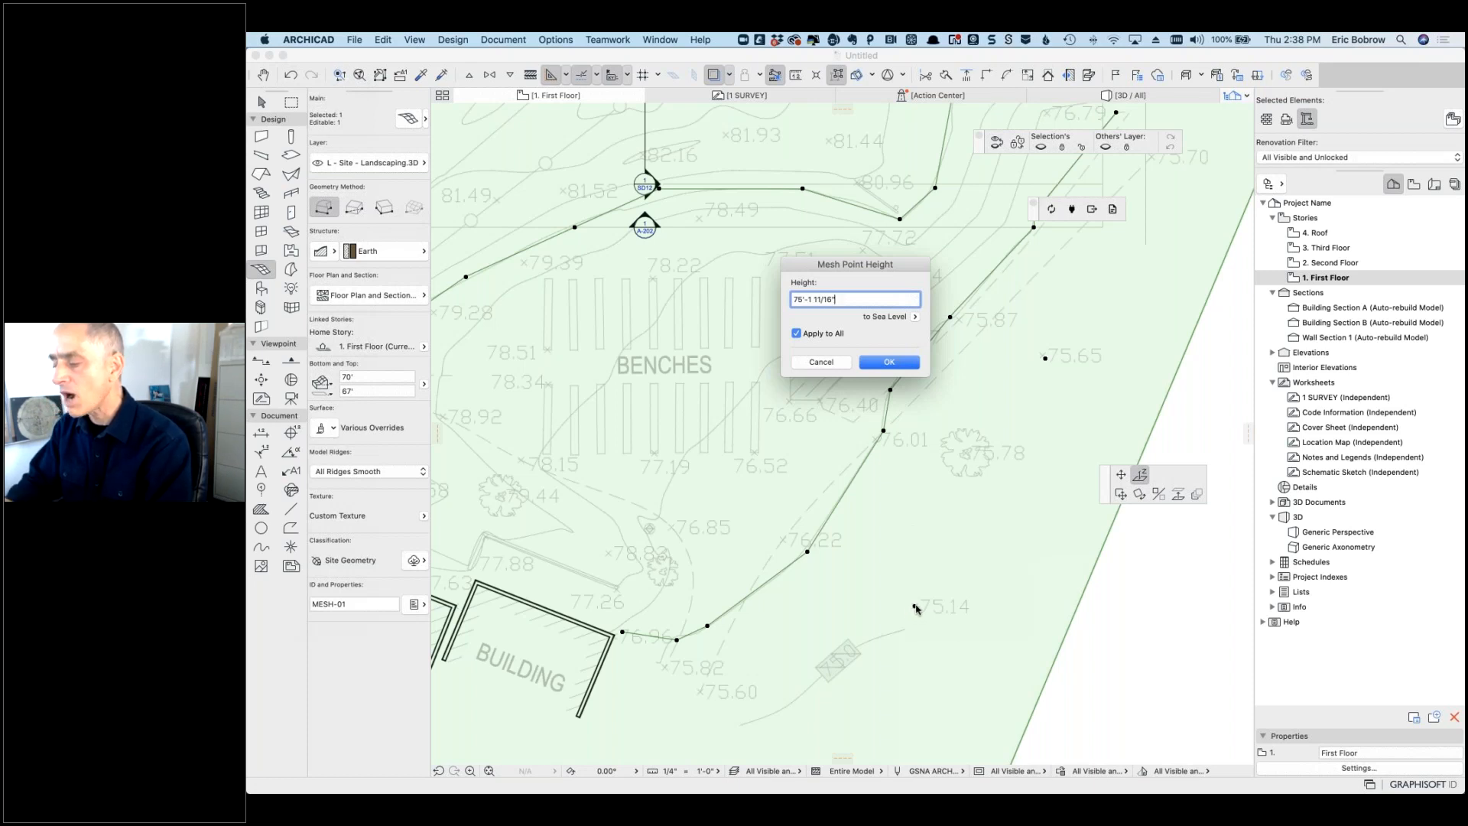
click(889, 361)
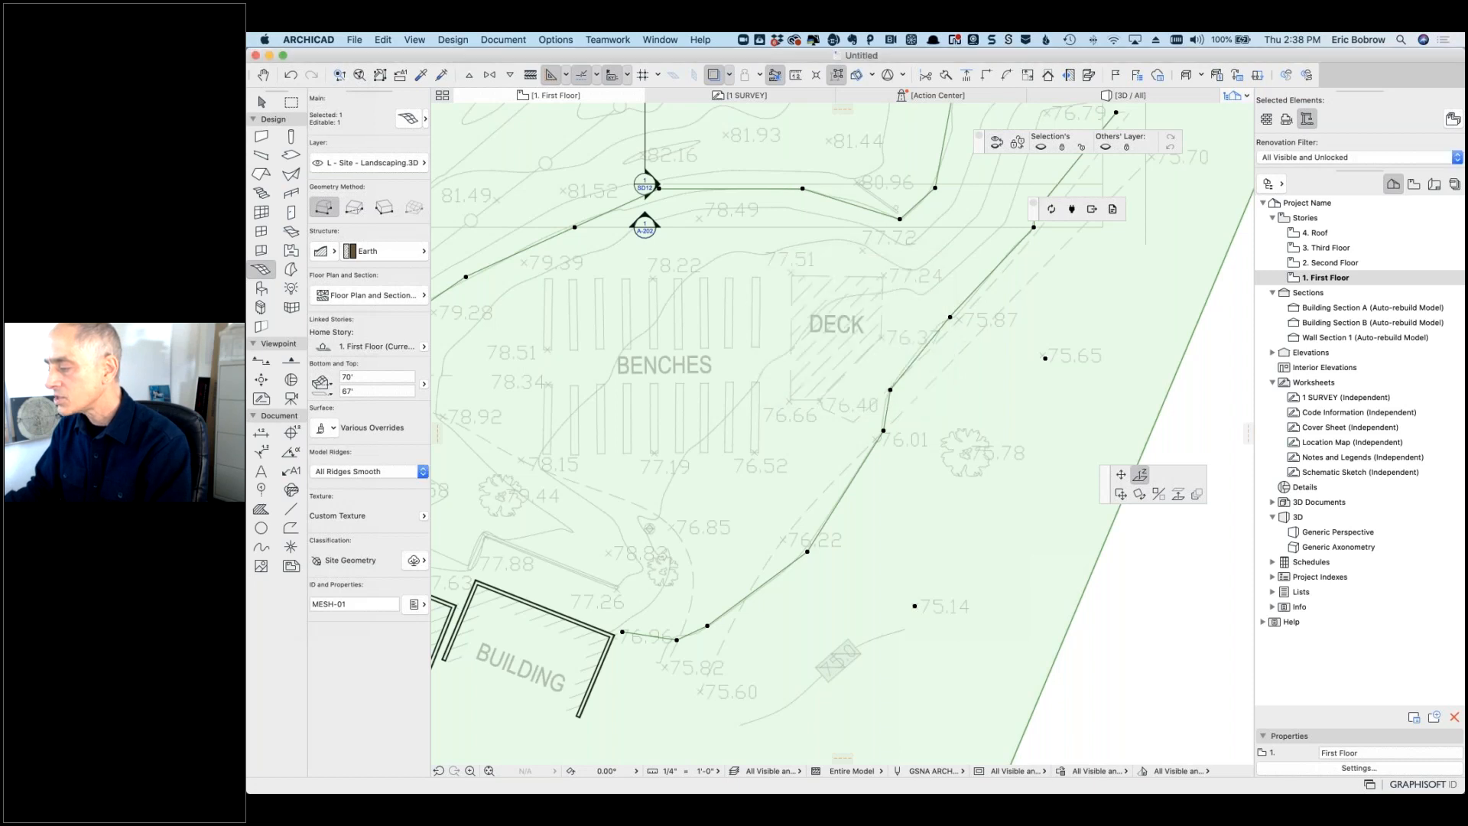
Step: Set the height of the mesh point at the 75.65 survey mark to 75.65 feet
click(1140, 474)
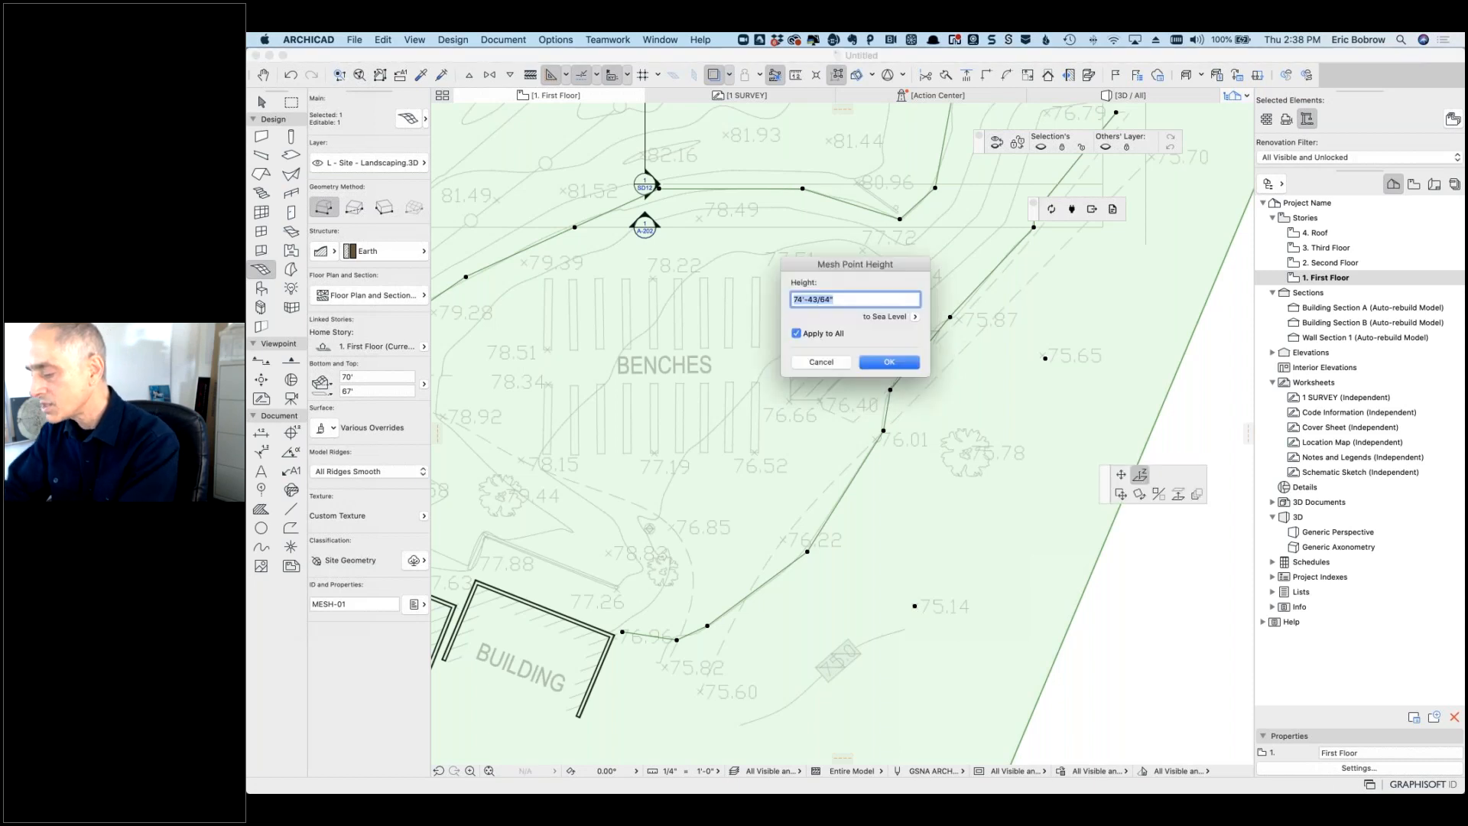
text(75.65)
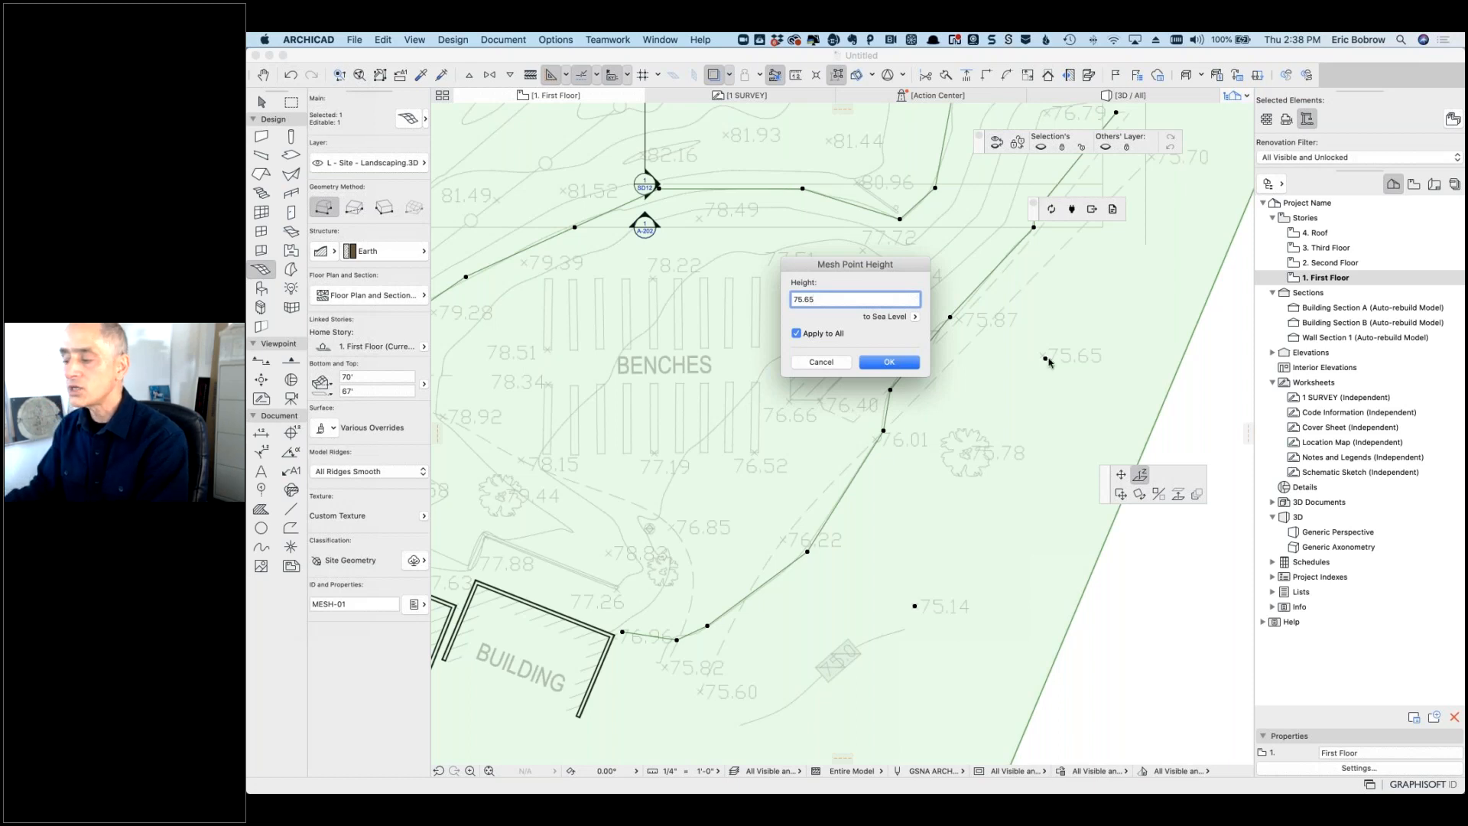
click(913, 363)
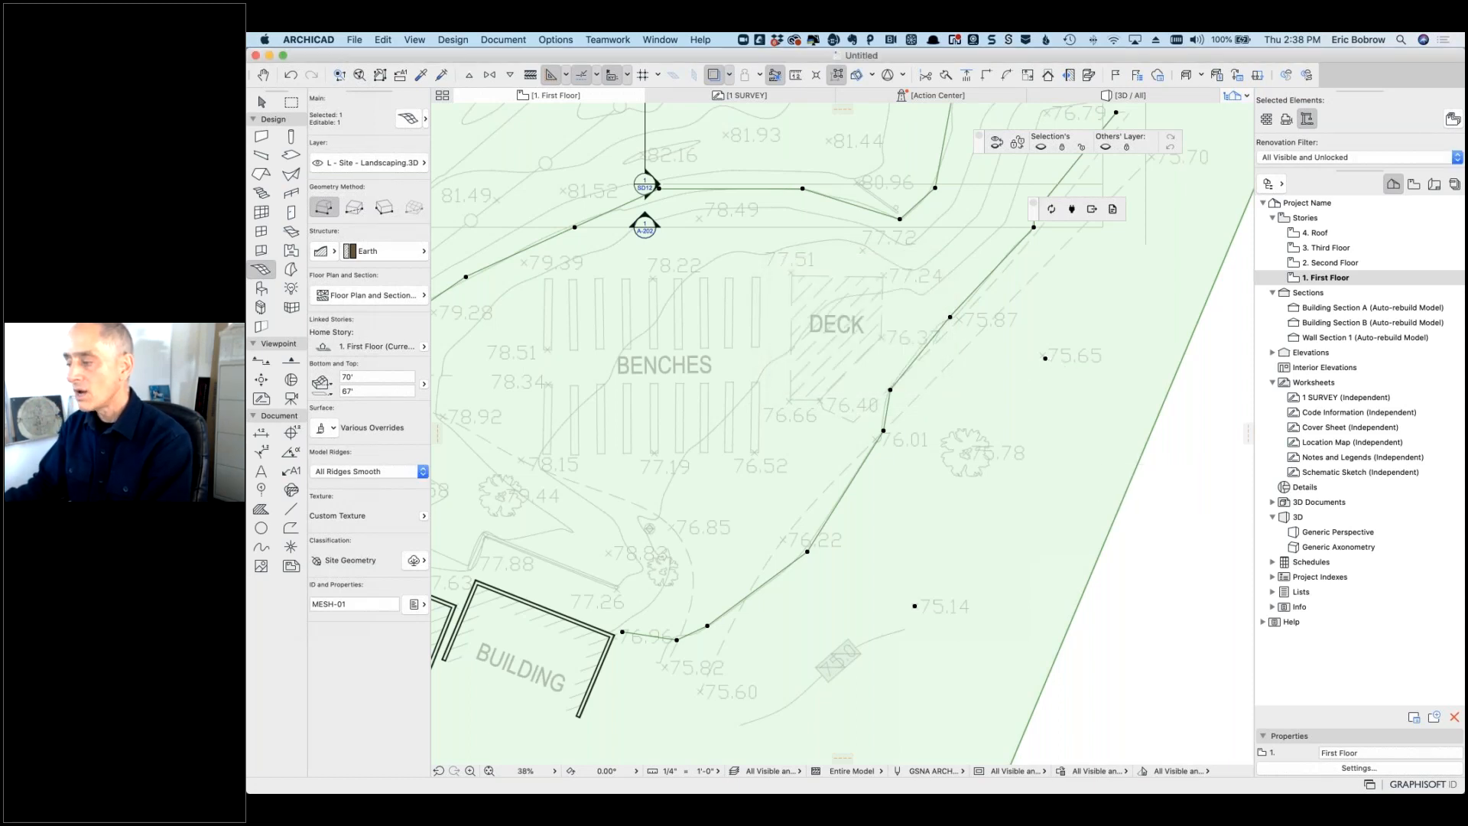
Step: Examine the terrain mesh and its new points in 3D, with the mesh reselected
click(1130, 96)
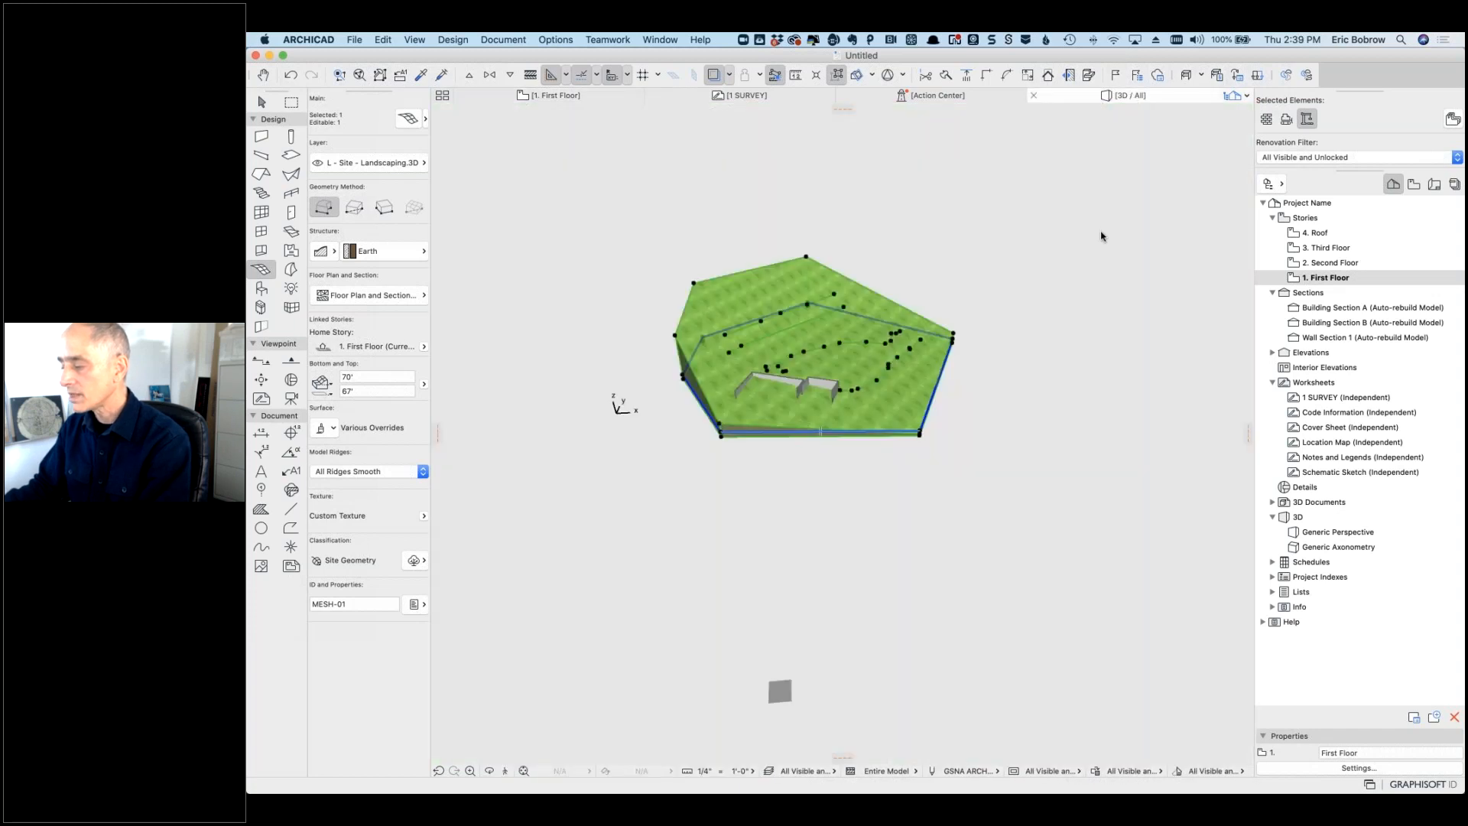
key(Escape)
shift+click(936, 384)
scroll(946, 388, up, 5)
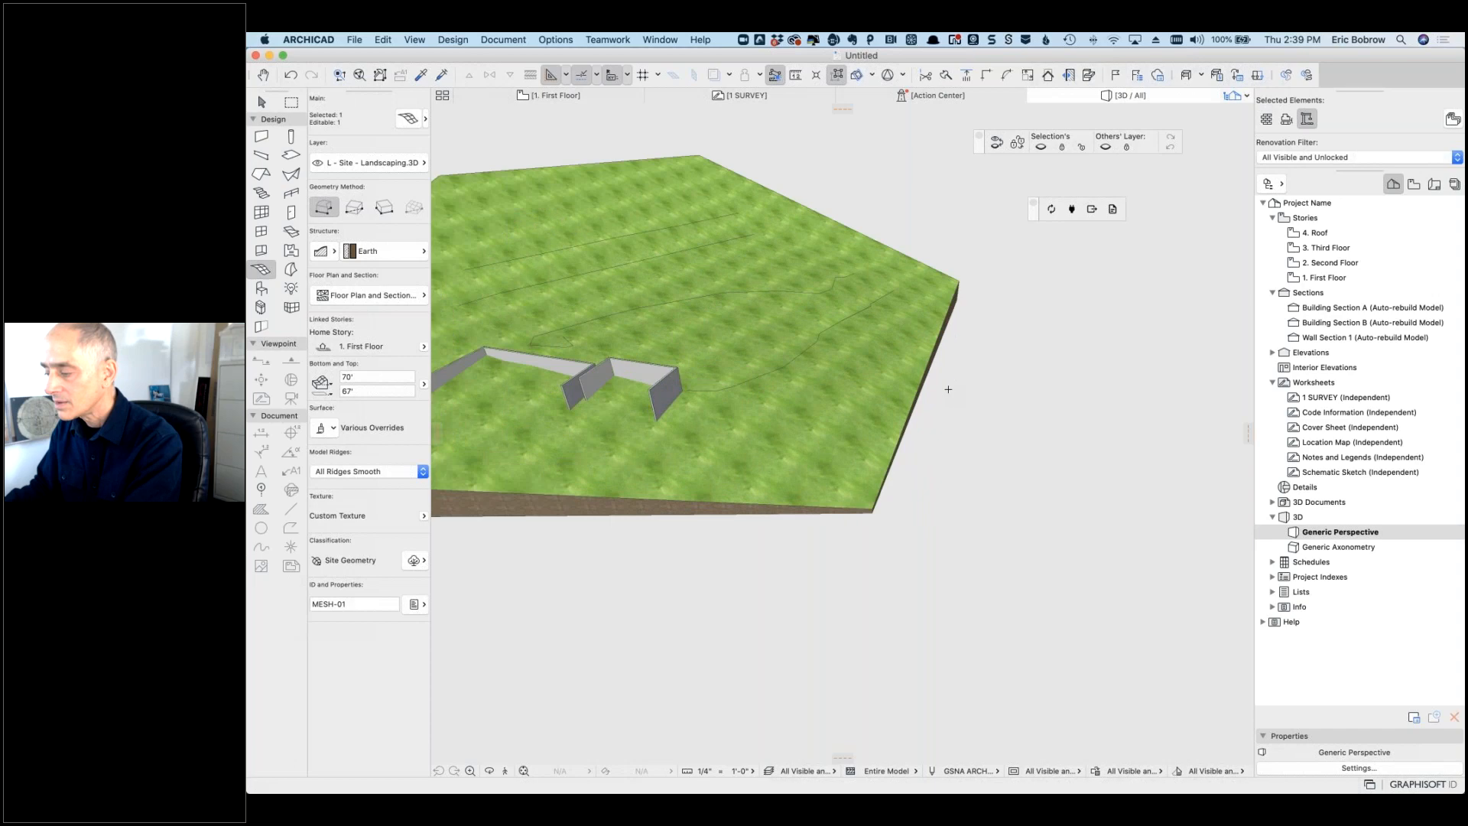
scroll(878, 383, up, 5)
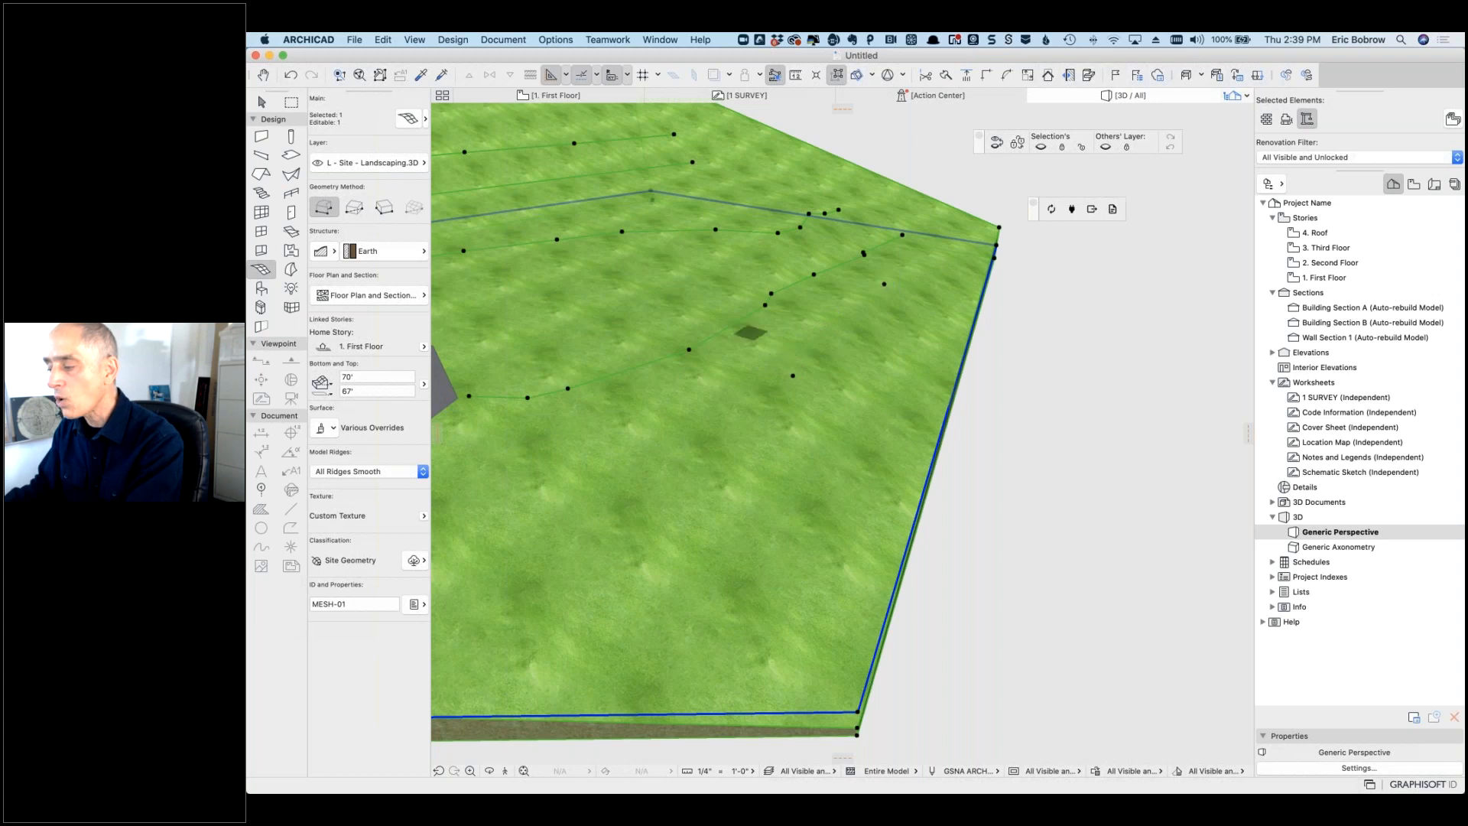
scroll(791, 296, down, 5)
scroll(788, 281, down, 3)
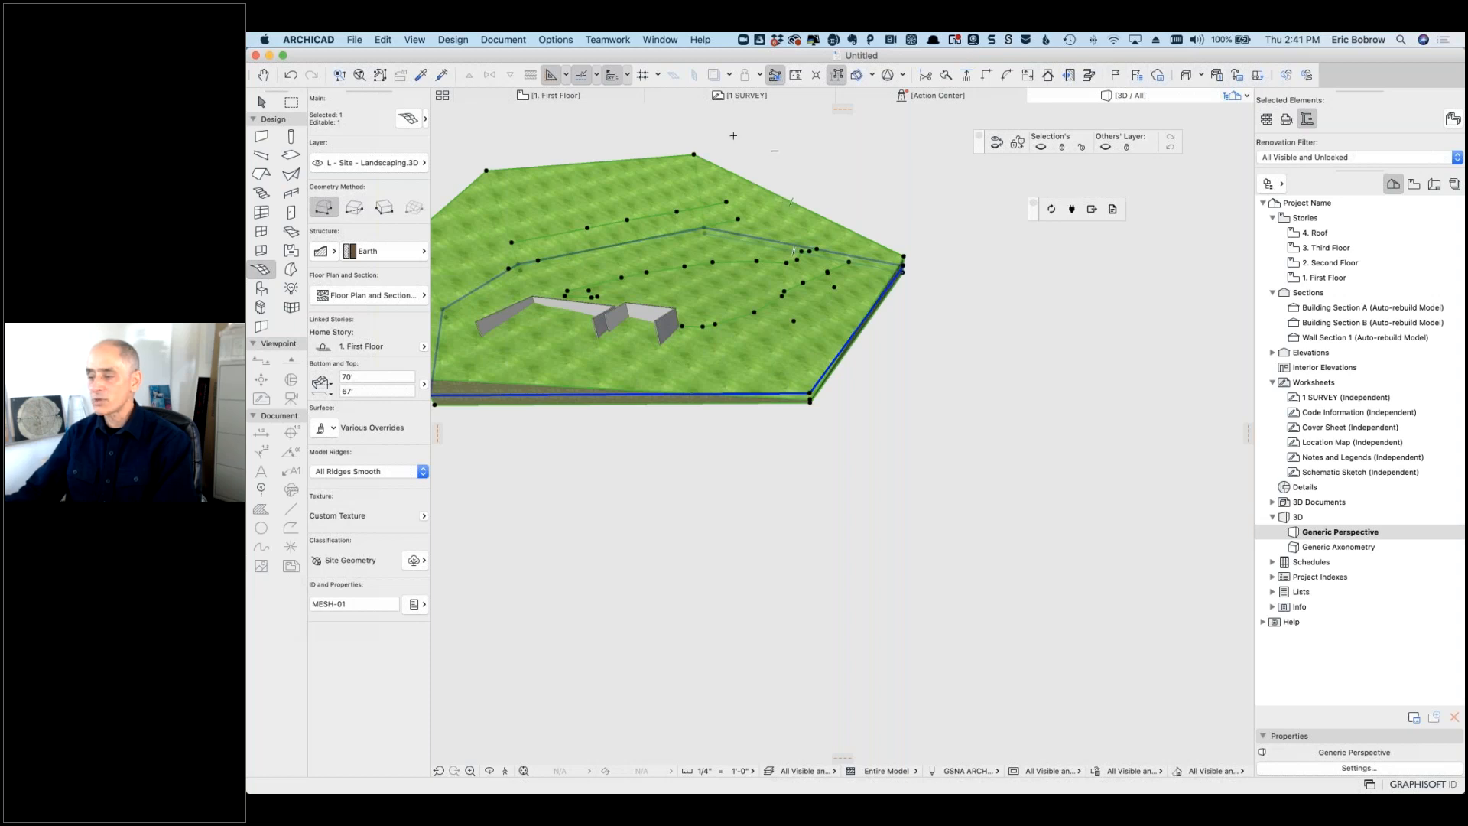
Step: Return to the First Floor plan, review the mesh outline against the survey, and deselect the mesh
click(589, 96)
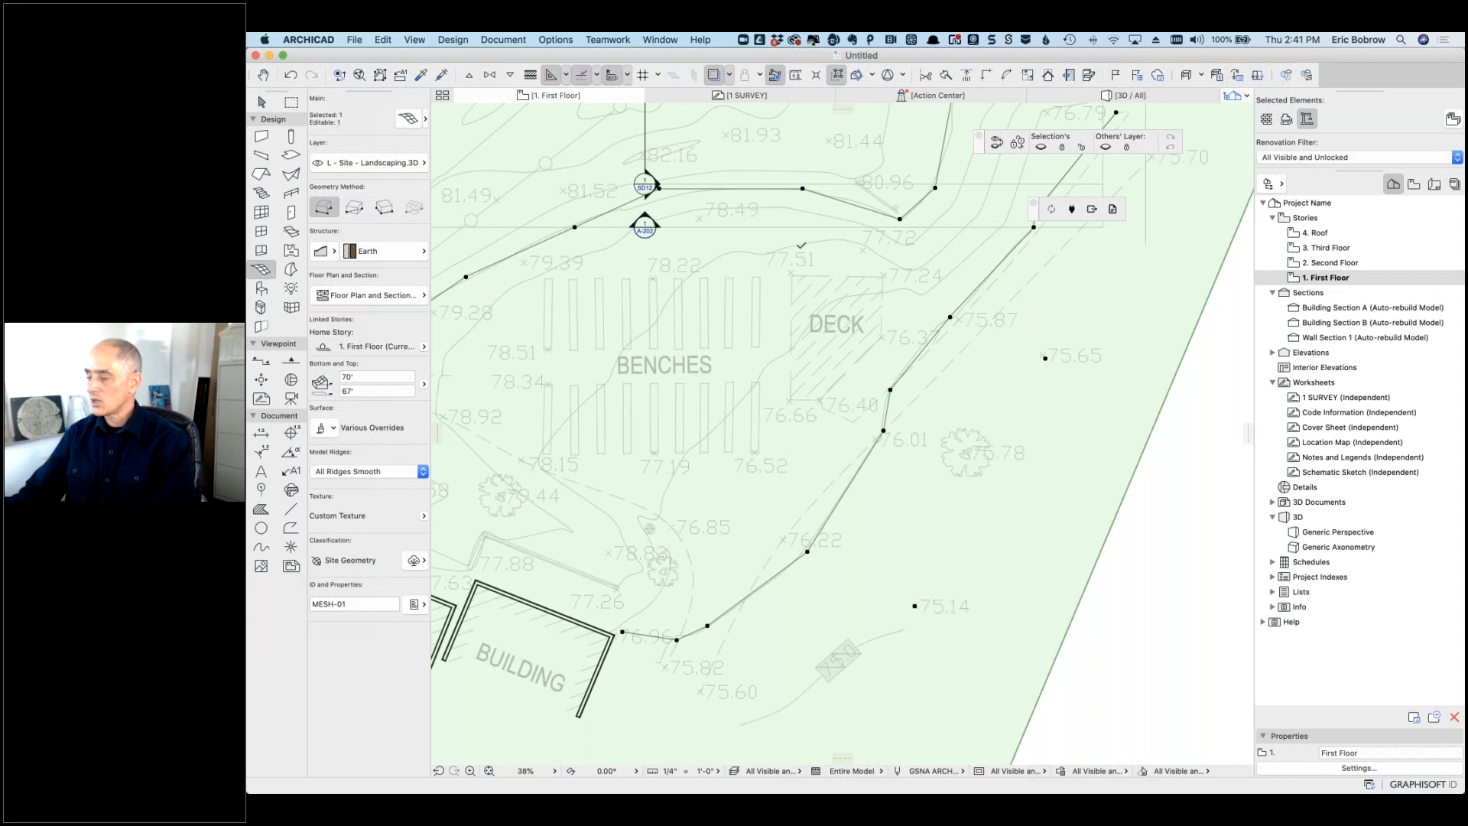
scroll(600, 189, down, 8)
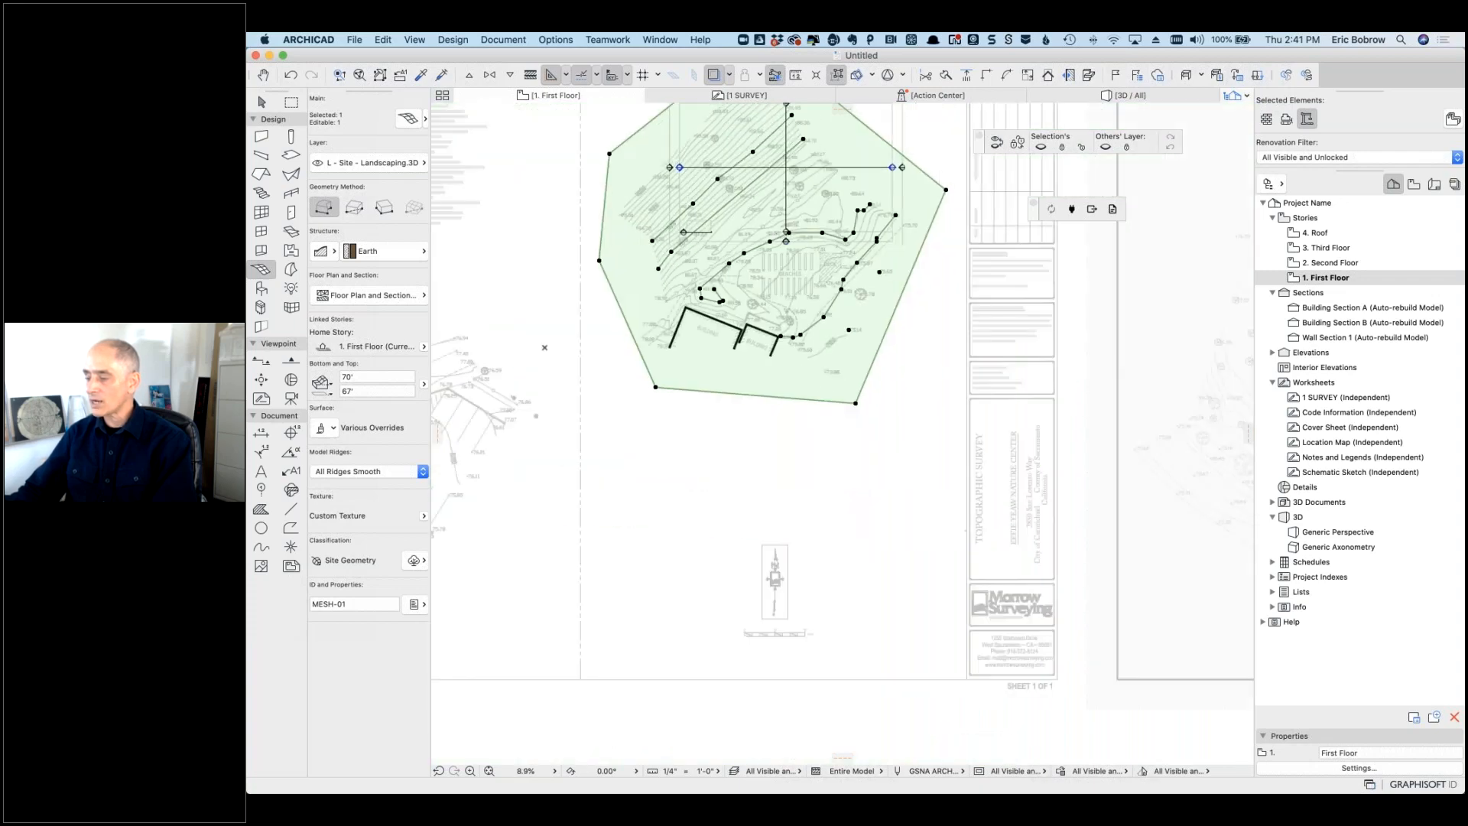
scroll(601, 382, up, 5)
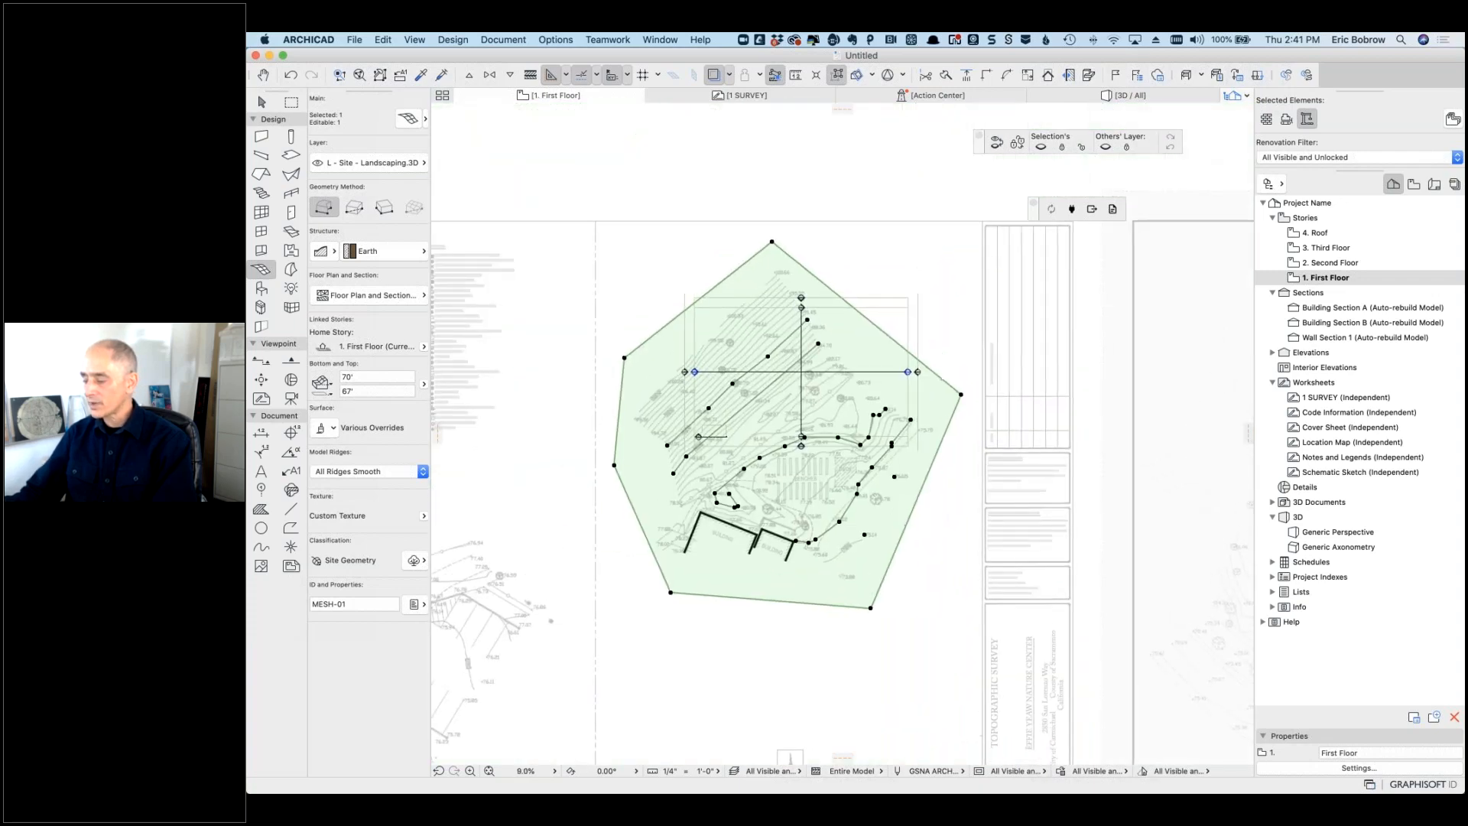
scroll(660, 427, up, 5)
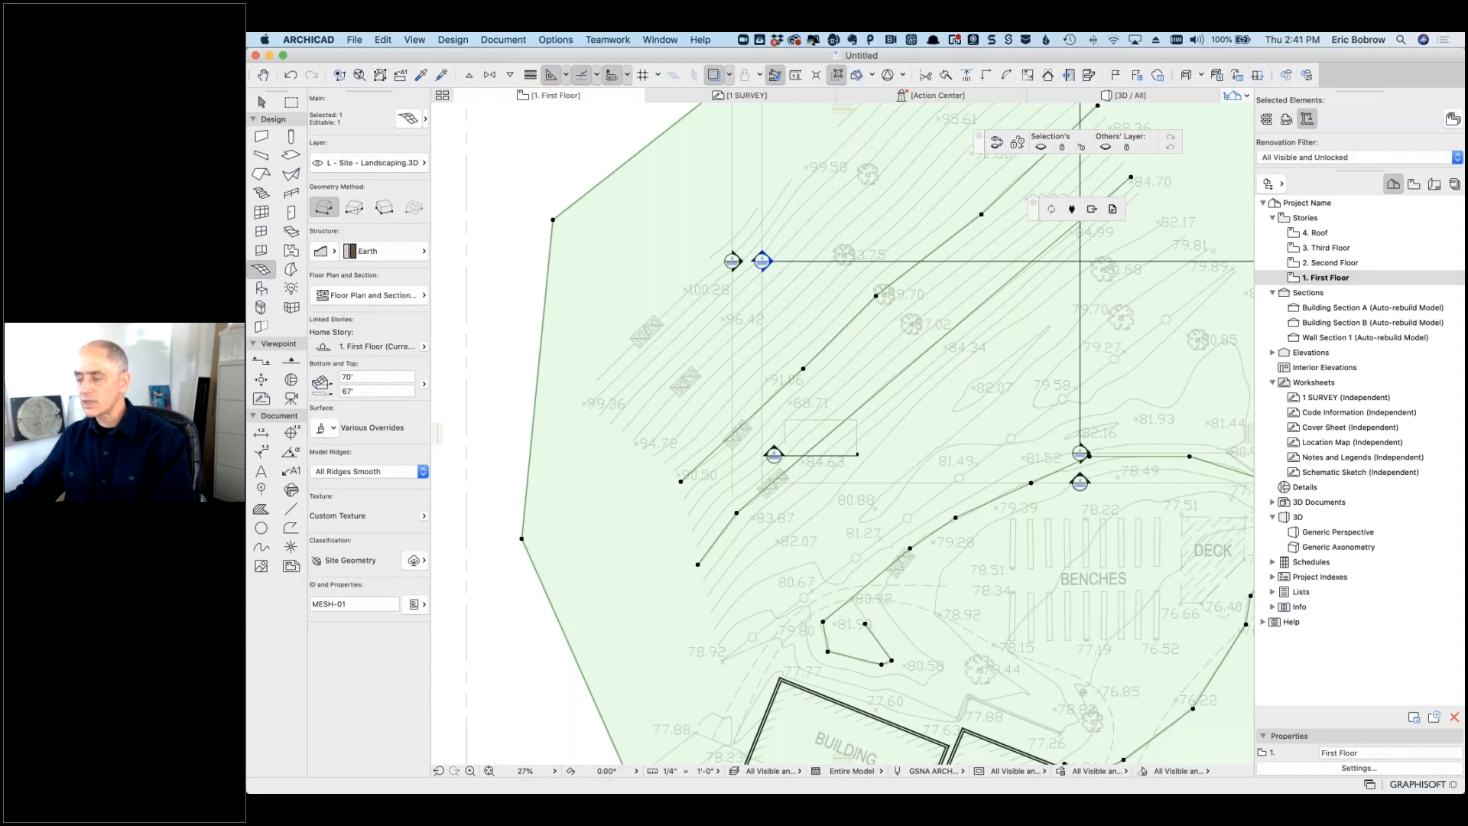
scroll(656, 404, down, 5)
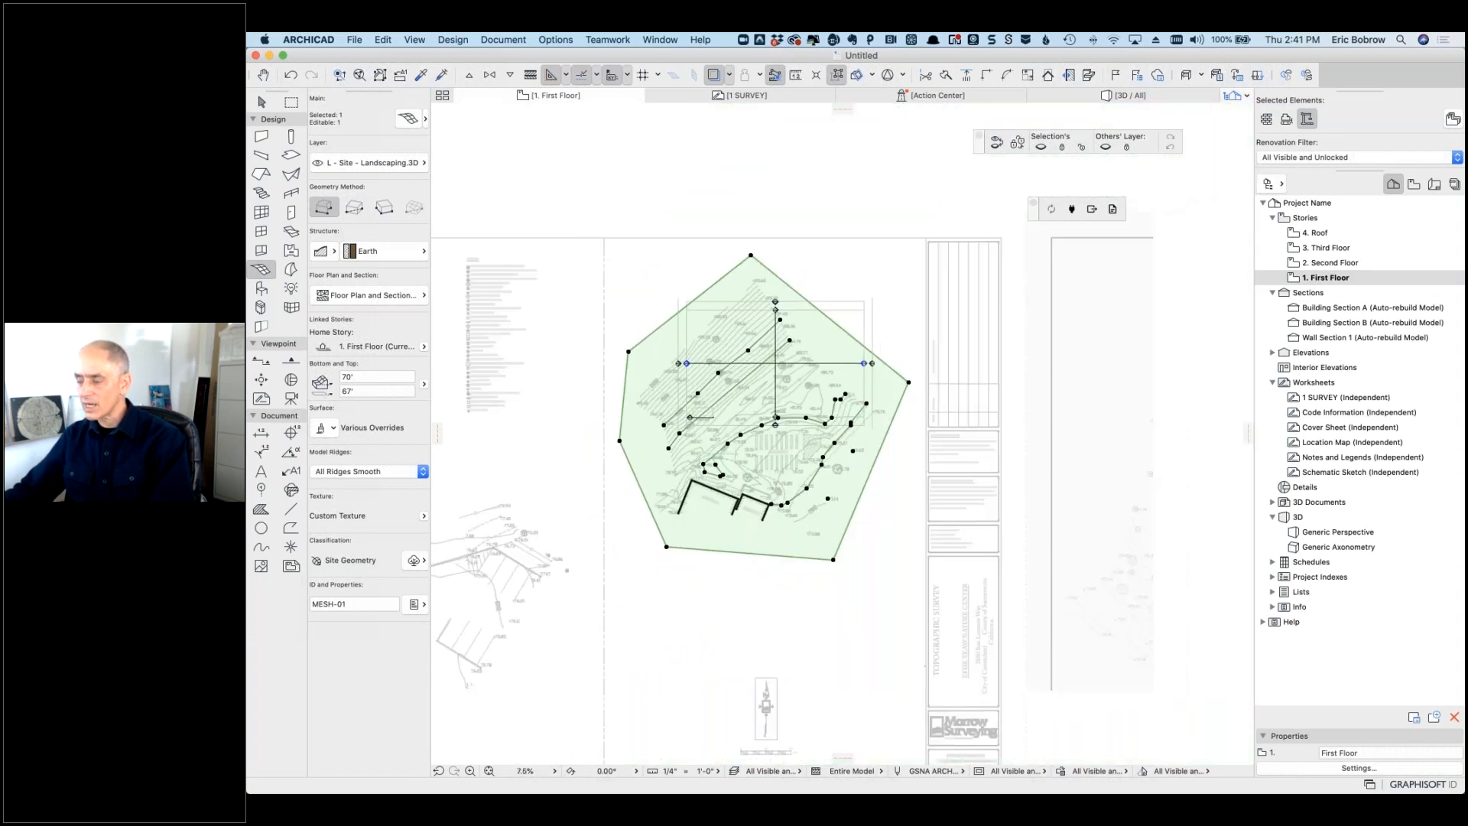
key(Escape)
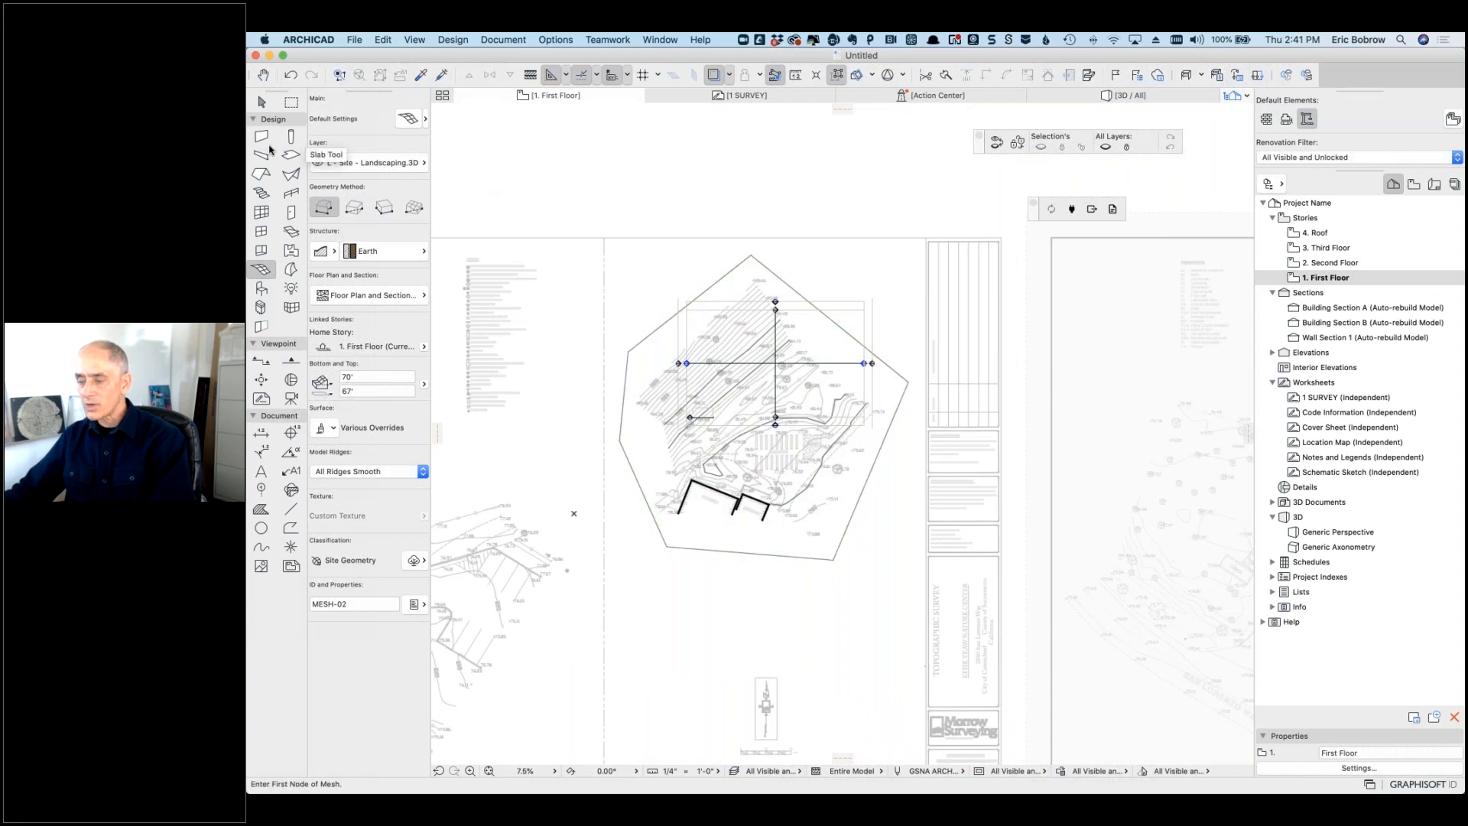
Step: Prepare a rectangular slab with its top elevation set to 95' relative to sea level
click(292, 158)
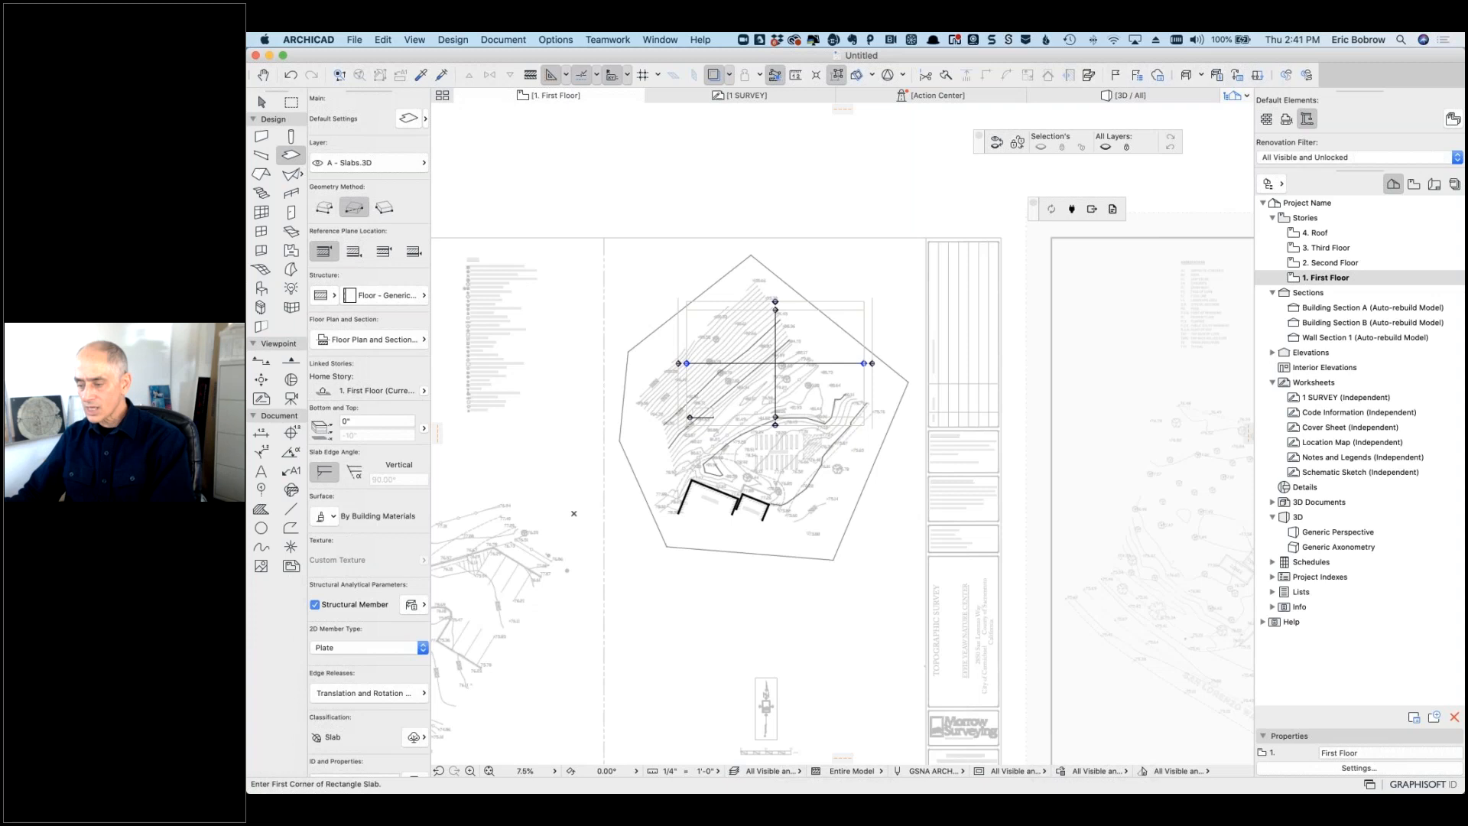
click(426, 429)
click(462, 489)
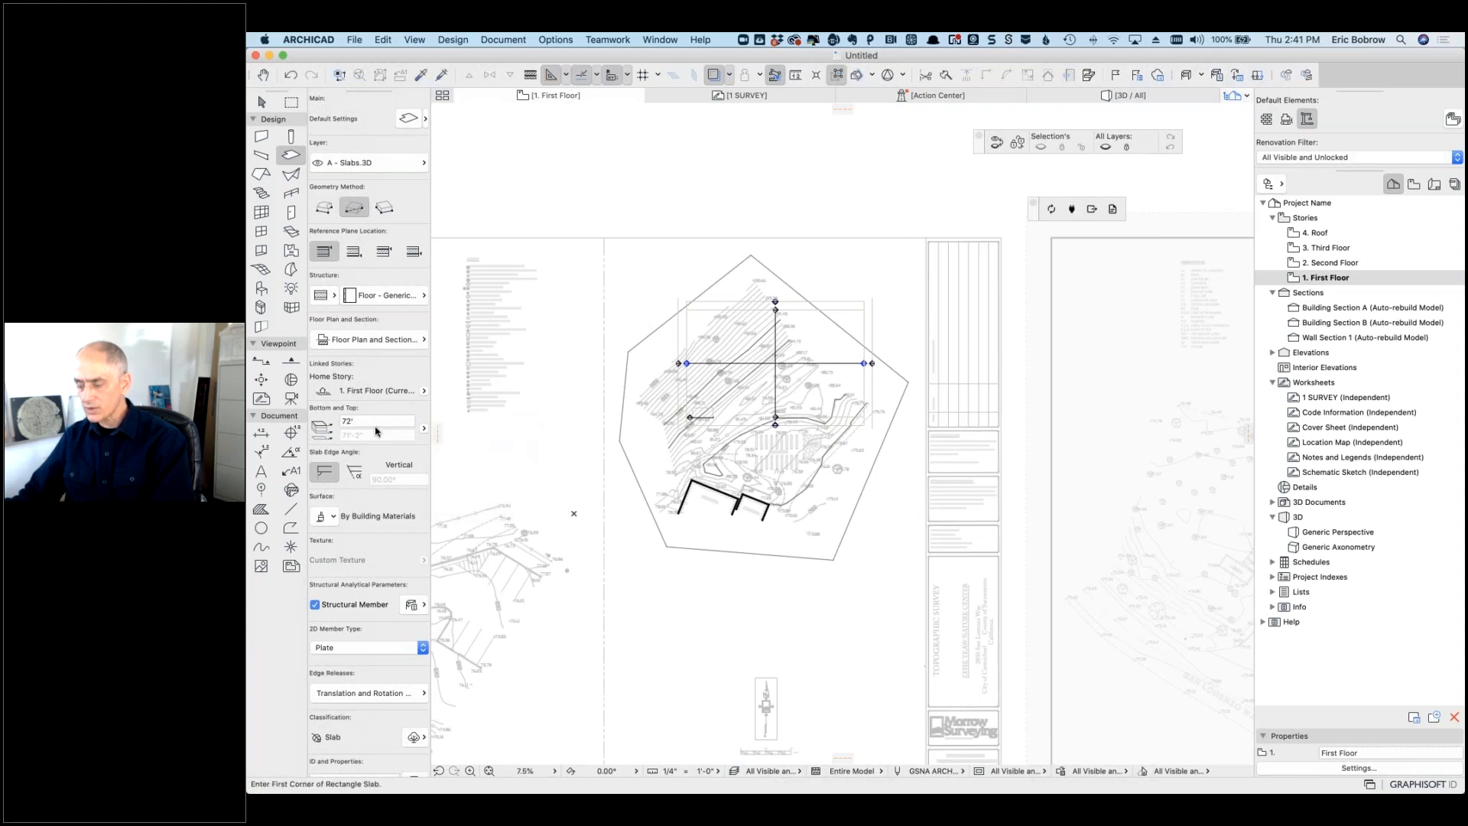
click(373, 421)
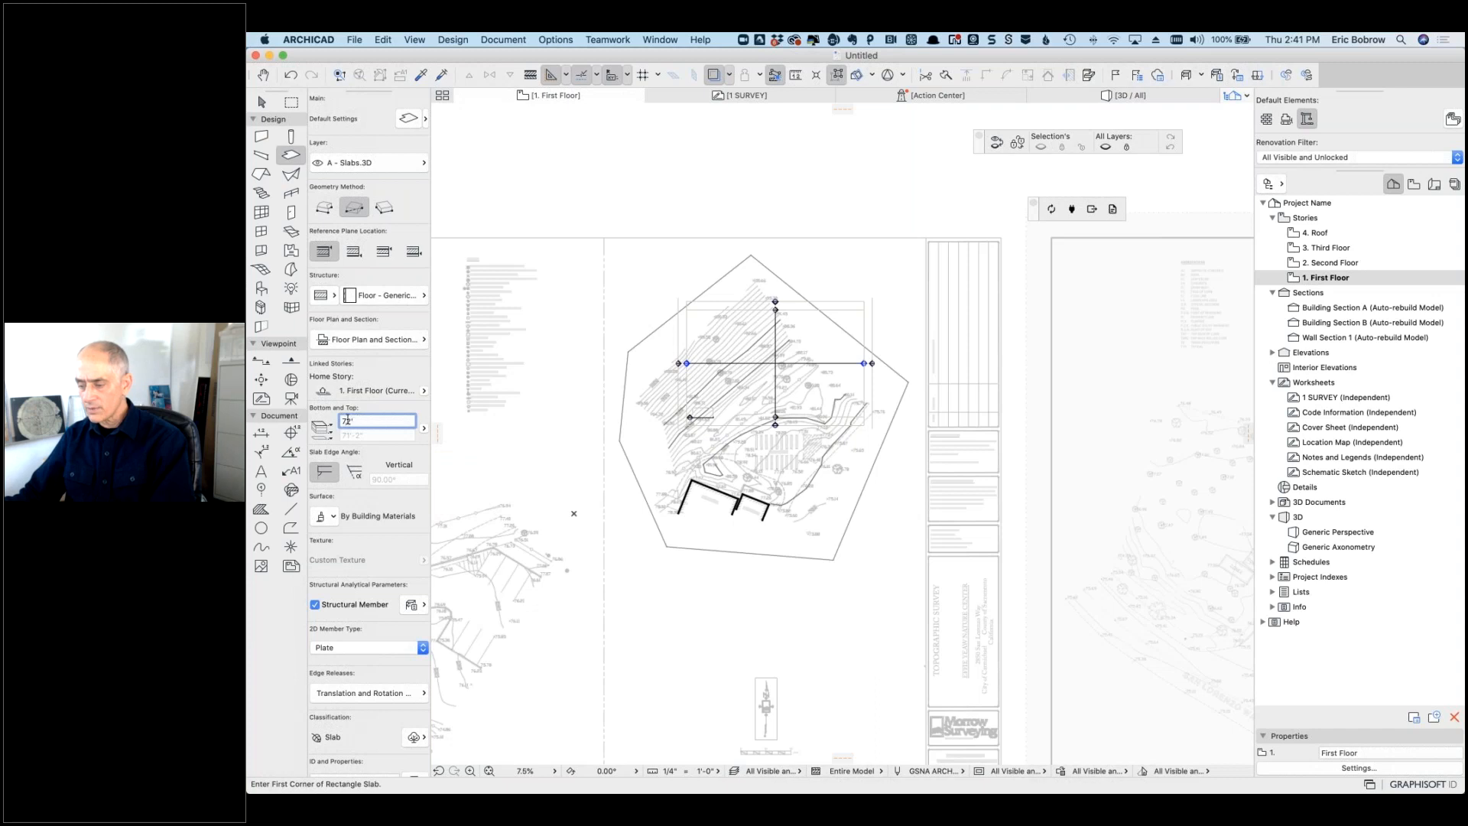
text(95')
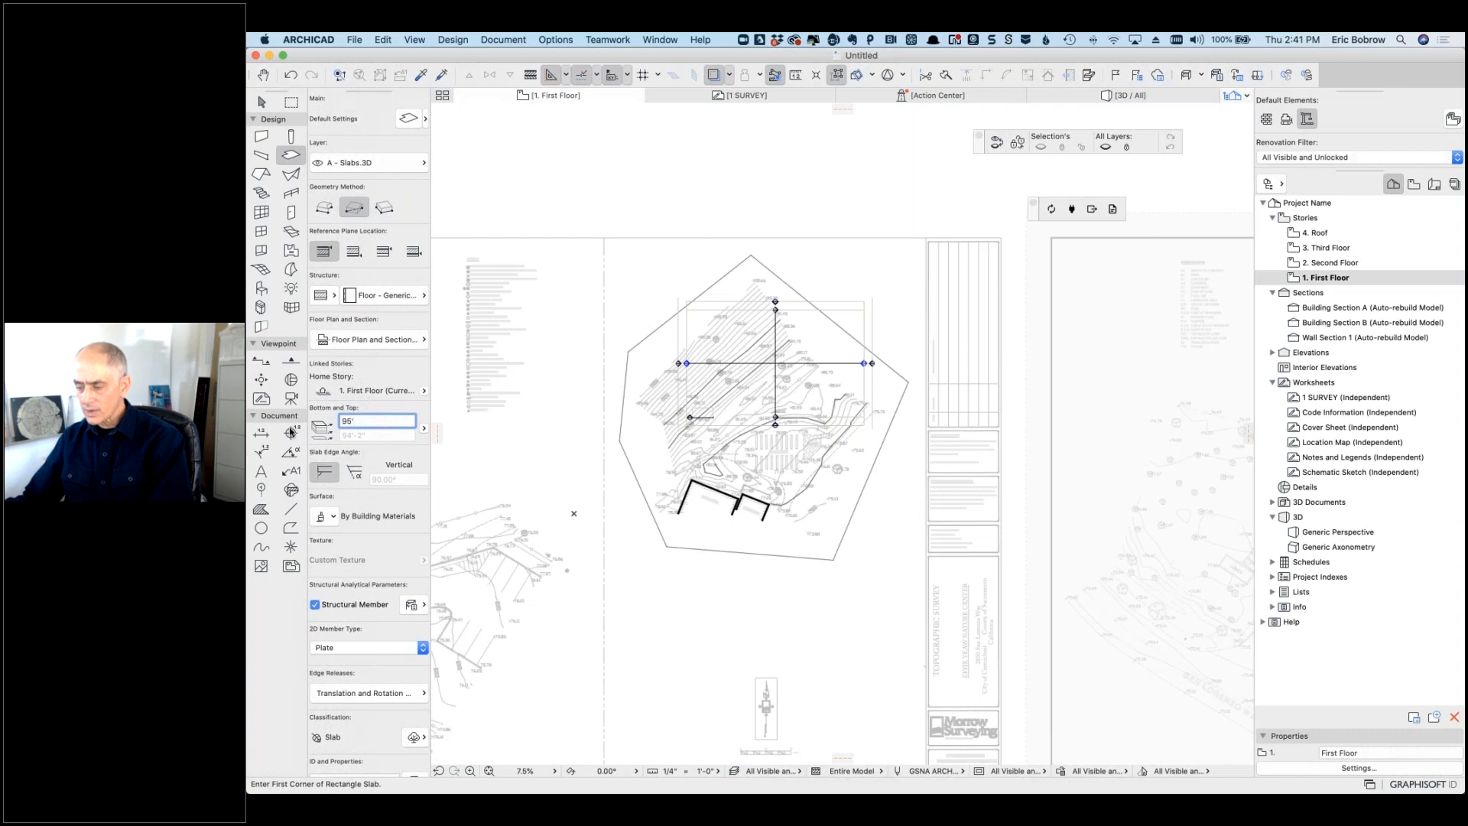
Step: Change the slab's structure from composite to a basic one using the Generic - Exterior building material
click(379, 296)
click(379, 296)
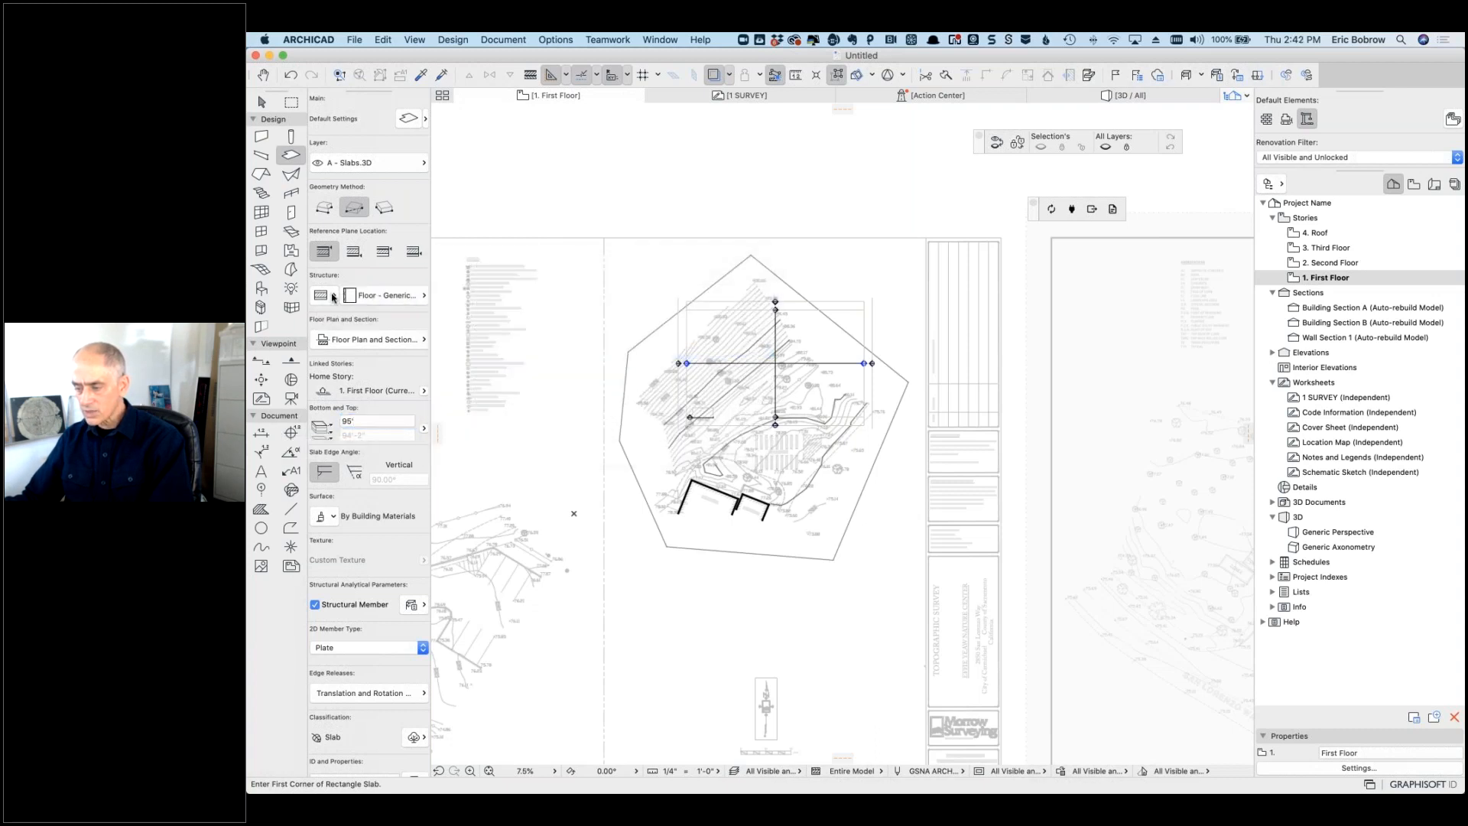
click(405, 298)
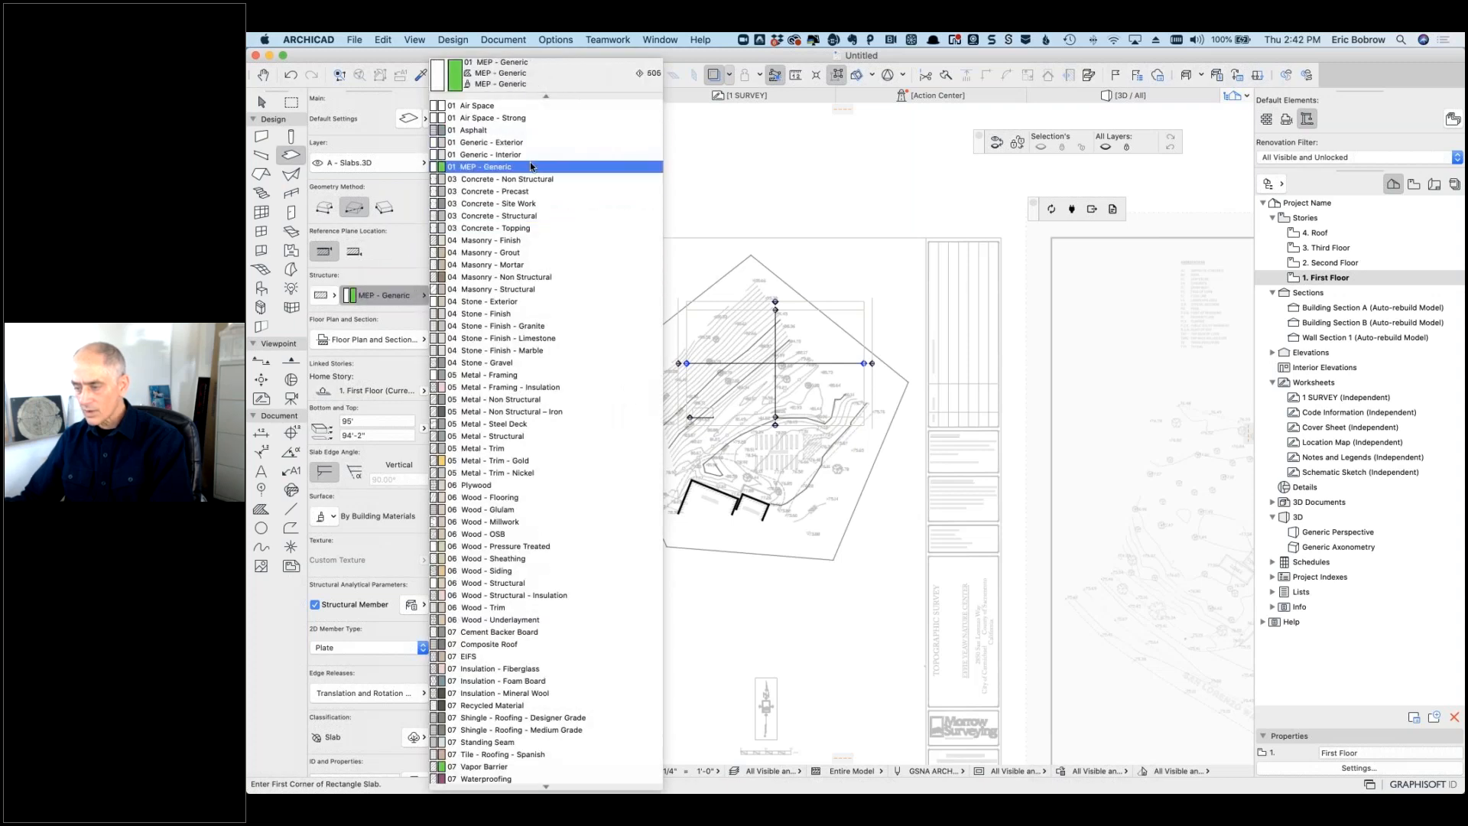
click(525, 118)
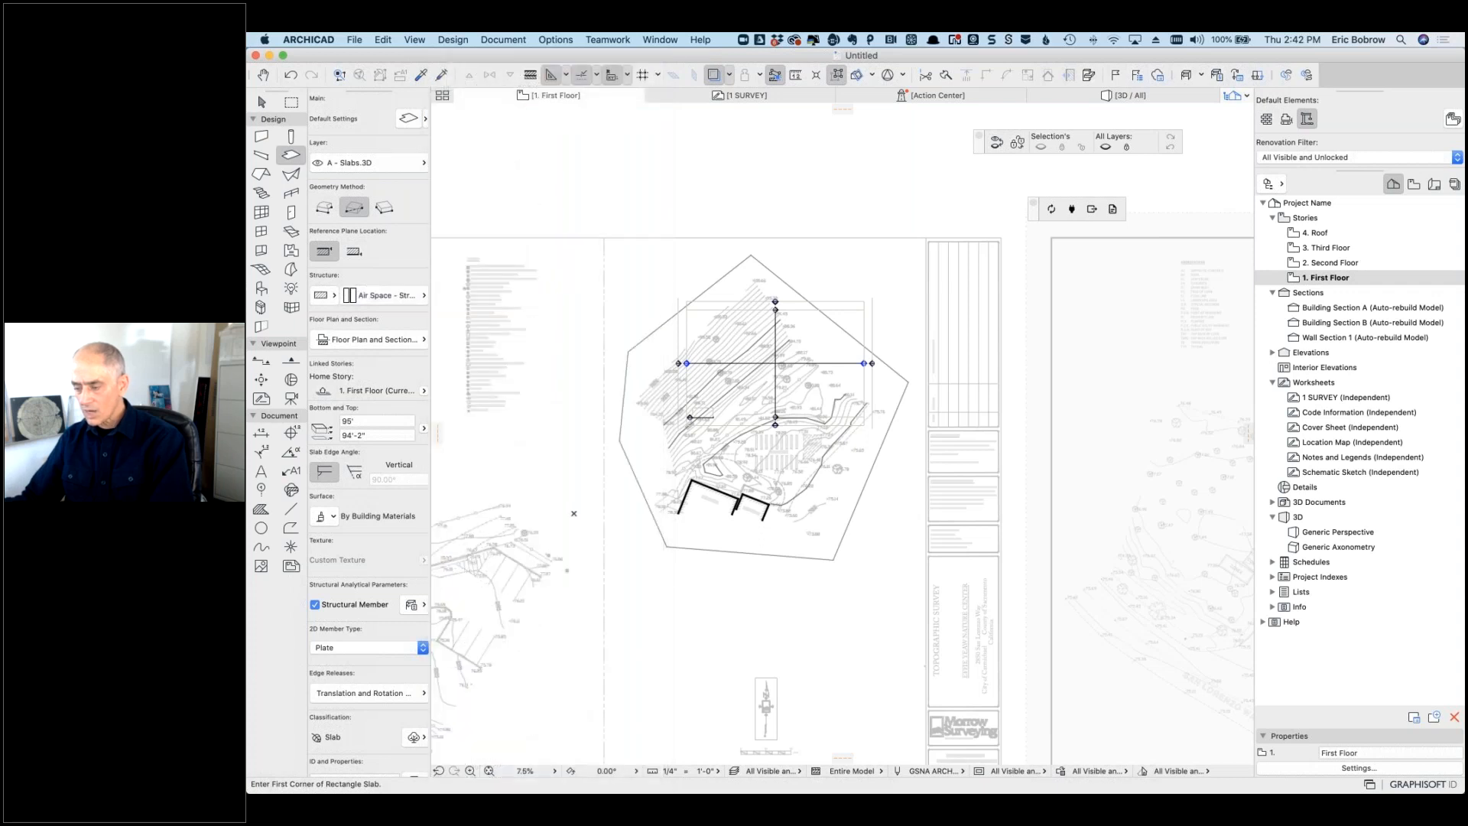
click(421, 297)
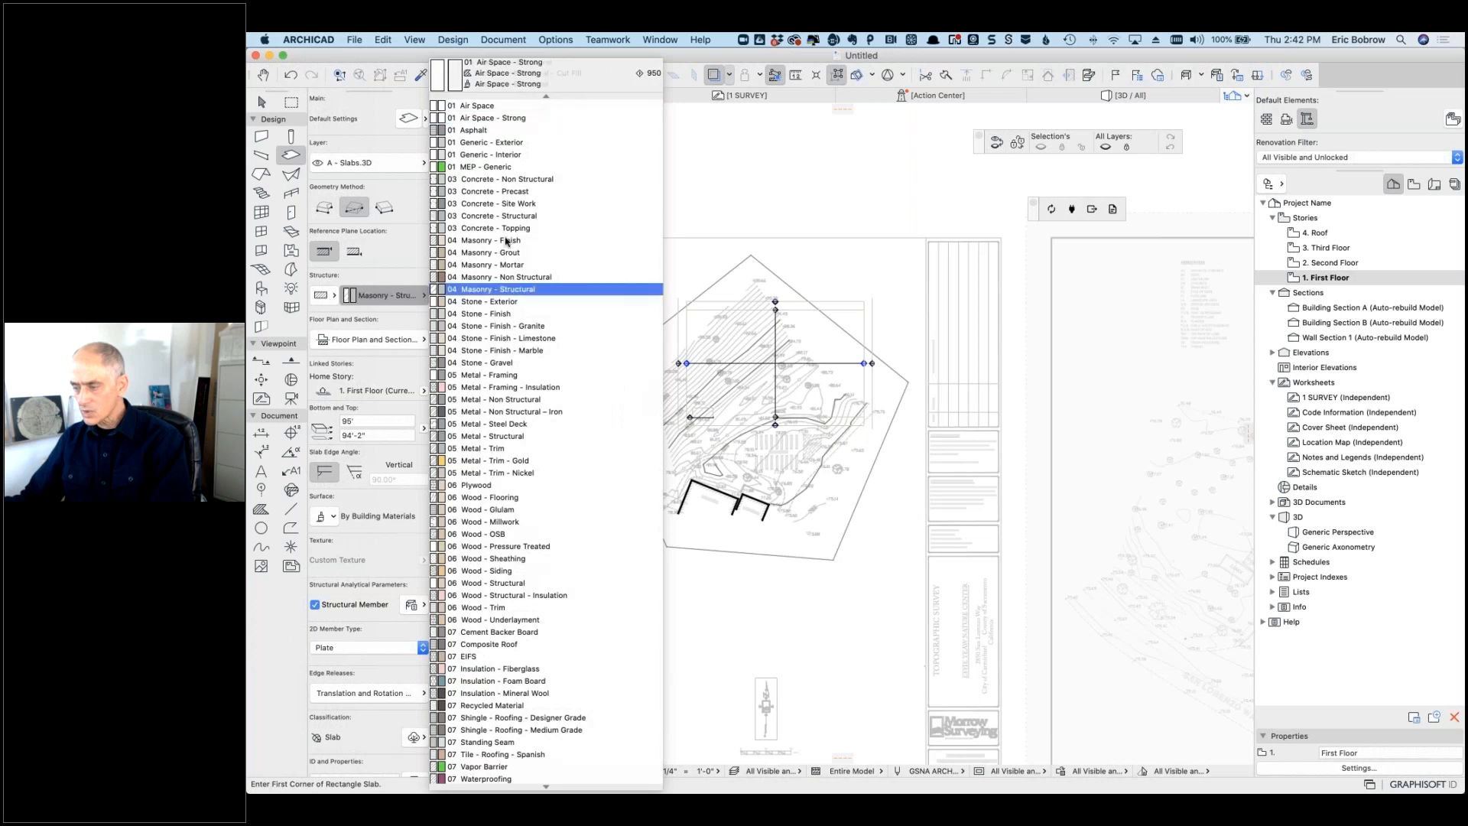
click(504, 142)
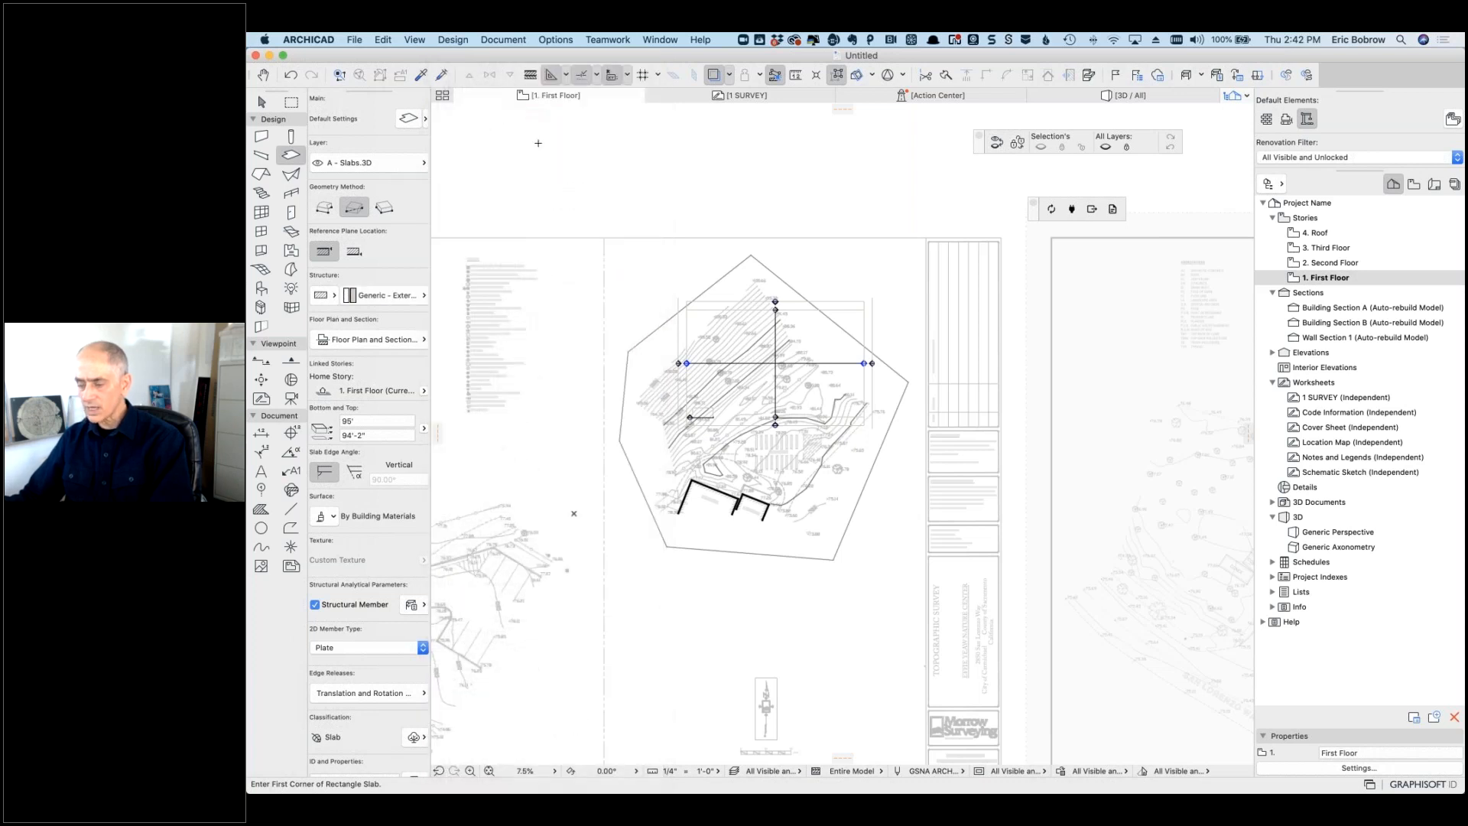
Step: Set the slab's bottom elevation to 0'
click(386, 436)
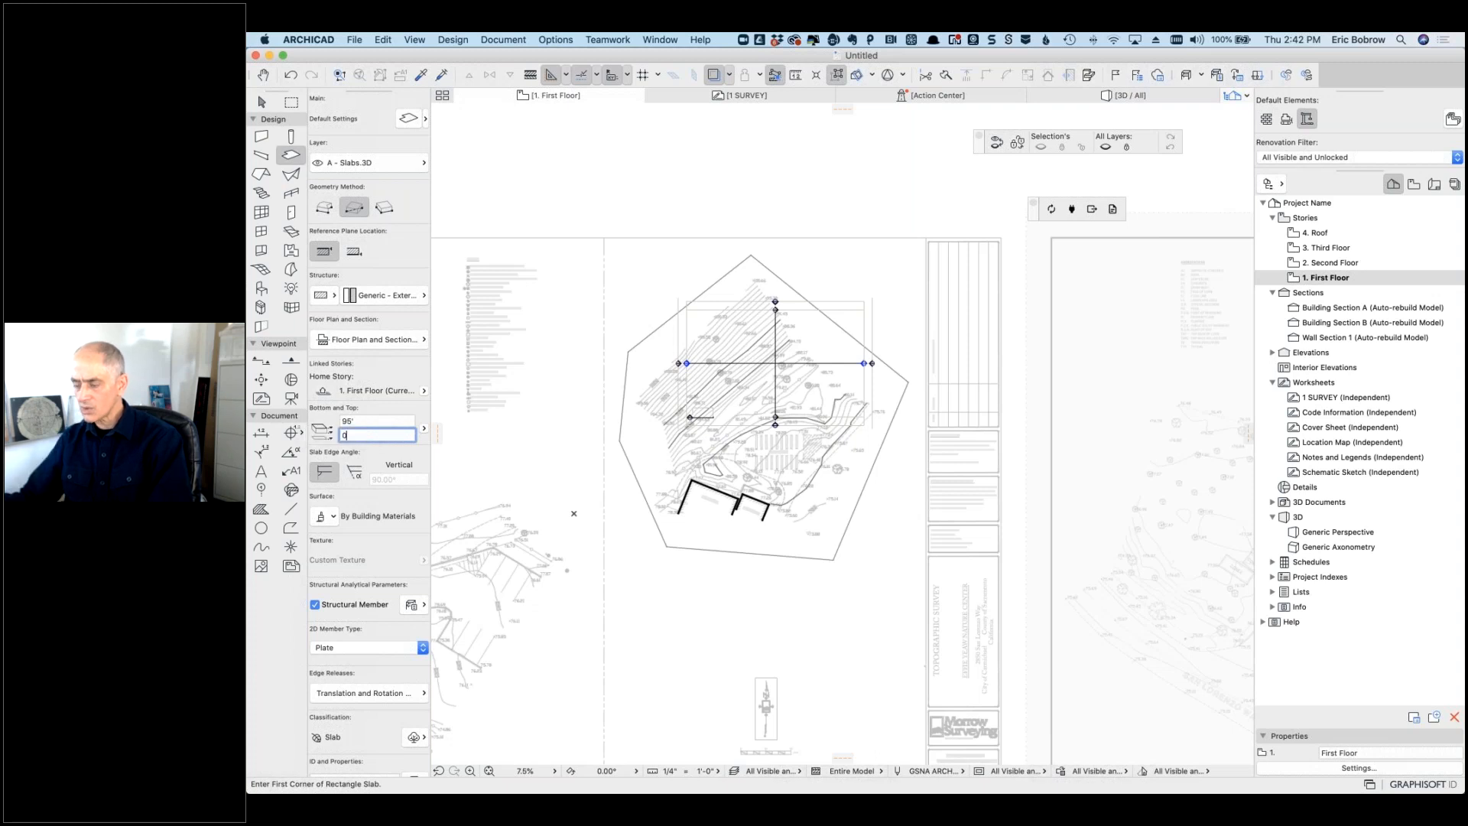
text(0')
key(Return)
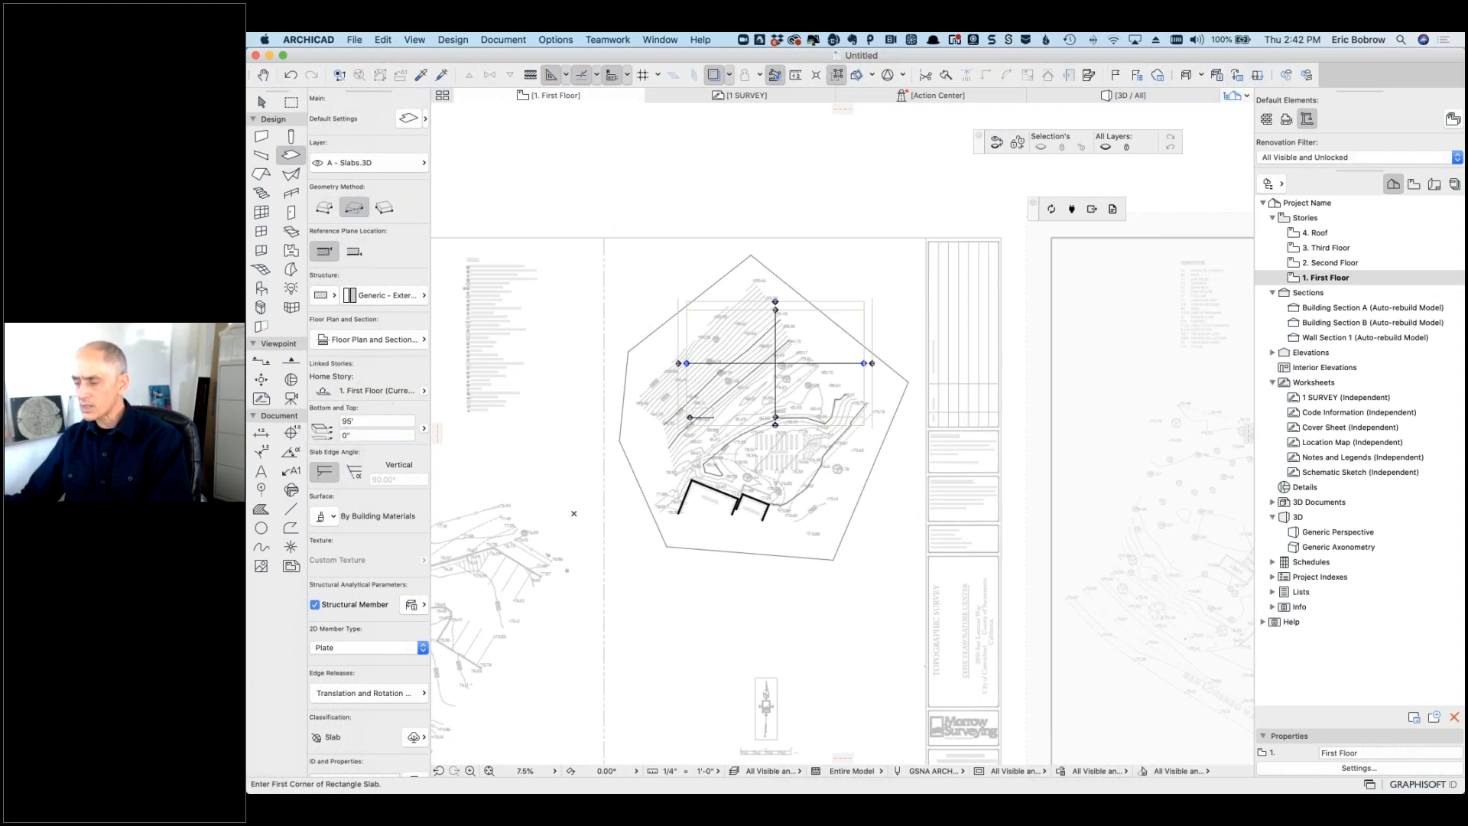
Step: Draw a rectangular slab about 190' by 230' enclosing the whole terrain mesh, and show it in 3D
click(599, 218)
click(916, 602)
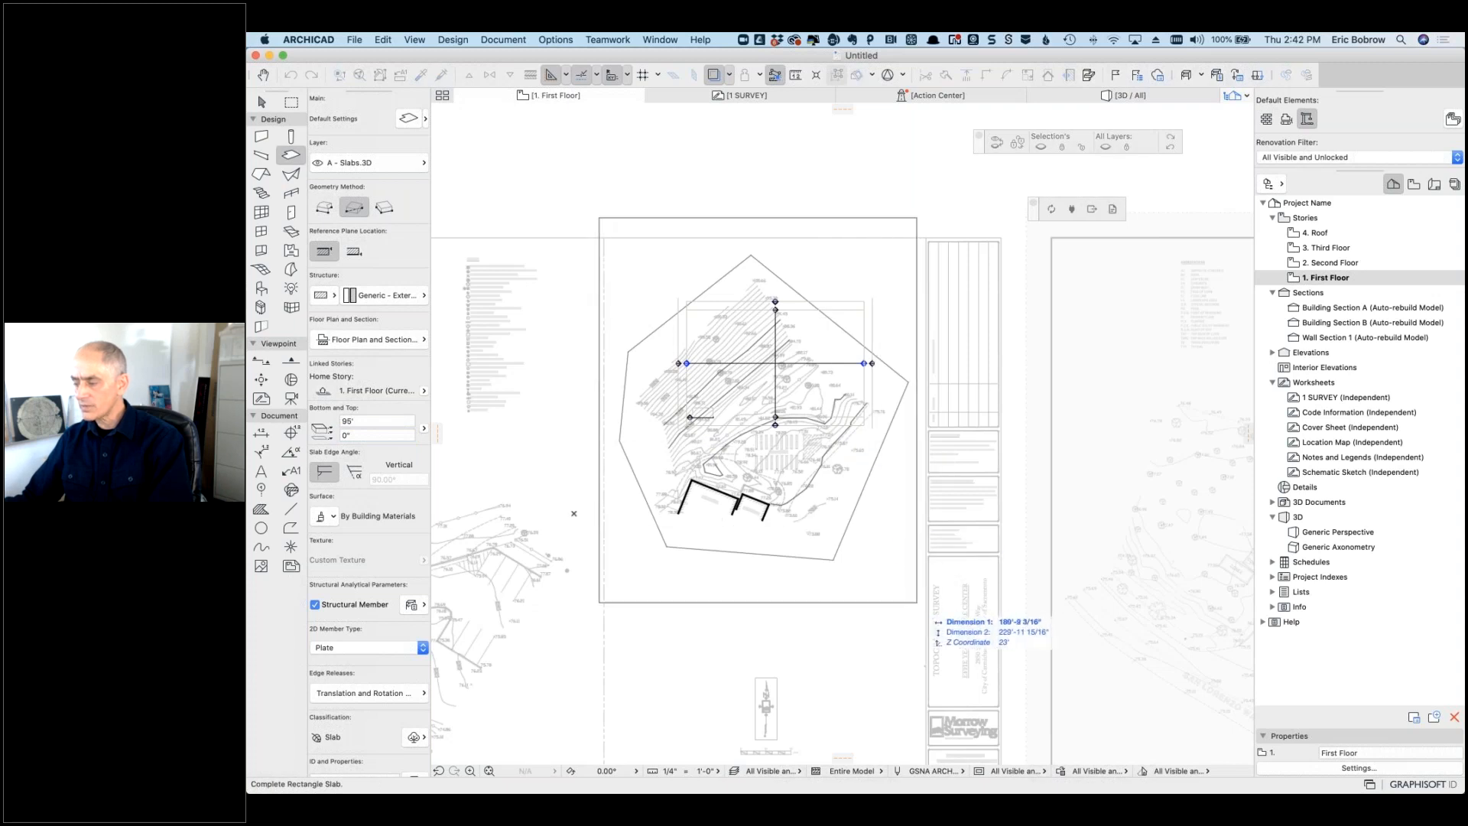
key(F3)
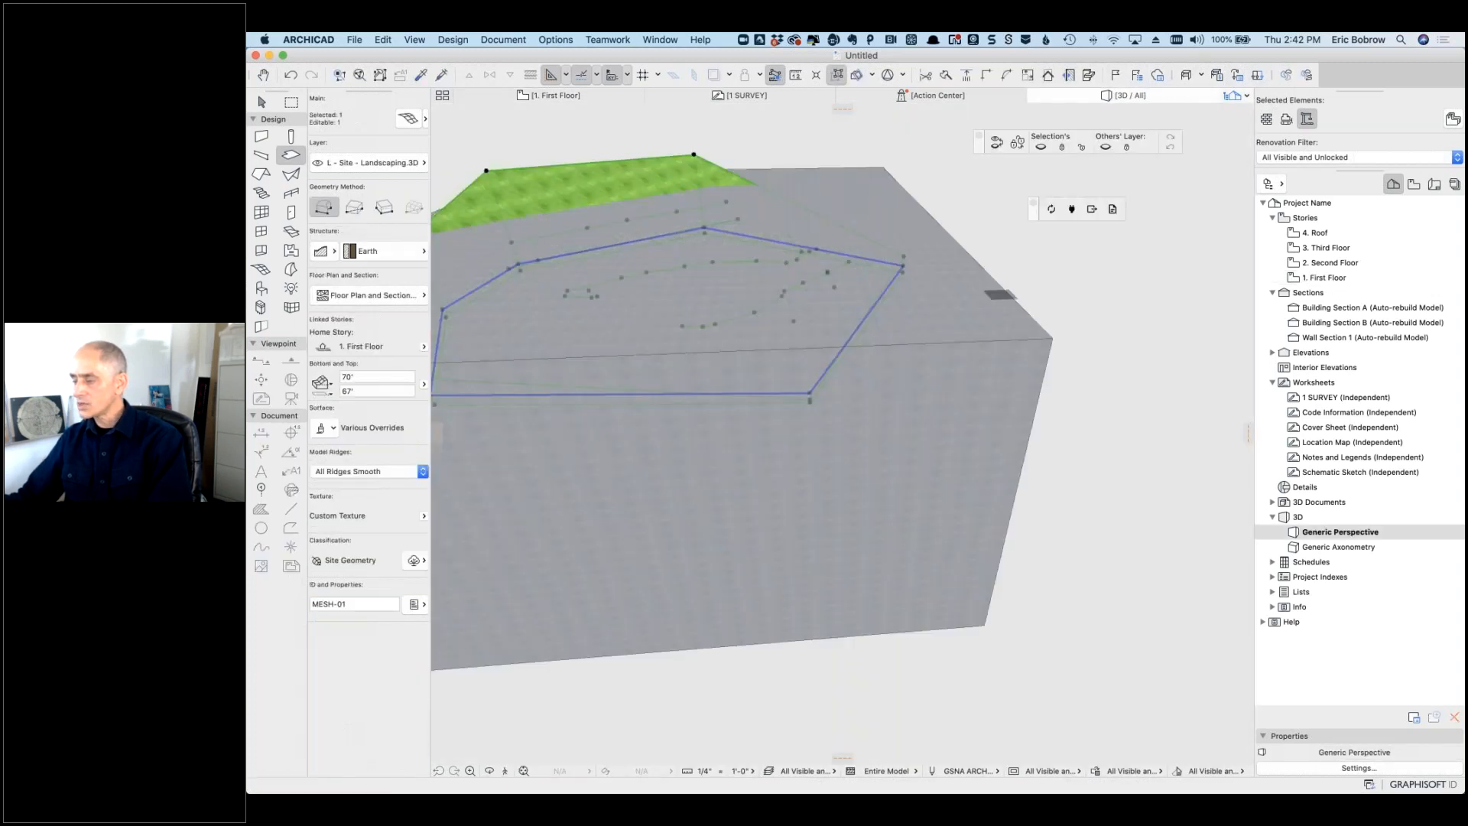
Step: Start a Solid Element Operation with the terrain mesh as its target
middle_drag(668, 160, 822, 222)
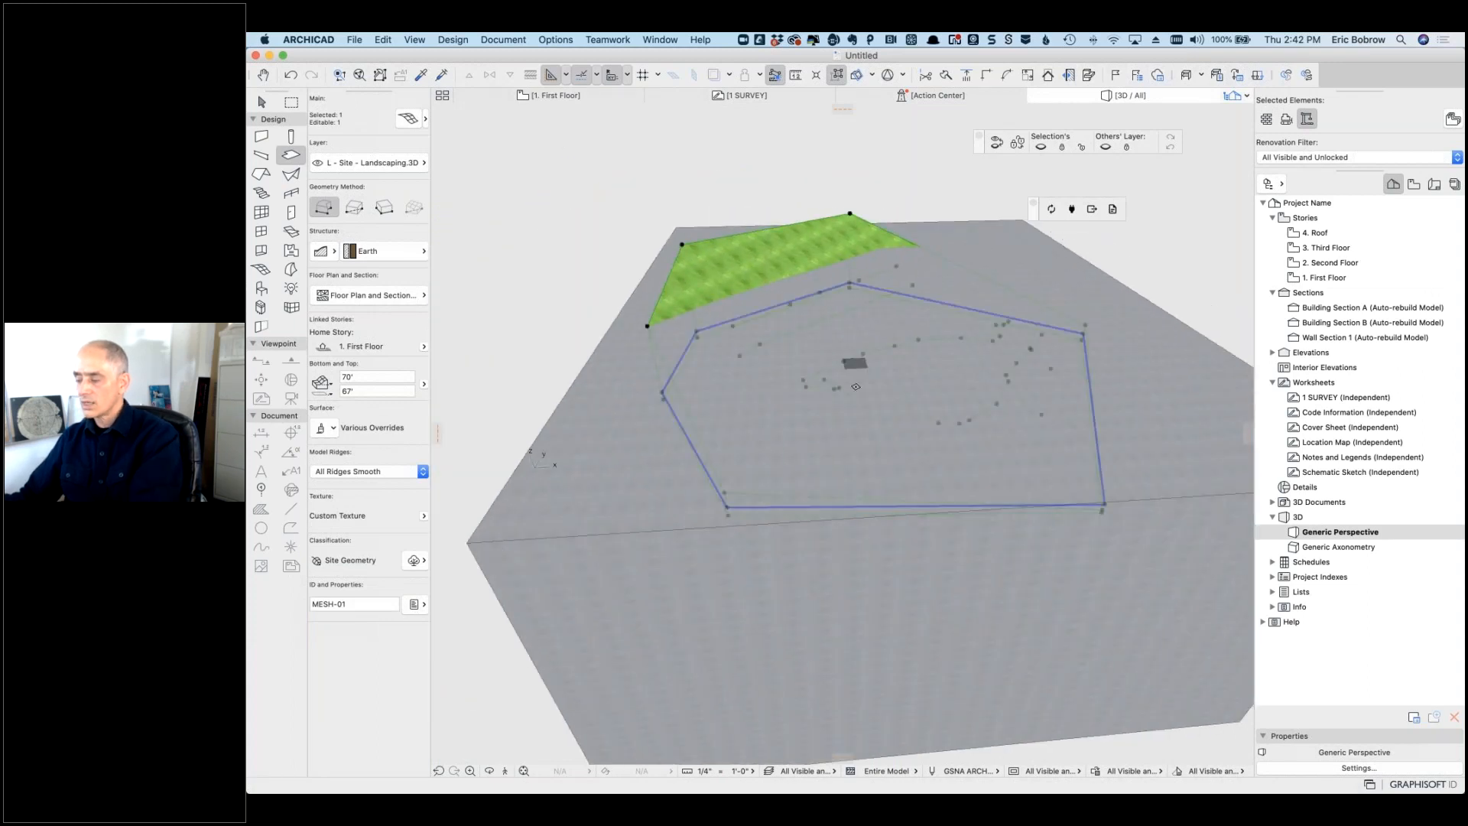
key(Escape)
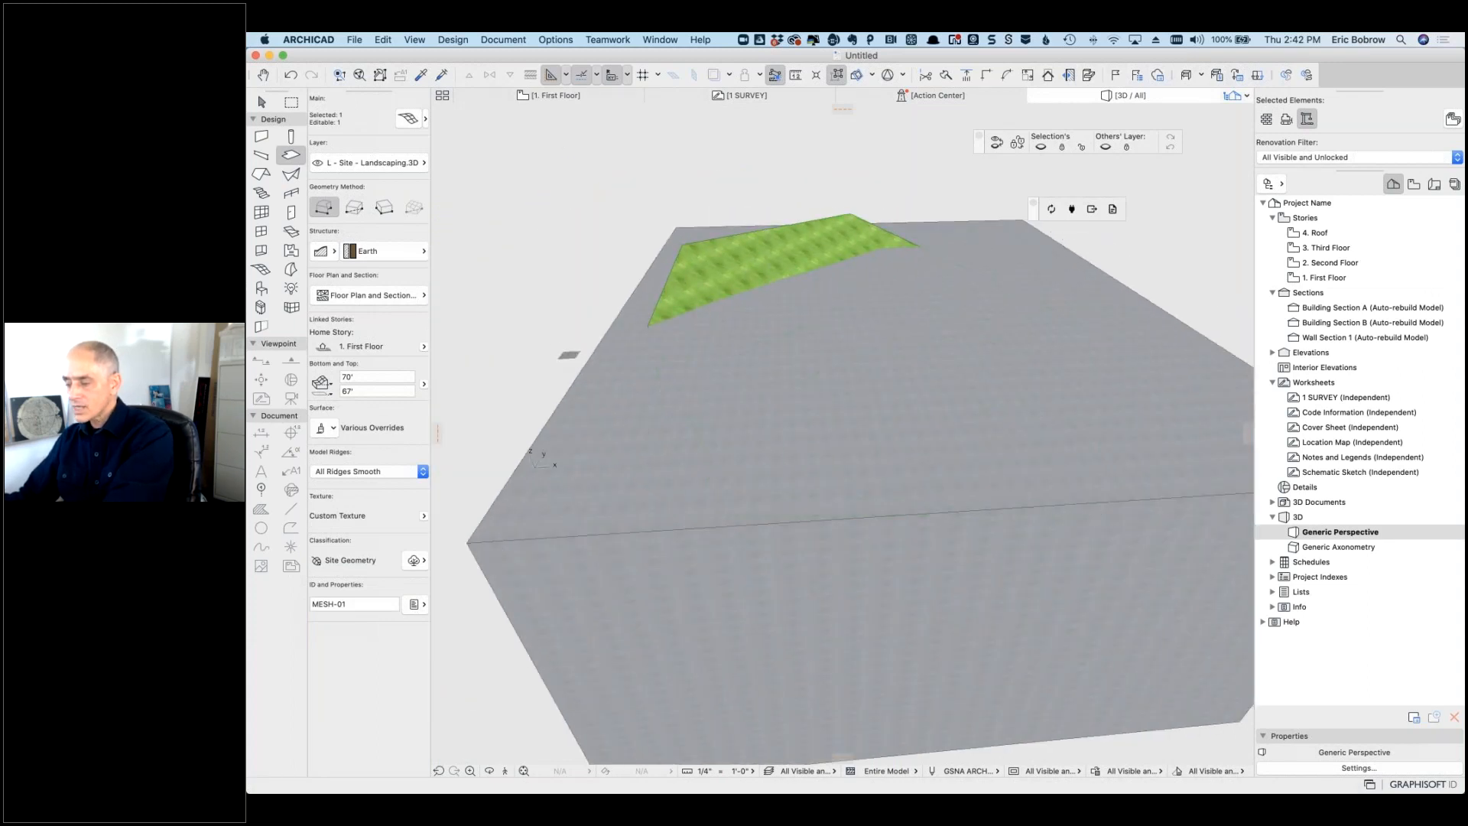
shift+click(652, 400)
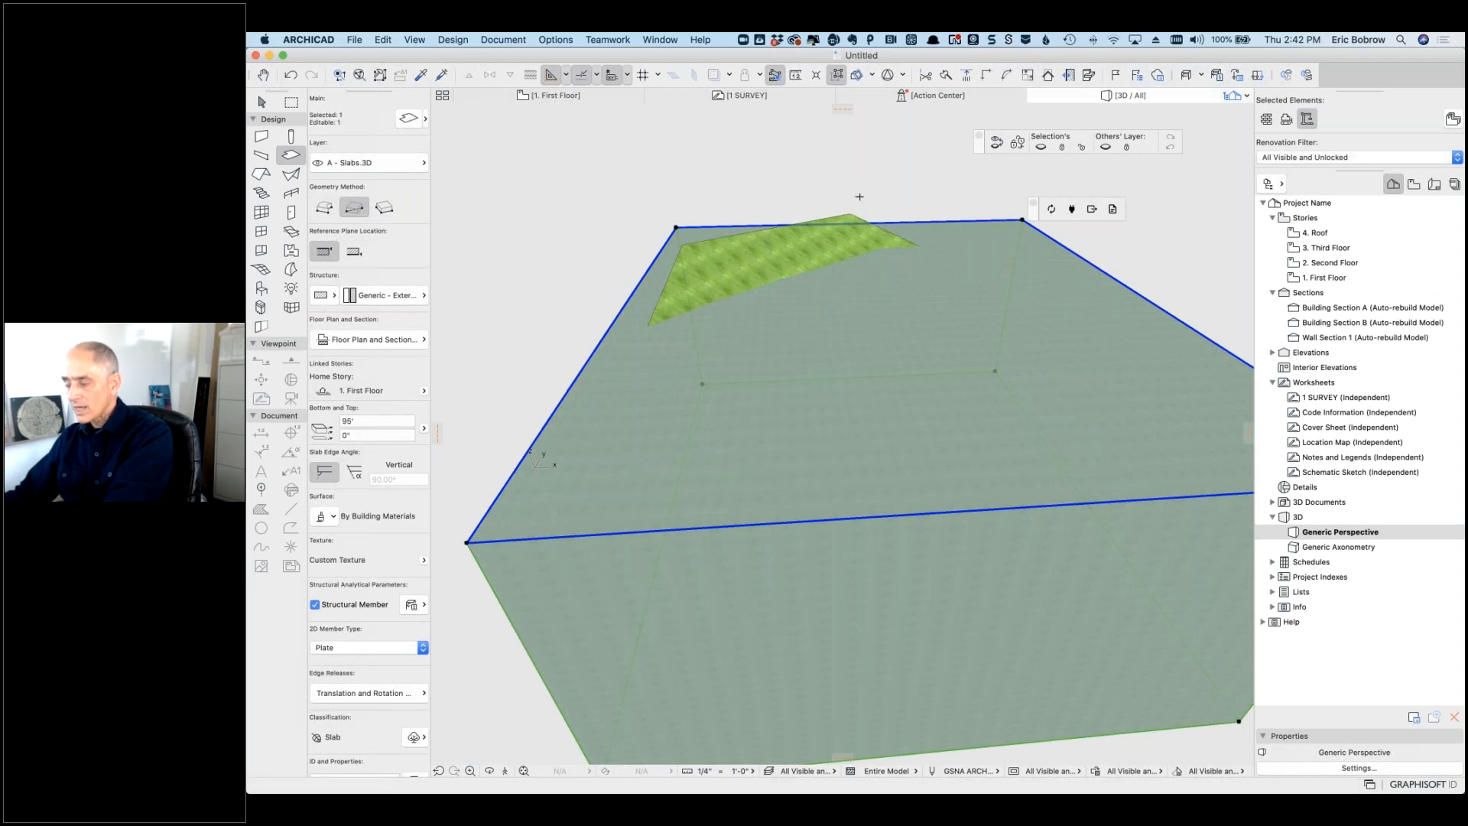
key(Escape)
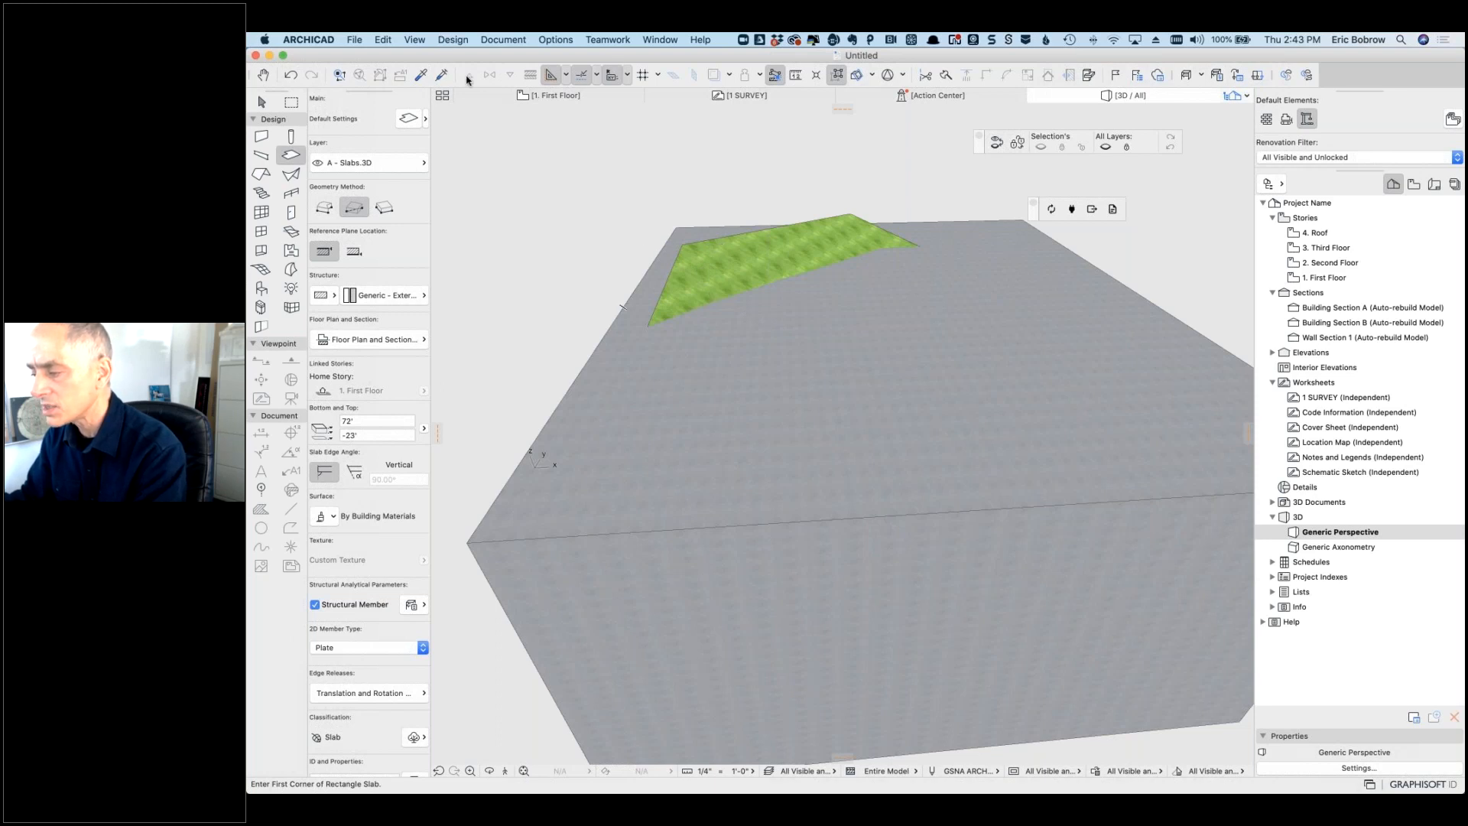
click(451, 40)
click(493, 187)
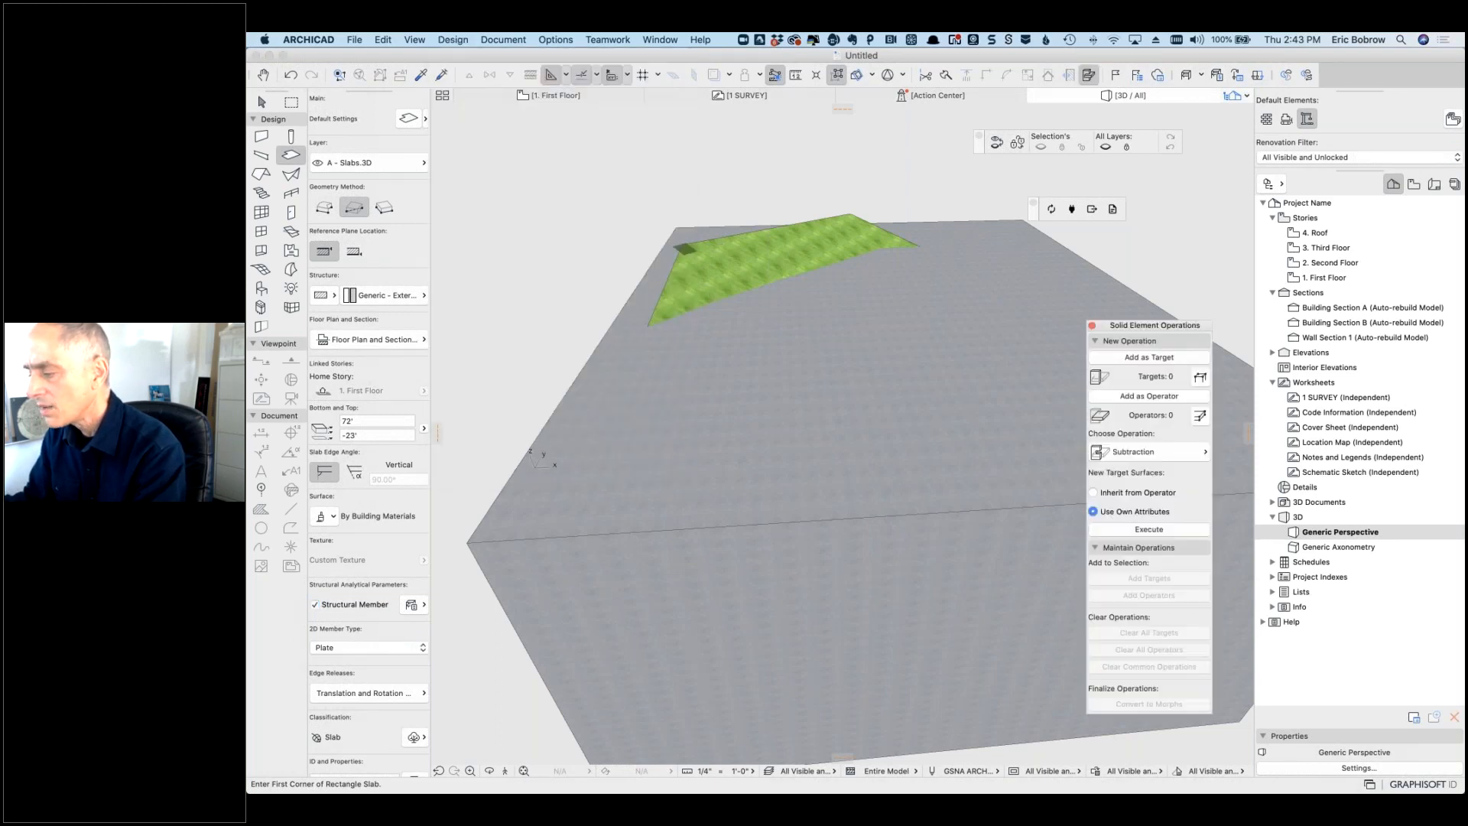
shift+click(685, 246)
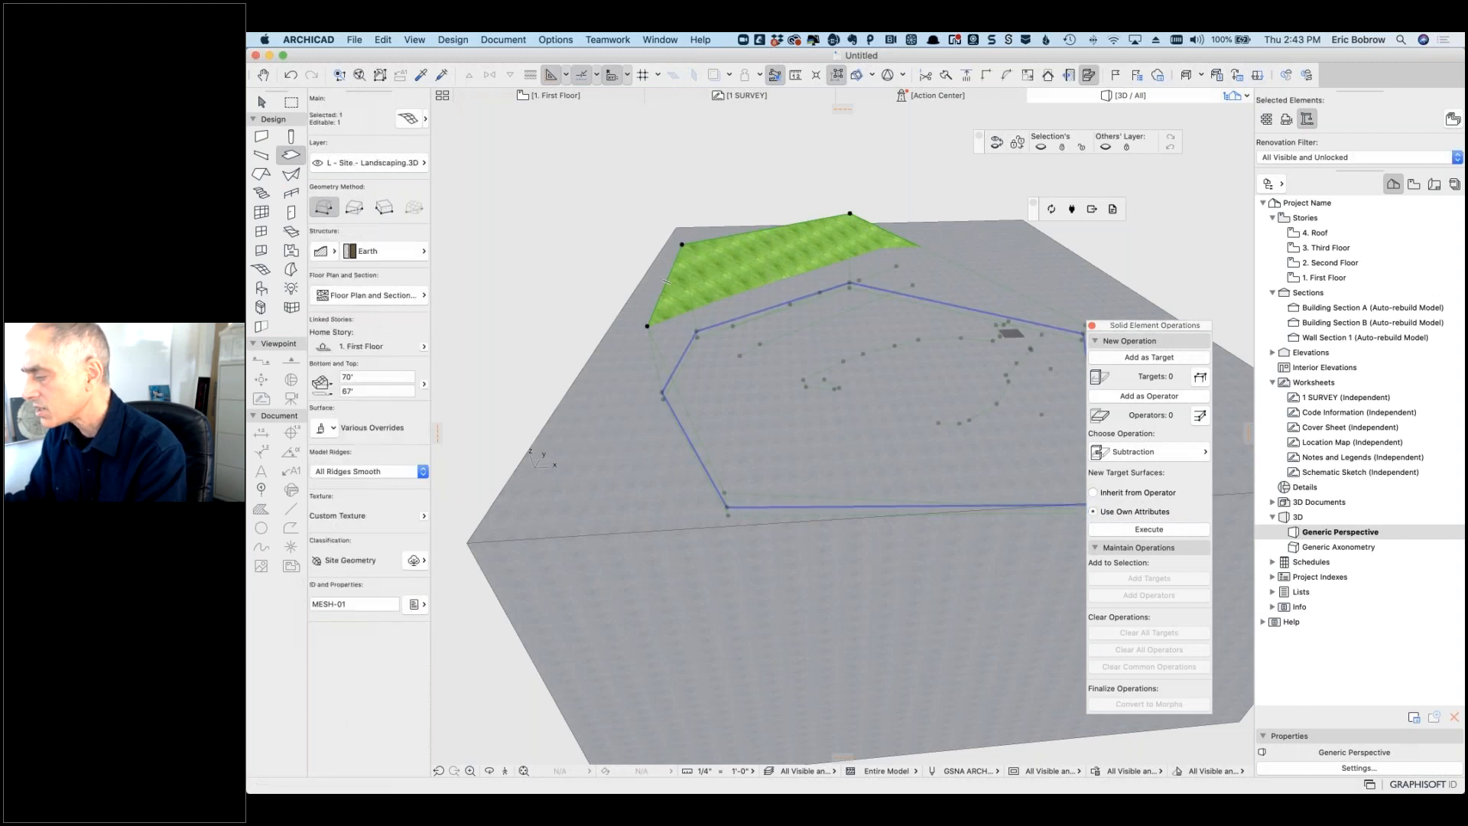
click(1139, 357)
key(Escape)
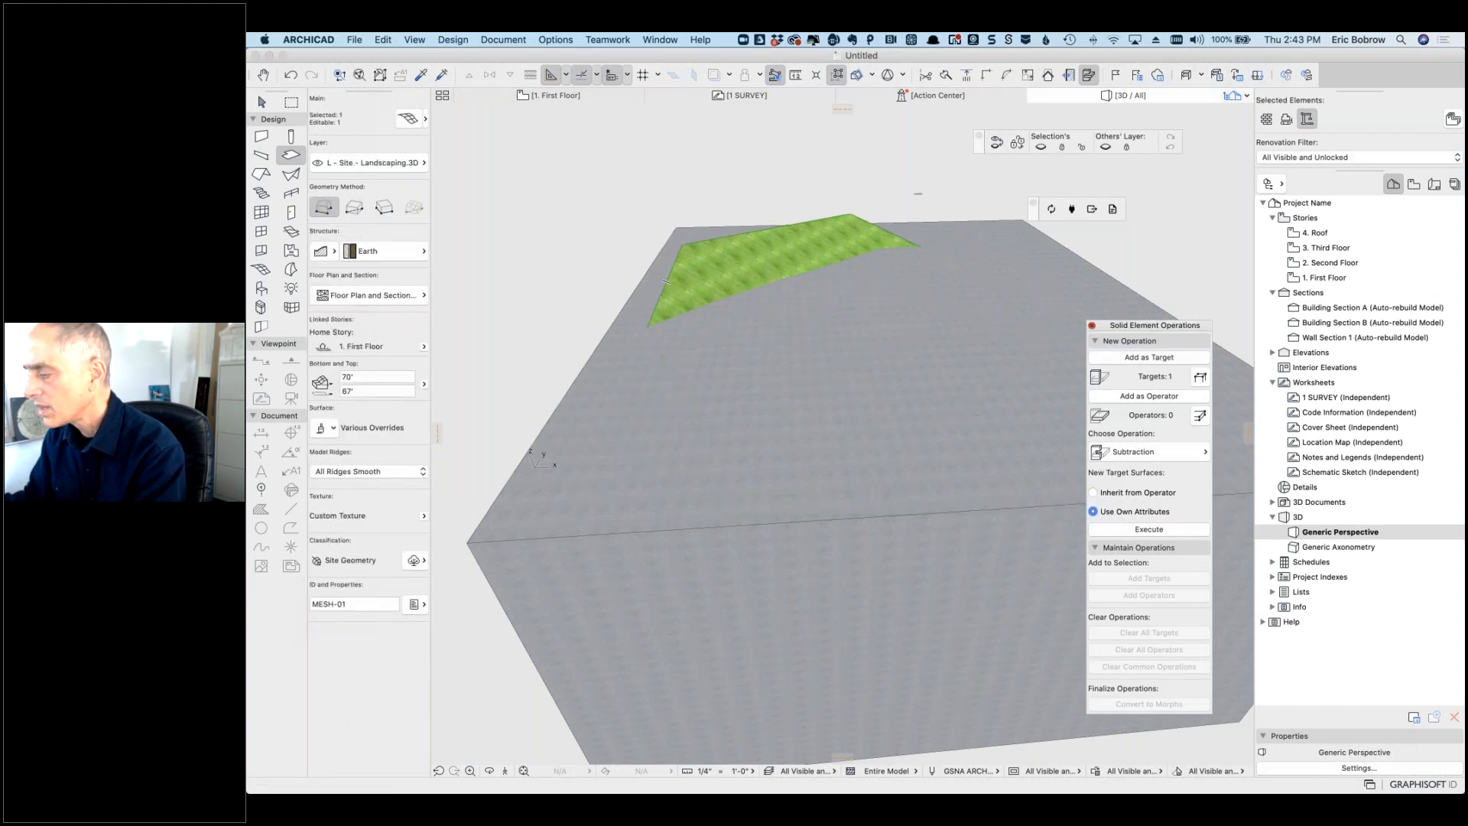
Step: Use the large slab as the operator and subtract it from the terrain mesh, keeping the mesh's own surface attributes
shift+click(665, 282)
click(1162, 396)
click(1160, 530)
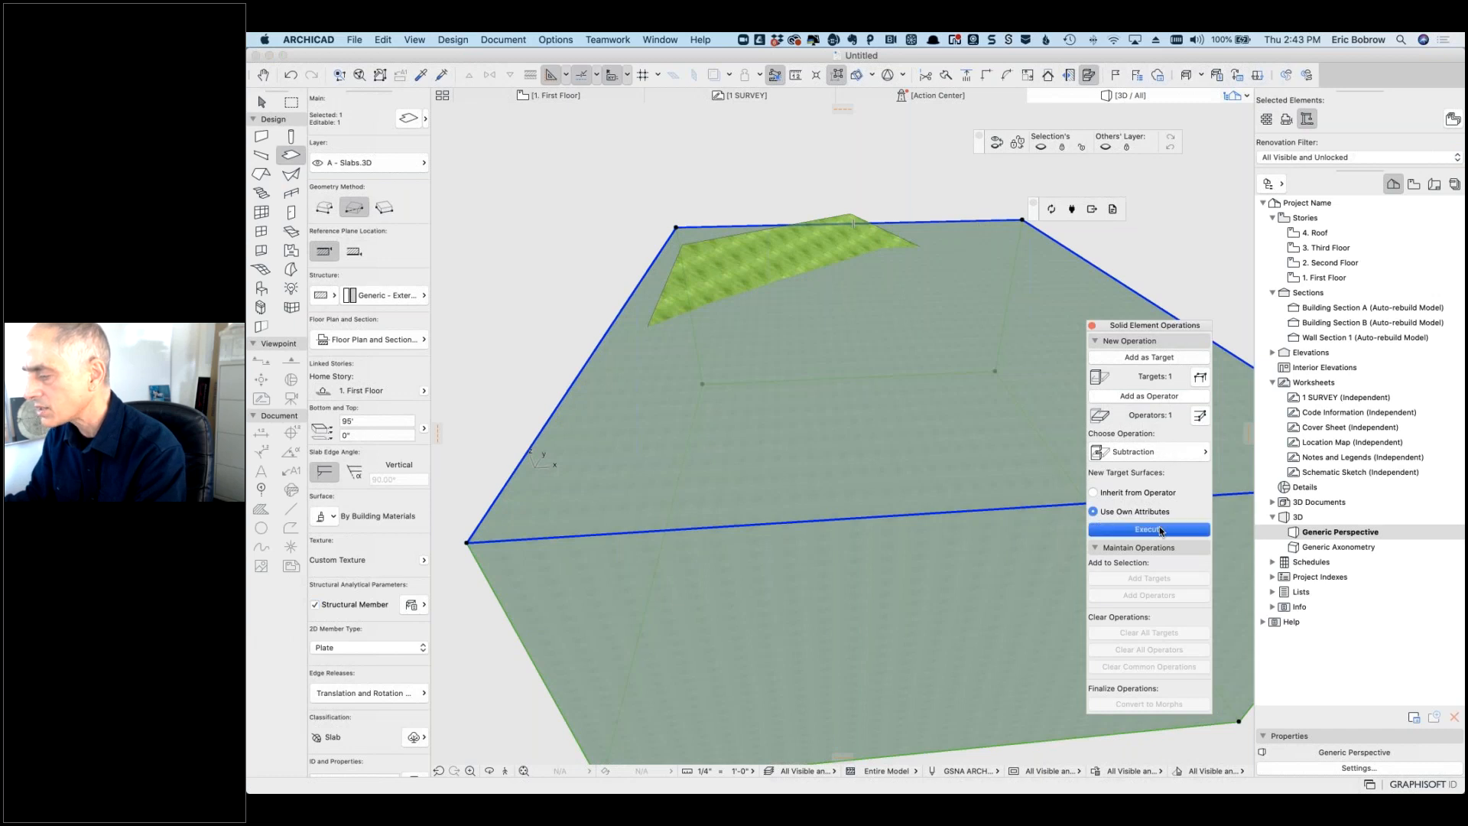
key(Escape)
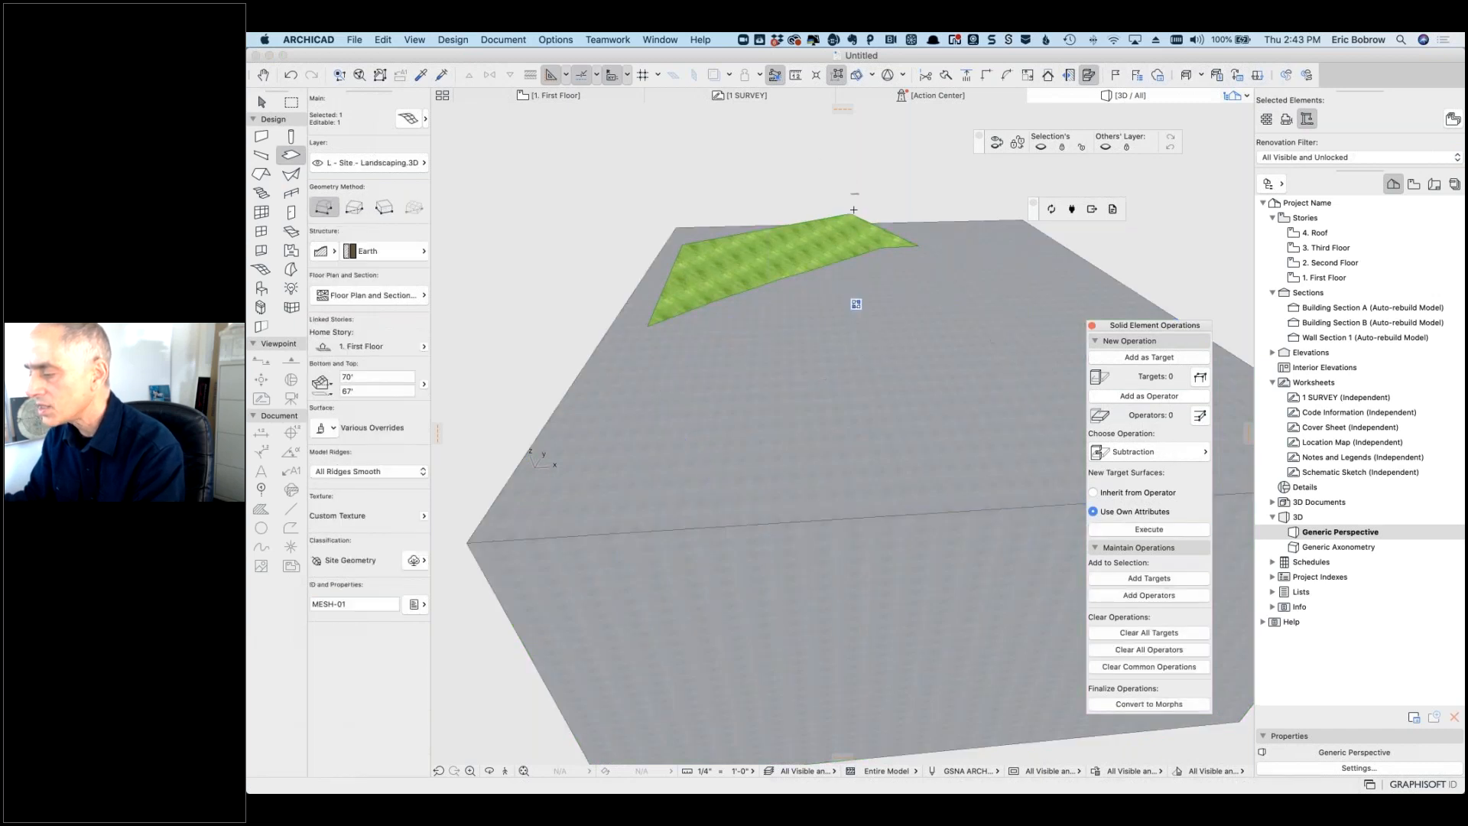
Step: Hide the large slab's layer in the 3D view, leaving the cut terrain mesh displayed
shift+click(780, 263)
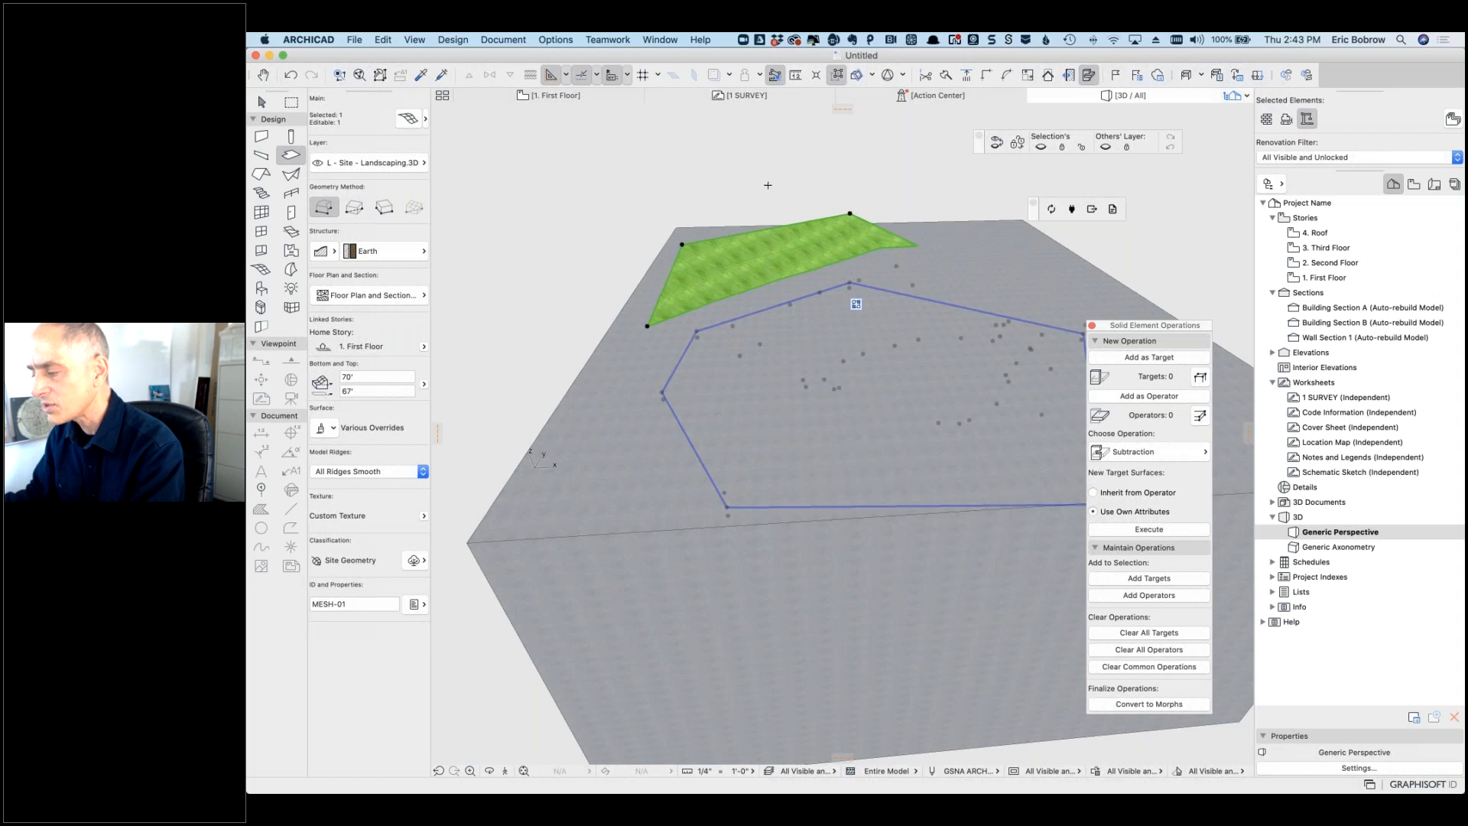
key(Escape)
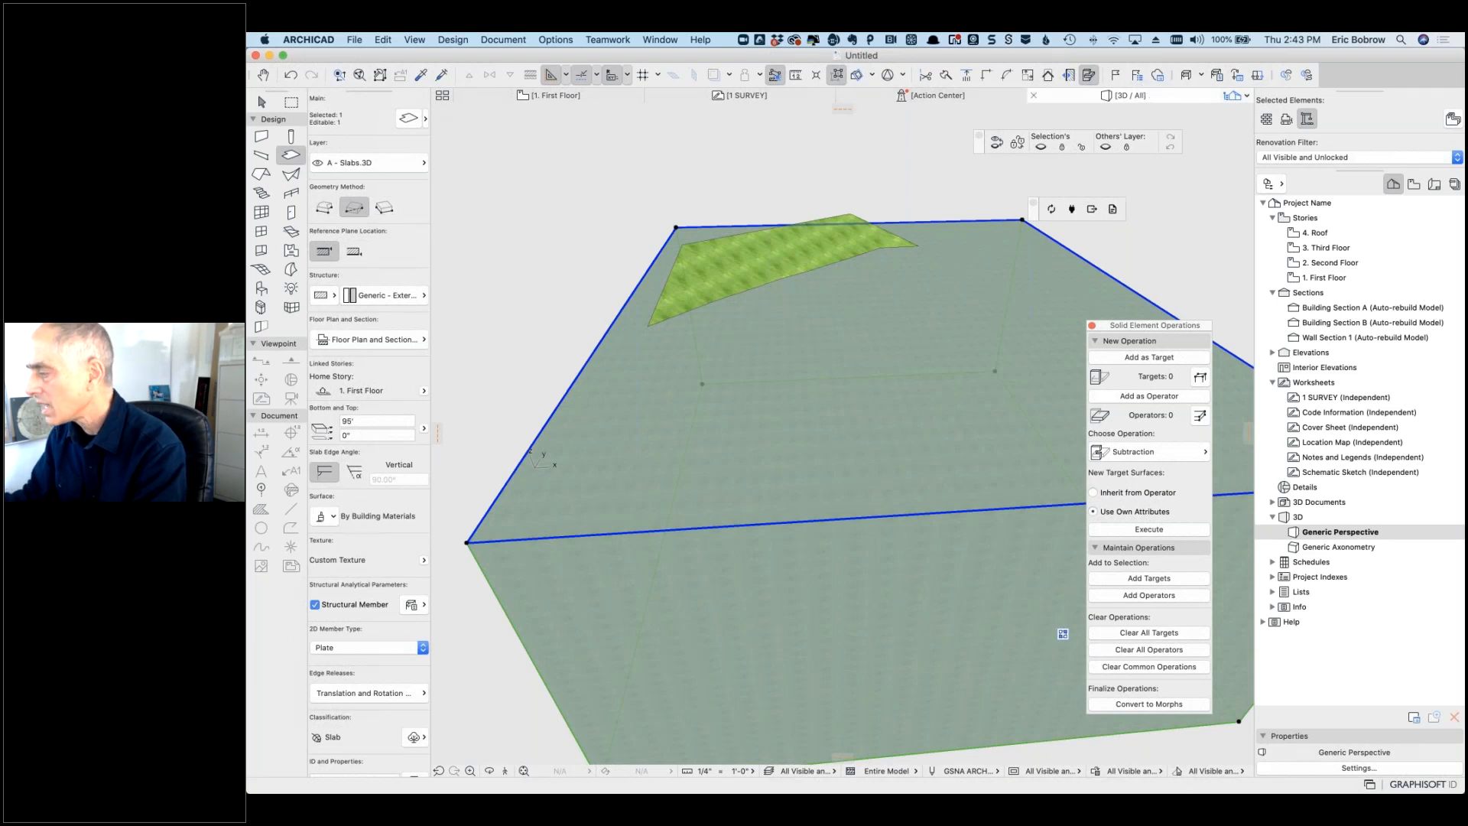
click(1041, 147)
key(Escape)
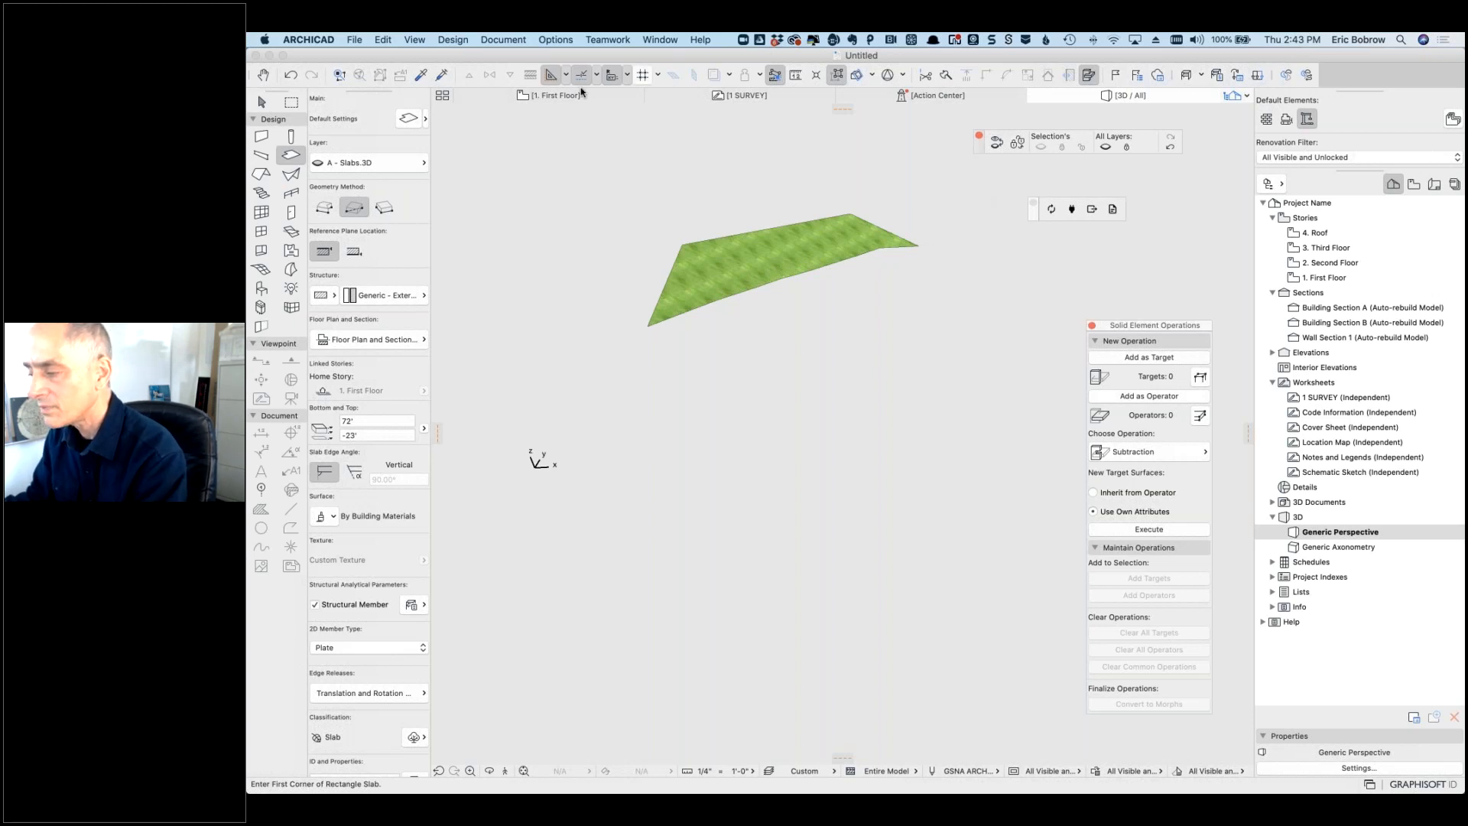
Step: Set the 3D projection of the cut mesh to a parallel projection in top view
click(575, 97)
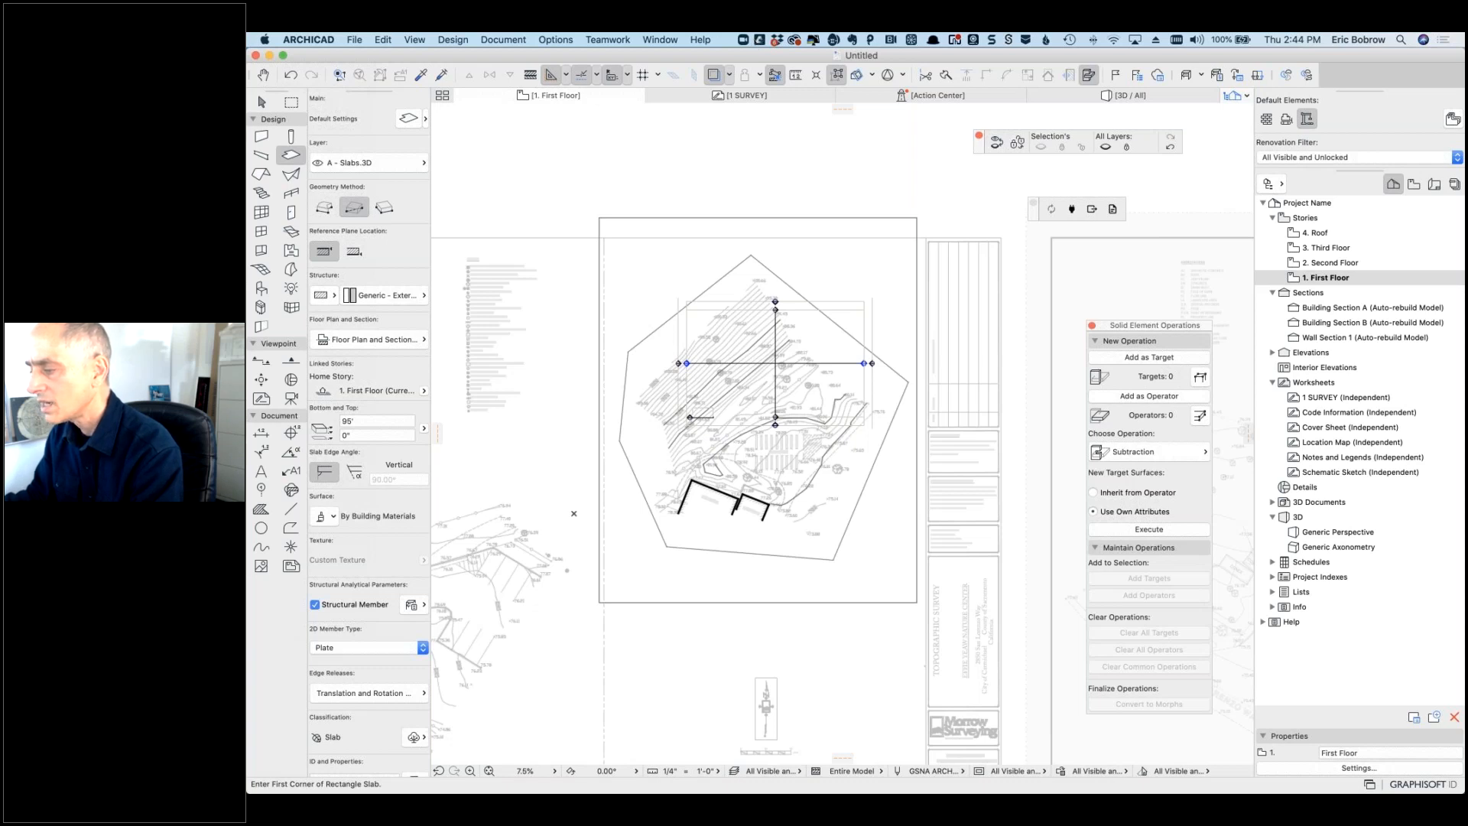
click(1139, 76)
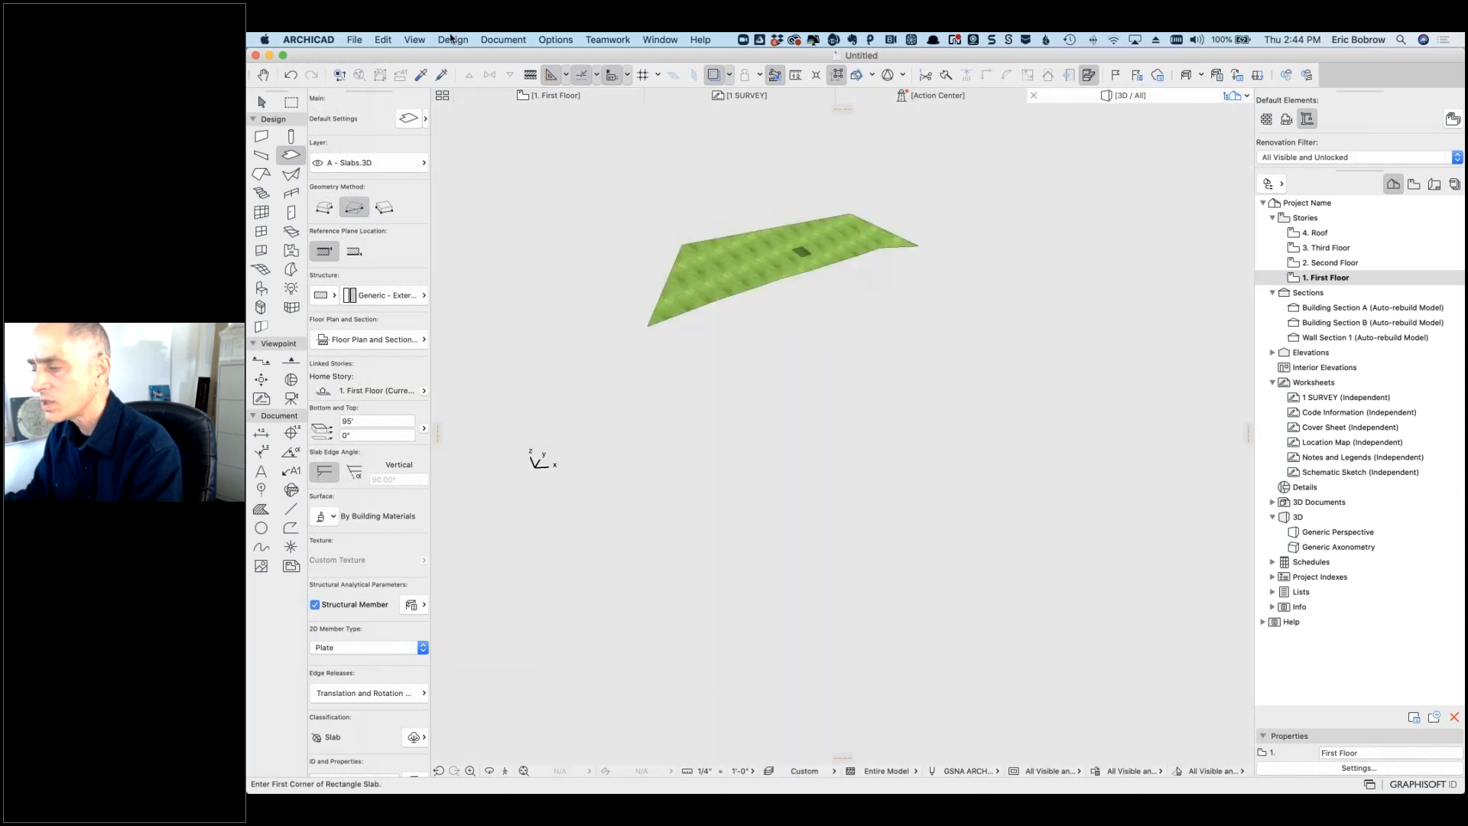
click(425, 41)
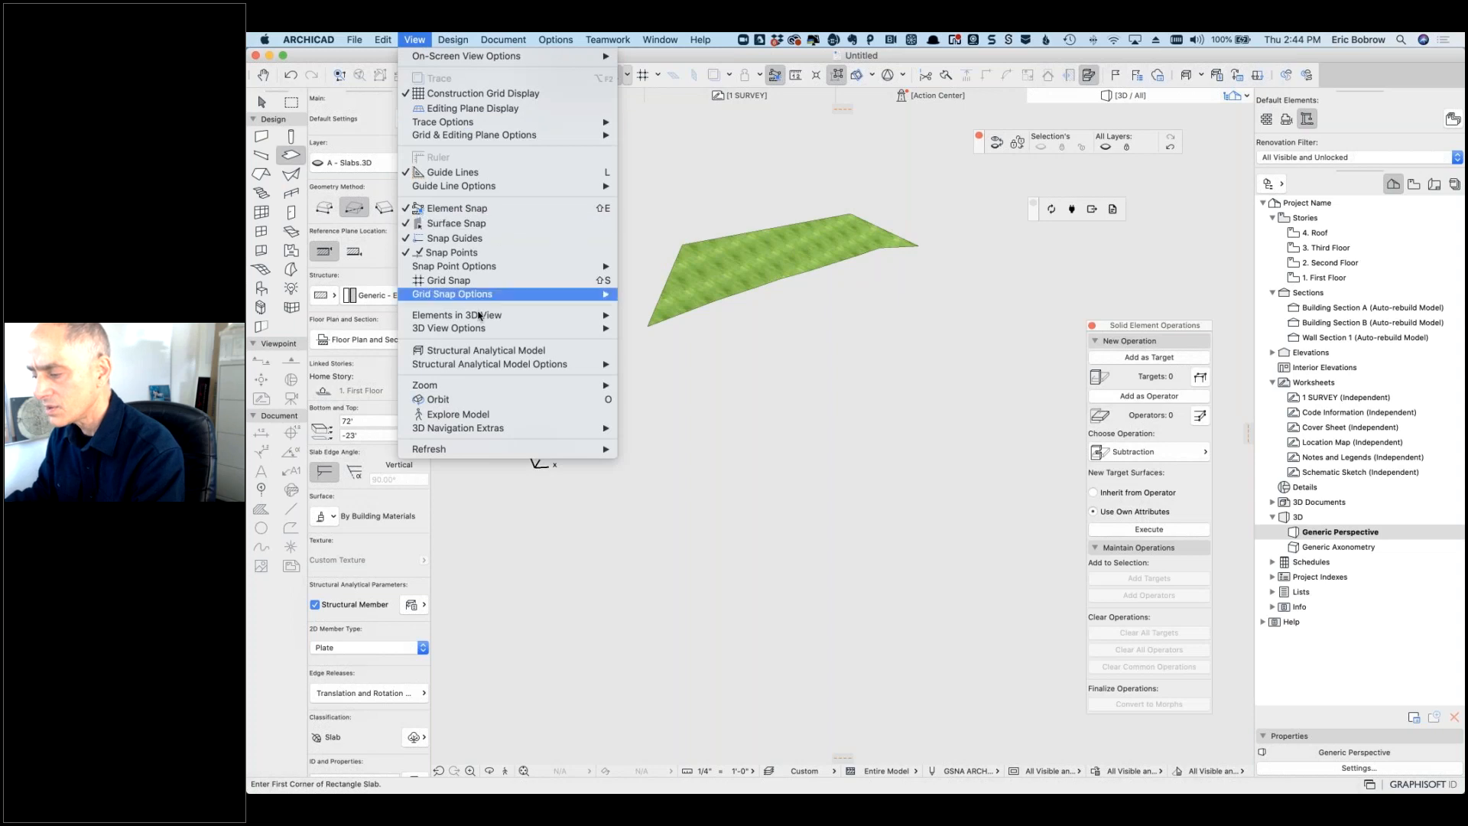
mouse_move(458, 330)
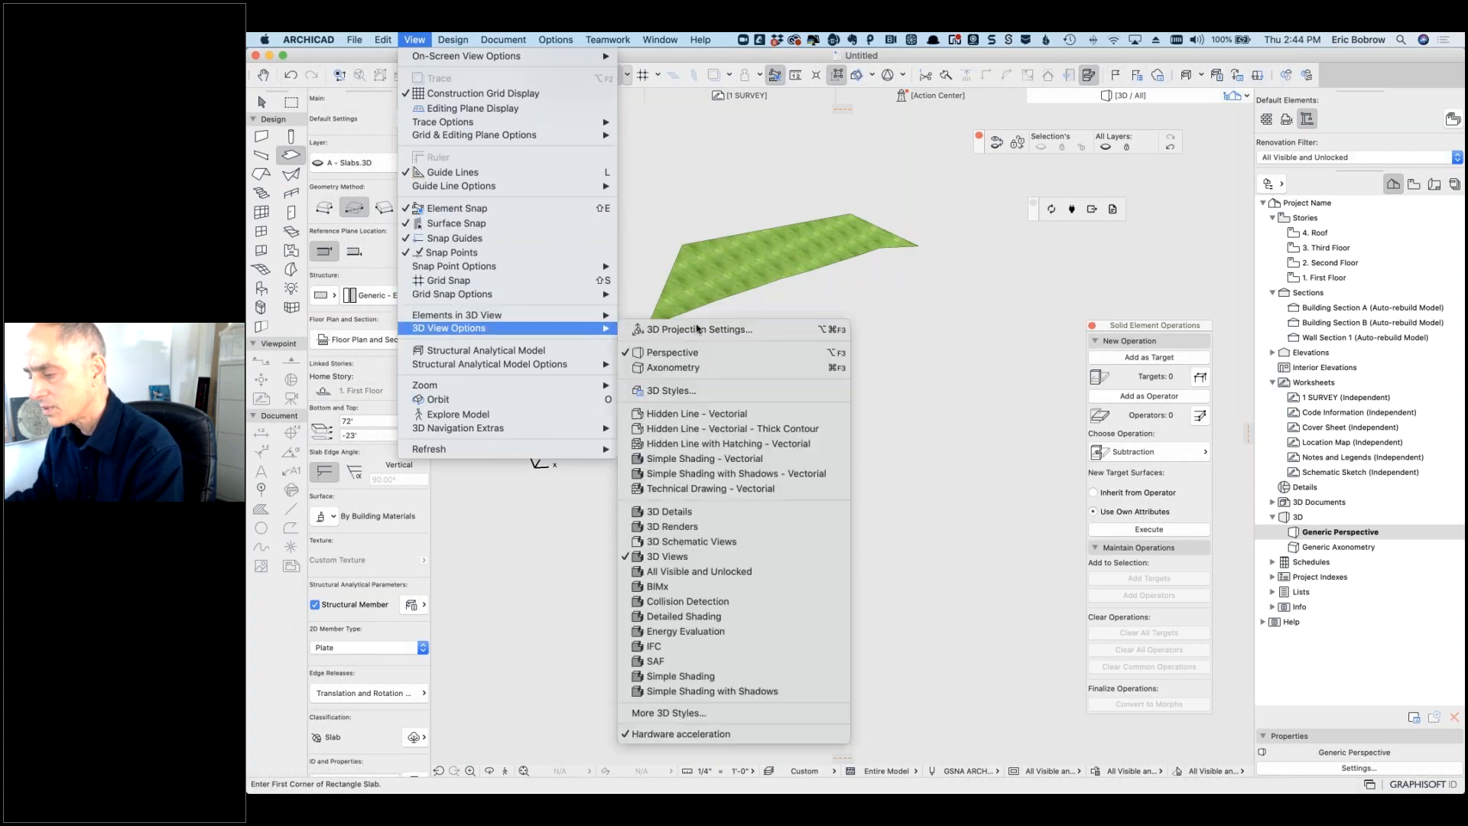
click(696, 328)
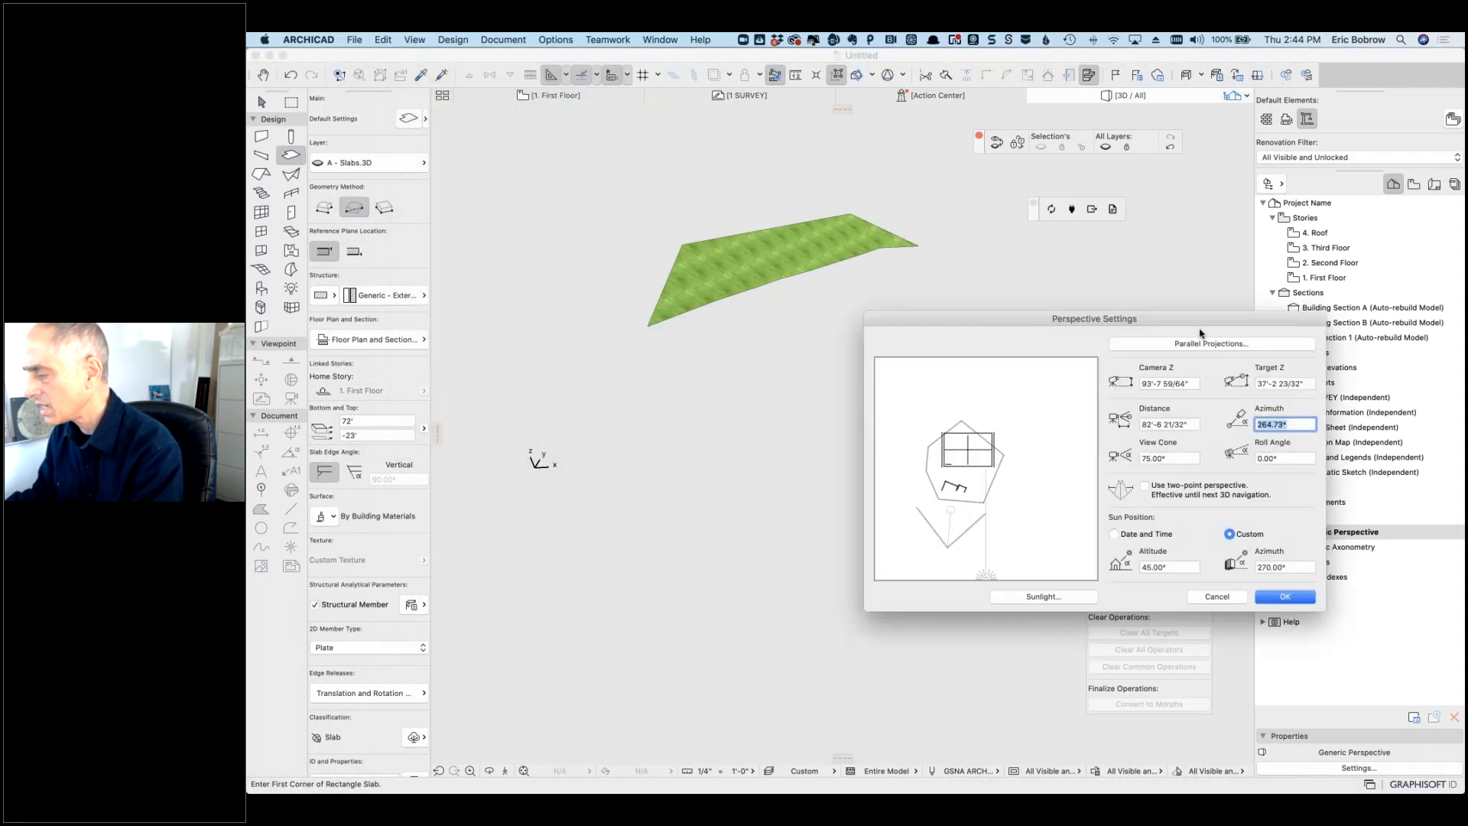
click(1199, 342)
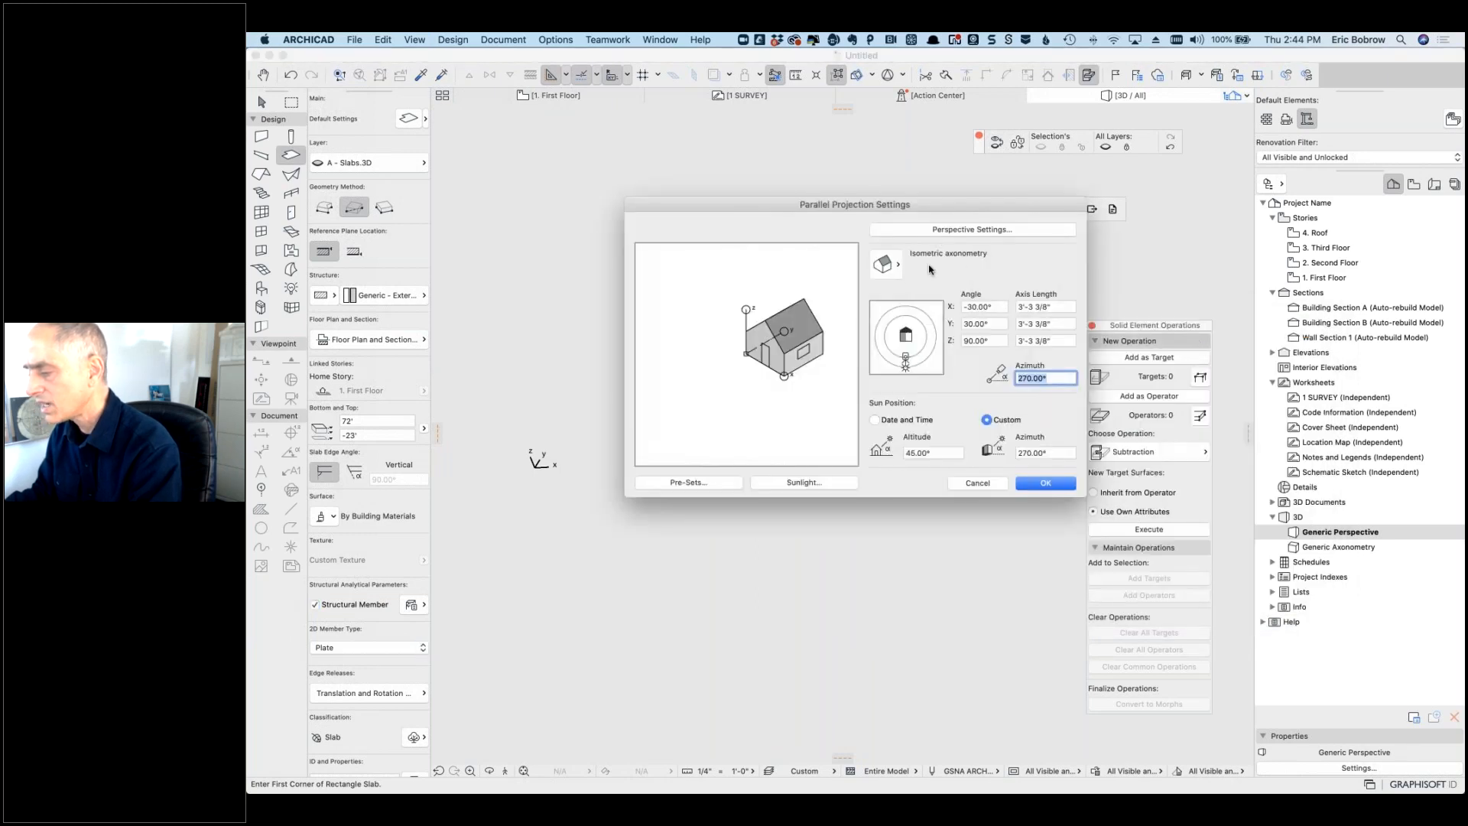
click(897, 268)
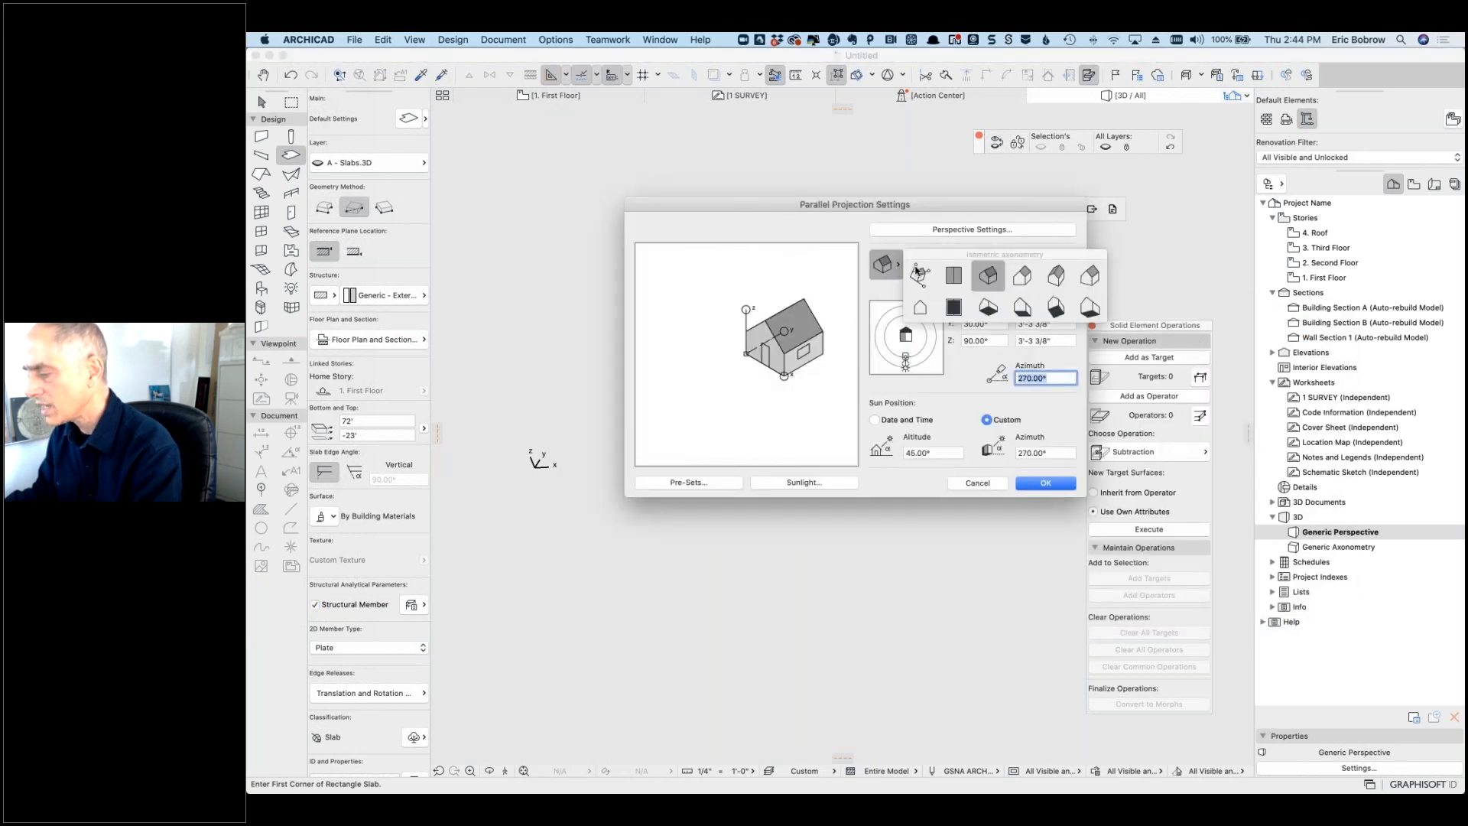
click(954, 276)
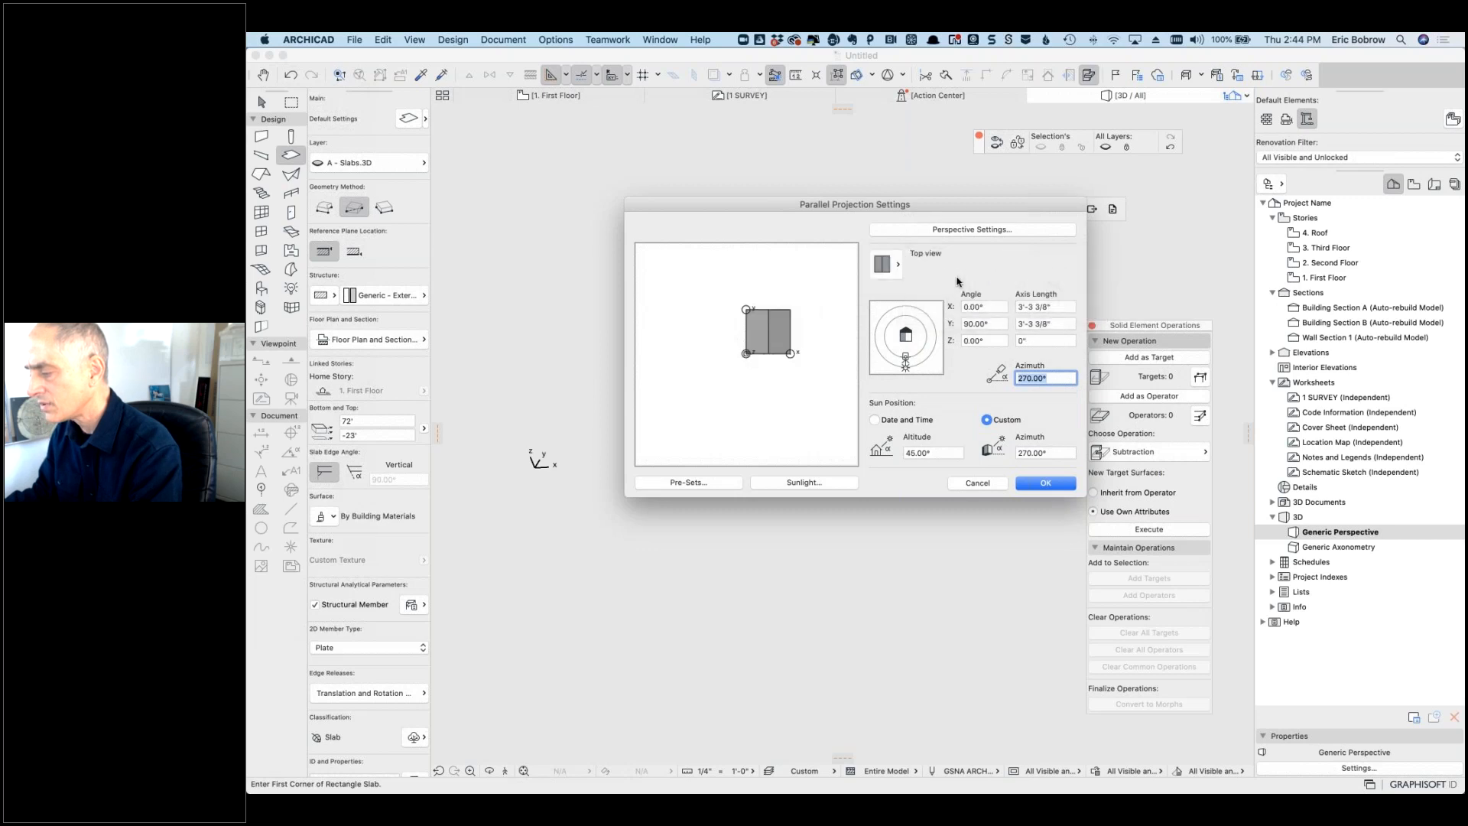
click(1039, 482)
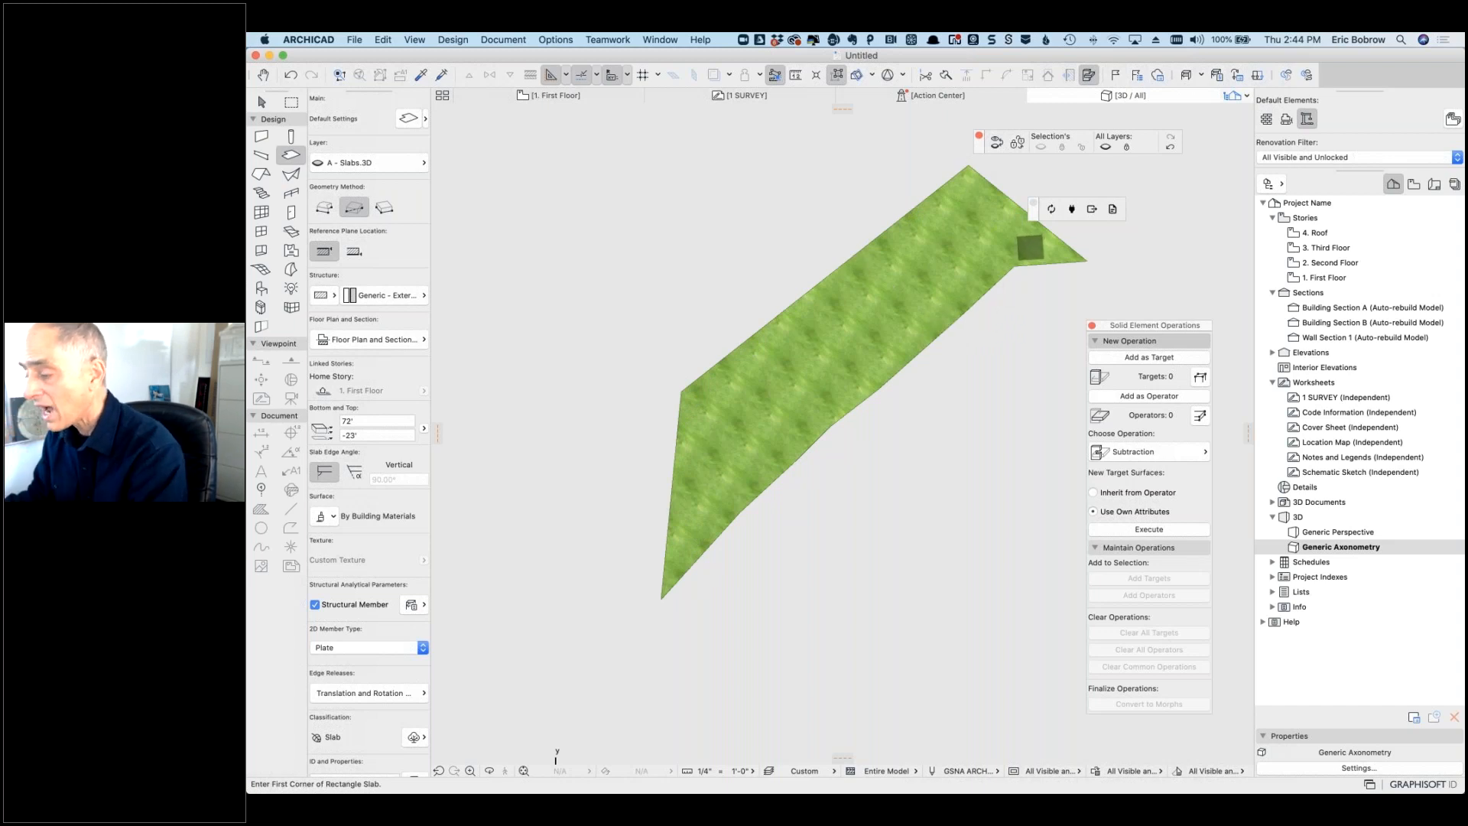
Step: Create a 3D document from the top view and name it Contour Line Drawing
right_click(731, 171)
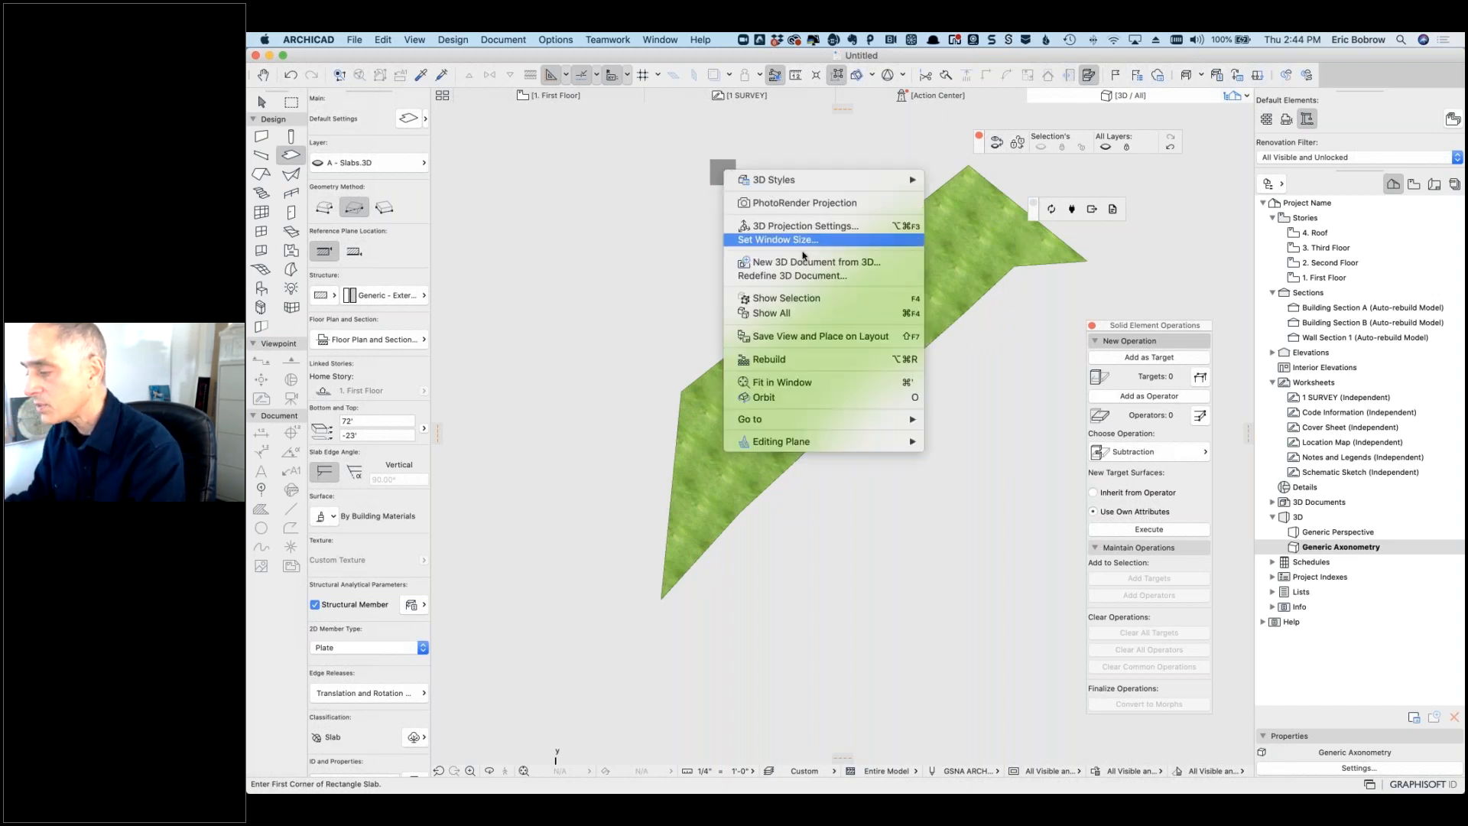
click(796, 262)
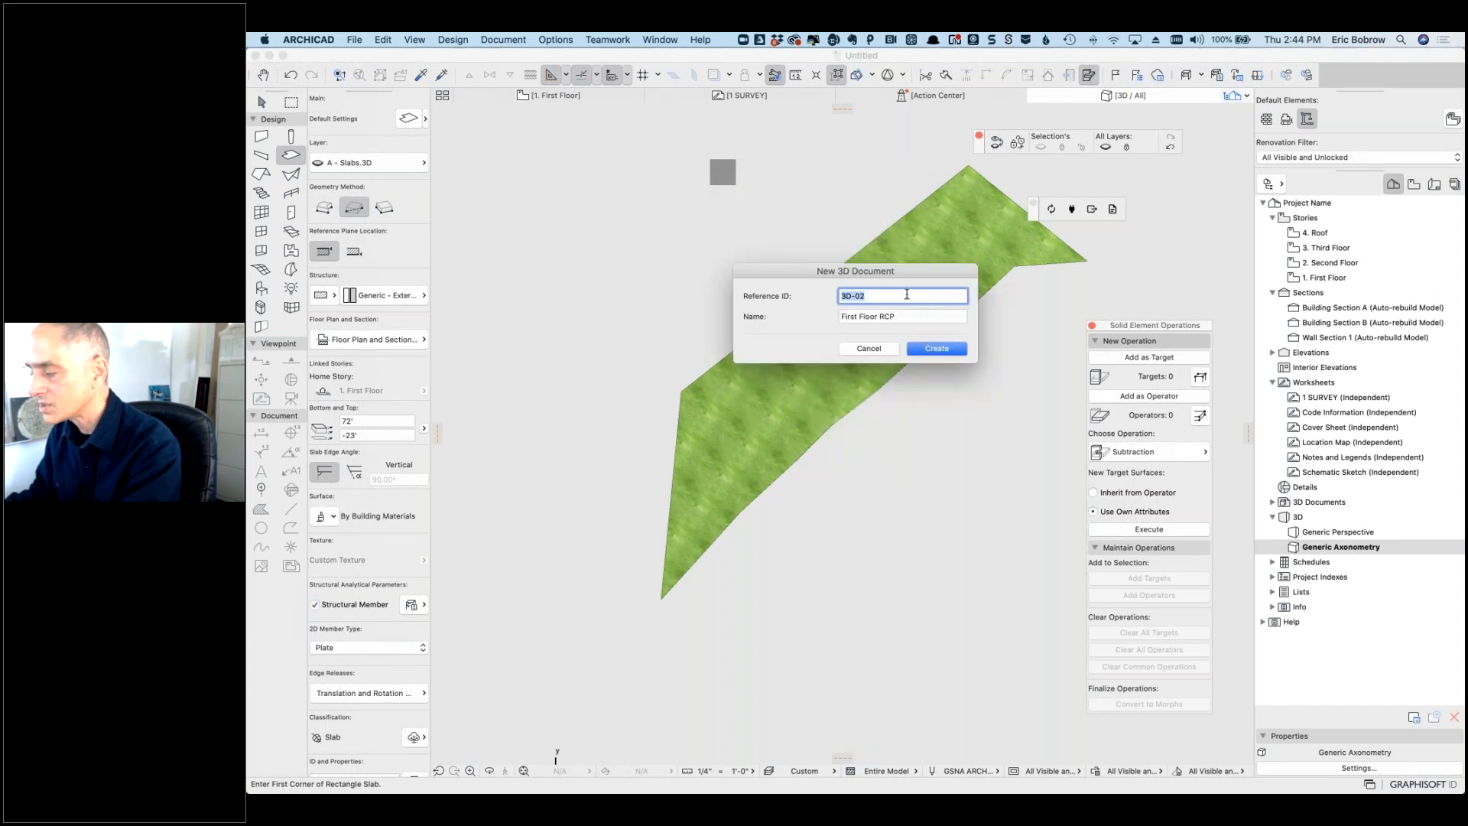
key(Tab)
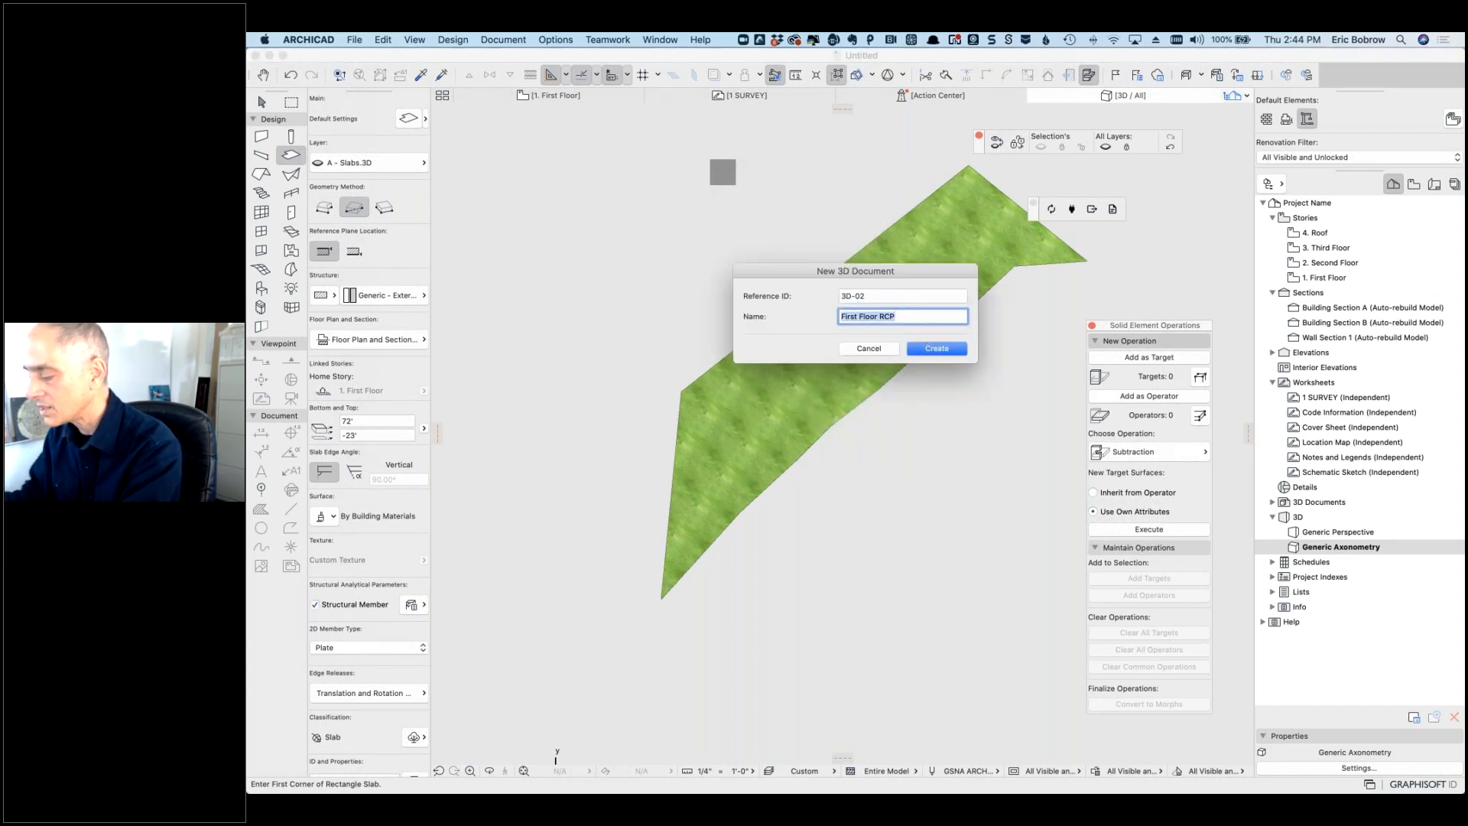
text(Contour )
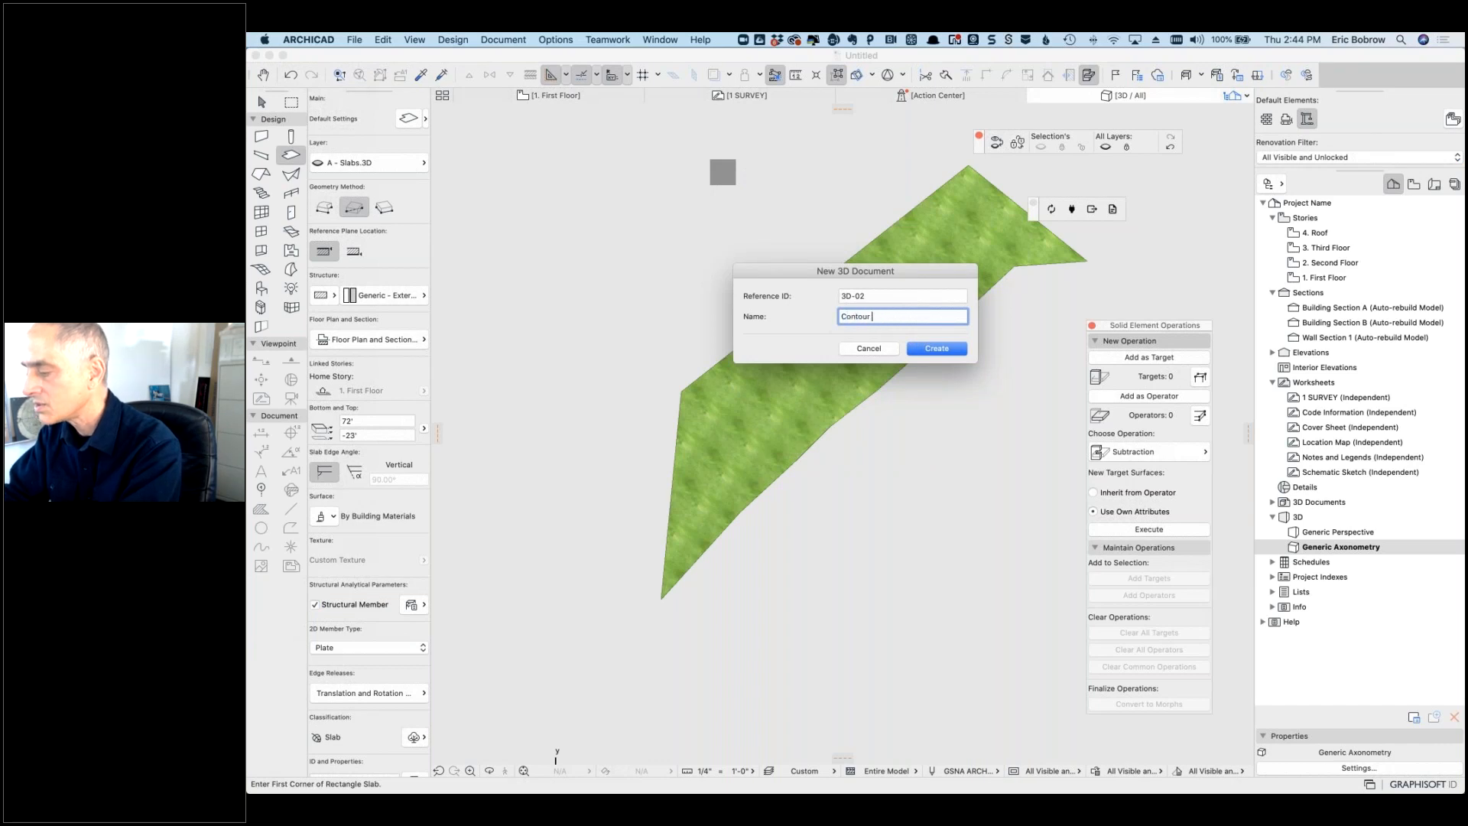
text(Line Drawing)
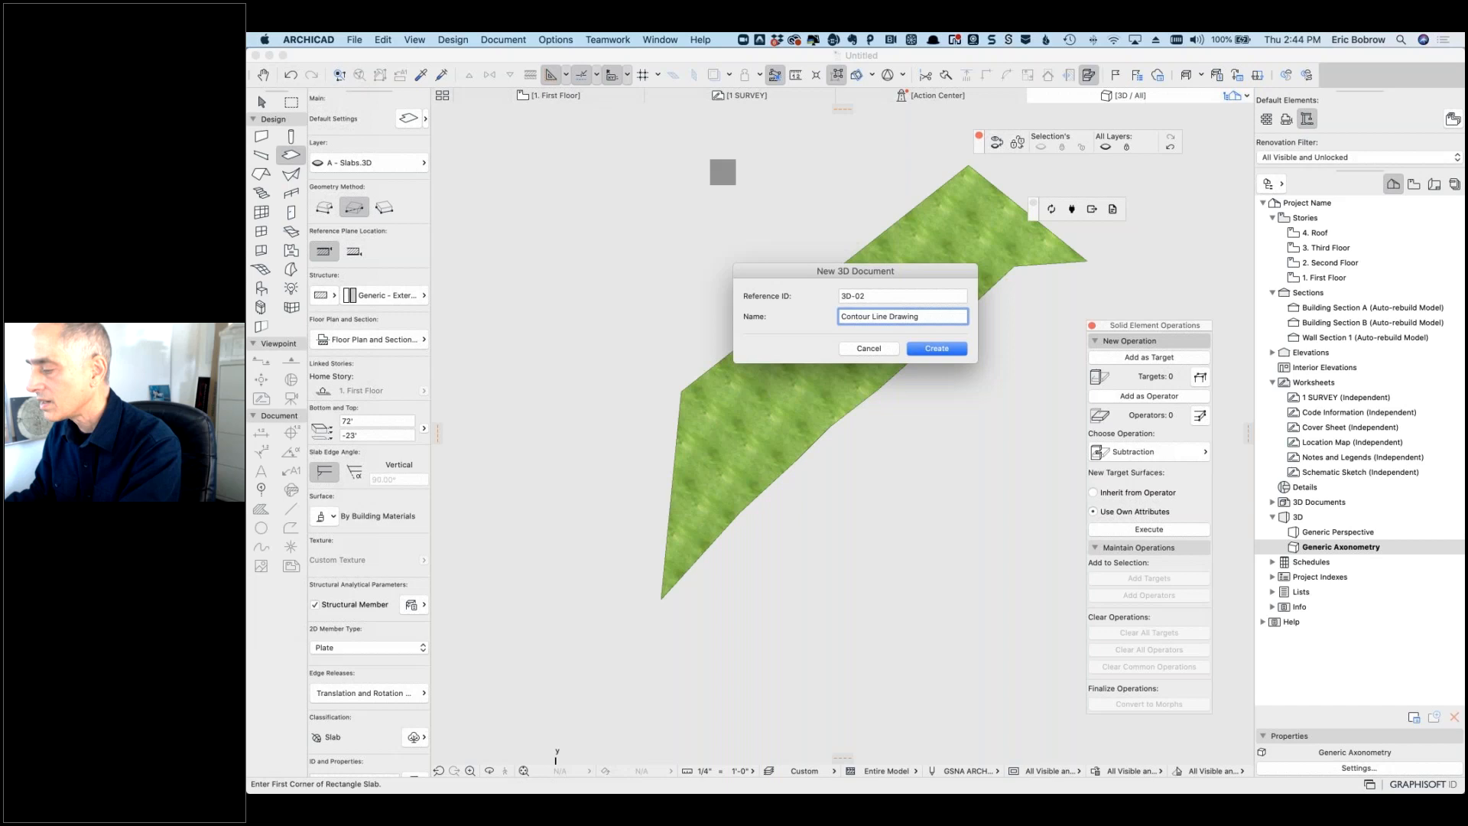
click(936, 348)
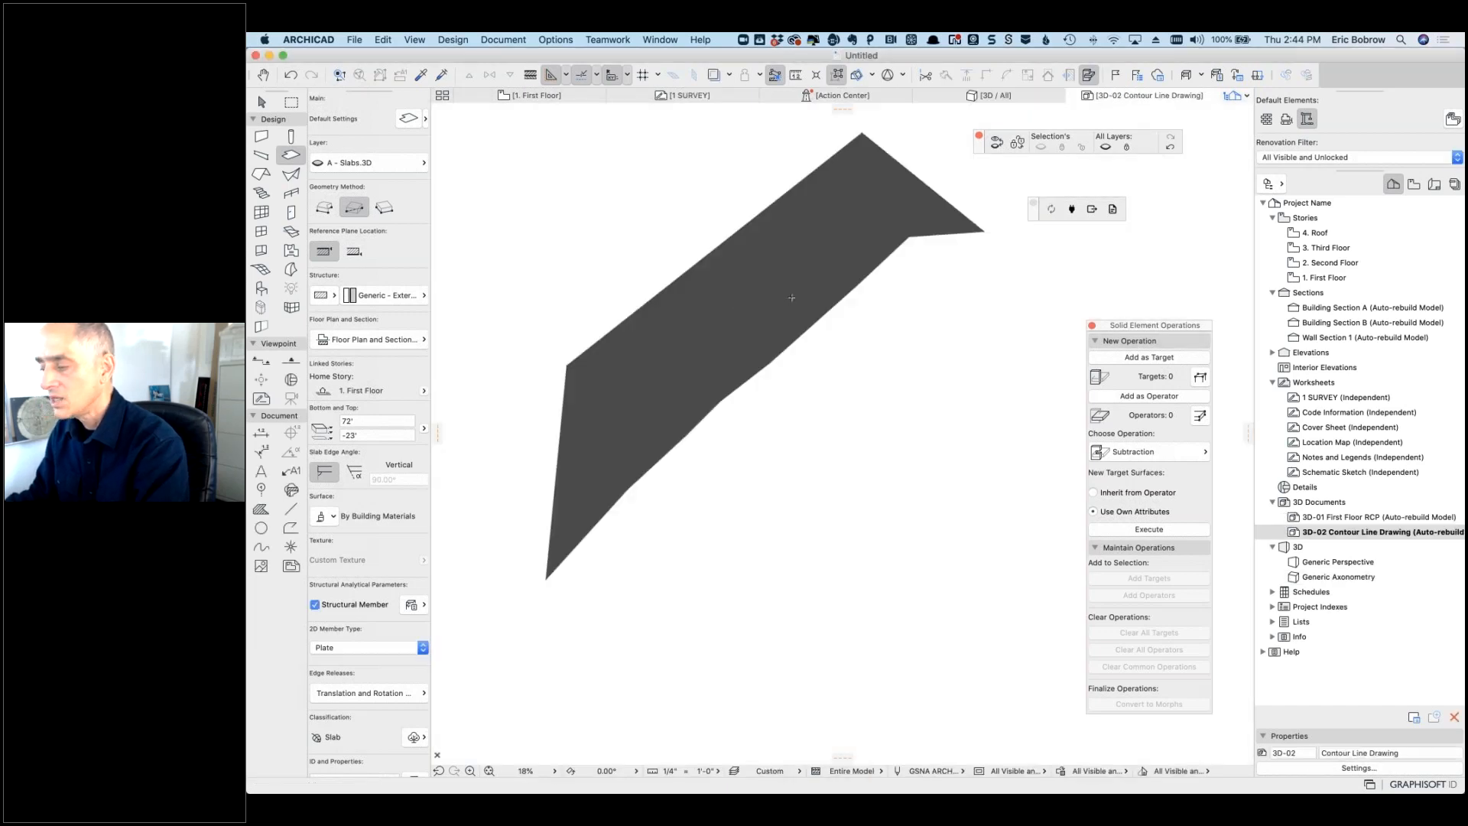
Step: Show the Contour Line Drawing 3D document as a trace reference on the First Floor plan
click(538, 96)
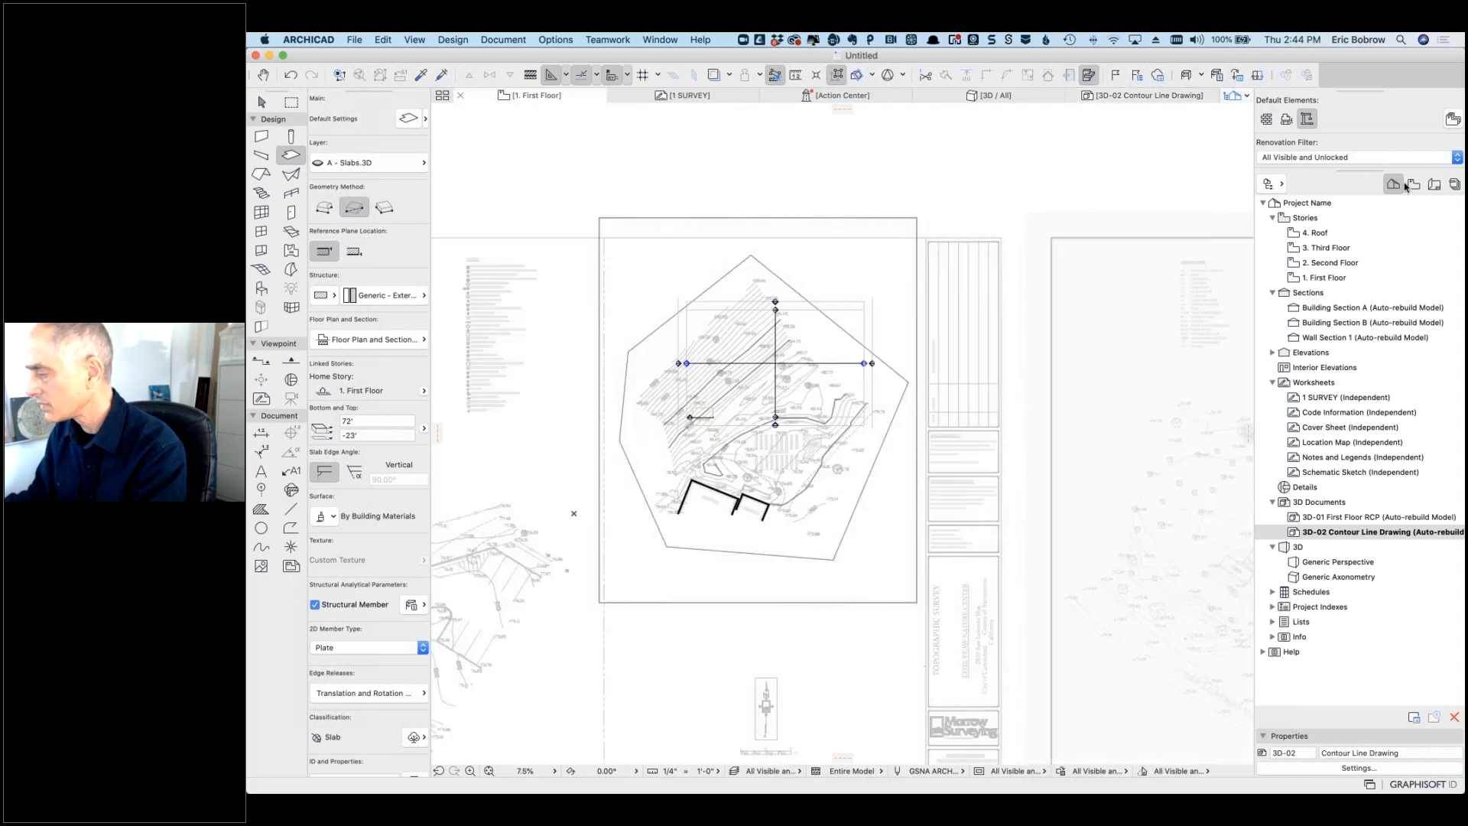
right_click(1331, 538)
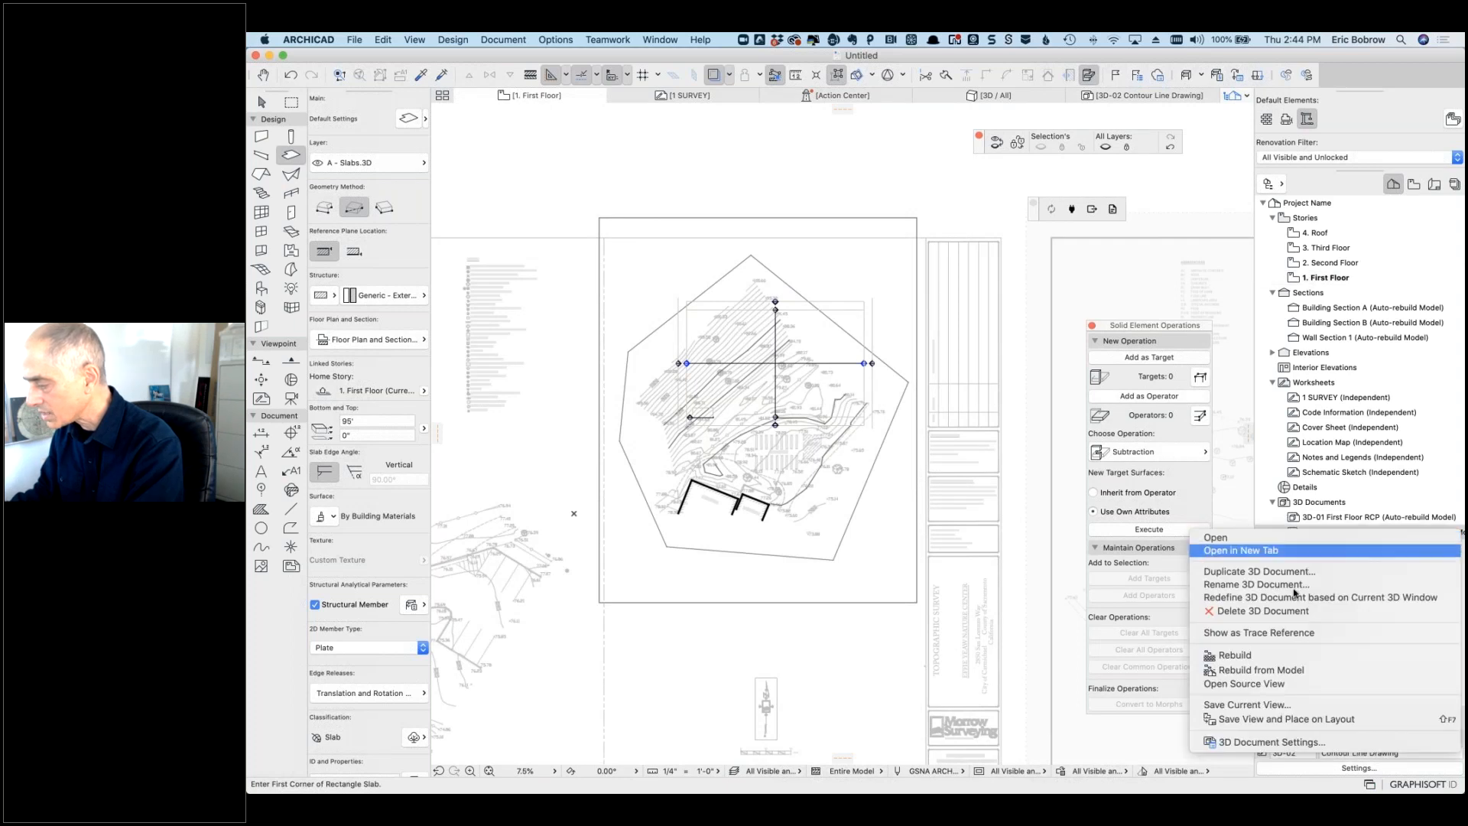
click(1291, 631)
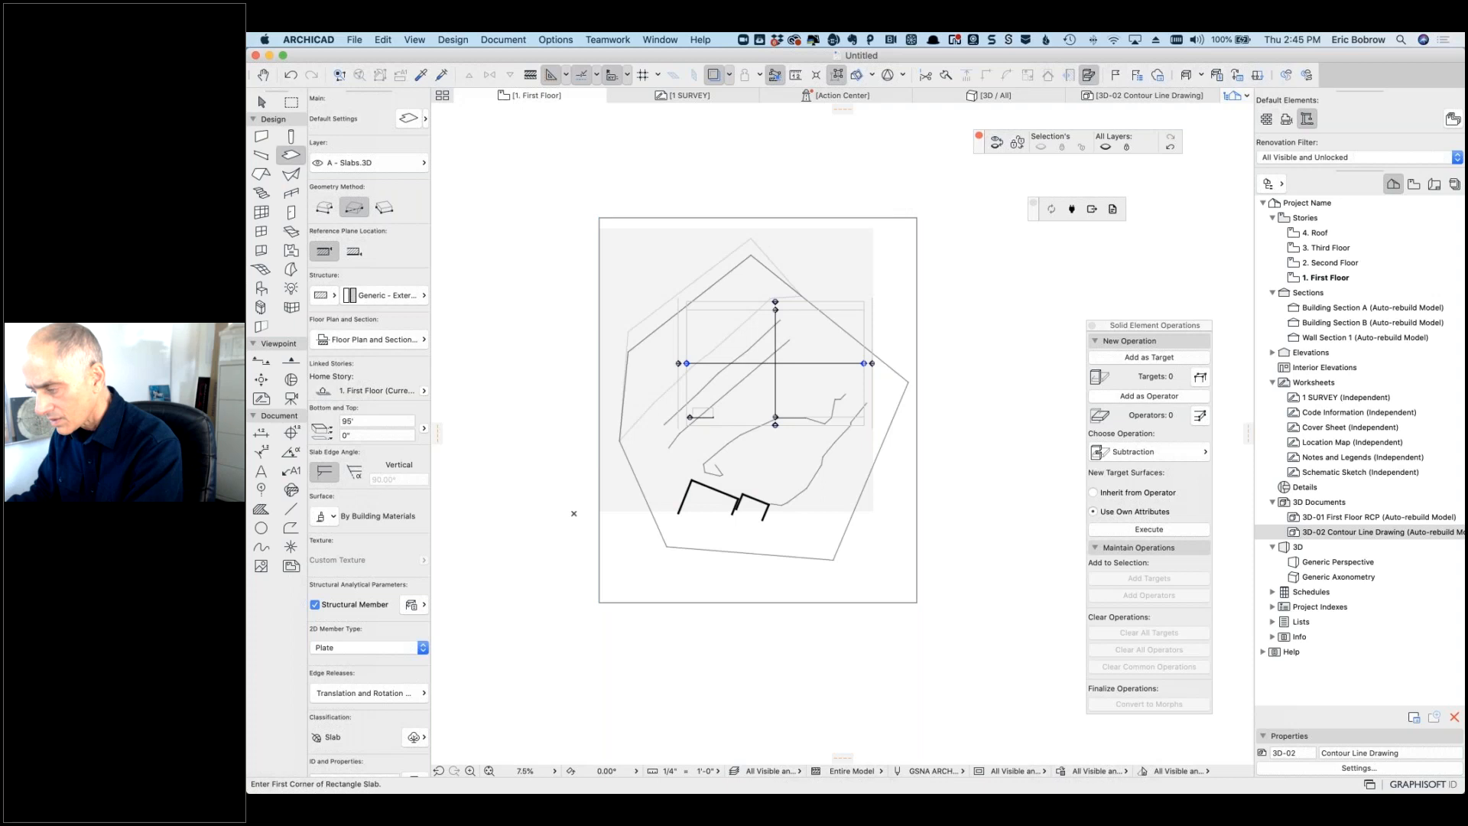
shift+click(918, 220)
shift+click(919, 220)
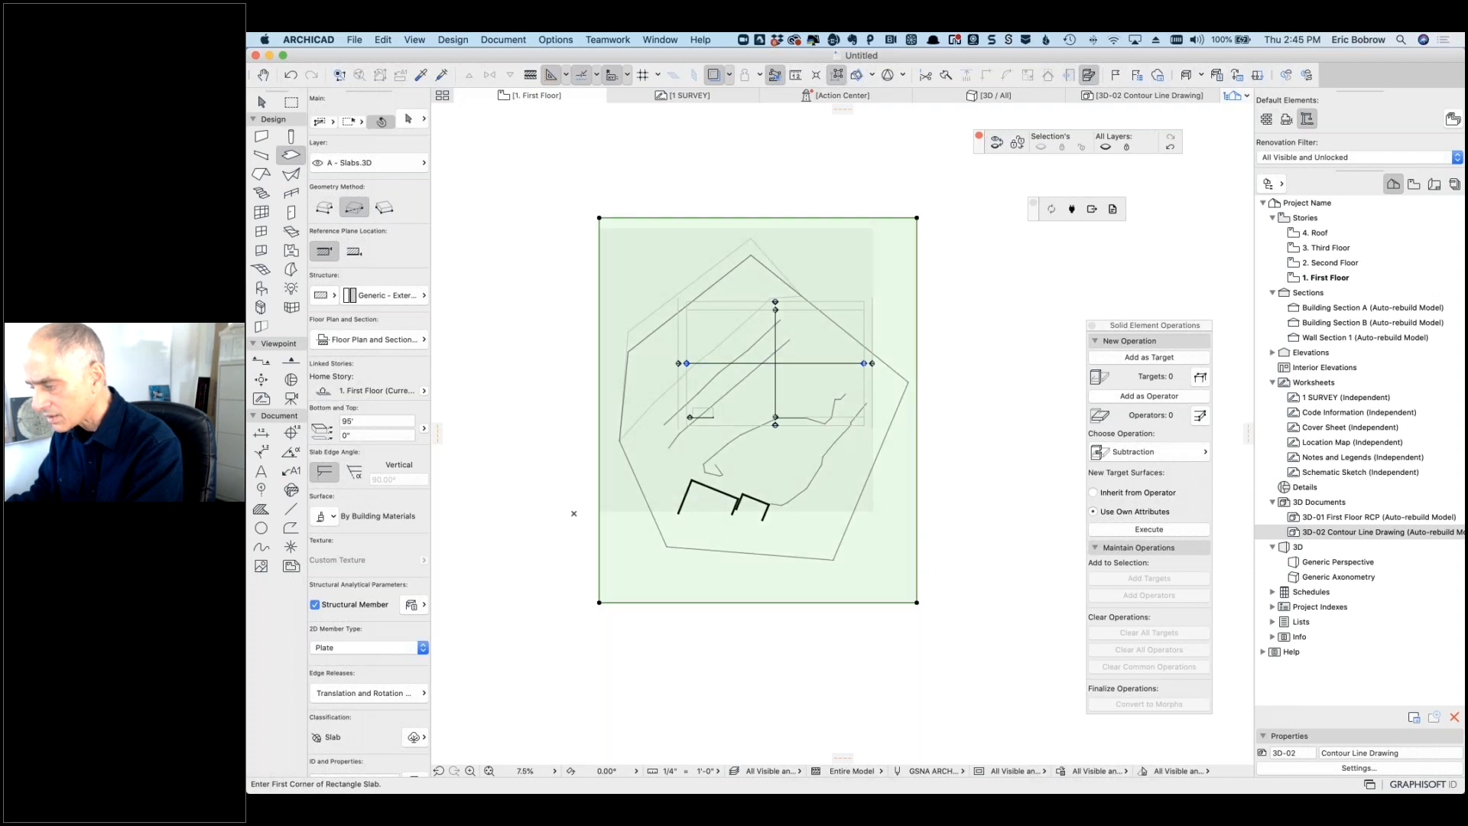
key(Escape)
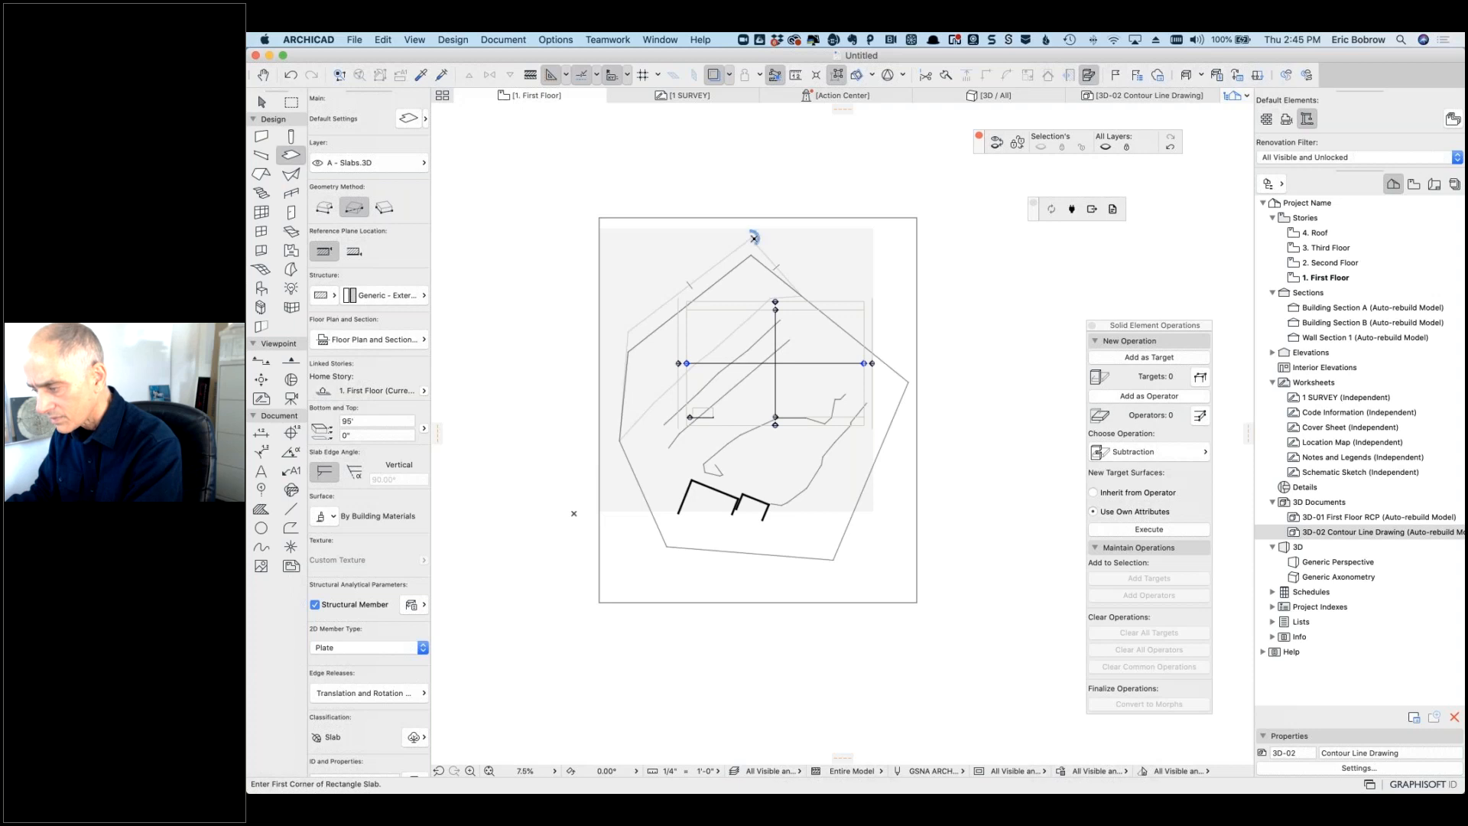
Step: Check the parallel projection settings of the 3D view without changing them
click(1009, 98)
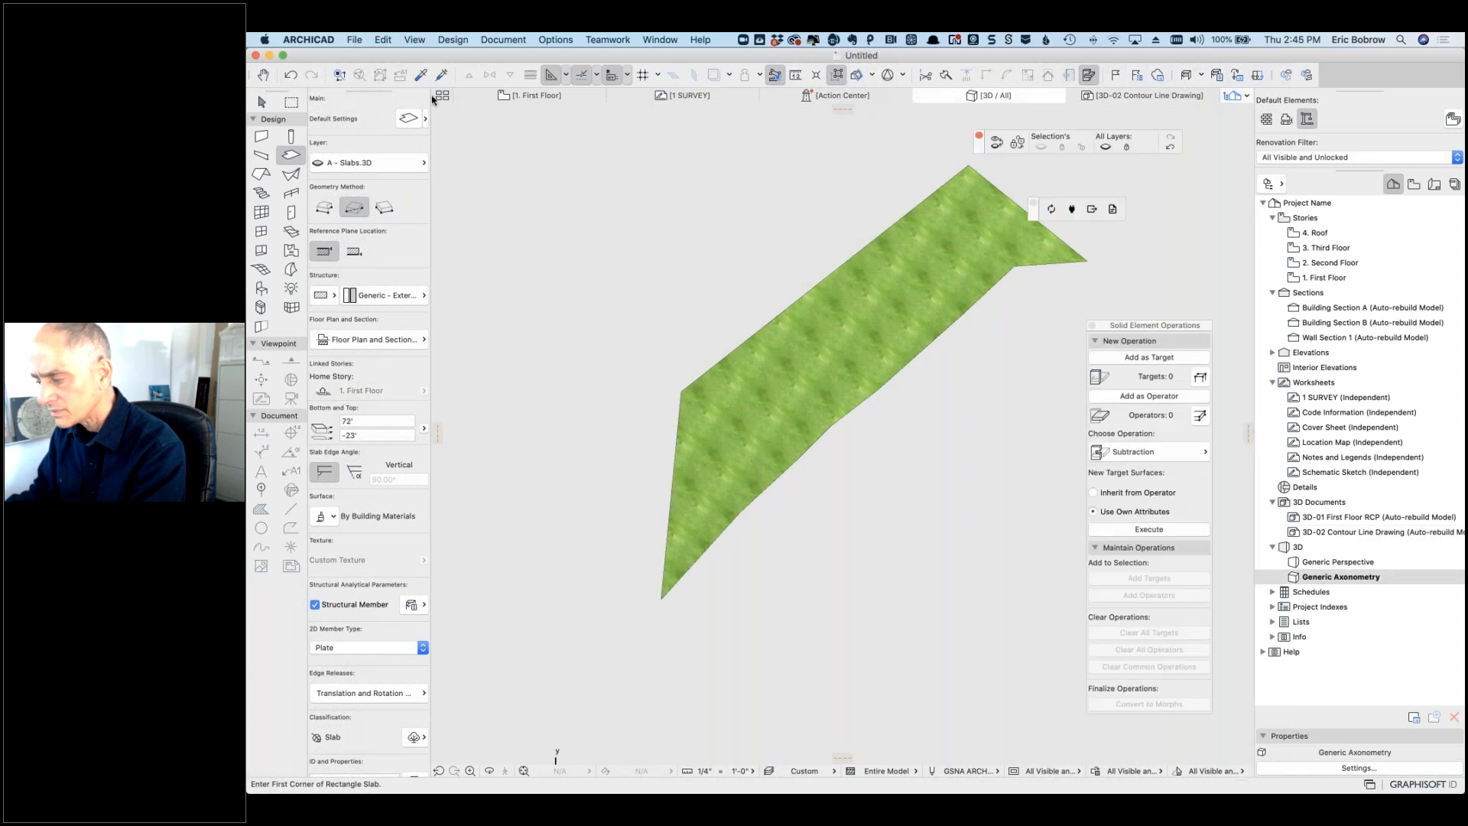
click(415, 40)
mouse_move(557, 330)
click(670, 330)
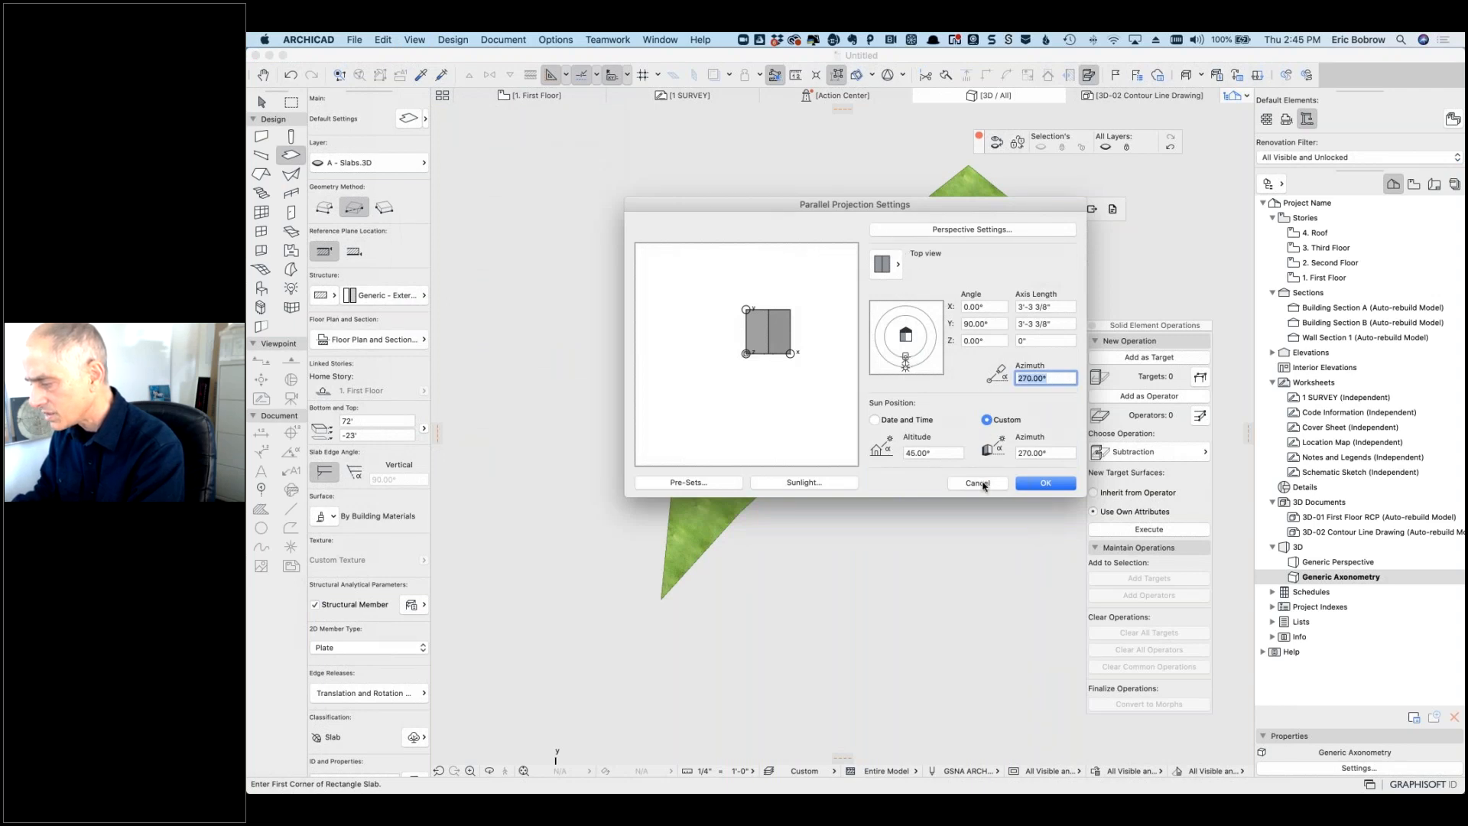
click(977, 483)
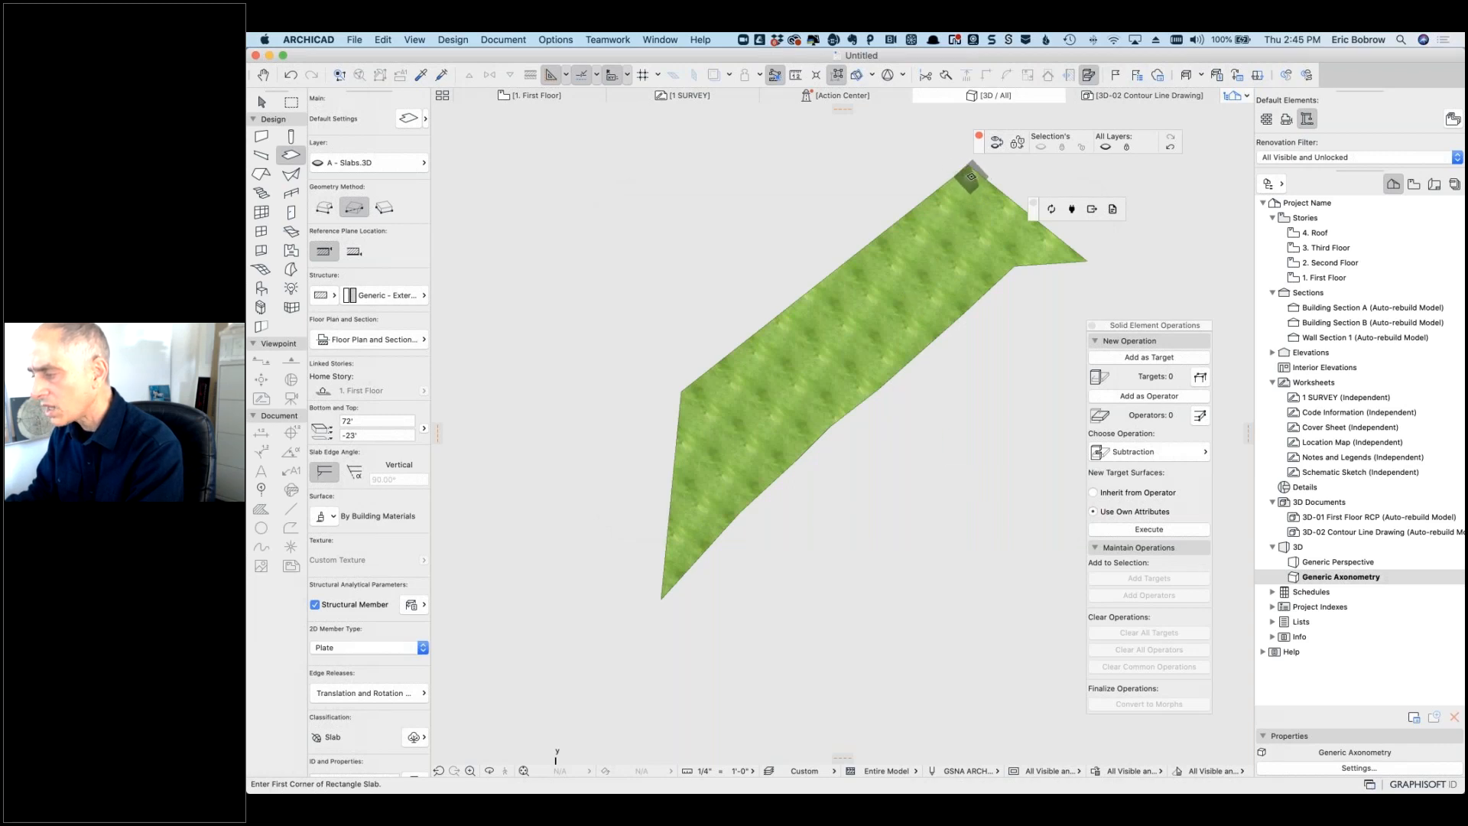
Step: On the First Floor plan, trace the lower edge of the shaded reference area with a polyline from boundary to boundary
click(1105, 95)
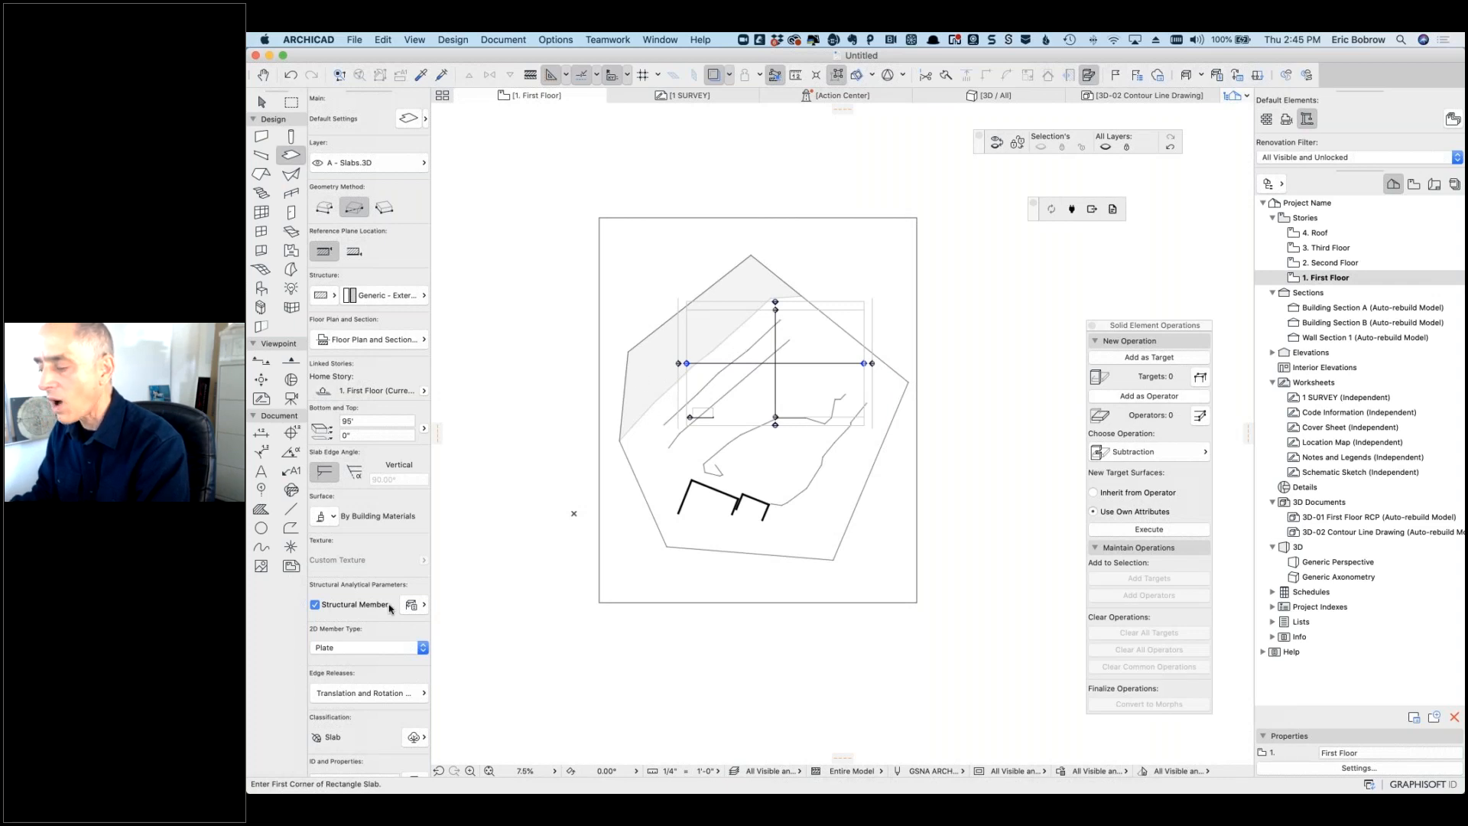
click(290, 527)
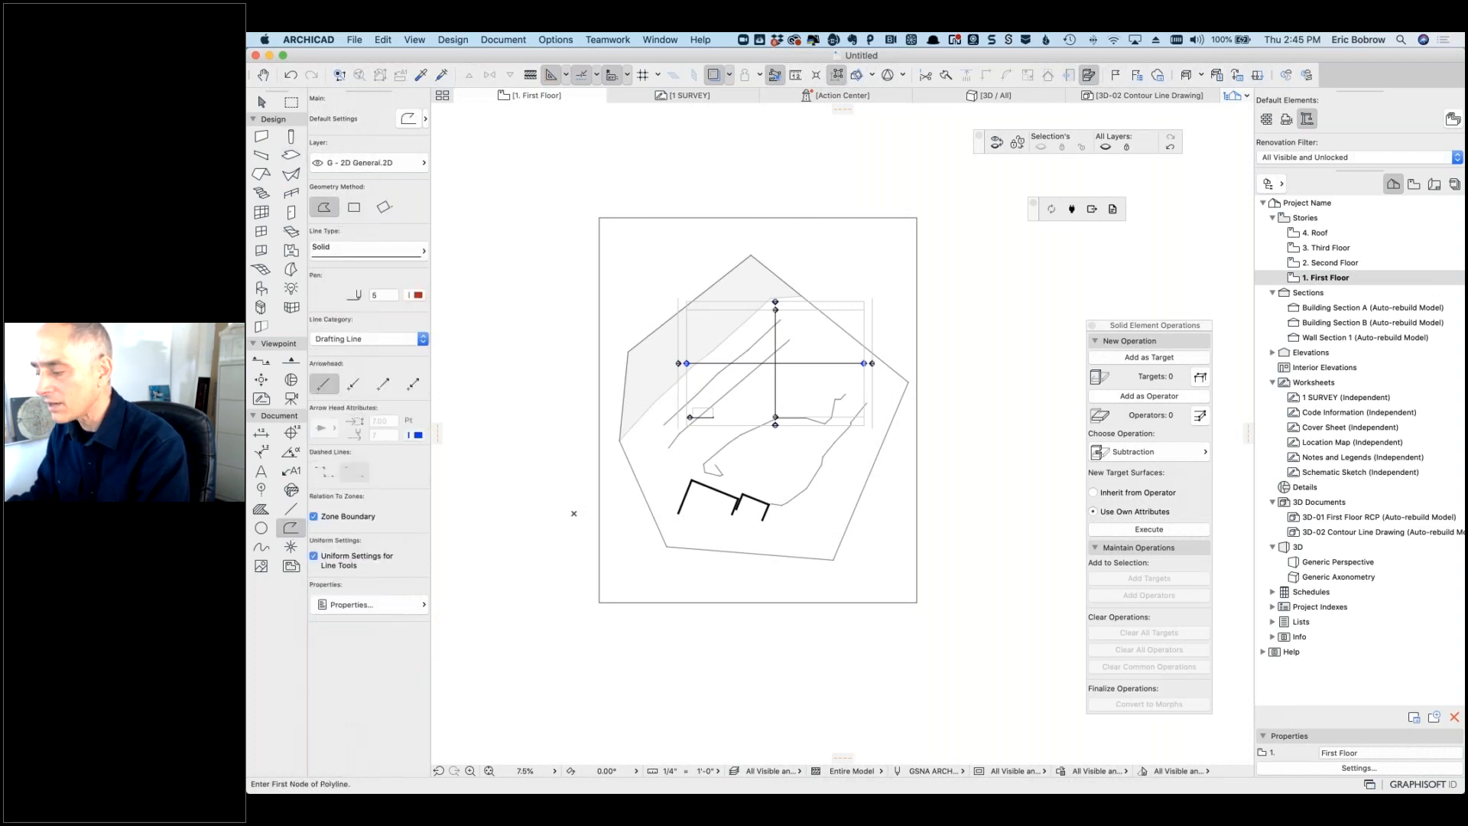
click(619, 440)
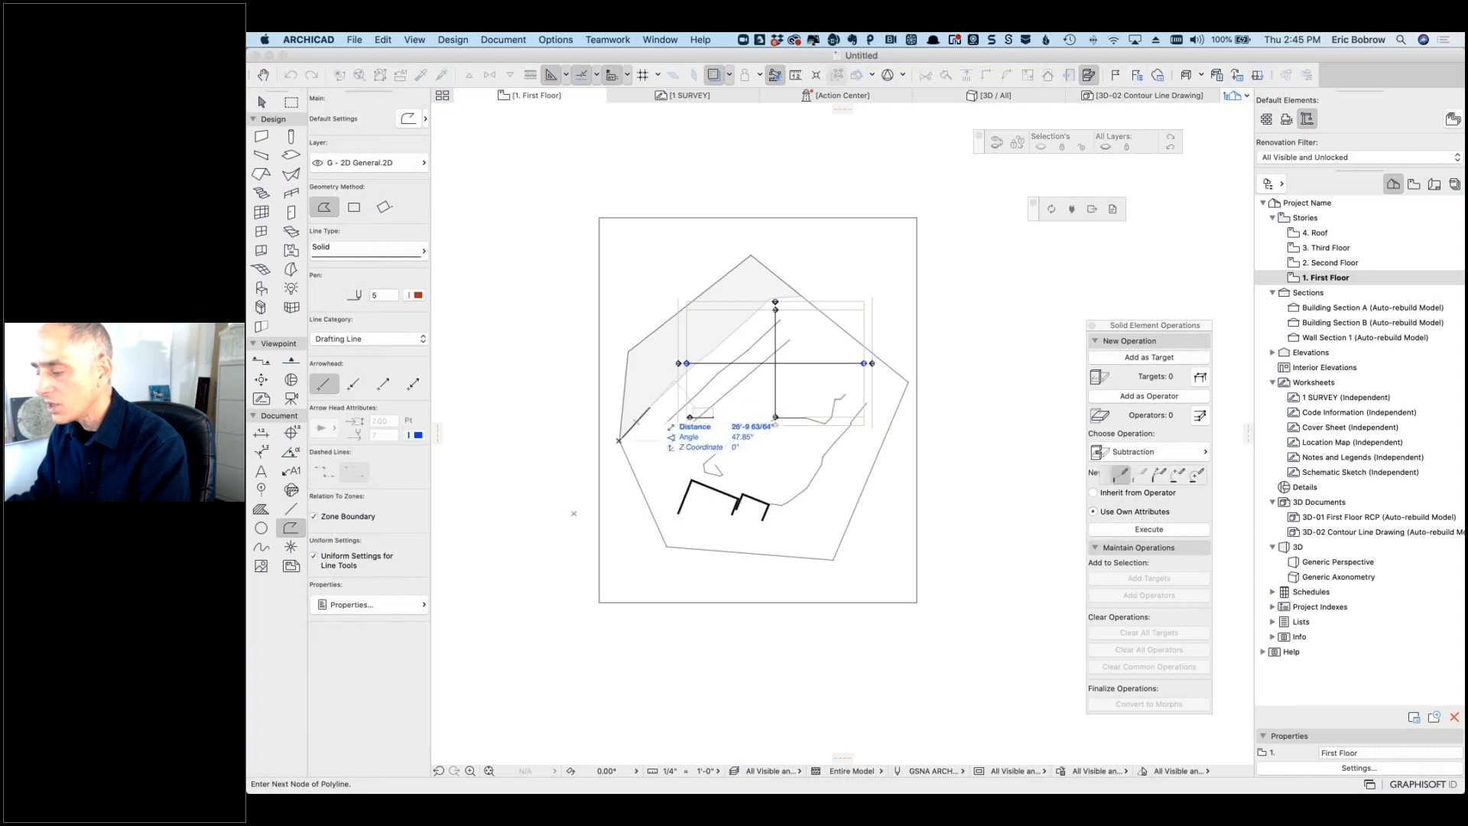
click(767, 301)
click(801, 295)
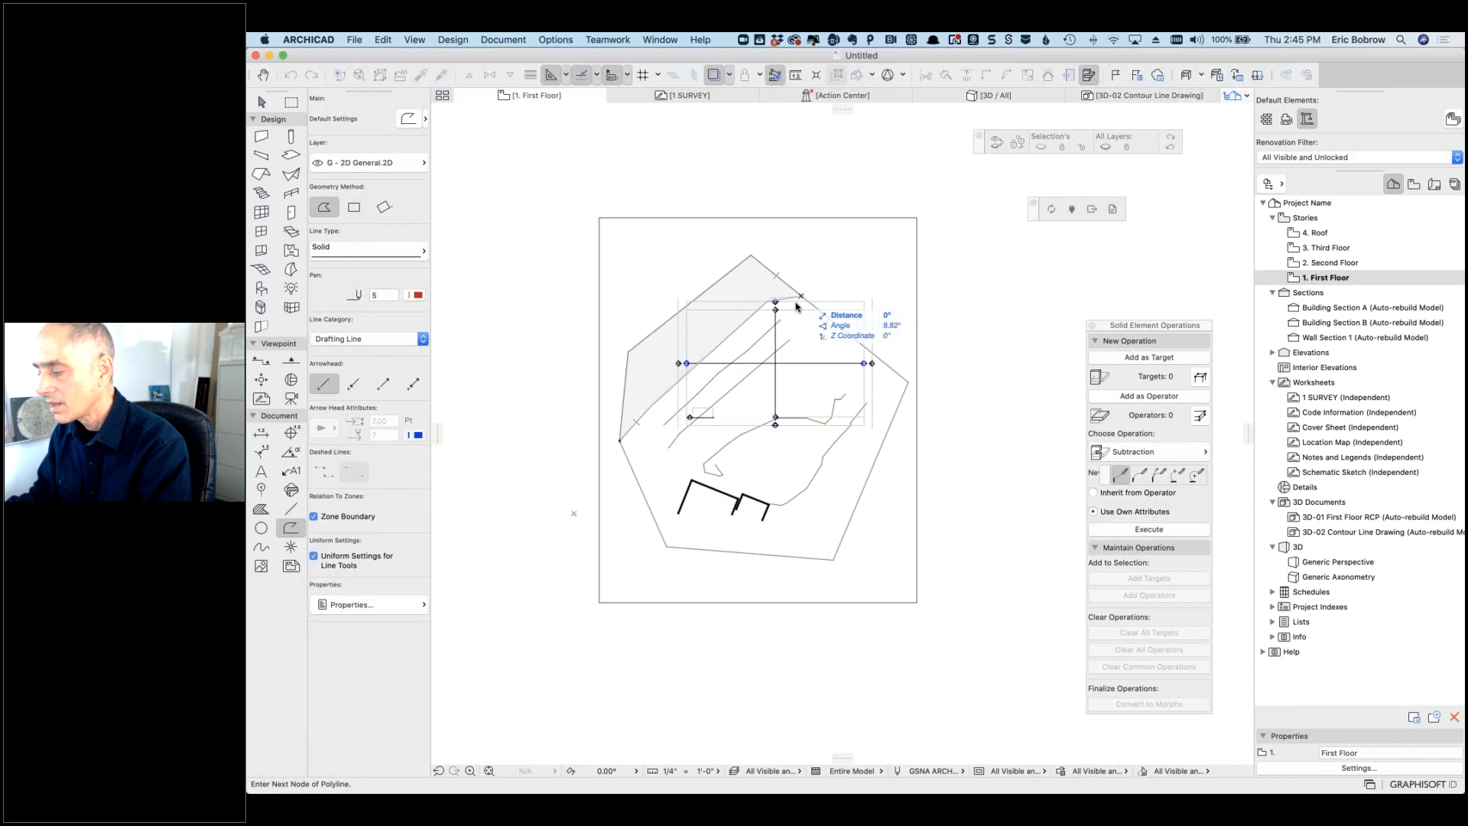
click(795, 306)
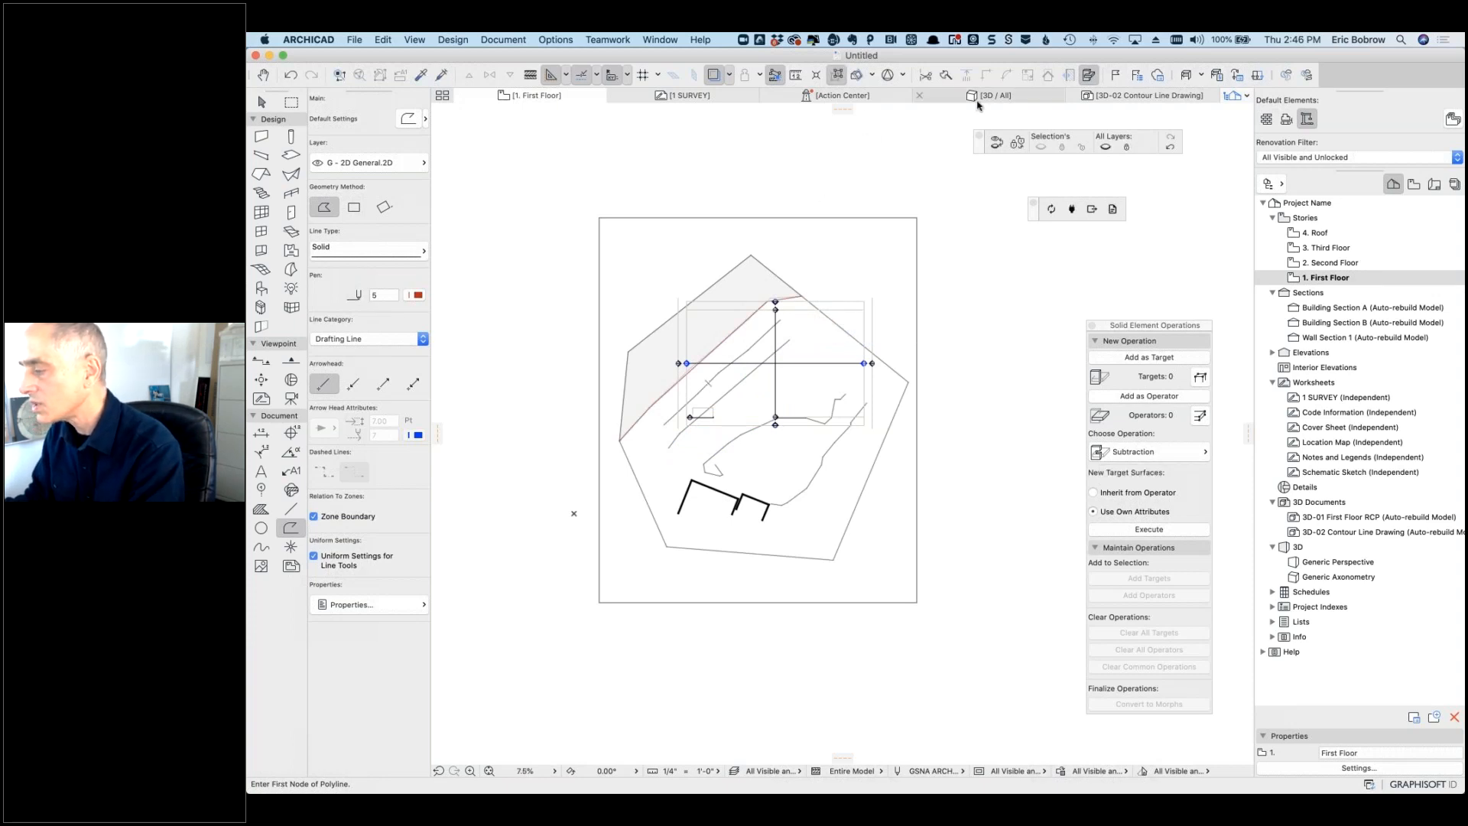
Step: Restore the previous layer visibility in the 3D view to show the hidden slab with the terrain mesh
mouse_move(978, 105)
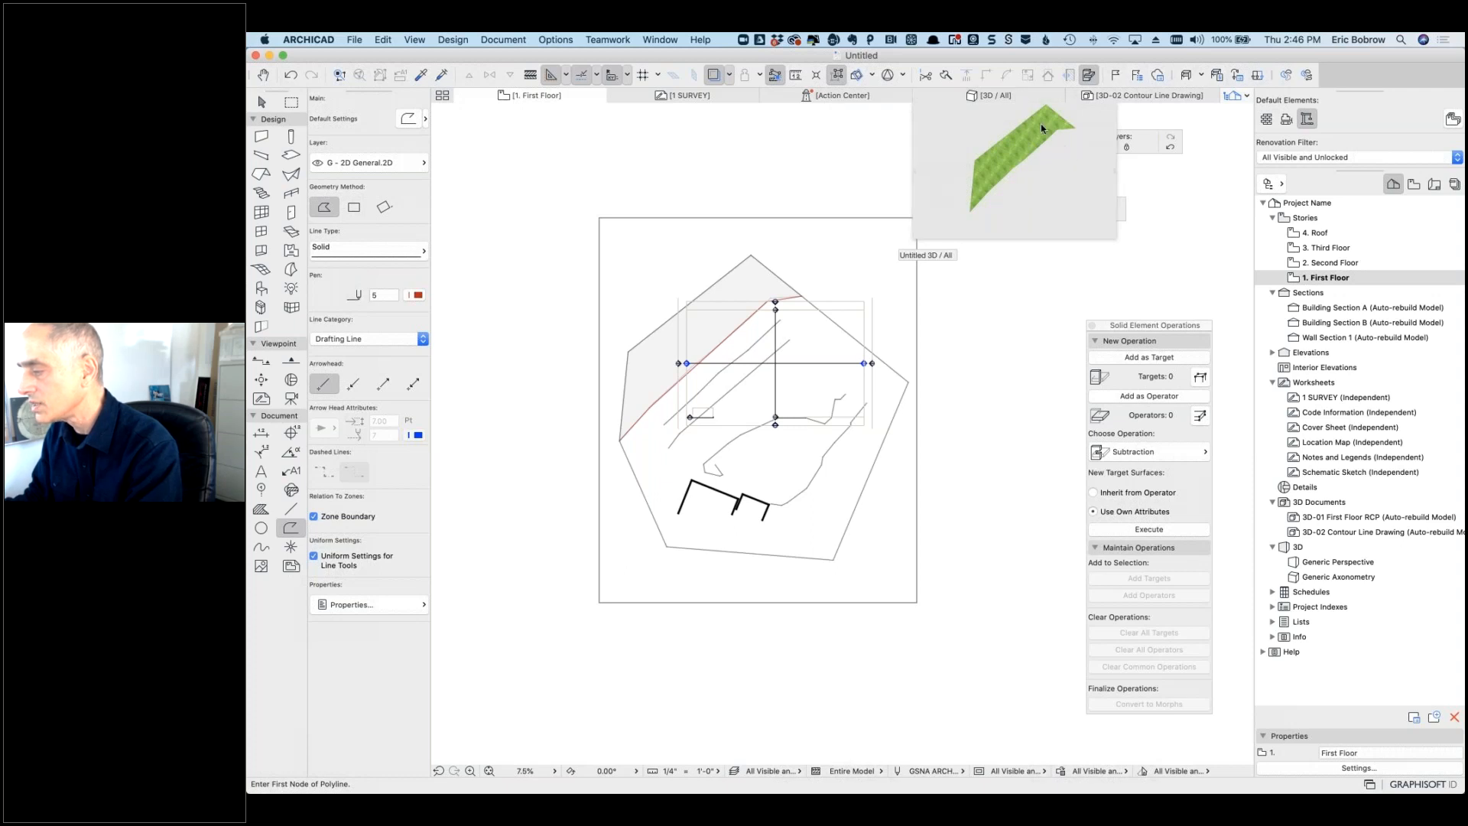
click(1006, 98)
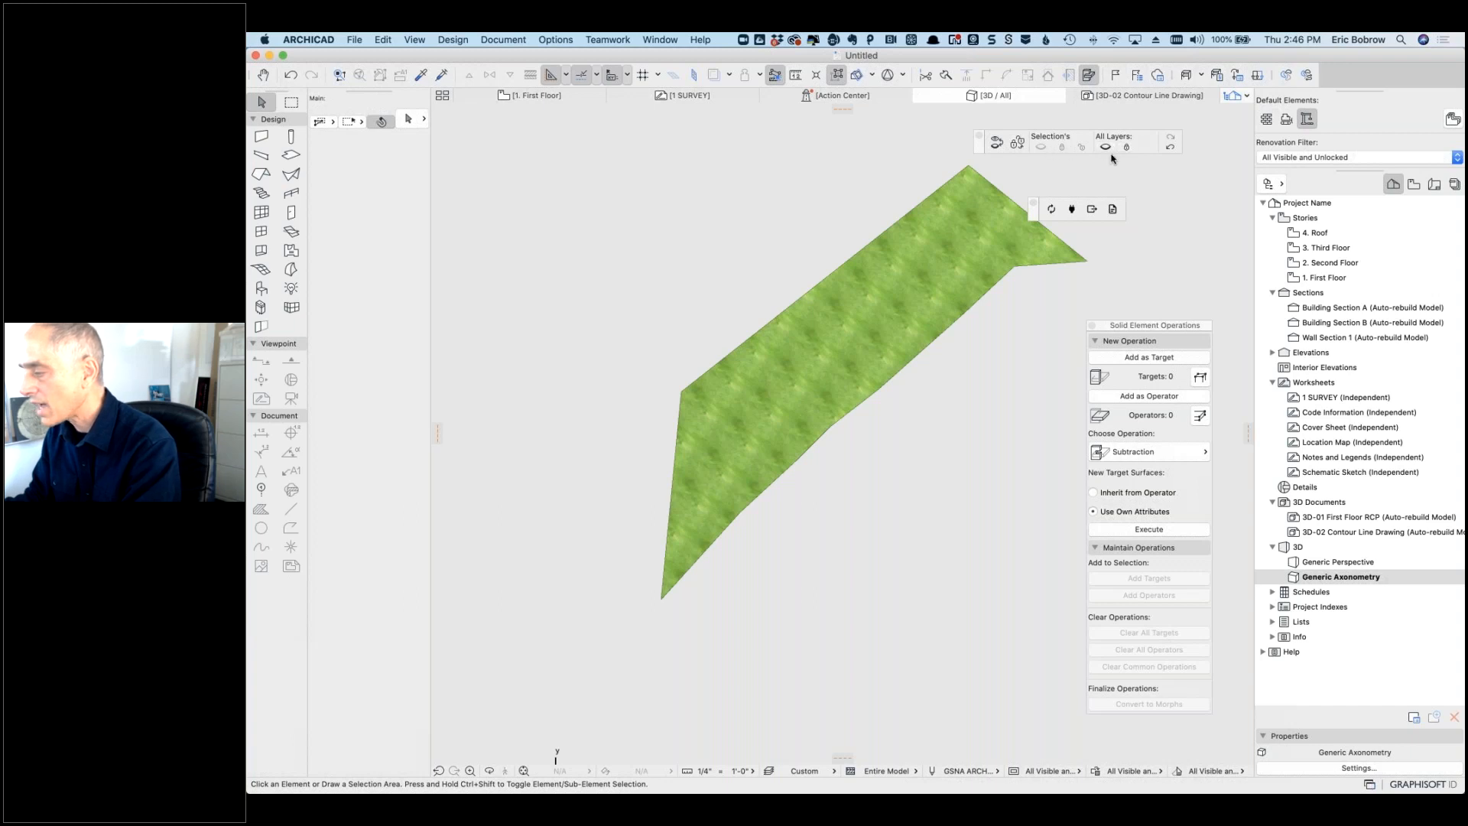
click(1169, 148)
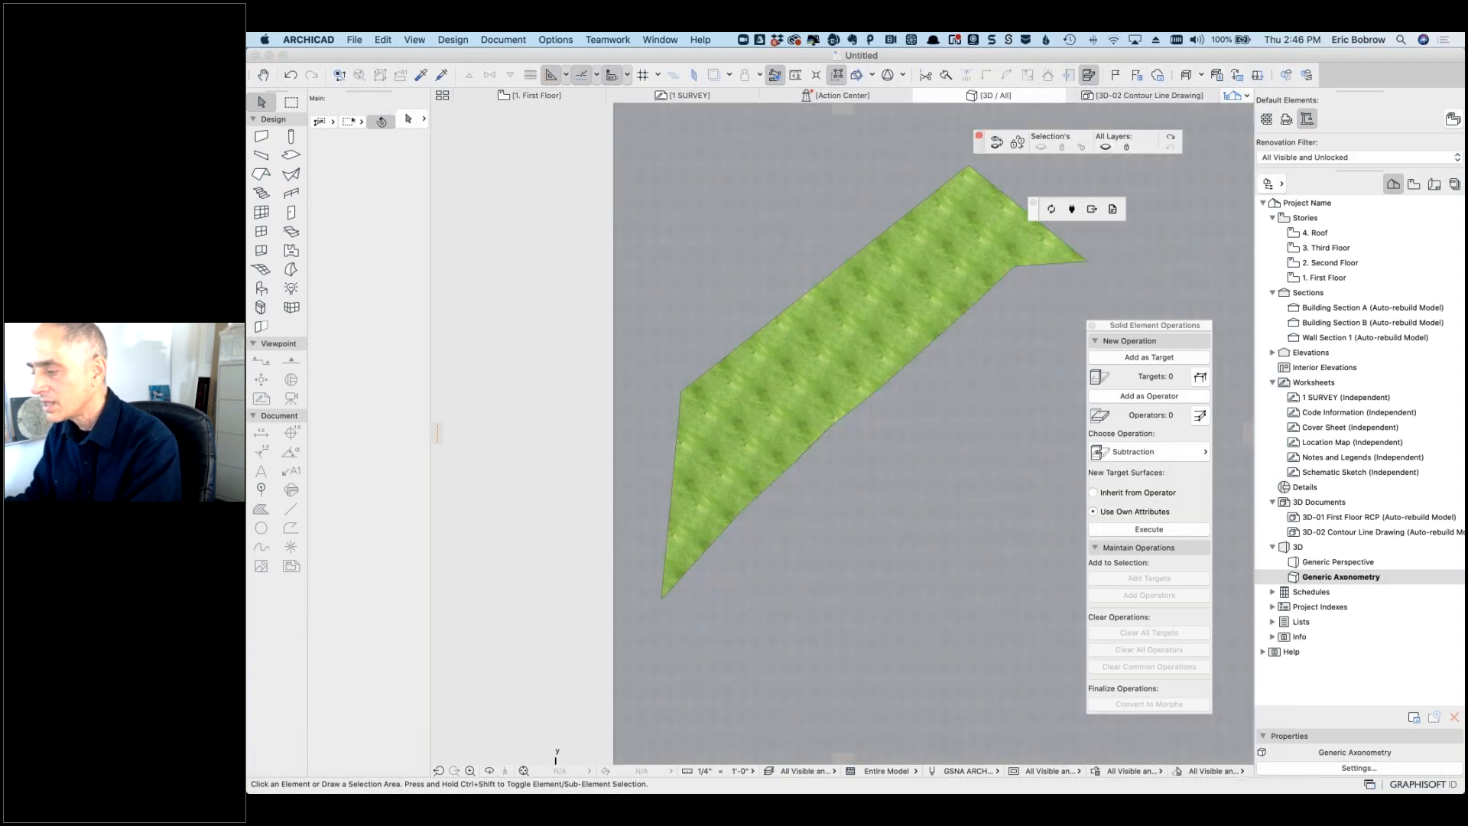
Step: Set the elevation of the large cutting slab to 90' in the 3D view
click(763, 227)
scroll(763, 227, down, 3)
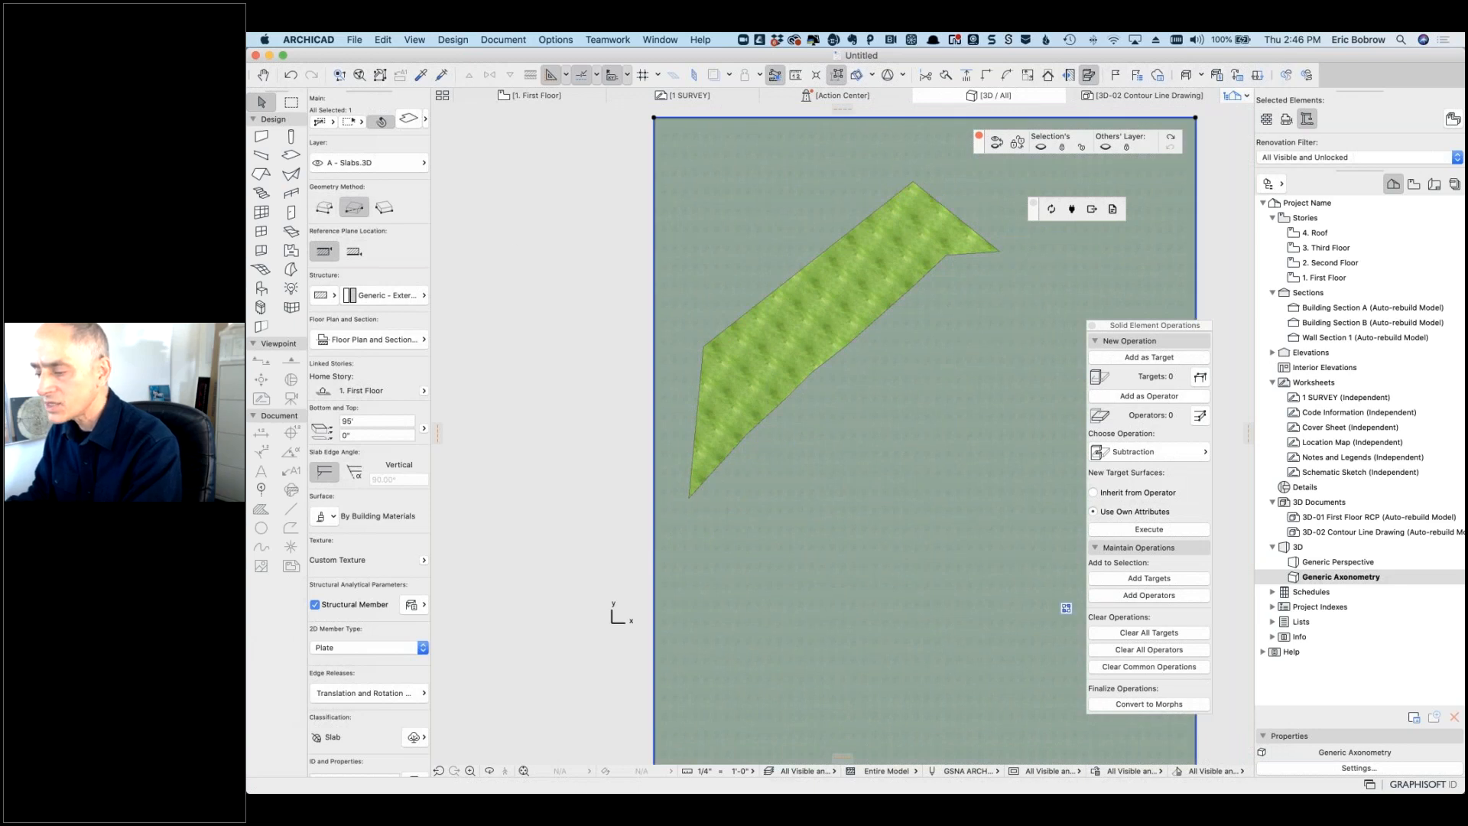
click(329, 418)
text(9)
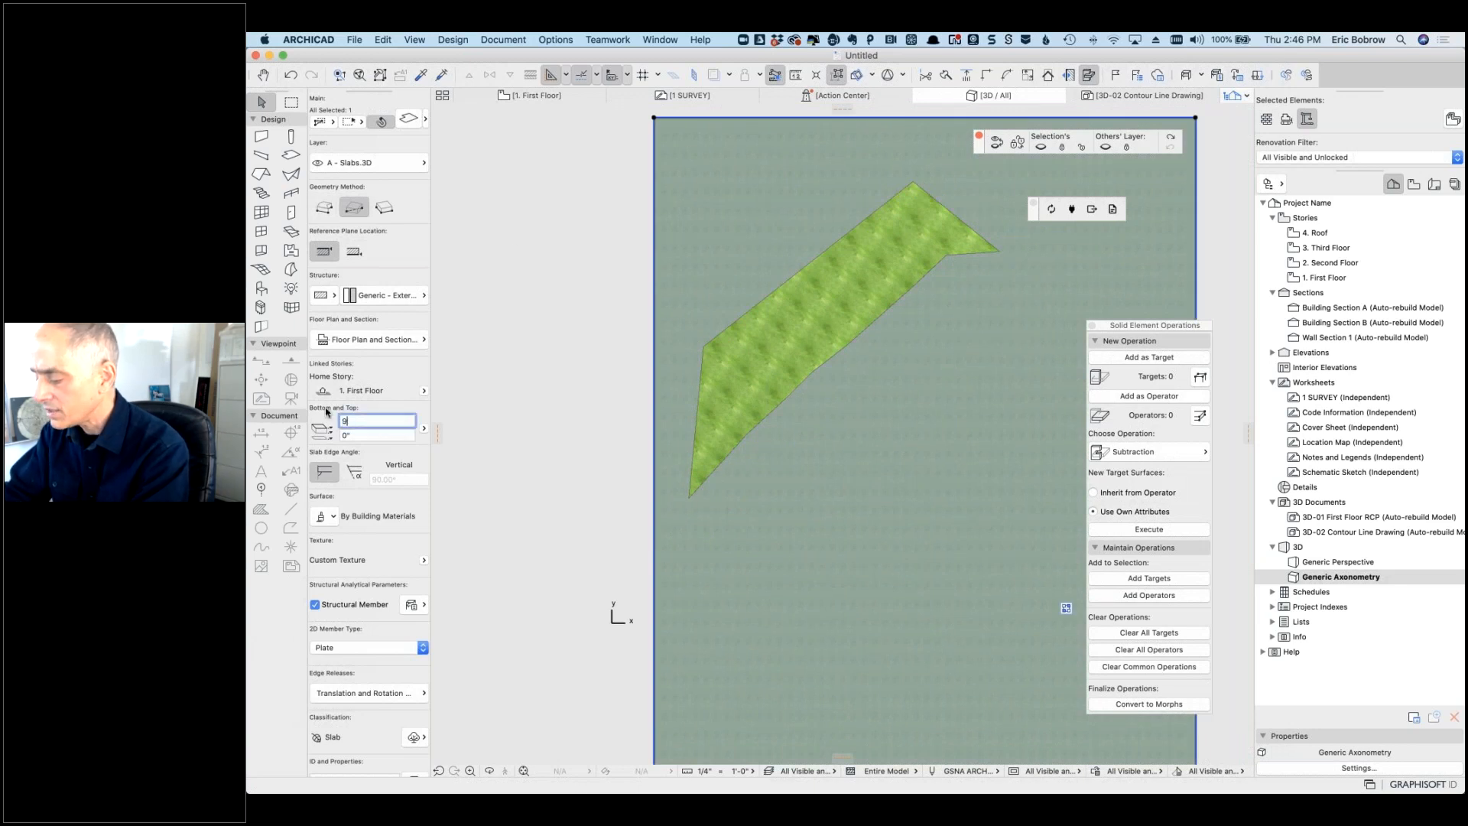
text(0)
key(Return)
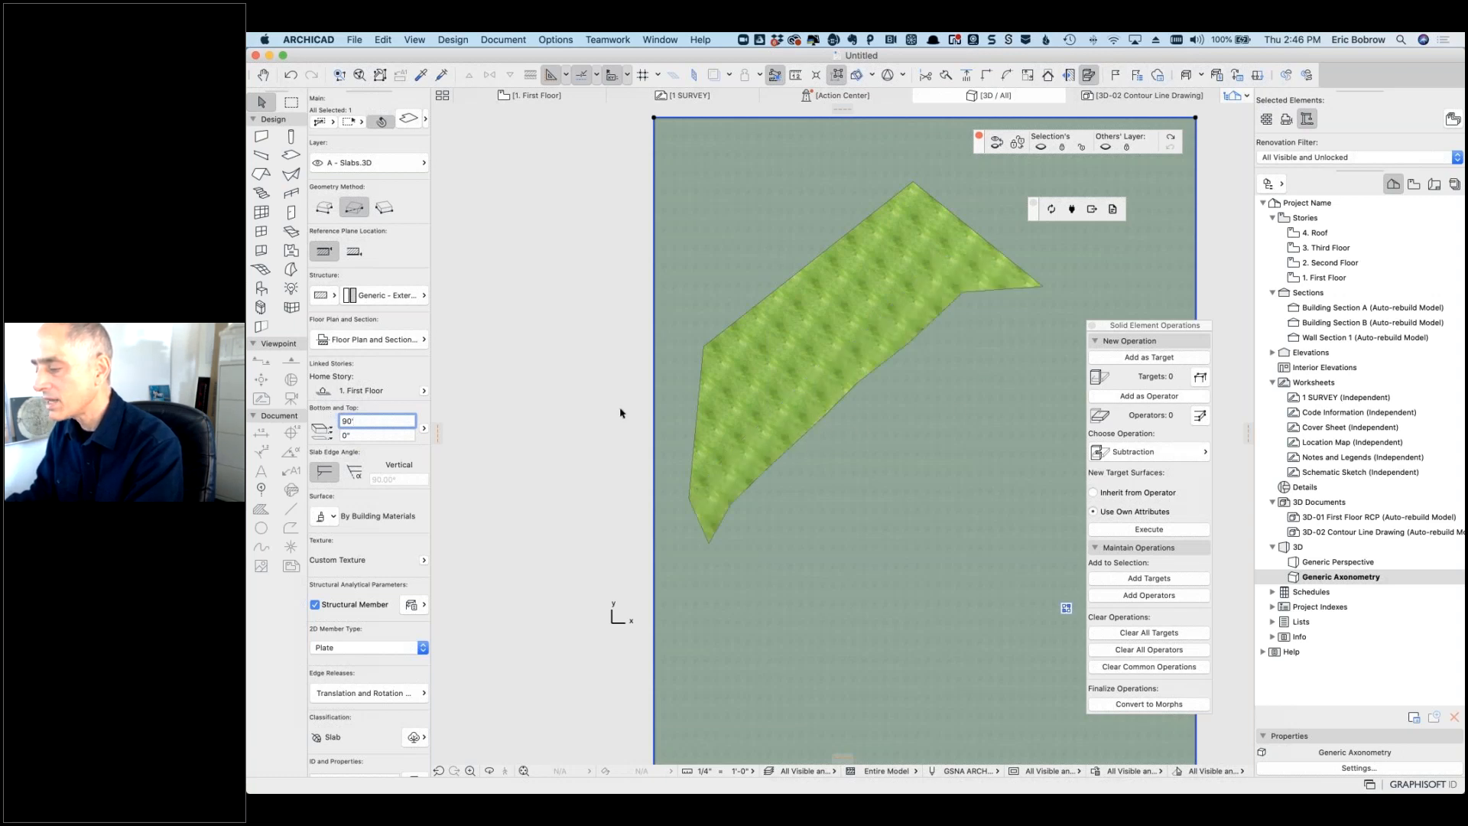
Step: Update the 3D-02 Contour Line Drawing and rebuild its trace reference on the First Floor plan
click(1141, 96)
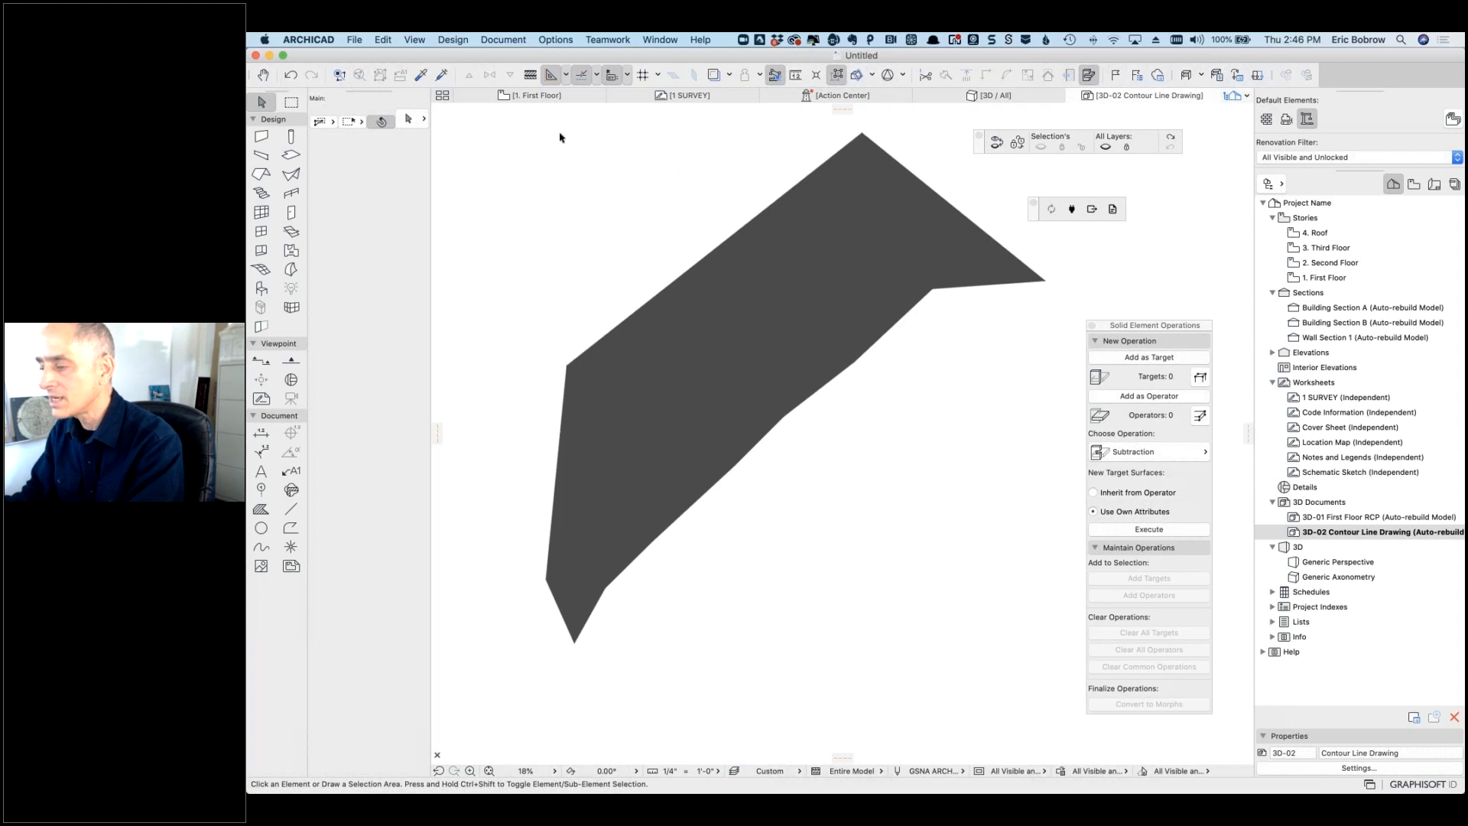
click(544, 96)
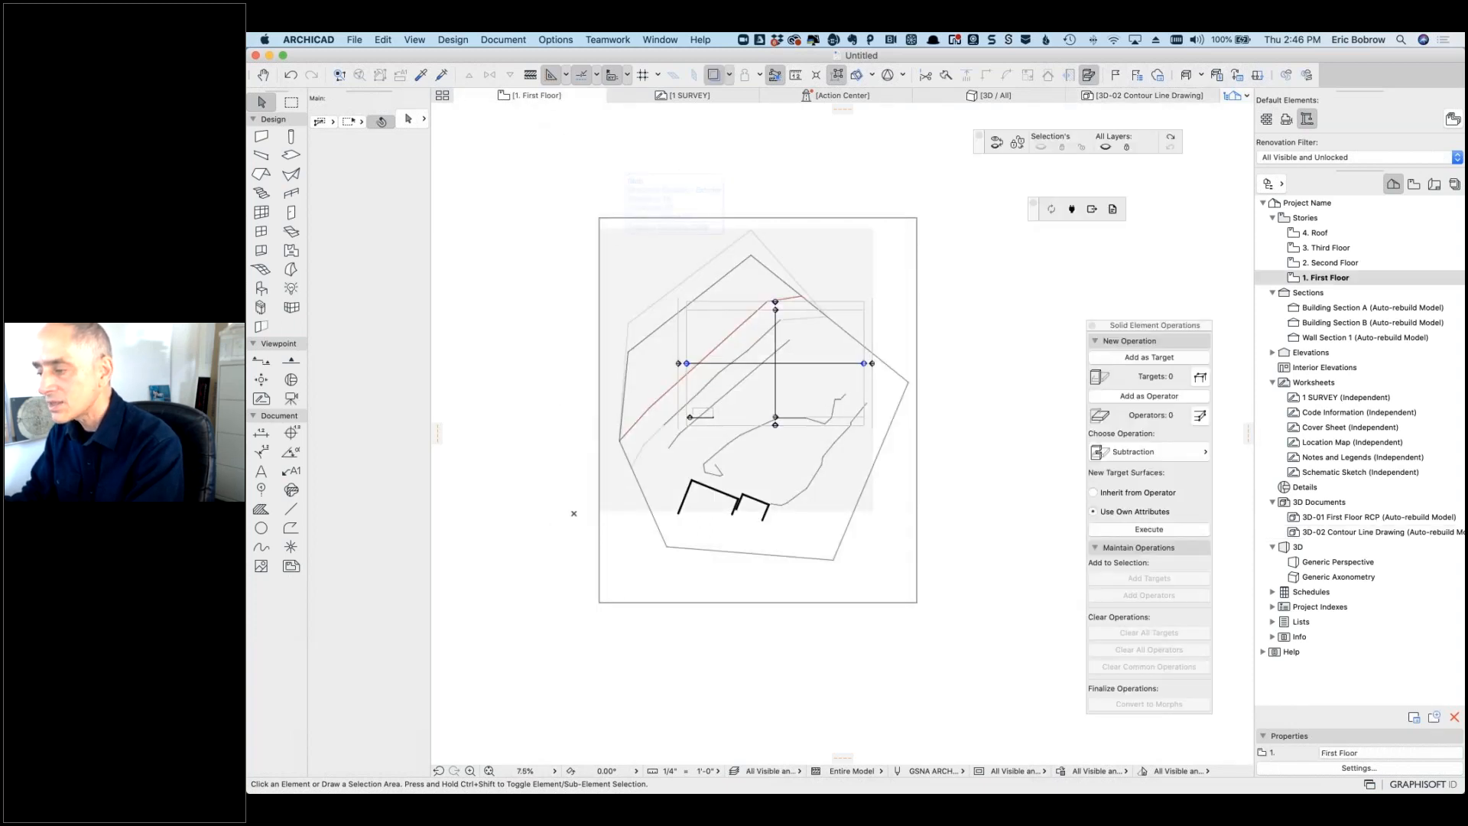
click(729, 76)
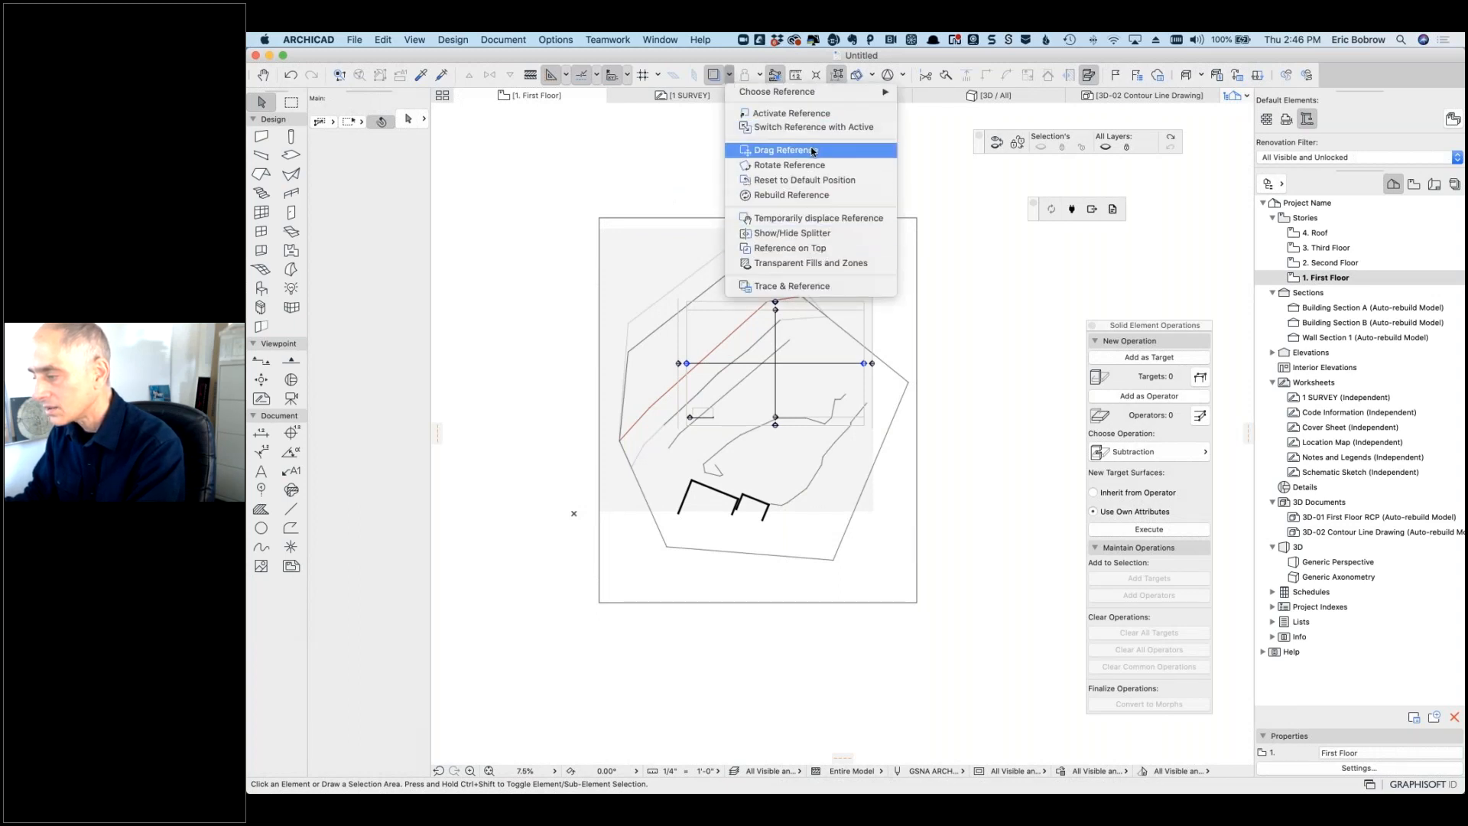
click(797, 197)
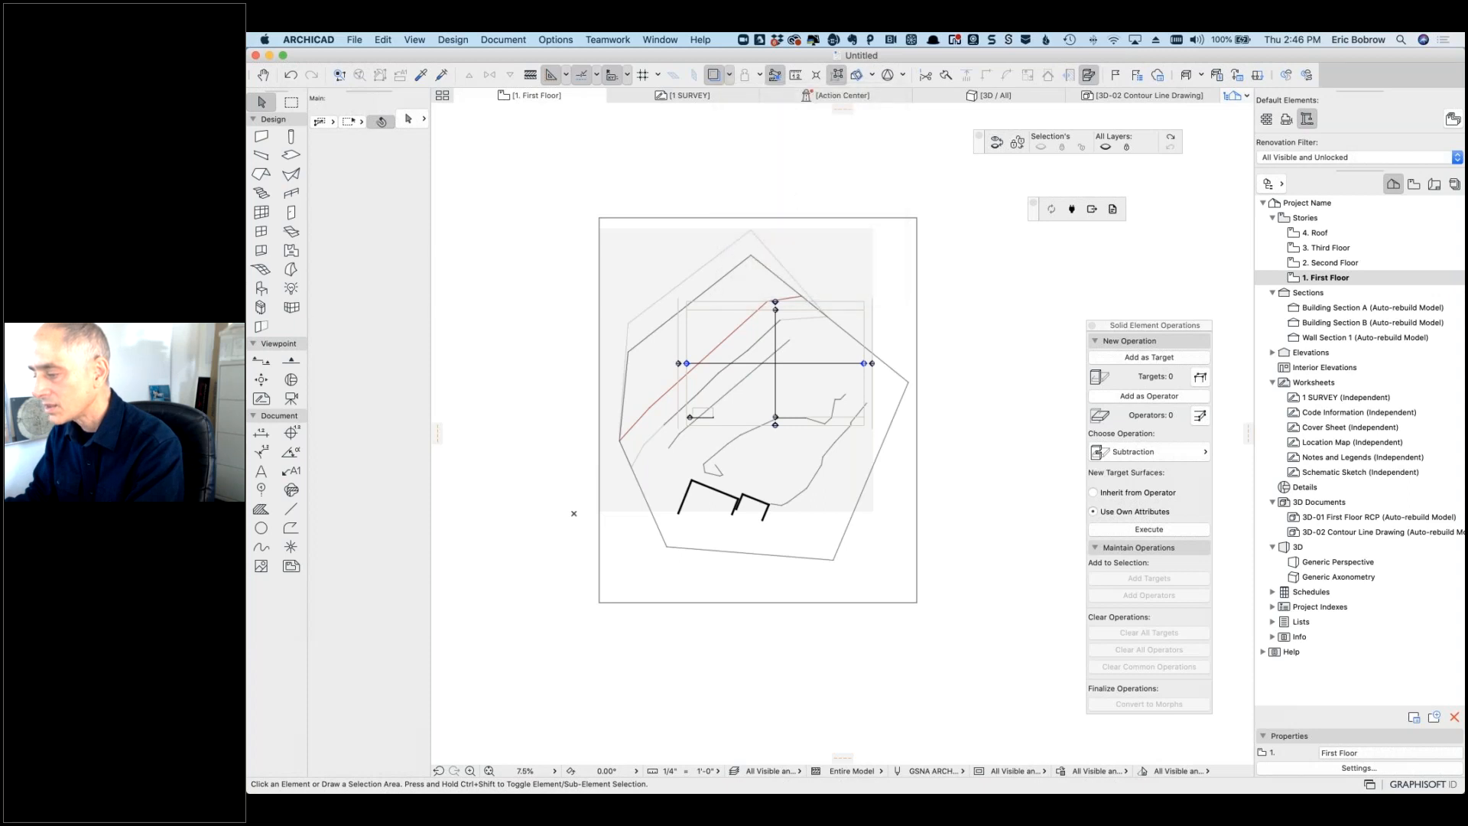
click(730, 76)
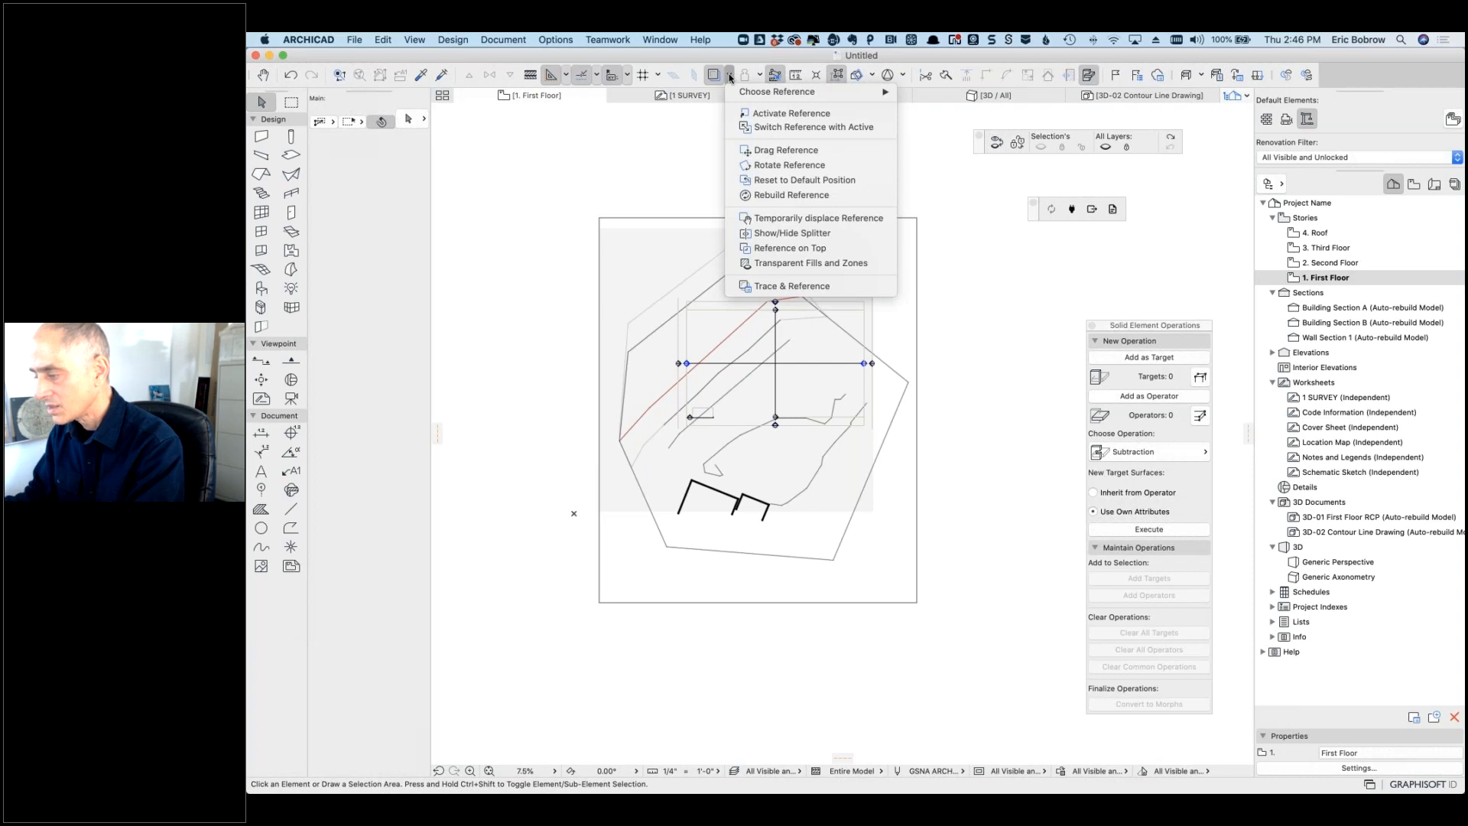
click(536, 147)
scroll(592, 201, down, 3)
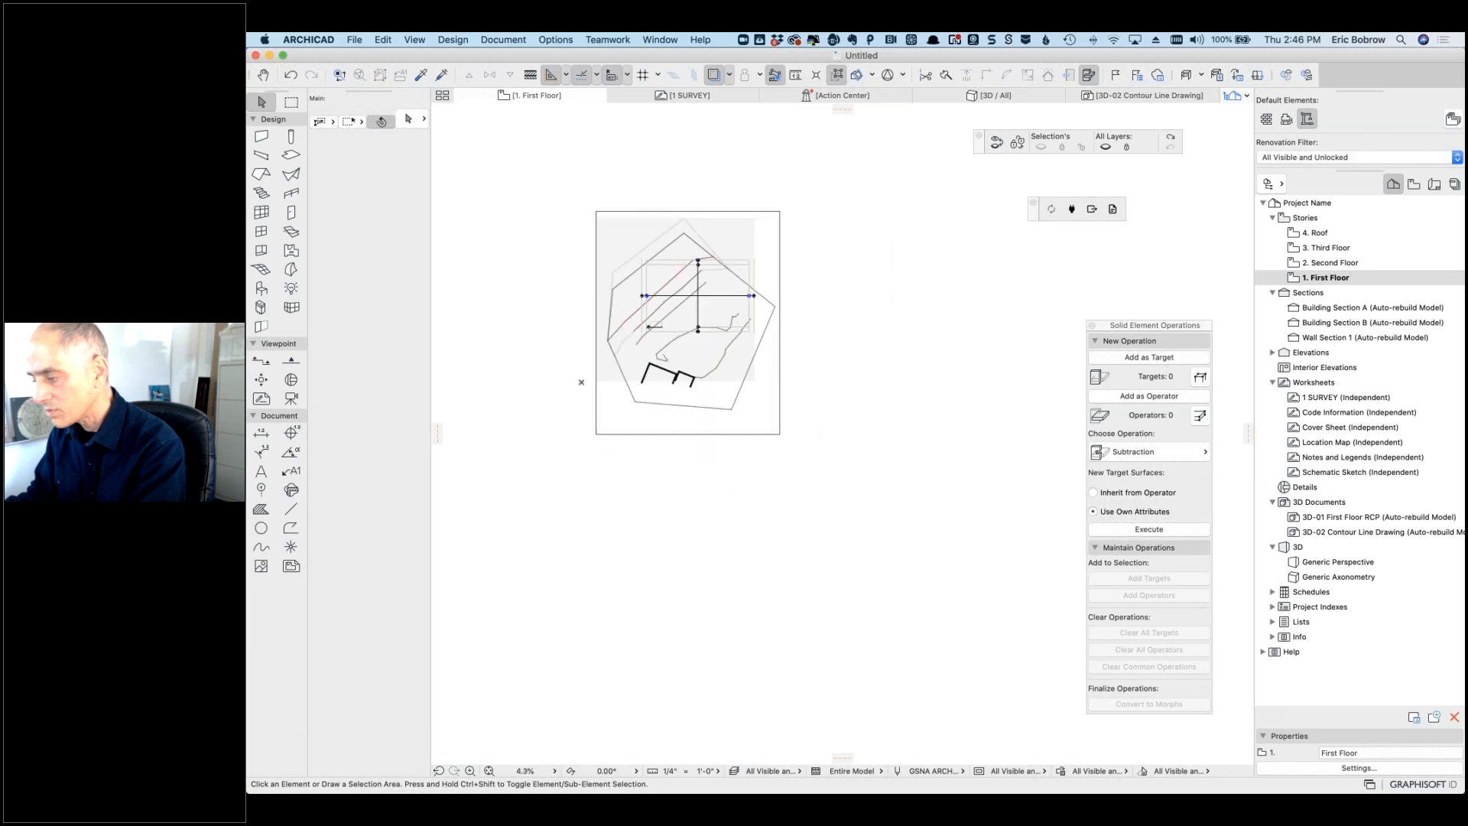
scroll(592, 207, up, 6)
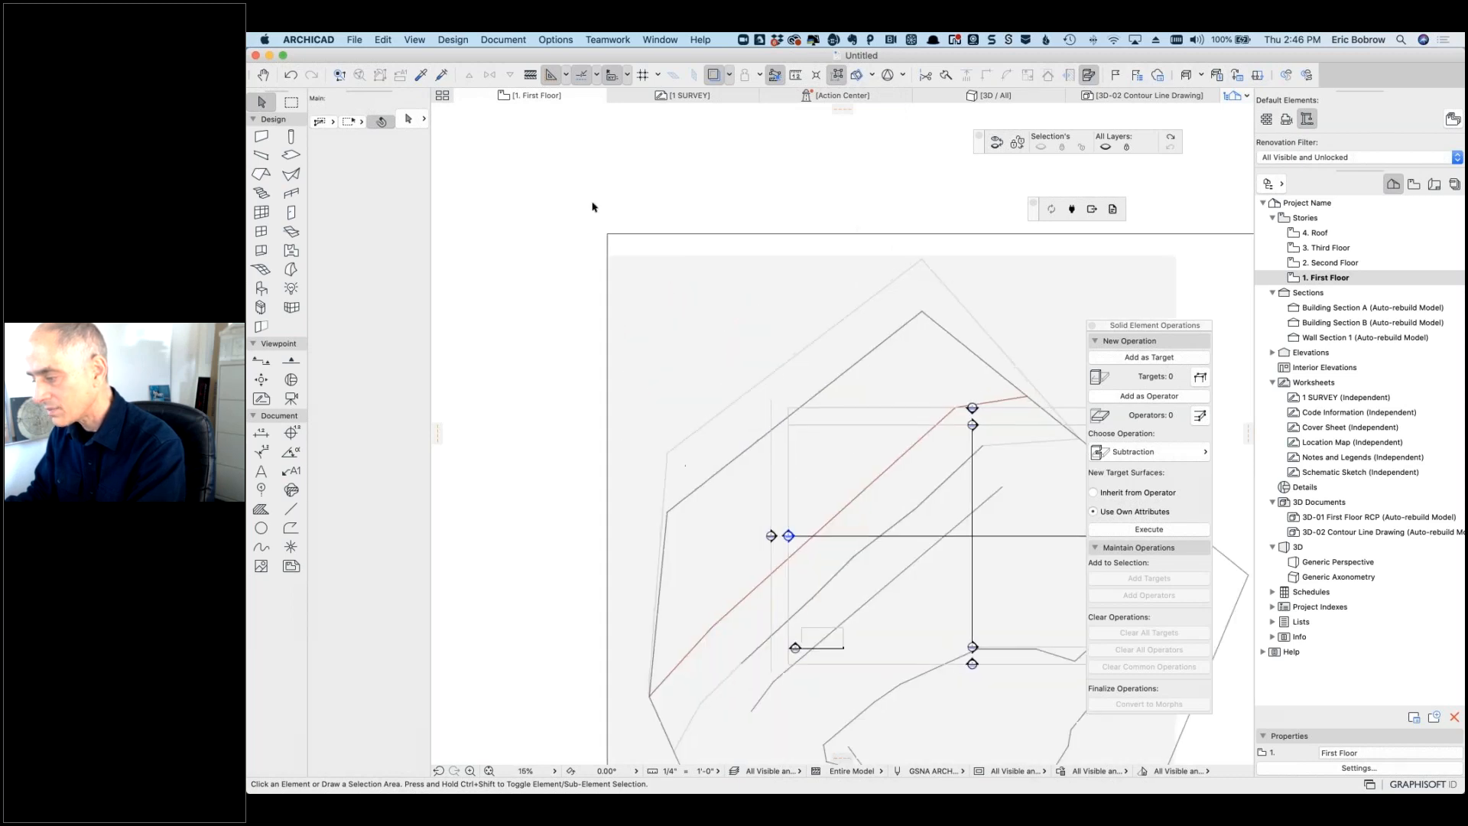
scroll(593, 206, down, 3)
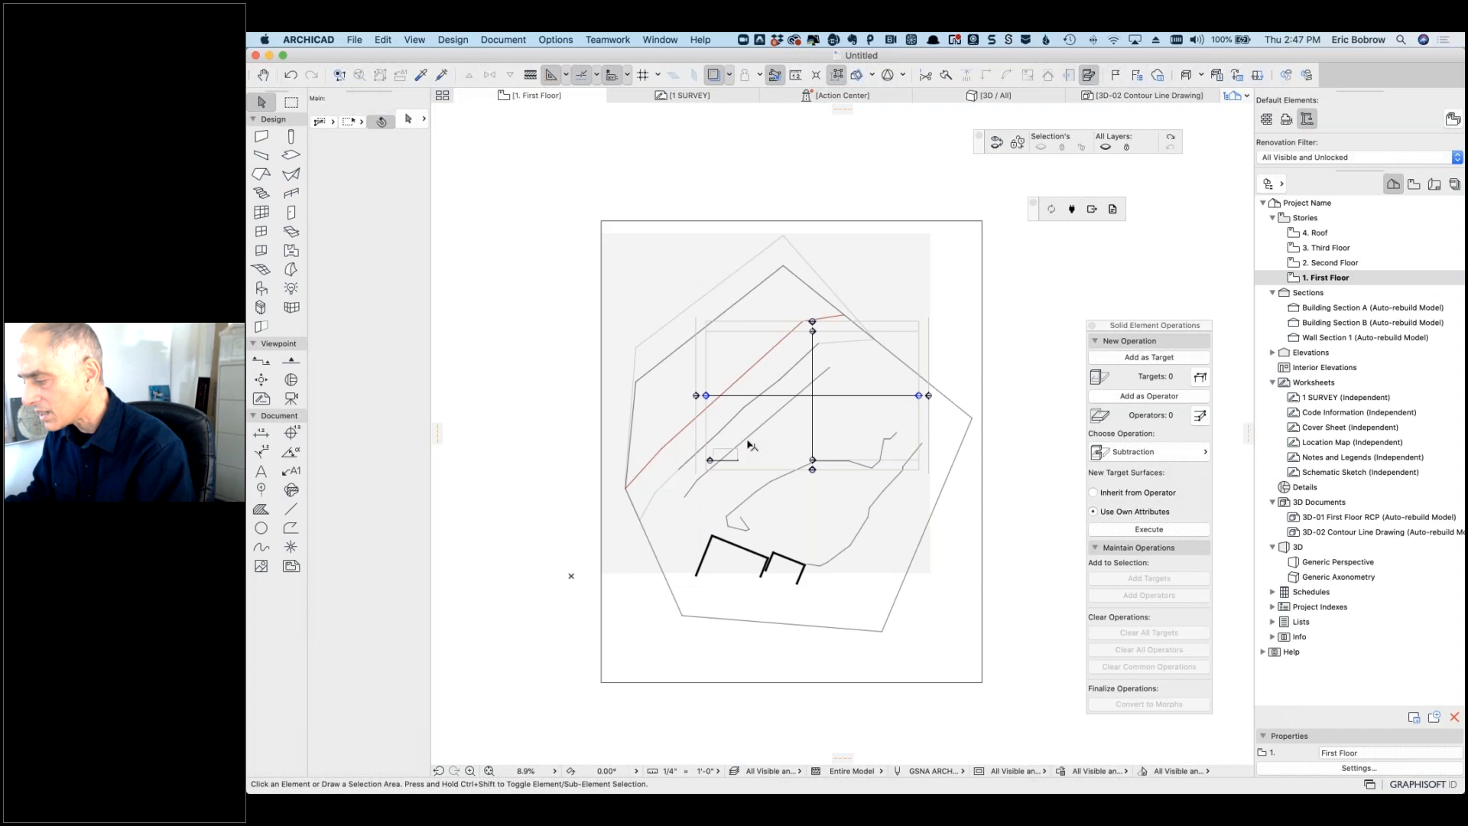
Step: Using the Trace & Reference palette, switch the reference with the active First Floor plan and back, and rebuild the reference
click(729, 74)
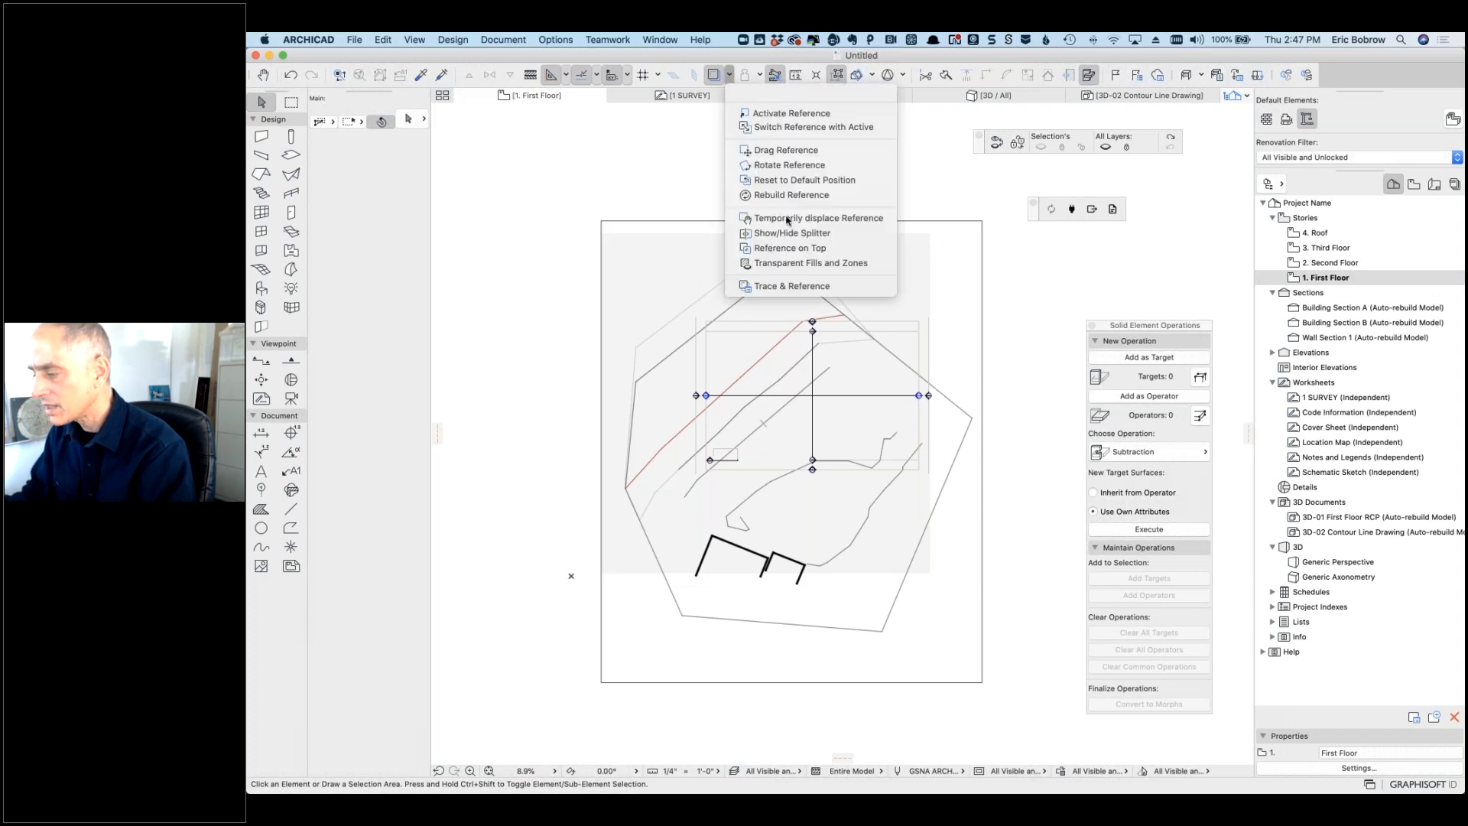
click(813, 285)
mouse_move(696, 225)
mouse_down()
mouse_move(552, 191)
mouse_move(516, 151)
mouse_up()
click(458, 193)
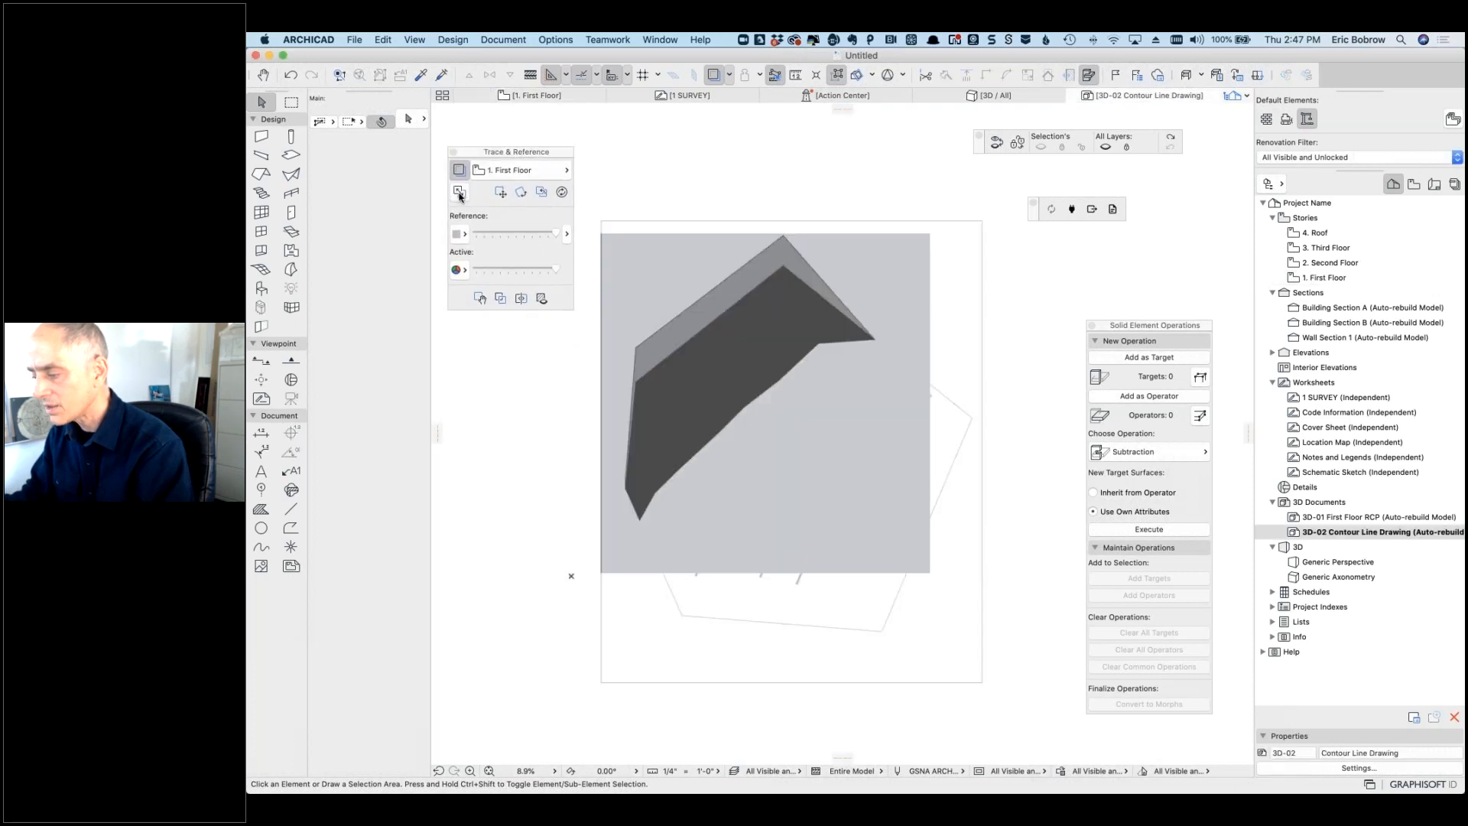
click(459, 194)
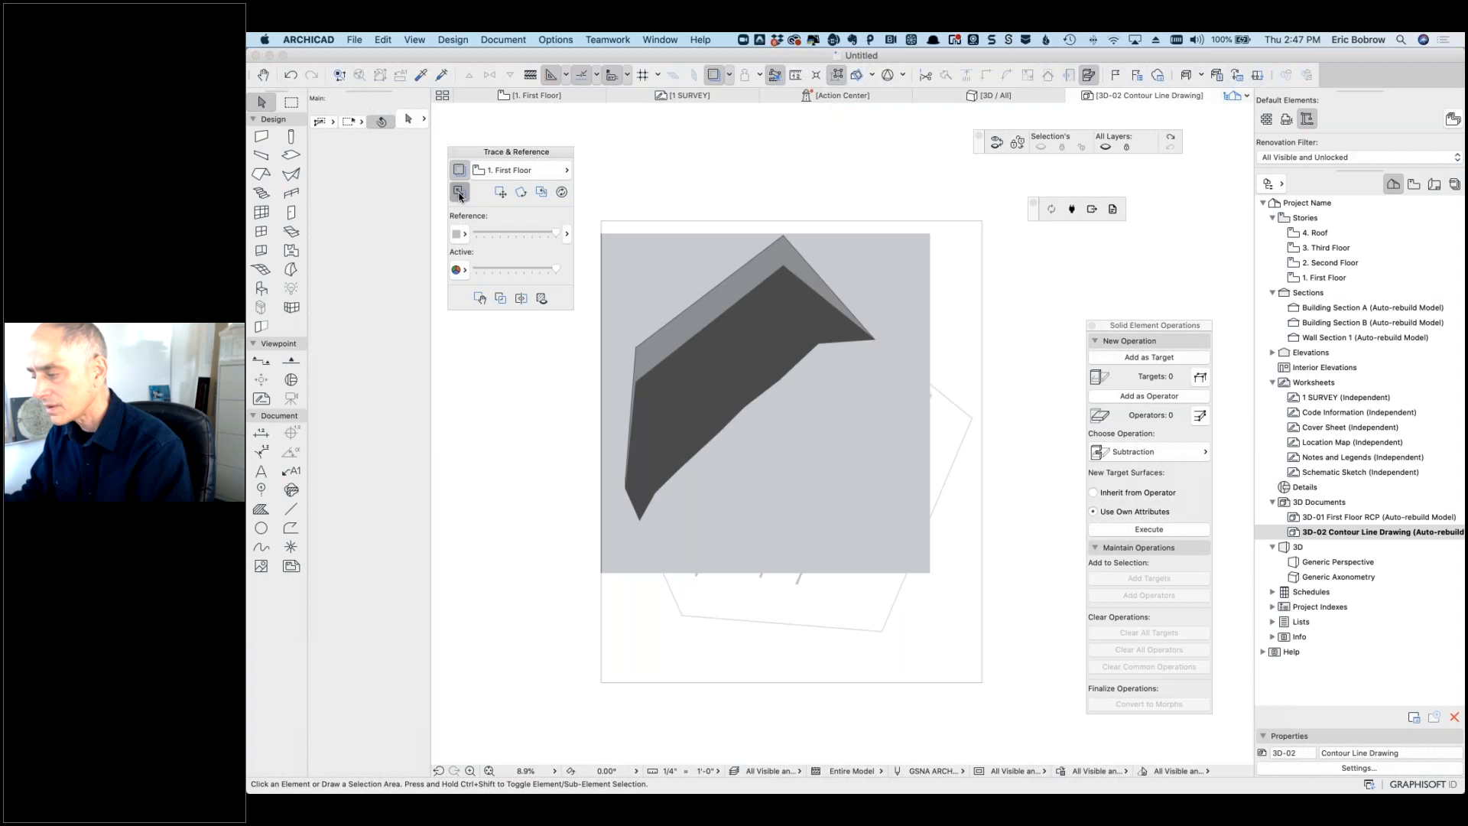
click(561, 193)
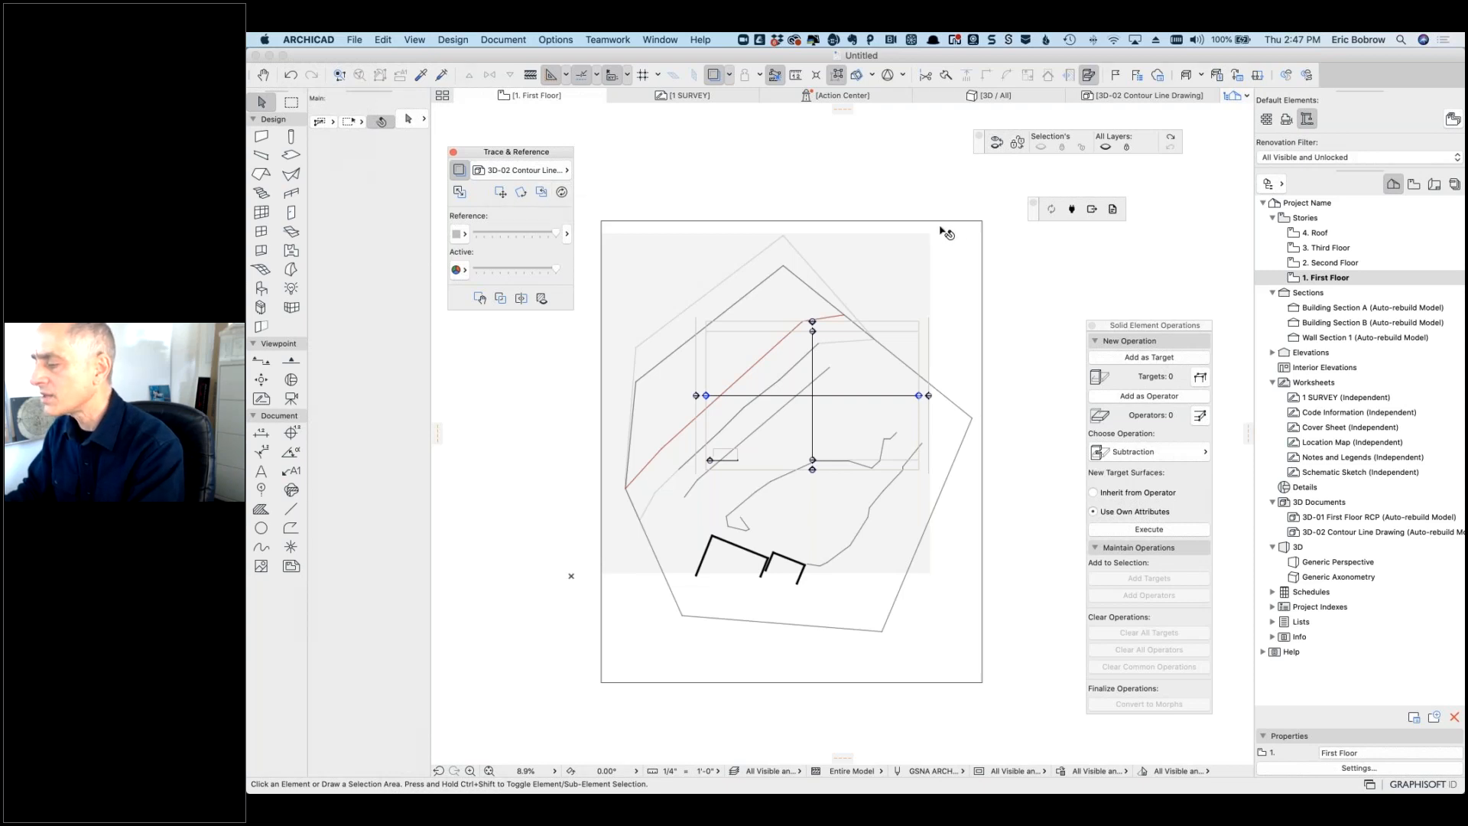
Step: Hide the layer of the large cutting slab in the 3D view
click(1029, 98)
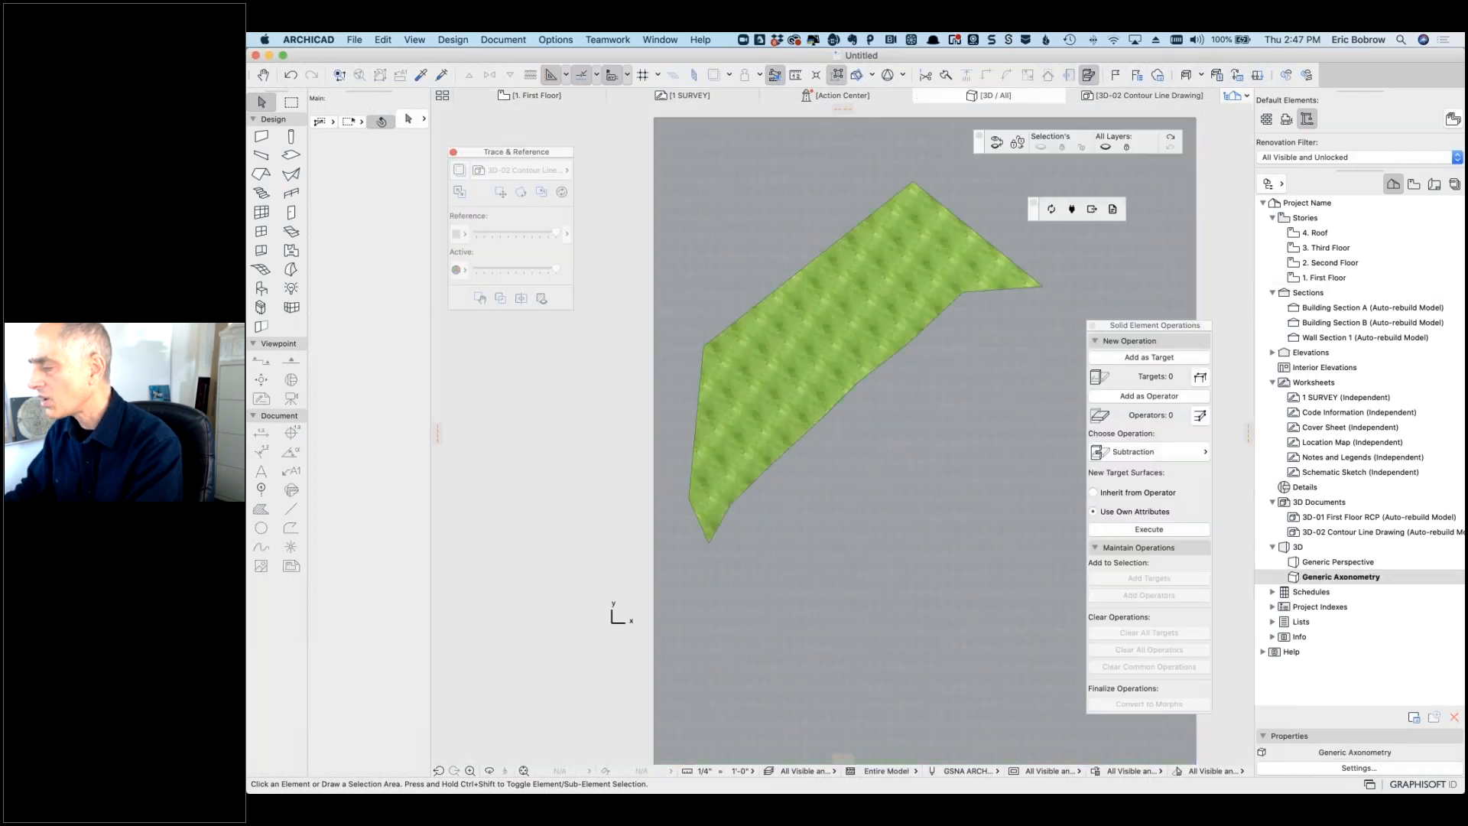
click(1066, 607)
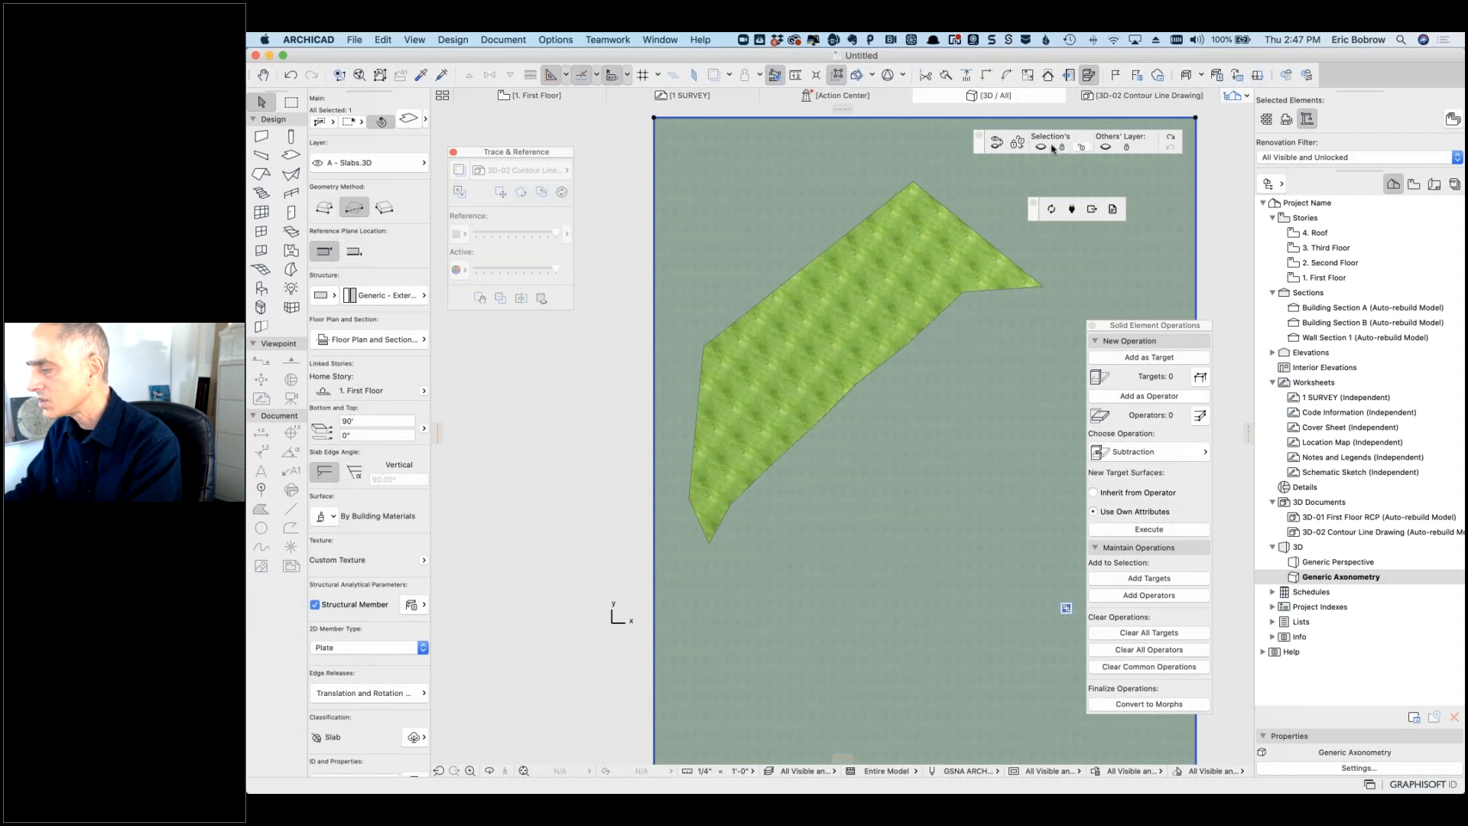
click(1041, 148)
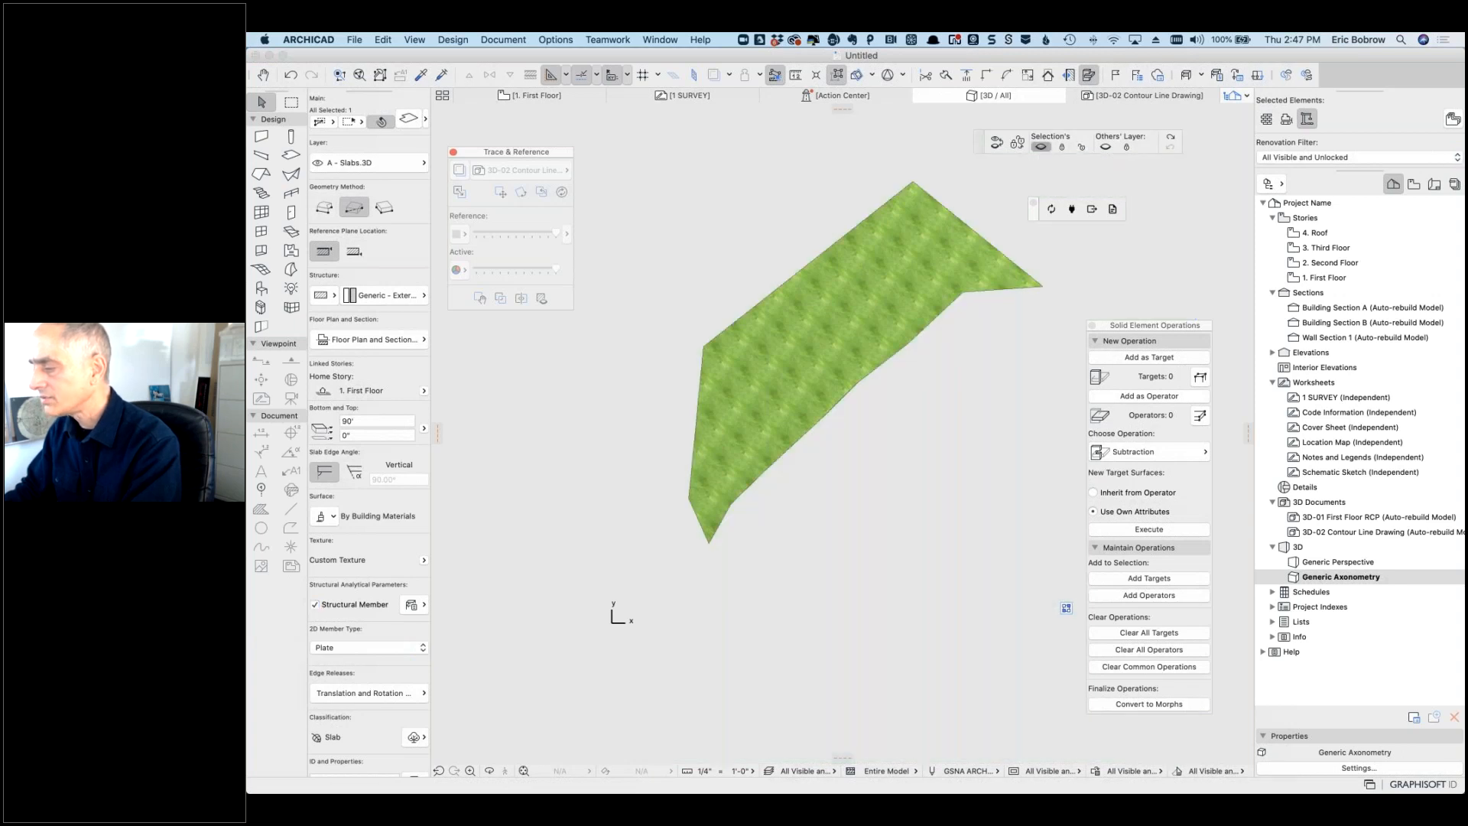
Step: Redefine the 3D-02 Contour Line Drawing based on the current 3D window and compare it with the 3D view
click(1149, 97)
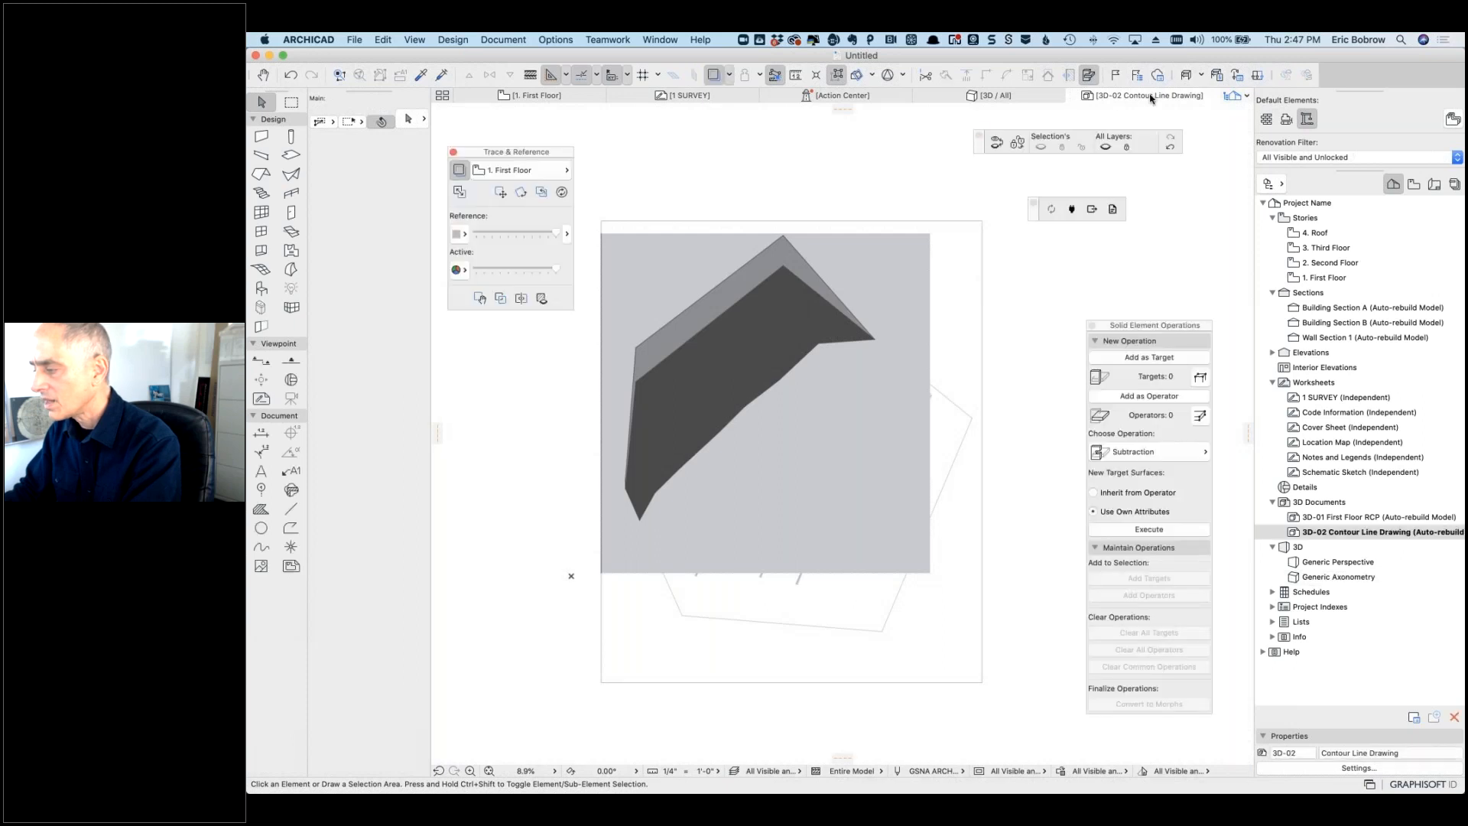
right_click(925, 149)
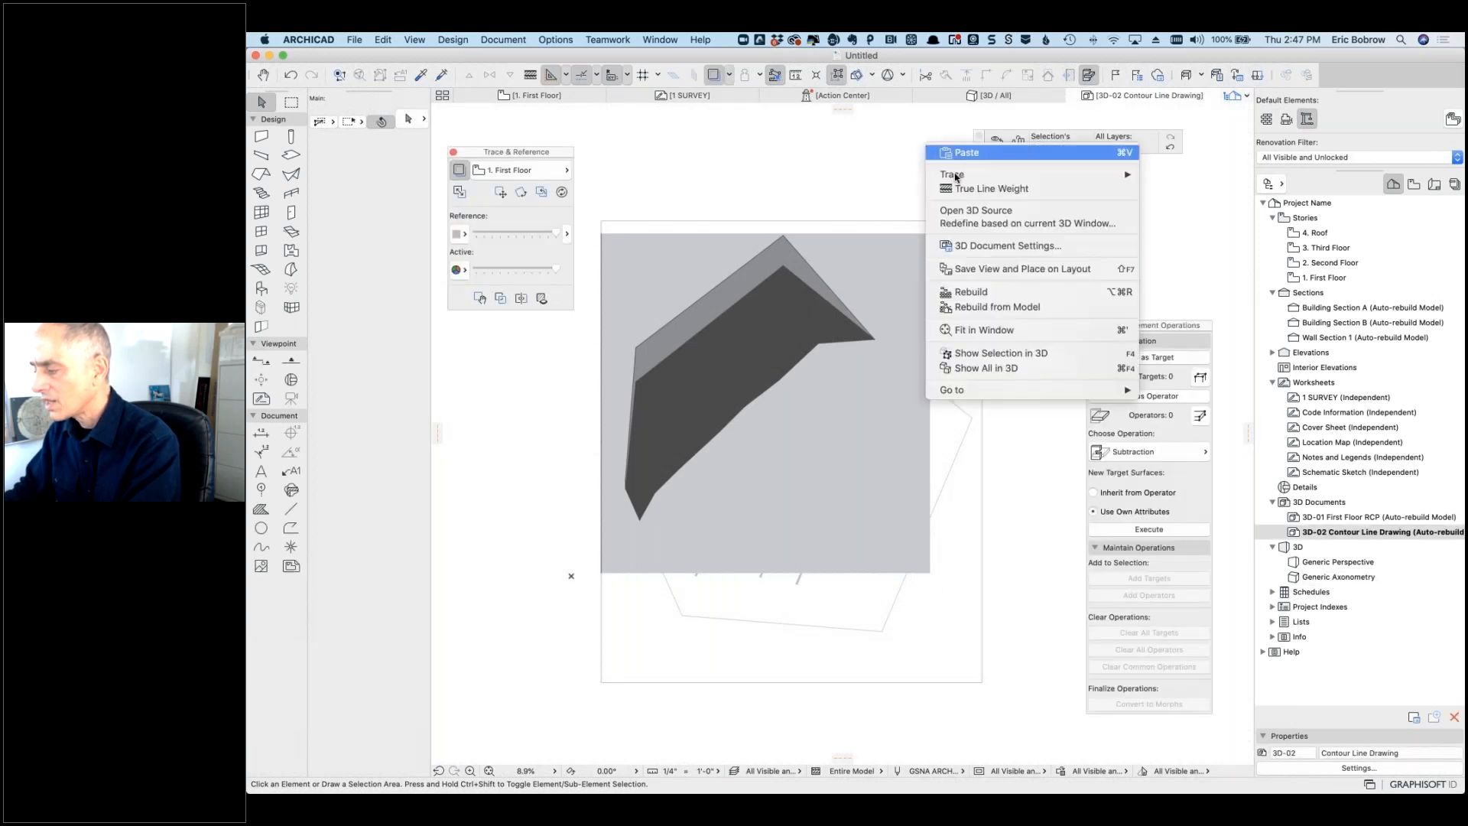
click(997, 224)
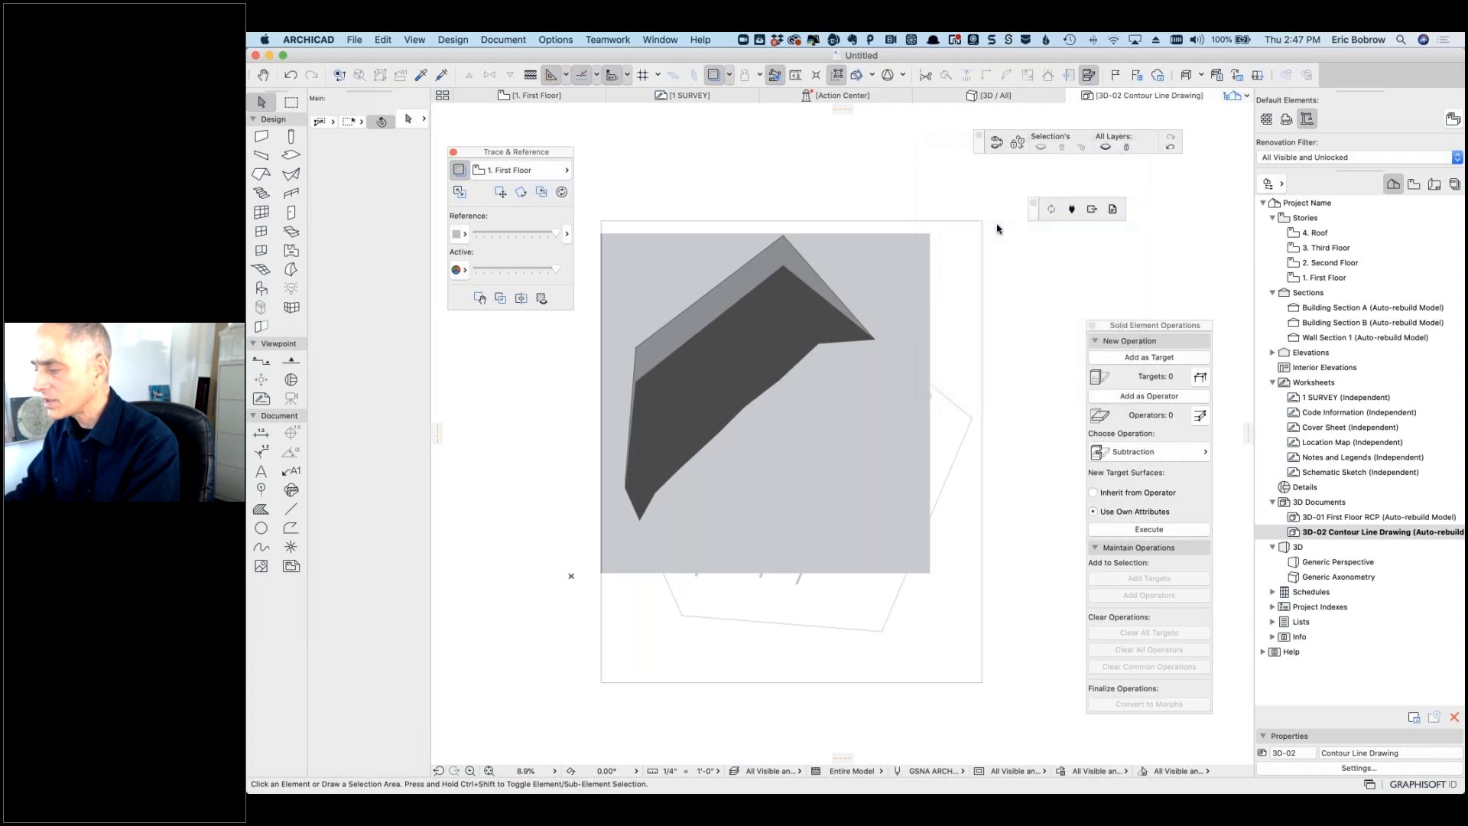
click(938, 313)
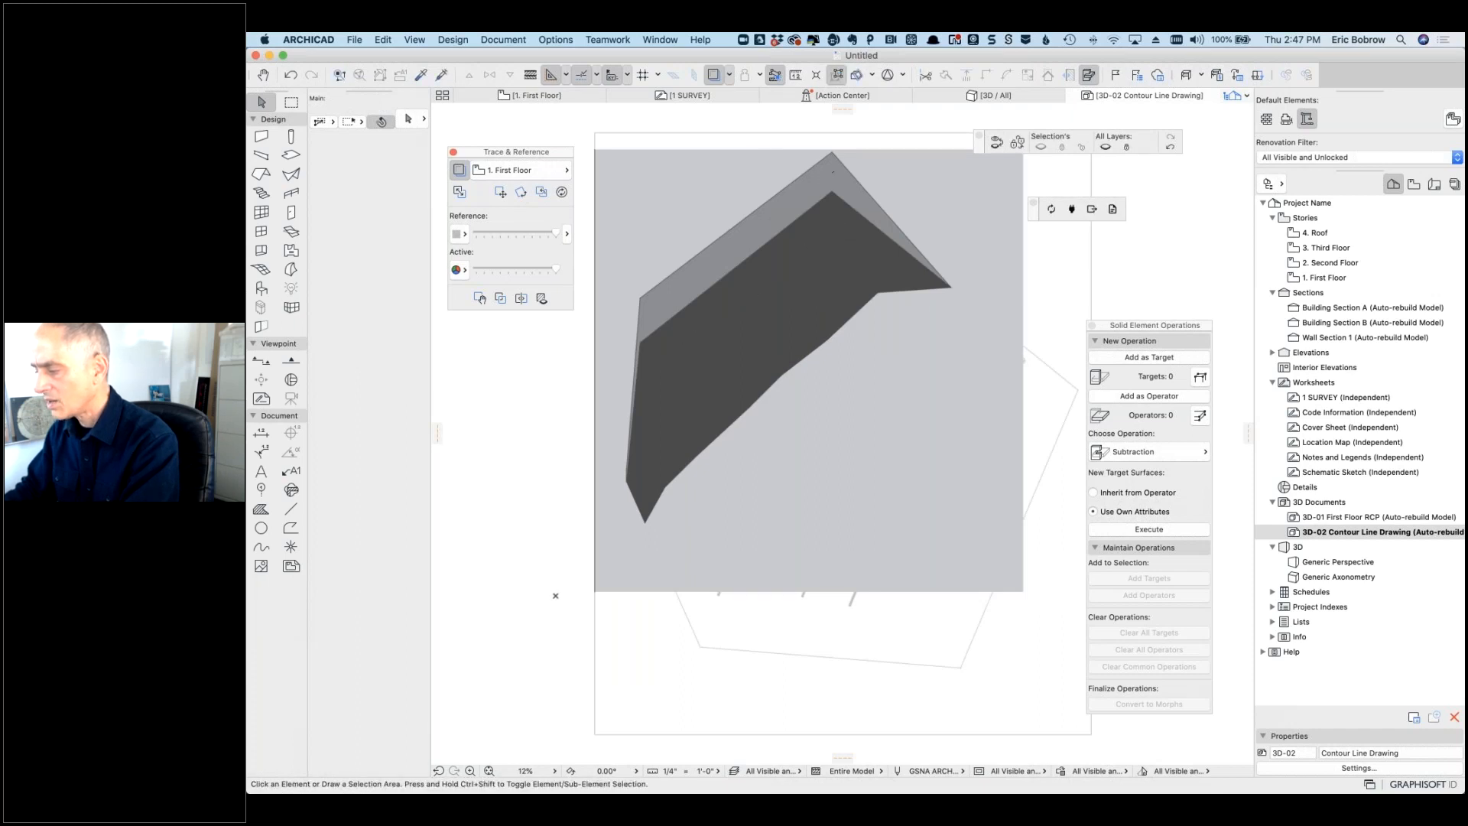
click(1008, 98)
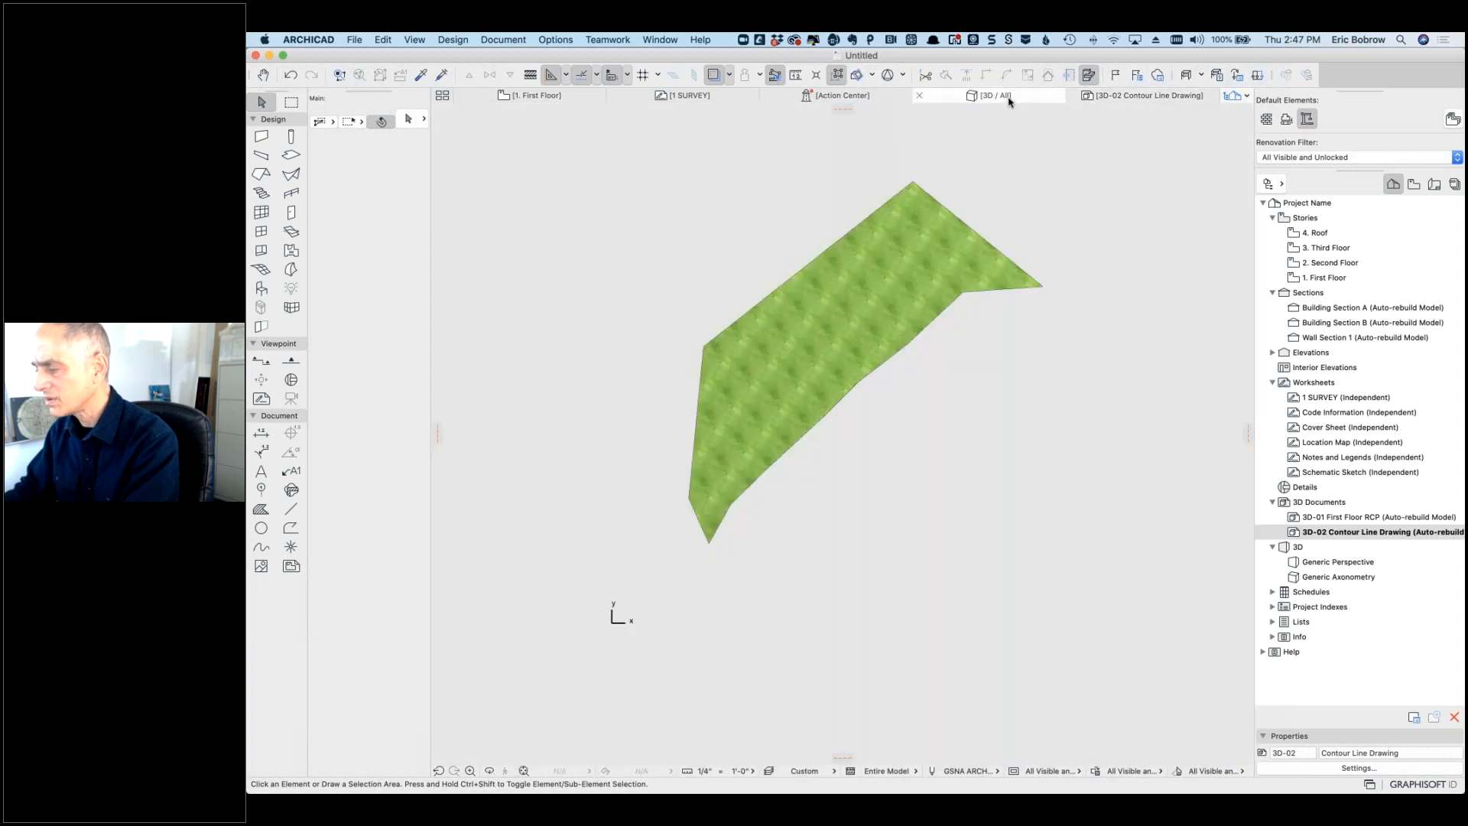
click(1130, 96)
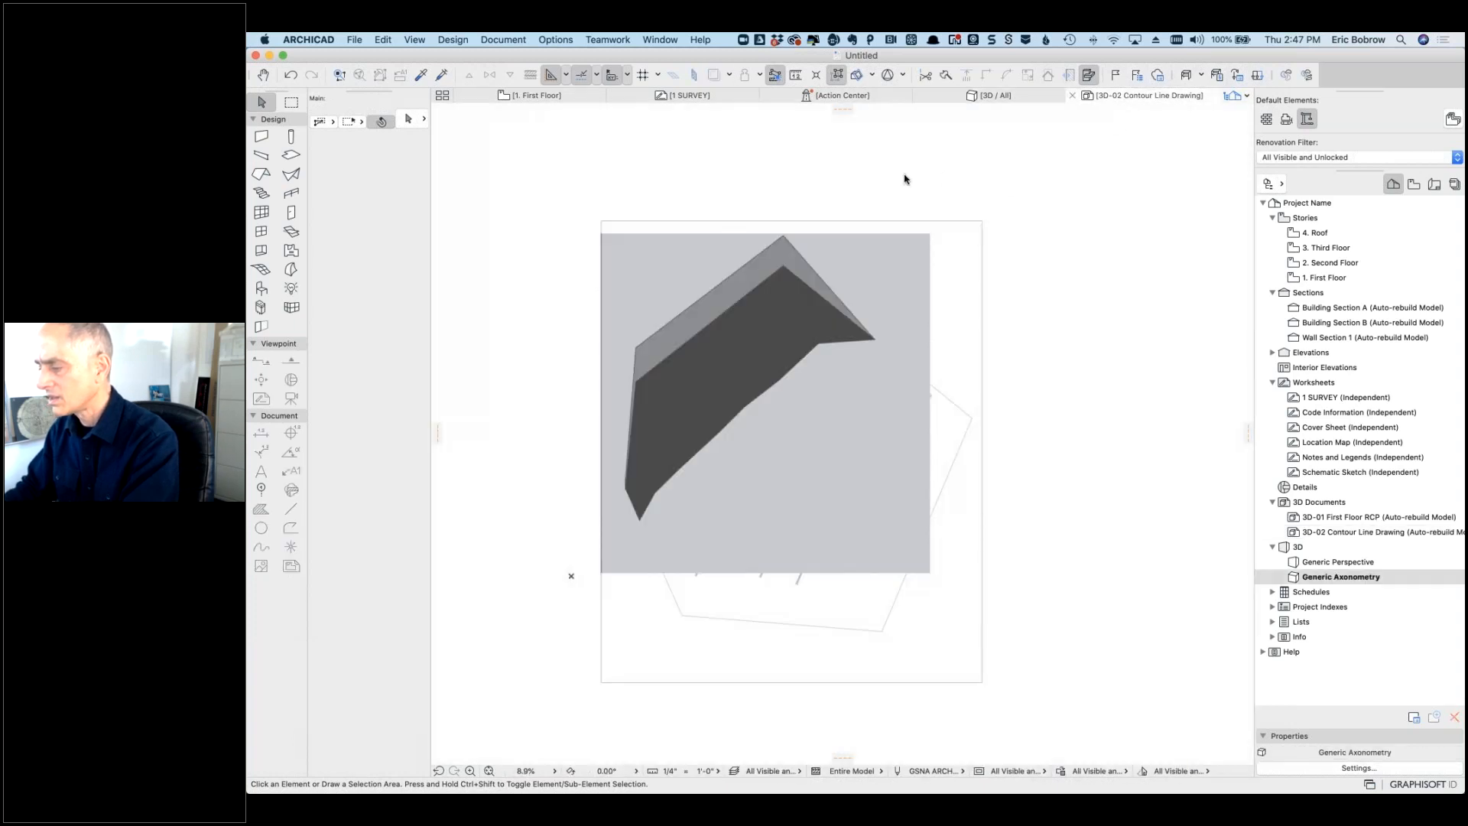
Step: Redefine the 3D-02 Contour Line Drawing from the current 3D window again and rebuild its trace reference on the First Floor plan
right_click(1138, 179)
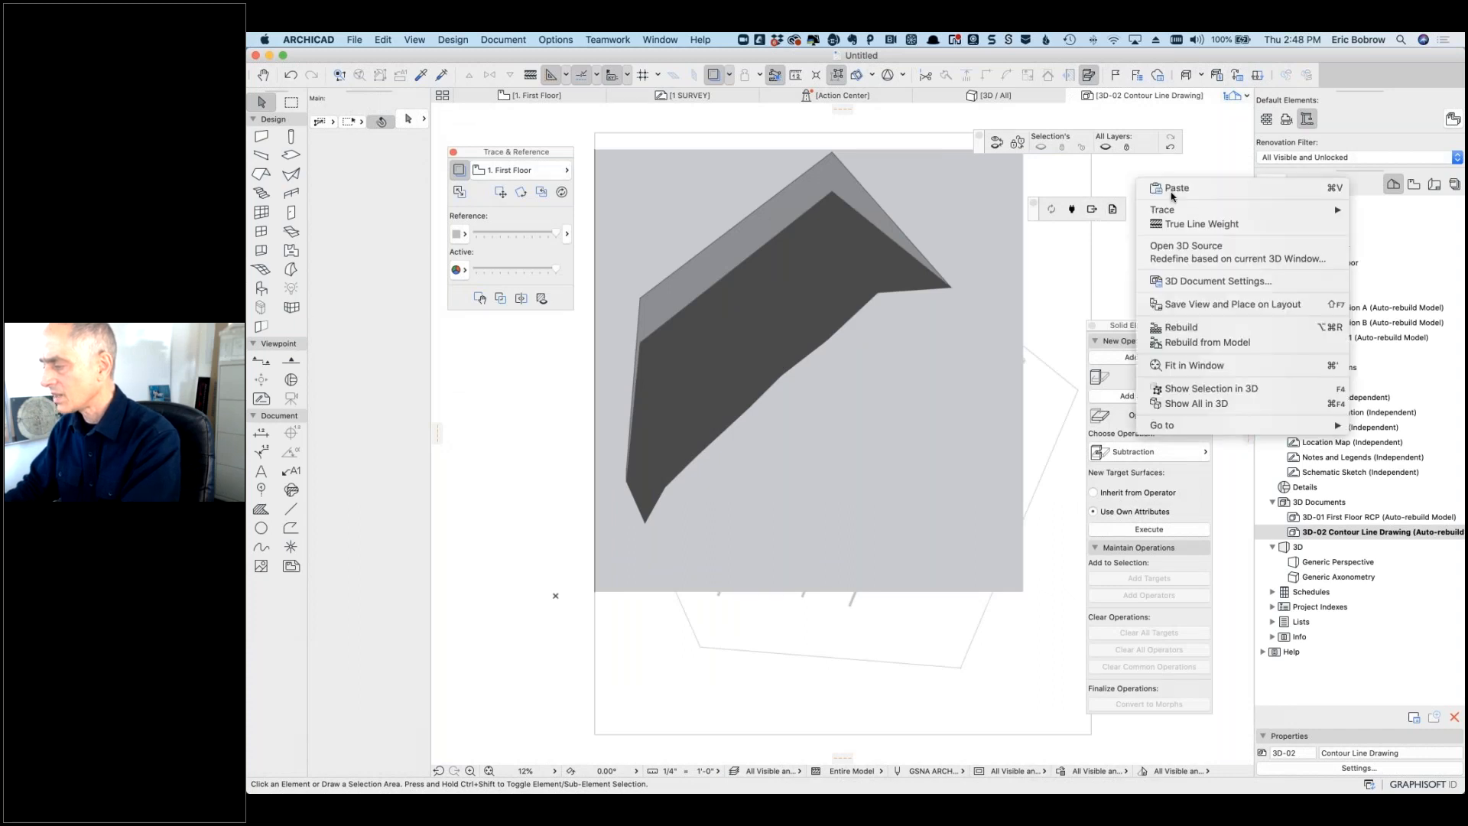
click(1211, 259)
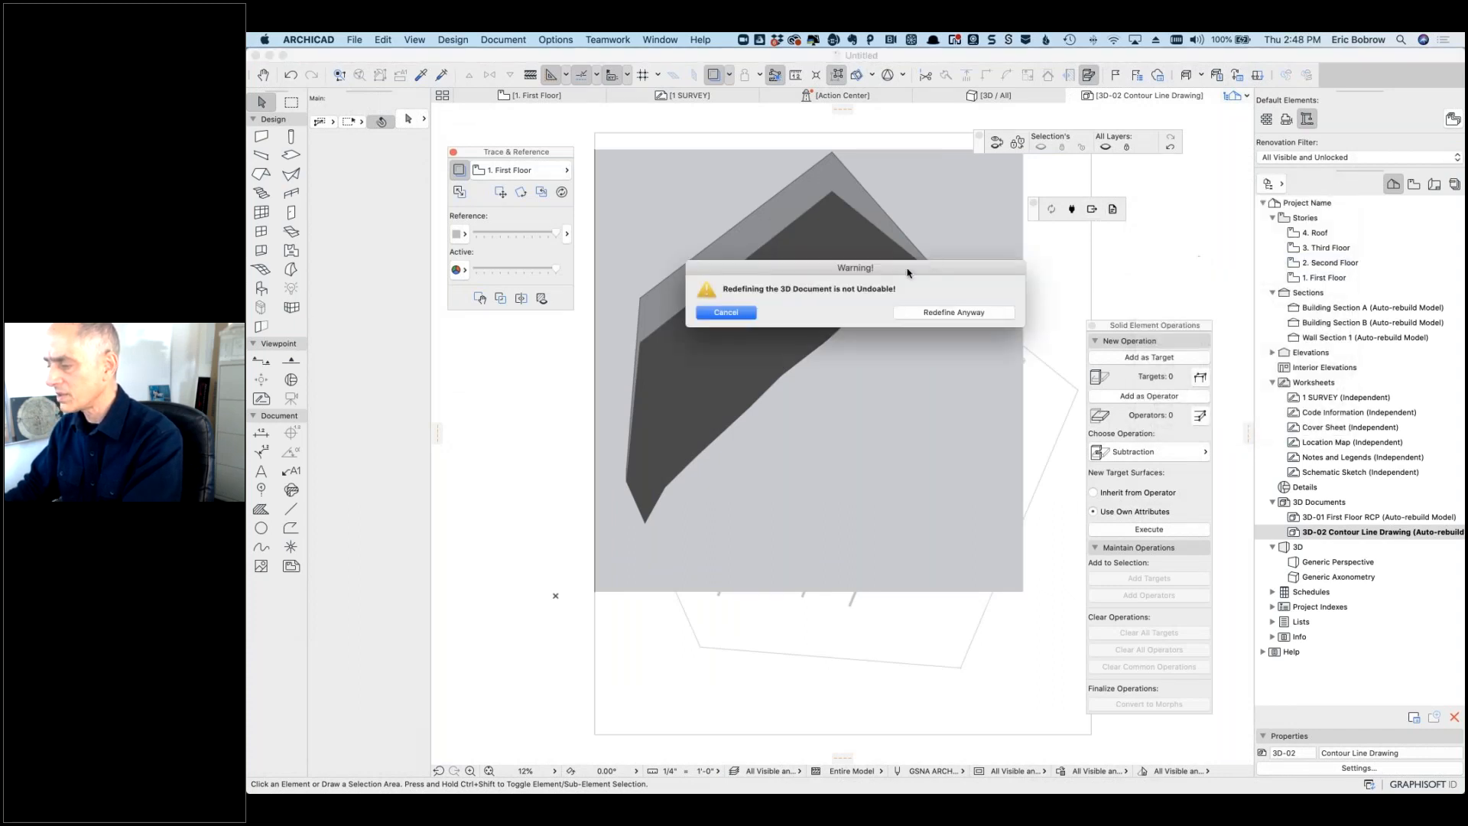
click(954, 311)
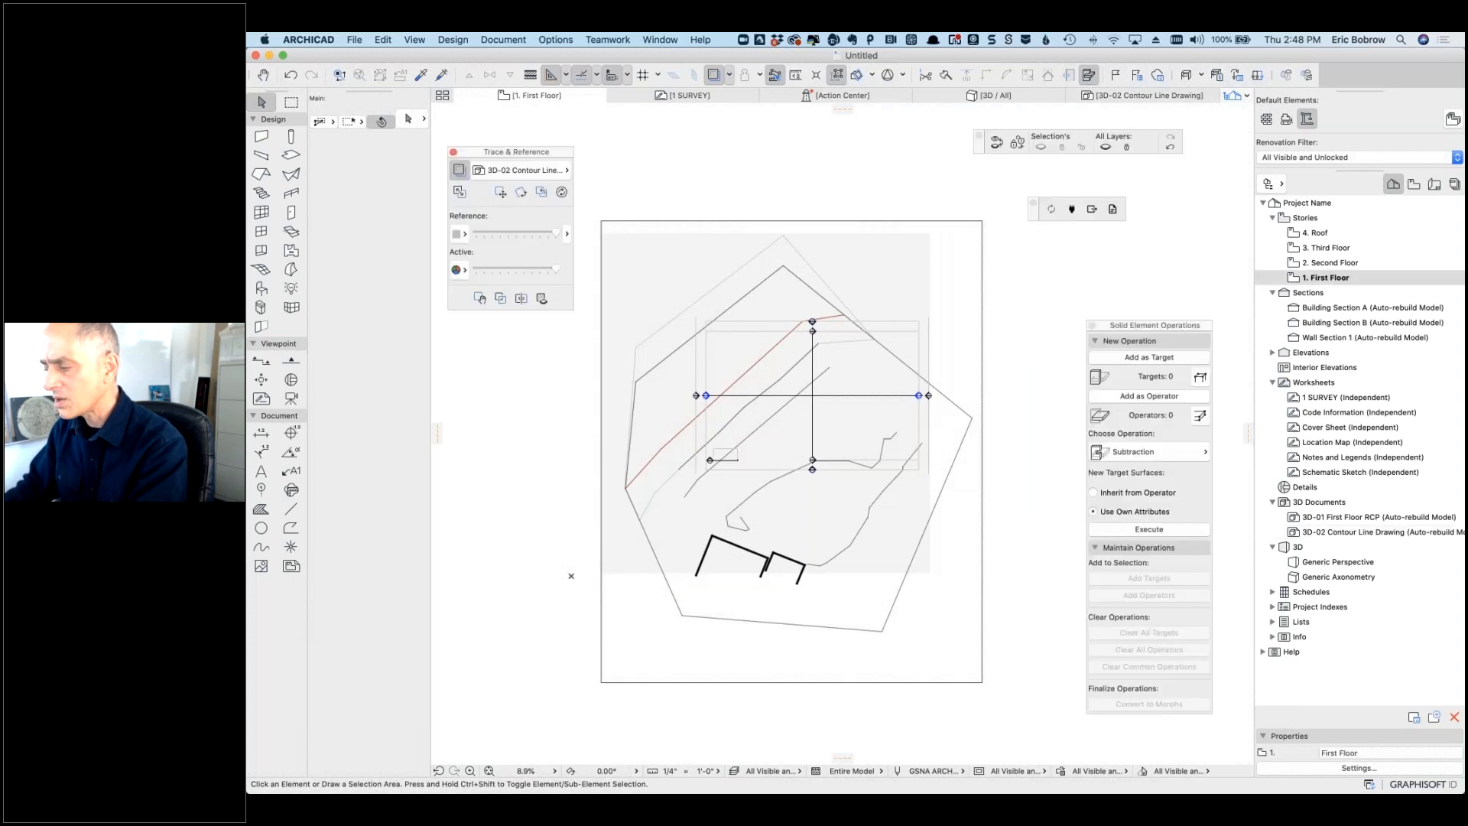
click(561, 192)
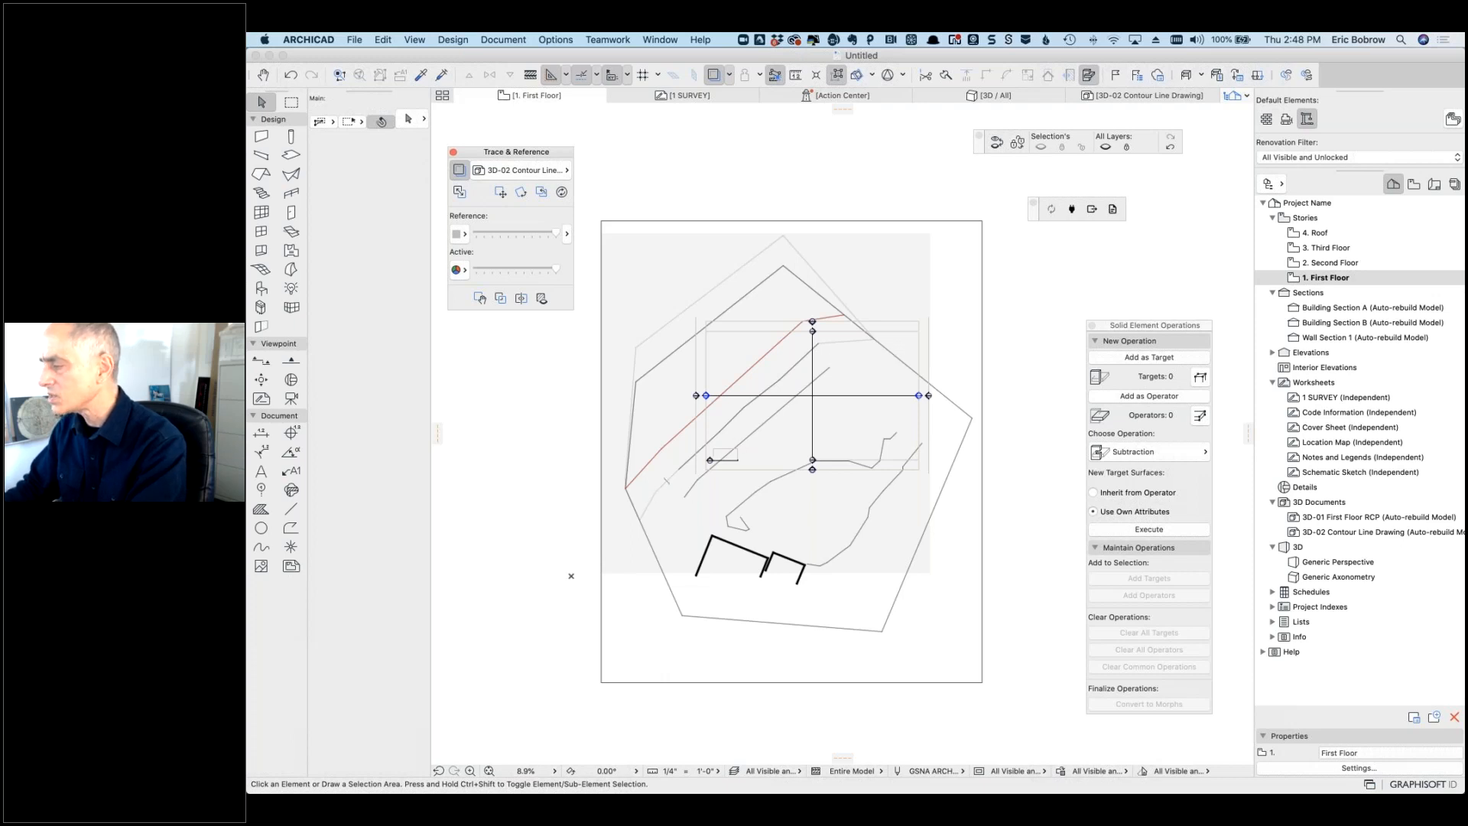
Step: Compare the 3D-02 Contour Line Drawing with the 3D window and the First Floor plan
click(1133, 97)
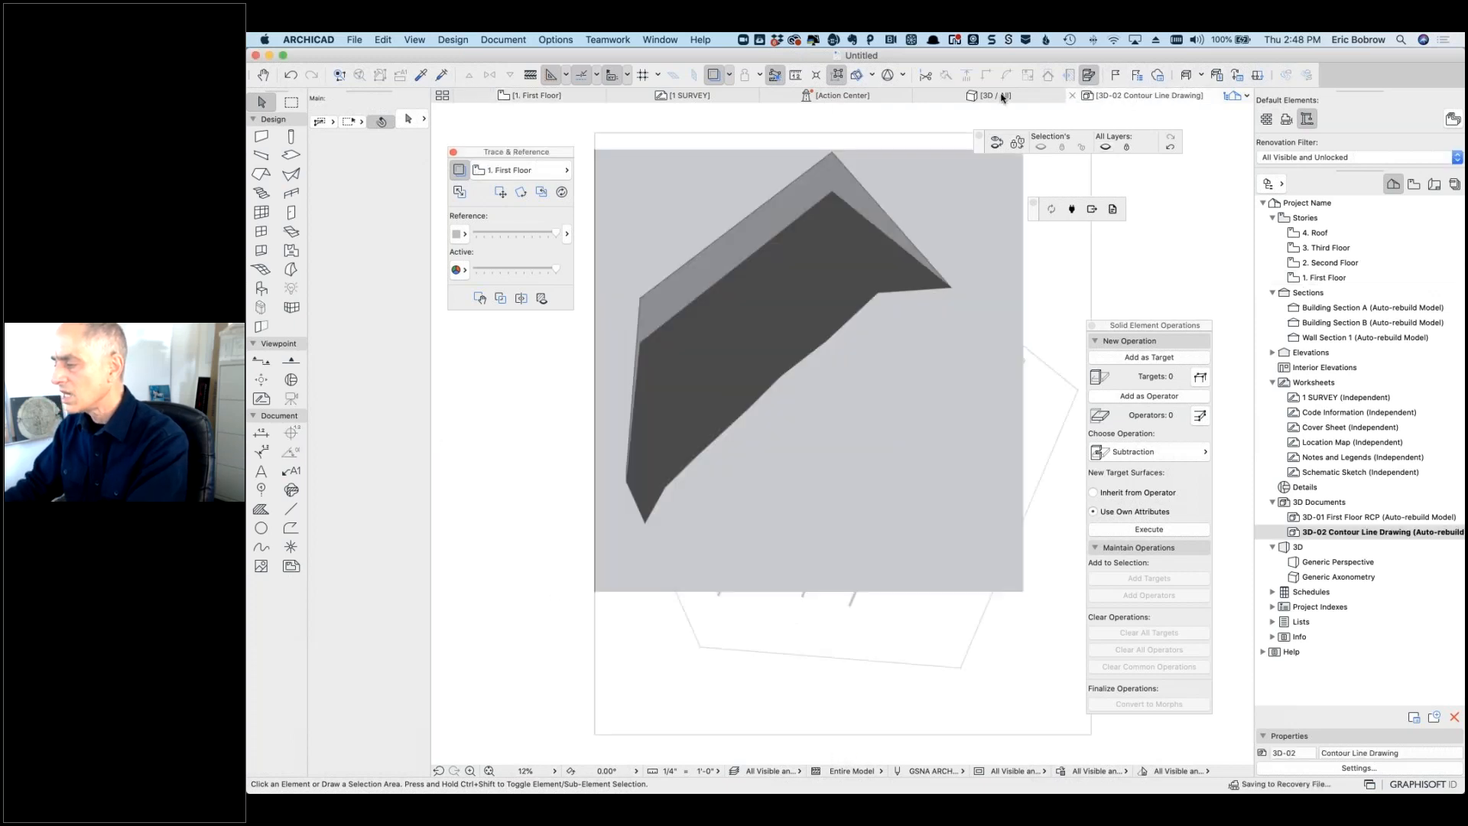
click(1002, 97)
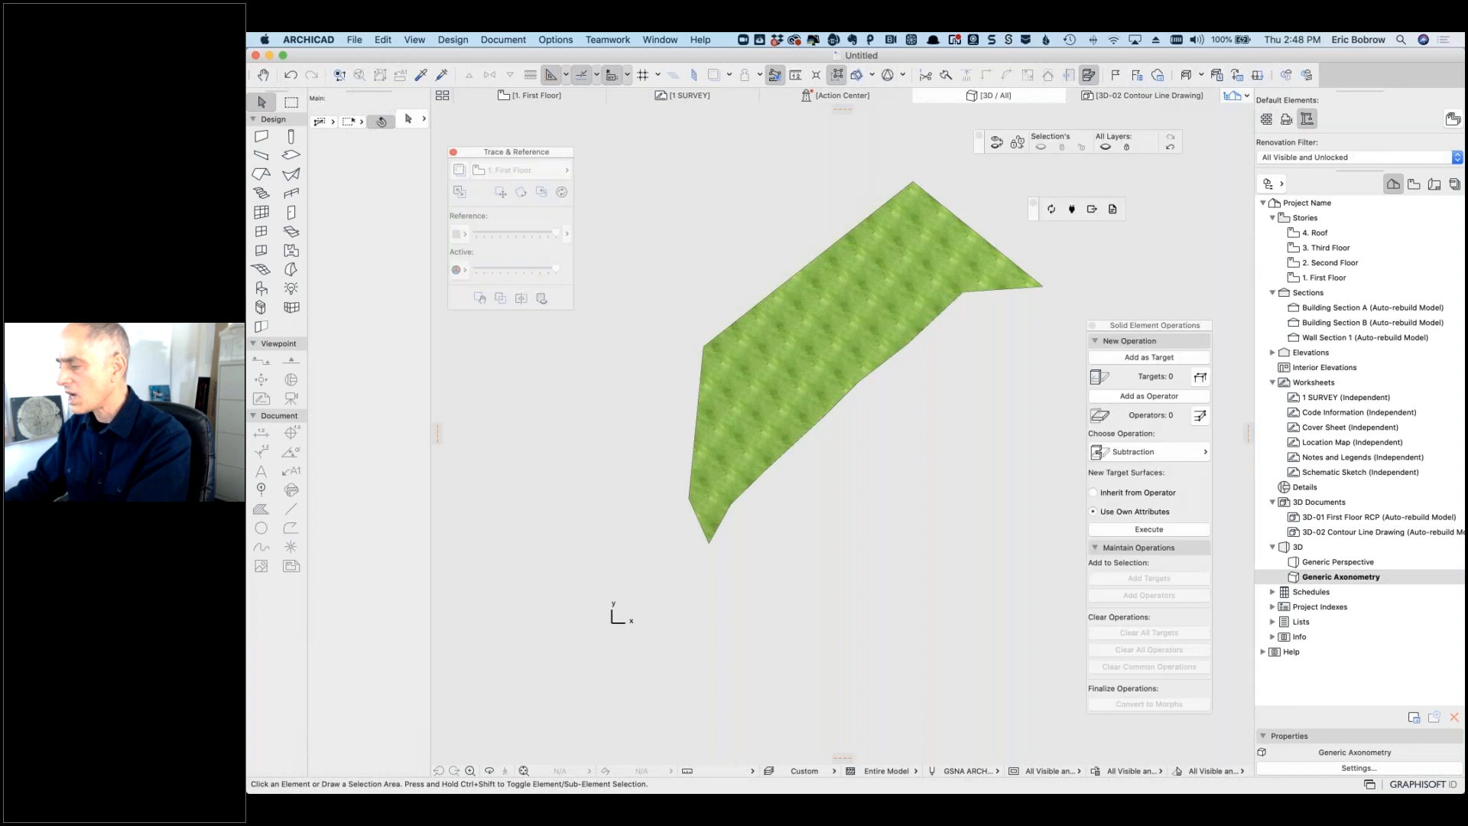
click(1156, 97)
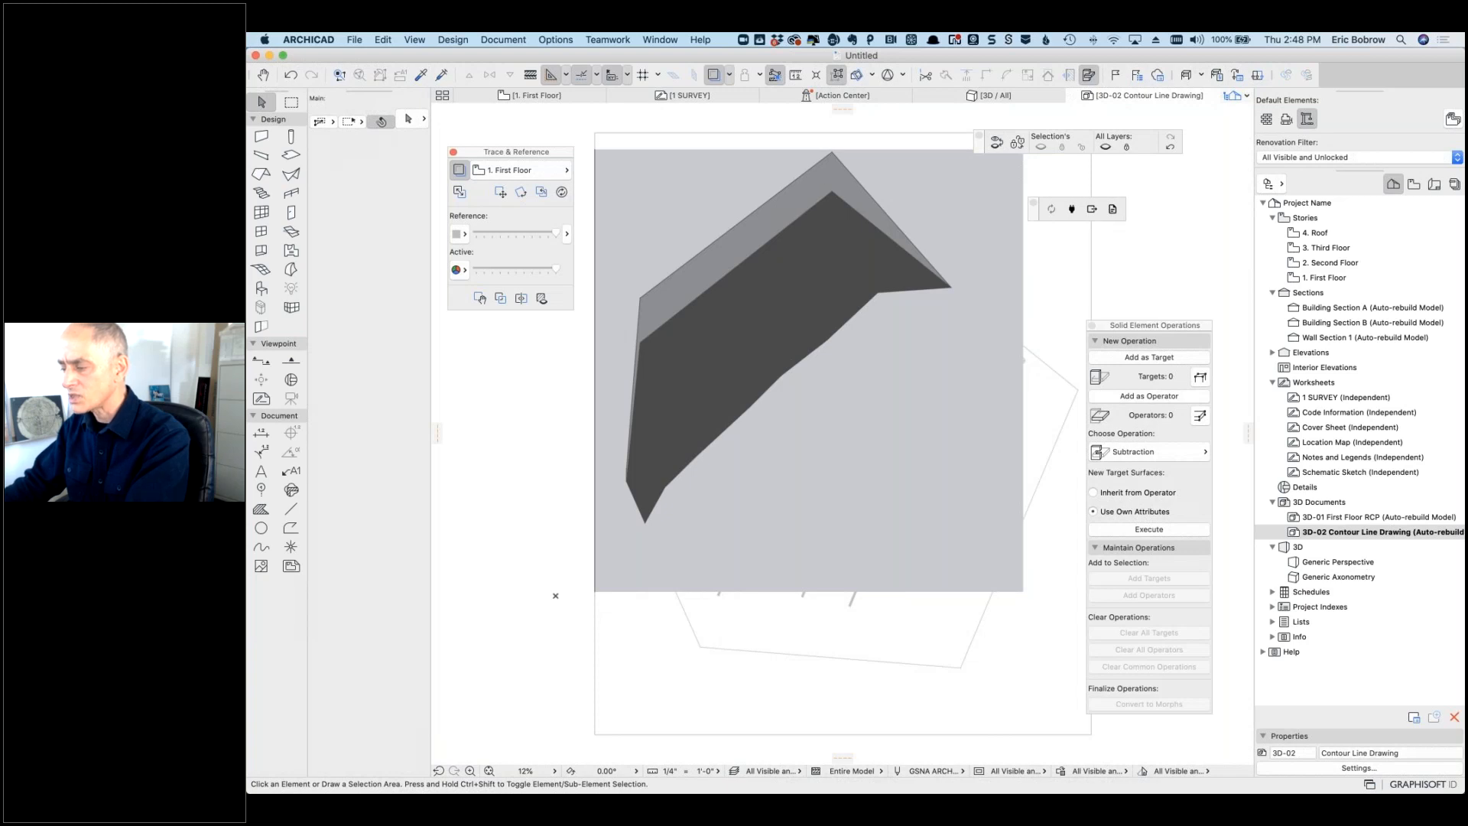
click(541, 97)
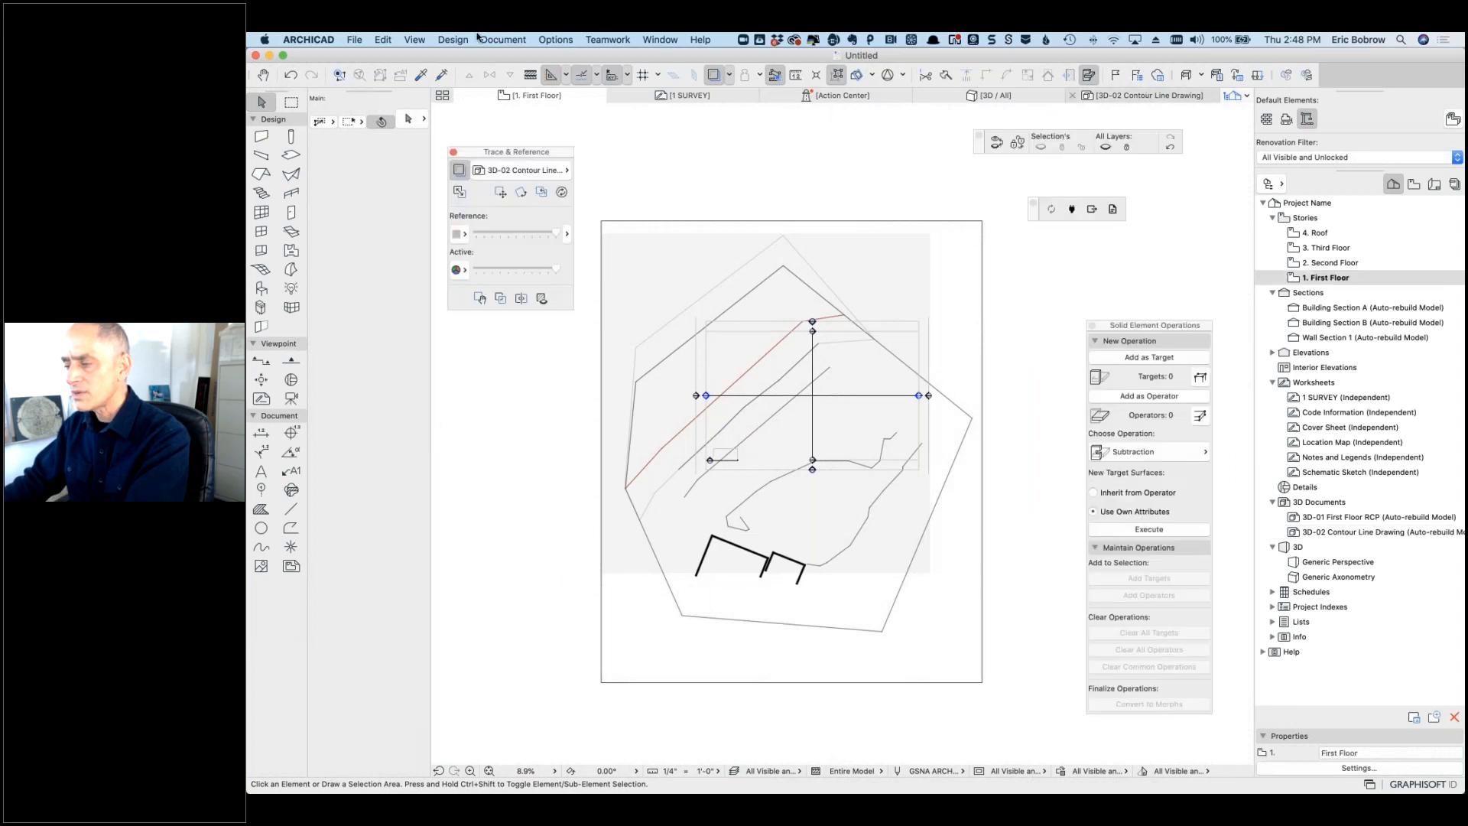
Step: Check the parallel projection settings from the 3D-02 Contour Line Drawing and accept them as they are
click(453, 39)
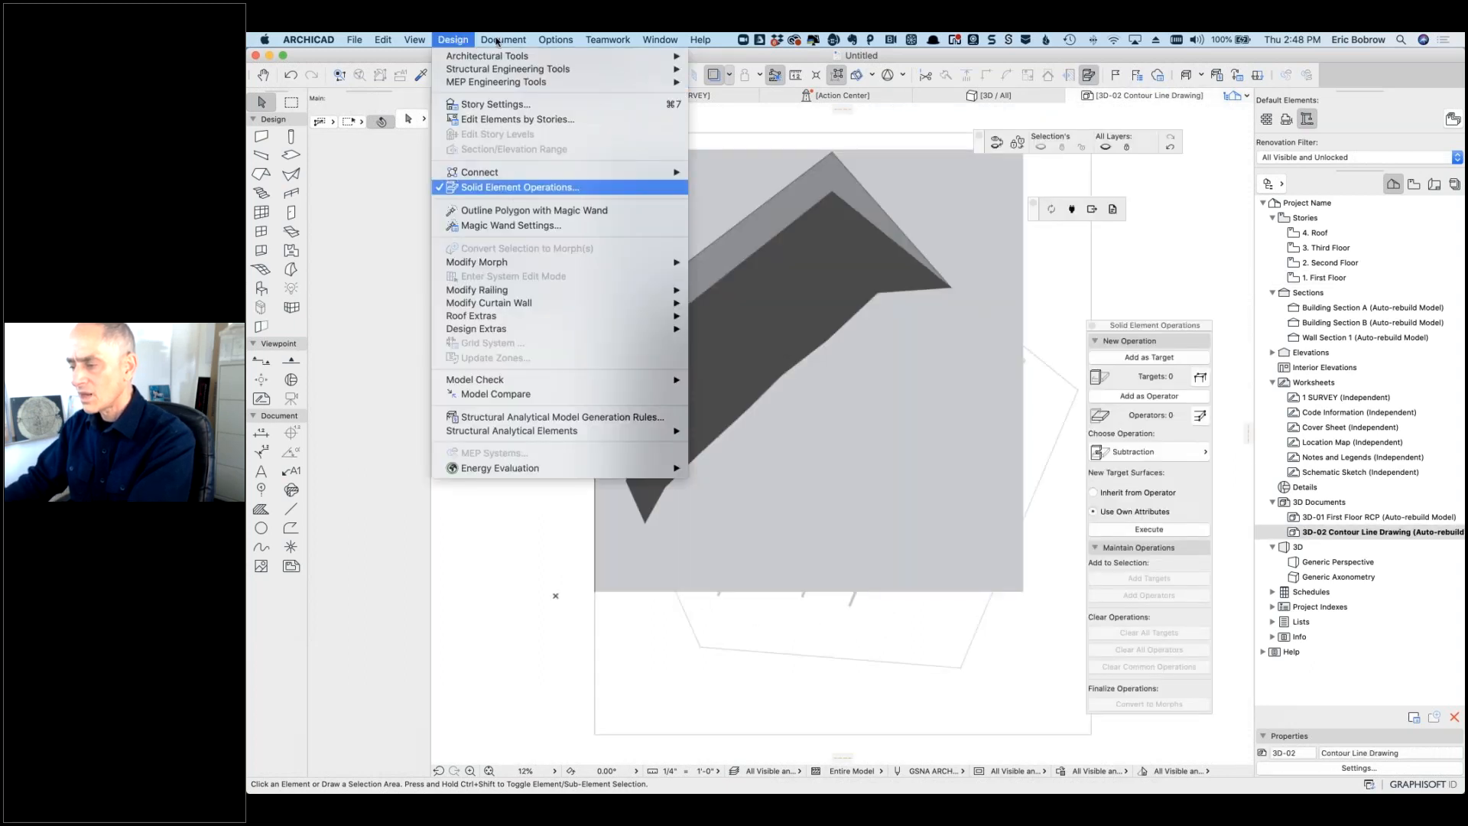
mouse_move(415, 42)
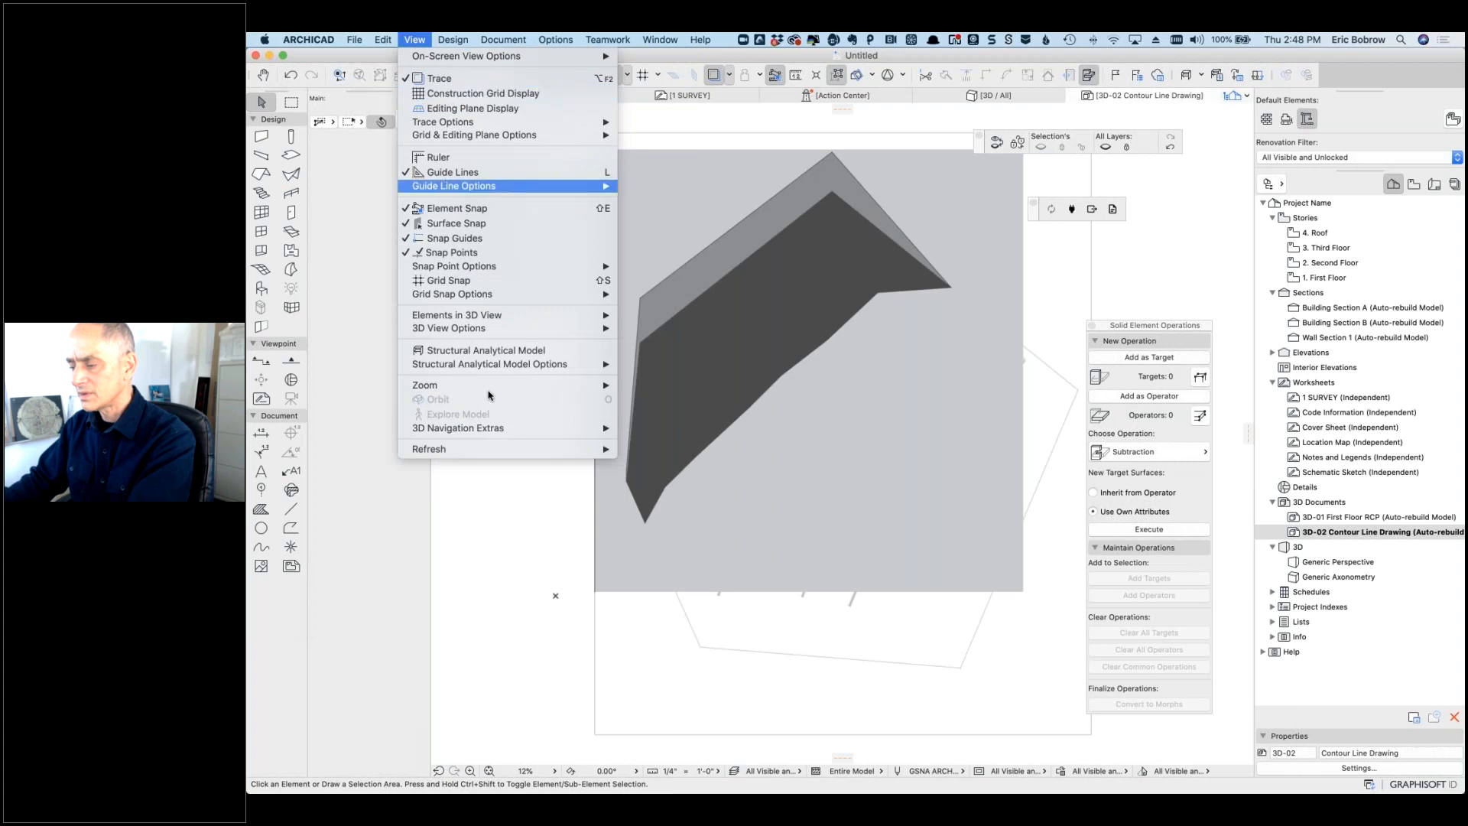
mouse_move(482, 328)
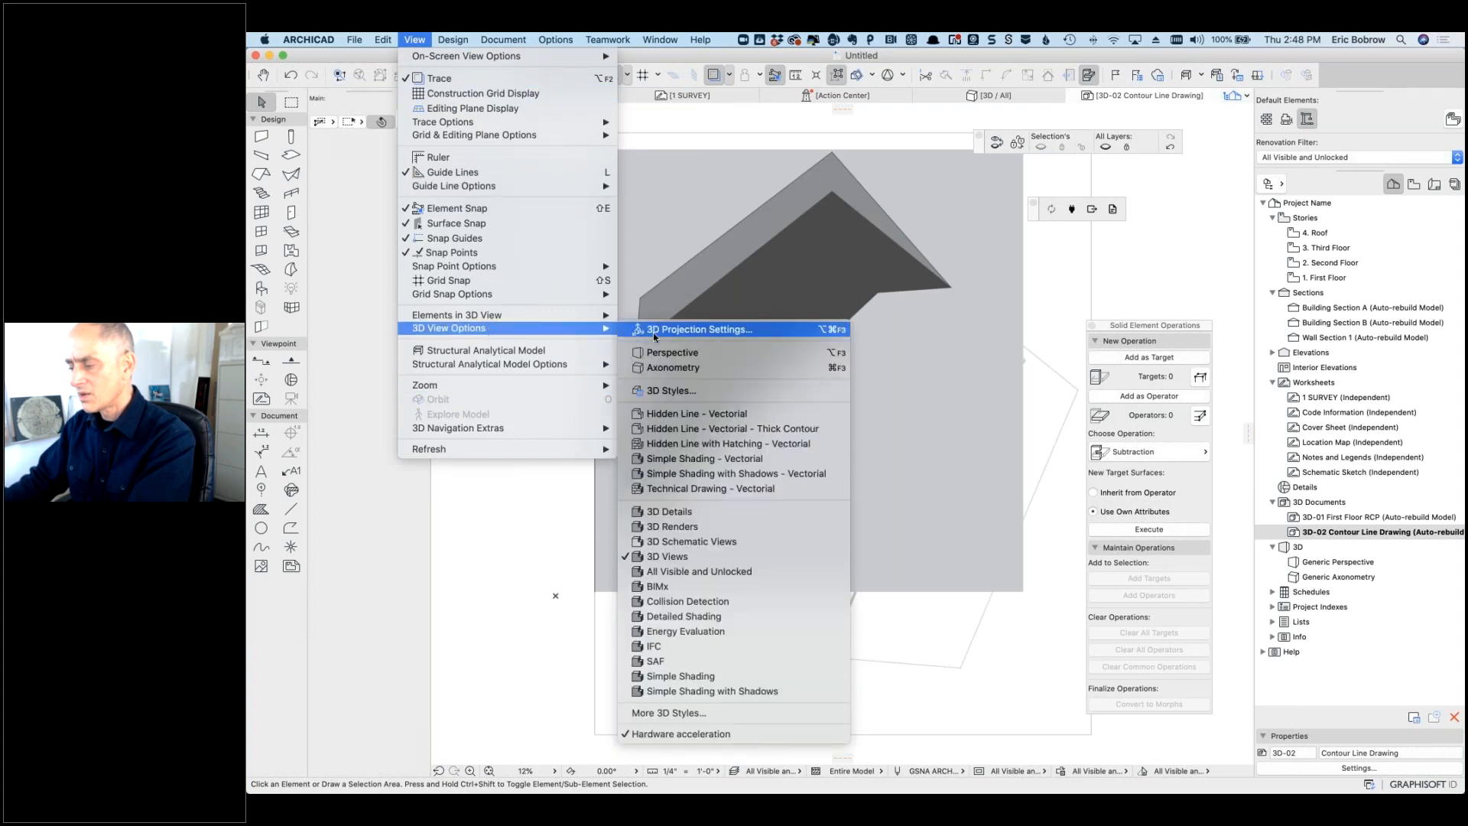
click(644, 330)
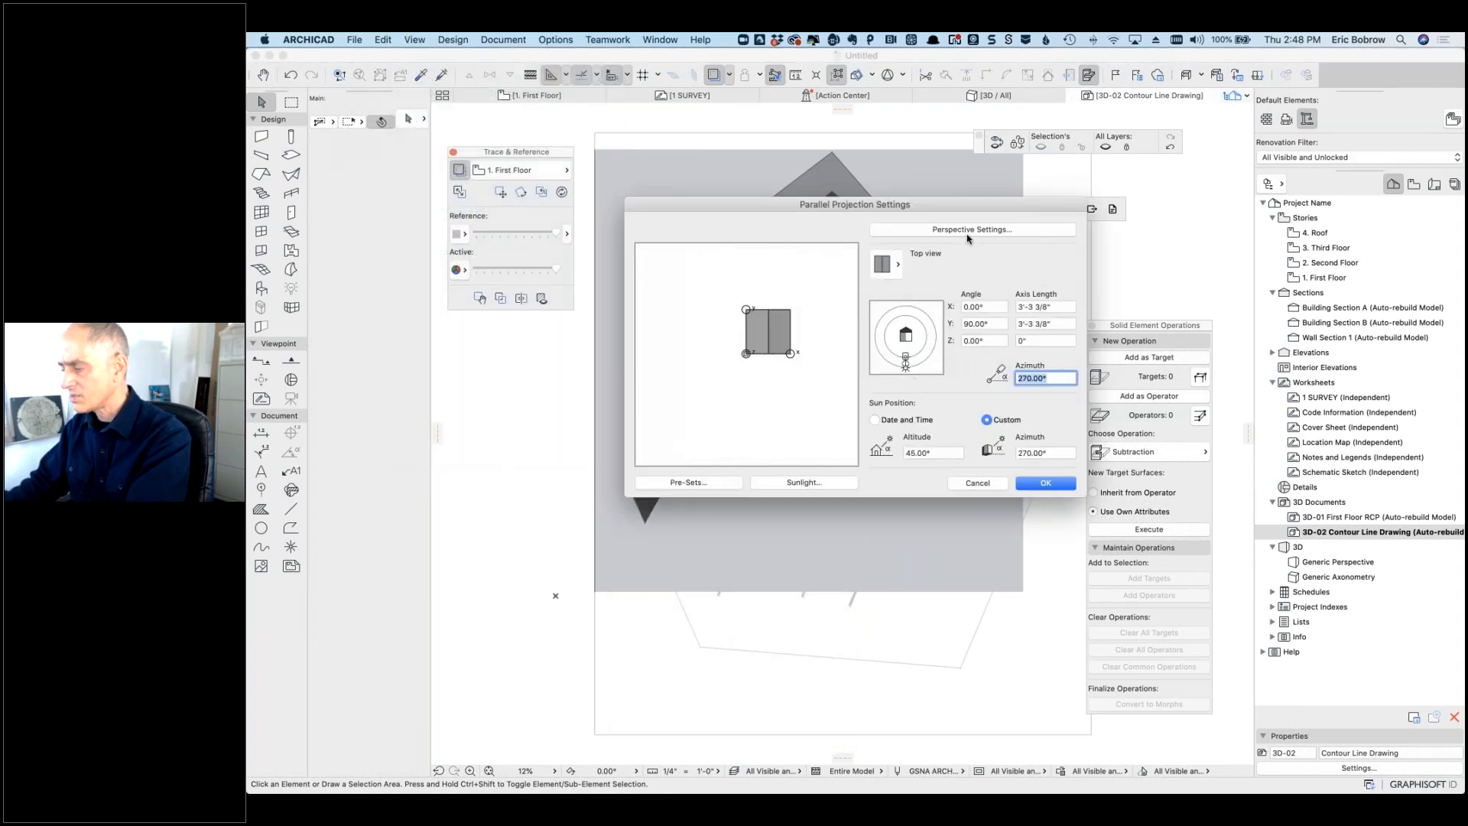
click(1045, 484)
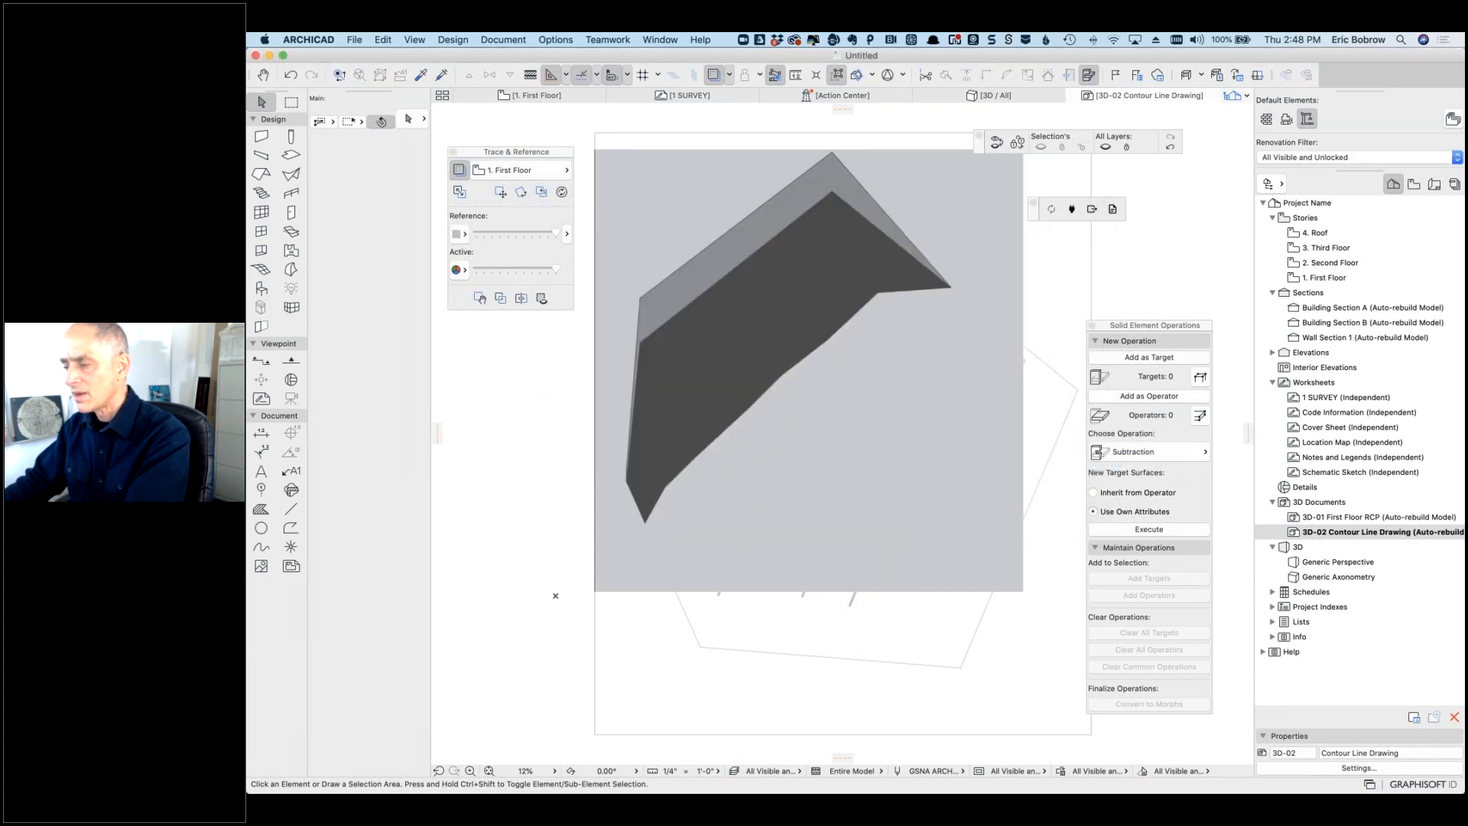
Step: Rebuild the 3D-02 Contour Line Drawing from the model and return to the First Floor plan
click(413, 40)
mouse_move(504, 454)
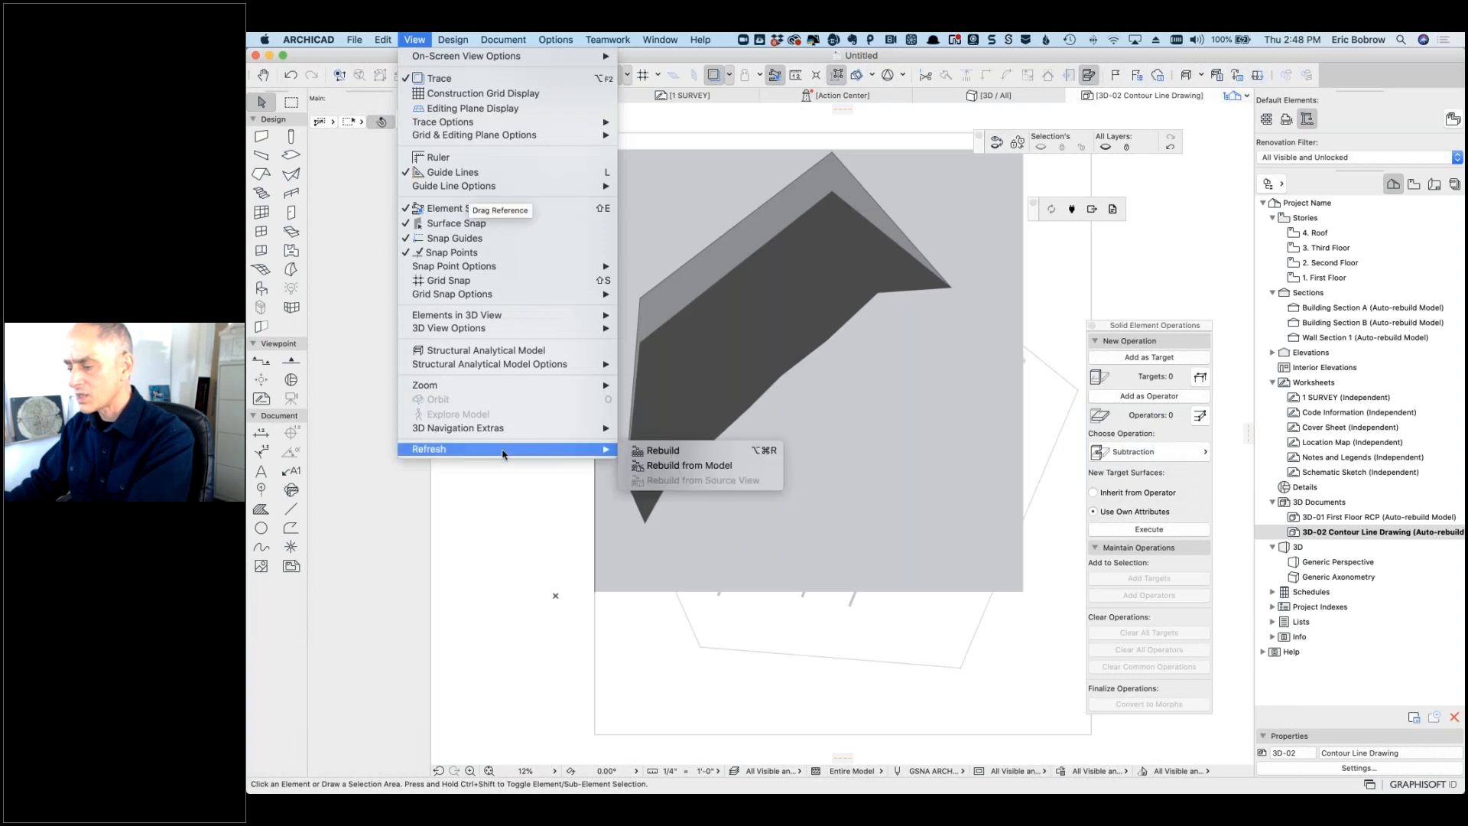
click(679, 465)
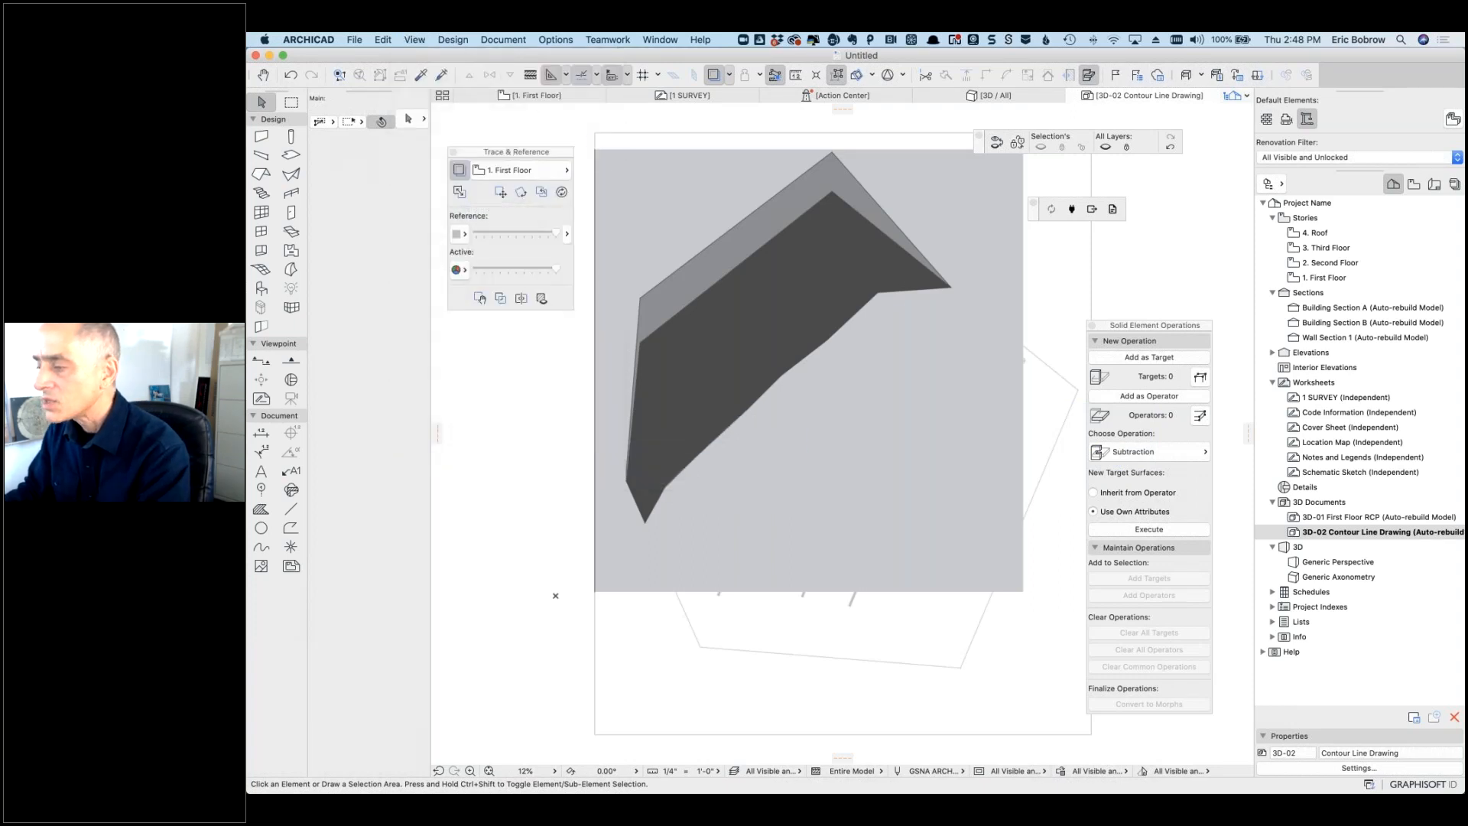
click(548, 97)
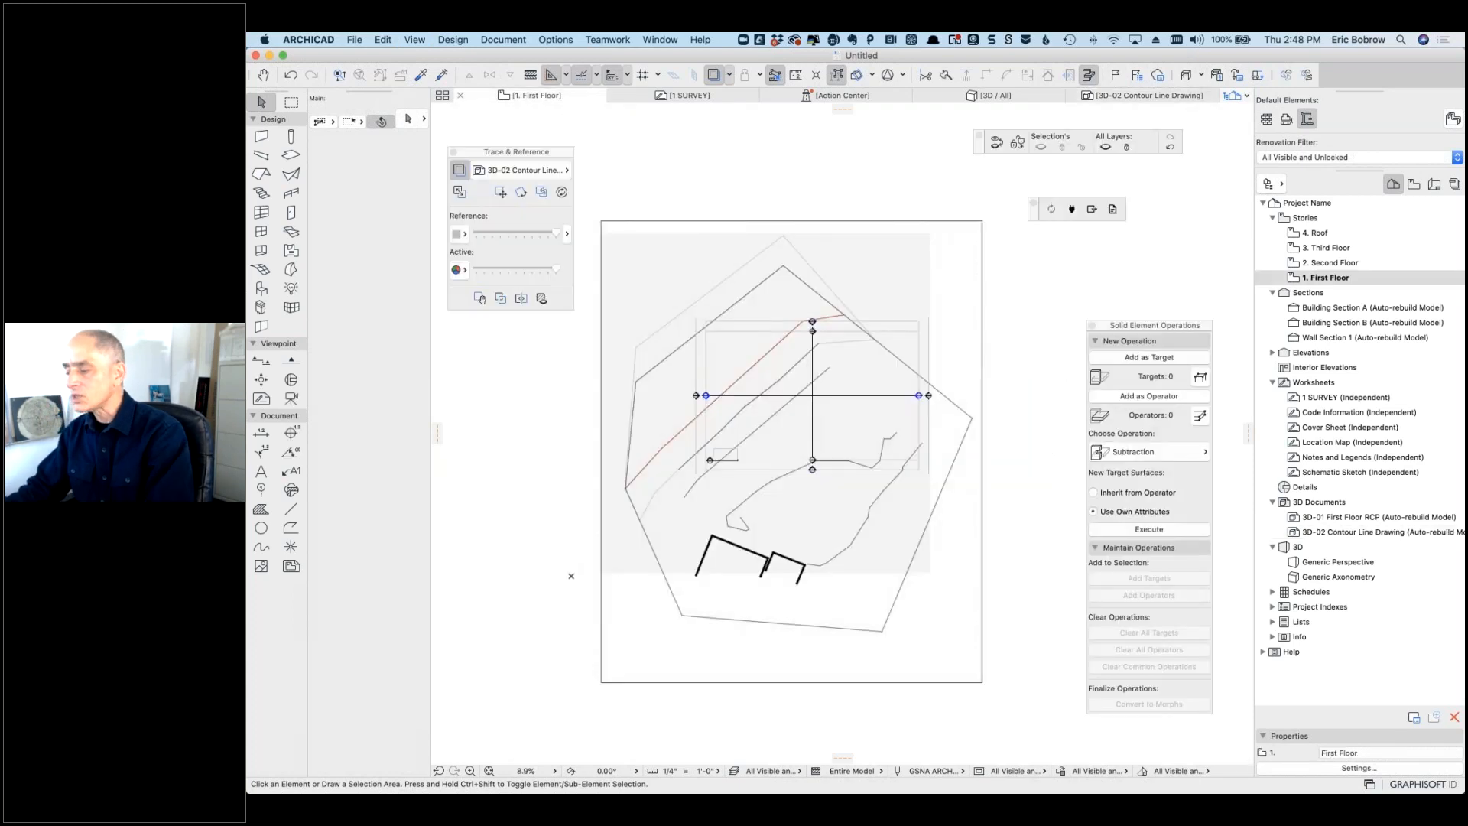
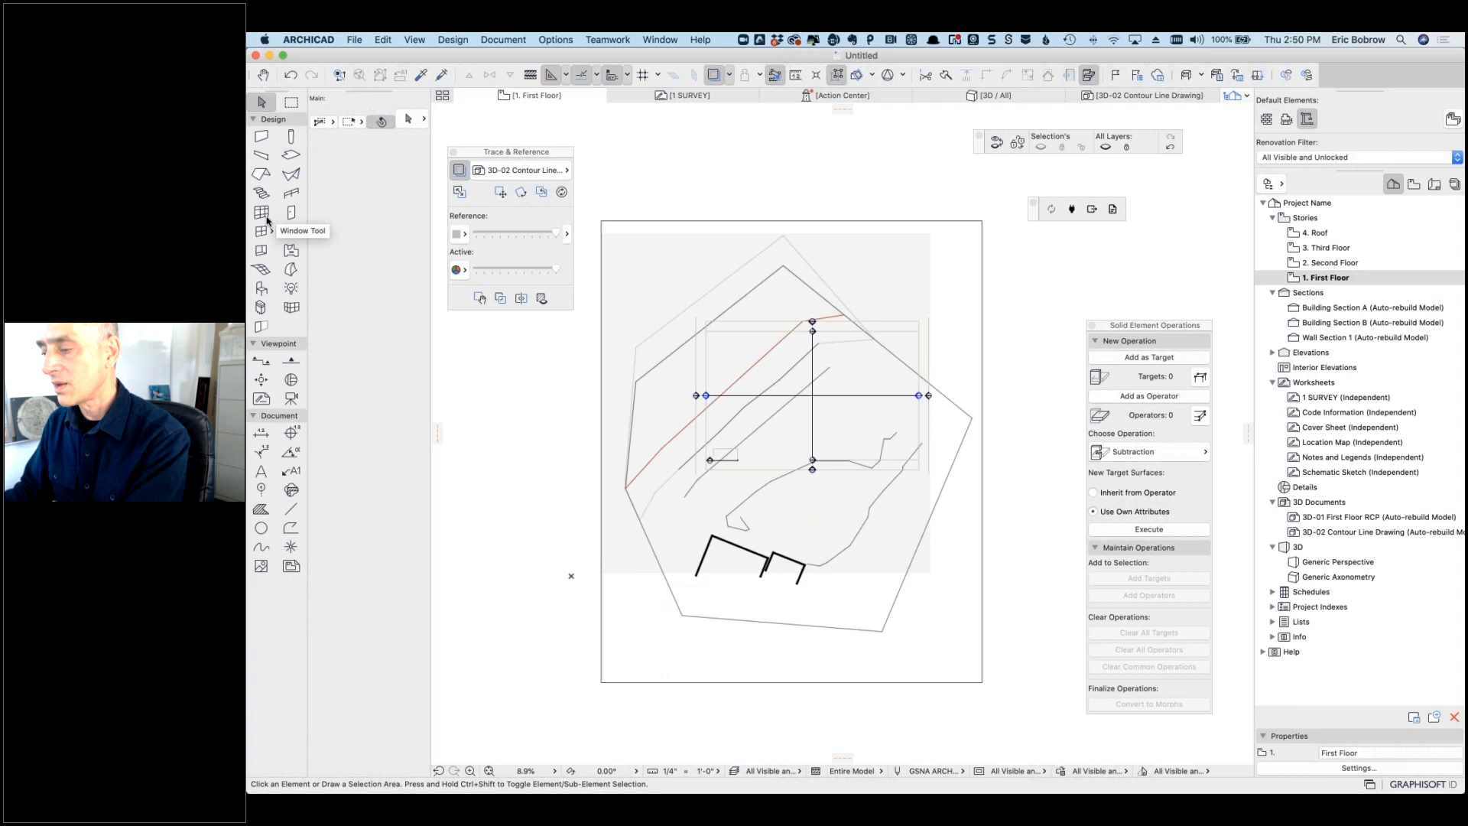
Step: Draw a horizontal exterior wall in the empty area above the site drawing on the First Floor plan
click(261, 155)
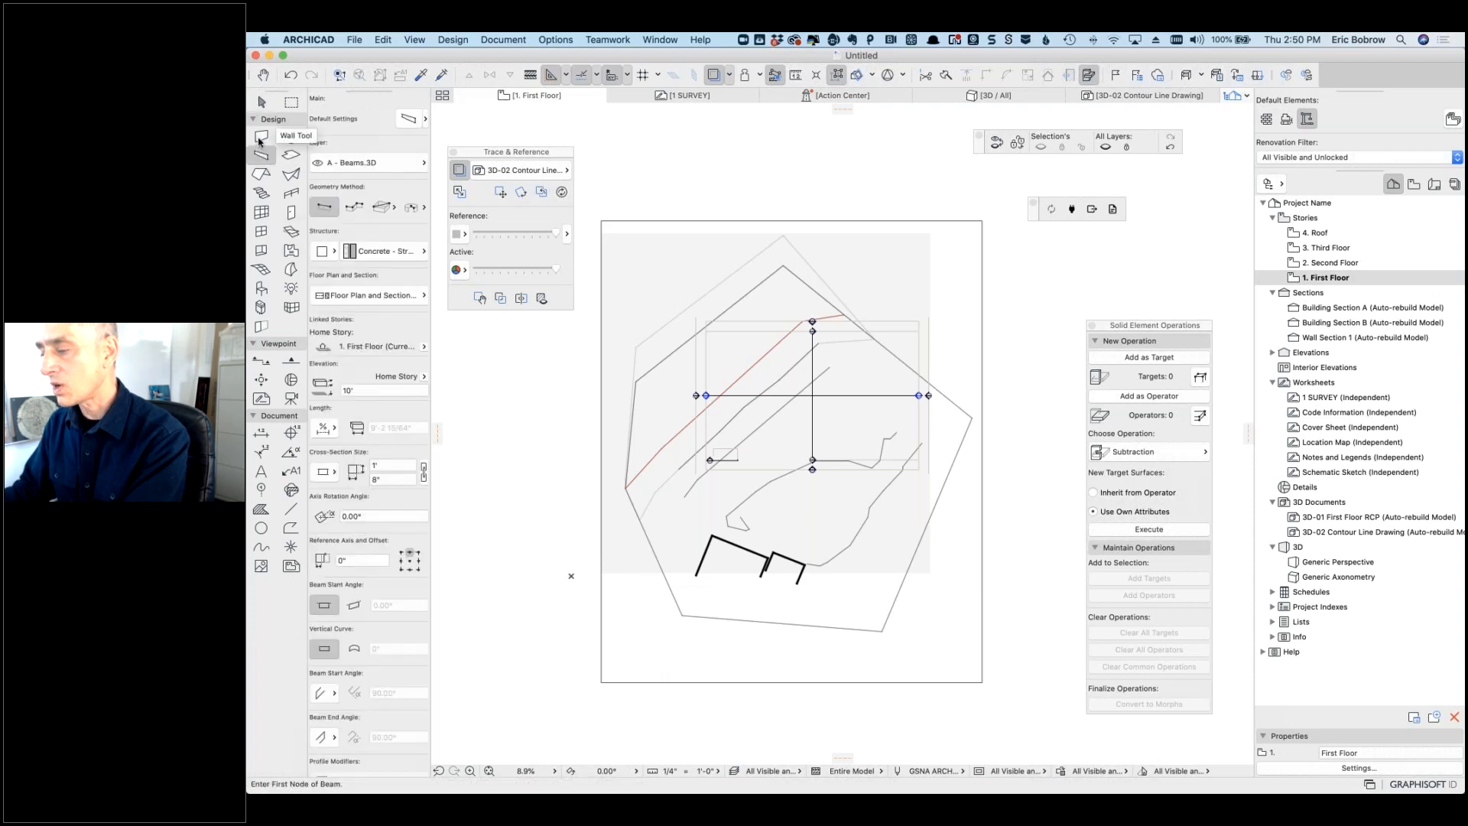
click(261, 137)
click(655, 195)
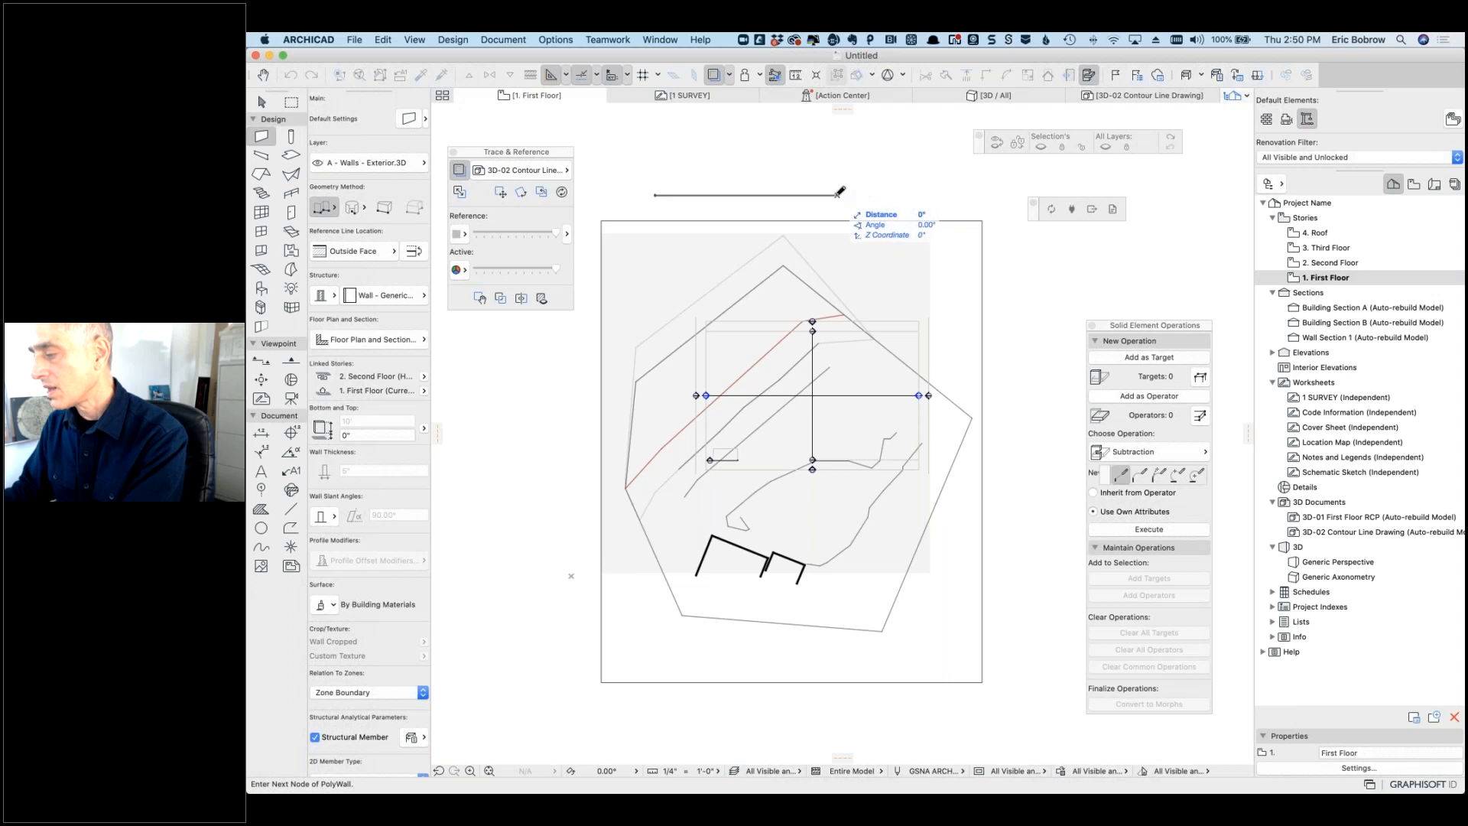
click(837, 195)
scroll(710, 199, up, 10)
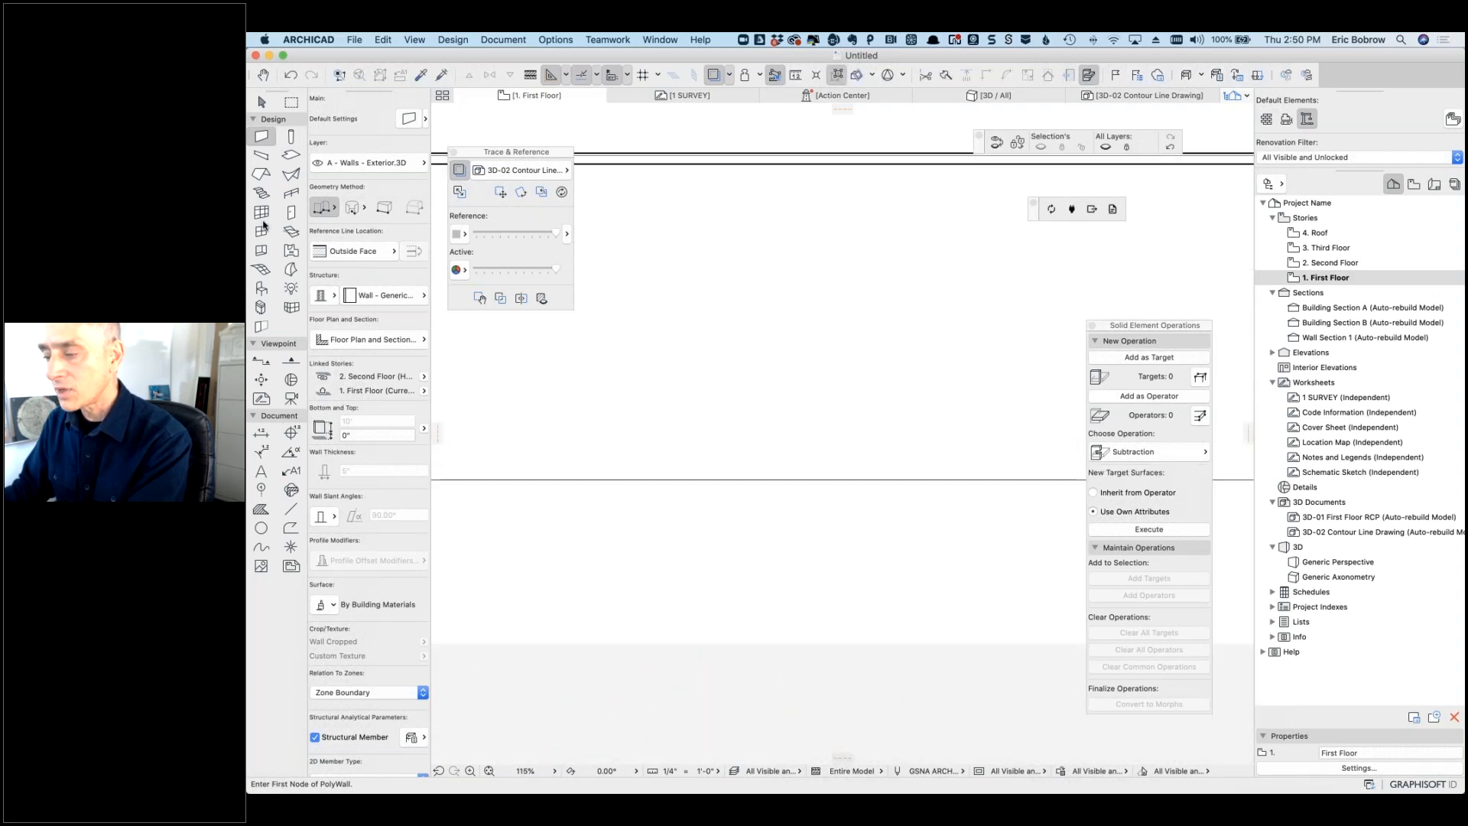
Step: Place four W1 Casement 25 windows in a row along the new wall
click(262, 234)
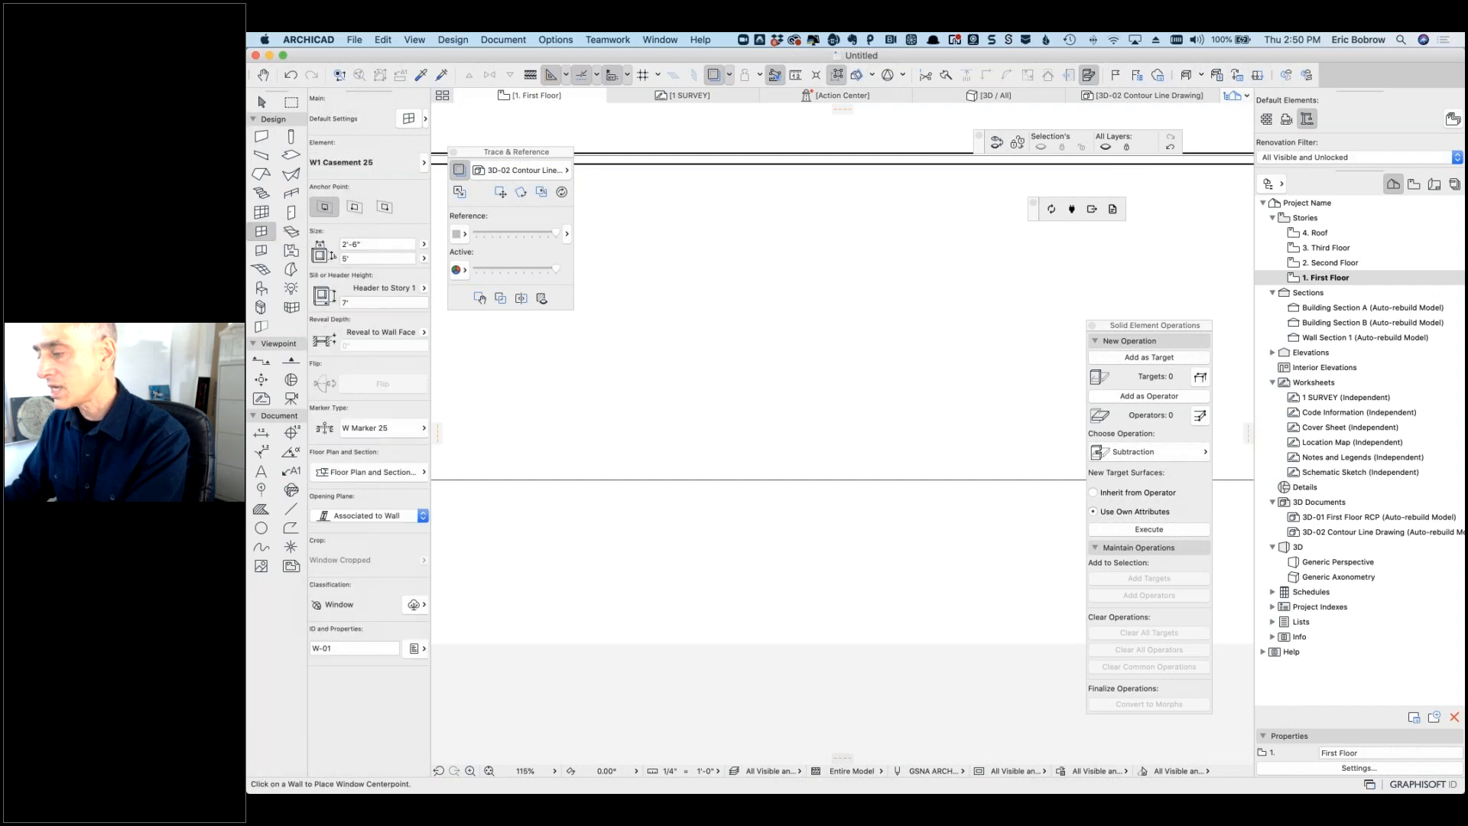
click(611, 159)
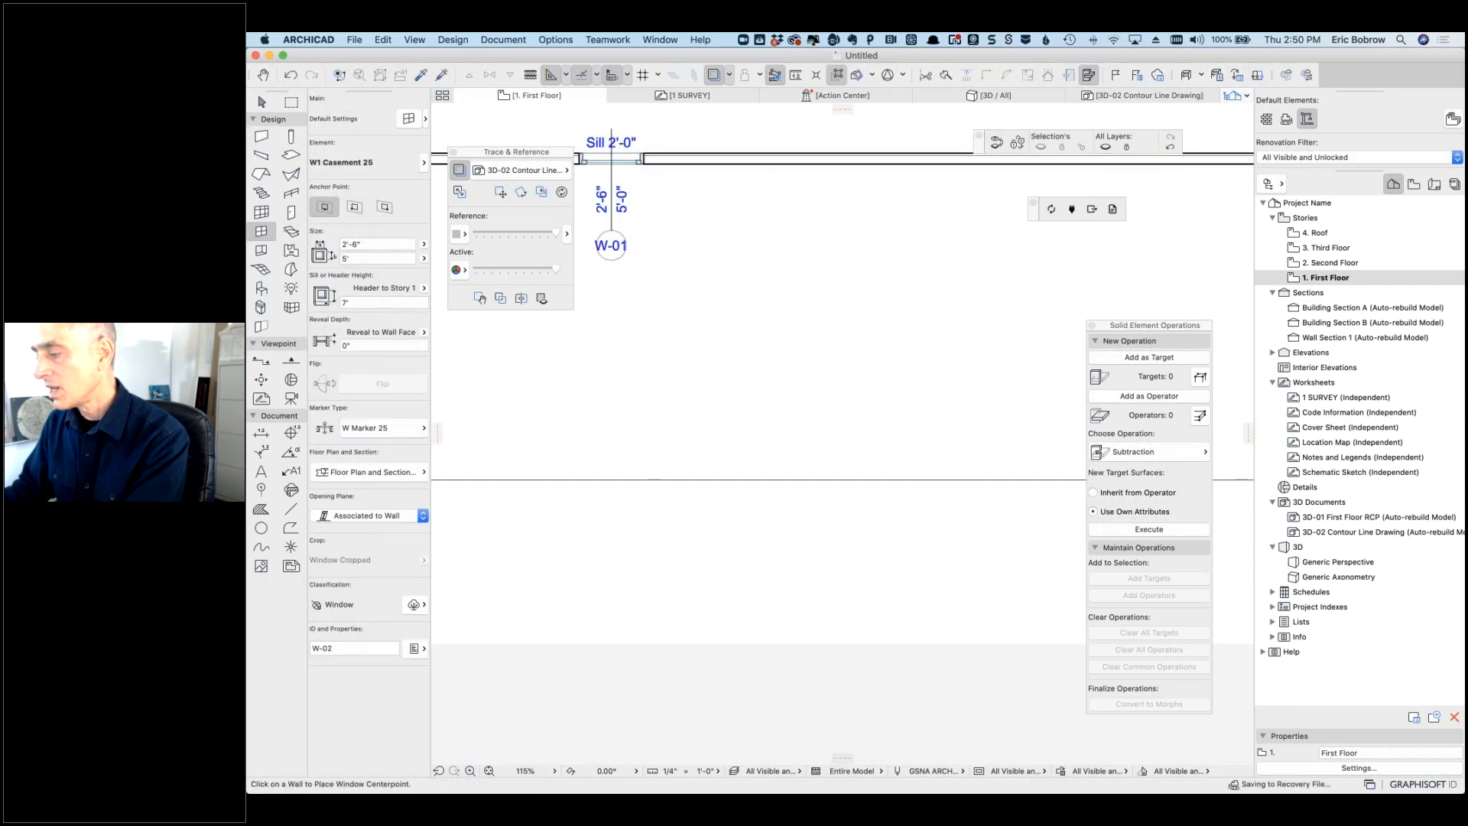
click(782, 162)
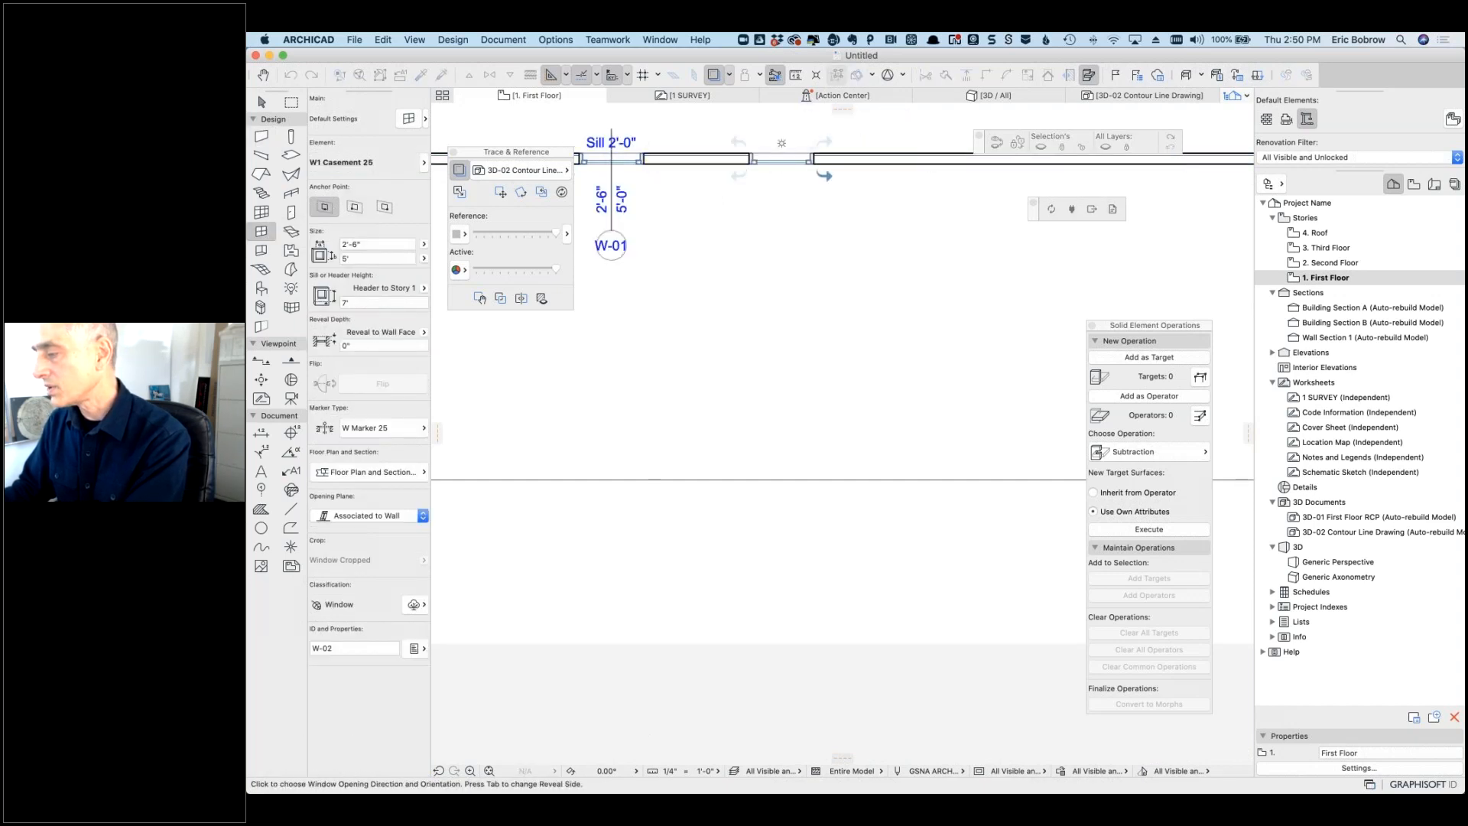
click(935, 161)
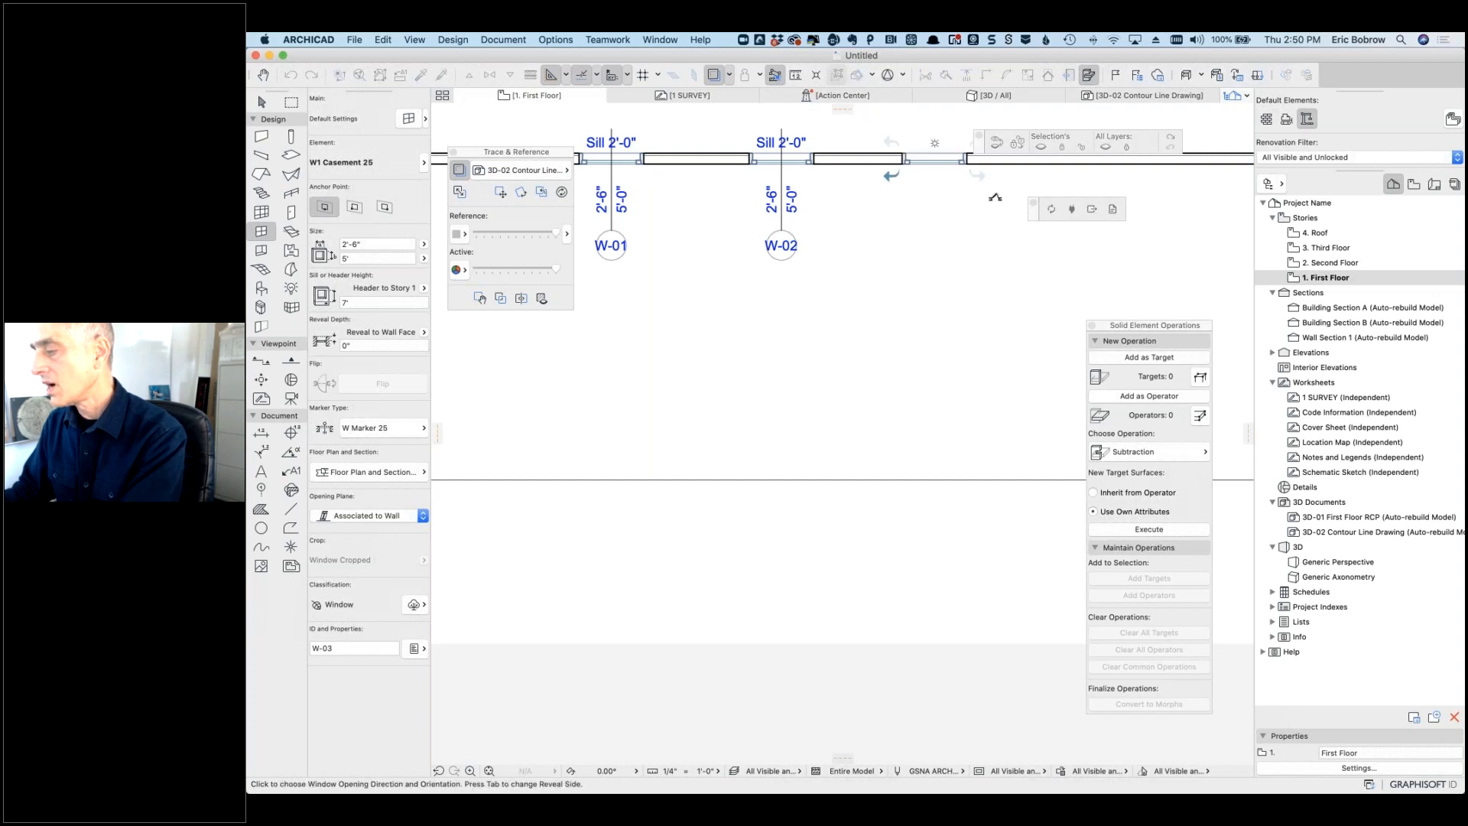
click(1076, 161)
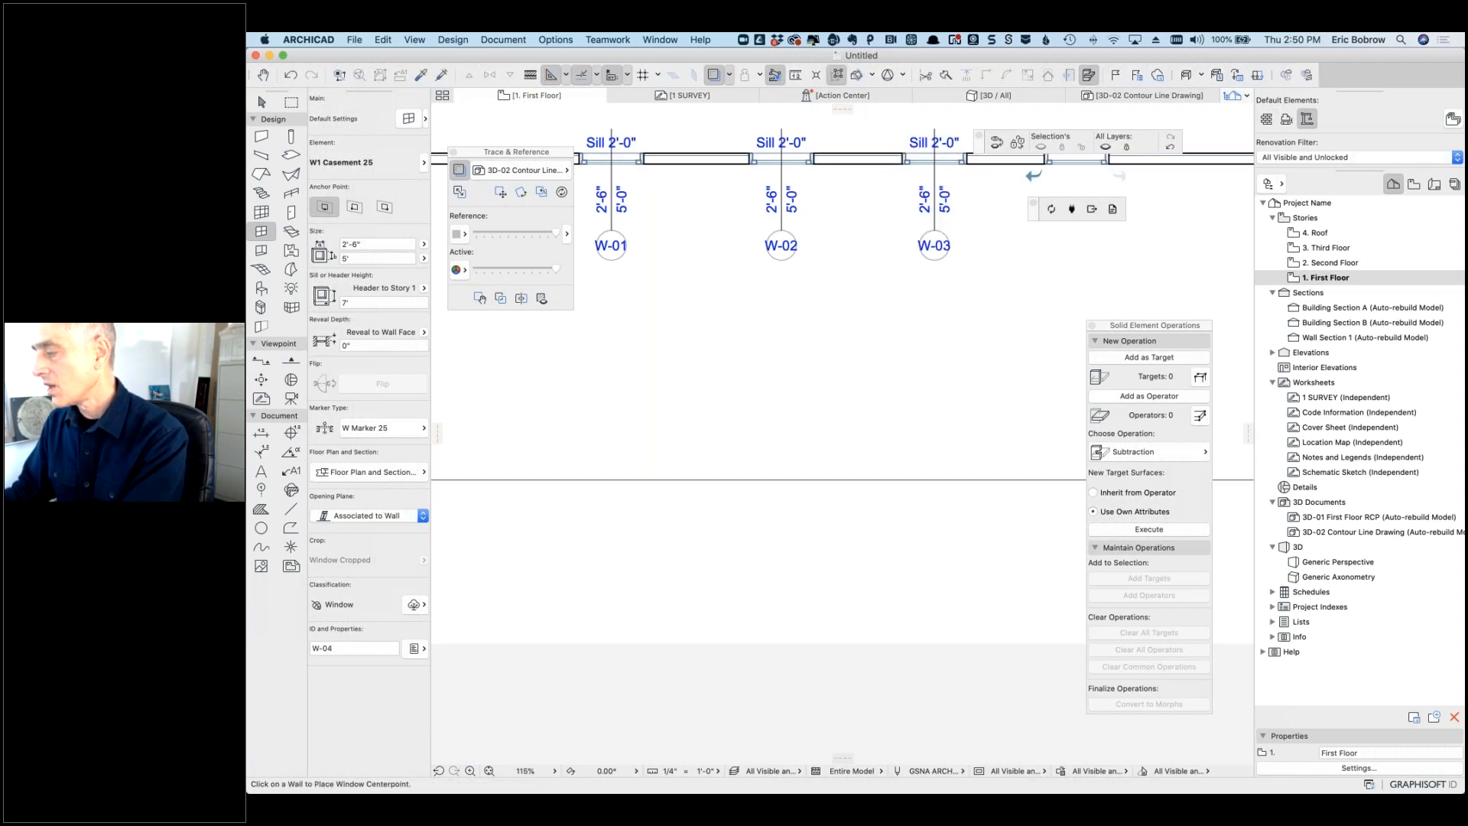
click(1068, 183)
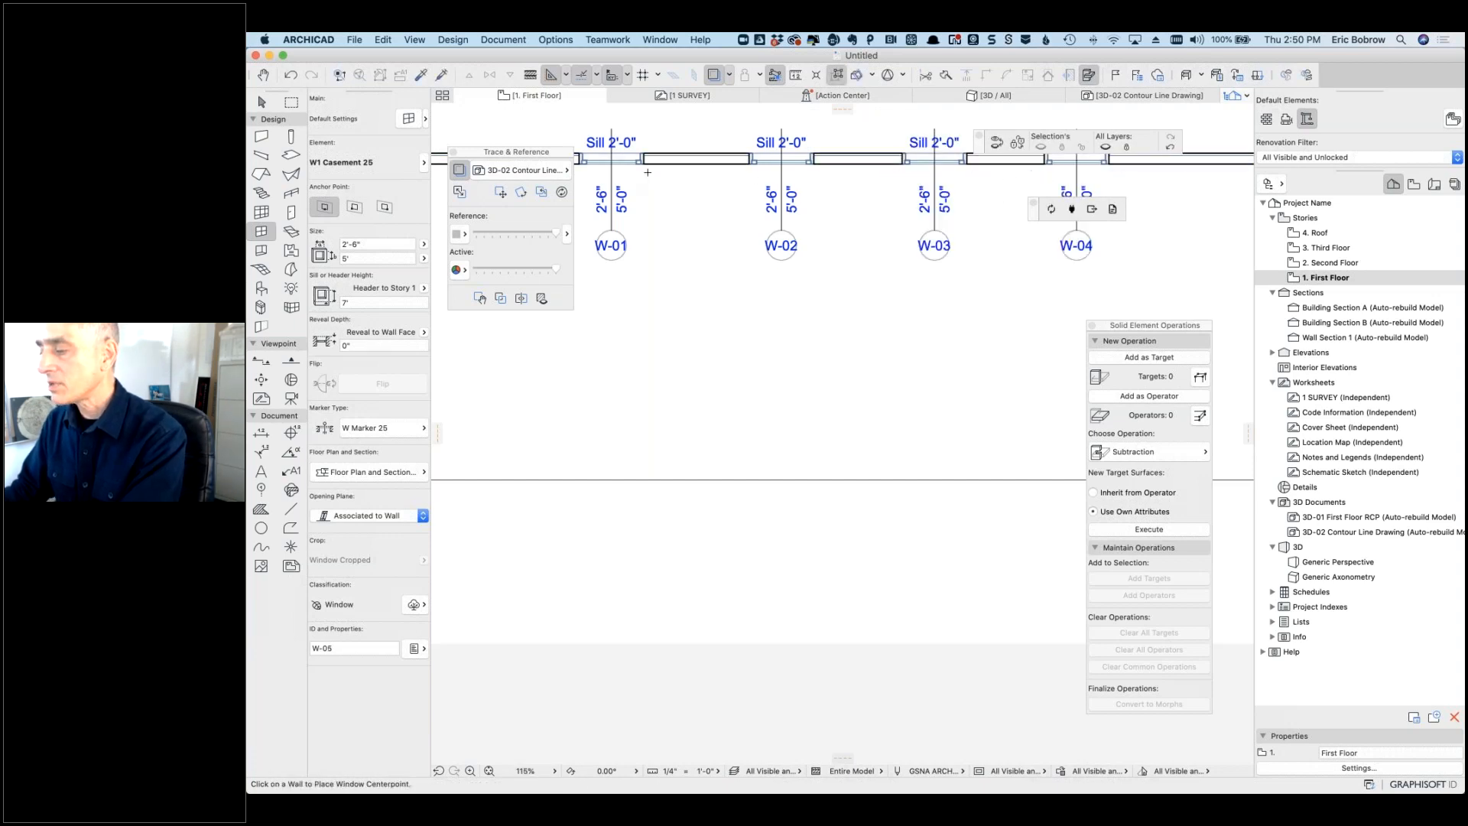
Step: Change window W-01 in the new wall to the W Triple Sash 25 type
shift+click(644, 160)
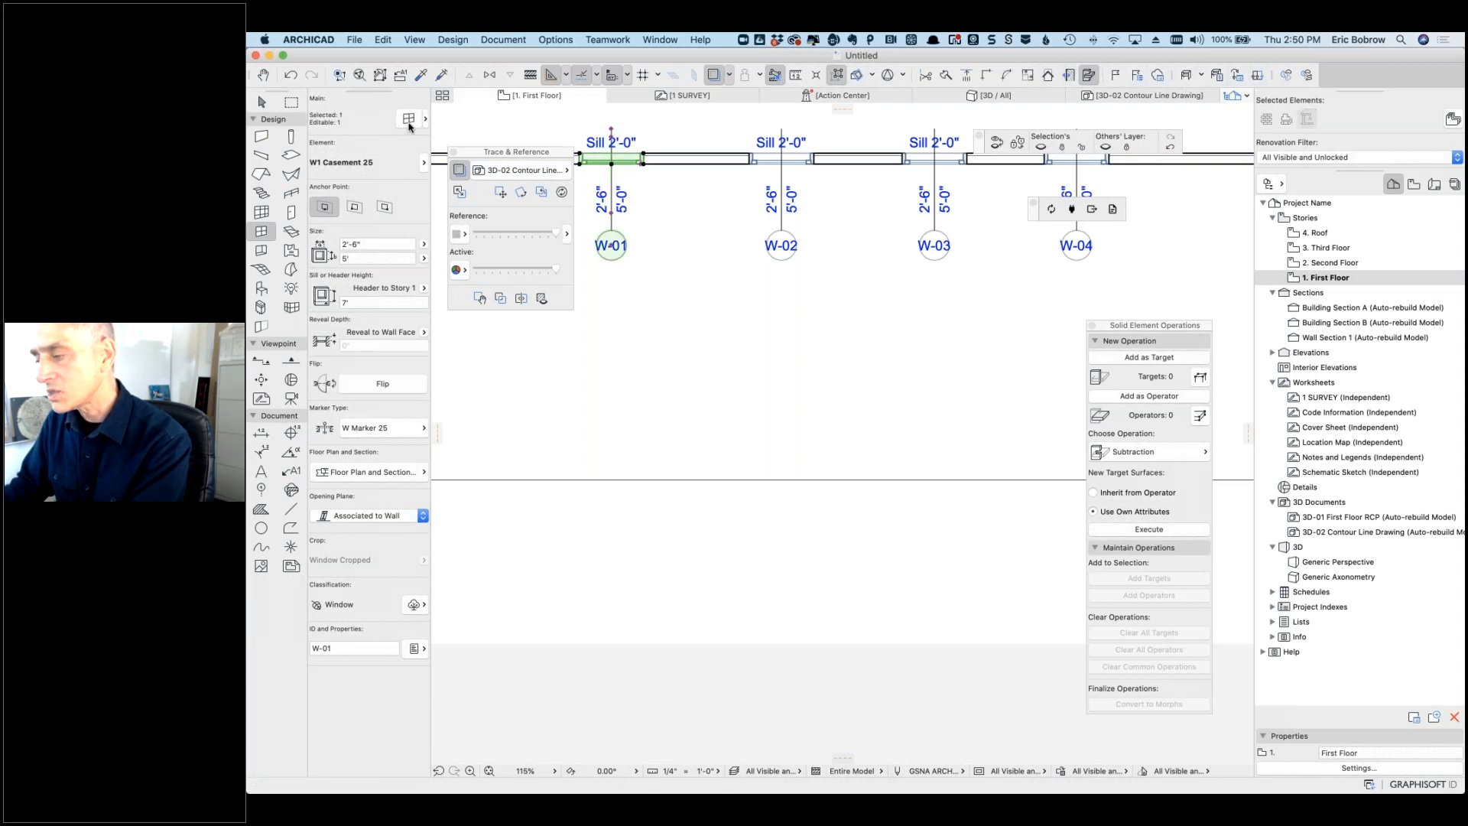
click(409, 120)
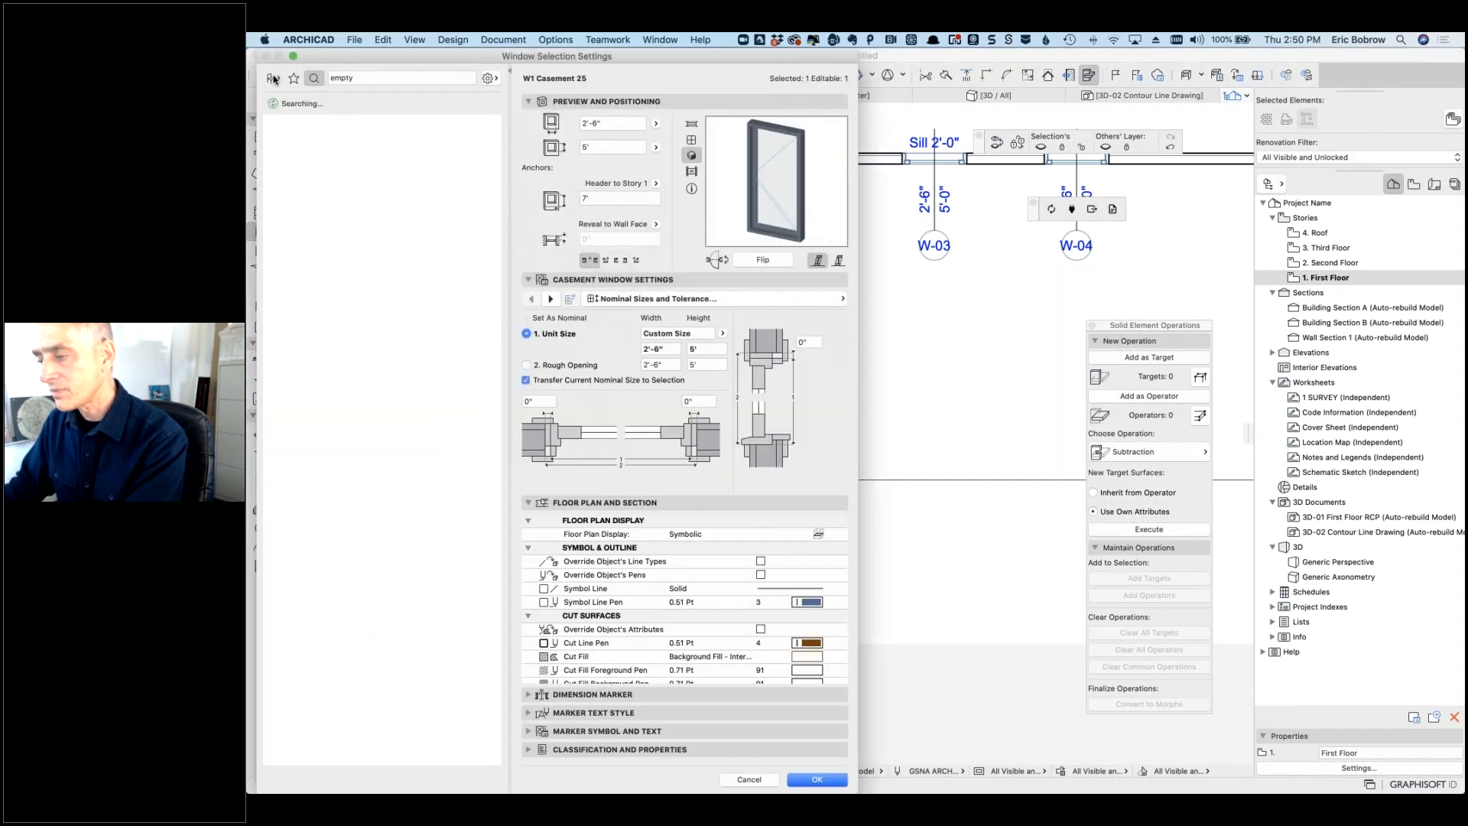
click(273, 78)
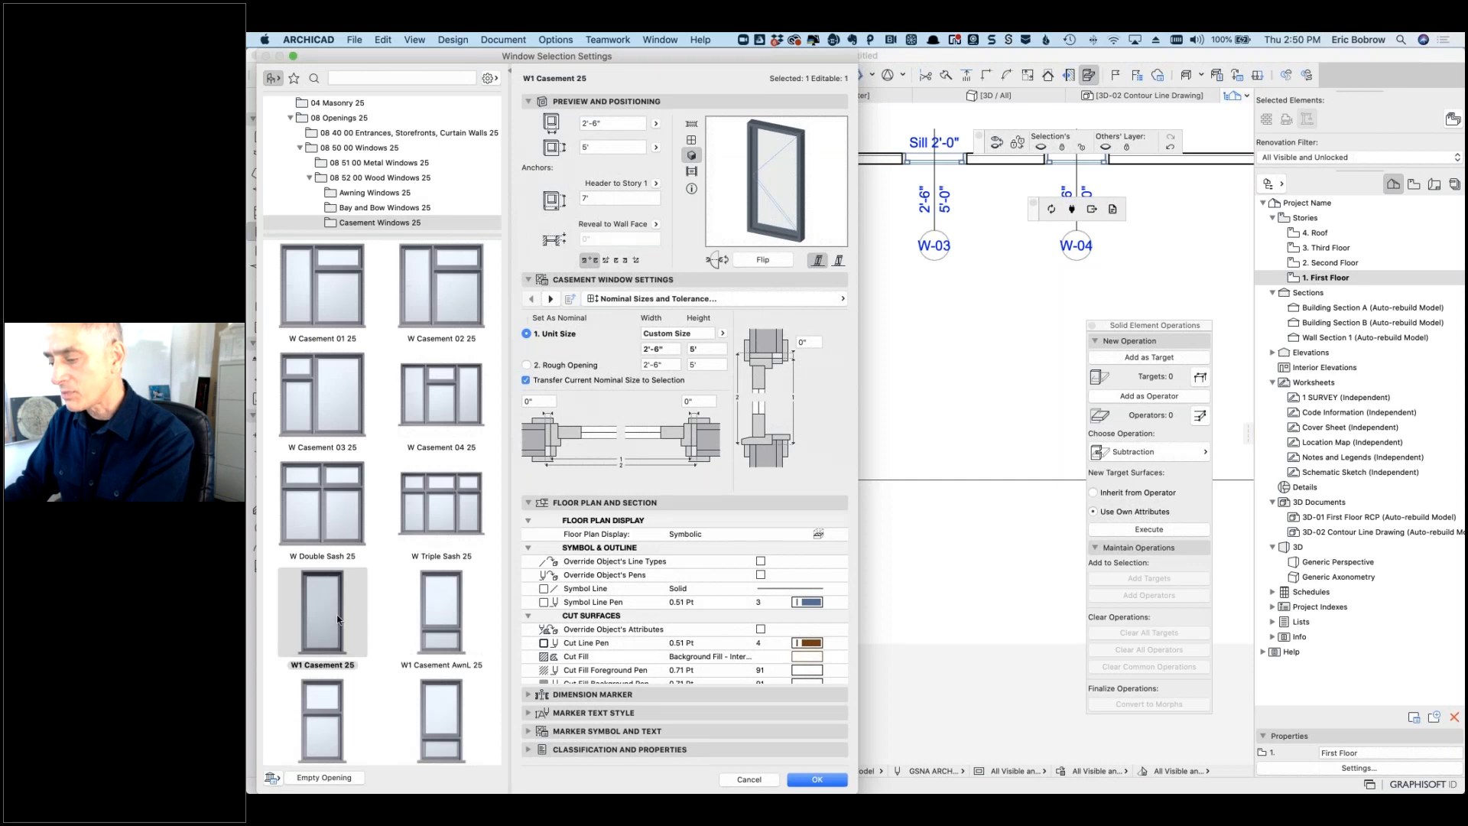
click(470, 508)
click(815, 779)
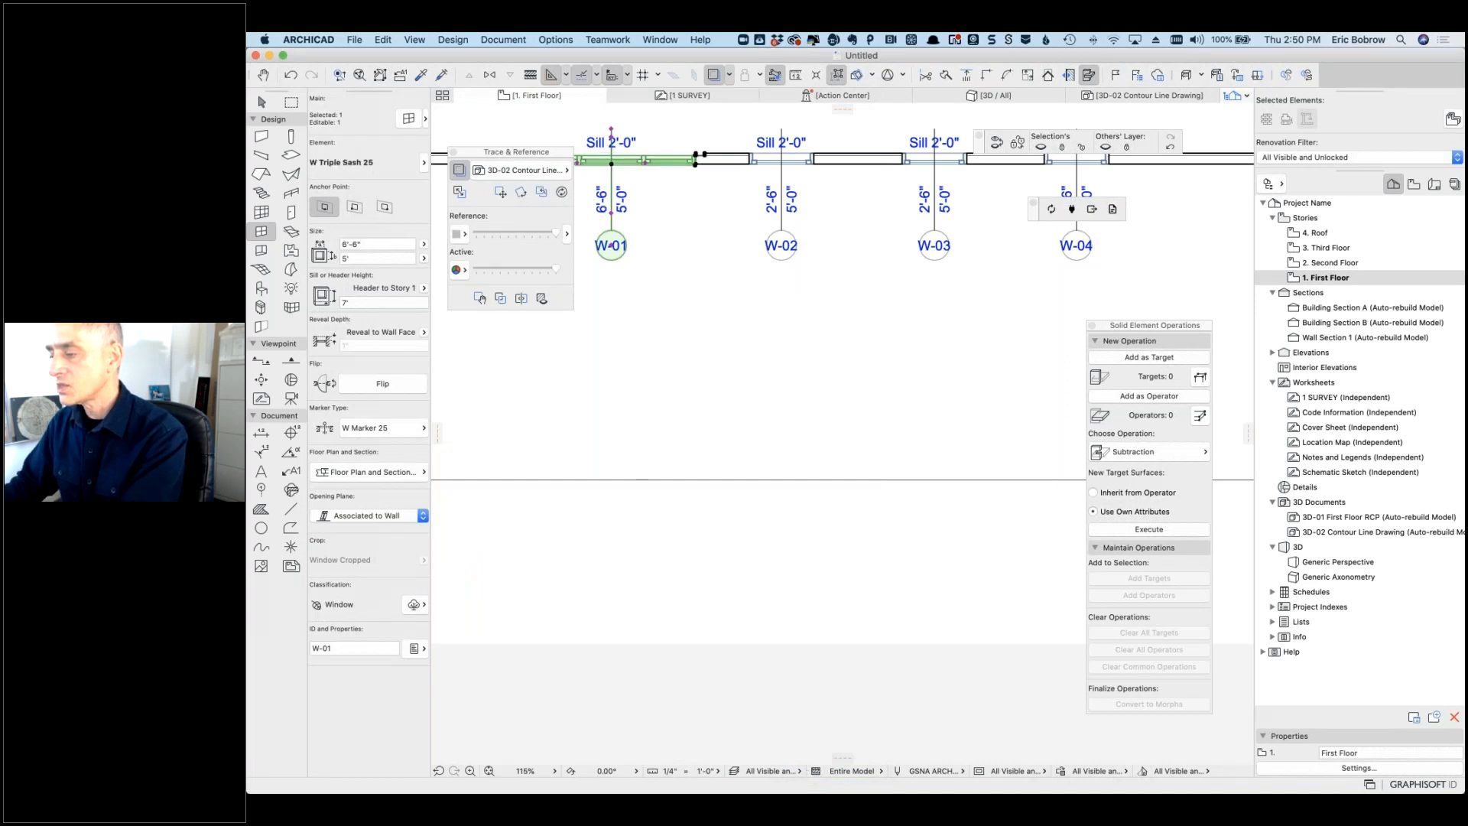
Step: Move the Trace & Reference palette off the wall, close it and deselect window W-01
drag(526, 155, 527, 293)
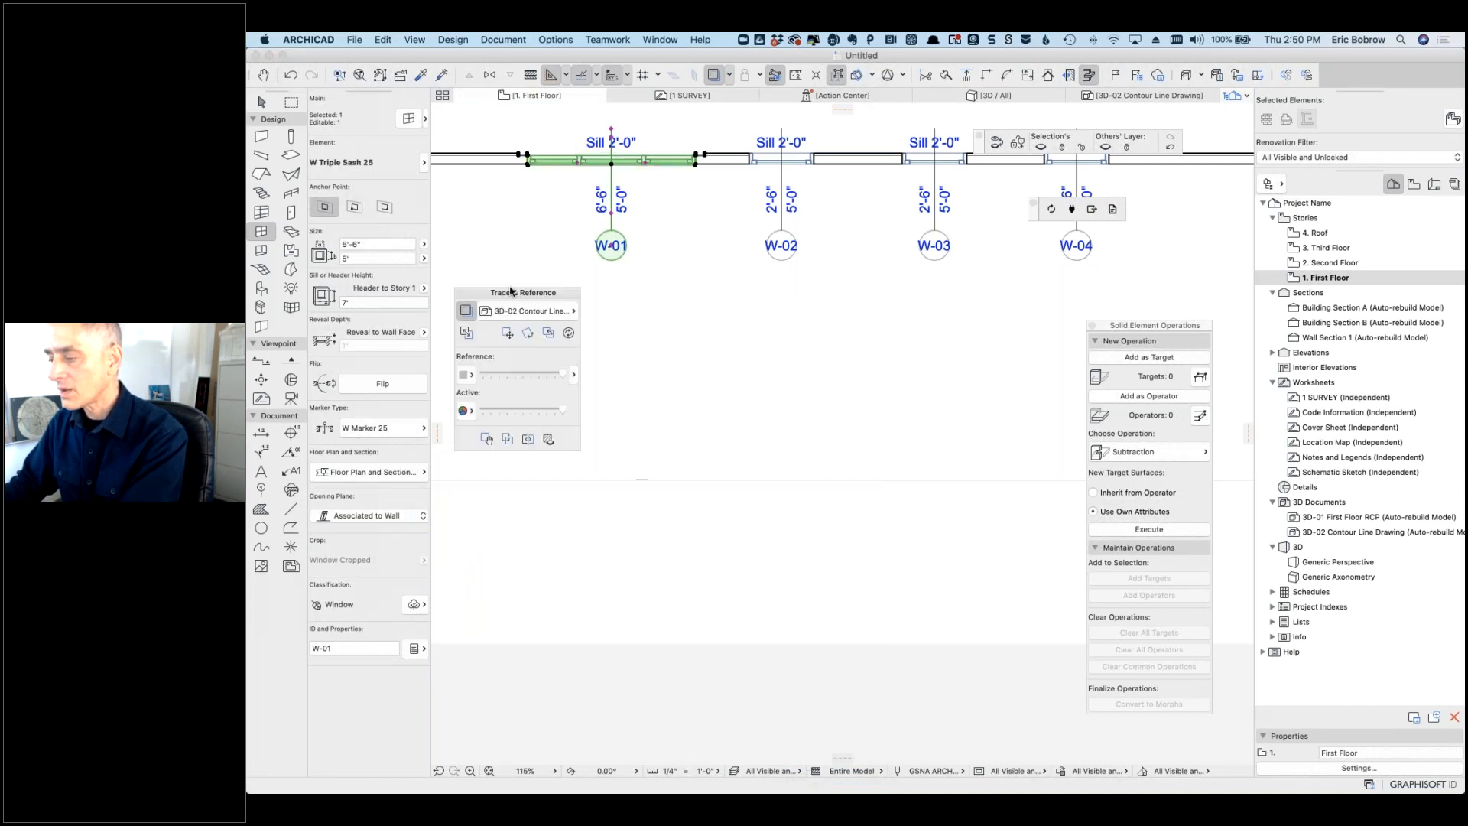
click(459, 291)
key(Escape)
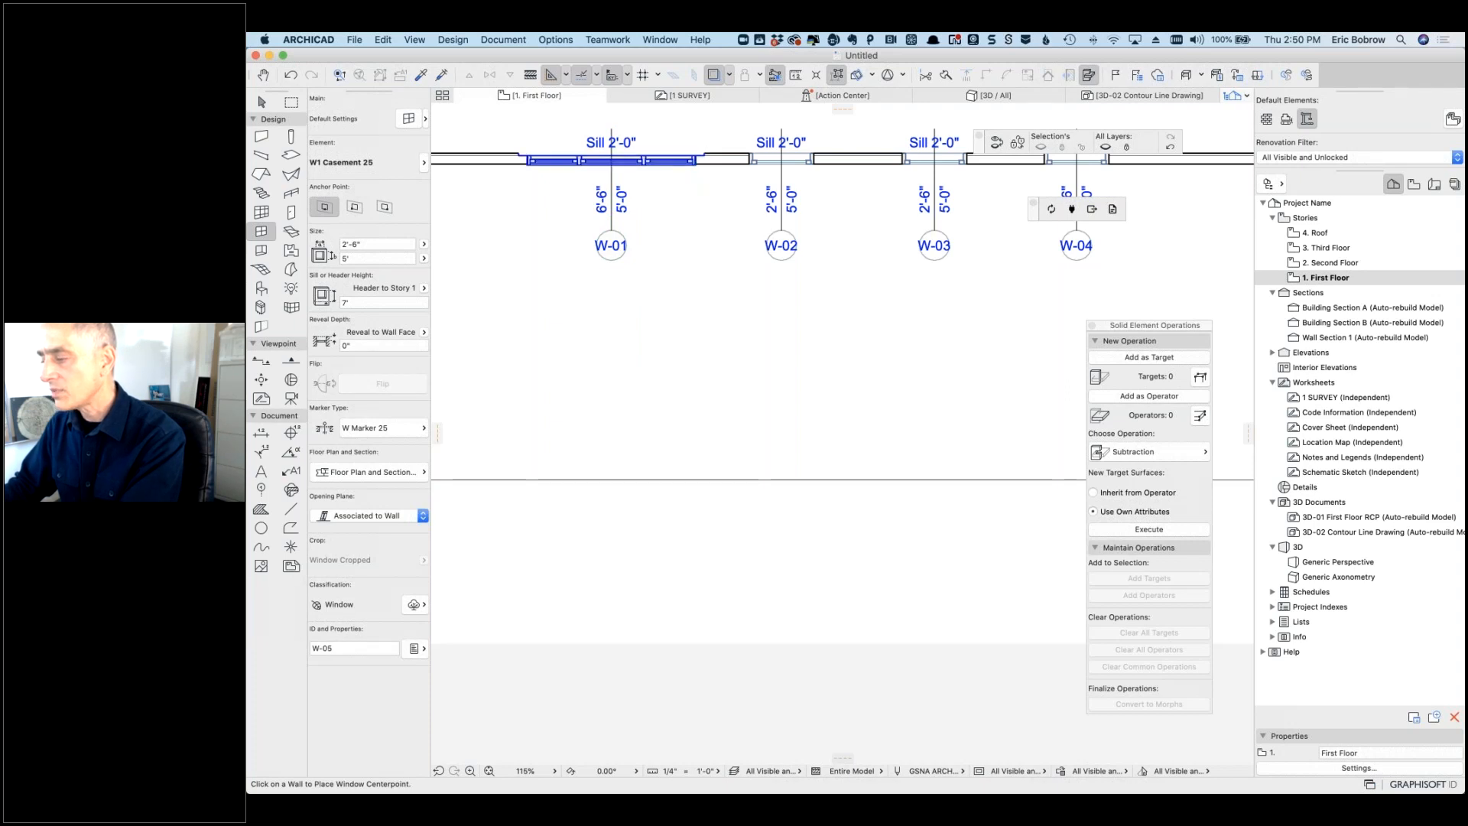
Step: Pick up the W Triple Sash 25 window's settings and transfer them to the third and fourth windows in the wall
alt+click(697, 158)
drag(980, 143, 1005, 260)
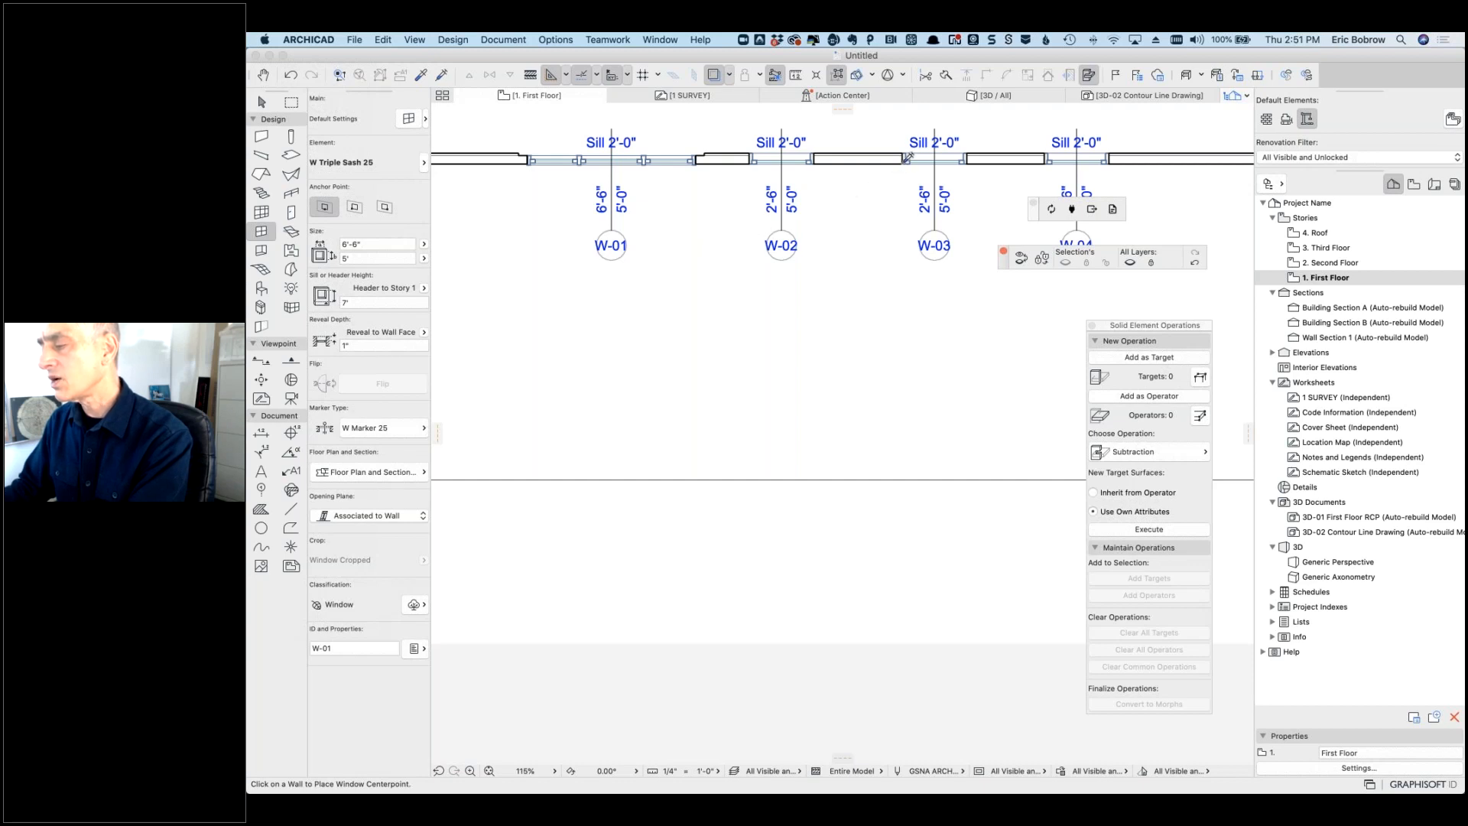
alt+super+click(909, 159)
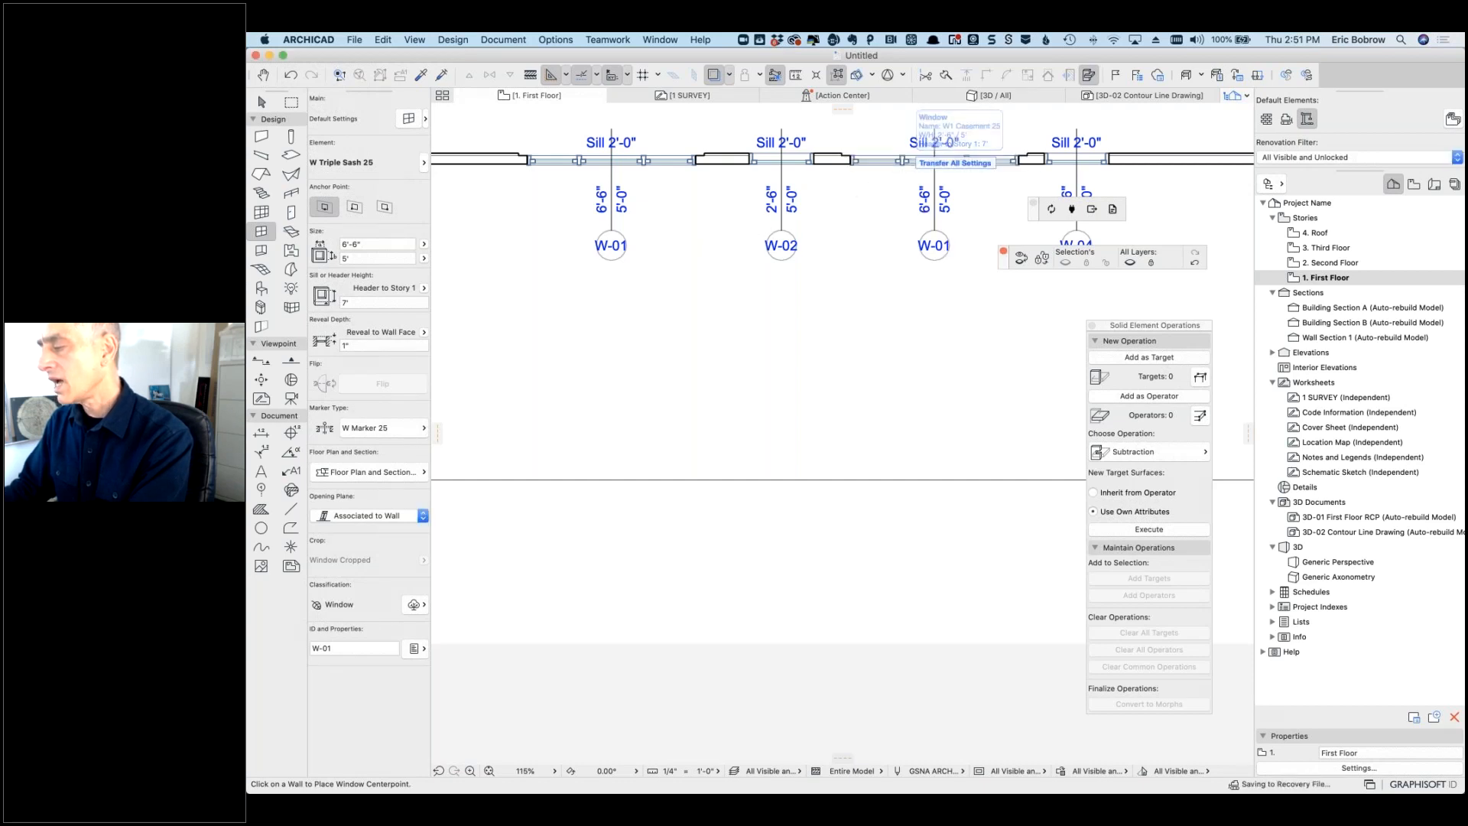
alt+super+click(1050, 158)
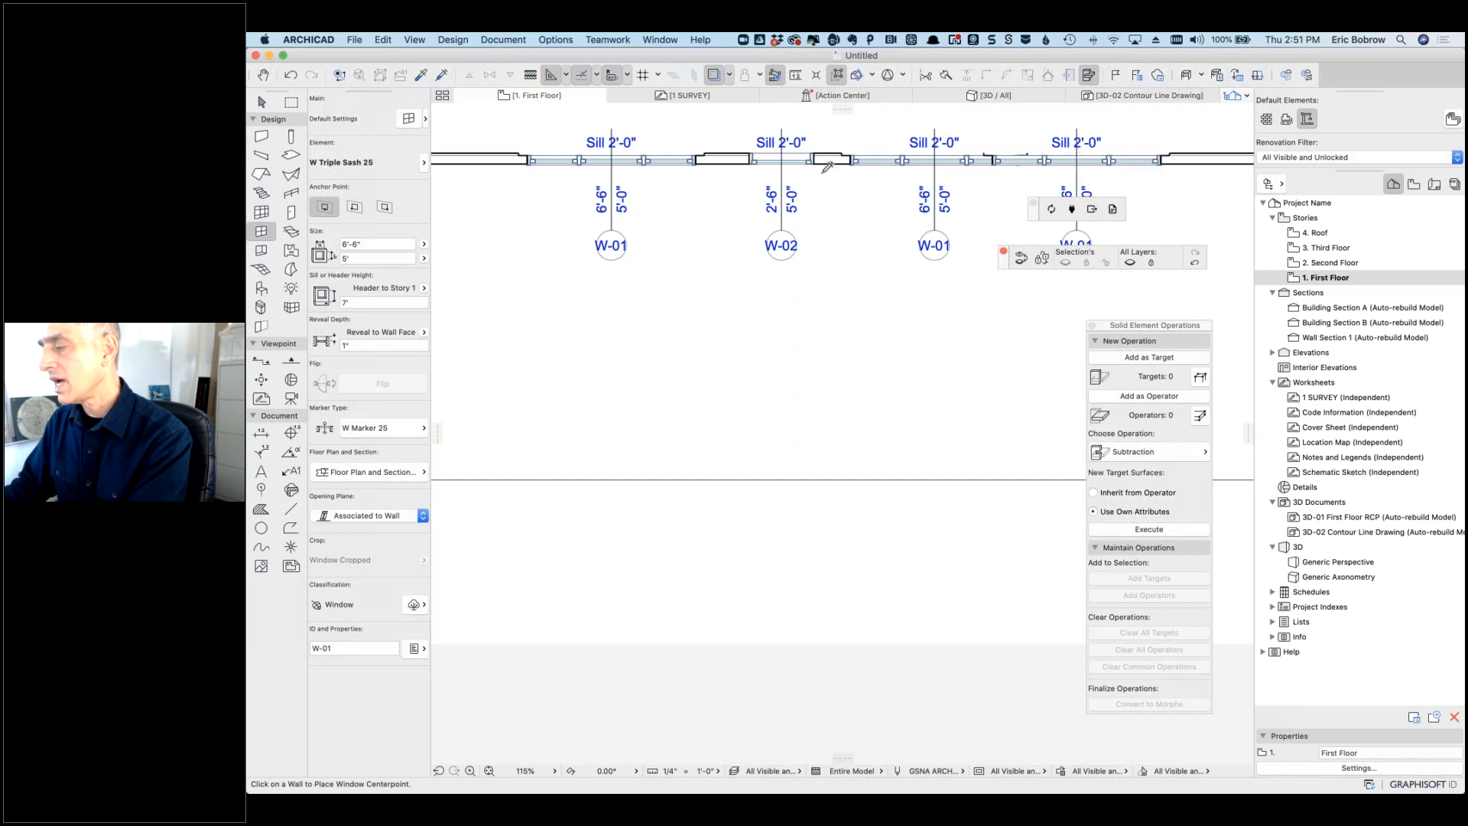
Step: Transfer the triple sash settings to the second window, undo the settings transfers on the second, third and fourth windows, and clear the selection
alt+super+click(767, 161)
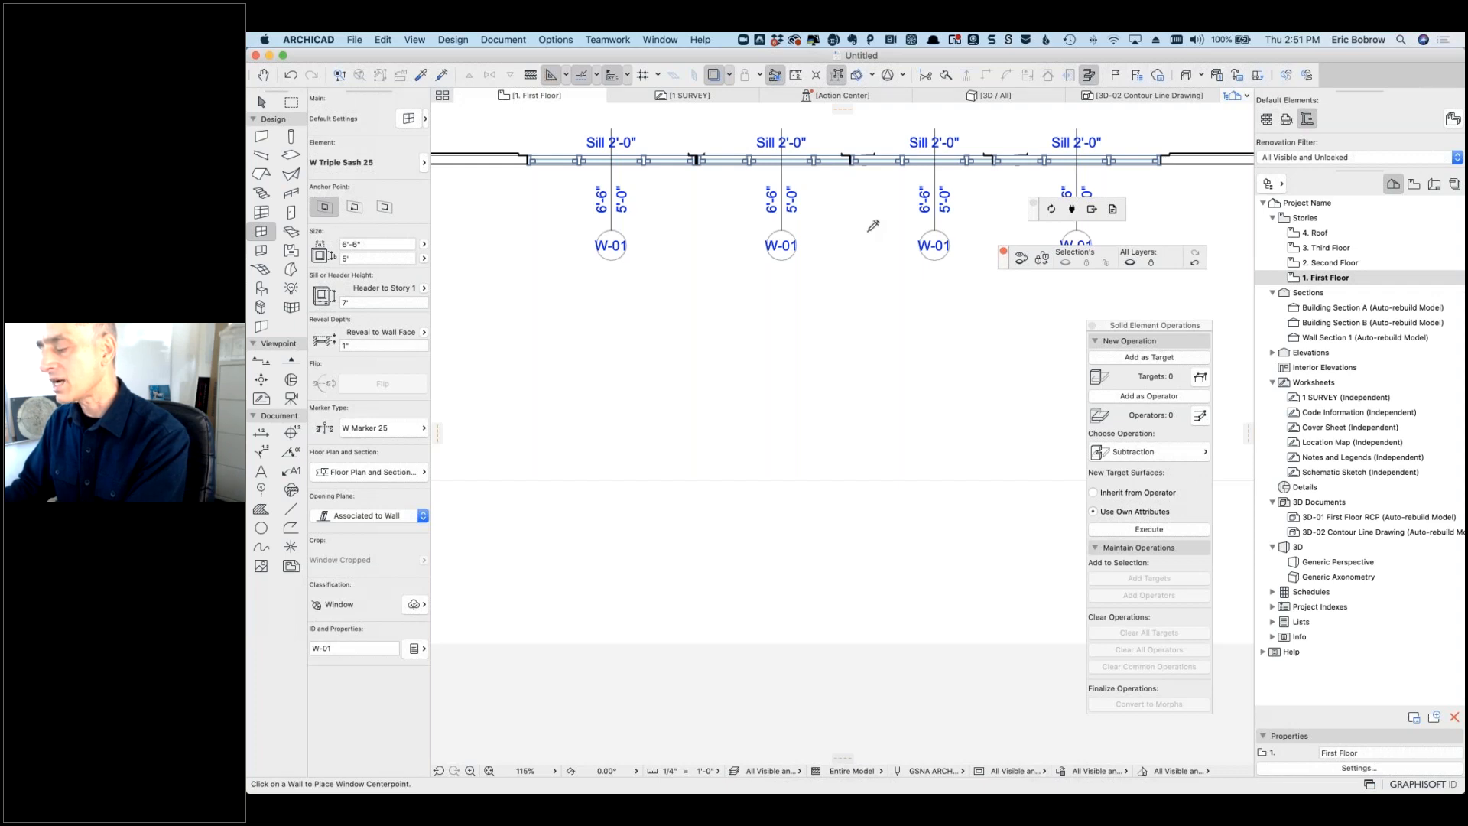
key(super+z)
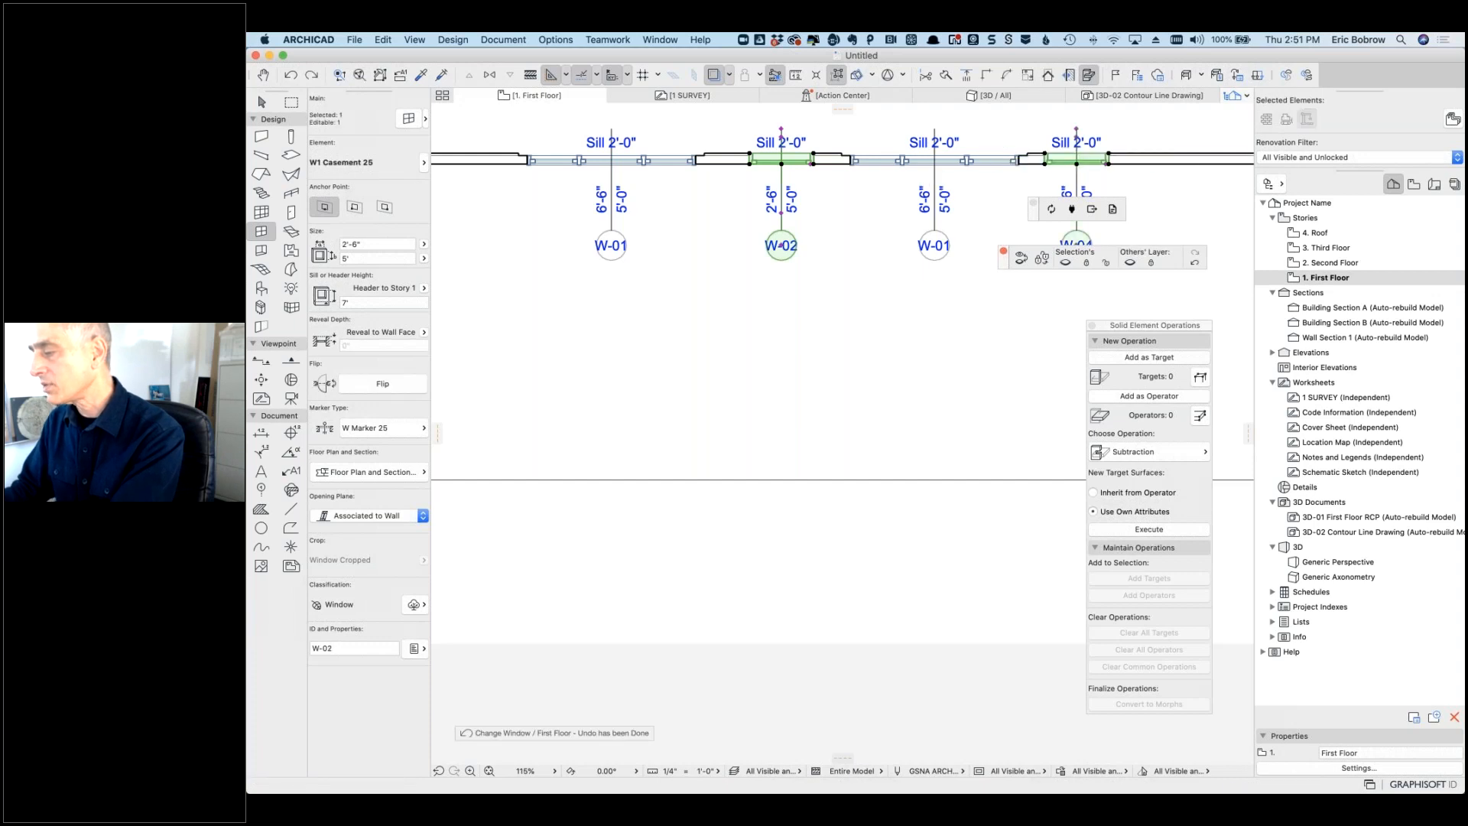
key(super+z)
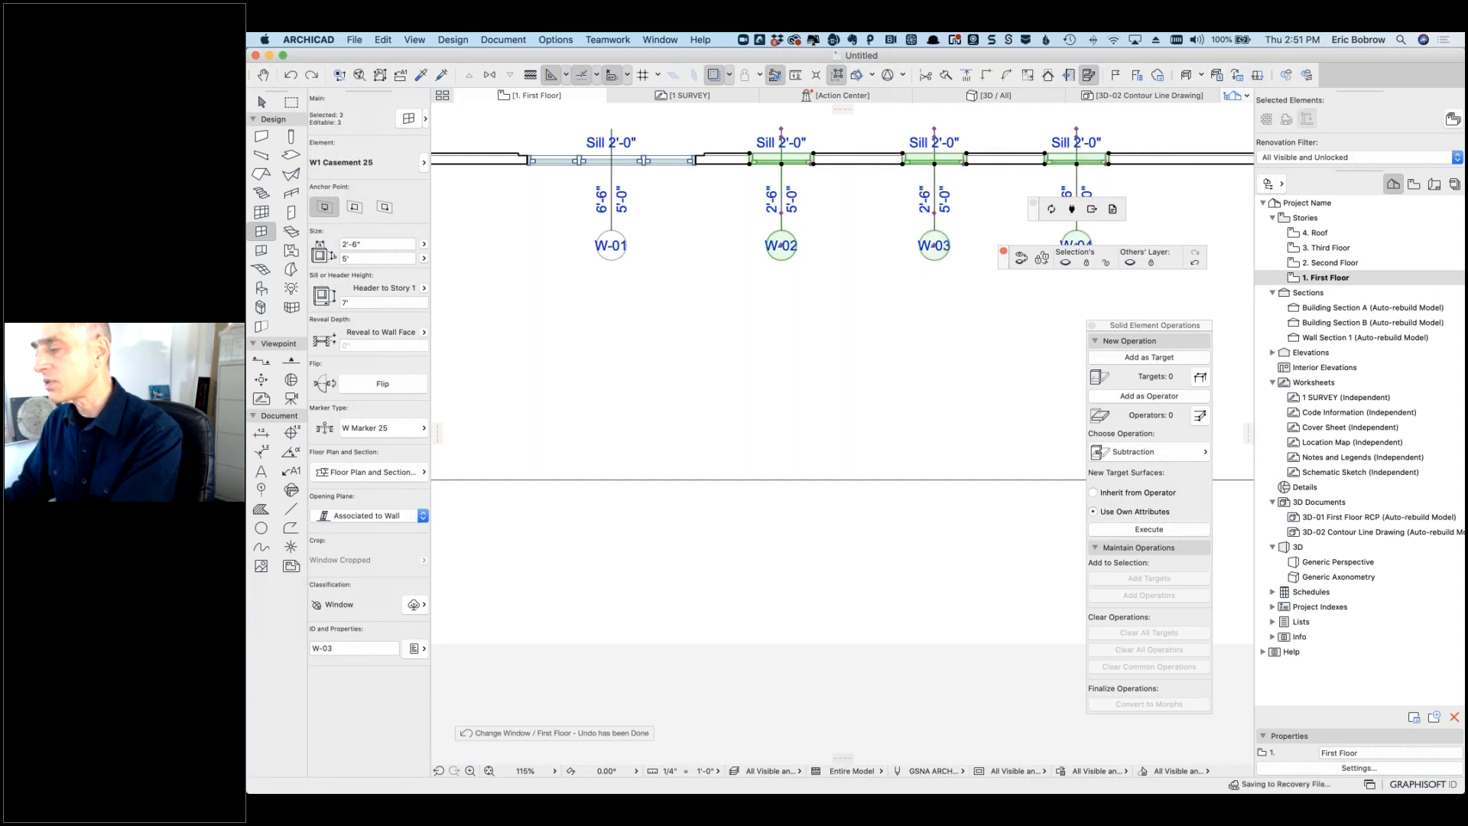
key(Escape)
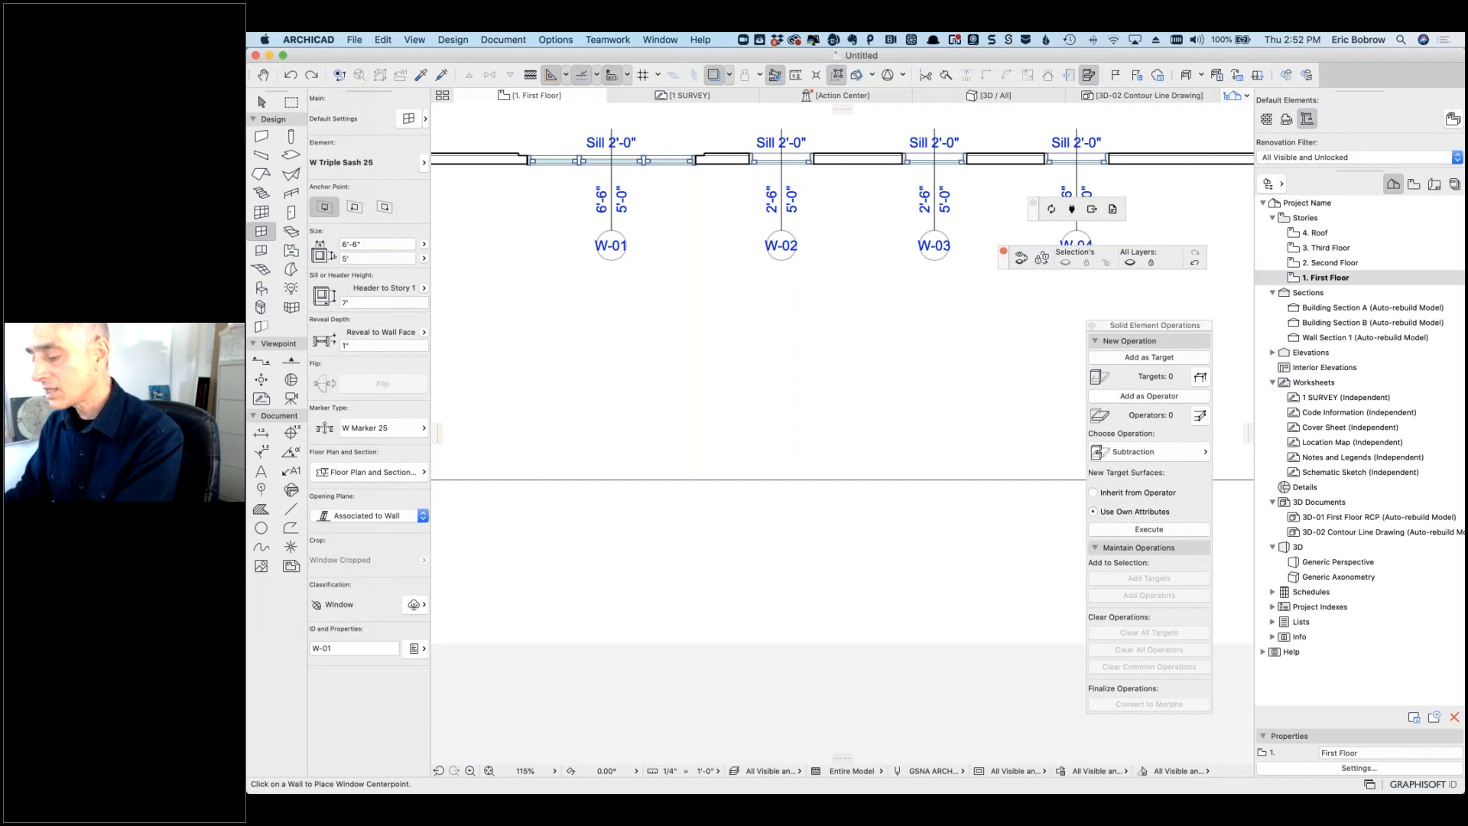
Step: Switch to Chrome, search the Freshdesk helpdesk by the customer's surname and open the Mesh Tool Training ticket
key(super+Tab)
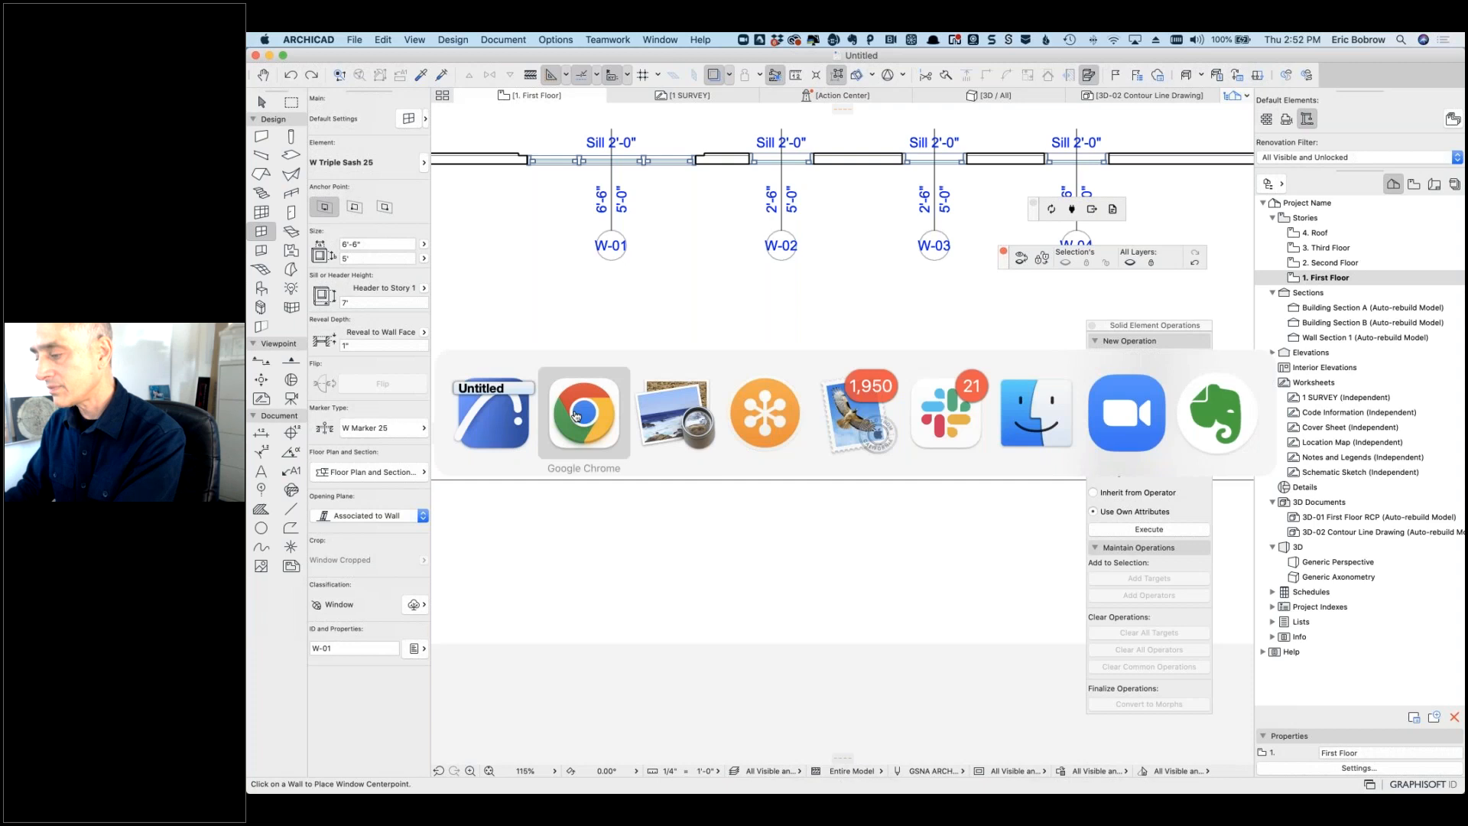
click(576, 415)
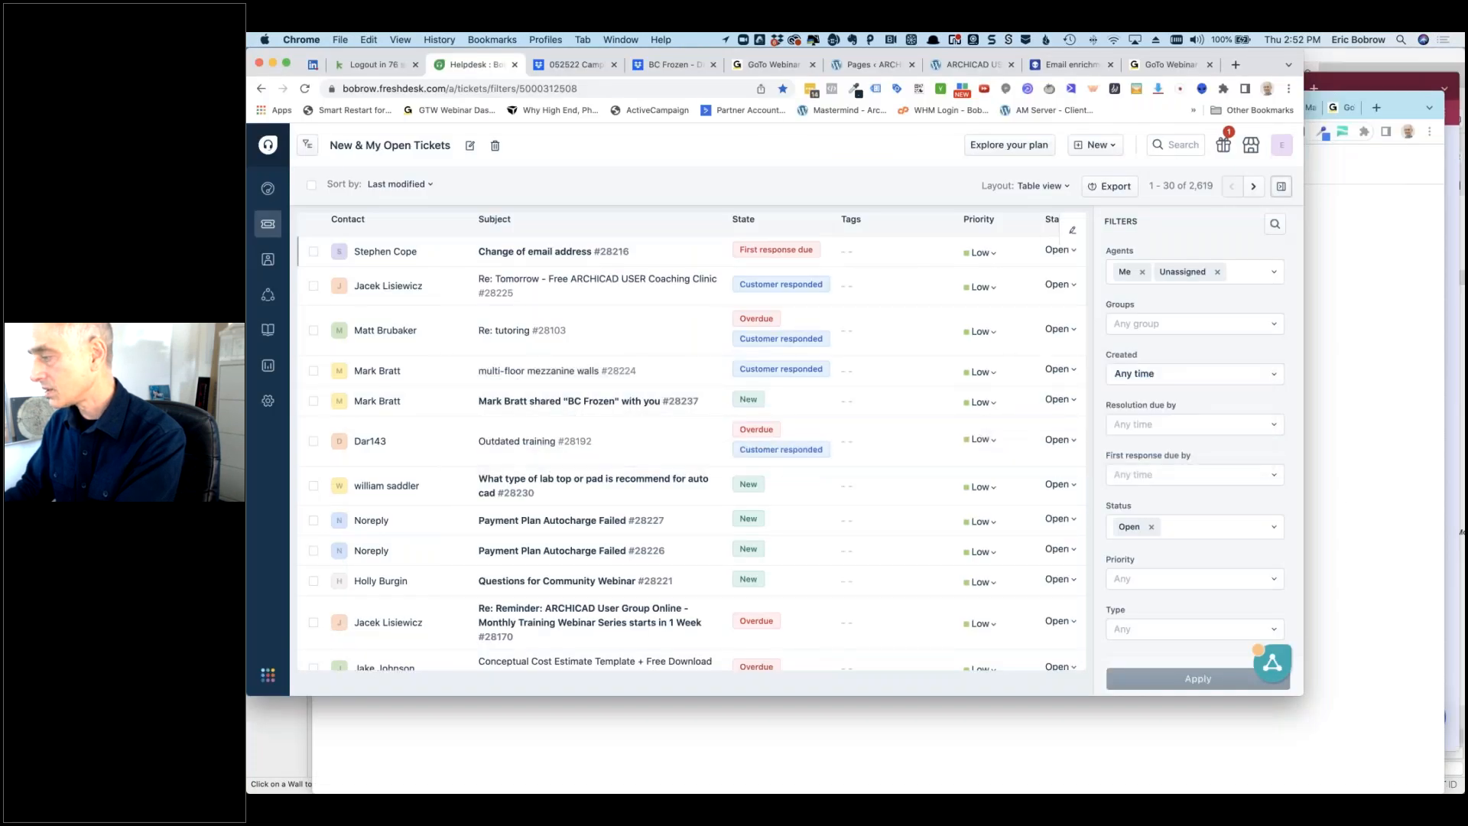
click(1179, 145)
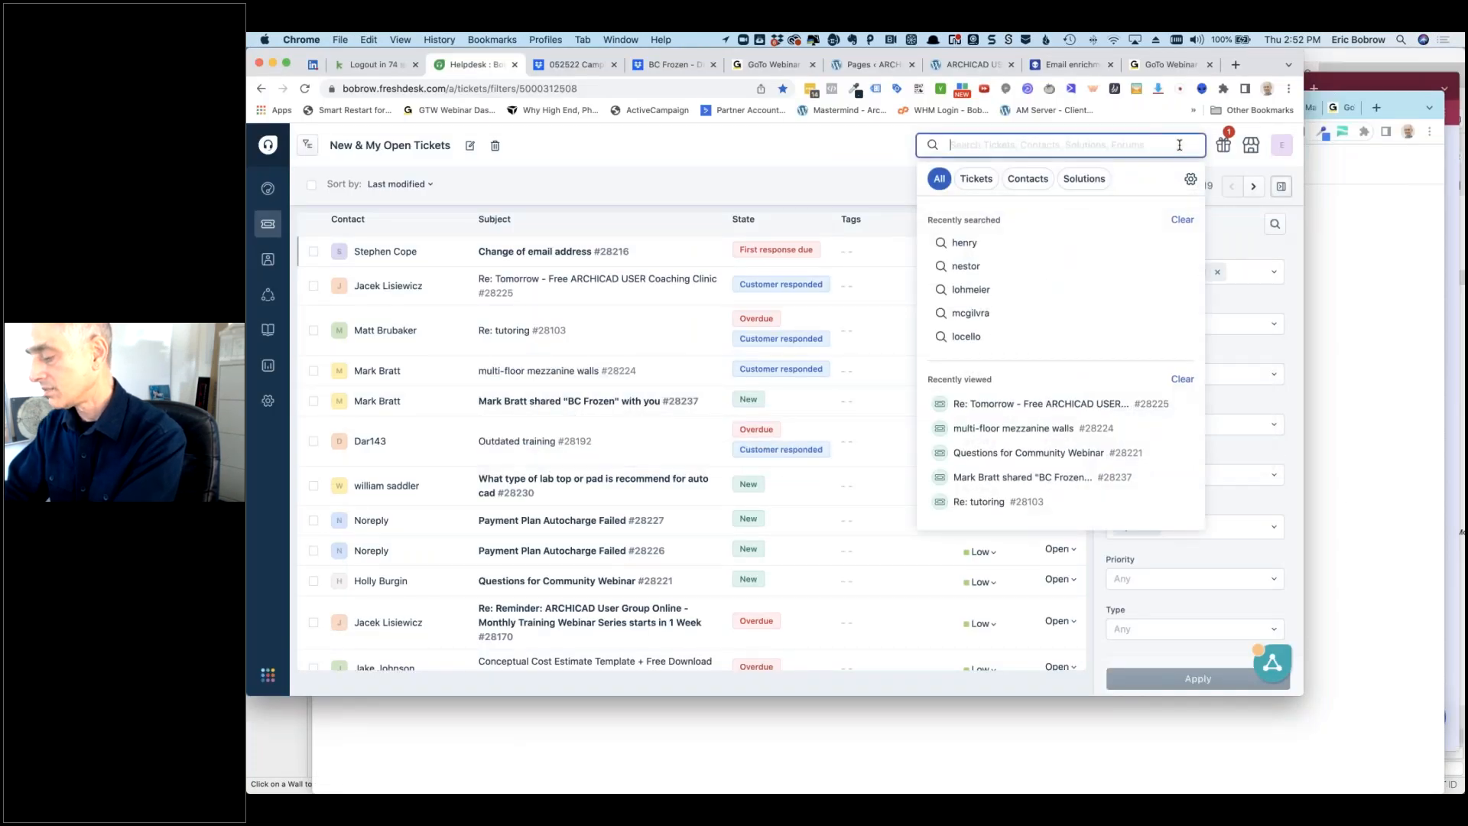
text(buttmi)
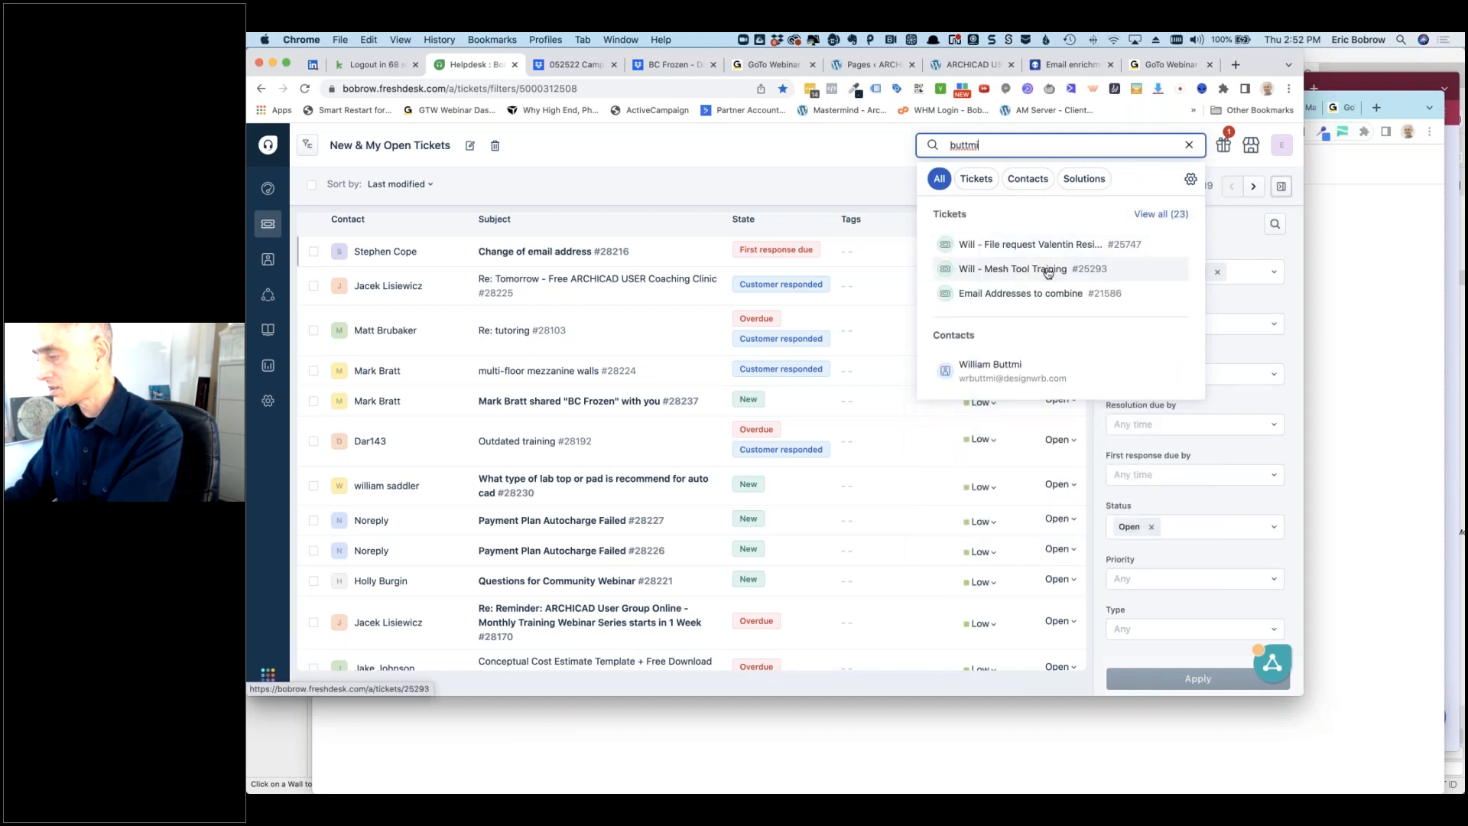
click(1045, 269)
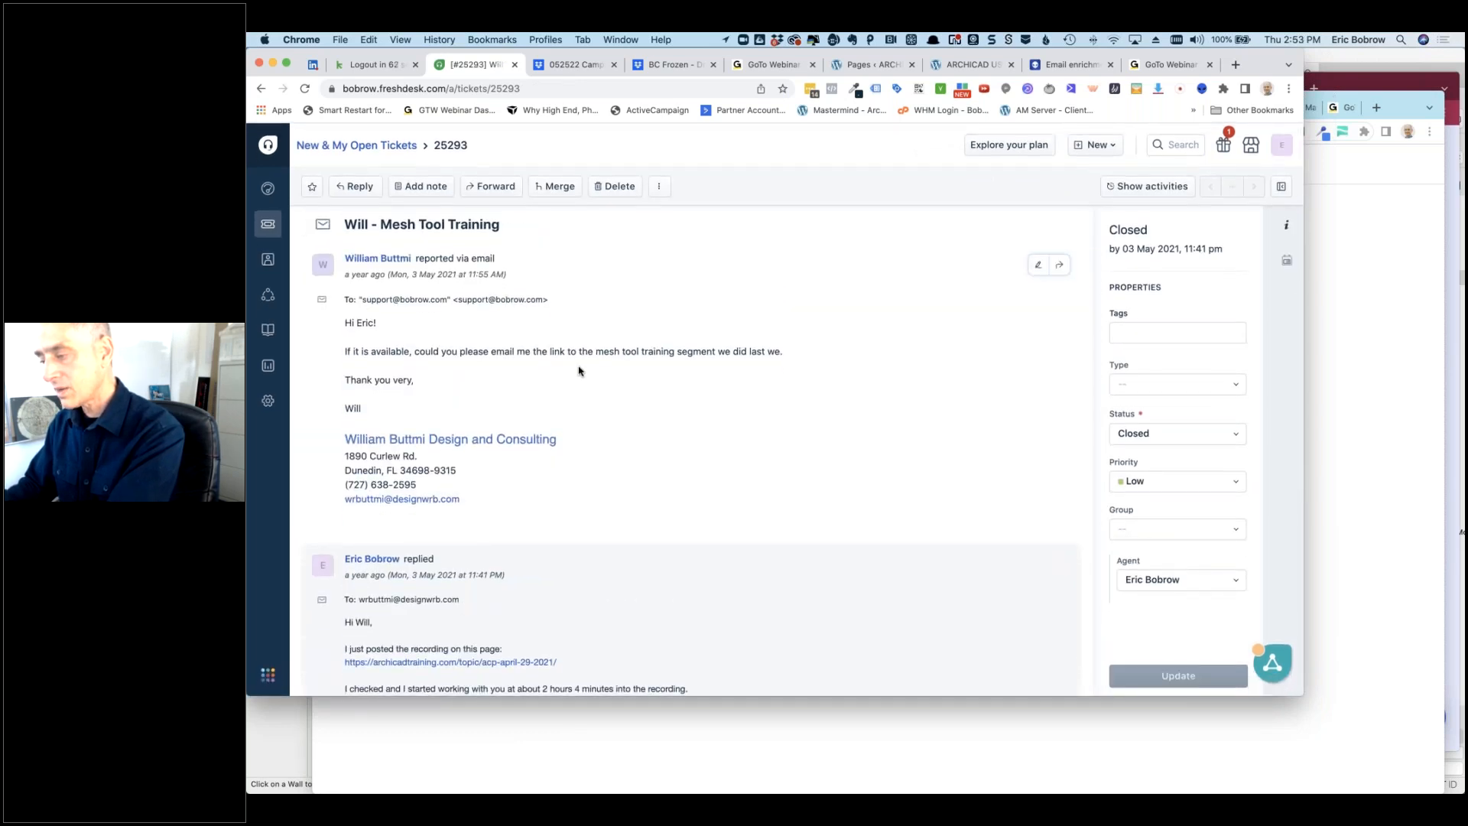
click(1174, 145)
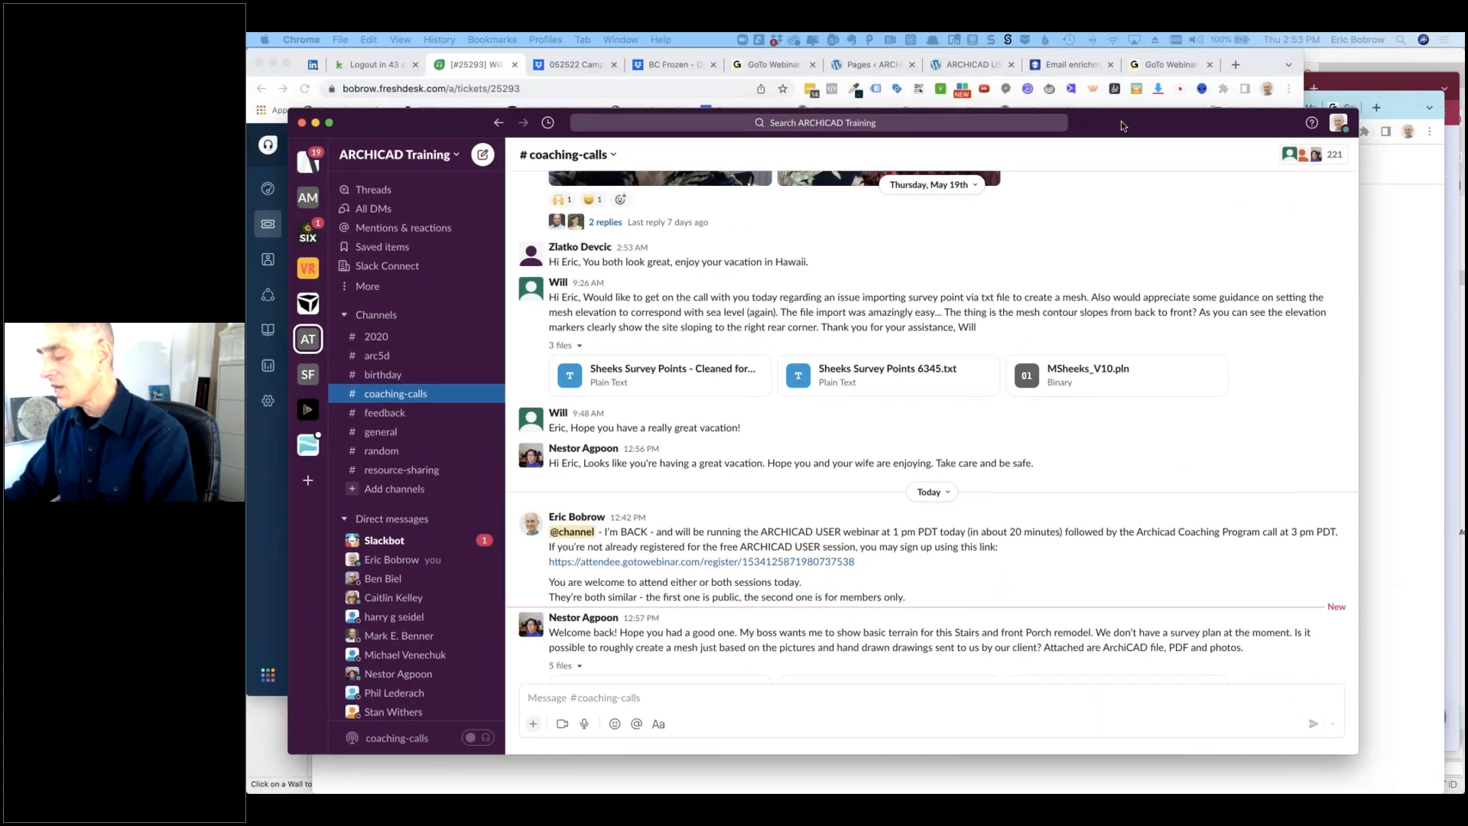
Step: In Slack's coaching-calls channel, download "Sheeks Survey Points - Cleaned for Import.txt" and "Sheeks Survey Points 6345.txt" to the Downloads folder
click(1121, 121)
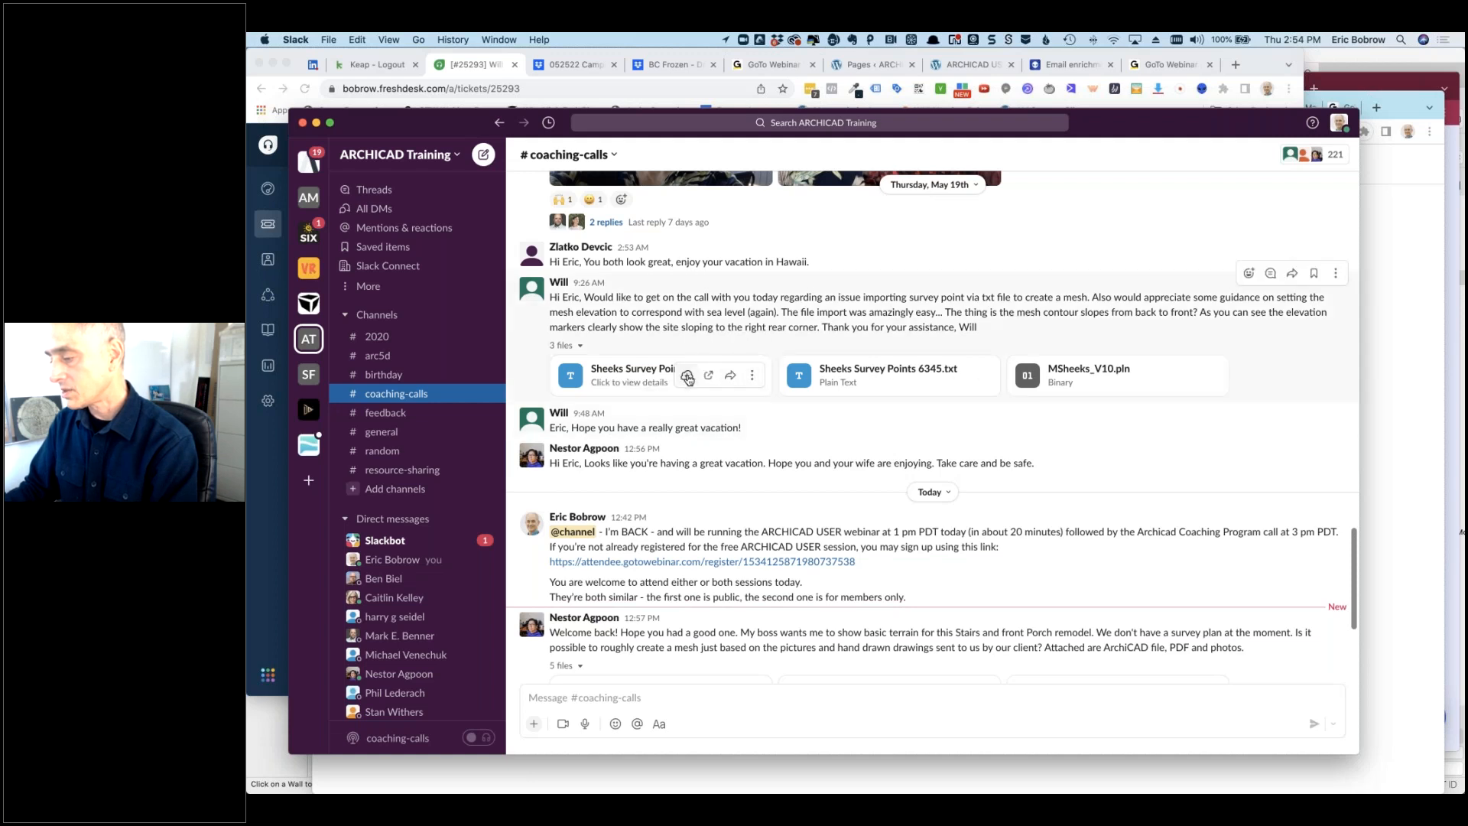
click(688, 377)
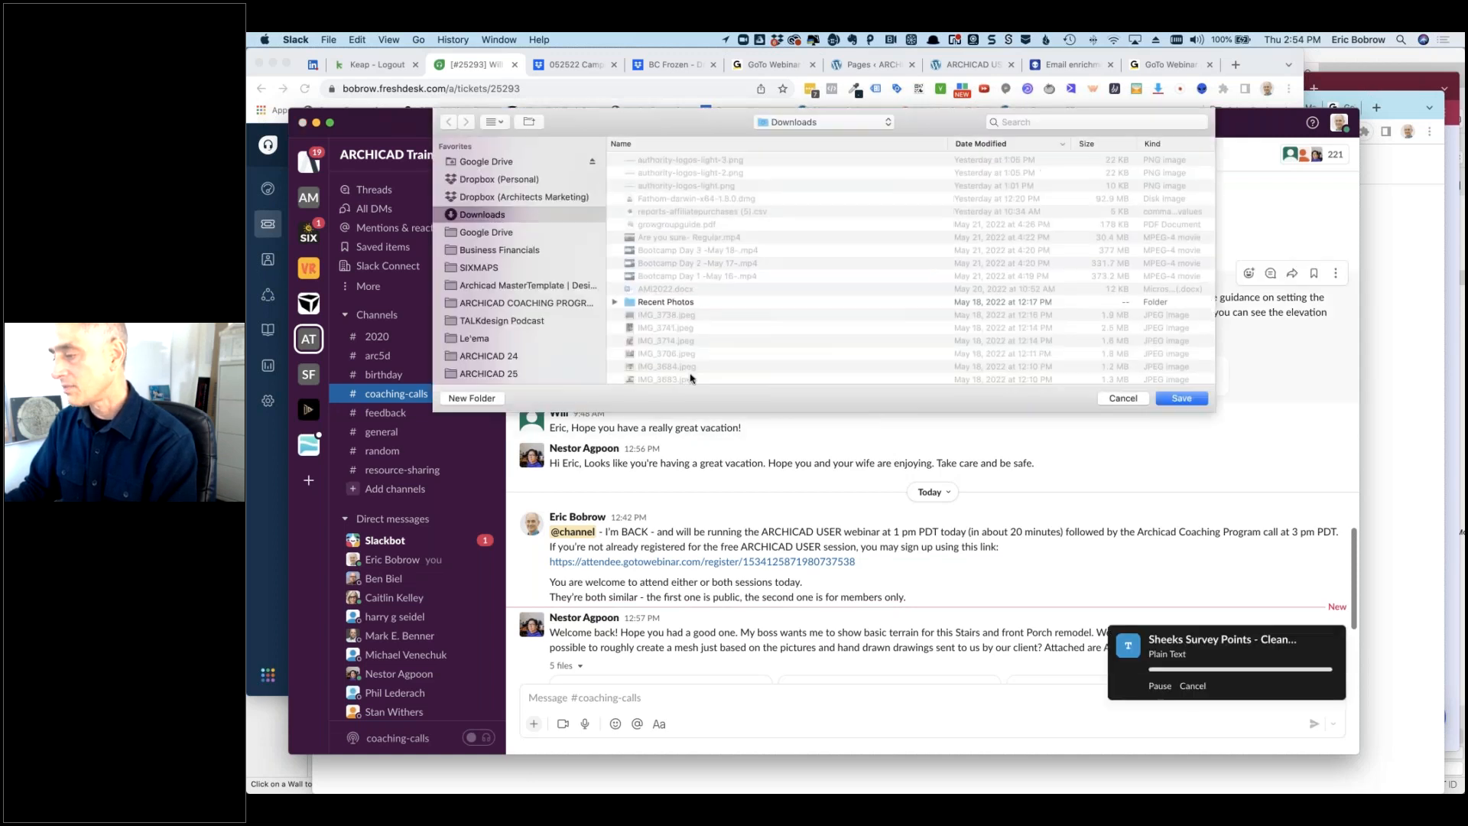
click(1186, 400)
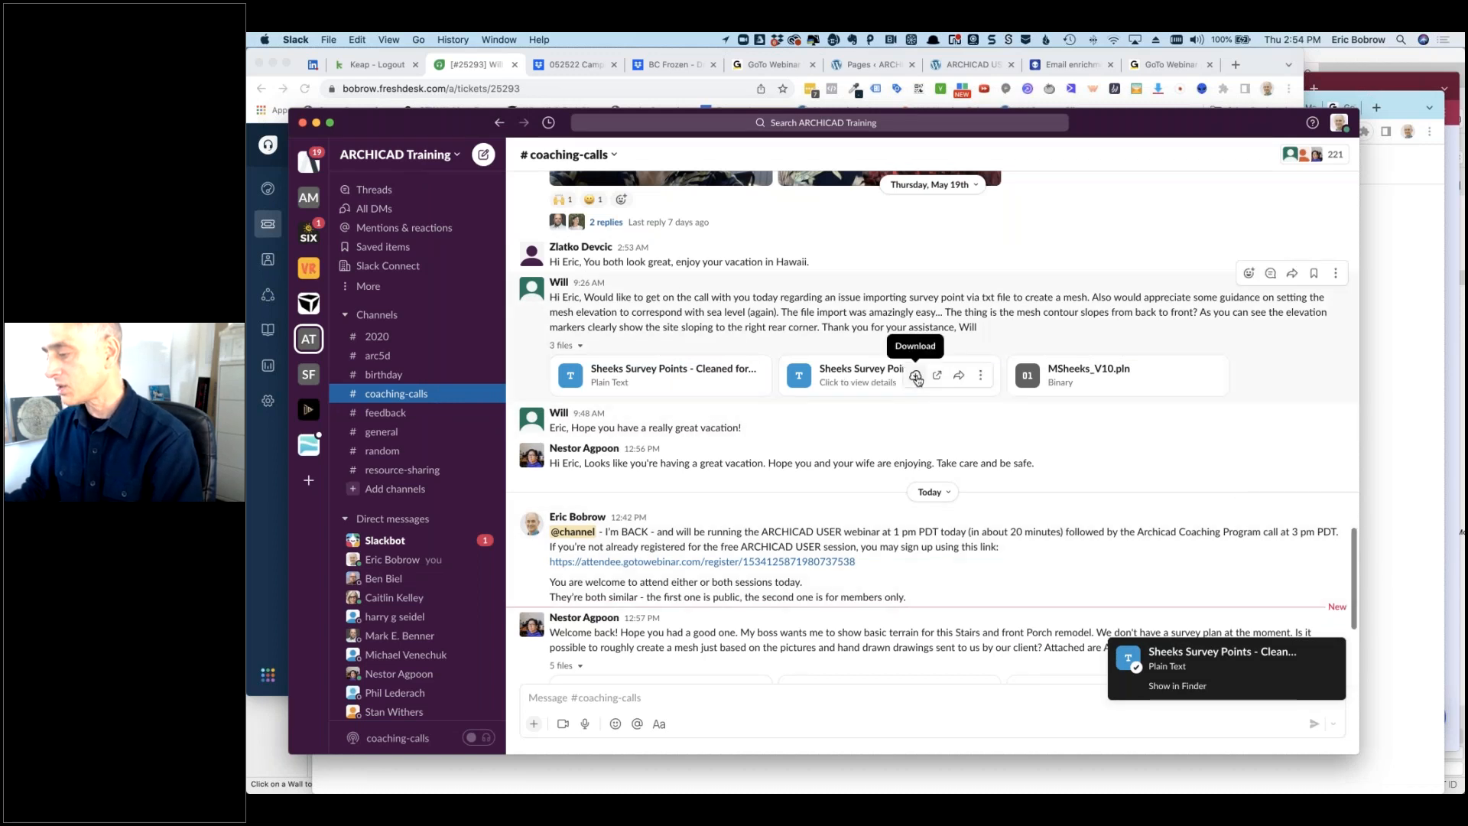
click(916, 376)
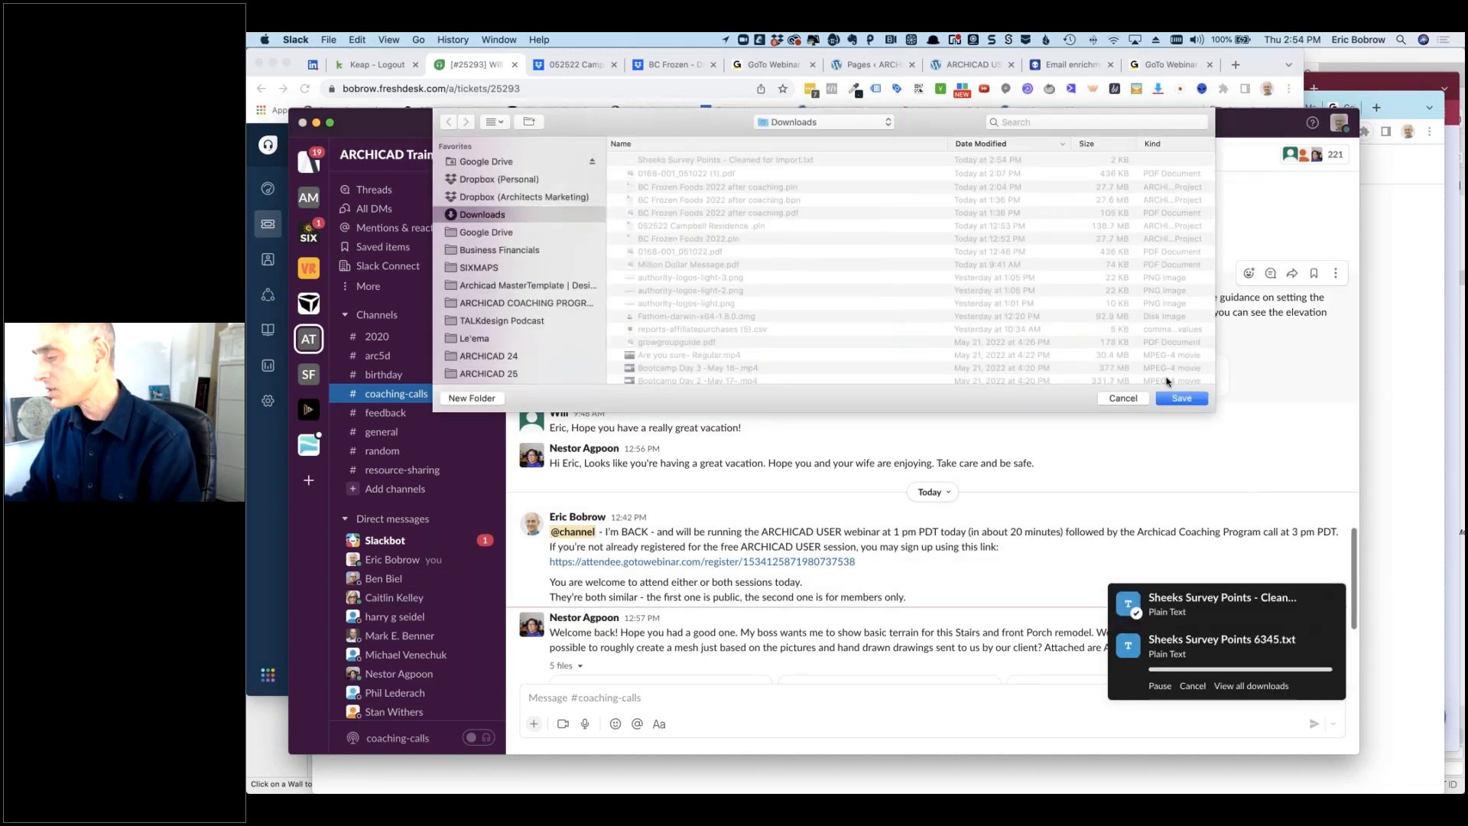
click(1181, 399)
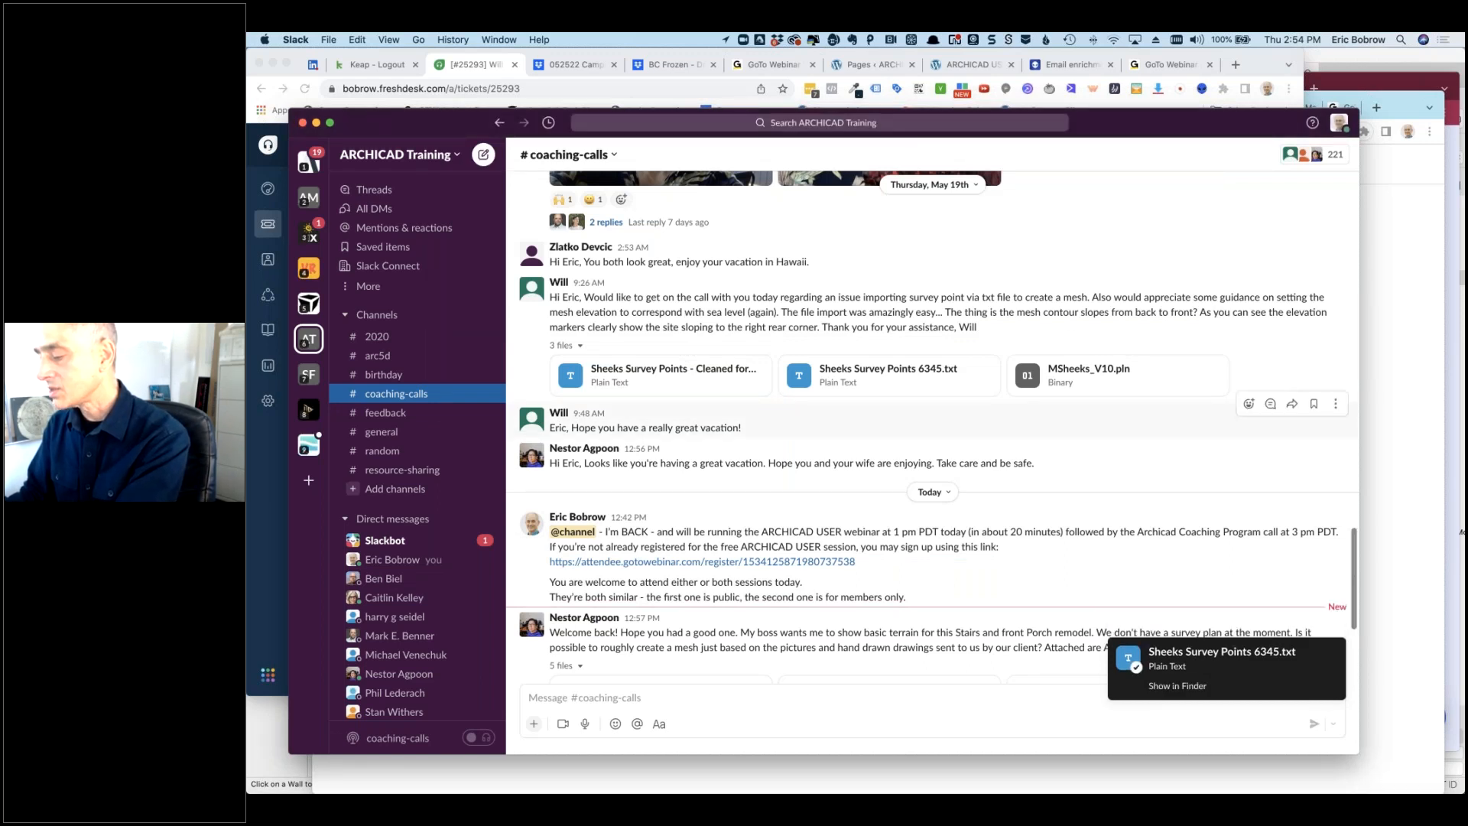
Step: Switch to Finder, close the Zoom Calls folder window and preview the contents of "Sheeks Survey Points 6345.txt" in Downloads
key(super+Tab)
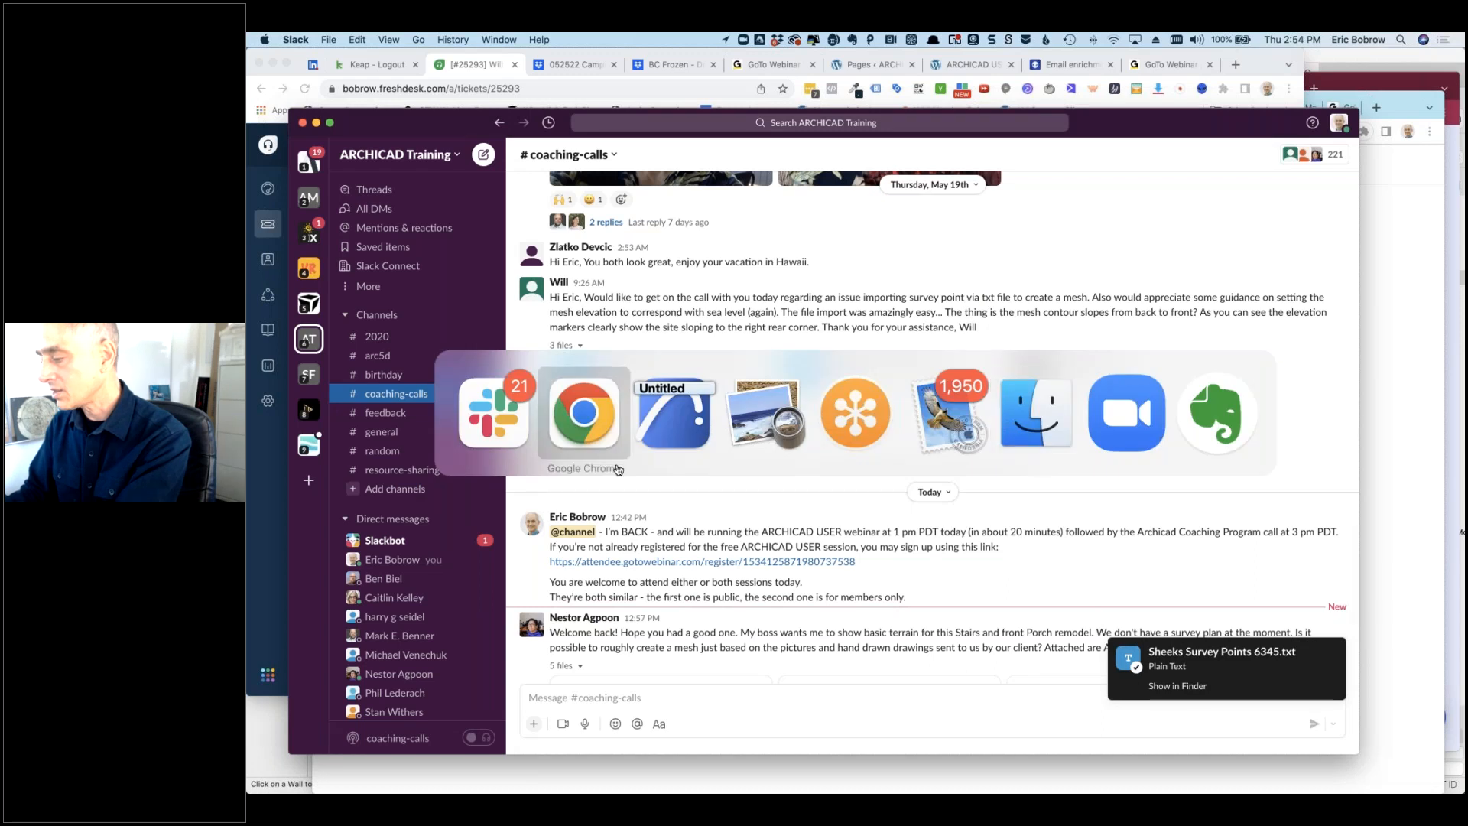
click(1039, 420)
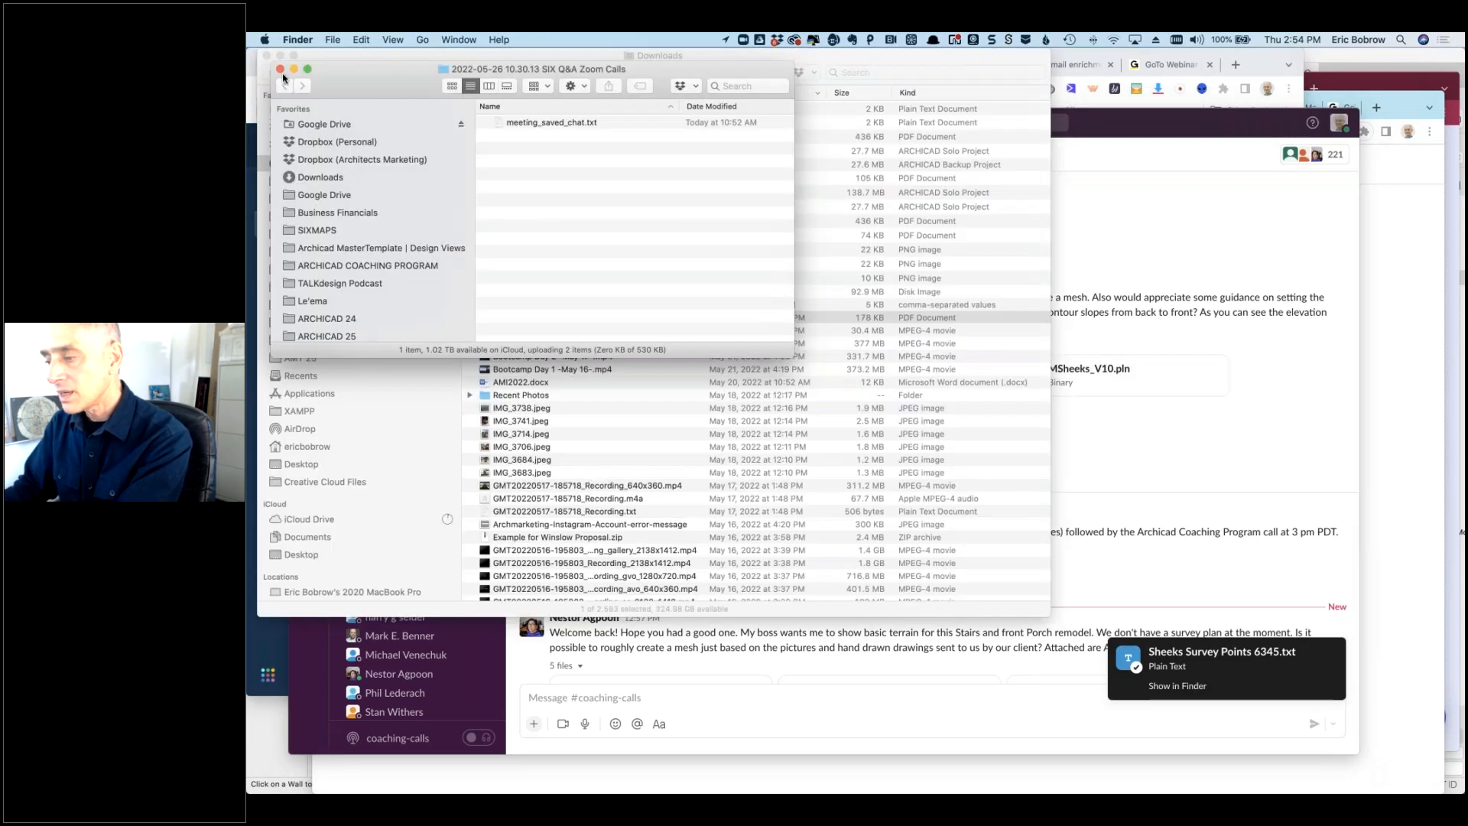
key(super+w)
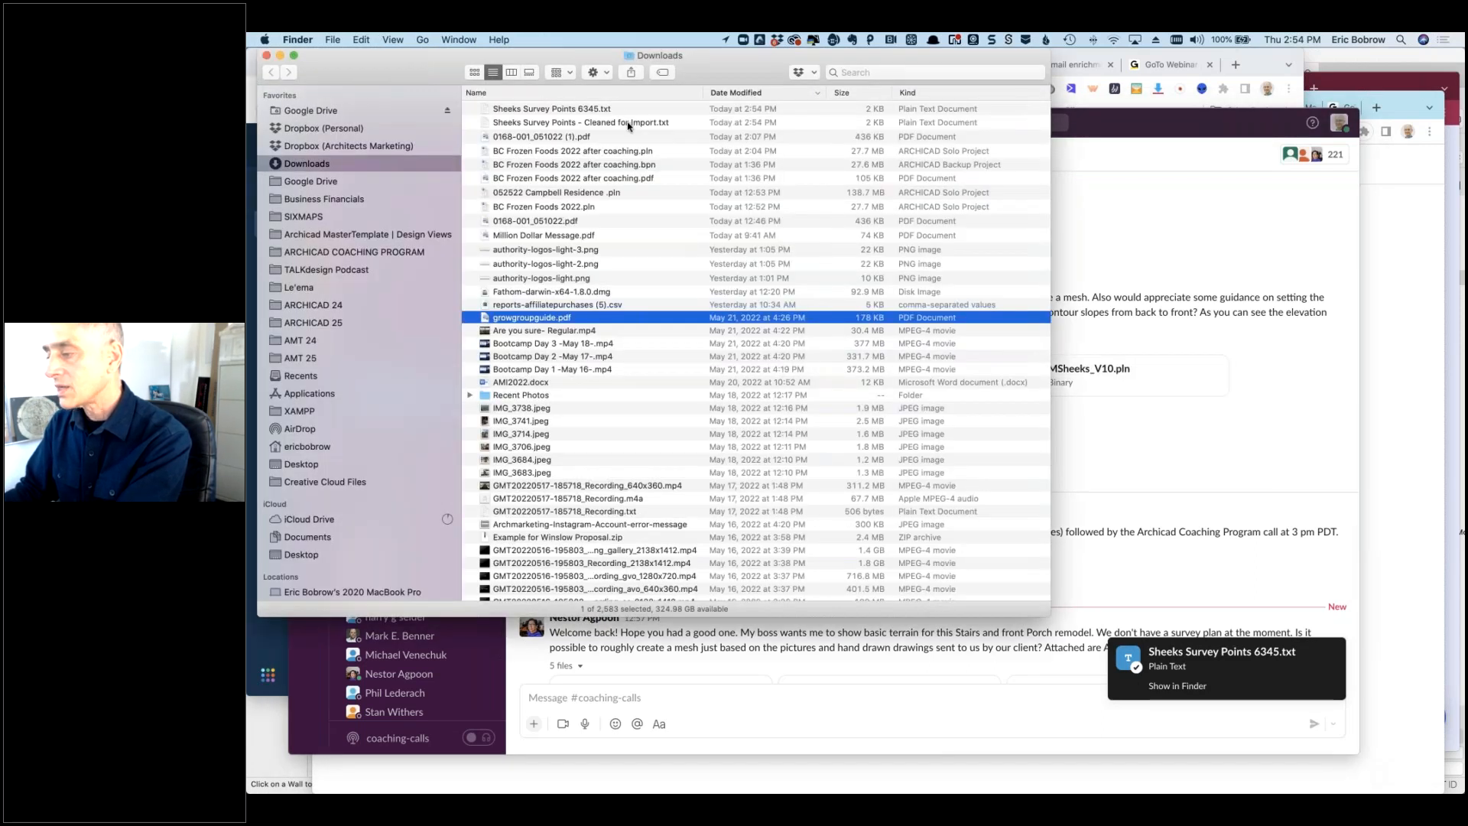
click(555, 109)
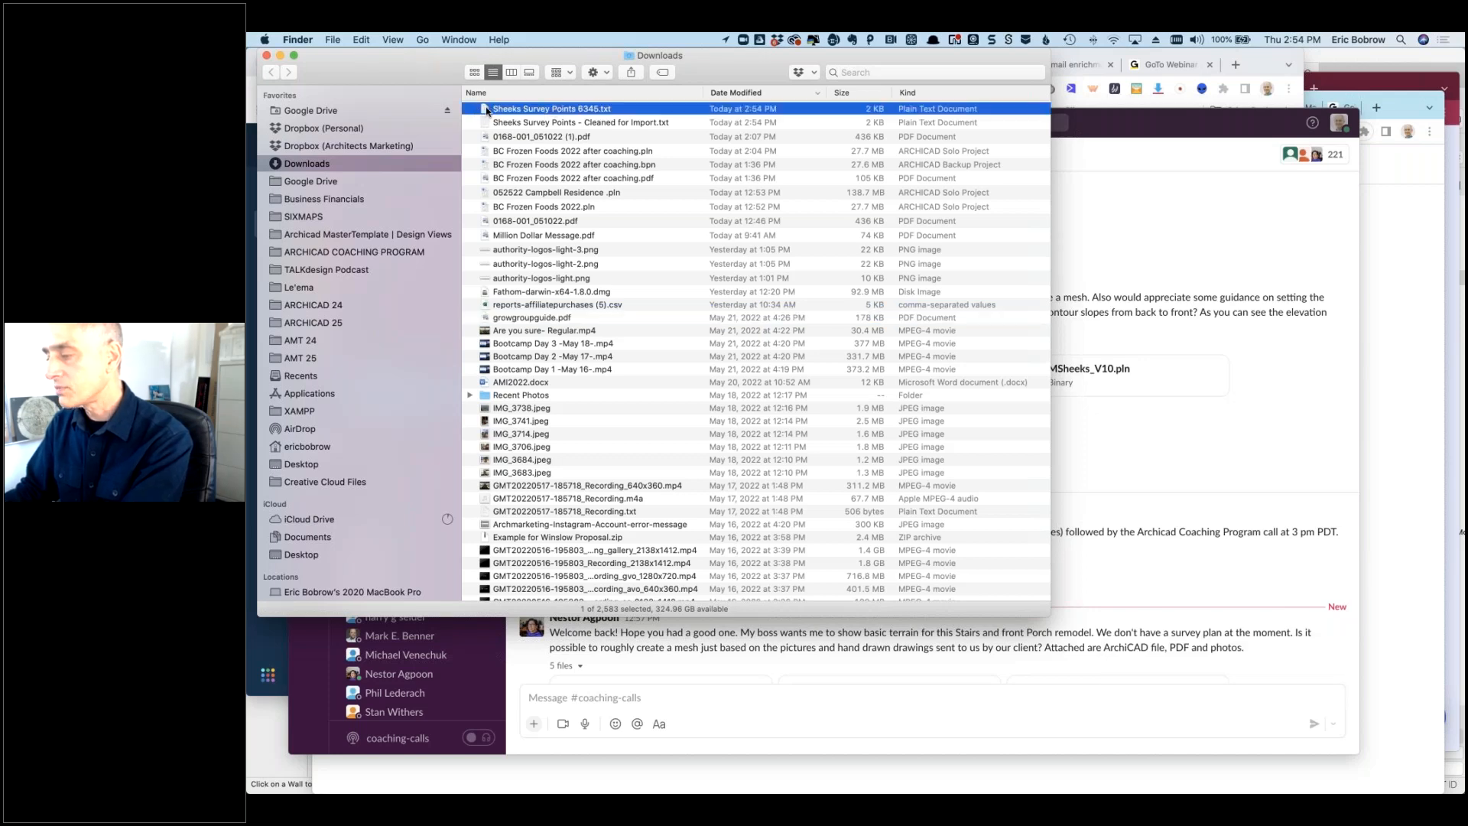
key(space)
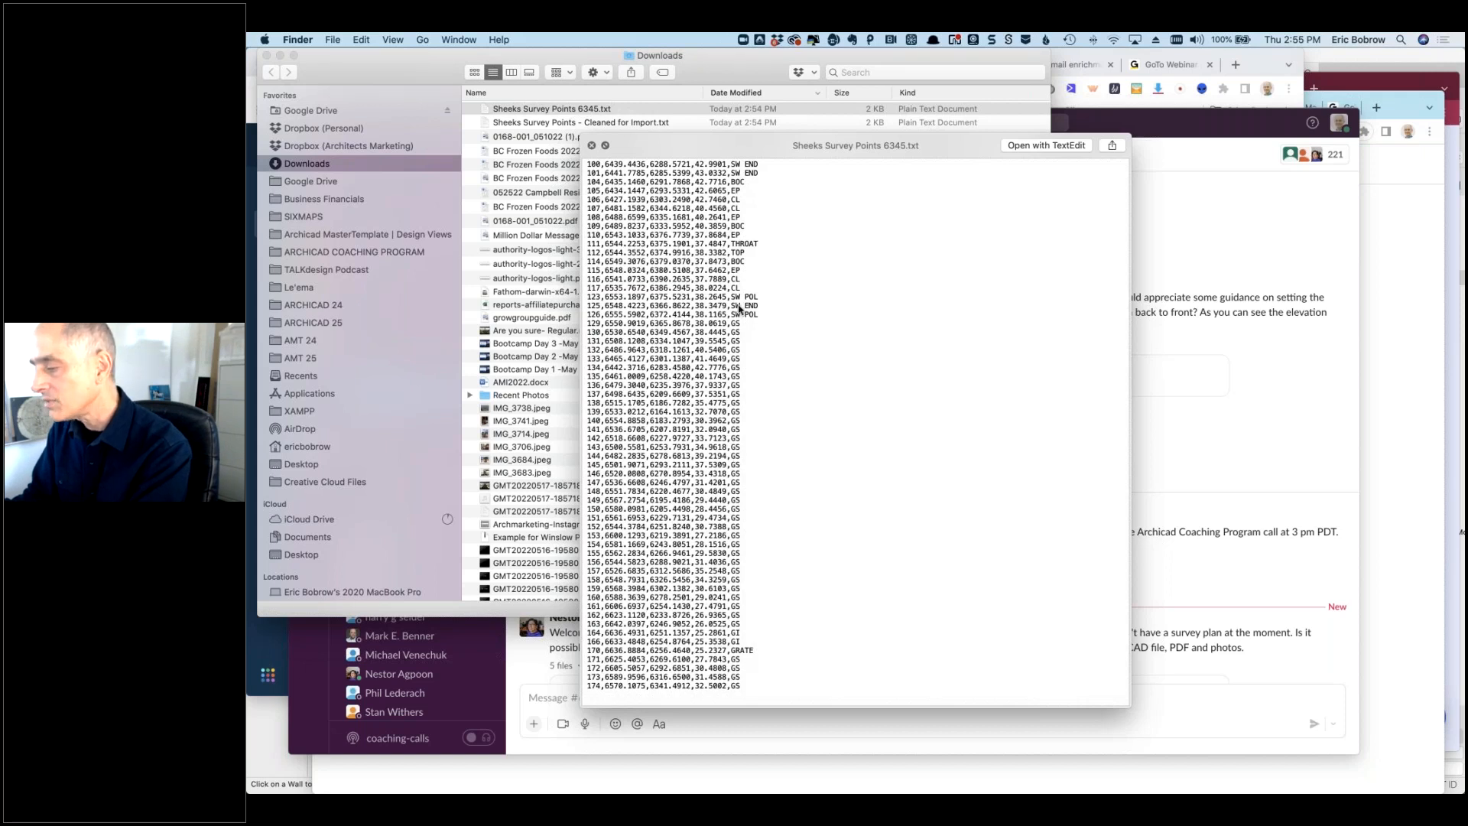
key(space)
Step: Preview the contents of "Sheeks Survey Points - Cleaned for Import.txt" and close the preview
click(618, 124)
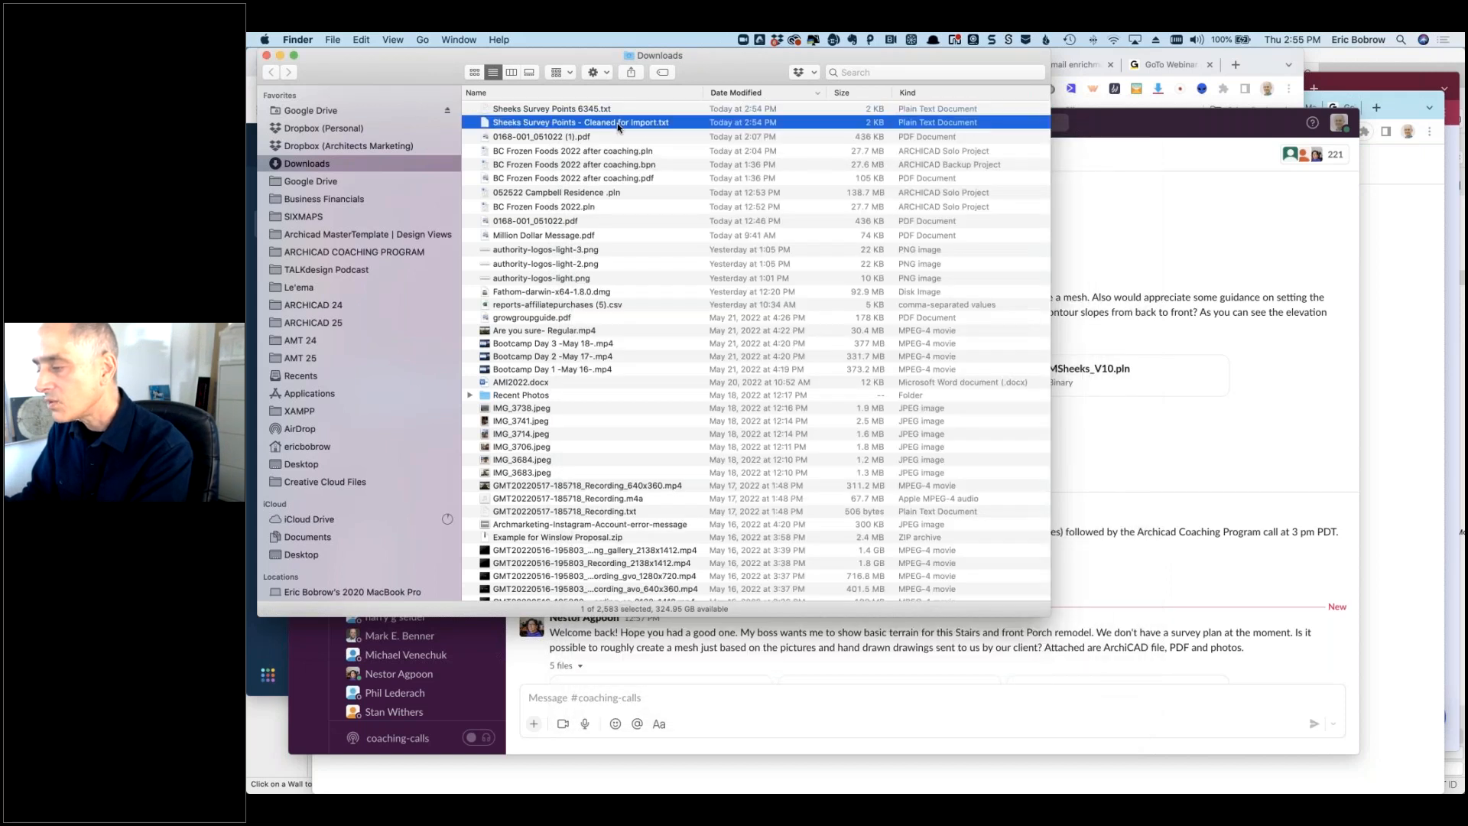
key(space)
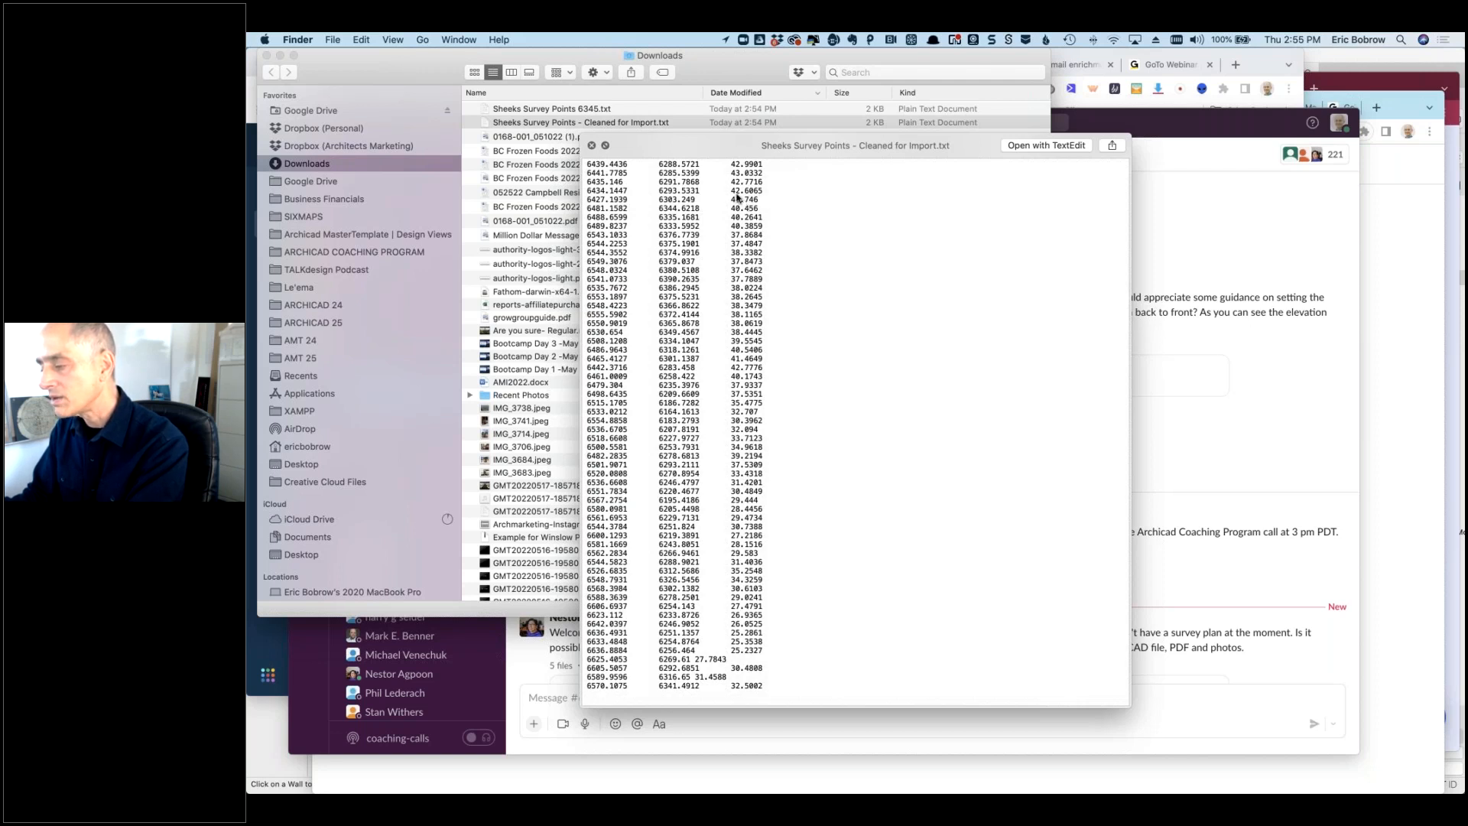
key(space)
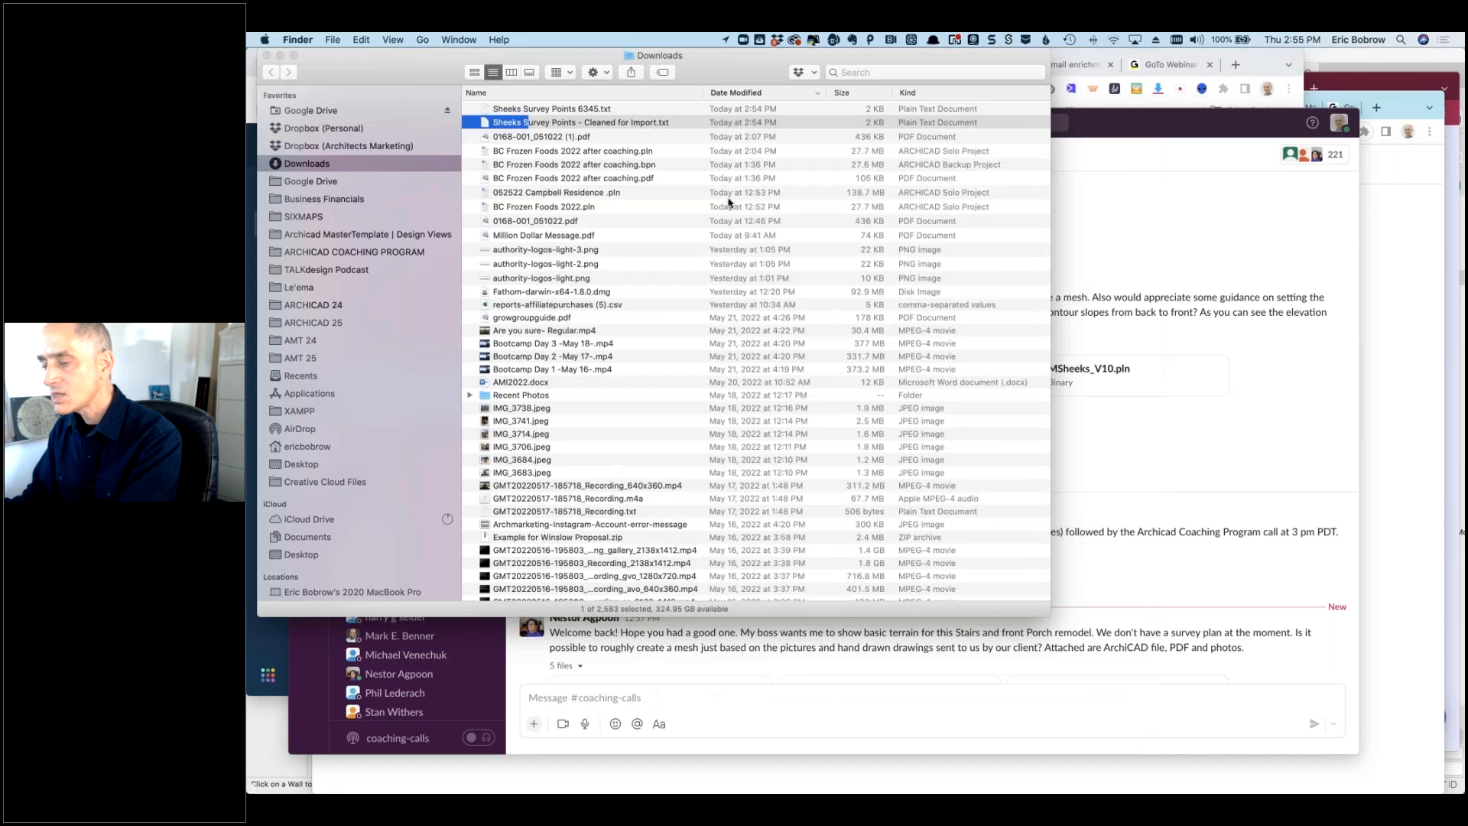
Step: Switch to ARCHICAD and load "Sheeks Survey Points - Cleaned for Import.txt" from Downloads for placing a mesh from surveyors data
key(super+Tab)
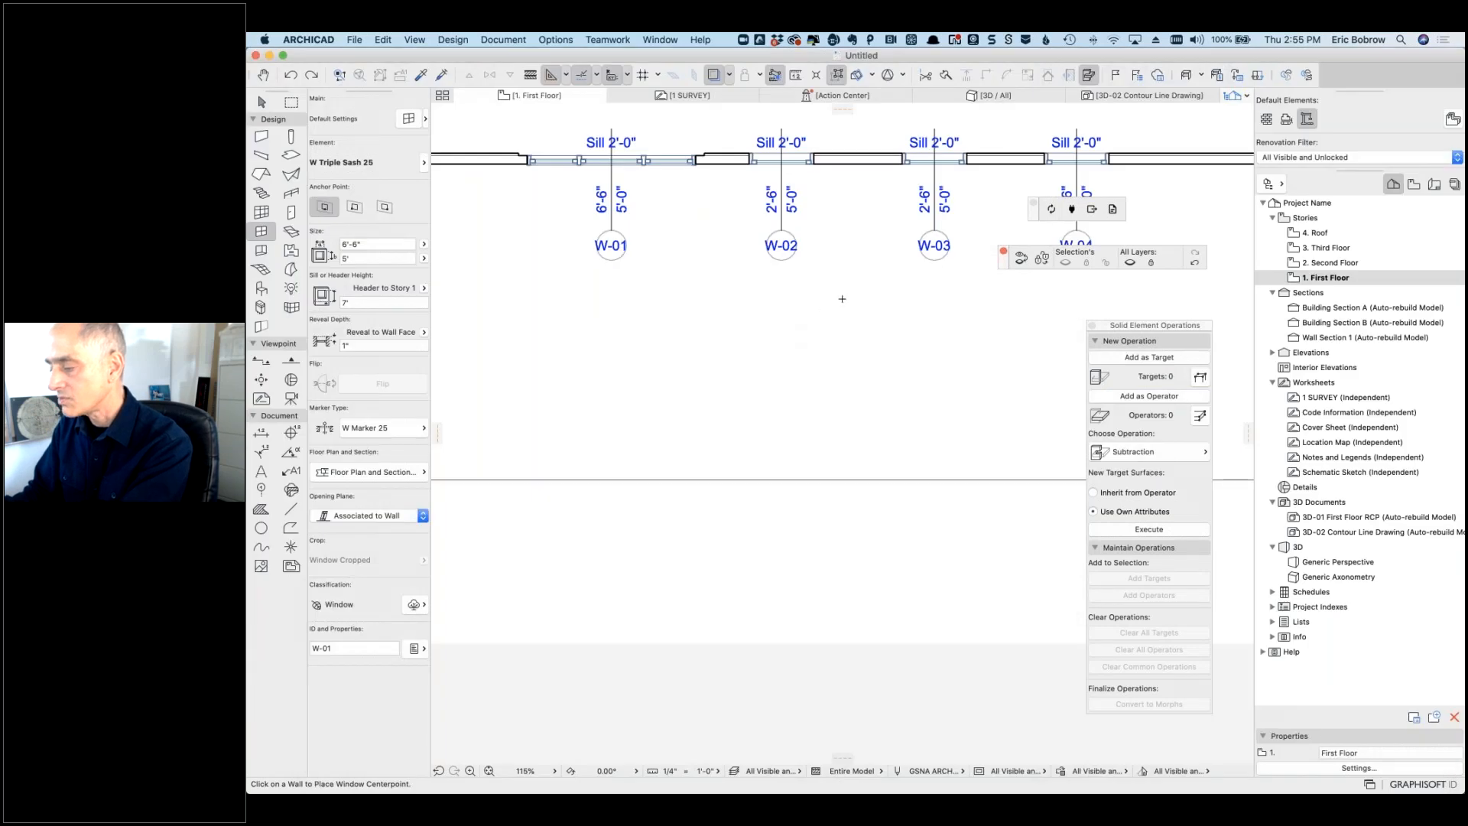
scroll(841, 297, down, 10)
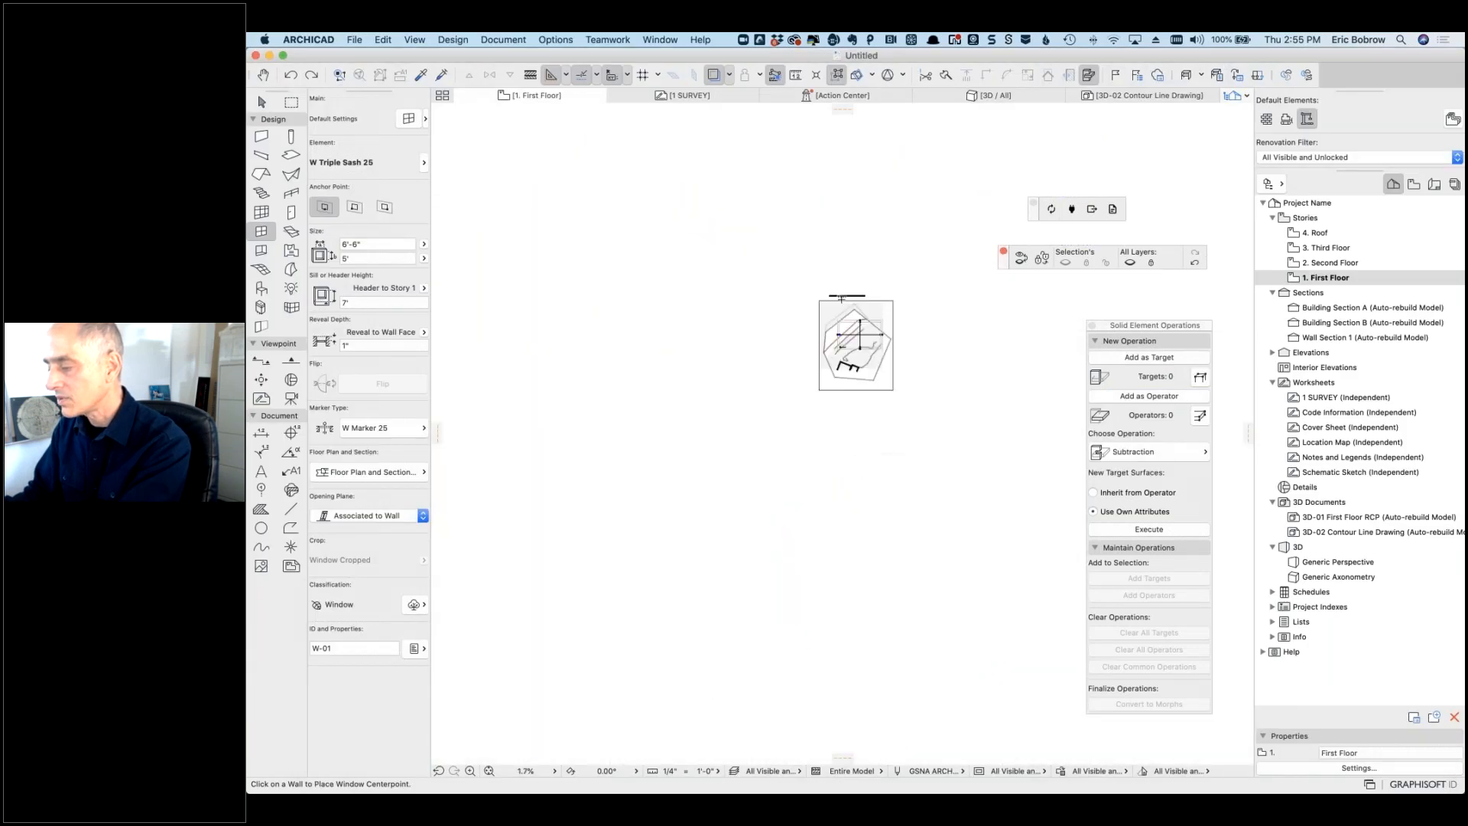
click(355, 42)
mouse_move(397, 214)
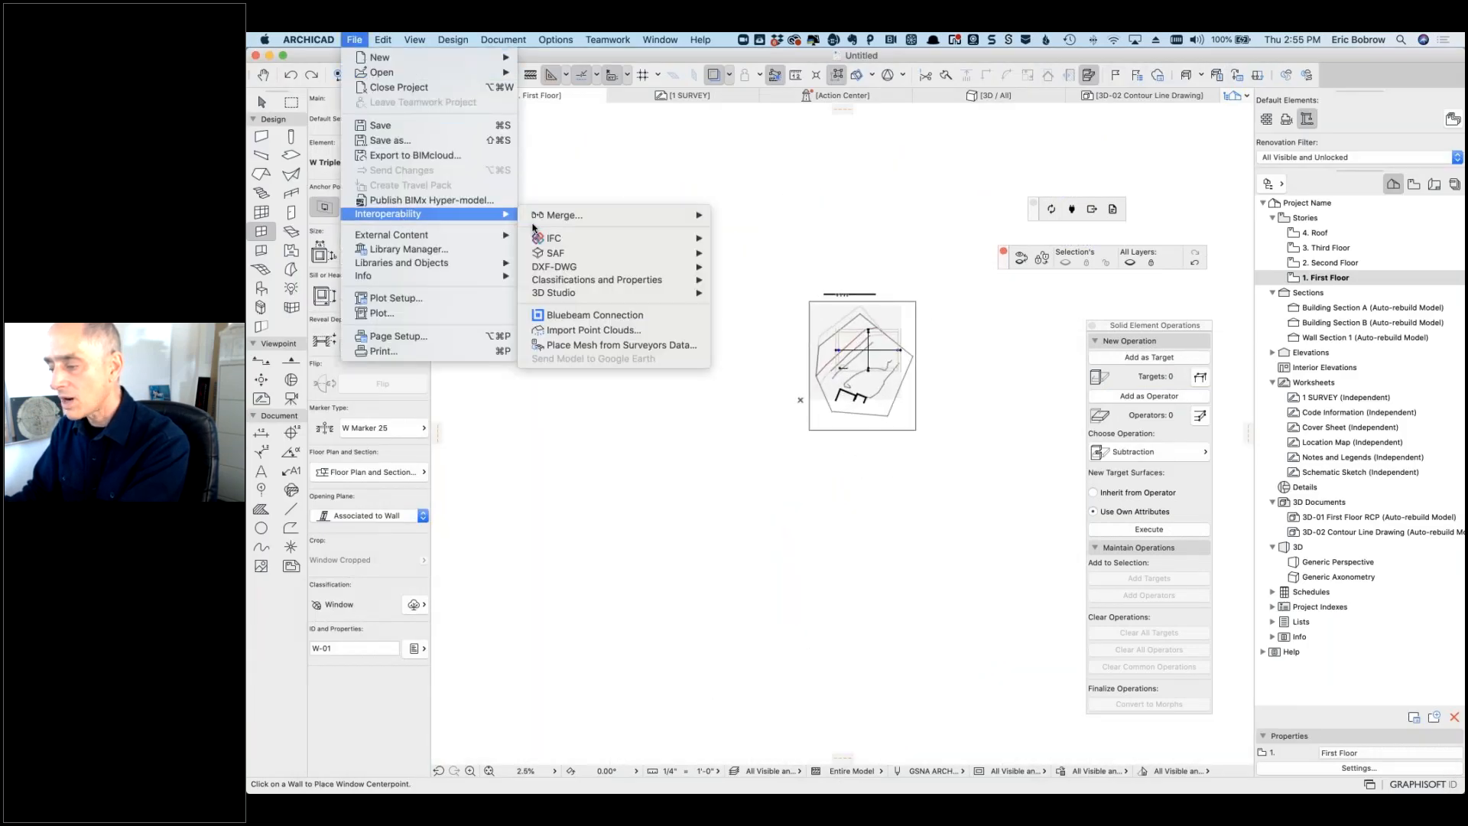
click(590, 345)
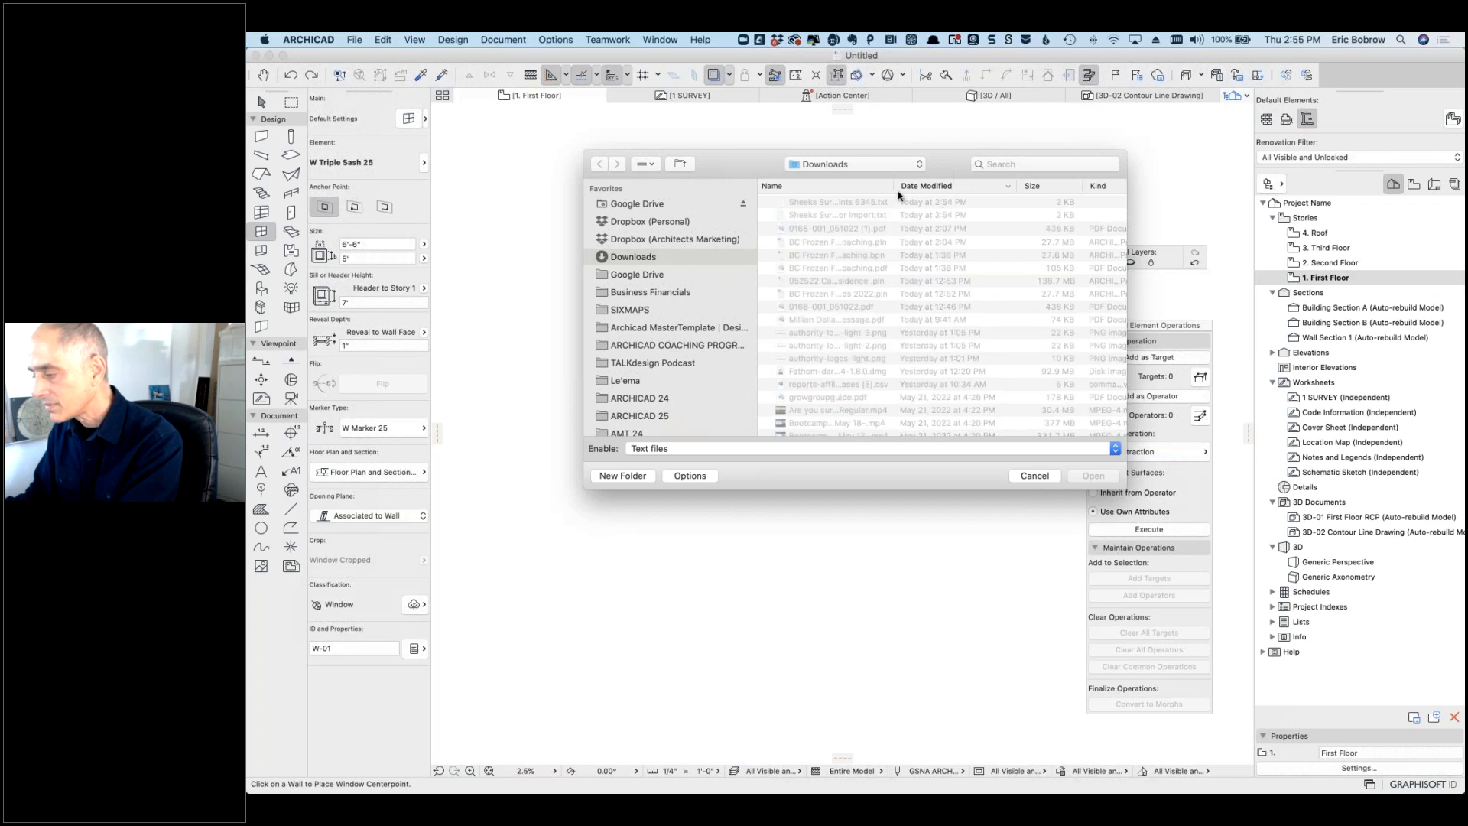
drag(898, 195, 995, 188)
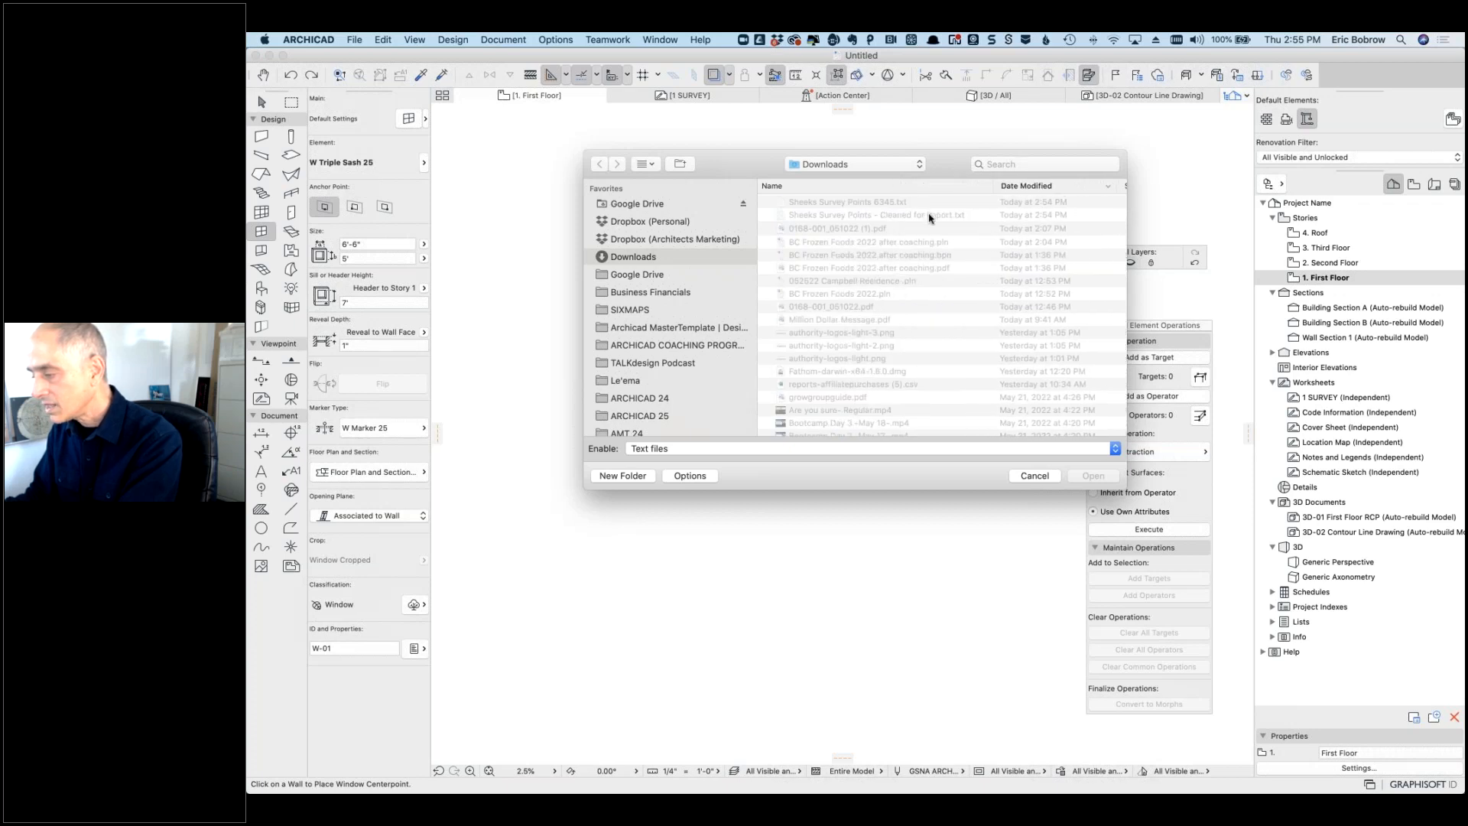
click(929, 217)
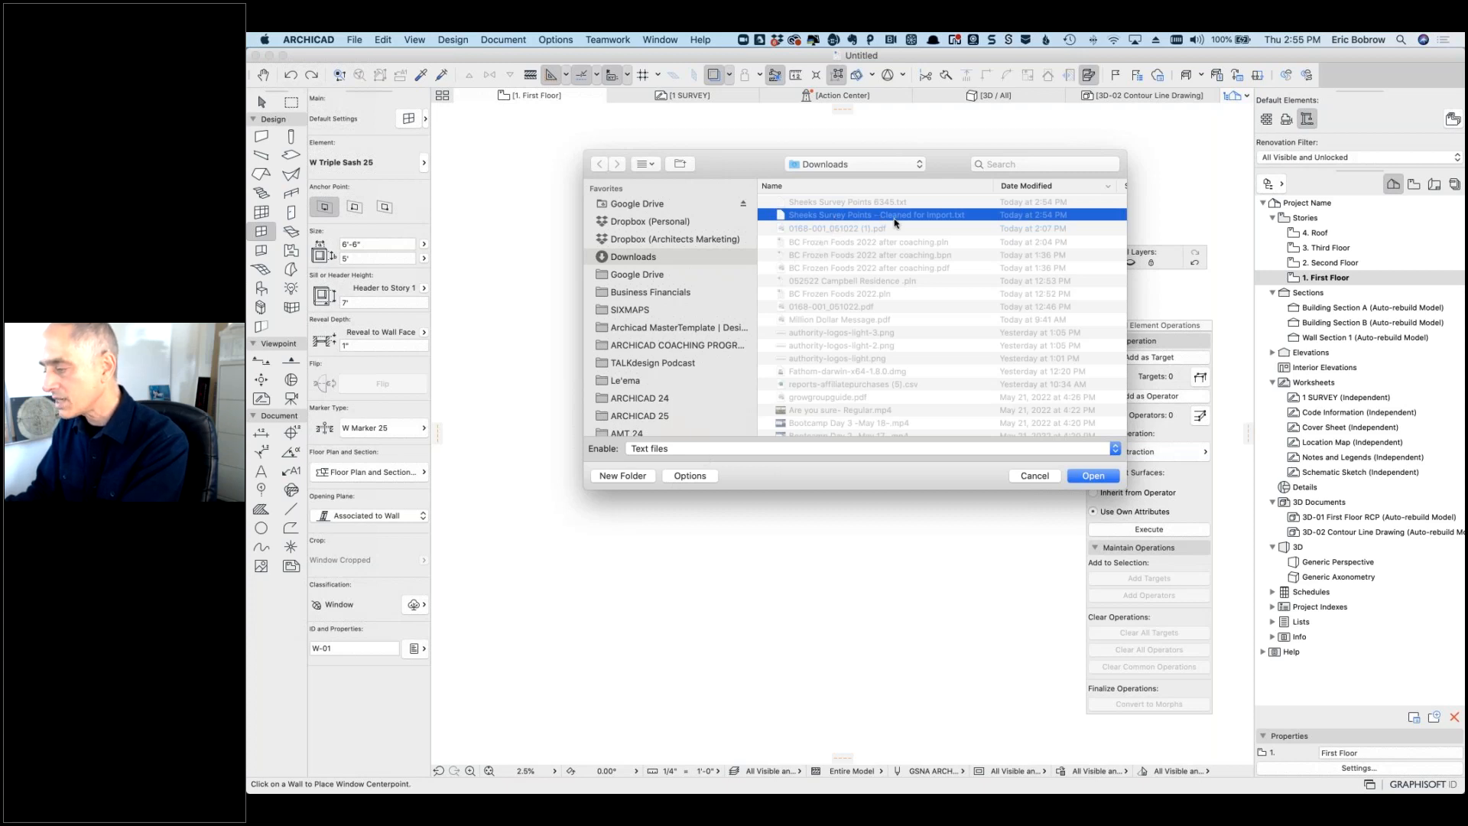
click(1091, 476)
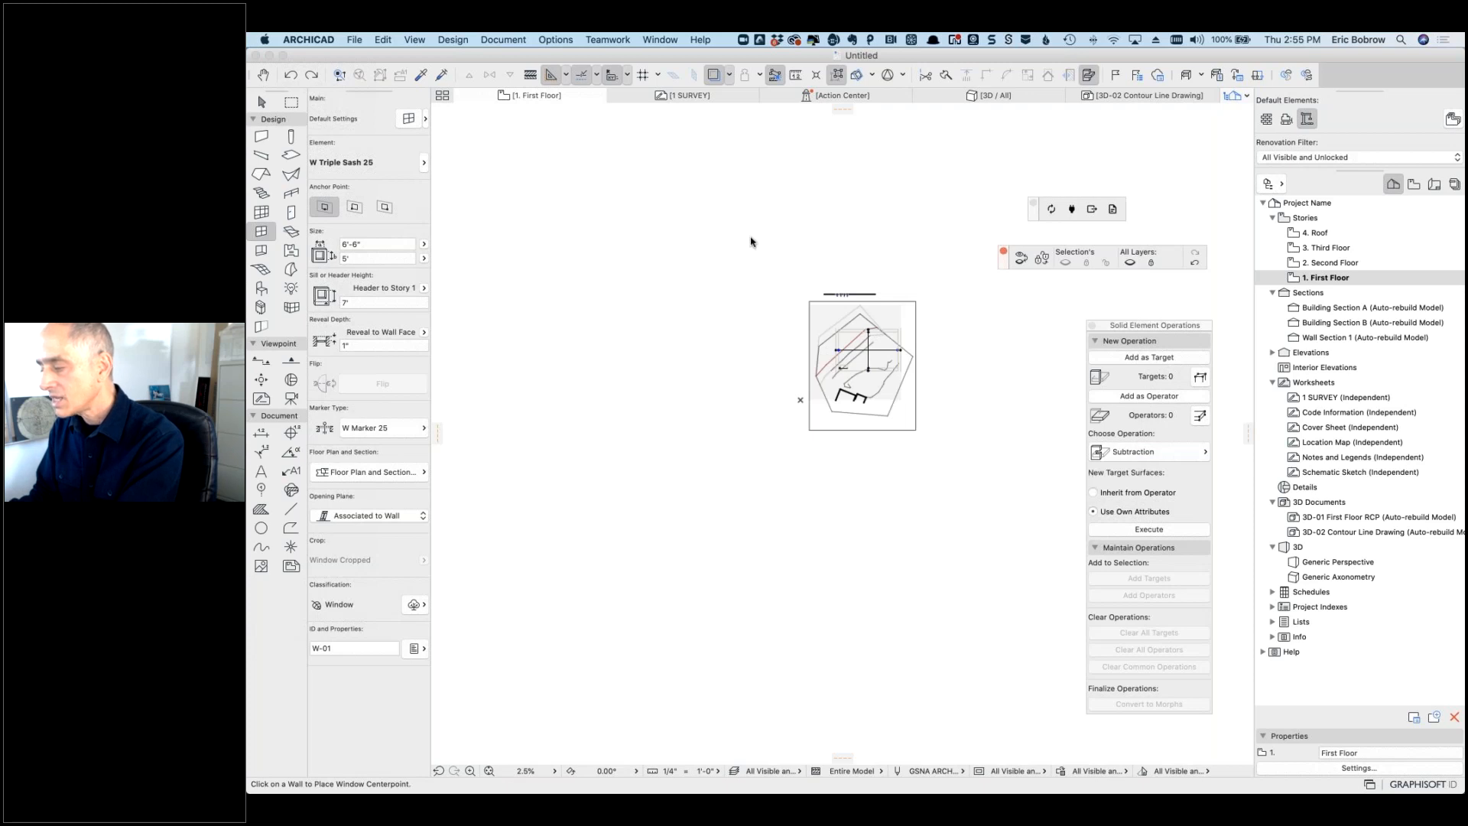
Step: Set the mesh import to decimal feet with graphically defined placement and project zero 72.00 above sea level
click(942, 264)
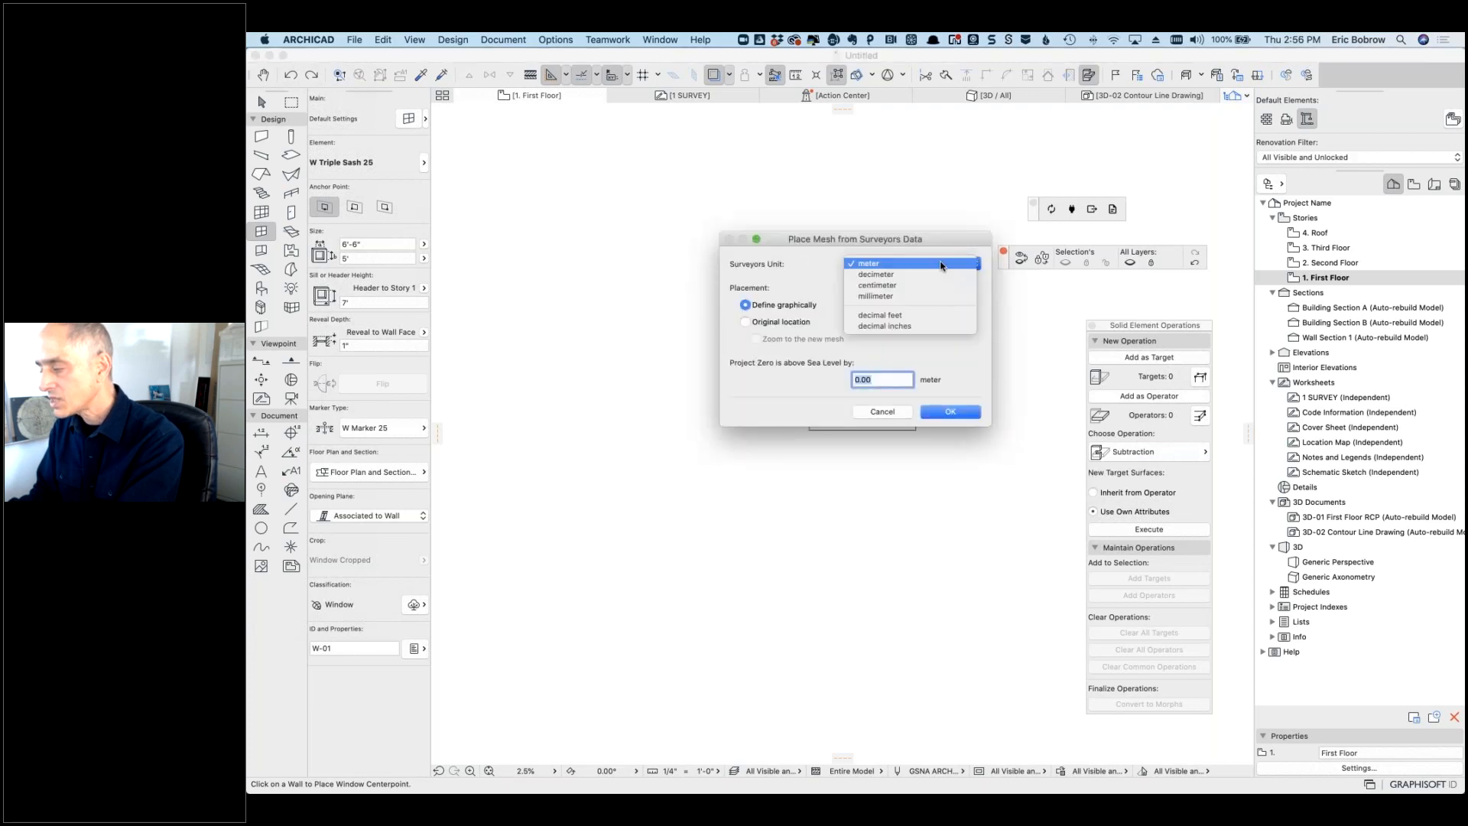
click(901, 316)
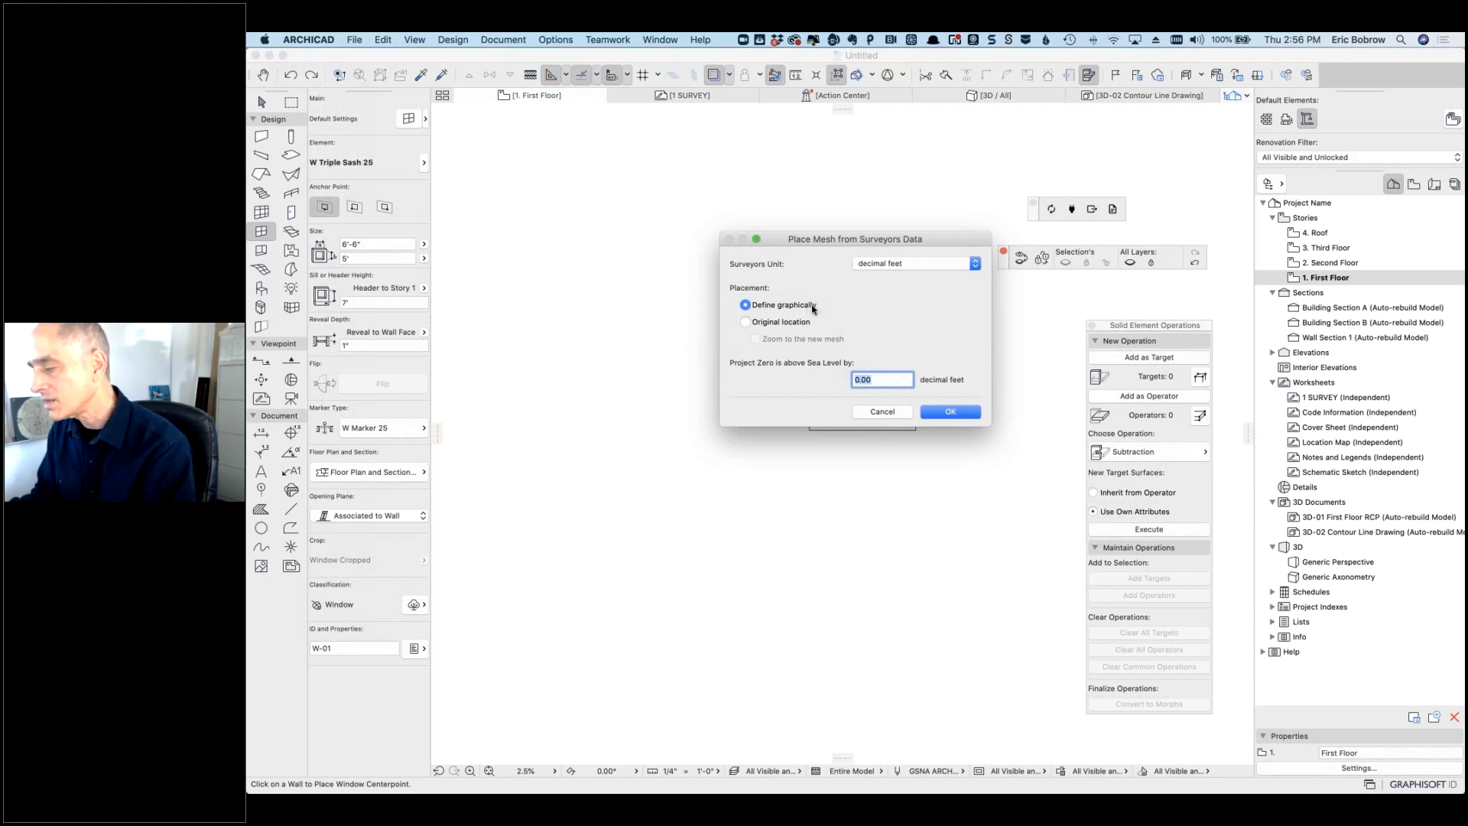
click(746, 322)
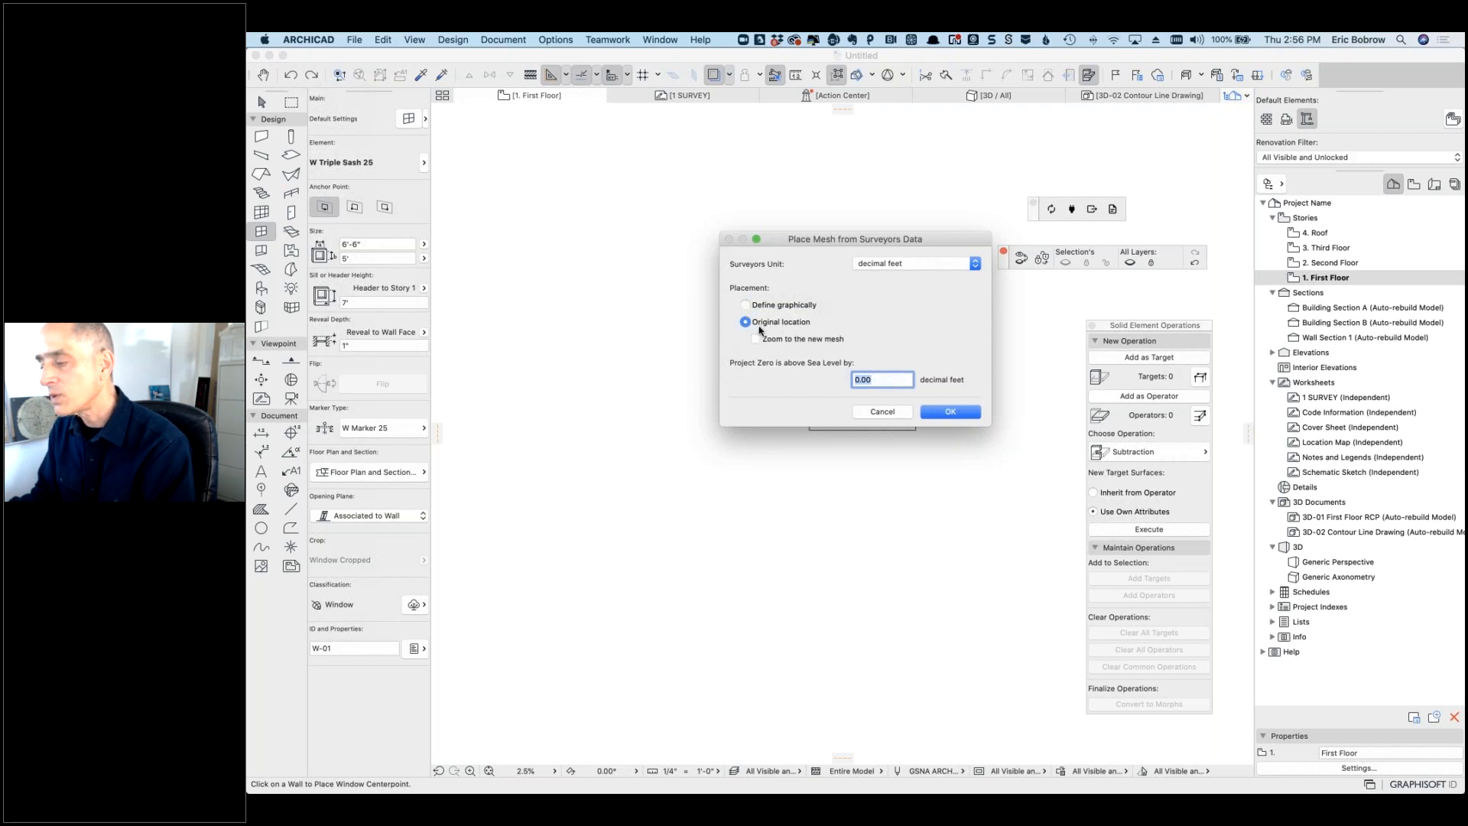
click(756, 338)
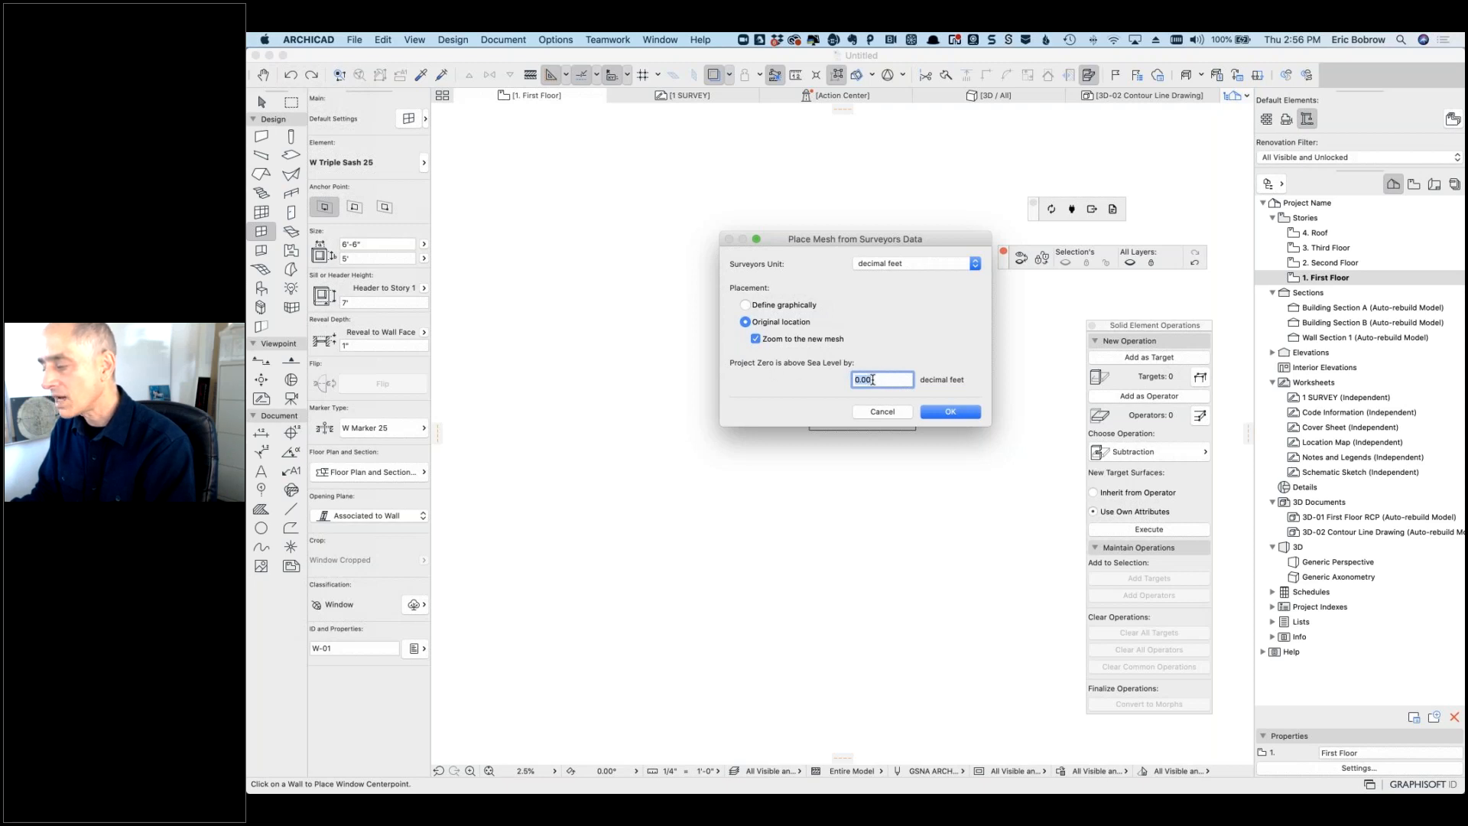
text(7)
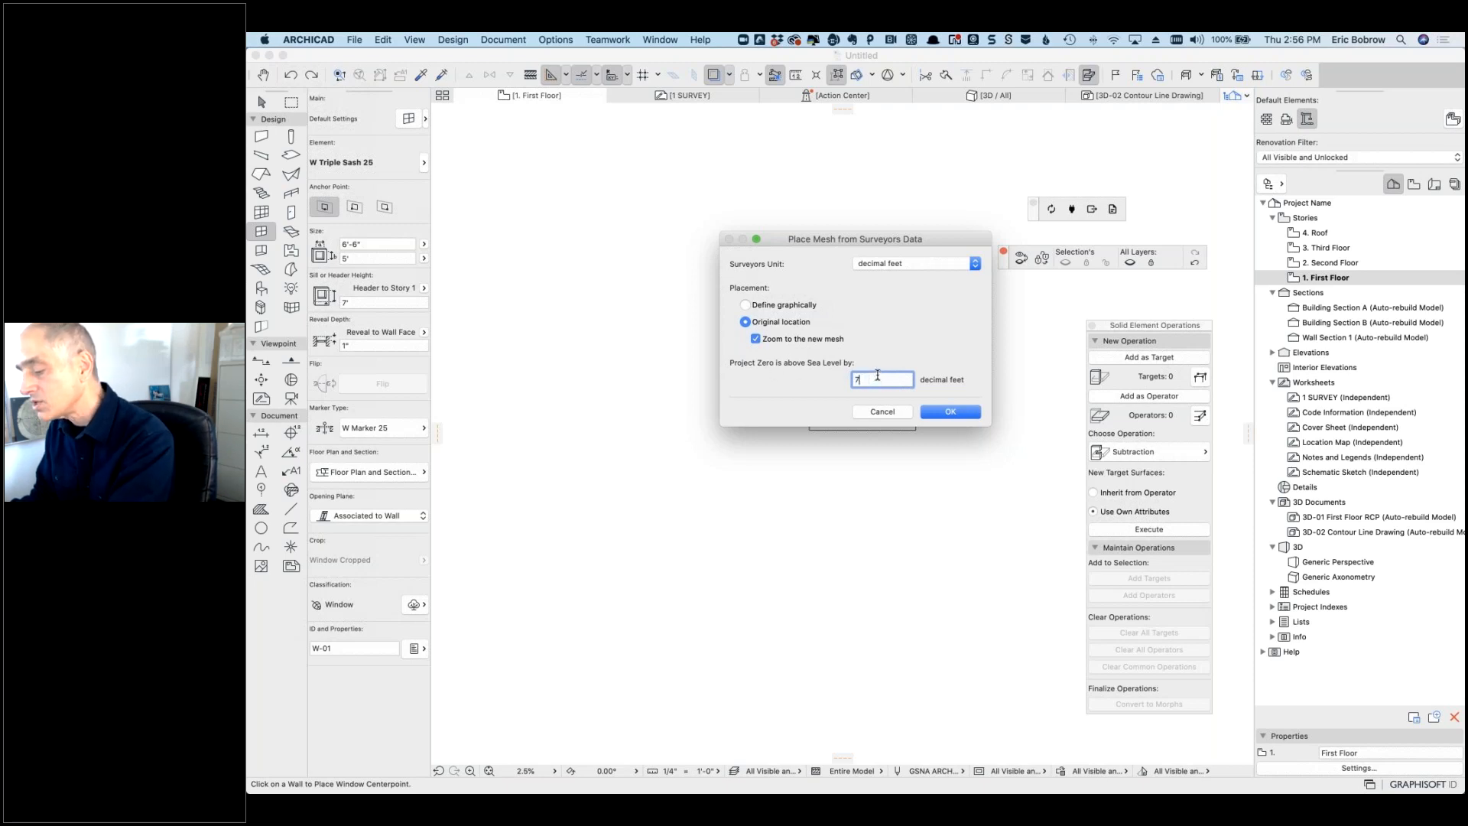
text(2.00)
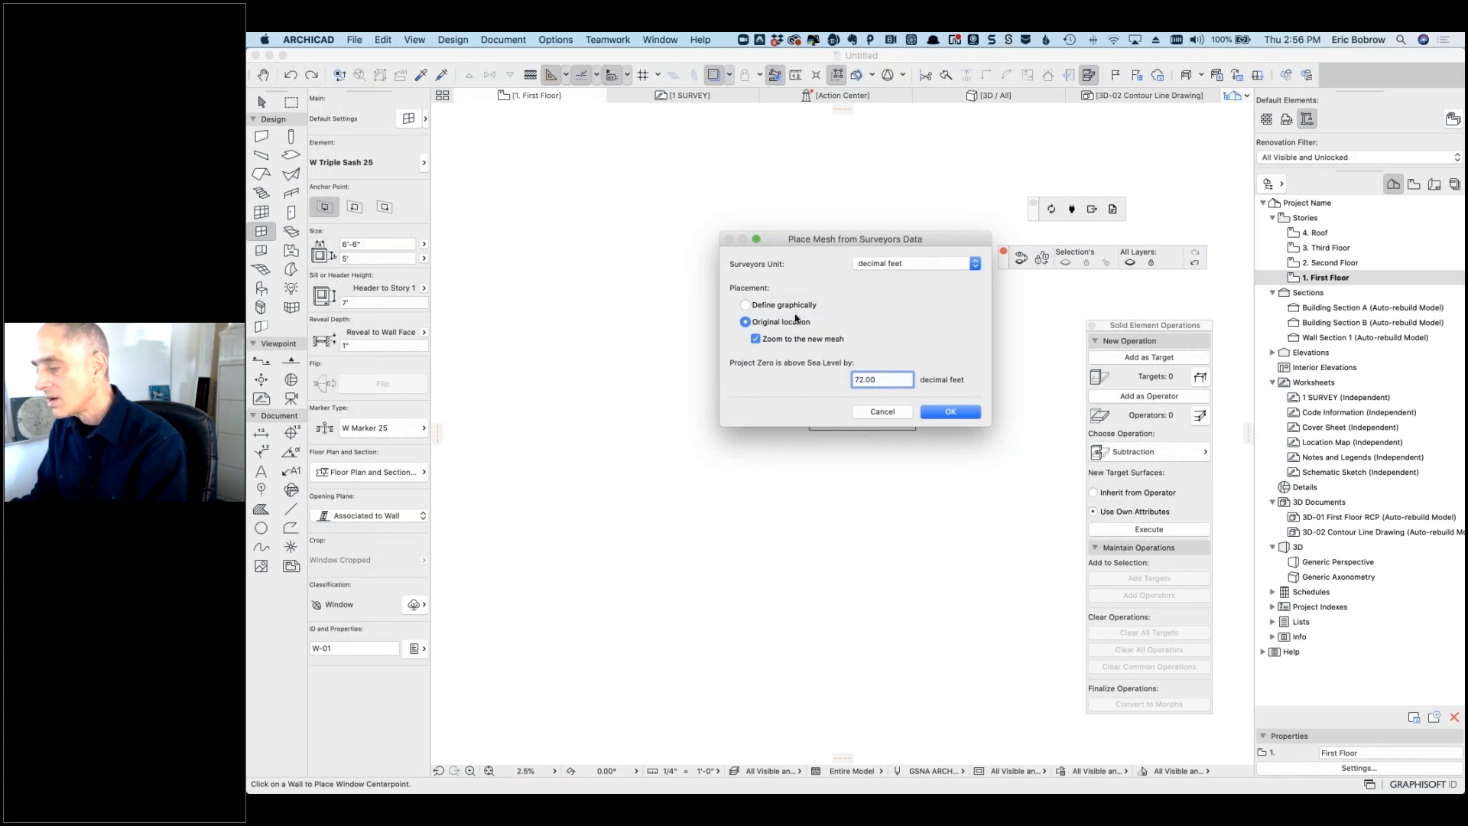
click(745, 304)
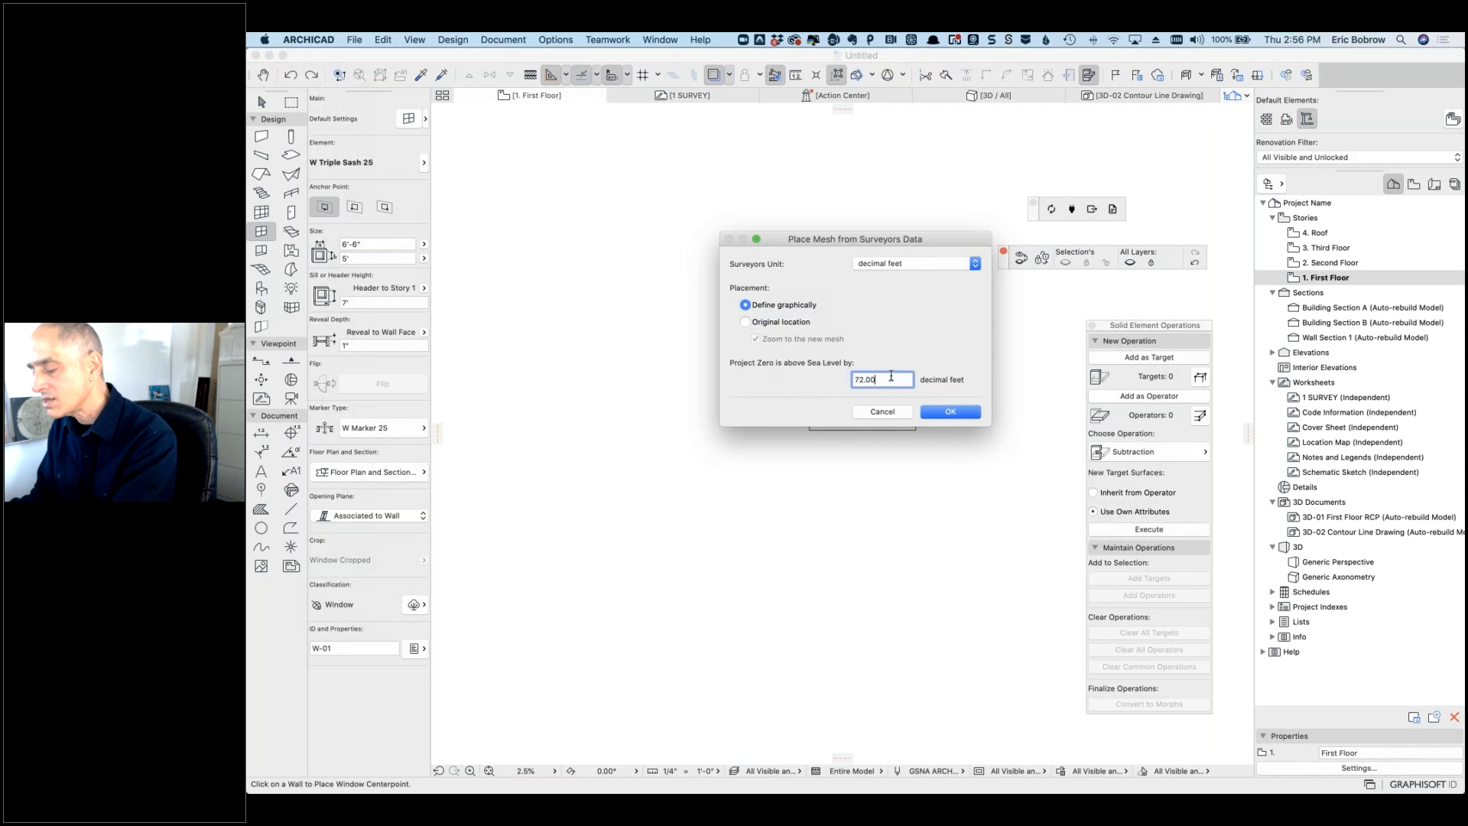
Step: Switch to Finder and review the elevation values in "Sheeks Survey Points - Cleaned for Import.txt", then close the preview
key(super+Tab)
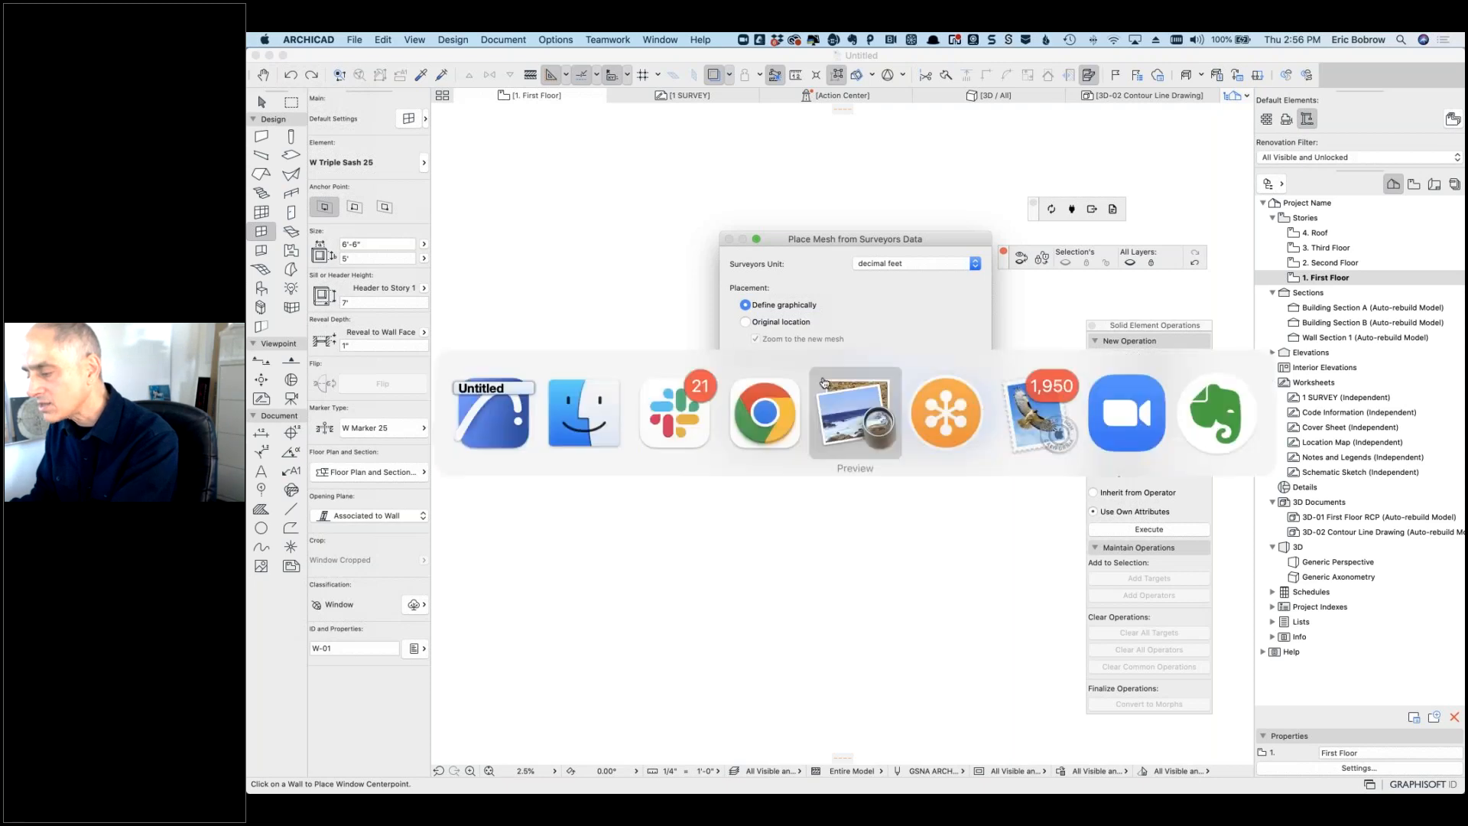
click(593, 413)
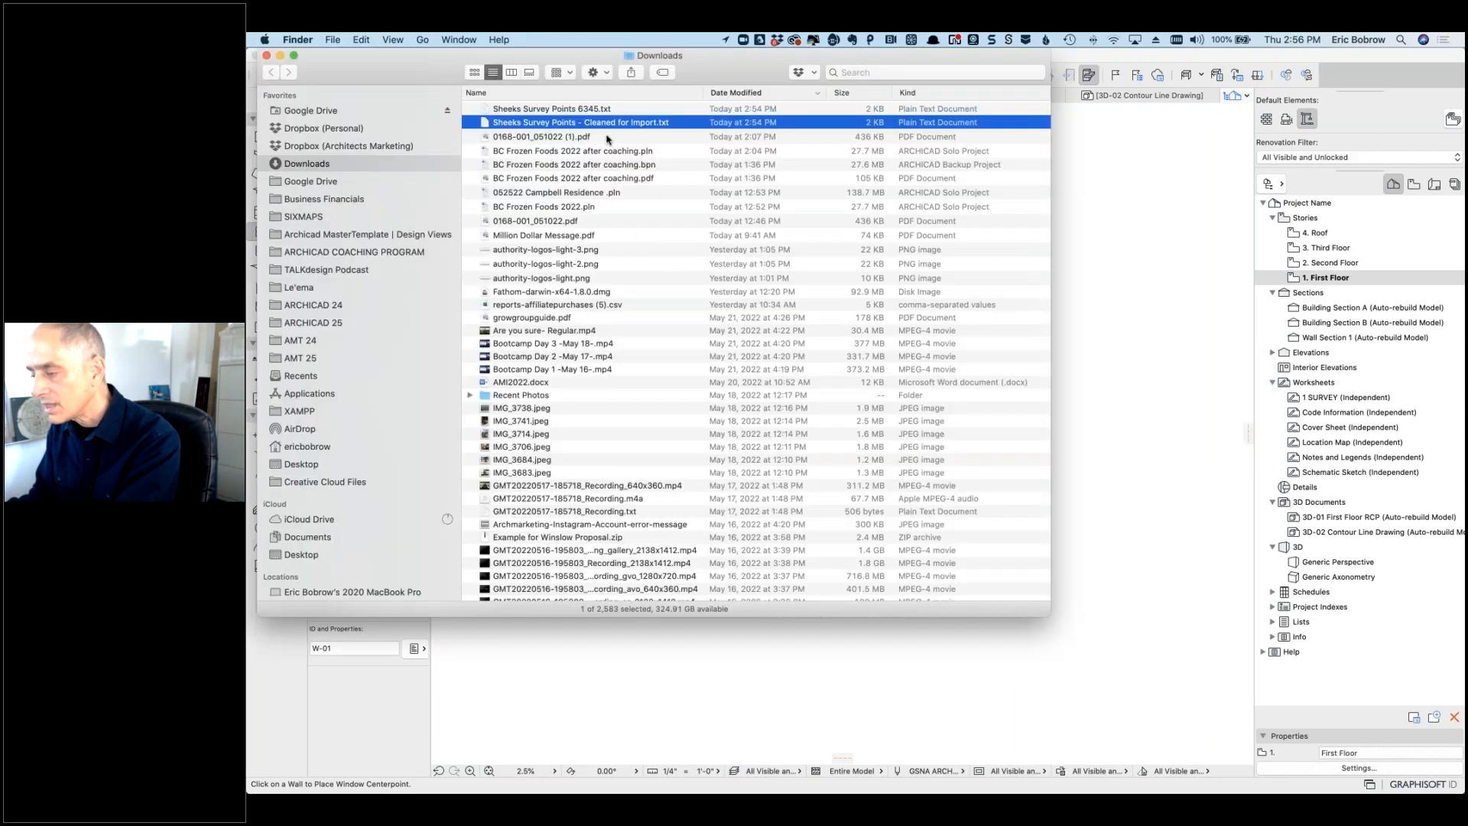
key(space)
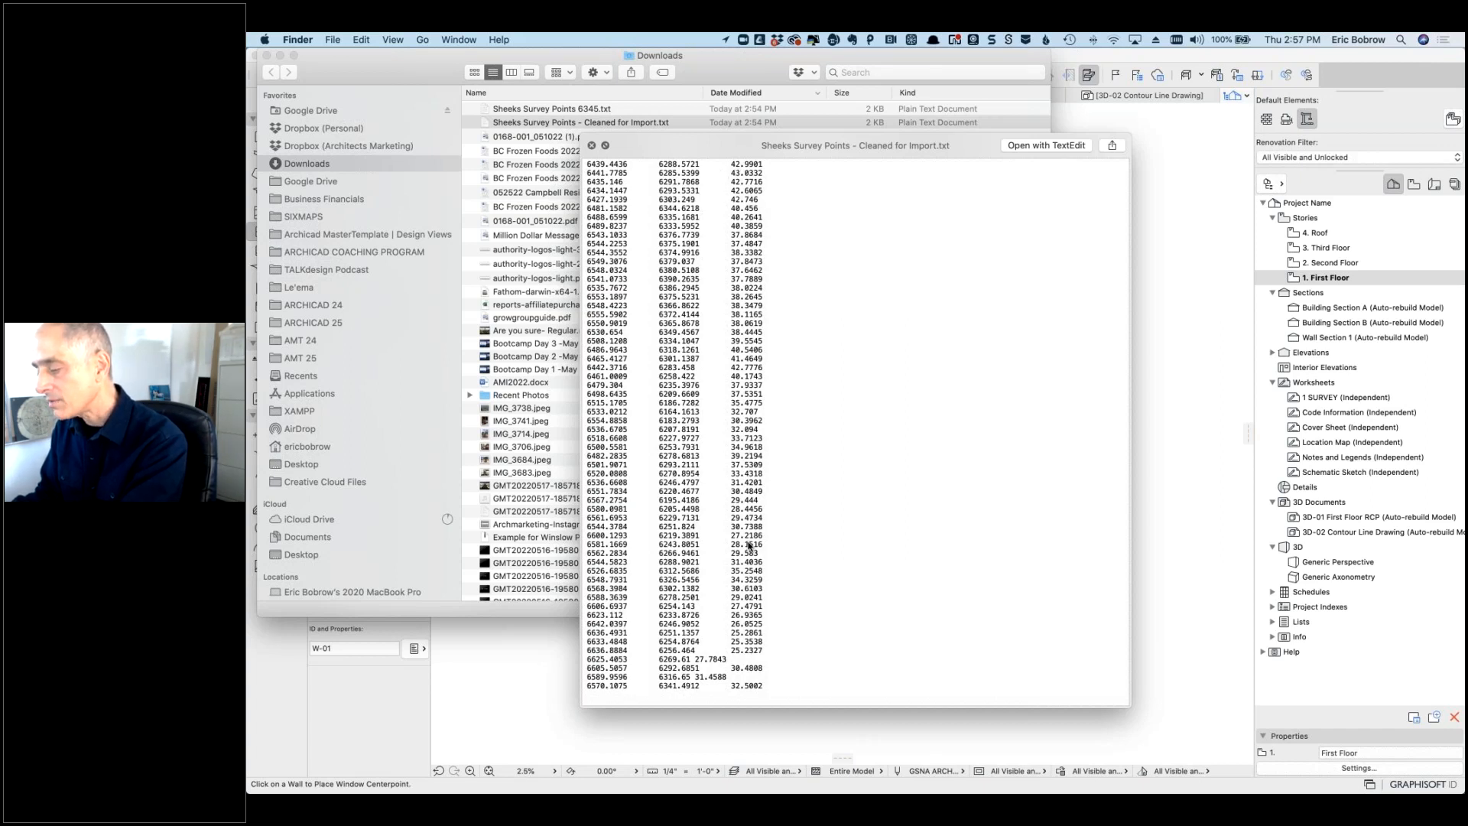
key(space)
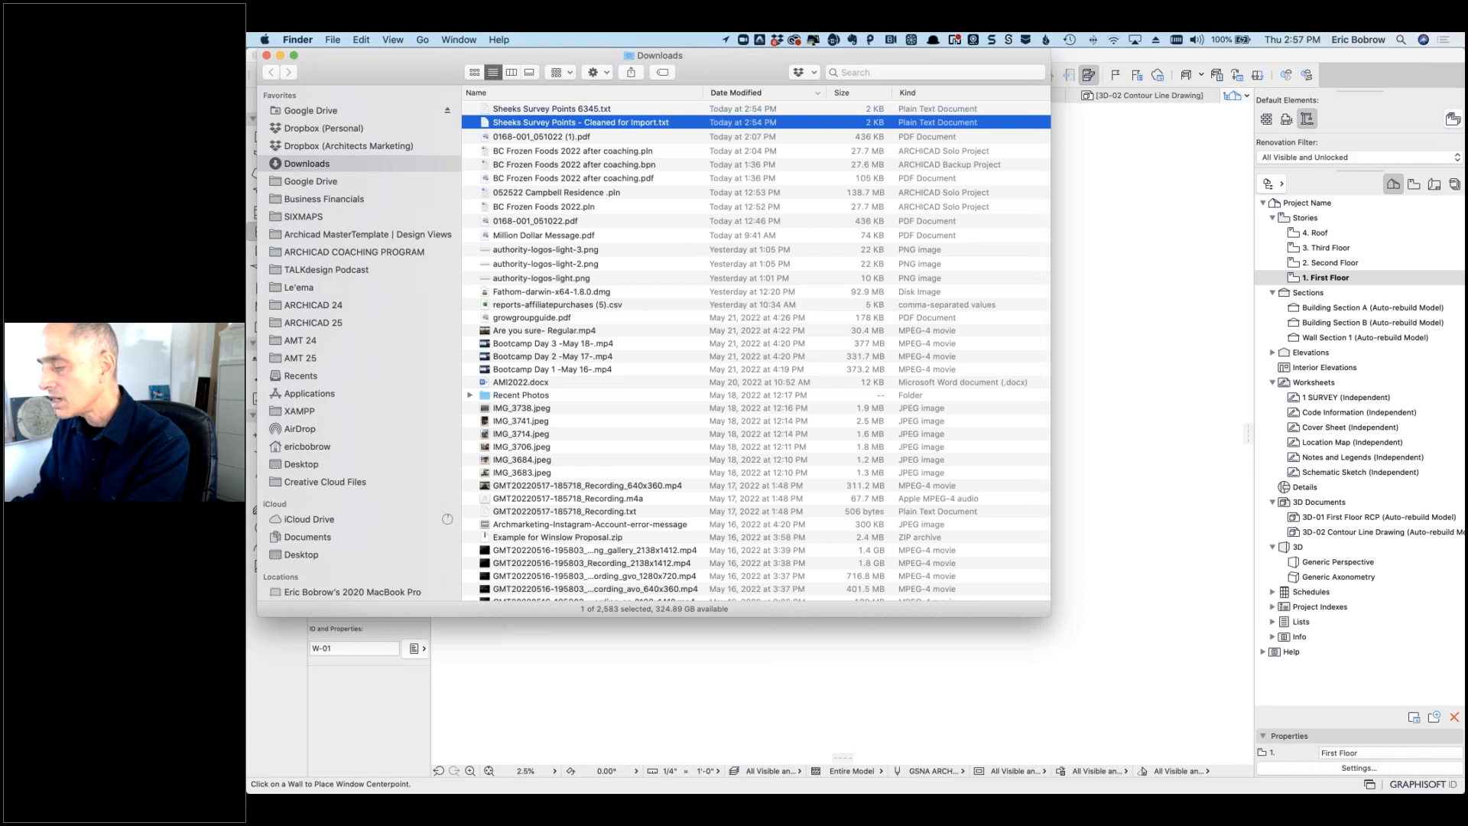
Step: Return to ARCHICAD, set project zero to 0 decimal feet above sea level and place the mesh in the empty area beside the existing site plan
key(super+Tab)
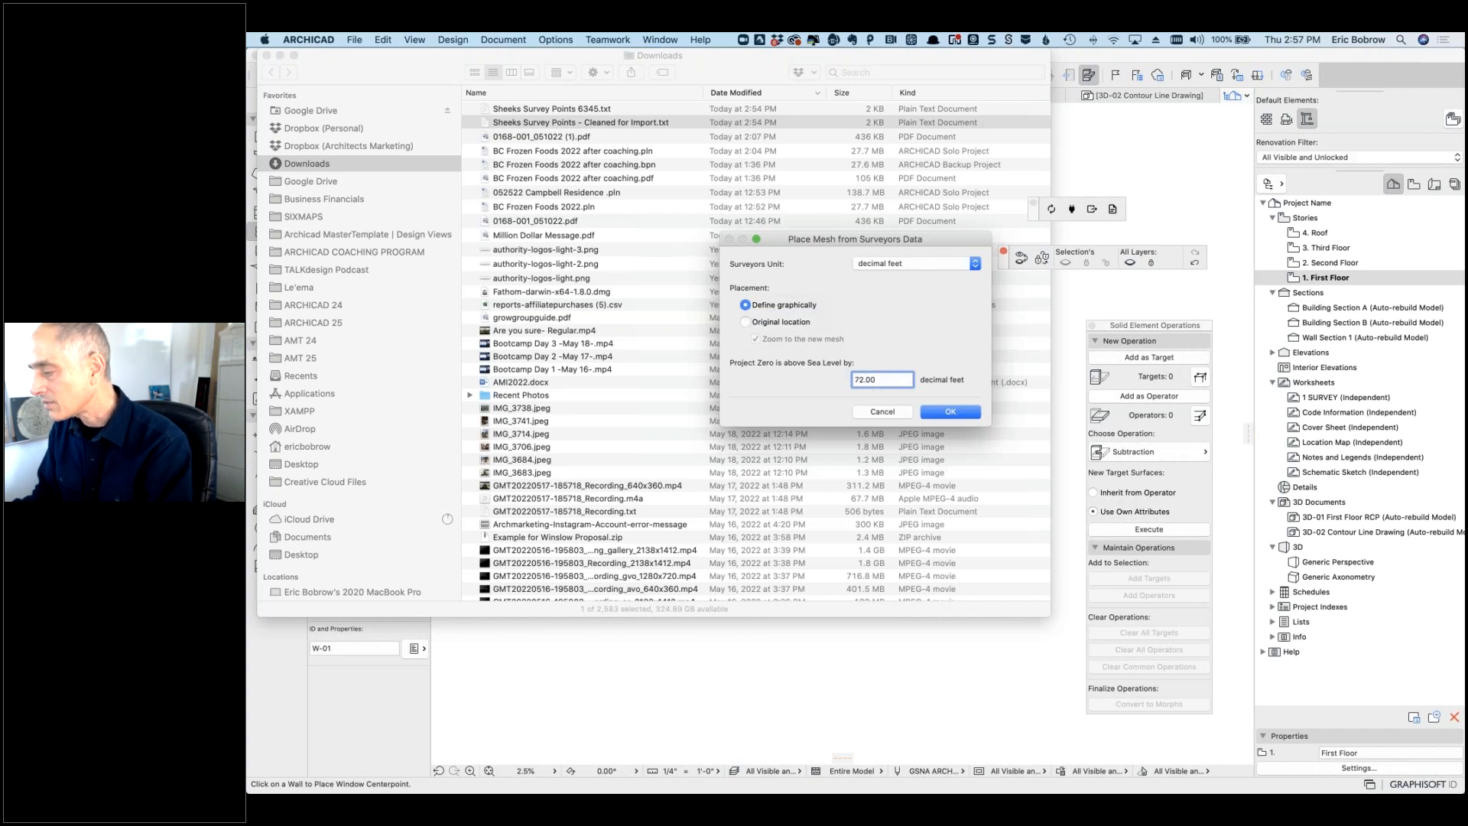
drag(873, 380, 837, 379)
text(0)
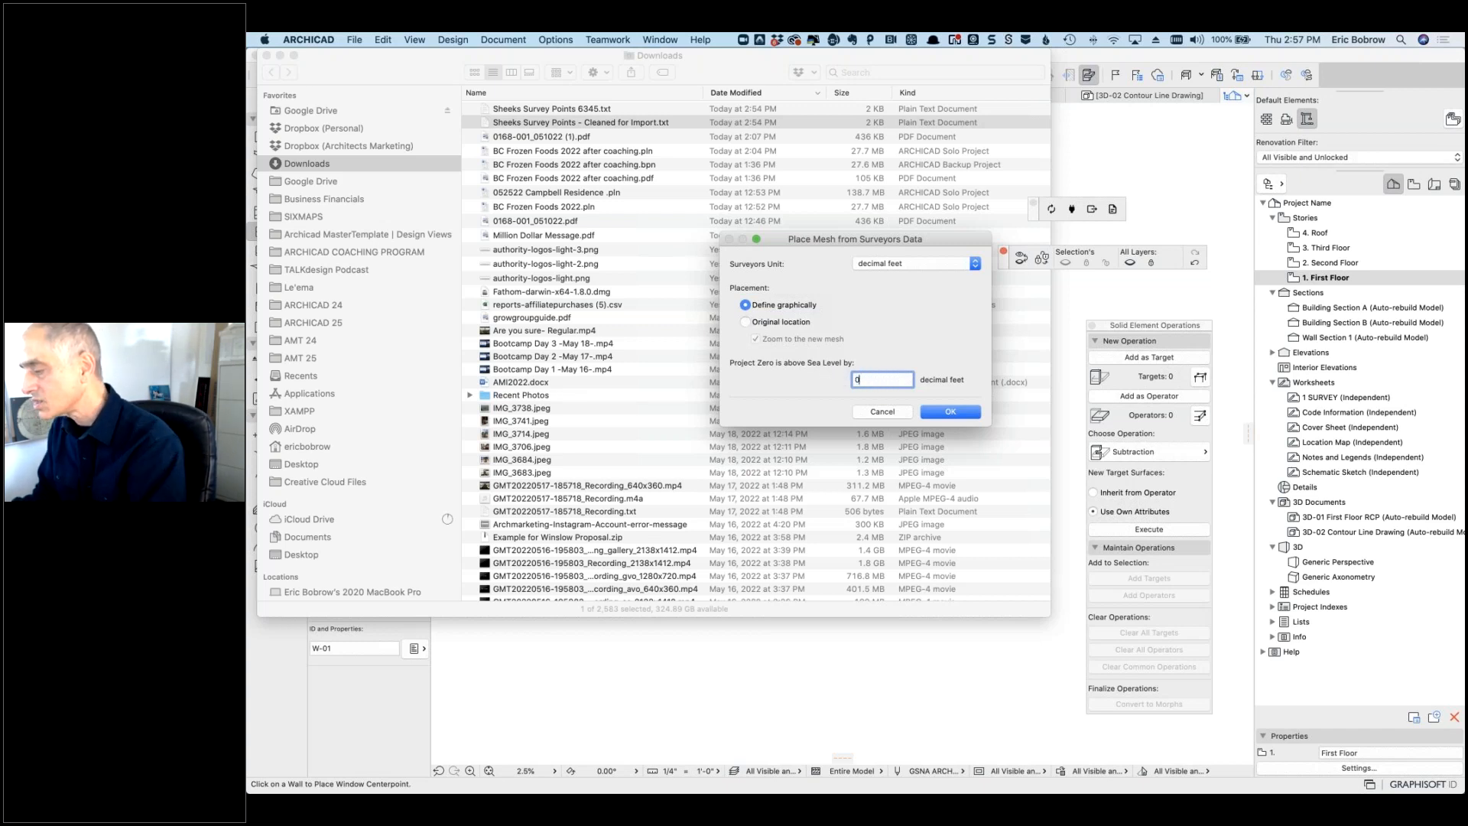
click(950, 413)
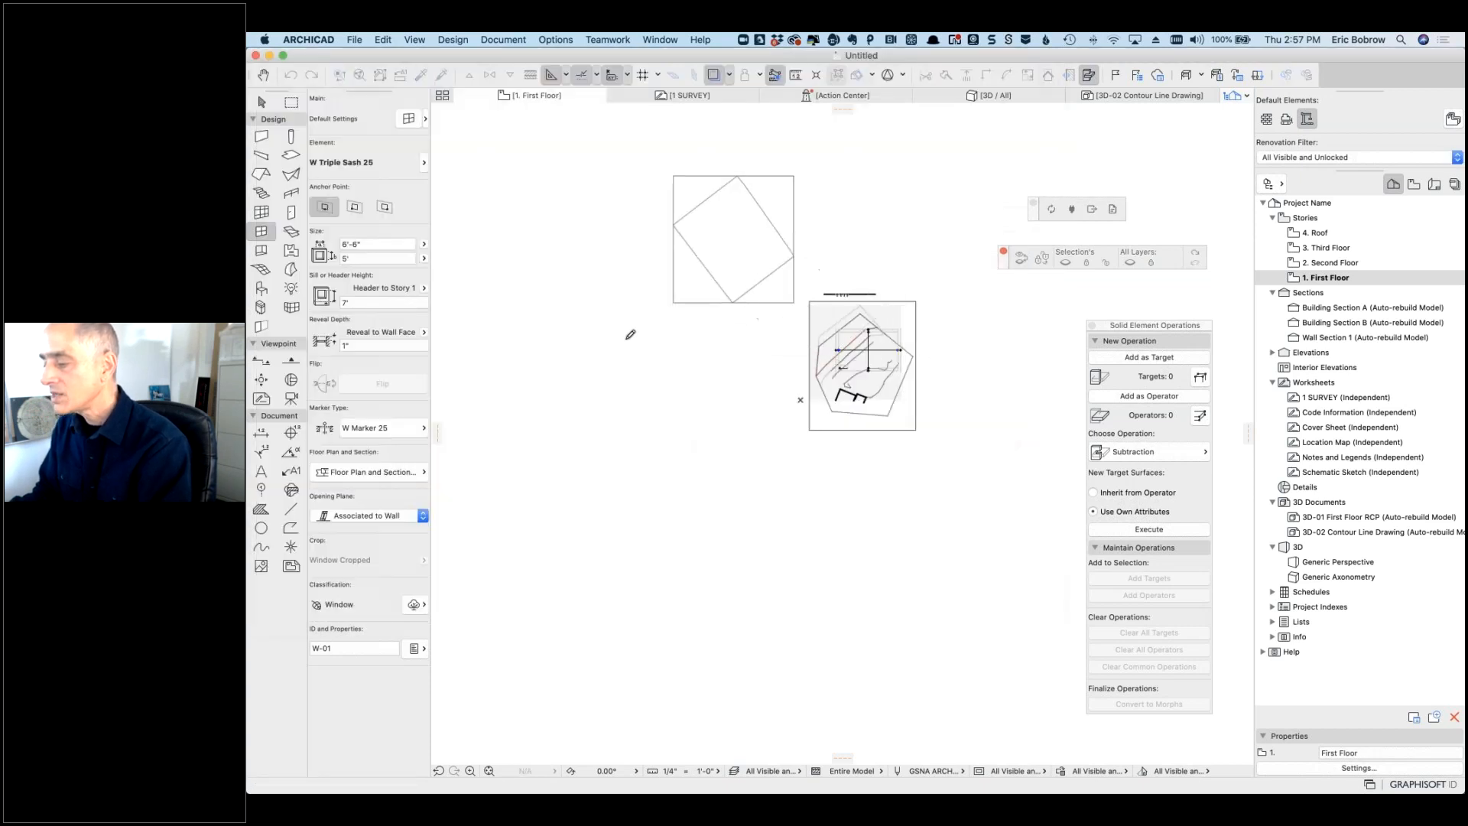
click(581, 344)
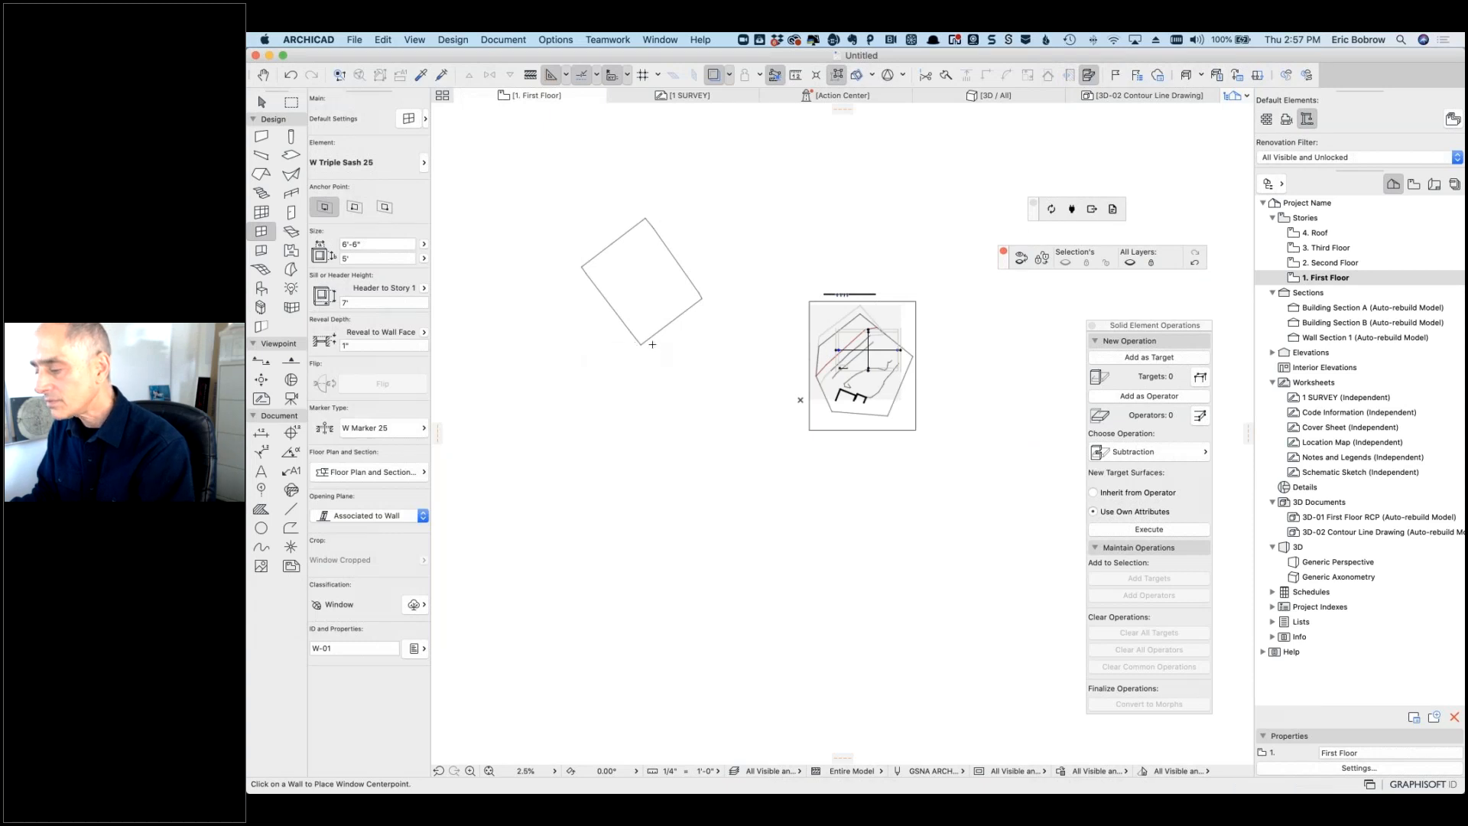
shift+click(640, 343)
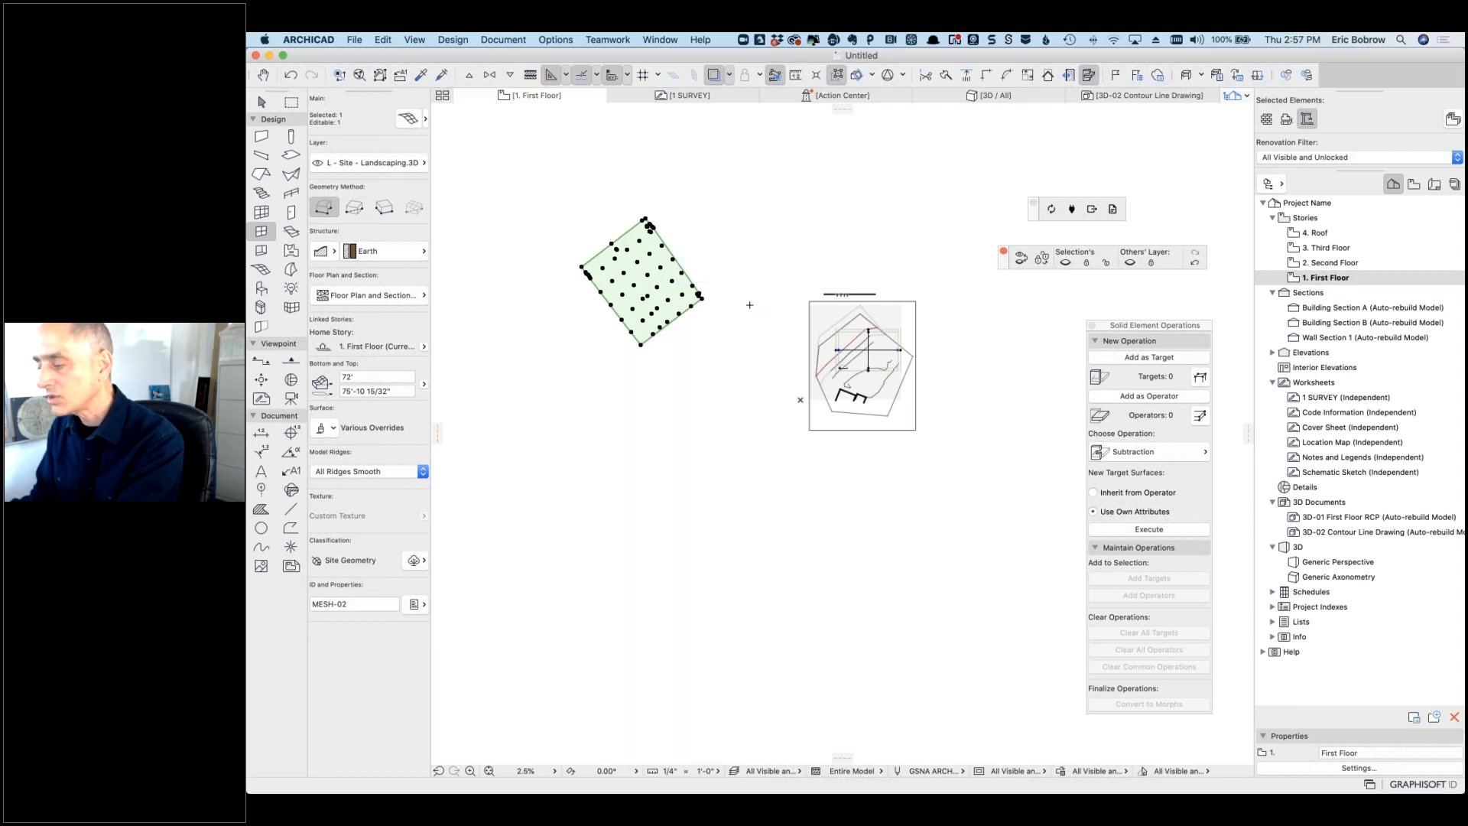
key(Escape)
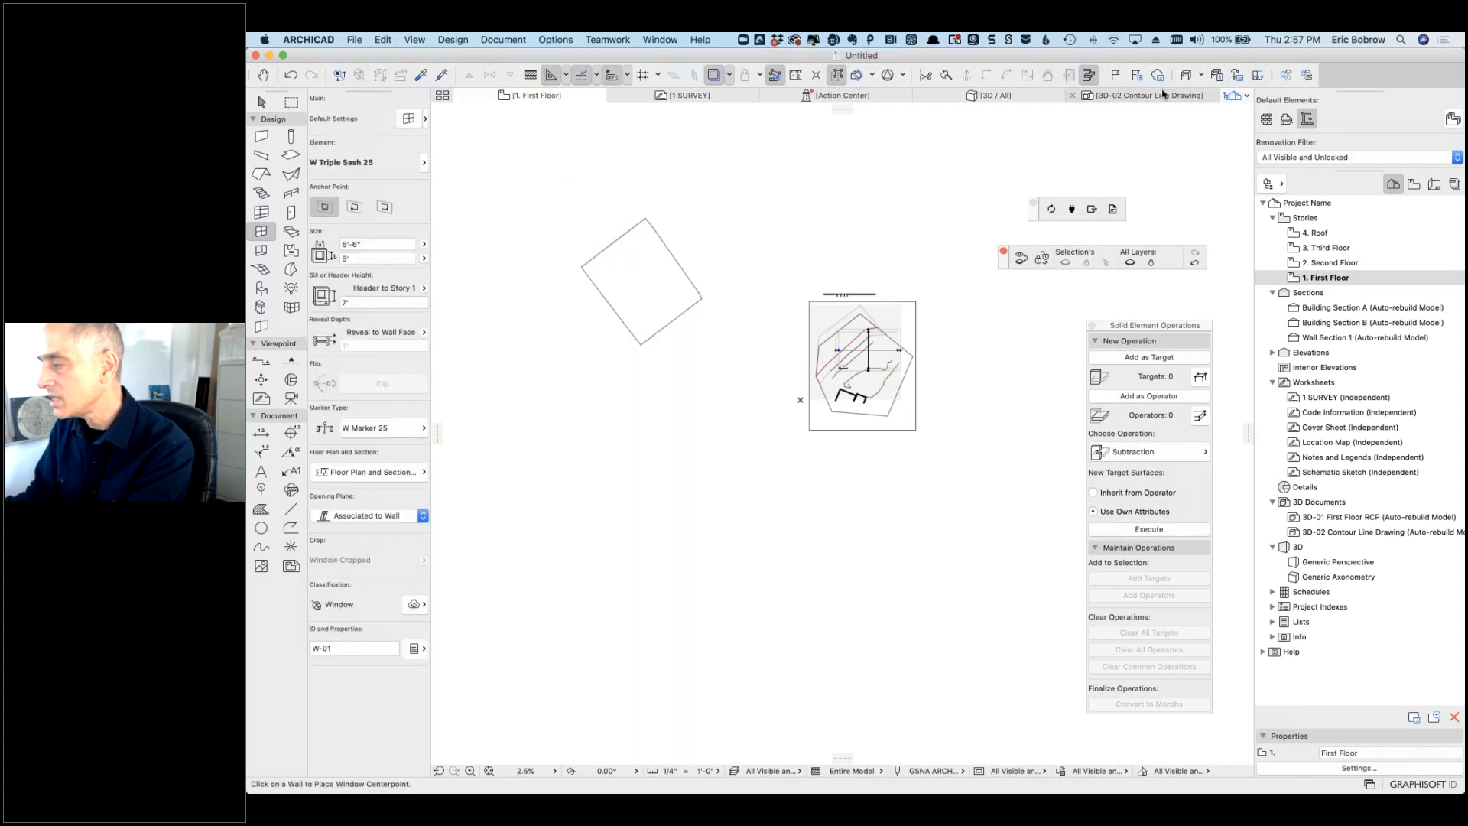
Step: Display the imported mesh from an angled viewpoint in 3D and close the Solid Element Operations palette
click(1009, 95)
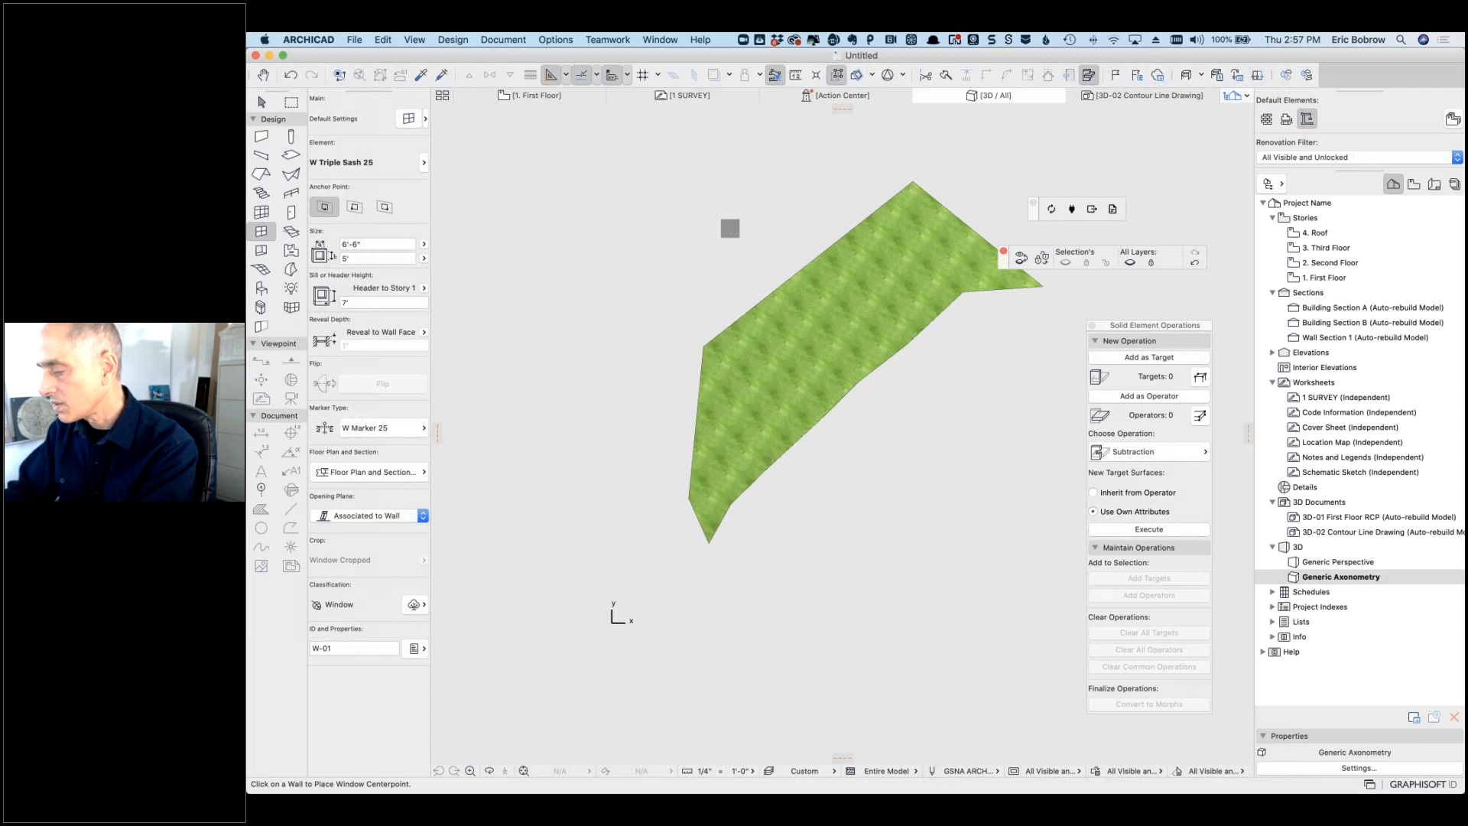
middle_click(730, 228)
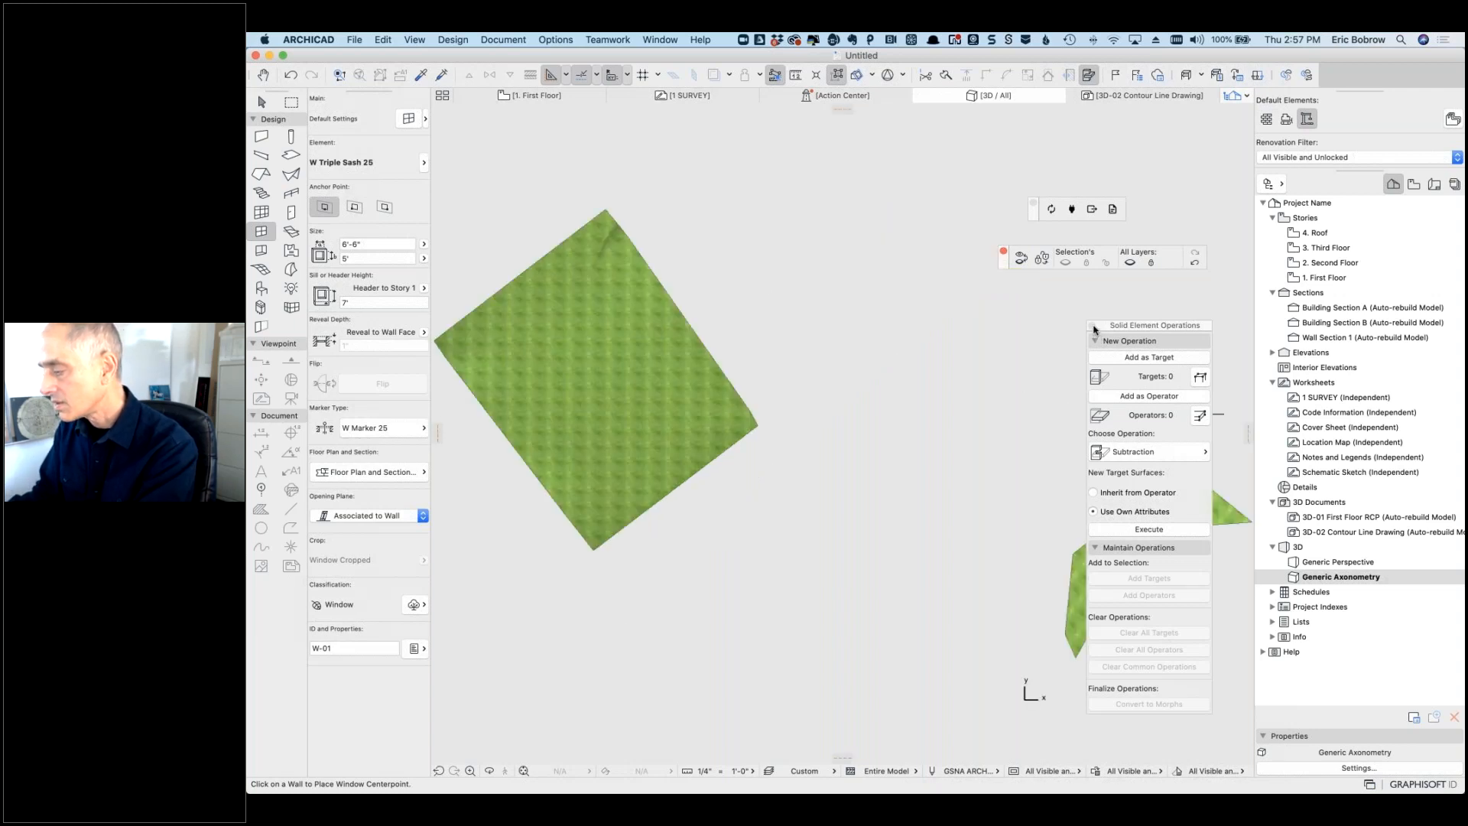
click(1092, 326)
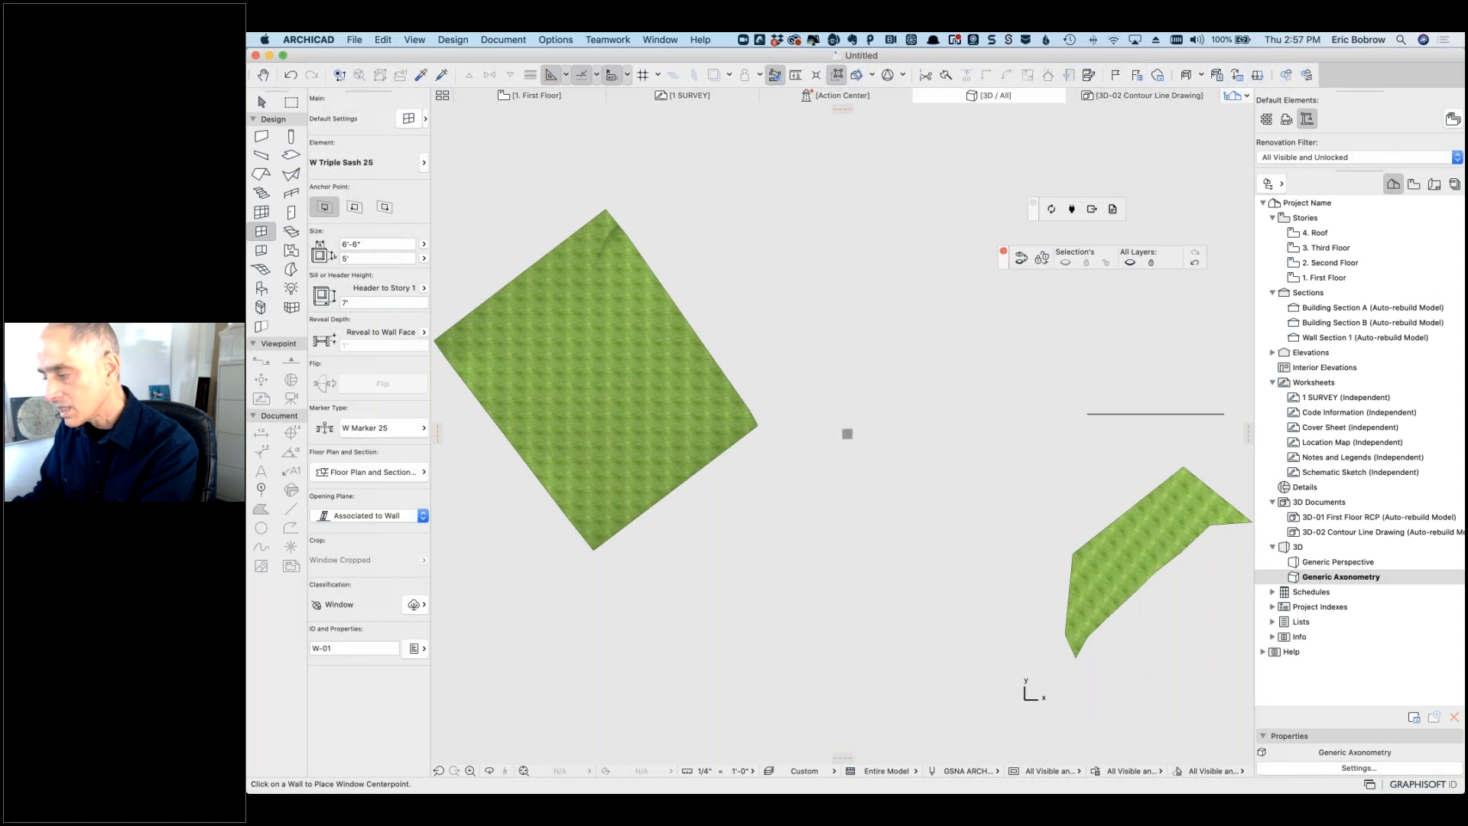
shift+middle_drag(838, 367, 1009, 135)
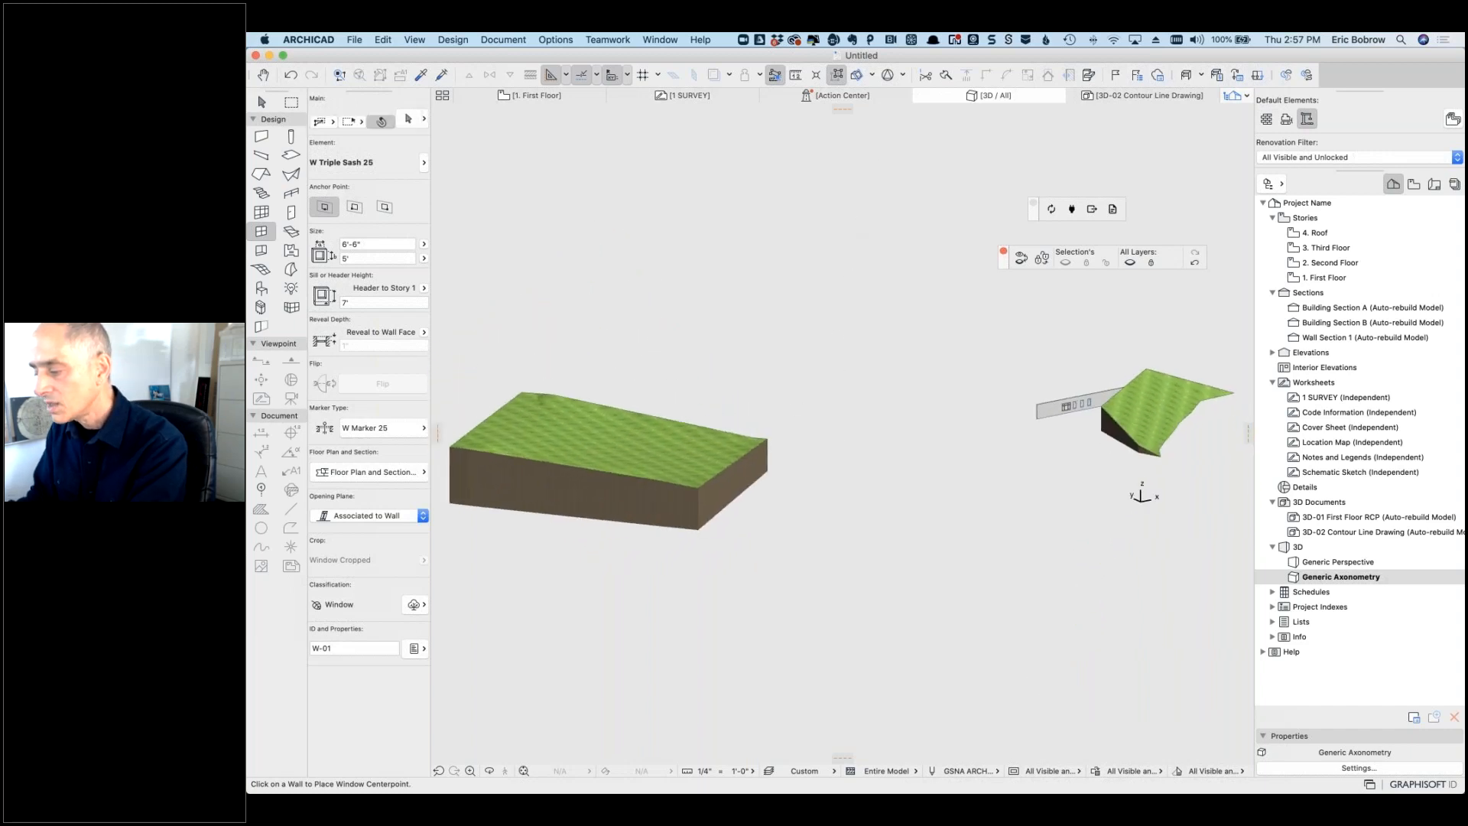
Step: Select the imported mesh and compare its bottom and top elevations relative to Project Zero and Sea Level, ending on Sea Level
click(645, 462)
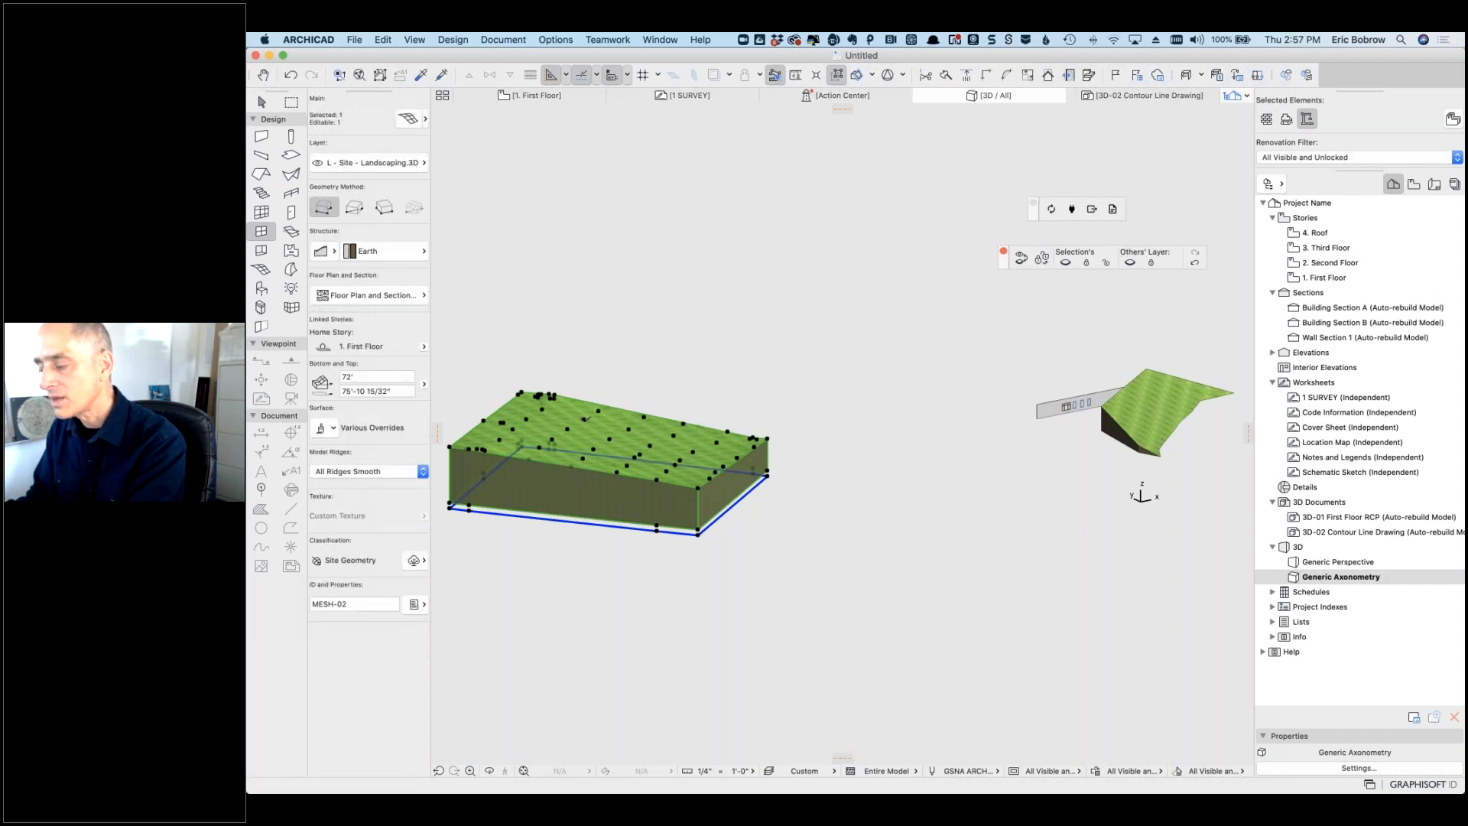
middle_drag(529, 397, 629, 447)
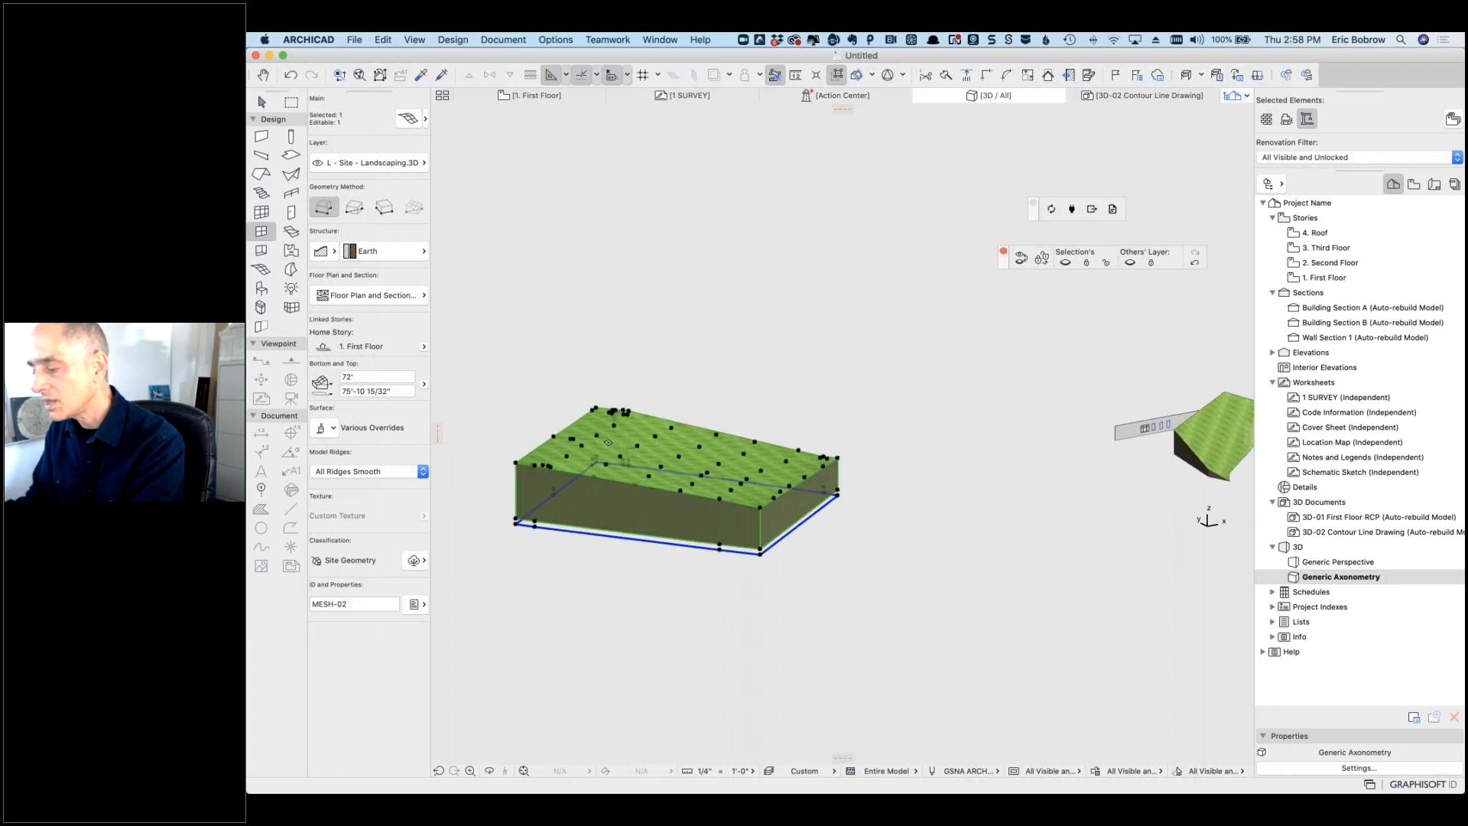
scroll(607, 442, up, 8)
scroll(608, 442, down, 5)
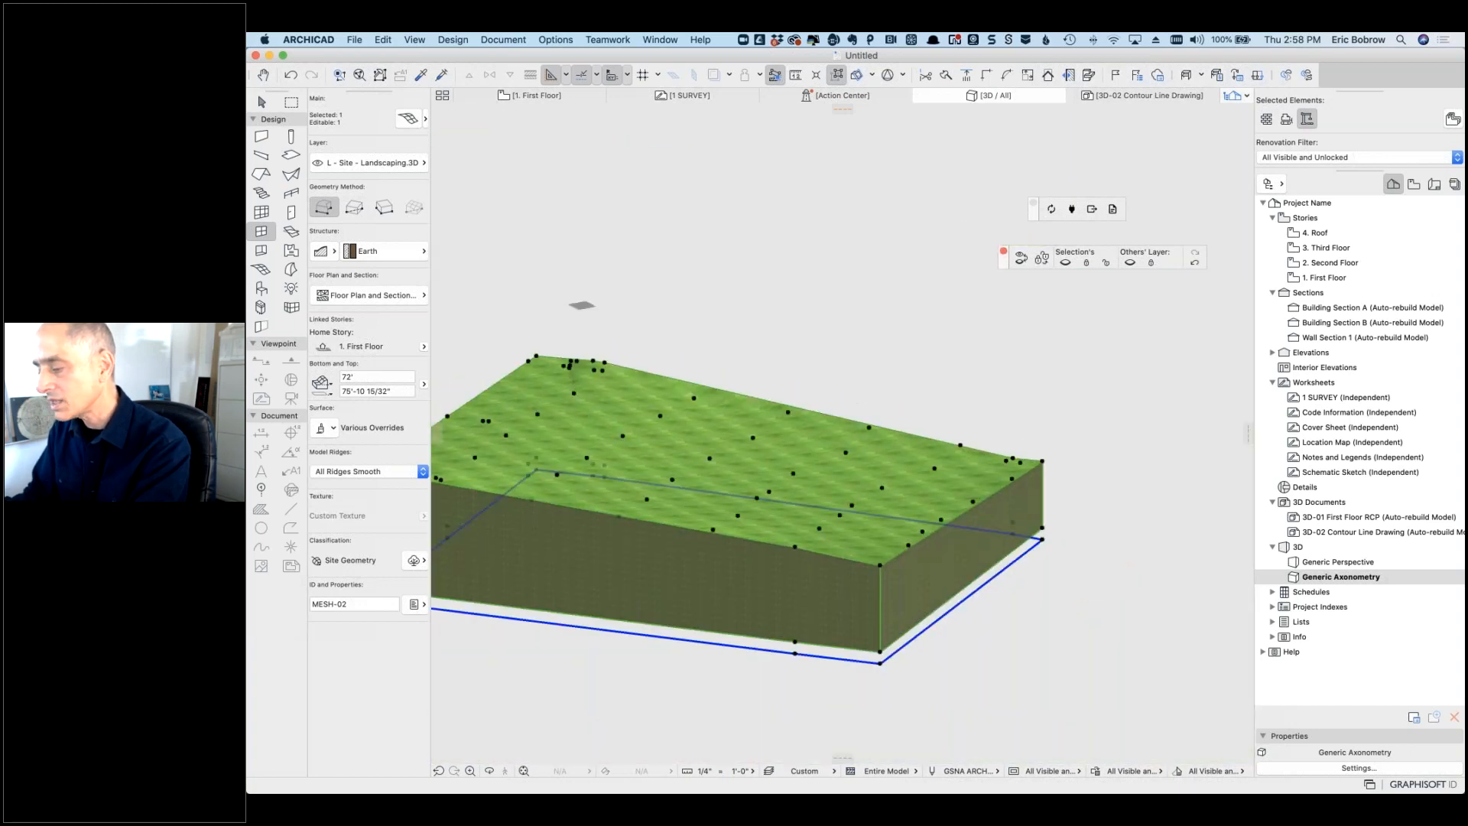
middle_drag(581, 305, 713, 307)
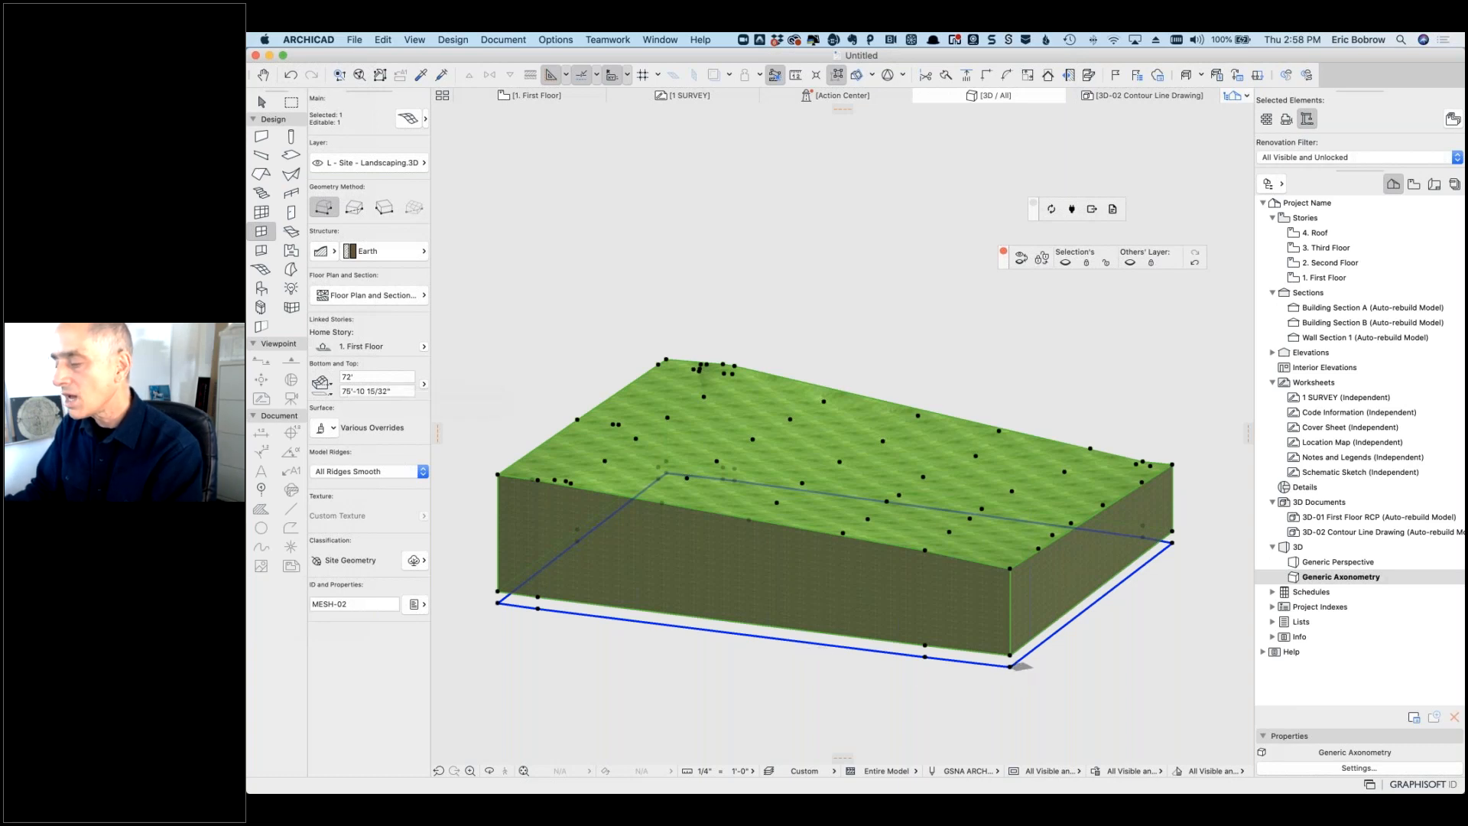
click(425, 384)
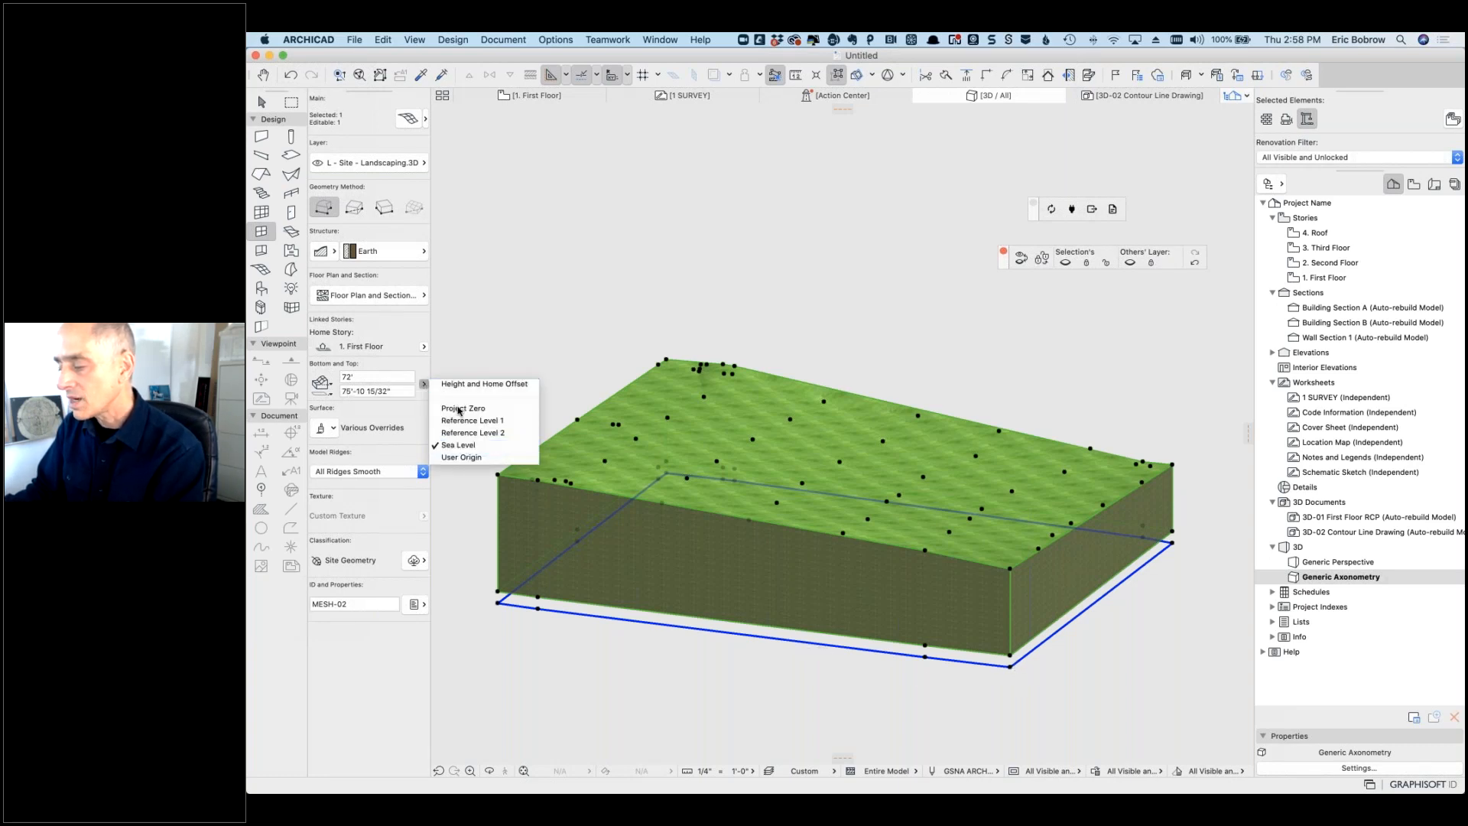
click(463, 408)
double_click(345, 377)
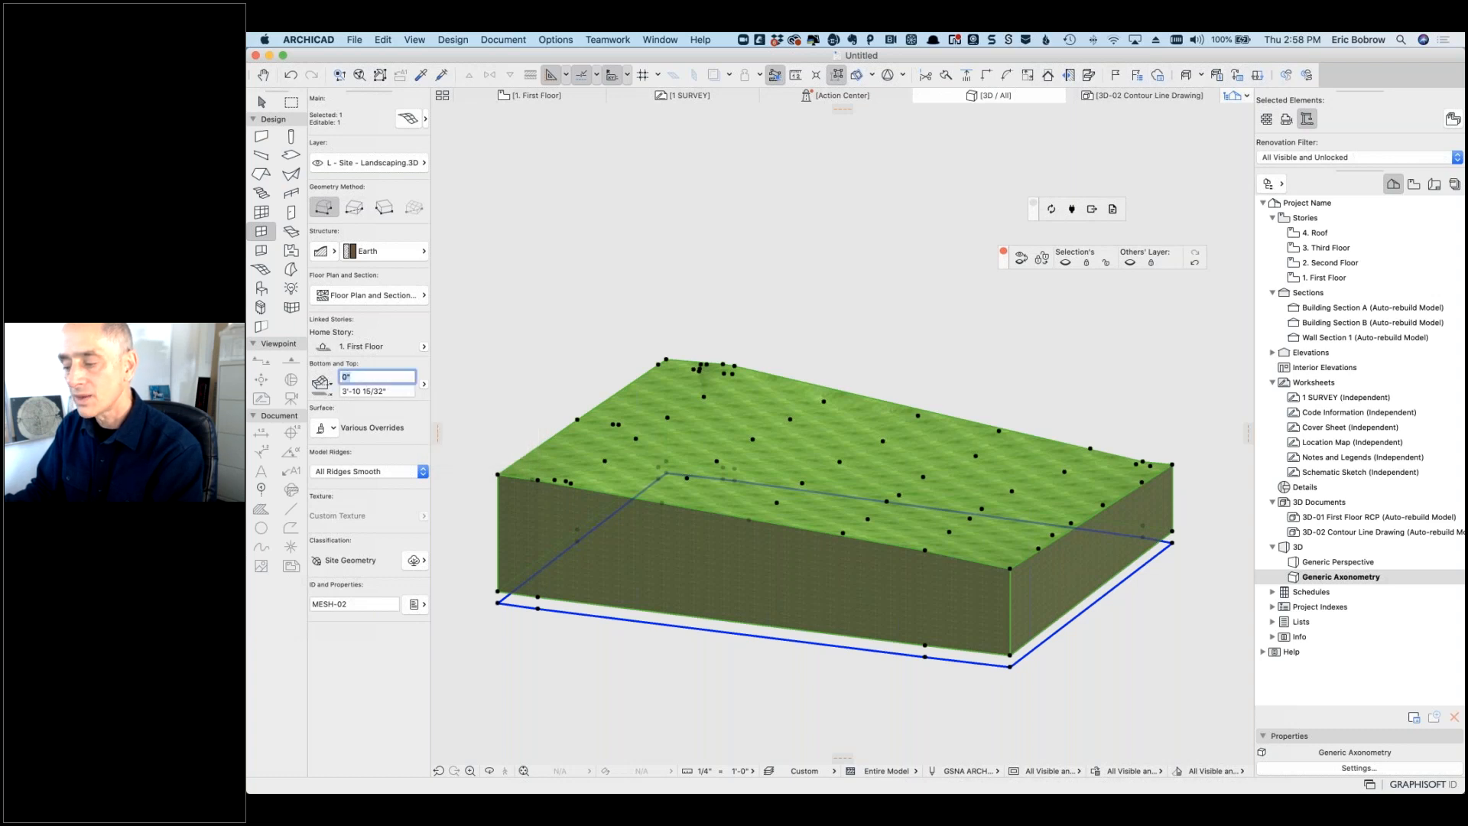
click(422, 386)
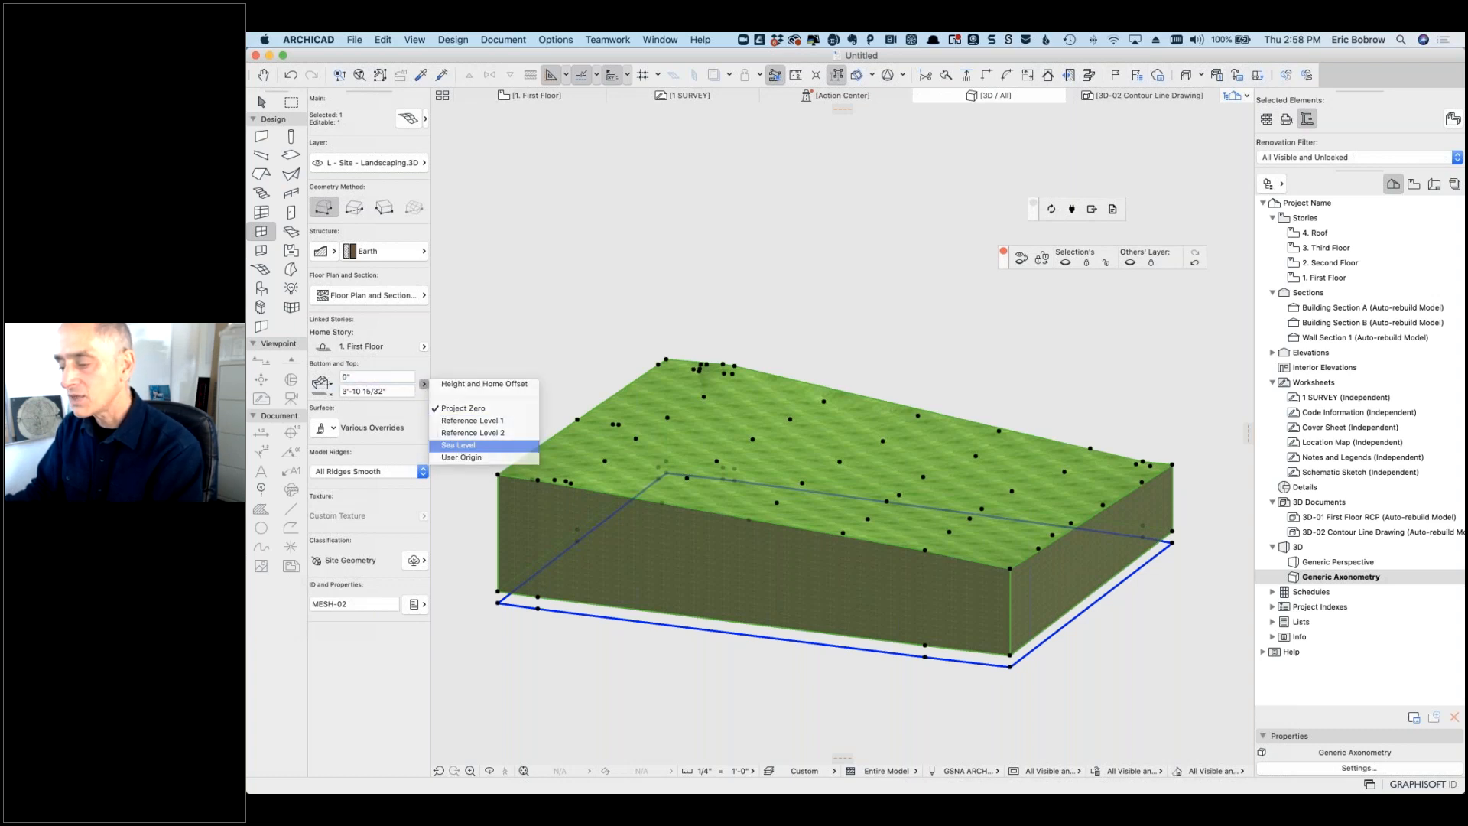
click(459, 451)
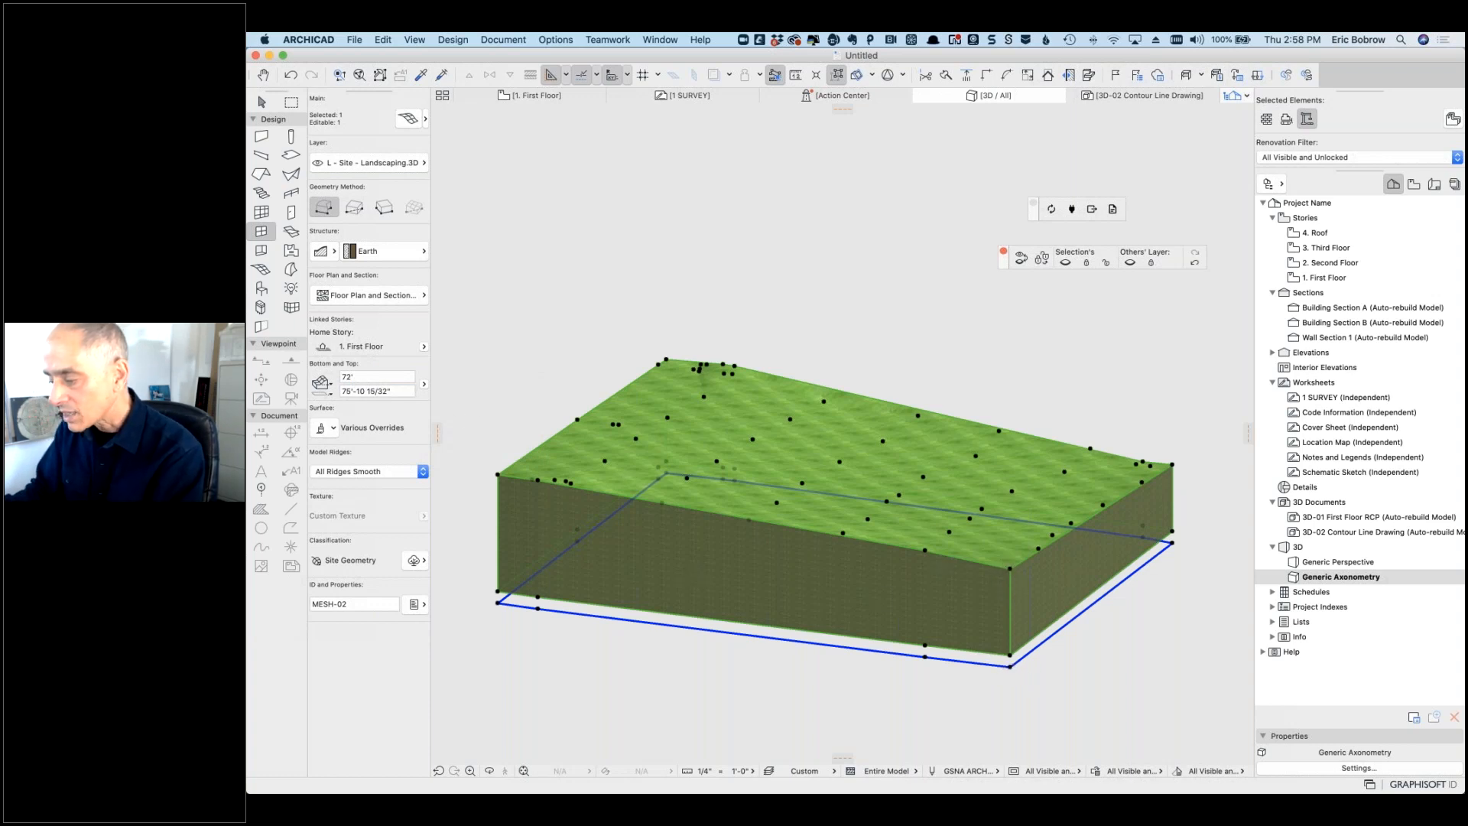
click(375, 378)
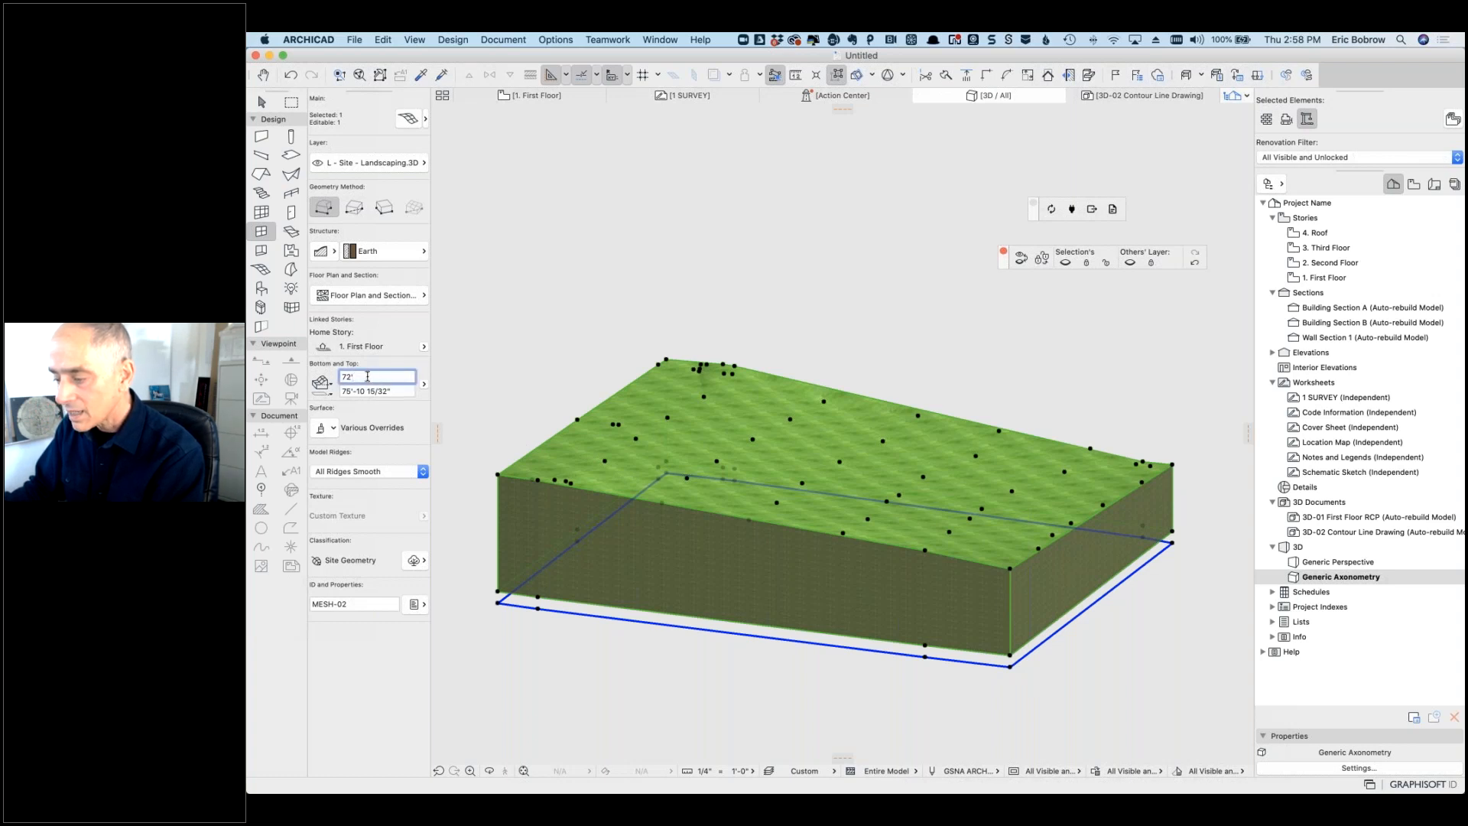
drag(330, 366, 332, 369)
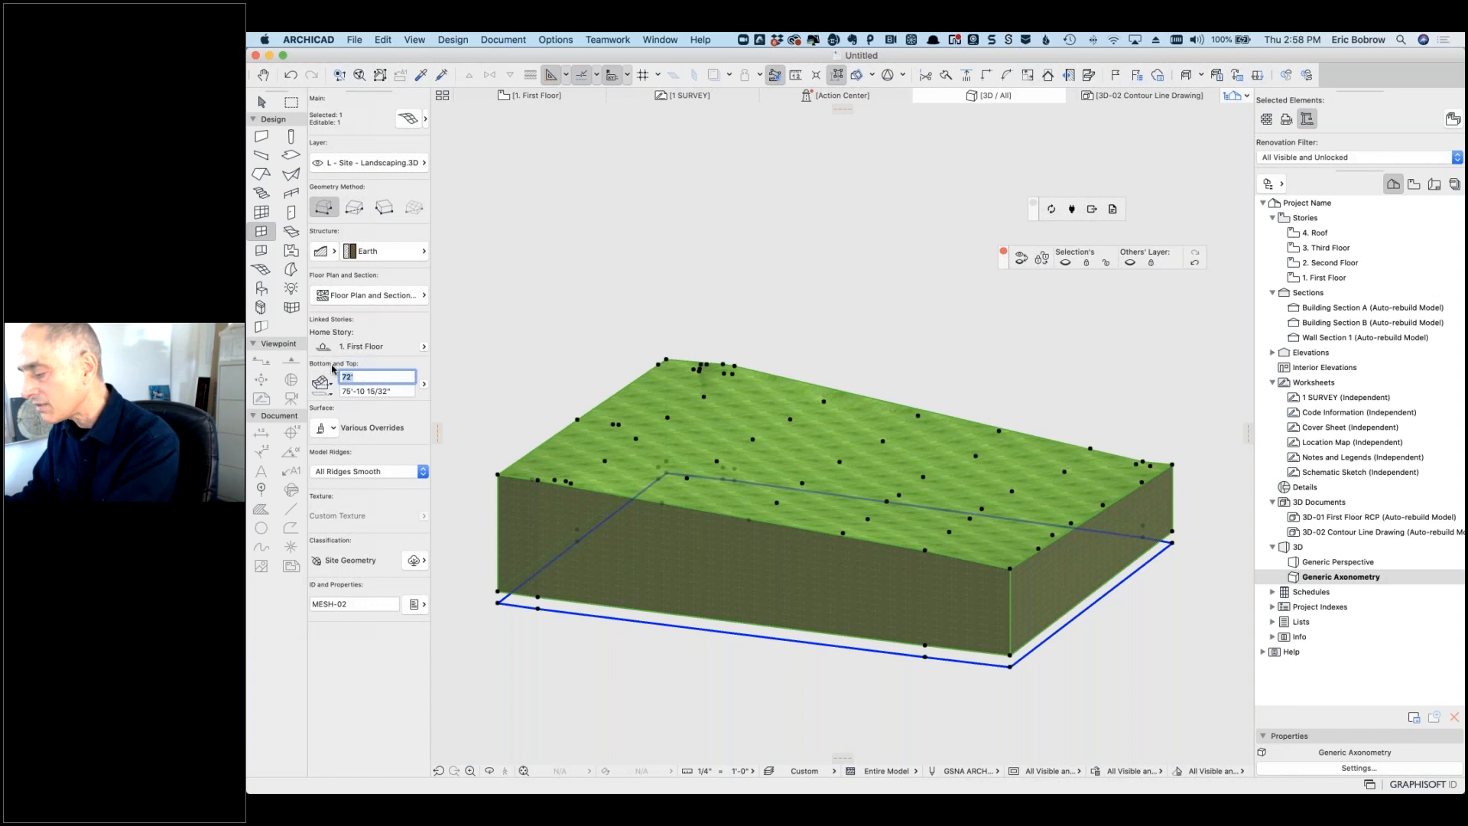
click(401, 389)
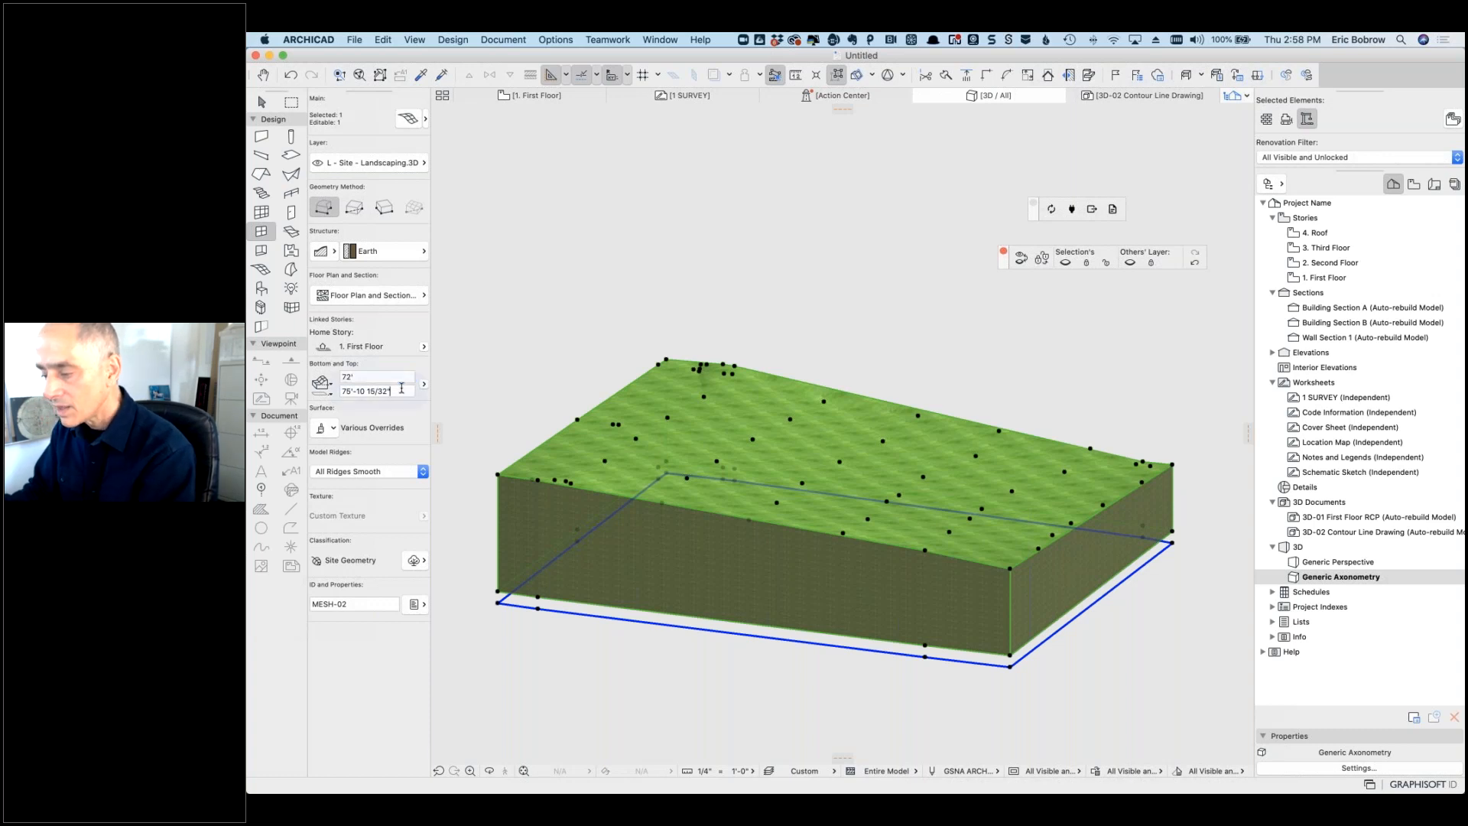
click(423, 386)
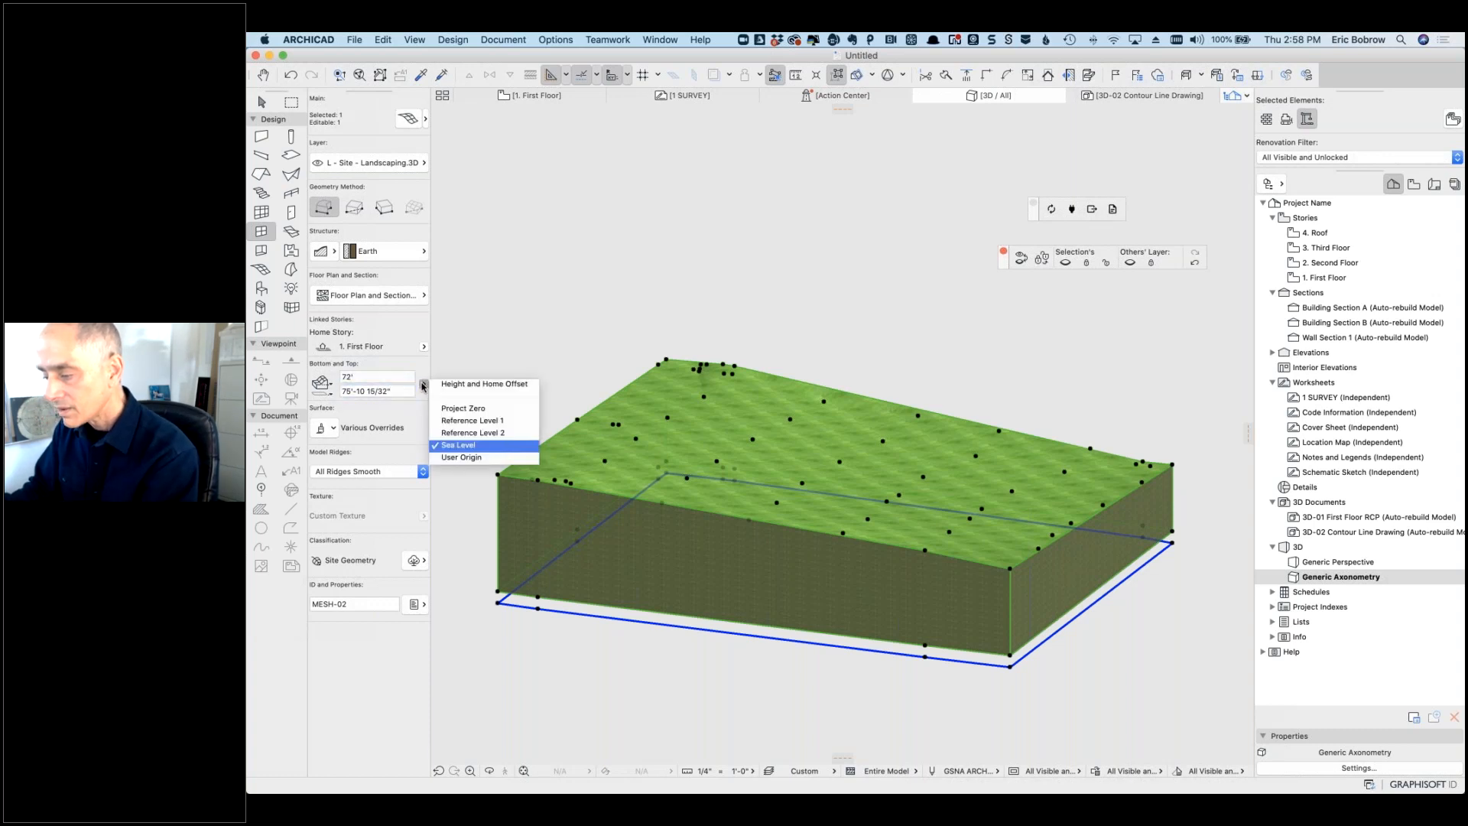
Step: Set the selected mesh's base to 0 relative to Sea Level and its mesh height to 10 feet
click(414, 120)
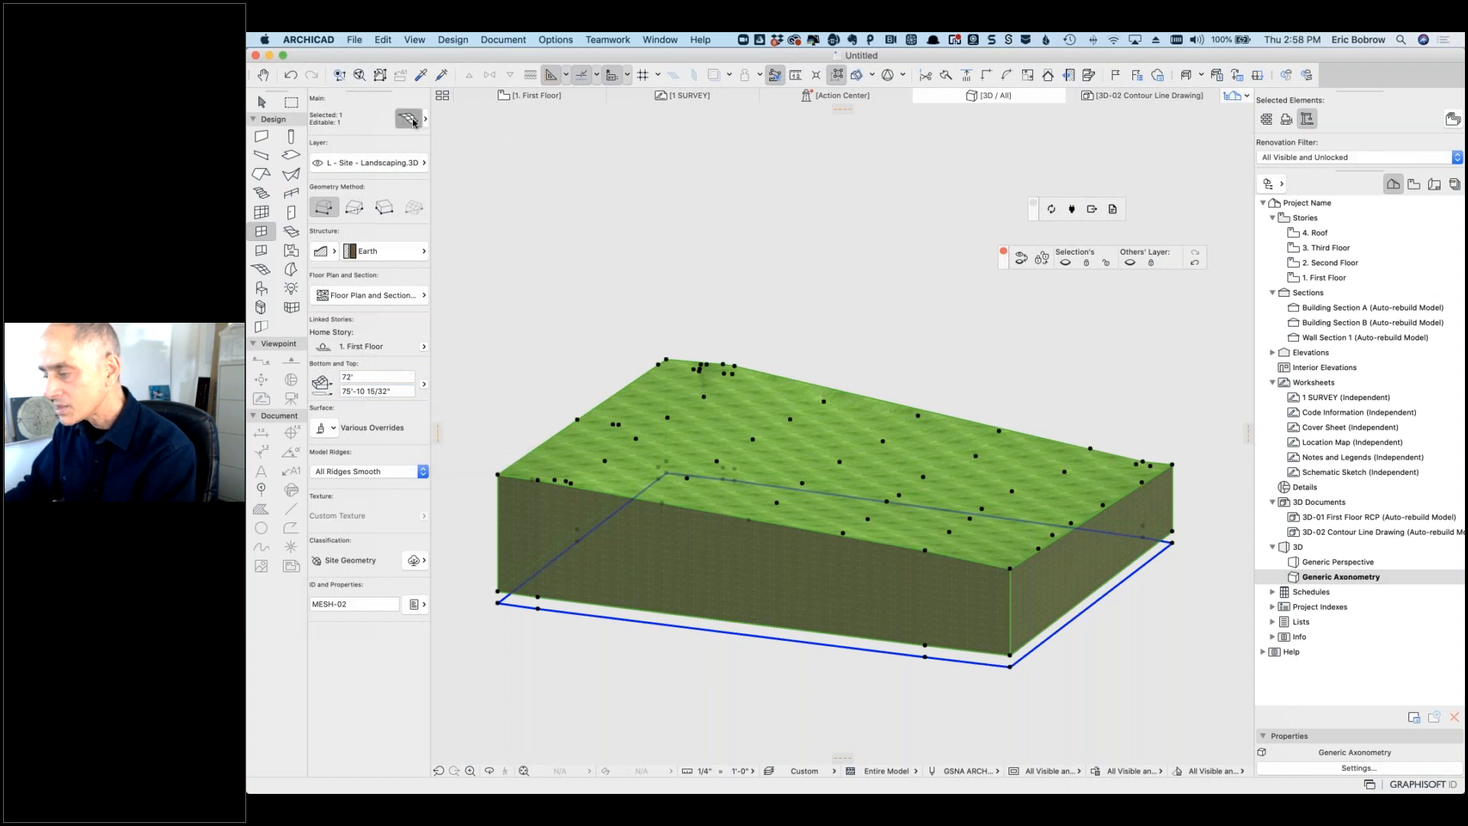
click(799, 246)
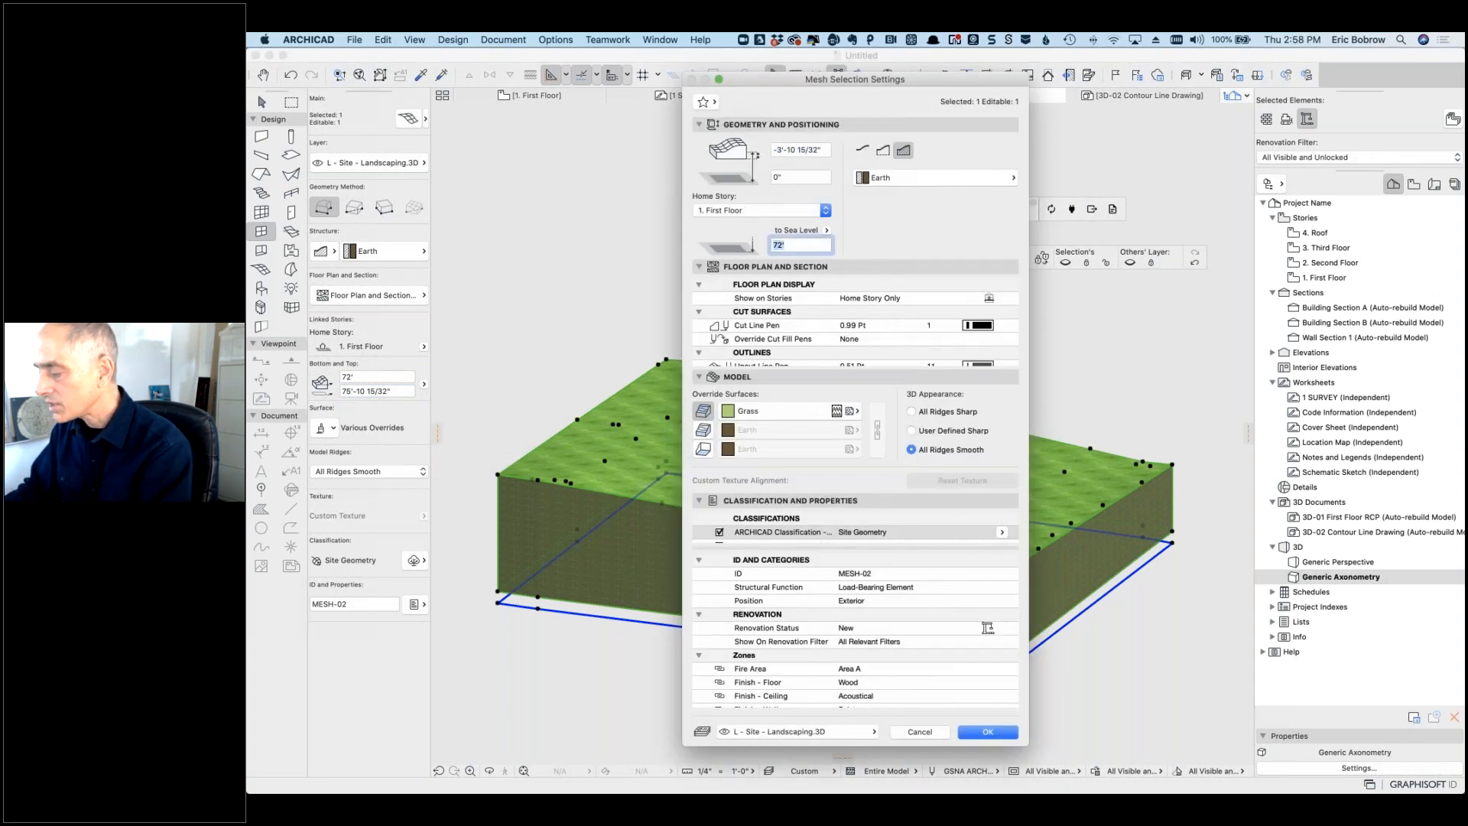
text(0')
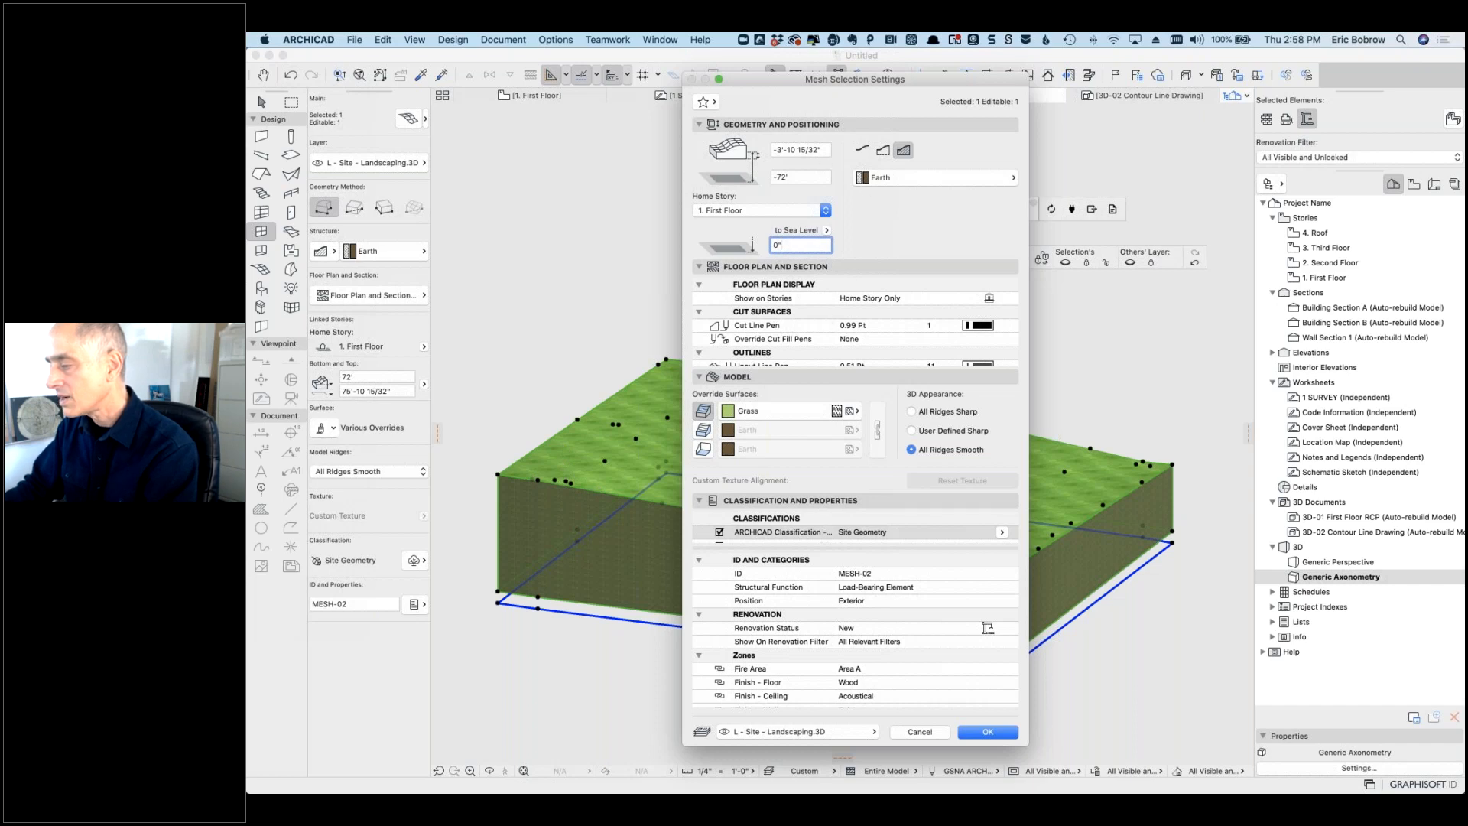
click(827, 149)
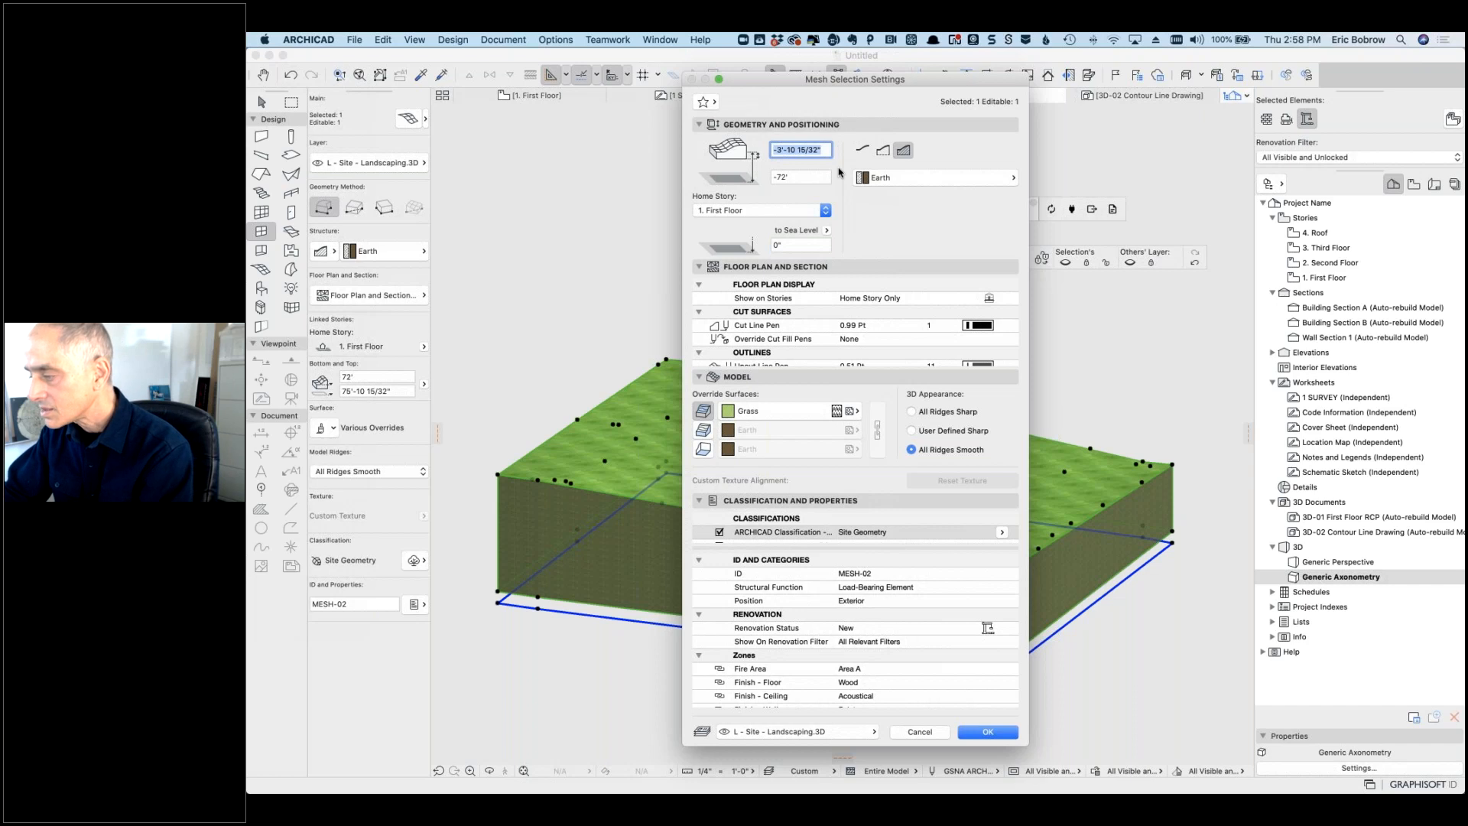
text(10)
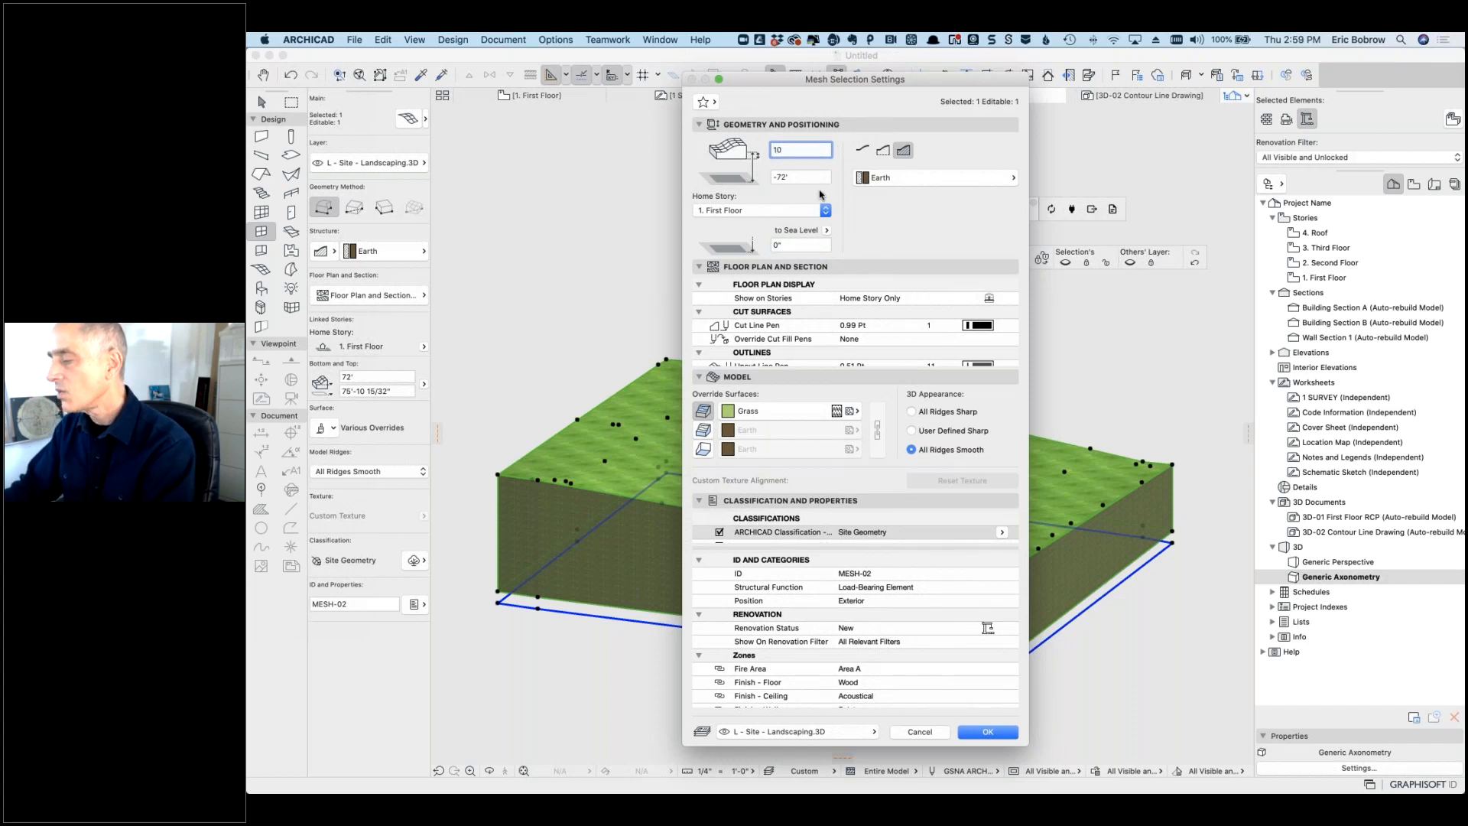
click(997, 734)
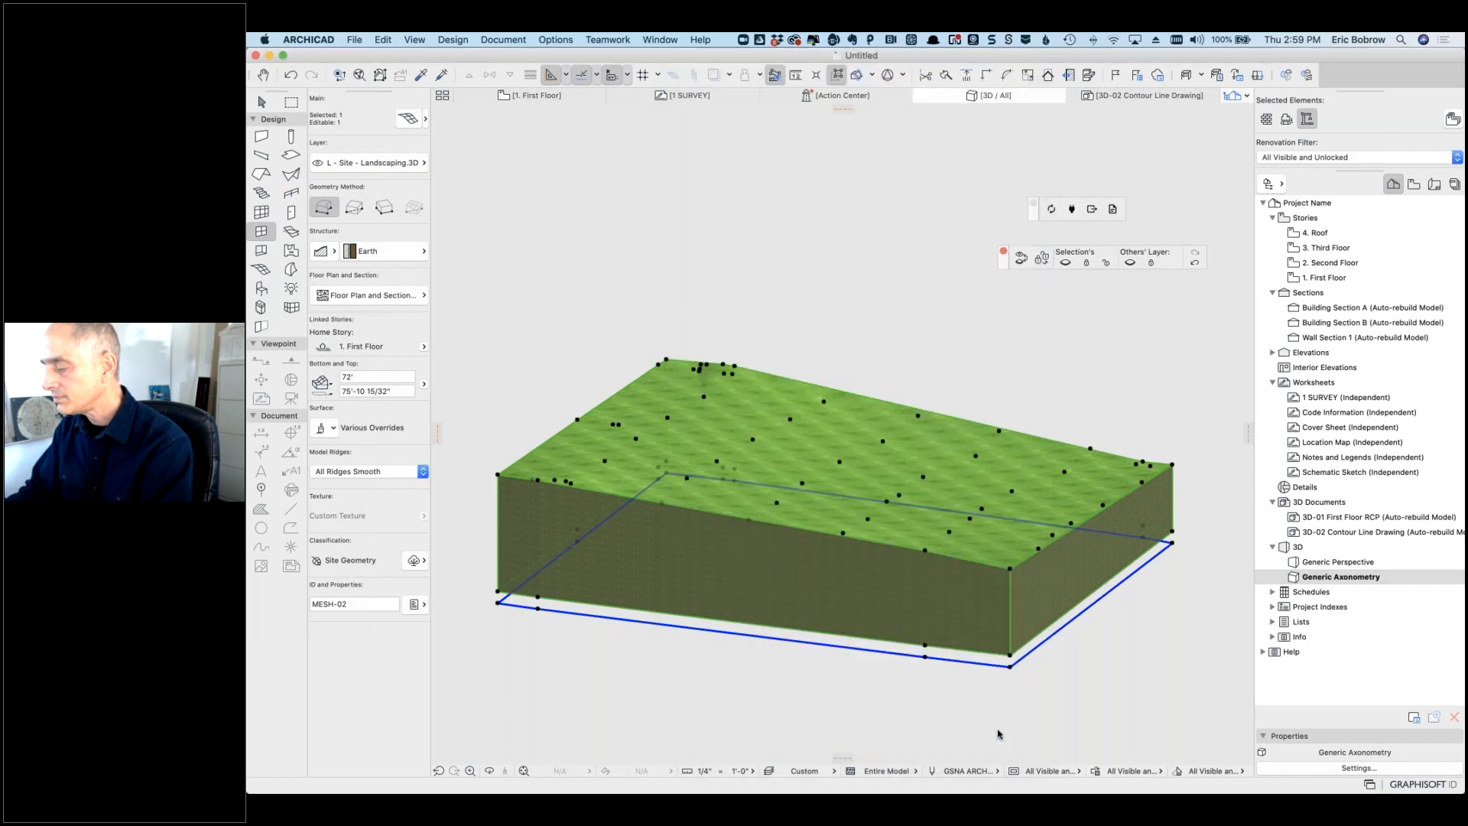
Step: Examine the mesh against its blue reference outline in 3D and check the height at its nearest lower corner
scroll(995, 706, down, 3)
middle_drag(1123, 676, 1034, 461)
scroll(875, 587, up, 3)
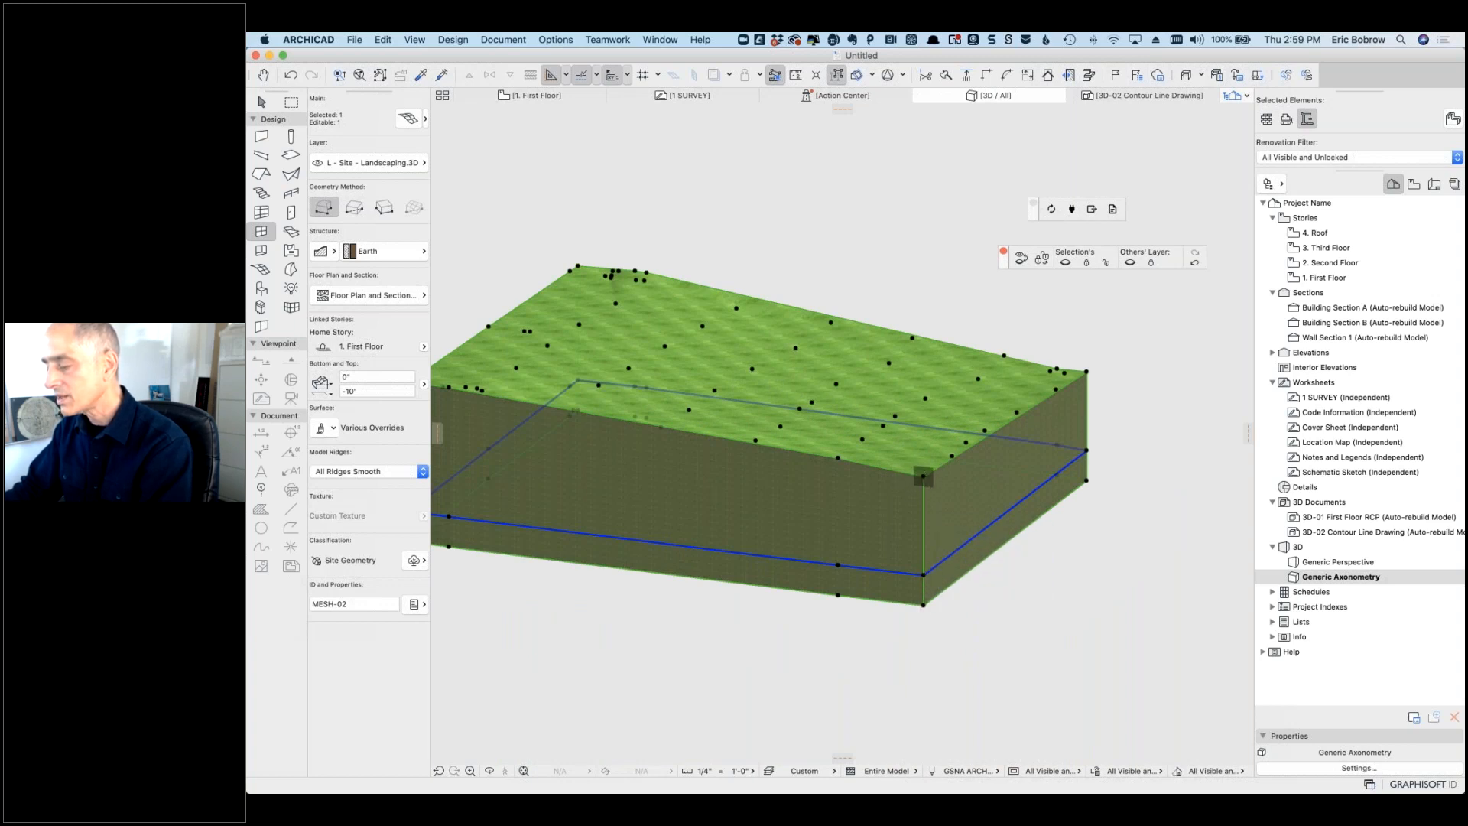
middle_drag(937, 297, 1006, 302)
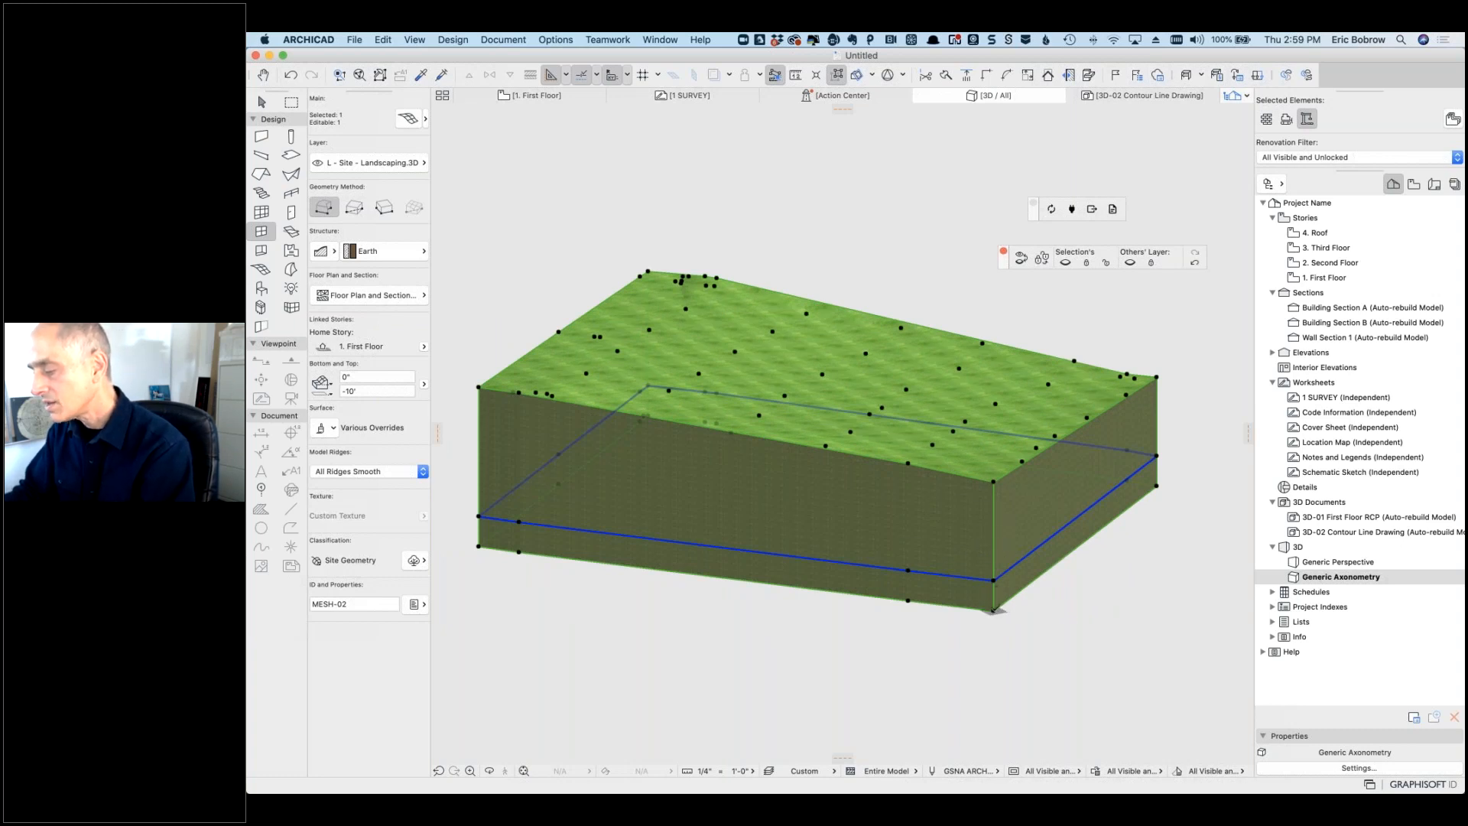
click(994, 606)
click(1139, 475)
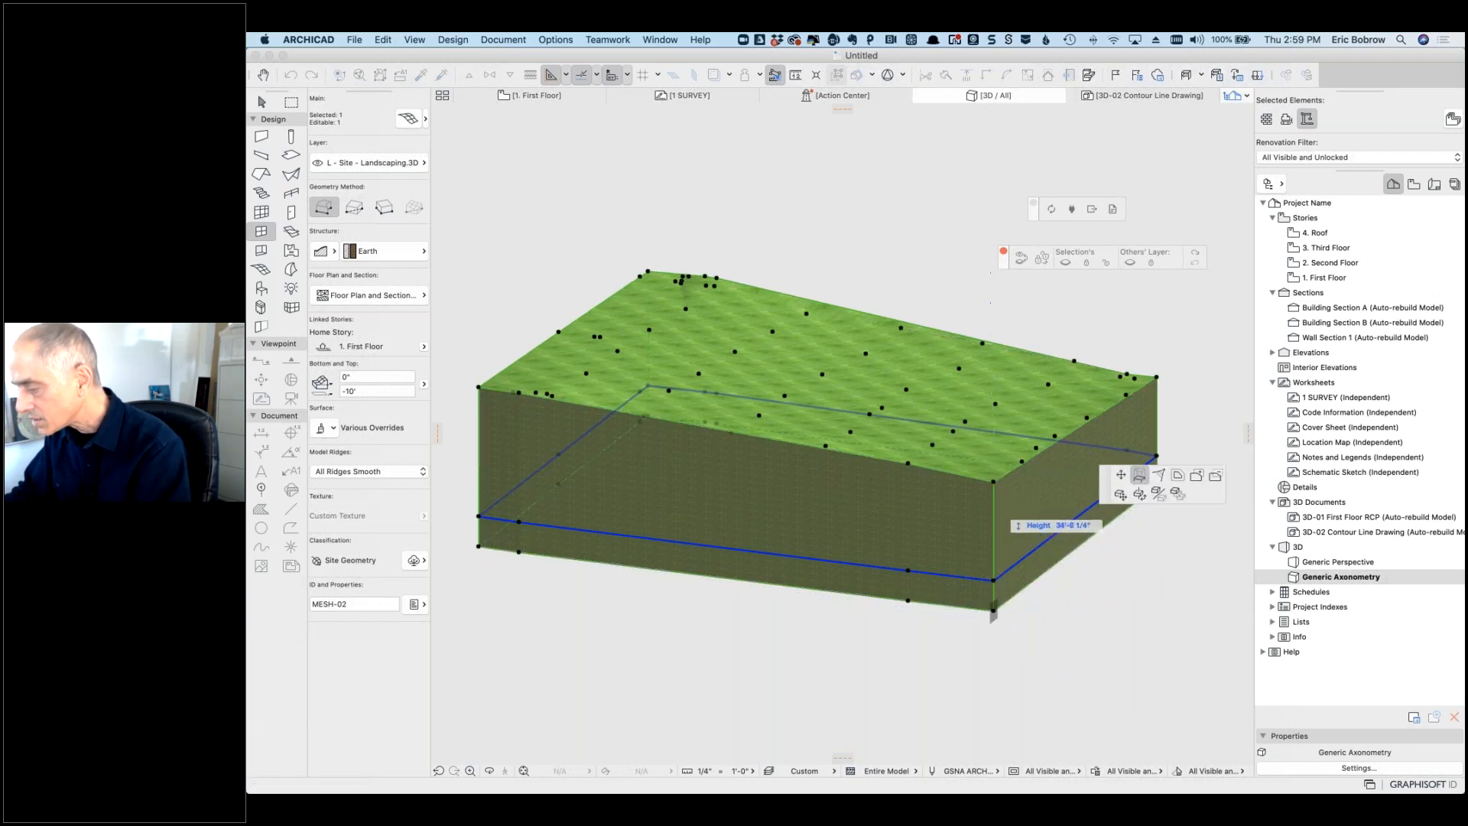
click(1022, 507)
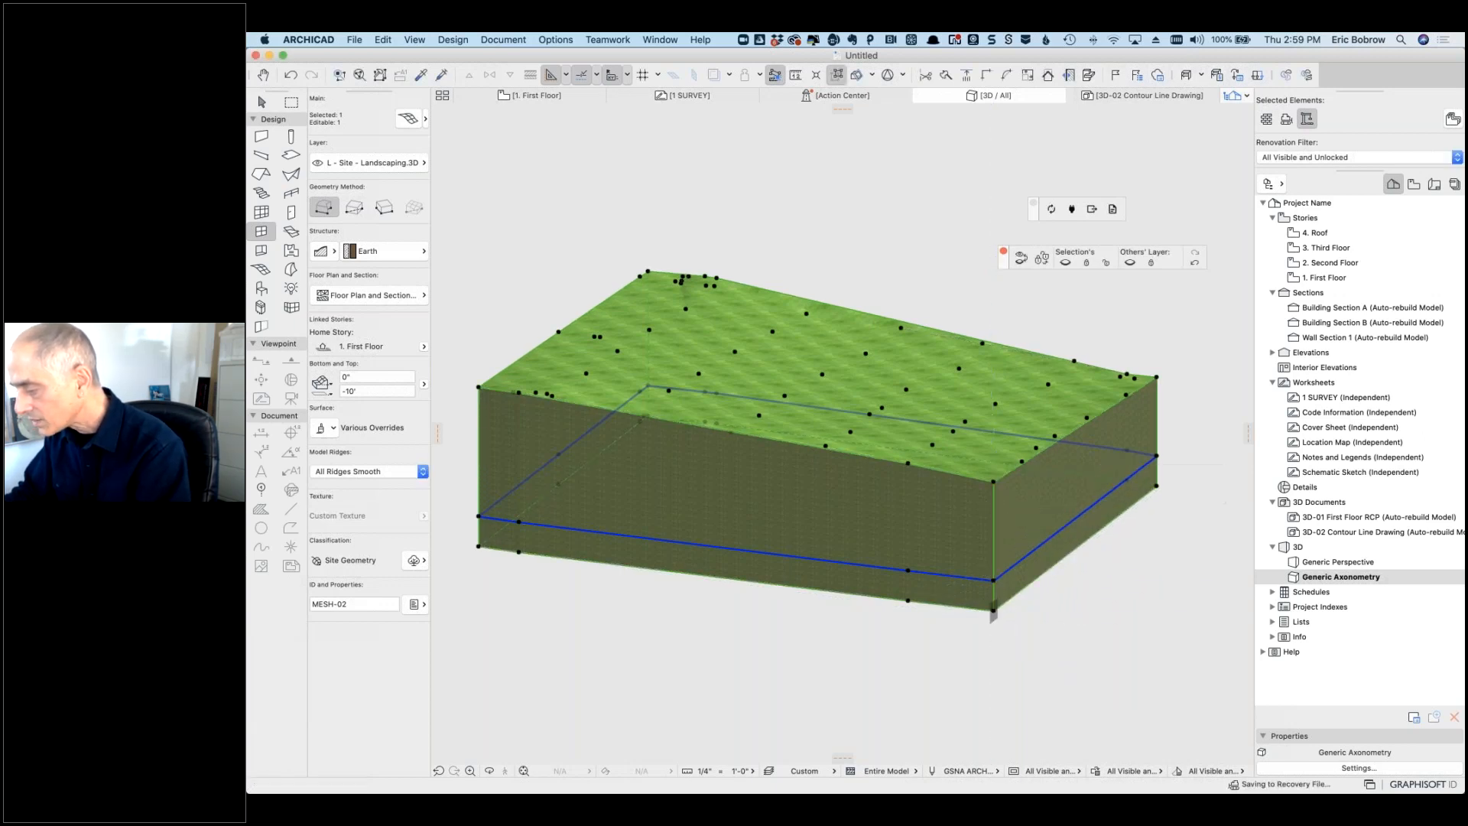
Step: Set the mesh height to -50 feet in the mesh settings
click(411, 119)
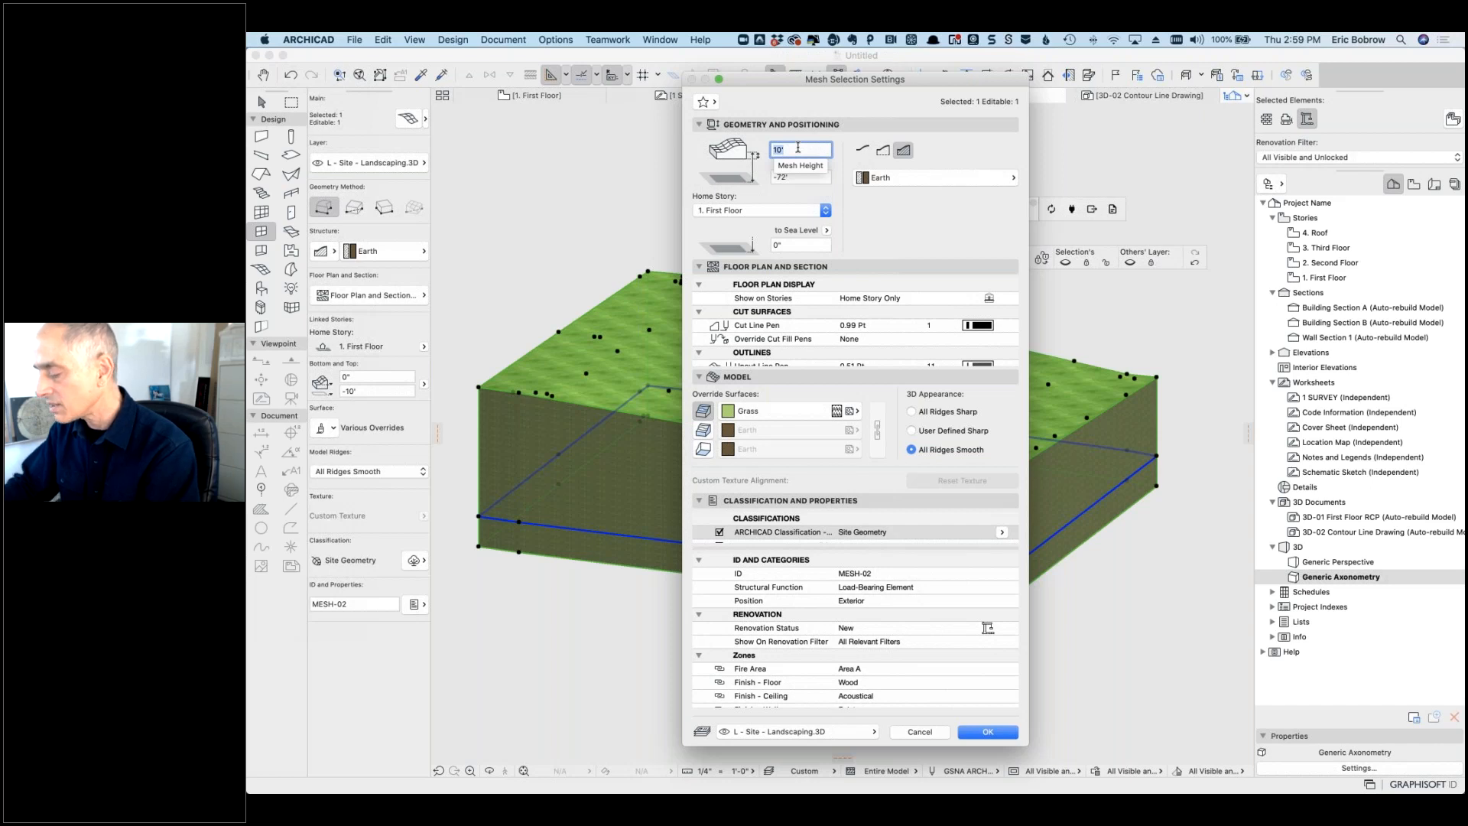
key(BackSpace)
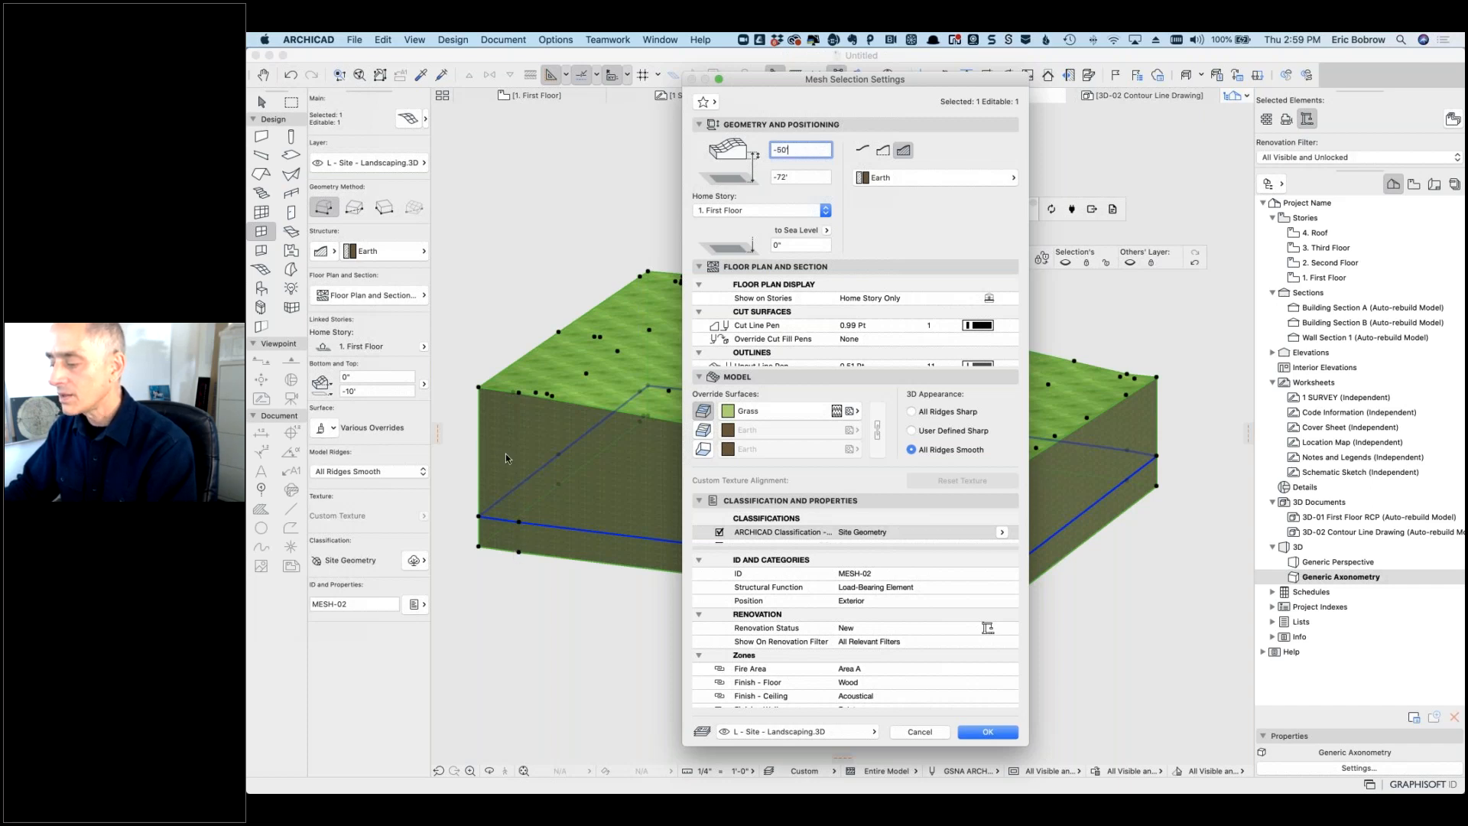
click(988, 732)
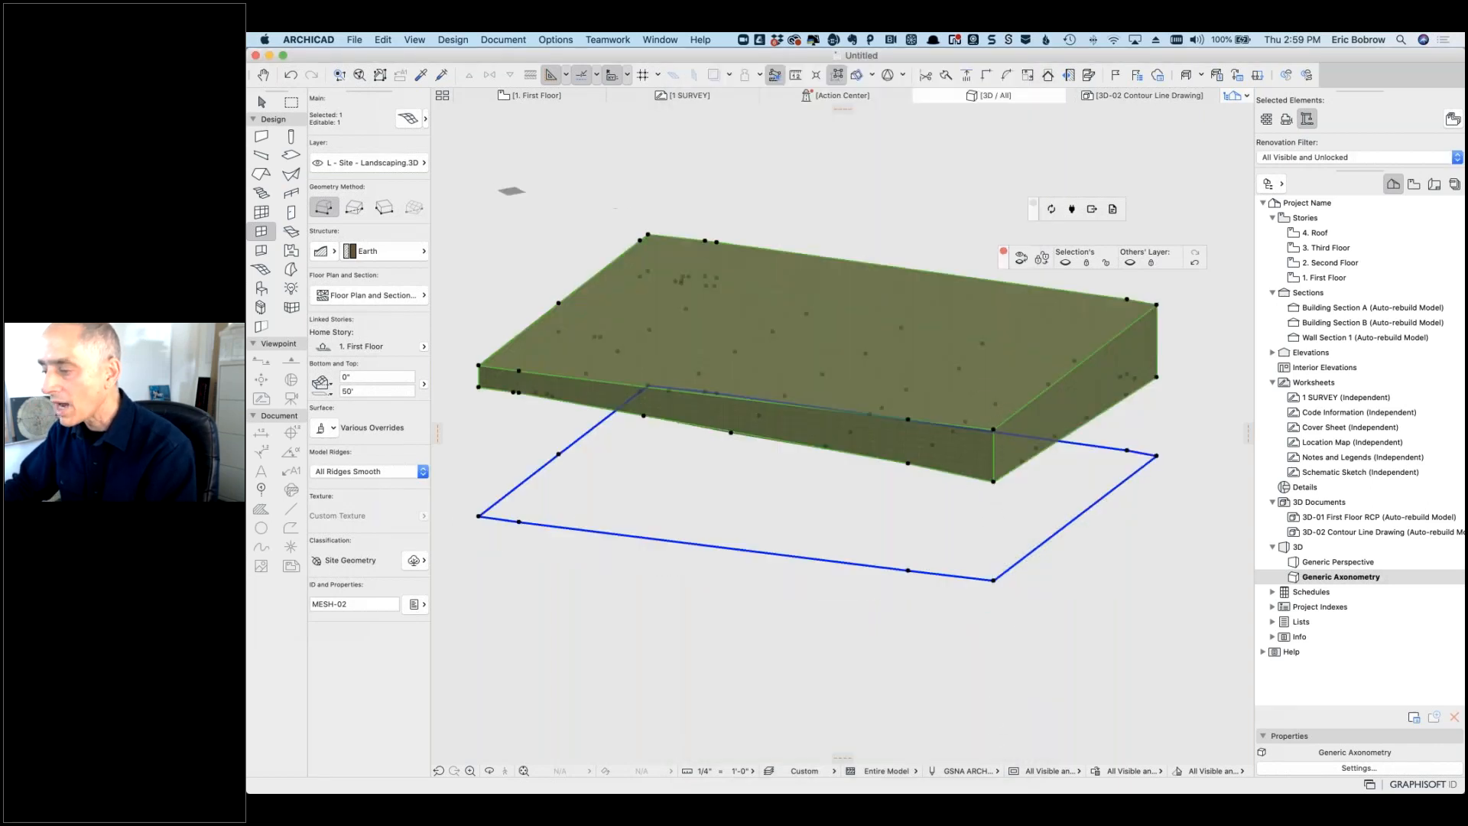
Step: Set the mesh height to -30 feet in the mesh settings
key(super+t)
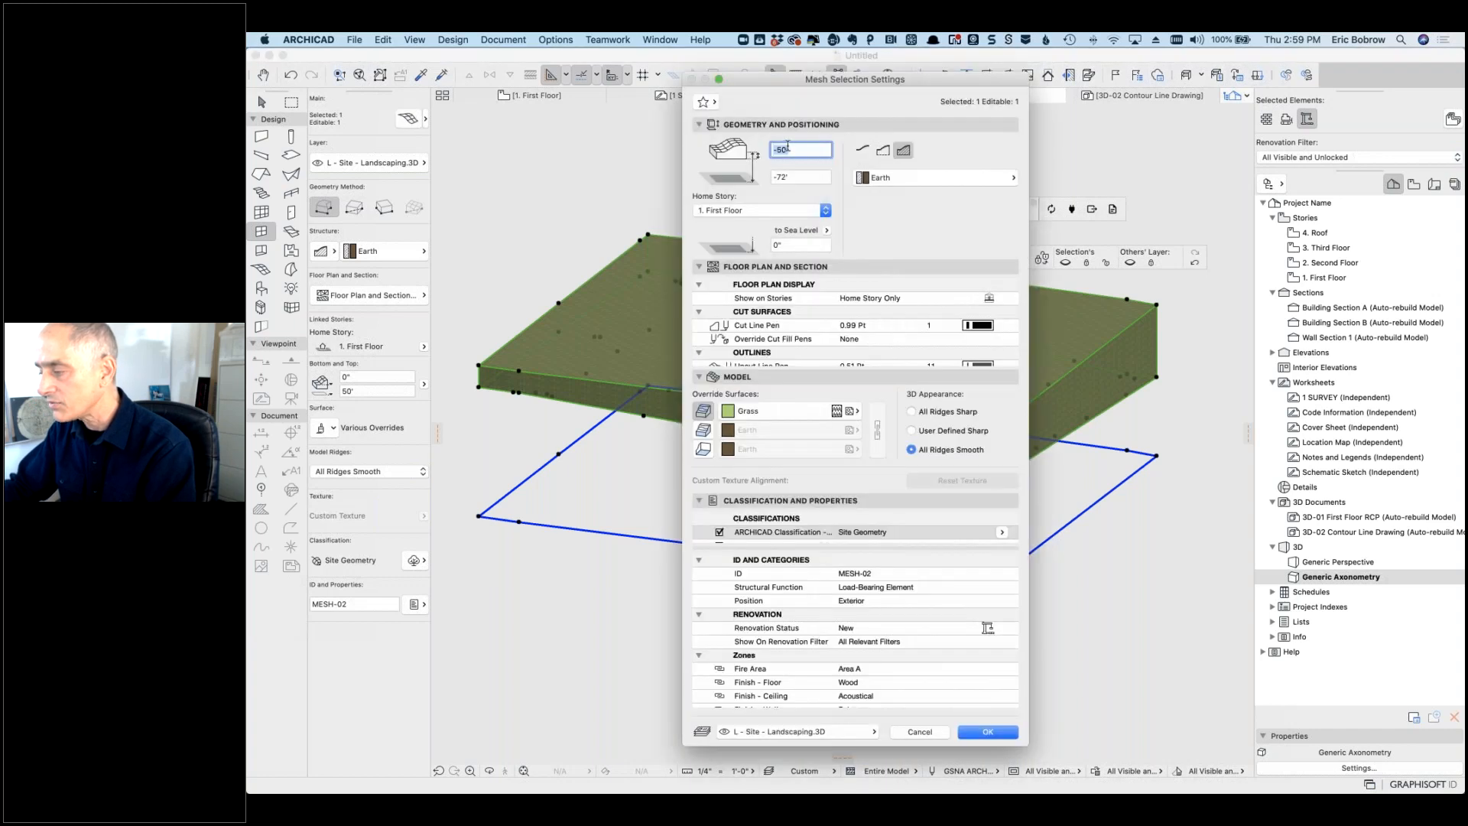
text(-3)
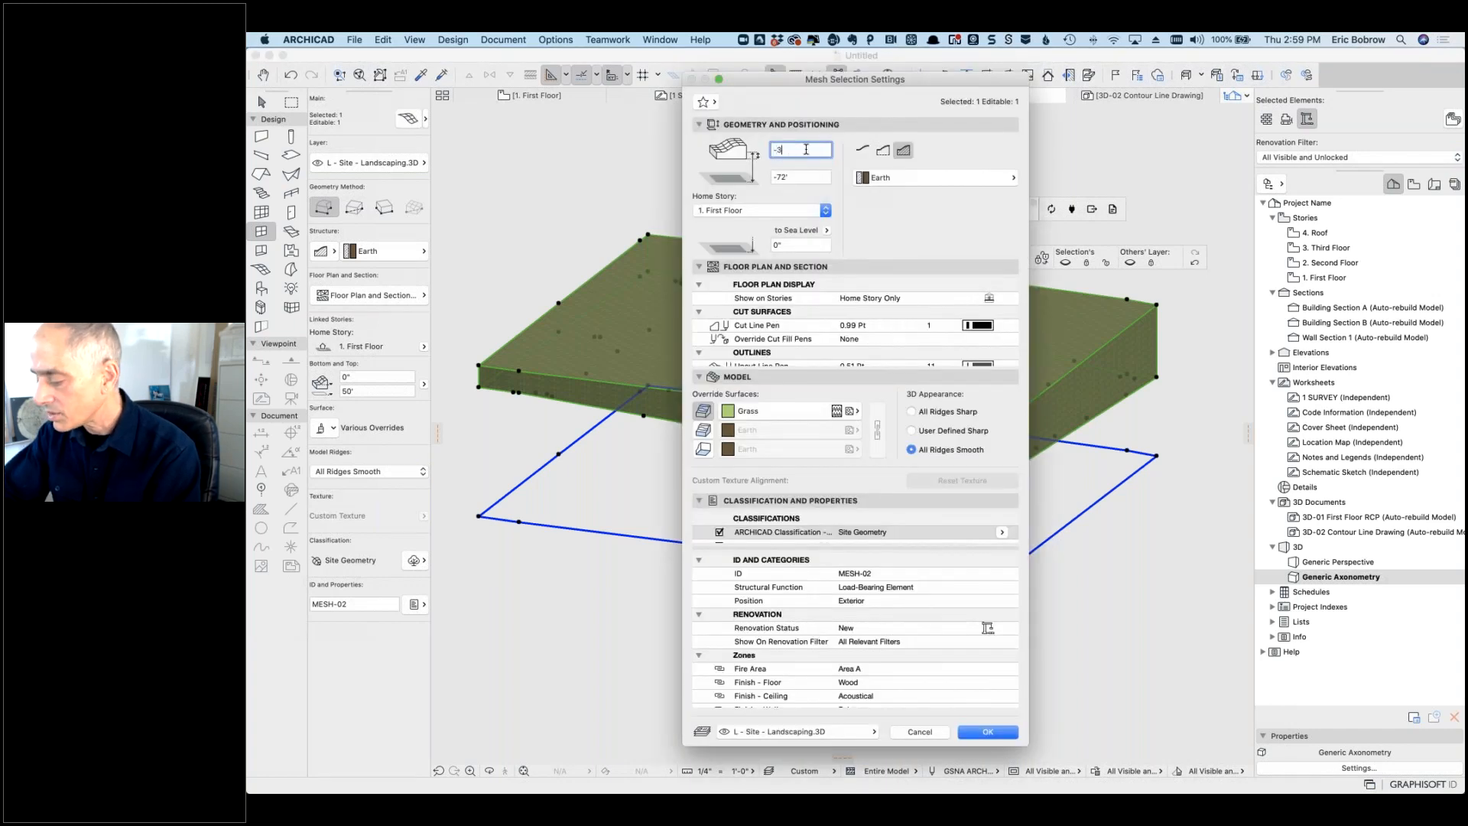
text(0)
key(Return)
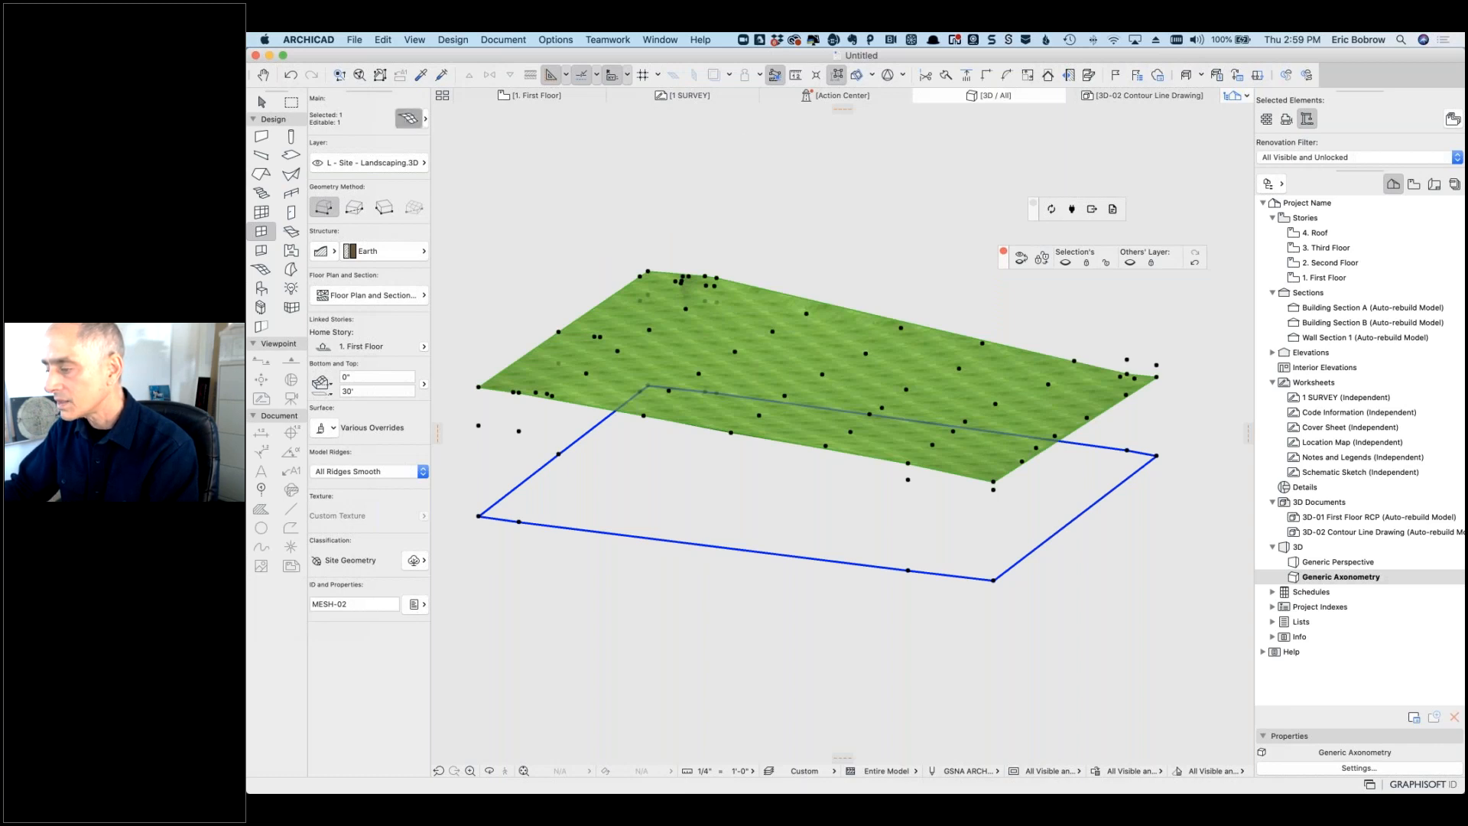
Step: Set the mesh height to -20 feet in the mesh settings and deselect the mesh
click(408, 118)
text(-)
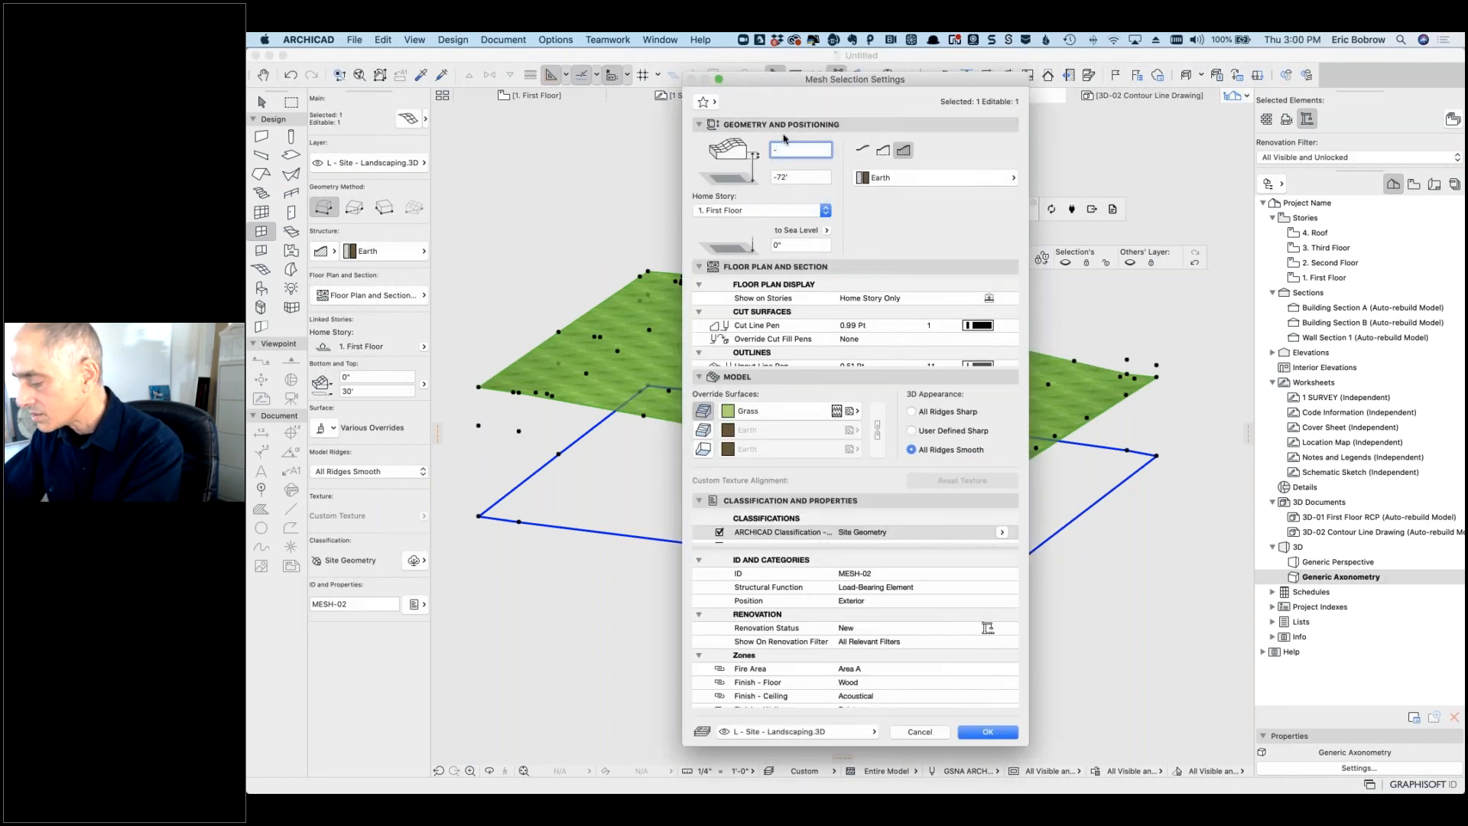
text(20)
key(Return)
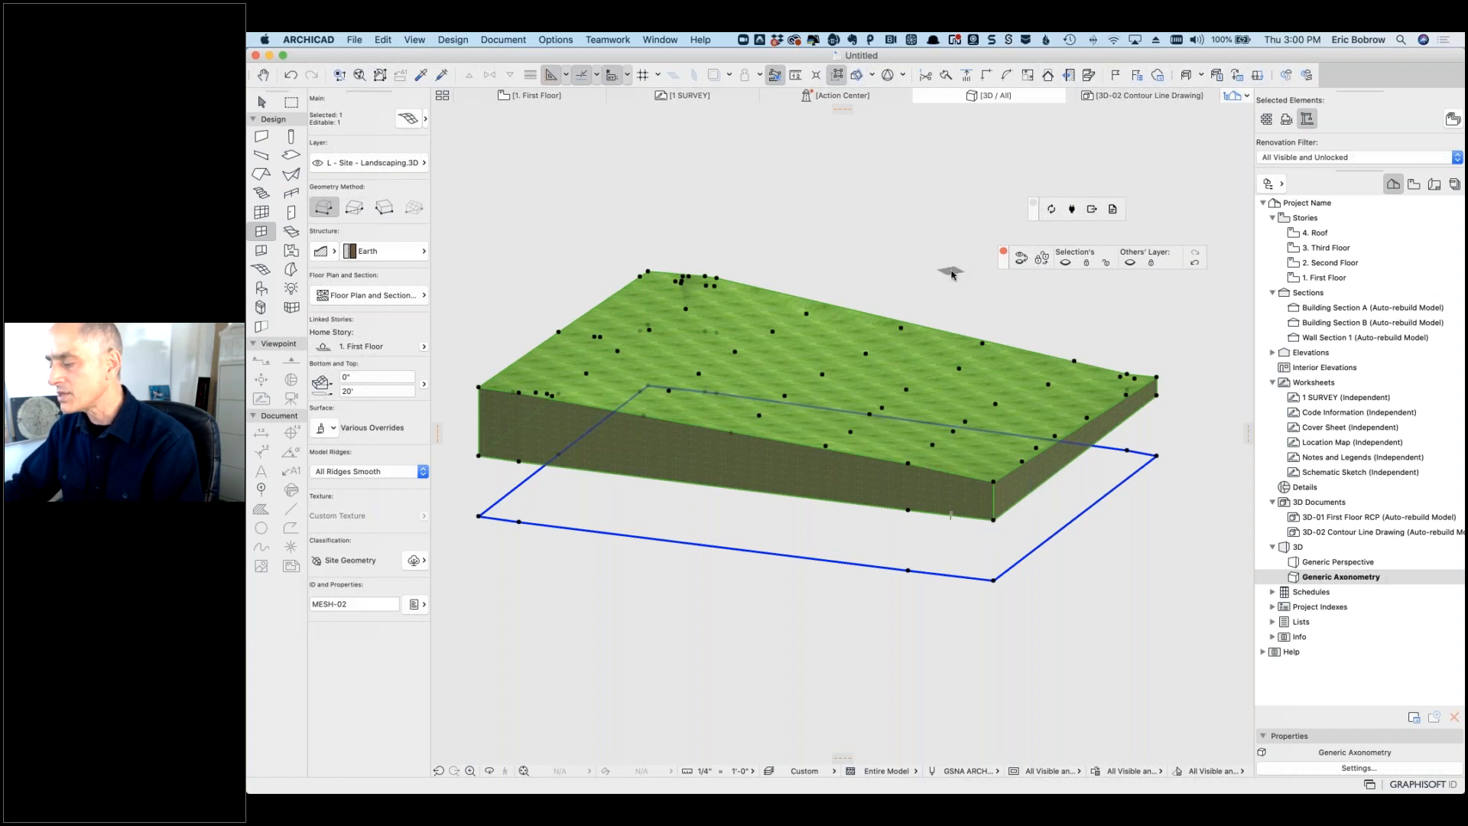
click(950, 270)
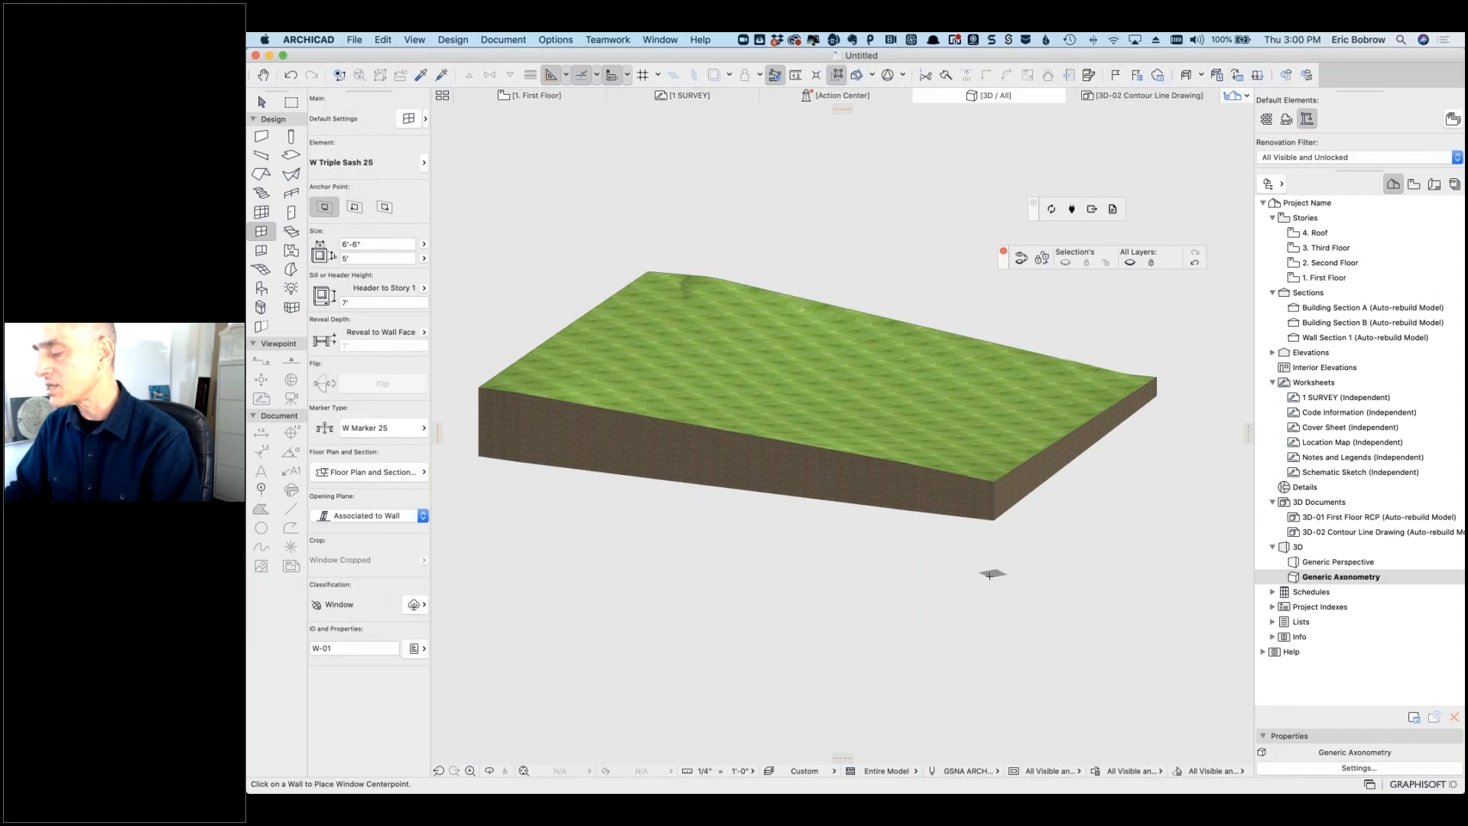
Step: Reselect the mesh and check which reference level its bottom and top elevations use
shift+click(898, 394)
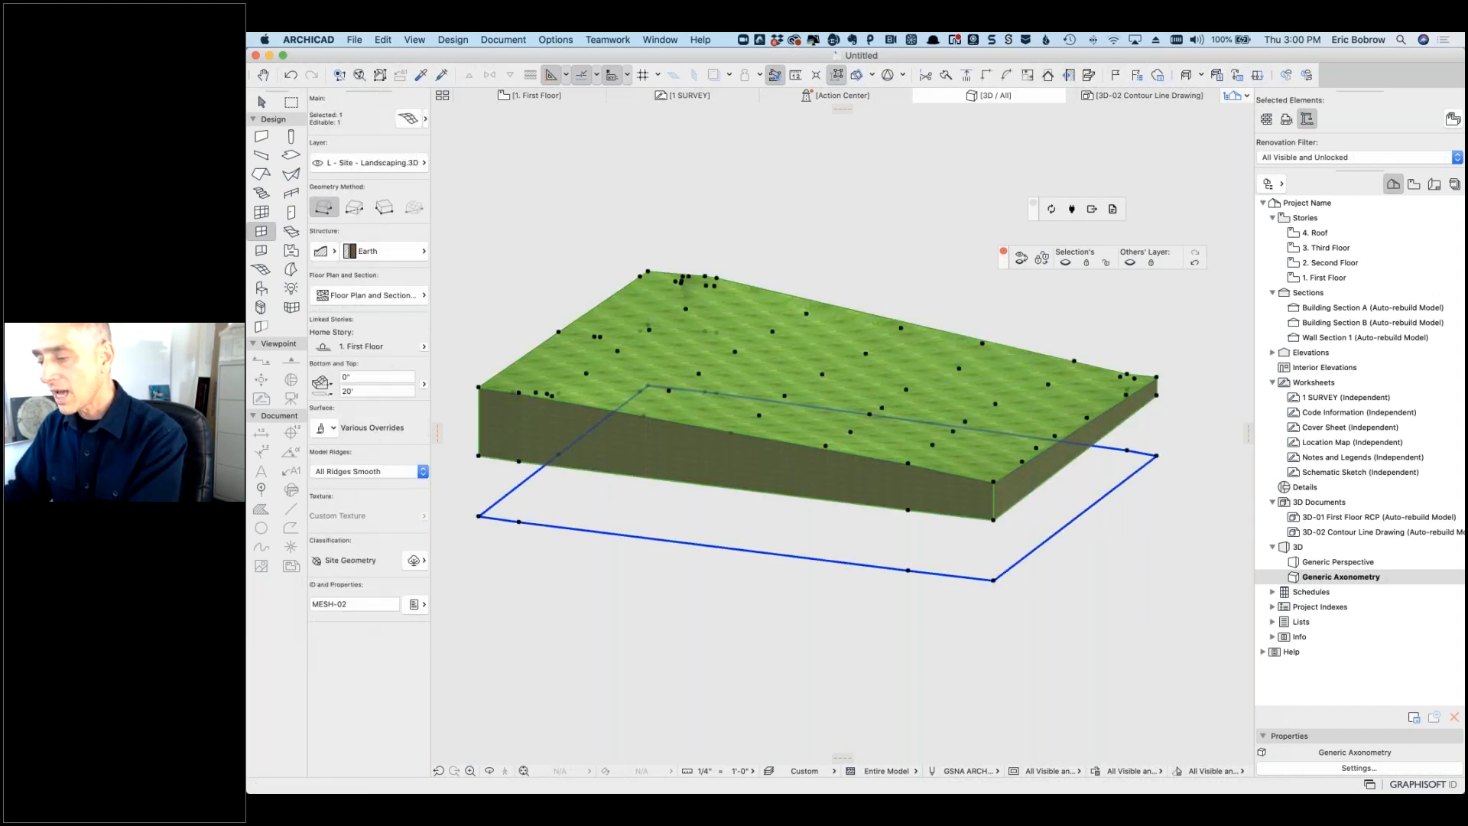
click(423, 384)
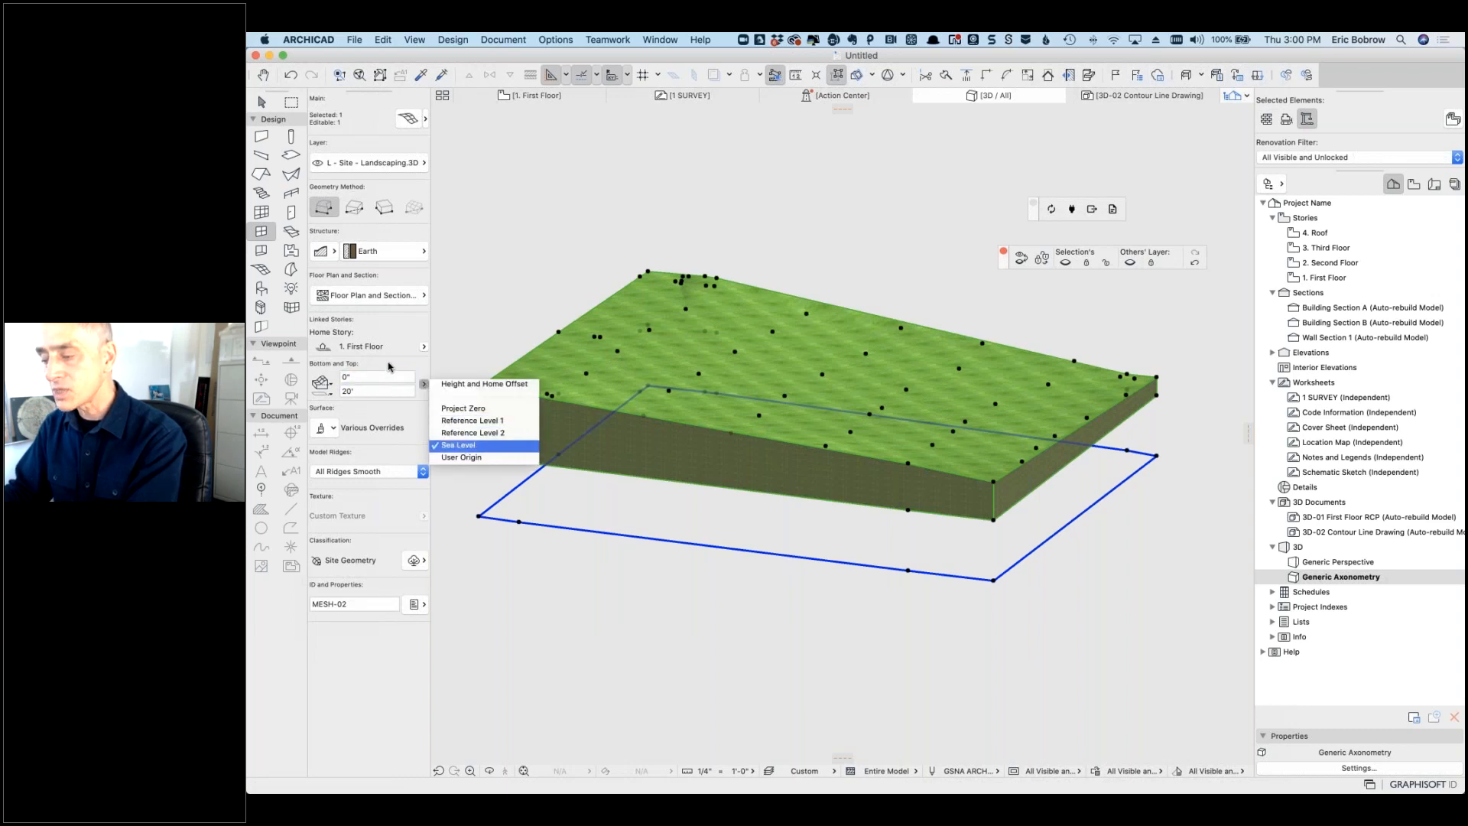
click(390, 367)
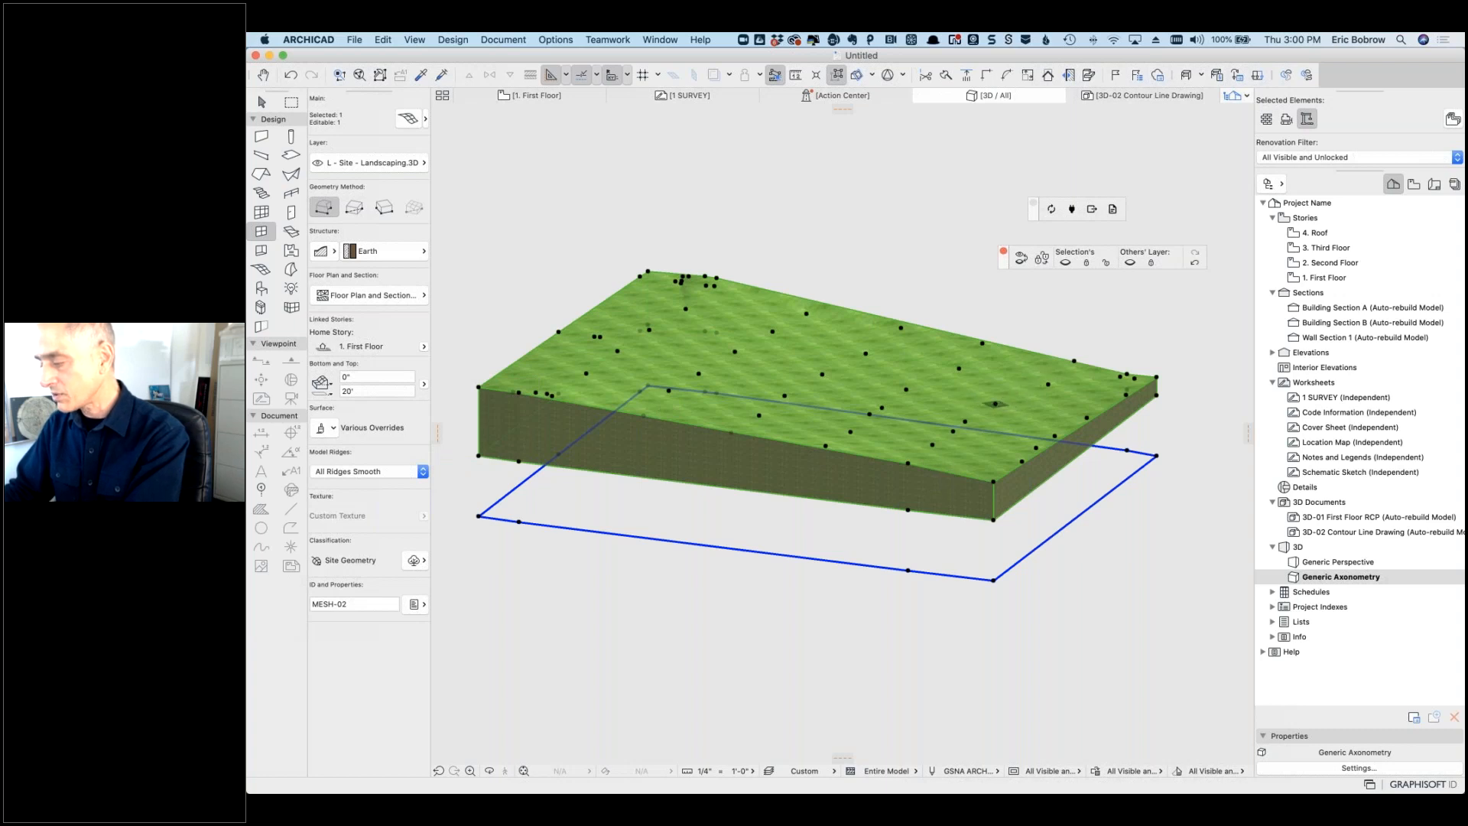
Step: Inspect the height, elevation and Z coordinate at several points on the mesh surface without altering them, then deselect the mesh
click(994, 403)
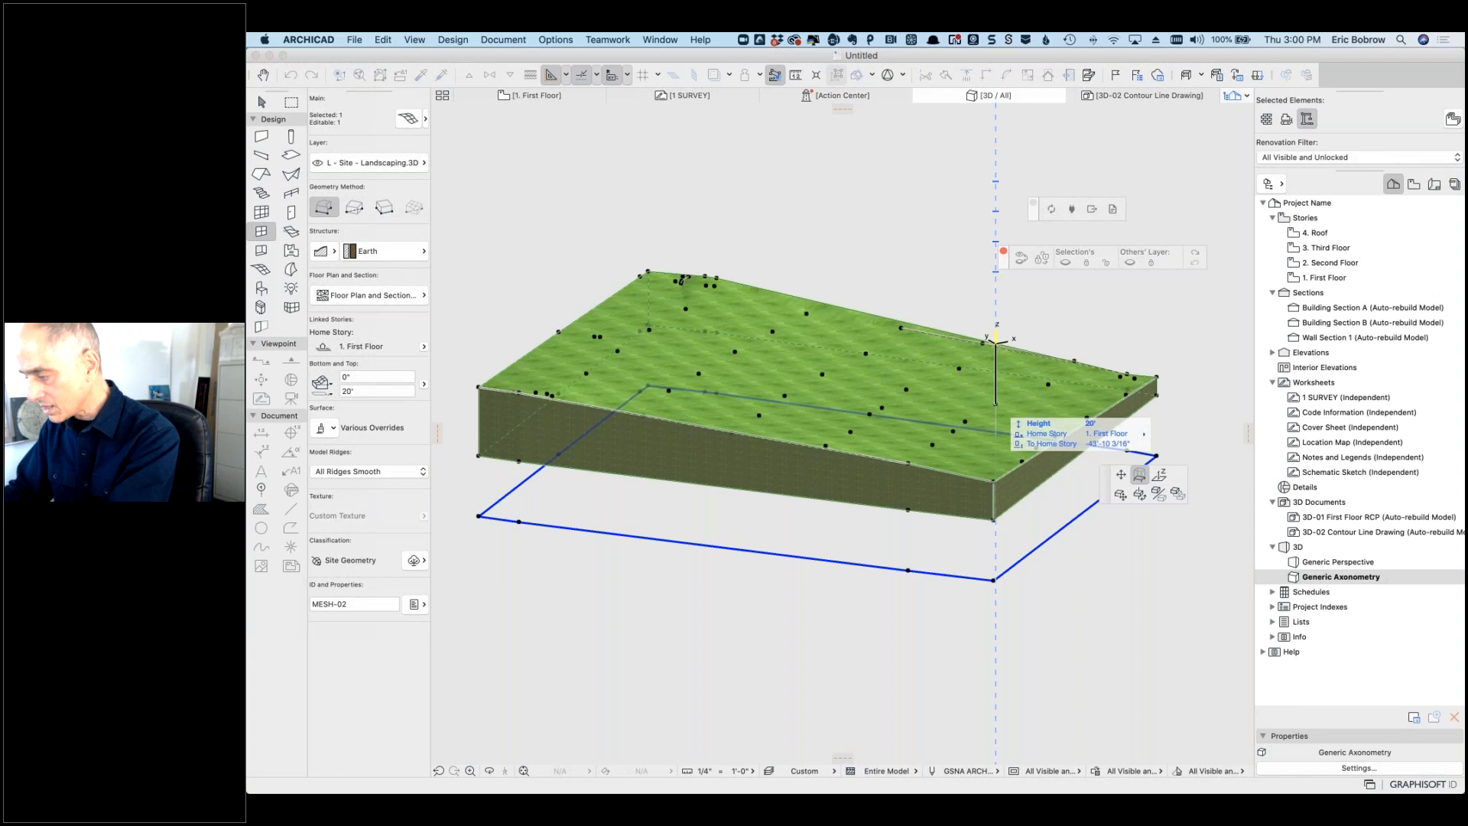
click(924, 383)
click(906, 389)
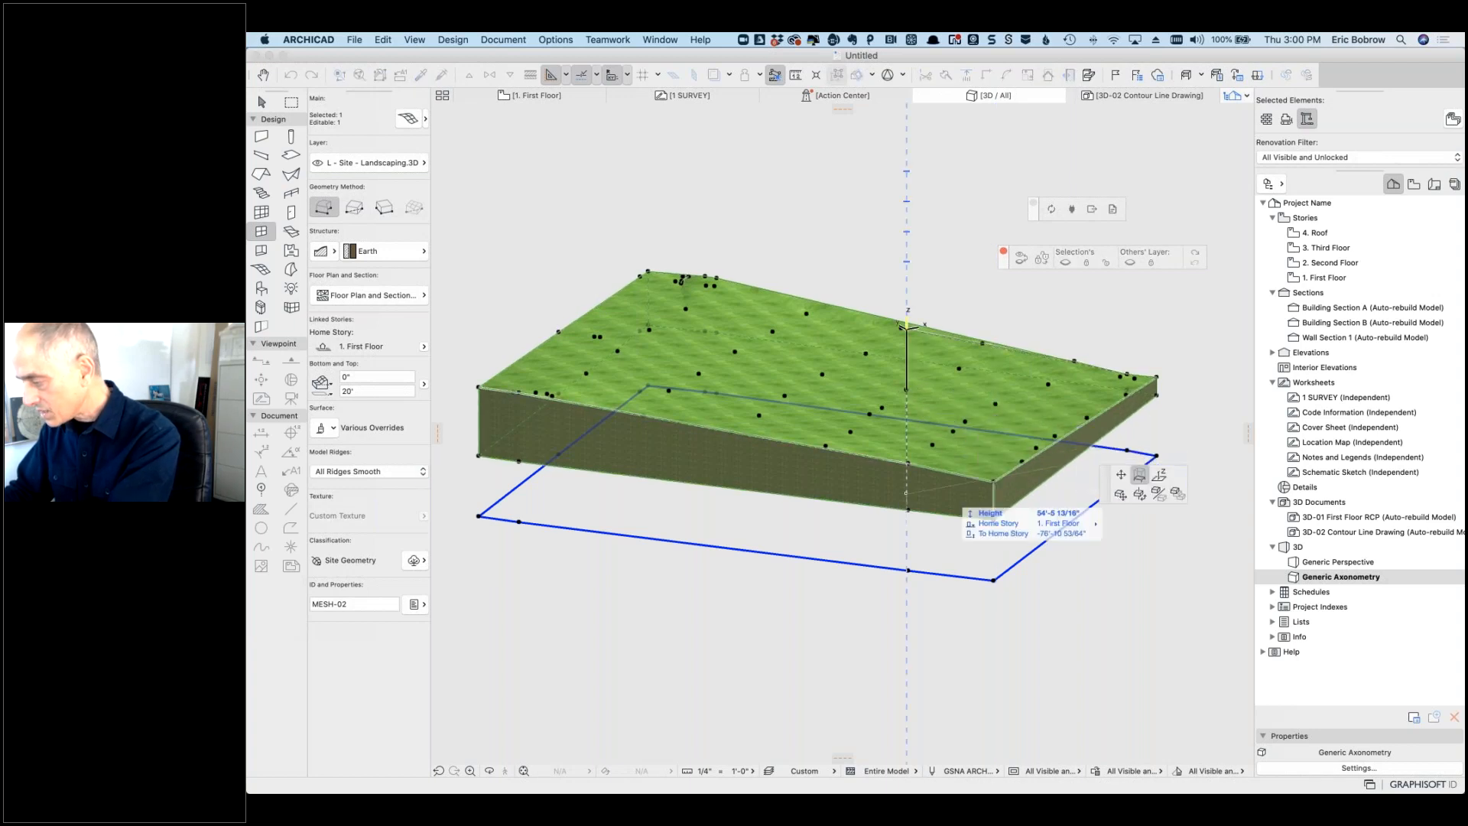
click(1159, 475)
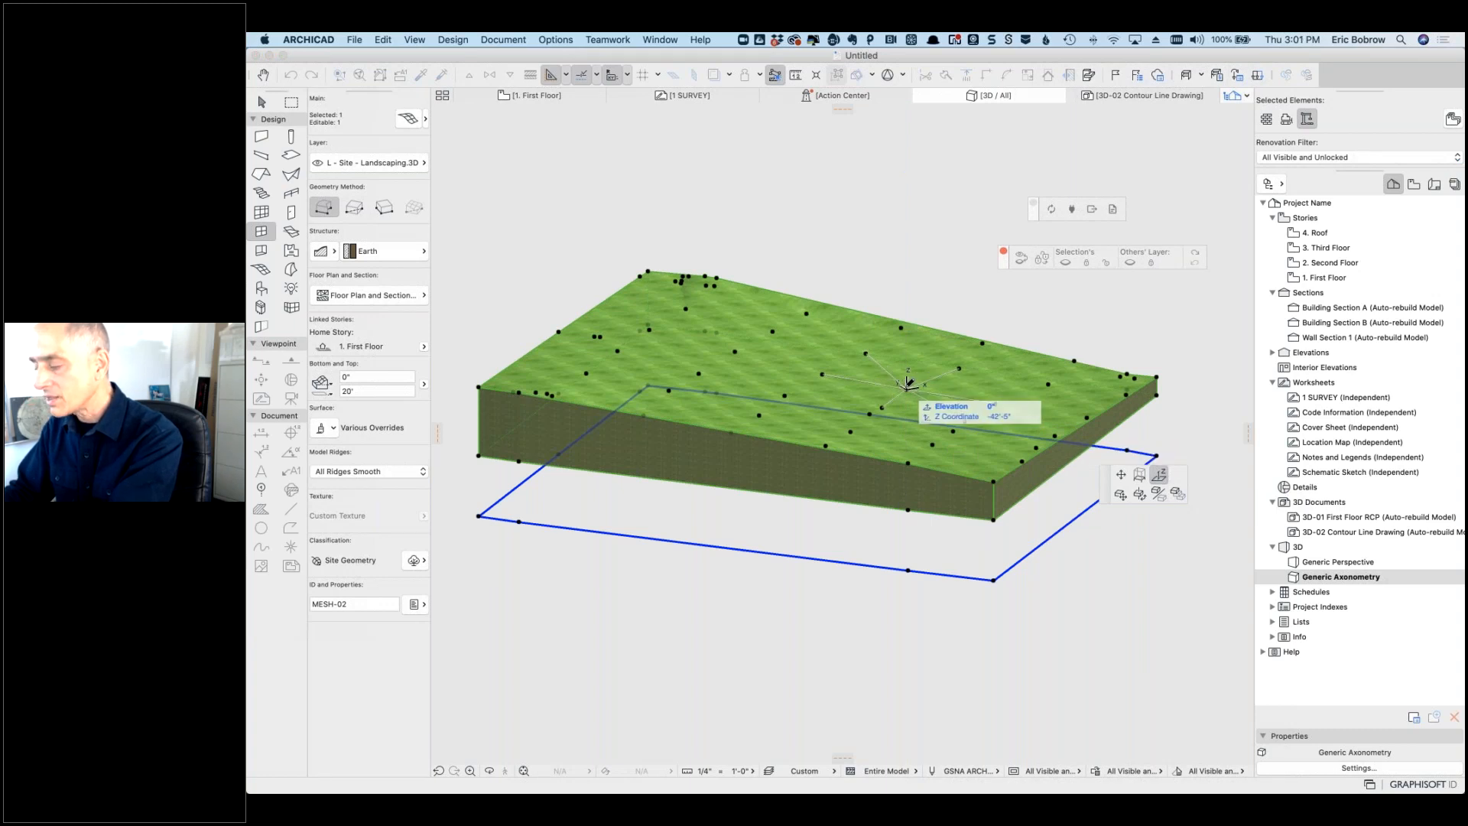
key(Return)
click(883, 402)
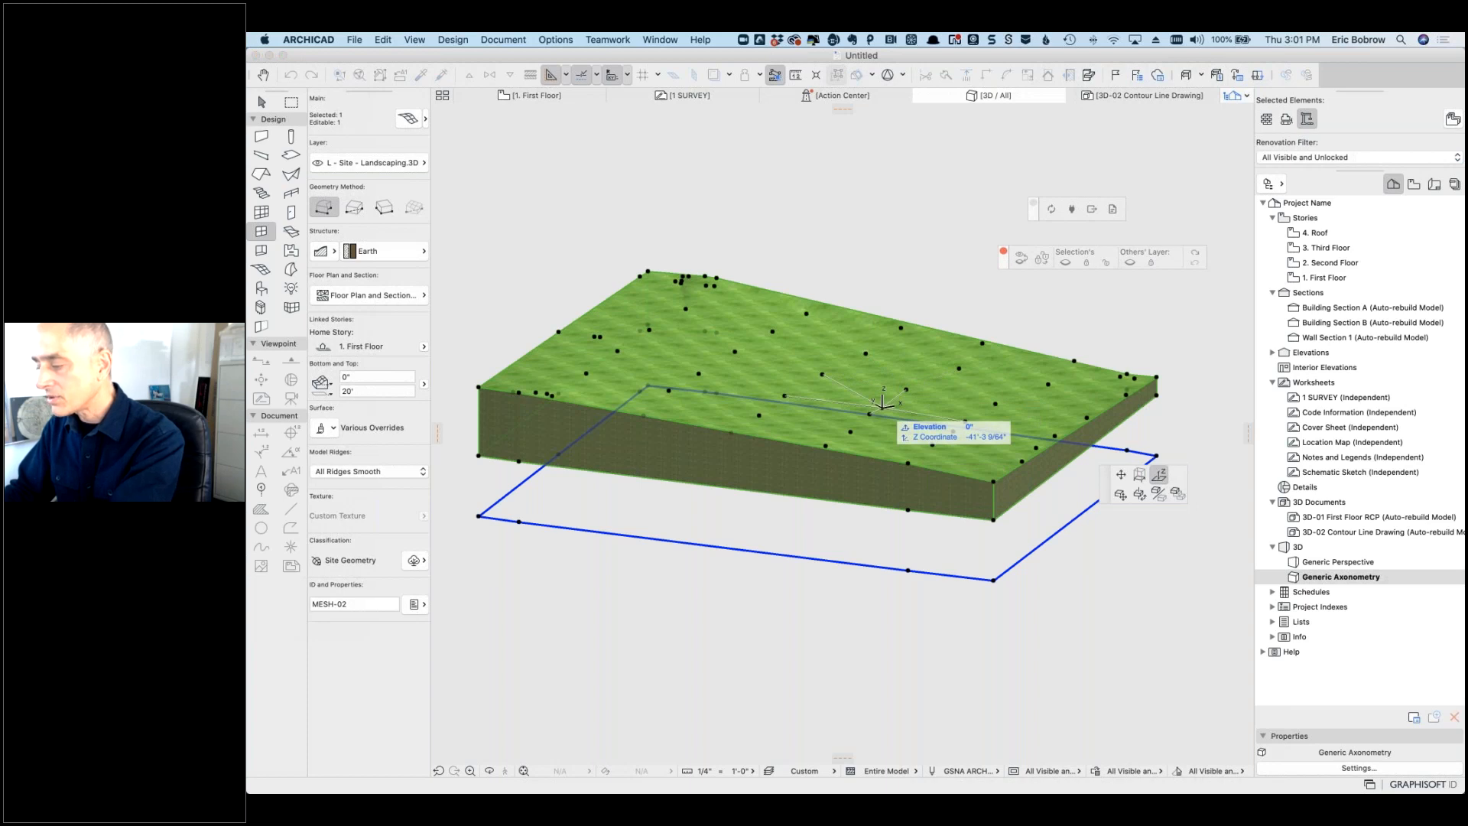
key(Return)
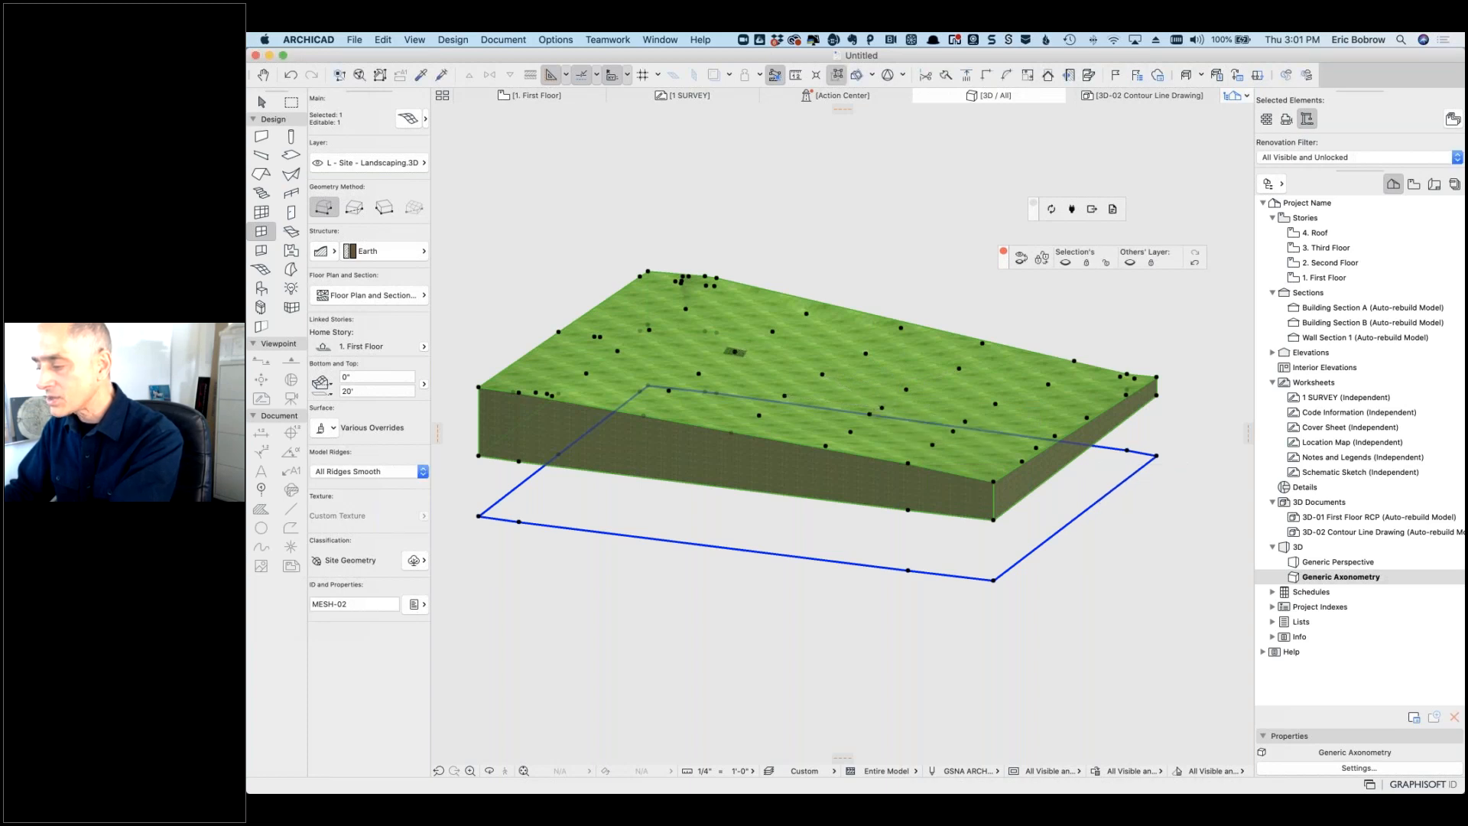
click(734, 350)
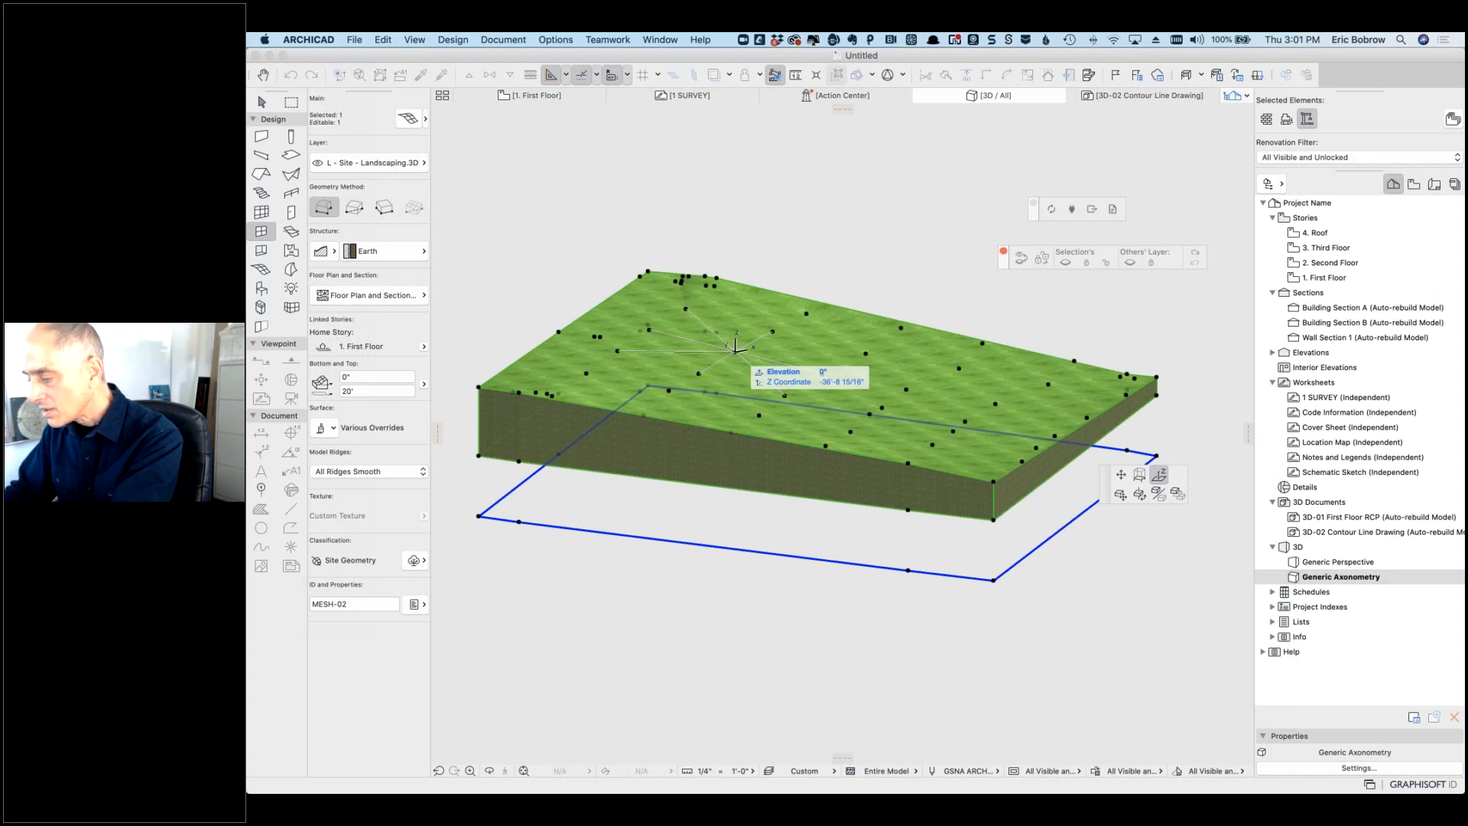
key(Escape)
key(Escape)
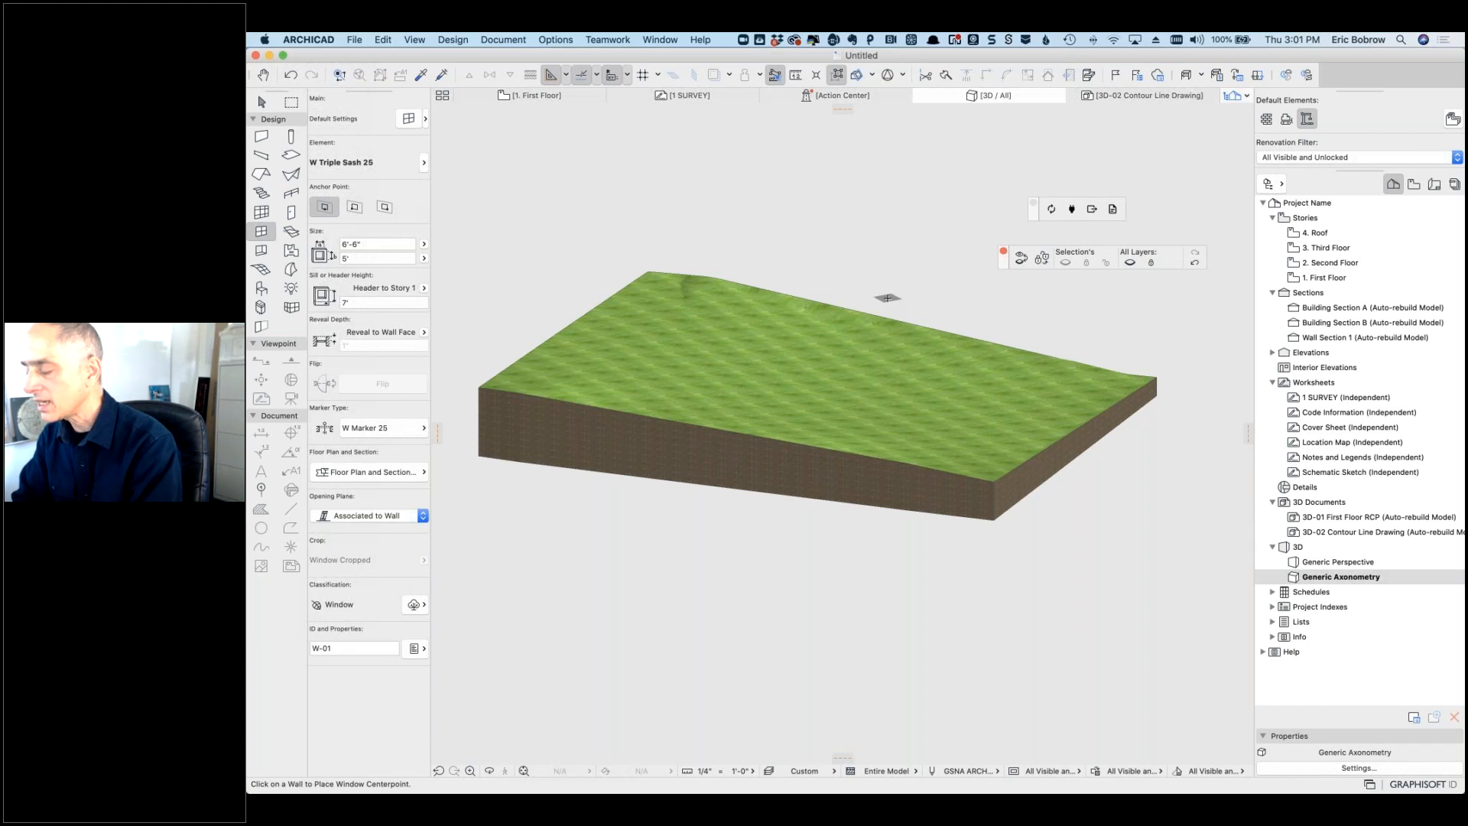
Step: Switch to Finder, preview "Sheeks Survey Points - Cleaned for Import.txt" to read its elevation column, and return to Archicad
key(shift)
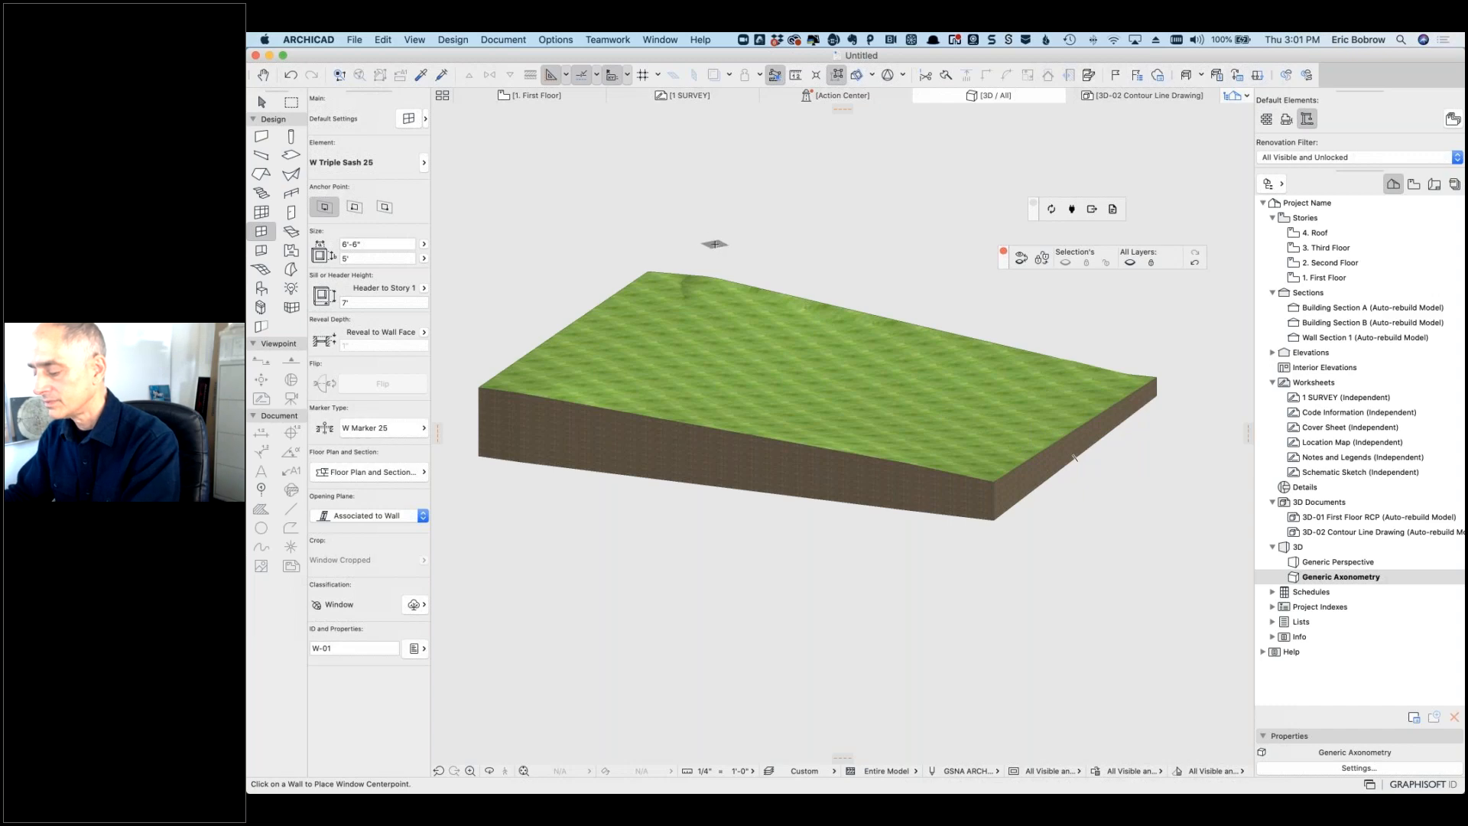
key(super+Tab)
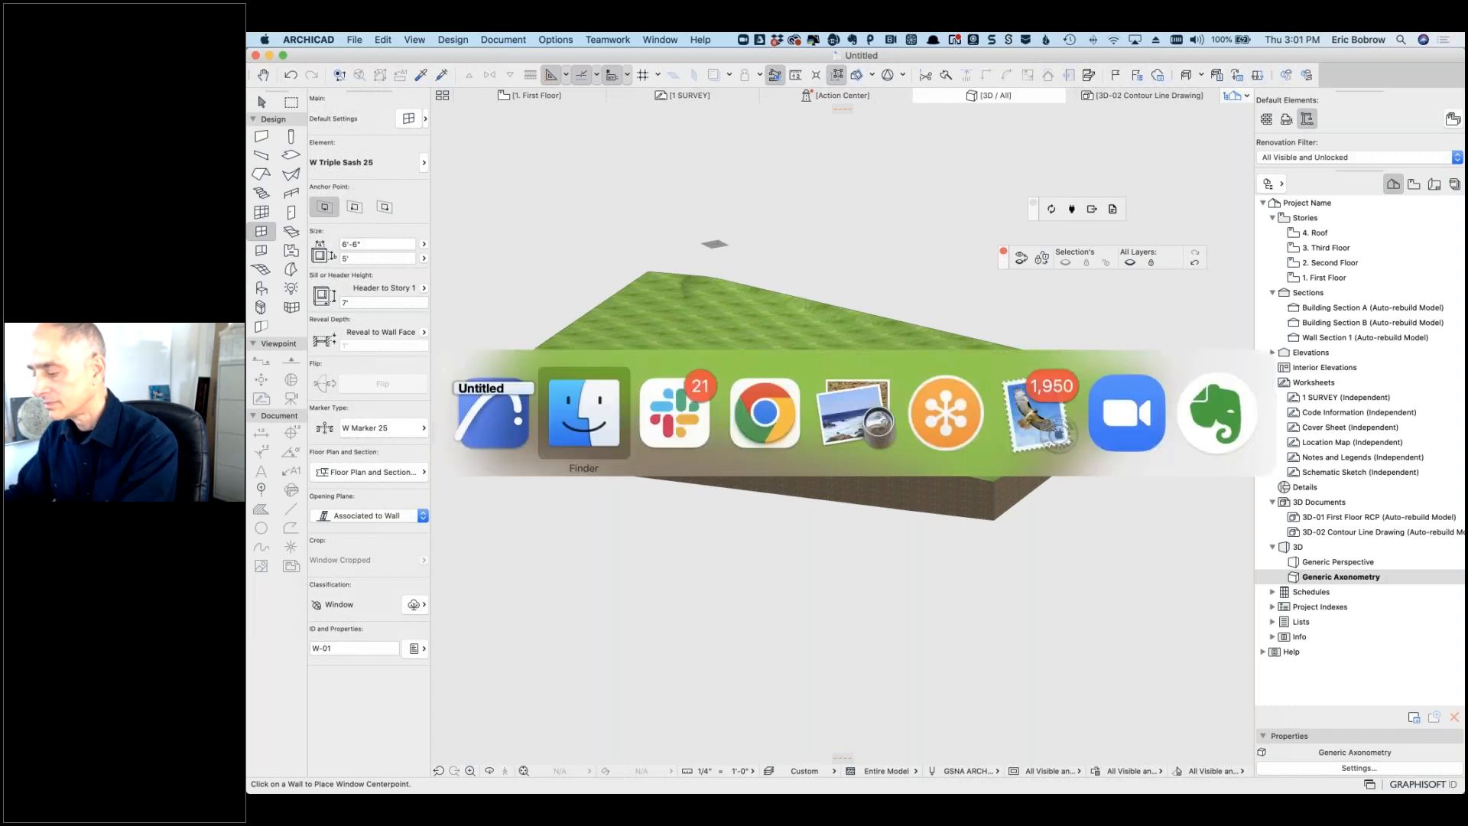
key(space)
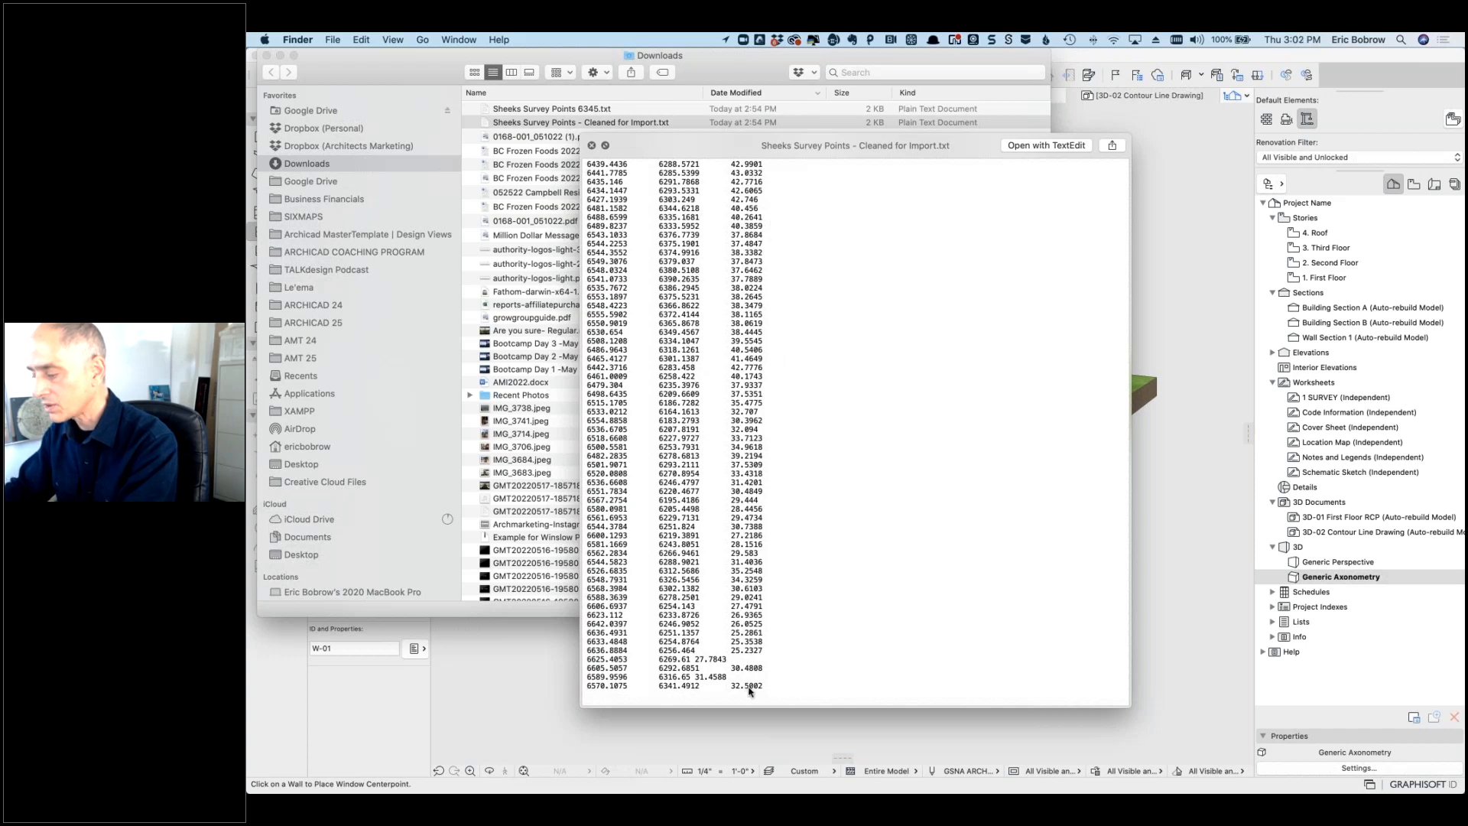
key(space)
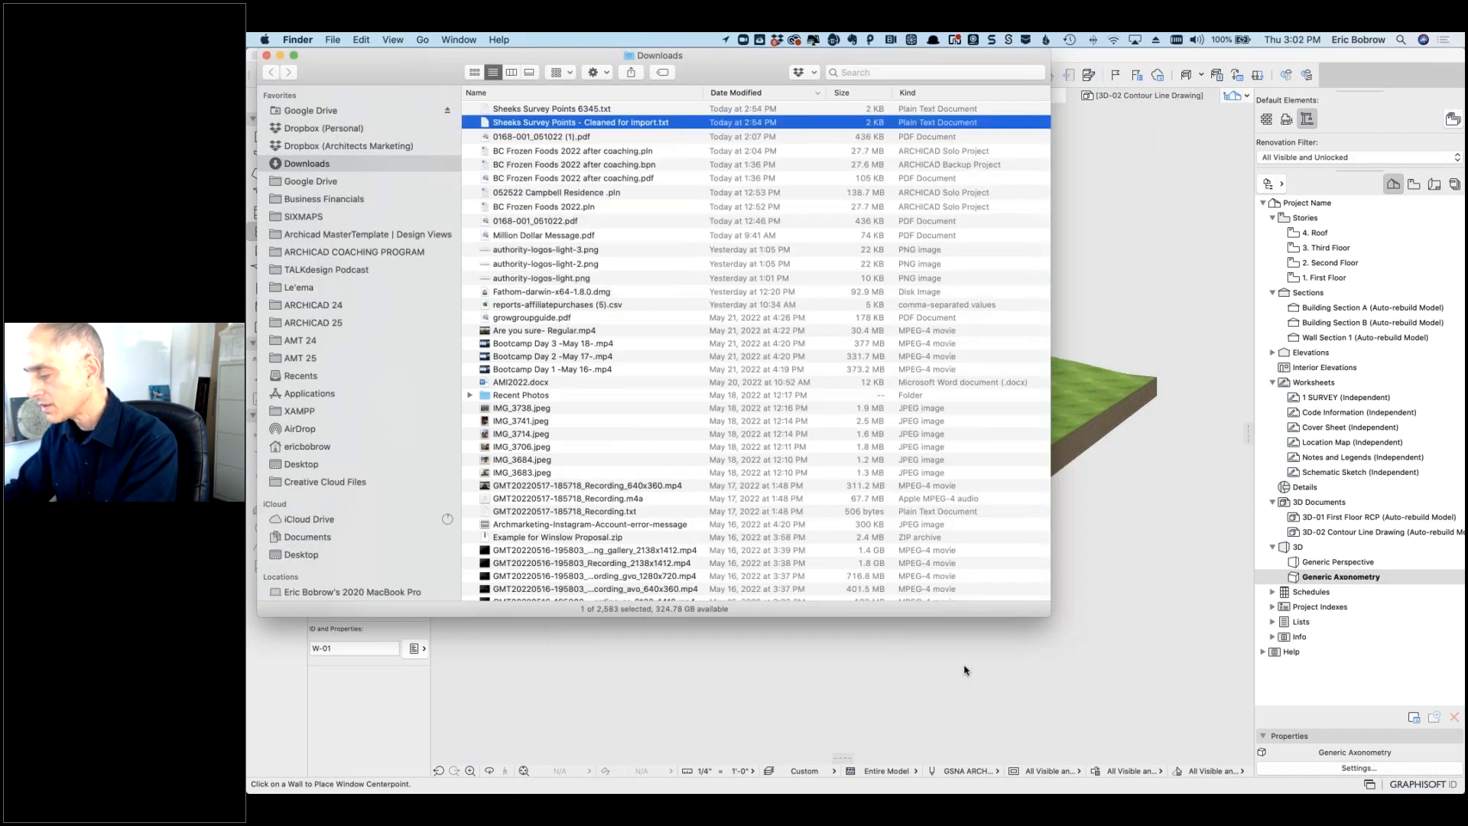
click(964, 670)
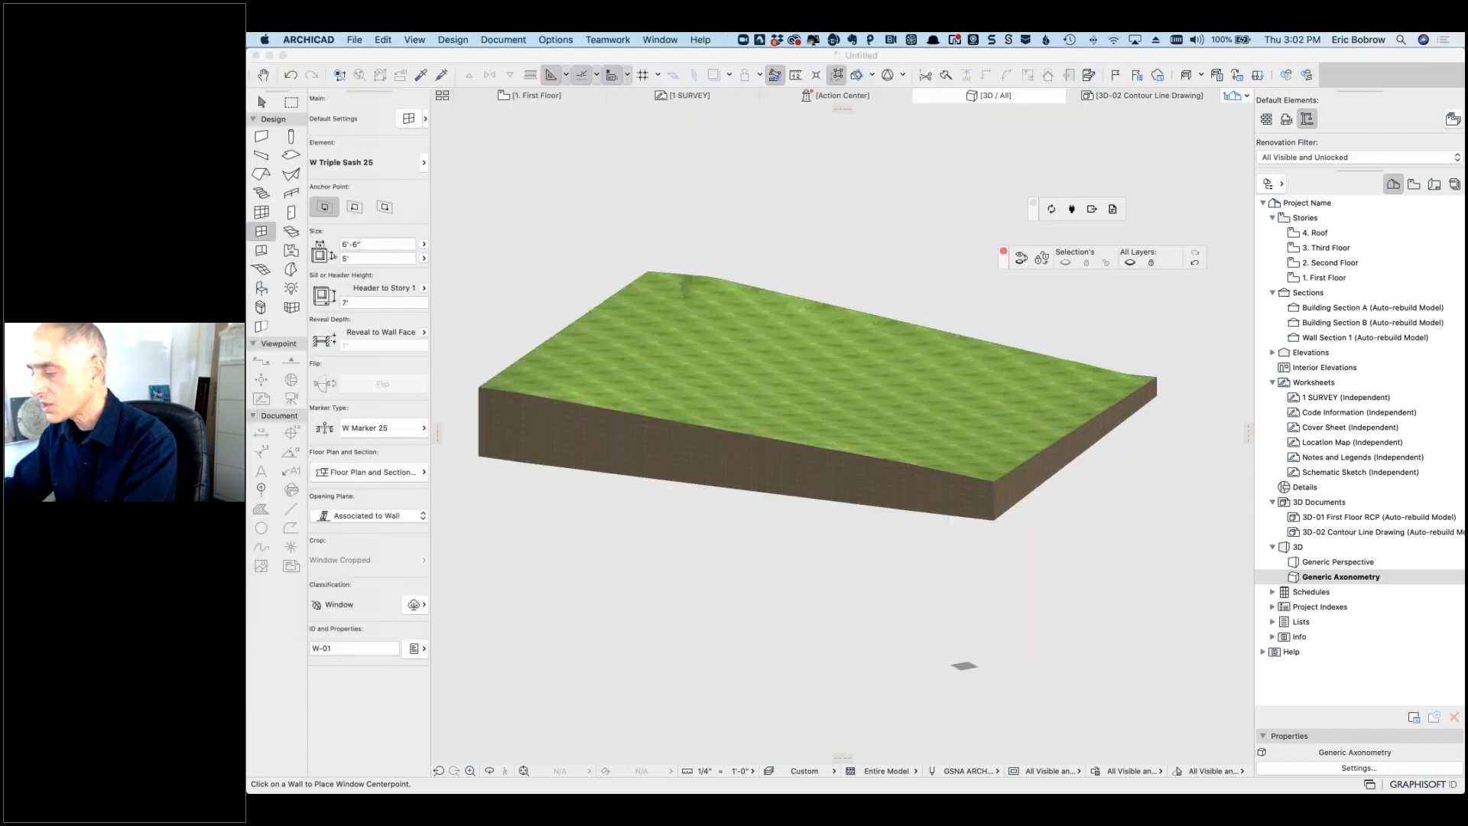
Step: Select the mesh in 3D, inspect the elevation at its front and right corner points without altering them, and deselect it
shift+click(1074, 457)
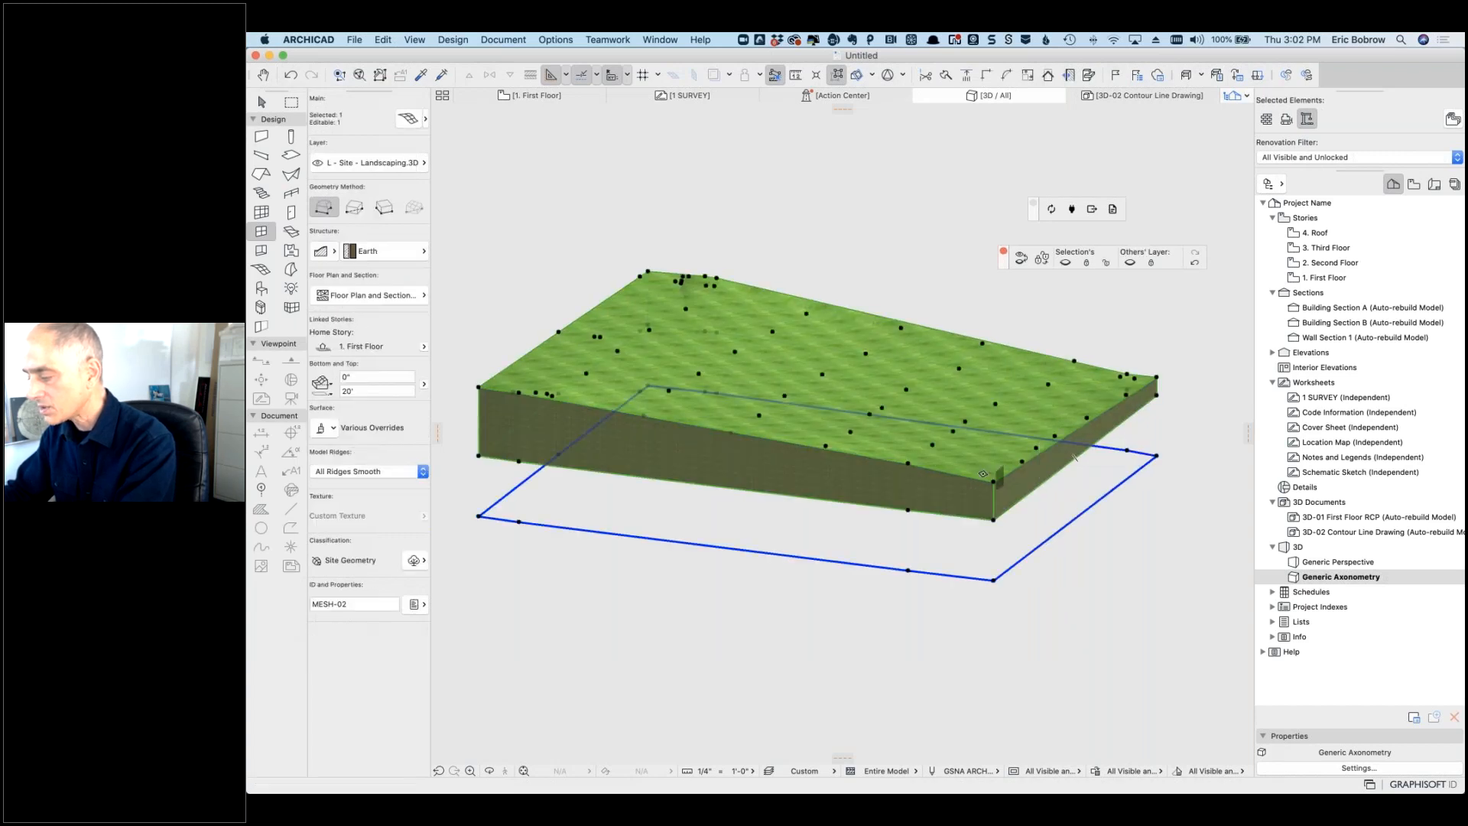
click(993, 479)
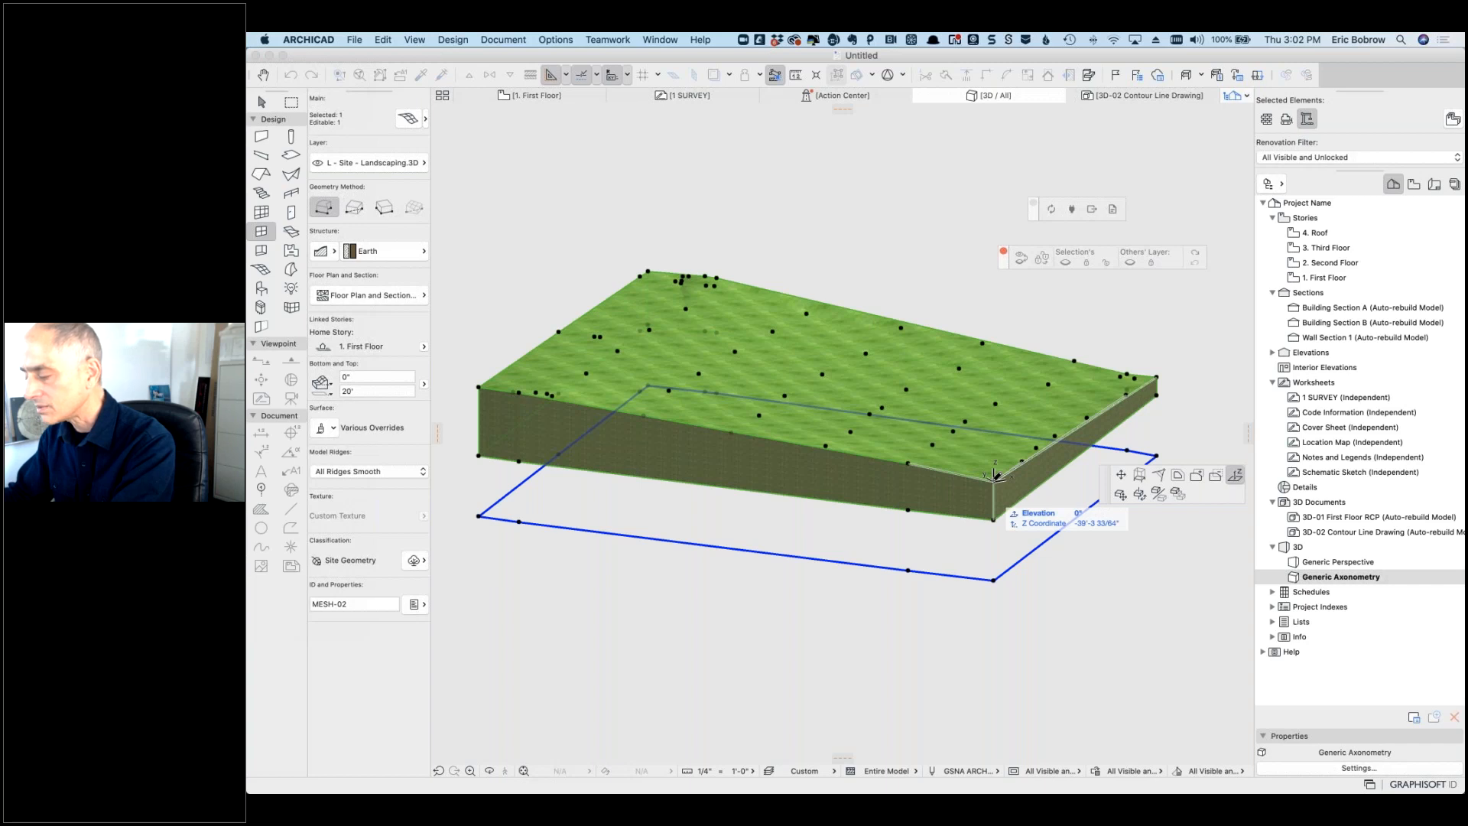
key(Escape)
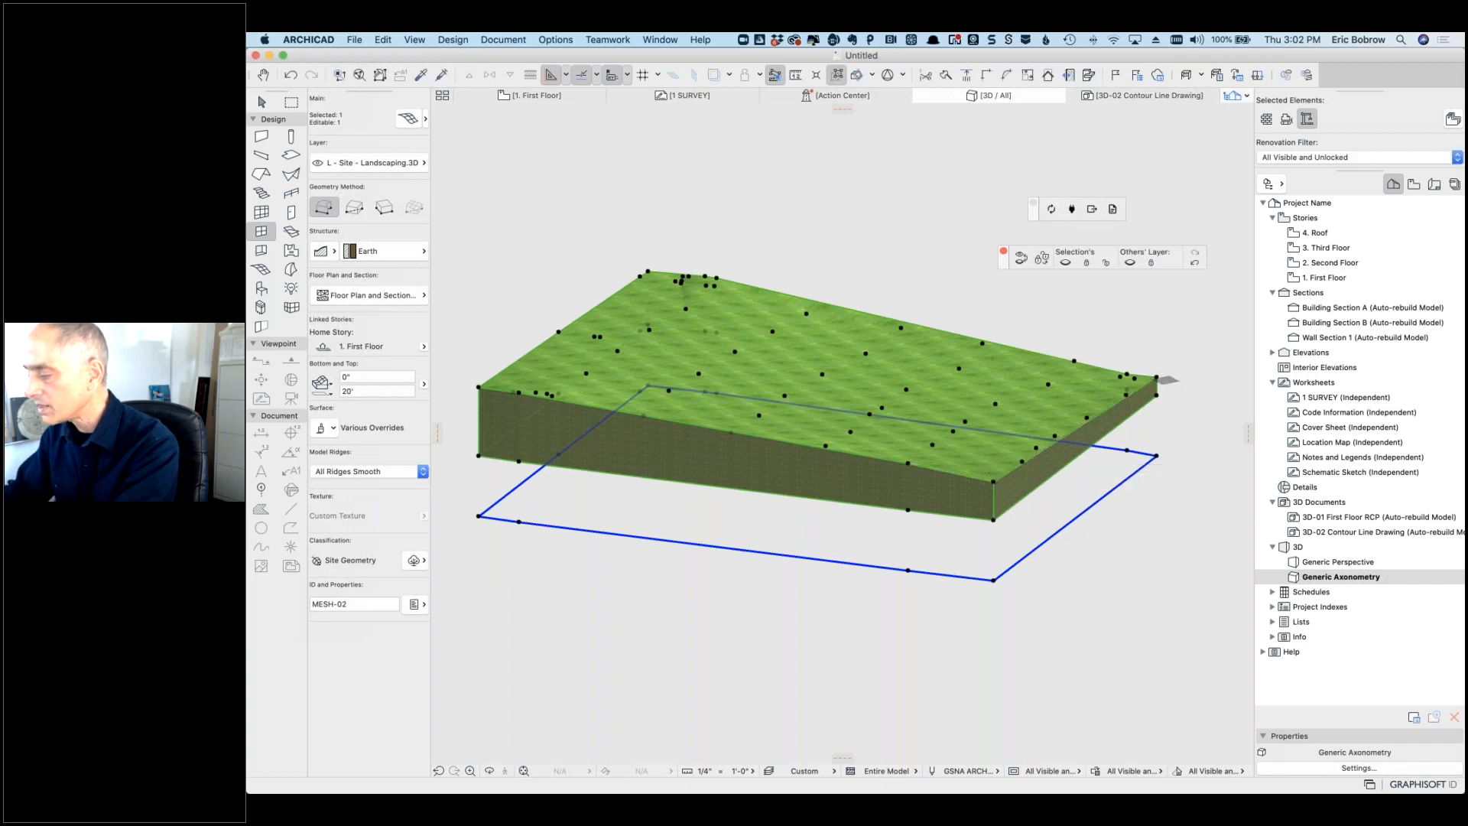
click(1157, 375)
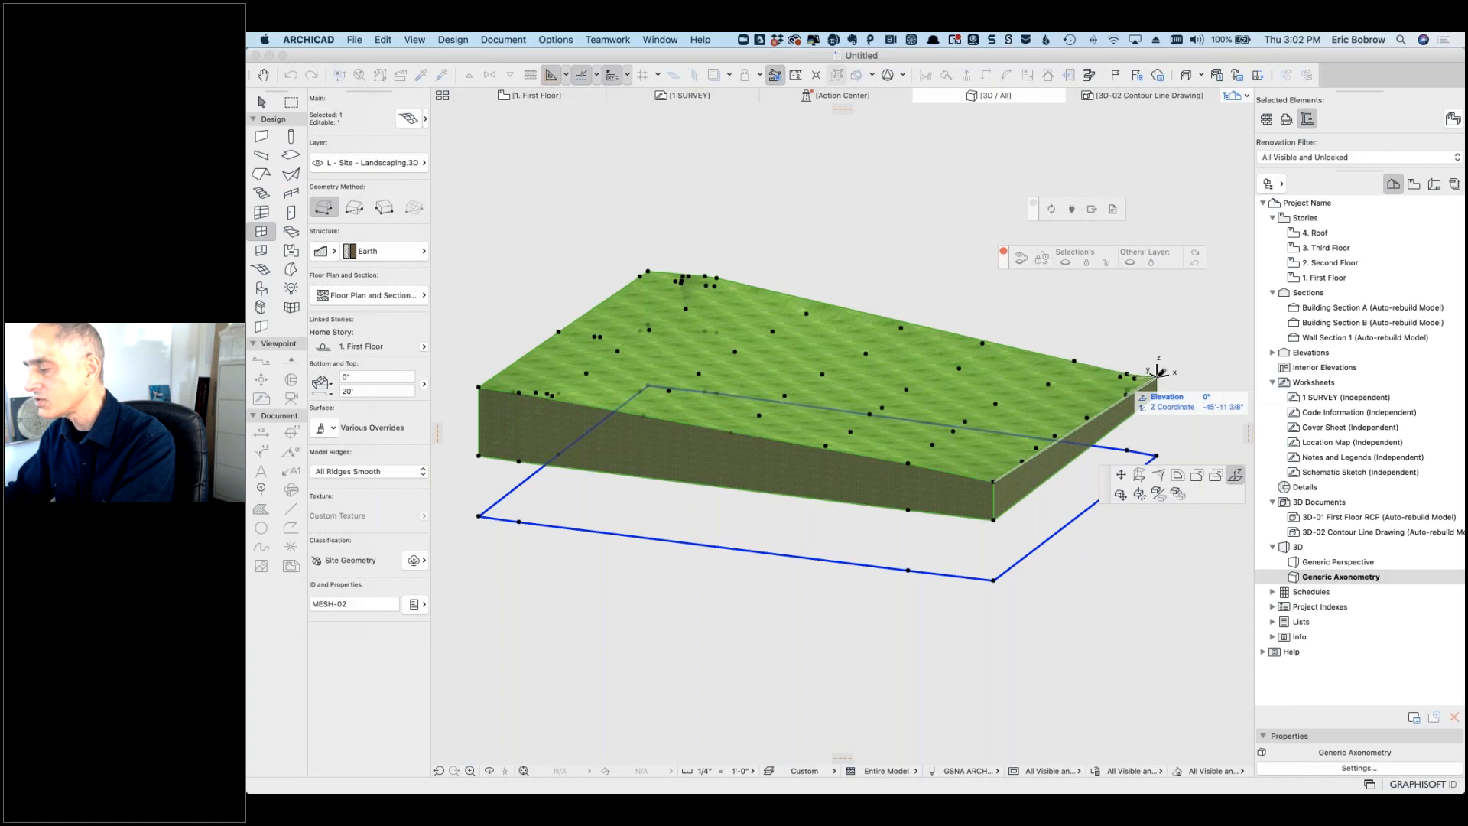
key(Escape)
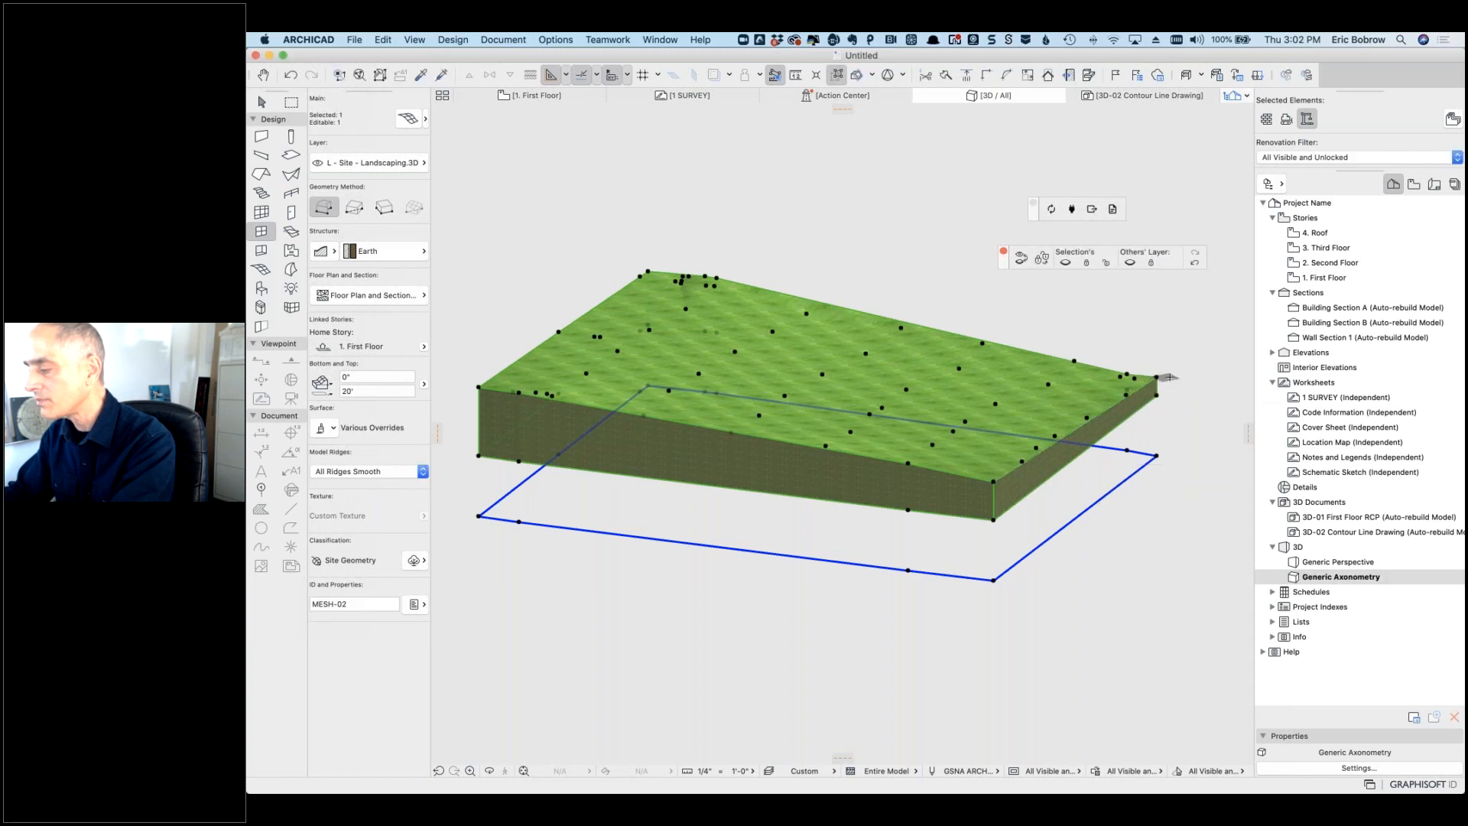
key(Escape)
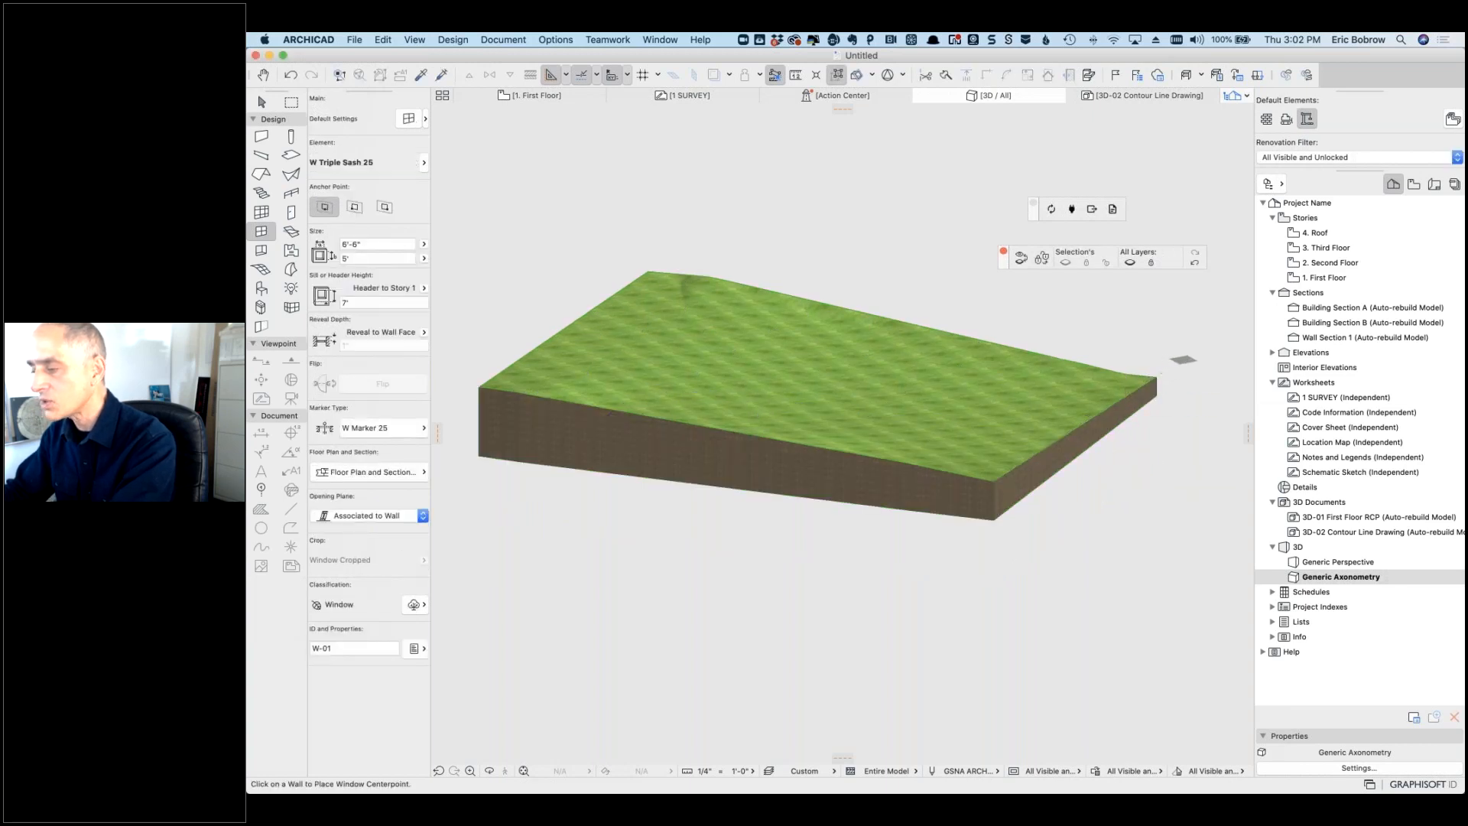
Step: On the First Floor plan, select the mesh and check its easternmost corner point's height to Sea Level without changing it
click(541, 97)
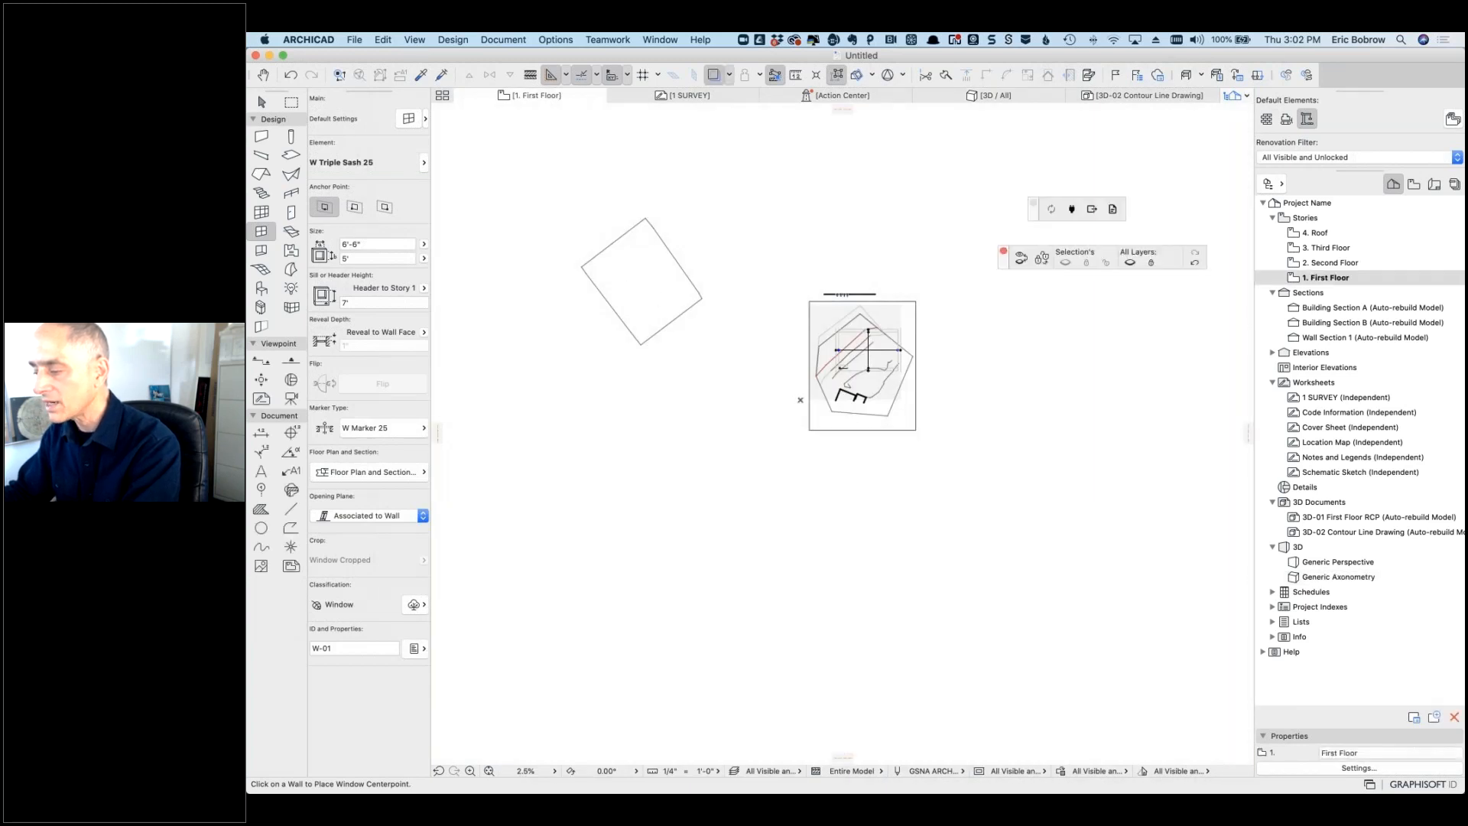
scroll(715, 306, up, 2)
shift+click(697, 294)
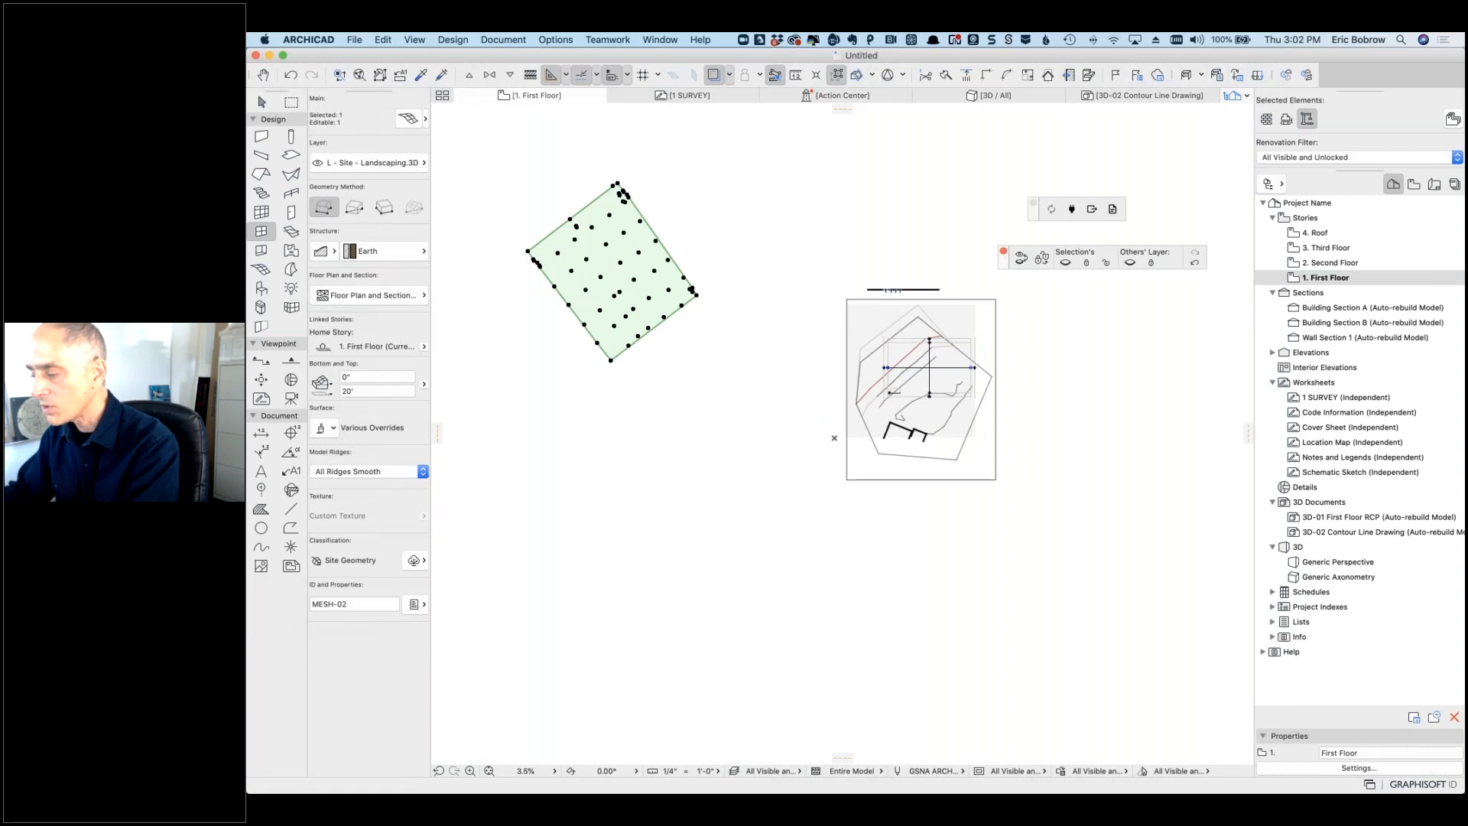
click(696, 293)
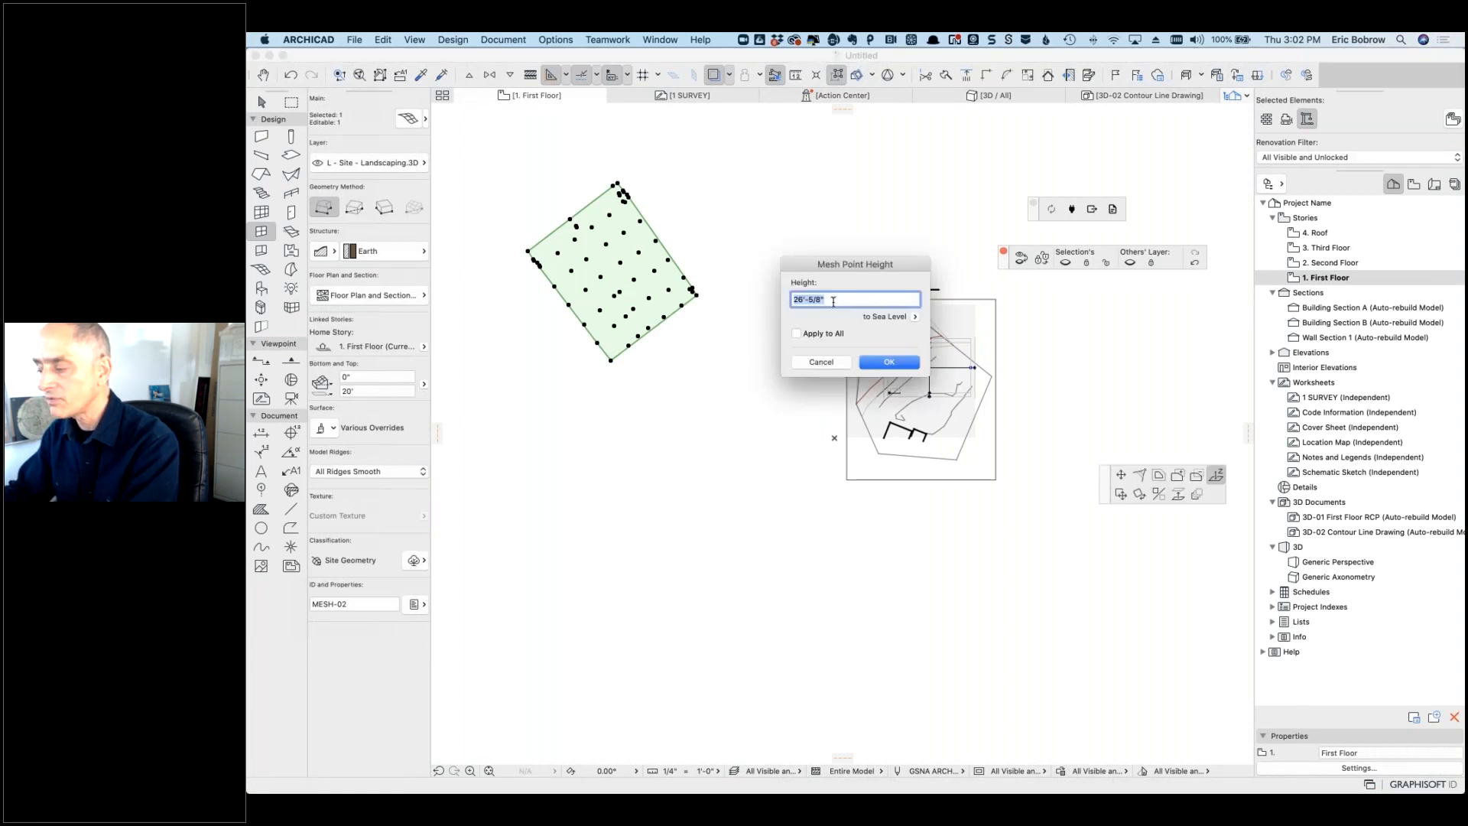
click(824, 364)
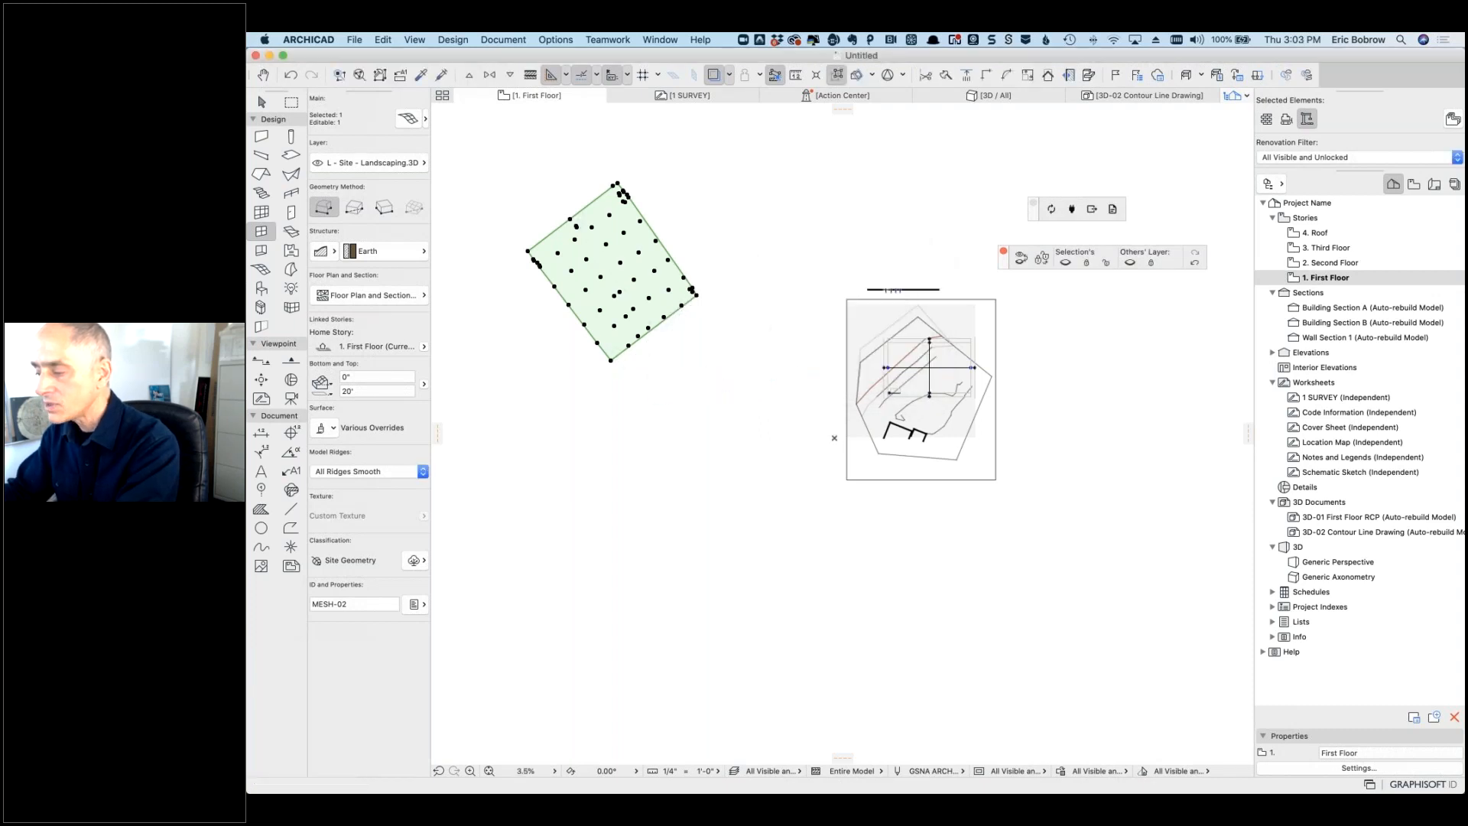
Step: Check the mesh point heights to Sea Level at the northern and western corners, cancelling each without changes
click(616, 184)
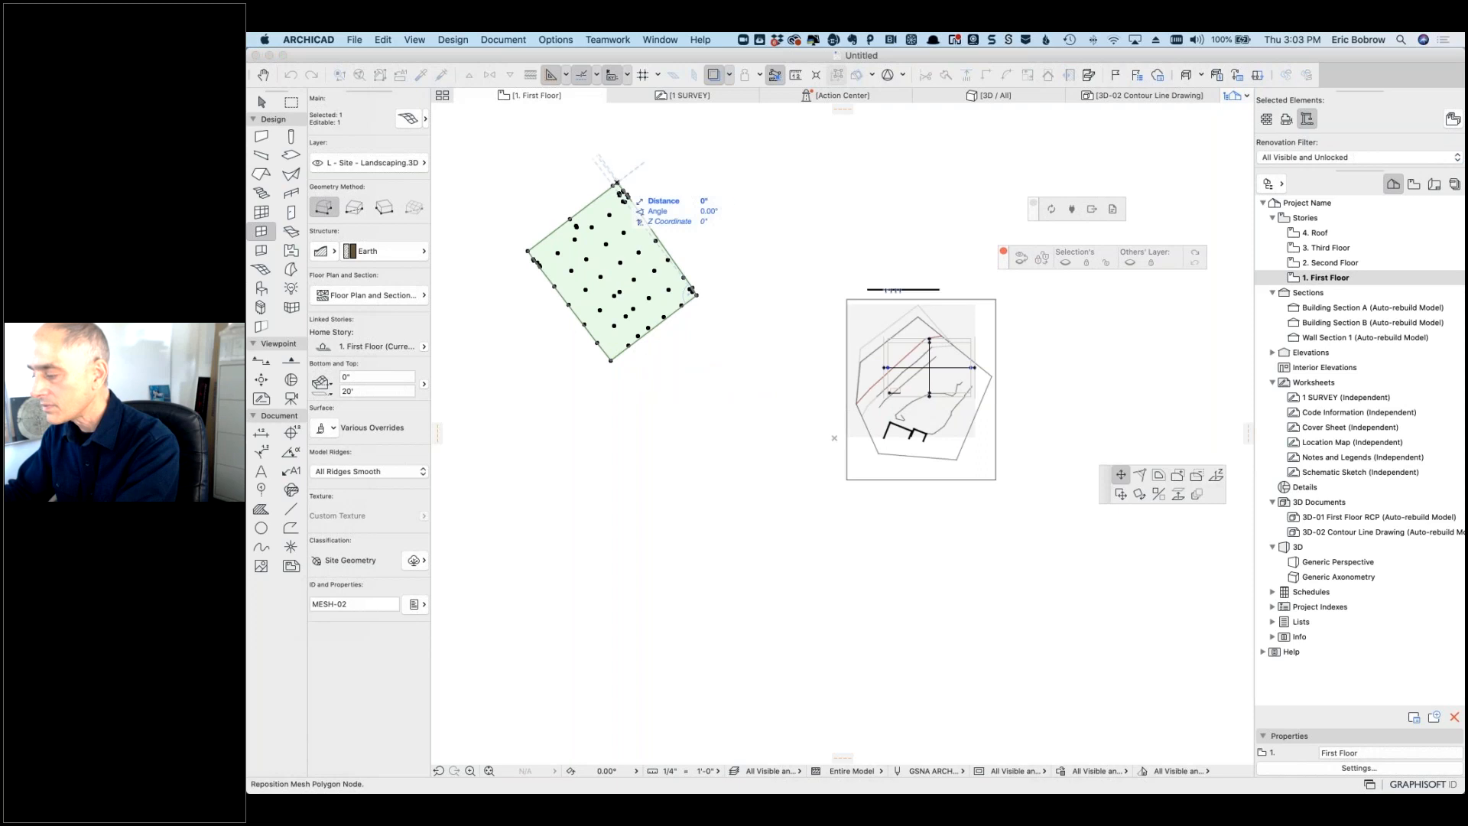
click(1215, 475)
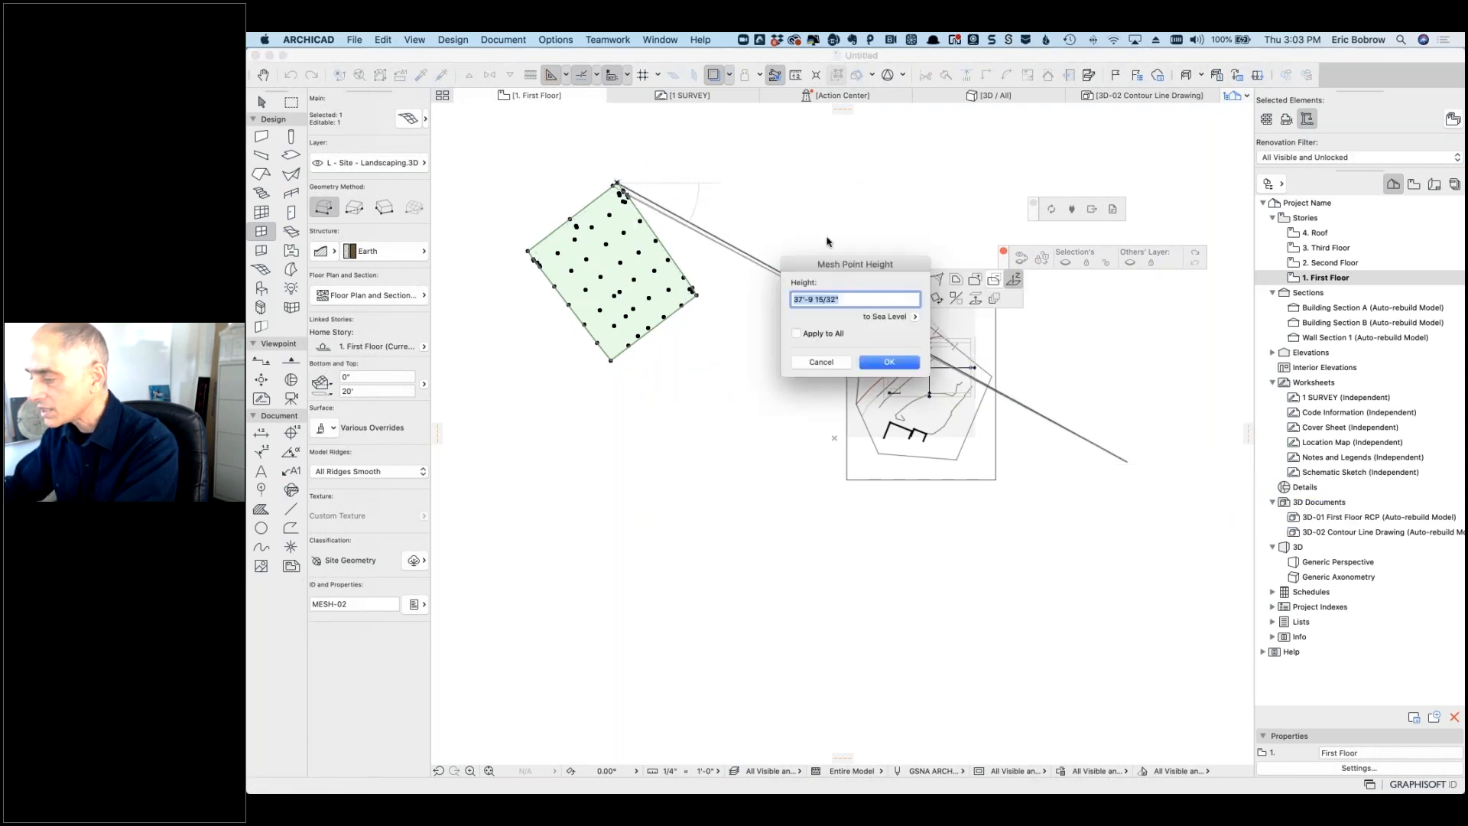
click(821, 361)
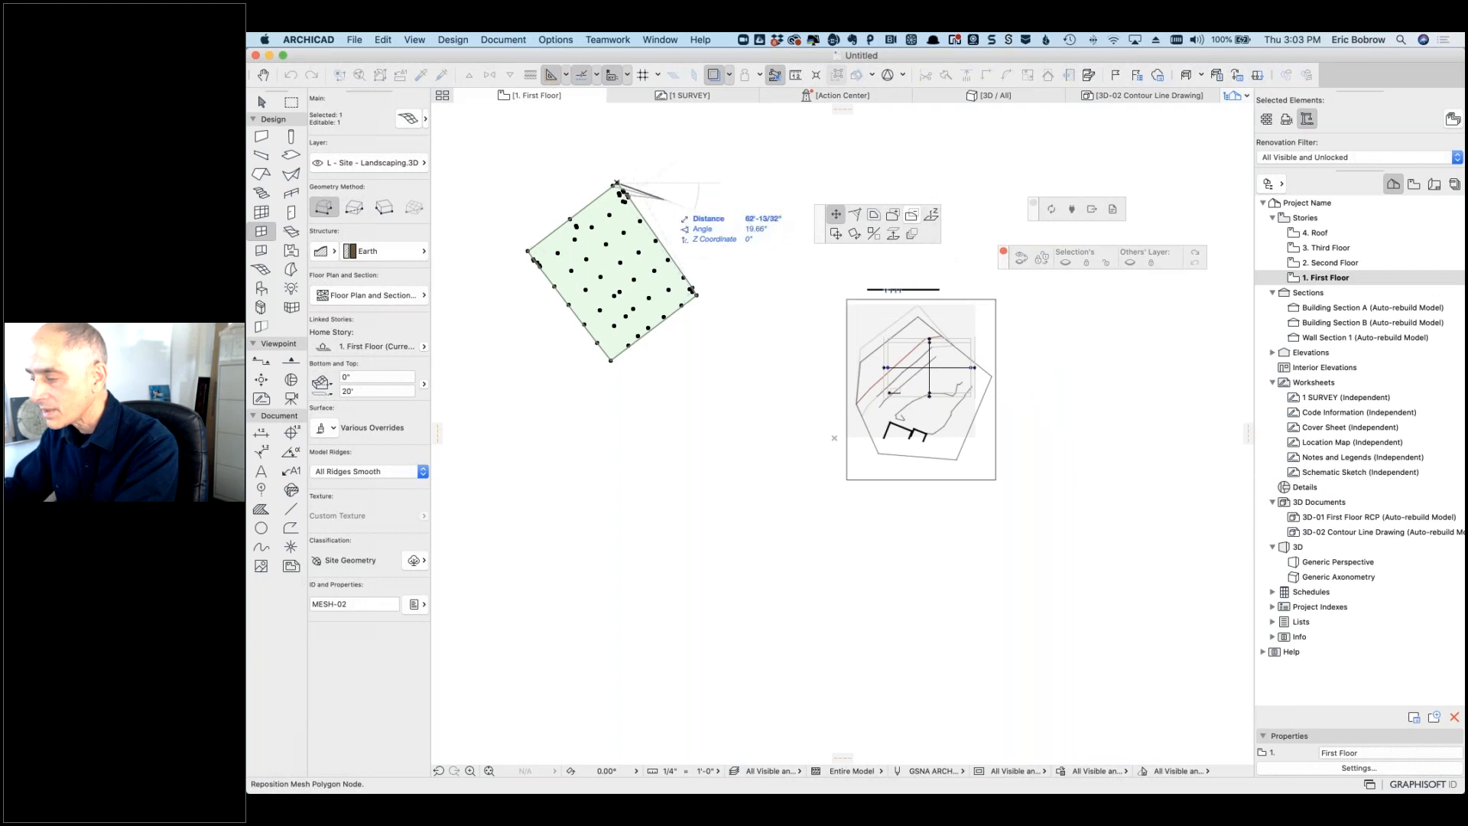
key(Escape)
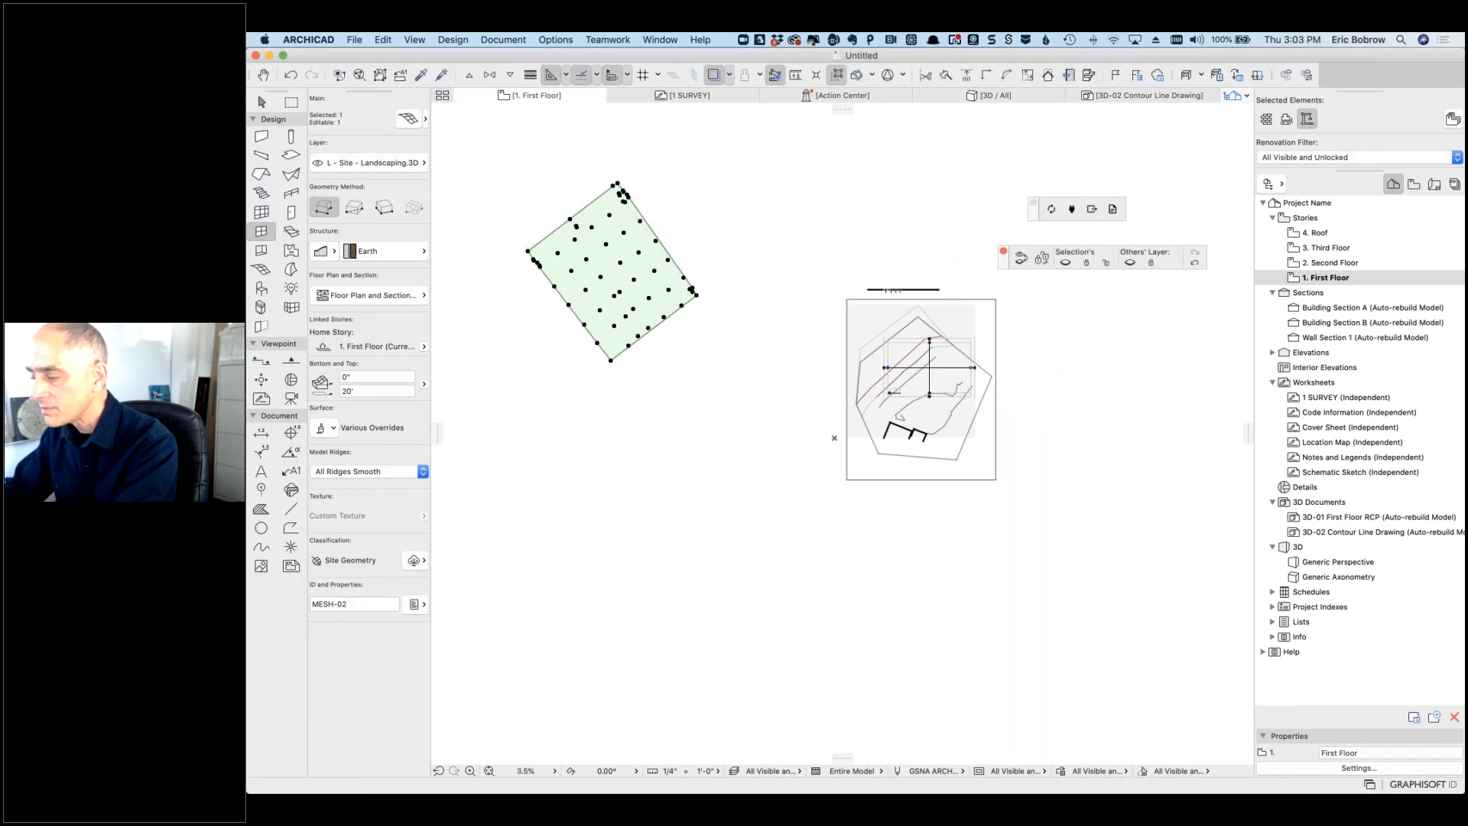
click(528, 251)
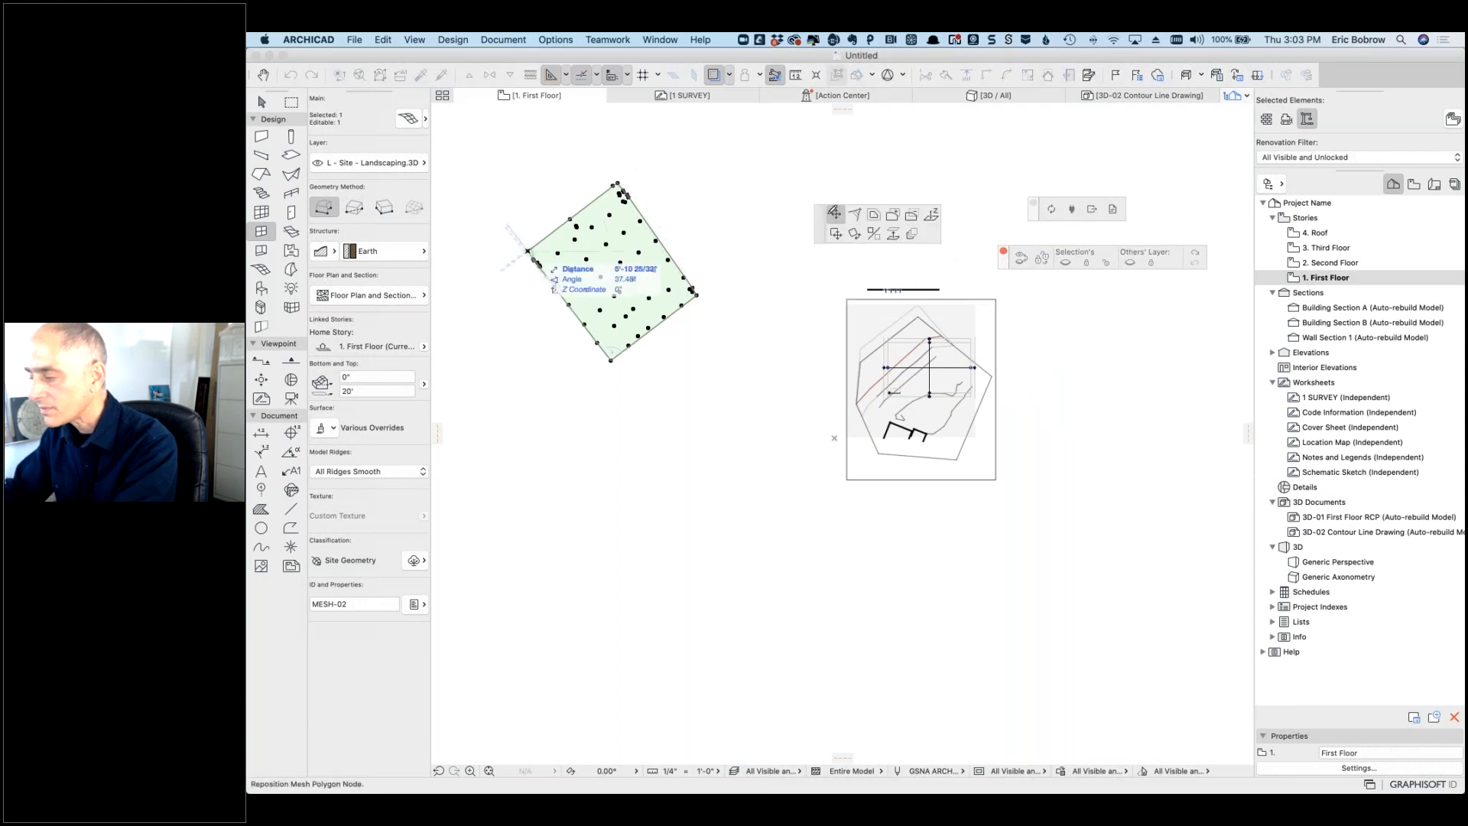
click(931, 217)
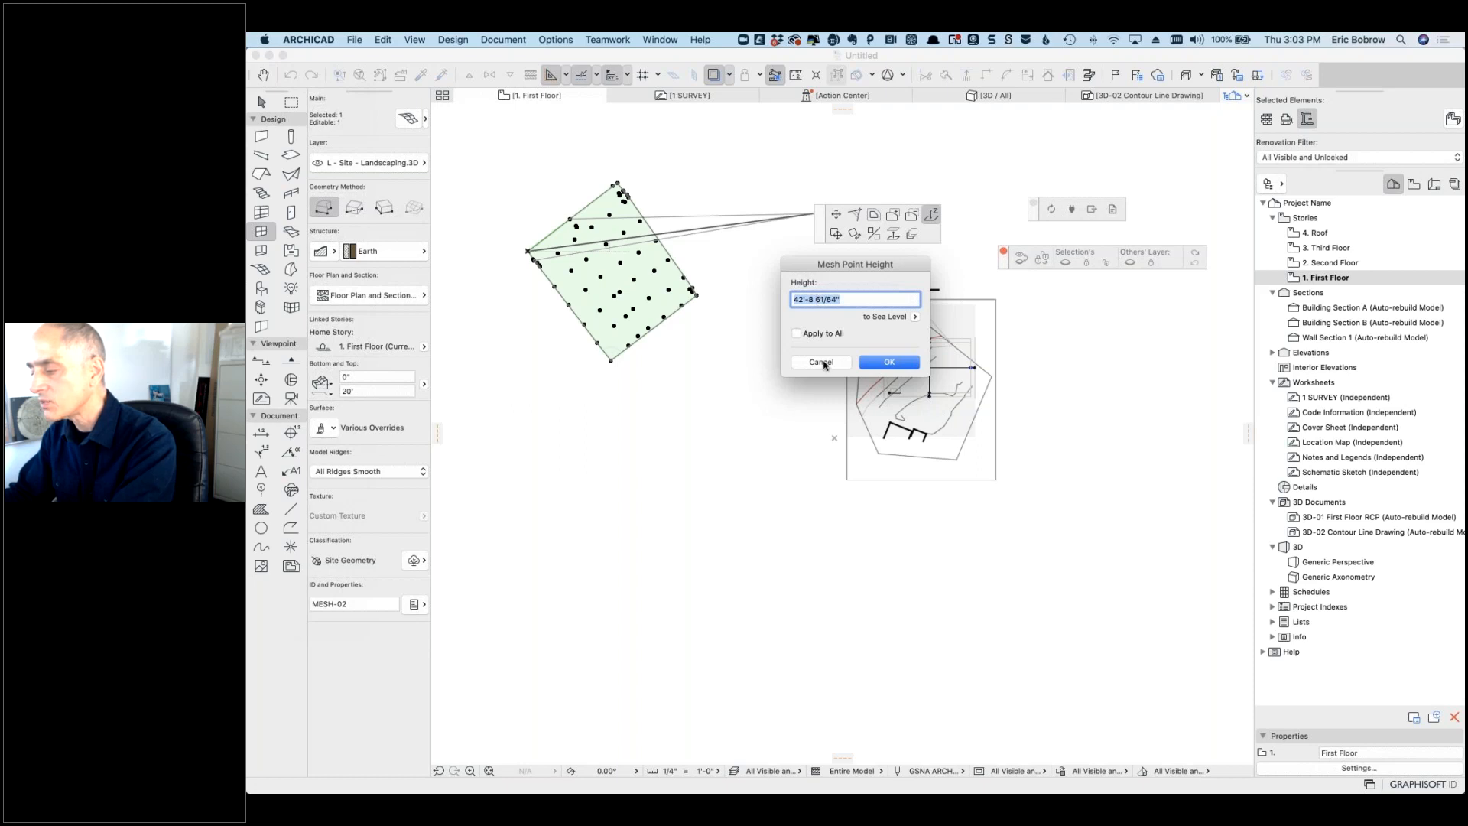
click(822, 363)
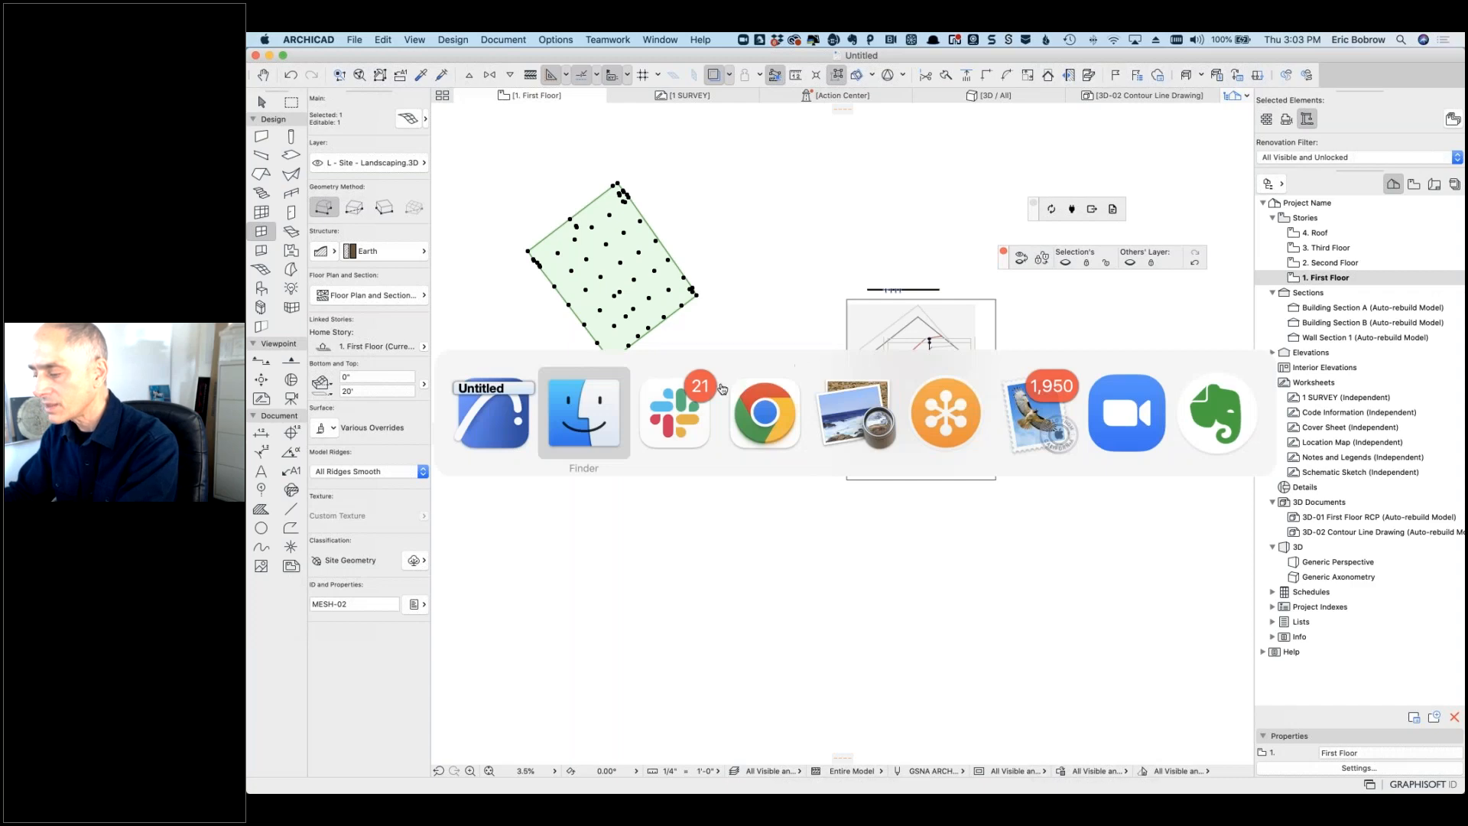
Step: Compare the corner heights with the cleaned survey points file in Finder, return to Archicad and deselect the mesh
click(620, 396)
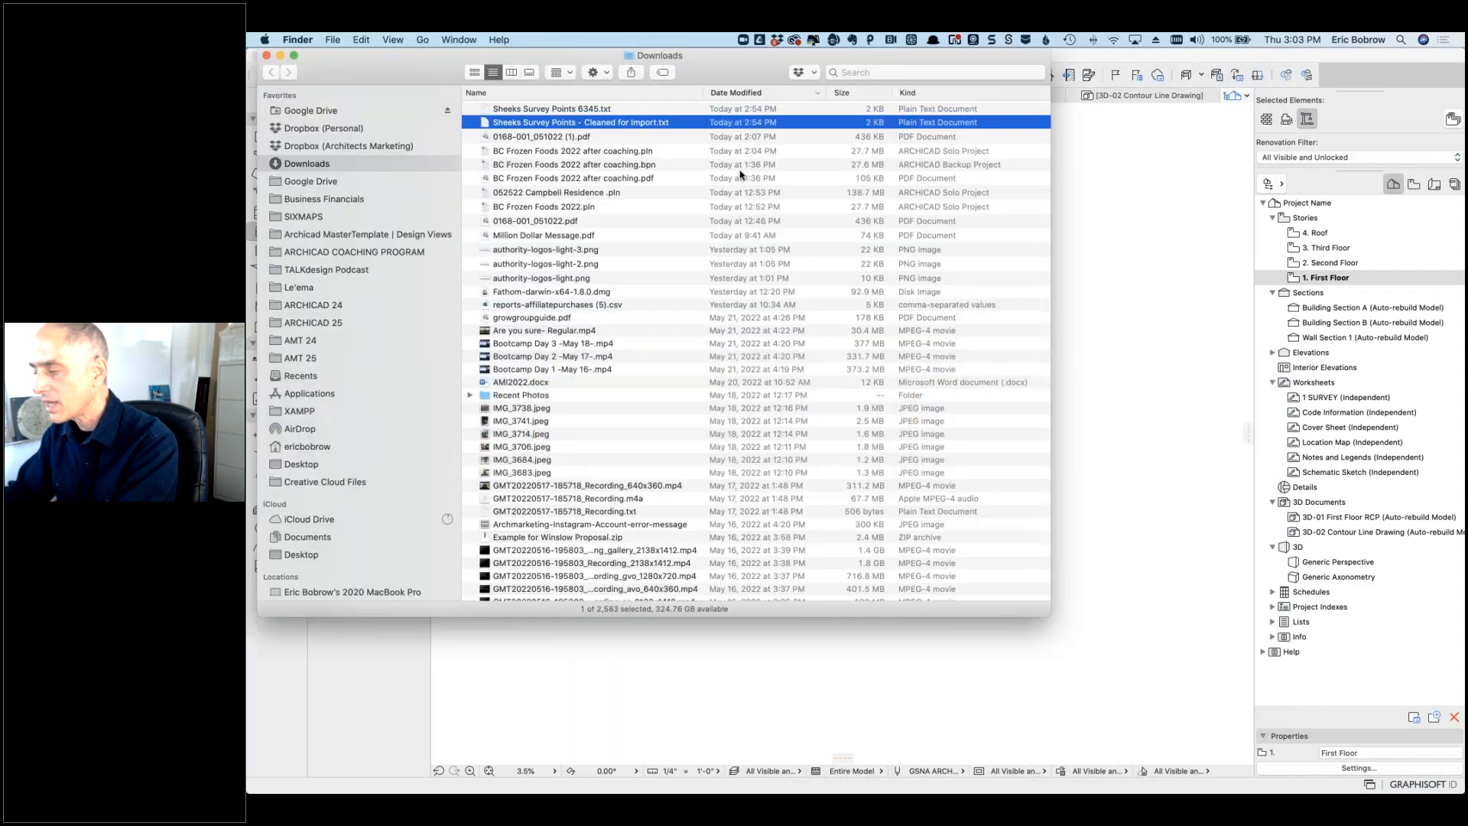
key(space)
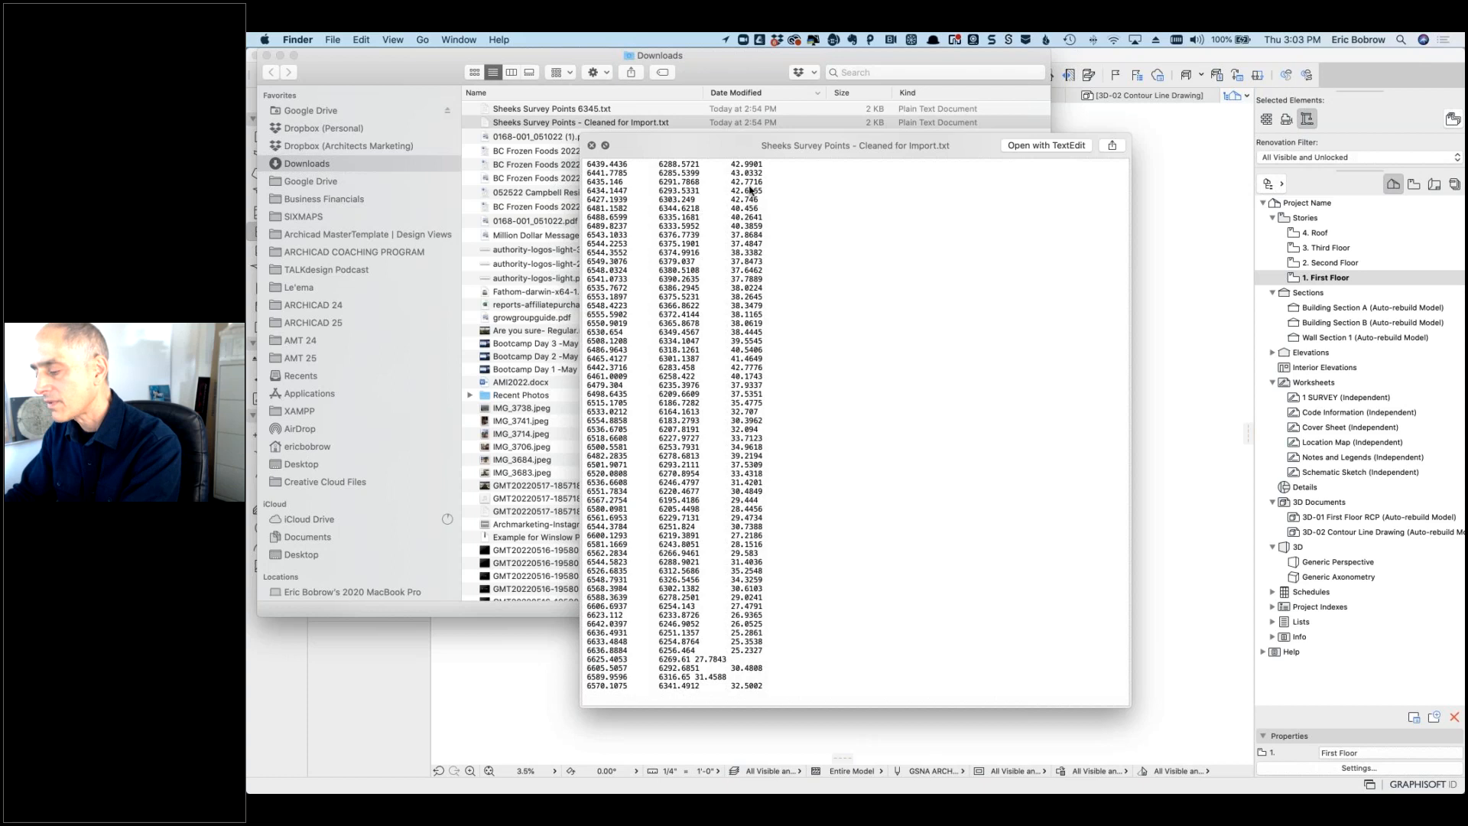
key(space)
click(1121, 480)
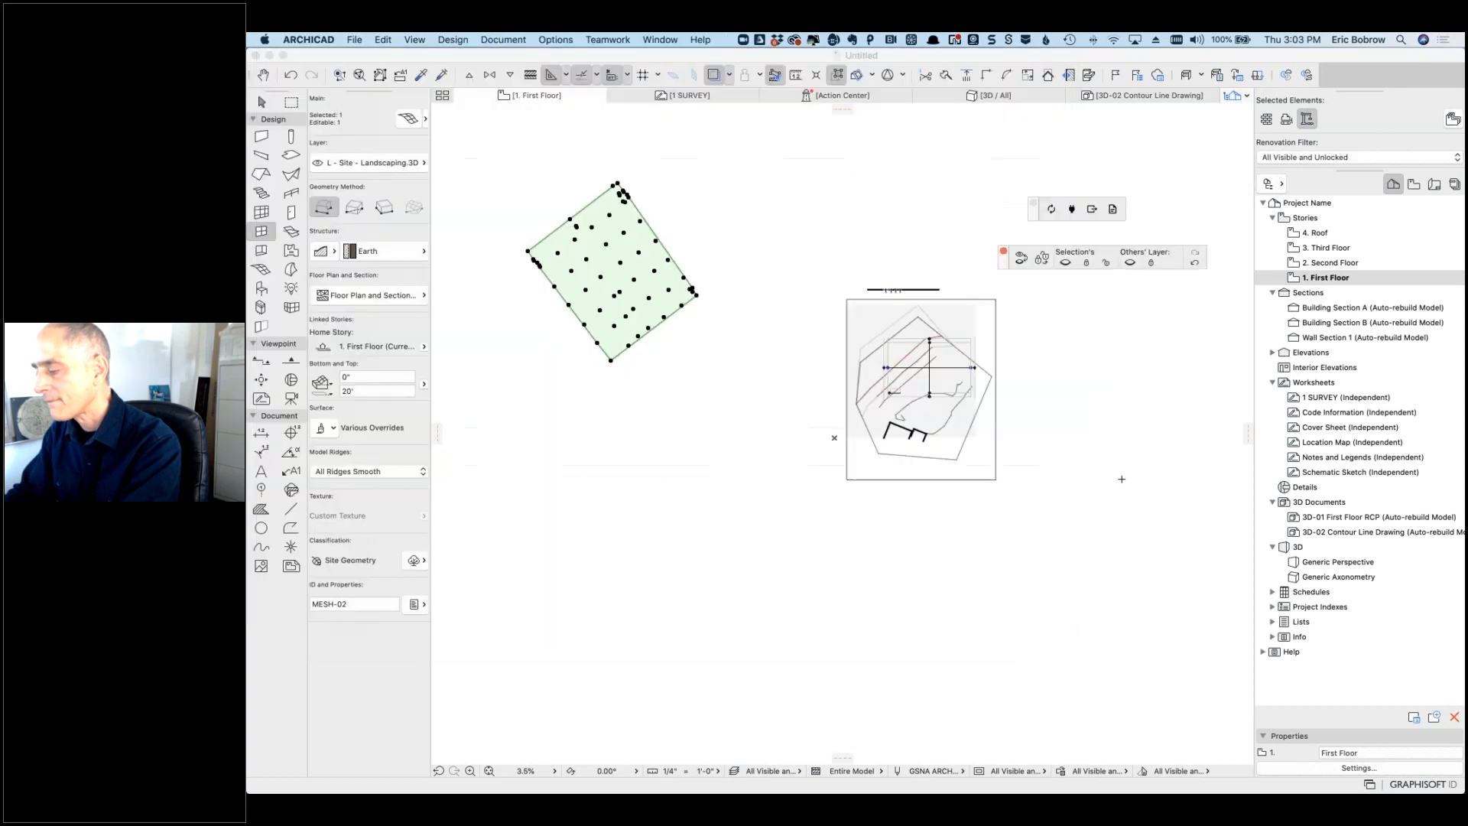
key(Escape)
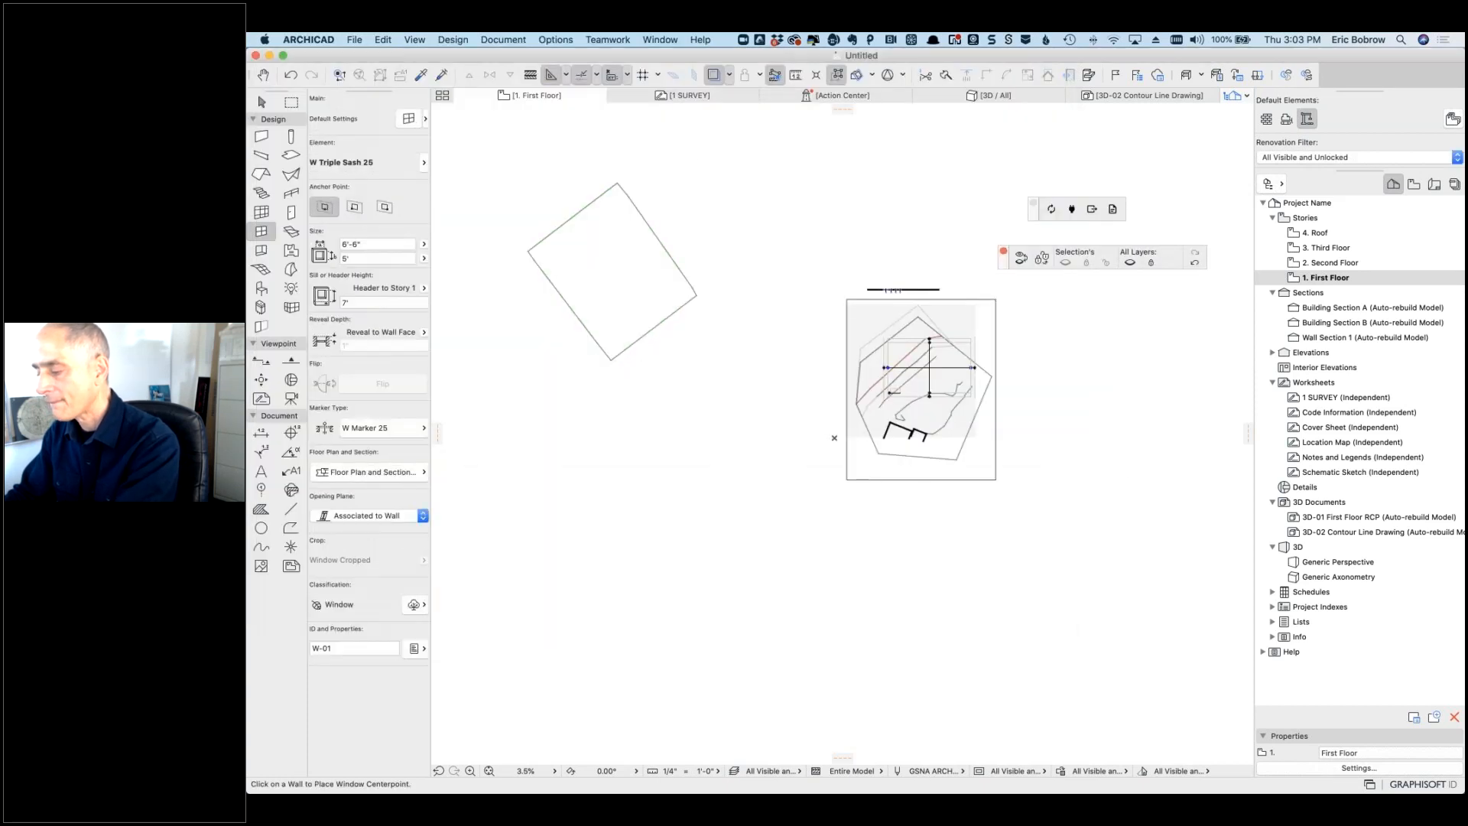
key(super+Tab)
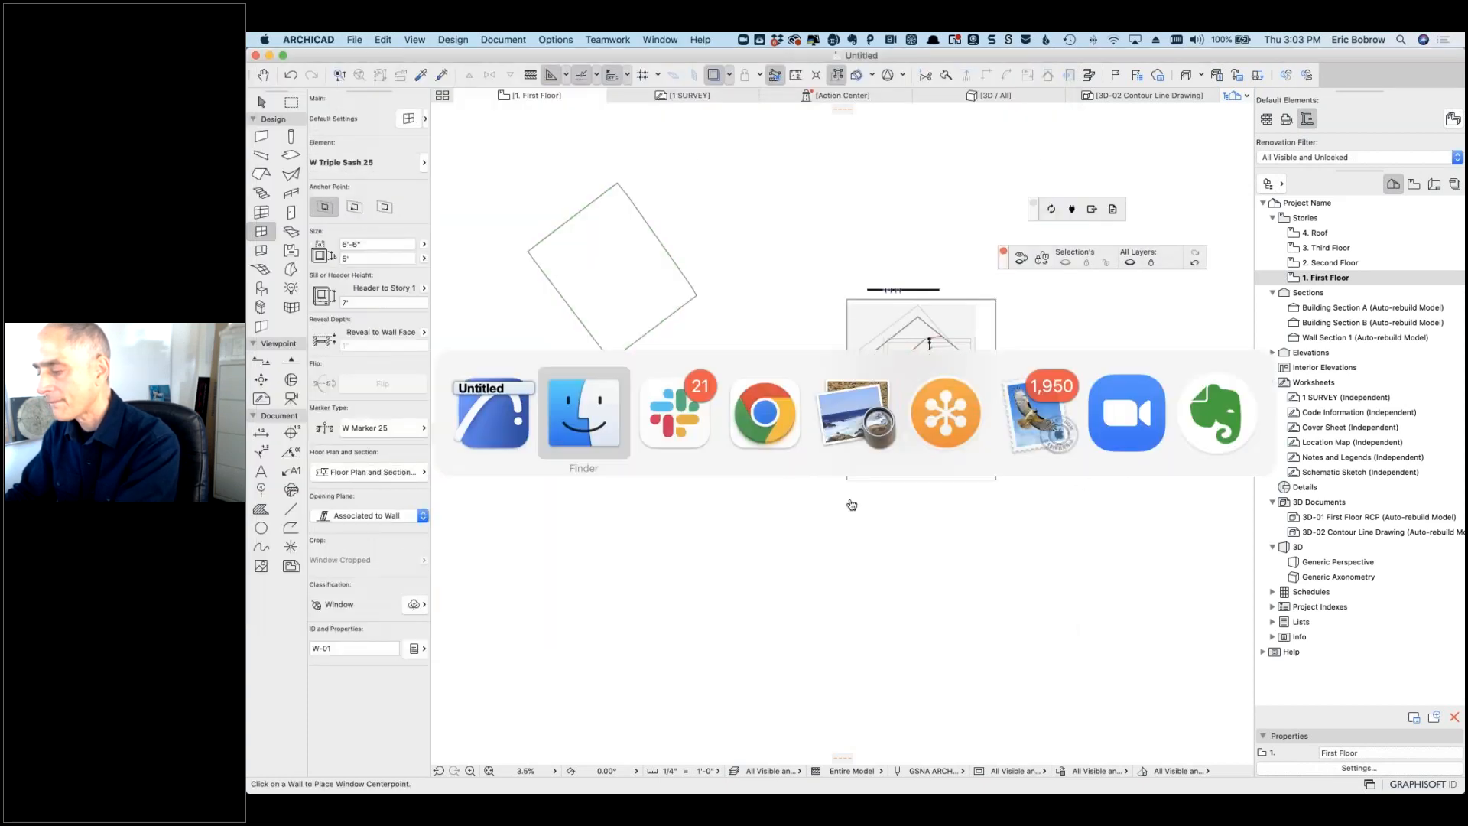
click(681, 421)
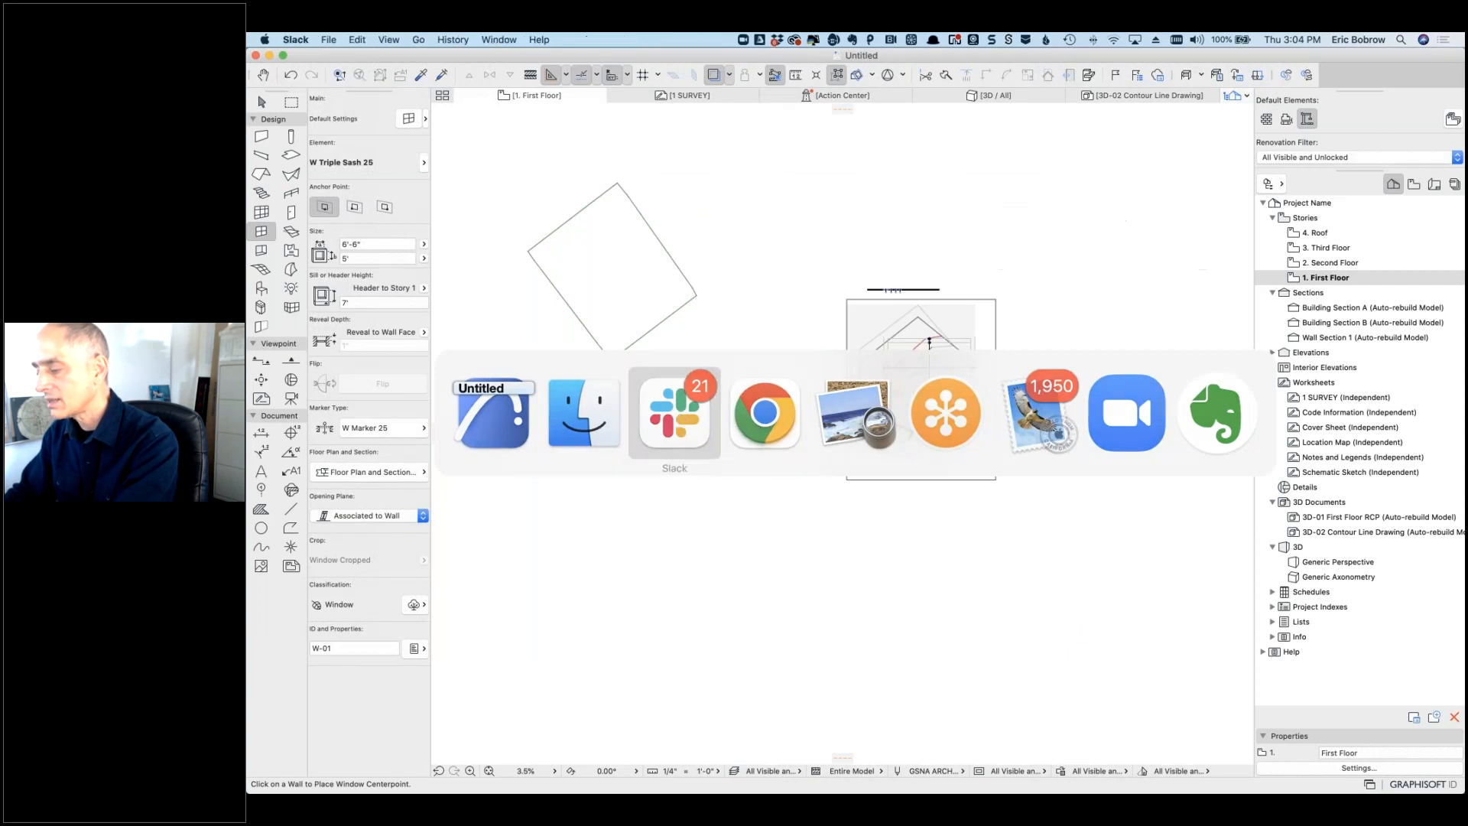
mouse_move(1119, 370)
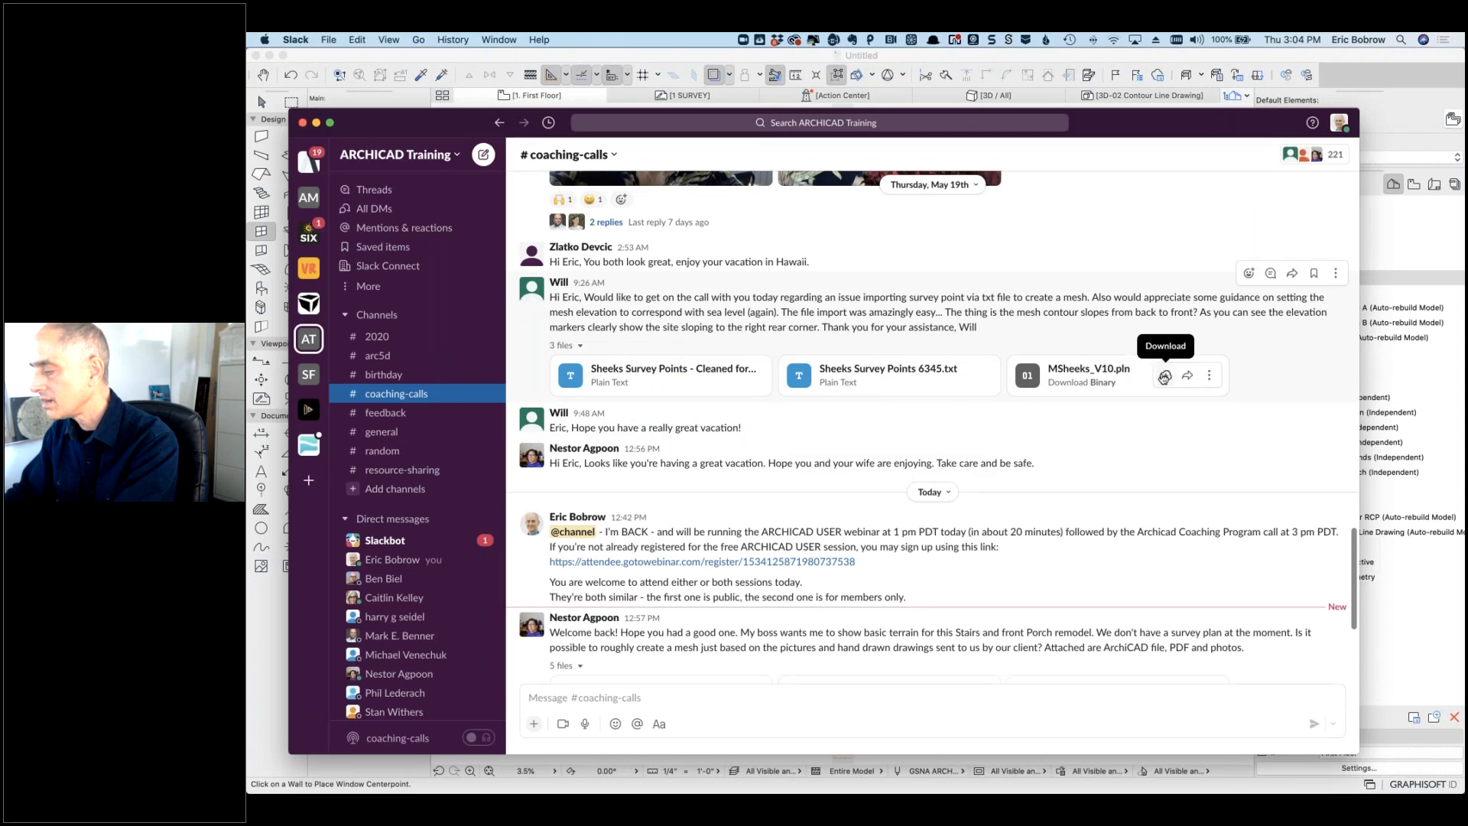
click(1165, 374)
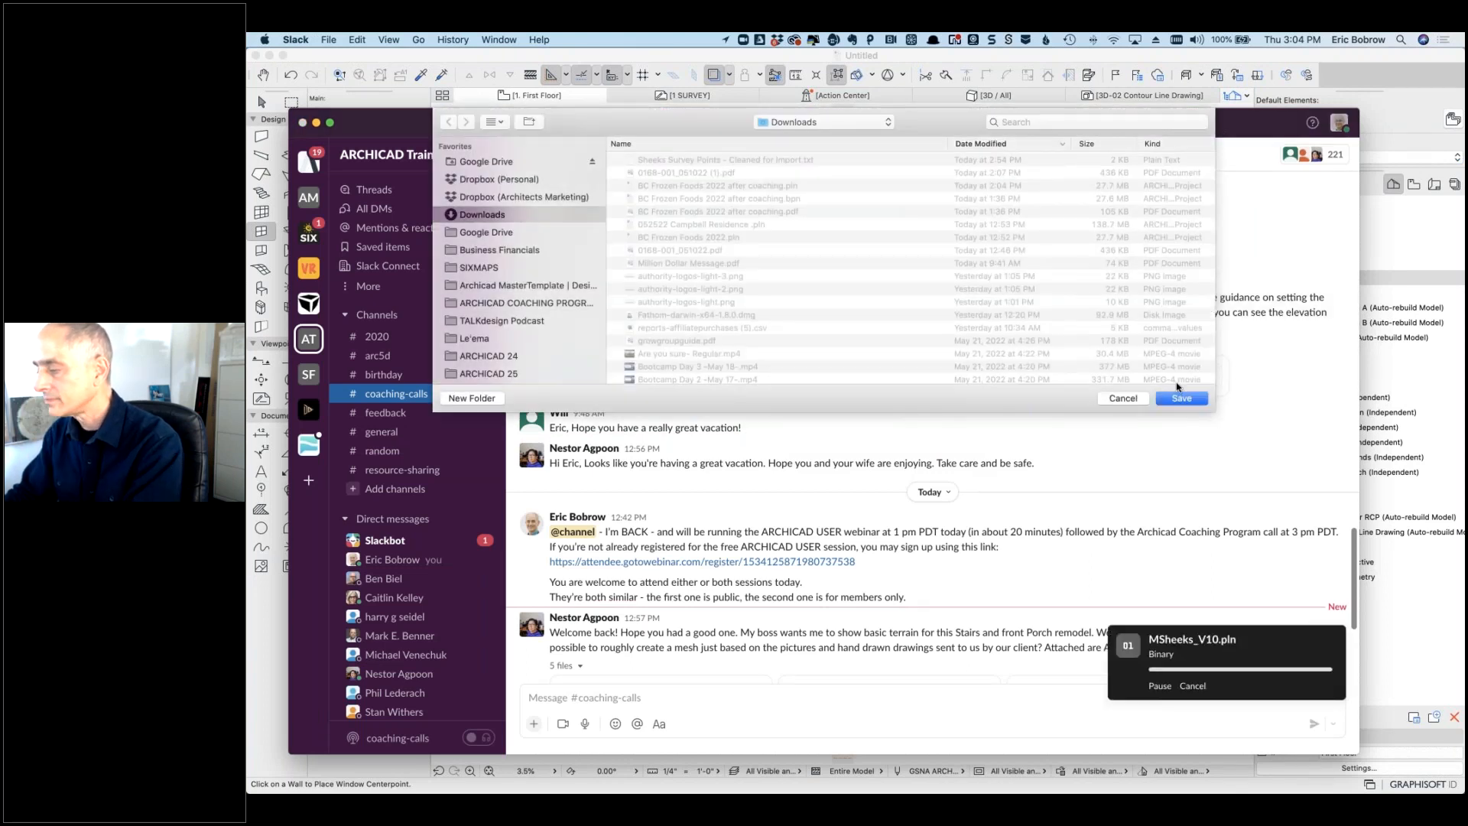
click(1180, 398)
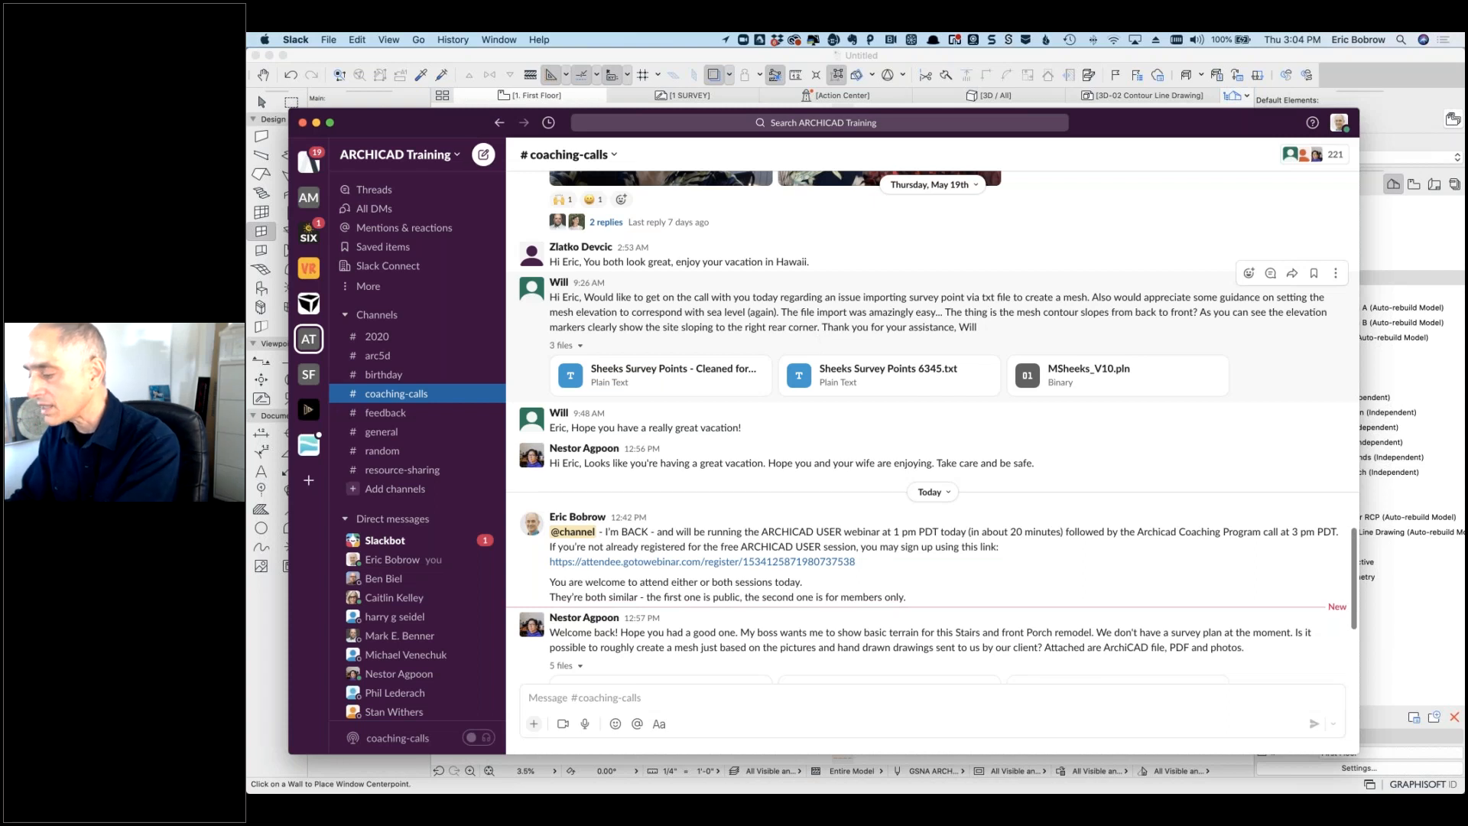
Step: Switch to Archicad and save the project in the Downloads folder as ARCHICAD USER demo May 2022, in ARCHICAD Solo Project format
key(super+Tab)
key(super+Tab)
key(super+Tab)
key(super+Tab)
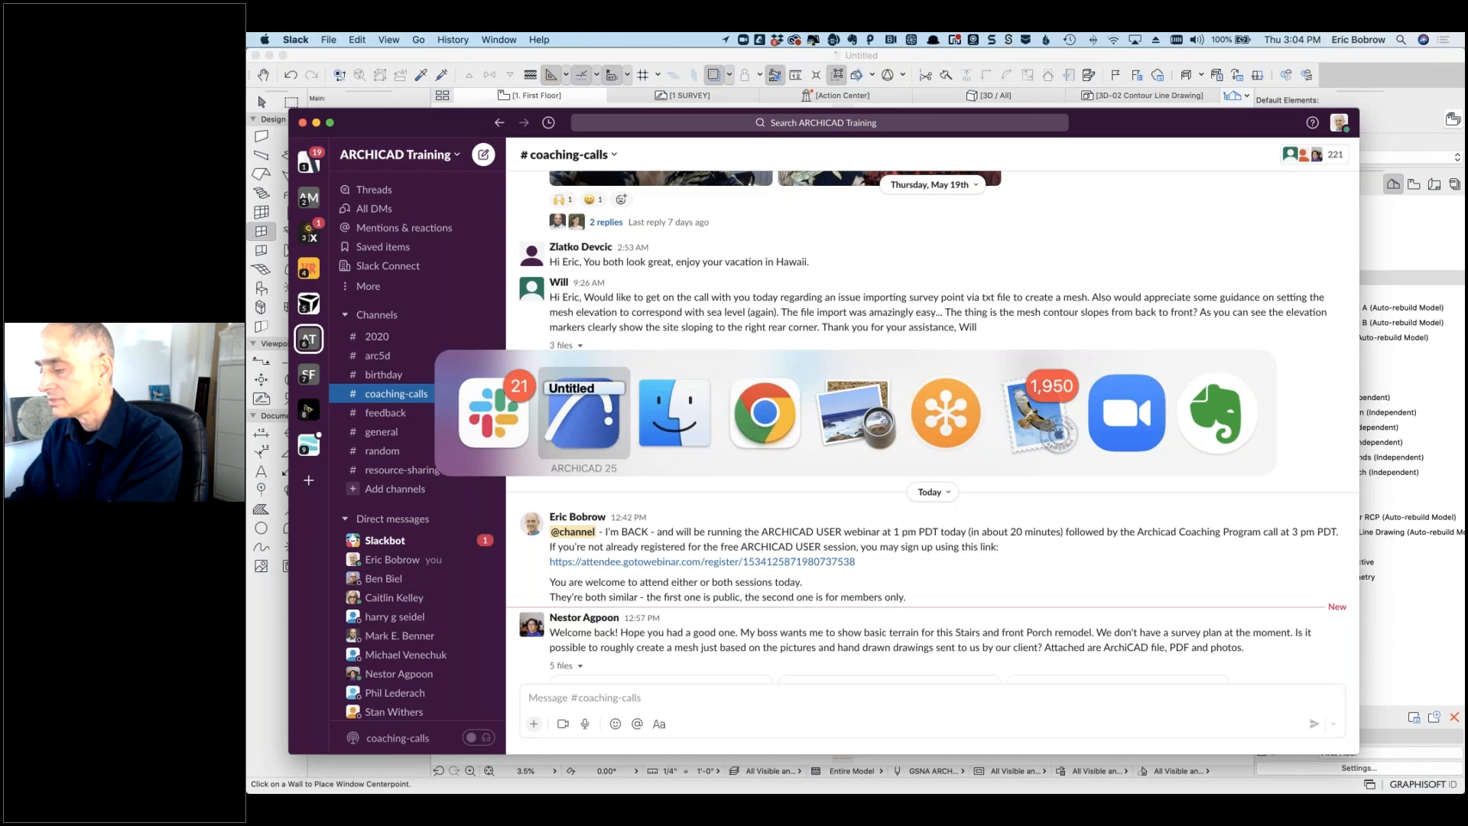
click(585, 433)
click(358, 42)
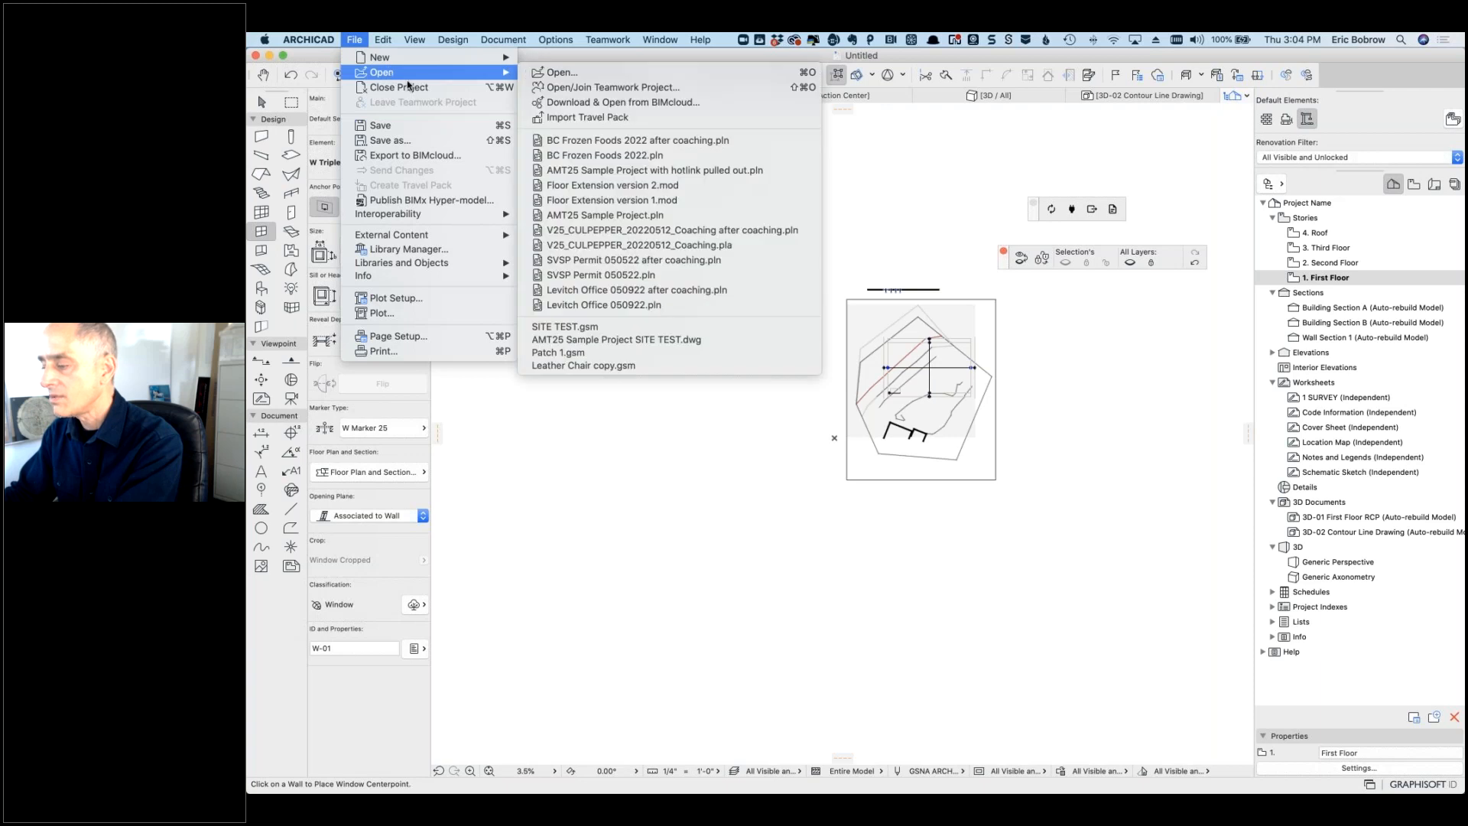
click(955, 258)
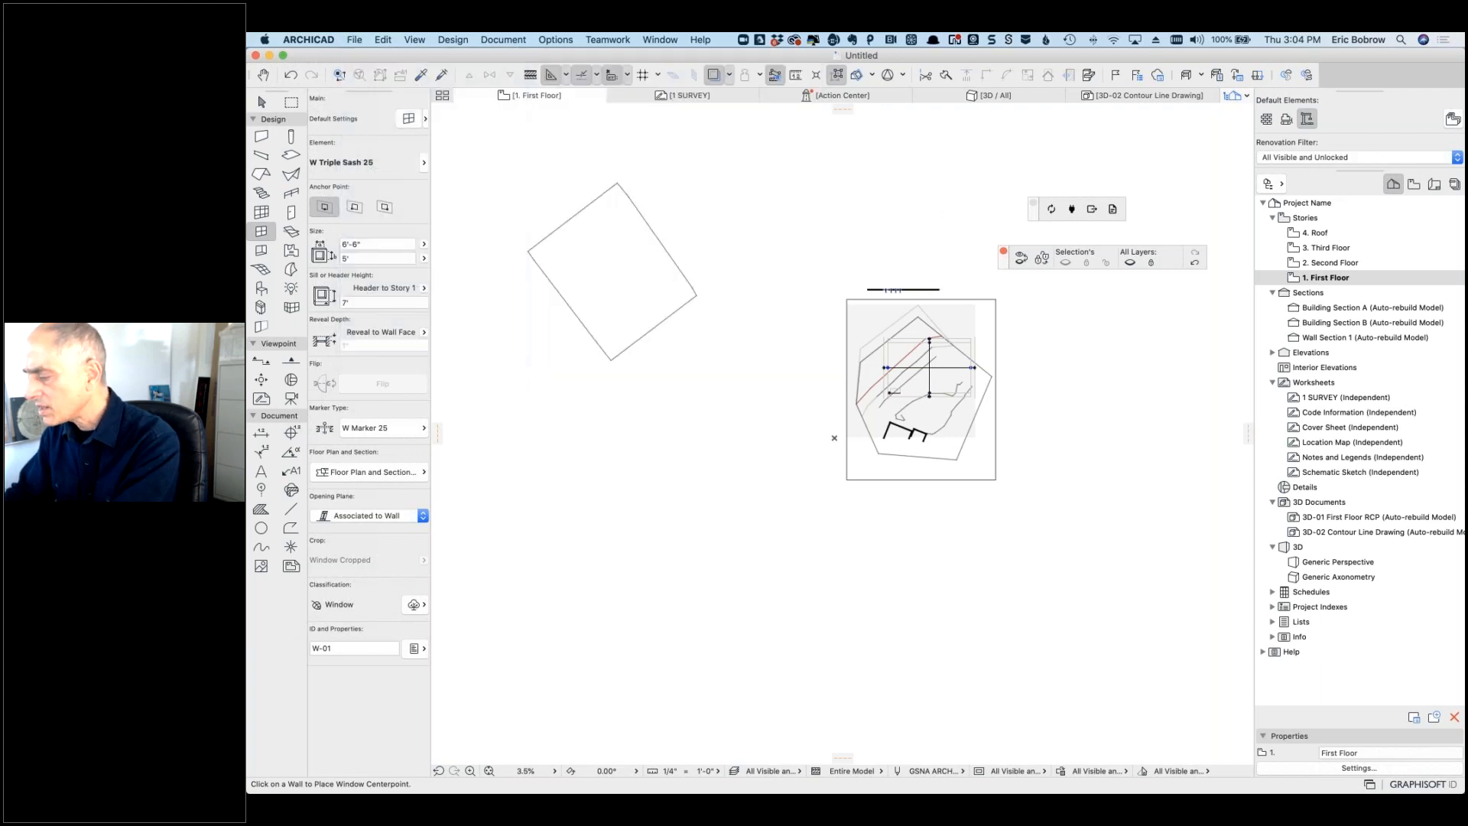
click(354, 42)
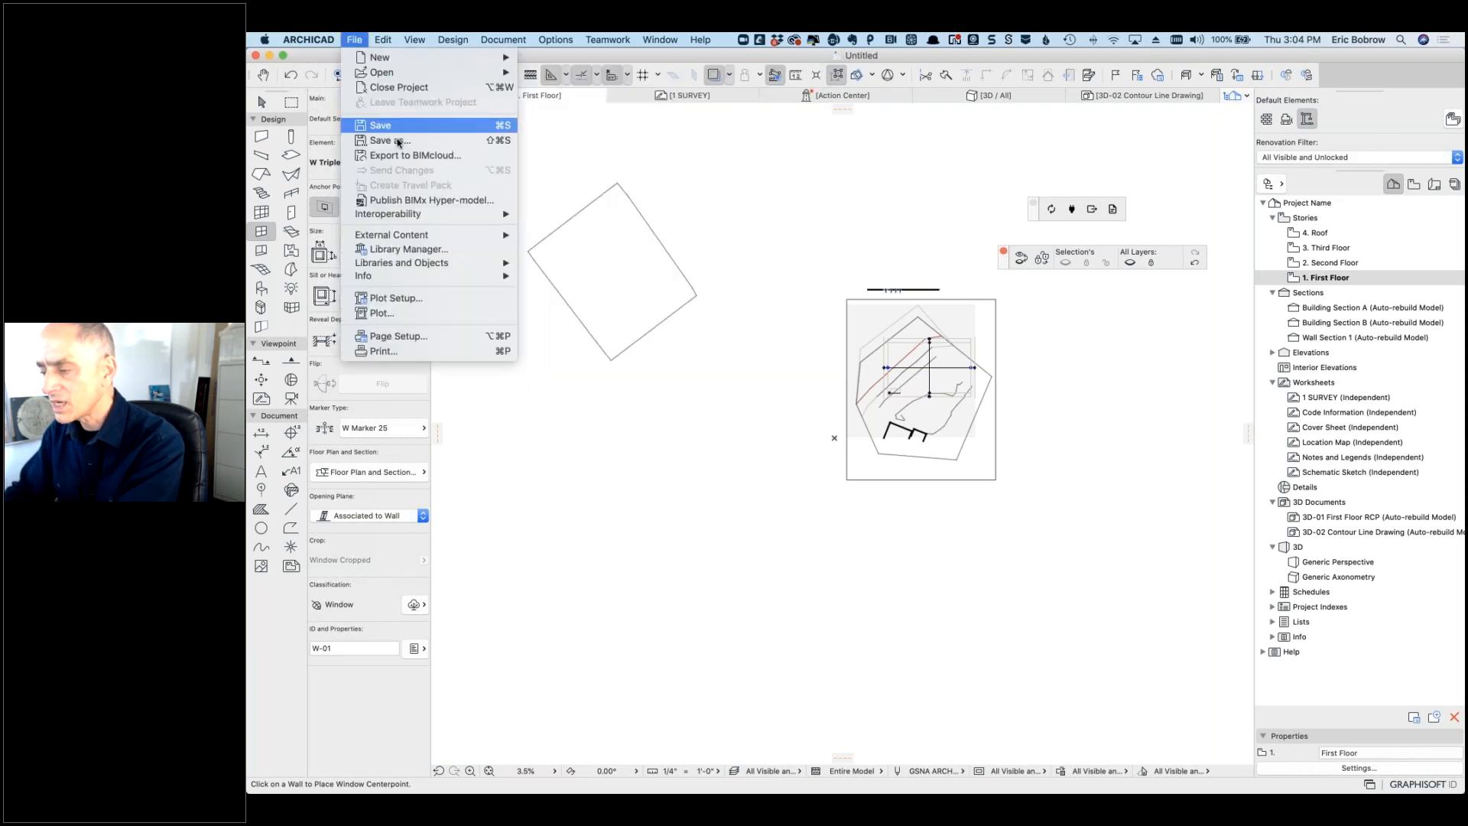
click(398, 140)
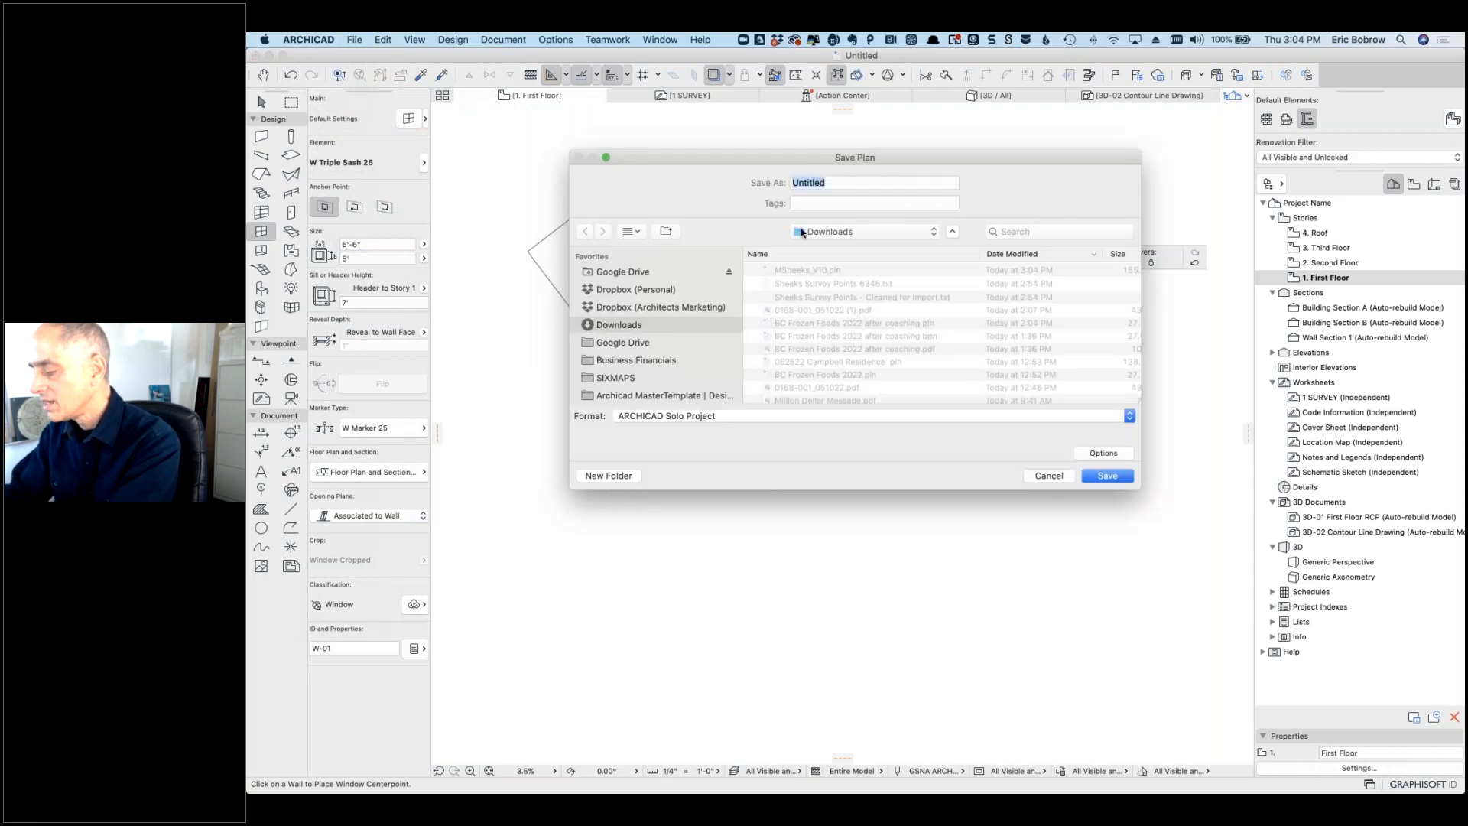
text(ARCHICAD USER de)
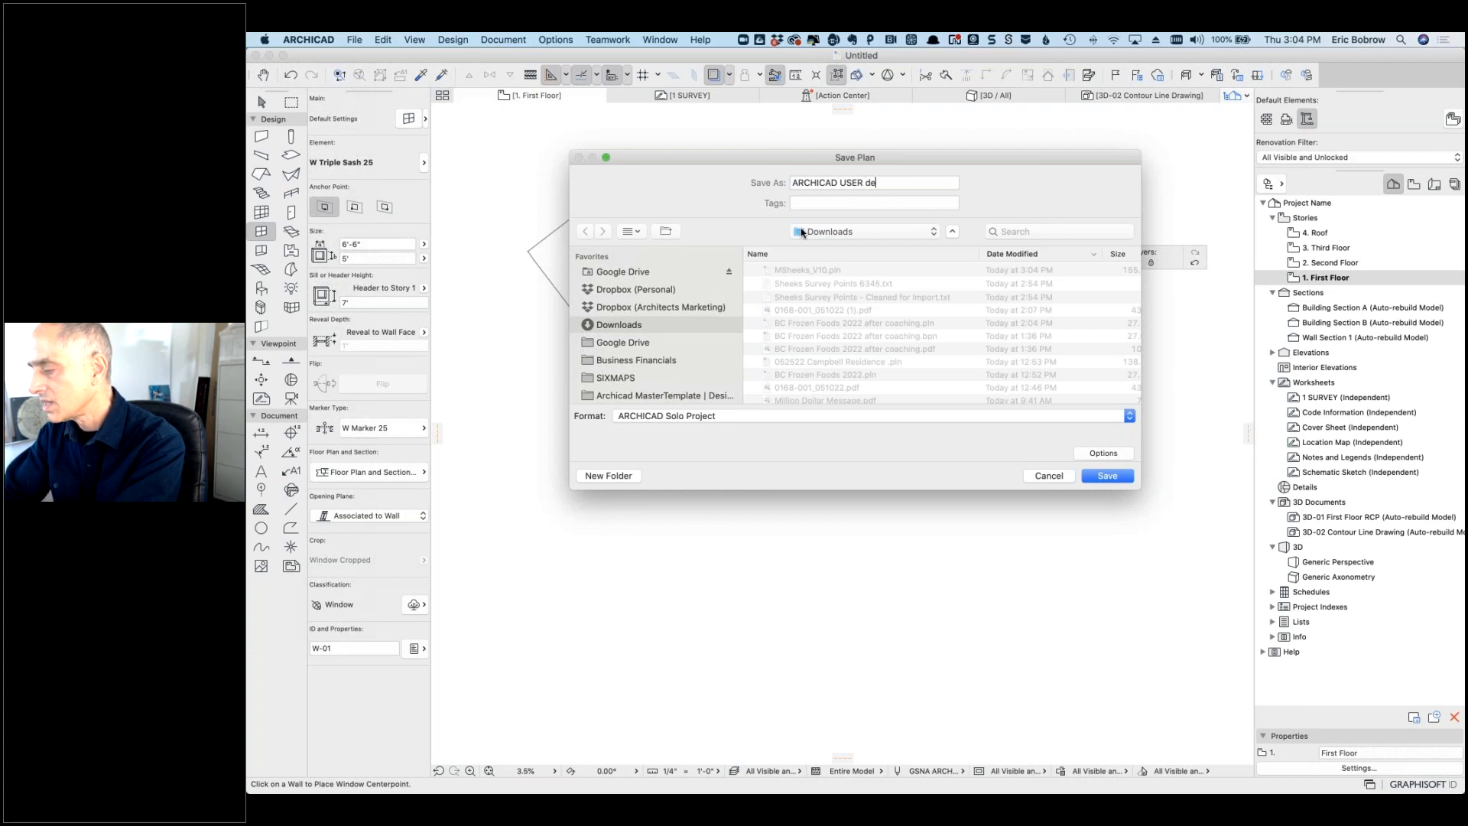
text(mo May 2022)
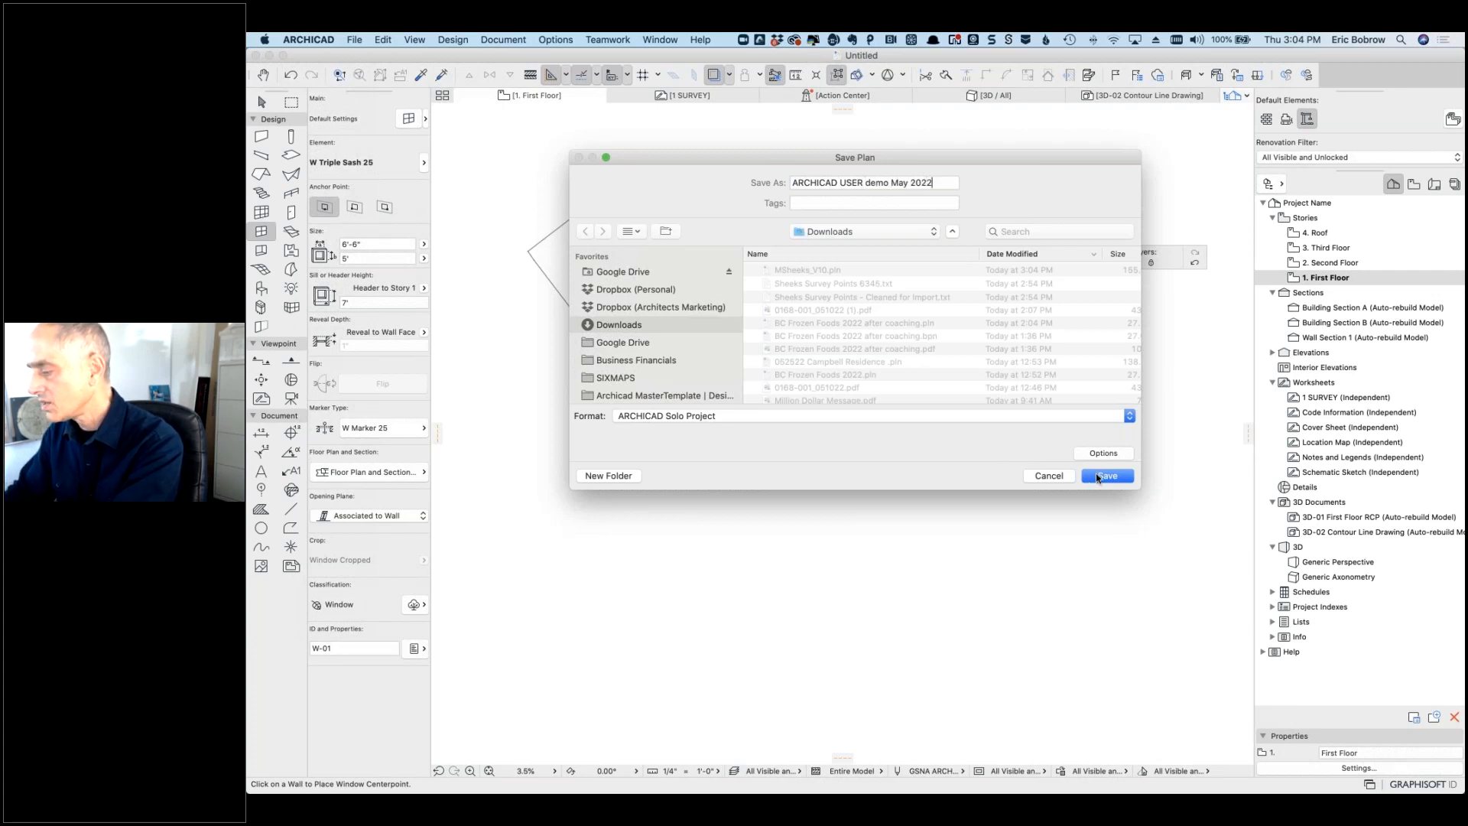
key(Return)
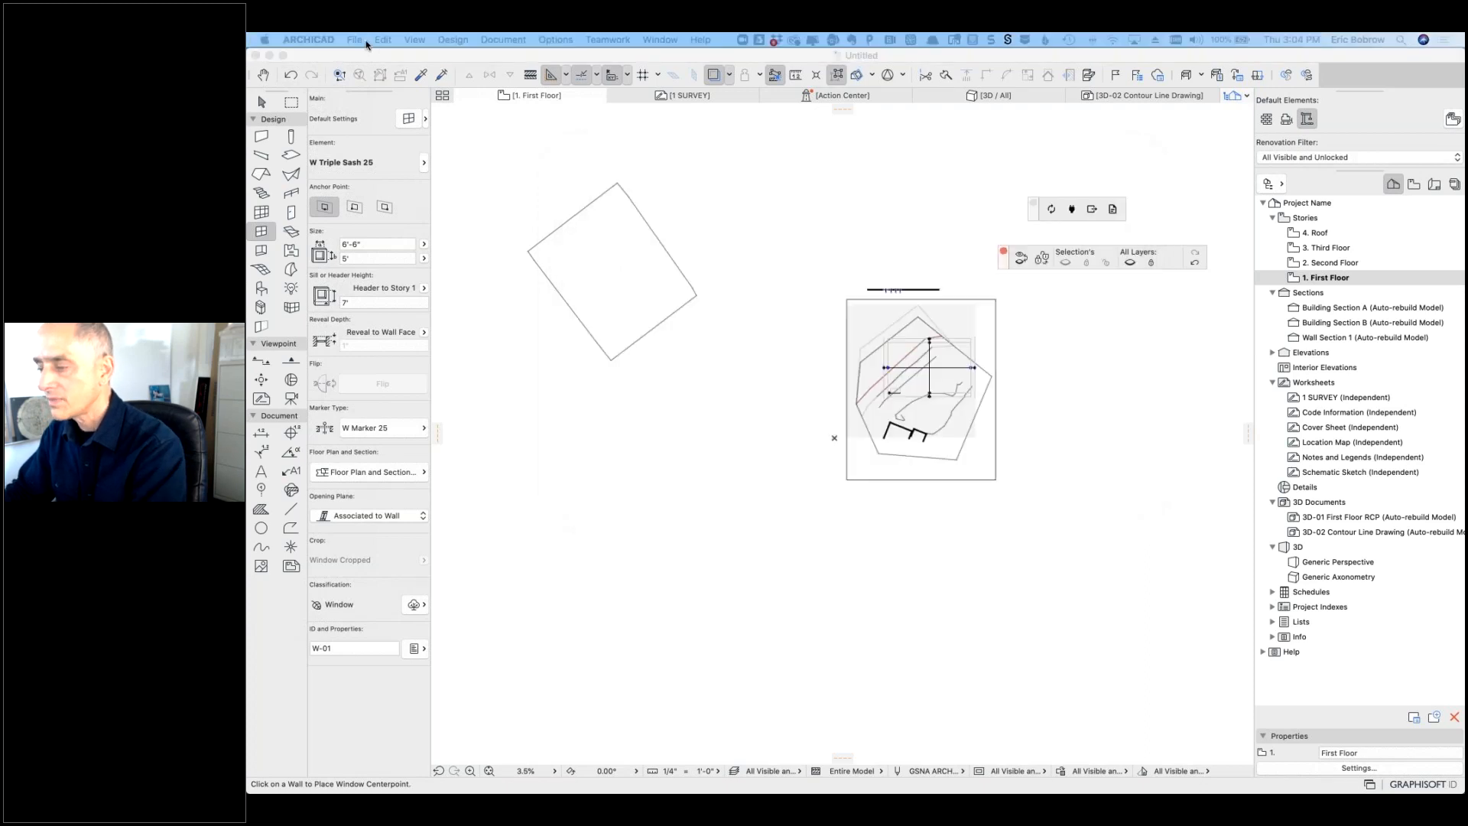
Step: Open MSheeks_V10.pln from the Downloads folder, keeping the missing Library Part Maker add-on's data in the project
click(356, 39)
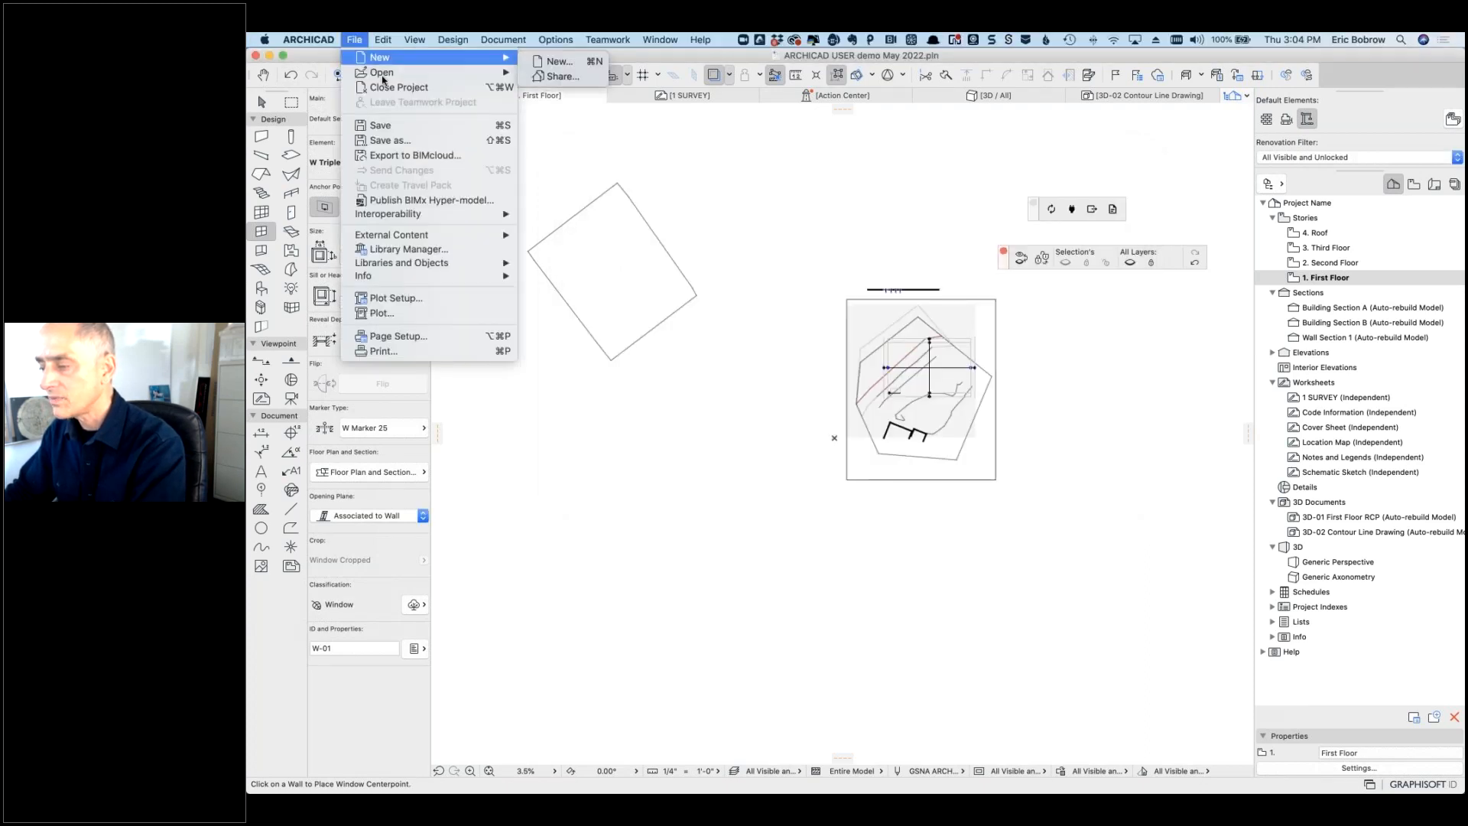
mouse_move(458, 72)
click(581, 76)
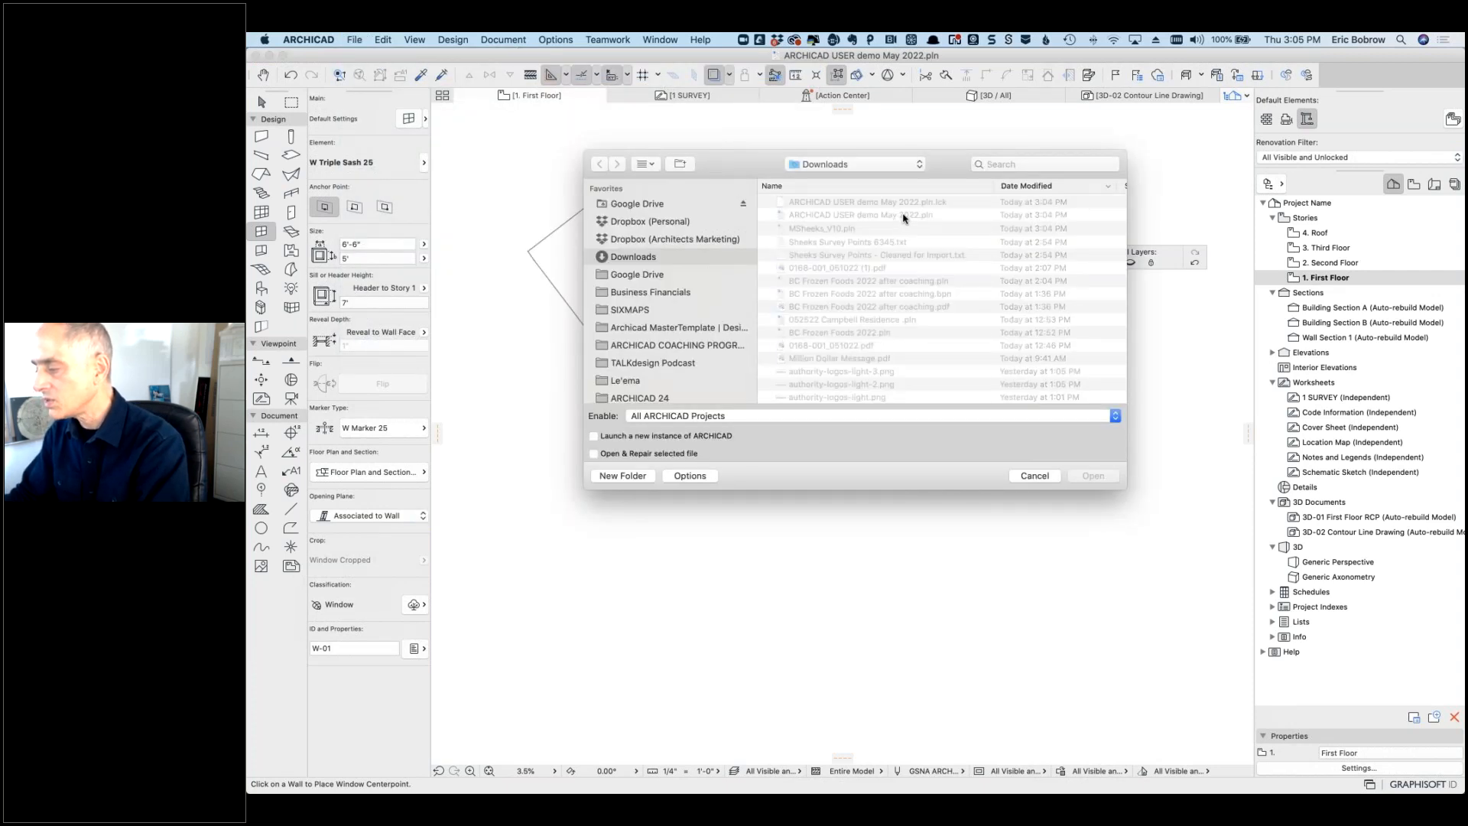
click(835, 229)
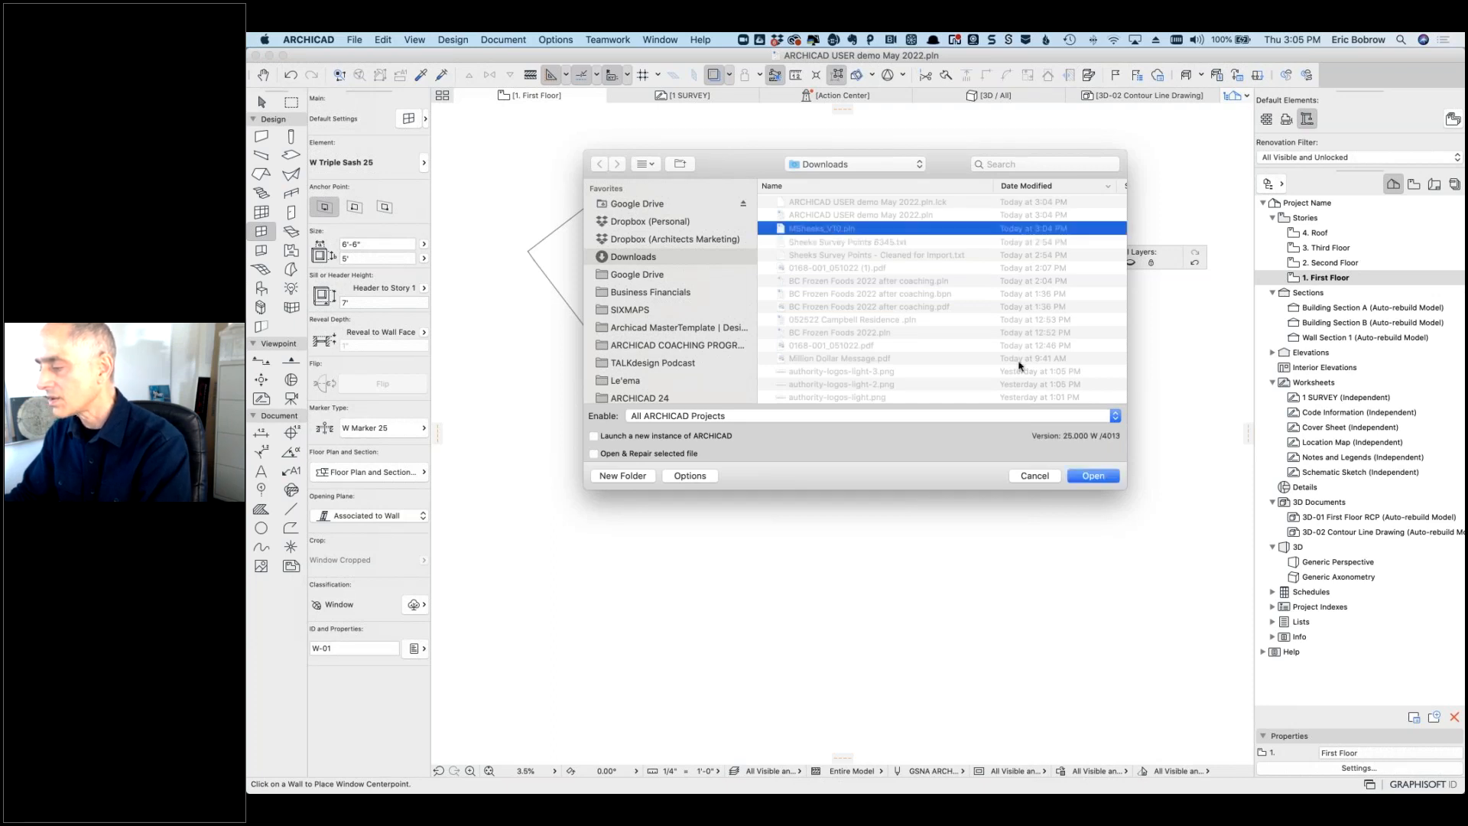
click(1092, 476)
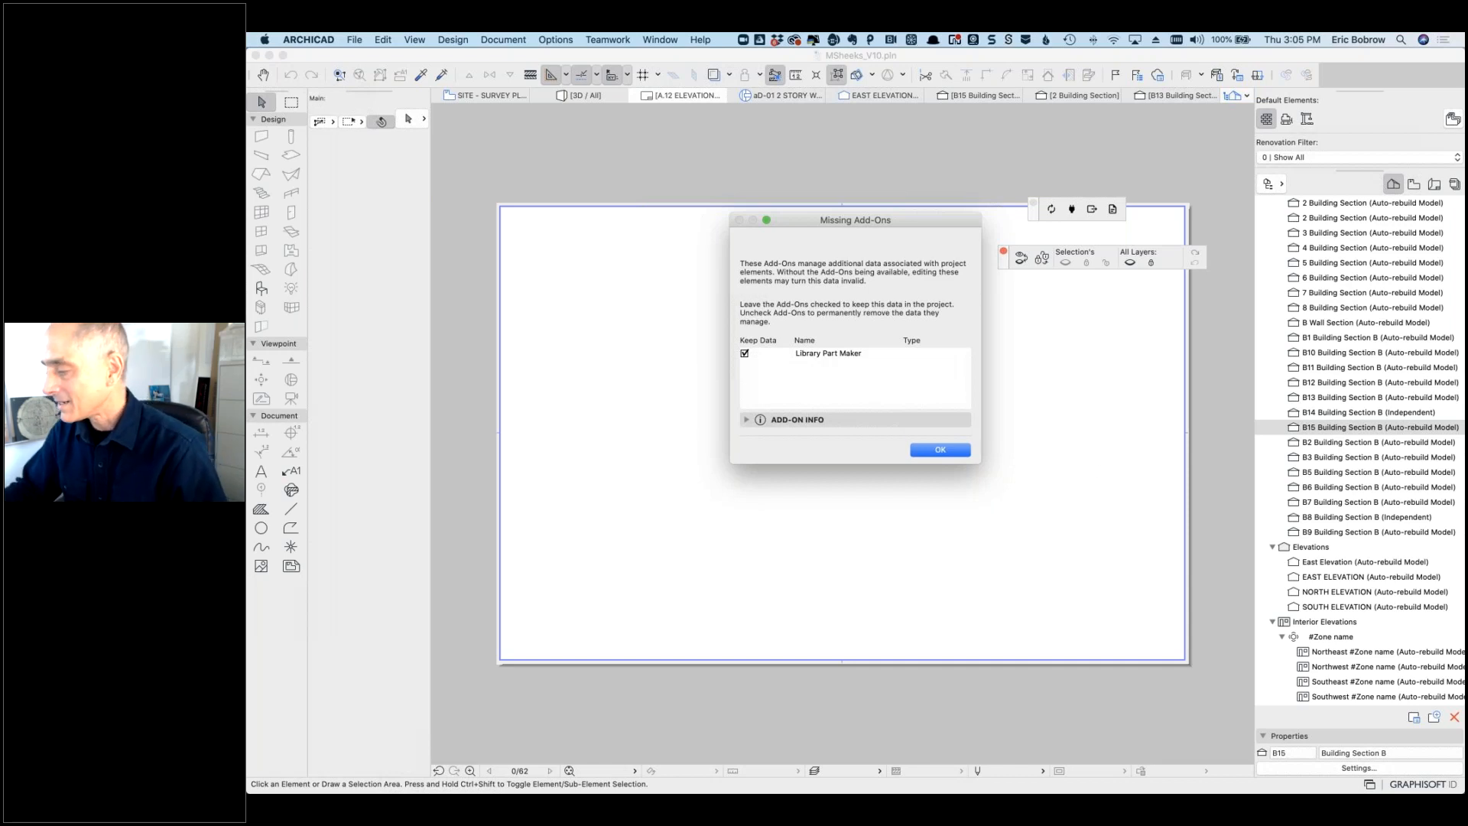
click(934, 452)
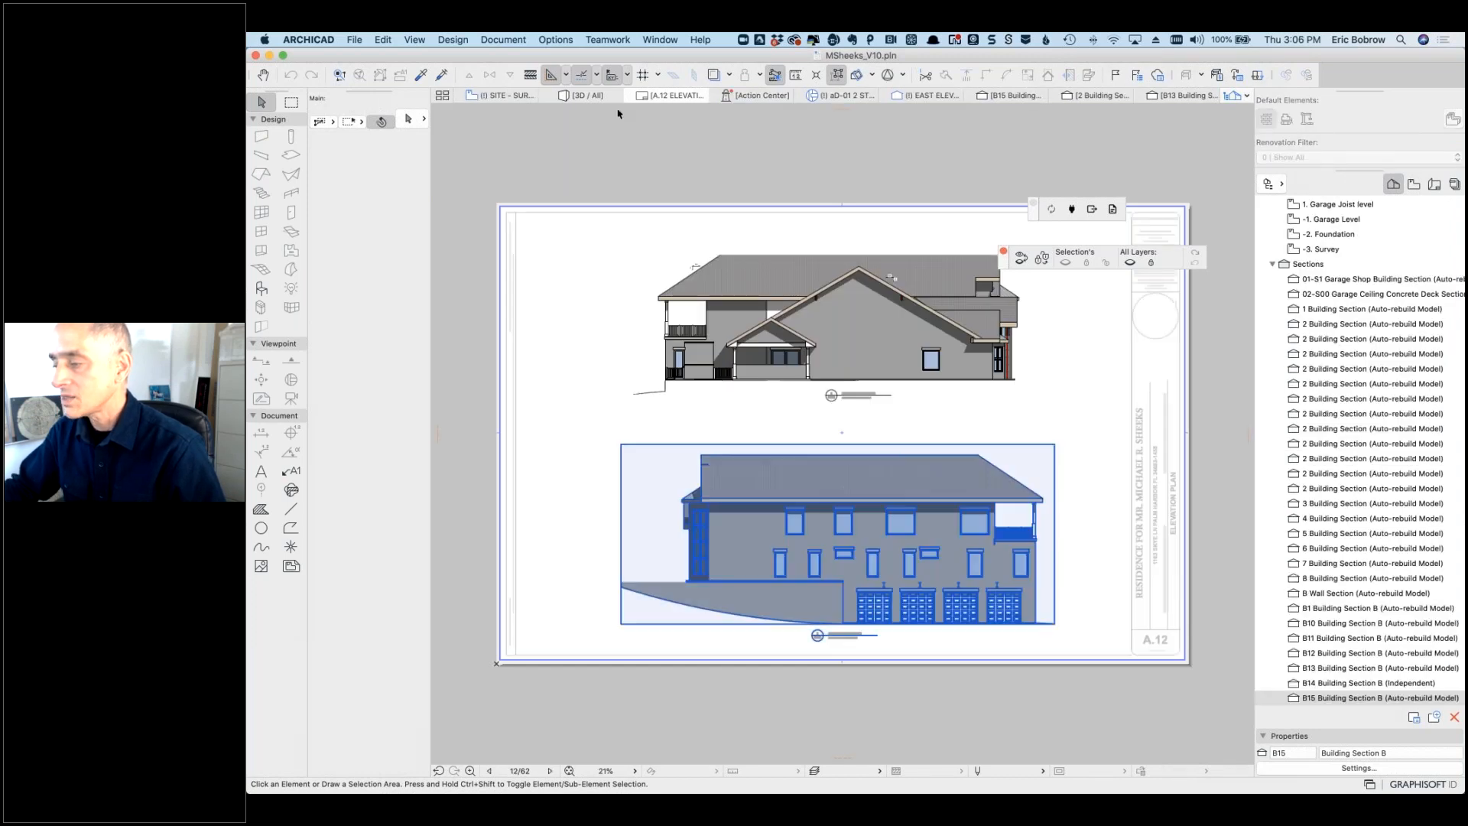
Step: Show the site survey plan, close the small floating palette covering the mesh, and move the layers palette clear of it
mouse_move(515, 98)
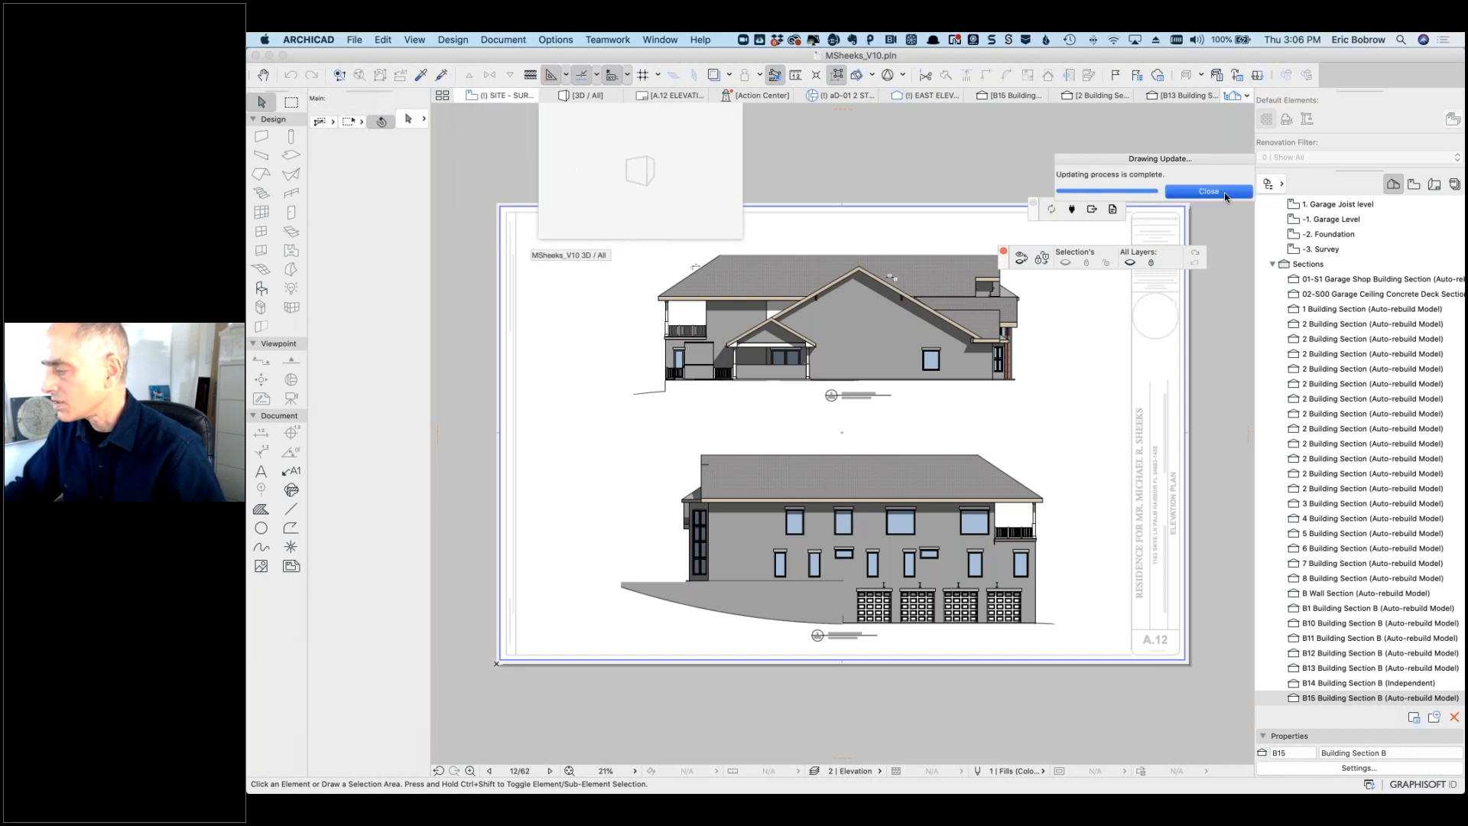
click(505, 100)
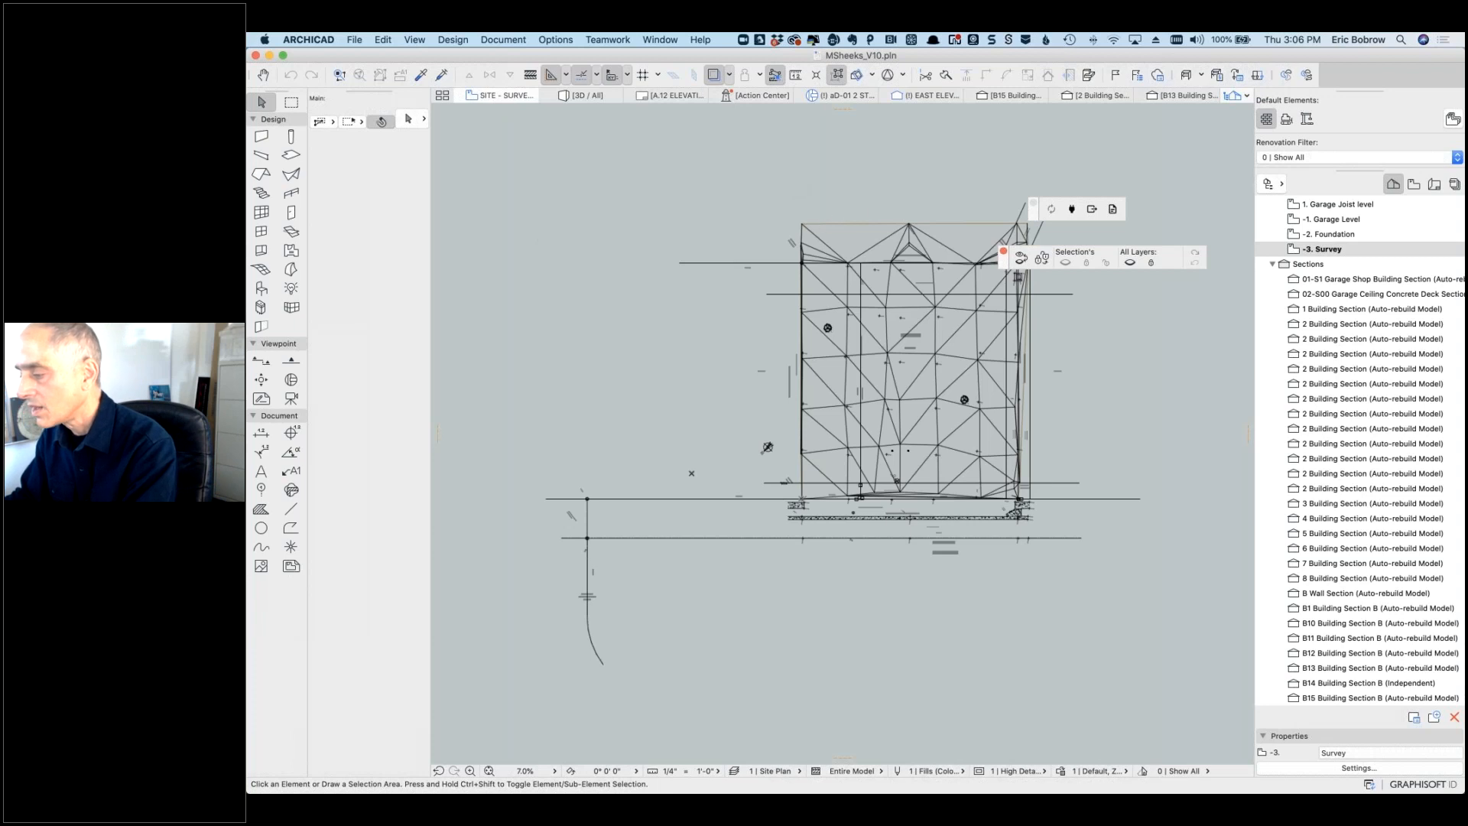
click(801, 223)
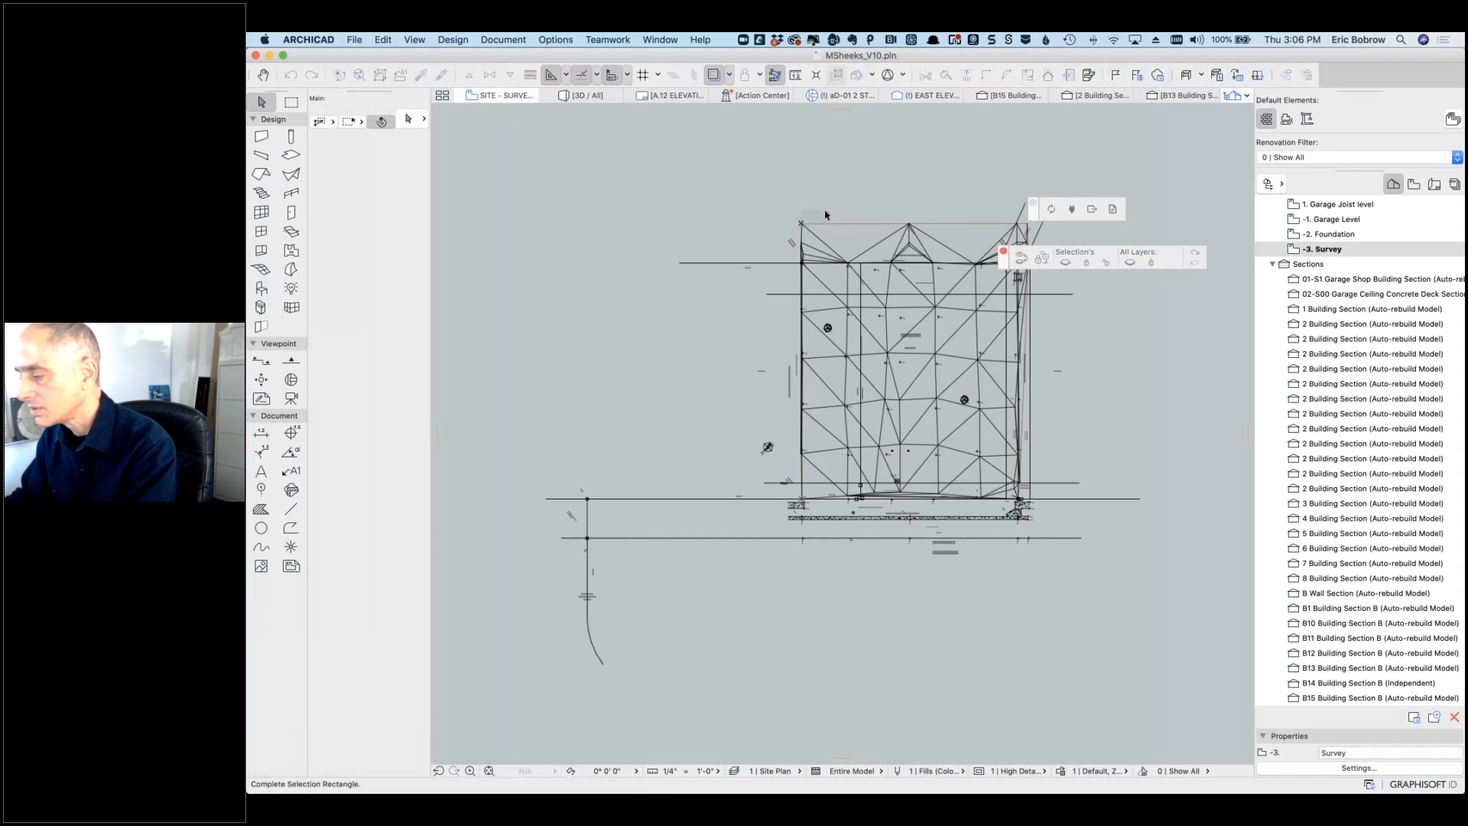
key(Escape)
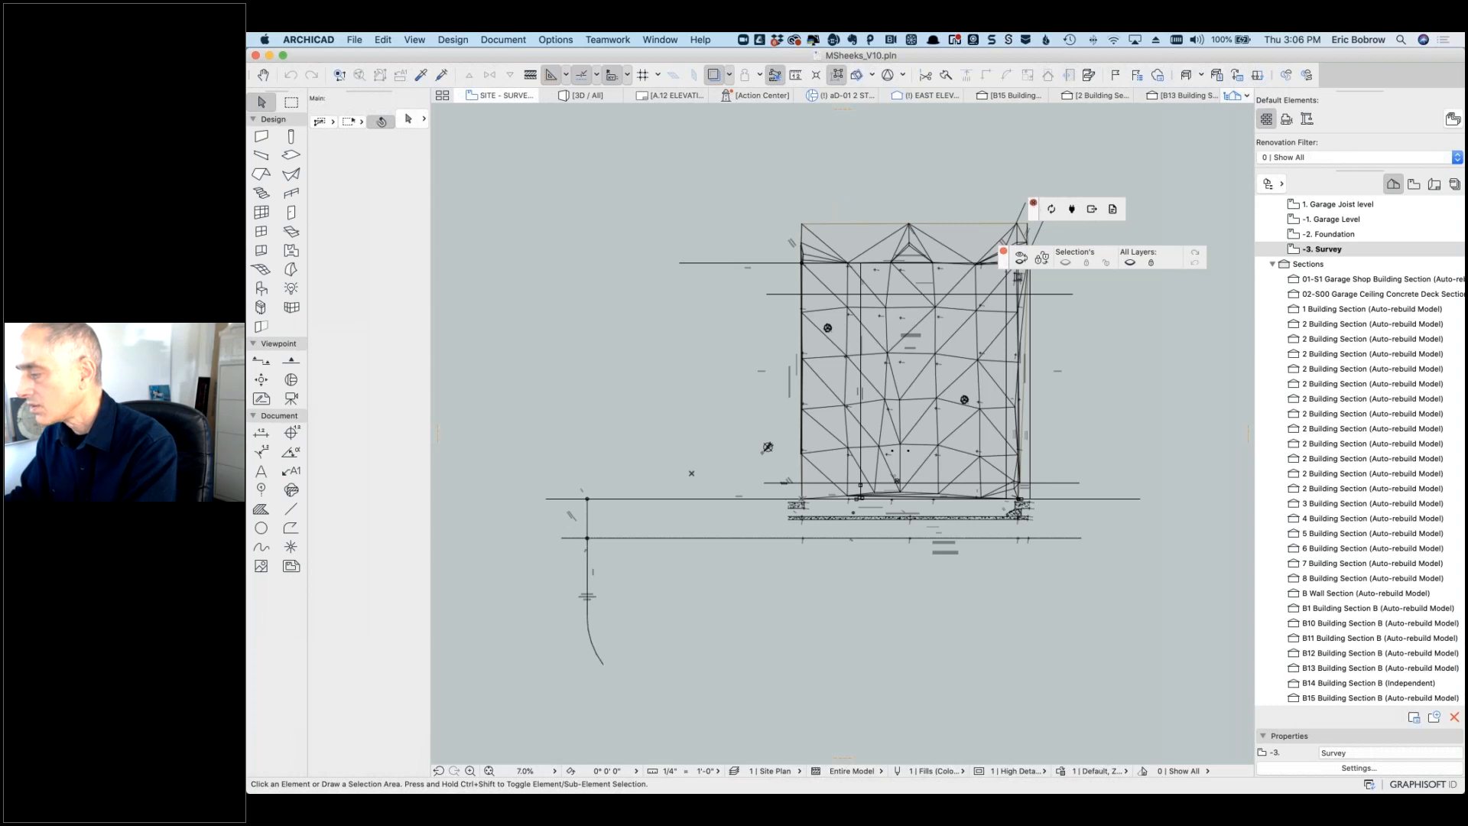
click(1034, 204)
drag(1004, 263, 1029, 171)
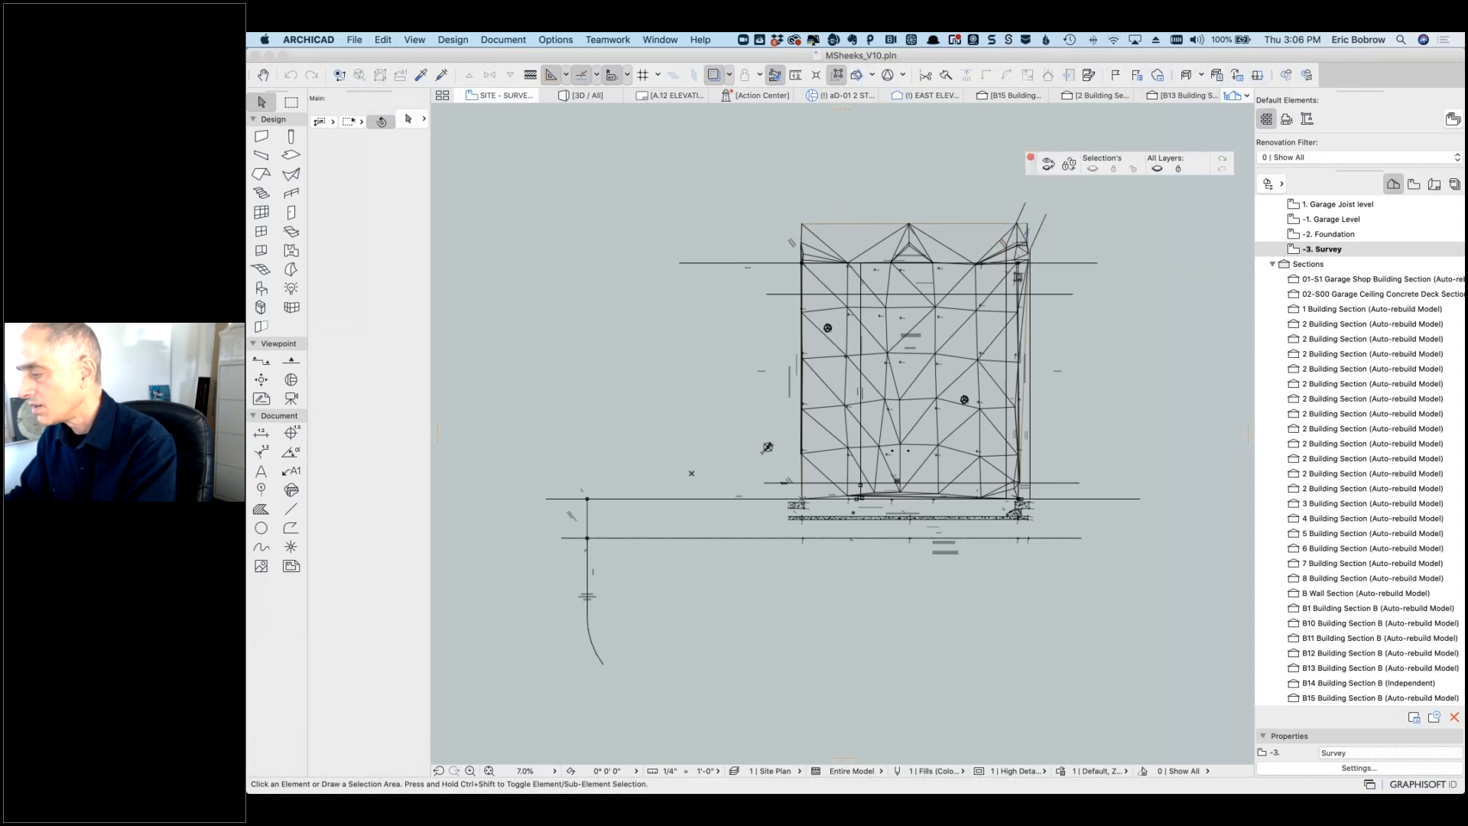
Step: Select the survey mesh to check its settings and inspect the 27.5 spot elevation marker near one of its nodes
click(1025, 226)
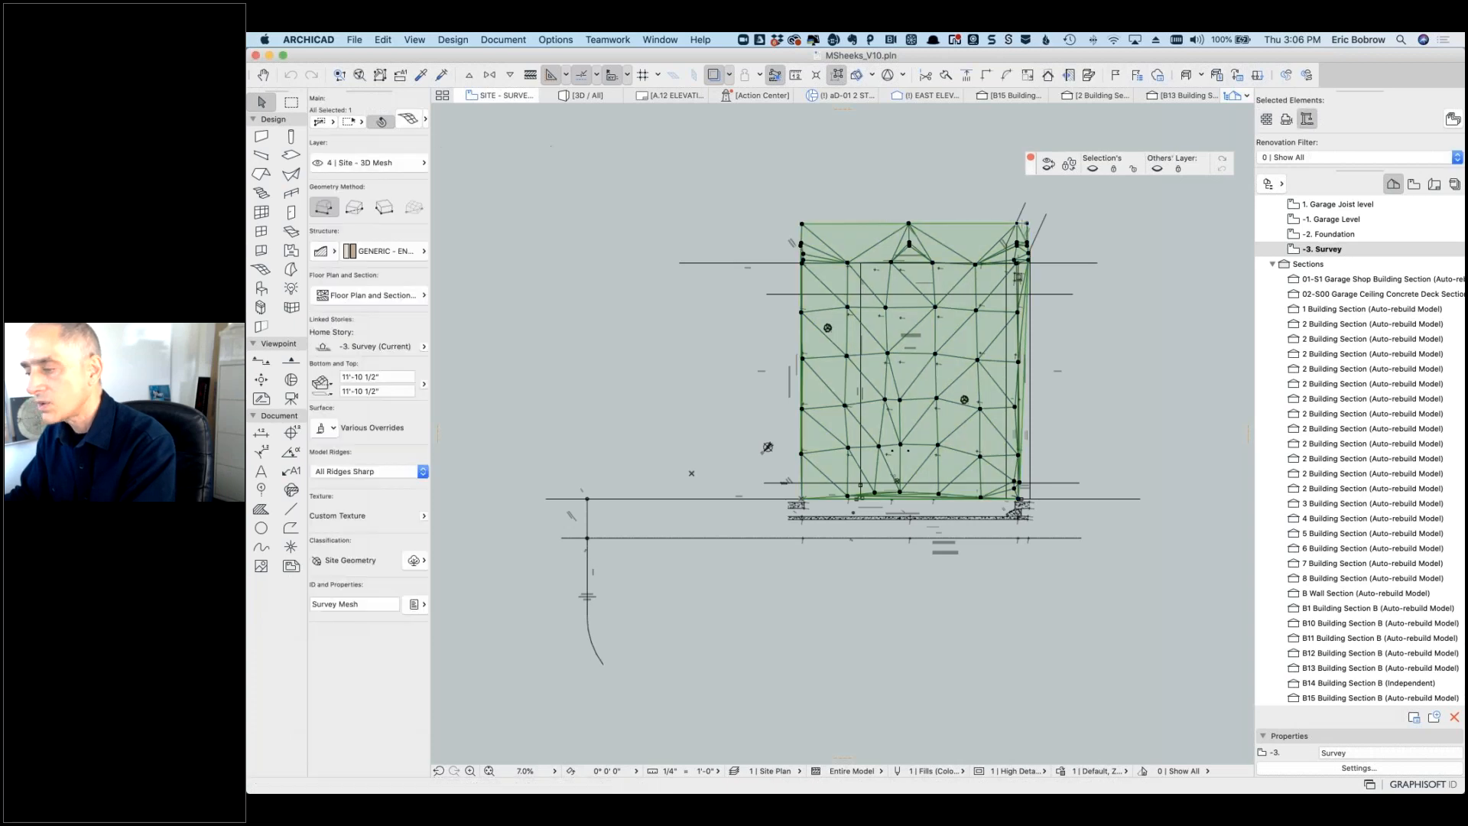
click(412, 121)
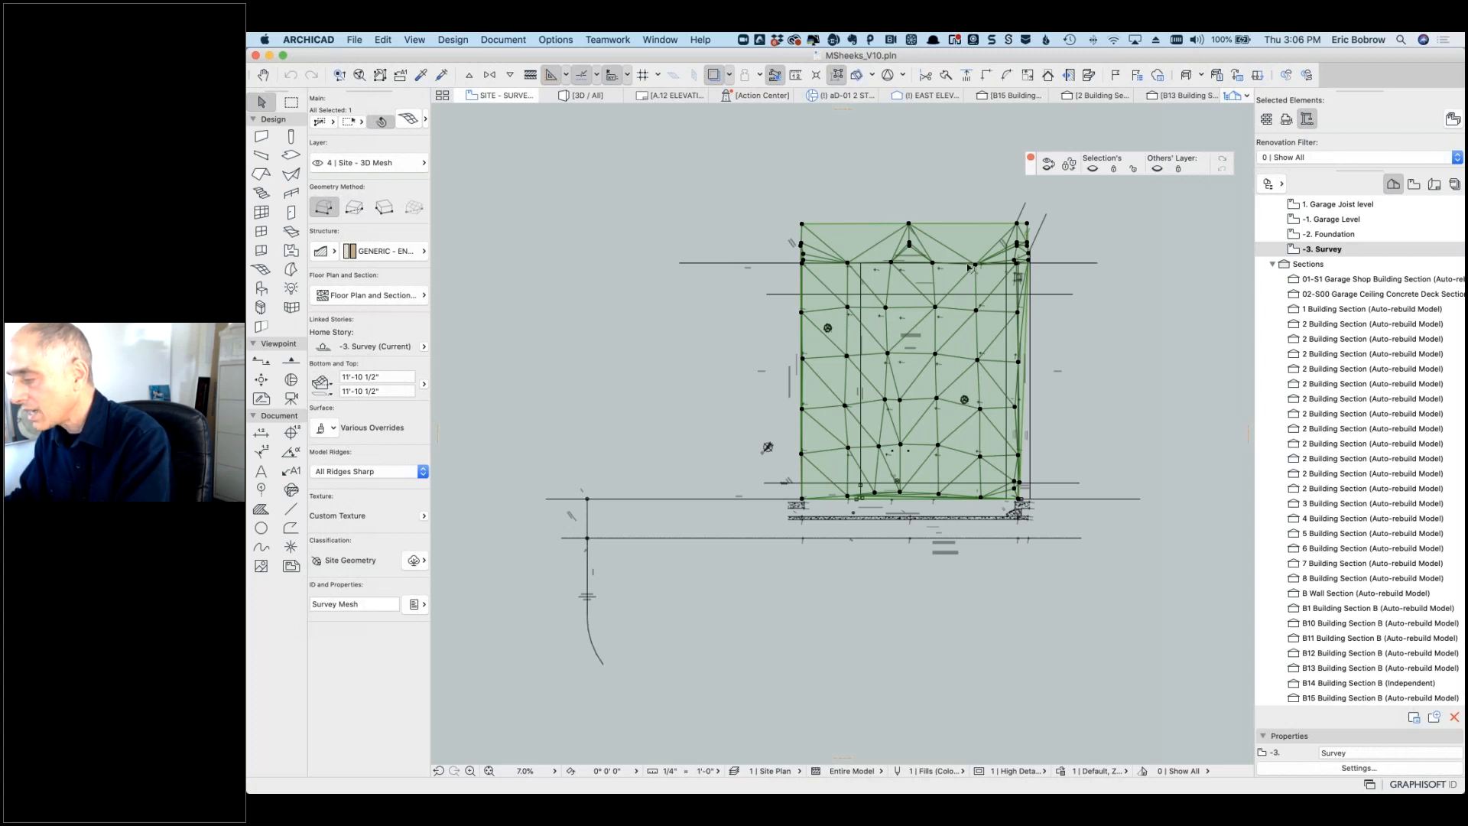
scroll(968, 267, up, 5)
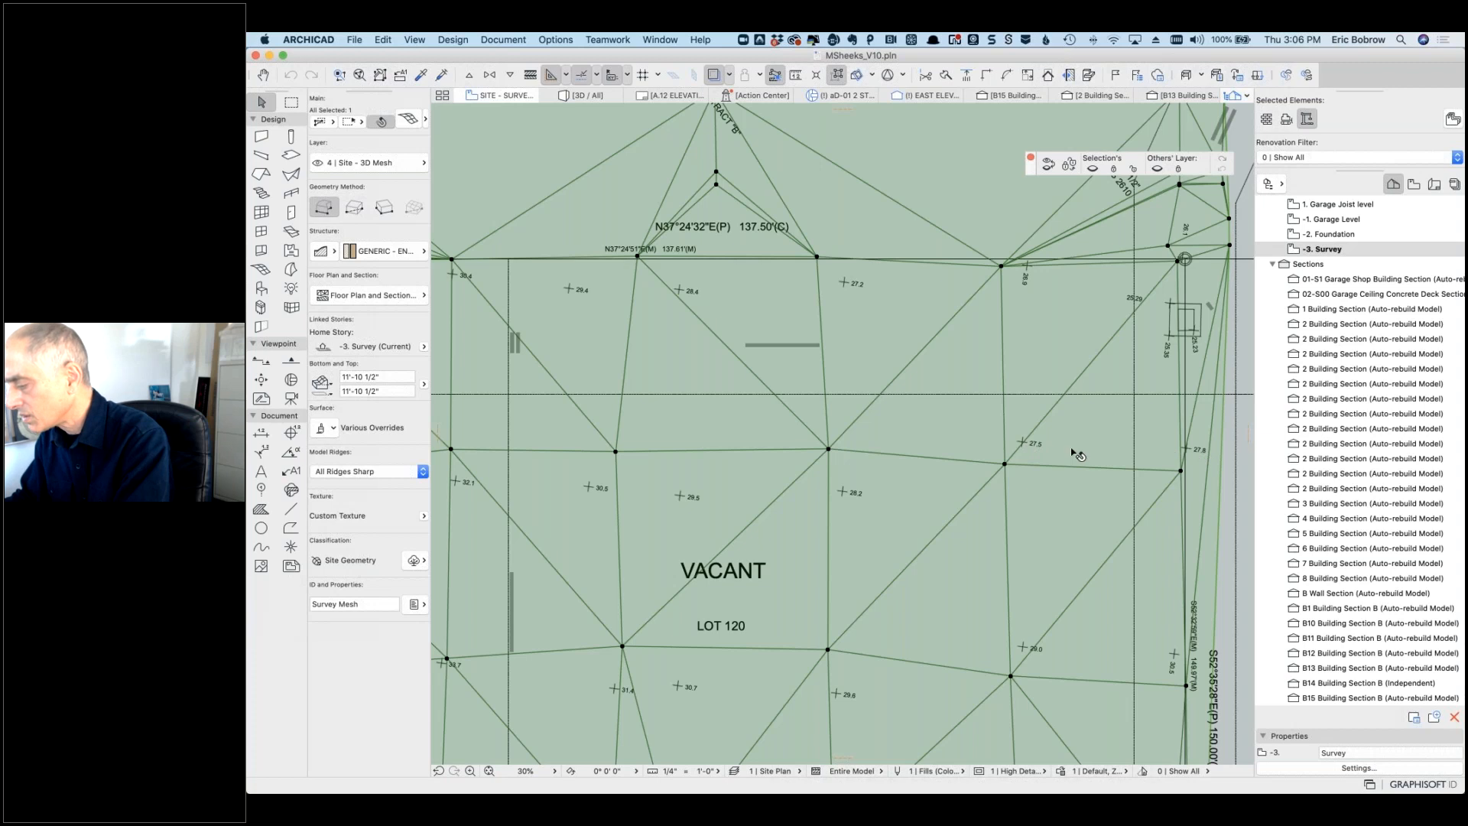
click(1022, 444)
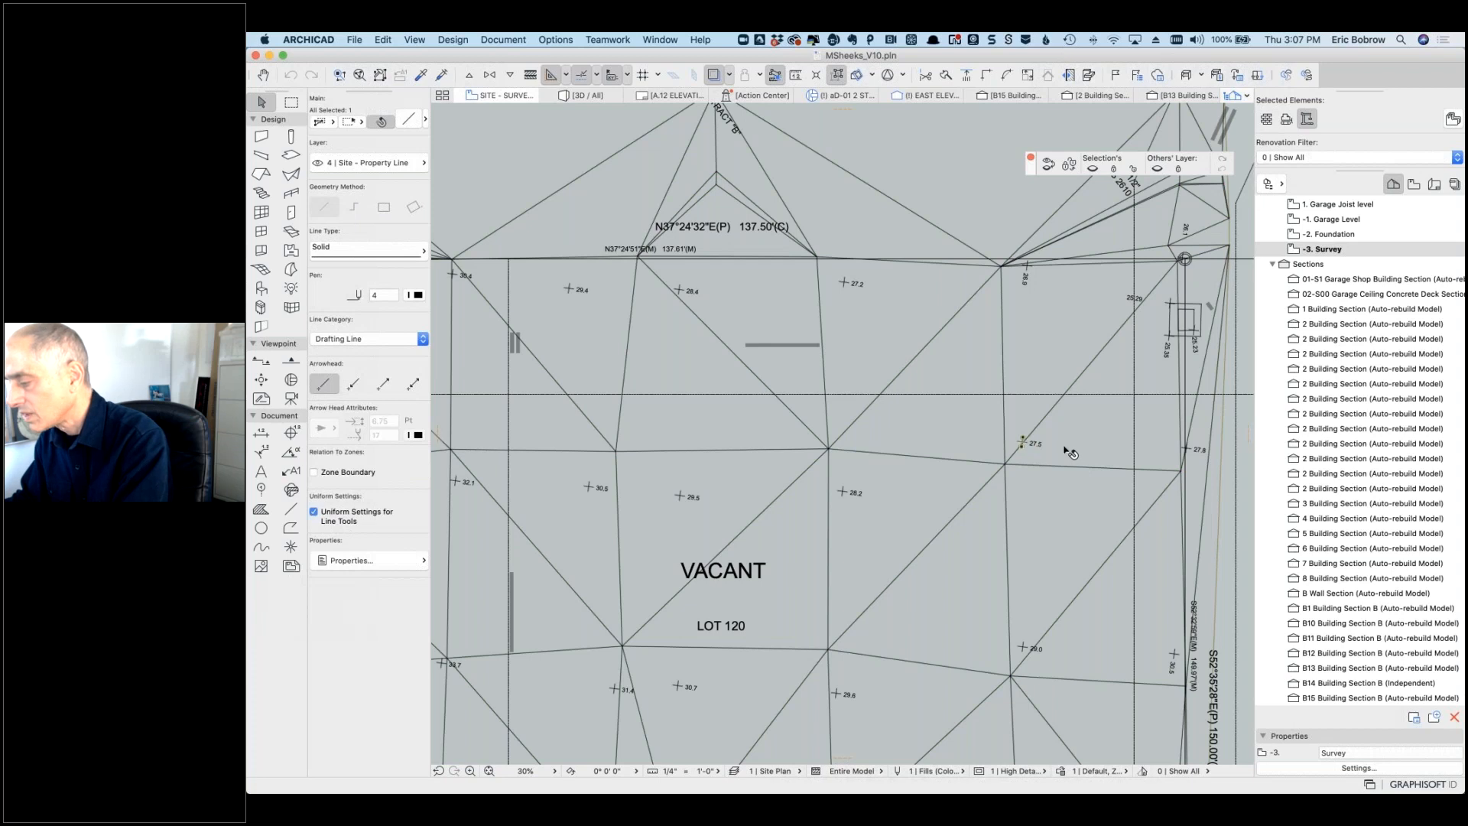
Step: Check the 28.2 spot elevation's text and cross marker against the surrounding mesh nodes
scroll(1070, 452, down, 5)
middle_drag(1135, 425, 1031, 290)
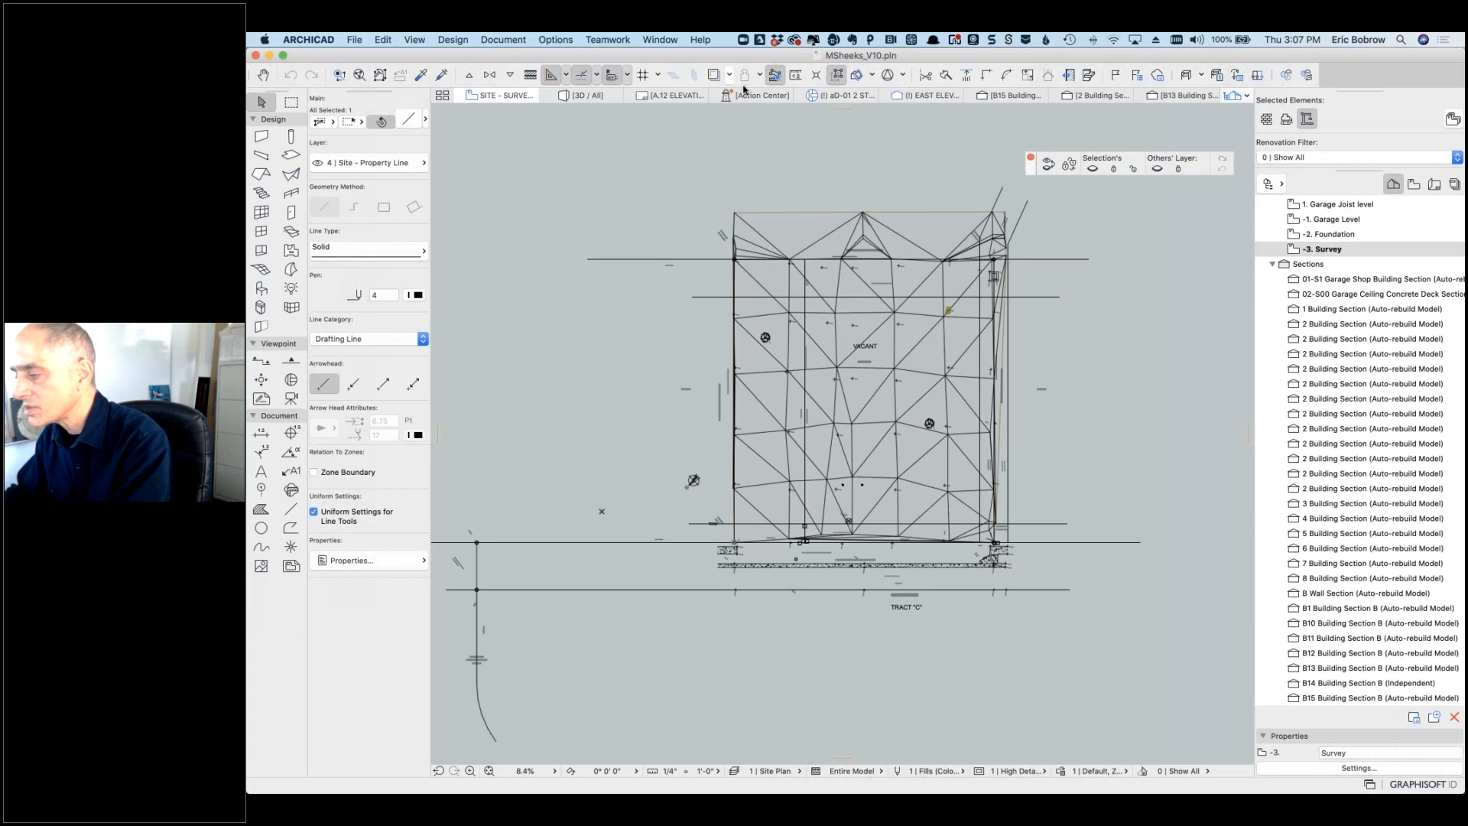
click(713, 74)
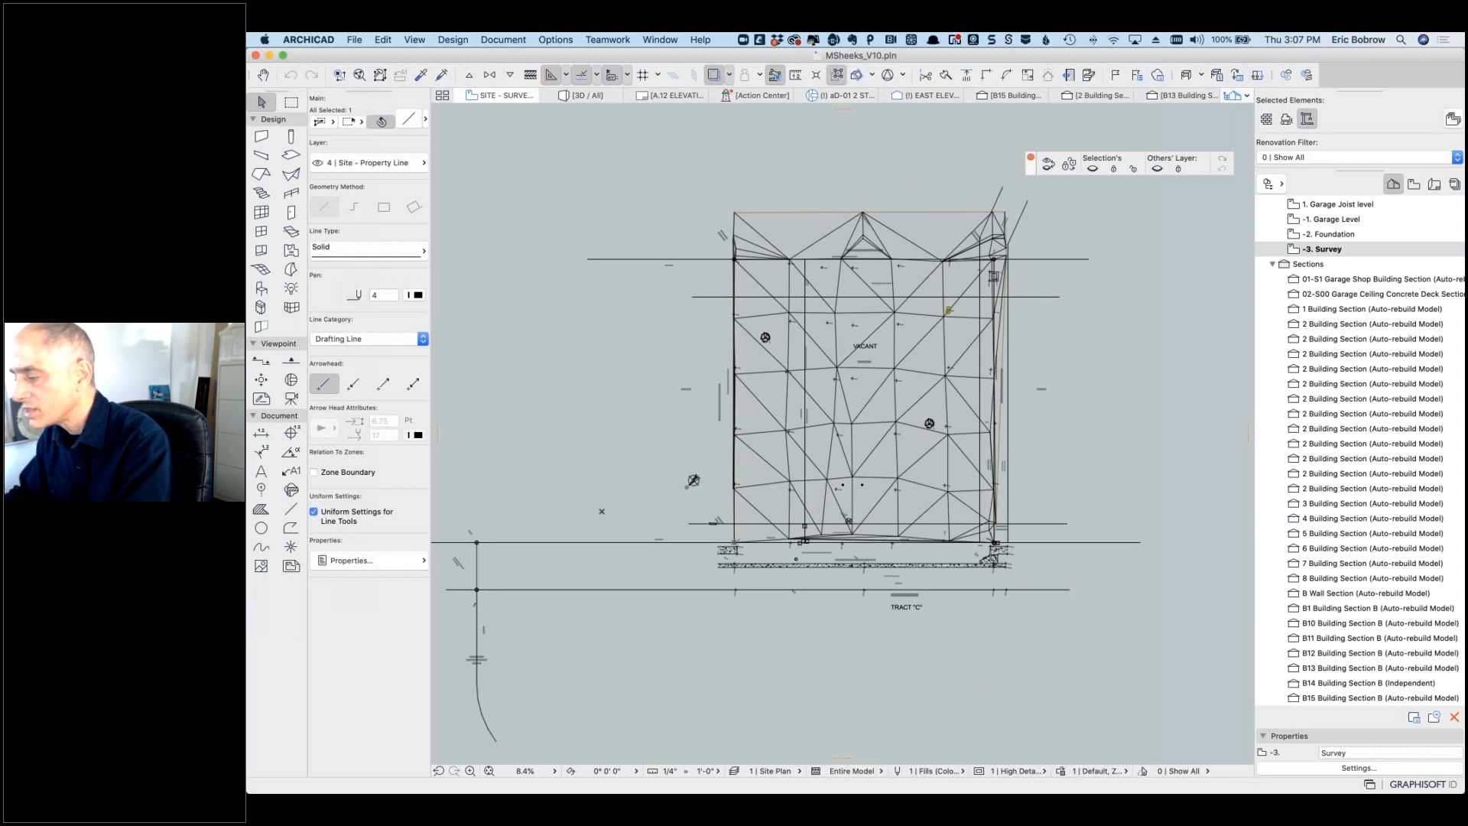
shift+click(900, 328)
scroll(902, 325, up, 10)
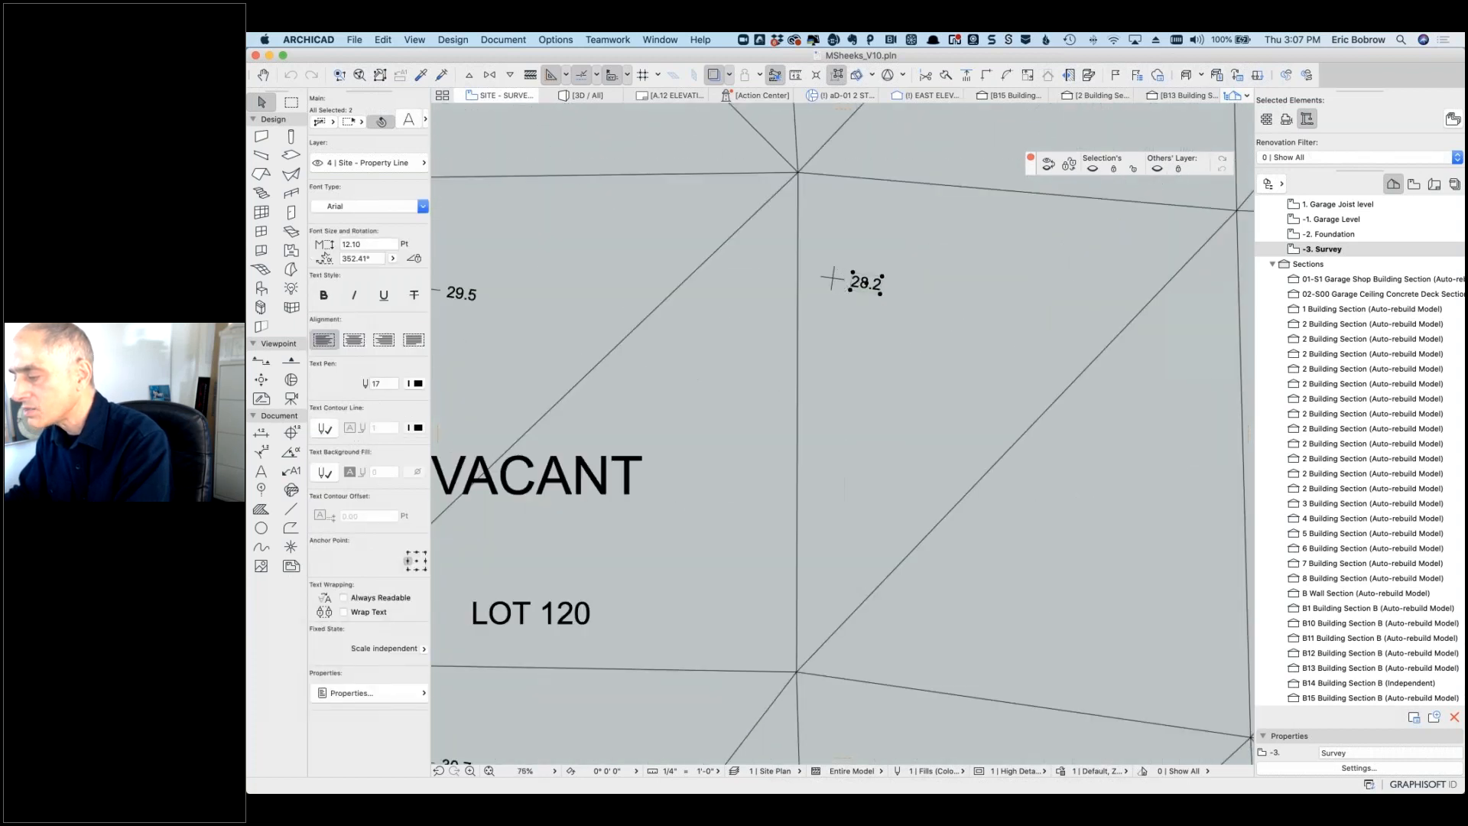
click(833, 280)
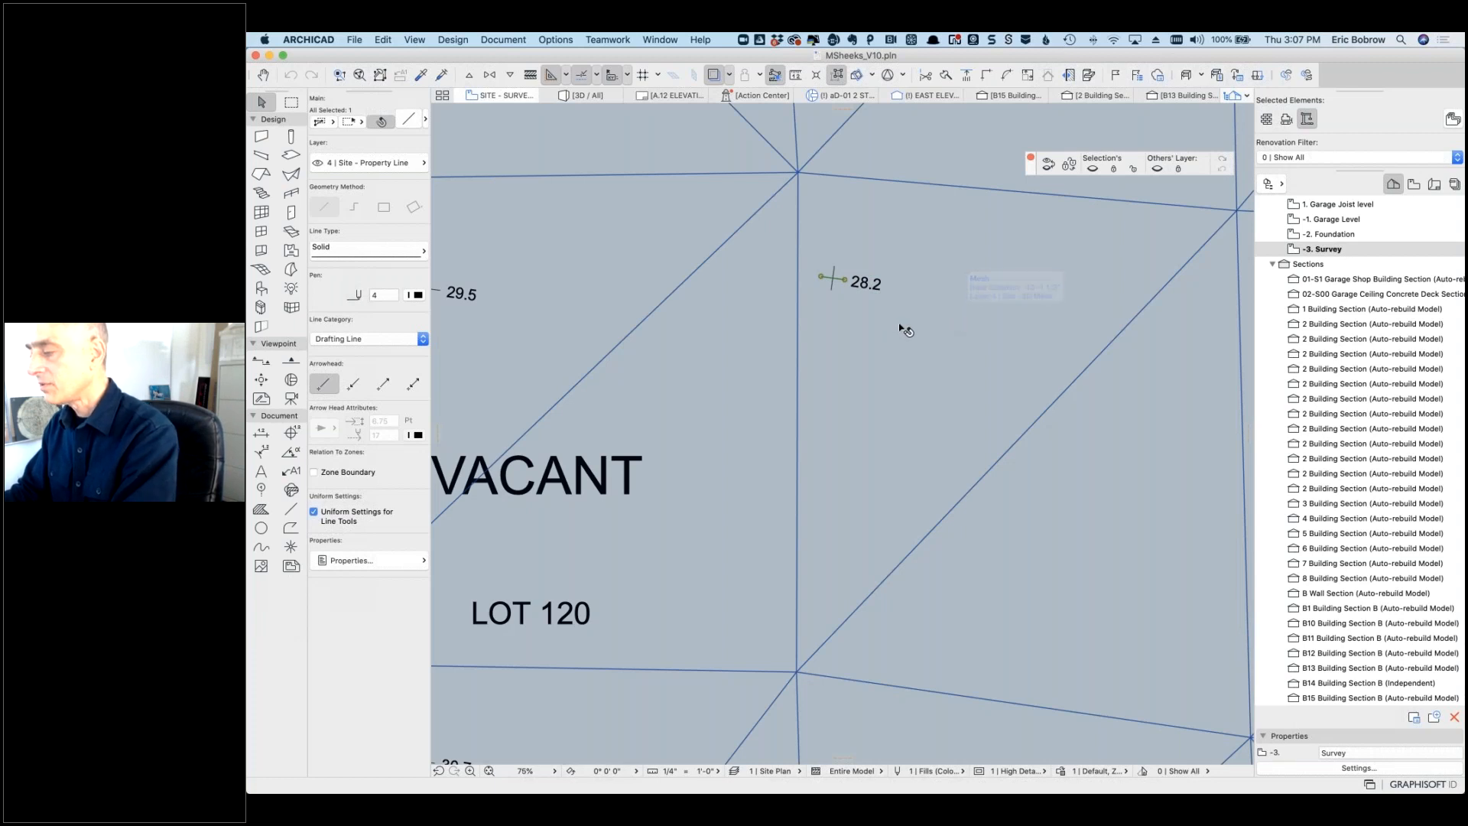
scroll(902, 328, down, 3)
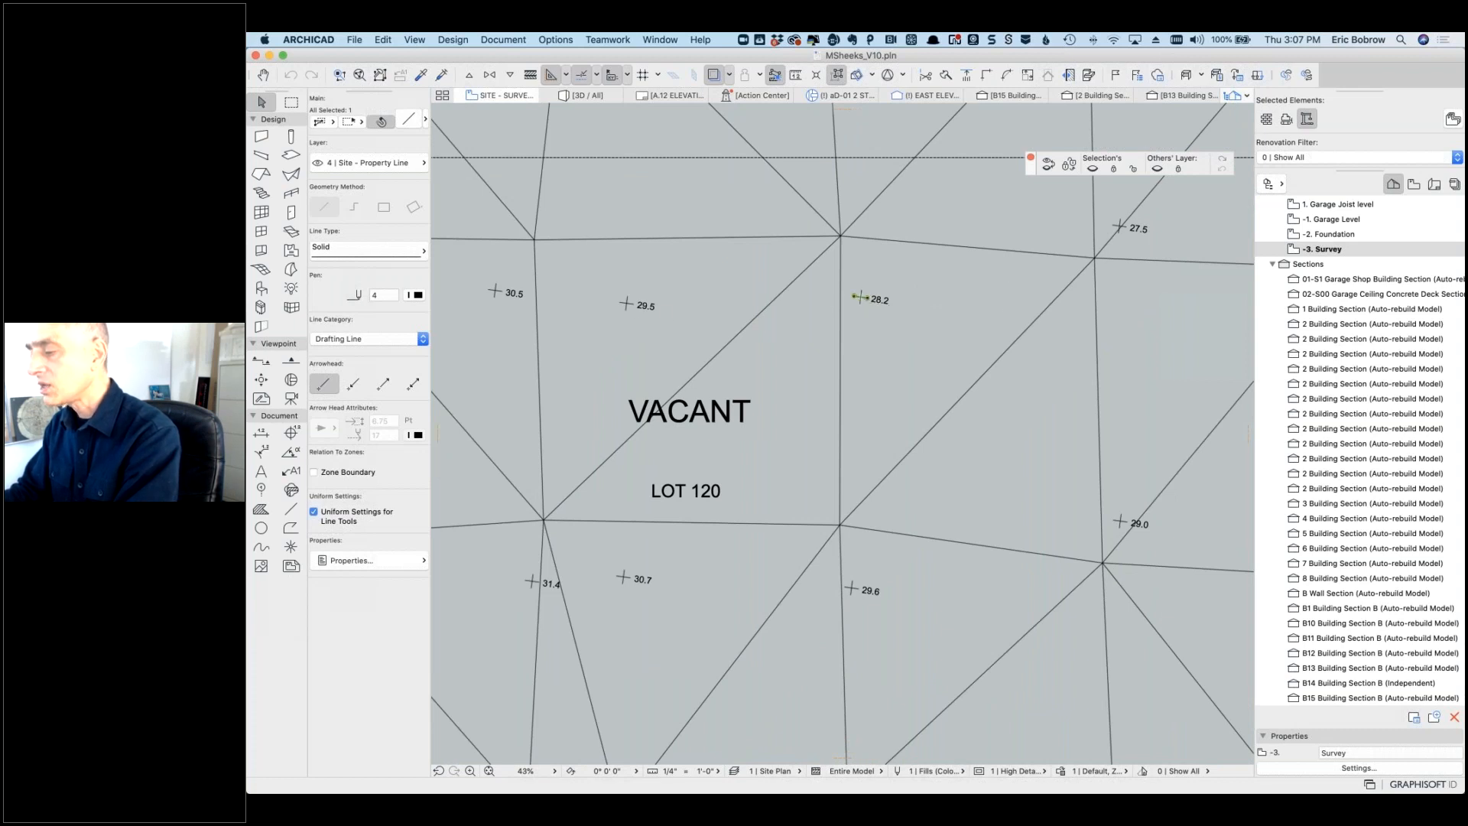
scroll(902, 353, down, 1)
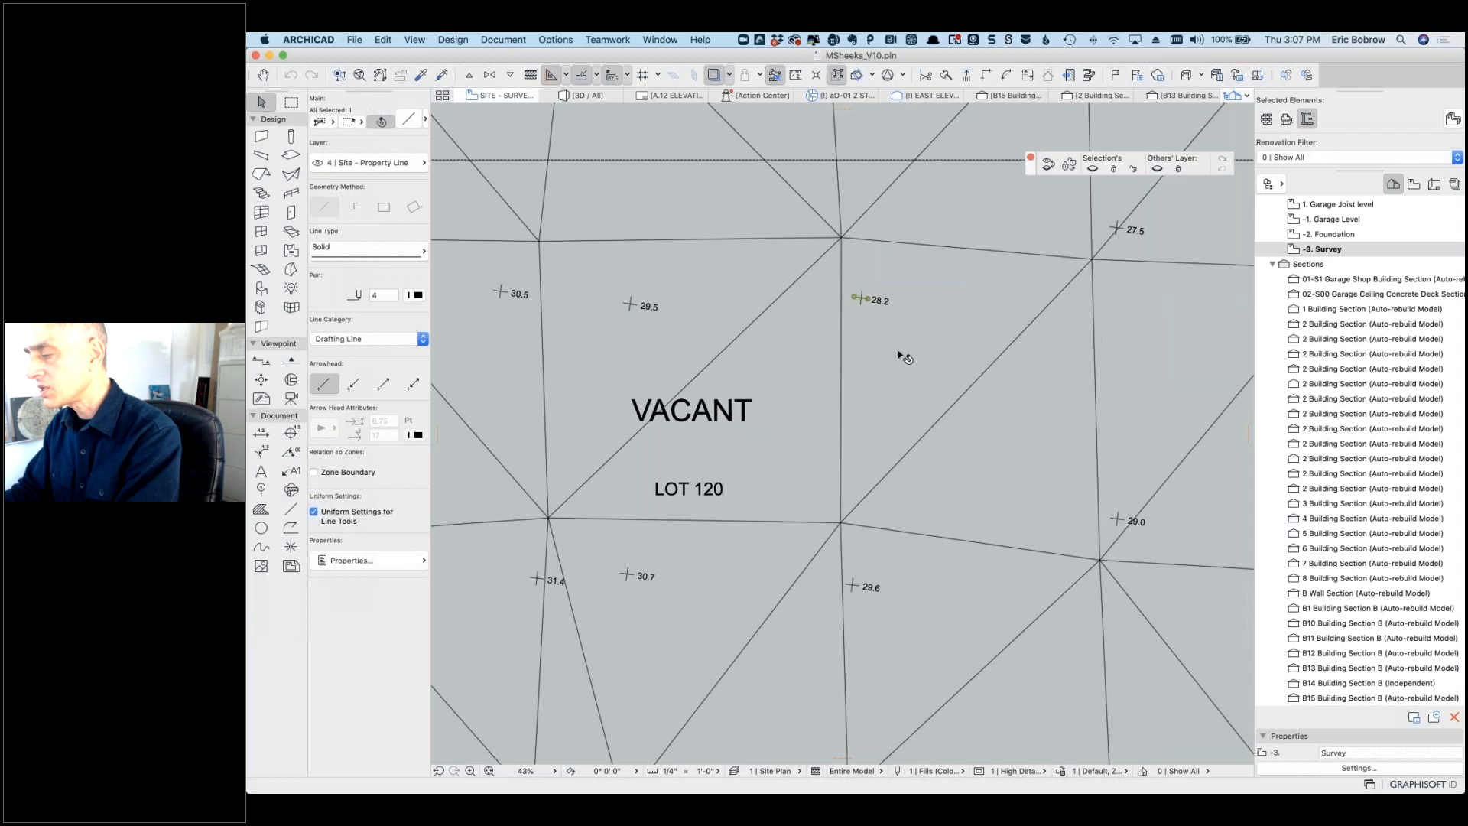
scroll(902, 355, down, 10)
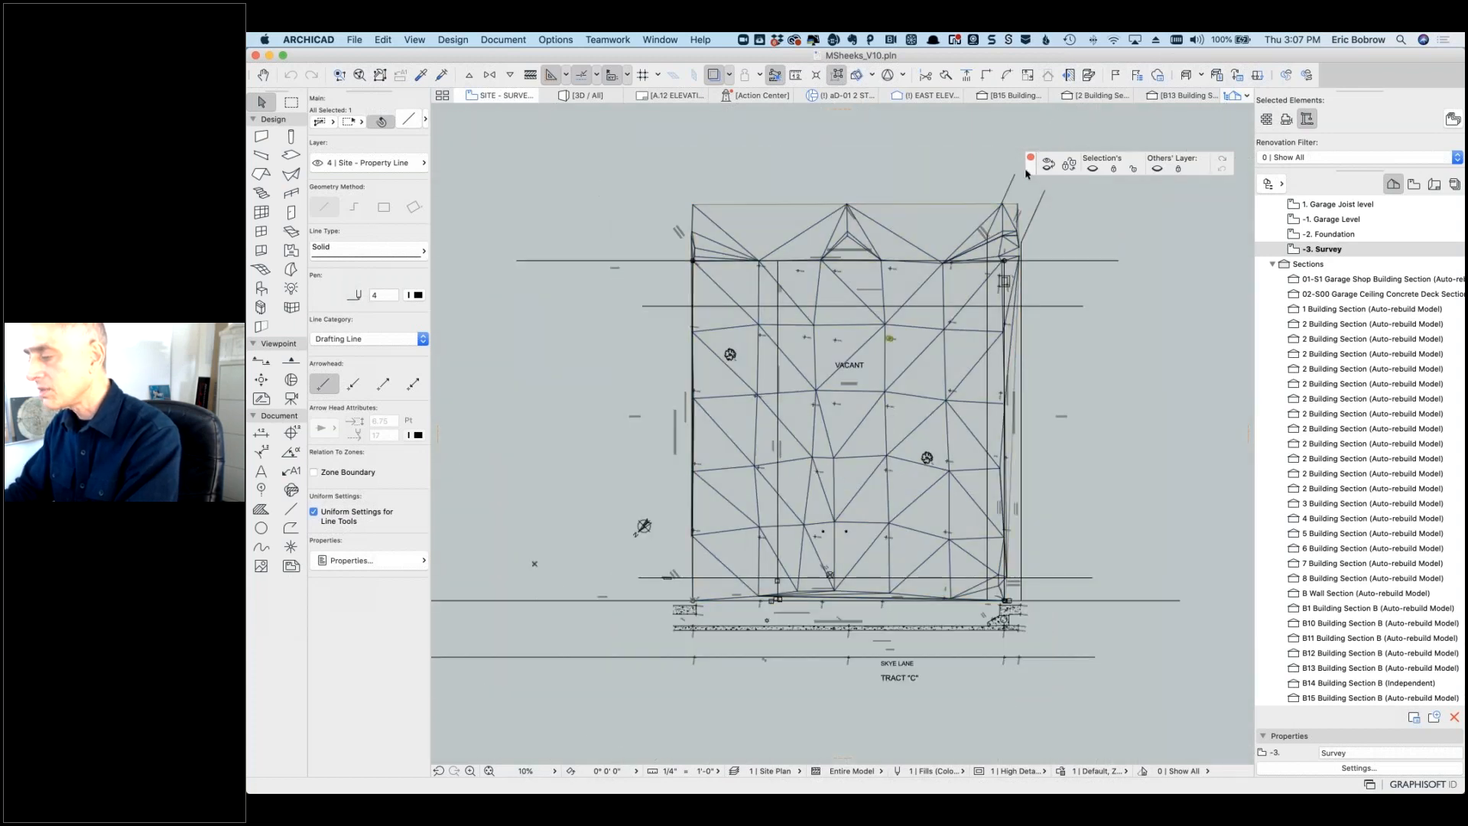
Step: Select the survey mesh again, examine the points around its upper-right corner, cancel the rotation command and deselect everything
click(1019, 207)
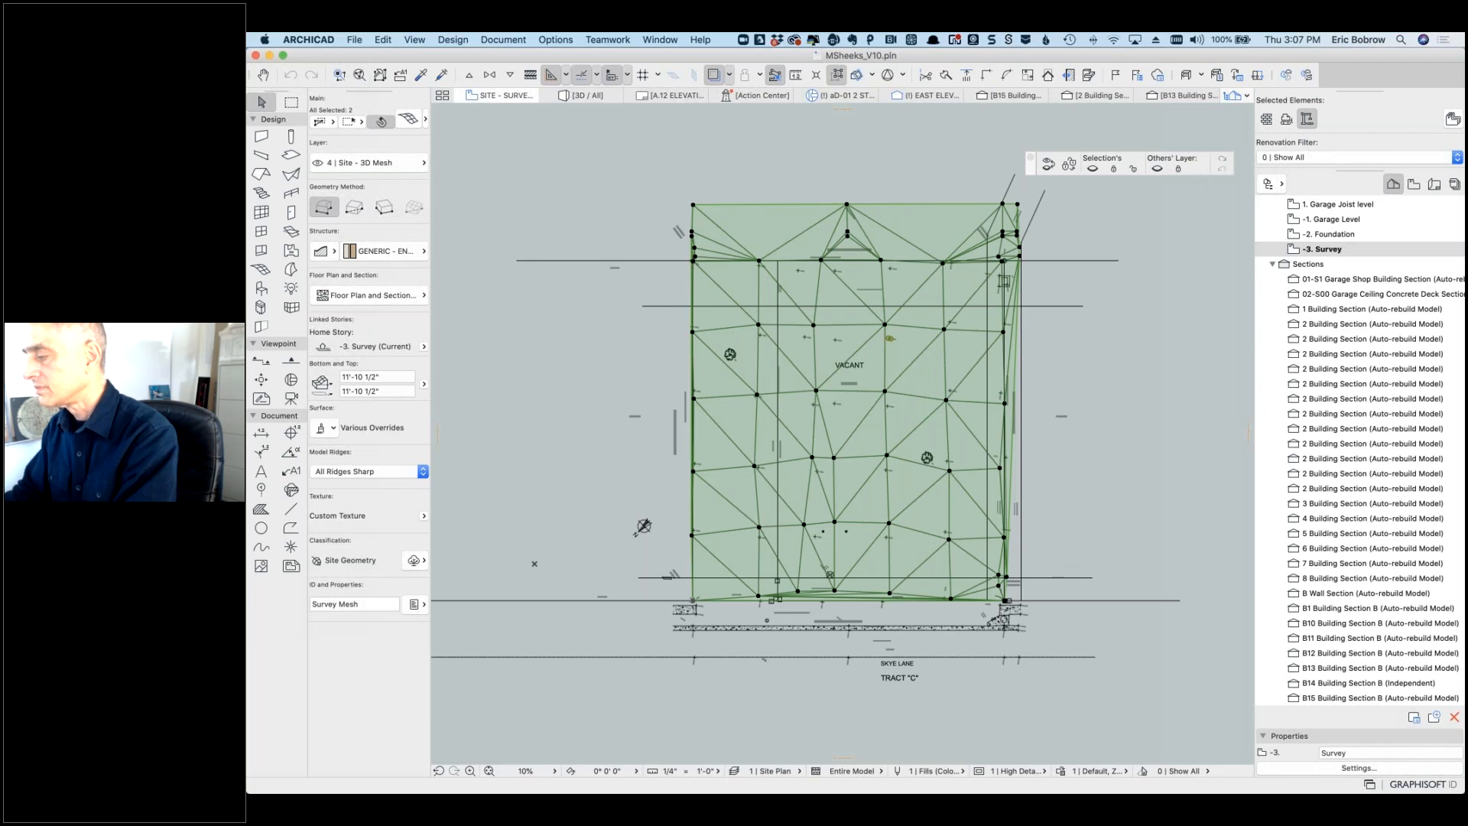
scroll(1020, 227, up, 5)
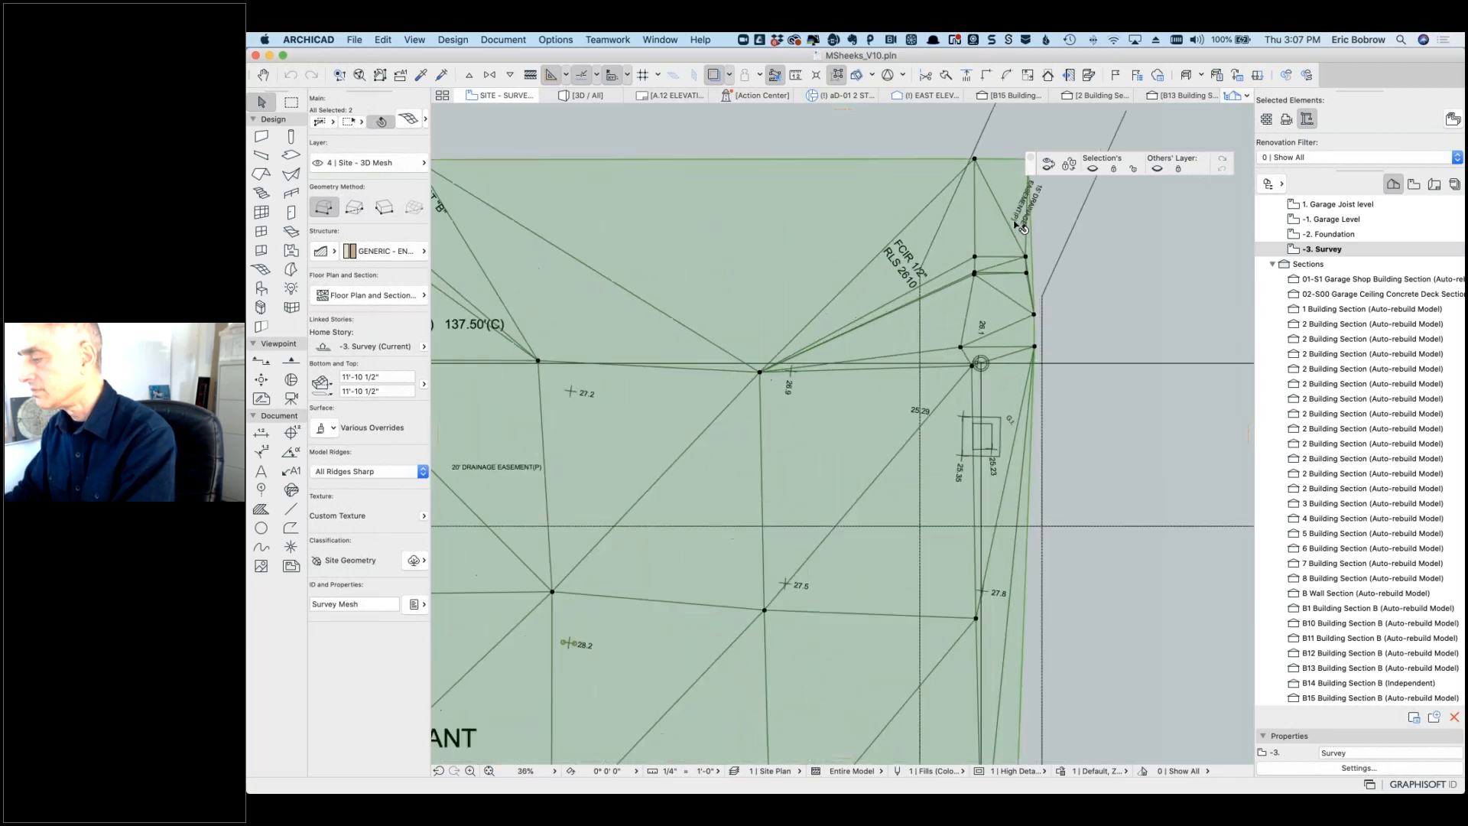
scroll(1020, 227, up, 2)
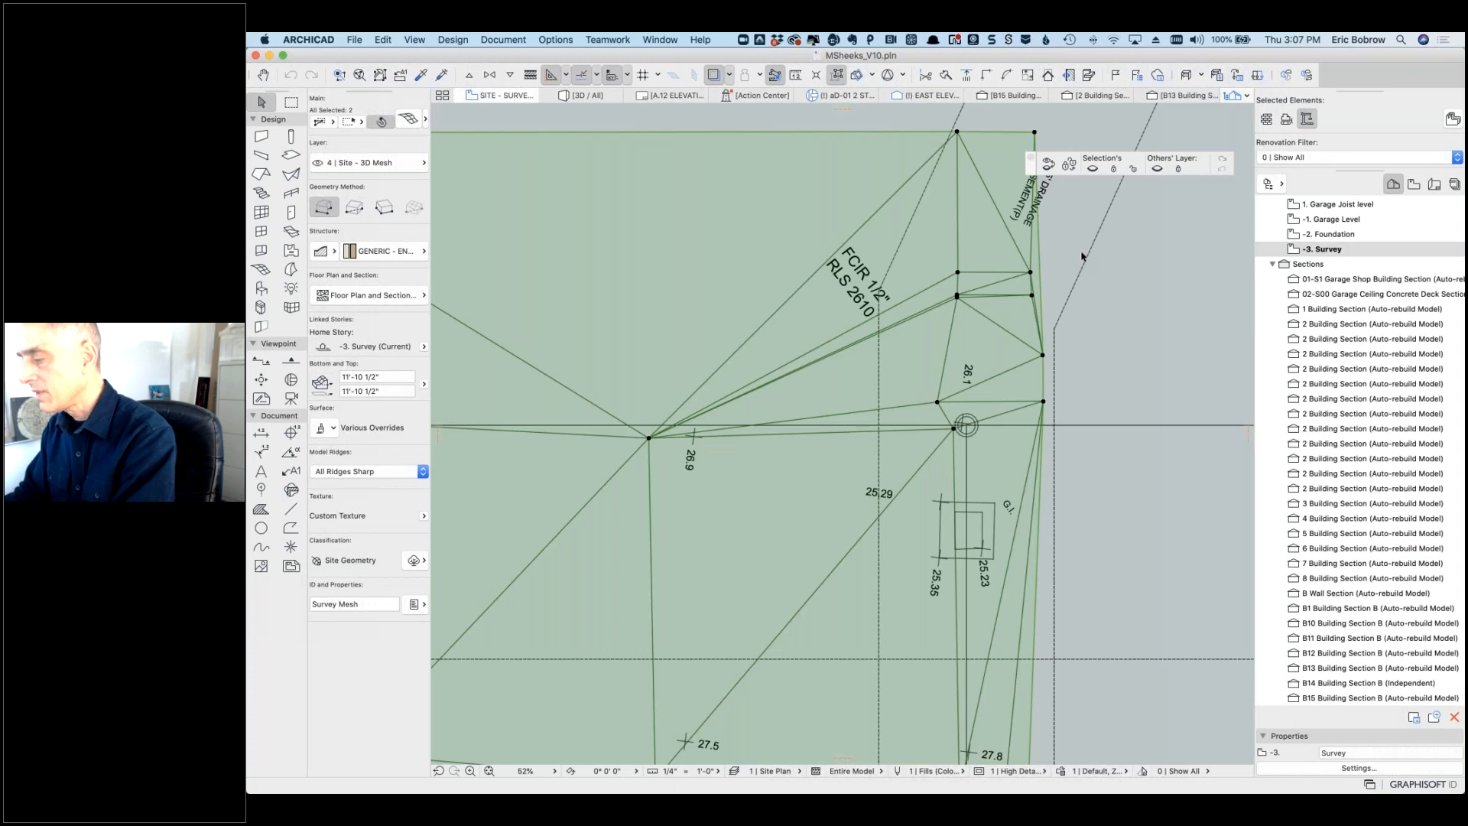
scroll(1082, 256, down, 10)
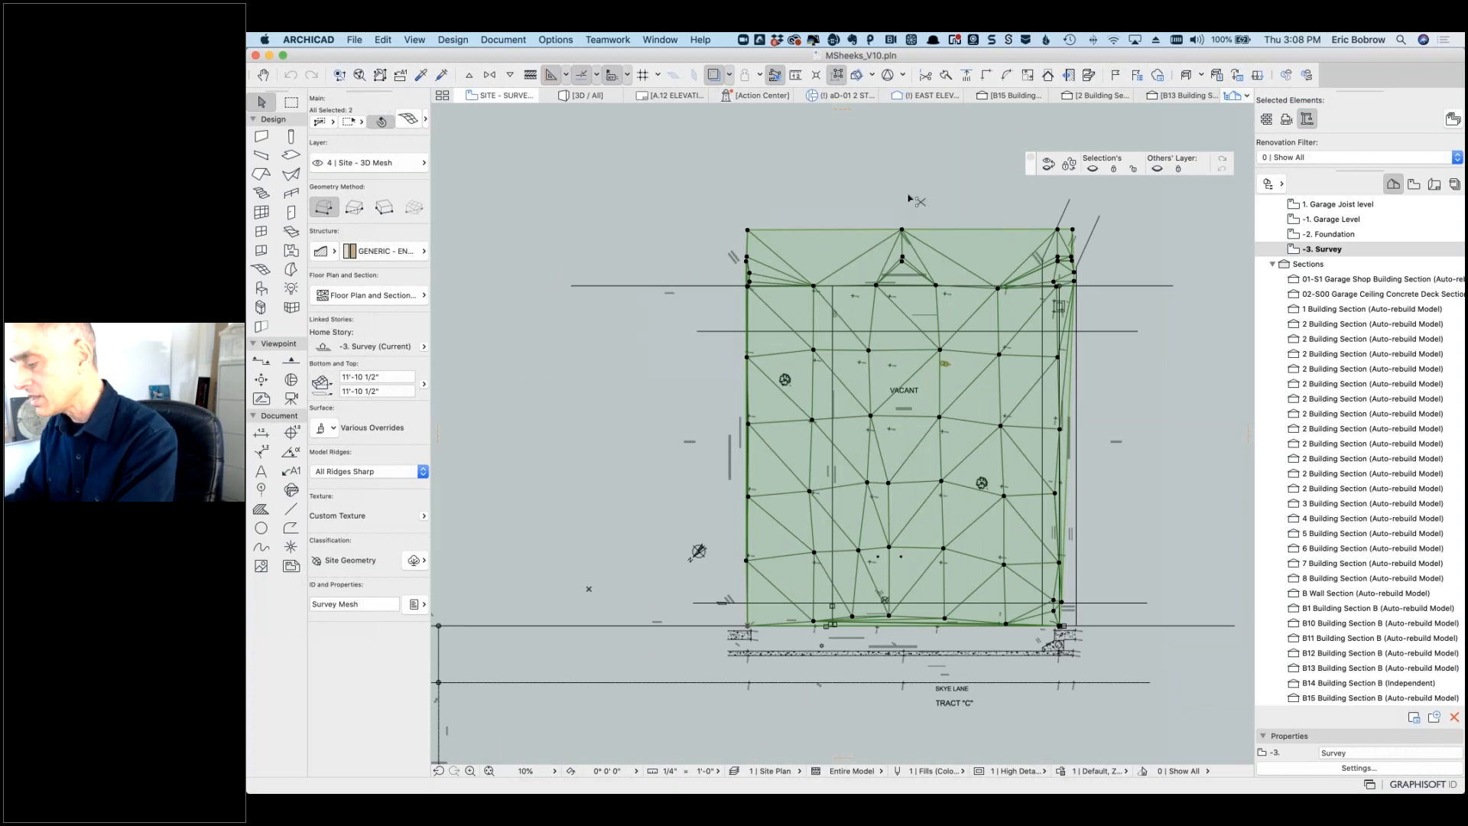
key(super+e)
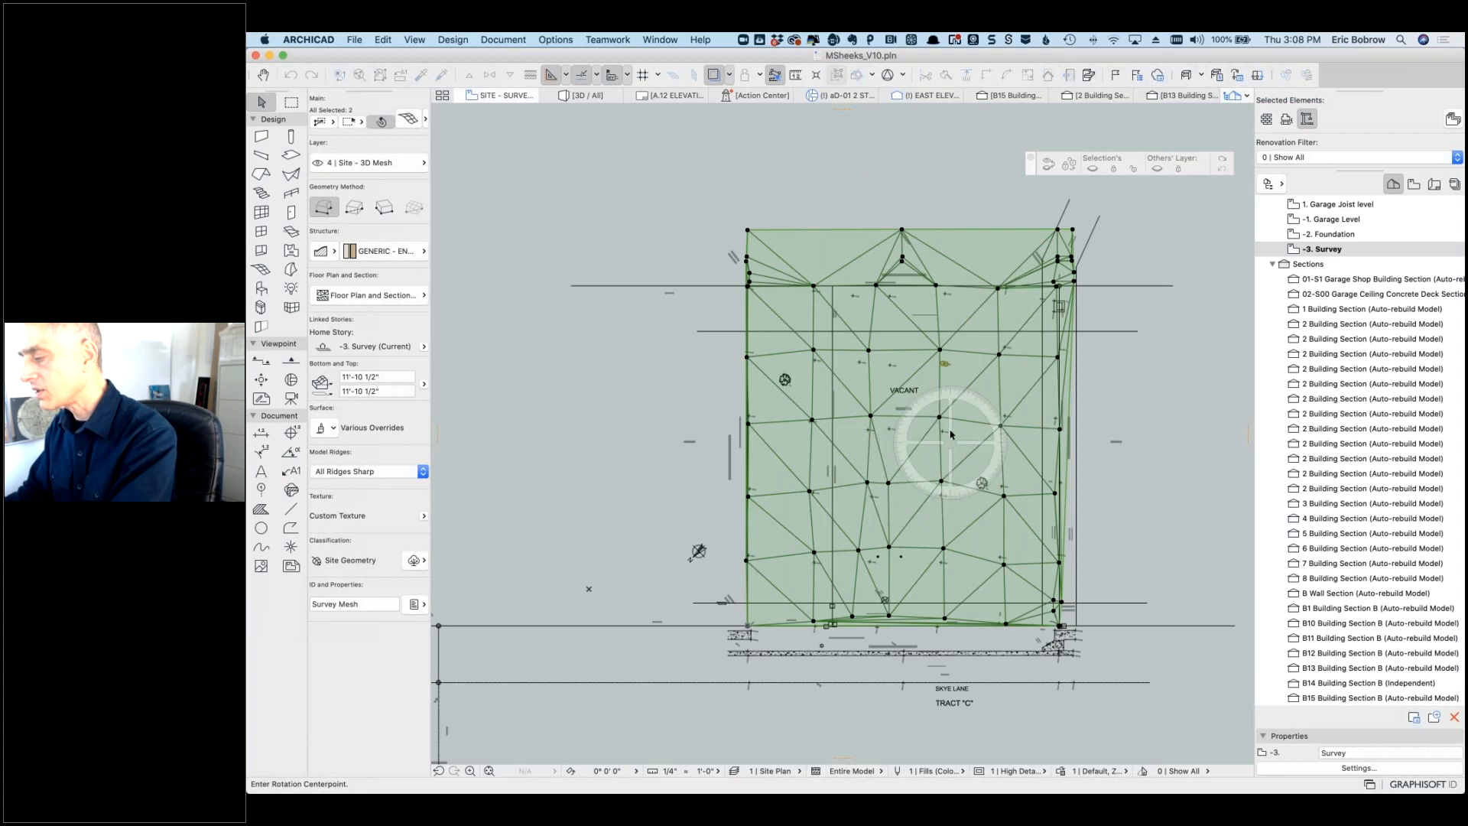
key(Escape)
key(Escape)
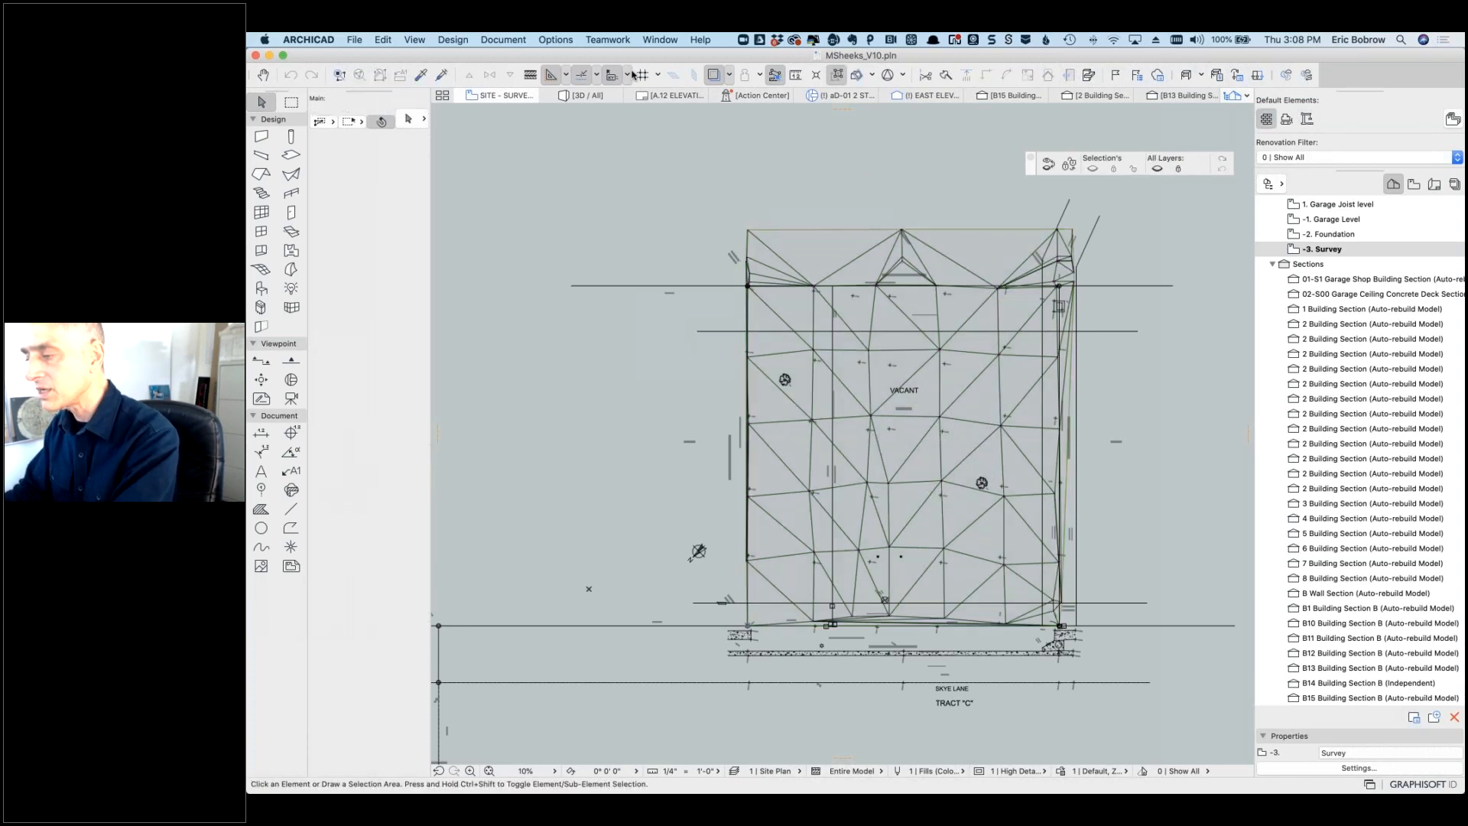
Step: Show the model in 3D with the 0 | All On layer combination so the whole site mesh is displayed
click(587, 95)
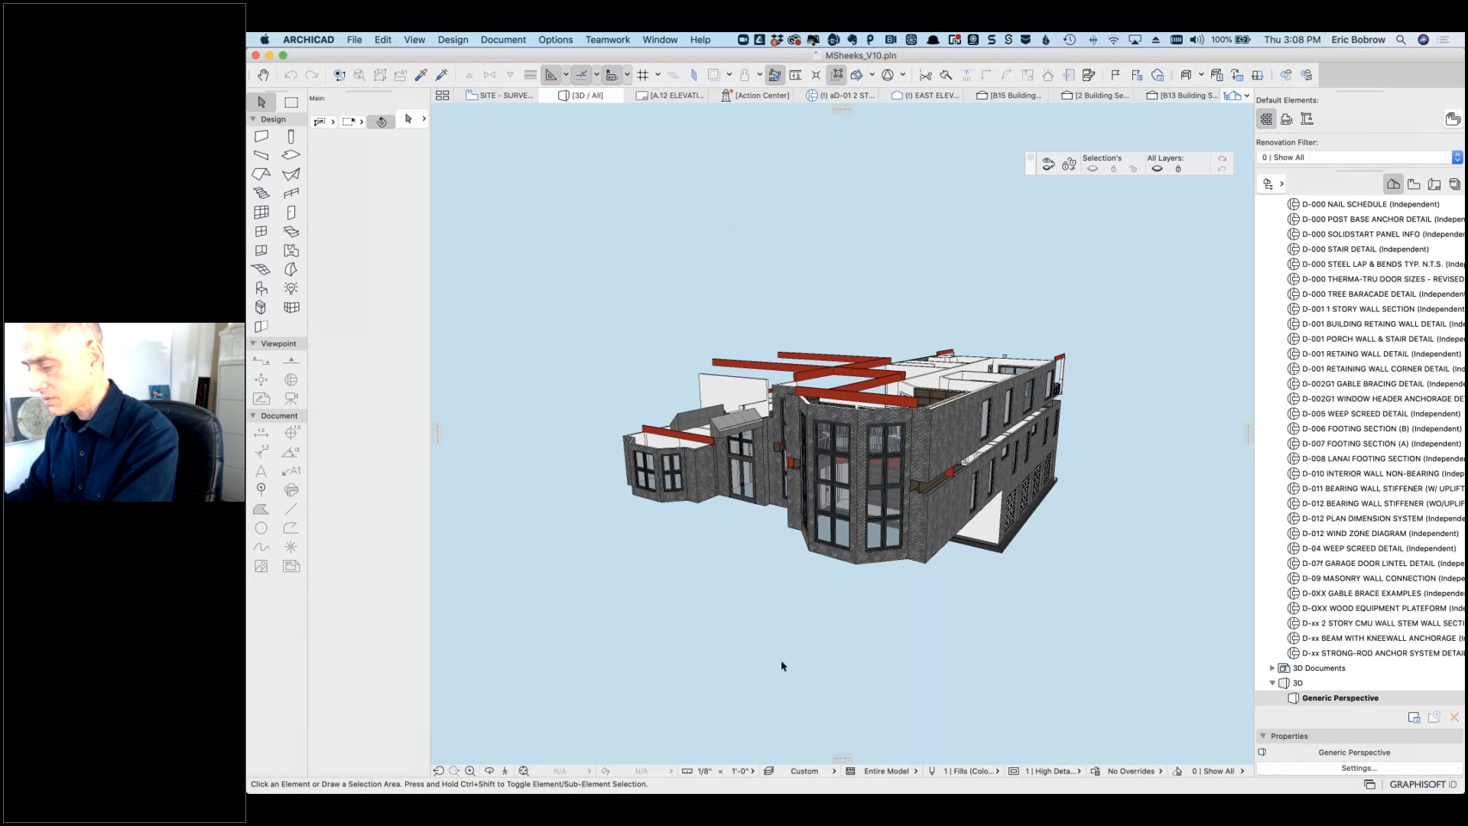
click(832, 772)
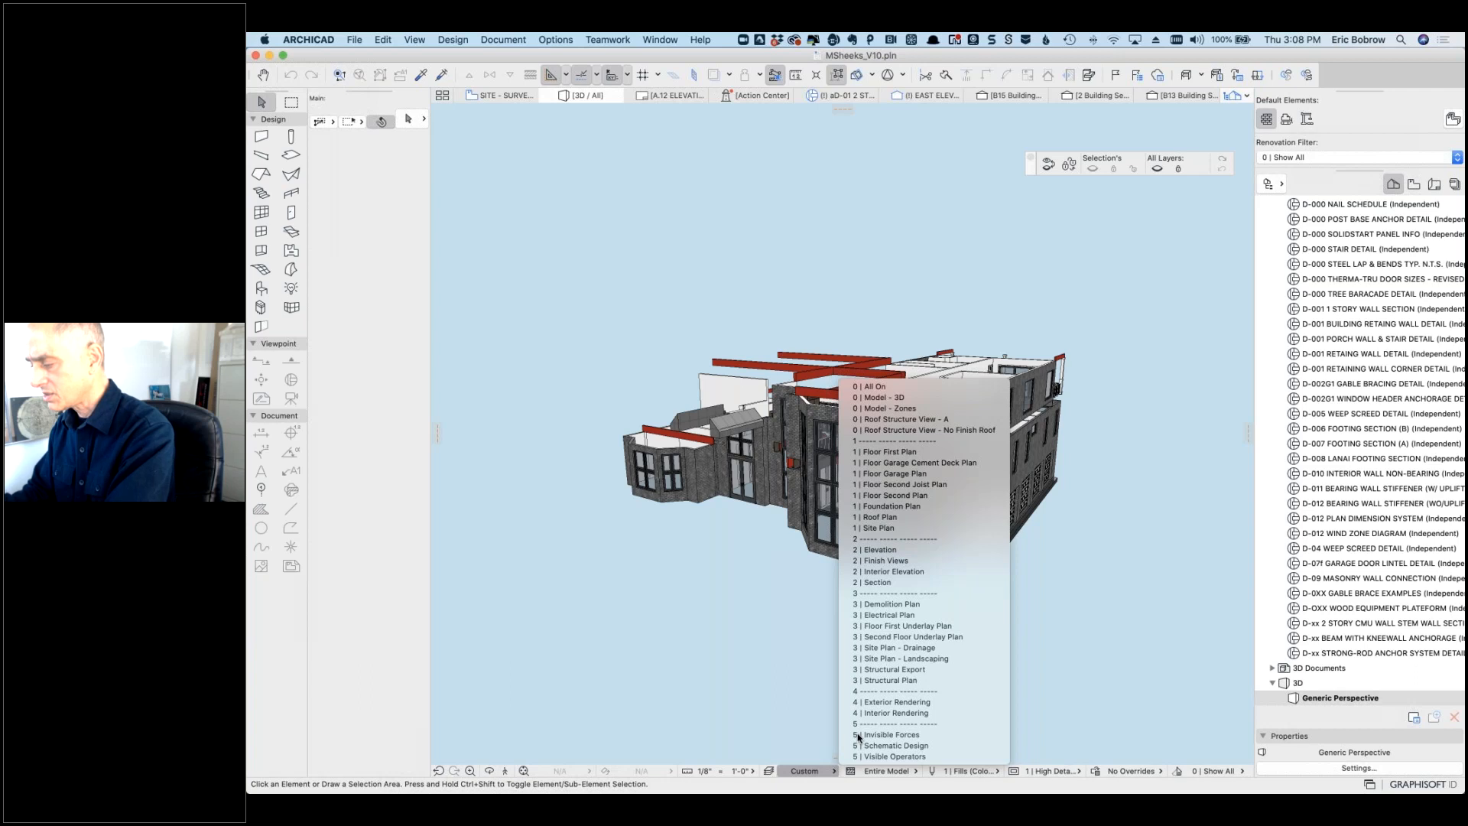
click(896, 397)
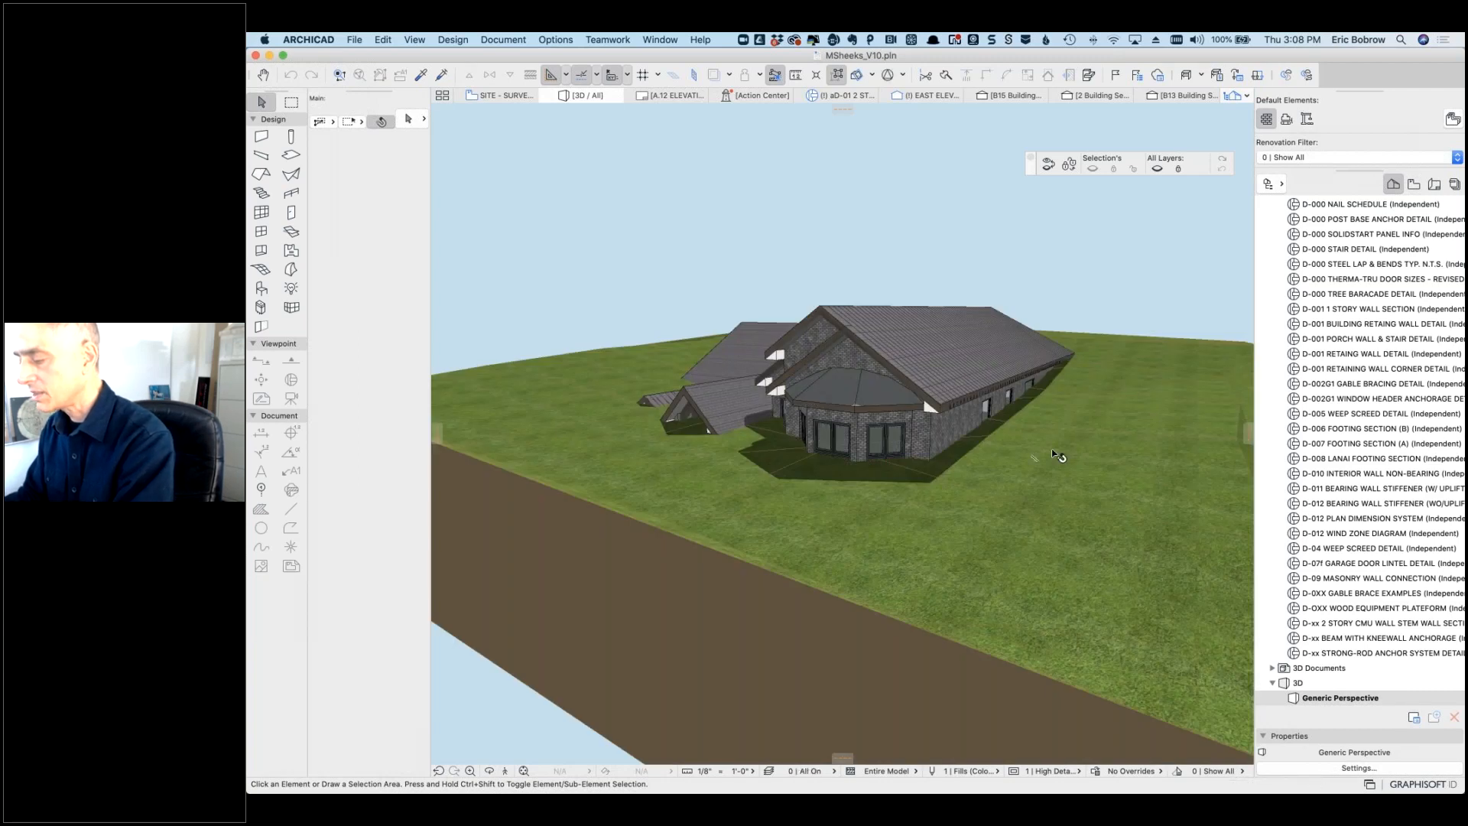
scroll(1046, 446, down, 5)
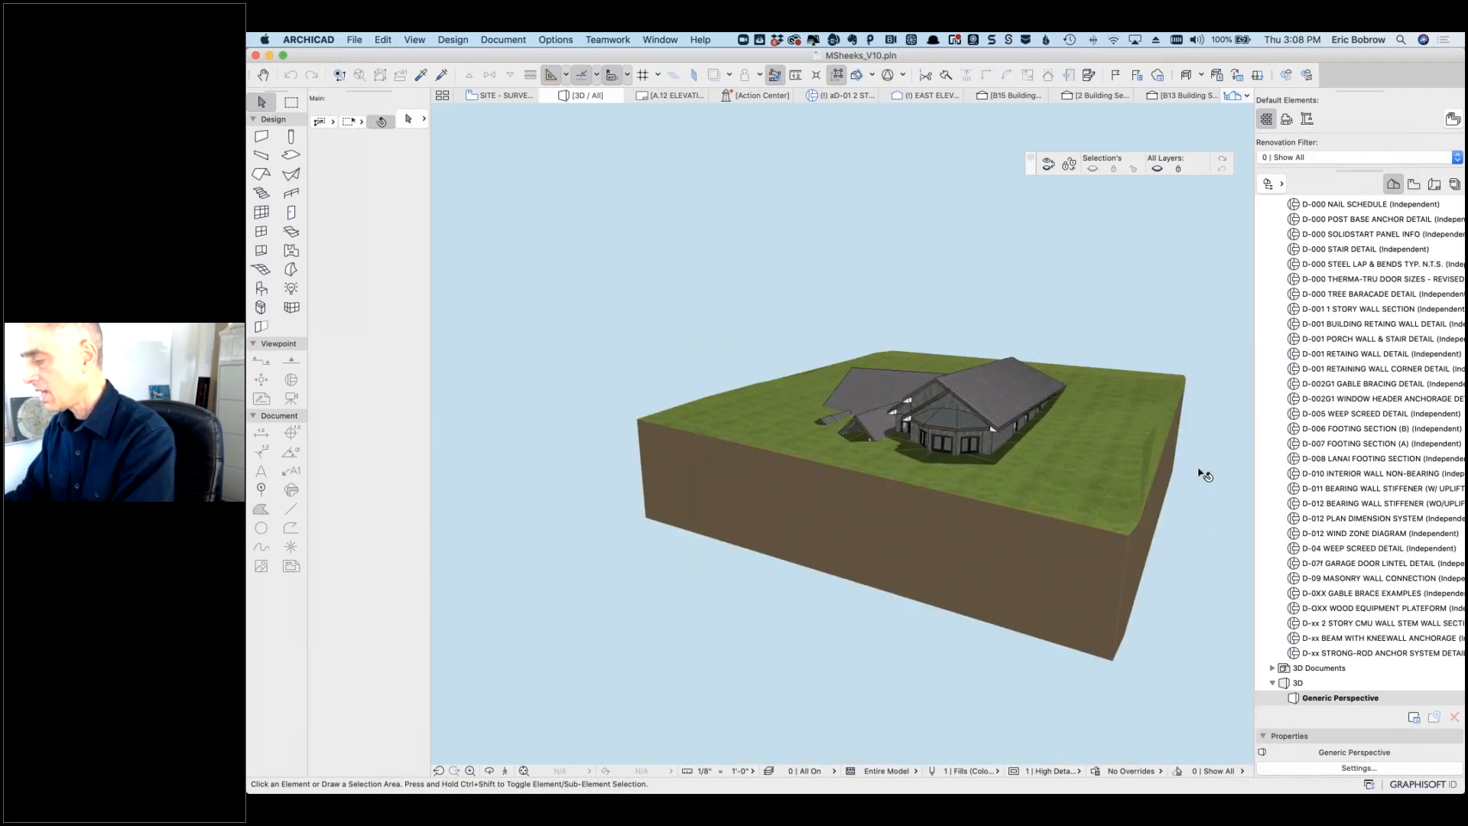
Step: Examine the existing site mesh's slope and nodes from its long side by selecting it in 3D, and clear the selection
shift+middle_drag(567, 405, 885, 434)
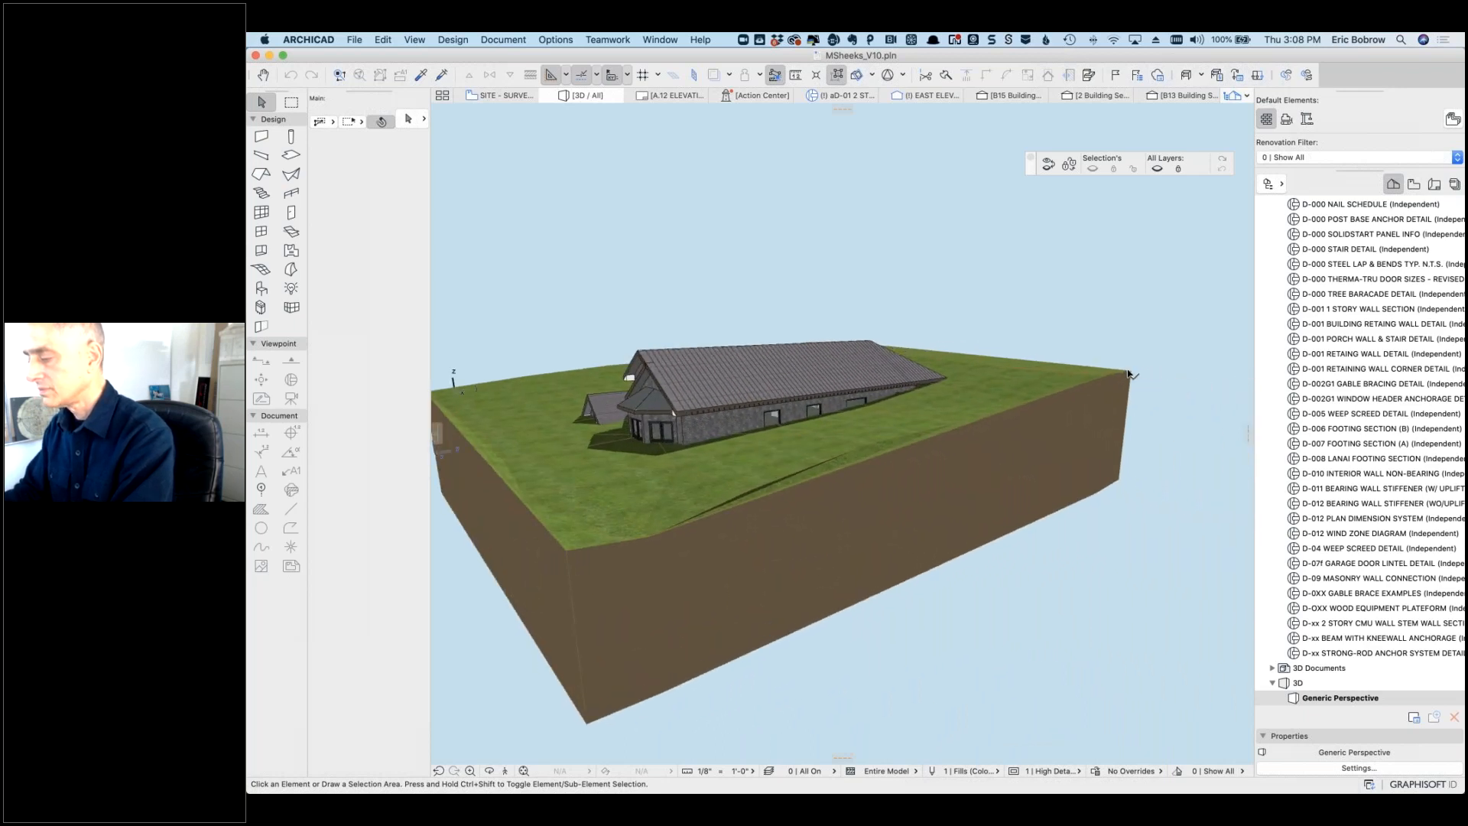
click(1129, 374)
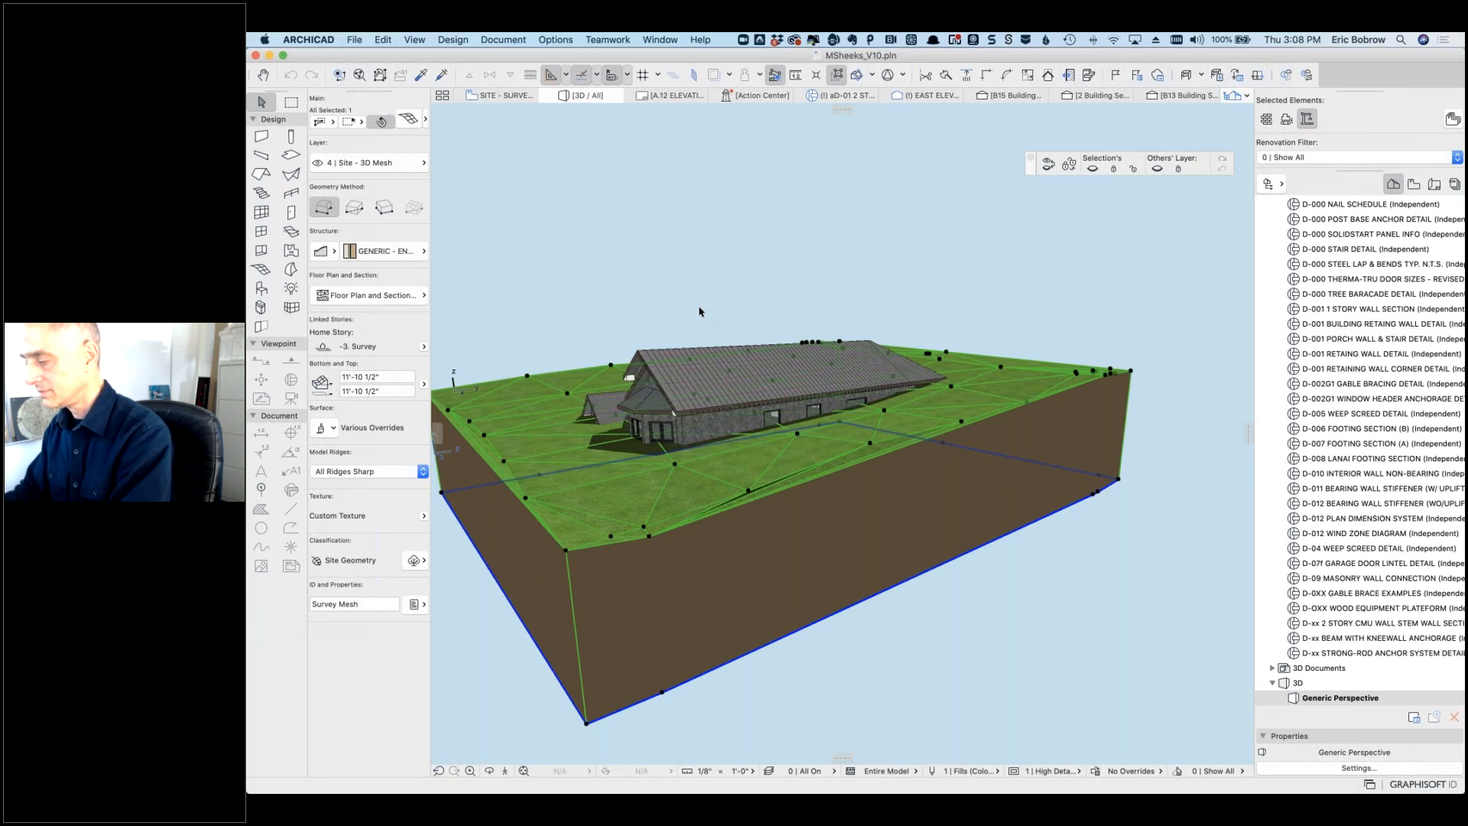
key(Escape)
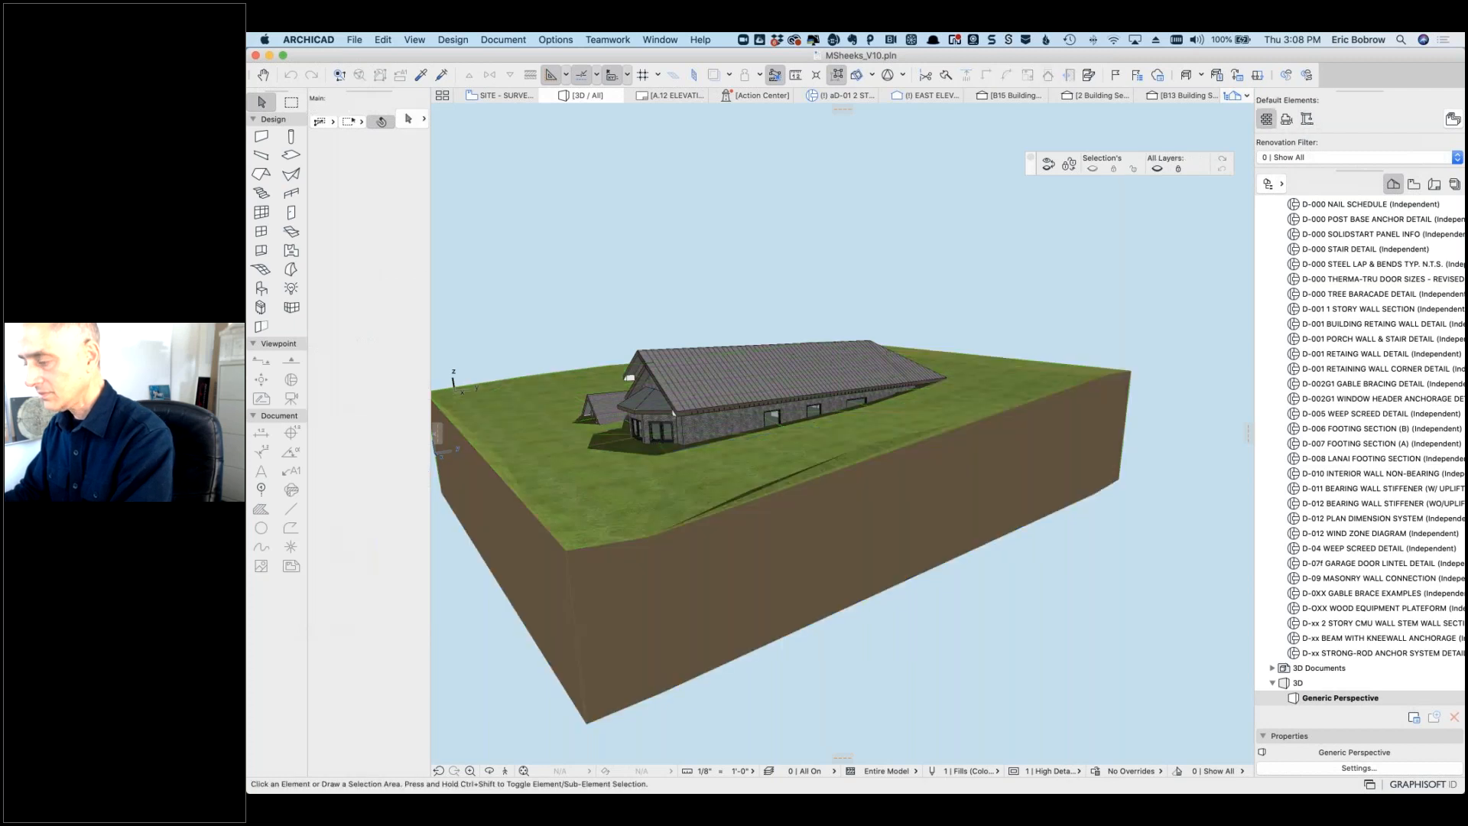
Step: On the survey plan, start placing a mesh from surveyors data using the file Sheeks Survey Points – Cleaned for Import.txt
click(498, 96)
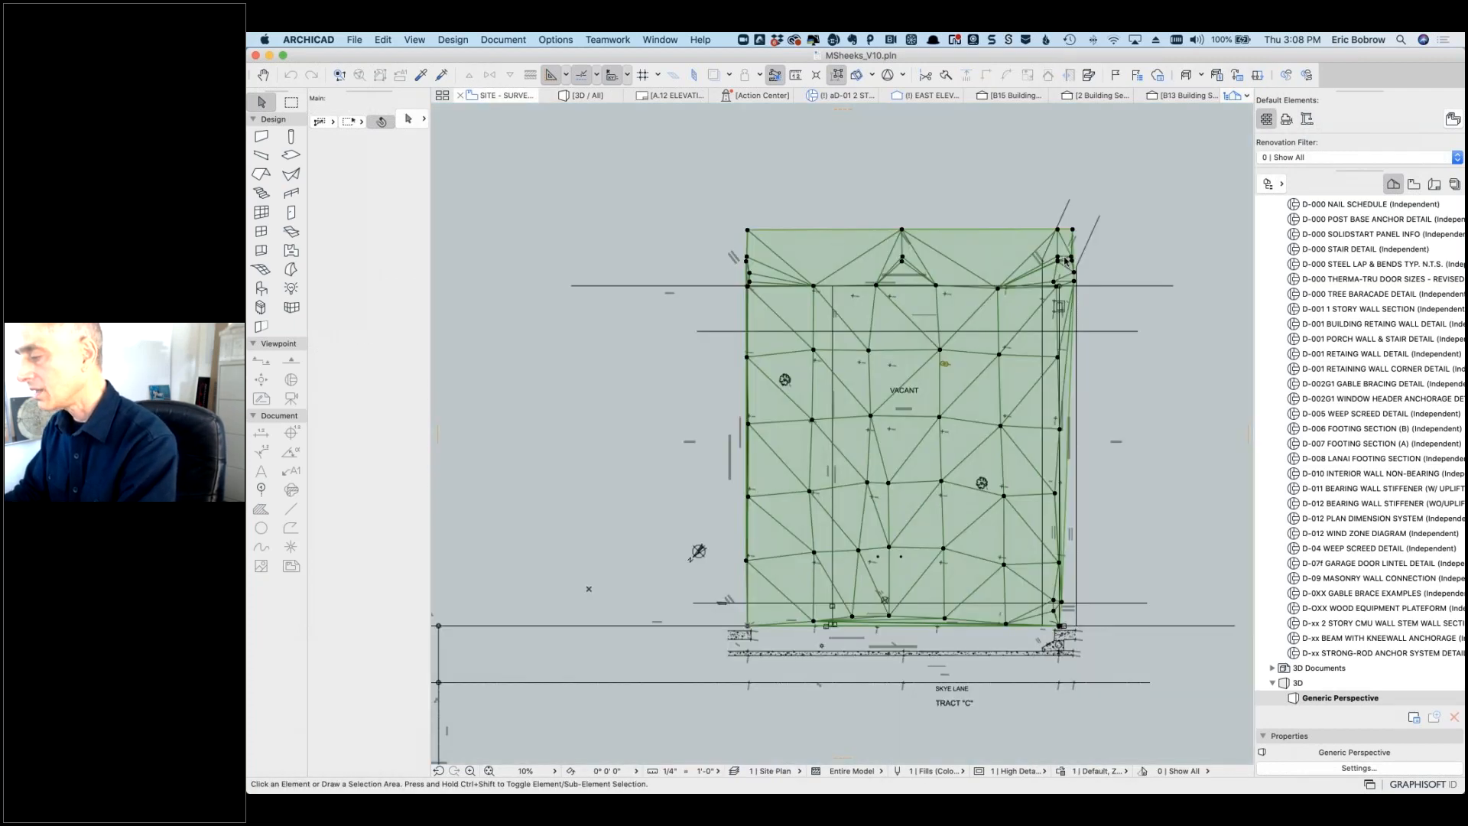
click(354, 39)
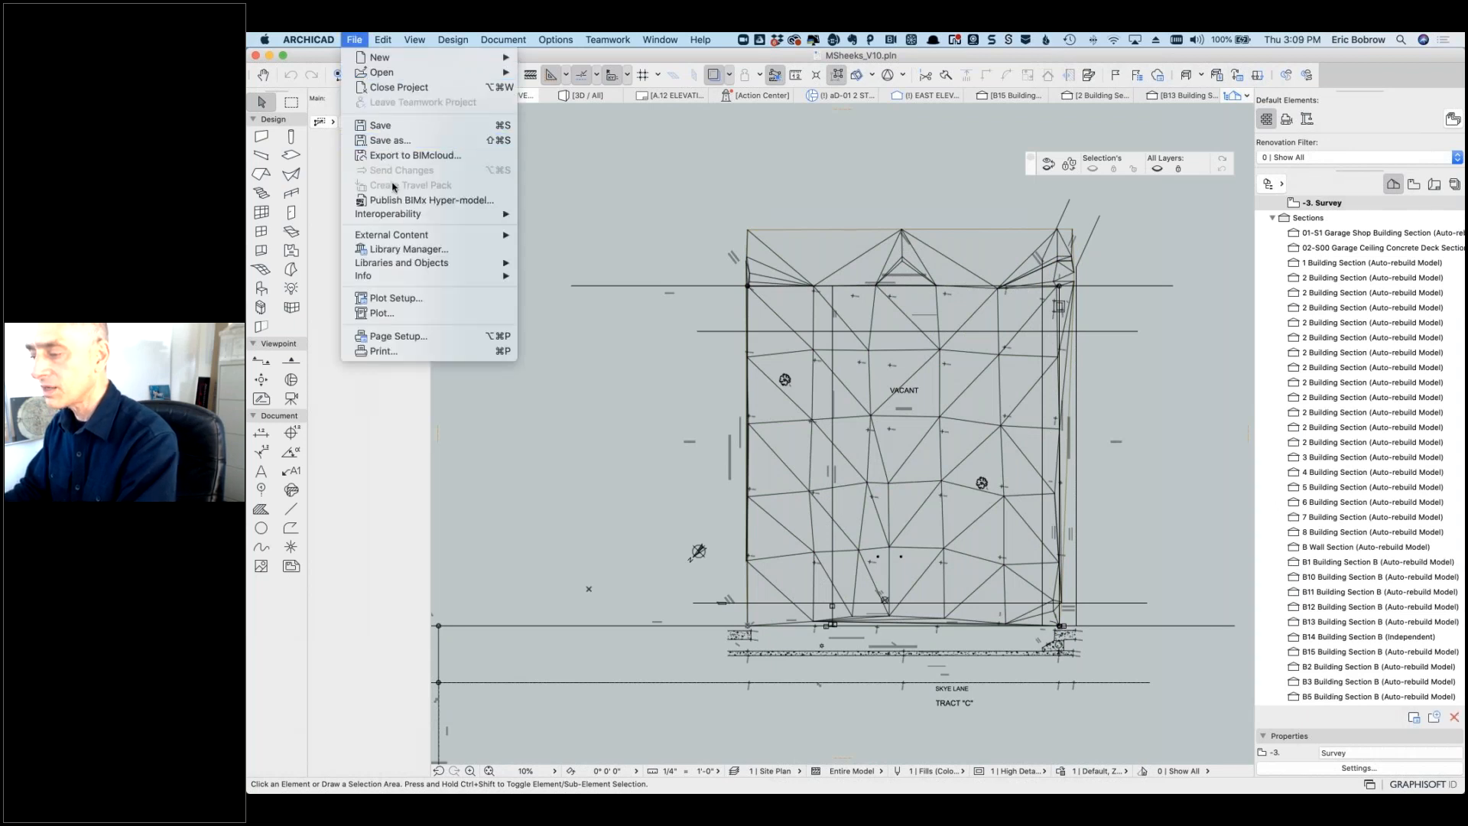
mouse_move(398, 215)
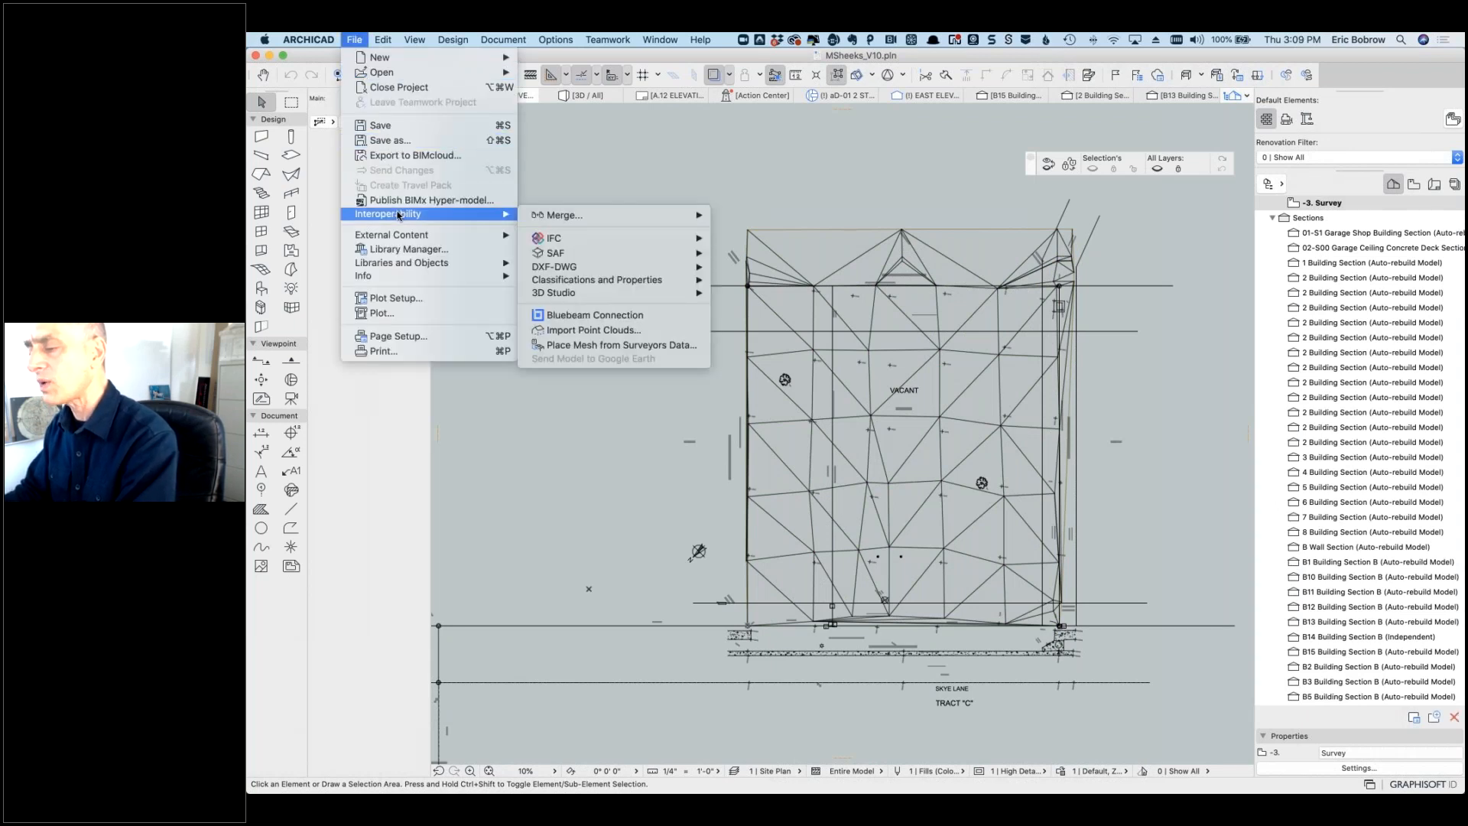
click(600, 345)
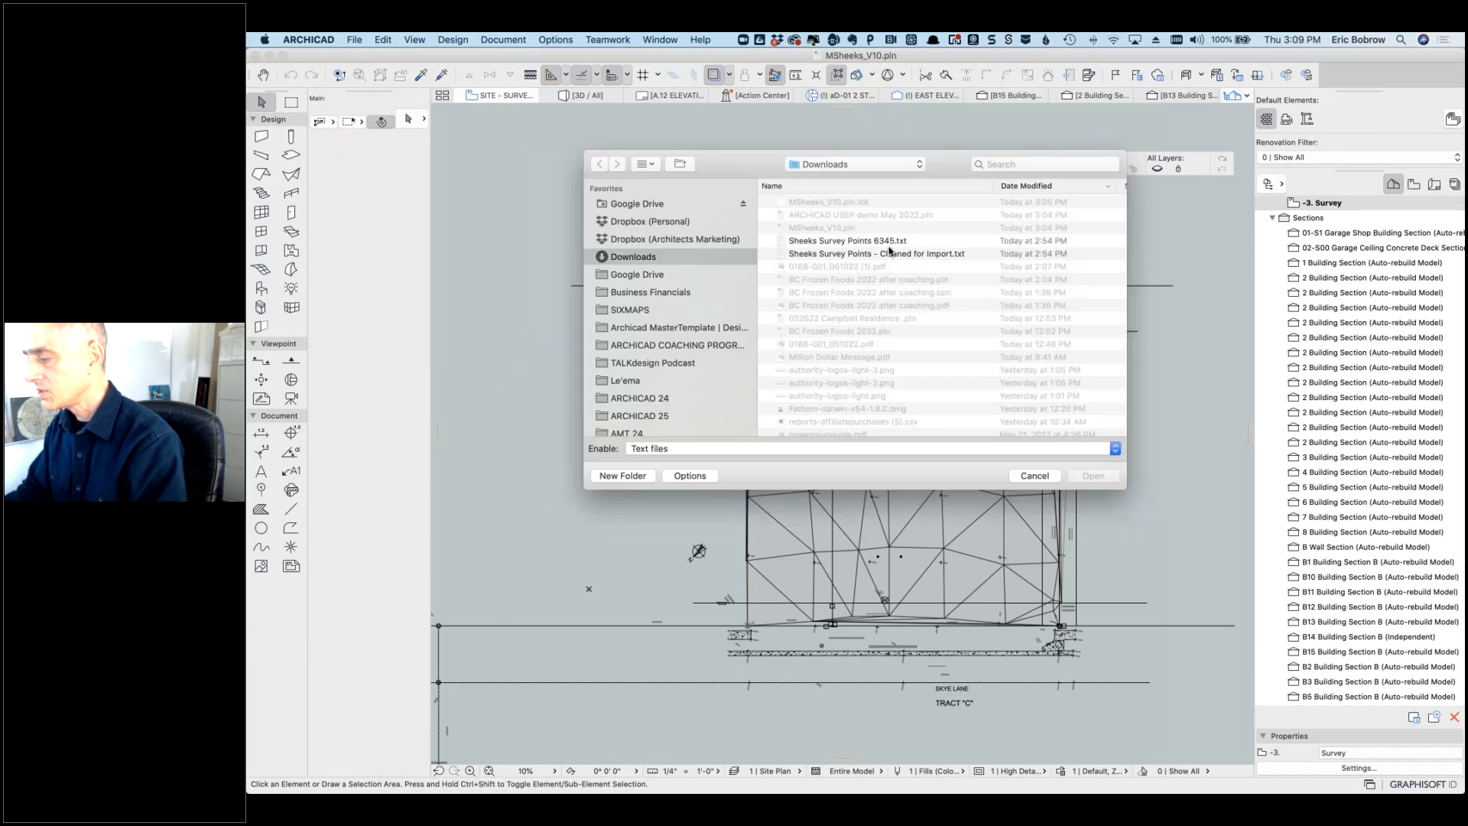
click(914, 256)
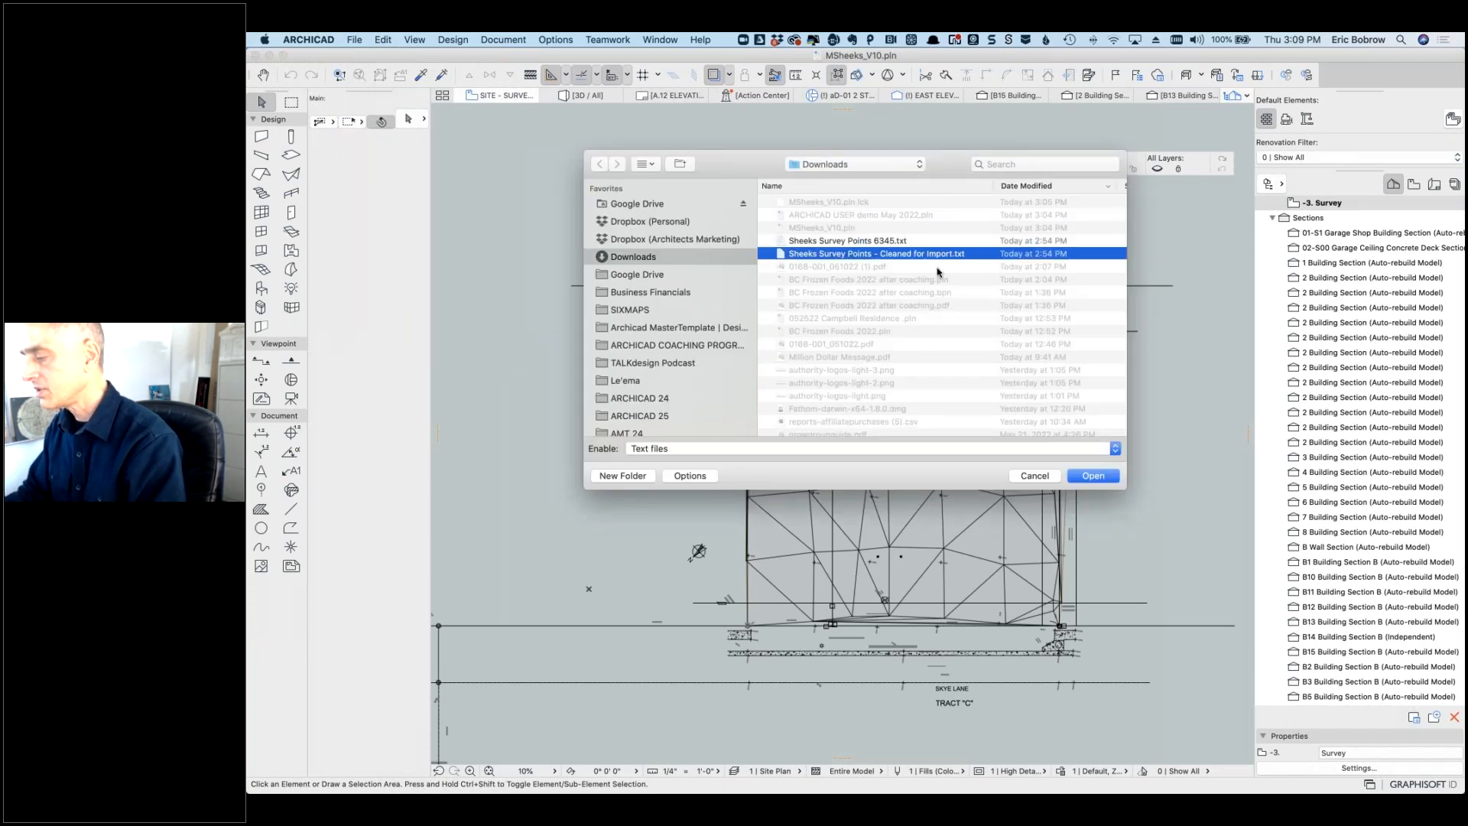
click(1093, 476)
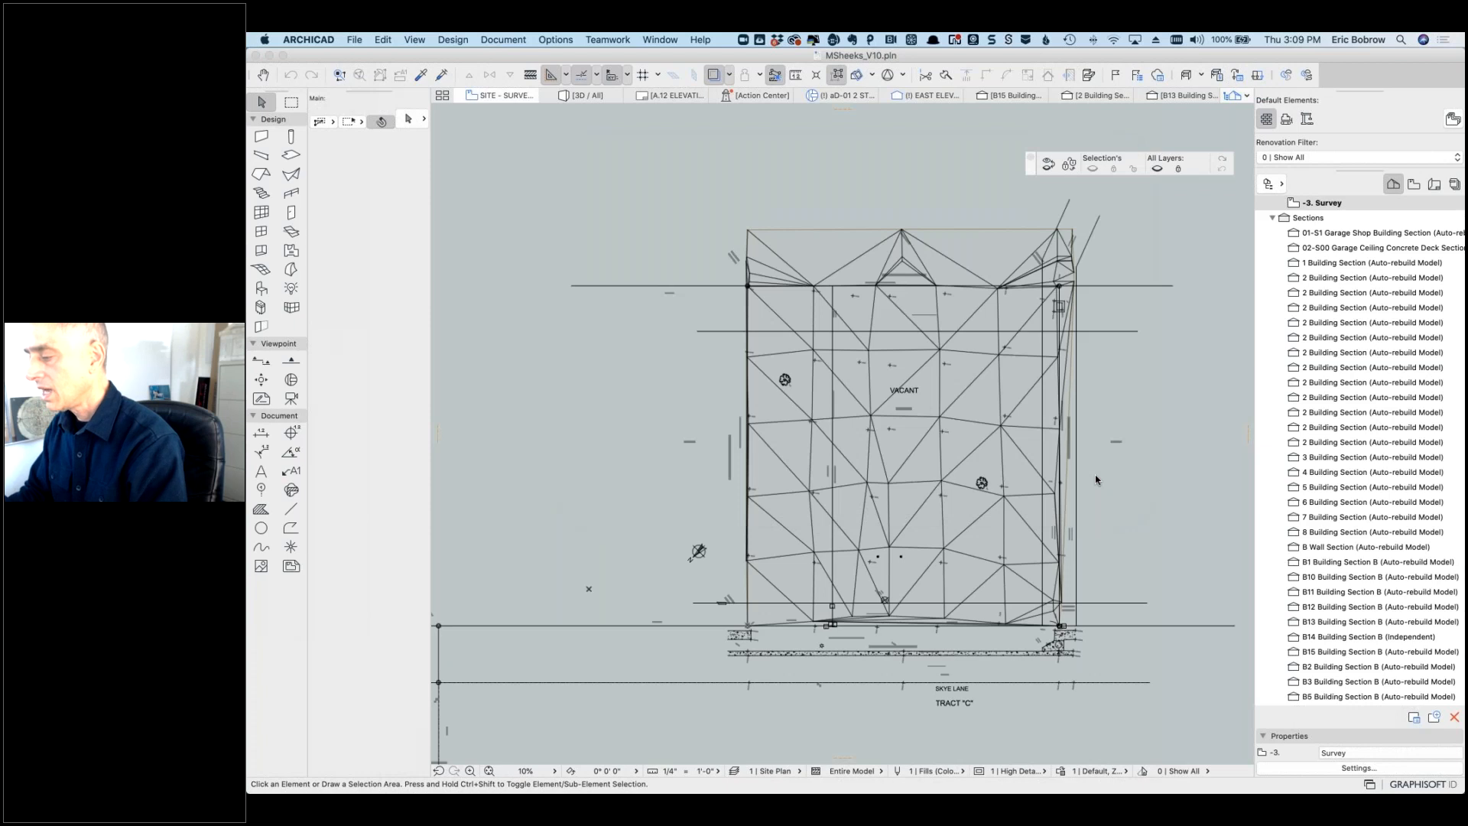
Step: Place the surveyors' mesh at its original location in decimal feet, with zooming to the new mesh enabled
click(746, 323)
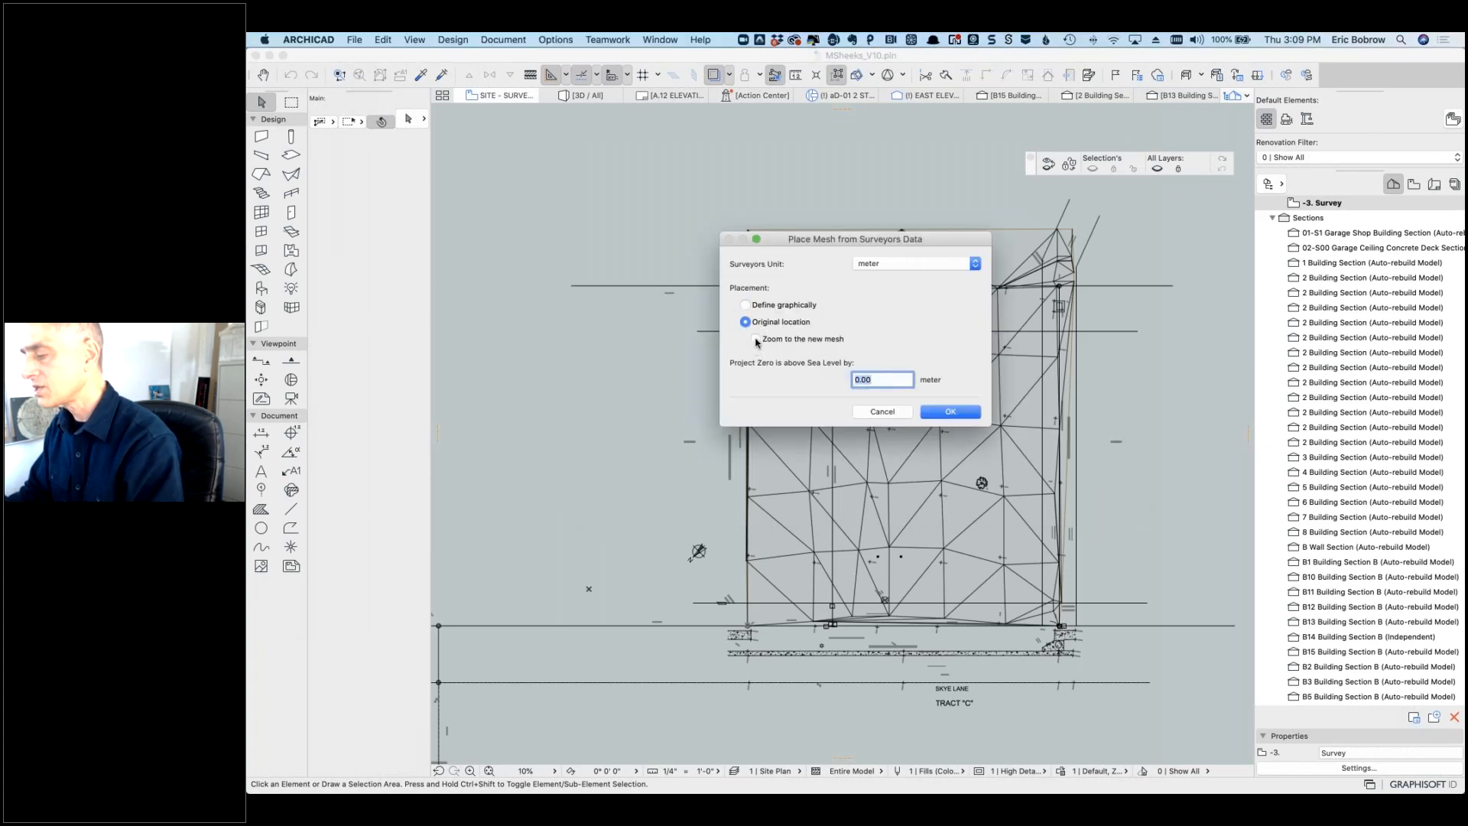
click(756, 340)
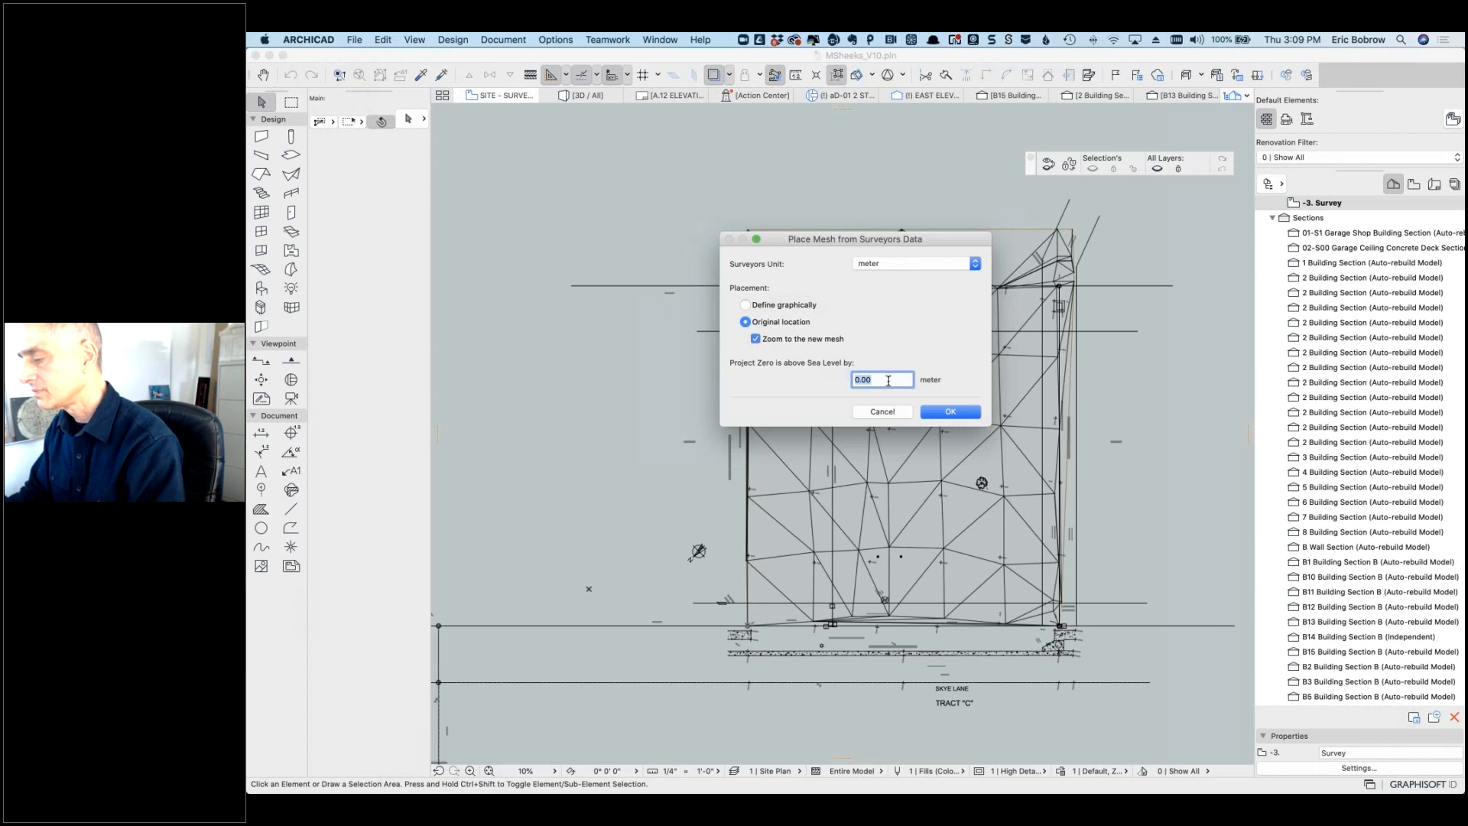
click(925, 264)
click(915, 320)
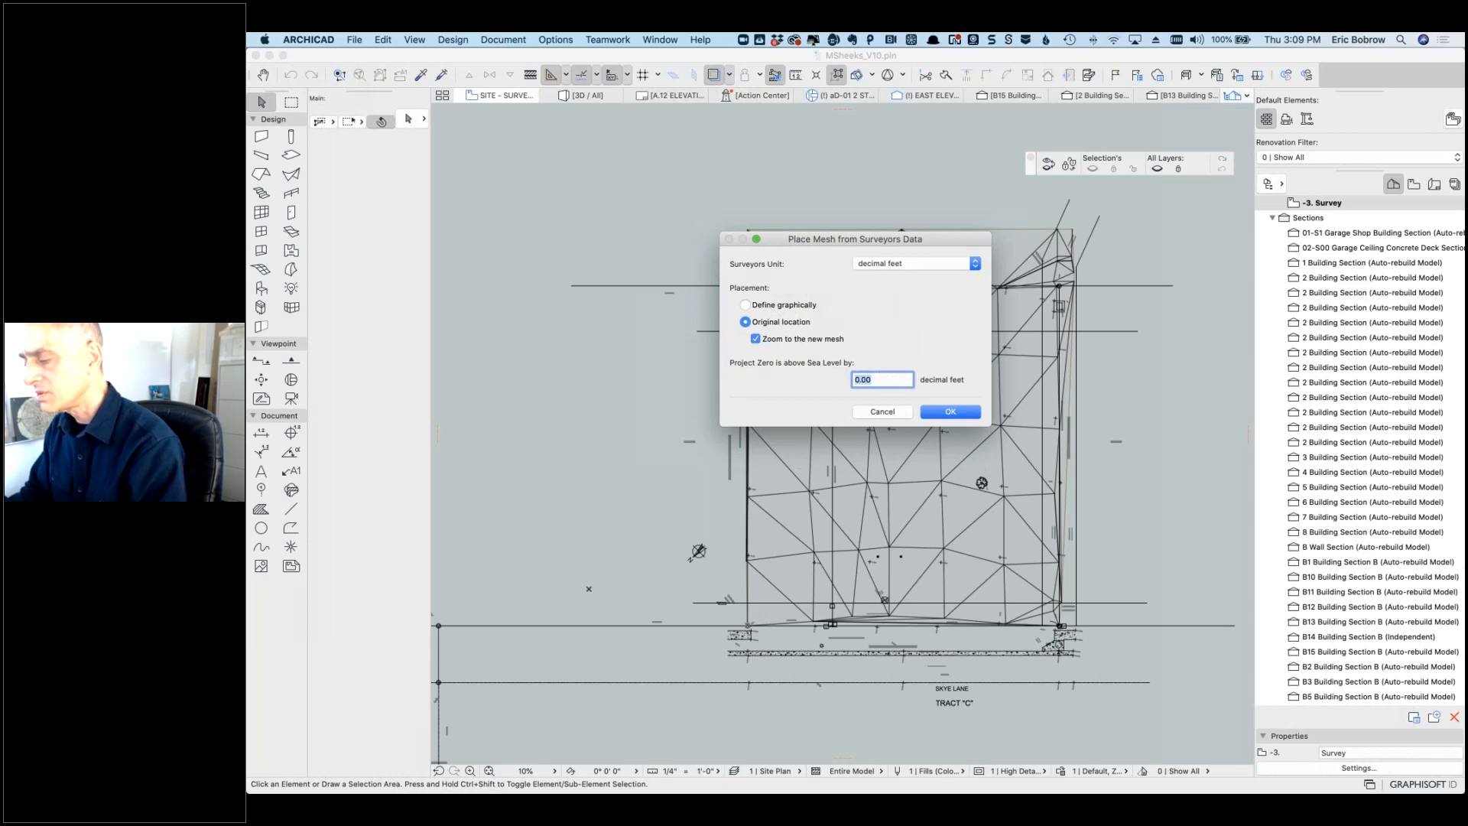
click(951, 412)
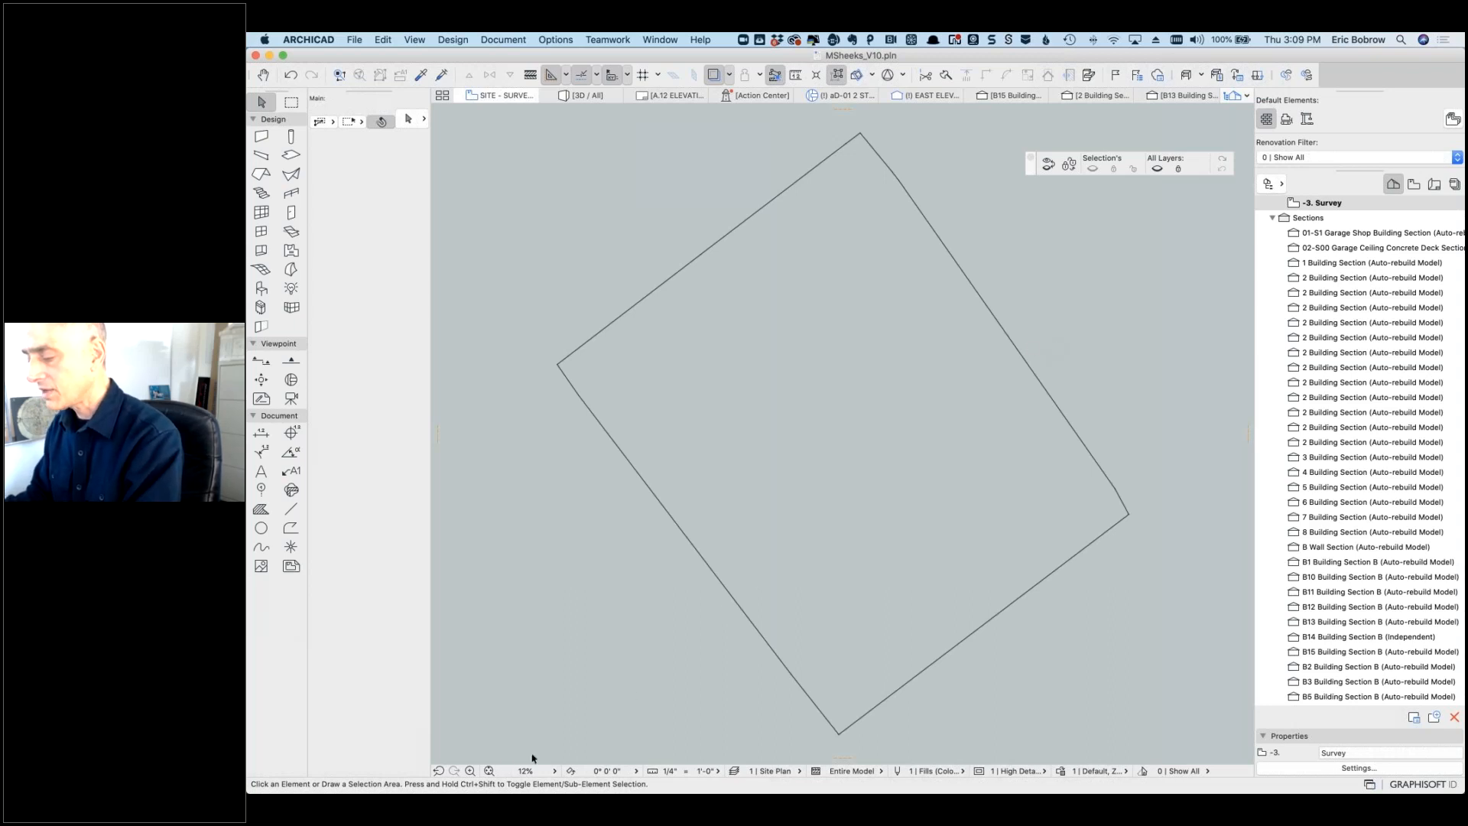
Step: Move the imported mesh from its distant original location to beside the survey drawing, with a last shift of about 93 feet
click(489, 770)
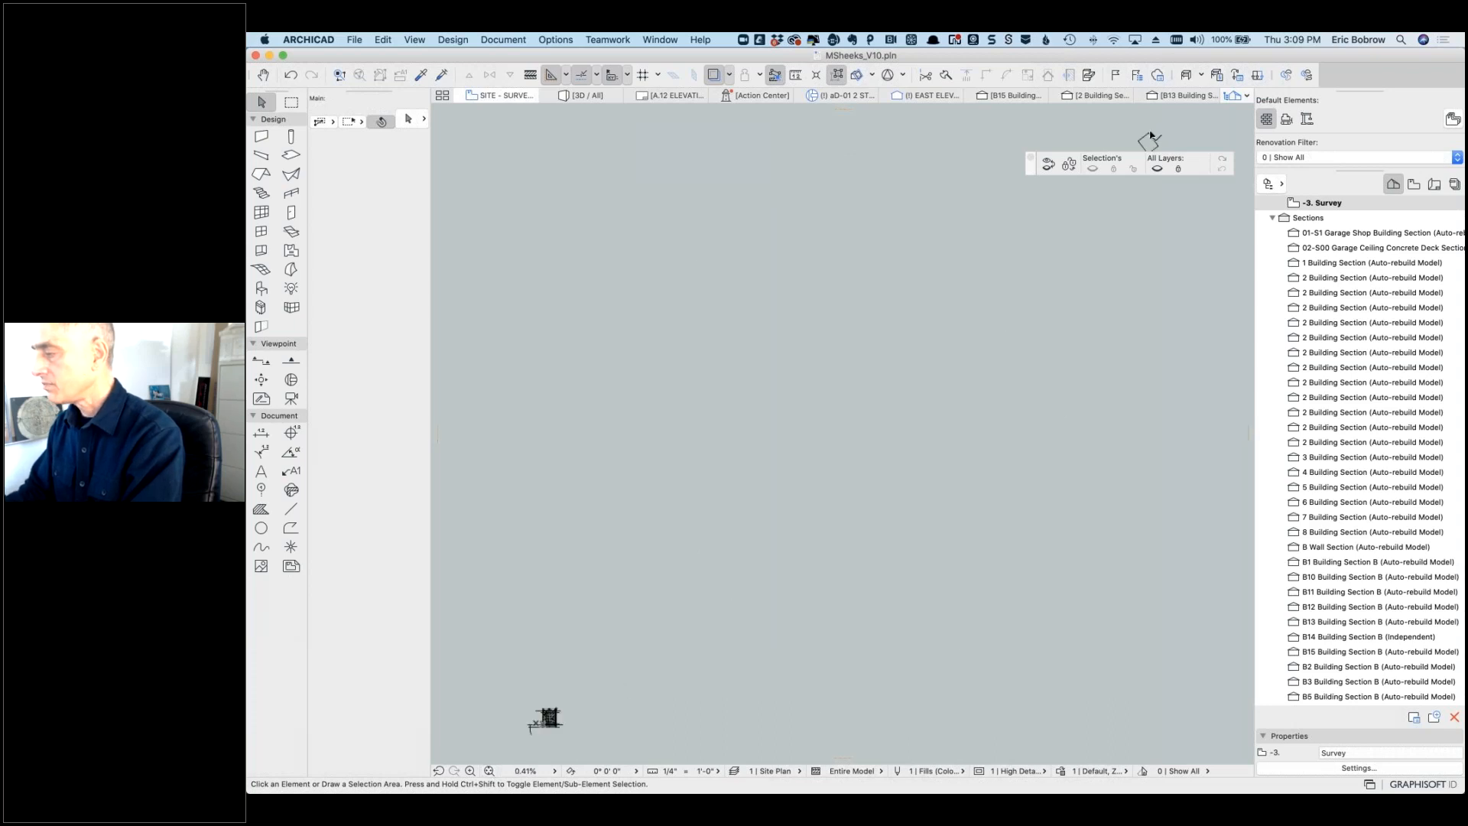
drag(1149, 140, 572, 701)
scroll(520, 741, up, 5)
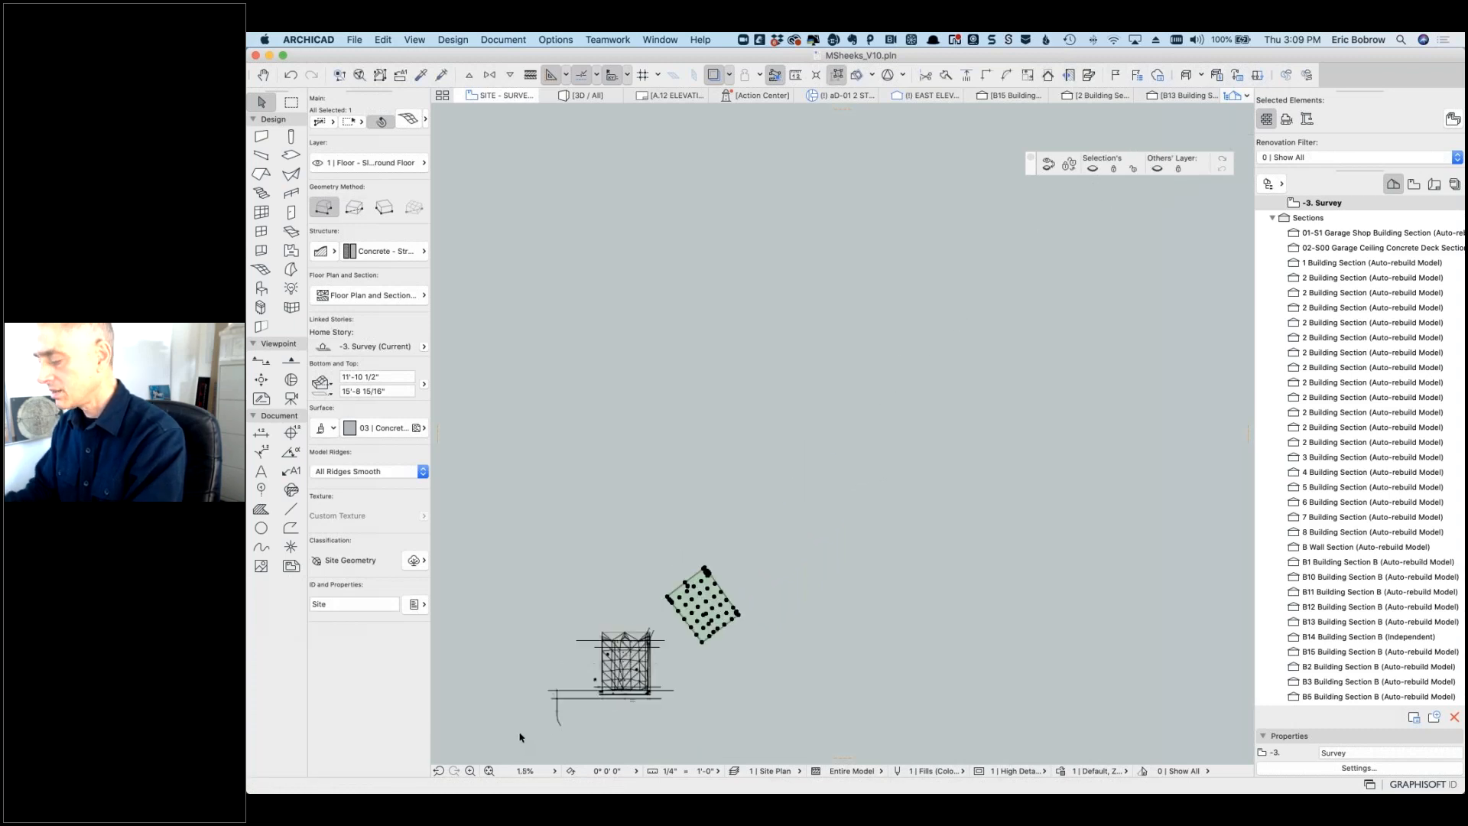
scroll(570, 726, up, 5)
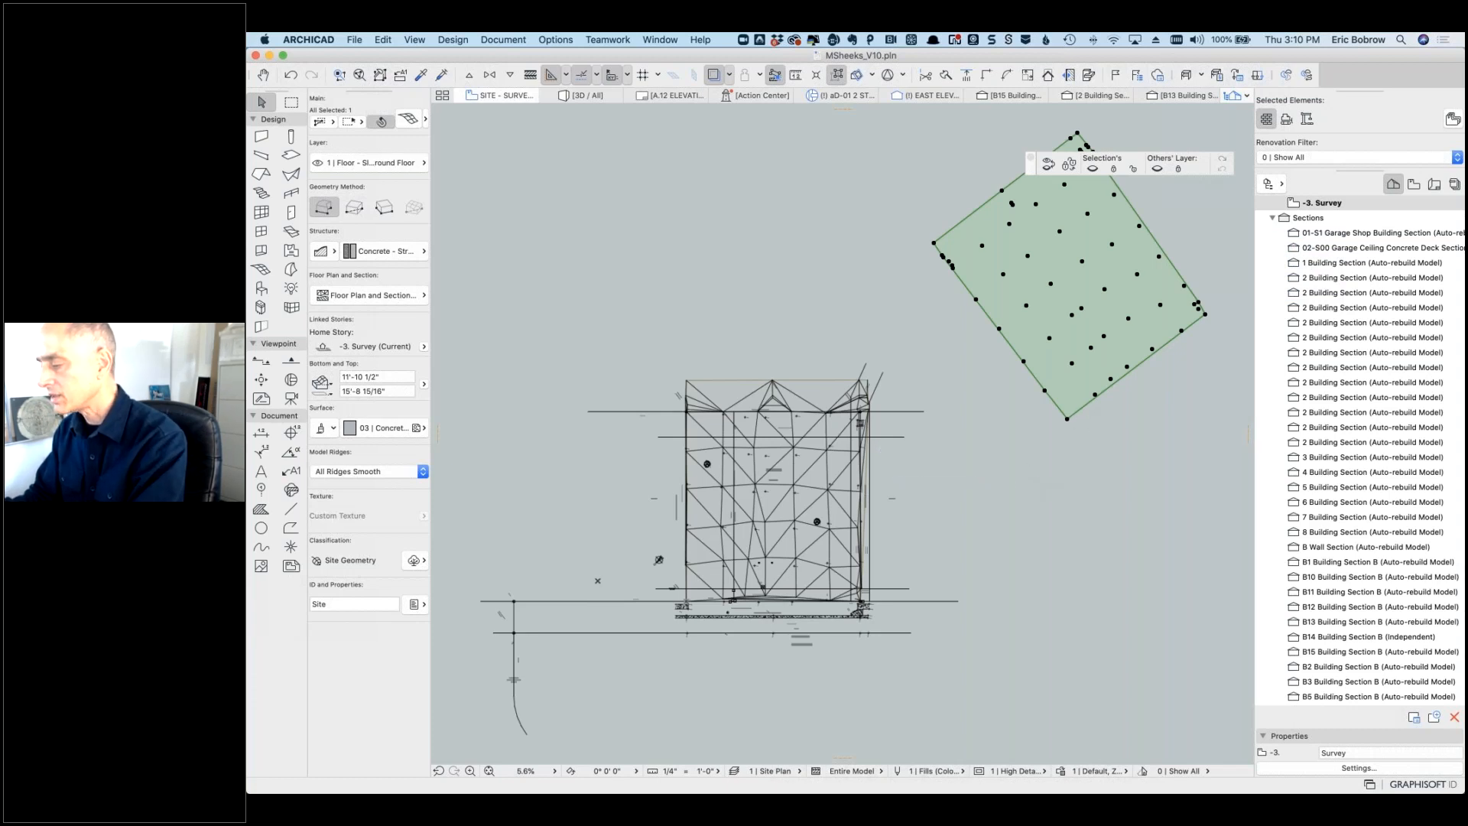
drag(1067, 418, 979, 496)
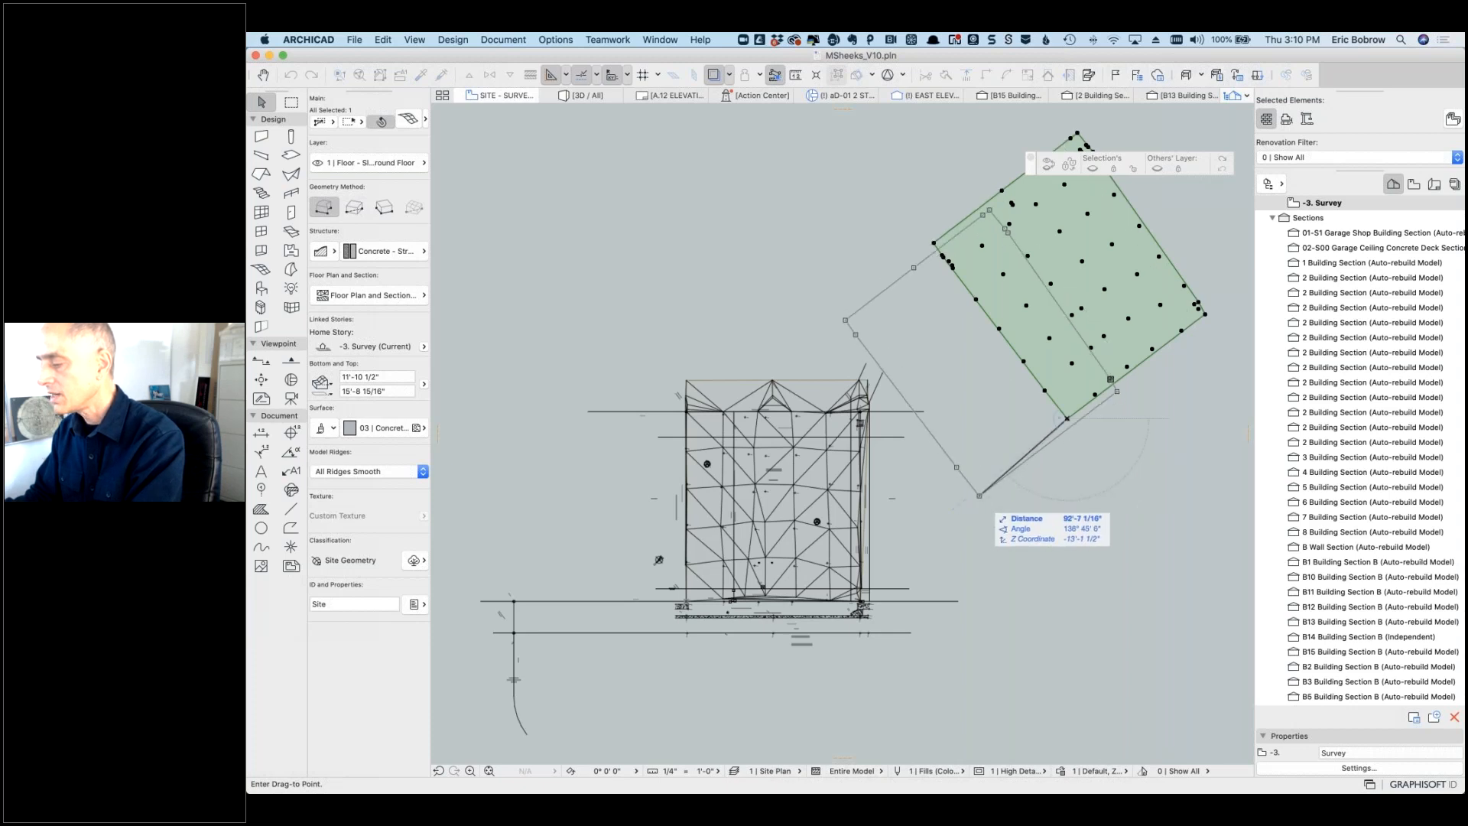
click(979, 495)
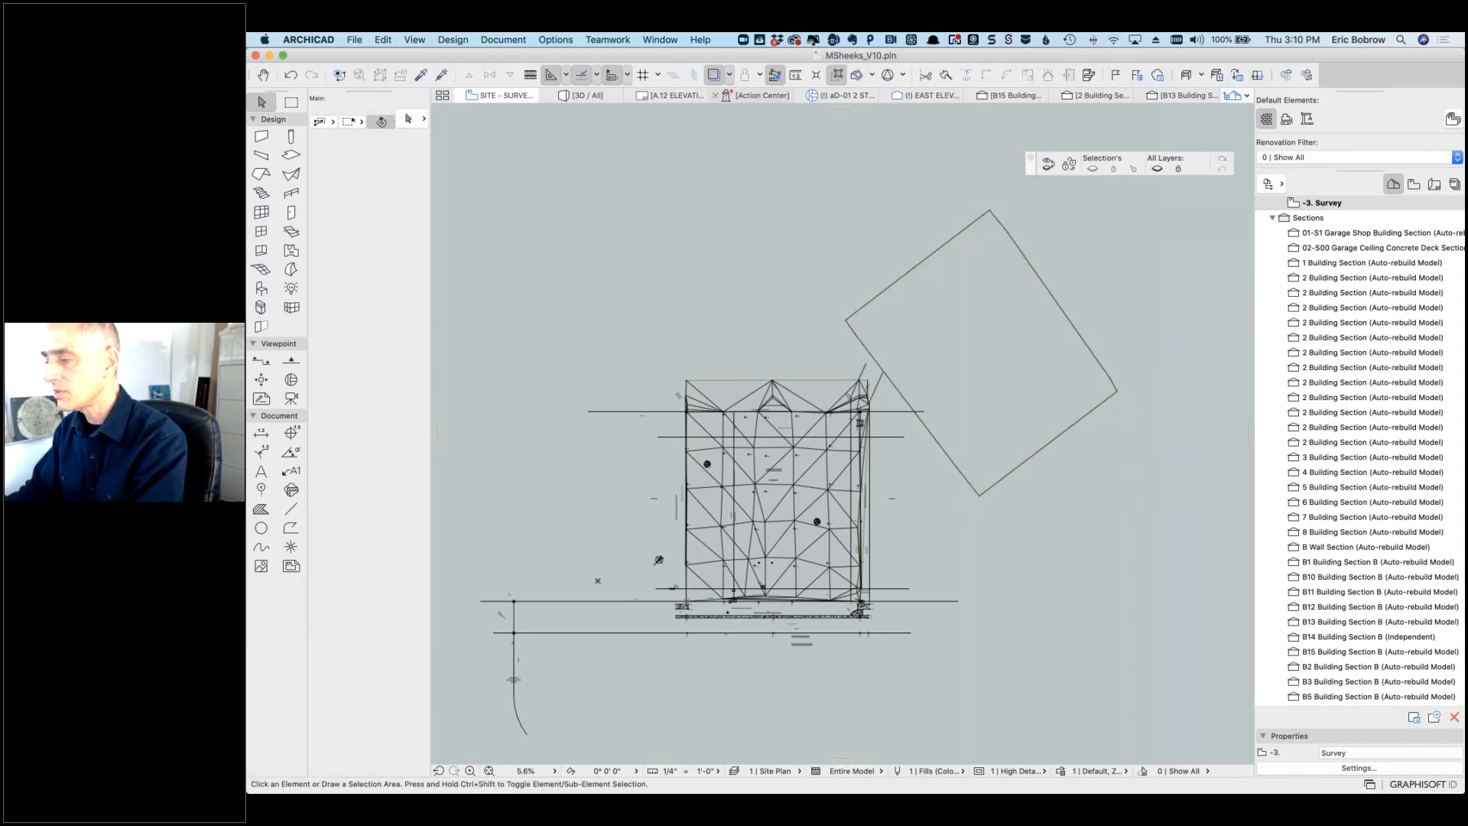
Step: Compare the imported mesh with the existing site mesh in the 3D view
click(603, 100)
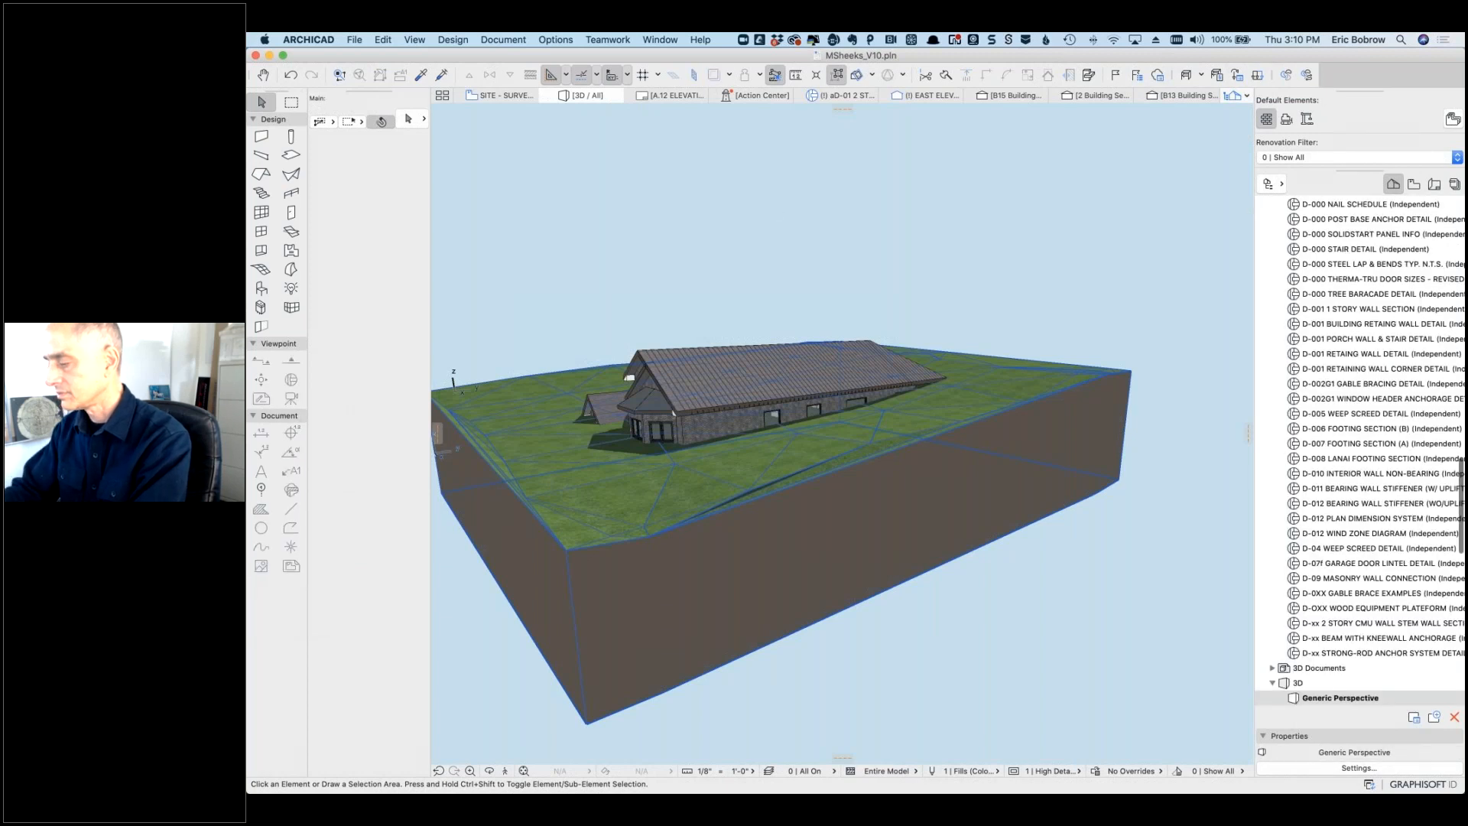
mouse_move(767, 330)
shift+middle_down()
mouse_move(734, 337)
mouse_move(882, 324)
mouse_move(859, 295)
mouse_move(531, 303)
mouse_move(769, 330)
shift+middle_up()
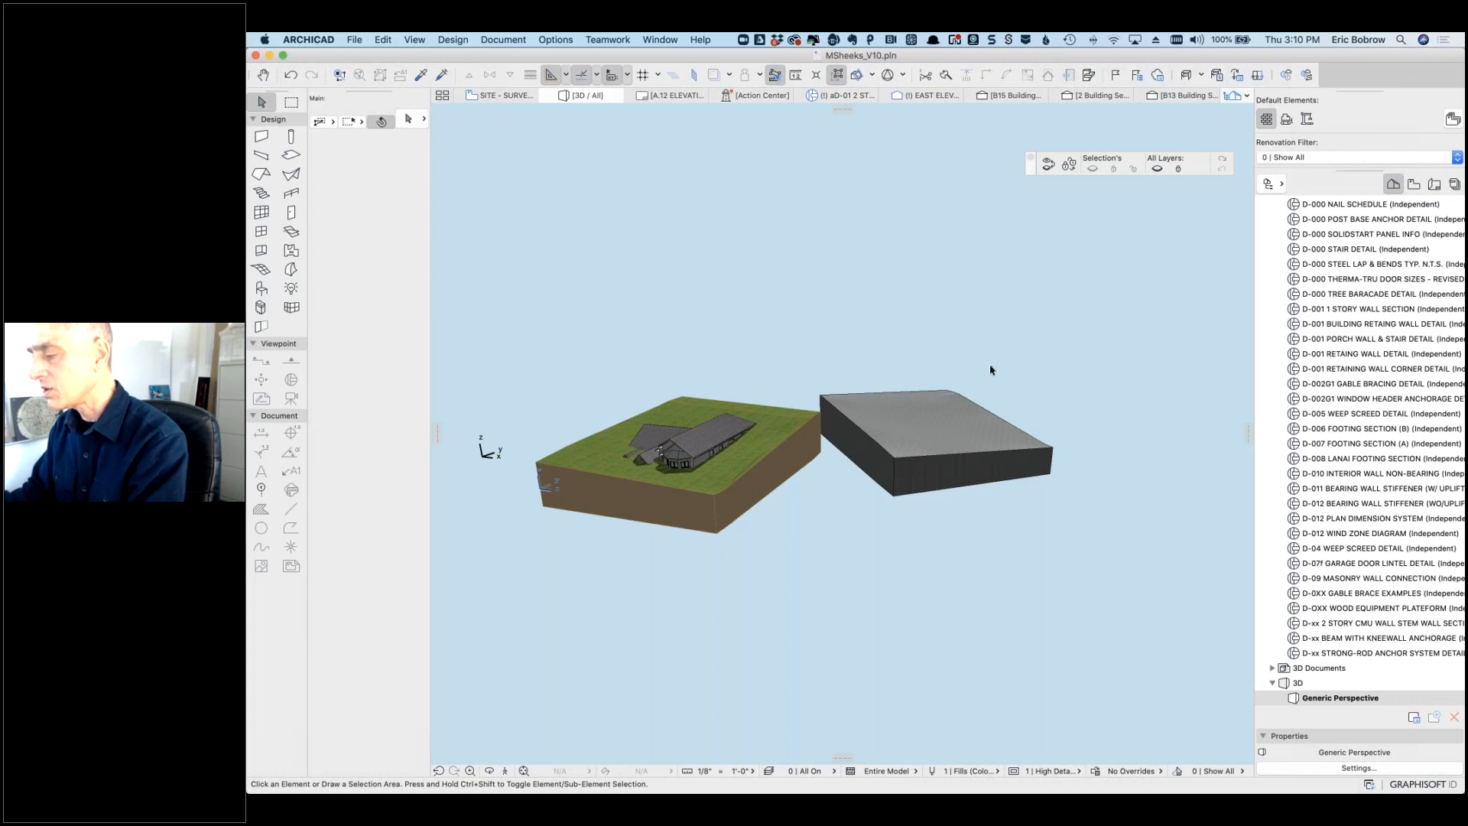
Step: On the survey plan, rotate the imported mesh about its uppermost corner until its long side stands vertical
click(504, 96)
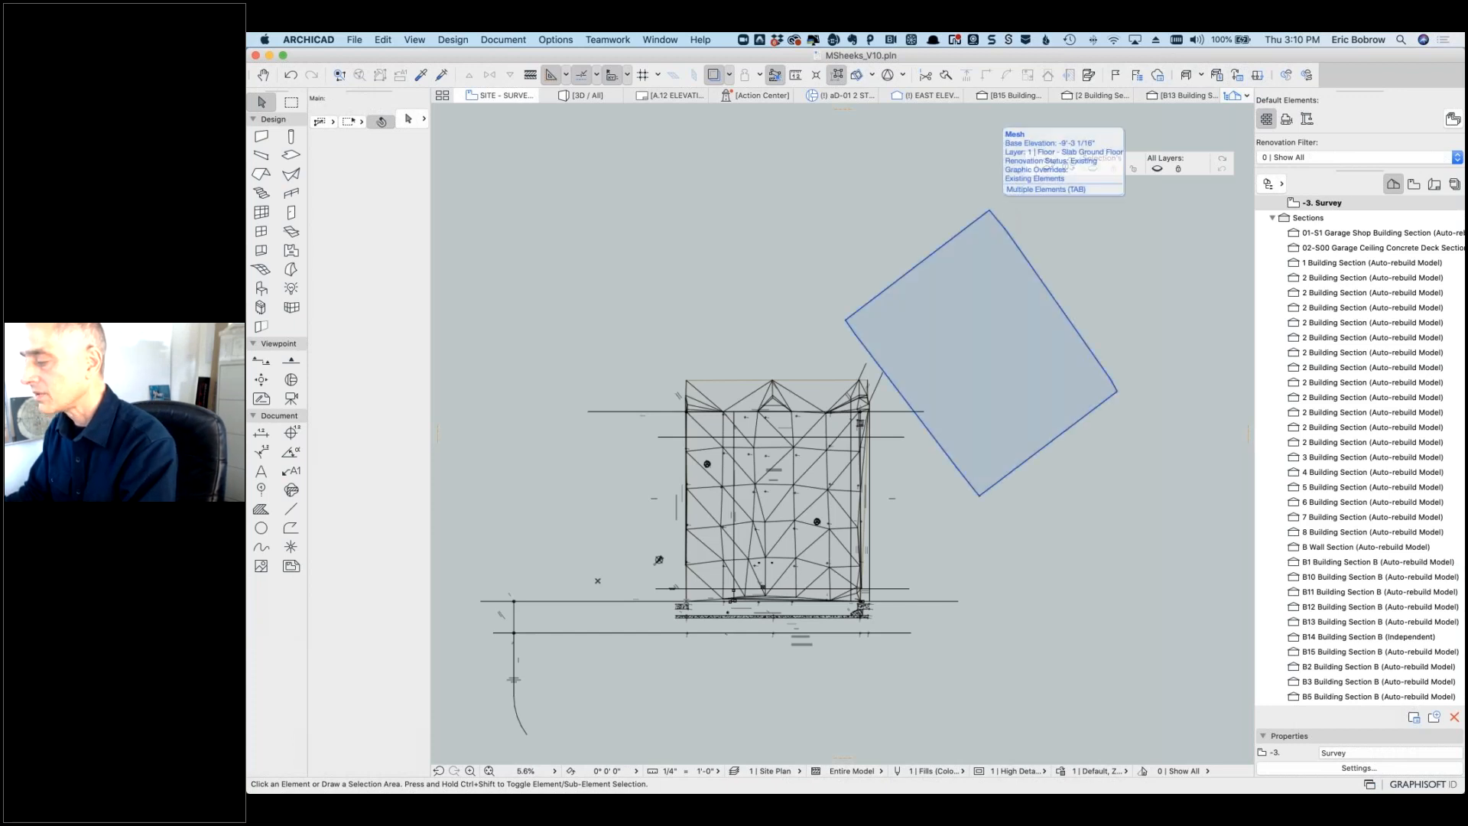
click(990, 206)
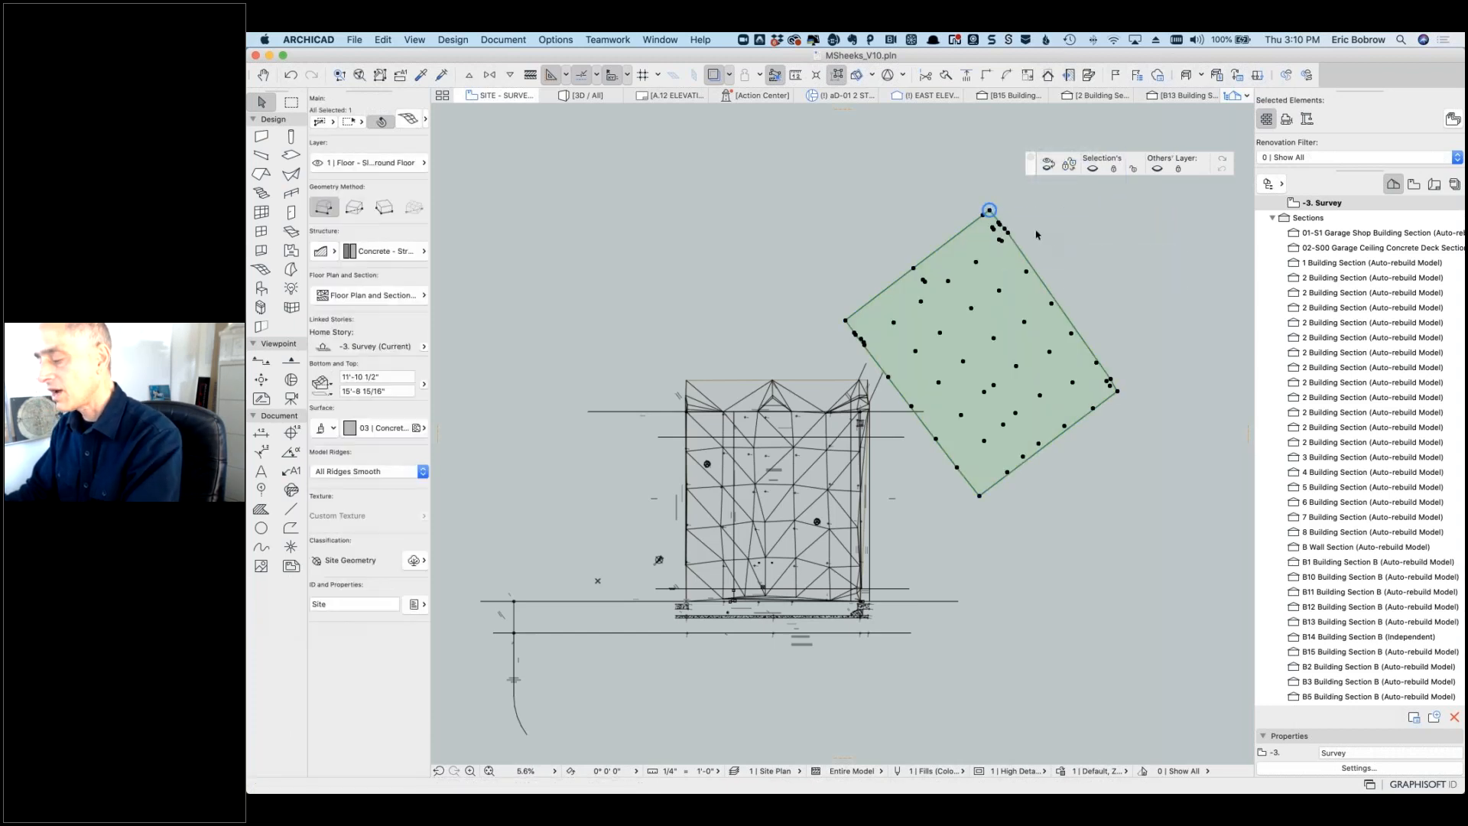
key(super+e)
click(989, 210)
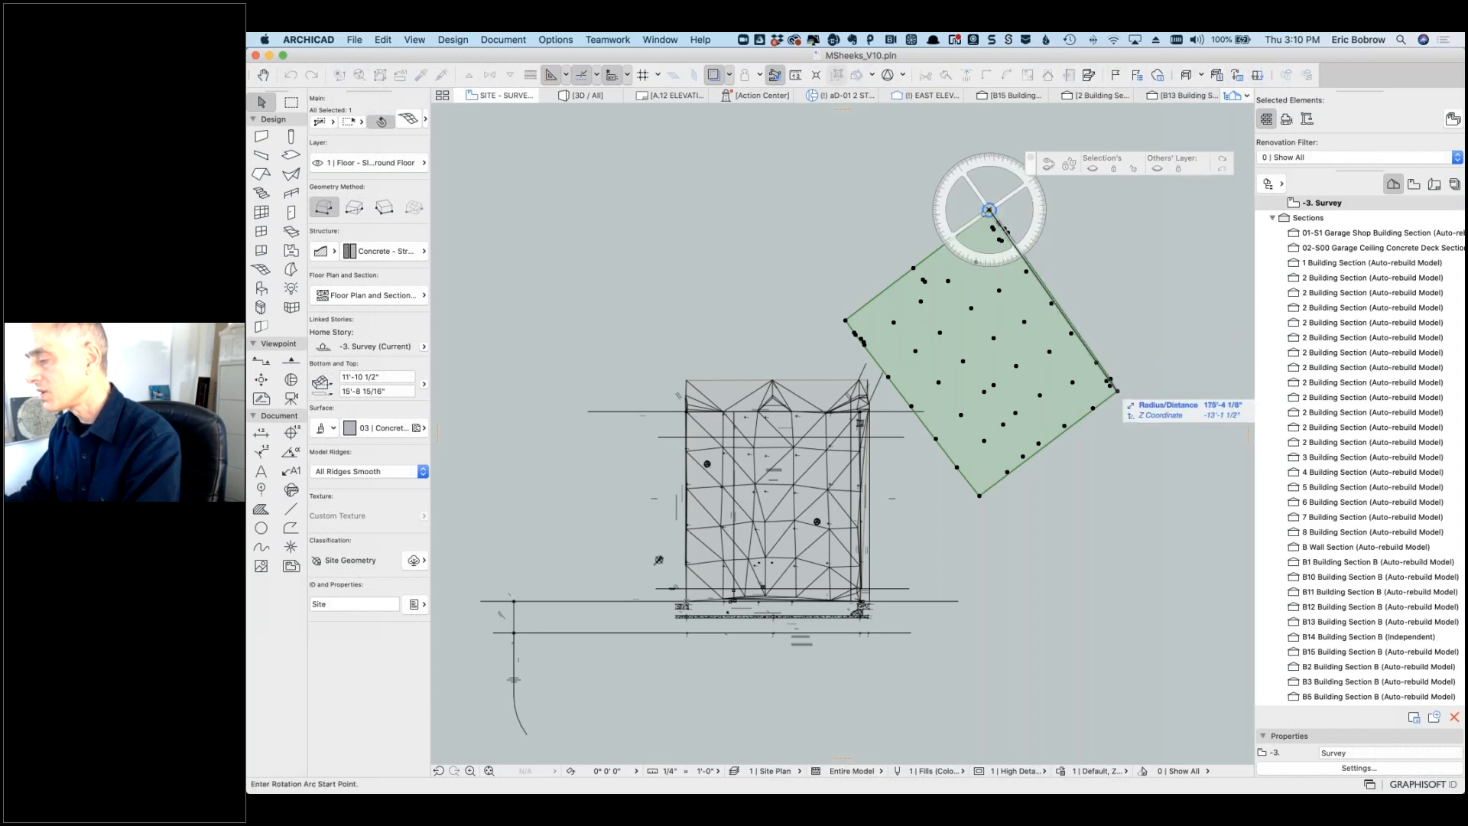
click(1117, 391)
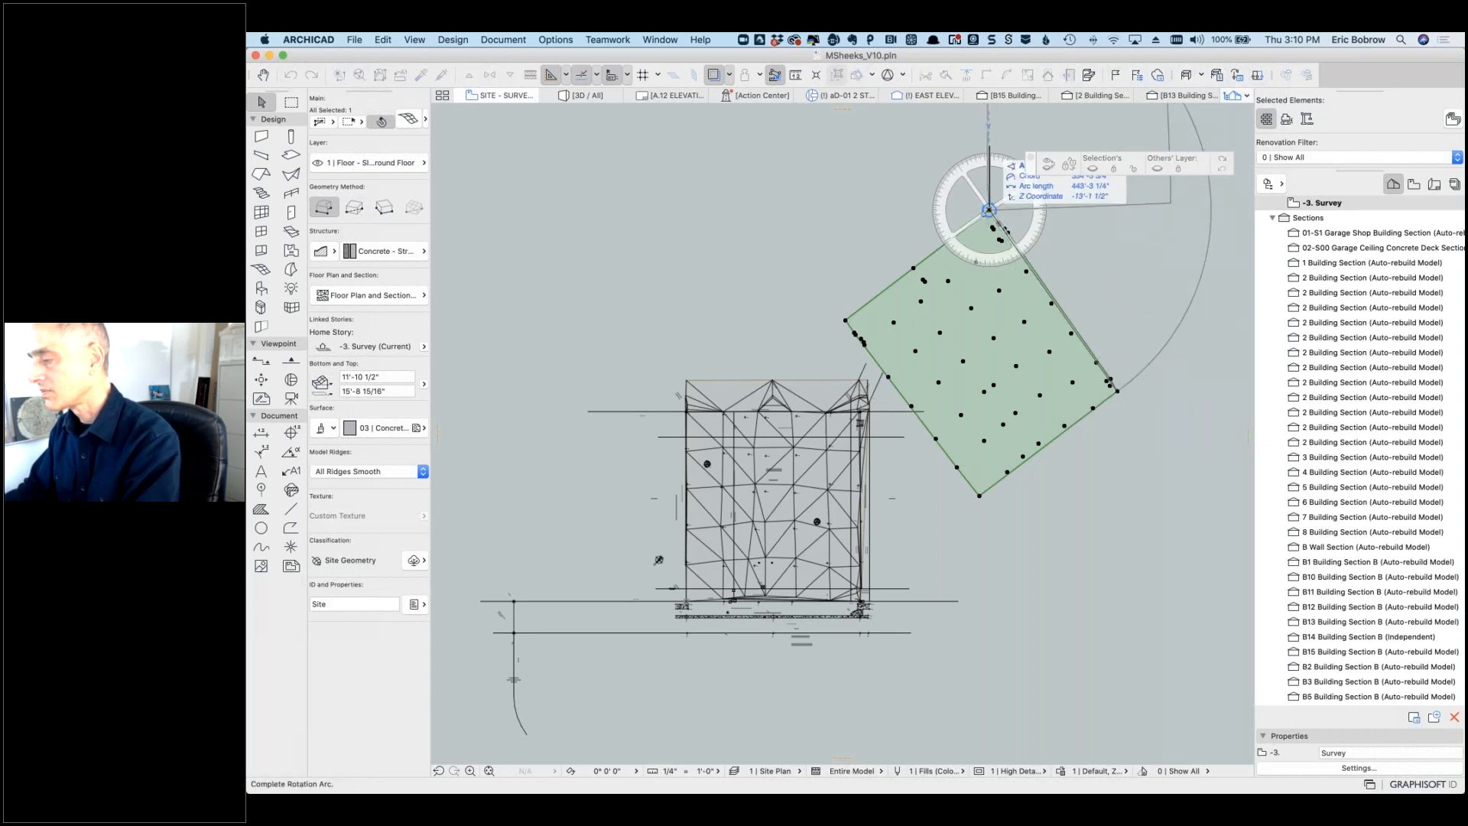
click(1028, 181)
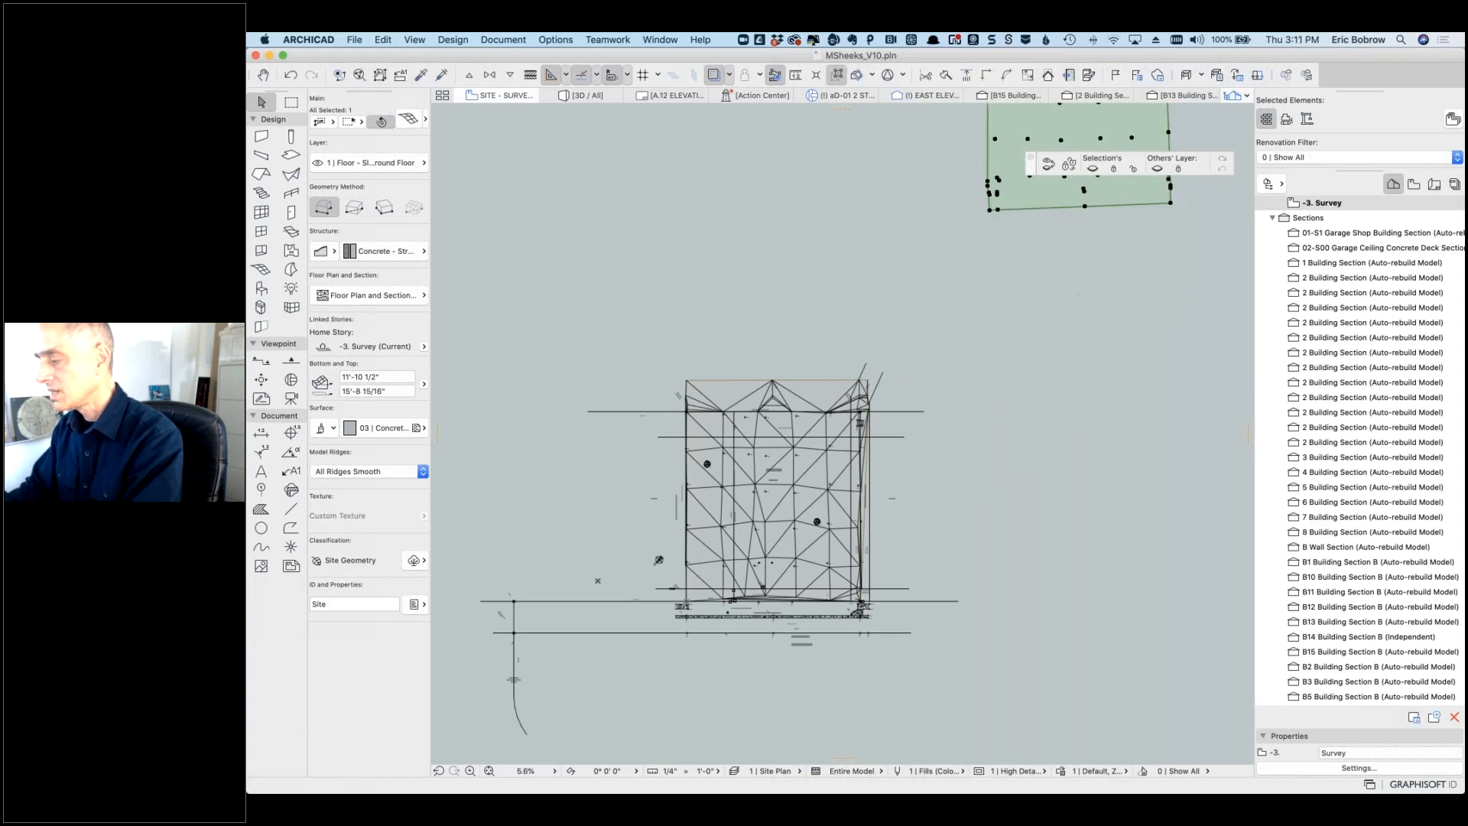
Step: Move the rotated mesh by its lower-left corner to stand beside the existing mesh with their lower edges roughly level, and deselect it
scroll(764, 428, up, 5)
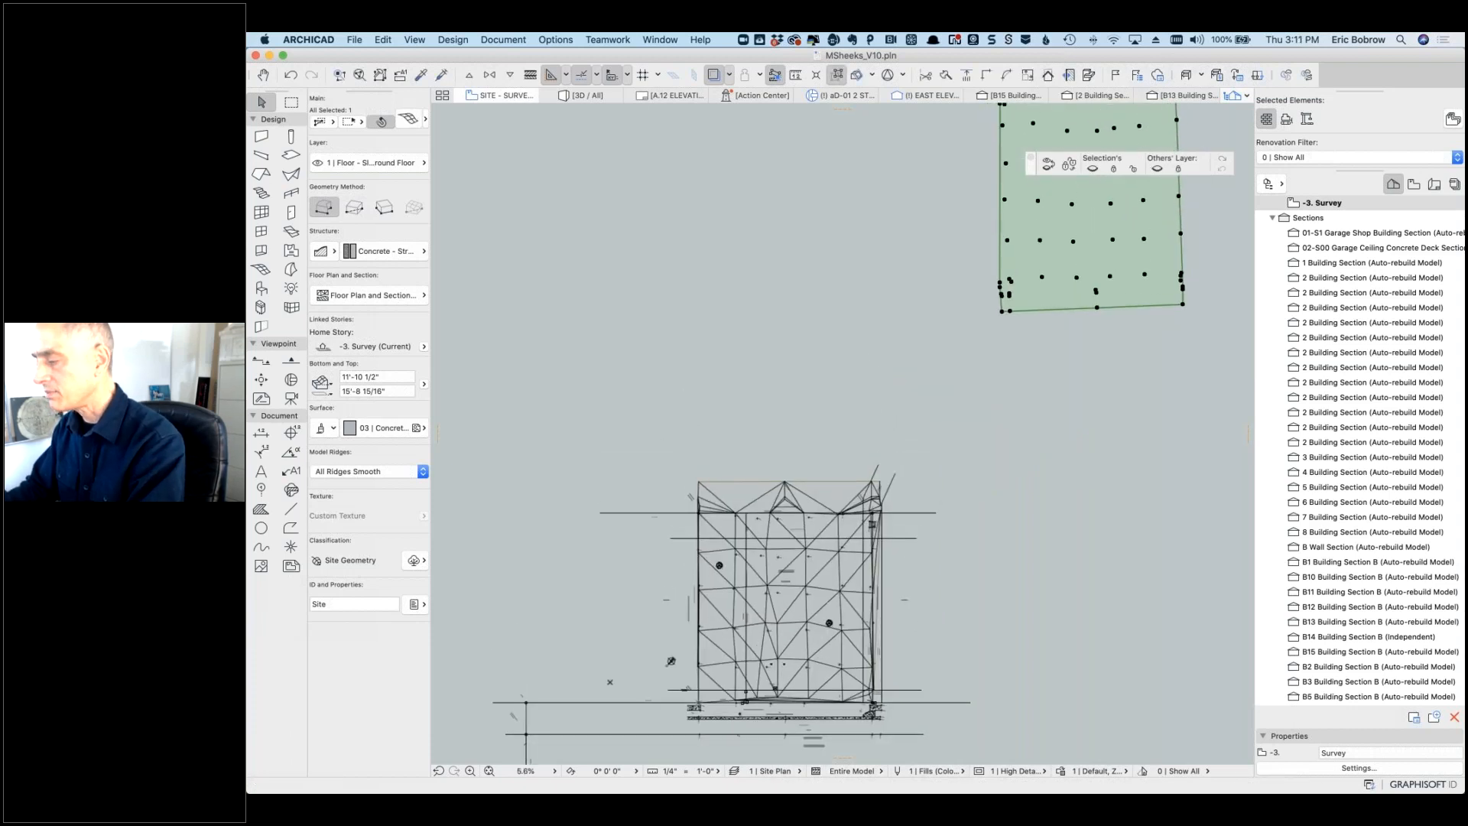
key(super+d)
click(1002, 311)
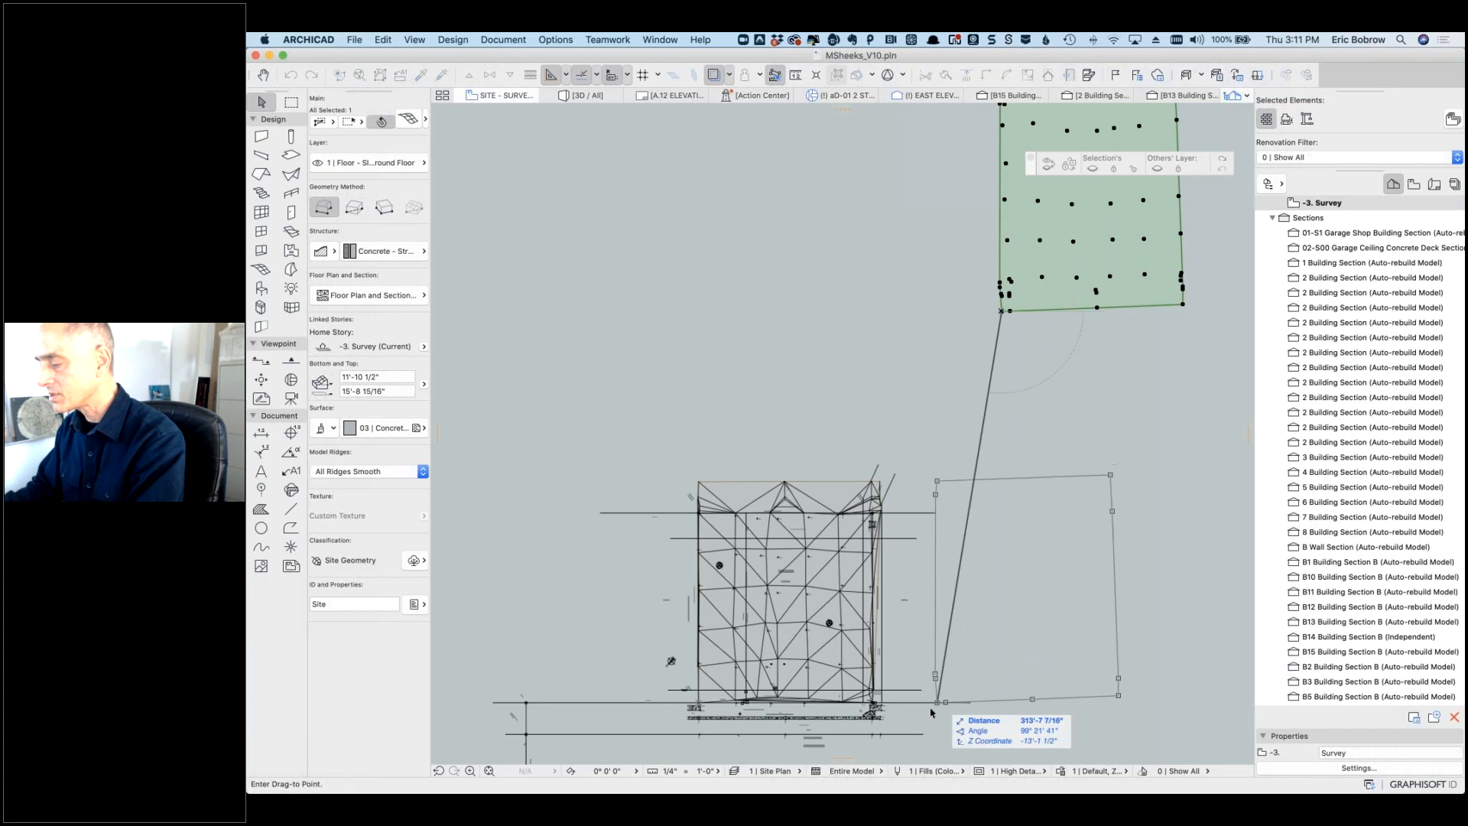
click(931, 708)
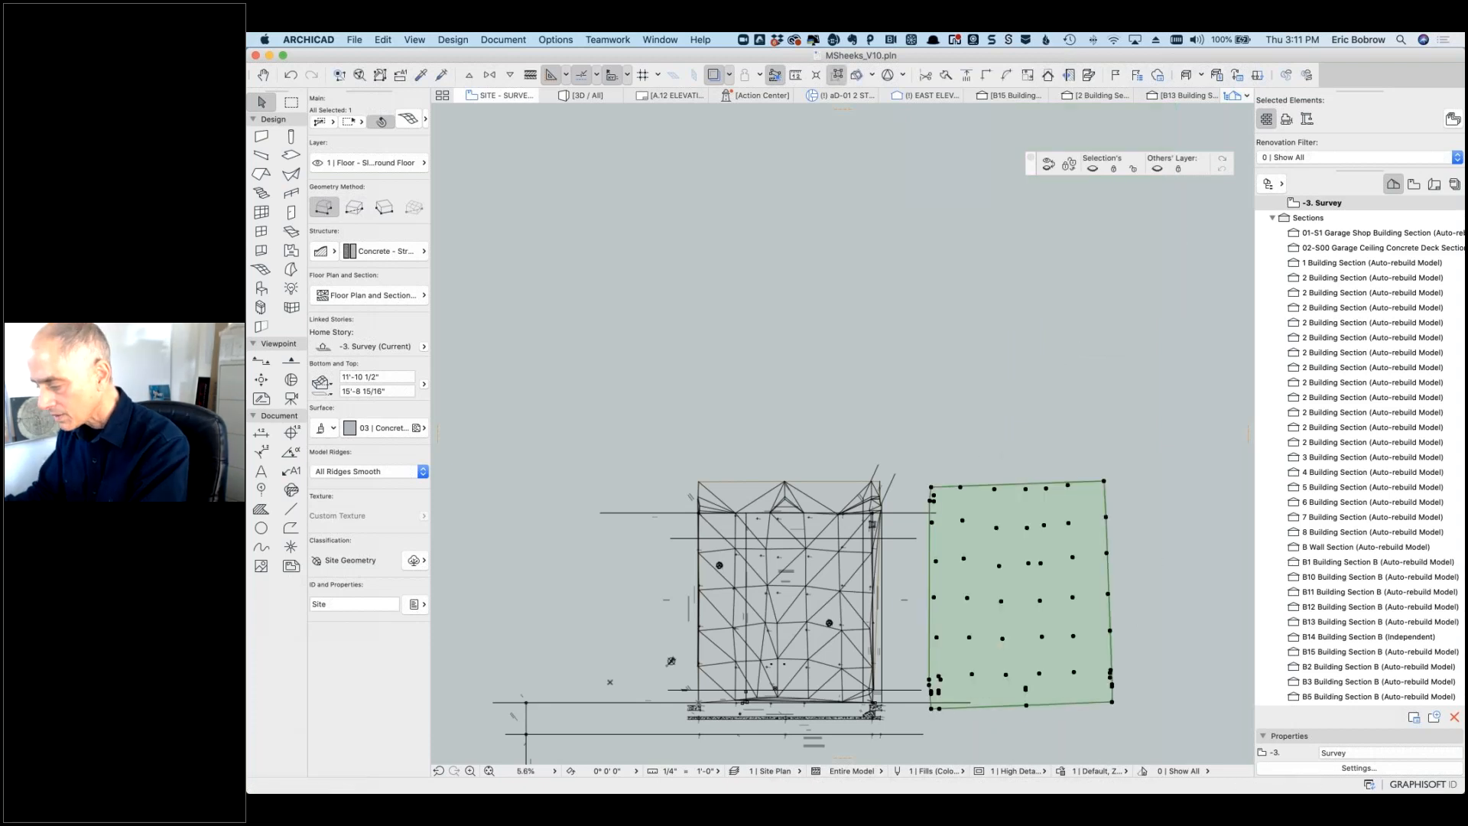
key(Escape)
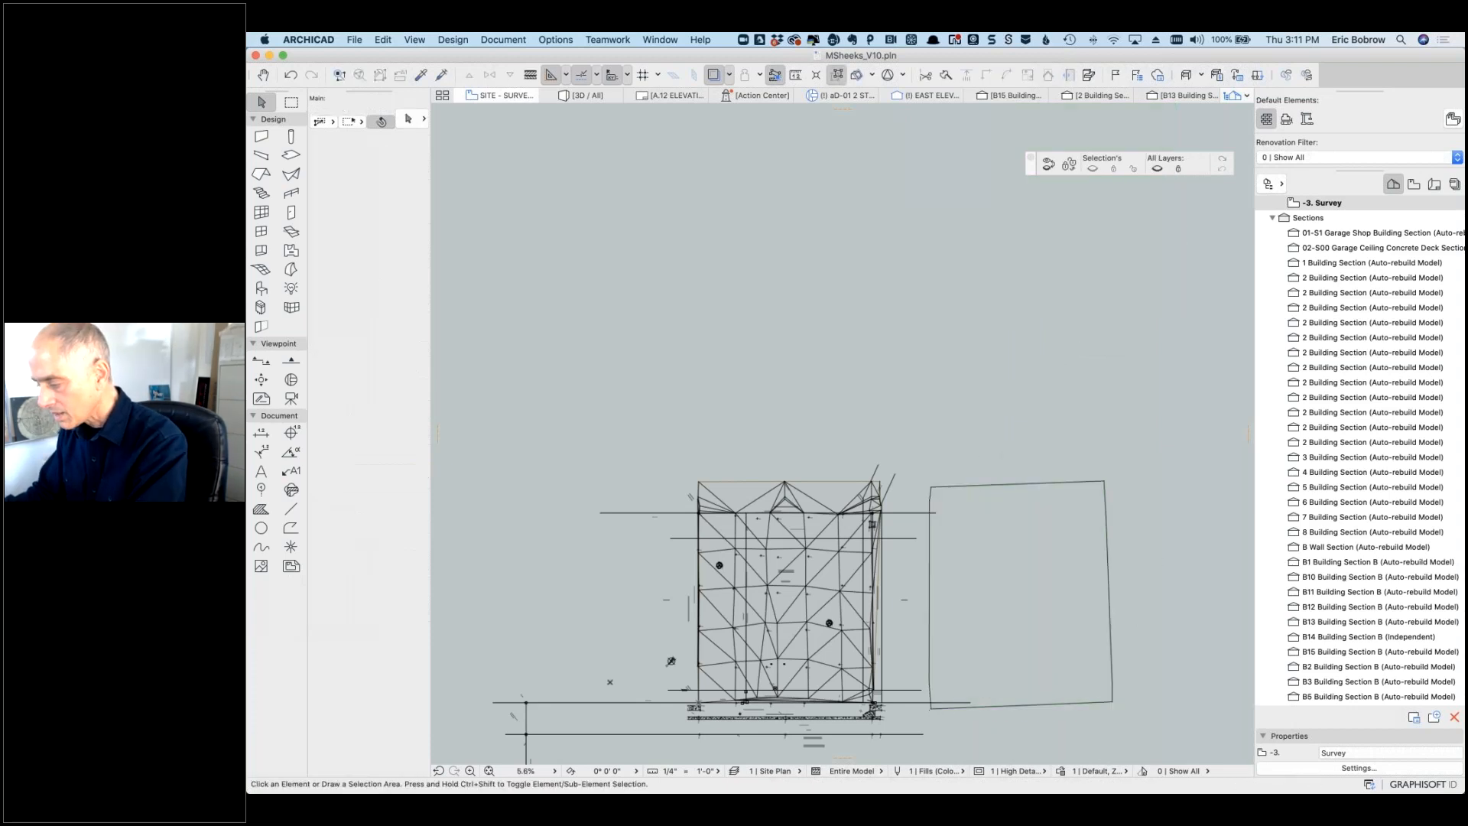
Step: Inspect the repositioned mesh next to the existing site mesh in 3D, comparing their orientation and slopes
click(593, 98)
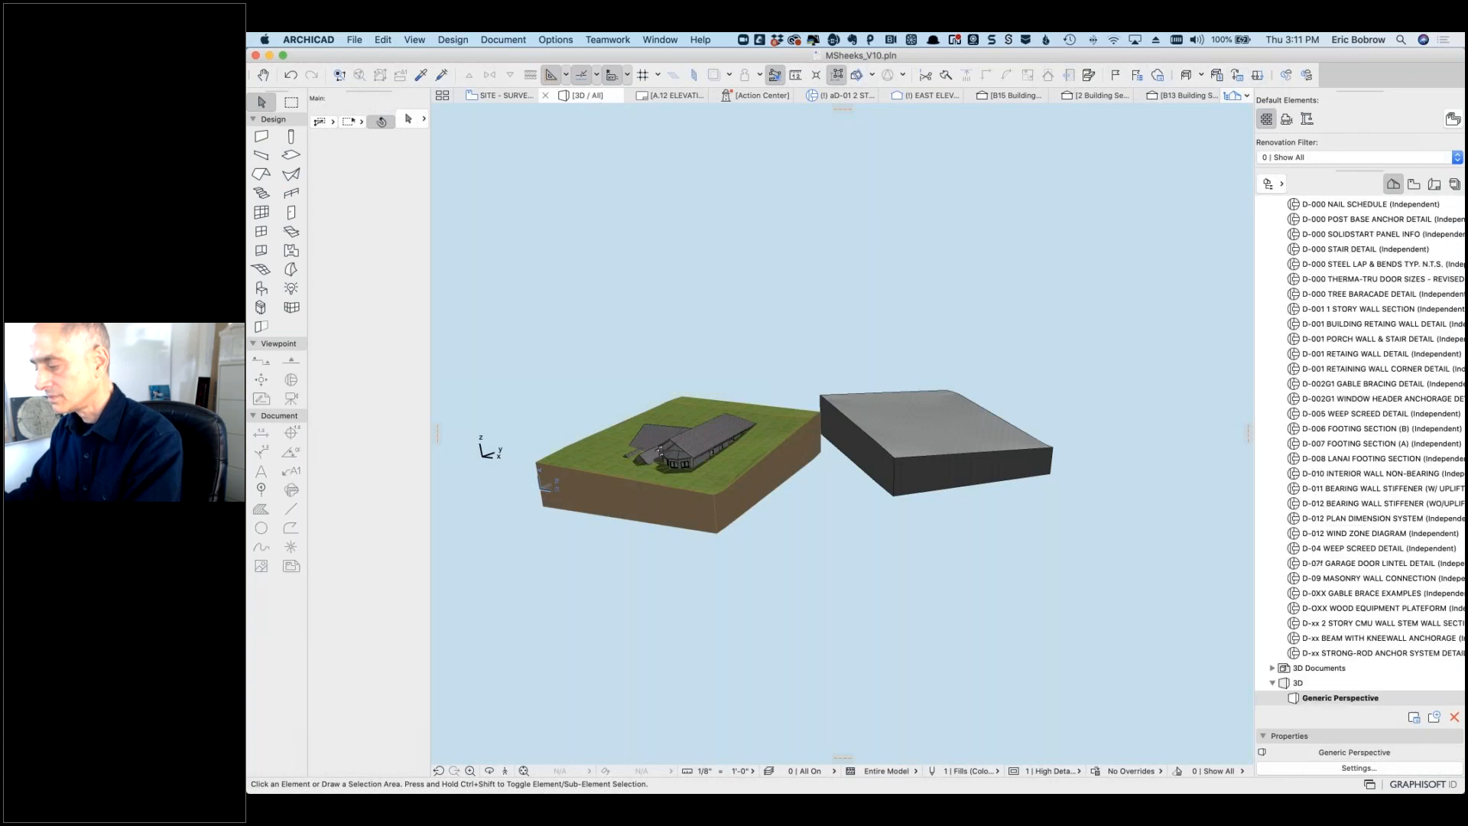
shift+middle_drag(871, 354, 1134, 369)
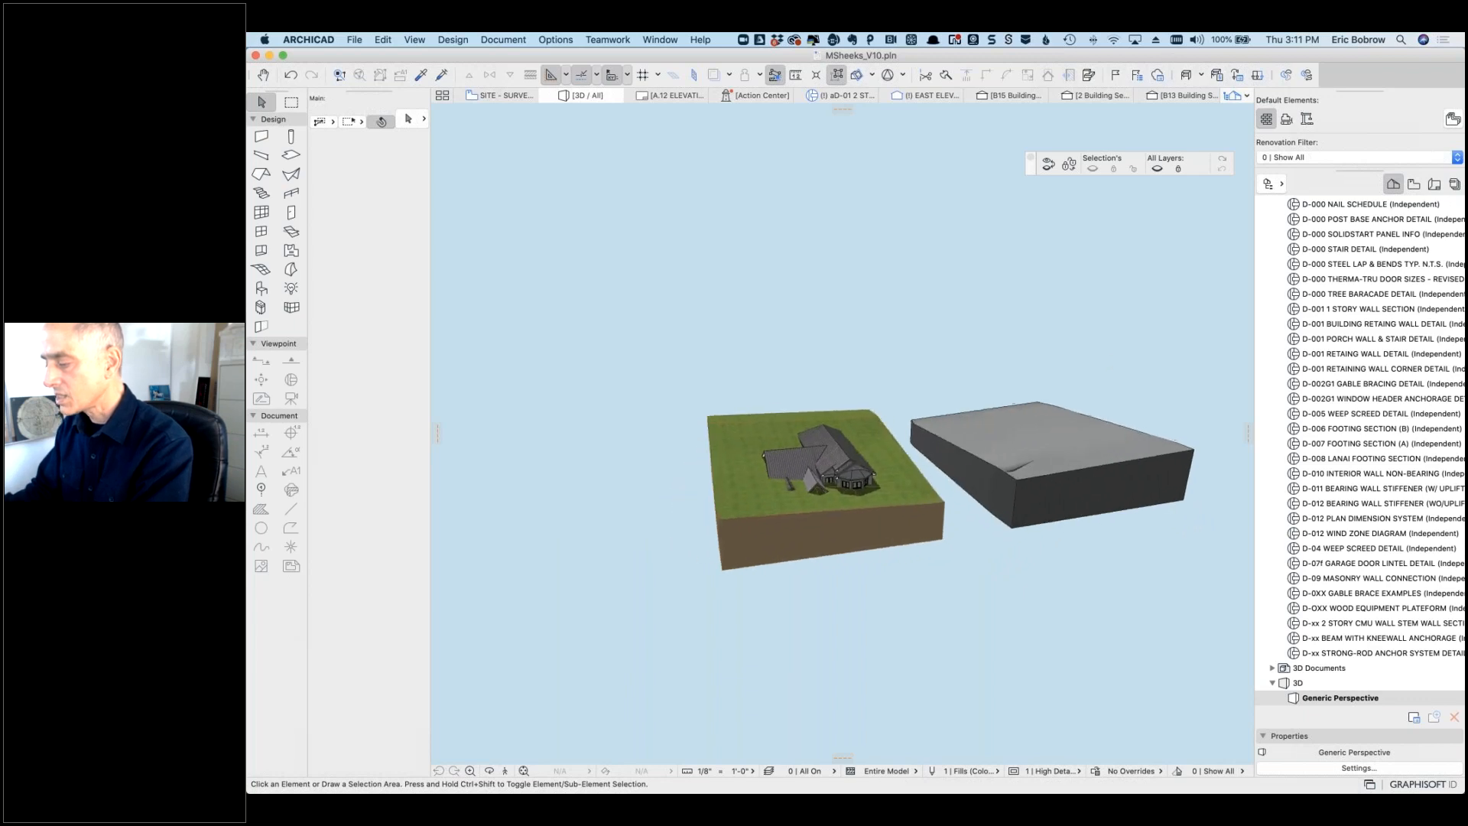
click(674, 401)
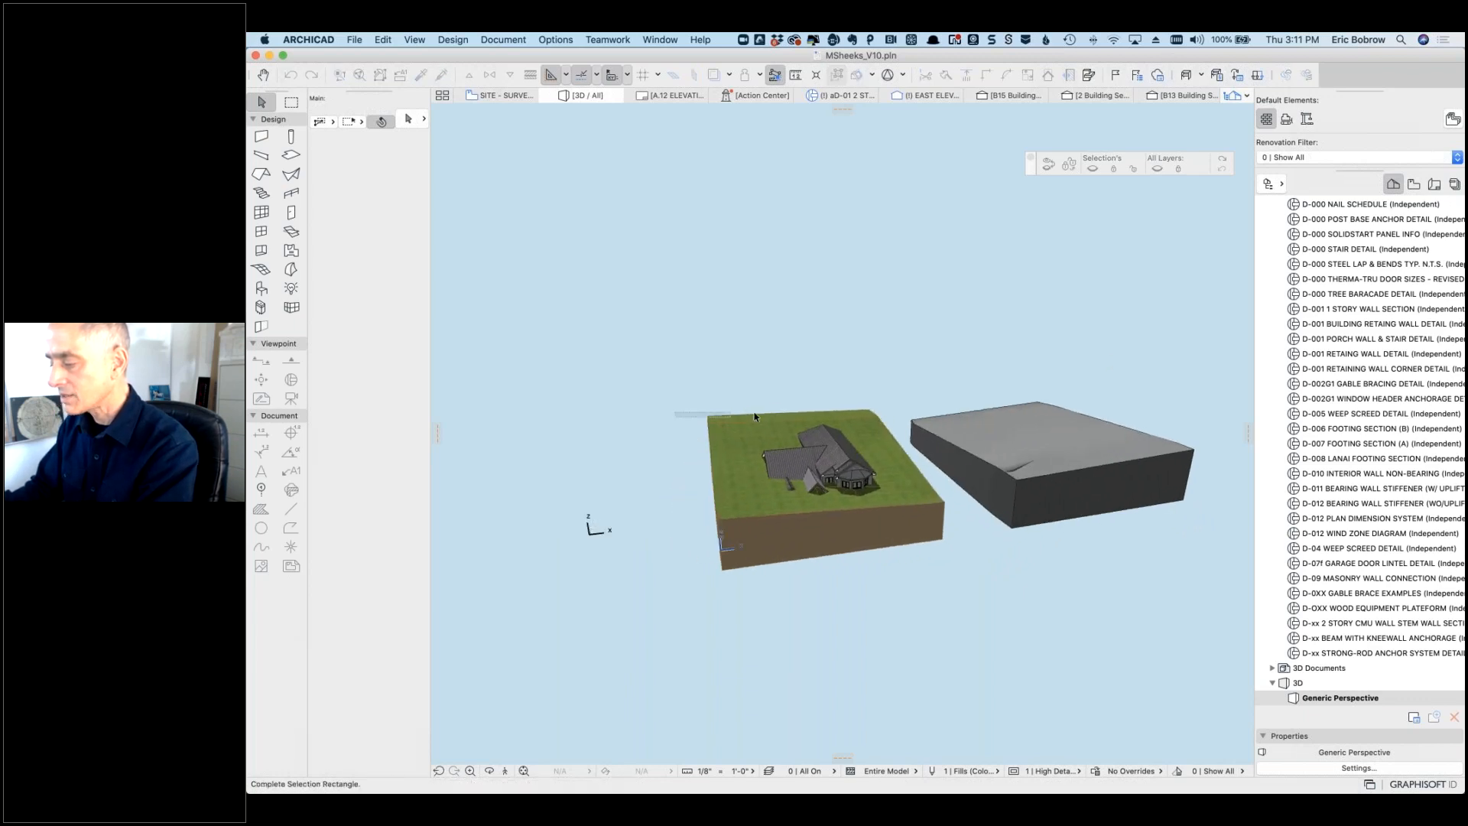
right_click(673, 379)
key(o)
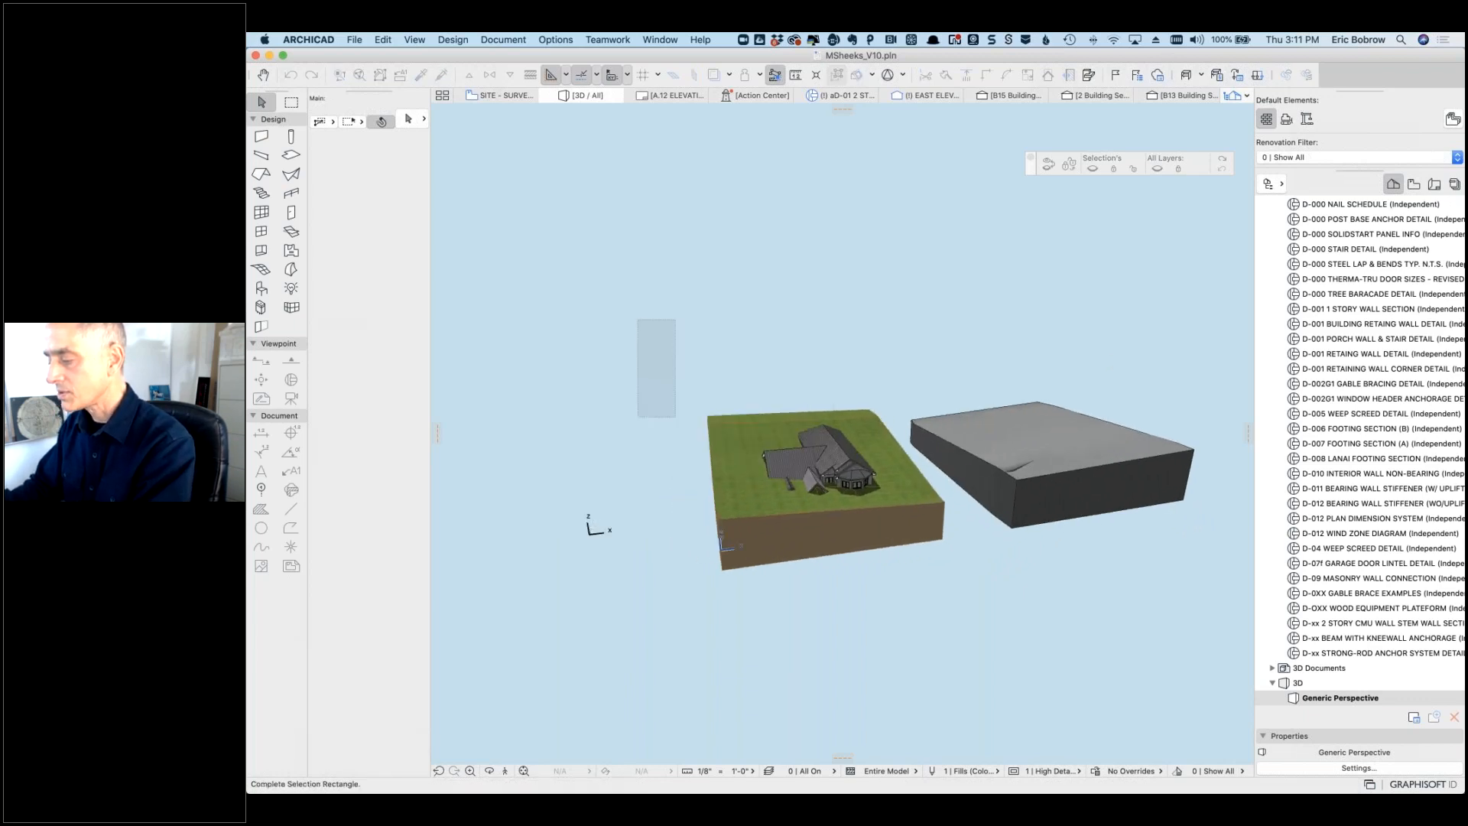
key(Escape)
shift+middle_drag(730, 343, 685, 279)
Step: Examine the spot elevations at the lot corners on the survey plan and compare them with the slopes of both meshes in 3D
click(493, 95)
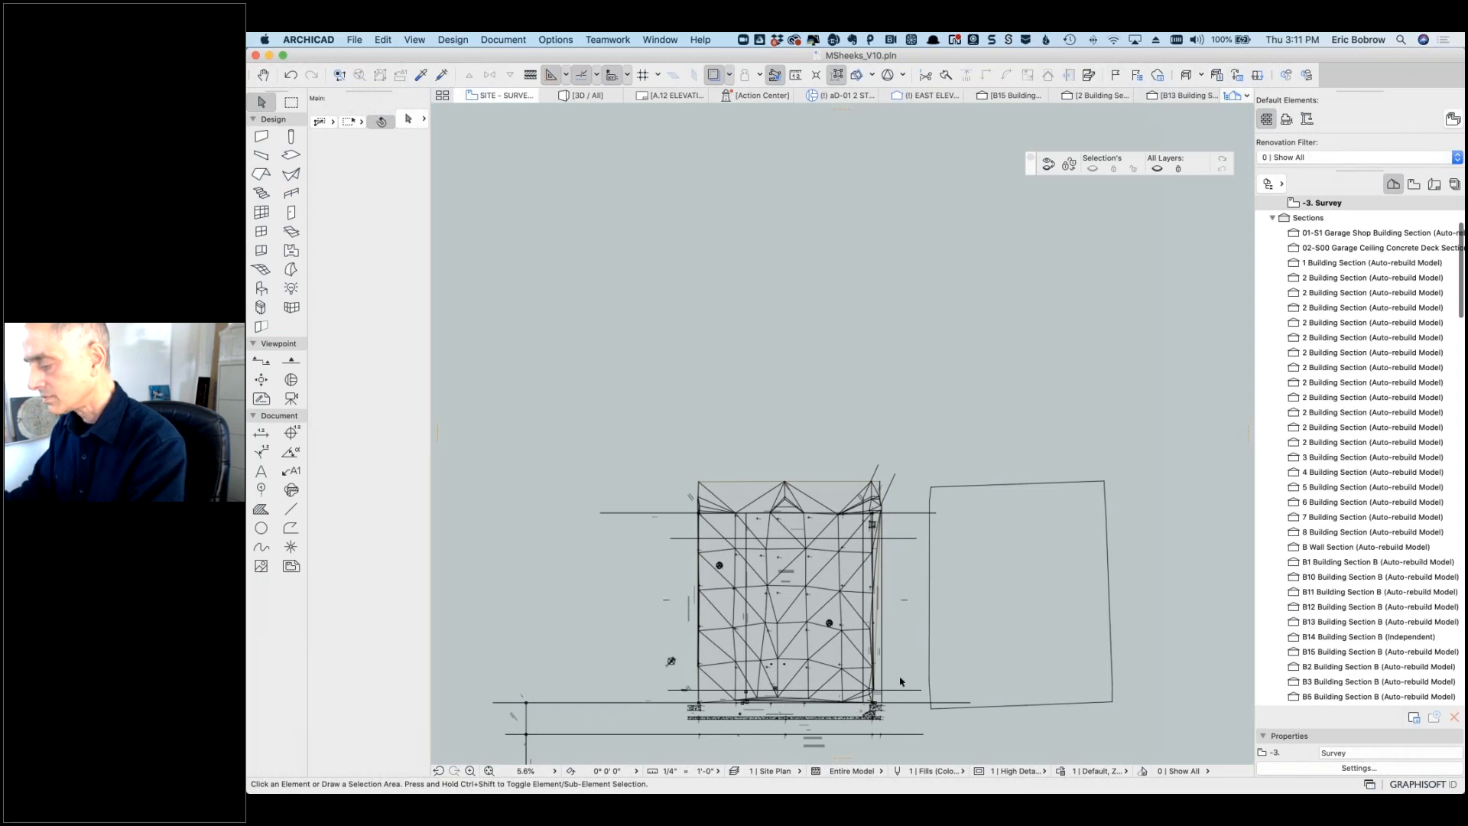
scroll(899, 681, up, 2)
scroll(868, 707, up, 20)
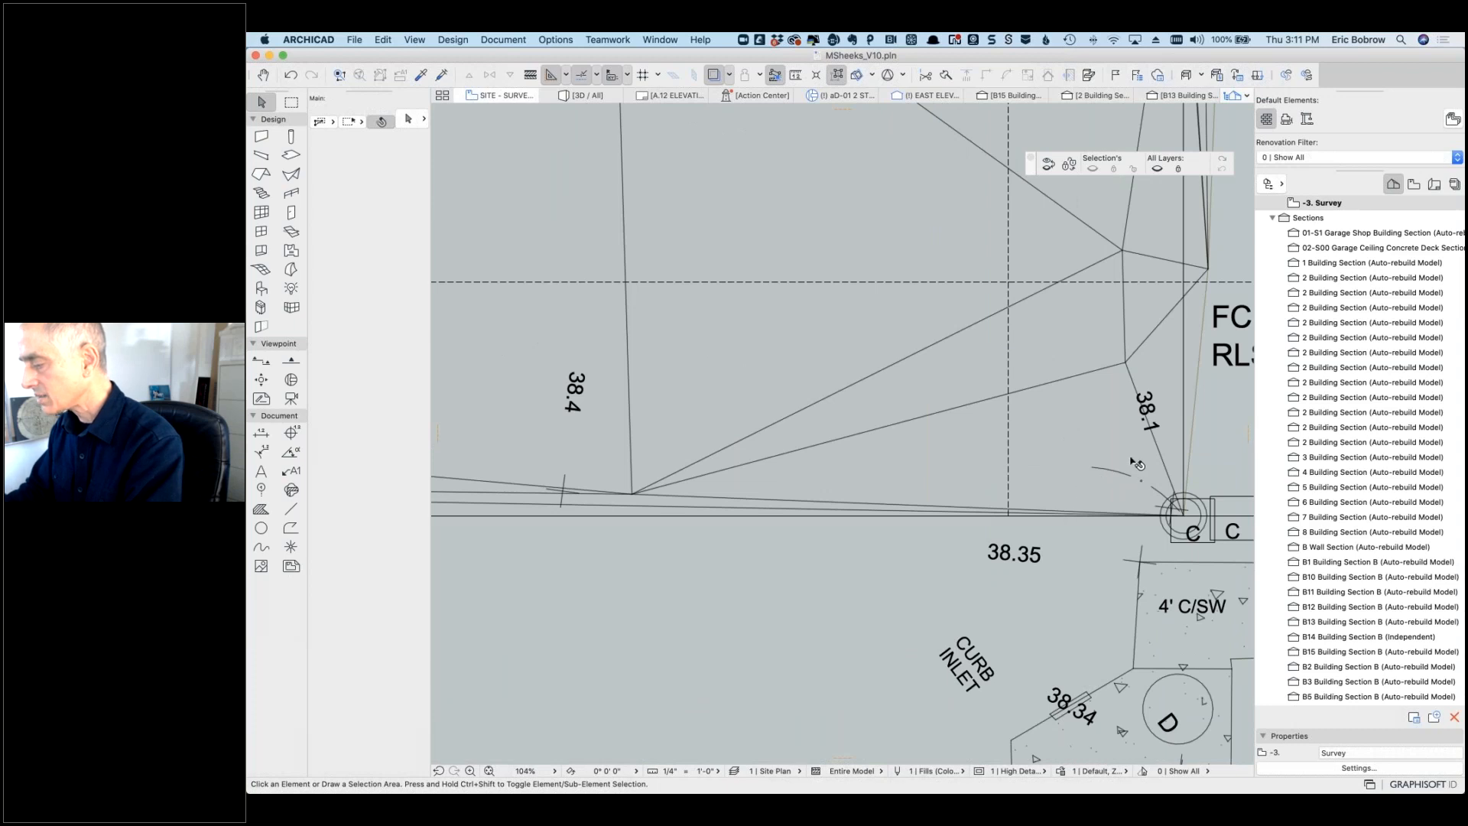
scroll(1132, 461, down, 6)
scroll(1133, 461, down, 4)
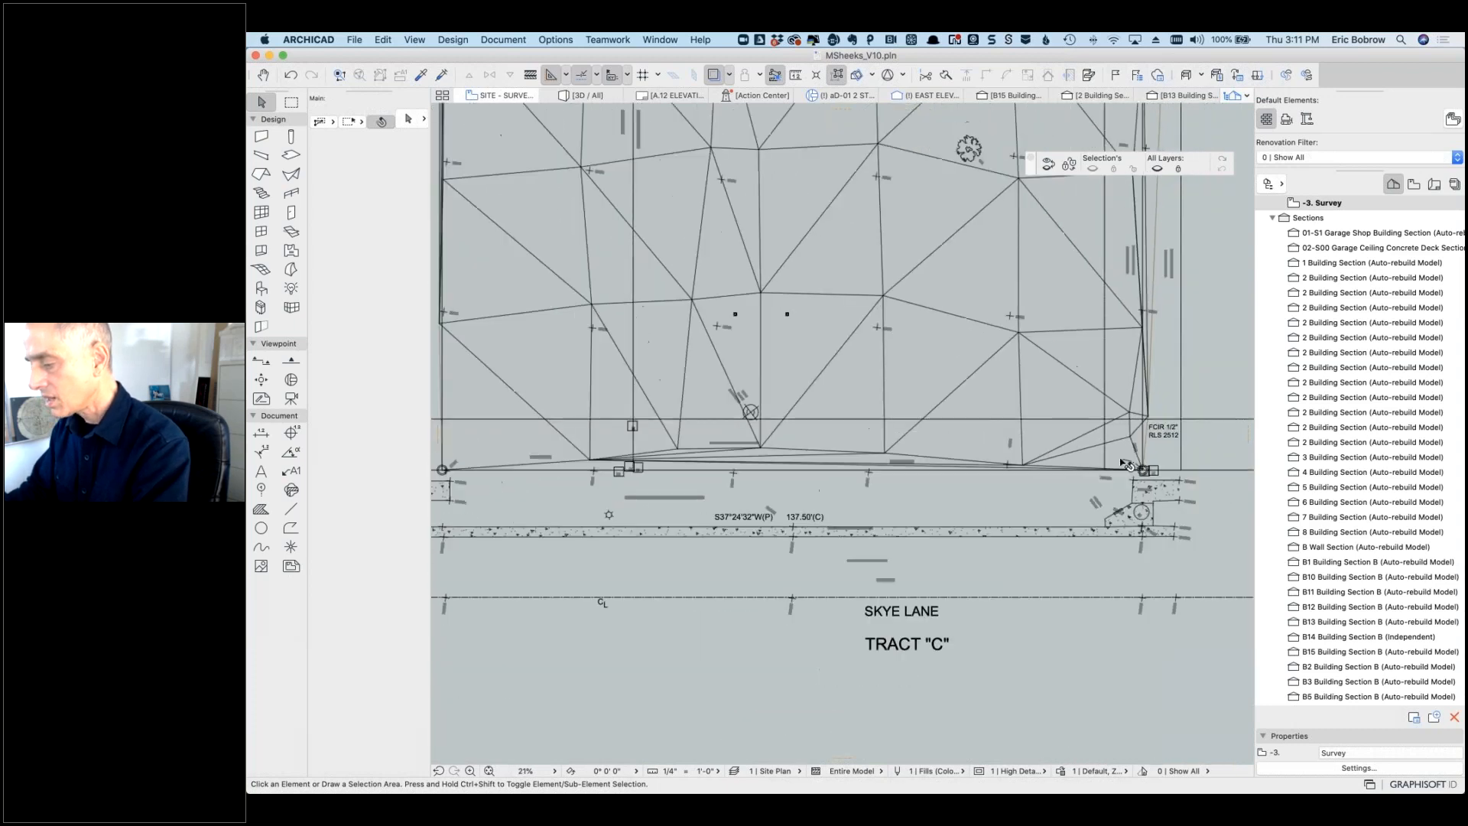
scroll(518, 468, up, 10)
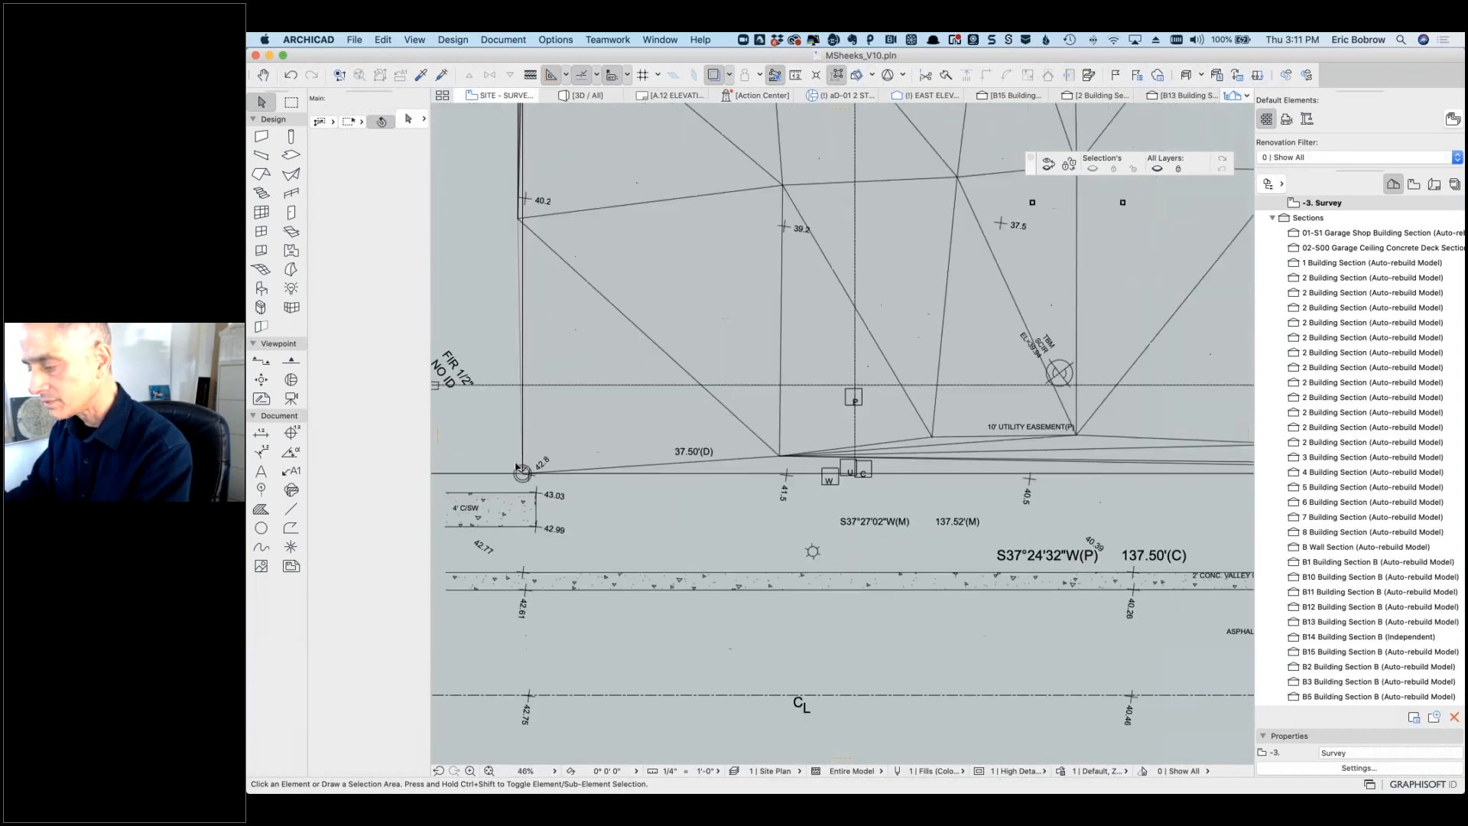
scroll(582, 414, down, 12)
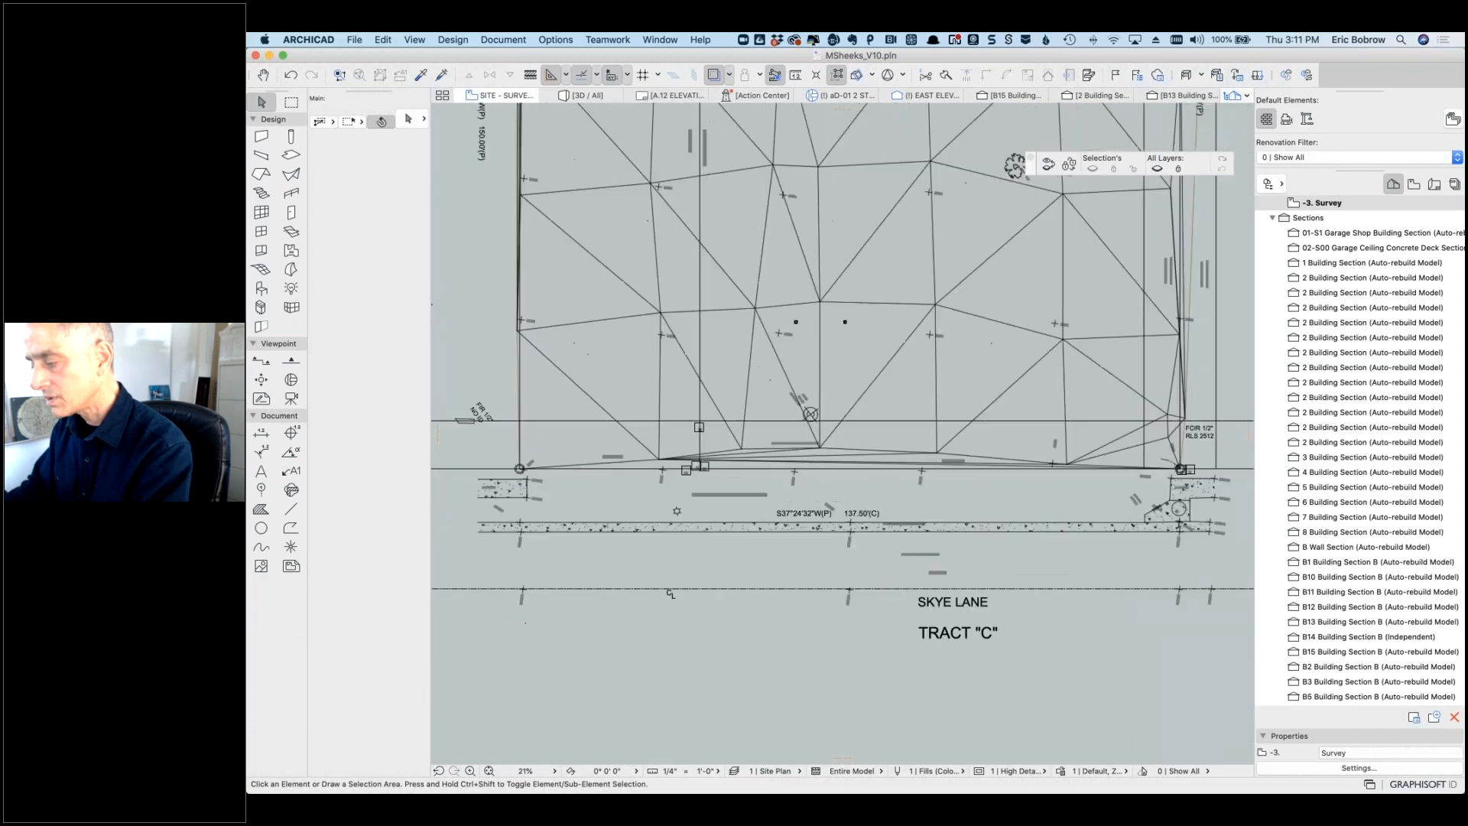
scroll(535, 405, down, 2)
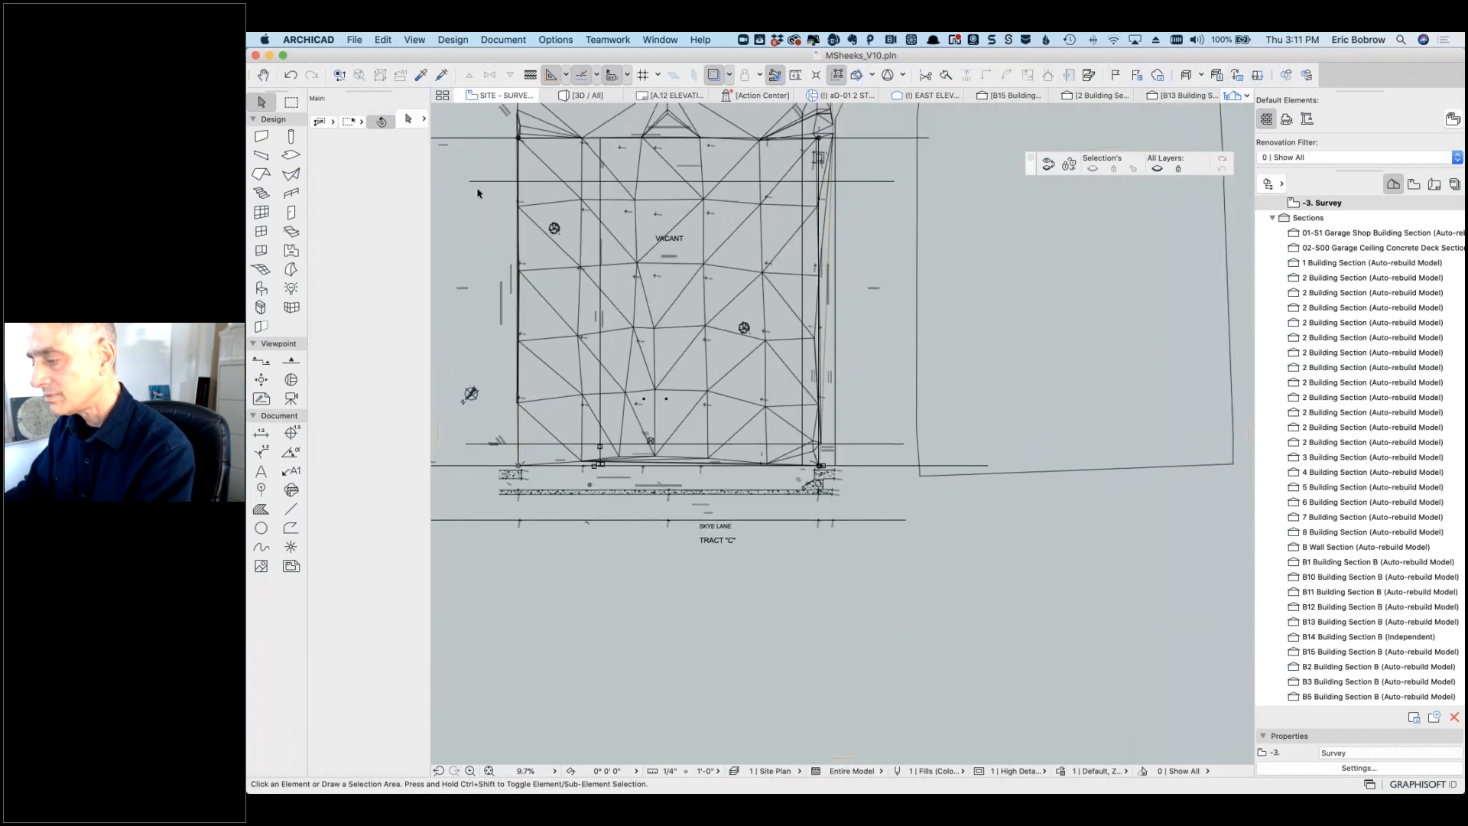
middle_drag(539, 105, 619, 262)
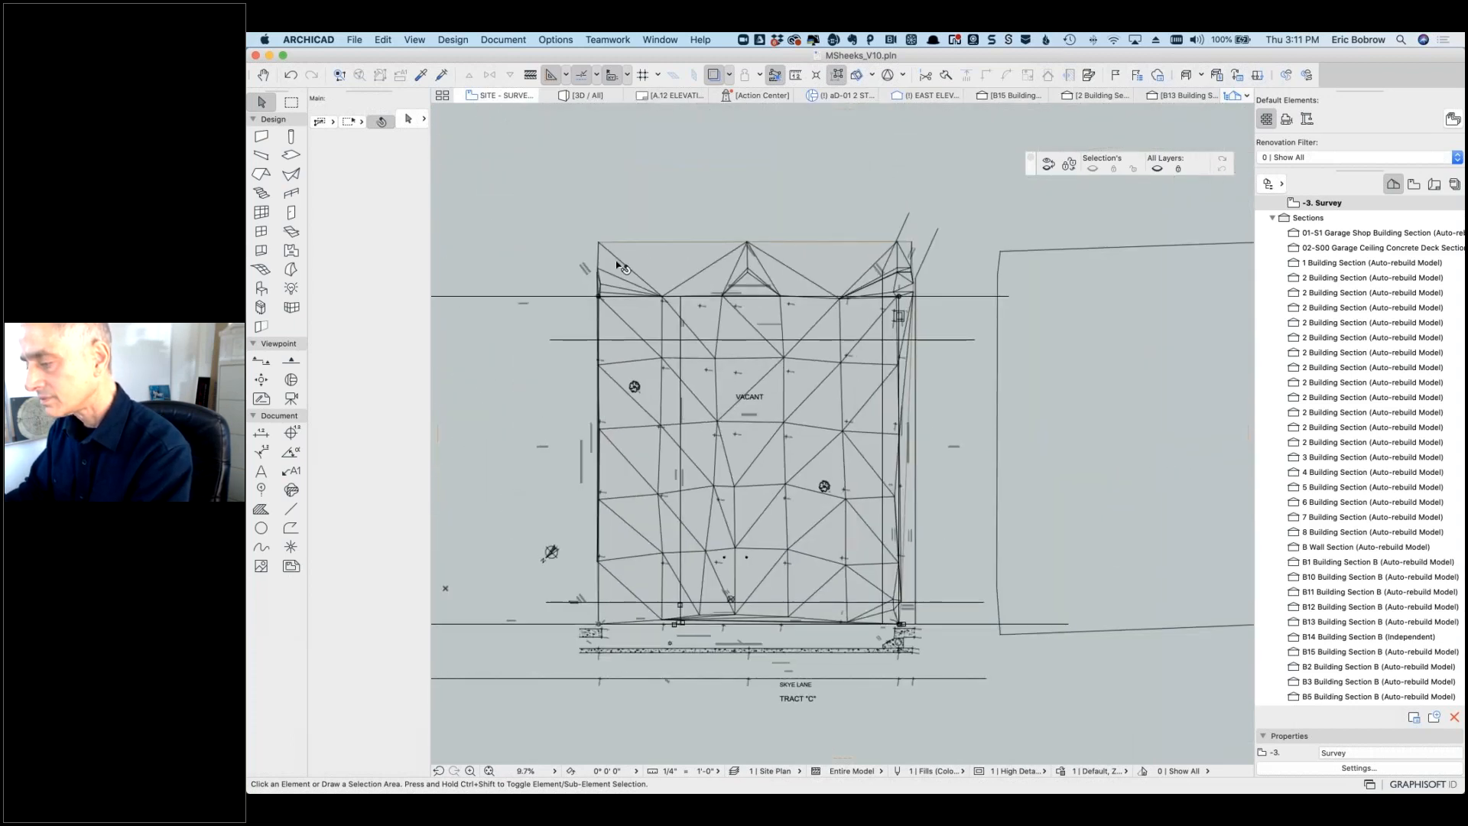
scroll(614, 289, up, 10)
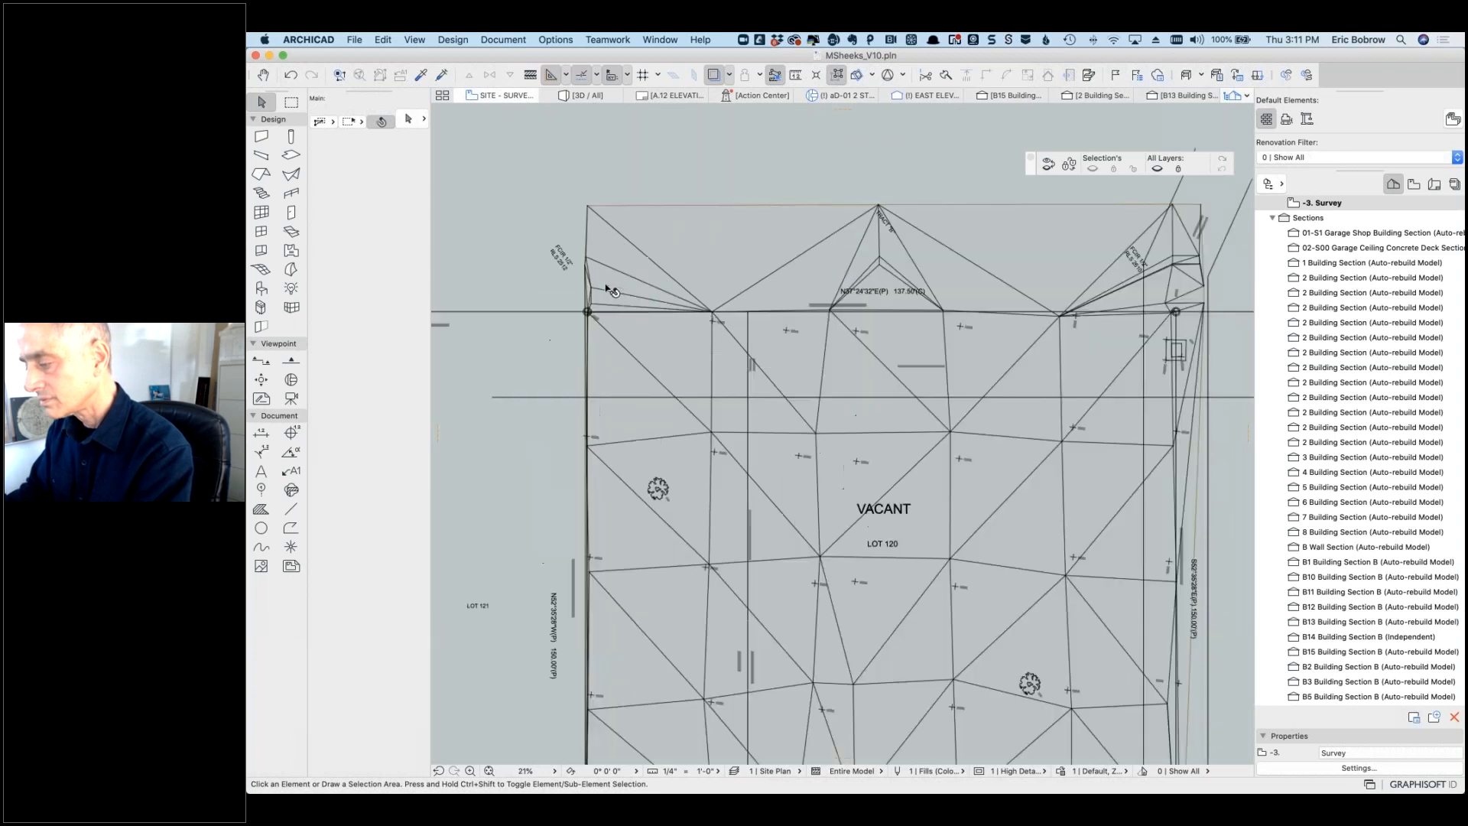
scroll(614, 289, down, 4)
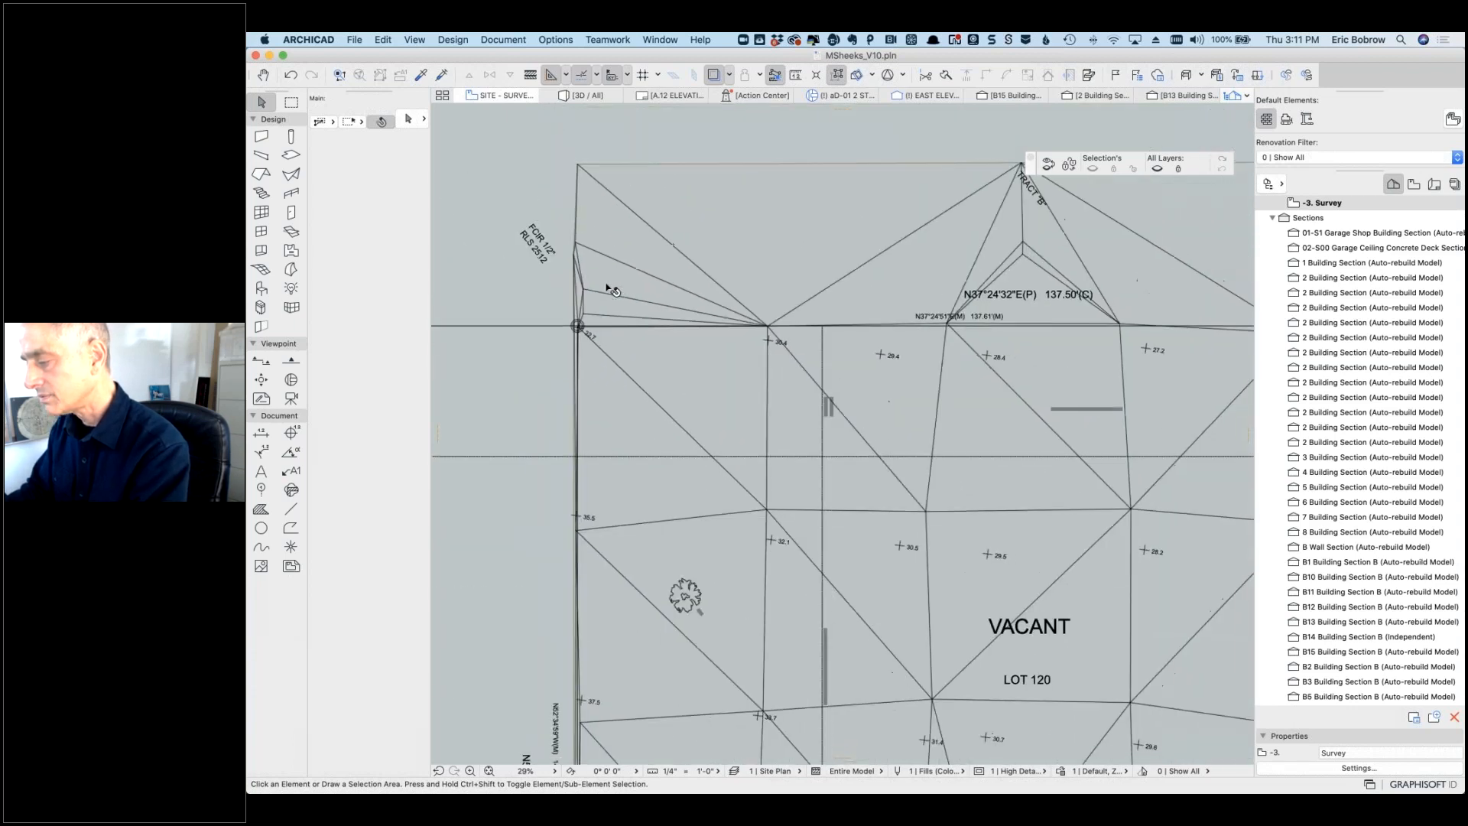
scroll(614, 290, down, 5)
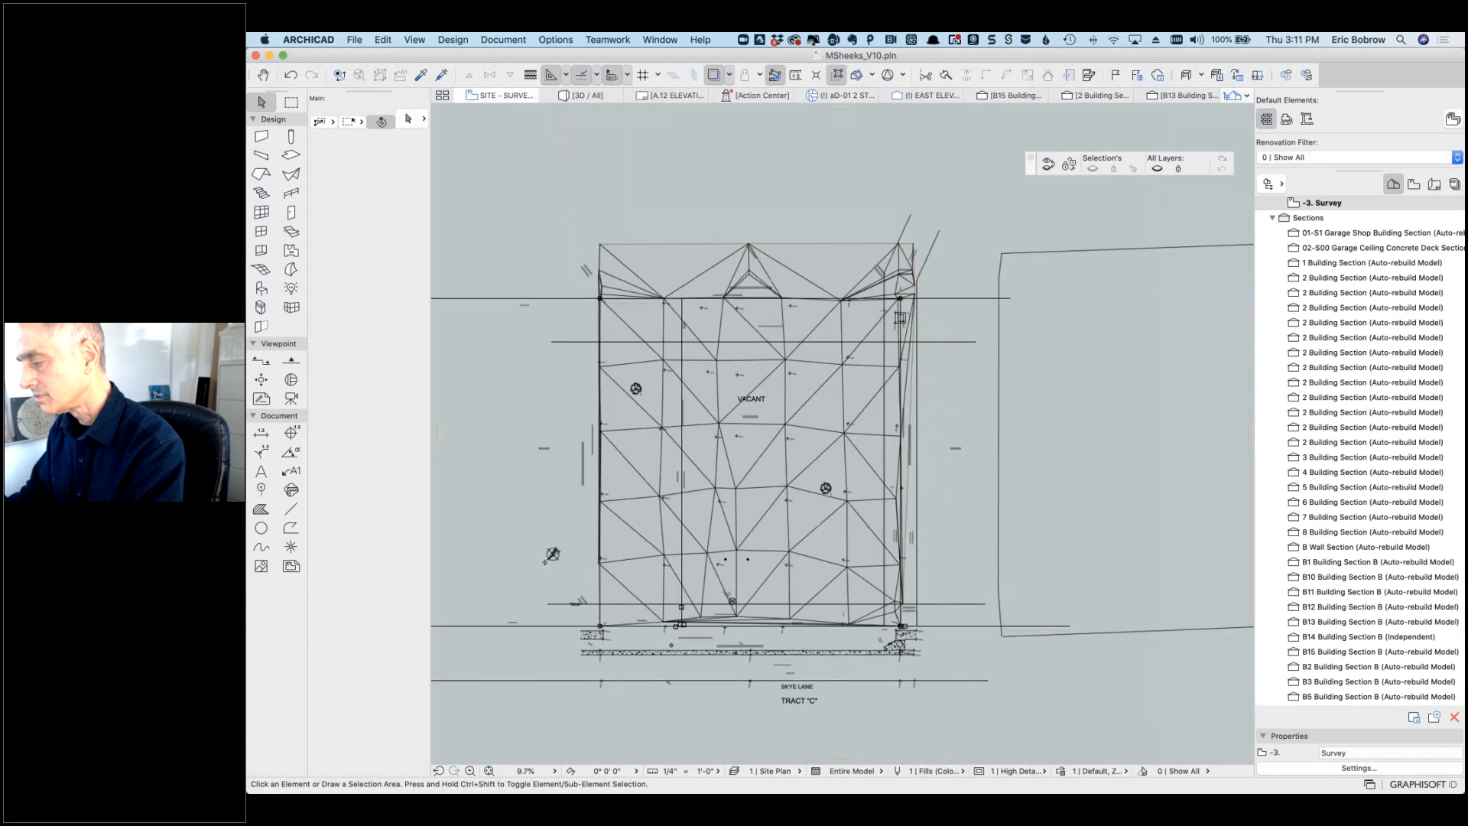
scroll(915, 299, up, 9)
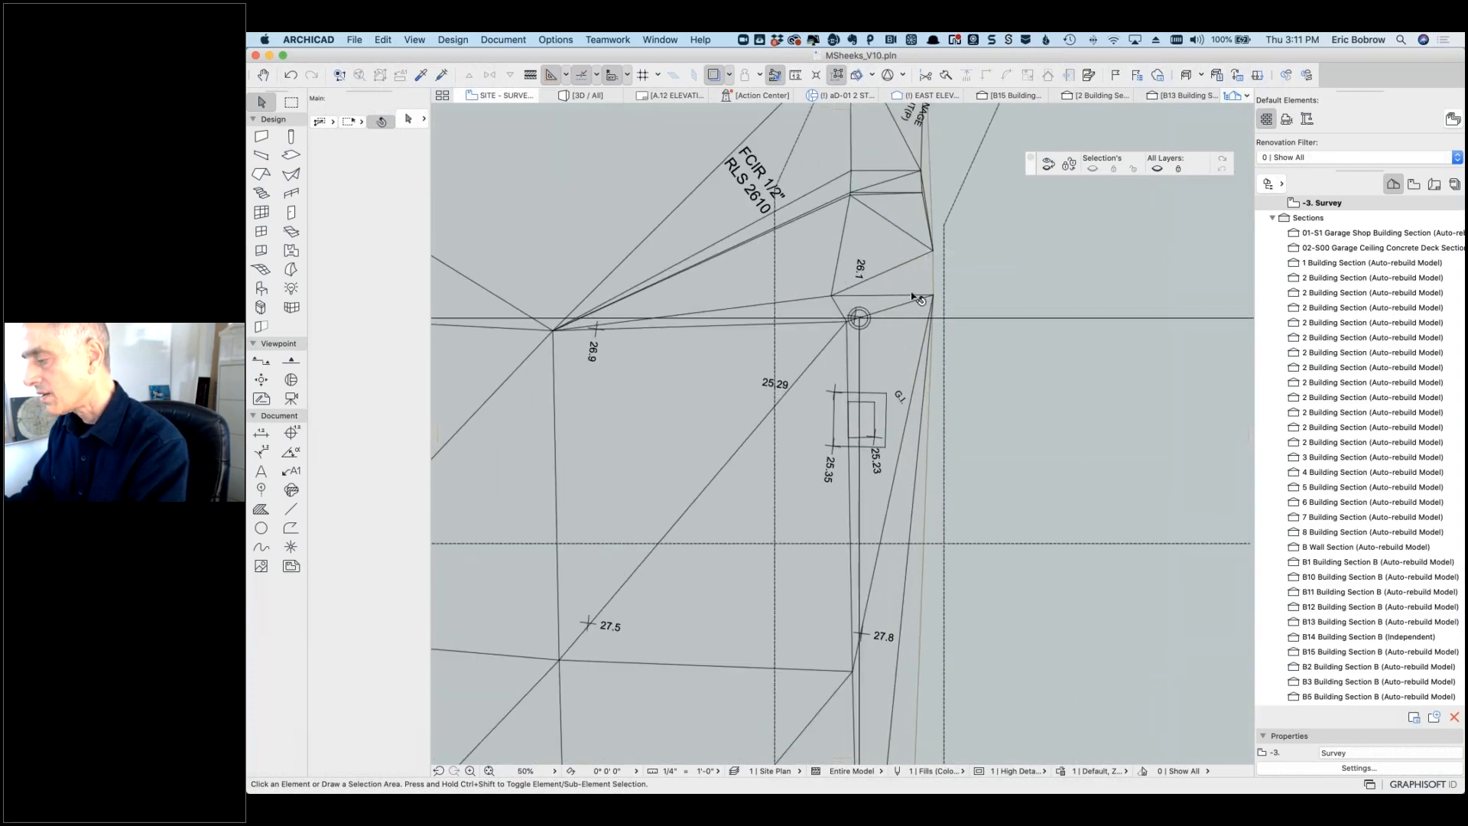
scroll(915, 300, down, 9)
scroll(915, 299, down, 1)
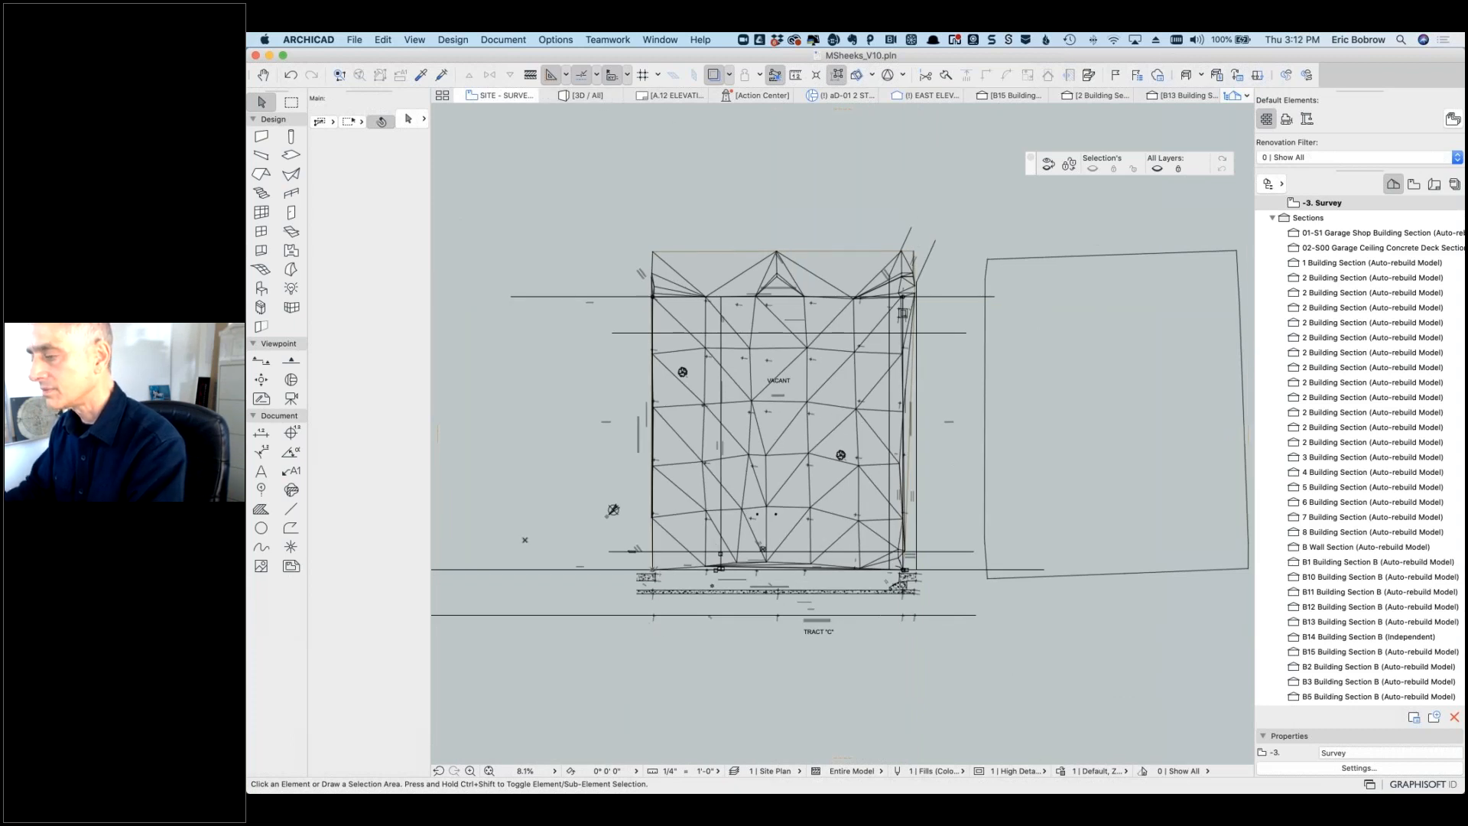
click(585, 96)
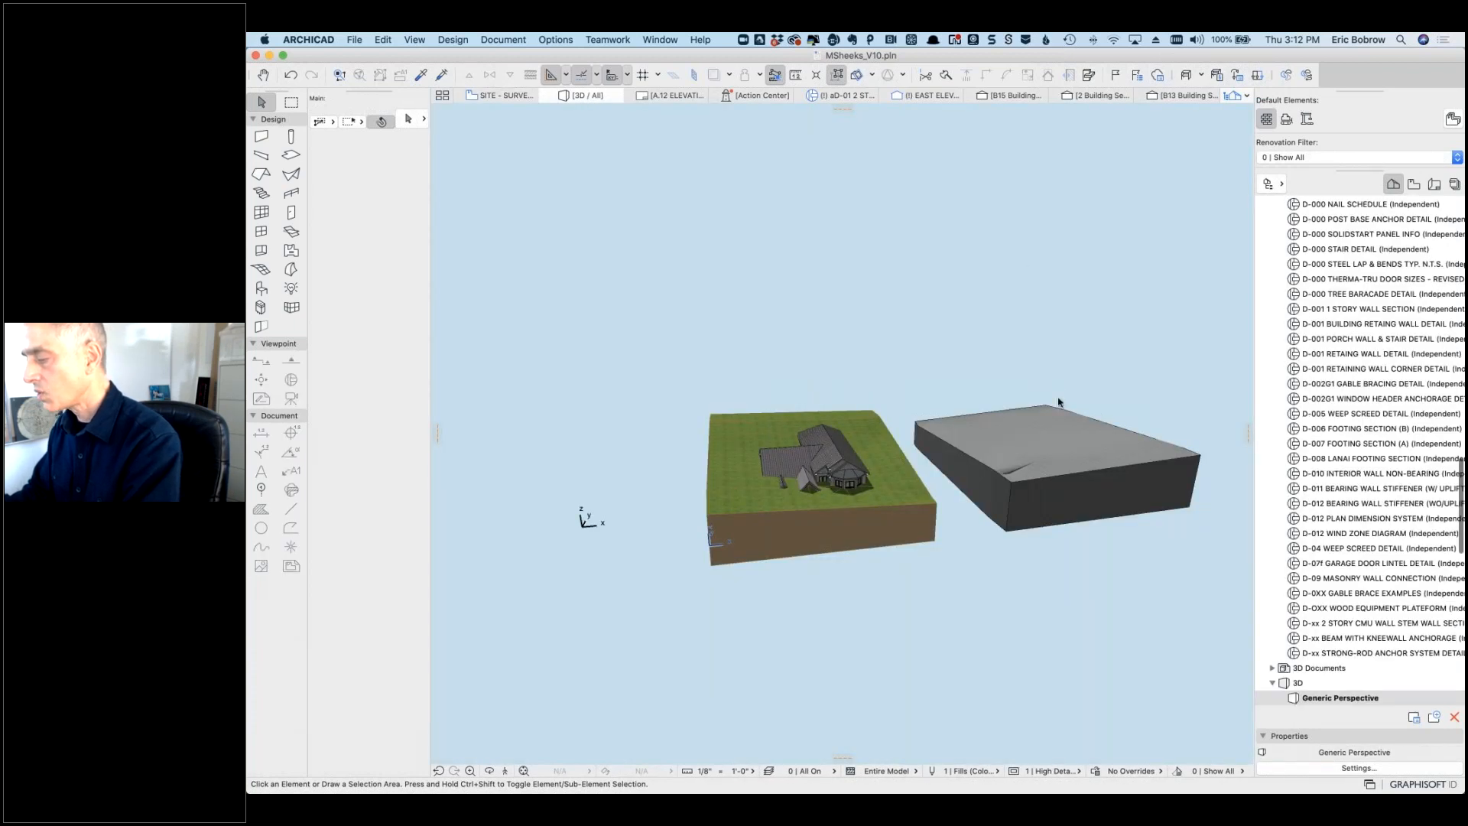
mouse_move(1086, 389)
shift+middle_down()
mouse_move(898, 354)
mouse_move(1101, 392)
shift+middle_up()
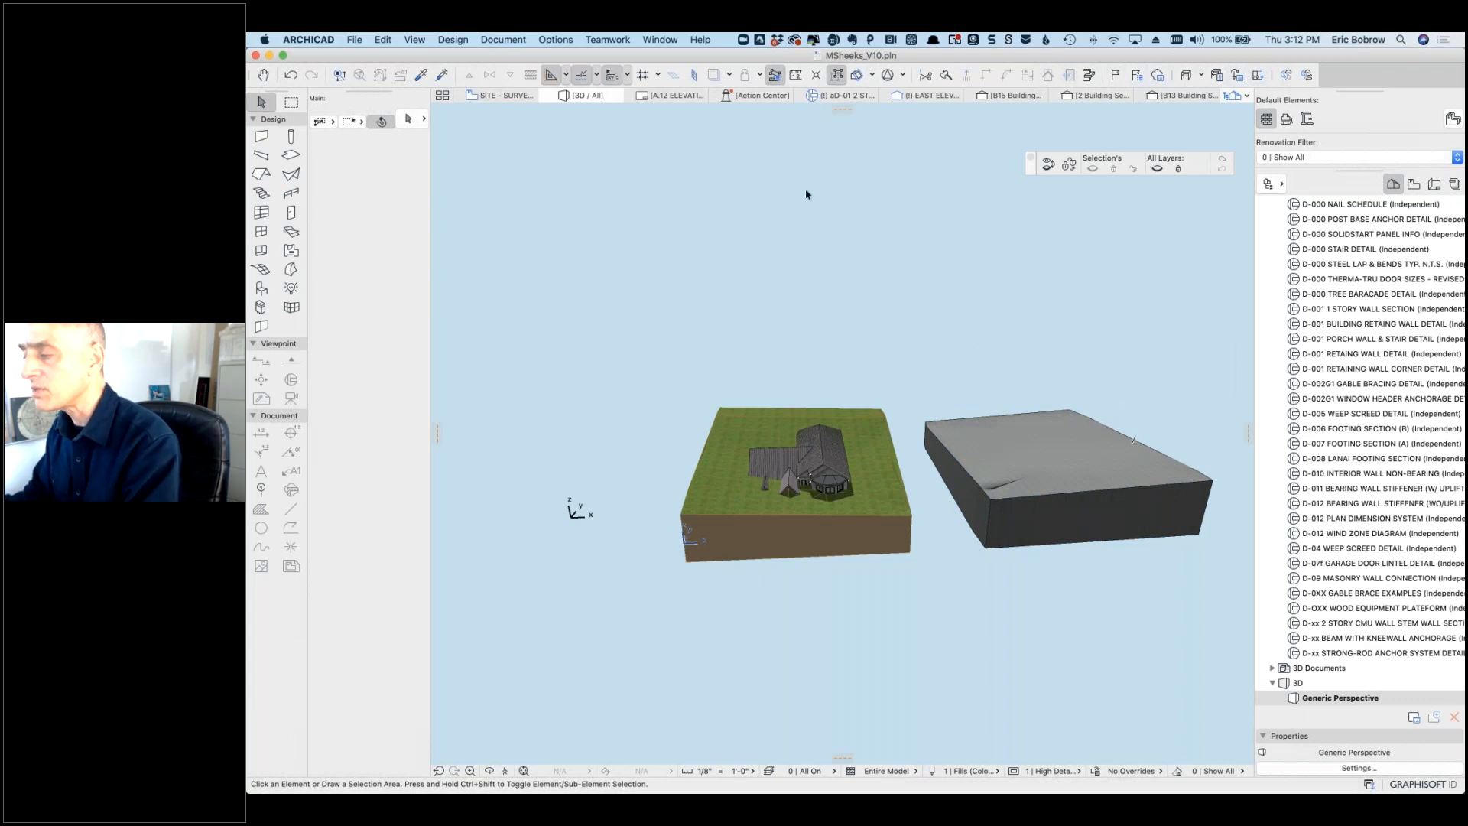
Step: On the survey plan, mirror the imported mesh about a vertical axis through its middle and deselect it
click(506, 96)
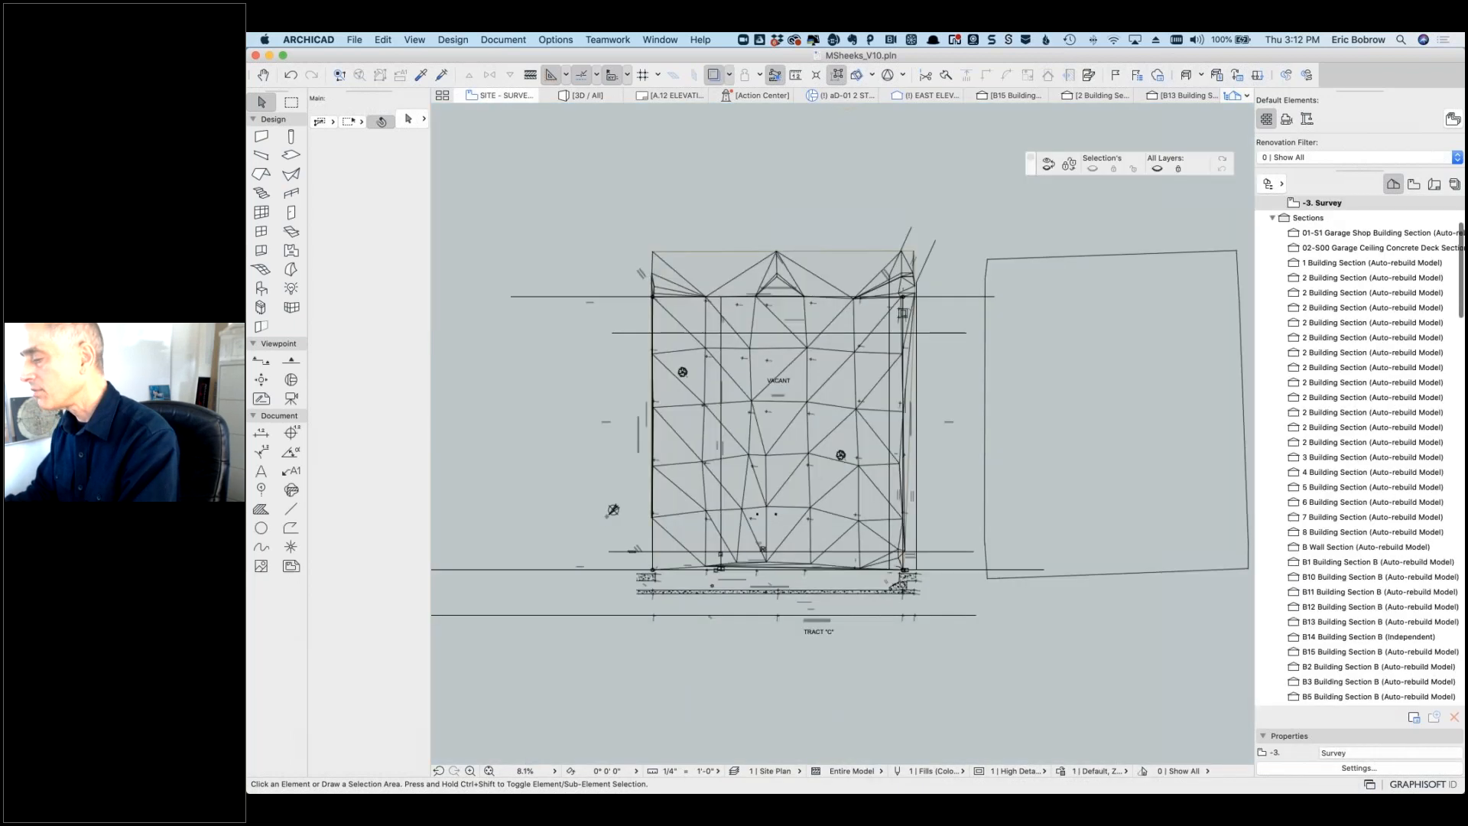
middle_drag(524, 540, 484, 533)
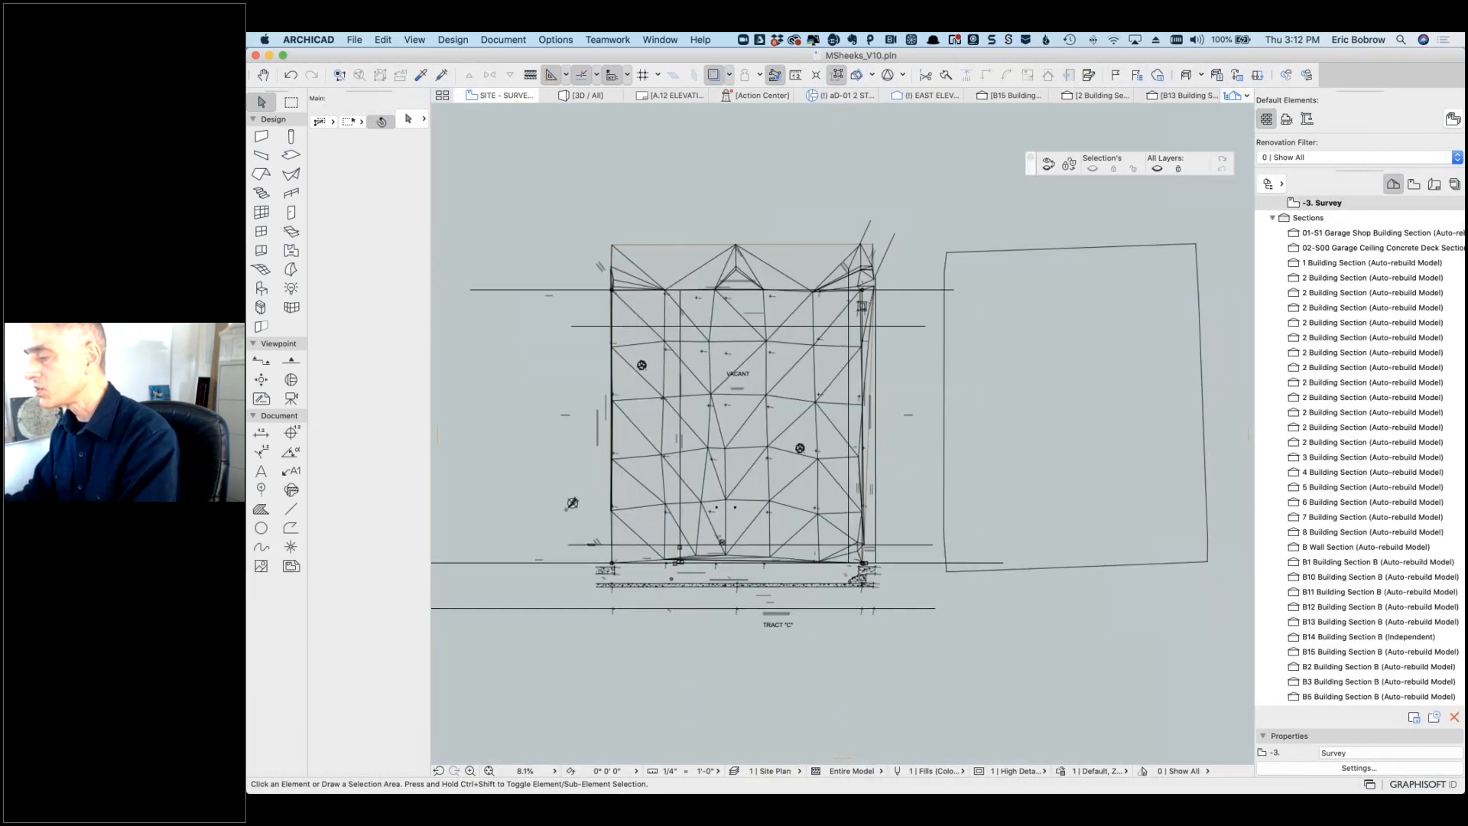
click(952, 193)
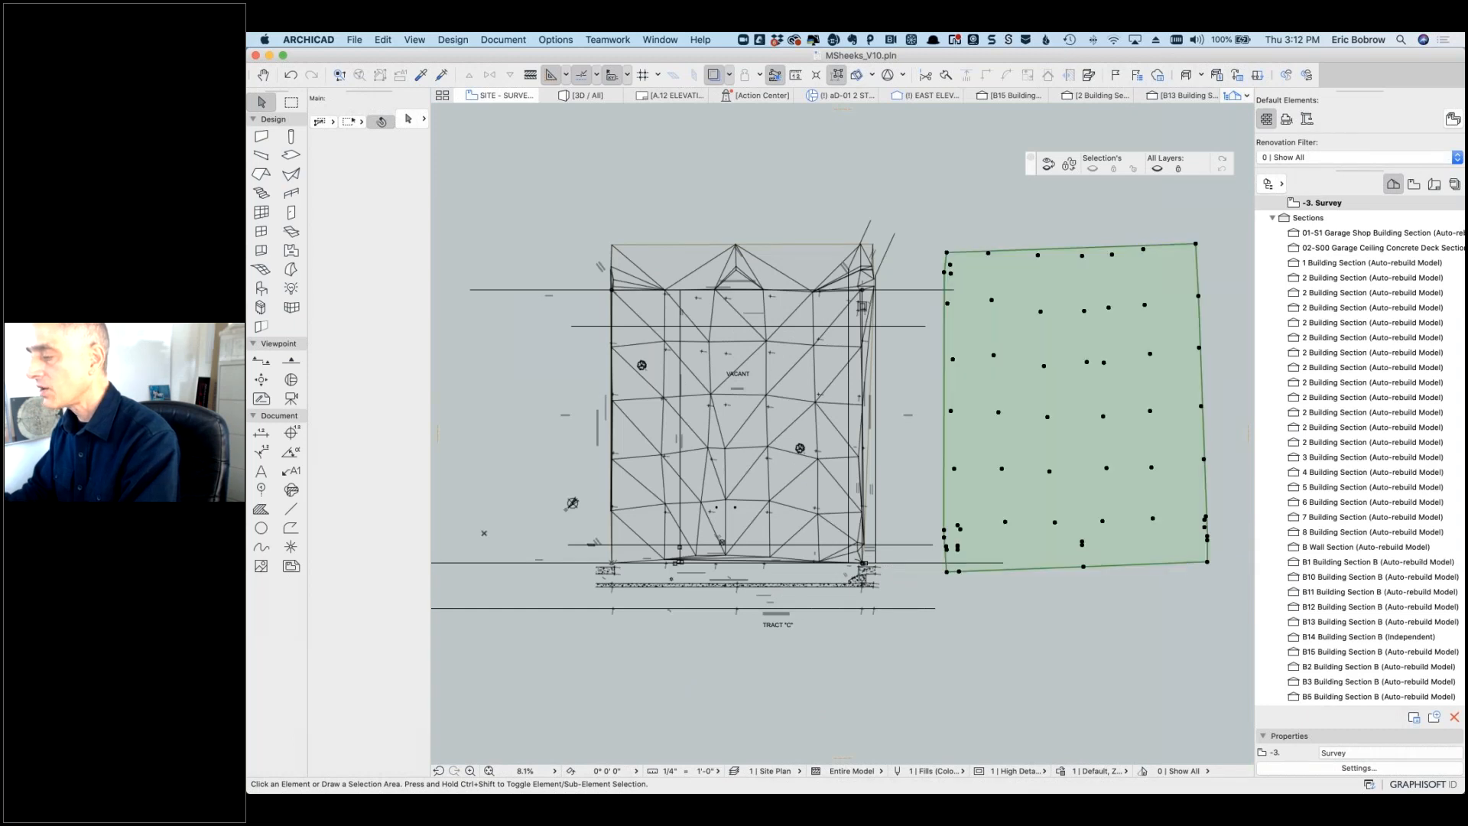
right_click(953, 191)
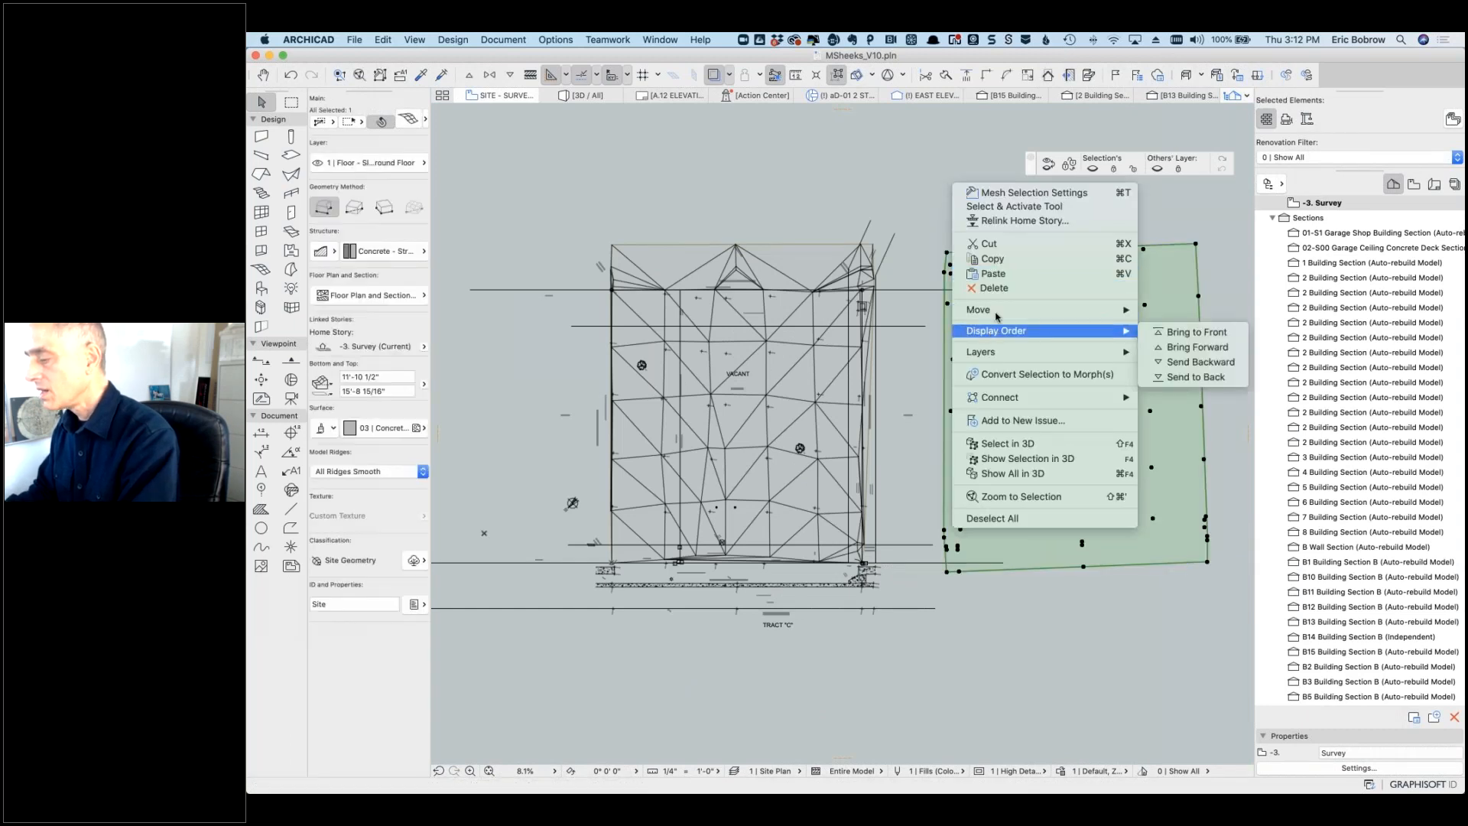
mouse_move(1001, 313)
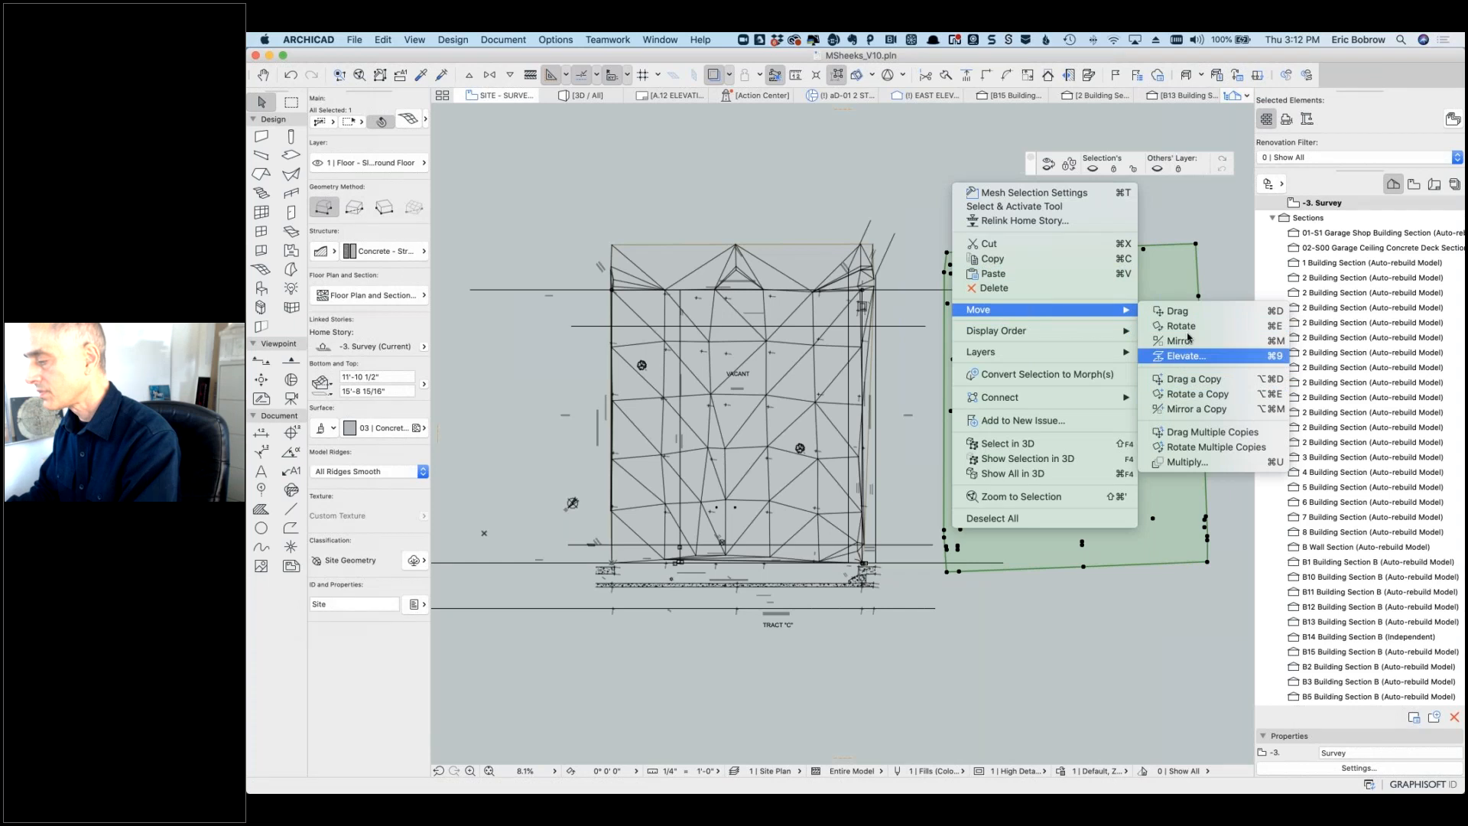
click(1179, 341)
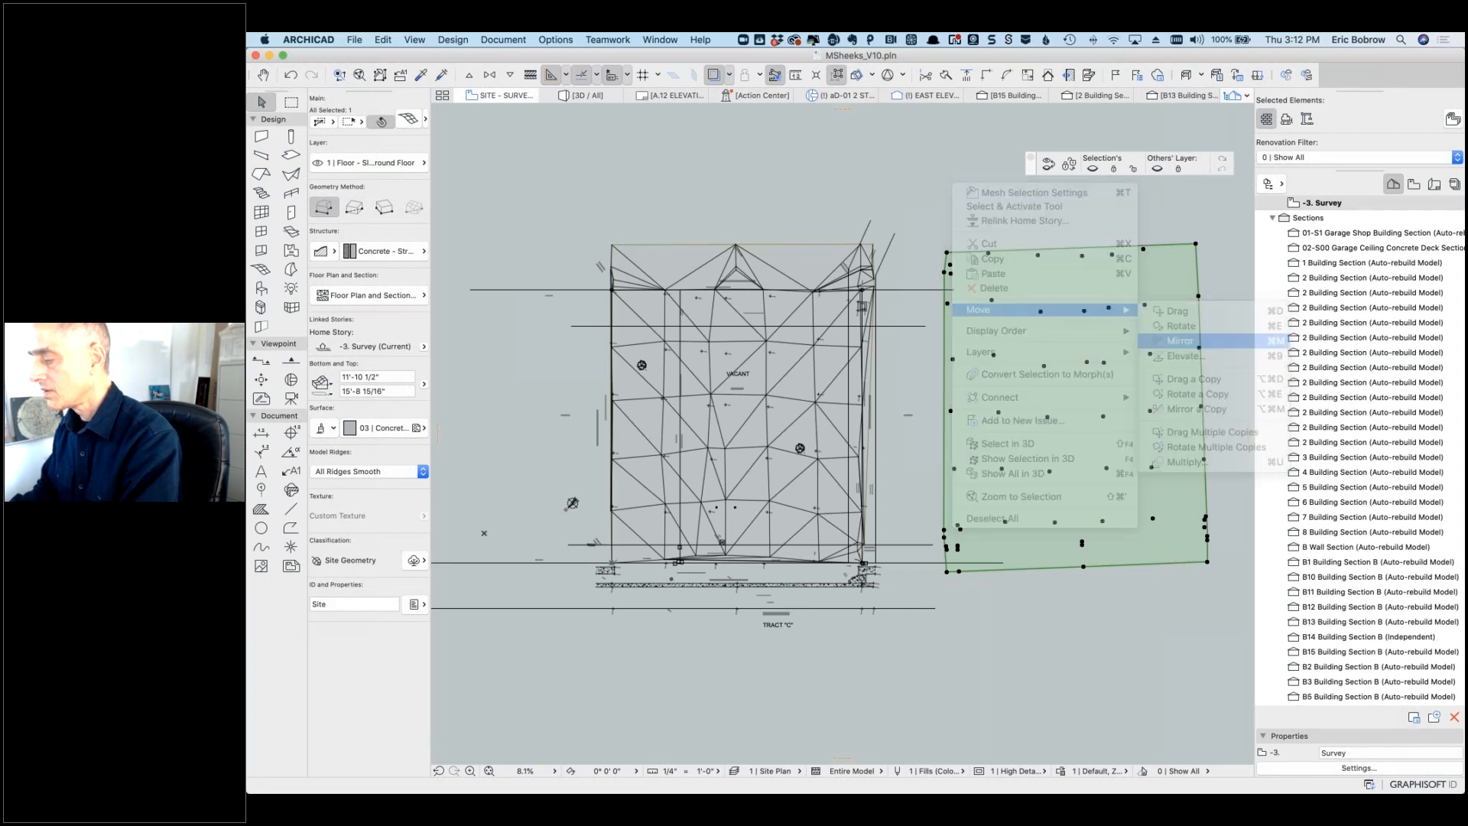
click(1069, 634)
click(1110, 256)
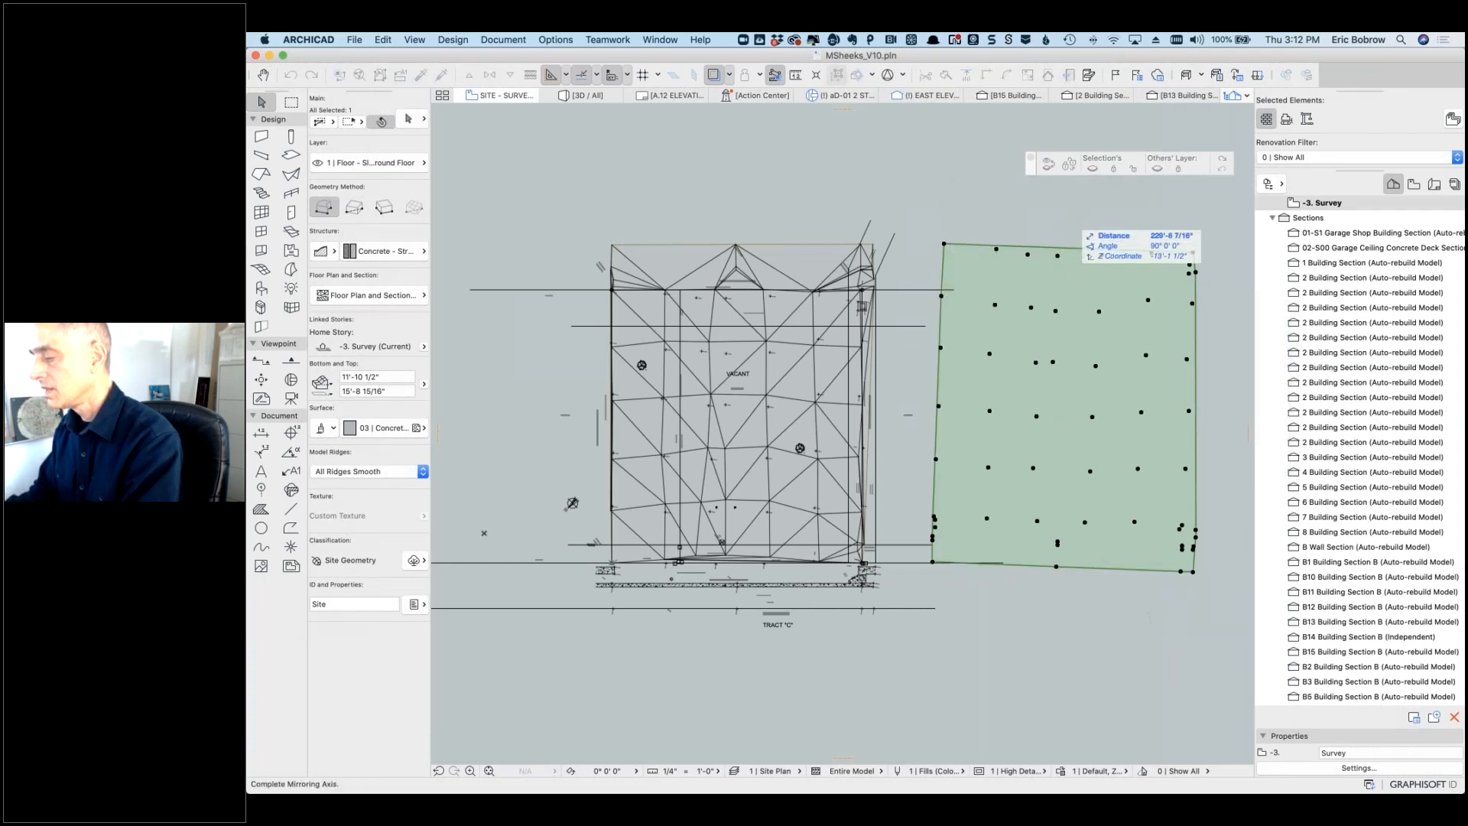
key(Escape)
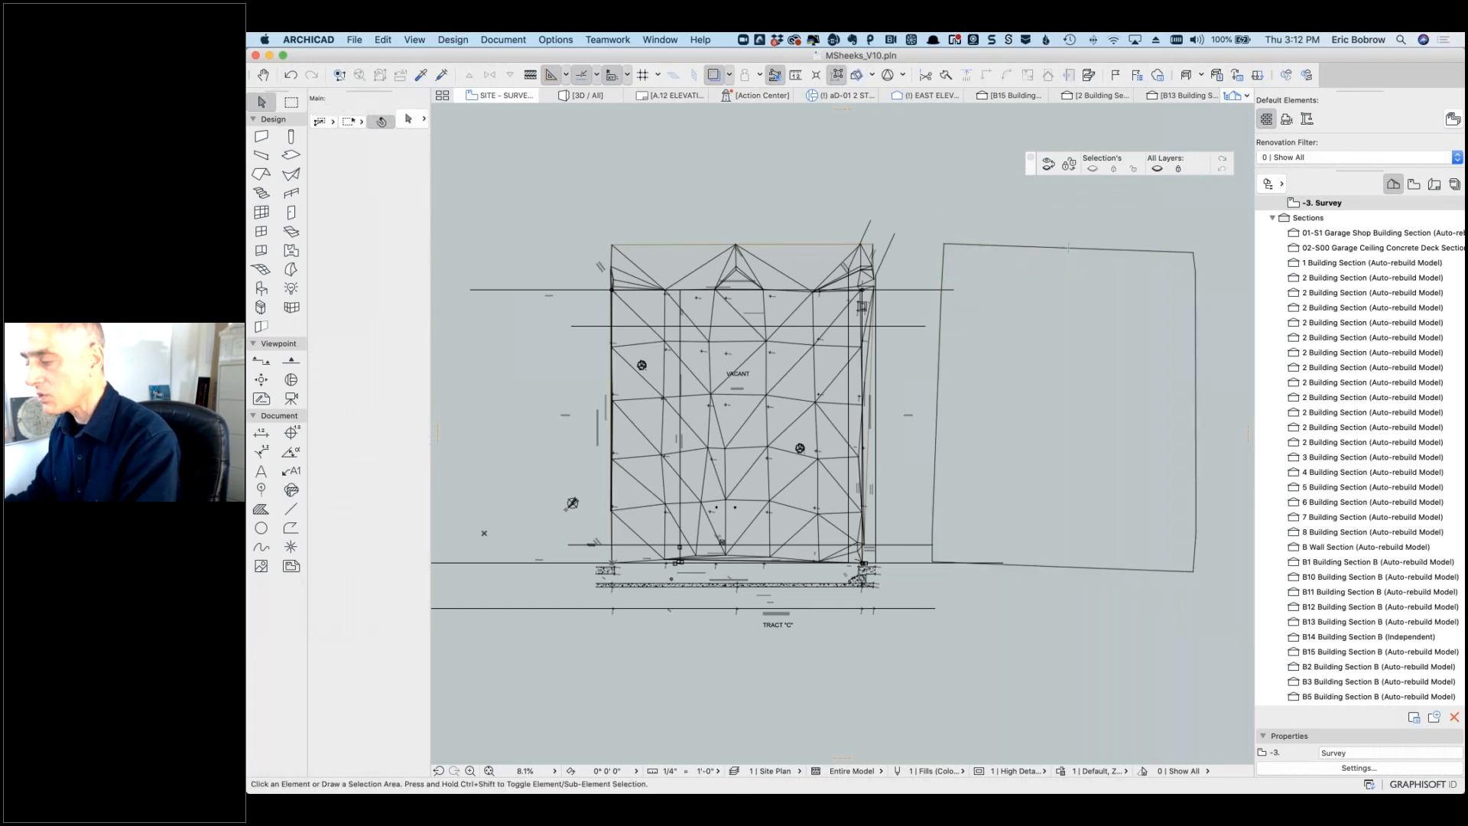
Step: In 3D, move the mirrored mesh by its near upper corner onto the matching corner of the existing site mesh, and delete the existing mesh
click(585, 97)
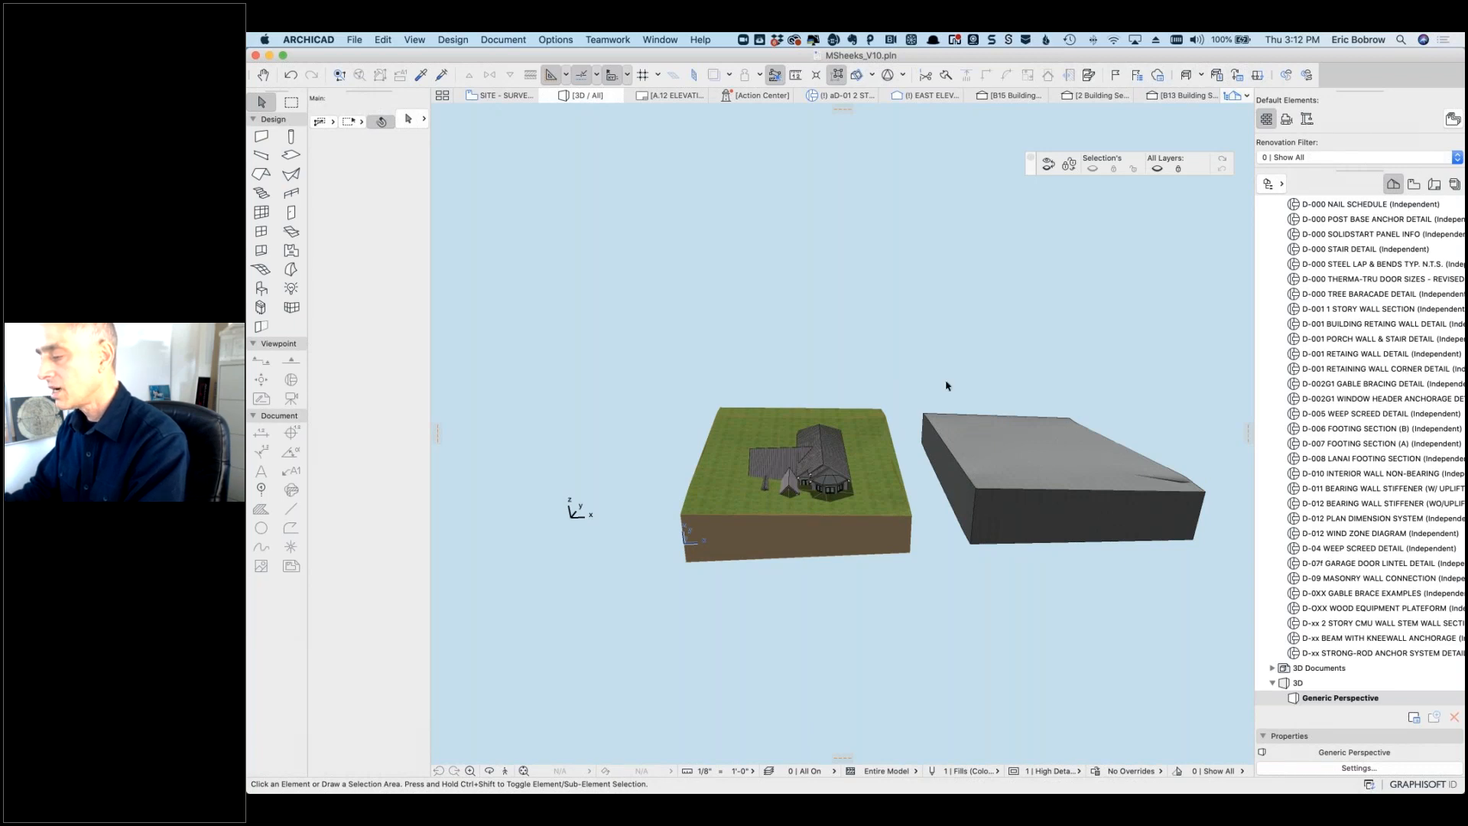
shift+middle_drag(828, 376, 573, 500)
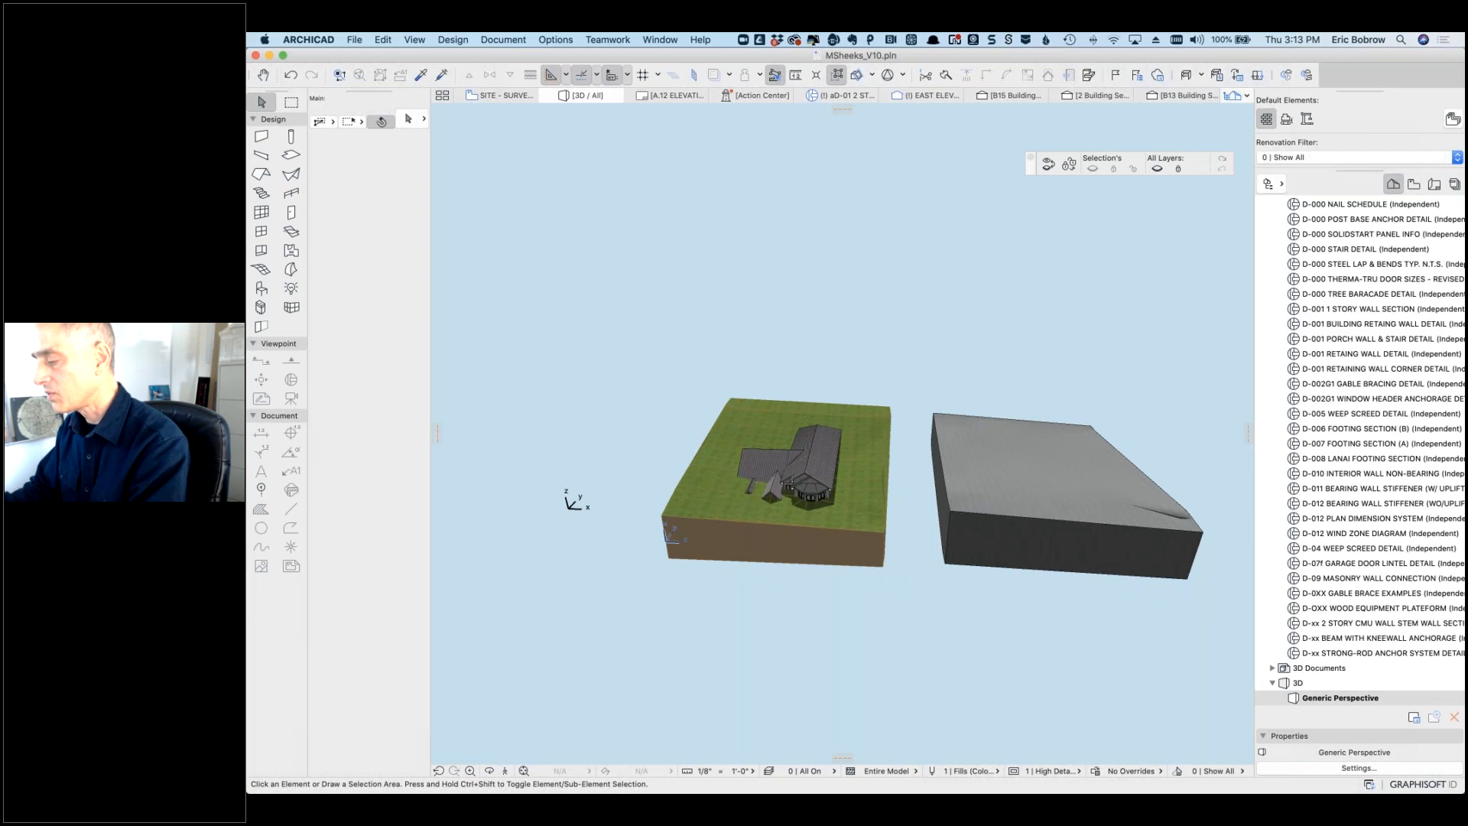
click(953, 516)
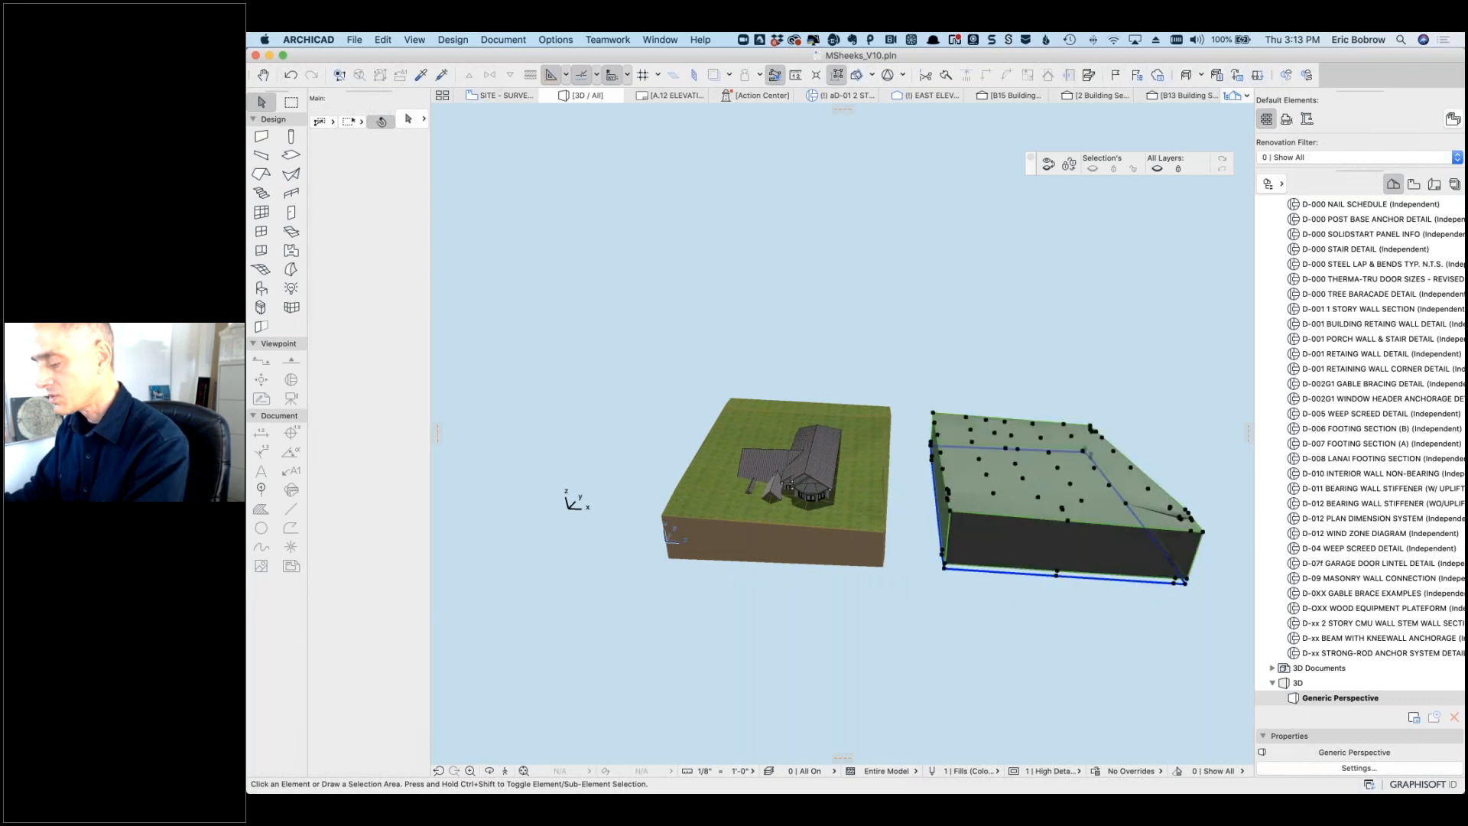
key(super+d)
click(948, 511)
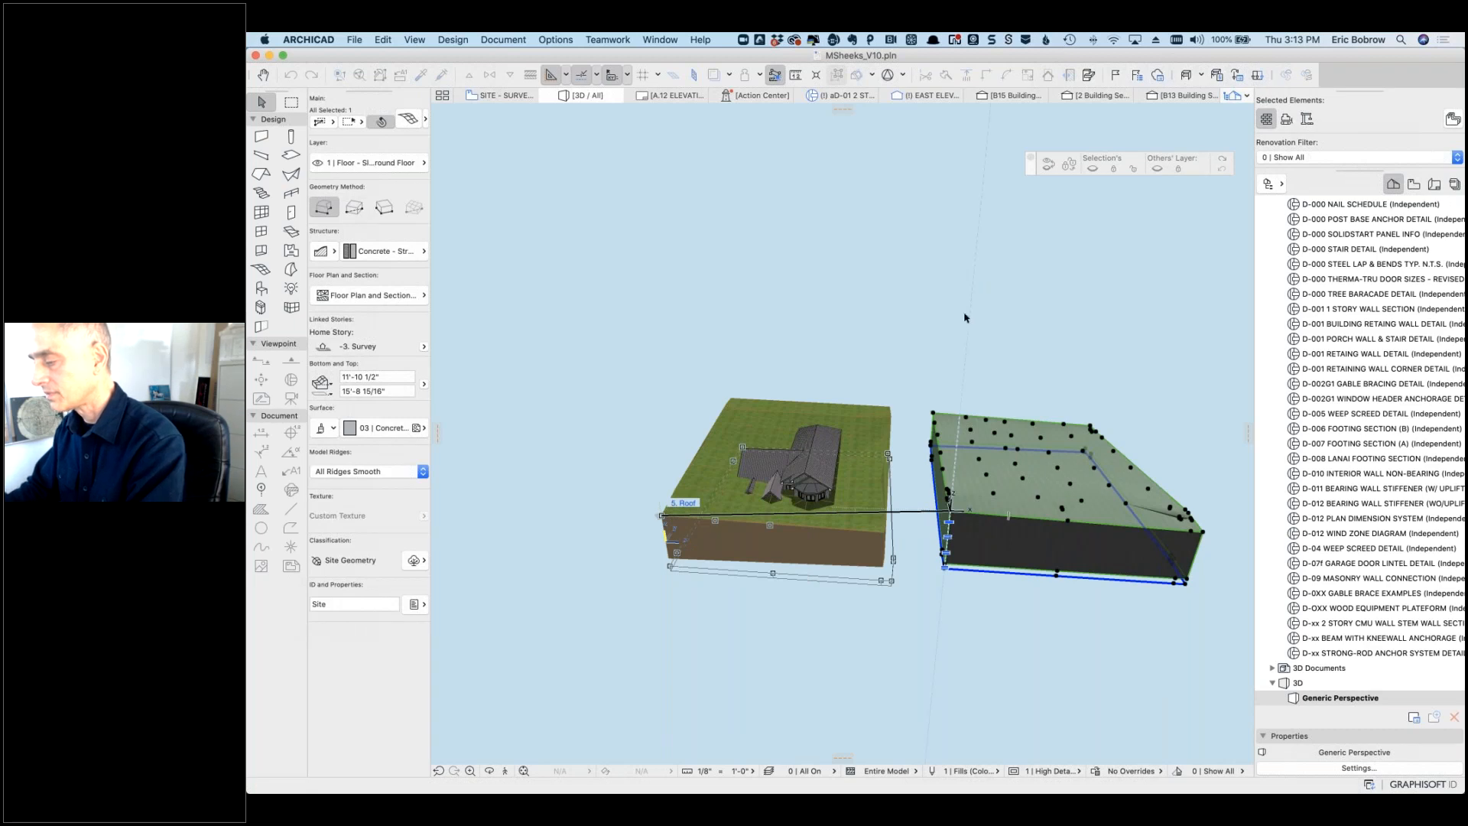
shift+middle_drag(851, 318, 726, 287)
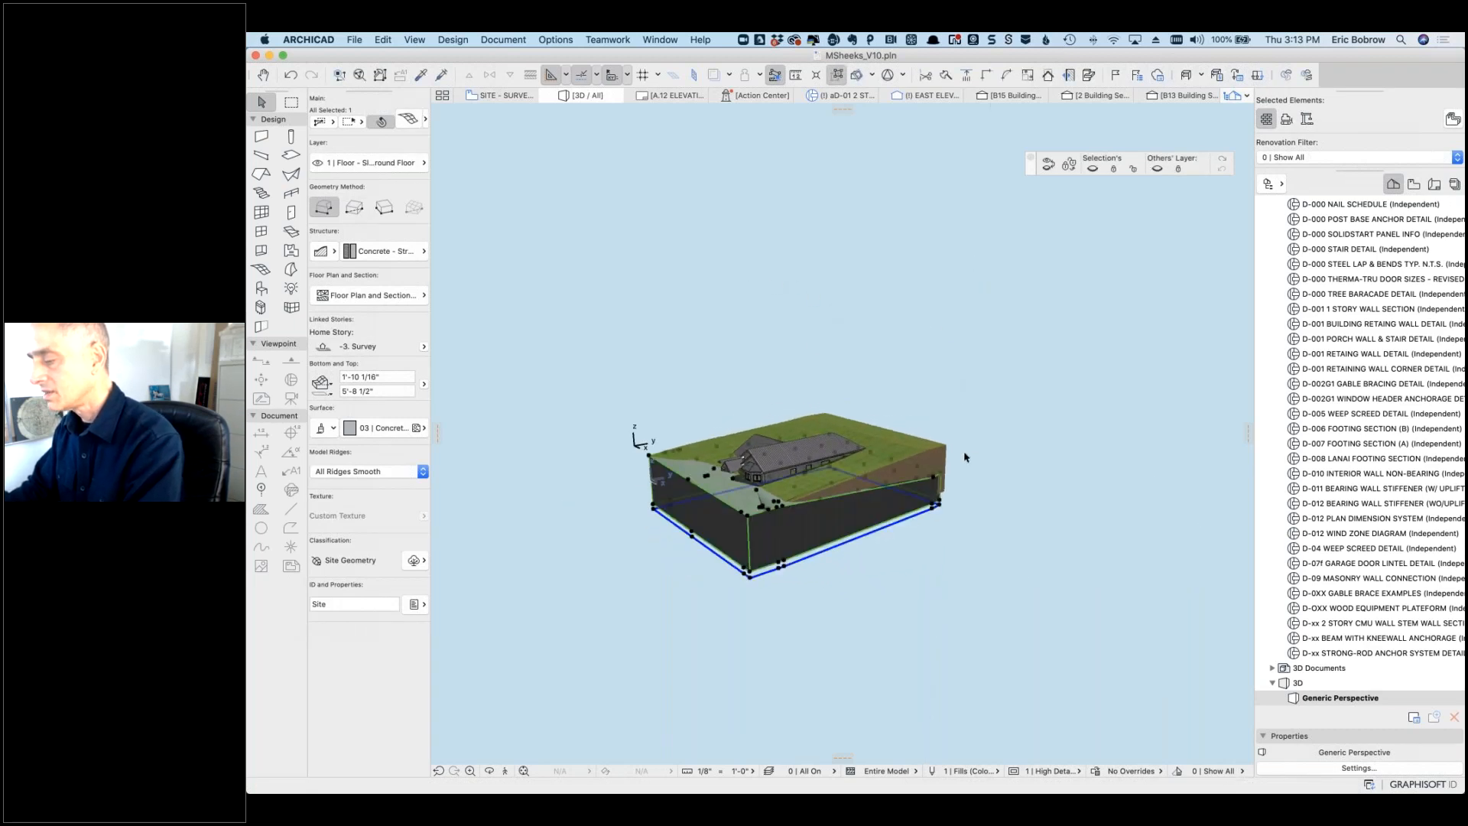
key(Escape)
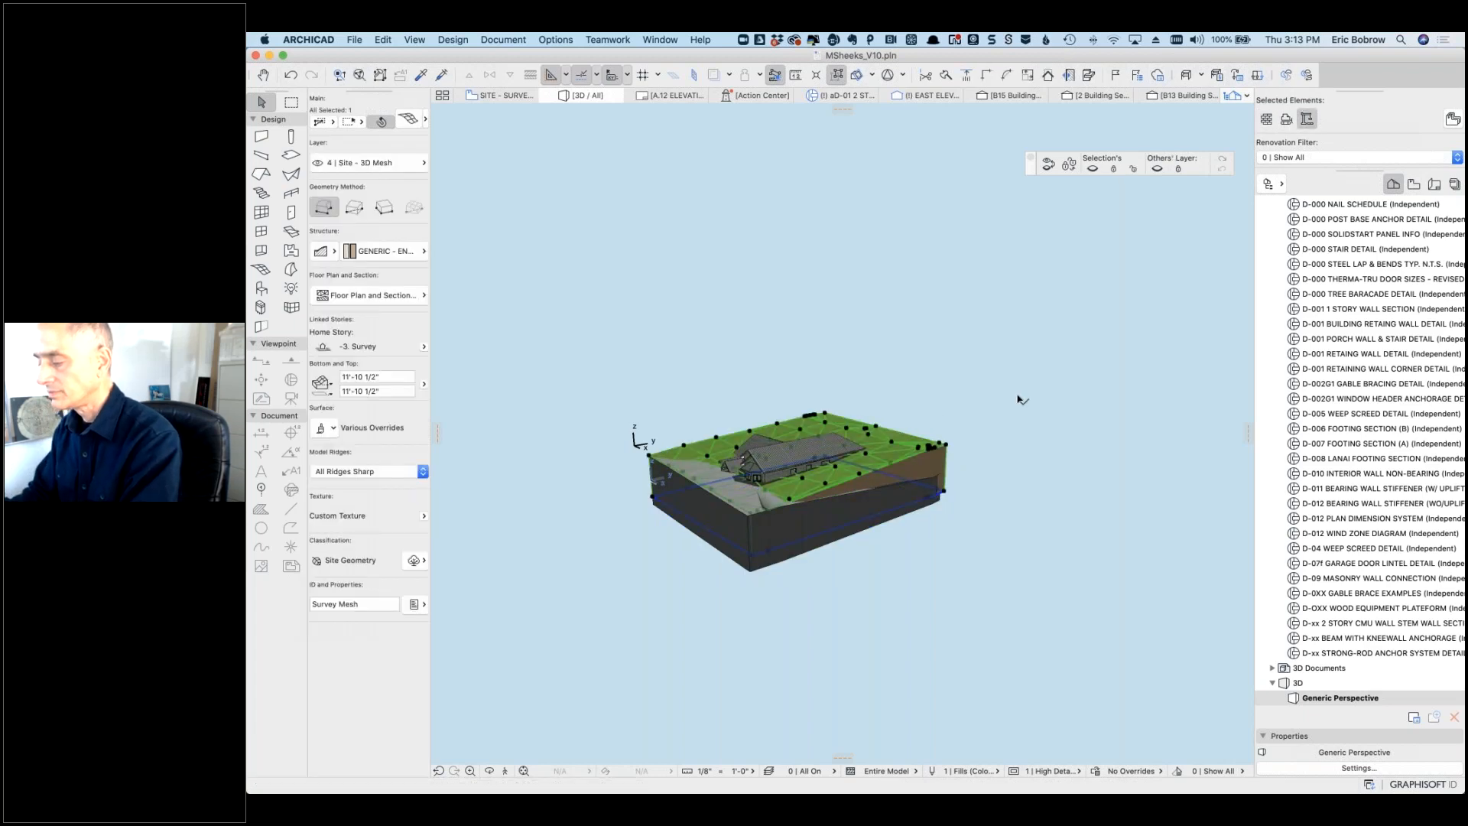
key(Escape)
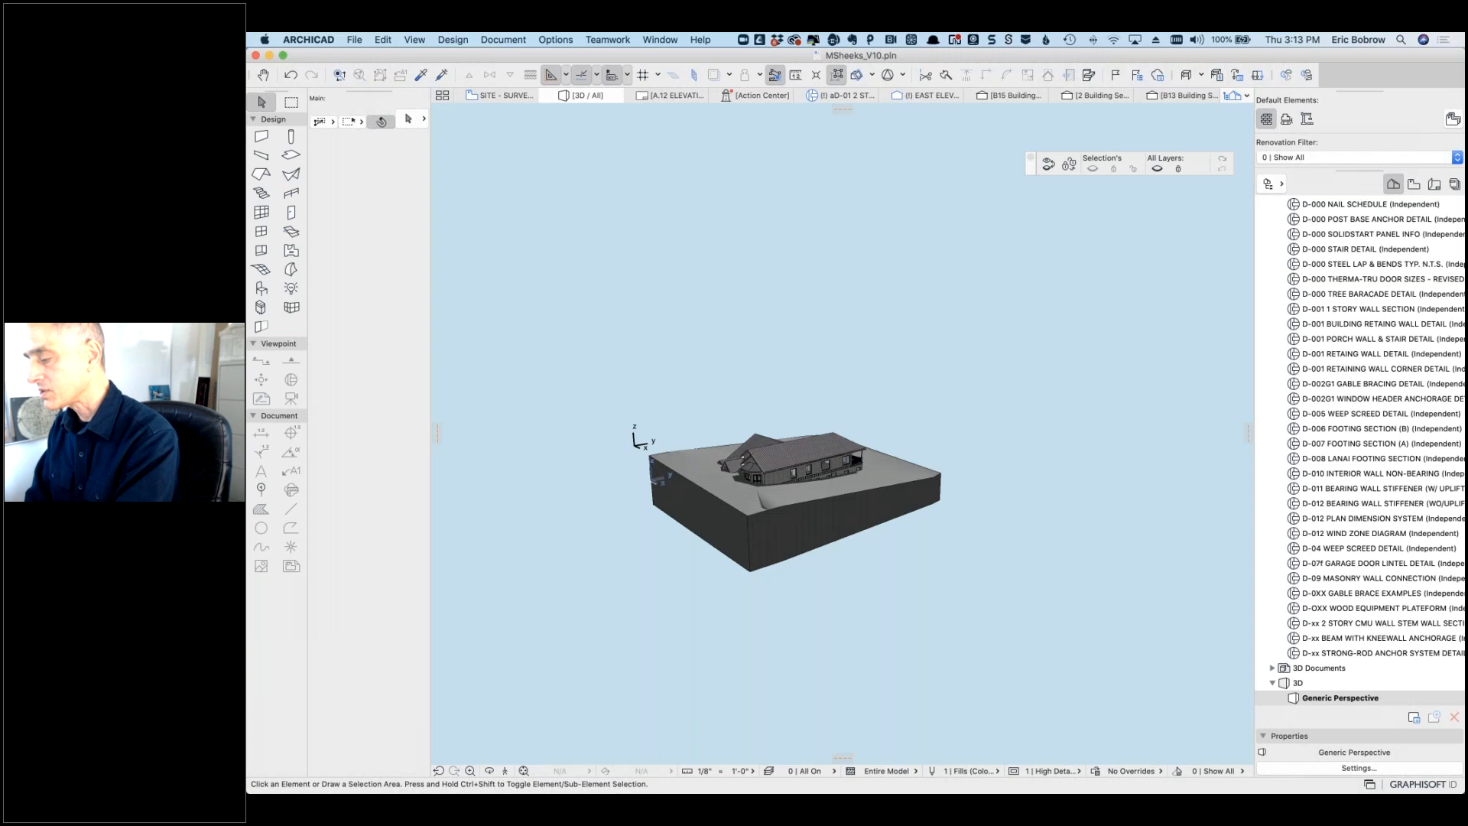
Step: Undo the deletion of the existing site mesh and the move of the mirrored mesh, deselect both meshes and return to the survey plan
key(super+z)
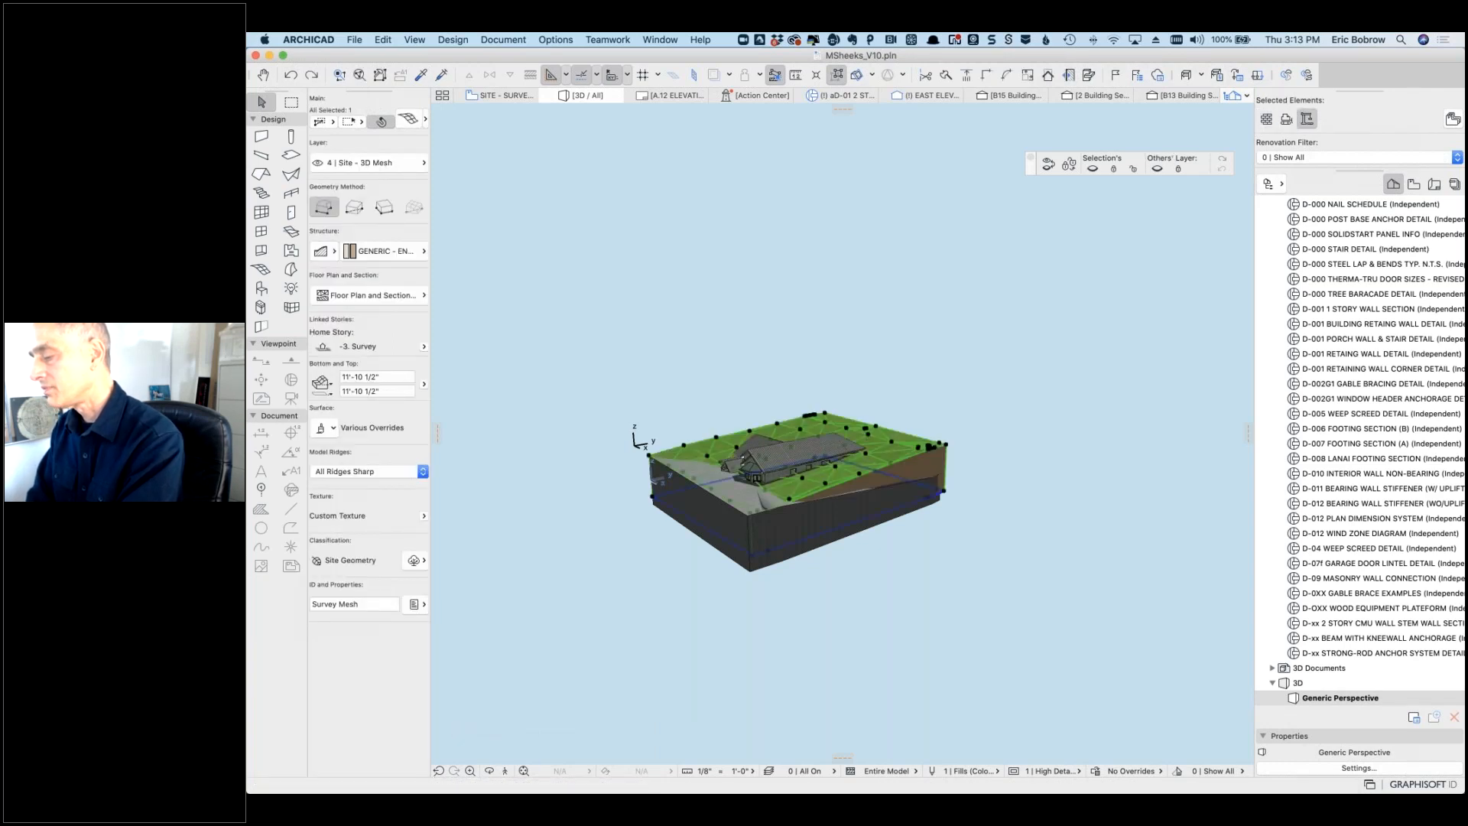
key(super+z)
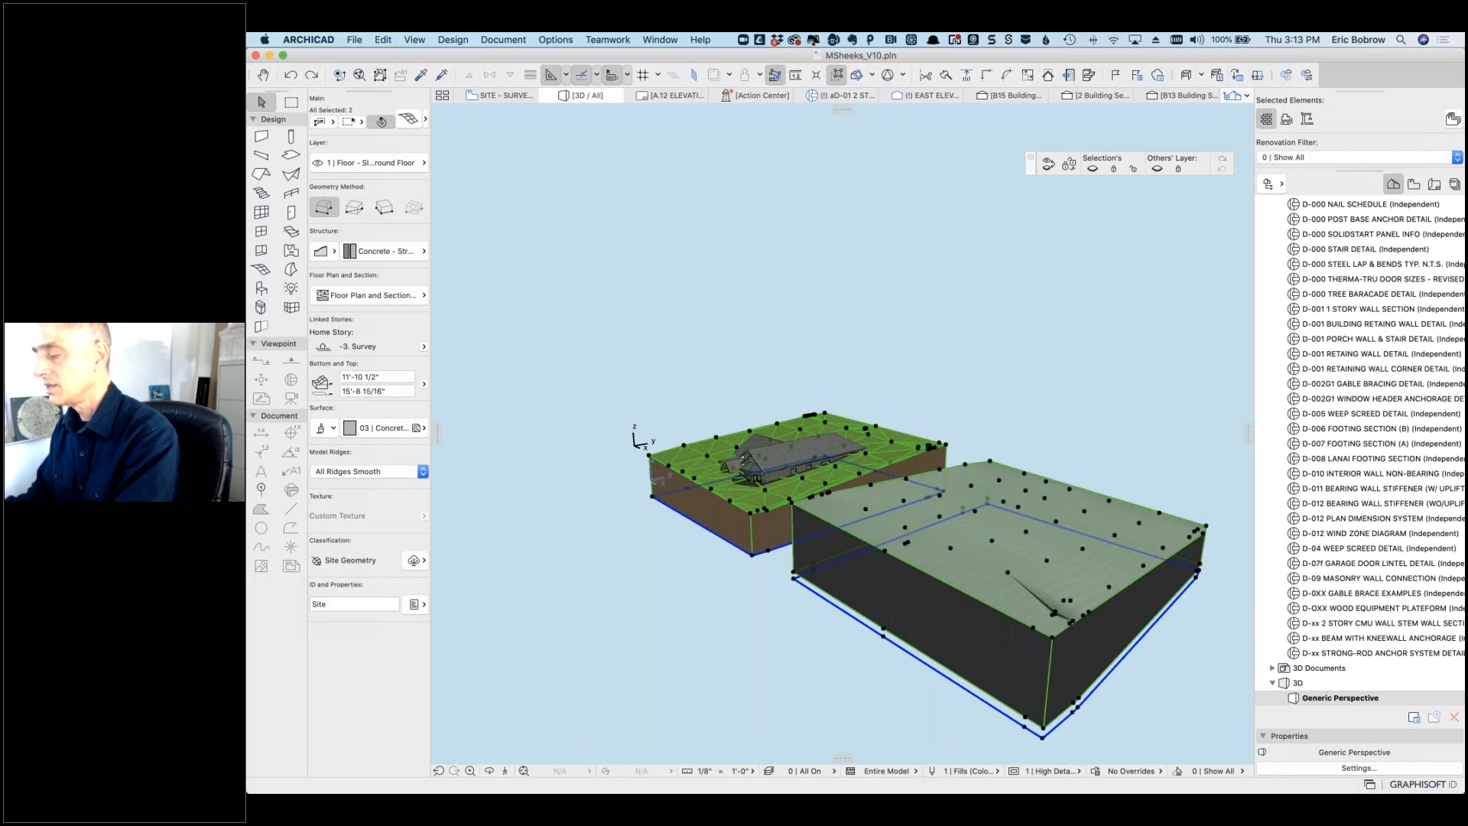
key(Escape)
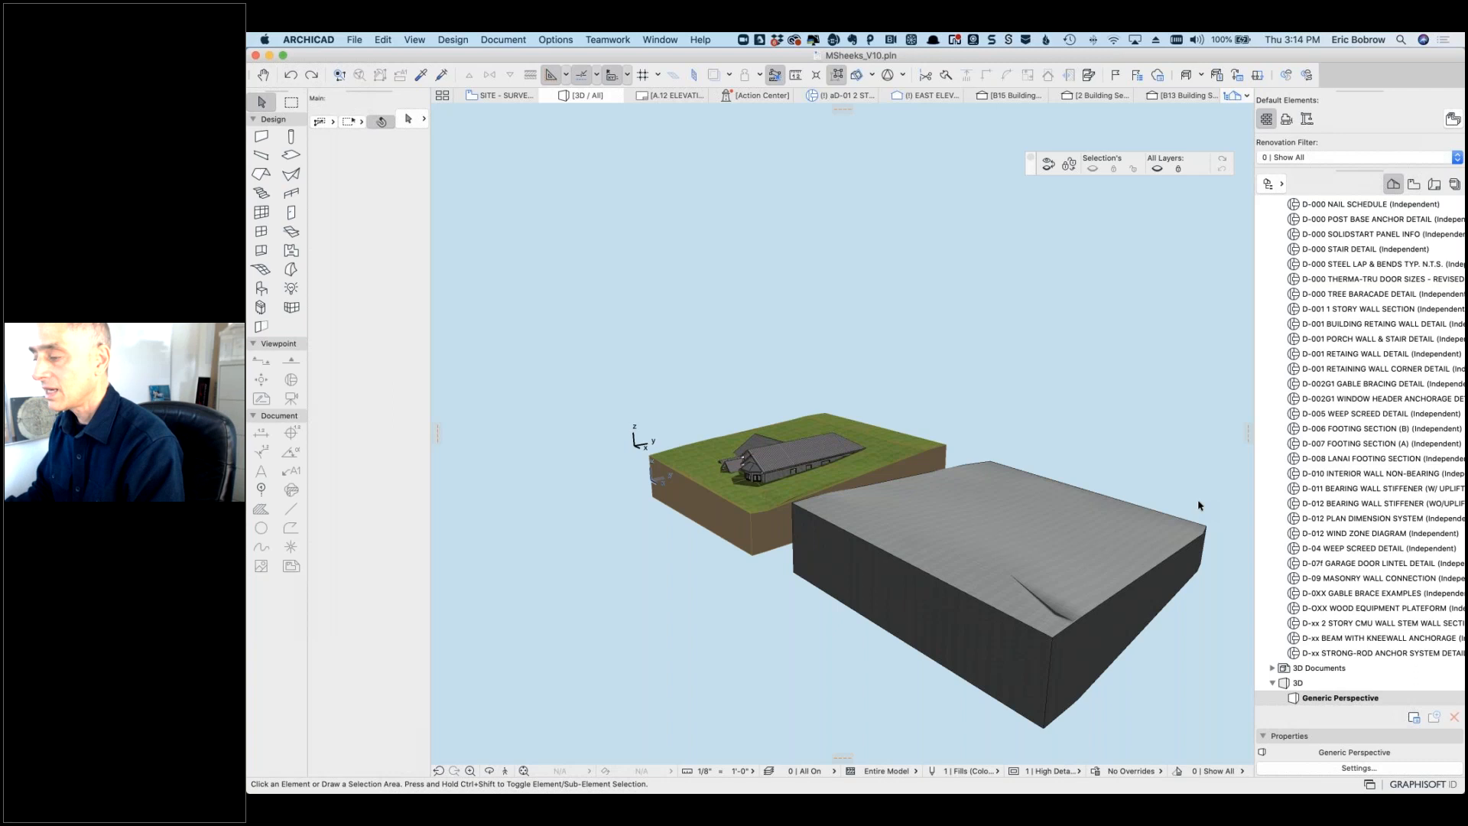
click(501, 95)
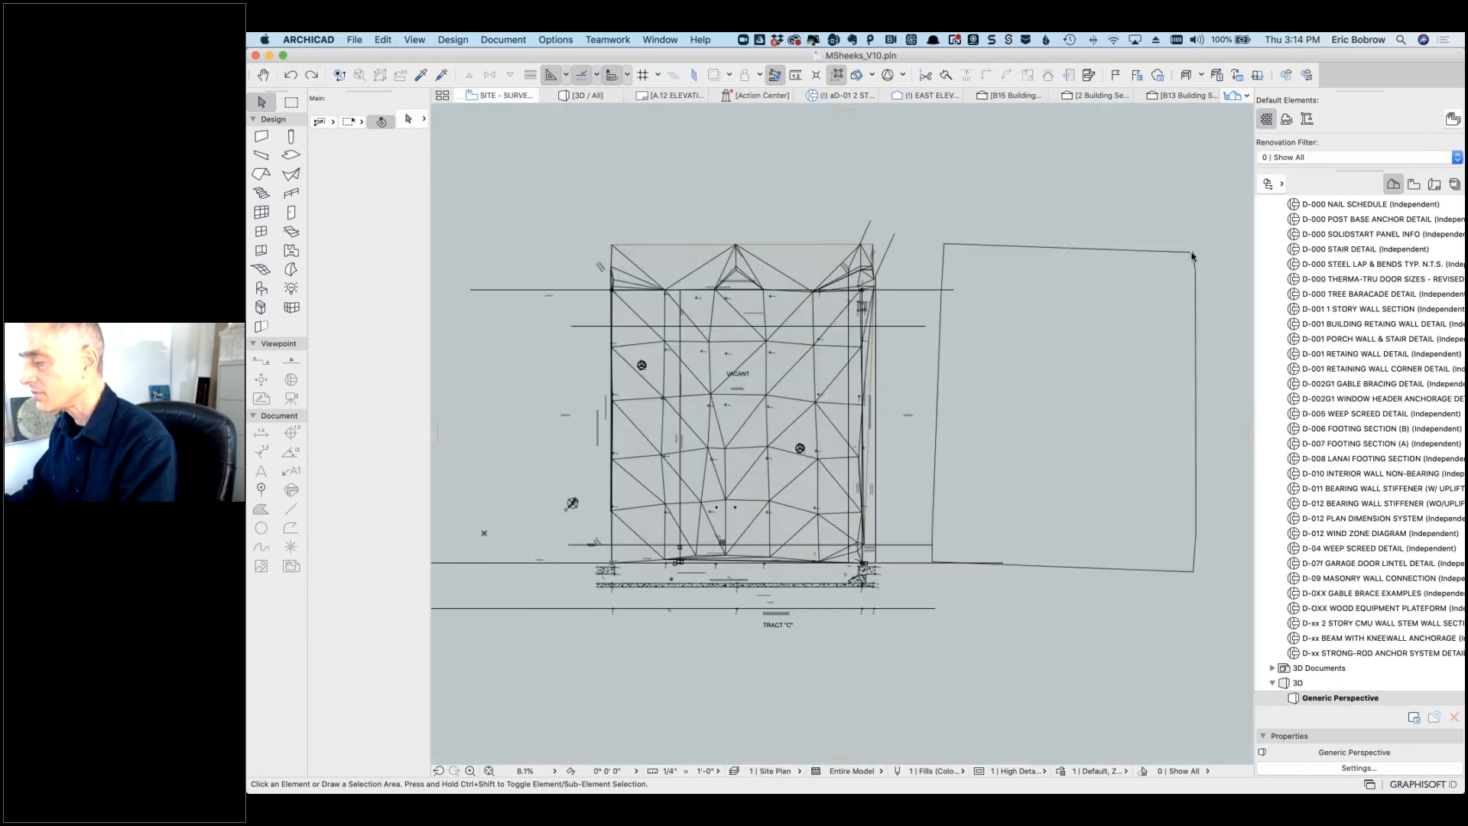
Step: Select the mirrored mesh on the survey plan and check the mesh point height at its upper right corner
click(1192, 258)
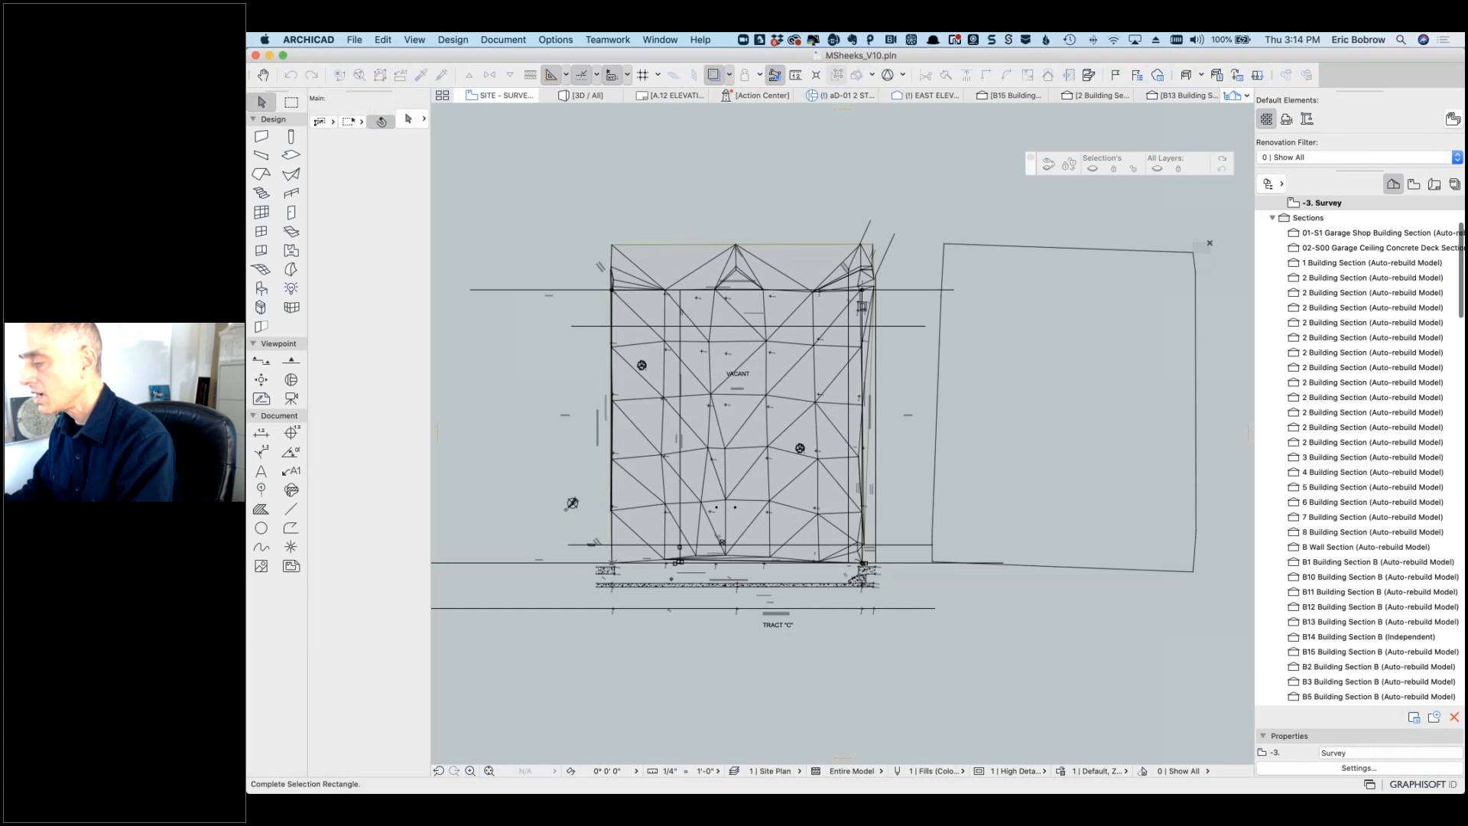
click(1193, 257)
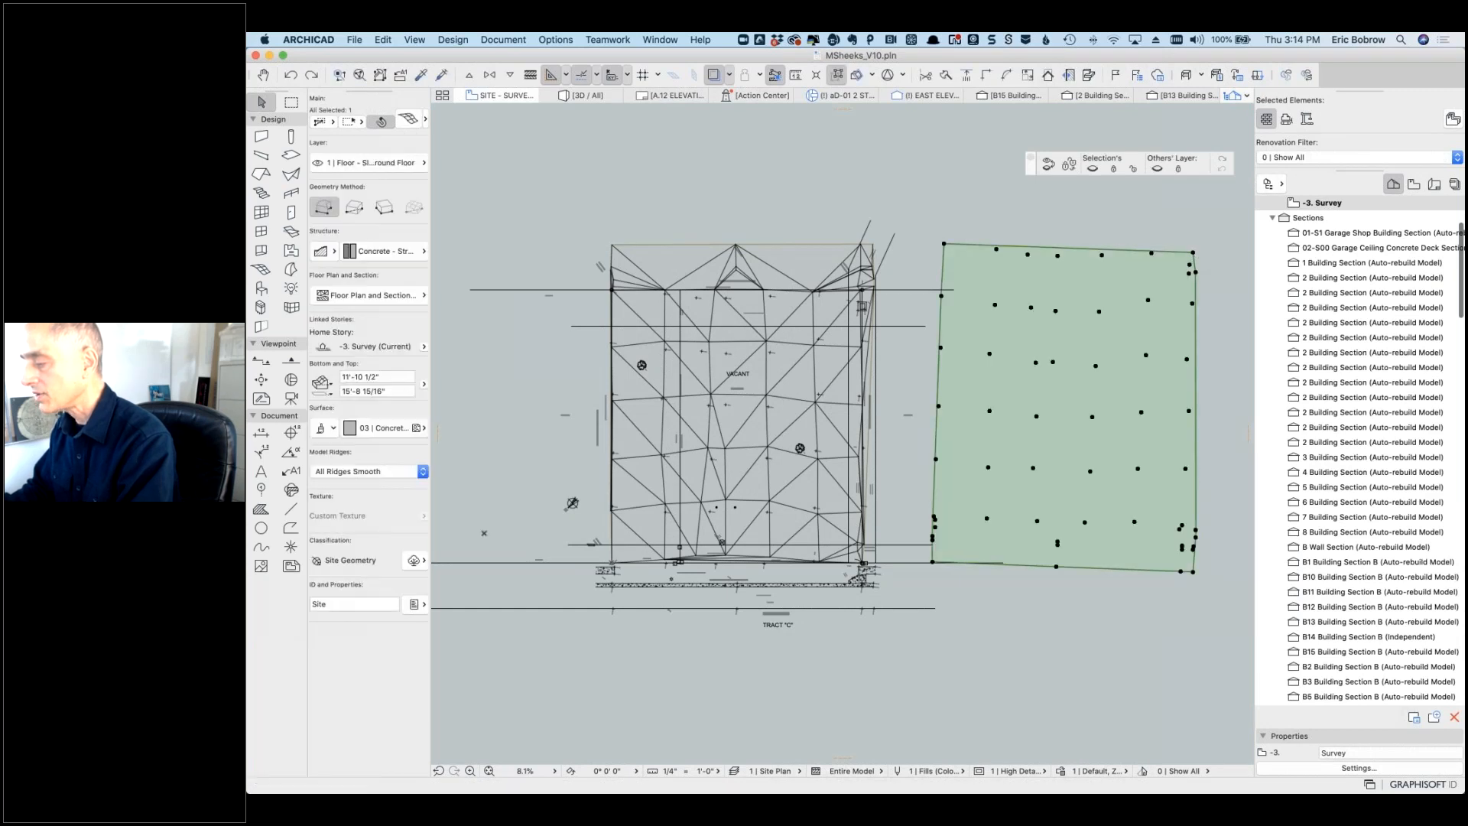
click(1191, 253)
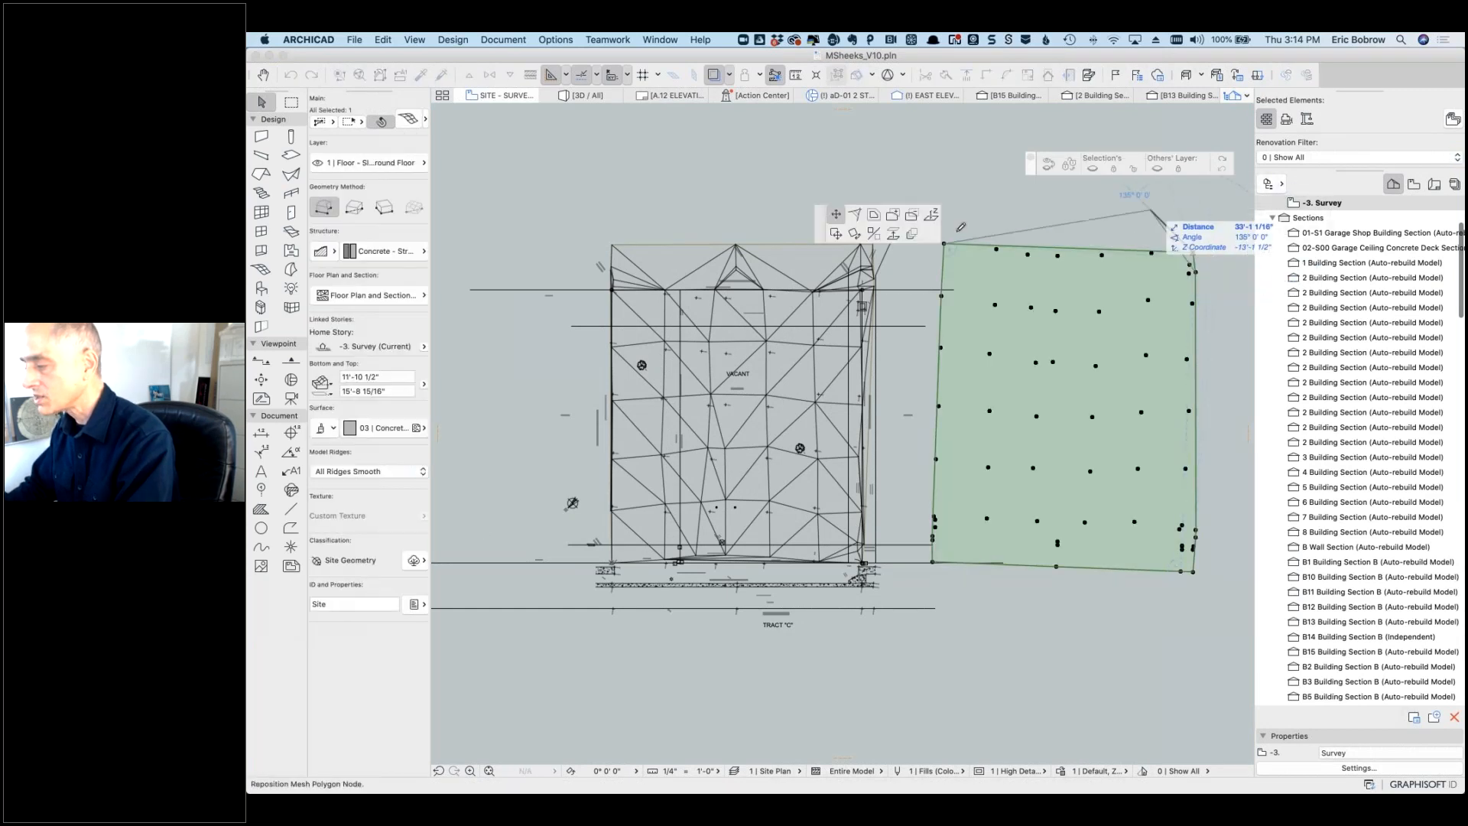
click(930, 214)
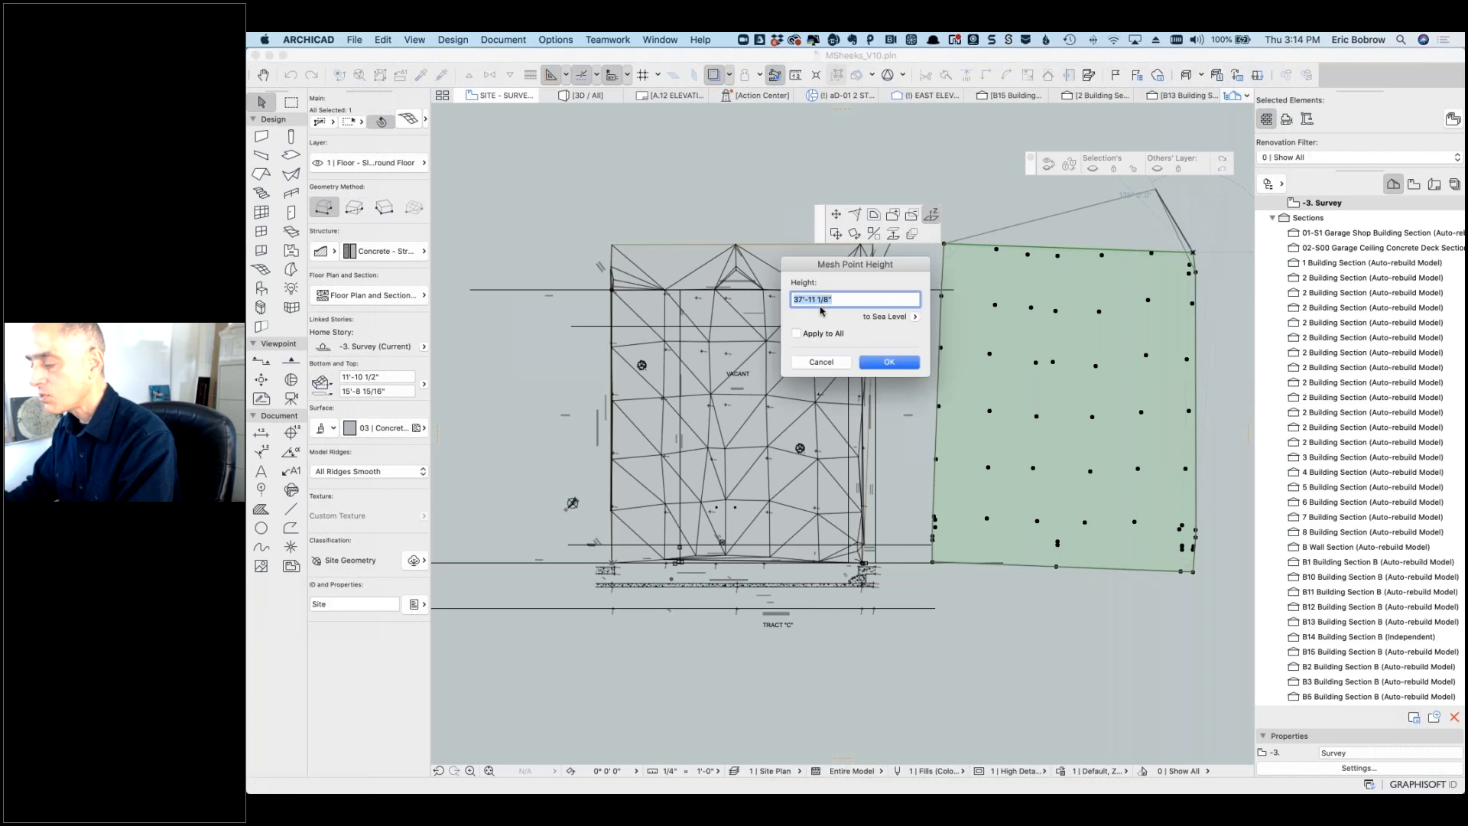
click(841, 362)
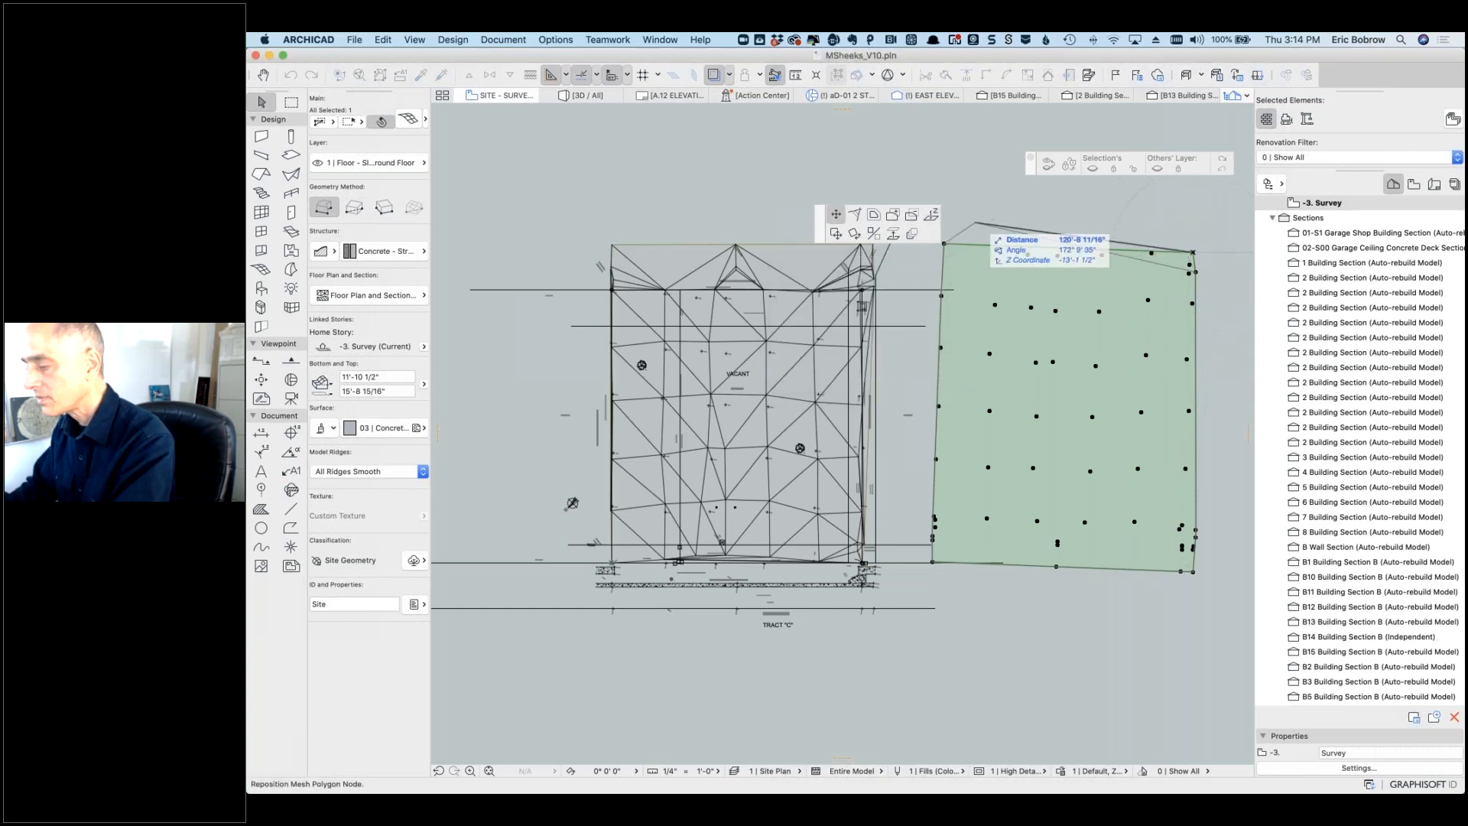
key(Escape)
Step: Check the mesh point heights at the mirrored mesh's upper left and lower left corners
click(946, 245)
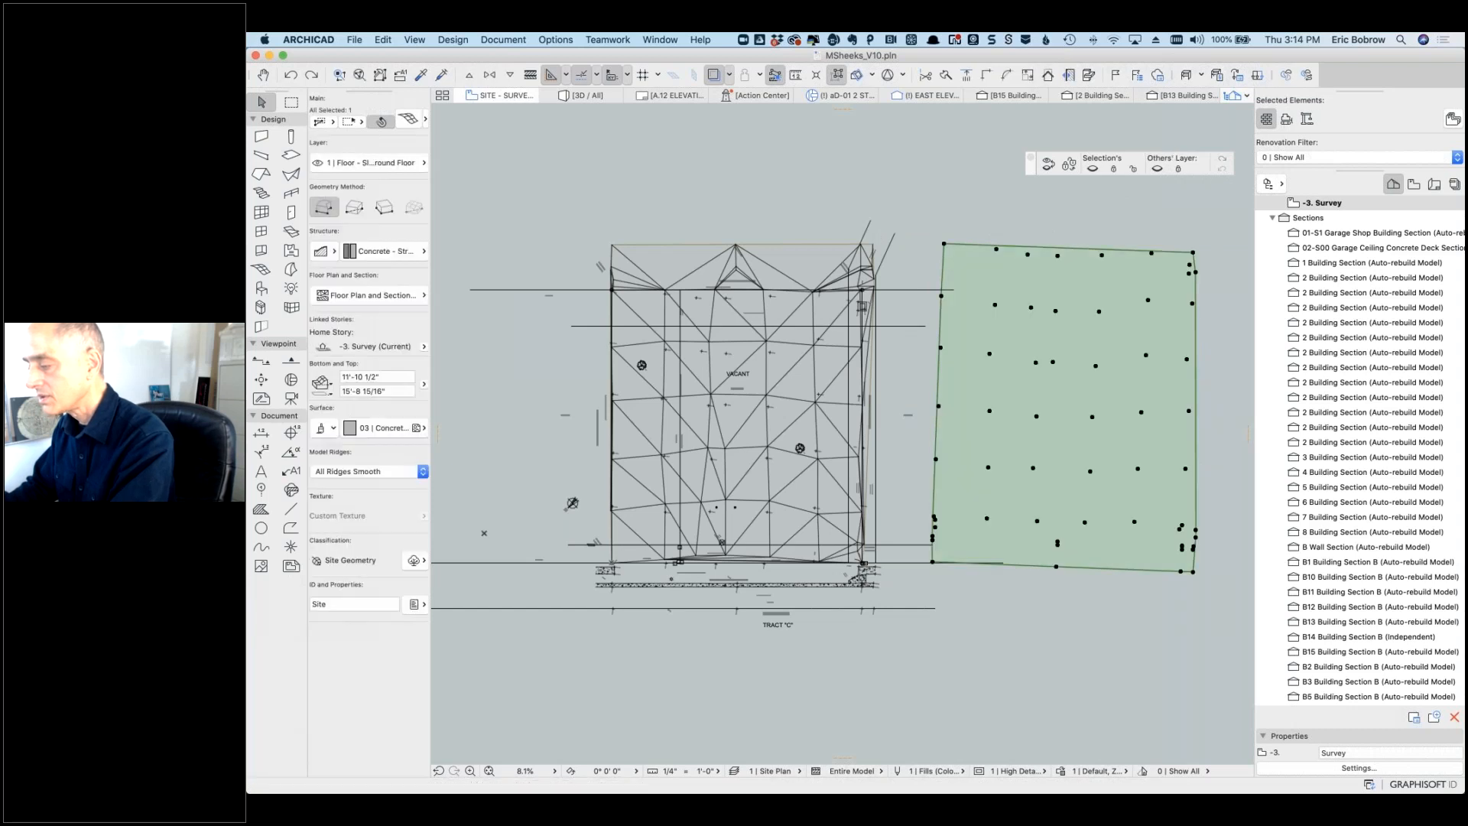
click(943, 244)
scroll(944, 244, down, 2)
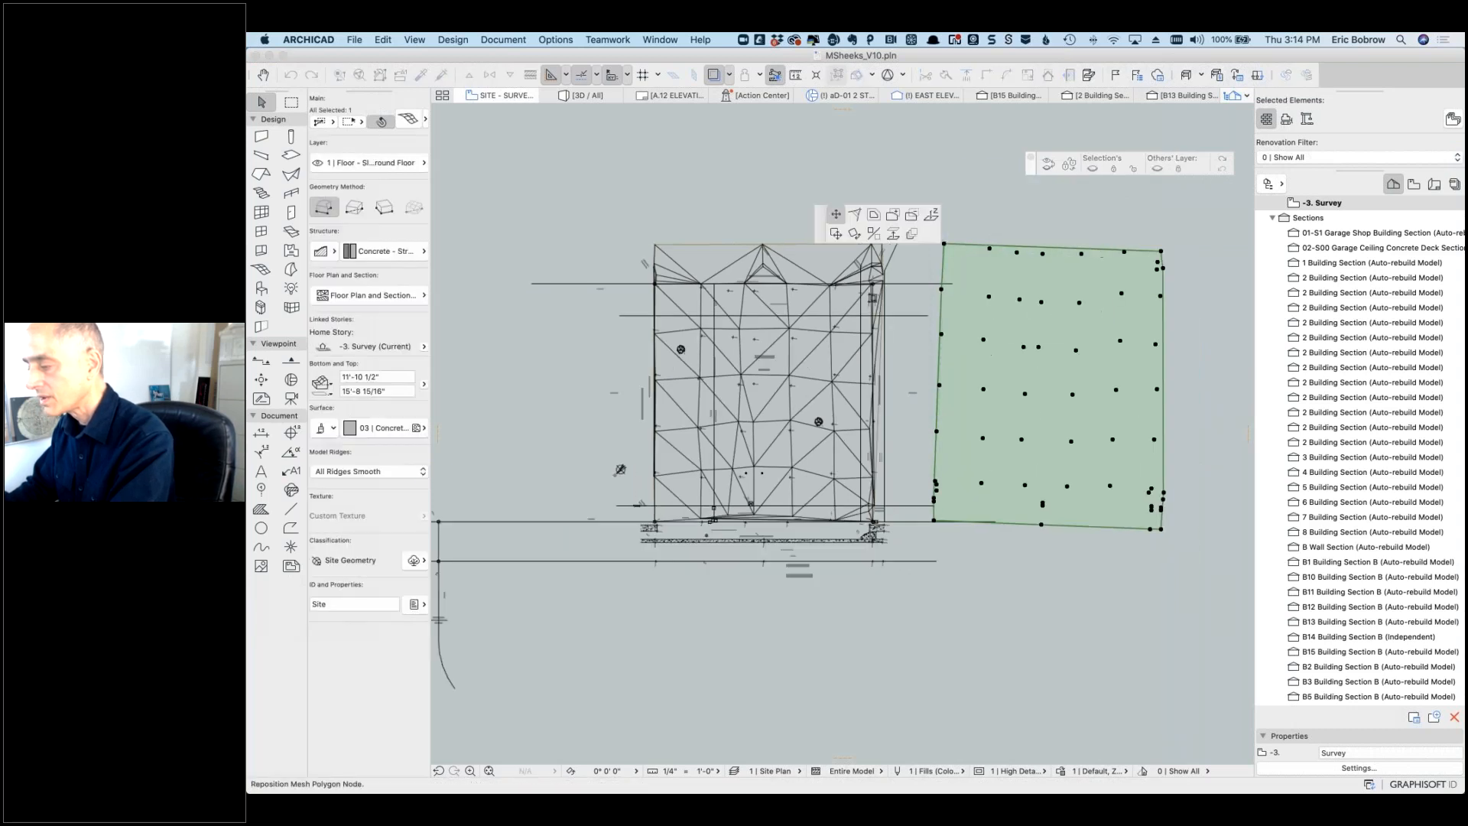
click(931, 216)
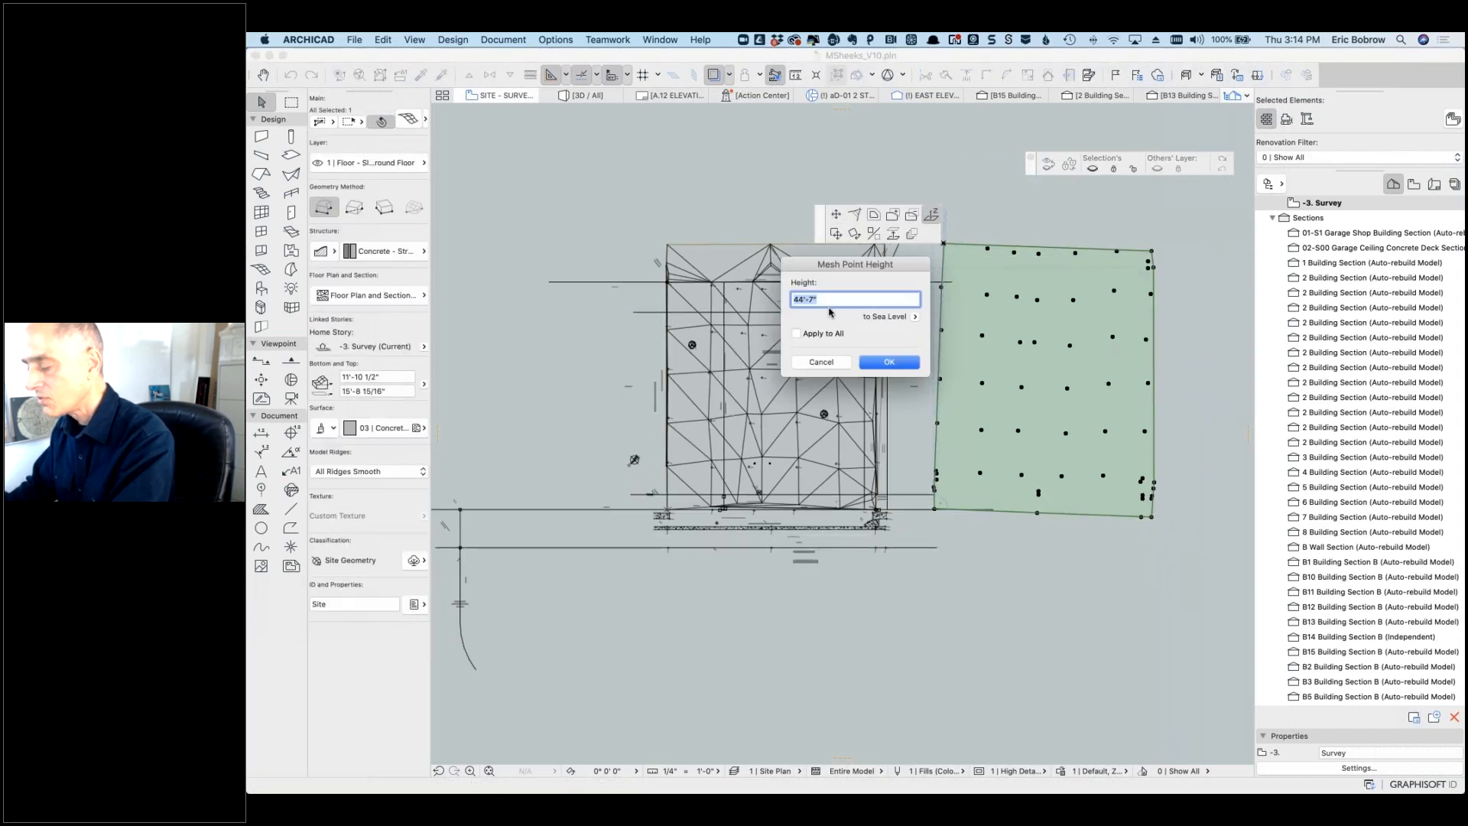
key(Return)
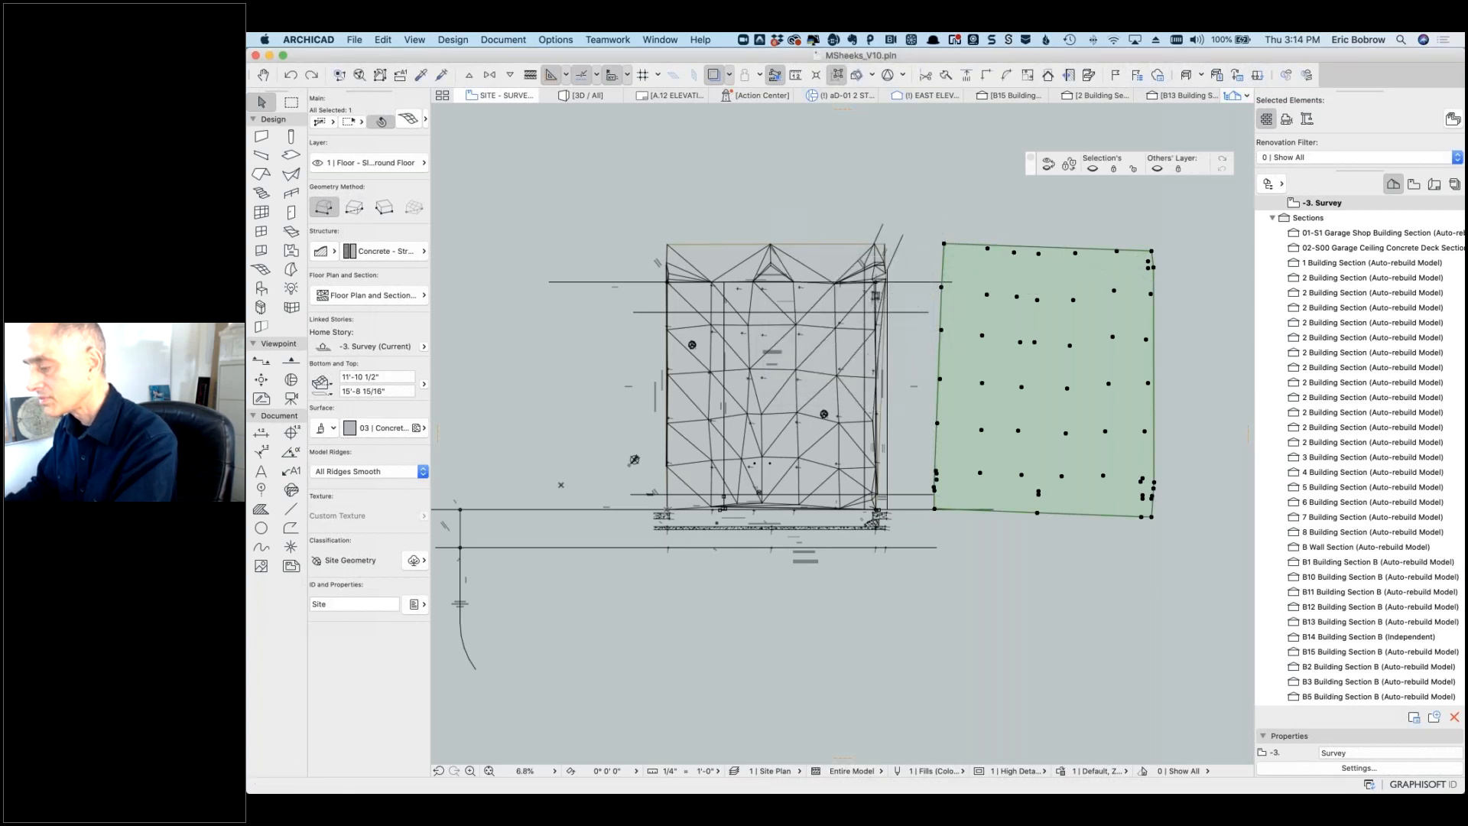
click(934, 508)
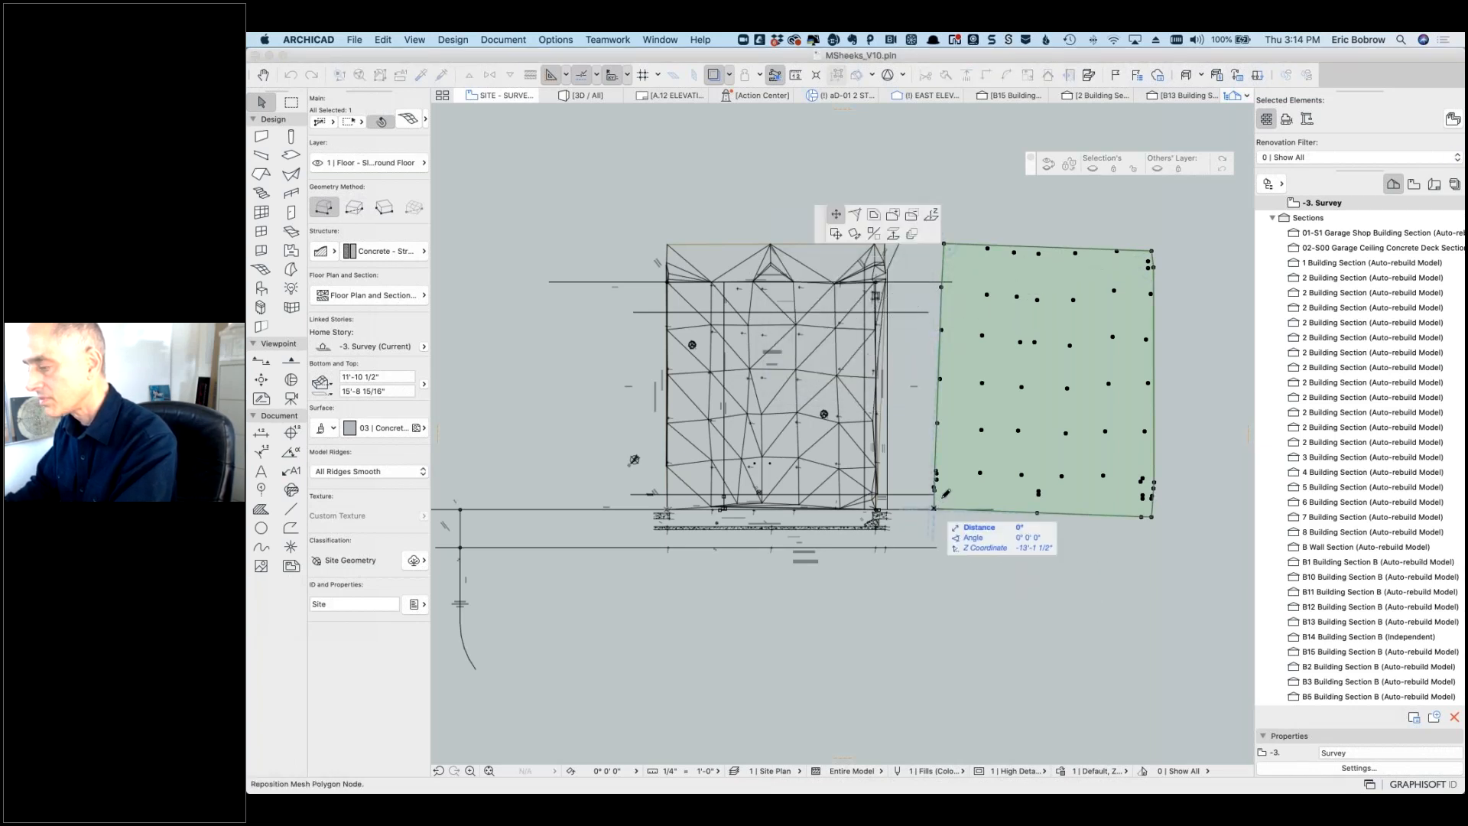
click(931, 218)
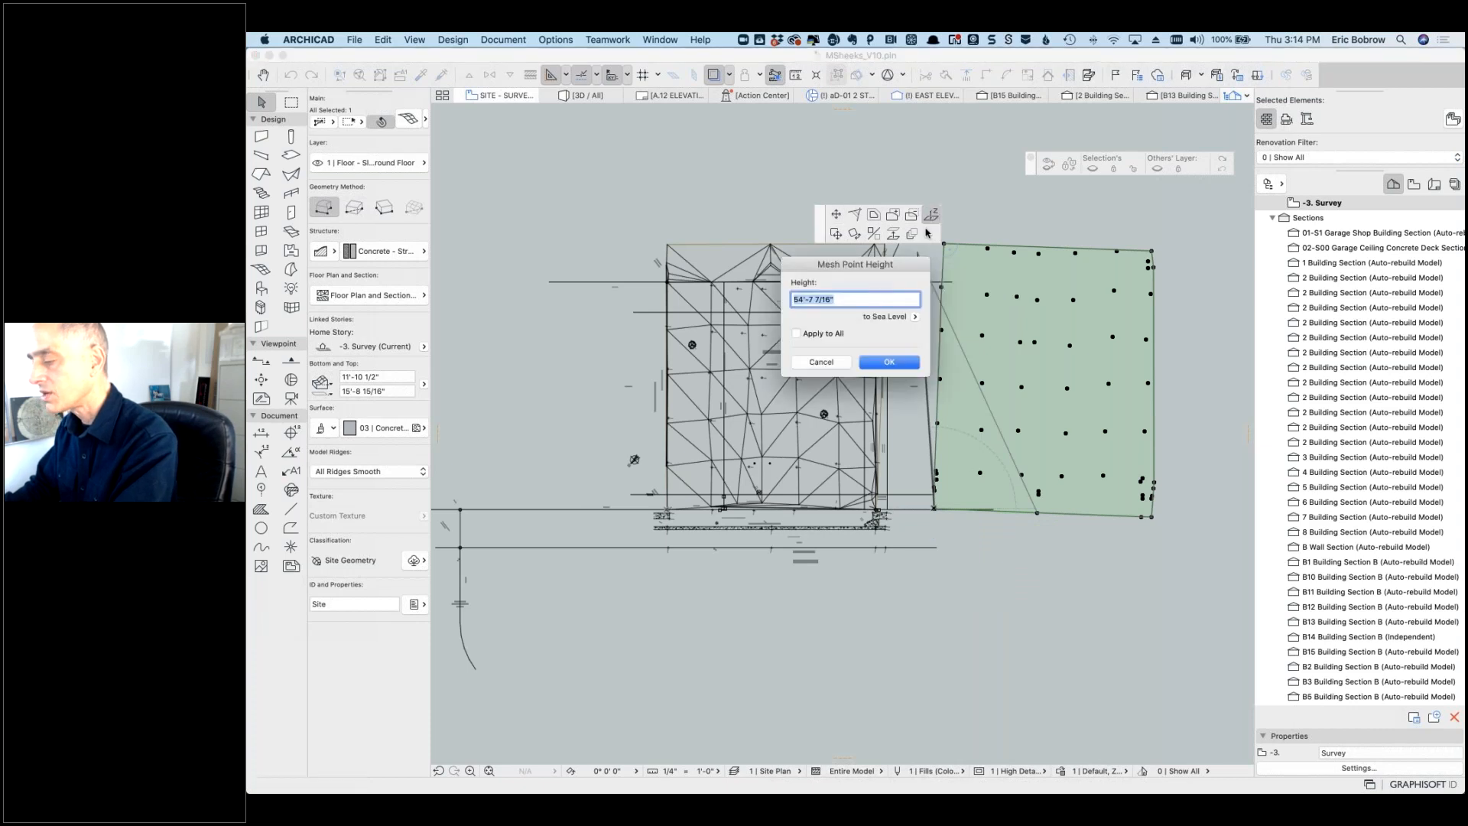
click(820, 362)
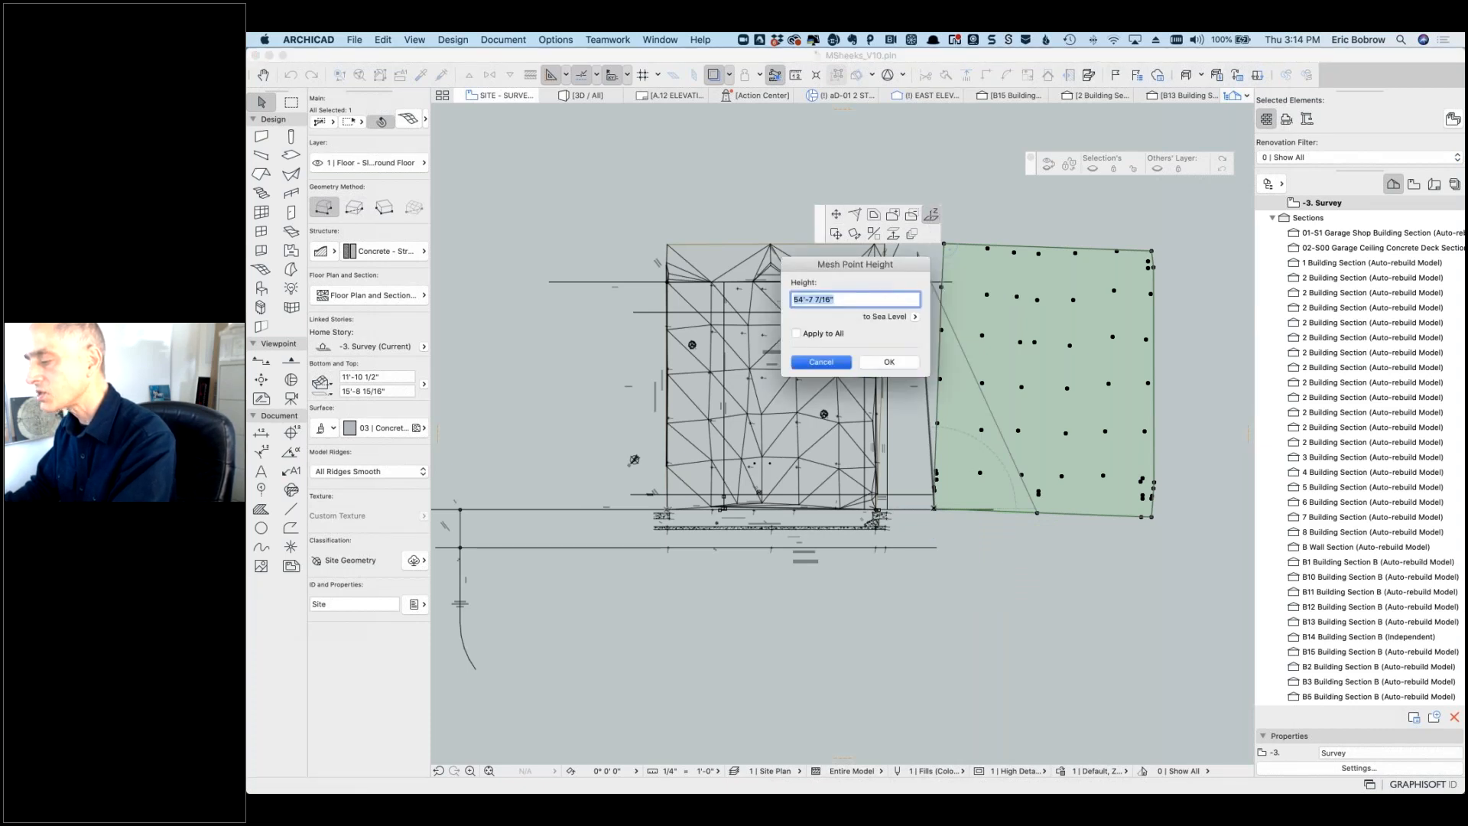
key(Escape)
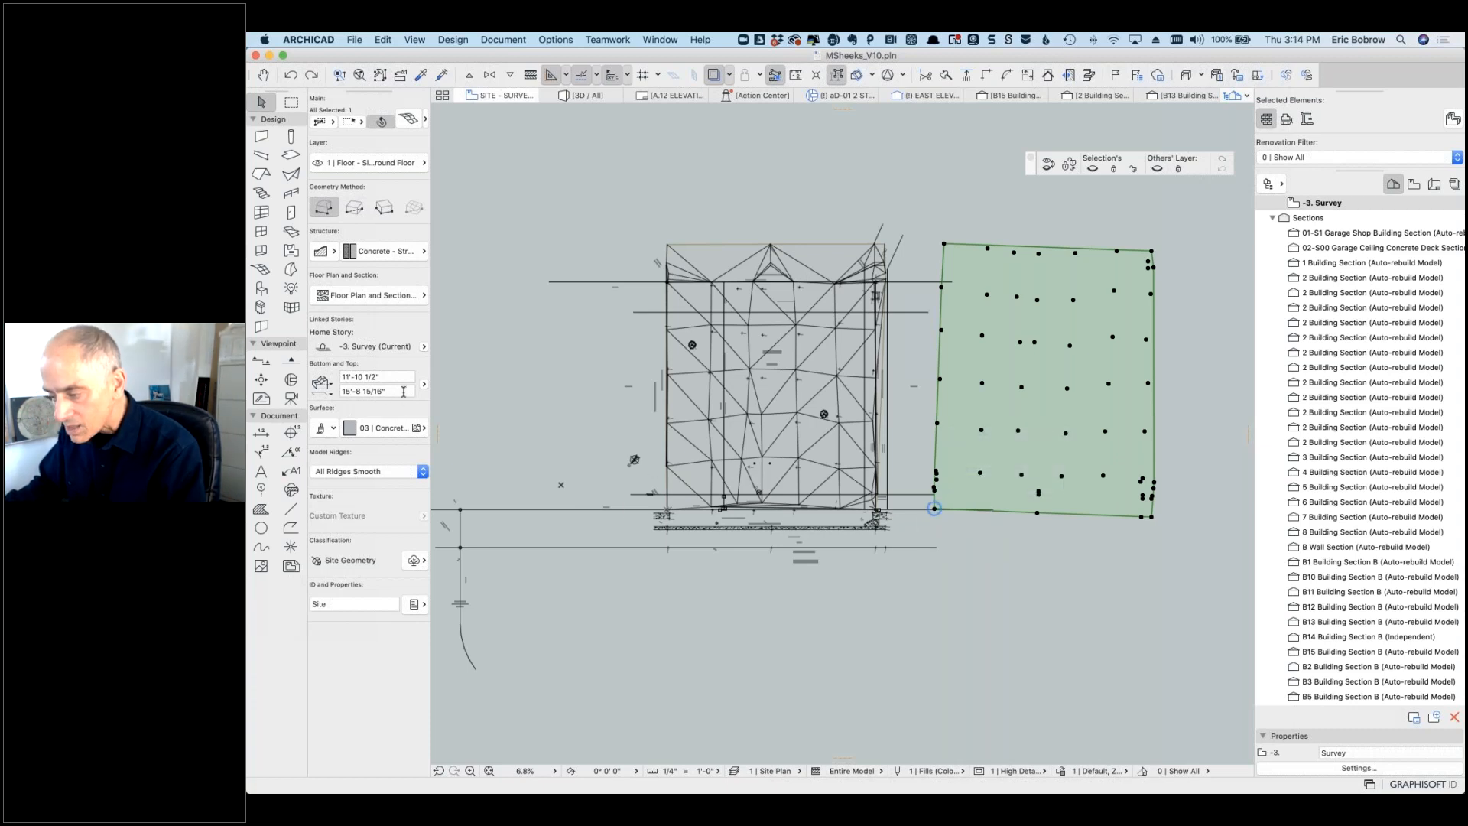
Step: Set the mirrored mesh's base elevation to sea level to 0 in its selection settings
click(407, 121)
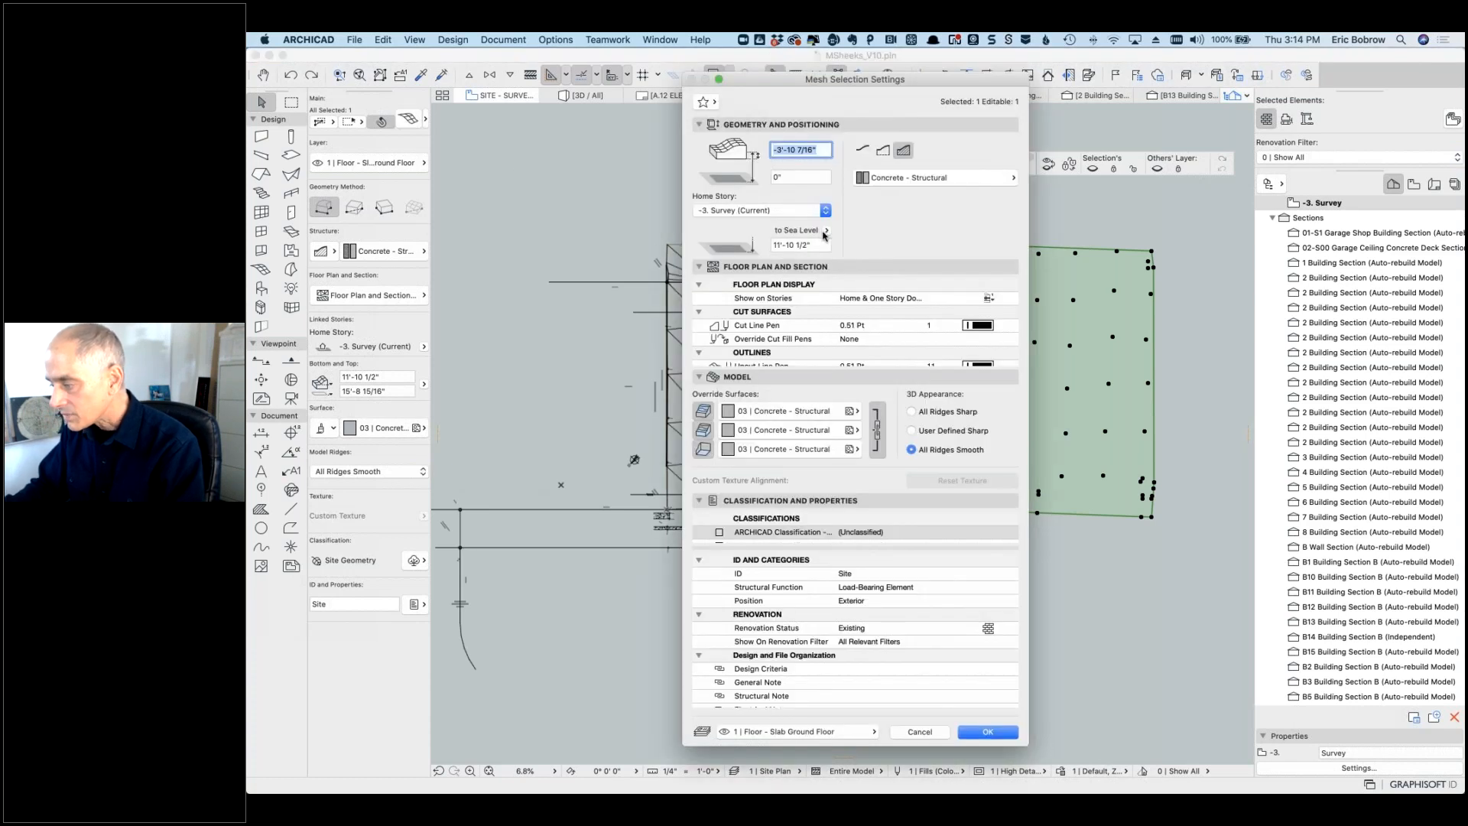
click(798, 245)
text(0)
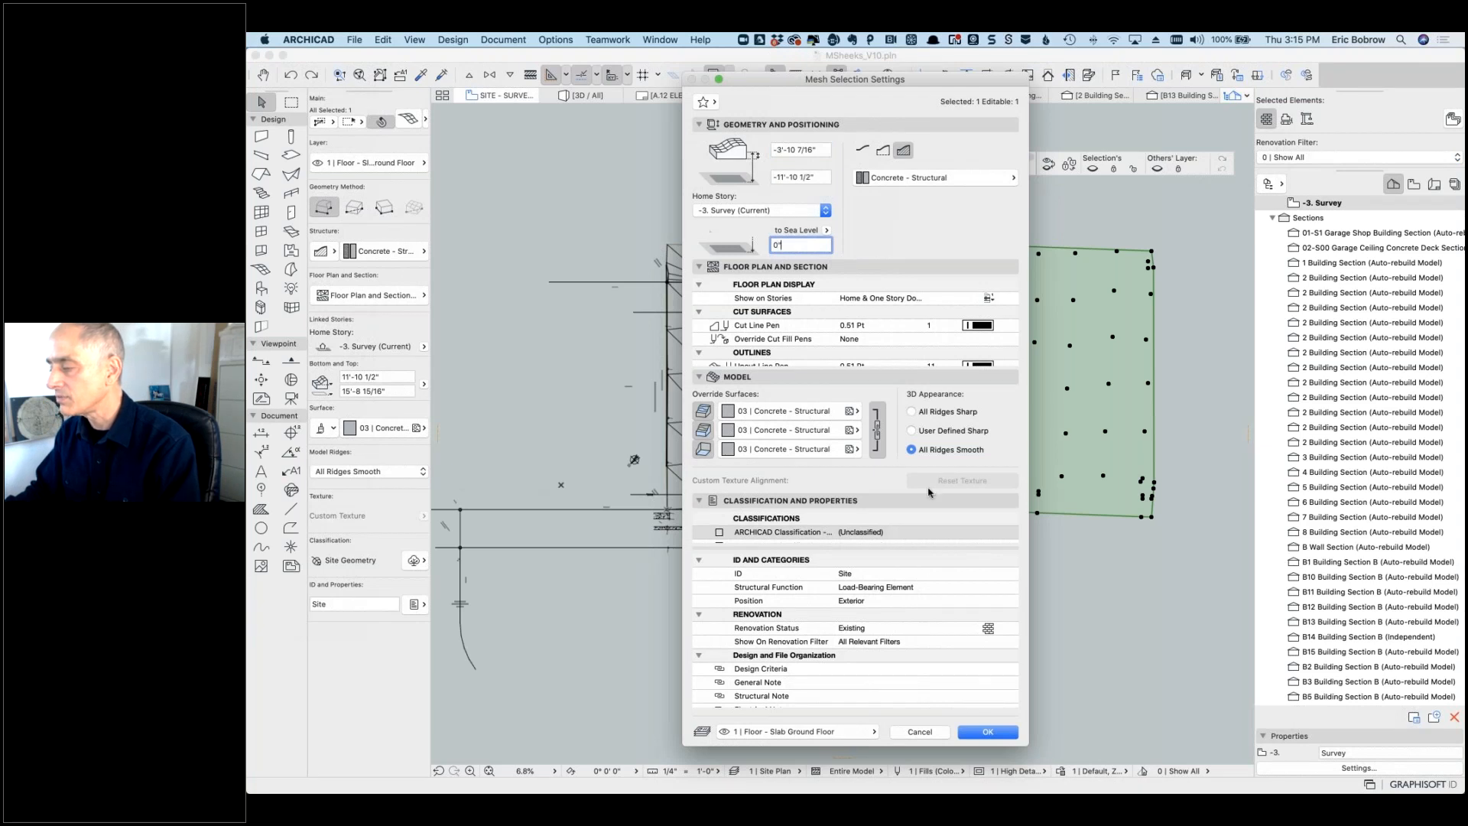
click(985, 734)
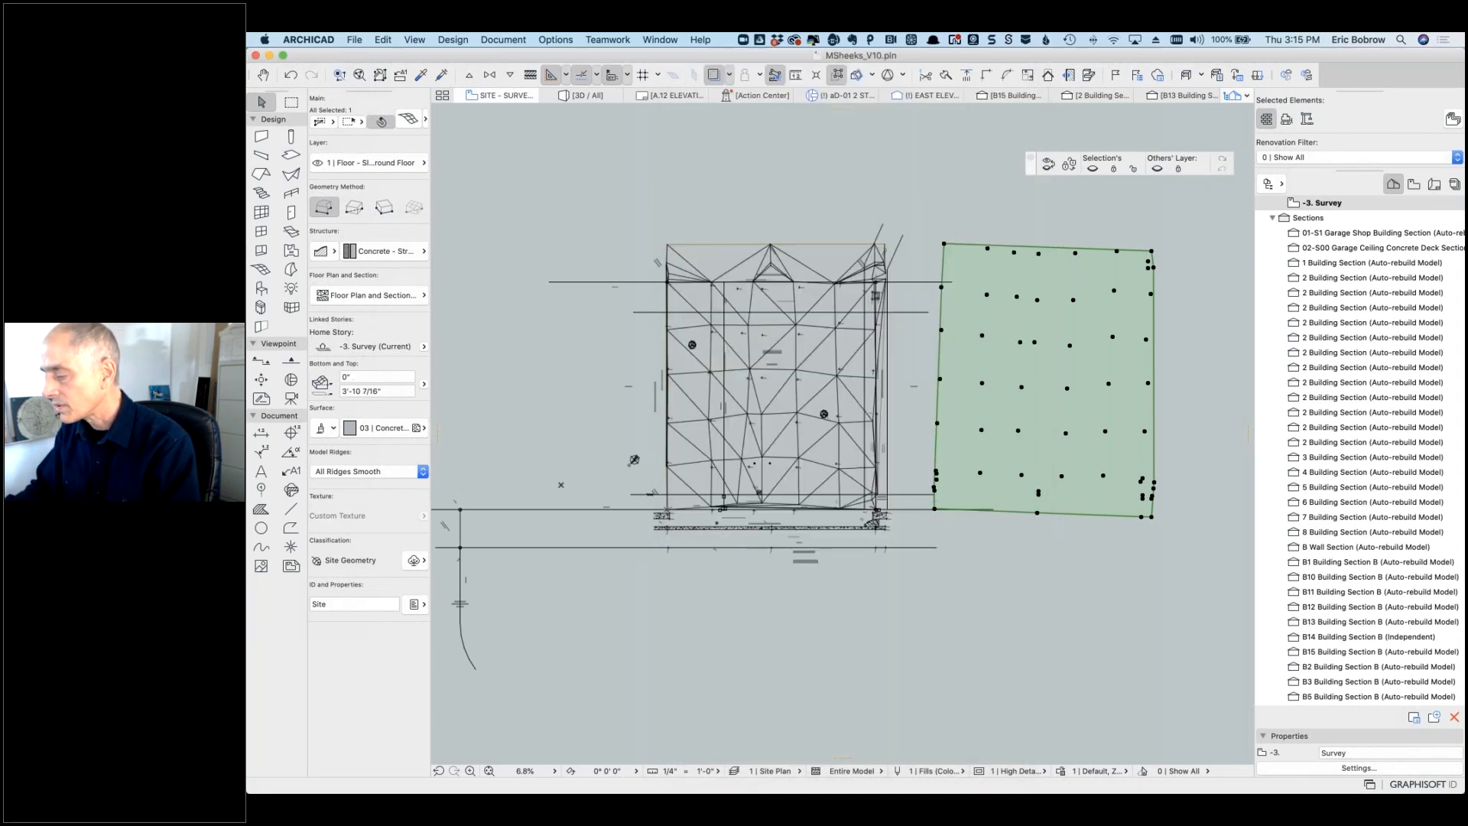
Step: Recheck the mesh point heights at the mirrored mesh's lower left and upper right corners, and deselect the mesh
click(934, 509)
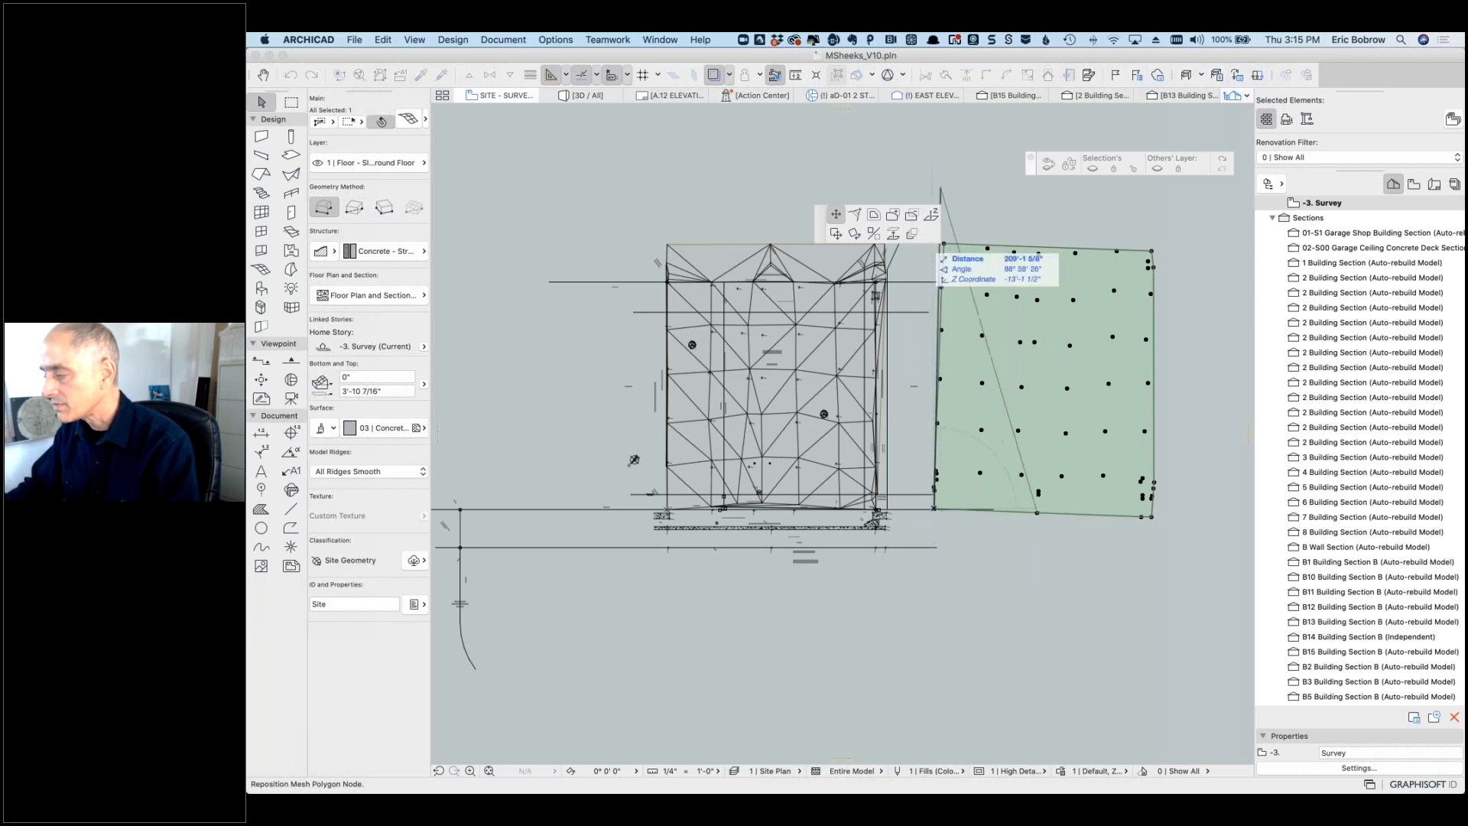
click(931, 214)
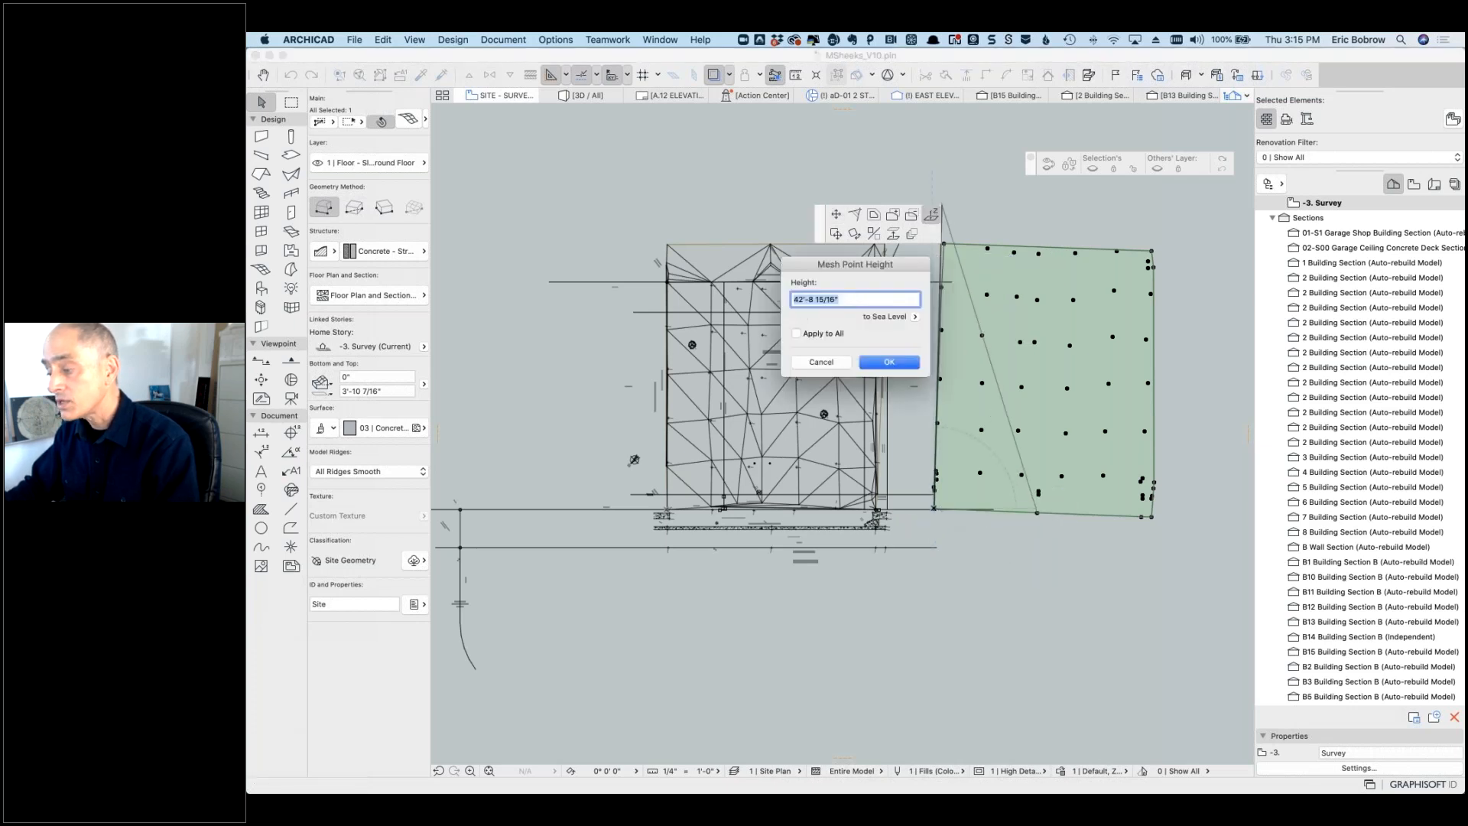
click(830, 366)
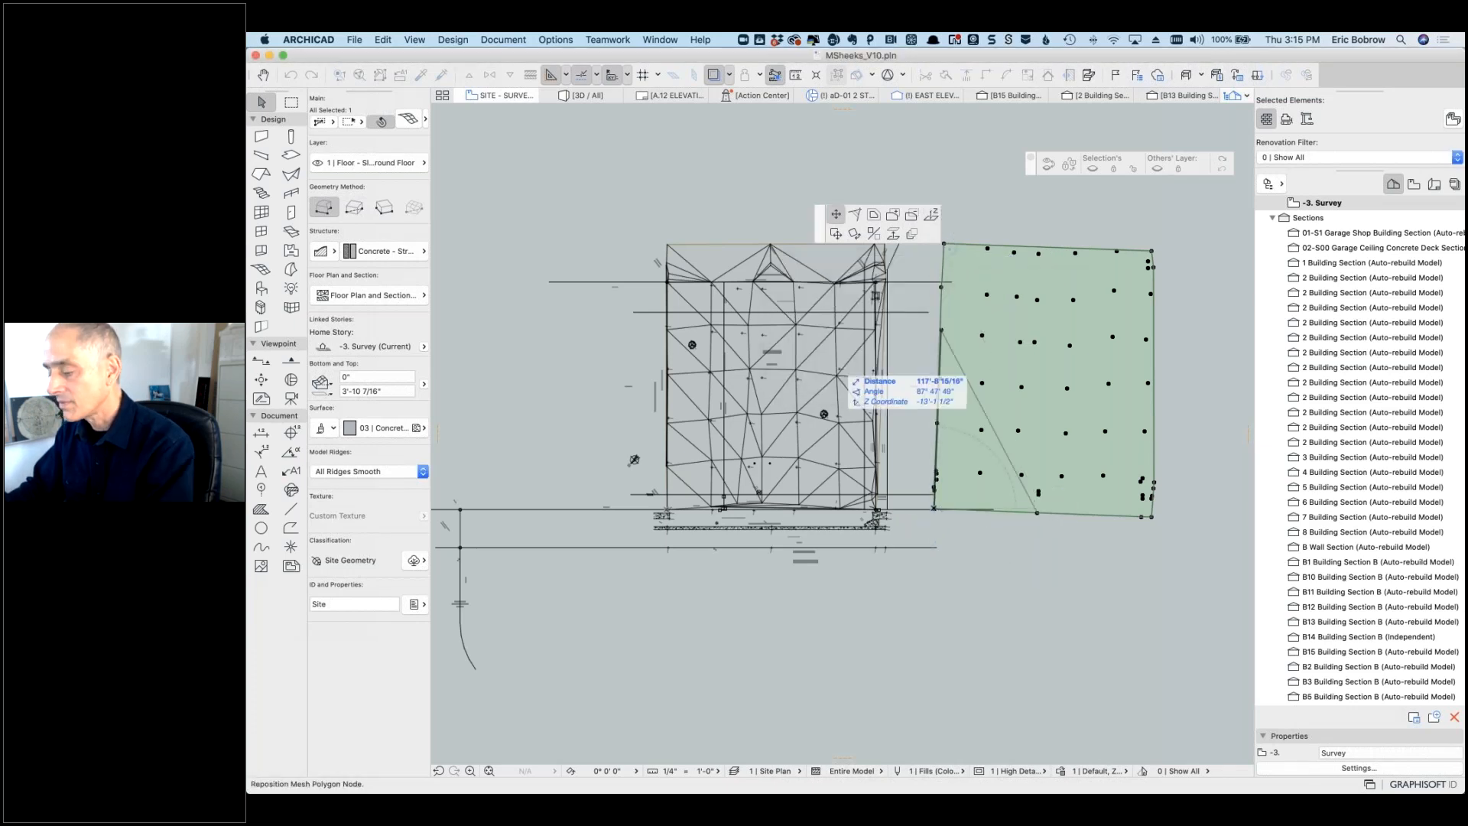
key(Escape)
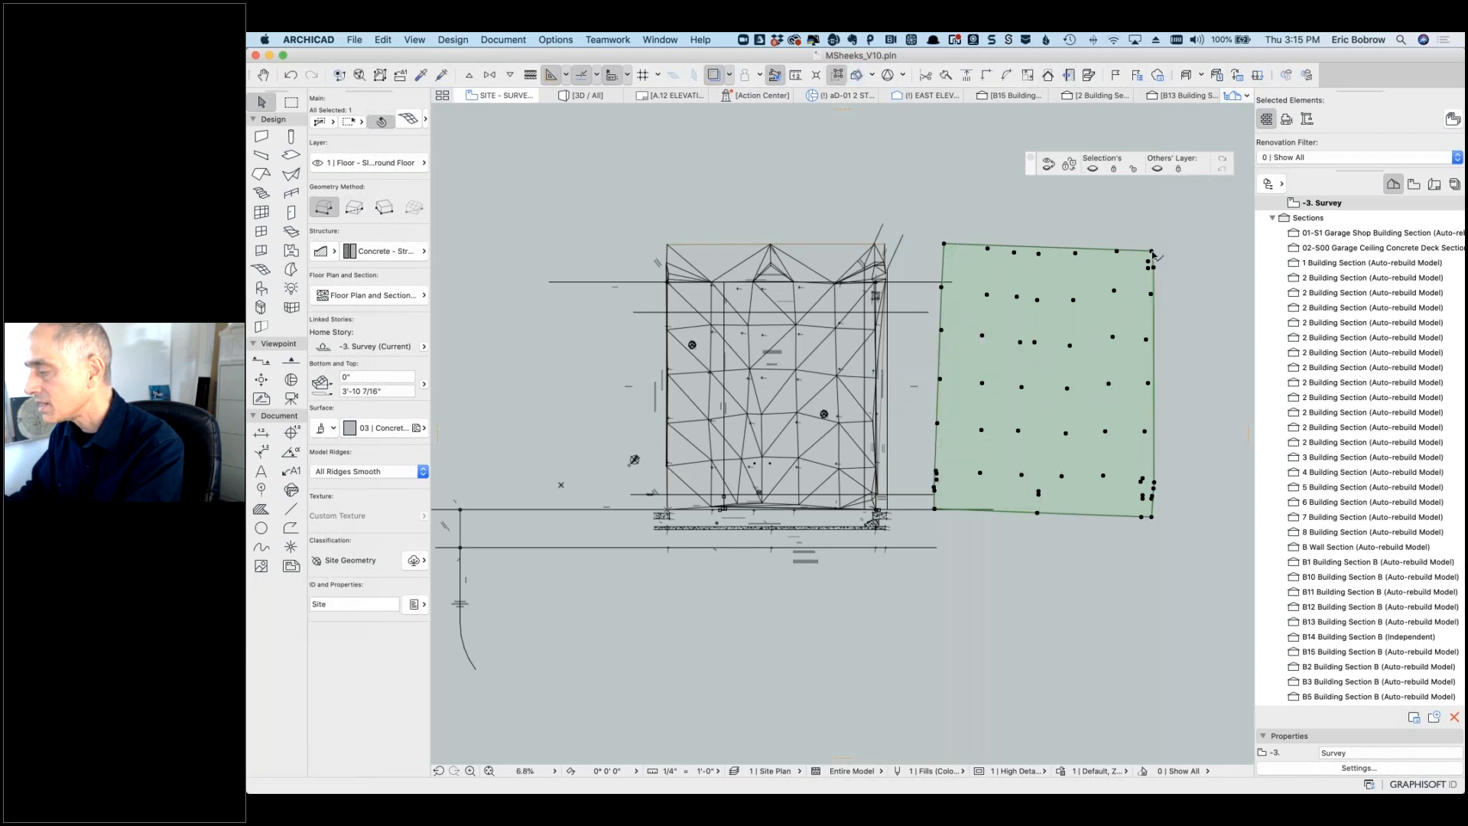
click(1151, 250)
click(931, 214)
click(831, 362)
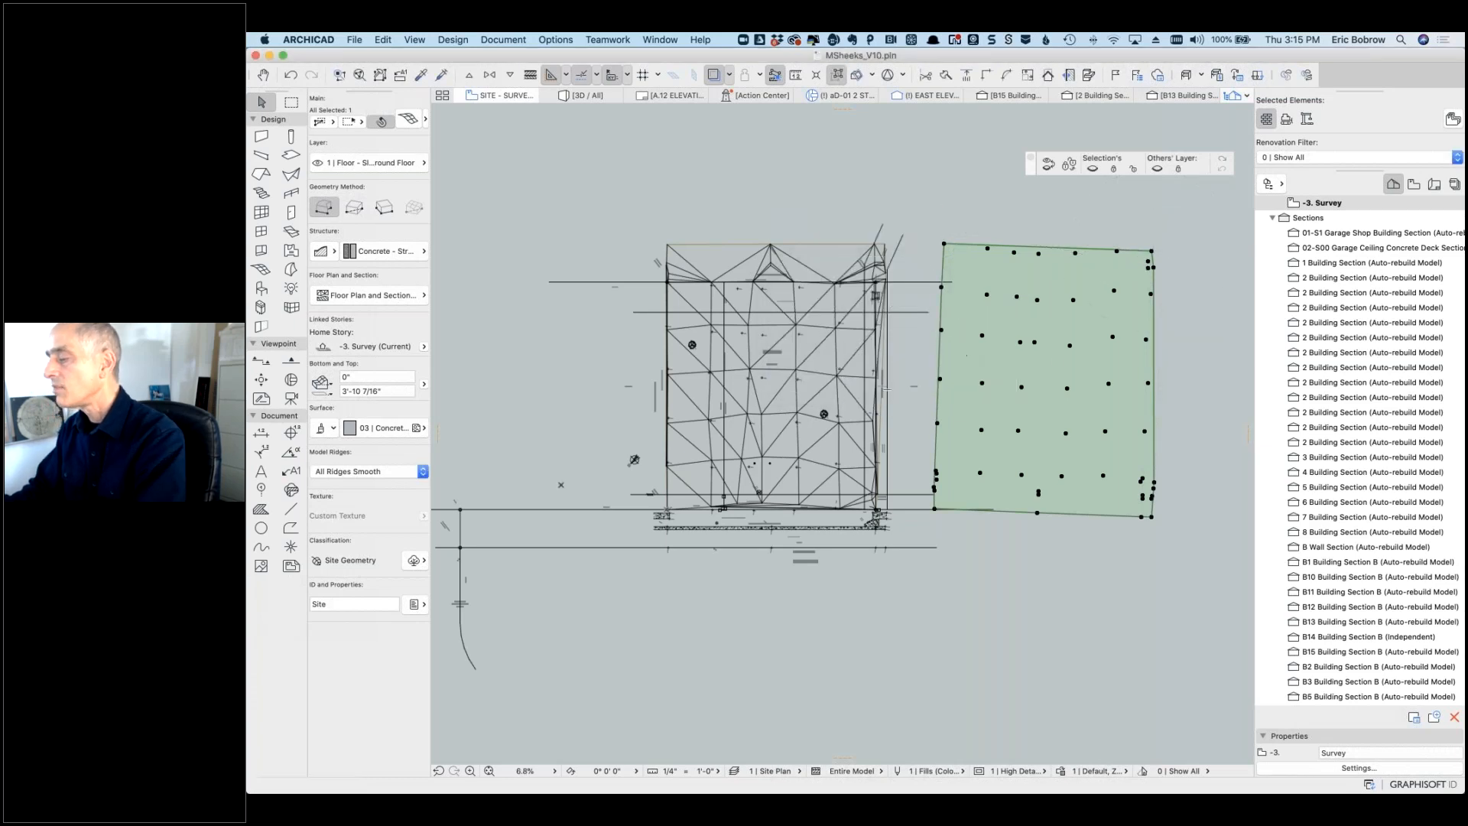
key(Escape)
click(1151, 252)
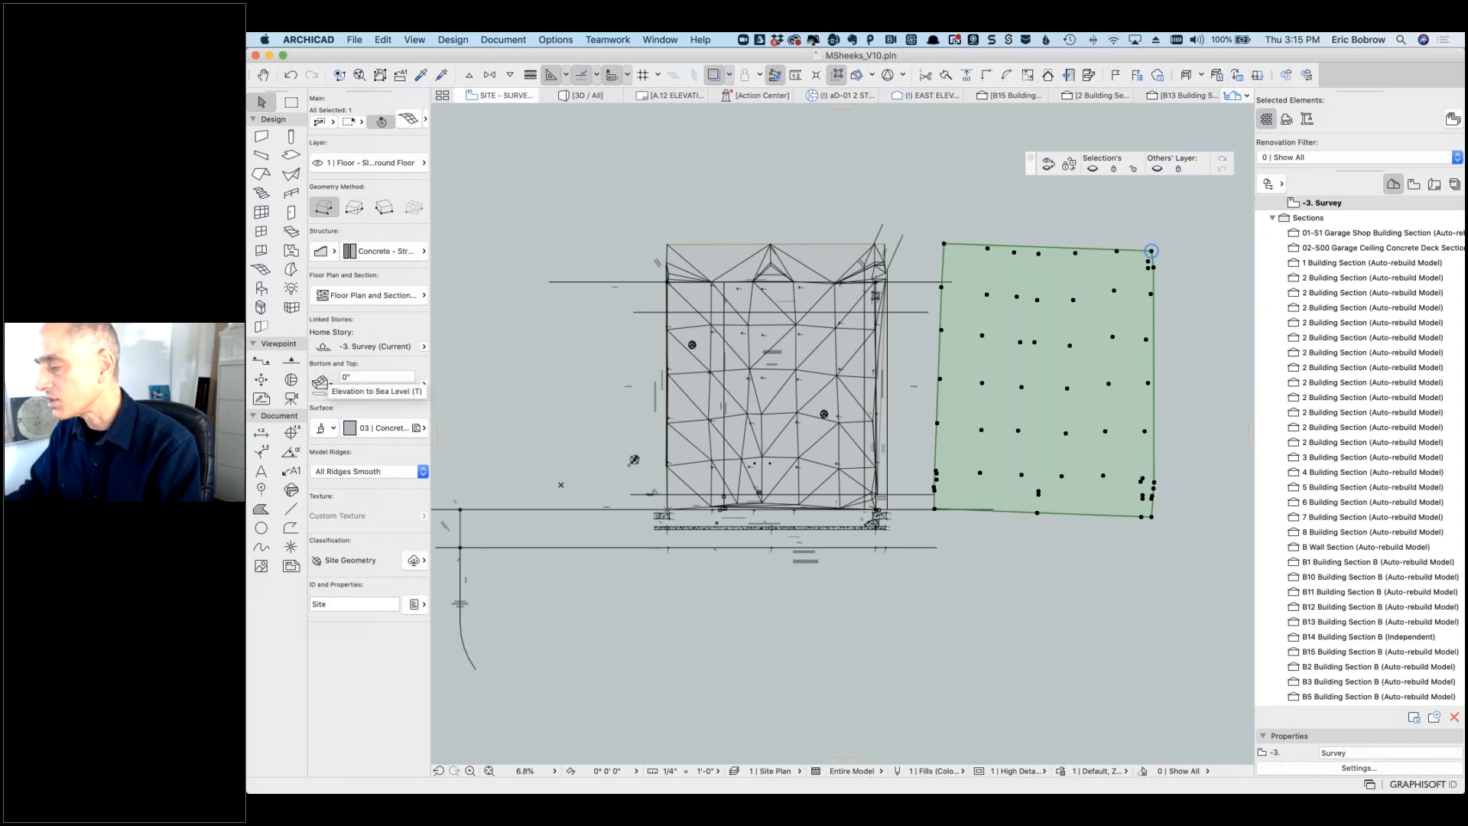
key(Escape)
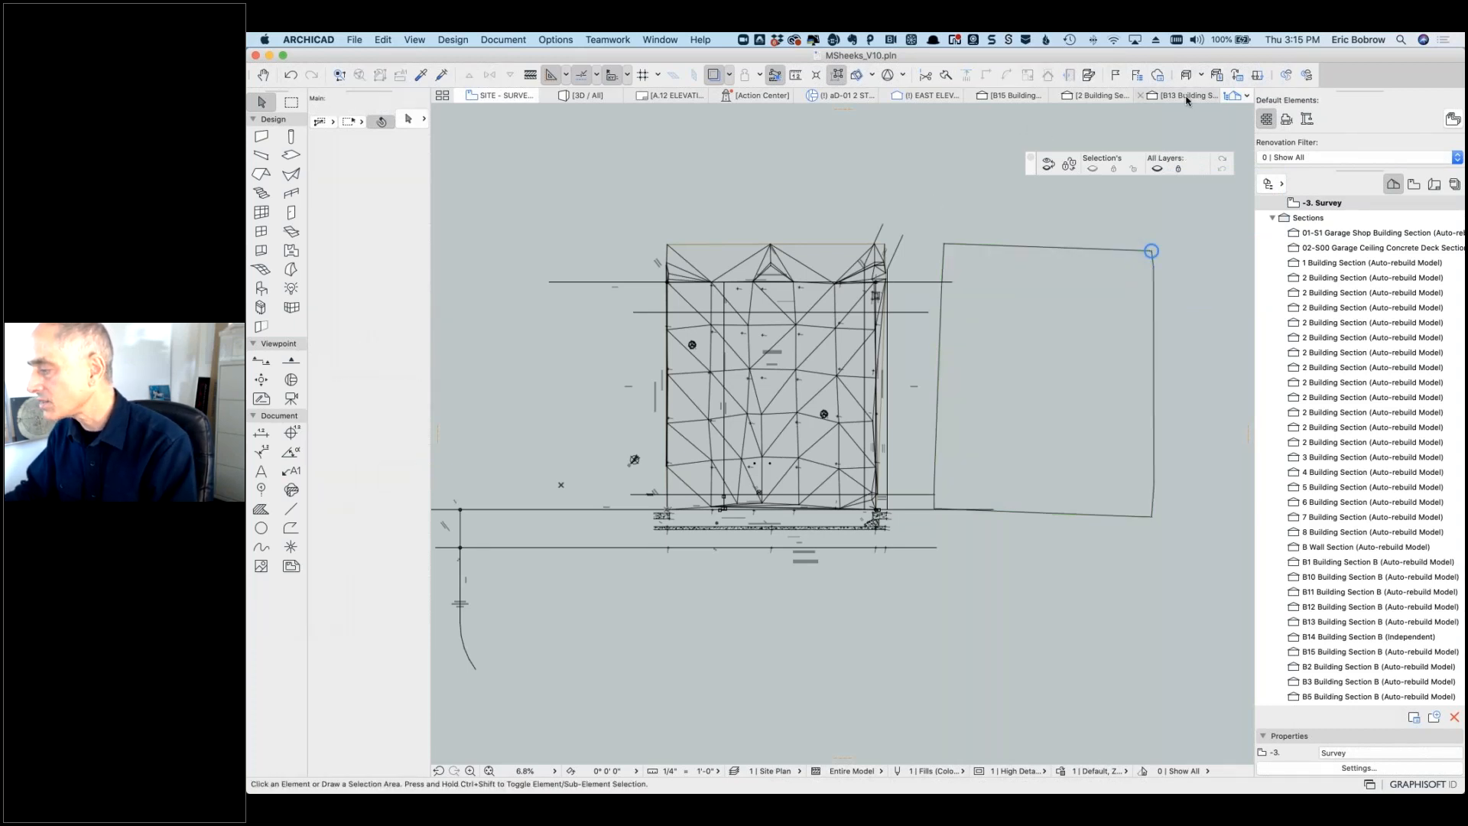
Step: Show both meshes in the 3D view and select the mirrored mesh to compare it with the existing site mesh
click(589, 95)
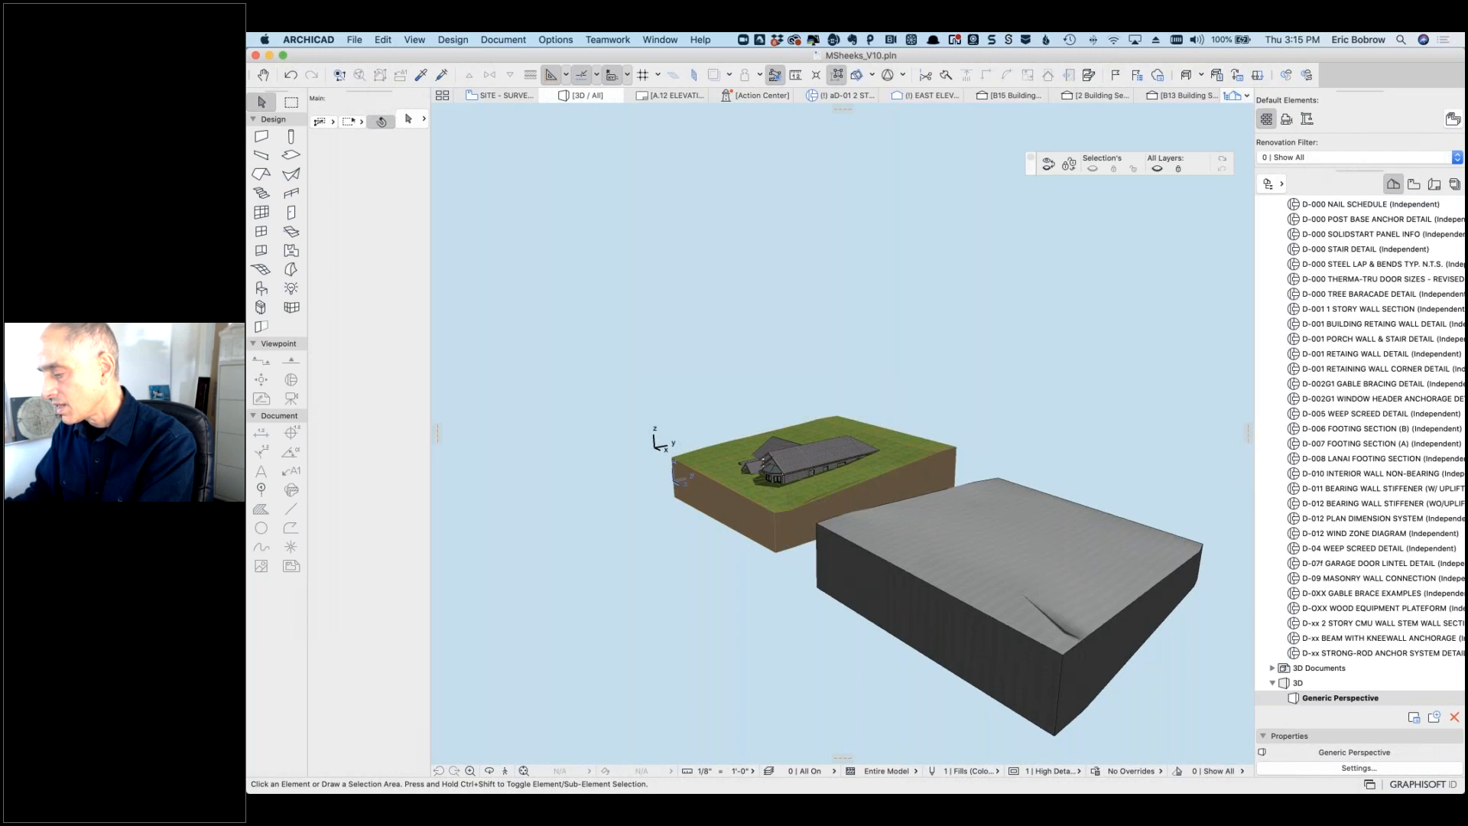
click(817, 603)
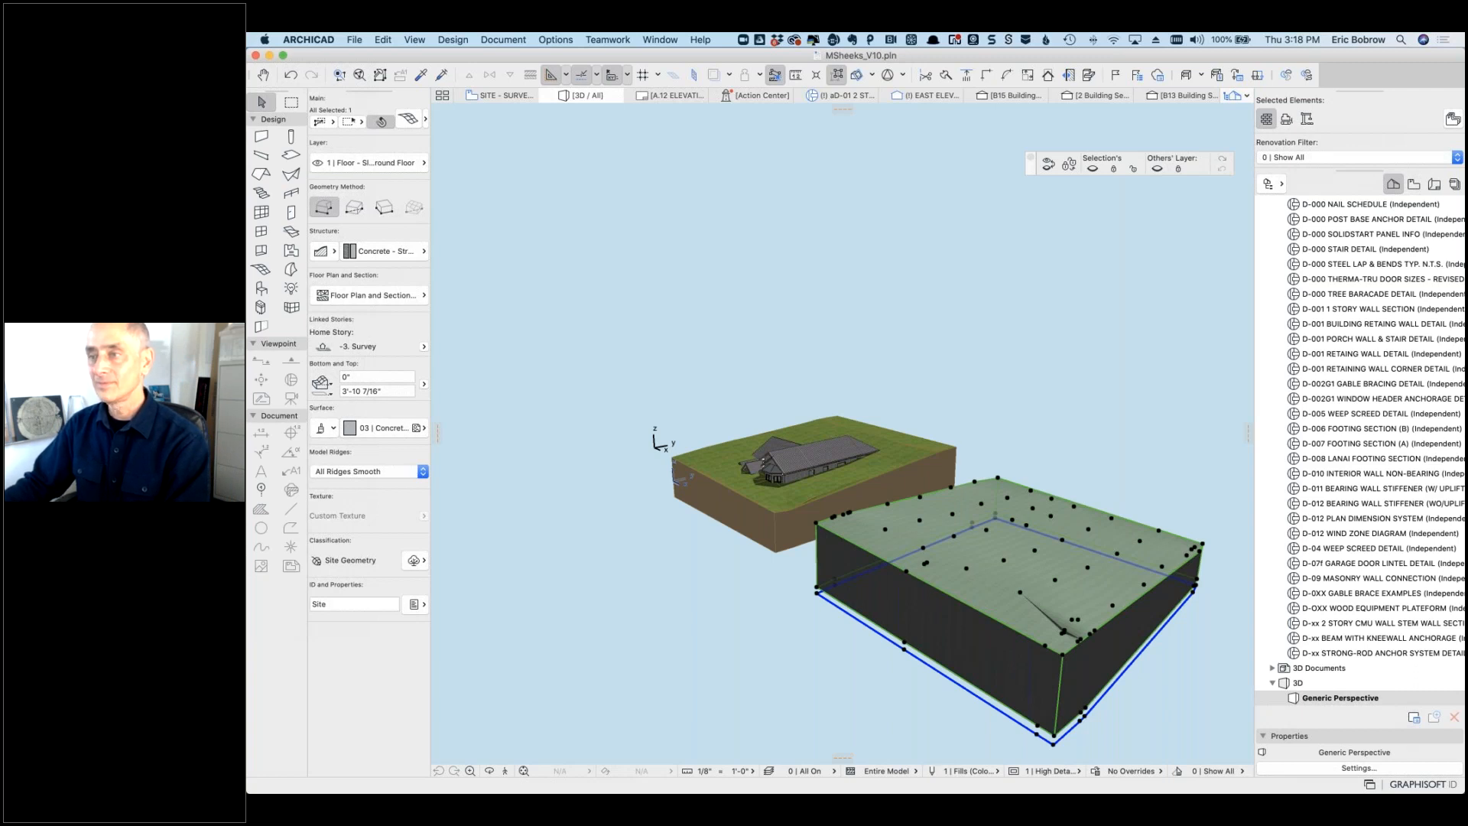
key(super+Tab)
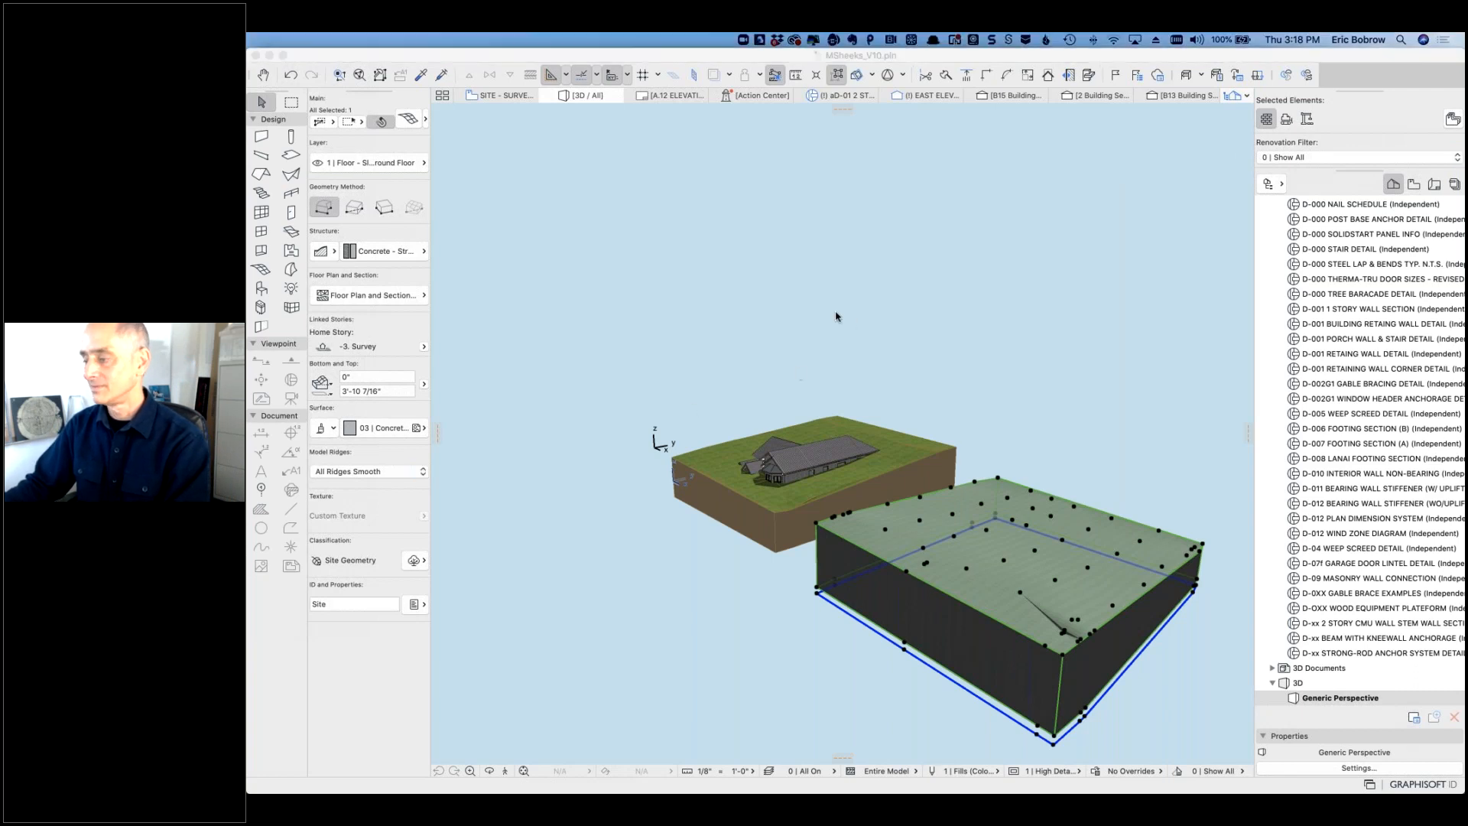